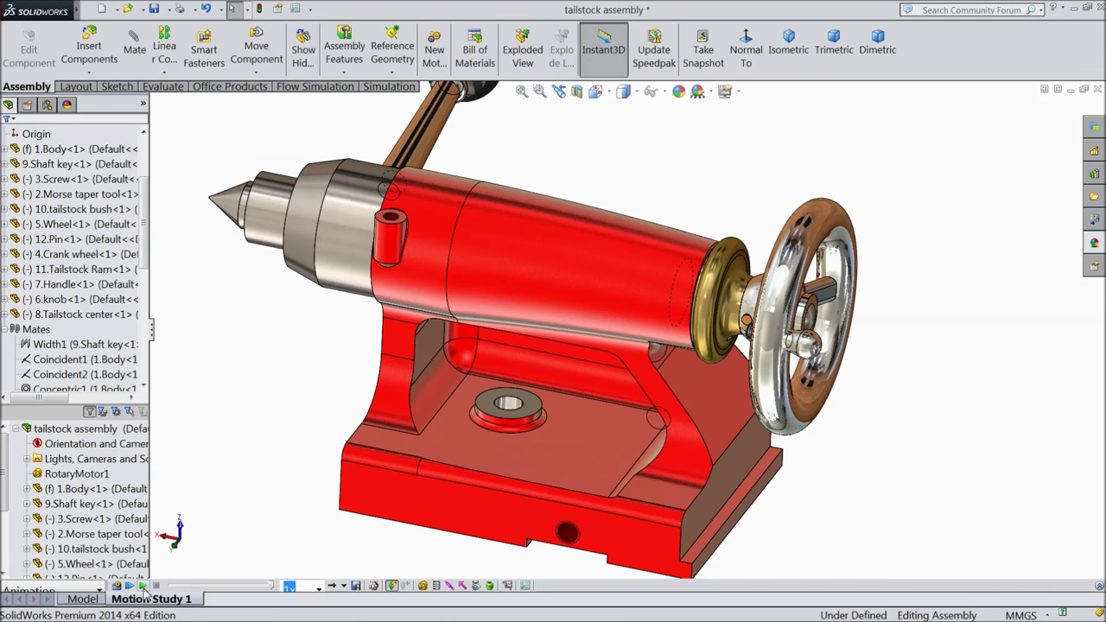
# Play the tailstock's rotary-motor motion study, then hide the MotionManager timeline
pyautogui.click(144, 586)
pyautogui.rightClick(954, 48)
pyautogui.click(864, 496)
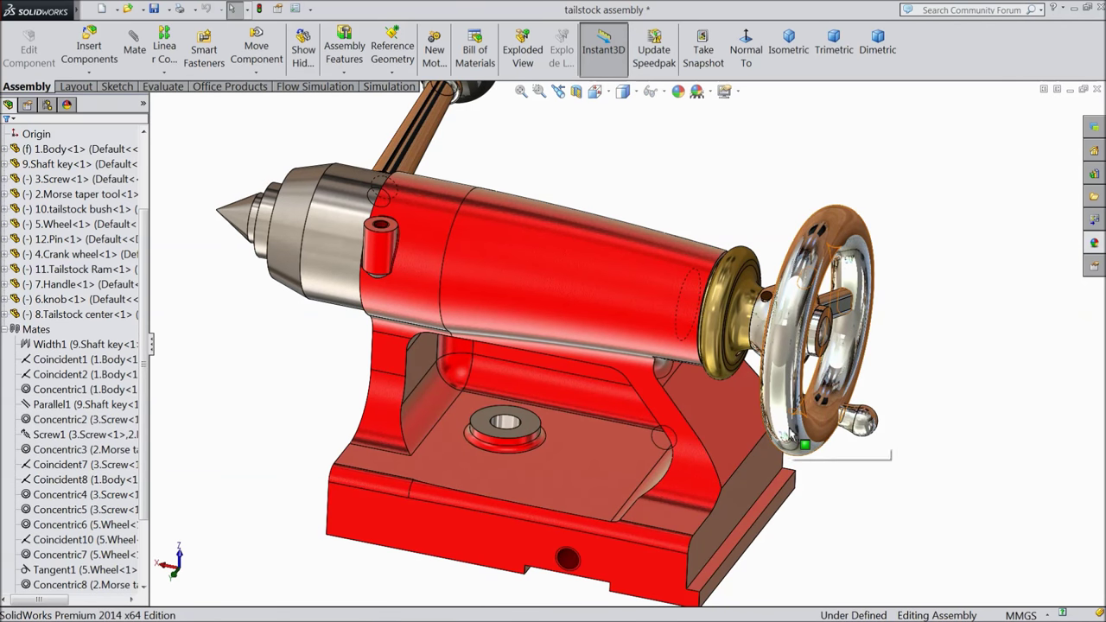
# Turn the handwheel and slide the Morse taper tool to check their motion, then deselect
pyautogui.moveTo(791, 436); pyautogui.dragTo(788, 339)
pyautogui.moveTo(864, 211); pyautogui.dragTo(869, 256)
pyautogui.scroll(2, 614, 364)
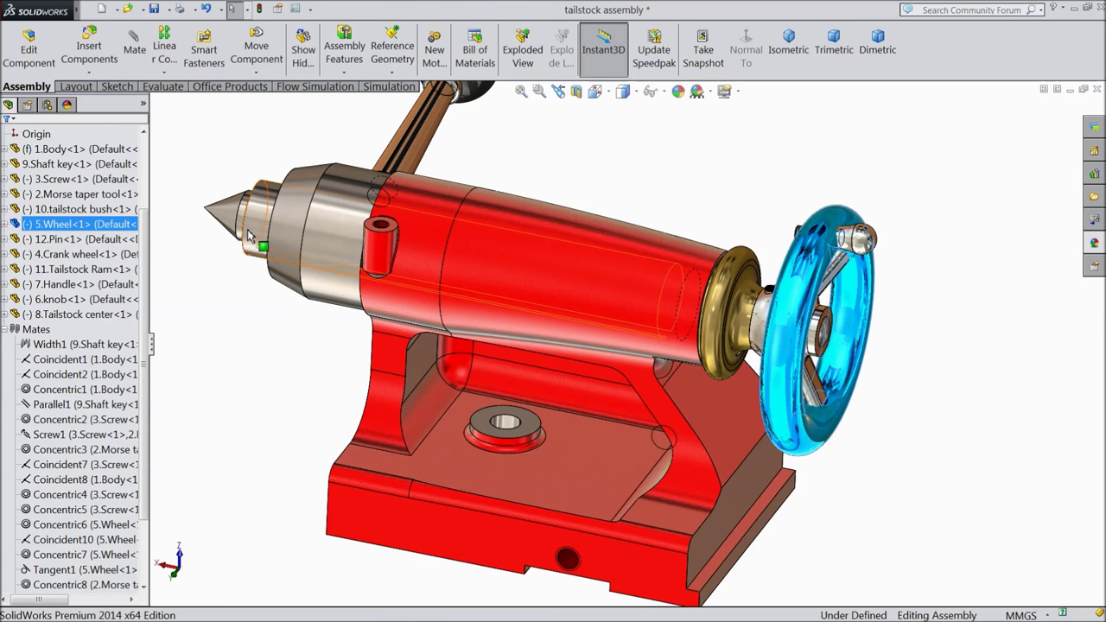
pyautogui.moveTo(320, 245)
pyautogui.mouseDown()
pyautogui.moveTo(274, 226)
pyautogui.moveTo(303, 239)
pyautogui.mouseUp()
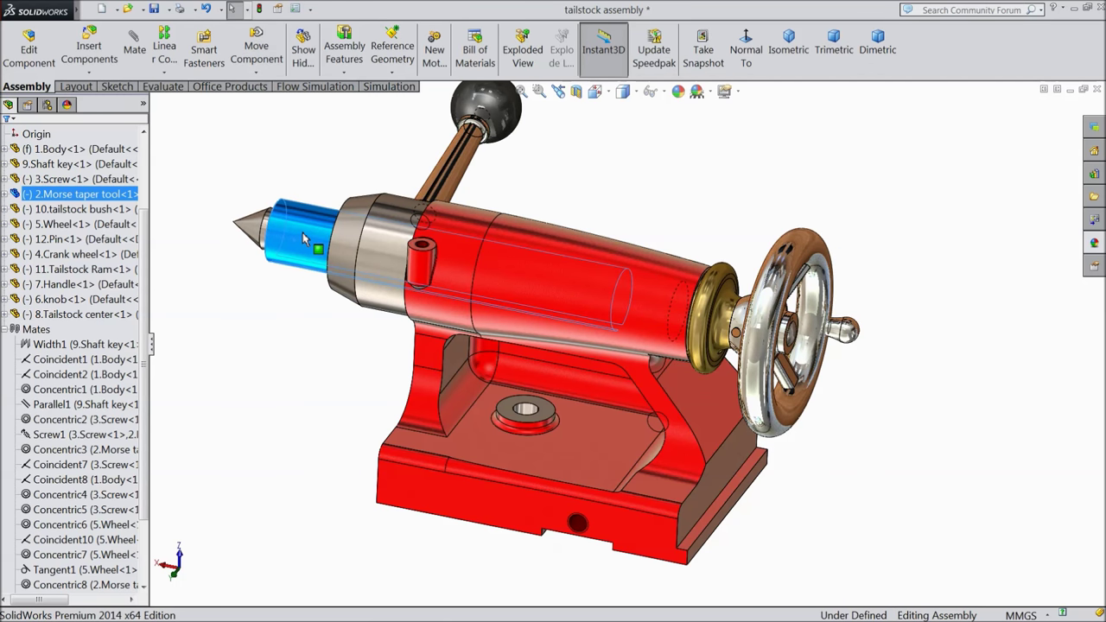
pyautogui.click(304, 398)
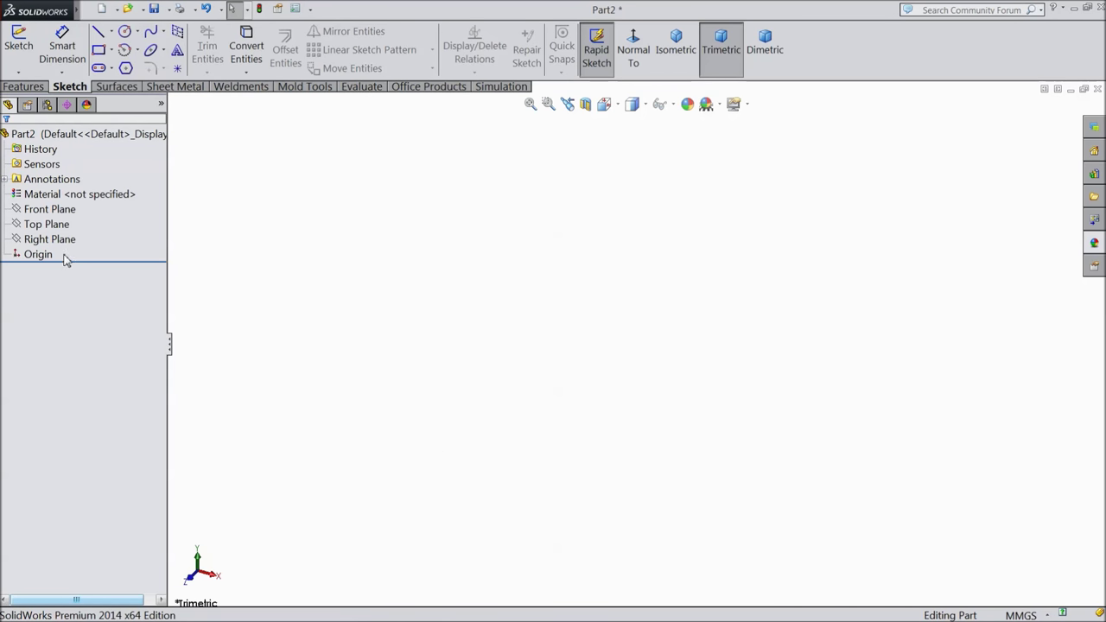
# Start Sketch1 on the Right Plane with a 123.65 mm horizontal centerline from the origin
pyautogui.click(52, 240)
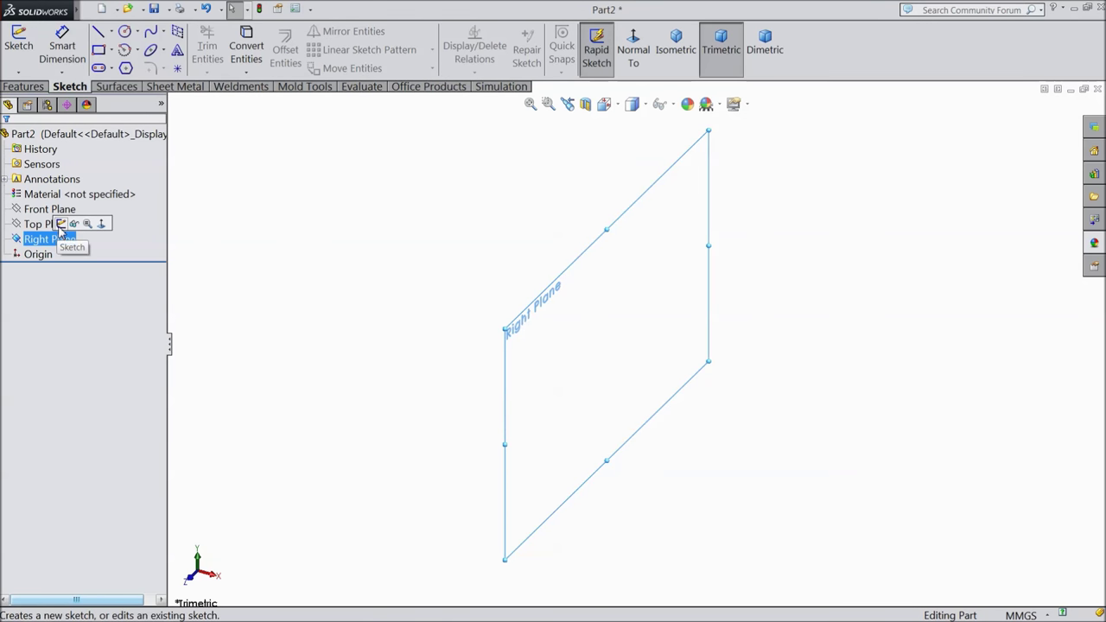
pyautogui.click(61, 223)
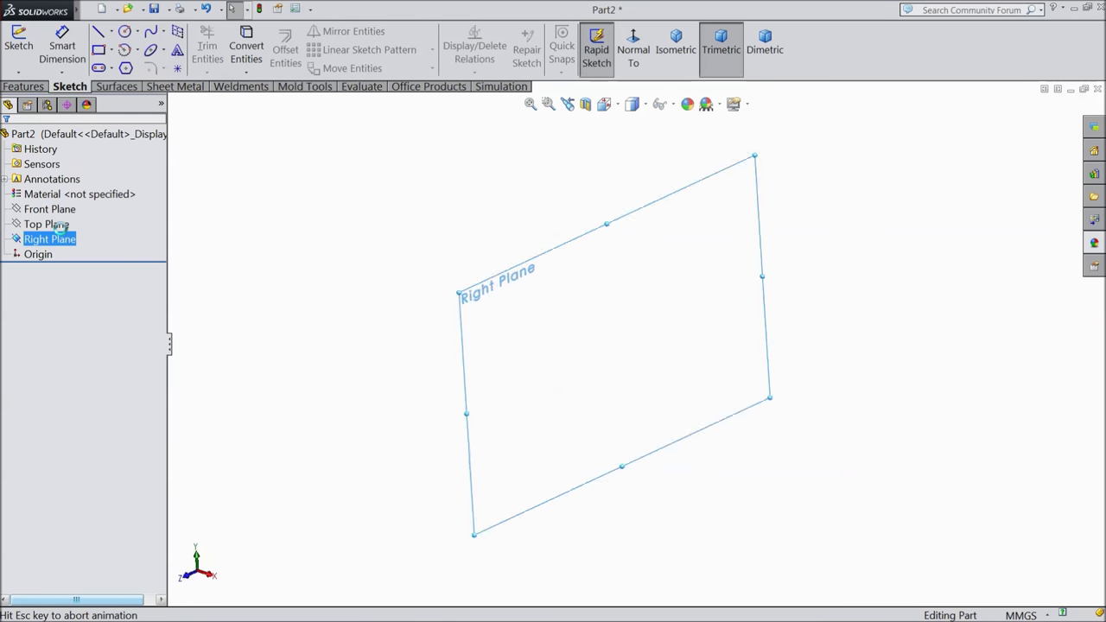
pyautogui.click(113, 32)
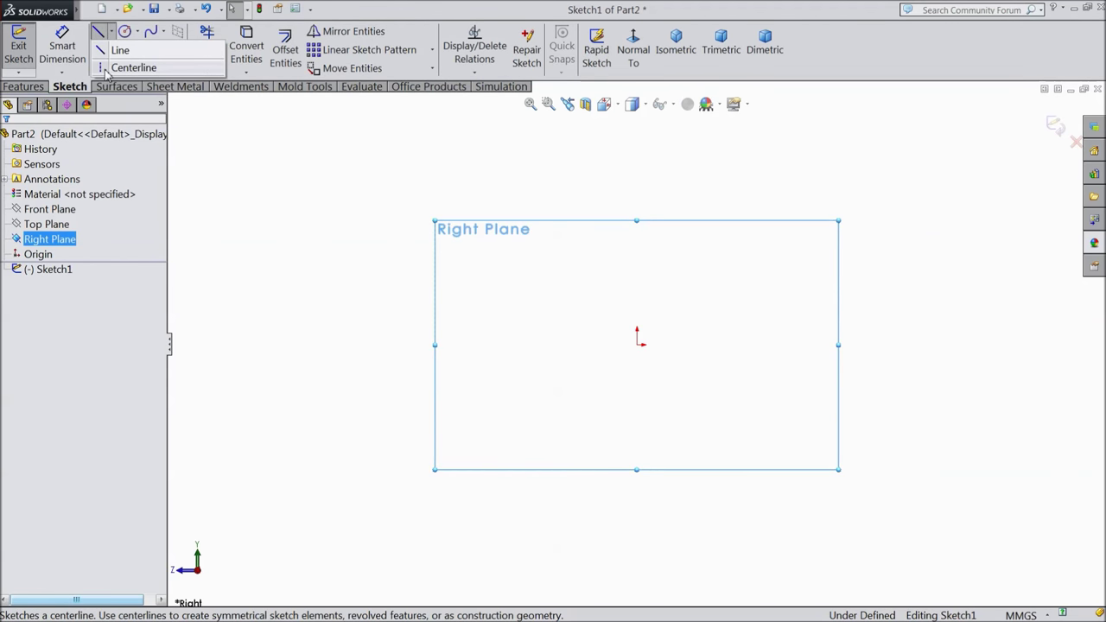
pyautogui.click(129, 68)
pyautogui.click(637, 345)
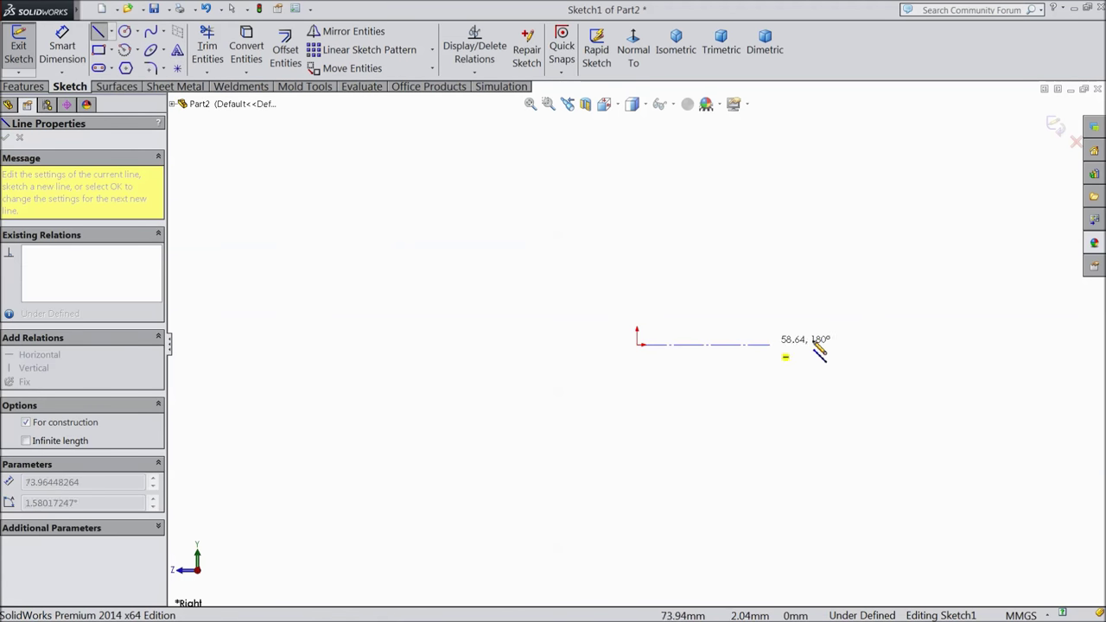
pyautogui.rightClick(917, 345)
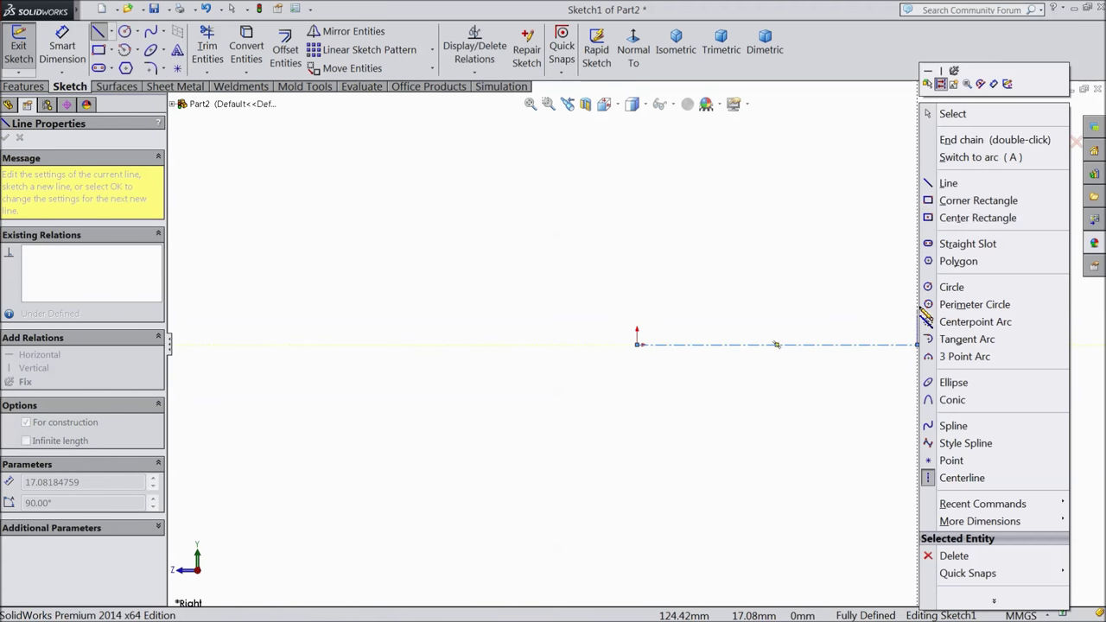
pyautogui.click(951, 113)
pyautogui.press('f')
pyautogui.click(700, 377)
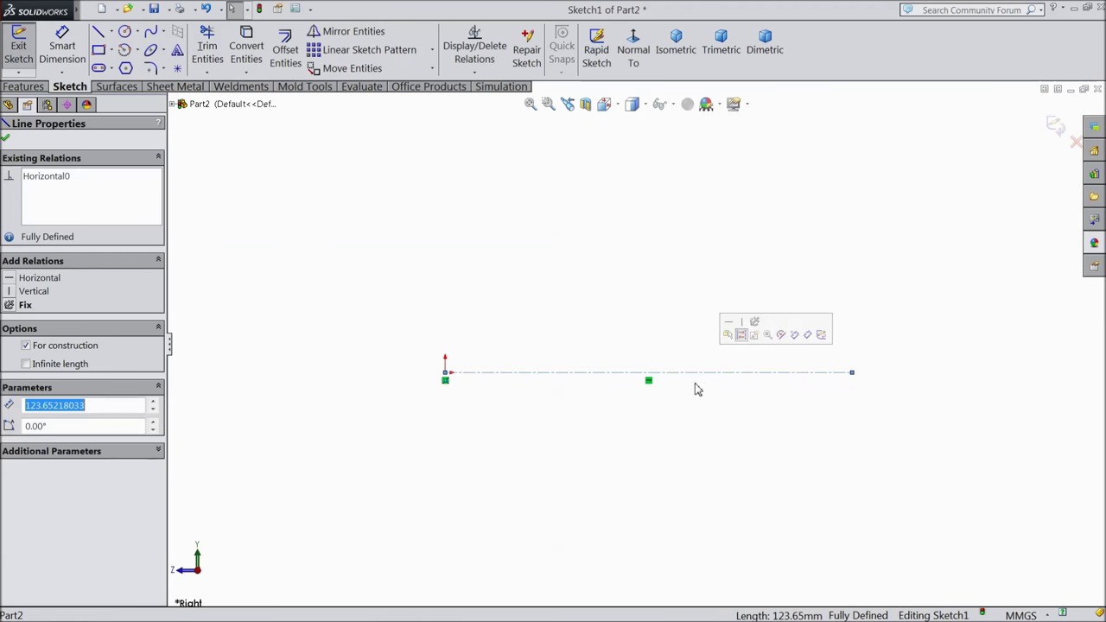
pyautogui.click(124, 31)
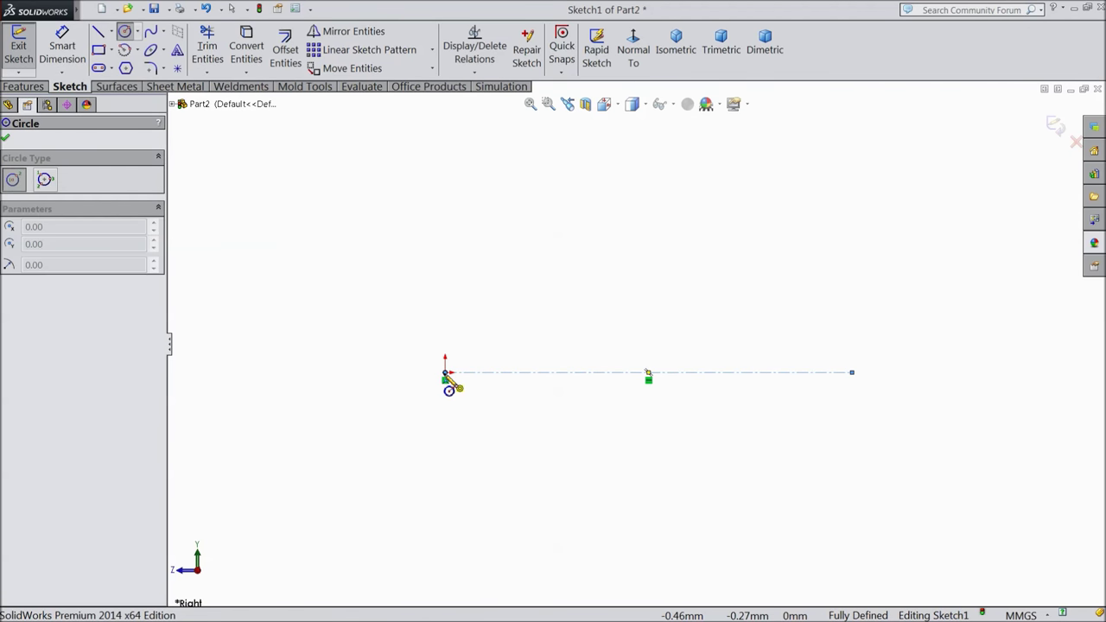
# Draw two concentric circles centred on the origin
pyautogui.click(445, 372)
pyautogui.click(466, 425)
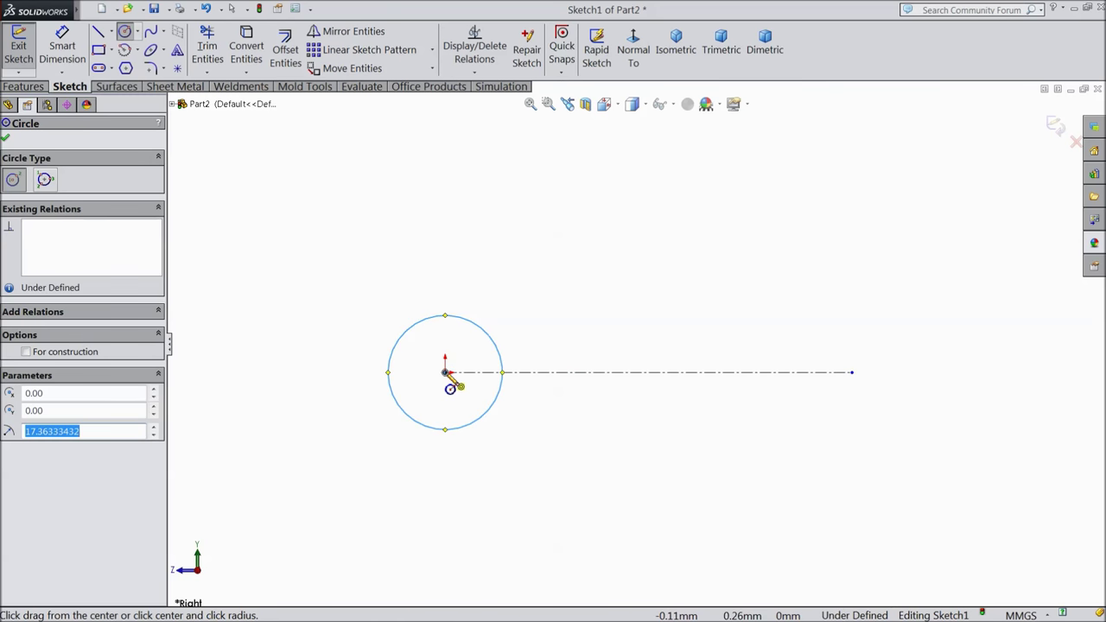
pyautogui.click(445, 372)
pyautogui.click(351, 316)
# Dimension the inner circle to Ø27 and the outer circle to Ø52
pyautogui.press('d')
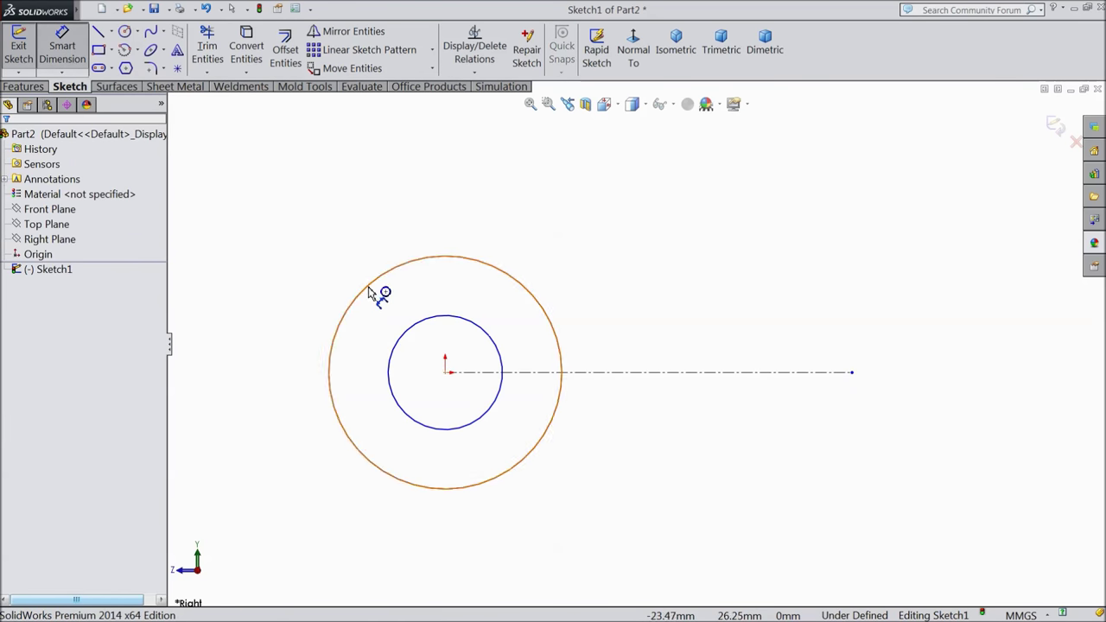
pyautogui.scroll(2, 372, 294)
pyautogui.click(431, 378)
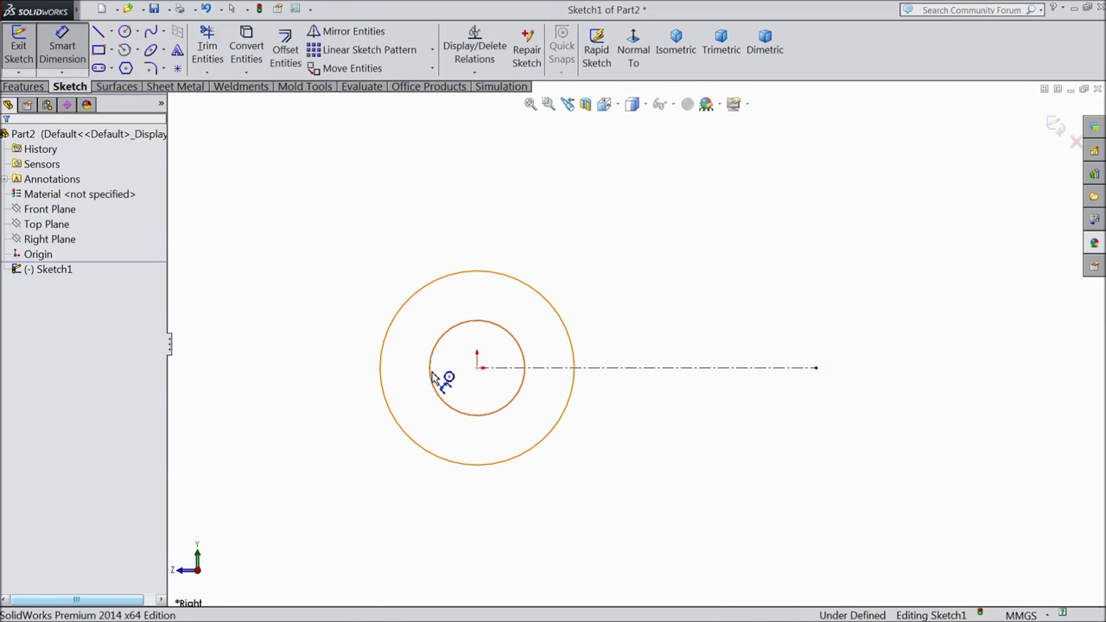
pyautogui.click(309, 373)
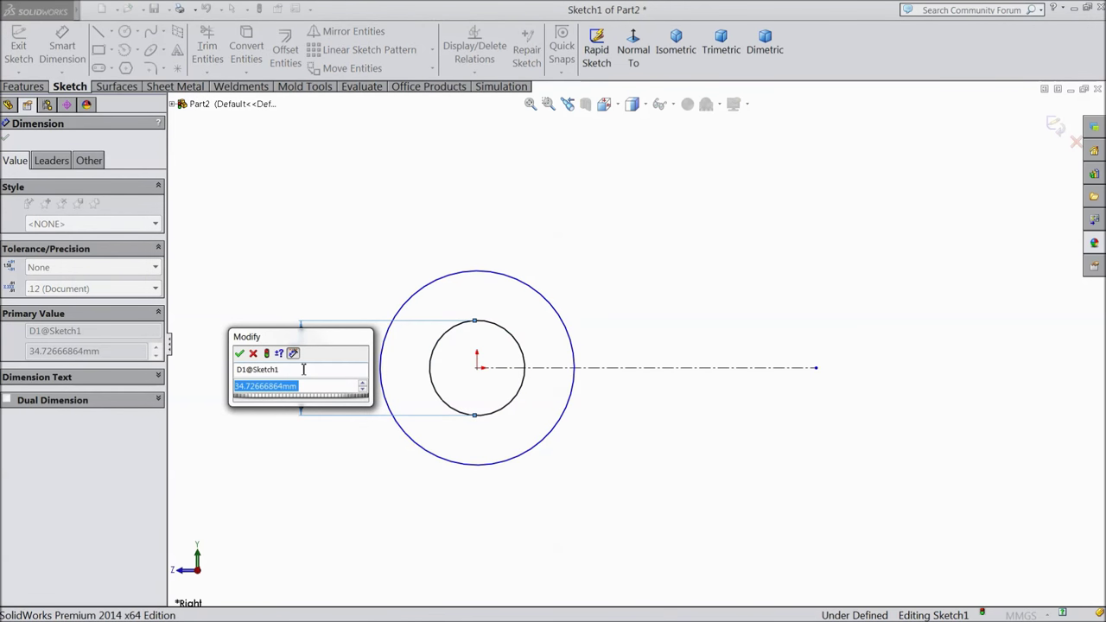
pyautogui.write('2')
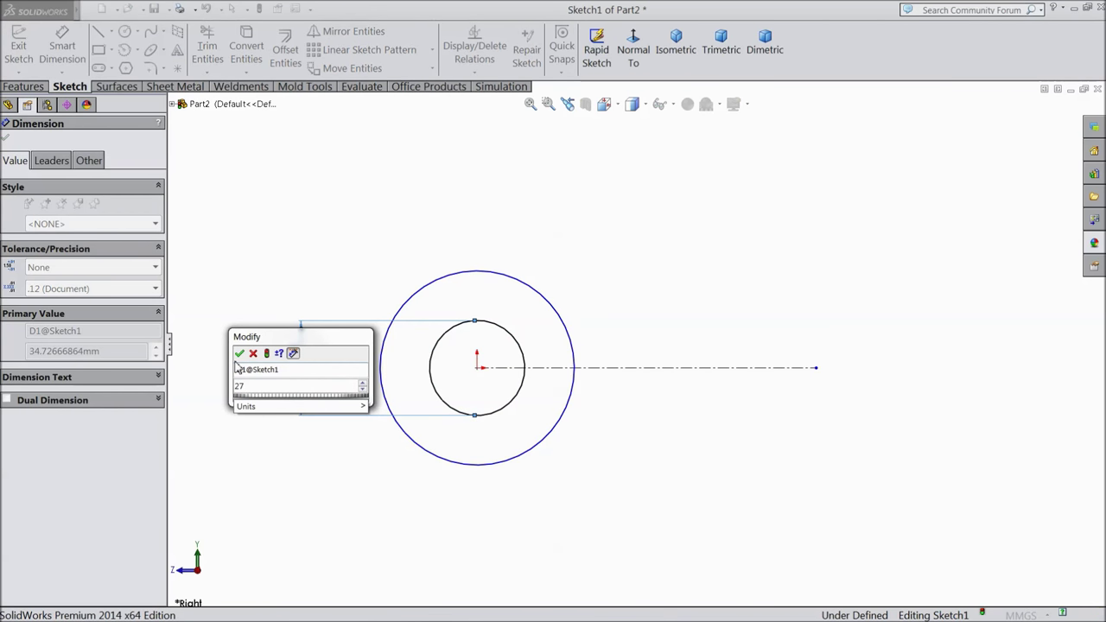
pyautogui.write('7')
pyautogui.click(242, 353)
pyautogui.click(384, 366)
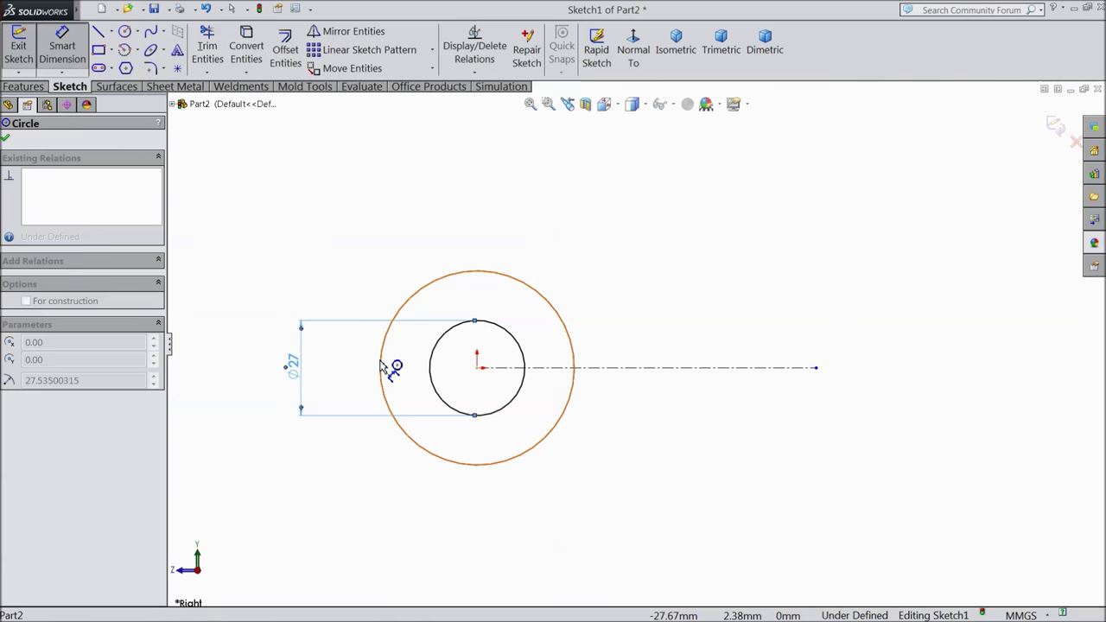
pyautogui.click(256, 369)
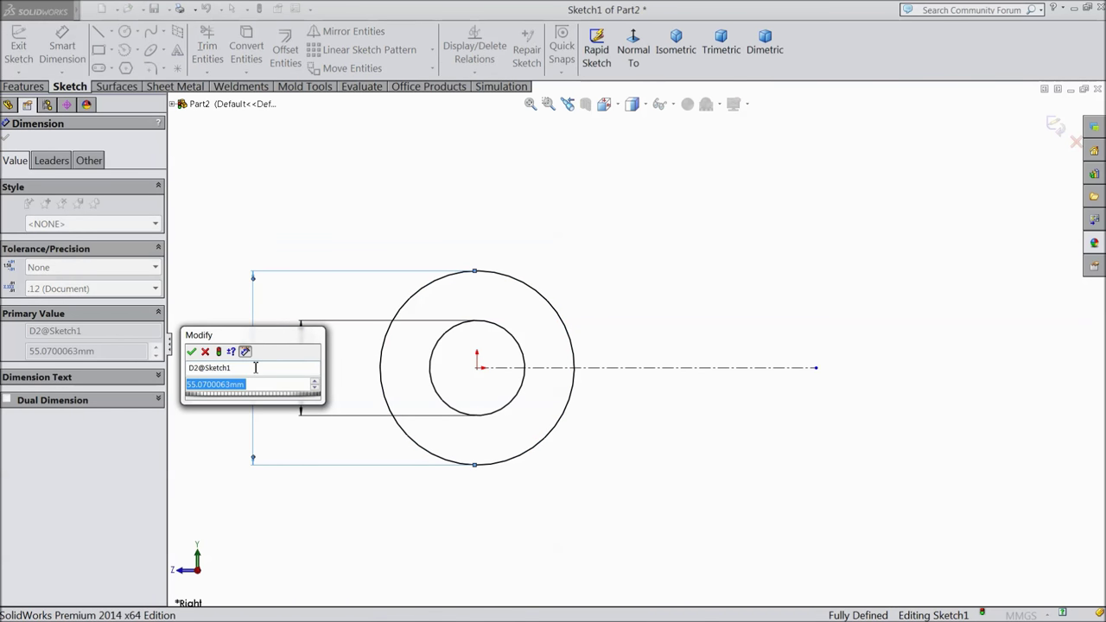
pyautogui.write('52')
pyautogui.click(194, 353)
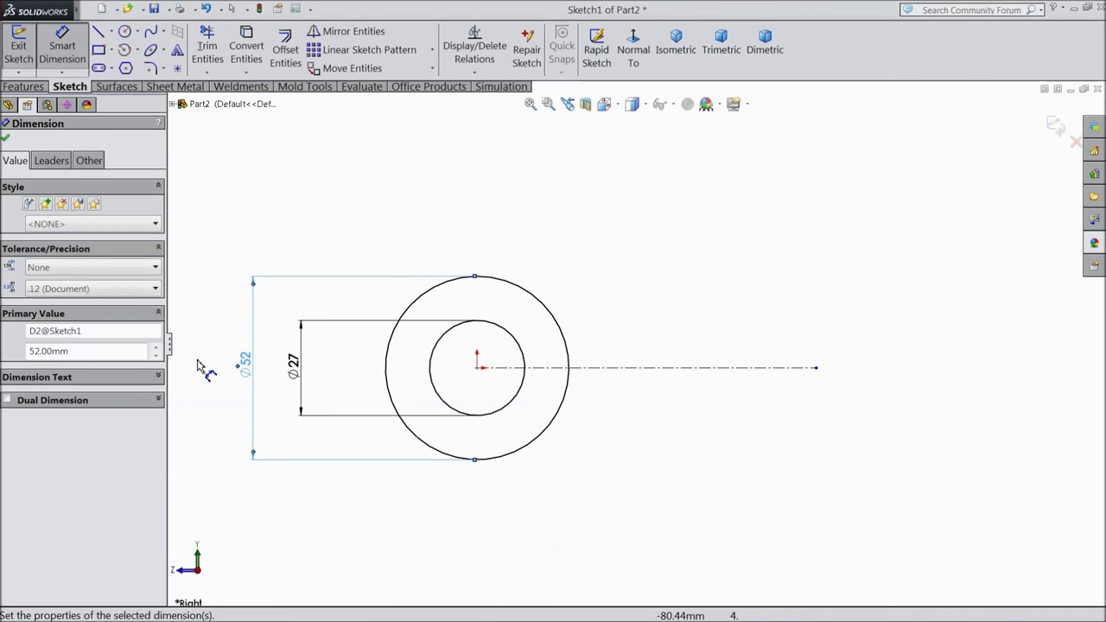
pyautogui.click(5, 138)
pyautogui.press('Escape')
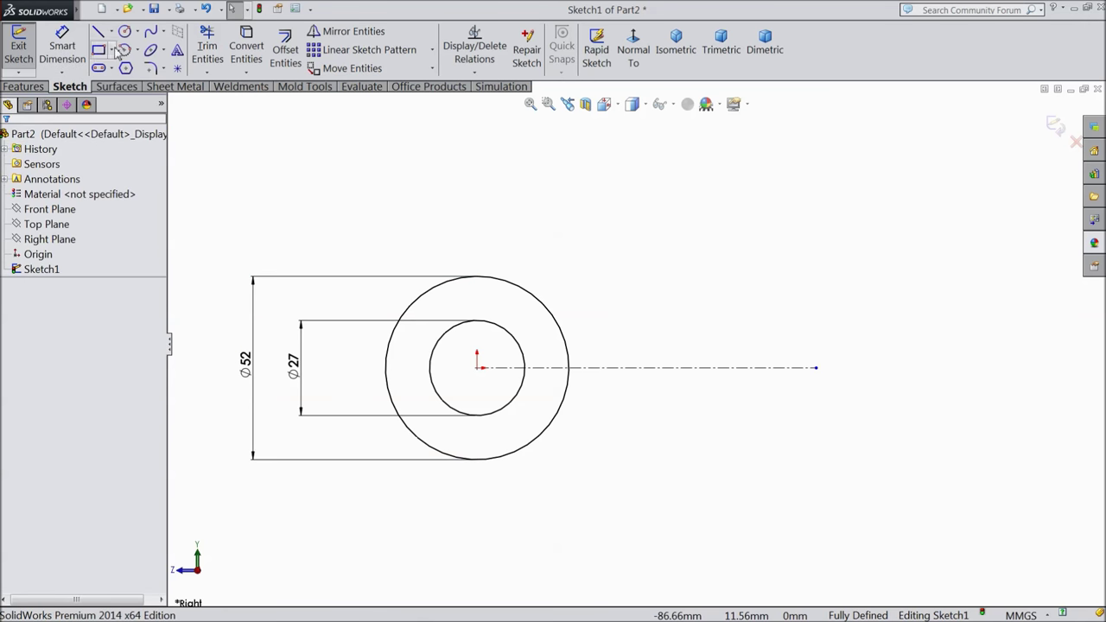
pyautogui.click(100, 35)
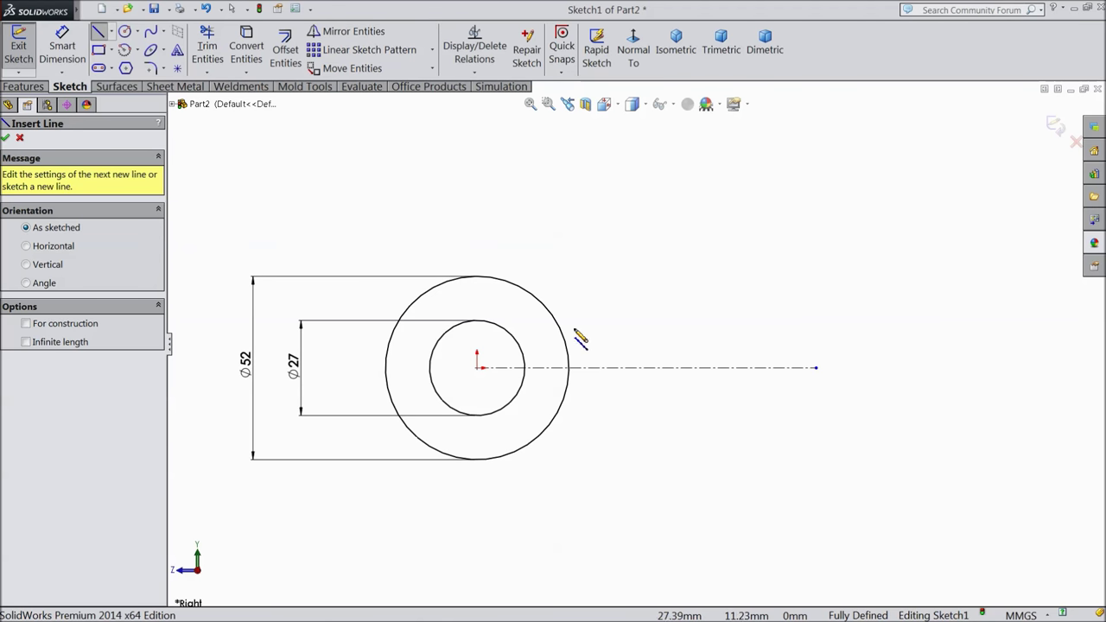
# Draw a five-line stepped profile right of the circles, ending on the Ø52 circle
pyautogui.scroll(3, 572, 356)
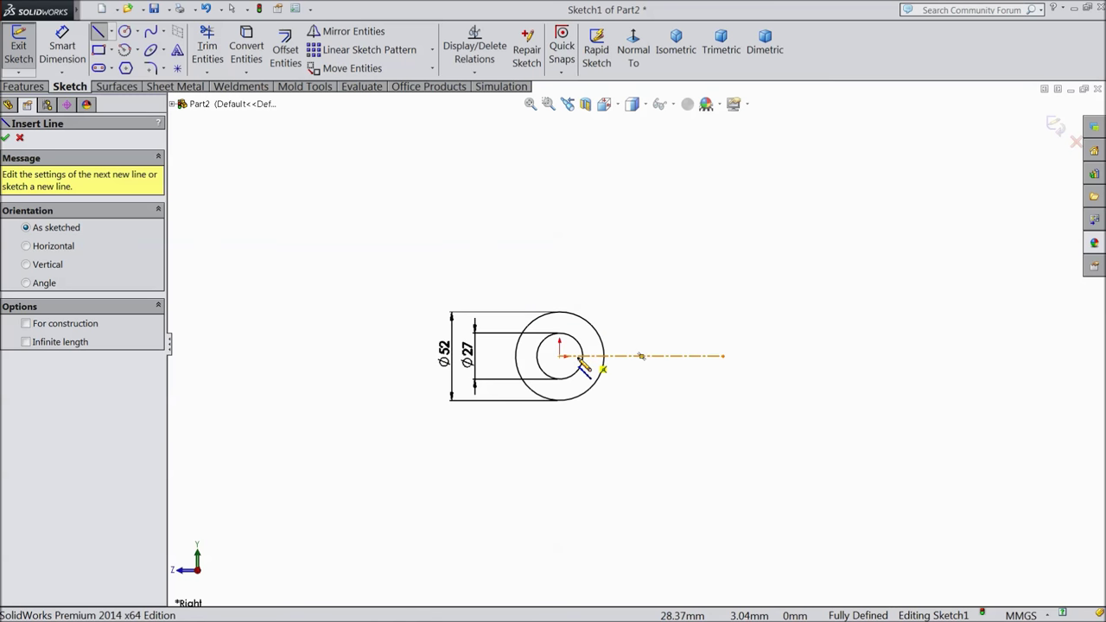
pyautogui.click(680, 479)
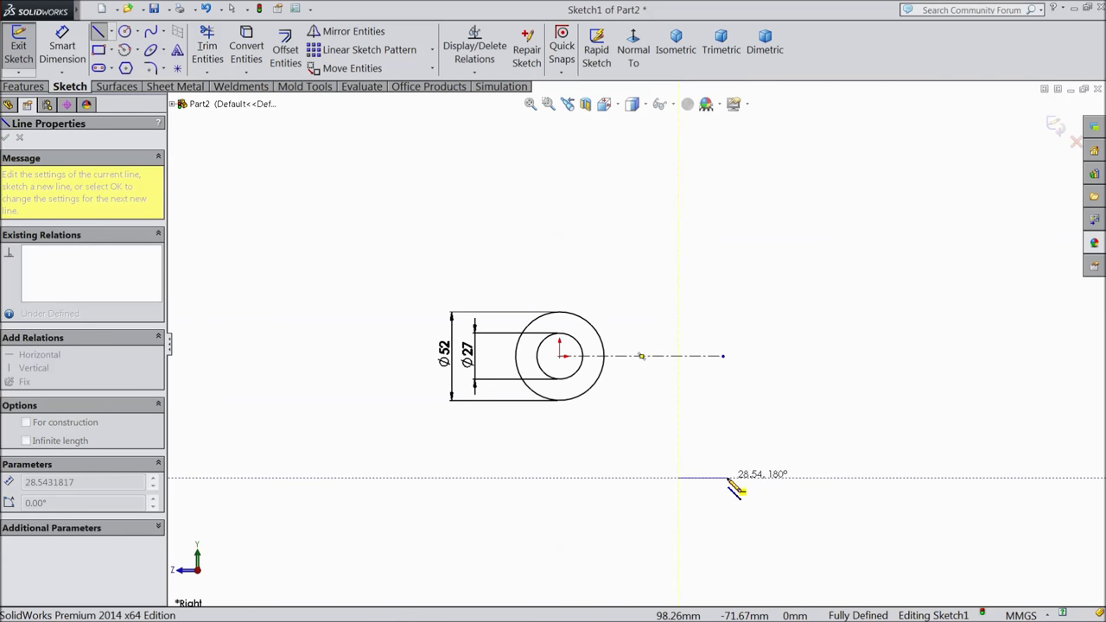
pyautogui.click(724, 477)
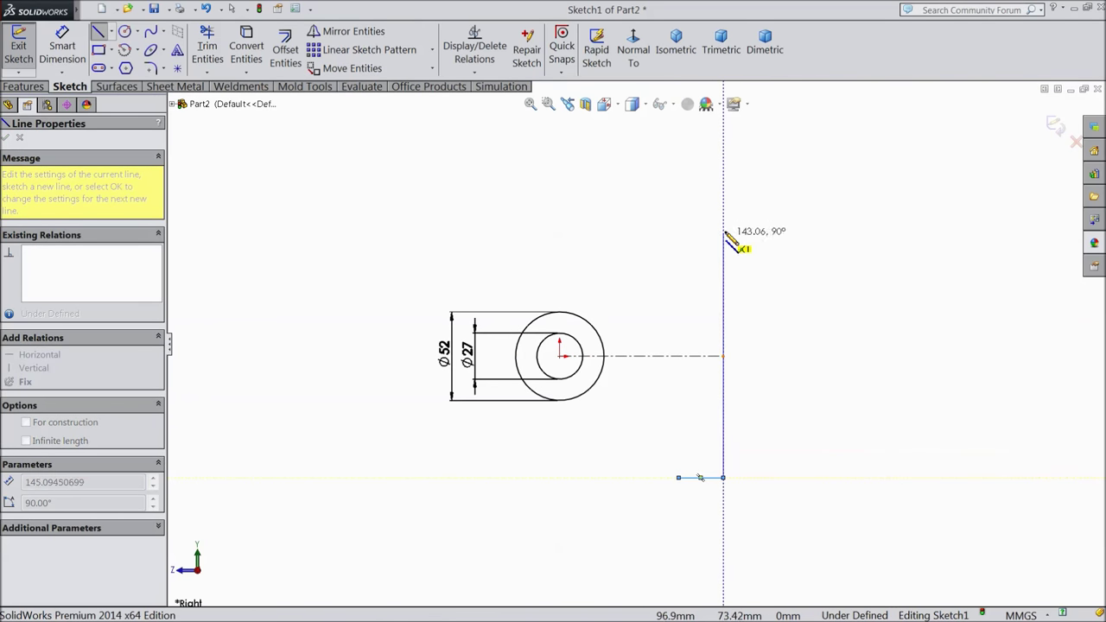
pyautogui.click(672, 221)
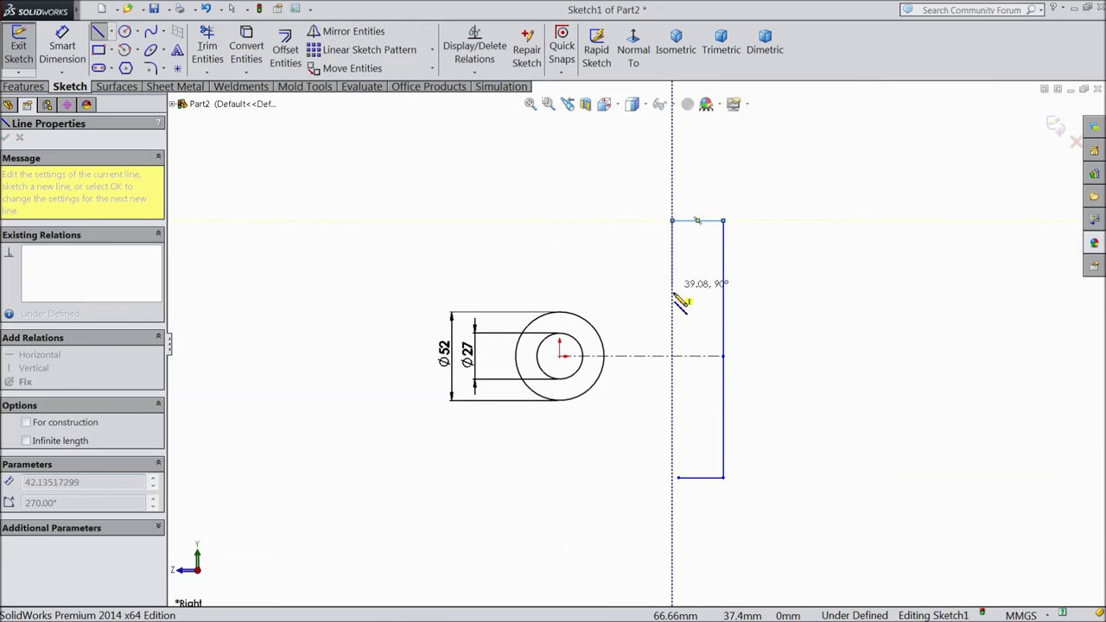
pyautogui.click(672, 335)
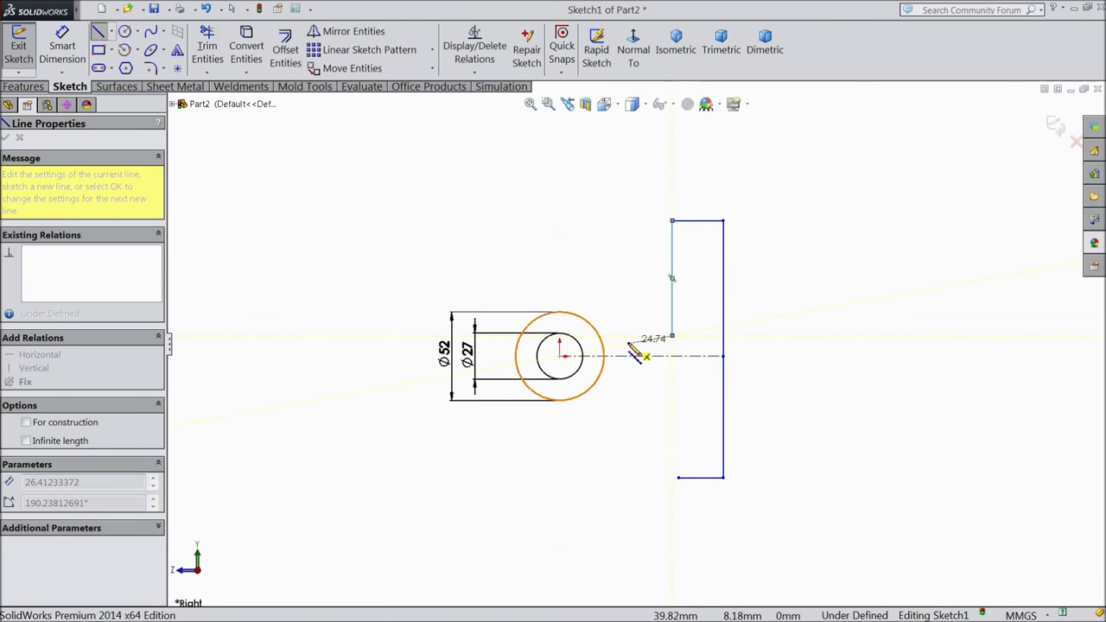
pyautogui.click(599, 336)
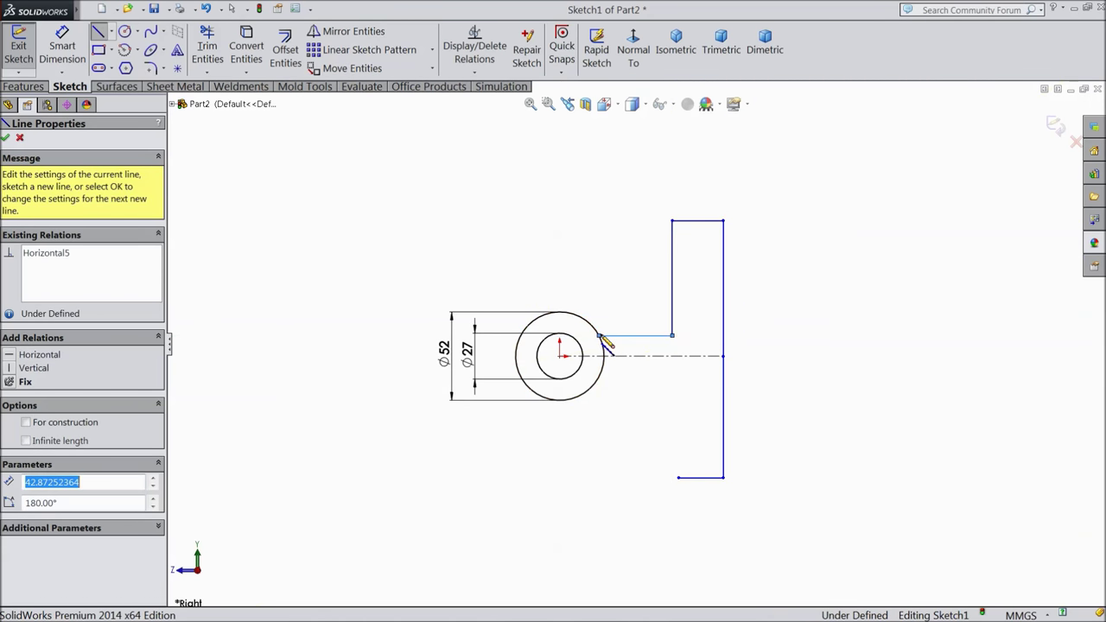
pyautogui.rightClick(611, 339)
pyautogui.click(644, 105)
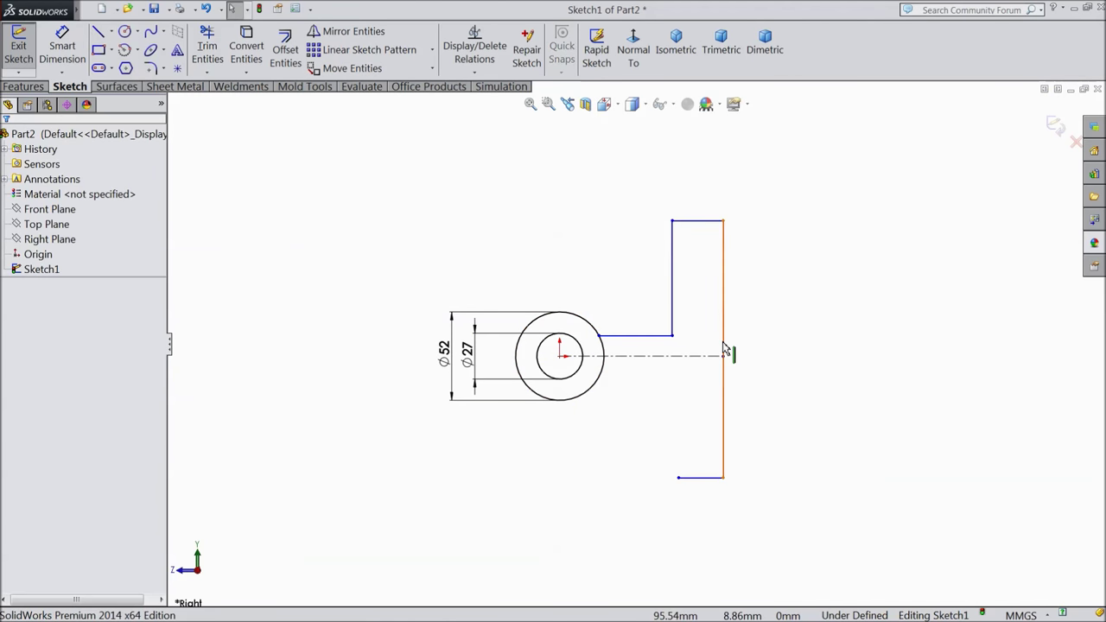
pyautogui.scroll(-2, 726, 346)
pyautogui.click(62, 48)
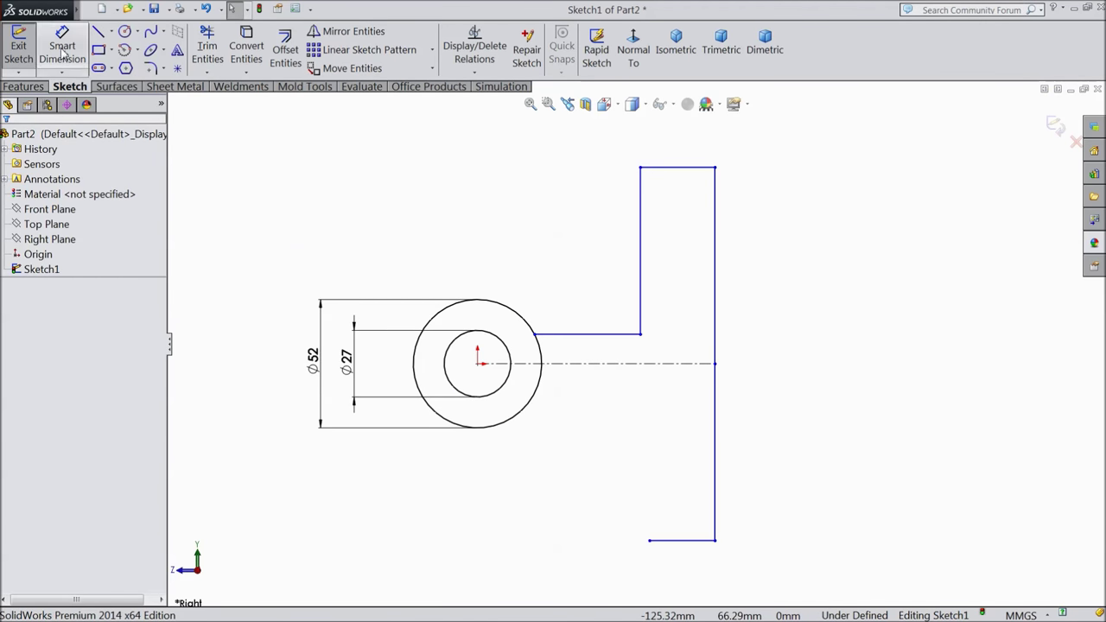
# Dimension the tall vertical line to 101
pyautogui.click(716, 329)
pyautogui.click(820, 337)
pyautogui.write('104')
pyautogui.press('BackSpace')
pyautogui.write('1')
pyautogui.click(757, 314)
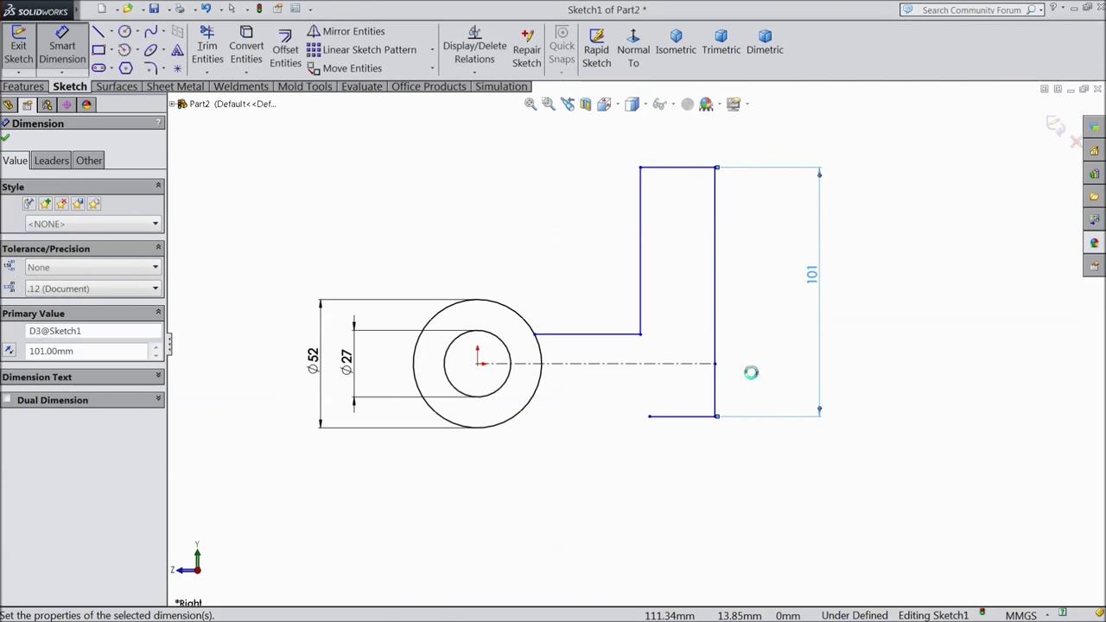
# Place the top line 50.50 above the centreline and make it 26 long
pyautogui.click(656, 172)
pyautogui.click(655, 364)
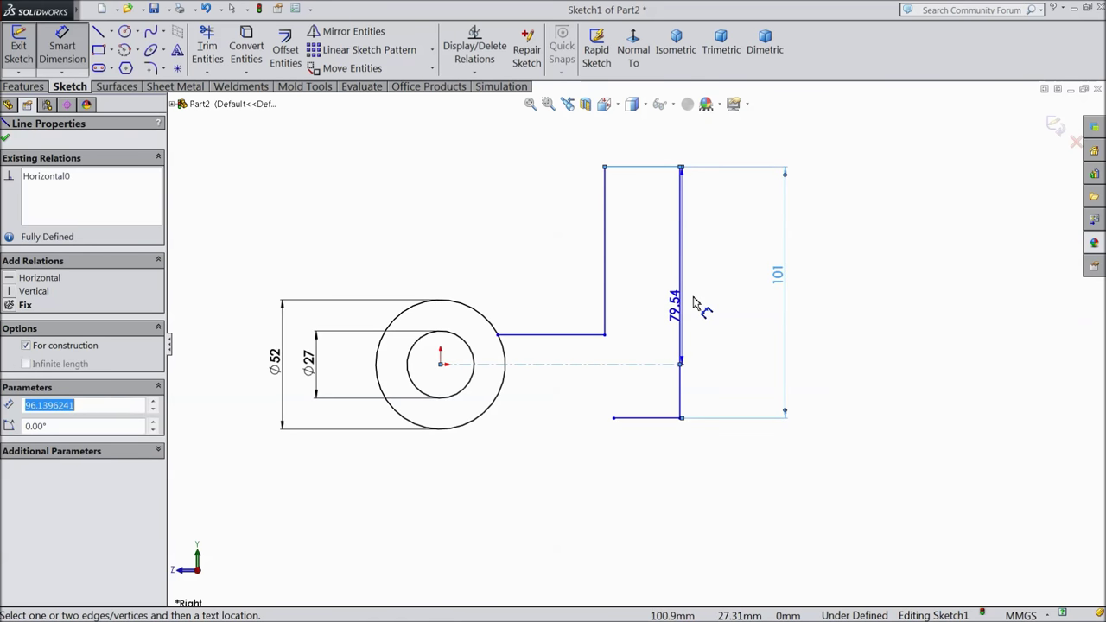
pyautogui.click(710, 298)
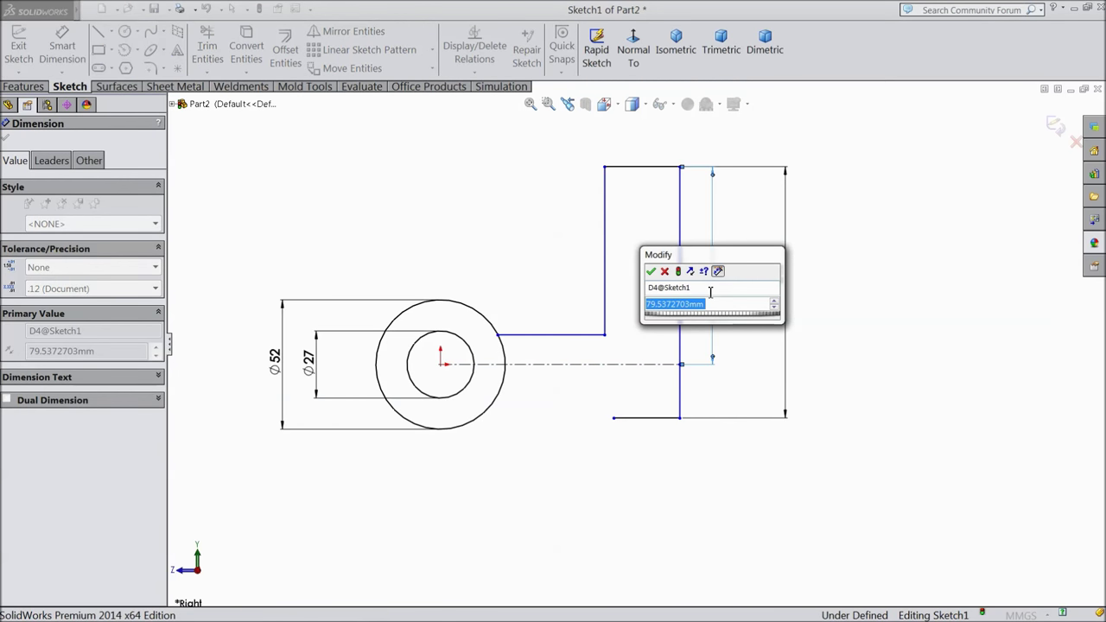
pyautogui.write('50.5')
pyautogui.click(654, 273)
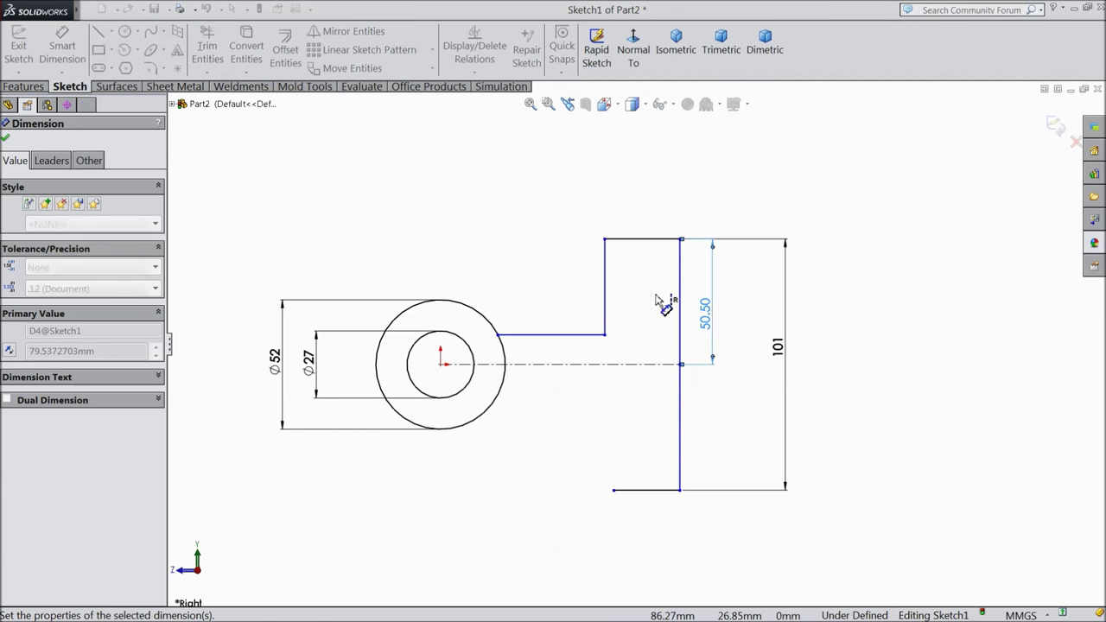
pyautogui.scroll(2, 656, 375)
pyautogui.click(643, 182)
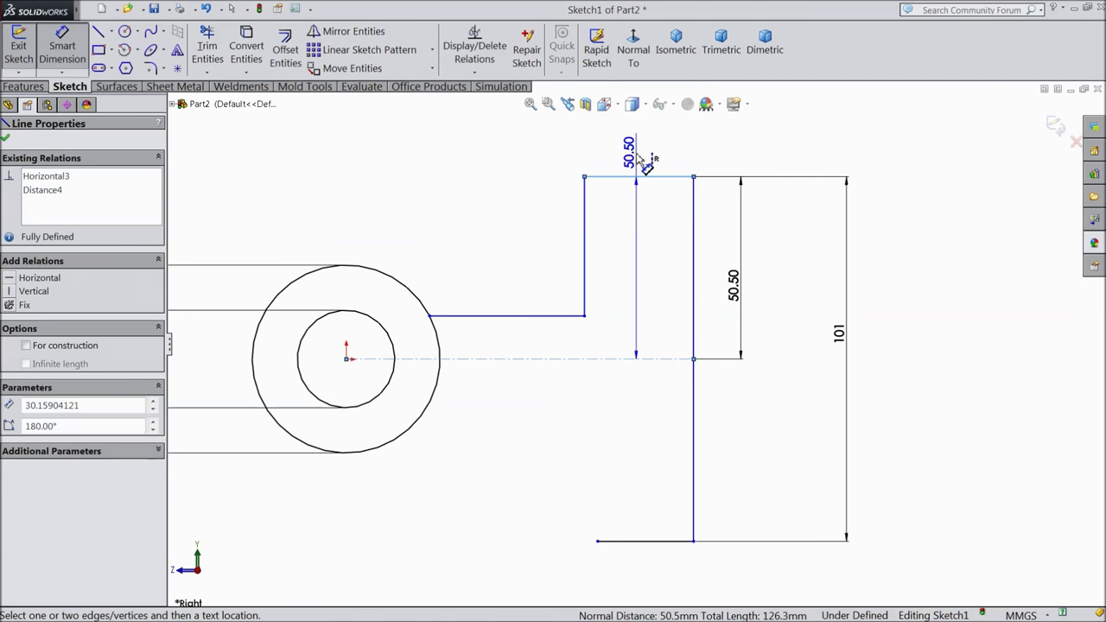
pyautogui.click(644, 158)
pyautogui.click(634, 121)
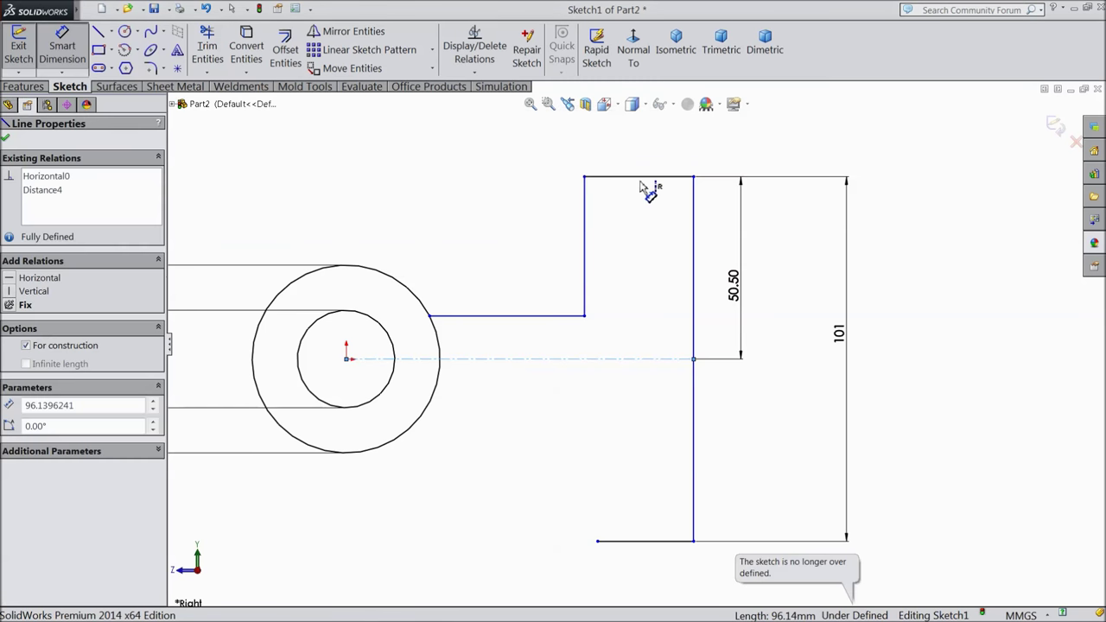
pyautogui.click(639, 178)
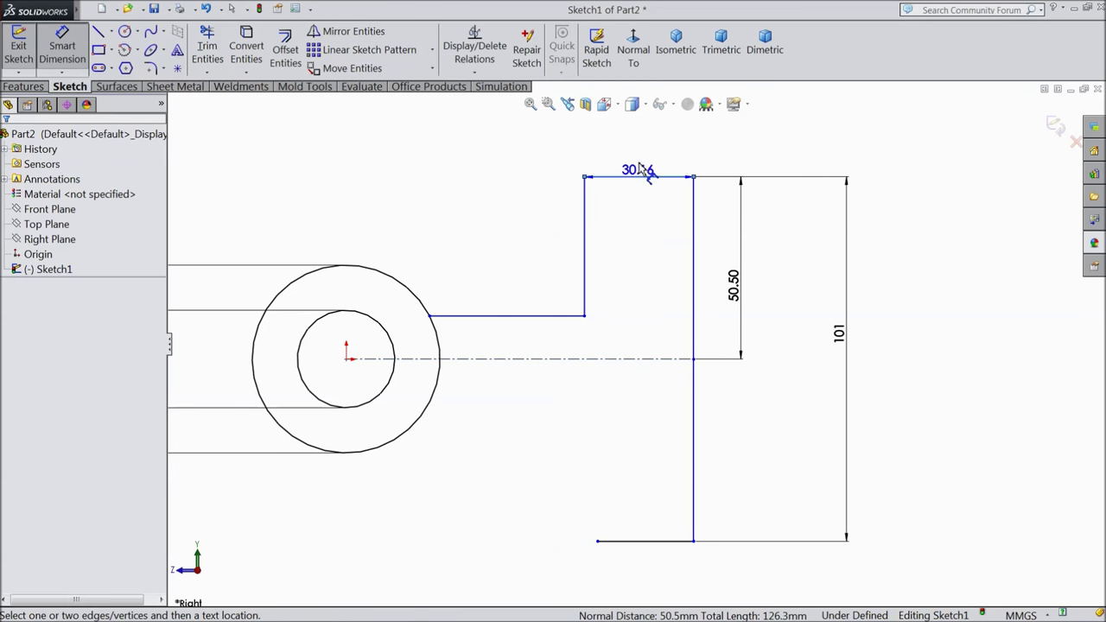
pyautogui.click(649, 167)
pyautogui.write('26')
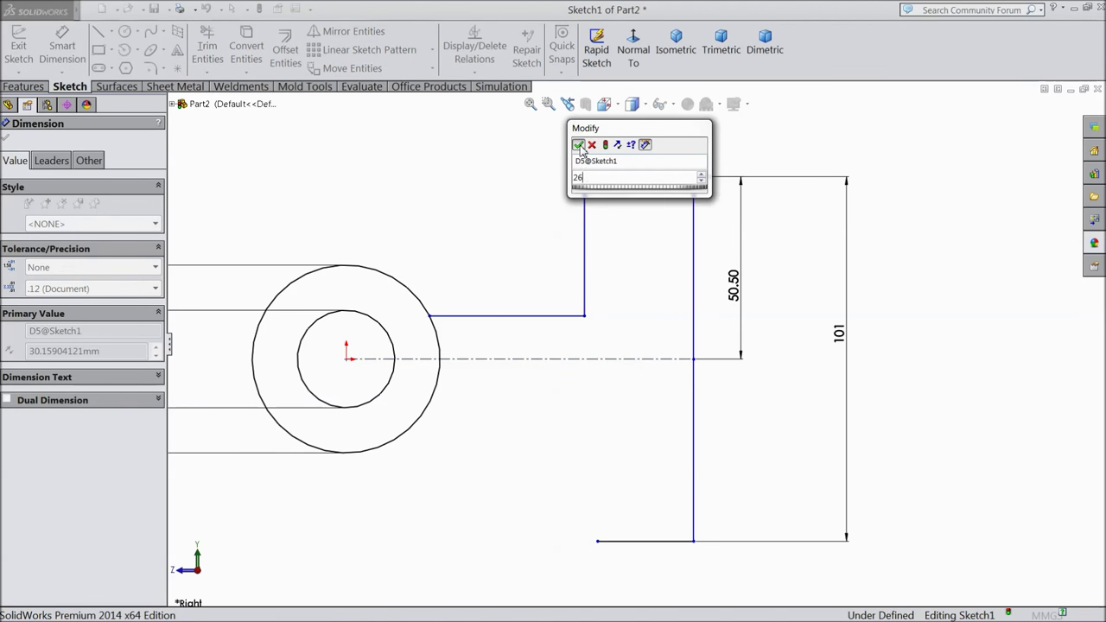
pyautogui.click(578, 144)
# Offset the arm 9 from the centreline and make the bottom line 26 long
pyautogui.scroll(3, 574, 388)
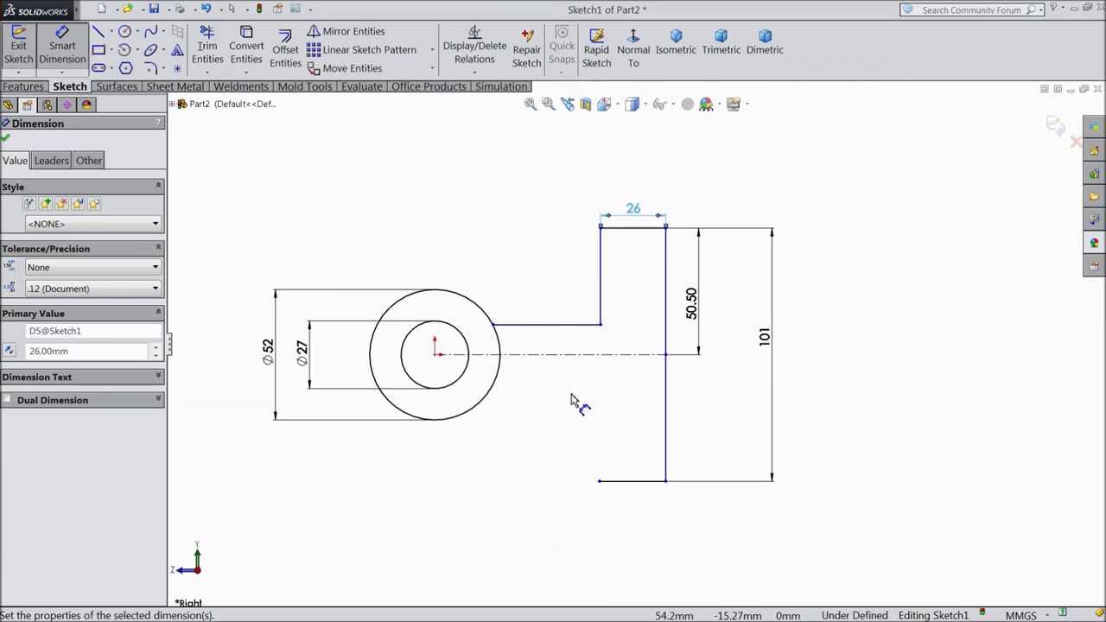
pyautogui.scroll(-3, 571, 366)
pyautogui.click(577, 290)
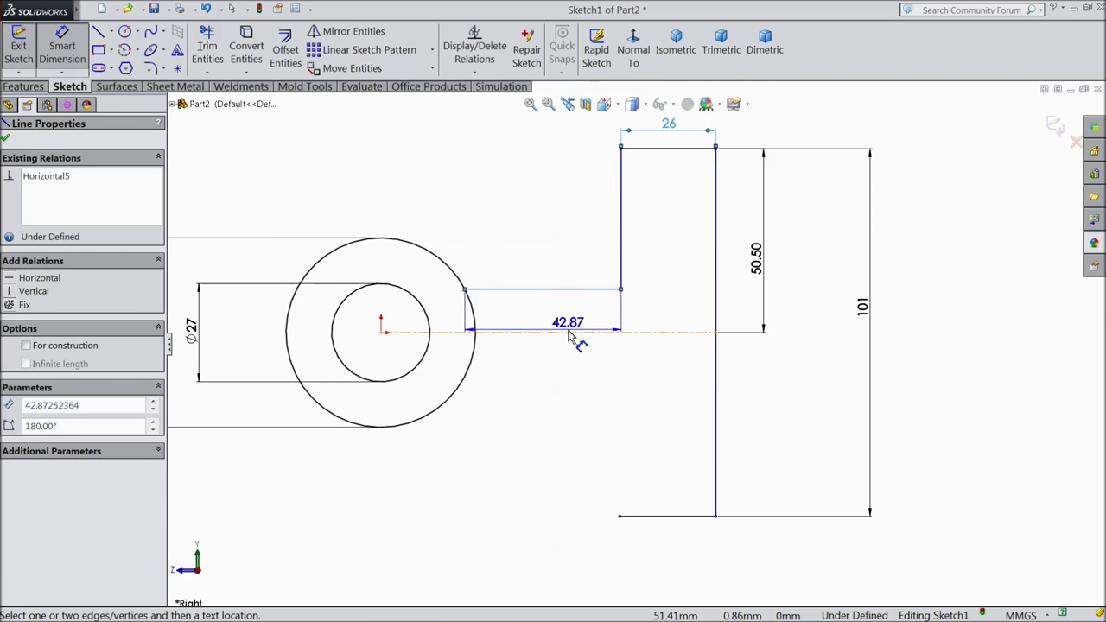
pyautogui.click(571, 332)
pyautogui.click(574, 323)
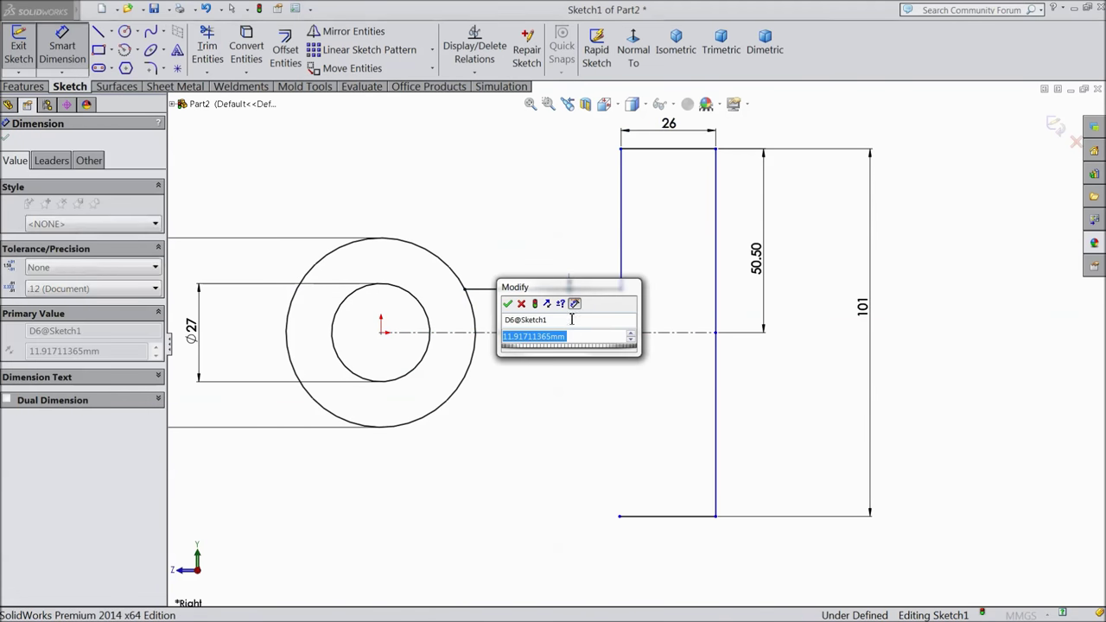
pyautogui.write('9')
pyautogui.click(507, 303)
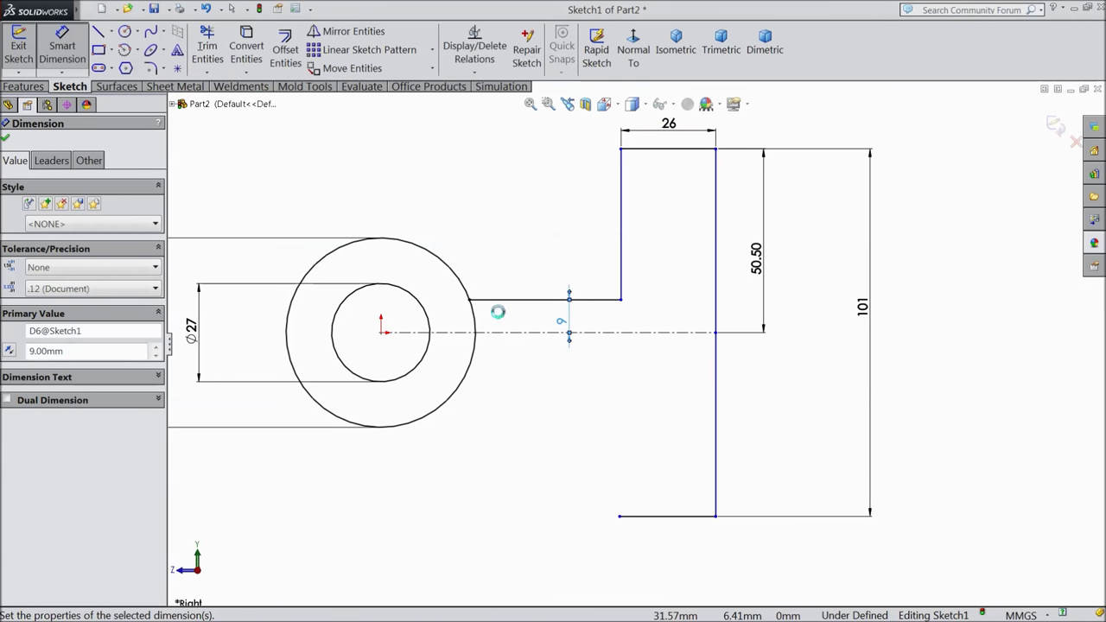
pyautogui.scroll(2, 678, 527)
pyautogui.scroll(-2, 652, 492)
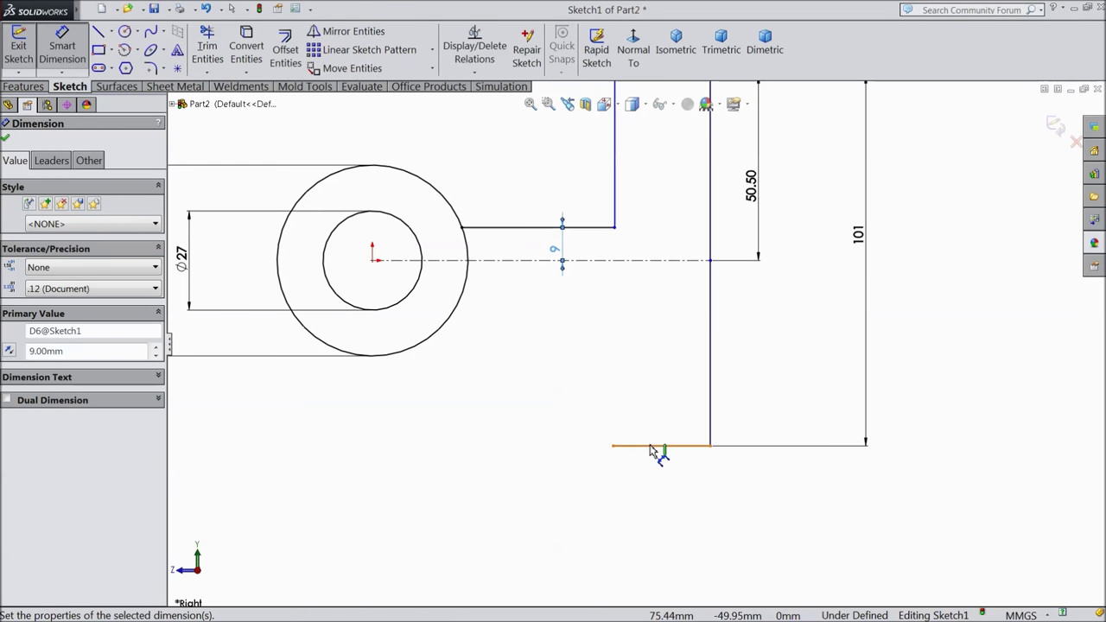
pyautogui.click(655, 446)
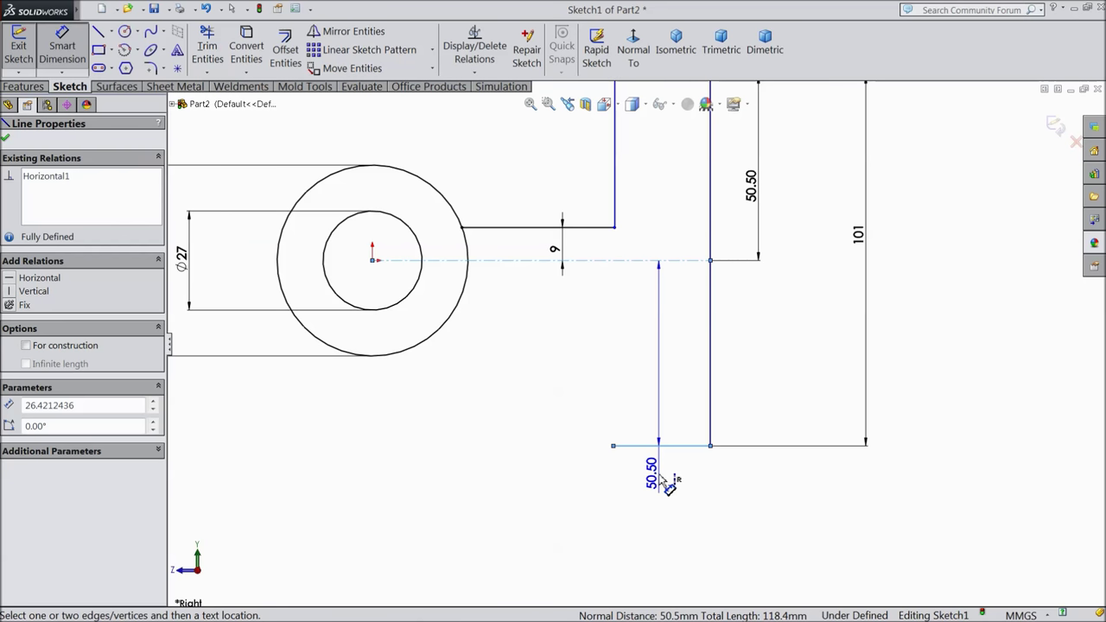
pyautogui.click(660, 494)
pyautogui.write('26')
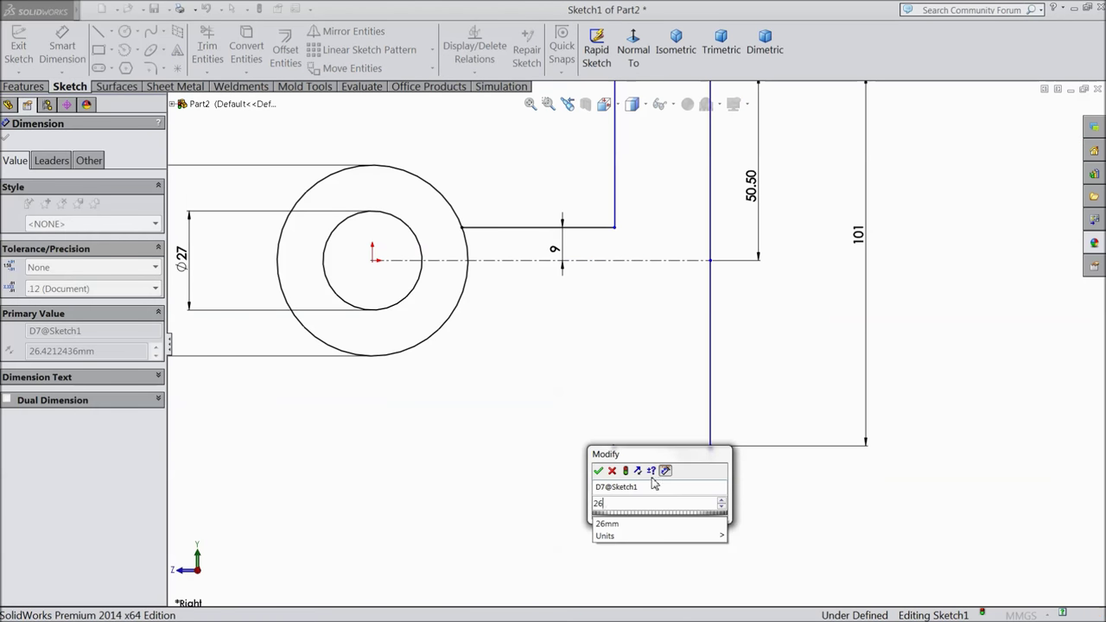
pyautogui.click(598, 471)
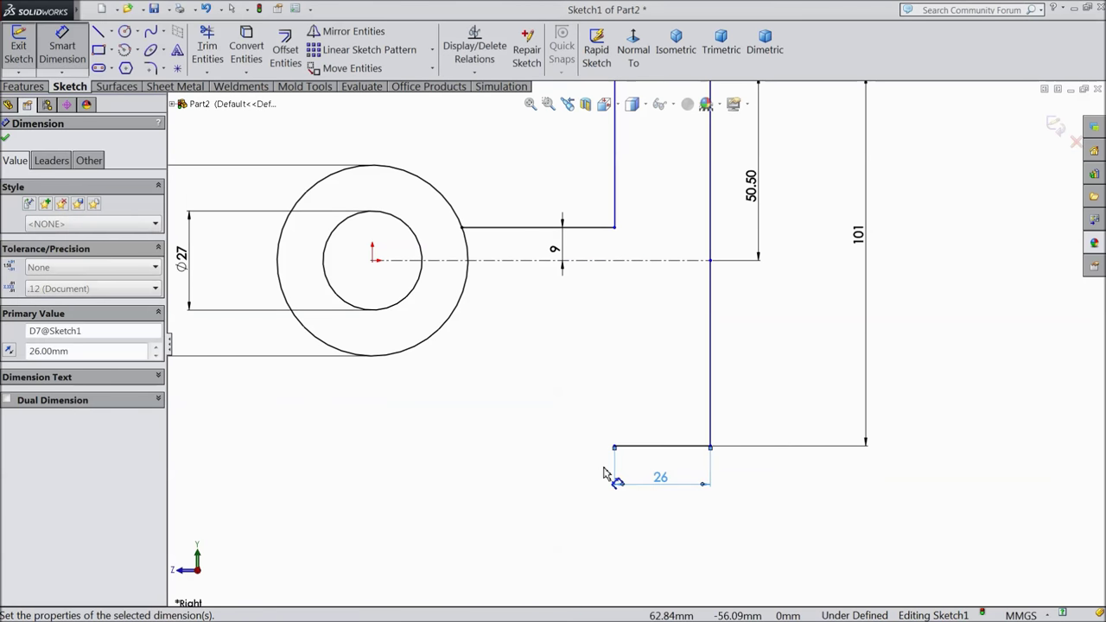
pyautogui.click(6, 140)
pyautogui.press('f')
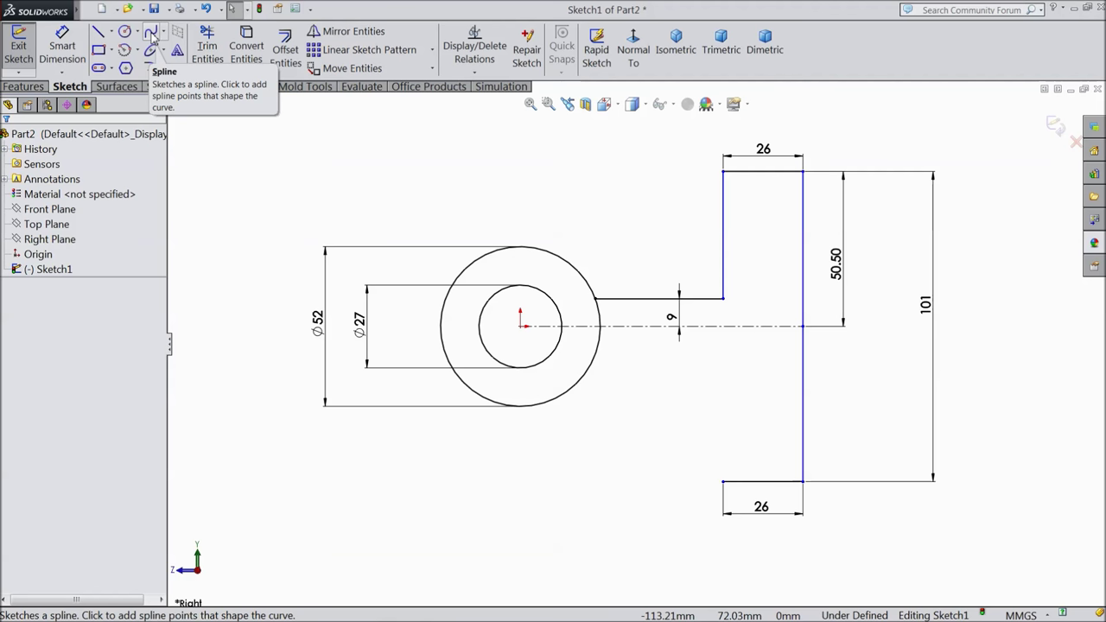
# Draw a spline from the bottom line's end to the Ø52 circle
pyautogui.click(152, 37)
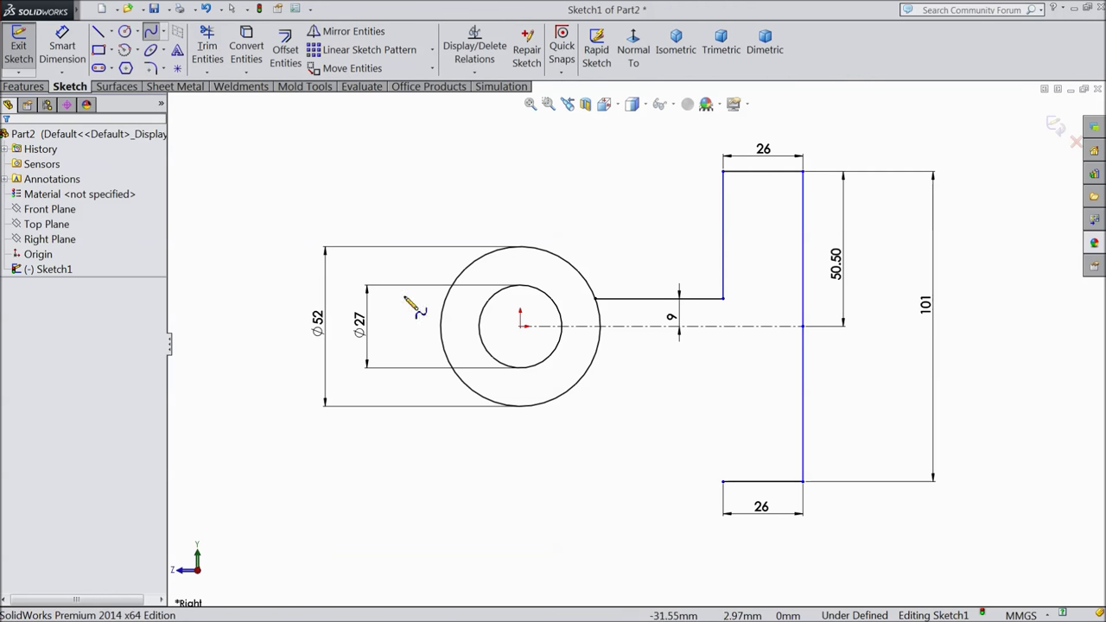
pyautogui.scroll(-3, 482, 431)
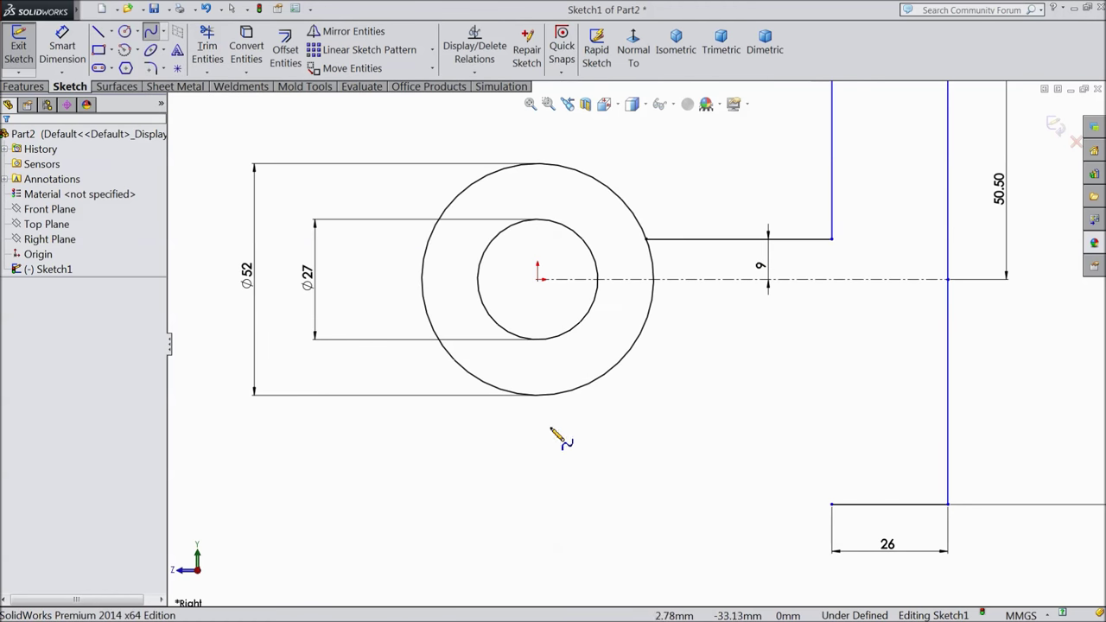
pyautogui.click(831, 503)
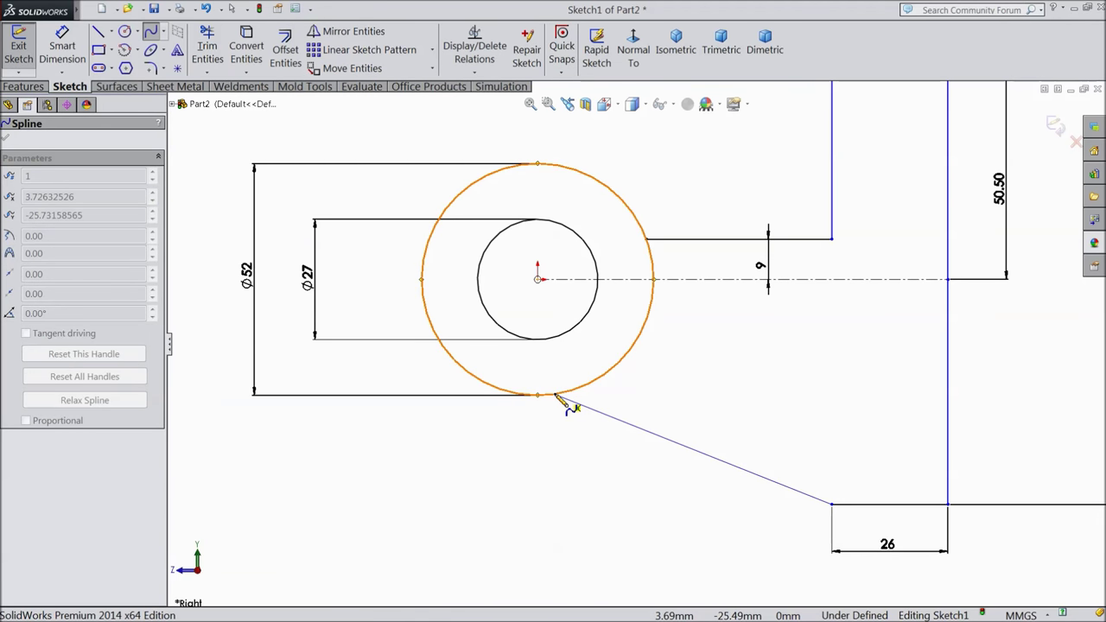
pyautogui.rightClick(494, 404)
pyautogui.click(525, 174)
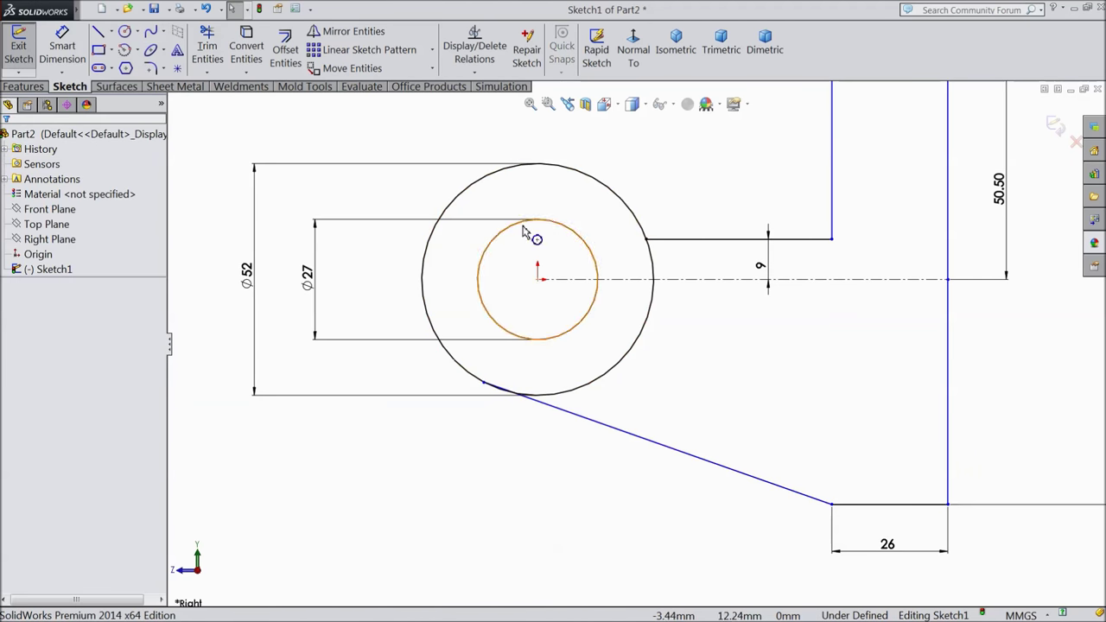
# Make the spline tangent to both the Ø52 circle and the bottom line
pyautogui.click(569, 401)
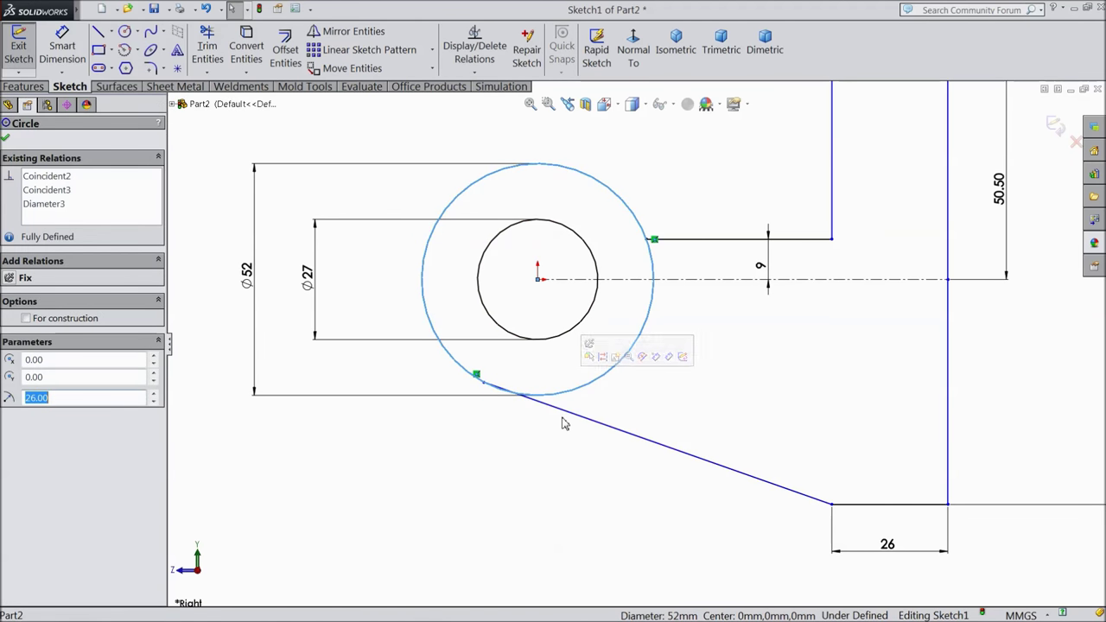
pyautogui.keyDown('ctrl'); pyautogui.click(588, 426); pyautogui.keyUp('ctrl')
pyautogui.click(616, 377)
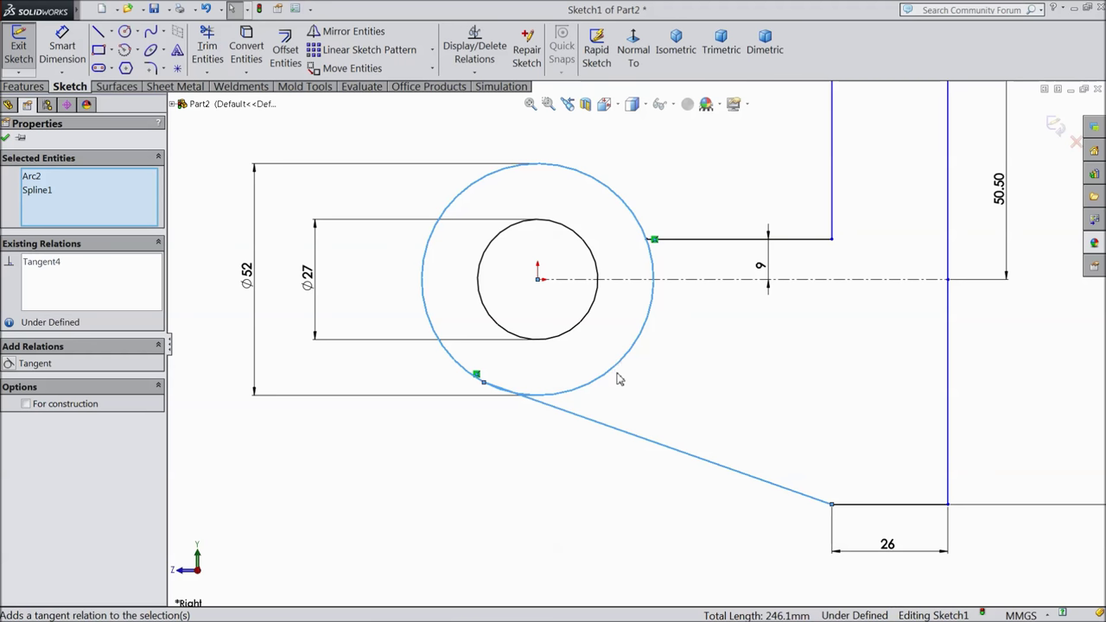
pyautogui.click(849, 509)
pyautogui.keyDown('ctrl'); pyautogui.click(822, 503); pyautogui.keyUp('ctrl')
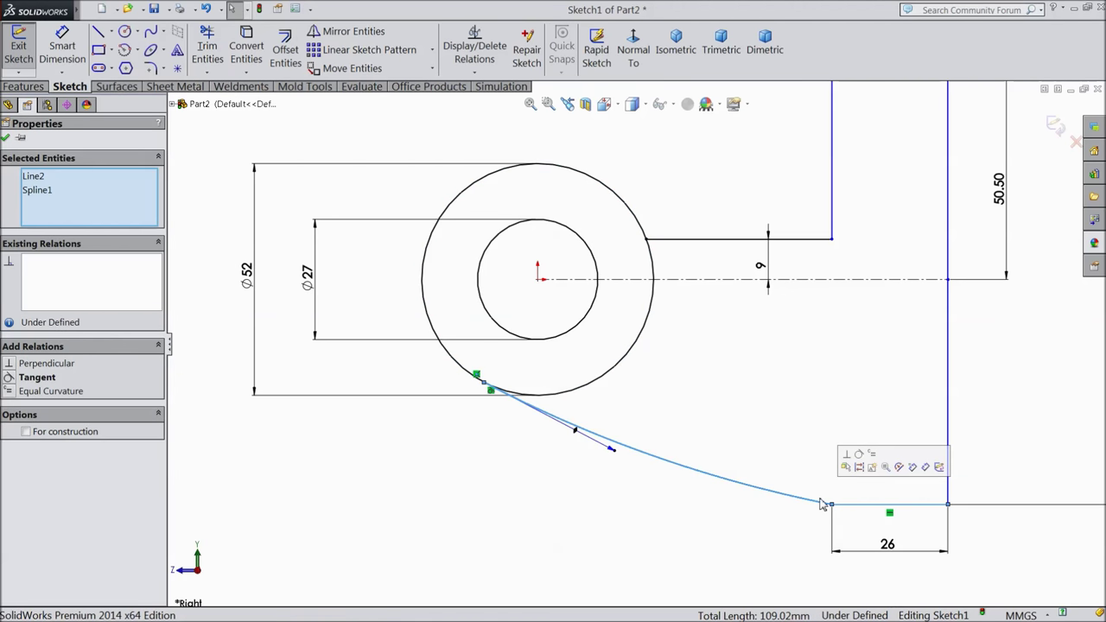
pyautogui.click(859, 455)
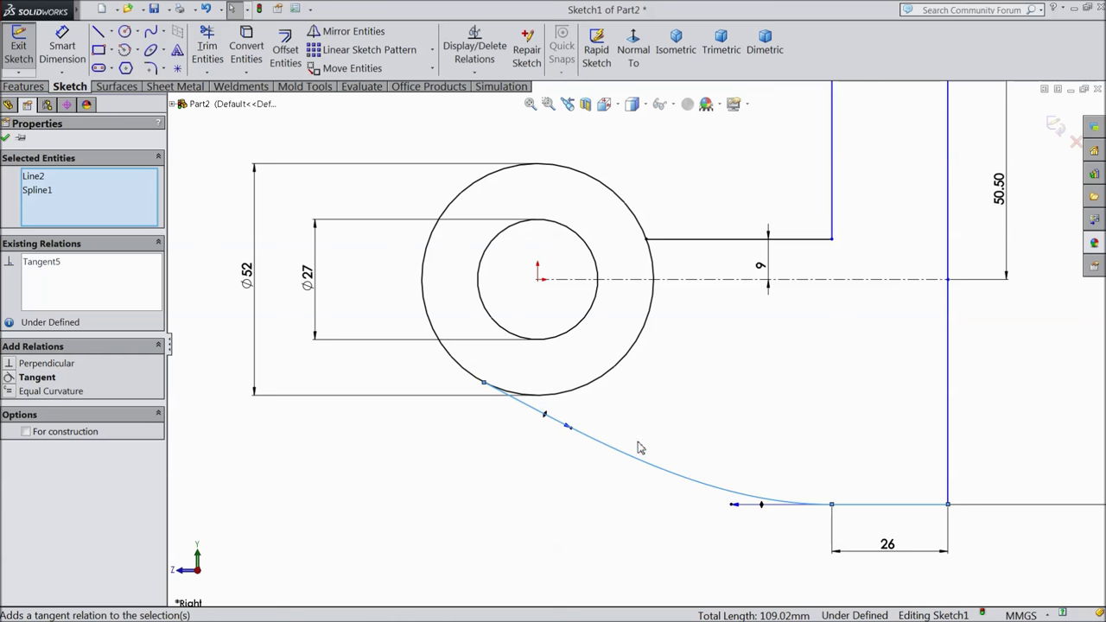
pyautogui.click(6, 140)
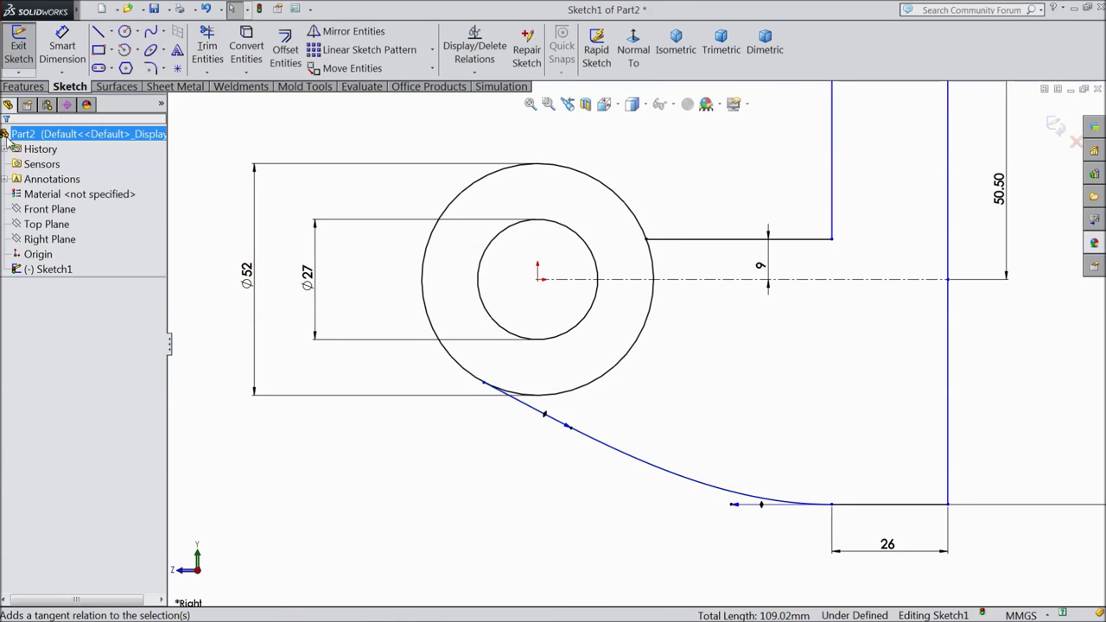
pyautogui.click(209, 57)
# Trim away the outer circle's lower arc and the small arc piece near the centreline
pyautogui.click(609, 374)
pyautogui.click(602, 326)
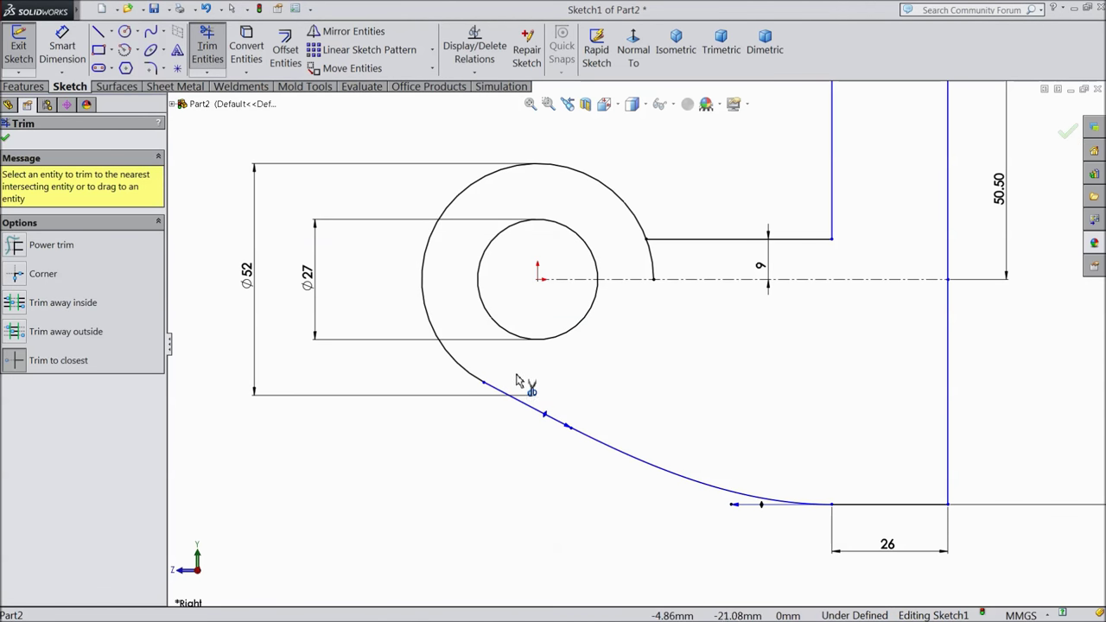
pyautogui.click(653, 270)
pyautogui.press('f')
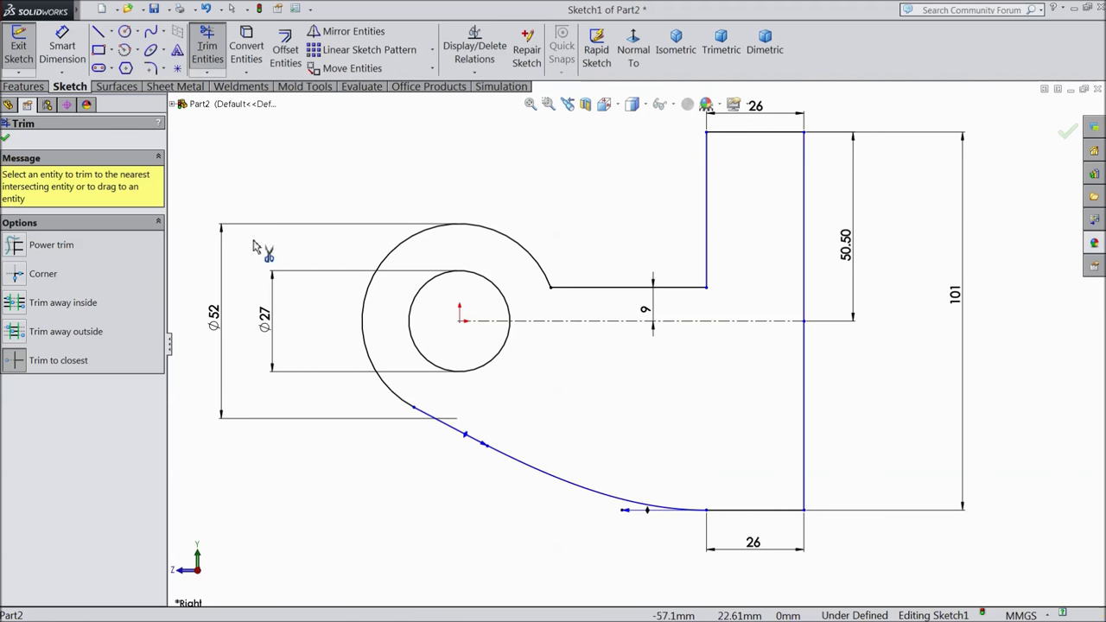
pyautogui.click(5, 140)
pyautogui.press('f')
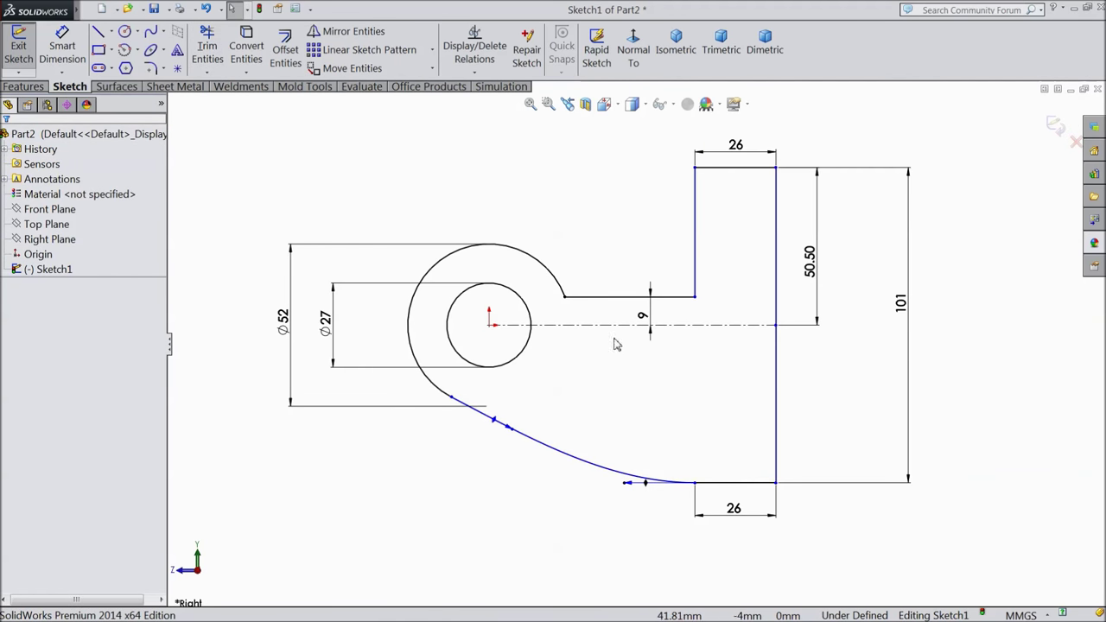
# Fillet the inner corner at R20 and the corner beside the boss arc at R10
pyautogui.click(152, 69)
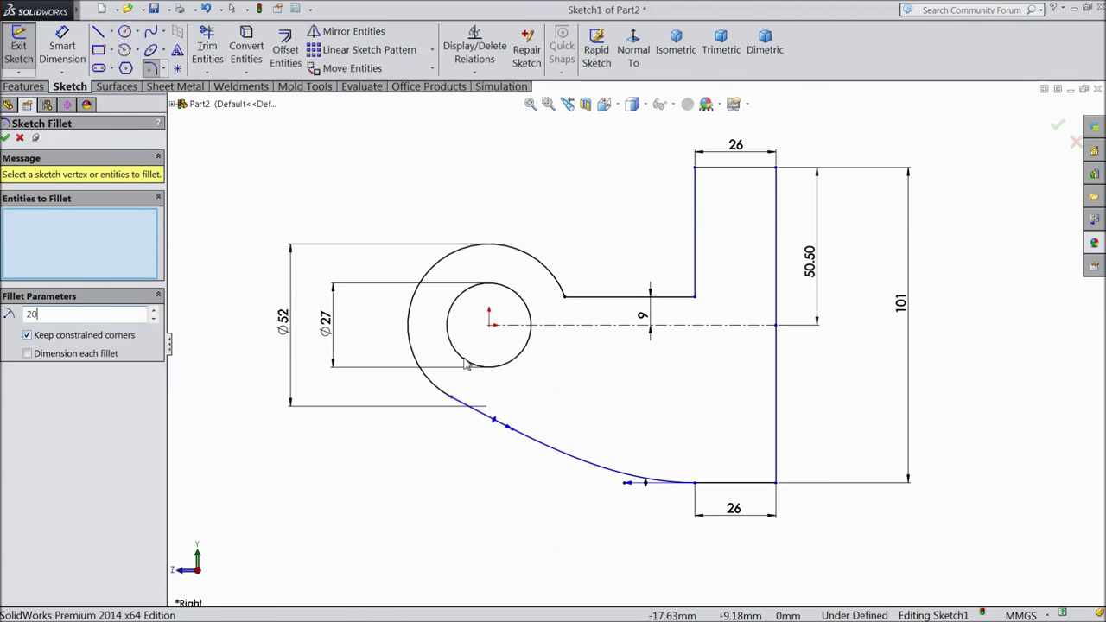
pyautogui.write('20')
pyautogui.click(696, 300)
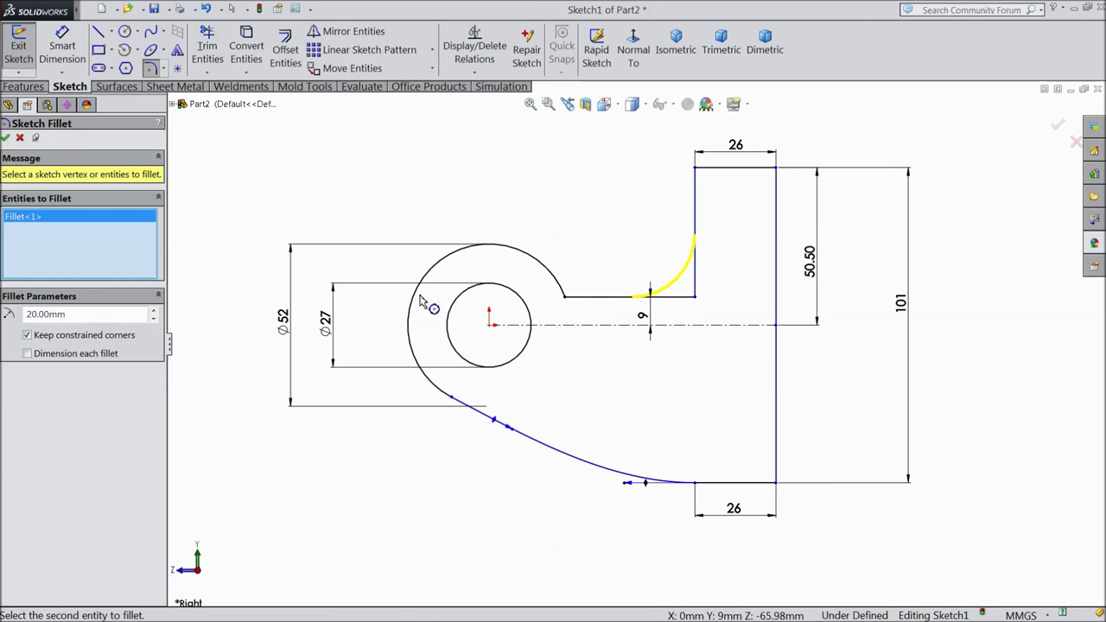
pyautogui.click(5, 138)
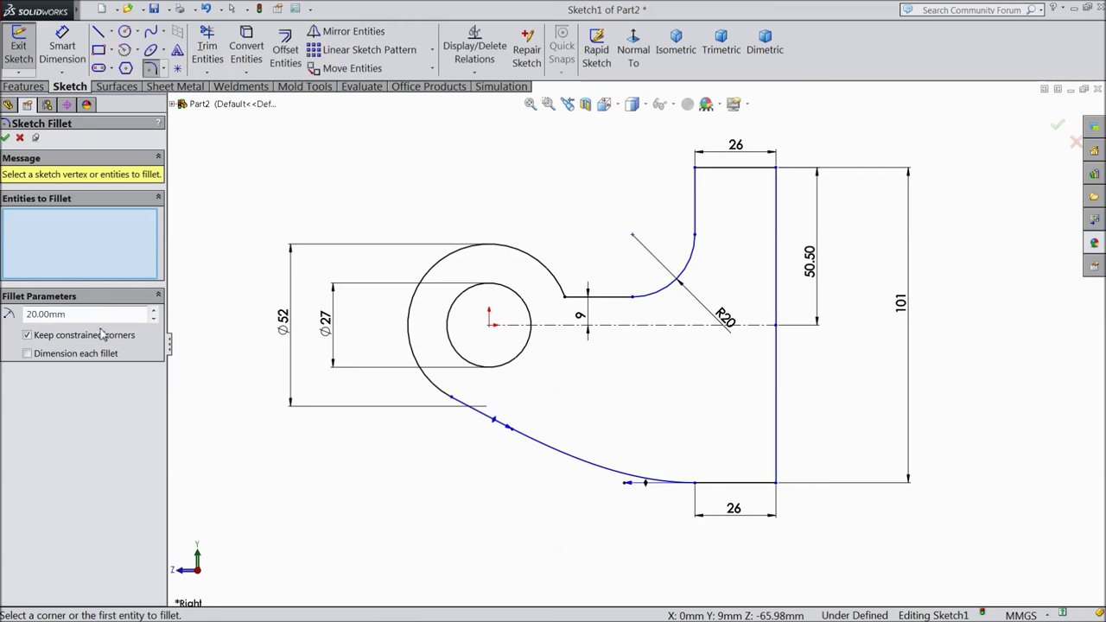
pyautogui.click(564, 297)
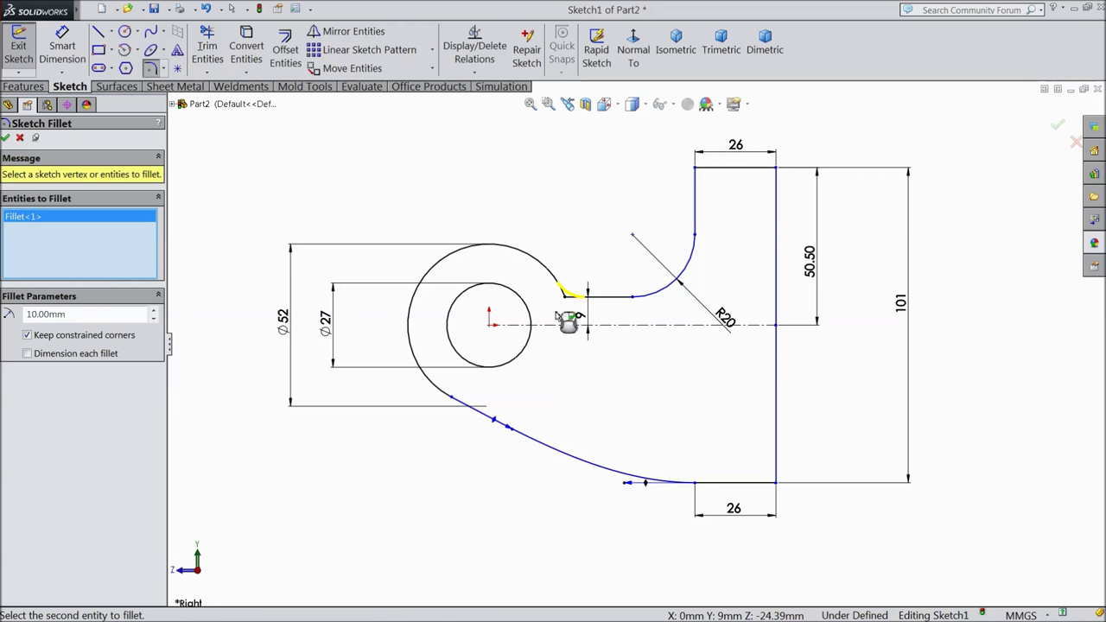
pyautogui.click(5, 138)
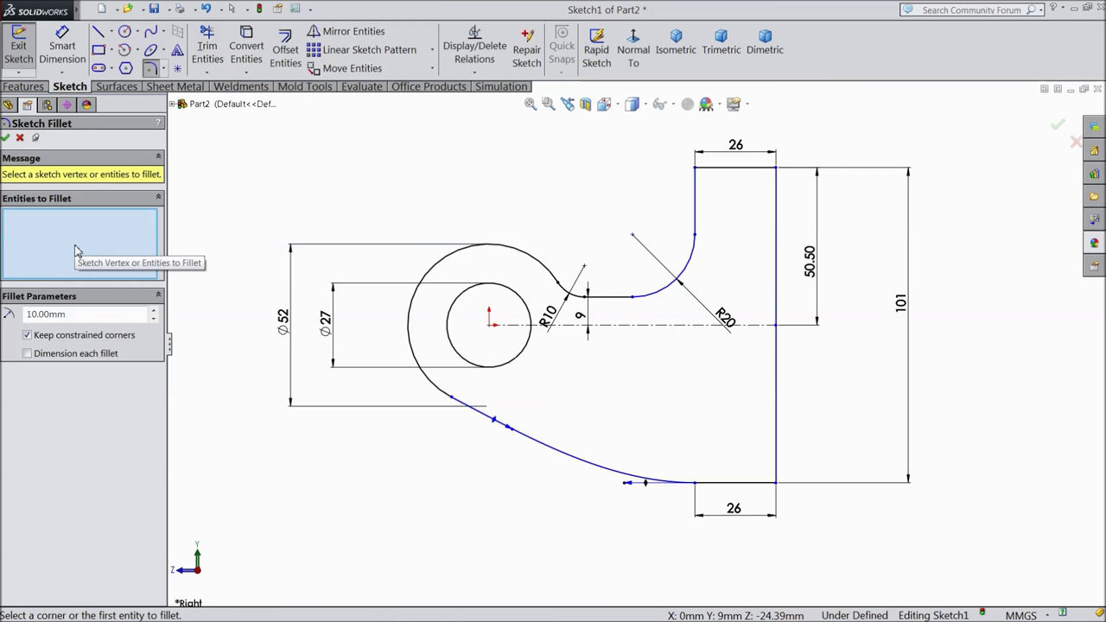
pyautogui.click(6, 138)
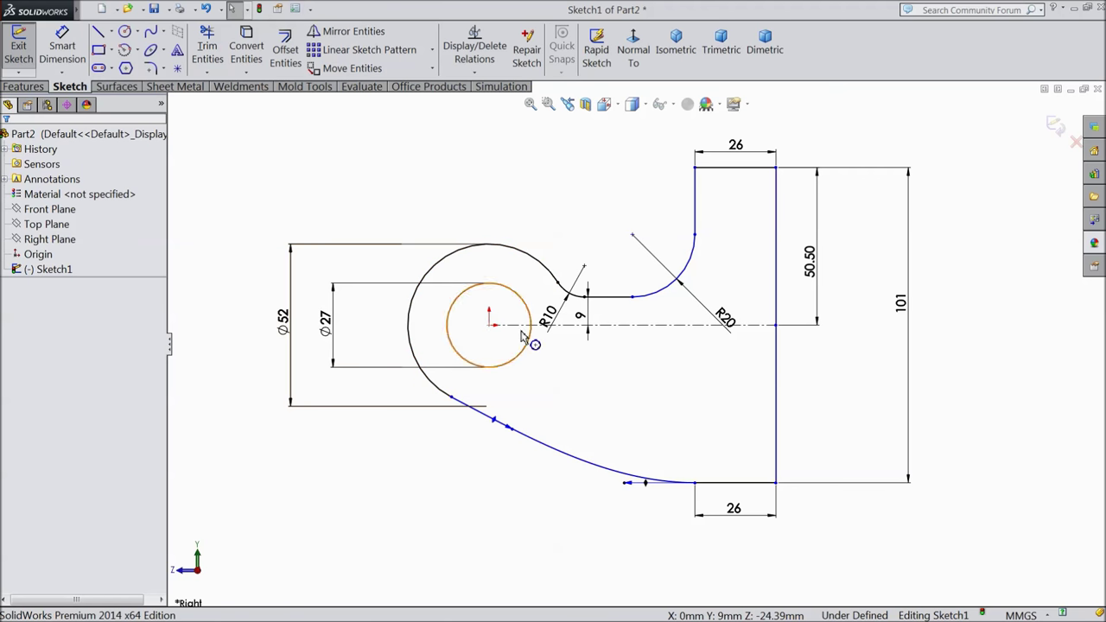
pyautogui.moveTo(550, 320); pyautogui.dragTo(583, 245)
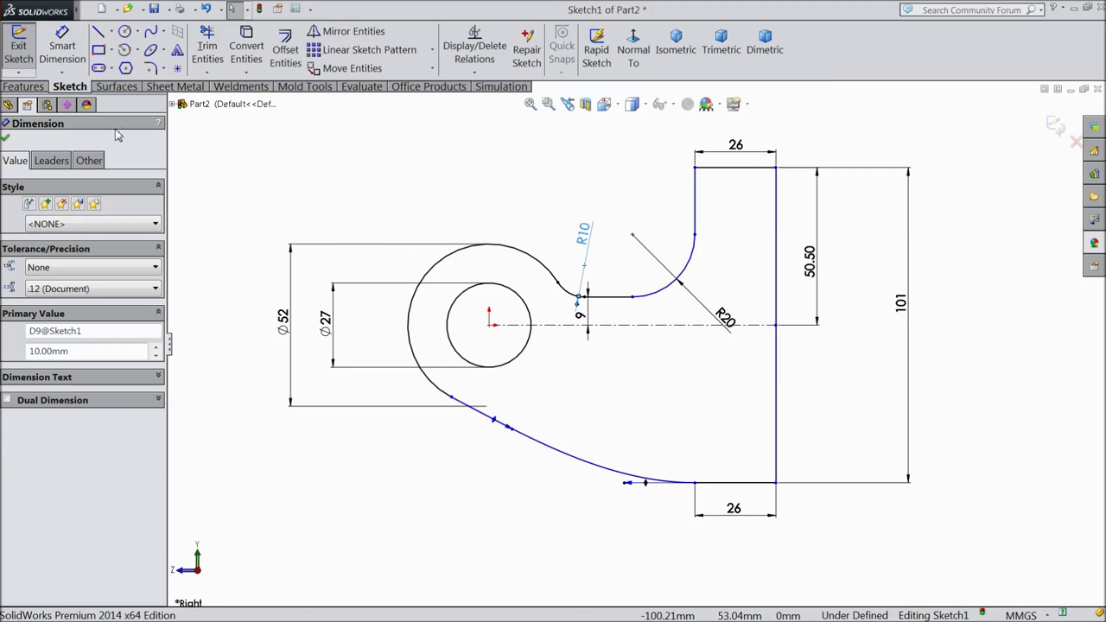
pyautogui.click(5, 138)
# Extrude the sketch as Boss-Extrude1 to a blind depth of 30 mm
pyautogui.click(23, 86)
pyautogui.click(26, 49)
pyautogui.click(153, 268)
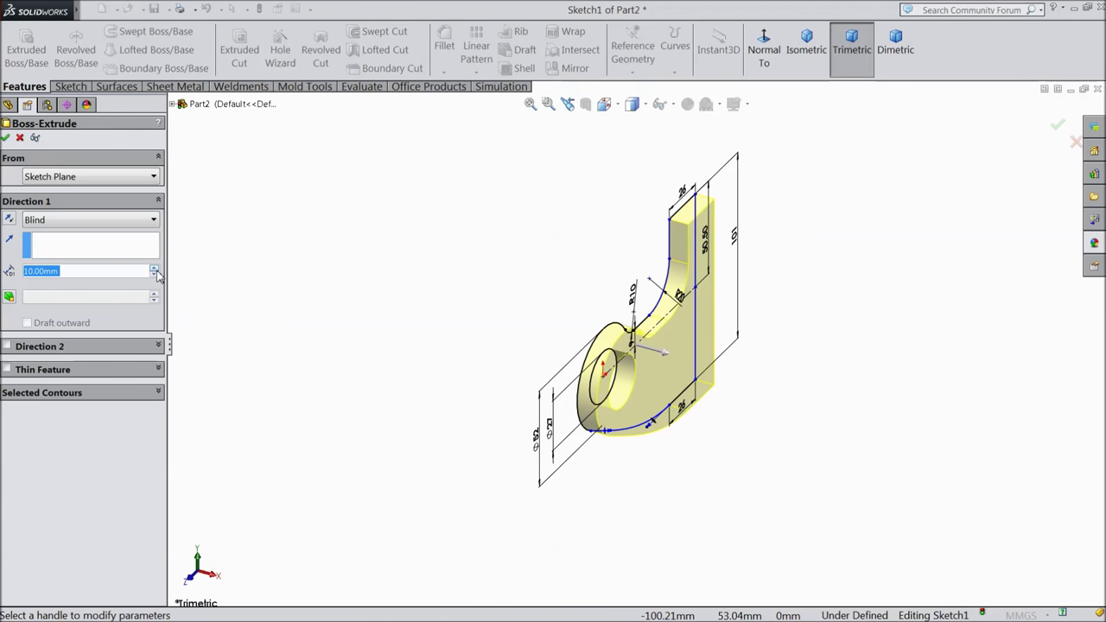
pyautogui.click(153, 268)
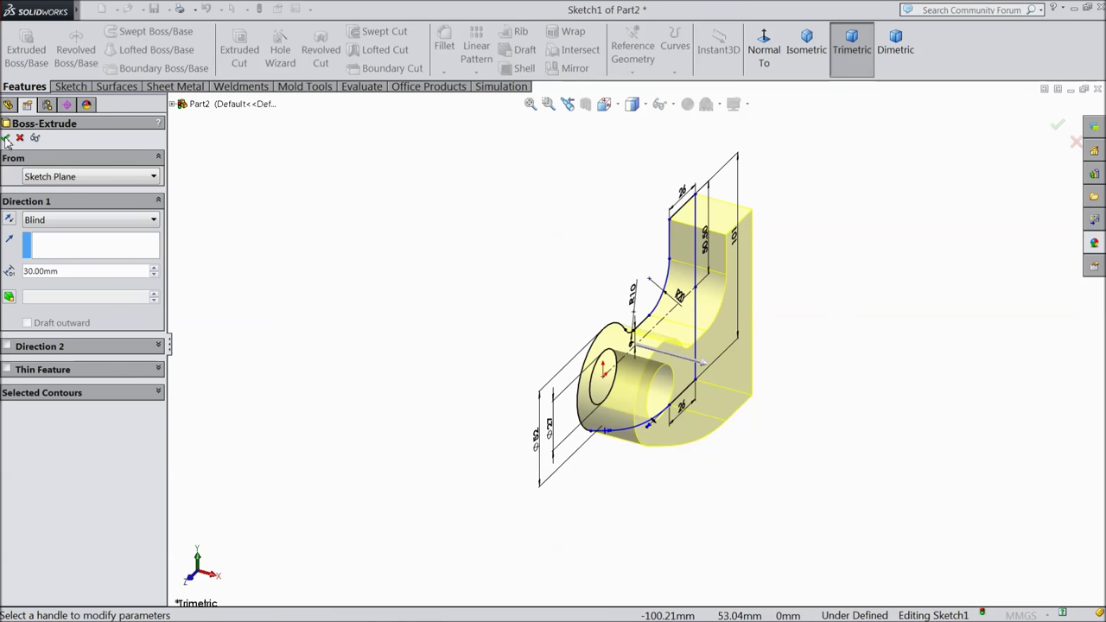
pyautogui.click(5, 138)
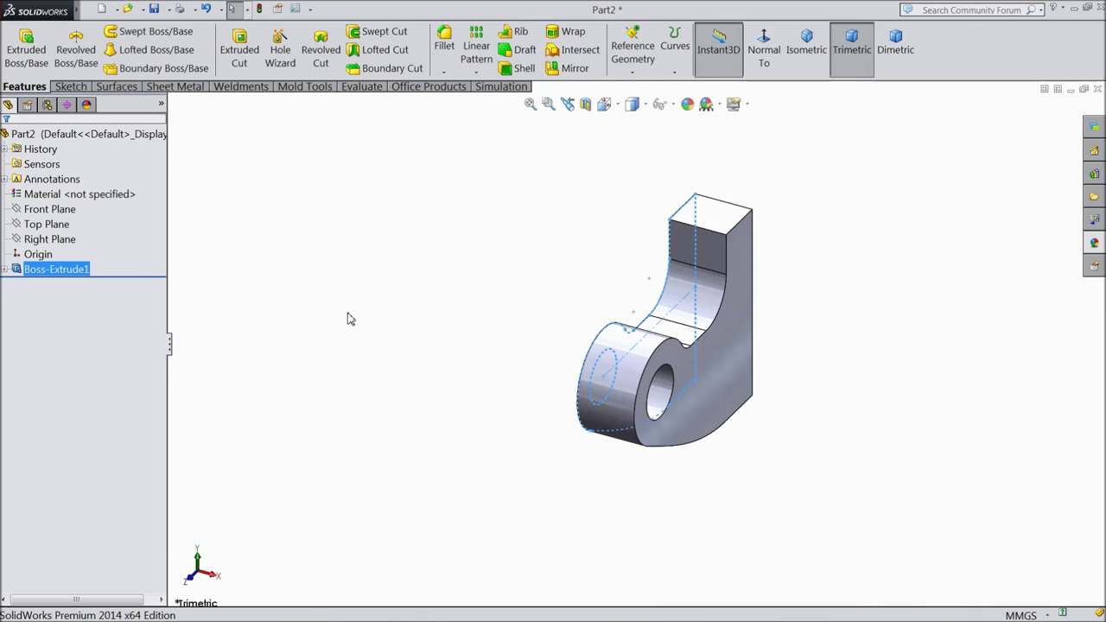
pyautogui.click(150, 137)
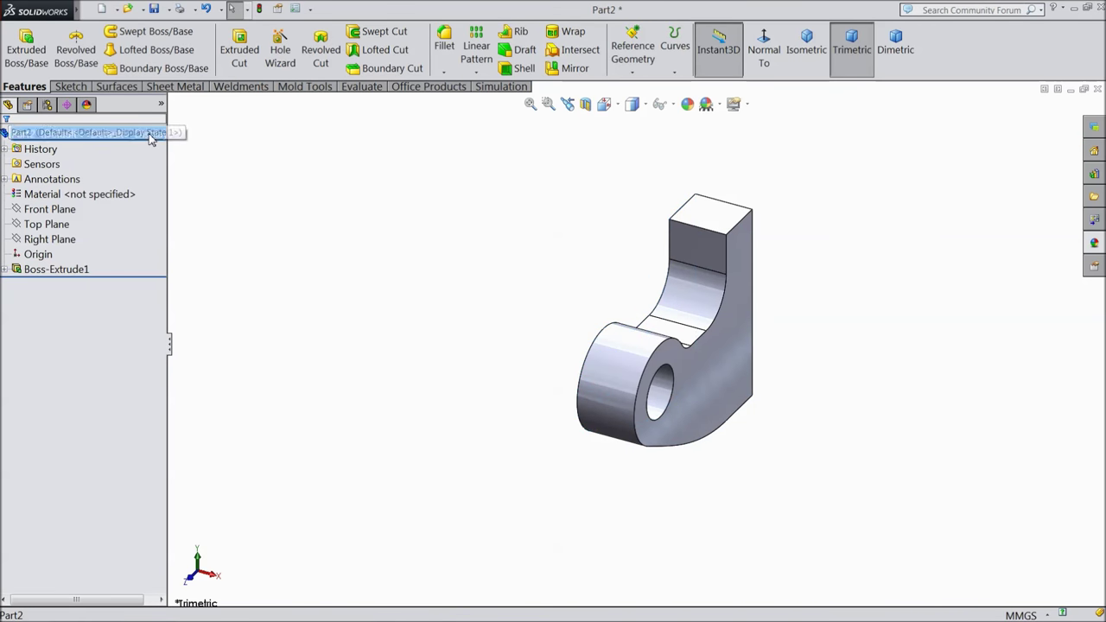
# Apply the cast carbon steel appearance to the part and recolour it red (255,0,0)
pyautogui.click(1100, 246)
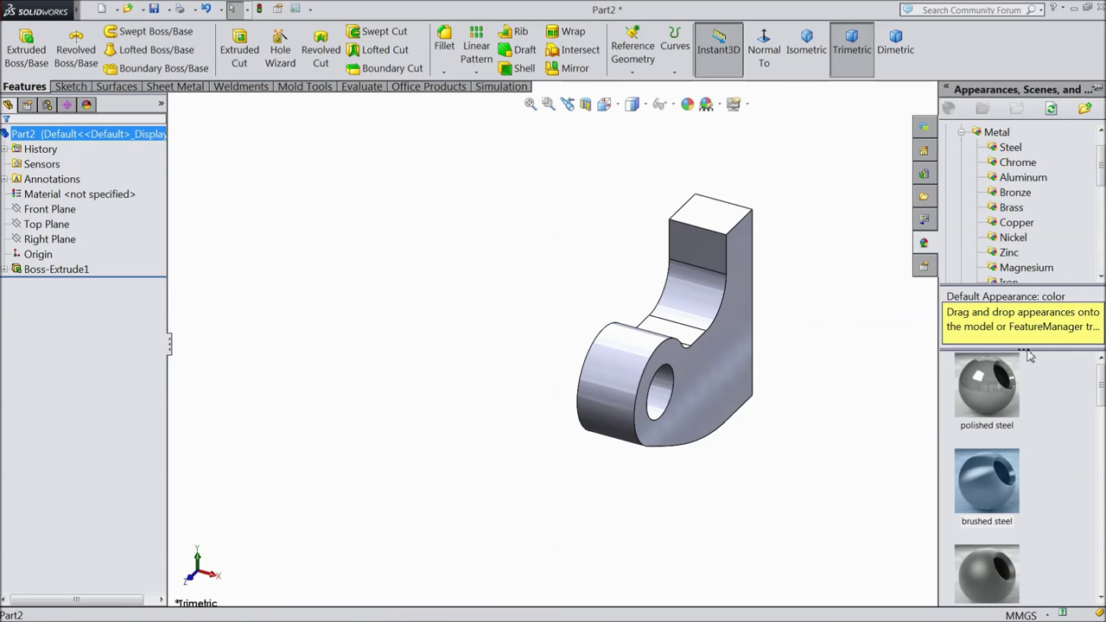
pyautogui.scroll(-3, 995, 496)
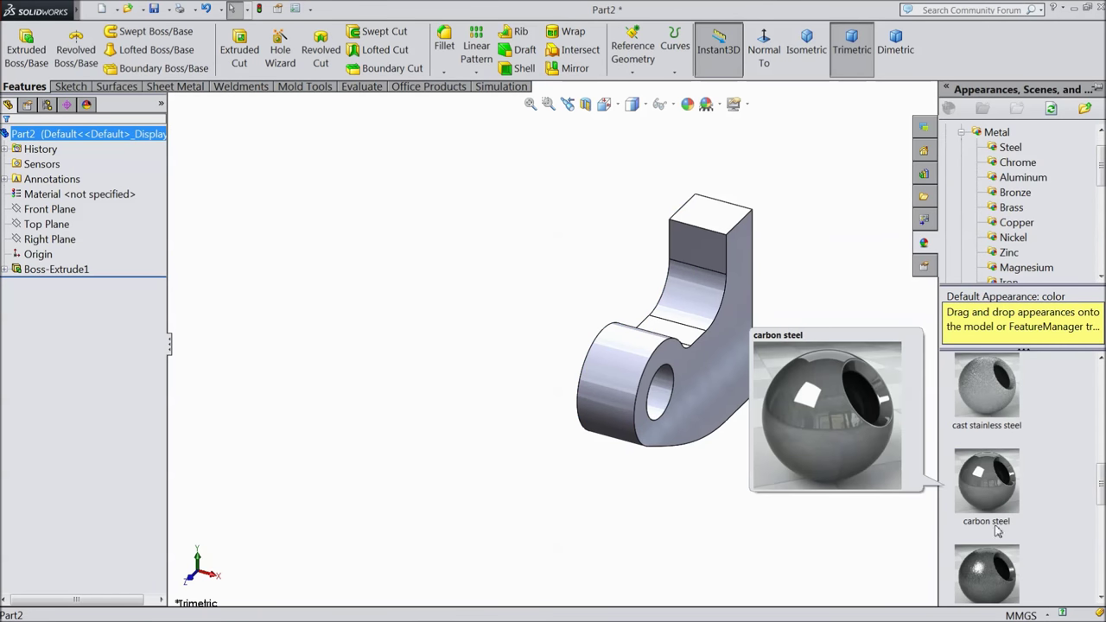
pyautogui.scroll(-2, 993, 523)
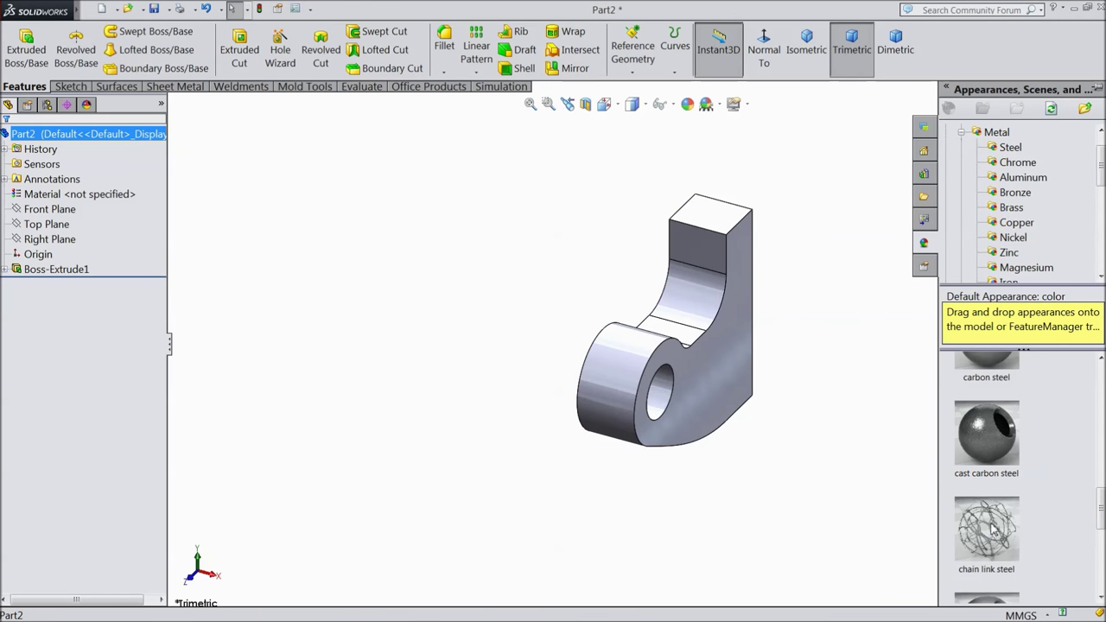
pyautogui.doubleClick(986, 436)
pyautogui.click(687, 104)
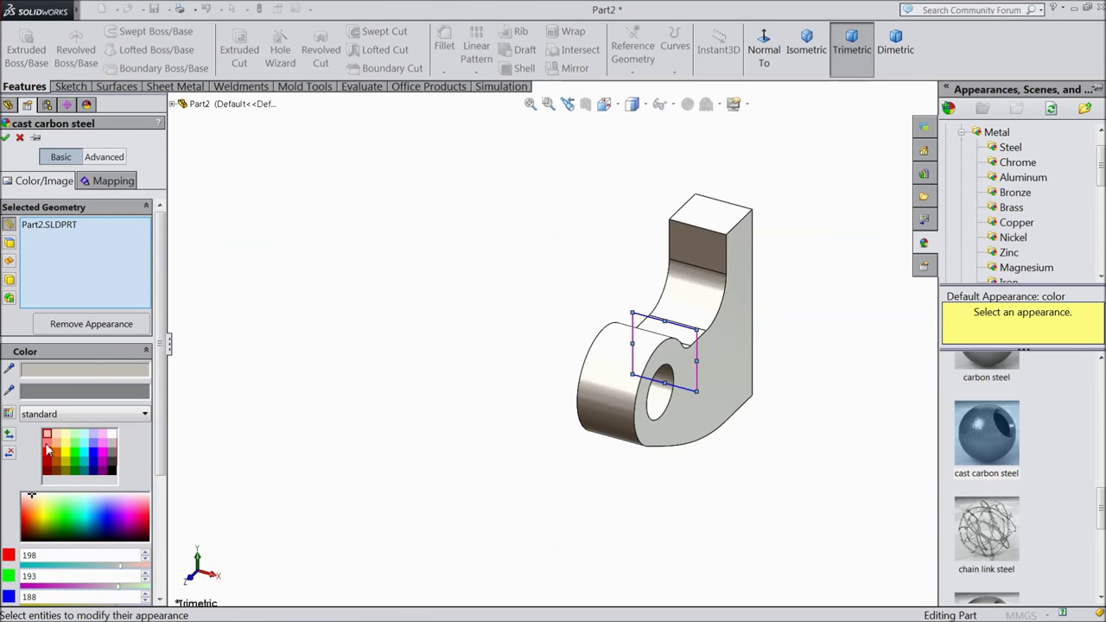
pyautogui.click(48, 456)
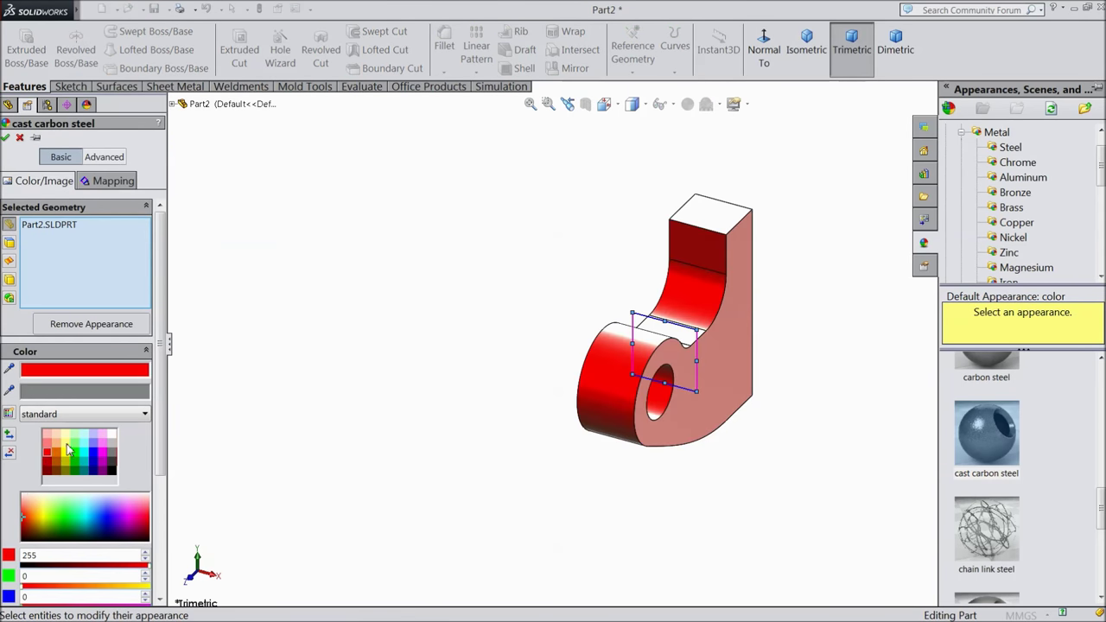
pyautogui.click(7, 138)
pyautogui.moveTo(316, 366)
pyautogui.mouseDown(button='middle')
pyautogui.moveTo(259, 326)
pyautogui.moveTo(320, 385)
pyautogui.mouseUp(button='middle')
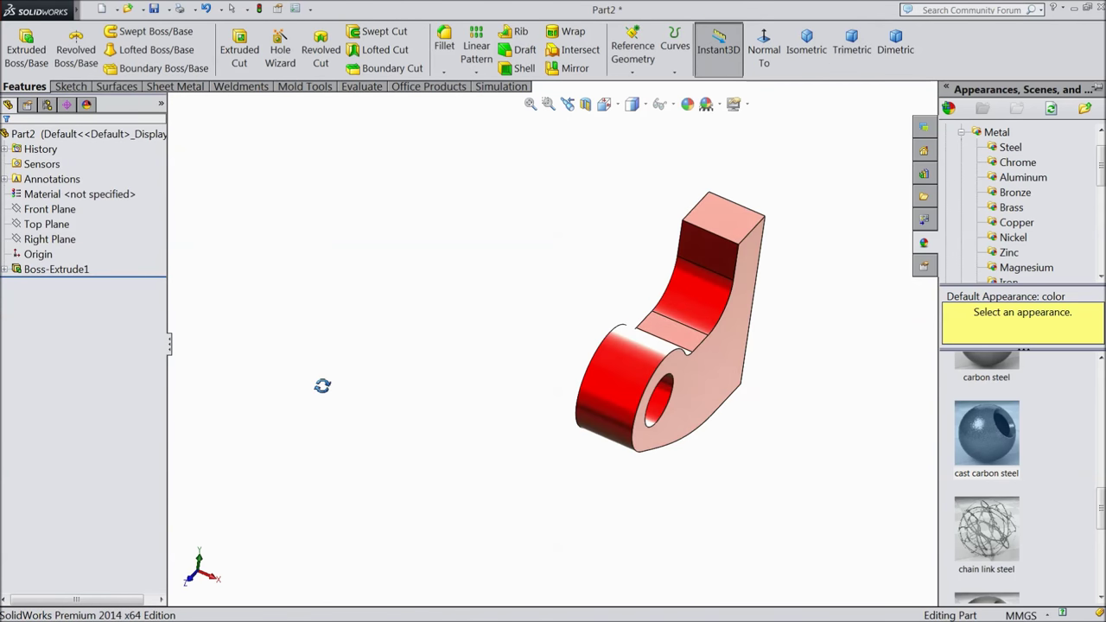
pyautogui.moveTo(185, 296); pyautogui.dragTo(207, 250, button='middle')
pyautogui.scroll(-2, 713, 300)
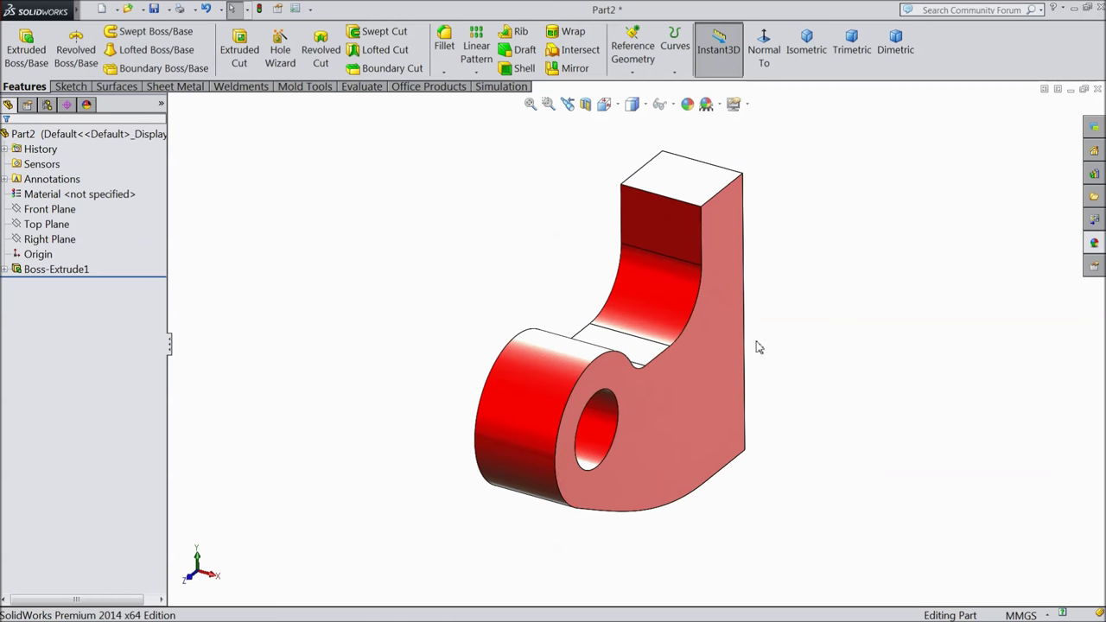
pyautogui.click(695, 396)
# Create Plane1 offset 140 mm from the bracket's side face, flipped to the other side
pyautogui.click(633, 71)
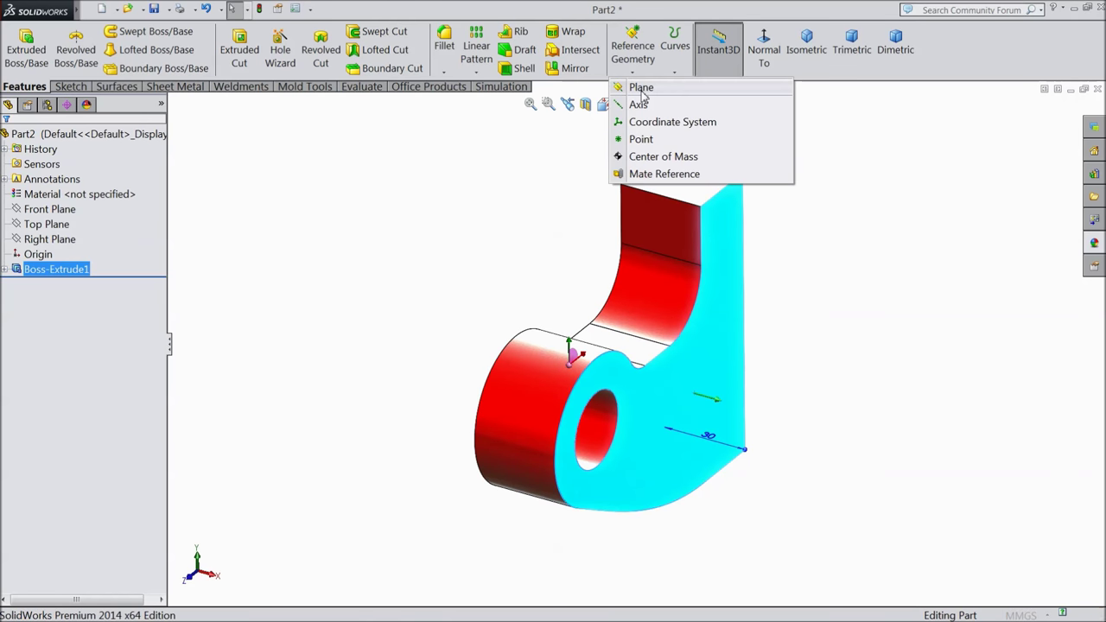
pyautogui.click(635, 87)
pyautogui.moveTo(64, 323); pyautogui.dragTo(22, 327)
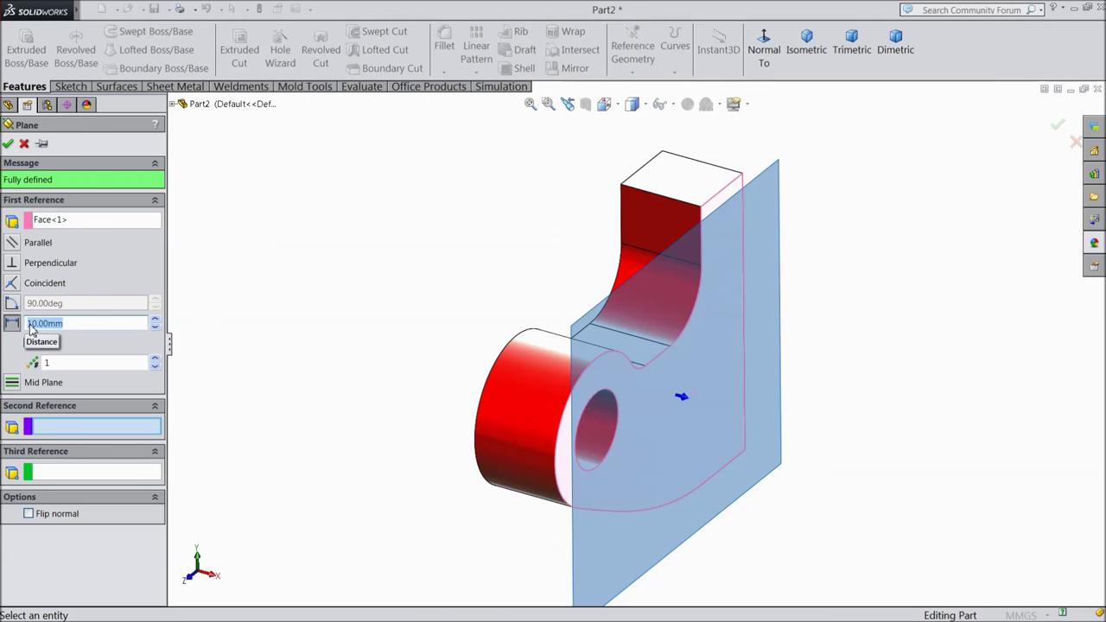
pyautogui.write('140')
pyautogui.press('Return')
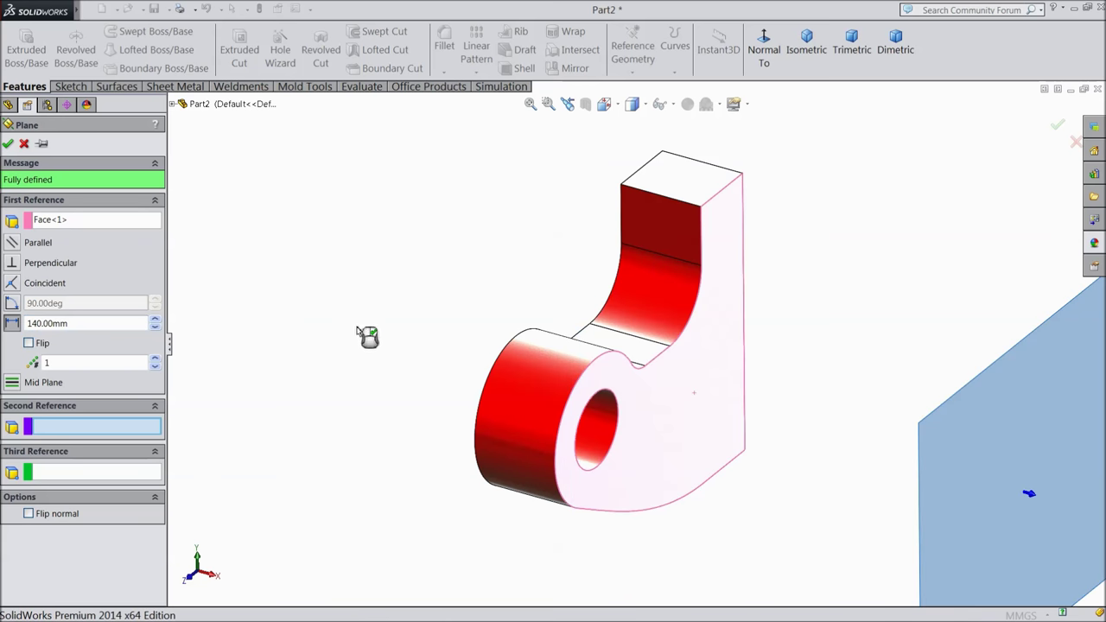
pyautogui.click(29, 344)
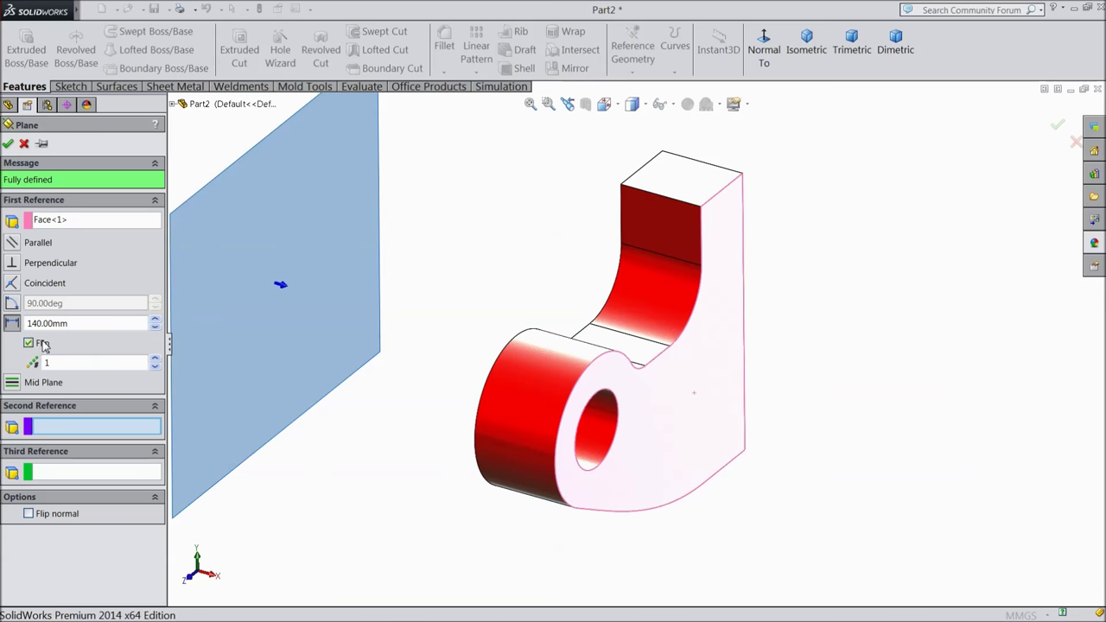
pyautogui.click(9, 144)
# Start Sketch2 on the bracket's front face
pyautogui.moveTo(388, 311); pyautogui.dragTo(552, 380, button='middle')
pyautogui.scroll(-3, 573, 396)
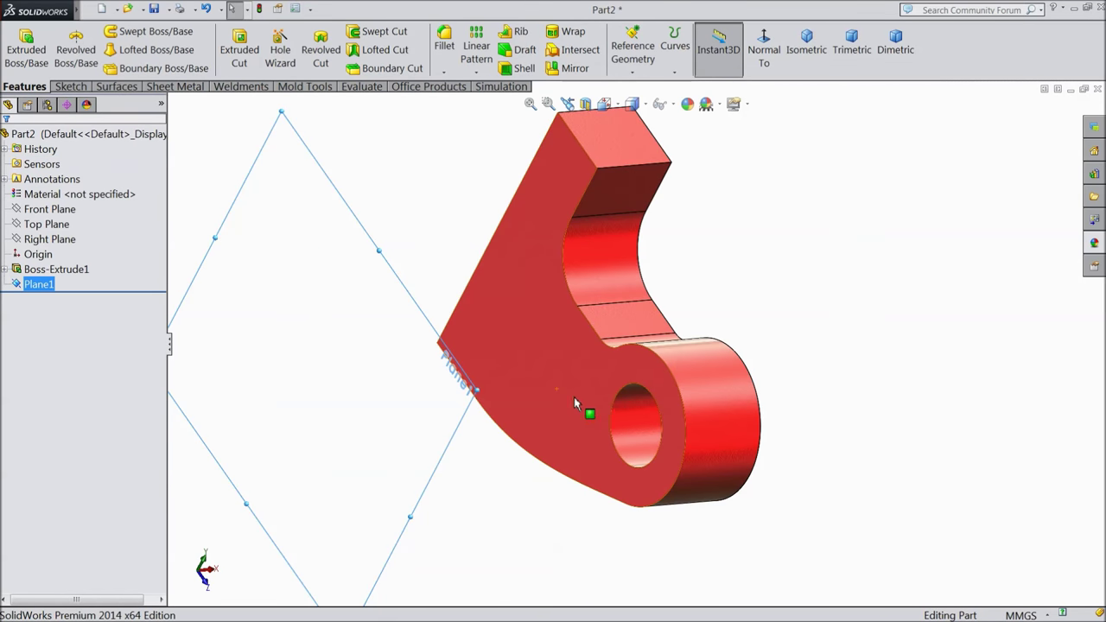
pyautogui.click(574, 396)
pyautogui.click(613, 353)
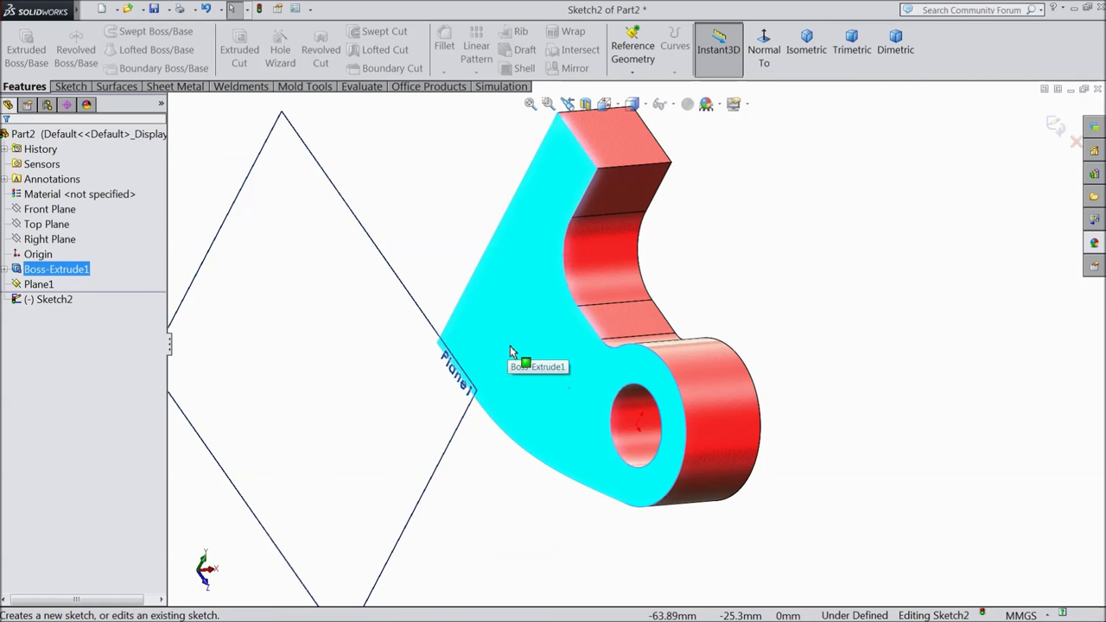
pyautogui.scroll(-2, 538, 363)
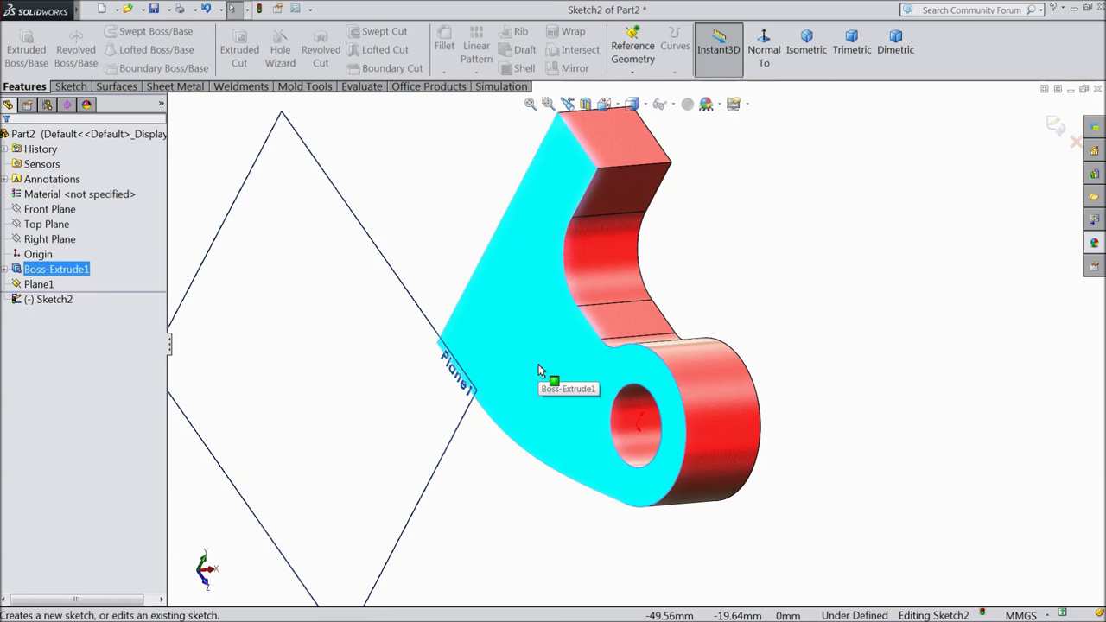
pyautogui.click(113, 86)
pyautogui.click(69, 86)
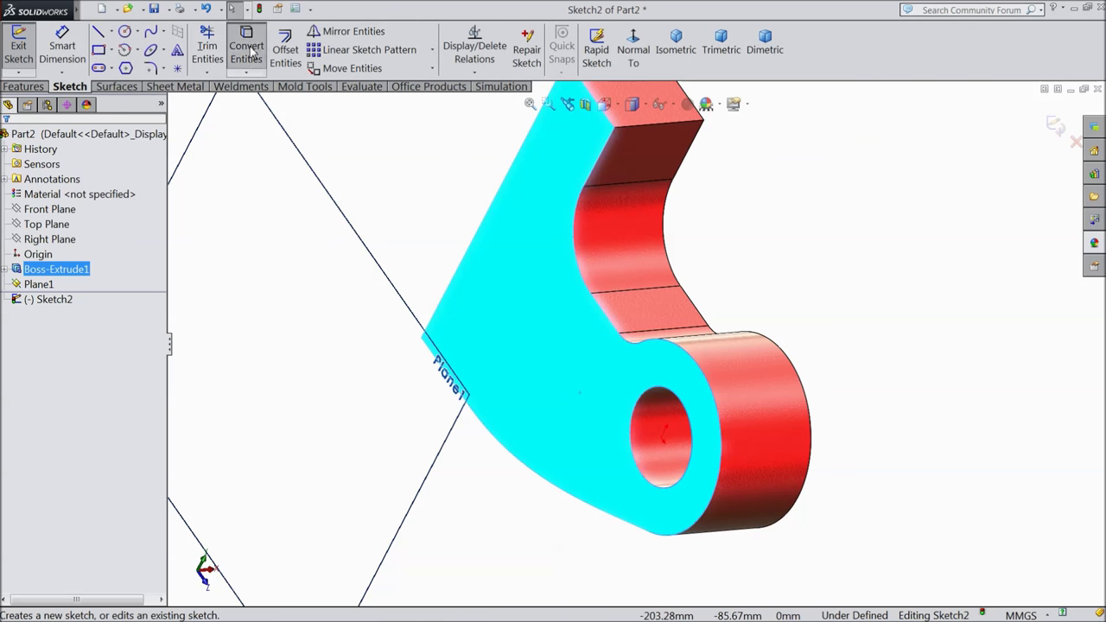
# Convert the Ø27 through-hole edge into Sketch2 and exit the sketch
pyautogui.click(246, 47)
pyautogui.scroll(4, 597, 409)
pyautogui.moveTo(605, 415); pyautogui.dragTo(724, 458, button='middle')
pyautogui.scroll(-3, 637, 395)
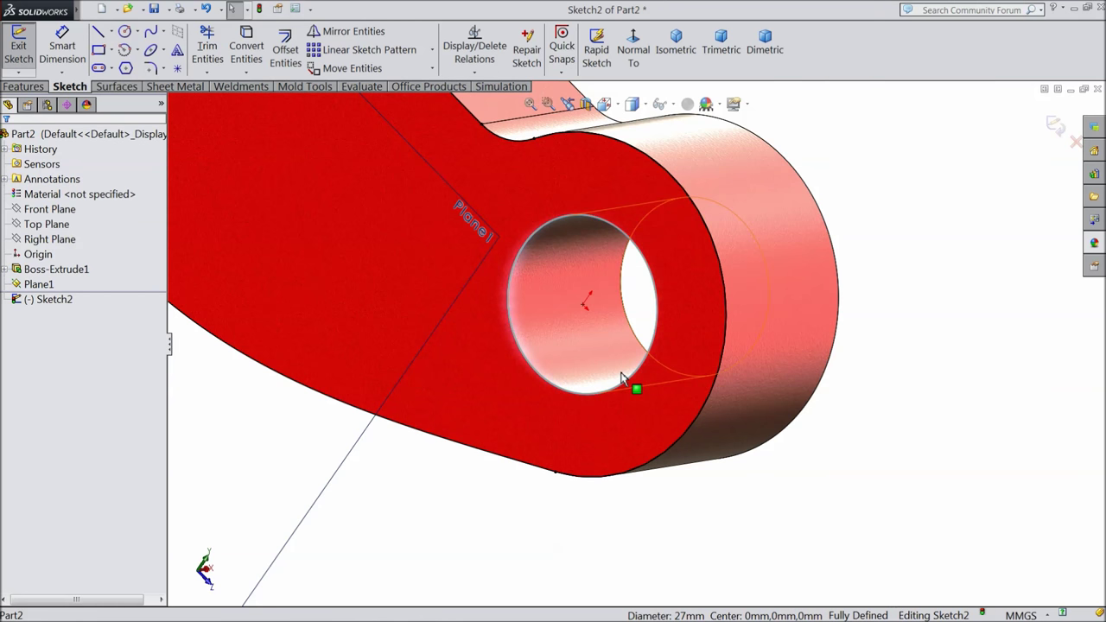
pyautogui.click(622, 380)
pyautogui.scroll(3, 624, 387)
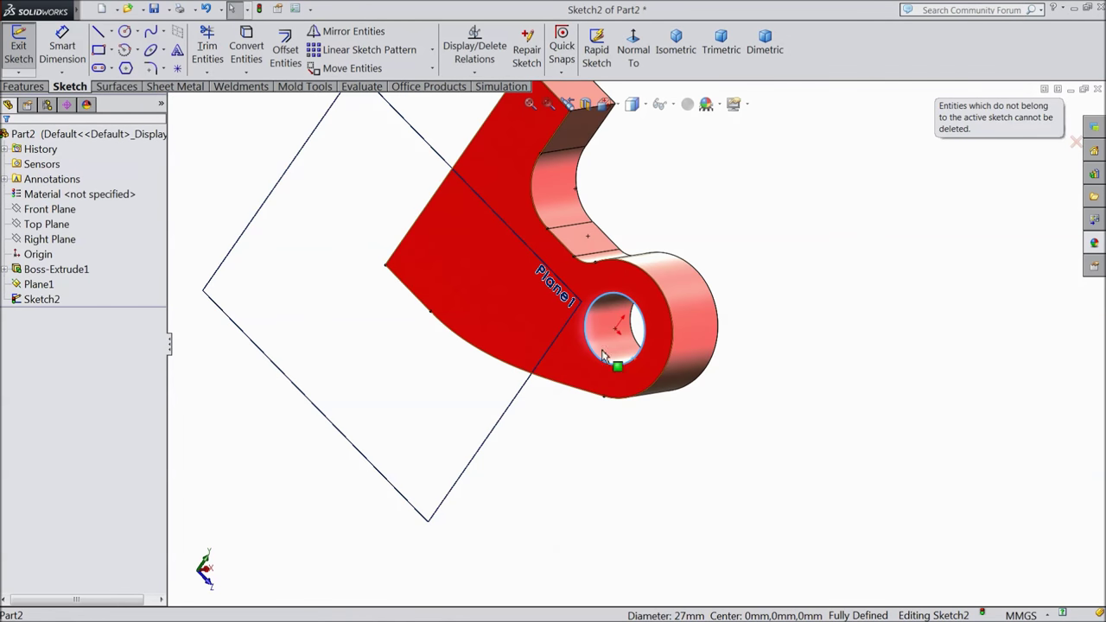
pyautogui.scroll(3, 550, 353)
pyautogui.moveTo(550, 353); pyautogui.dragTo(566, 388, button='middle')
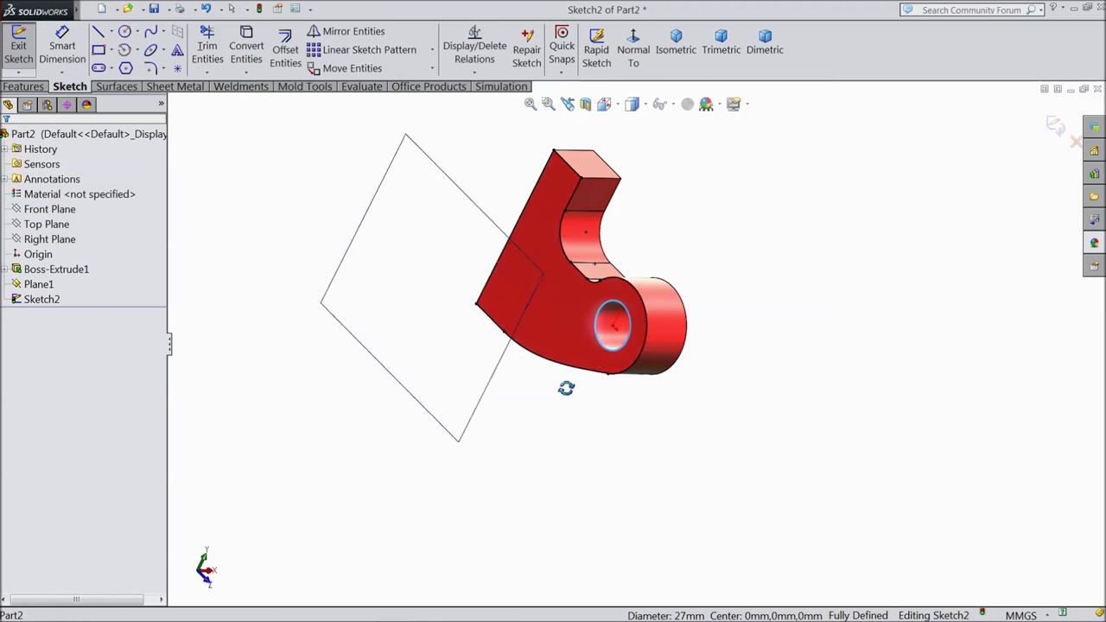
pyautogui.scroll(-3, 580, 314)
pyautogui.click(1056, 125)
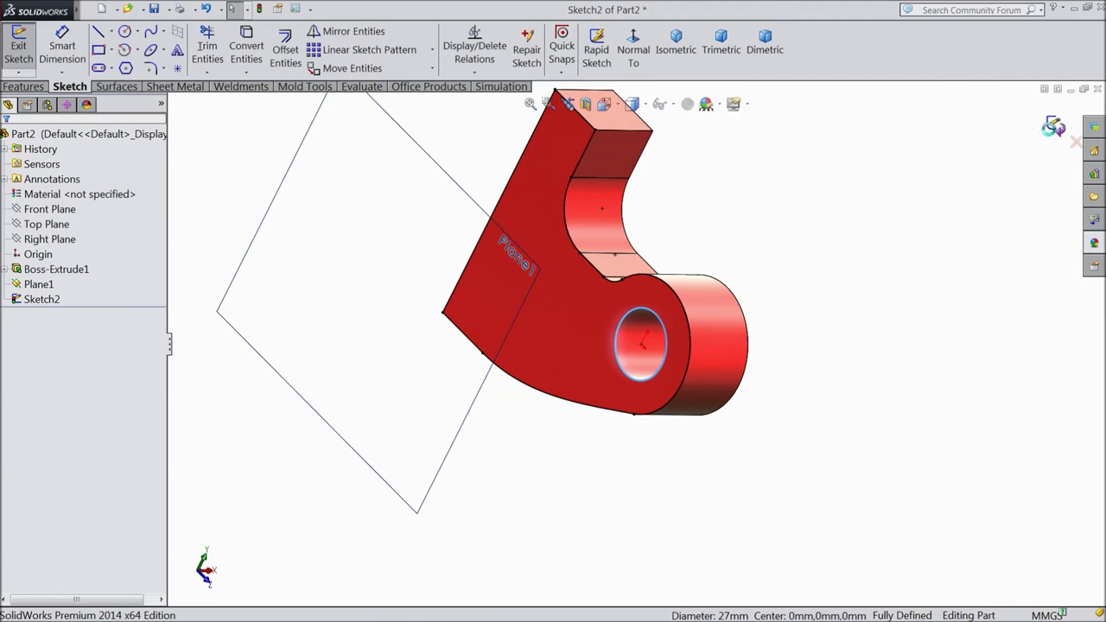
pyautogui.scroll(3, 751, 363)
pyautogui.moveTo(710, 397); pyautogui.dragTo(504, 369, button='middle')
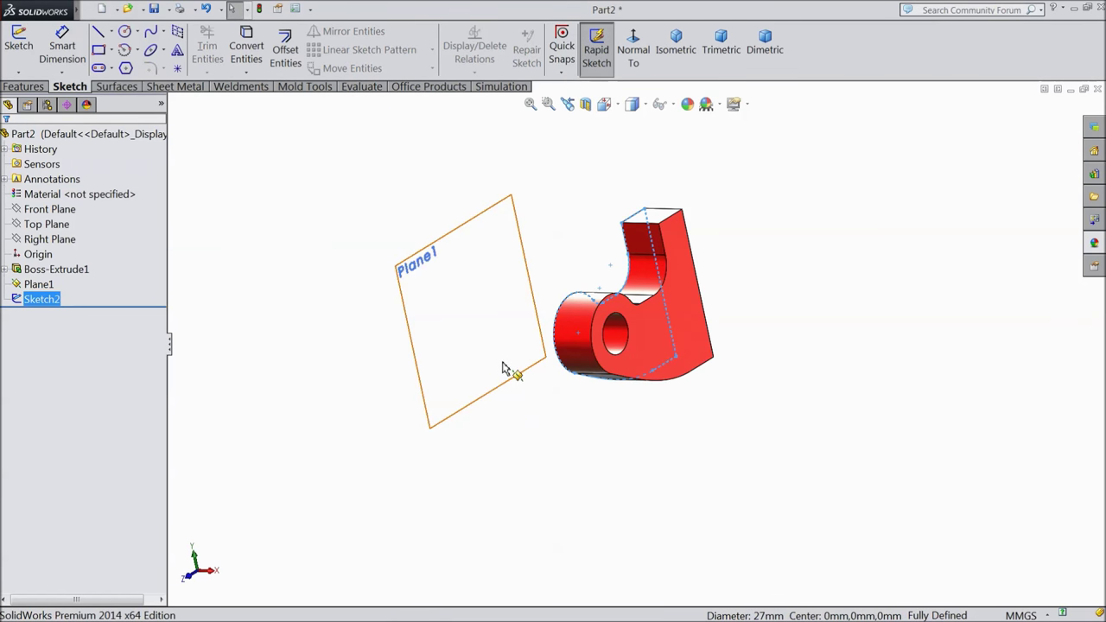
# Start a new sketch on Plane1 and view it normal to the plane
pyautogui.click(502, 370)
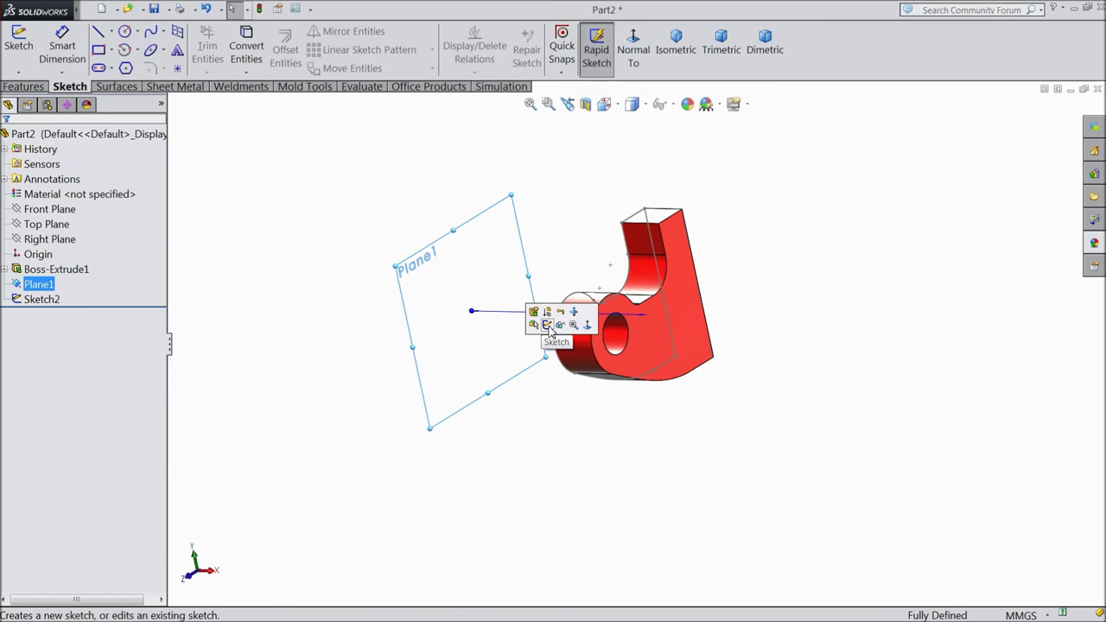
pyautogui.click(548, 325)
pyautogui.click(632, 53)
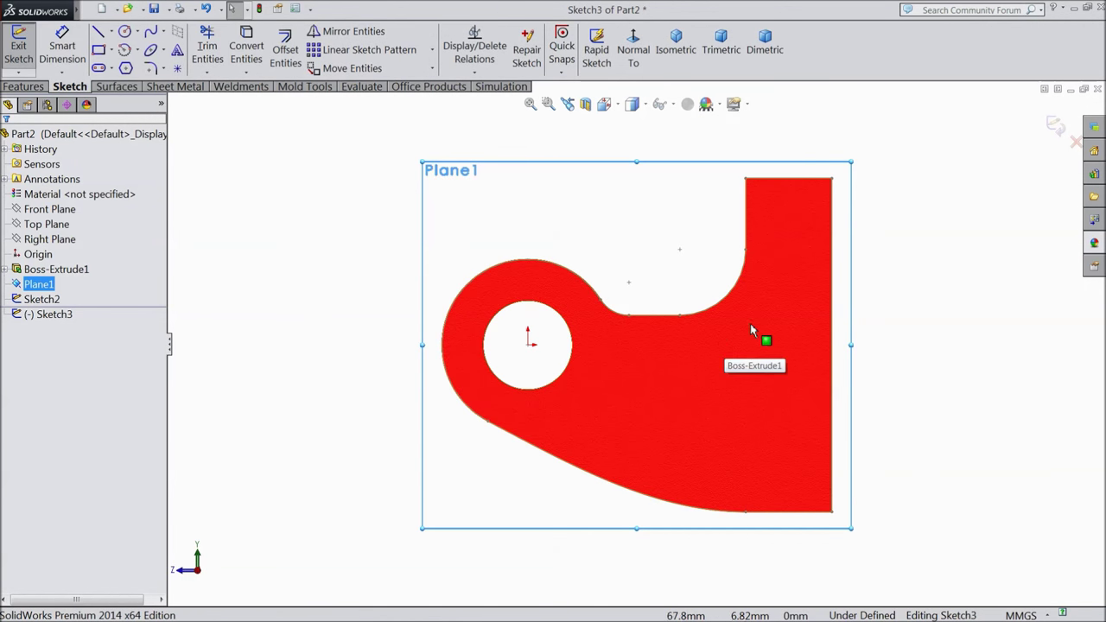
# Convert the right, top, short vertical, fillet arc, short horizontal and bottom edges into the sketch
pyautogui.click(835, 346)
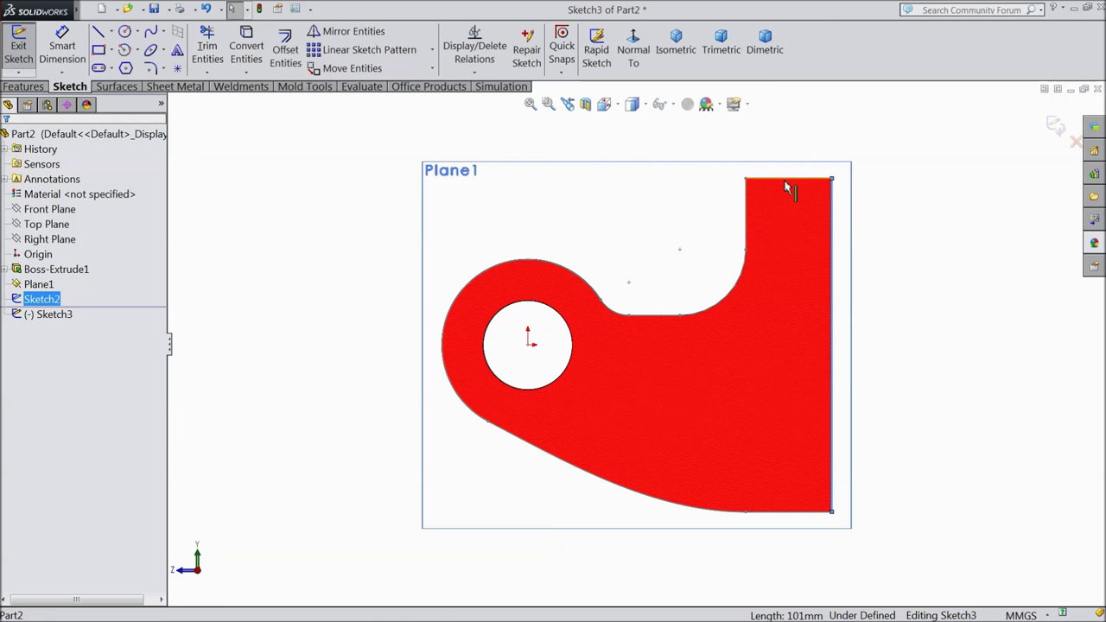
pyautogui.keyDown('ctrl'); pyautogui.click(786, 183); pyautogui.keyUp('ctrl')
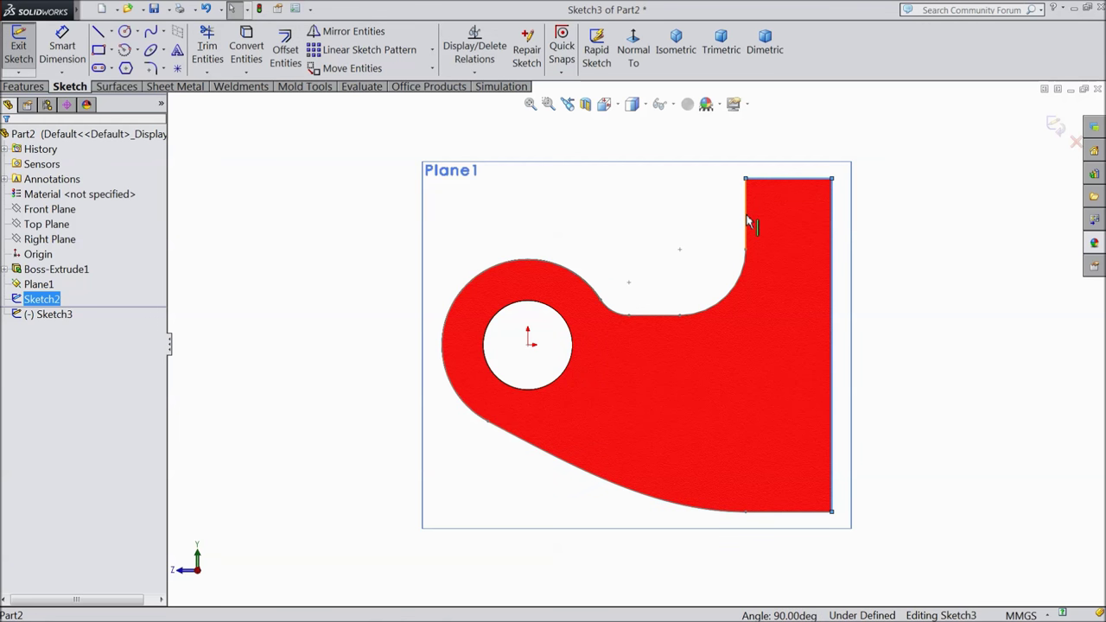
pyautogui.keyDown('ctrl'); pyautogui.click(745, 216); pyautogui.keyUp('ctrl')
pyautogui.keyDown('ctrl'); pyautogui.click(737, 279); pyautogui.keyUp('ctrl')
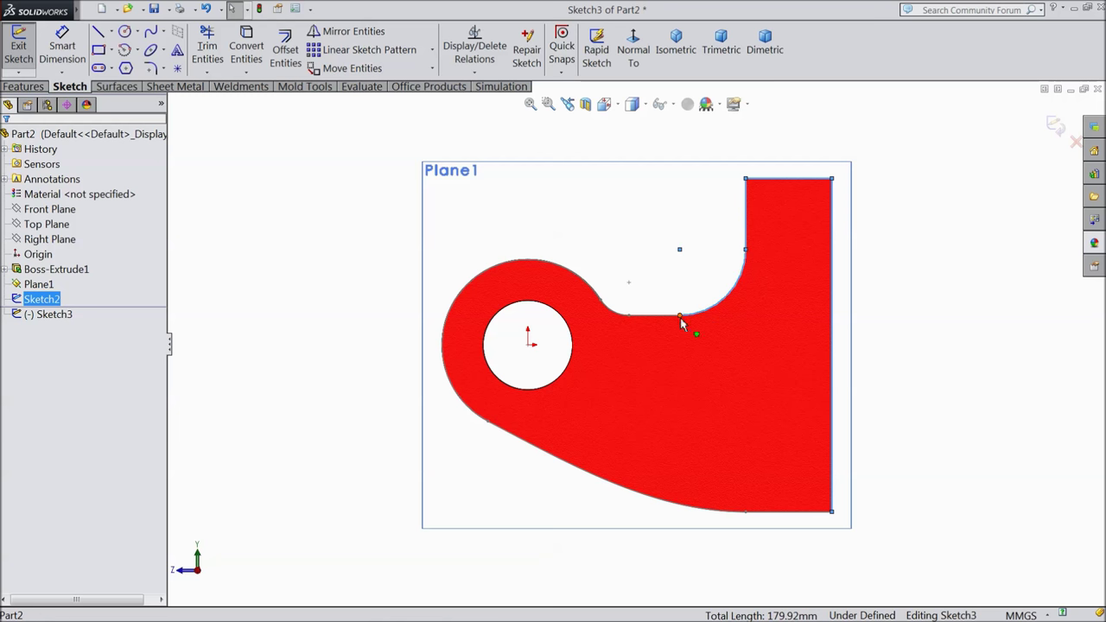
pyautogui.keyDown('ctrl'); pyautogui.click(663, 322); pyautogui.keyUp('ctrl')
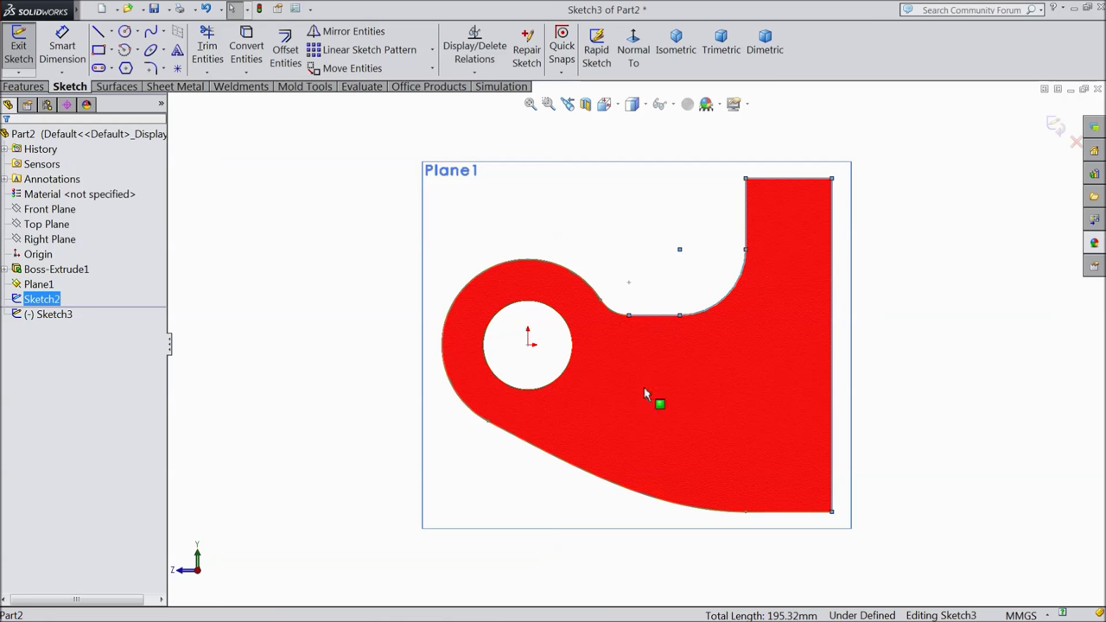
pyautogui.keyDown('ctrl'); pyautogui.click(787, 512); pyautogui.keyUp('ctrl')
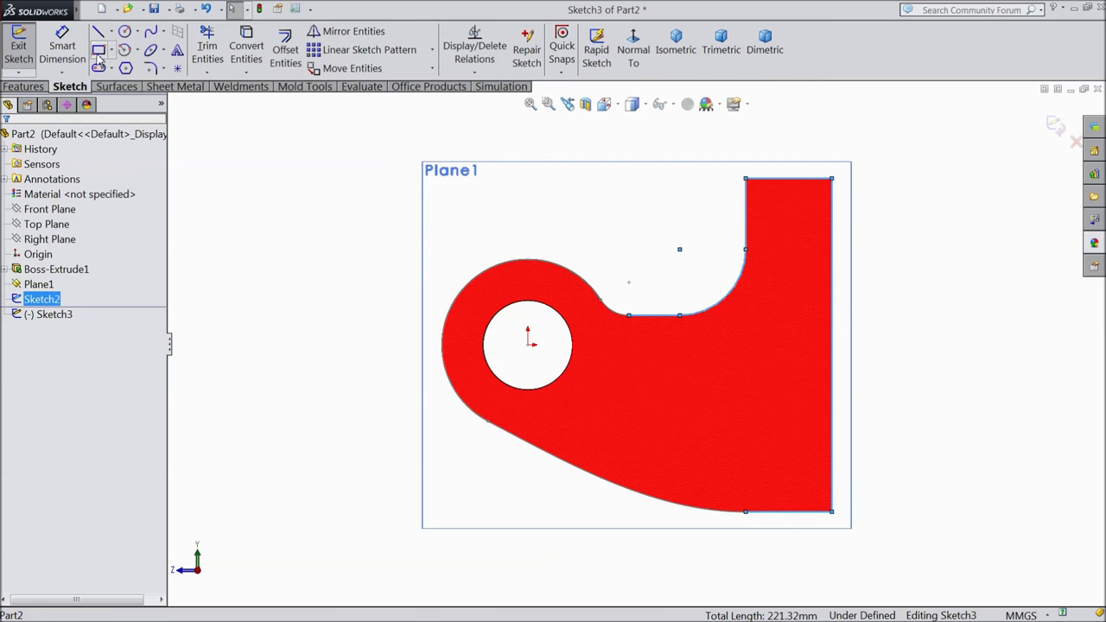
pyautogui.click(253, 54)
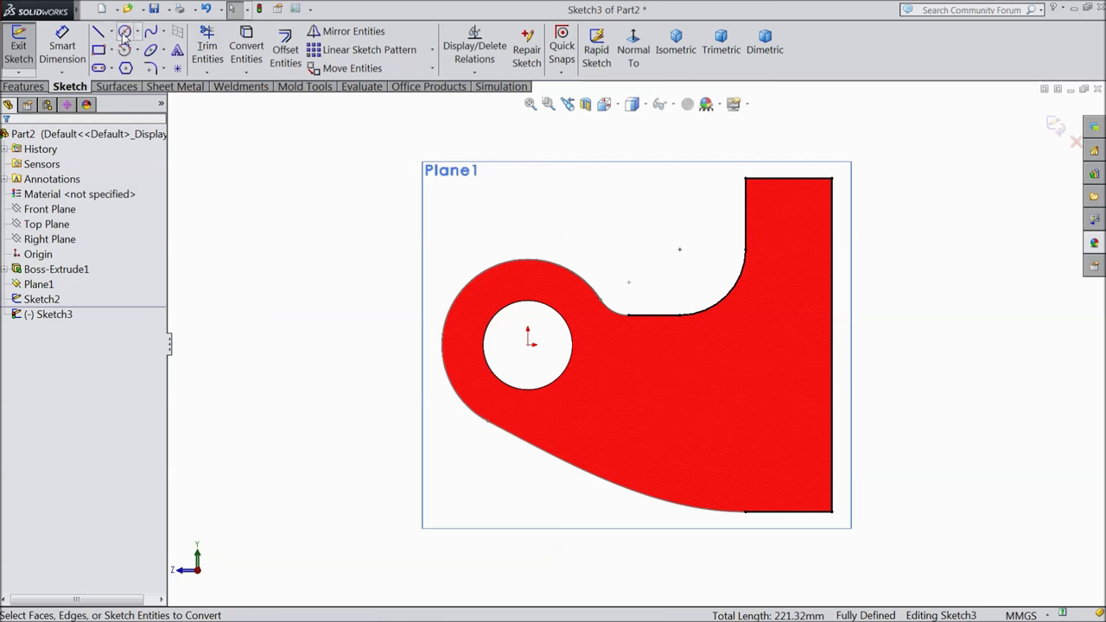
# Draw a circle centred on the origin around the hole and dimension it to Ø40
pyautogui.click(124, 32)
pyautogui.click(529, 342)
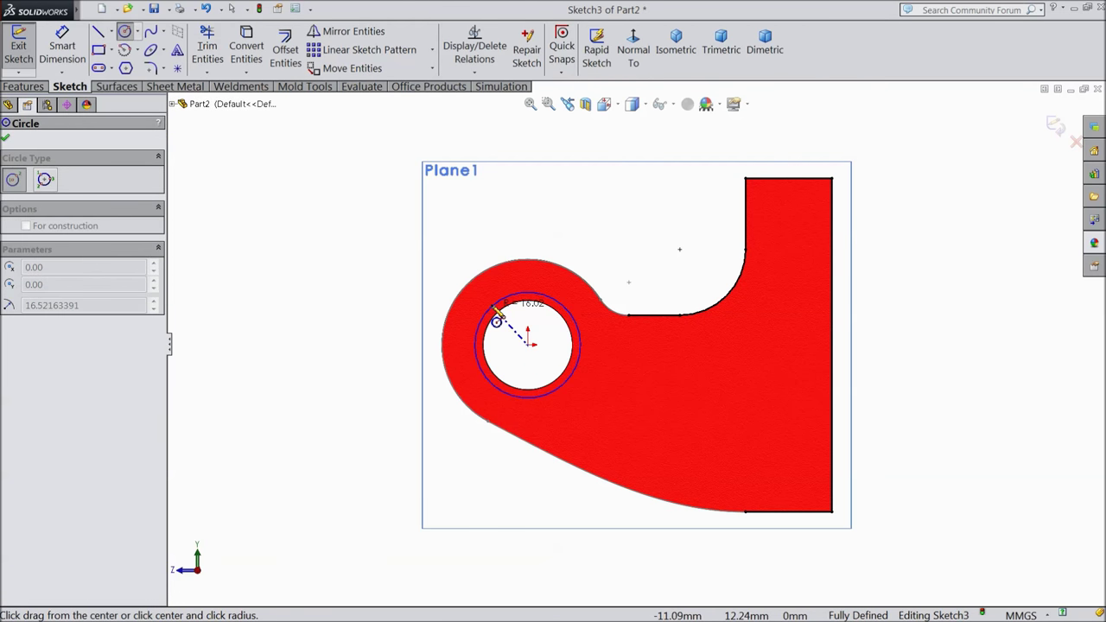
pyautogui.click(488, 296)
pyautogui.click(62, 50)
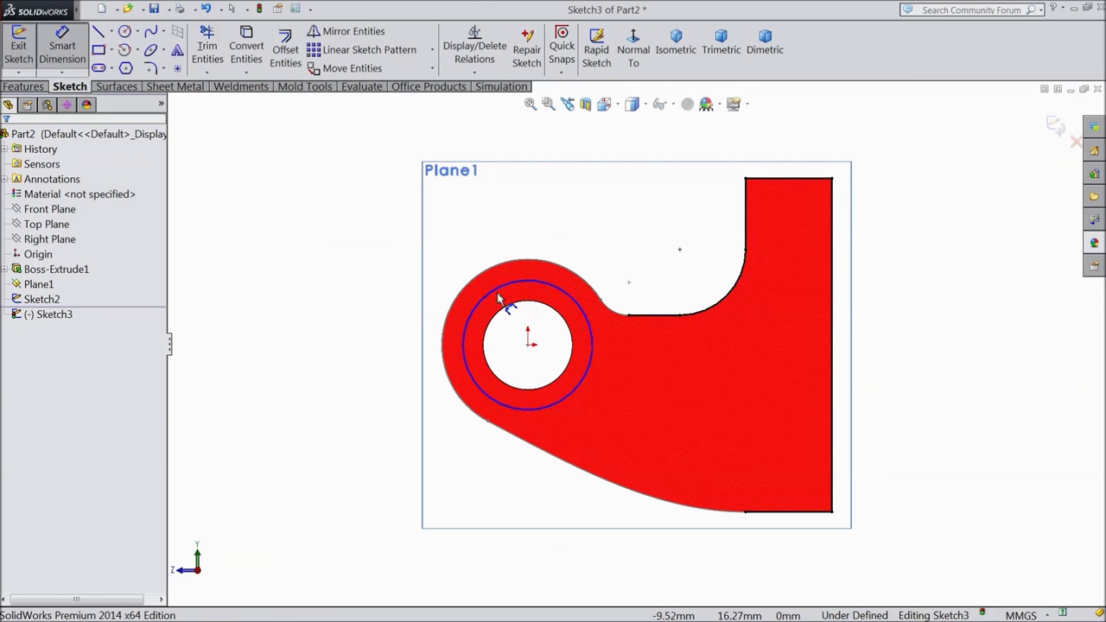
pyautogui.click(504, 296)
pyautogui.click(516, 237)
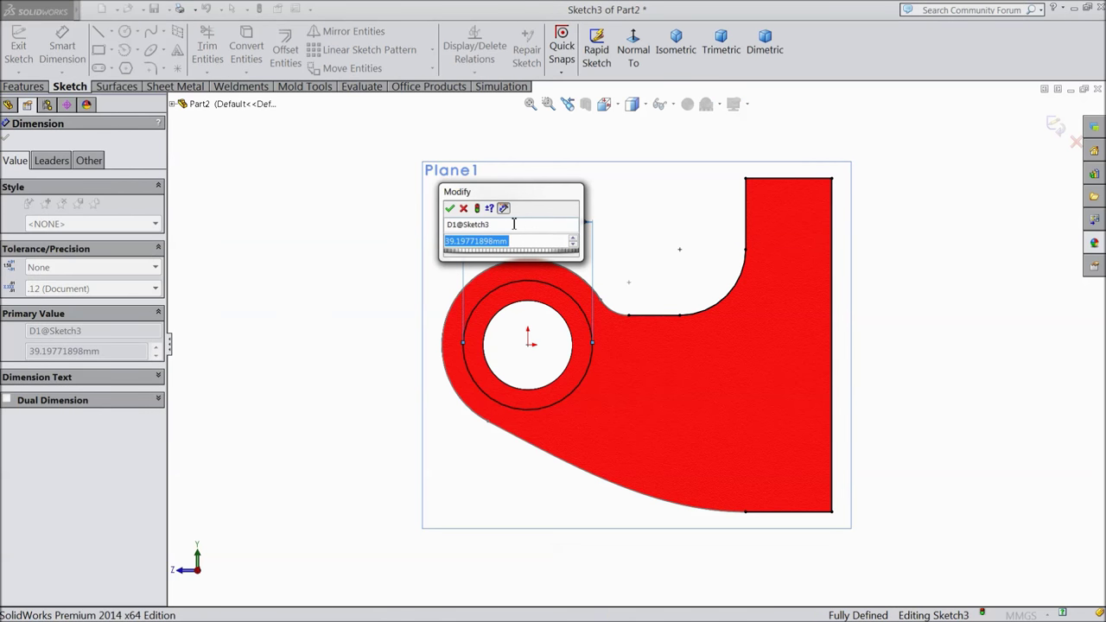
pyautogui.write('40')
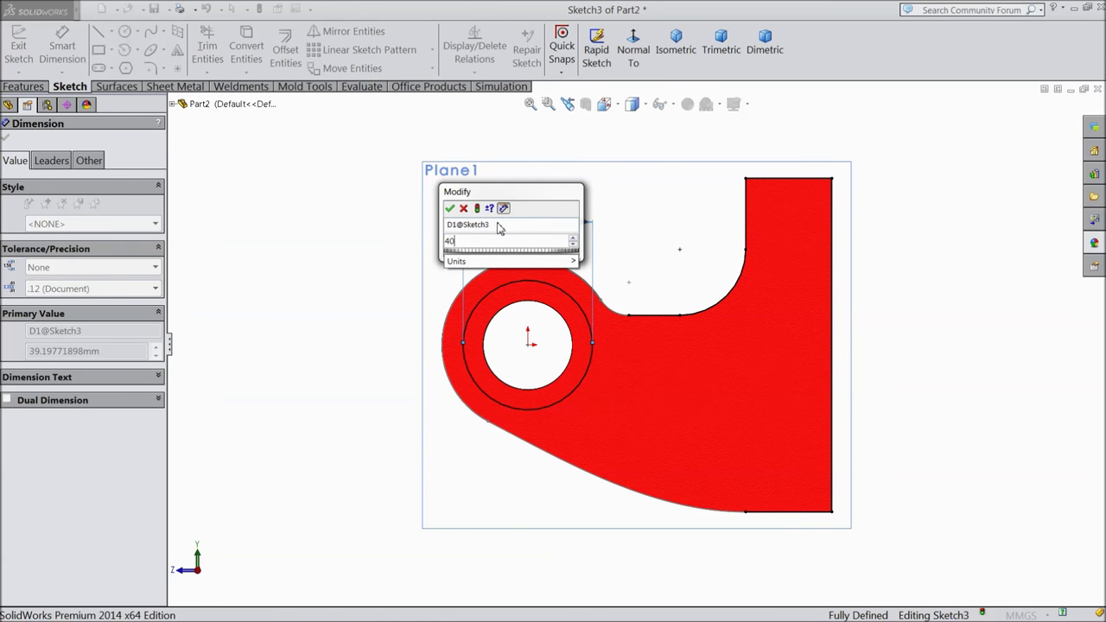
pyautogui.click(451, 208)
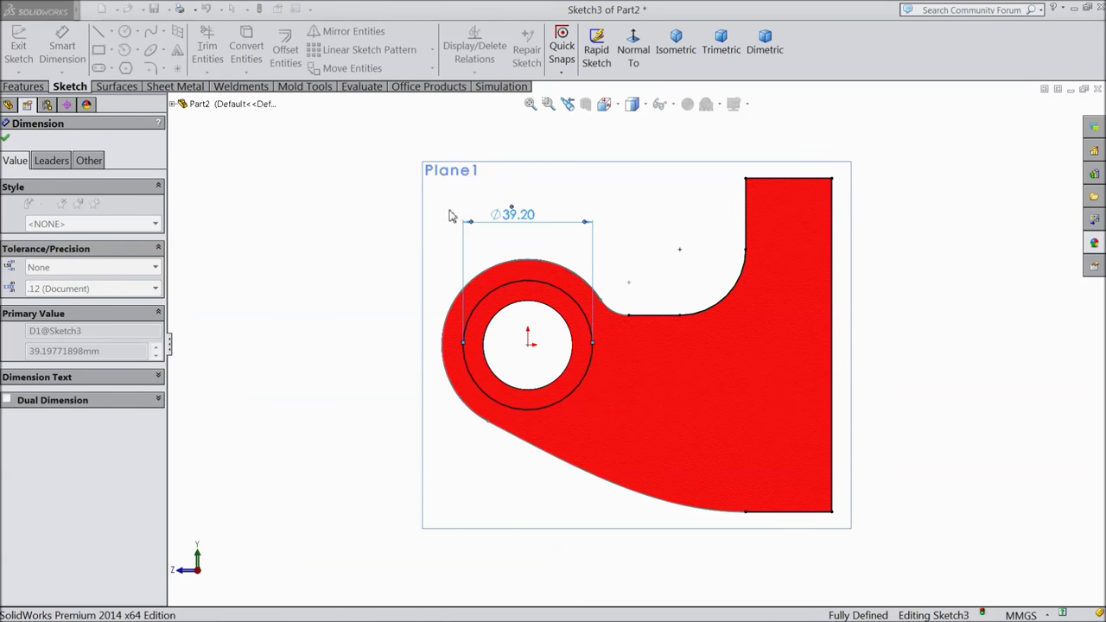
pyautogui.click(6, 138)
# Draw a horizontal line from the fillet edge to the Ø40 circle
pyautogui.click(98, 31)
pyautogui.scroll(3, 630, 399)
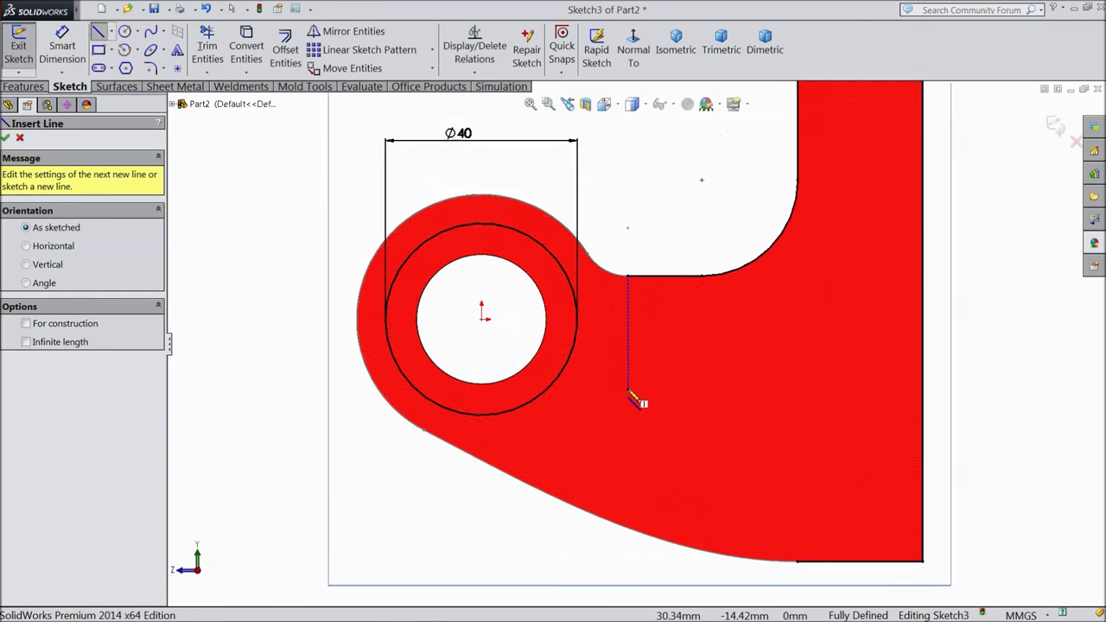
pyautogui.scroll(2, 631, 399)
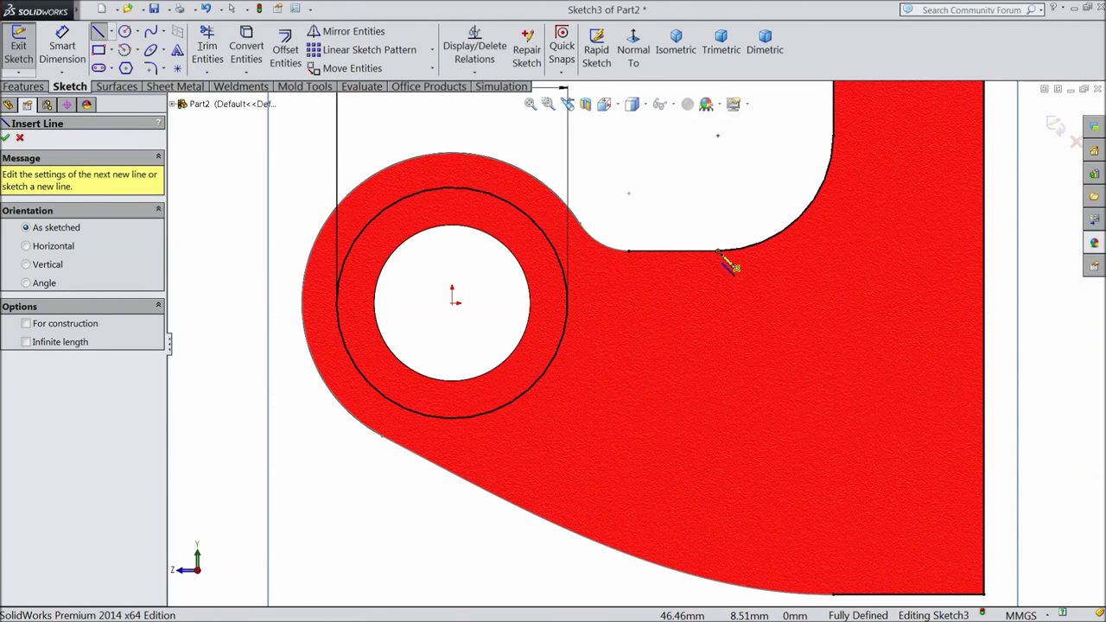
pyautogui.click(718, 252)
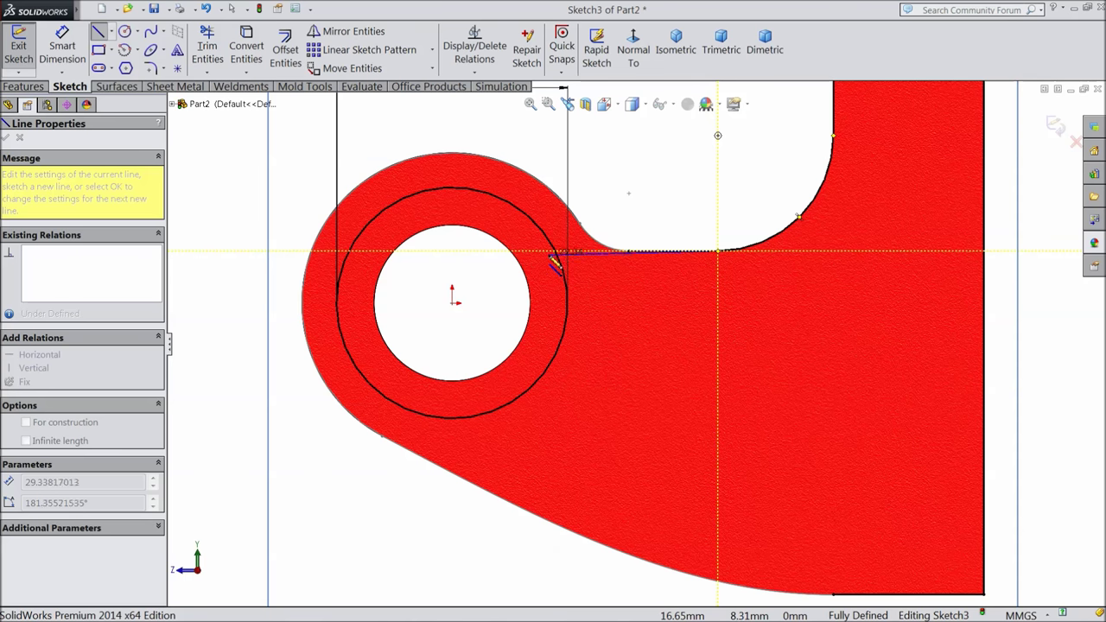
pyautogui.click(556, 251)
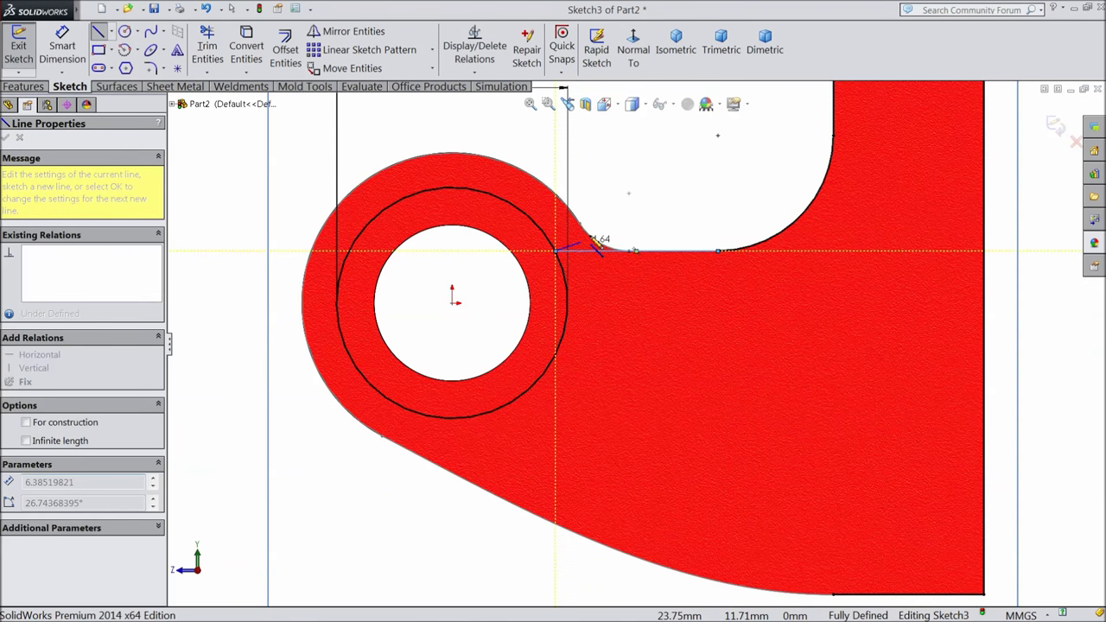
pyautogui.rightClick(630, 250)
pyautogui.click(673, 106)
pyautogui.scroll(2, 616, 354)
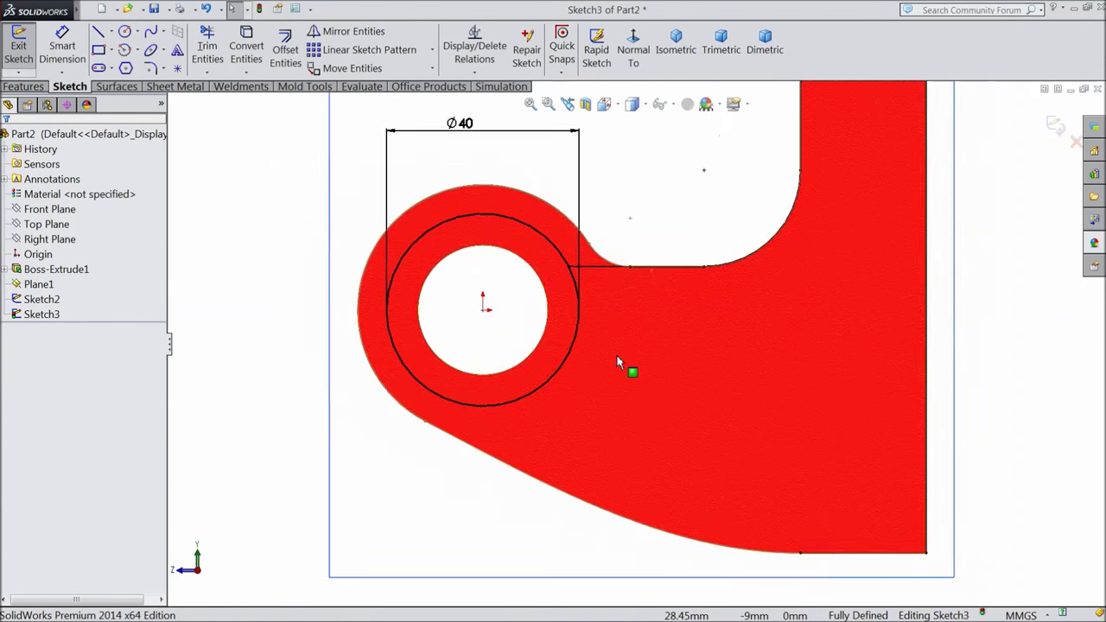
pyautogui.click(152, 33)
pyautogui.scroll(-2, 666, 439)
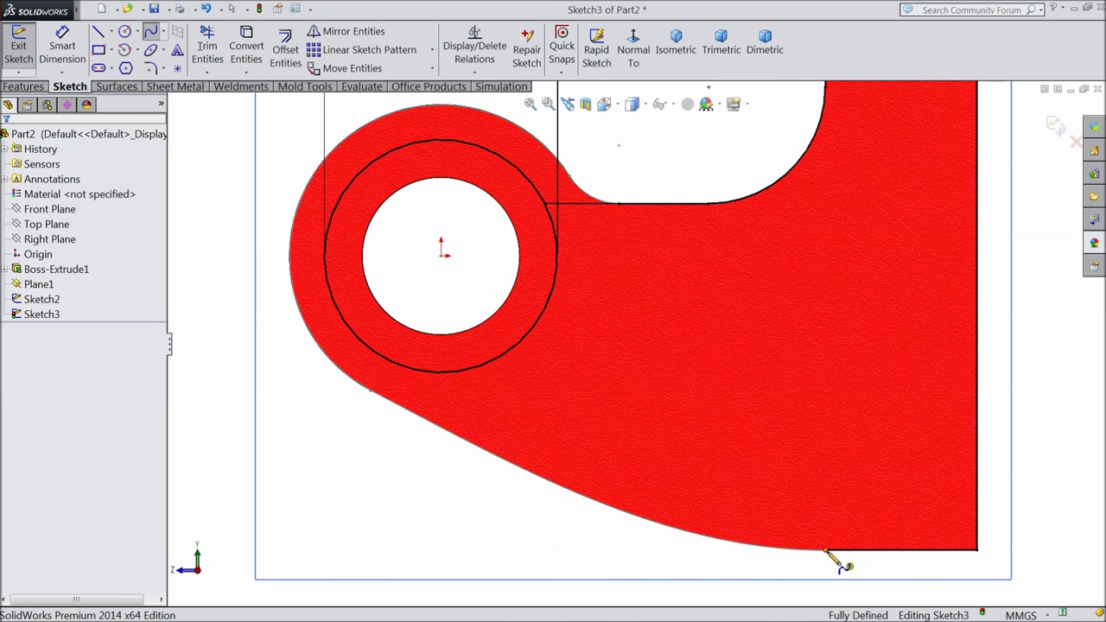
# Draw a spline from the bottom edge's end and make it tangent to the Ø40 circle
pyautogui.click(825, 550)
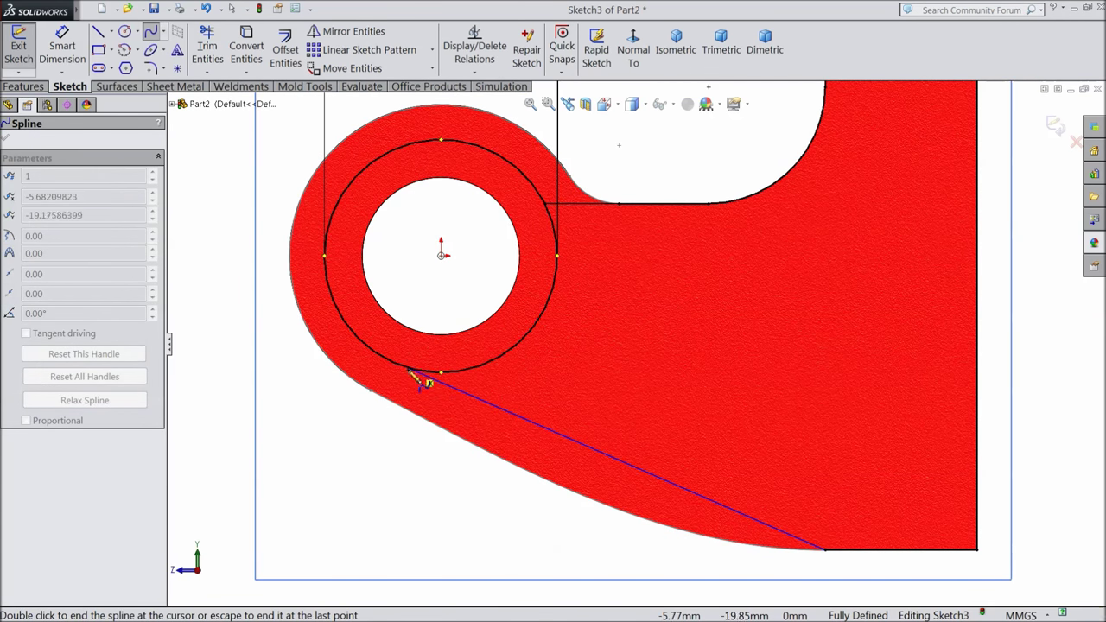
pyautogui.rightClick(420, 381)
pyautogui.click(444, 175)
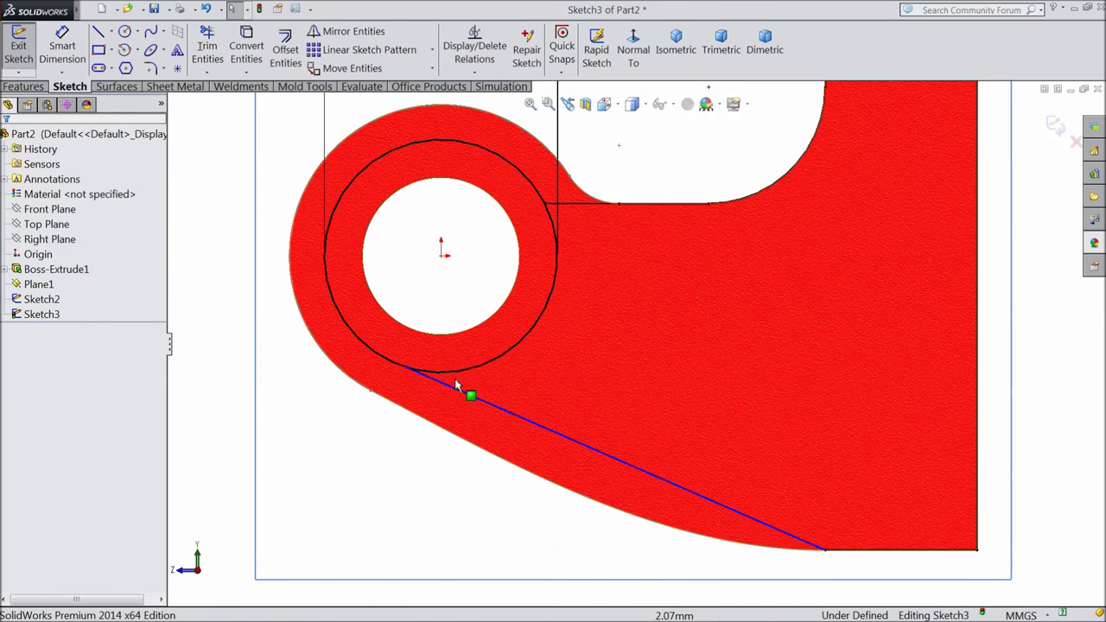
pyautogui.click(448, 378)
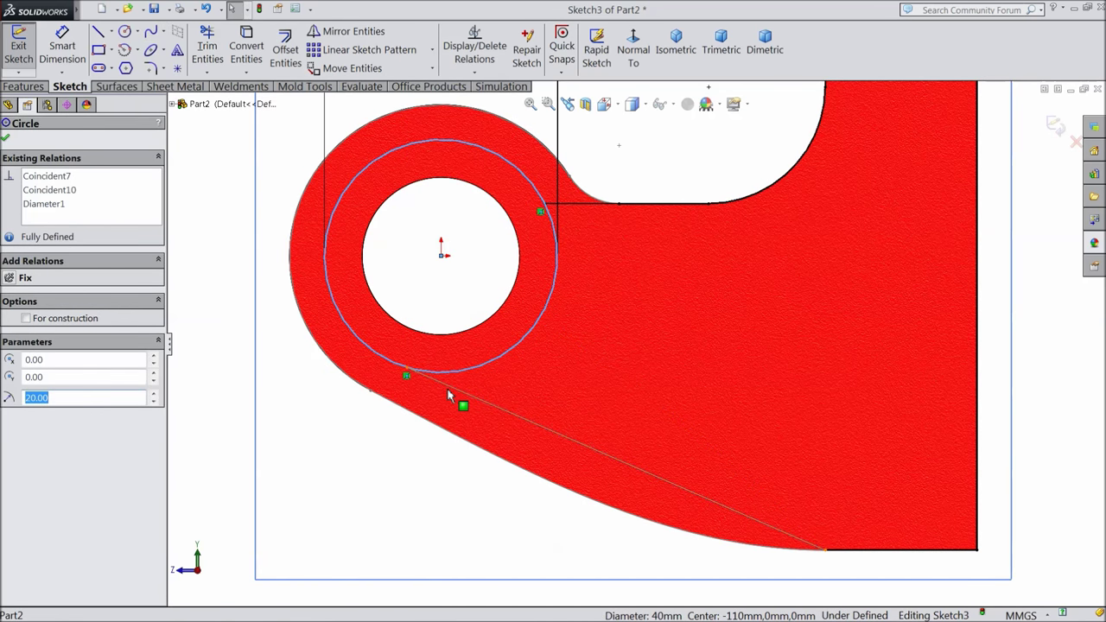
pyautogui.click(446, 388)
pyautogui.keyDown('ctrl'); pyautogui.click(475, 371); pyautogui.keyUp('ctrl')
pyautogui.click(481, 352)
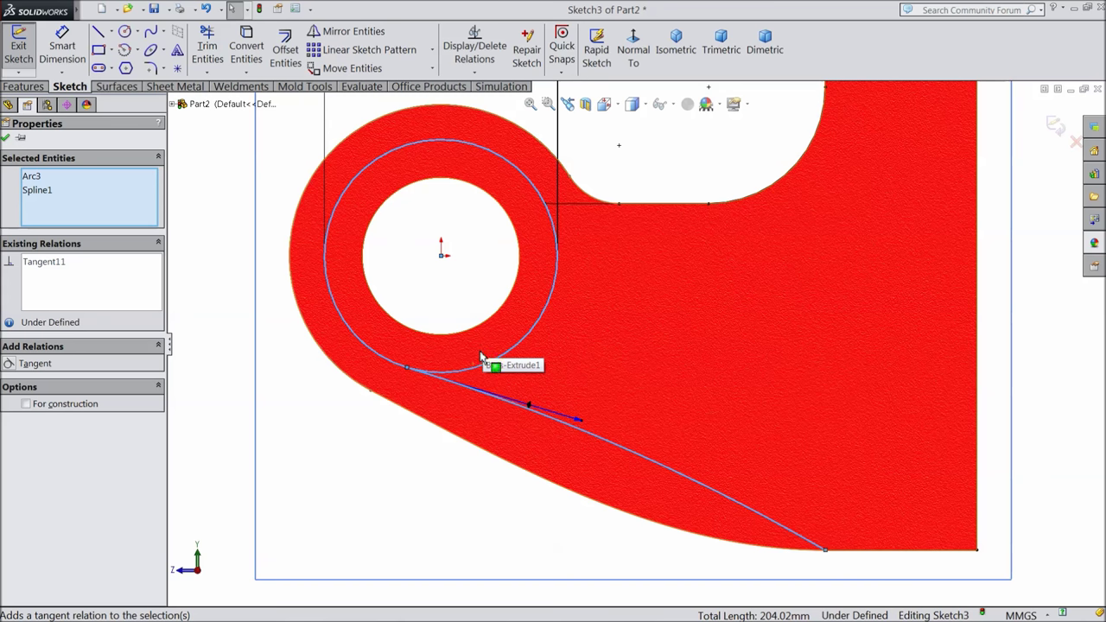
# Remove the spline-circle tangency and make the spline tangent to the bottom horizontal line
pyautogui.press('f')
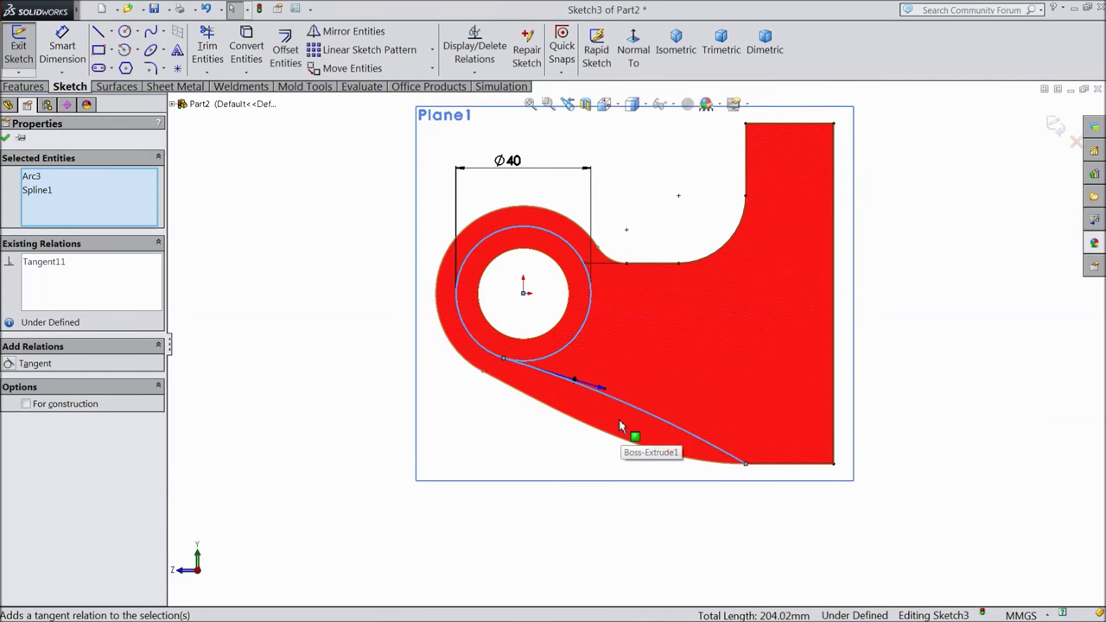
pyautogui.scroll(-1, 614, 411)
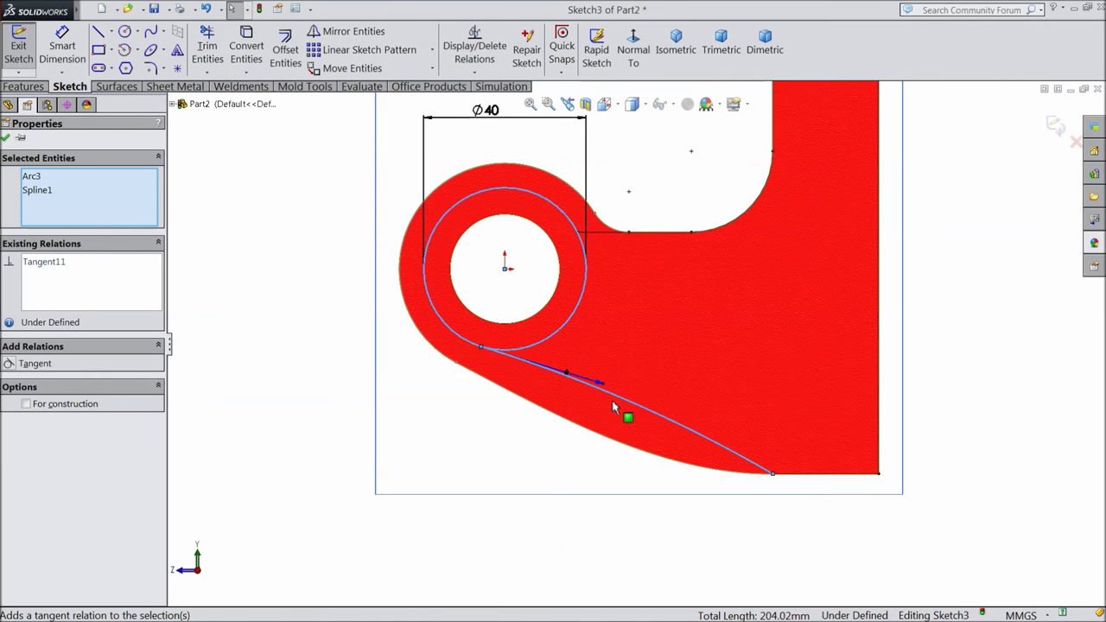
pyautogui.rightClick(56, 265)
pyautogui.click(79, 273)
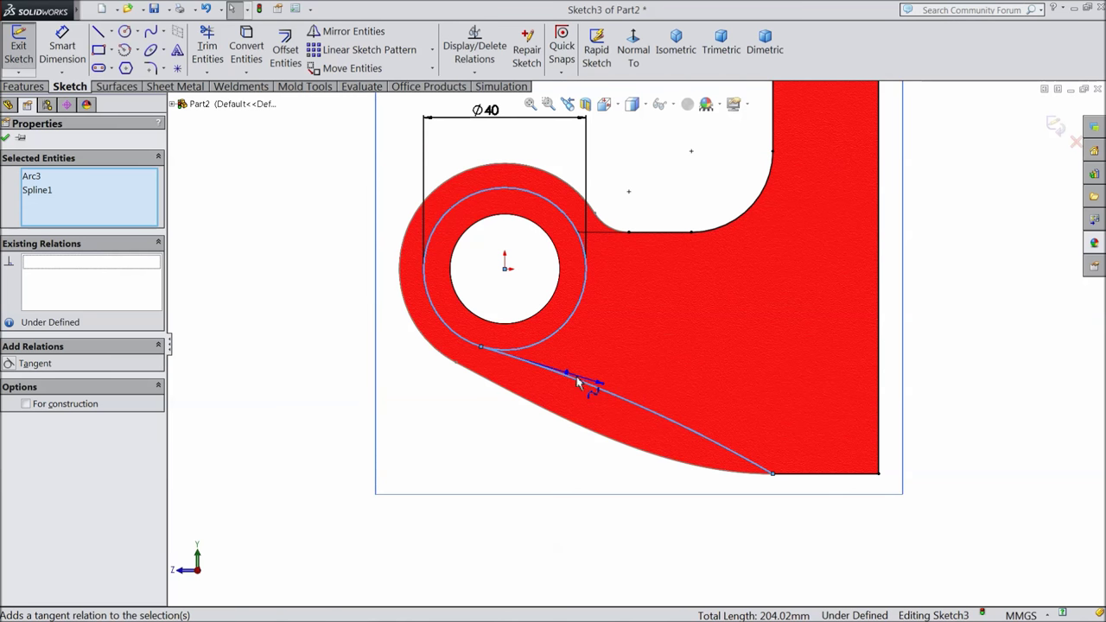
pyautogui.click(567, 372)
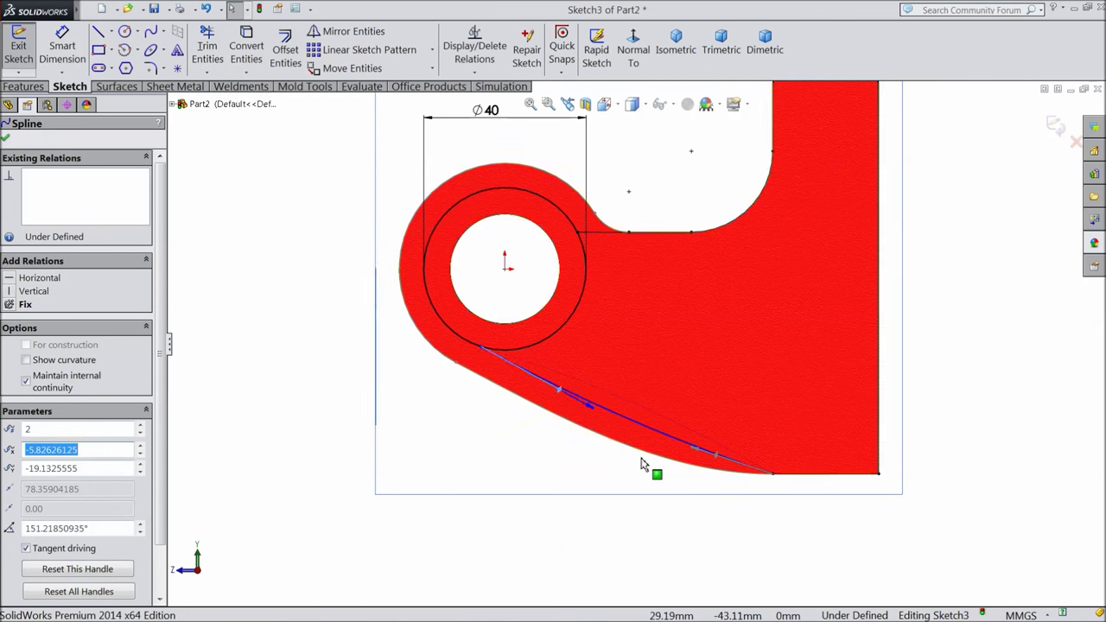
pyautogui.scroll(-2, 788, 489)
pyautogui.scroll(-1, 788, 488)
pyautogui.click(766, 442)
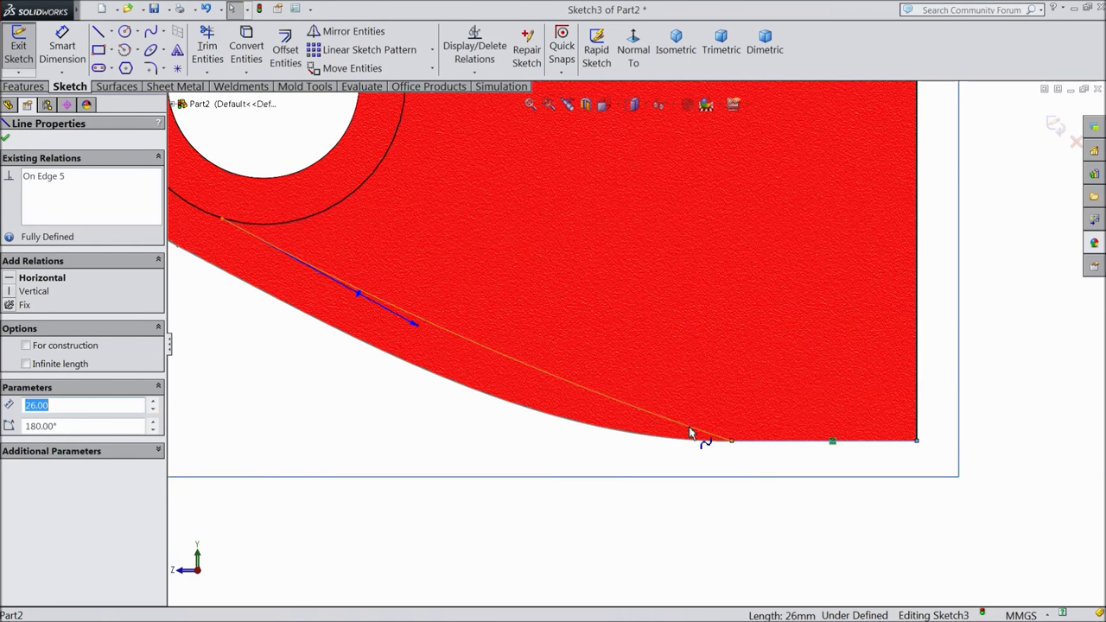
pyautogui.keyDown('ctrl'); pyautogui.click(689, 434); pyautogui.keyUp('ctrl')
pyautogui.click(734, 380)
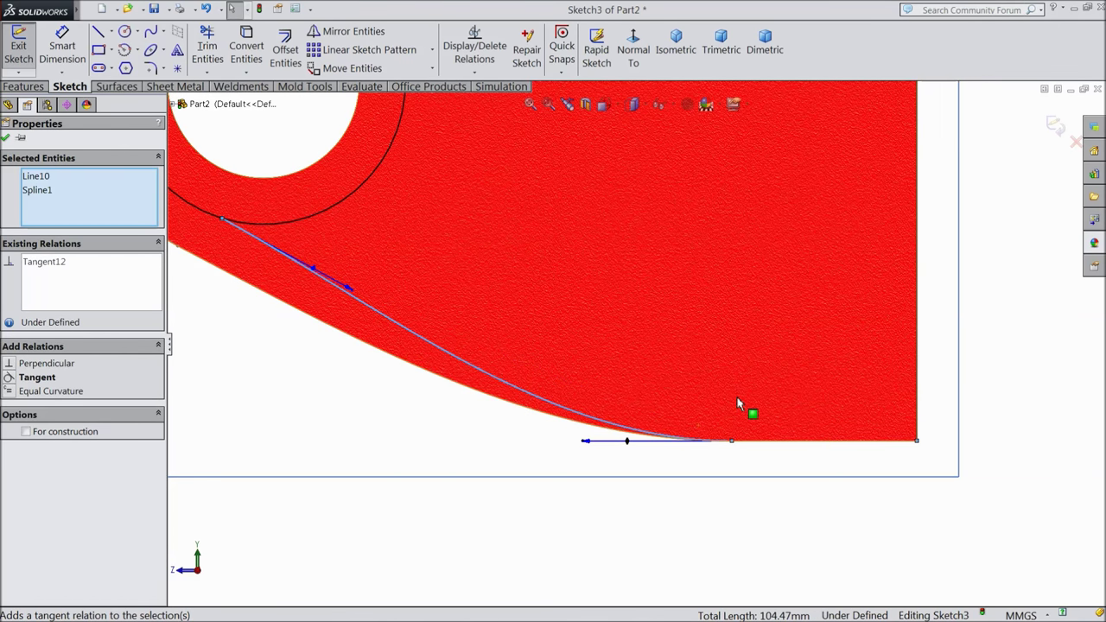
# Re-add spline tangency to the Ø40 circle and reshape the spline's start tangent handle
pyautogui.scroll(2, 590, 346)
pyautogui.scroll(-2, 371, 259)
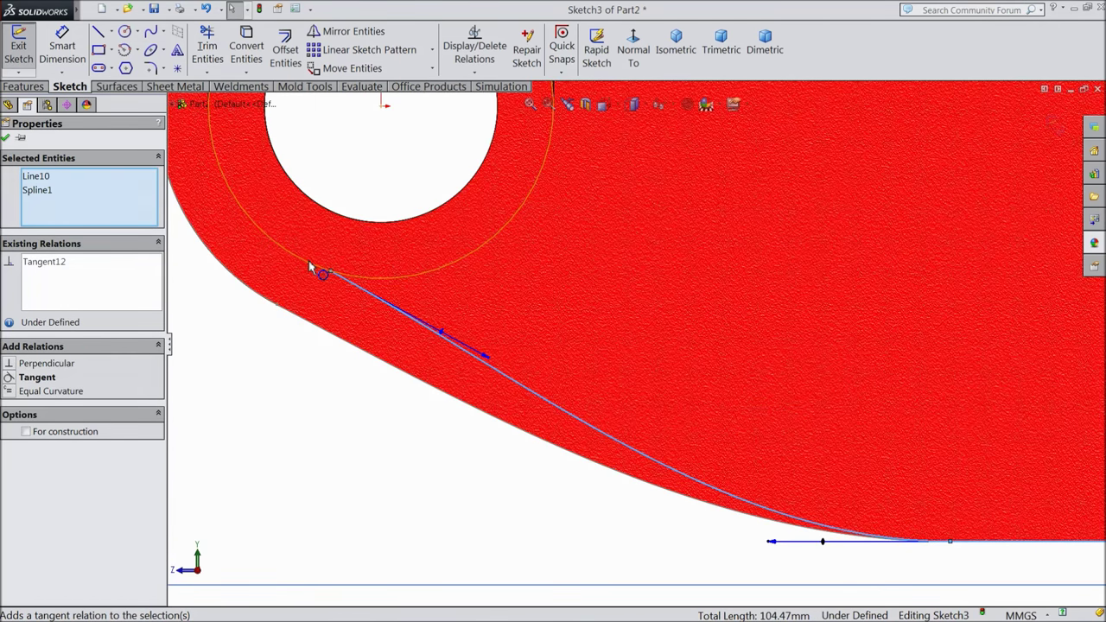
pyautogui.click(348, 279)
pyautogui.keyDown('ctrl'); pyautogui.click(357, 290); pyautogui.keyUp('ctrl')
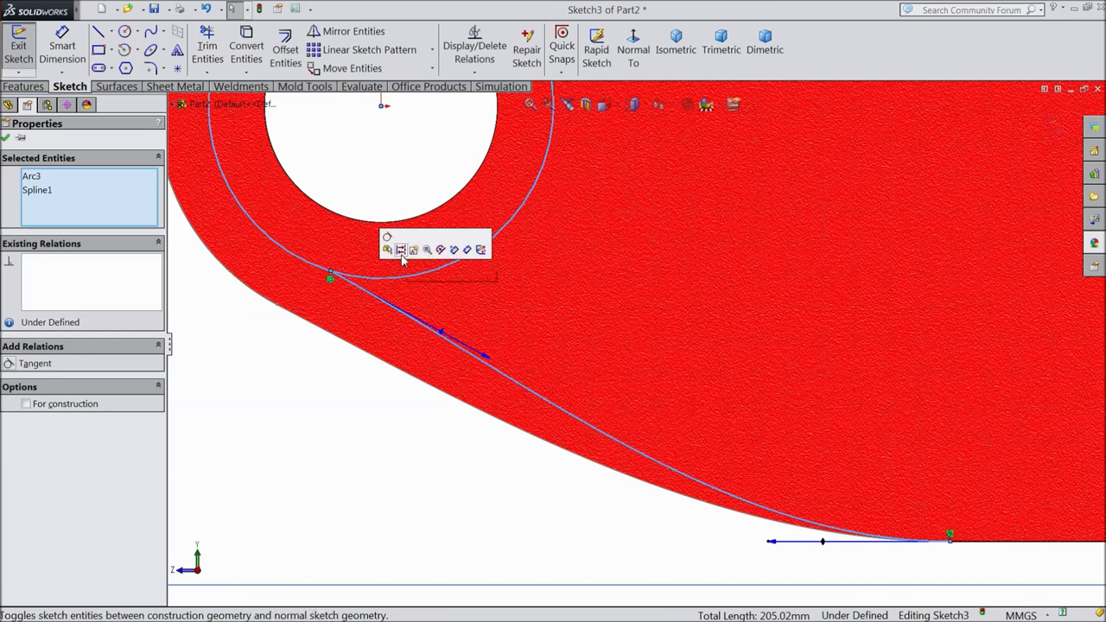
pyautogui.click(388, 237)
pyautogui.scroll(2, 411, 259)
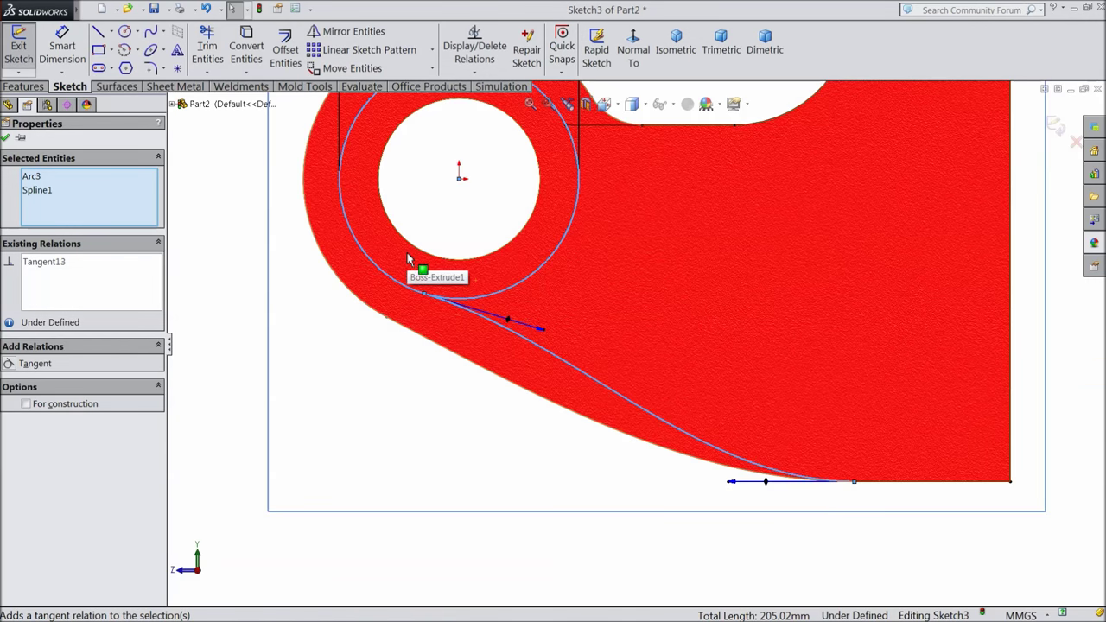
pyautogui.click(508, 323)
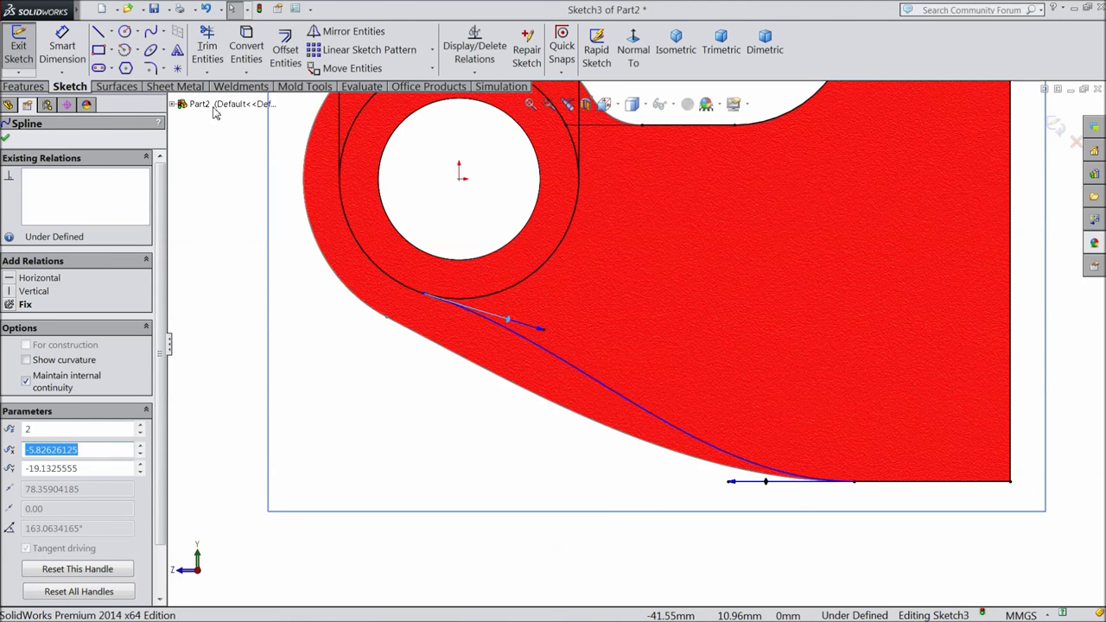
pyautogui.press('Escape')
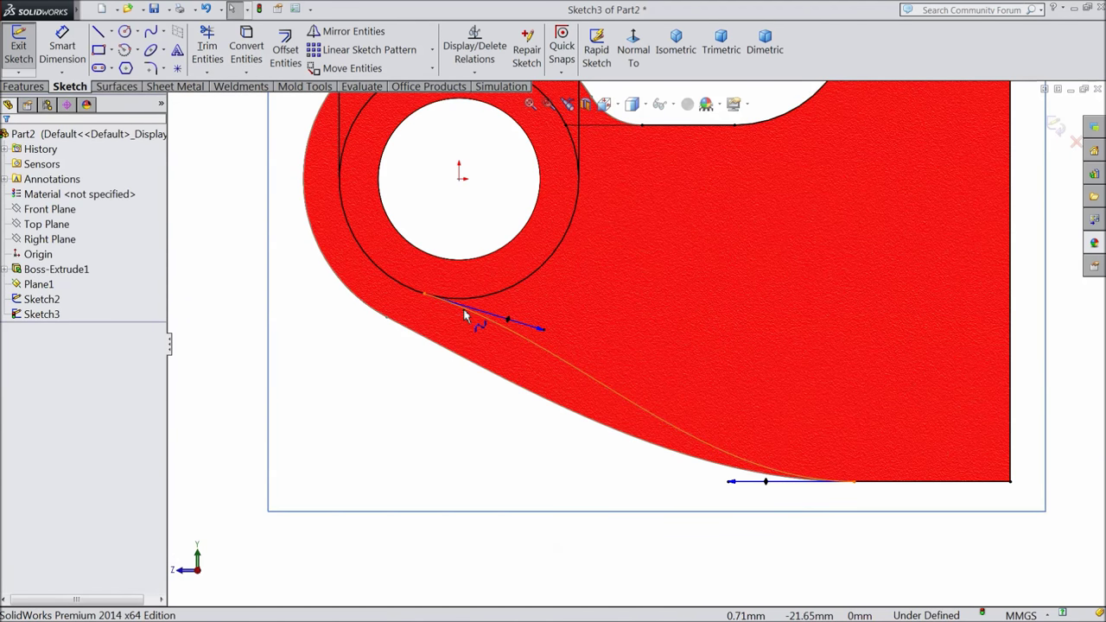
pyautogui.click(424, 292)
pyautogui.press('Escape')
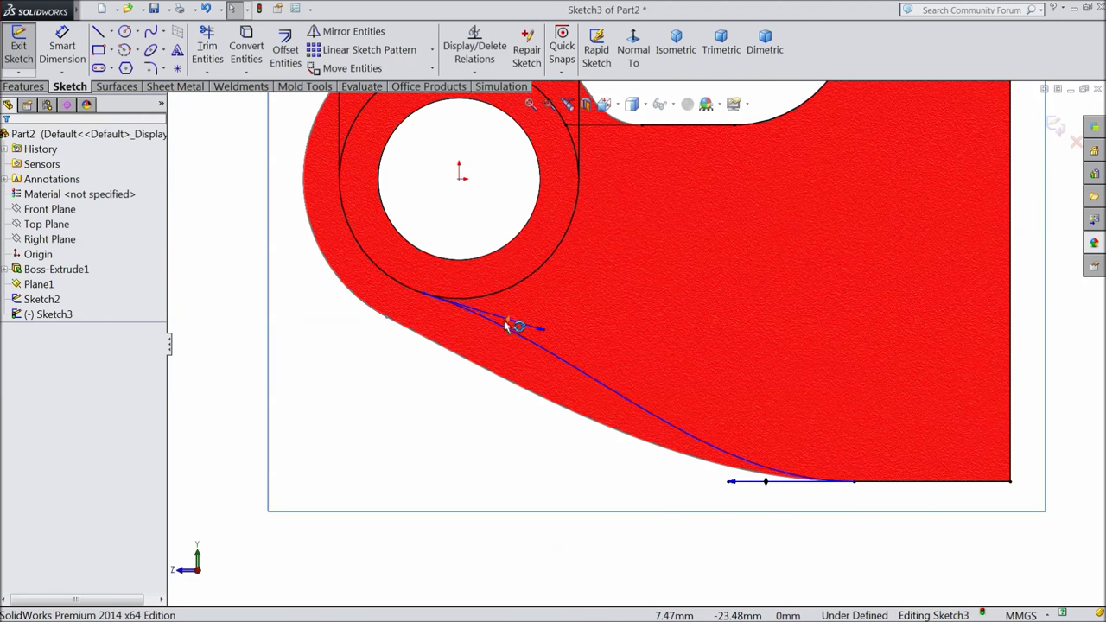
pyautogui.moveTo(511, 324); pyautogui.dragTo(489, 343)
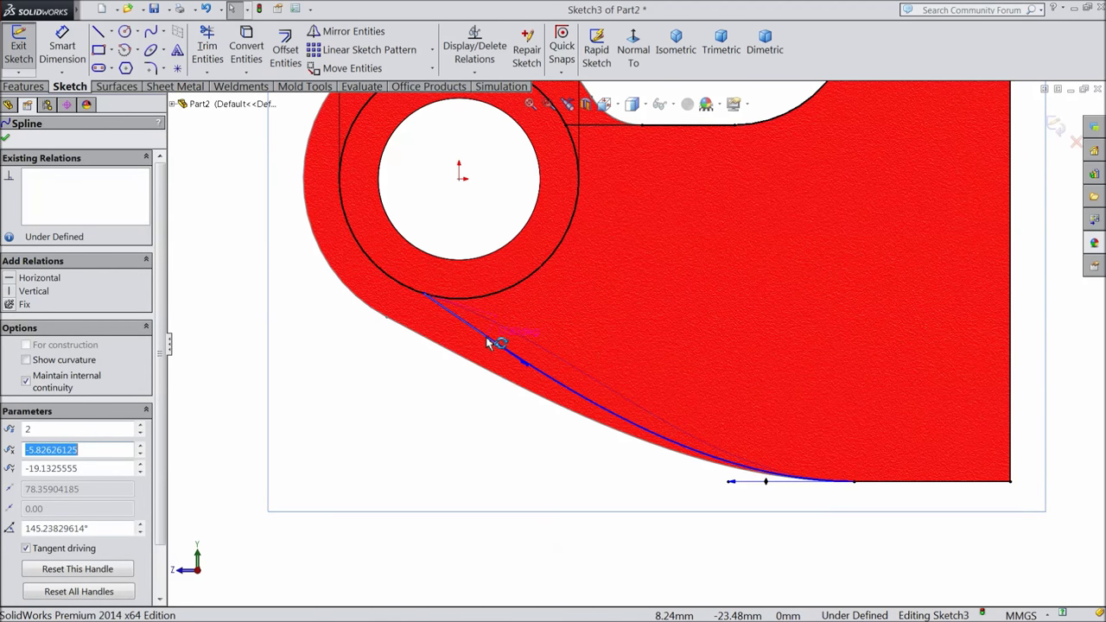
# Trim away the outer circle's lower-right arc
pyautogui.click(207, 44)
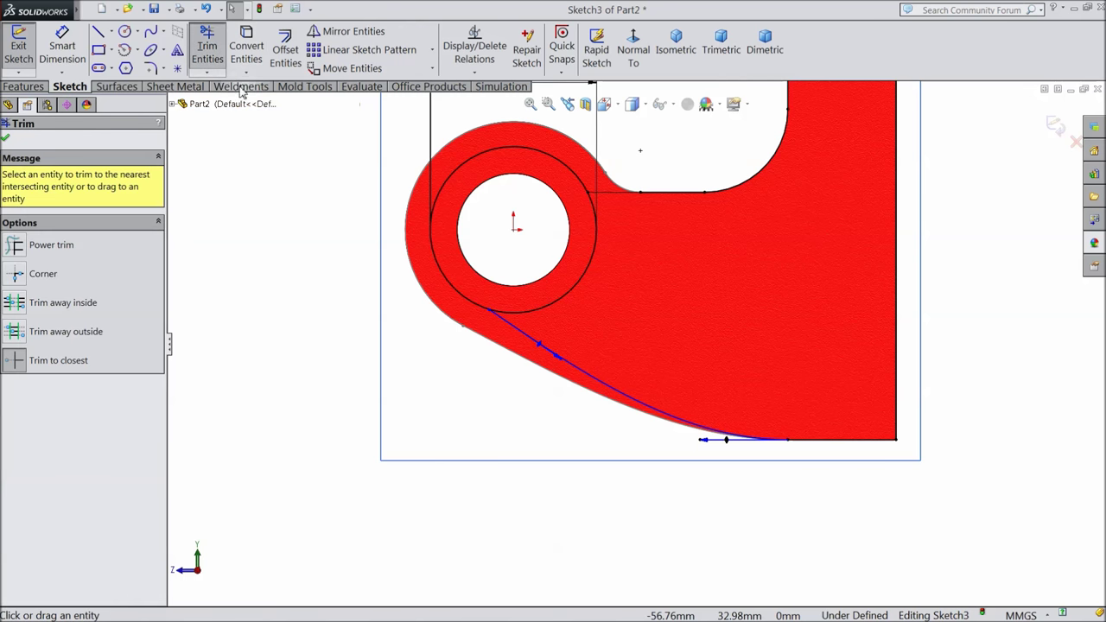
pyautogui.click(591, 264)
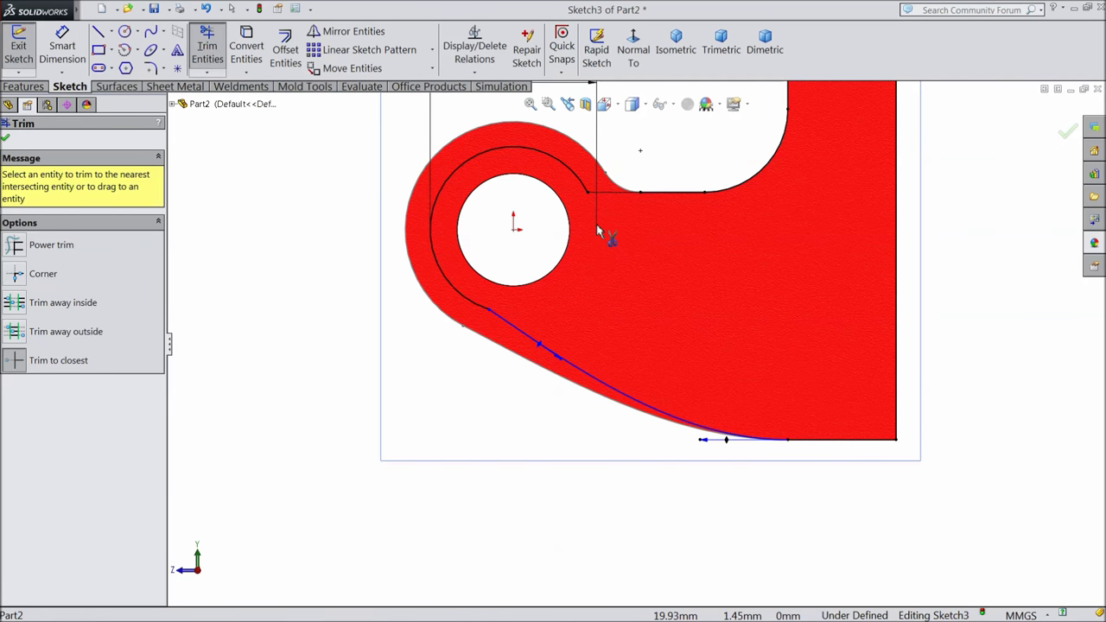
pyautogui.scroll(-1, 557, 298)
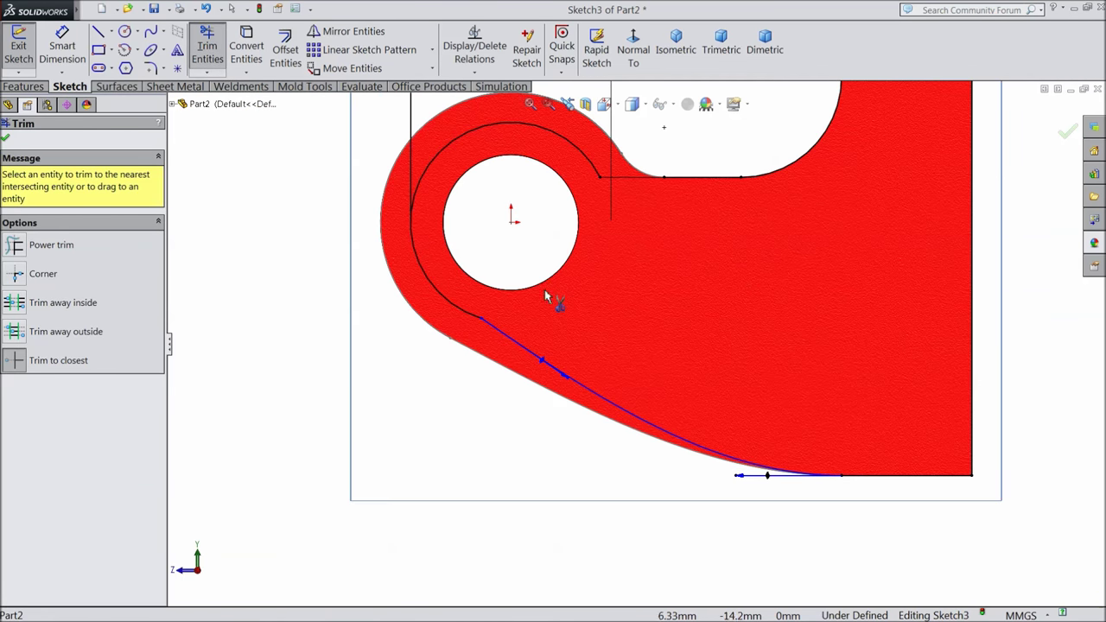
pyautogui.click(6, 138)
pyautogui.scroll(-1, 380, 305)
# Make the spline tangent to the remaining arc and slide its endpoint up along the arc
pyautogui.click(480, 316)
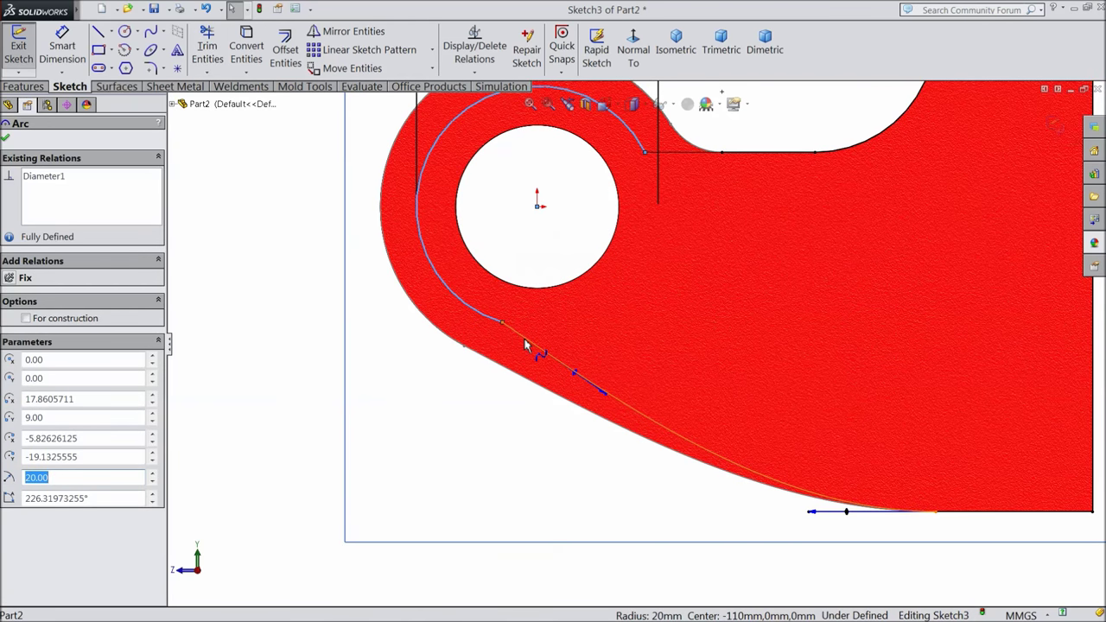
pyautogui.keyDown('ctrl'); pyautogui.click(524, 344); pyautogui.keyUp('ctrl')
pyautogui.click(557, 297)
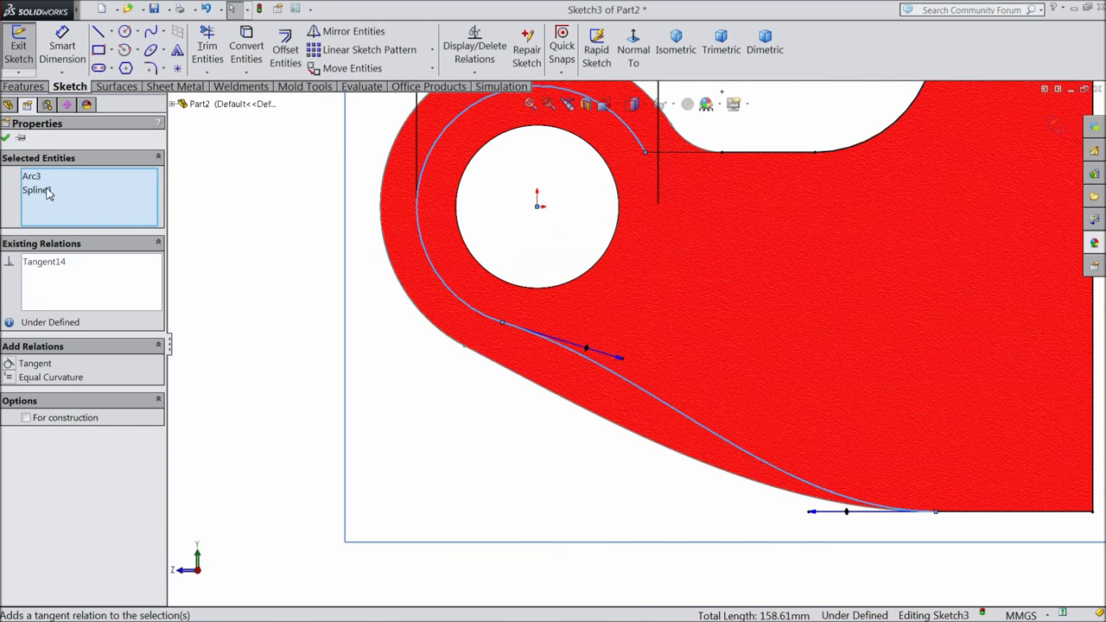
pyautogui.click(7, 138)
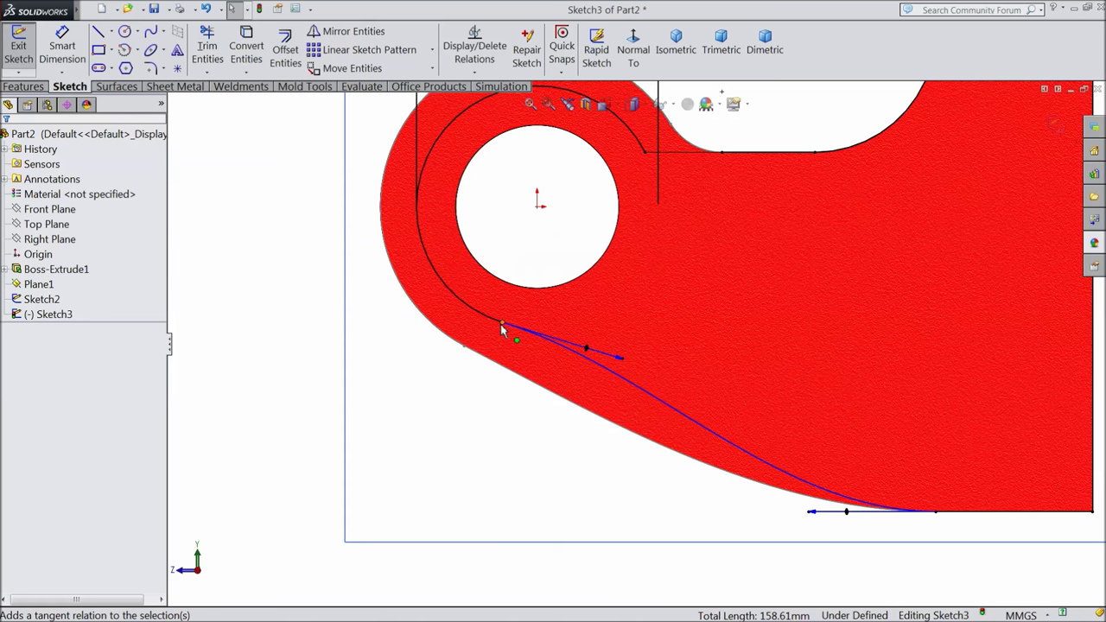
pyautogui.click(504, 327)
pyautogui.moveTo(504, 328); pyautogui.dragTo(463, 305)
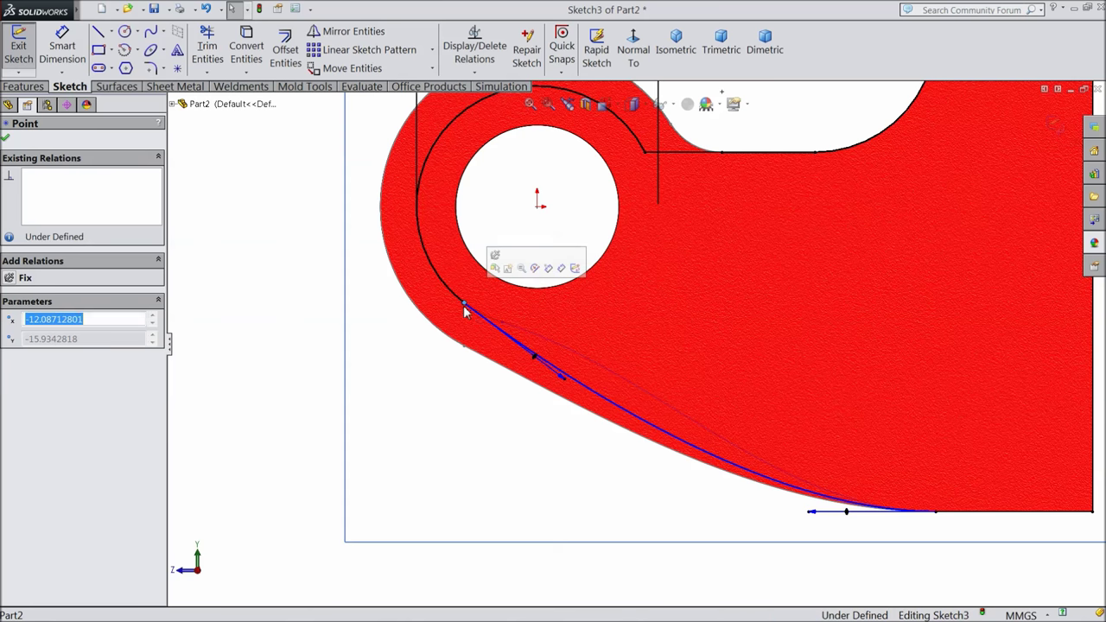
pyautogui.click(477, 319)
pyautogui.click(575, 340)
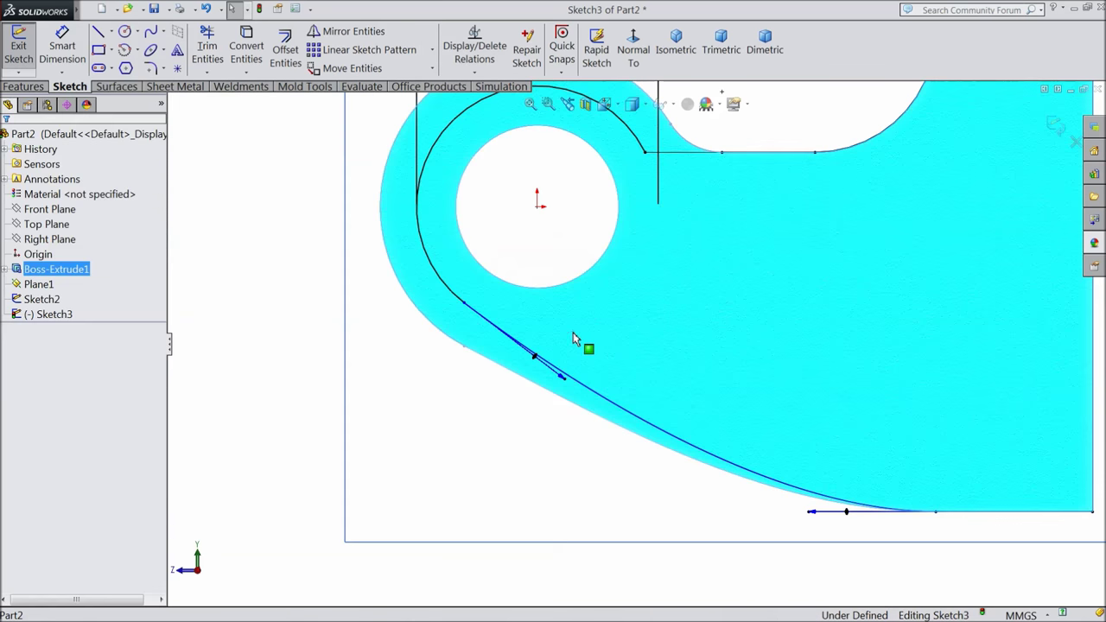
pyautogui.scroll(1, 629, 247)
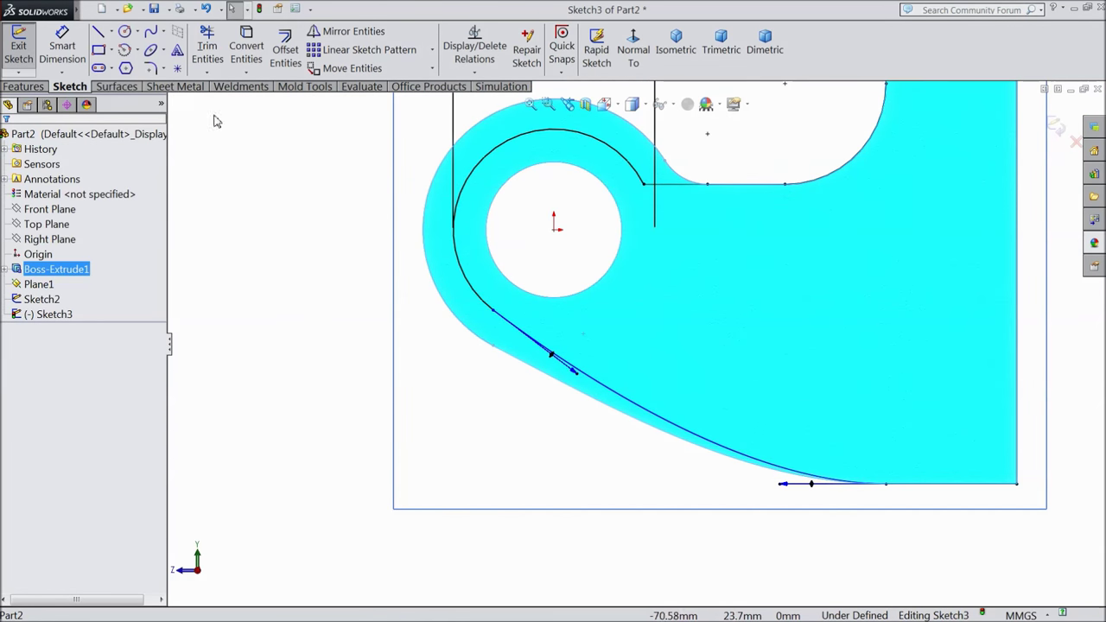
# Add a 10 mm sketch fillet at the corner where the arc meets the horizontal line
pyautogui.click(155, 73)
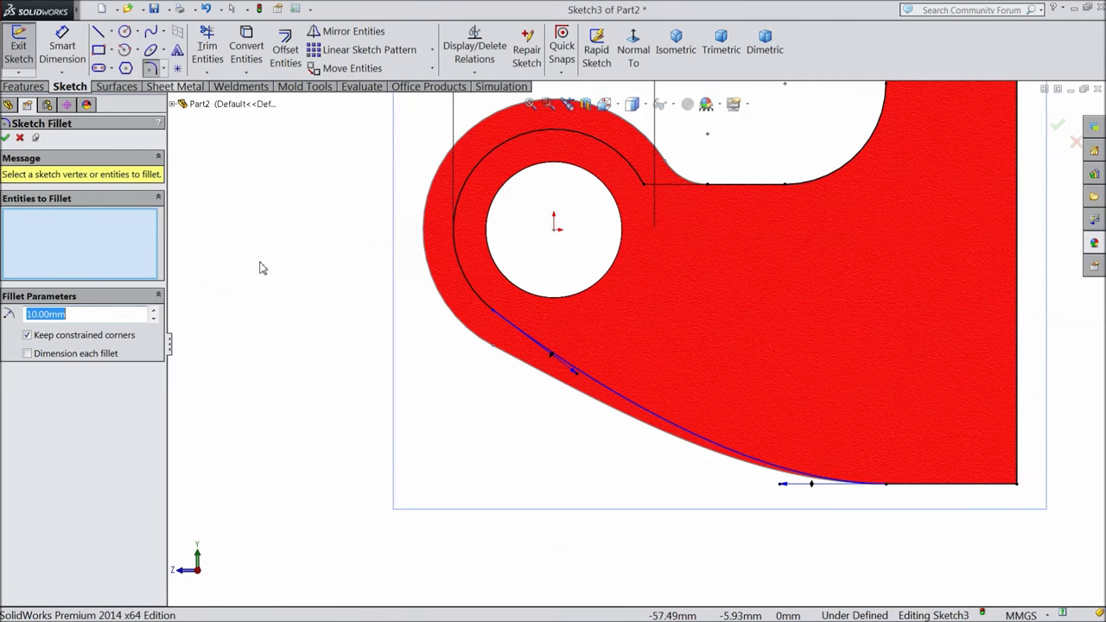
pyautogui.click(649, 192)
pyautogui.scroll(1, 650, 207)
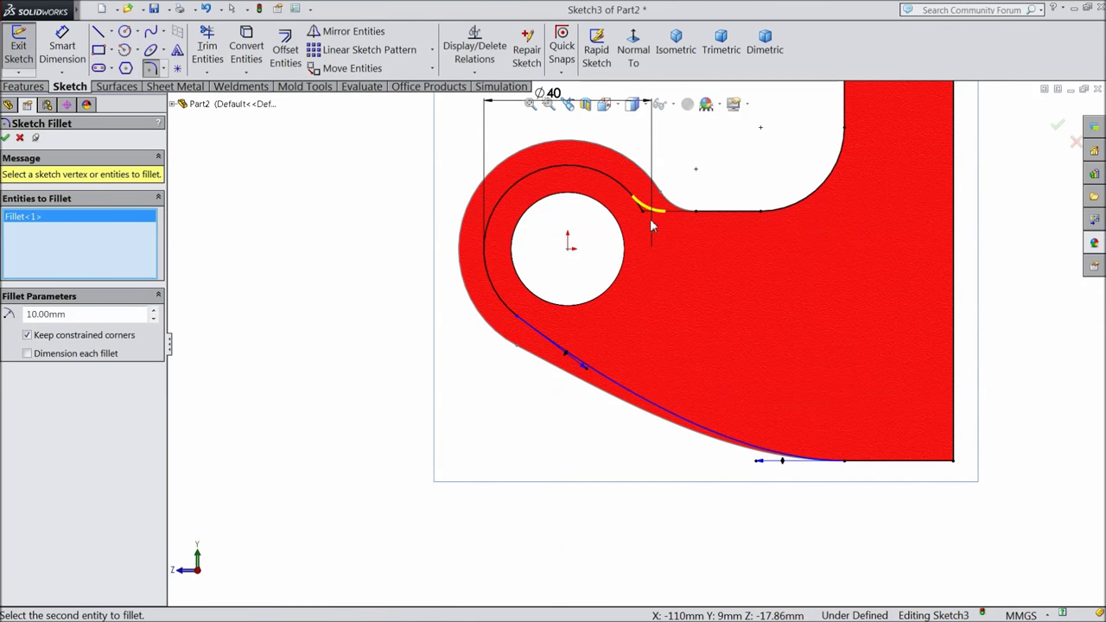
pyautogui.click(5, 138)
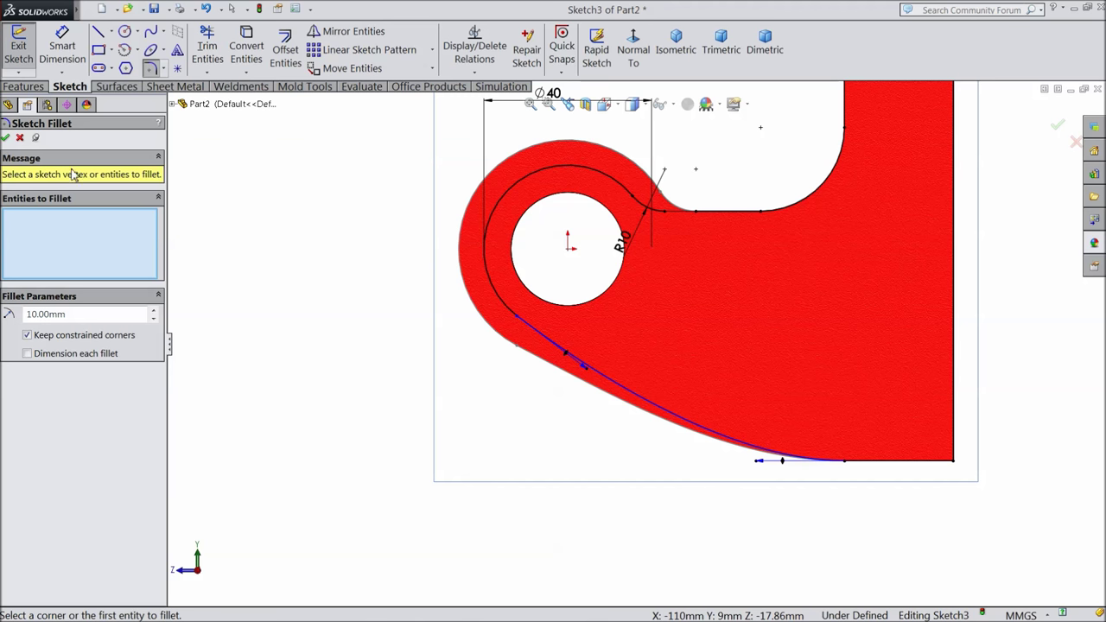
pyautogui.scroll(2, 775, 280)
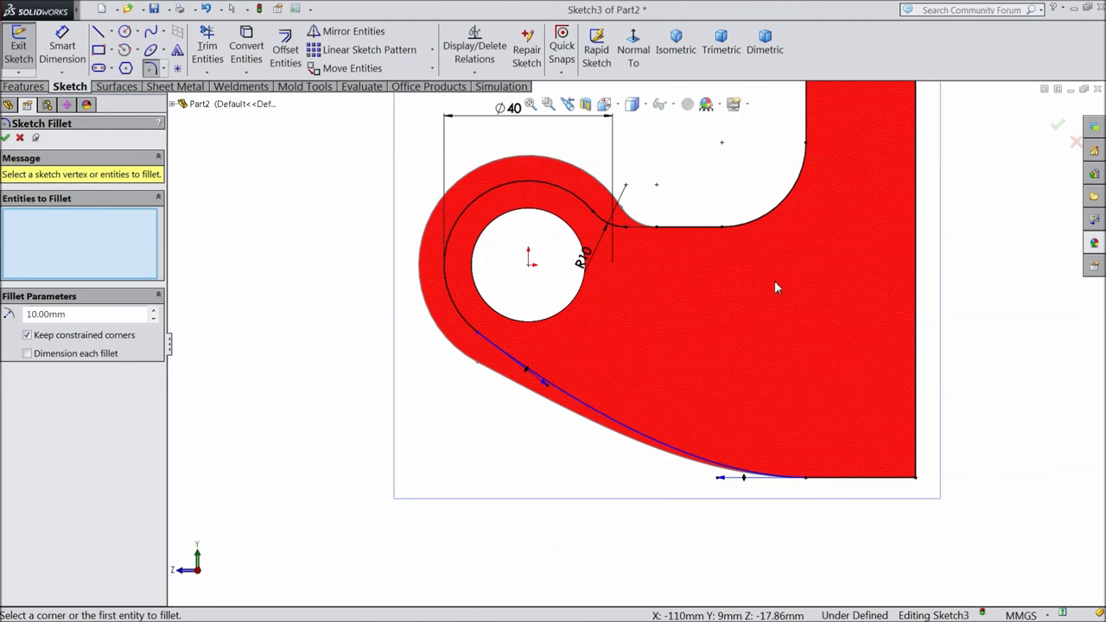
pyautogui.scroll(1, 703, 278)
pyautogui.click(6, 138)
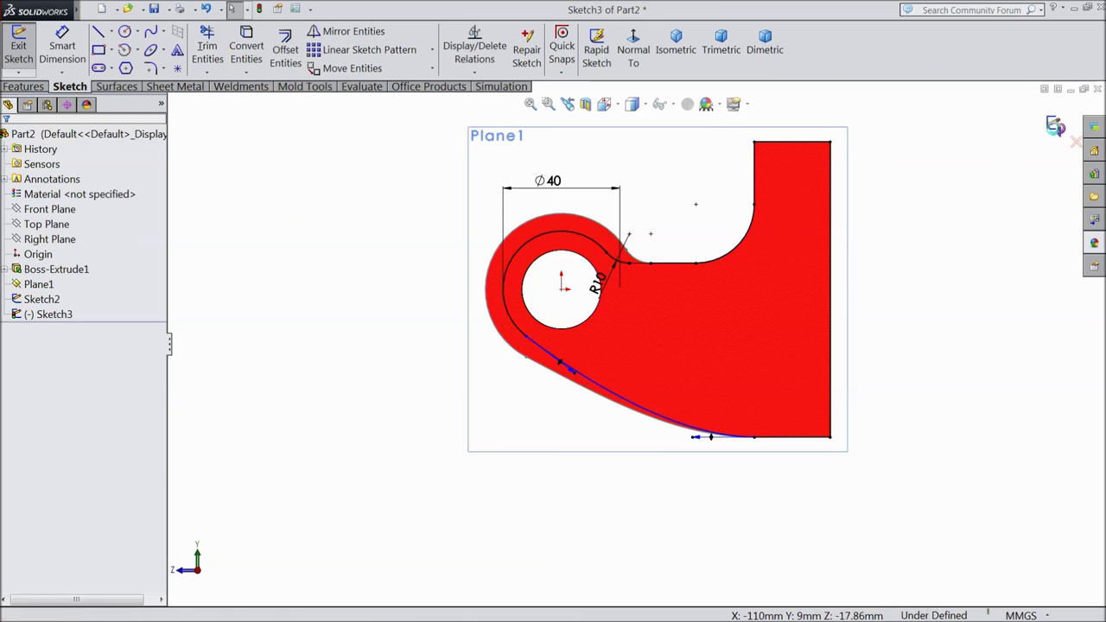
# Exit Sketch3 and orbit to a 3D view with the part beside Plane1
pyautogui.click(1055, 126)
pyautogui.moveTo(993, 192)
pyautogui.mouseDown(button='middle')
pyautogui.moveTo(913, 213)
pyautogui.moveTo(913, 257)
pyautogui.mouseUp(button='middle')
pyautogui.scroll(2, 859, 284)
pyautogui.moveTo(512, 284)
pyautogui.mouseDown(button='middle')
pyautogui.moveTo(649, 279)
pyautogui.moveTo(647, 355)
pyautogui.moveTo(745, 390)
pyautogui.mouseUp(button='middle')
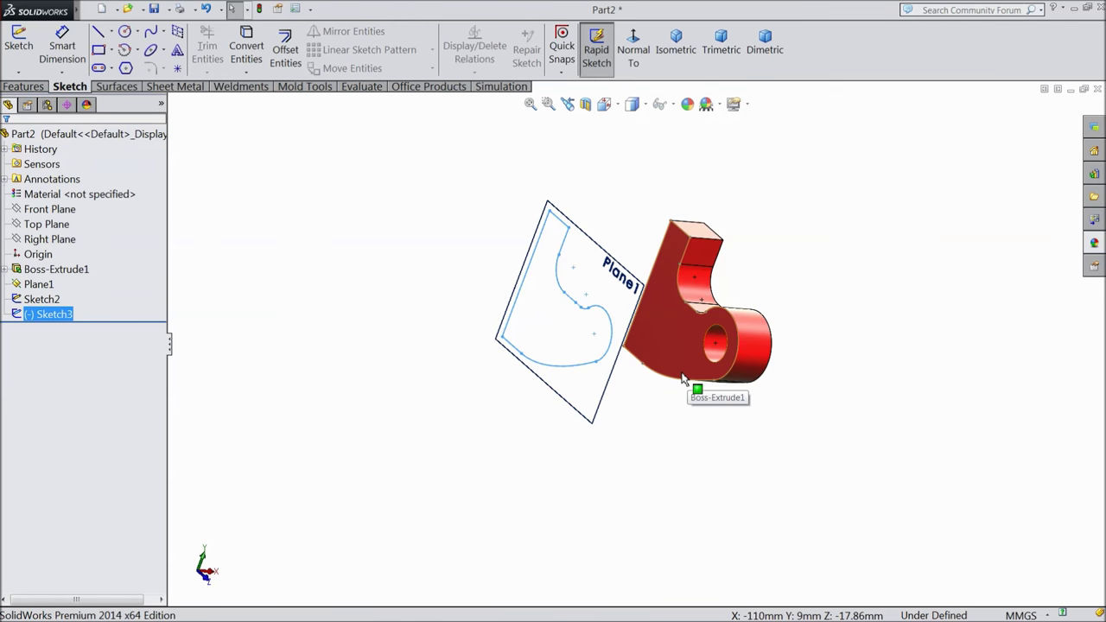
# Start Sketch4 on the Top Plane, viewed normal to it
pyautogui.click(57, 227)
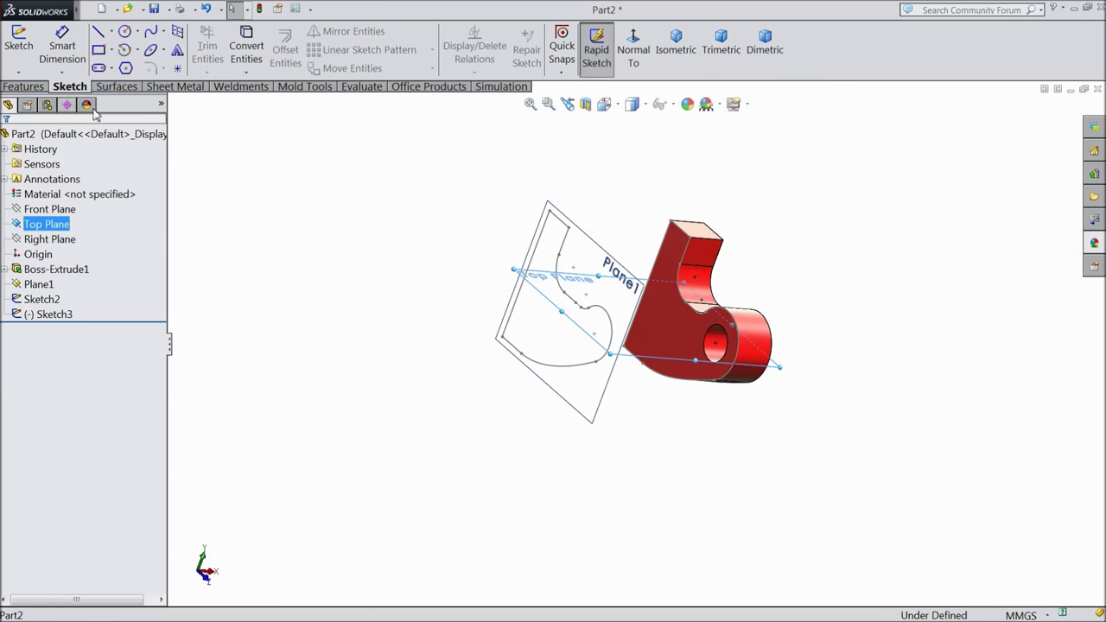
pyautogui.click(18, 42)
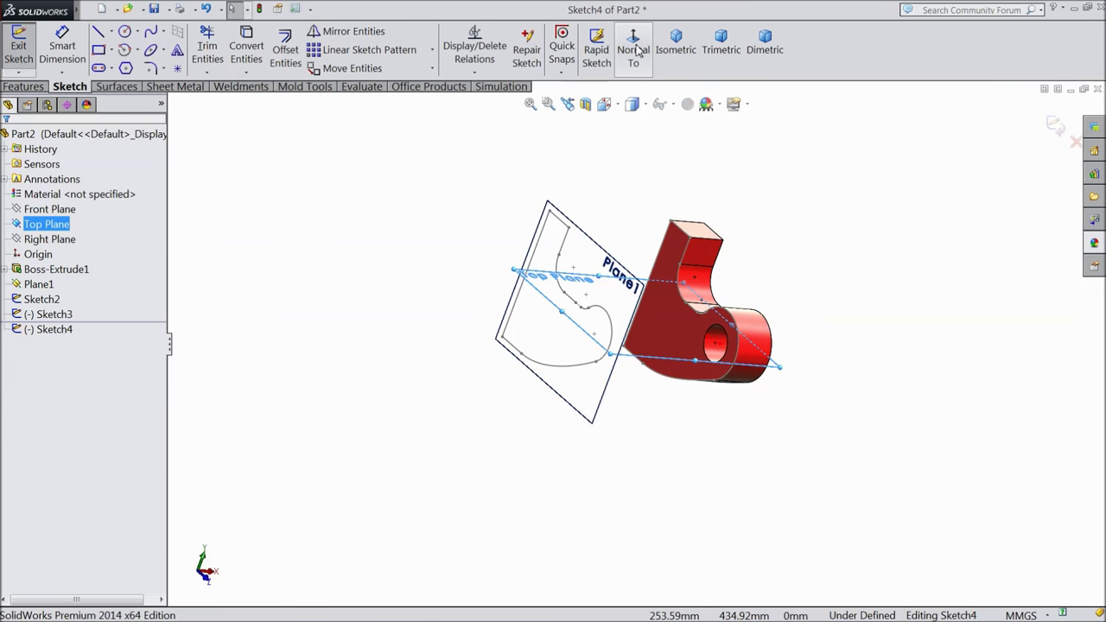
pyautogui.click(635, 51)
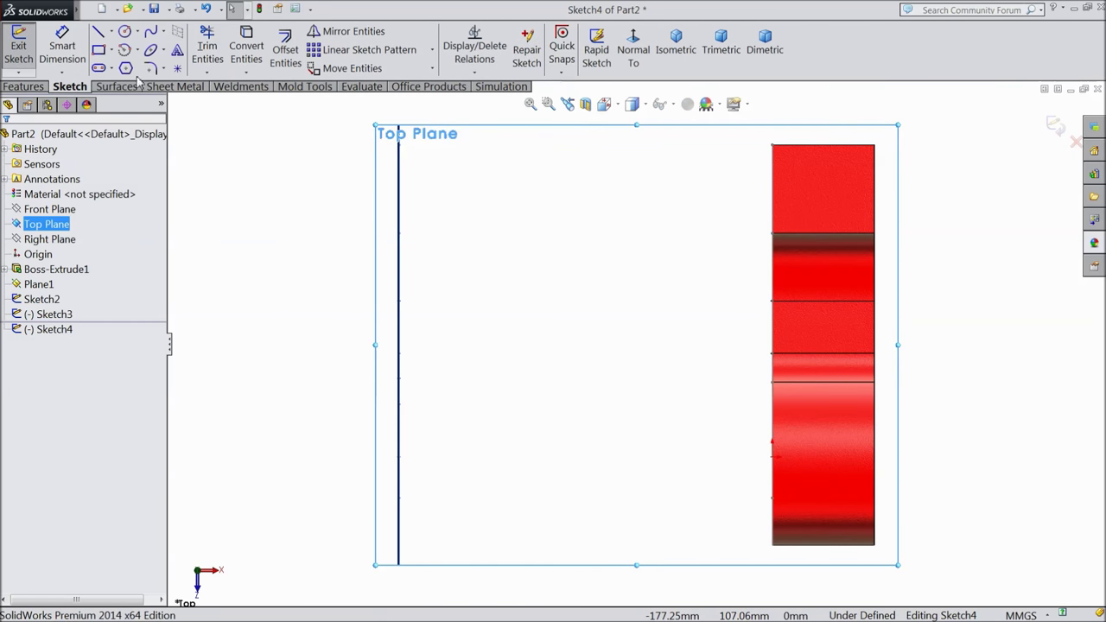
# Draw a horizontal line from the part's top corner to the vertical line
pyautogui.click(99, 34)
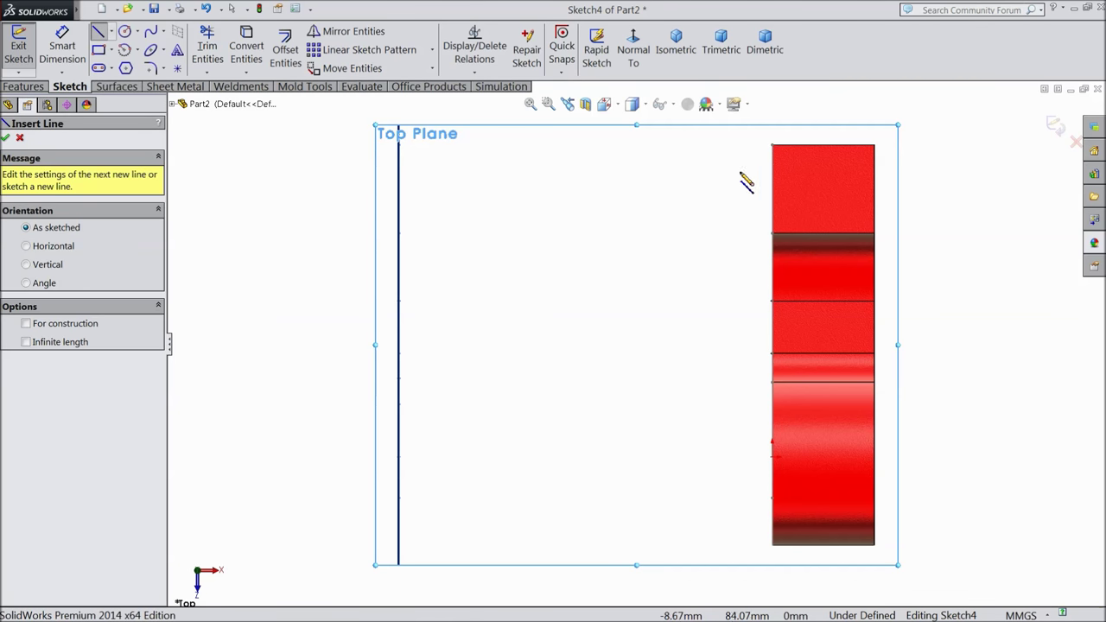
pyautogui.click(769, 146)
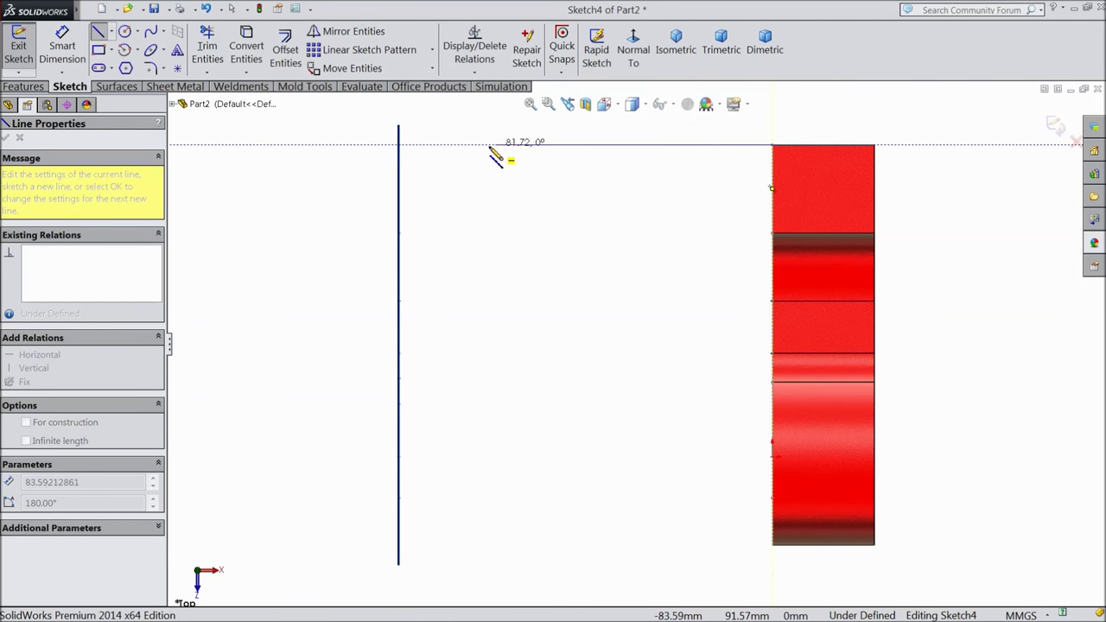
pyautogui.click(399, 145)
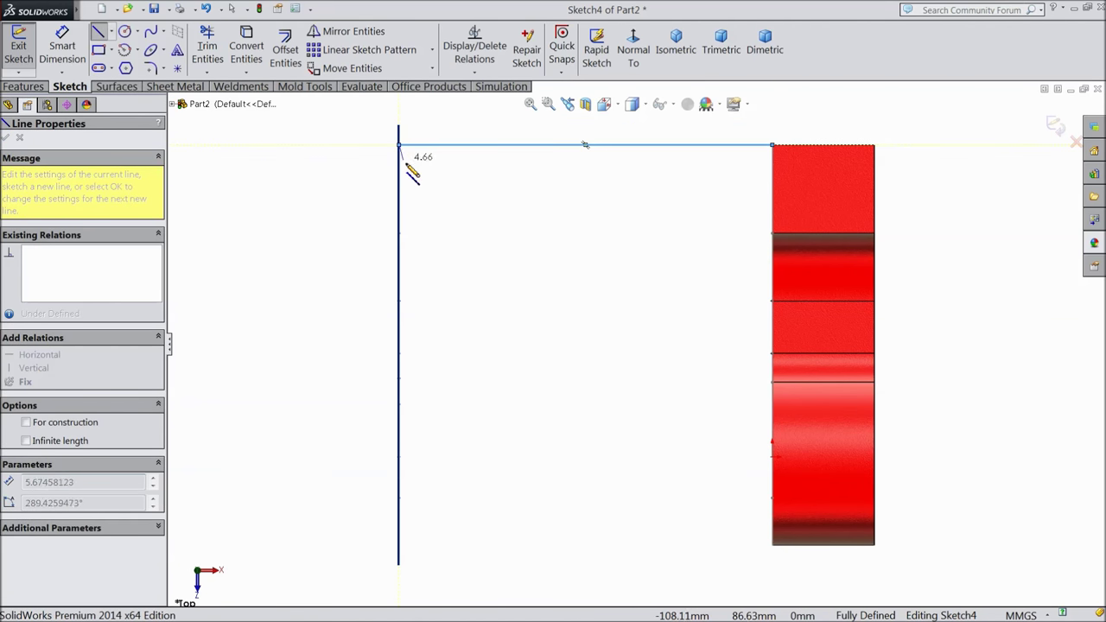
pyautogui.rightClick(406, 169)
pyautogui.click(457, 116)
pyautogui.press('f')
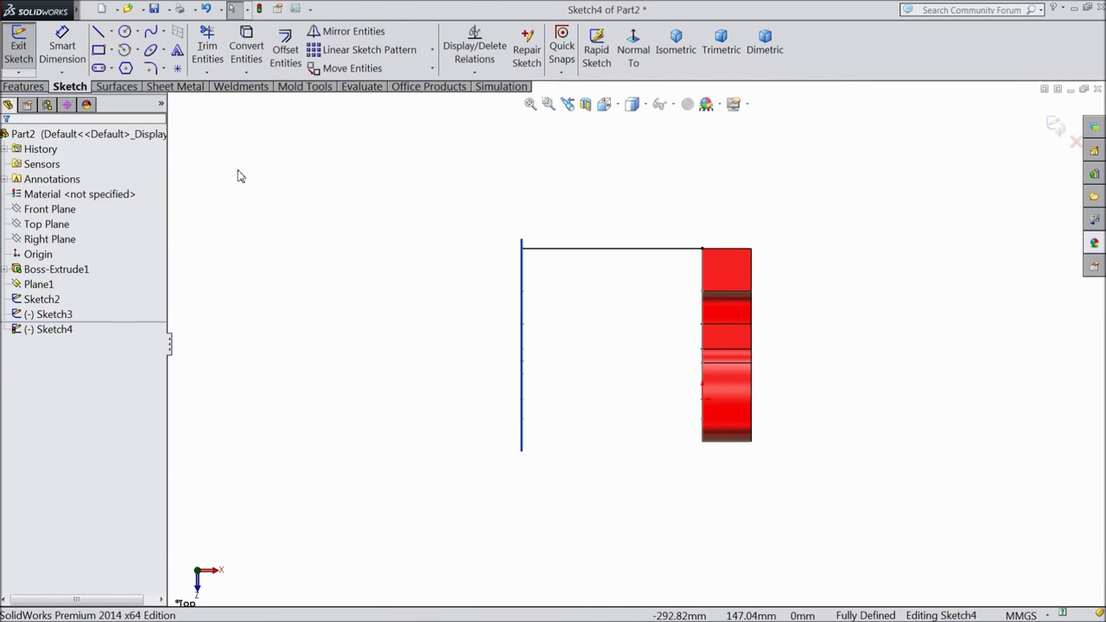
pyautogui.click(100, 33)
pyautogui.scroll(-3, 586, 421)
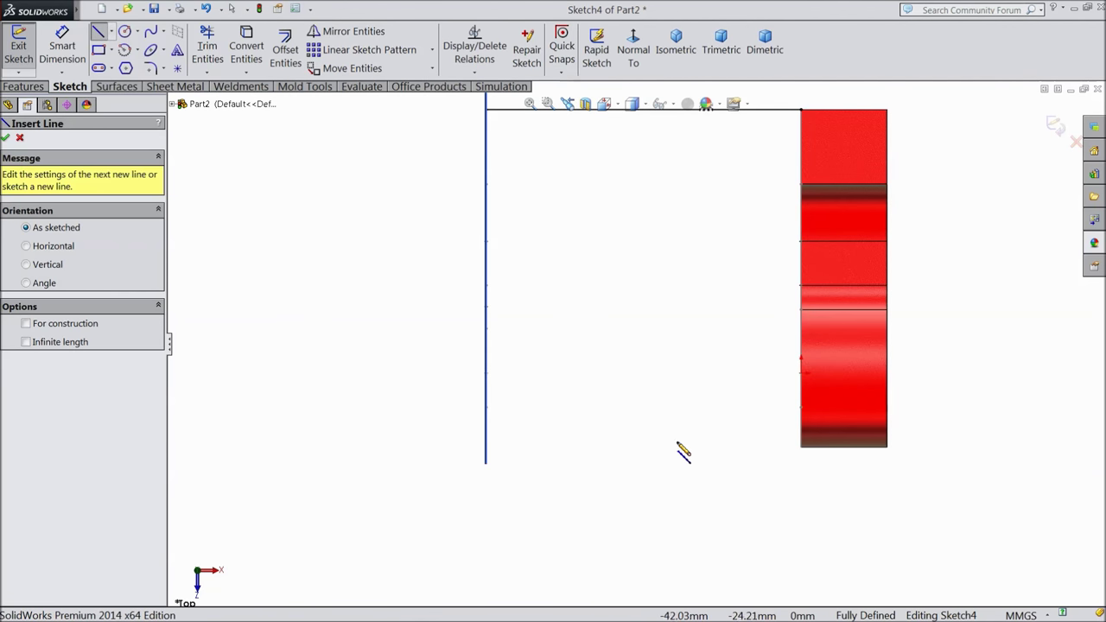
pyautogui.click(163, 32)
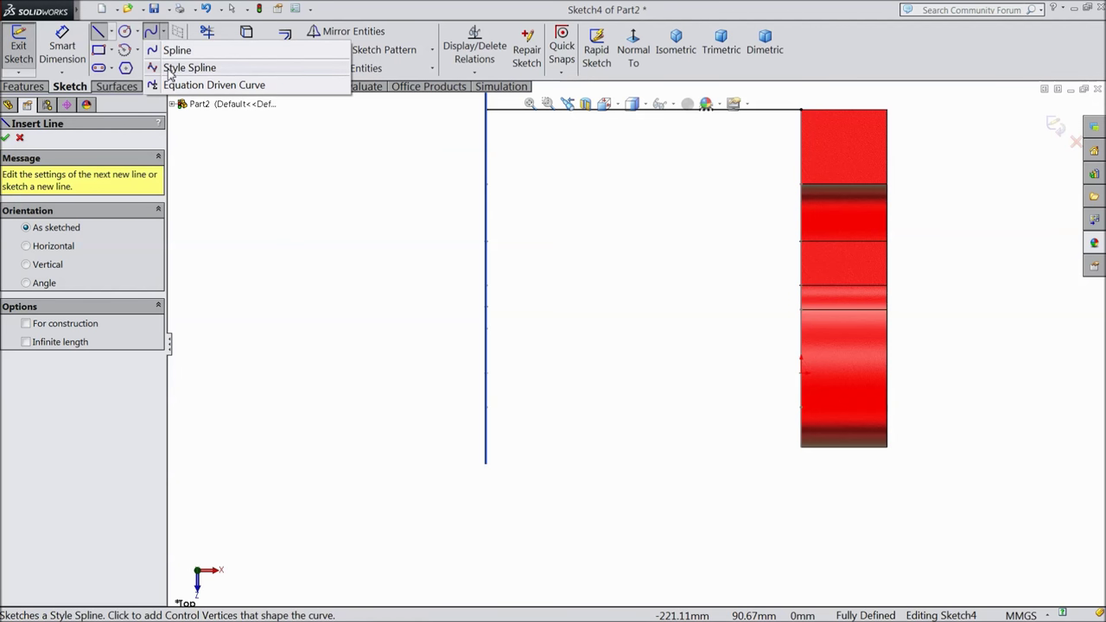
# Draw a style spline from the part's bottom-left corner through a midpoint to the vertical line
pyautogui.click(169, 71)
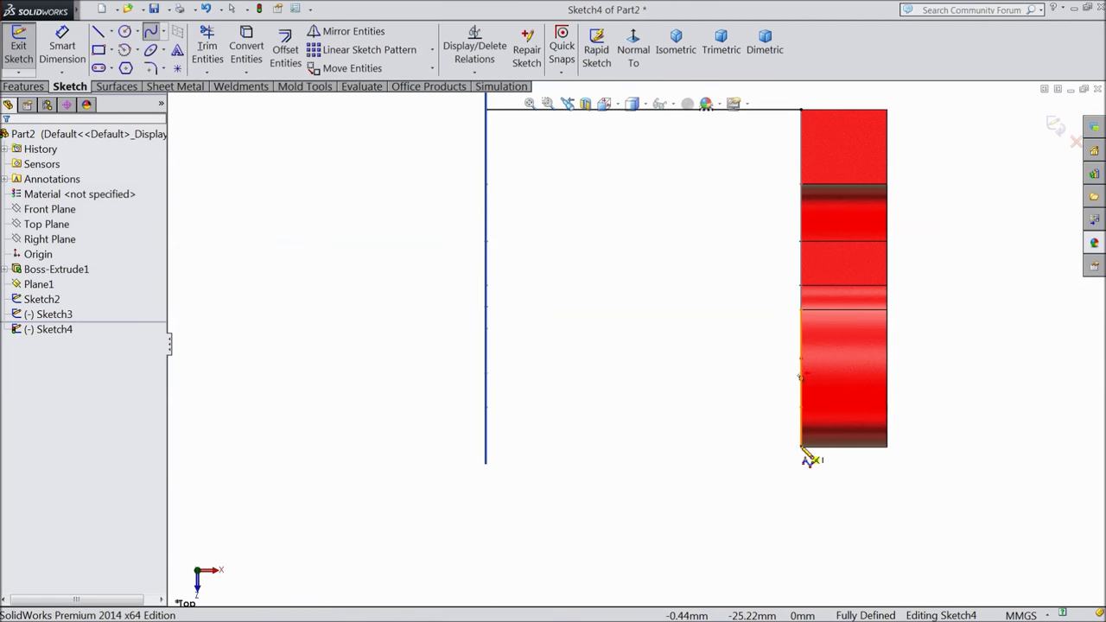
pyautogui.click(801, 447)
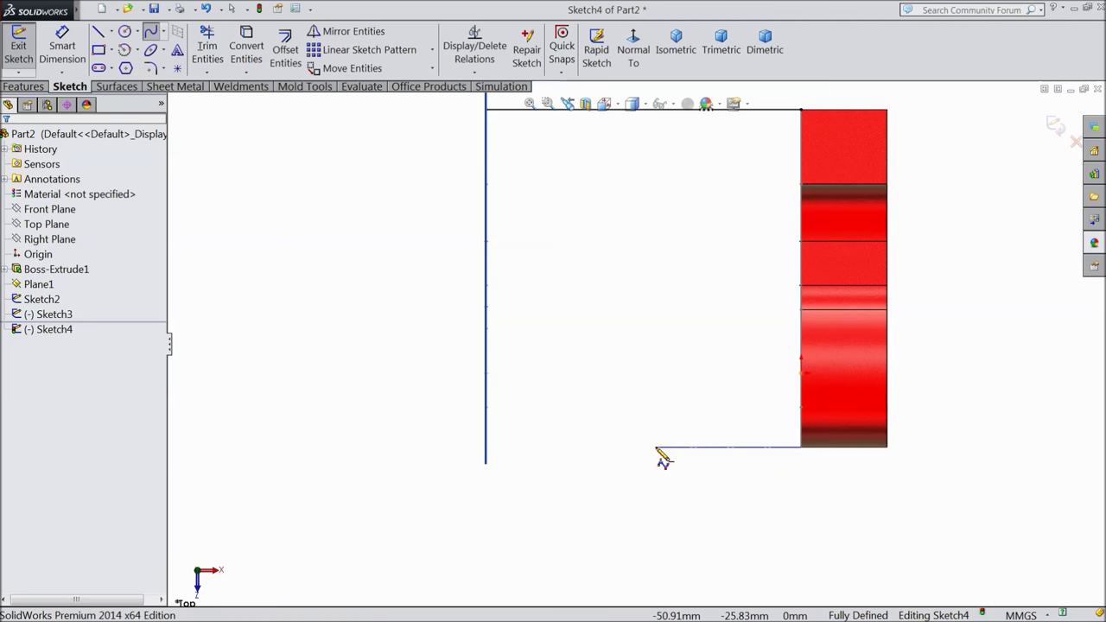
pyautogui.click(658, 448)
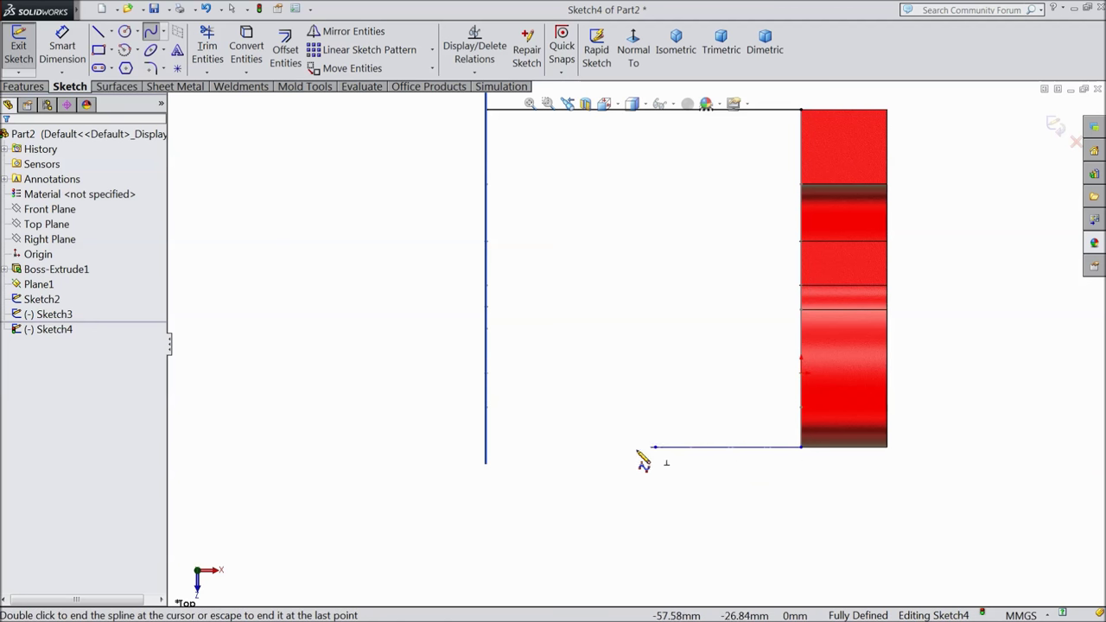
pyautogui.click(486, 423)
pyautogui.rightClick(395, 375)
pyautogui.click(418, 192)
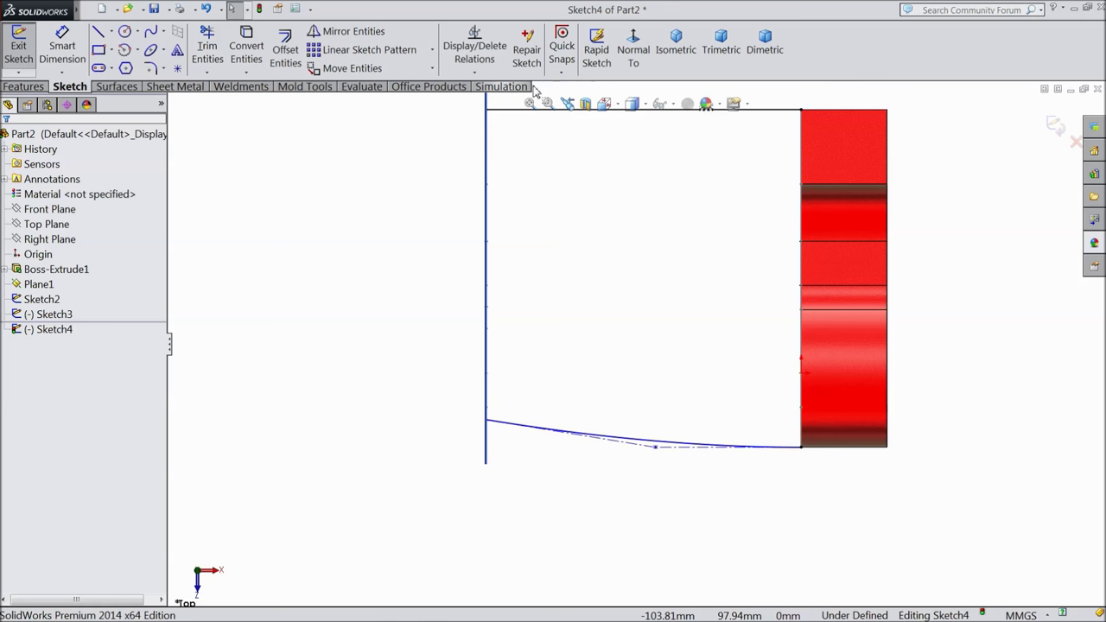
# Set the display style to Hidden Lines Visible, briefly toggling temporary axes on and off
pyautogui.click(644, 104)
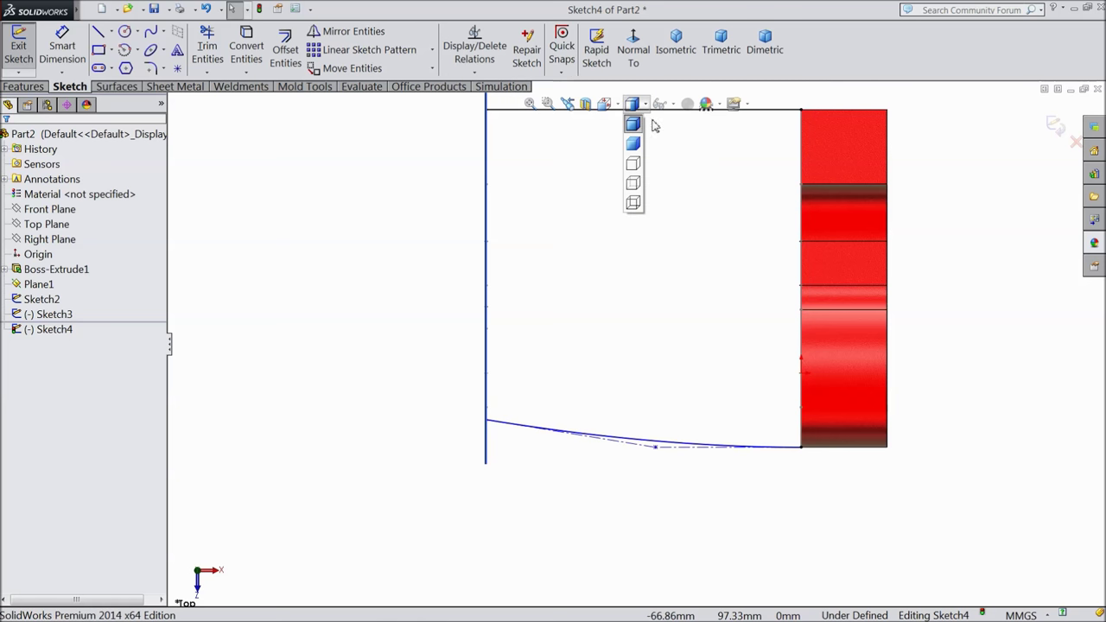
pyautogui.click(634, 203)
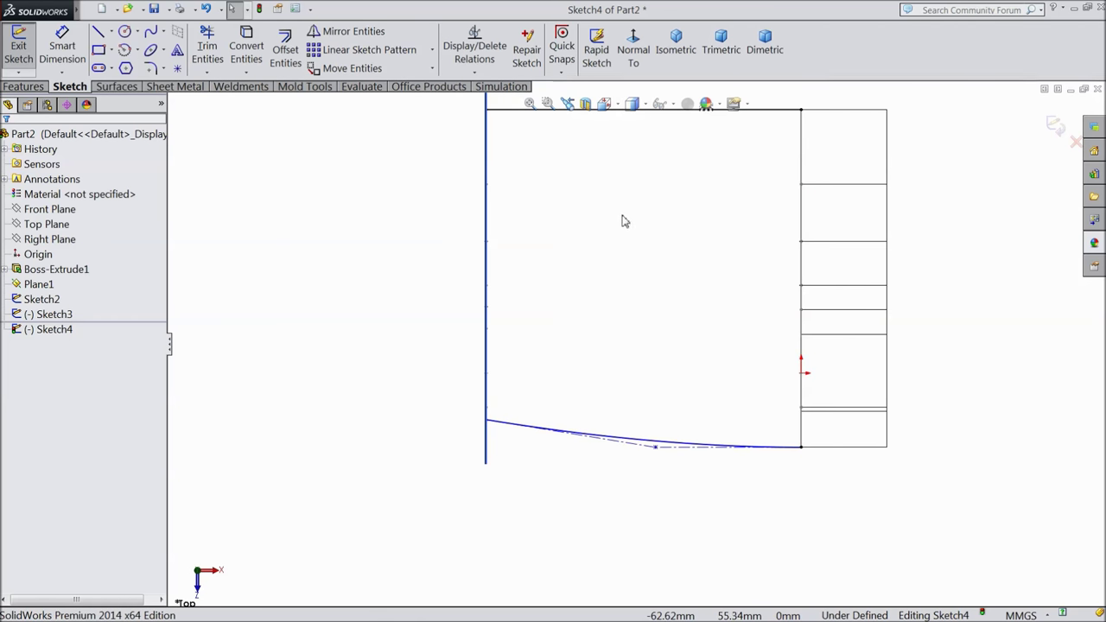
pyautogui.click(642, 105)
pyautogui.click(633, 183)
pyautogui.scroll(-3, 849, 383)
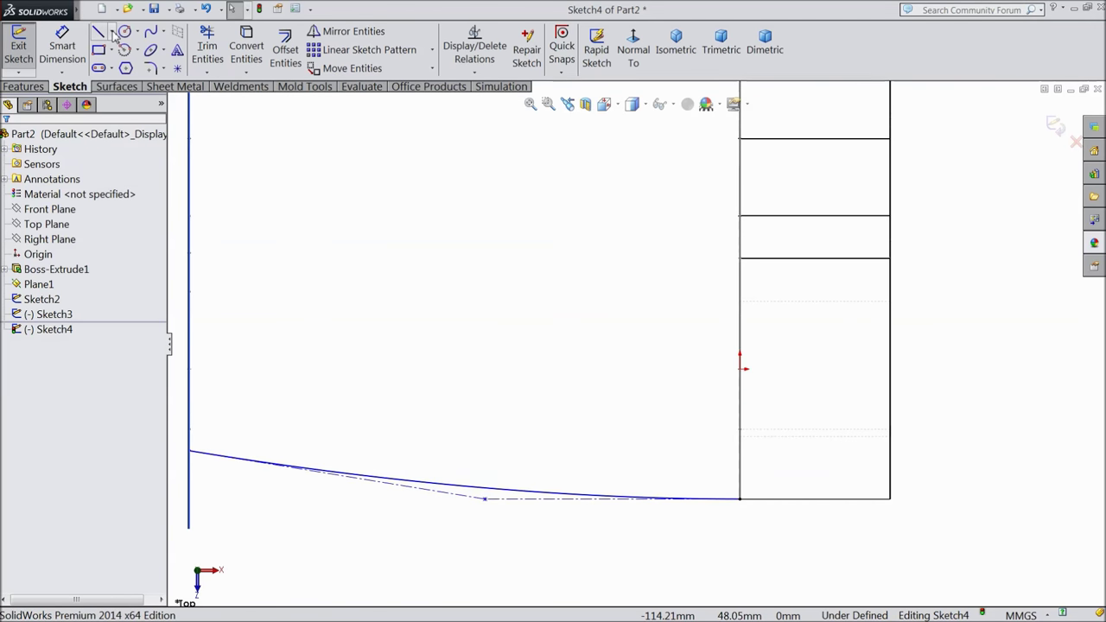
pyautogui.click(673, 104)
pyautogui.click(680, 145)
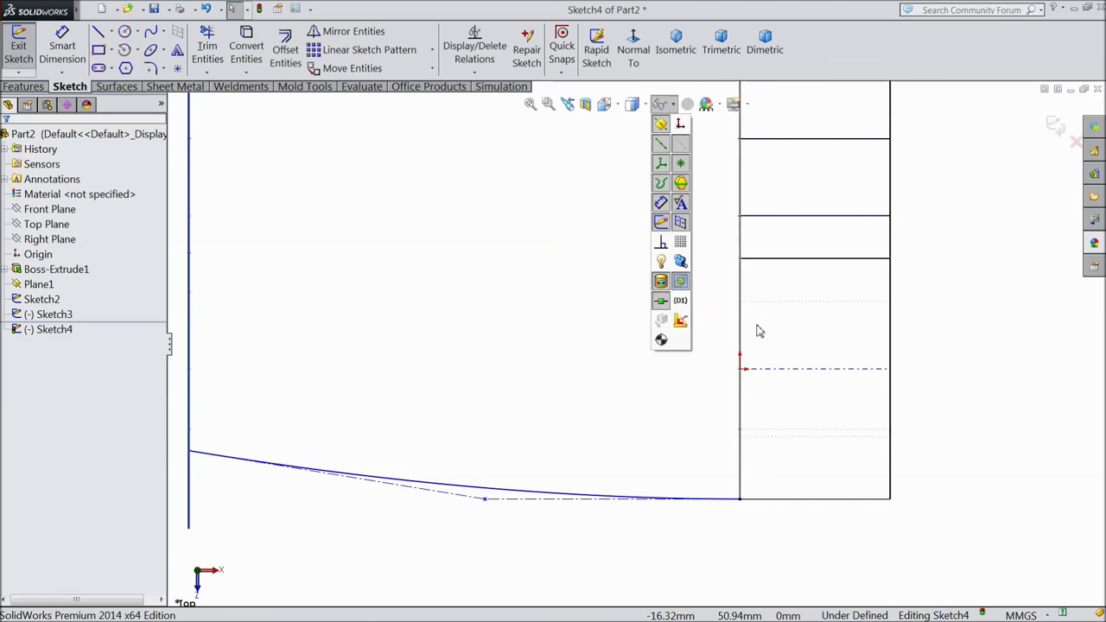
pyautogui.click(680, 147)
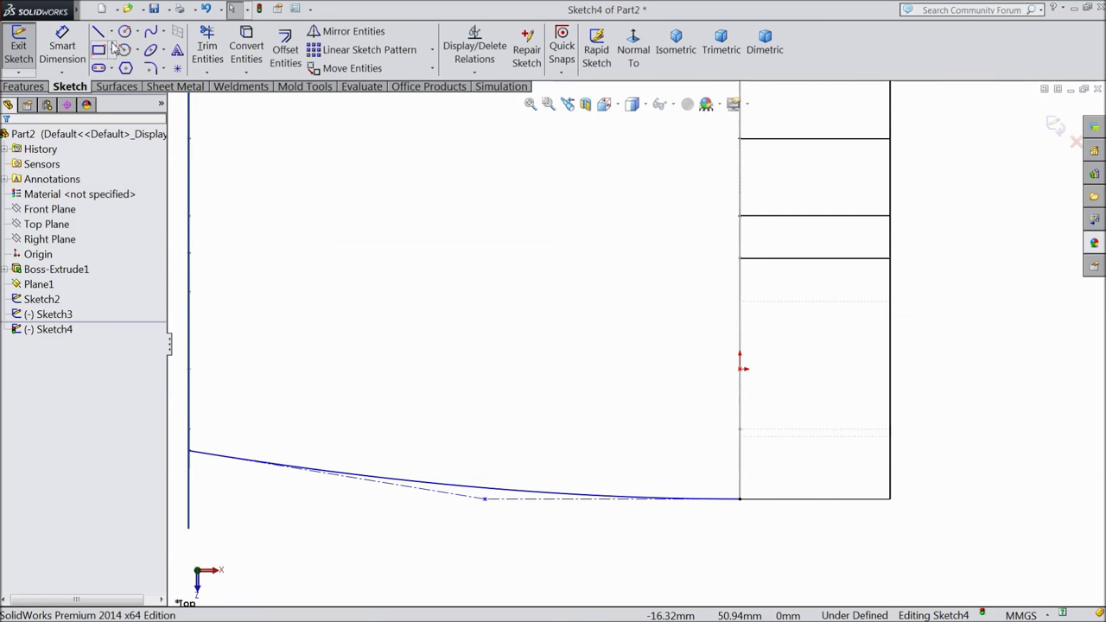
# Draw a centerline in Sketch4 from the origin to the vertical line
pyautogui.click(110, 31)
pyautogui.click(129, 64)
pyautogui.scroll(2, 586, 306)
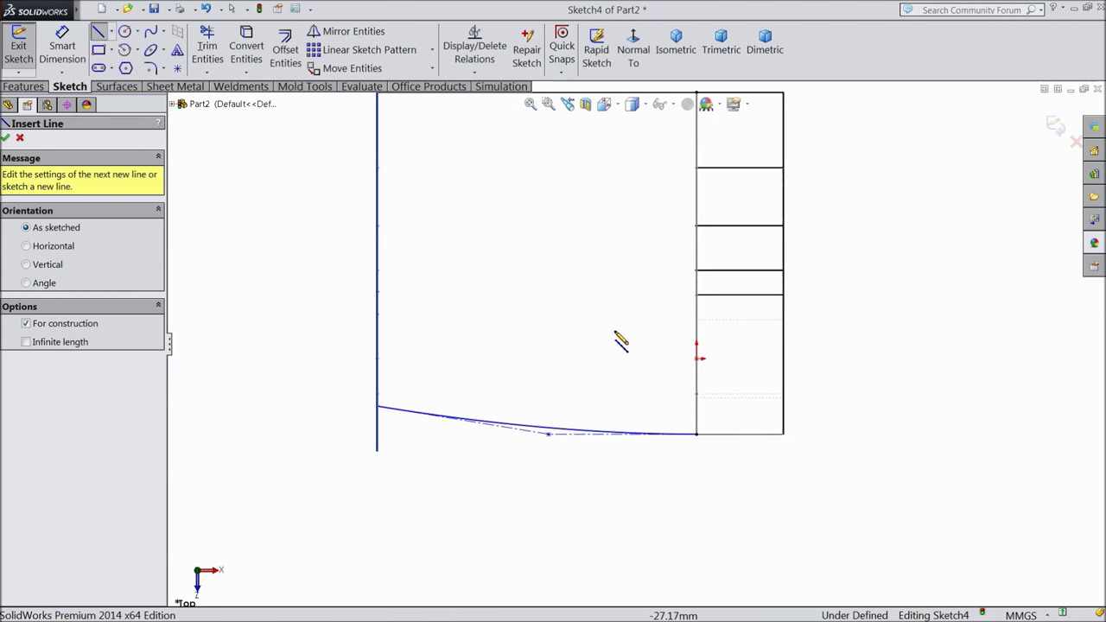
pyautogui.click(697, 358)
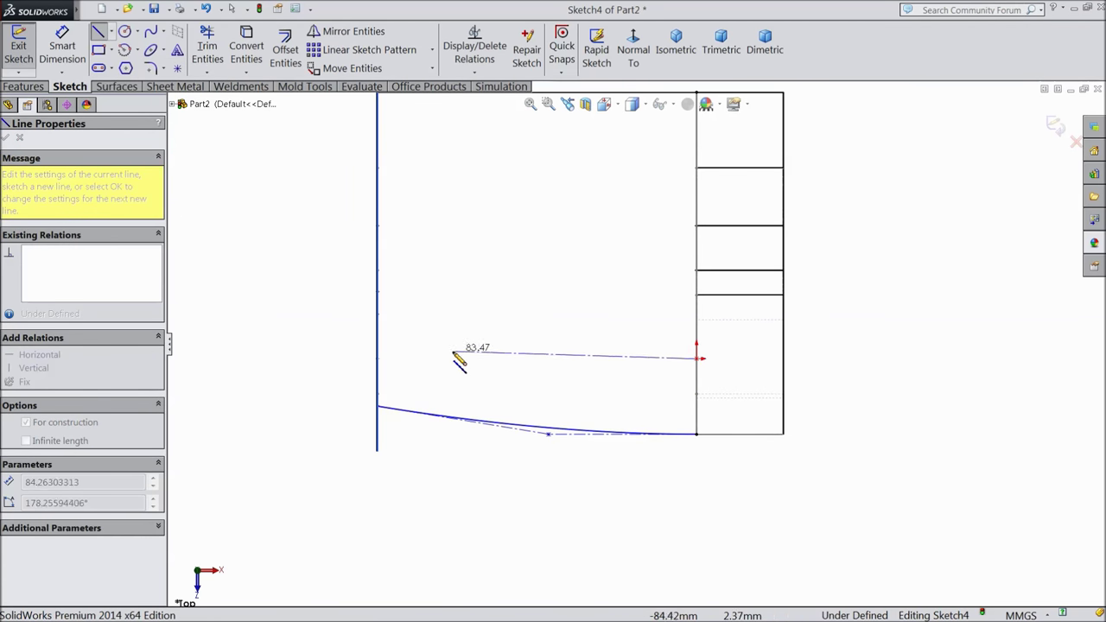
pyautogui.click(378, 360)
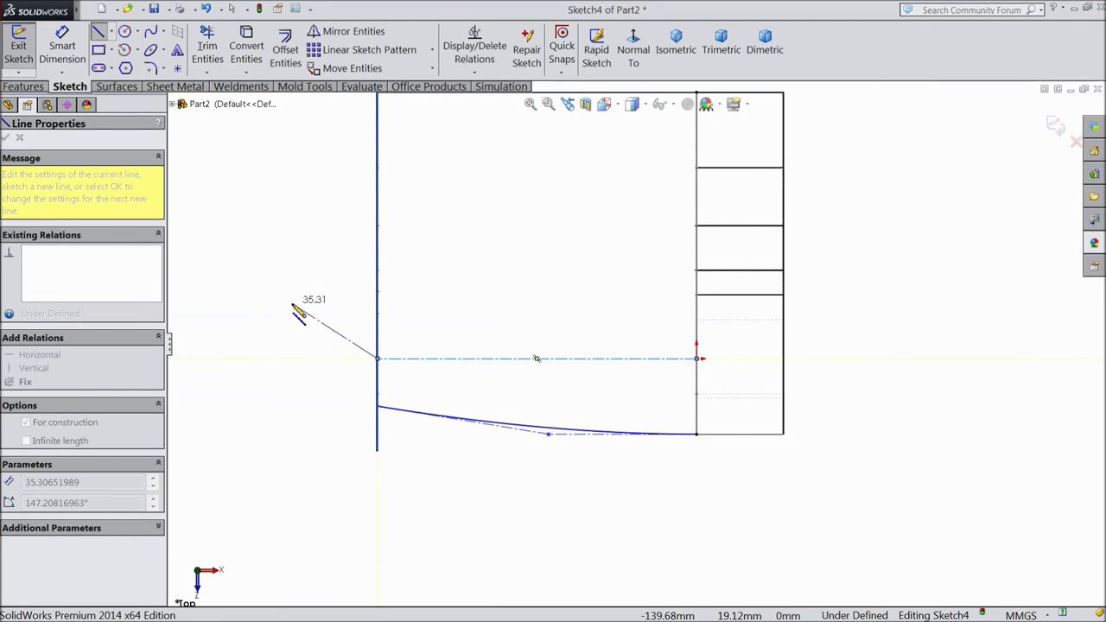
pyautogui.rightClick(290, 302)
pyautogui.click(318, 113)
# Show the part shaded with edges and dimension the spline end 20 mm below the centerline
pyautogui.click(646, 104)
pyautogui.click(633, 125)
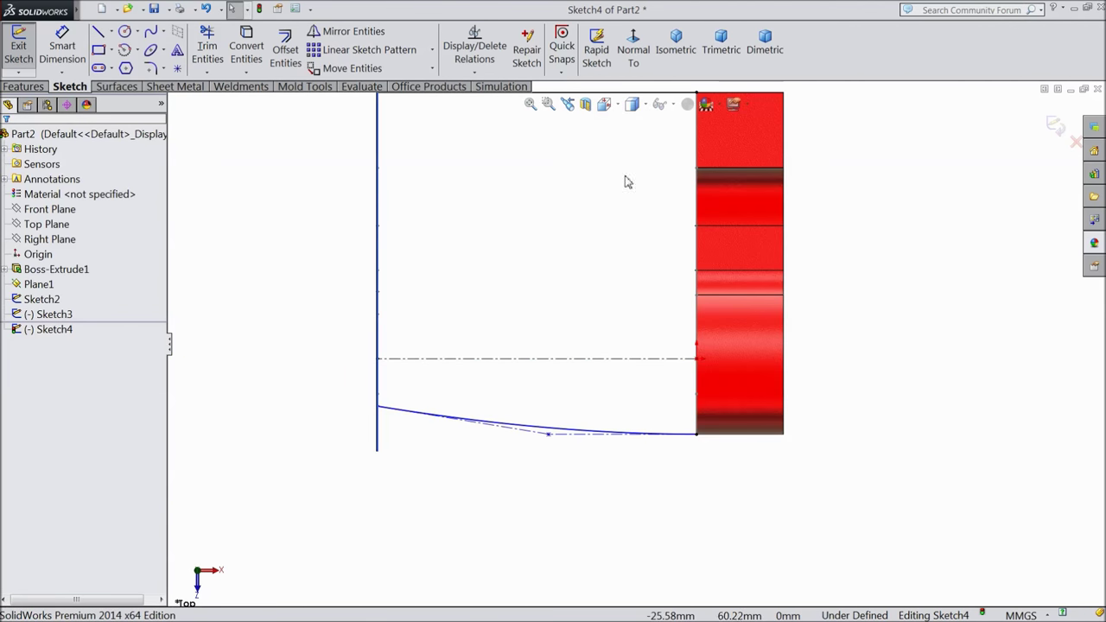
pyautogui.click(62, 48)
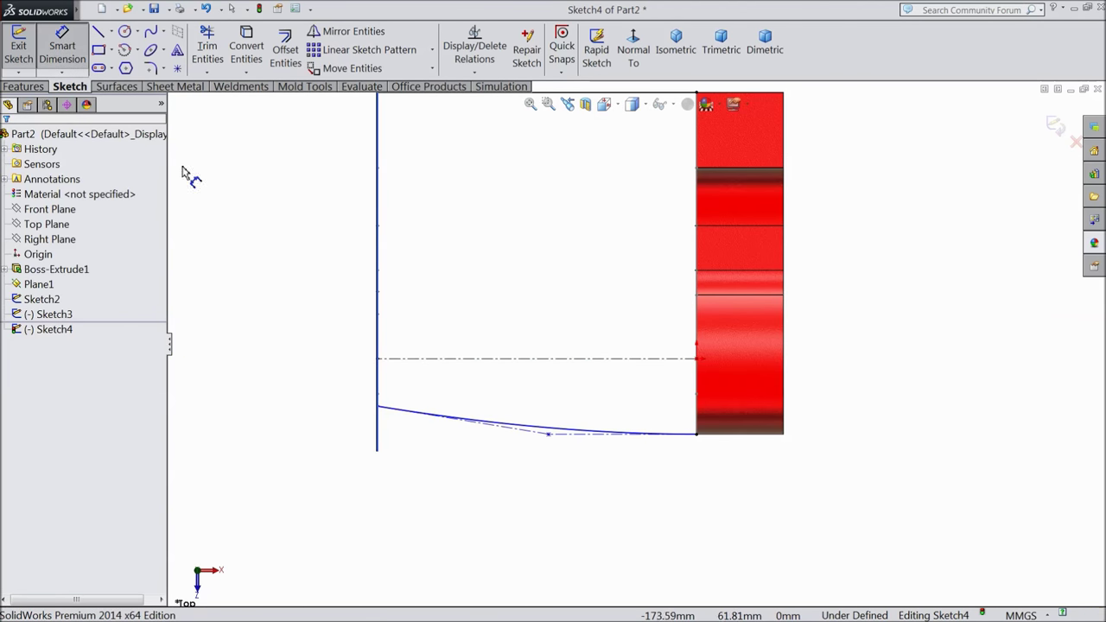
pyautogui.click(378, 359)
pyautogui.click(379, 411)
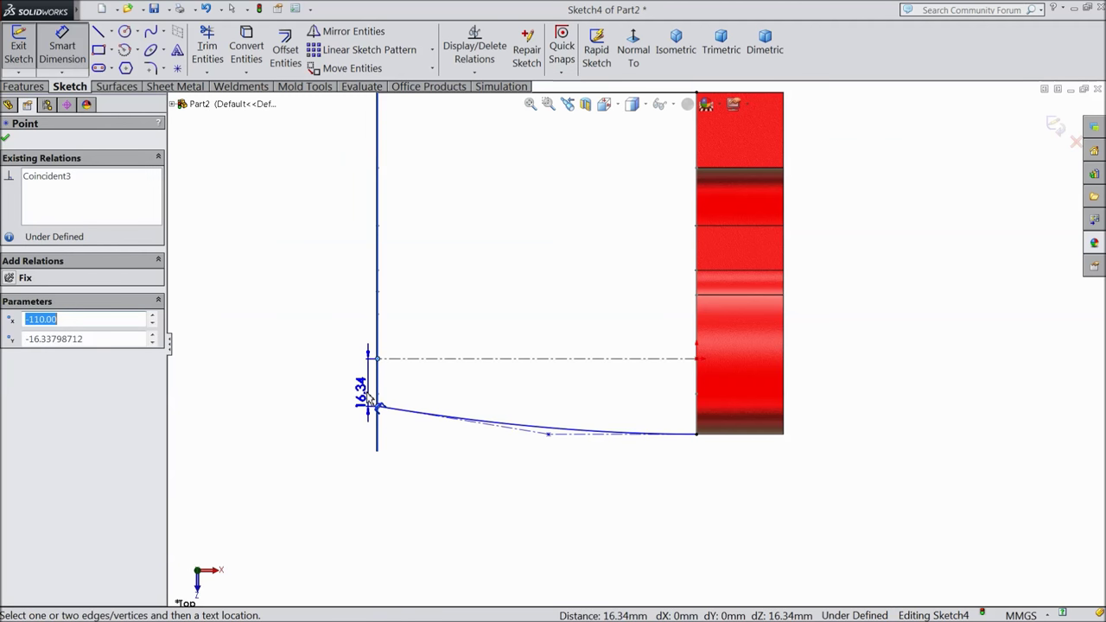
pyautogui.click(332, 384)
pyautogui.write('20')
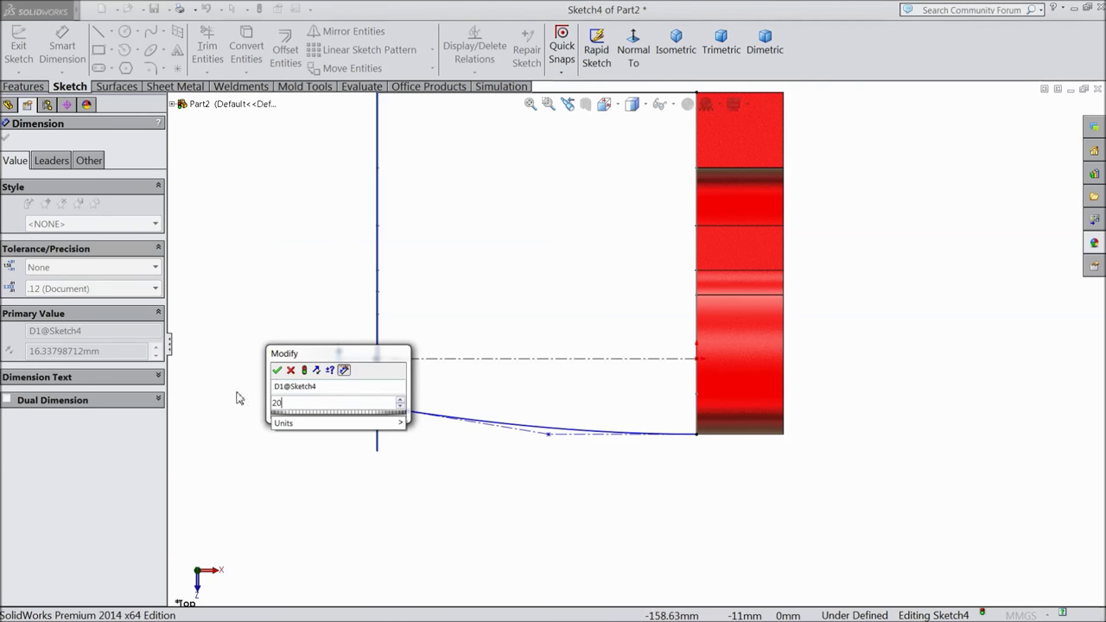
pyautogui.click(276, 369)
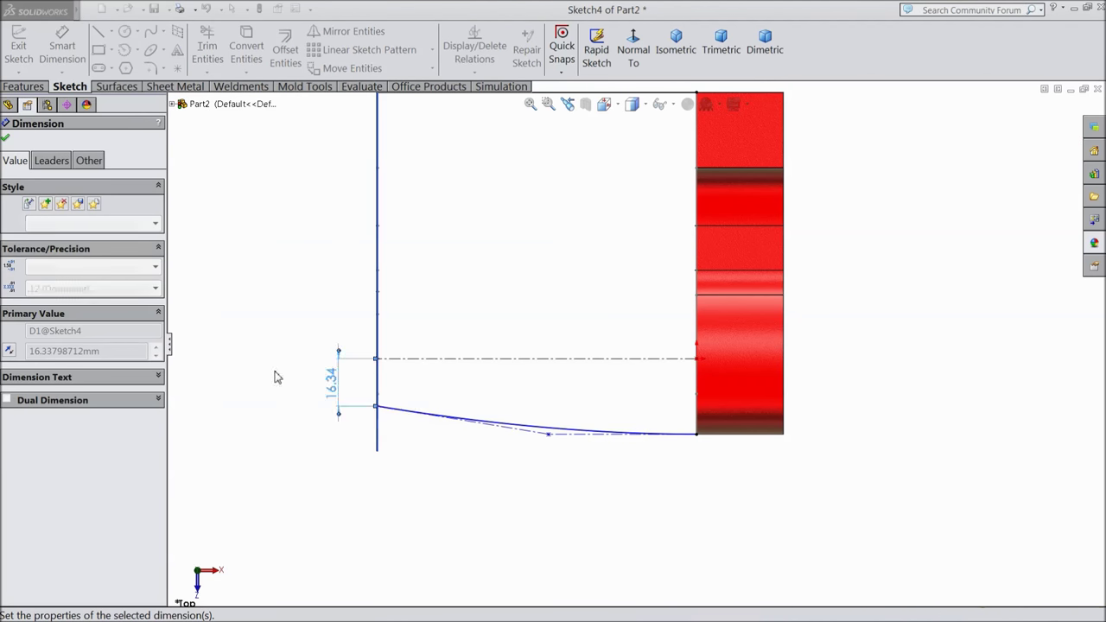
pyautogui.click(6, 141)
# Exit Sketch4 and hide Plane1
pyautogui.press('f')
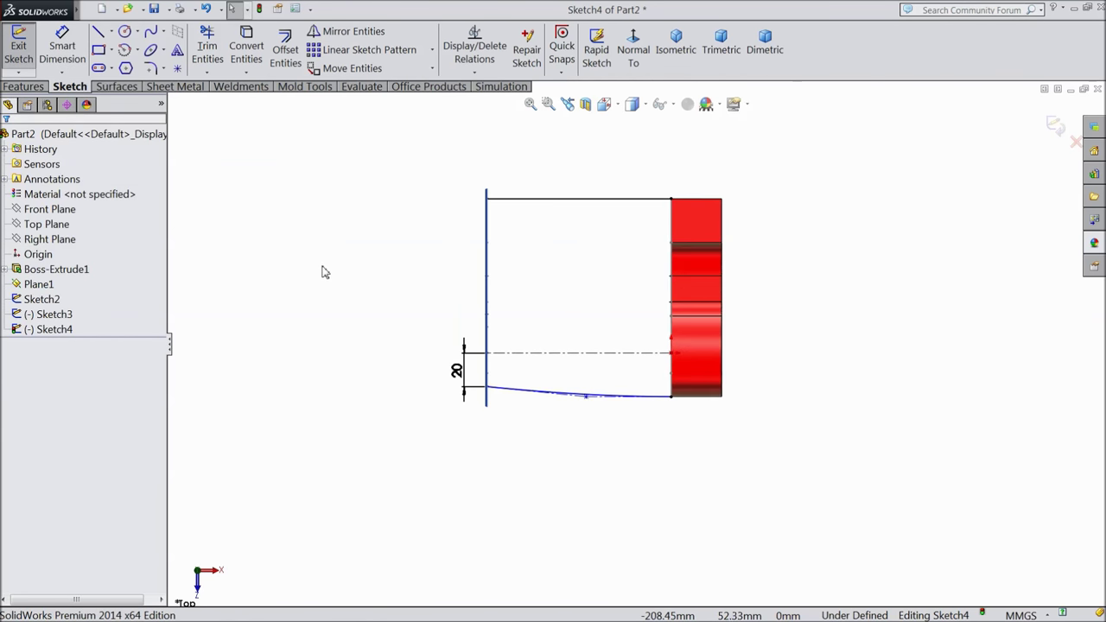
pyautogui.moveTo(326, 271); pyautogui.dragTo(358, 346, button='middle')
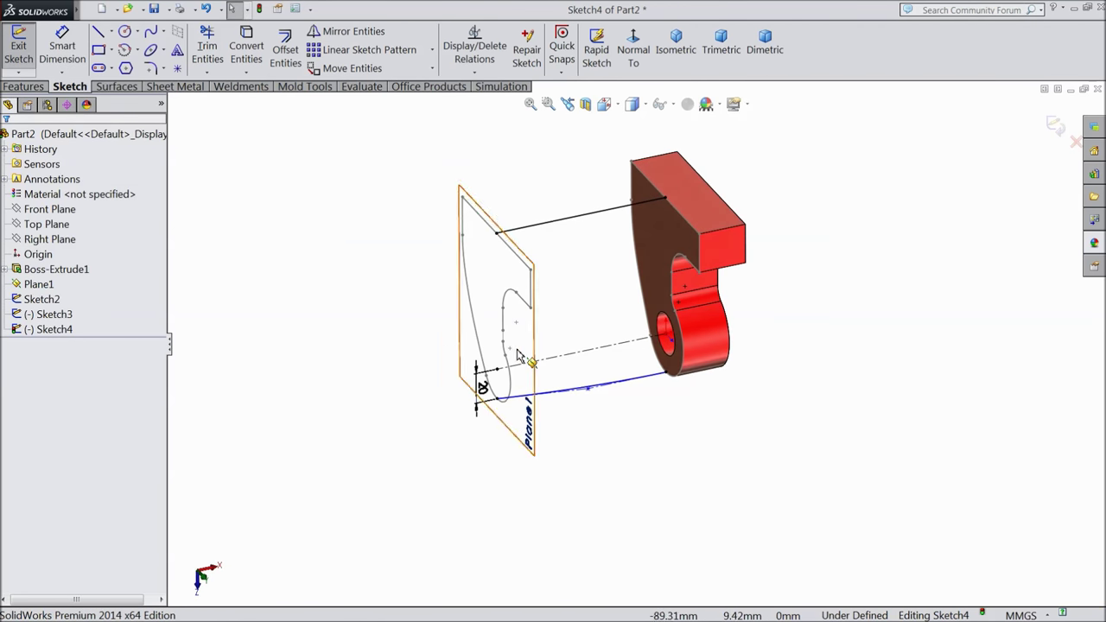
pyautogui.scroll(-2, 533, 346)
pyautogui.scroll(-2, 533, 346)
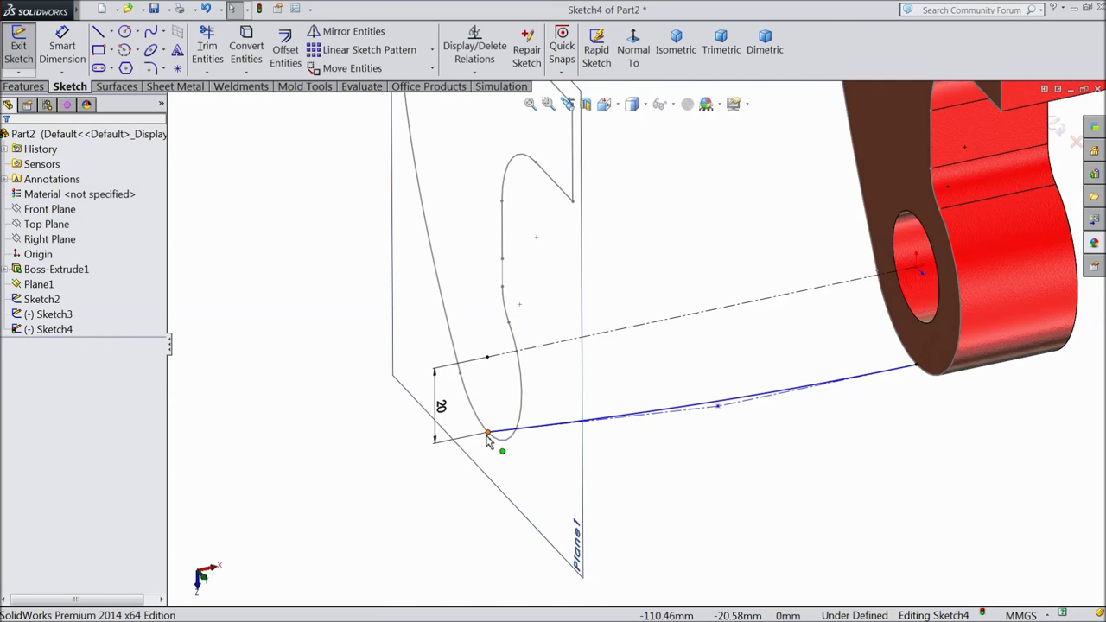
pyautogui.scroll(2, 641, 347)
pyautogui.click(1055, 126)
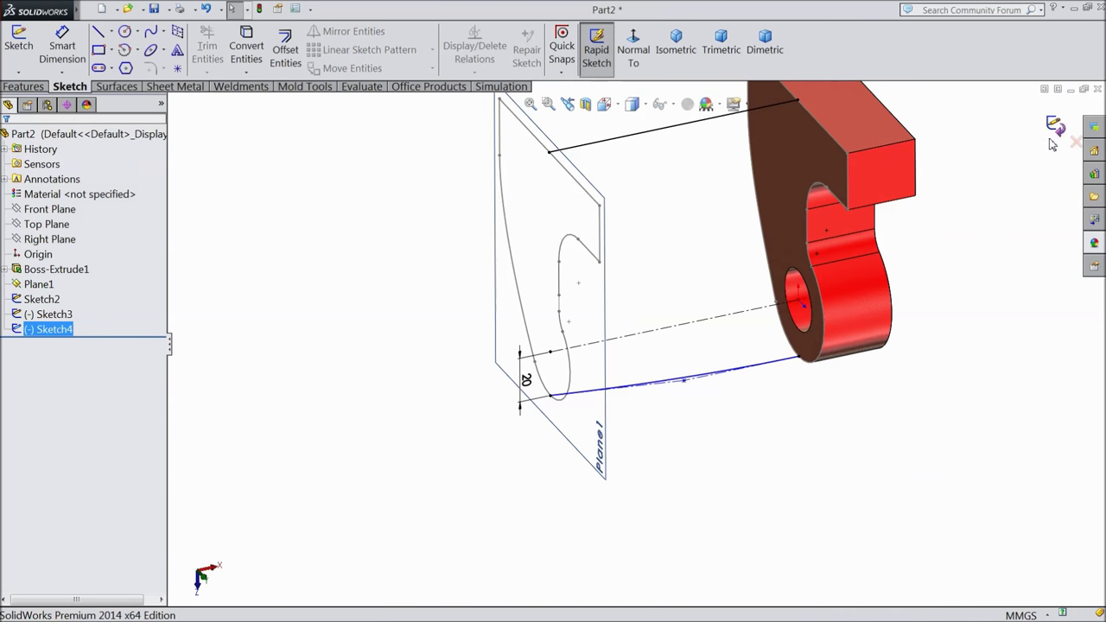
pyautogui.scroll(2, 786, 224)
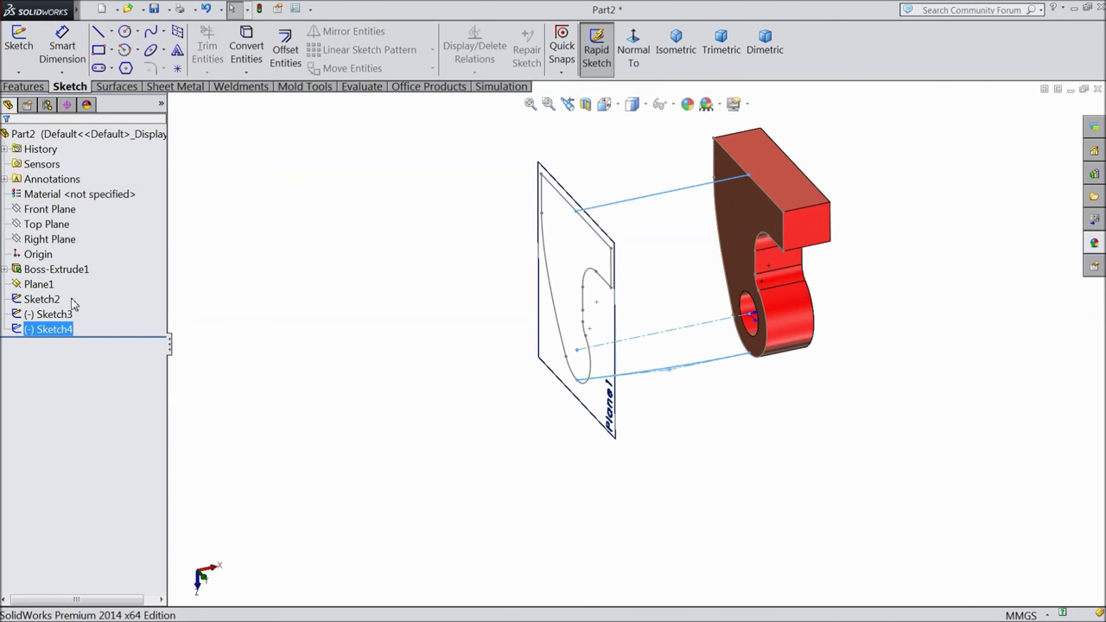
pyautogui.click(38, 285)
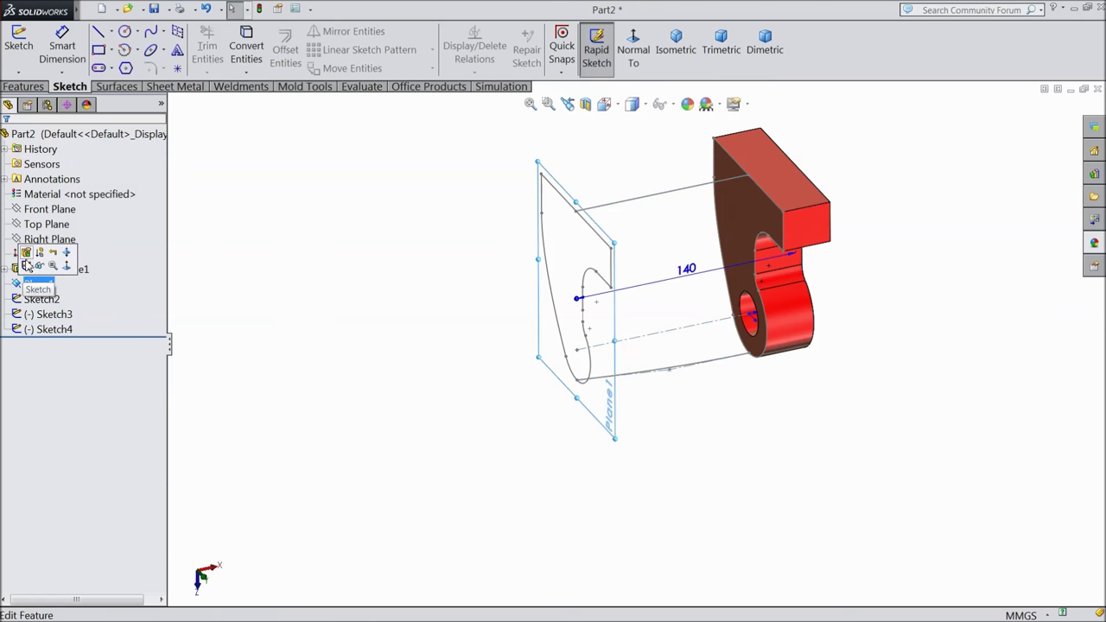
pyautogui.click(39, 266)
# Start a Lofted Boss/Base feature from the Features tab
pyautogui.moveTo(360, 307); pyautogui.dragTo(781, 211, button='middle')
pyautogui.scroll(-2, 782, 212)
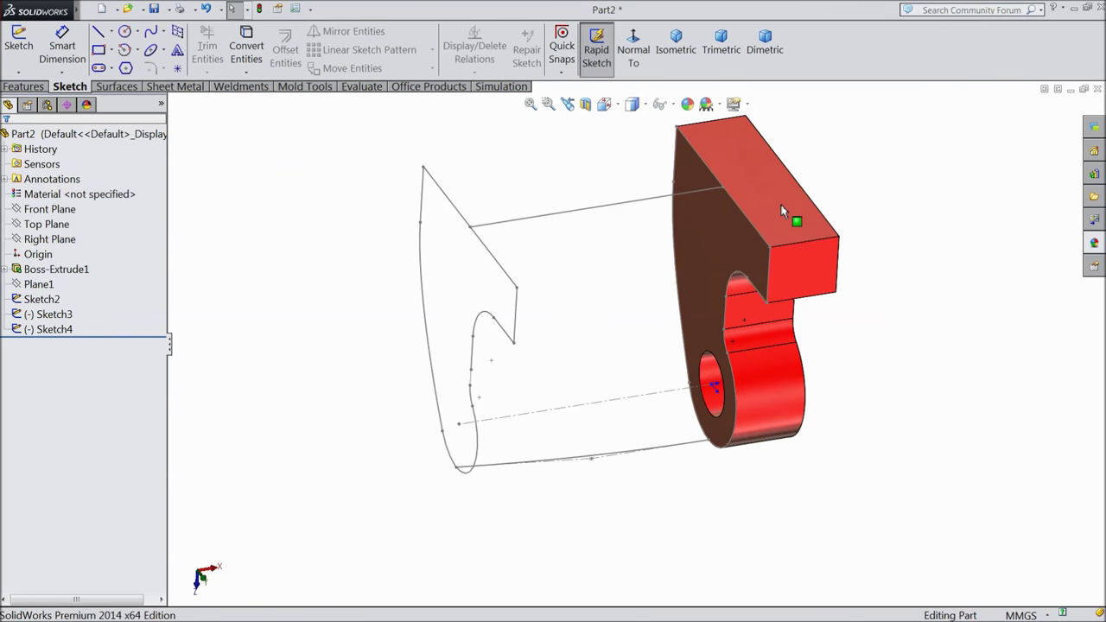
pyautogui.click(23, 87)
pyautogui.click(149, 49)
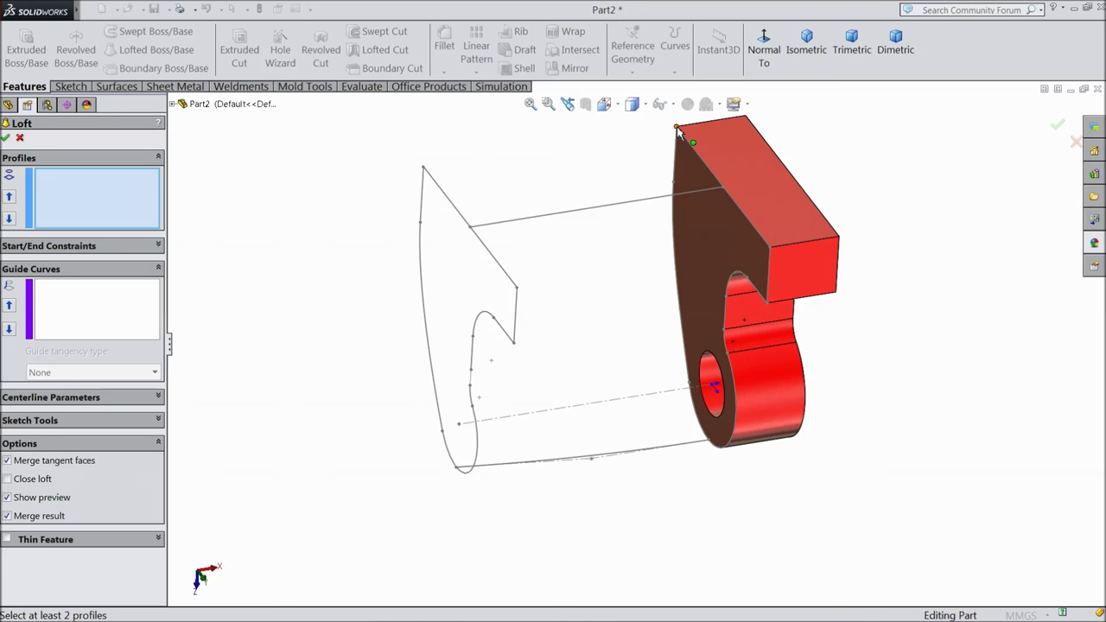
# Pick Sketch2 as the first loft profile and switch to group selection of sketch entities
pyautogui.click(676, 126)
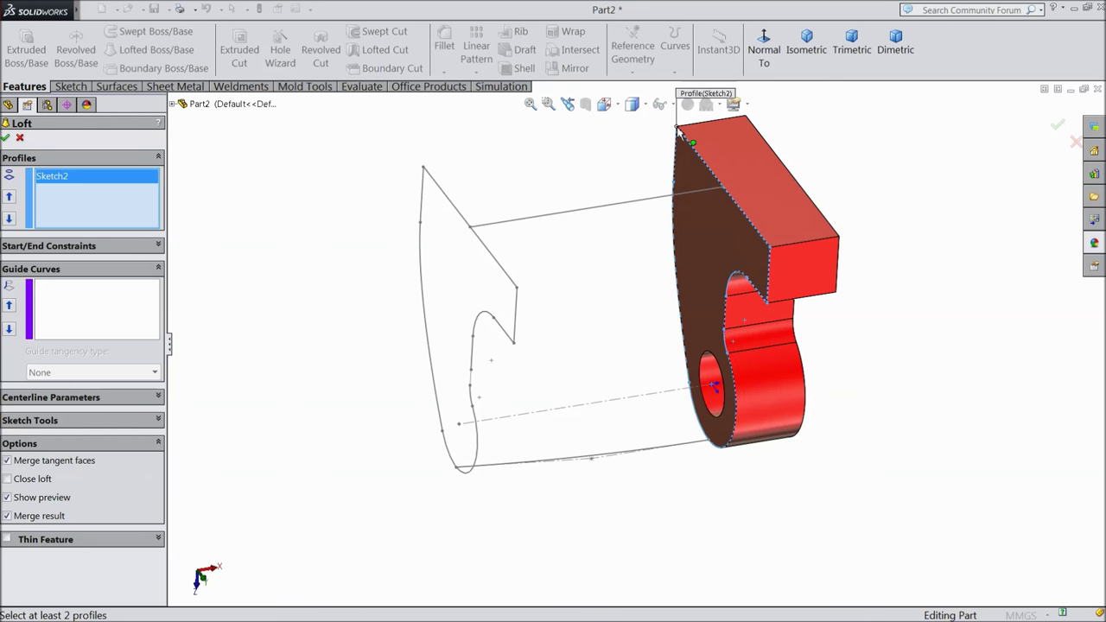
pyautogui.click(423, 169)
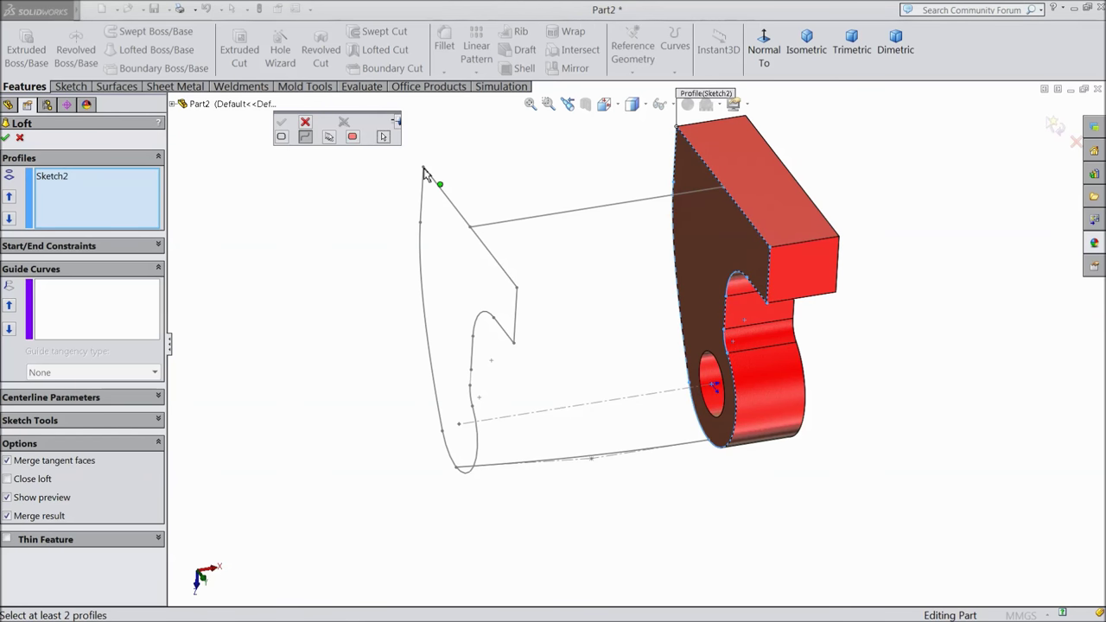
pyautogui.click(330, 137)
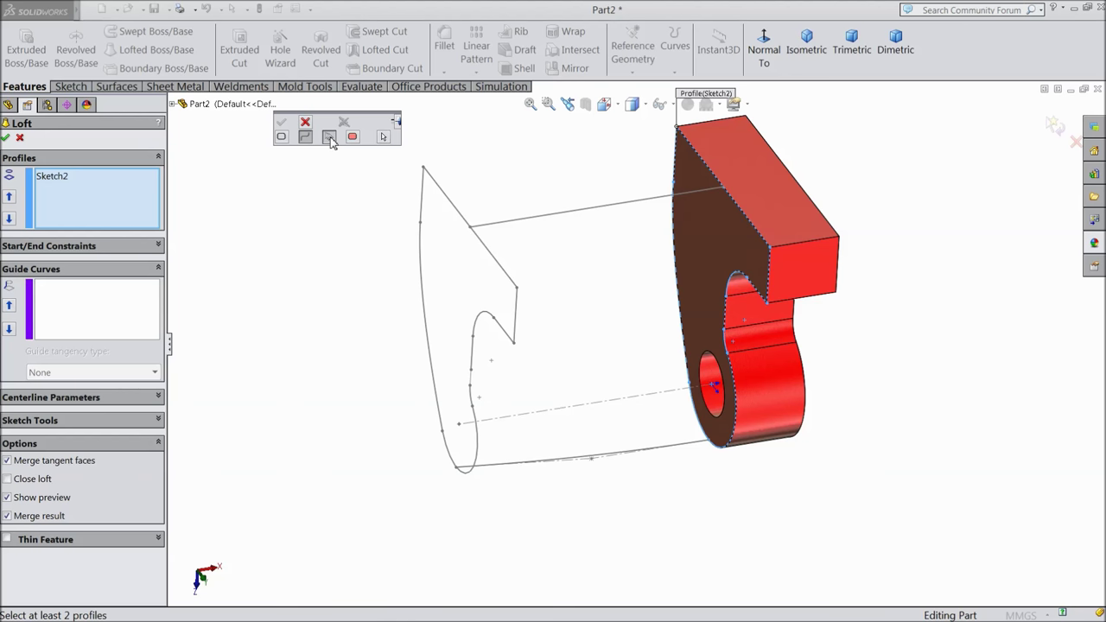
# Chain the top line, curves, vertical segments and arc into Closed Group<1> as the second profile
pyautogui.click(426, 176)
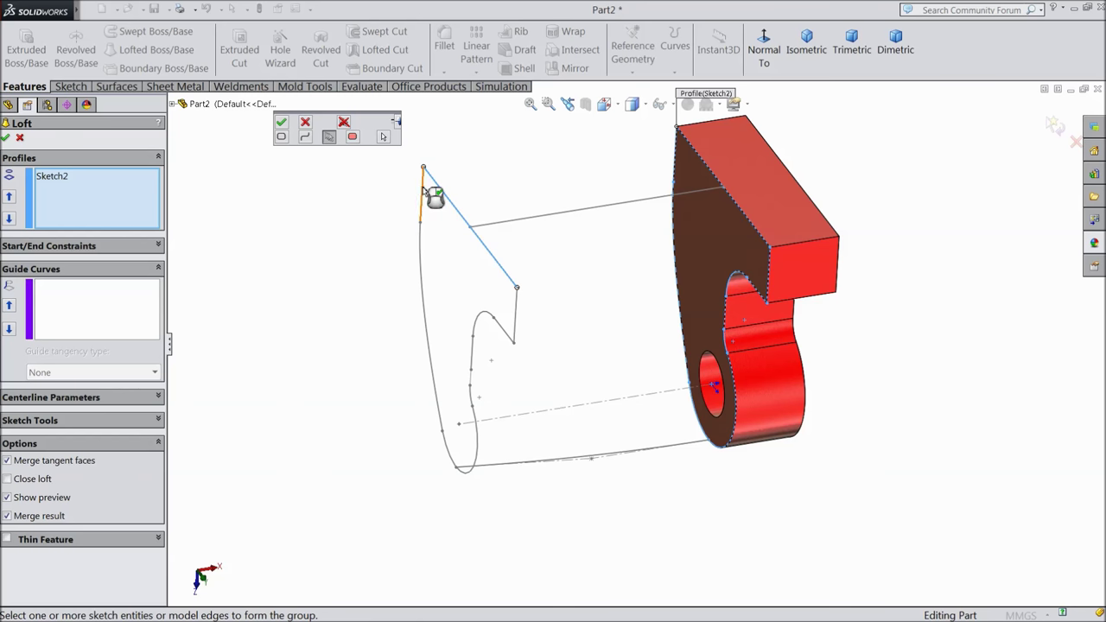
pyautogui.click(418, 278)
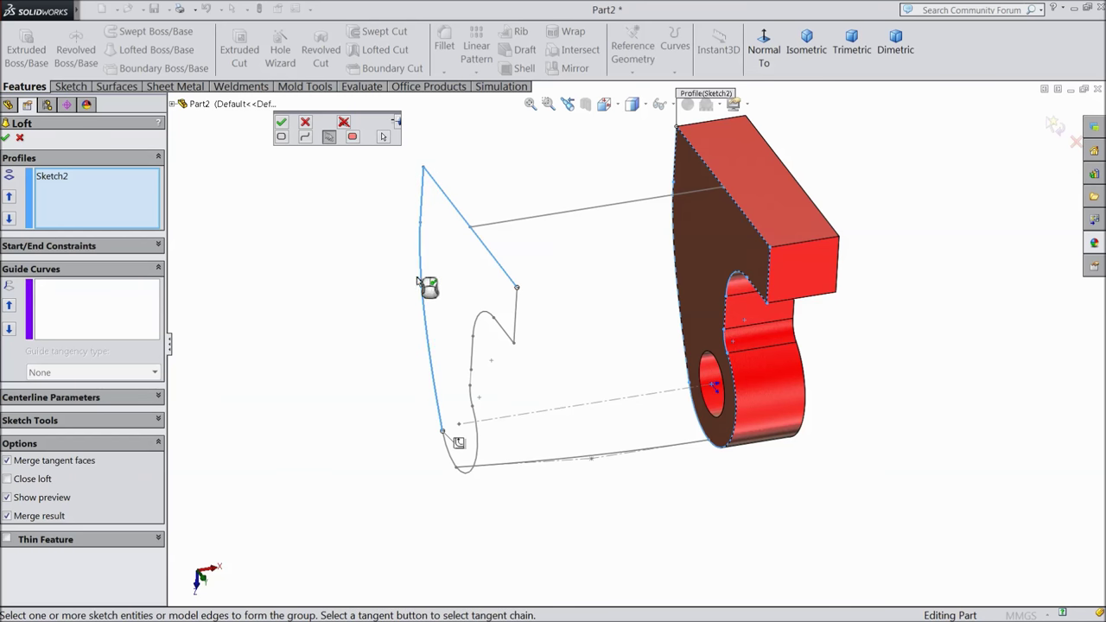
pyautogui.click(459, 467)
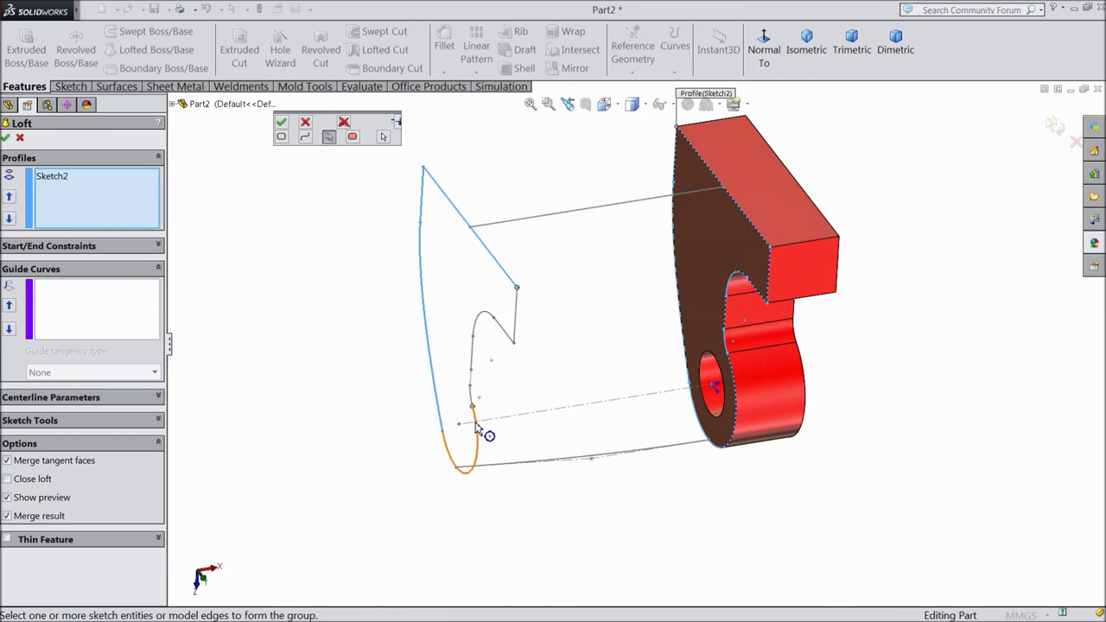
pyautogui.scroll(-8, 474, 380)
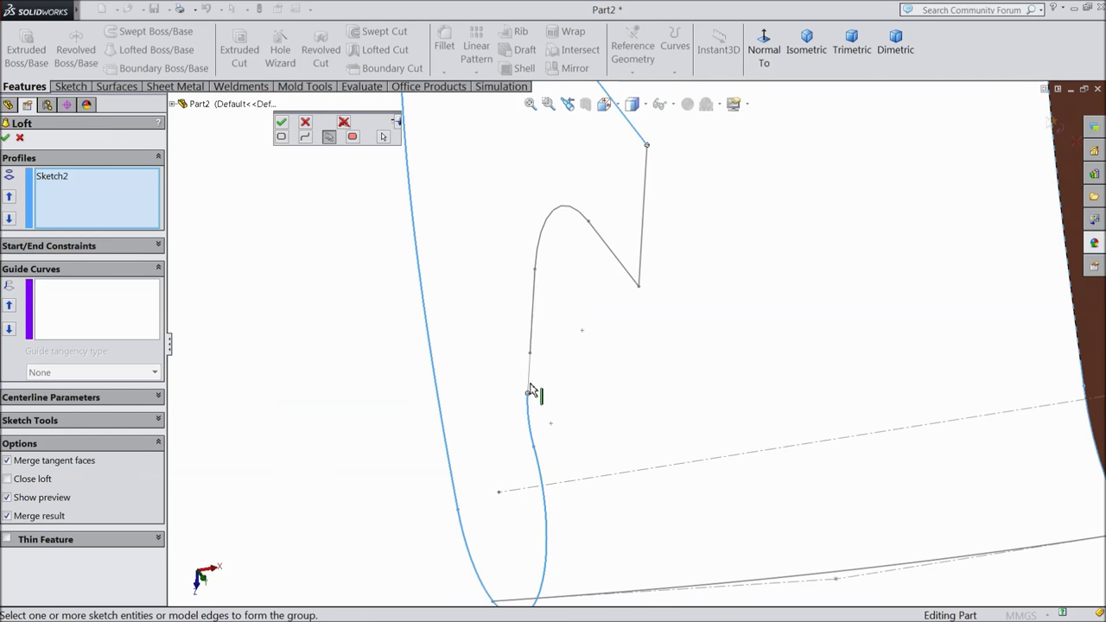
pyautogui.click(559, 367)
pyautogui.scroll(3, 605, 207)
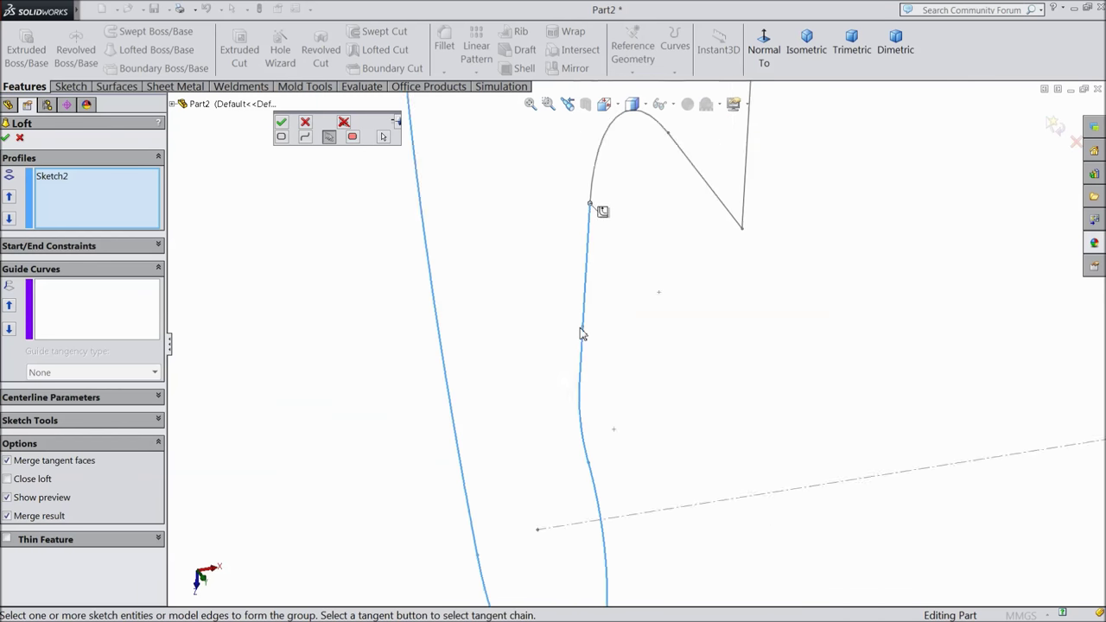
pyautogui.click(604, 185)
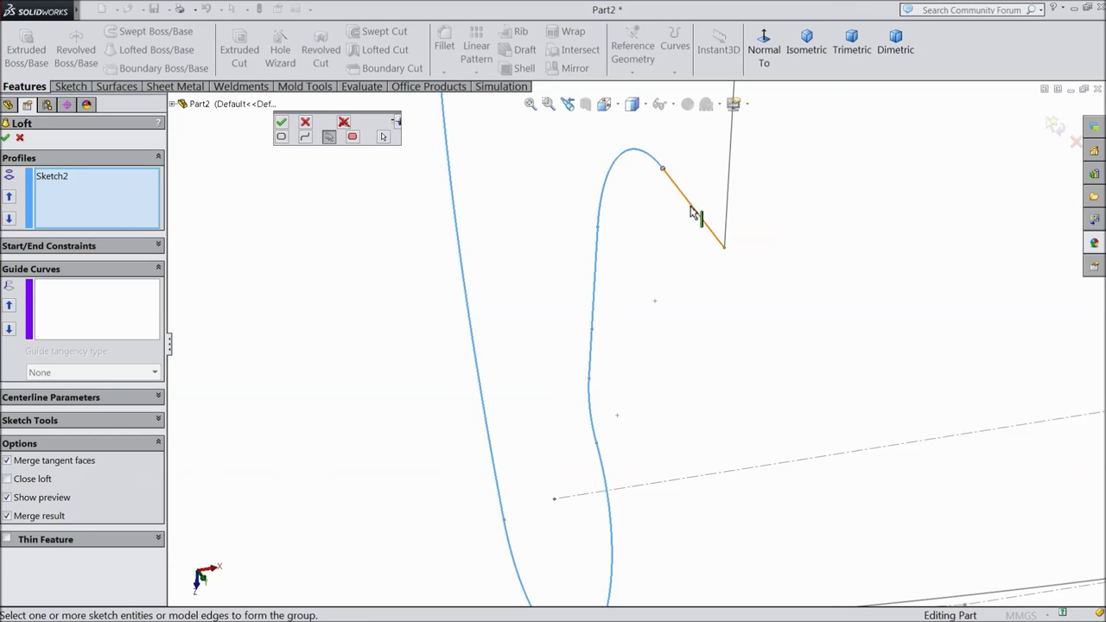
pyautogui.click(728, 213)
pyautogui.scroll(3, 691, 228)
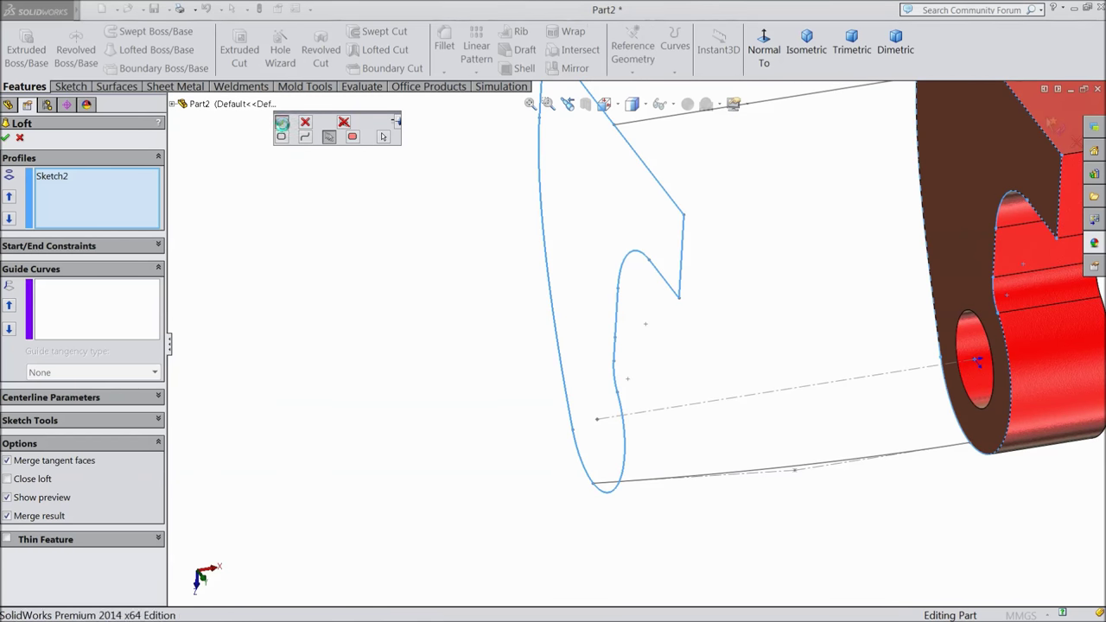
pyautogui.click(281, 127)
pyautogui.moveTo(413, 222); pyautogui.dragTo(220, 281, button='middle')
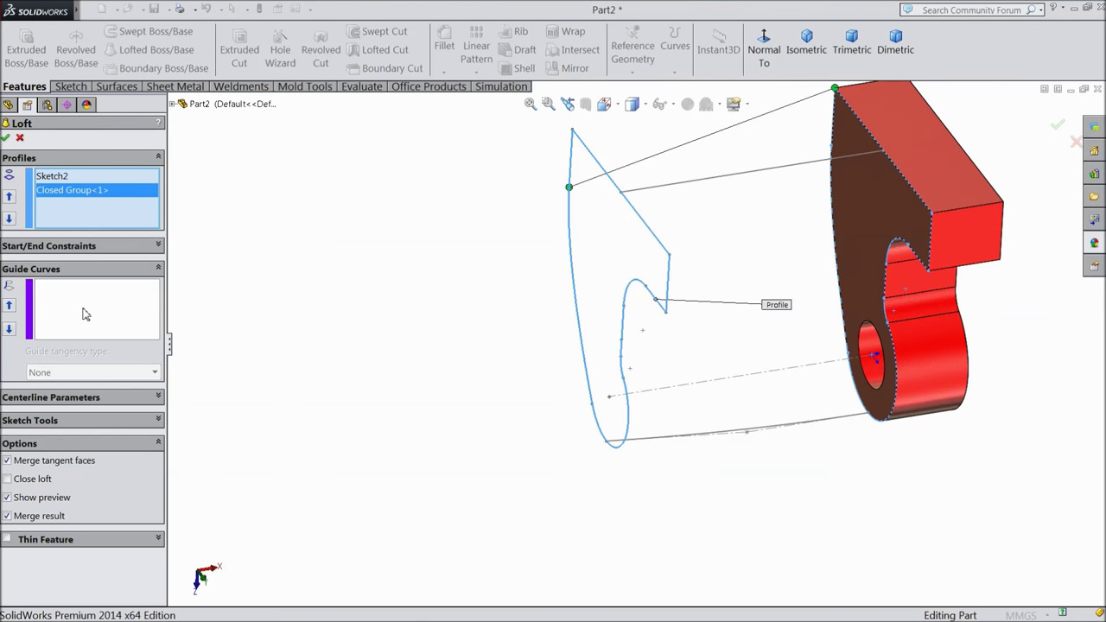
# Add the upper connecting line as the first guide curve, Open Group<1>
pyautogui.click(86, 314)
pyautogui.scroll(2, 634, 302)
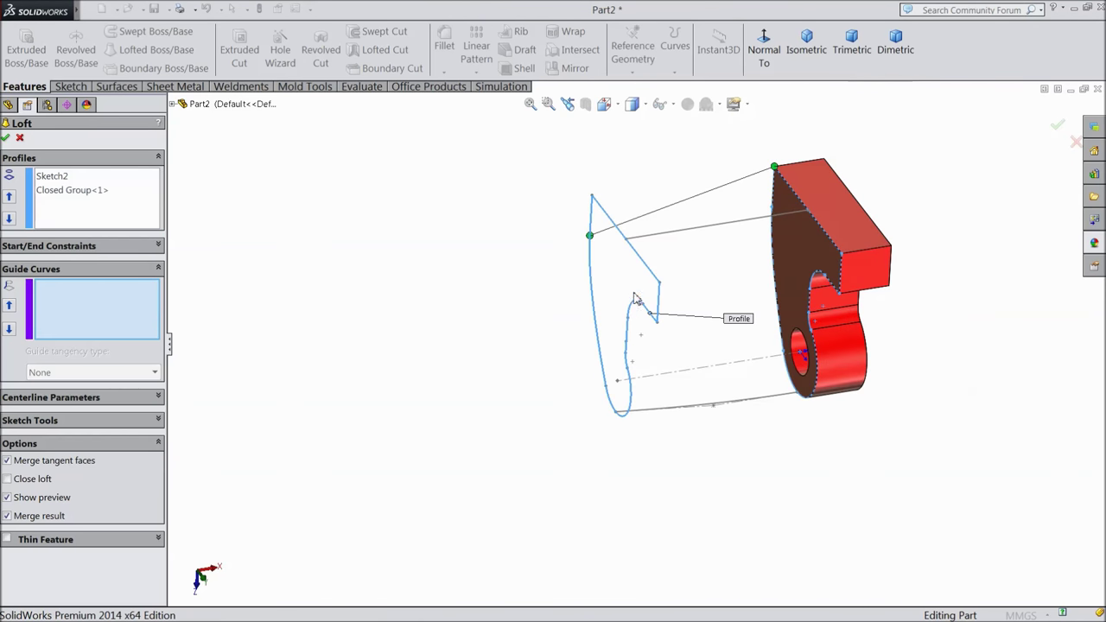
pyautogui.scroll(-2, 675, 270)
pyautogui.click(710, 223)
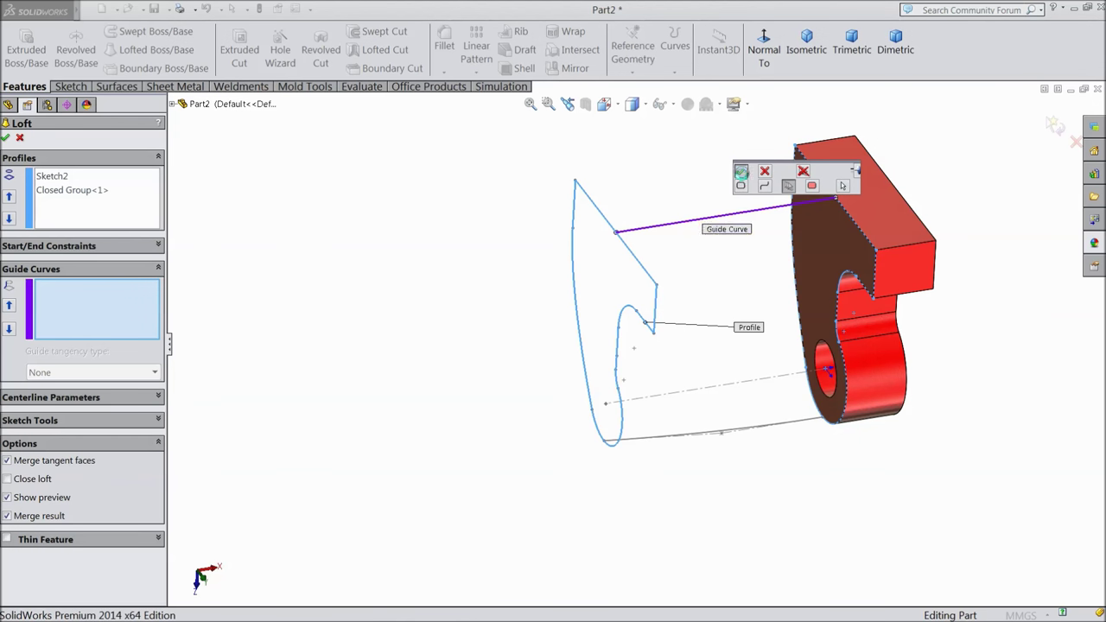
pyautogui.click(741, 175)
# Add the lower edge as the second guide curve, Open Group<2>
pyautogui.moveTo(760, 450); pyautogui.dragTo(733, 371, button='middle')
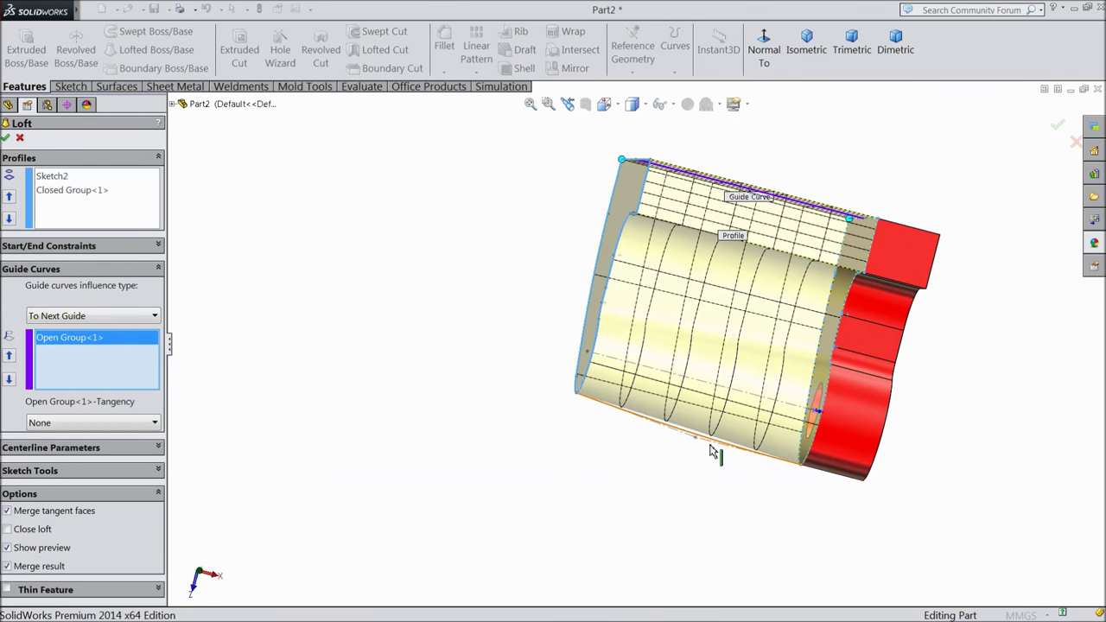
pyautogui.scroll(-3, 710, 451)
pyautogui.click(660, 396)
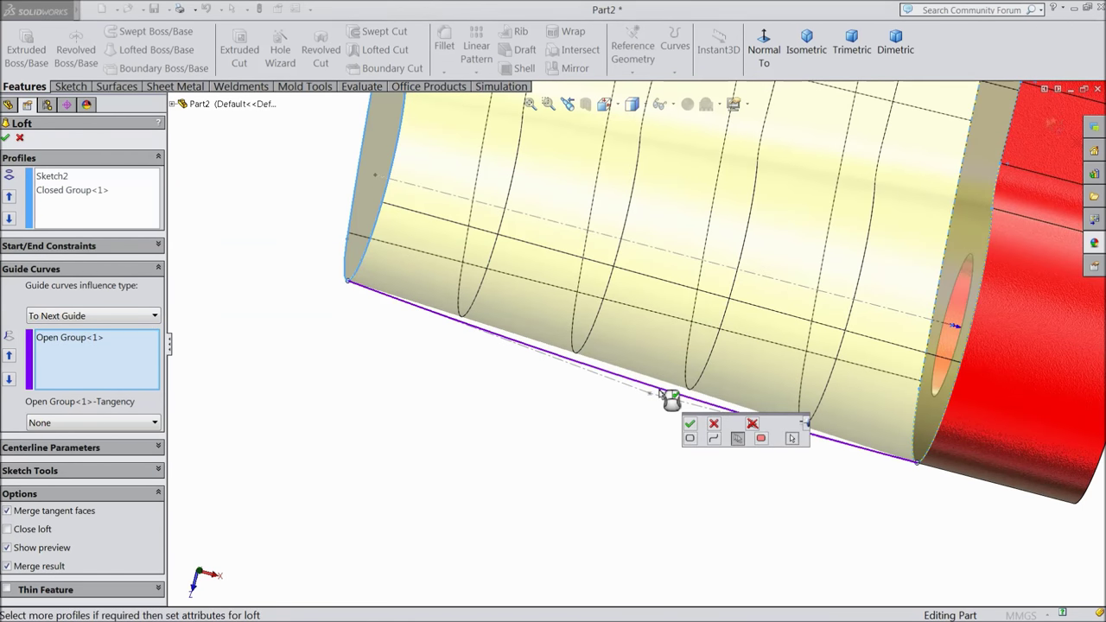
pyautogui.click(690, 425)
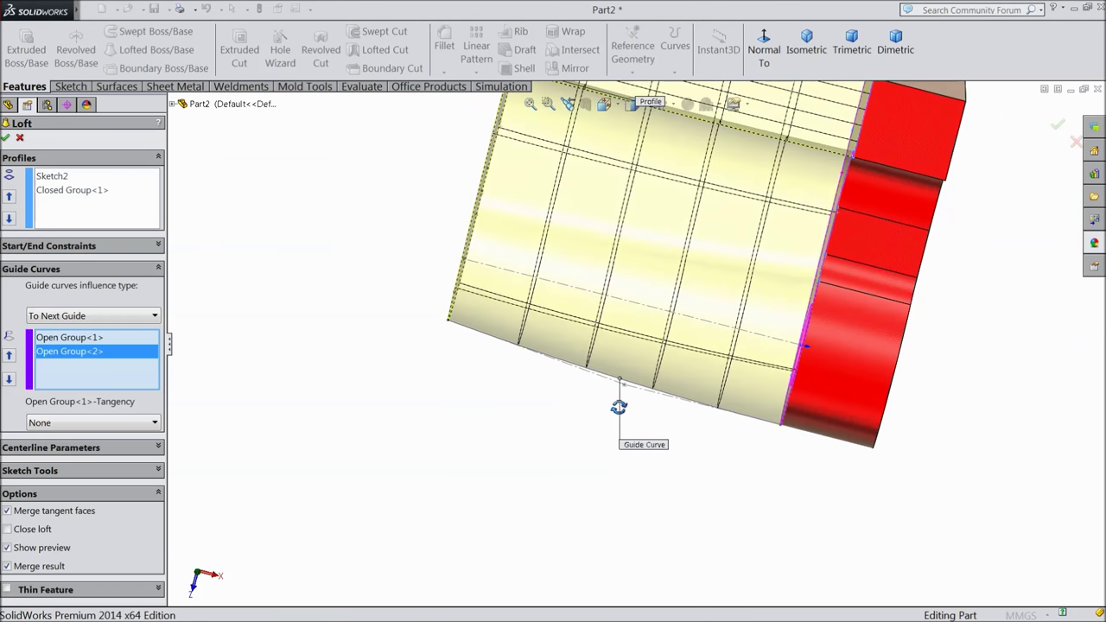
pyautogui.scroll(-3, 638, 384)
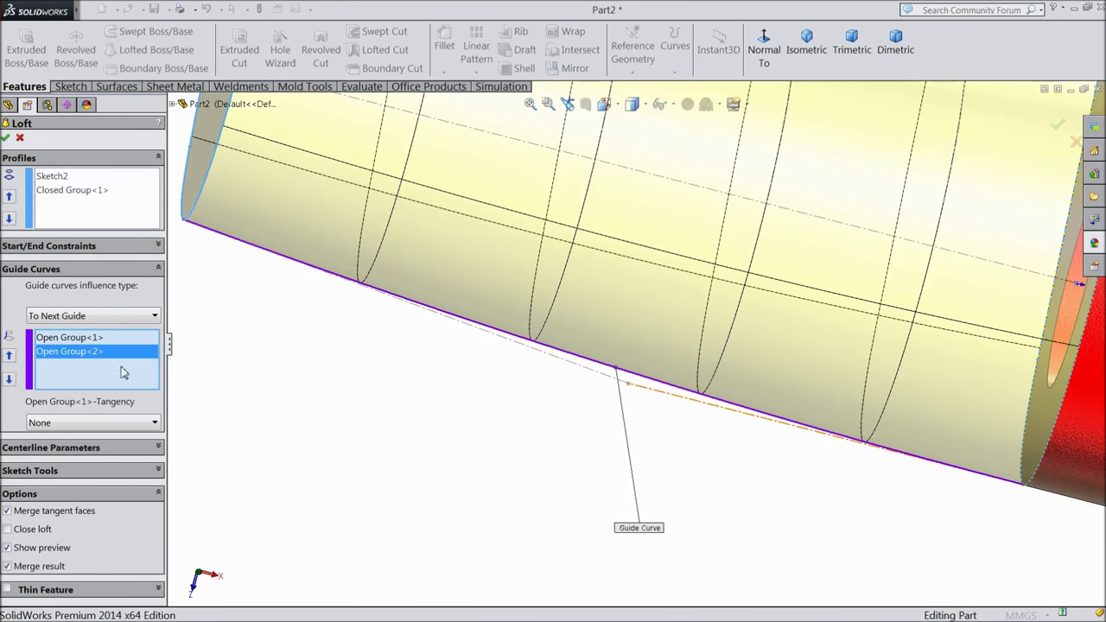
pyautogui.scroll(3, 599, 374)
# Inspect the loft preview and review tangency and centerline options, leaving tangency at None
pyautogui.moveTo(600, 375); pyautogui.dragTo(676, 197, button='middle')
pyautogui.moveTo(449, 227); pyautogui.dragTo(456, 285, button='middle')
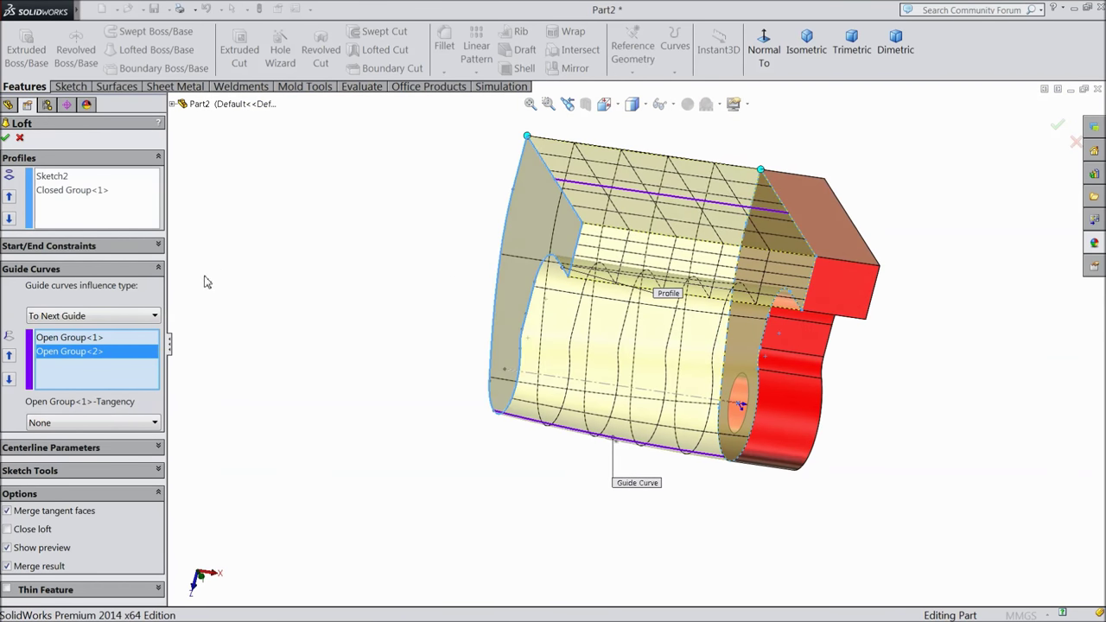
pyautogui.click(127, 422)
pyautogui.click(157, 458)
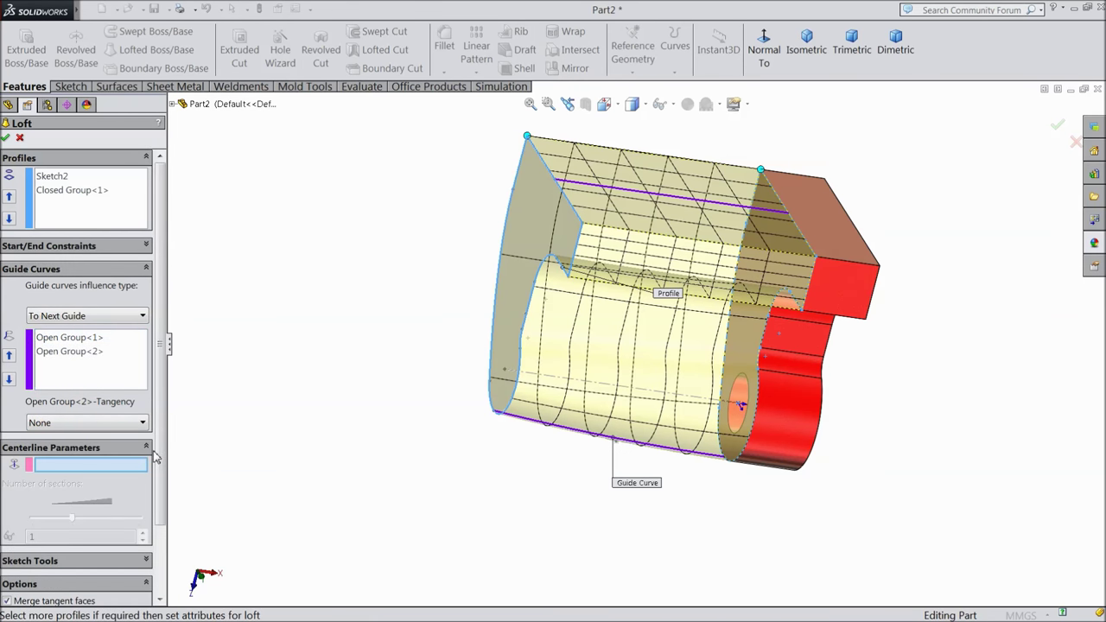
pyautogui.click(150, 449)
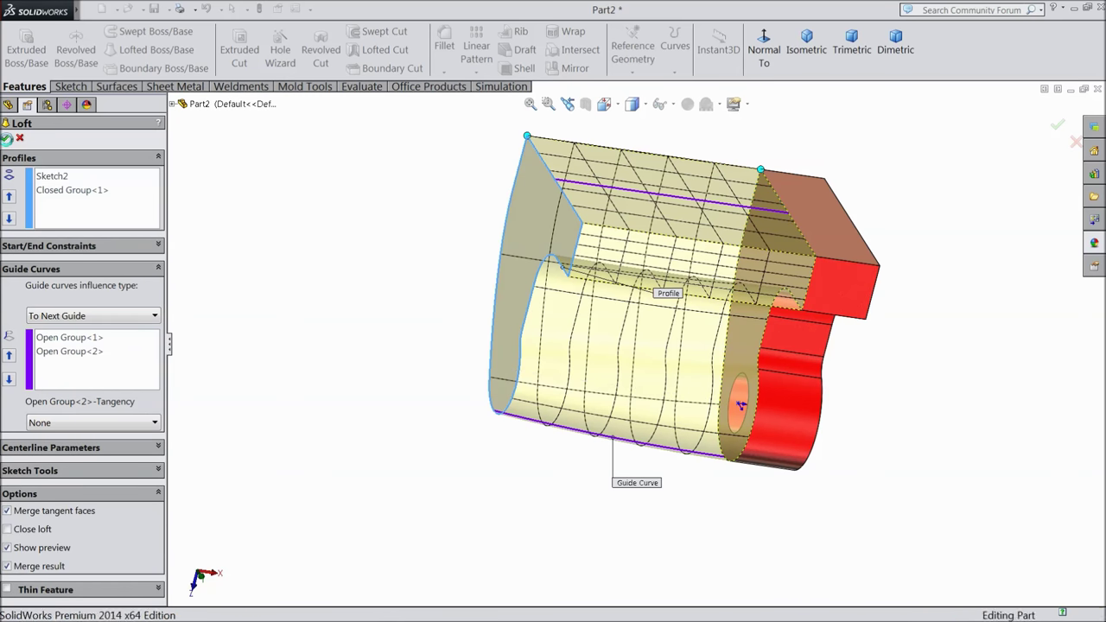
# Accept Loft1, then open a new sketch on the lug's side face
pyautogui.press('Return')
pyautogui.moveTo(419, 328); pyautogui.dragTo(363, 295, button='middle')
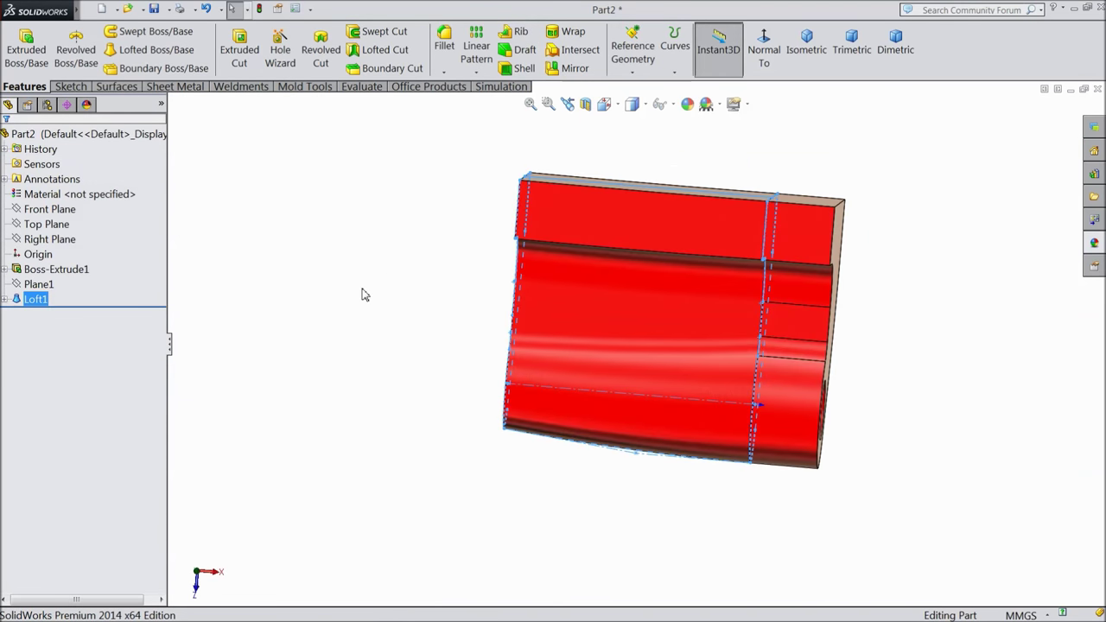
pyautogui.moveTo(420, 345); pyautogui.dragTo(364, 385, button='middle')
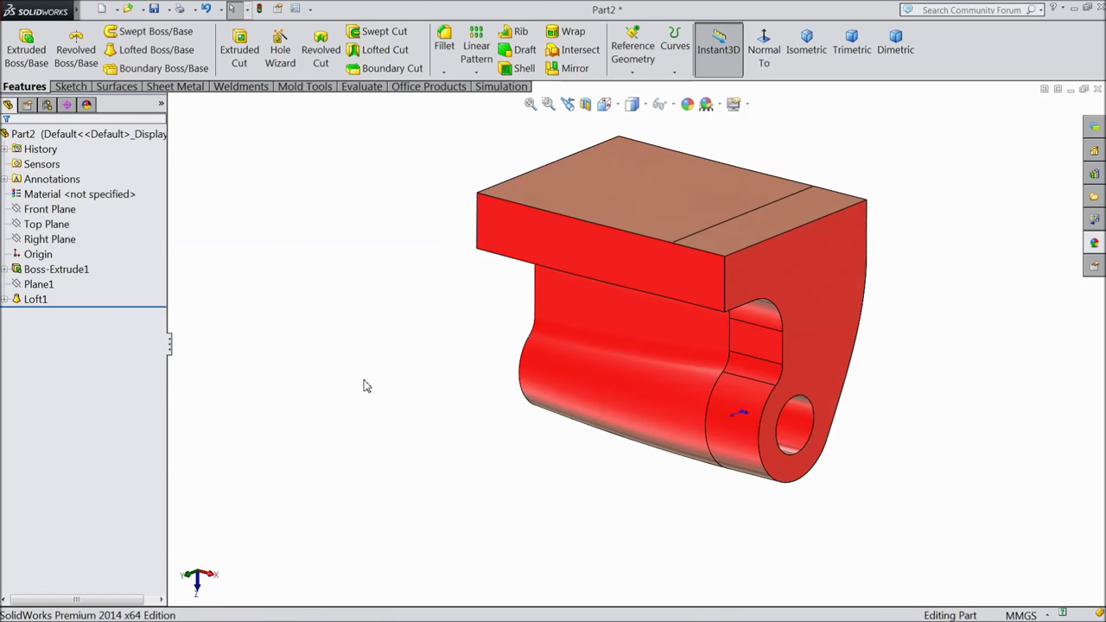
pyautogui.click(822, 383)
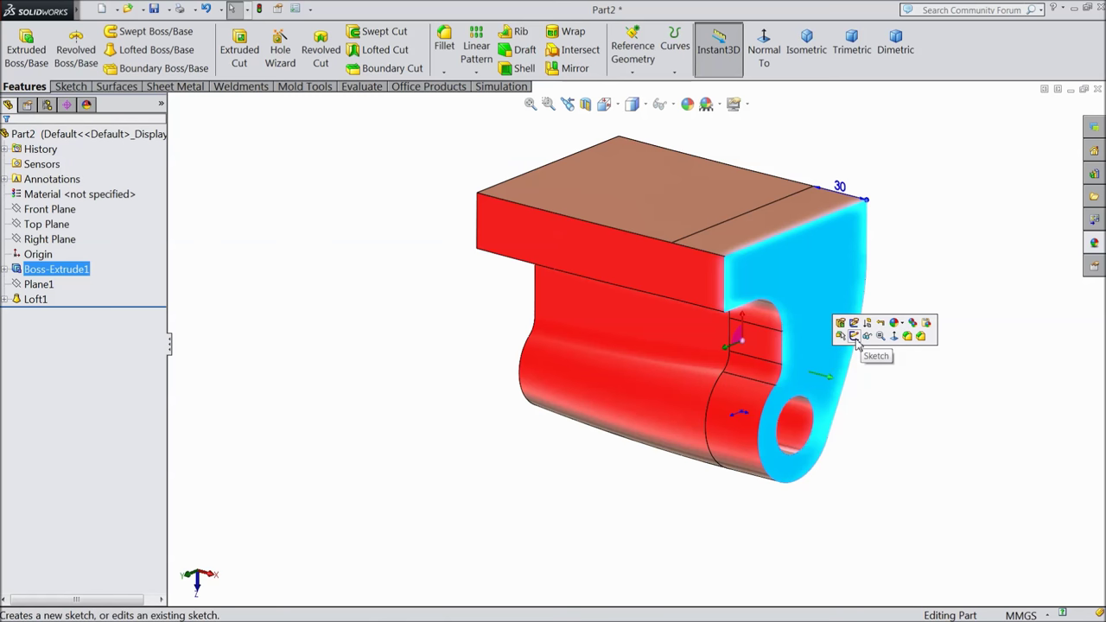
pyautogui.click(855, 343)
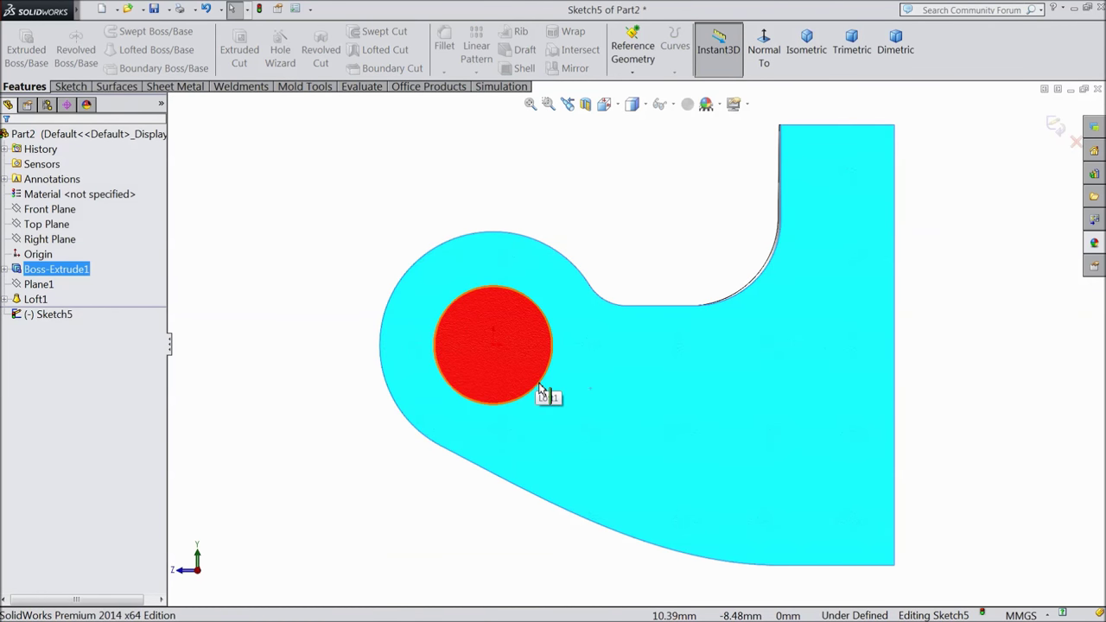
# Draw a circle centred on the origin around the hole on the lug face
pyautogui.press('Escape')
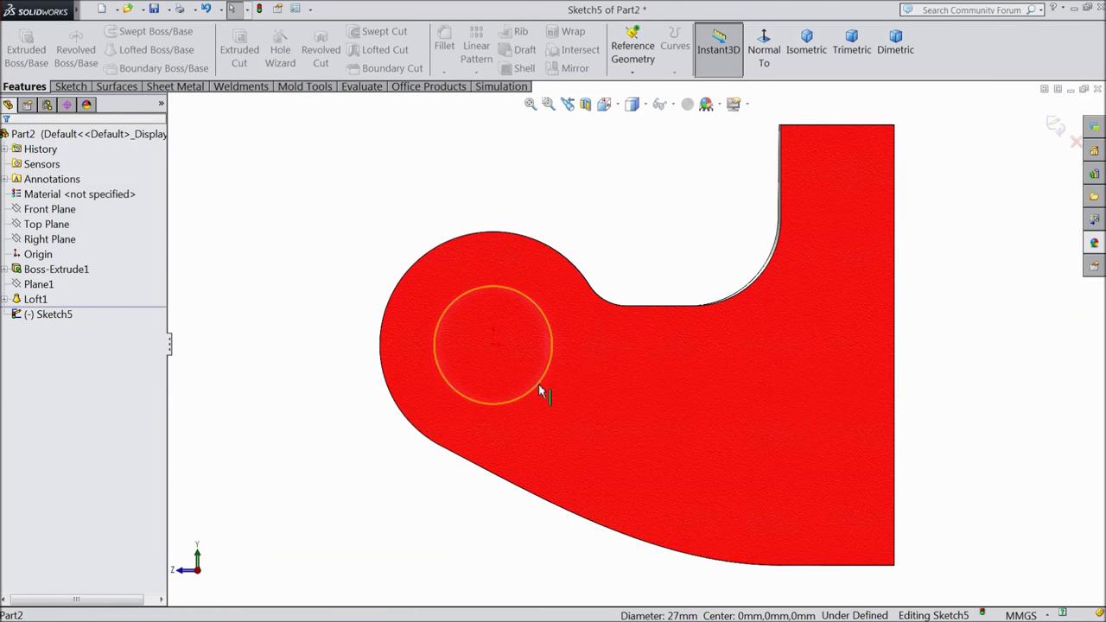
pyautogui.click(113, 87)
pyautogui.click(70, 88)
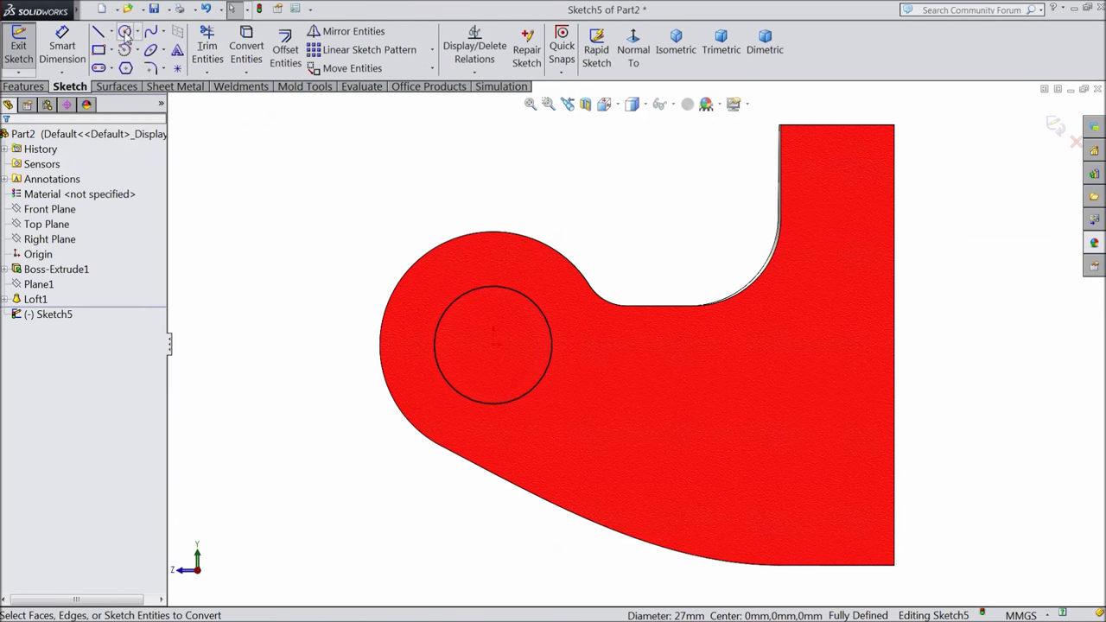
pyautogui.click(124, 32)
pyautogui.click(492, 345)
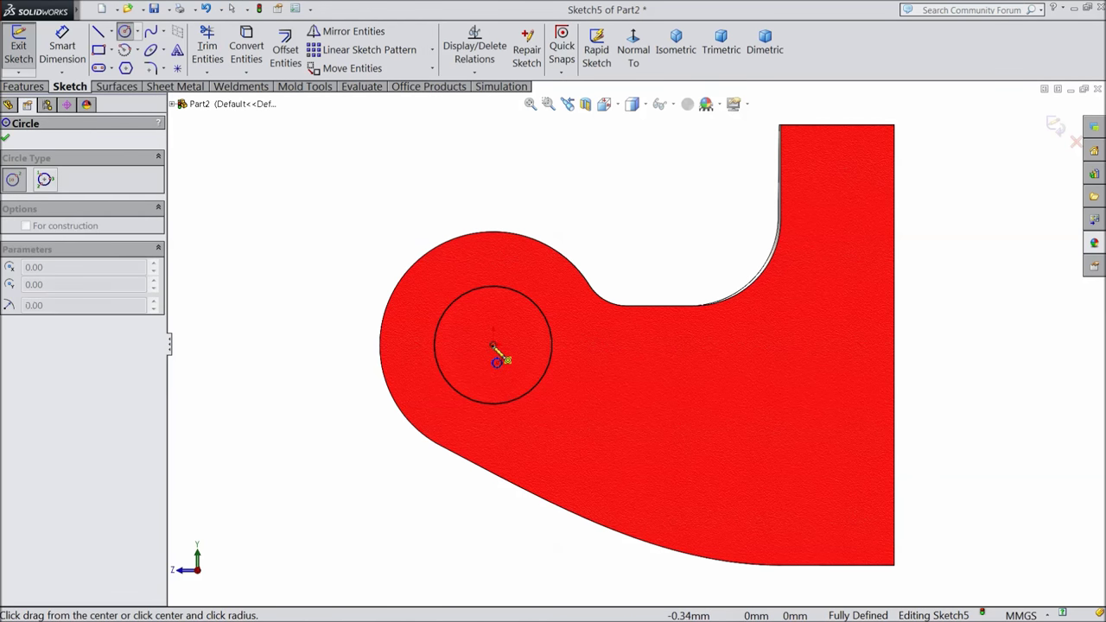
pyautogui.click(417, 297)
# Give the circle a 42 mm diameter and start a Boss-Extrude from it
pyautogui.click(62, 59)
pyautogui.click(475, 258)
pyautogui.click(475, 184)
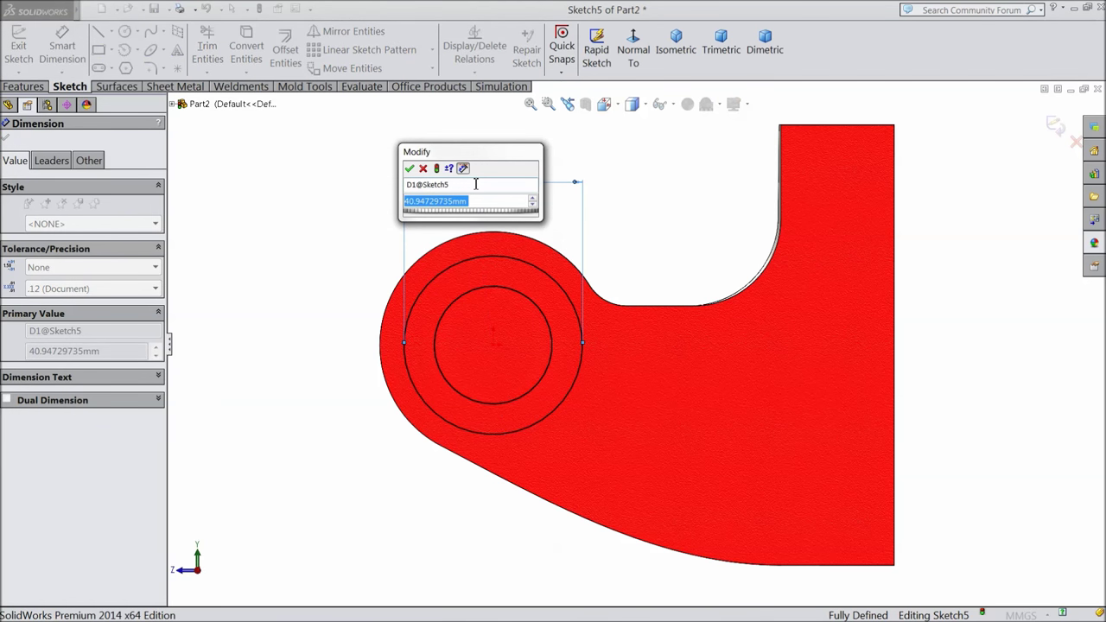
pyautogui.write('42')
pyautogui.click(409, 169)
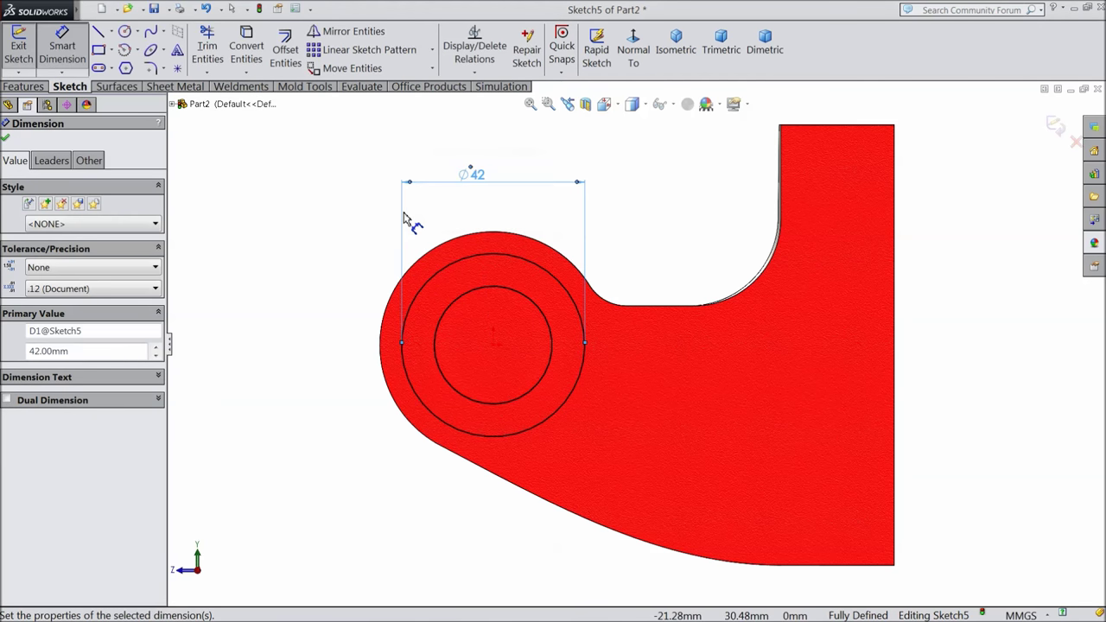
pyautogui.click(7, 140)
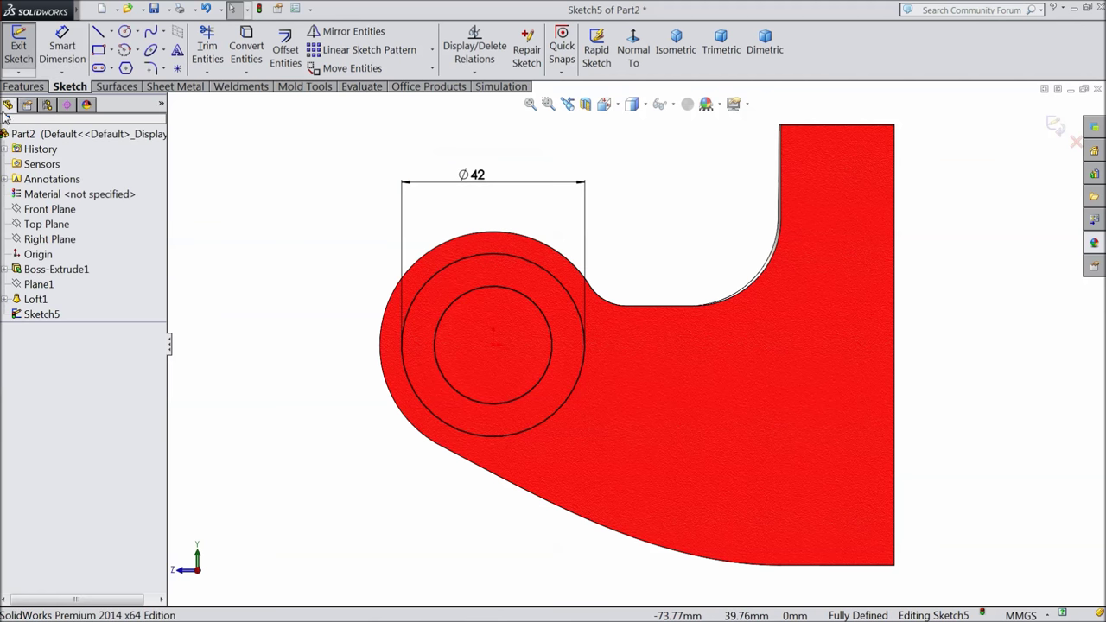
pyautogui.click(23, 86)
pyautogui.click(28, 54)
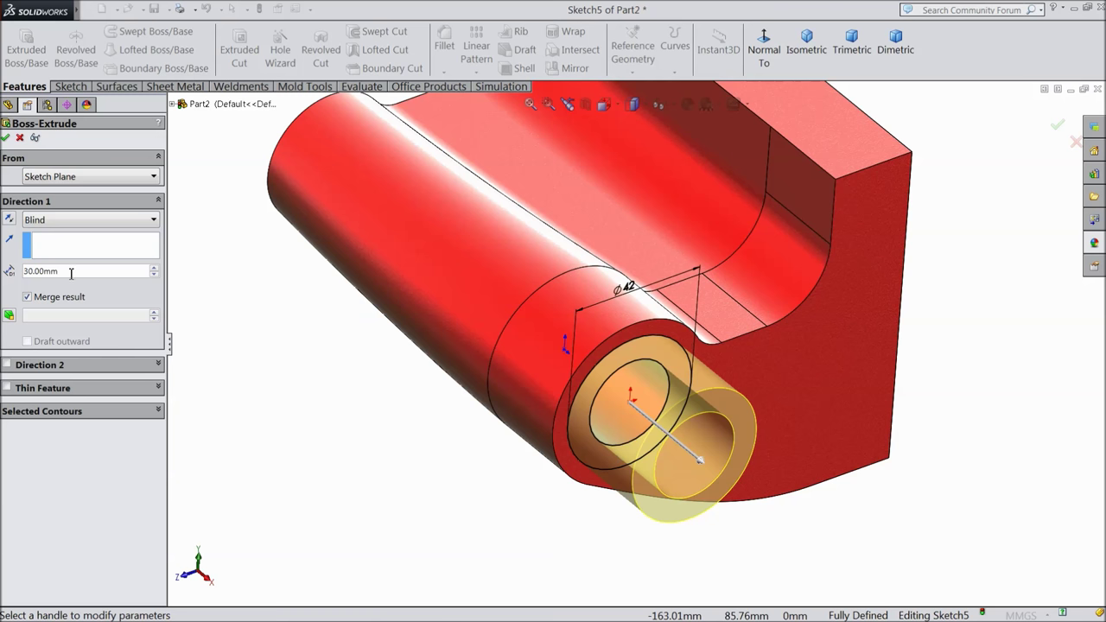
# Extrude the Ø42 ring 32.5 mm as Boss-Extrude2
pyautogui.write('32.5')
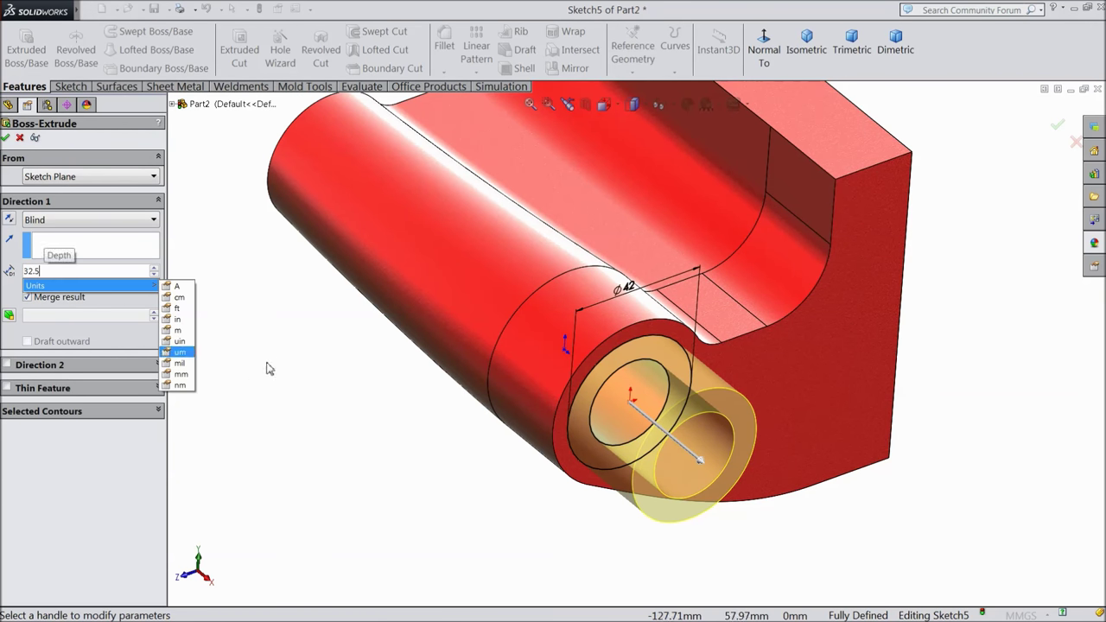
pyautogui.press('Return')
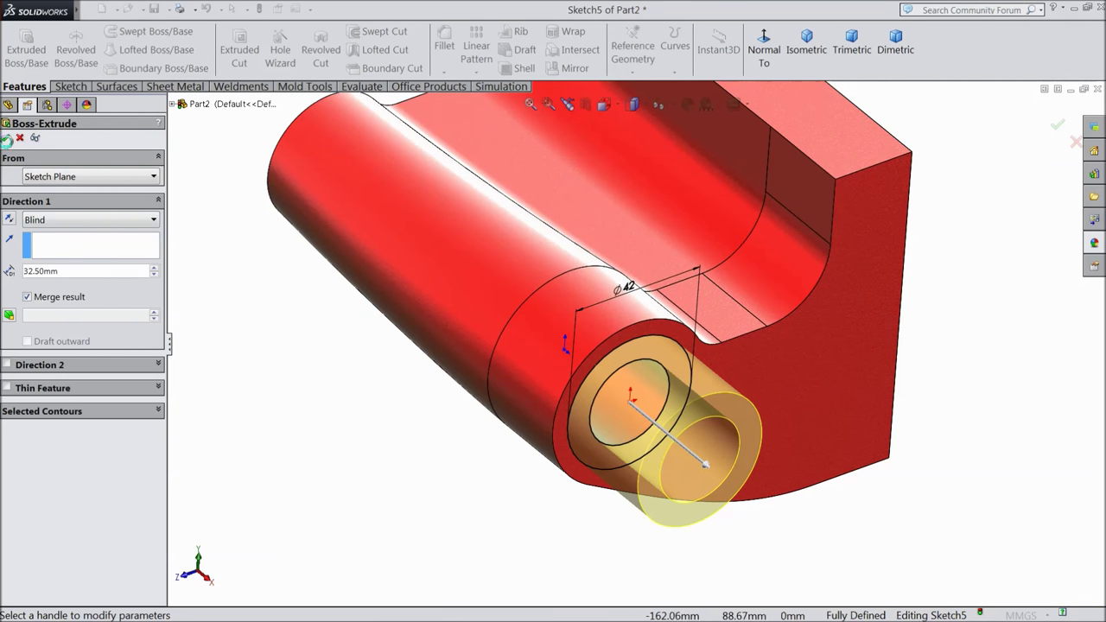
pyautogui.click(5, 137)
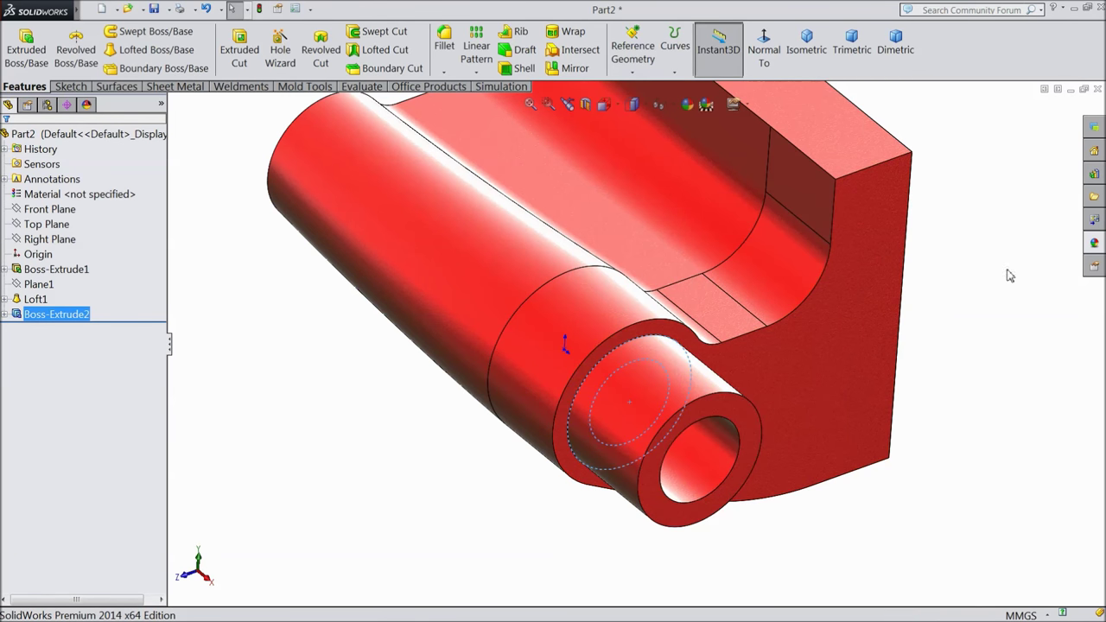
# Apply the brushed steel appearance to the new boss
pyautogui.click(1093, 242)
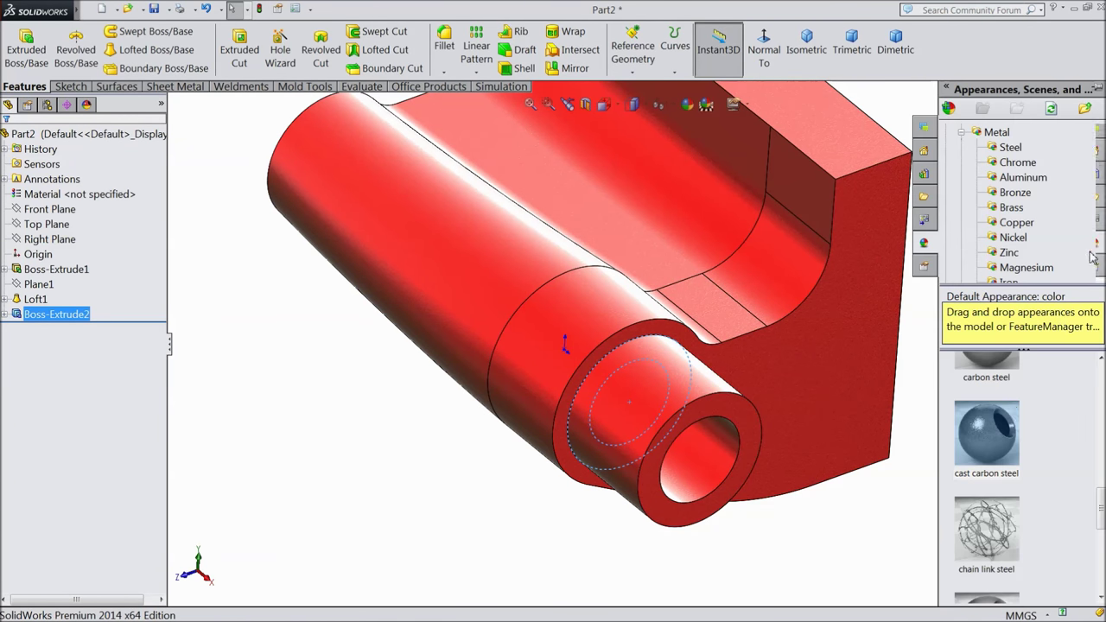
pyautogui.scroll(3, 1002, 448)
pyautogui.click(999, 505)
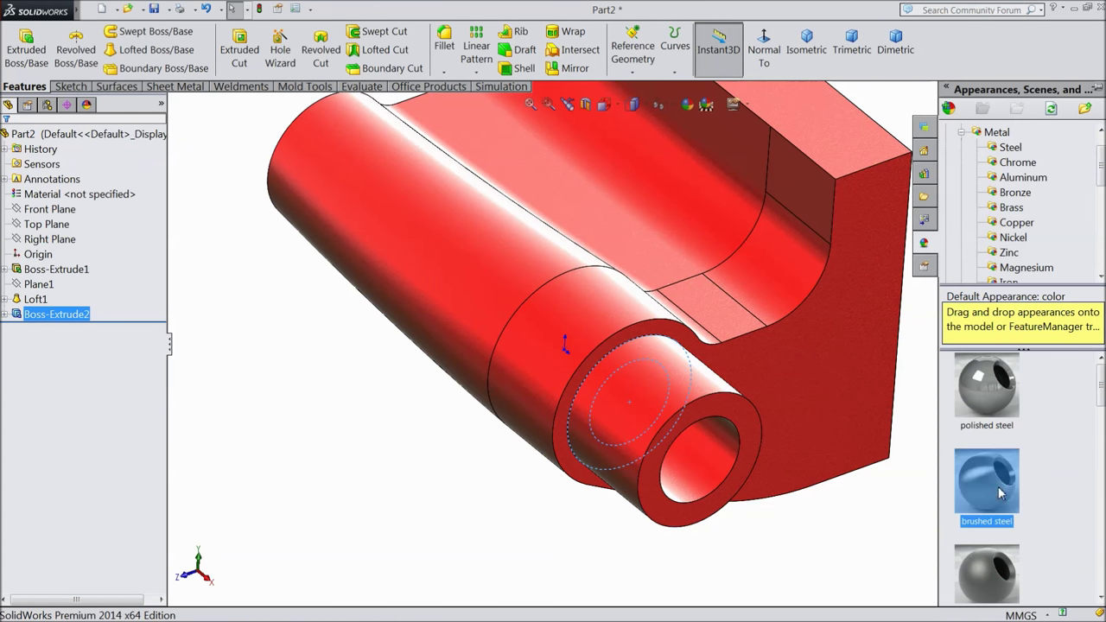
pyautogui.moveTo(871, 523)
pyautogui.mouseDown(button='middle')
pyautogui.moveTo(832, 521)
pyautogui.moveTo(821, 493)
pyautogui.moveTo(867, 524)
pyautogui.moveTo(838, 493)
pyautogui.mouseUp(button='middle')
pyautogui.scroll(-2, 852, 501)
pyautogui.scroll(-3, 748, 523)
pyautogui.moveTo(563, 481); pyautogui.dragTo(682, 420, button='middle')
pyautogui.scroll(3, 743, 408)
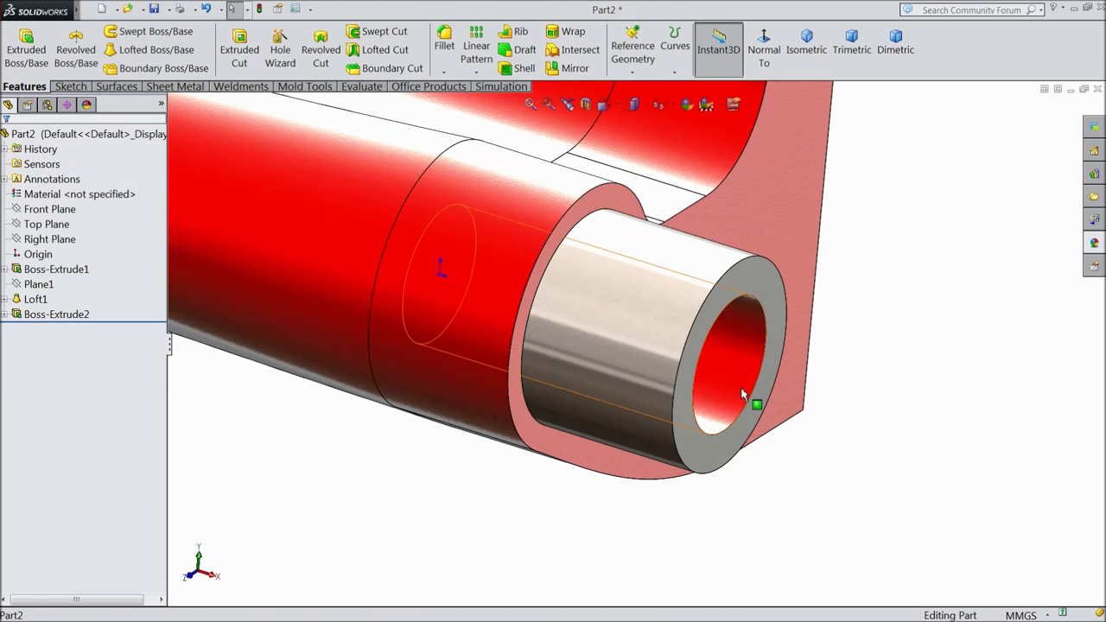
# Apply brushed steel to the bore's inner face as well
pyautogui.click(741, 406)
pyautogui.click(1098, 248)
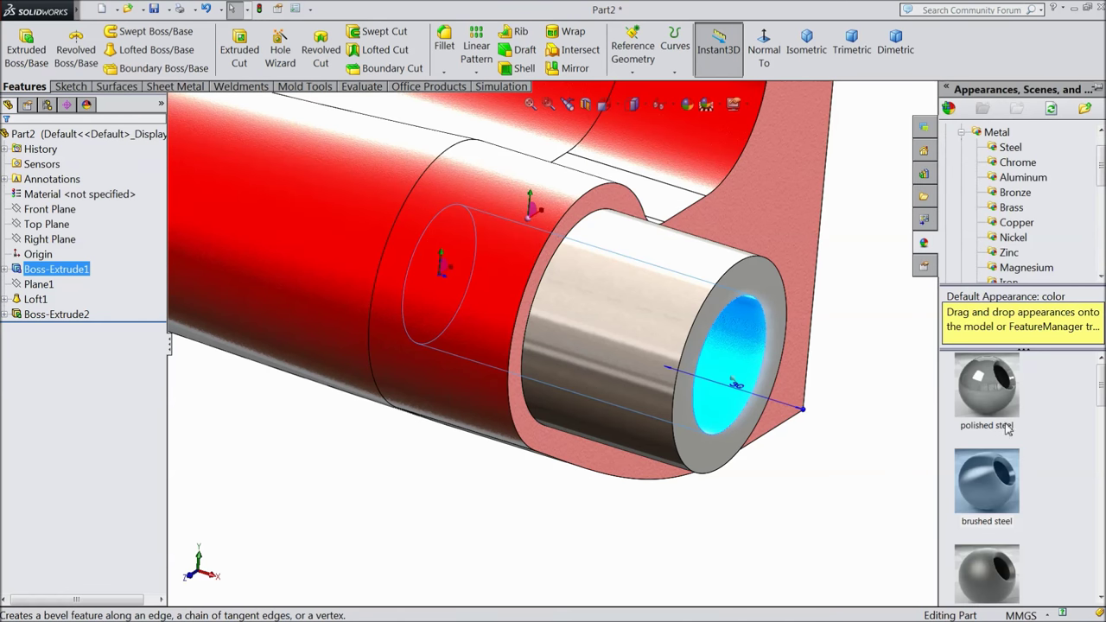
pyautogui.click(981, 508)
pyautogui.moveTo(894, 489)
pyautogui.mouseDown(button='middle')
pyautogui.moveTo(832, 469)
pyautogui.moveTo(769, 492)
pyautogui.moveTo(717, 458)
pyautogui.moveTo(718, 444)
pyautogui.moveTo(731, 456)
pyautogui.mouseUp(button='middle')
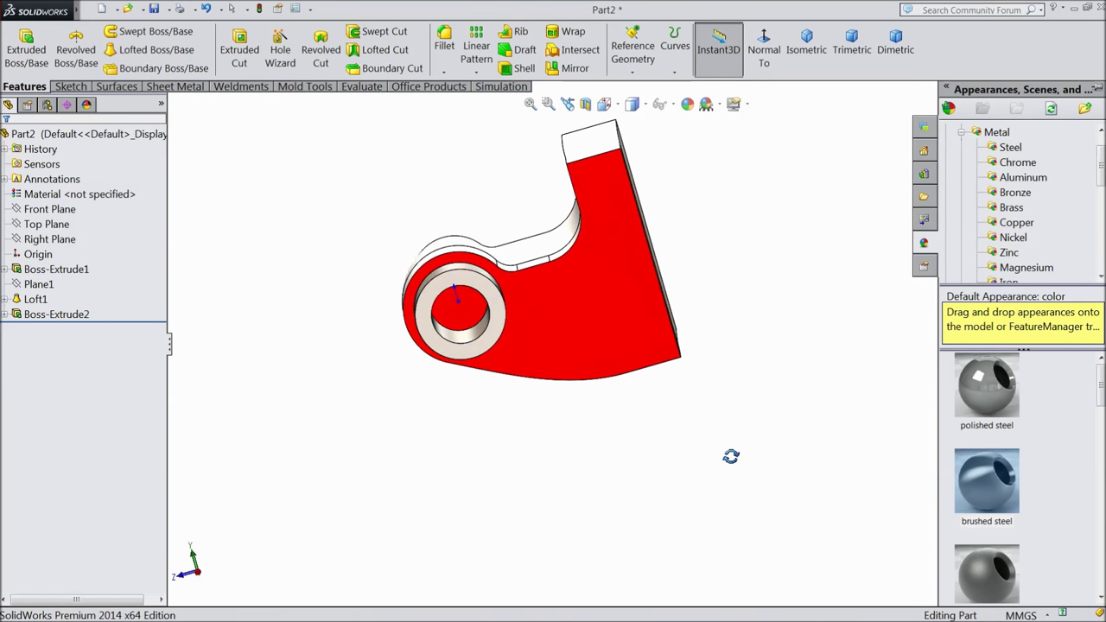
pyautogui.scroll(-5, 506, 348)
pyautogui.click(484, 301)
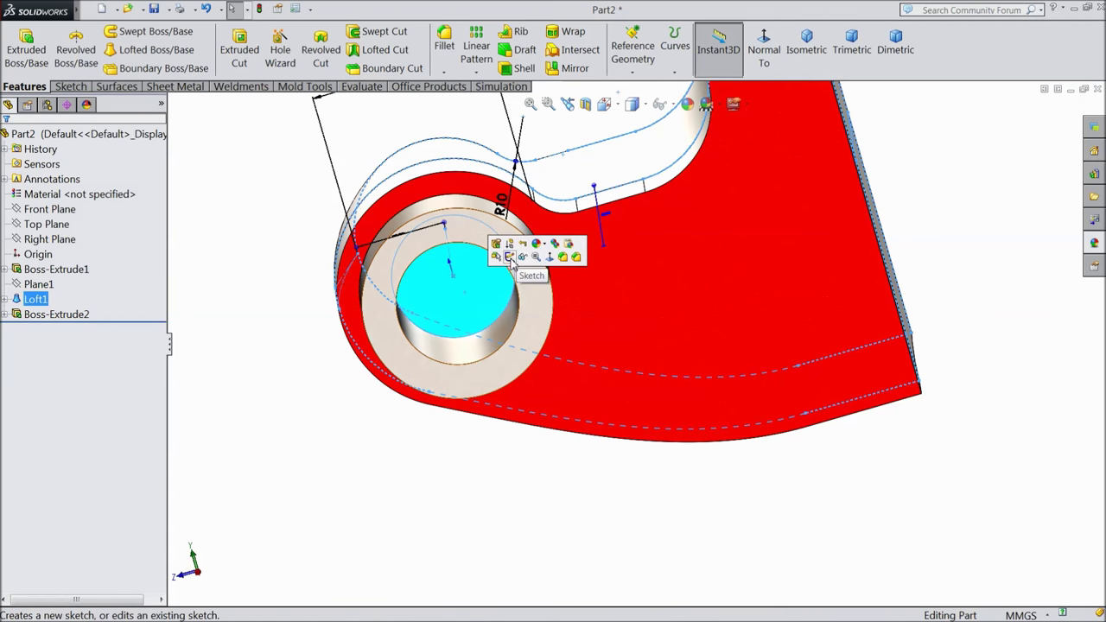
# Sketch on the bore face and convert the bore's circular edge into a sketch circle
pyautogui.click(508, 256)
pyautogui.click(768, 64)
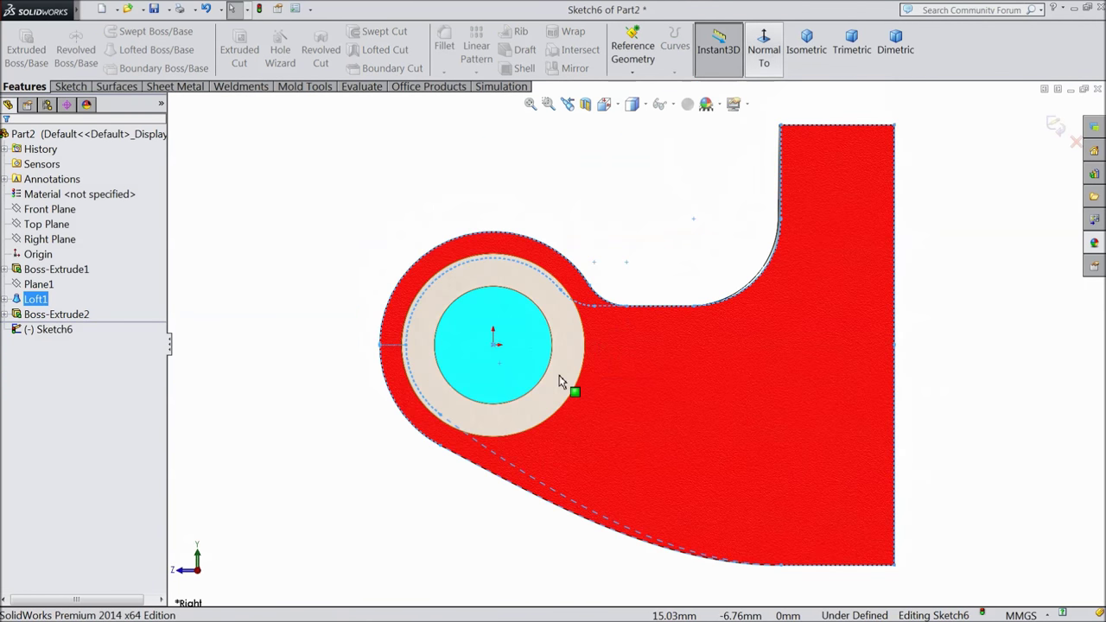
pyautogui.click(544, 375)
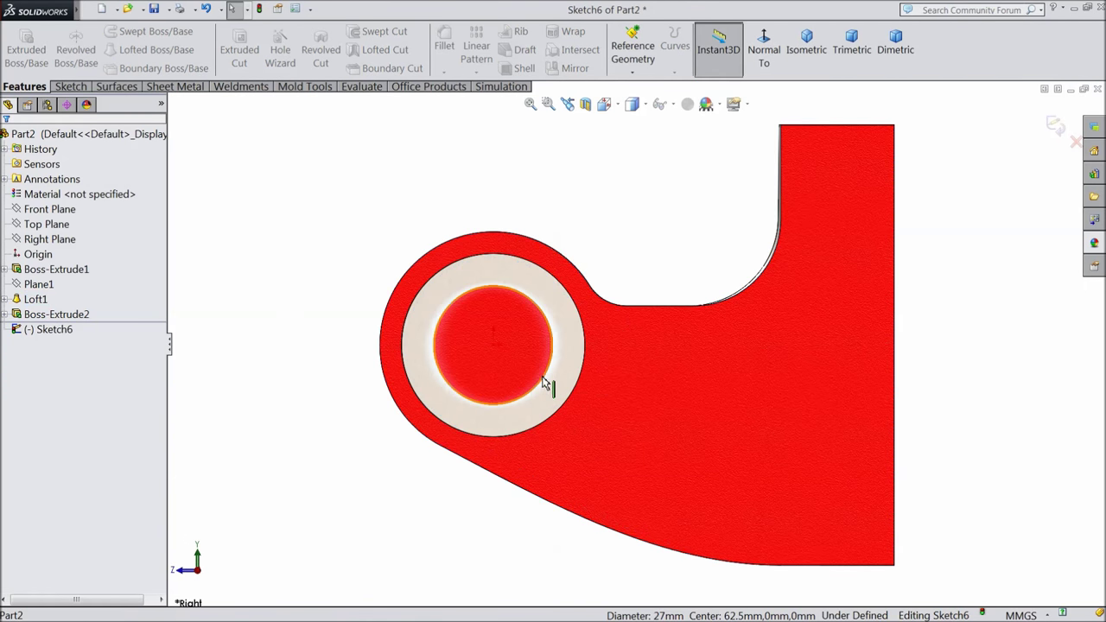
pyautogui.click(68, 87)
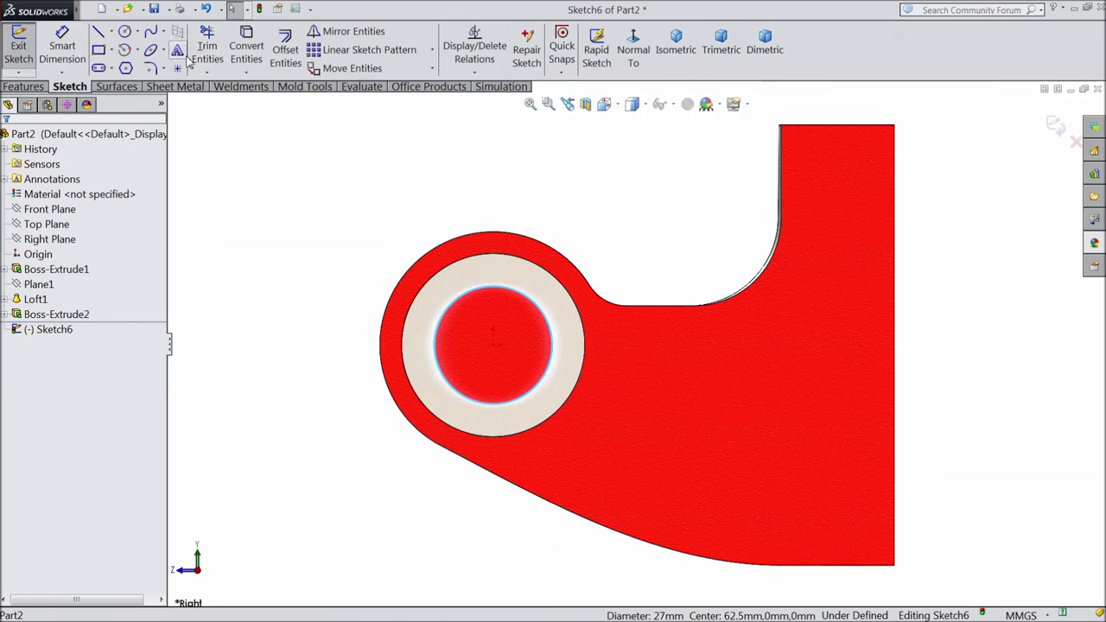
pyautogui.click(253, 52)
# Extrude-cut the Ø27 circle Up To Next, creating Cut-Extrude1
pyautogui.click(39, 89)
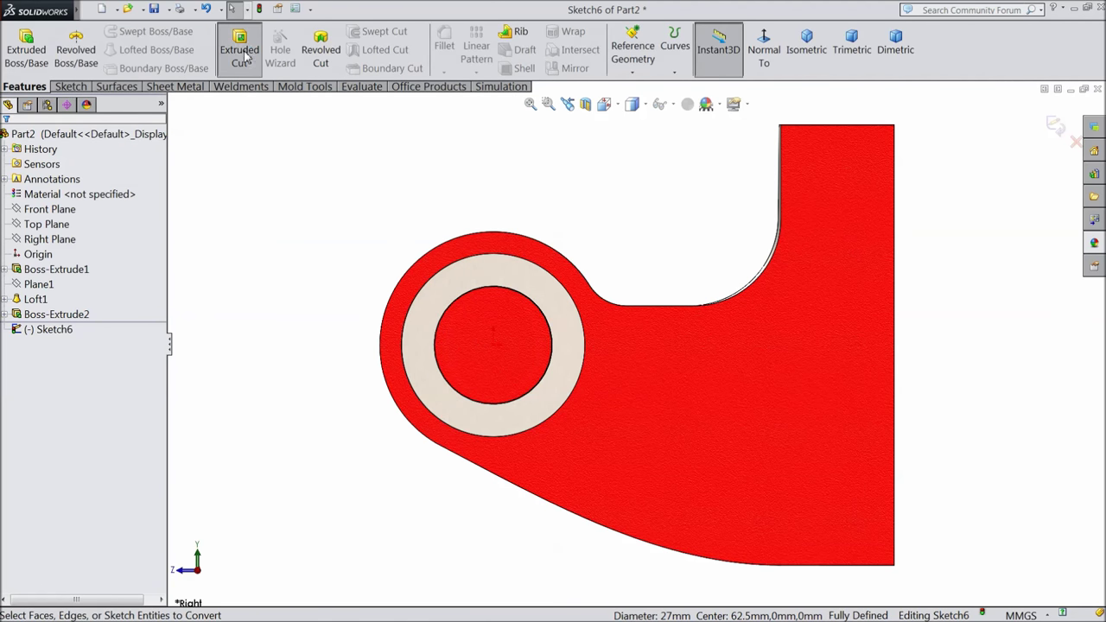
pyautogui.click(240, 52)
pyautogui.moveTo(376, 288); pyautogui.dragTo(470, 327, button='middle')
pyautogui.click(70, 219)
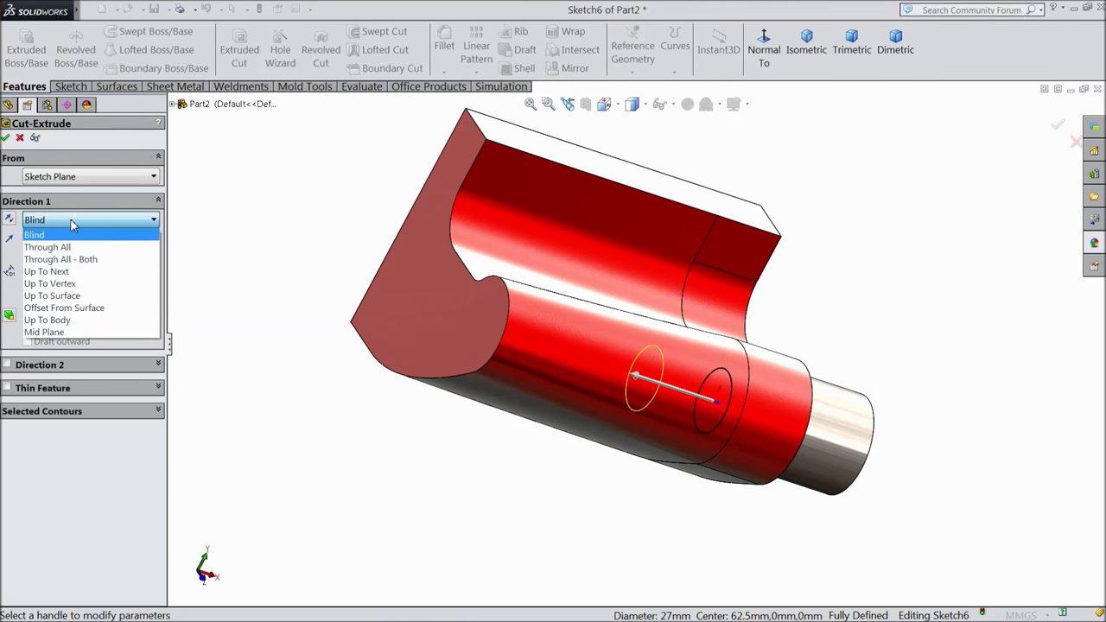
pyautogui.click(70, 271)
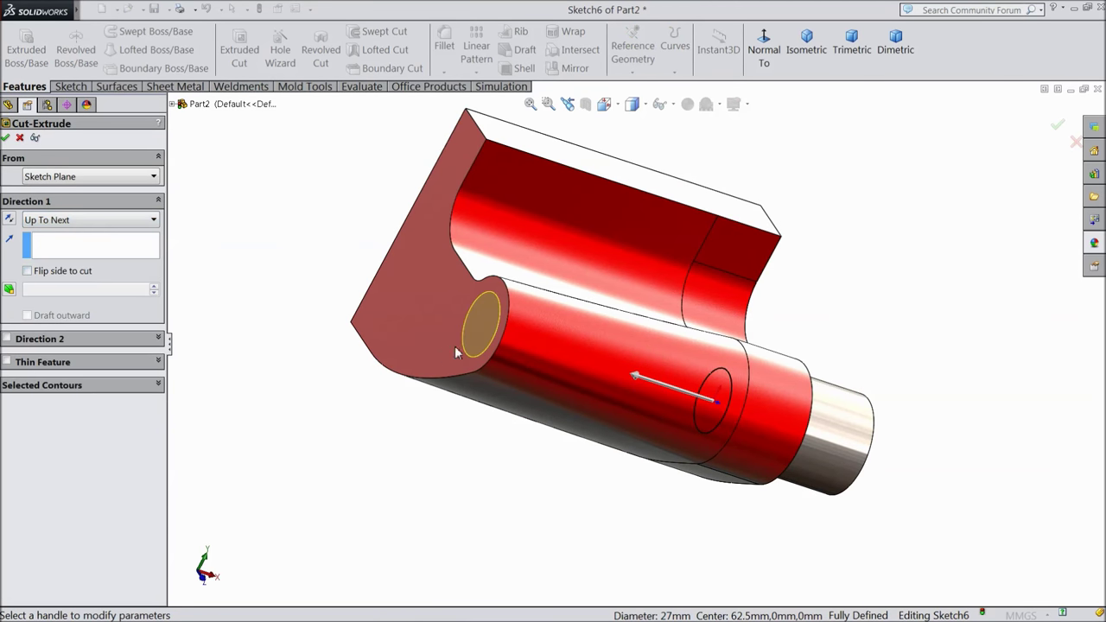
pyautogui.scroll(-2, 618, 316)
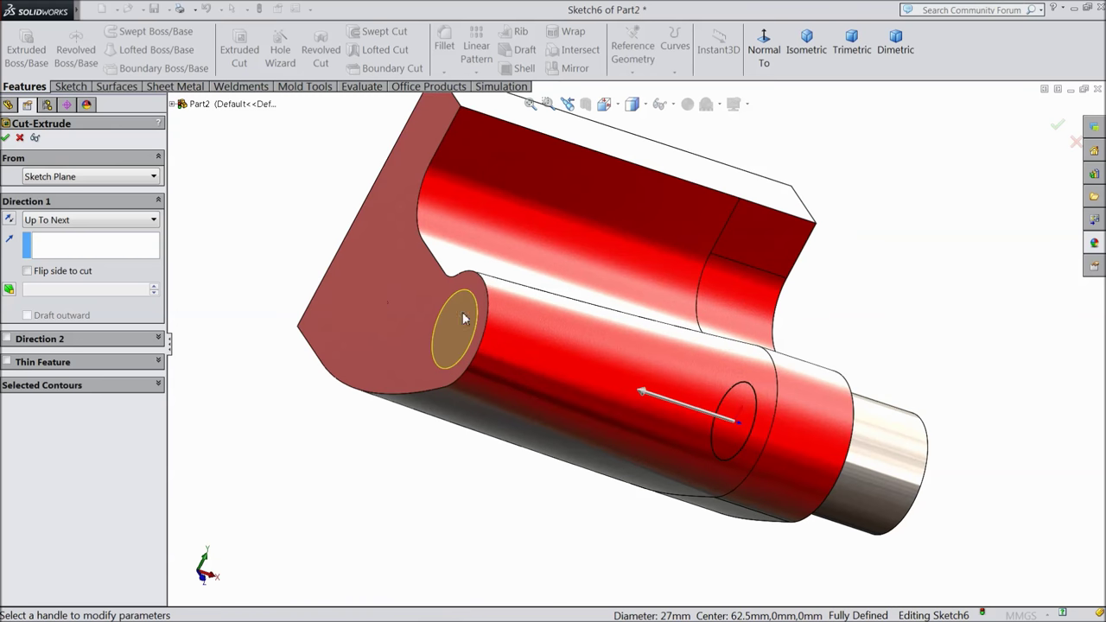
pyautogui.click(6, 138)
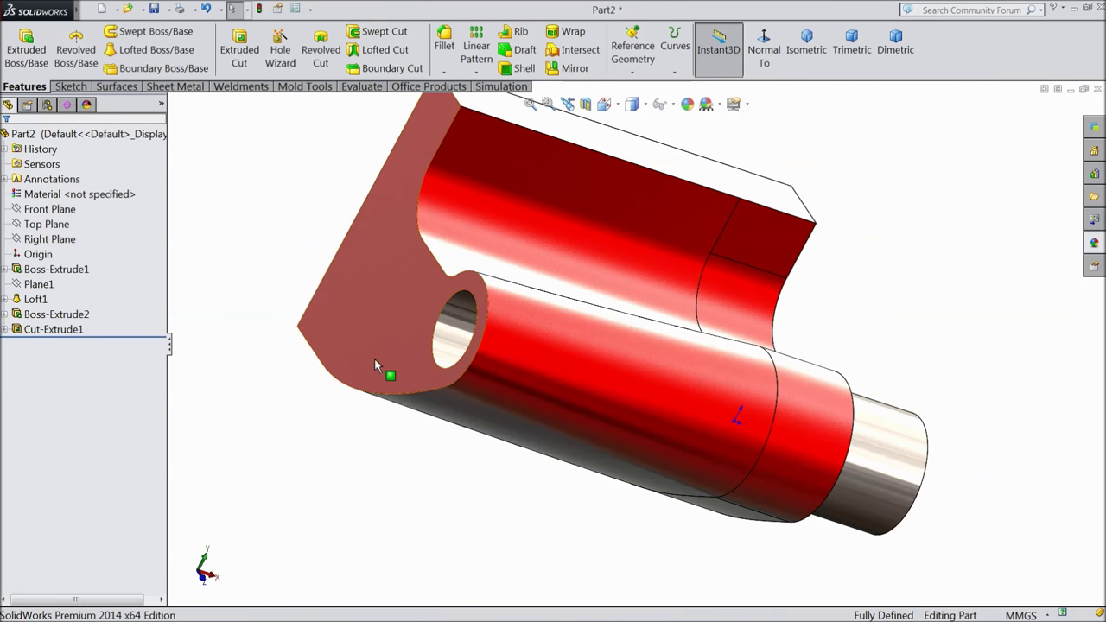
pyautogui.scroll(3, 374, 358)
pyautogui.moveTo(454, 424); pyautogui.dragTo(295, 443, button='middle')
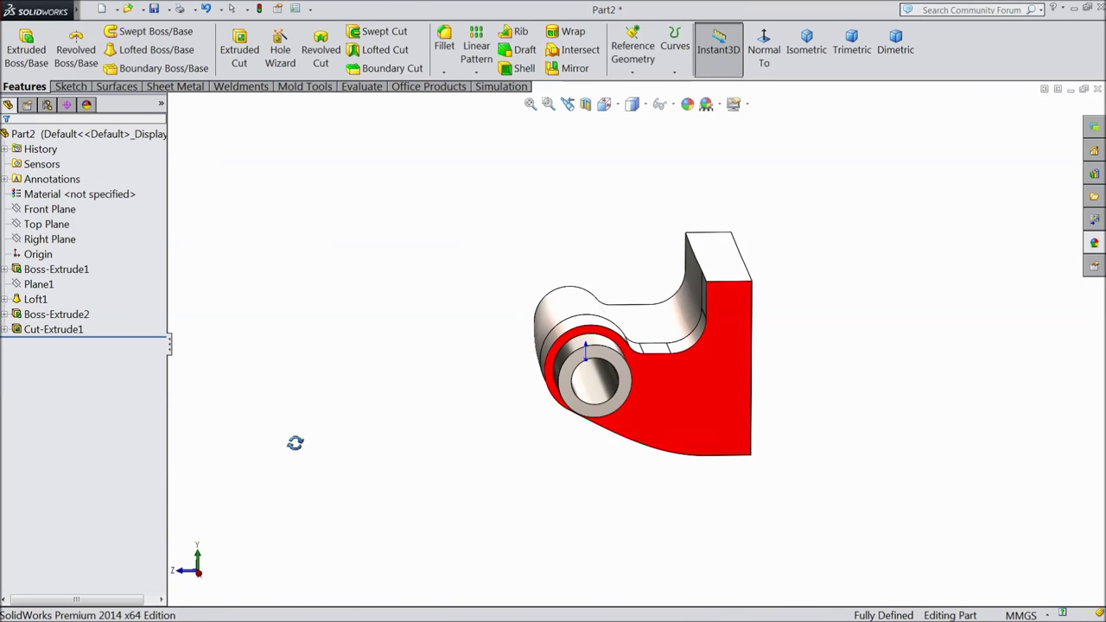
# Round the upright's top edge with a 5 mm fillet
pyautogui.click(444, 62)
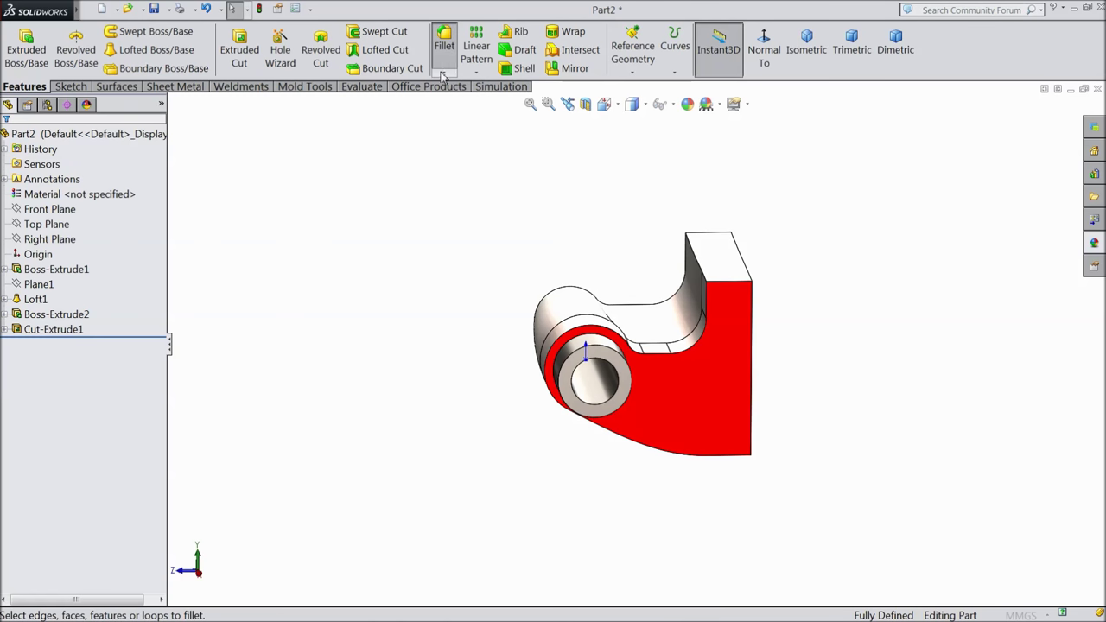
pyautogui.scroll(-1, 677, 259)
pyautogui.write('5')
pyautogui.moveTo(489, 242); pyautogui.dragTo(562, 277, button='middle')
pyautogui.scroll(-5, 713, 287)
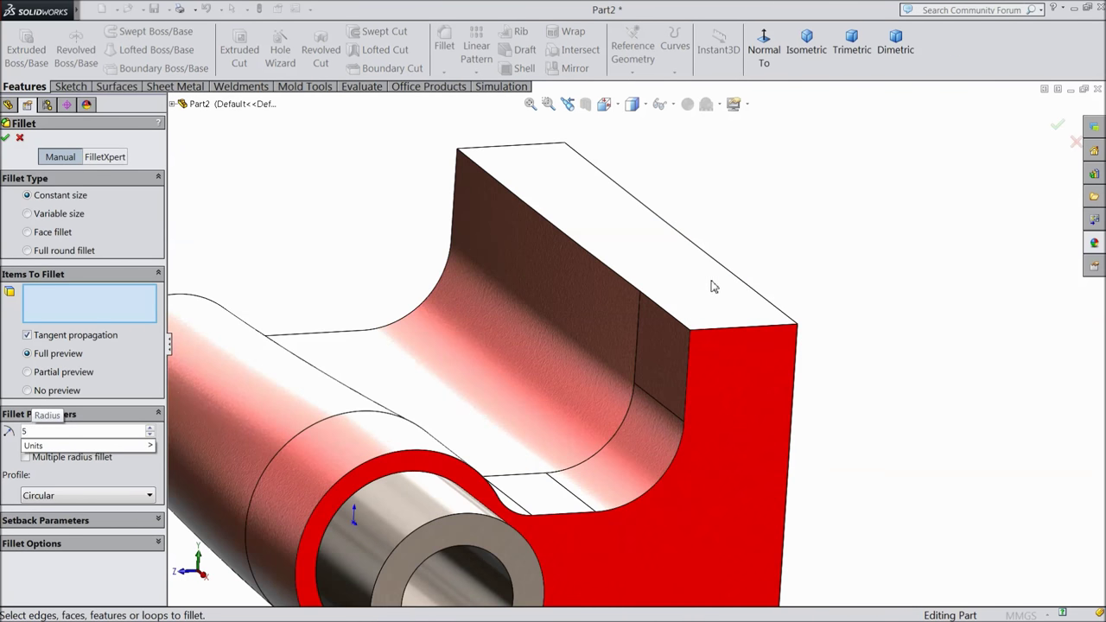
pyautogui.click(638, 292)
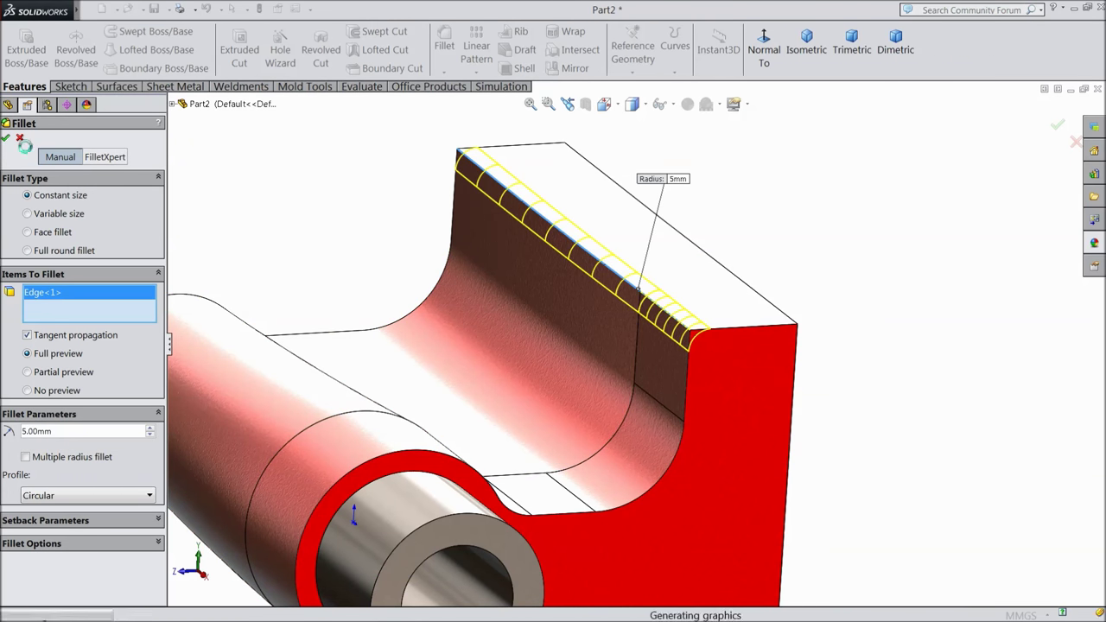
pyautogui.click(10, 138)
# Start a new sketch on the Top Plane
pyautogui.scroll(5, 398, 285)
pyautogui.moveTo(412, 303)
pyautogui.mouseDown(button='middle')
pyautogui.moveTo(464, 283)
pyautogui.moveTo(417, 299)
pyautogui.mouseUp(button='middle')
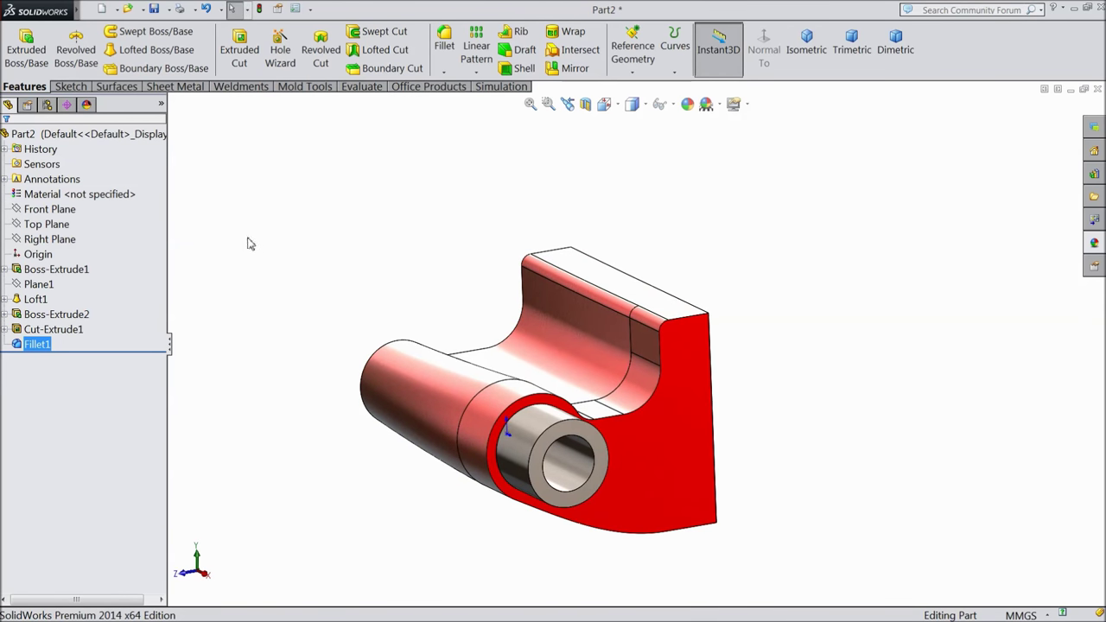
pyautogui.click(57, 225)
pyautogui.click(67, 211)
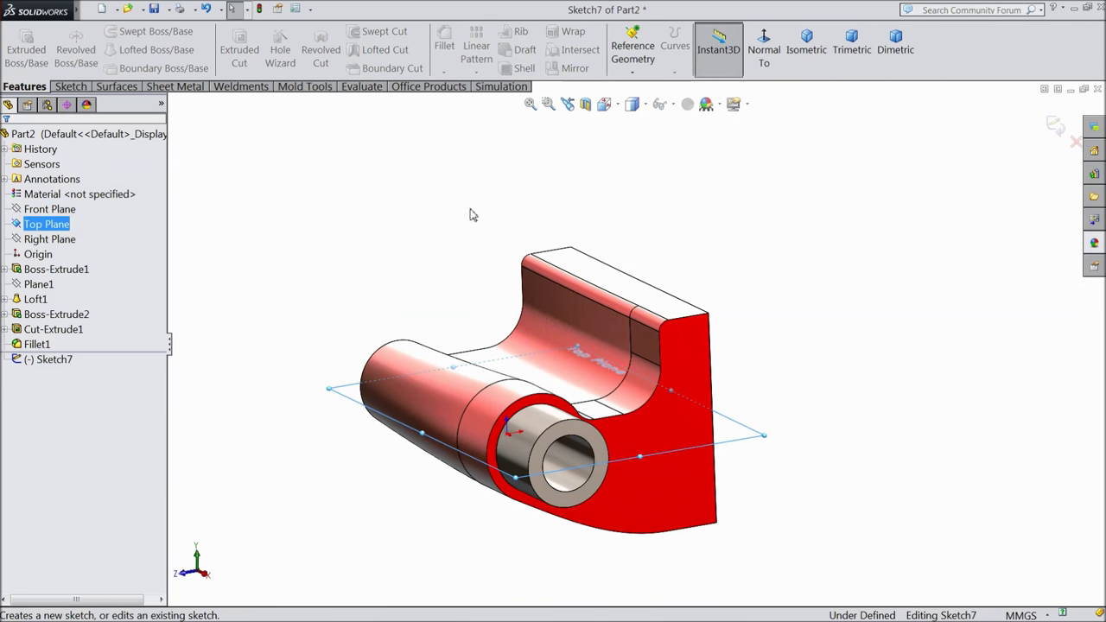
# Looking normal to the Top Plane, draw a closed four-line notch: bottom horizontal, slanted, vertical, short top line
pyautogui.click(763, 49)
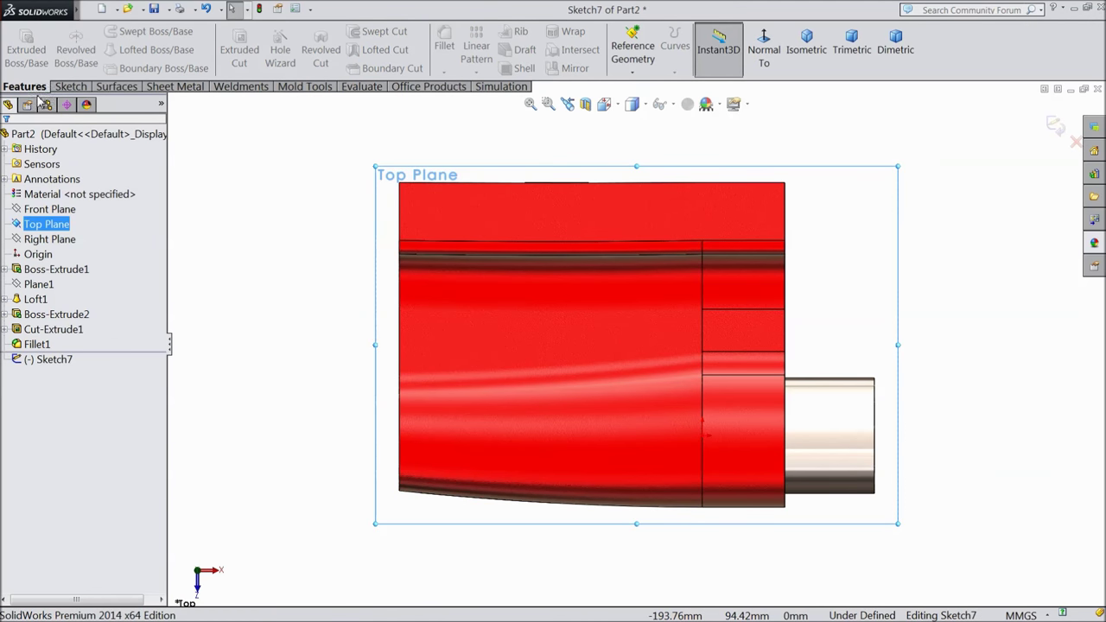
pyautogui.click(71, 87)
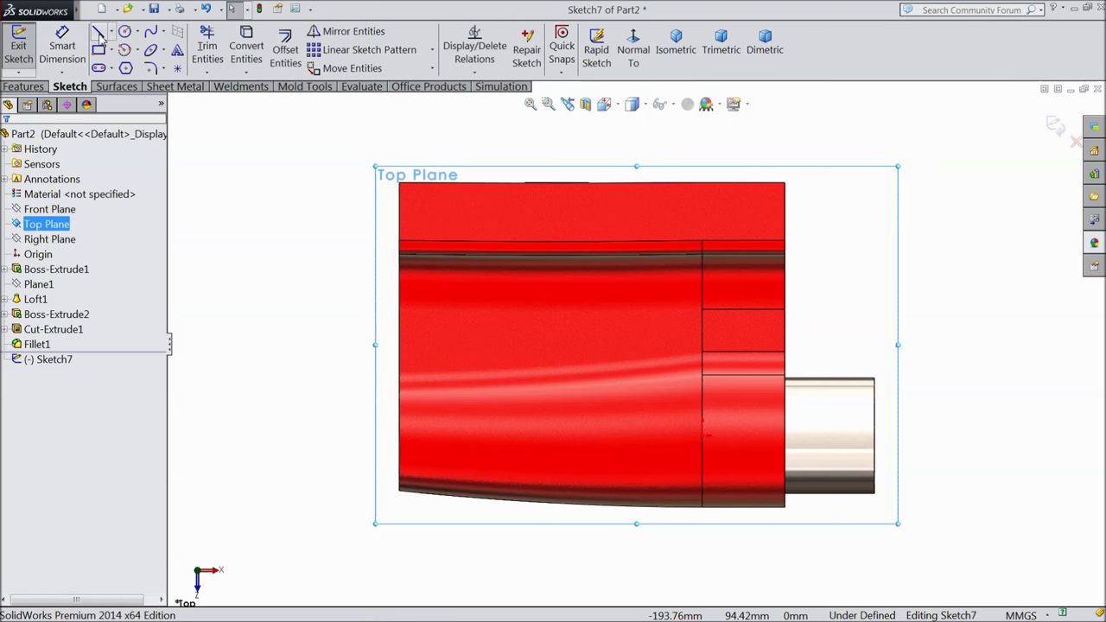
pyautogui.click(99, 35)
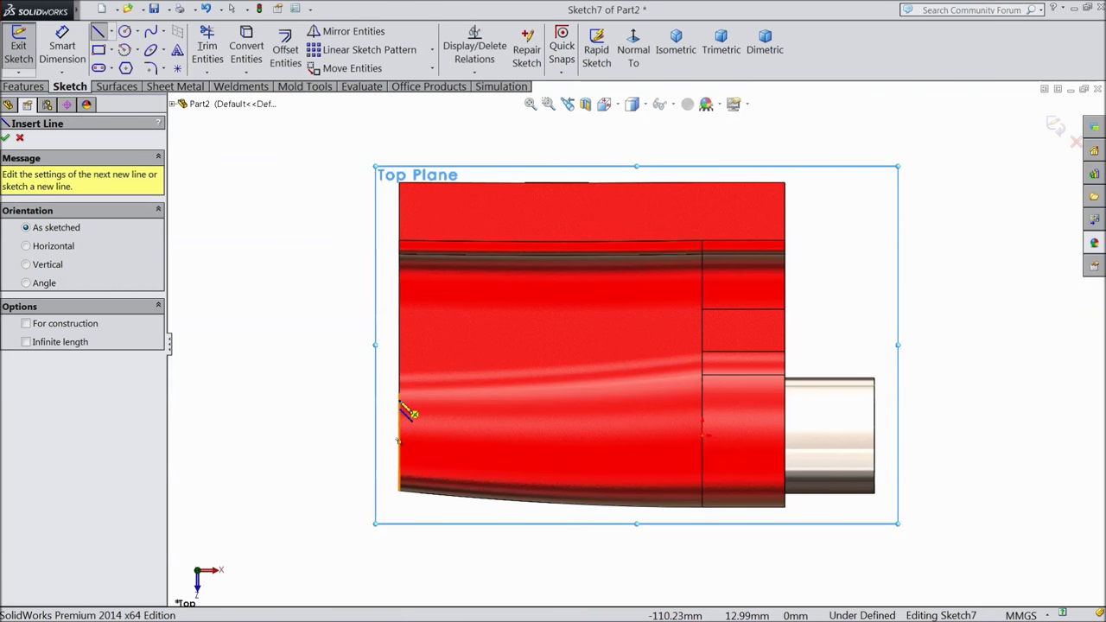
pyautogui.click(399, 401)
pyautogui.click(498, 399)
pyautogui.click(417, 294)
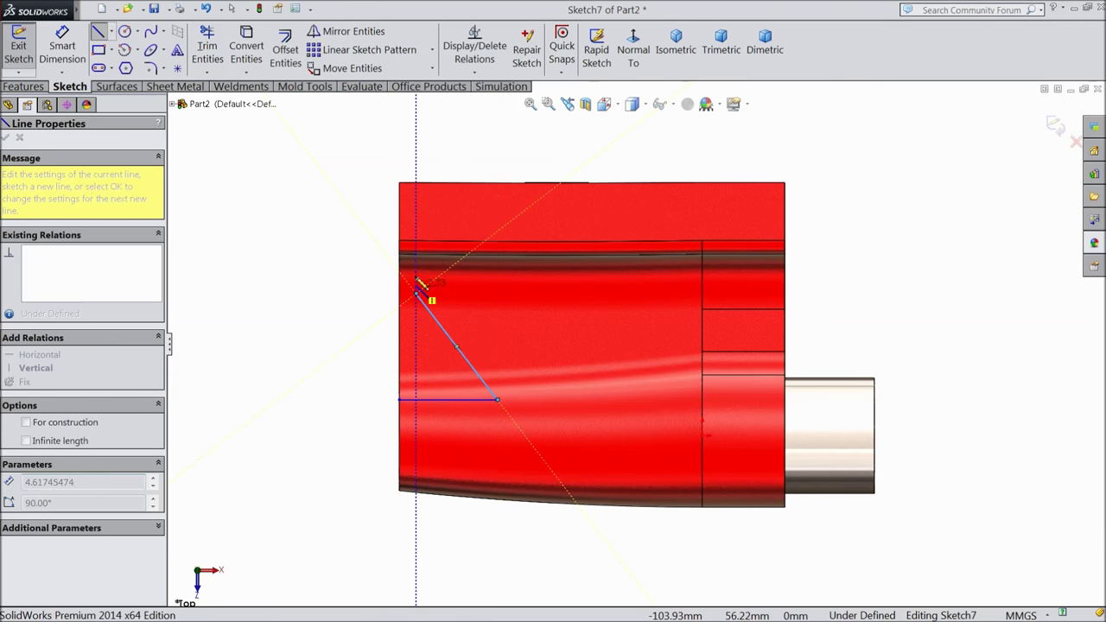
pyautogui.click(399, 210)
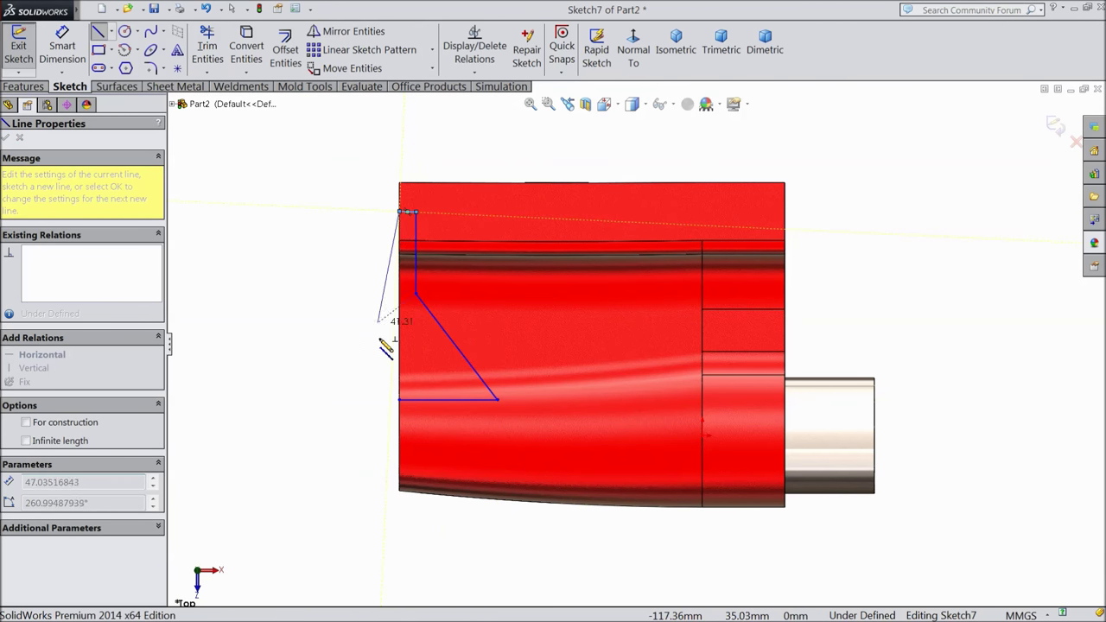
pyautogui.click(400, 399)
pyautogui.rightClick(344, 313)
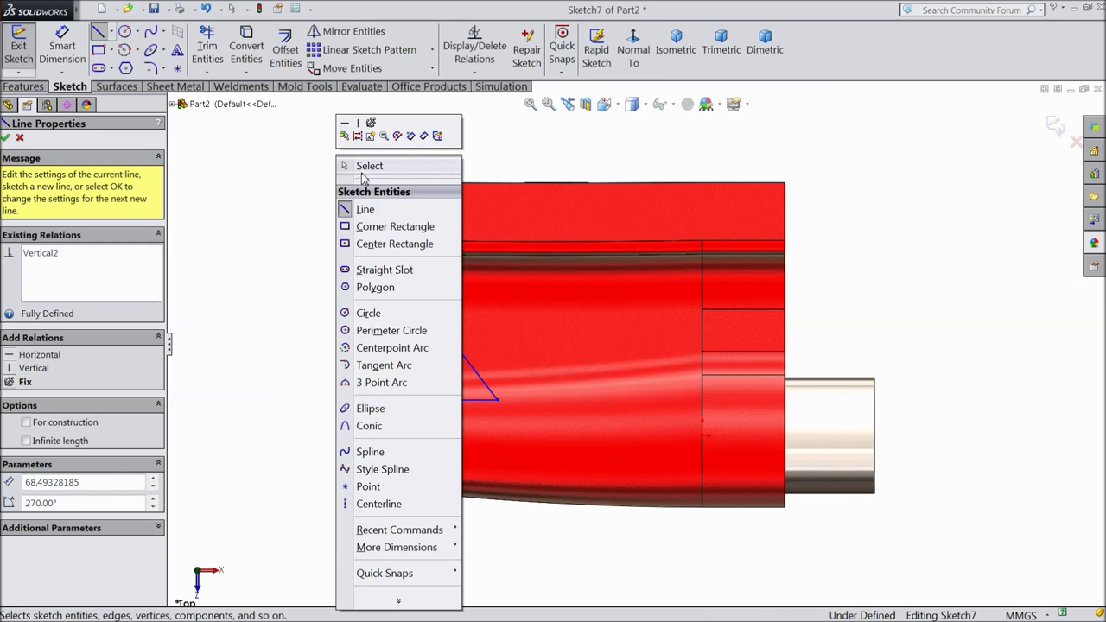
pyautogui.click(370, 164)
pyautogui.scroll(-2, 420, 426)
pyautogui.press('d')
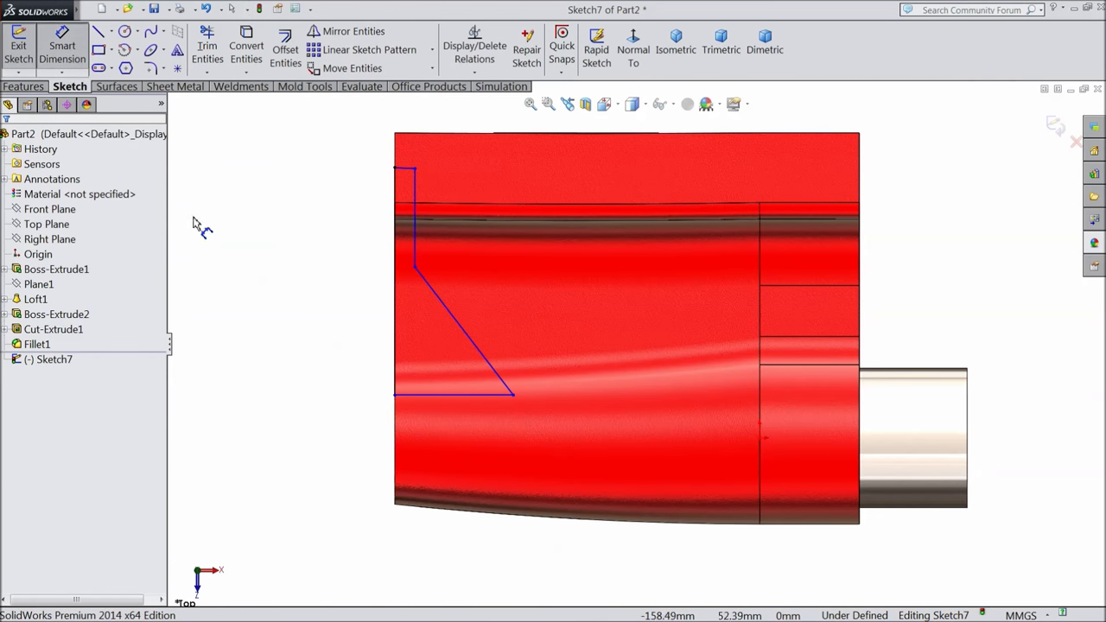
# Dimension the notch corner's vertical distance to the bottom vertex as 45
pyautogui.click(393, 396)
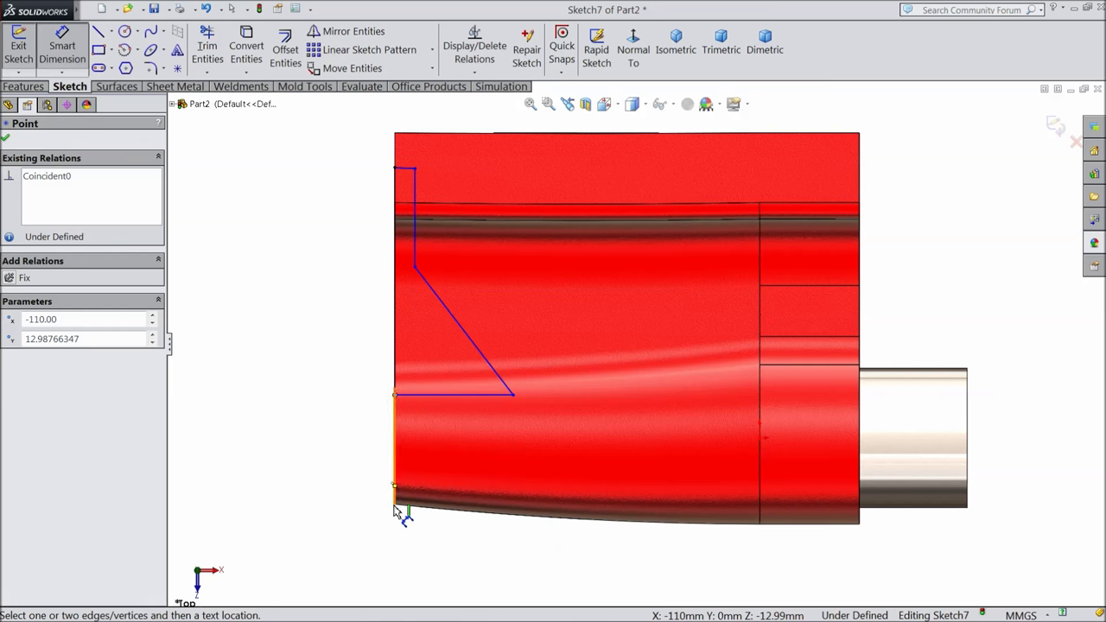
pyautogui.click(394, 503)
pyautogui.click(369, 468)
pyautogui.write('45')
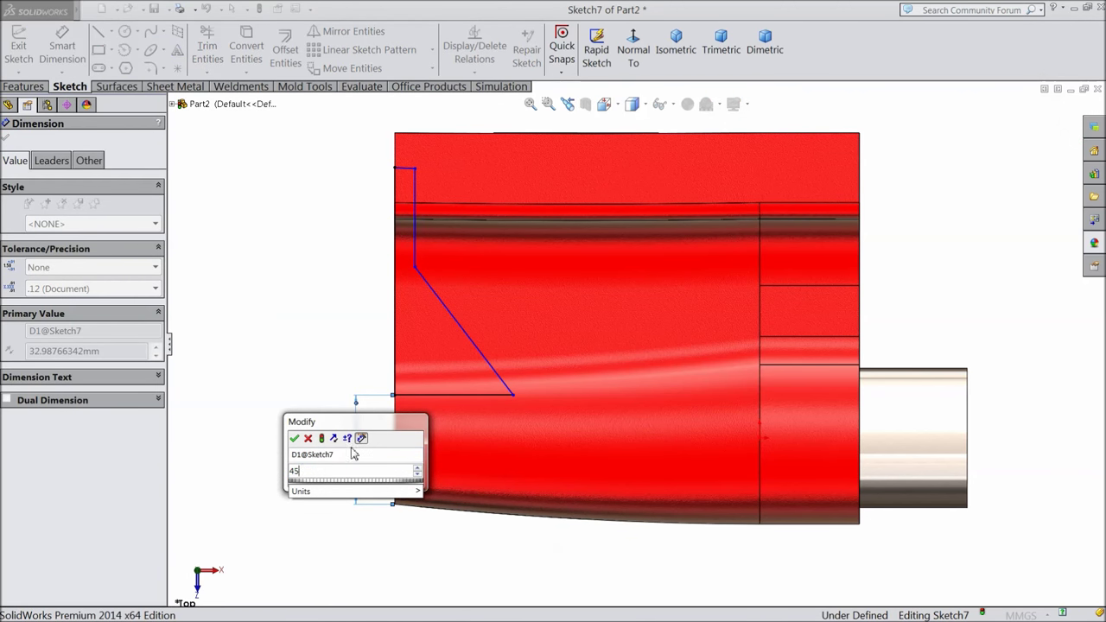
pyautogui.click(294, 438)
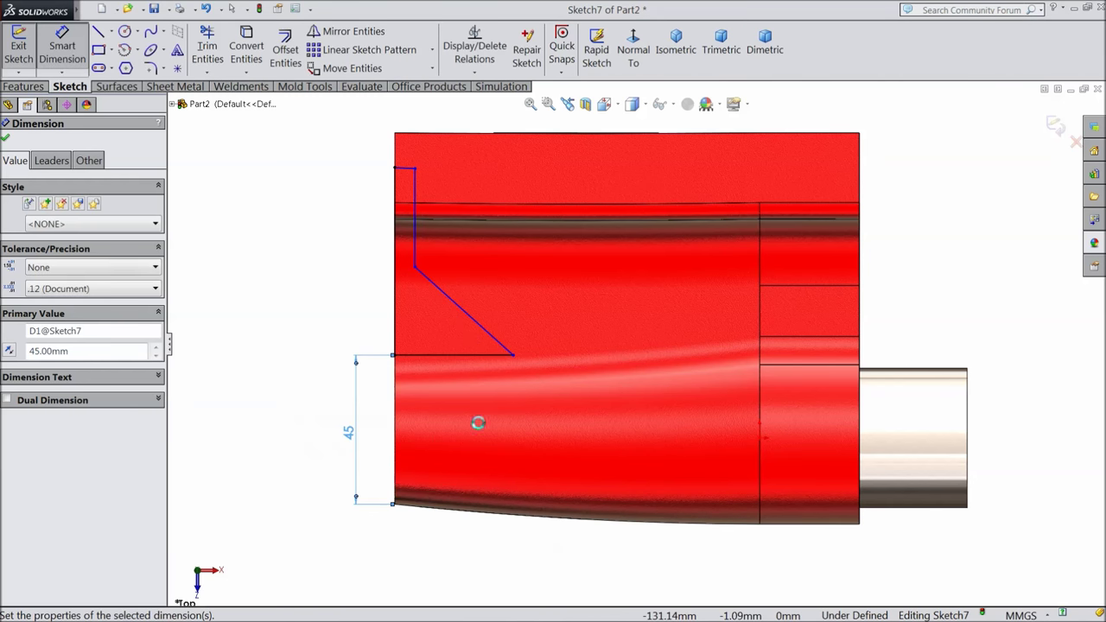
# Add a 105 horizontal dimension from the notch endpoint to the part's right edge
pyautogui.click(515, 356)
pyautogui.click(860, 350)
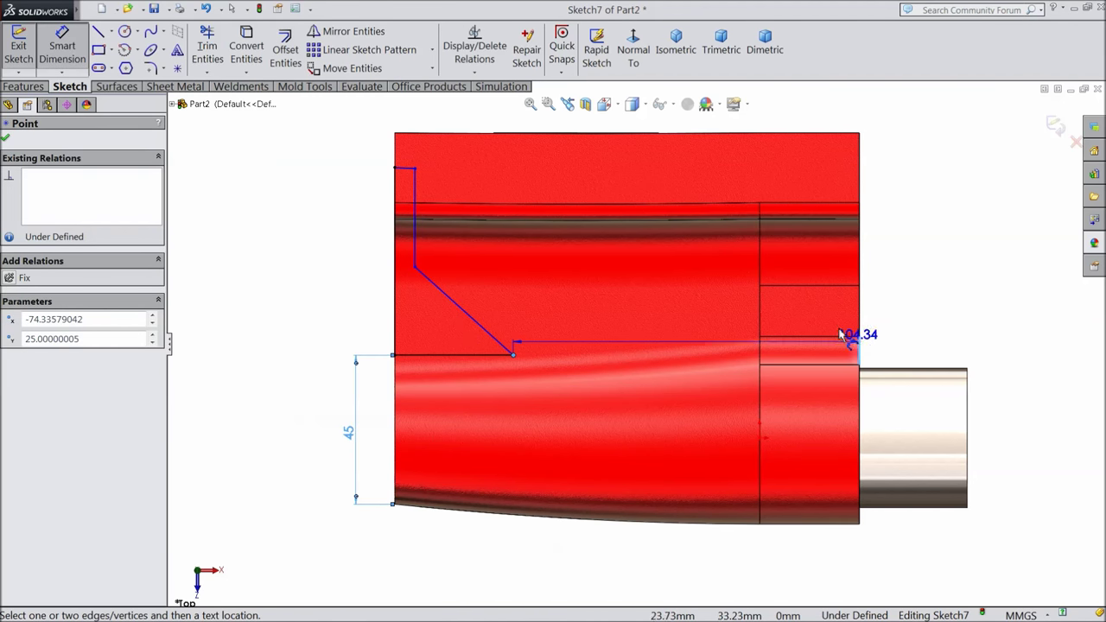
pyautogui.scroll(1, 698, 185)
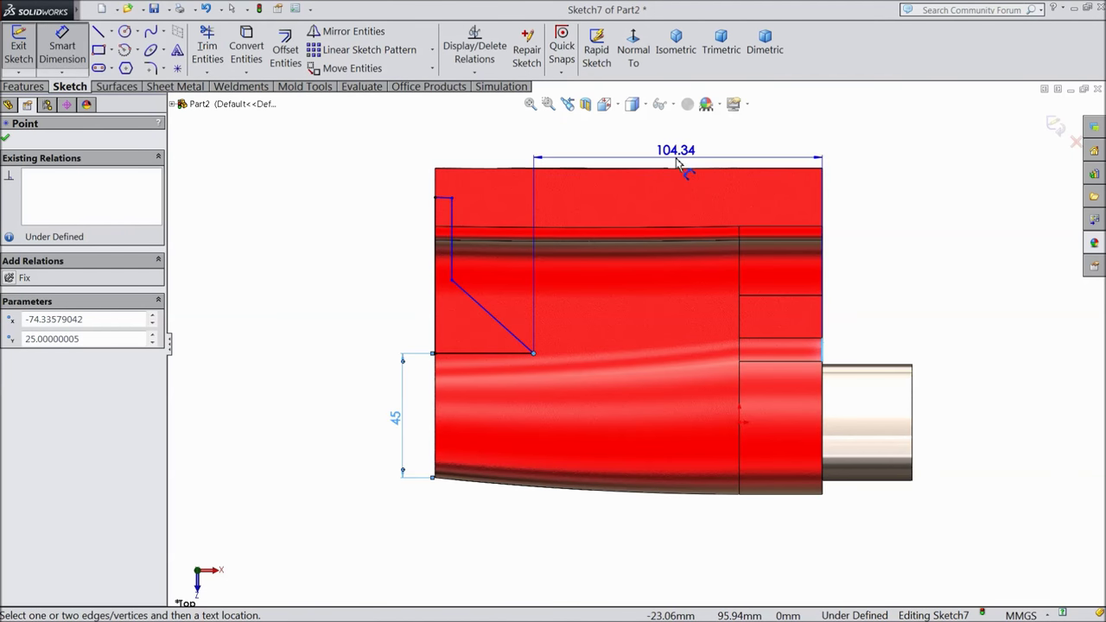
pyautogui.click(676, 164)
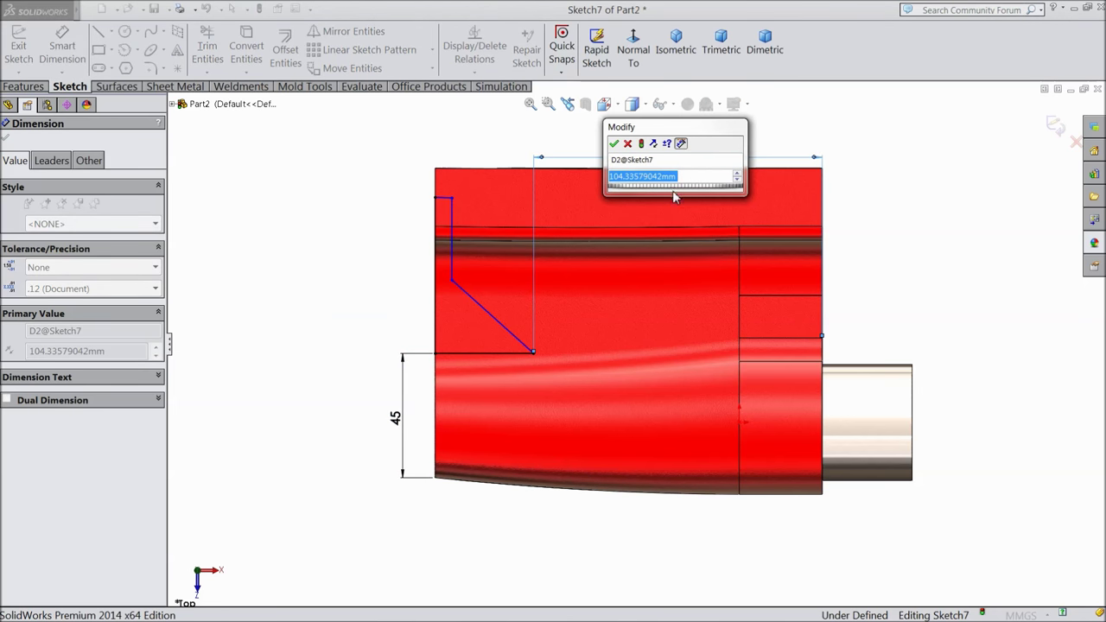
pyautogui.write('105')
pyautogui.press('Return')
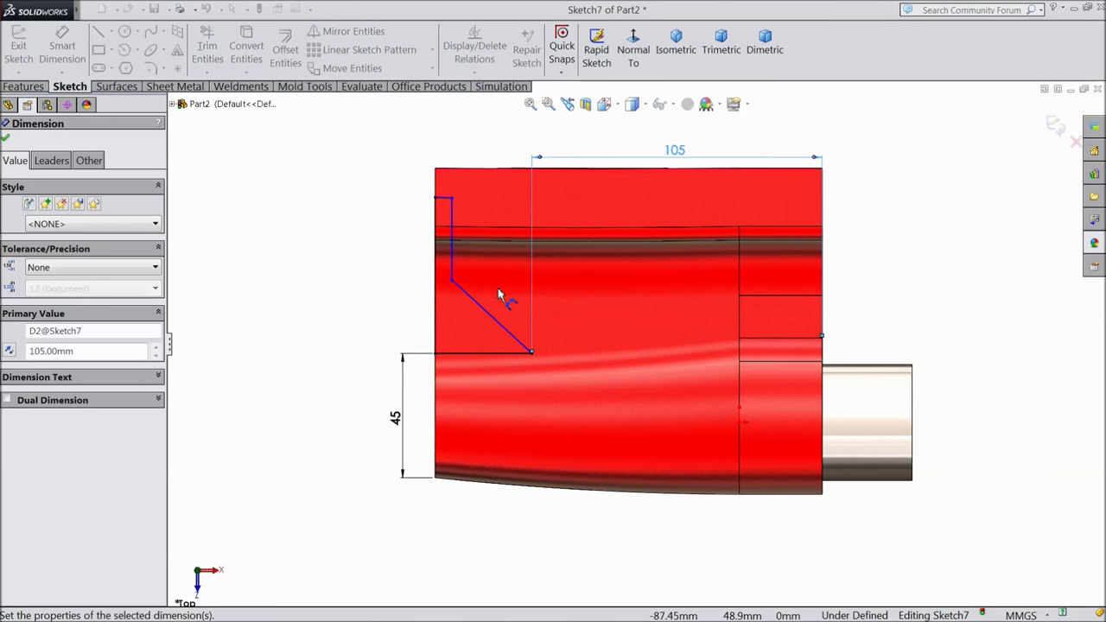
pyautogui.scroll(-2, 478, 282)
pyautogui.scroll(1, 466, 178)
pyautogui.scroll(-1, 484, 209)
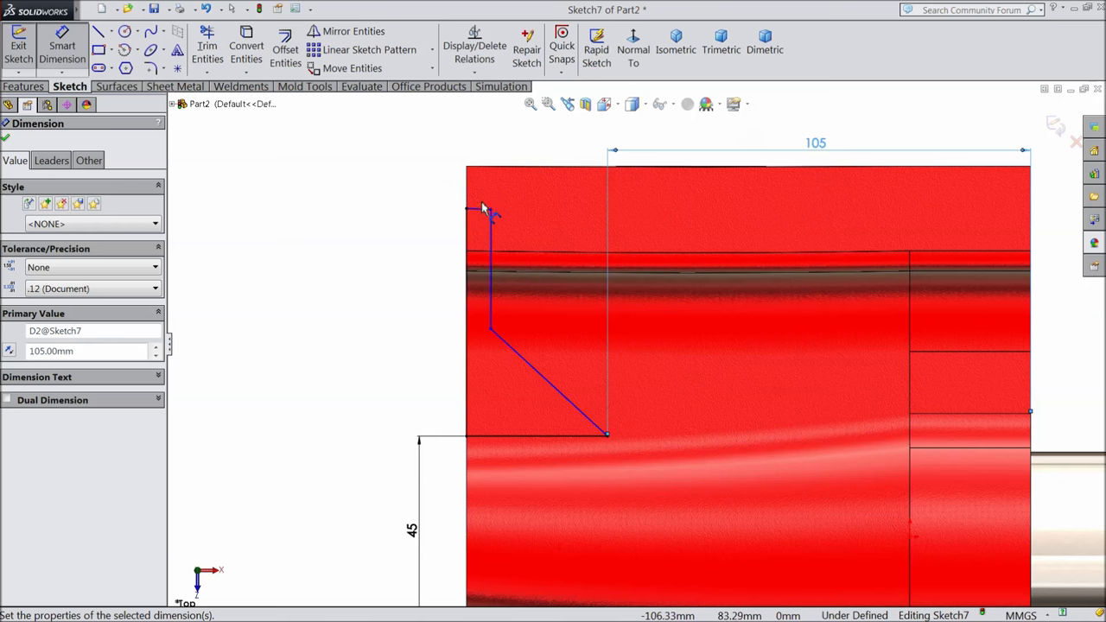
# Set the left vertical sketch line's offset to 5
pyautogui.click(487, 216)
pyautogui.click(486, 149)
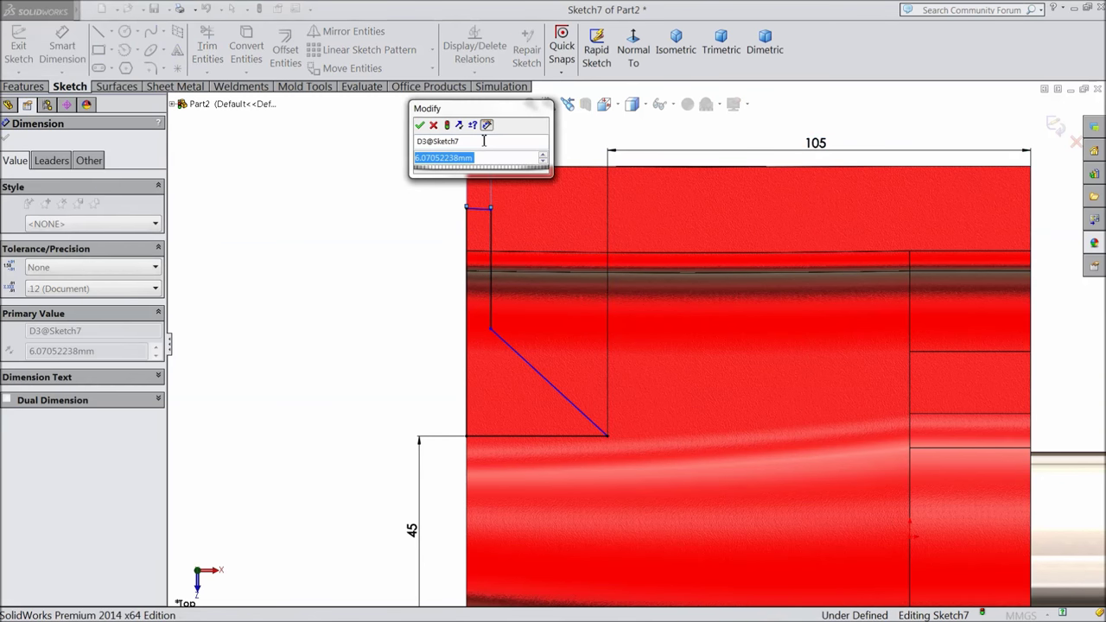
pyautogui.write('5')
pyautogui.click(420, 126)
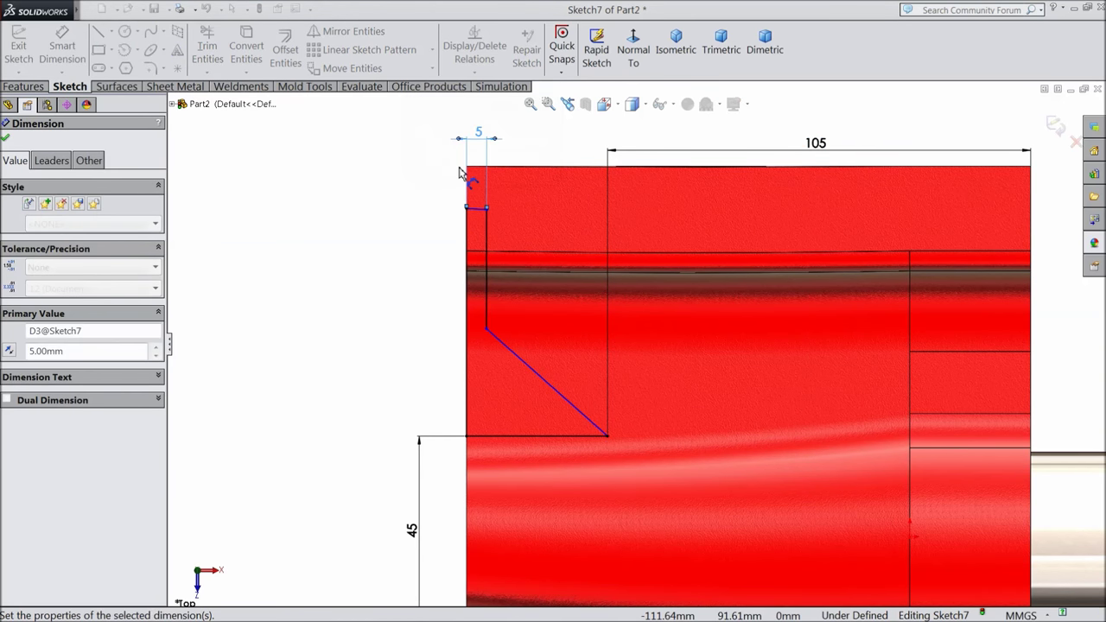
# Attempt to dimension the short horizontal sketch line to the top edge, dismissing the error
pyautogui.click(479, 209)
pyautogui.press('Escape')
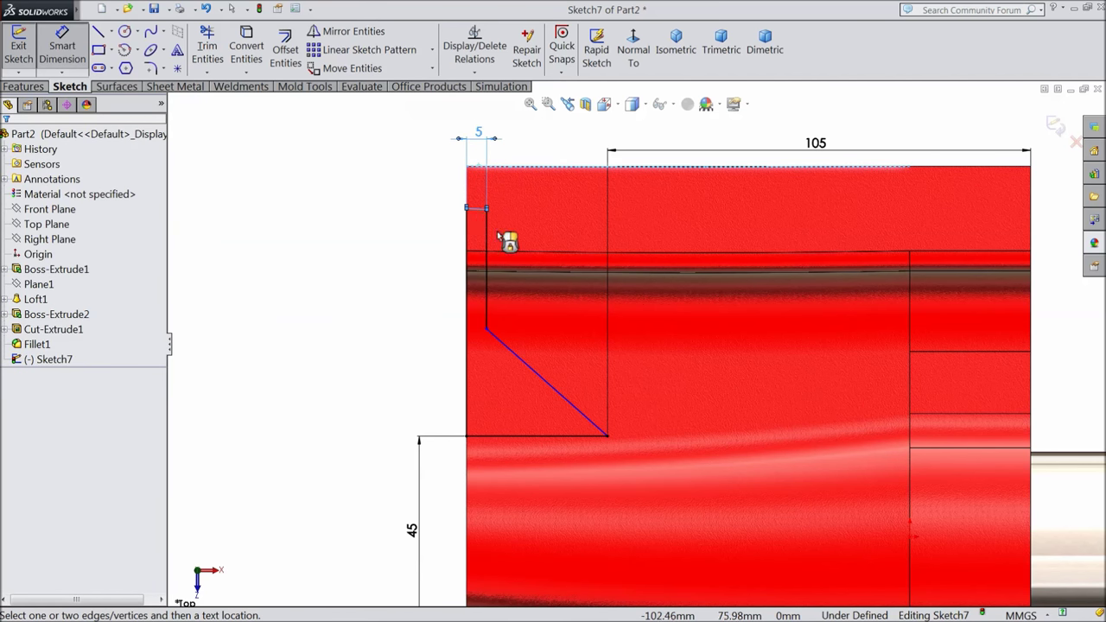
pyautogui.click(429, 192)
pyautogui.click(650, 324)
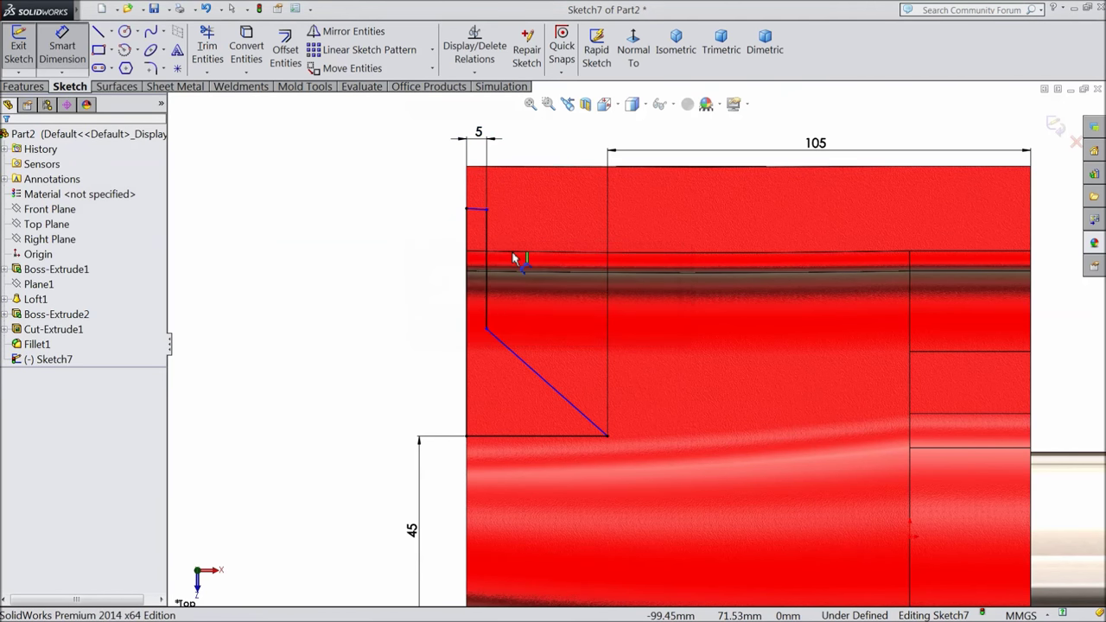
pyautogui.click(481, 212)
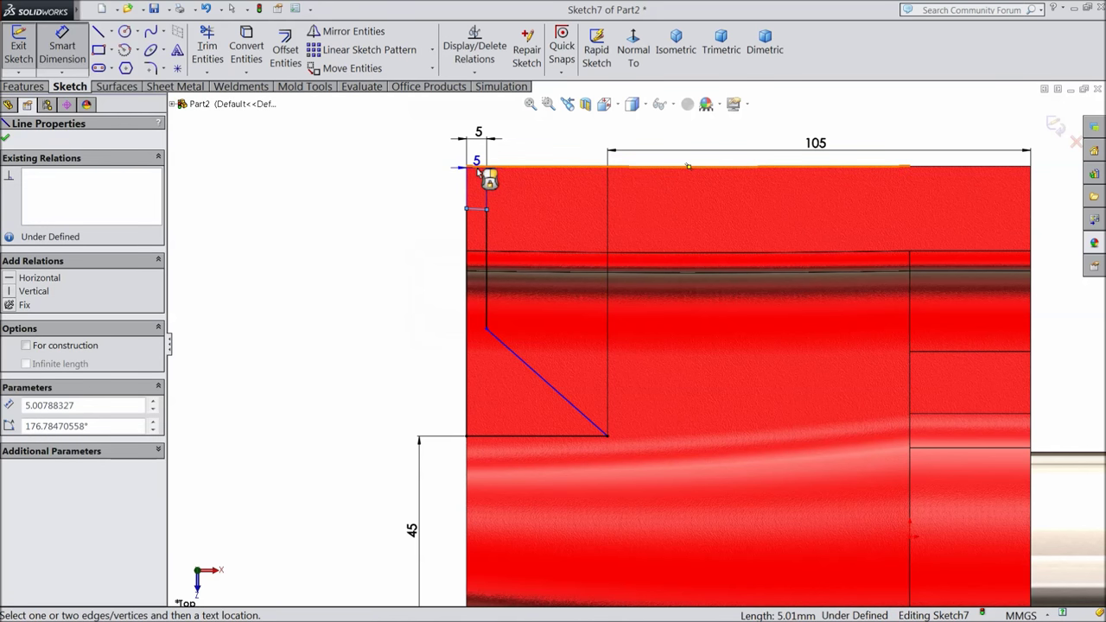
pyautogui.click(476, 168)
pyautogui.click(475, 218)
pyautogui.press('Escape')
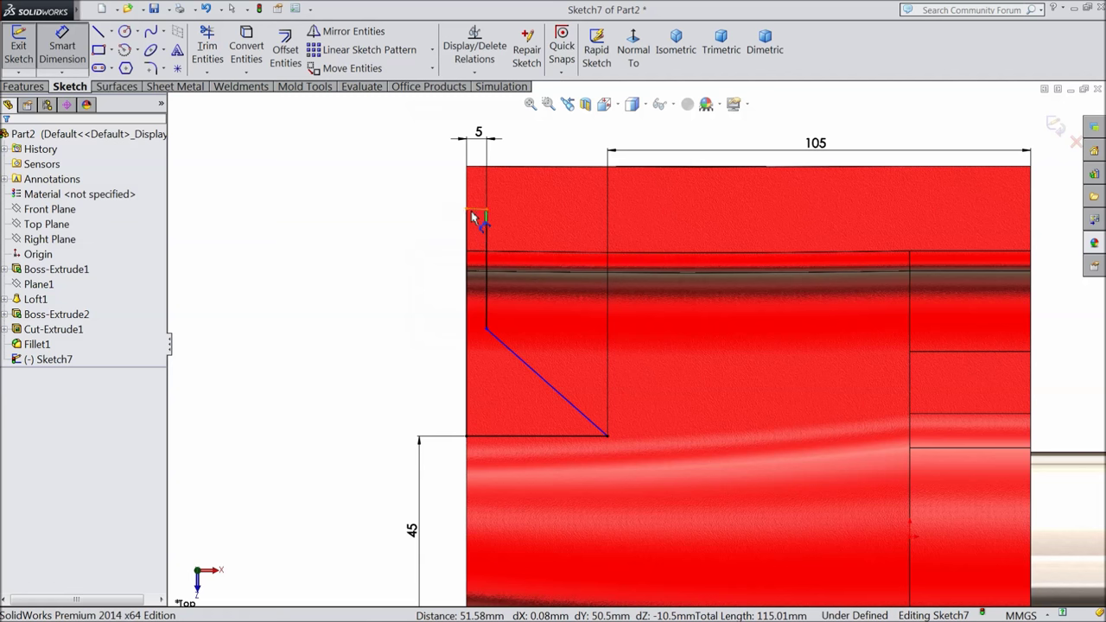
# Reselect the short sketch line and retry the dimension, dismissing another error
pyautogui.click(62, 47)
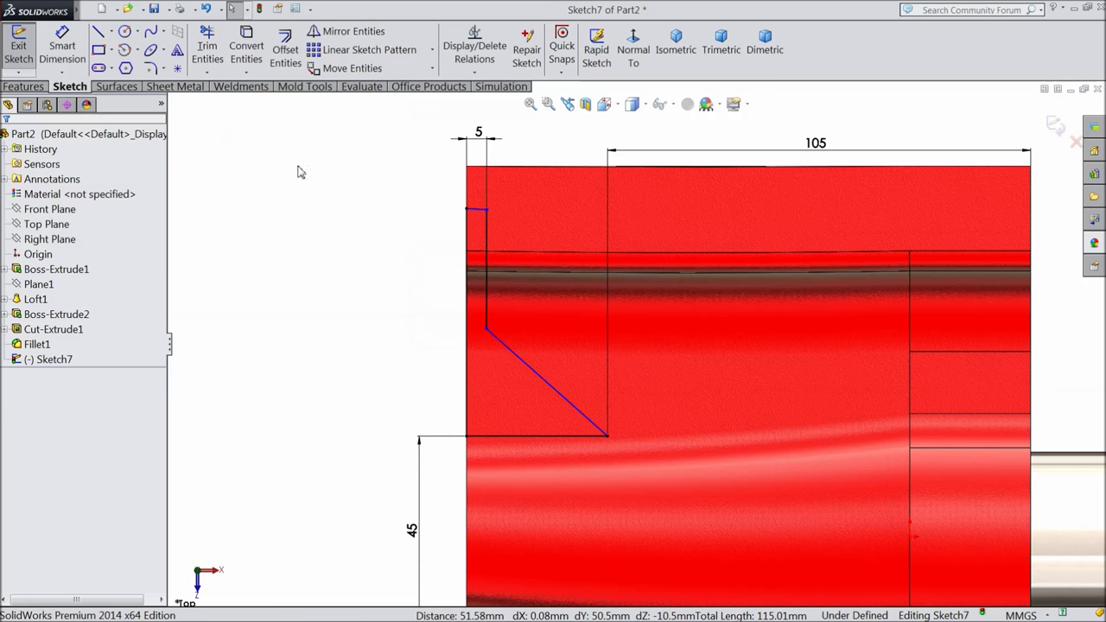
pyautogui.click(478, 214)
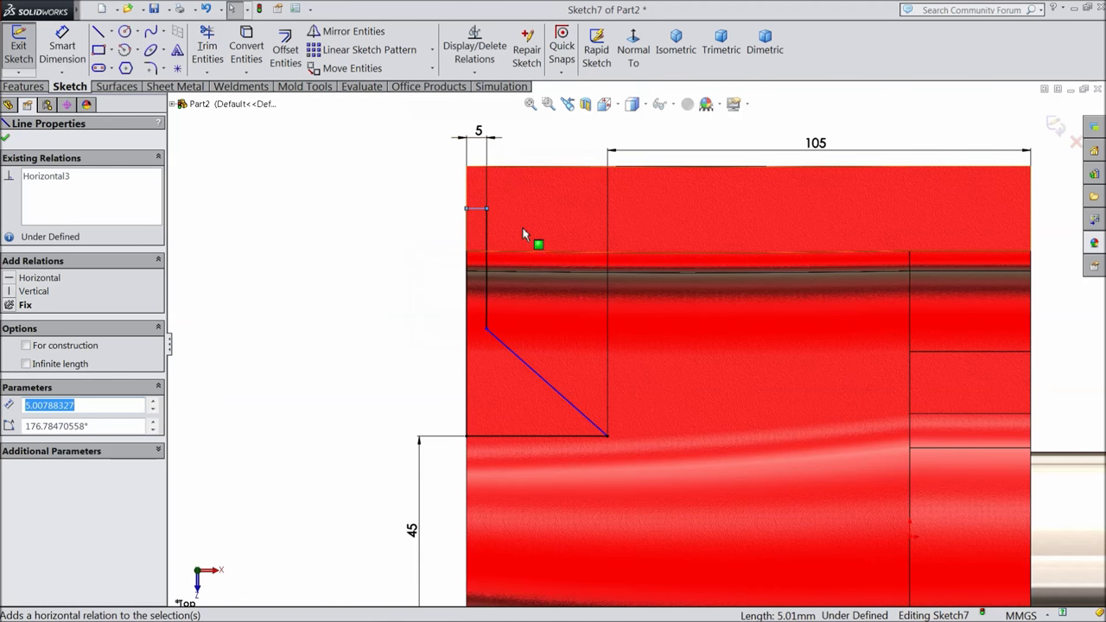
pyautogui.click(62, 48)
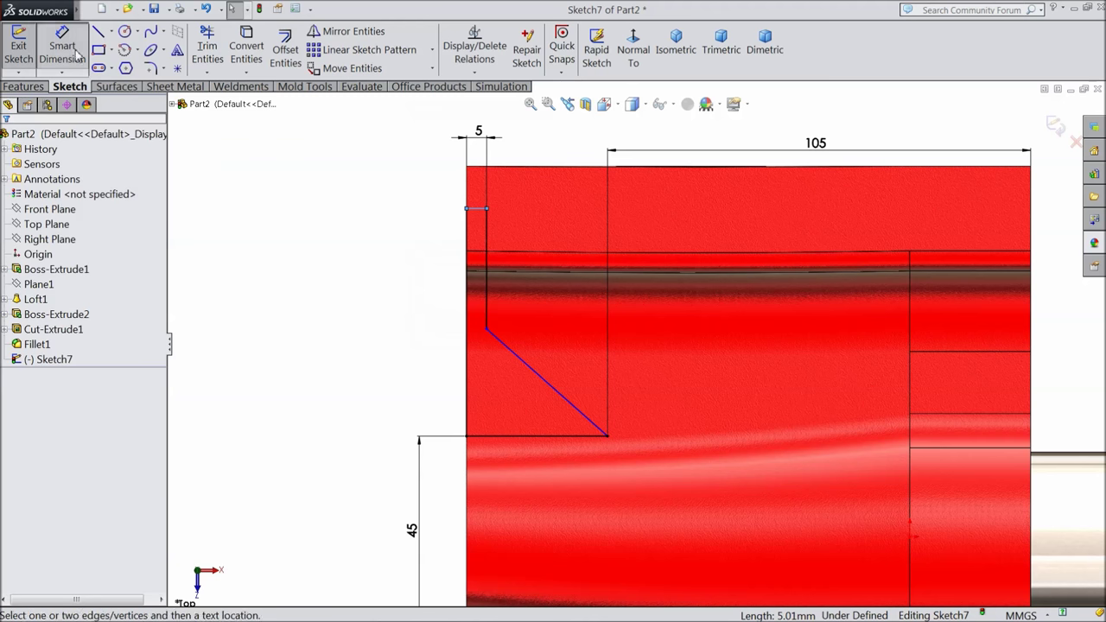
pyautogui.click(479, 215)
pyautogui.press('Escape')
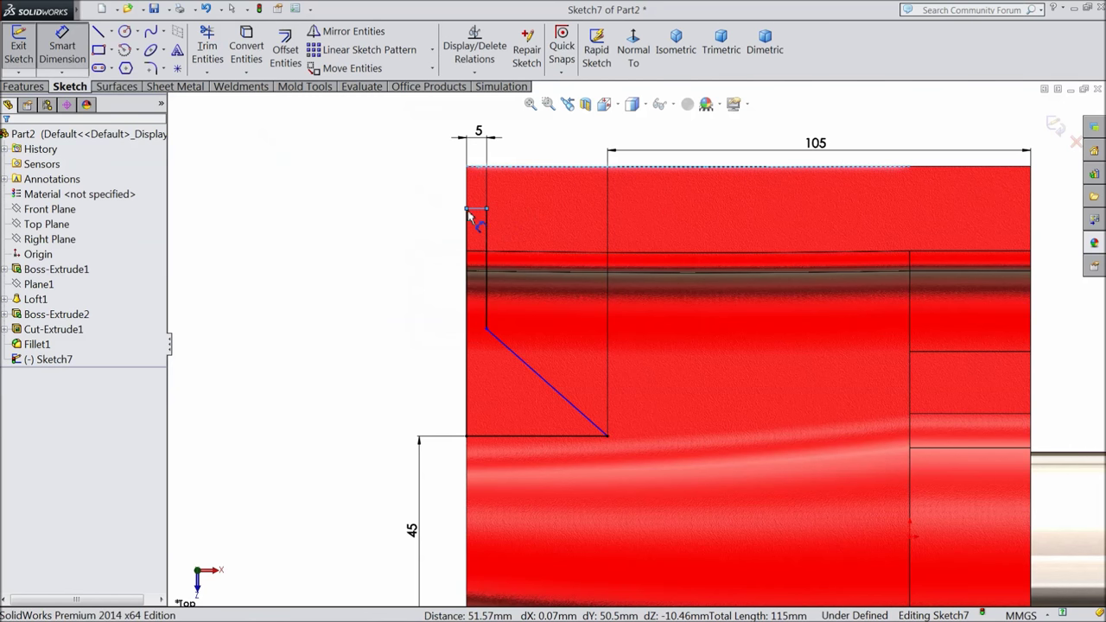
pyautogui.click(465, 216)
pyautogui.click(653, 322)
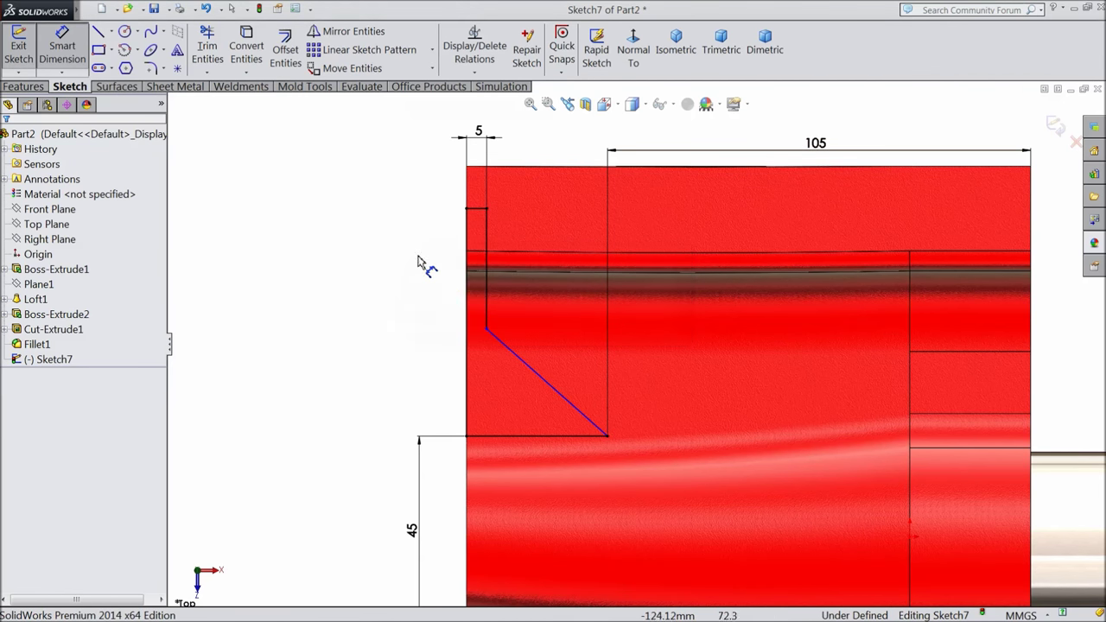
# Add a driven 10.50 vertical dimension from the line's top end to the part's top corner
pyautogui.click(467, 210)
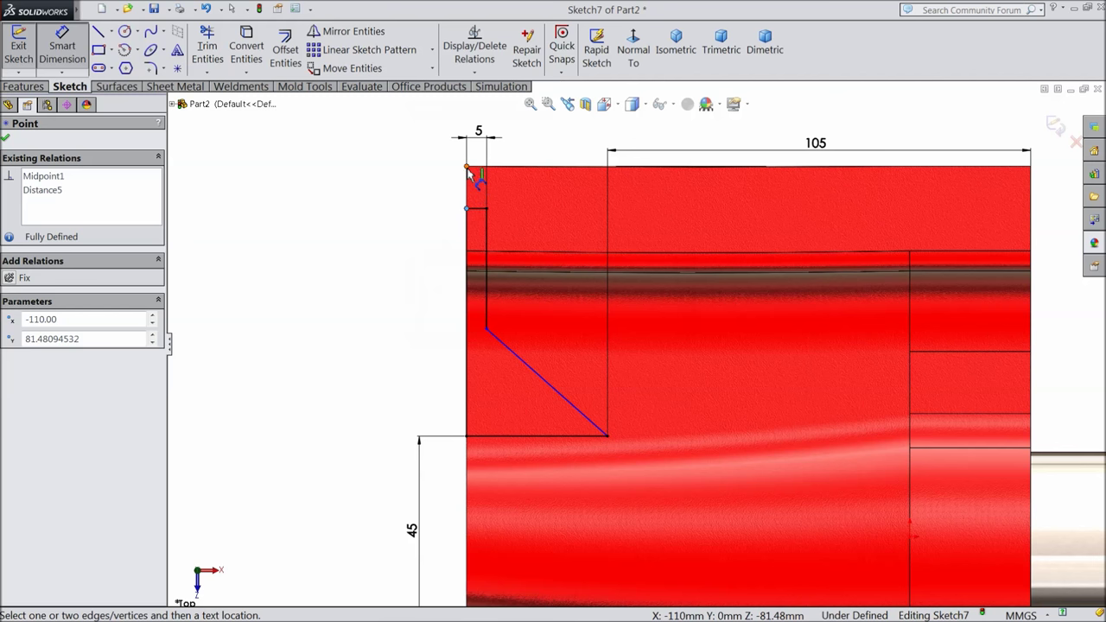
pyautogui.click(467, 168)
pyautogui.click(438, 190)
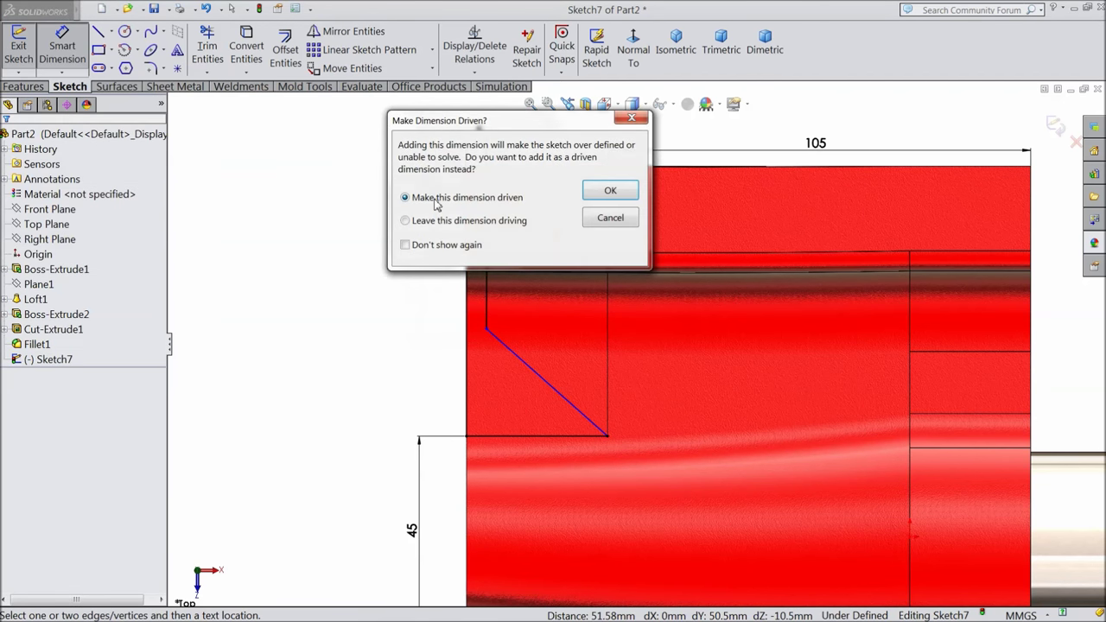
pyautogui.click(610, 192)
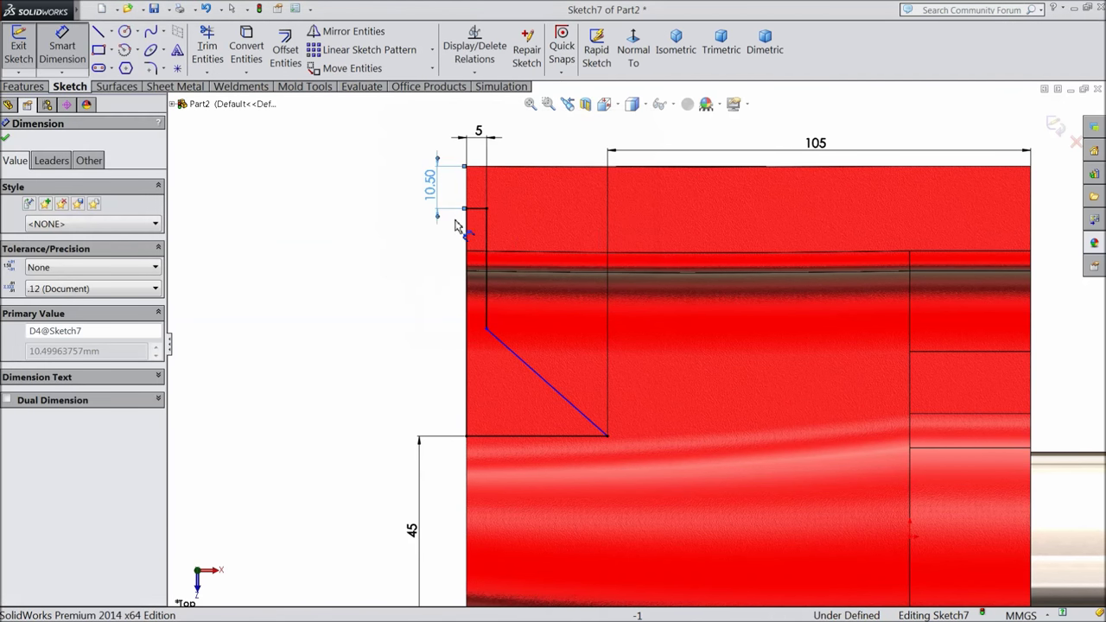
pyautogui.click(6, 136)
pyautogui.scroll(-2, 445, 151)
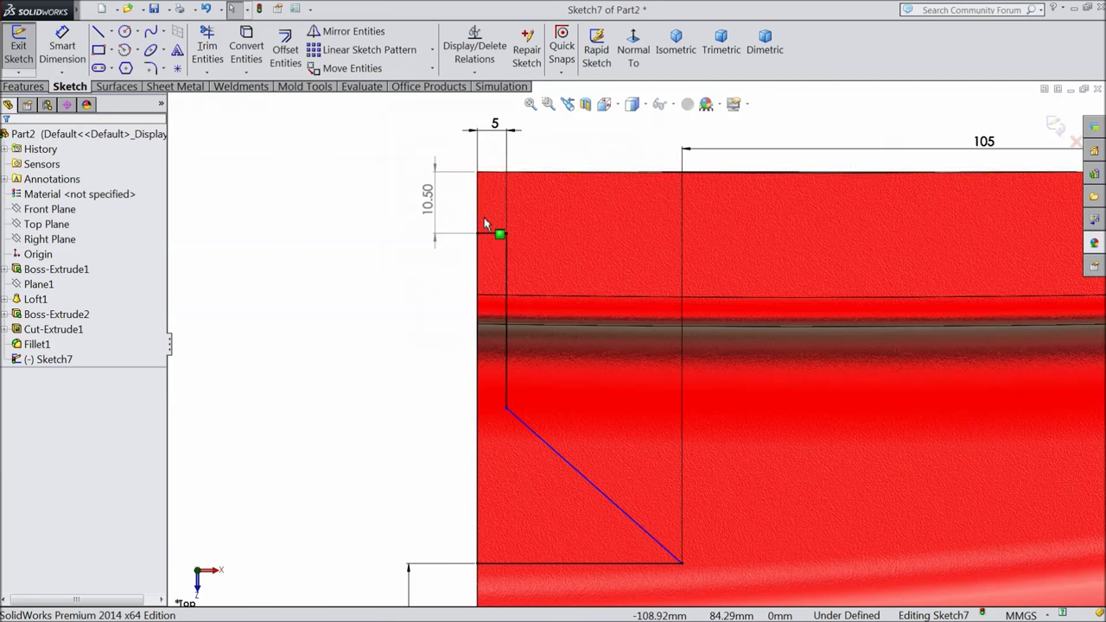
# Delete the driven 10.50 dimension
pyautogui.click(496, 234)
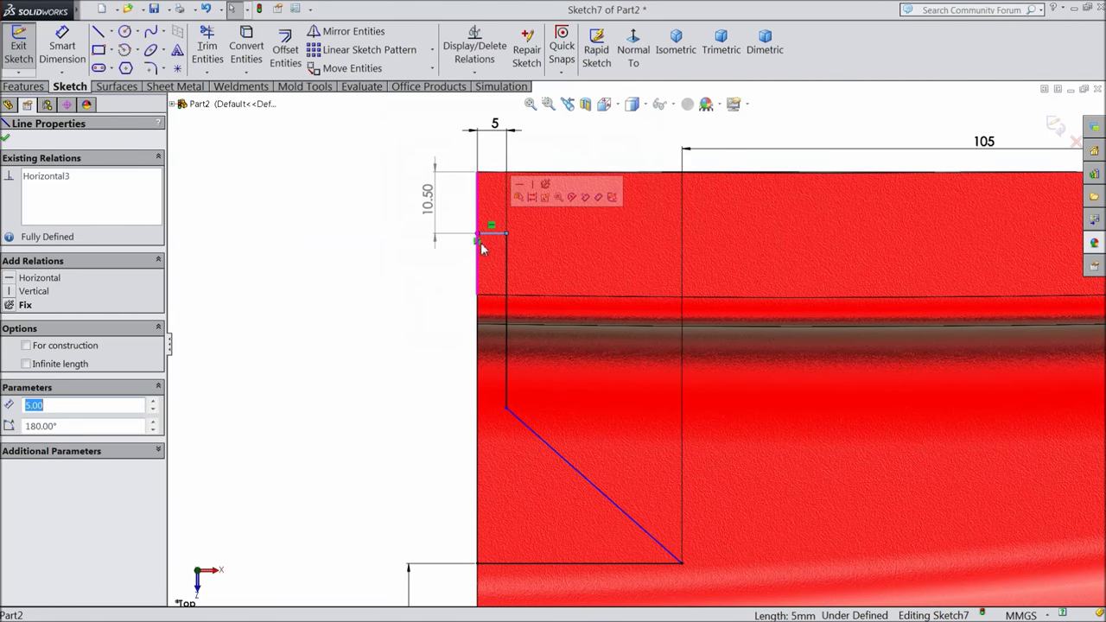
pyautogui.press('Escape')
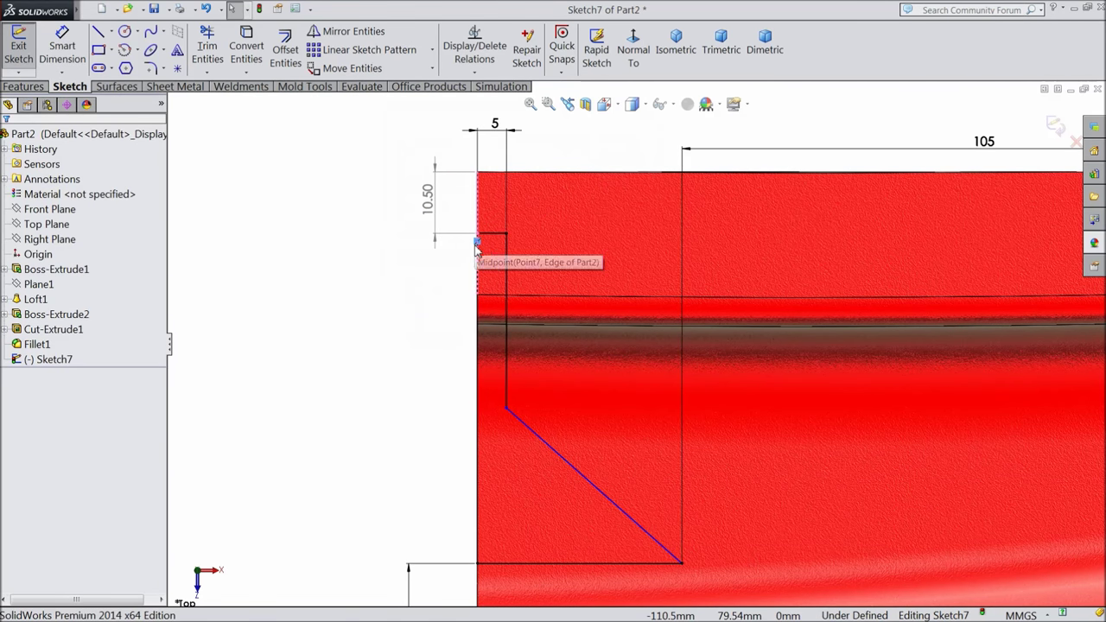
pyautogui.click(479, 244)
pyautogui.doubleClick(426, 210)
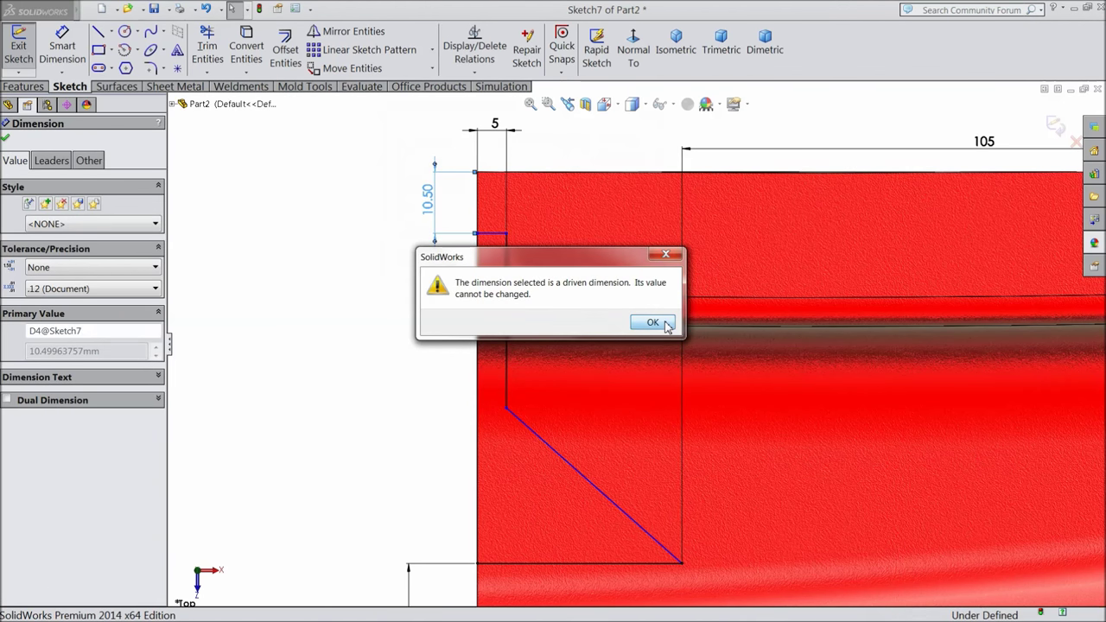
pyautogui.click(652, 322)
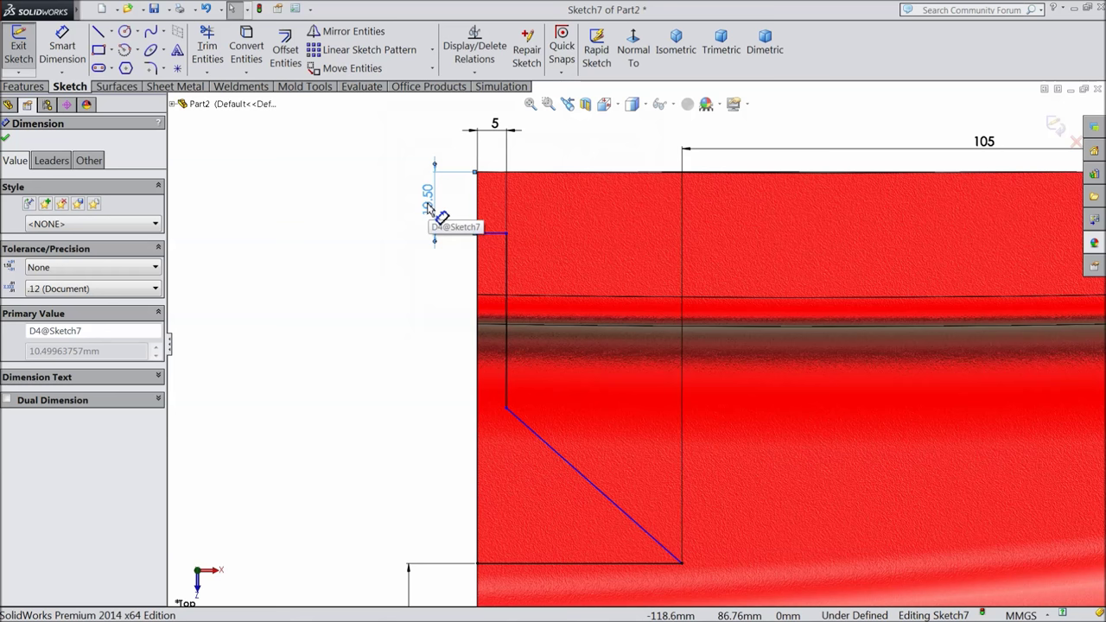
pyautogui.press('Delete')
# Drag the short segment's left endpoint up and dimension its drop from the top edge as 7
pyautogui.click(481, 241)
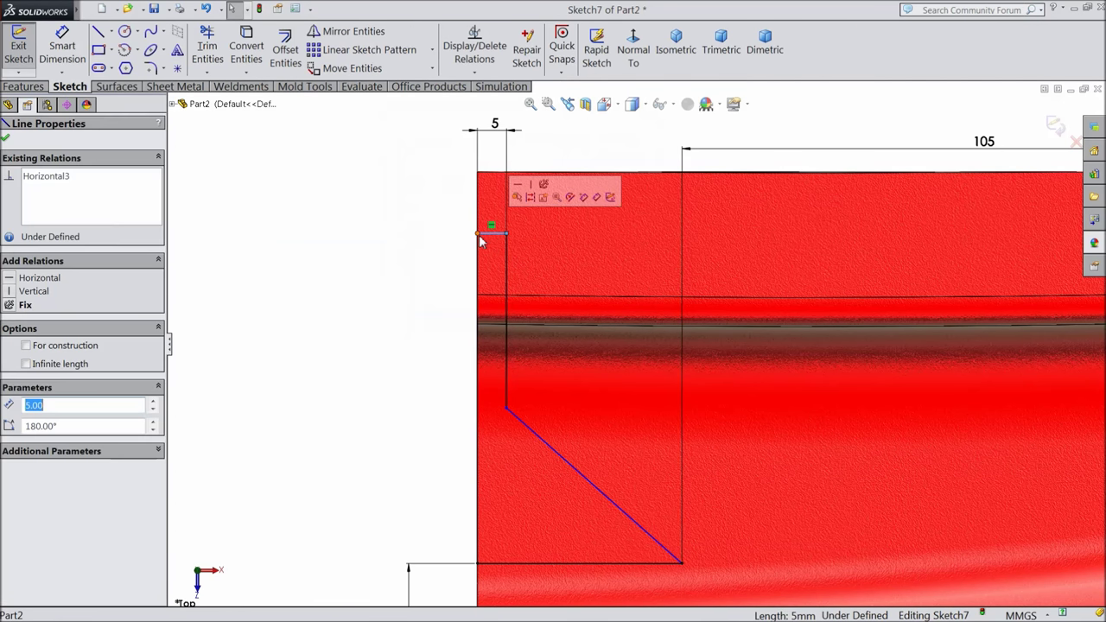
pyautogui.moveTo(478, 235); pyautogui.dragTo(485, 216)
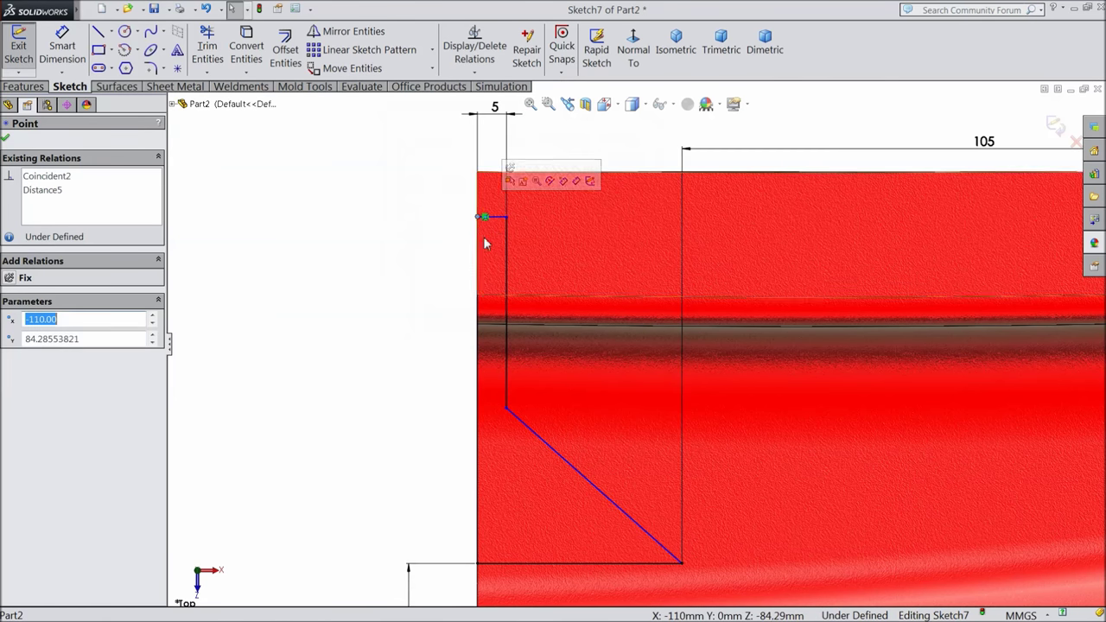
pyautogui.click(62, 47)
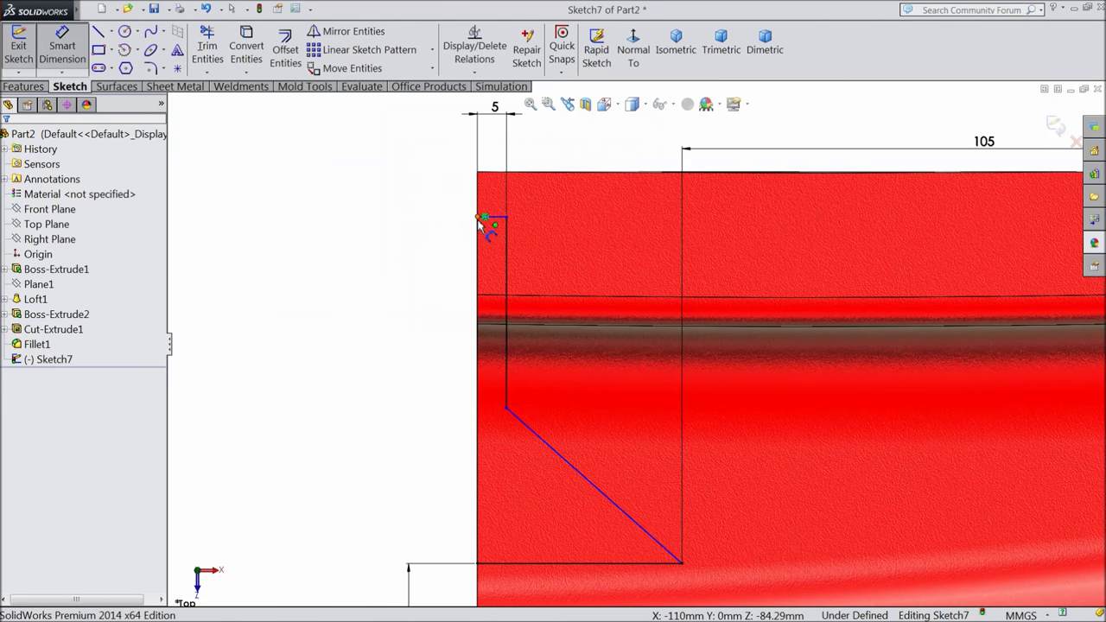
pyautogui.click(480, 223)
pyautogui.click(479, 175)
pyautogui.click(428, 206)
pyautogui.write('7')
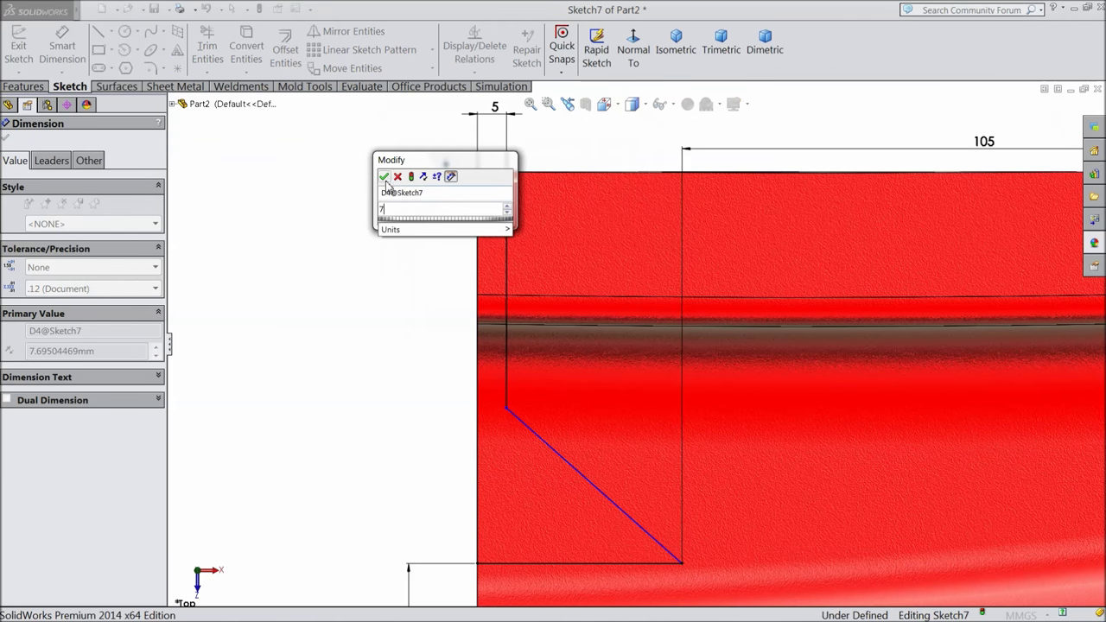
pyautogui.click(383, 176)
pyautogui.scroll(4, 432, 296)
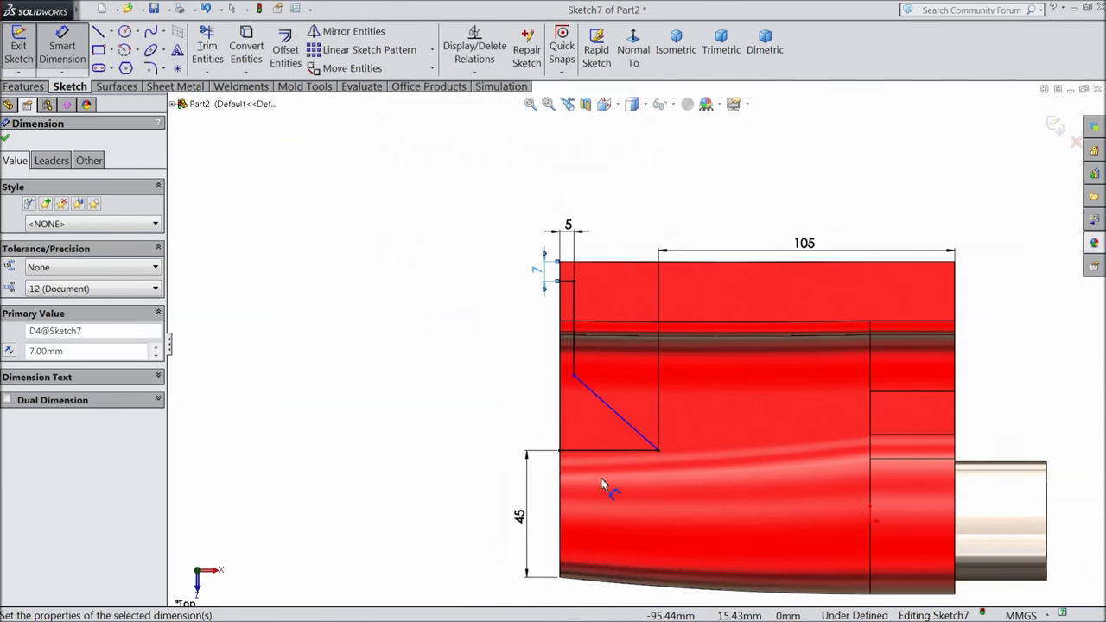
pyautogui.scroll(-3, 602, 484)
pyautogui.click(654, 410)
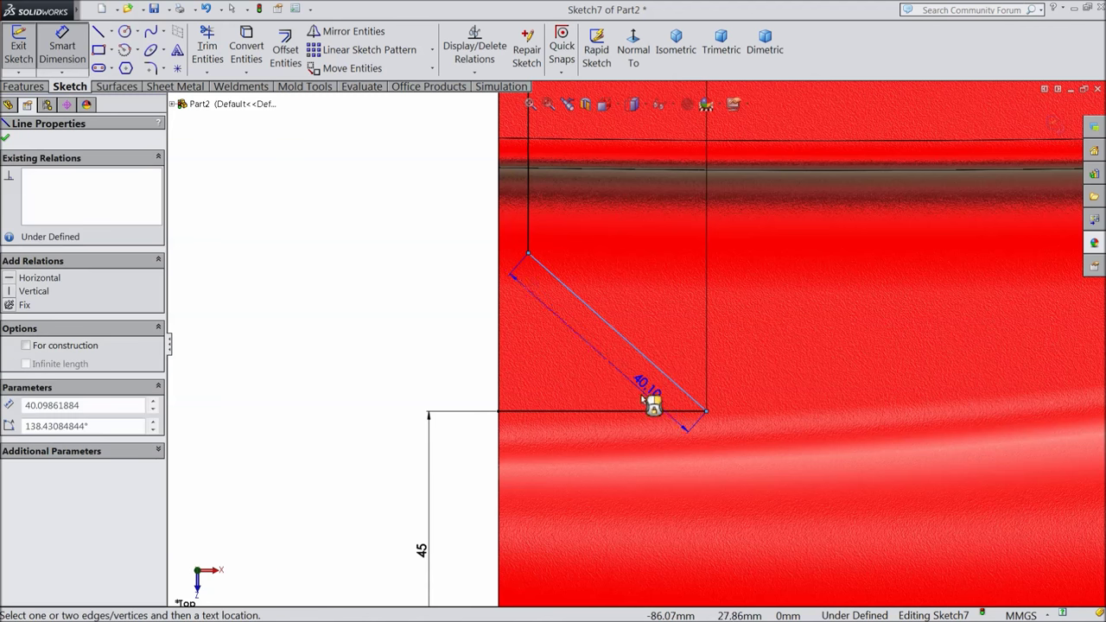
# Place an angle dimension on the notch's slanted line at 50°
pyautogui.click(613, 380)
pyautogui.write('50.3')
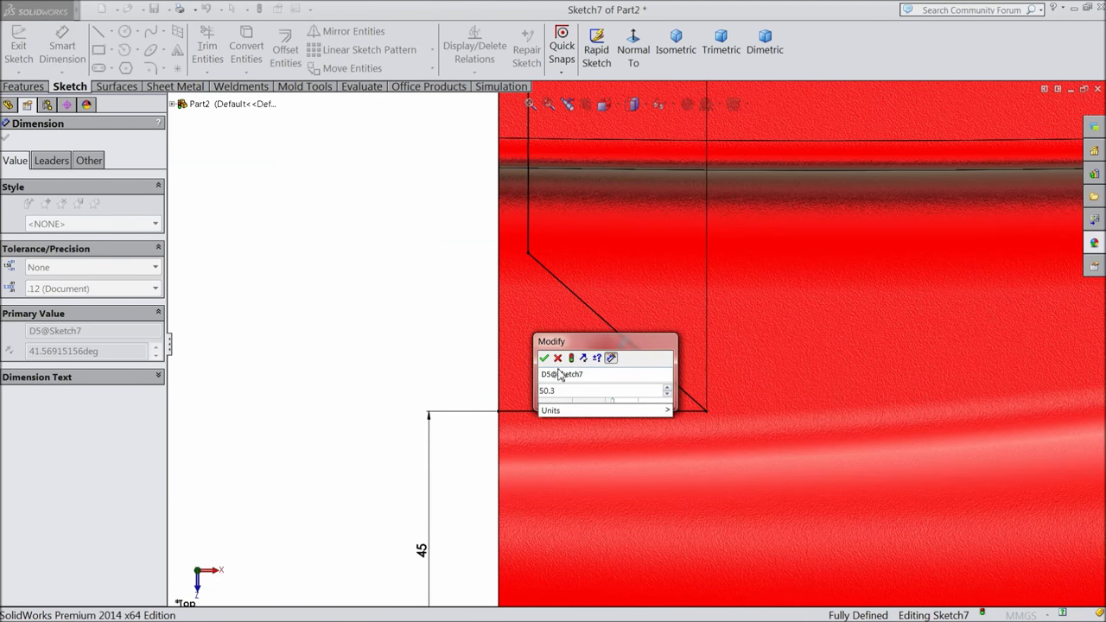
pyautogui.click(543, 358)
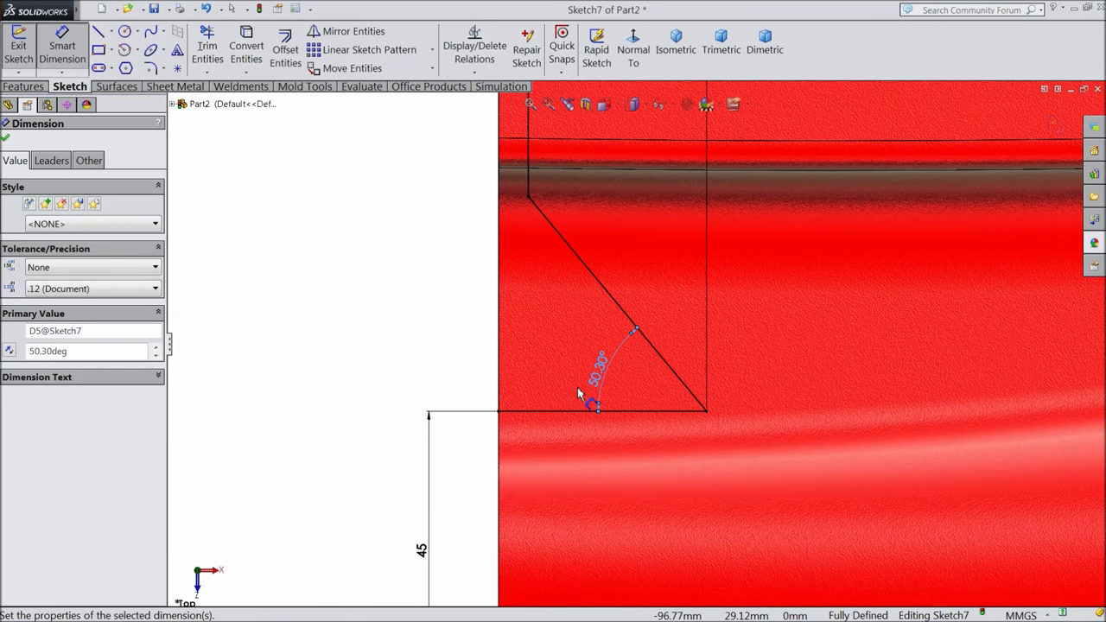
# Edit the notch angle to 50.37°, fully defining Sketch7
pyautogui.doubleClick(601, 363)
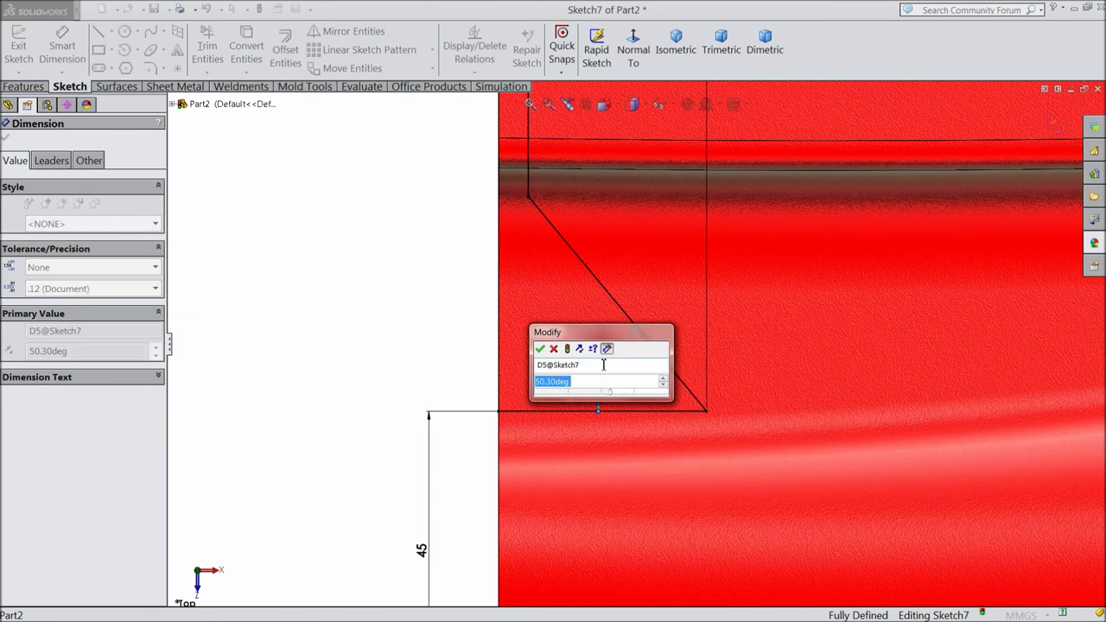
pyautogui.write('50.3')
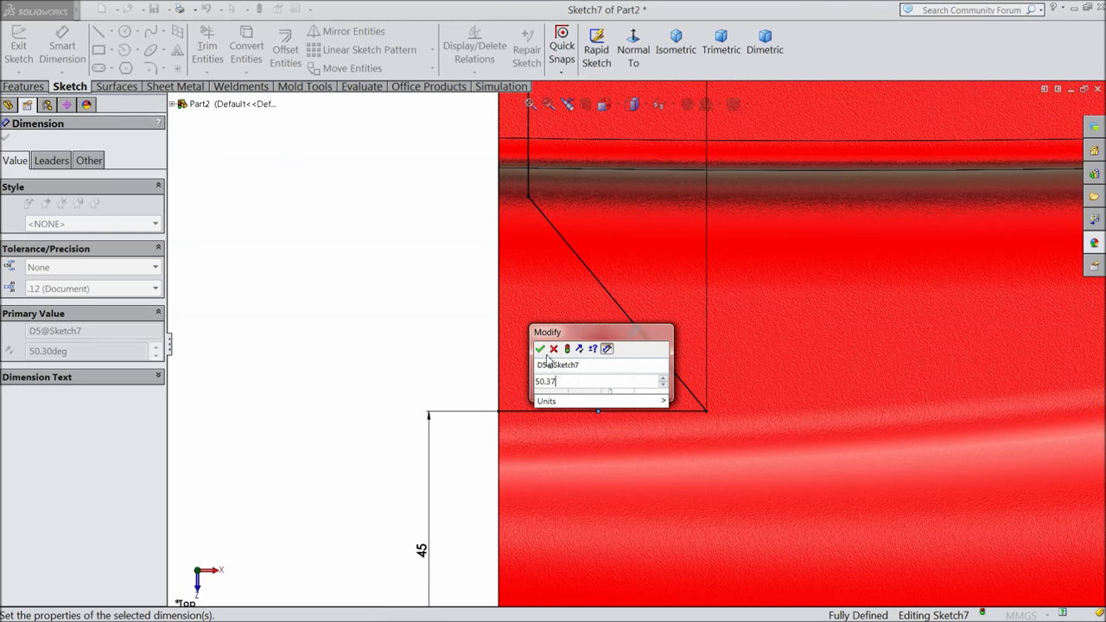
pyautogui.click(540, 348)
pyautogui.scroll(5, 543, 330)
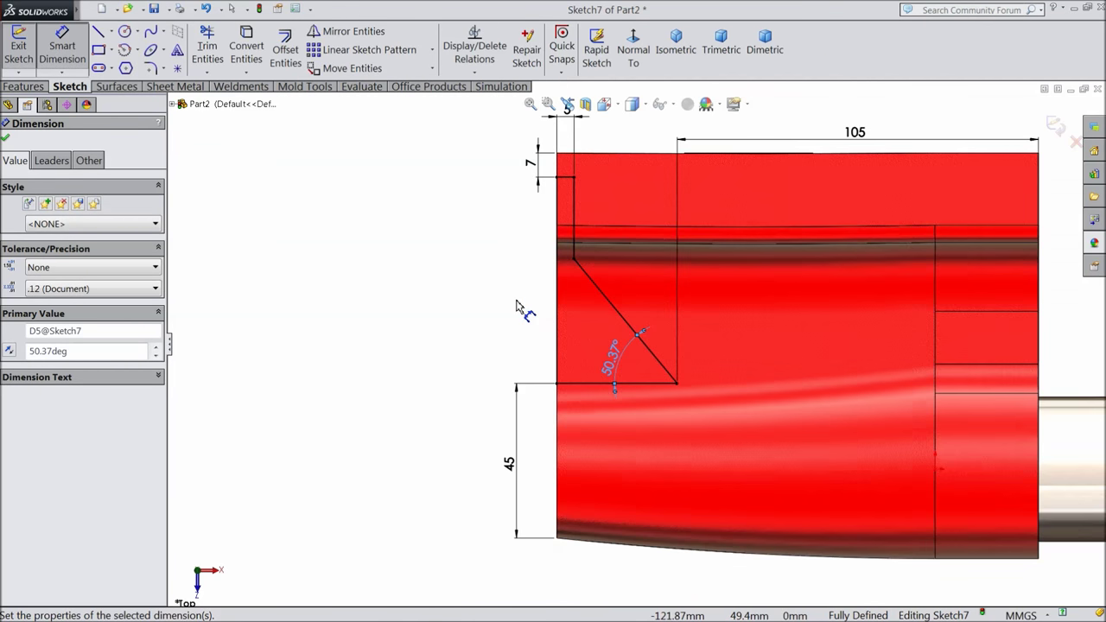
pyautogui.click(5, 141)
pyautogui.click(24, 86)
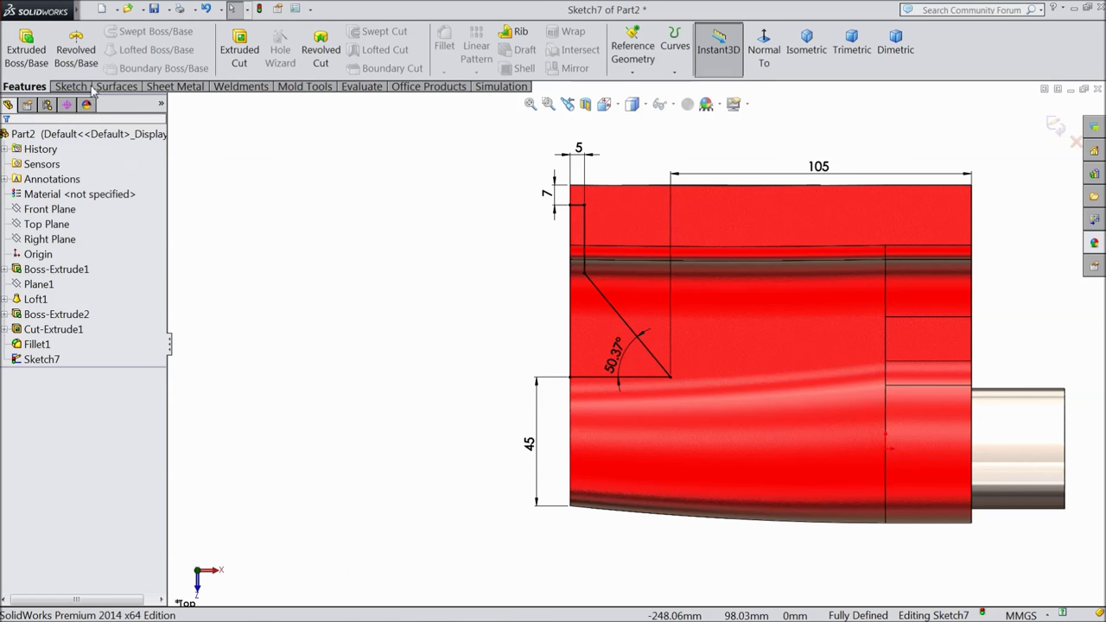
# Extrude-cut the notch sketch Through All - Both, creating Cut-Extrude2
pyautogui.click(238, 67)
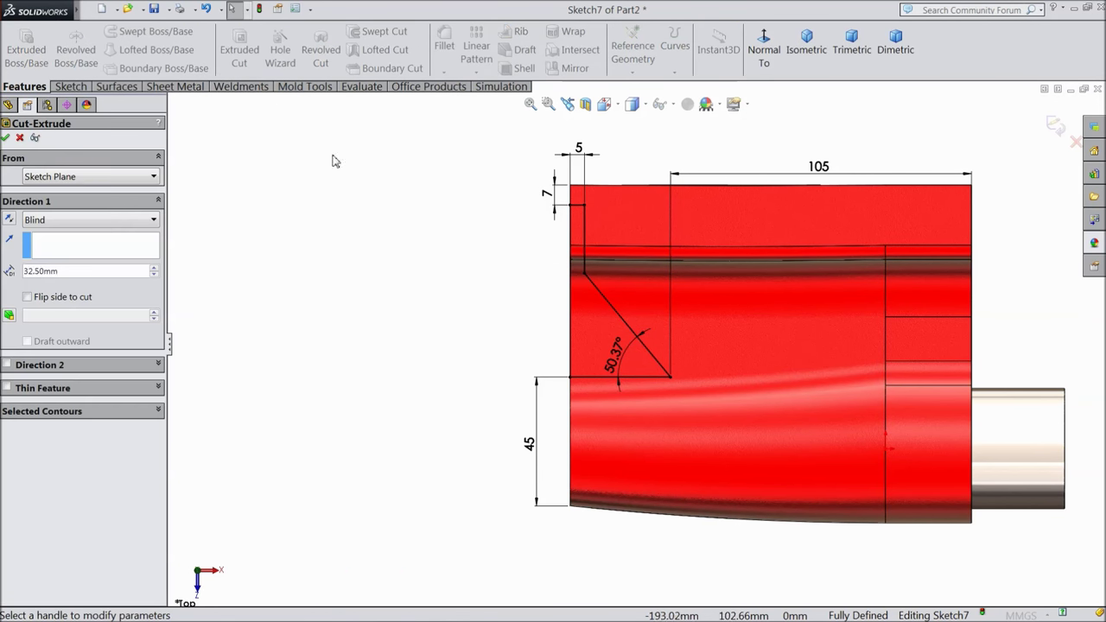
pyautogui.click(81, 223)
pyautogui.click(95, 262)
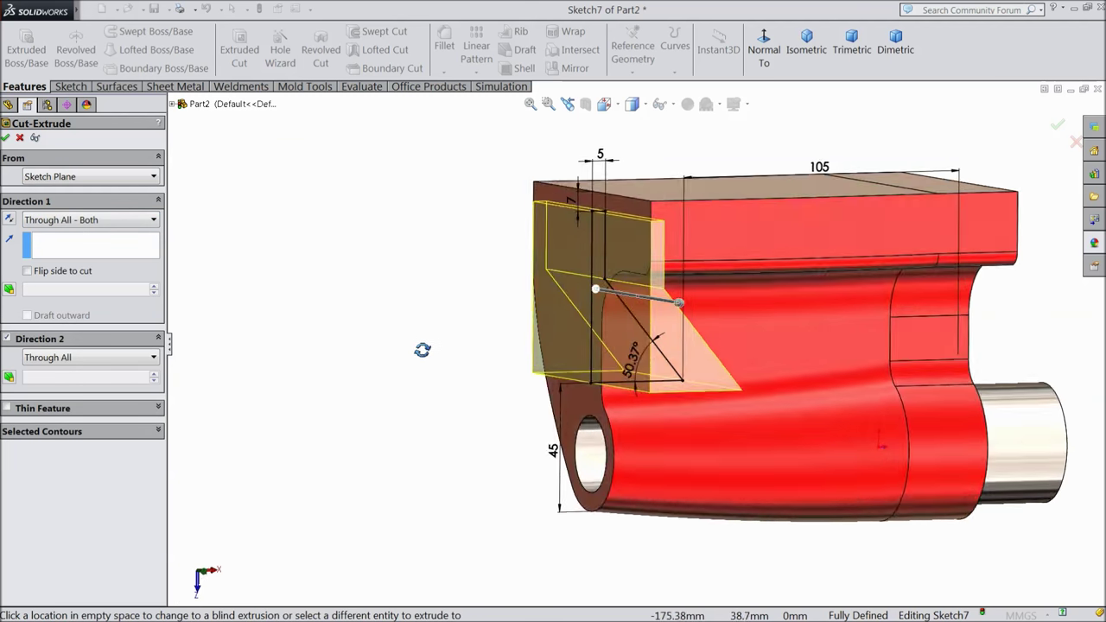
pyautogui.click(6, 138)
pyautogui.moveTo(388, 352); pyautogui.dragTo(386, 420, button='middle')
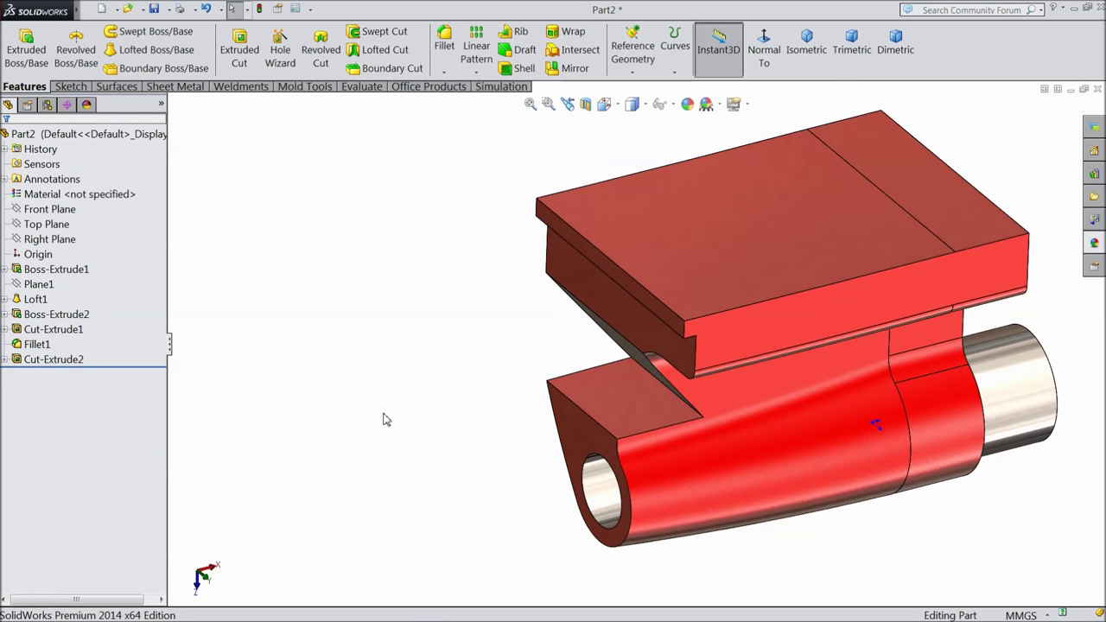
pyautogui.scroll(3, 386, 420)
# Apply the Metal brushed steel appearance to the two top faces
pyautogui.click(745, 284)
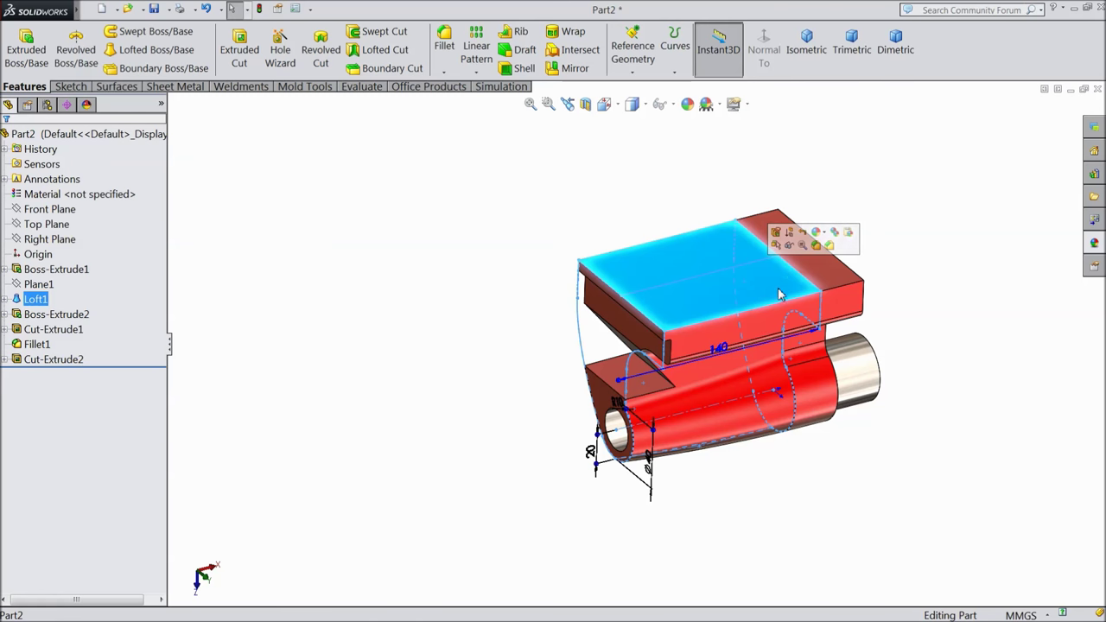
pyautogui.keyDown('ctrl'); pyautogui.click(833, 276); pyautogui.keyUp('ctrl')
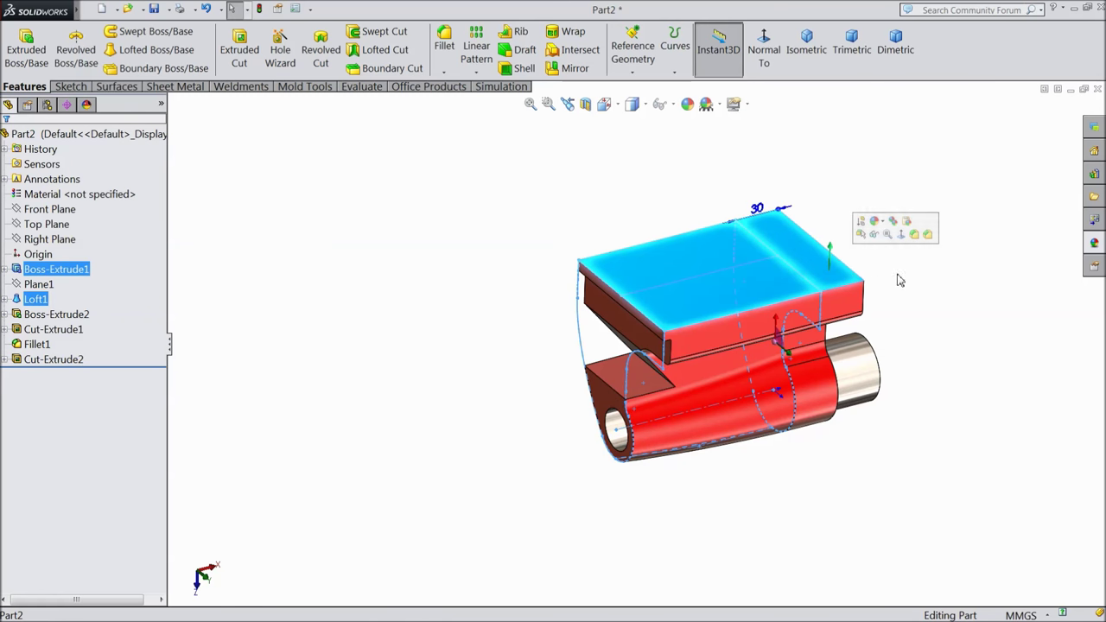
pyautogui.click(1093, 244)
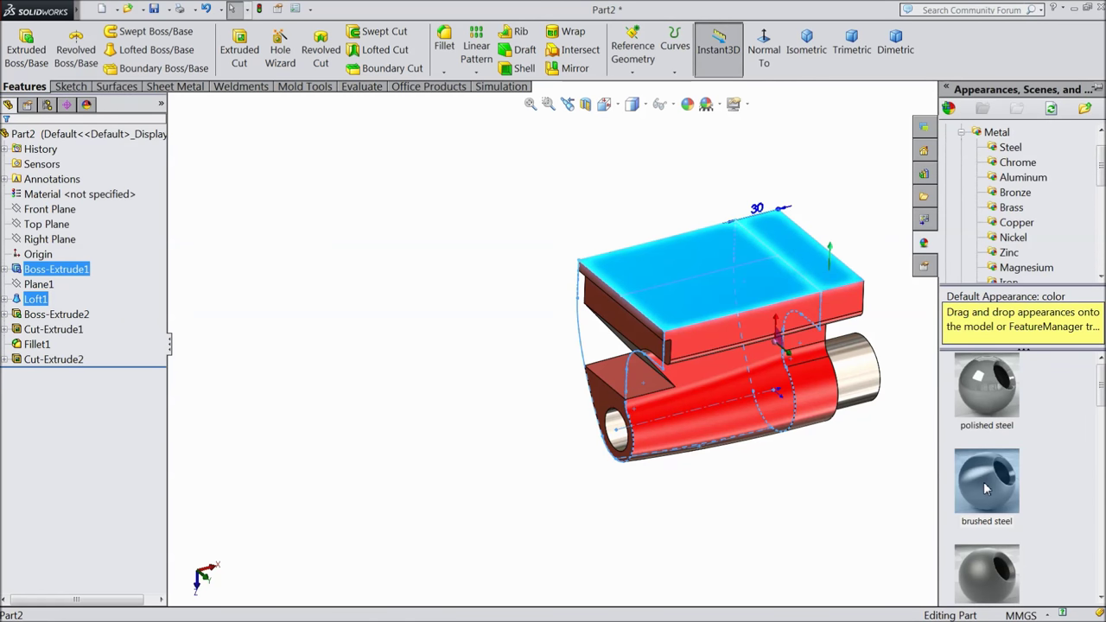
pyautogui.click(986, 489)
# Orbit and zoom around the model, then select its flat end face
pyautogui.moveTo(871, 467); pyautogui.dragTo(786, 345, button='middle')
pyautogui.scroll(-3, 751, 423)
pyautogui.scroll(5, 555, 249)
pyautogui.moveTo(526, 299); pyautogui.dragTo(679, 148, button='middle')
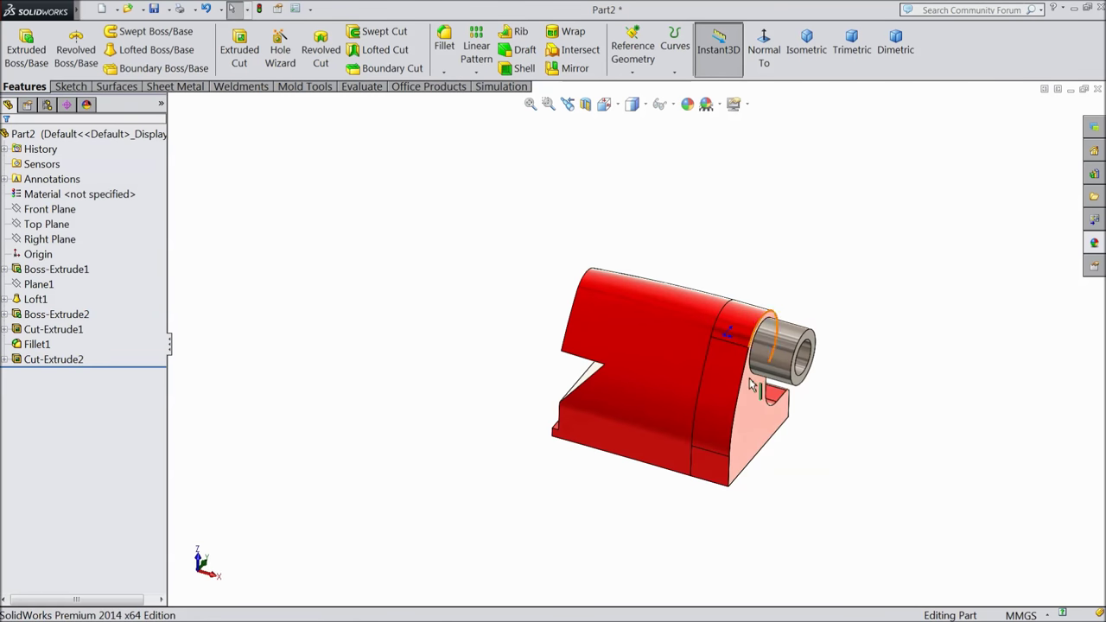
pyautogui.scroll(-3, 611, 315)
pyautogui.moveTo(611, 316); pyautogui.dragTo(412, 256, button='middle')
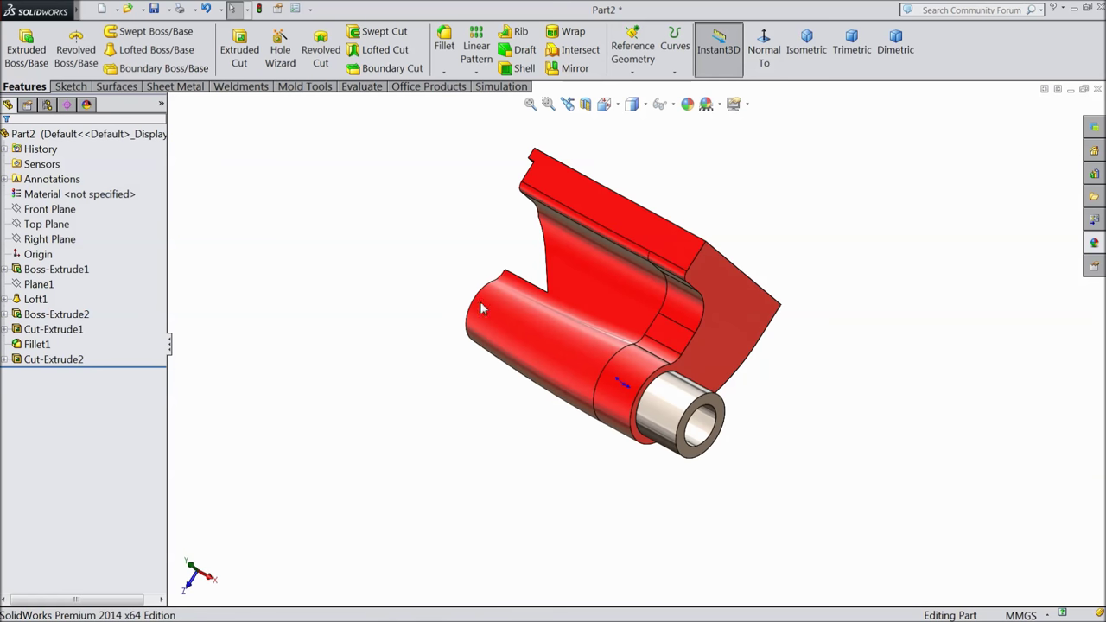
pyautogui.click(714, 315)
# Create Plane2 offset 125 mm from the end face, flipped into the part
pyautogui.click(641, 79)
pyautogui.click(639, 84)
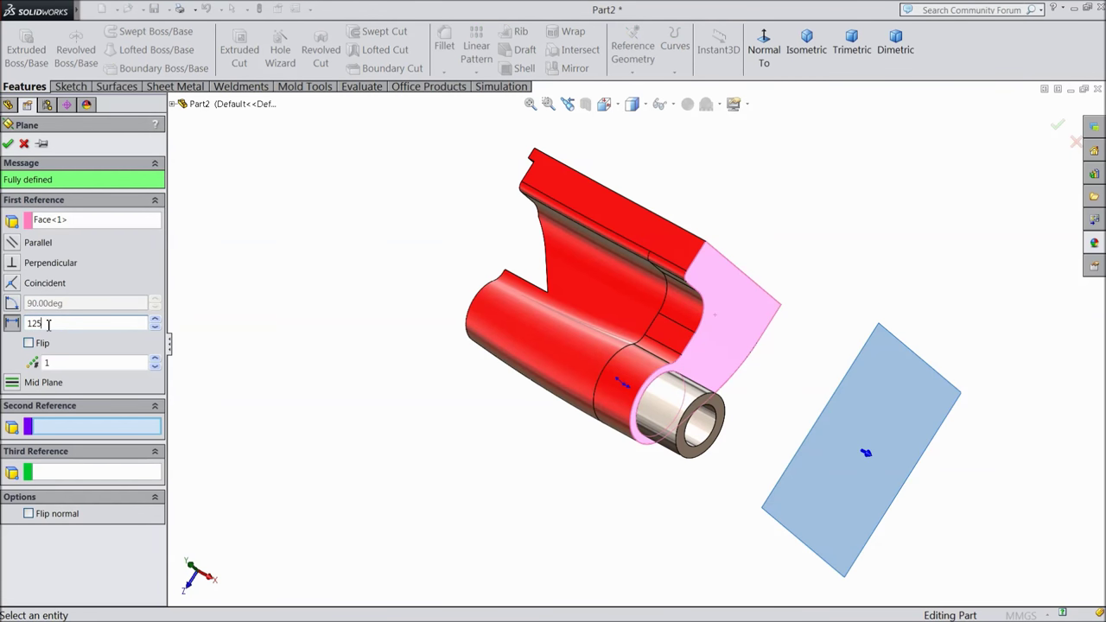
pyautogui.press('Return')
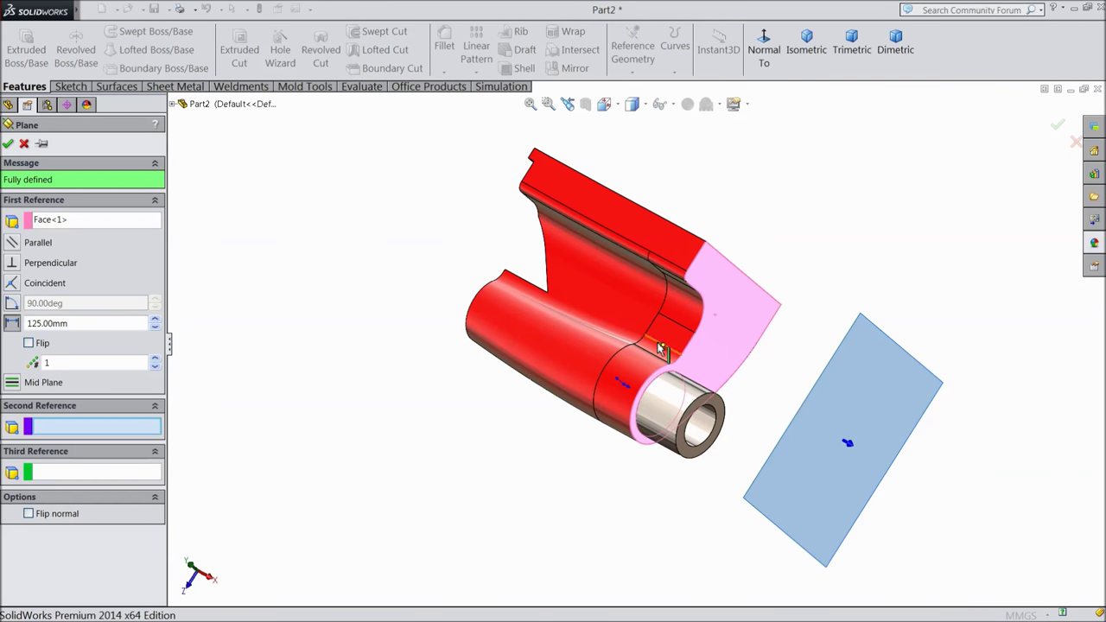
pyautogui.scroll(-2, 654, 348)
pyautogui.click(28, 344)
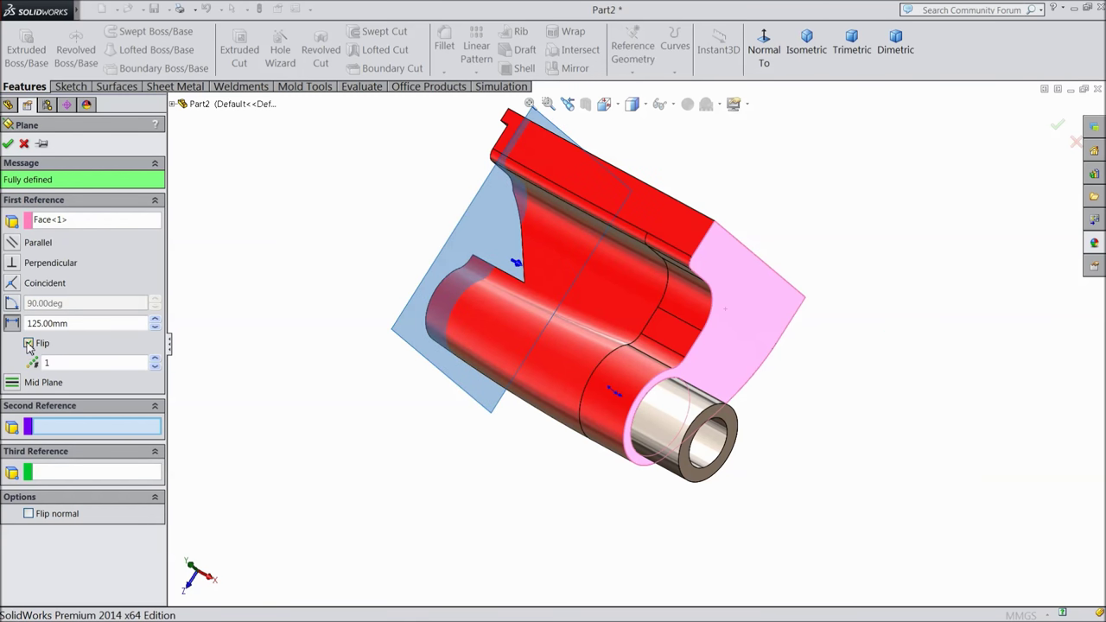
pyautogui.moveTo(326, 350); pyautogui.dragTo(373, 382, button='middle')
pyautogui.click(8, 145)
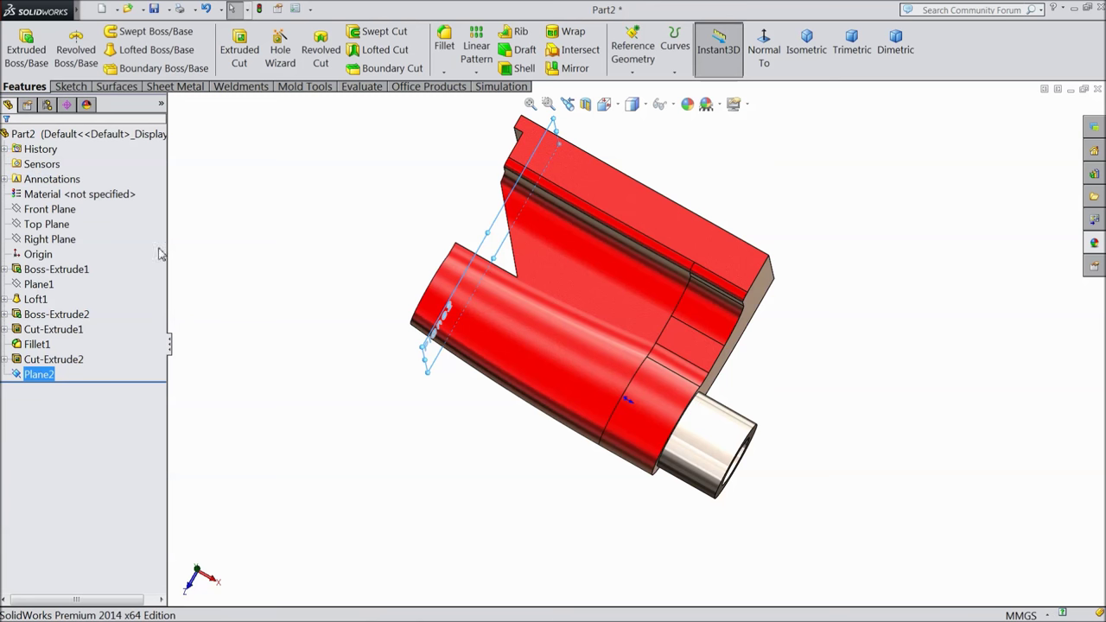
pyautogui.moveTo(499, 435); pyautogui.dragTo(476, 382, button='middle')
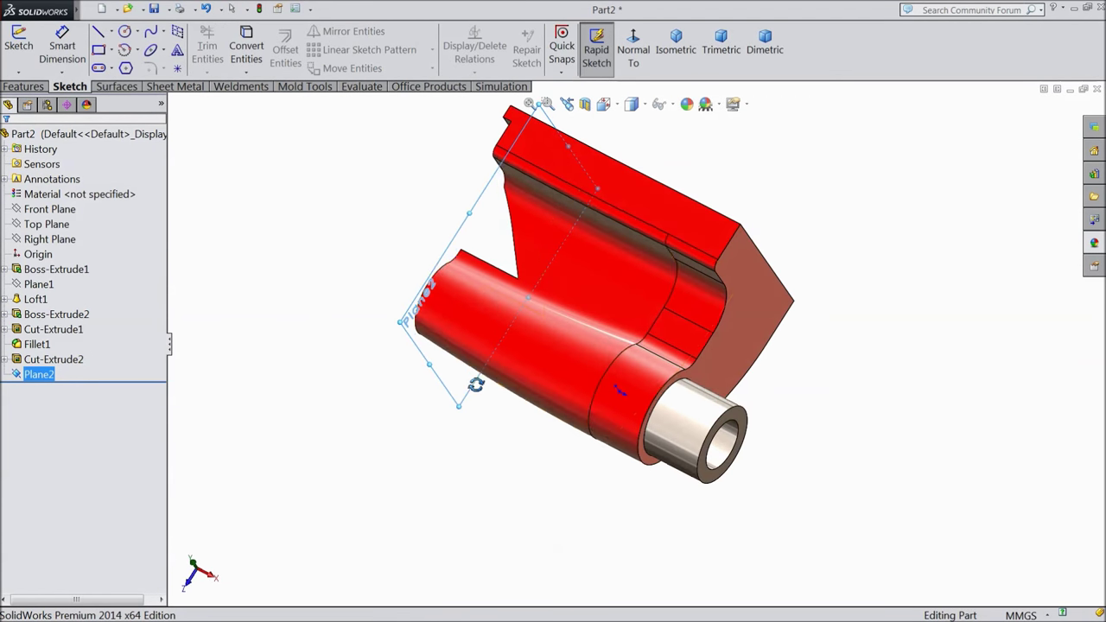
# Open Sketch8 on Plane2 in Normal To view and select the round outer edge
pyautogui.click(501, 203)
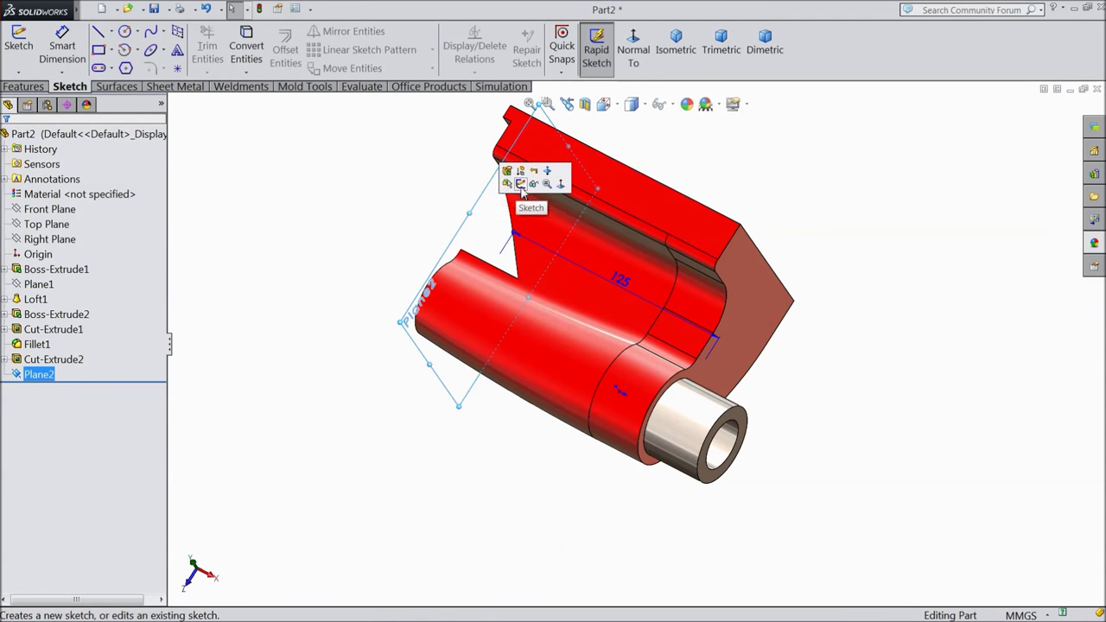
pyautogui.click(519, 183)
pyautogui.click(632, 54)
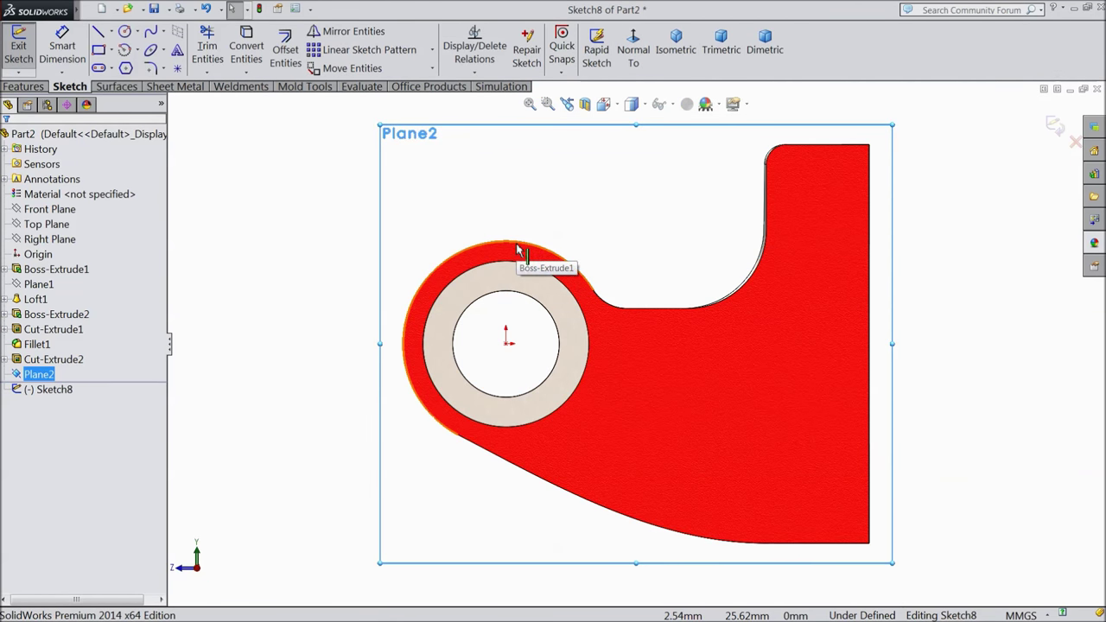
pyautogui.click(516, 248)
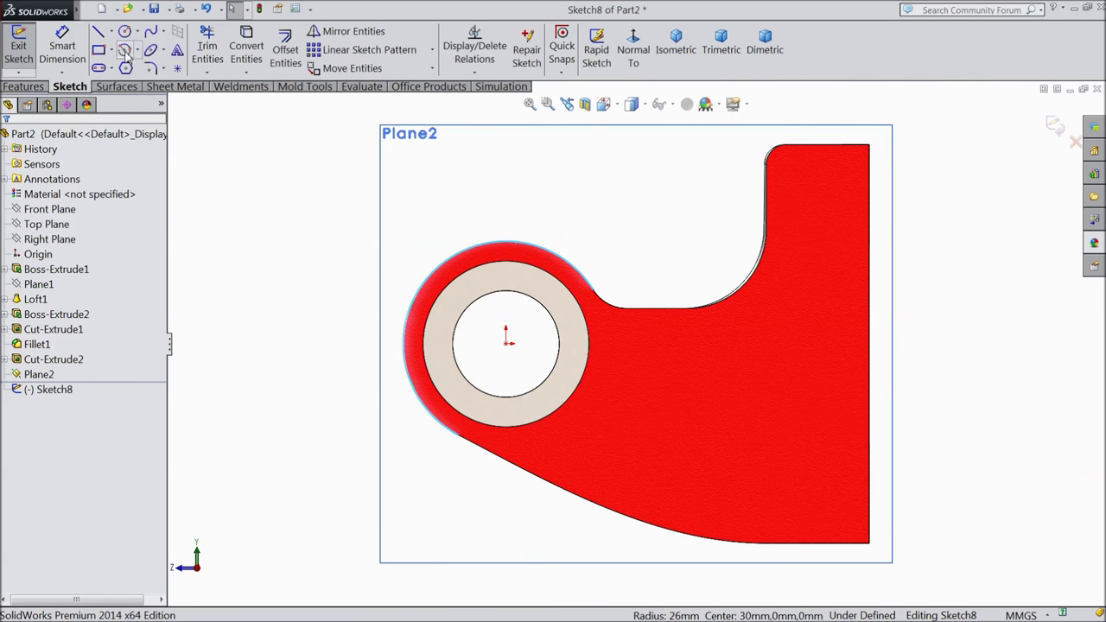
# Convert the boss's round outer edge into Sketch8 and draw a vertical line down past the part's bottom
pyautogui.click(247, 54)
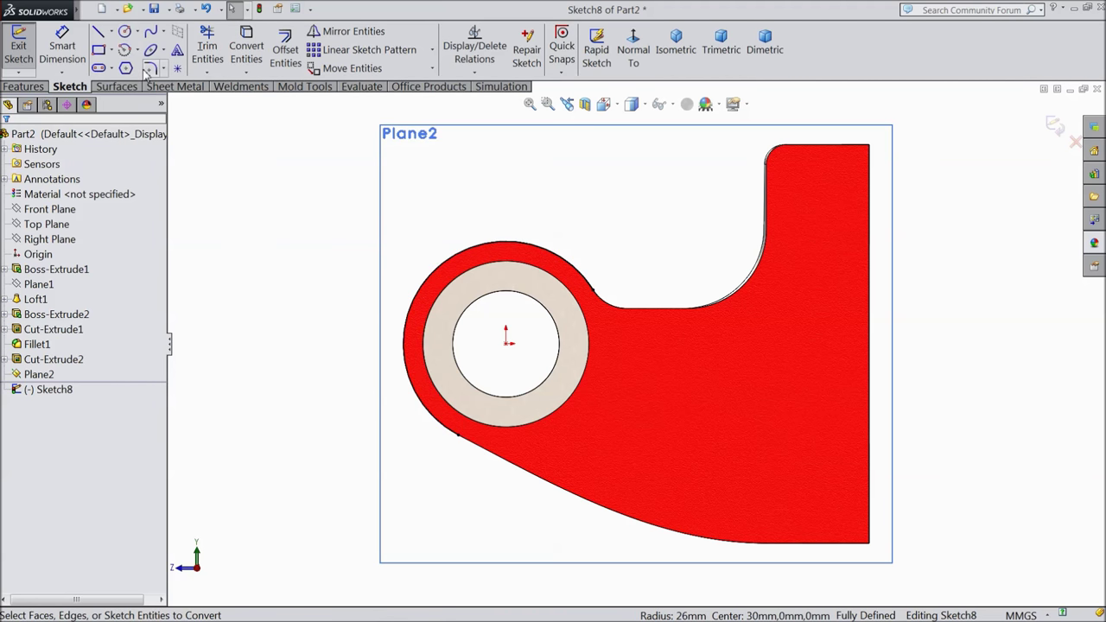
pyautogui.click(98, 35)
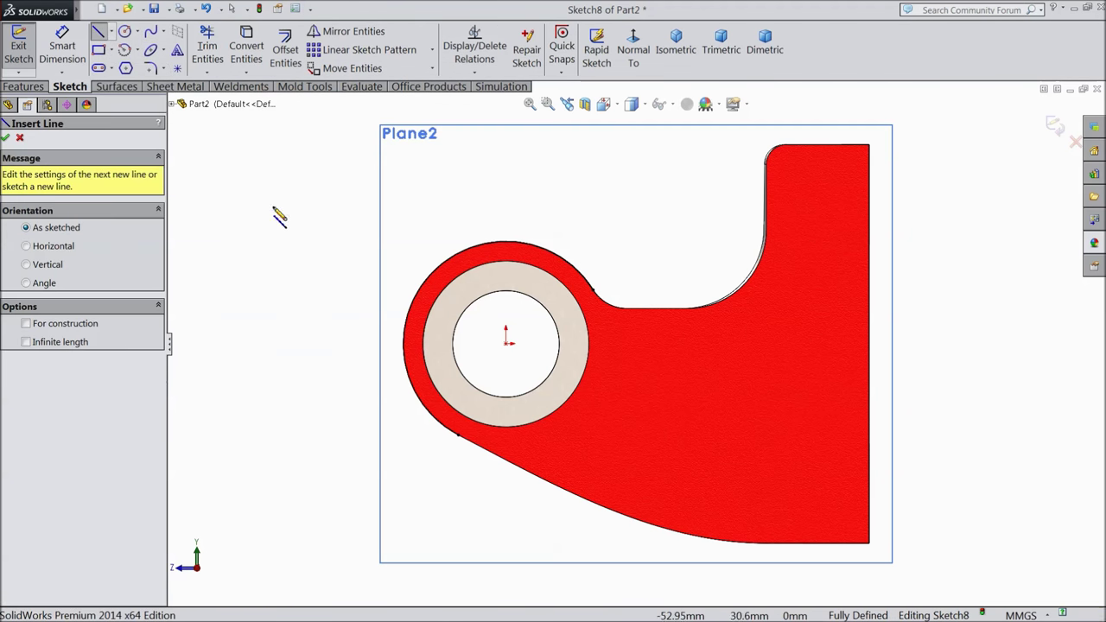
pyautogui.click(620, 282)
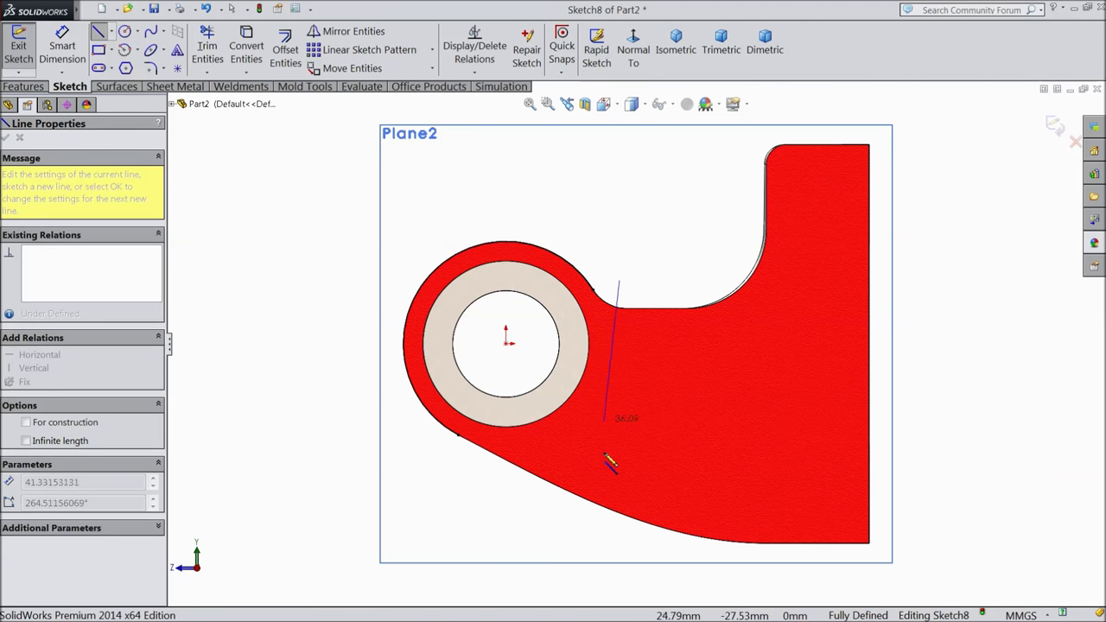
pyautogui.click(619, 542)
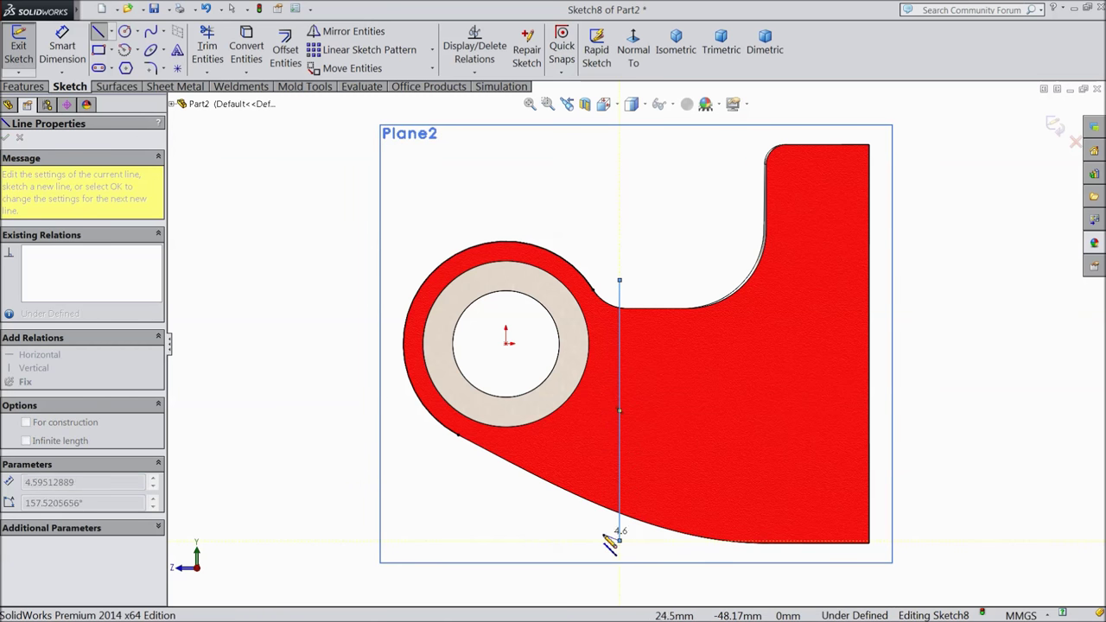
pyautogui.moveTo(610, 538)
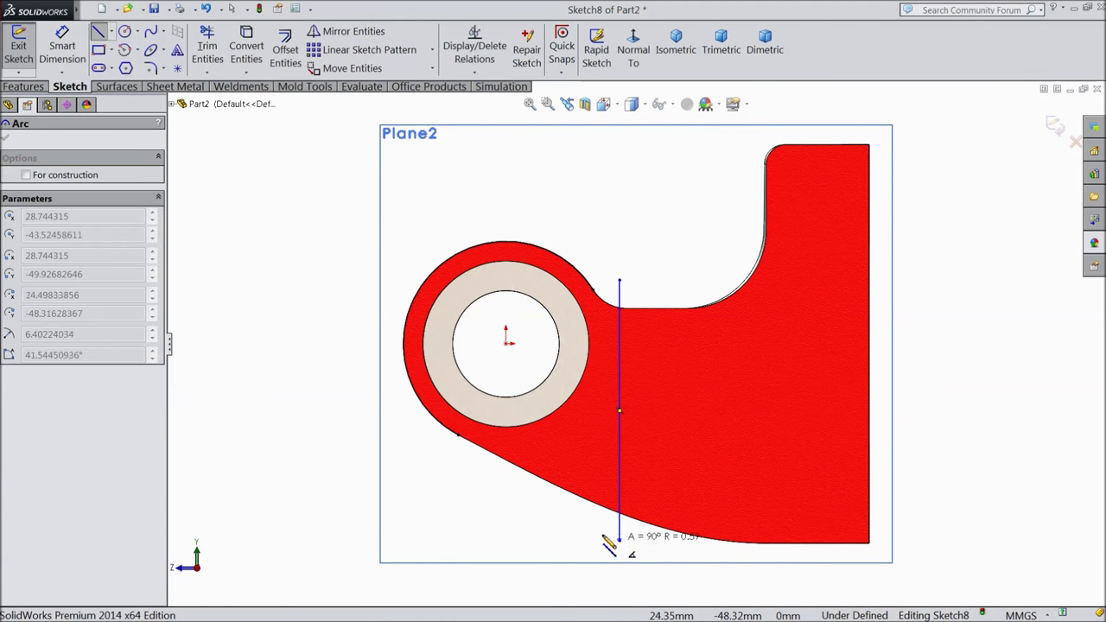
# Finish the lower arc on the boss edge and make it tangent to the round outer edge
pyautogui.click(461, 437)
pyautogui.rightClick(445, 465)
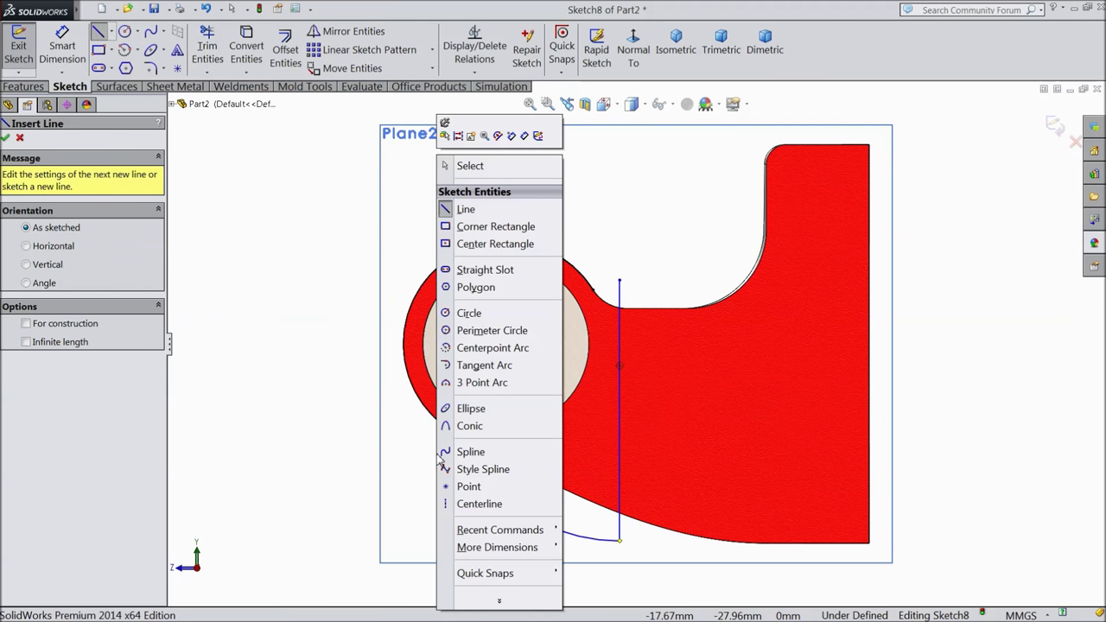
pyautogui.click(466, 169)
pyautogui.click(471, 466)
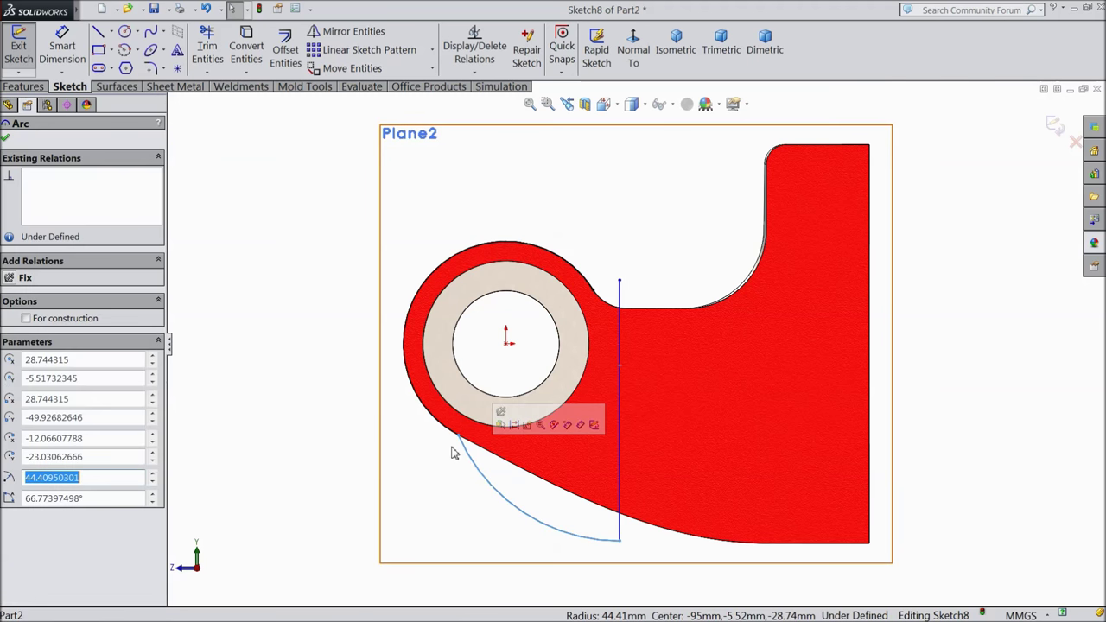
pyautogui.click(456, 433)
pyautogui.keyDown('ctrl'); pyautogui.click(462, 449); pyautogui.keyUp('ctrl')
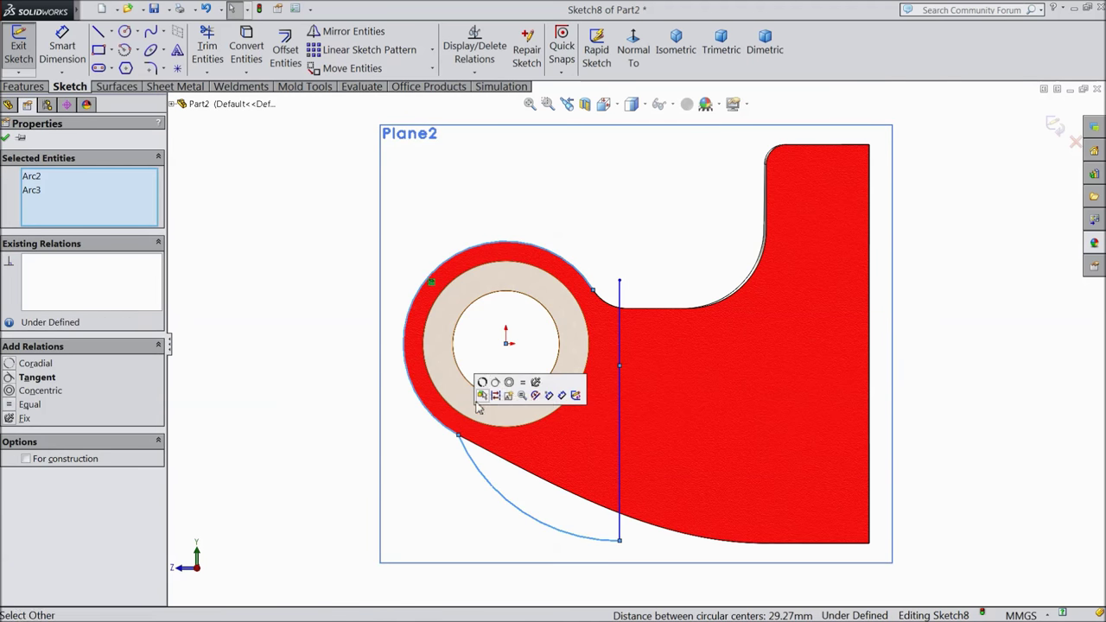
pyautogui.click(497, 383)
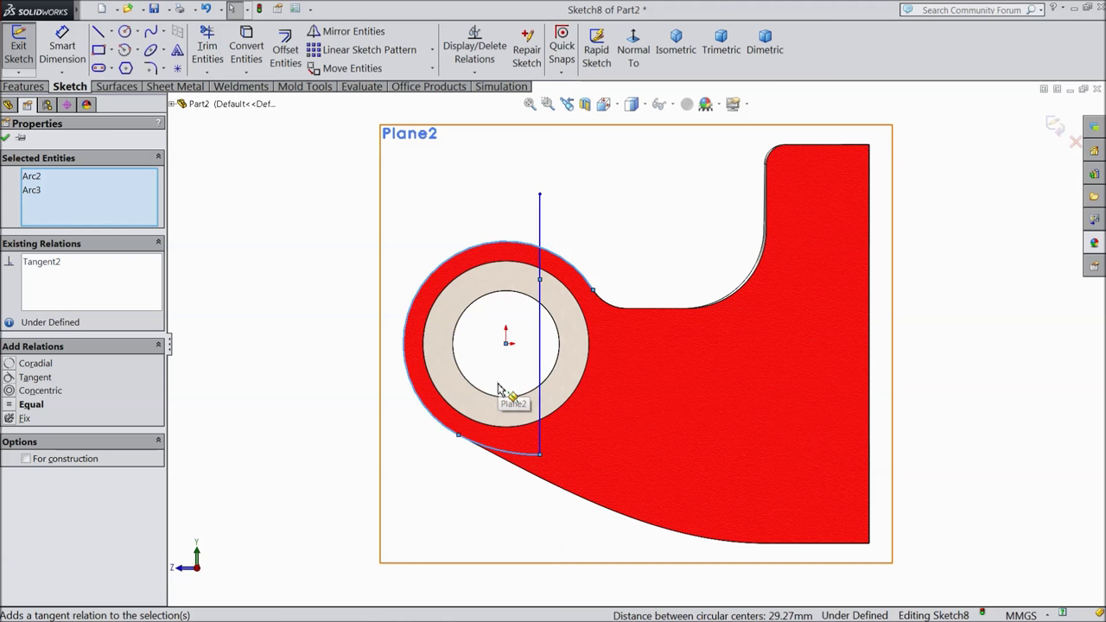
# Drag the line's lower end below the bottom edge, the arc end onto the boss, and the top end near the notch
pyautogui.moveTo(540, 456); pyautogui.dragTo(498, 464)
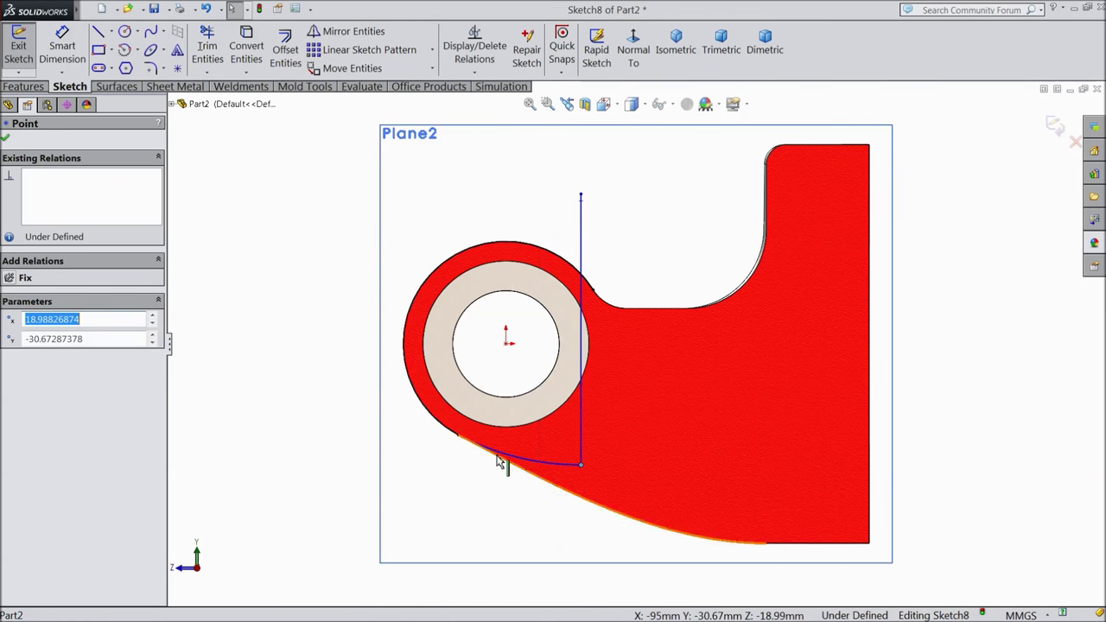
pyautogui.click(504, 456)
pyautogui.press('Escape')
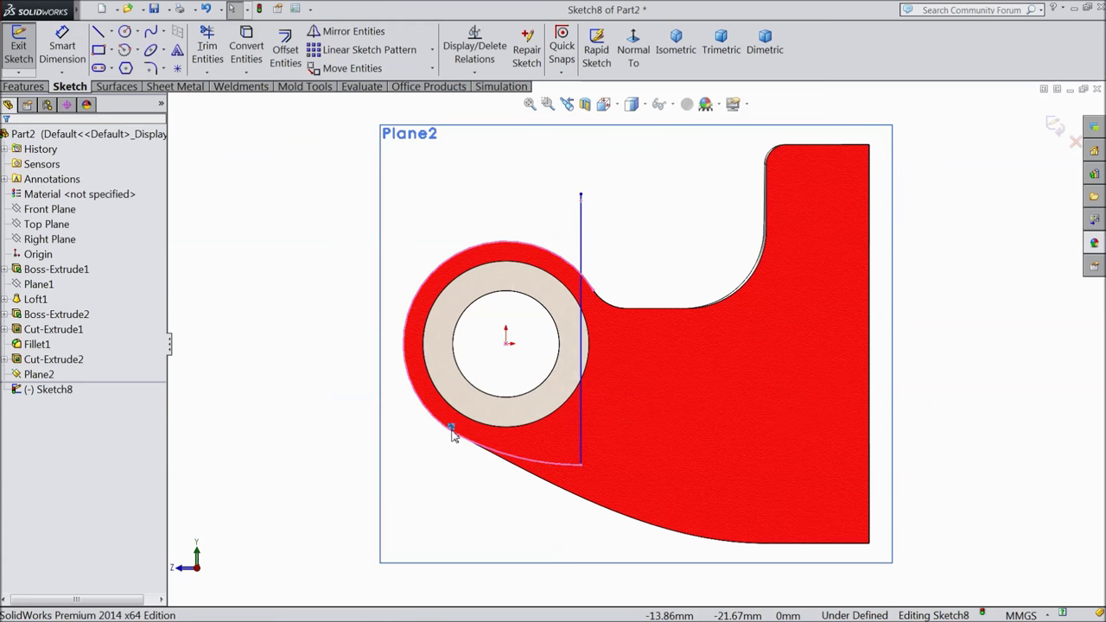
pyautogui.moveTo(580, 467); pyautogui.dragTo(599, 525)
pyautogui.moveTo(460, 442); pyautogui.dragTo(437, 424)
pyautogui.moveTo(598, 195); pyautogui.dragTo(618, 241)
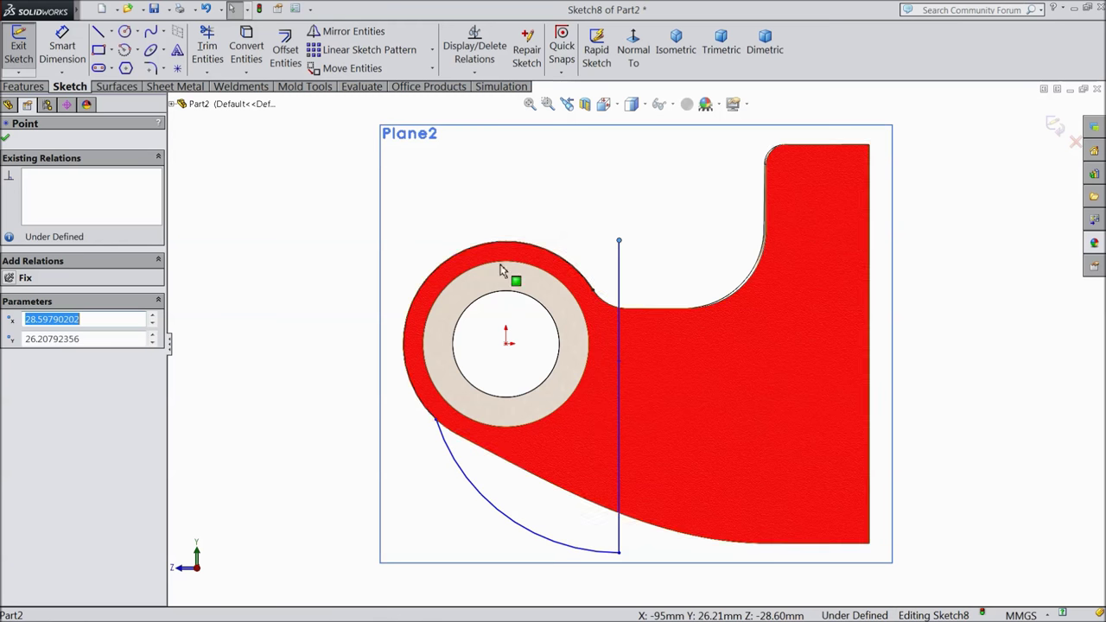
# Draw a small three-point arc from the boss edge near the notch to the vertical line's top
pyautogui.click(136, 51)
pyautogui.click(151, 105)
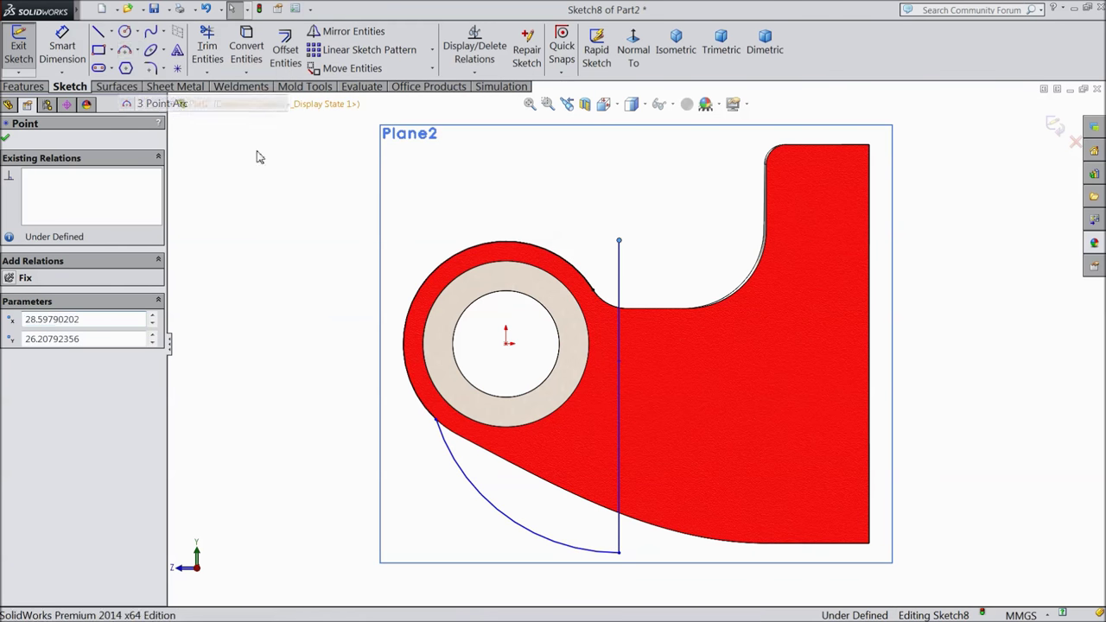
pyautogui.click(602, 297)
pyautogui.click(619, 241)
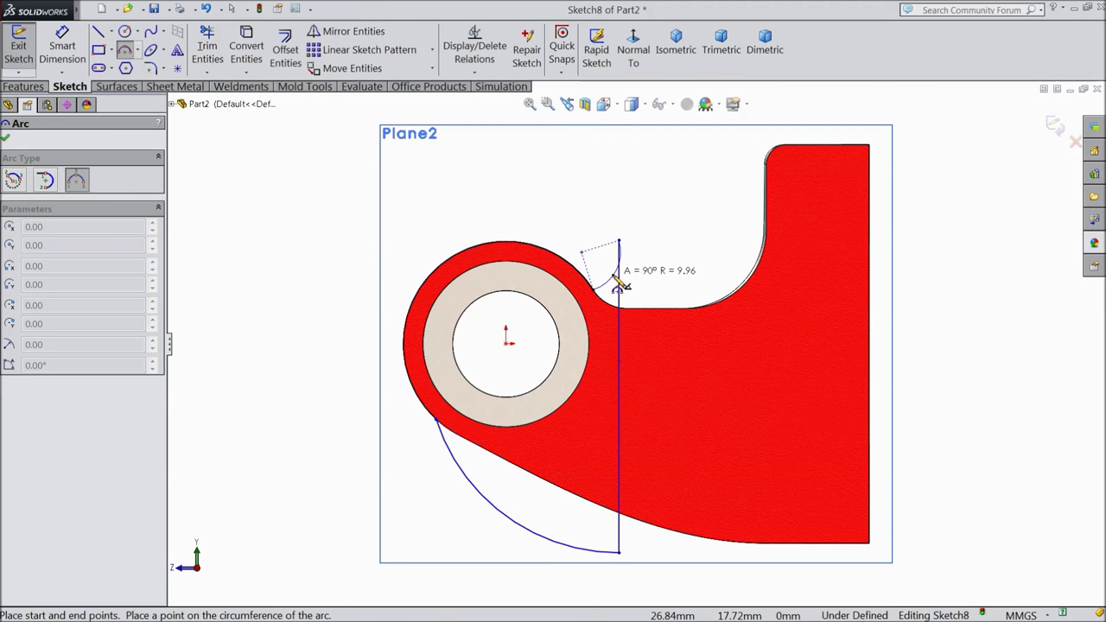
pyautogui.click(611, 278)
pyautogui.rightClick(593, 222)
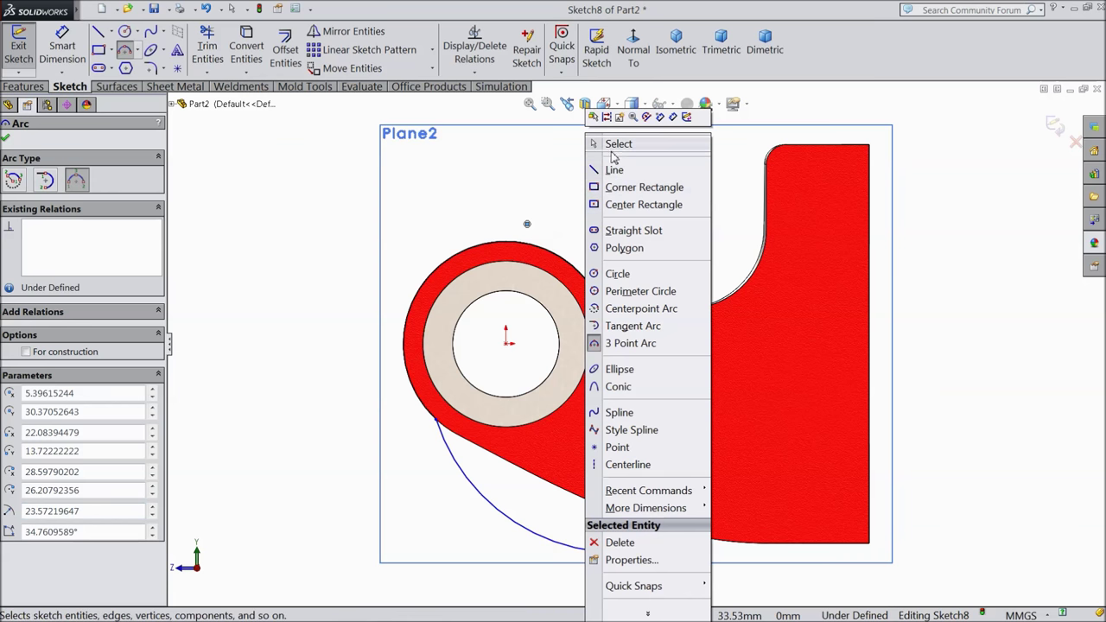
pyautogui.click(613, 143)
# Make the small arc tangent to the round edge and move its junction with the line toward the notch
pyautogui.moveTo(618, 242); pyautogui.dragTo(622, 288)
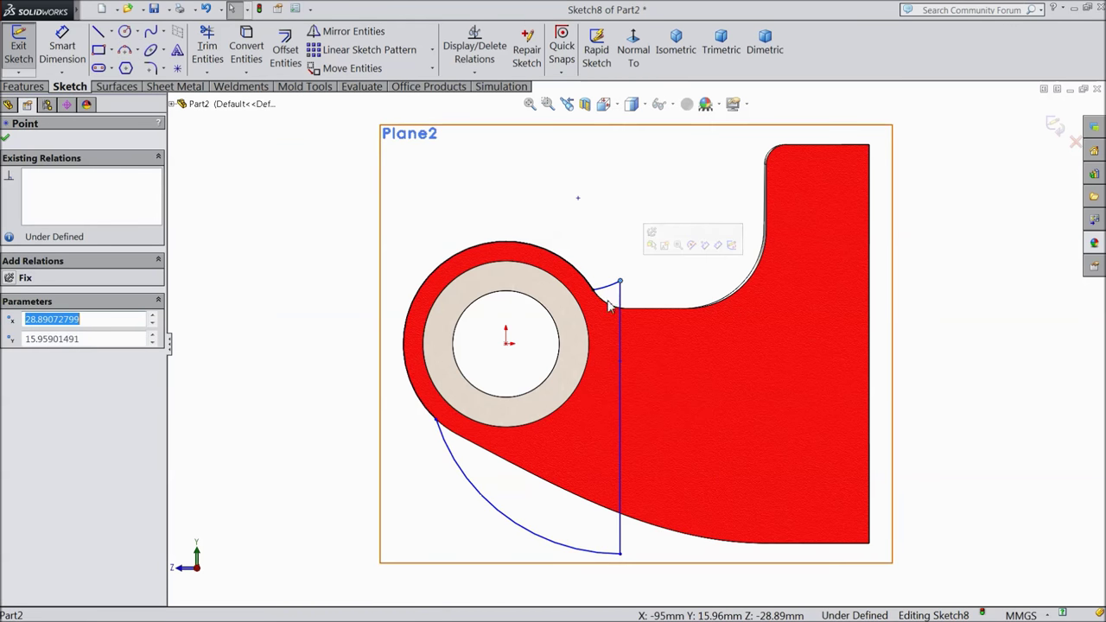
pyautogui.scroll(-3, 615, 298)
pyautogui.click(602, 298)
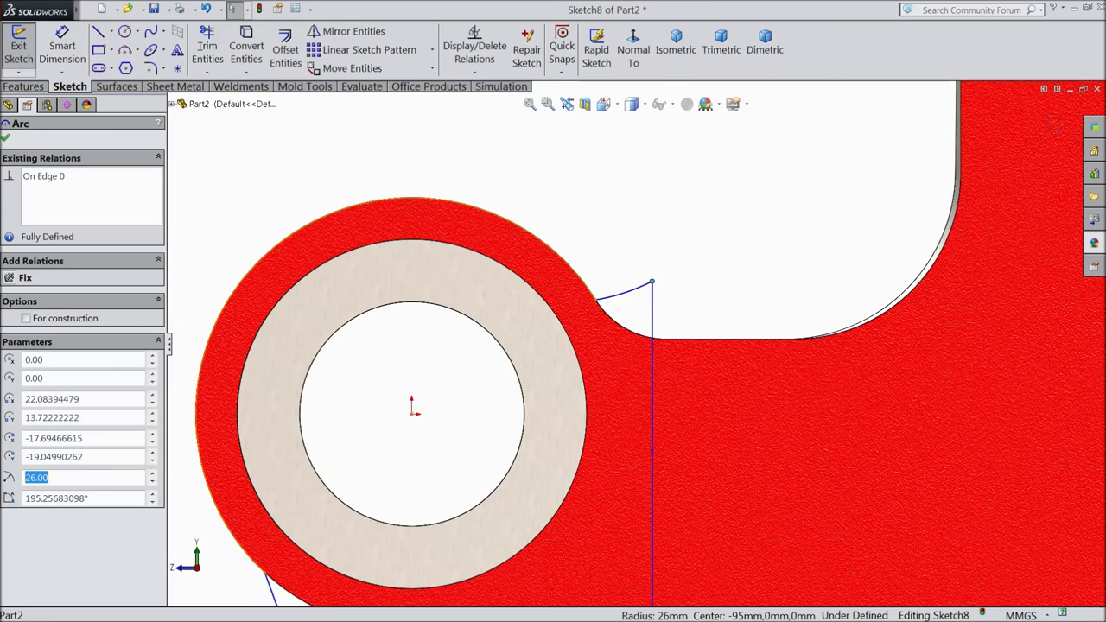
pyautogui.keyDown('ctrl'); pyautogui.click(610, 302); pyautogui.keyUp('ctrl')
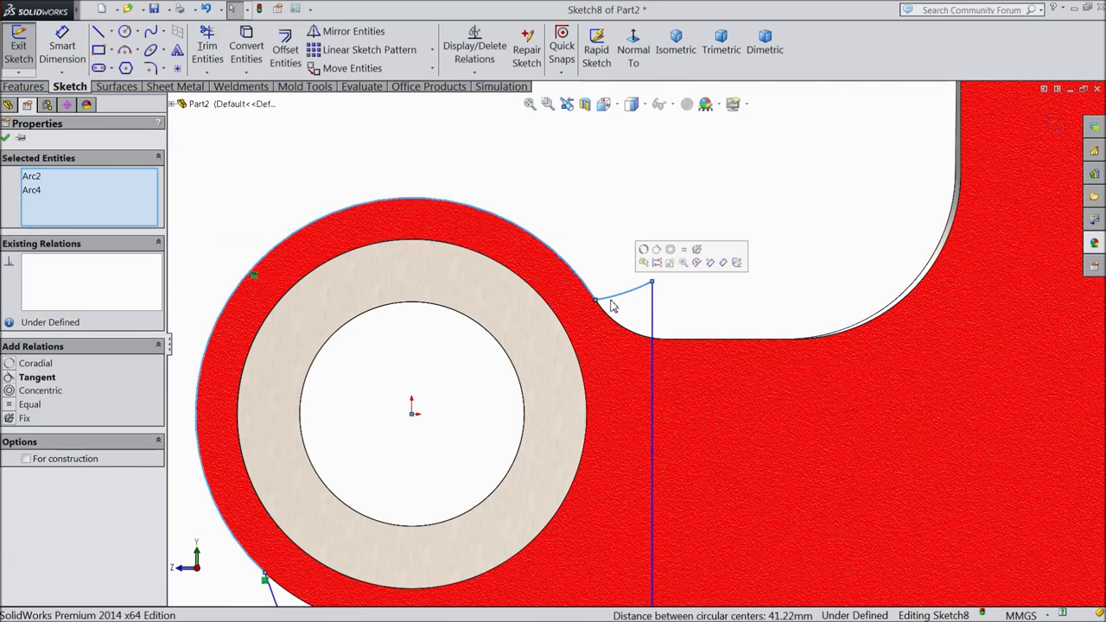
pyautogui.click(657, 258)
pyautogui.scroll(5, 683, 297)
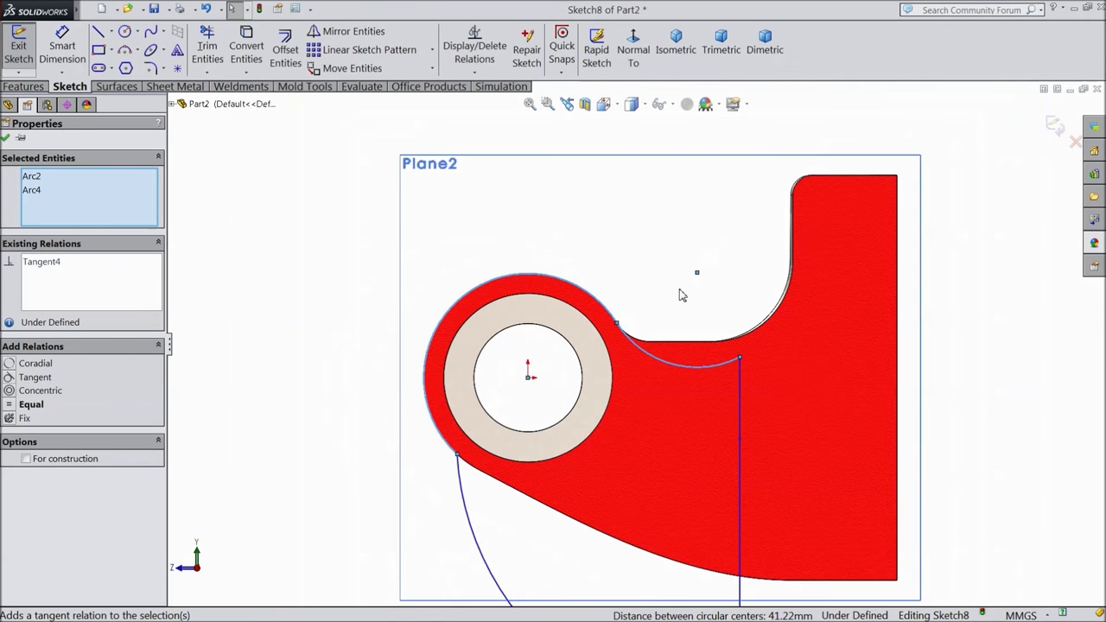
pyautogui.moveTo(685, 302)
pyautogui.mouseDown()
pyautogui.moveTo(632, 264)
pyautogui.moveTo(606, 272)
pyautogui.mouseUp()
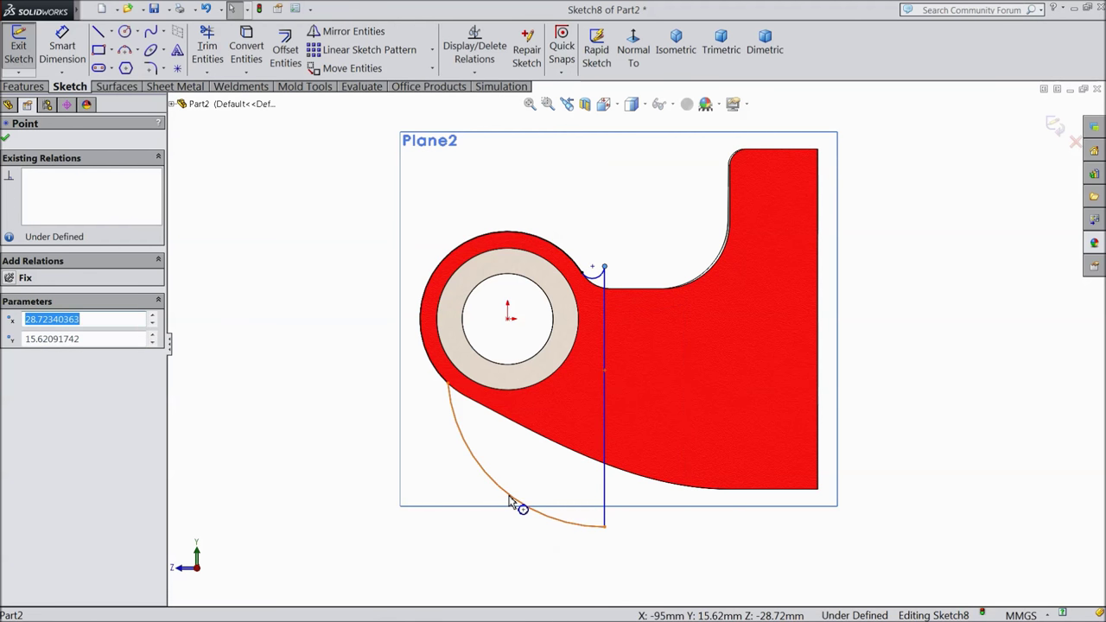
# Move the lower arc's end up along the boss edge to the part's bottom edge
pyautogui.moveTo(605, 526); pyautogui.dragTo(602, 491)
pyautogui.click(469, 404)
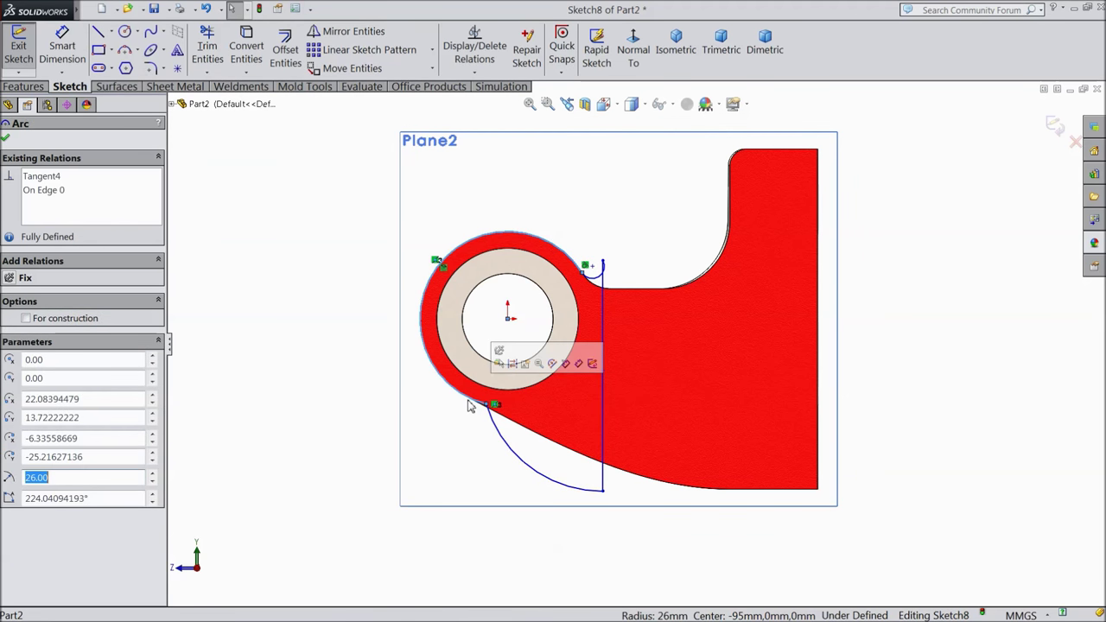
pyautogui.press('Escape')
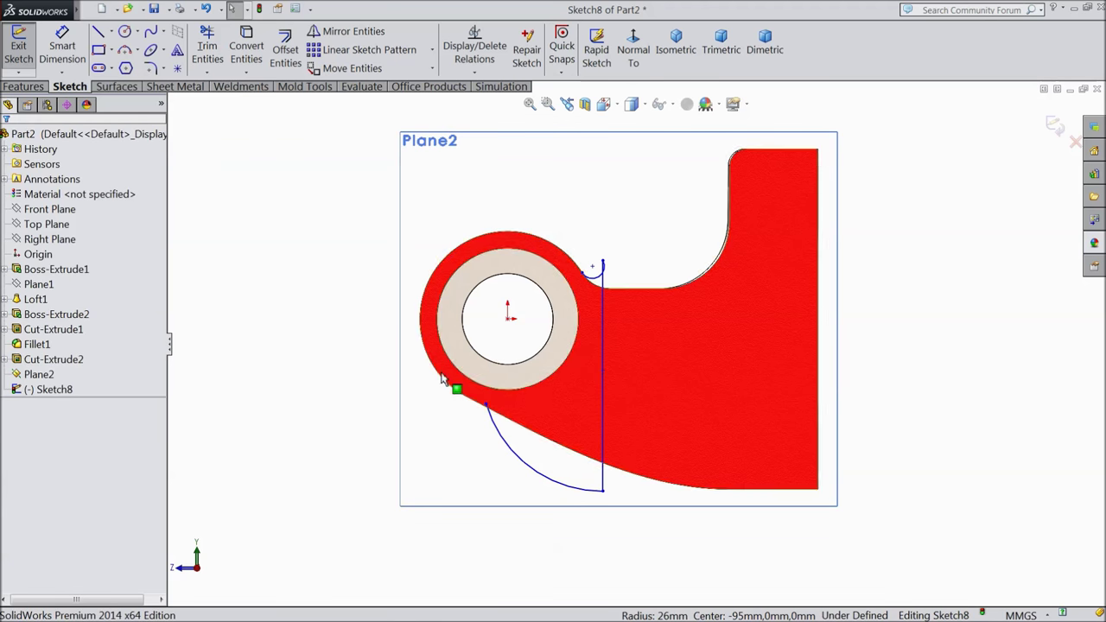
pyautogui.click(138, 52)
# Draw a 26 mm centrepoint arc on the hole centre from the notch to the boss's left side
pyautogui.click(156, 65)
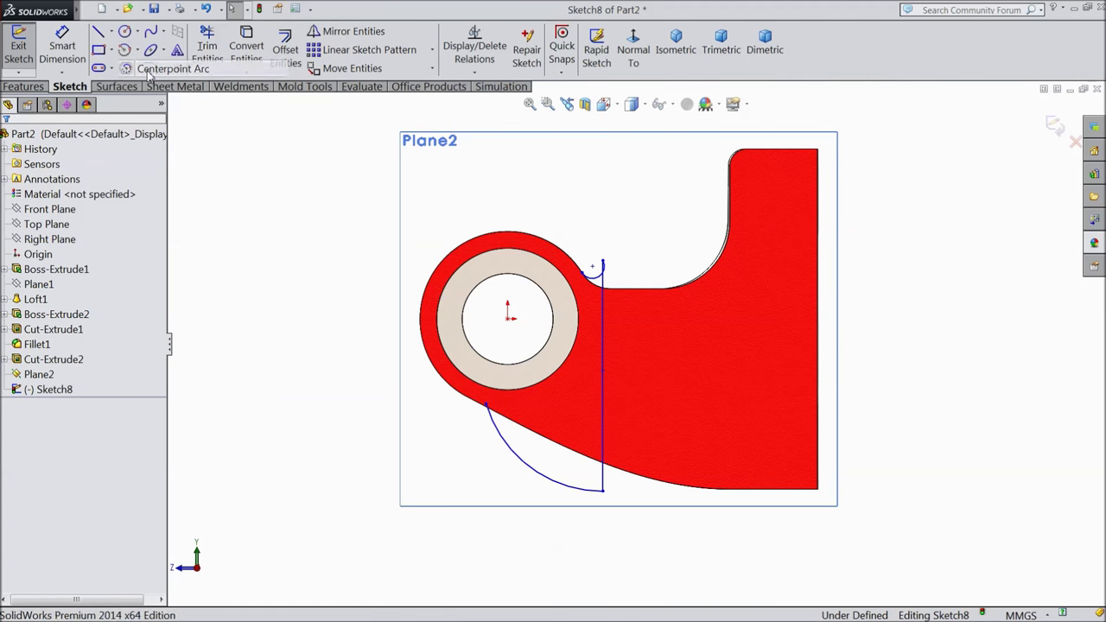
pyautogui.click(509, 317)
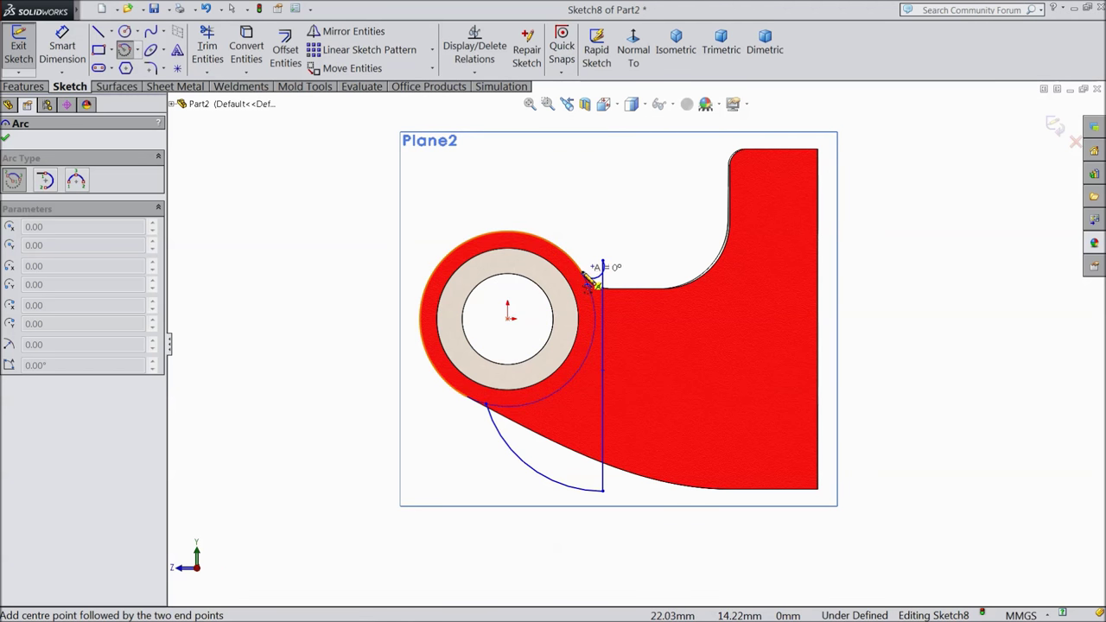
pyautogui.click(597, 288)
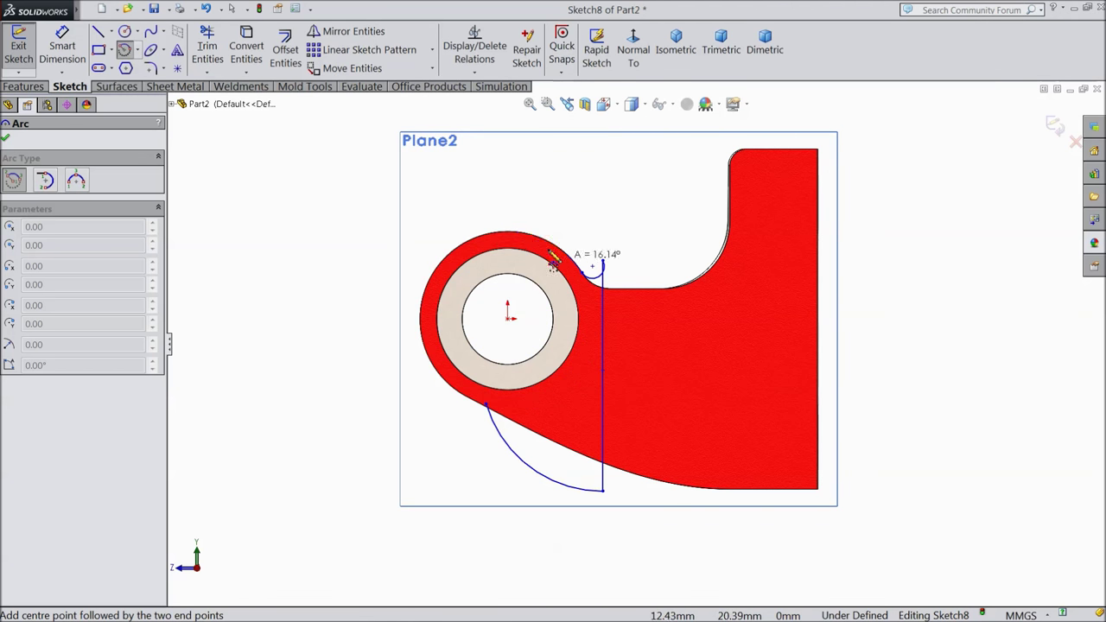
pyautogui.click(433, 369)
pyautogui.rightClick(385, 372)
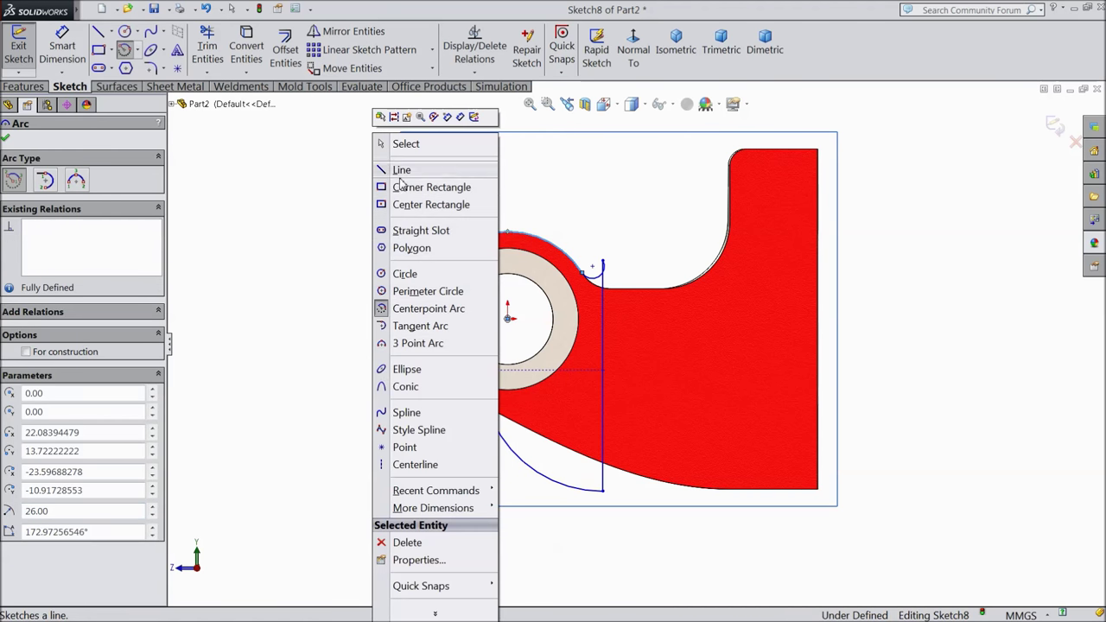
pyautogui.click(405, 144)
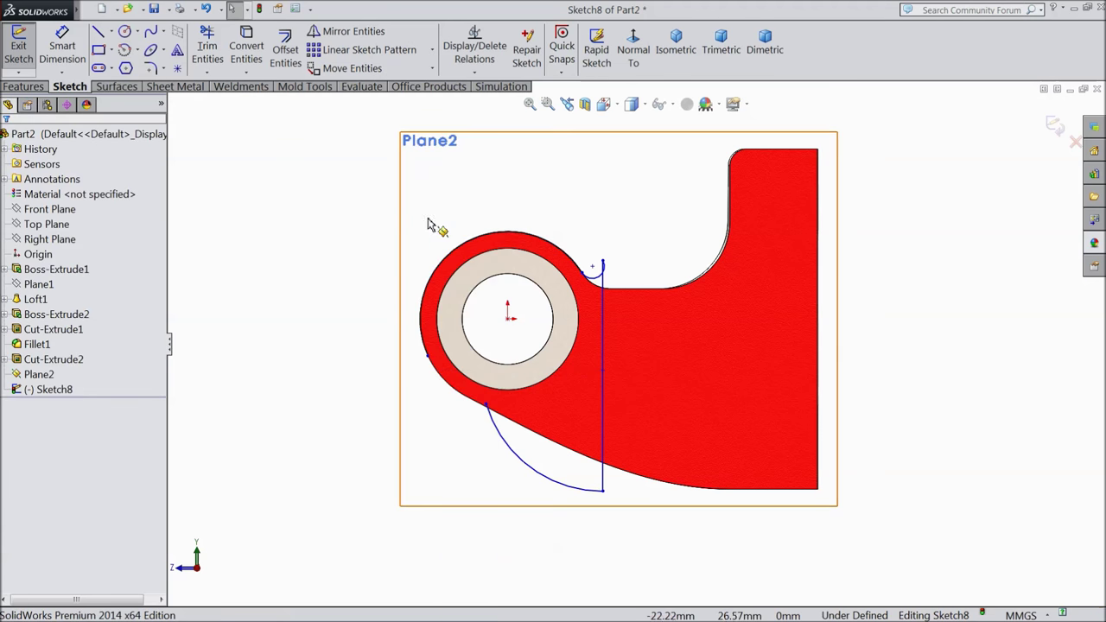
# Delete the old lower arc from Sketch8
pyautogui.click(504, 444)
pyautogui.press('Escape')
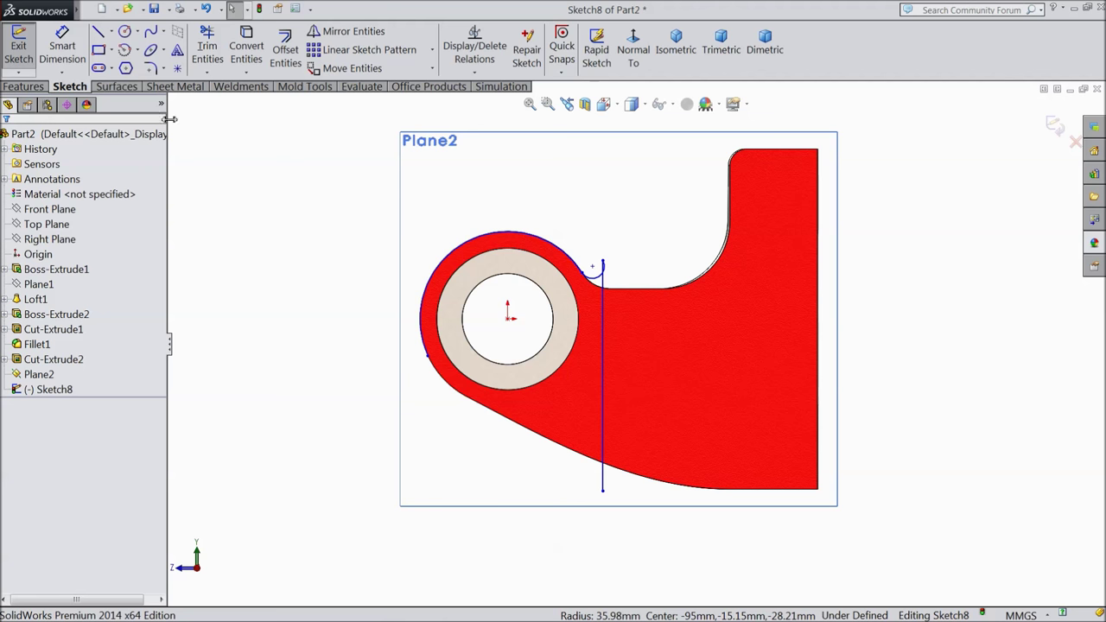
pyautogui.click(152, 33)
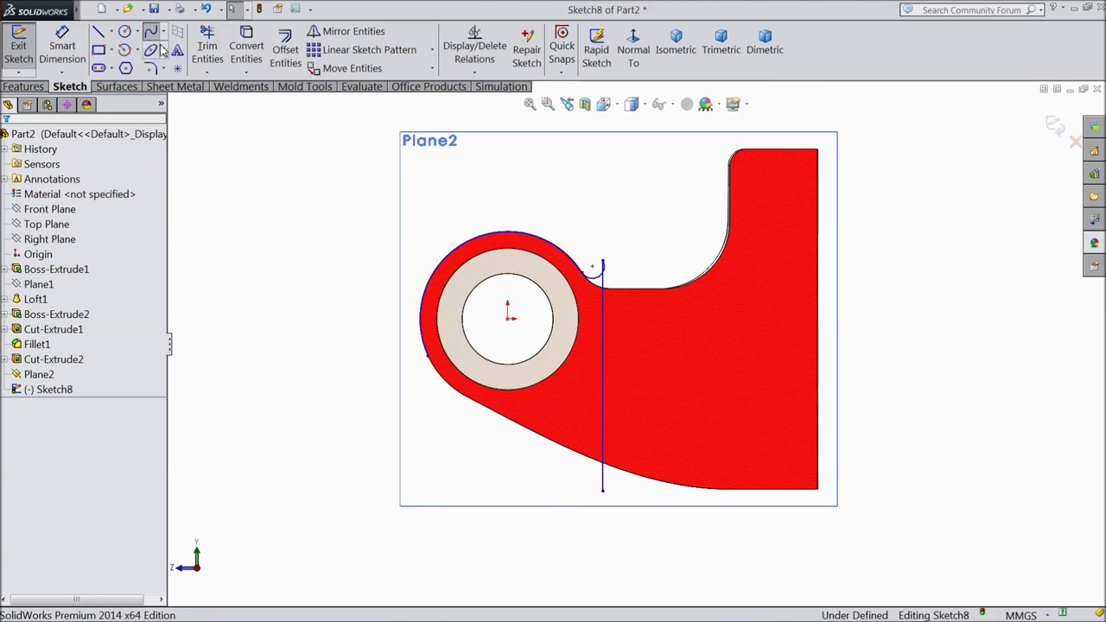
# Draw a spline from the vertical line's bottom to Arc5's left end and make it tangent to Arc5
pyautogui.click(602, 491)
pyautogui.click(428, 356)
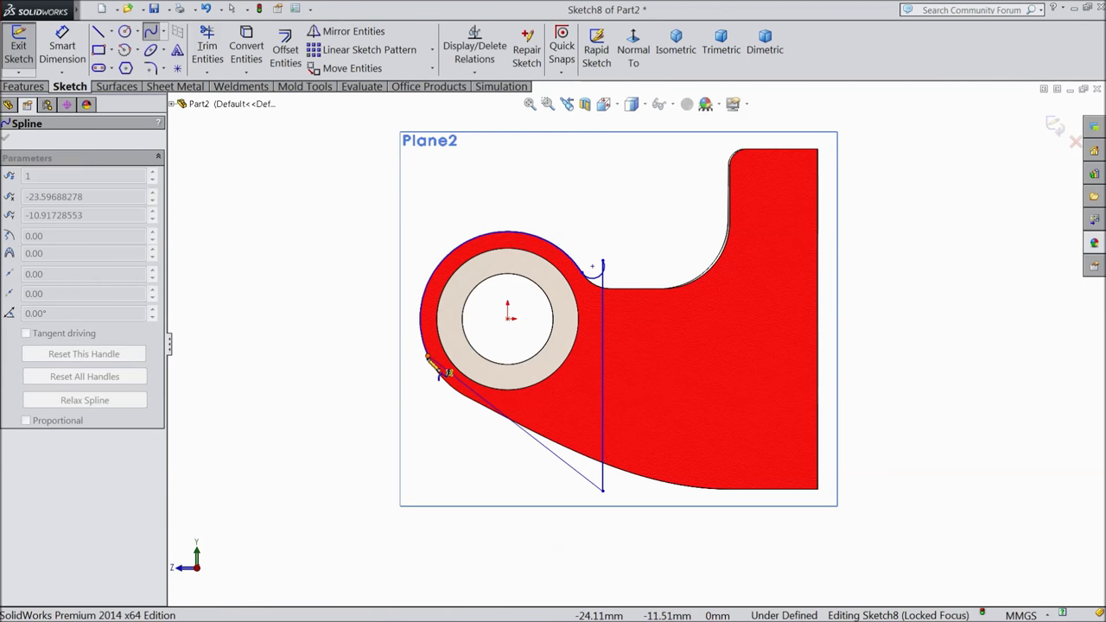
pyautogui.rightClick(417, 405)
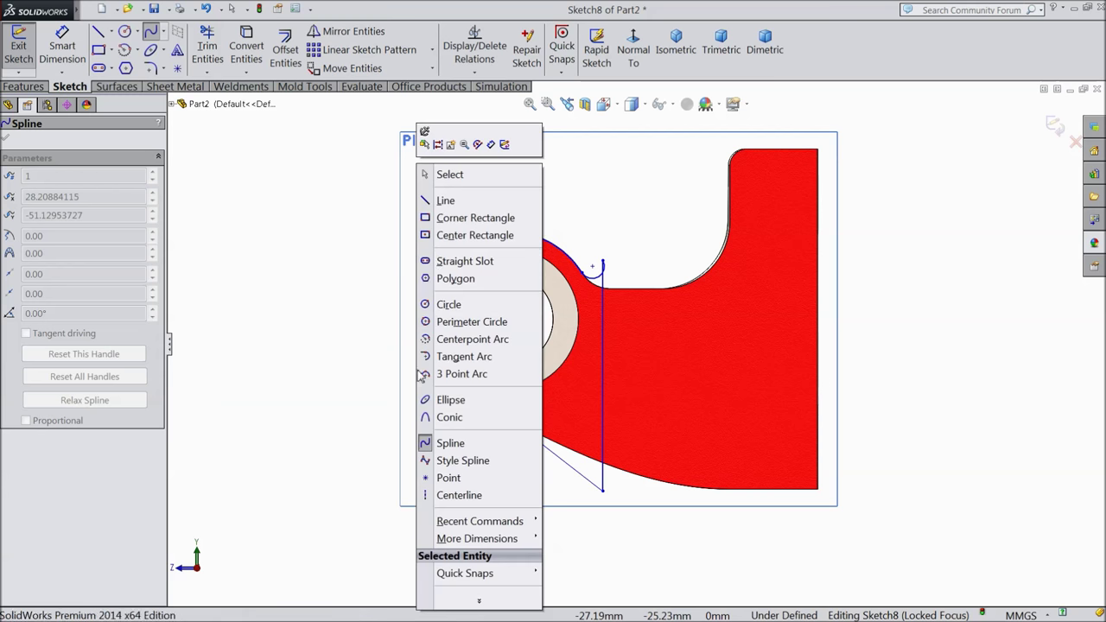
pyautogui.click(449, 173)
pyautogui.click(464, 389)
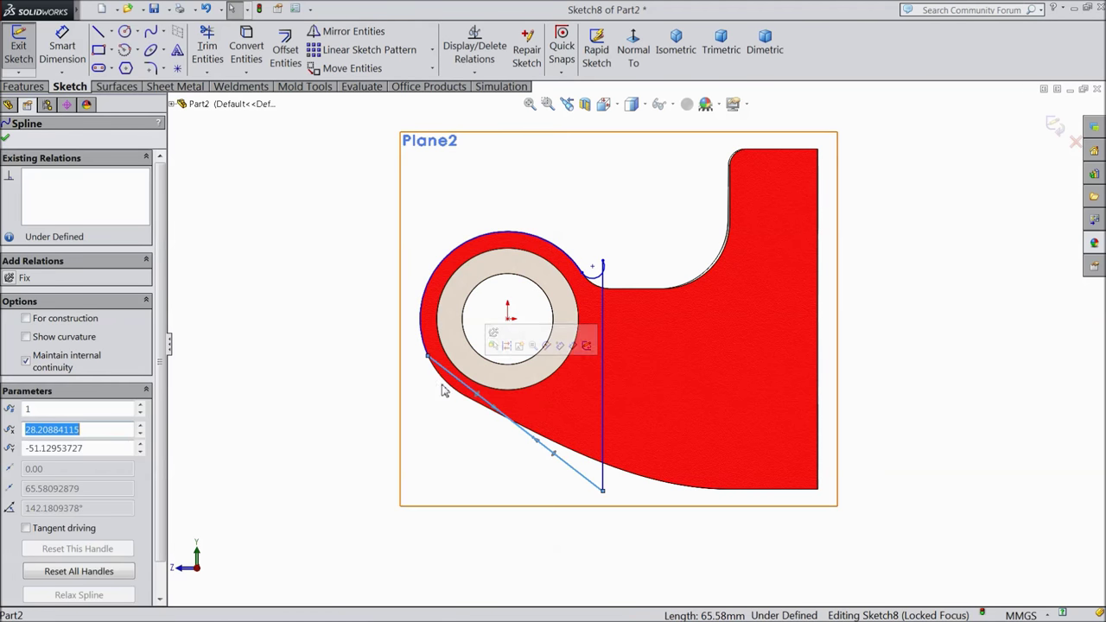
pyautogui.keyDown('ctrl'); pyautogui.click(422, 345); pyautogui.keyUp('ctrl')
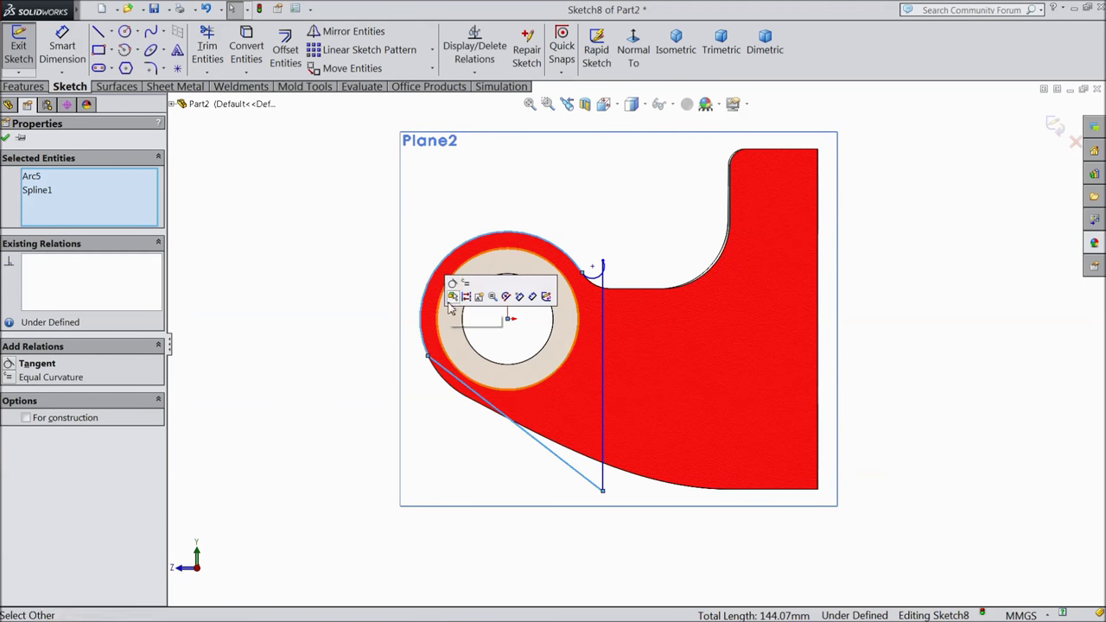
pyautogui.click(462, 293)
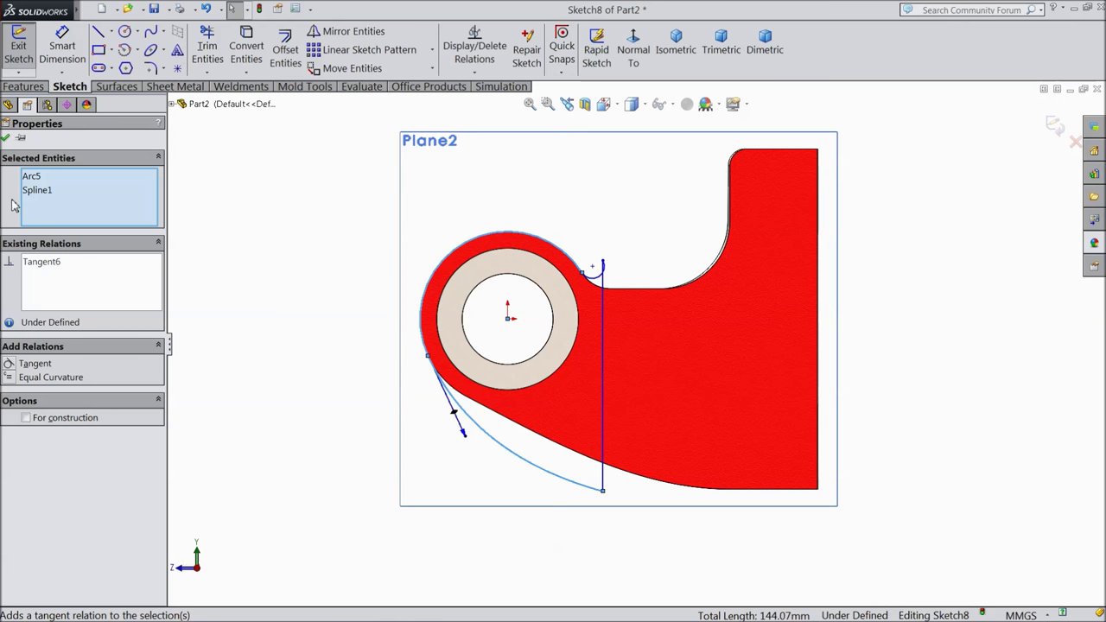
pyautogui.click(5, 138)
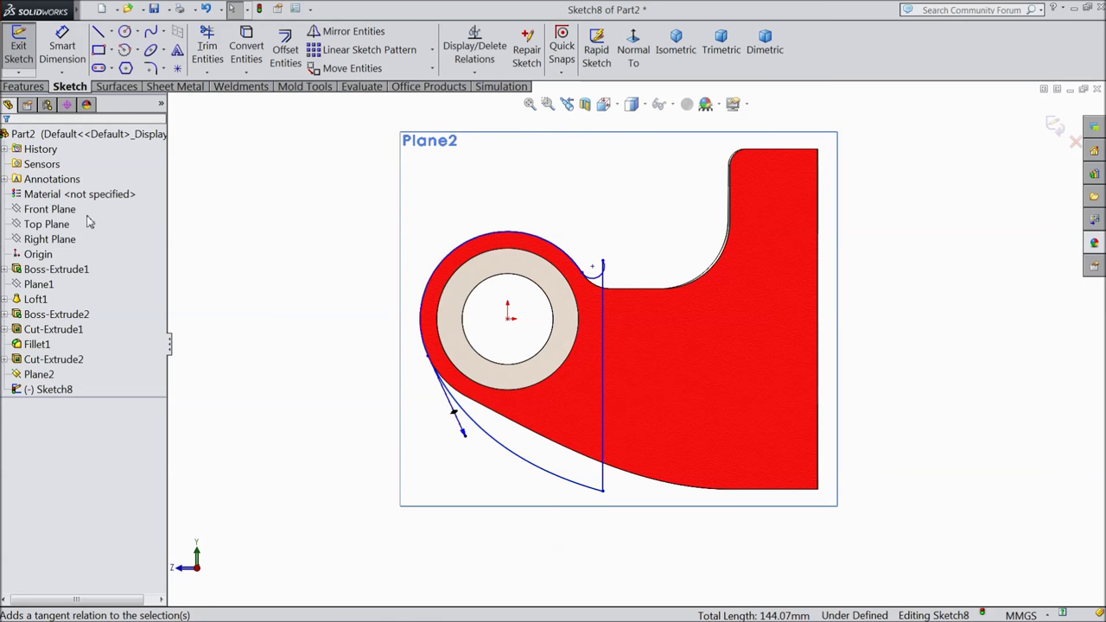
pyautogui.click(455, 414)
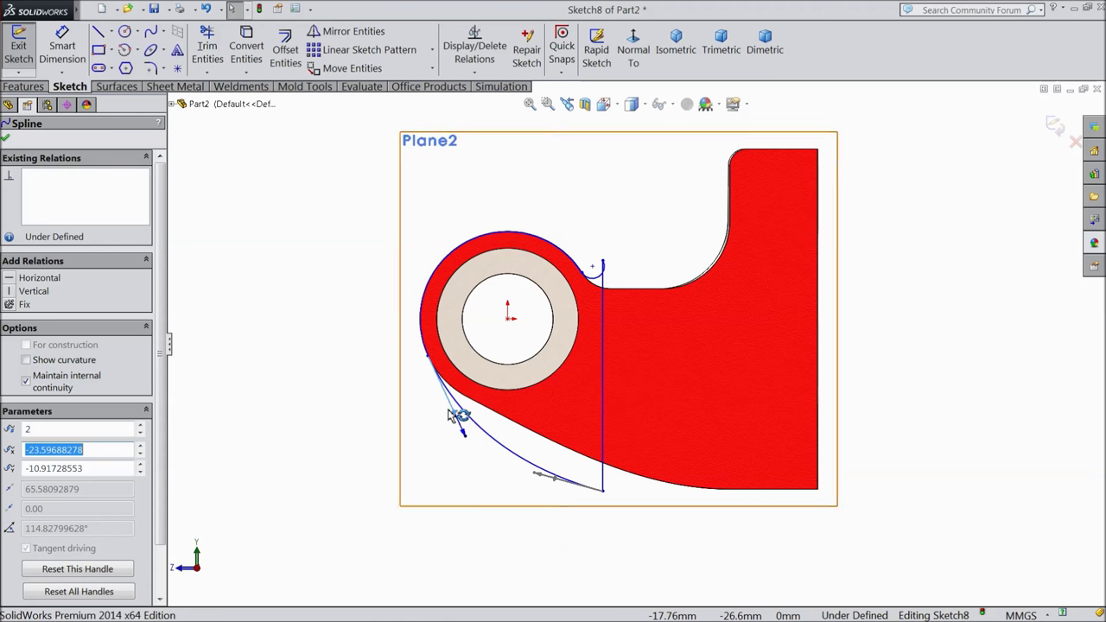
# Reshape the small arc atop the vertical line to 3.60 mm by dragging its endpoint
pyautogui.scroll(1, 456, 412)
pyautogui.scroll(-5, 606, 278)
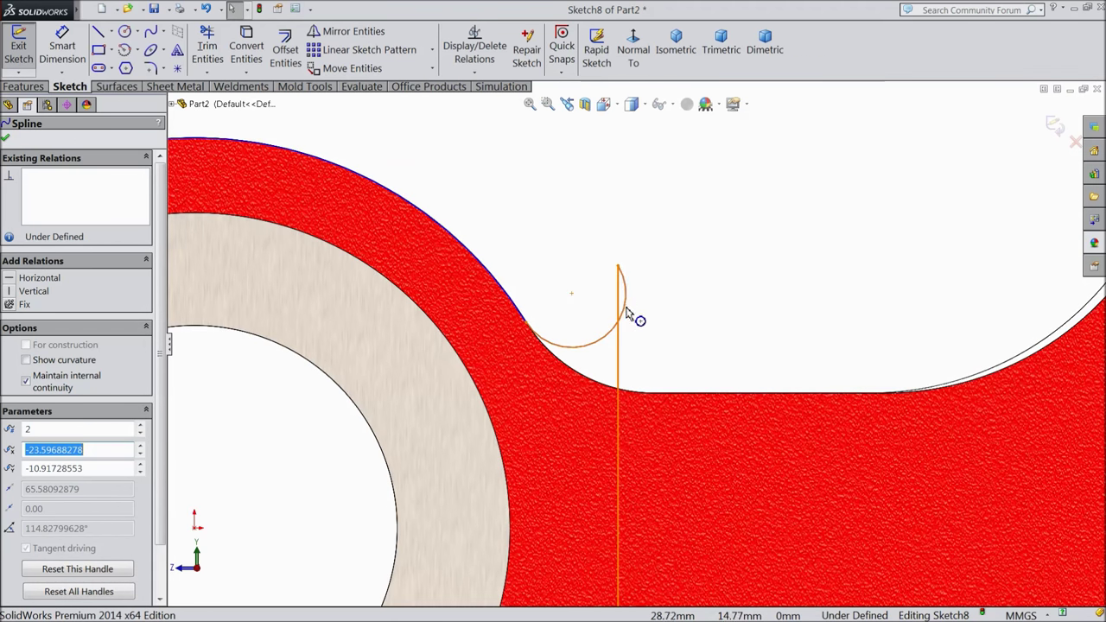
pyautogui.click(625, 292)
pyautogui.moveTo(615, 297); pyautogui.dragTo(622, 324)
pyautogui.scroll(8, 618, 337)
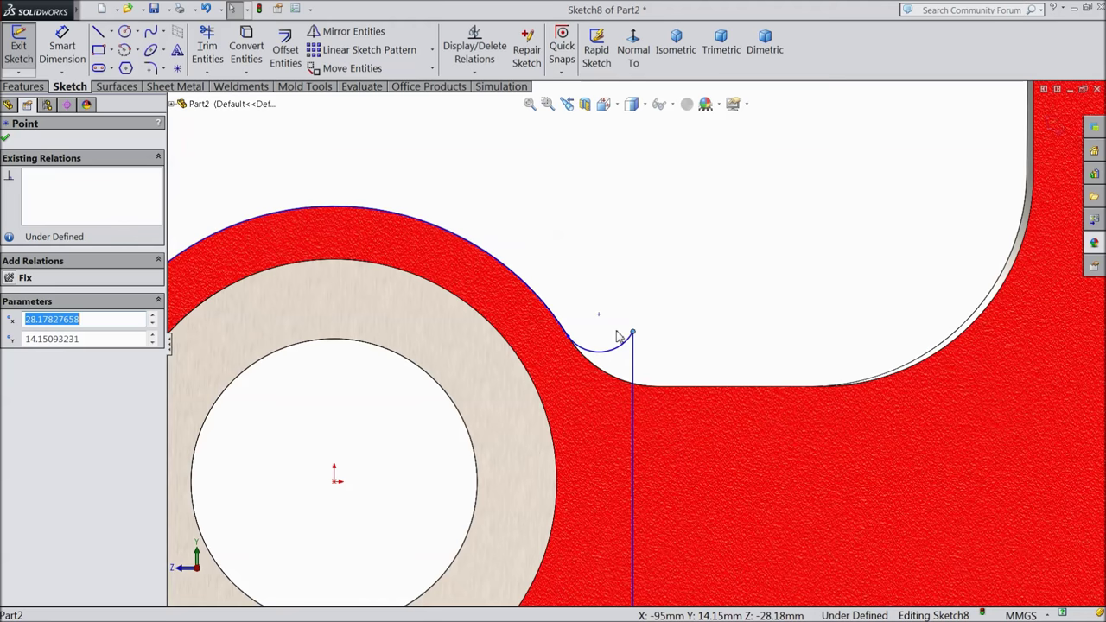
pyautogui.scroll(-4, 635, 411)
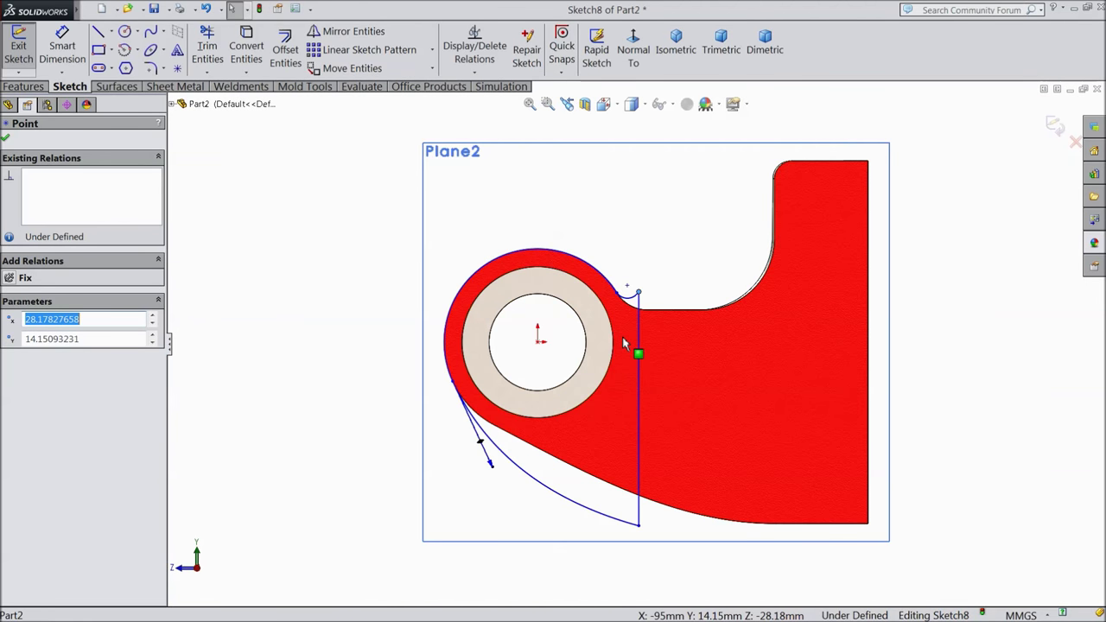
pyautogui.scroll(2, 639, 383)
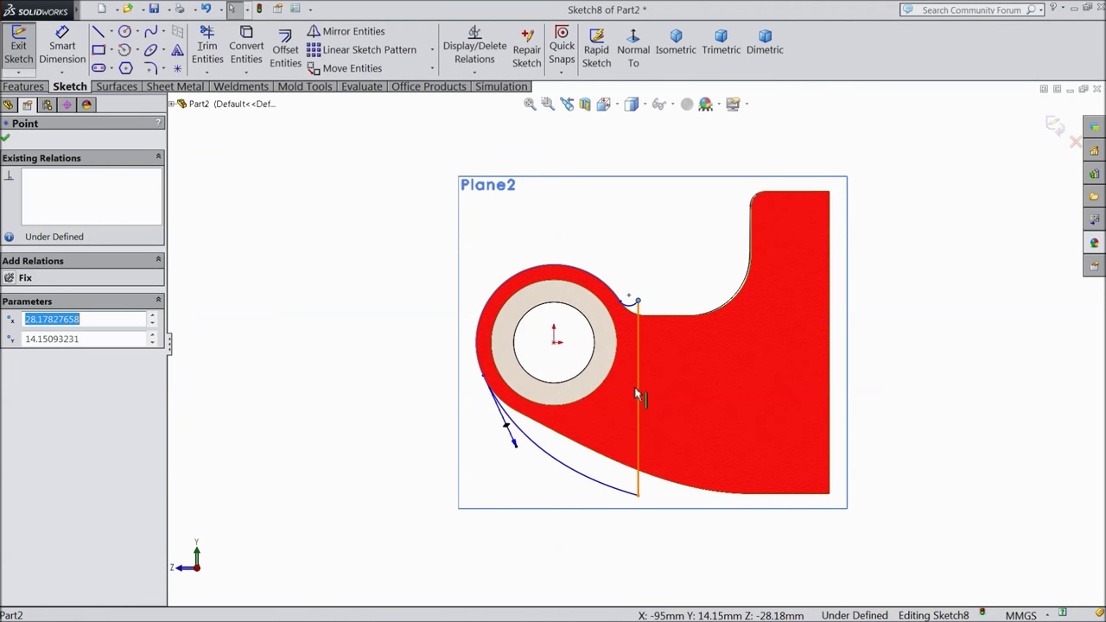
pyautogui.moveTo(350, 370)
pyautogui.mouseDown(button='middle')
pyautogui.moveTo(399, 380)
pyautogui.moveTo(463, 448)
pyautogui.mouseUp(button='middle')
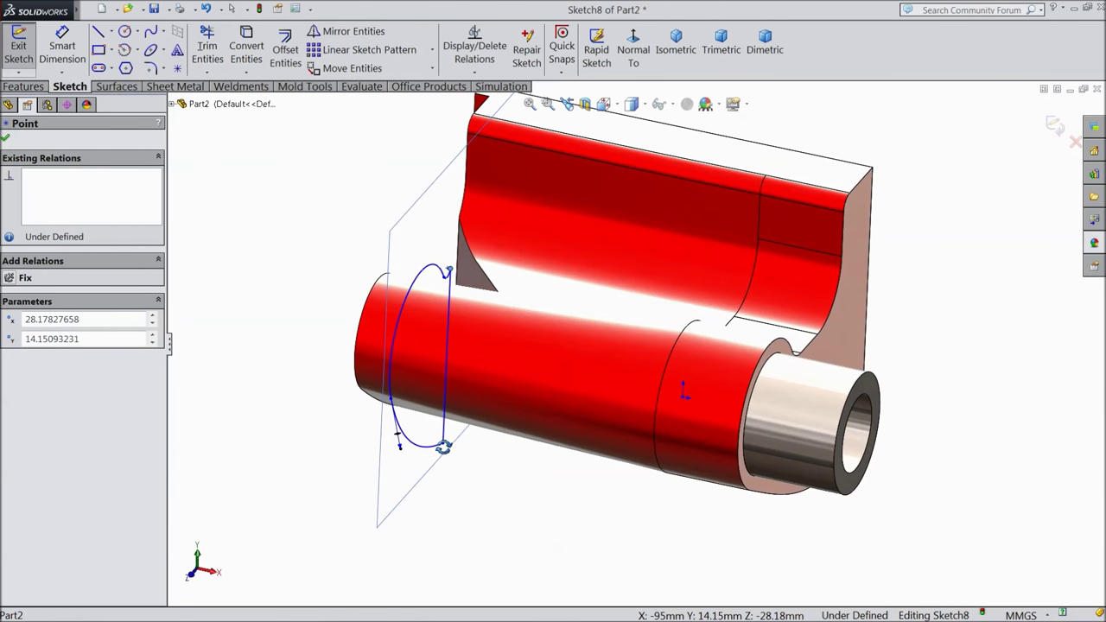
# Create Cut-Extrude3 from Sketch8 with an Up To Next end condition
pyautogui.click(5, 136)
pyautogui.click(24, 86)
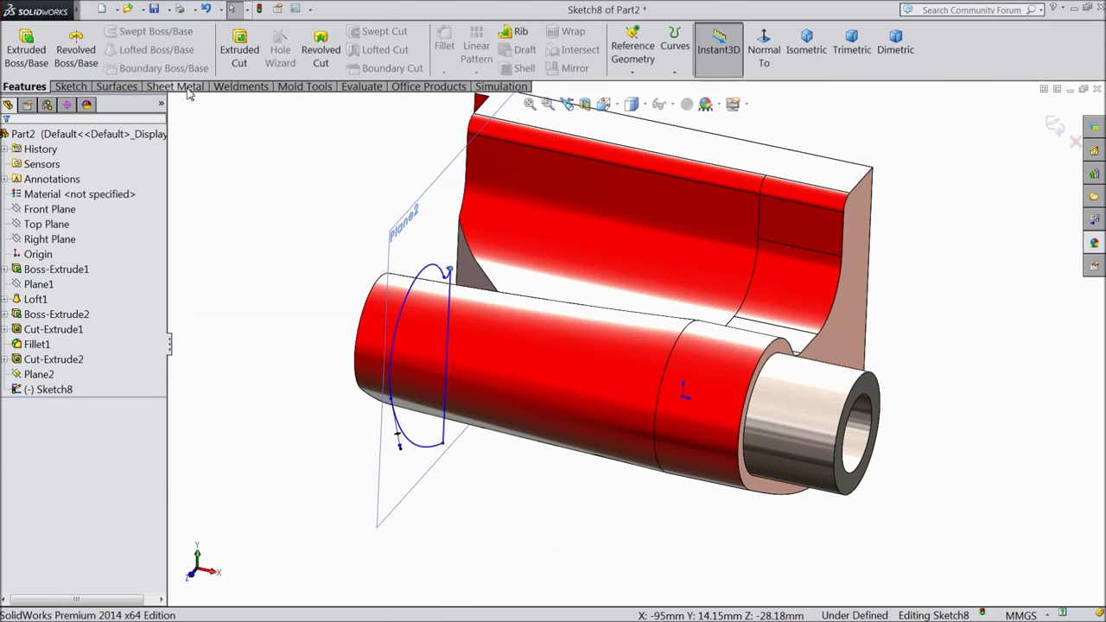
pyautogui.click(233, 62)
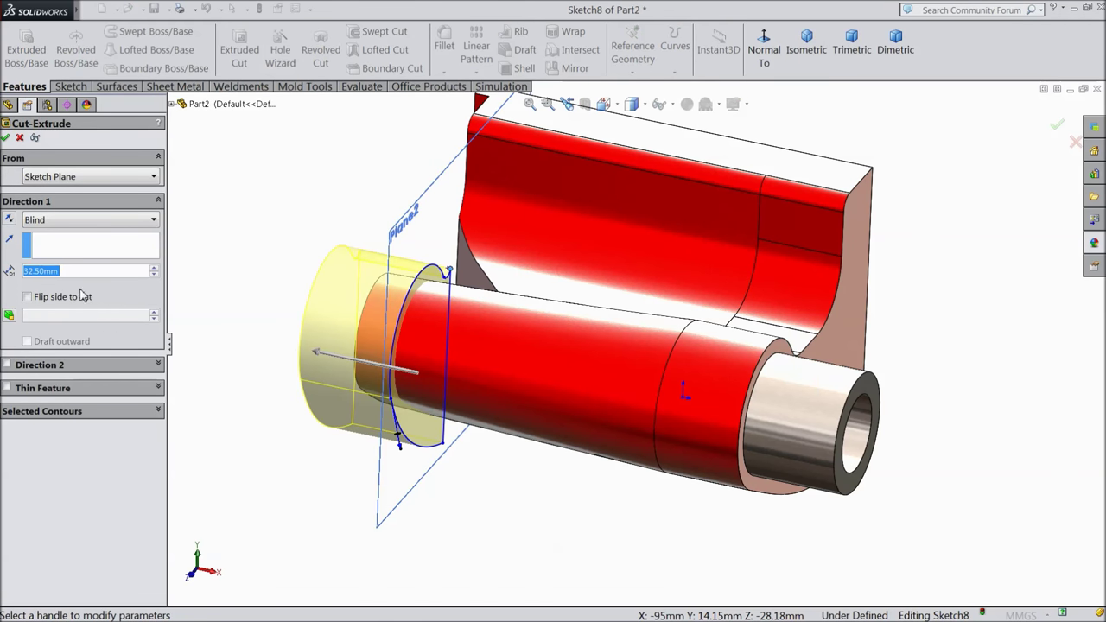
pyautogui.click(95, 222)
pyautogui.click(74, 278)
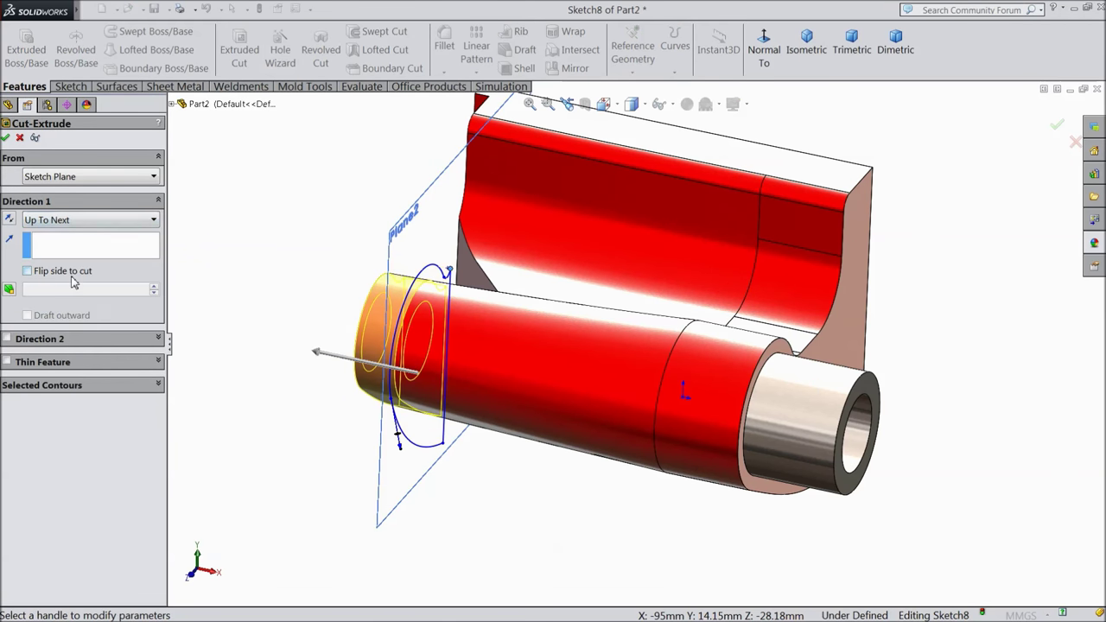
pyautogui.moveTo(267, 311); pyautogui.dragTo(439, 384, button='middle')
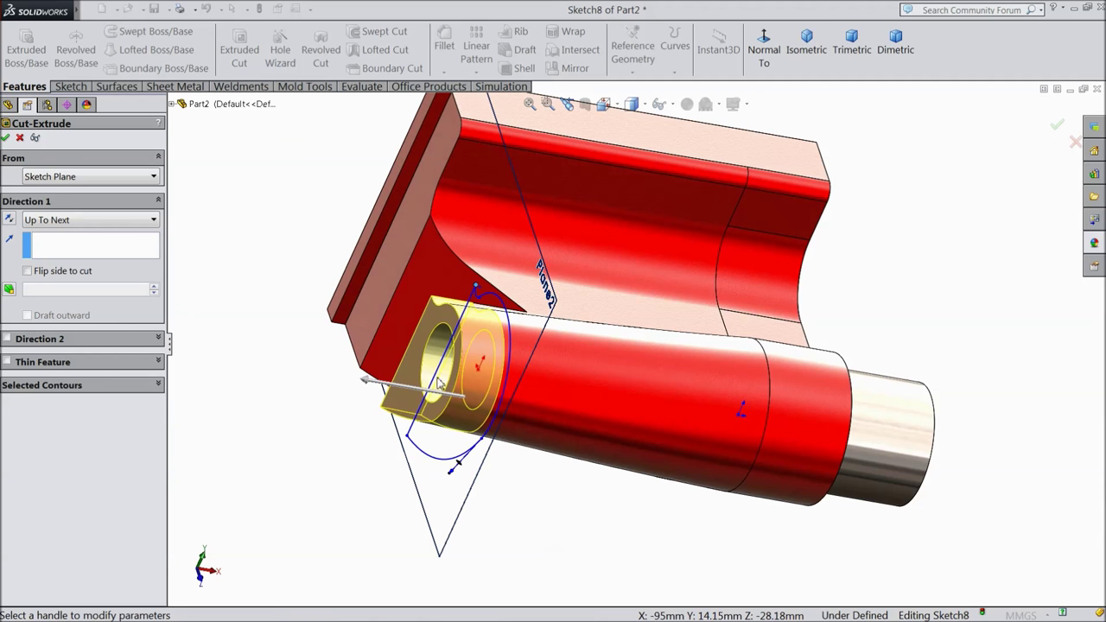
pyautogui.click(6, 138)
# Orbit the part and select the lug's cut end face
pyautogui.moveTo(326, 418)
pyautogui.mouseDown(button='middle')
pyautogui.moveTo(437, 449)
pyautogui.moveTo(420, 459)
pyautogui.moveTo(811, 286)
pyautogui.mouseUp(button='middle')
pyautogui.click(811, 286)
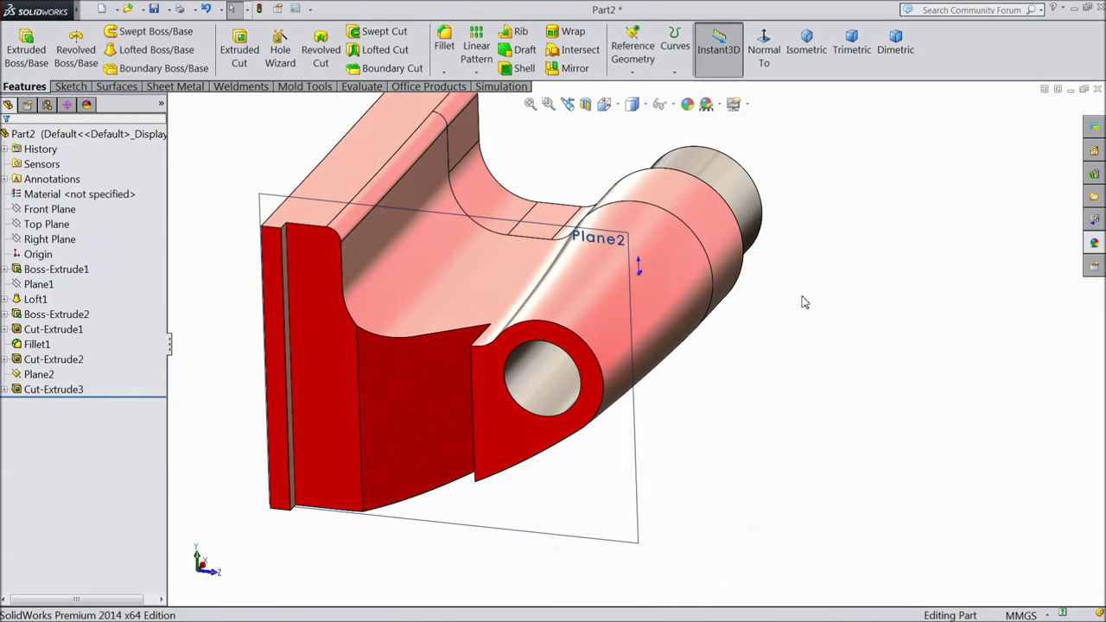
pyautogui.click(517, 447)
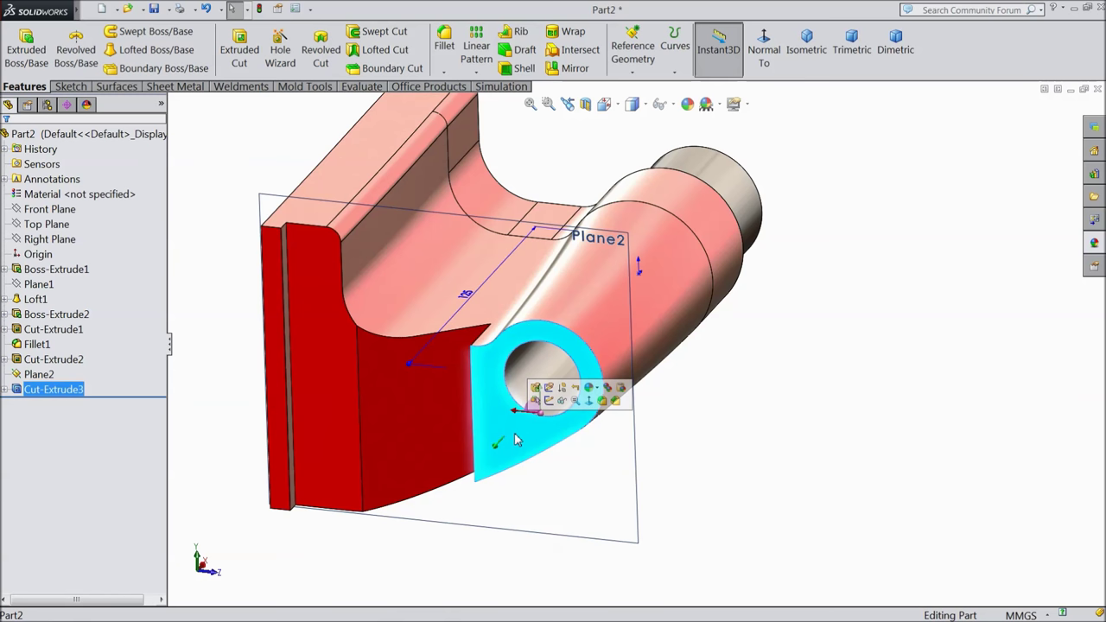
# Start Sketch12 on the lug end face, view it Normal To, and draw a circle around the hole
pyautogui.click(548, 401)
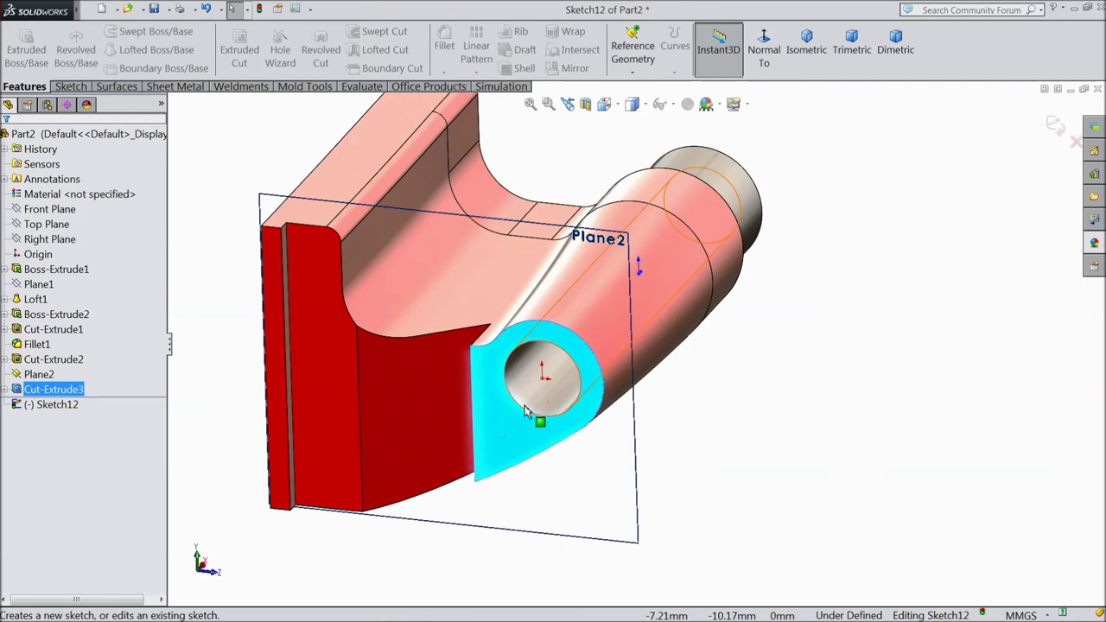
pyautogui.click(771, 54)
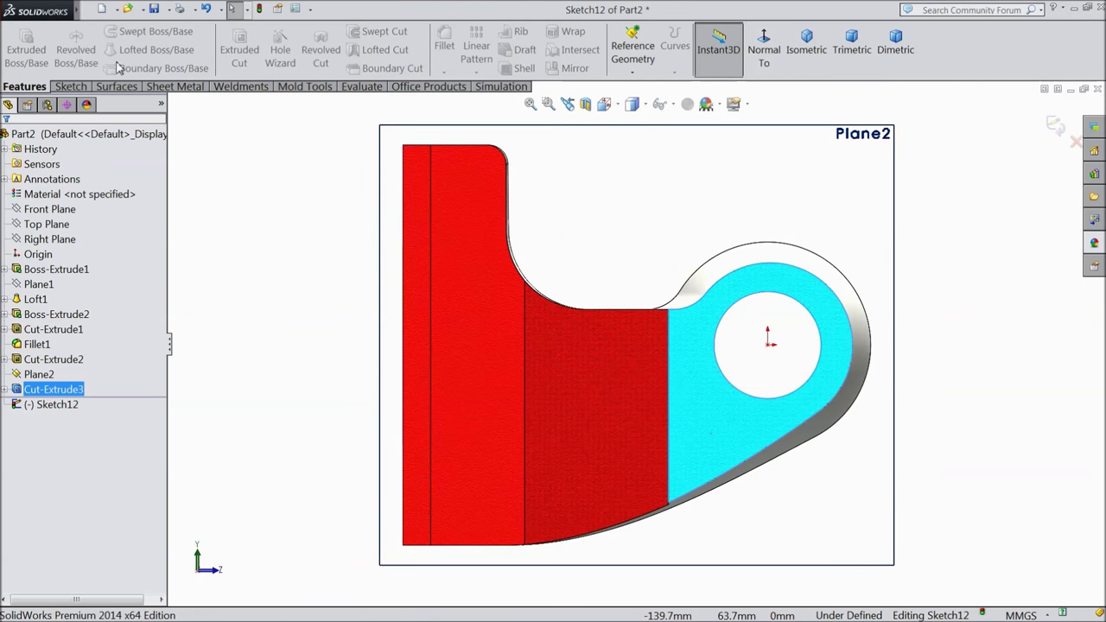
pyautogui.click(69, 87)
pyautogui.click(126, 31)
pyautogui.scroll(-3, 829, 366)
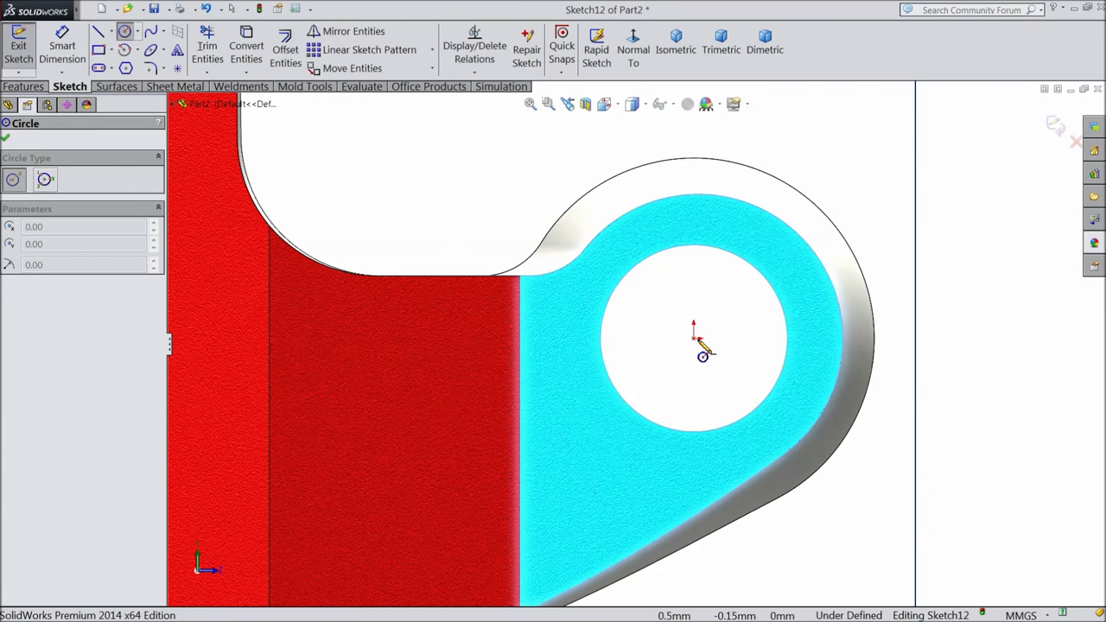
pyautogui.scroll(-2, 696, 356)
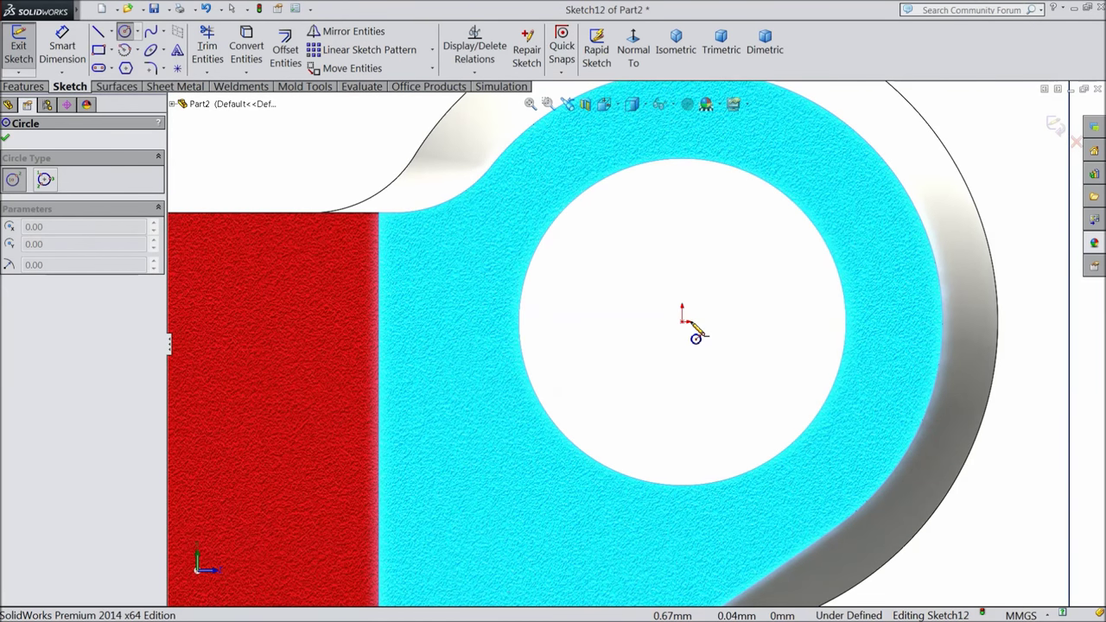
pyautogui.click(682, 320)
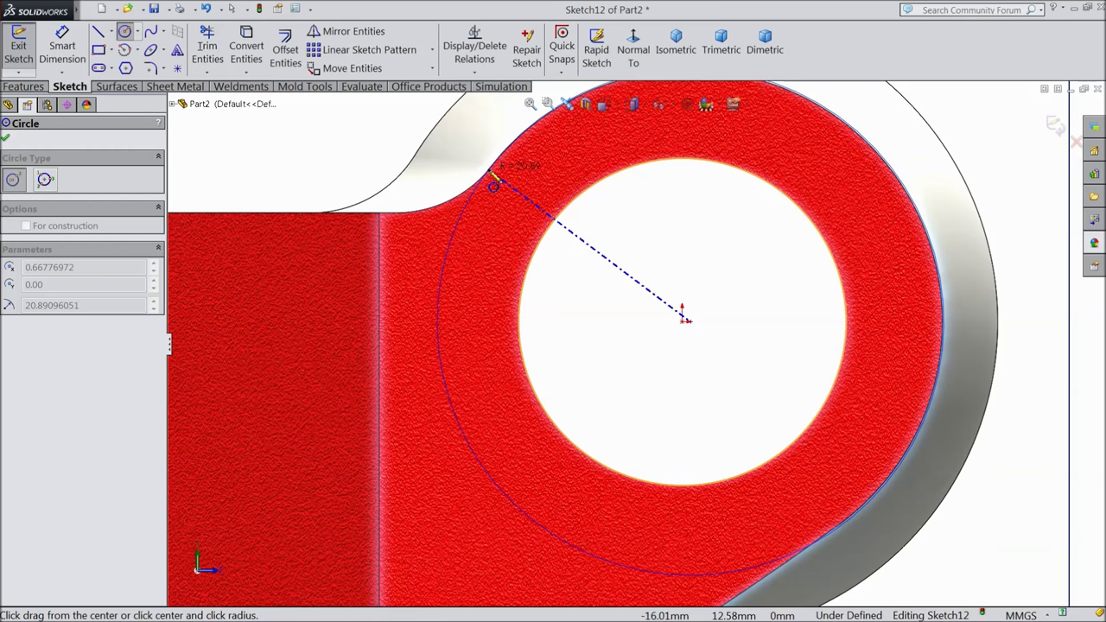
pyautogui.click(493, 184)
pyautogui.scroll(3, 506, 269)
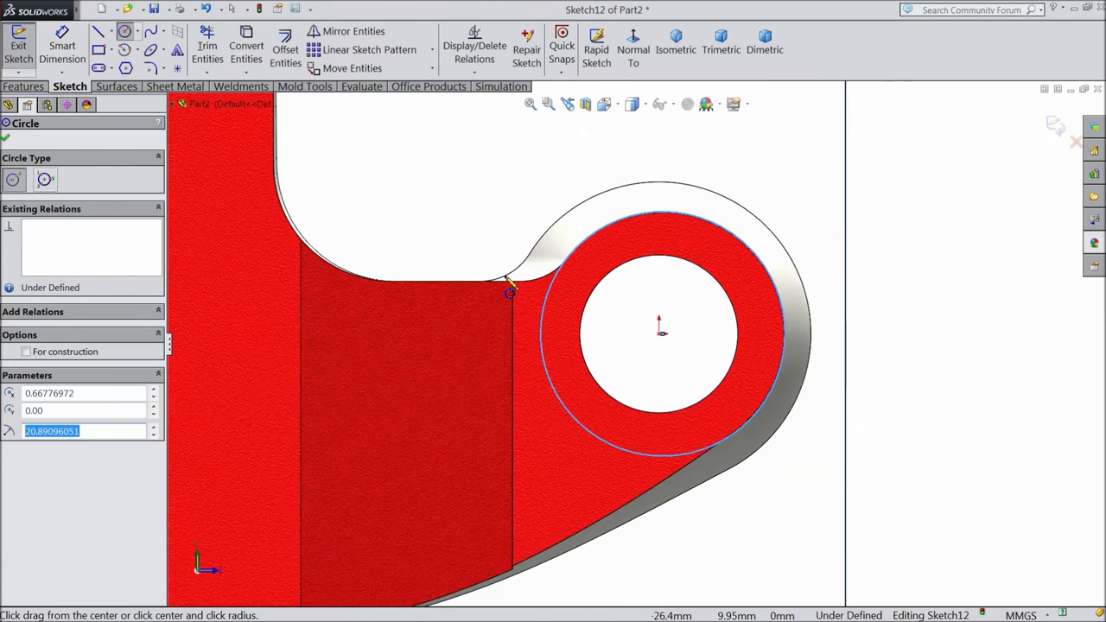
pyautogui.rightClick(434, 160)
pyautogui.click(450, 141)
# Dimension the circle's centre 0.60 mm from the sketch origin
pyautogui.scroll(-3, 602, 320)
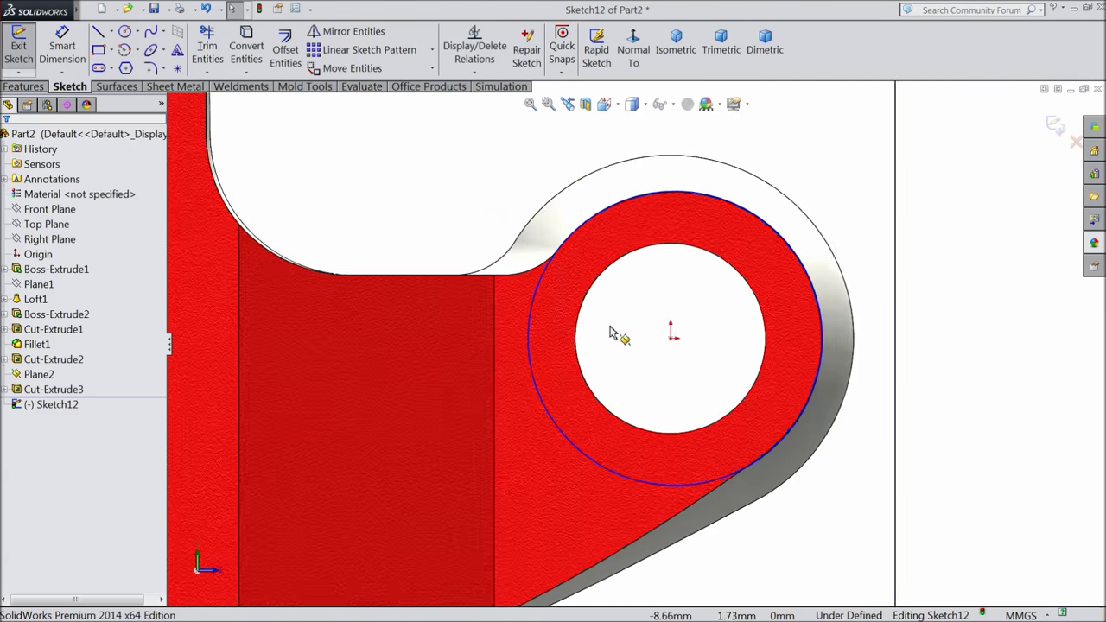
pyautogui.click(63, 50)
pyautogui.scroll(-3, 739, 361)
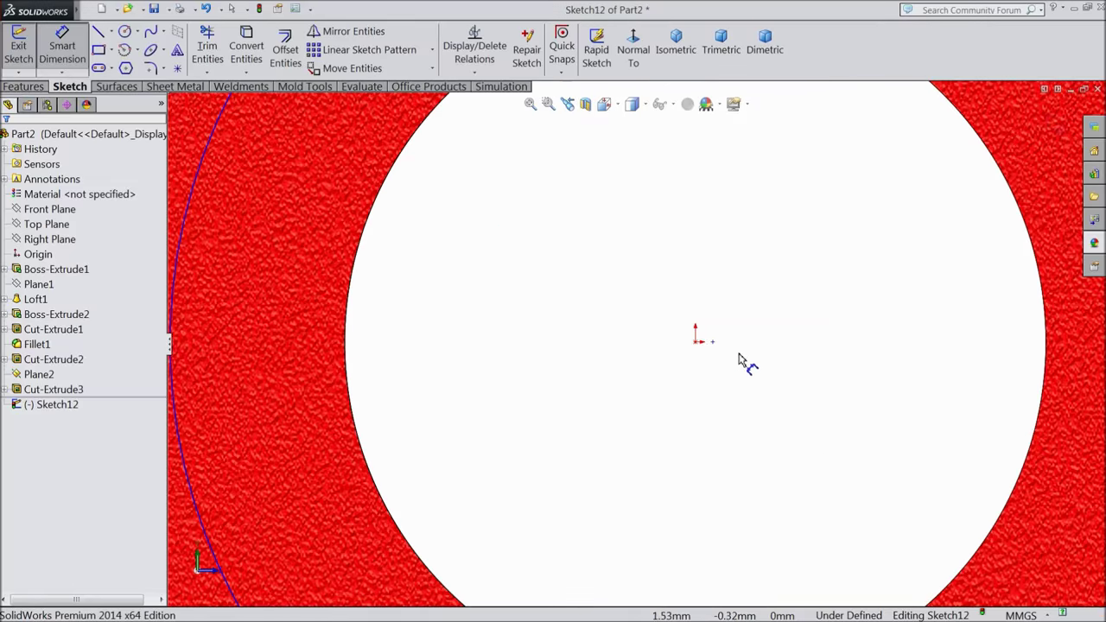
pyautogui.click(697, 344)
pyautogui.click(713, 344)
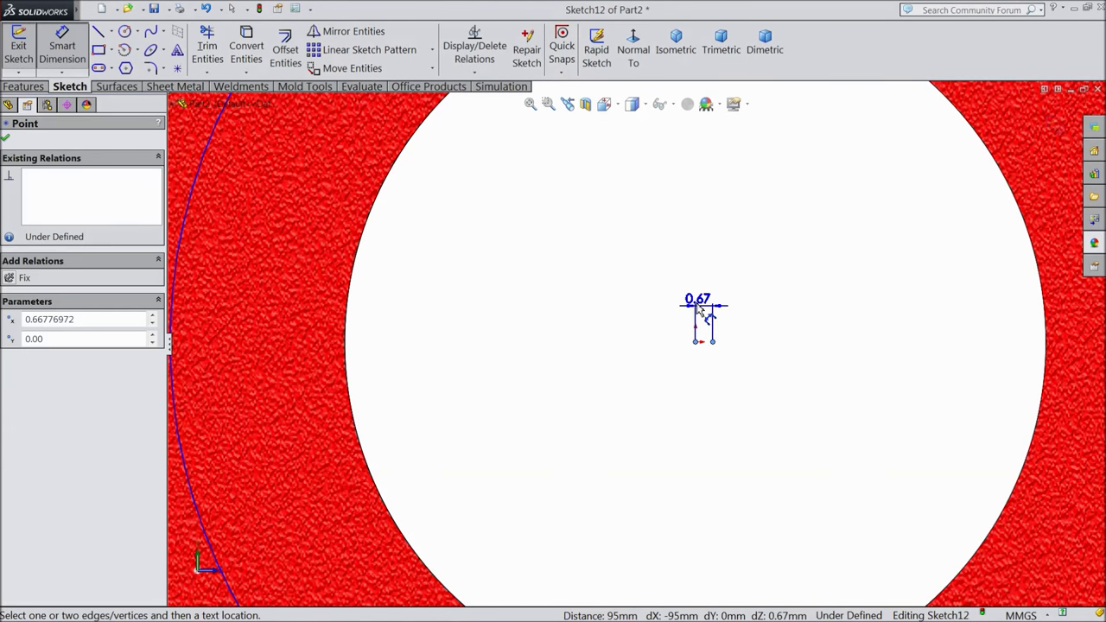
pyautogui.click(700, 309)
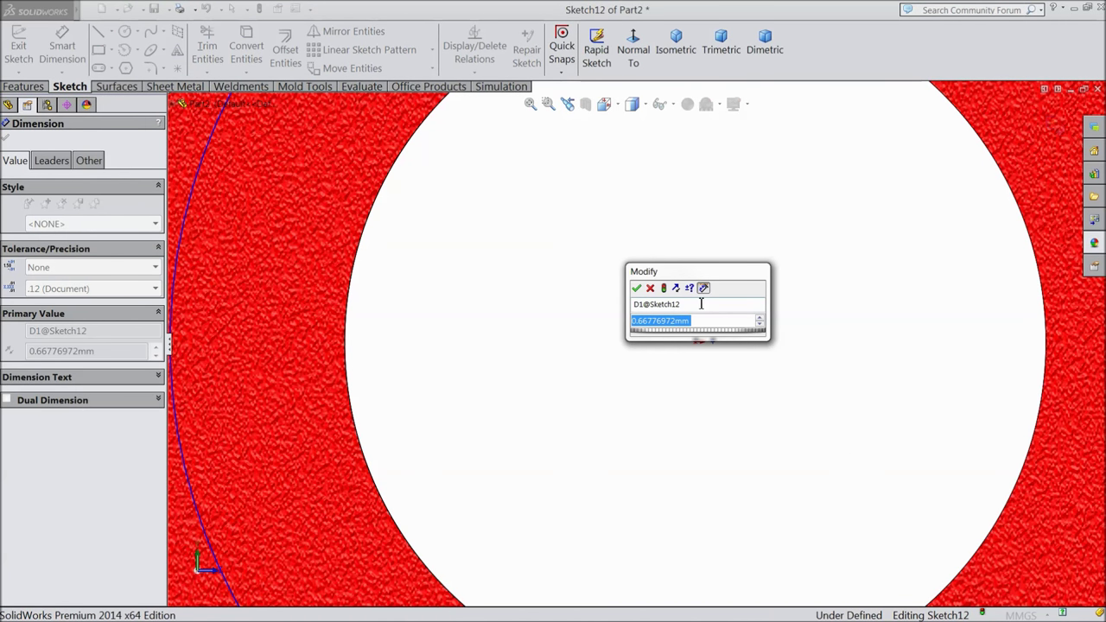
pyautogui.write('0.6')
pyautogui.click(637, 289)
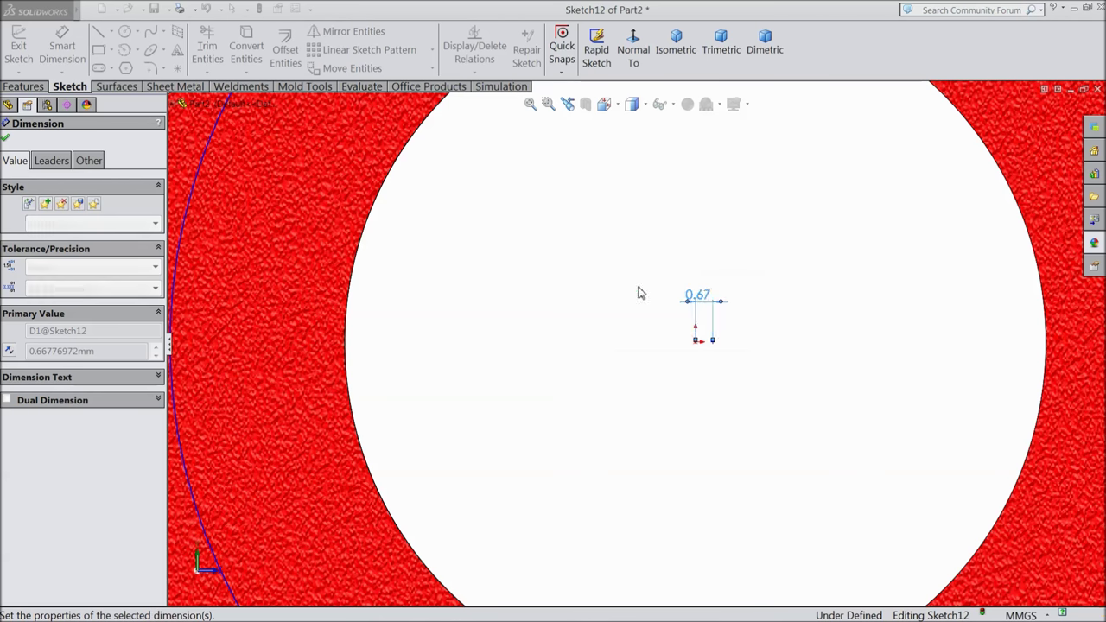
pyautogui.scroll(3, 610, 328)
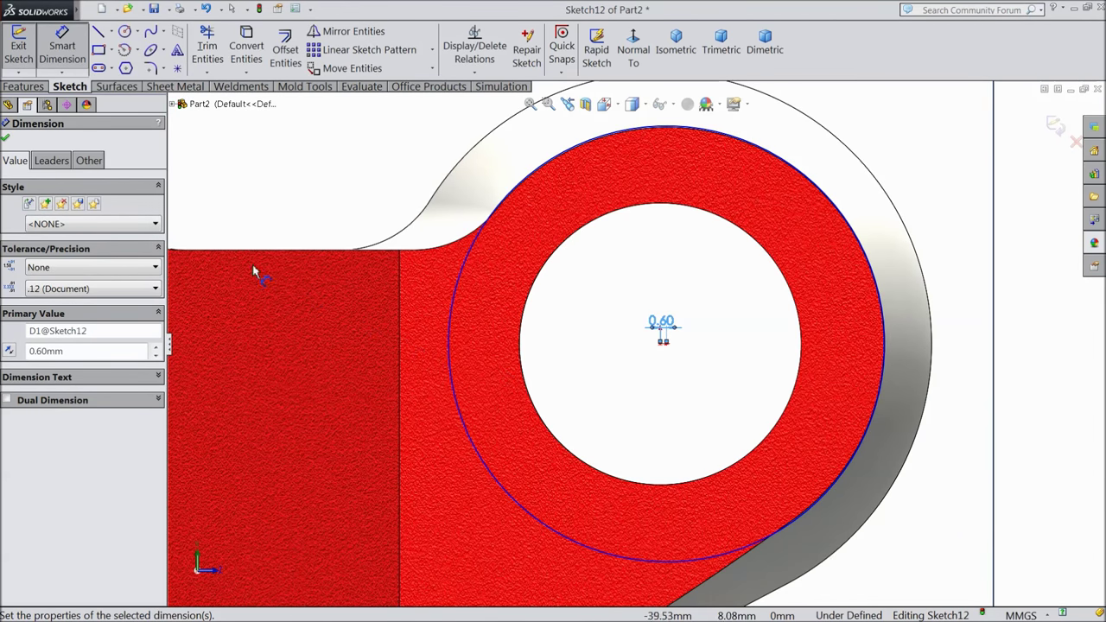
pyautogui.click(6, 141)
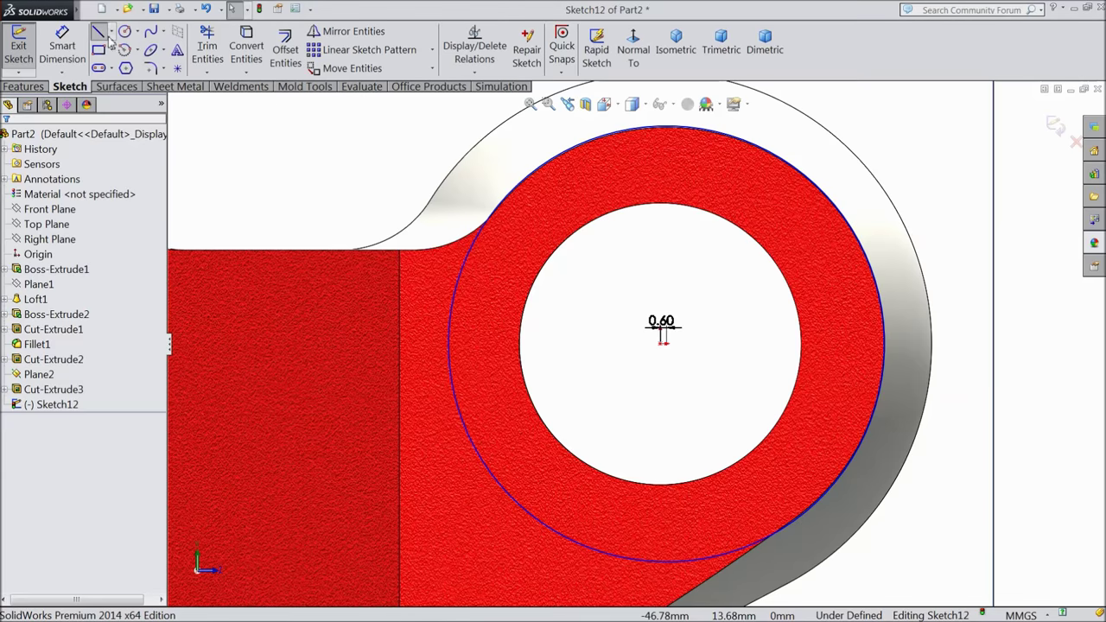
# Start a line chain on the ring's outer edge, going up-left then down near the part's bottom
pyautogui.click(100, 33)
pyautogui.scroll(-6, 510, 239)
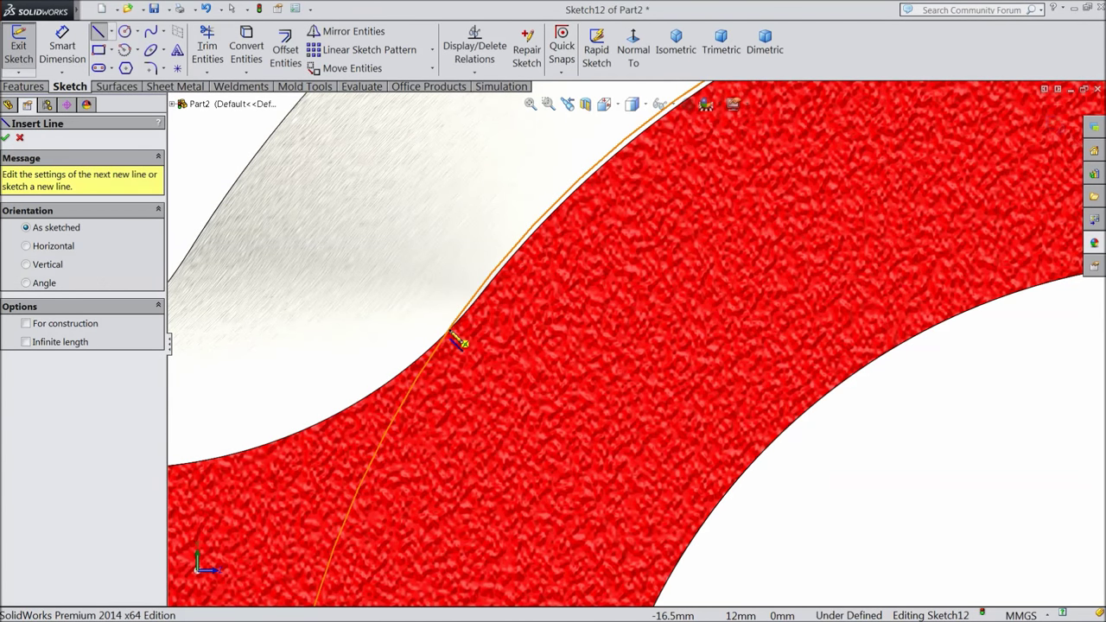
pyautogui.click(450, 331)
pyautogui.scroll(2, 456, 302)
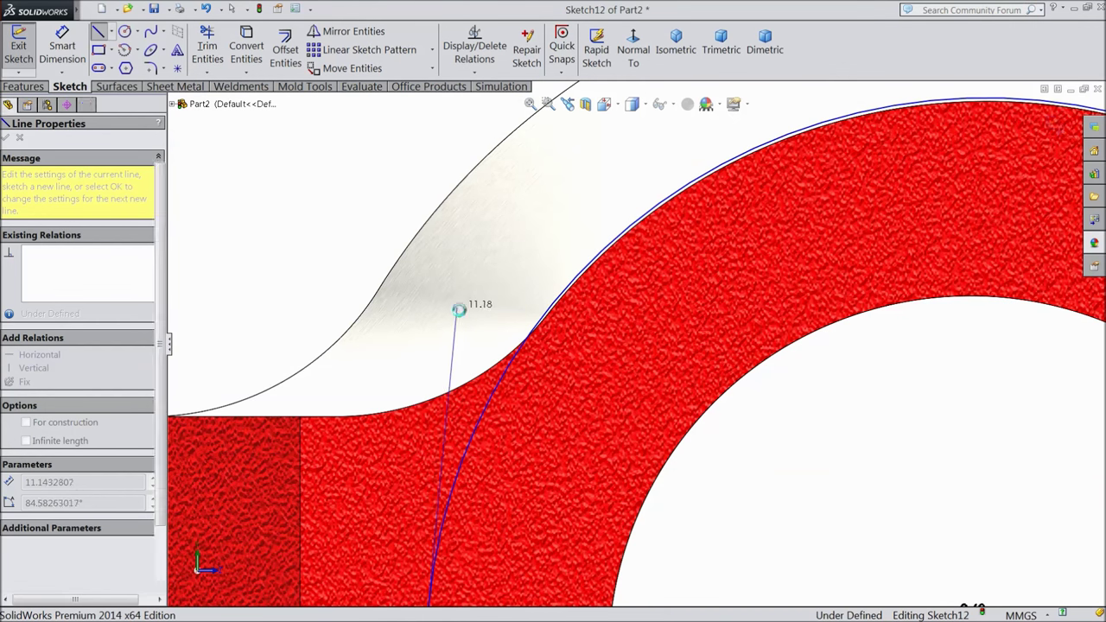
pyautogui.press('Escape')
pyautogui.press('l')
pyautogui.scroll(-2, 527, 322)
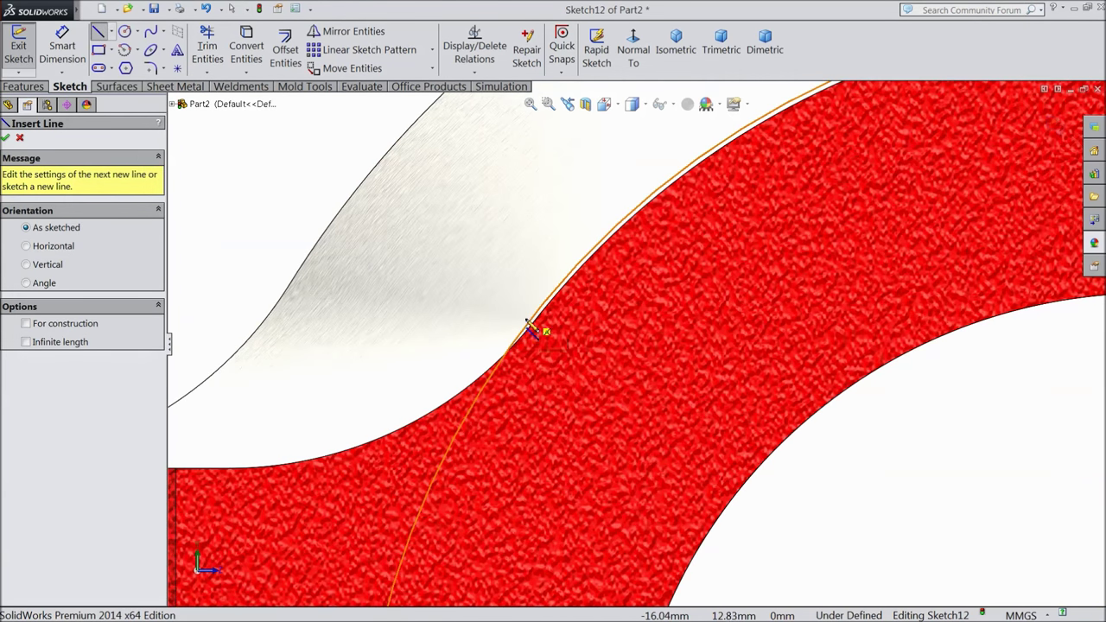
pyautogui.click(528, 334)
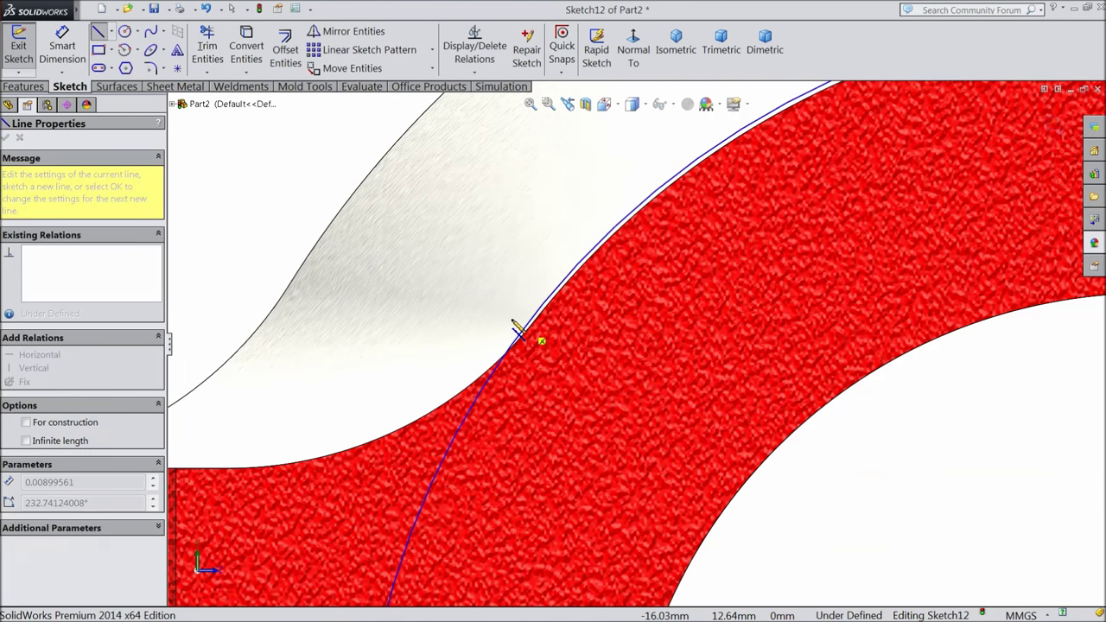
pyautogui.scroll(2, 441, 278)
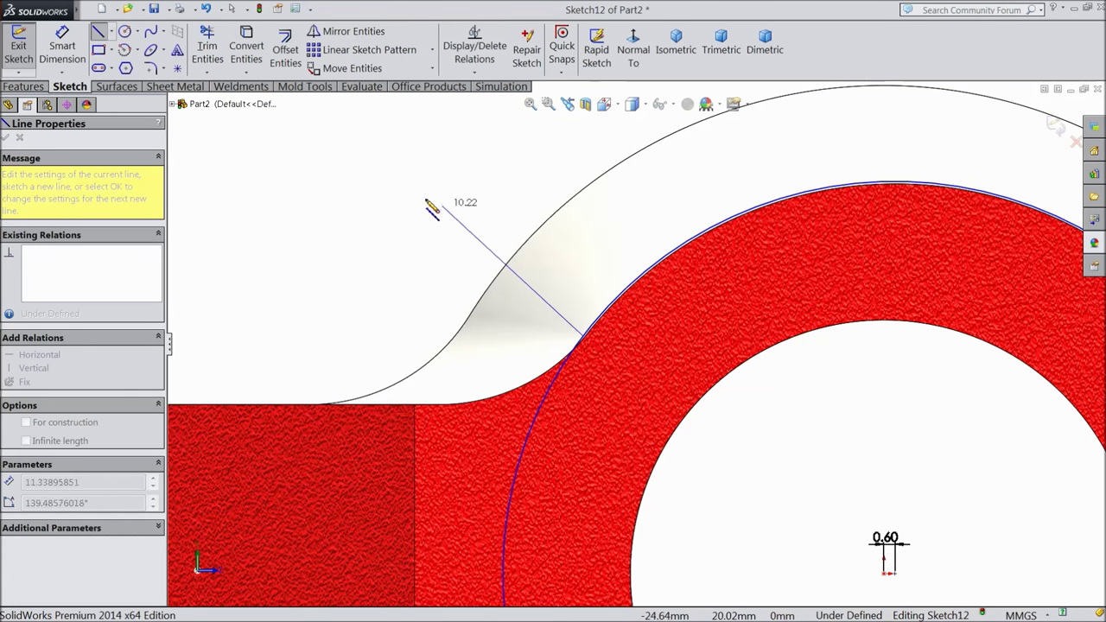
pyautogui.scroll(3, 336, 177)
pyautogui.click(533, 285)
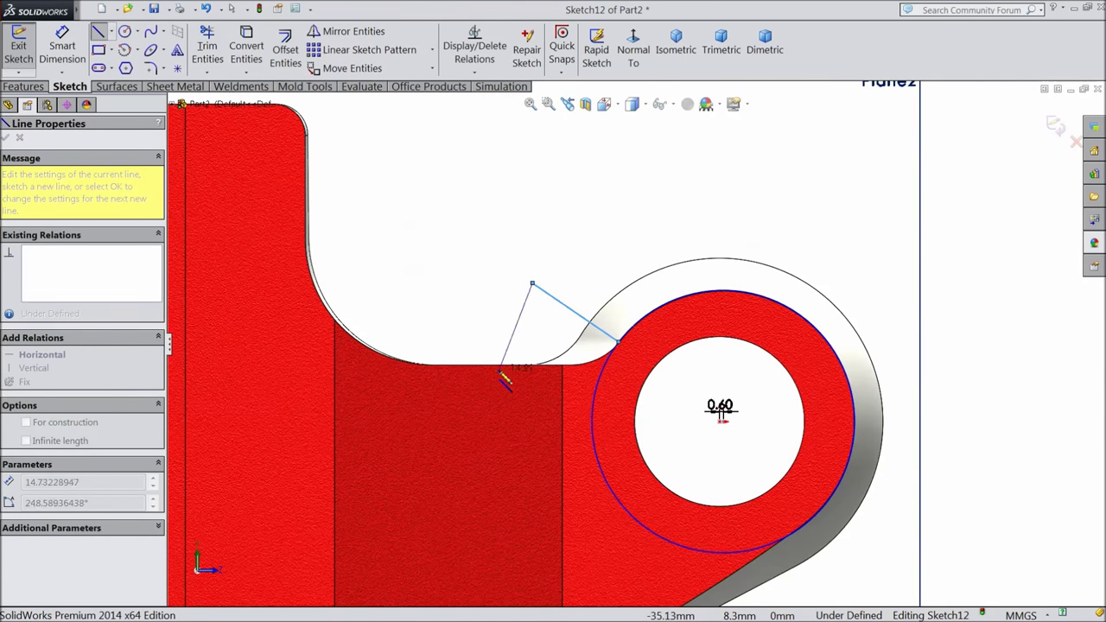
pyautogui.scroll(2, 519, 380)
pyautogui.scroll(-3, 610, 498)
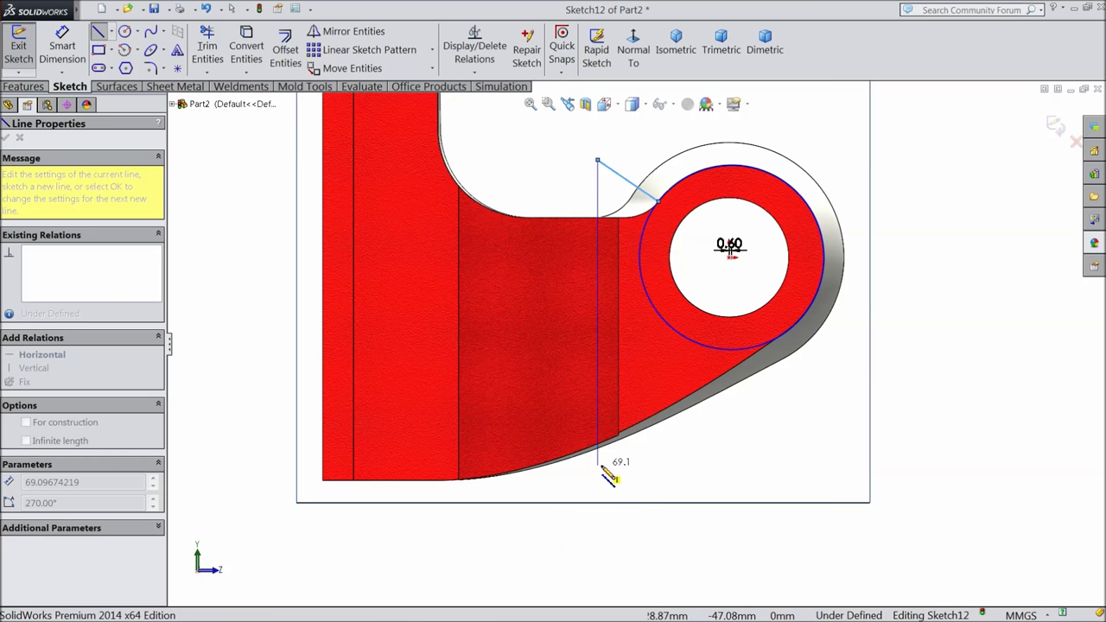
pyautogui.click(597, 479)
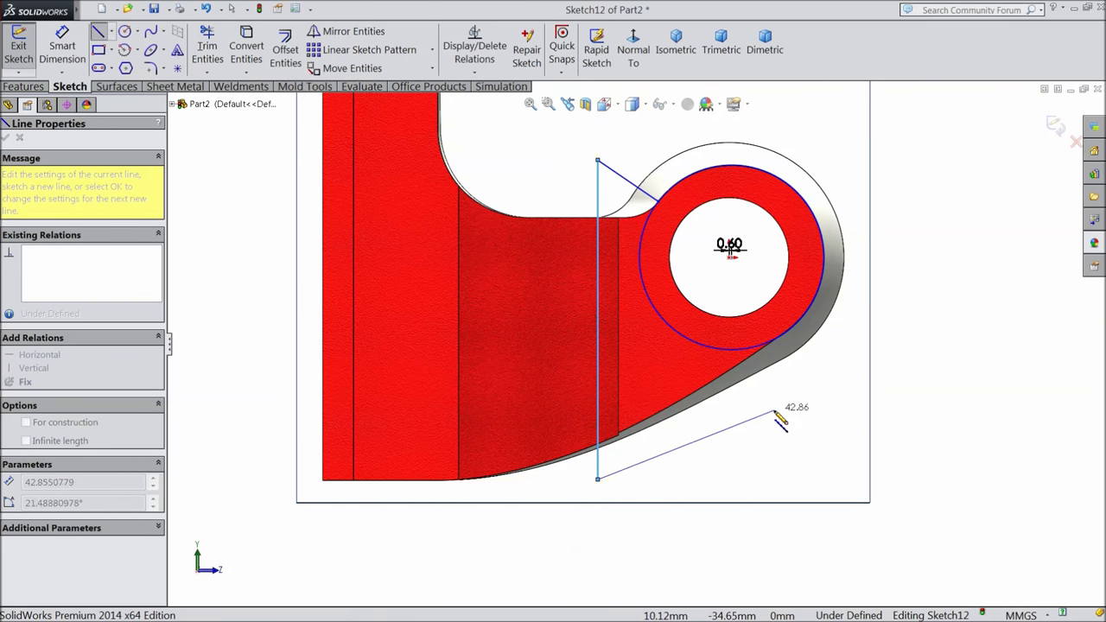
# Close the four-sided profile with a bottom diagonal and a final line back to the ring's circle
pyautogui.click(782, 407)
pyautogui.scroll(-4, 780, 367)
pyautogui.scroll(-5, 738, 289)
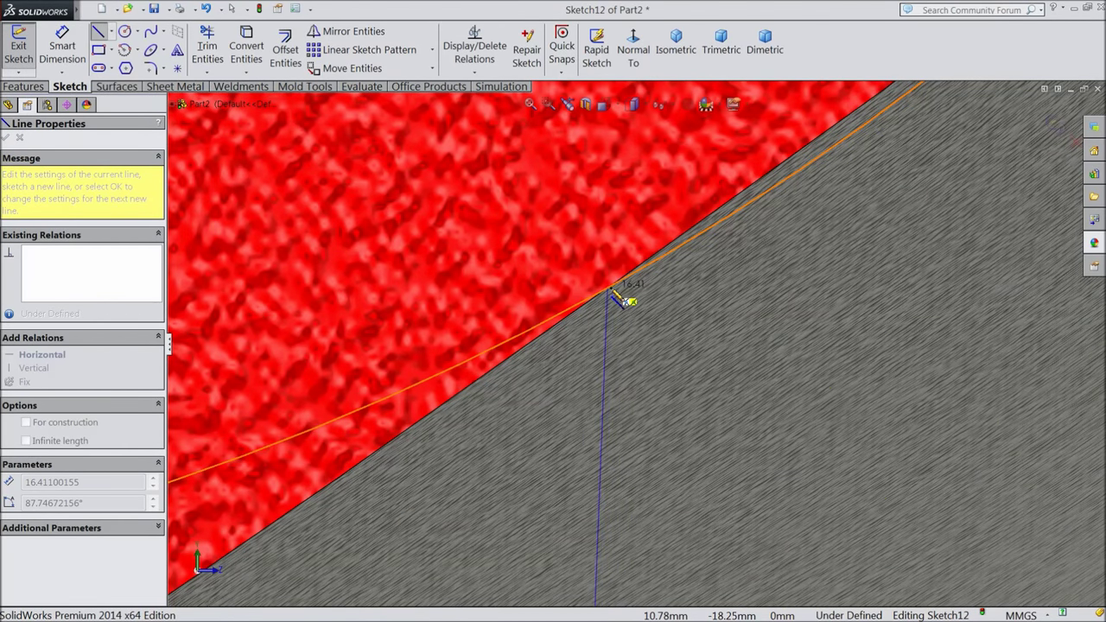
pyautogui.click(608, 294)
pyautogui.rightClick(683, 320)
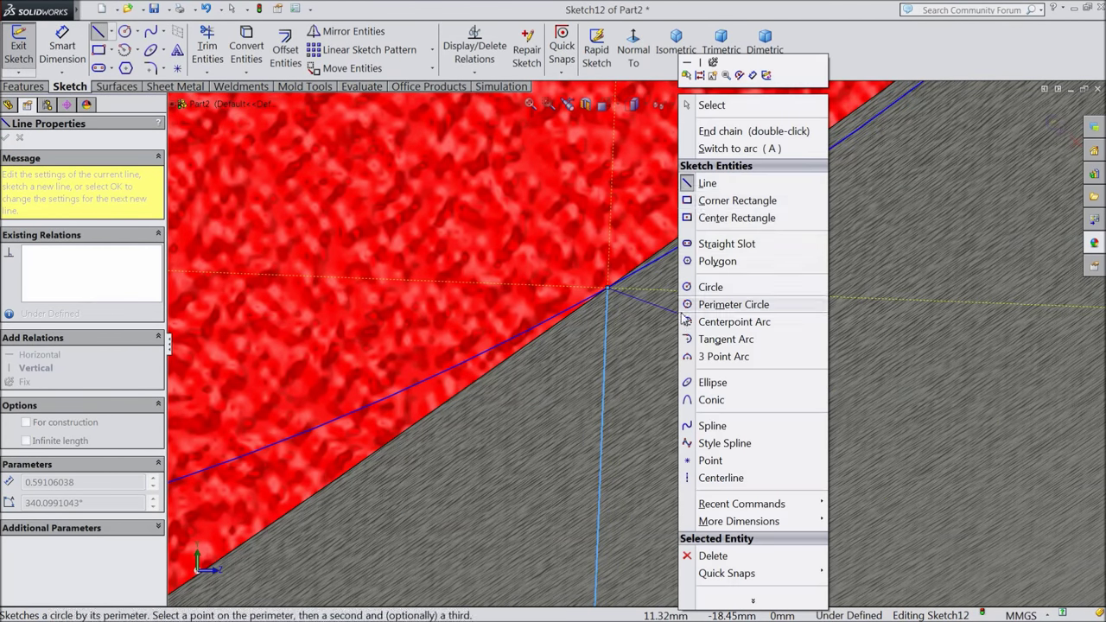
pyautogui.click(704, 128)
pyautogui.press('Escape')
pyautogui.scroll(-4, 622, 318)
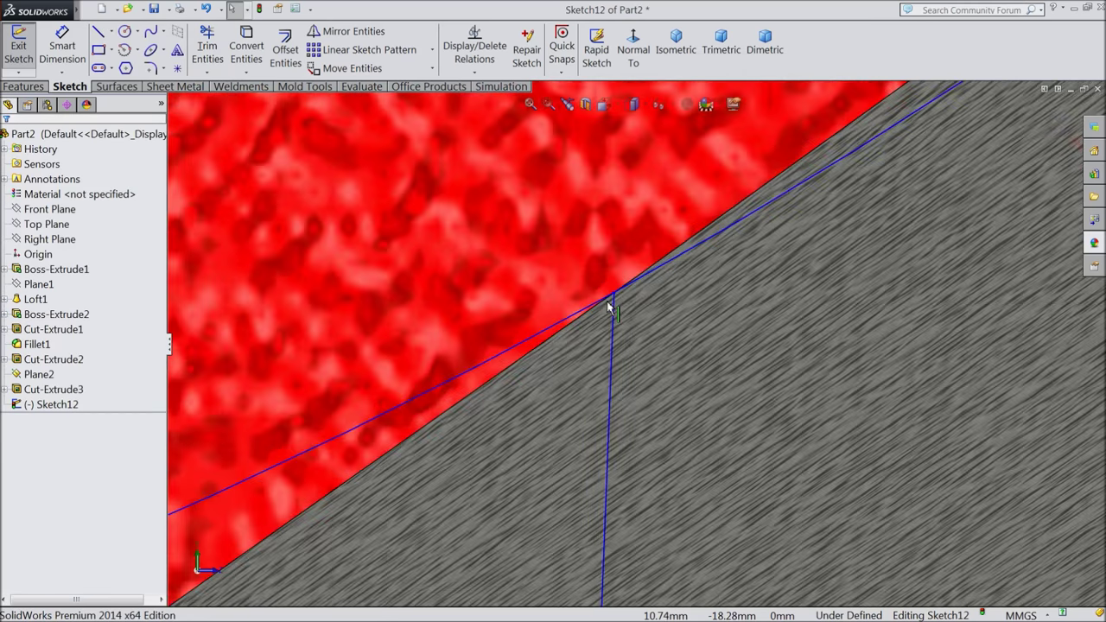
pyautogui.scroll(10, 618, 314)
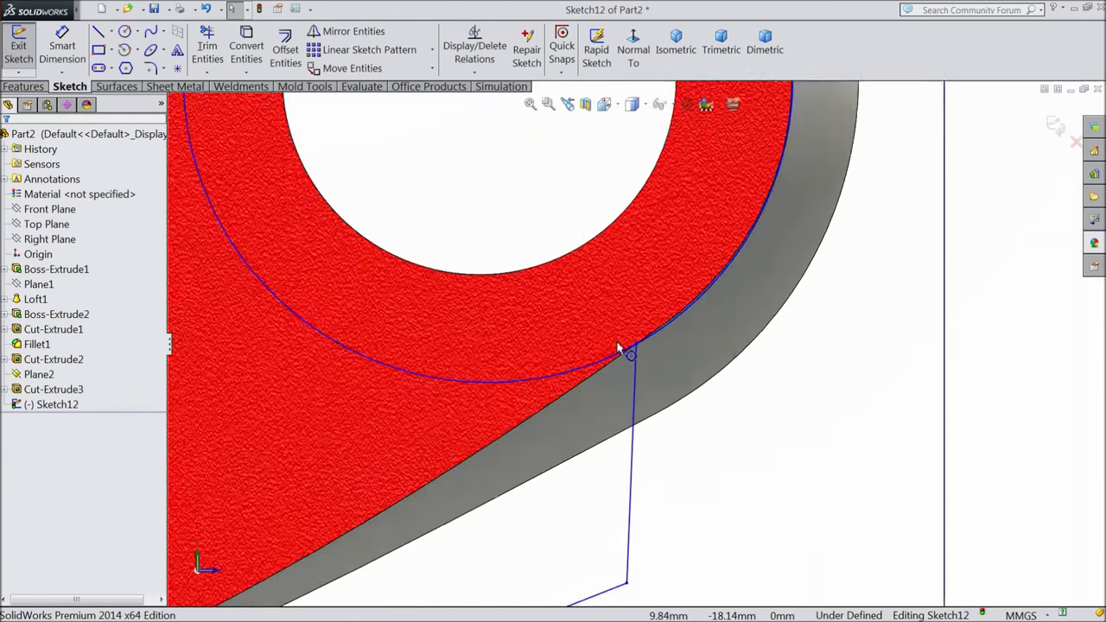
pyautogui.scroll(-1, 541, 308)
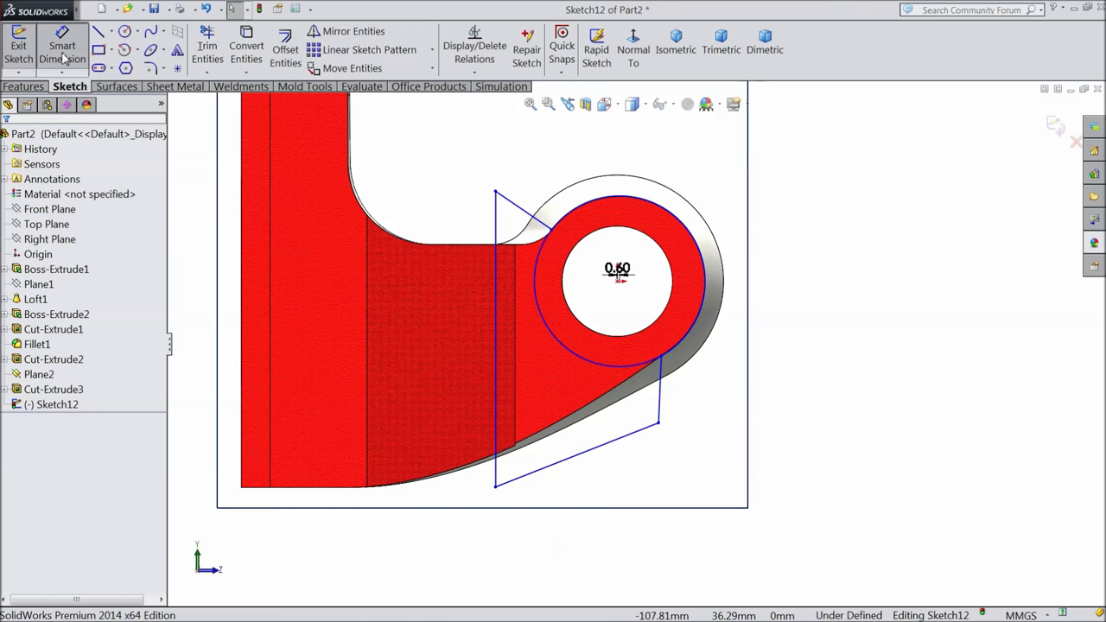
pyautogui.scroll(-1, 595, 352)
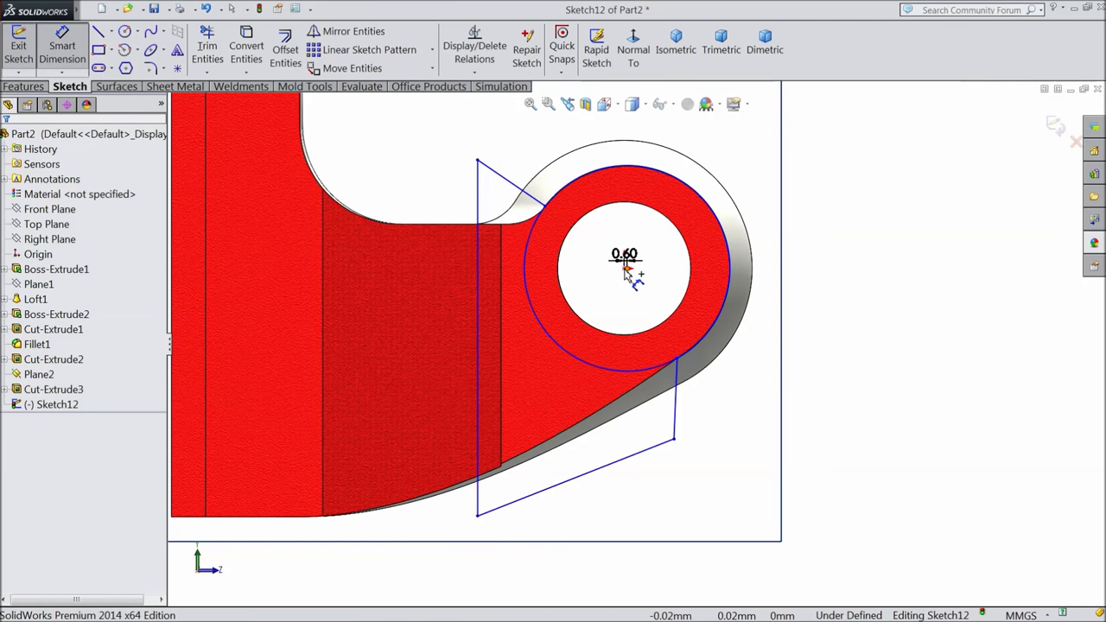
pyautogui.click(625, 270)
# Dimension the vertical line 30 mm from the ring's centre
pyautogui.click(481, 280)
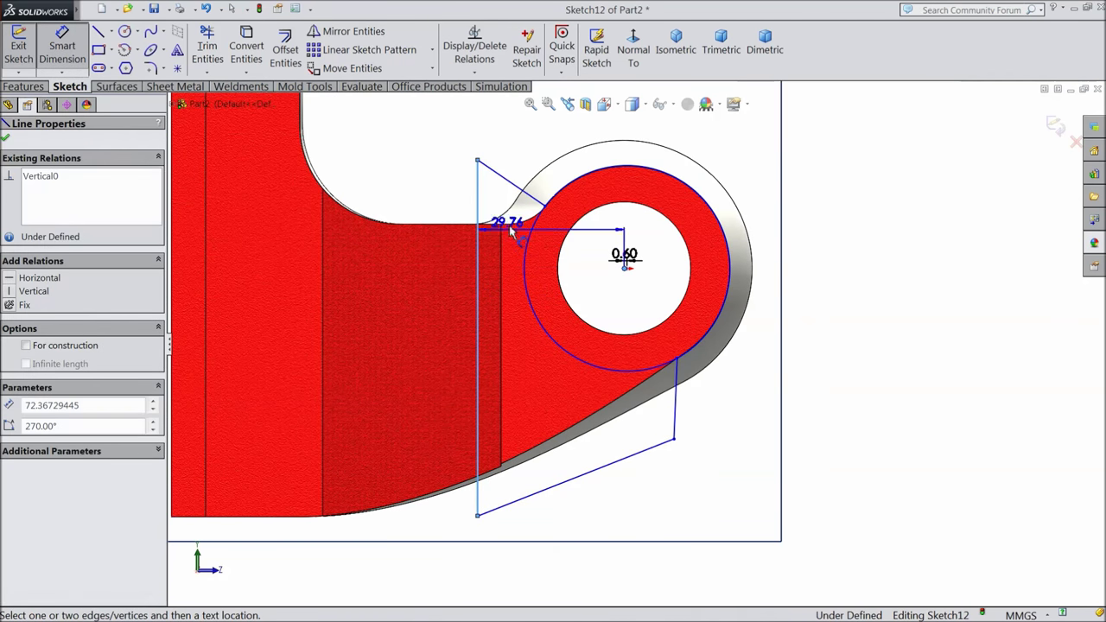
pyautogui.press('z')
pyautogui.click(557, 164)
pyautogui.write('30')
pyautogui.click(496, 144)
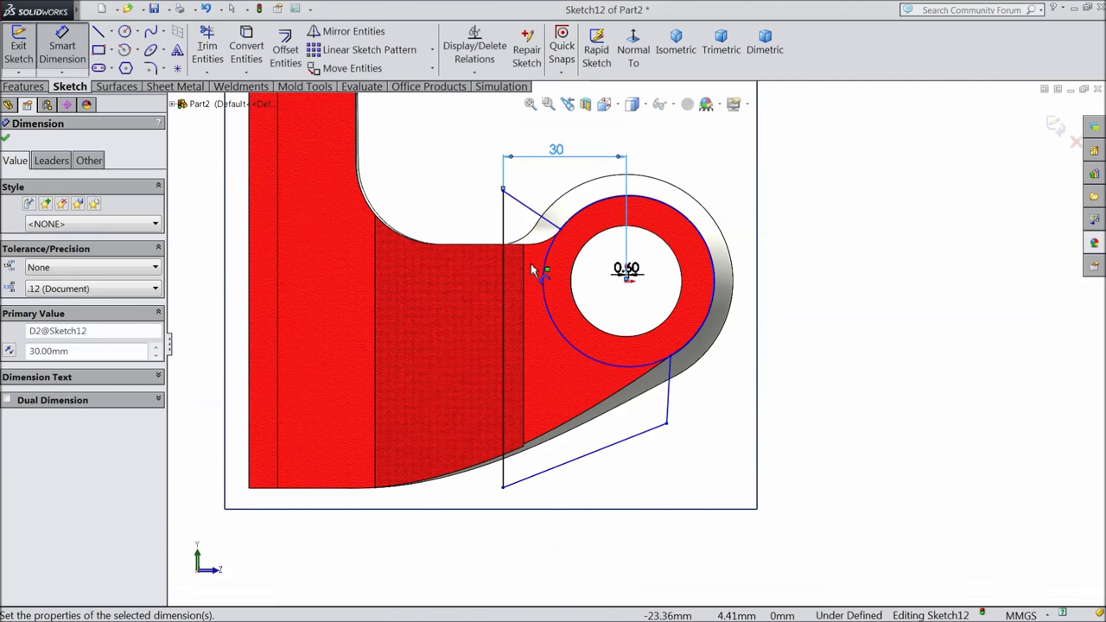
pyautogui.scroll(-5, 573, 316)
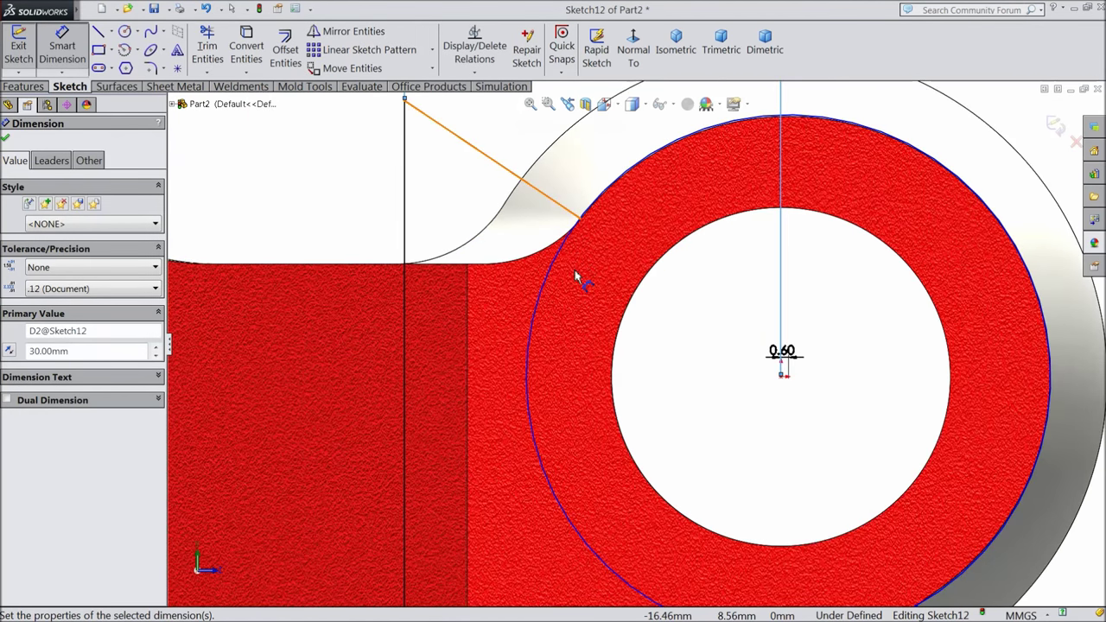
pyautogui.scroll(-3, 582, 275)
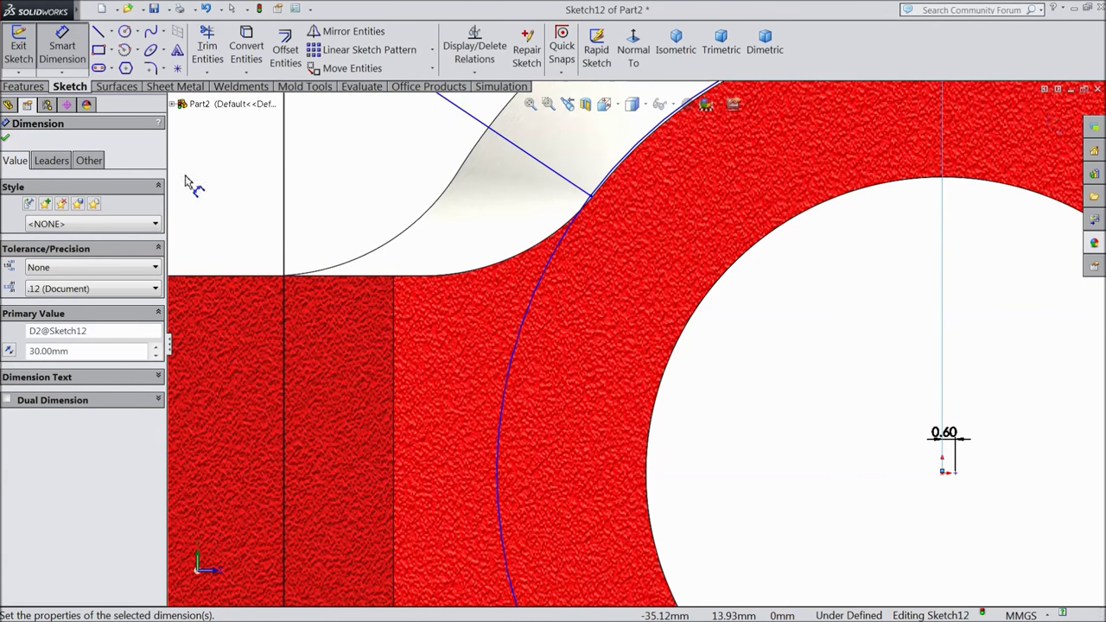
pyautogui.click(6, 141)
# Snap the upper line's endpoint onto the ring's circle
pyautogui.scroll(2, 639, 343)
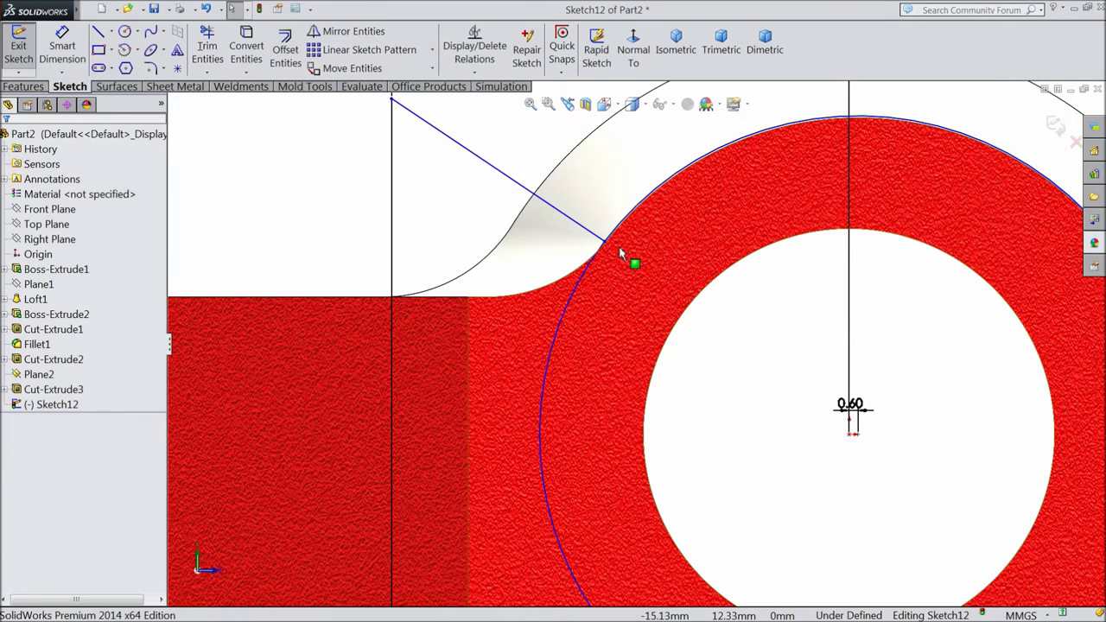
pyautogui.moveTo(607, 248); pyautogui.dragTo(614, 229)
pyautogui.scroll(5, 598, 269)
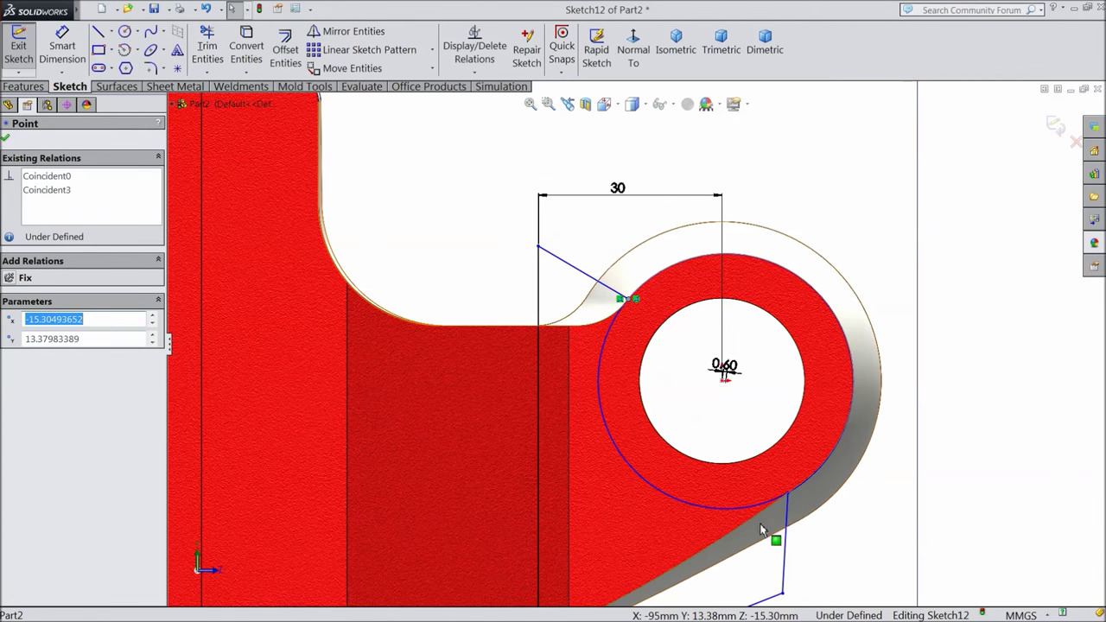
pyautogui.scroll(2, 725, 514)
pyautogui.scroll(-2, 701, 517)
pyautogui.scroll(2, 700, 511)
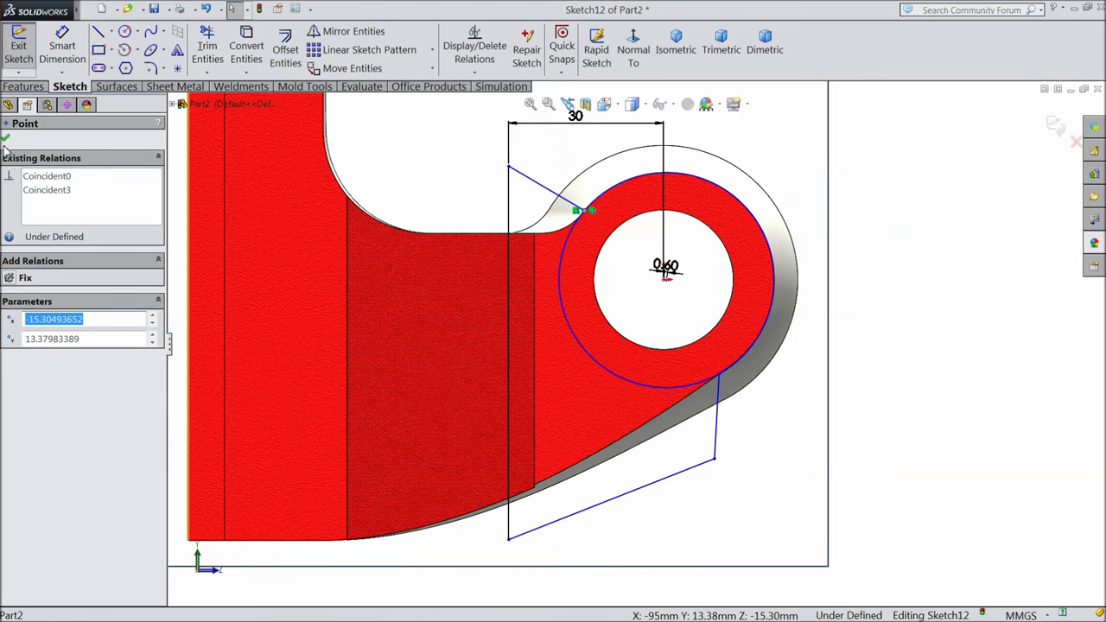
pyautogui.click(18, 102)
pyautogui.click(25, 86)
pyautogui.click(243, 53)
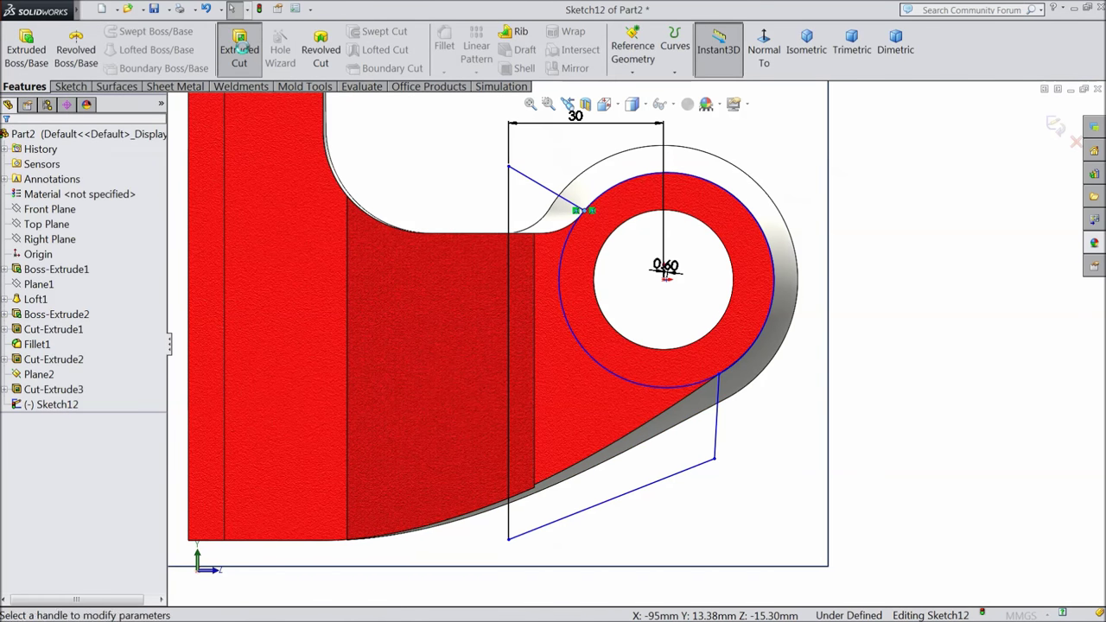
# Cut both Sketch12 regions Blind 26.50 mm with a 1° draft, creating Cut-Extrude8
pyautogui.click(615, 499)
pyautogui.press('z')
pyautogui.moveTo(656, 458)
pyautogui.mouseDown(button='middle')
pyautogui.moveTo(674, 500)
pyautogui.moveTo(667, 449)
pyautogui.mouseUp(button='middle')
pyautogui.scroll(-3, 629, 393)
pyautogui.click(615, 361)
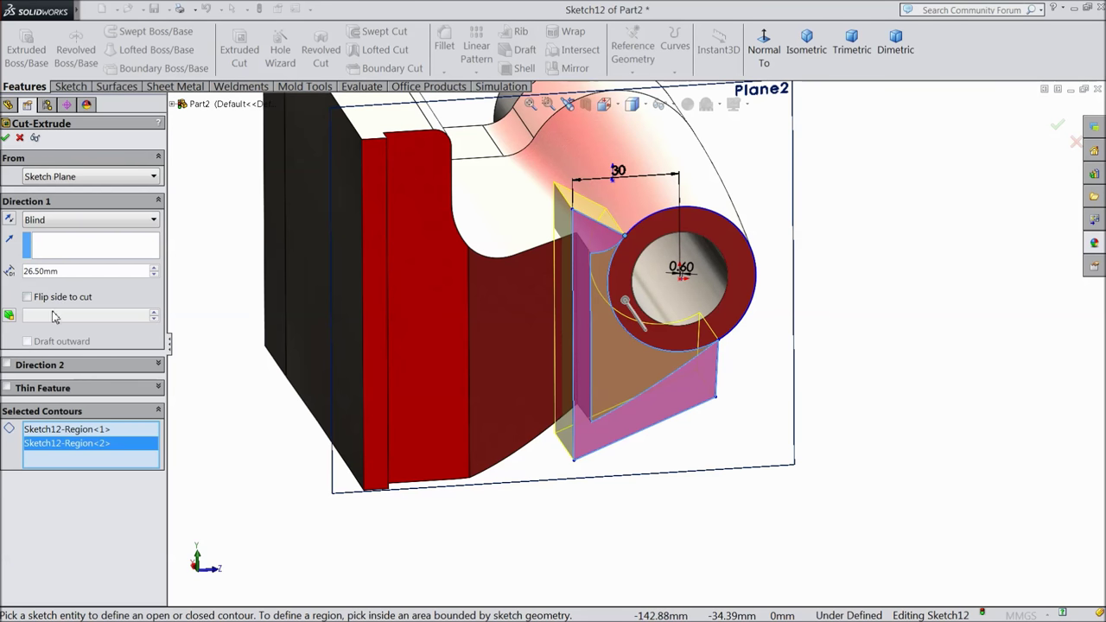
pyautogui.click(10, 316)
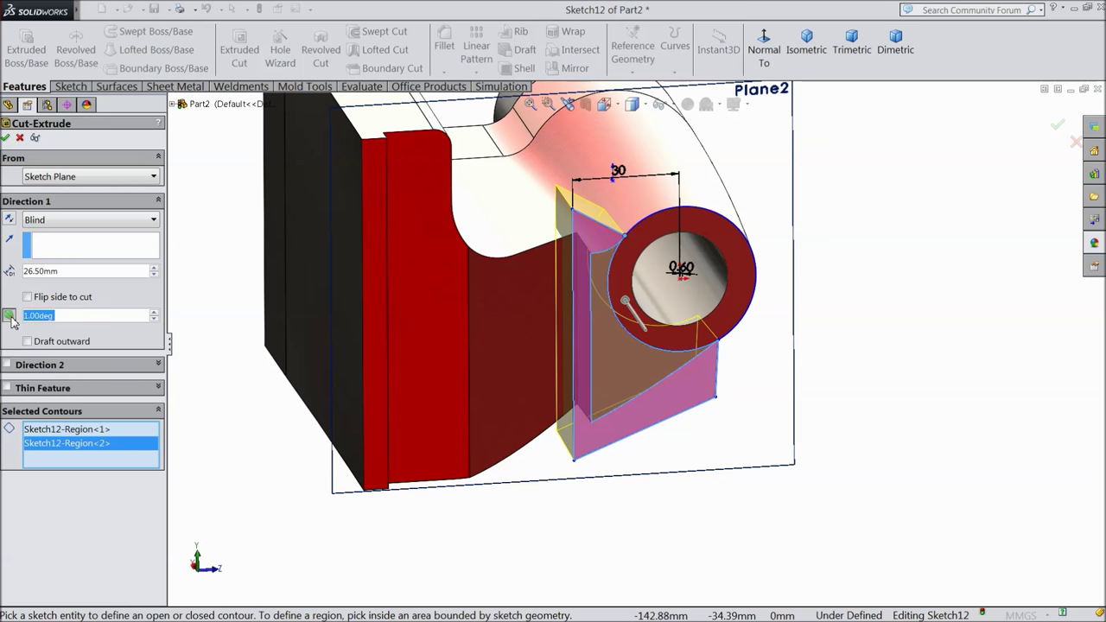
pyautogui.click(7, 138)
pyautogui.moveTo(885, 335); pyautogui.dragTo(826, 301, button='middle')
pyautogui.click(445, 50)
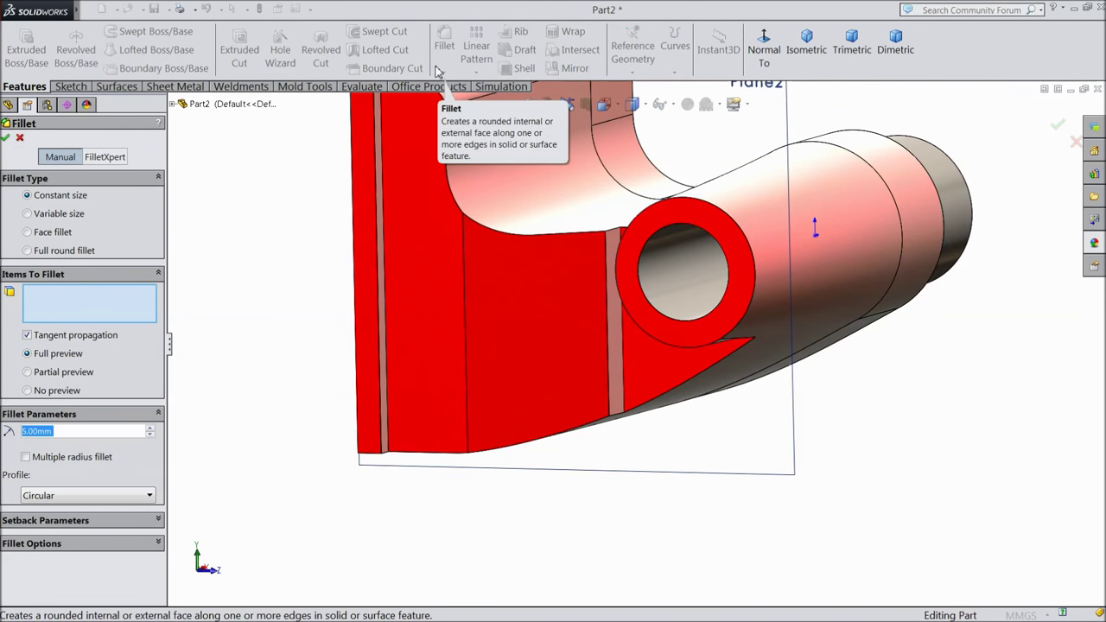
# Round the cut's edge with a 40 mm fillet
pyautogui.write('40')
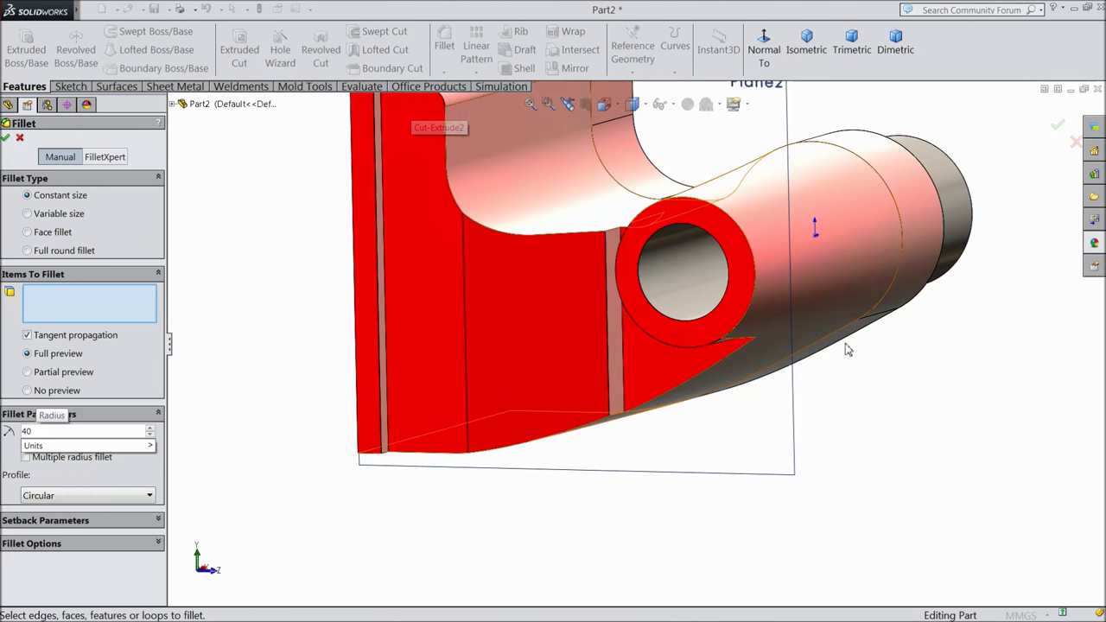
pyautogui.scroll(-3, 598, 387)
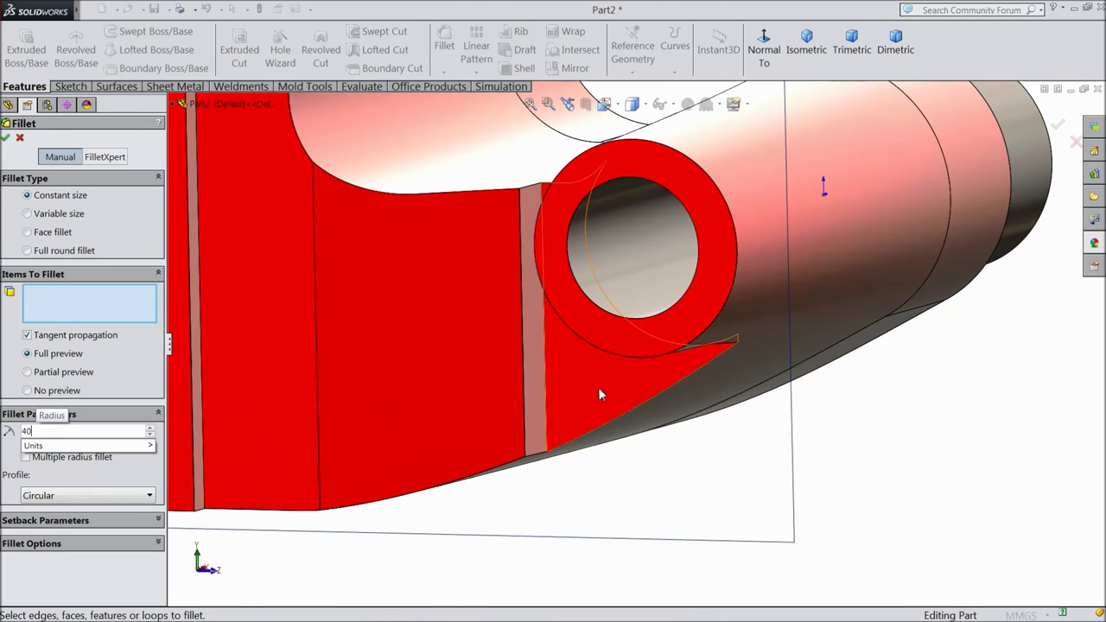
pyautogui.click(547, 402)
pyautogui.scroll(2, 553, 405)
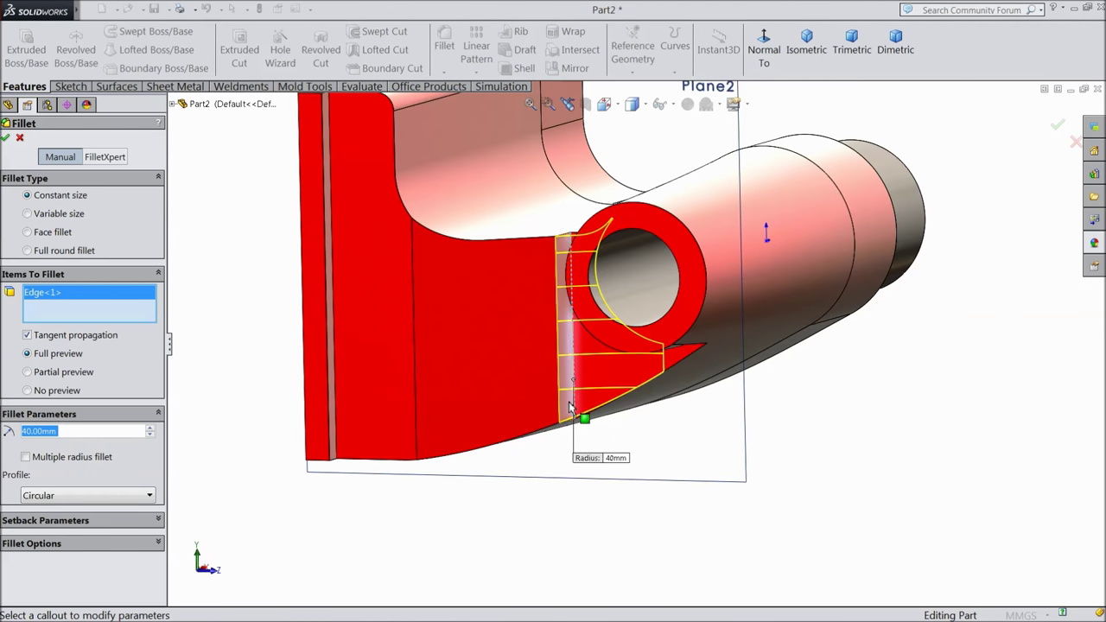
pyautogui.click(5, 139)
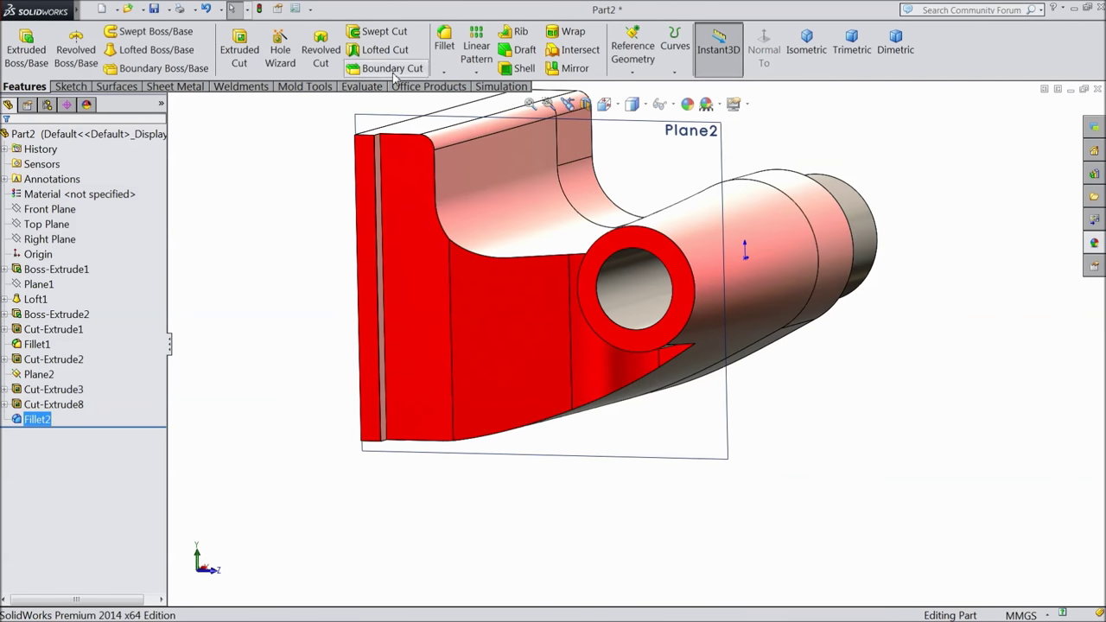
# Add a 5 mm fillet where the lug meets the body, creating Fillet3
pyautogui.click(444, 39)
pyautogui.write('5')
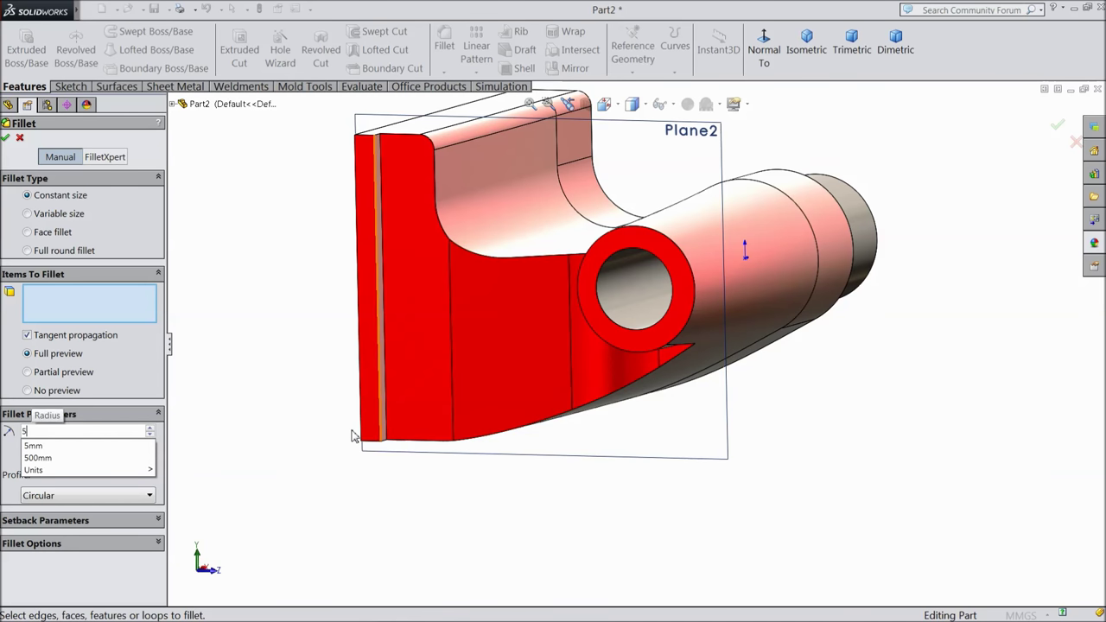
pyautogui.press('Return')
pyautogui.moveTo(298, 415); pyautogui.dragTo(341, 336, button='middle')
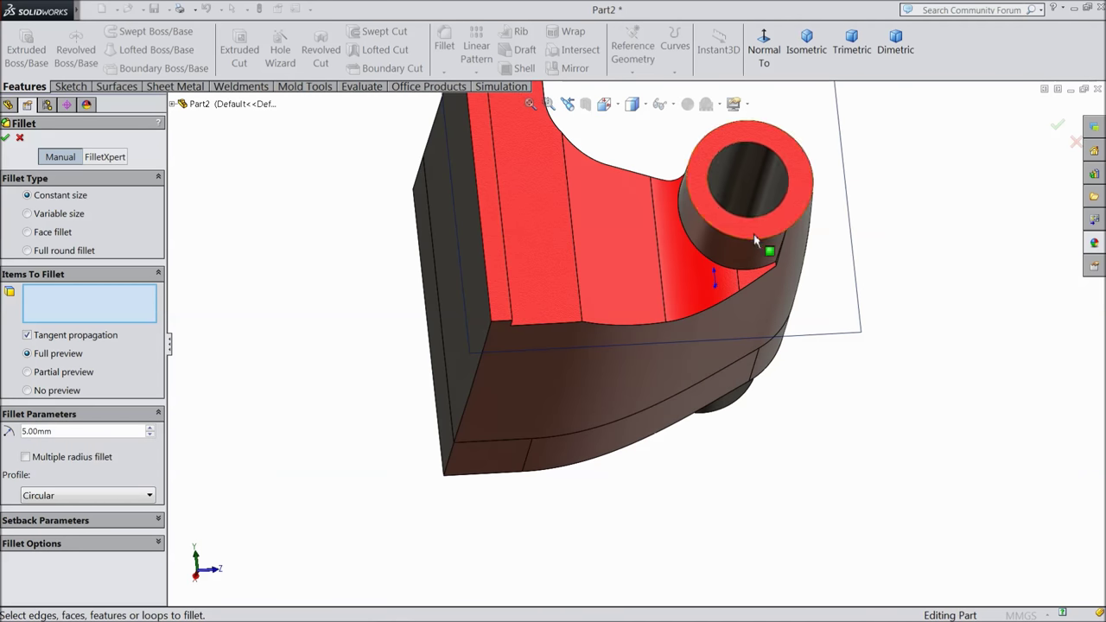
pyautogui.scroll(-3, 769, 190)
pyautogui.click(637, 317)
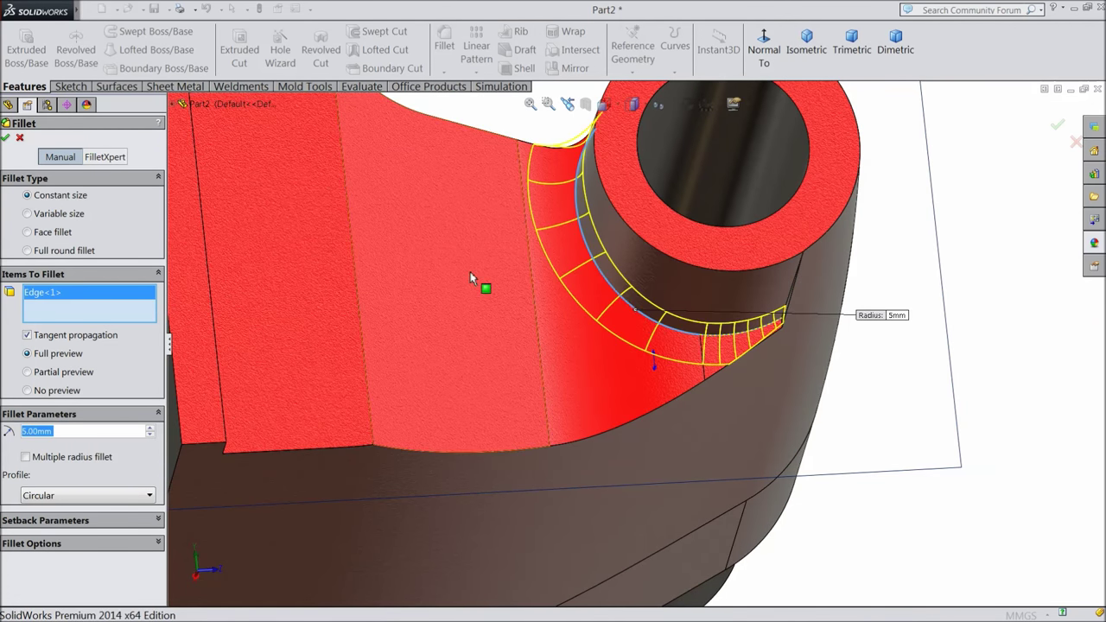
pyautogui.click(5, 138)
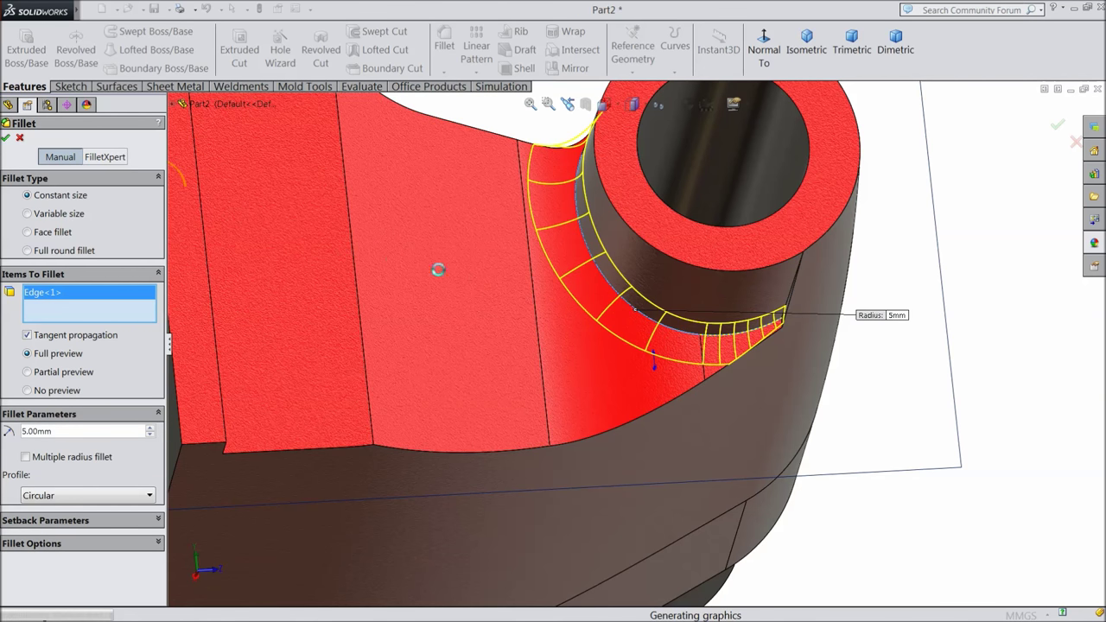
# Hide Plane2 and orbit the model to an isometric-like view
pyautogui.moveTo(517, 296); pyautogui.dragTo(568, 311, button='middle')
pyautogui.scroll(5, 513, 315)
pyautogui.click(610, 294)
pyautogui.click(660, 246)
pyautogui.moveTo(634, 244); pyautogui.dragTo(607, 333, button='middle')
pyautogui.scroll(-3, 610, 334)
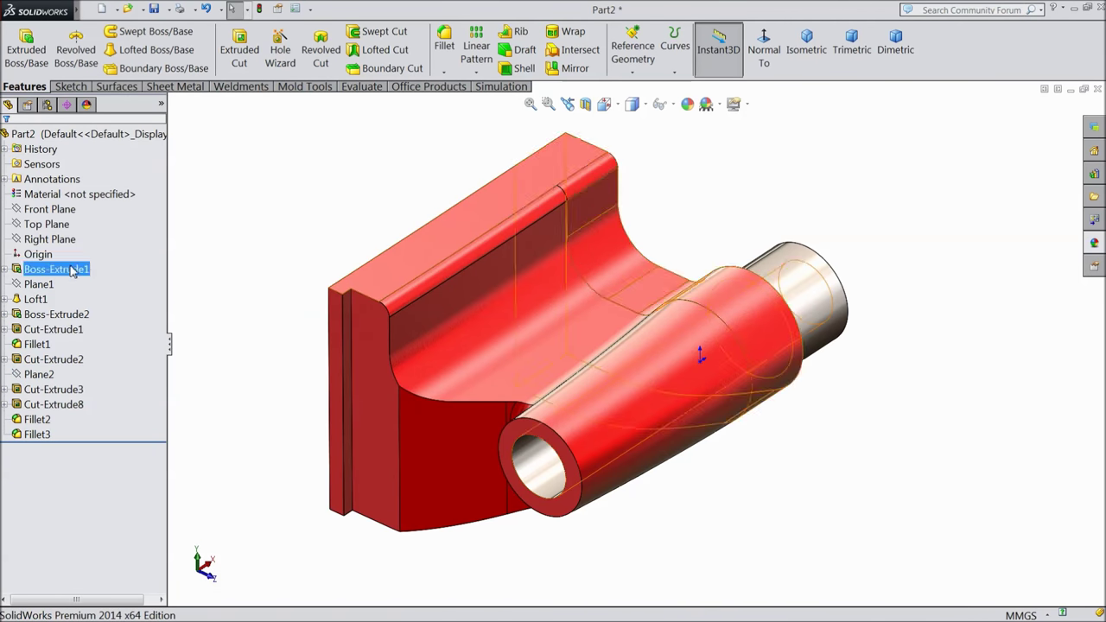
pyautogui.click(48, 223)
# Start a new sketch on Top Plane, viewed normal to the plane
pyautogui.click(55, 217)
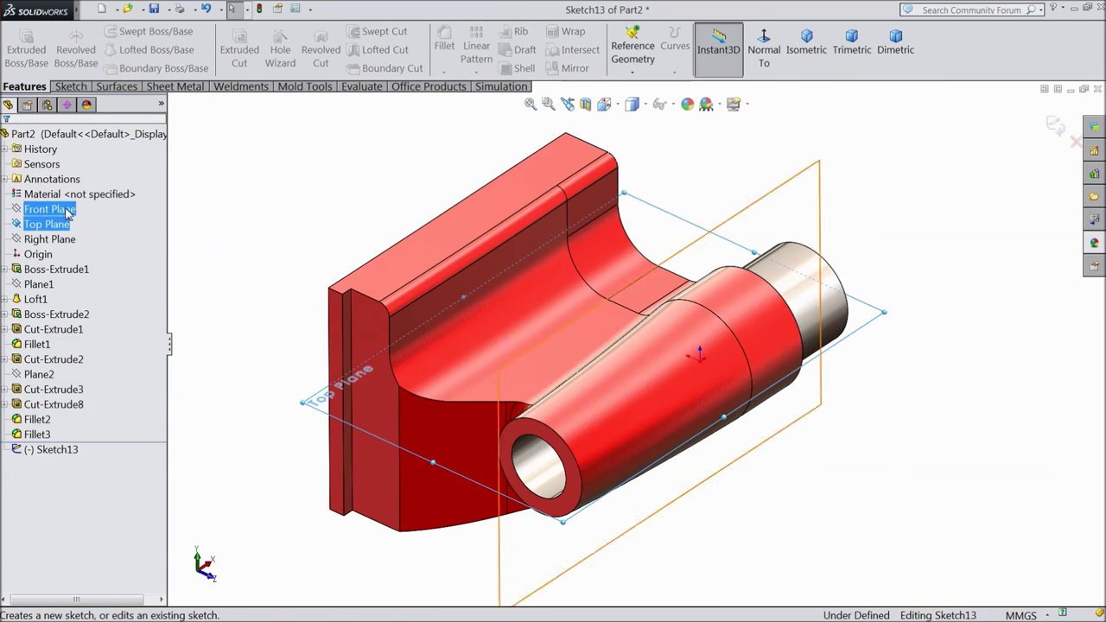
pyautogui.click(763, 49)
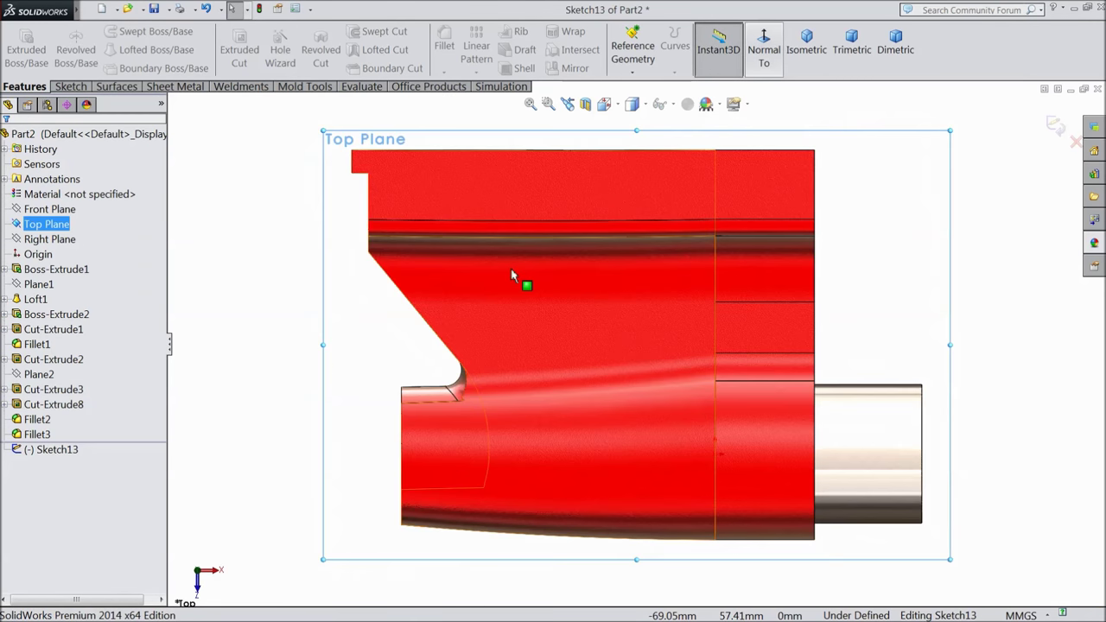
pyautogui.click(70, 87)
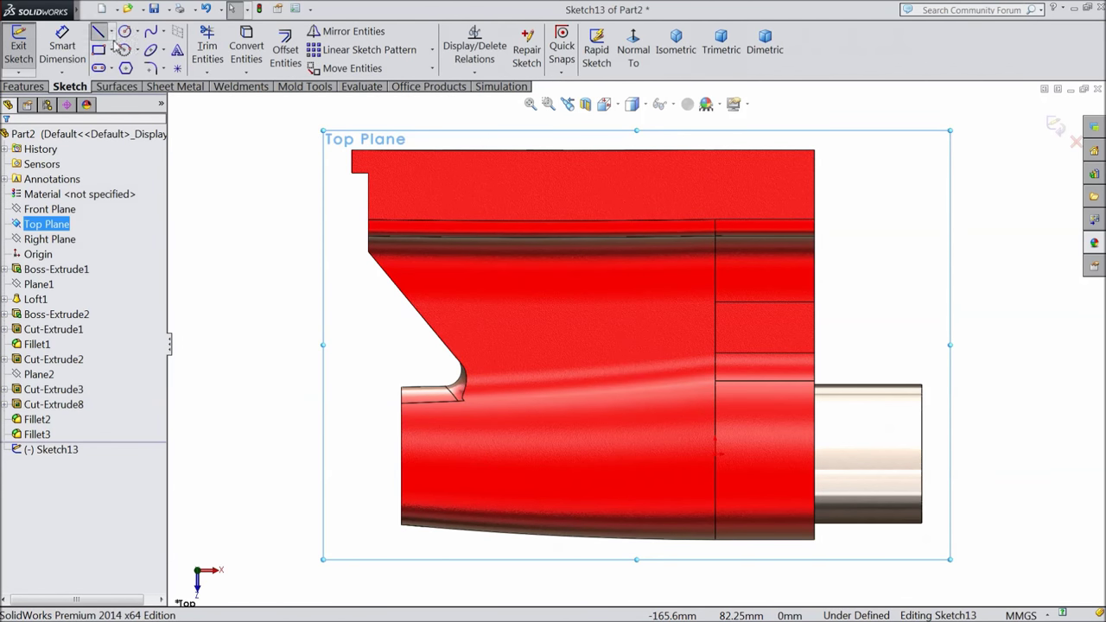
pyautogui.click(98, 32)
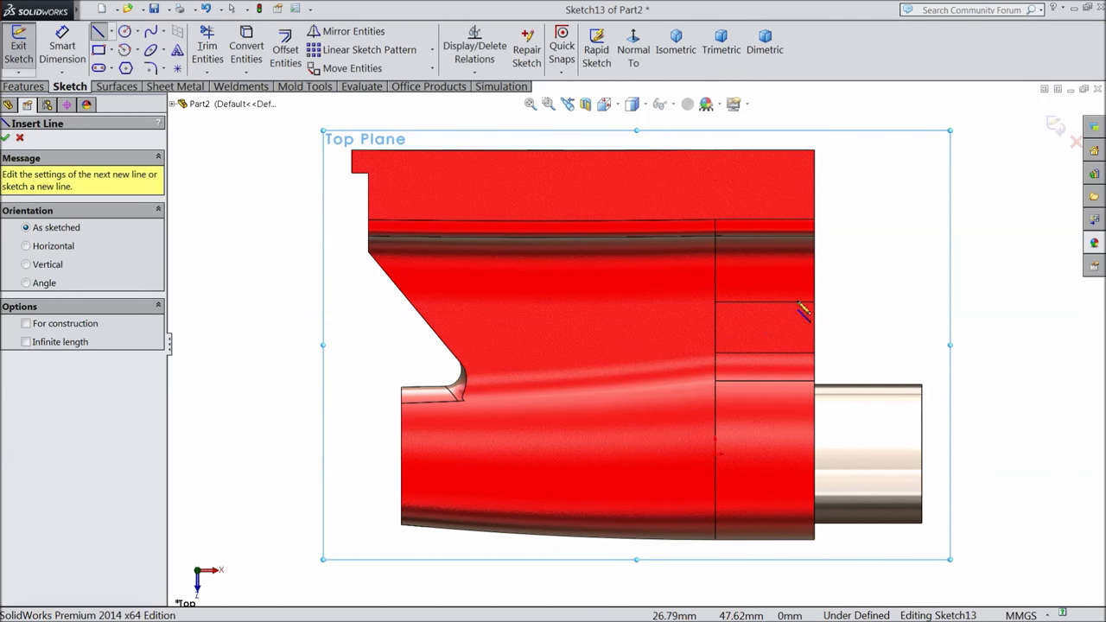
# Draw a closed four-line outline over the part's upper section
pyautogui.click(760, 233)
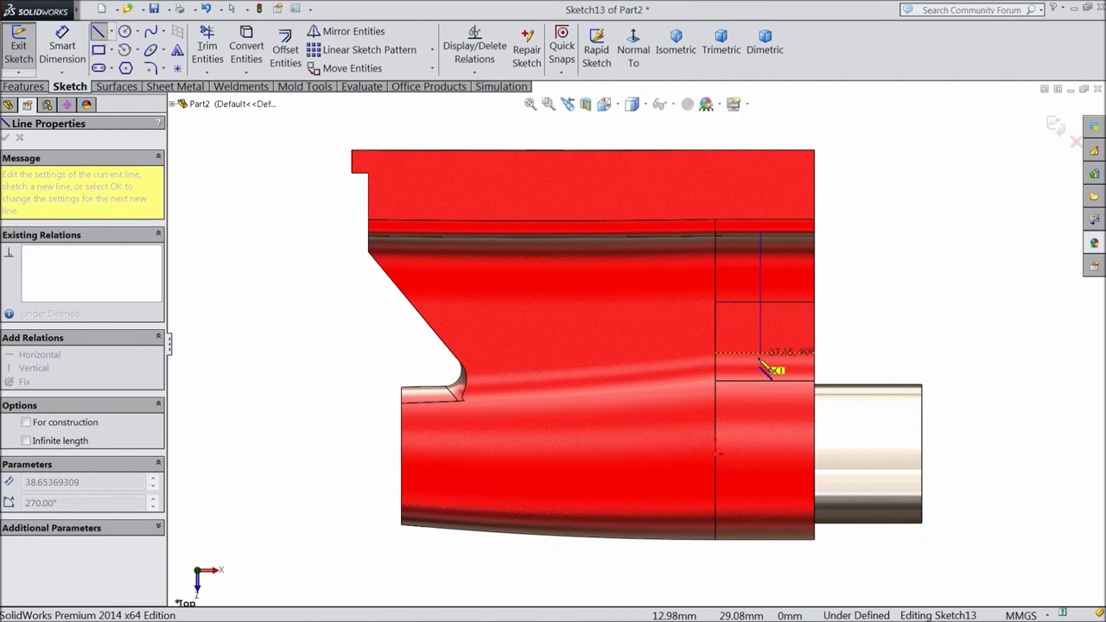
pyautogui.click(761, 332)
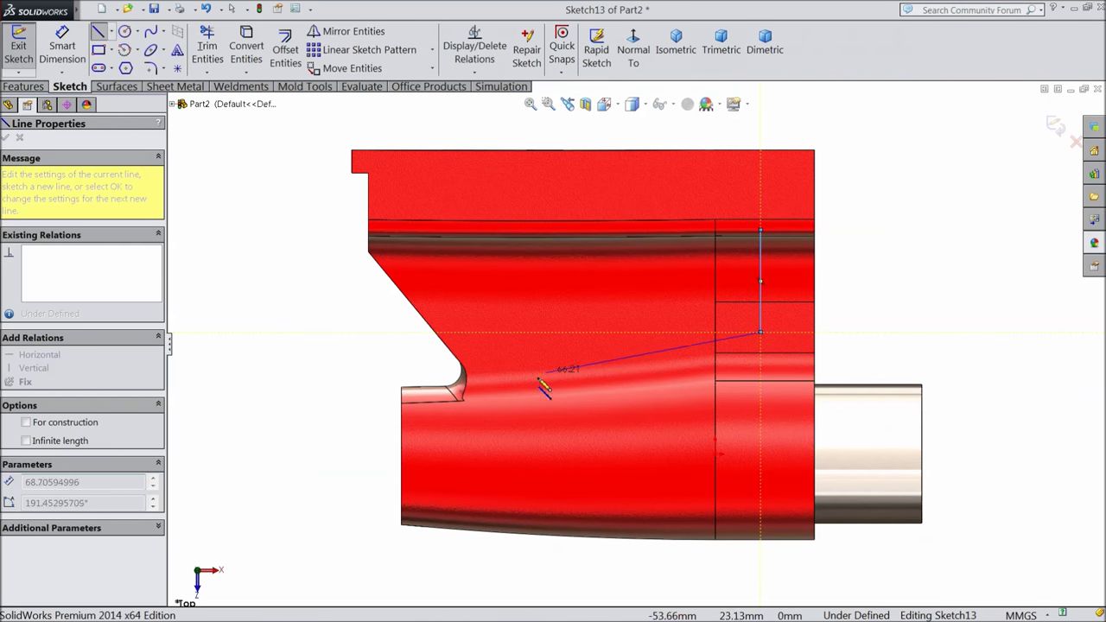
pyautogui.click(516, 378)
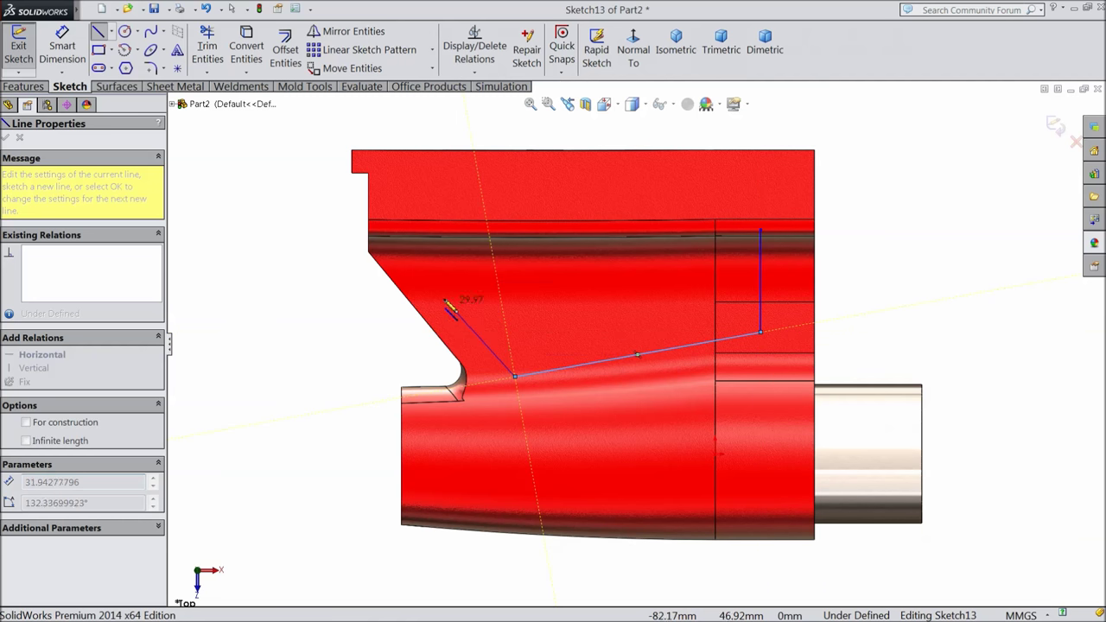
pyautogui.click(419, 230)
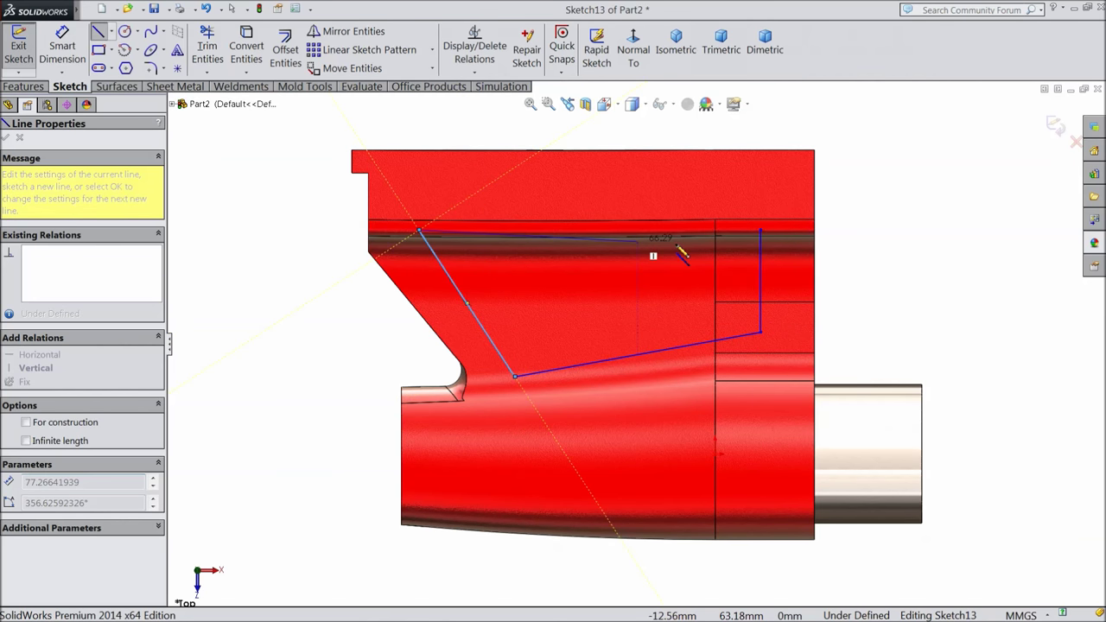
pyautogui.click(760, 231)
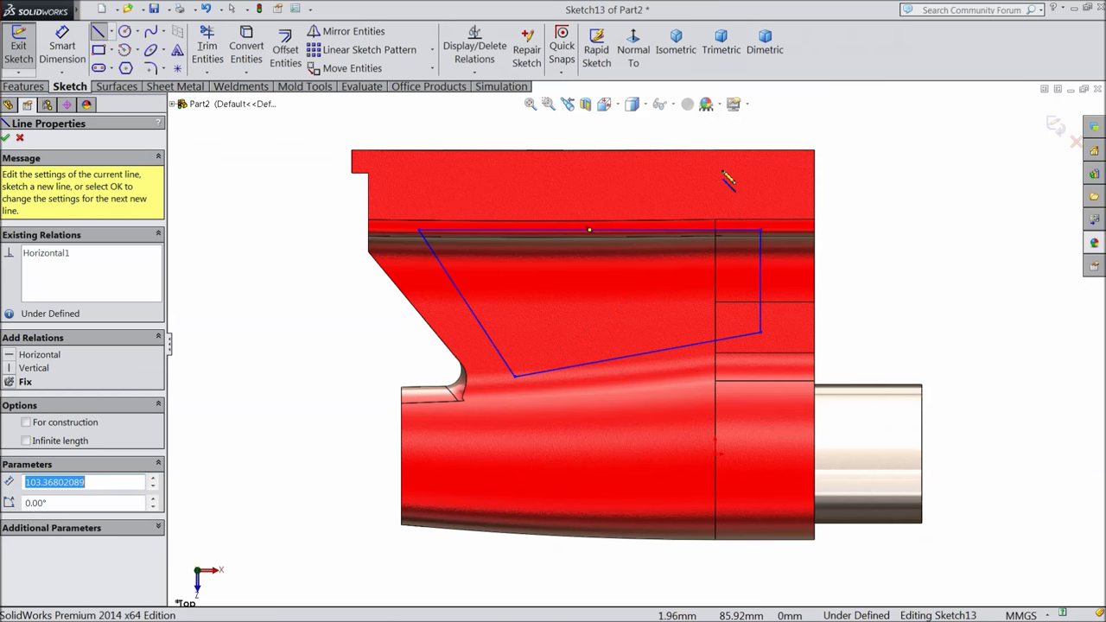
pyautogui.rightClick(721, 143)
pyautogui.click(756, 148)
pyautogui.scroll(-2, 774, 302)
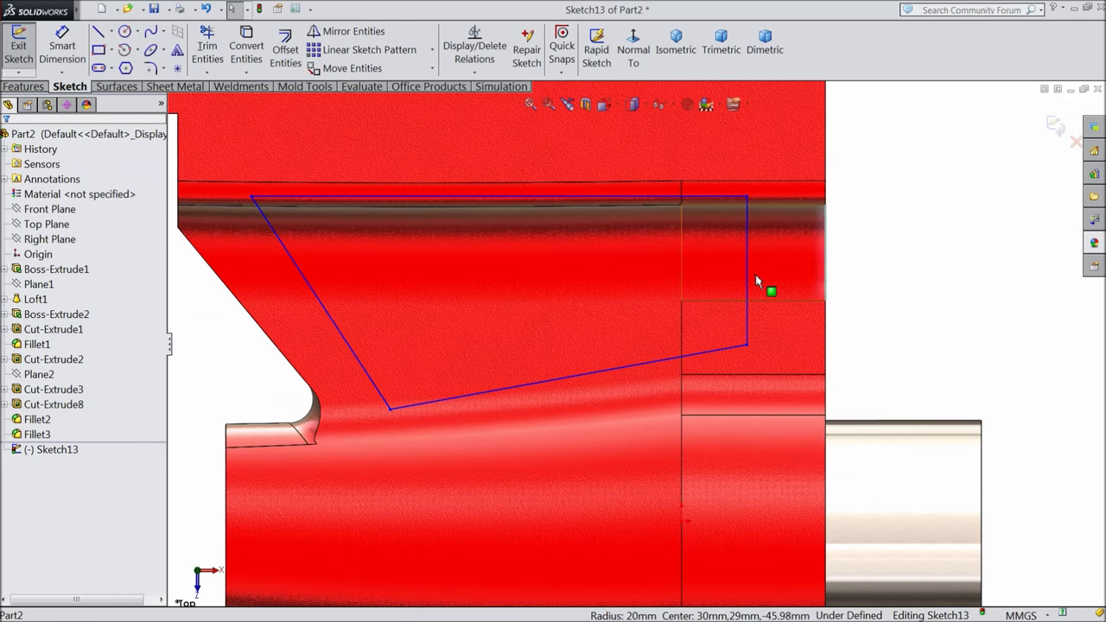
# Make the slanted sketch line parallel to the part's angled edge
pyautogui.click(756, 273)
pyautogui.keyDown('ctrl'); pyautogui.click(748, 278); pyautogui.keyUp('ctrl')
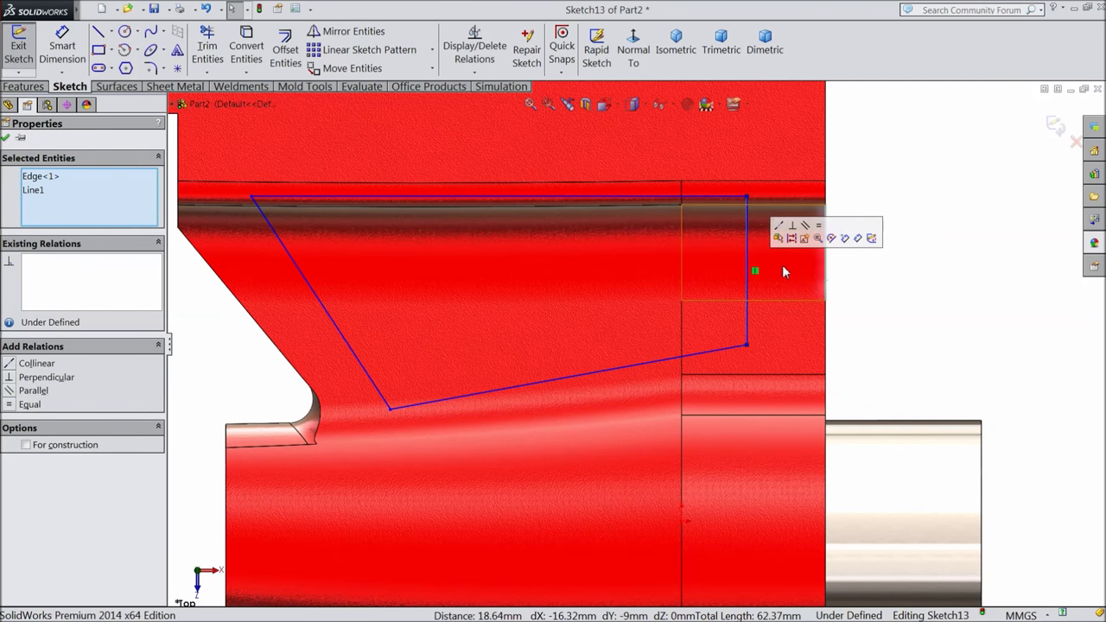
pyautogui.scroll(2, 714, 311)
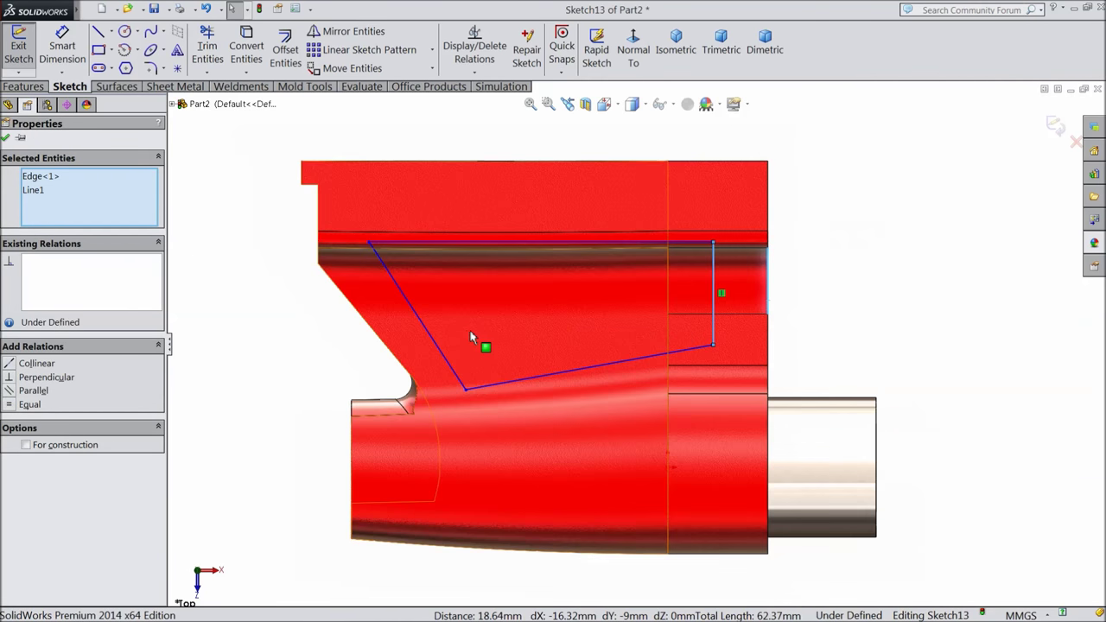
pyautogui.click(423, 330)
pyautogui.keyDown('ctrl'); pyautogui.click(385, 335); pyautogui.keyUp('ctrl')
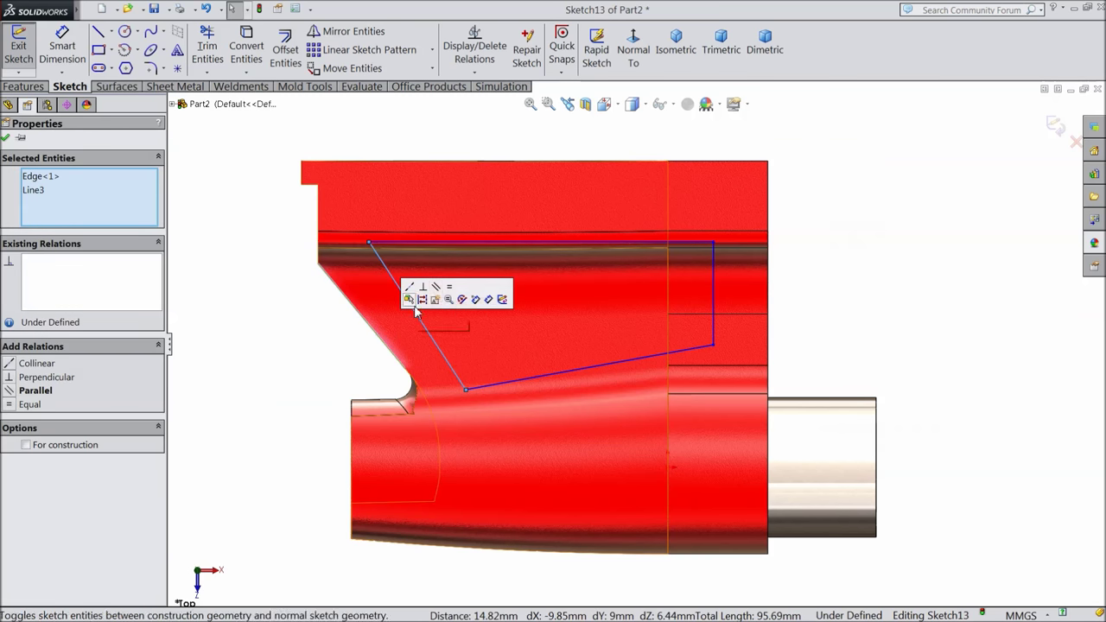
pyautogui.click(435, 286)
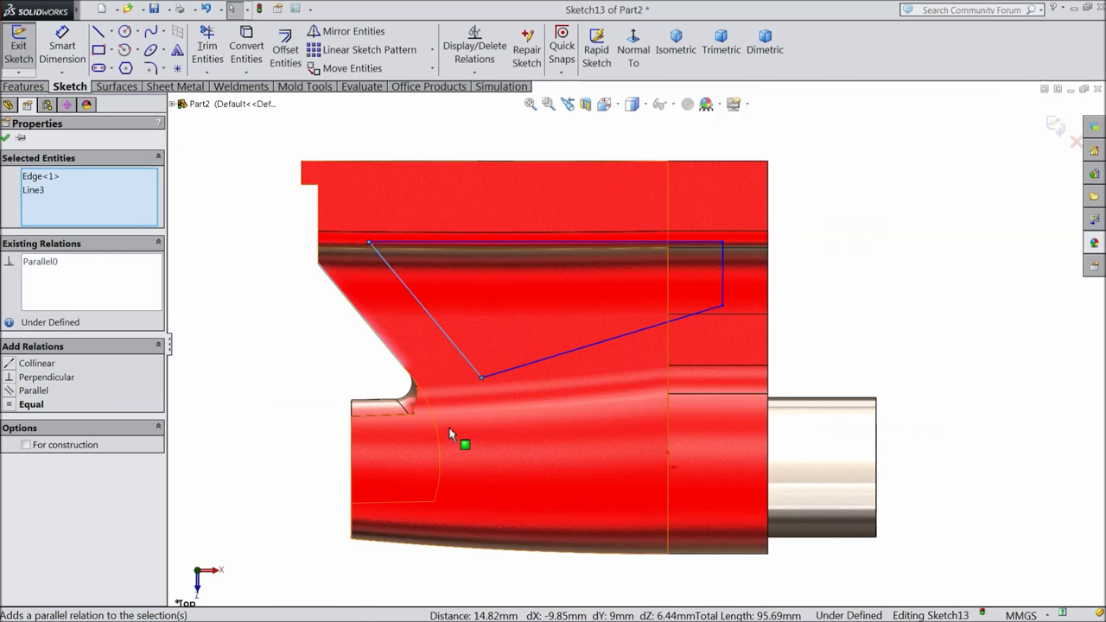
pyautogui.press('Escape')
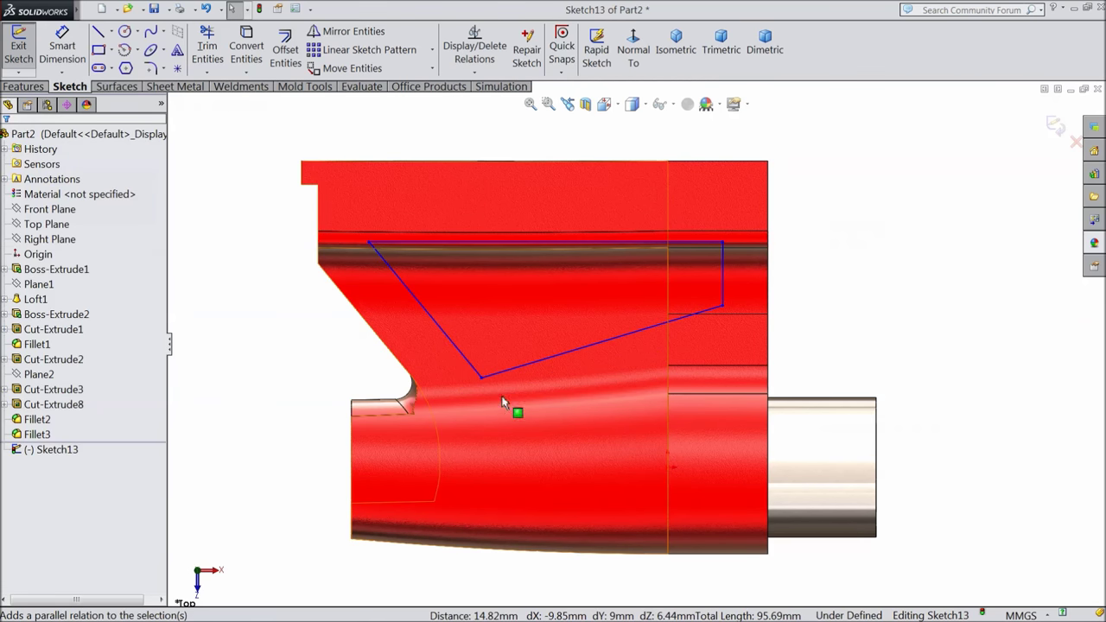
# Make the lower sketch line collinear with the part's silhouette edge
pyautogui.click(533, 361)
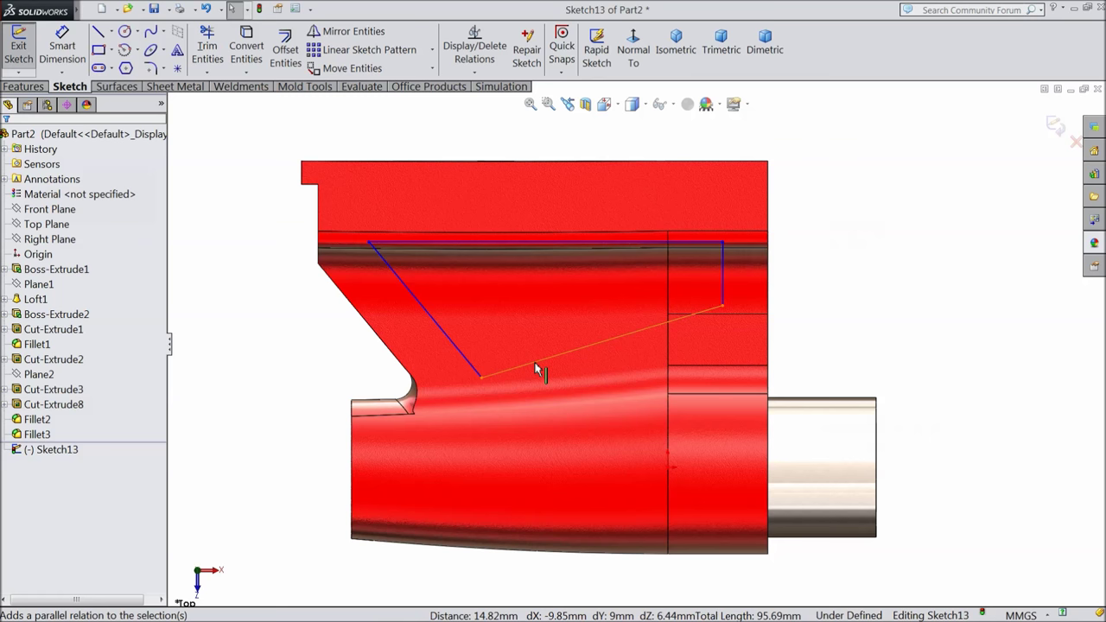
pyautogui.keyDown('ctrl'); pyautogui.click(376, 406); pyautogui.keyUp('ctrl')
pyautogui.scroll(-3, 523, 388)
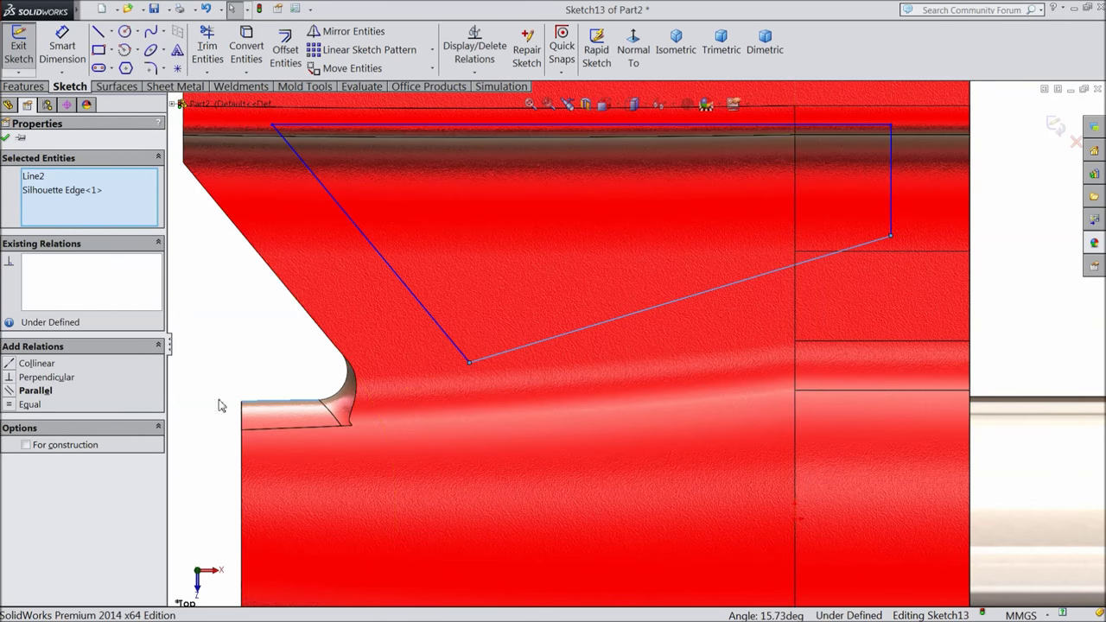
pyautogui.click(39, 366)
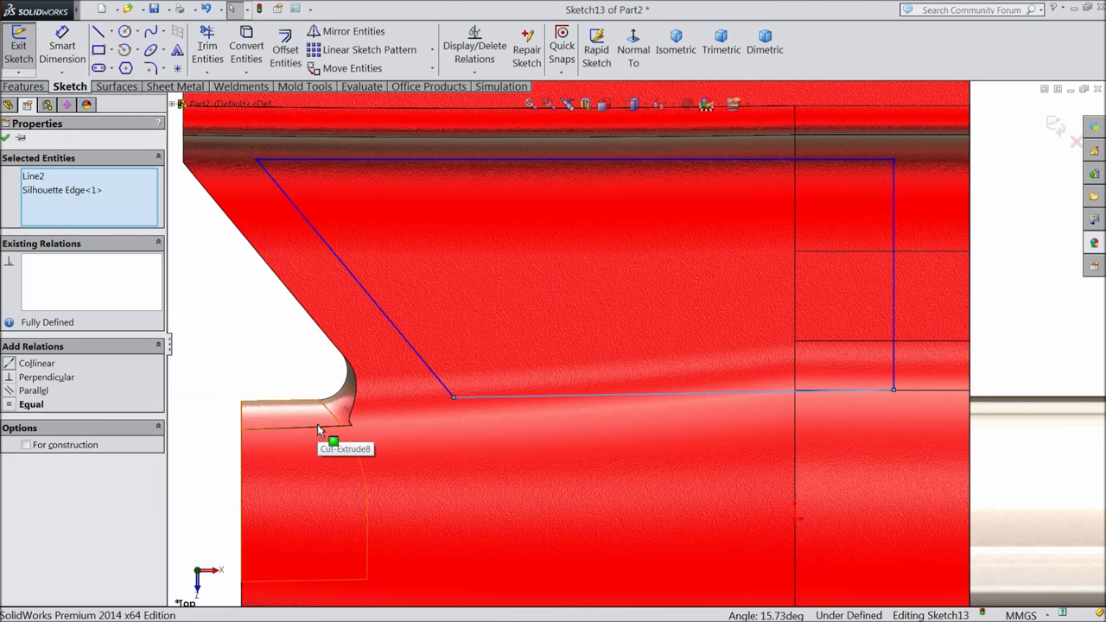
pyautogui.scroll(2, 317, 430)
pyautogui.scroll(-2, 531, 455)
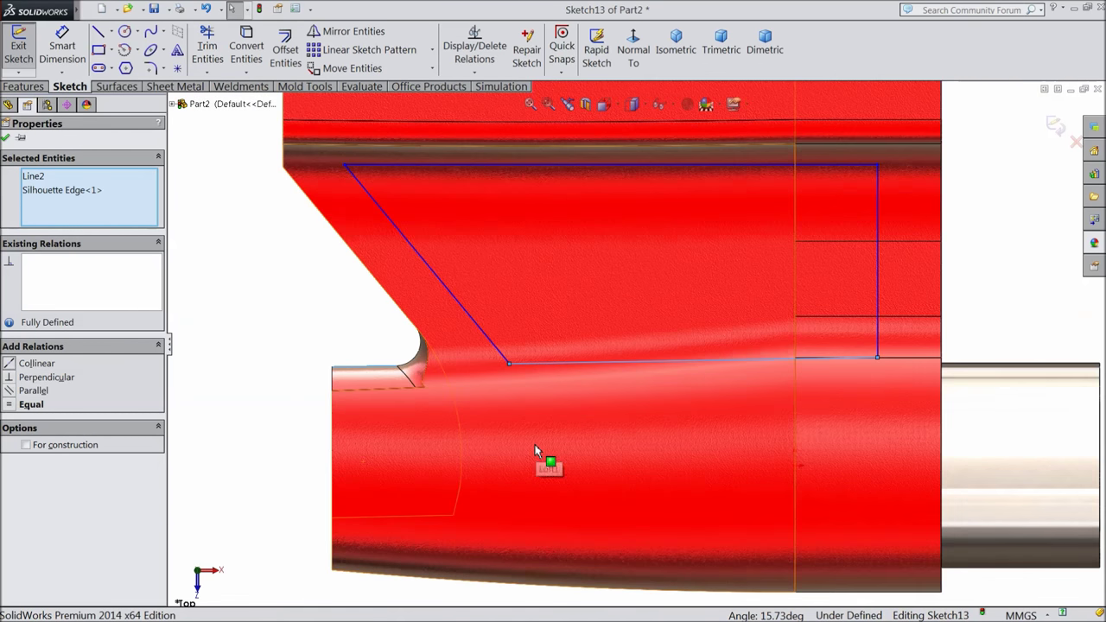
pyautogui.scroll(-2, 412, 375)
pyautogui.scroll(-1, 358, 341)
pyautogui.scroll(3, 467, 402)
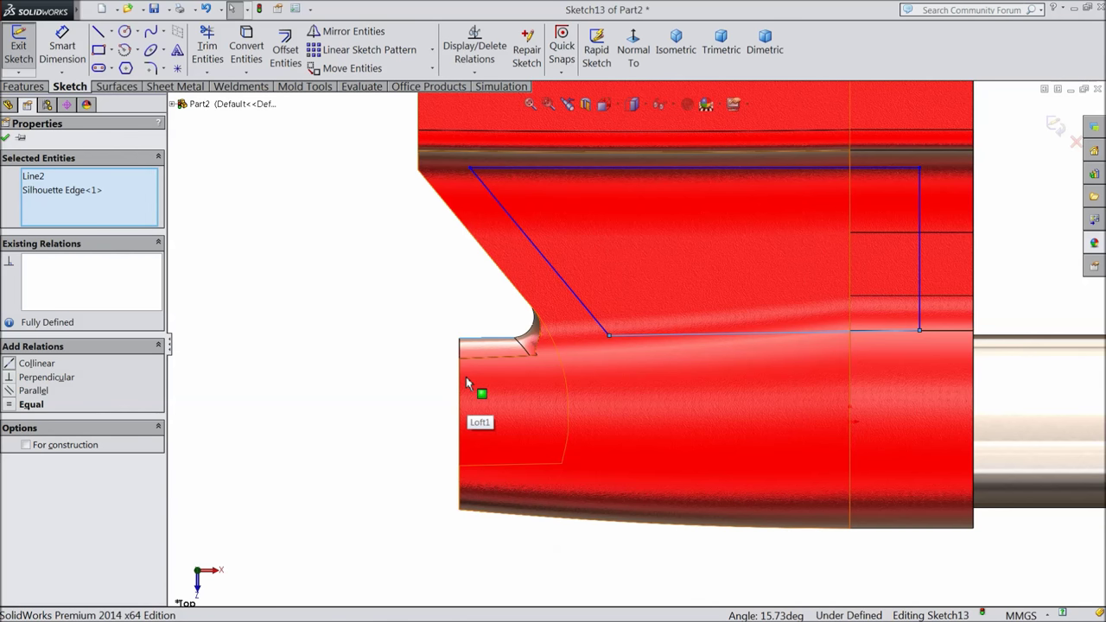
pyautogui.click(6, 139)
pyautogui.click(62, 49)
pyautogui.scroll(-2, 552, 283)
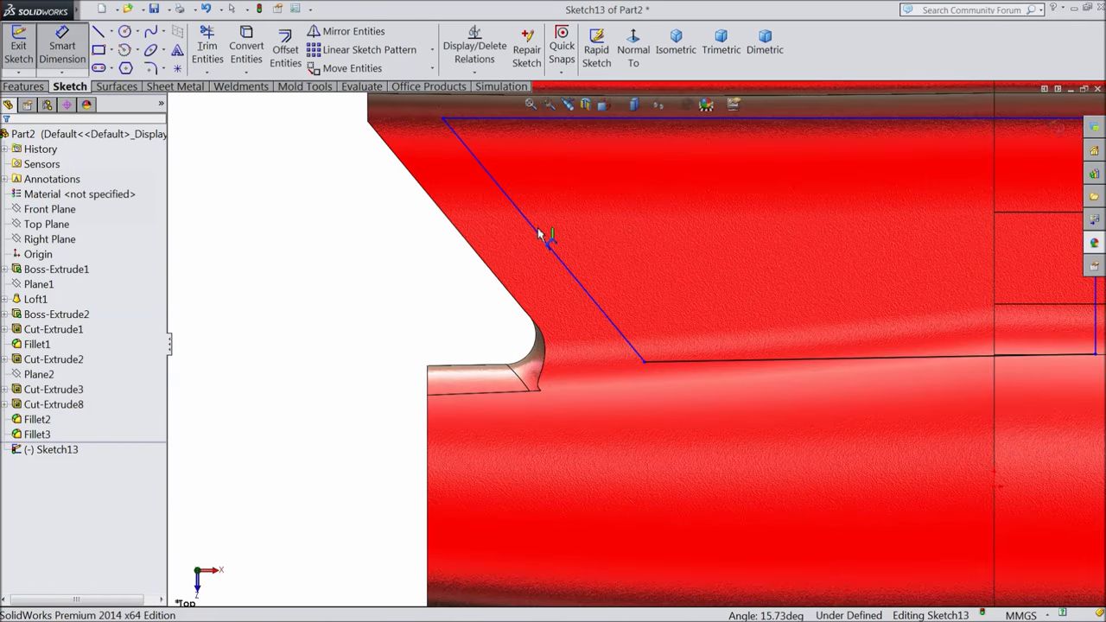
# Dimension the slanted line 10 mm from the parallel part edge
pyautogui.click(540, 233)
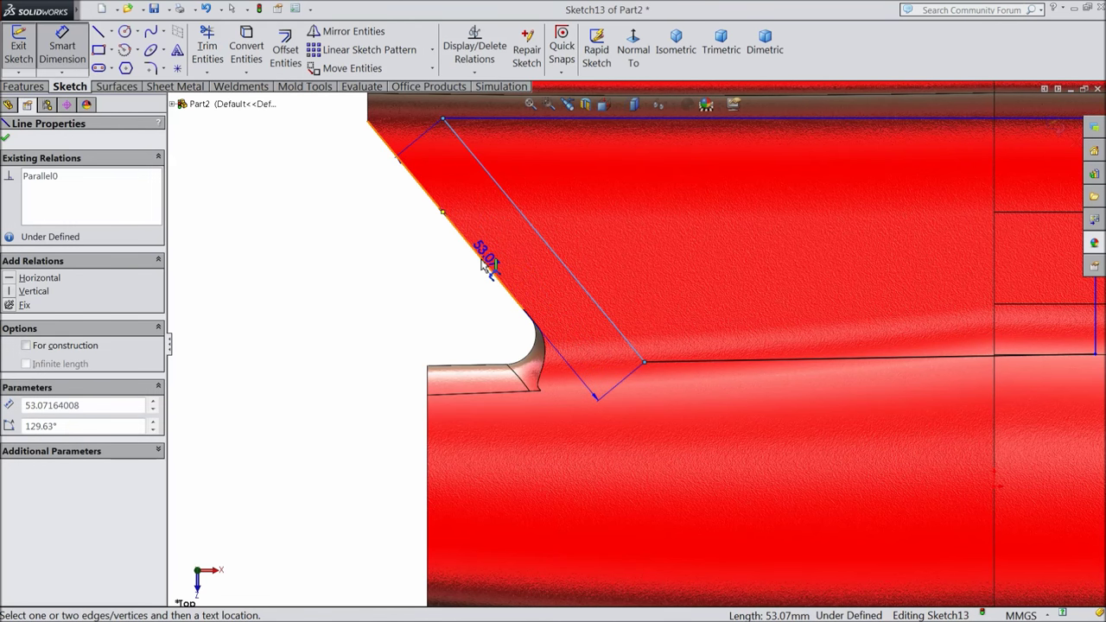
pyautogui.click(483, 261)
pyautogui.click(497, 237)
pyautogui.write('1')
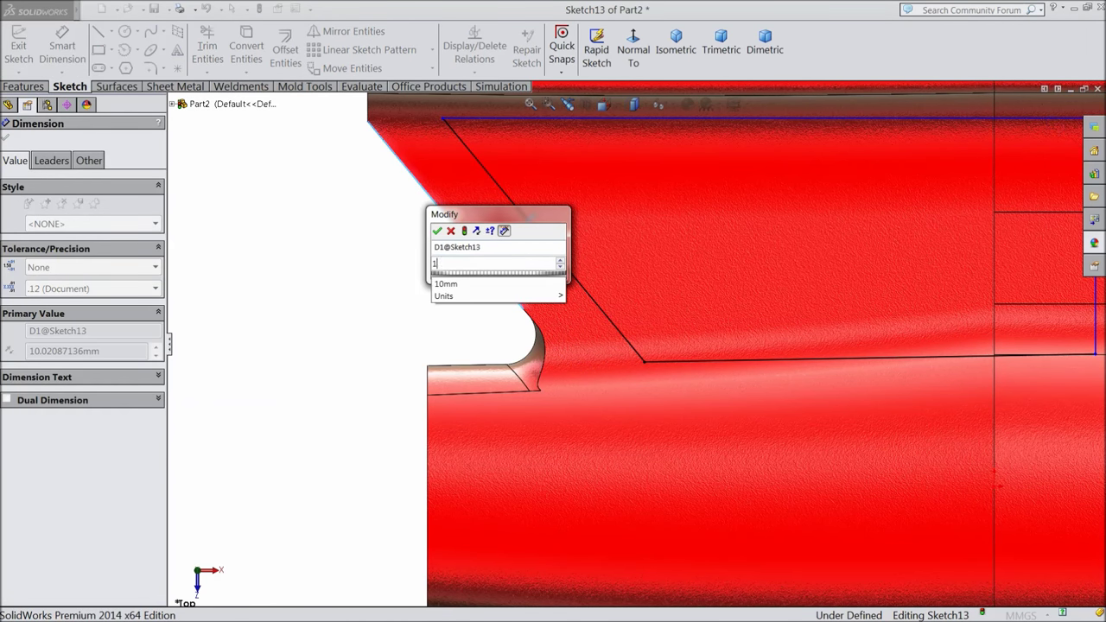
pyautogui.write('0')
pyautogui.click(437, 231)
pyautogui.scroll(3, 555, 296)
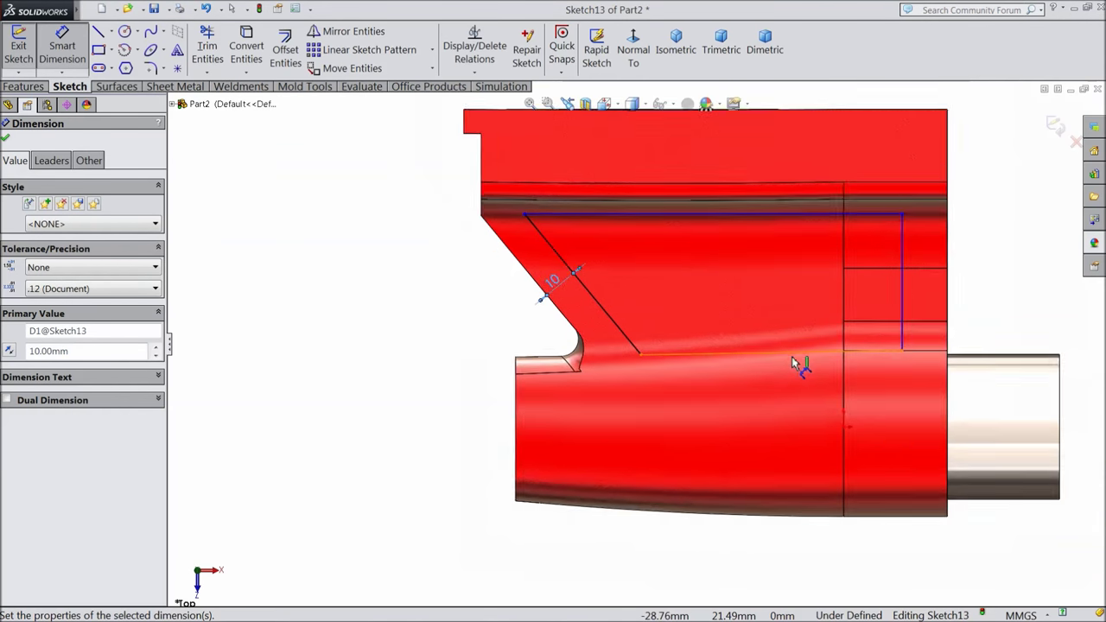
pyautogui.scroll(-2, 795, 365)
# Dimension the profile's lower-right corner 26 mm vertically from the origin
pyautogui.click(763, 409)
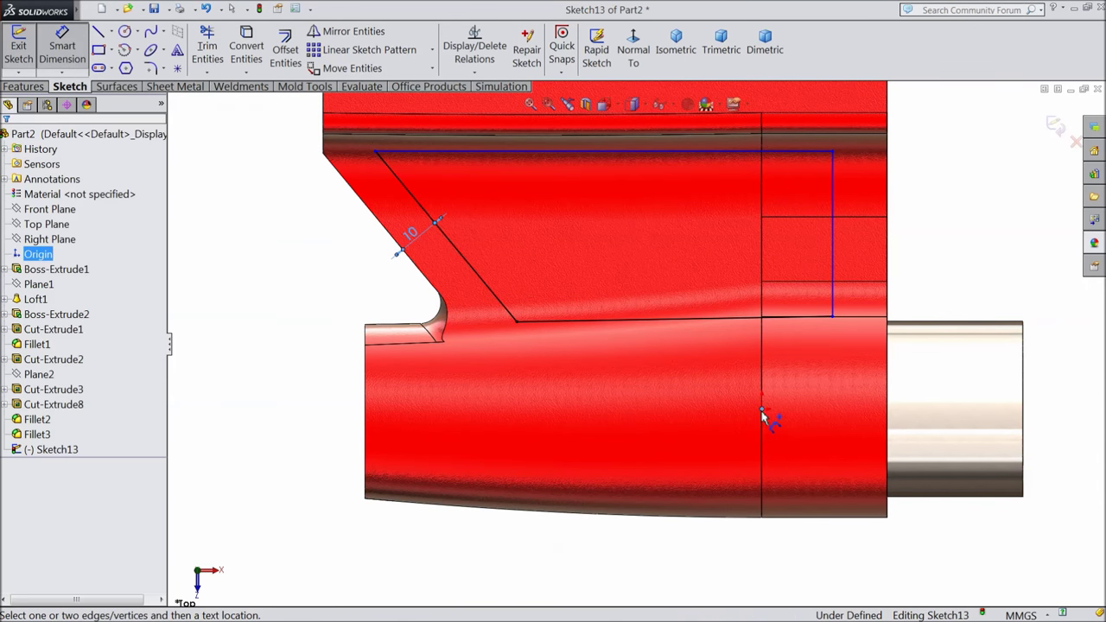
pyautogui.click(831, 316)
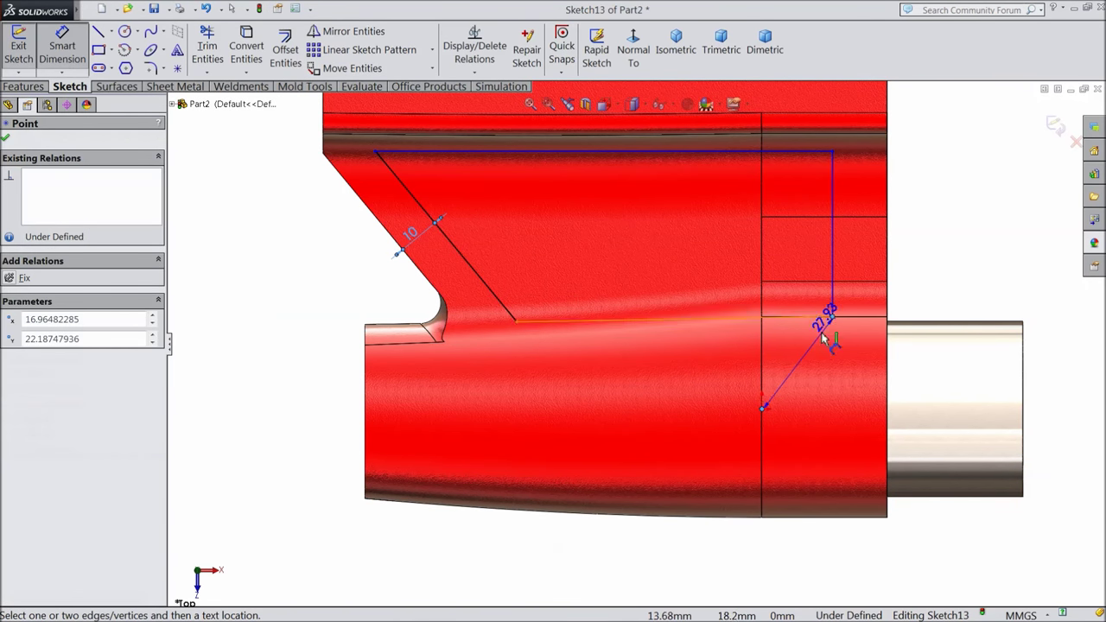
pyautogui.click(719, 366)
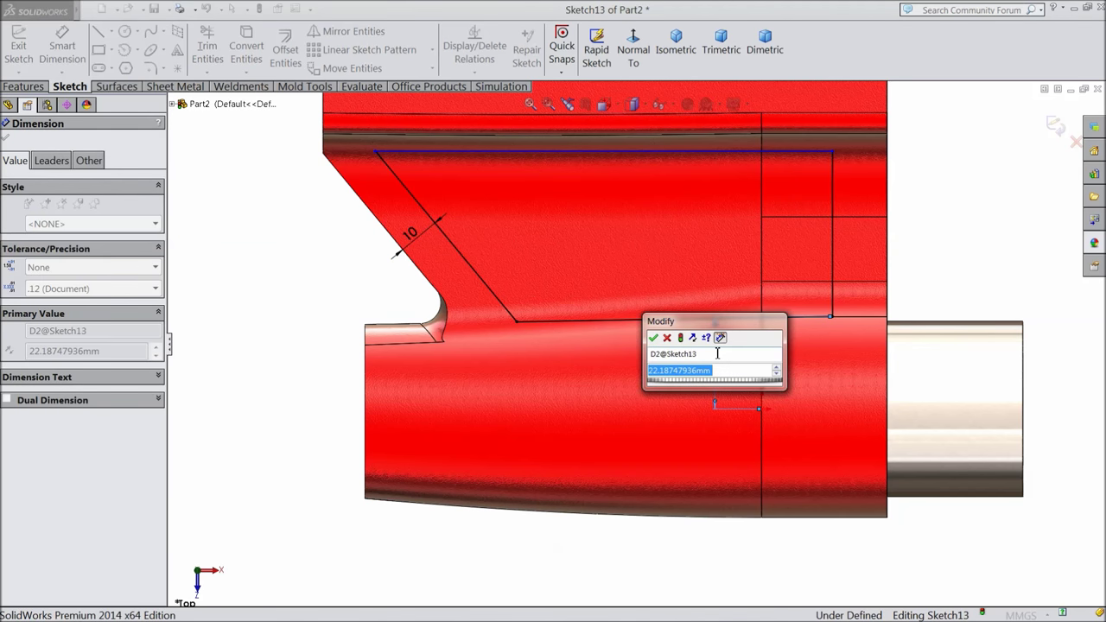
pyautogui.write('26')
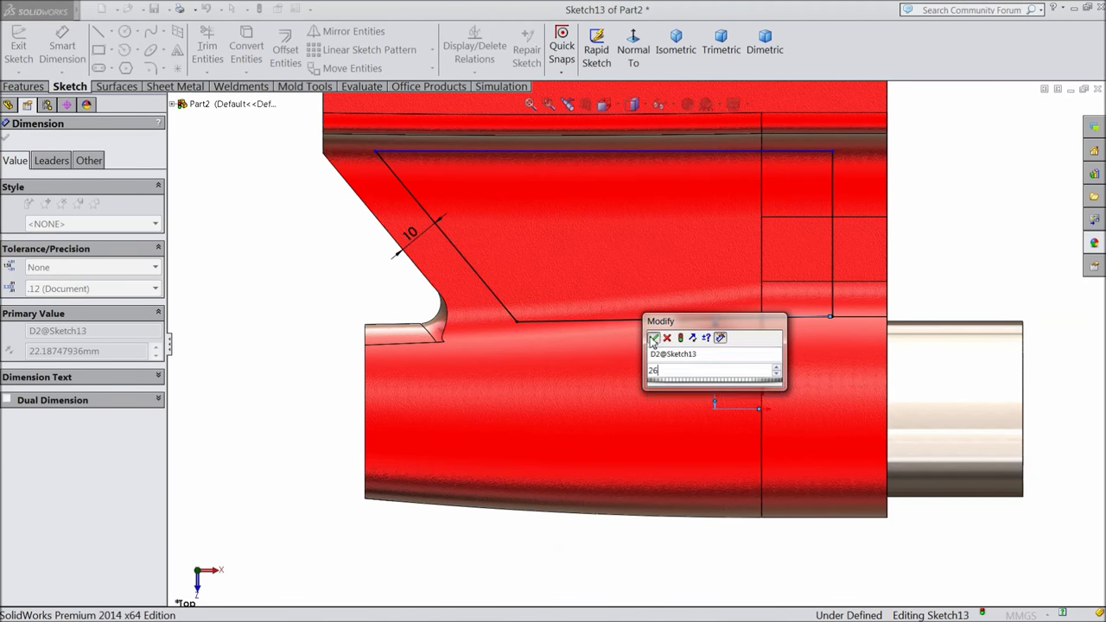
pyautogui.press('Return')
pyautogui.scroll(6, 661, 358)
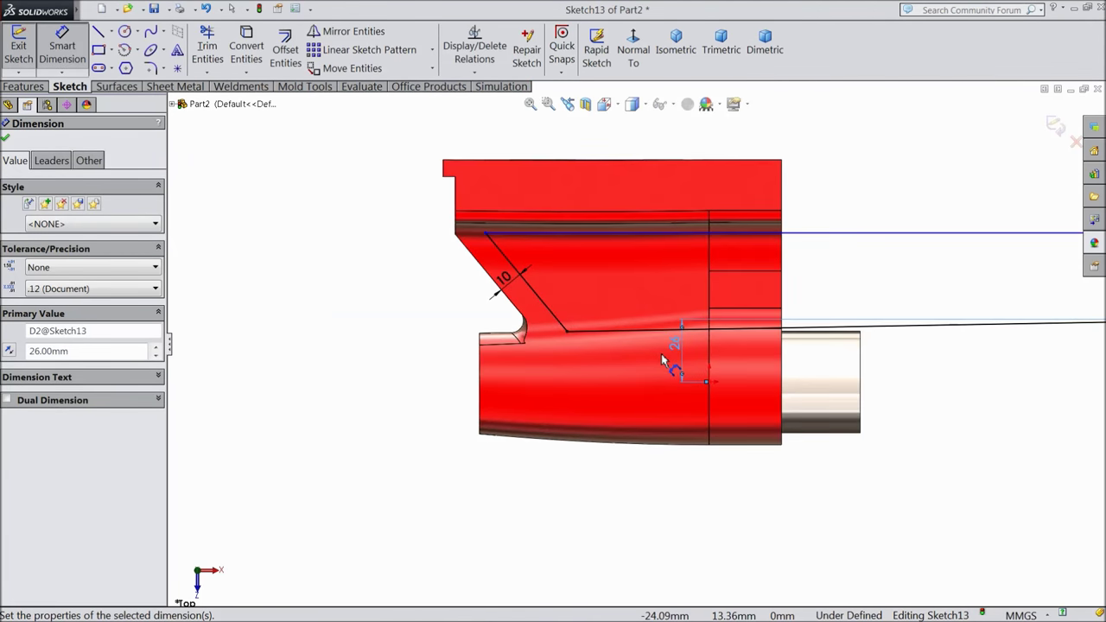
pyautogui.scroll(-2, 661, 363)
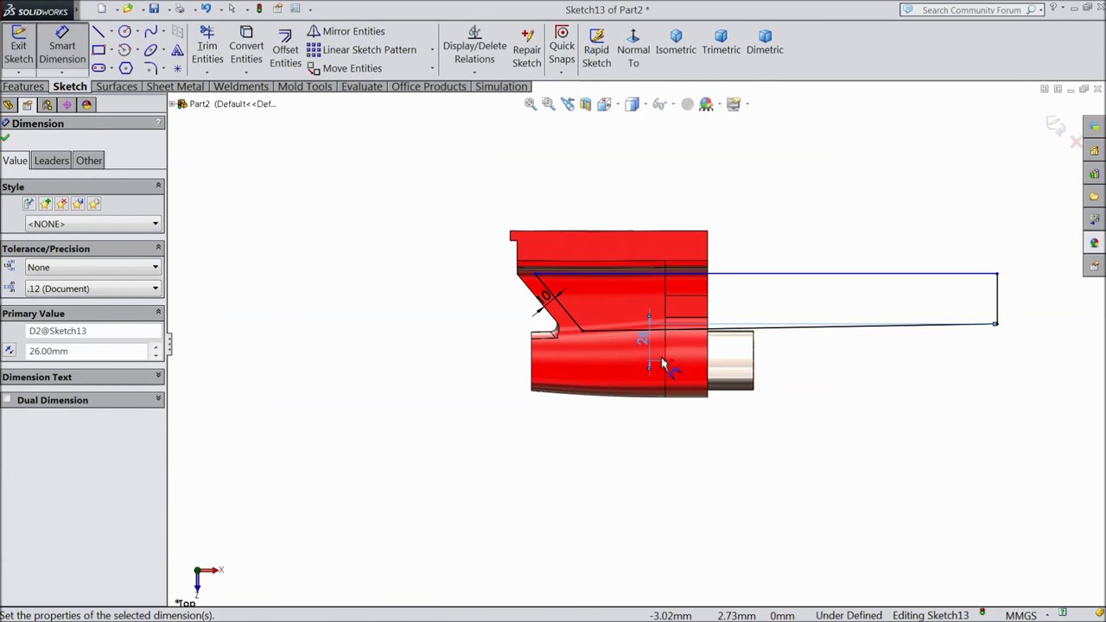
pyautogui.scroll(-1, 658, 359)
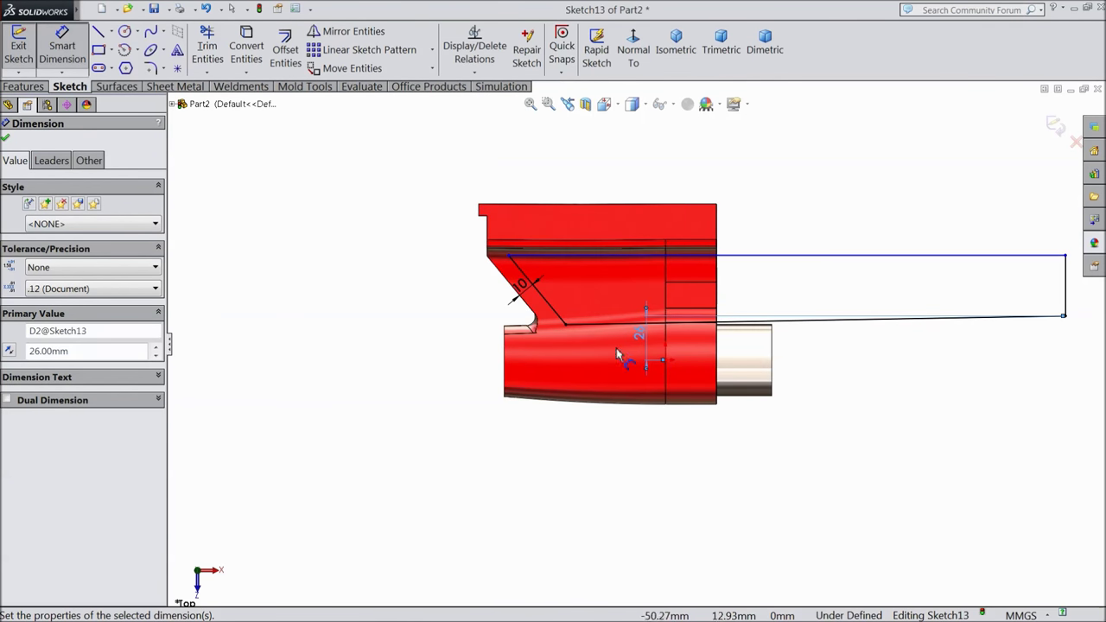
pyautogui.click(4, 140)
pyautogui.scroll(-3, 907, 350)
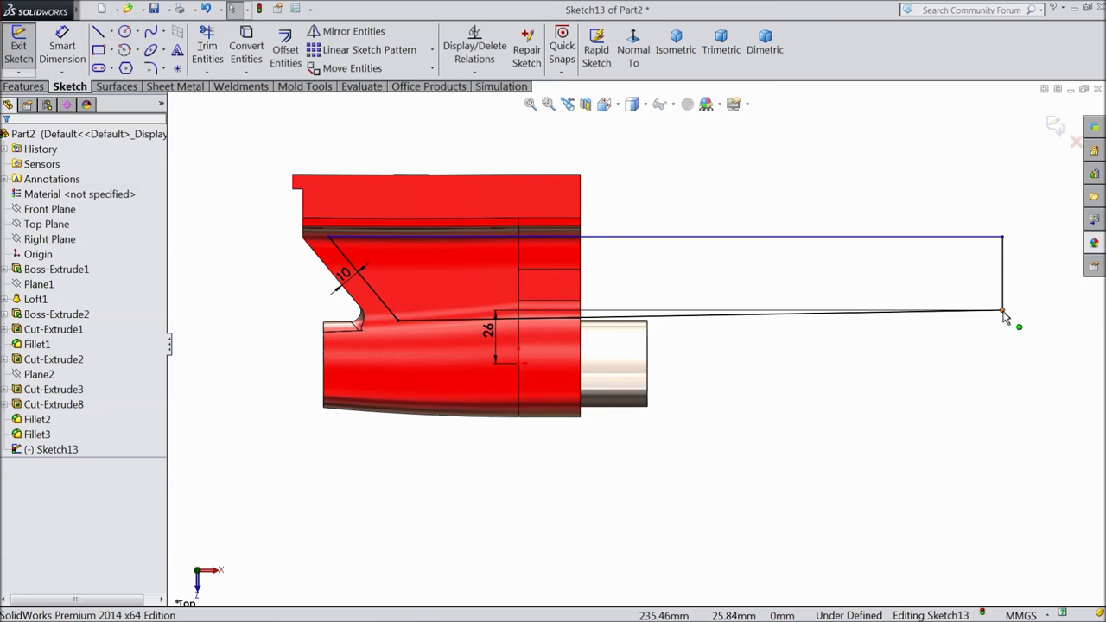
# Undo the last sketch changes and delete the 22.19 dimension
pyautogui.click(1002, 311)
pyautogui.click(1004, 312)
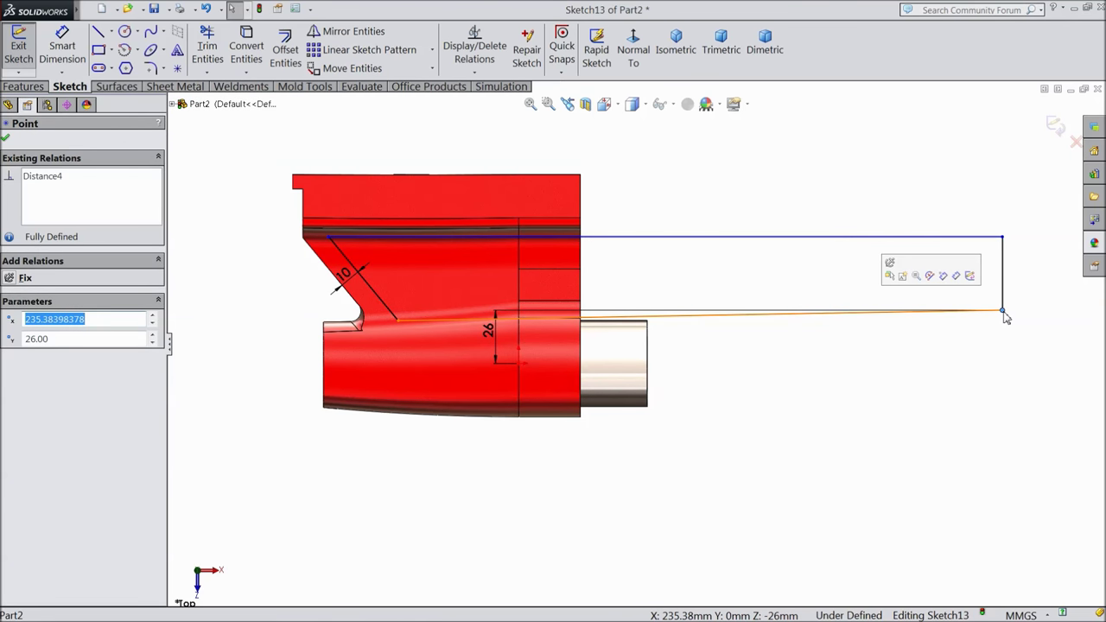
pyautogui.click(993, 317)
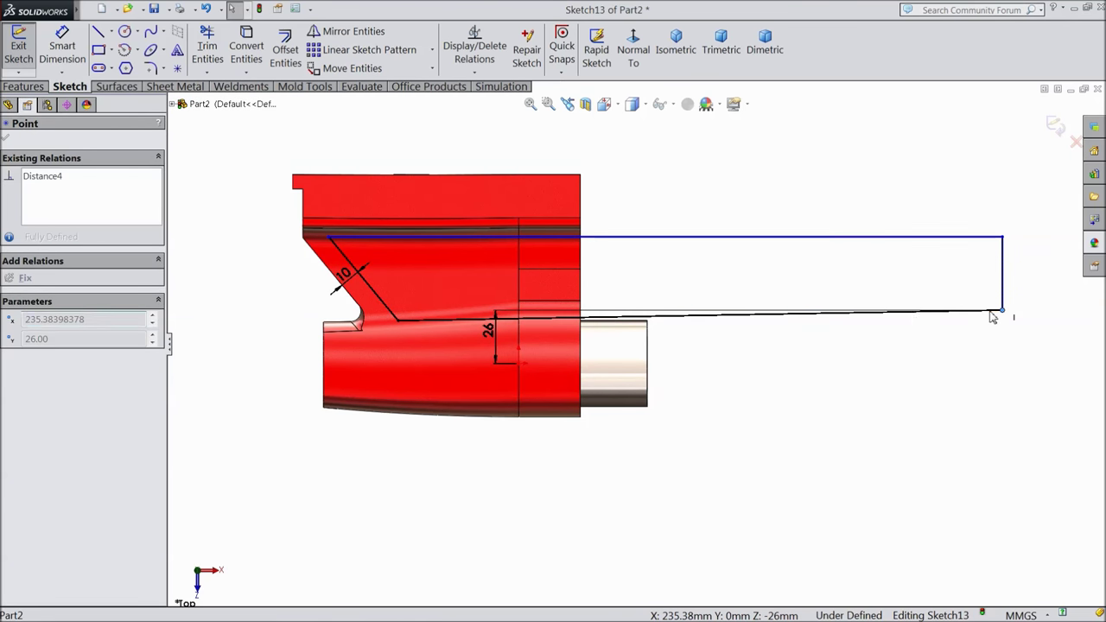
pyautogui.click(207, 10)
pyautogui.click(207, 11)
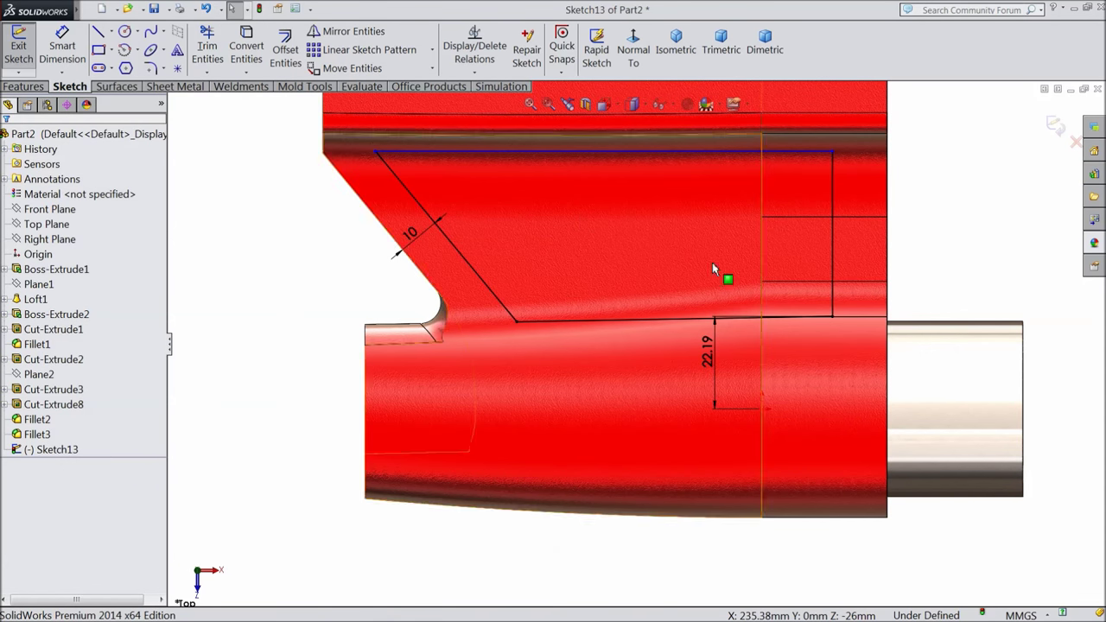
pyautogui.click(708, 352)
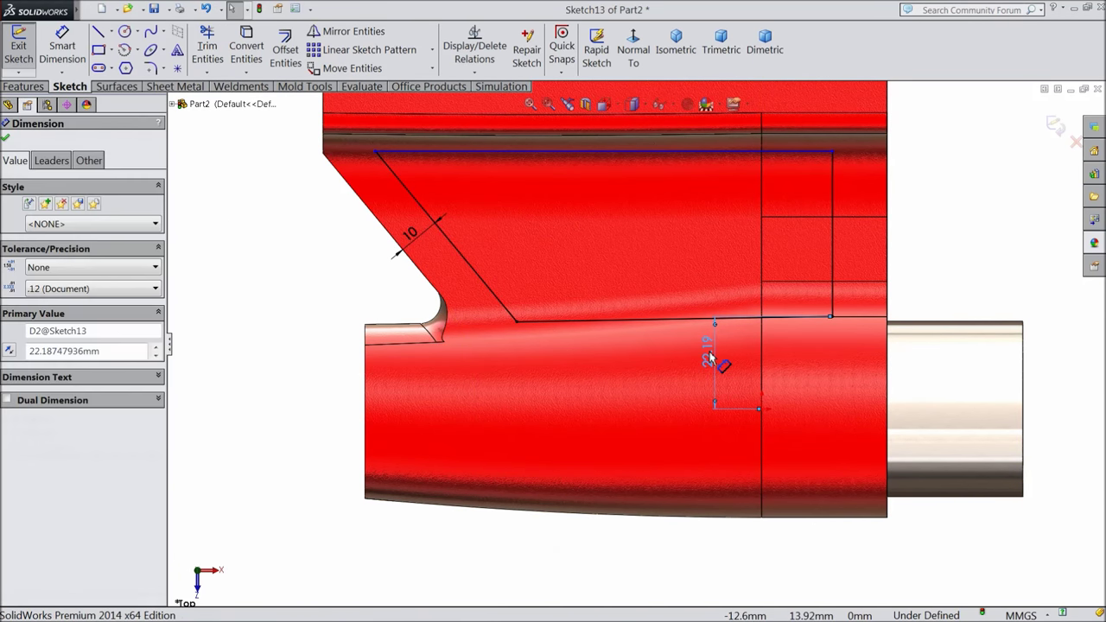
pyautogui.press('Delete')
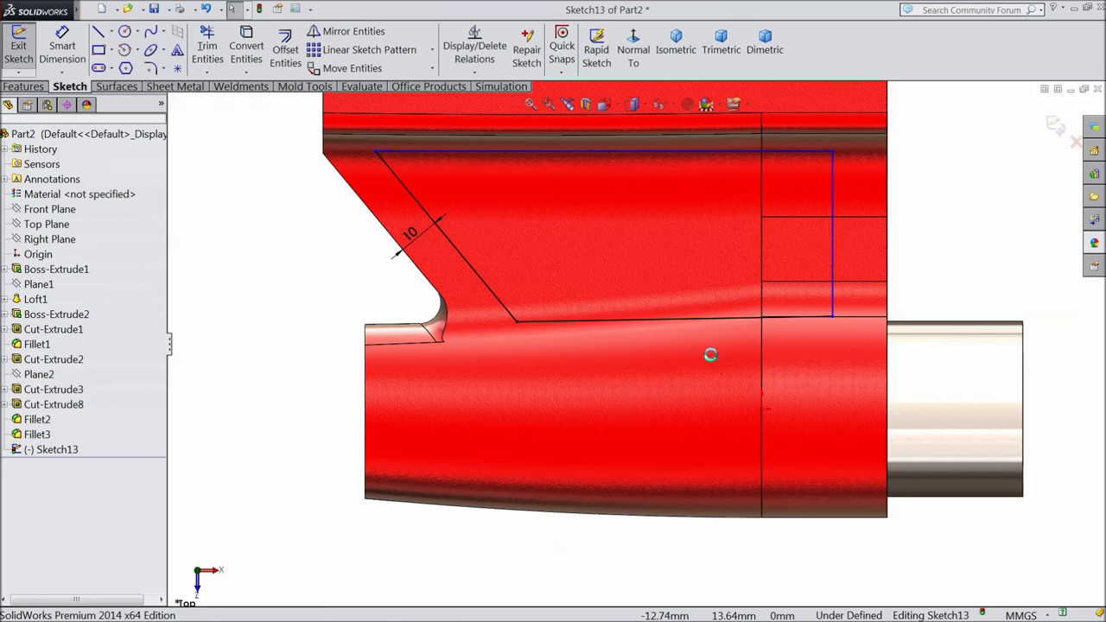
# Dimension the short right-hand vertical line 13 mm from the part edge
pyautogui.click(62, 47)
pyautogui.click(888, 244)
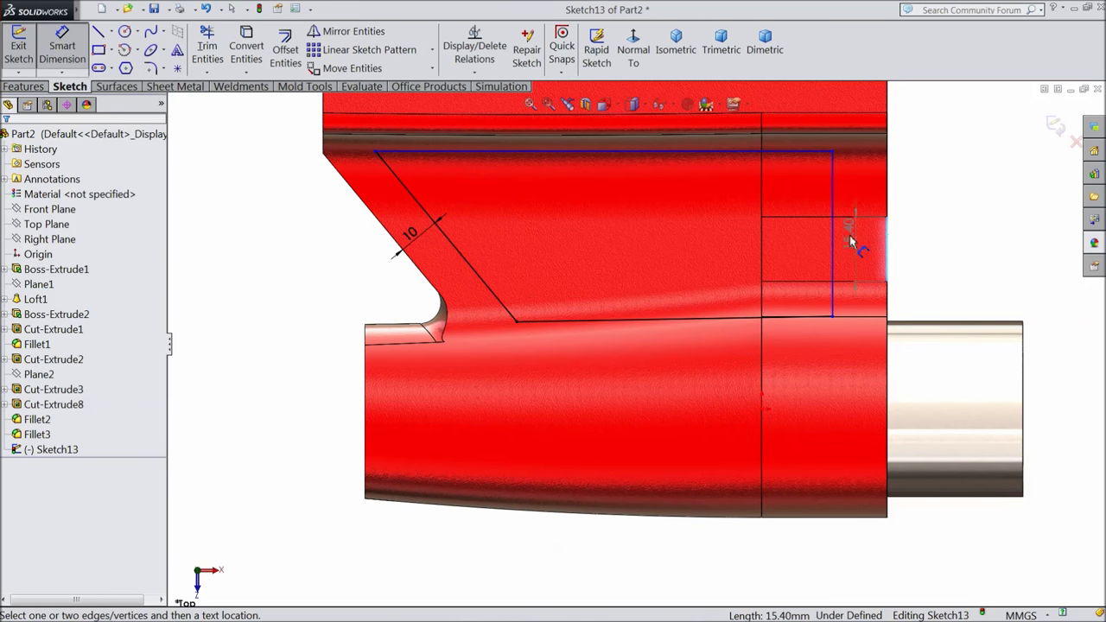
pyautogui.click(835, 245)
pyautogui.click(925, 263)
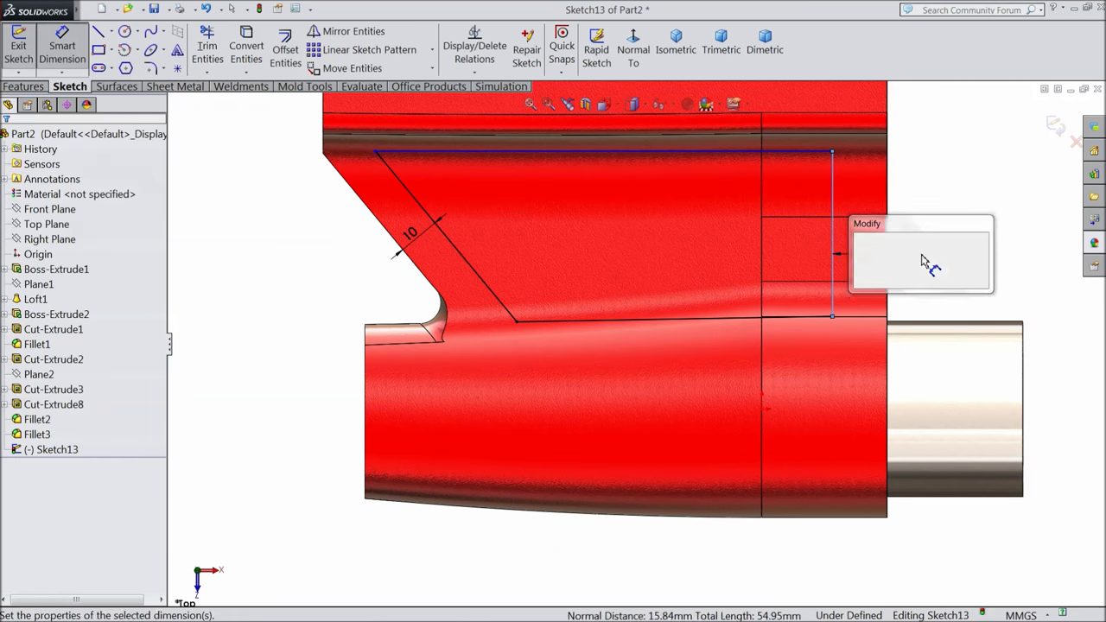
pyautogui.write('13')
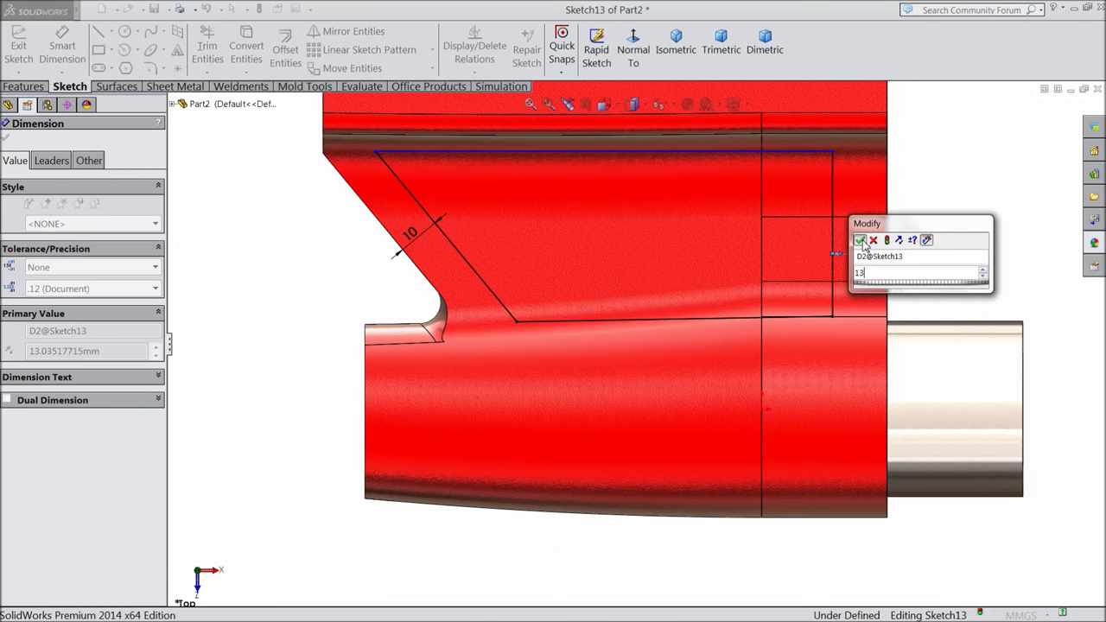
pyautogui.press('Return')
pyautogui.scroll(-2, 873, 337)
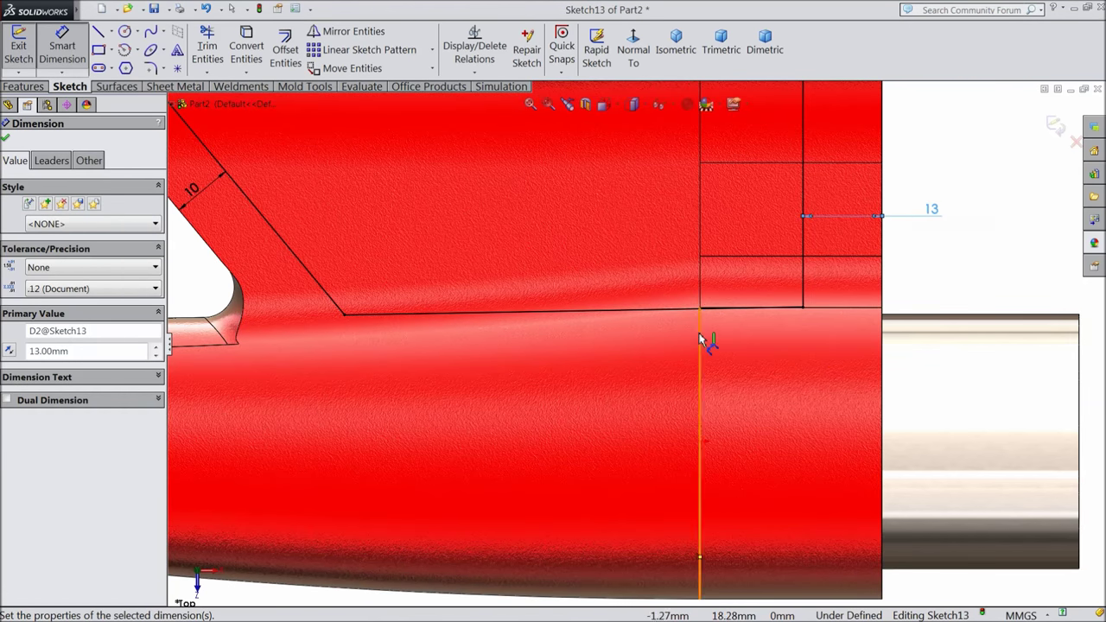
pyautogui.click(6, 139)
pyautogui.click(528, 310)
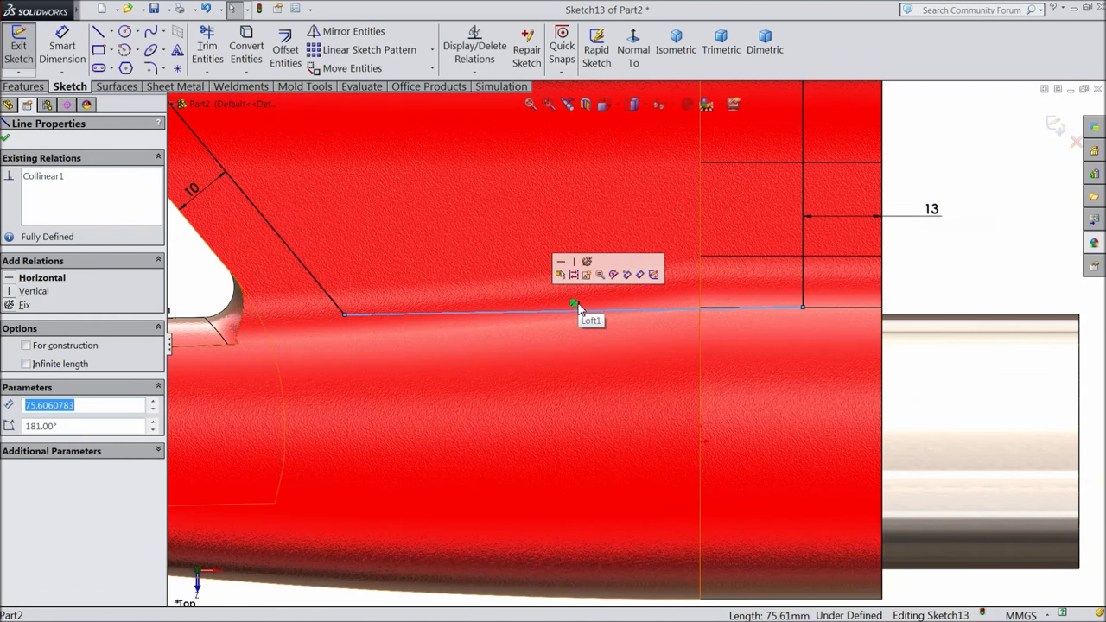
pyautogui.scroll(2, 662, 314)
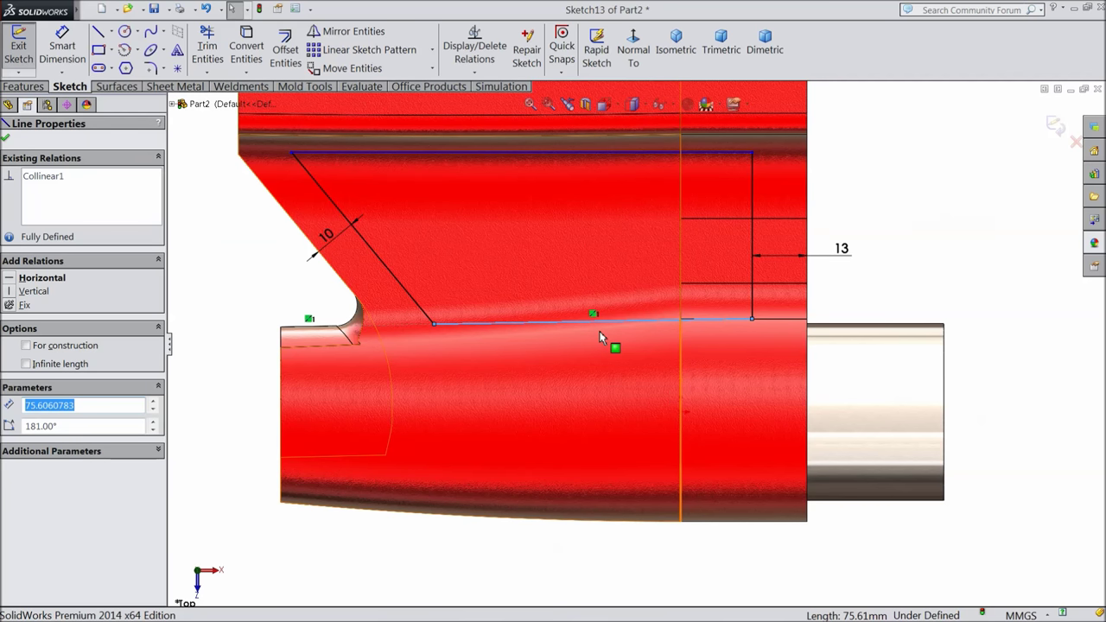
pyautogui.scroll(2, 591, 337)
pyautogui.press('d')
pyautogui.scroll(-3, 644, 259)
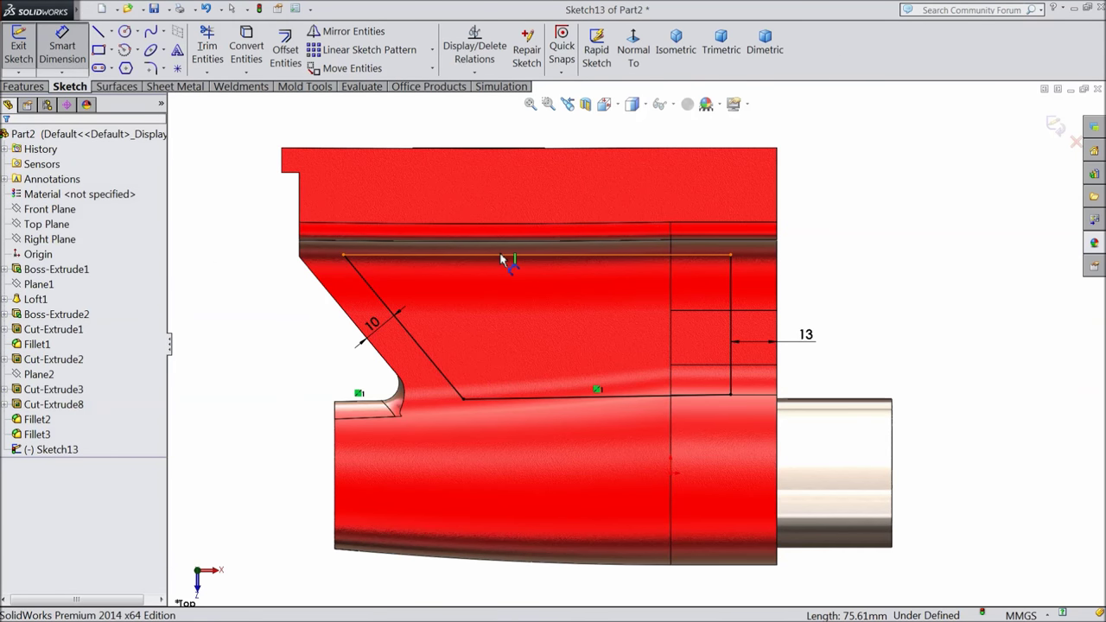
# Add a Horizontal relation to the profile's top line
pyautogui.click(501, 259)
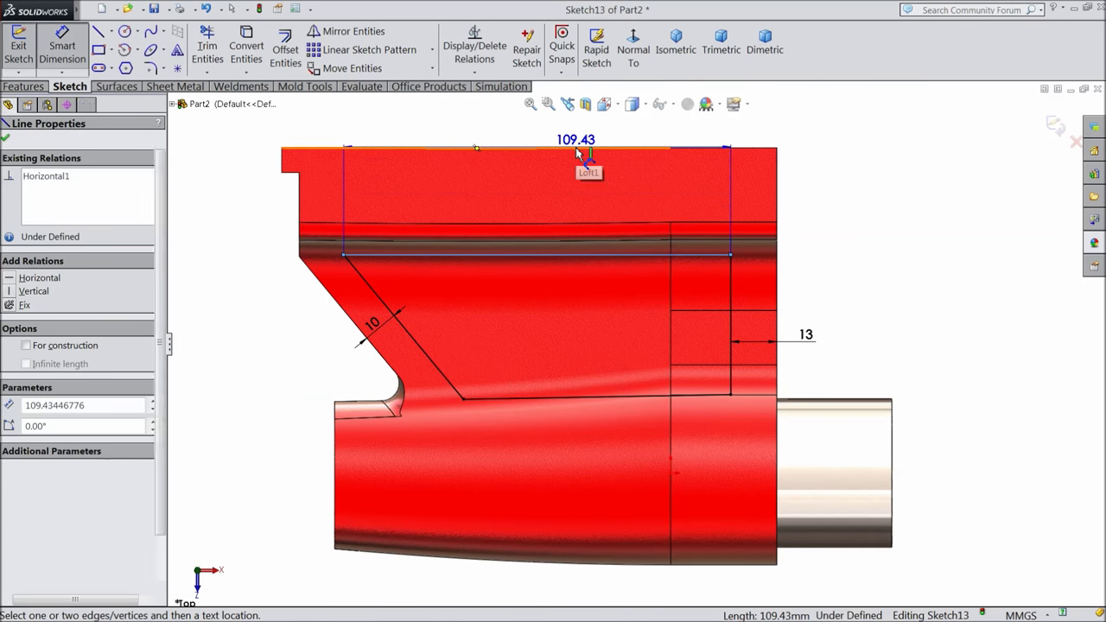
pyautogui.press('Escape')
pyautogui.press('Escape')
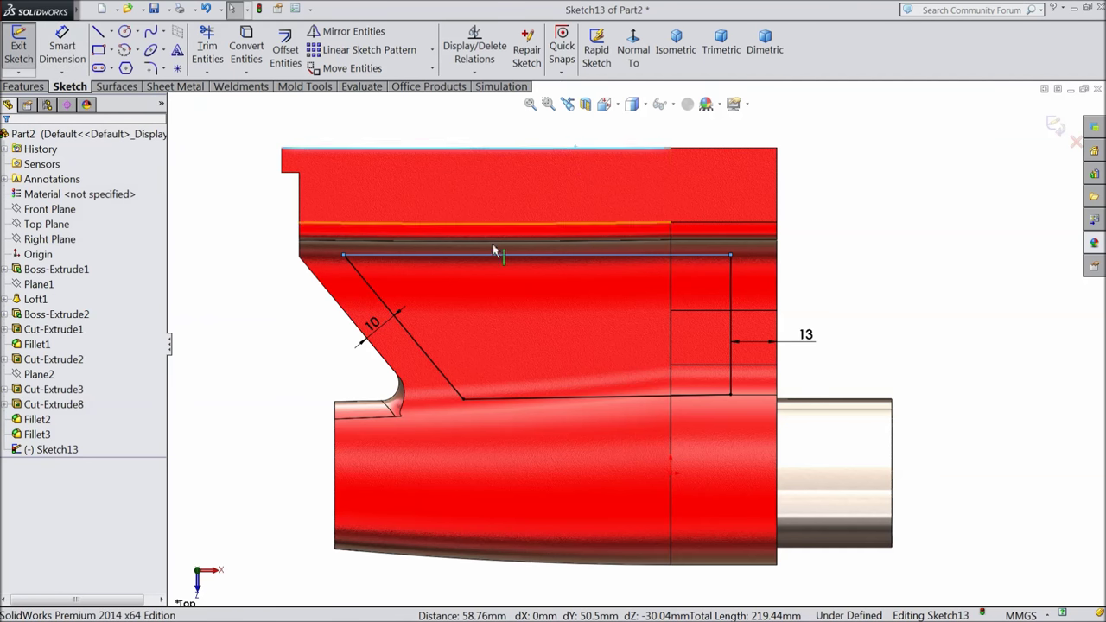
pyautogui.click(528, 255)
pyautogui.keyDown('ctrl'); pyautogui.click(535, 259); pyautogui.keyUp('ctrl')
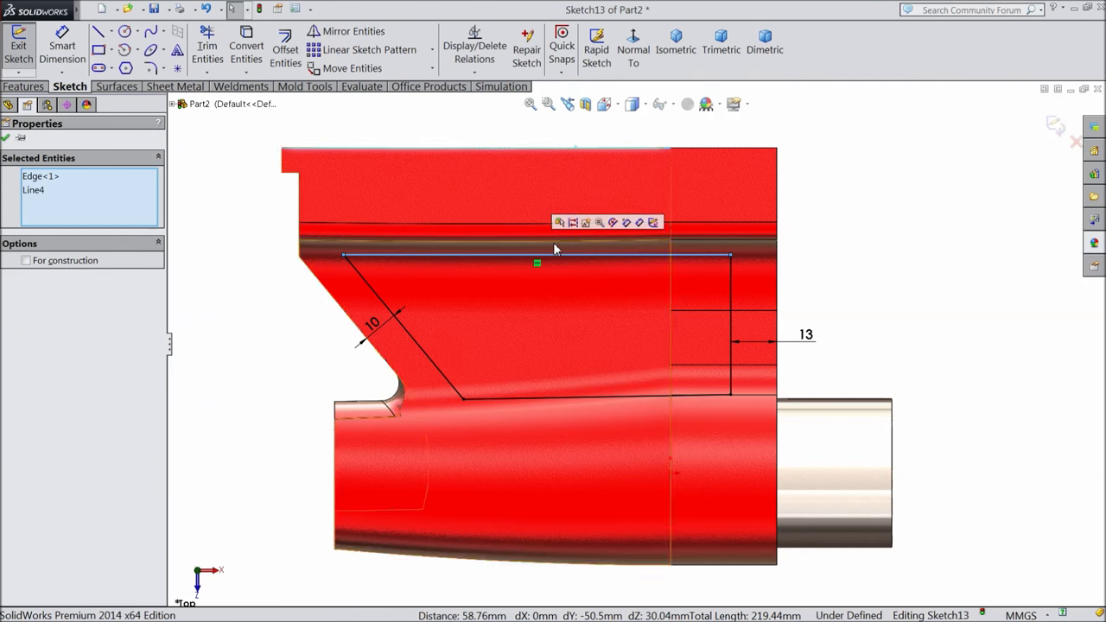
pyautogui.click(235, 230)
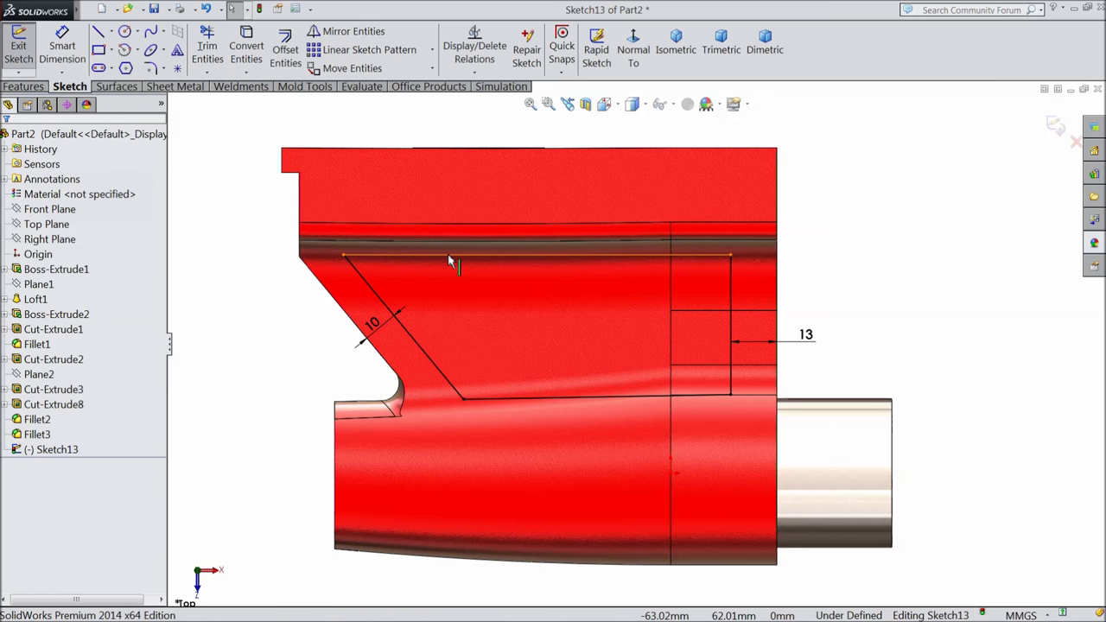
pyautogui.click(450, 255)
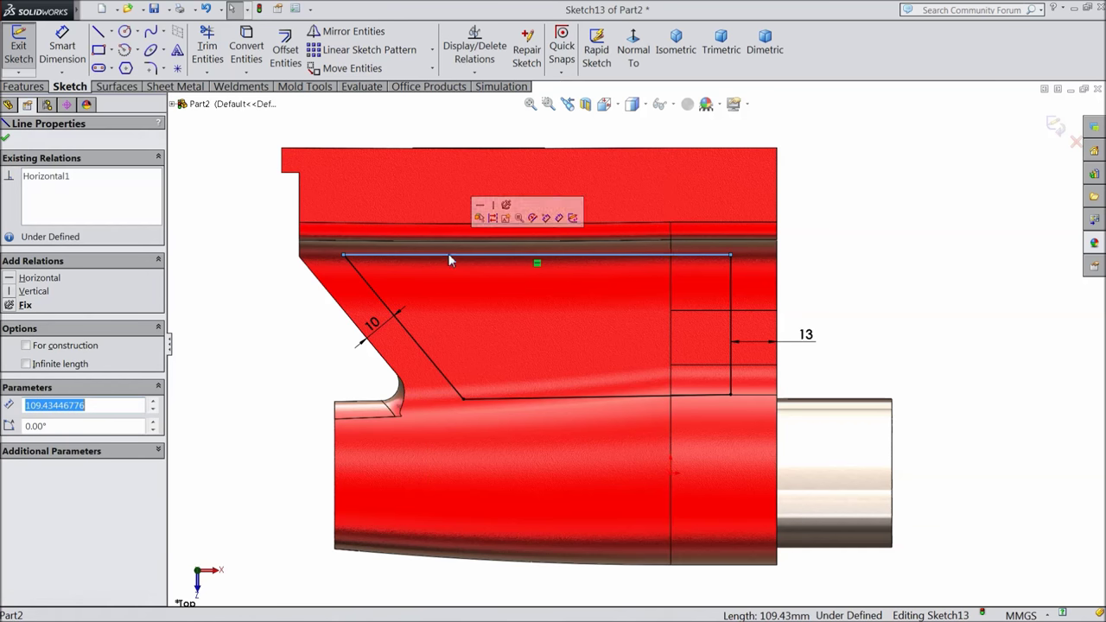
pyautogui.click(479, 209)
pyautogui.click(7, 140)
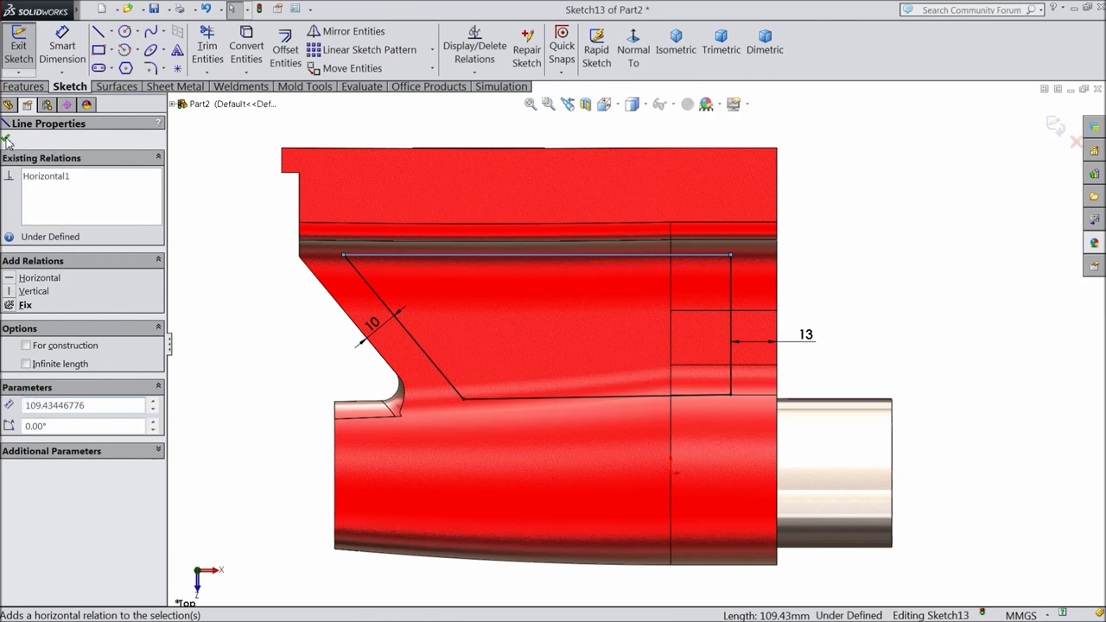
# Set the top line's right endpoint 26 mm below the part's top-right corner
pyautogui.click(62, 47)
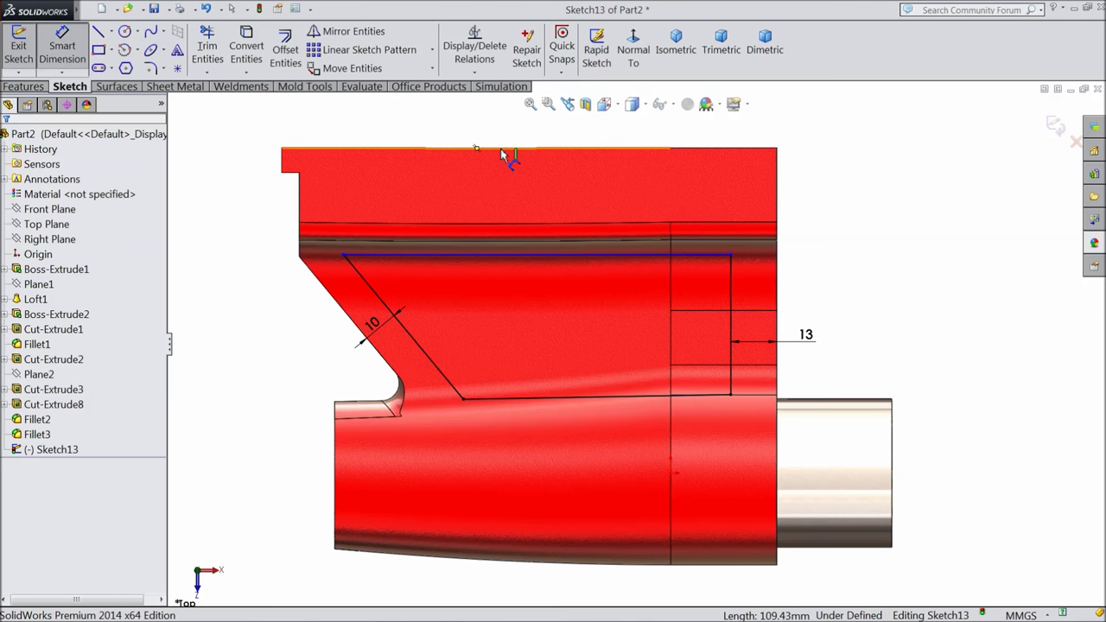
pyautogui.click(518, 255)
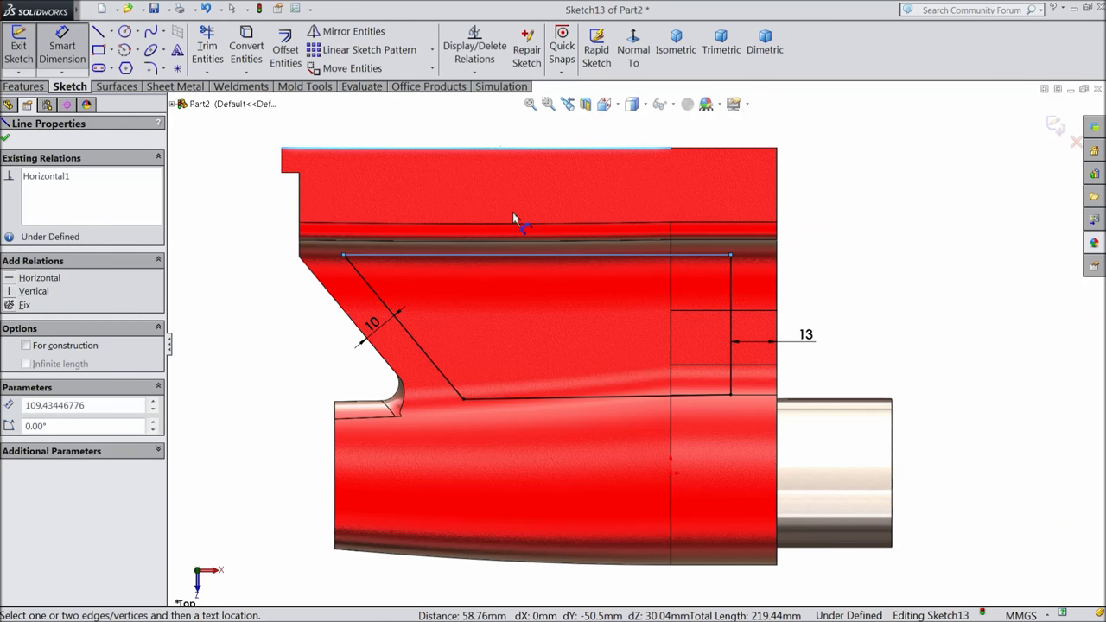
pyautogui.click(730, 256)
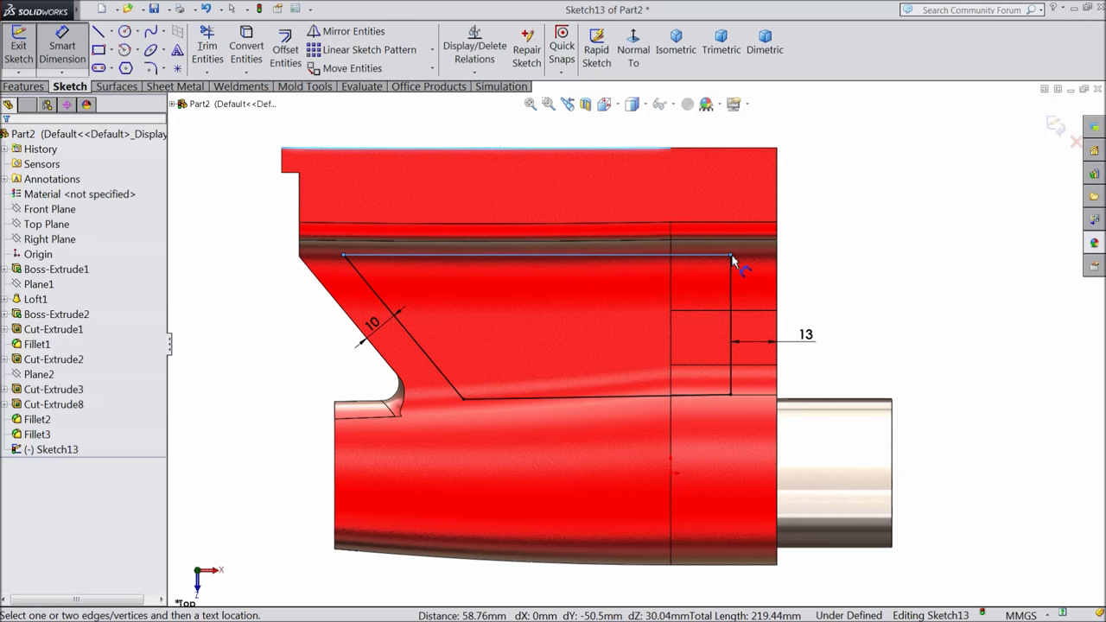
pyautogui.click(654, 323)
pyautogui.click(730, 256)
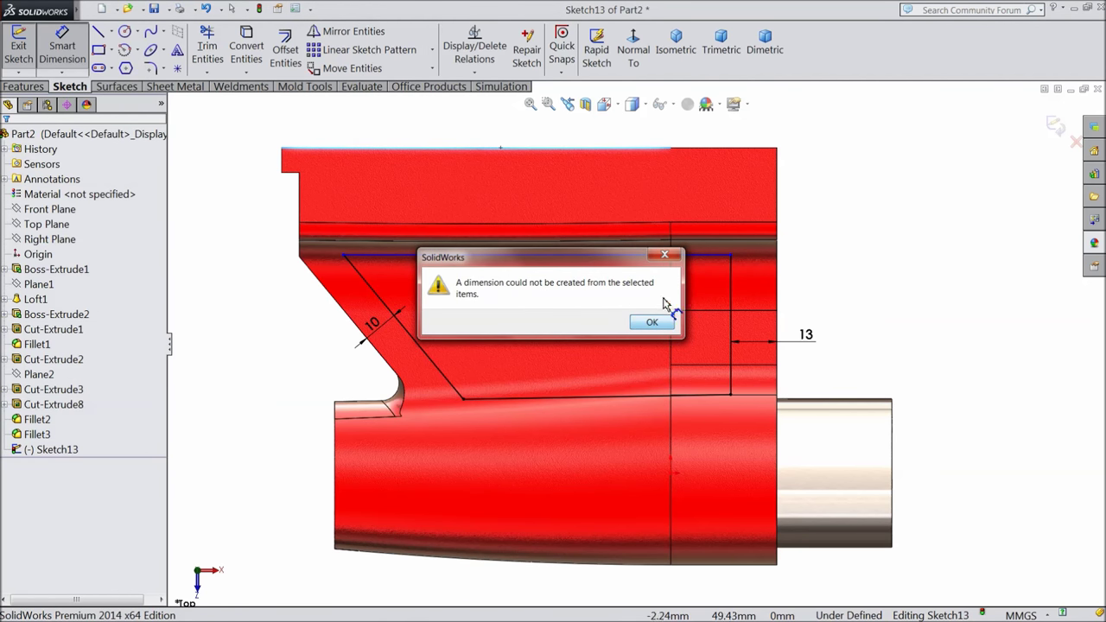
pyautogui.press('Return')
pyautogui.click(730, 255)
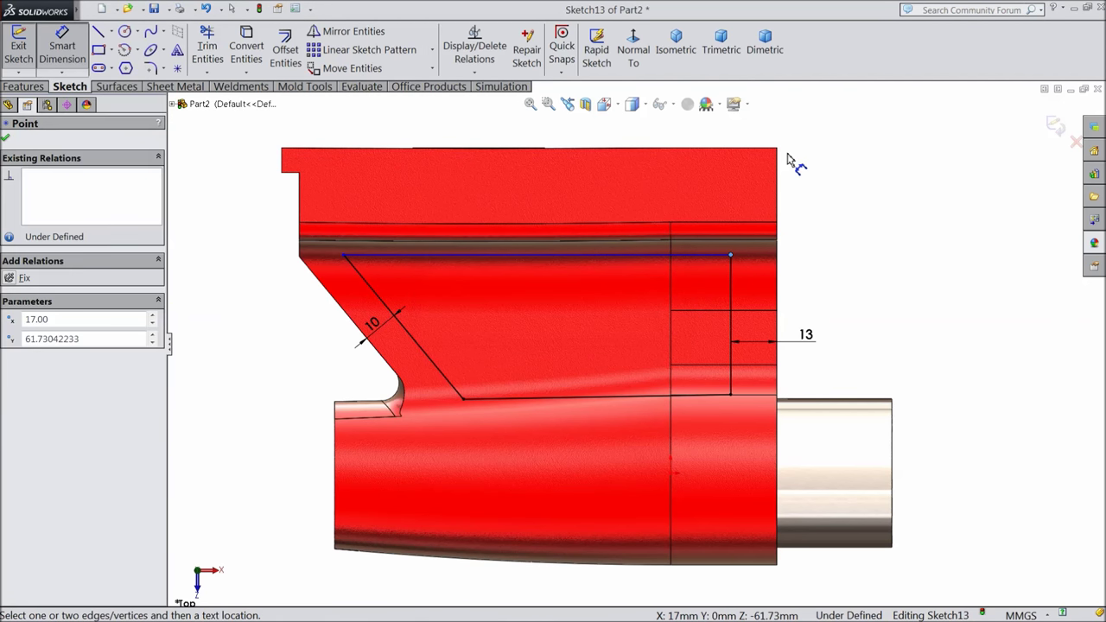
pyautogui.click(777, 149)
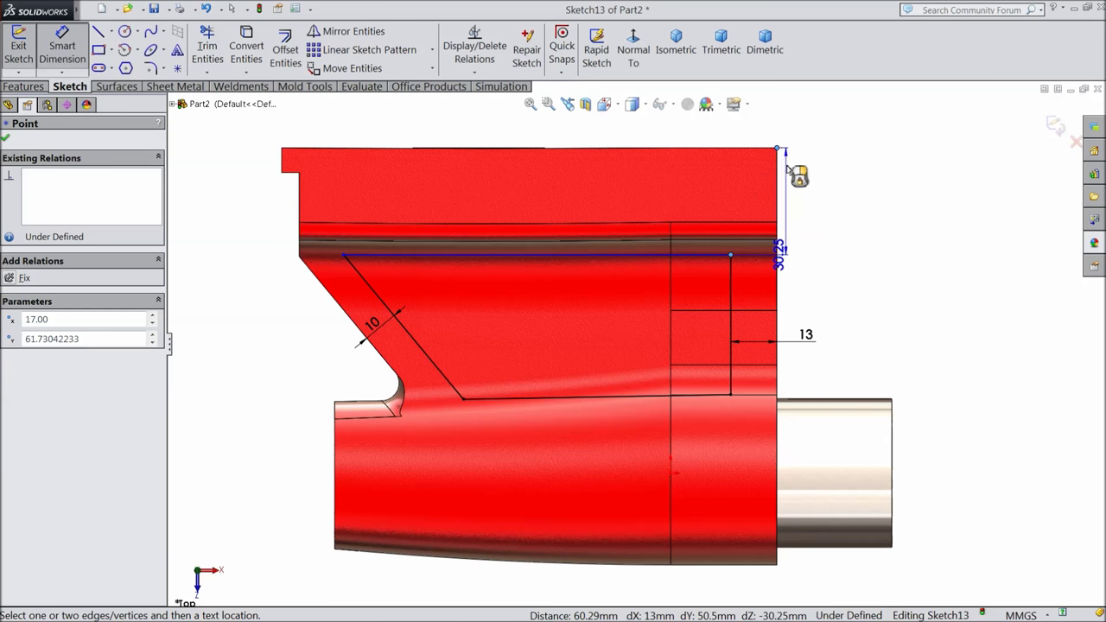
pyautogui.click(823, 185)
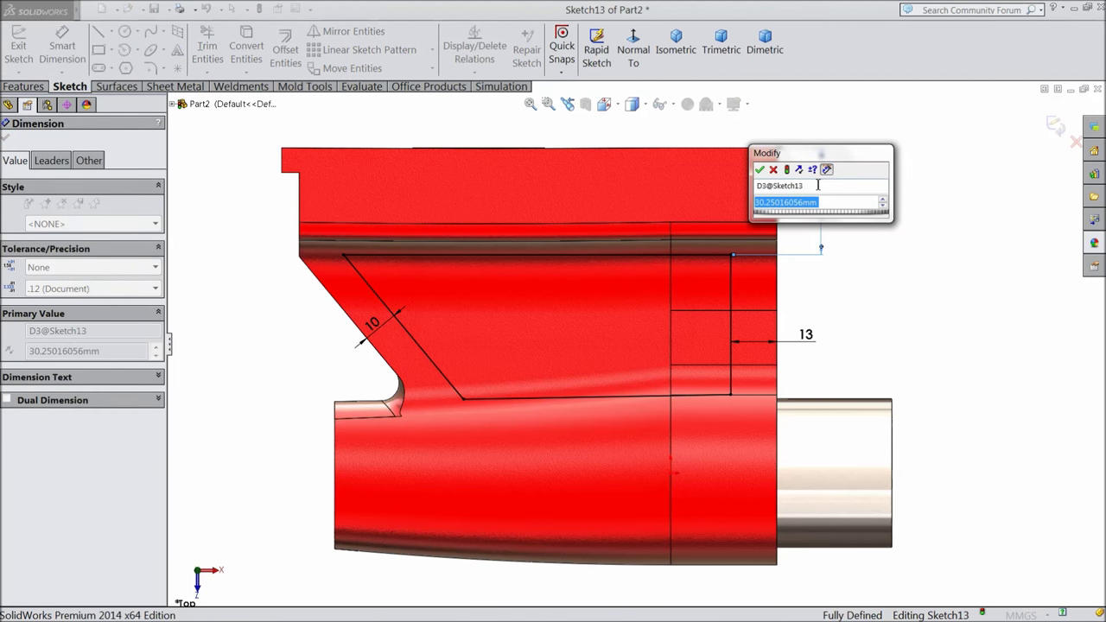
pyautogui.write('26')
pyautogui.click(759, 170)
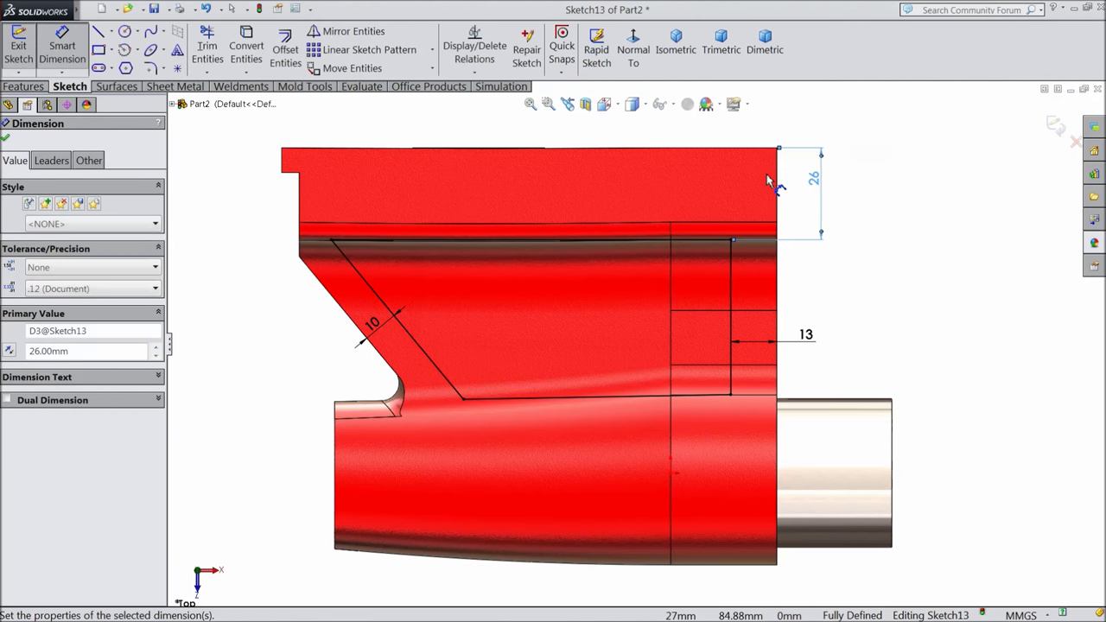
pyautogui.click(5, 137)
pyautogui.click(153, 67)
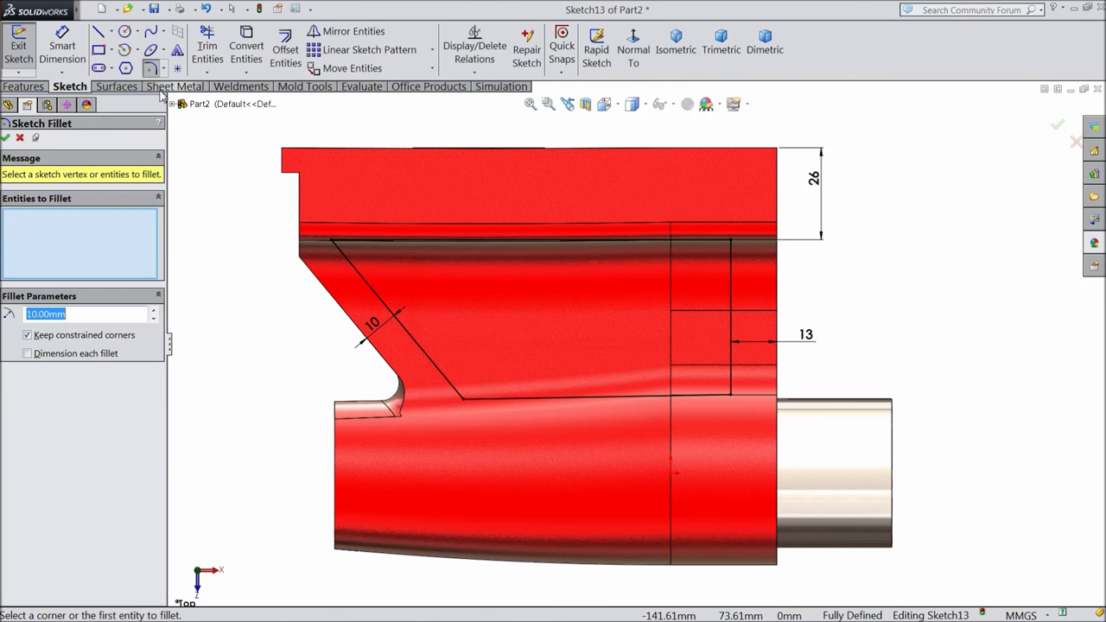
# Apply 10 mm sketch fillets to the top-left, top-right, bottom-right and bottom-left corners
pyautogui.click(334, 245)
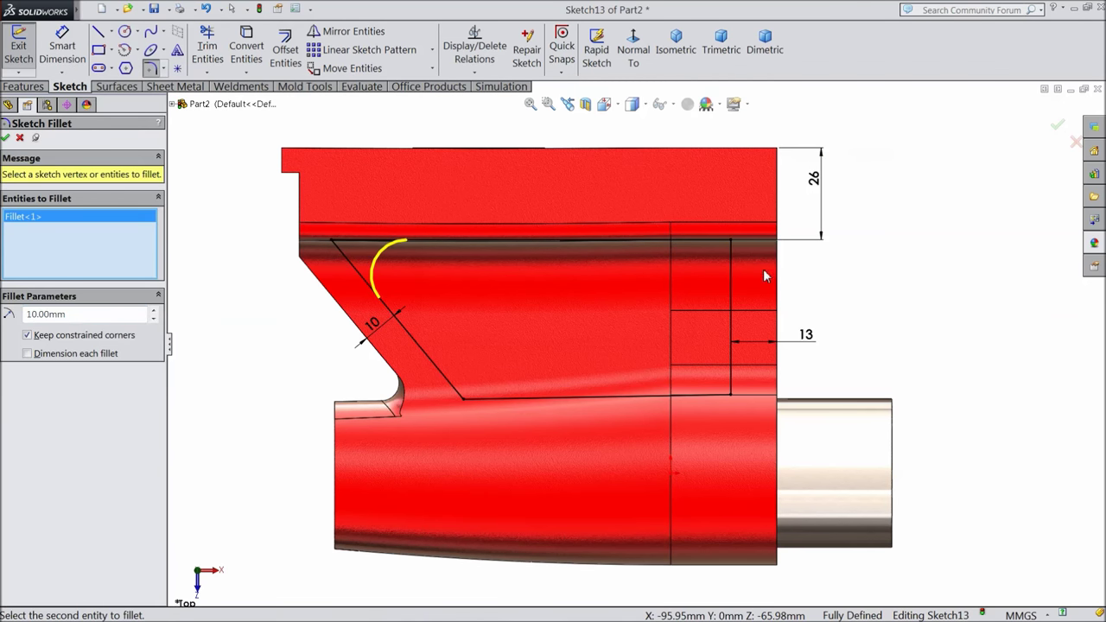
pyautogui.click(736, 245)
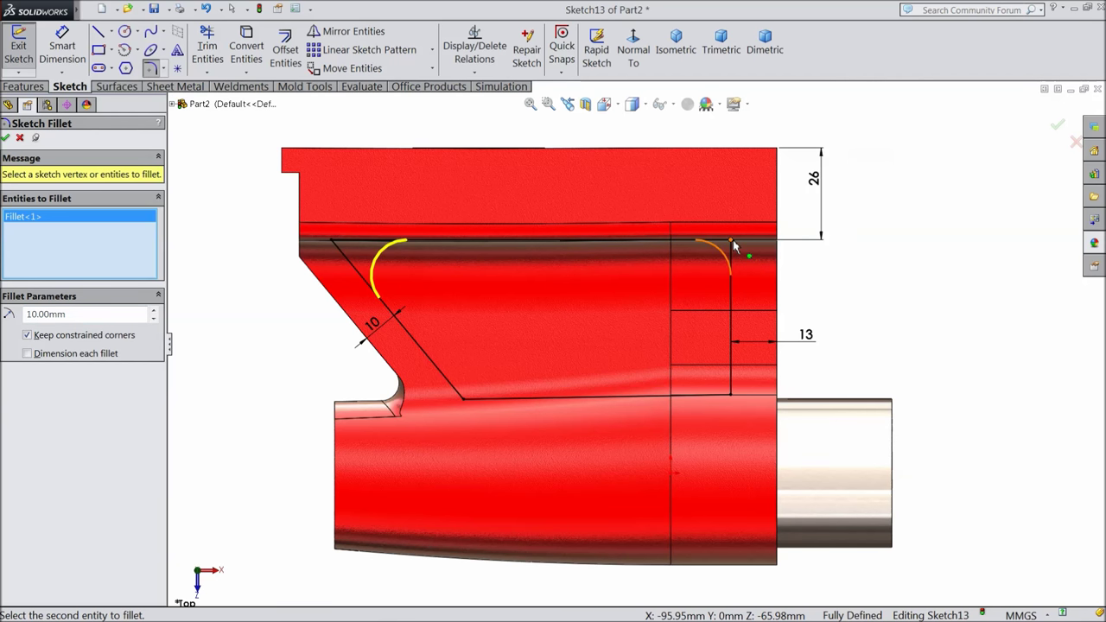
pyautogui.click(729, 397)
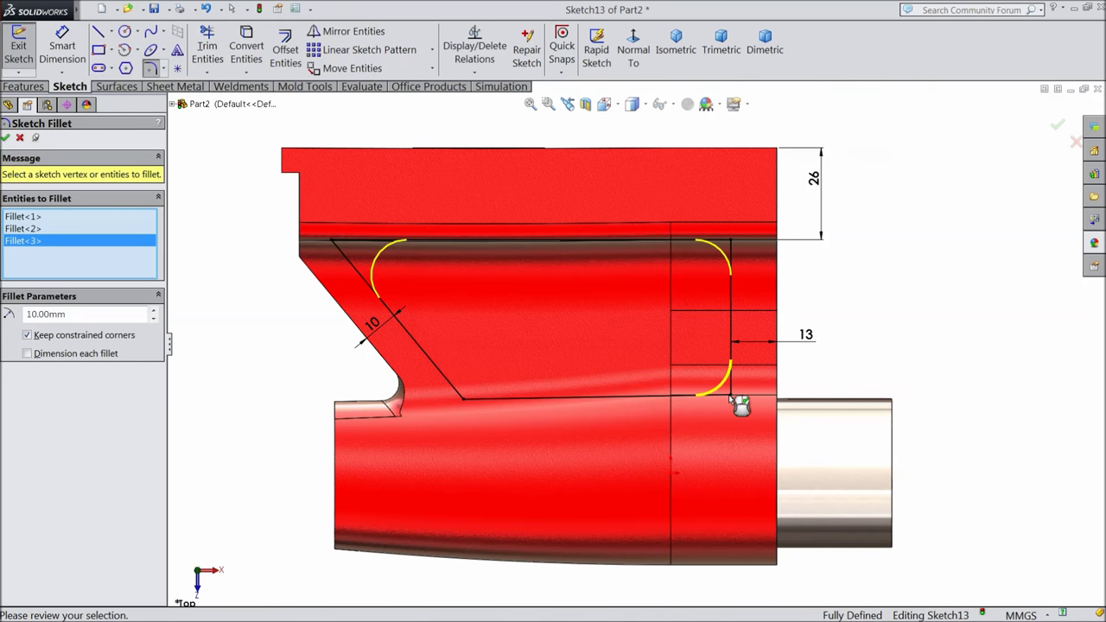
pyautogui.click(465, 400)
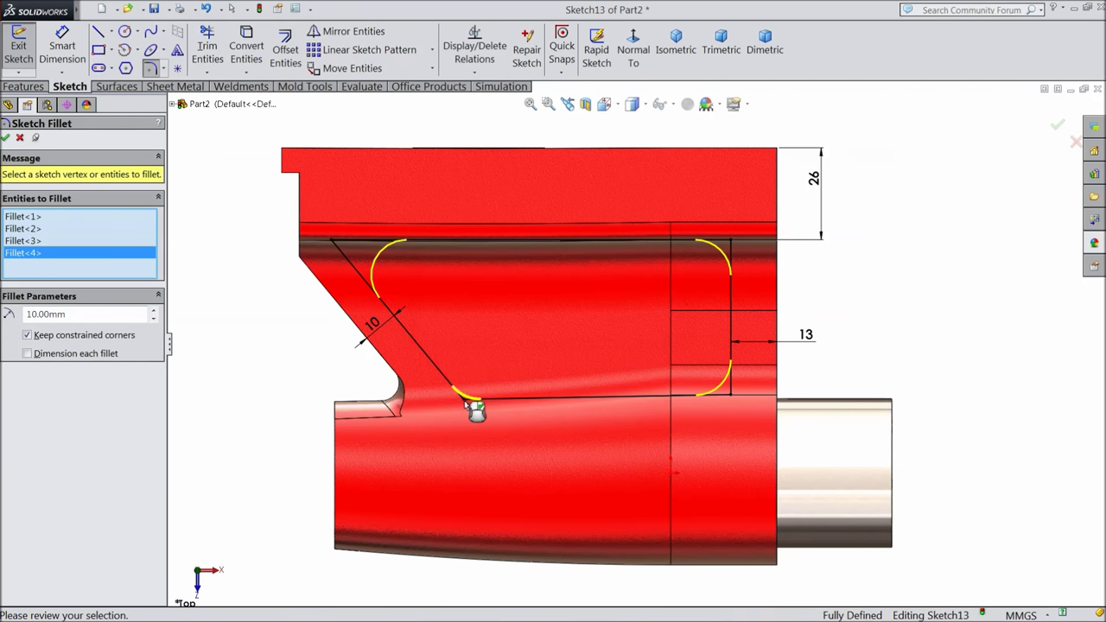
pyautogui.click(6, 138)
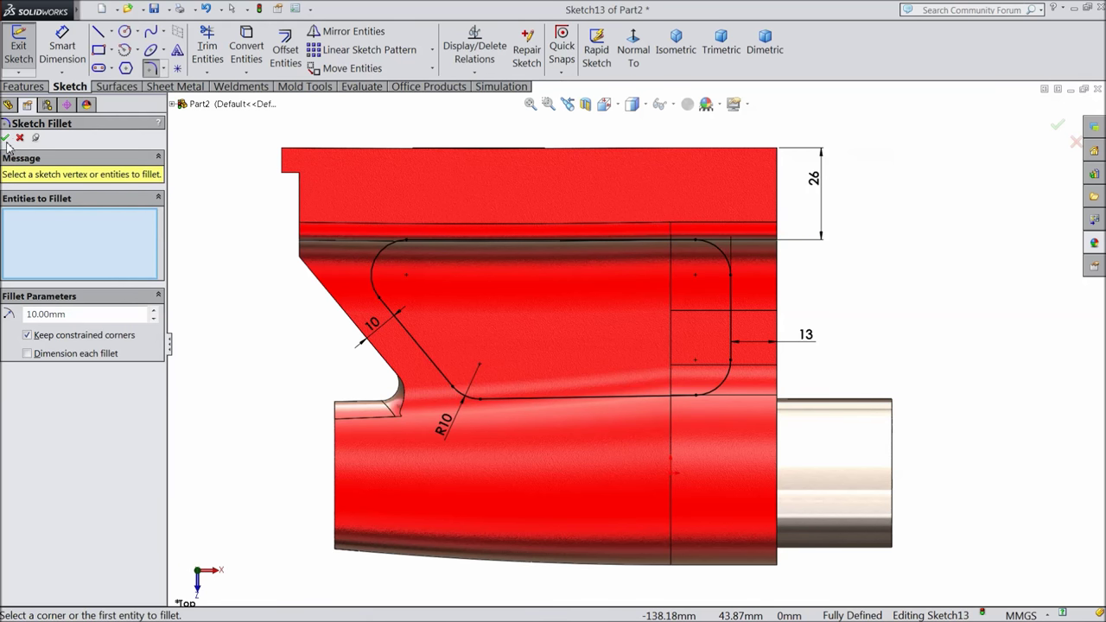
pyautogui.click(6, 139)
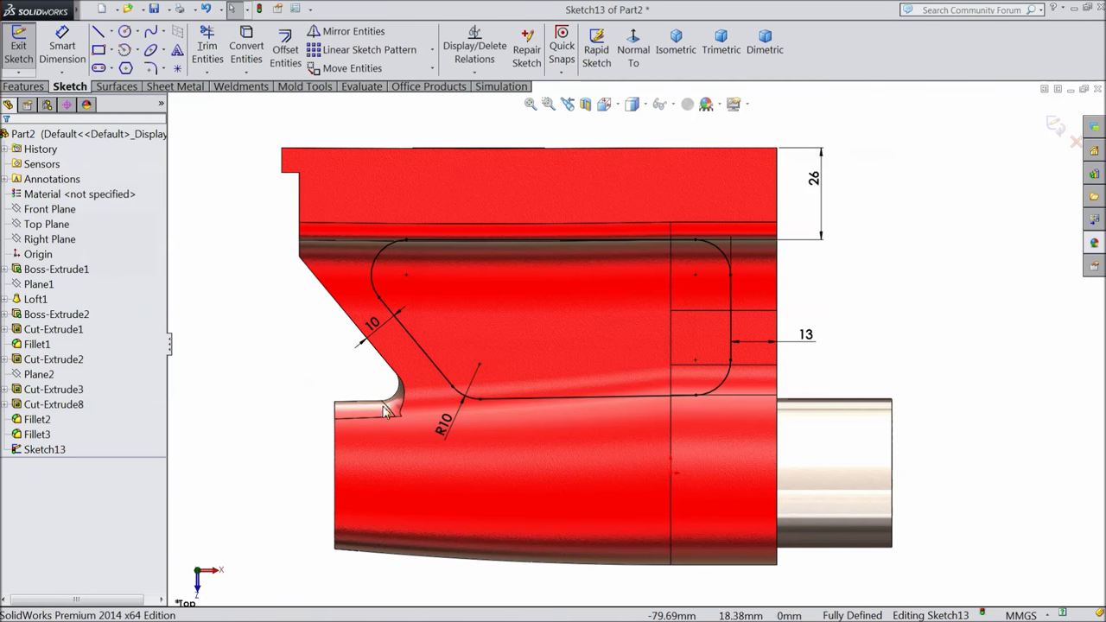
# Delete the relation holding the pocket profile's bottom line and drag that line upward
pyautogui.scroll(-2, 609, 457)
pyautogui.click(501, 382)
pyautogui.press('Escape')
pyautogui.click(583, 378)
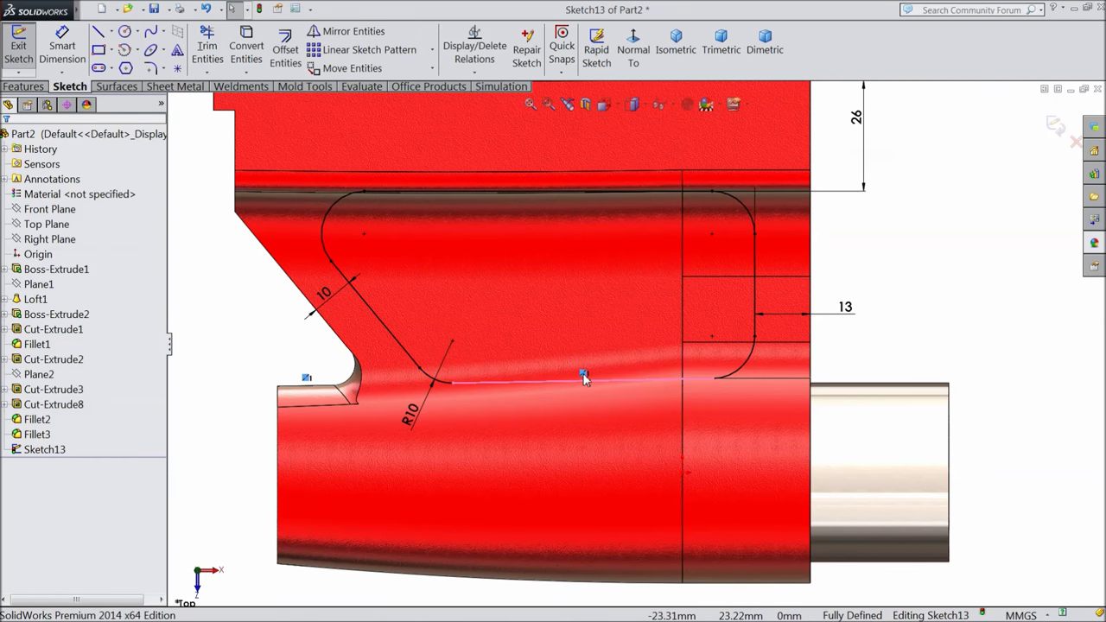
pyautogui.press('Delete')
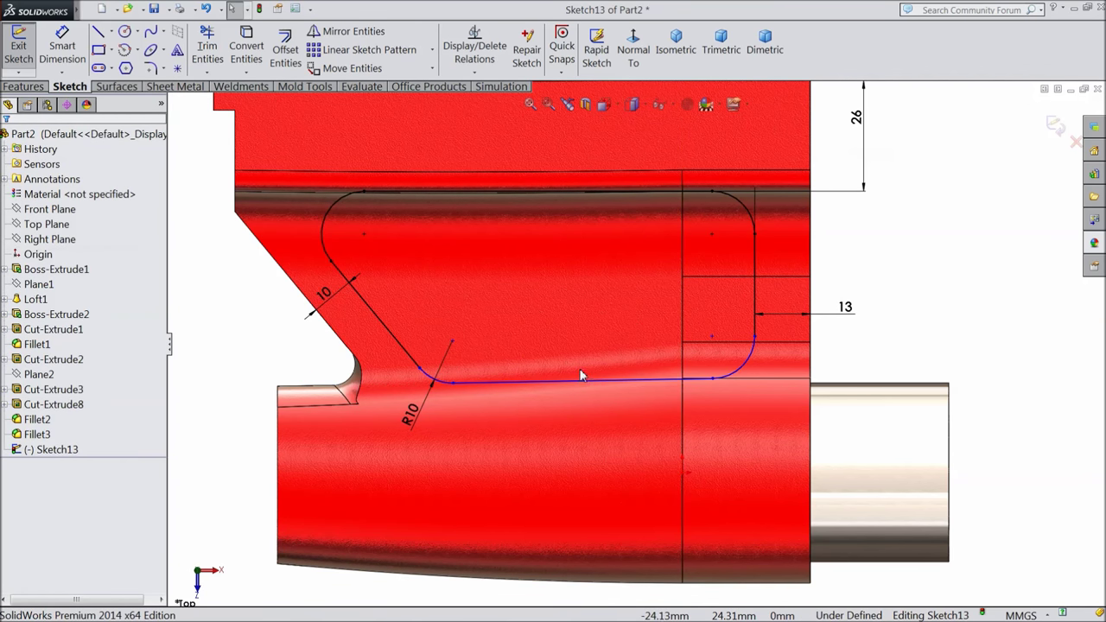
pyautogui.click(532, 383)
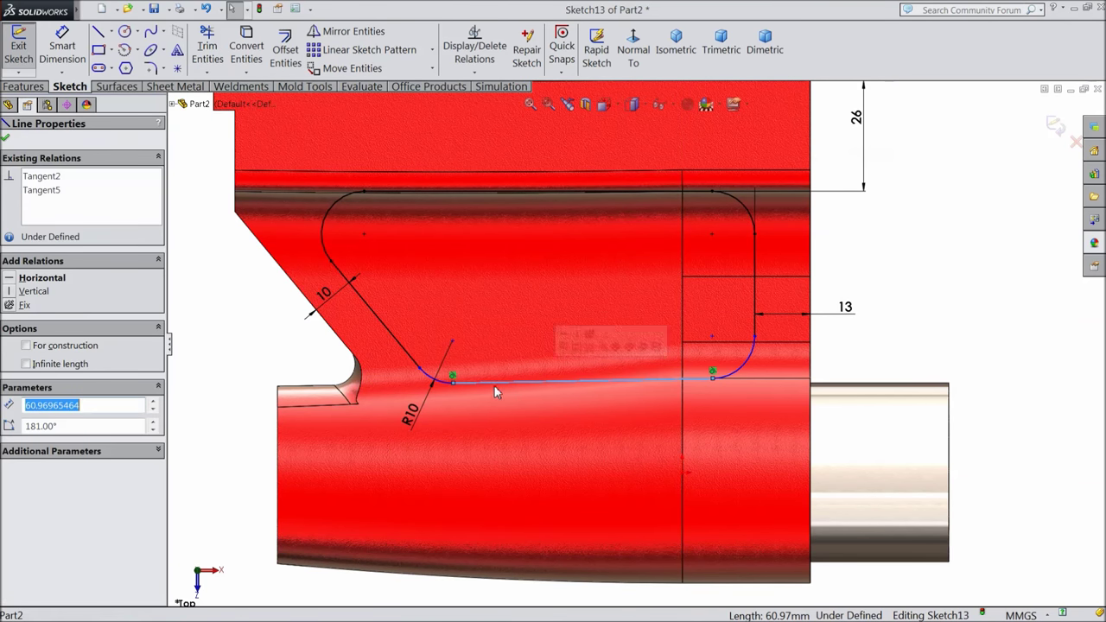
pyautogui.click(319, 393)
pyautogui.click(264, 373)
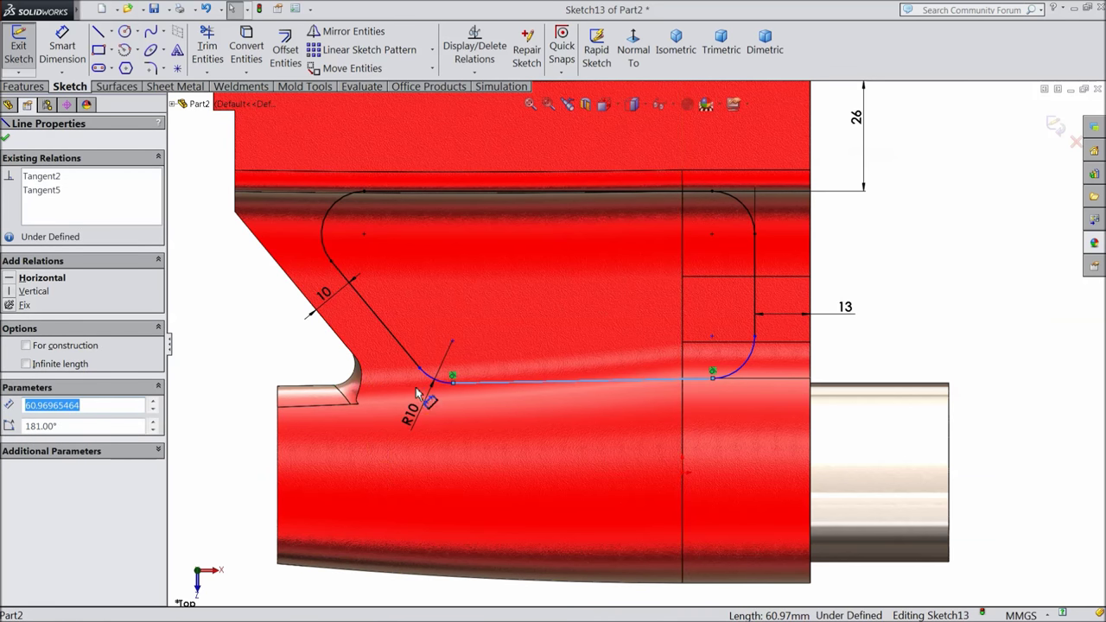
pyautogui.press('Escape')
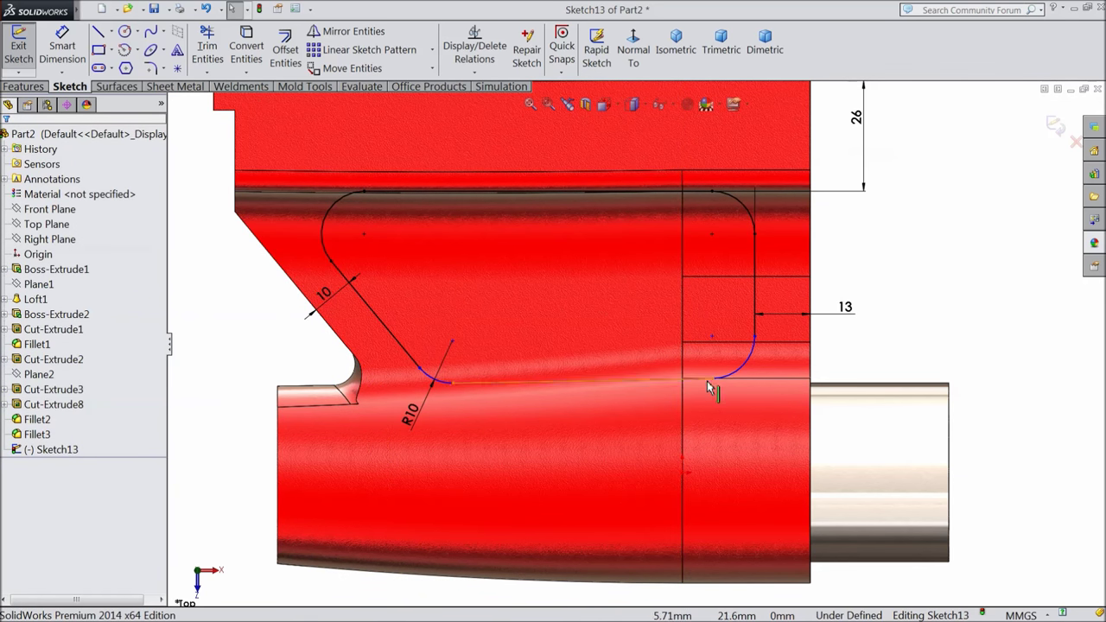
pyautogui.moveTo(713, 378); pyautogui.dragTo(711, 360)
pyautogui.click(553, 357)
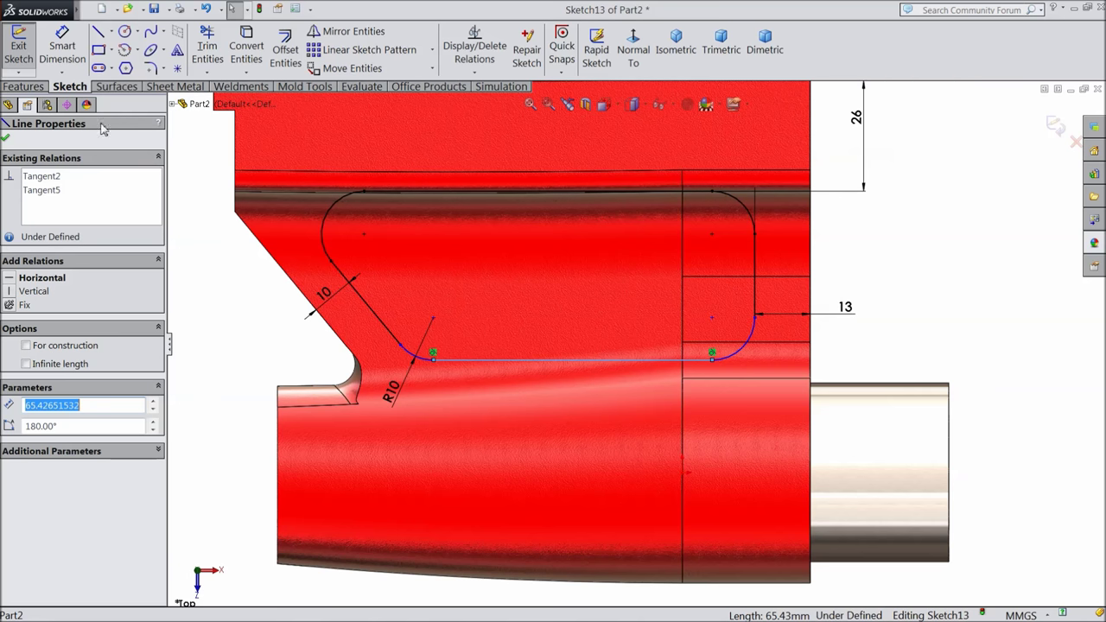
# Dimension the bottom line 26 mm vertically from the origin
pyautogui.click(62, 48)
pyautogui.click(712, 364)
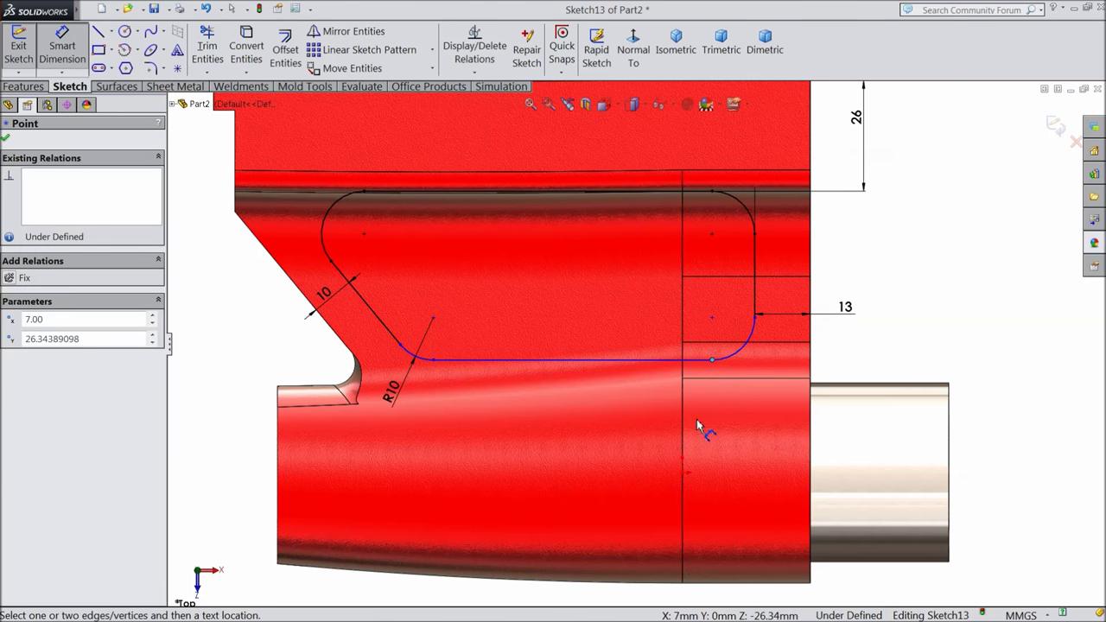
pyautogui.click(682, 472)
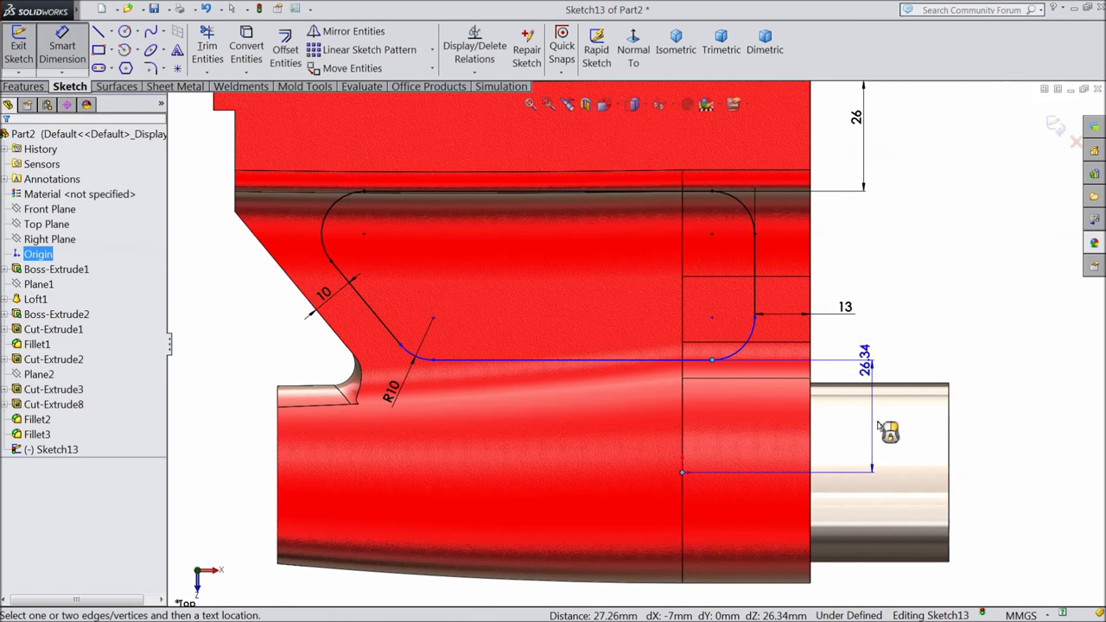
pyautogui.click(983, 427)
pyautogui.write('26')
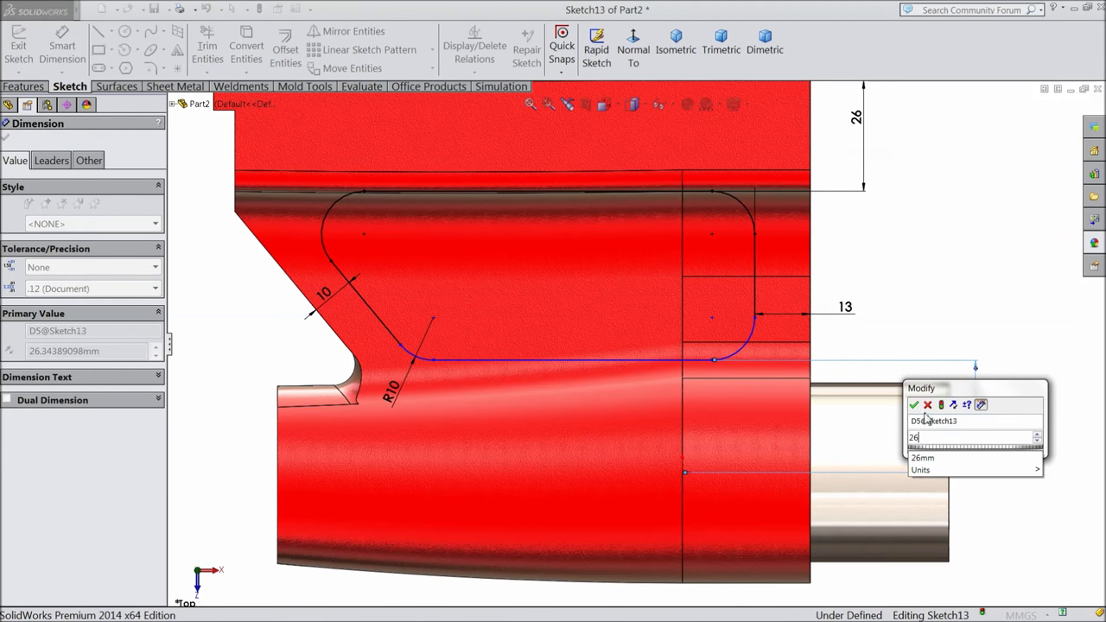
pyautogui.click(914, 404)
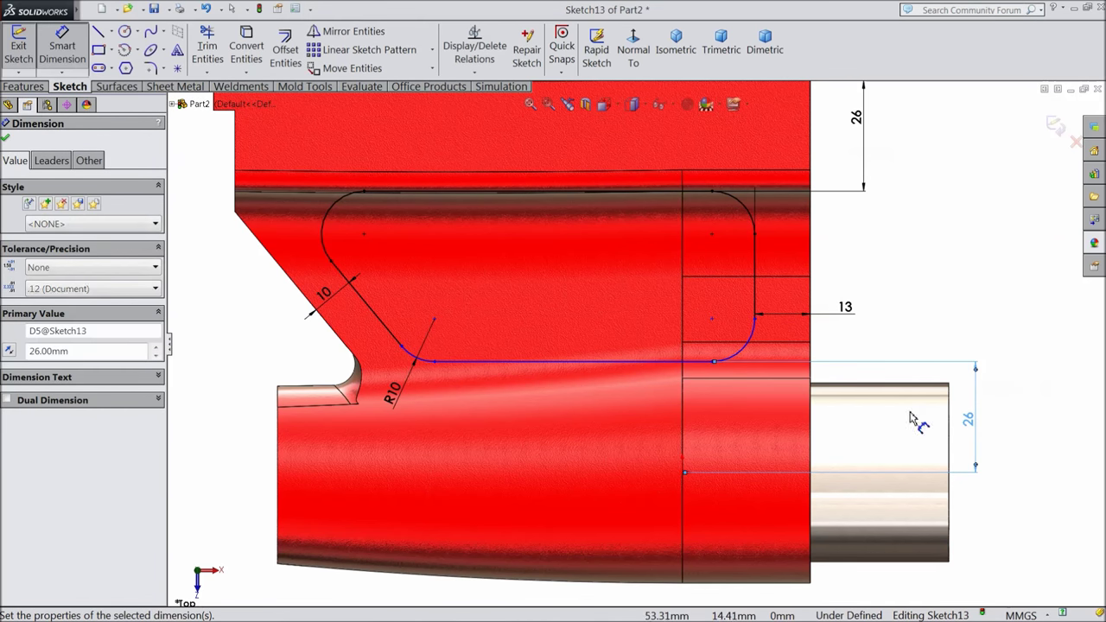
pyautogui.click(6, 141)
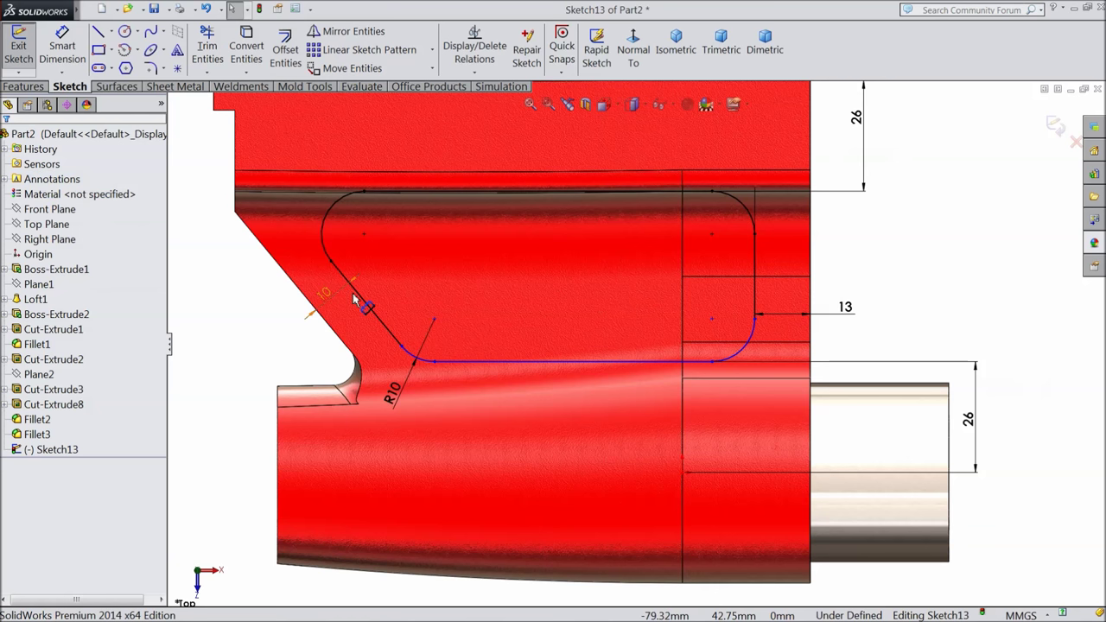
# Extrude-cut Sketch13's pocket Blind 35 mm in Direction 1 and Blind 75 mm in Direction 2
pyautogui.press('f')
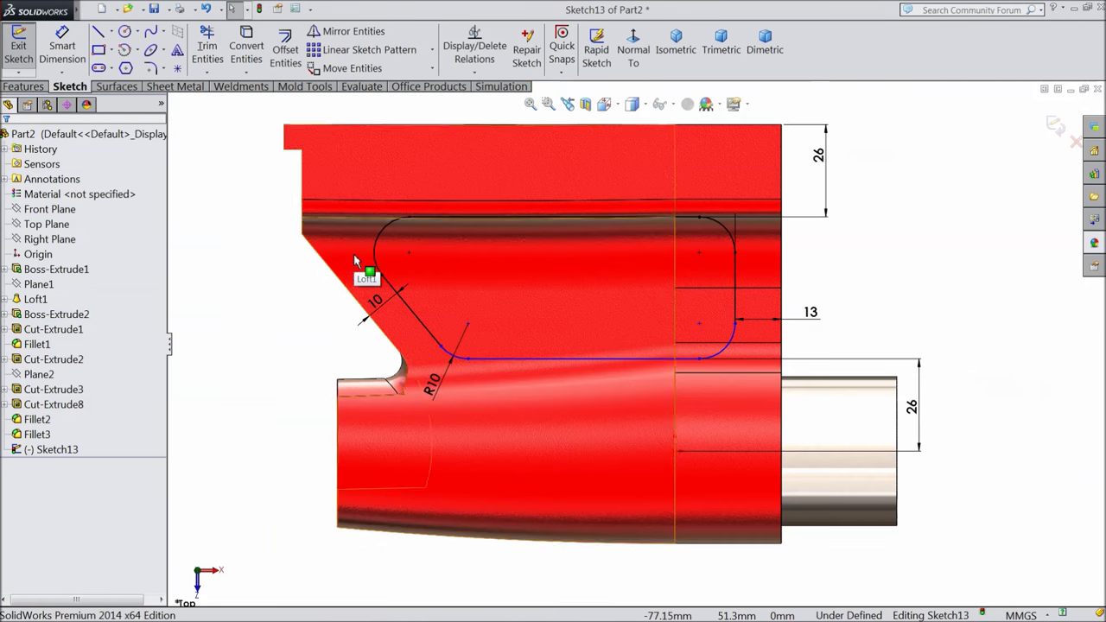
pyautogui.click(19, 88)
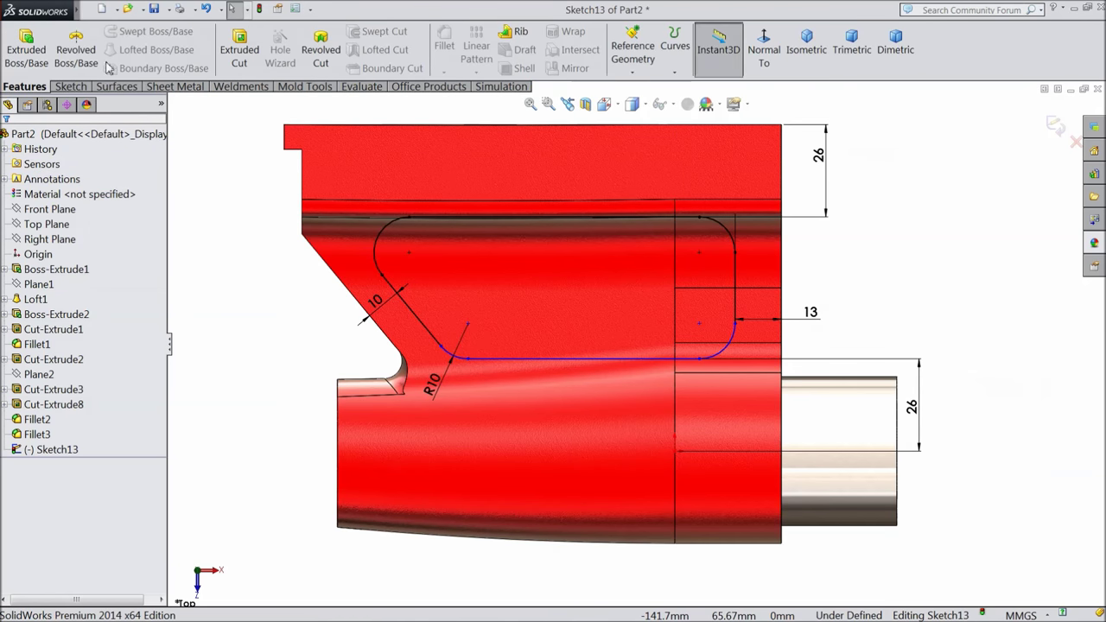
pyautogui.click(239, 52)
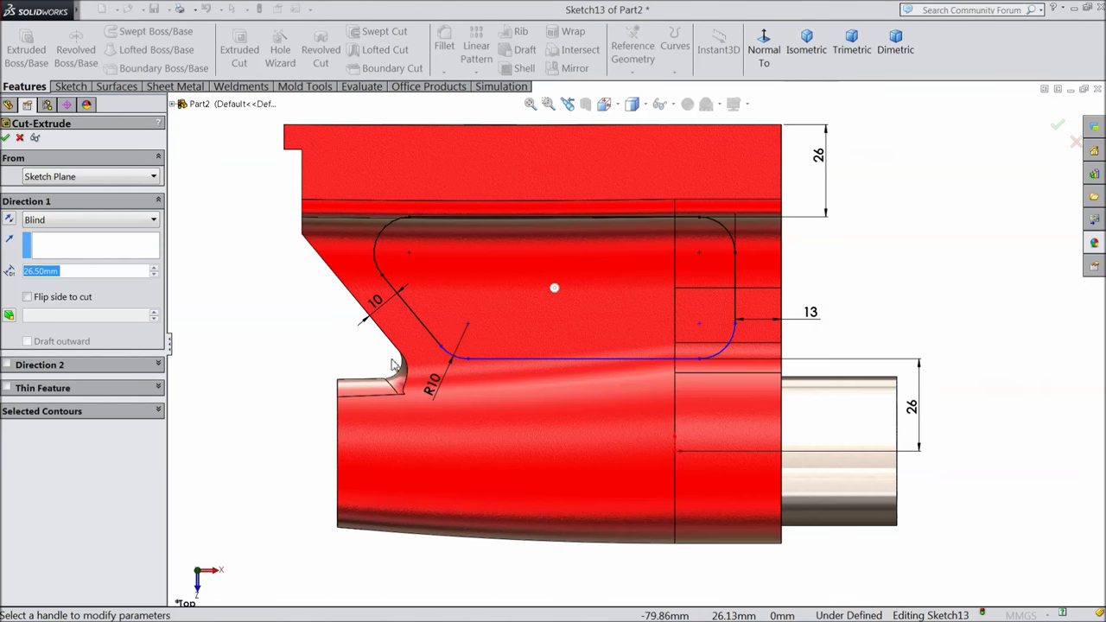
pyautogui.scroll(3, 384, 414)
pyautogui.moveTo(371, 469); pyautogui.dragTo(320, 353, button='middle')
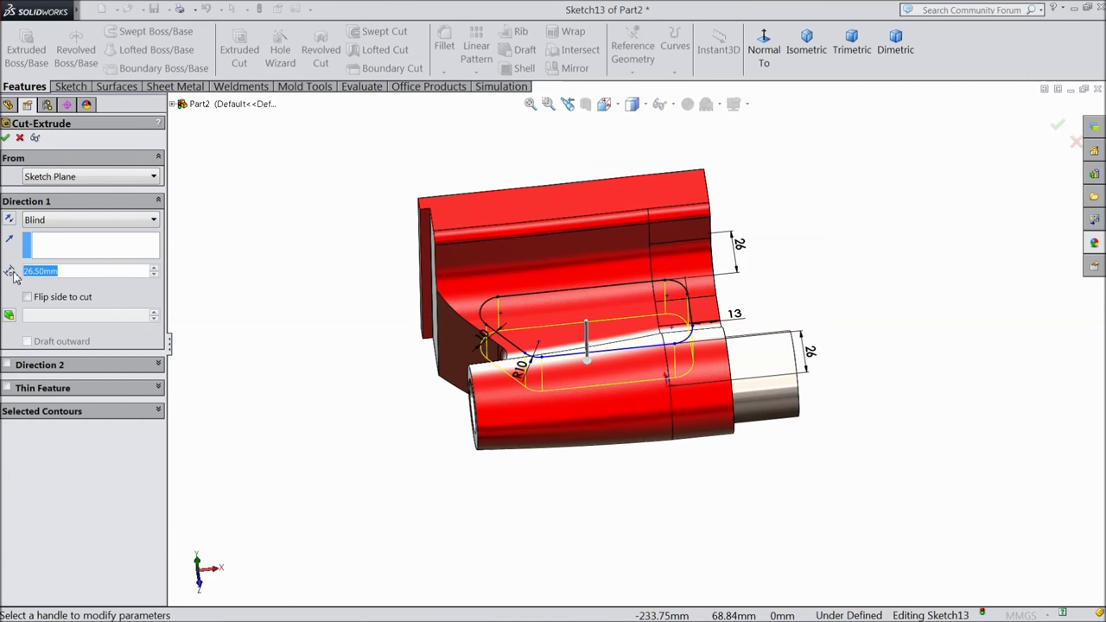
pyautogui.write('35')
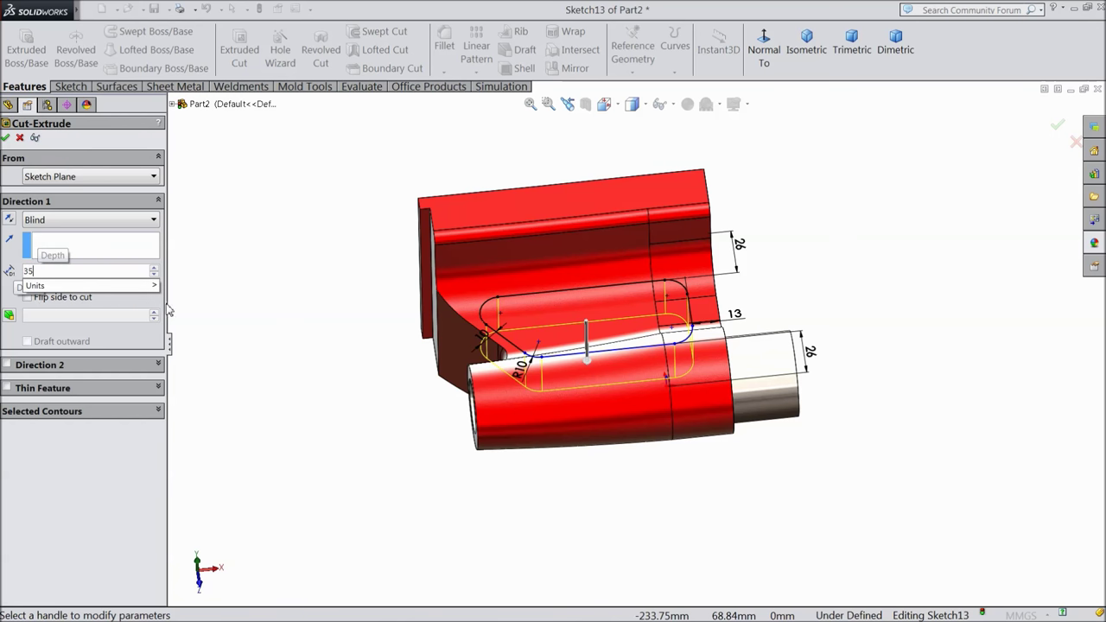
pyautogui.press('Return')
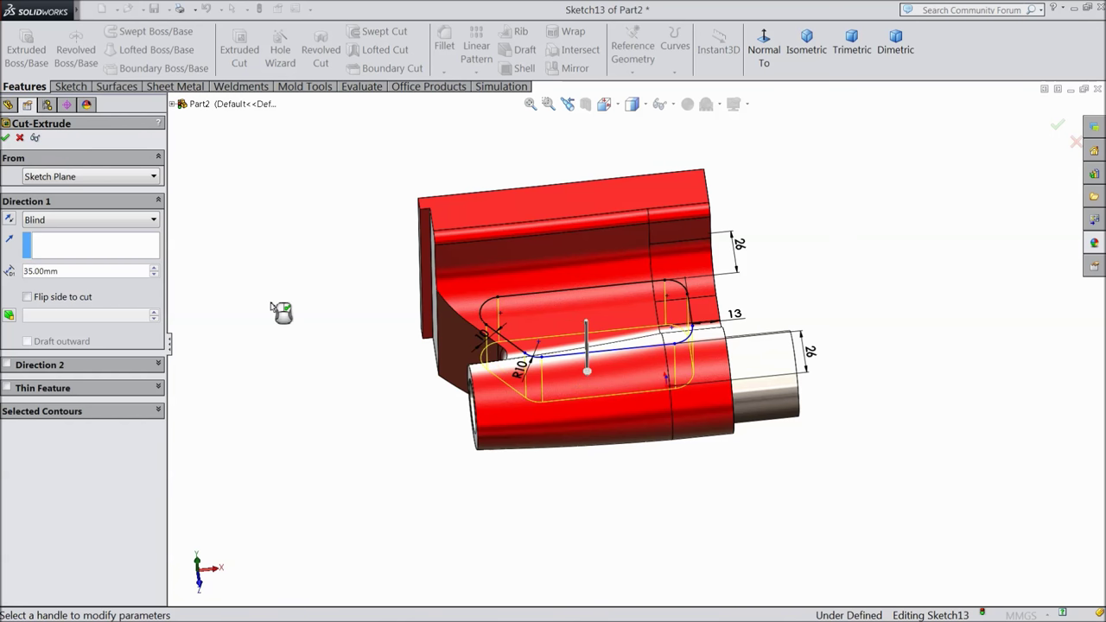
pyautogui.click(7, 364)
pyautogui.write('75')
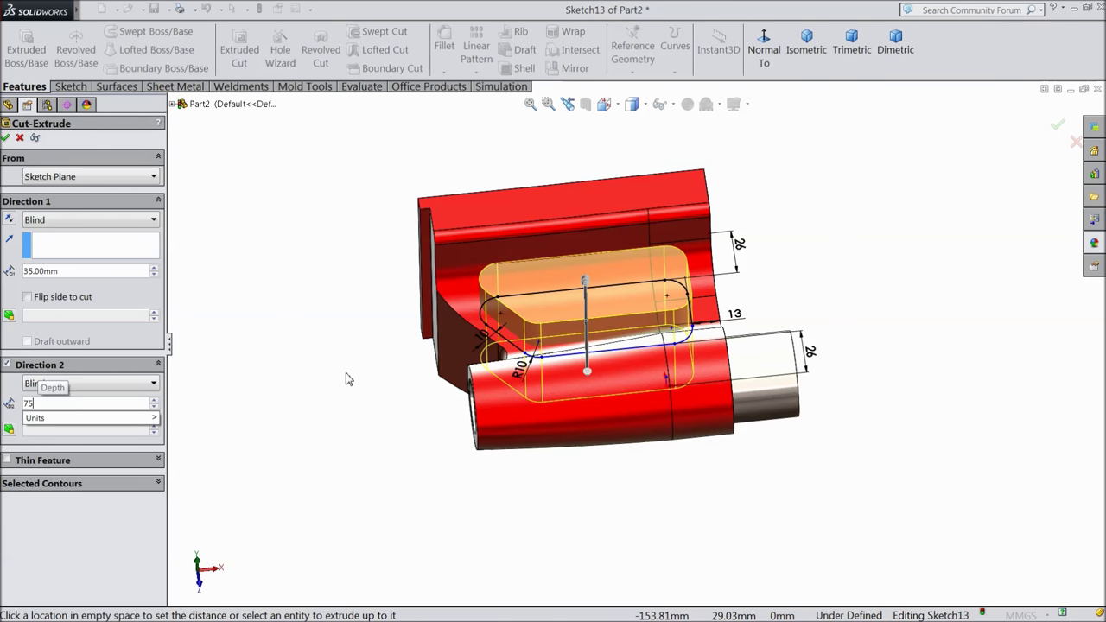
pyautogui.press('Return')
pyautogui.moveTo(340, 389); pyautogui.dragTo(378, 359, button='middle')
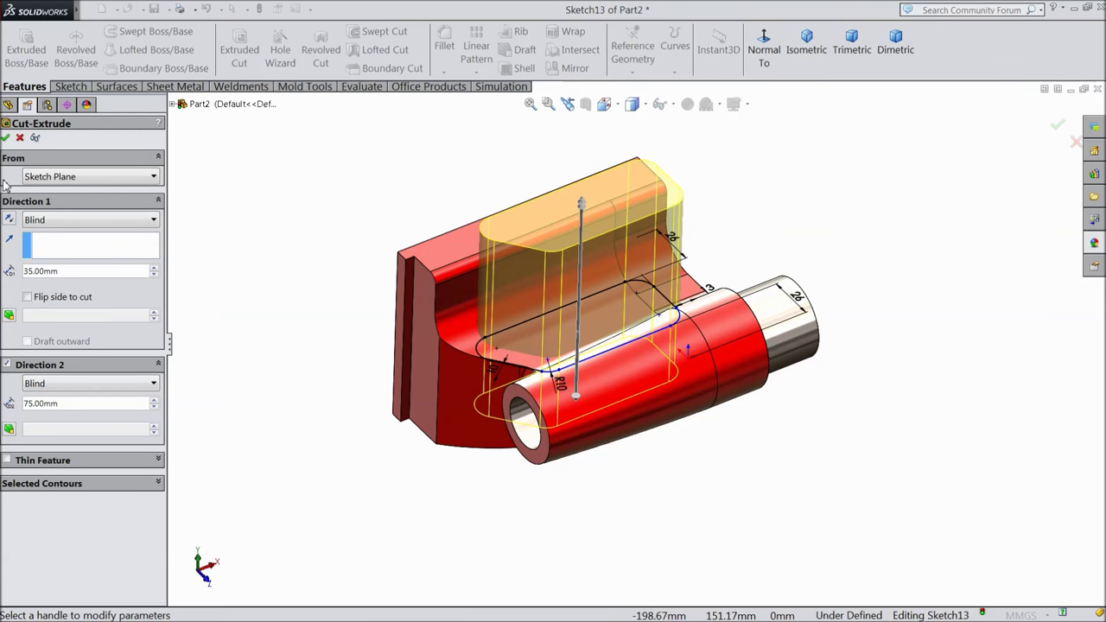
pyautogui.click(4, 139)
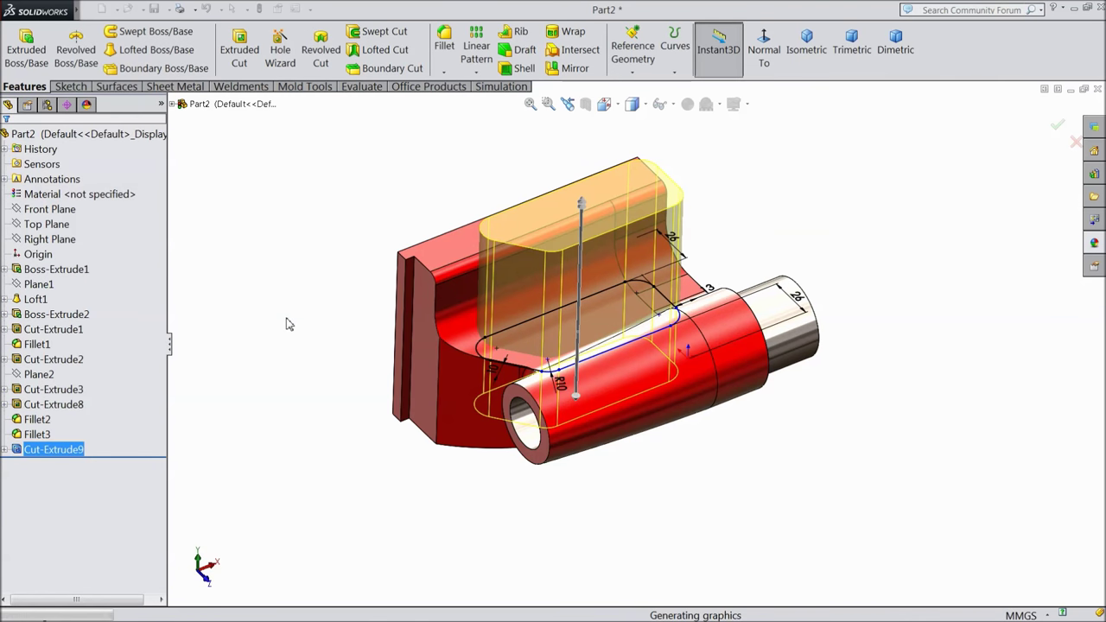
pyautogui.click(288, 324)
pyautogui.moveTo(318, 338)
pyautogui.mouseDown(button='middle')
pyautogui.moveTo(318, 457)
pyautogui.moveTo(346, 513)
pyautogui.moveTo(320, 506)
pyautogui.moveTo(329, 336)
pyautogui.moveTo(306, 343)
pyautogui.moveTo(325, 304)
pyautogui.moveTo(313, 333)
pyautogui.moveTo(322, 326)
pyautogui.mouseUp(button='middle')
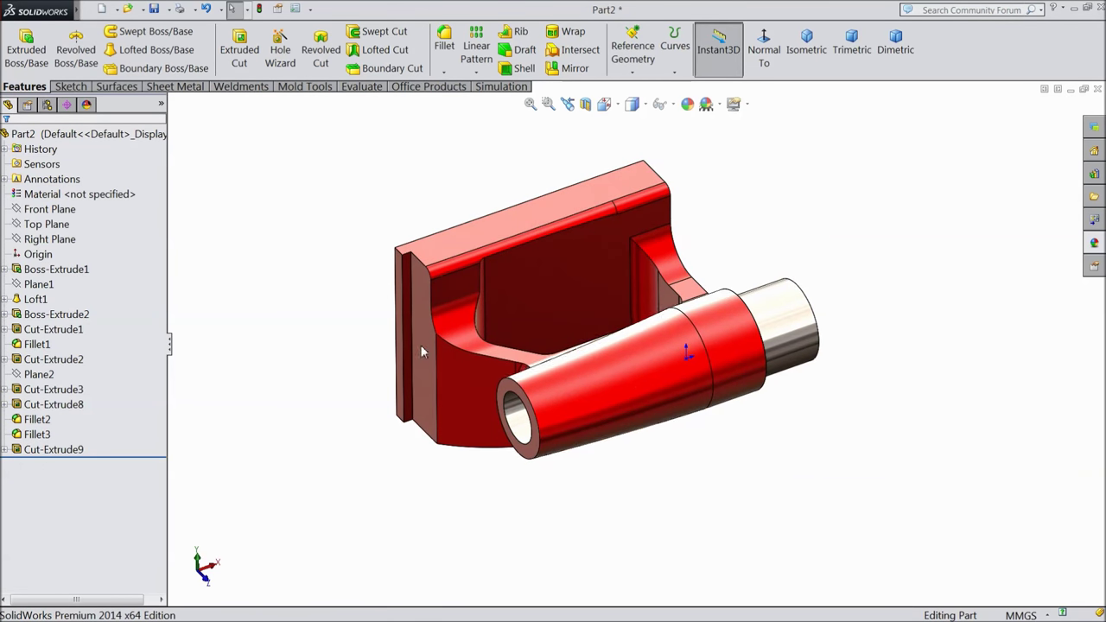
pyautogui.scroll(-2, 590, 302)
pyautogui.scroll(-1, 588, 303)
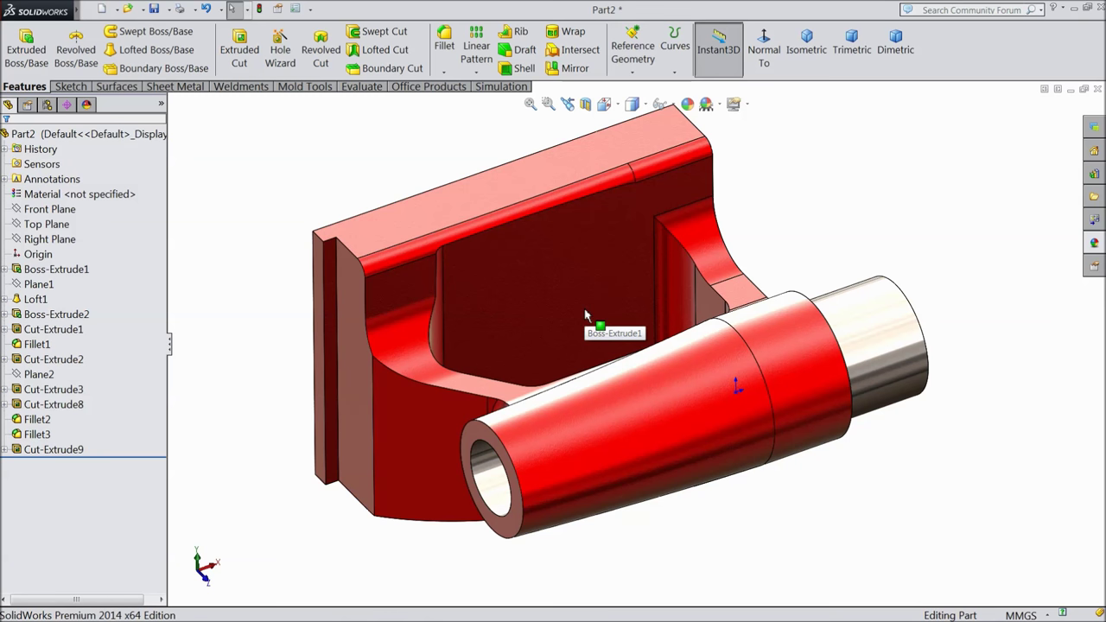
pyautogui.scroll(-1, 584, 318)
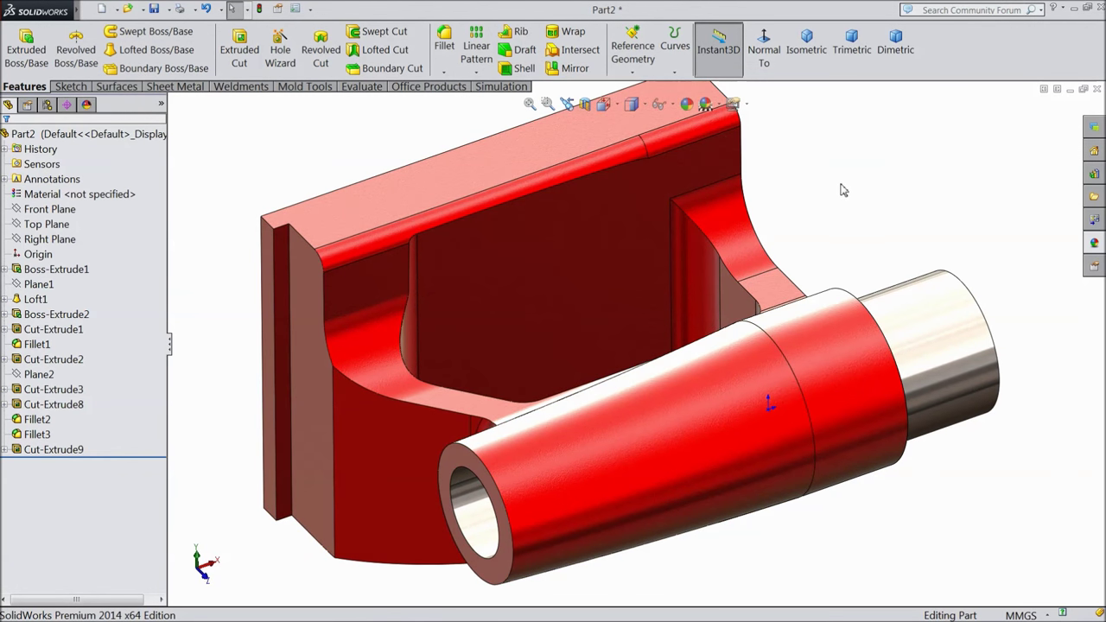
# Apply a 10 mm fillet around the pocket floor face to create Fillet4
pyautogui.click(444, 43)
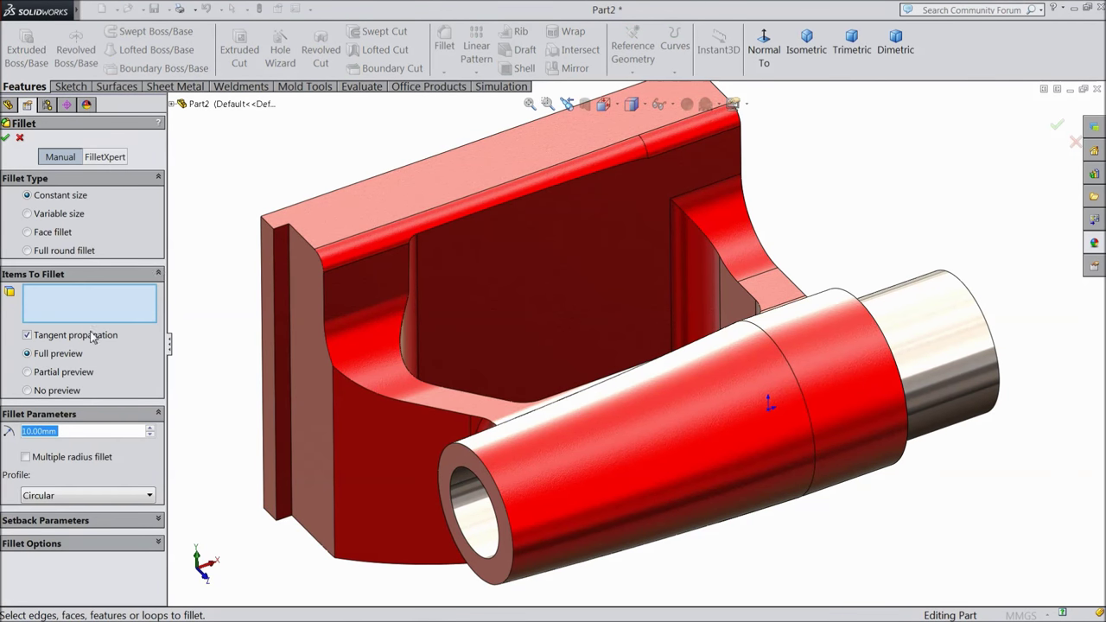
pyautogui.moveTo(270, 161); pyautogui.dragTo(363, 207, button='middle')
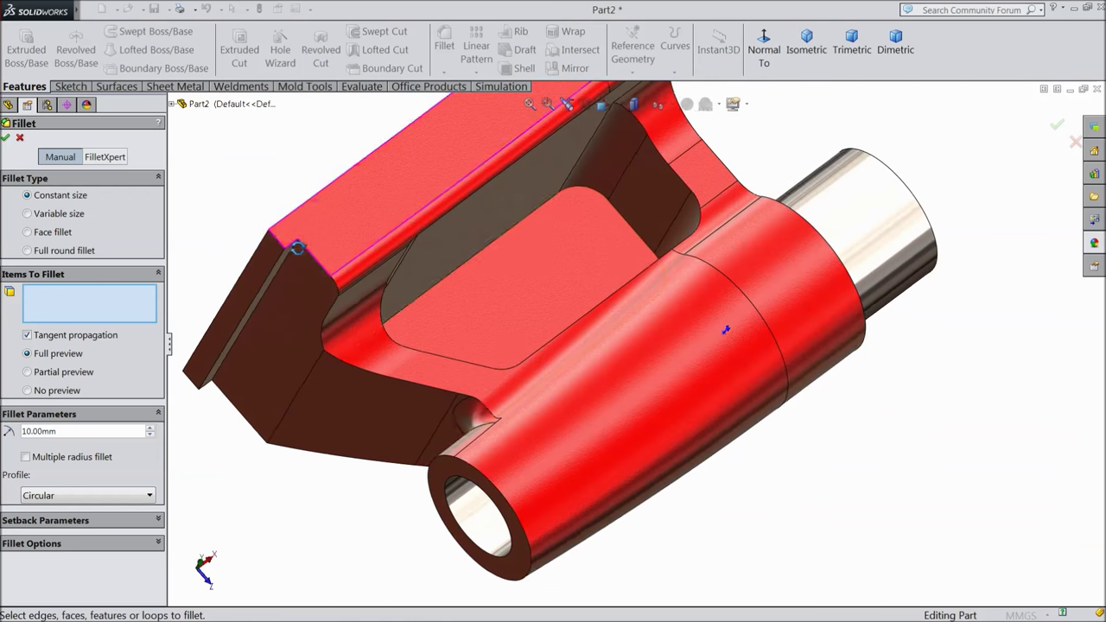
pyautogui.click(507, 263)
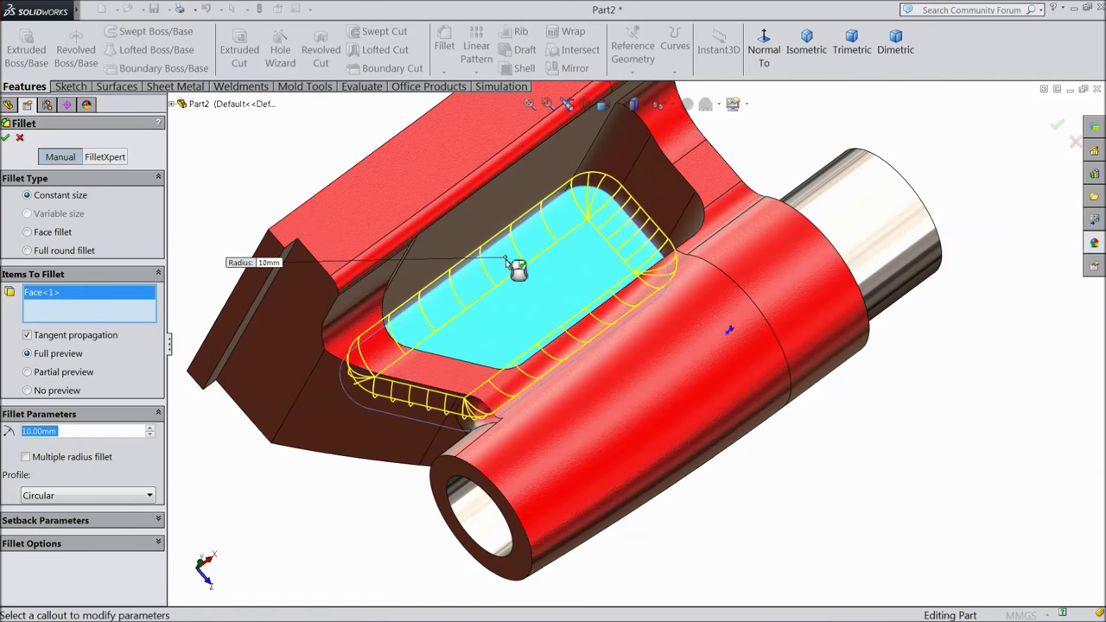
pyautogui.click(6, 138)
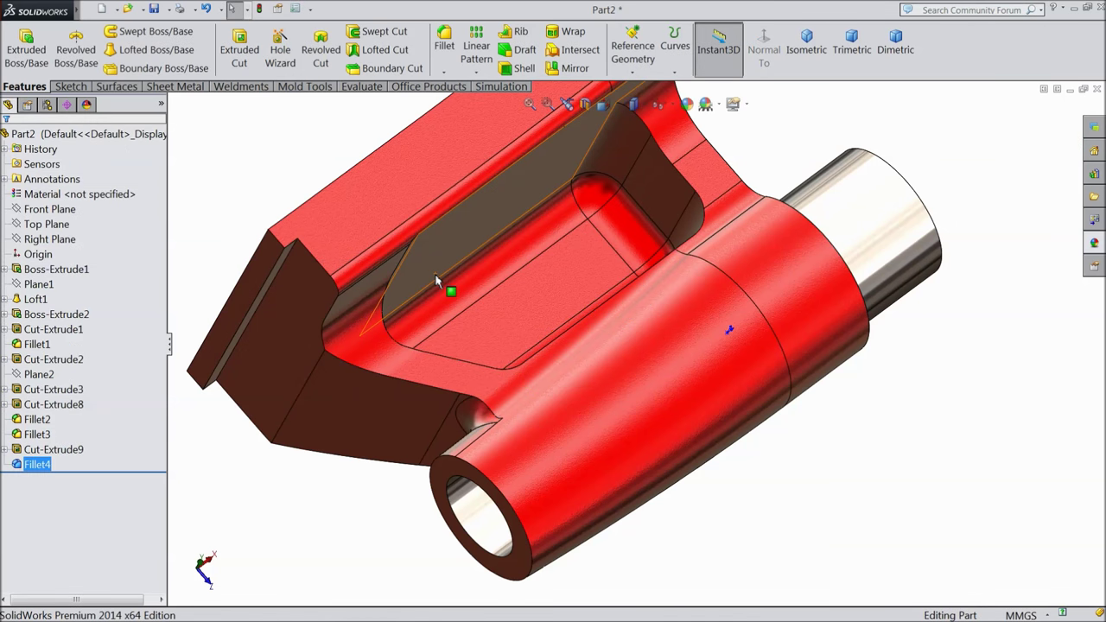
pyautogui.moveTo(435, 273); pyautogui.dragTo(433, 285, button='middle')
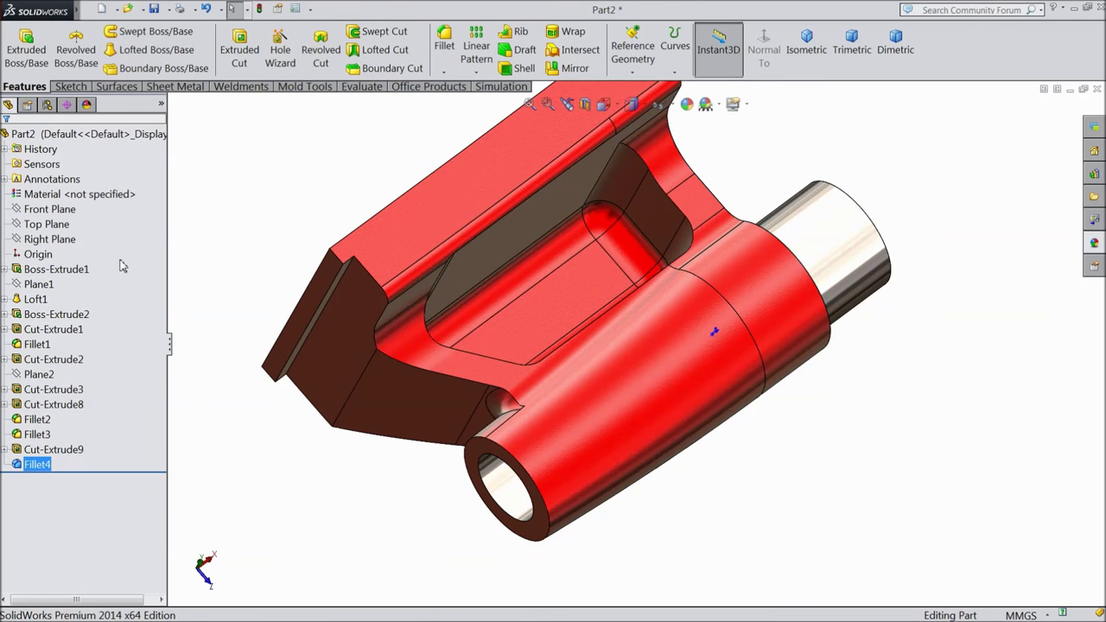
# Start a new sketch on the Top Plane and view it normal to the plane
pyautogui.click(58, 225)
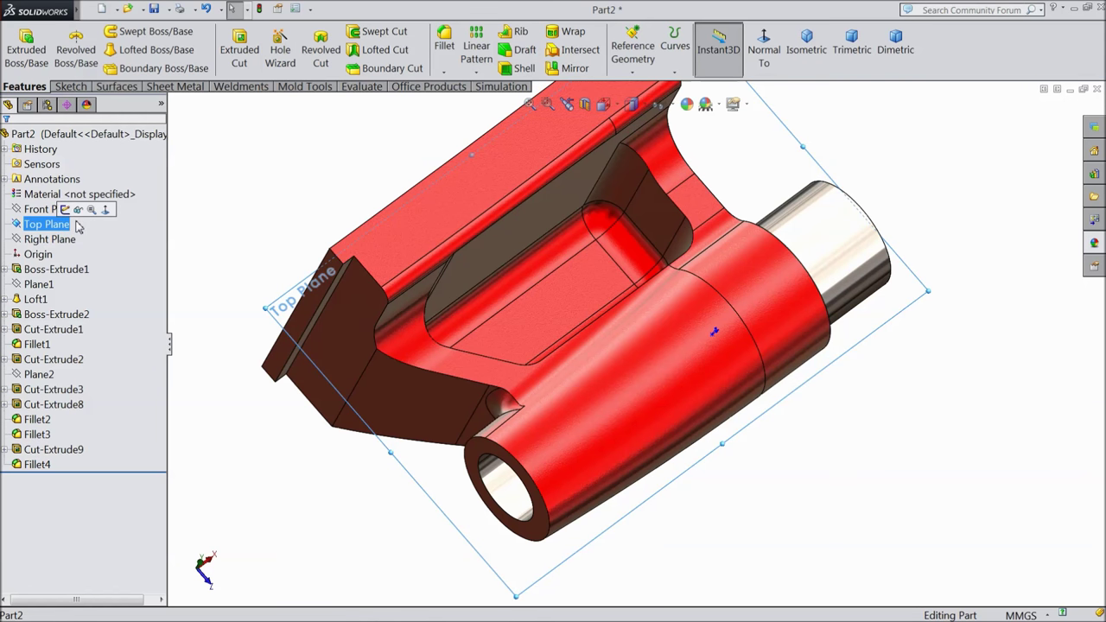
pyautogui.click(65, 210)
pyautogui.click(764, 47)
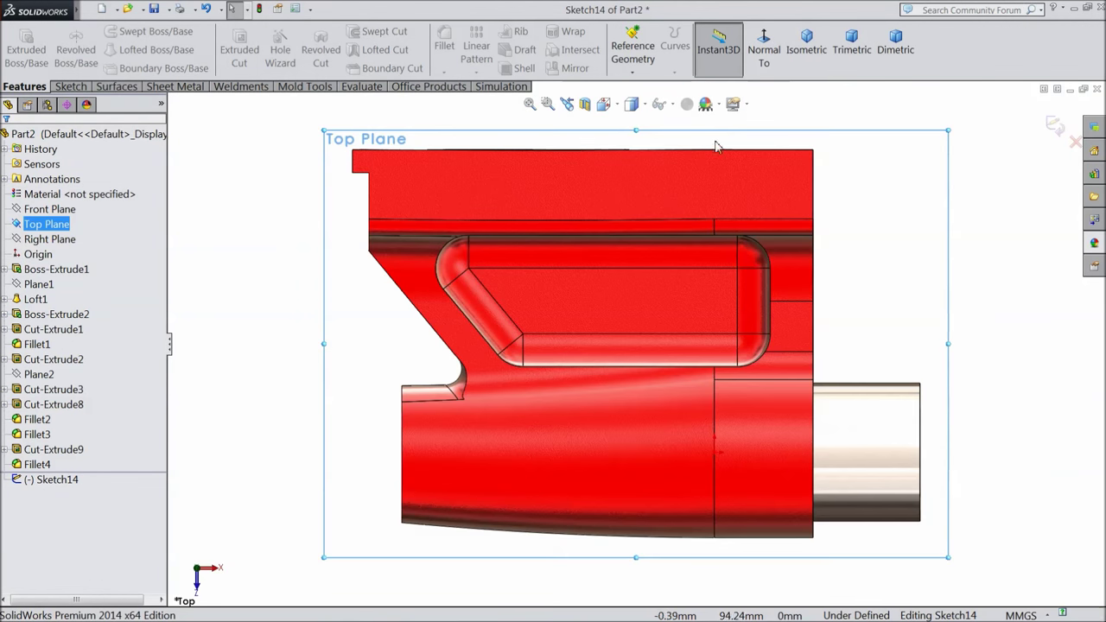
# Draw a stepped line chain from the top-right edge: down, left, up, then left
pyautogui.click(71, 88)
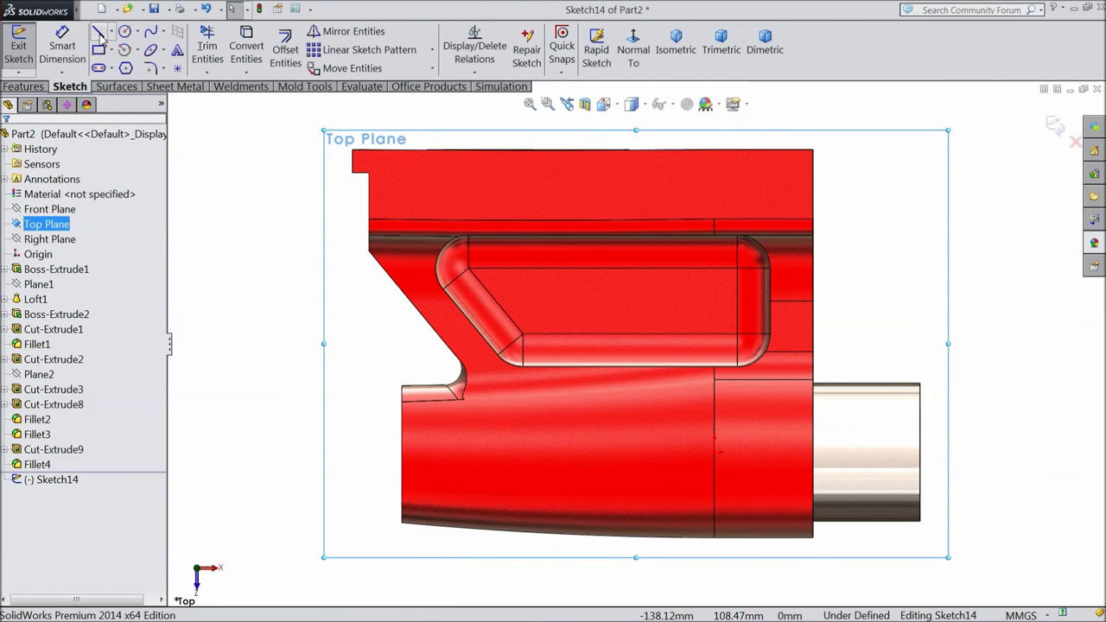
pyautogui.click(99, 33)
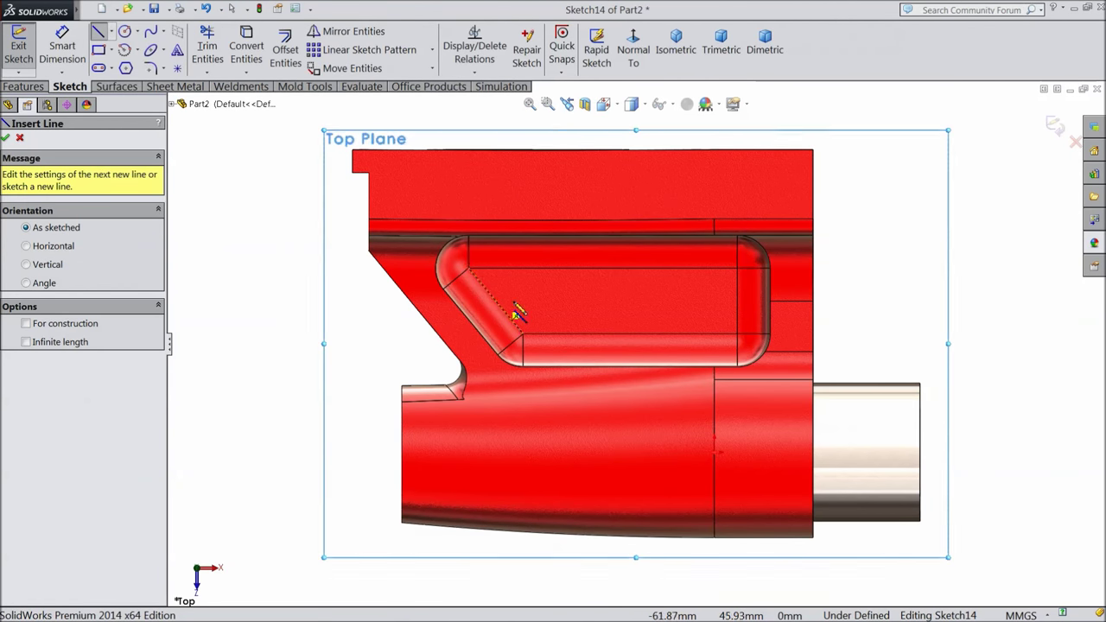
pyautogui.scroll(-2, 653, 247)
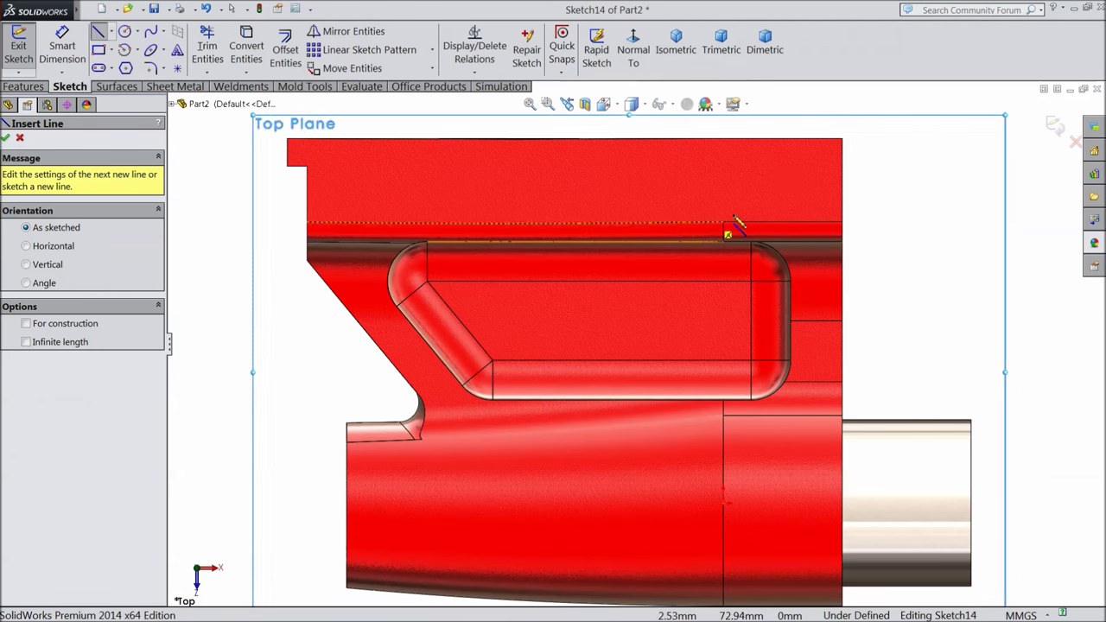
pyautogui.click(794, 138)
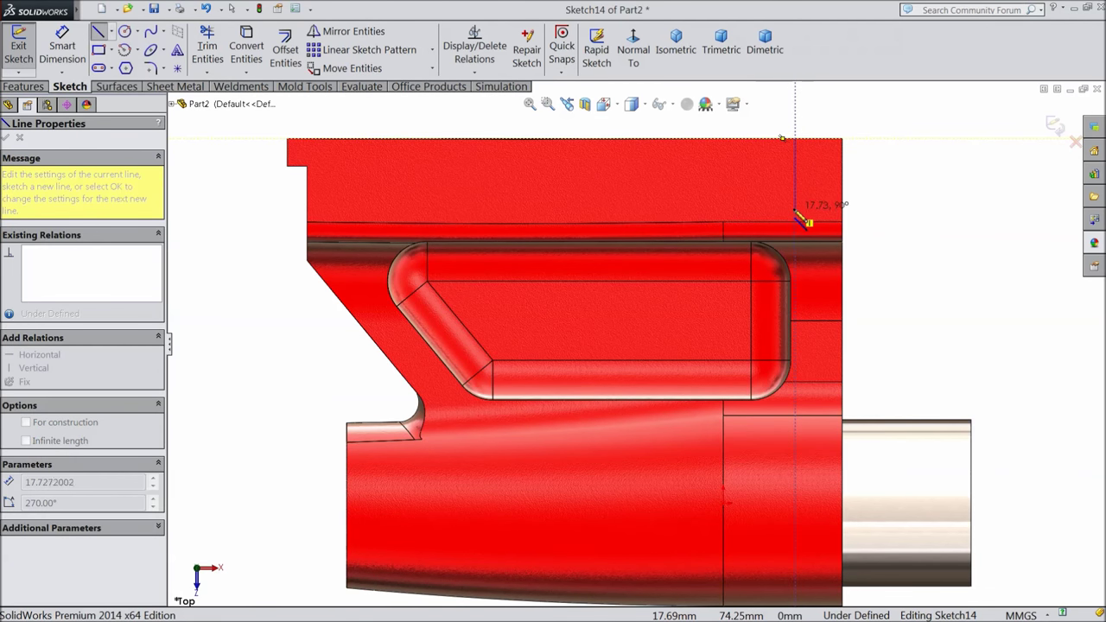
pyautogui.click(794, 209)
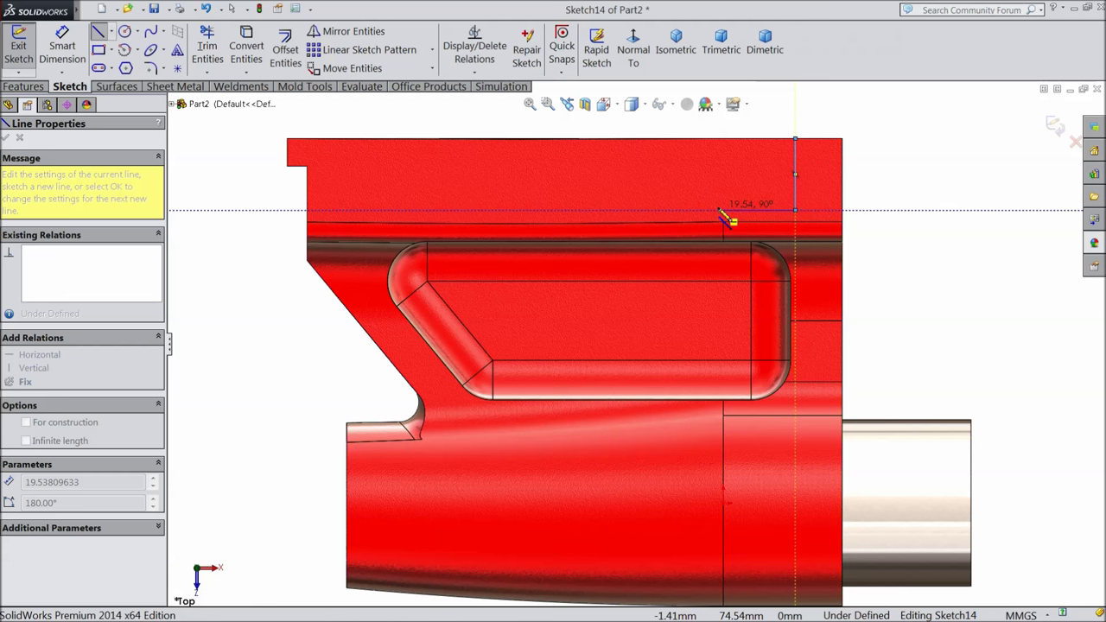
pyautogui.click(719, 210)
pyautogui.click(719, 184)
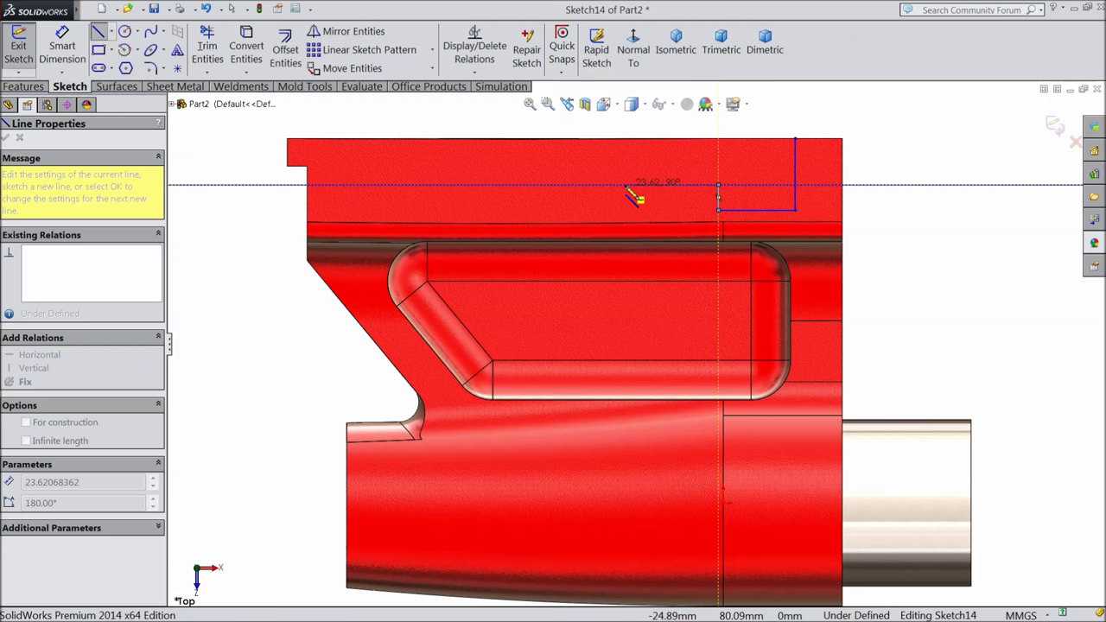
pyautogui.click(624, 184)
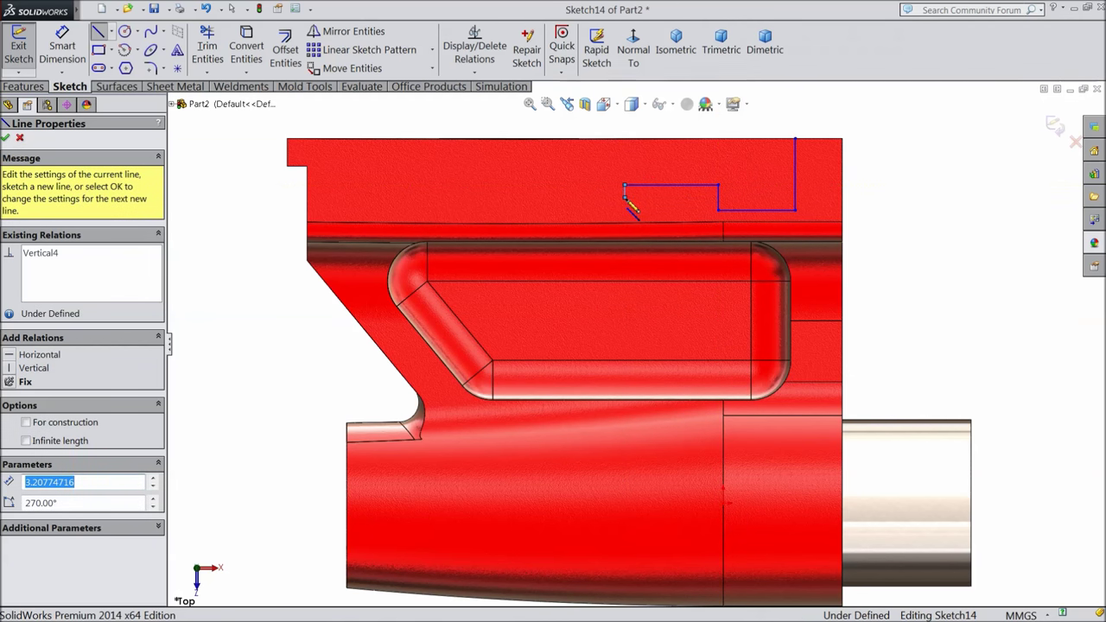
pyautogui.moveTo(625, 186)
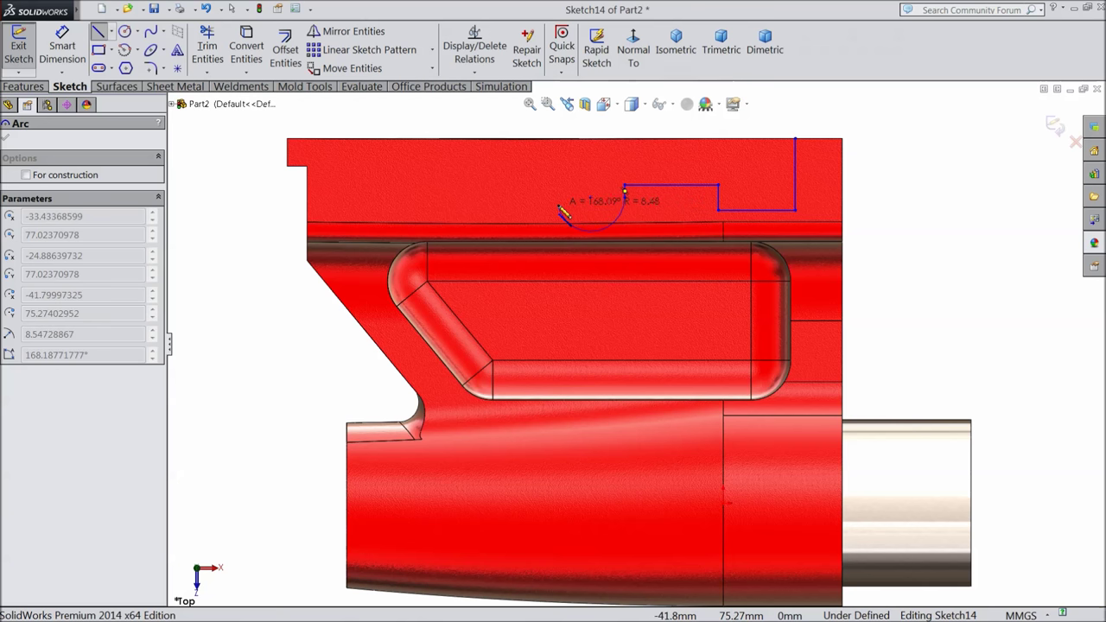
pyautogui.press('Escape')
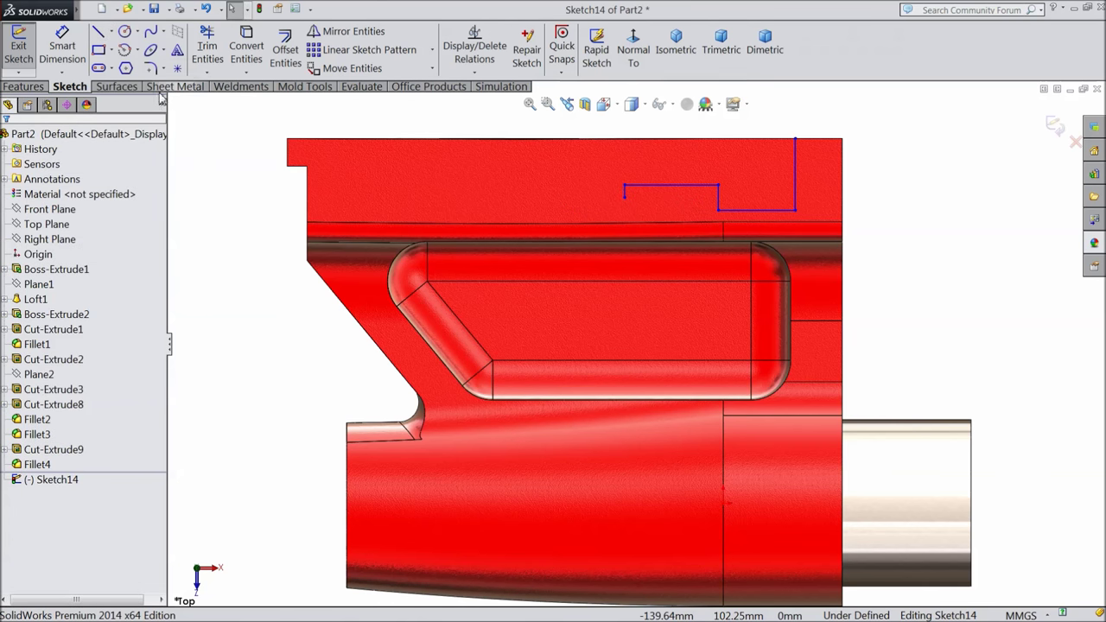
# Draw a vertical line down from the top edge on the left side
pyautogui.click(100, 32)
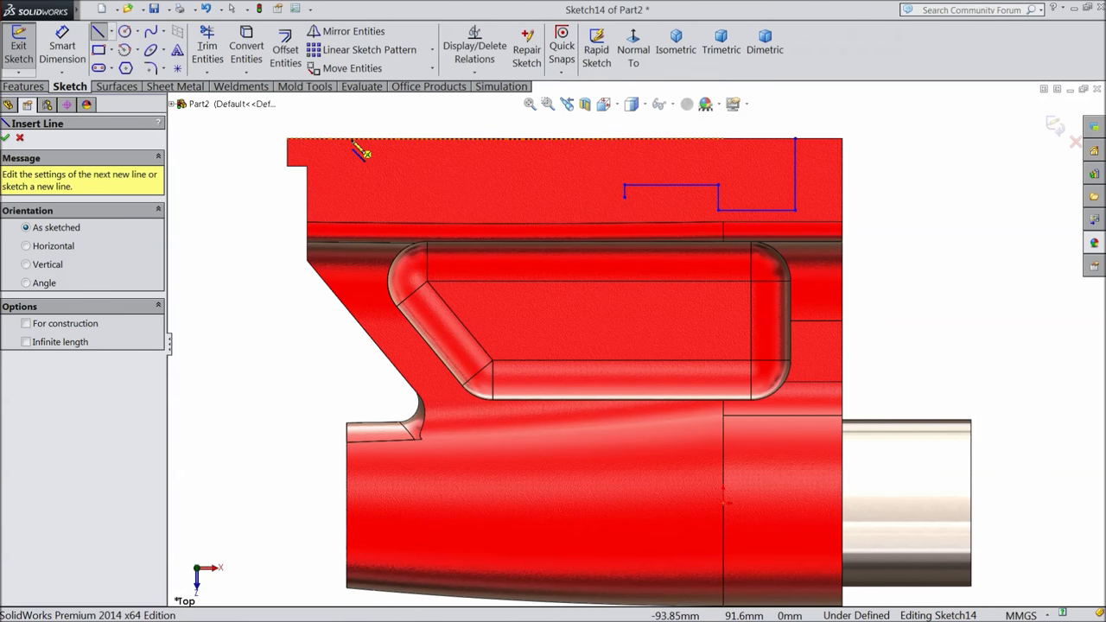
pyautogui.click(352, 140)
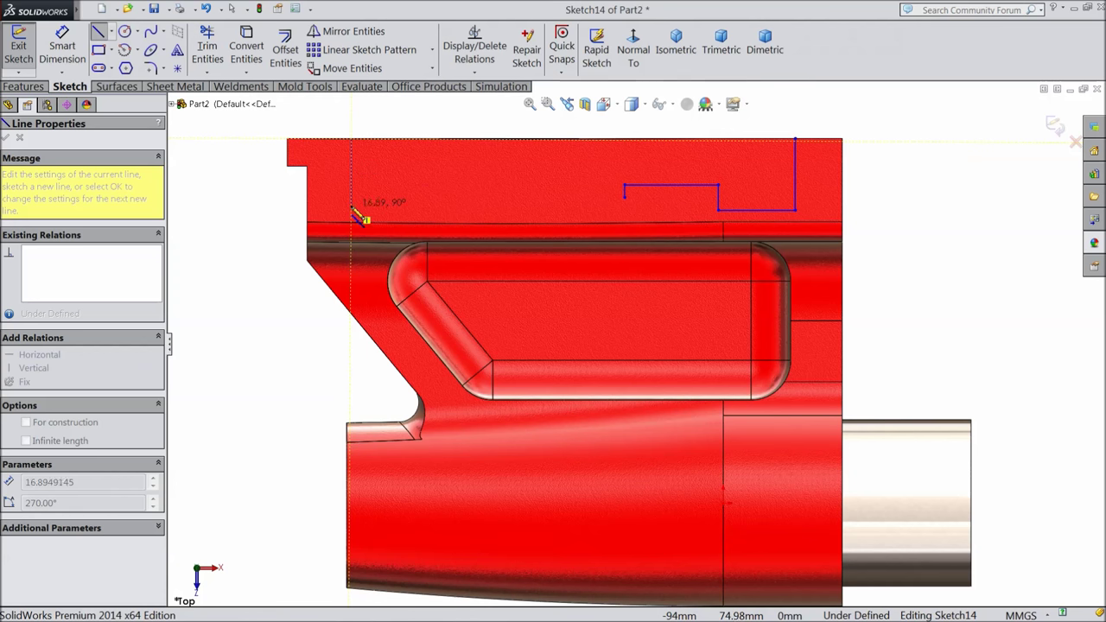
pyautogui.click(351, 198)
pyautogui.rightClick(356, 95)
pyautogui.click(398, 105)
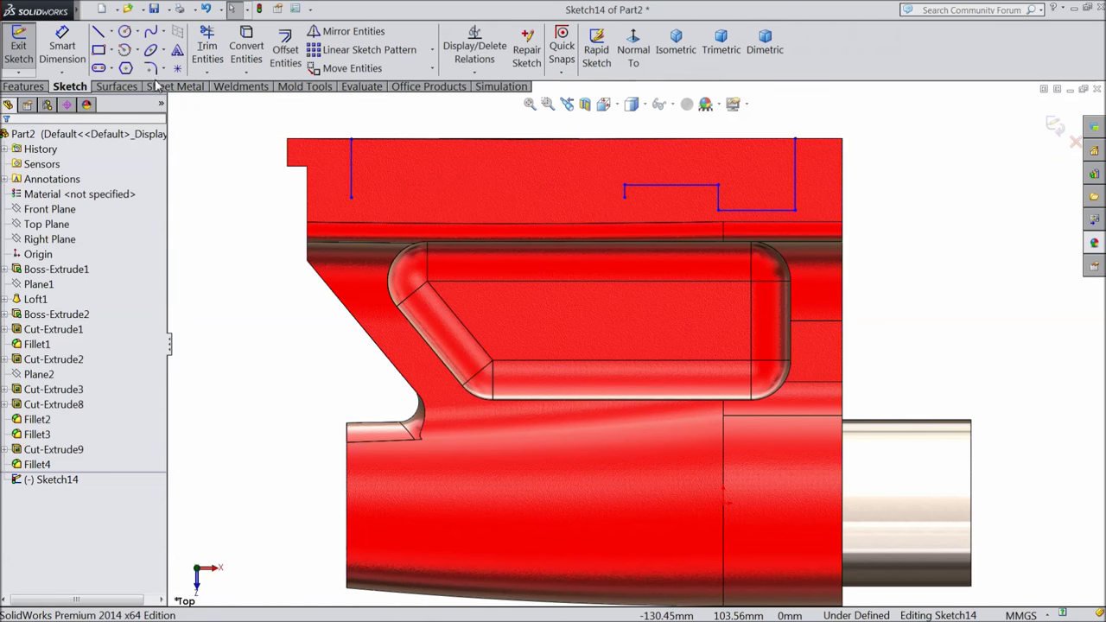
# Join the left line's end to the stepped chain with a shallow three-point arc
pyautogui.click(139, 51)
pyautogui.click(145, 102)
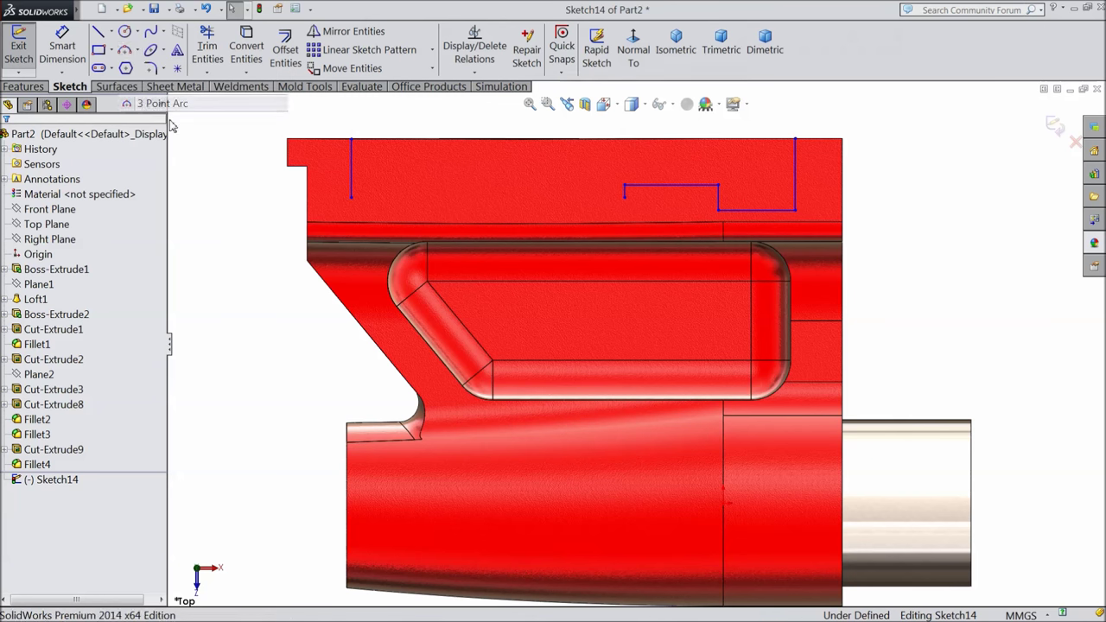
pyautogui.click(351, 198)
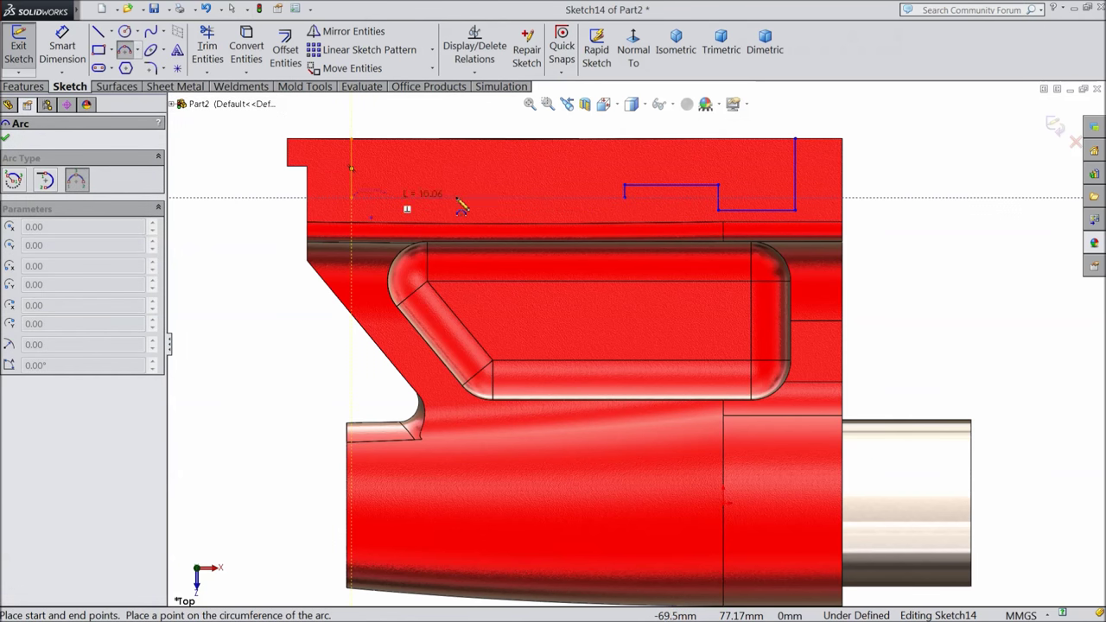
pyautogui.click(623, 200)
pyautogui.click(518, 214)
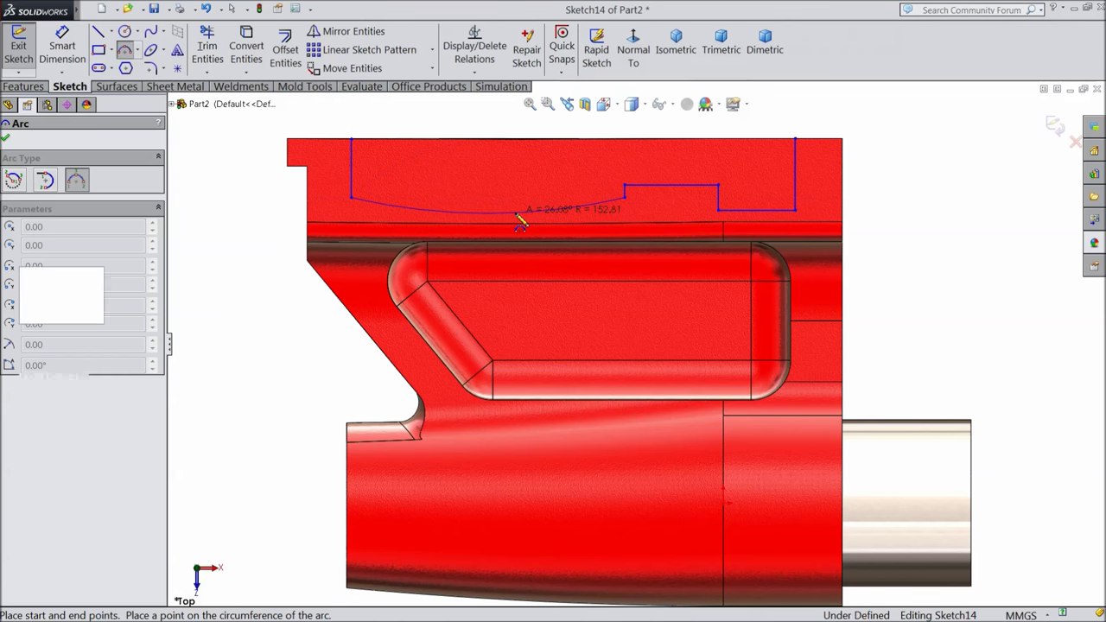
pyautogui.rightClick(254, 166)
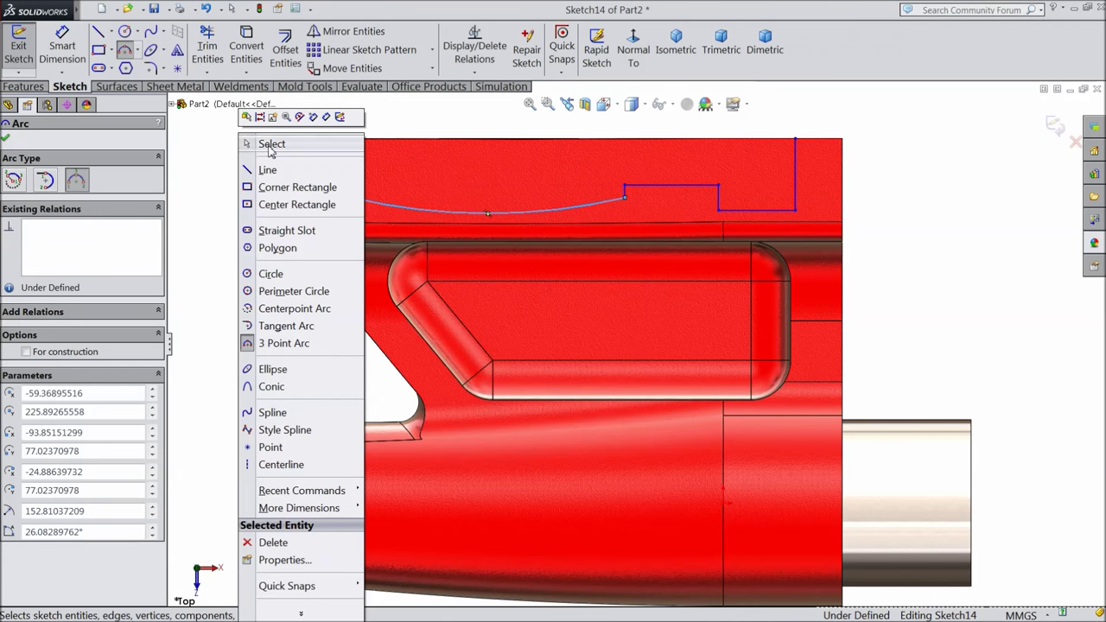
# Draw a line along the top edge between the profile's top-left and top-right corners
pyautogui.click(270, 144)
pyautogui.click(99, 32)
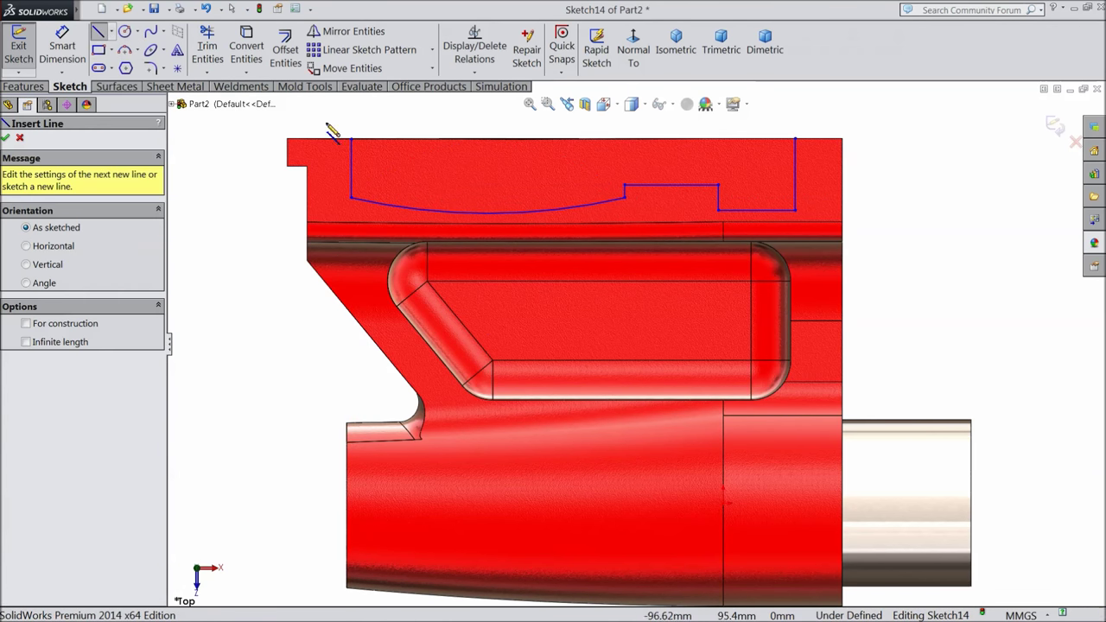
pyautogui.click(352, 139)
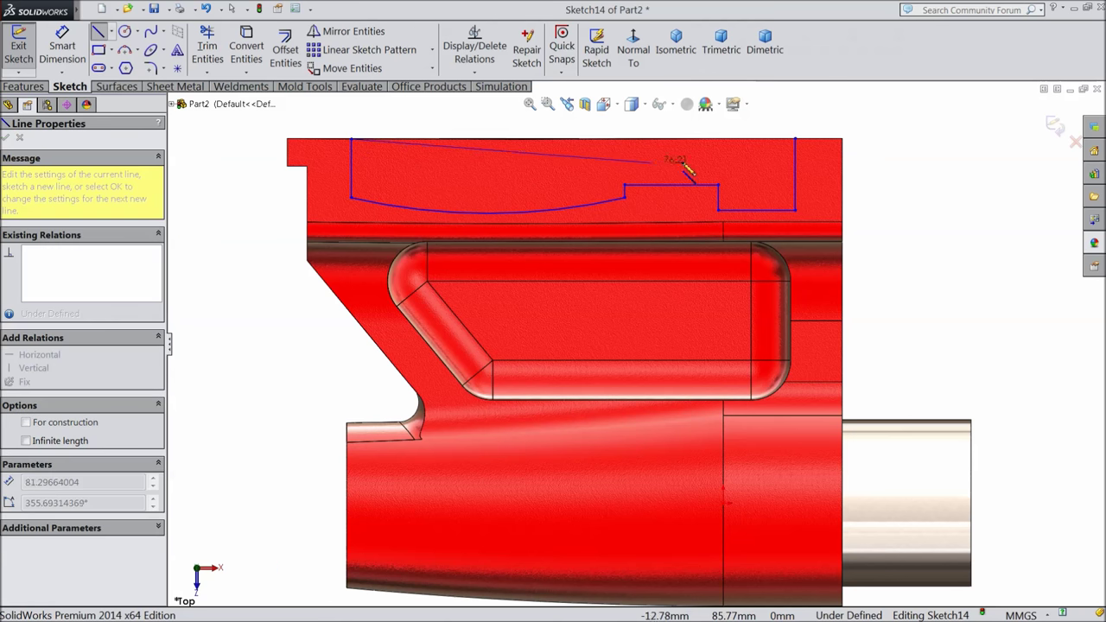
pyautogui.click(795, 139)
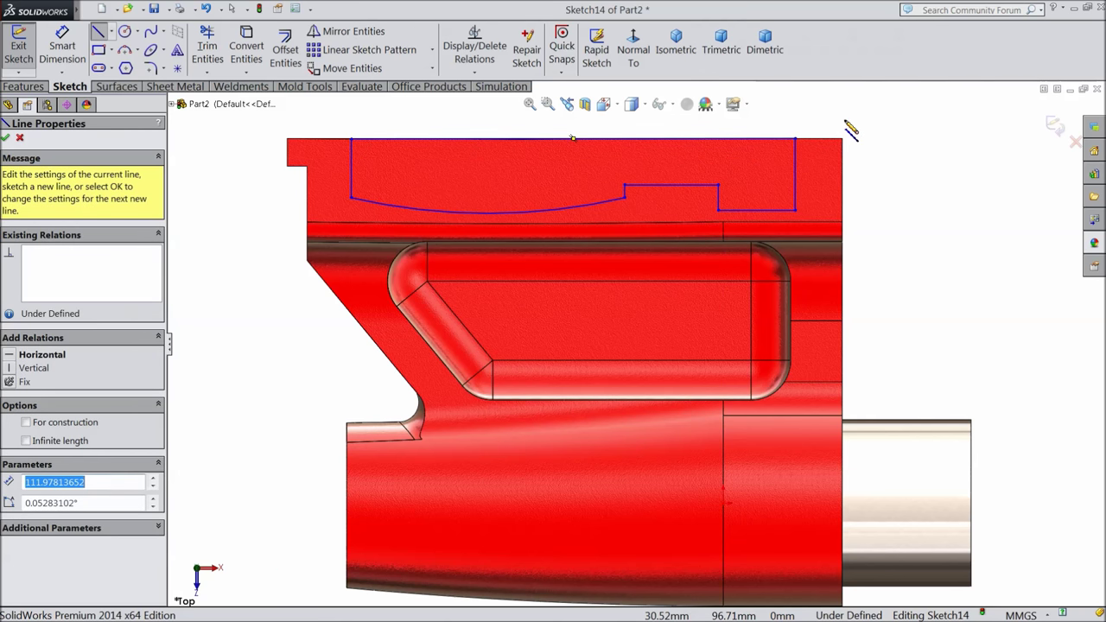
pyautogui.rightClick(851, 123)
pyautogui.click(871, 128)
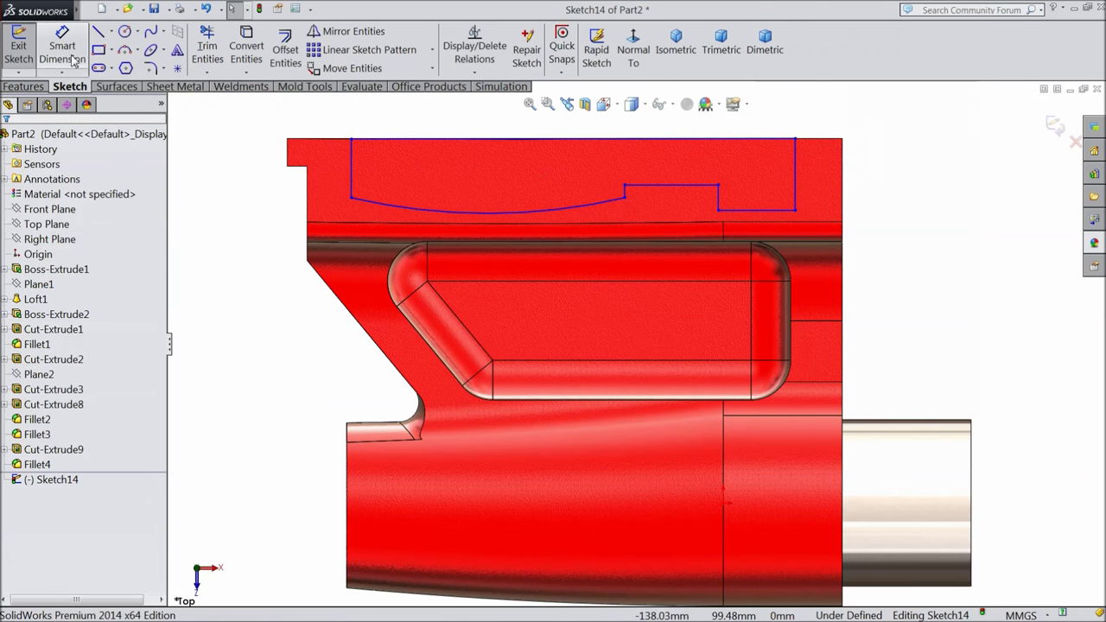
# Add a short vertical centerline rising from the middle step's midpoint
pyautogui.click(110, 33)
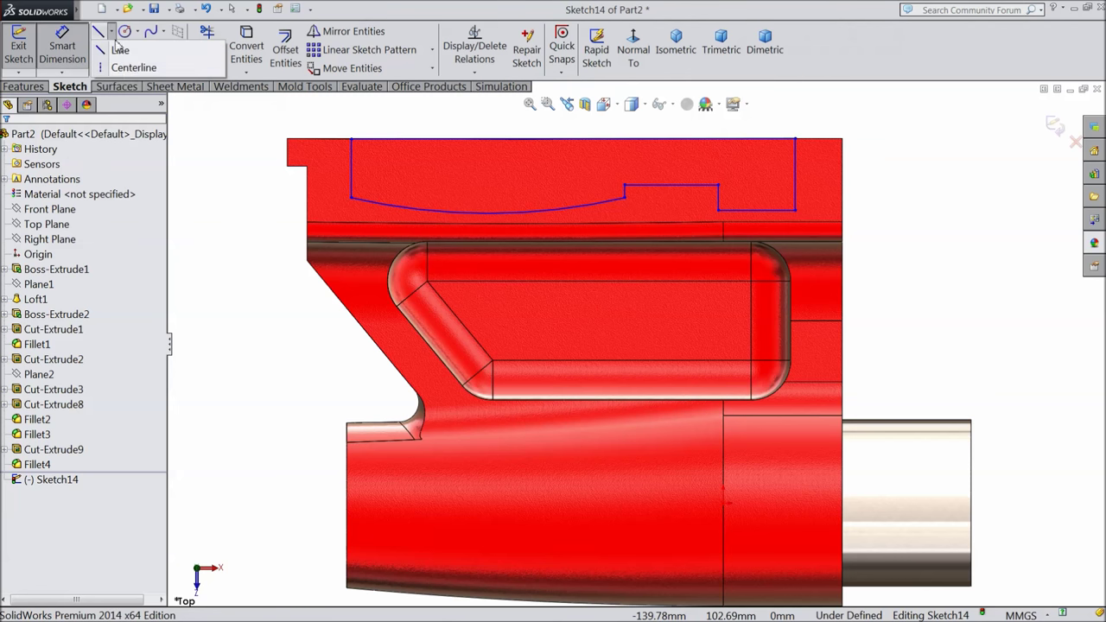
pyautogui.click(123, 65)
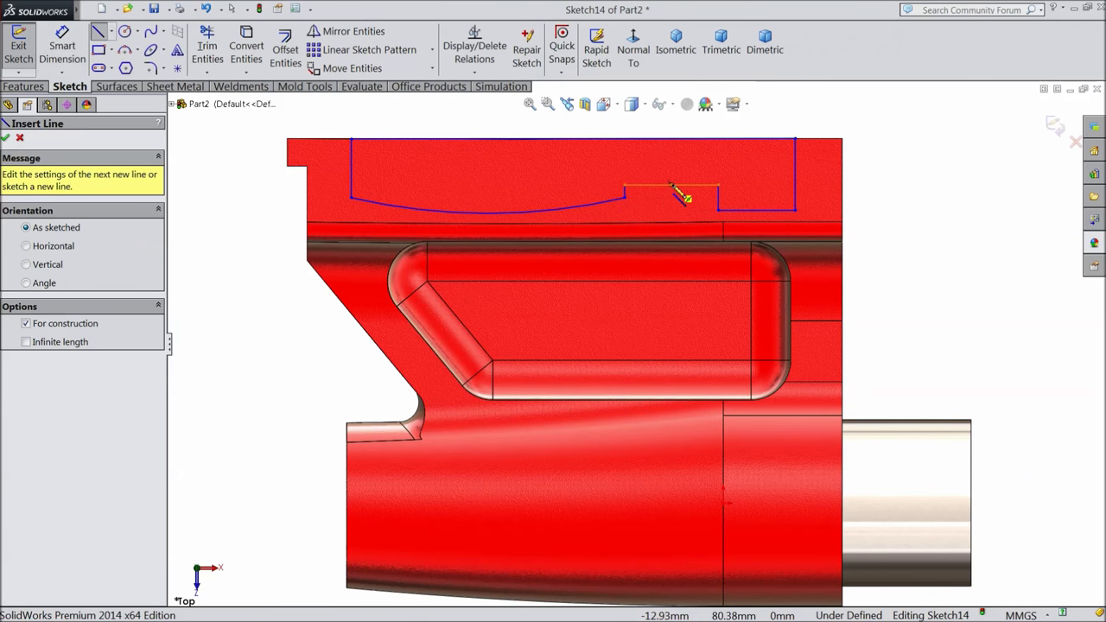
pyautogui.click(672, 185)
pyautogui.rightClick(765, 122)
pyautogui.click(802, 124)
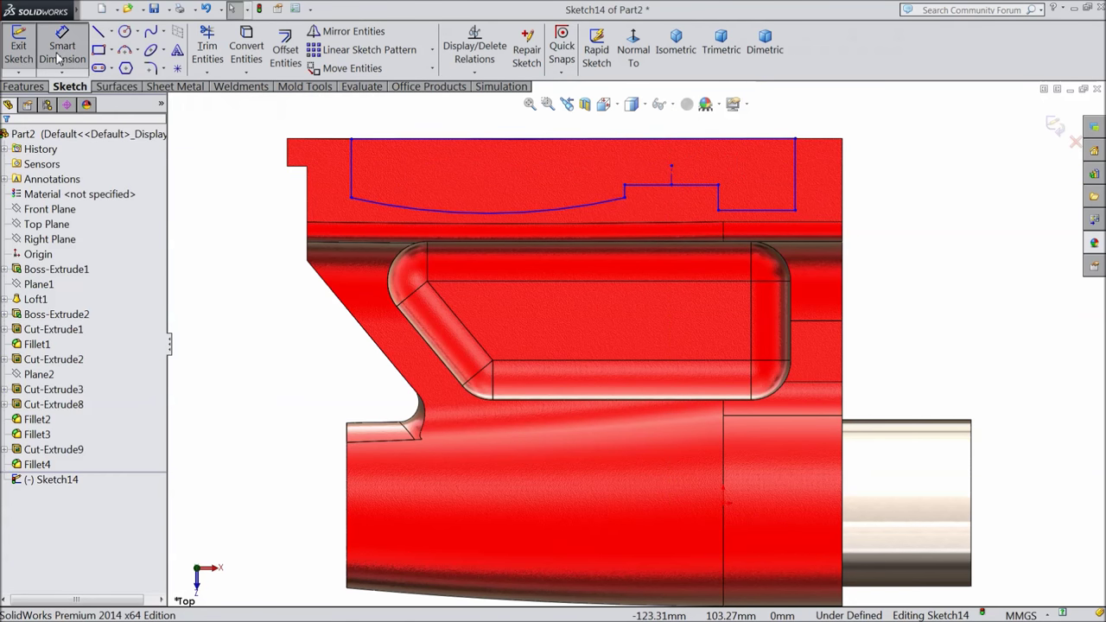
# Dimension the right vertical line to 13 and the notch width to 22.50
pyautogui.click(58, 57)
pyautogui.scroll(-3, 786, 213)
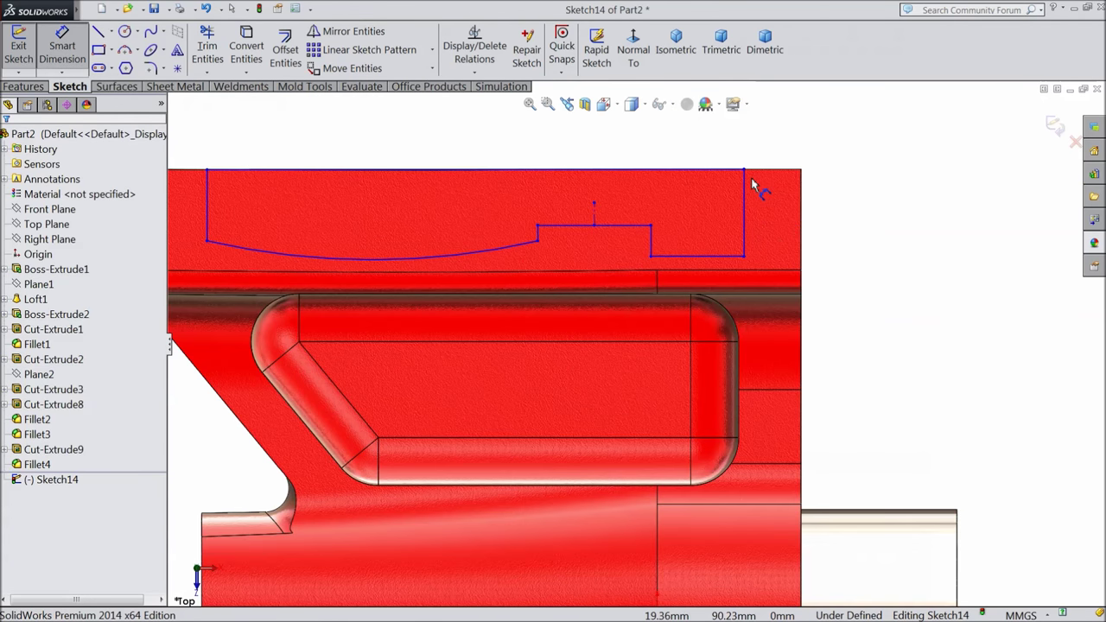
pyautogui.click(744, 181)
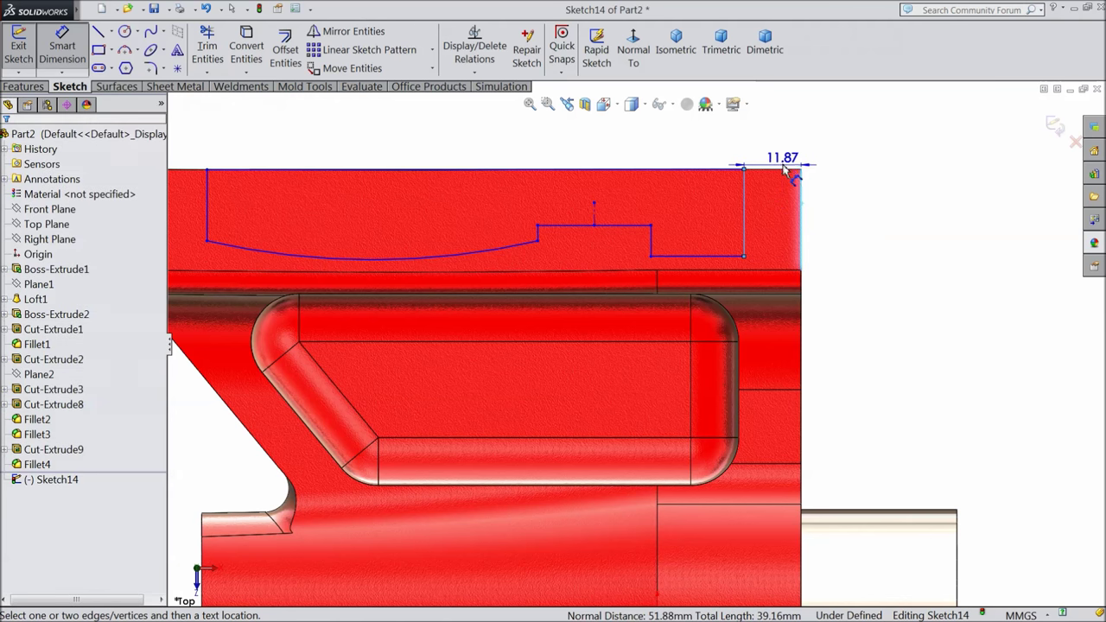
pyautogui.click(773, 145)
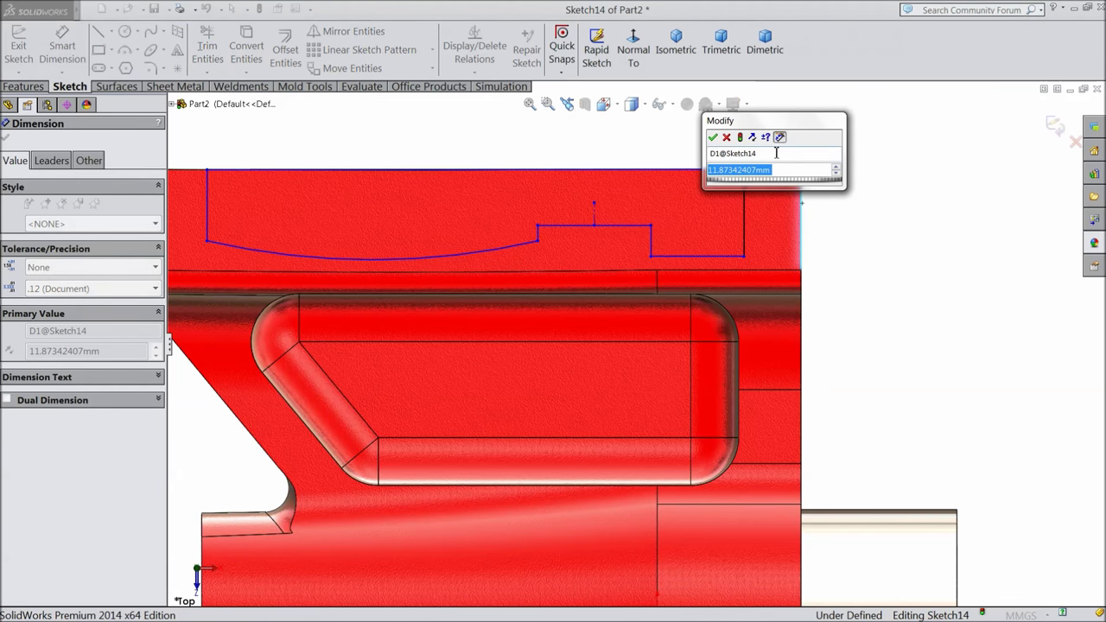
pyautogui.write('13')
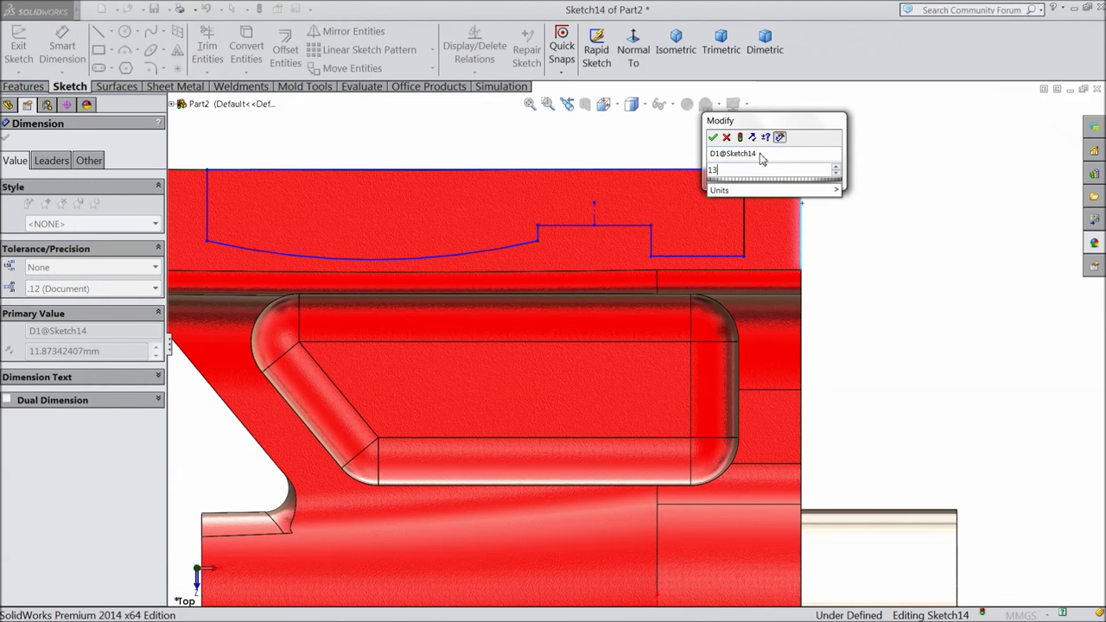
pyautogui.click(713, 138)
pyautogui.click(649, 241)
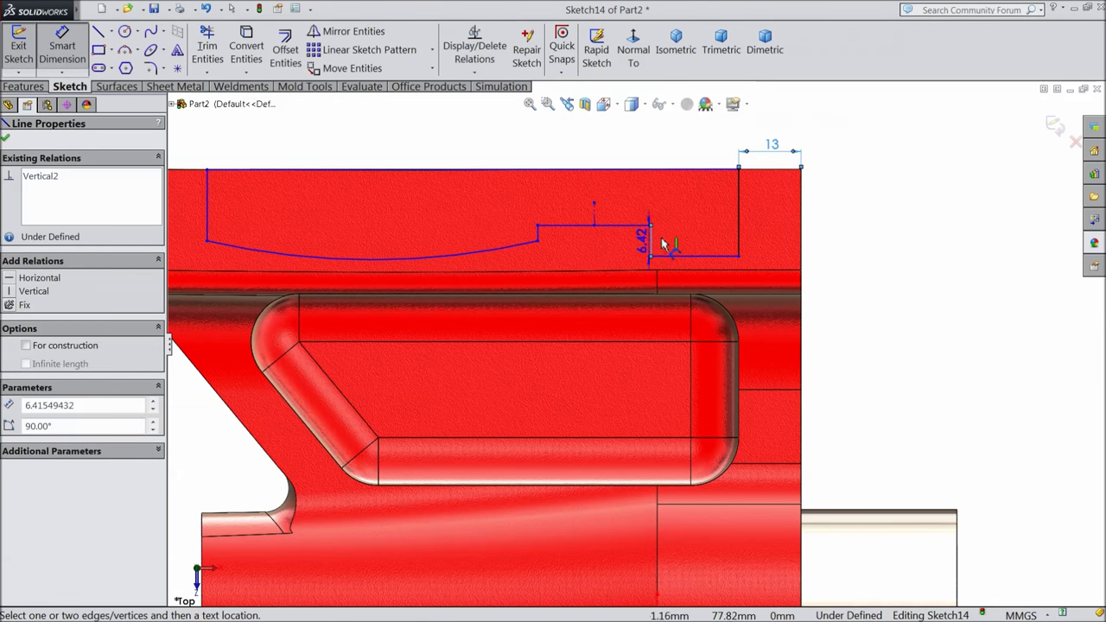
pyautogui.click(738, 240)
pyautogui.click(647, 147)
pyautogui.write('1')
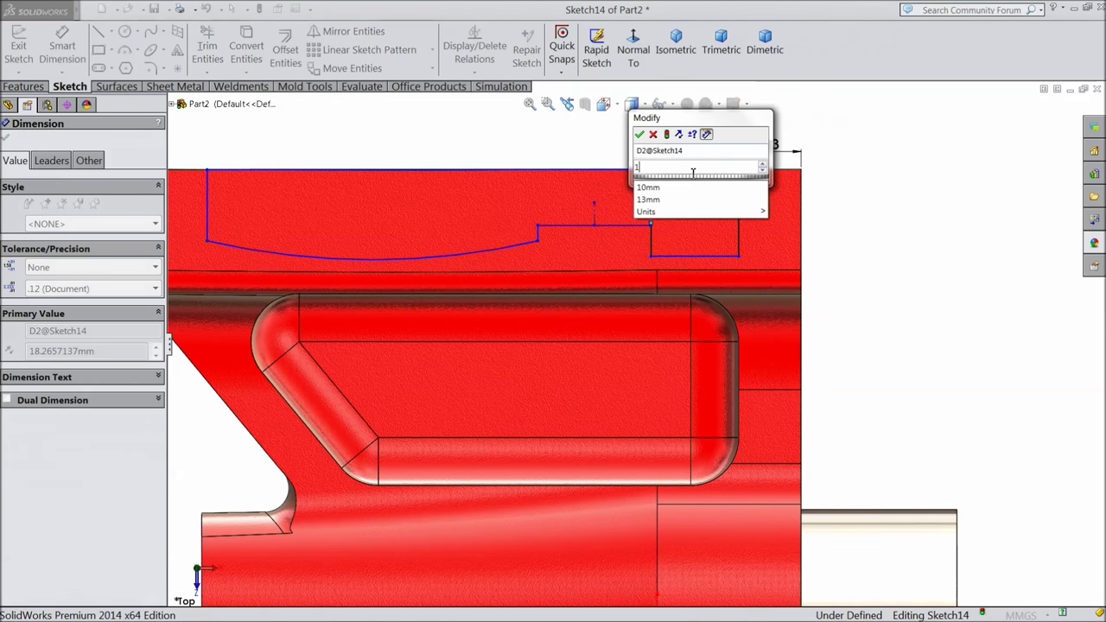
pyautogui.press('BackSpace')
pyautogui.write('22.5')
pyautogui.press('Return')
# Locate the construction centerline 48 from the right edge
pyautogui.click(586, 221)
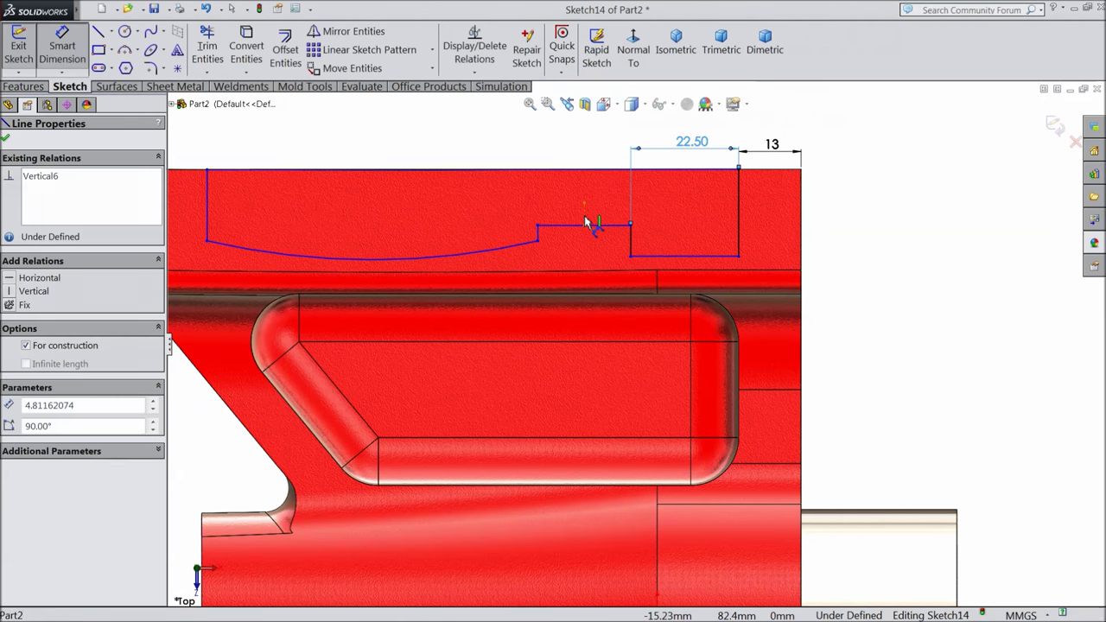
pyautogui.click(800, 223)
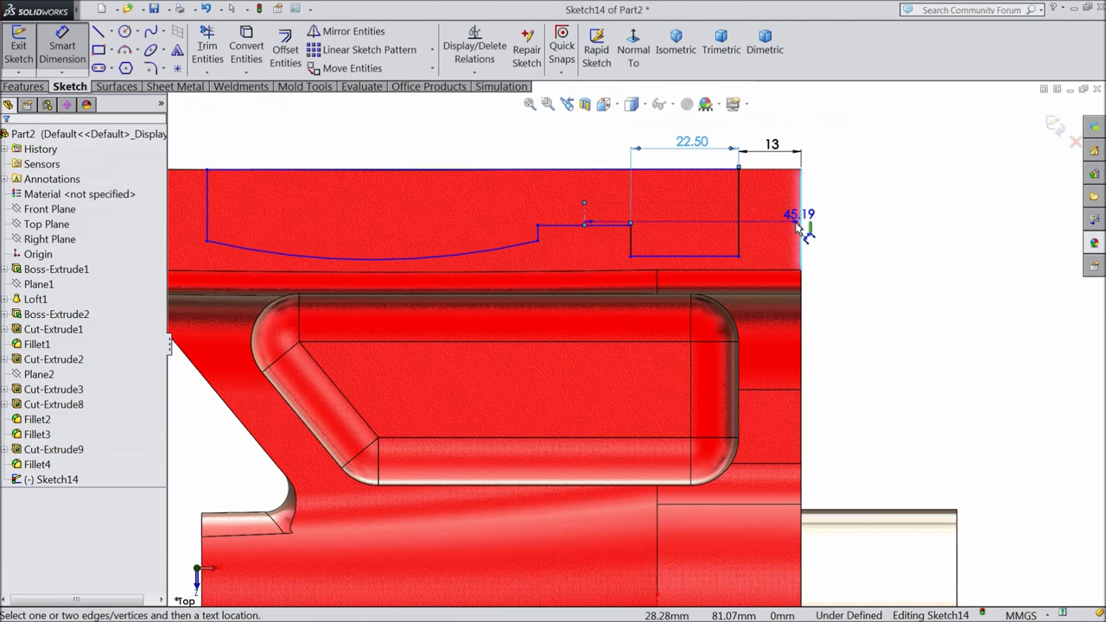
pyautogui.scroll(-2, 715, 142)
pyautogui.click(676, 175)
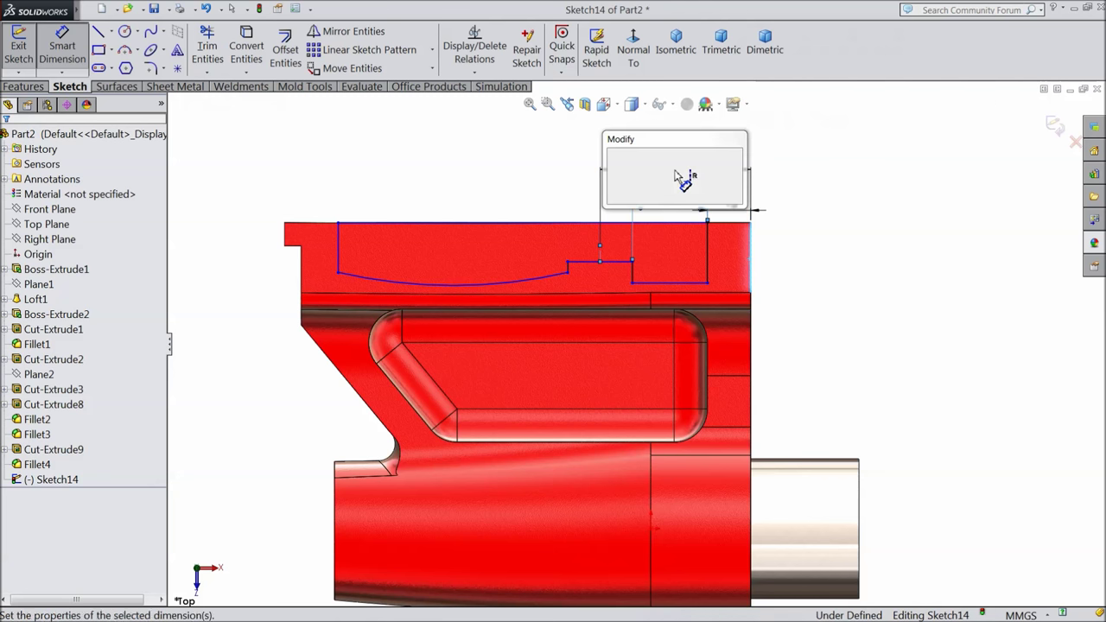
pyautogui.write('48')
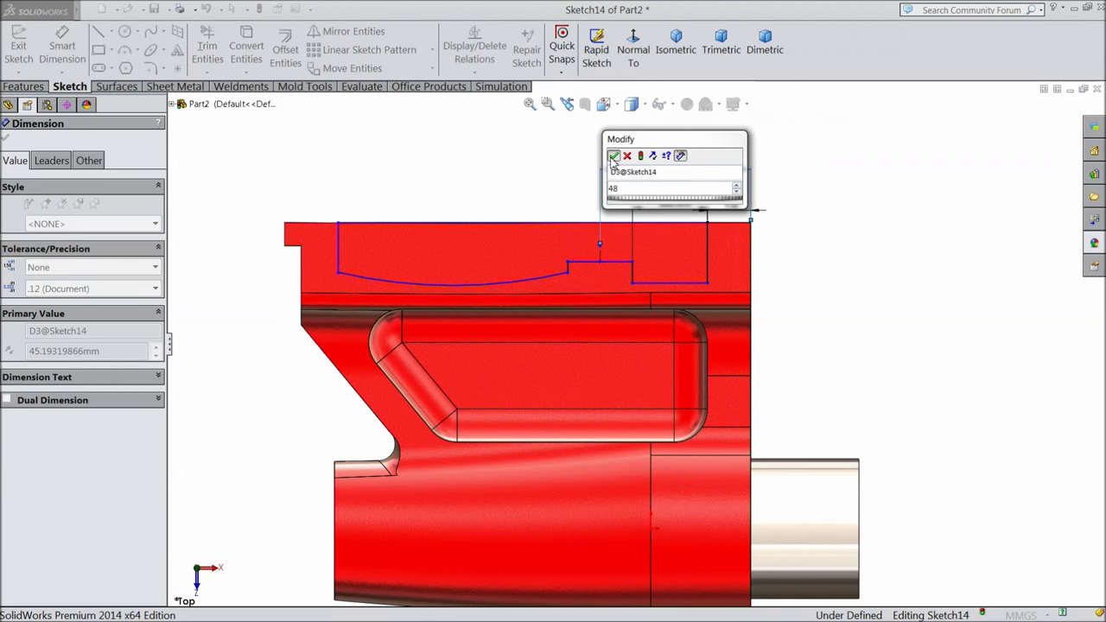
pyautogui.press('Return')
# Add vertical dimensions of 5 and 15 for the notch's step lines
pyautogui.scroll(-1, 578, 277)
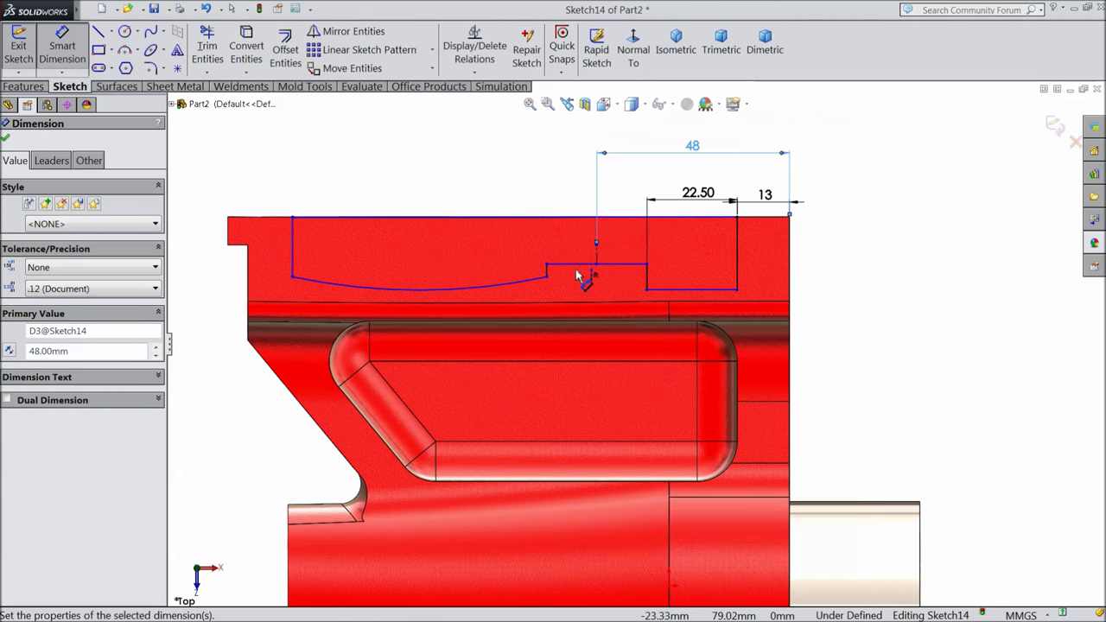
pyautogui.scroll(1, 578, 275)
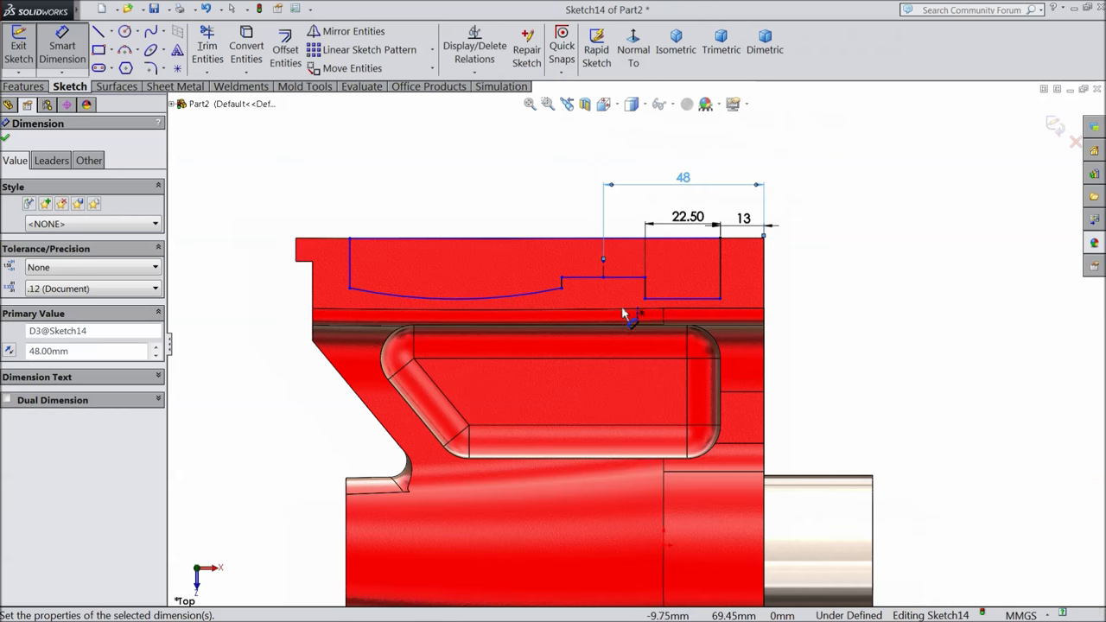
pyautogui.scroll(-2, 667, 334)
pyautogui.click(671, 264)
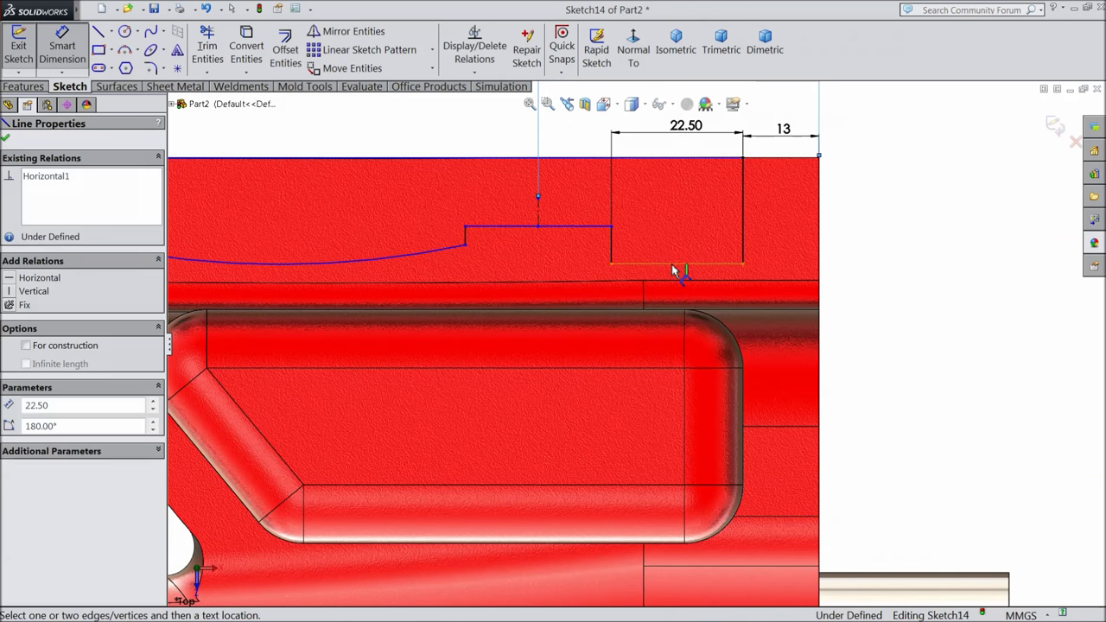
pyautogui.click(660, 313)
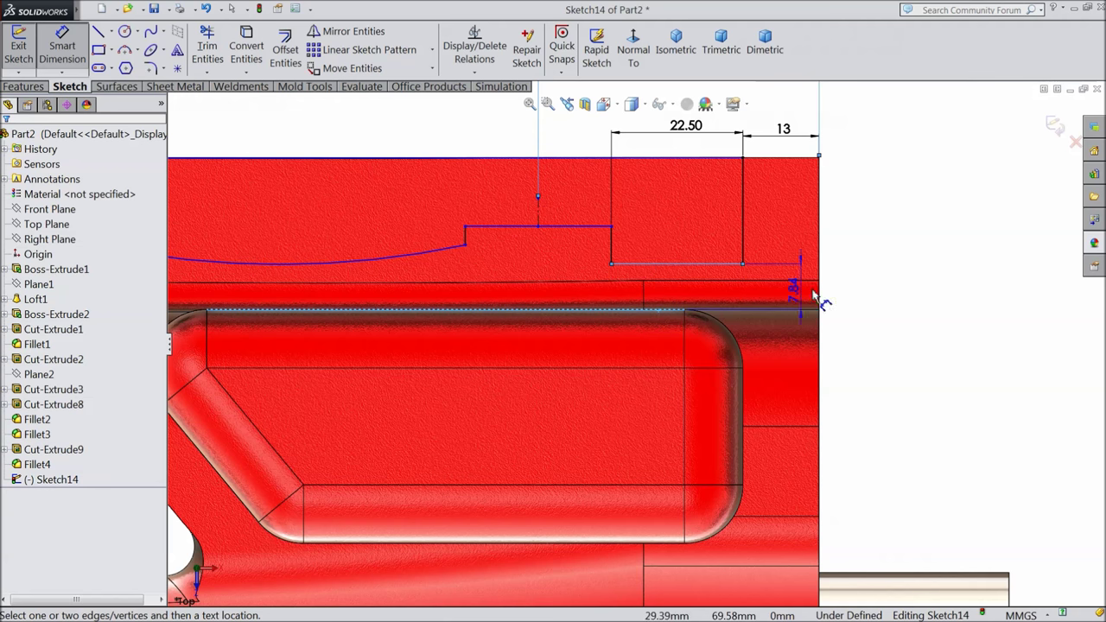
pyautogui.click(812, 300)
pyautogui.write('5')
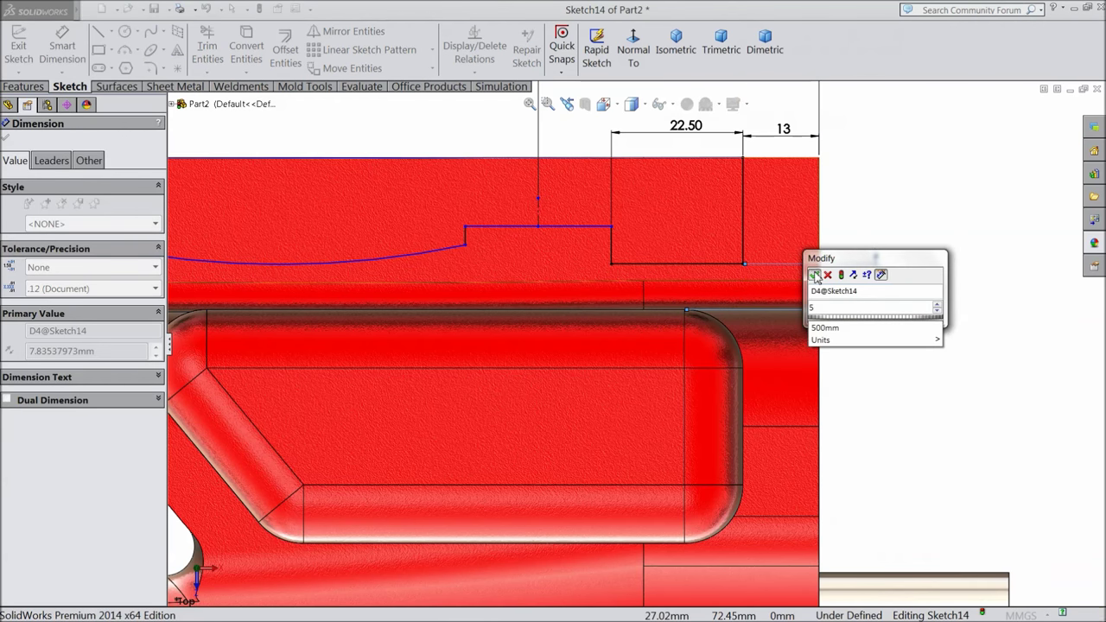
pyautogui.click(814, 275)
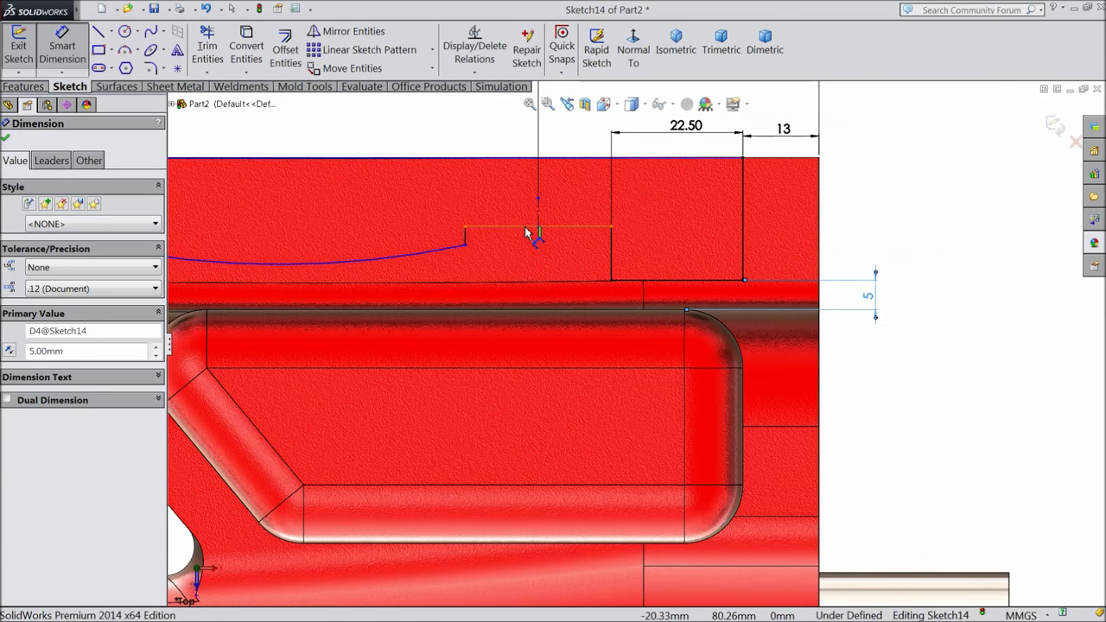
pyautogui.click(534, 294)
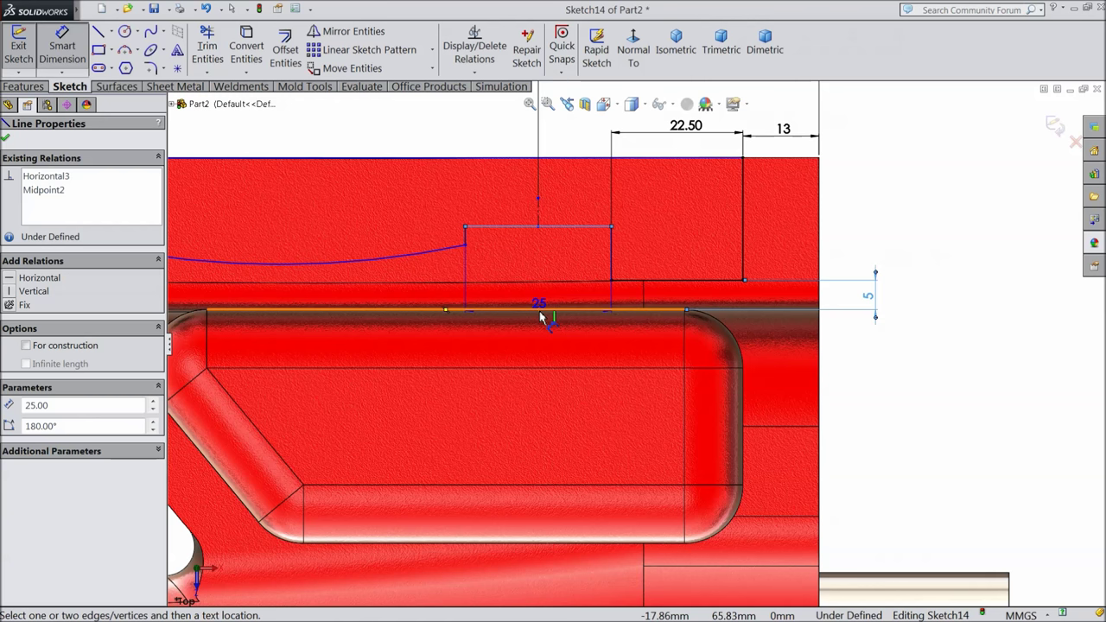
pyautogui.click(538, 226)
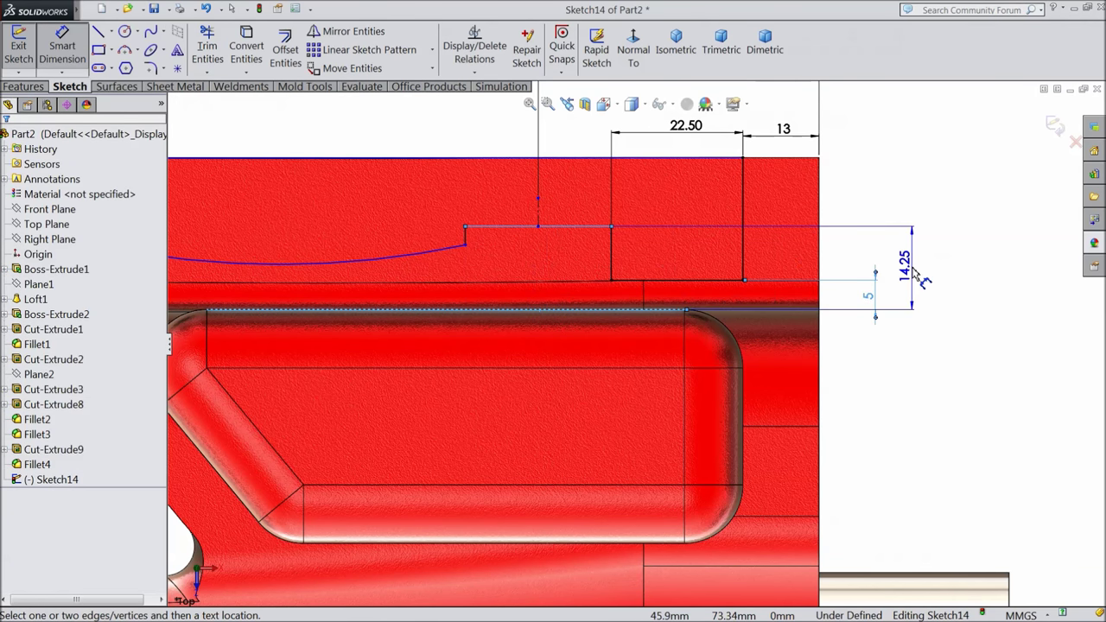
pyautogui.click(917, 275)
pyautogui.write('15')
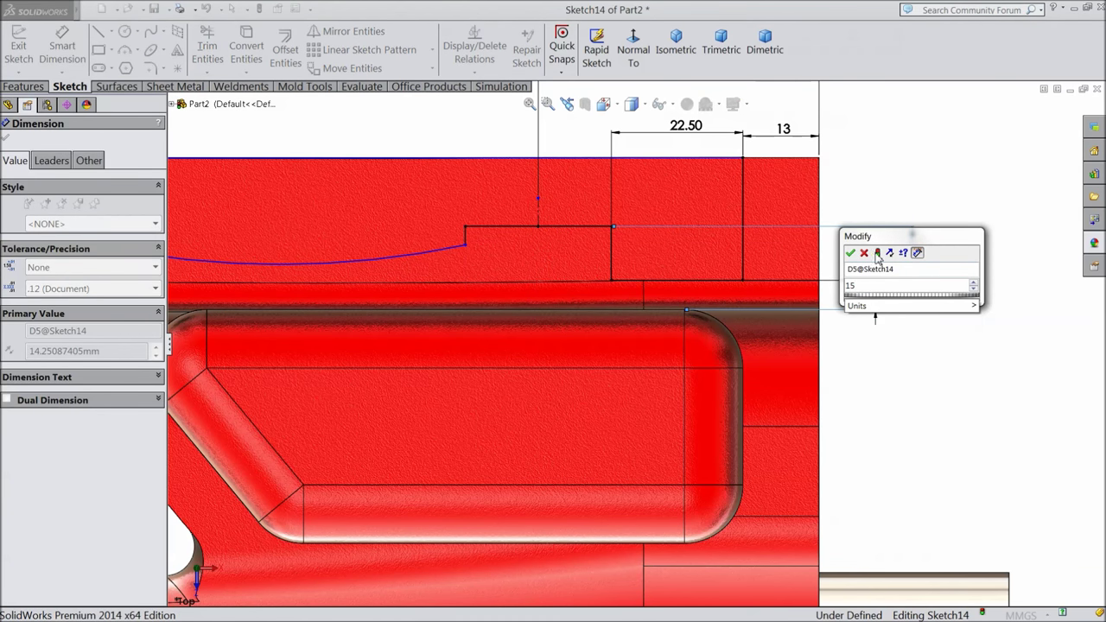
pyautogui.click(850, 252)
pyautogui.scroll(3, 493, 271)
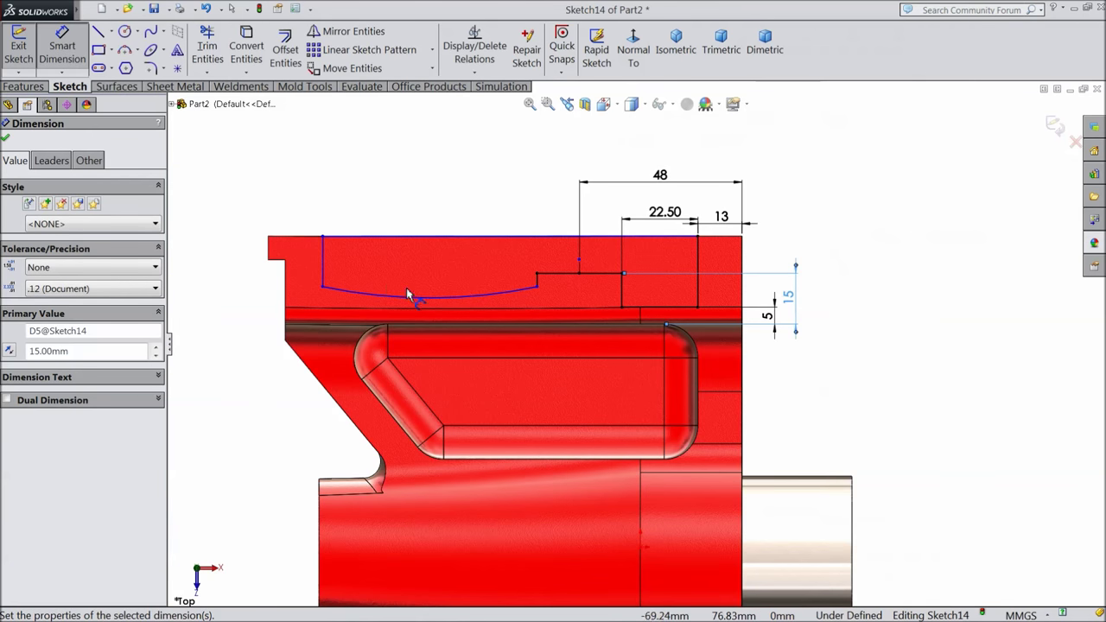
# Dimension the profile's left vertical line 13 from the part's left edge
pyautogui.scroll(-2, 327, 253)
pyautogui.click(322, 257)
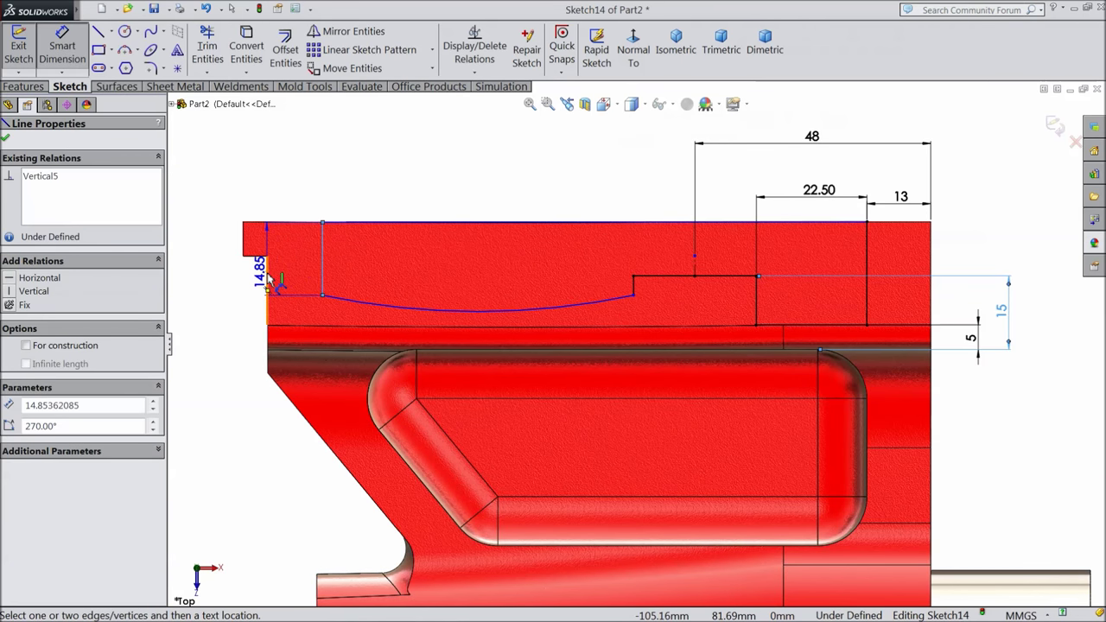
pyautogui.click(268, 289)
pyautogui.click(290, 204)
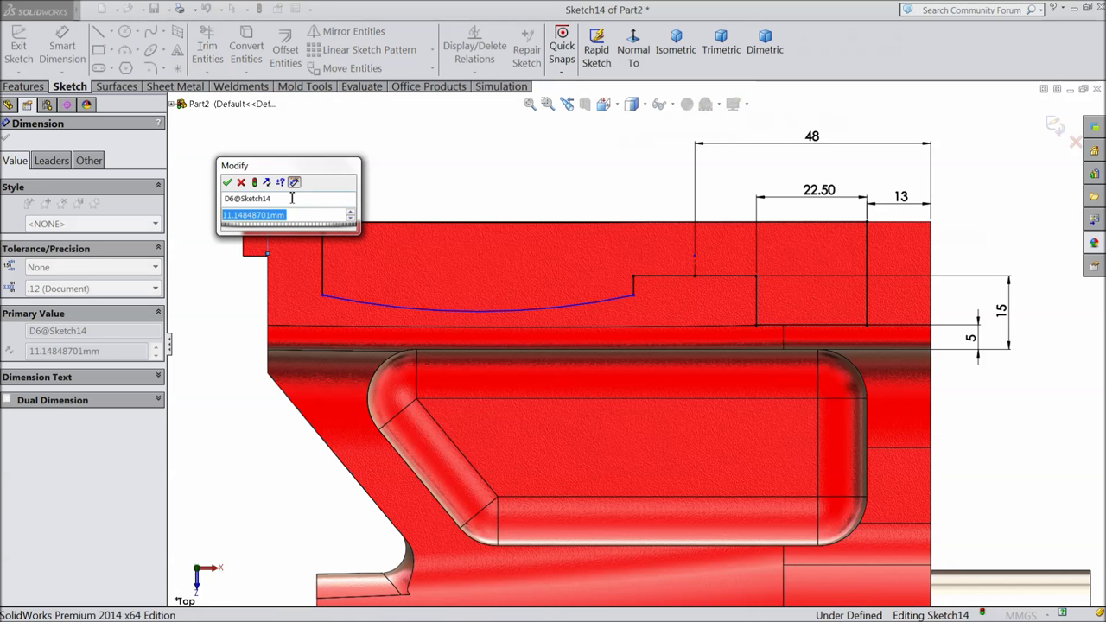
pyautogui.write('13')
pyautogui.click(229, 182)
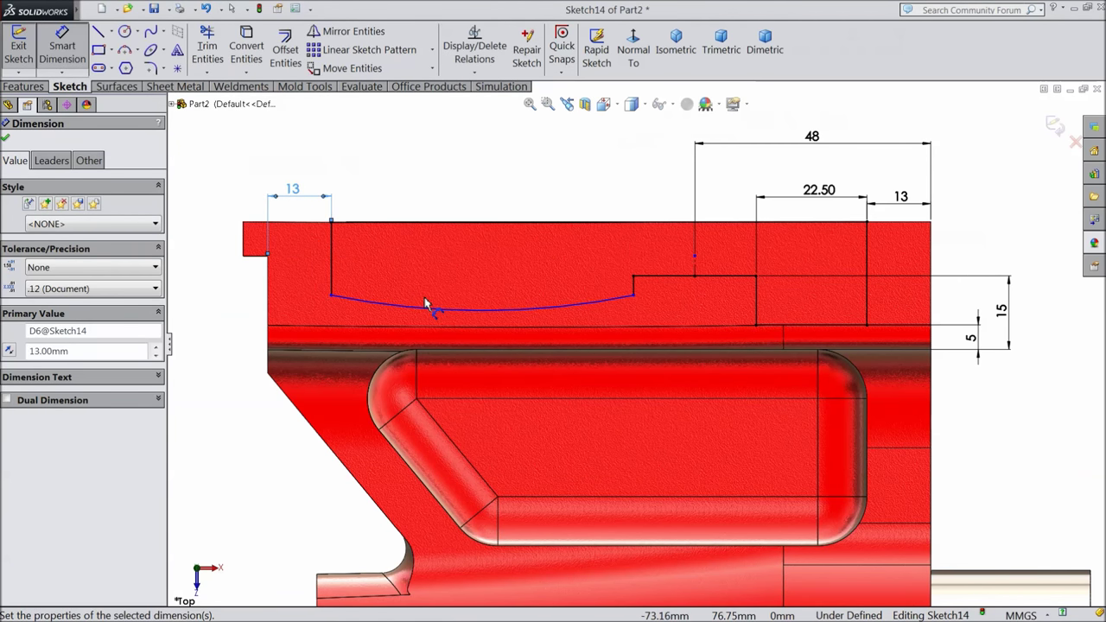
# Set the short step line beside the arc to 3.50
pyautogui.scroll(-3, 630, 302)
pyautogui.click(640, 293)
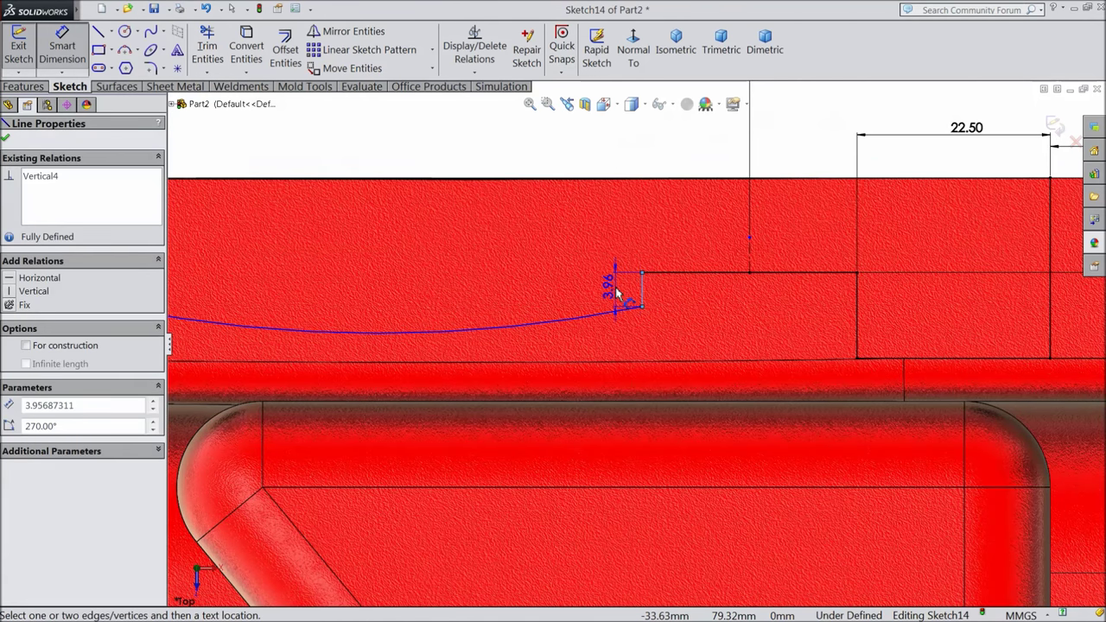
pyautogui.click(615, 294)
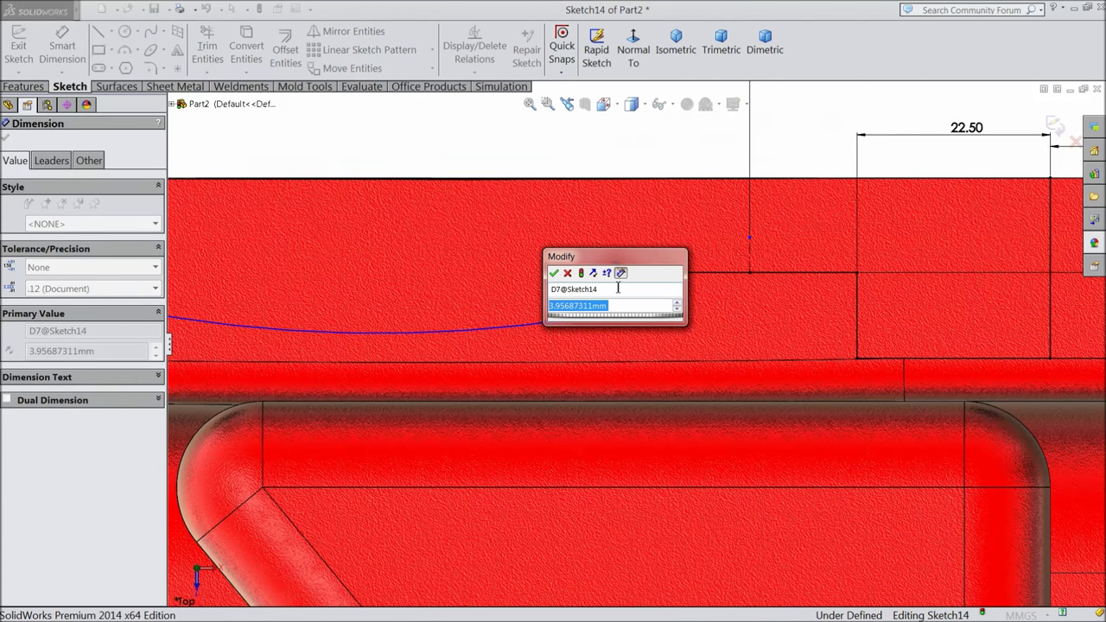
pyautogui.write('3.5')
pyautogui.click(553, 273)
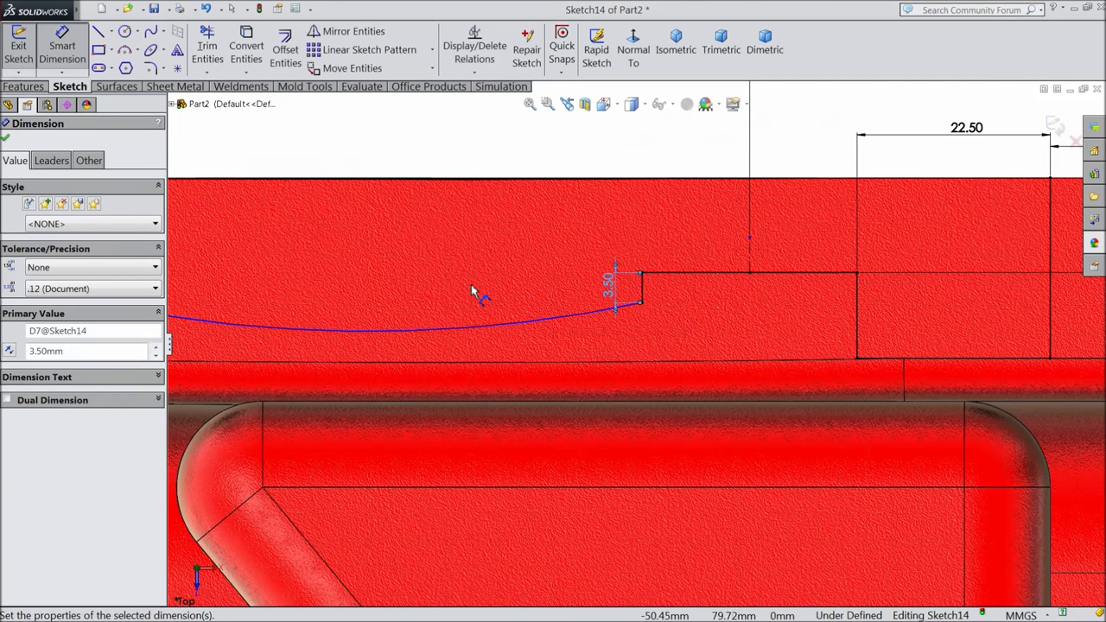
pyautogui.scroll(2, 471, 284)
pyautogui.scroll(-2, 386, 291)
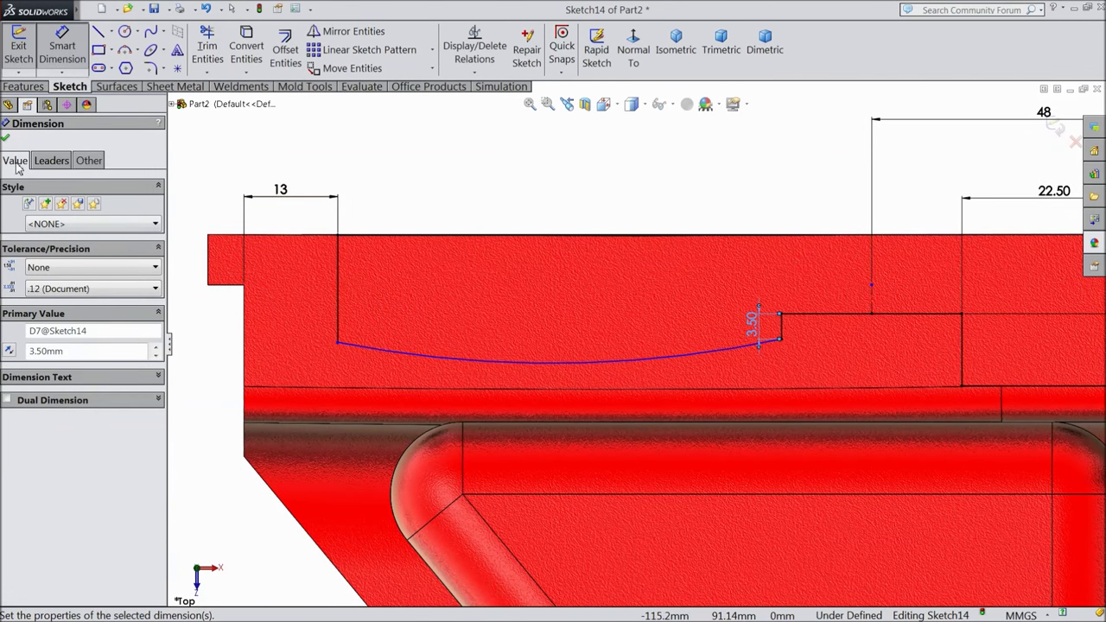
pyautogui.click(6, 139)
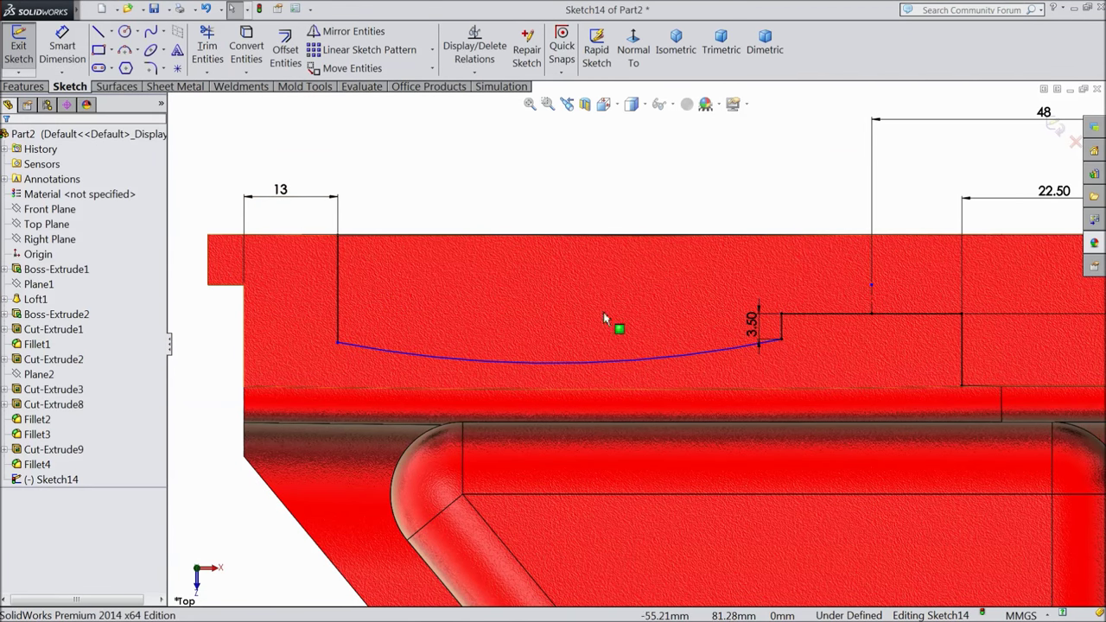
# Make the arc's endpoints horizontal and dimension the arc radius, currently 152.81 mm
pyautogui.click(780, 339)
pyautogui.keyDown('ctrl'); pyautogui.click(337, 343); pyautogui.keyUp('ctrl')
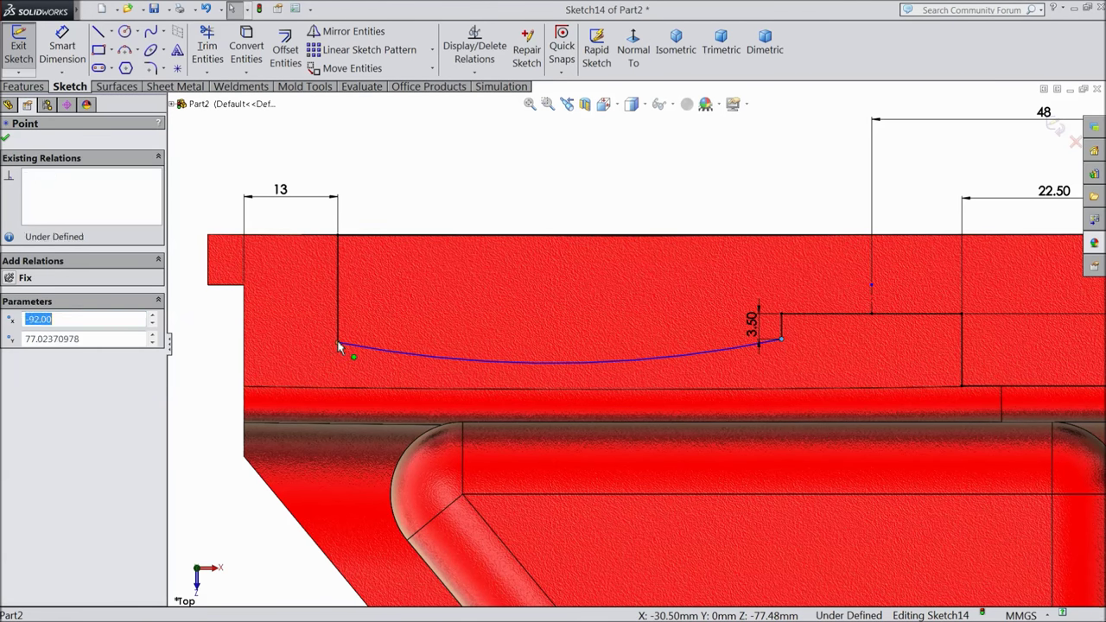
pyautogui.click(371, 297)
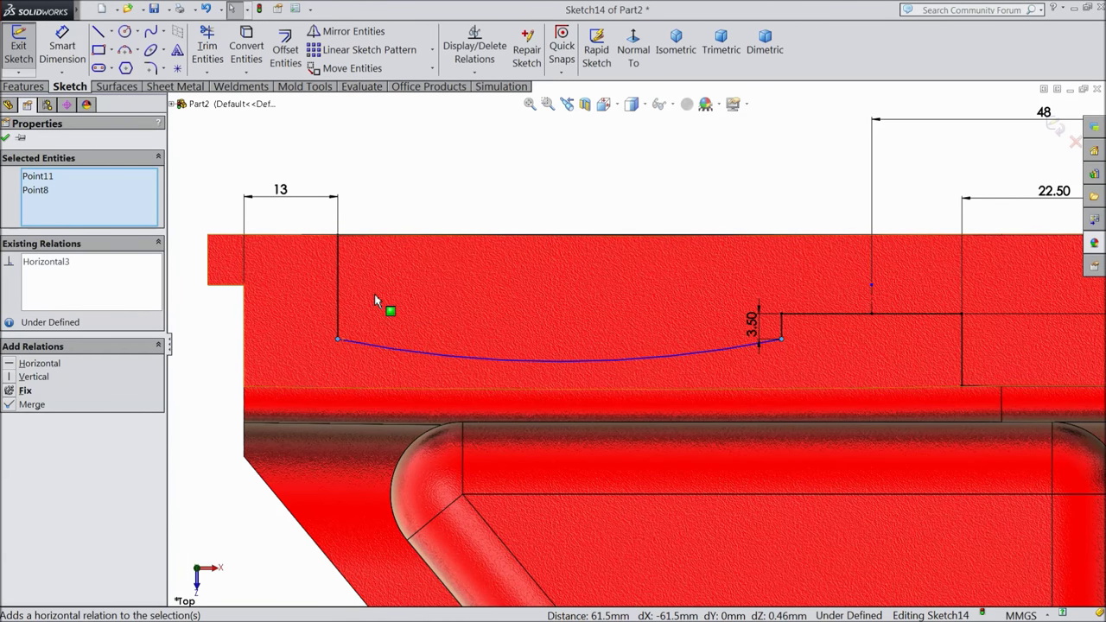
pyautogui.click(5, 138)
pyautogui.click(63, 47)
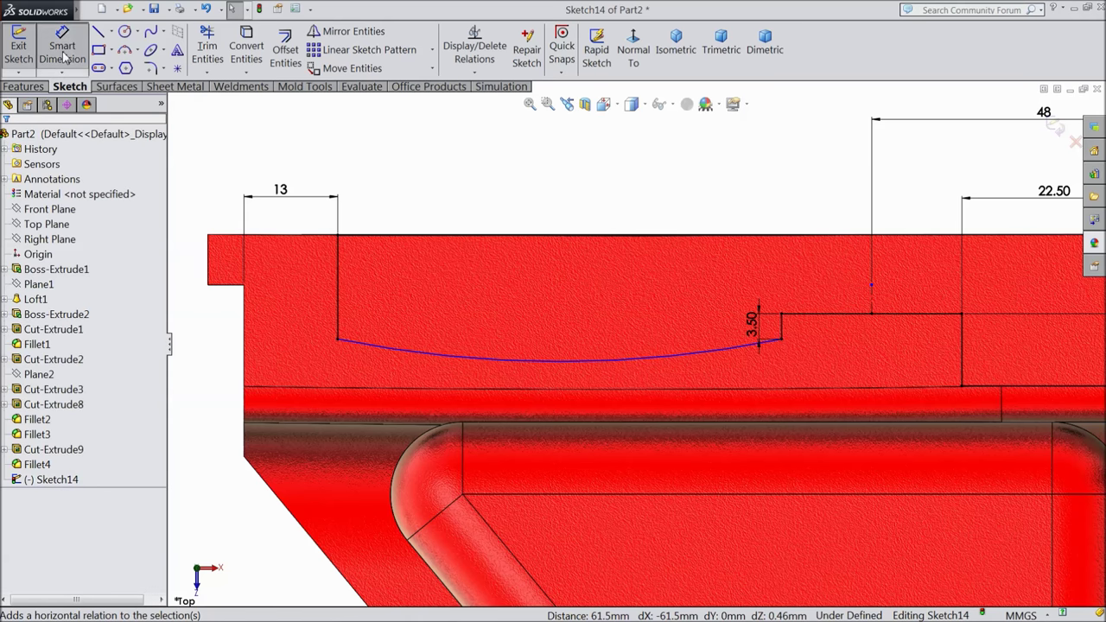
pyautogui.click(556, 359)
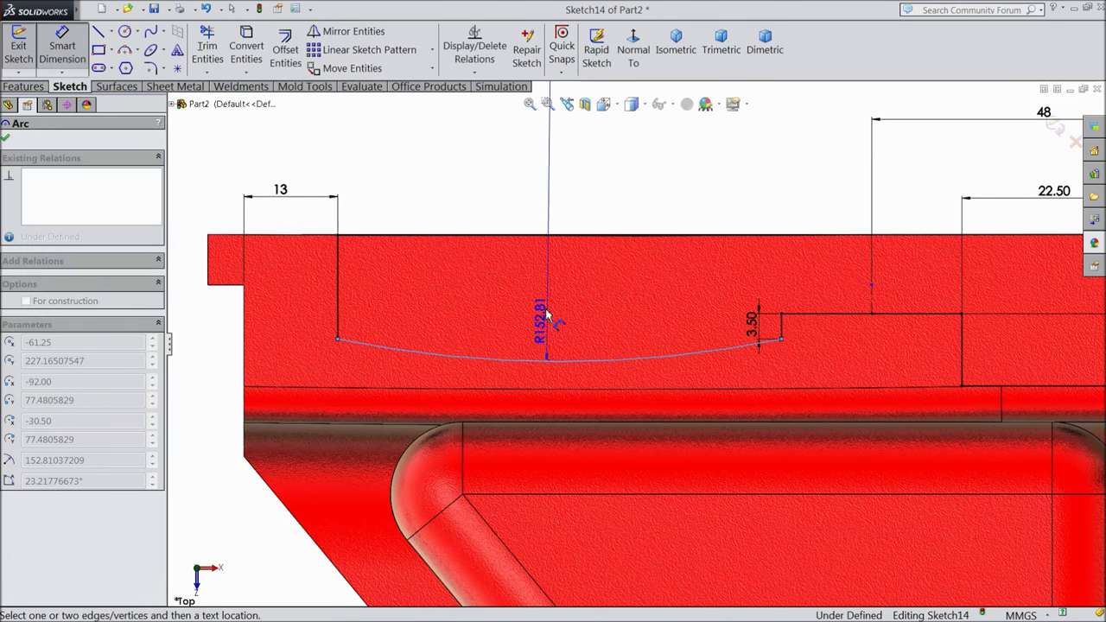
pyautogui.click(568, 210)
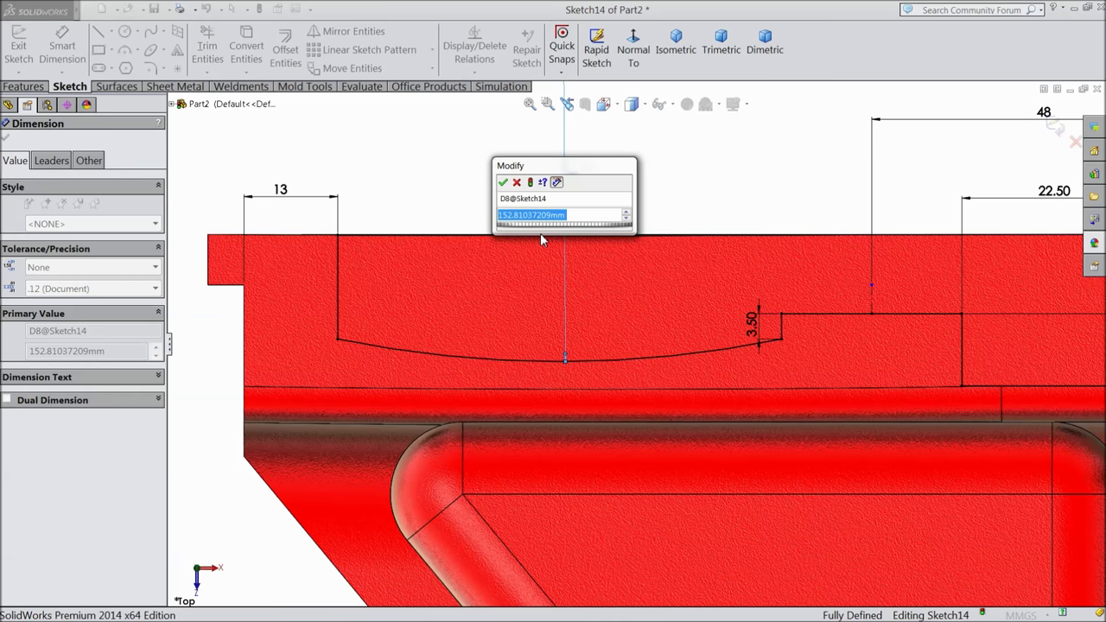
# Change the arc's radius dimension in Sketch14 to 153 mm
pyautogui.write('153')
pyautogui.press('Return')
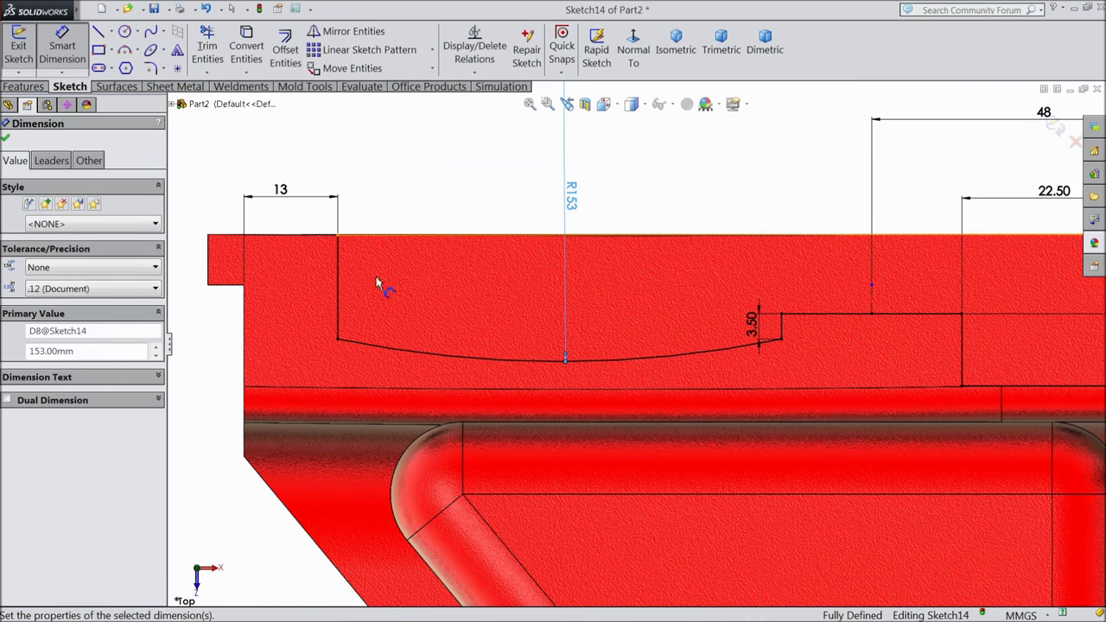
pyautogui.click(6, 140)
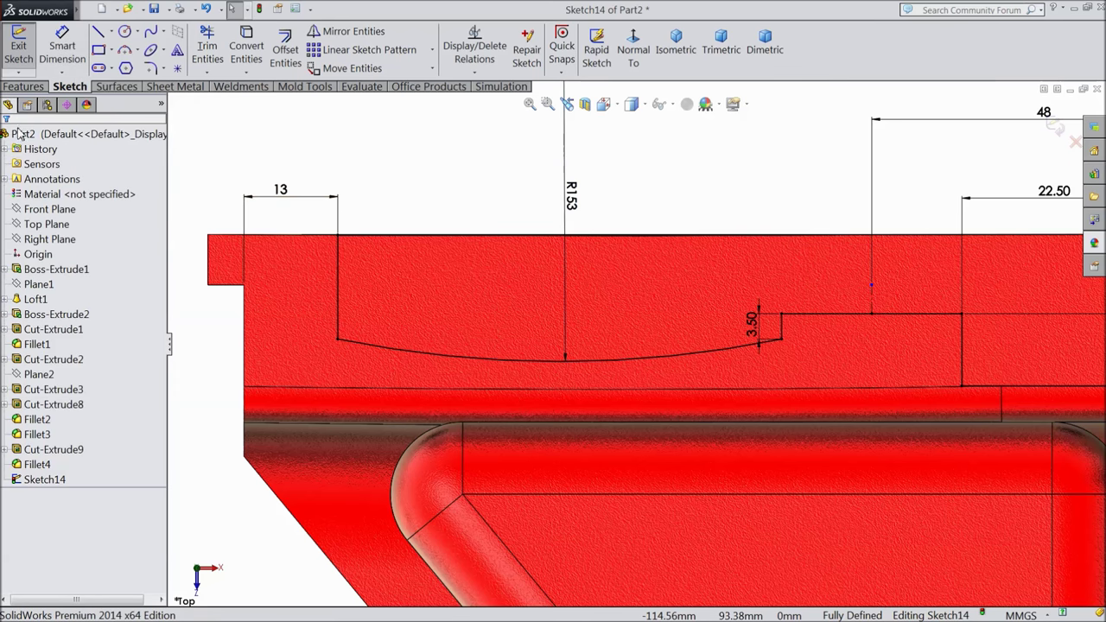
pyautogui.click(151, 70)
# Round the arc's two end corners with 2 mm sketch fillets
pyautogui.write('2.00mm')
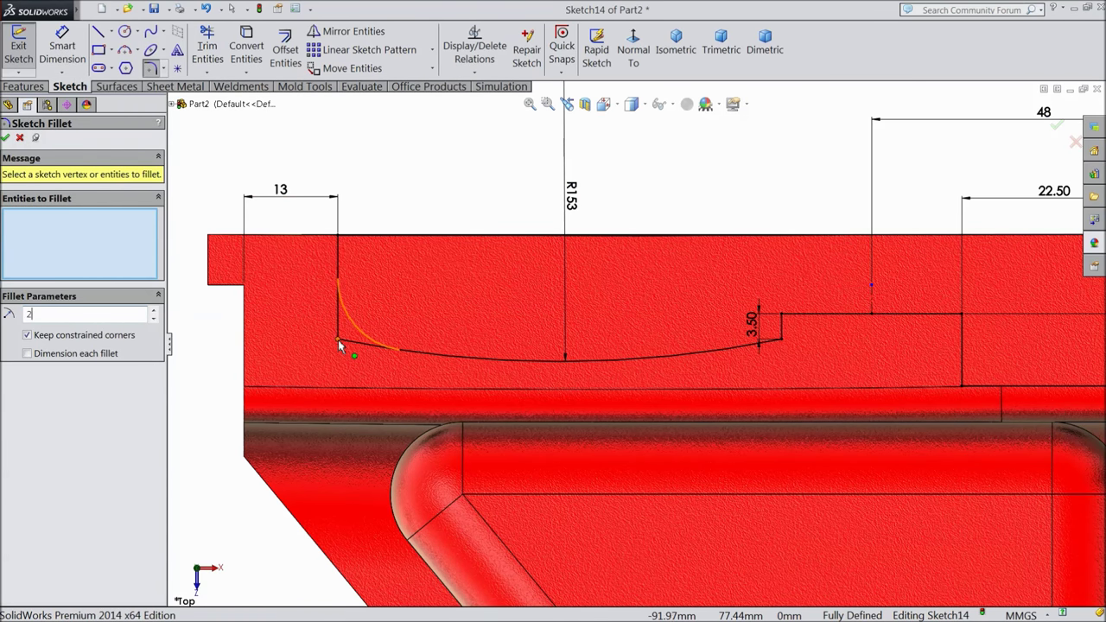
pyautogui.click(338, 339)
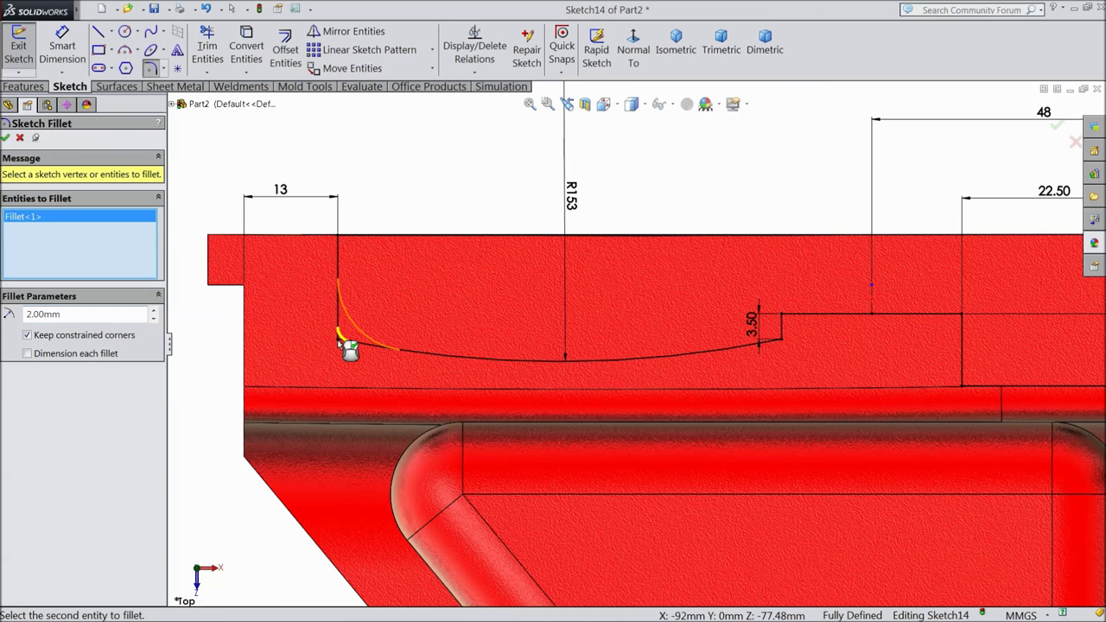
pyautogui.click(781, 340)
pyautogui.click(6, 139)
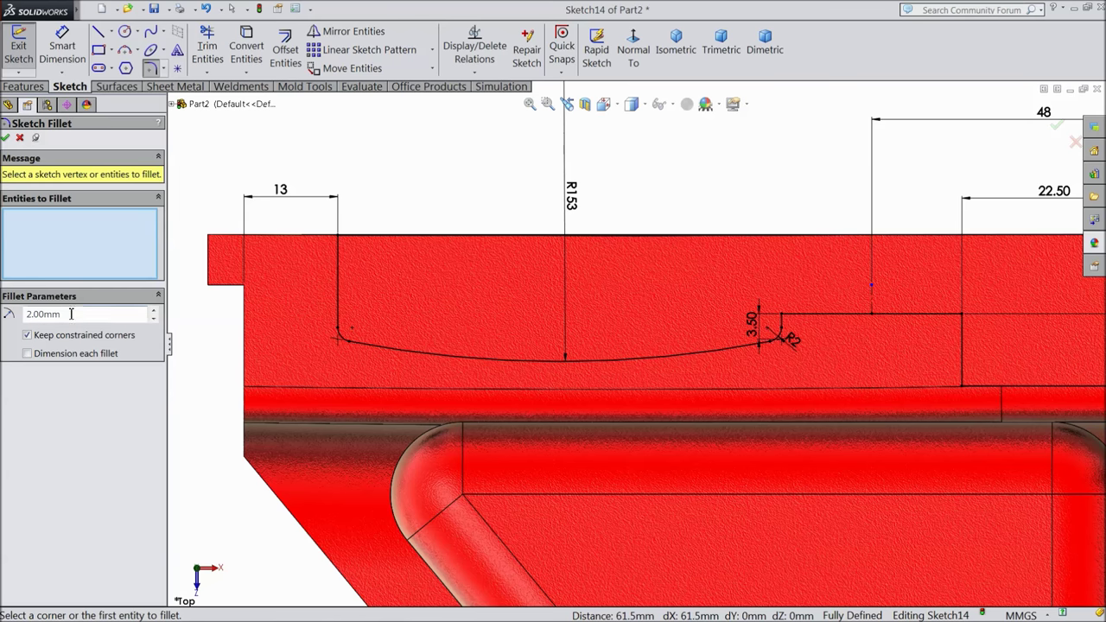
# Fillet the notch's two bottom corners at 5 mm
pyautogui.write('5')
pyautogui.scroll(2, 608, 327)
pyautogui.scroll(-2, 973, 381)
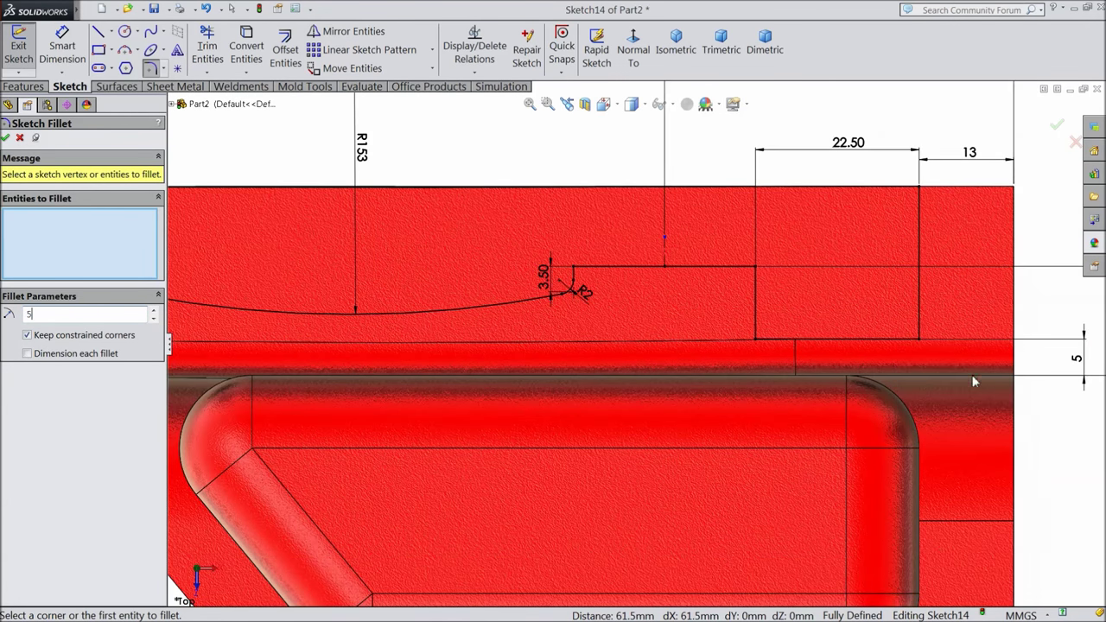
pyautogui.click(919, 345)
pyautogui.click(757, 347)
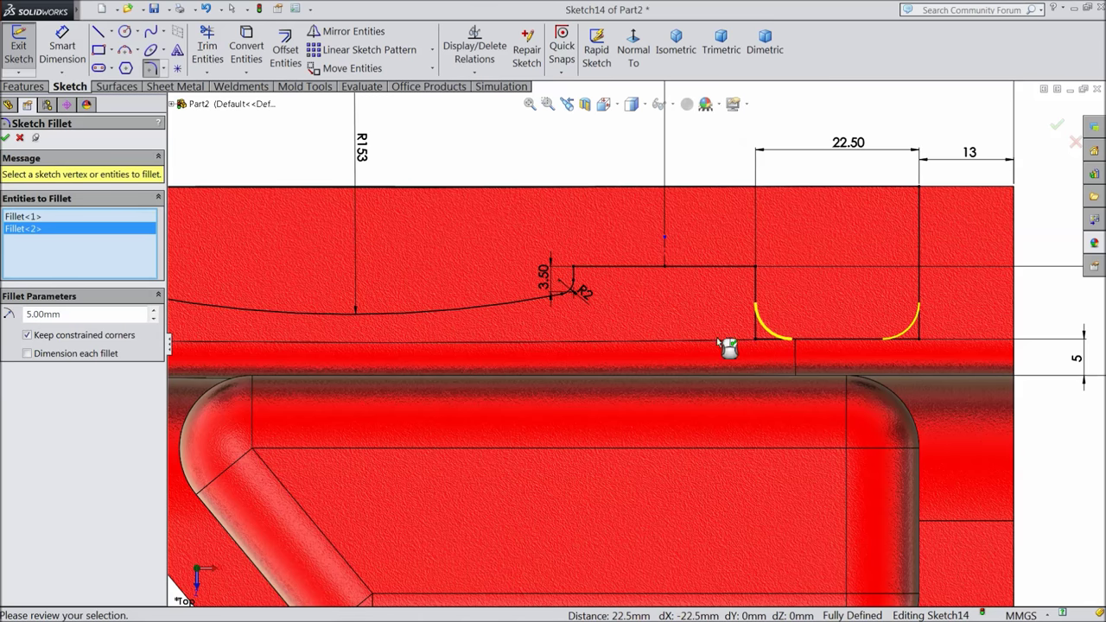
pyautogui.click(6, 139)
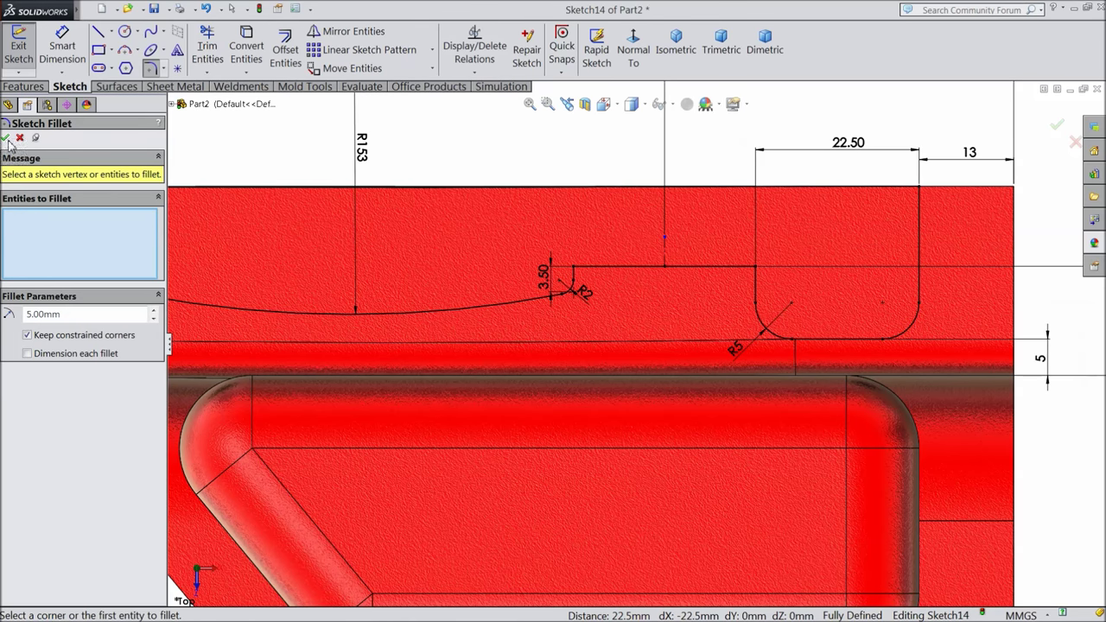
pyautogui.scroll(2, 515, 319)
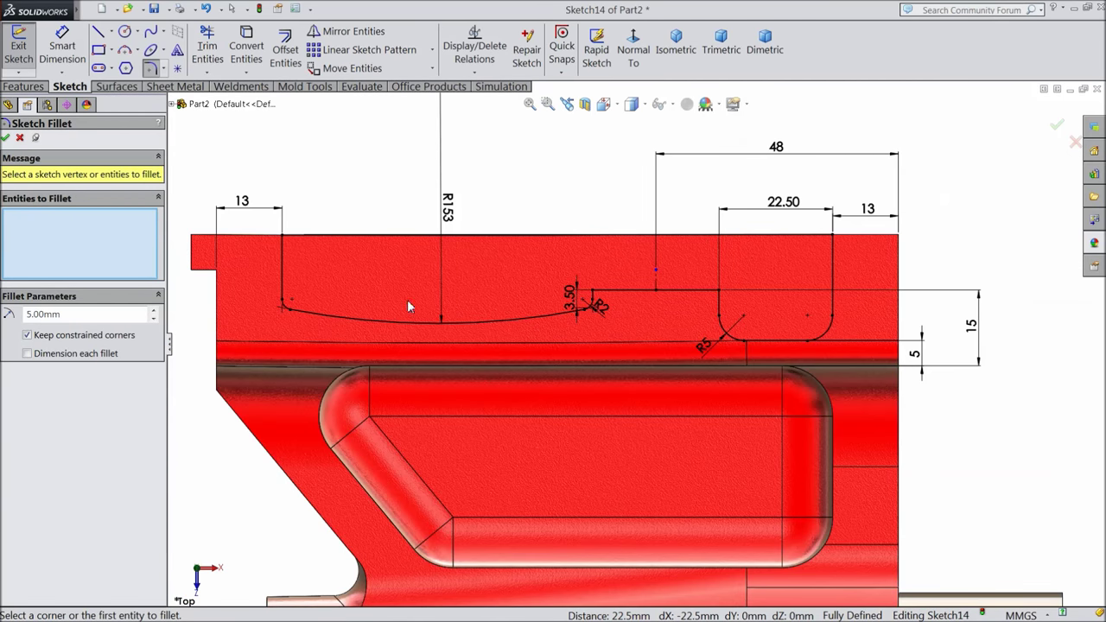
pyautogui.click(6, 138)
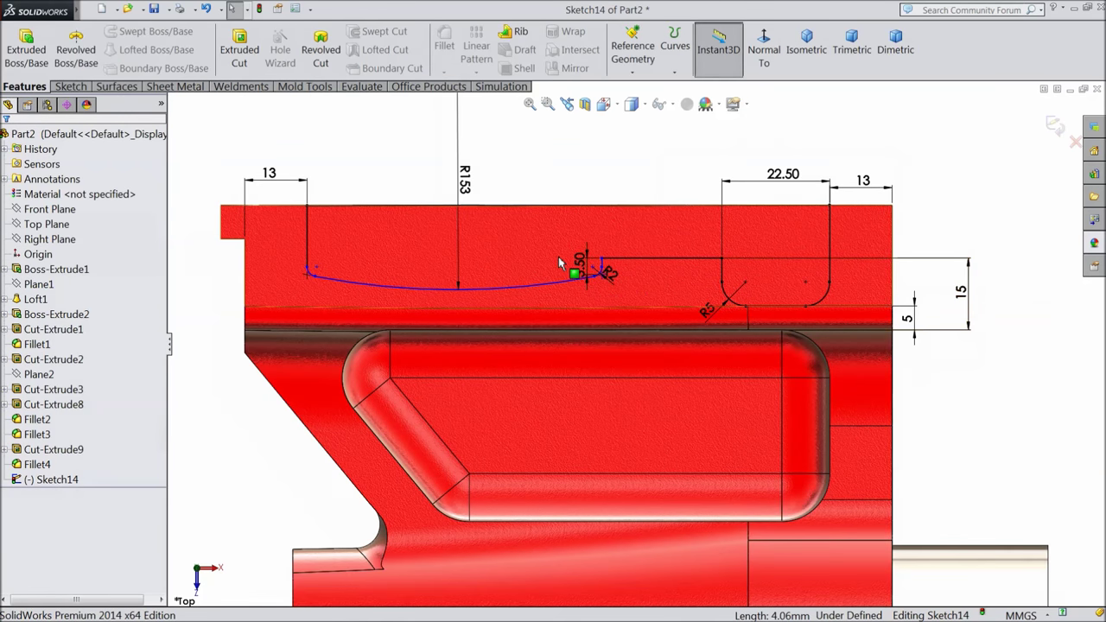
# Draw lines from the profile's left end up and across above the part to the right side
pyautogui.scroll(-1, 467, 246)
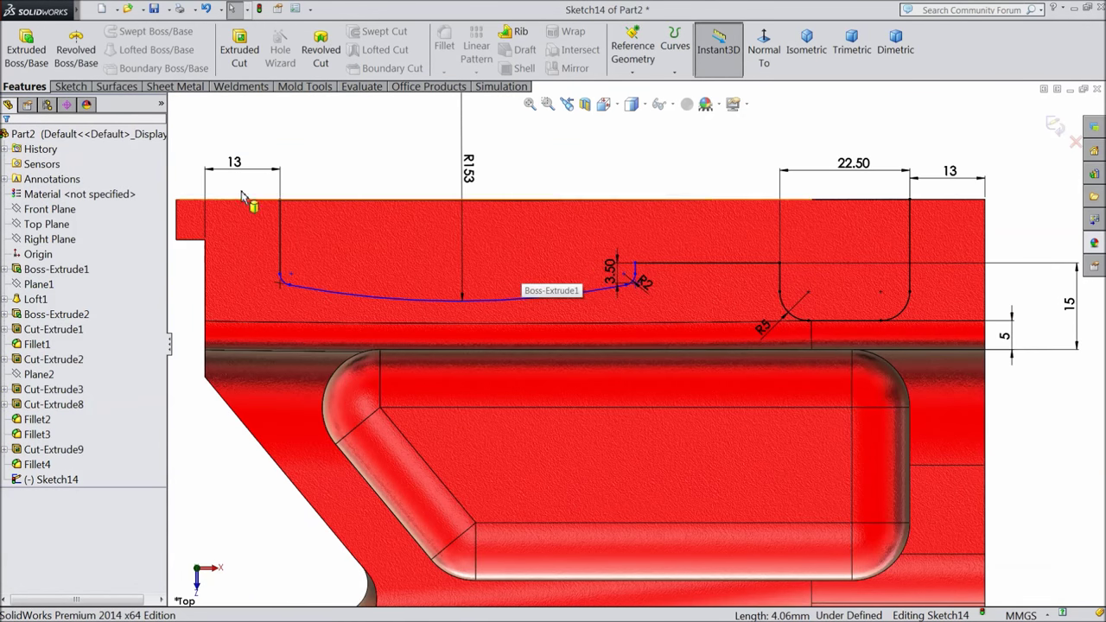
pyautogui.click(71, 86)
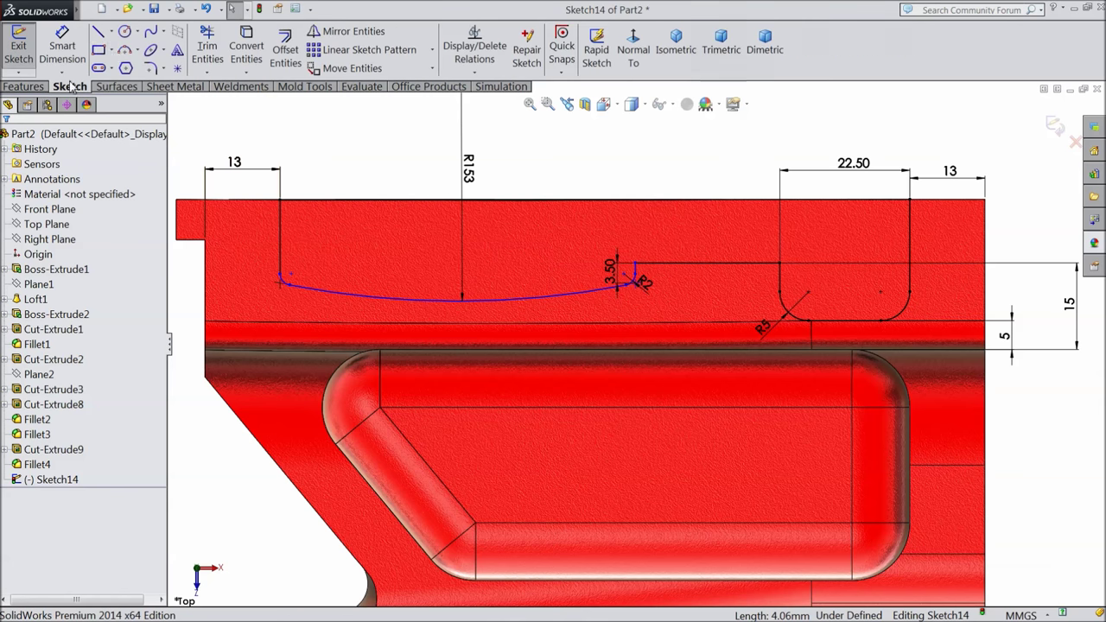
pyautogui.click(98, 31)
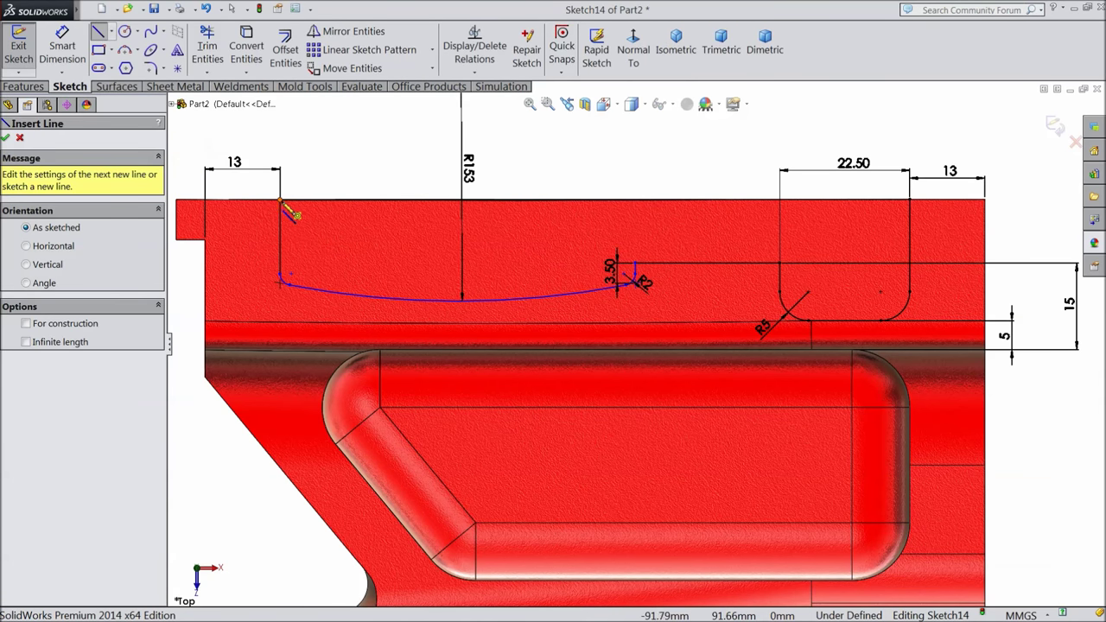
pyautogui.click(281, 200)
pyautogui.click(280, 148)
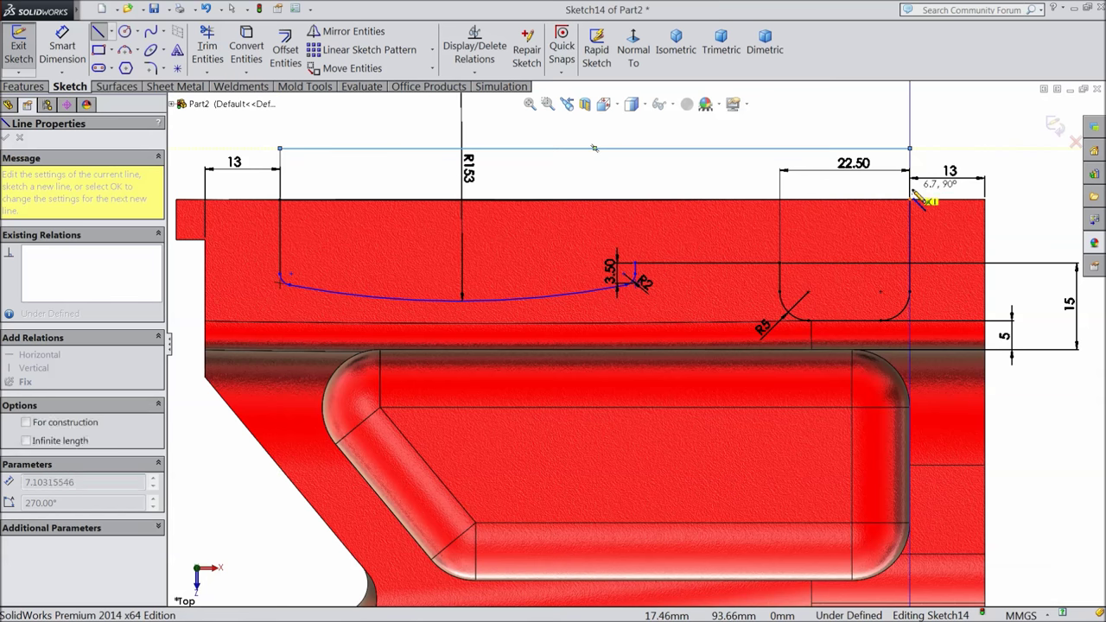
pyautogui.click(910, 148)
pyautogui.rightClick(826, 132)
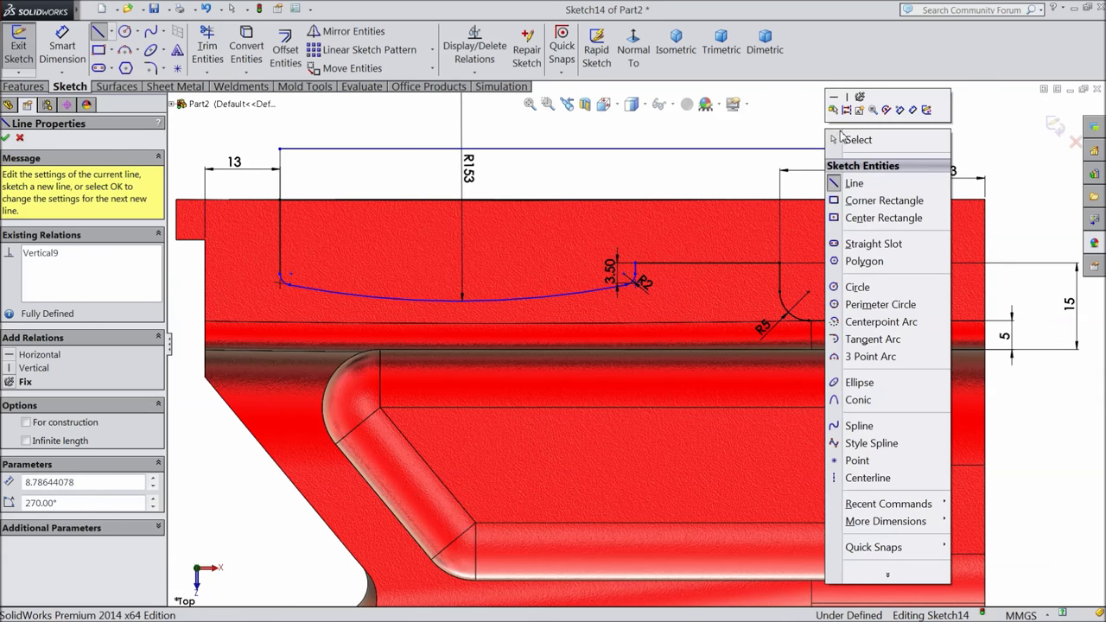
pyautogui.click(861, 140)
# Select the new top line and orbit the part into a tilted 3D view
pyautogui.click(640, 201)
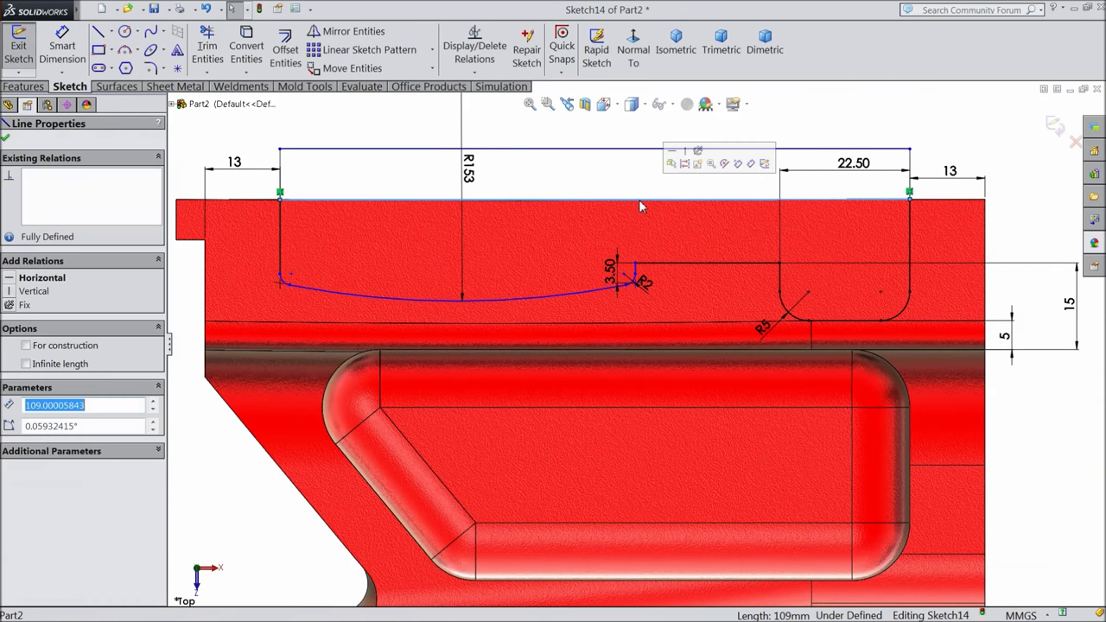
pyautogui.click(670, 164)
pyautogui.scroll(3, 495, 241)
pyautogui.moveTo(342, 222); pyautogui.dragTo(374, 304, button='middle')
pyautogui.click(23, 86)
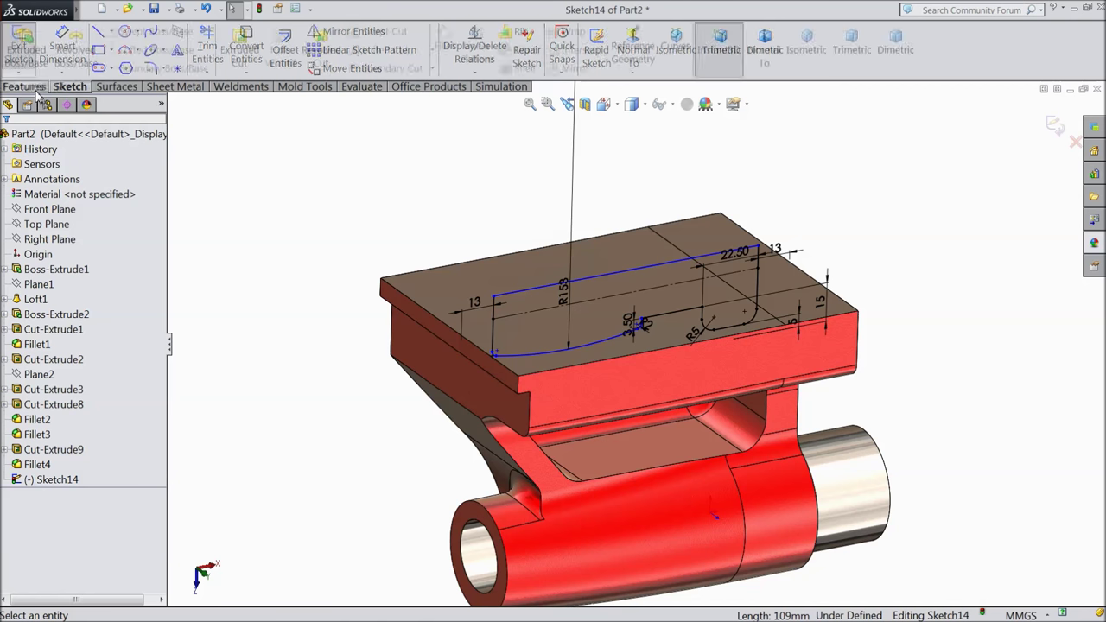
# Cut the closed profile through the part with a Mid Plane extruded cut 177 mm deep
pyautogui.click(239, 52)
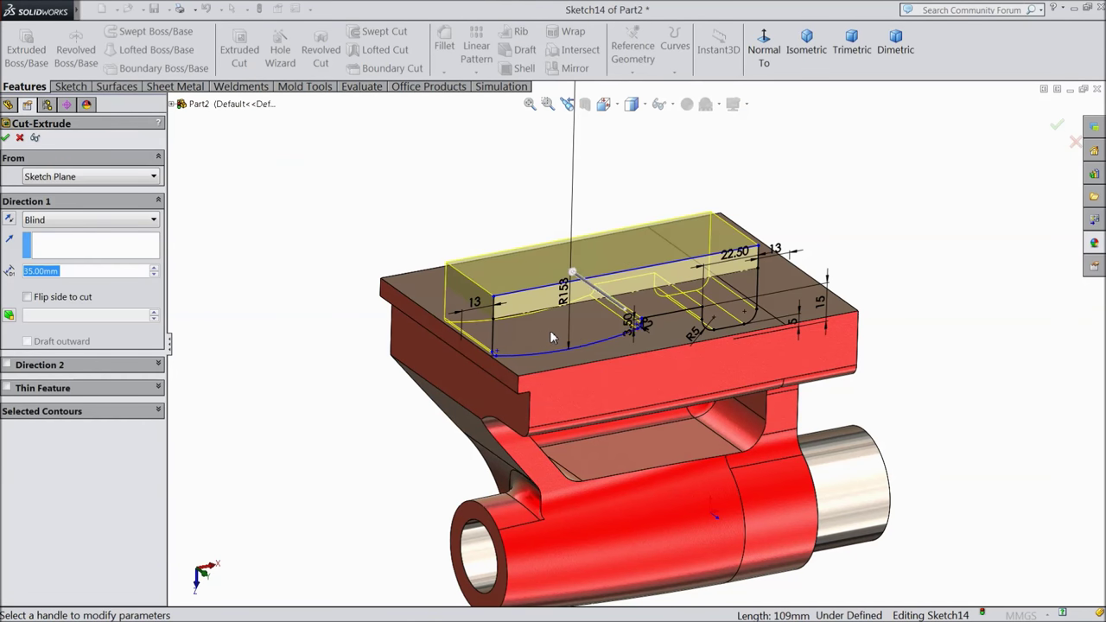
pyautogui.scroll(-2, 551, 337)
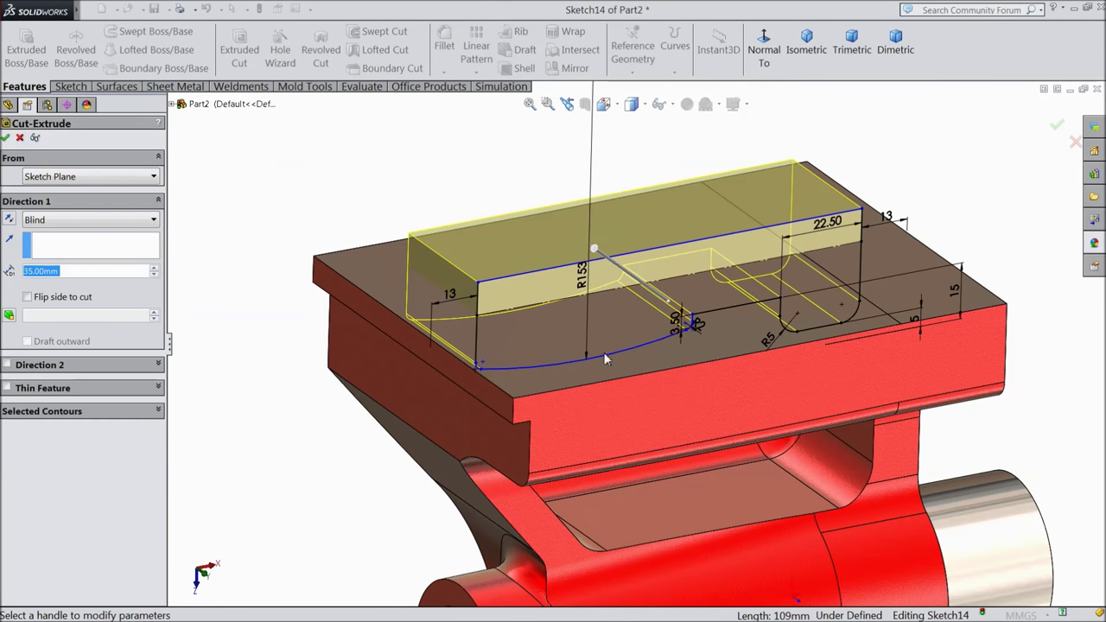
pyautogui.click(80, 220)
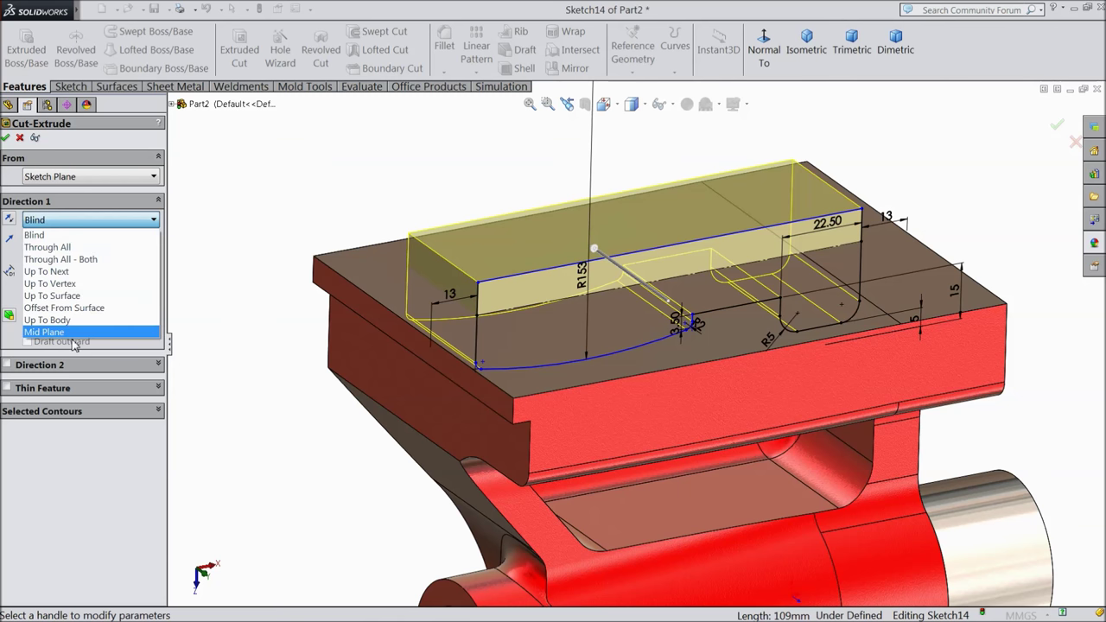
pyautogui.click(50, 333)
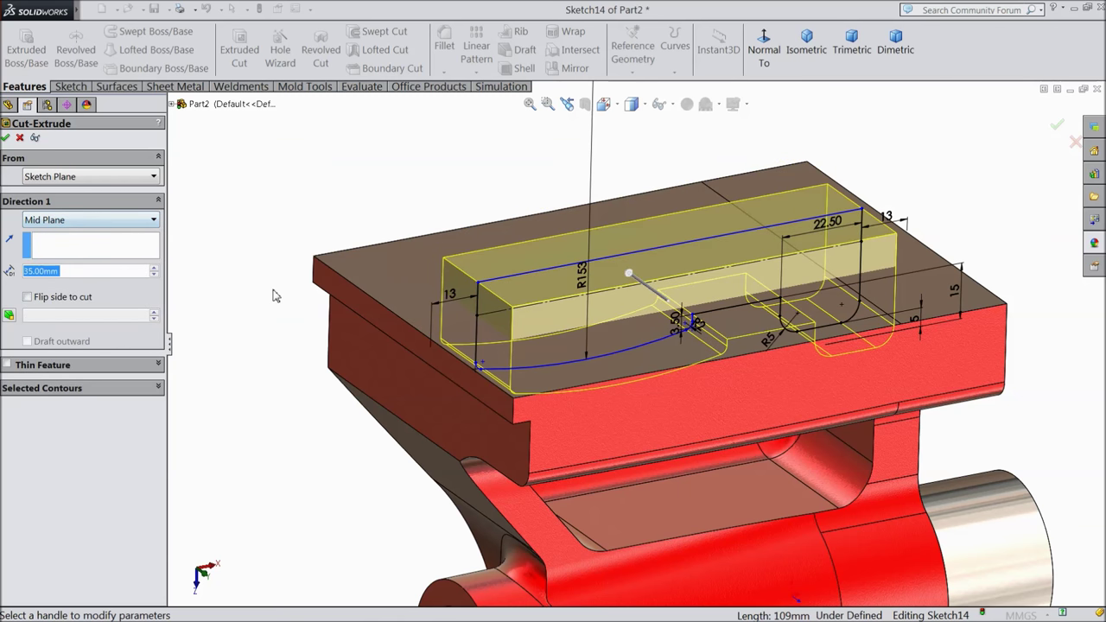
pyautogui.scroll(2, 646, 354)
pyautogui.click(649, 307)
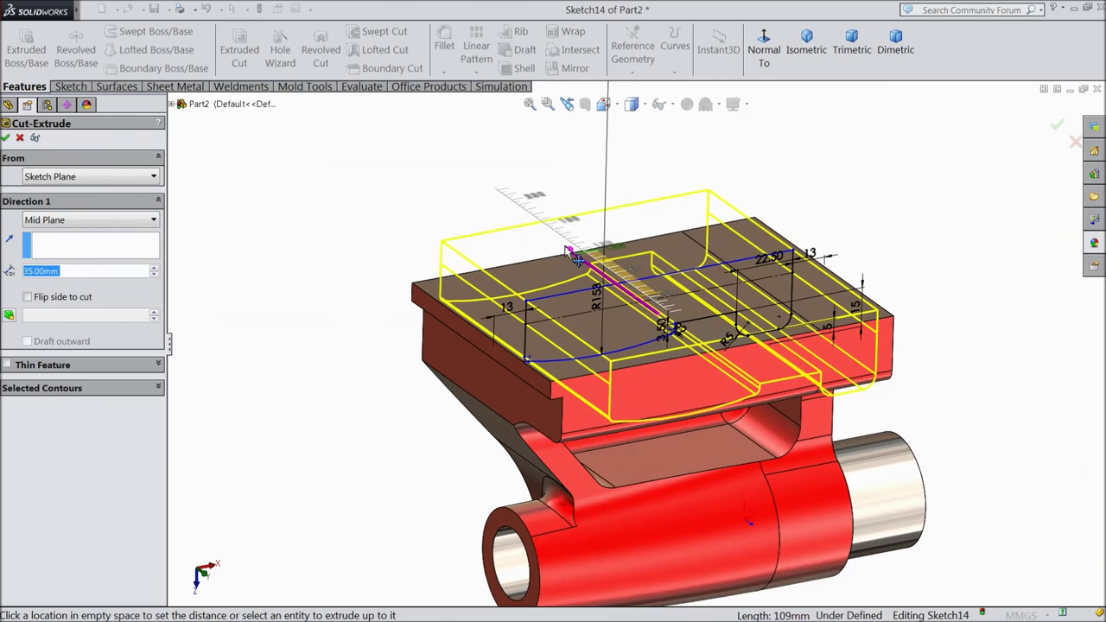
pyautogui.click(434, 264)
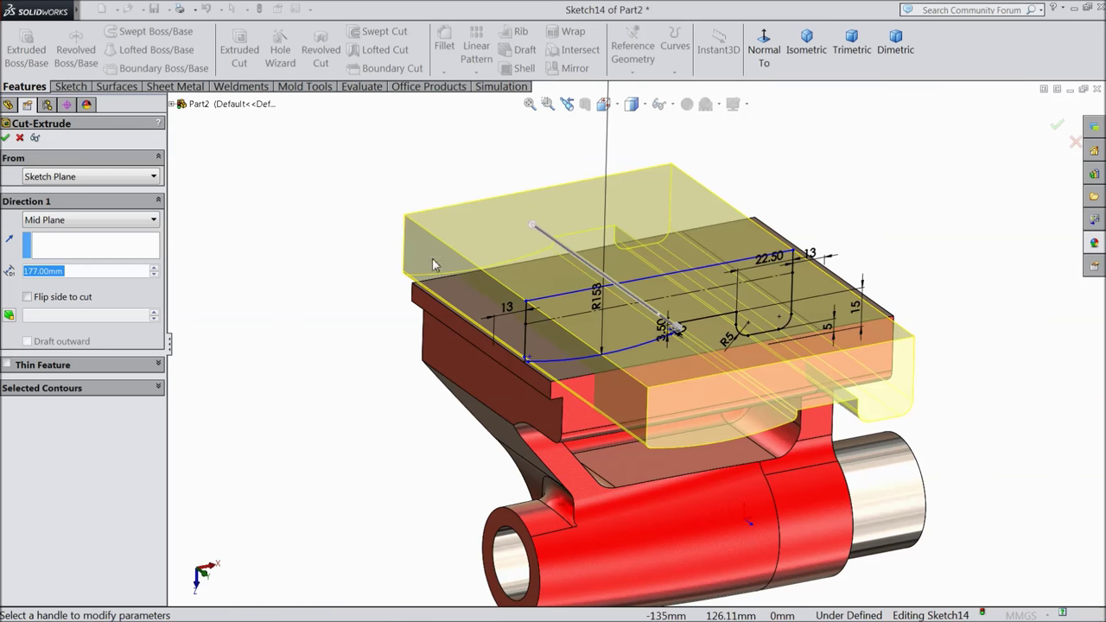
pyautogui.click(7, 139)
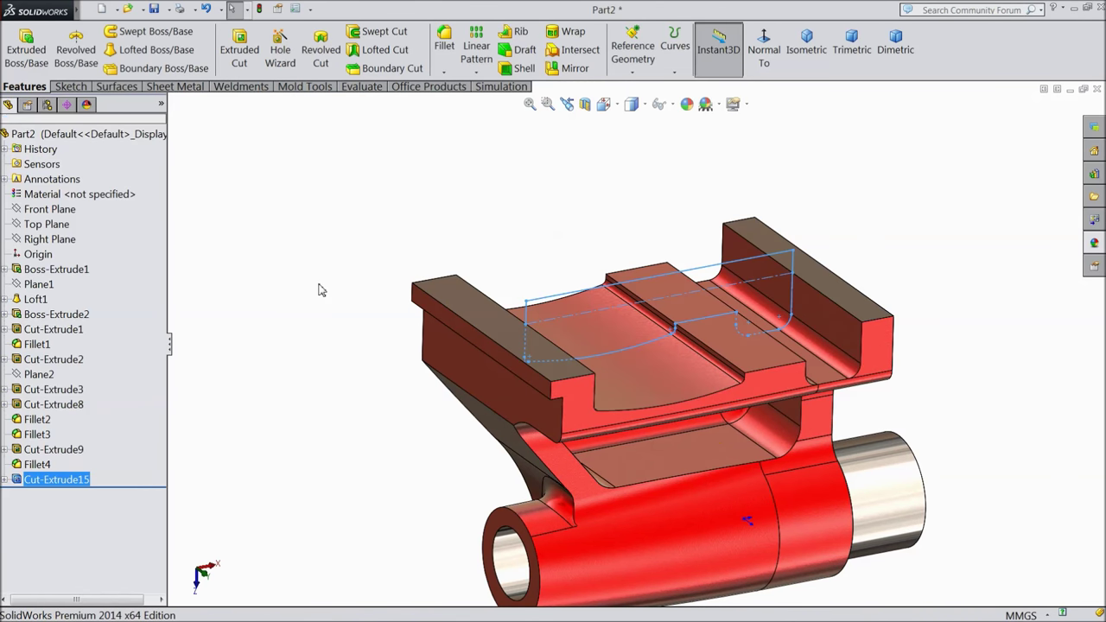
# Orbit the model to a side view and select the top plate's end face
pyautogui.click(320, 290)
pyautogui.moveTo(358, 353)
pyautogui.mouseDown(button='middle')
pyautogui.moveTo(312, 282)
pyautogui.moveTo(309, 294)
pyautogui.moveTo(334, 293)
pyautogui.moveTo(348, 348)
pyautogui.mouseUp(button='middle')
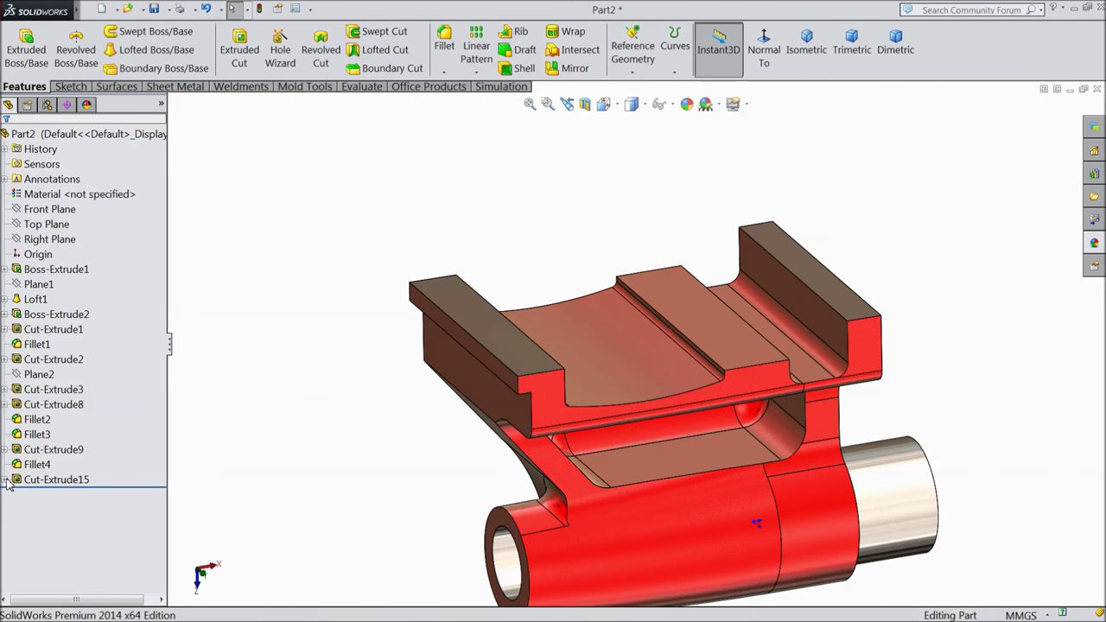
pyautogui.scroll(2, 553, 467)
pyautogui.scroll(-4, 587, 441)
pyautogui.click(593, 340)
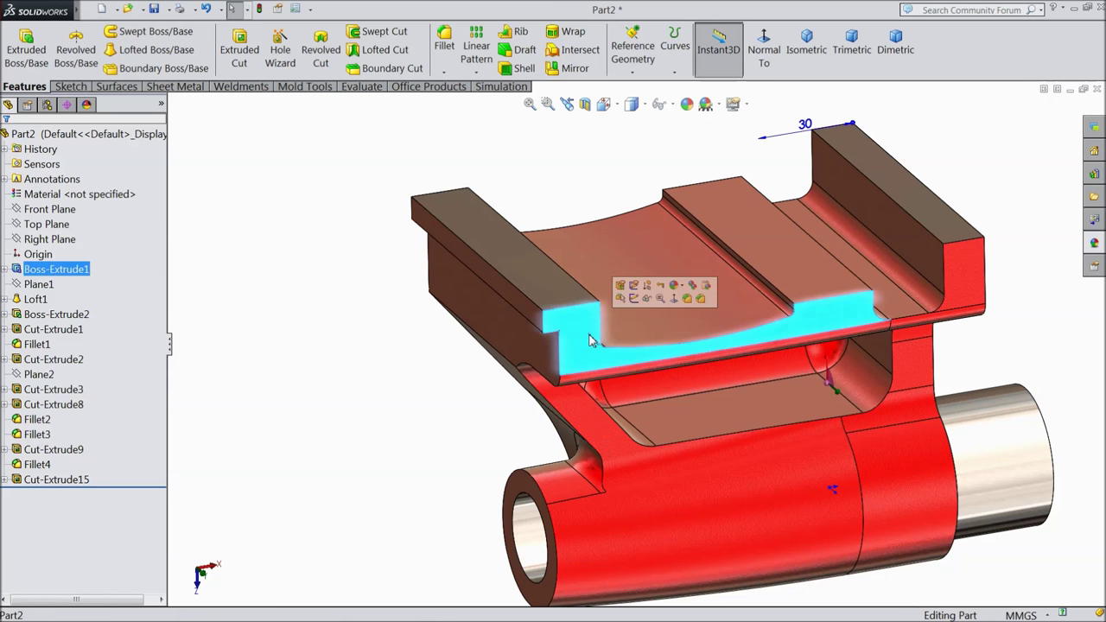
# Start Sketch15 on the end face, convert Sketch14's profile into it, and view it head-on
pyautogui.click(635, 299)
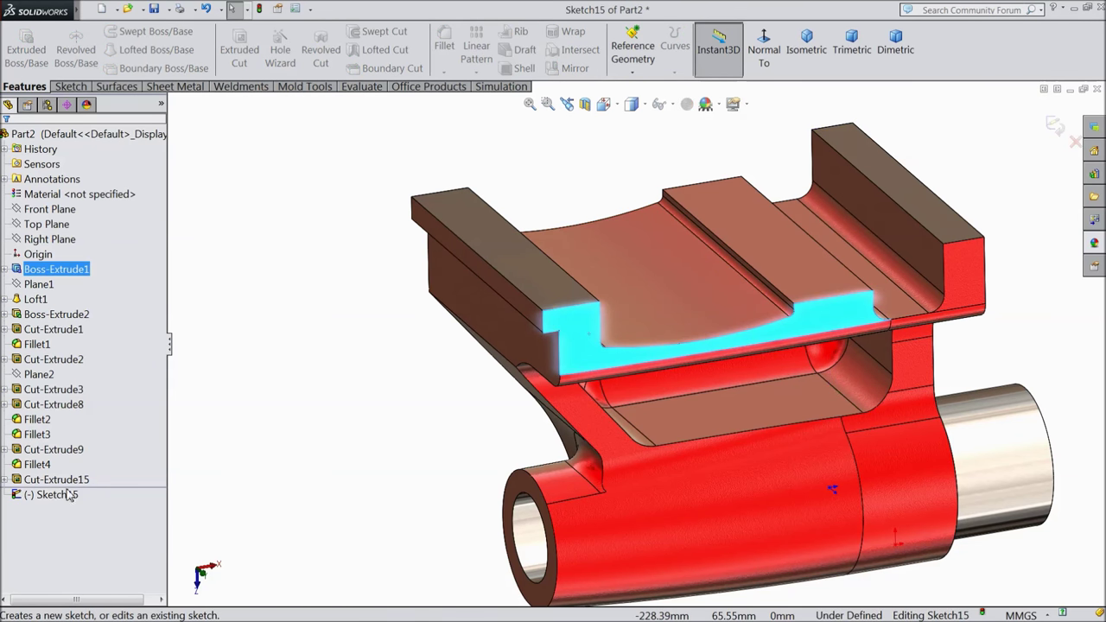
pyautogui.click(4, 481)
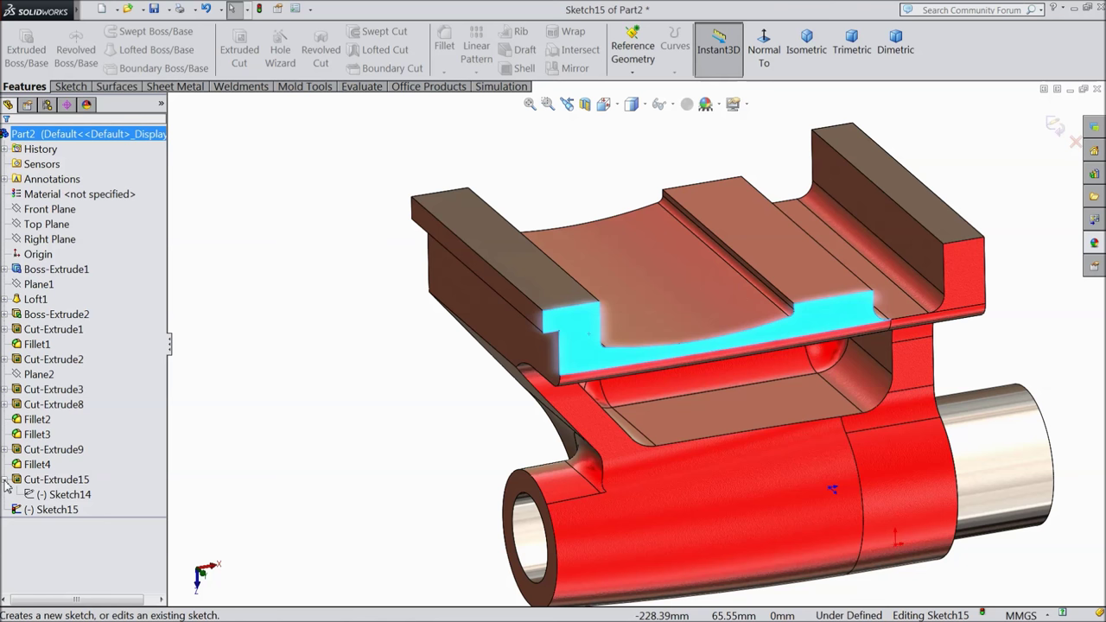
pyautogui.click(38, 496)
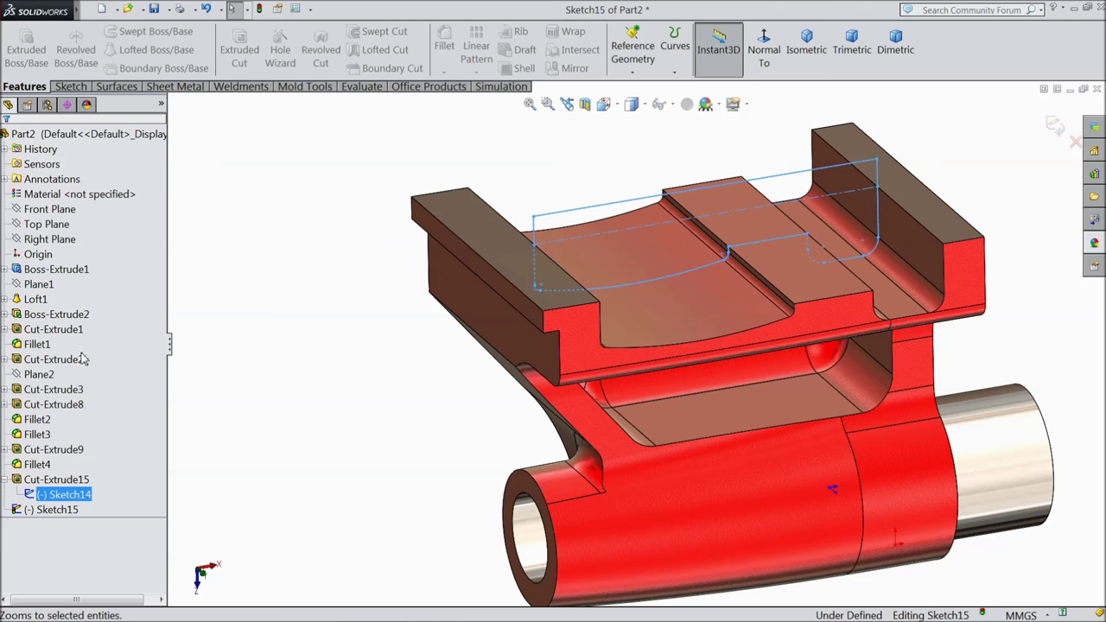
pyautogui.click(83, 88)
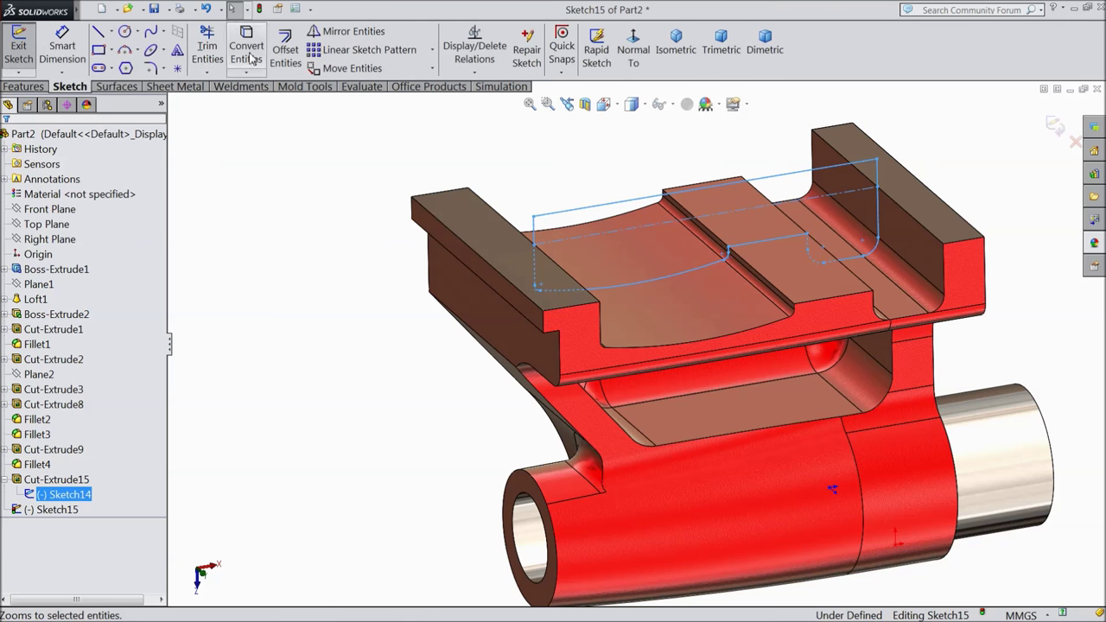
pyautogui.click(246, 49)
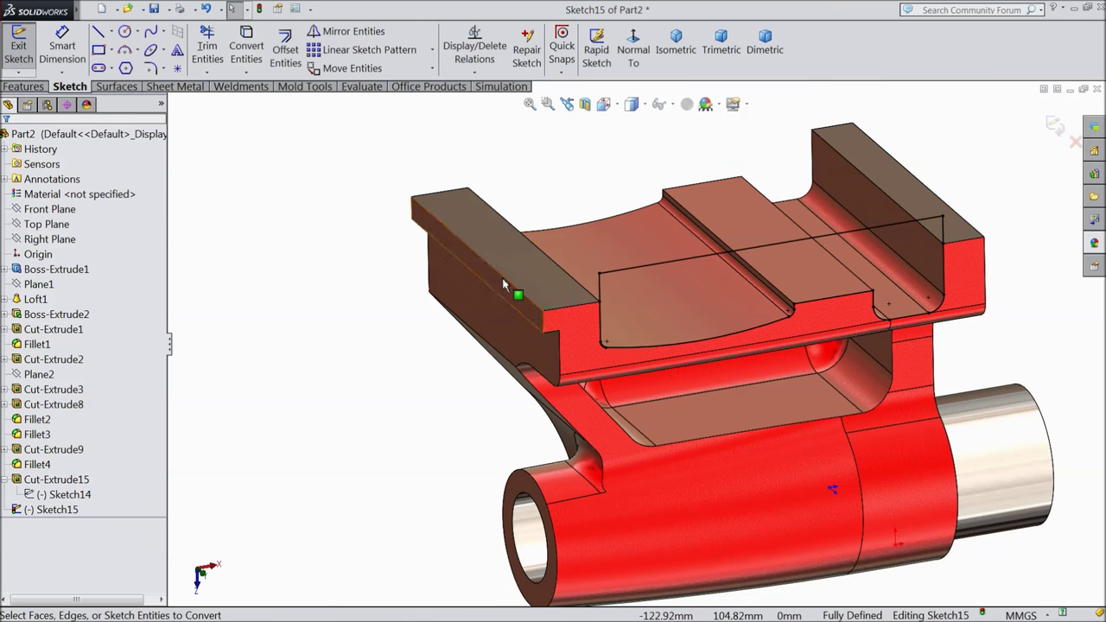
pyautogui.click(633, 50)
pyautogui.click(100, 34)
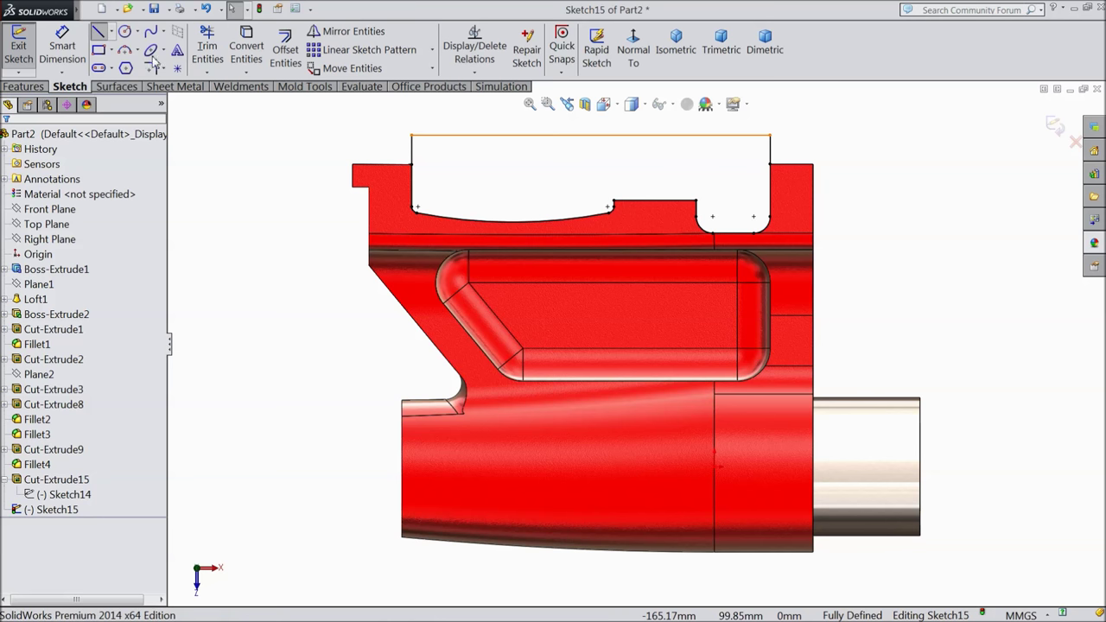
# Draw a new line across the profile top and trim away the old top and vertical lines
pyautogui.click(412, 165)
pyautogui.scroll(-5, 760, 178)
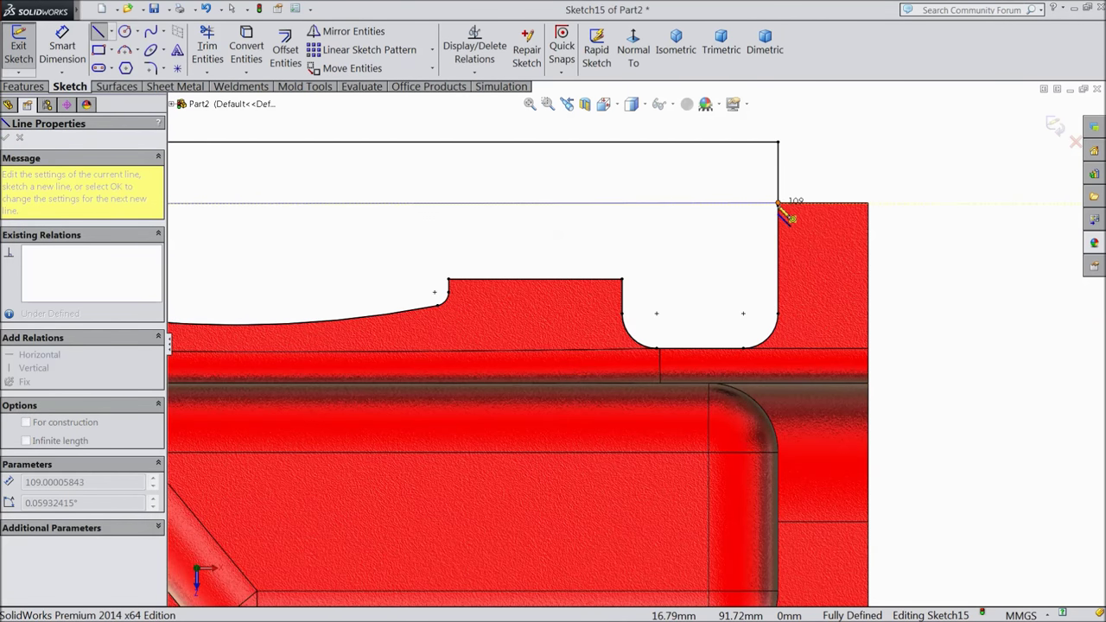
pyautogui.click(779, 204)
pyautogui.rightClick(810, 166)
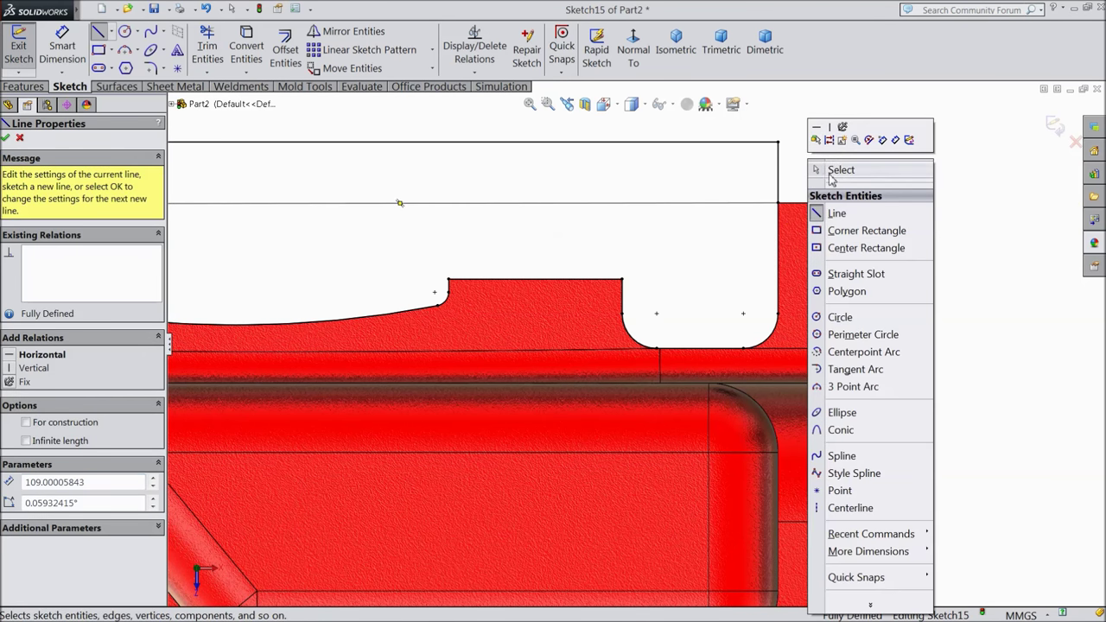
pyautogui.click(839, 172)
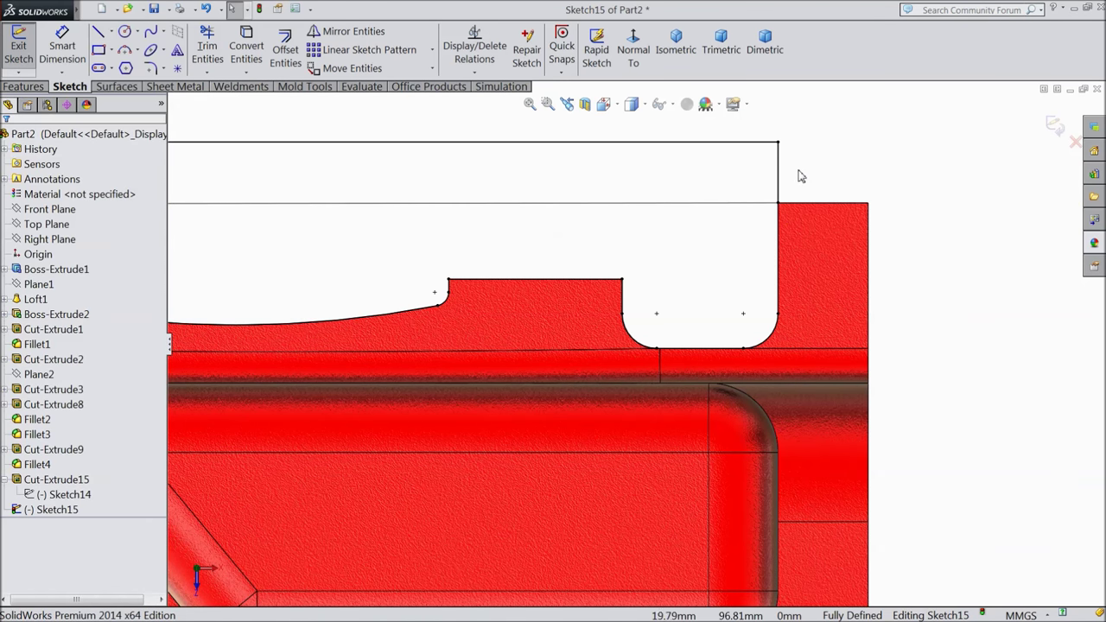
pyautogui.click(207, 47)
pyautogui.click(588, 149)
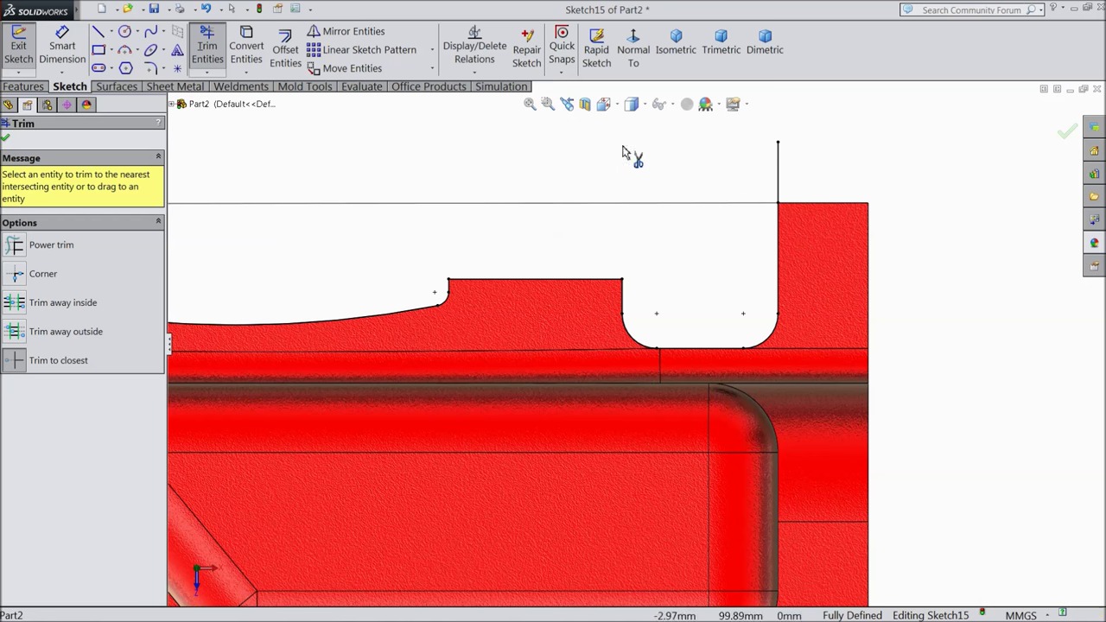
pyautogui.scroll(3, 721, 225)
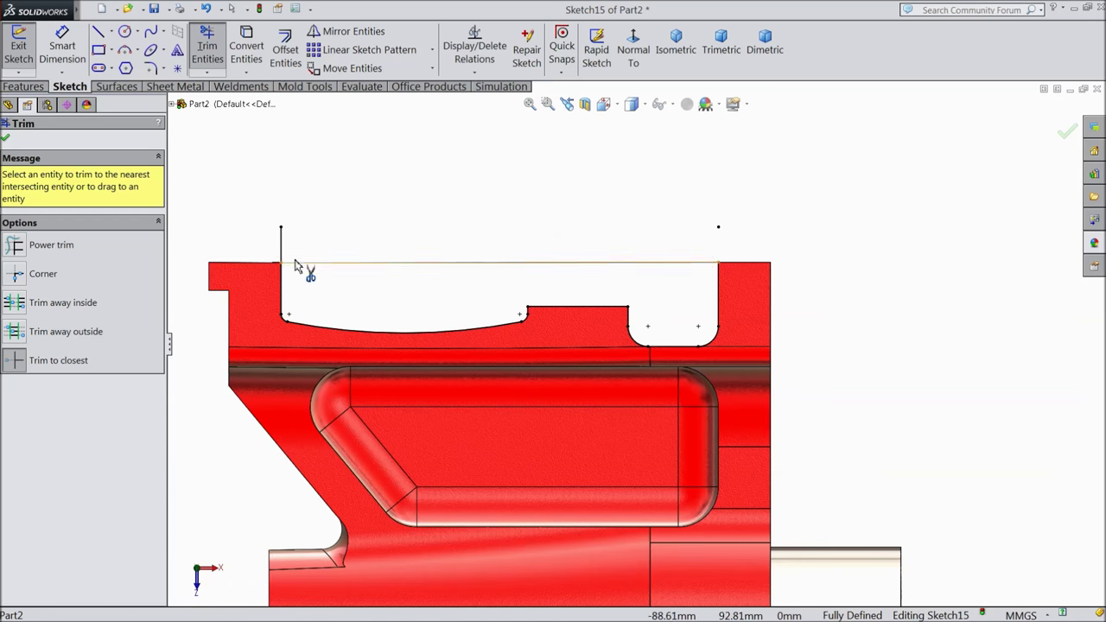
pyautogui.scroll(-3, 298, 263)
pyautogui.click(336, 264)
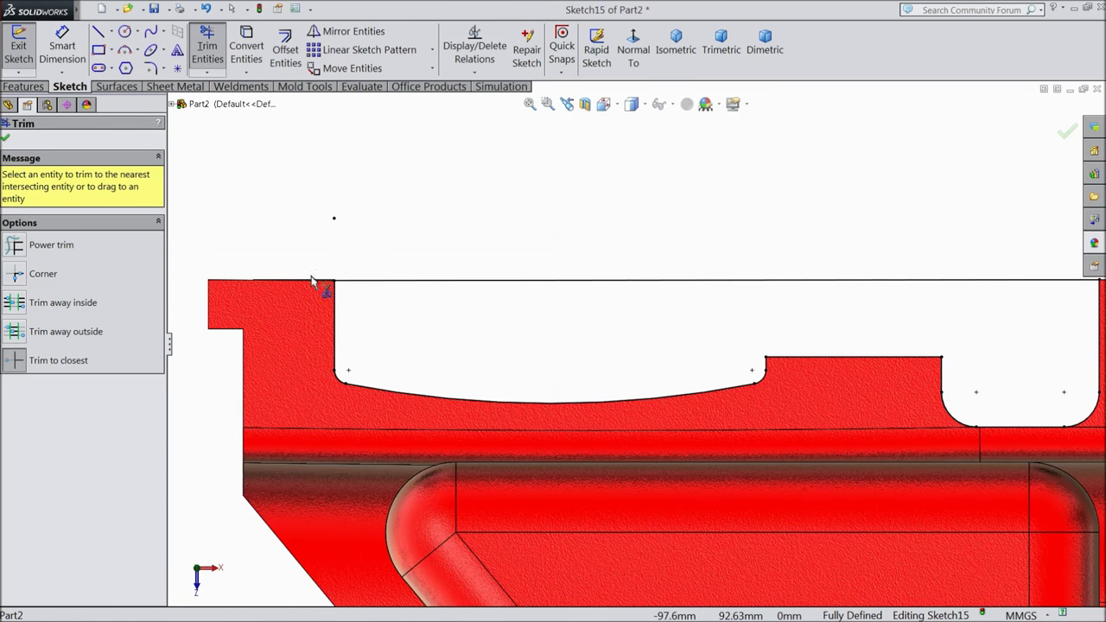
pyautogui.click(6, 138)
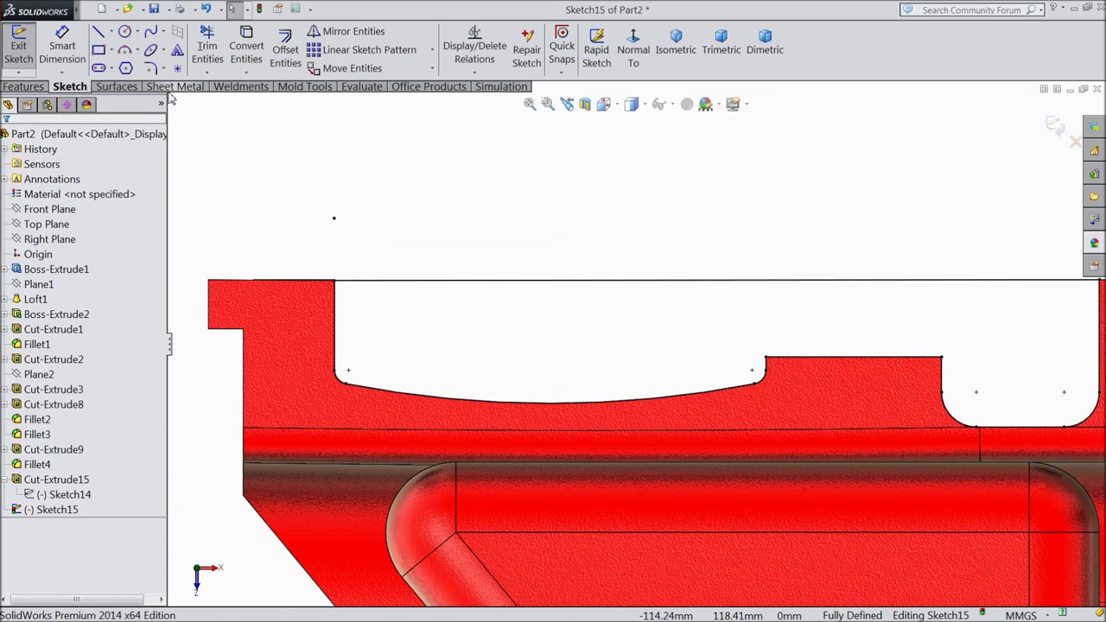
# Add a corner rectangle under the top edge and delete its conflicting Coincident relation
pyautogui.click(100, 52)
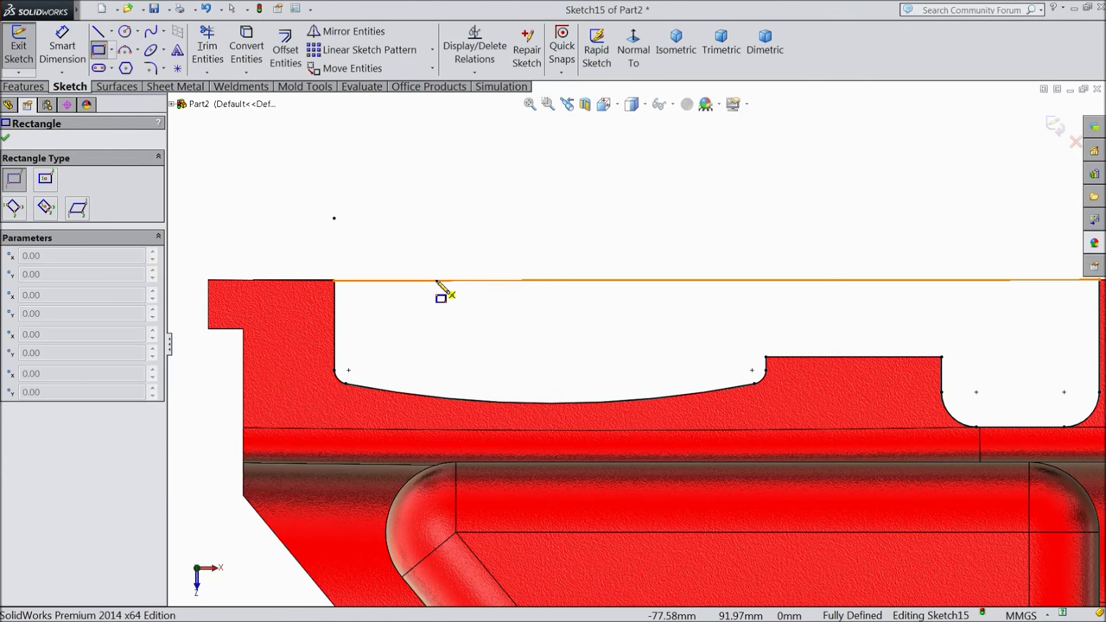
pyautogui.click(436, 281)
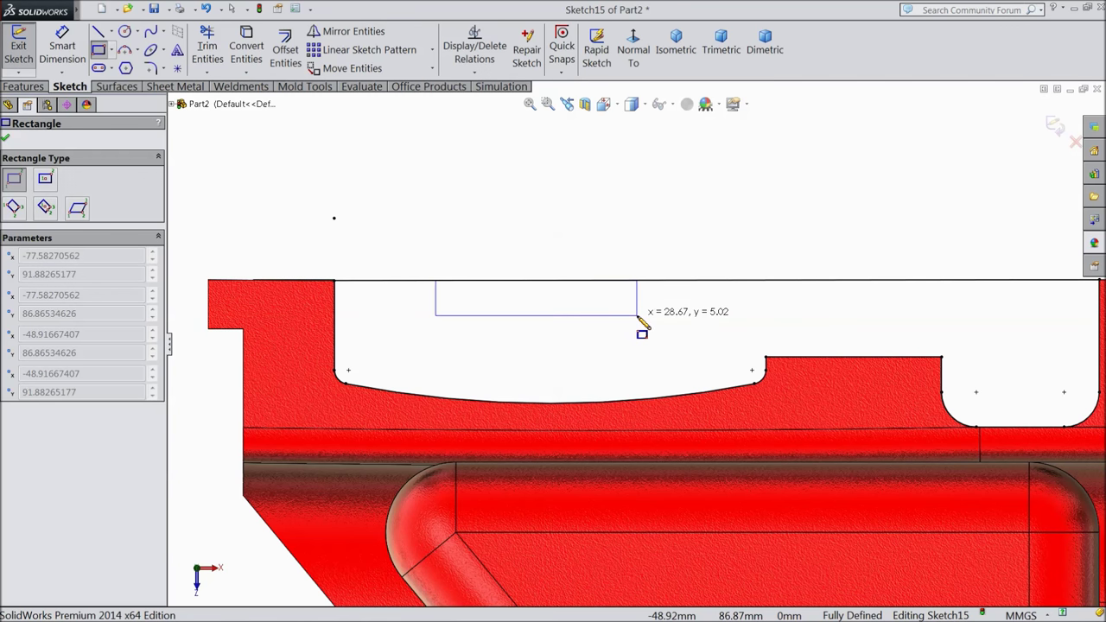
pyautogui.click(636, 315)
pyautogui.rightClick(568, 230)
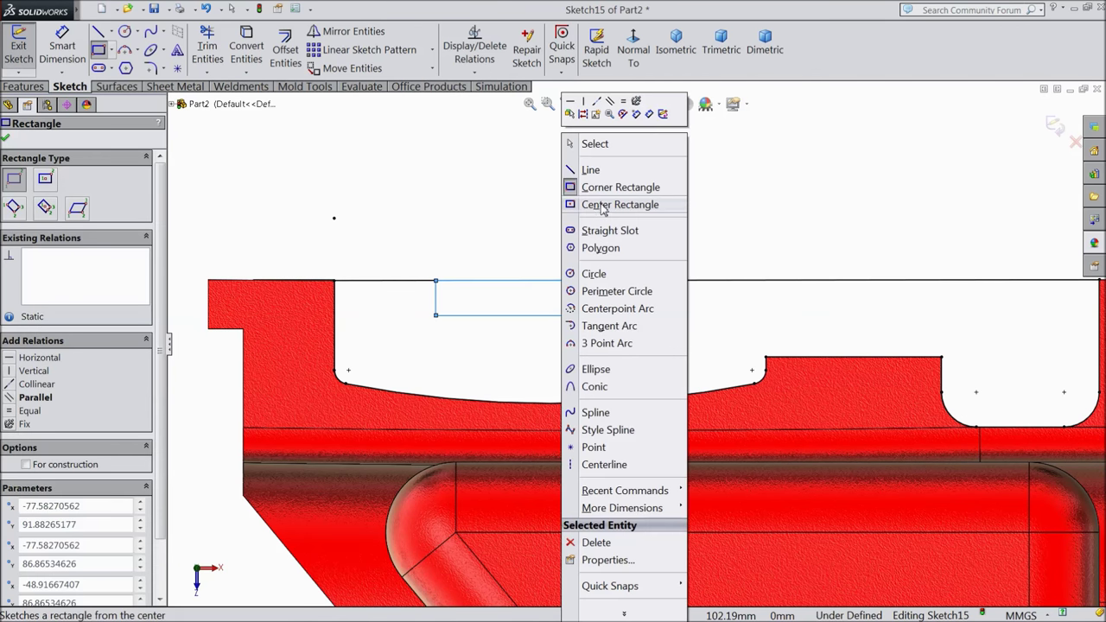
pyautogui.click(595, 147)
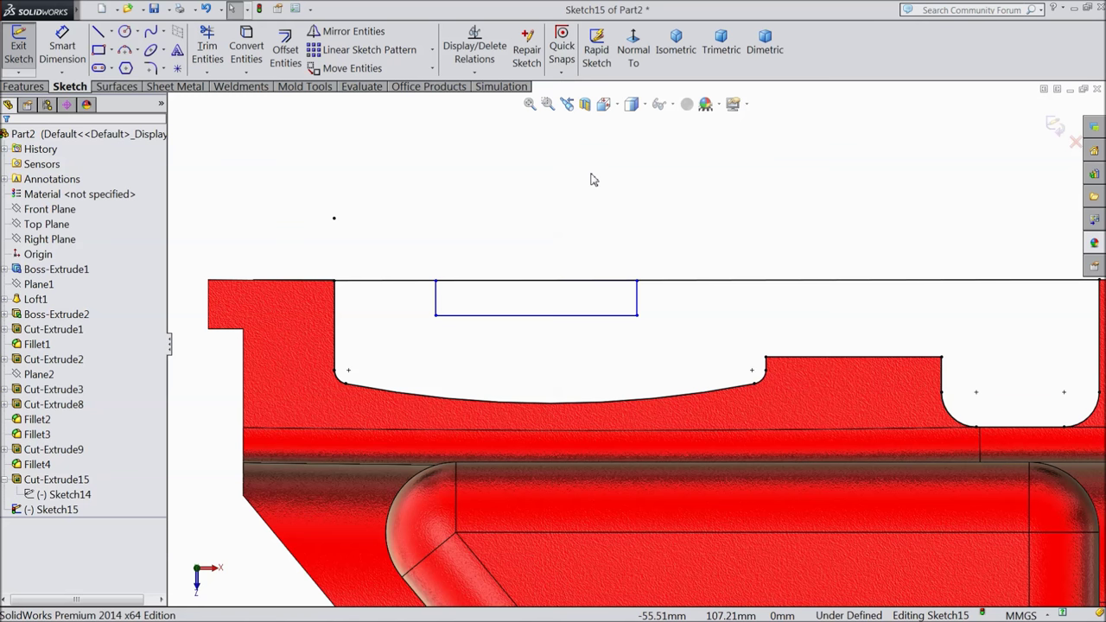
pyautogui.scroll(-5, 650, 294)
pyautogui.scroll(-5, 649, 294)
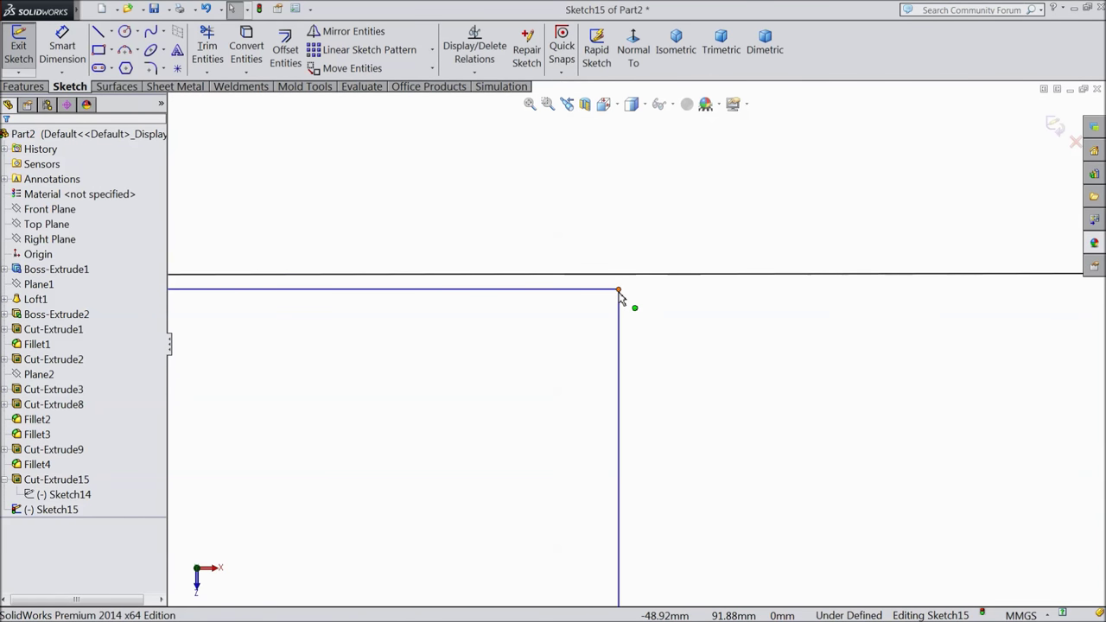
pyautogui.click(619, 290)
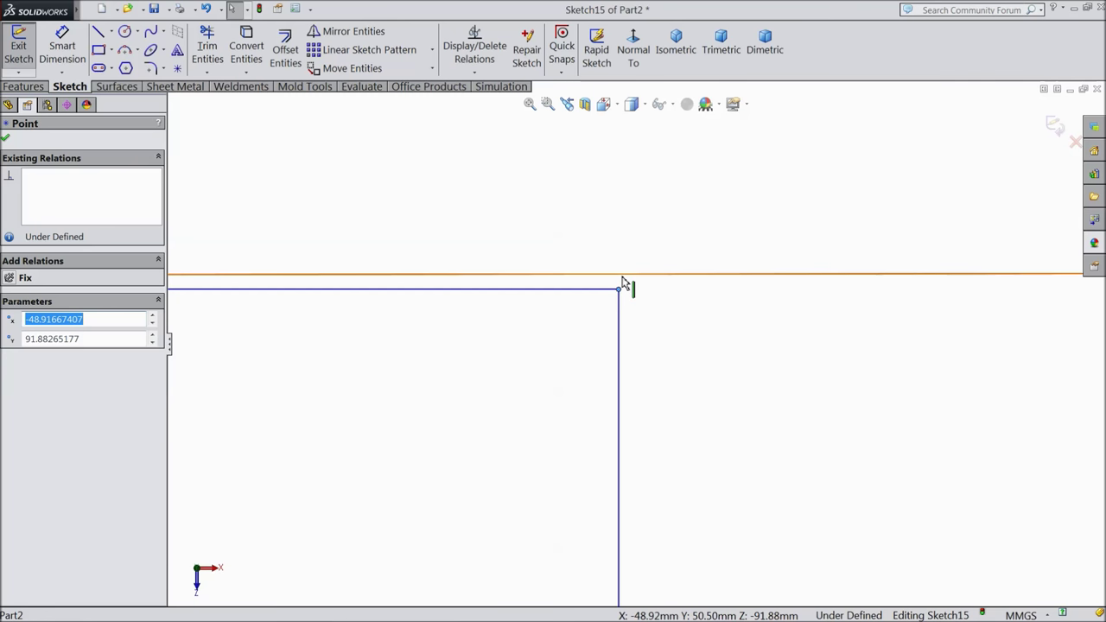
pyautogui.keyDown('ctrl'); pyautogui.click(624, 274); pyautogui.keyUp('ctrl')
pyautogui.click(666, 227)
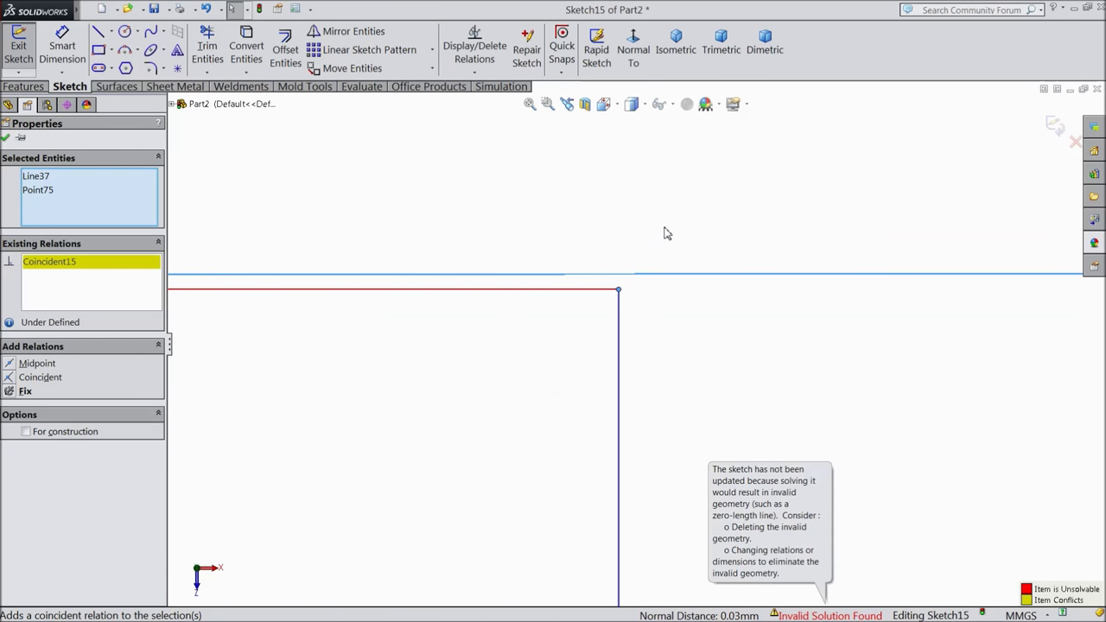
pyautogui.rightClick(53, 273)
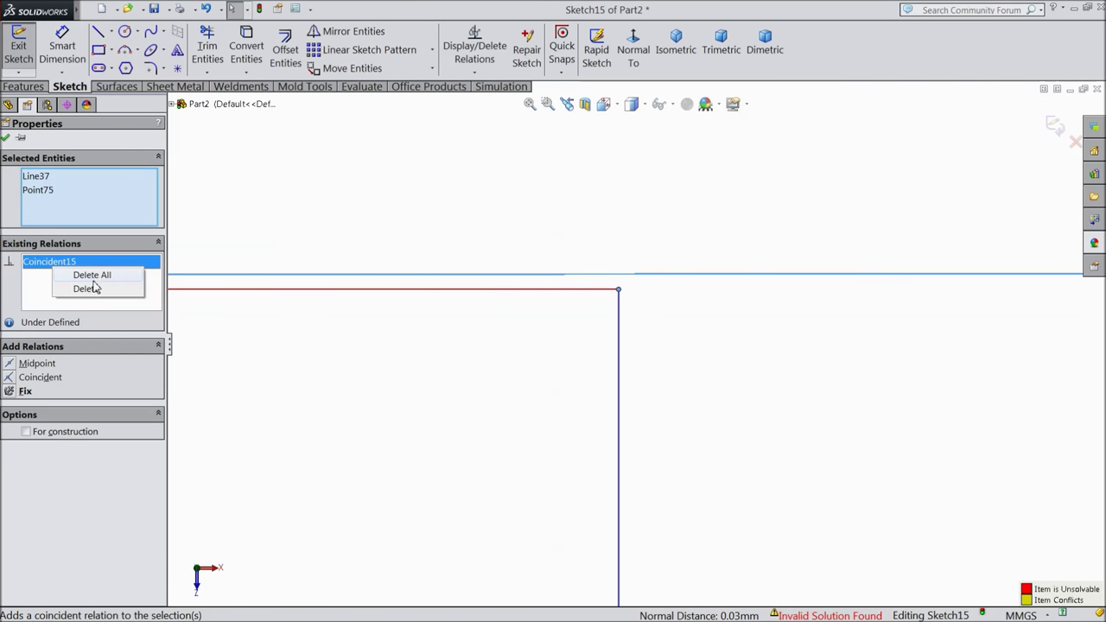
pyautogui.click(94, 275)
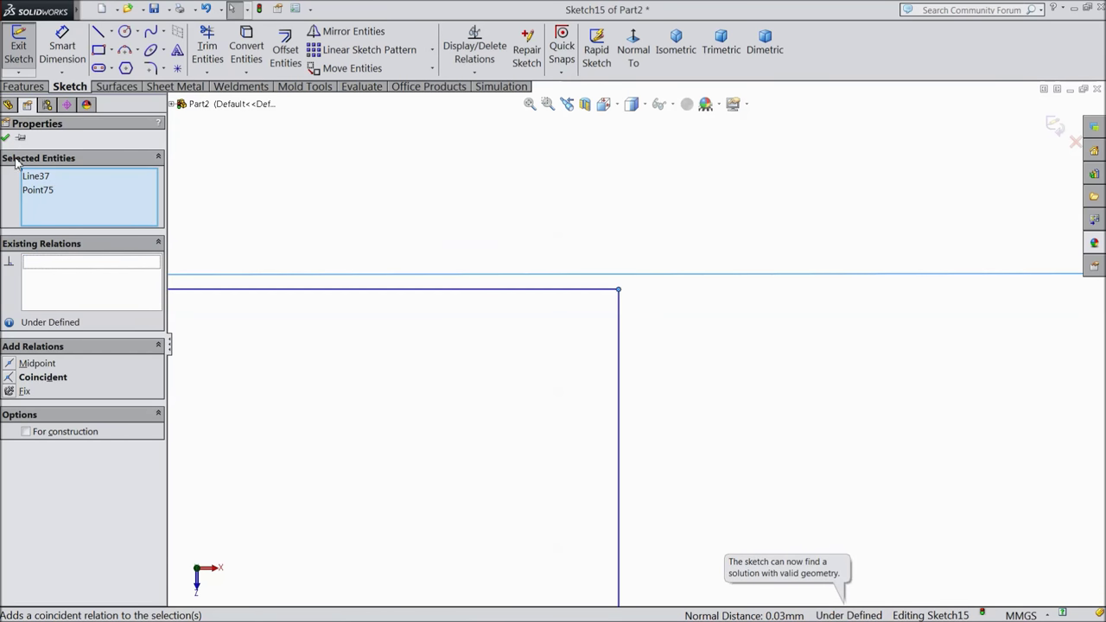
# Draw a line from the rectangle's corner and trim the excess part of the top line
pyautogui.click(99, 32)
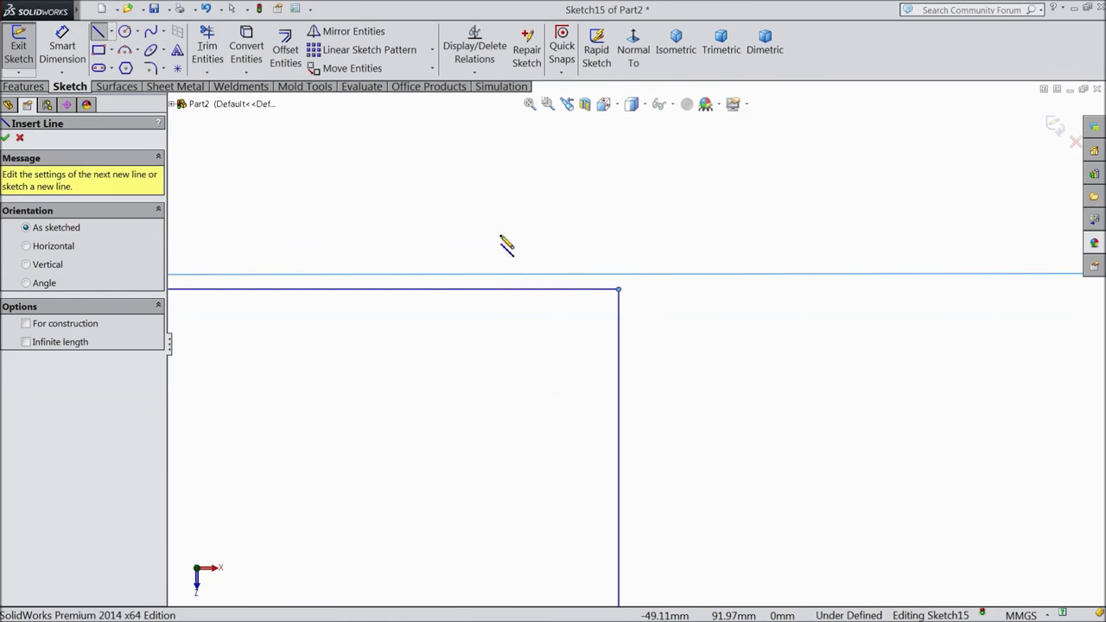
pyautogui.click(619, 291)
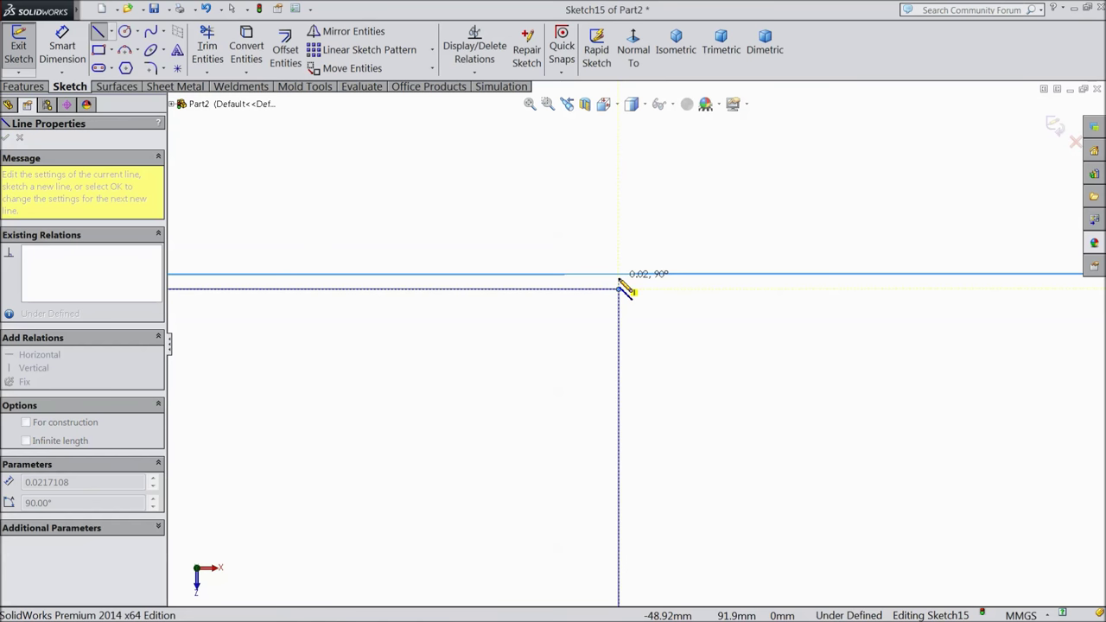
pyautogui.rightClick(623, 238)
pyautogui.click(654, 107)
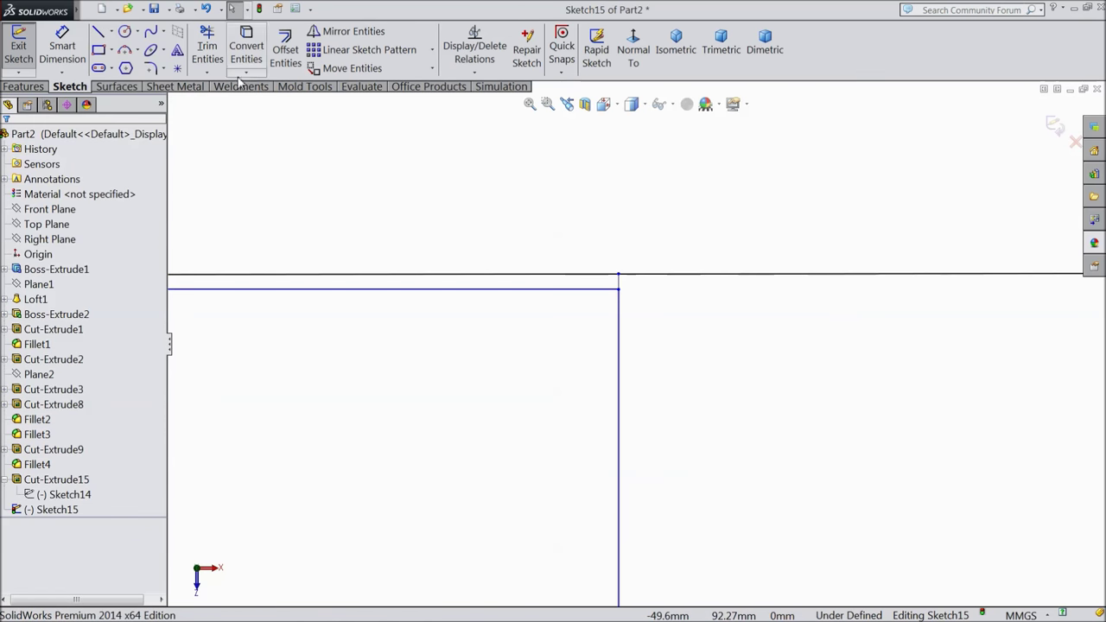
pyautogui.click(207, 47)
pyautogui.click(469, 275)
pyautogui.scroll(2, 567, 294)
# Trim the top line between the rectangle's corners to open the step
pyautogui.scroll(5, 577, 345)
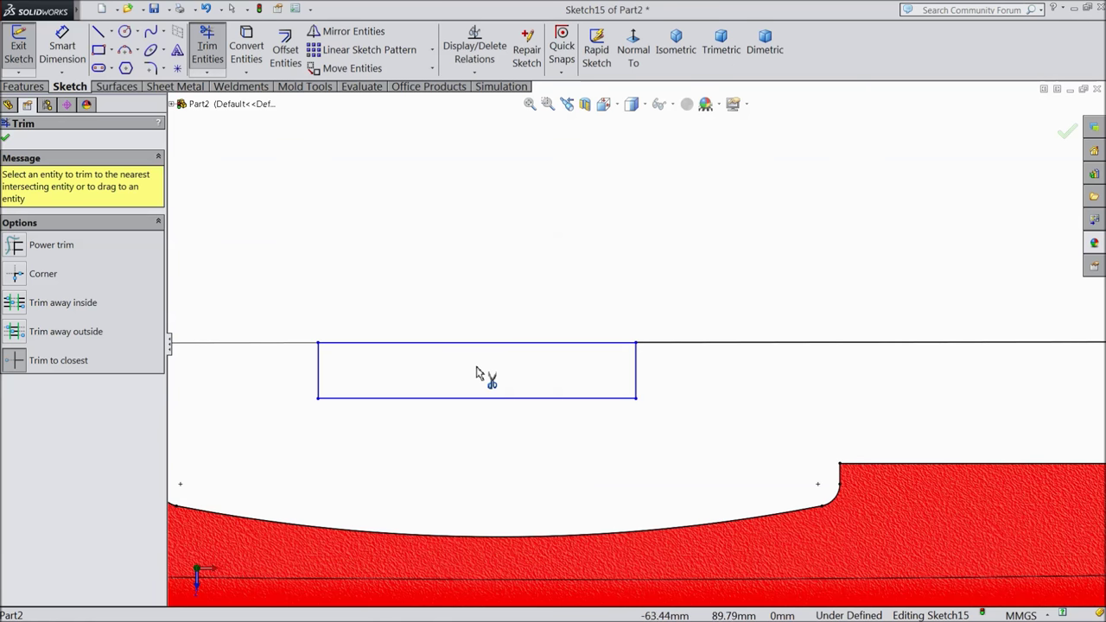
pyautogui.scroll(-5, 476, 372)
pyautogui.click(662, 302)
pyautogui.scroll(4, 659, 302)
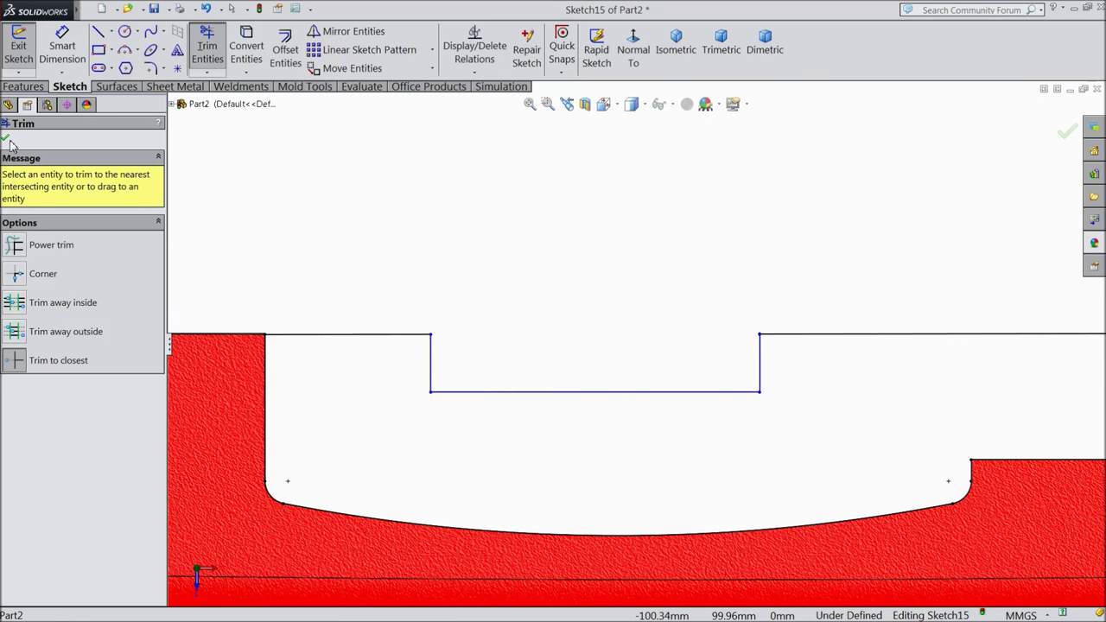
pyautogui.click(7, 141)
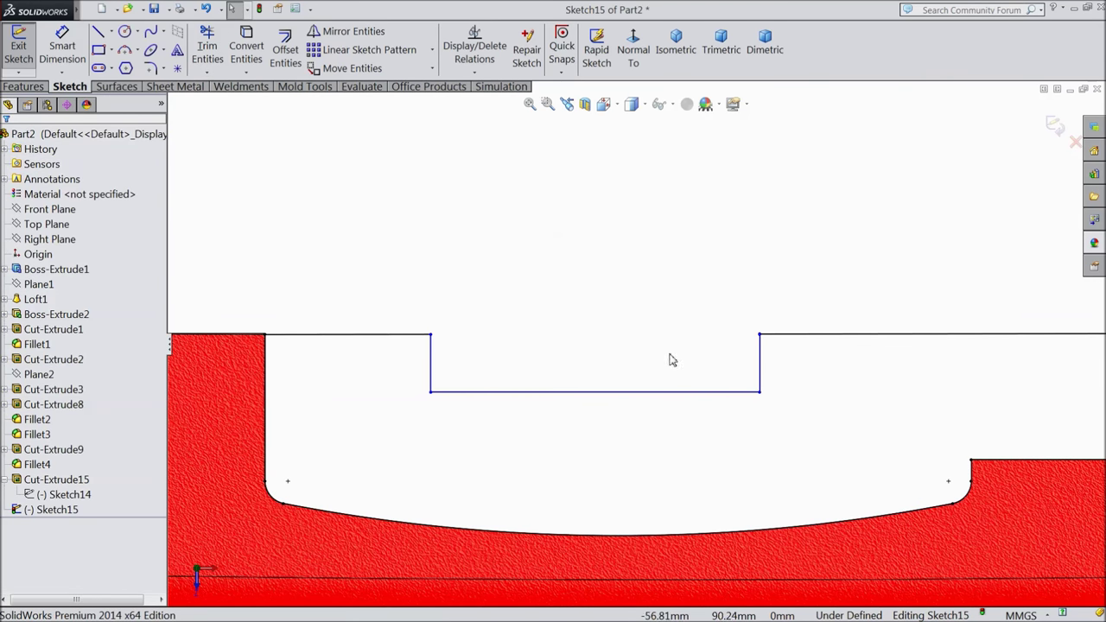
# Dimension the step 3.50 mm deep and 32 mm wide
pyautogui.click(63, 50)
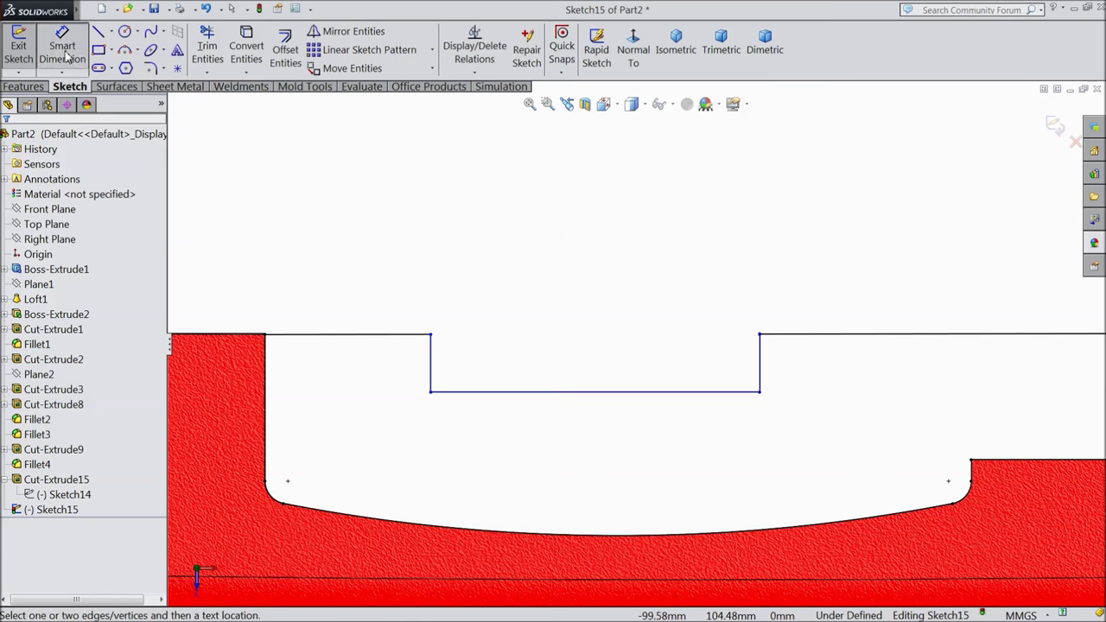
pyautogui.scroll(2, 501, 335)
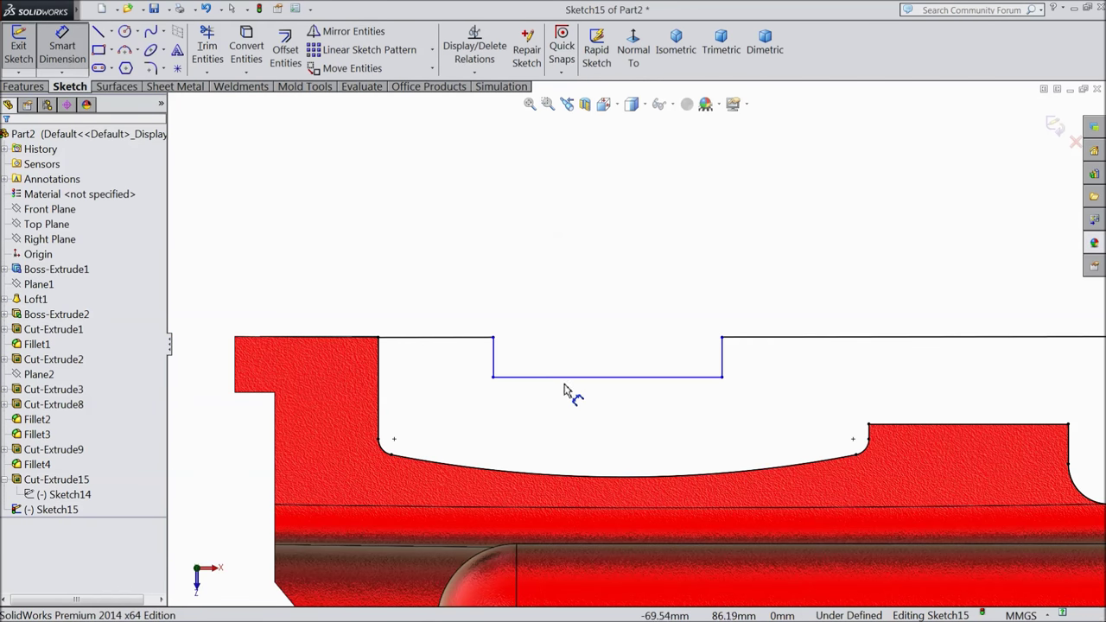
pyautogui.click(494, 367)
pyautogui.click(484, 369)
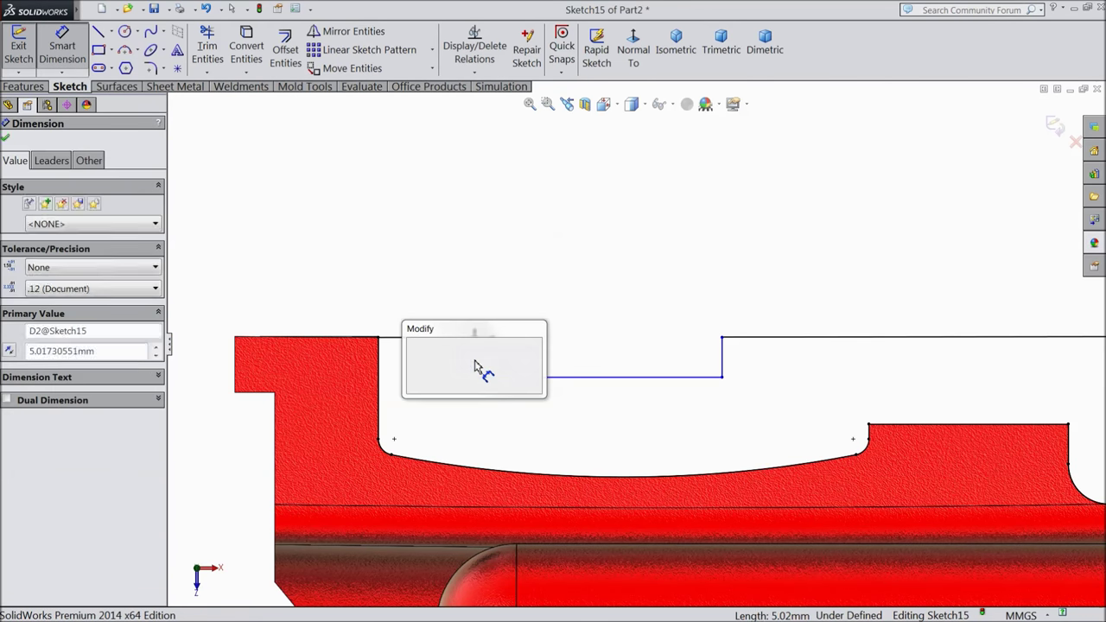
pyautogui.write('3.5')
pyautogui.click(413, 346)
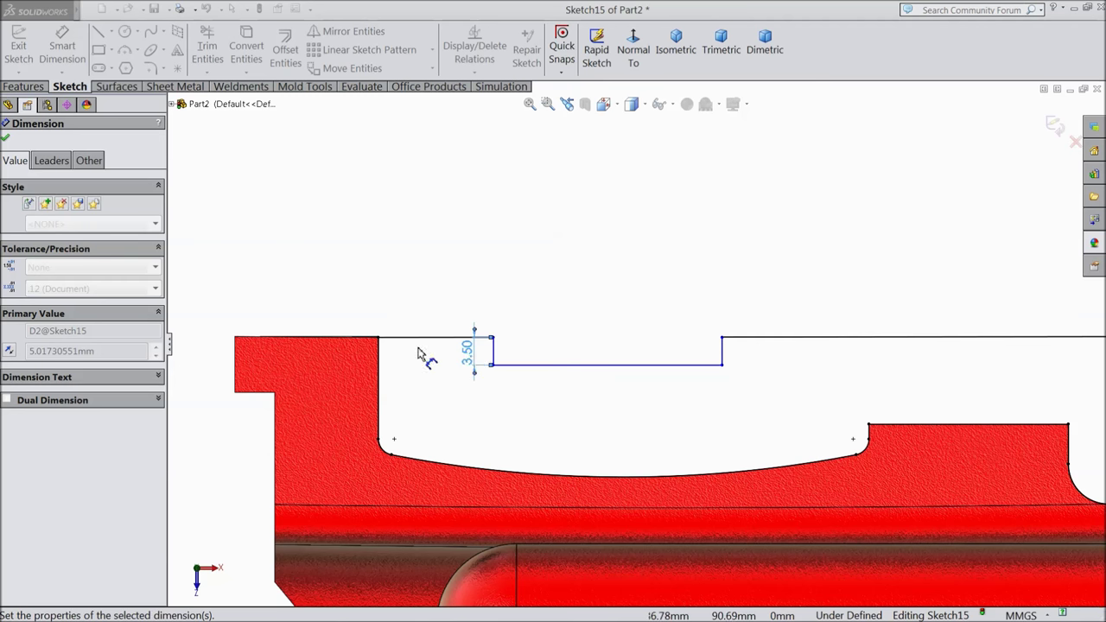
pyautogui.click(616, 370)
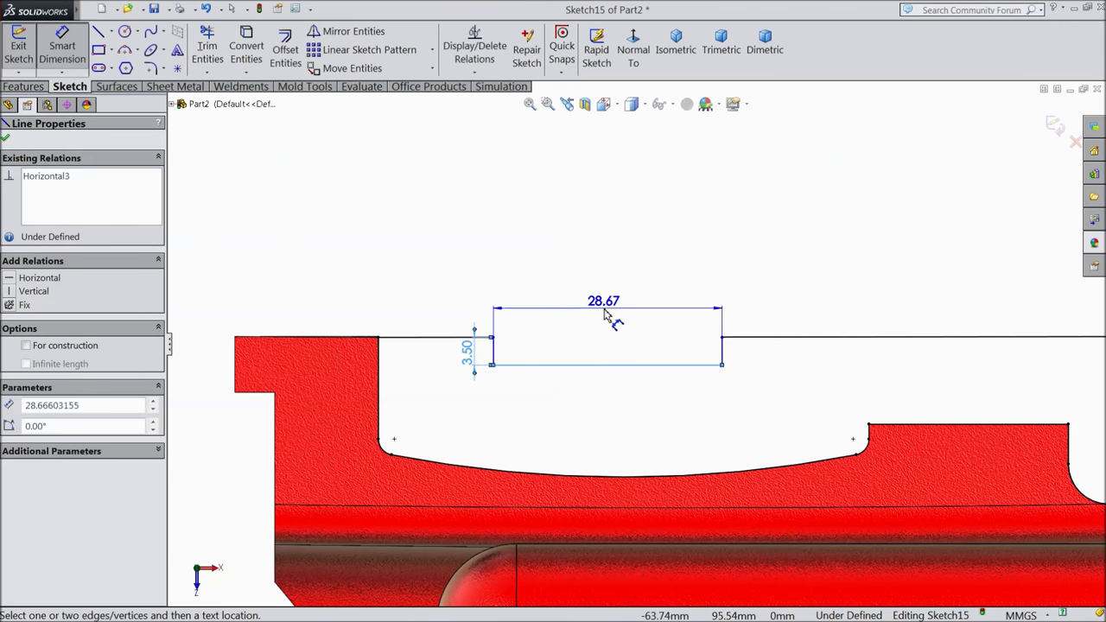
pyautogui.click(611, 304)
pyautogui.write('32')
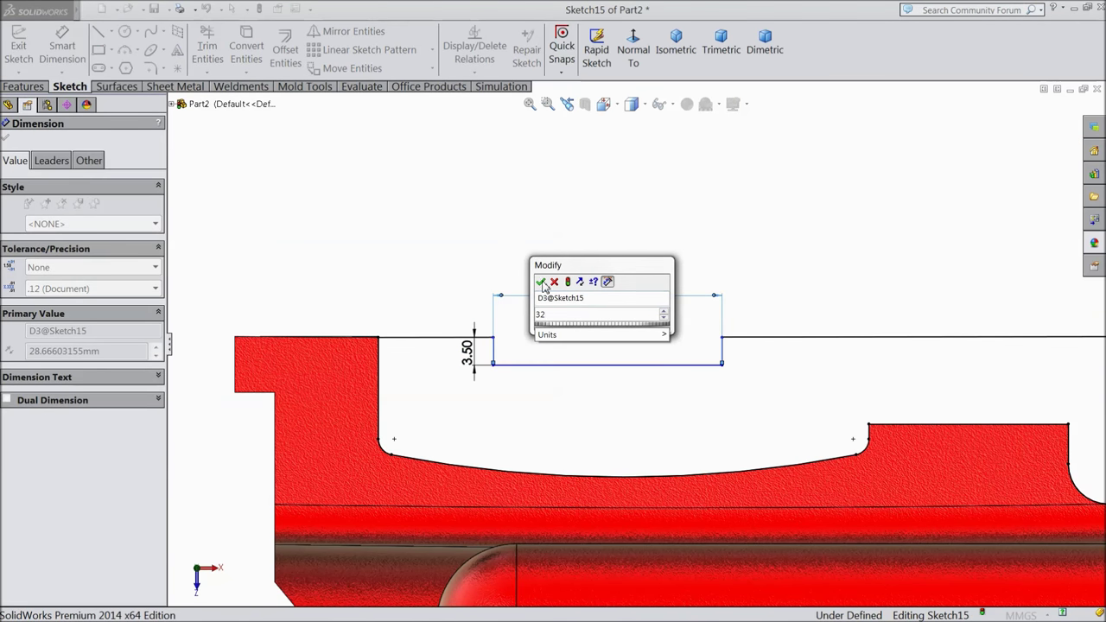
pyautogui.click(540, 282)
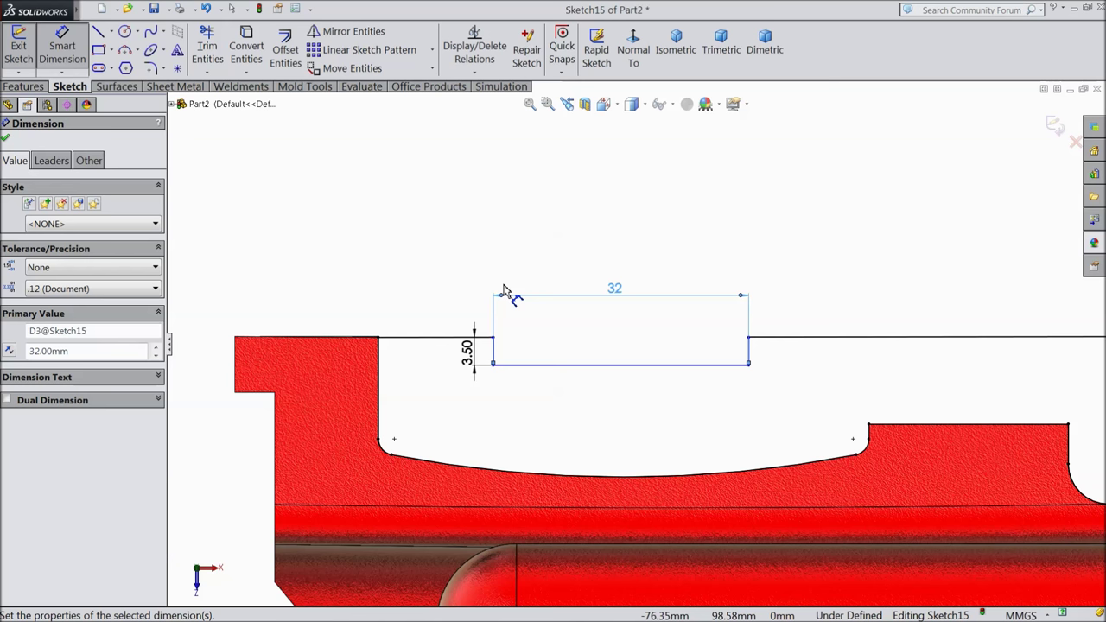
pyautogui.click(5, 139)
pyautogui.click(124, 31)
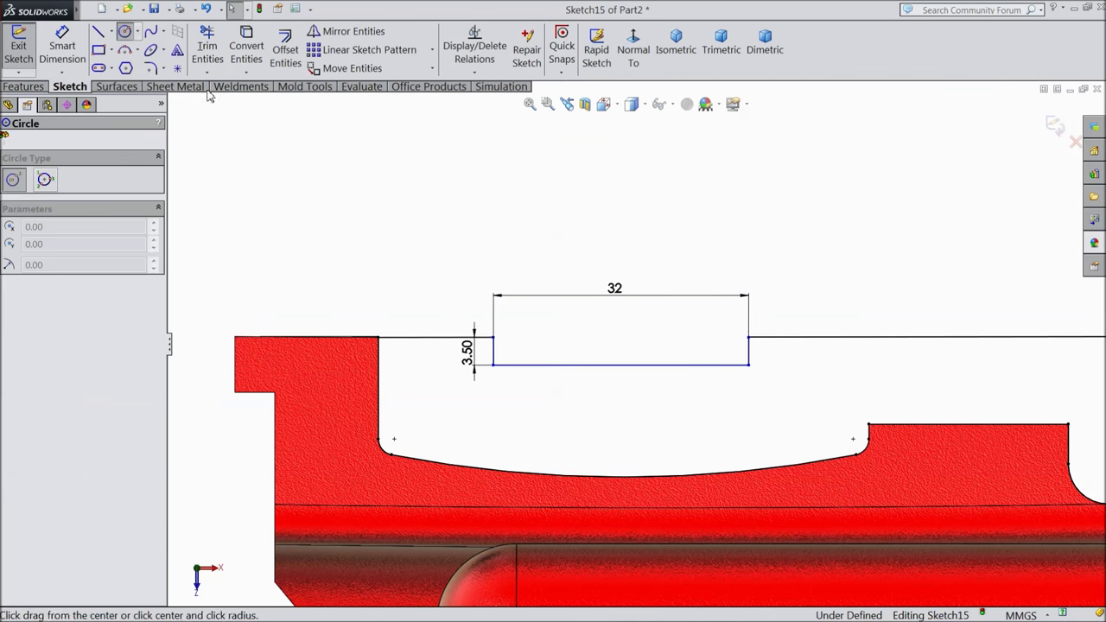
# Draw a circle below the step, its centre 6 mm below the step's bottom line
pyautogui.click(618, 411)
pyautogui.click(638, 431)
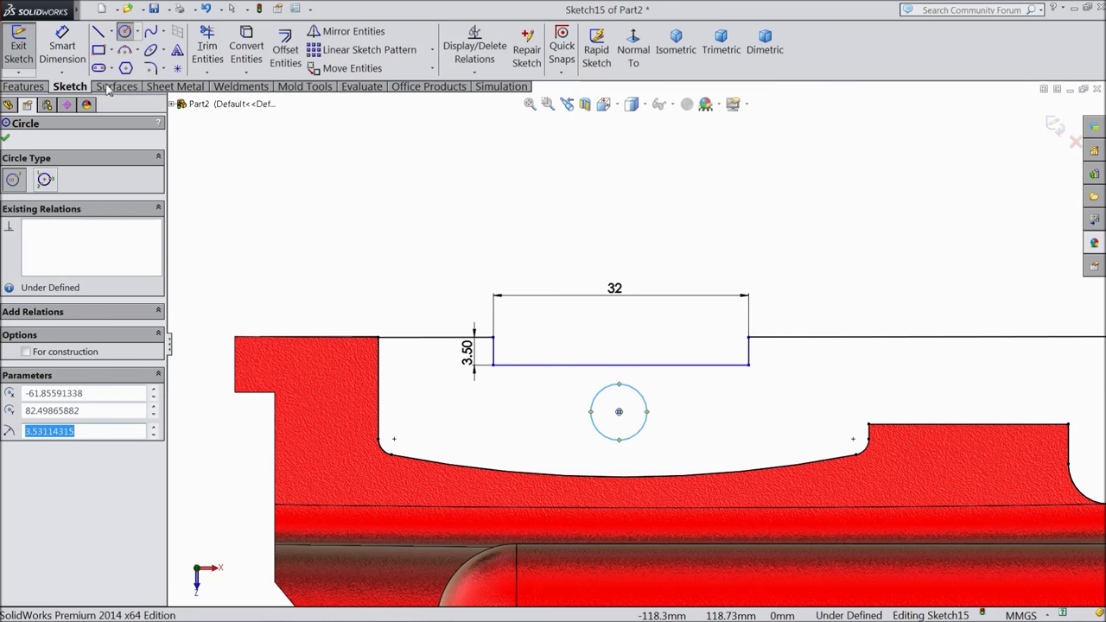
pyautogui.click(62, 48)
pyautogui.click(618, 411)
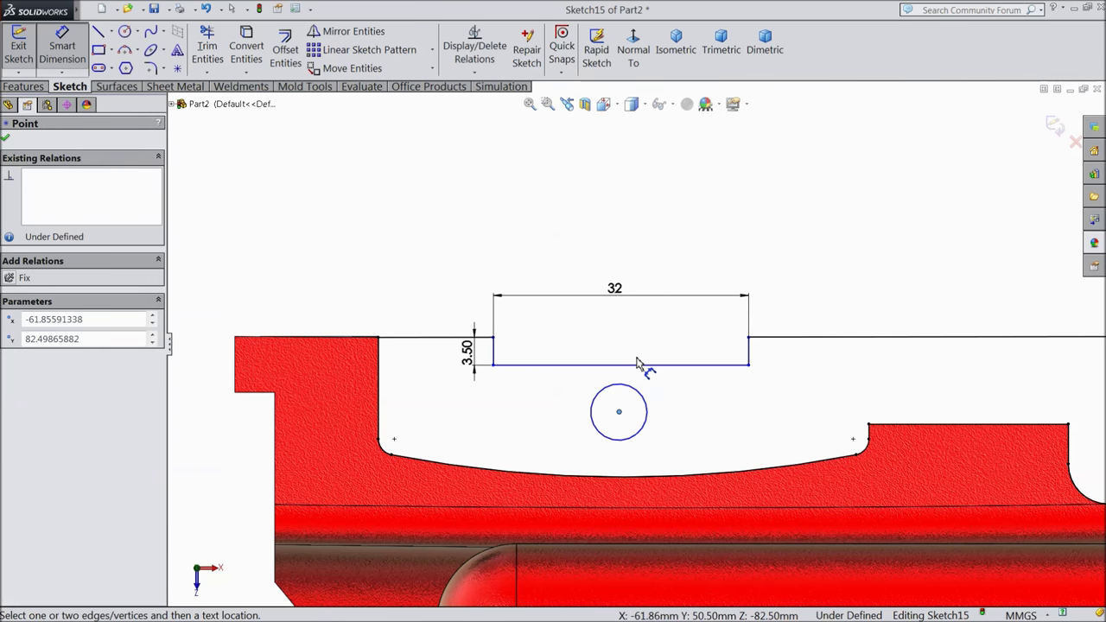
pyautogui.click(637, 364)
pyautogui.click(714, 390)
pyautogui.write('6')
pyautogui.click(650, 373)
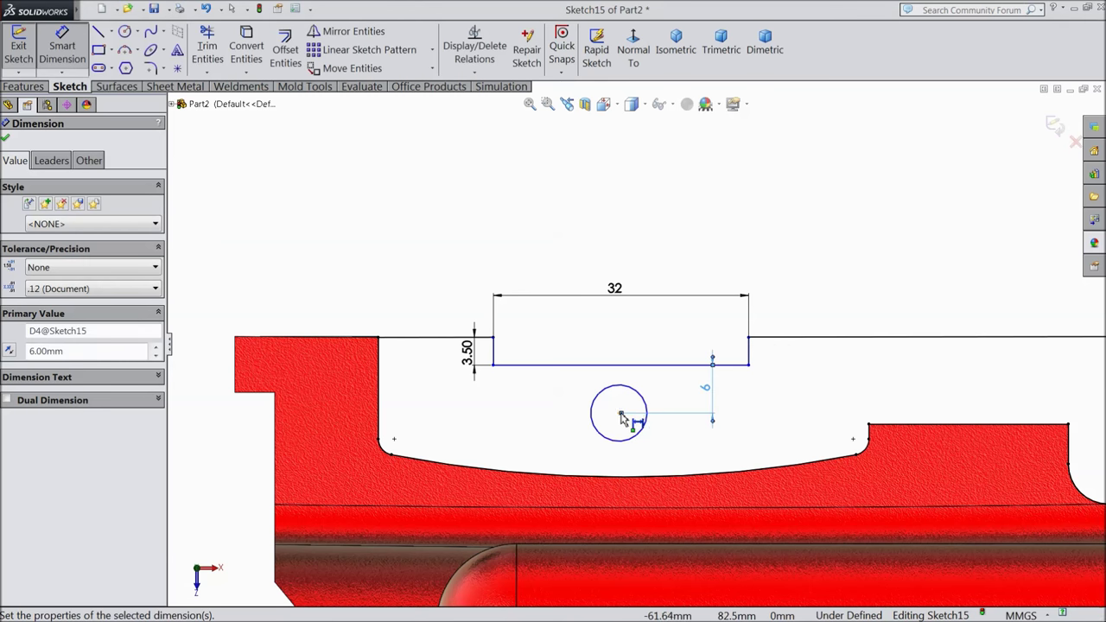
# Dimension the circle Ø7.94 and 90.50 mm from the part's right end
pyautogui.click(596, 425)
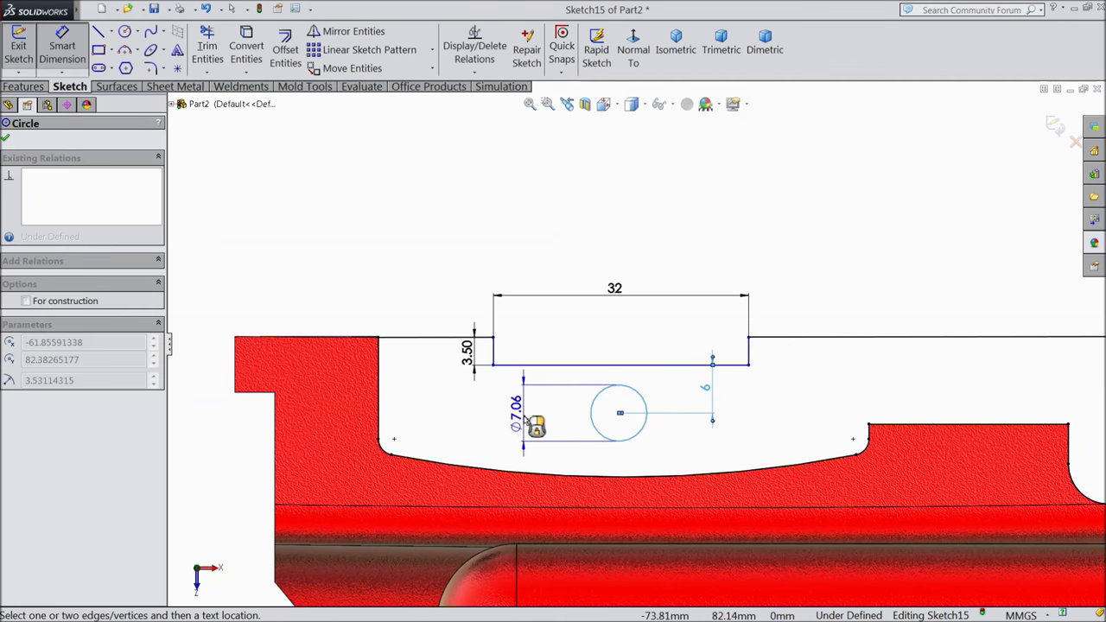
pyautogui.click(525, 418)
pyautogui.write('7.94')
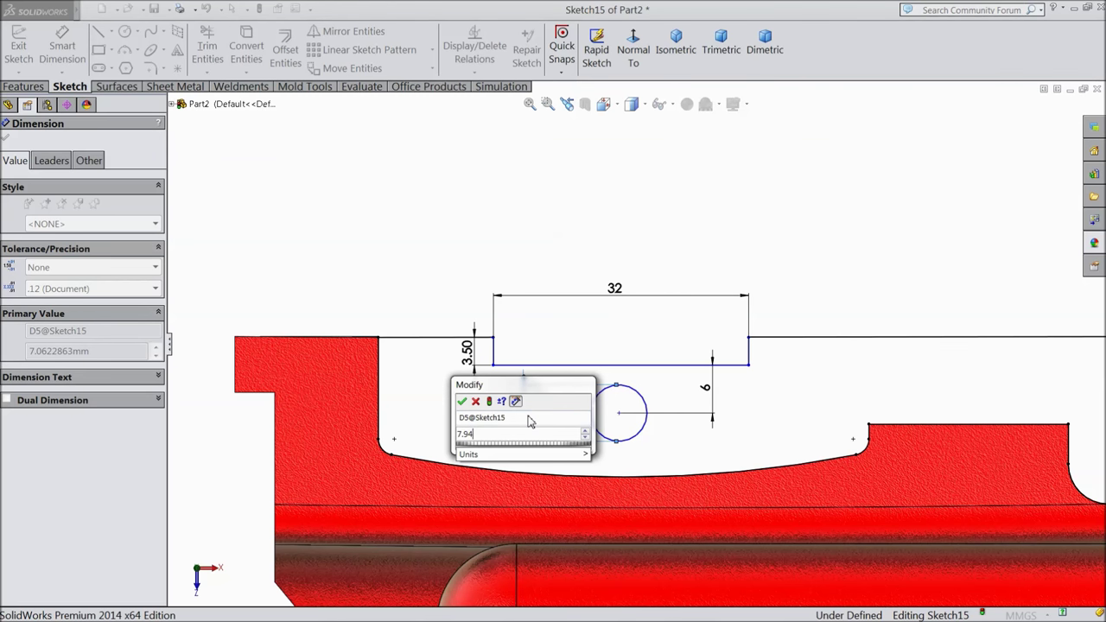
pyautogui.click(461, 401)
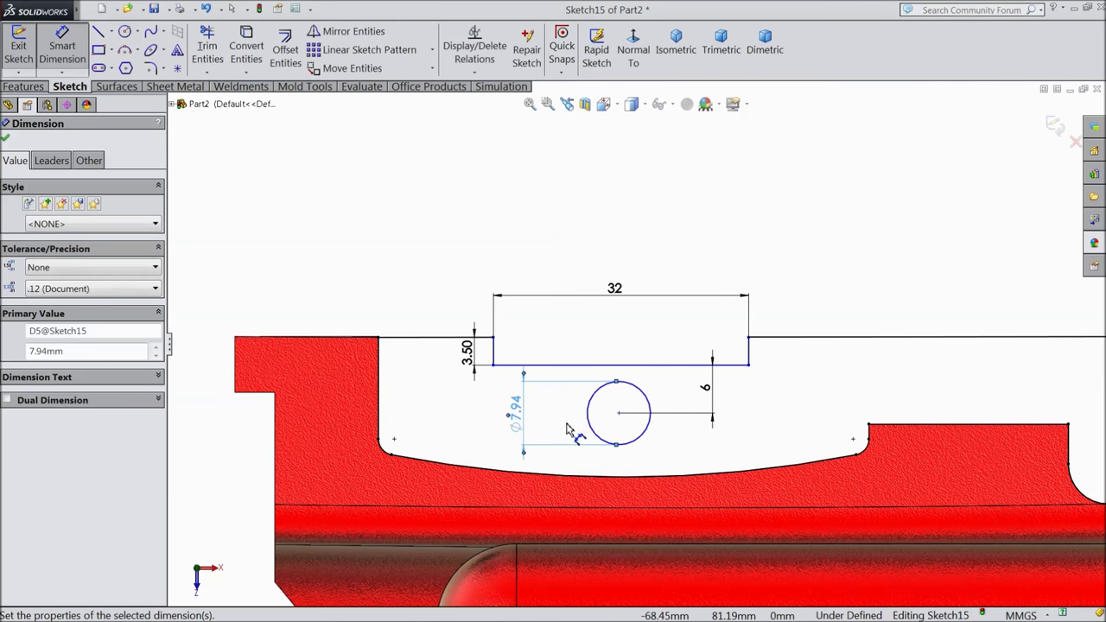
pyautogui.scroll(5, 565, 424)
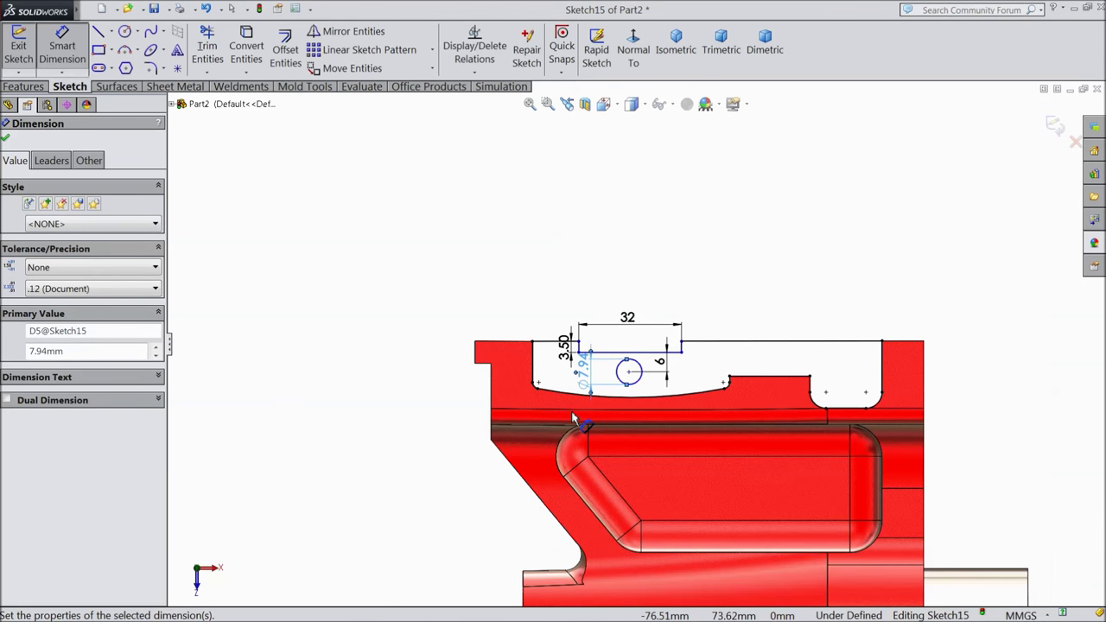
pyautogui.click(629, 371)
pyautogui.click(924, 384)
pyautogui.click(787, 255)
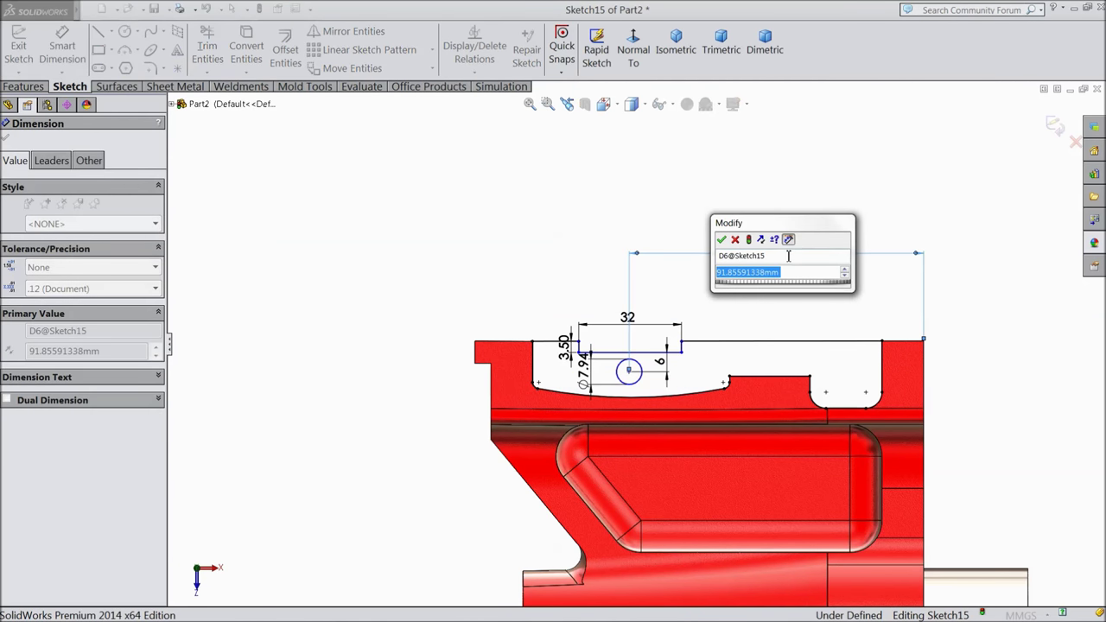
pyautogui.write('90.5')
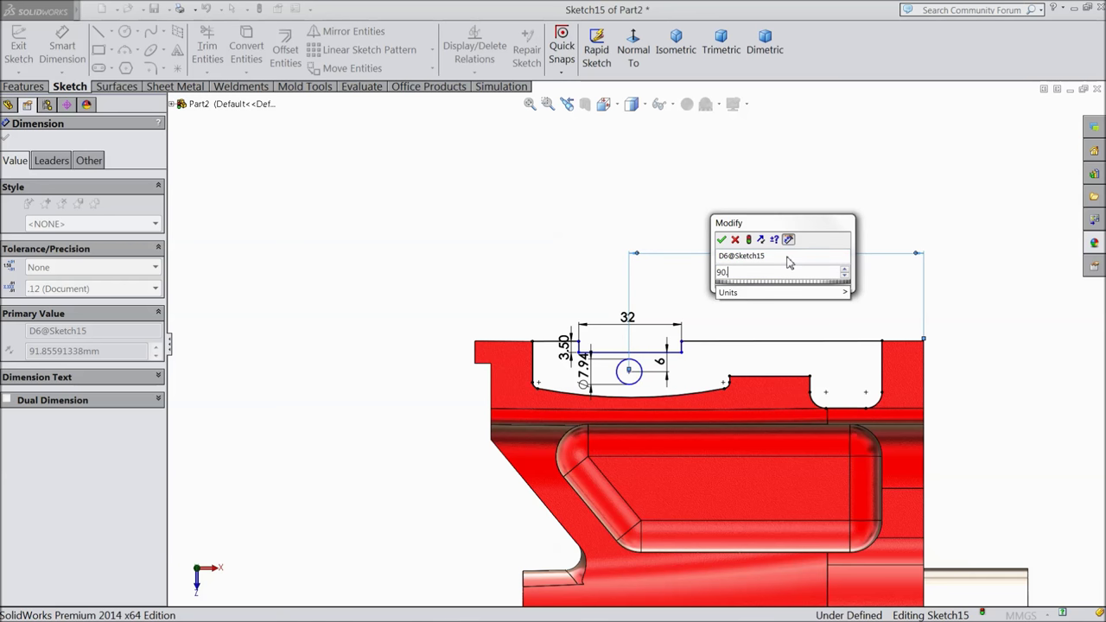
pyautogui.click(722, 240)
pyautogui.scroll(-2, 728, 289)
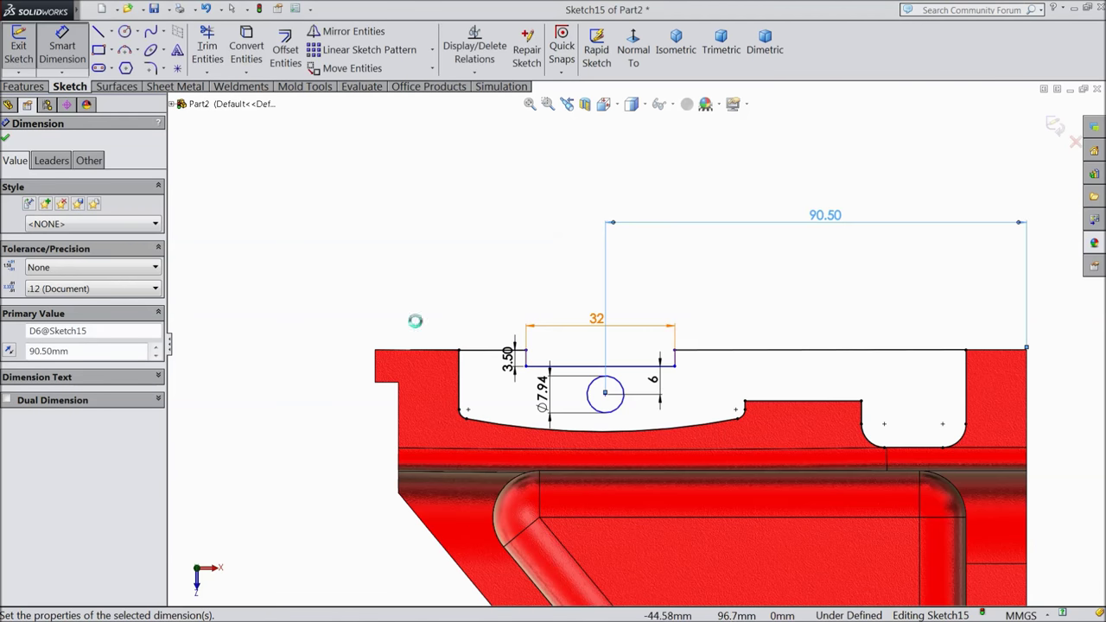
pyautogui.click(5, 138)
pyautogui.click(111, 31)
pyautogui.click(129, 67)
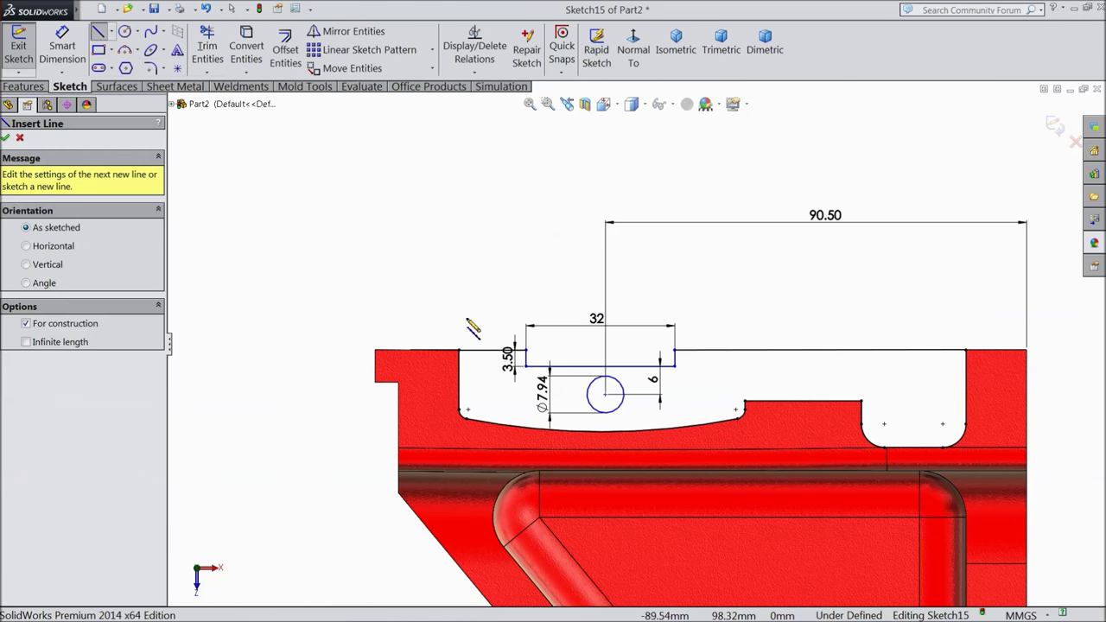
# Draw a centerline from the circle's centre to the step's bottom edge and make it vertical
pyautogui.scroll(-3, 603, 413)
pyautogui.click(608, 371)
pyautogui.click(597, 310)
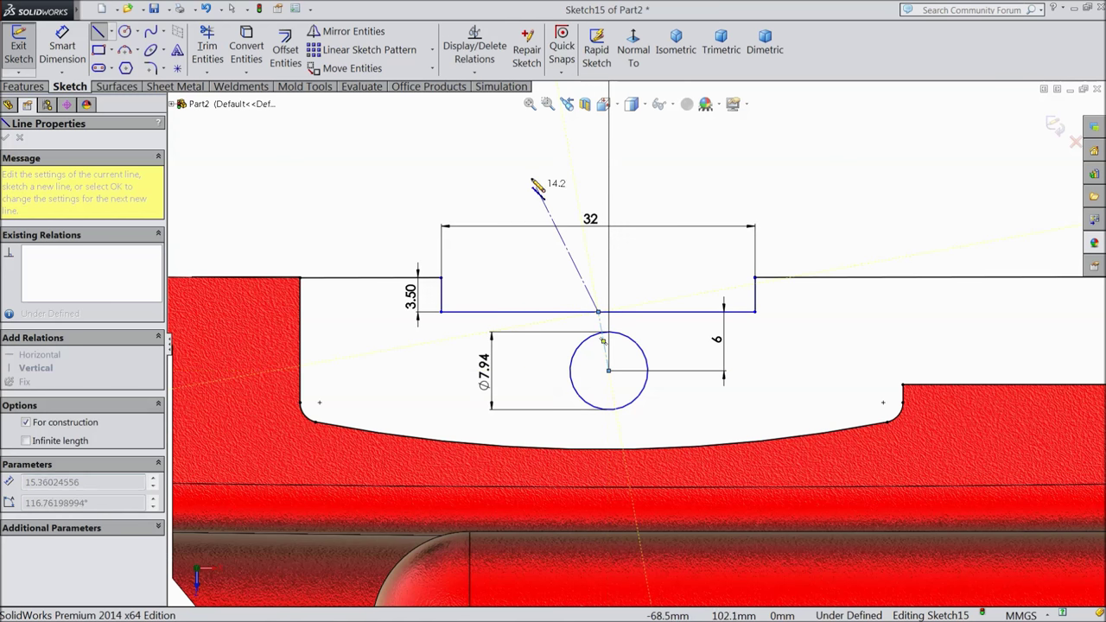
pyautogui.rightClick(543, 200)
pyautogui.click(553, 123)
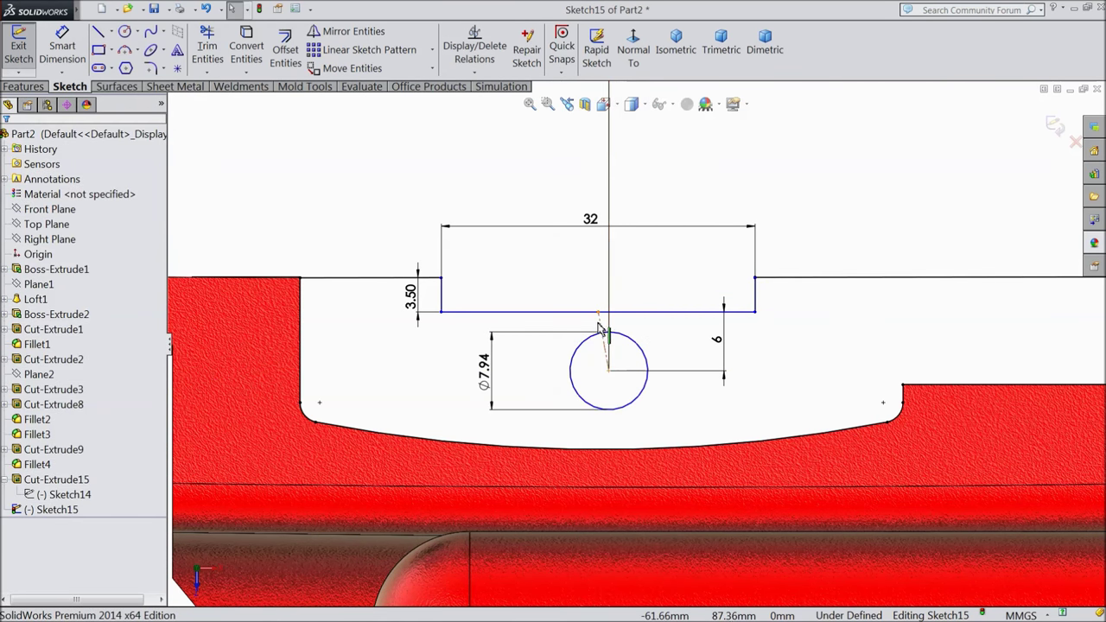
pyautogui.click(601, 324)
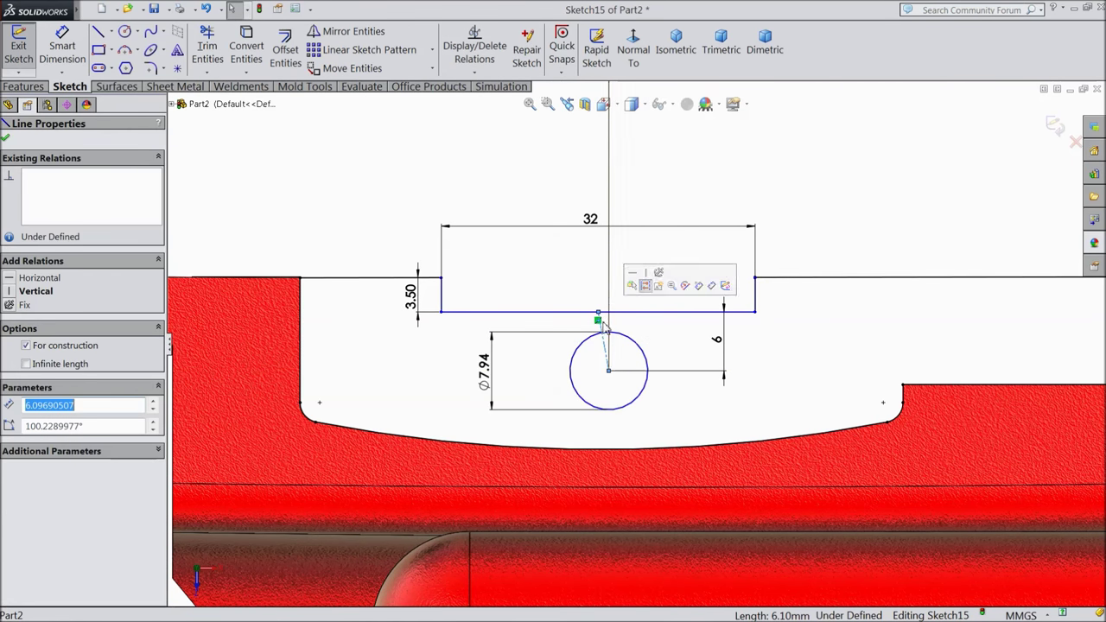
pyautogui.click(650, 281)
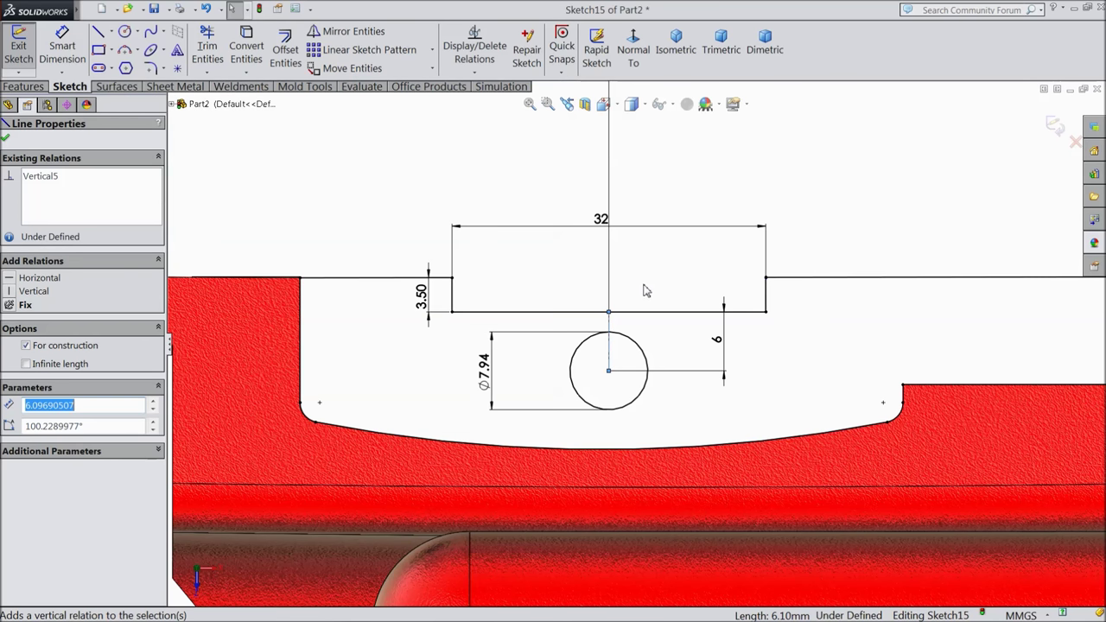
pyautogui.click(5, 140)
pyautogui.press('z')
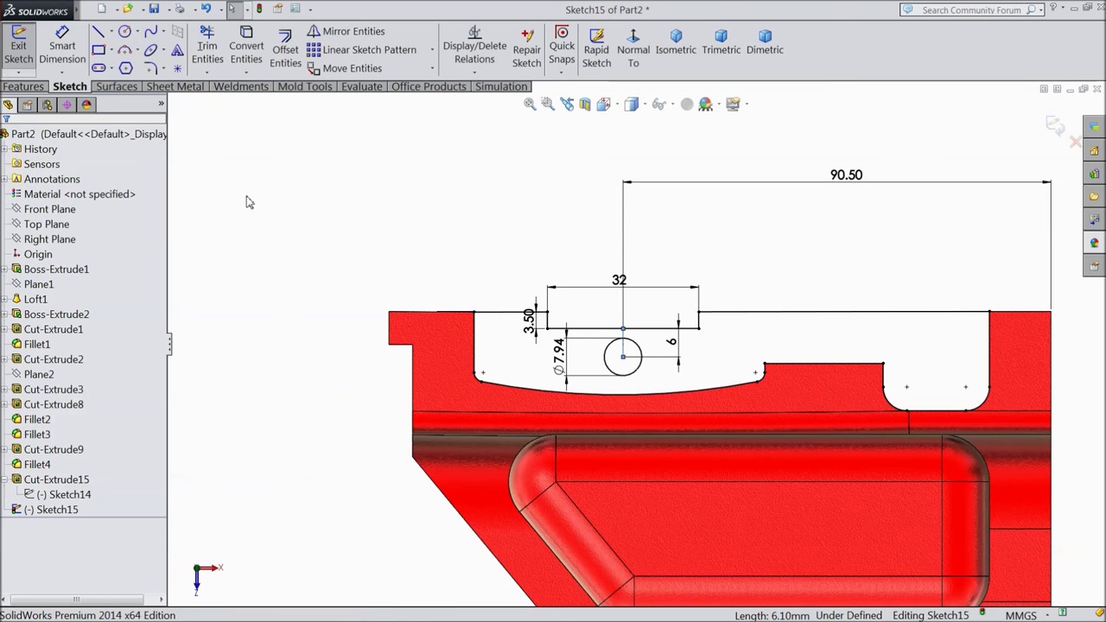
pyautogui.press('z')
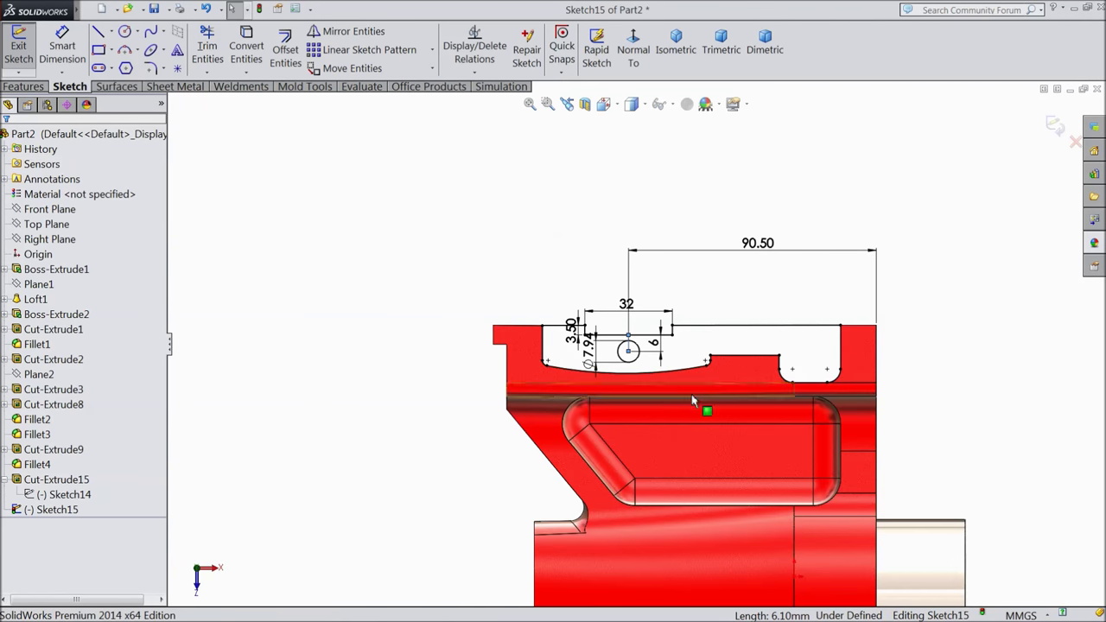
# Extrude Sketch15 as a reversed 21 mm blind boss, Boss-Extrude3
pyautogui.click(28, 87)
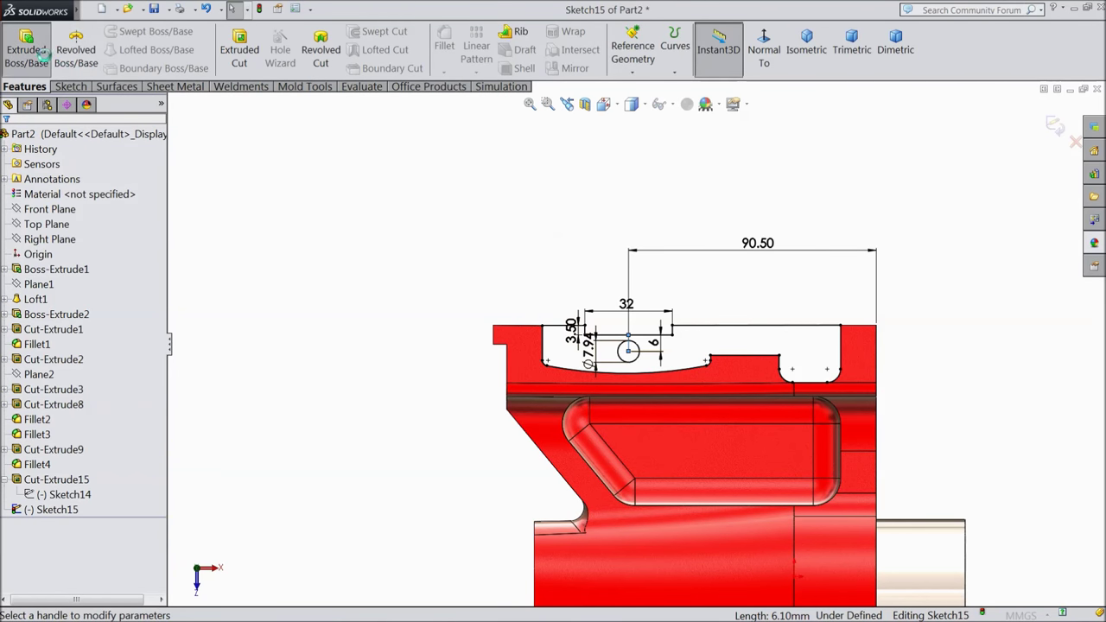
pyautogui.click(41, 54)
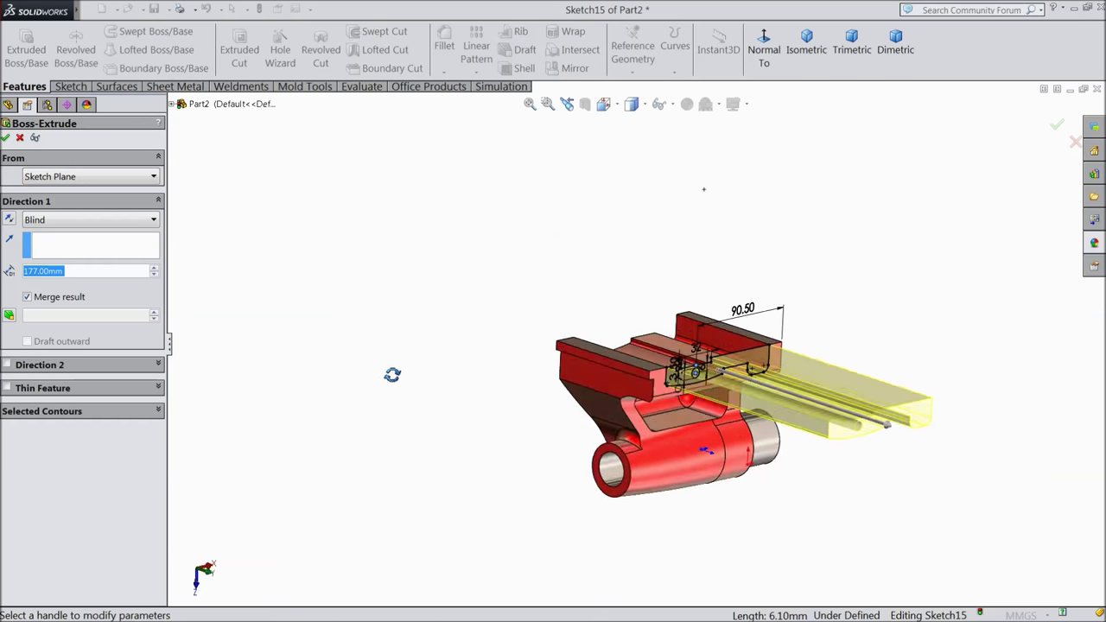
pyautogui.click(9, 218)
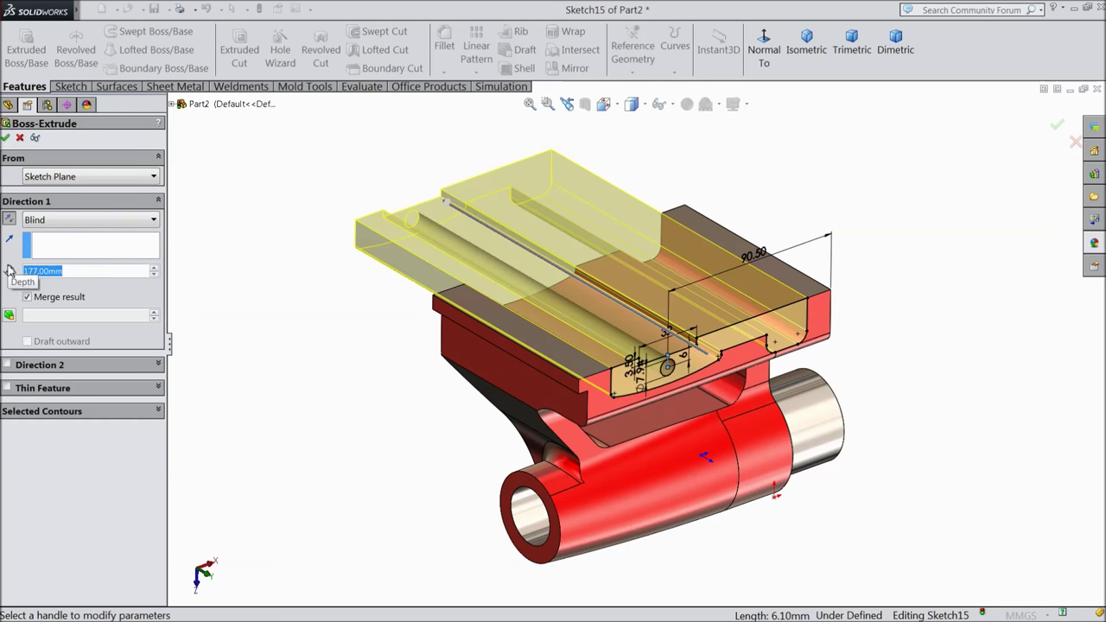
pyautogui.write('21')
pyautogui.press('Return')
pyautogui.moveTo(358, 365)
pyautogui.mouseDown(button='middle')
pyautogui.moveTo(394, 402)
pyautogui.moveTo(362, 382)
pyautogui.mouseUp(button='middle')
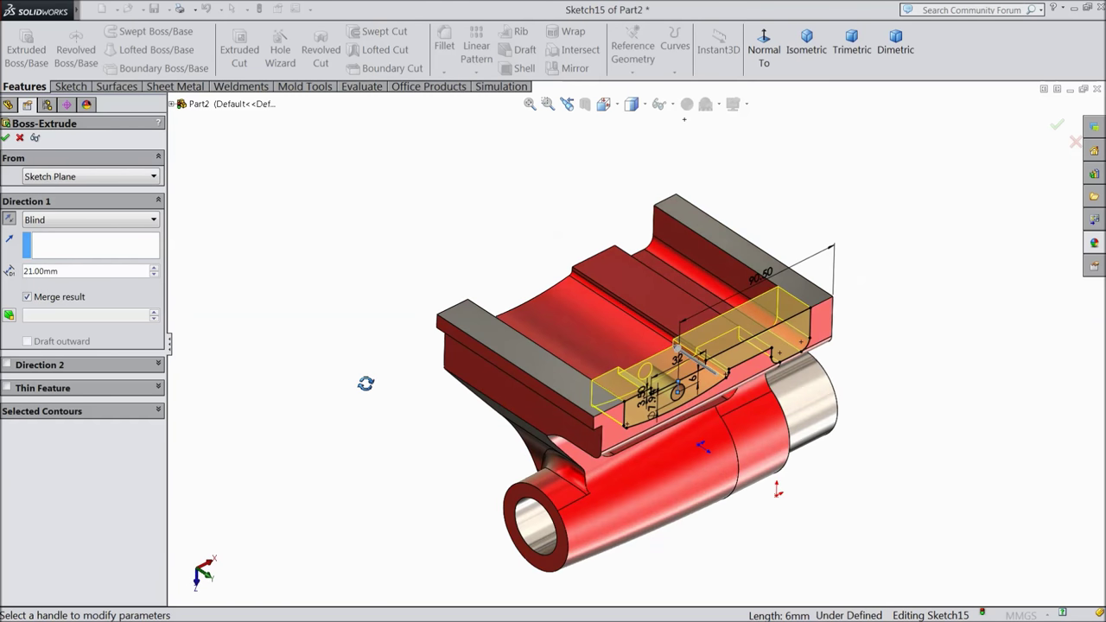
pyautogui.click(7, 139)
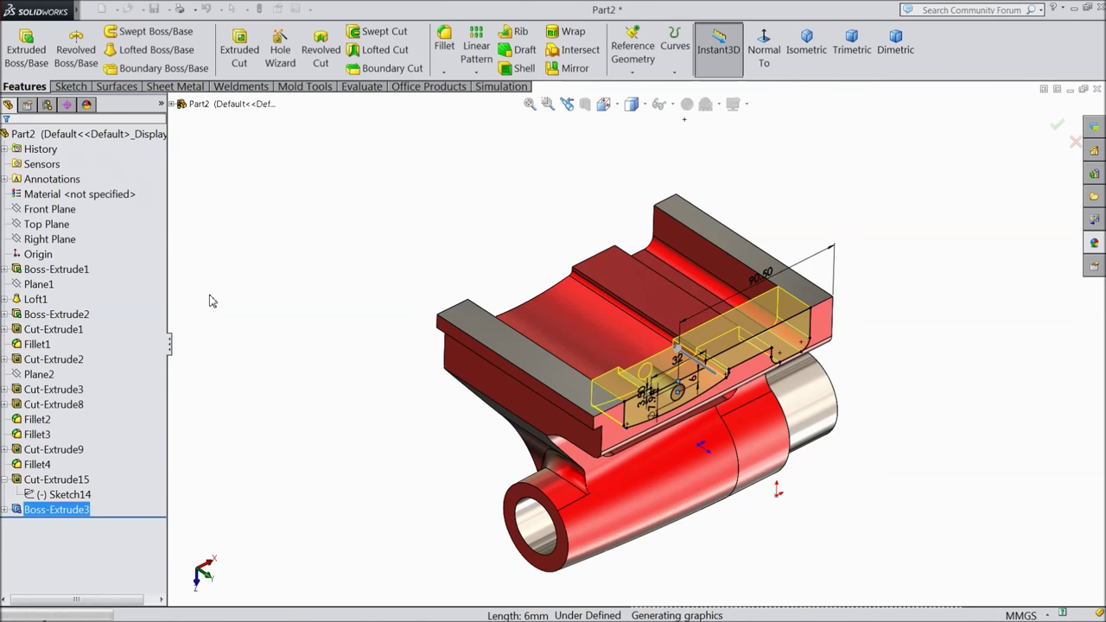
pyautogui.scroll(-3, 666, 416)
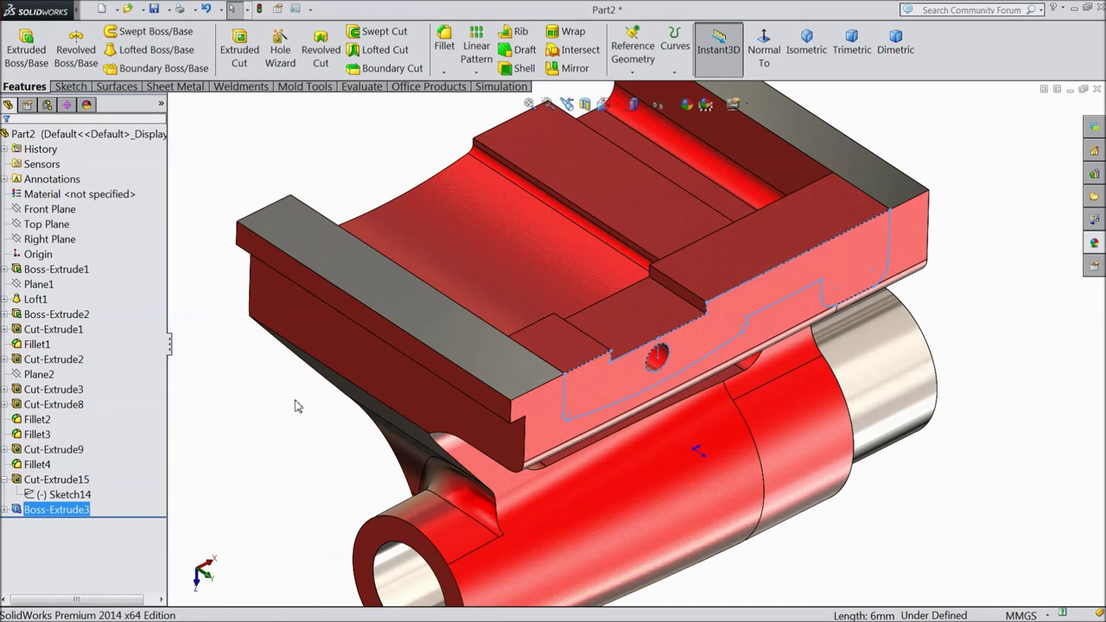
pyautogui.moveTo(78, 18)
pyautogui.click(144, 9)
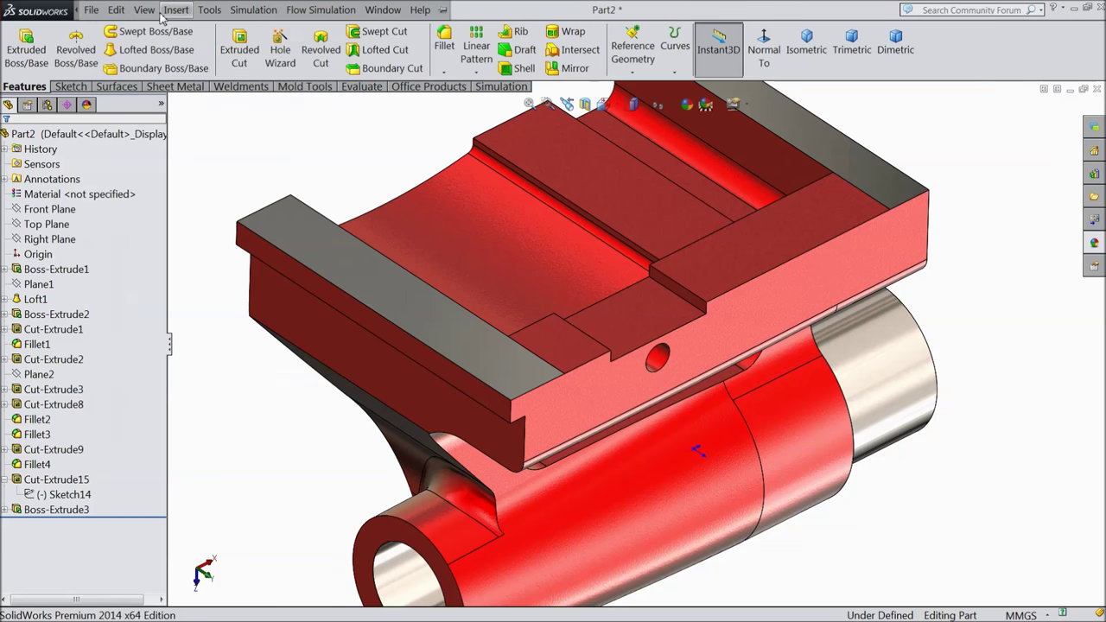
# Add an ANSI Inch cosmetic thread to the small hole's edge
pyautogui.moveTo(175, 10)
pyautogui.moveTo(272, 501)
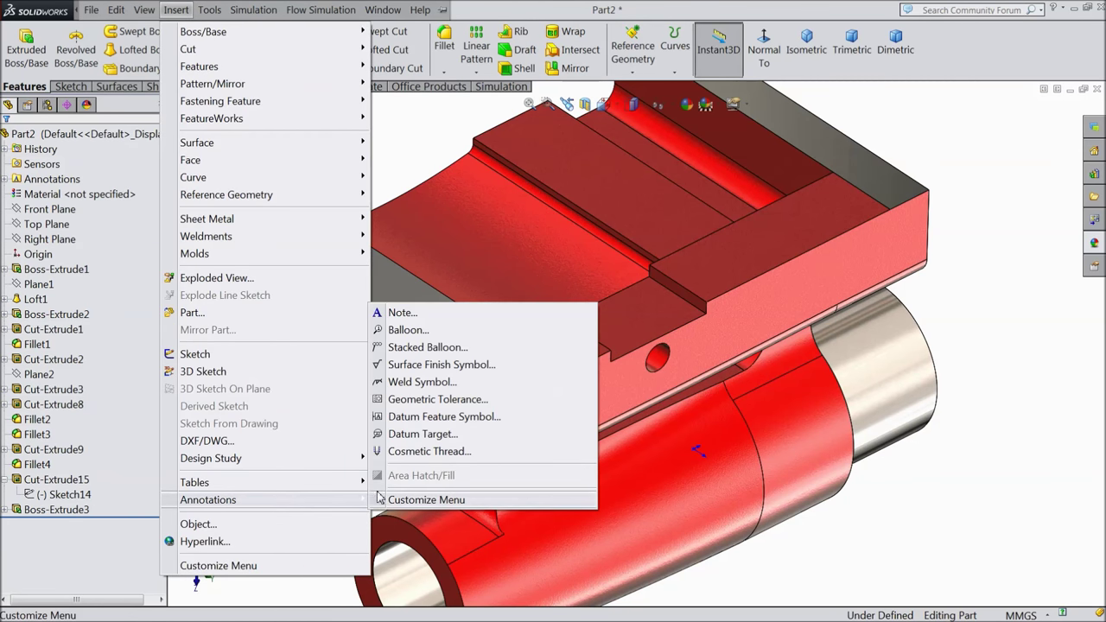
pyautogui.click(411, 451)
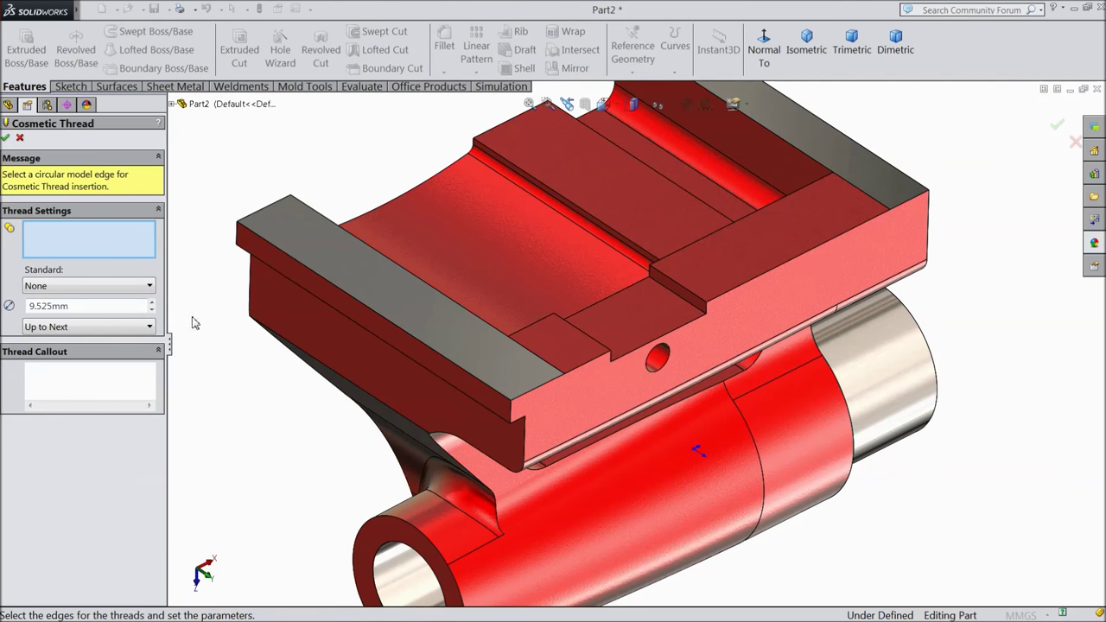
pyautogui.scroll(-3, 673, 400)
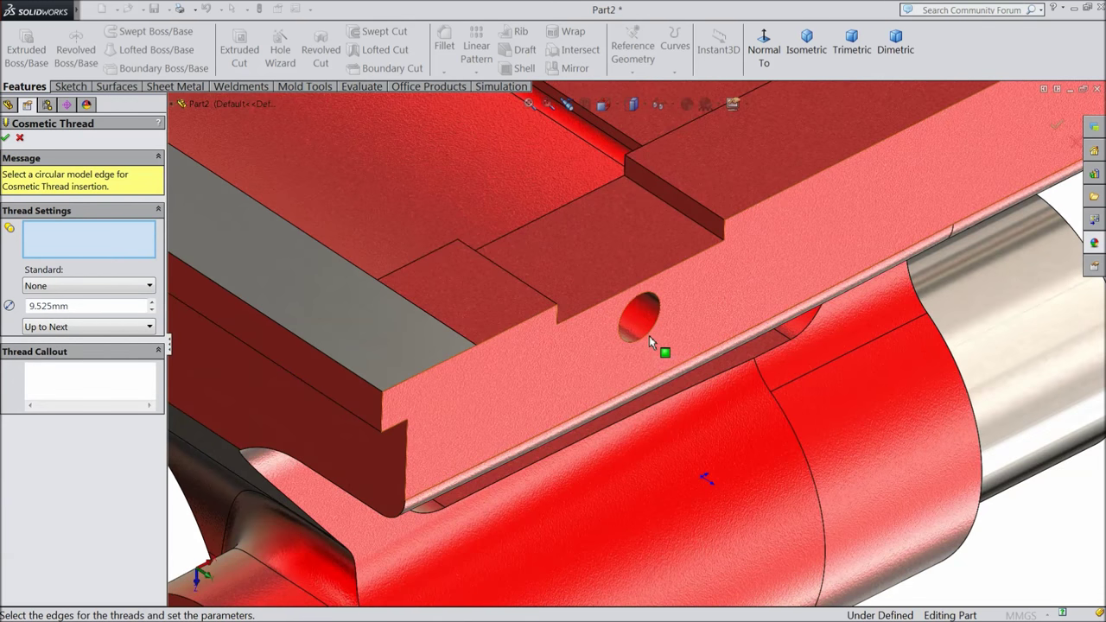
pyautogui.click(649, 335)
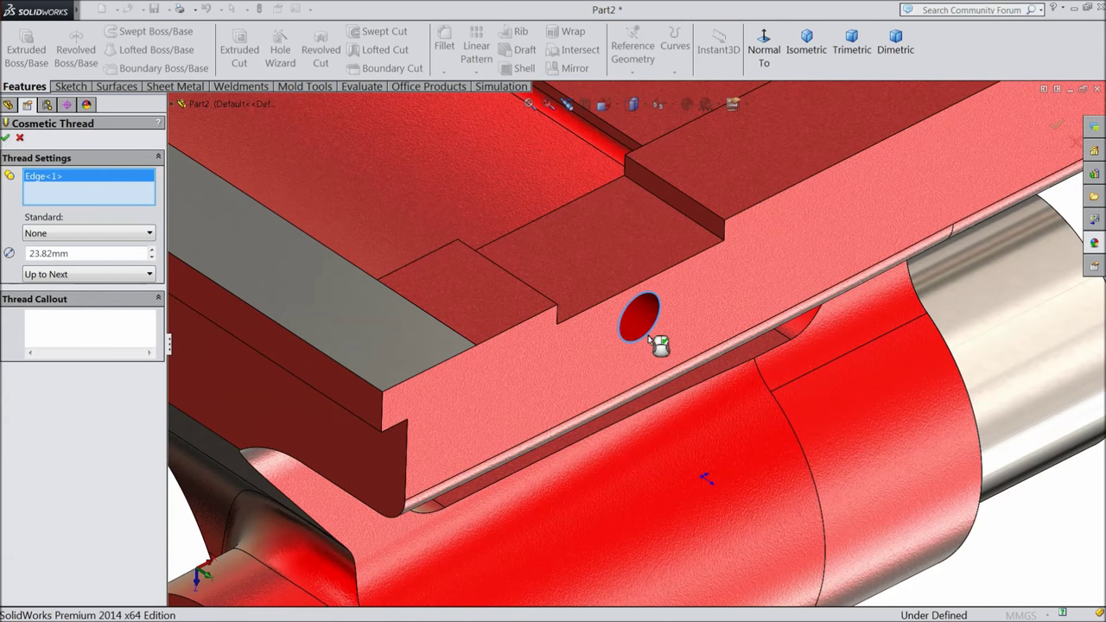
pyautogui.click(71, 234)
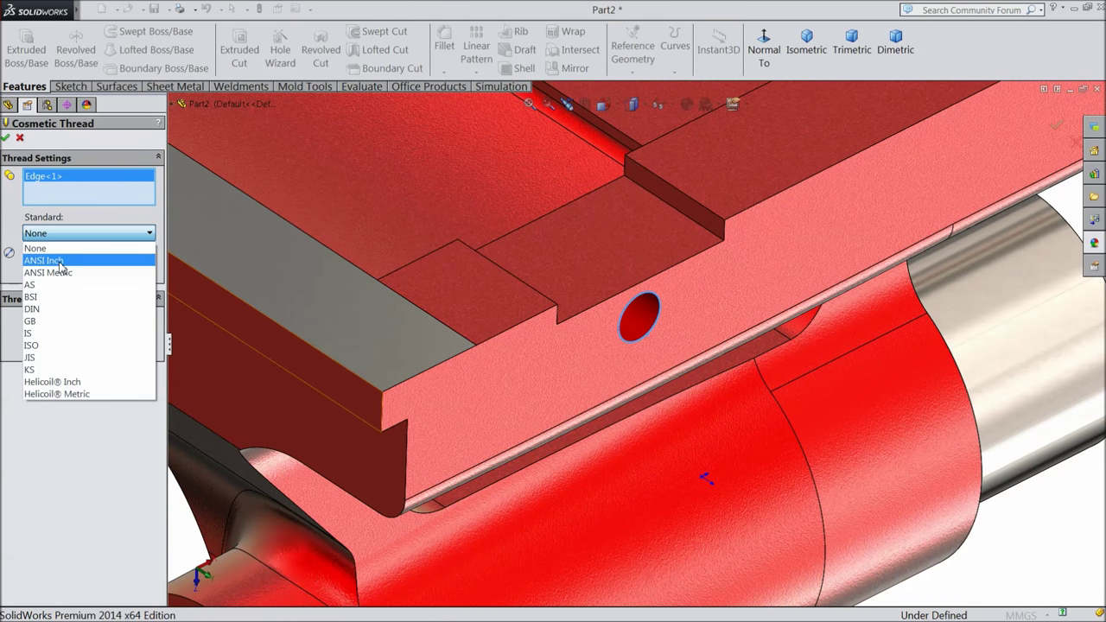
pyautogui.click(53, 260)
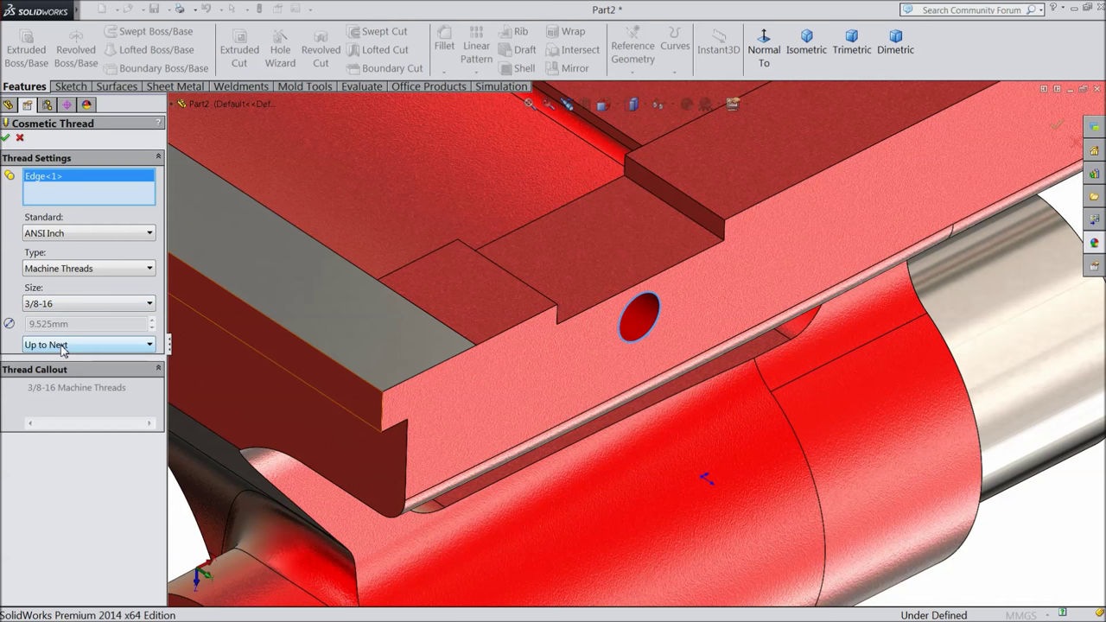
pyautogui.click(5, 137)
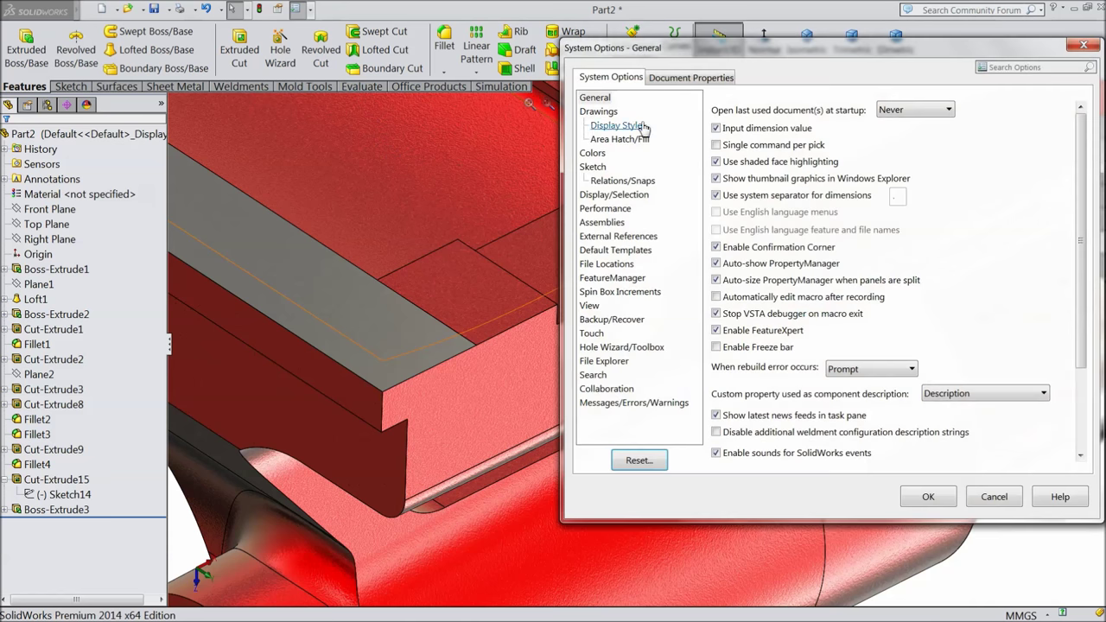
# Enable shaded cosmetic threads under Document Properties > Detailing and inspect the threaded hole
pyautogui.click(688, 84)
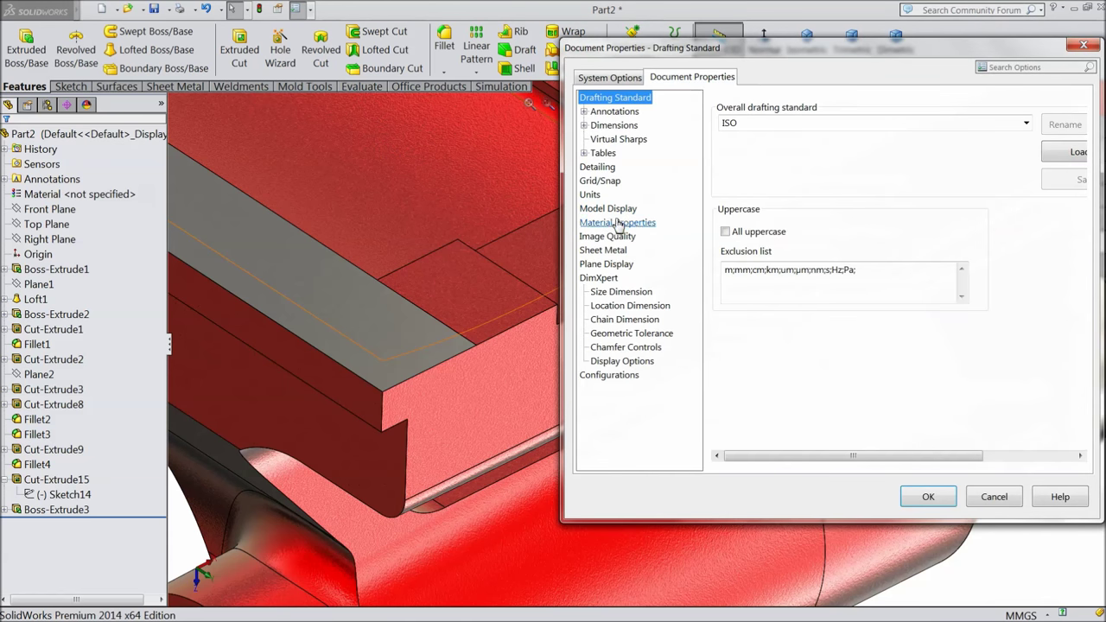
pyautogui.click(598, 166)
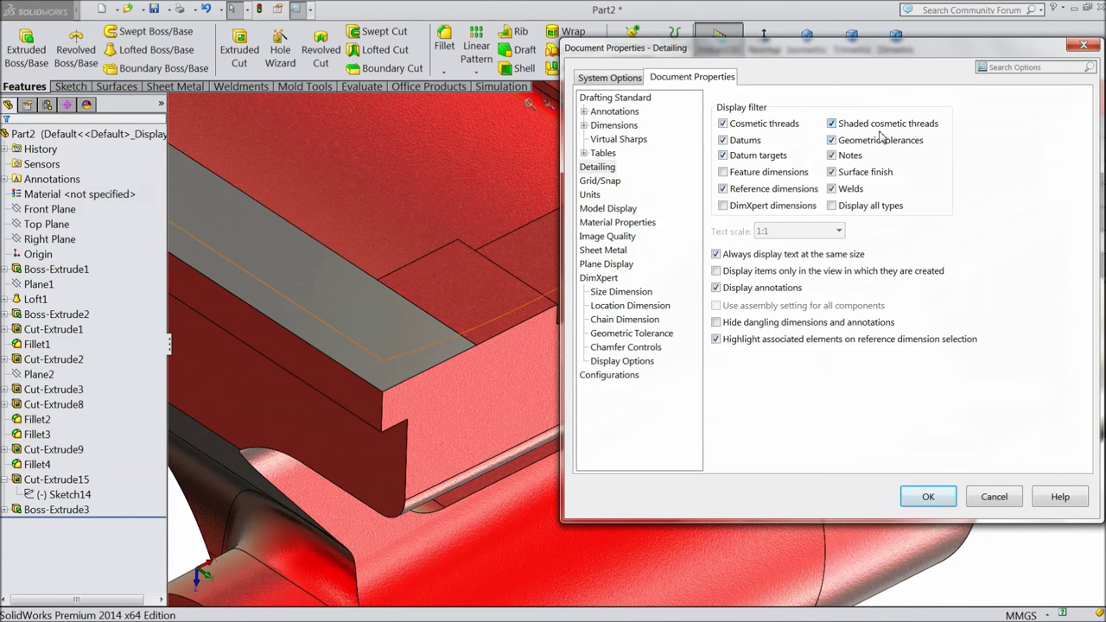
pyautogui.click(925, 499)
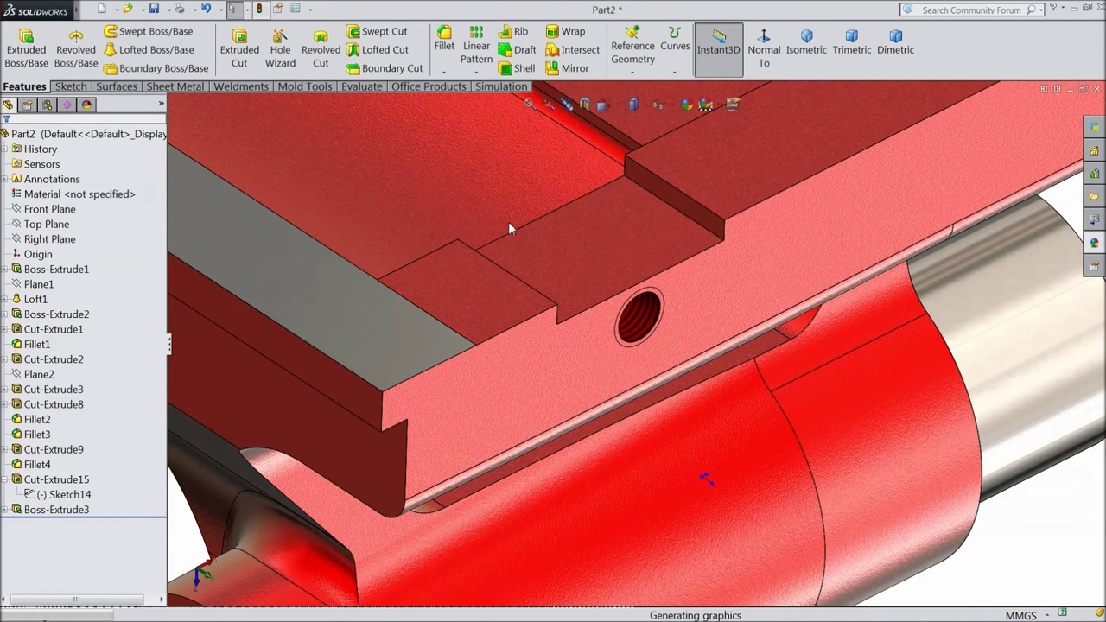
pyautogui.moveTo(646, 336)
pyautogui.mouseDown(button='middle')
pyautogui.moveTo(596, 270)
pyautogui.moveTo(659, 375)
pyautogui.moveTo(627, 329)
pyautogui.mouseUp(button='middle')
pyautogui.scroll(-5, 595, 271)
pyautogui.click(45, 225)
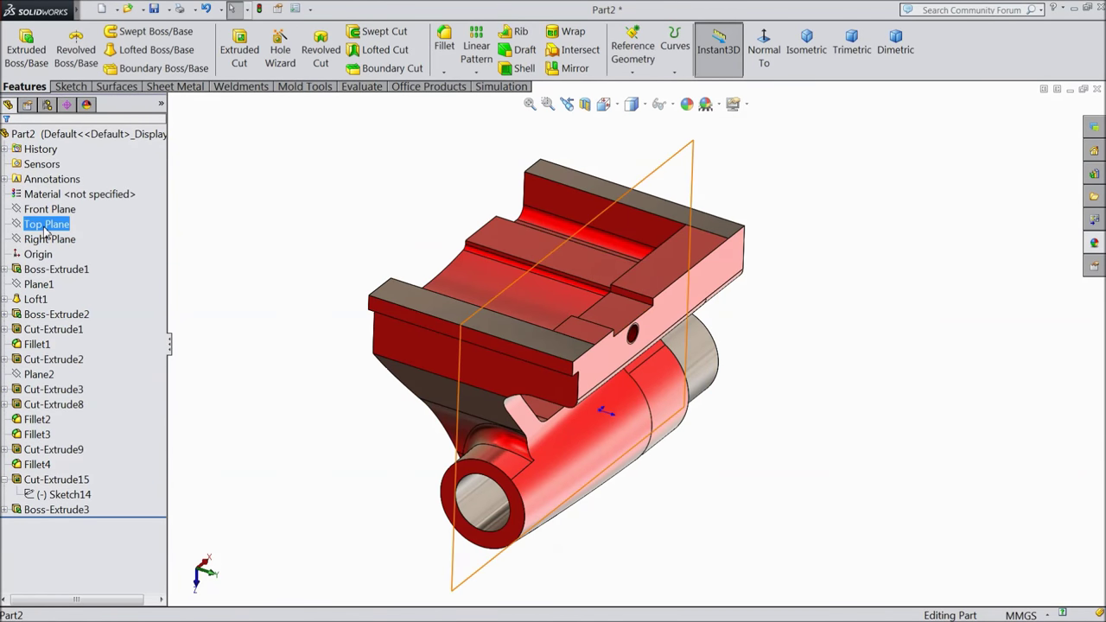
# Mirror Boss-Extrude3 across the Top Plane as Mirror1, then rebuild the model
pyautogui.click(482, 76)
pyautogui.click(483, 119)
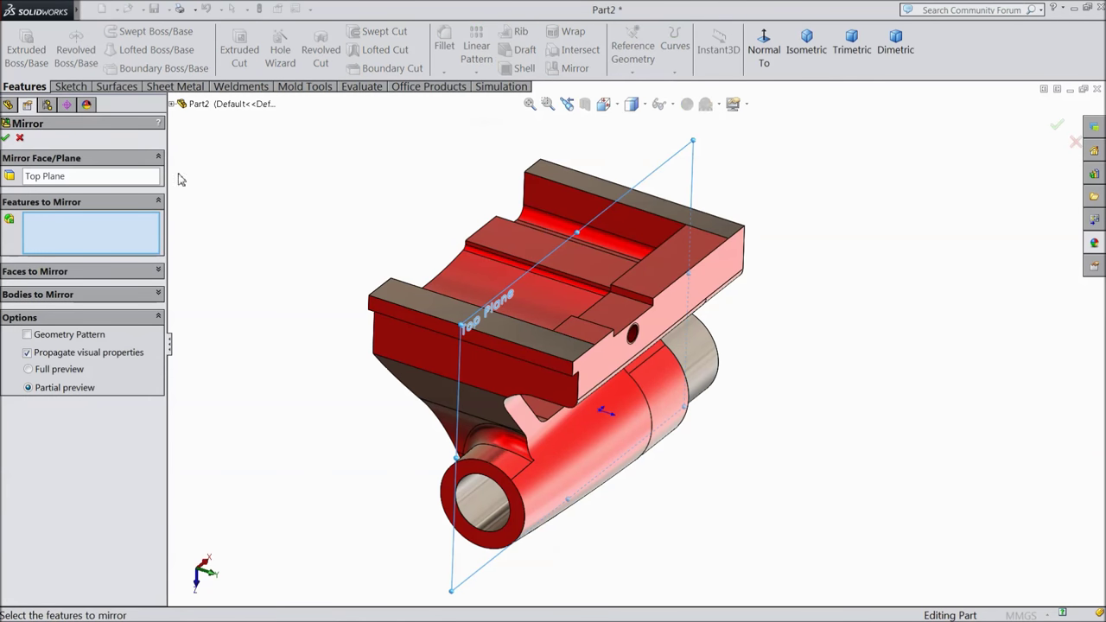
pyautogui.click(171, 103)
pyautogui.click(227, 464)
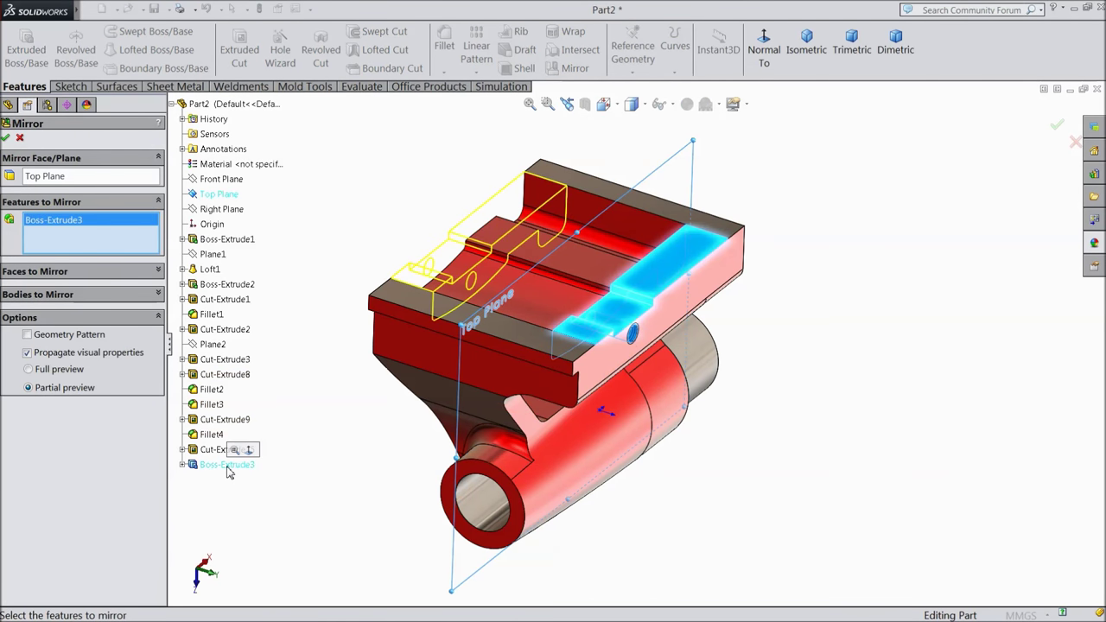
pyautogui.click(7, 138)
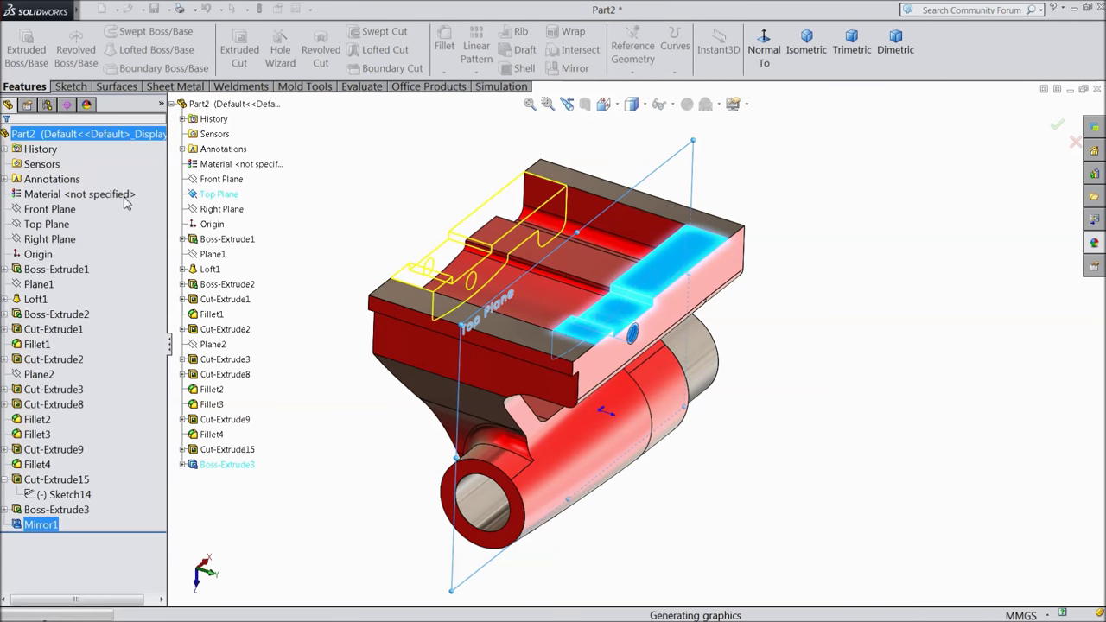
pyautogui.moveTo(307, 211); pyautogui.dragTo(316, 224, button='middle')
pyautogui.click(260, 15)
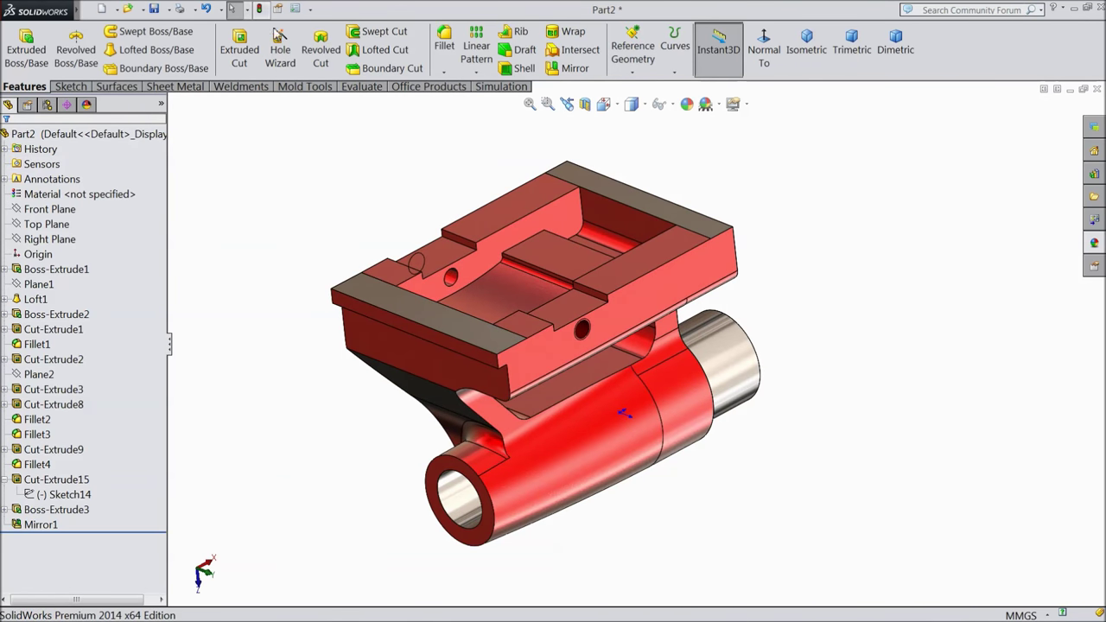
pyautogui.moveTo(368, 223)
pyautogui.mouseDown(button='middle')
pyautogui.moveTo(447, 273)
pyautogui.moveTo(377, 231)
pyautogui.mouseUp(button='middle')
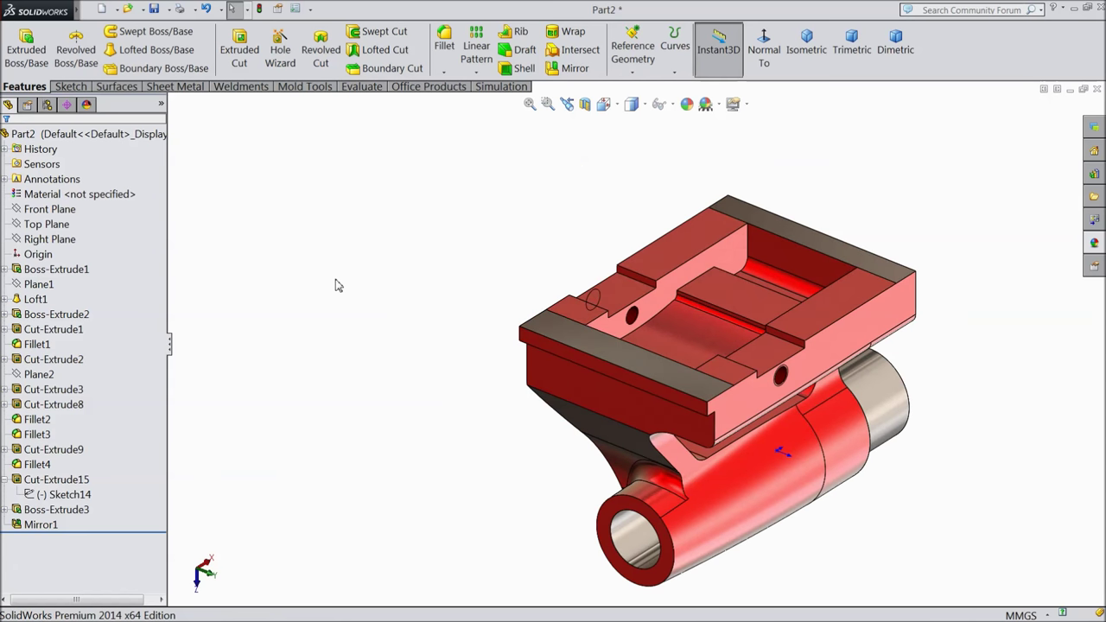
pyautogui.click(747, 308)
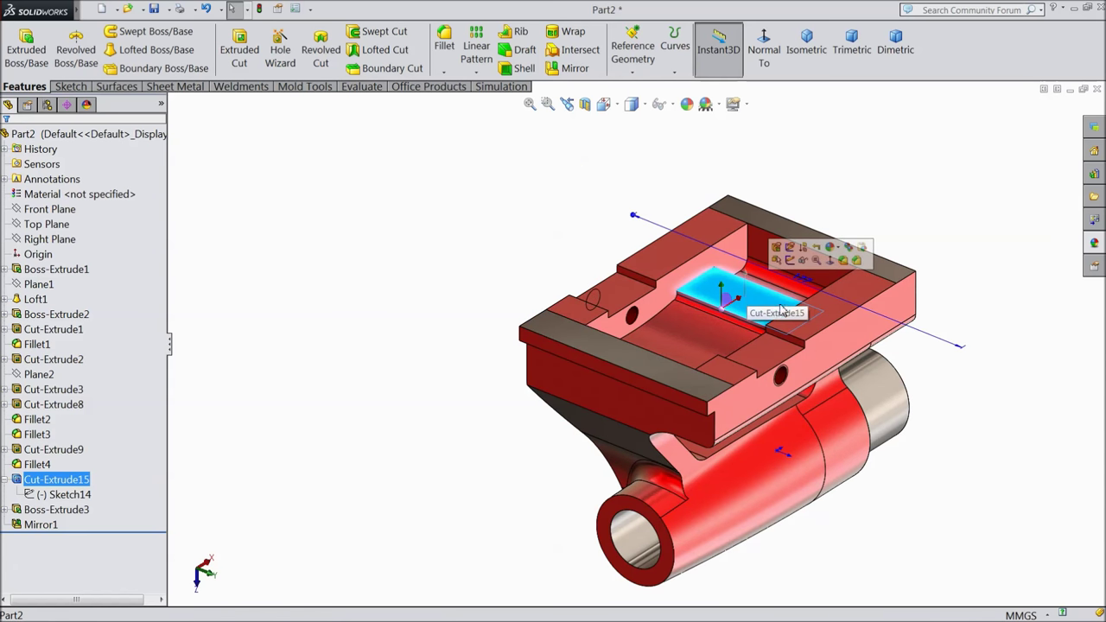
# Start a sketch on the slot face, view it normal, and draw the first circle
pyautogui.scroll(-3, 734, 302)
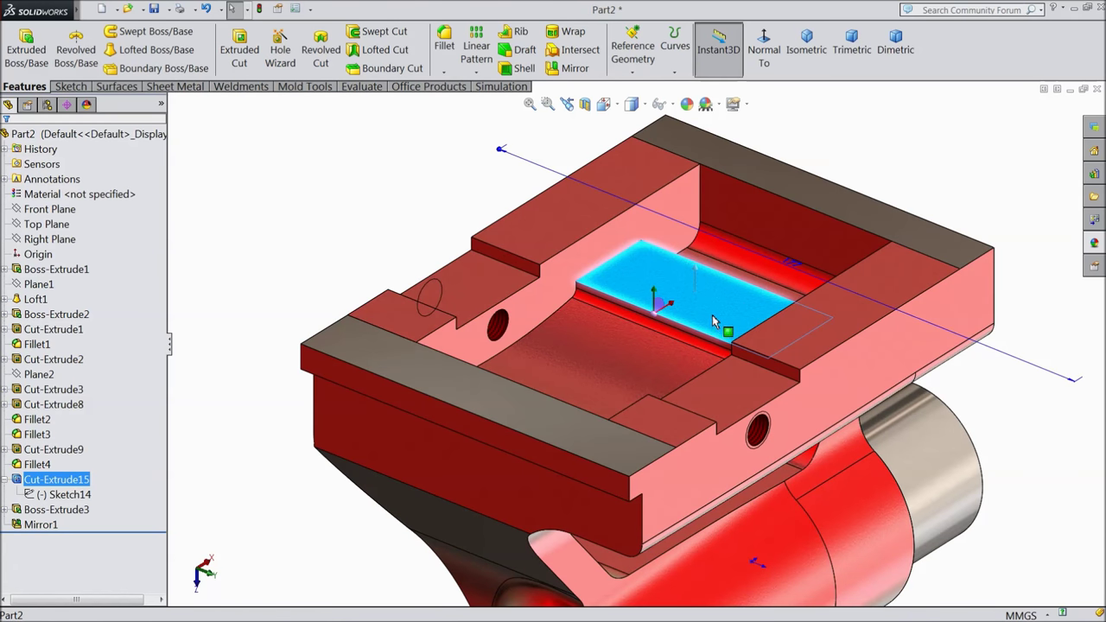
pyautogui.click(71, 86)
pyautogui.click(19, 47)
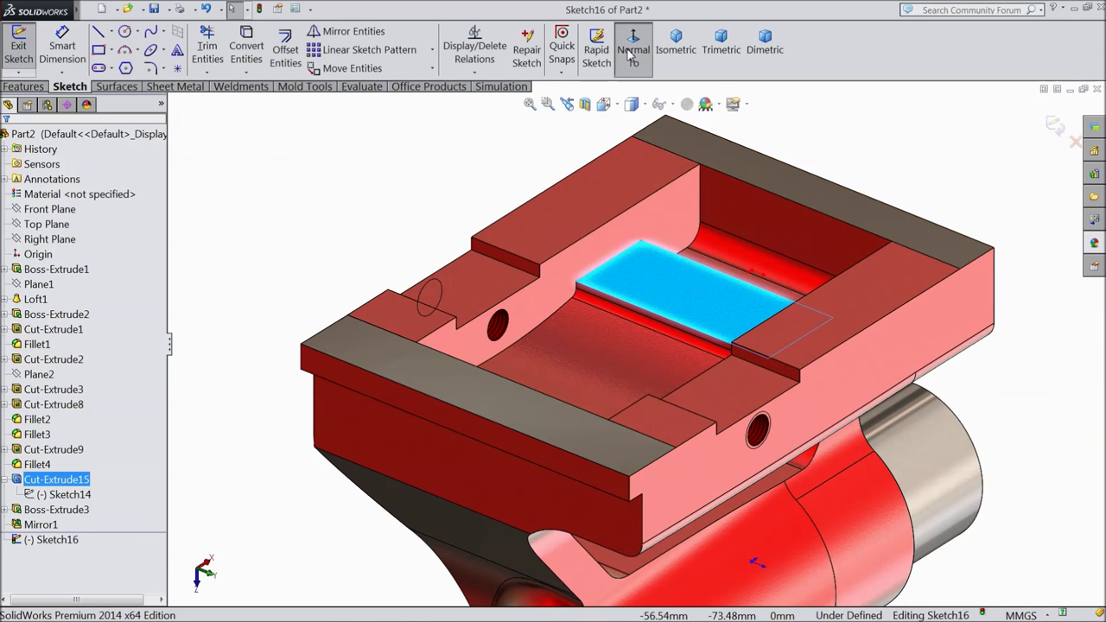
pyautogui.click(631, 54)
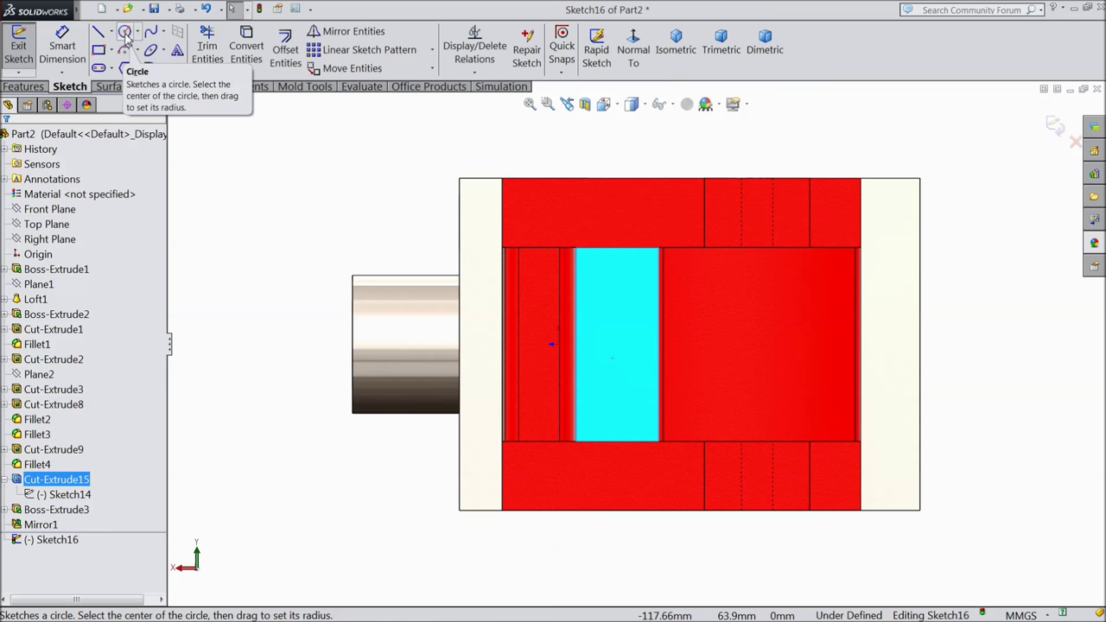
pyautogui.click(125, 34)
pyautogui.scroll(-5, 590, 385)
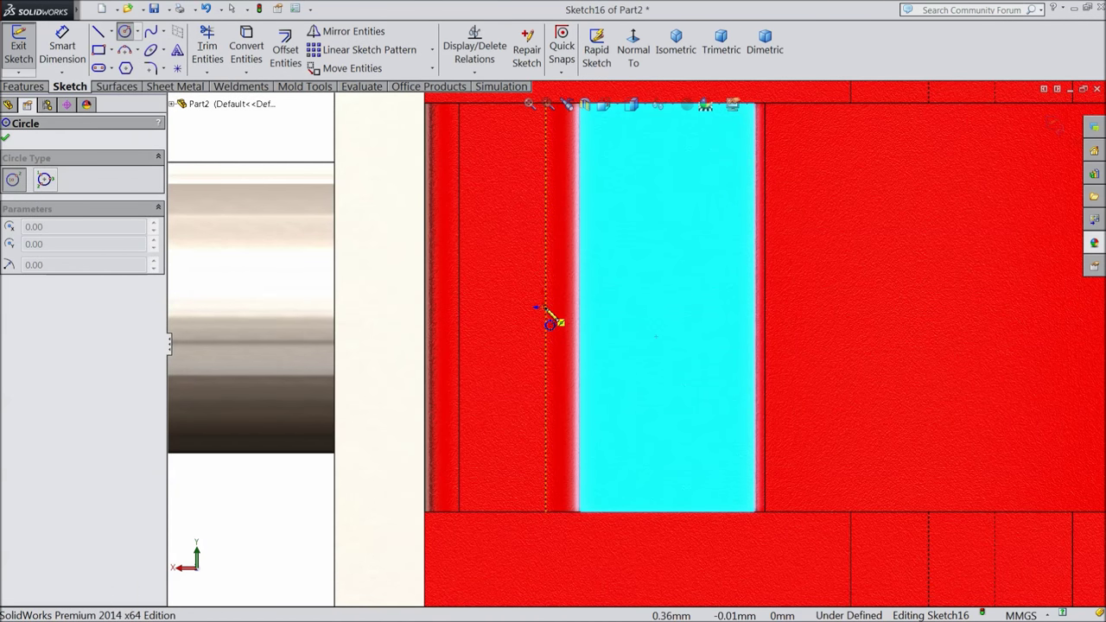
pyautogui.click(667, 309)
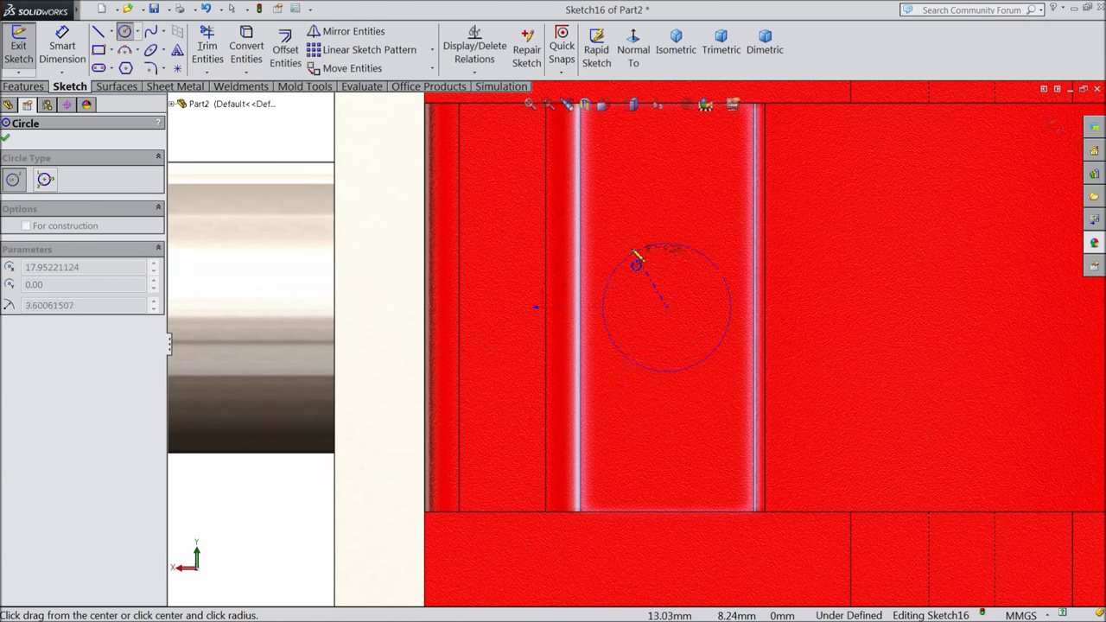
pyautogui.click(619, 228)
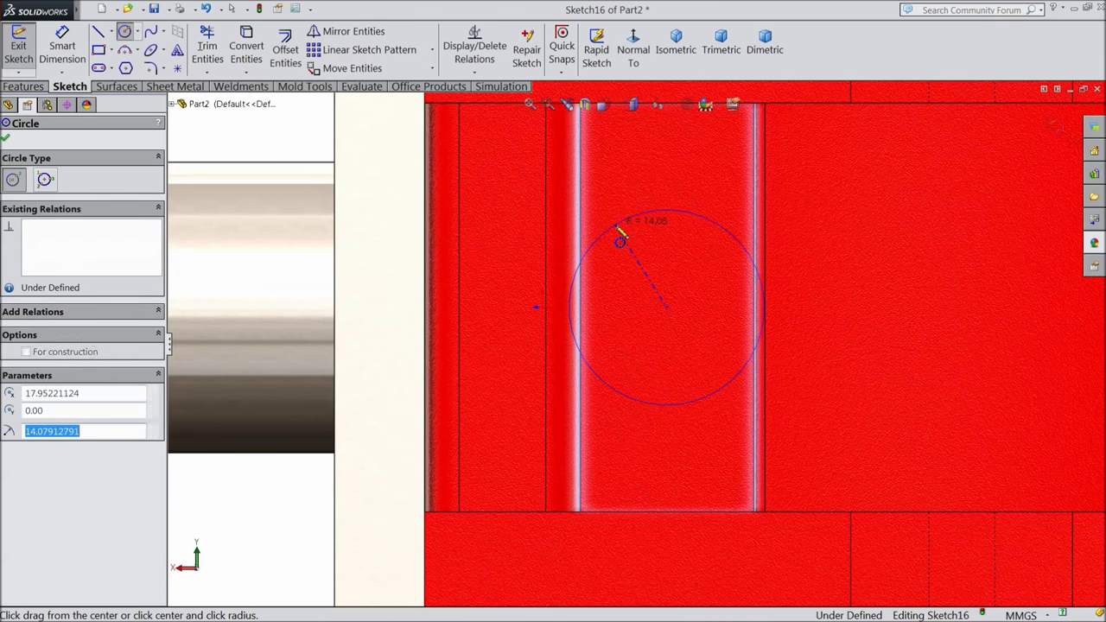
pyautogui.click(6, 139)
# Draw a vertical construction centerline from the top edge to the circle centre
pyautogui.click(109, 31)
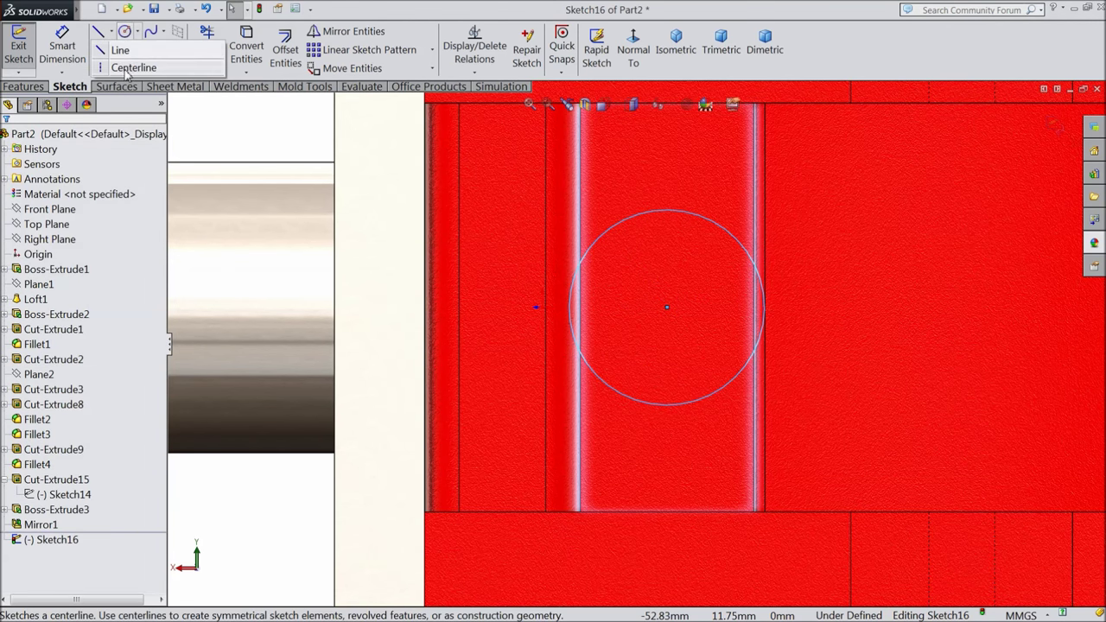
pyautogui.click(130, 64)
pyautogui.scroll(3, 640, 309)
pyautogui.scroll(-3, 659, 193)
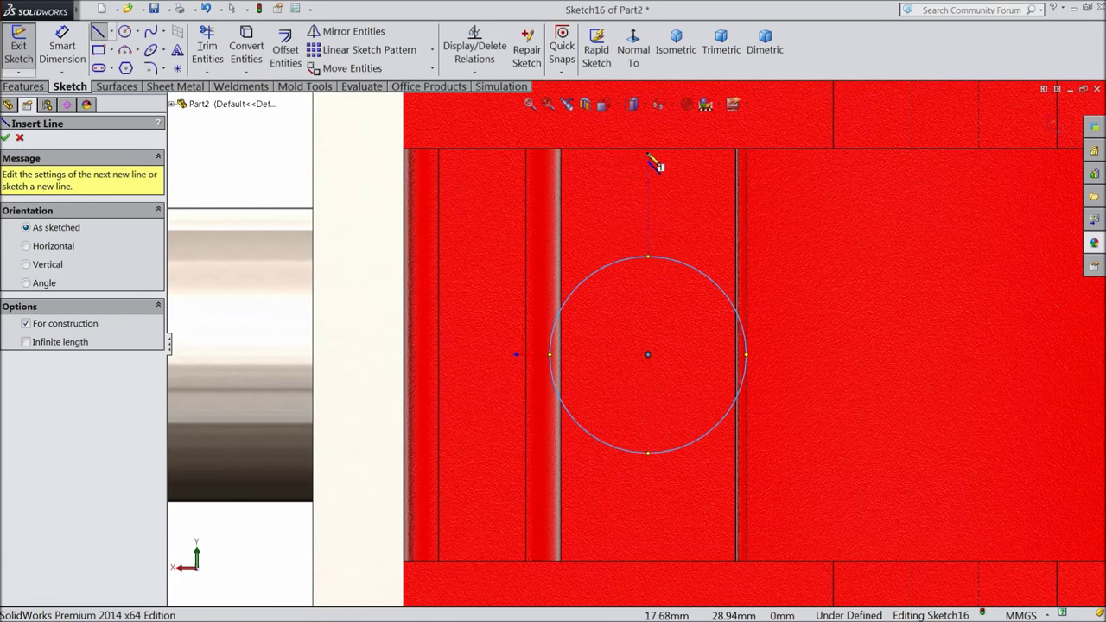
pyautogui.click(648, 149)
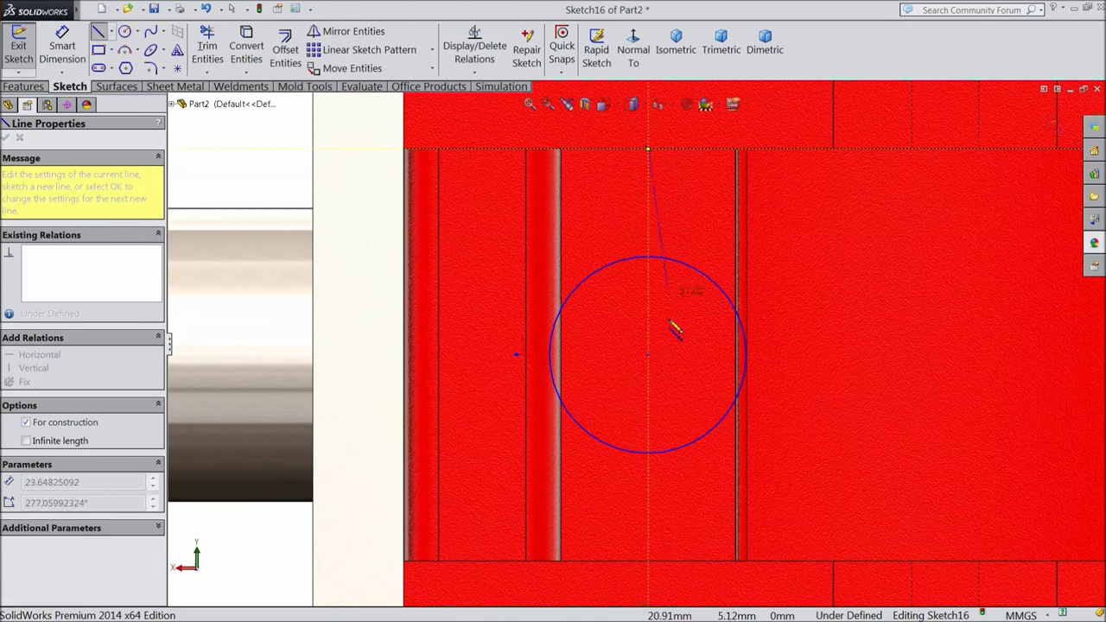
pyautogui.click(648, 354)
pyautogui.rightClick(666, 322)
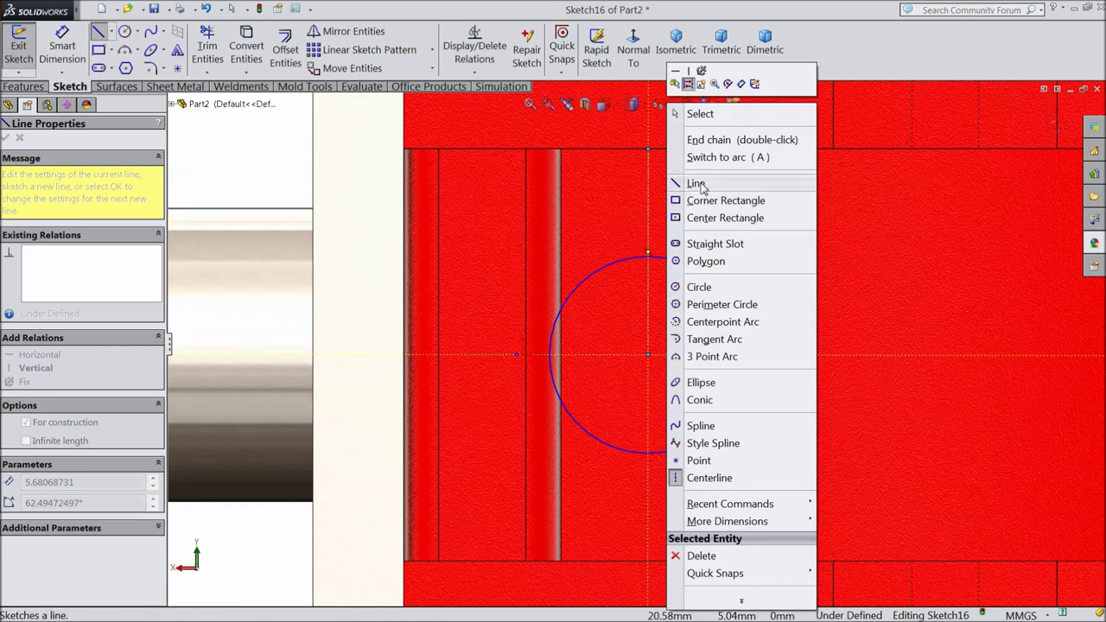
pyautogui.click(694, 112)
pyautogui.click(649, 239)
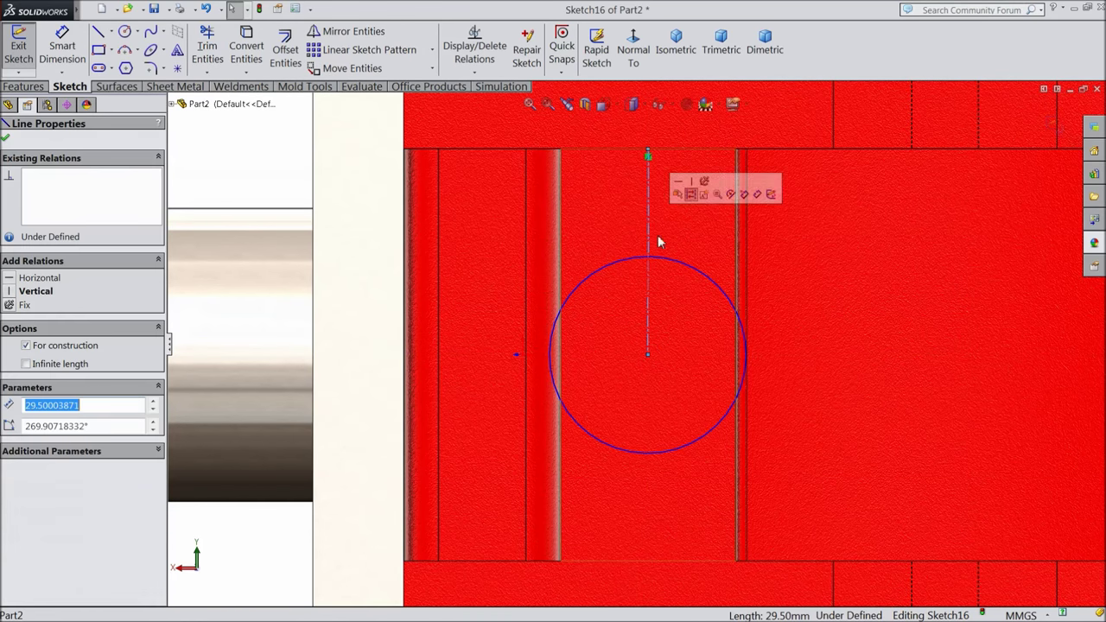
pyautogui.click(692, 188)
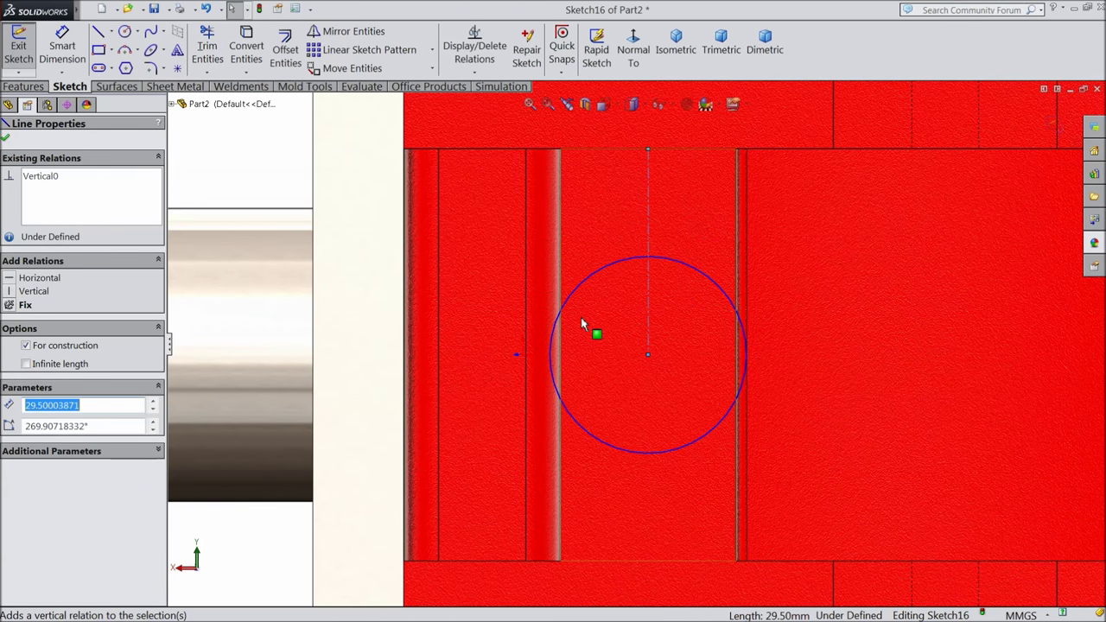
# Draw a second circle on the same centre point
pyautogui.click(135, 31)
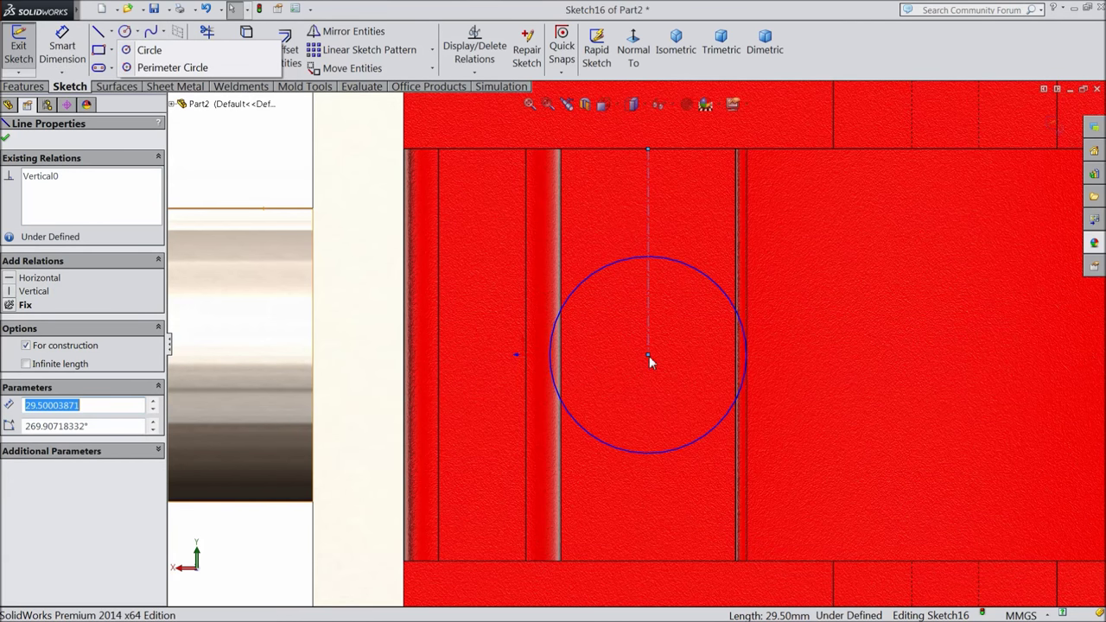
pyautogui.click(148, 50)
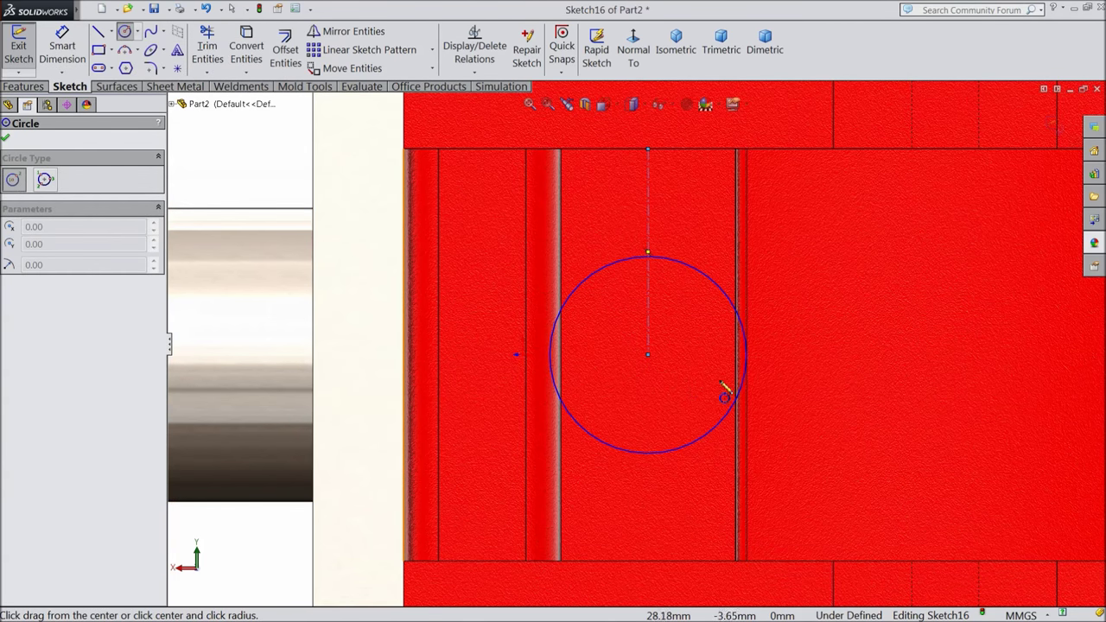
pyautogui.click(648, 354)
pyautogui.click(624, 311)
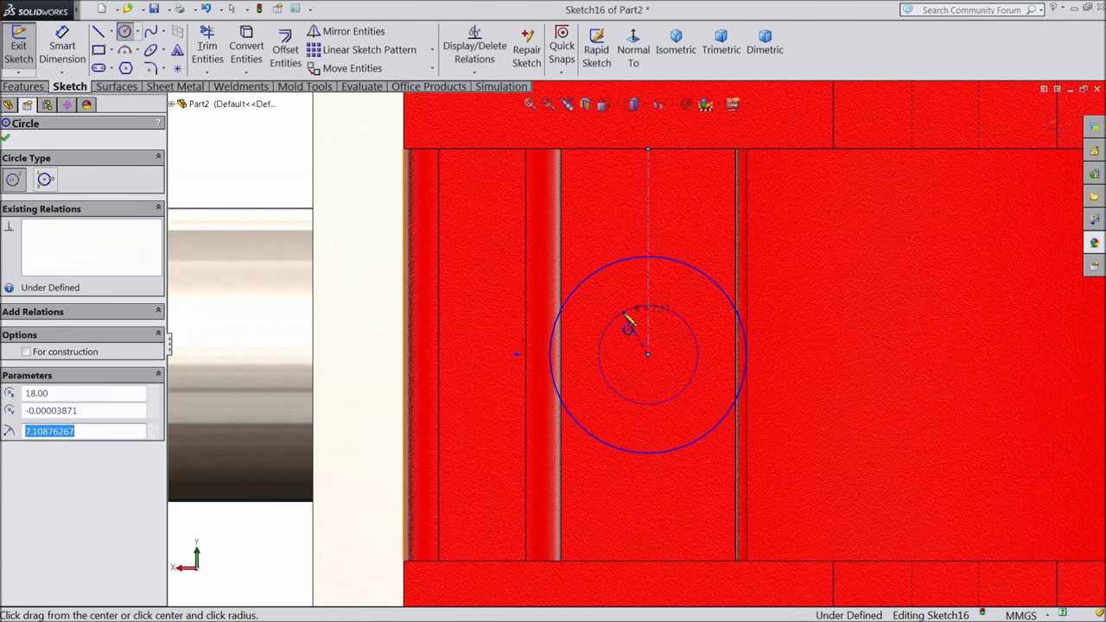
# Dimension the outer circle Ø25 and the inner circle Ø11
pyautogui.click(63, 47)
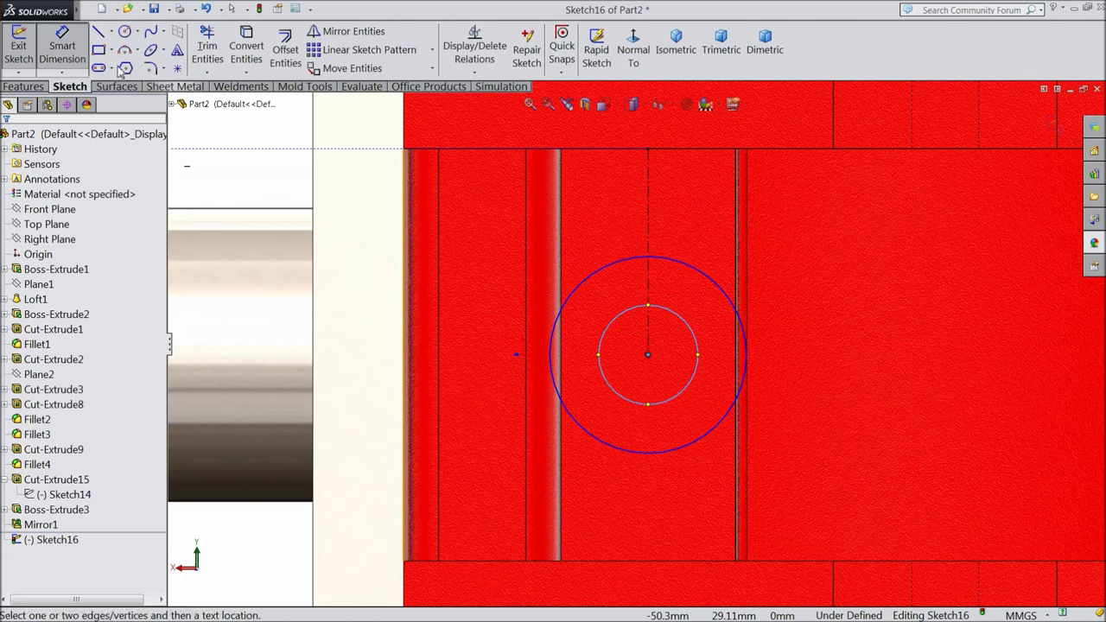
pyautogui.click(744, 370)
pyautogui.click(833, 373)
pyautogui.write('25')
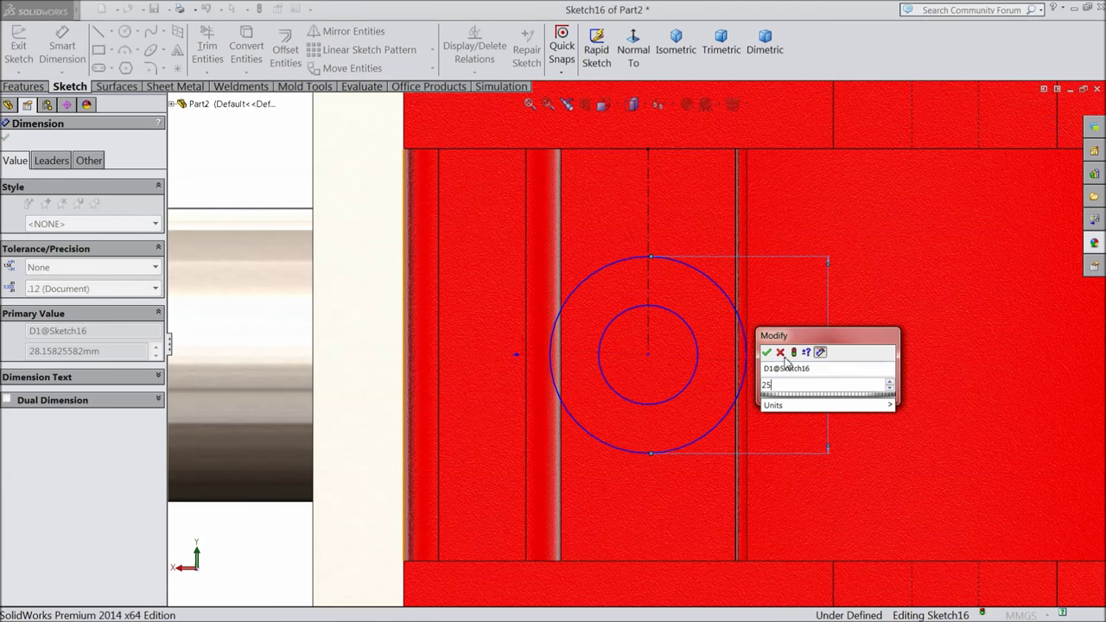
pyautogui.click(766, 351)
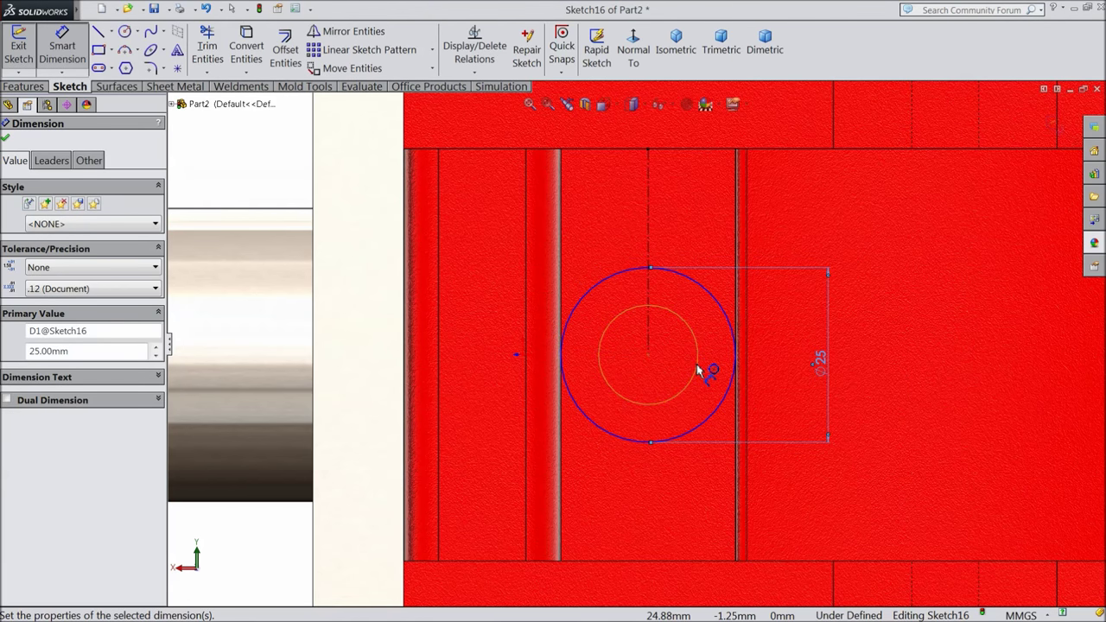
pyautogui.click(696, 363)
pyautogui.click(786, 363)
pyautogui.write('11')
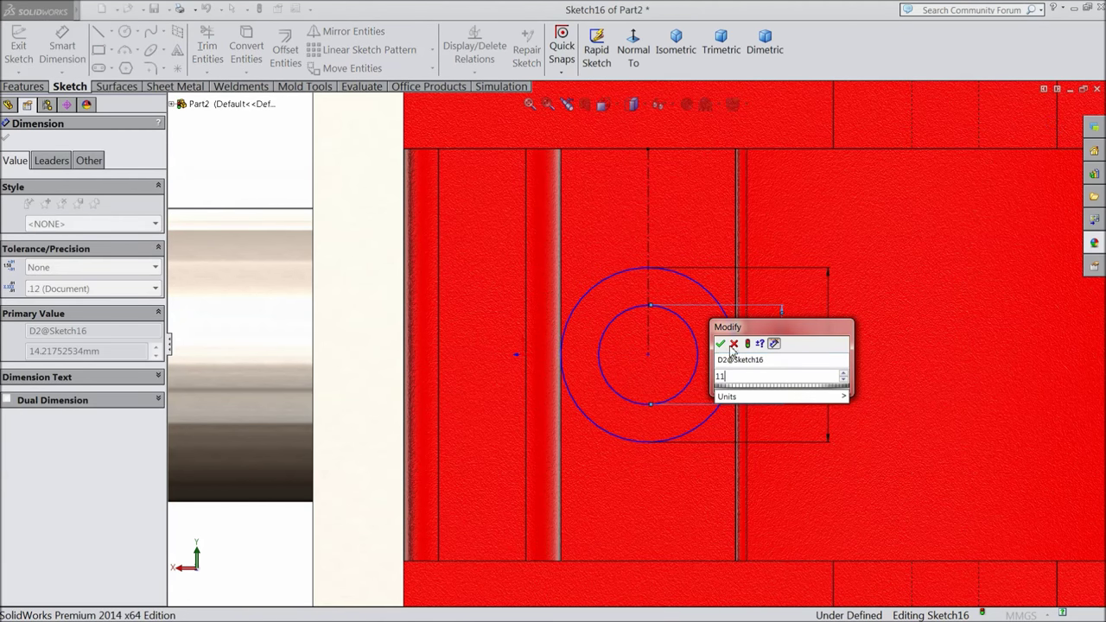
pyautogui.press('Return')
pyautogui.press('Escape')
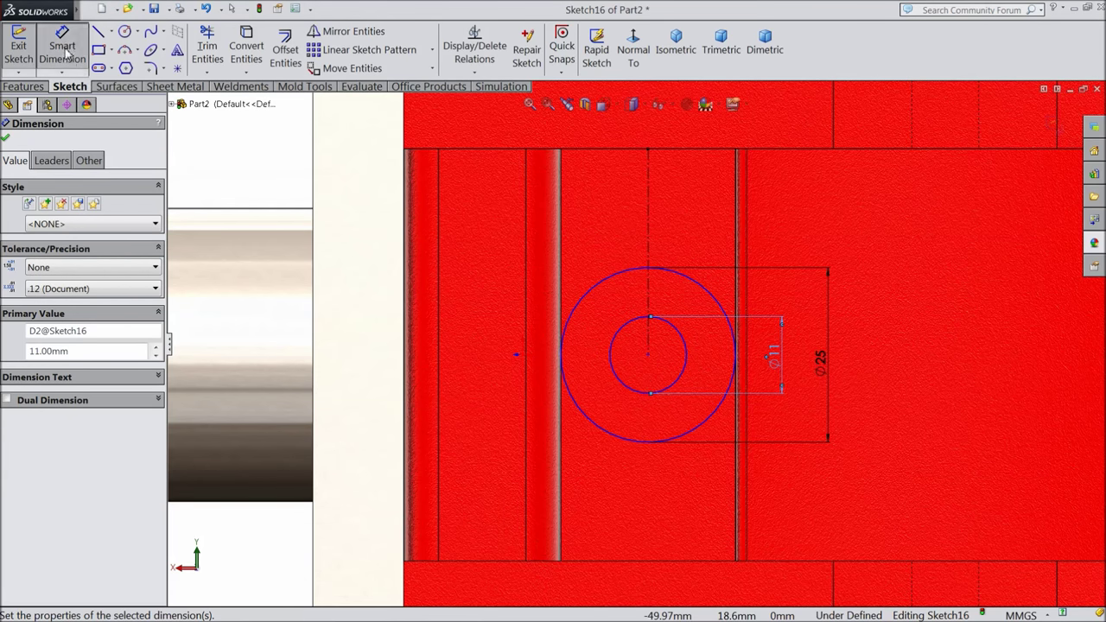
# Add a Horizontal relation between the ring's centre point and the origin
pyautogui.click(649, 356)
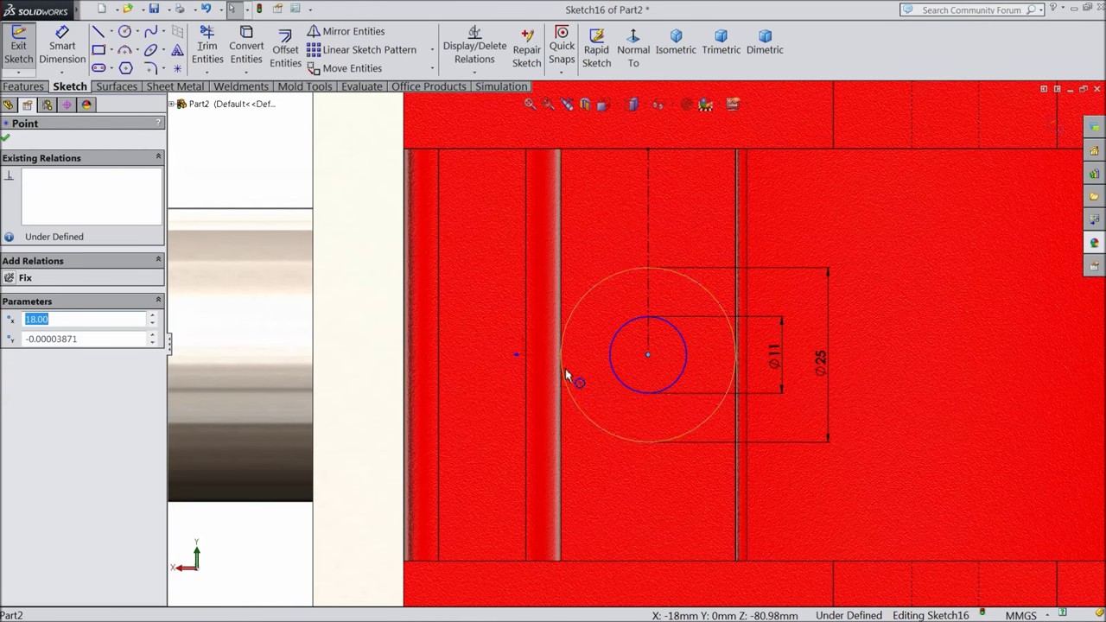
pyautogui.keyDown('ctrl'); pyautogui.click(521, 356); pyautogui.keyUp('ctrl')
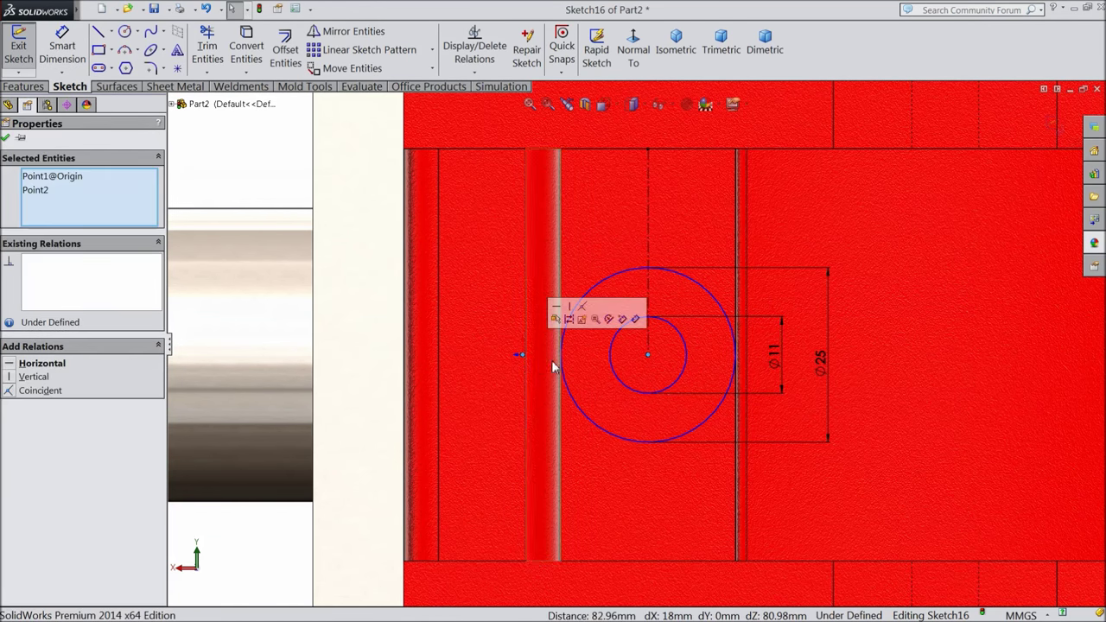
pyautogui.click(41, 363)
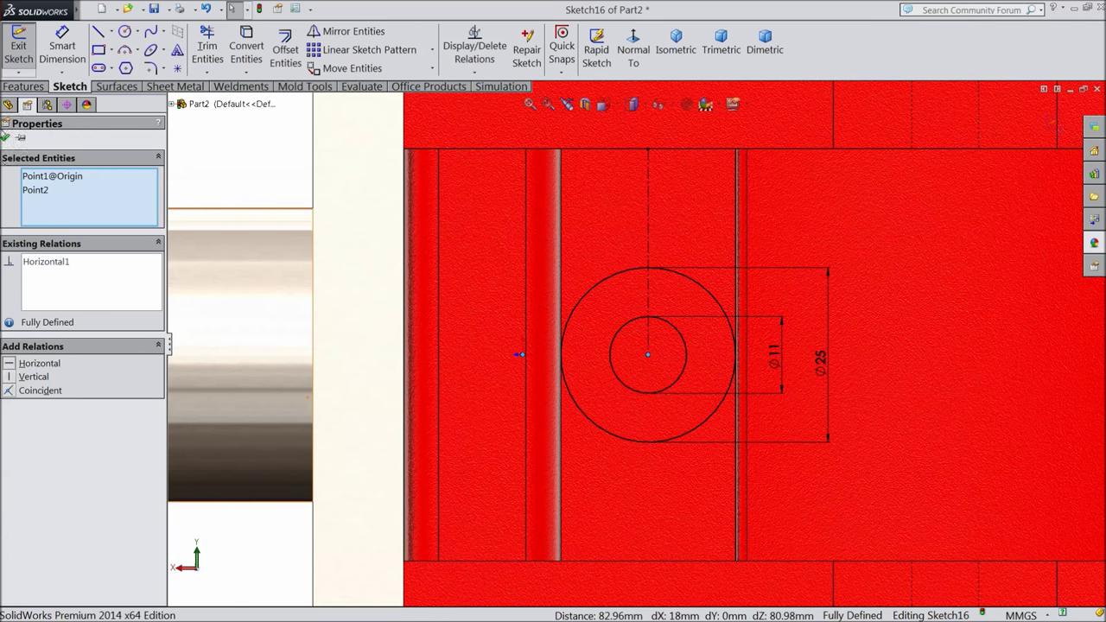
pyautogui.click(6, 138)
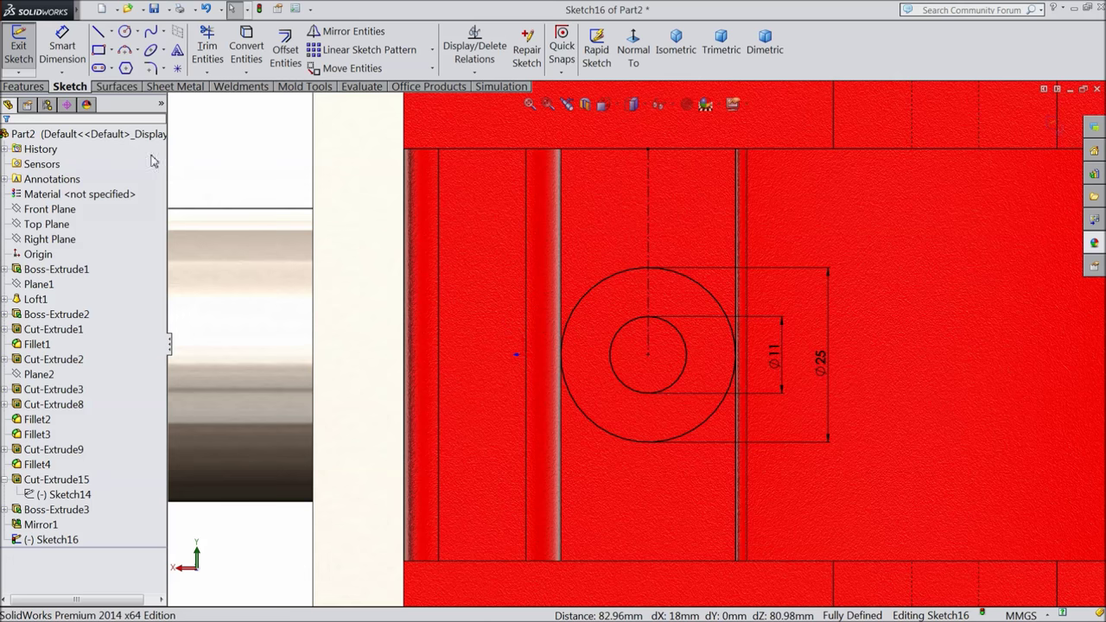
pyautogui.click(23, 86)
# Extrude the Ø11/Ø25 ring 20 mm reversed, with a 2 mm second direction
pyautogui.click(26, 49)
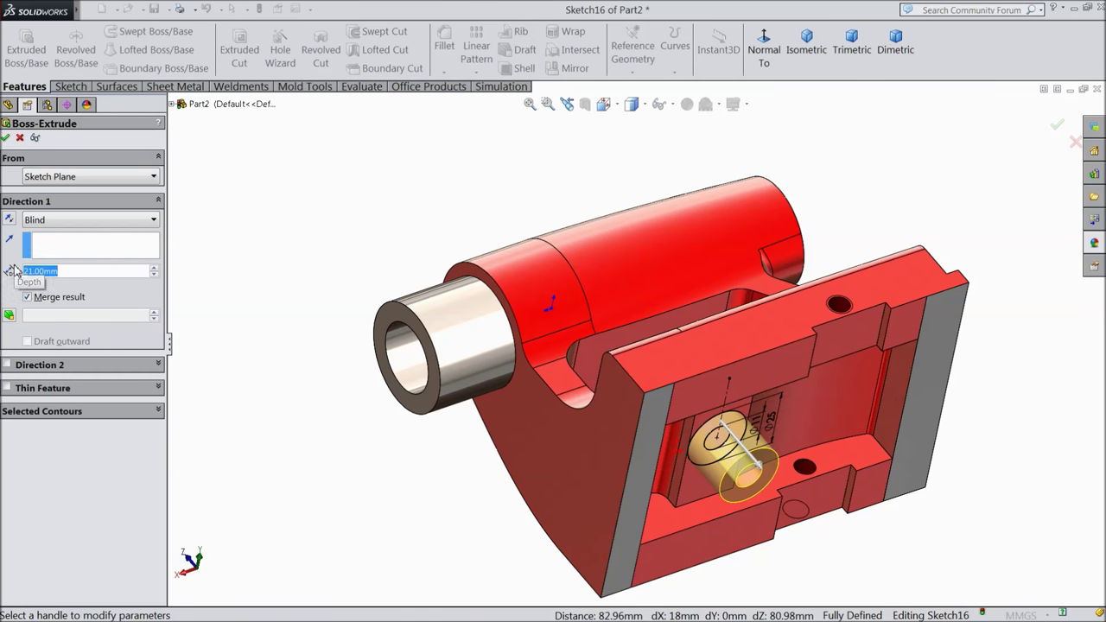
pyautogui.write('20')
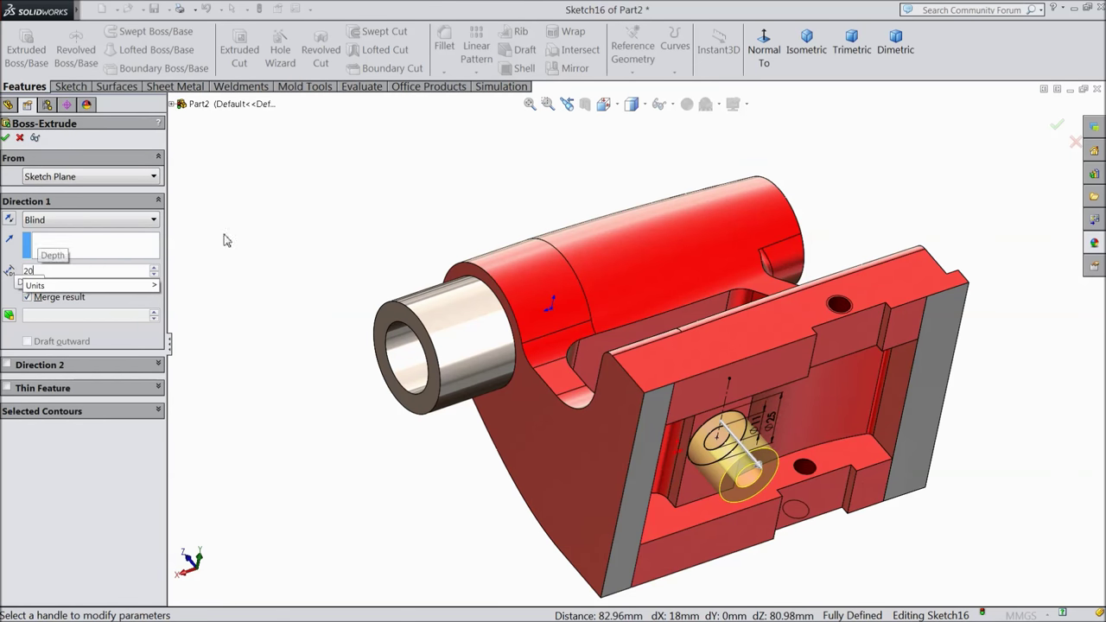
pyautogui.press('Return')
pyautogui.click(9, 220)
pyautogui.moveTo(239, 257)
pyautogui.mouseDown(button='middle')
pyautogui.moveTo(259, 288)
pyautogui.moveTo(256, 382)
pyautogui.moveTo(242, 264)
pyautogui.moveTo(153, 291)
pyautogui.mouseUp(button='middle')
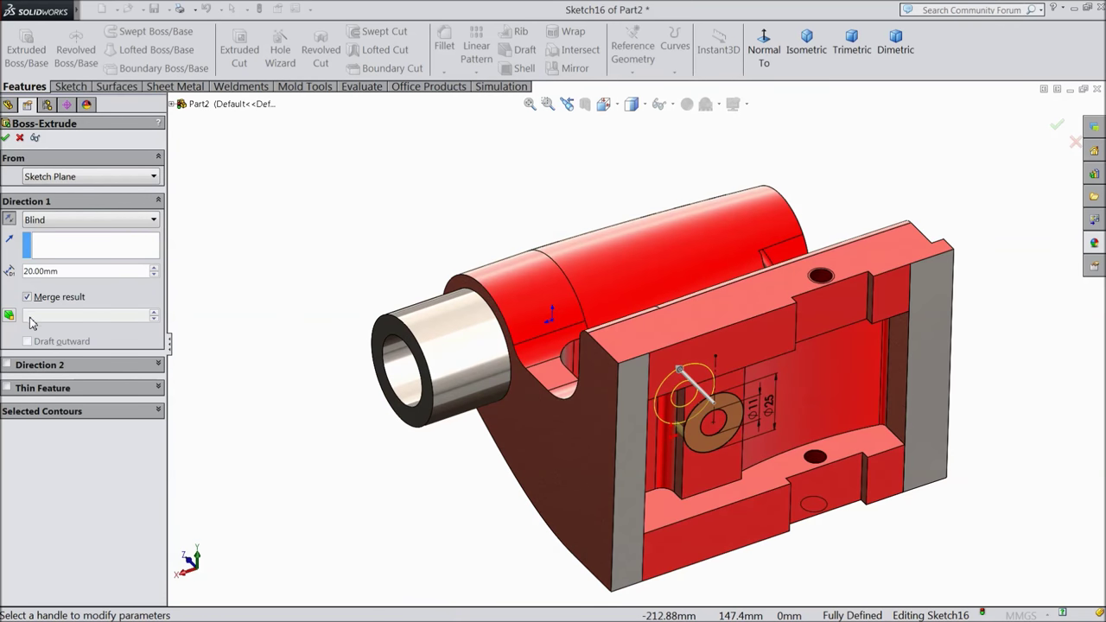
pyautogui.click(8, 365)
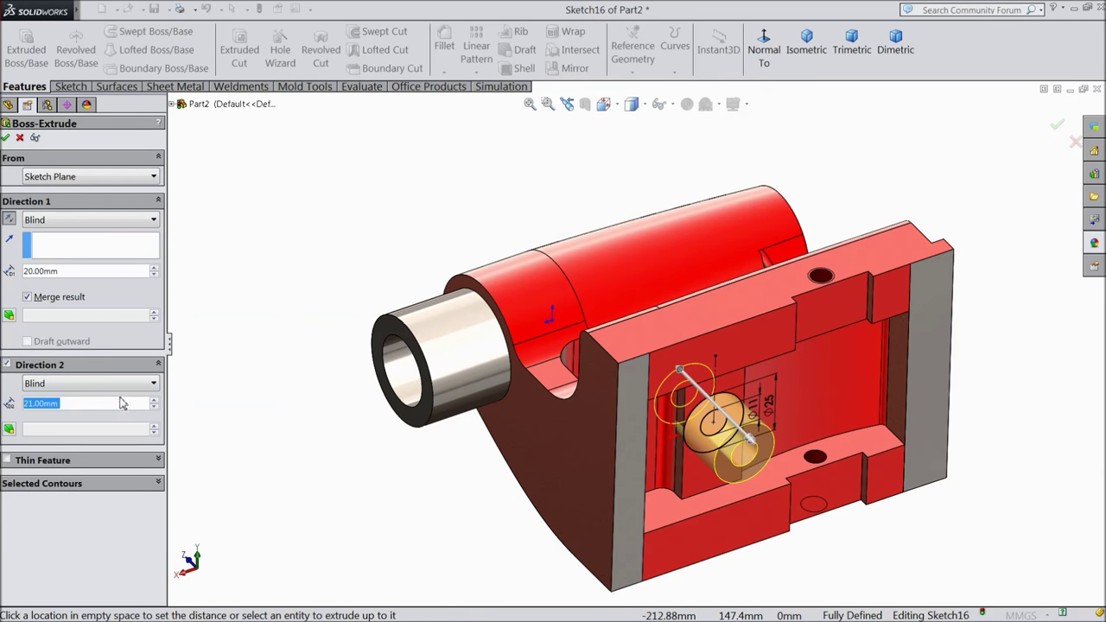
pyautogui.write('2')
pyautogui.press('Return')
pyautogui.scroll(-3, 654, 409)
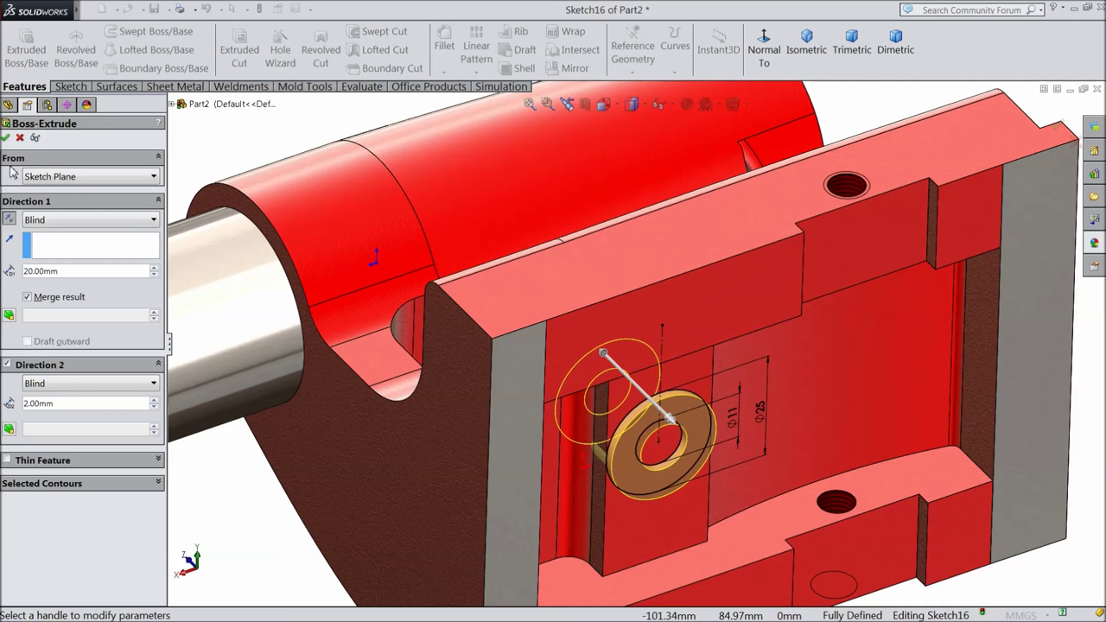
pyautogui.click(6, 138)
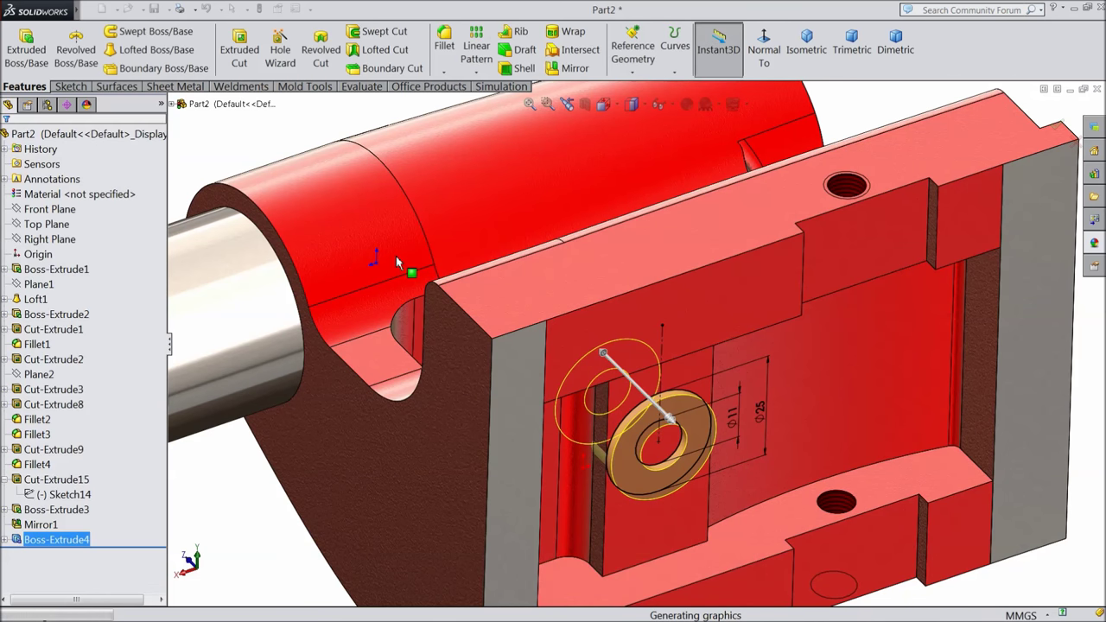
# Sketch on the hole's face and convert its circular edge into the sketch
pyautogui.press('f')
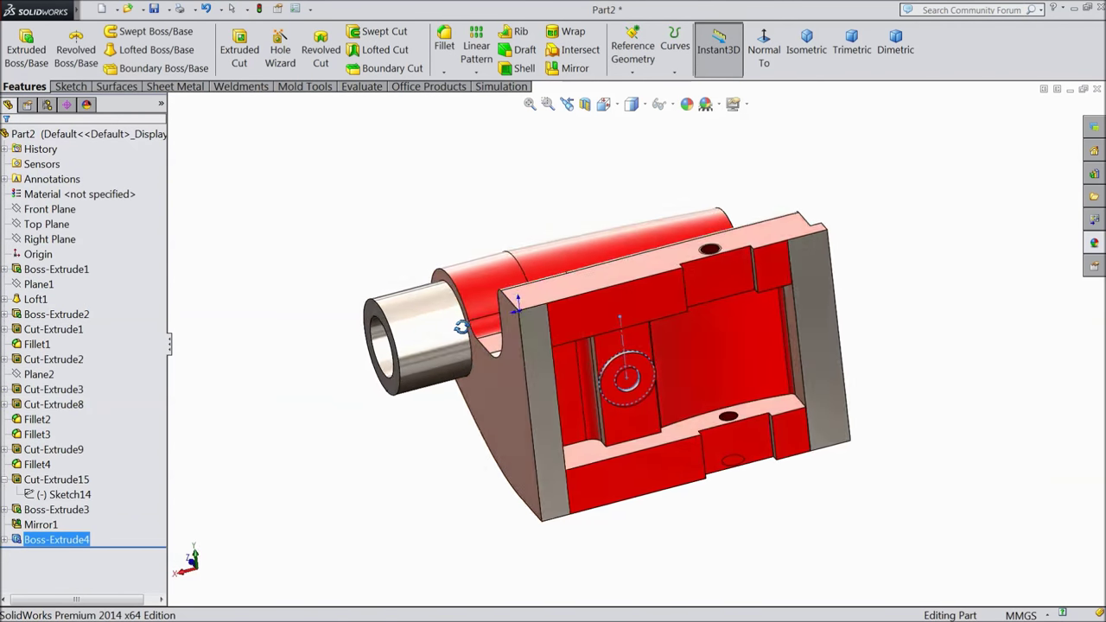
pyautogui.scroll(-6, 662, 380)
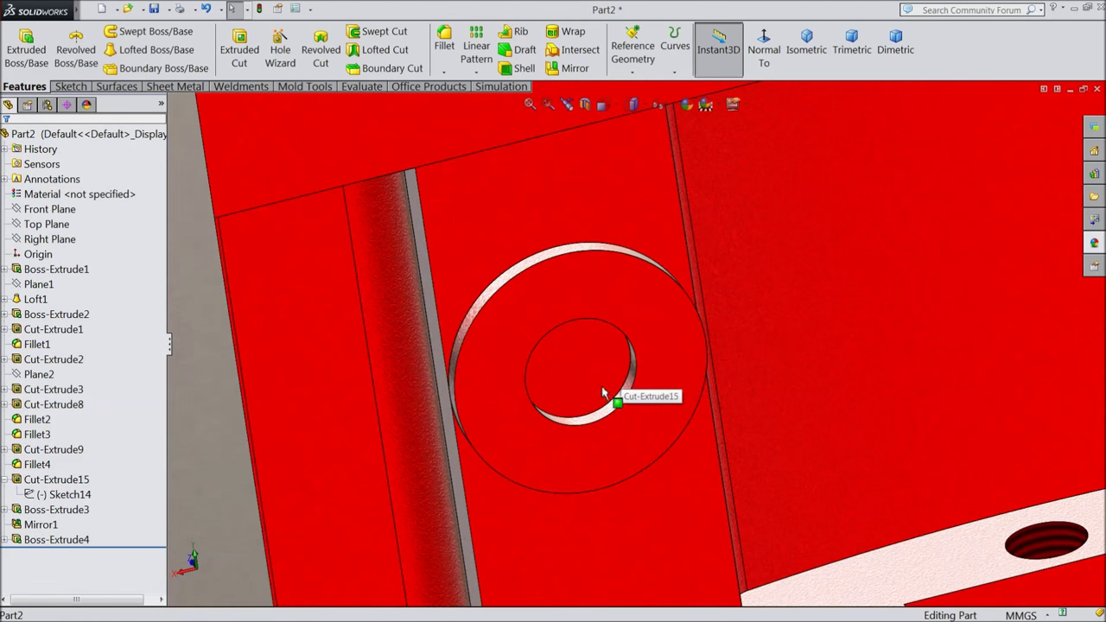
pyautogui.click(626, 379)
pyautogui.click(647, 349)
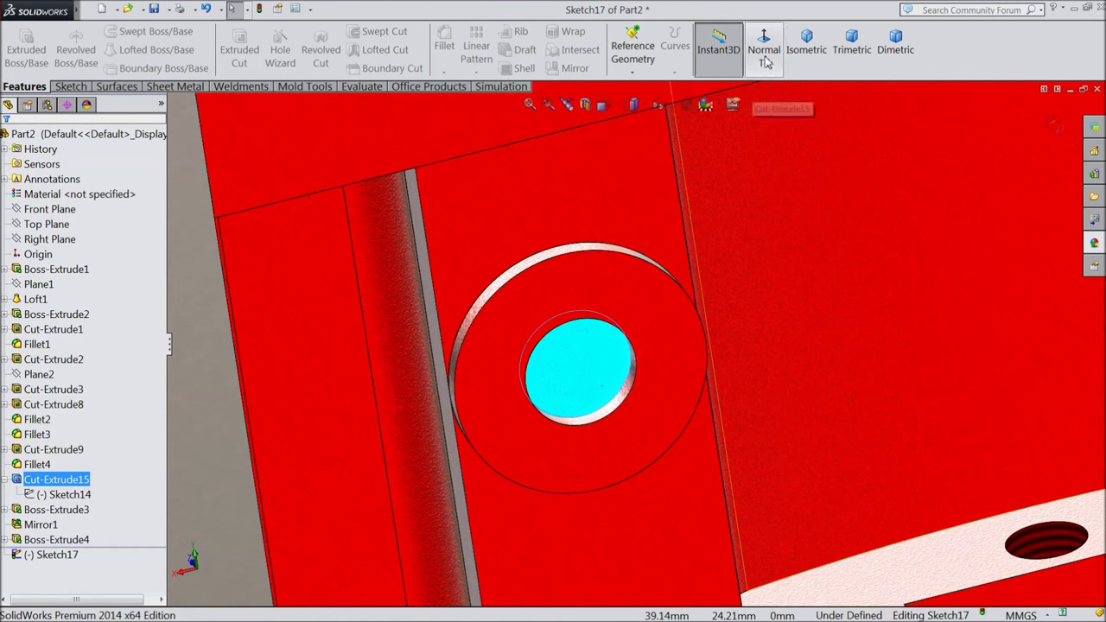
pyautogui.click(69, 87)
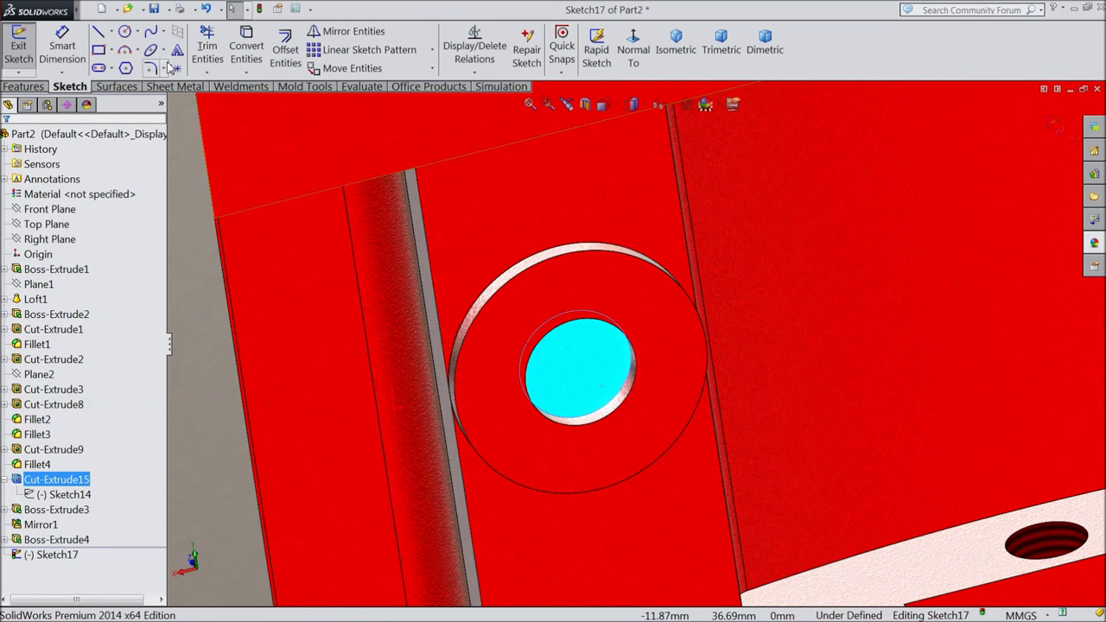
pyautogui.click(248, 53)
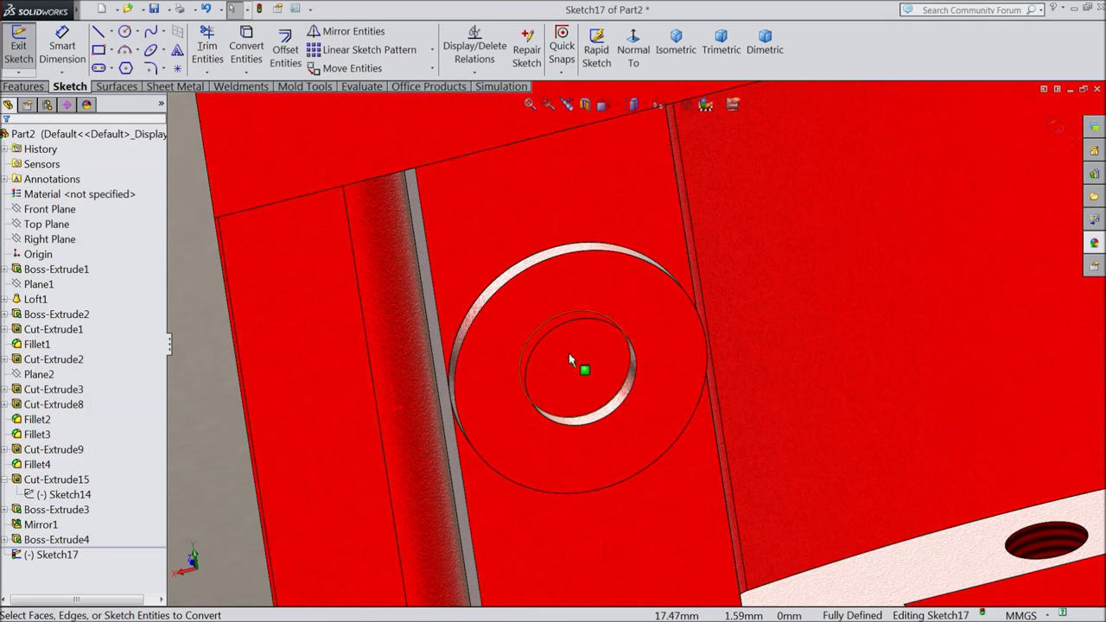
pyautogui.hotkey('ctrl', '7')
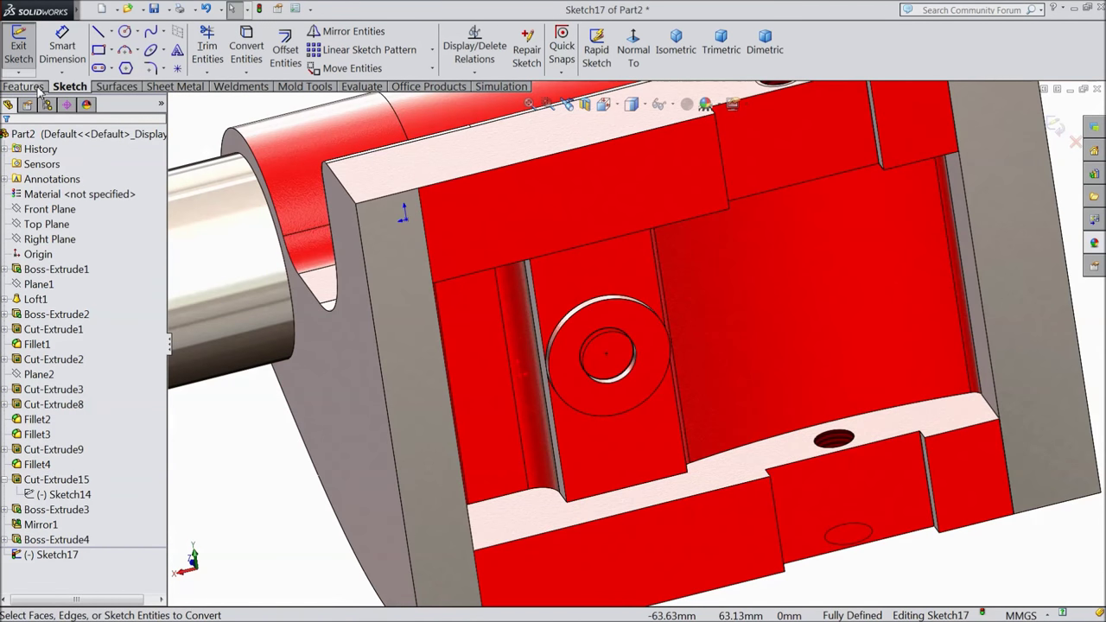
# Cut-extrude the converted circle with the Up To Next end condition
pyautogui.click(23, 86)
pyautogui.click(239, 54)
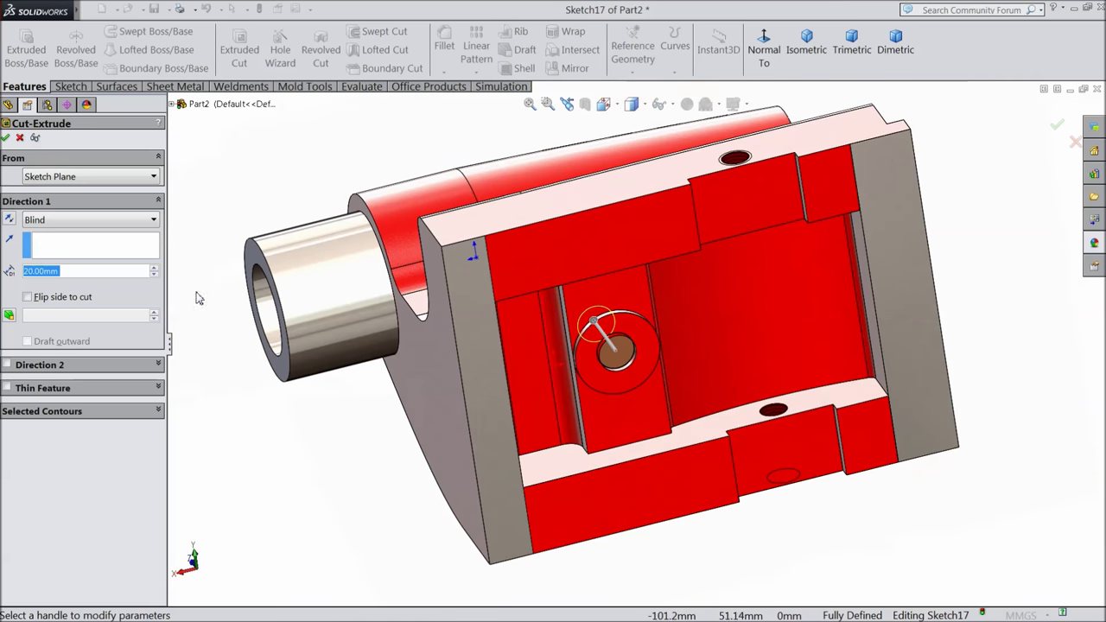
pyautogui.click(54, 220)
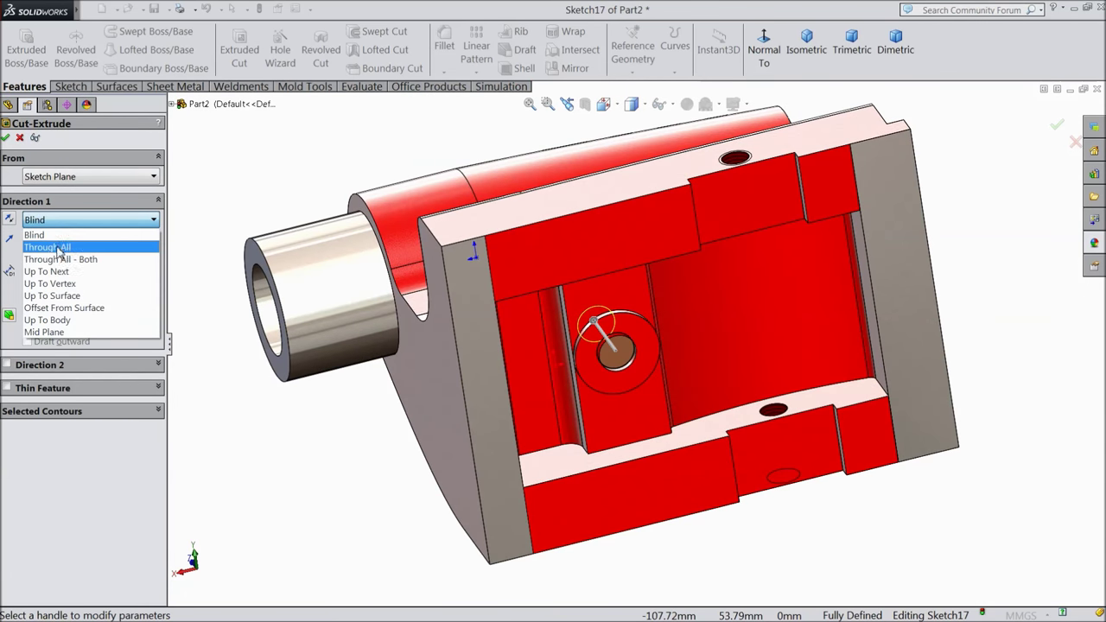
pyautogui.click(69, 272)
pyautogui.moveTo(246, 300)
pyautogui.mouseDown(button='middle')
pyautogui.moveTo(284, 239)
pyautogui.moveTo(358, 388)
pyautogui.mouseUp(button='middle')
pyautogui.scroll(-3, 634, 395)
pyautogui.scroll(-5, 639, 363)
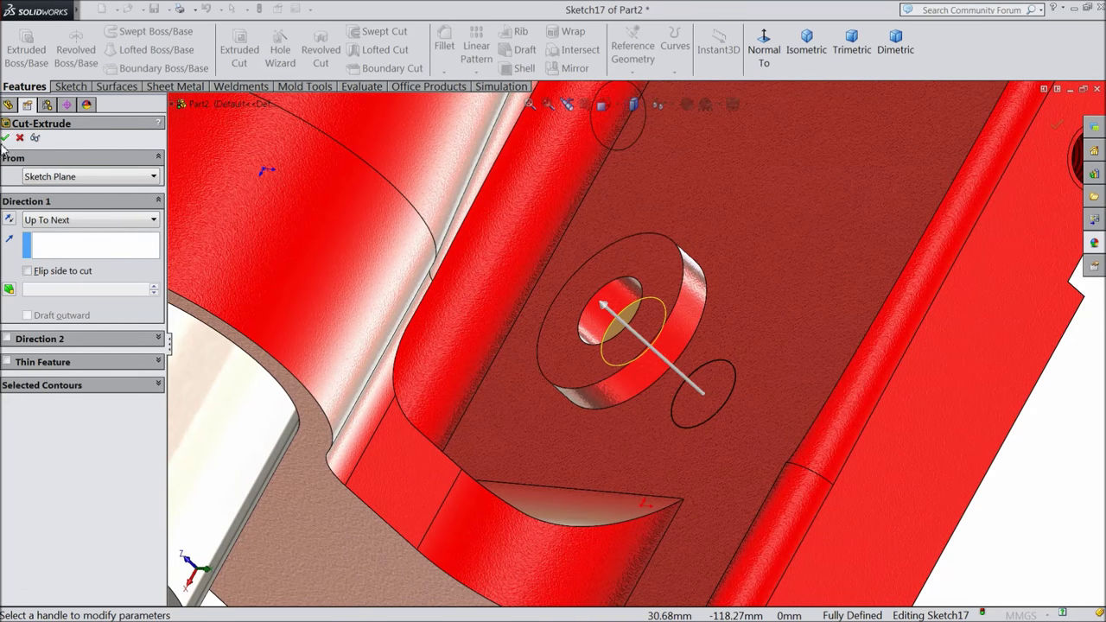
pyautogui.click(4, 138)
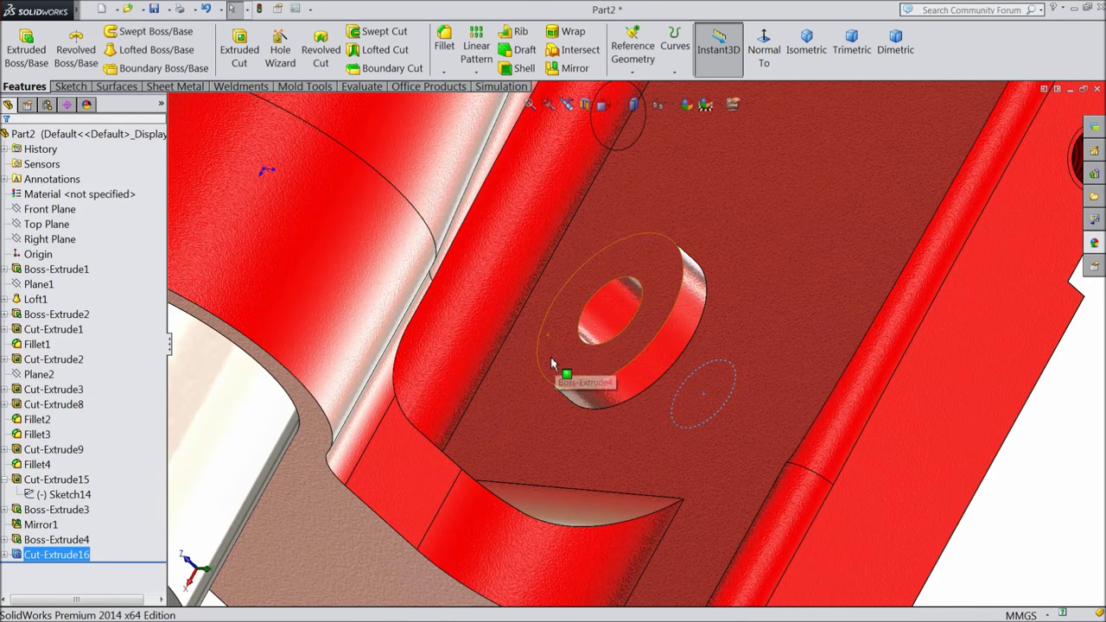
# Inspect the new cut from several orientations, checking the pad and Boss-Extrude1 faces
pyautogui.moveTo(562, 375)
pyautogui.mouseDown(button='middle')
pyautogui.moveTo(593, 414)
pyautogui.moveTo(516, 279)
pyautogui.moveTo(584, 371)
pyautogui.mouseUp(button='middle')
pyautogui.scroll(5, 515, 279)
pyautogui.scroll(-5, 762, 467)
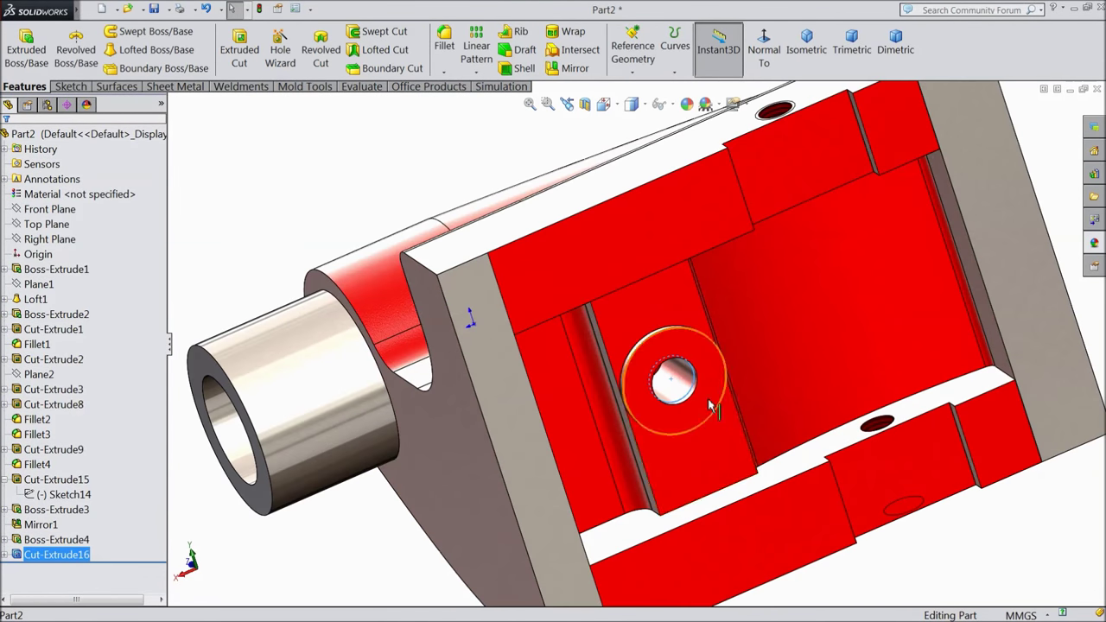
pyautogui.scroll(2, 679, 501)
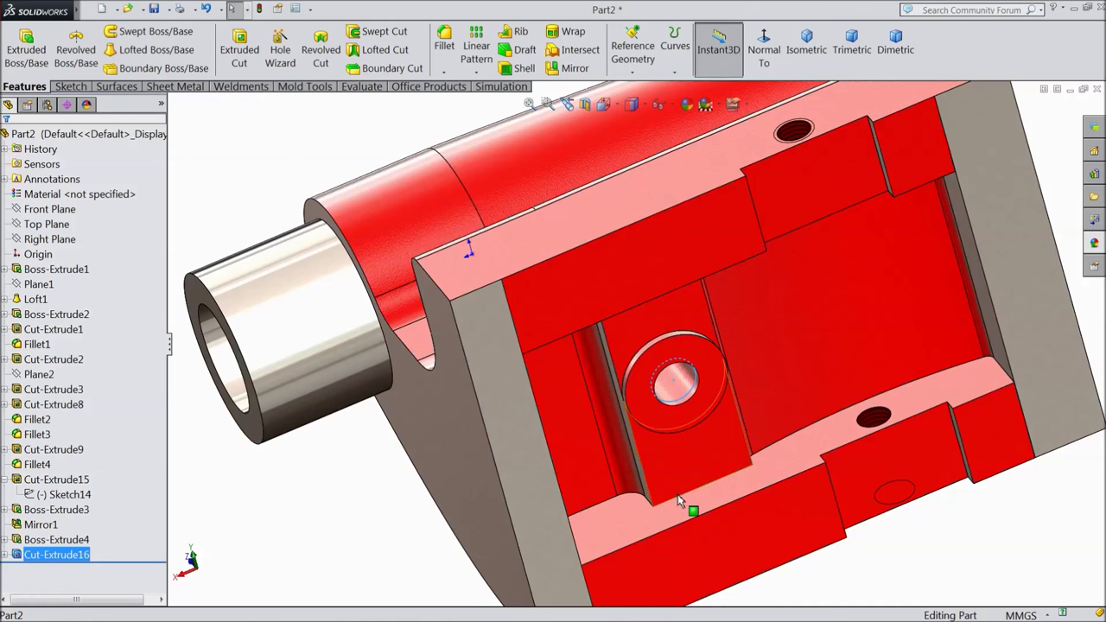
pyautogui.click(726, 462)
pyautogui.click(419, 469)
pyautogui.press('f')
pyautogui.click(437, 481)
pyautogui.moveTo(437, 481); pyautogui.dragTo(468, 444, button='middle')
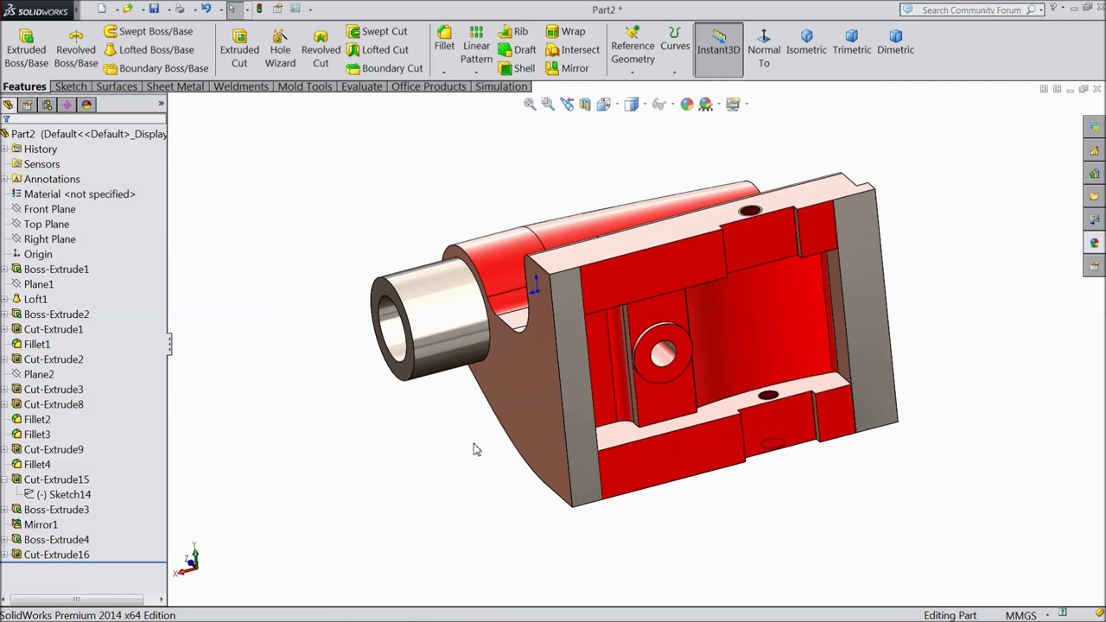
pyautogui.moveTo(463, 381); pyautogui.dragTo(447, 564, button='middle')
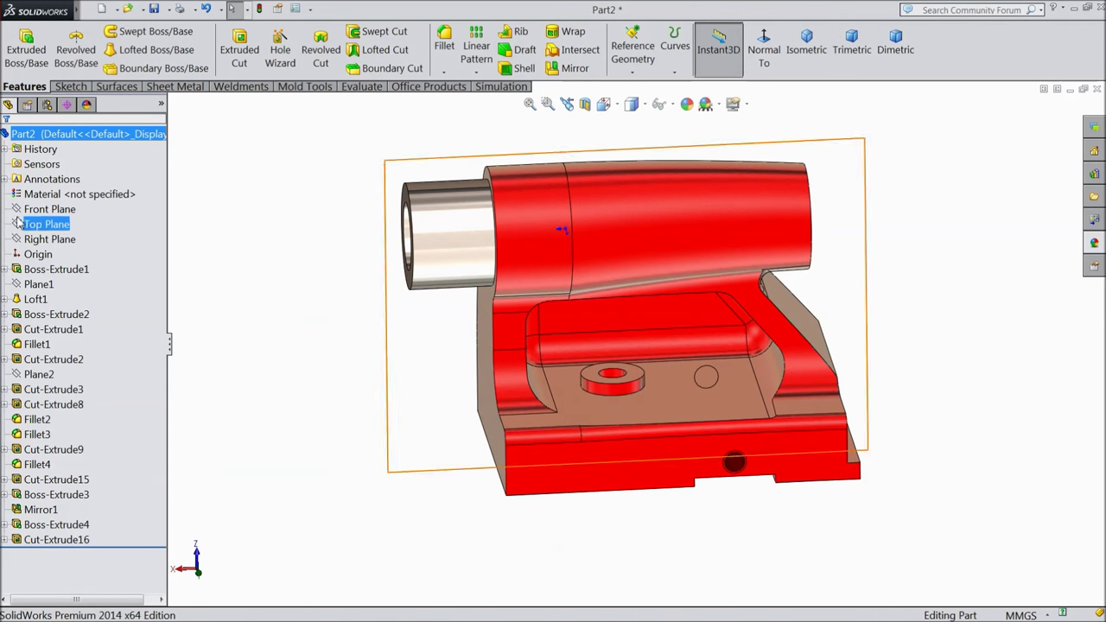
pyautogui.click(52, 211)
# Start a sketch on the Front Plane and draw a circle near the boss's upper edge
pyautogui.click(57, 199)
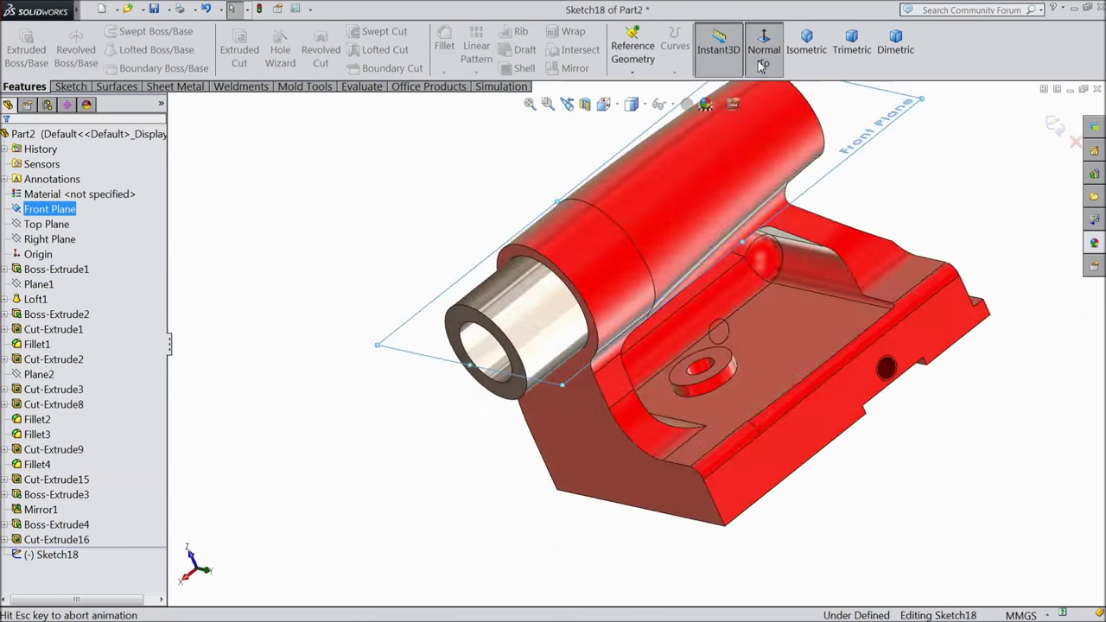
pyautogui.click(88, 85)
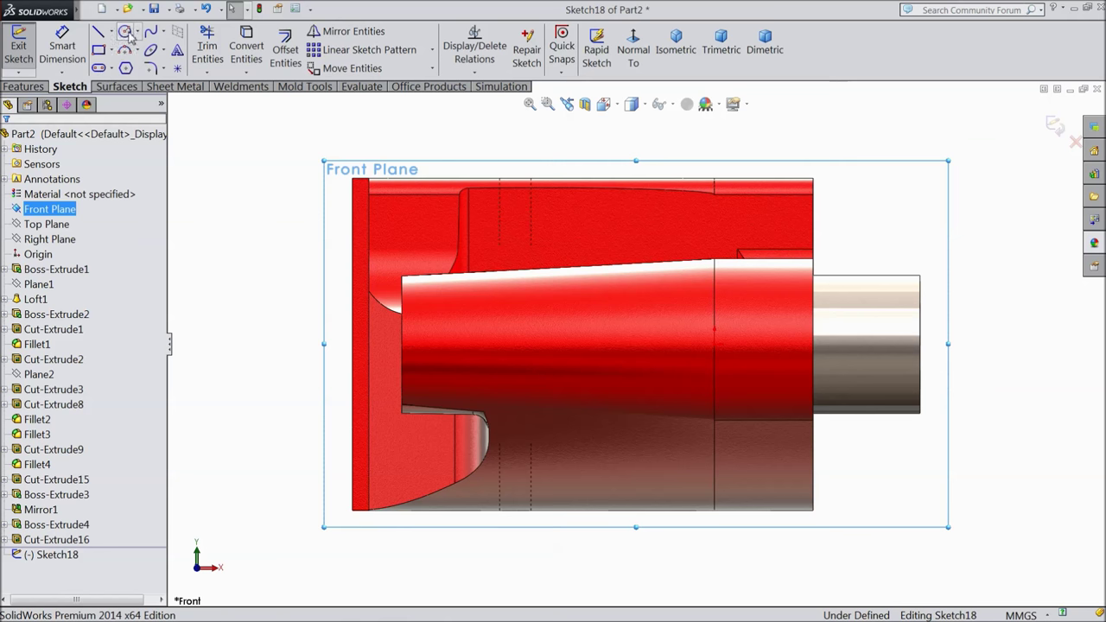
pyautogui.click(126, 32)
pyautogui.scroll(-2, 868, 337)
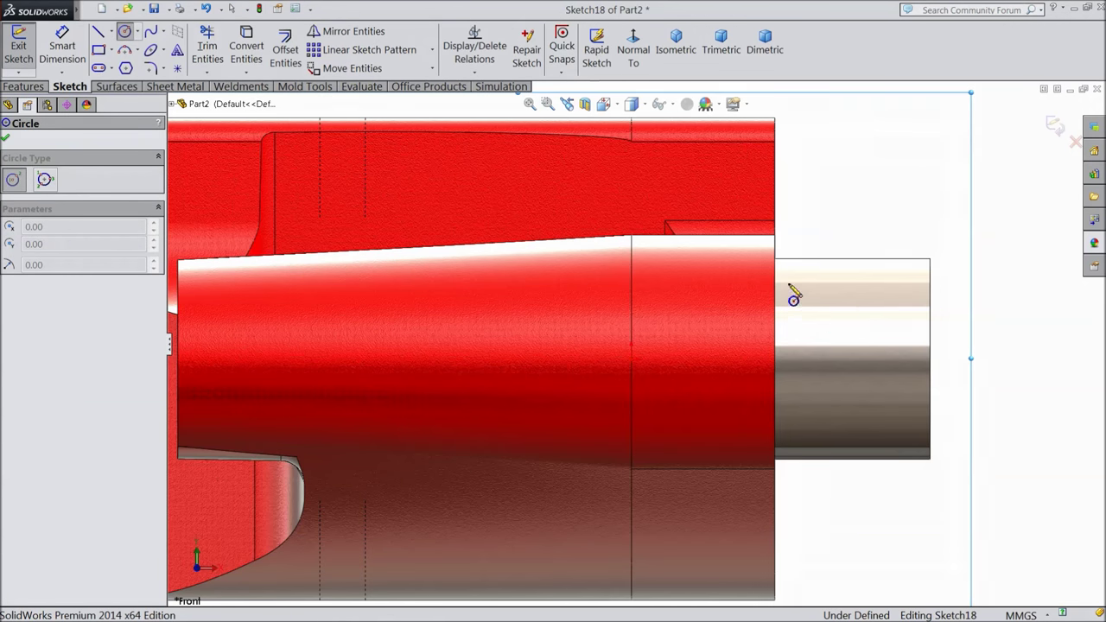
pyautogui.click(723, 246)
pyautogui.click(746, 263)
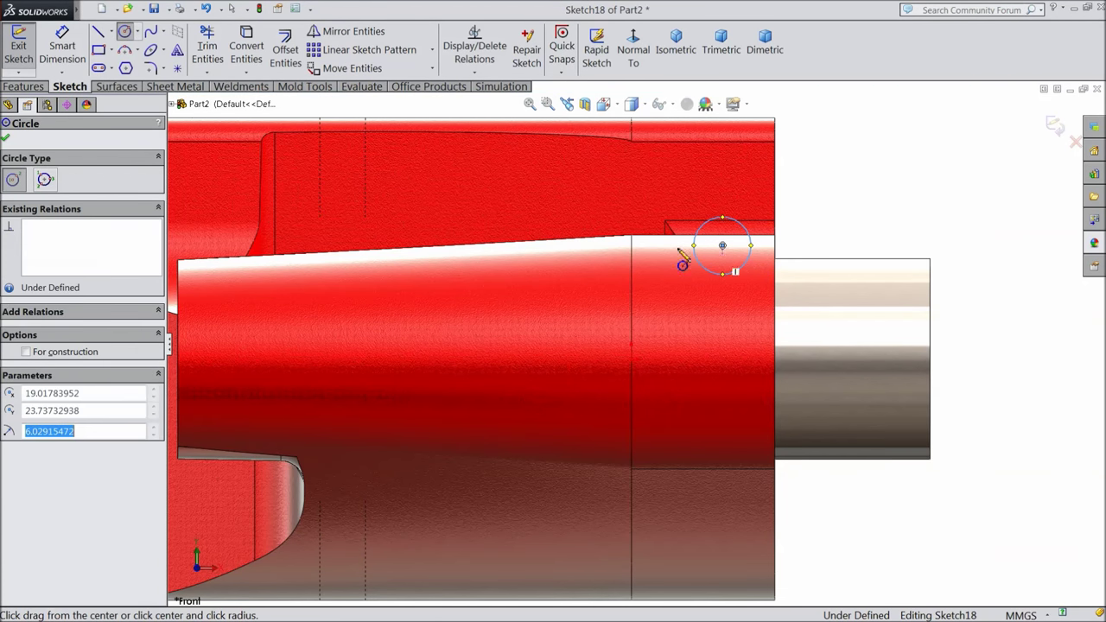
pyautogui.click(56, 51)
# Draw a horizontal construction centerline along the boss axis
pyautogui.click(110, 31)
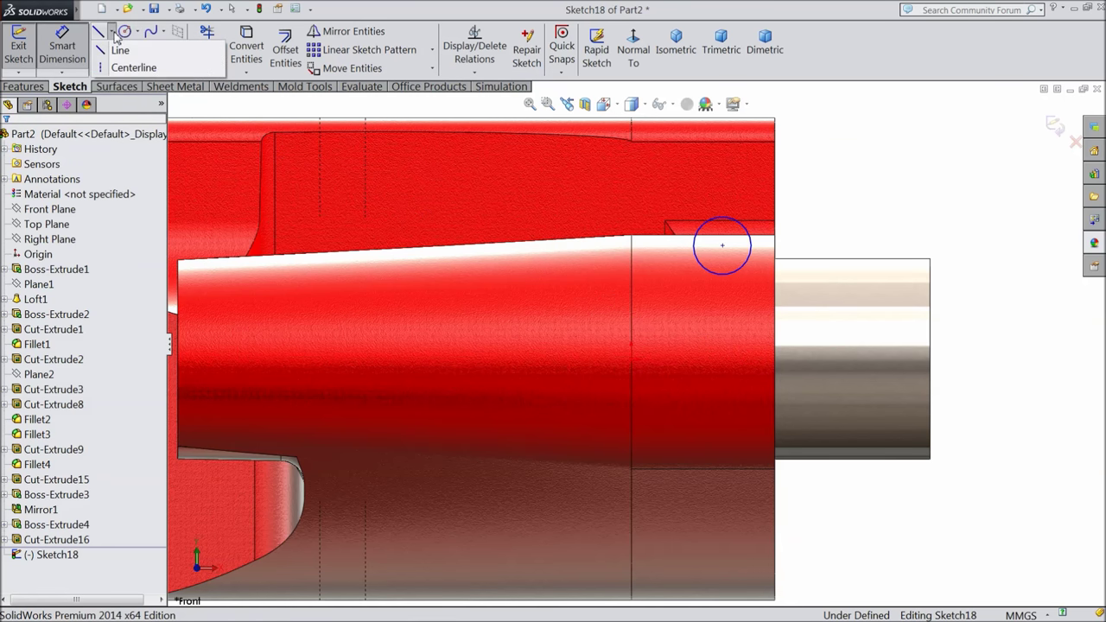
pyautogui.click(122, 69)
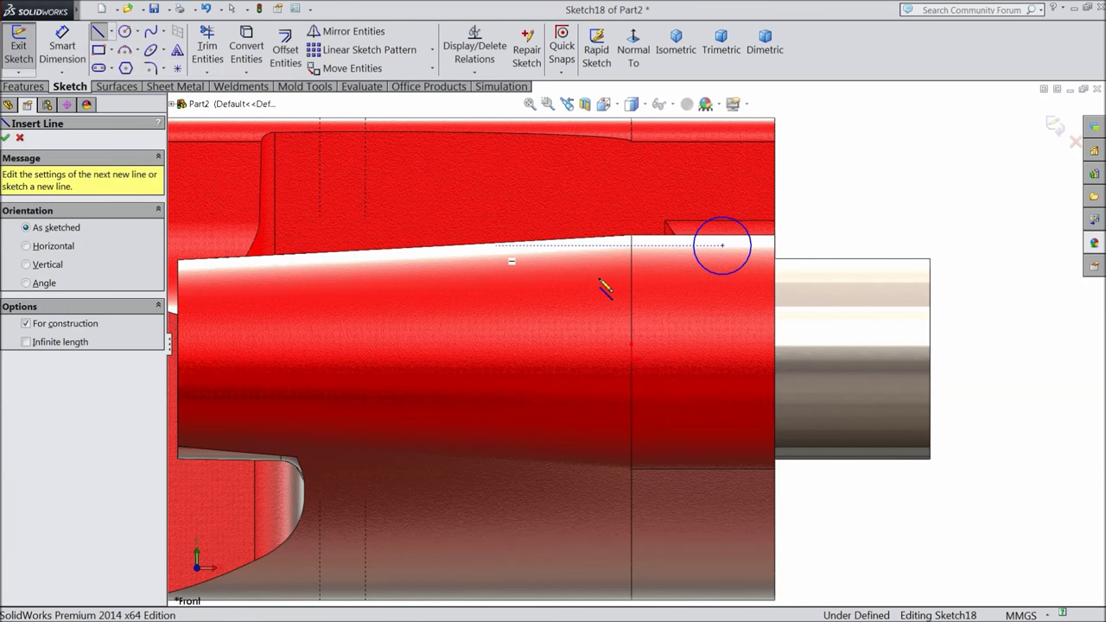
pyautogui.click(775, 358)
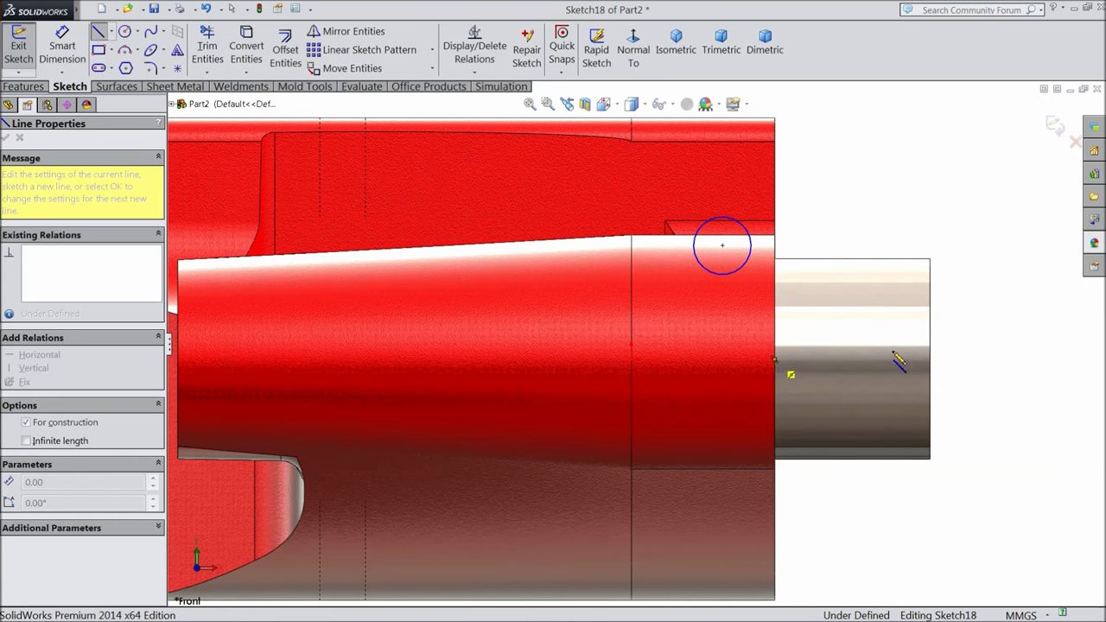
pyautogui.click(1010, 358)
pyautogui.rightClick(1007, 329)
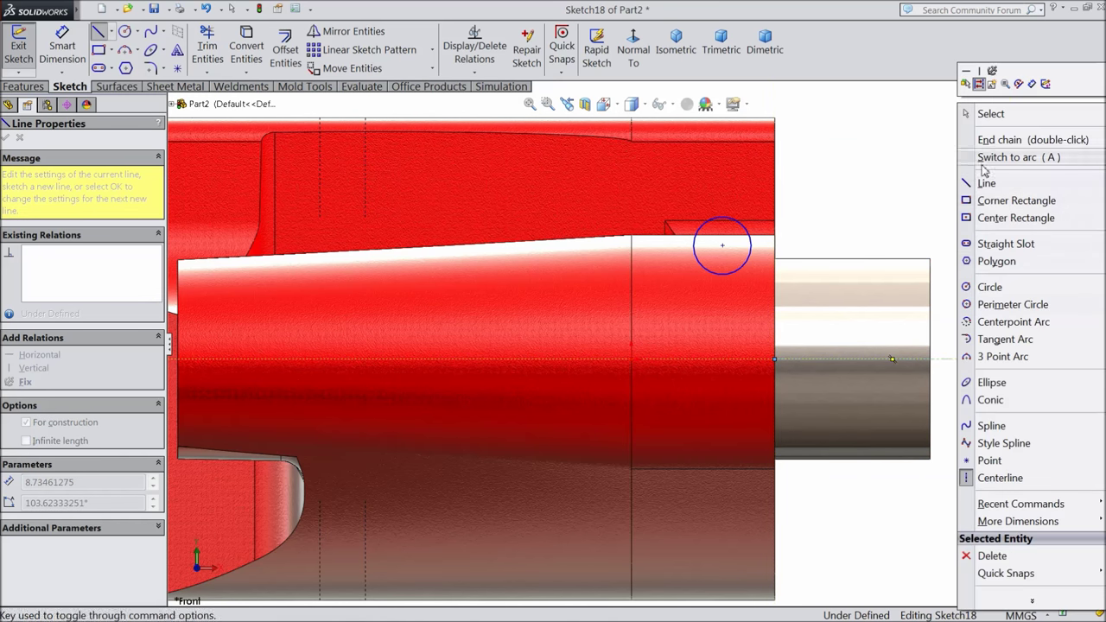
pyautogui.click(987, 113)
# Dimension the circle centre 23 from the centerline and its diameter Ø12
pyautogui.click(47, 56)
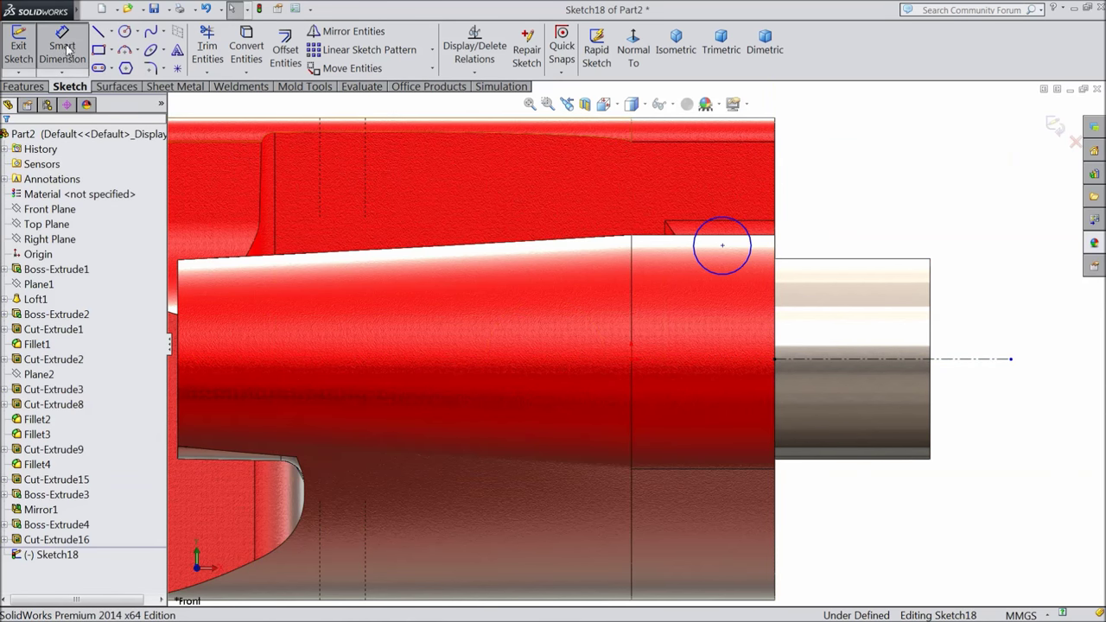
pyautogui.click(894, 360)
pyautogui.click(724, 245)
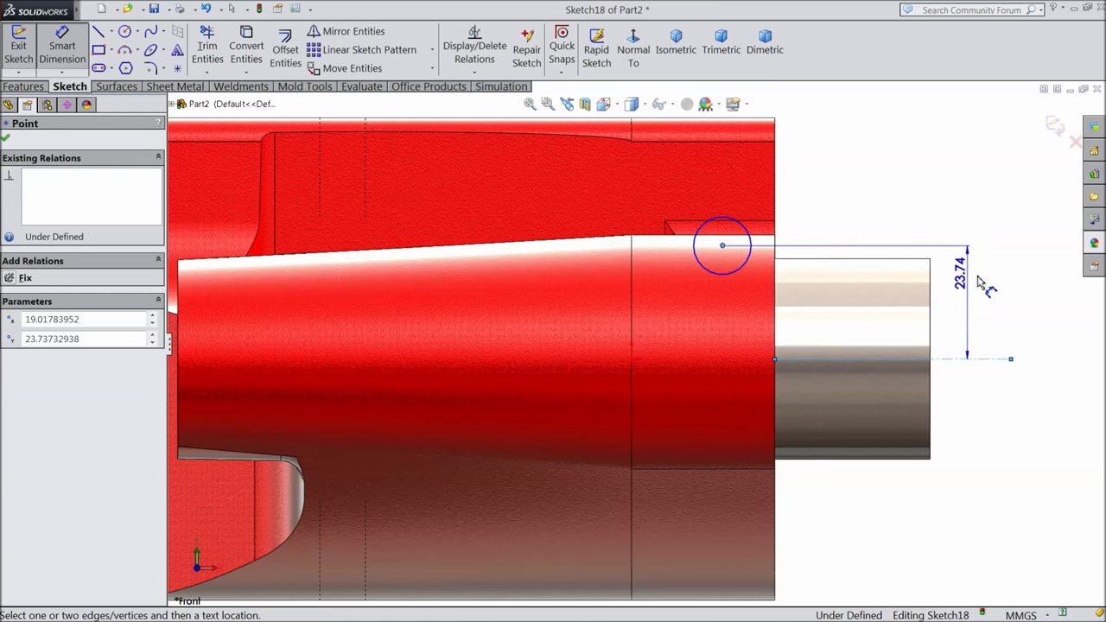
pyautogui.click(991, 285)
pyautogui.write('23')
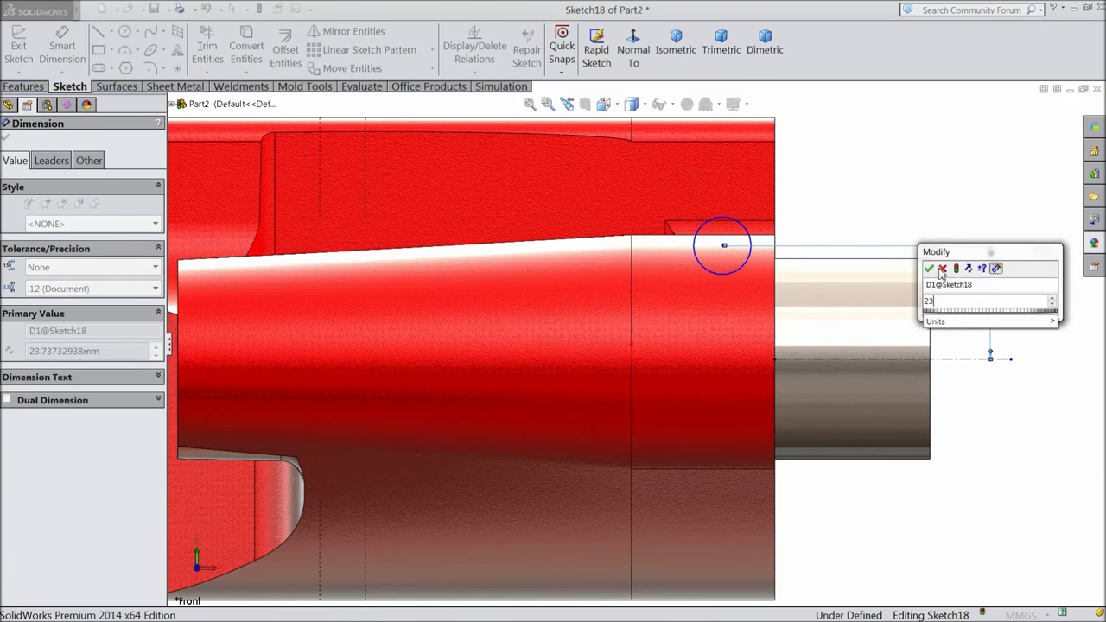
pyautogui.click(928, 267)
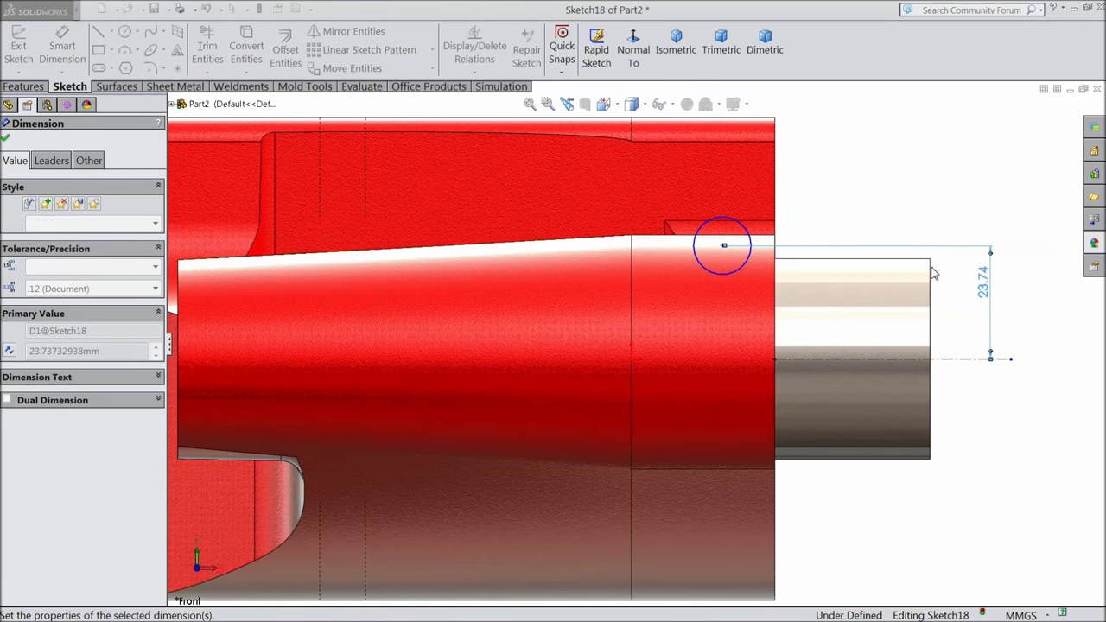
pyautogui.click(751, 251)
pyautogui.click(789, 177)
pyautogui.write('12')
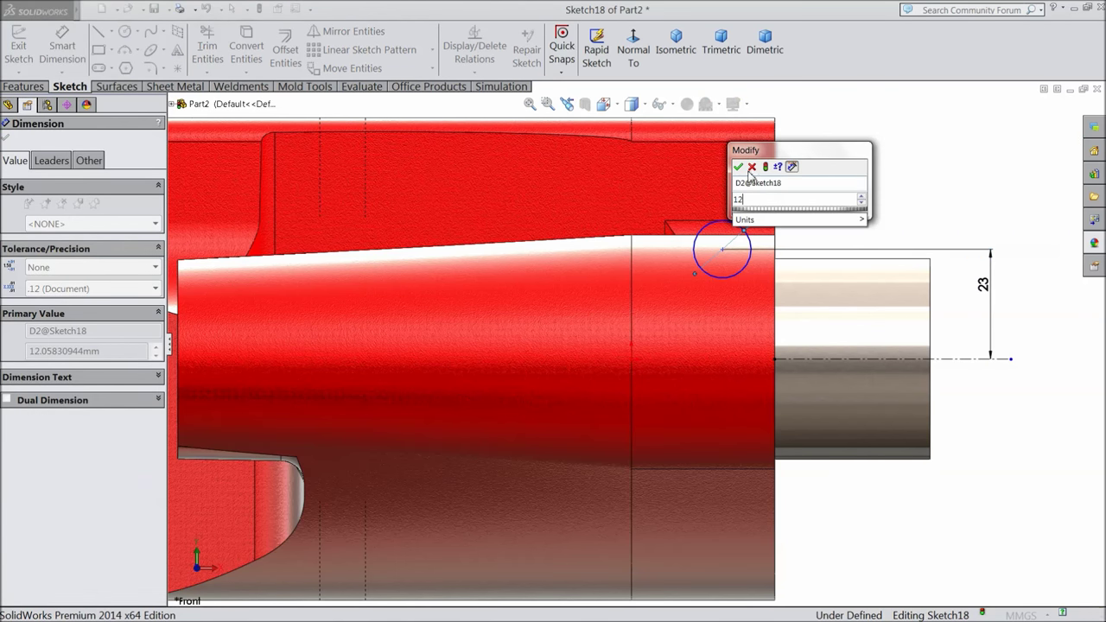
pyautogui.click(737, 166)
# Add the 6 mm distance from the circle to the vertical edge
pyautogui.click(757, 248)
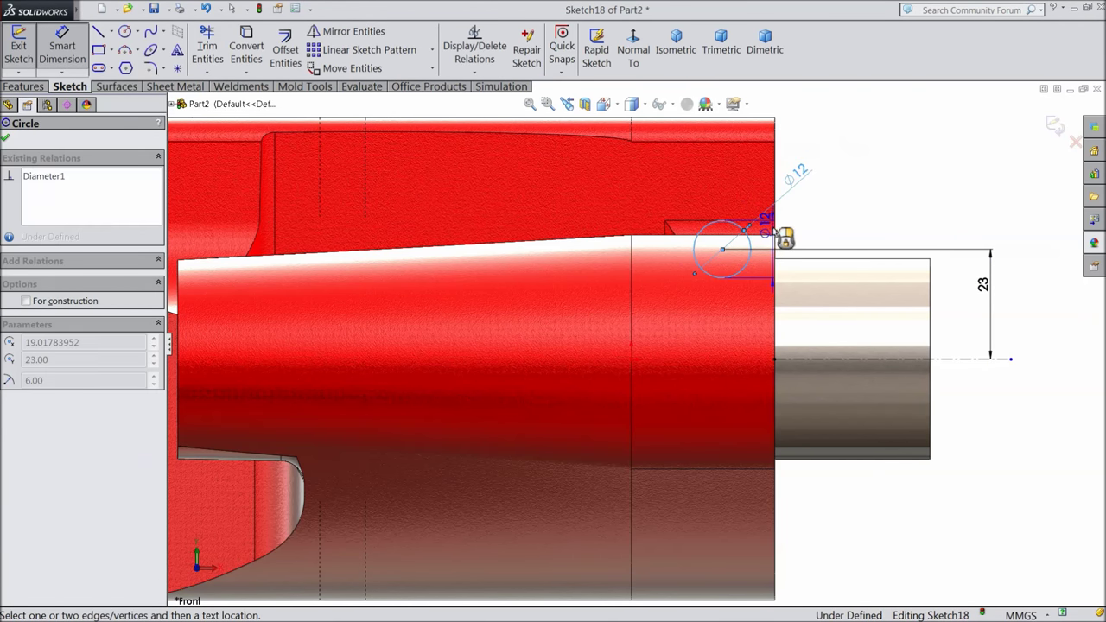
pyautogui.click(779, 237)
pyautogui.click(833, 219)
pyautogui.write('6')
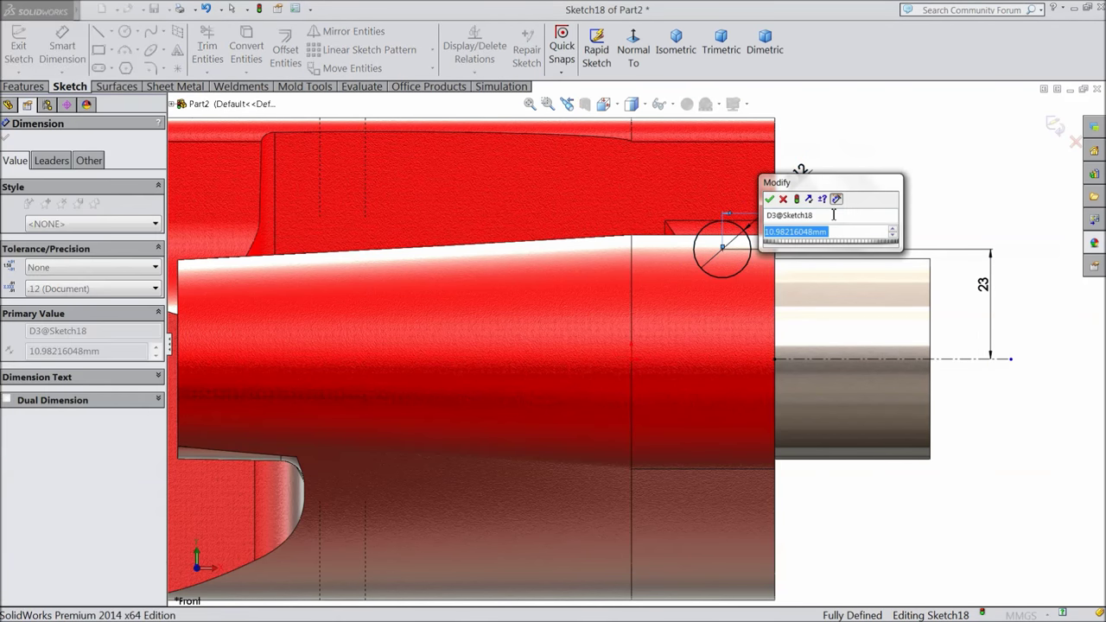
pyautogui.click(769, 200)
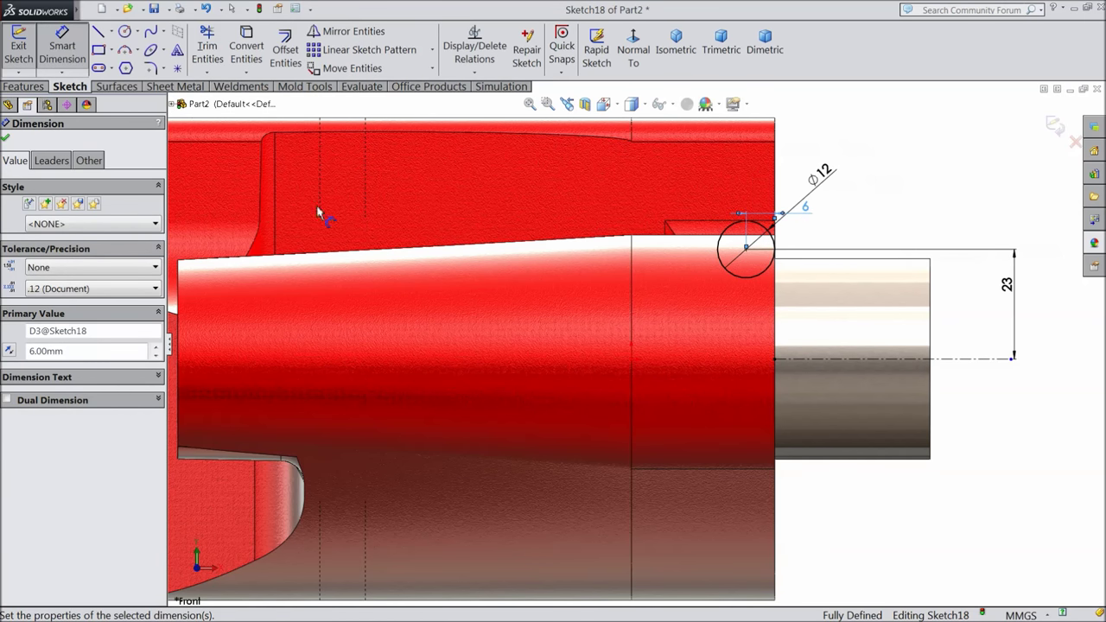
pyautogui.click(7, 140)
pyautogui.click(22, 87)
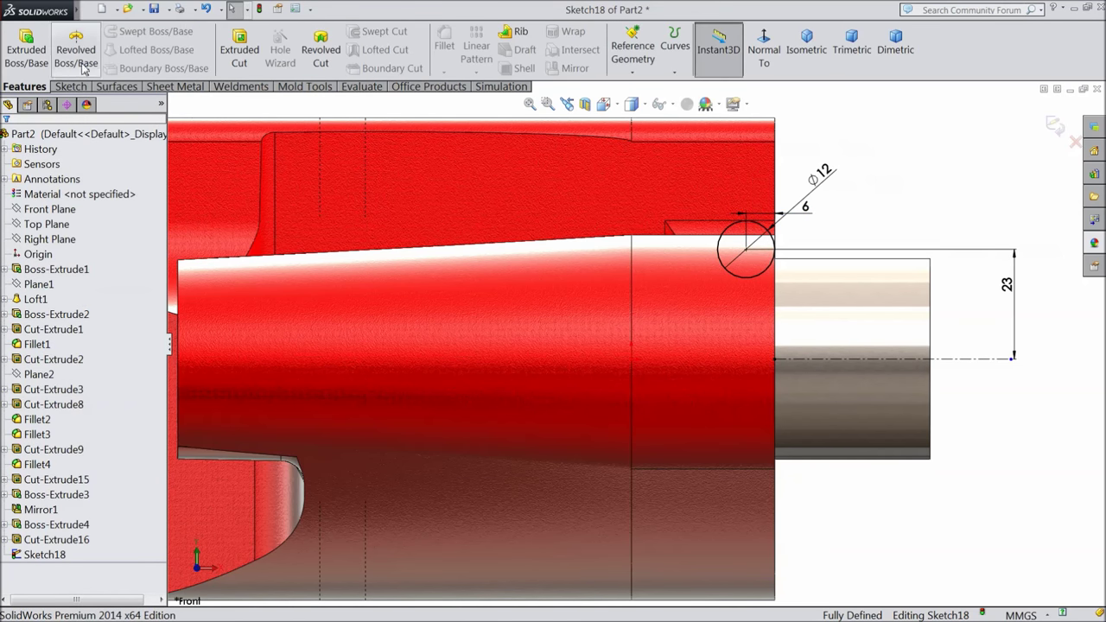
# Extrude the 12 mm circle Blind 20 mm into a pin
pyautogui.click(26, 49)
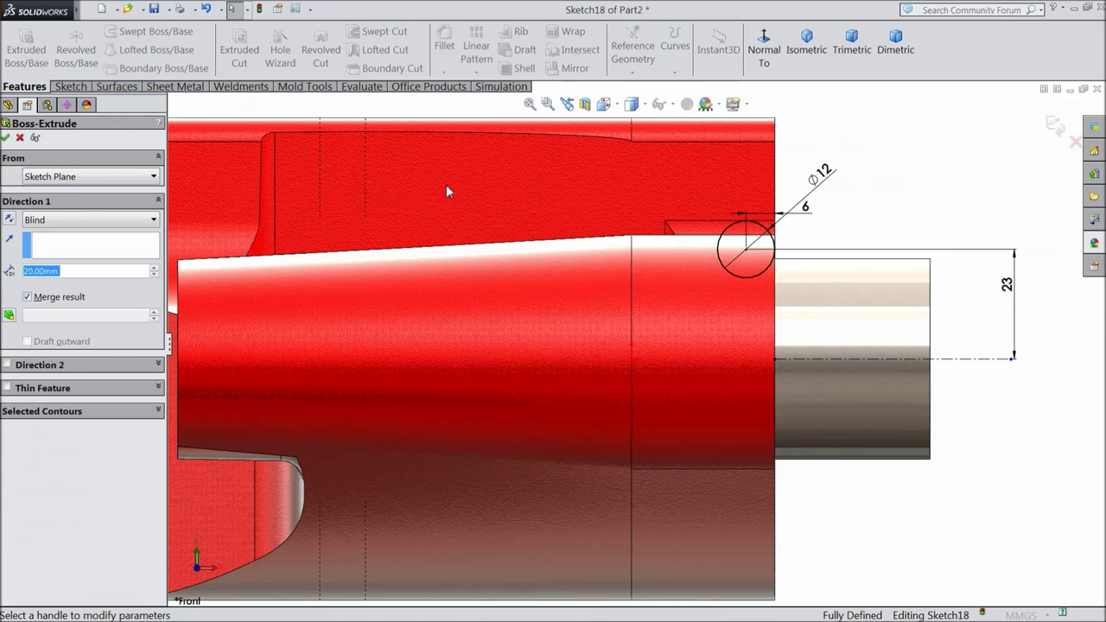
pyautogui.moveTo(591, 421); pyautogui.dragTo(416, 401, button='middle')
pyautogui.scroll(-4, 586, 333)
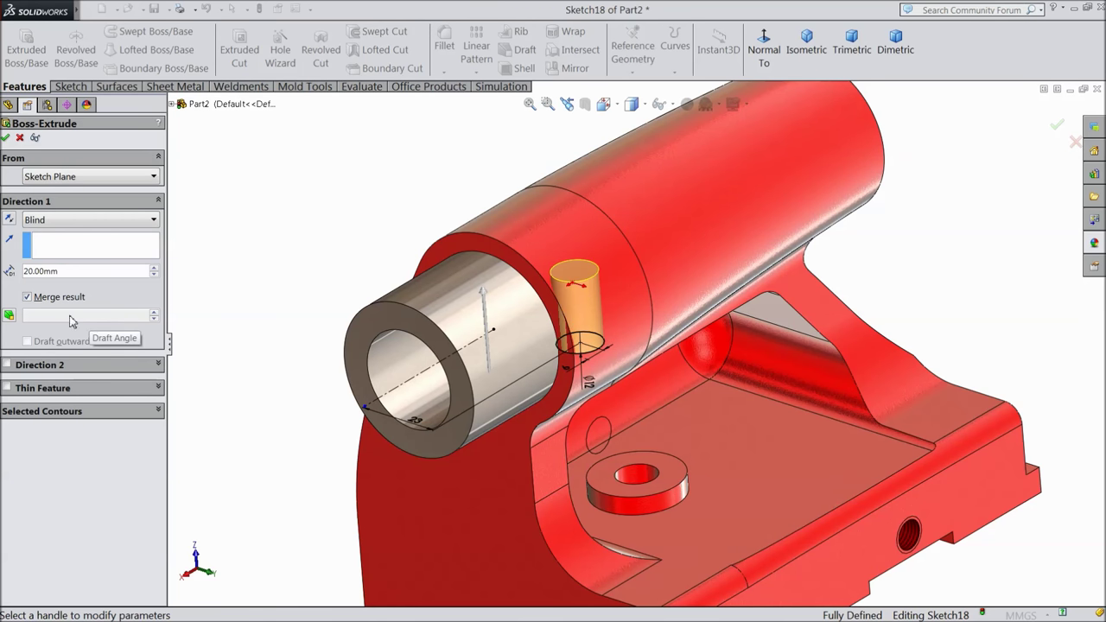
pyautogui.click(5, 138)
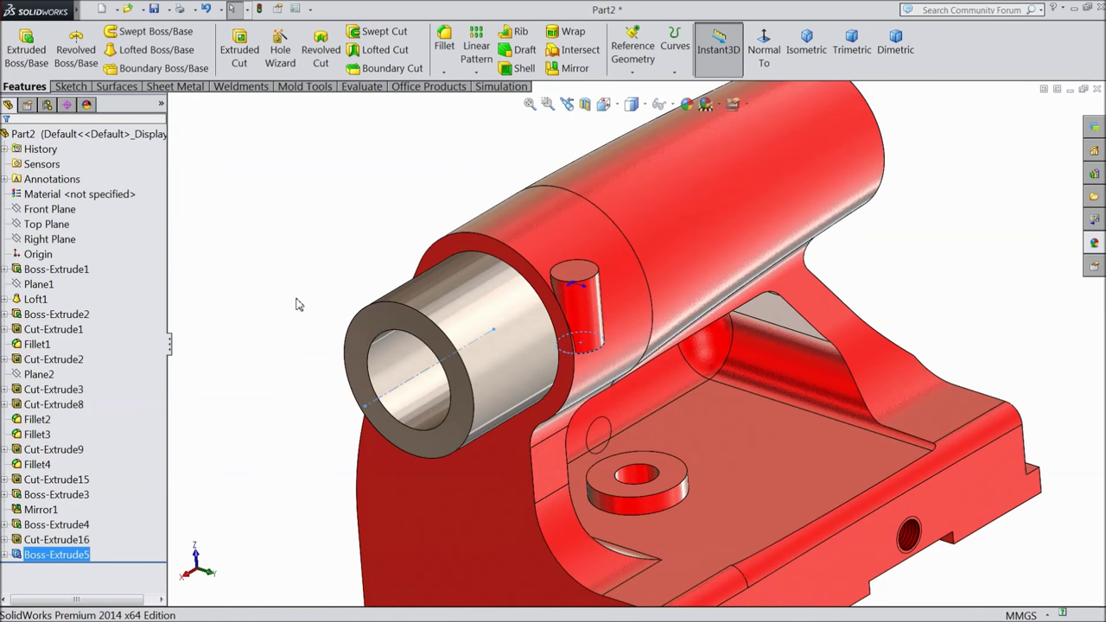
# Chamfer the pin's lower edge 3 mm at 45°
pyautogui.moveTo(295, 304); pyautogui.dragTo(259, 230, button='middle')
pyautogui.moveTo(295, 375); pyautogui.dragTo(367, 253, button='middle')
pyautogui.click(444, 73)
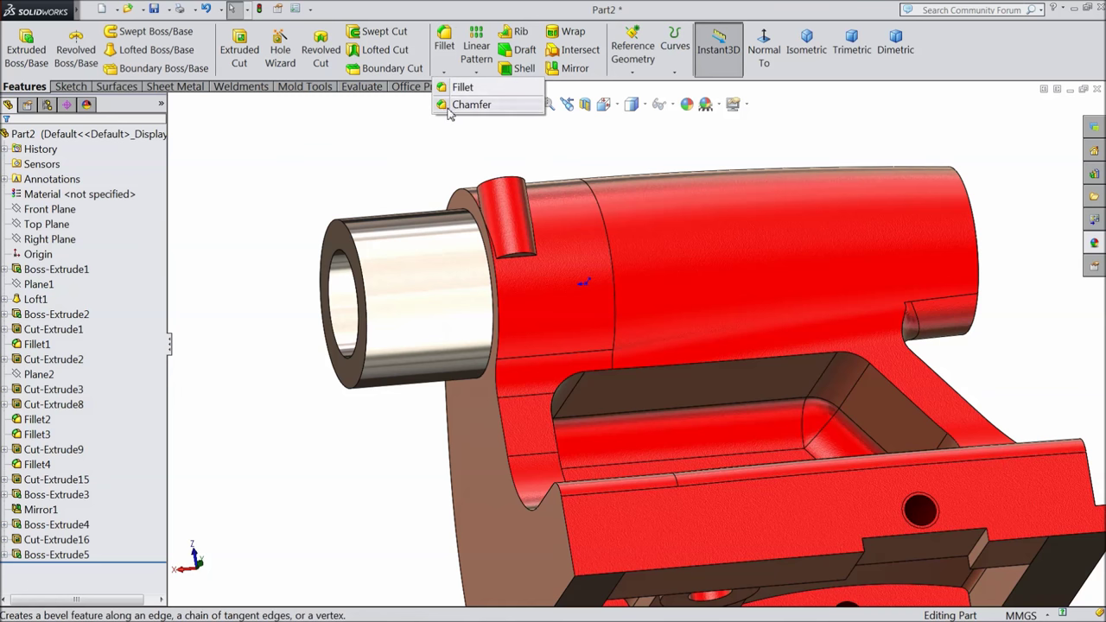
pyautogui.click(451, 103)
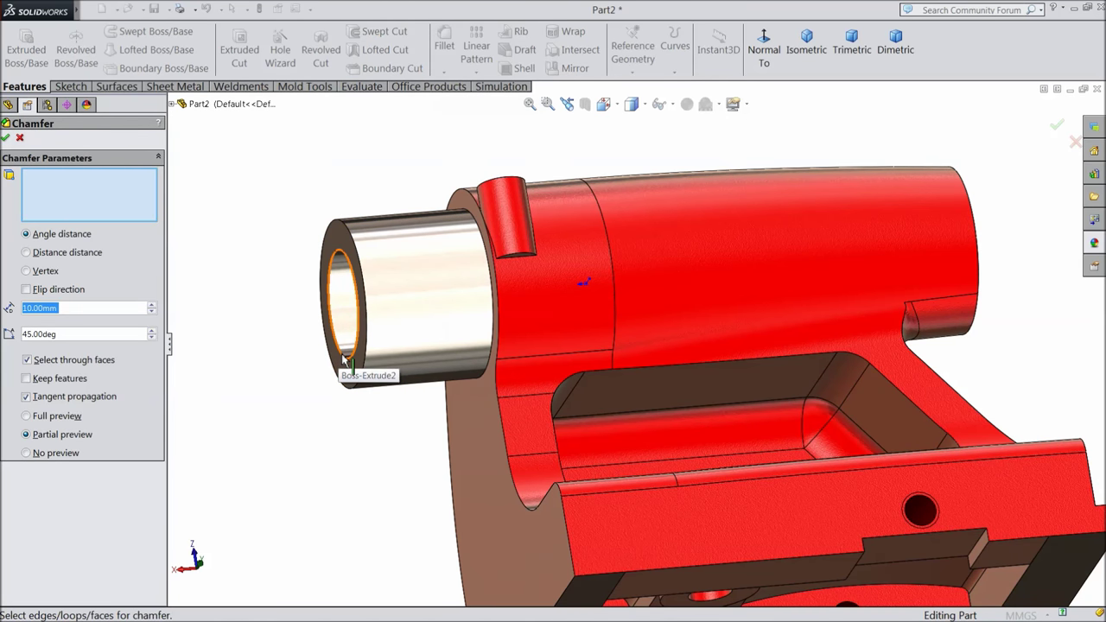
pyautogui.write('3')
pyautogui.scroll(-4, 564, 328)
pyautogui.click(546, 268)
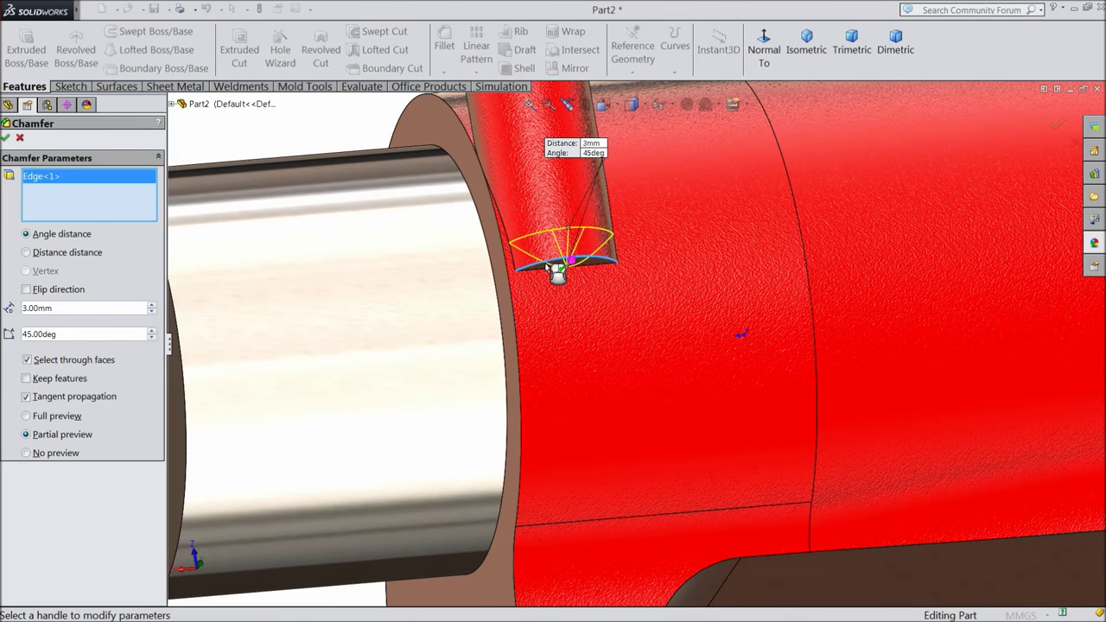
pyautogui.click(6, 138)
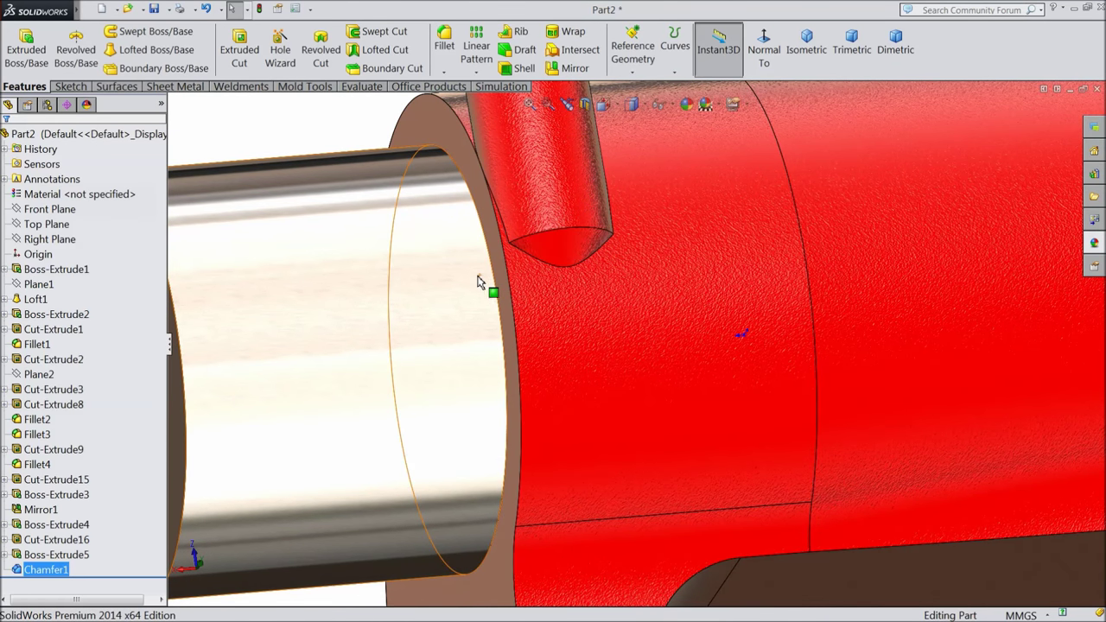
# Turn the view toward the tube end and select its end face
pyautogui.scroll(4, 480, 281)
pyautogui.scroll(3, 480, 282)
pyautogui.moveTo(475, 288); pyautogui.dragTo(503, 329, button='middle')
pyautogui.scroll(-5, 526, 371)
pyautogui.click(547, 325)
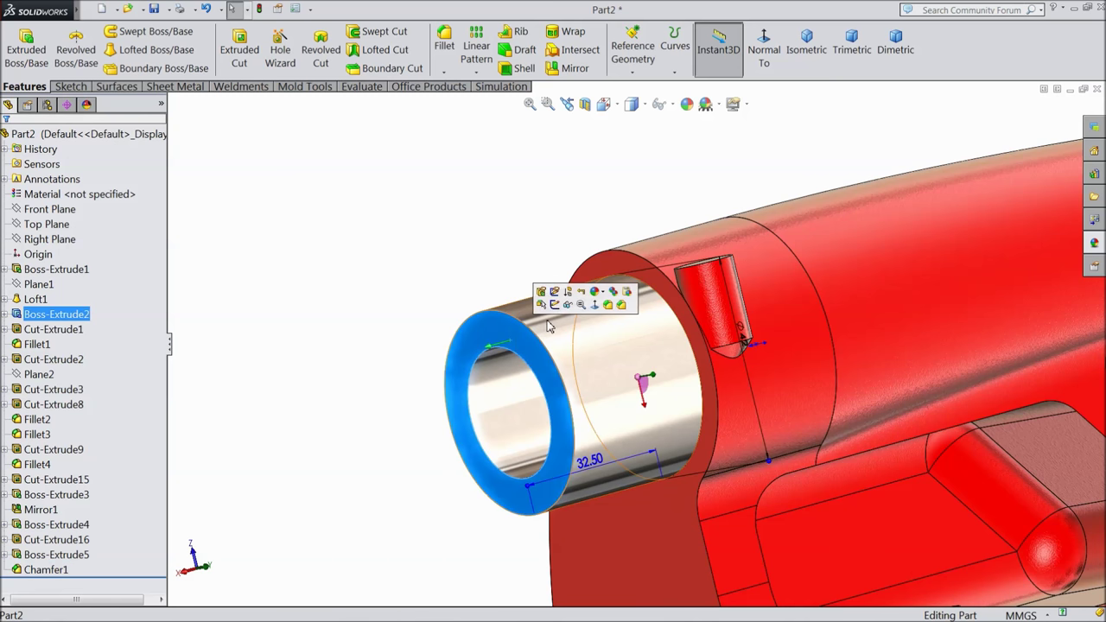
# Start a sketch on the tube end face, viewed normal, with a circle centred on the origin
pyautogui.click(555, 305)
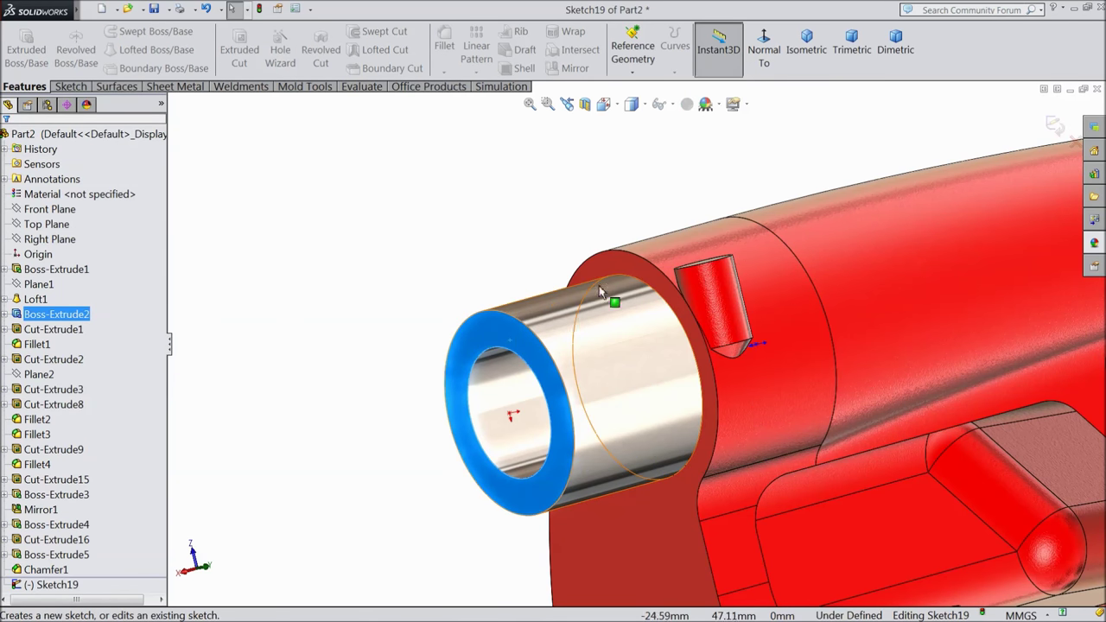
pyautogui.click(764, 55)
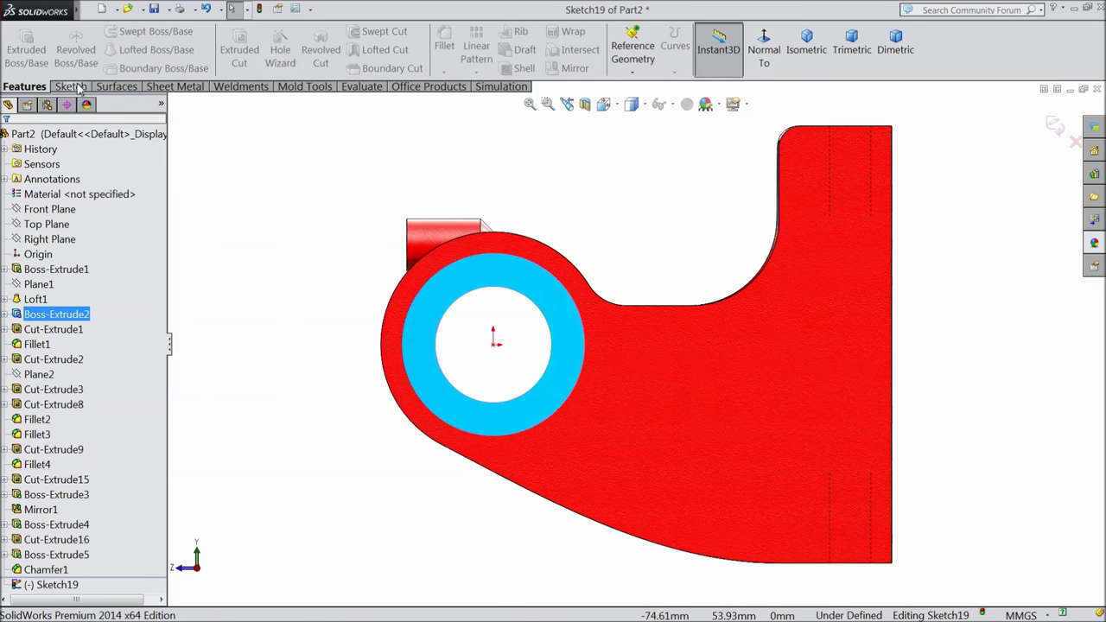
pyautogui.click(125, 32)
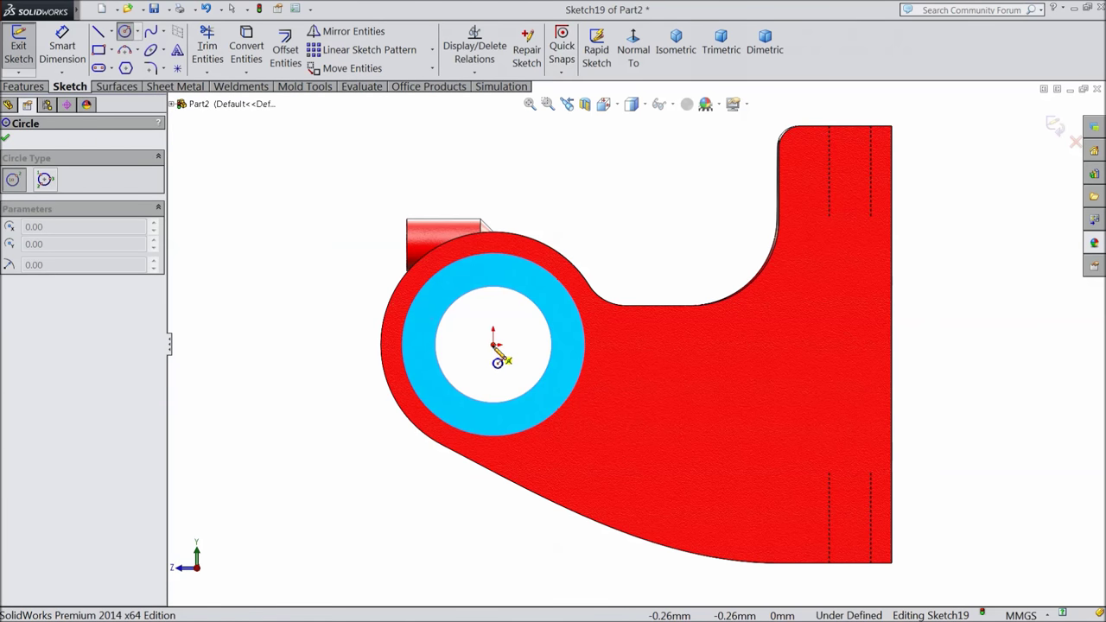
pyautogui.click(494, 344)
pyautogui.click(438, 290)
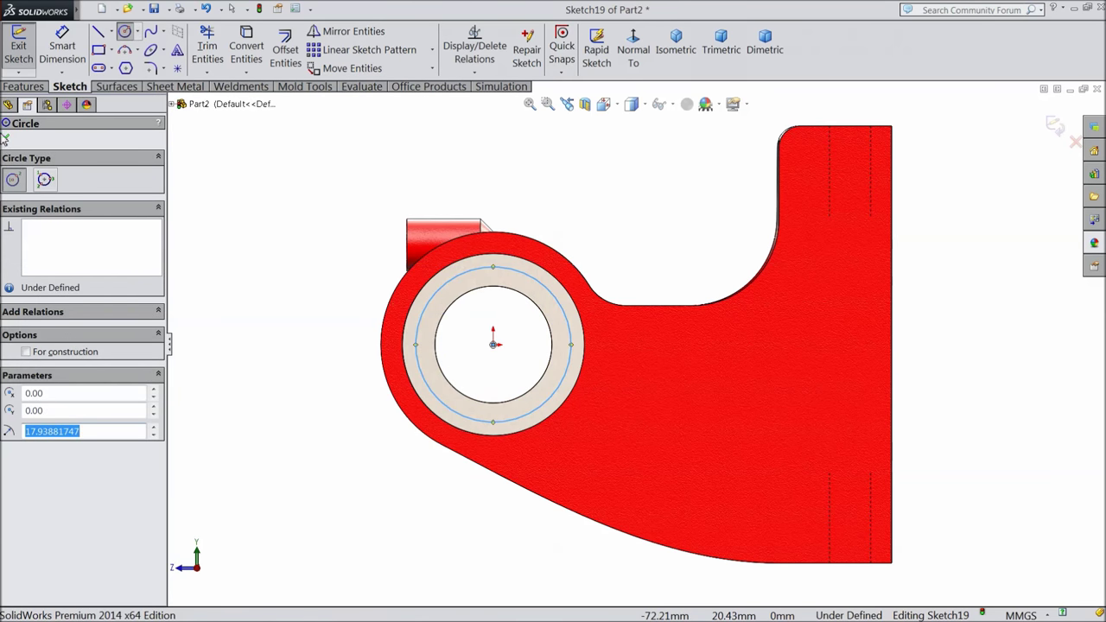
# Dimension the circle to a 39 mm diameter and finish dimensioning
pyautogui.click(63, 48)
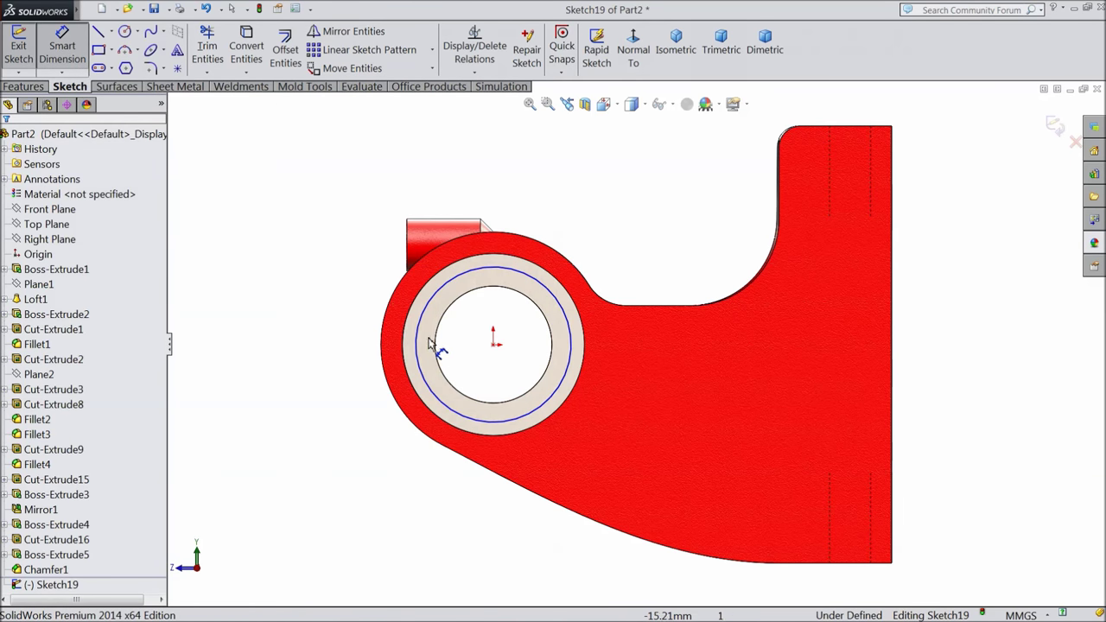
pyautogui.click(419, 338)
pyautogui.click(347, 342)
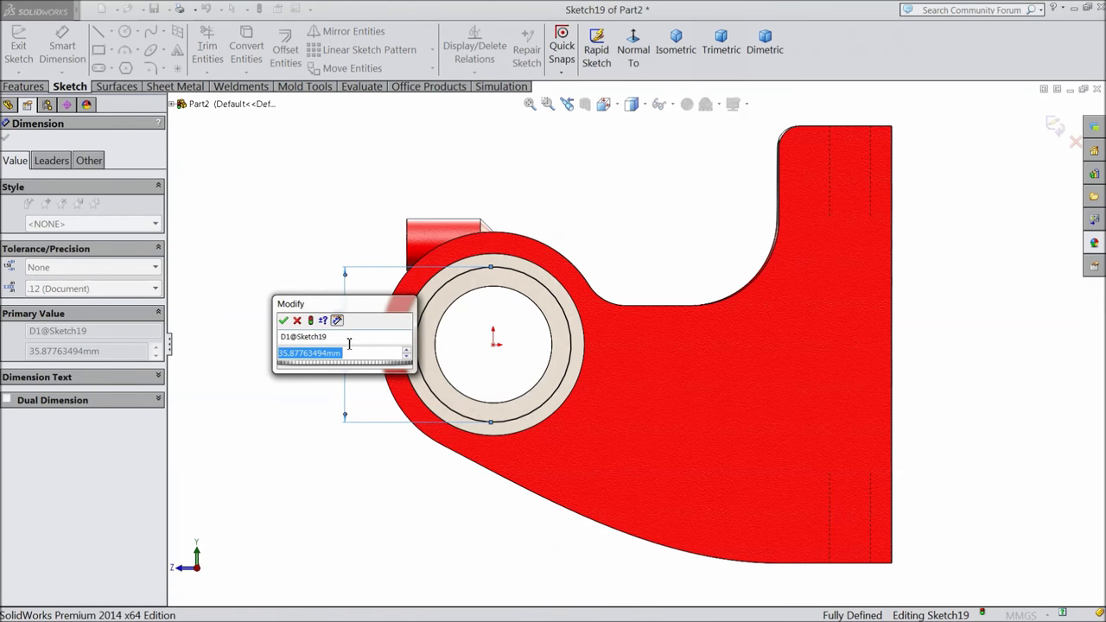
pyautogui.write('39')
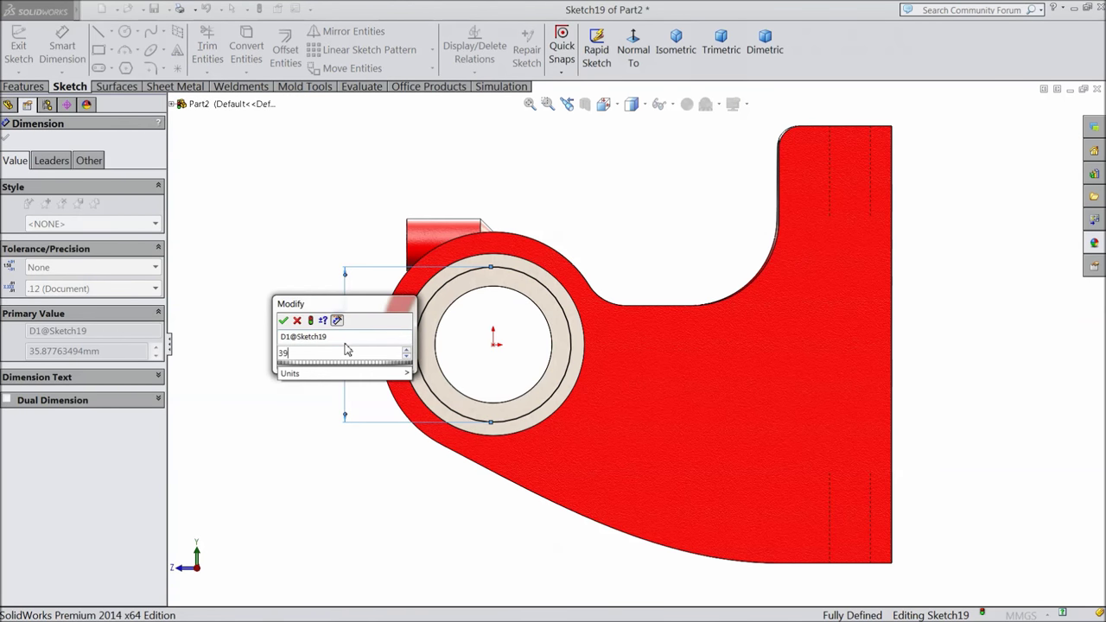
pyautogui.click(283, 321)
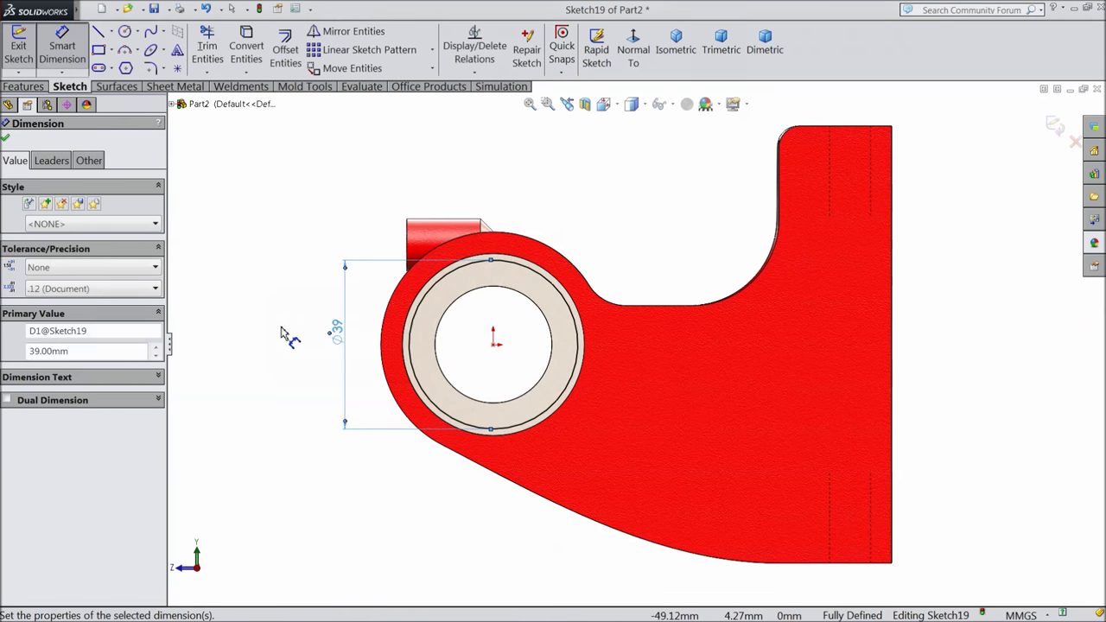
pyautogui.click(6, 140)
pyautogui.click(23, 89)
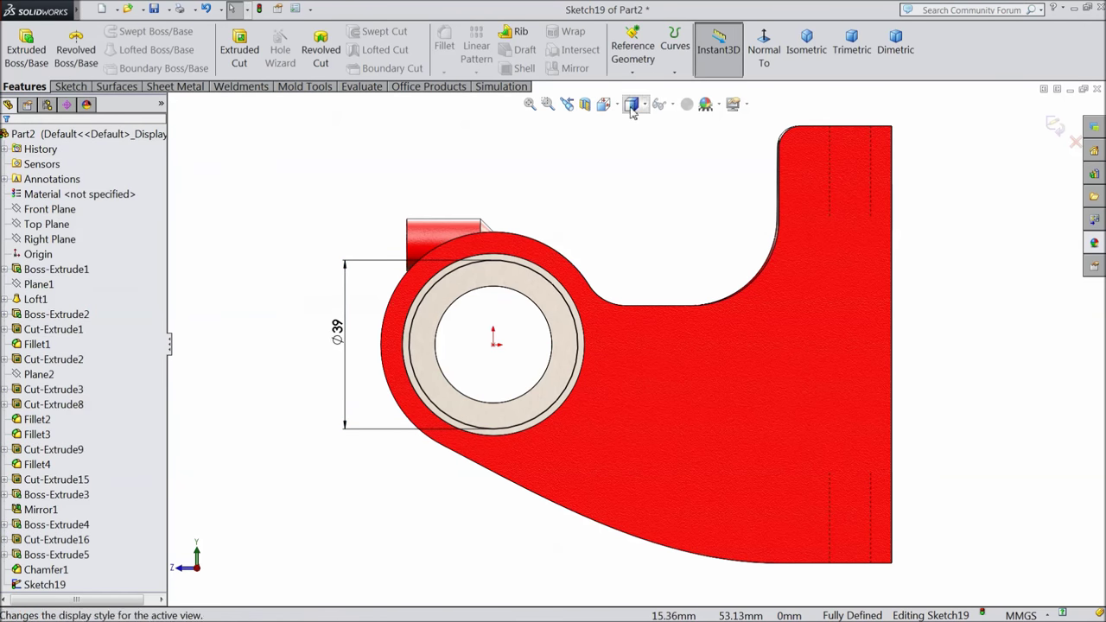
pyautogui.click(674, 80)
# Create a helix from the Ø39 circle: 4 mm pitch, 7.75 revolutions, 270° start, clockwise
pyautogui.click(710, 109)
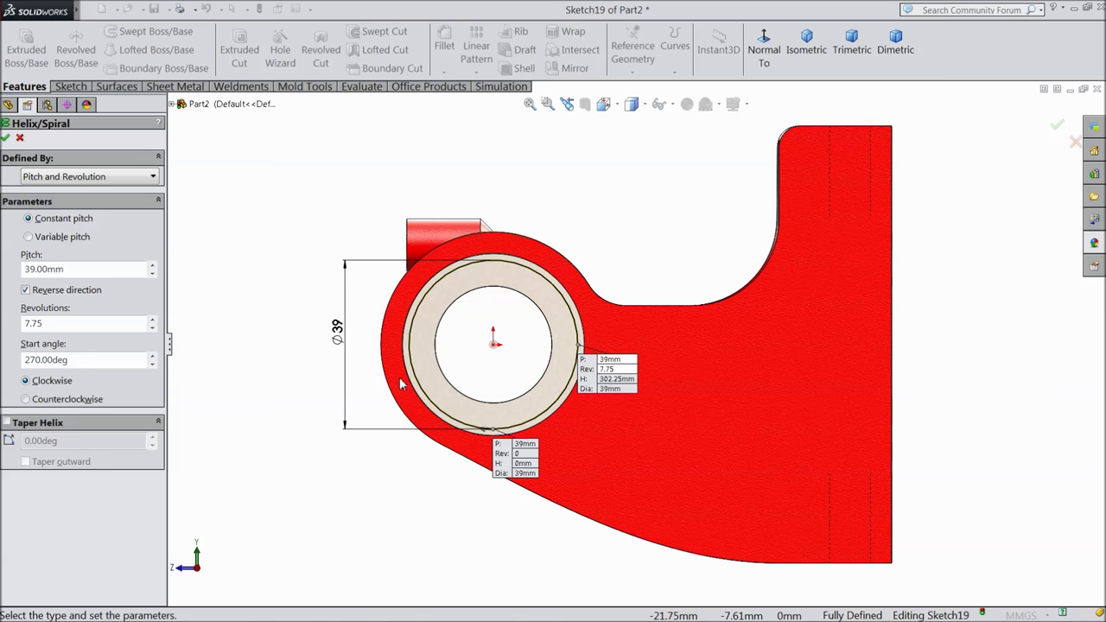
pyautogui.press('f')
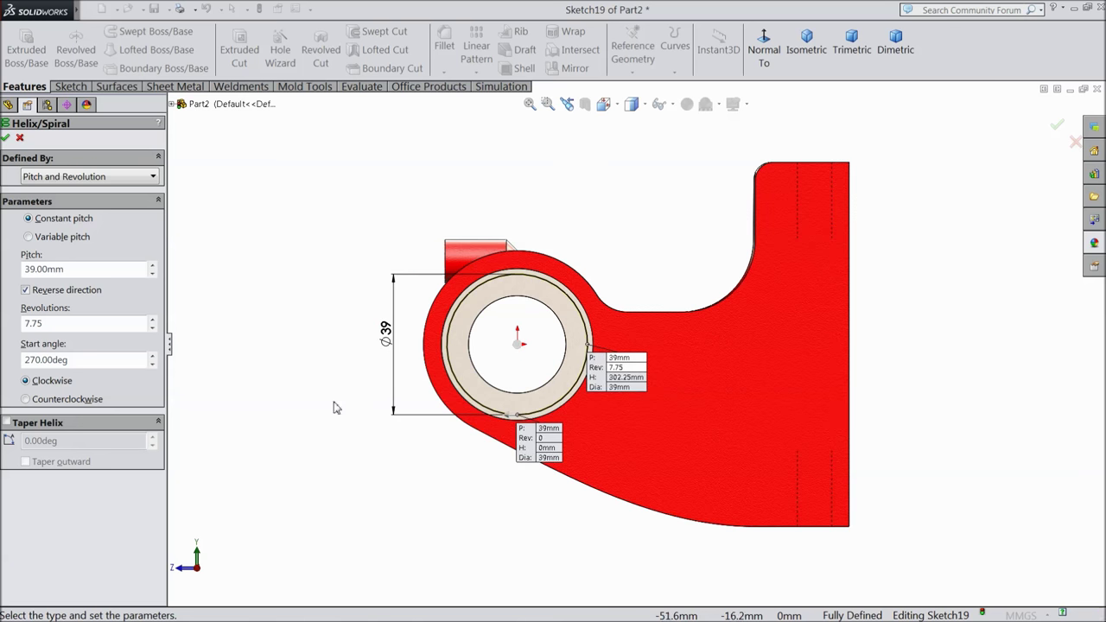
pyautogui.click(73, 176)
pyautogui.click(74, 189)
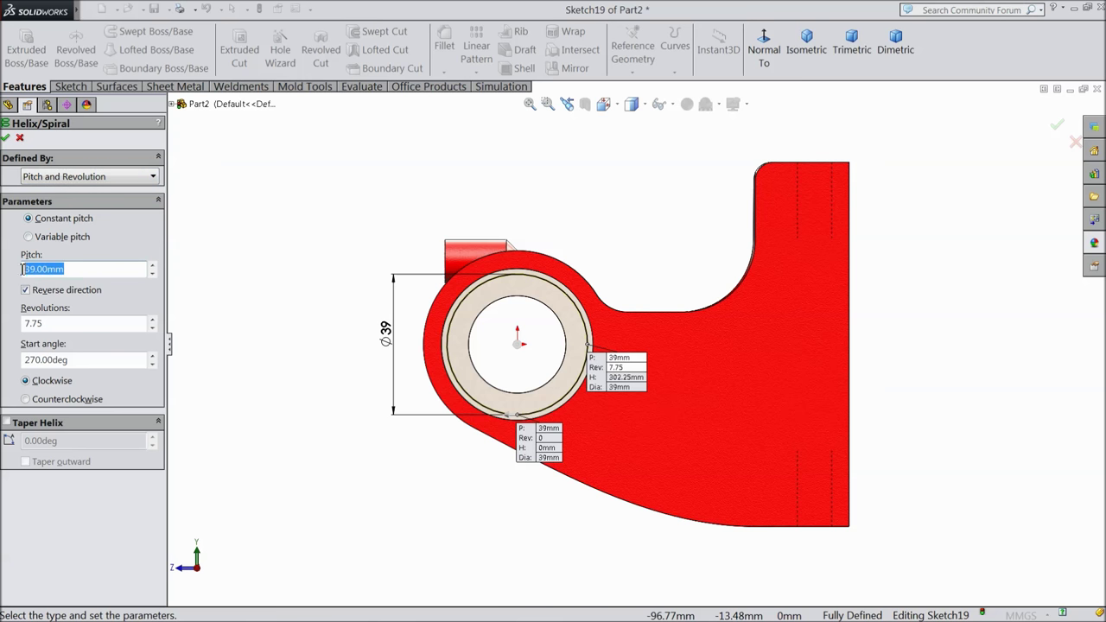
pyautogui.moveTo(368, 368); pyautogui.dragTo(399, 395, button='middle')
pyautogui.write('4')
pyautogui.scroll(-5, 674, 389)
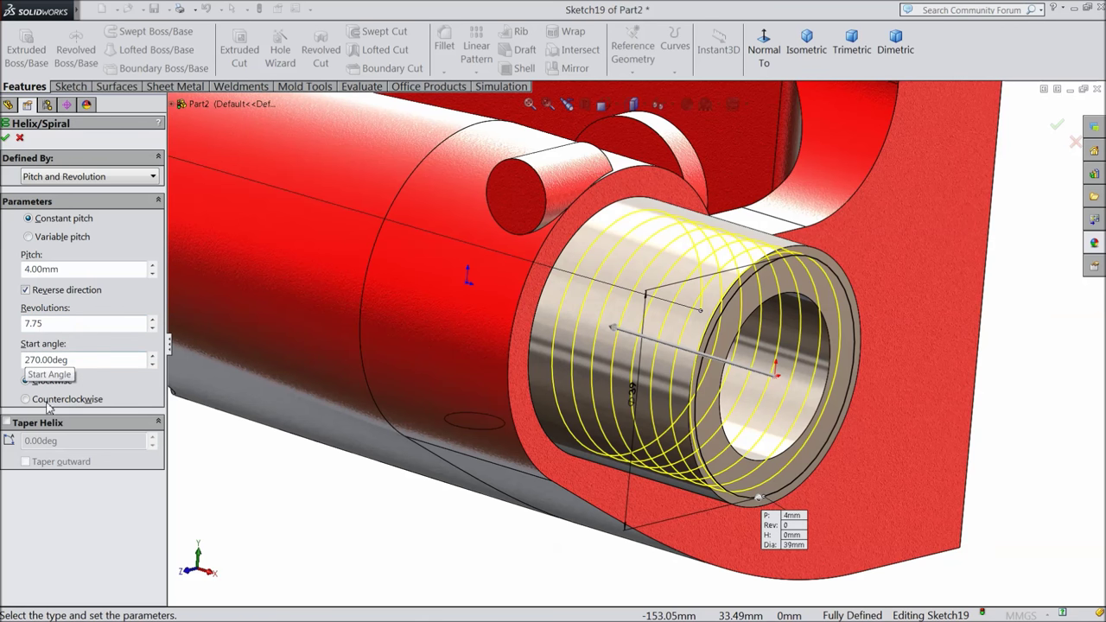
pyautogui.click(6, 138)
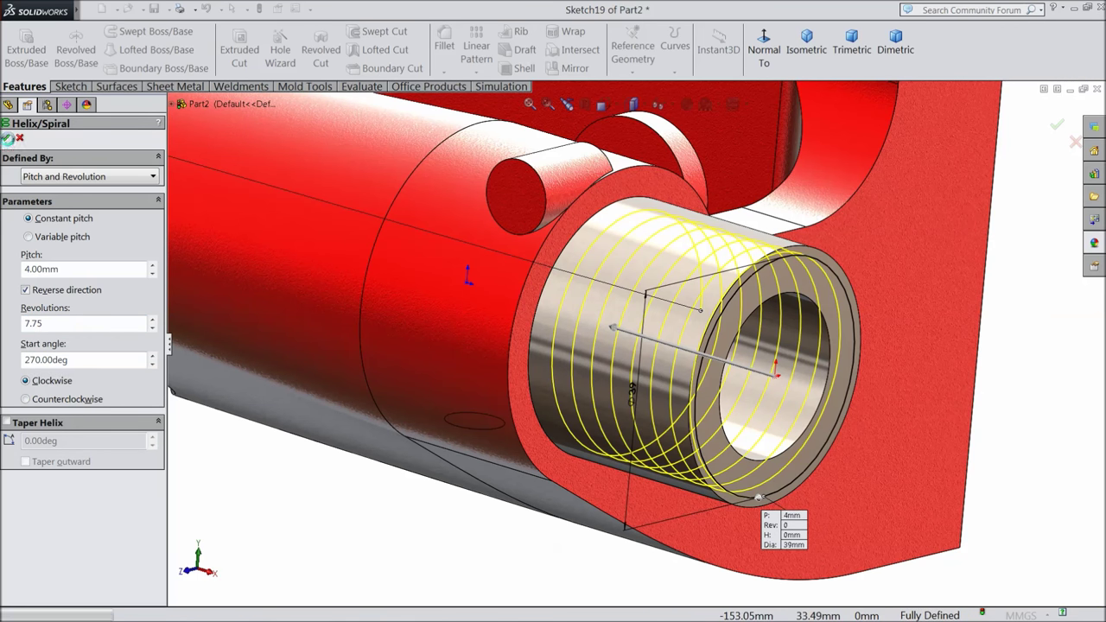
pyautogui.click(63, 213)
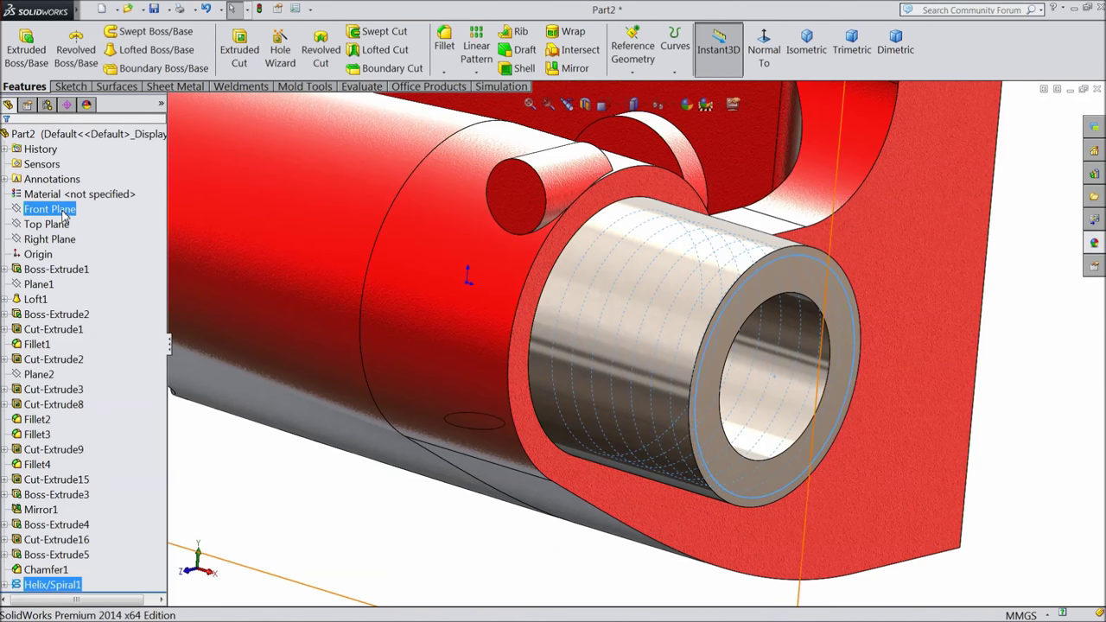
# Start a Front Plane sketch and draw a rectangle at the boss's outer end corner
pyautogui.click(66, 212)
pyautogui.click(72, 196)
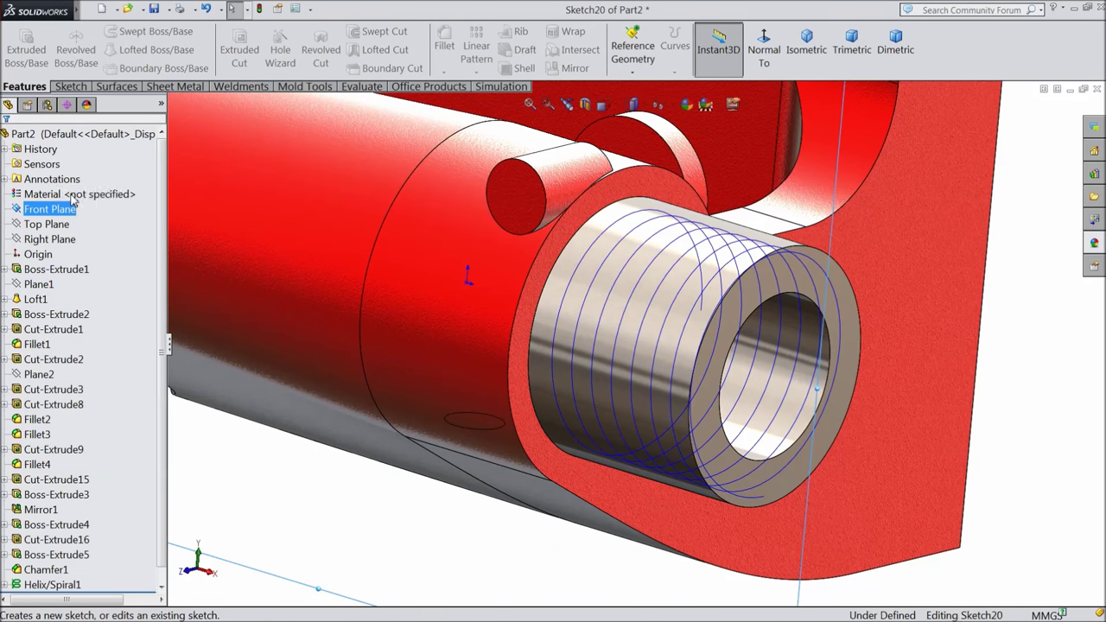
pyautogui.click(769, 62)
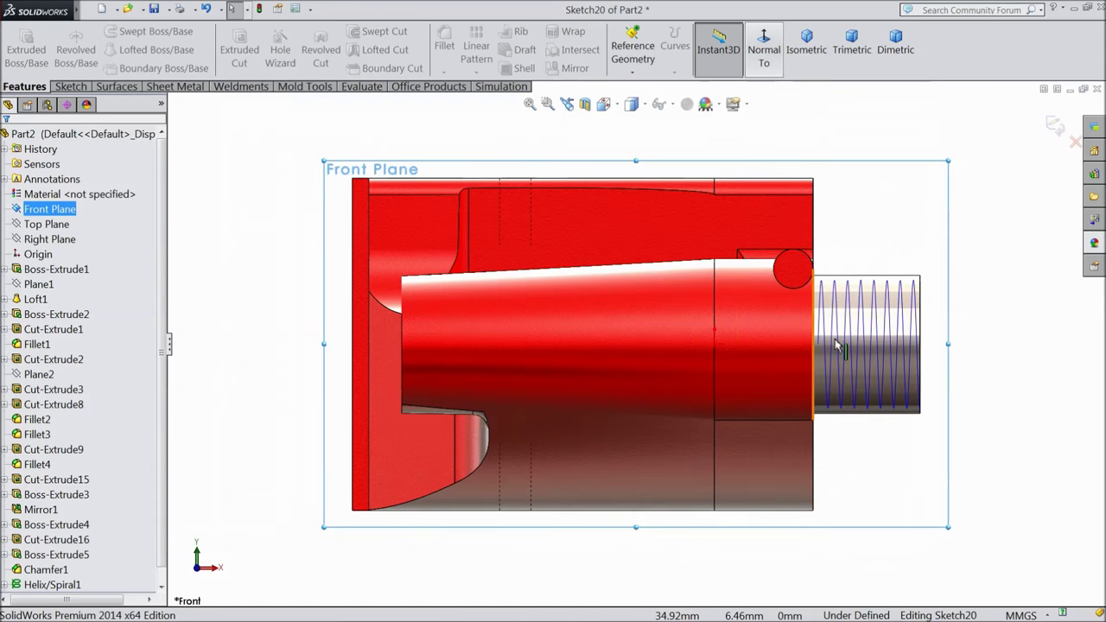
pyautogui.click(70, 87)
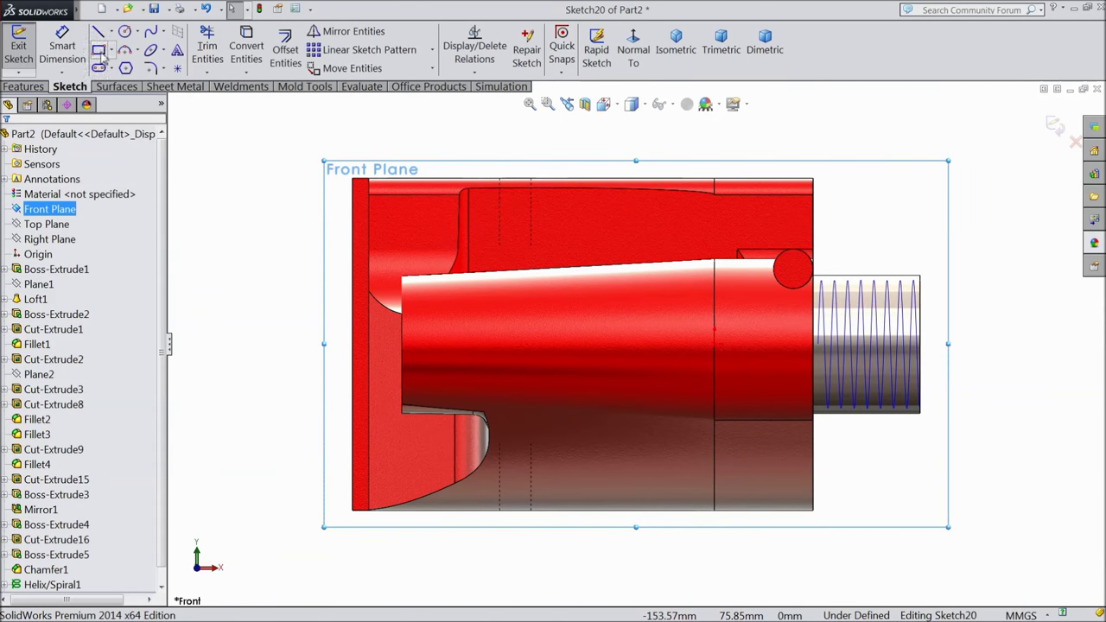
pyautogui.click(100, 49)
pyautogui.scroll(-3, 1037, 441)
pyautogui.scroll(-5, 863, 393)
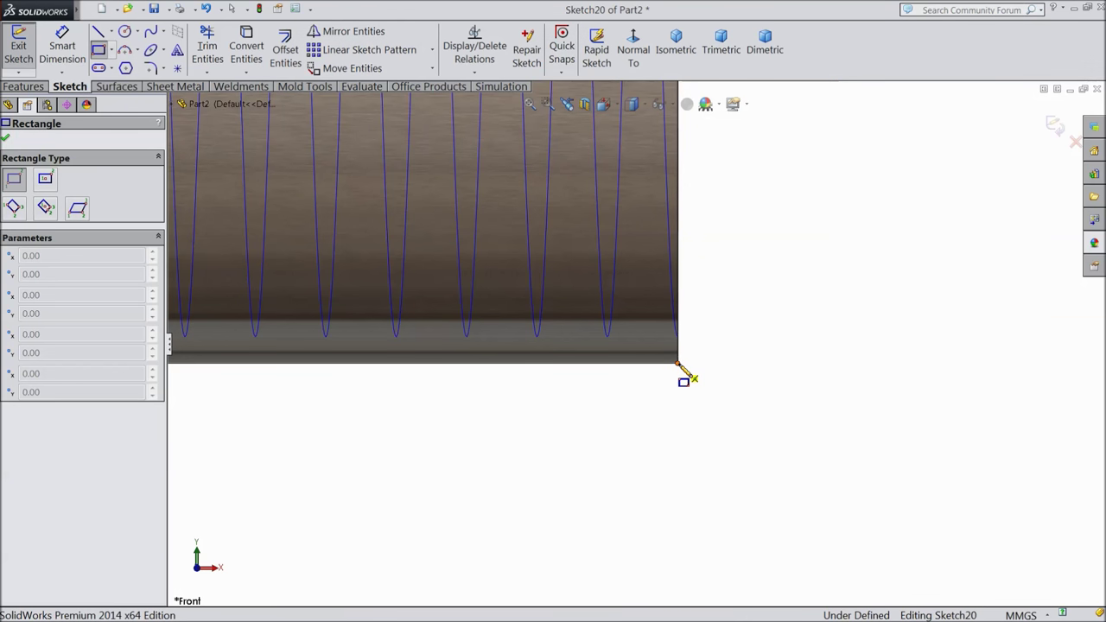
pyautogui.click(677, 363)
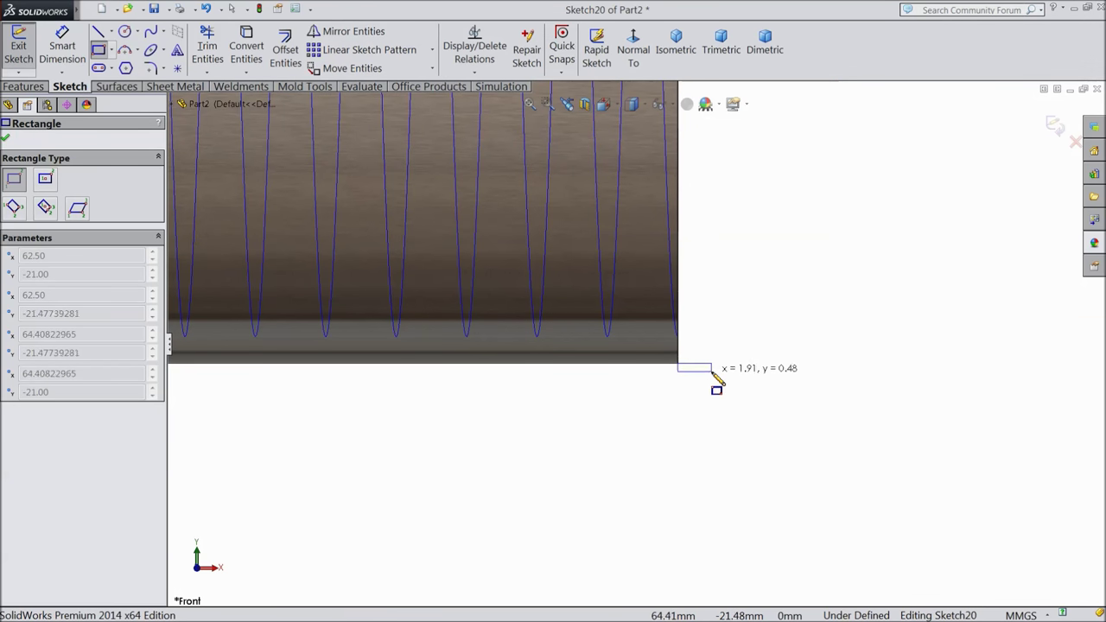
pyautogui.click(780, 273)
# Dimension the rectangle 1.5 mm high by 1.75 mm wide and exit the sketch
pyautogui.click(62, 47)
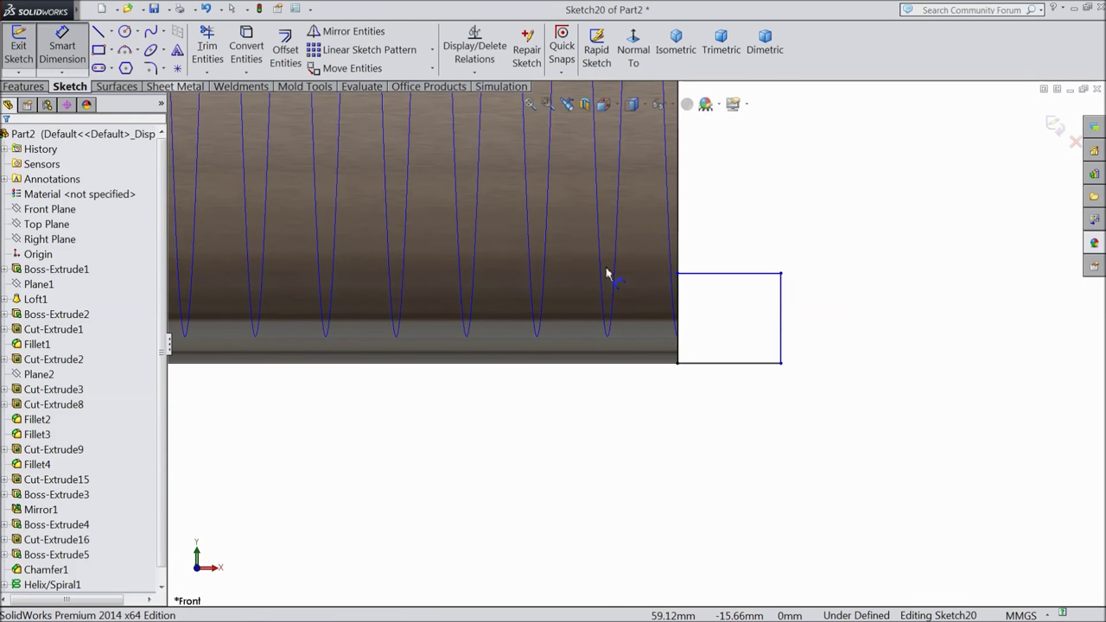
pyautogui.click(781, 313)
pyautogui.click(847, 319)
pyautogui.write('1.5')
pyautogui.press('Return')
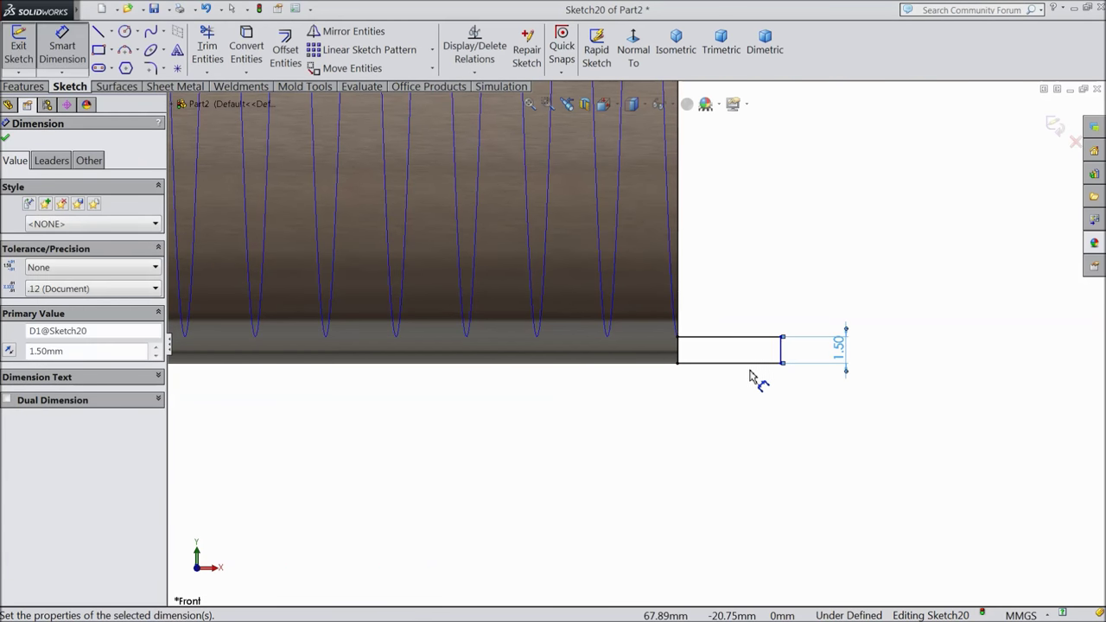
pyautogui.click(741, 362)
pyautogui.click(741, 407)
pyautogui.write('1.75')
pyautogui.click(678, 387)
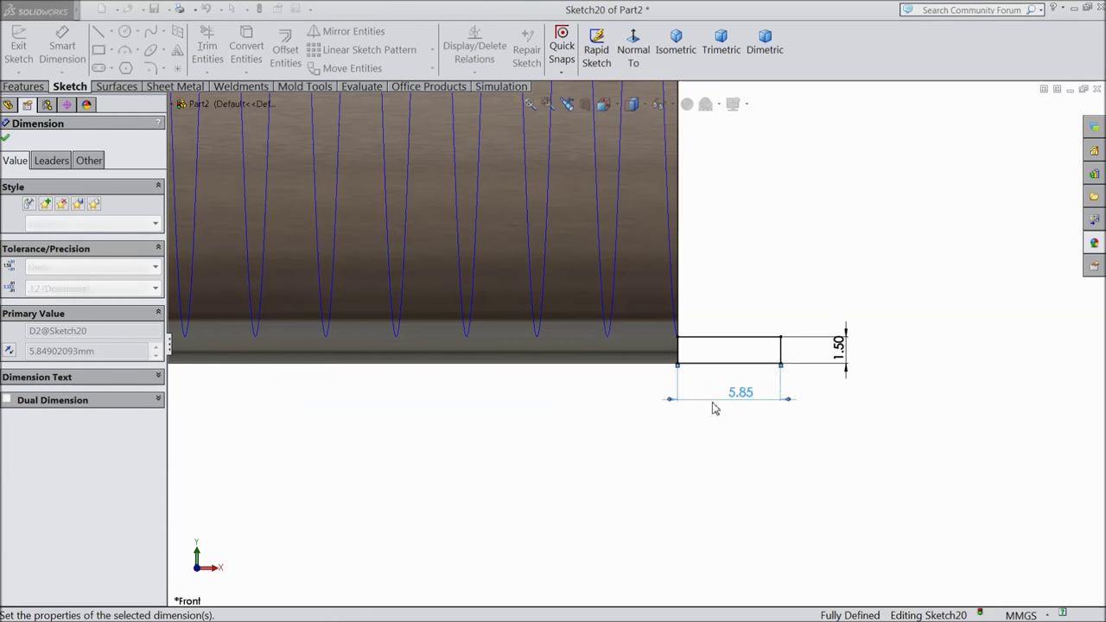
pyautogui.press('Escape')
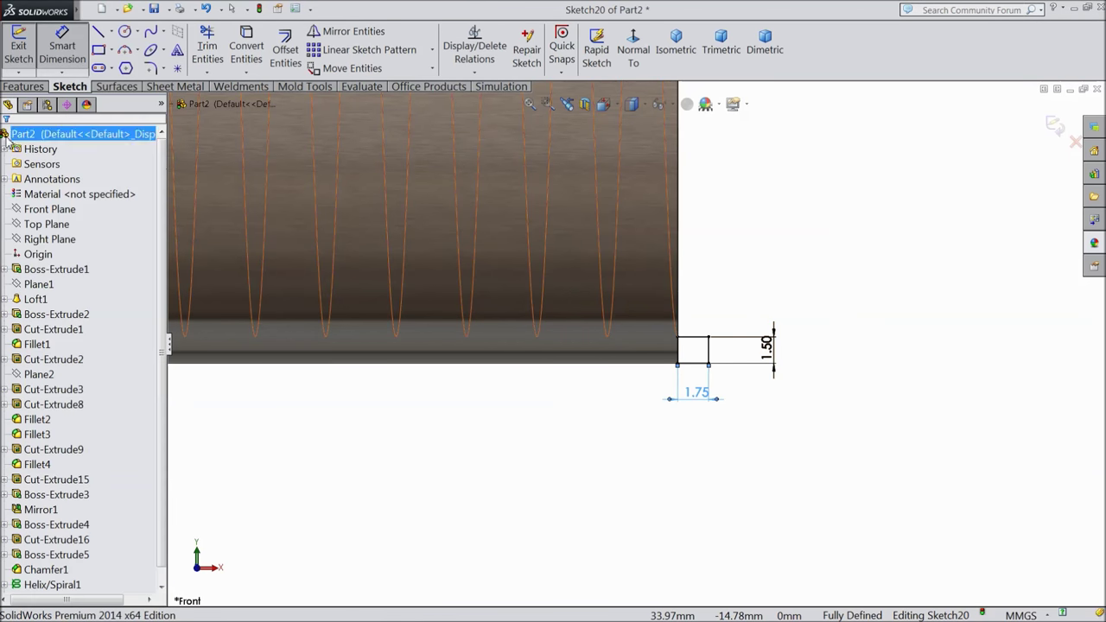
pyautogui.scroll(2, 691, 332)
pyautogui.scroll(3, 691, 332)
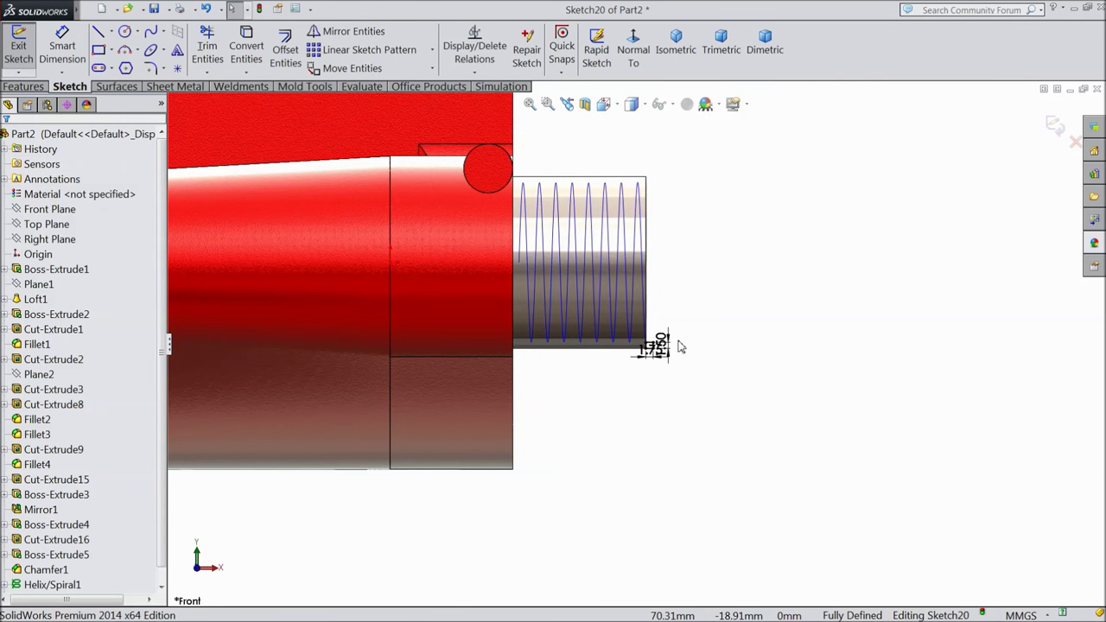
pyautogui.click(1054, 125)
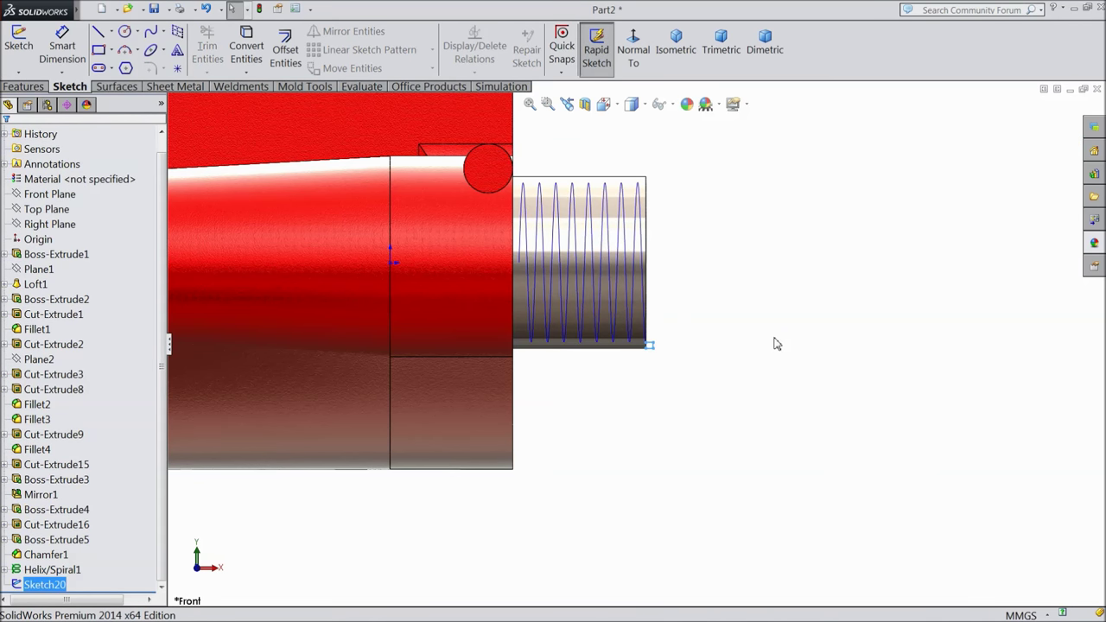
# Swept-cut the Sketch20 rectangle along Helix/Spiral1 to form the thread groove
pyautogui.click(34, 88)
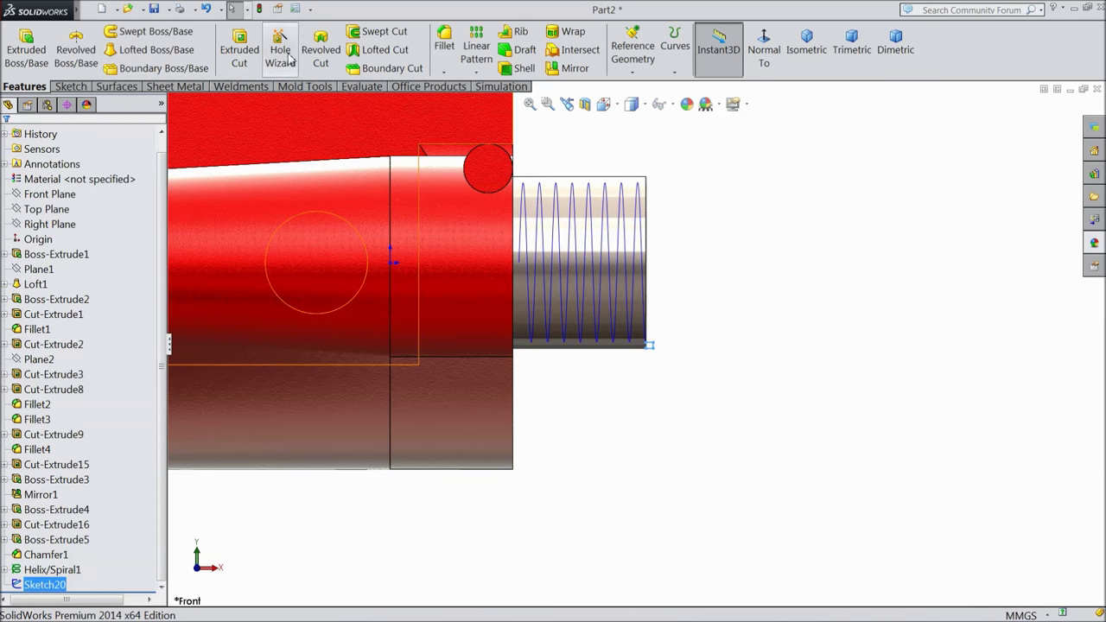
pyautogui.click(380, 32)
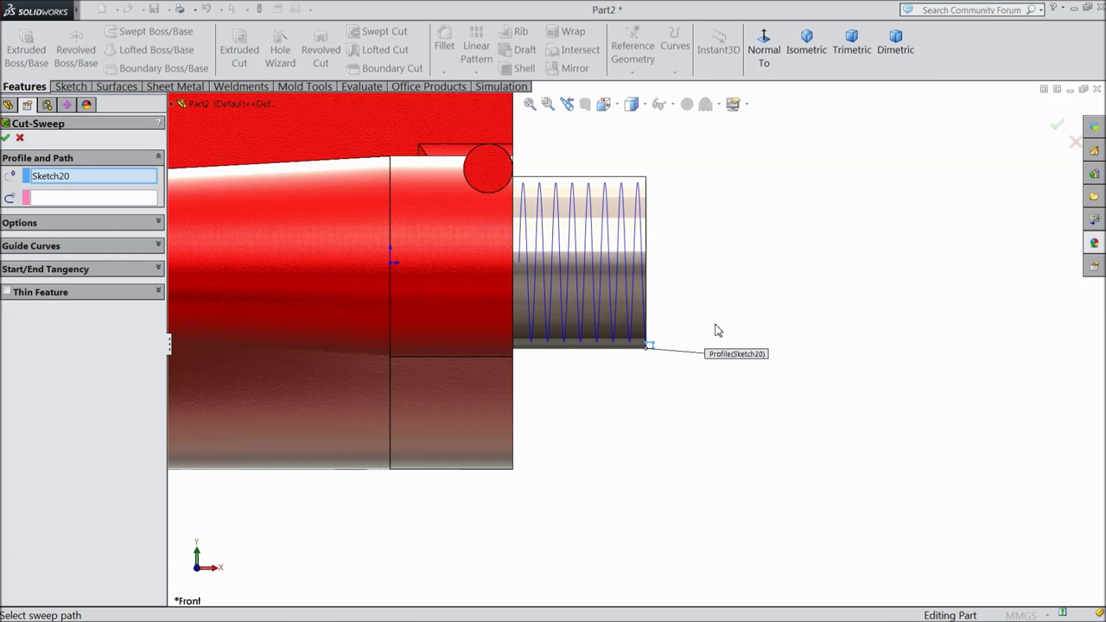
pyautogui.scroll(-3, 716, 329)
pyautogui.click(115, 204)
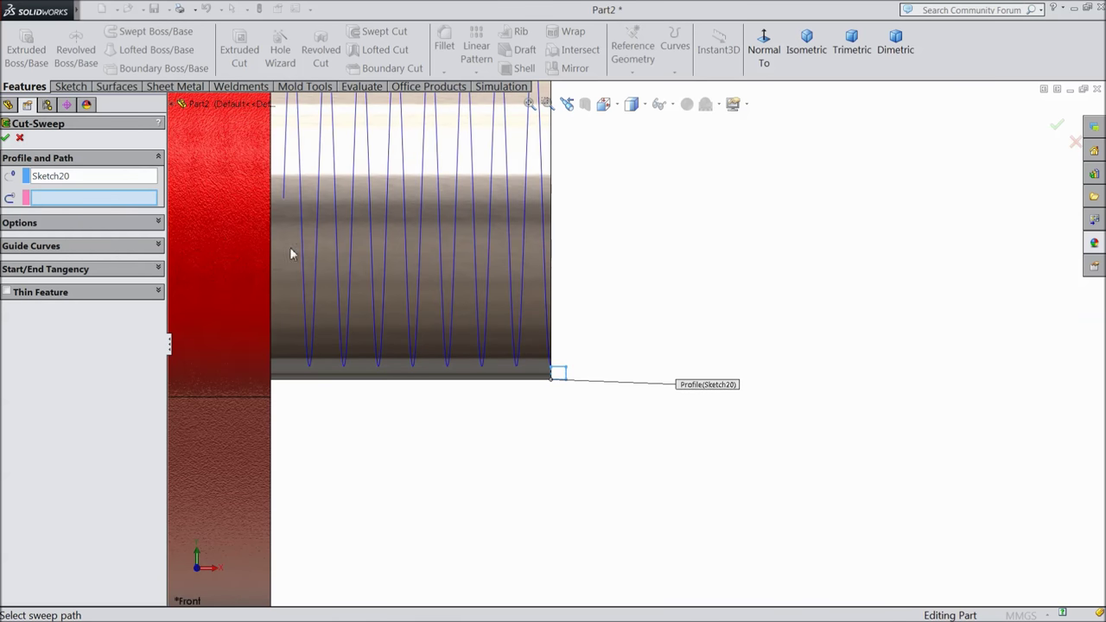
pyautogui.click(557, 334)
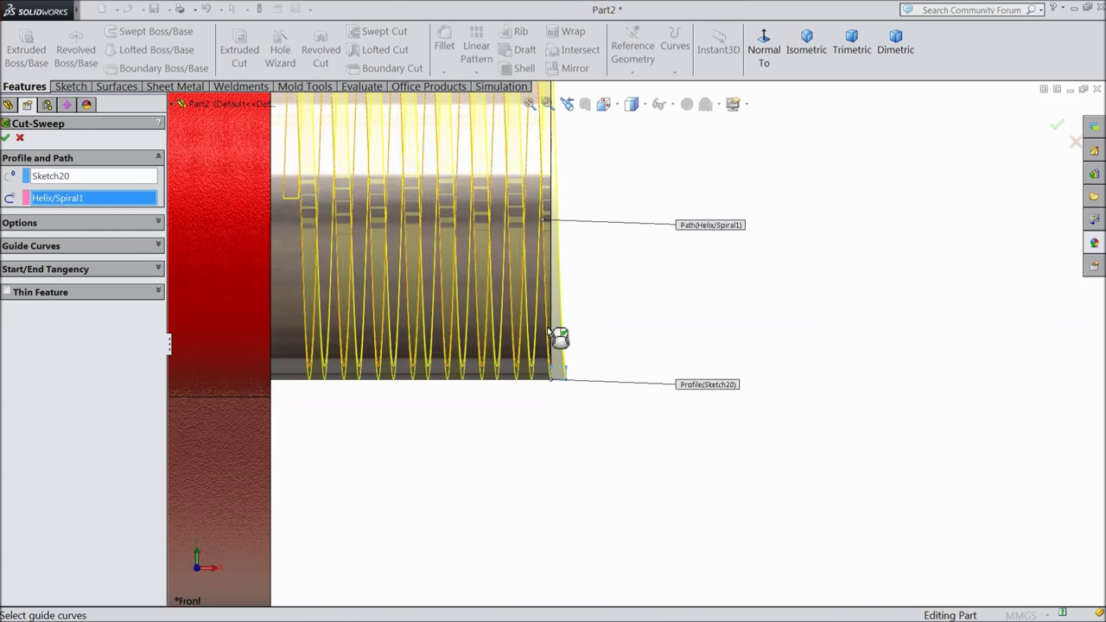
pyautogui.scroll(4, 620, 343)
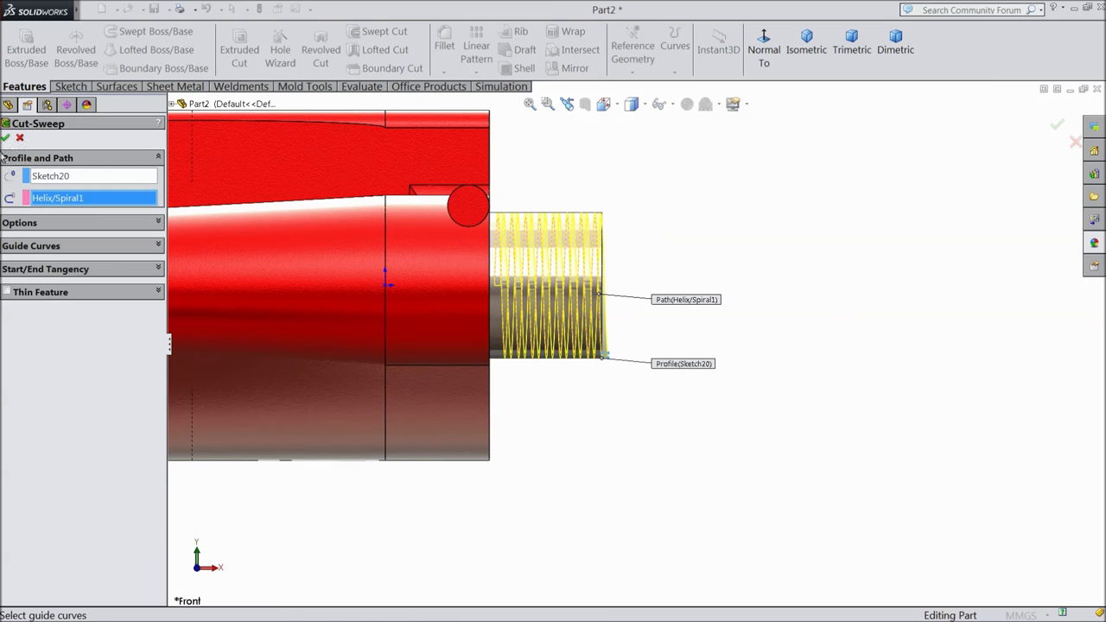
pyautogui.click(76, 227)
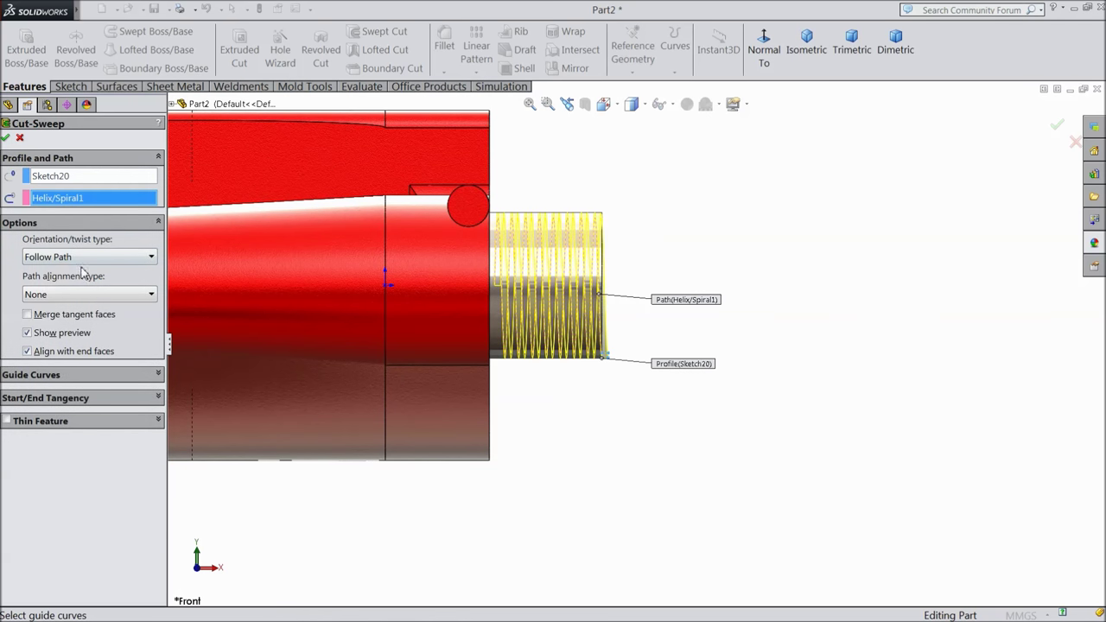
pyautogui.click(6, 138)
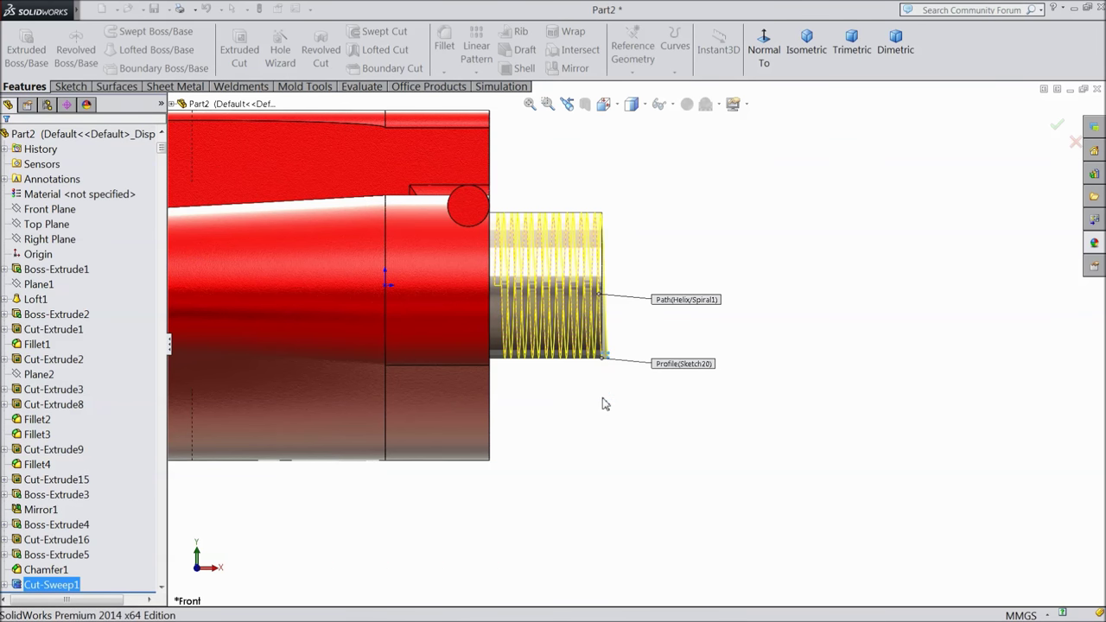
pyautogui.moveTo(599, 400); pyautogui.dragTo(533, 443, button='middle')
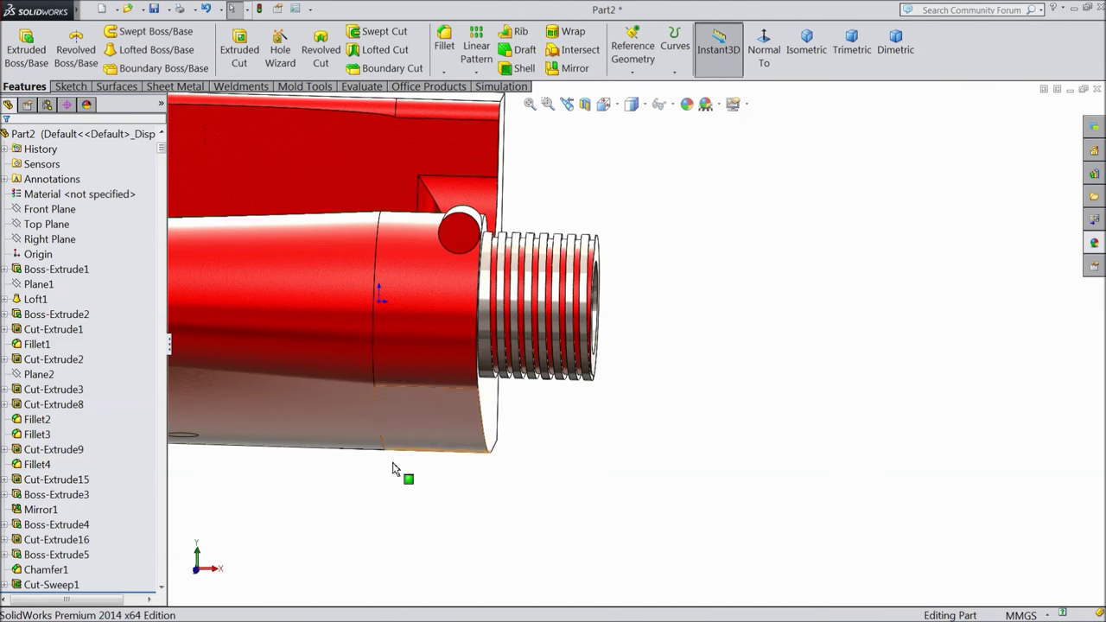
# Apply brushed steel to Cut-Sweep1, then start a new sketch on the Front Plane
pyautogui.click(51, 584)
pyautogui.click(1094, 244)
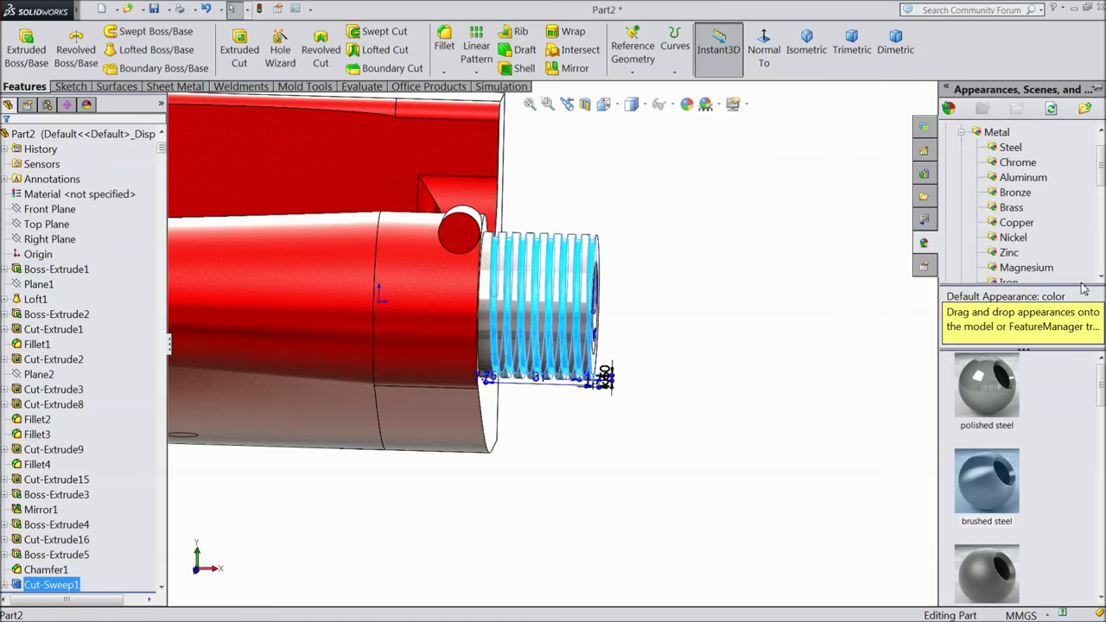
pyautogui.click(999, 503)
pyautogui.moveTo(757, 455)
pyautogui.mouseDown(button='middle')
pyautogui.moveTo(735, 412)
pyautogui.moveTo(724, 439)
pyautogui.mouseUp(button='middle')
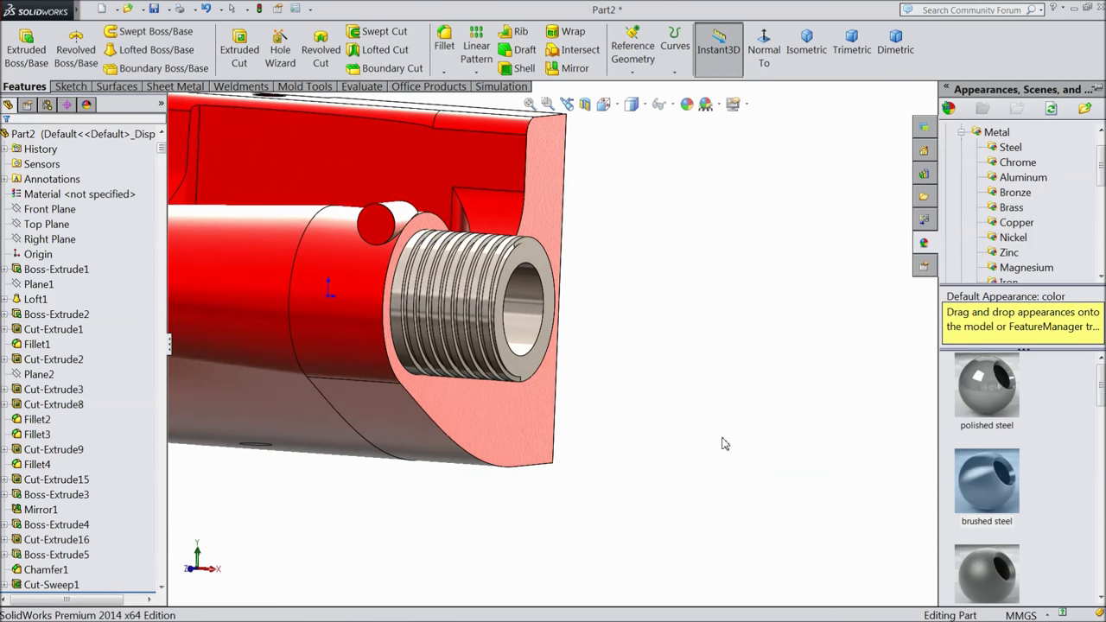
pyautogui.scroll(-4, 501, 321)
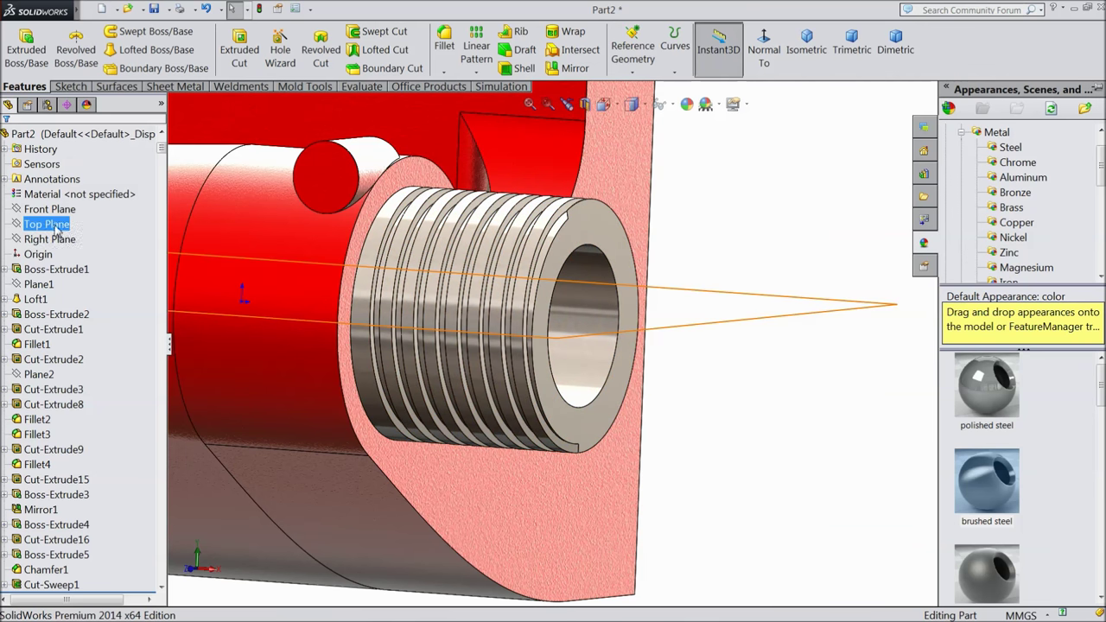
pyautogui.moveTo(507, 317)
pyautogui.mouseDown(button='middle')
pyautogui.moveTo(525, 308)
pyautogui.moveTo(518, 316)
pyautogui.mouseUp(button='middle')
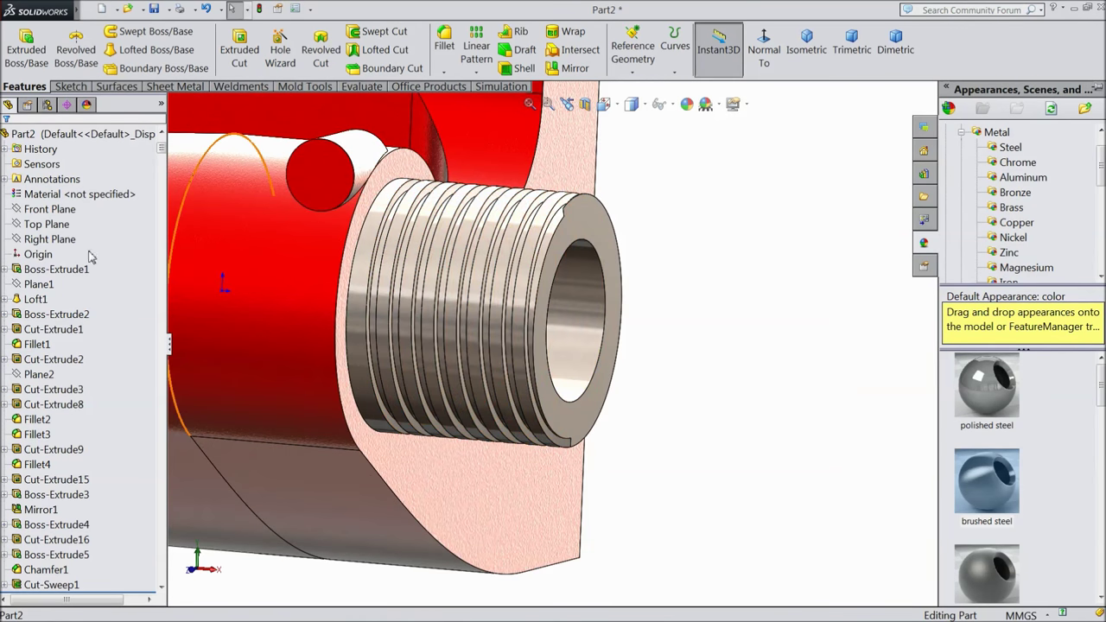
pyautogui.click(50, 209)
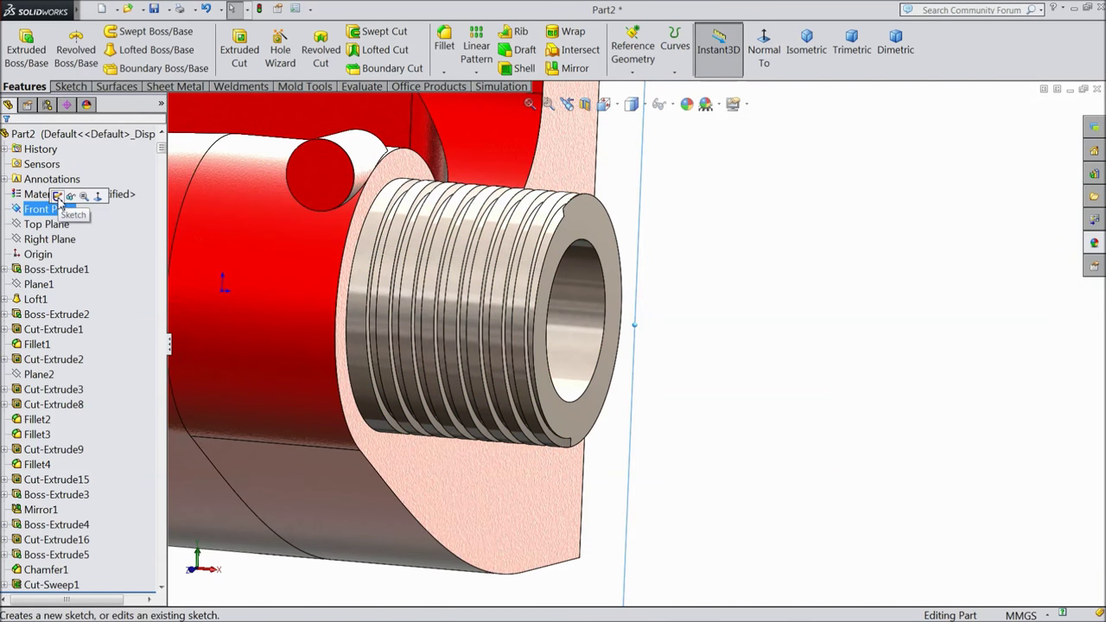
pyautogui.click(57, 197)
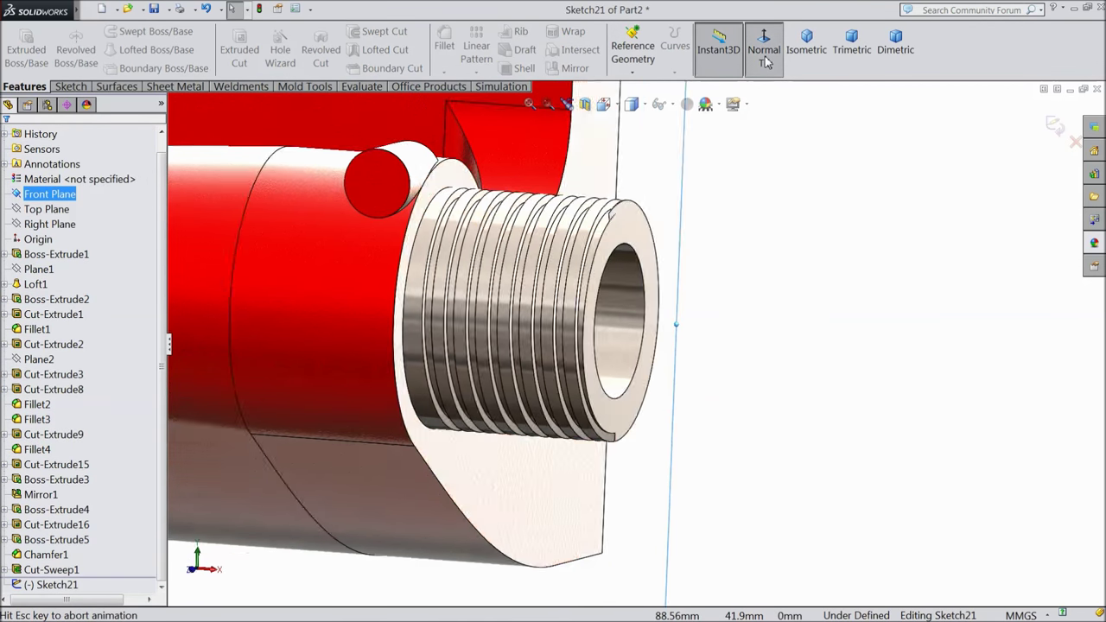
# Draw a closed three-line triangle at the top of the thread end
pyautogui.scroll(-5, 913, 308)
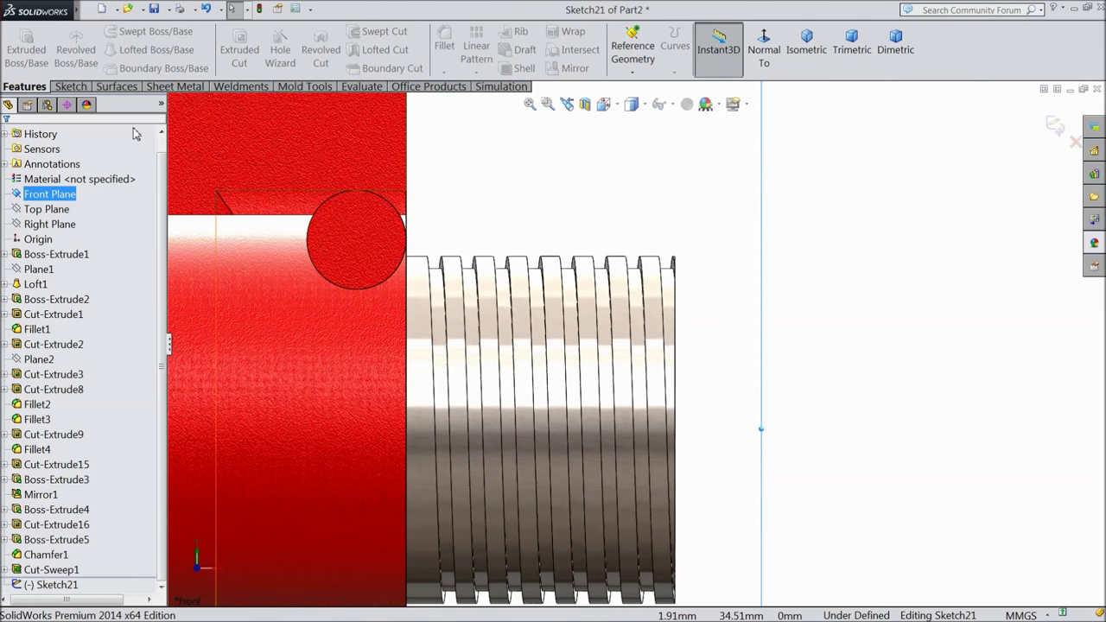
pyautogui.click(70, 86)
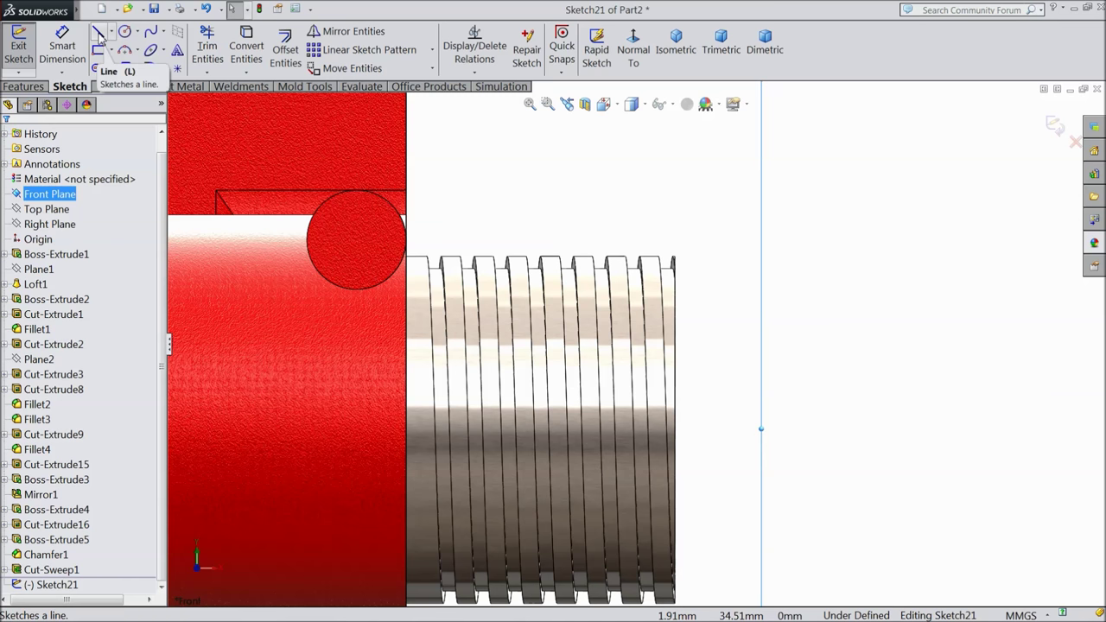
pyautogui.click(99, 35)
pyautogui.scroll(-2, 617, 276)
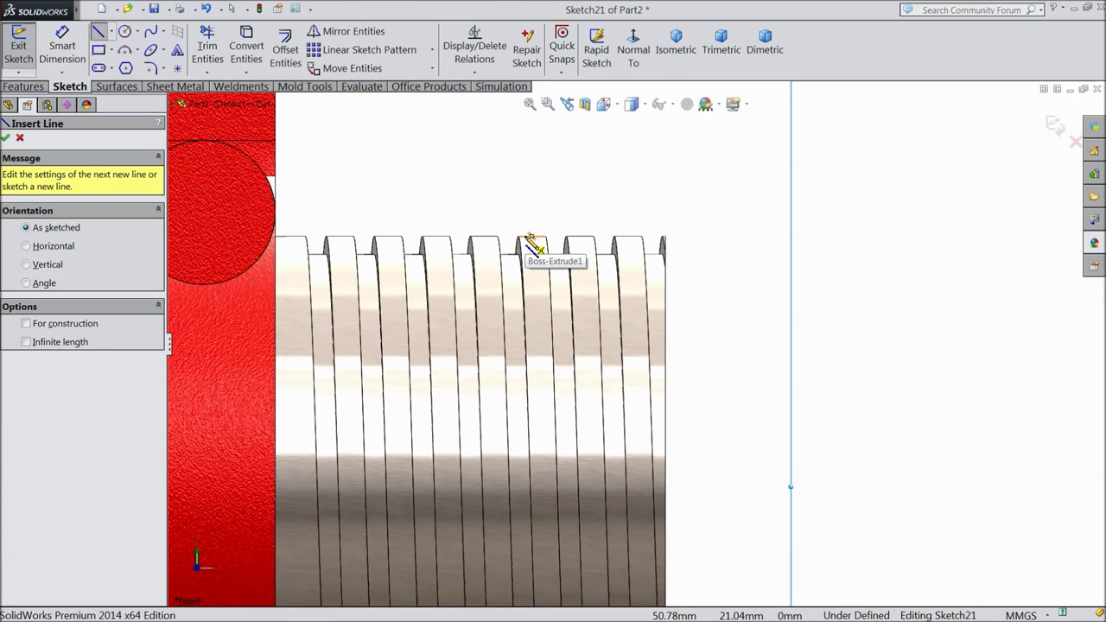
pyautogui.click(530, 236)
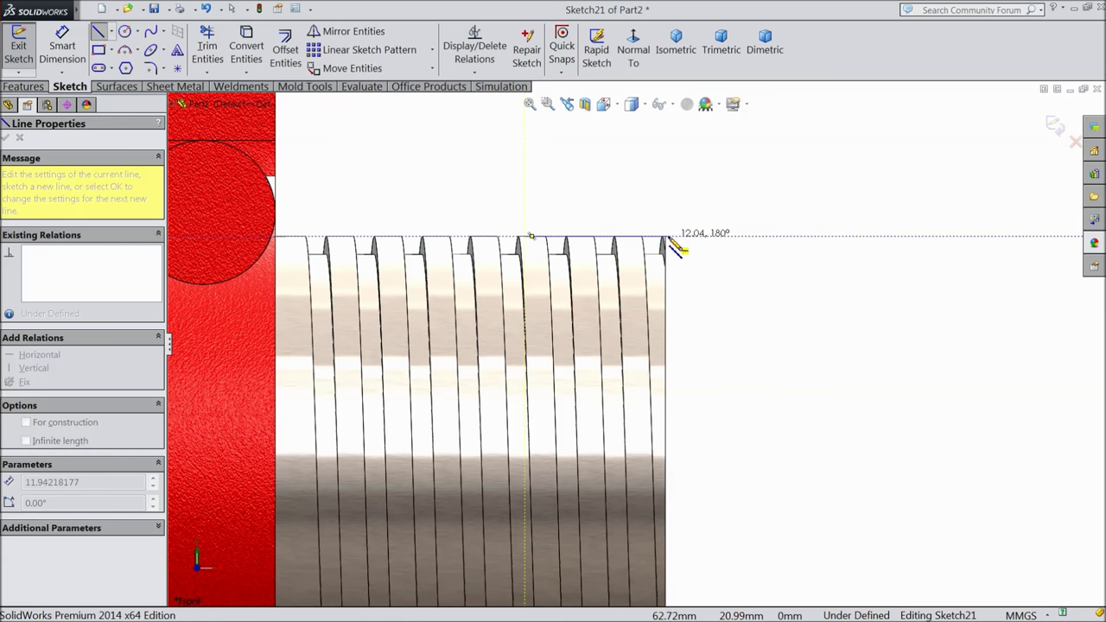
pyautogui.click(664, 236)
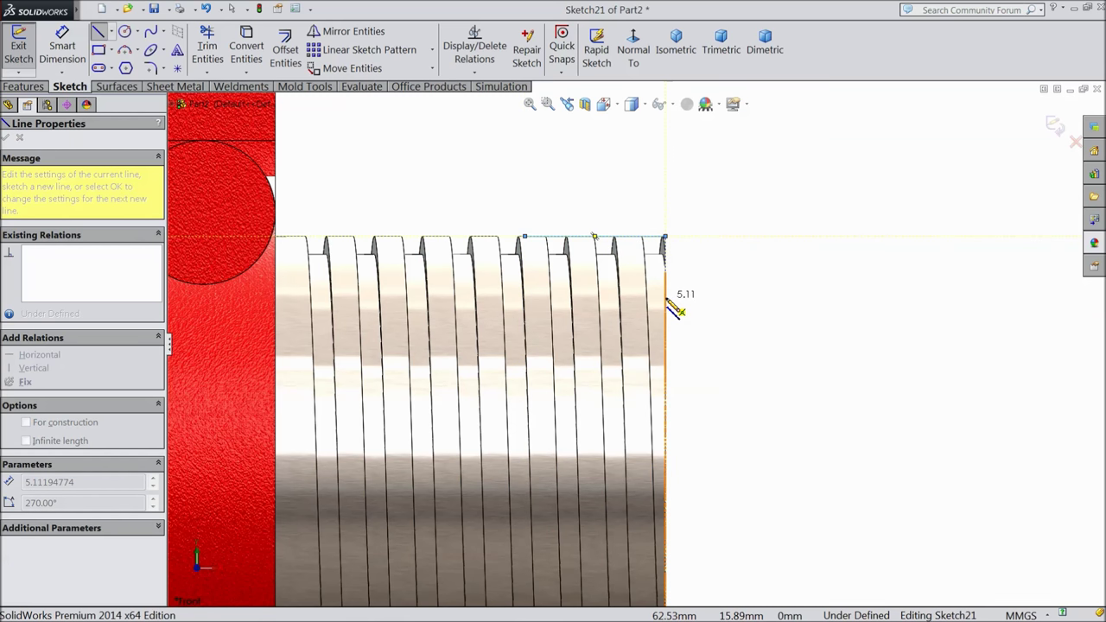
pyautogui.click(665, 298)
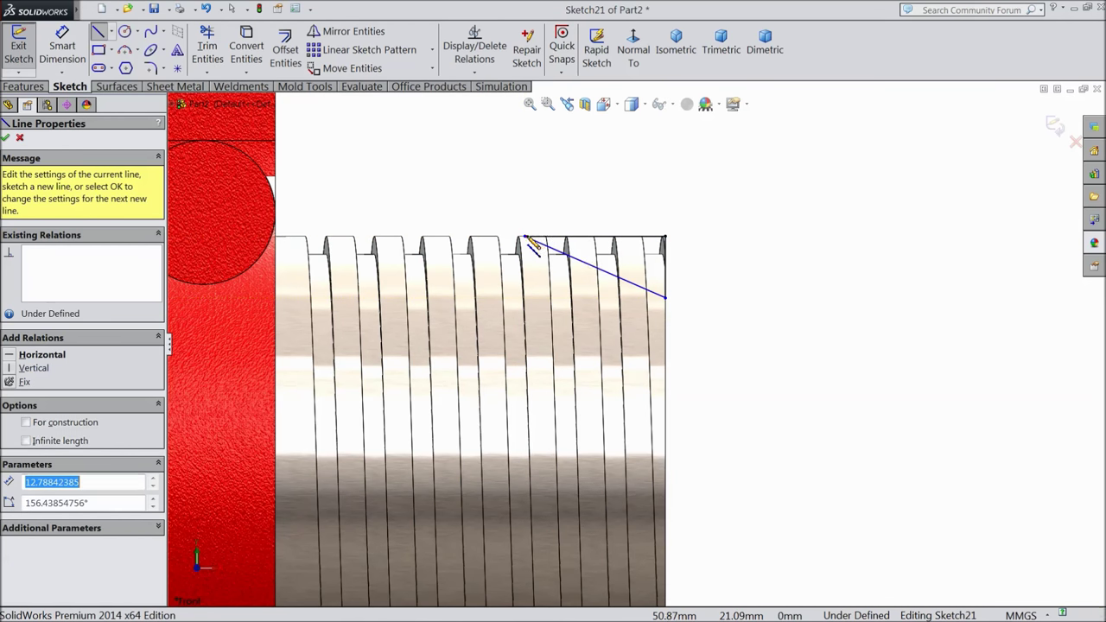
pyautogui.click(525, 237)
pyautogui.rightClick(525, 238)
pyautogui.click(582, 180)
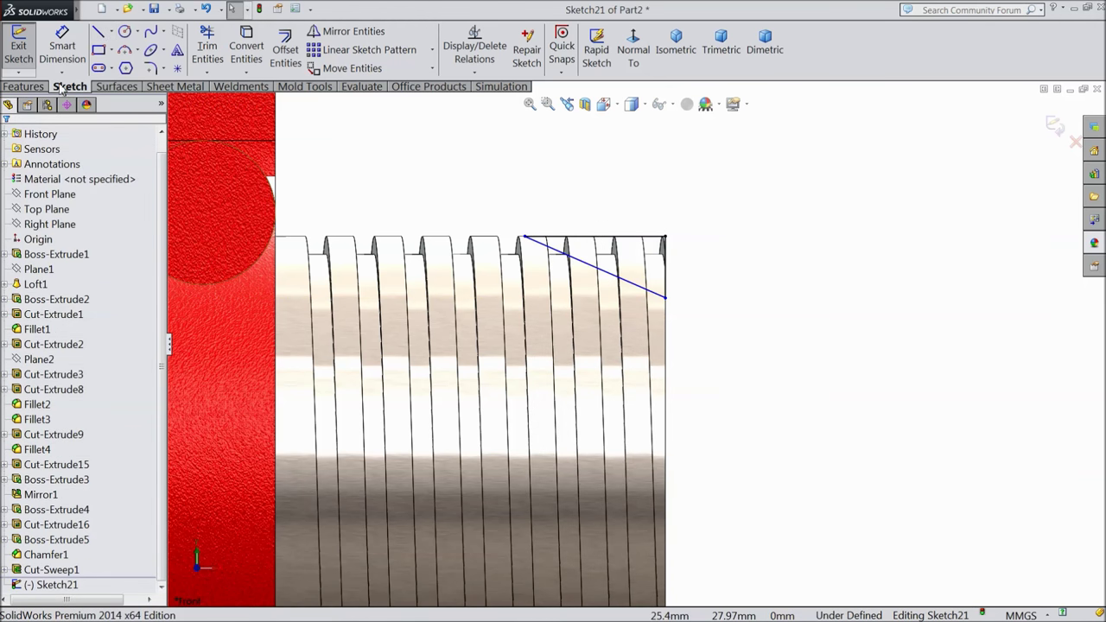
# Dimension the triangle's top edge 10.50 and its slanted angle 20°
pyautogui.click(63, 48)
pyautogui.click(593, 236)
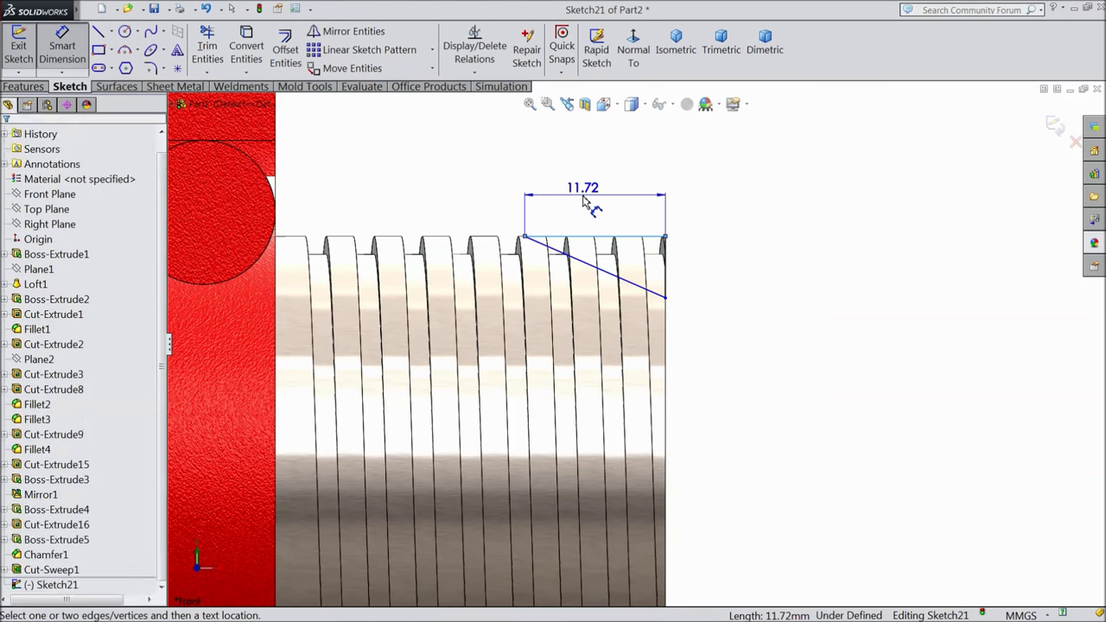
pyautogui.click(583, 200)
pyautogui.write('10.5')
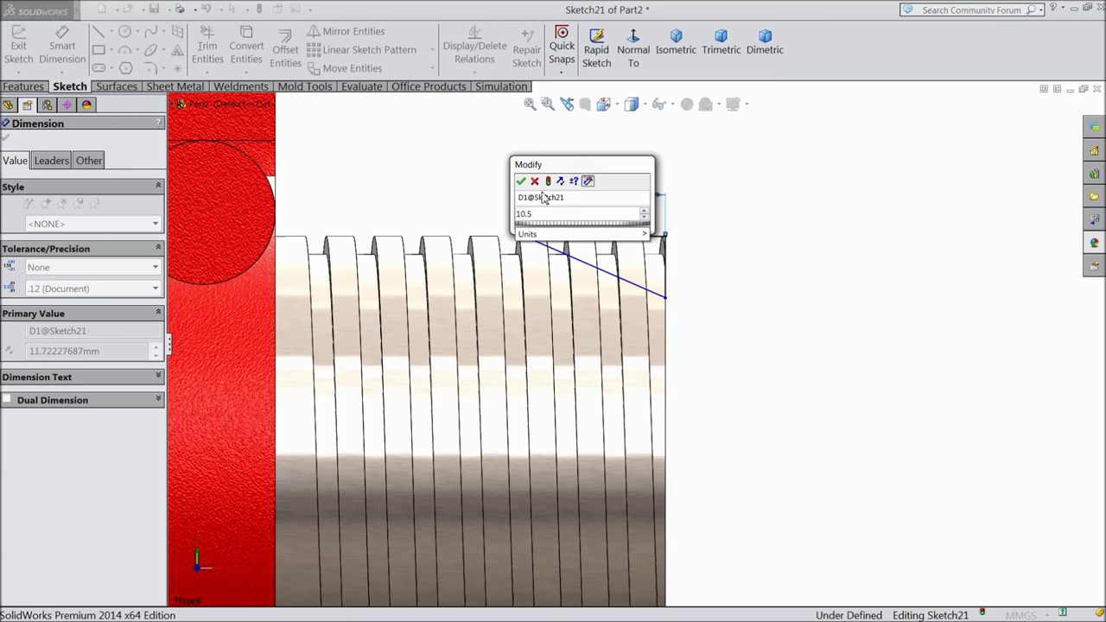
pyautogui.click(520, 181)
pyautogui.click(611, 238)
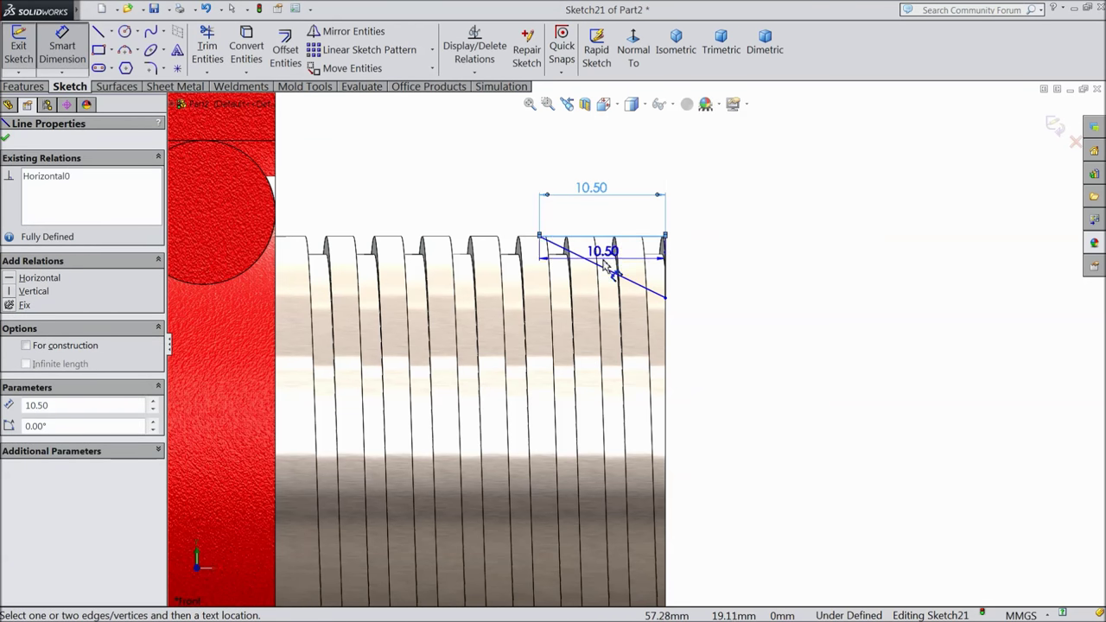
pyautogui.click(610, 271)
pyautogui.click(740, 289)
pyautogui.write('2')
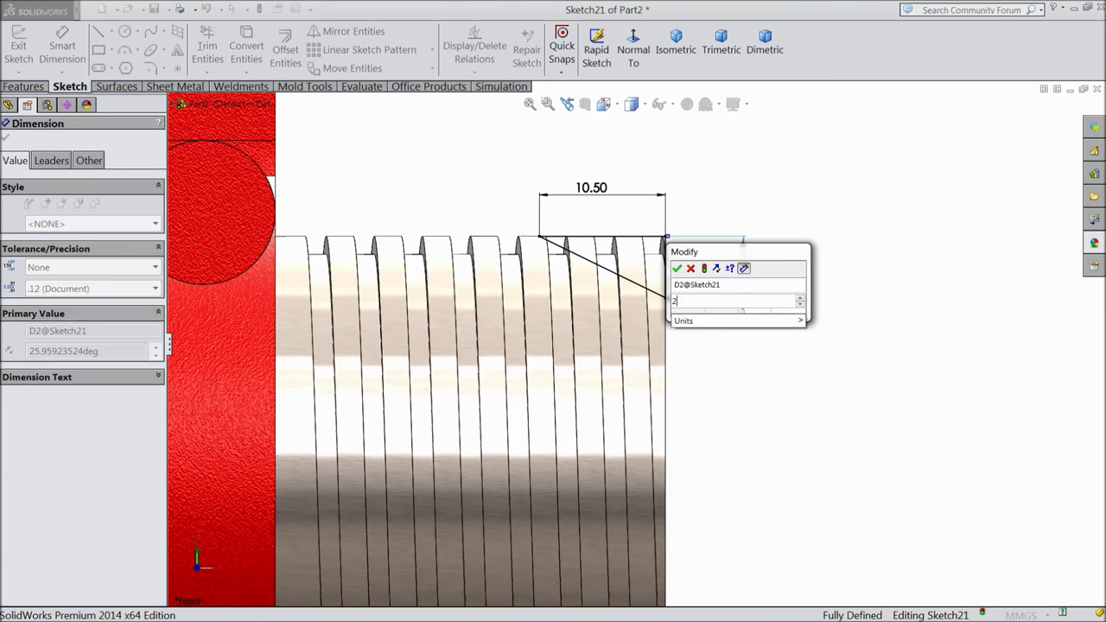
pyautogui.write('0')
pyautogui.click(677, 269)
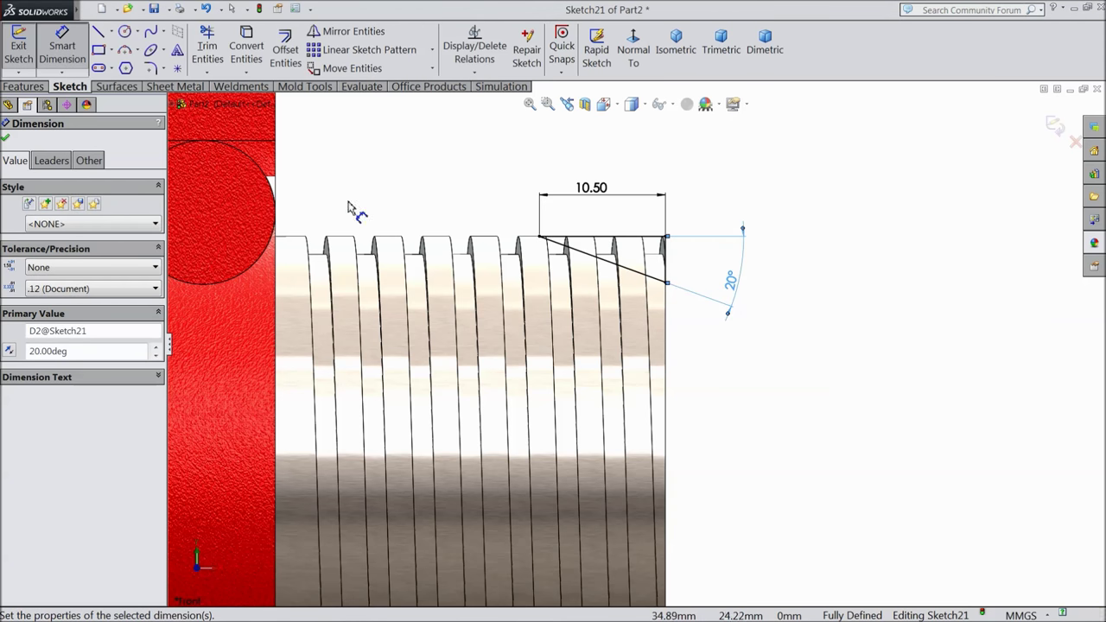
pyautogui.click(6, 135)
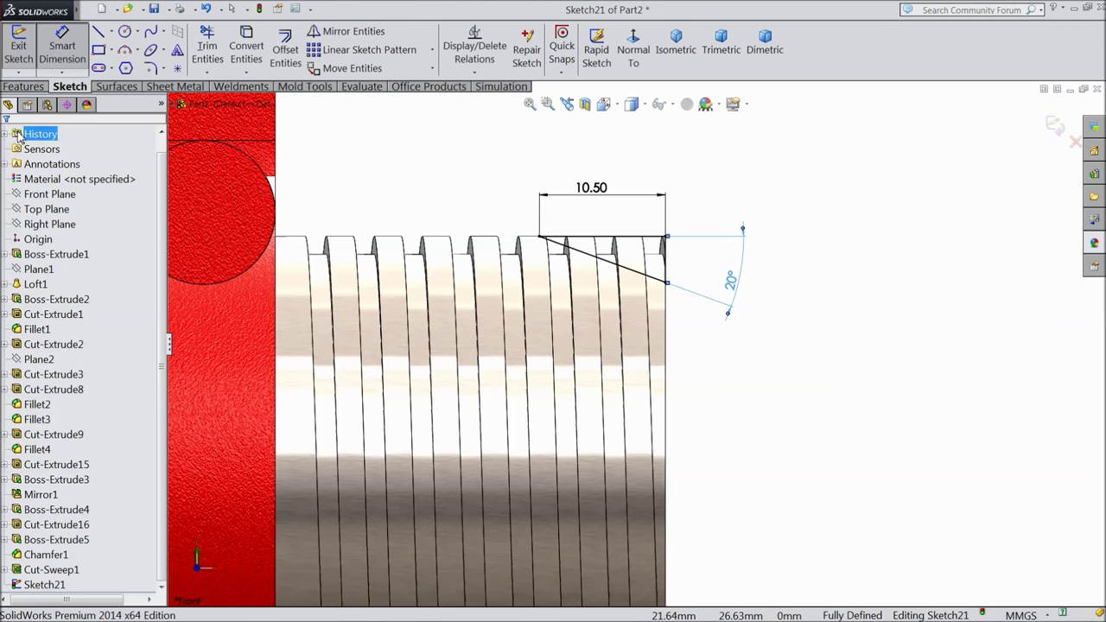
# Draw a horizontal centerline along the boss axis past the thread end
pyautogui.click(112, 32)
pyautogui.click(121, 68)
pyautogui.scroll(3, 656, 413)
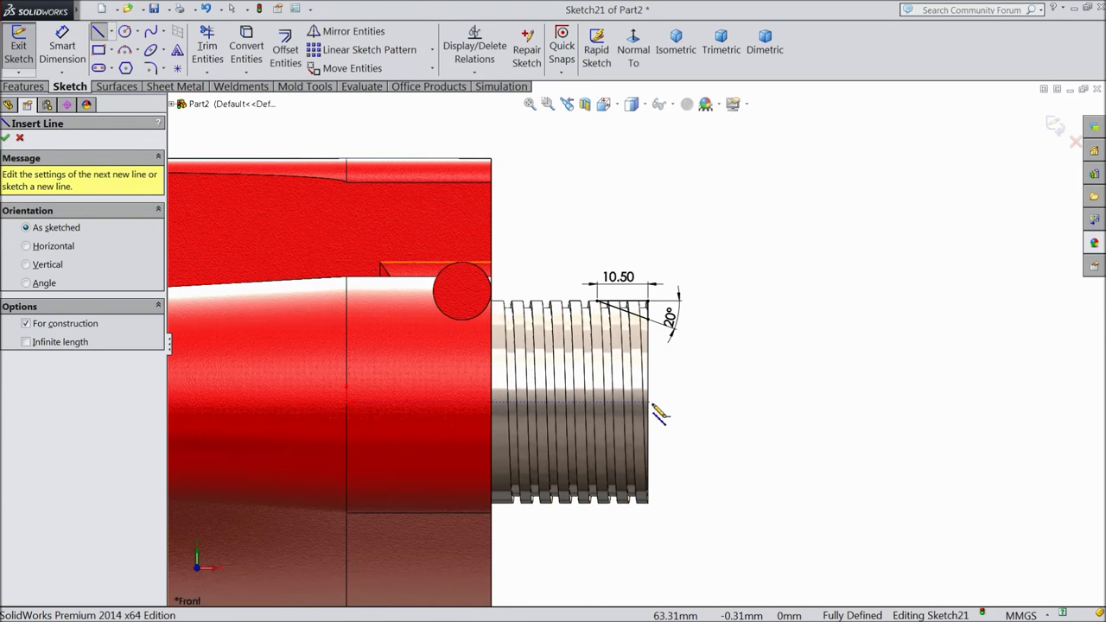
pyautogui.click(493, 402)
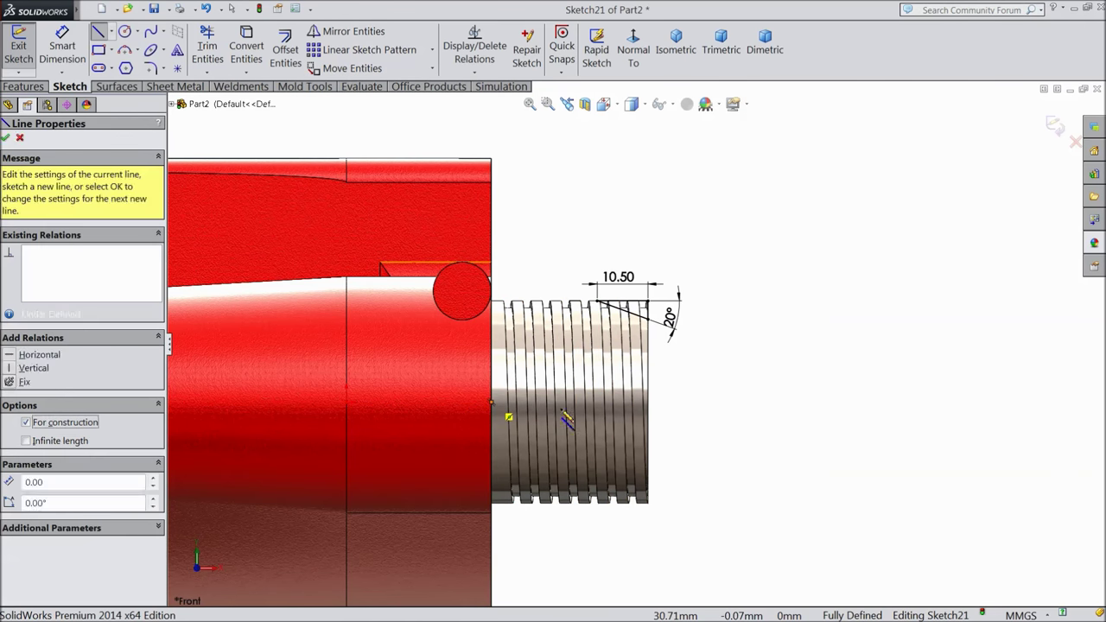
pyautogui.click(709, 402)
pyautogui.rightClick(716, 399)
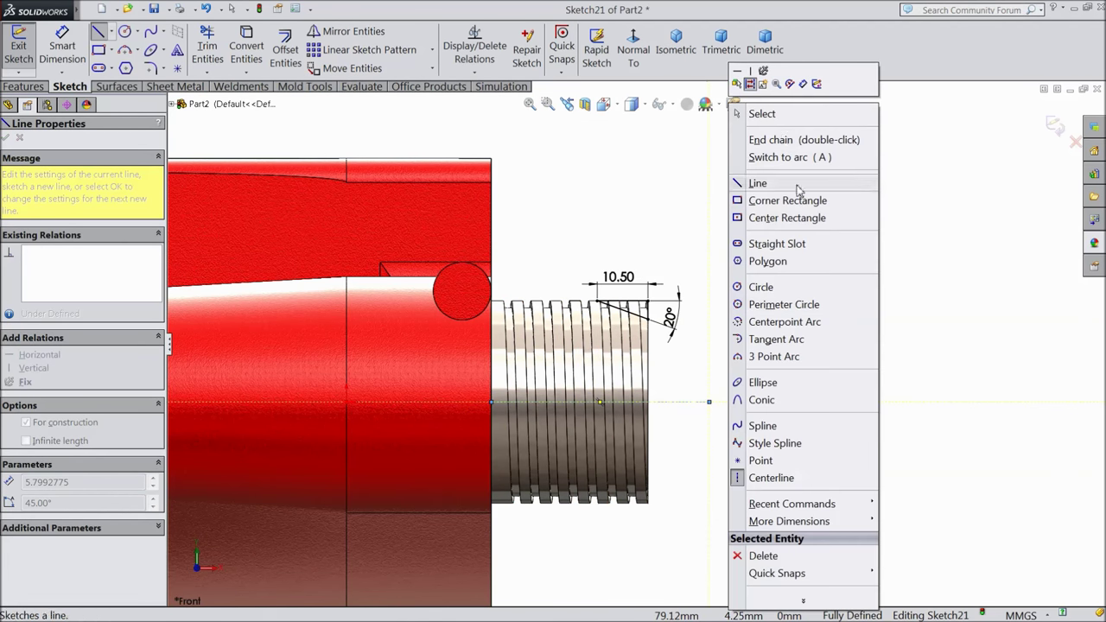
pyautogui.click(762, 113)
pyautogui.click(691, 402)
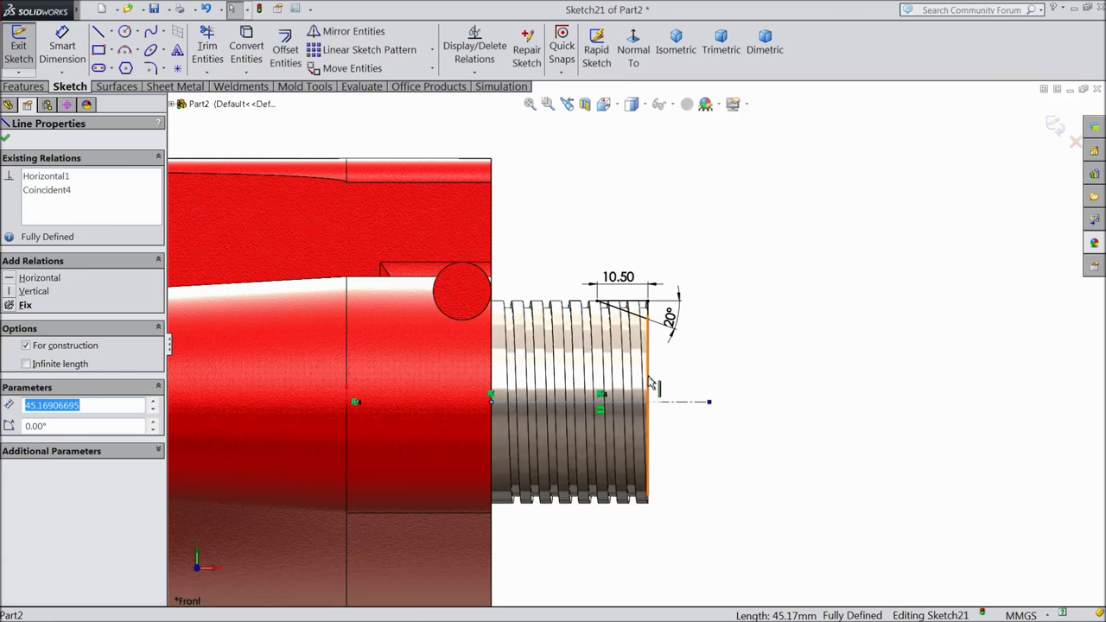
pyautogui.click(24, 86)
pyautogui.click(321, 57)
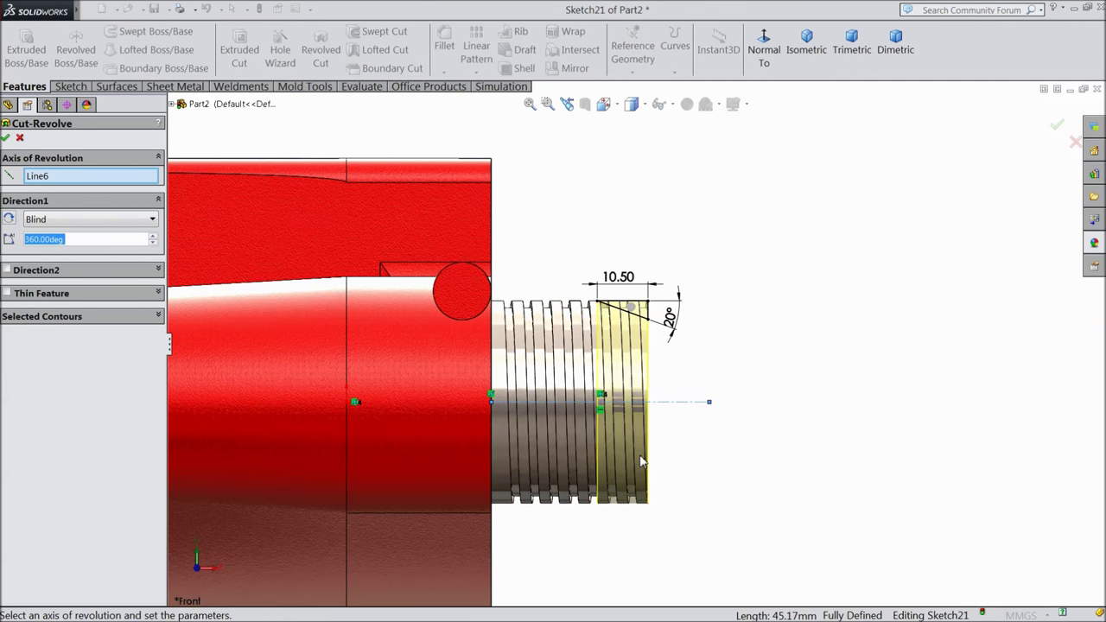
# Revolve-cut the triangle 360° about the centerline to taper the threaded end
pyautogui.scroll(3, 640, 484)
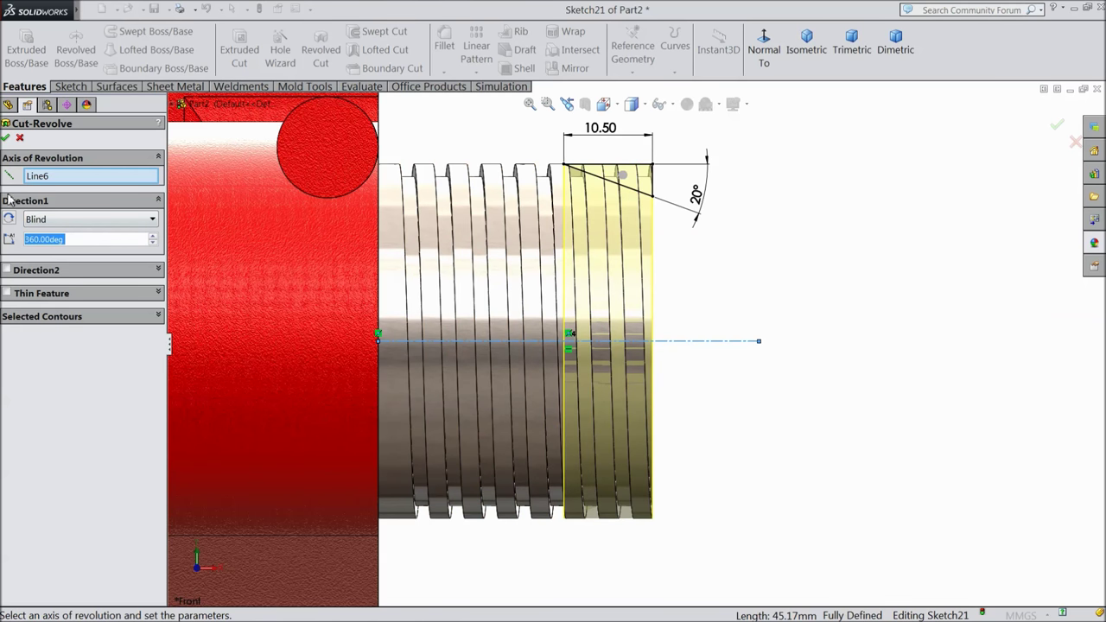
pyautogui.click(6, 139)
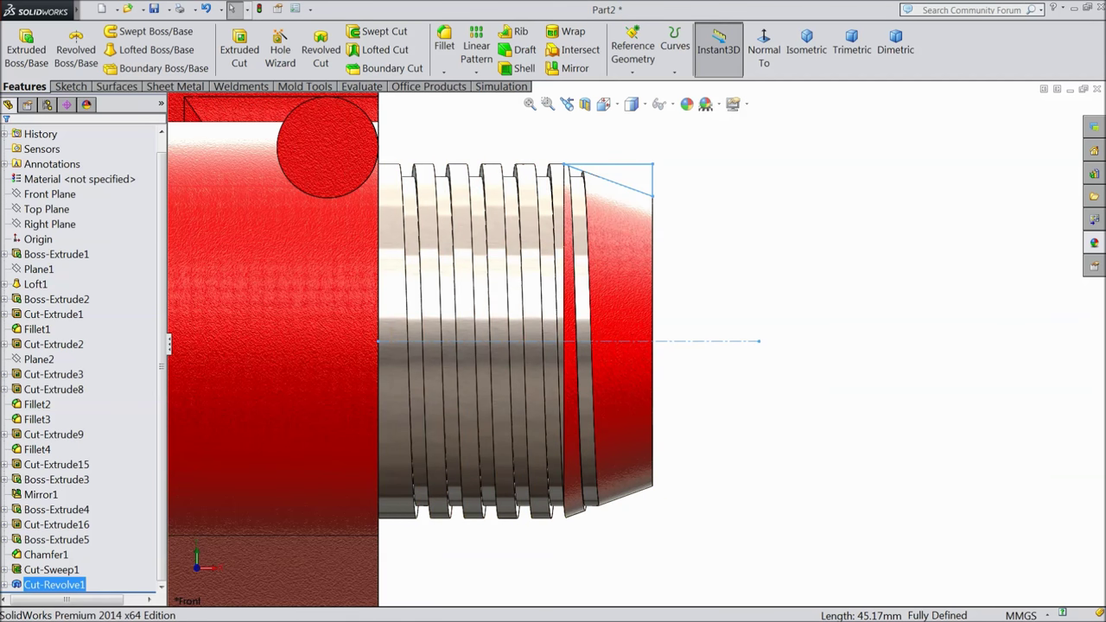
pyautogui.click(1093, 249)
# Apply brushed steel to the chamfered end, then start a Top Plane sketch
pyautogui.click(993, 495)
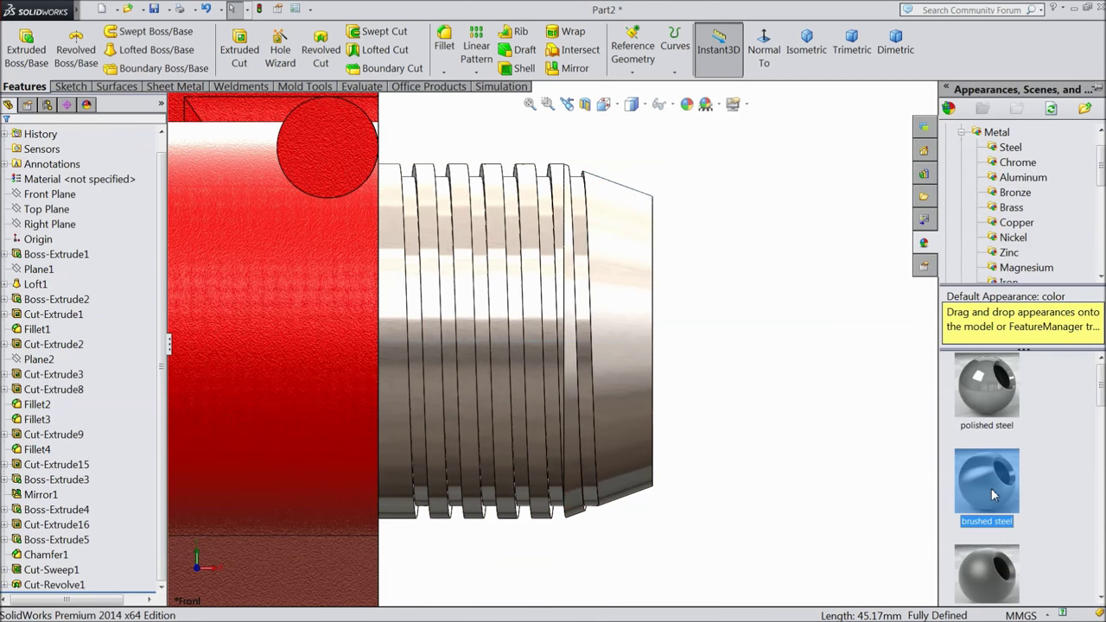
pyautogui.moveTo(780, 441); pyautogui.dragTo(457, 380, button='middle')
pyautogui.click(48, 213)
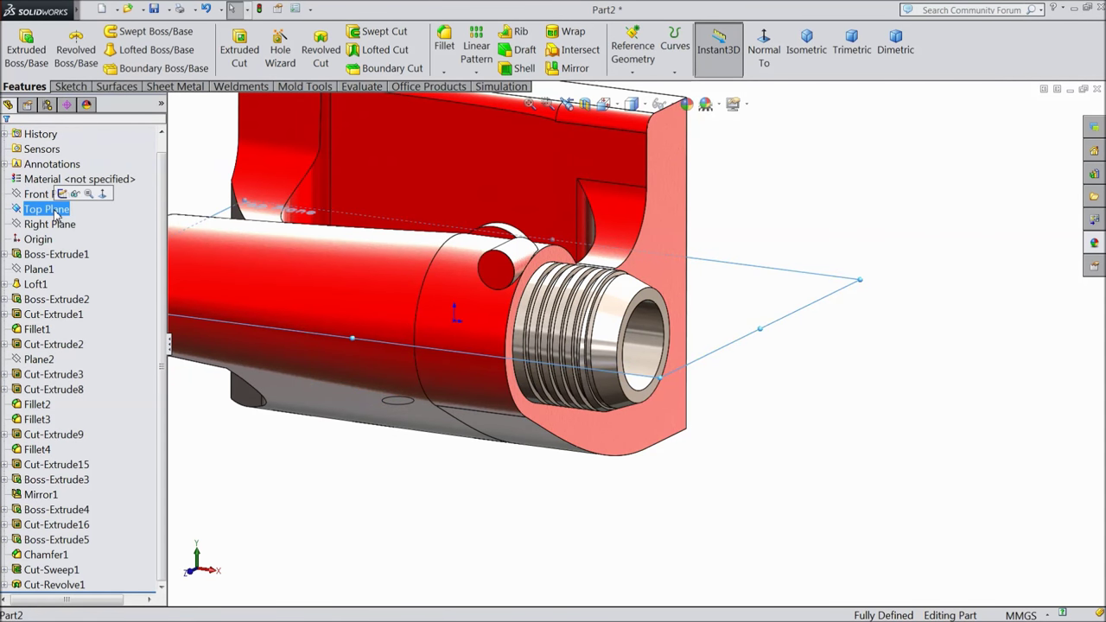
pyautogui.click(54, 192)
pyautogui.click(764, 50)
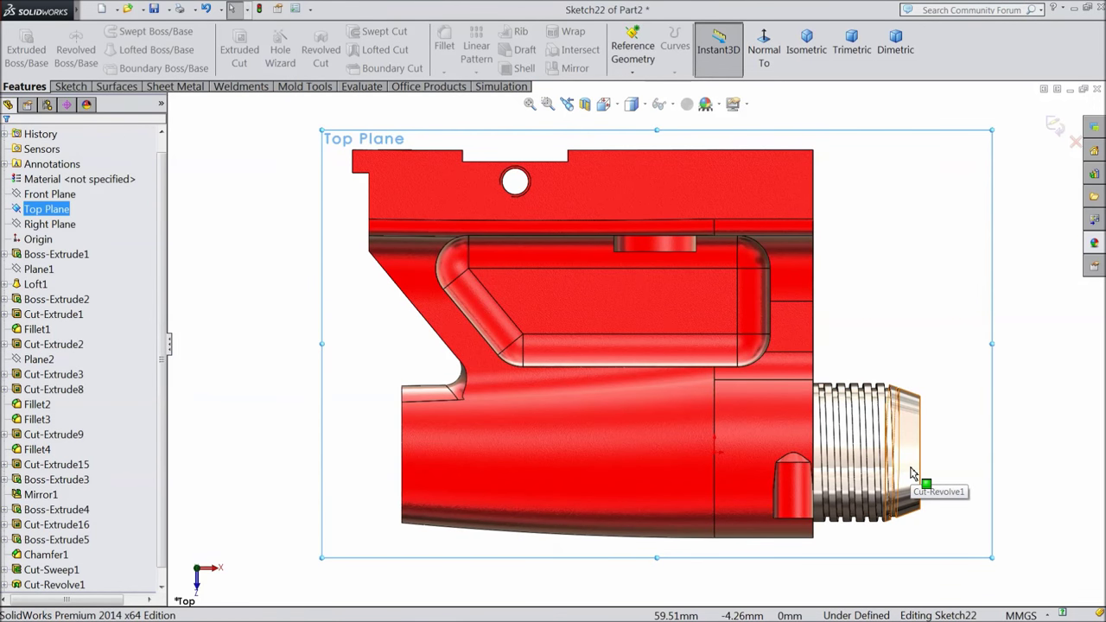
# Exit the empty Top Plane sketch and start a new Front Plane sketch
pyautogui.click(1054, 125)
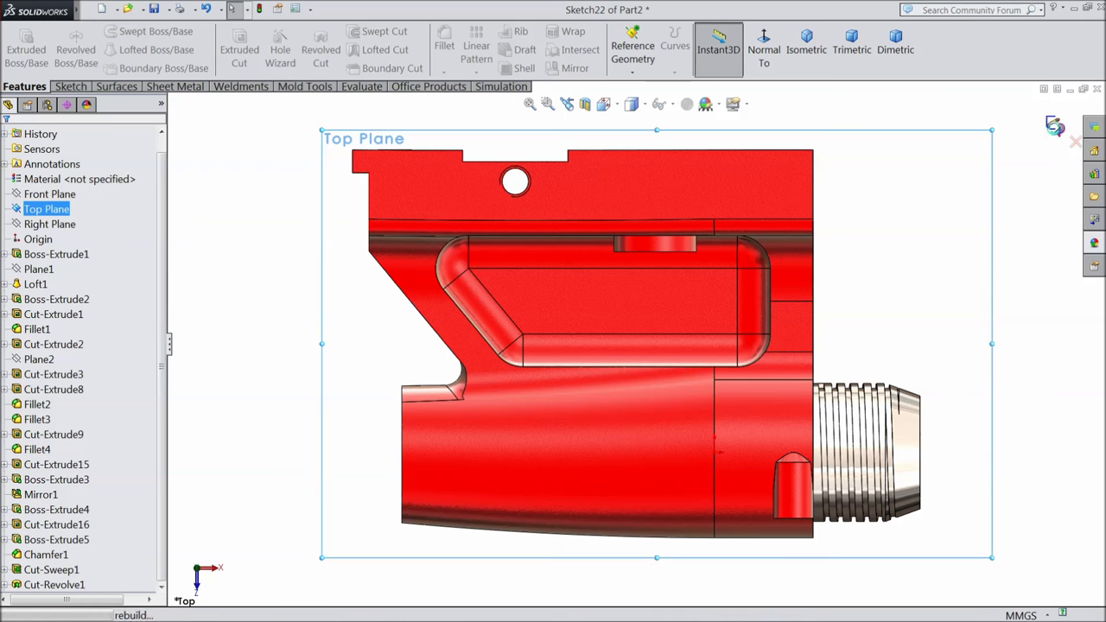
pyautogui.click(48, 194)
pyautogui.click(56, 181)
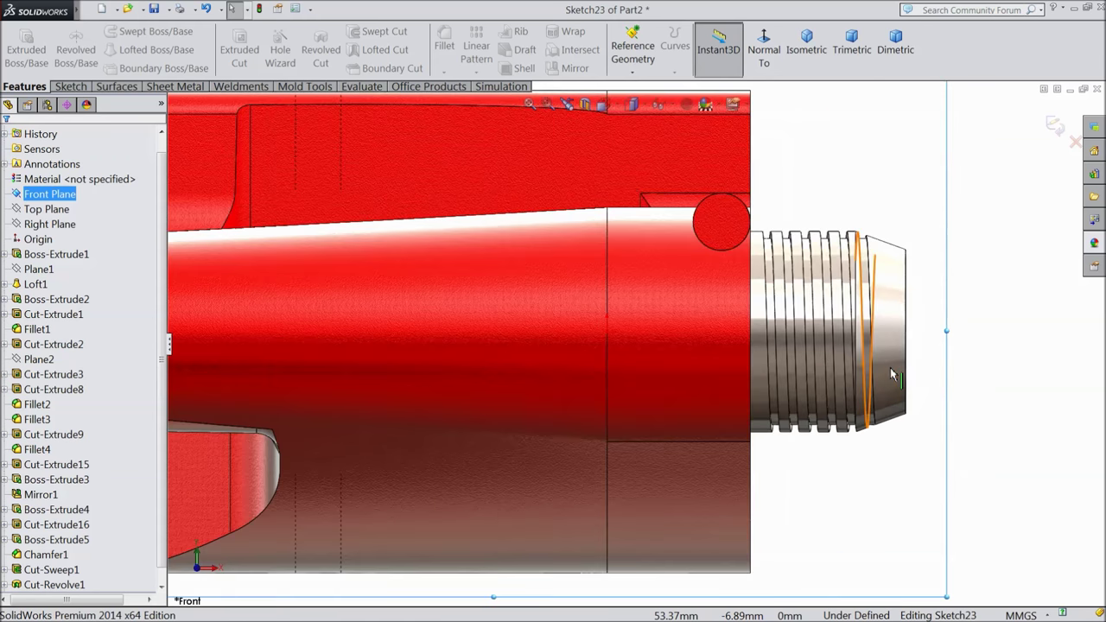
# Draw a centerline from the thread end's midpoint to the red body's edge
pyautogui.click(71, 86)
pyautogui.click(110, 32)
pyautogui.click(120, 58)
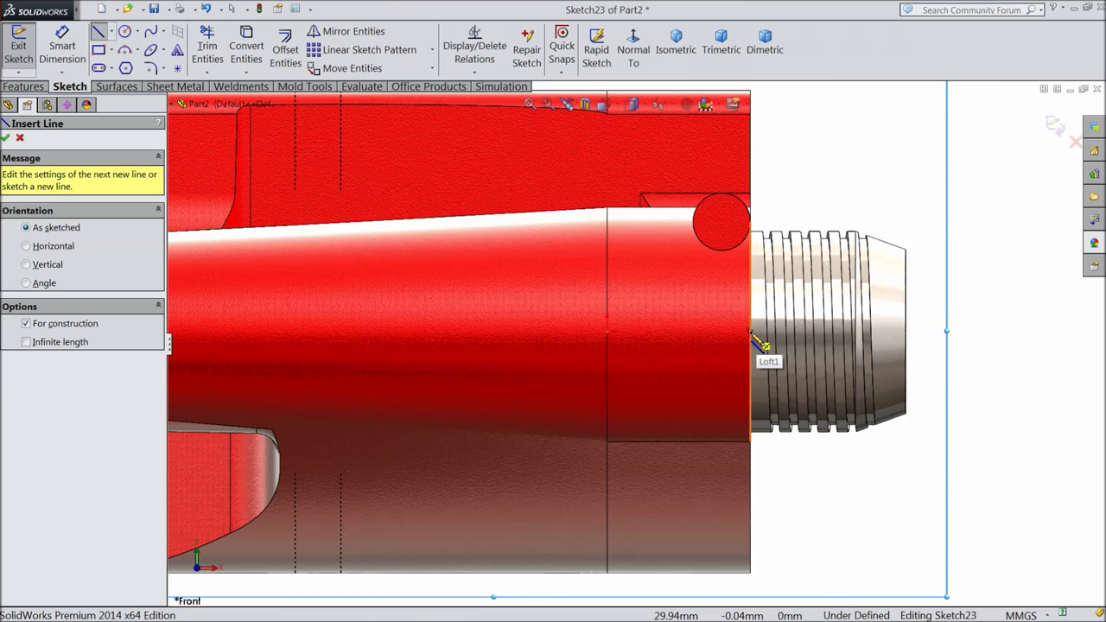
pyautogui.click(905, 331)
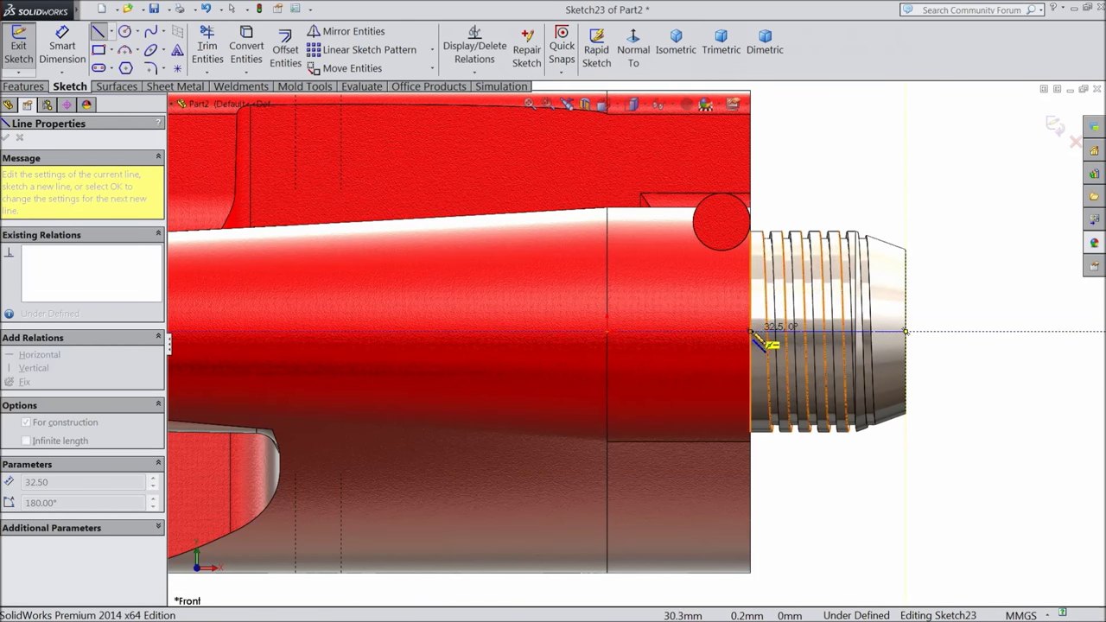
pyautogui.click(750, 331)
pyautogui.rightClick(918, 218)
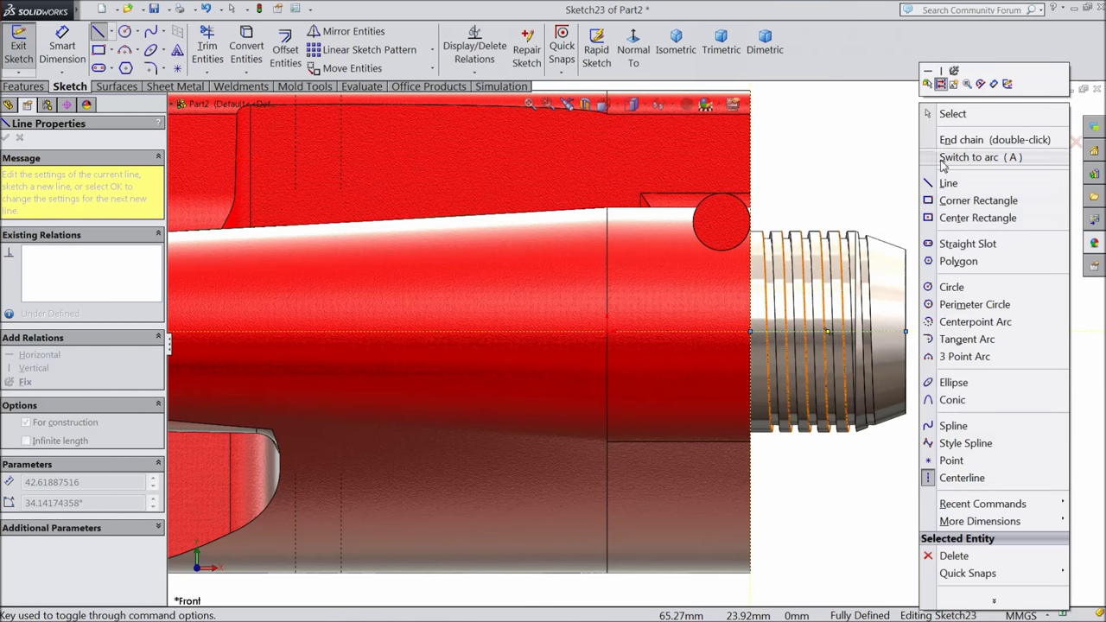
pyautogui.click(951, 115)
pyautogui.scroll(-3, 914, 335)
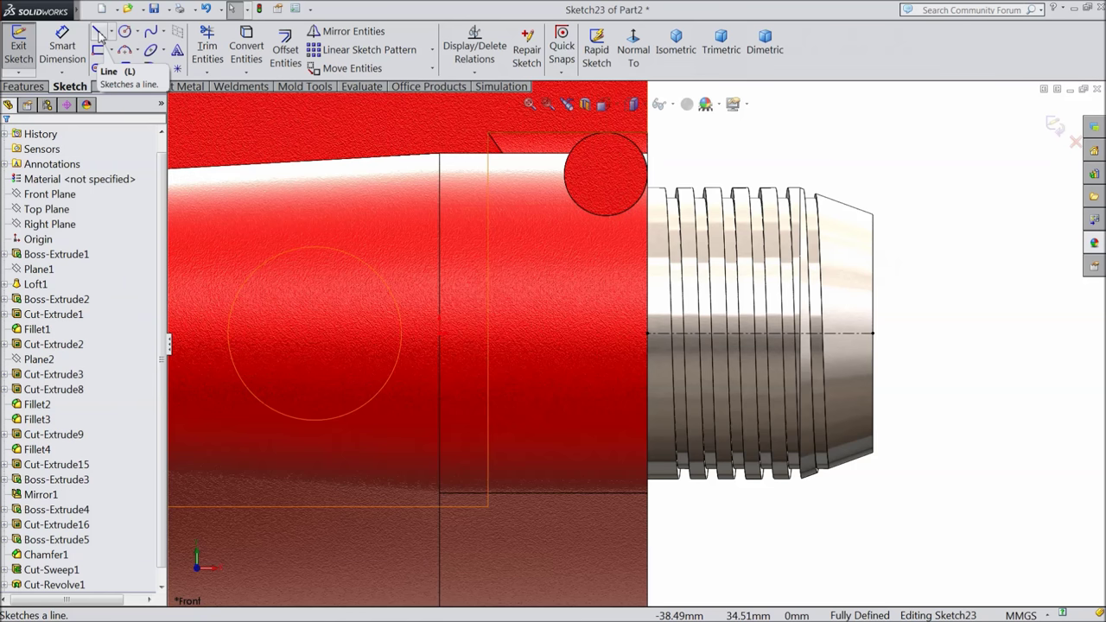
# Start Offset Entities with a 10.00 mm offset
pyautogui.click(285, 48)
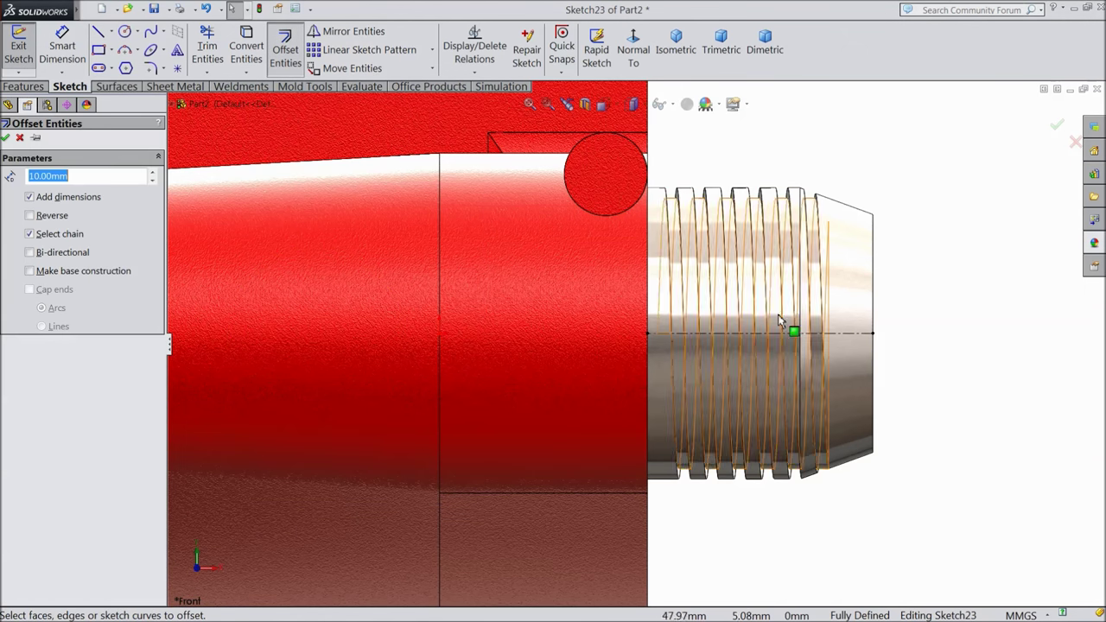
pyautogui.scroll(-2, 765, 345)
pyautogui.scroll(-2, 762, 356)
pyautogui.scroll(-2, 731, 350)
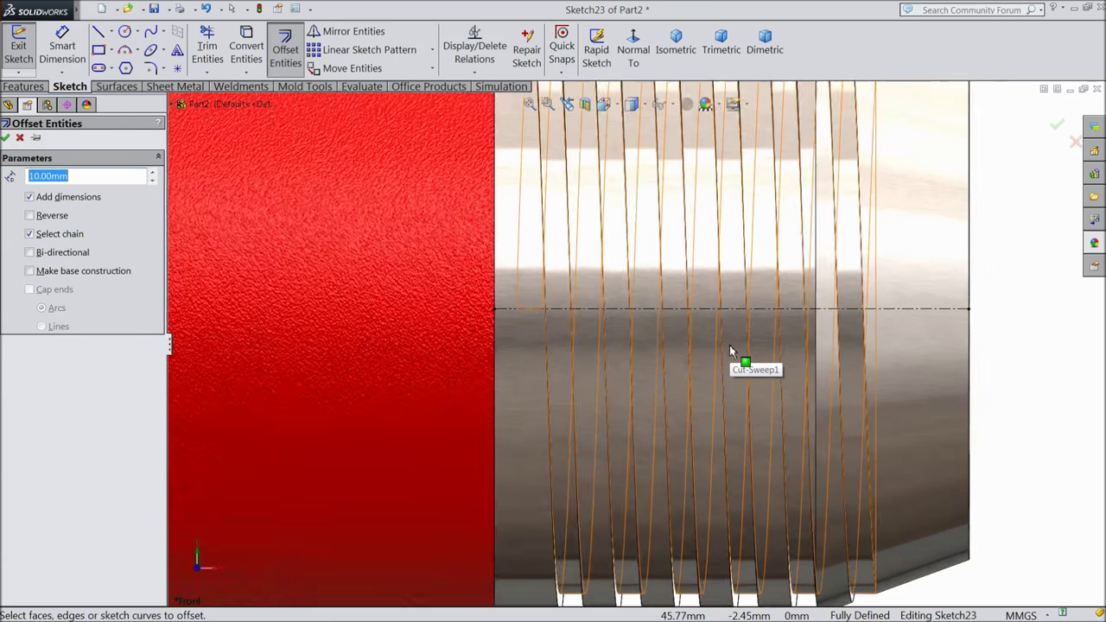
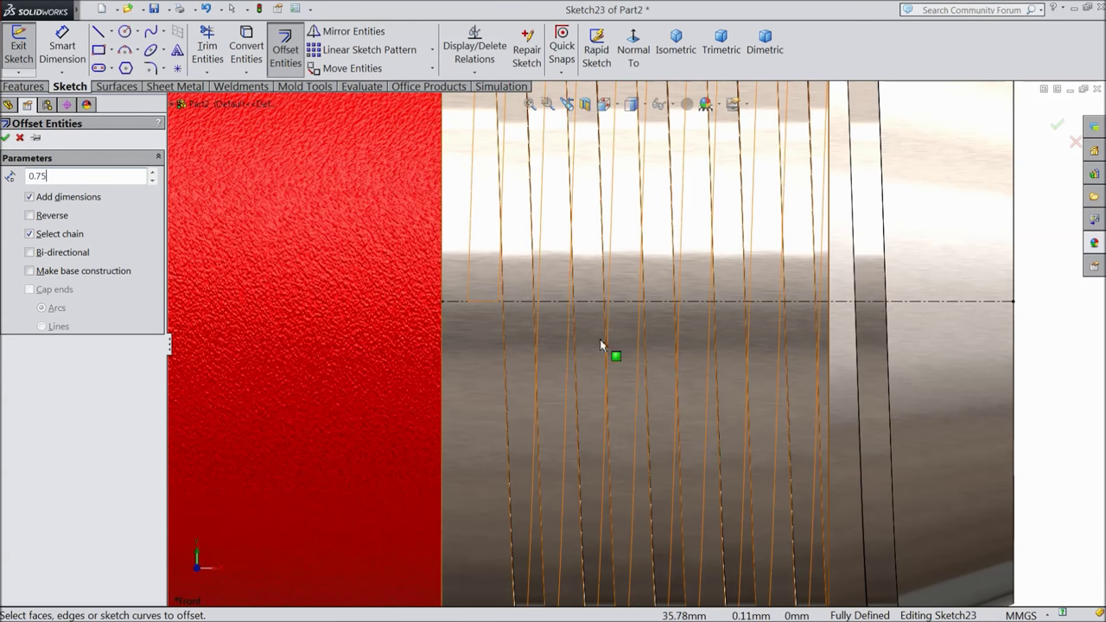
# Start a two-sided offset of the centreline, then cancel it
pyautogui.click(619, 311)
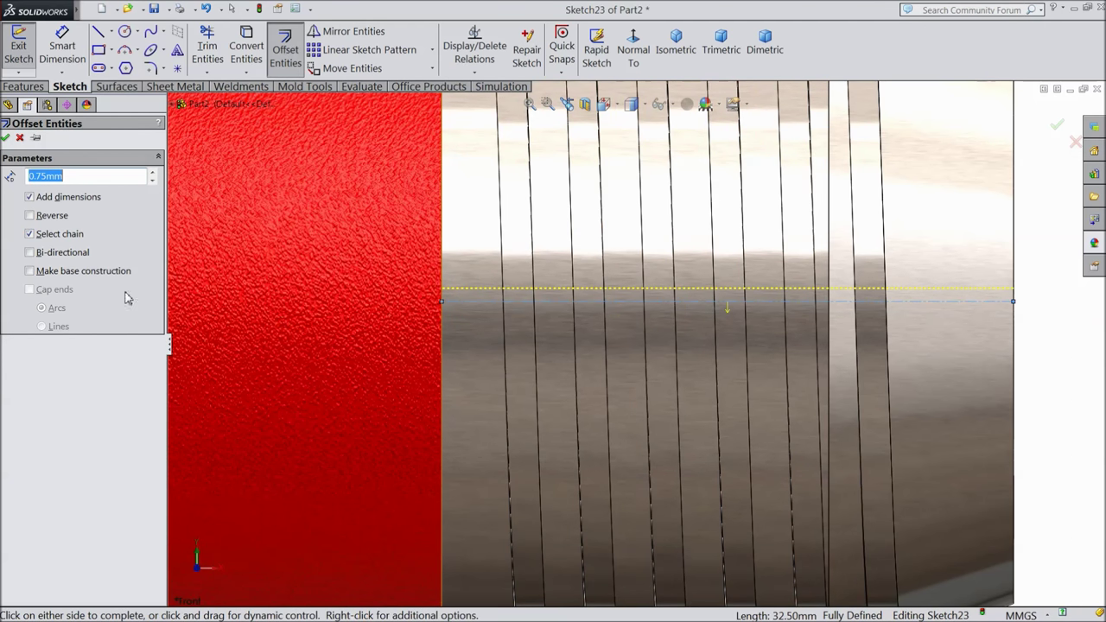
pyautogui.click(30, 253)
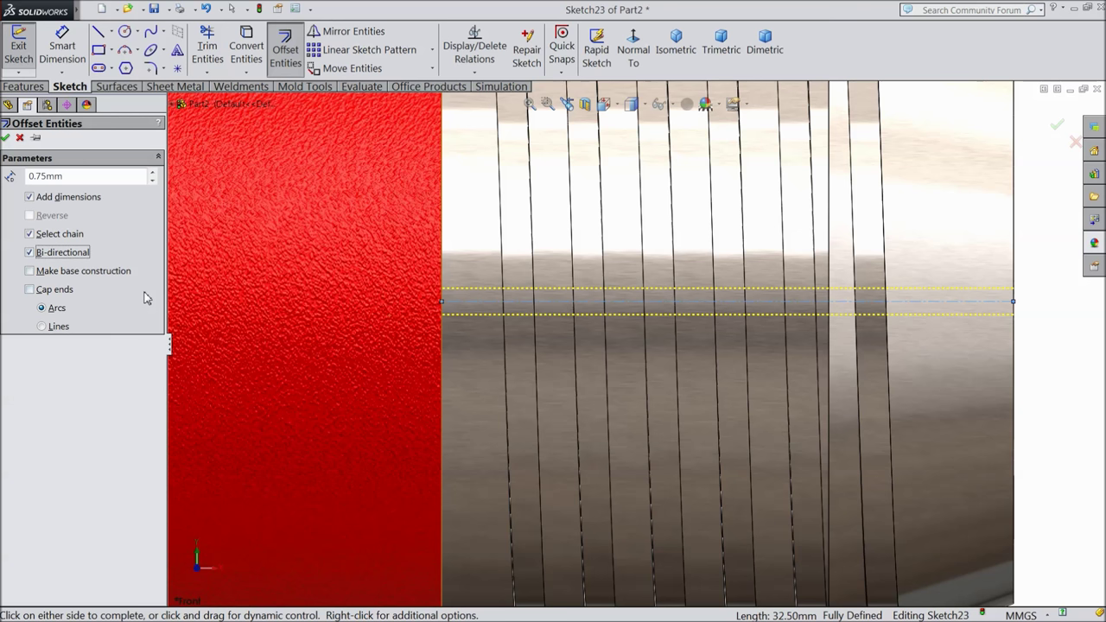
pyautogui.click(20, 138)
# Draw a circle centred on the centreline and dimension it to Ø2.5 mm
pyautogui.click(99, 32)
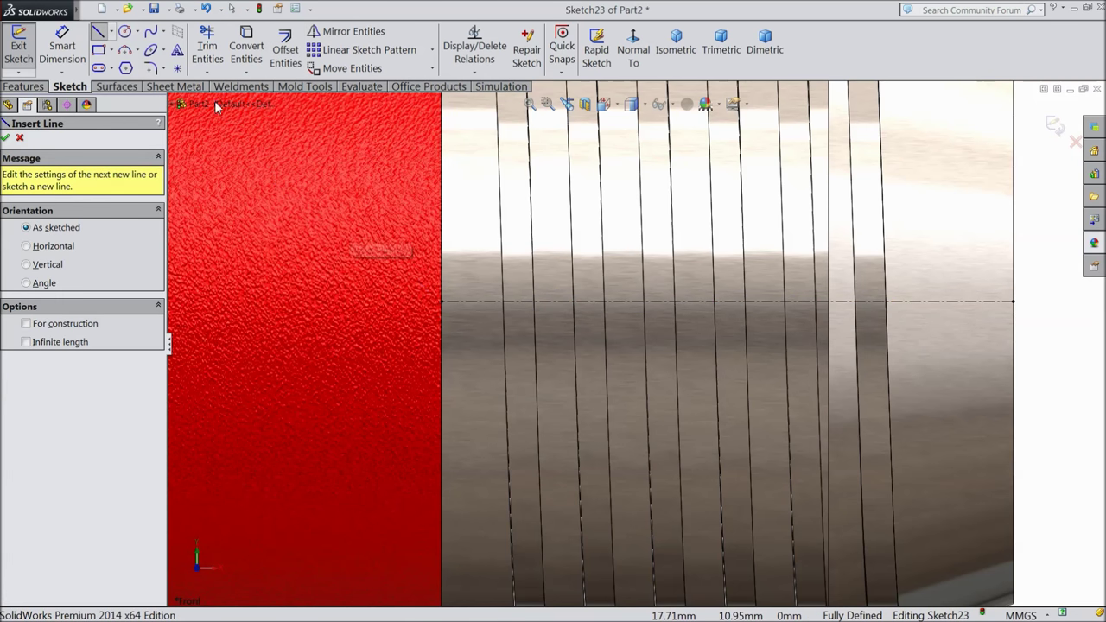
pyautogui.click(124, 32)
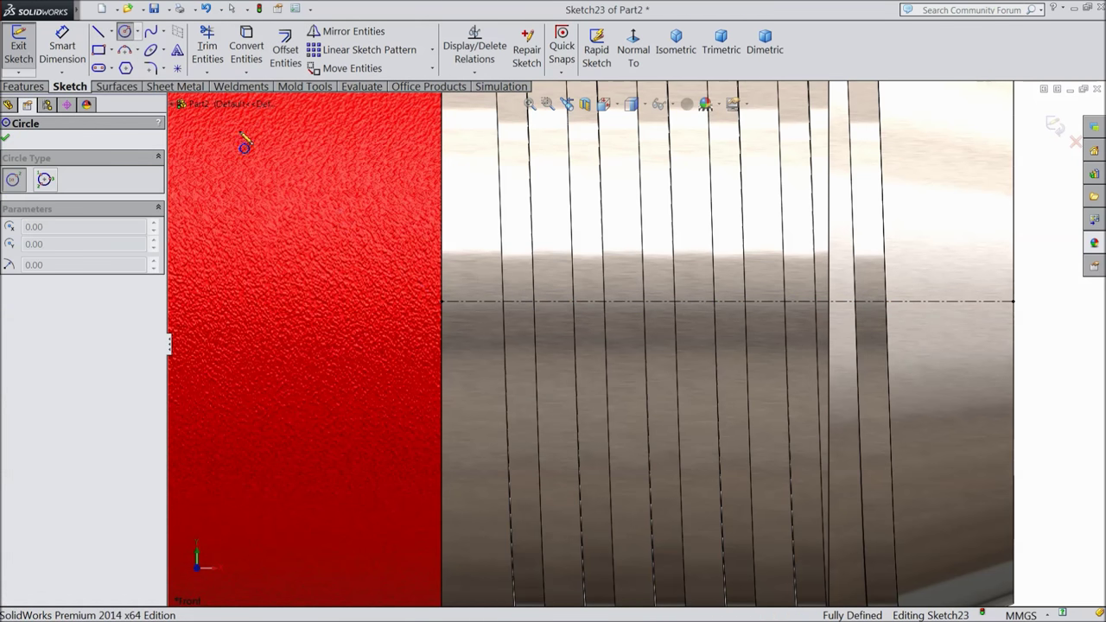
pyautogui.click(469, 301)
pyautogui.click(446, 312)
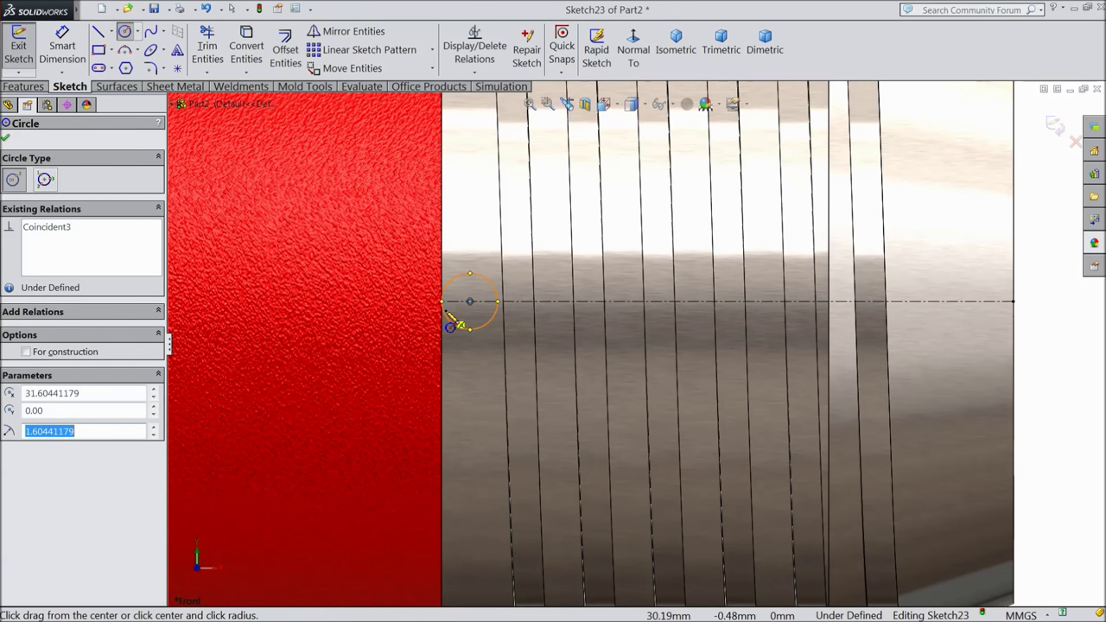
pyautogui.click(62, 47)
pyautogui.click(467, 282)
pyautogui.click(487, 252)
pyautogui.write('2.5')
pyautogui.press('Return')
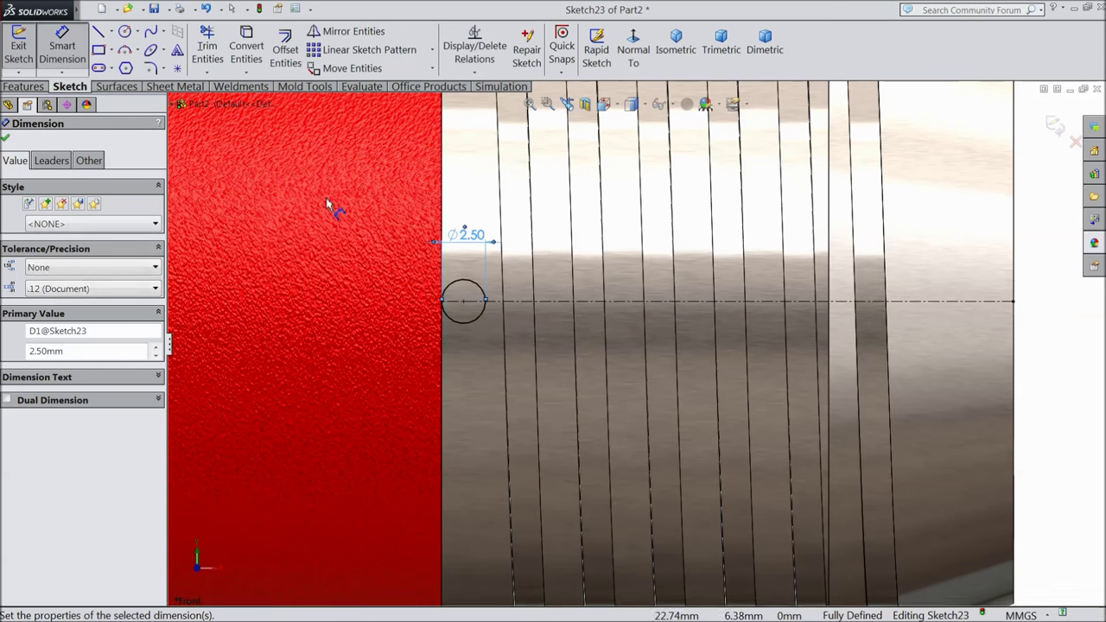
pyautogui.click(53, 61)
# Draw a horizontal line from near the centreline's right end to the circle
pyautogui.click(99, 33)
pyautogui.scroll(-3, 864, 370)
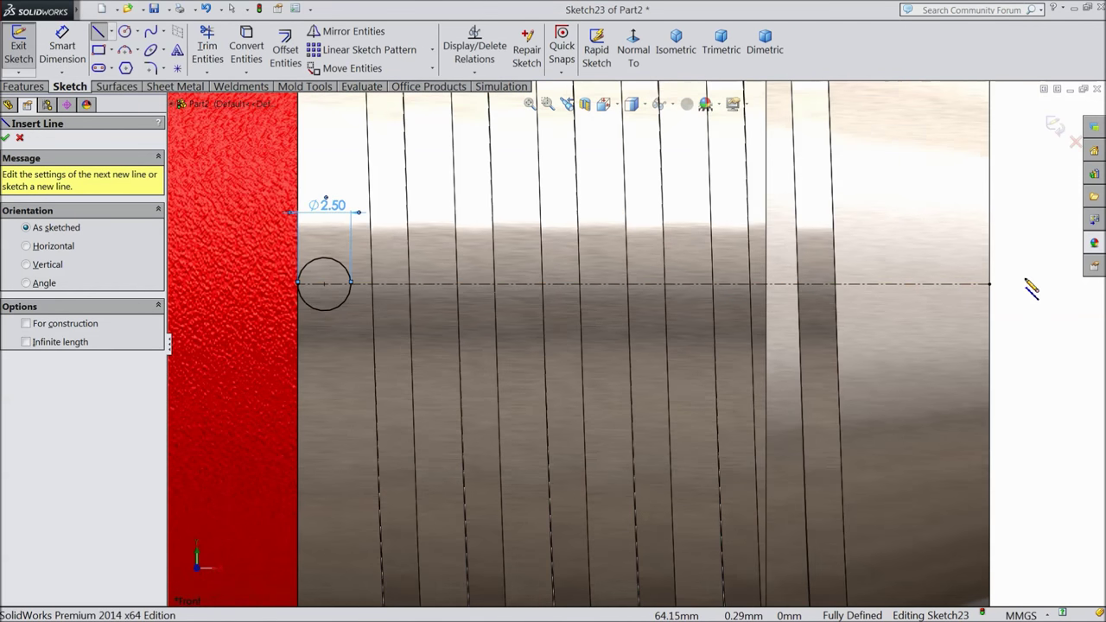
pyautogui.click(1017, 270)
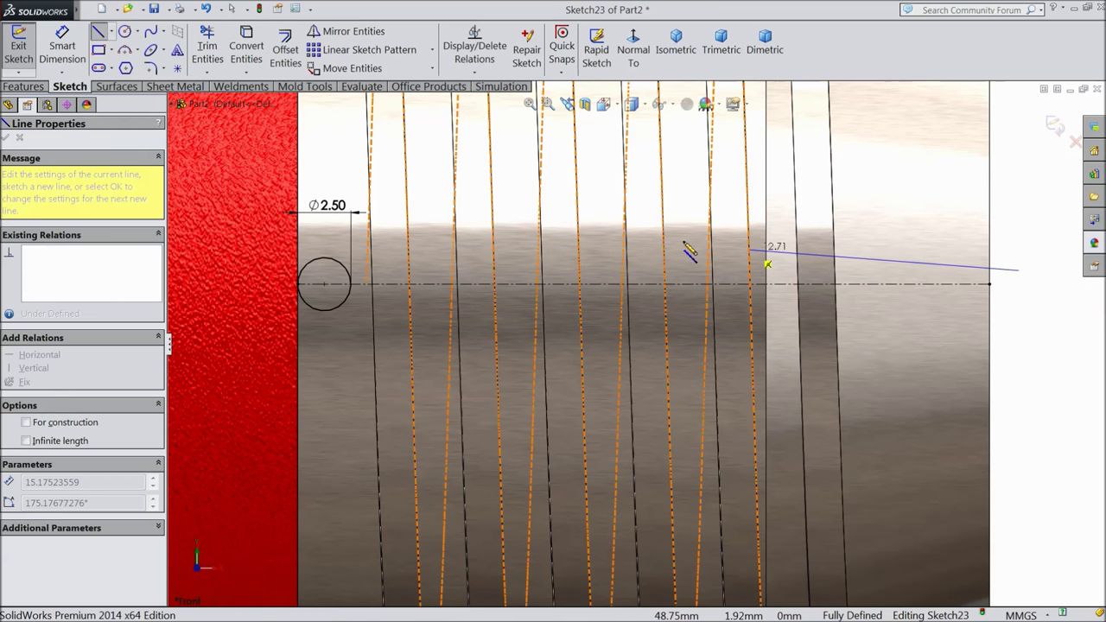
pyautogui.click(347, 271)
pyautogui.rightClick(362, 298)
pyautogui.click(382, 104)
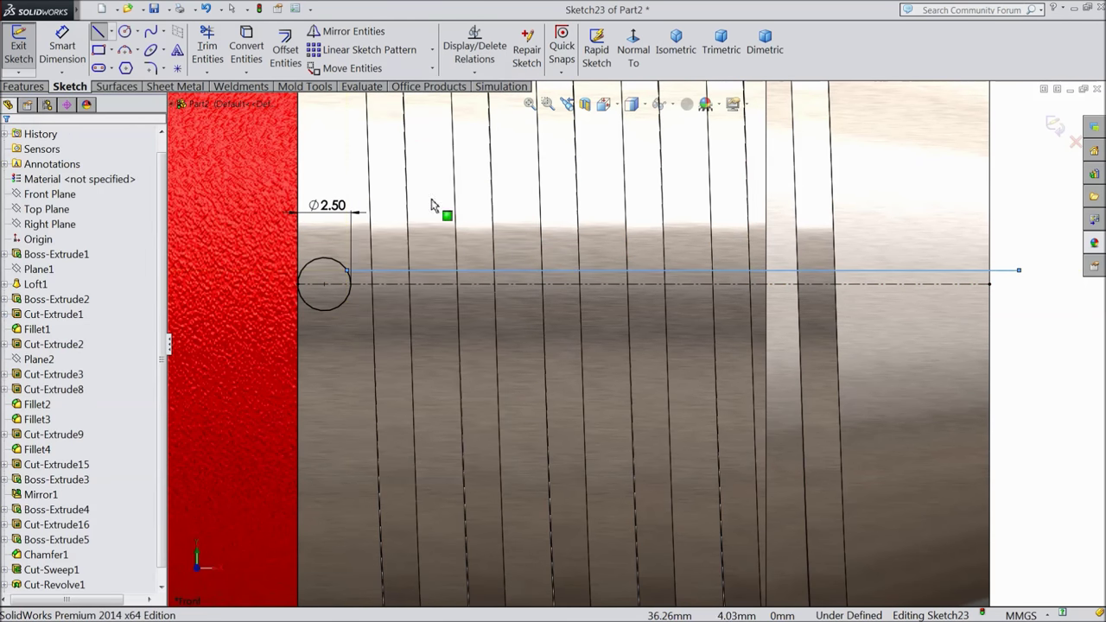
# Dimension the new line 0.75 mm from the centreline
pyautogui.click(62, 47)
pyautogui.scroll(-1, 507, 298)
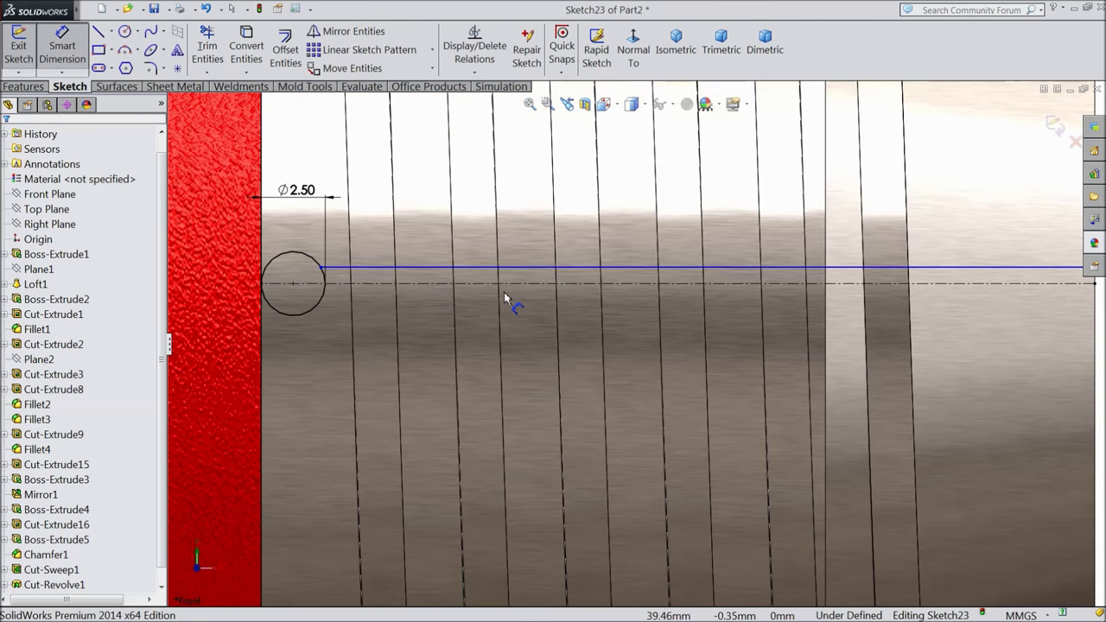
pyautogui.scroll(2, 573, 313)
pyautogui.scroll(-3, 932, 345)
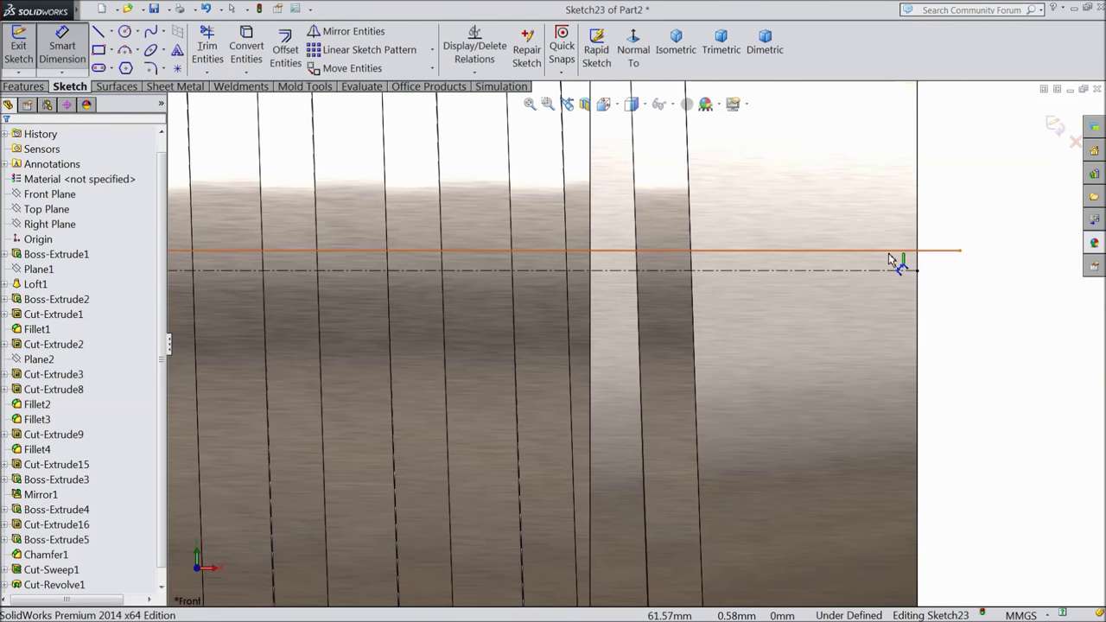
pyautogui.click(887, 253)
pyautogui.click(989, 262)
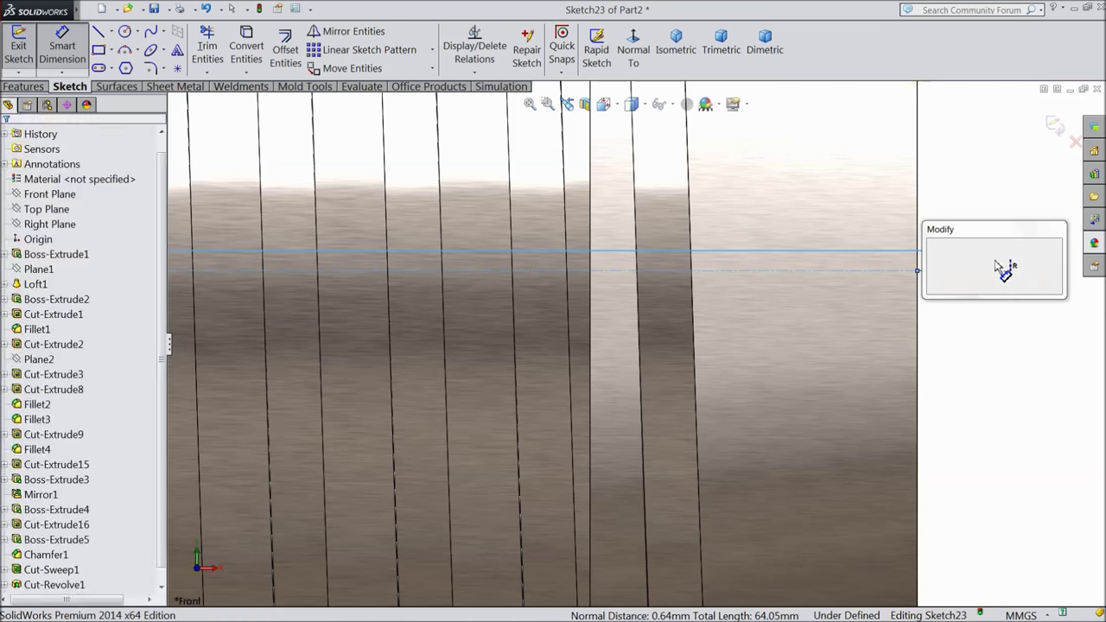
pyautogui.write('0.75')
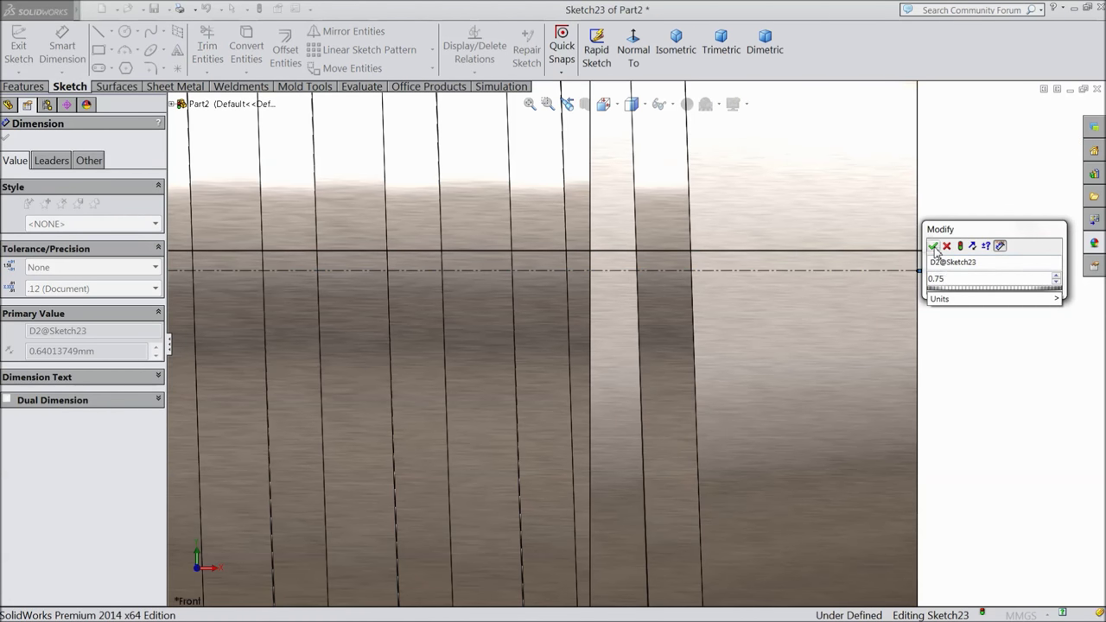
pyautogui.click(933, 247)
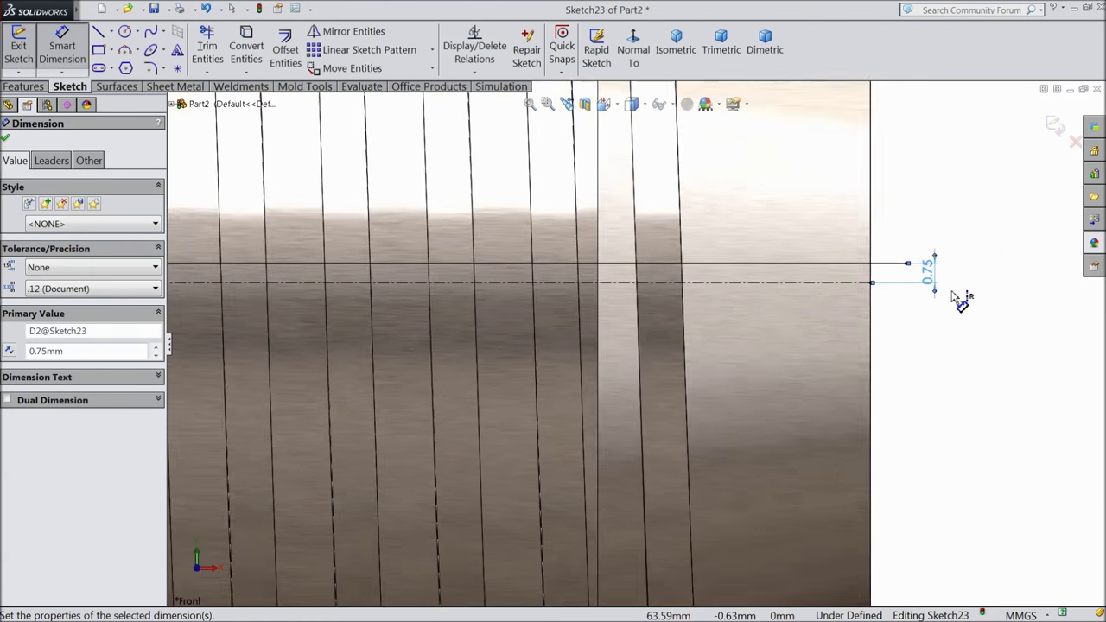
pyautogui.click(5, 137)
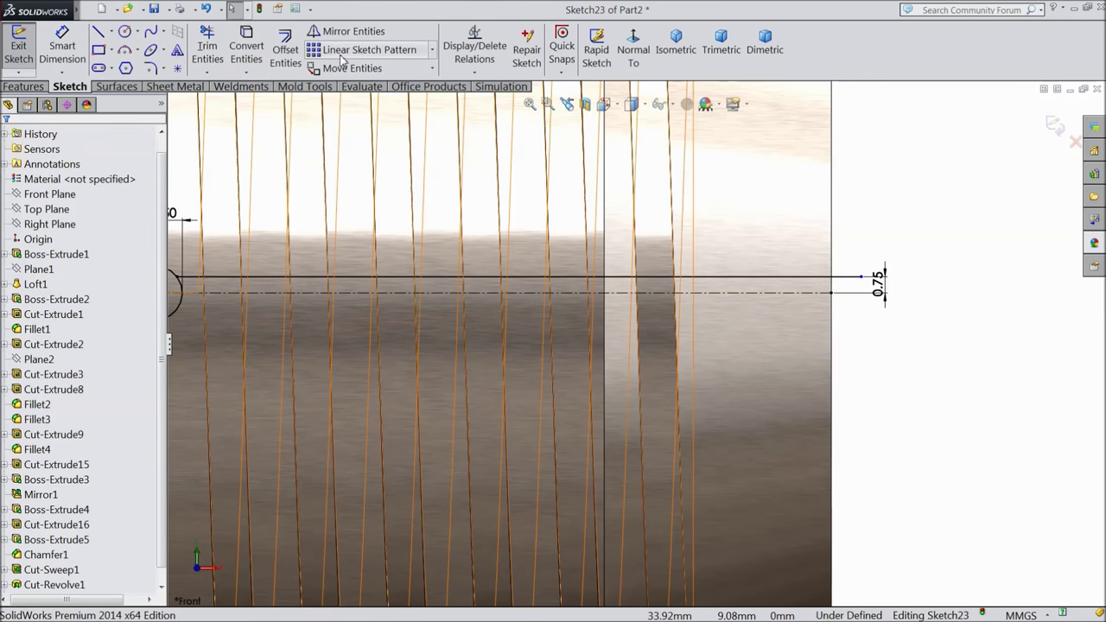
# Mirror the horizontal line about the centreline
pyautogui.click(354, 31)
pyautogui.click(764, 278)
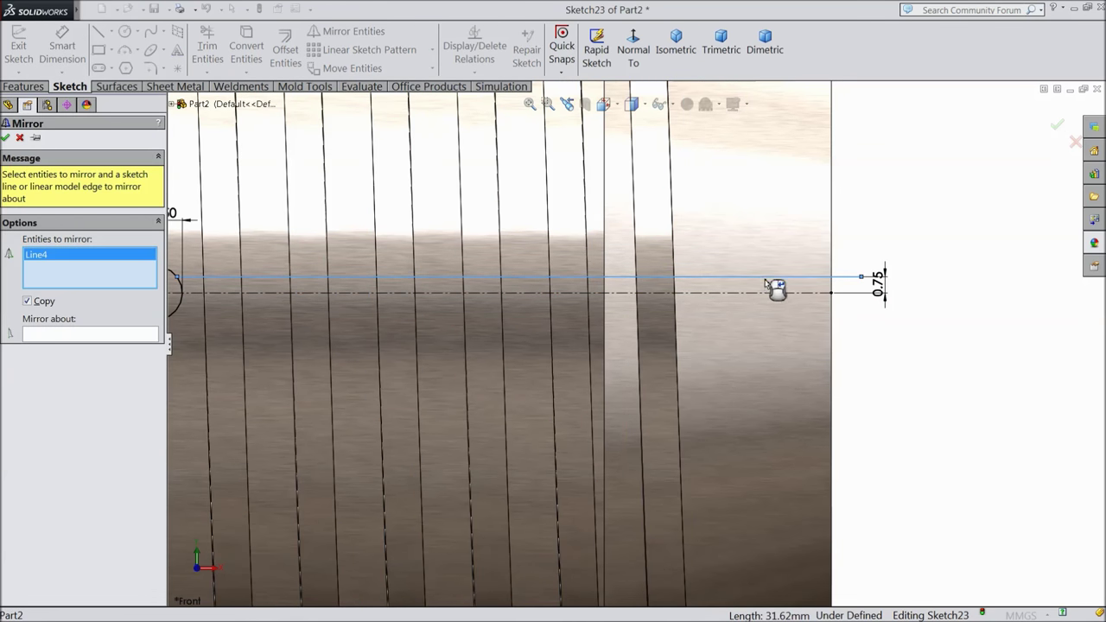
pyautogui.click(45, 340)
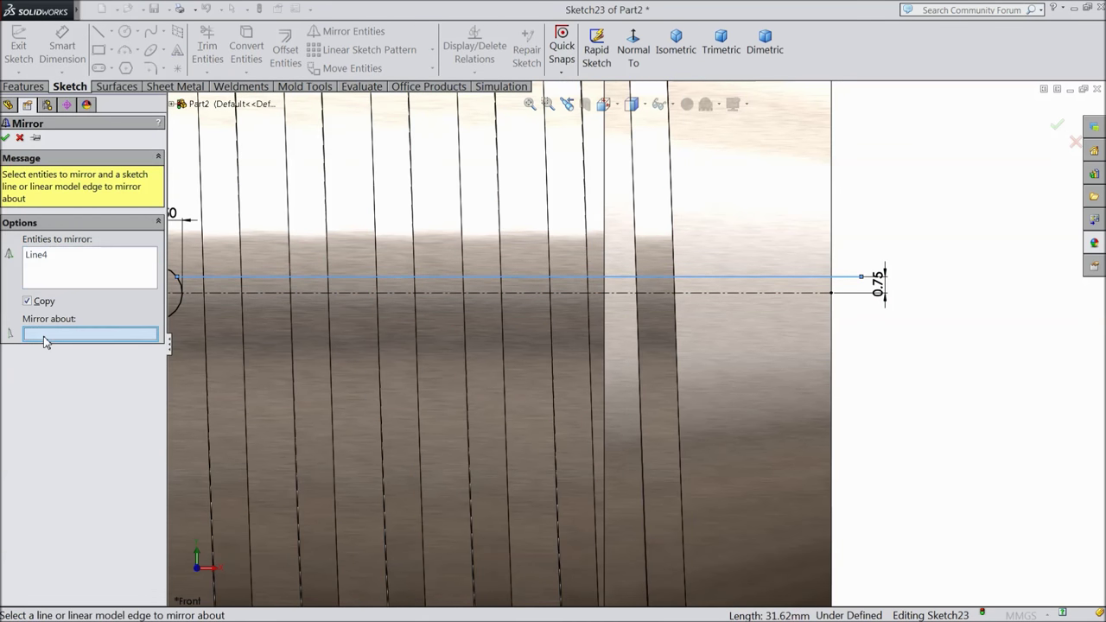
pyautogui.click(761, 293)
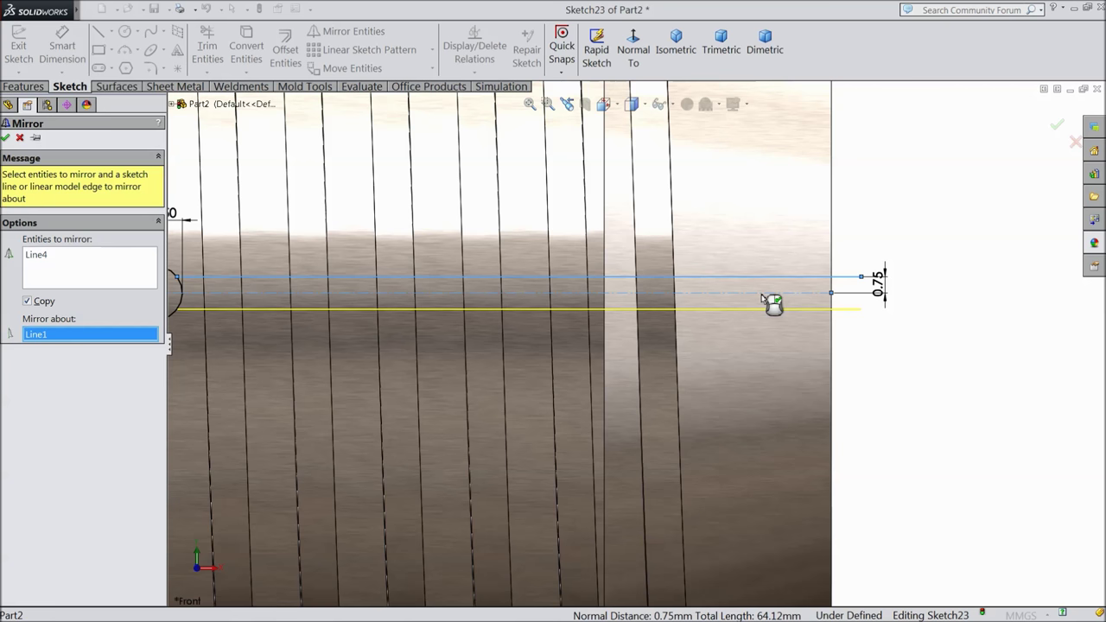
pyautogui.click(5, 137)
# Draw a vertical line joining the right ends of the upper and lower lines
pyautogui.click(98, 31)
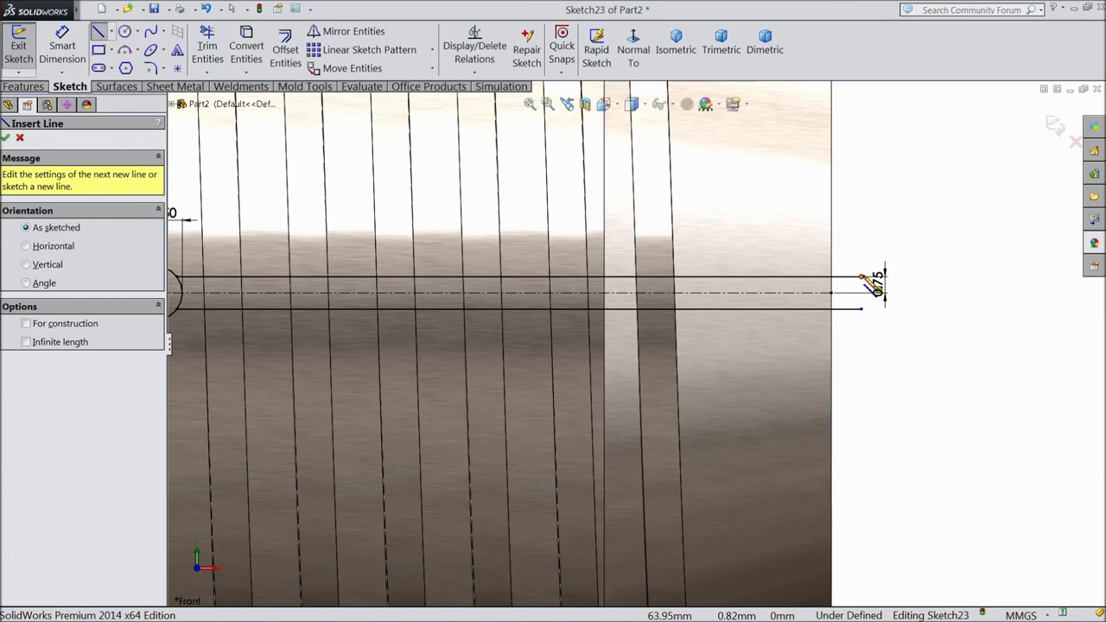
pyautogui.click(861, 276)
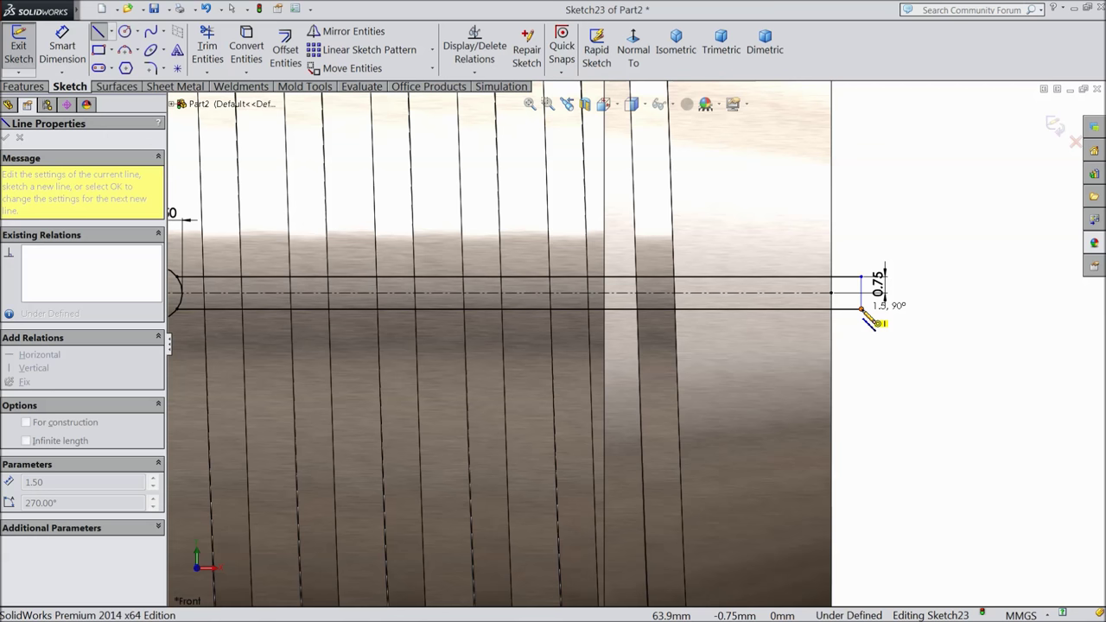
pyautogui.click(862, 309)
pyautogui.rightClick(899, 324)
pyautogui.click(937, 164)
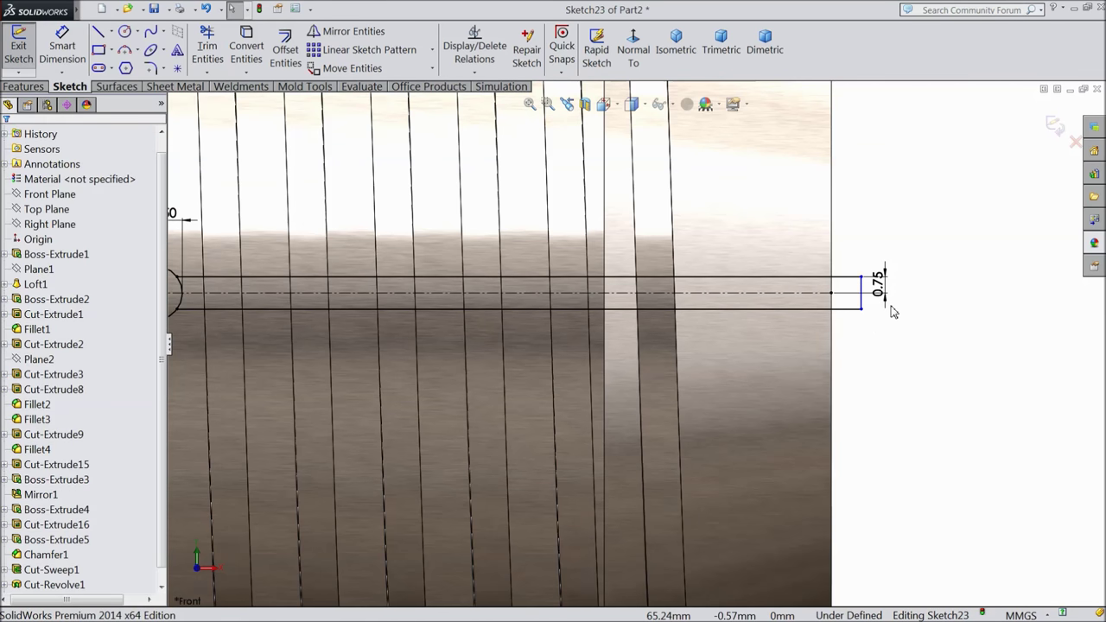
pyautogui.scroll(3, 581, 329)
pyautogui.scroll(-10, 389, 319)
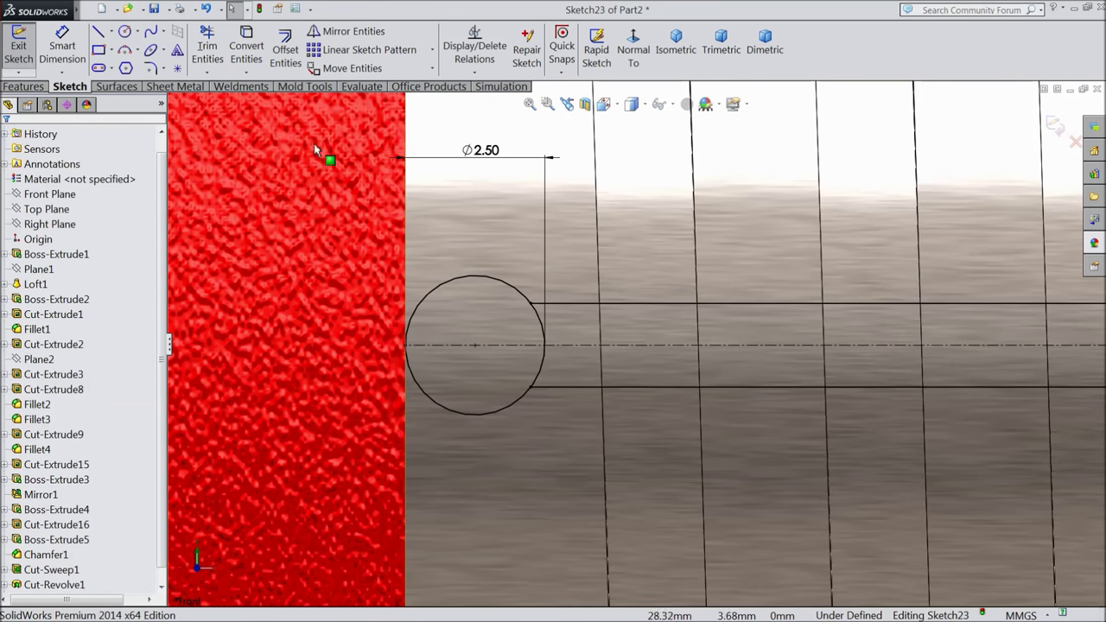
# Trim away the circle's inner arc between the two lines
pyautogui.click(208, 47)
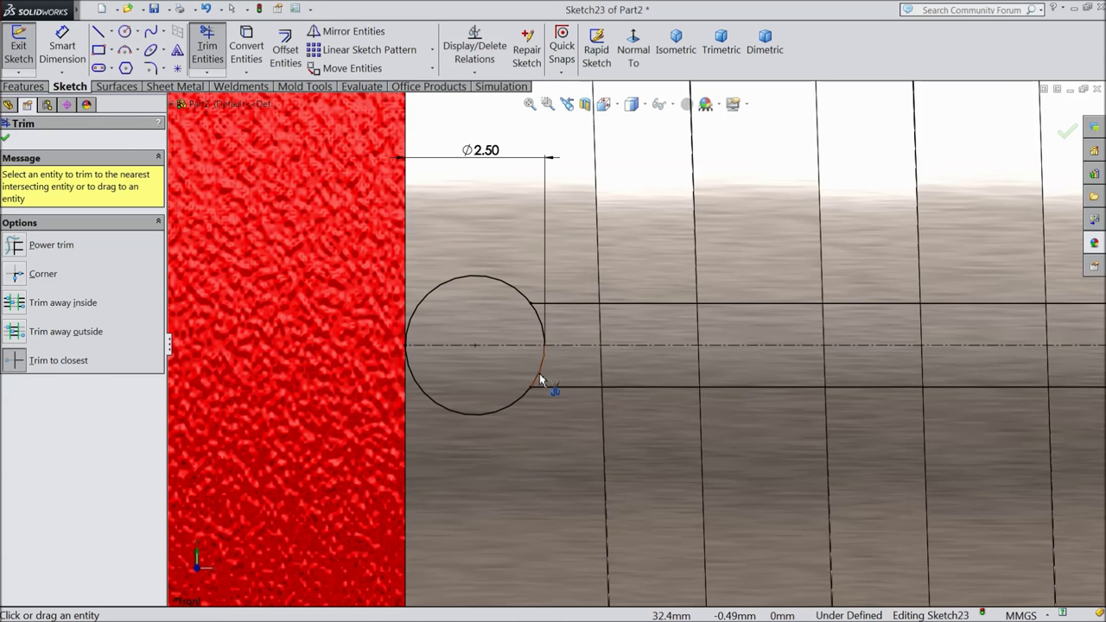
pyautogui.click(542, 341)
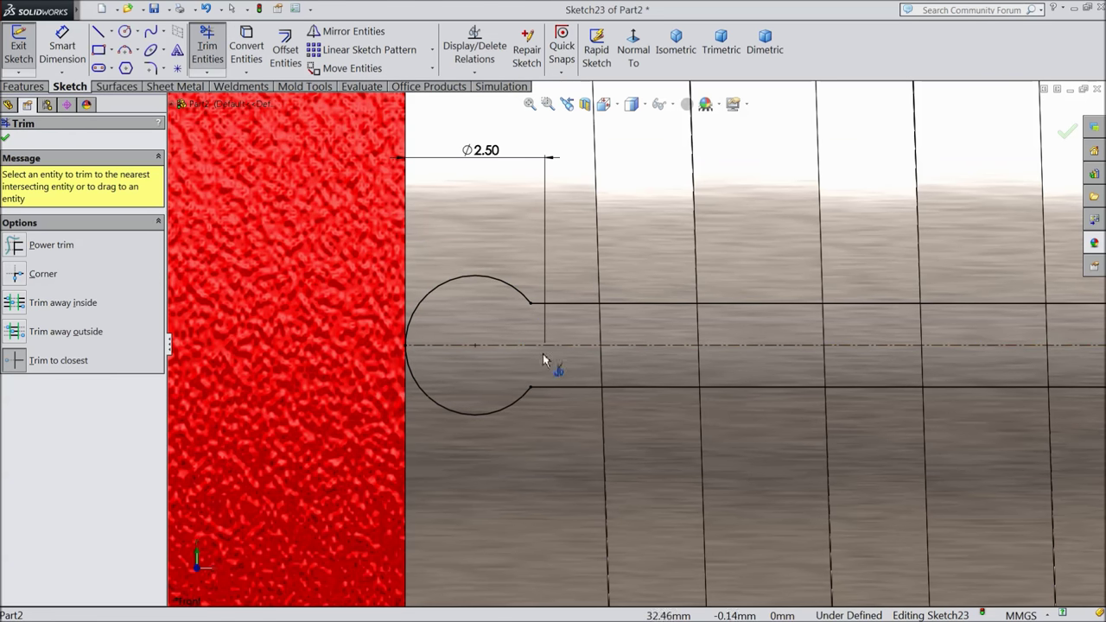
pyautogui.click(6, 141)
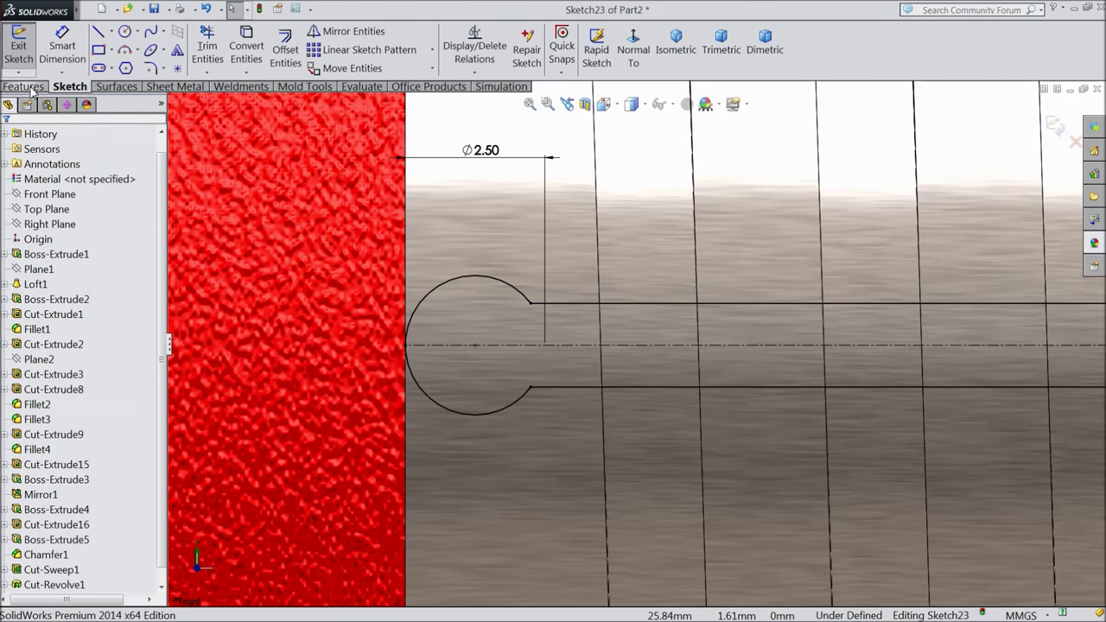
pyautogui.click(24, 87)
pyautogui.scroll(5, 345, 247)
# Cut-extrude the keyhole sketch Through All in both directions
pyautogui.scroll(1, 365, 293)
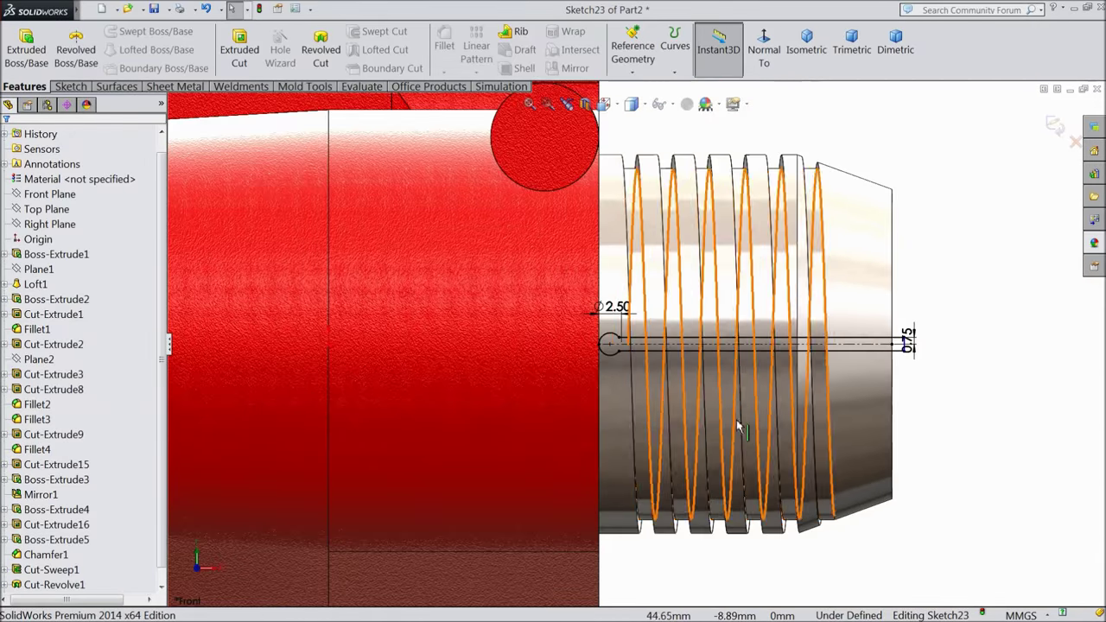
pyautogui.scroll(-1, 838, 370)
pyautogui.click(238, 55)
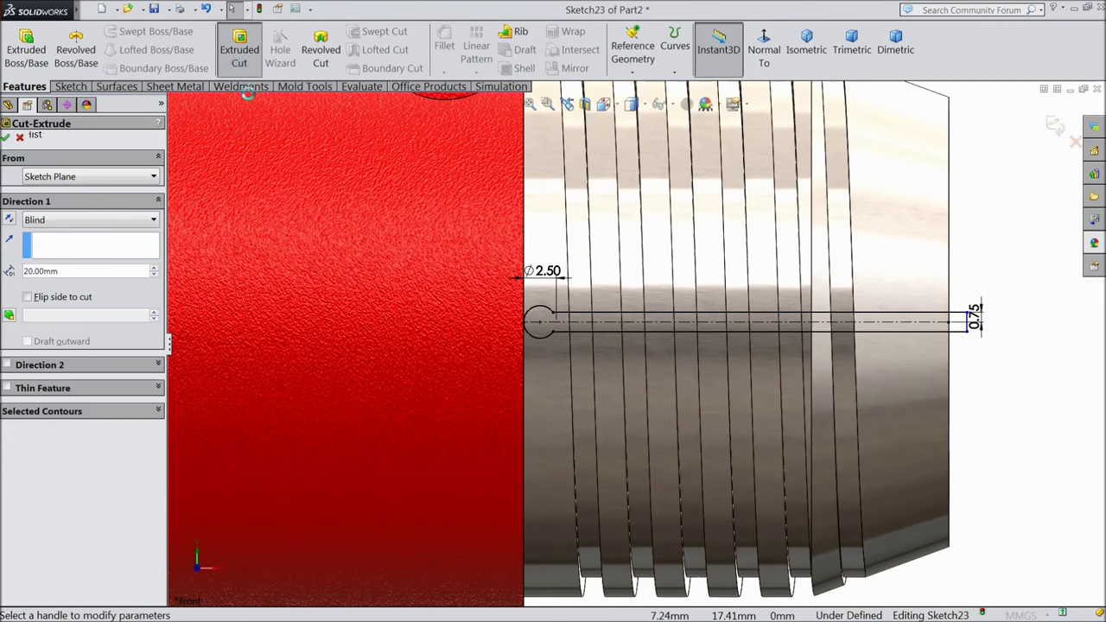
pyautogui.click(37, 222)
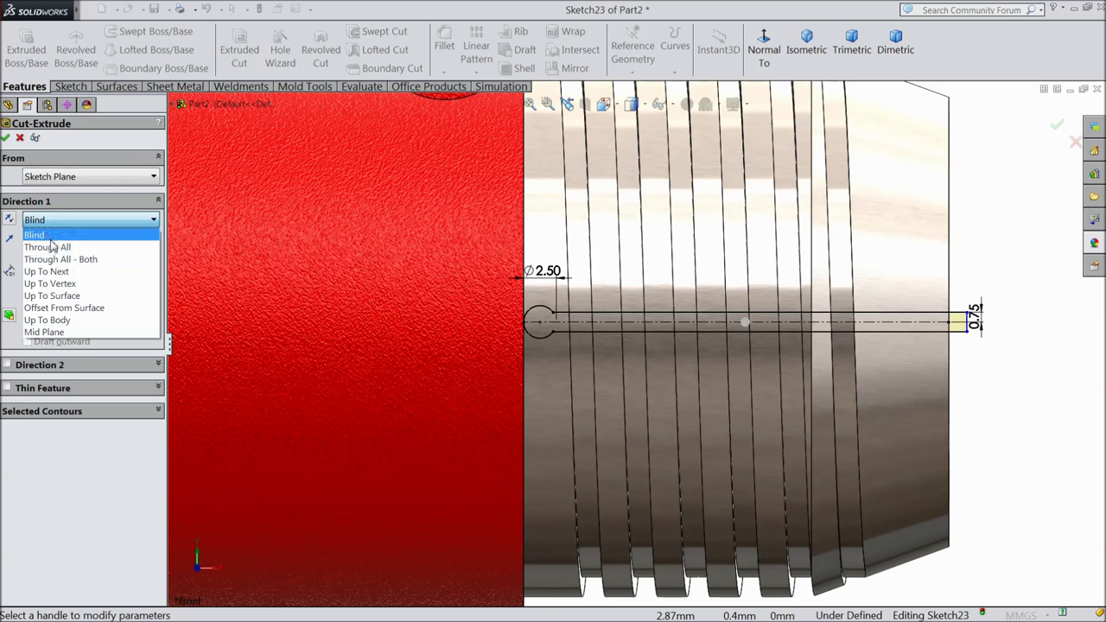
pyautogui.click(44, 244)
pyautogui.scroll(3, 708, 395)
pyautogui.moveTo(744, 508); pyautogui.dragTo(729, 359, button='middle')
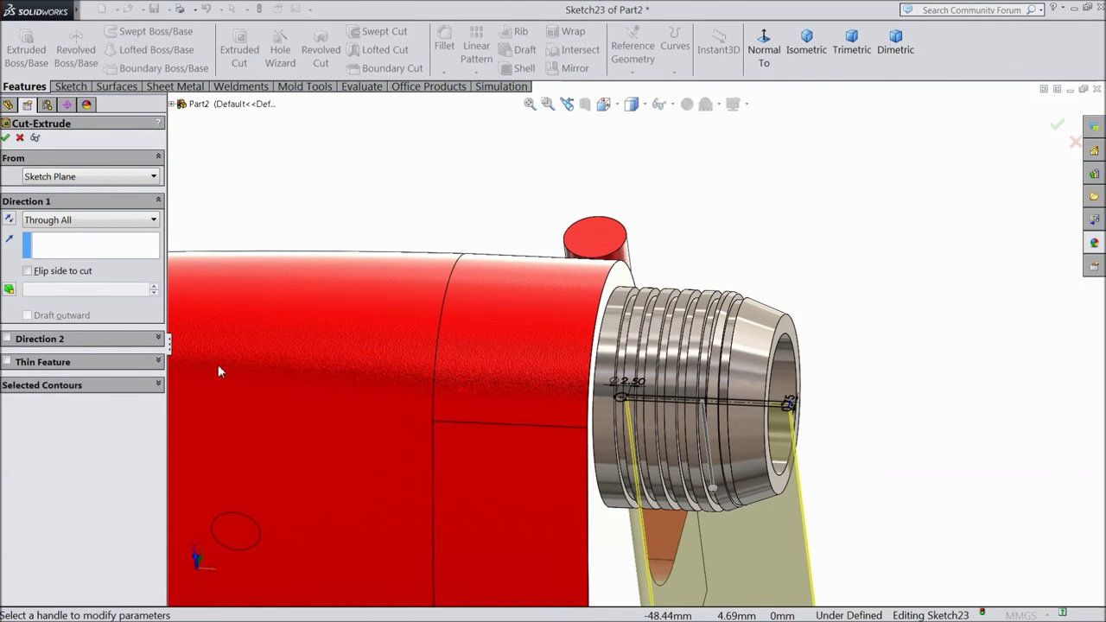
pyautogui.click(37, 222)
pyautogui.click(86, 256)
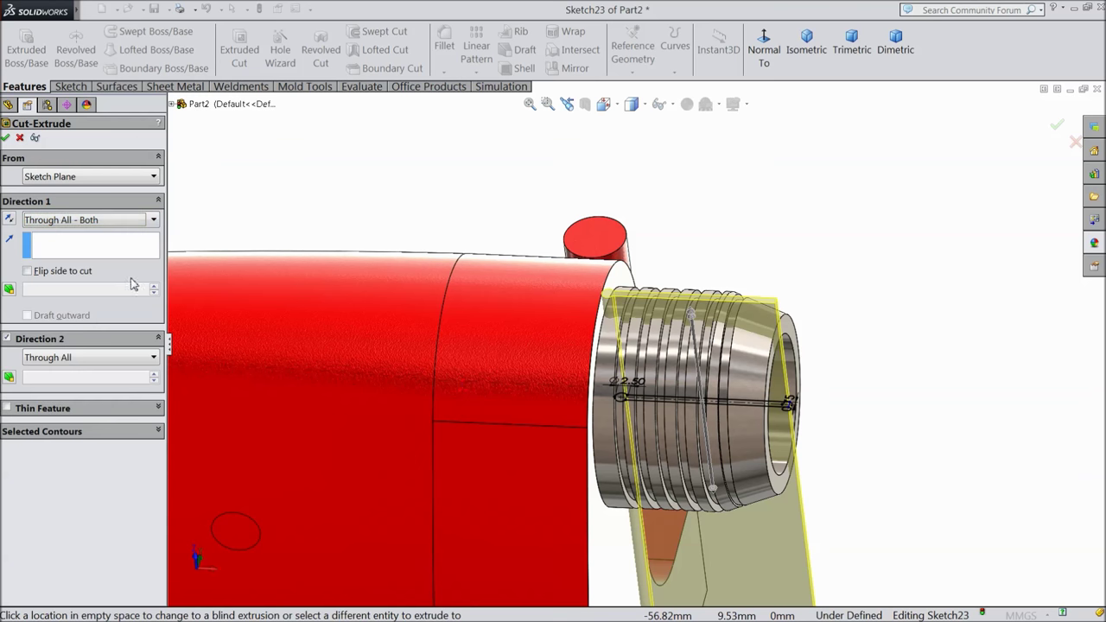
pyautogui.scroll(-1, 682, 432)
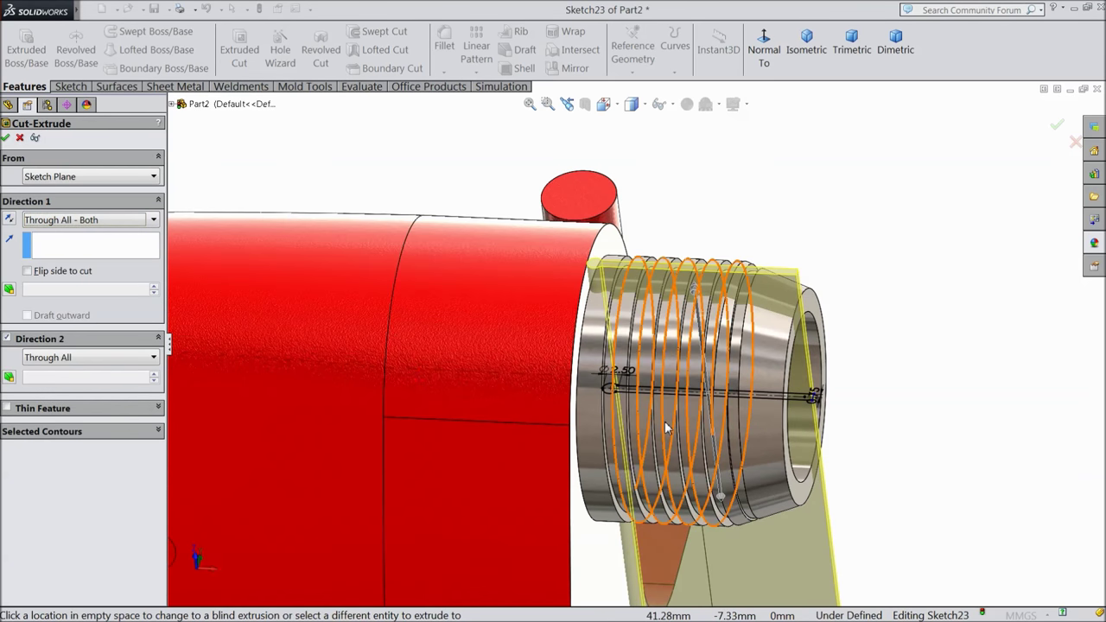
pyautogui.click(5, 138)
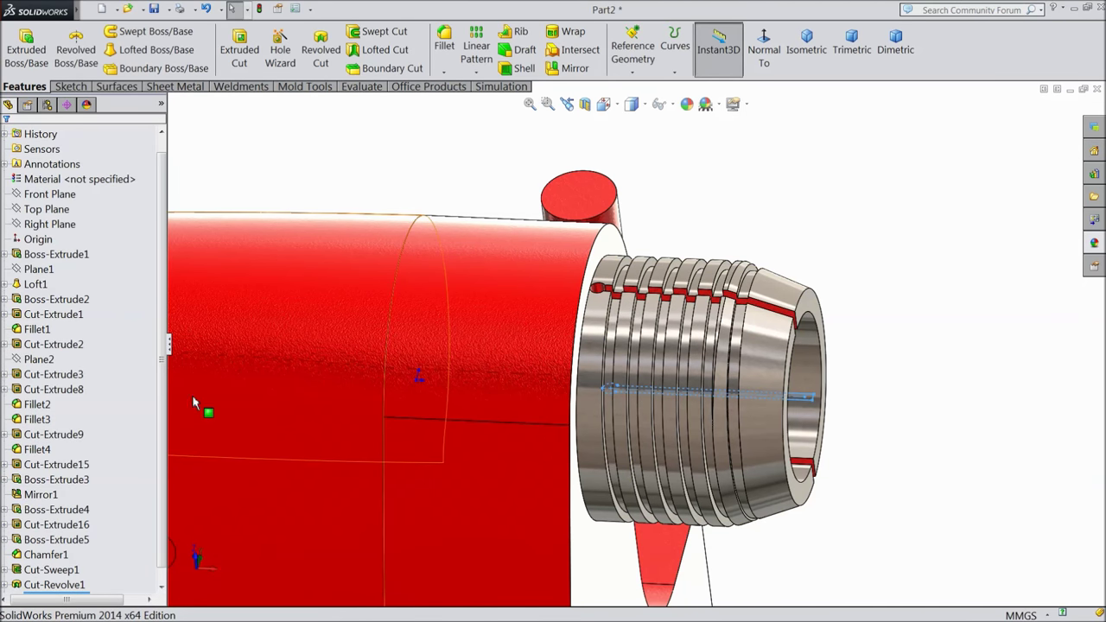
# Inspect the new slot and select Cut-Extrude17 in the feature tree
pyautogui.scroll(3, 392, 402)
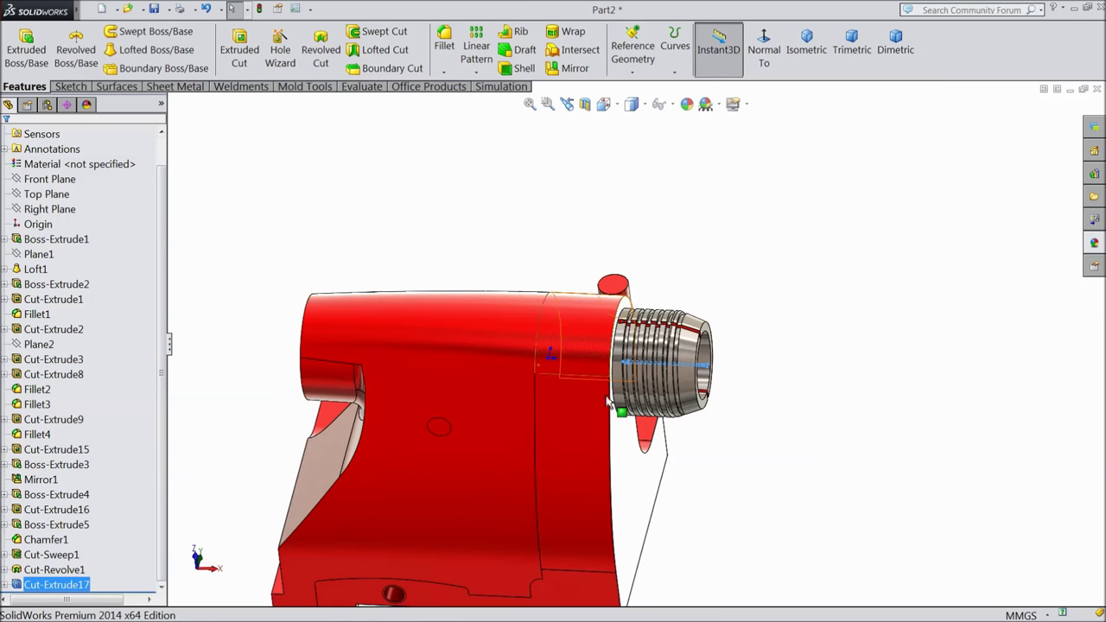
pyautogui.moveTo(797, 346); pyautogui.dragTo(772, 378, button='middle')
pyautogui.scroll(-5, 771, 378)
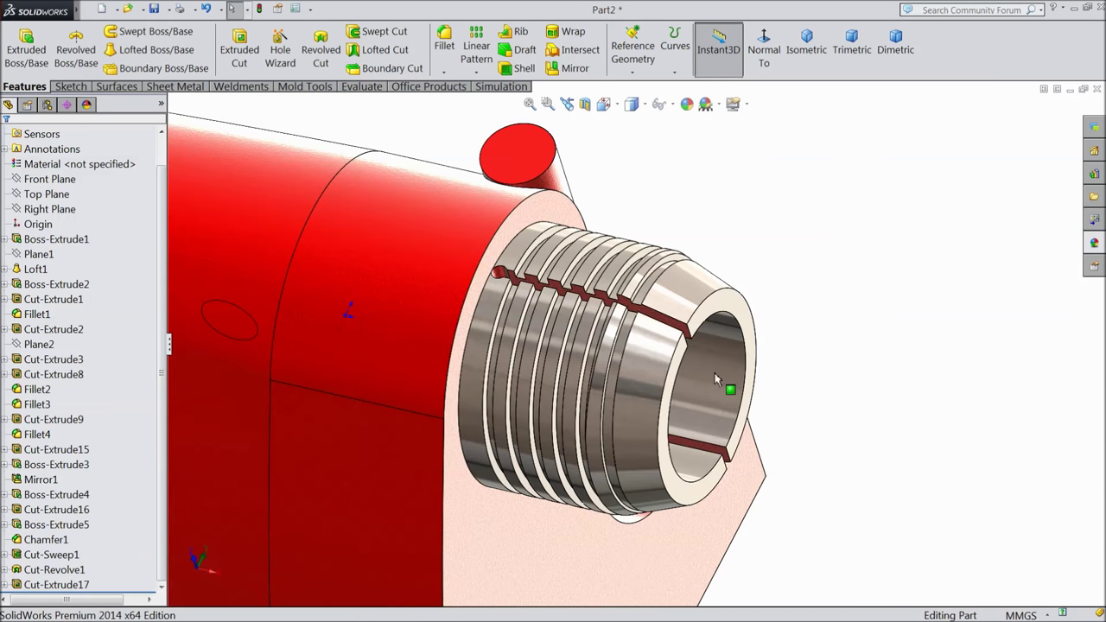
pyautogui.scroll(3, 732, 326)
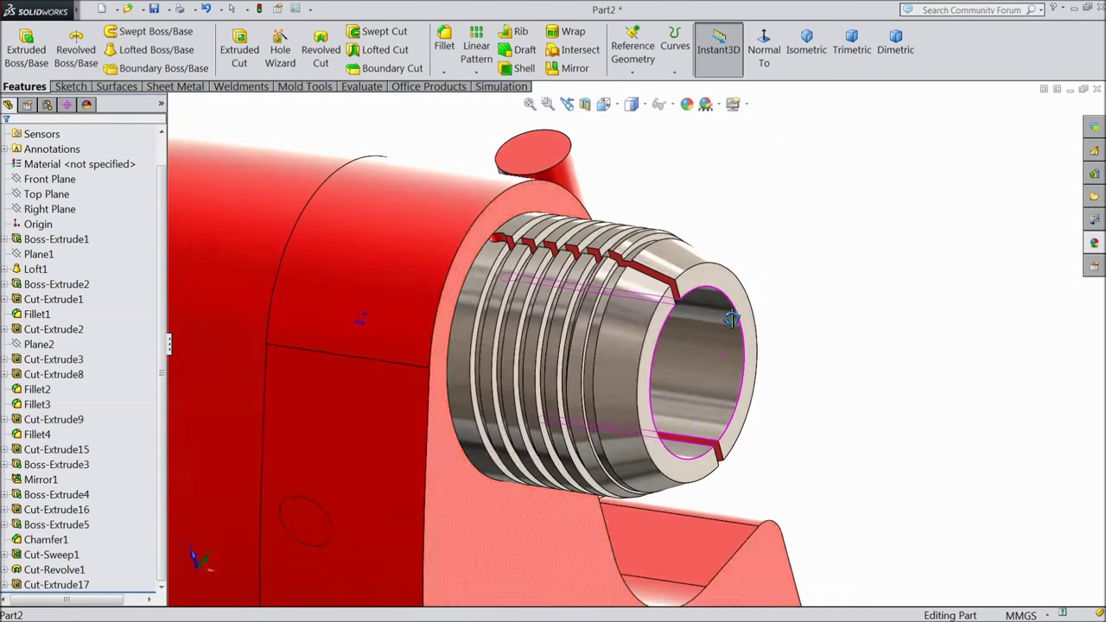
pyautogui.scroll(3, 754, 329)
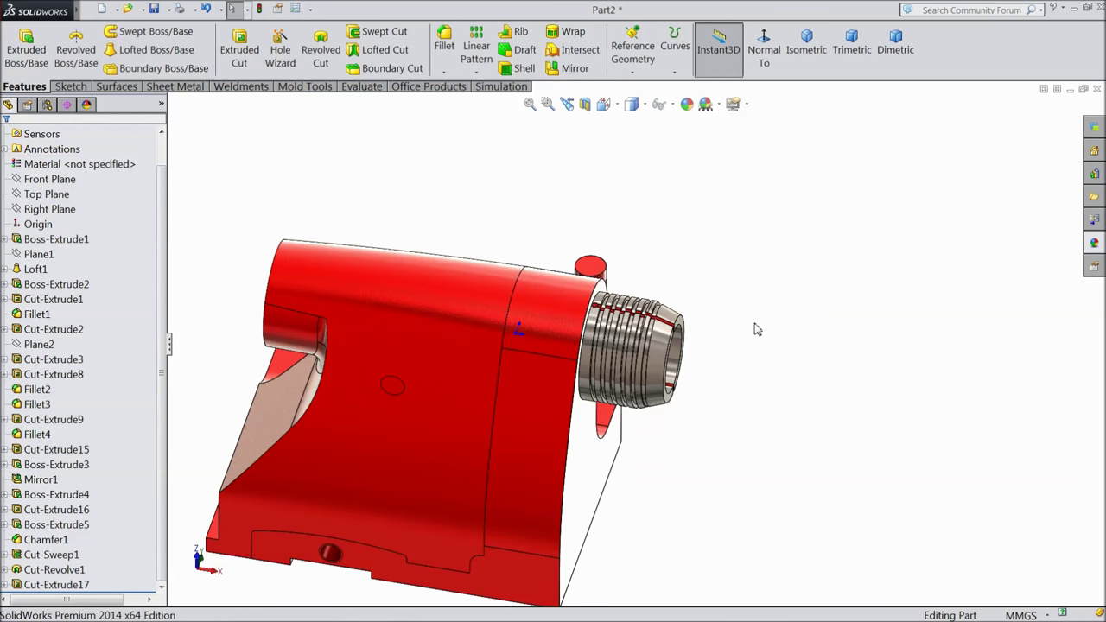
pyautogui.click(54, 584)
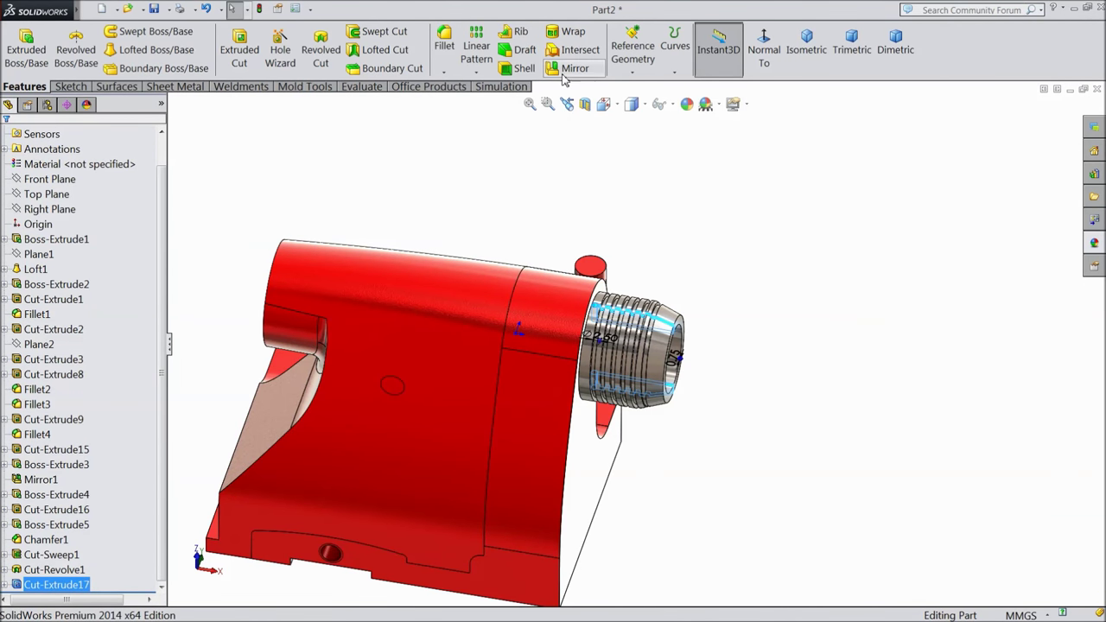
# Circularly pattern the slot cut about the nose's rim edge: 2 instances at 90°
pyautogui.click(476, 75)
pyautogui.click(494, 101)
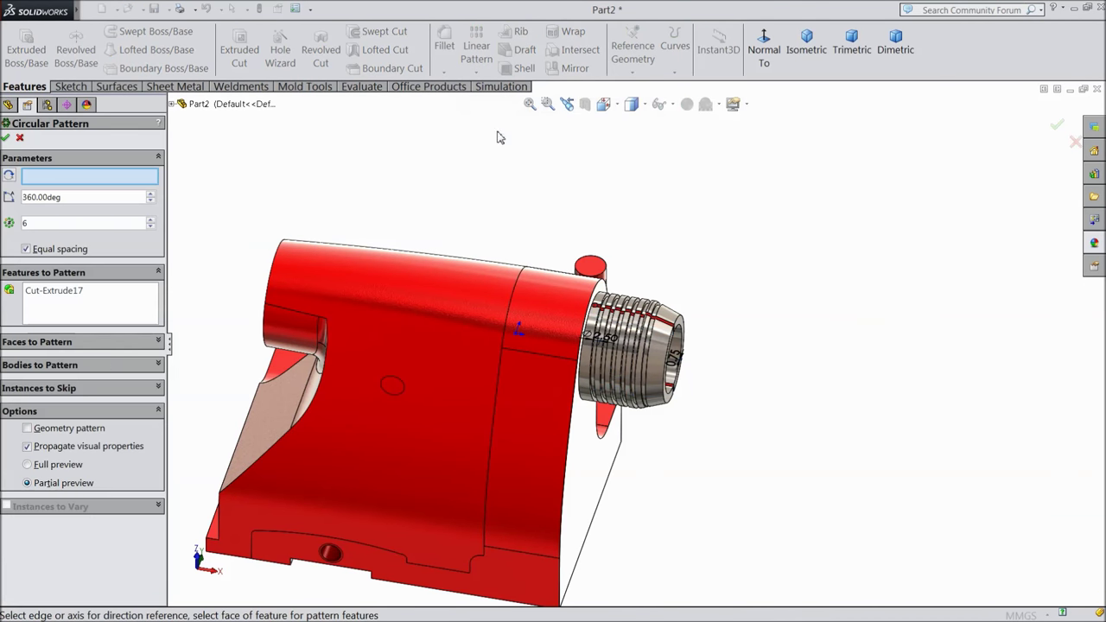
pyautogui.moveTo(747, 405); pyautogui.dragTo(666, 338, button='middle')
pyautogui.scroll(-5, 699, 328)
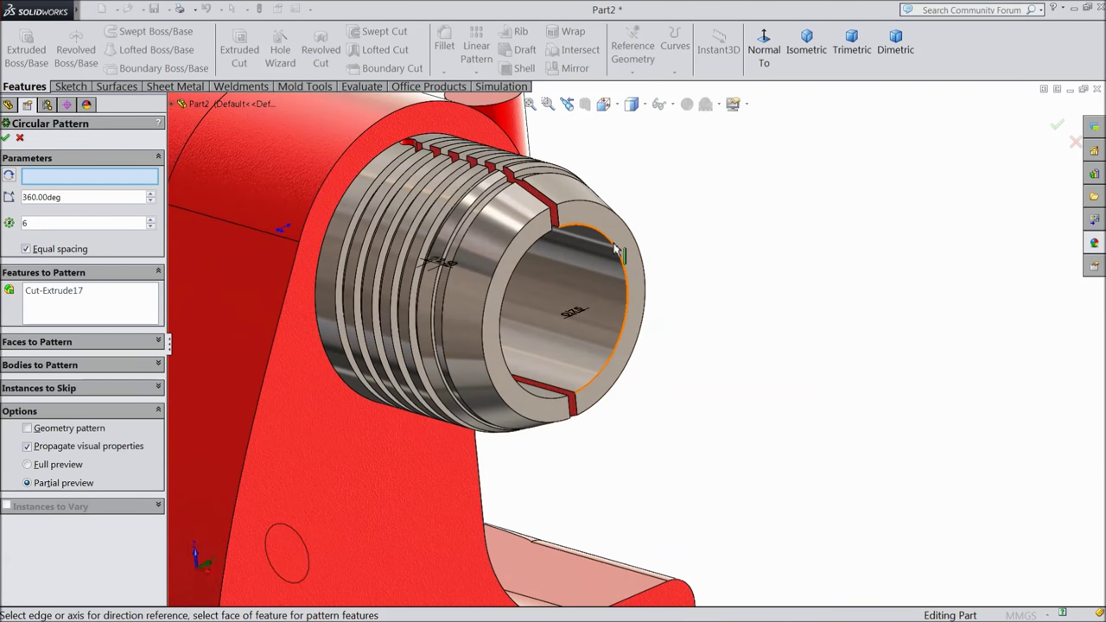
pyautogui.scroll(-3, 654, 311)
pyautogui.click(662, 298)
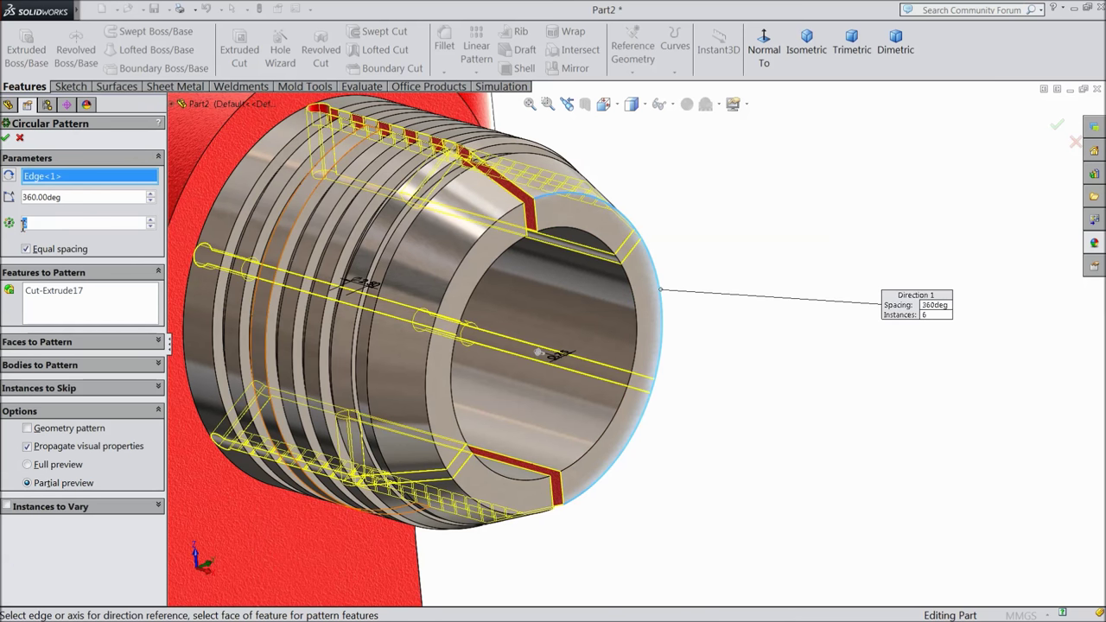
pyautogui.press('Return')
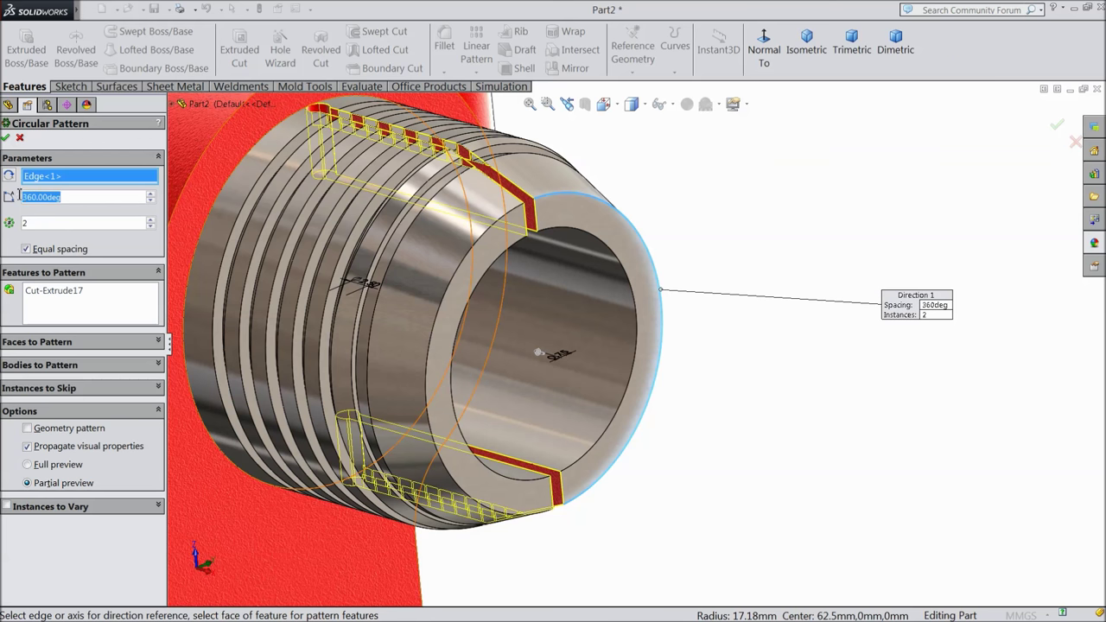
pyautogui.write('90')
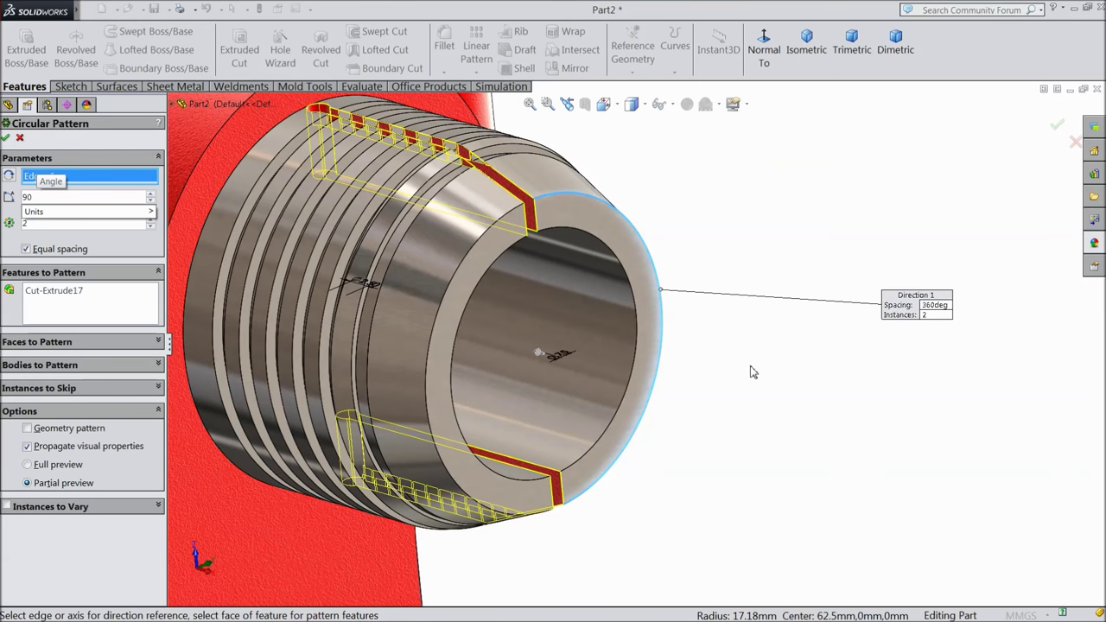
pyautogui.press('Return')
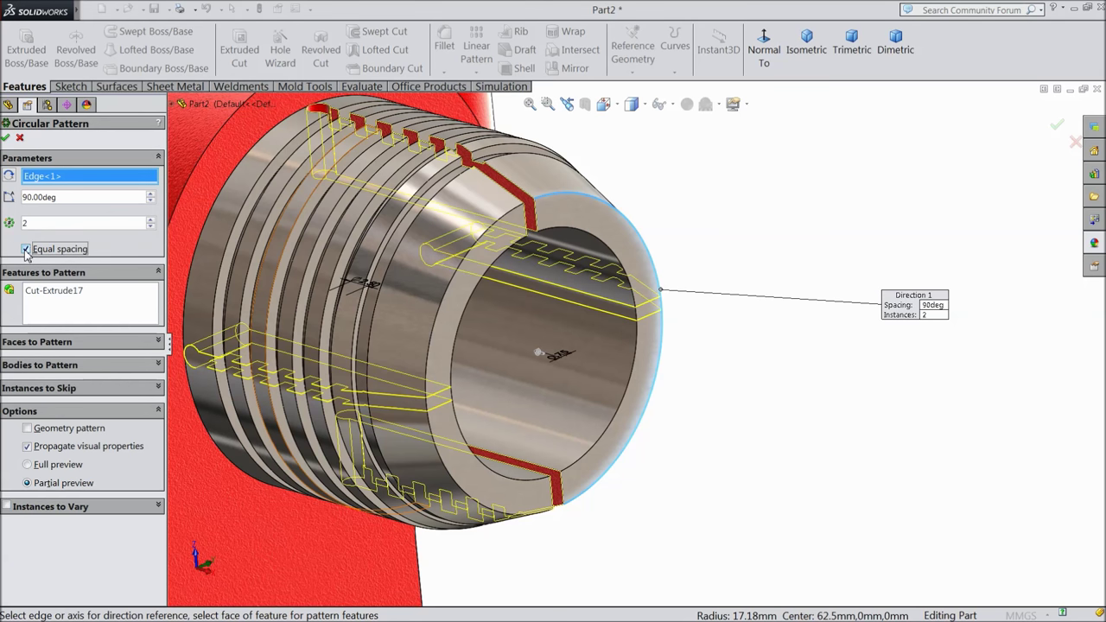
pyautogui.moveTo(259, 343); pyautogui.dragTo(642, 424, button='middle')
pyautogui.scroll(-3, 585, 350)
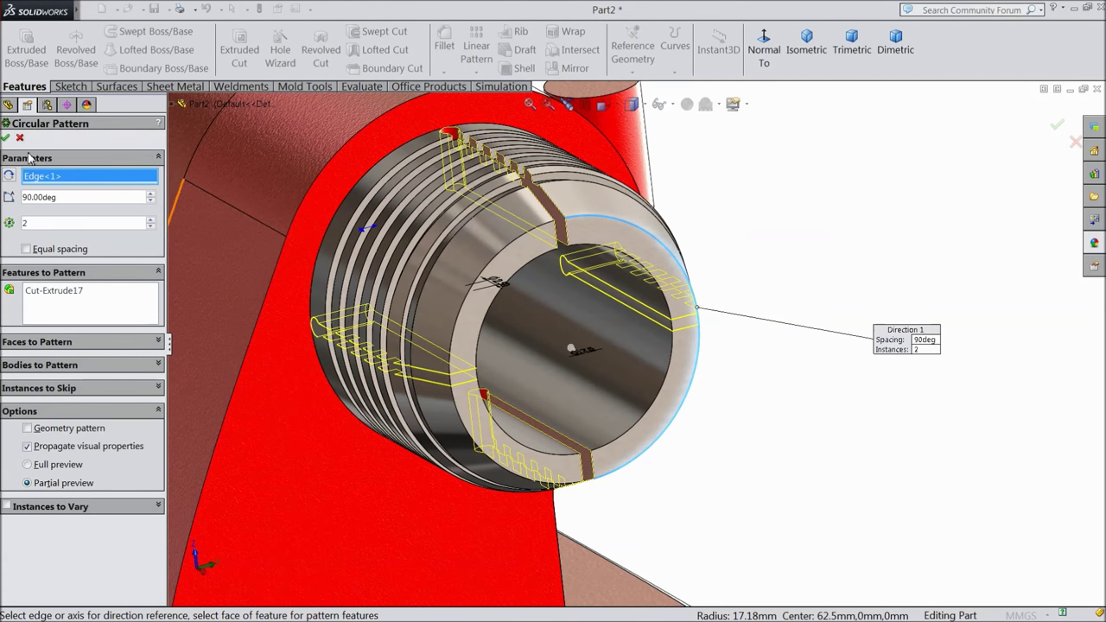
pyautogui.click(6, 140)
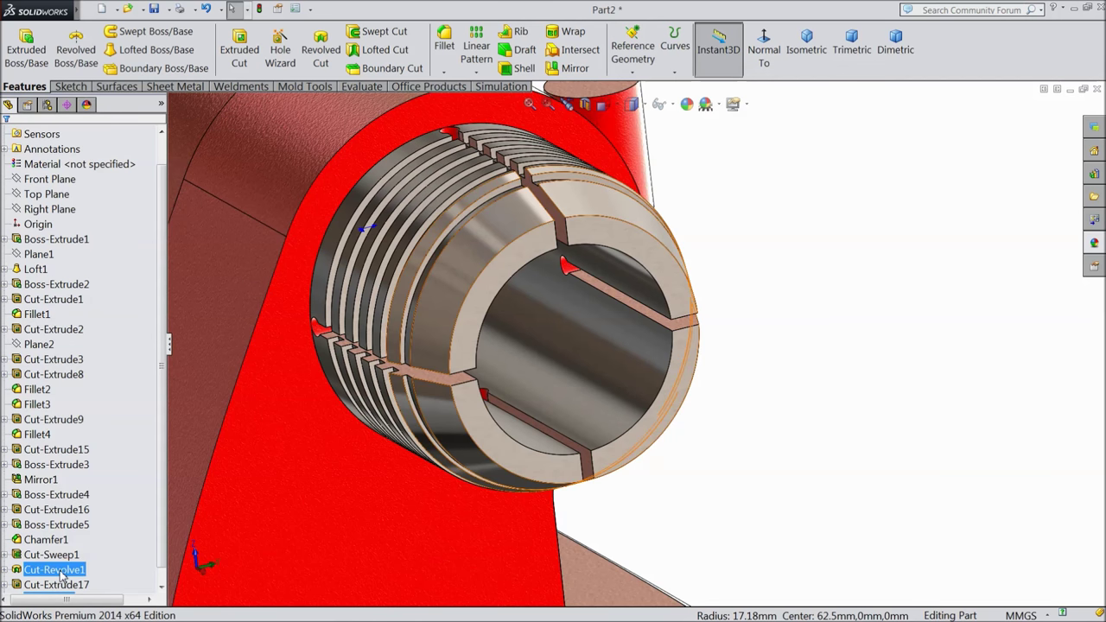
# Apply the brushed steel appearance to the slot cut and its pattern
pyautogui.click(56, 594)
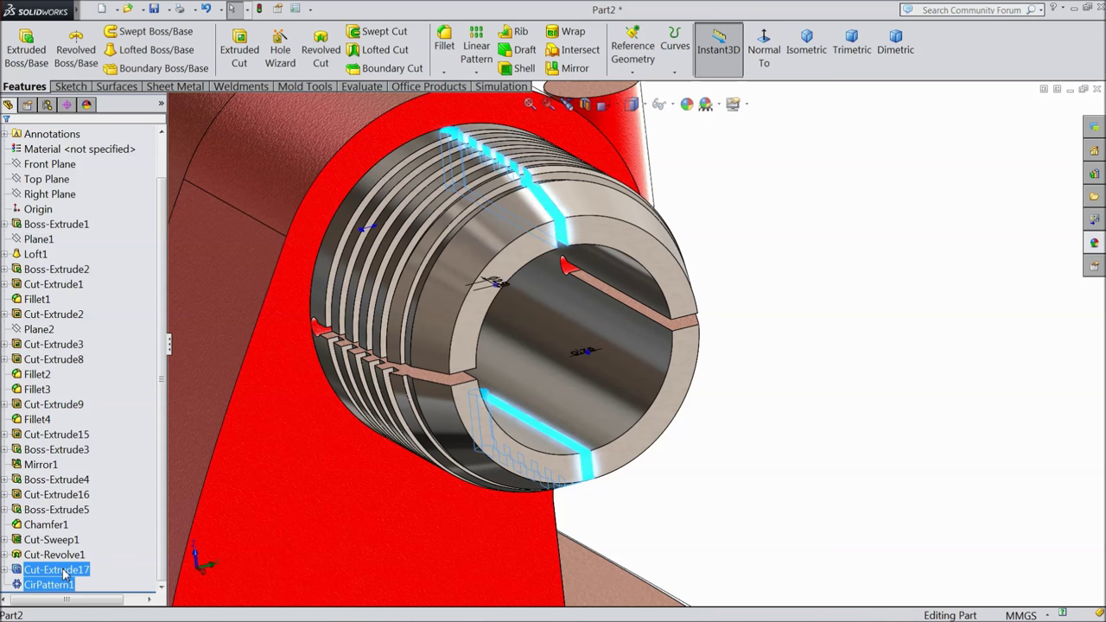
pyautogui.click(1097, 245)
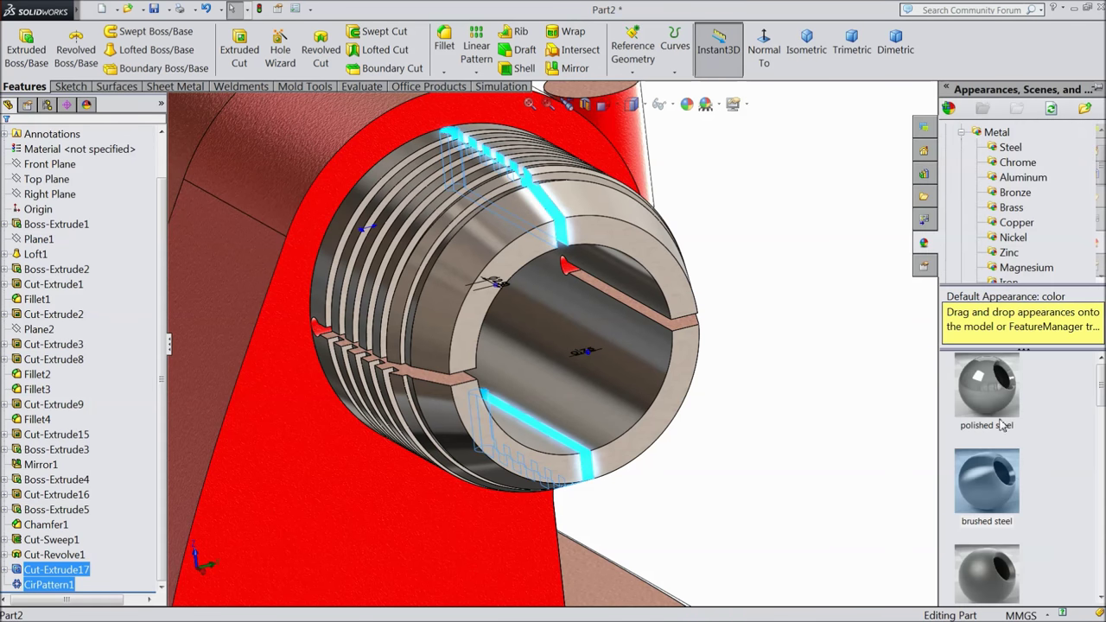
pyautogui.click(986, 480)
pyautogui.scroll(5, 751, 447)
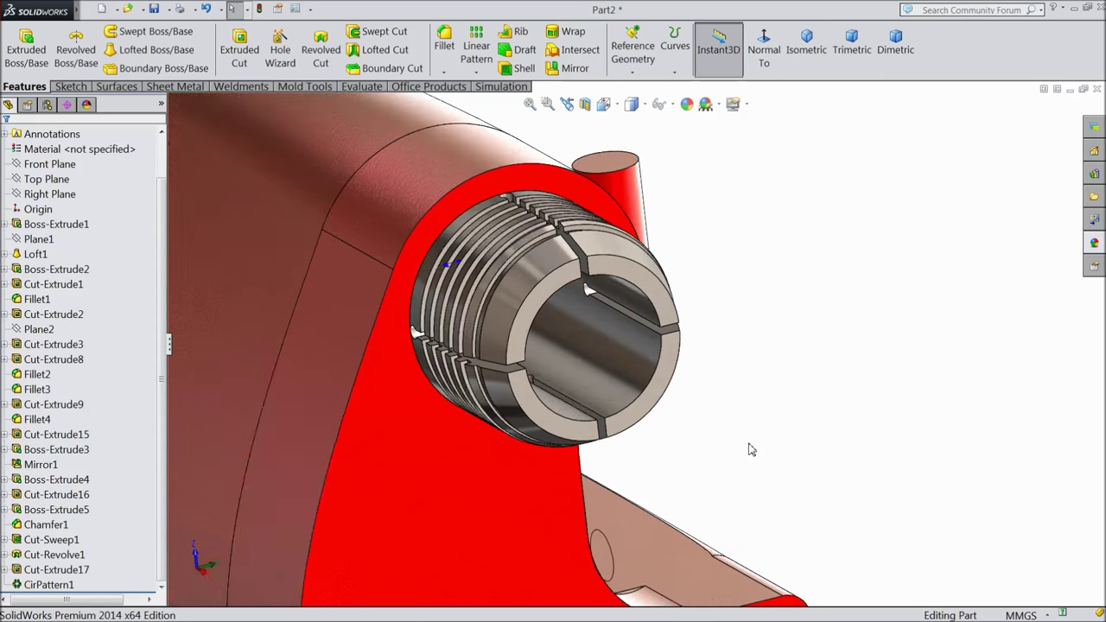
# Select the round pin's end face and view it Normal To
pyautogui.moveTo(765, 455); pyautogui.dragTo(788, 466, button='middle')
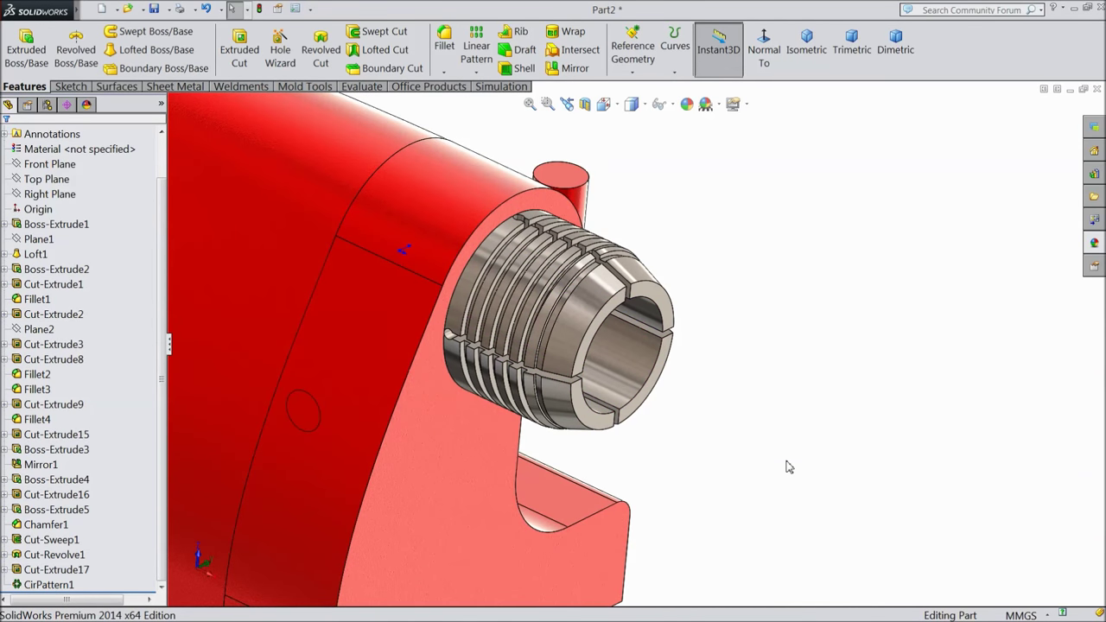
pyautogui.moveTo(672, 380); pyautogui.dragTo(675, 264, button='middle')
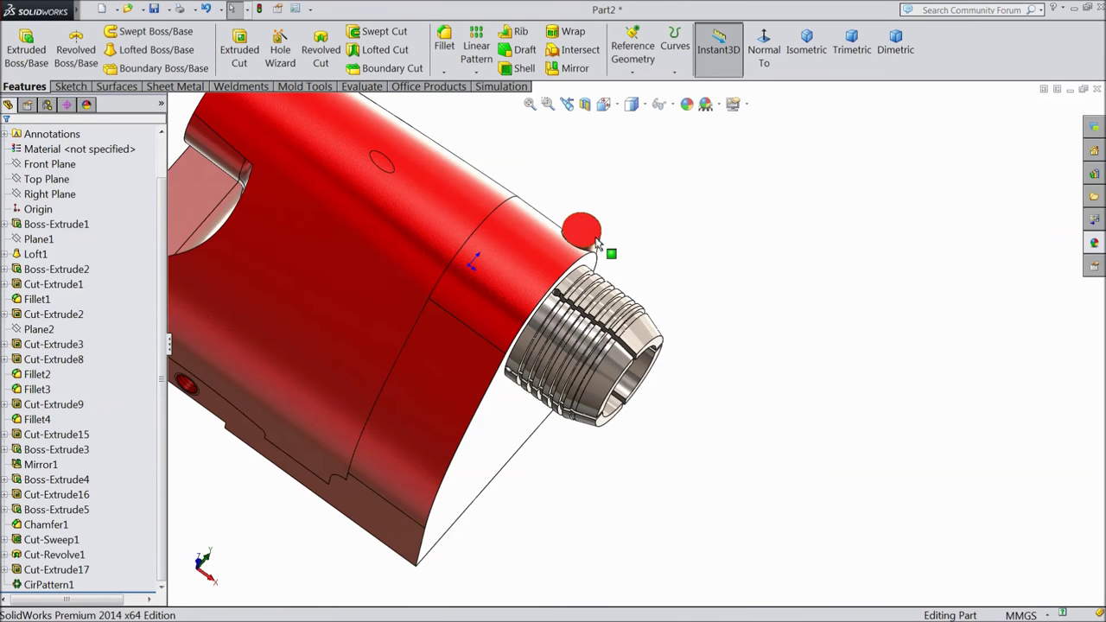
pyautogui.click(586, 233)
pyautogui.click(764, 49)
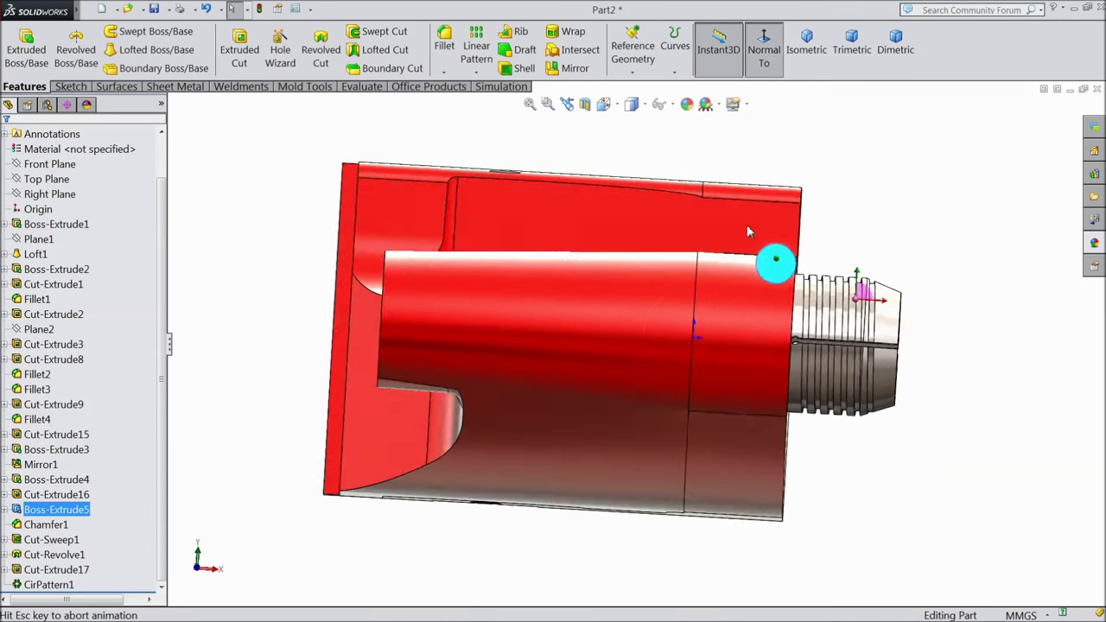
# Place an M6x1.0 tapped hole, 25 mm deep, at the centre of the pin's end face
pyautogui.click(280, 54)
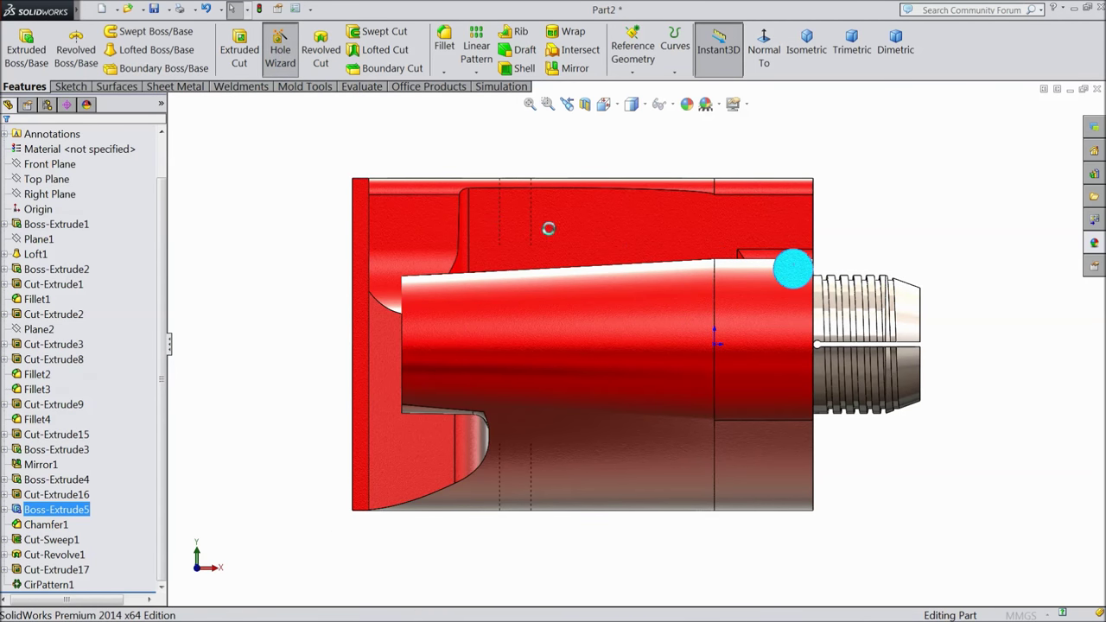
pyautogui.scroll(-6, 847, 261)
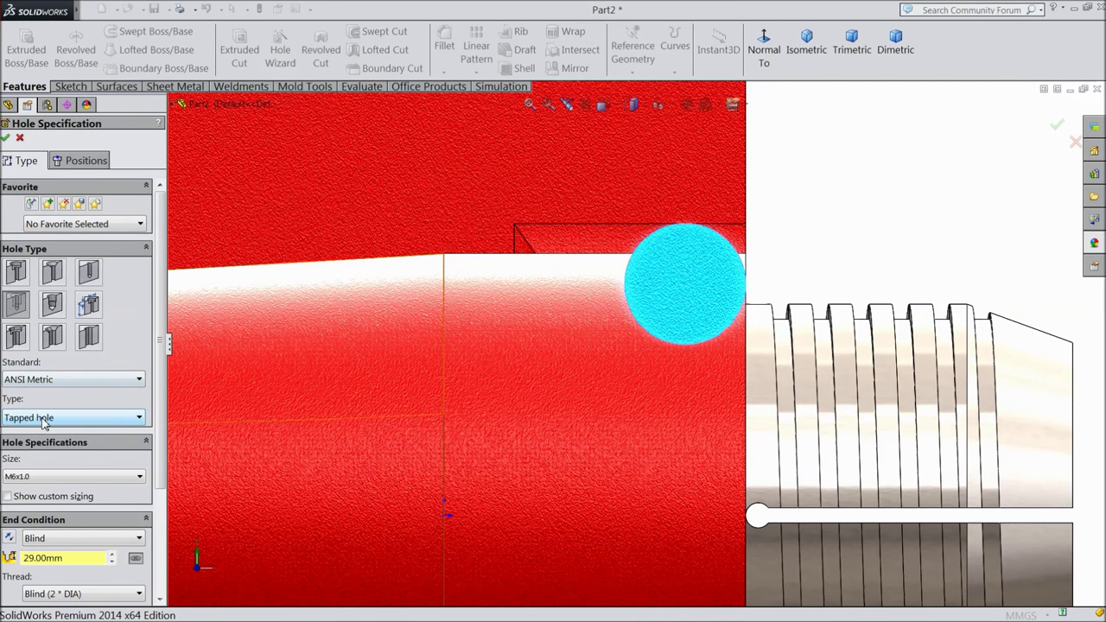
pyautogui.click(31, 486)
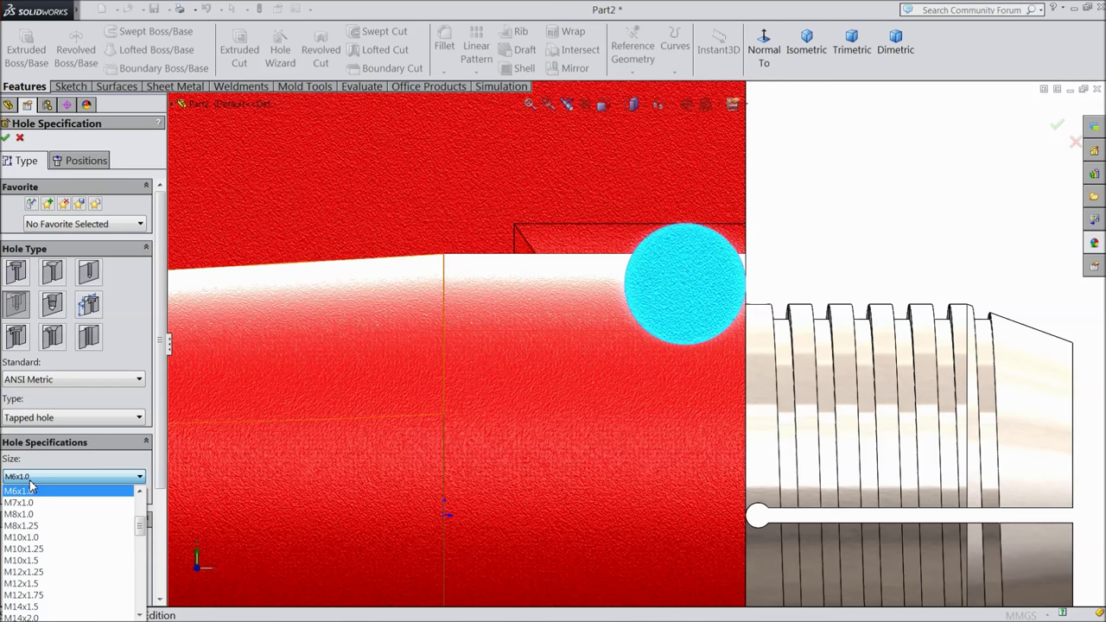
pyautogui.click(34, 491)
pyautogui.scroll(-3, 147, 505)
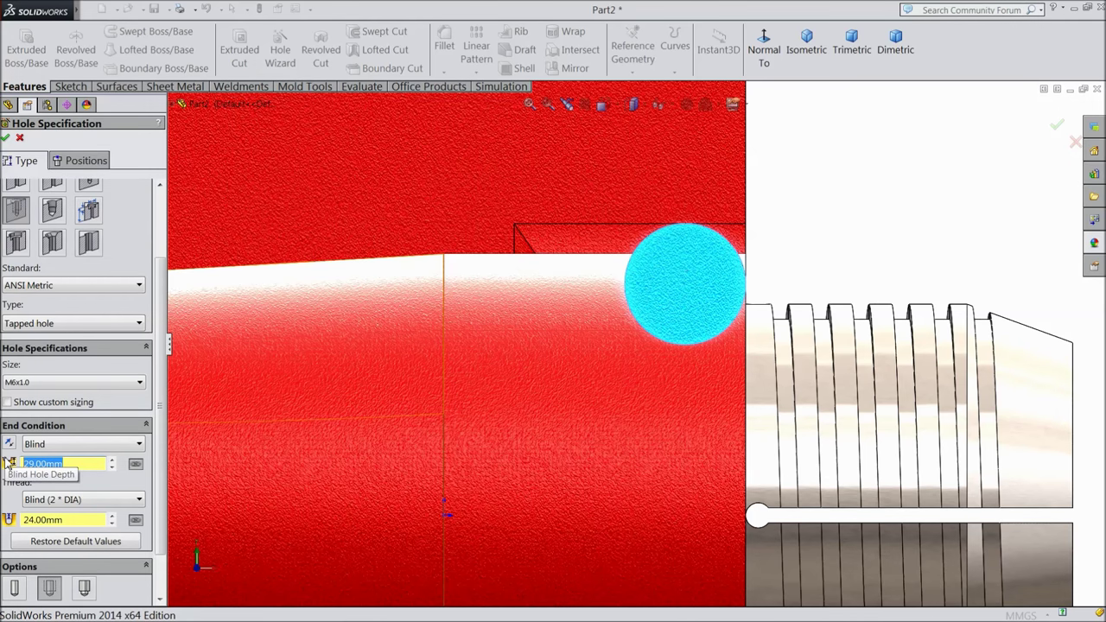
pyautogui.write('25')
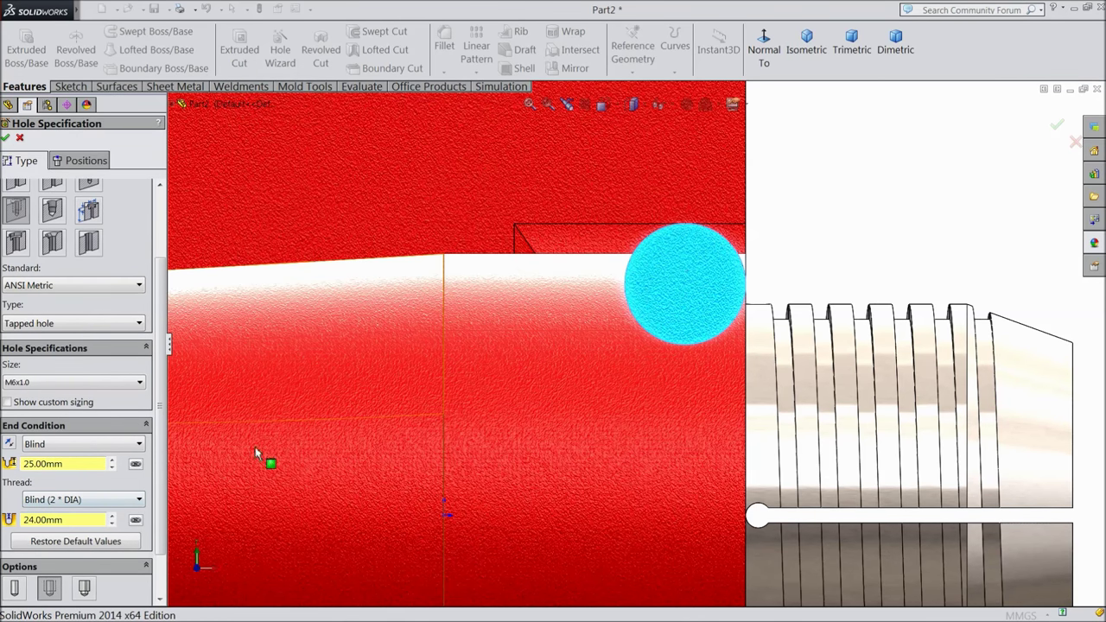
pyautogui.click(84, 160)
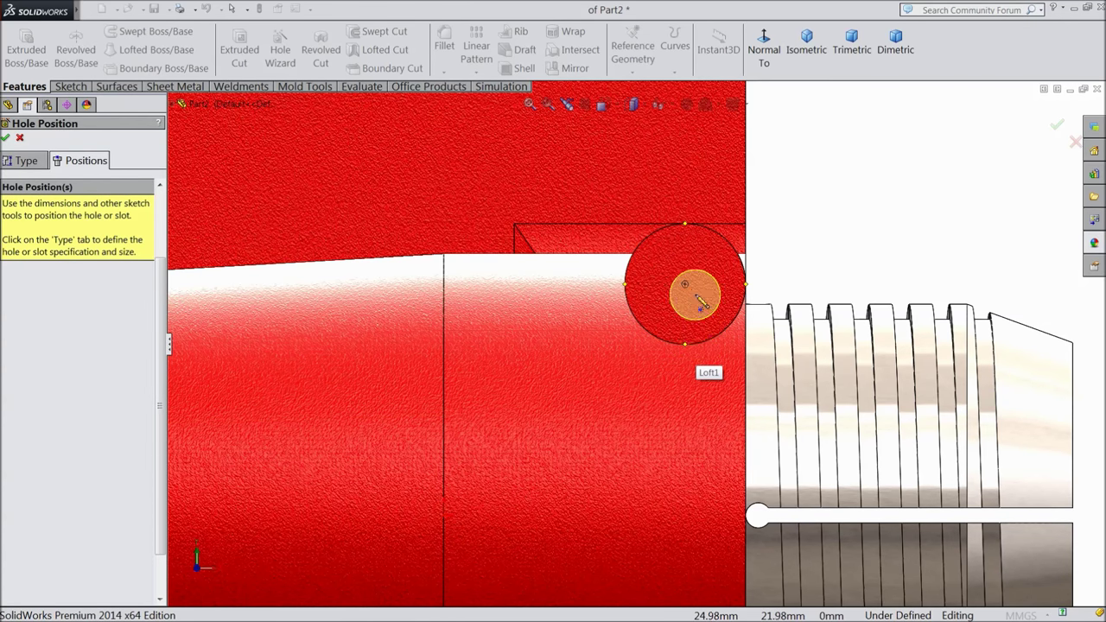
pyautogui.click(685, 284)
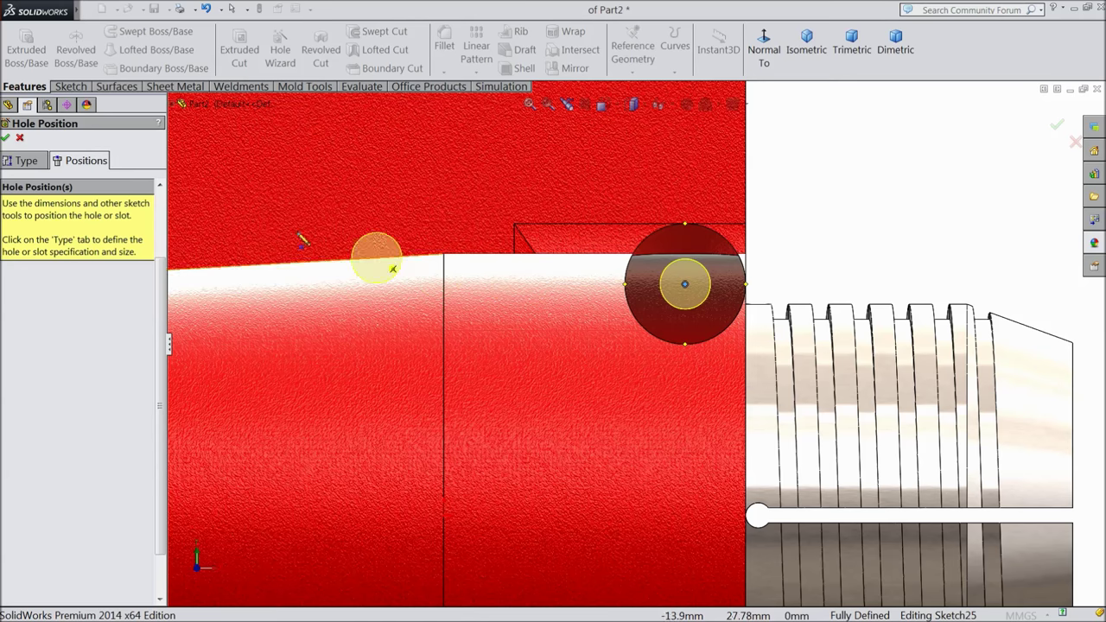
pyautogui.click(6, 138)
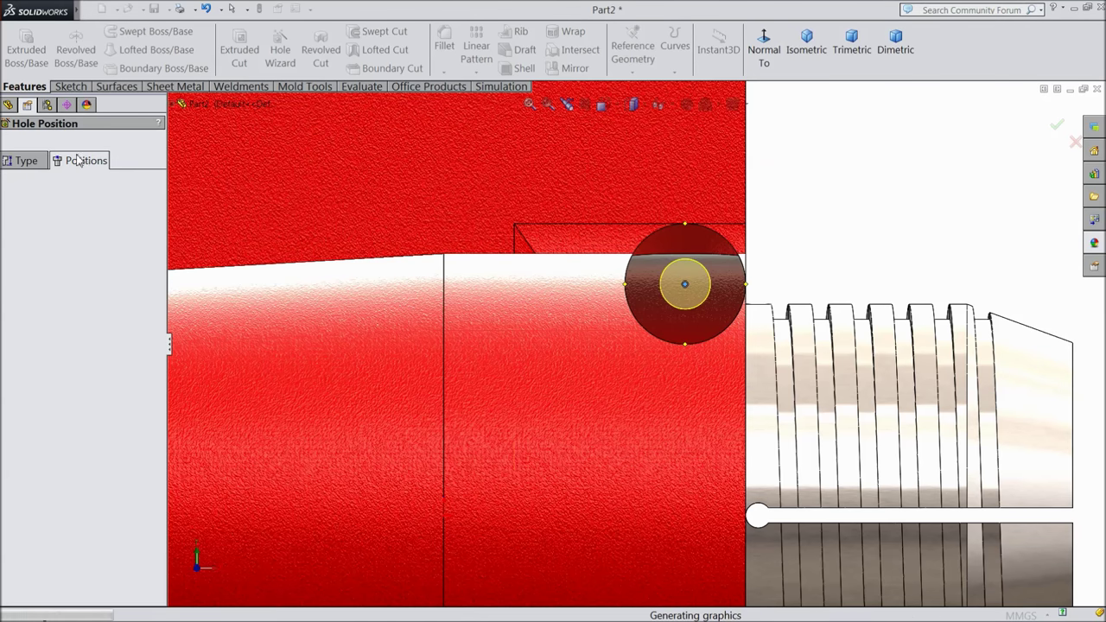
pyautogui.moveTo(733, 277); pyautogui.dragTo(790, 316, button='middle')
pyautogui.scroll(-3, 610, 406)
pyautogui.scroll(-4, 610, 406)
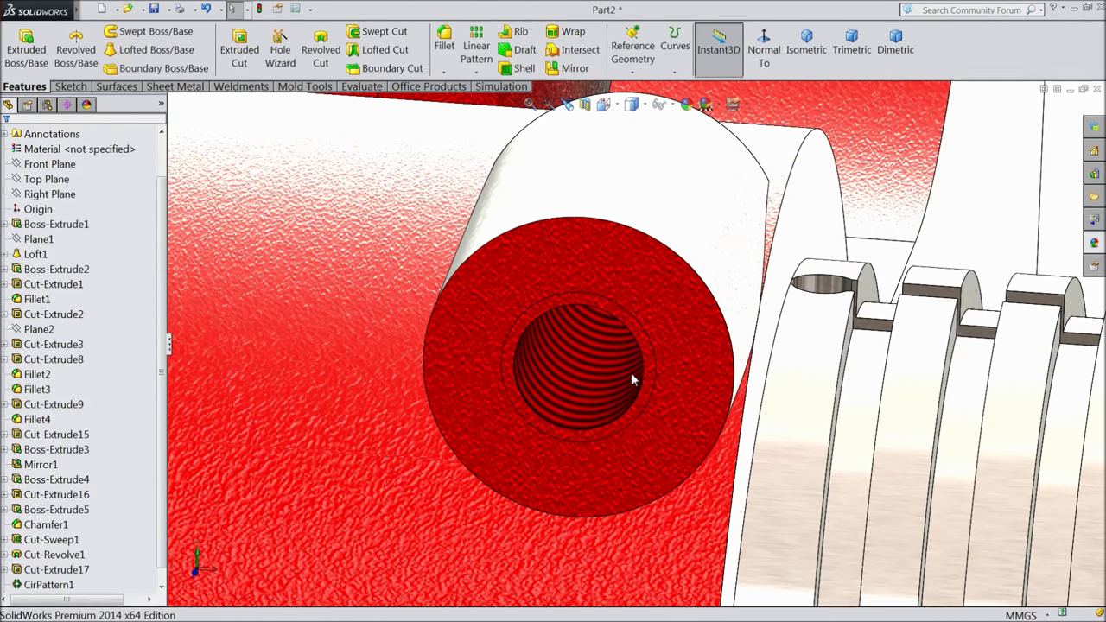
pyautogui.scroll(4, 628, 376)
pyautogui.scroll(5, 620, 396)
pyautogui.moveTo(805, 330); pyautogui.dragTo(806, 335, button='middle')
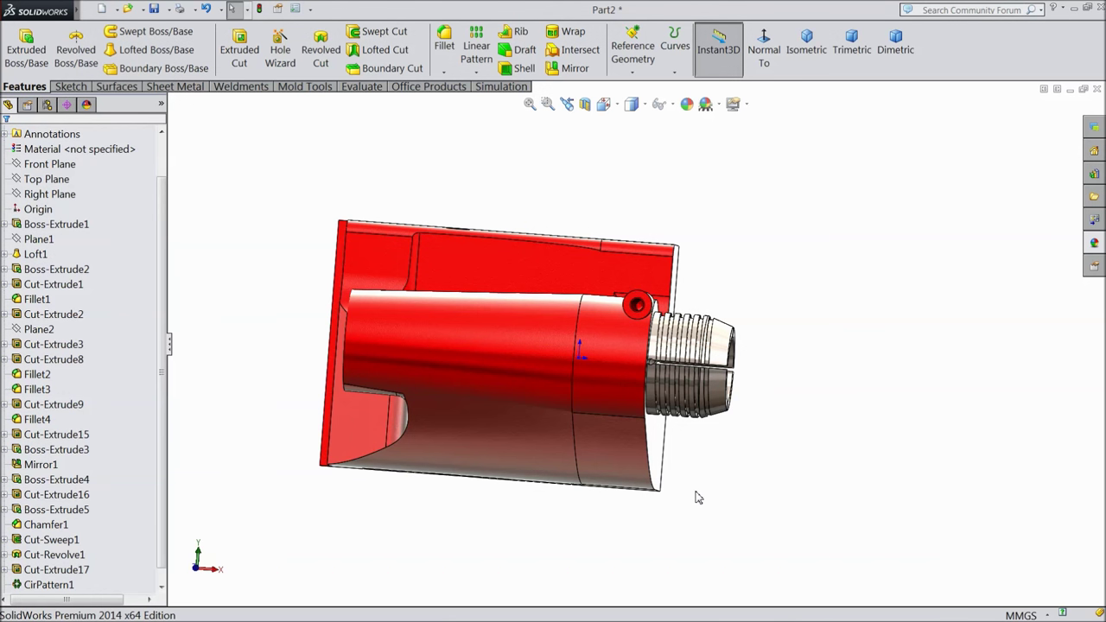
pyautogui.scroll(3, 698, 497)
pyautogui.moveTo(696, 494); pyautogui.dragTo(723, 464, button='middle')
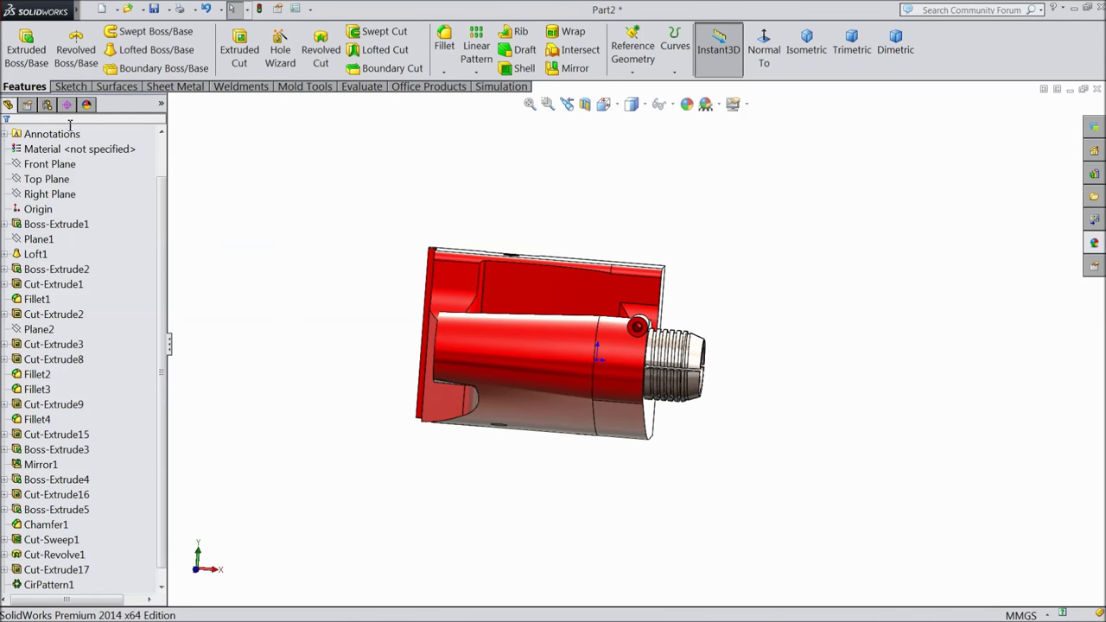
# Sketch a center rectangle on the Front Plane over the part
pyautogui.click(70, 169)
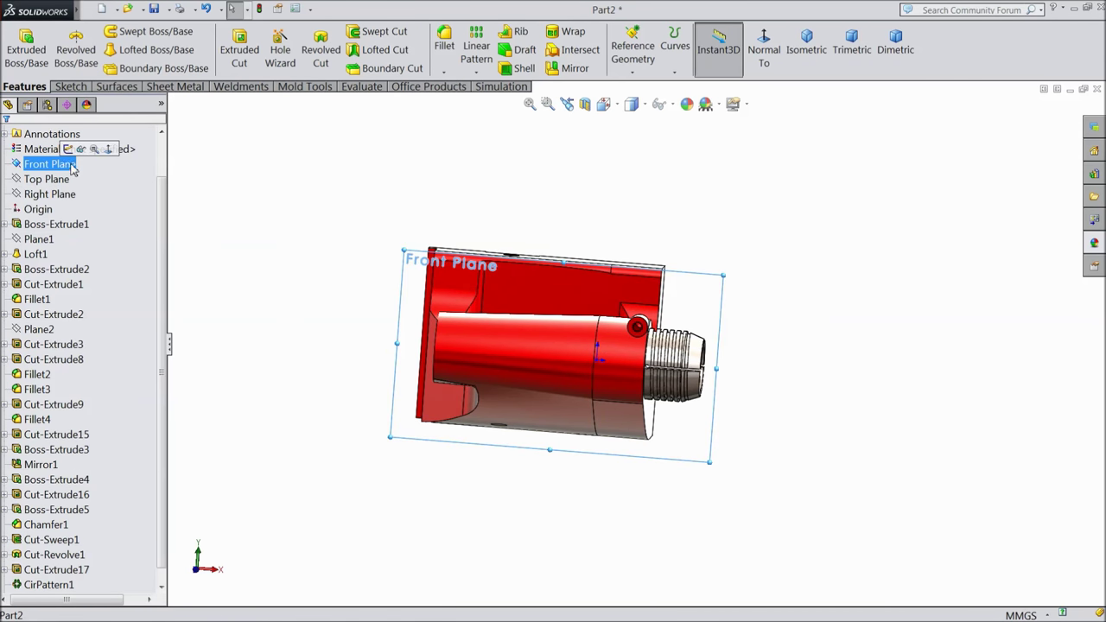
pyautogui.click(67, 149)
pyautogui.click(765, 60)
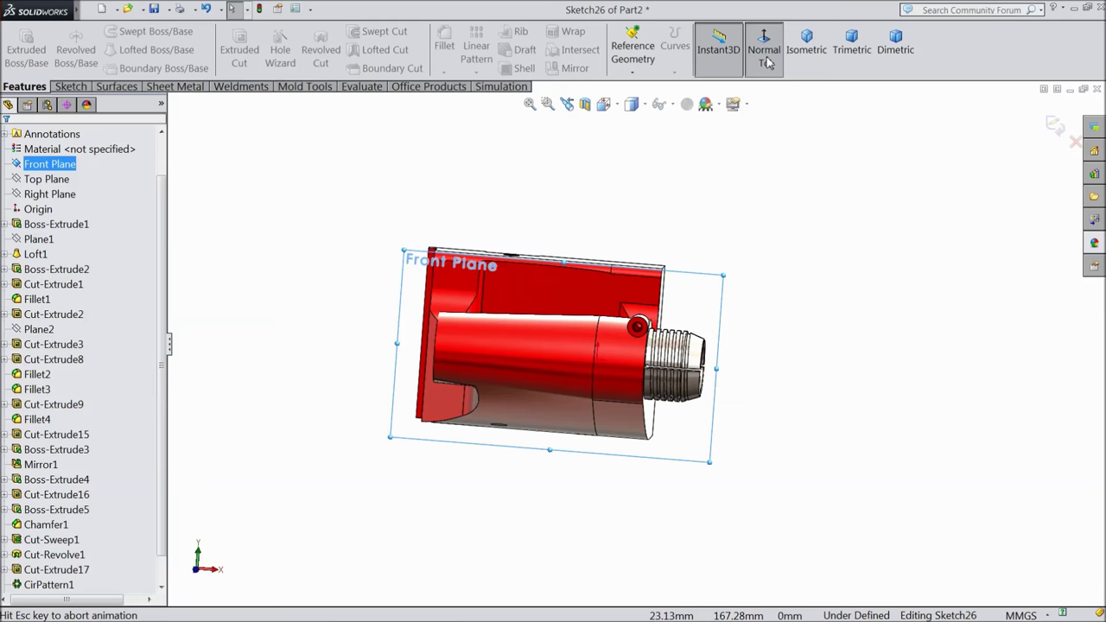
pyautogui.scroll(5, 717, 346)
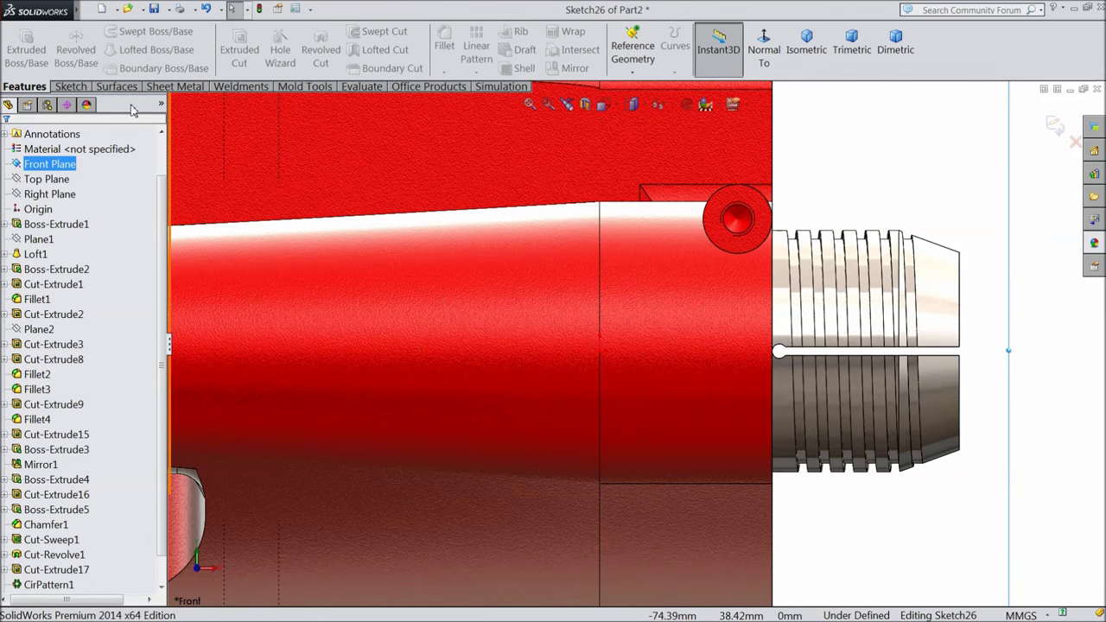
pyautogui.click(71, 86)
pyautogui.click(111, 50)
pyautogui.click(149, 87)
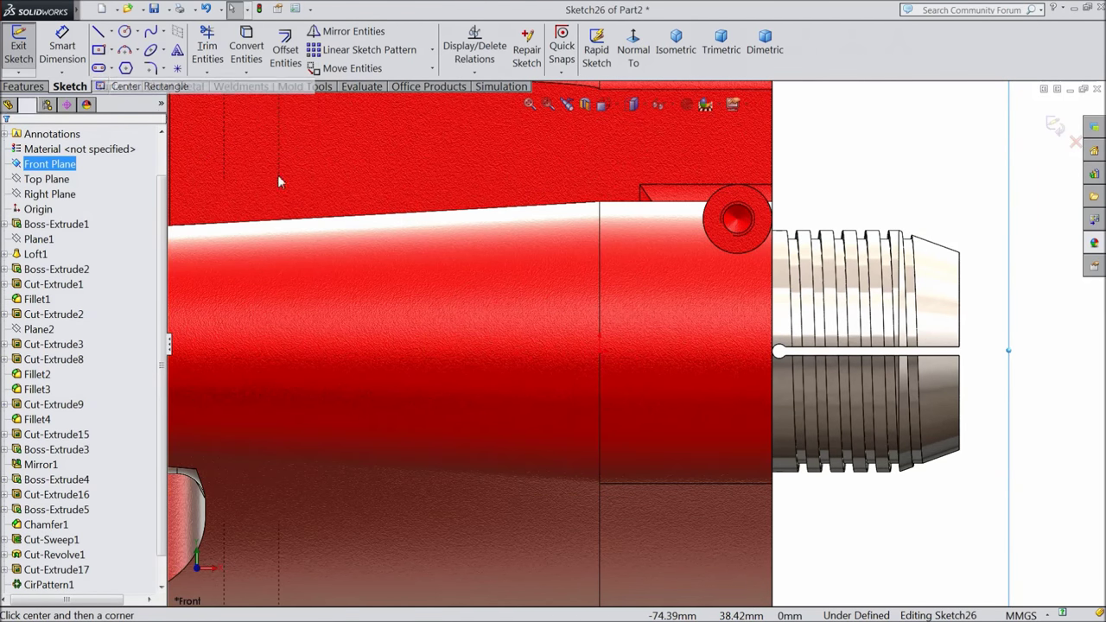
pyautogui.click(697, 352)
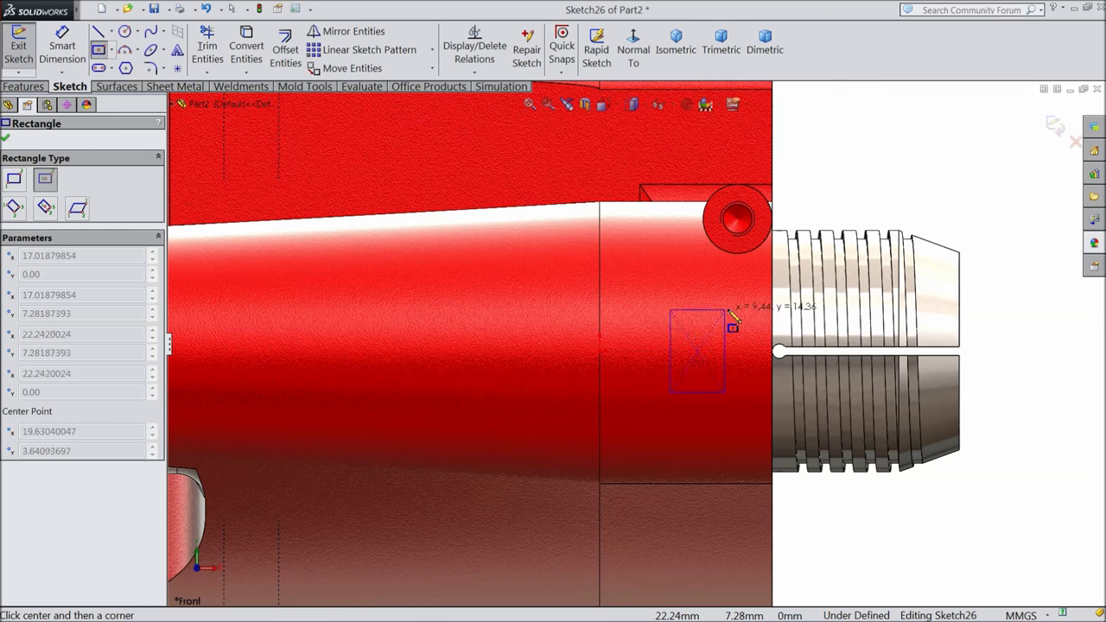
pyautogui.click(651, 303)
pyautogui.click(7, 139)
# Dimension the rectangle as a 5 × 5 square, 6.50 mm from the part's end edge
pyautogui.click(63, 47)
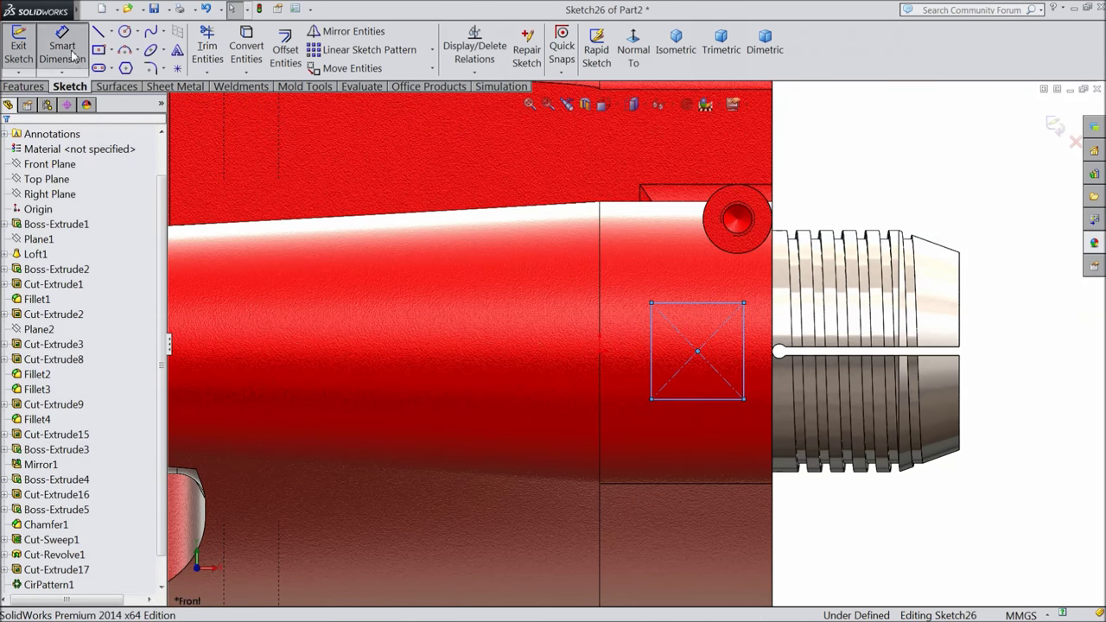
pyautogui.scroll(-3, 753, 387)
pyautogui.click(625, 235)
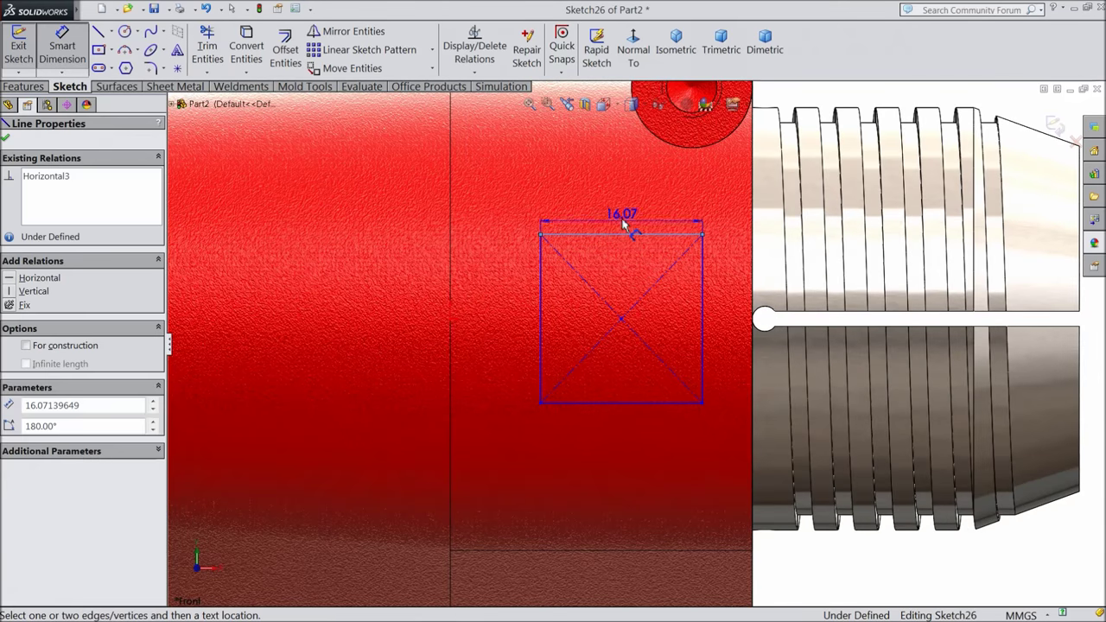
pyautogui.click(629, 226)
pyautogui.write('5')
pyautogui.click(561, 203)
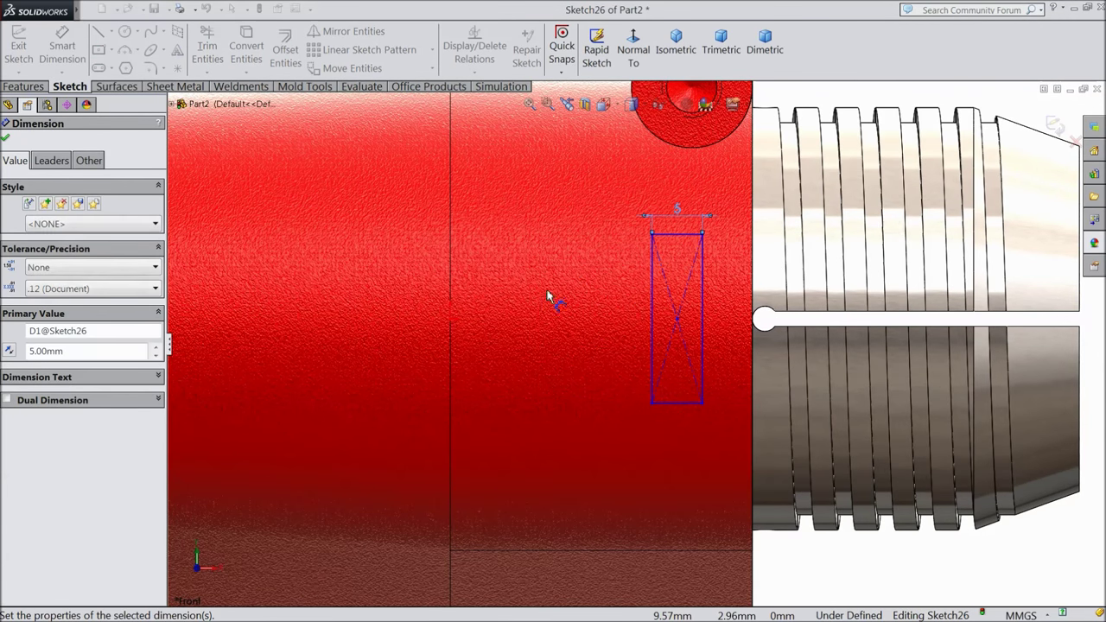
pyautogui.click(653, 326)
pyautogui.click(586, 322)
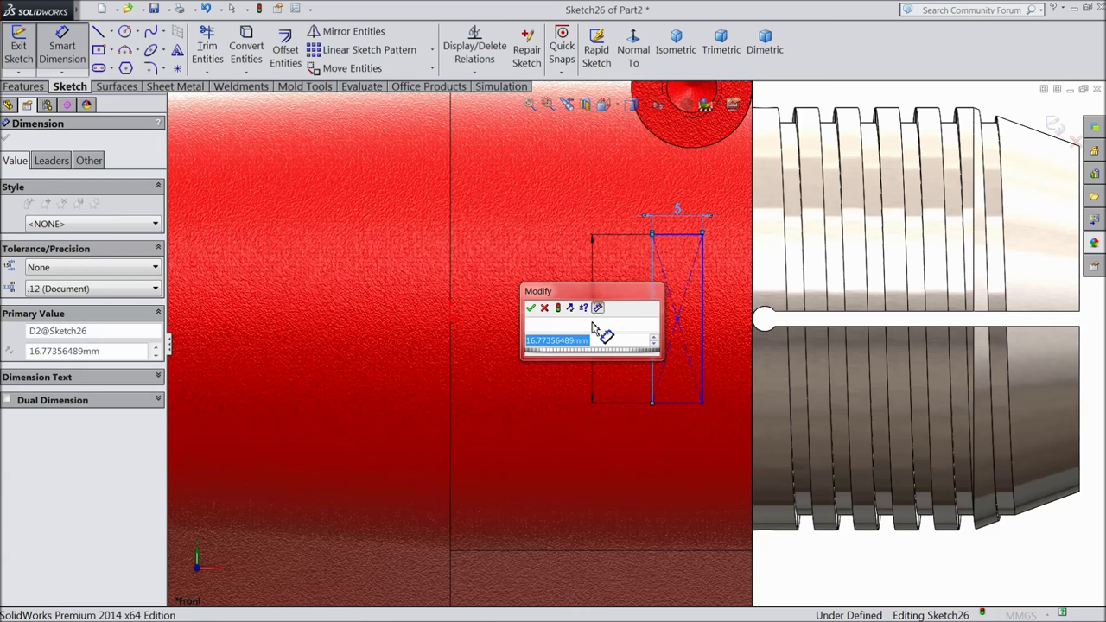
pyautogui.press('Return')
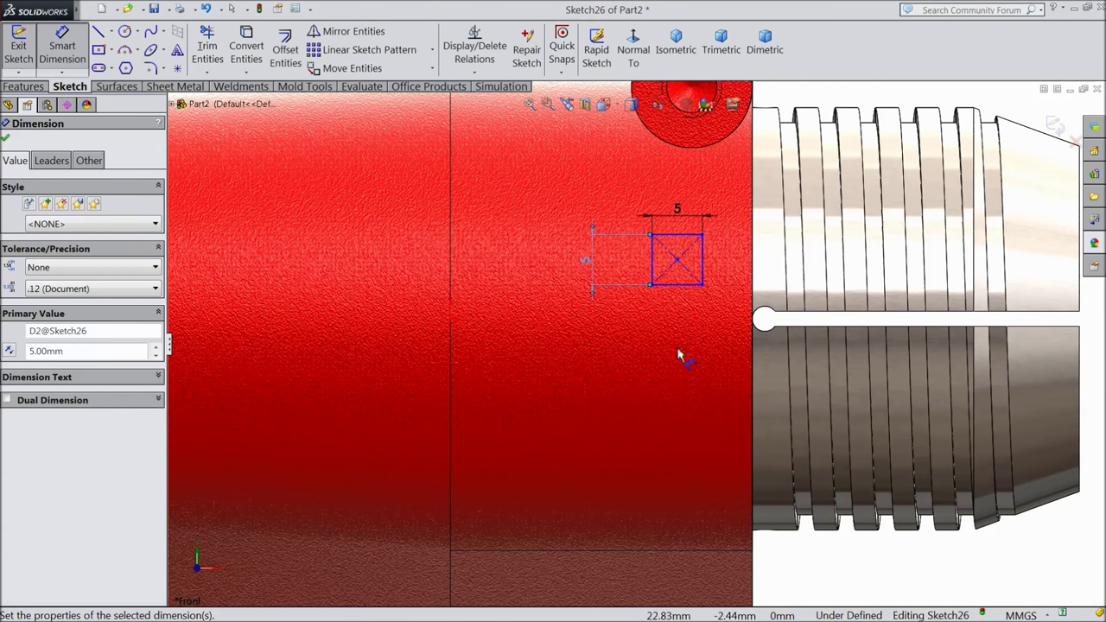
pyautogui.click(679, 265)
pyautogui.click(752, 290)
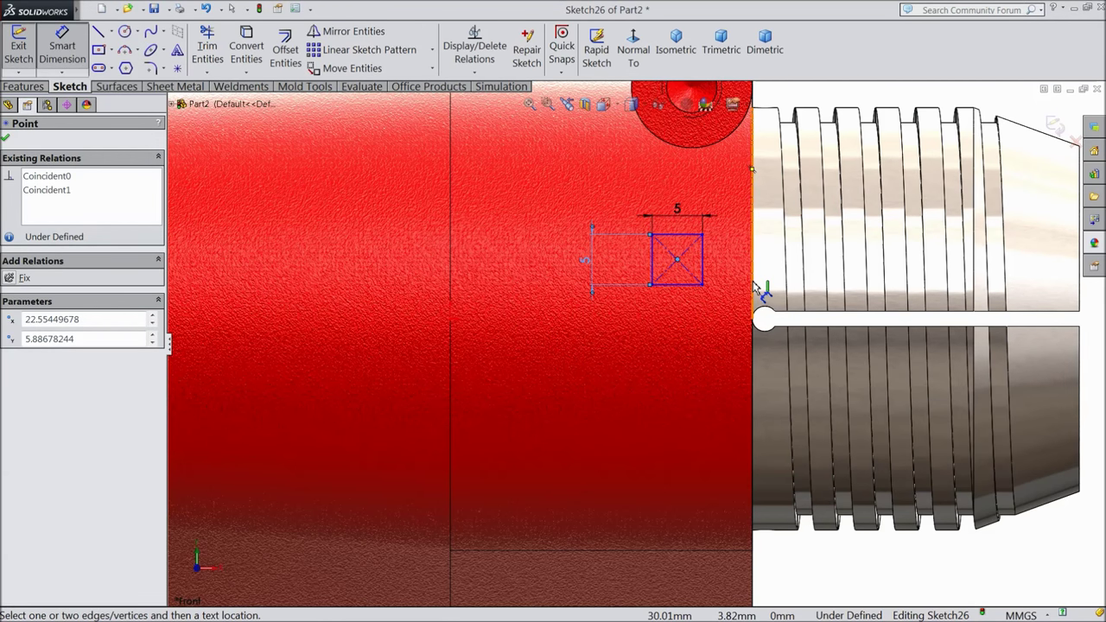
pyautogui.click(702, 398)
pyautogui.write('6.5')
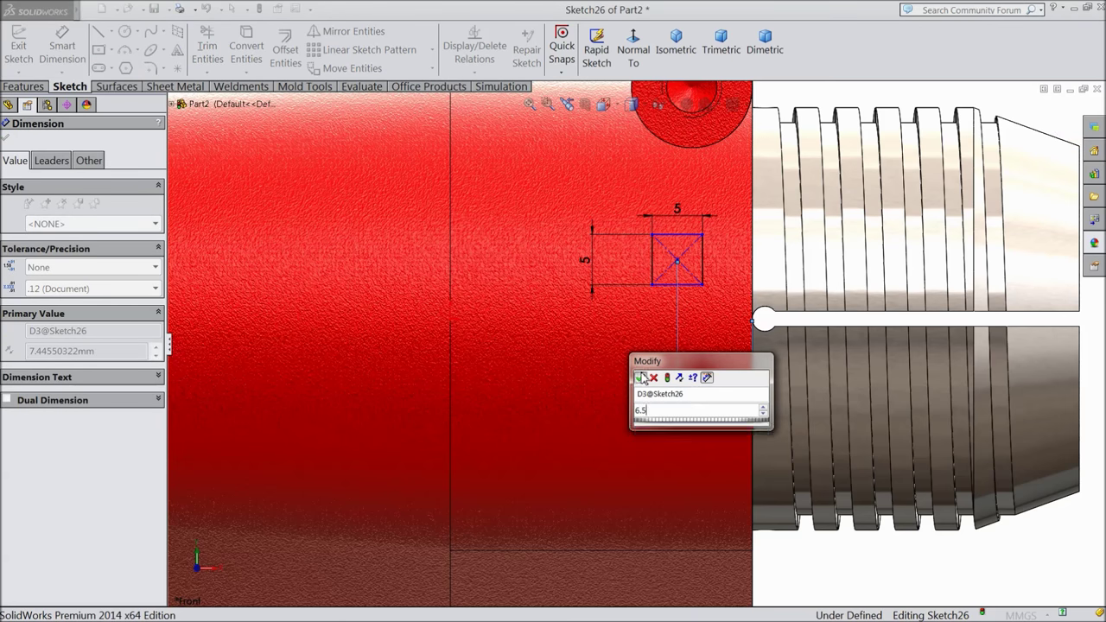
pyautogui.click(640, 377)
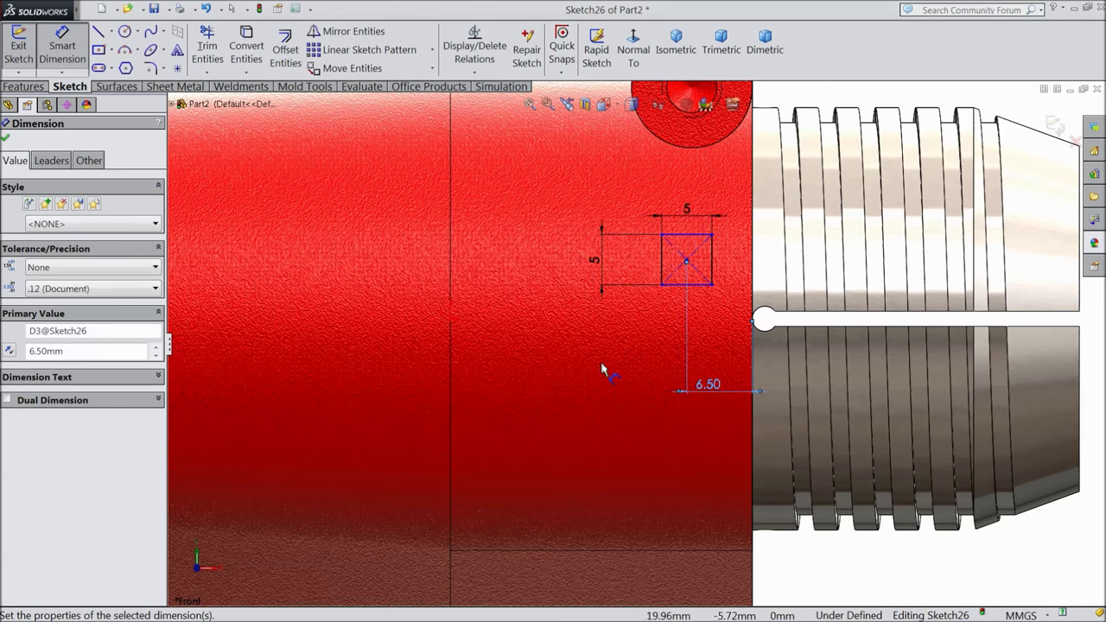
pyautogui.click(6, 138)
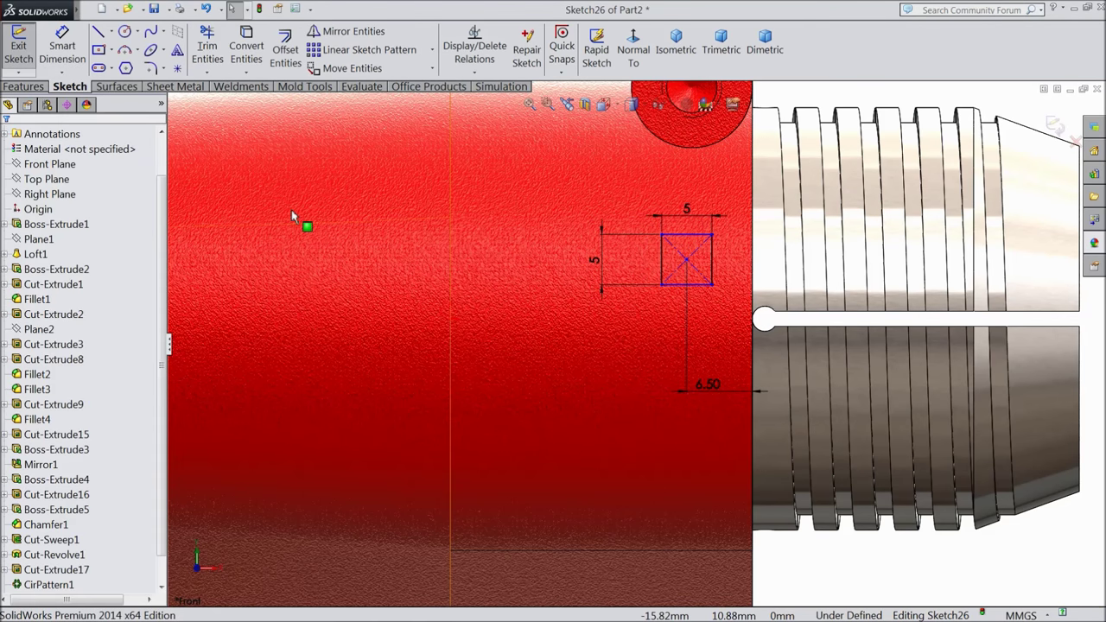
# Add a horizontal centreline from the end edge, fully defining the square
pyautogui.click(112, 33)
pyautogui.click(130, 67)
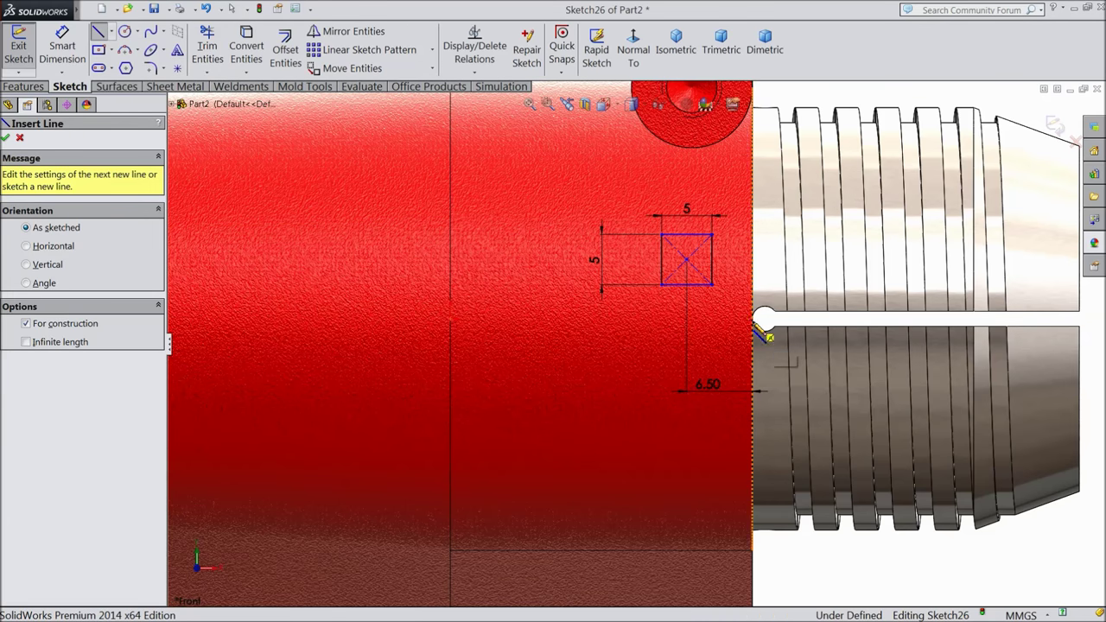
pyautogui.click(752, 318)
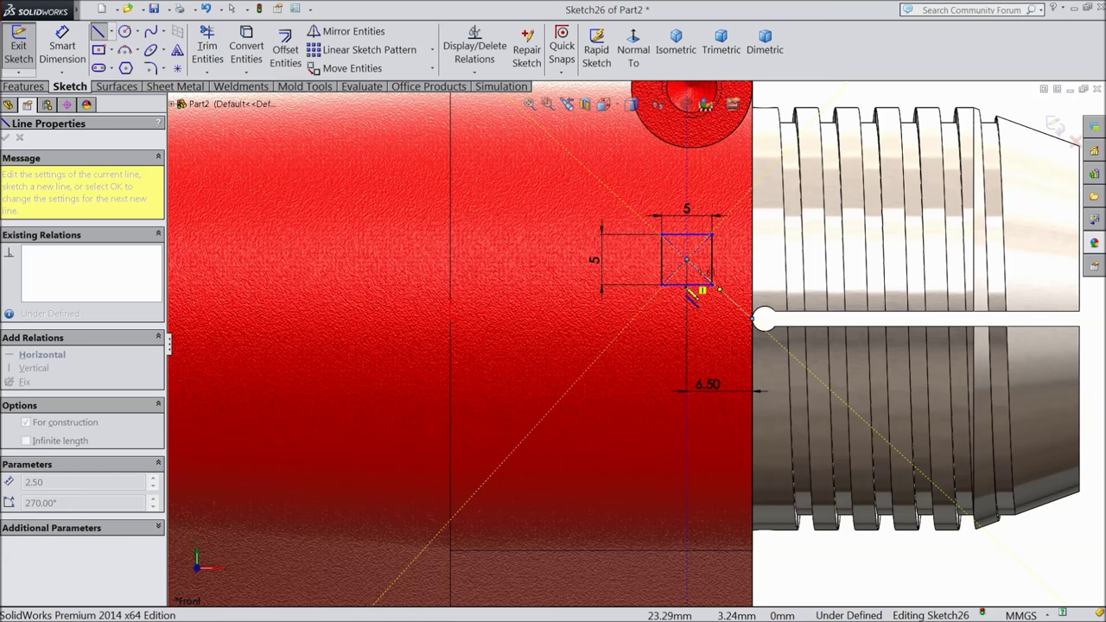
pyautogui.rightClick(651, 366)
pyautogui.click(681, 114)
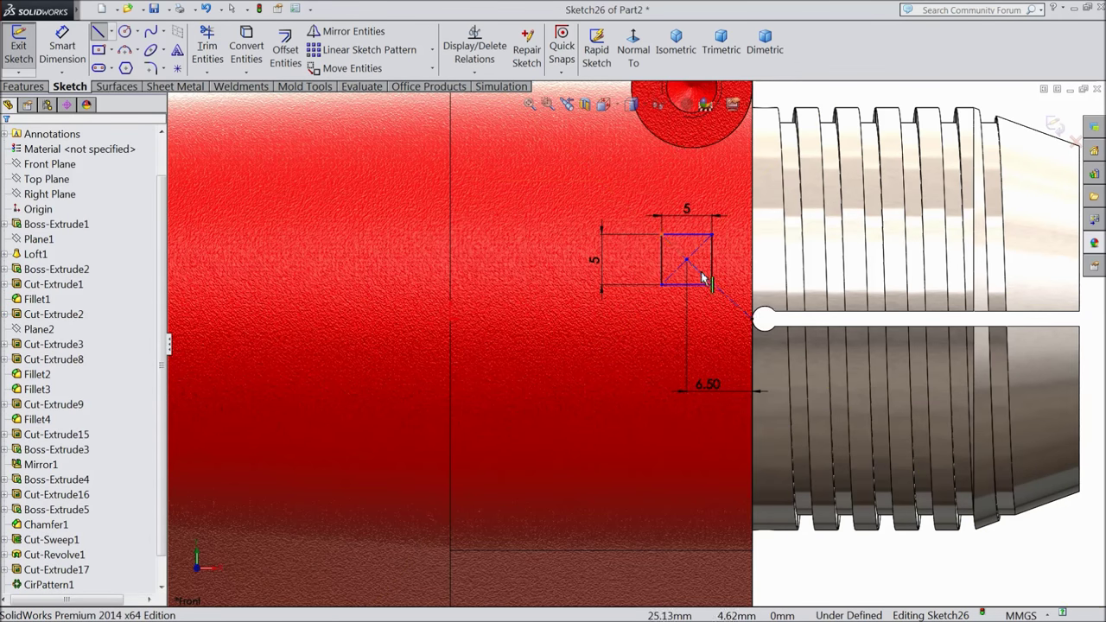
pyautogui.click(721, 304)
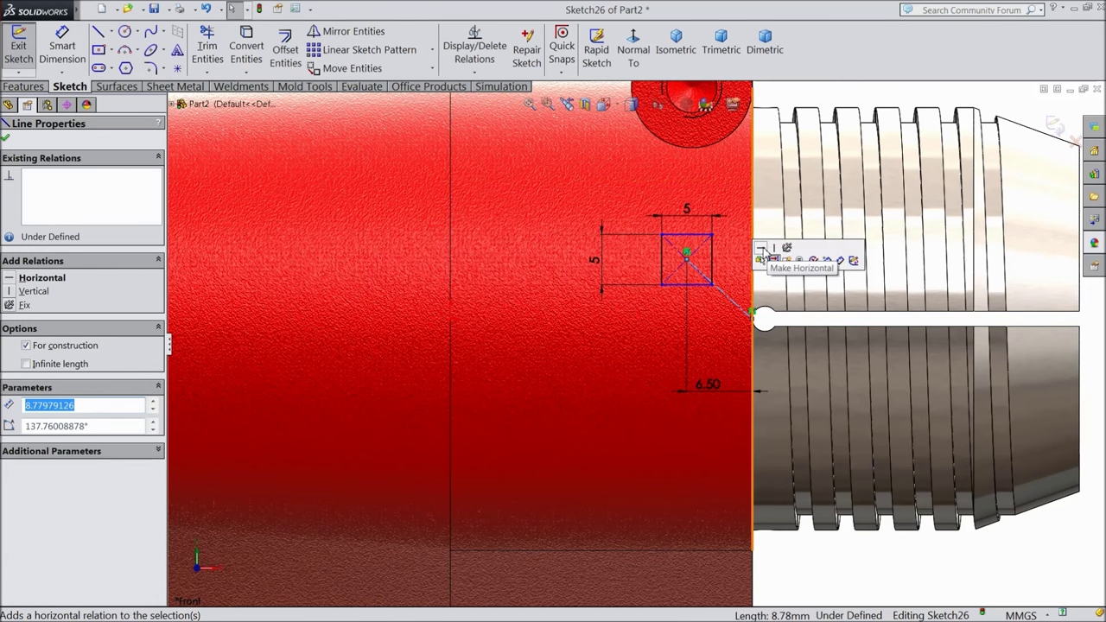
pyautogui.click(769, 254)
pyautogui.scroll(2, 731, 380)
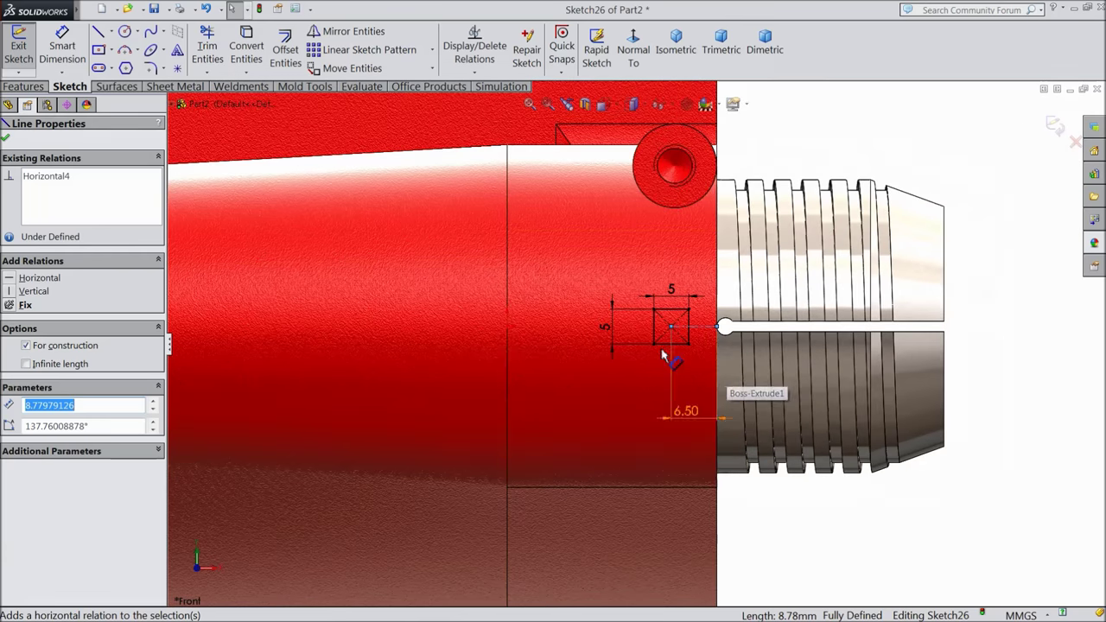
pyautogui.click(6, 141)
pyautogui.click(25, 86)
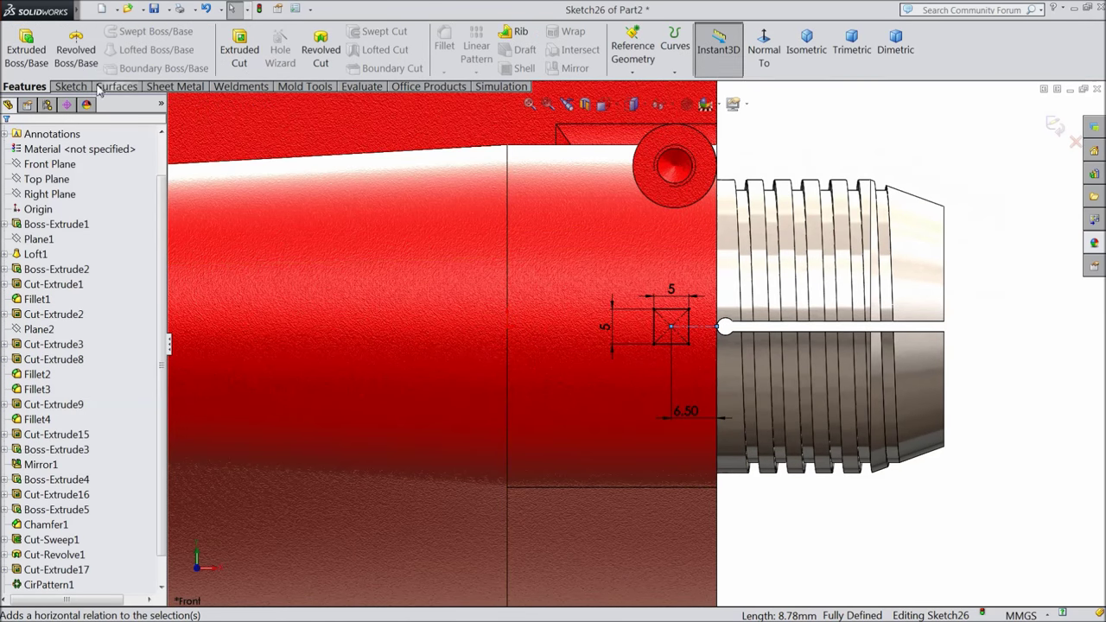
# Cut Sketch26's square into the nose, ending Offset From Surface 15 mm from the bore face
pyautogui.click(239, 56)
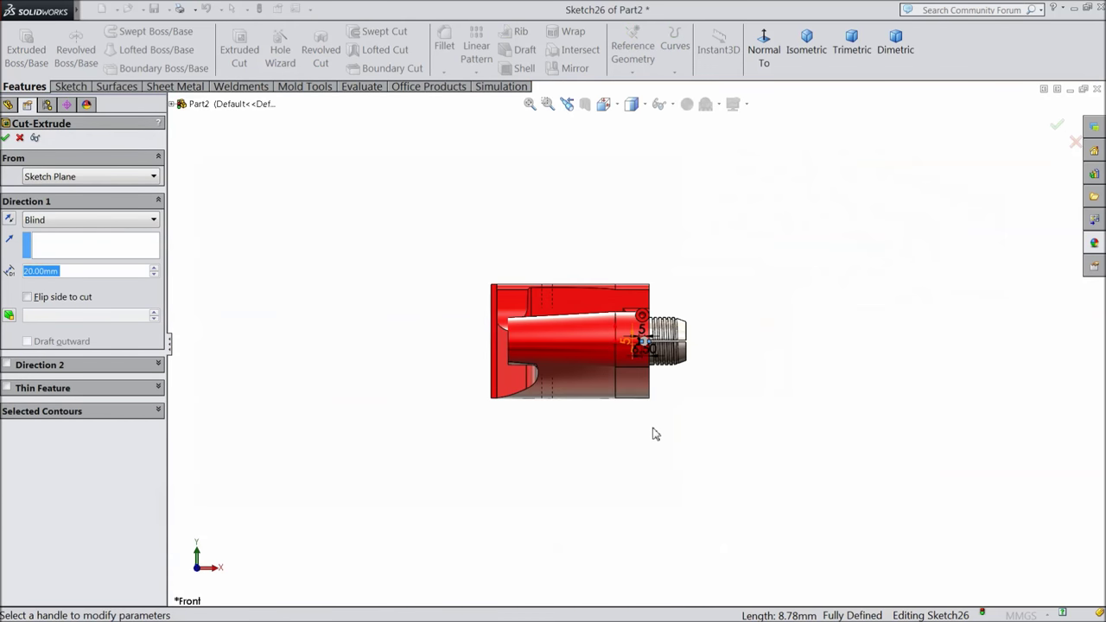
pyautogui.moveTo(654, 434); pyautogui.dragTo(550, 235, button='middle')
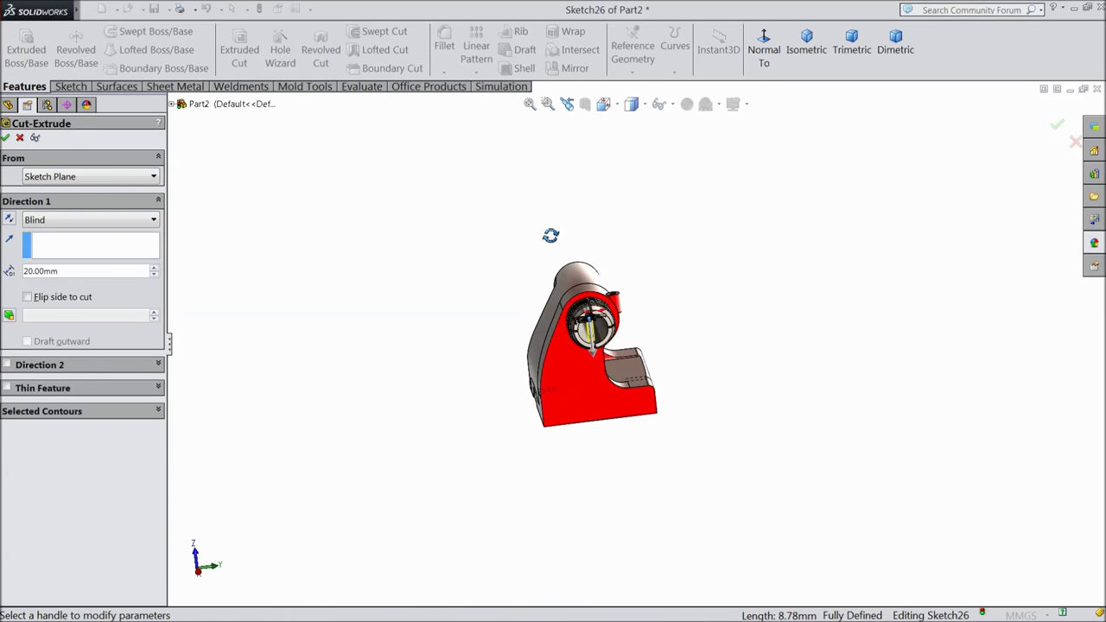
pyautogui.scroll(-10, 587, 337)
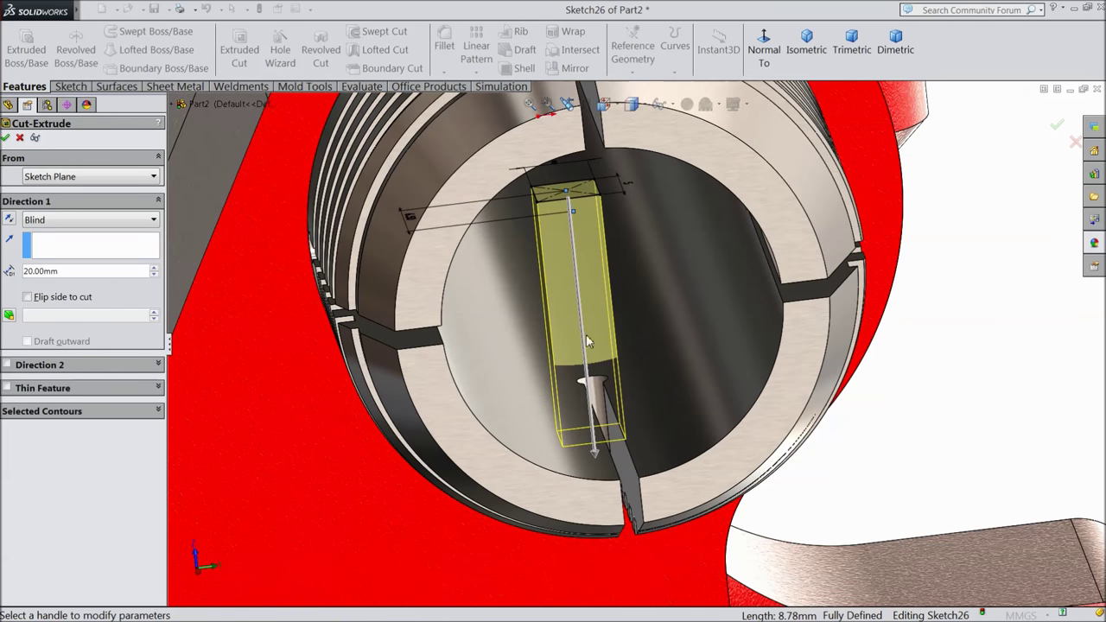
pyautogui.click(30, 222)
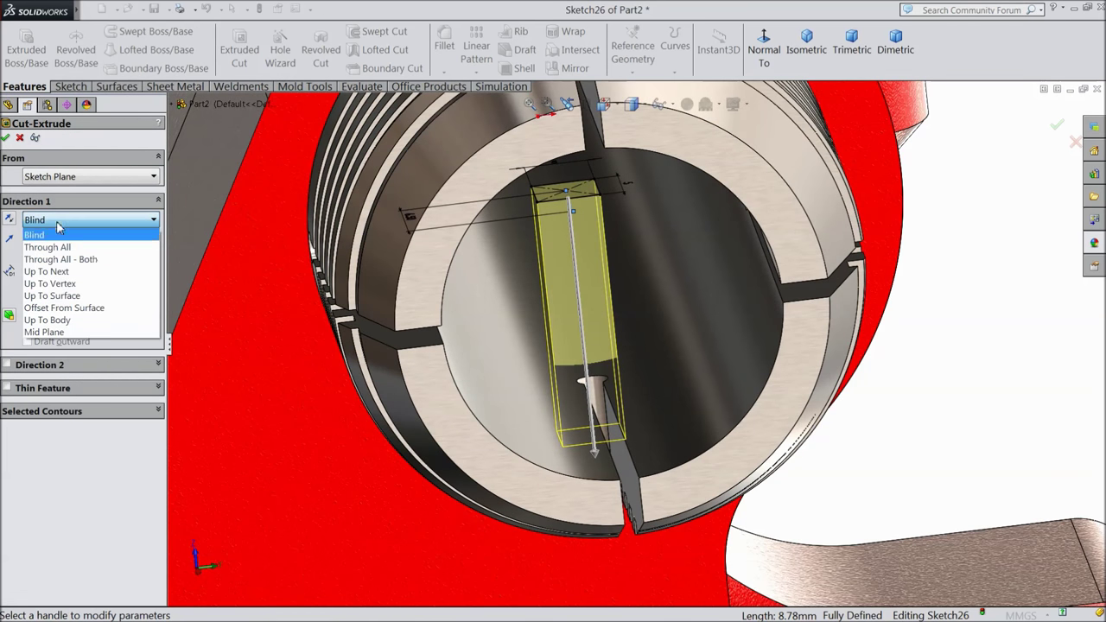
pyautogui.click(75, 312)
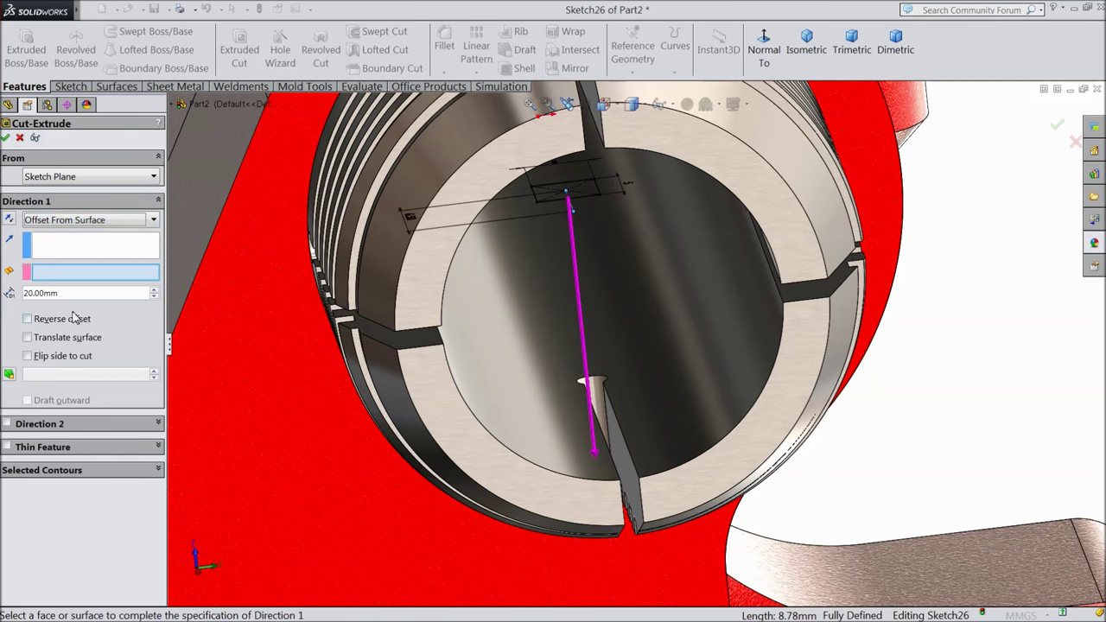
pyautogui.click(685, 363)
pyautogui.scroll(3, 637, 390)
pyautogui.scroll(2, 637, 390)
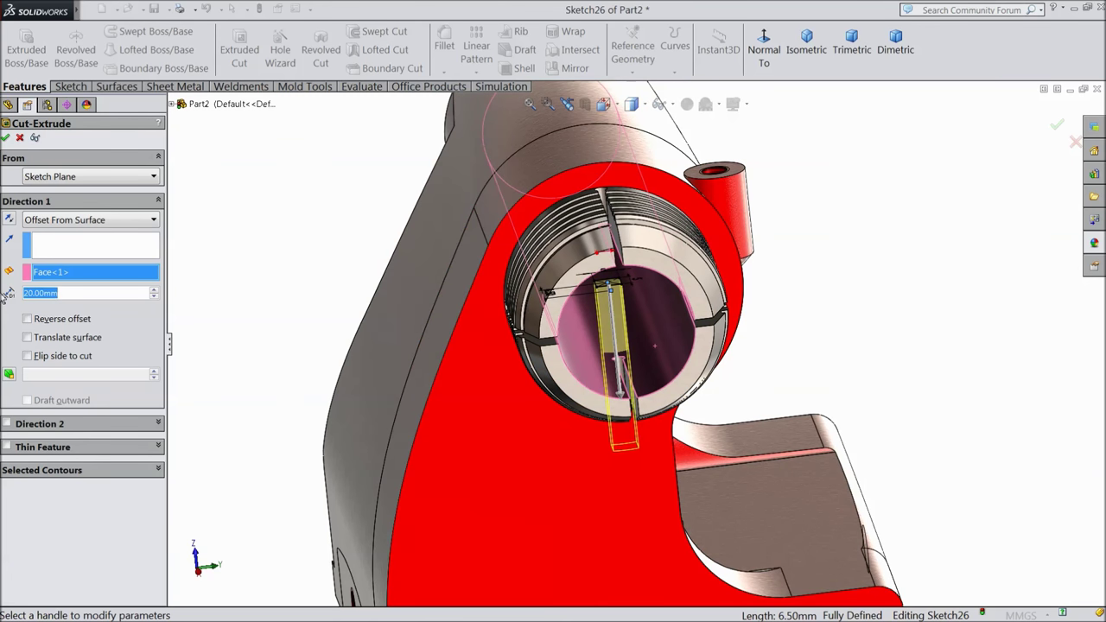
pyautogui.write('15')
pyautogui.press('Return')
pyautogui.moveTo(253, 285); pyautogui.dragTo(285, 281, button='middle')
pyautogui.scroll(-3, 571, 342)
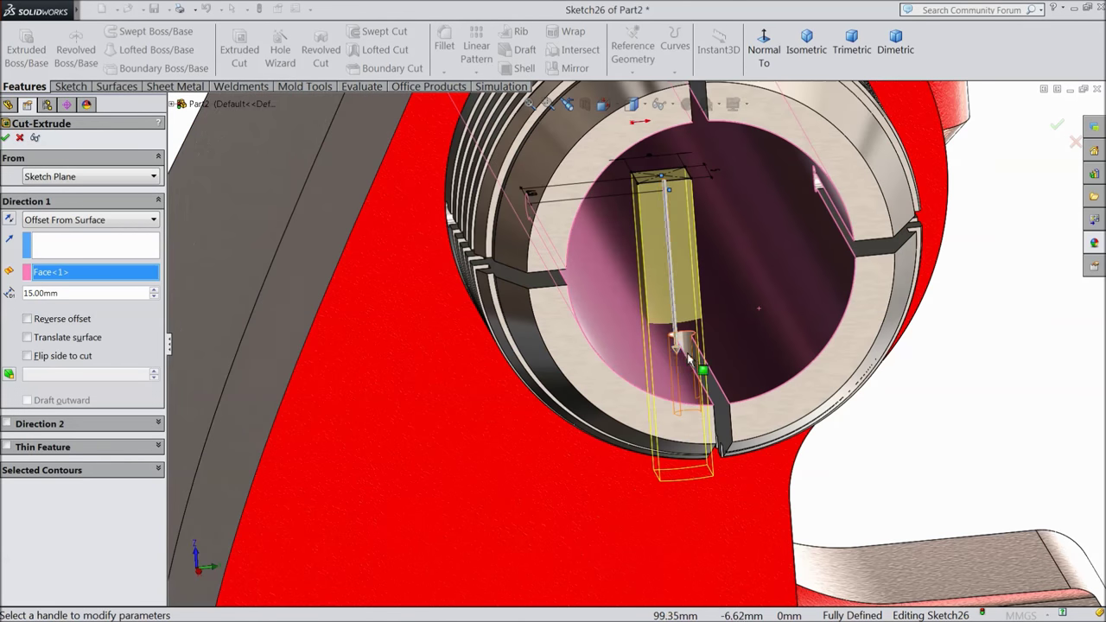
pyautogui.click(6, 138)
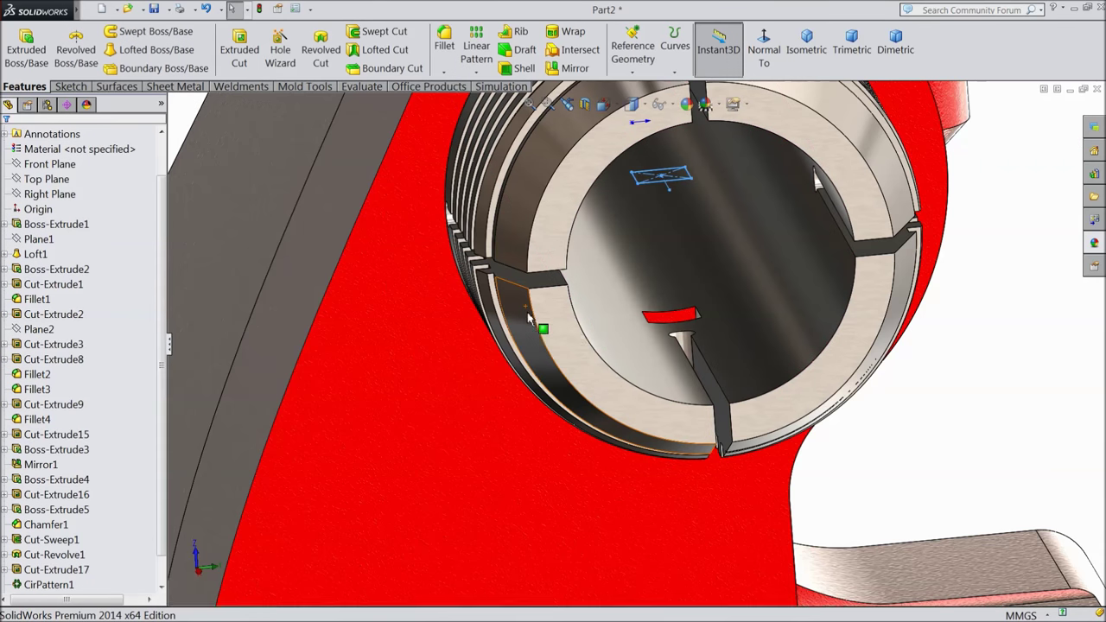
pyautogui.scroll(3, 529, 329)
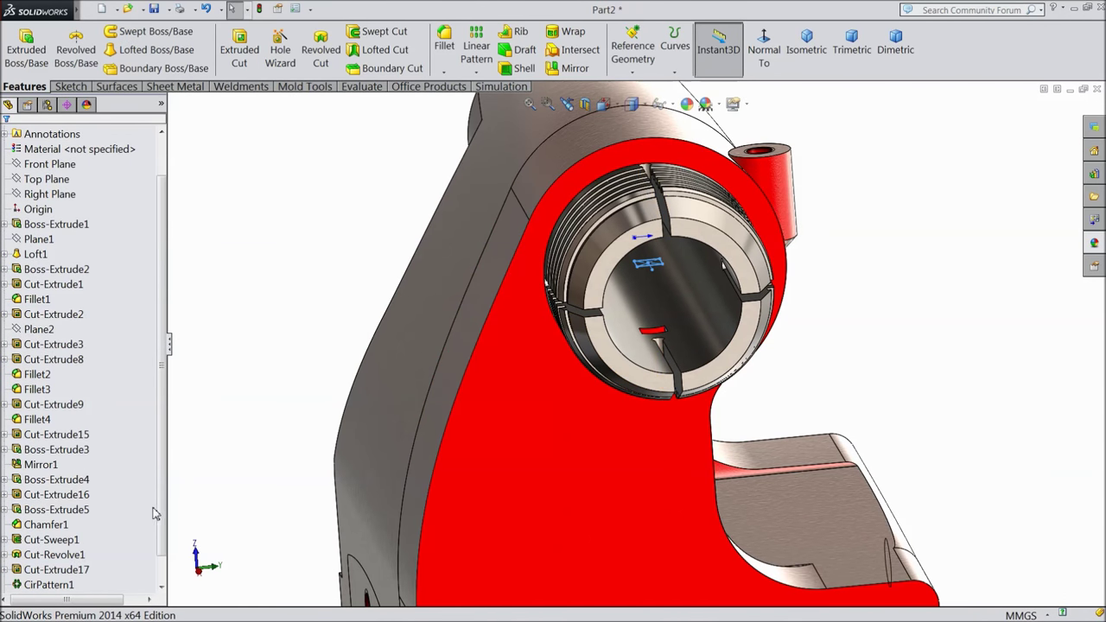
pyautogui.scroll(-1, 164, 548)
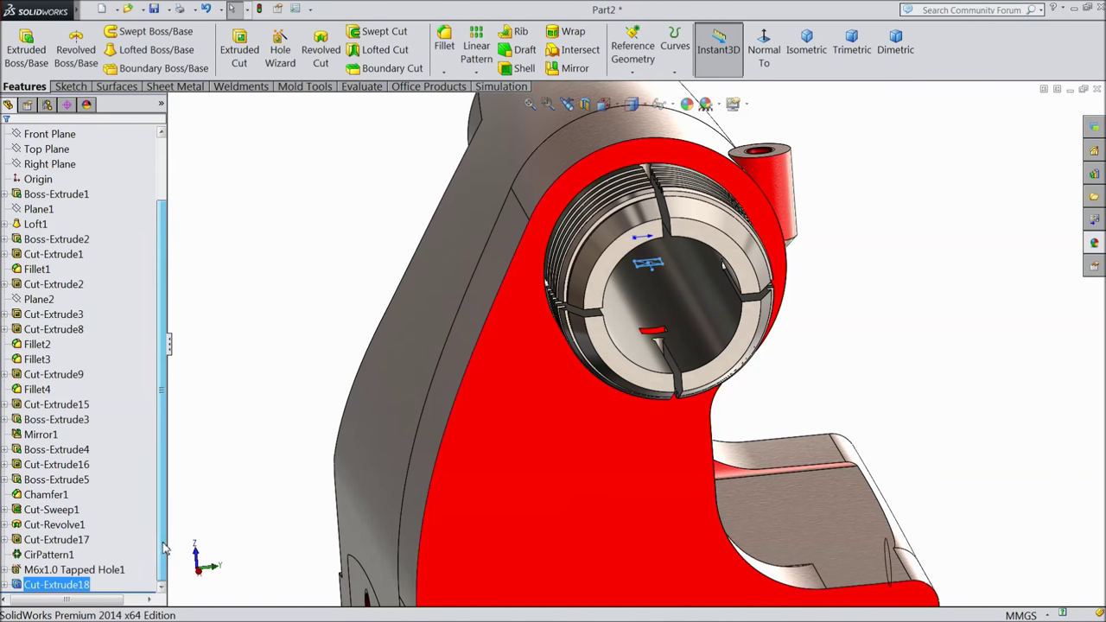
pyautogui.click(1096, 246)
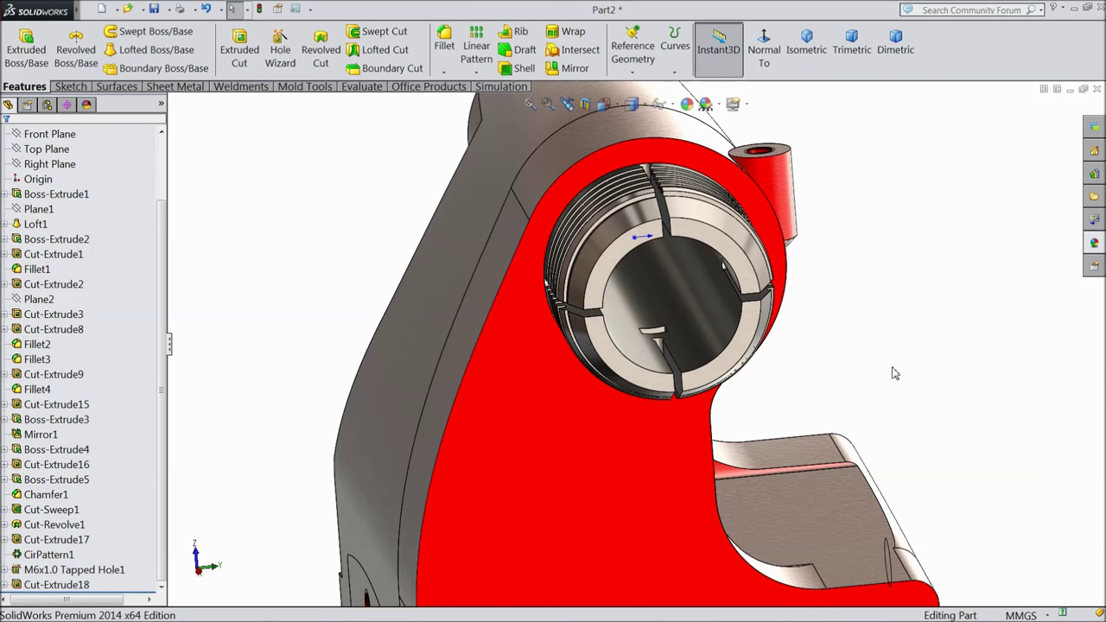
pyautogui.press('f')
pyautogui.moveTo(787, 389); pyautogui.dragTo(847, 388, button='middle')
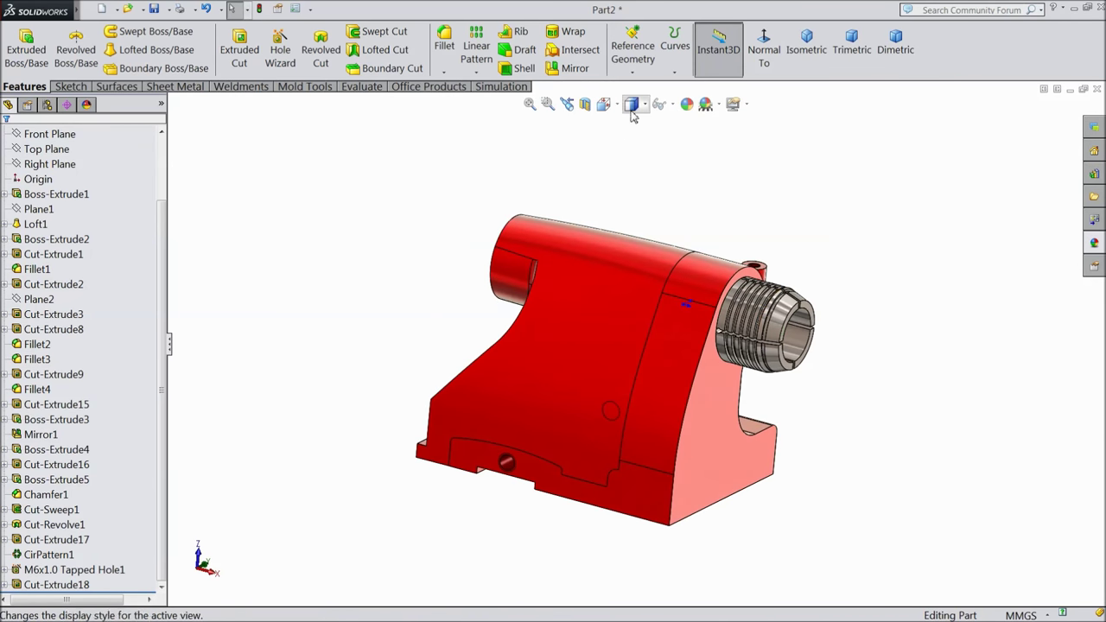
pyautogui.click(671, 106)
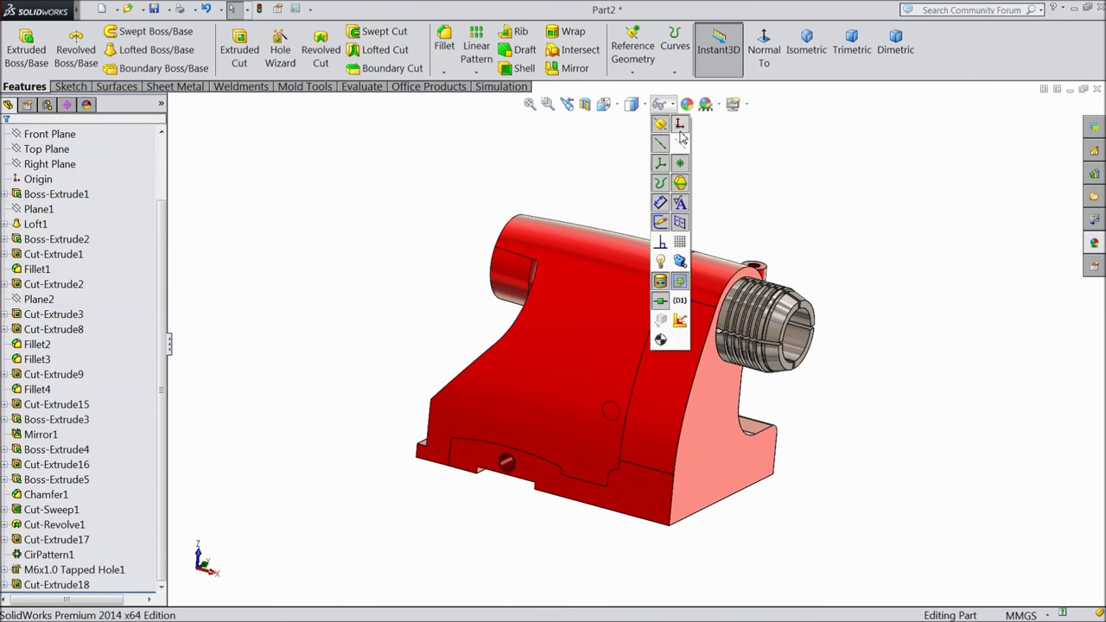
pyautogui.moveTo(444, 254); pyautogui.dragTo(518, 345, button='middle')
pyautogui.moveTo(481, 192); pyautogui.dragTo(607, 528, button='middle')
pyautogui.moveTo(426, 378); pyautogui.dragTo(440, 398, button='middle')
pyautogui.scroll(-2, 713, 390)
pyautogui.moveTo(610, 424); pyautogui.dragTo(604, 400, button='middle')
pyautogui.scroll(2, 596, 389)
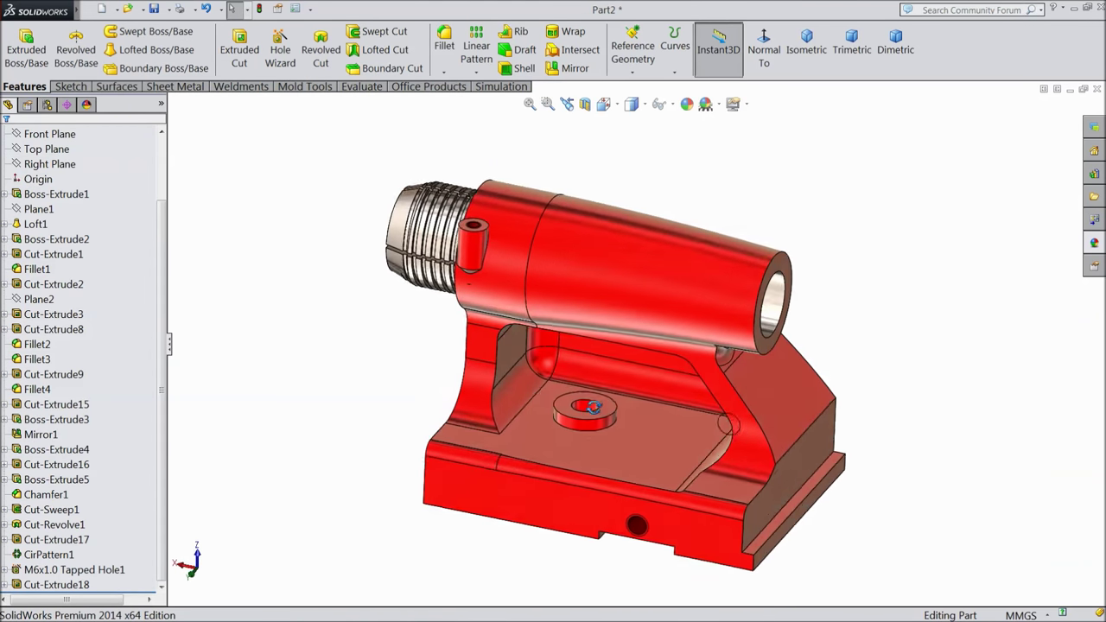
pyautogui.scroll(-2, 700, 410)
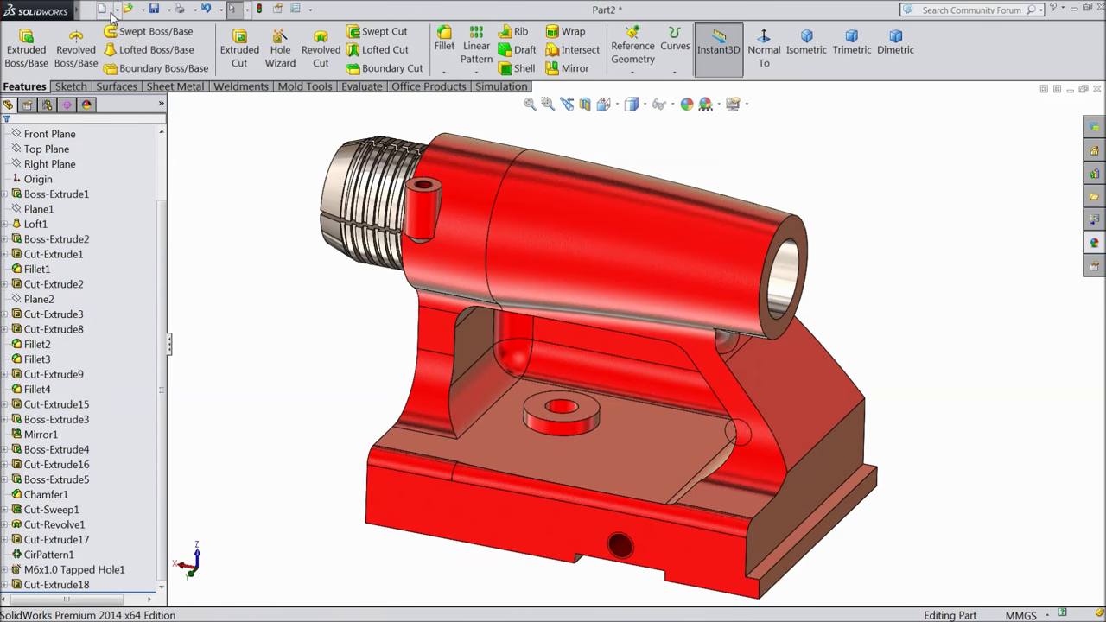
pyautogui.click(158, 13)
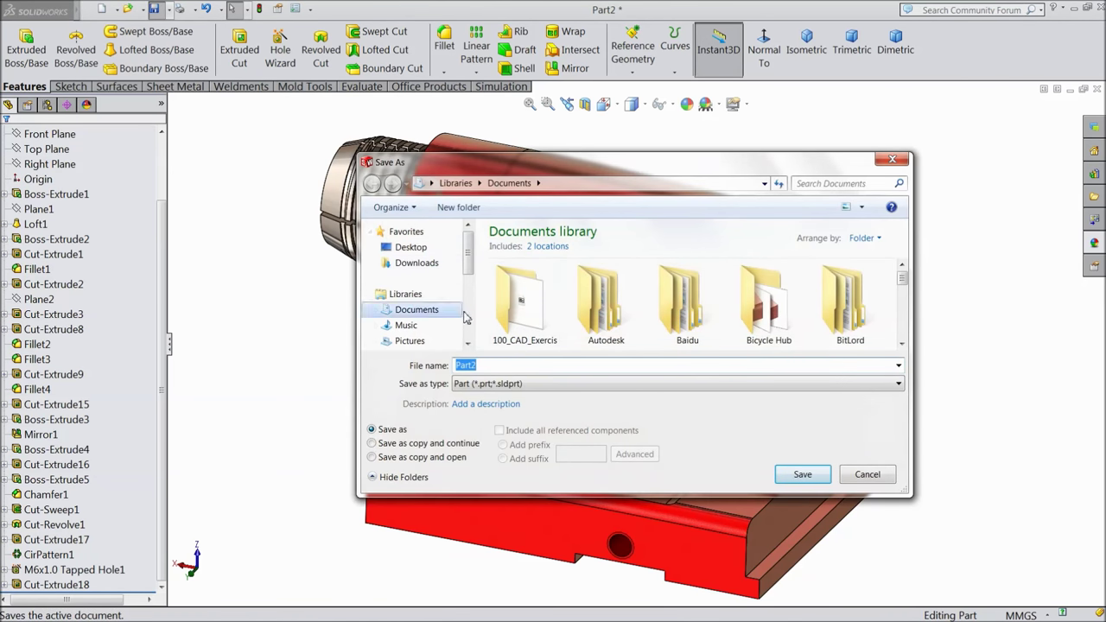
# Create a Tailstock folder on the Desktop and save the part in it as 1.Body
pyautogui.click(411, 247)
pyautogui.click(457, 208)
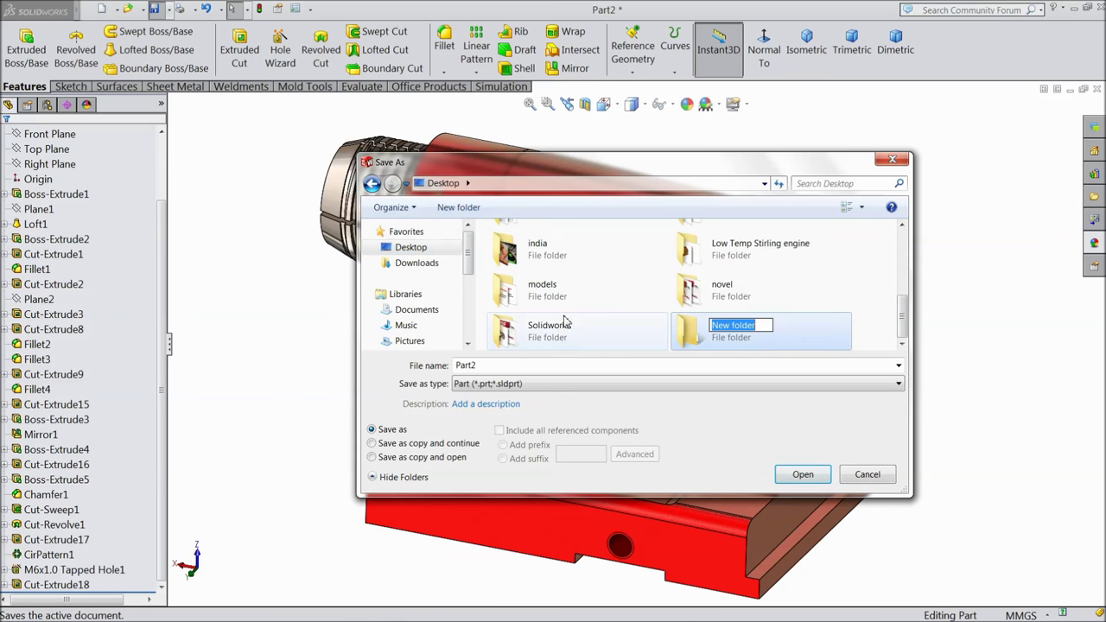
pyautogui.write('Tailstock')
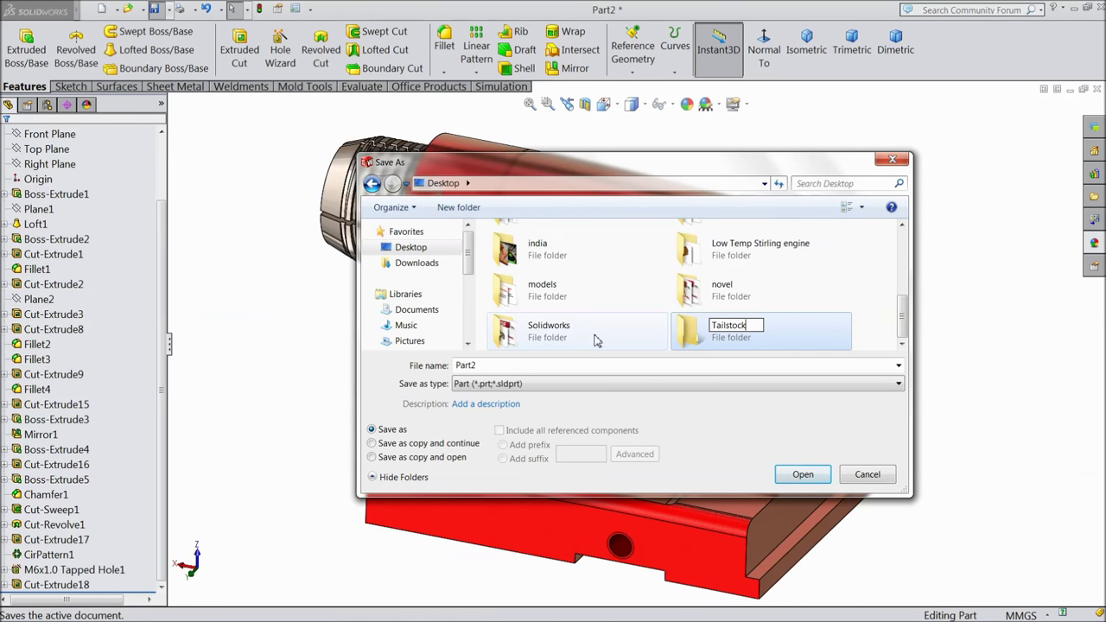
pyautogui.click(790, 478)
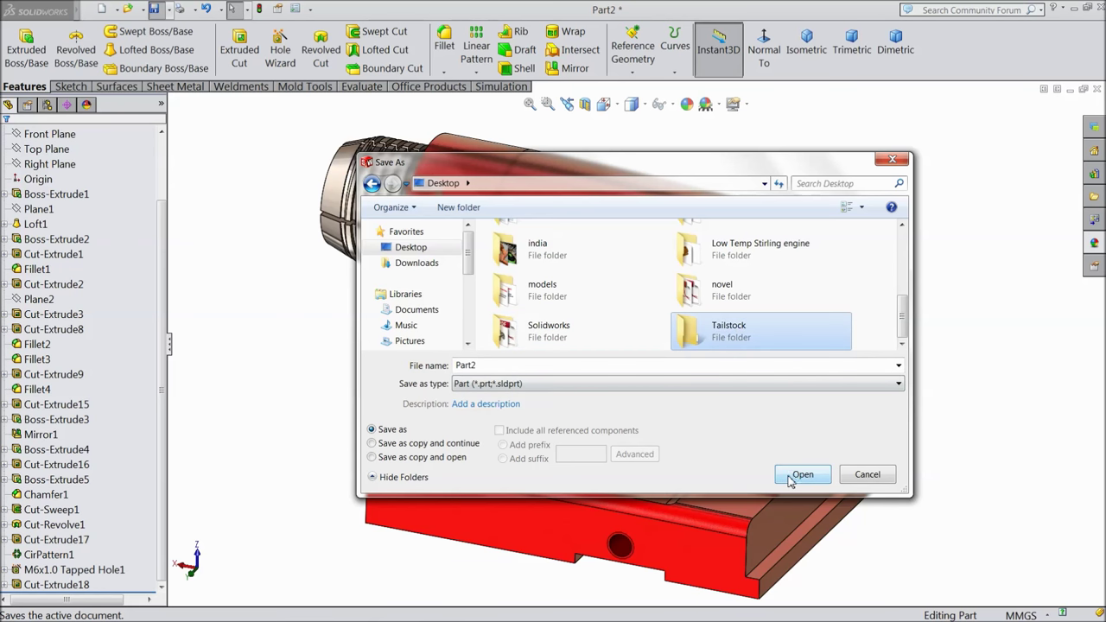
pyautogui.click(796, 476)
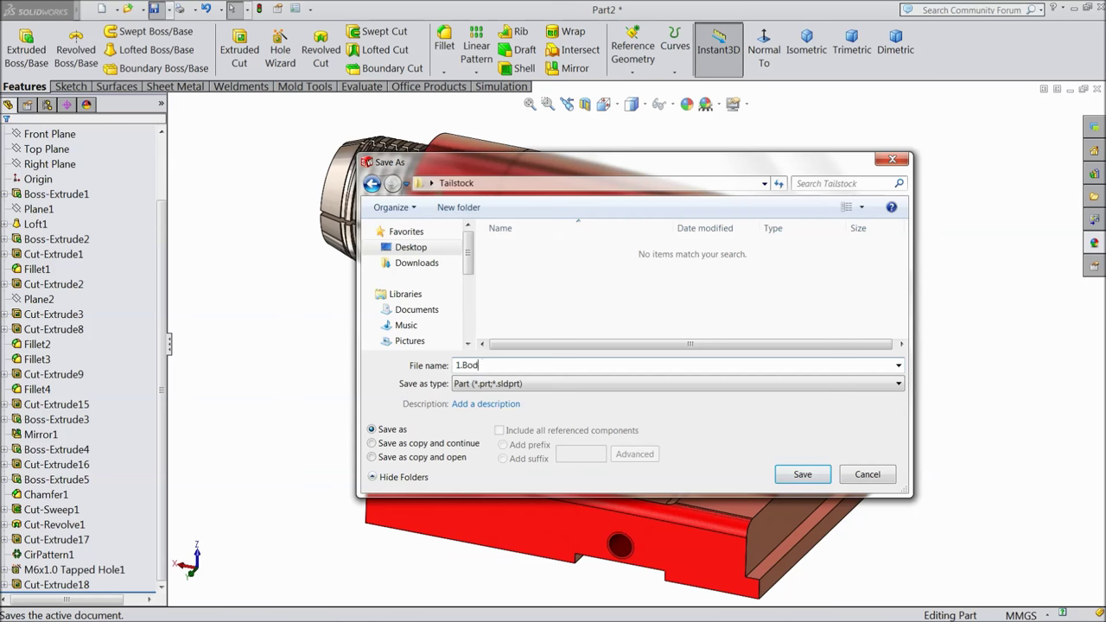
pyautogui.click(816, 481)
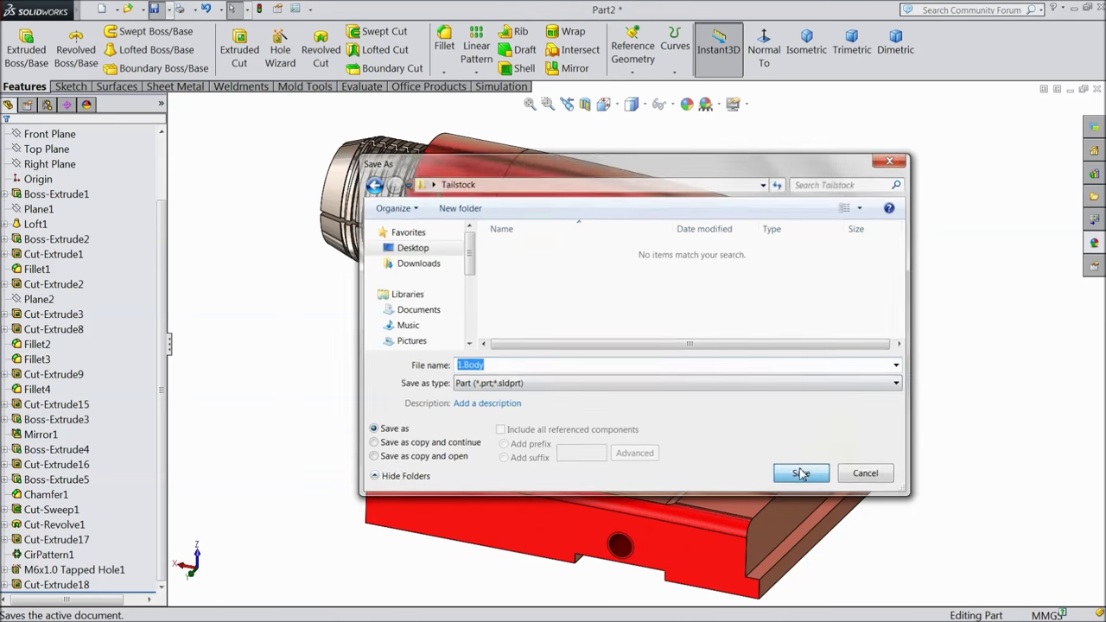
pyautogui.scroll(-2, 874, 396)
pyautogui.moveTo(874, 396)
pyautogui.mouseDown(button='middle')
pyautogui.moveTo(861, 362)
pyautogui.moveTo(780, 346)
pyautogui.moveTo(829, 363)
pyautogui.moveTo(867, 397)
pyautogui.mouseUp(button='middle')
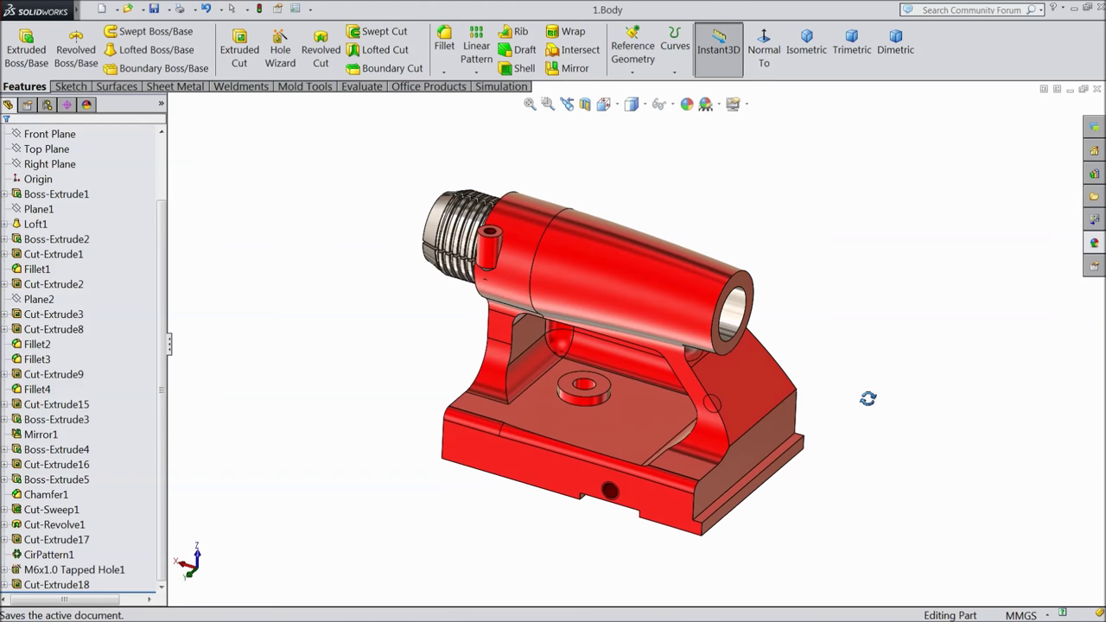
# Fillet the washer boss's circular edge with a 2 mm radius
pyautogui.scroll(2, 726, 375)
pyautogui.moveTo(691, 369); pyautogui.dragTo(633, 307, button='middle')
pyautogui.scroll(2, 633, 304)
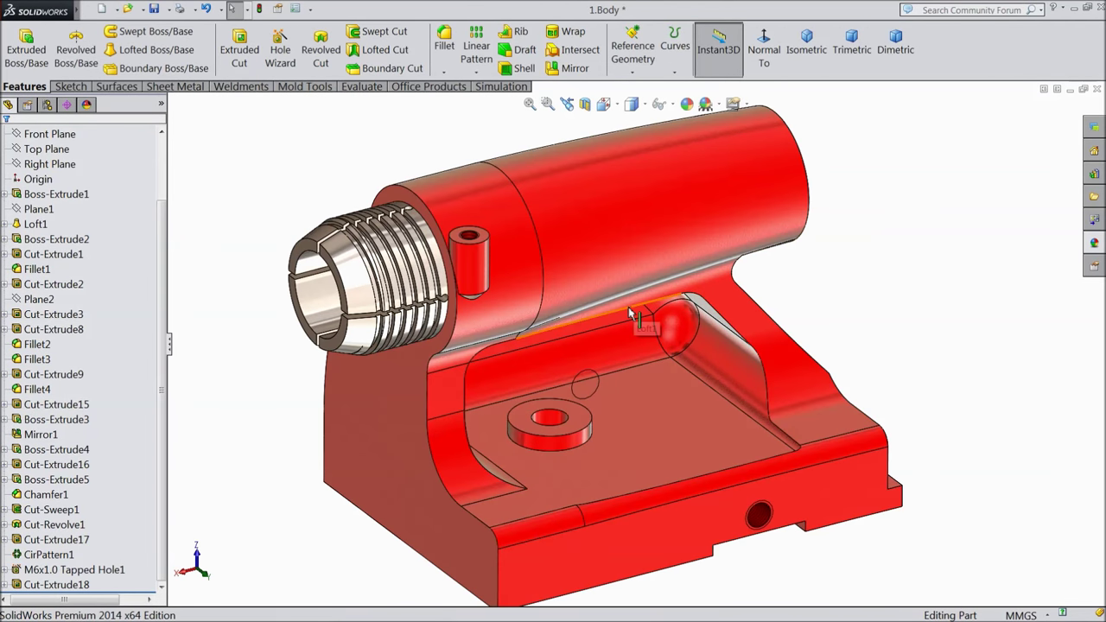
pyautogui.click(444, 39)
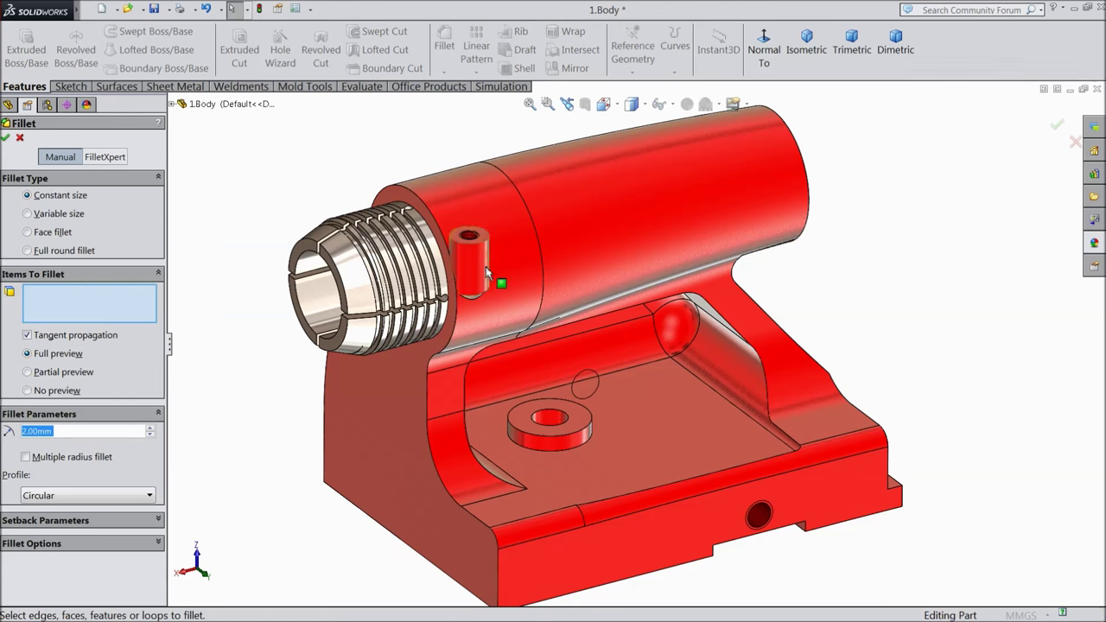
pyautogui.click(561, 452)
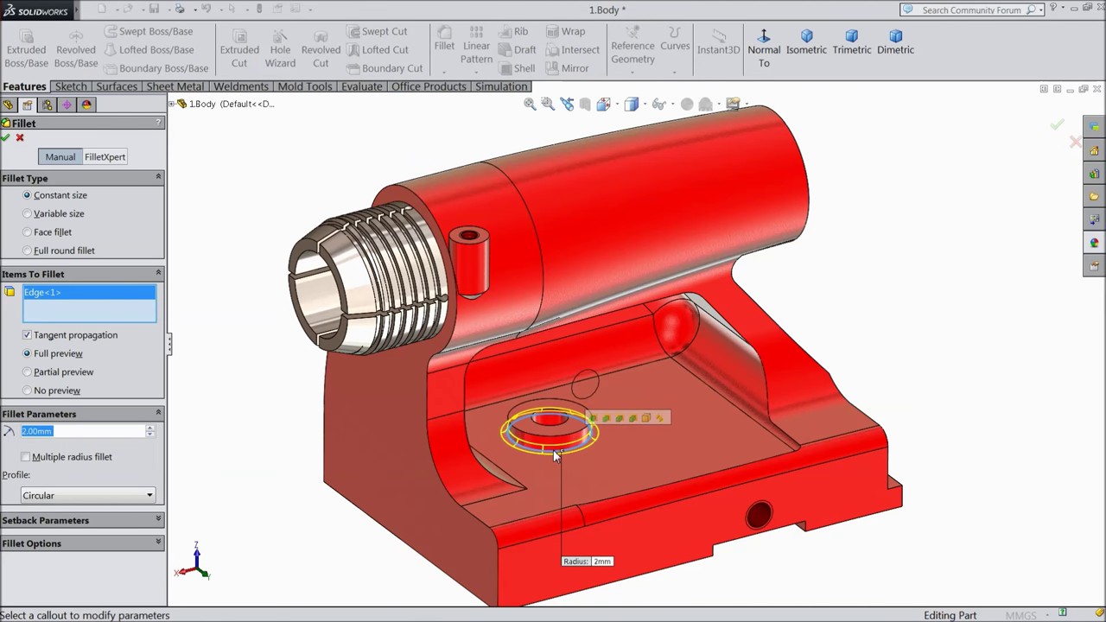
pyautogui.click(7, 139)
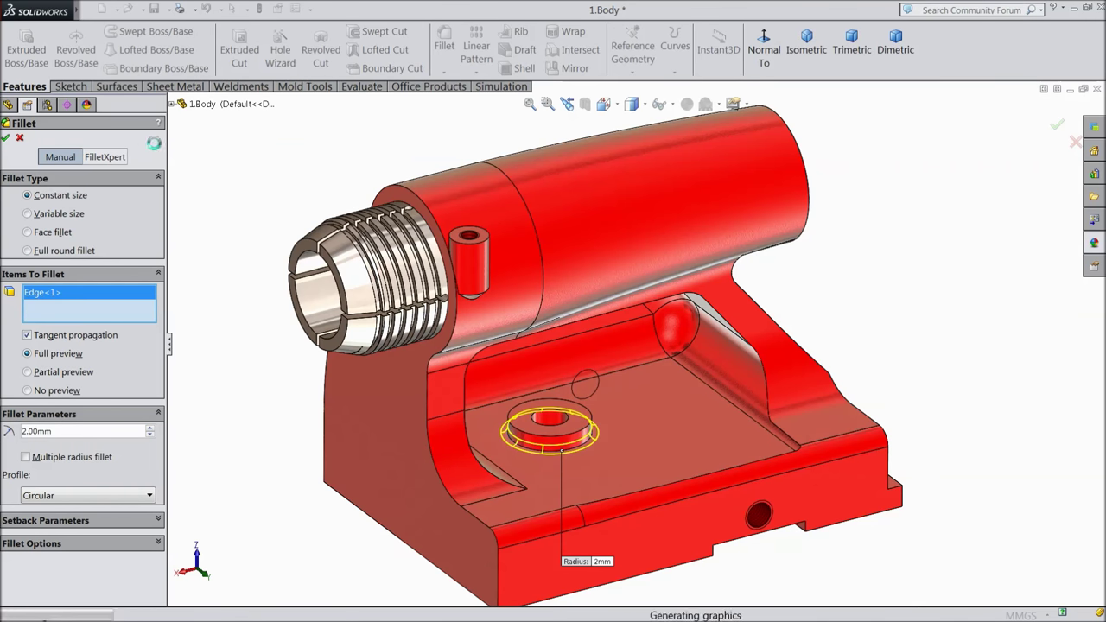
# Fillet the small boss edge where the pin meets the barrel with a 0.5 mm radius
pyautogui.click(444, 48)
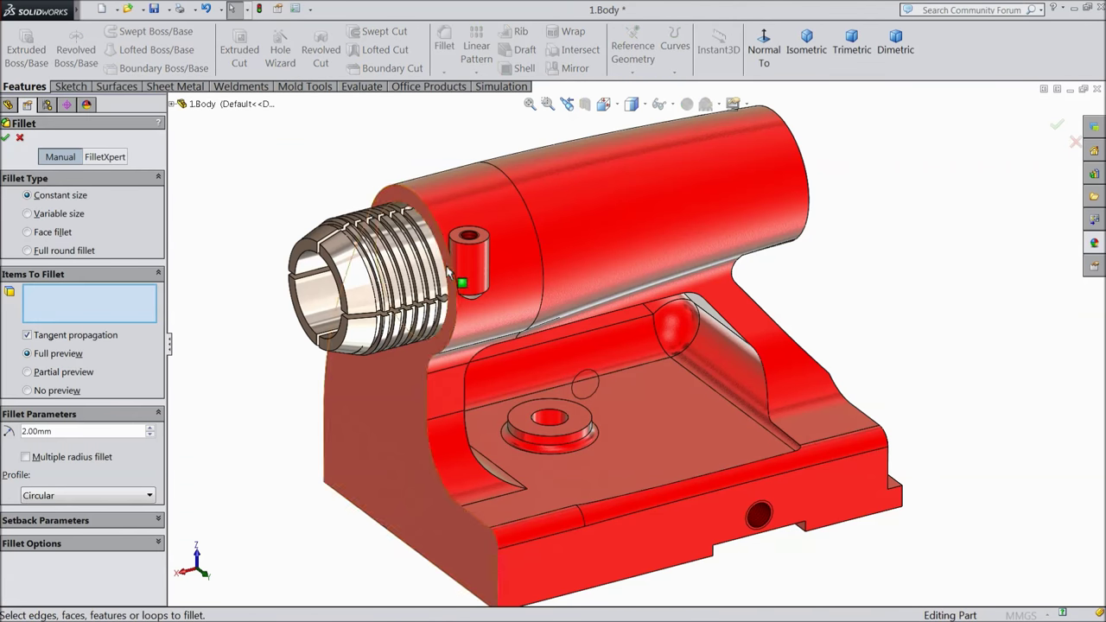
pyautogui.scroll(3, 461, 291)
pyautogui.click(92, 431)
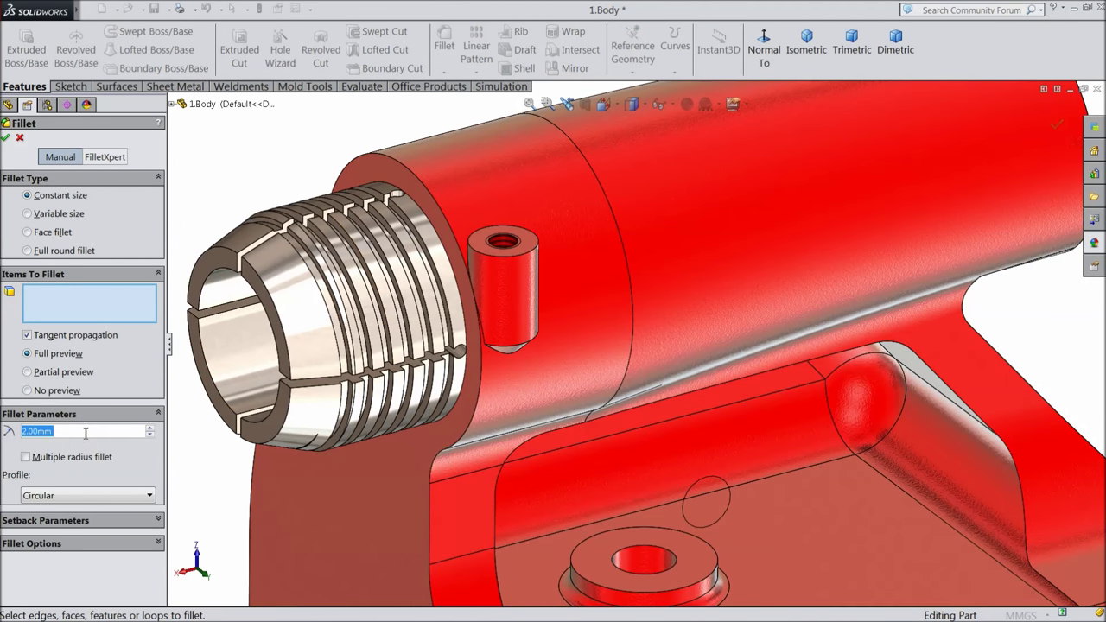
pyautogui.write('0.')
pyautogui.scroll(2, 519, 260)
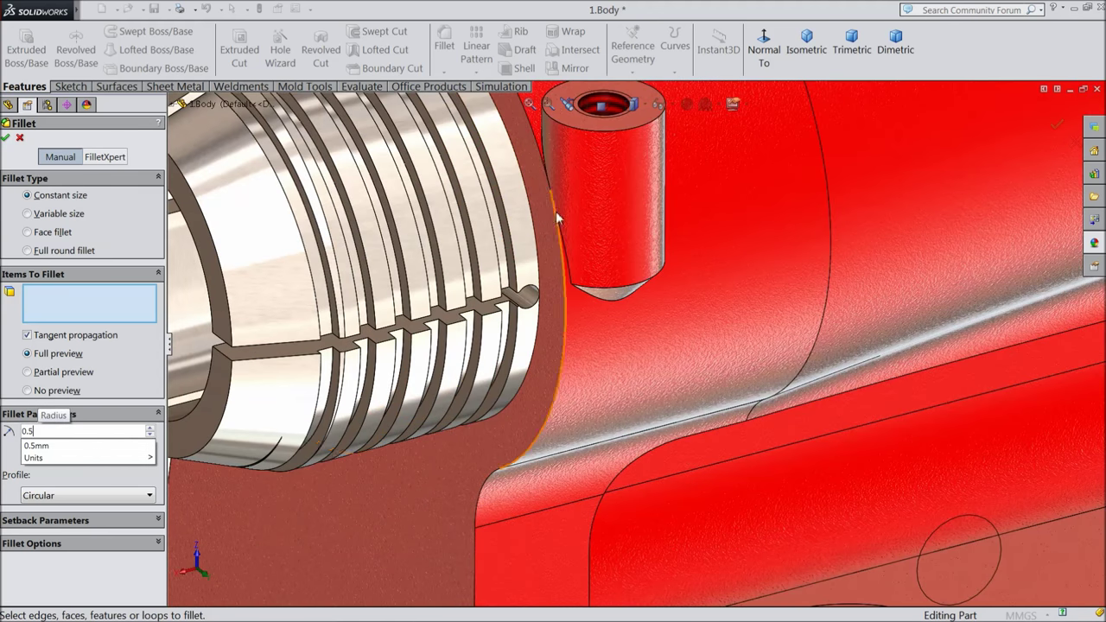
pyautogui.scroll(-3, 555, 211)
pyautogui.scroll(5, 602, 146)
pyautogui.write('5')
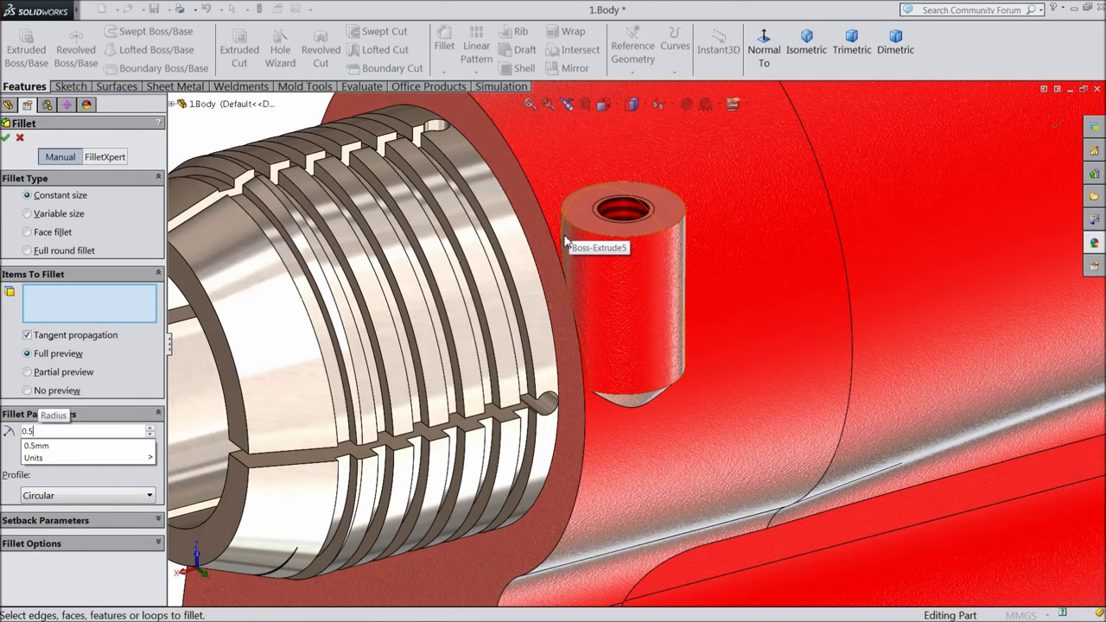
pyautogui.press('Return')
pyautogui.click(560, 253)
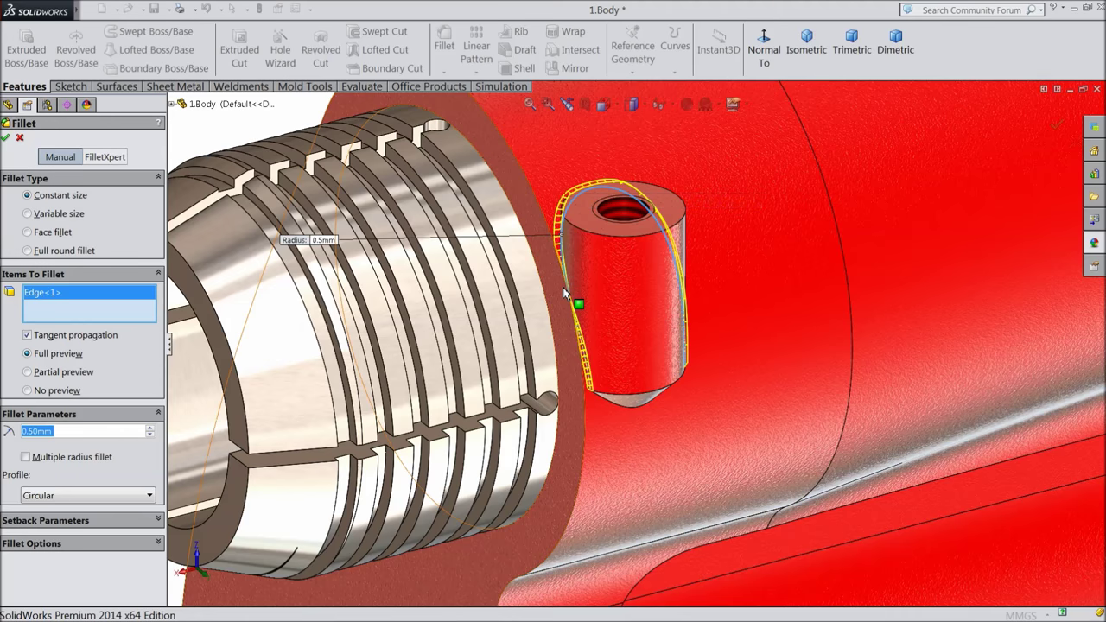
pyautogui.scroll(-3, 575, 299)
pyautogui.click(7, 139)
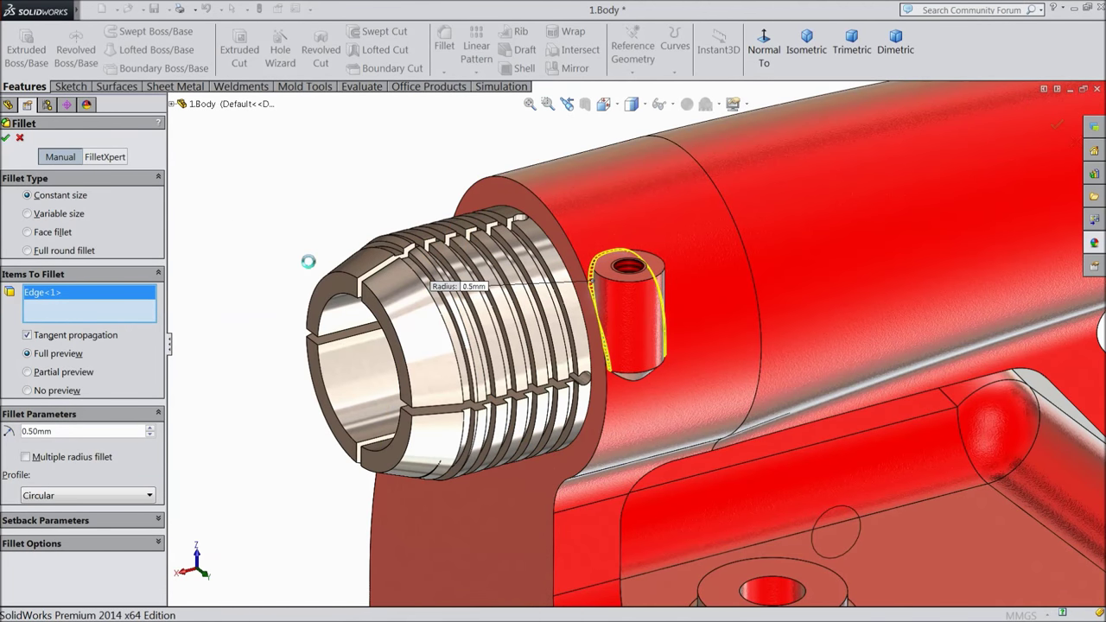
pyautogui.press('f')
pyautogui.scroll(-2, 651, 463)
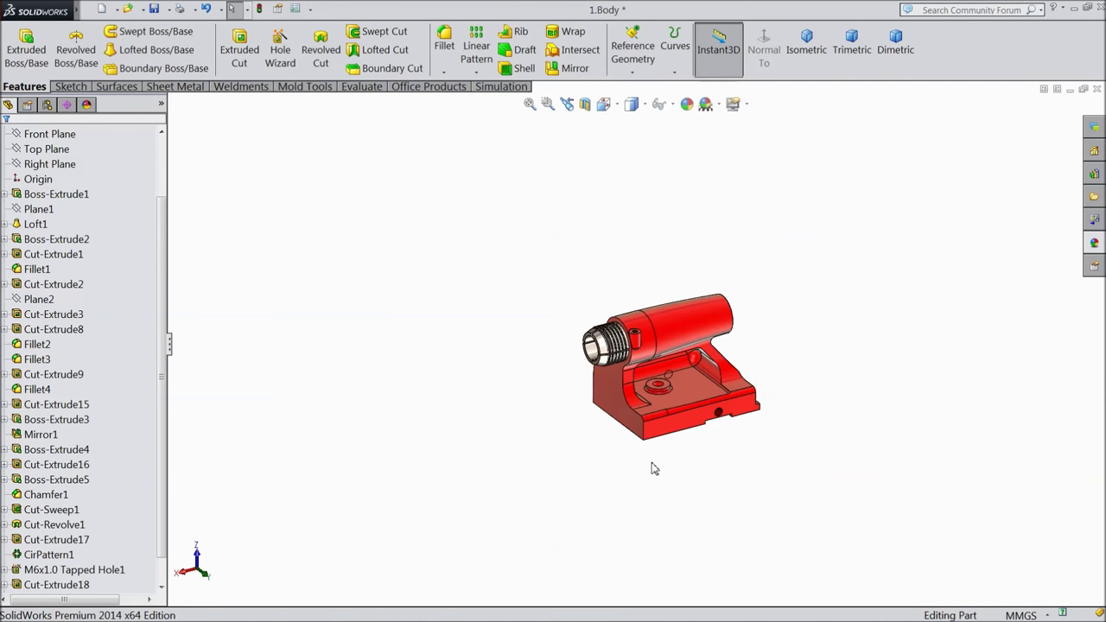
# Give the washer boss face a brushed steel appearance
pyautogui.moveTo(651, 464); pyautogui.dragTo(628, 485, button='middle')
pyautogui.scroll(5, 666, 389)
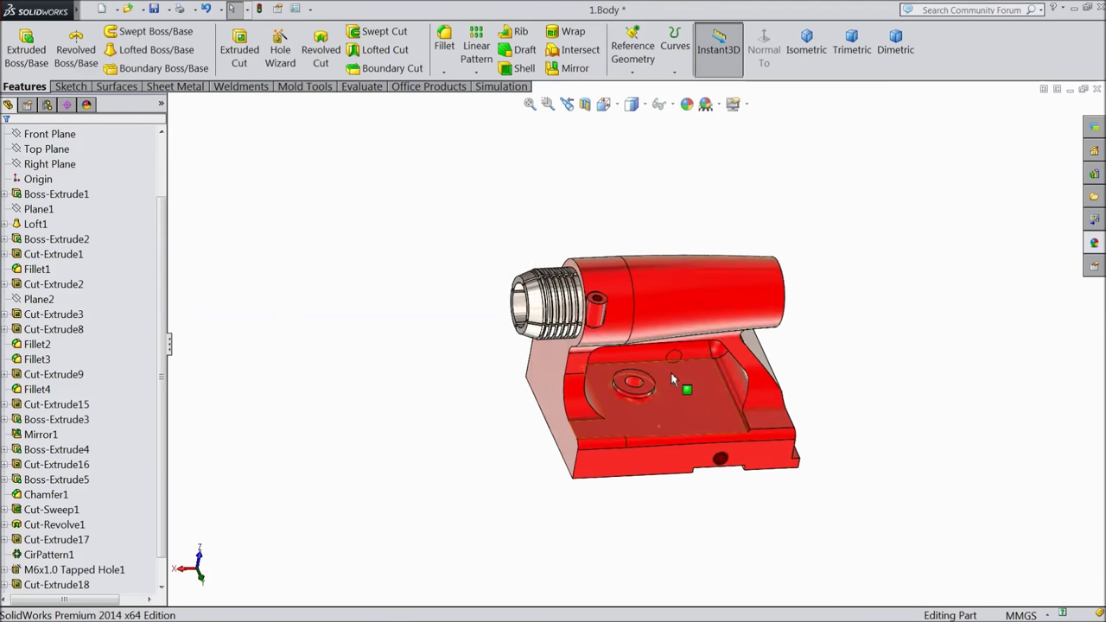
pyautogui.click(607, 383)
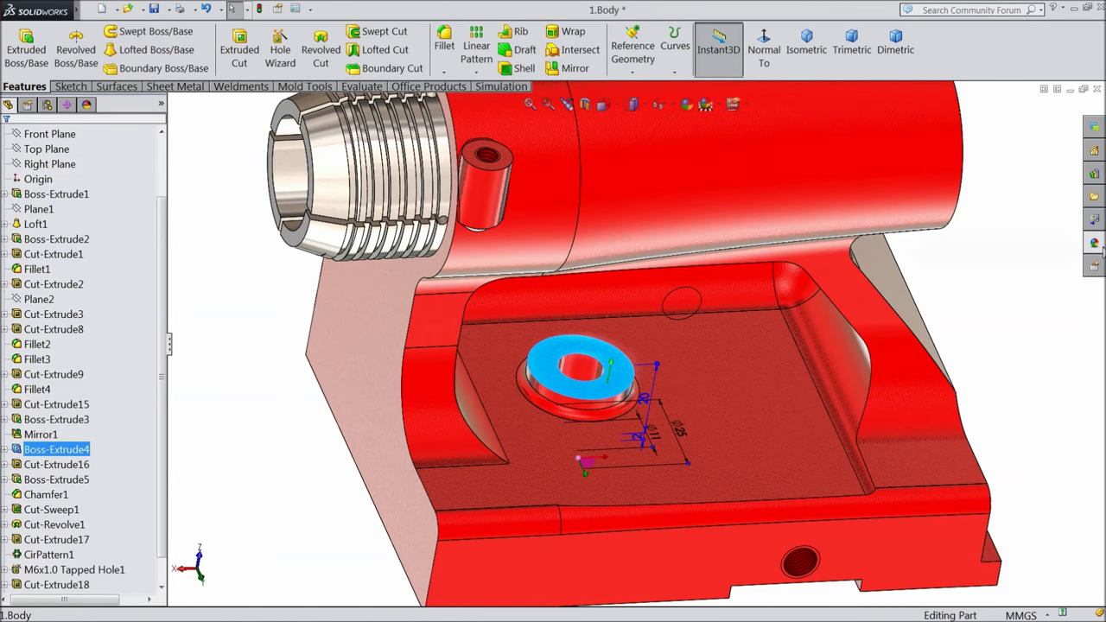
pyautogui.click(586, 377)
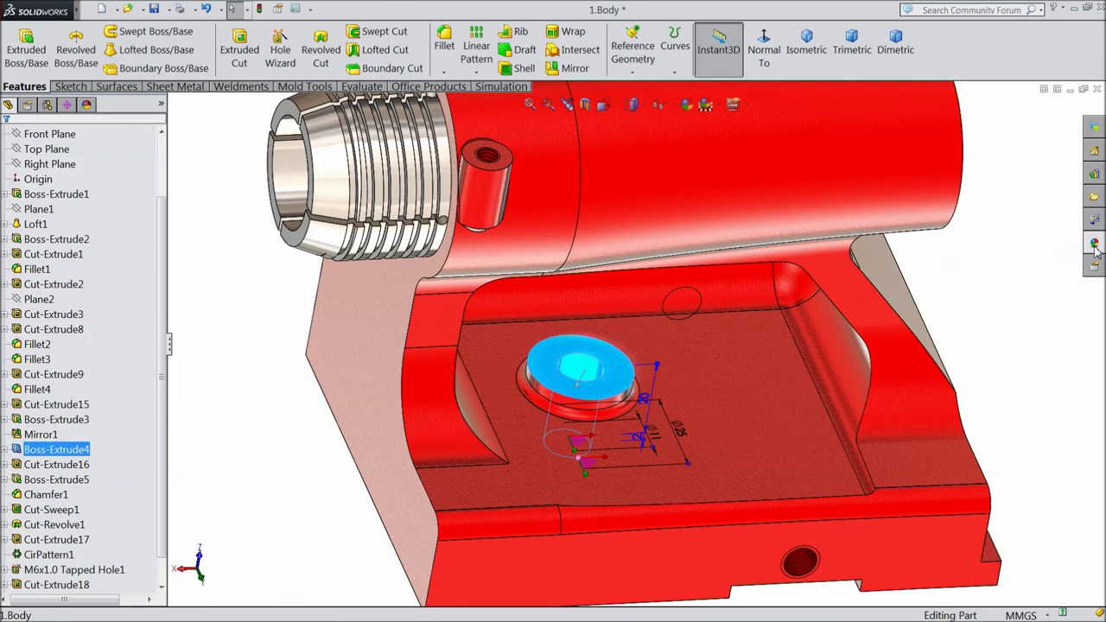
pyautogui.click(1095, 246)
pyautogui.click(999, 505)
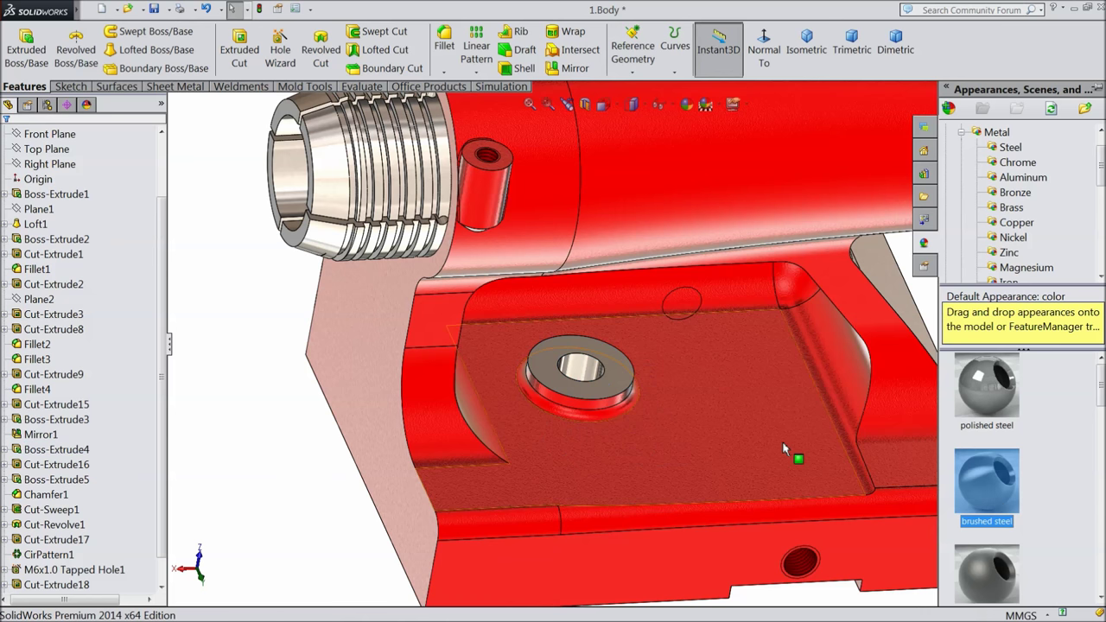
pyautogui.press('f')
# Apply brushed steel to the Boss-Extrude3 block face and the five underside strip faces
pyautogui.moveTo(767, 453)
pyautogui.mouseDown(button='middle')
pyautogui.moveTo(729, 285)
pyautogui.moveTo(728, 156)
pyautogui.mouseUp(button='middle')
pyautogui.scroll(-3, 700, 259)
pyautogui.click(557, 249)
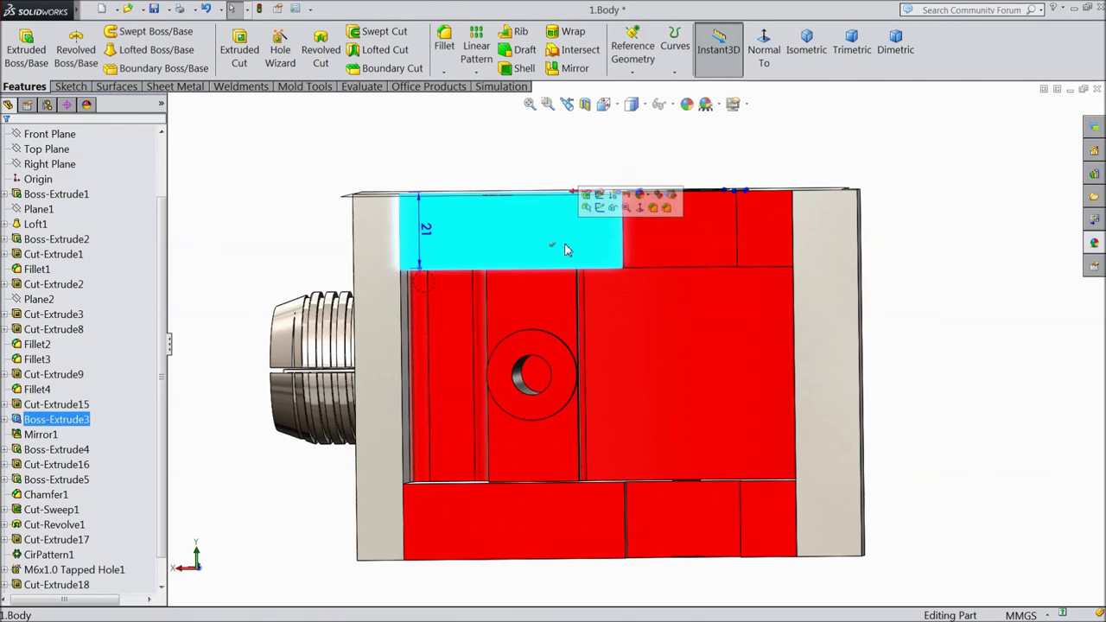
pyautogui.keyDown('ctrl'); pyautogui.click(722, 240); pyautogui.keyUp('ctrl')
pyautogui.keyDown('ctrl'); pyautogui.click(755, 258); pyautogui.keyUp('ctrl')
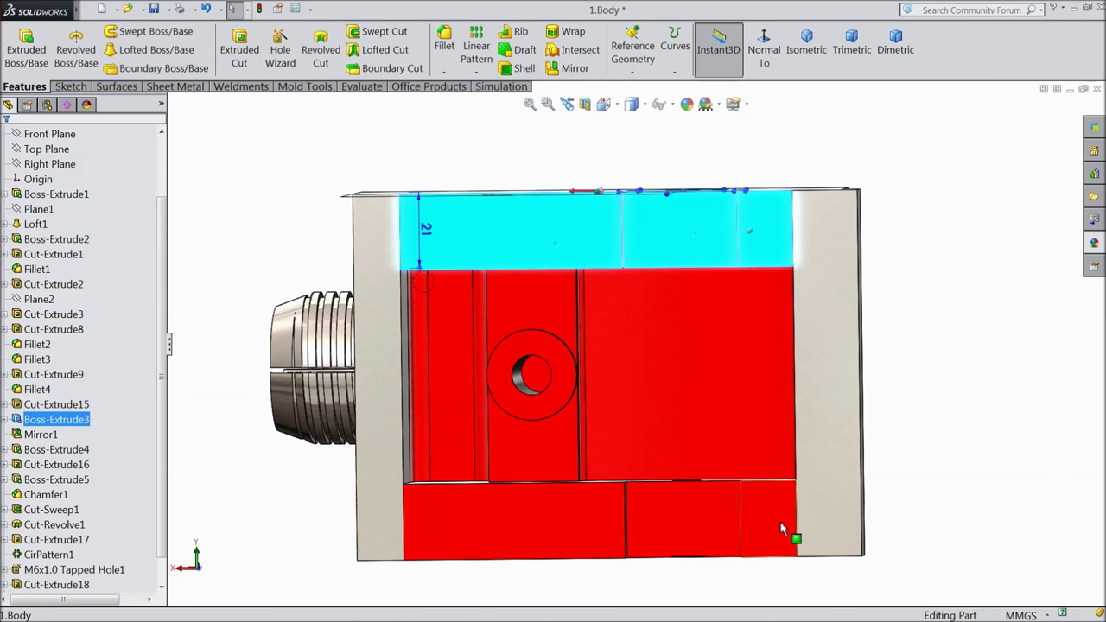
pyautogui.keyDown('ctrl'); pyautogui.click(764, 529); pyautogui.keyUp('ctrl')
pyautogui.keyDown('ctrl'); pyautogui.click(687, 526); pyautogui.keyUp('ctrl')
pyautogui.keyDown('ctrl'); pyautogui.click(607, 523); pyautogui.keyUp('ctrl')
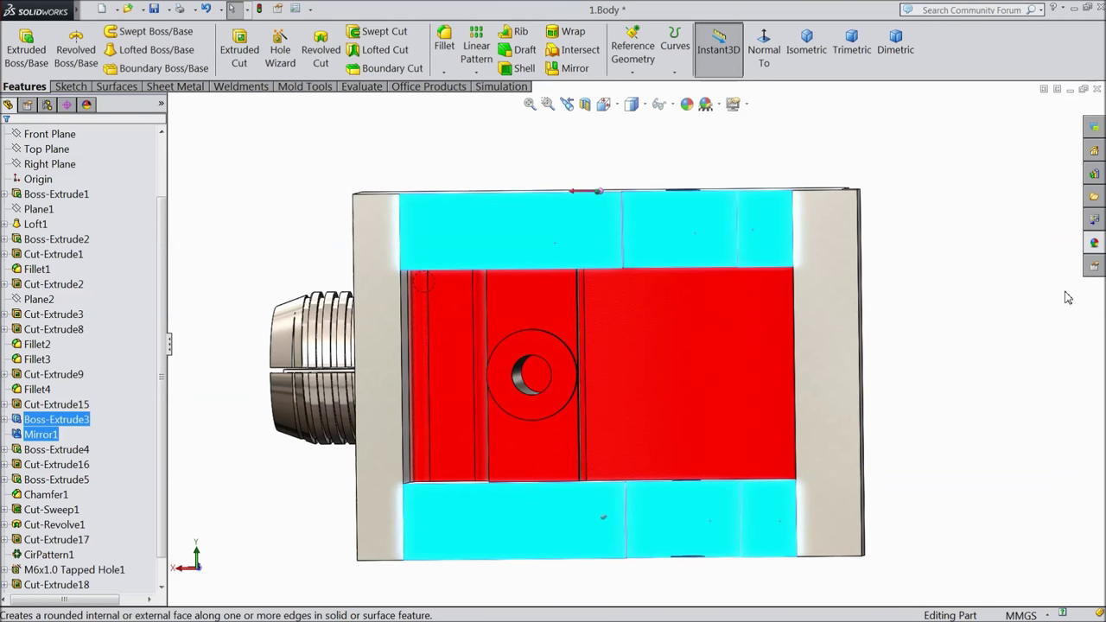
pyautogui.click(1095, 241)
pyautogui.moveTo(986, 482); pyautogui.dragTo(942, 490)
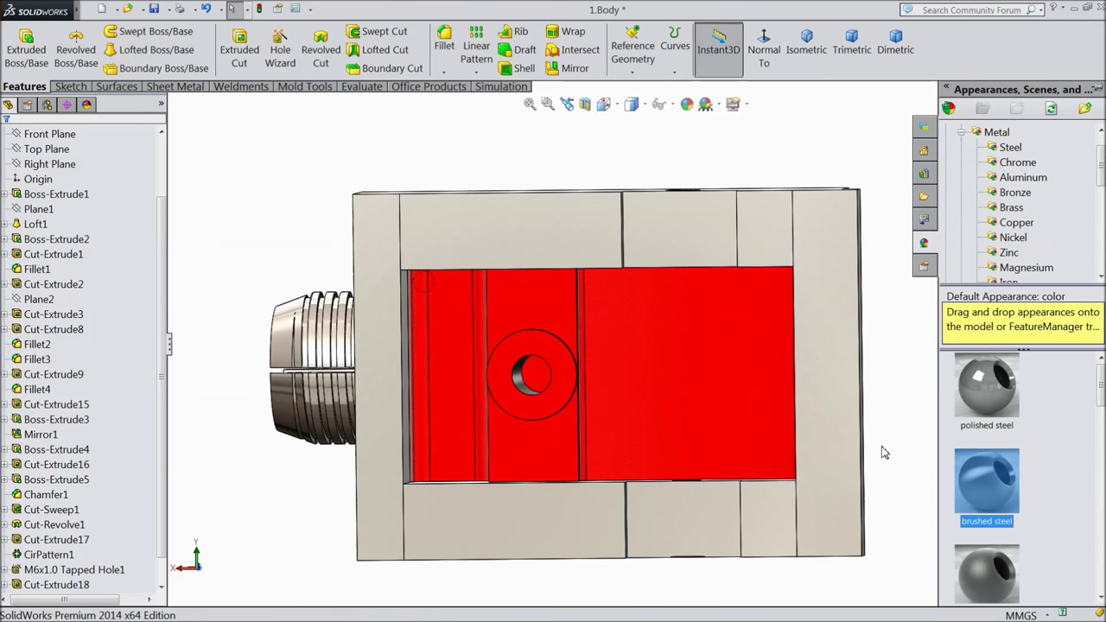
pyautogui.scroll(3, 868, 444)
pyautogui.moveTo(869, 444); pyautogui.dragTo(691, 535, button='middle')
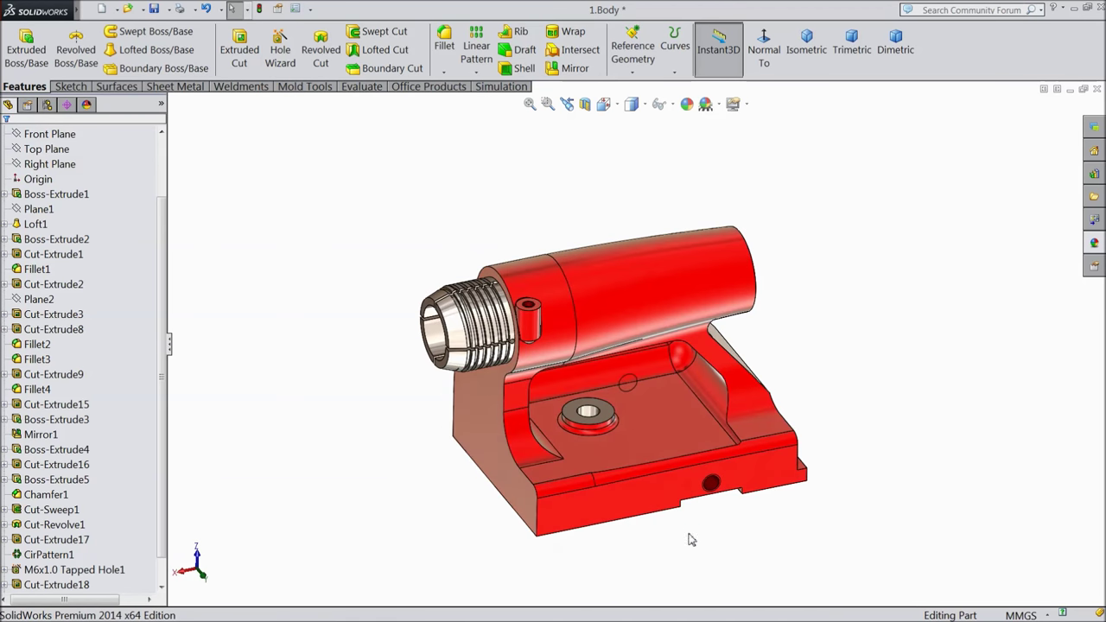
# Orbit the red tailstock body to view it from a couple of angles
pyautogui.scroll(-3, 666, 458)
pyautogui.moveTo(662, 313); pyautogui.dragTo(615, 278, button='middle')
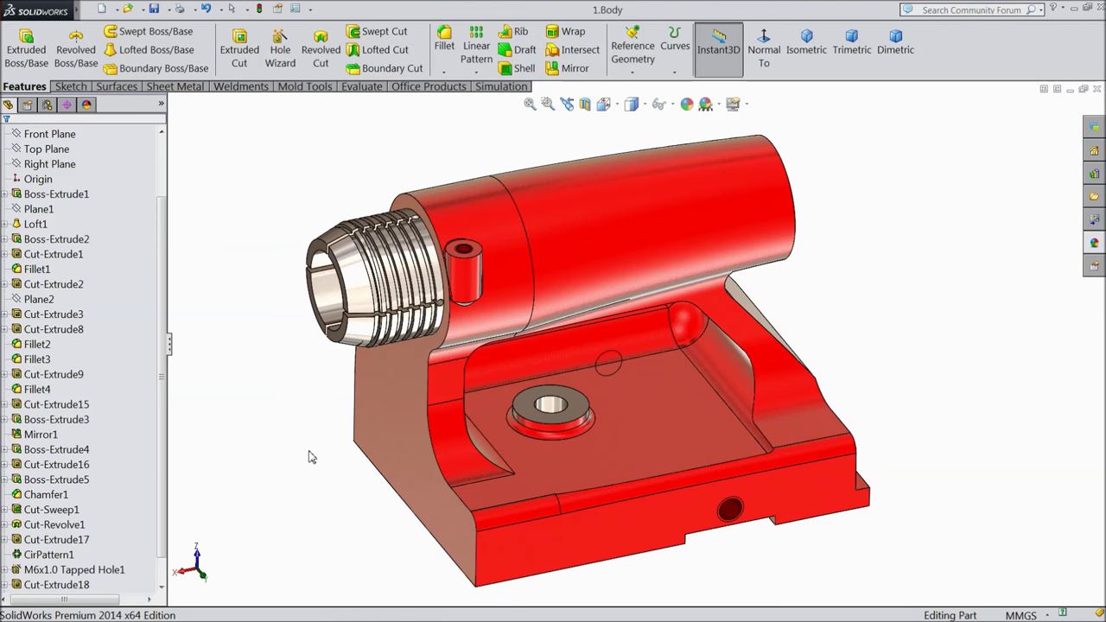
pyautogui.moveTo(311, 457); pyautogui.dragTo(308, 440, button='middle')
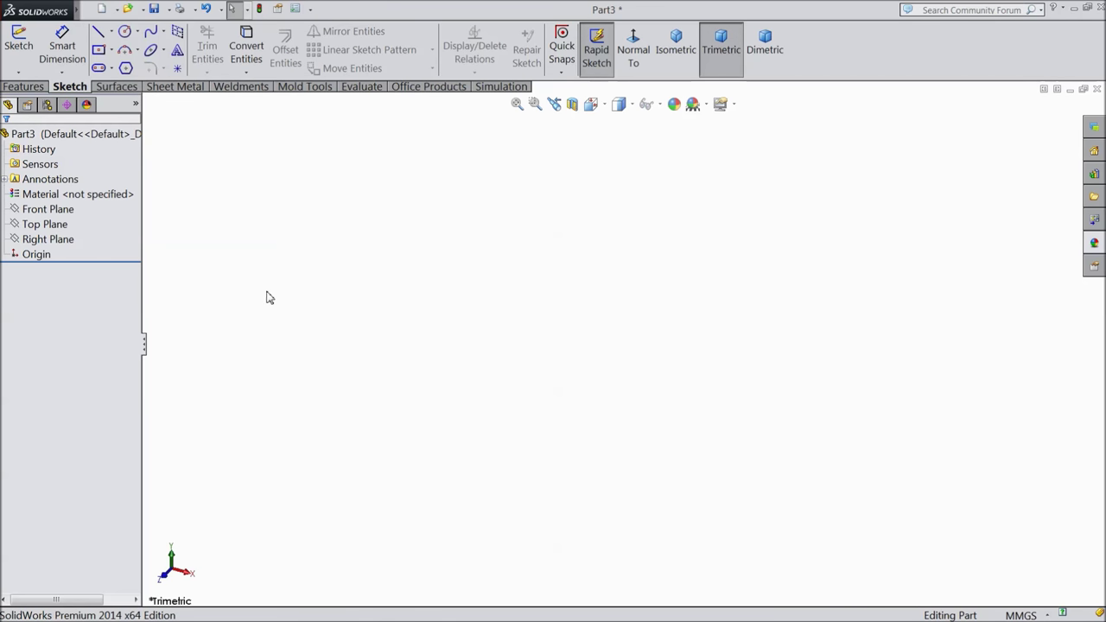
# Start a Front Plane sketch and draw a horizontal centerline from the origin
pyautogui.click(60, 213)
pyautogui.click(95, 191)
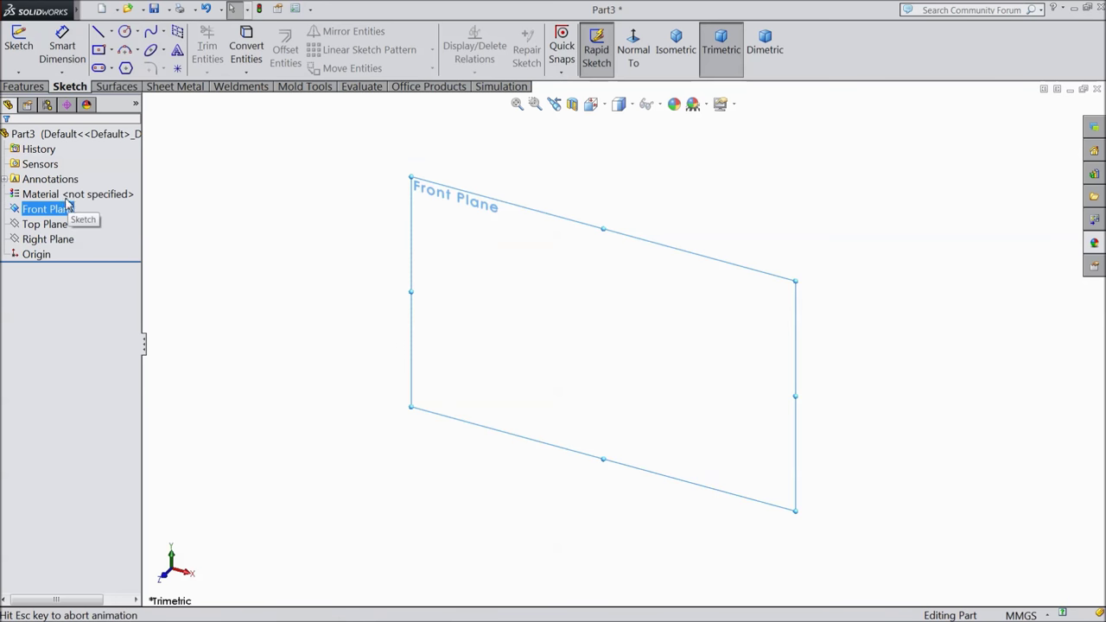
pyautogui.click(113, 35)
pyautogui.click(125, 67)
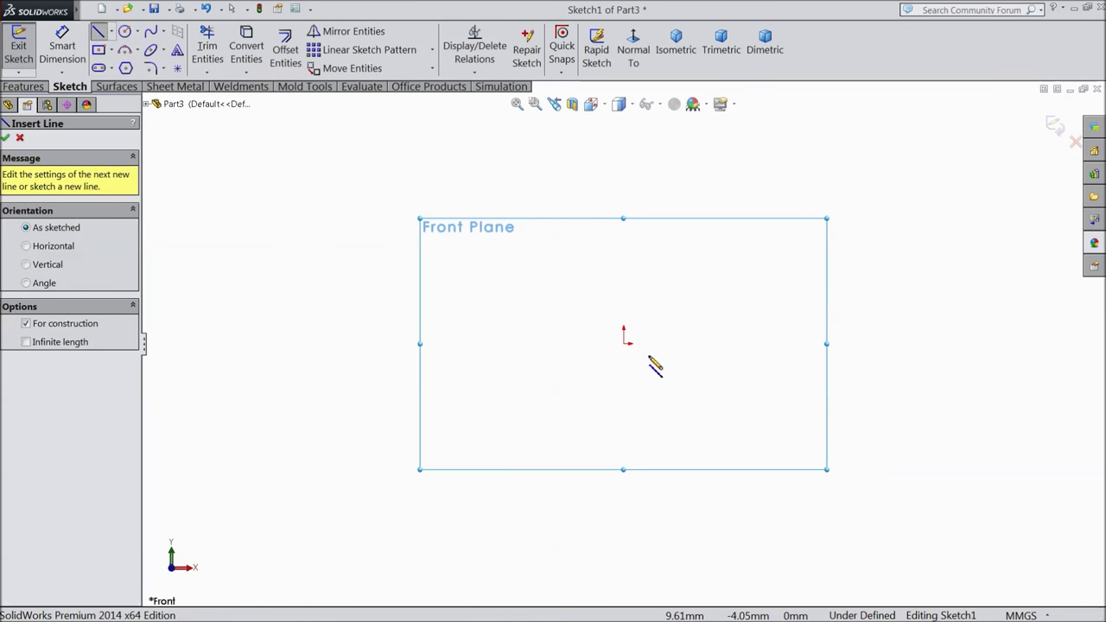
pyautogui.click(624, 344)
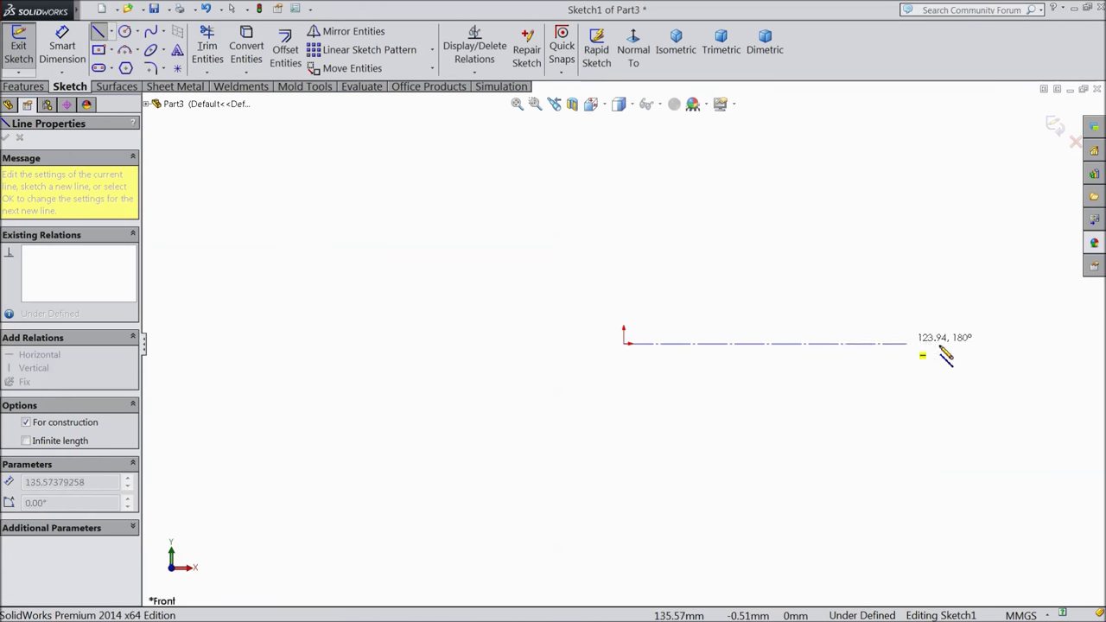
pyautogui.rightClick(1015, 332)
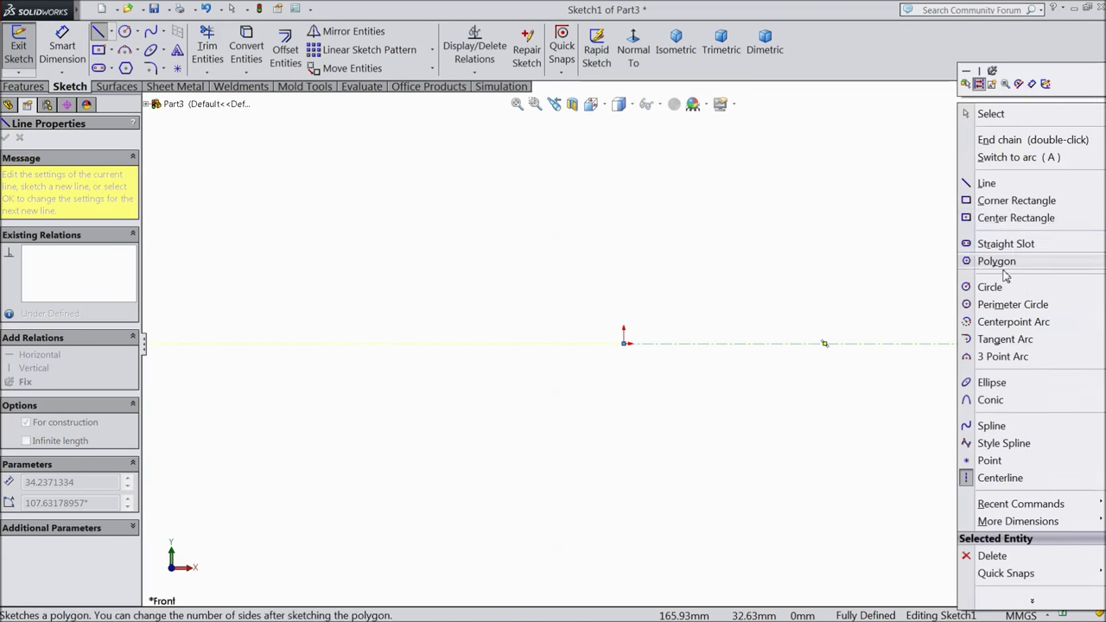
pyautogui.click(990, 114)
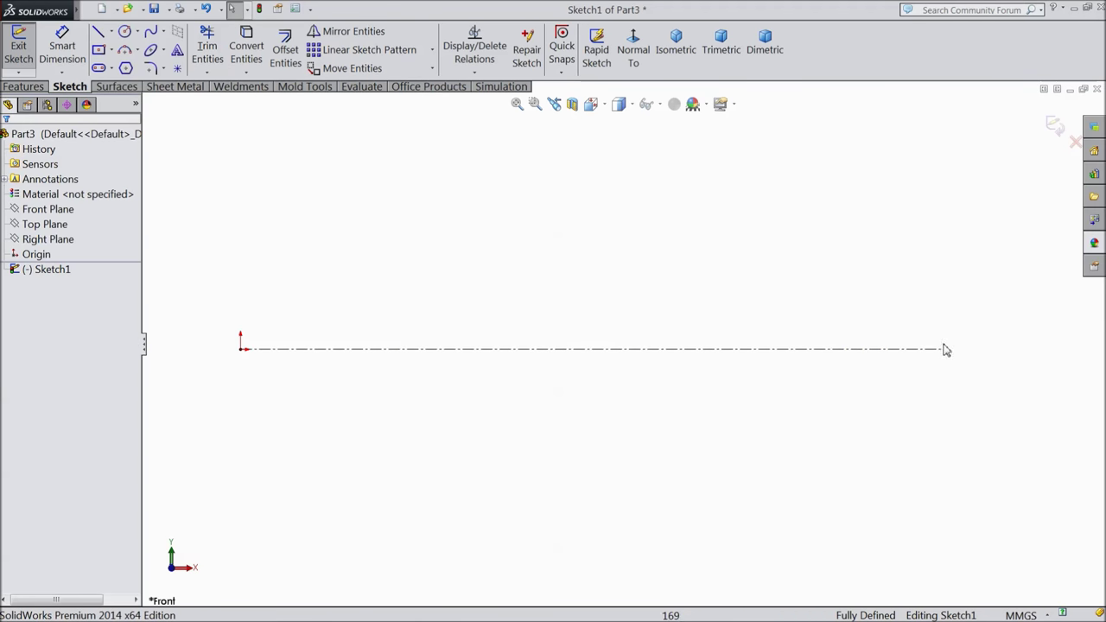
pyautogui.click(612, 350)
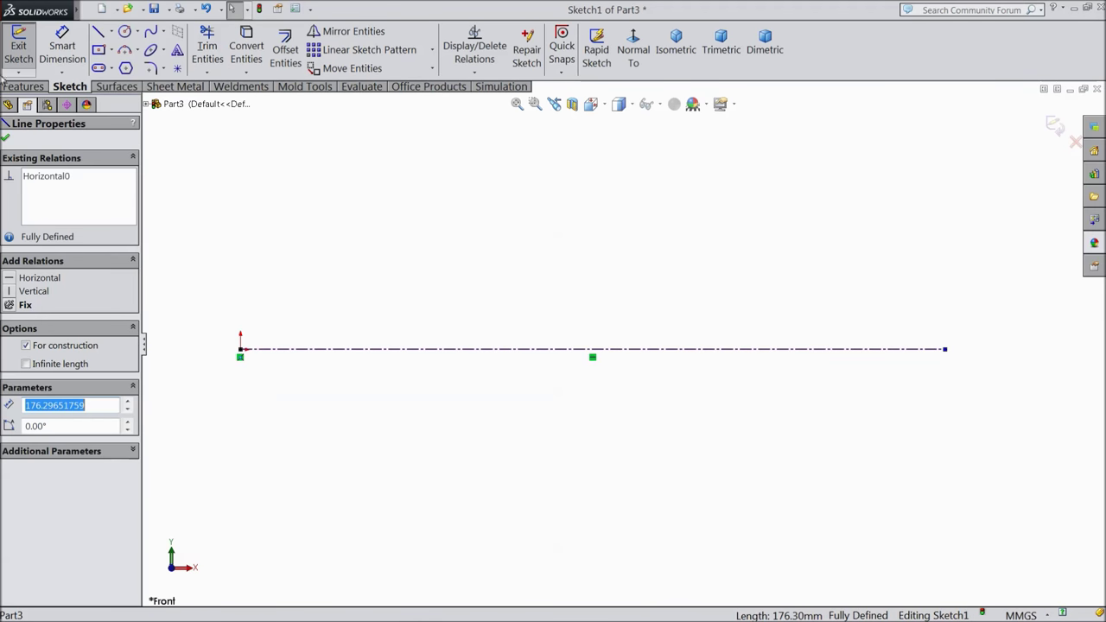
# Draw the closed stepped outline with a tapered left section above the centerline
pyautogui.click(99, 31)
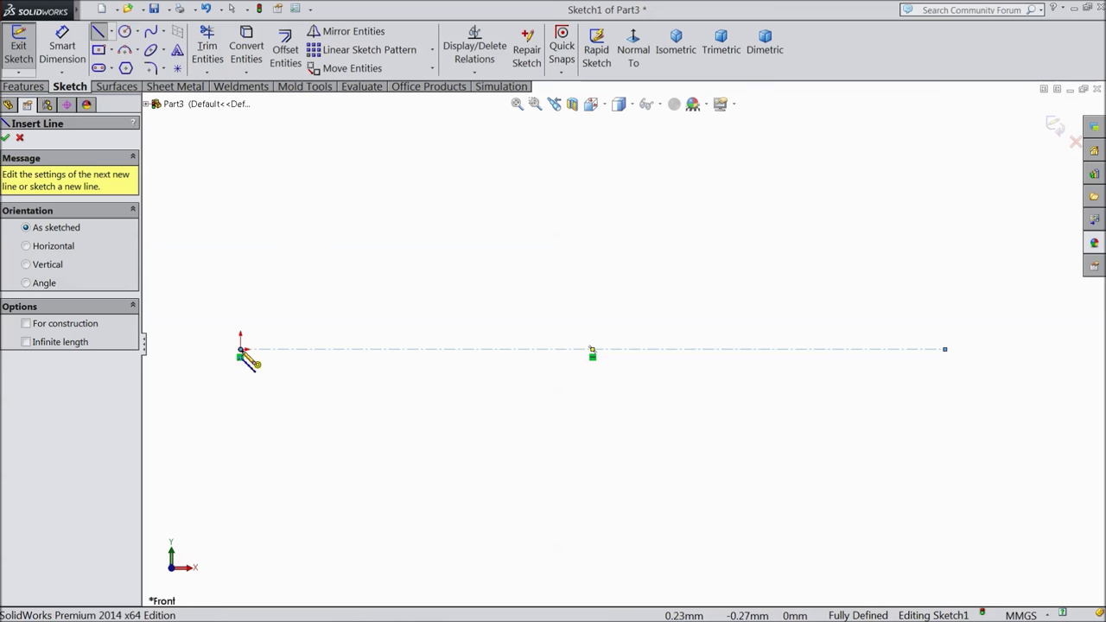
pyautogui.click(945, 316)
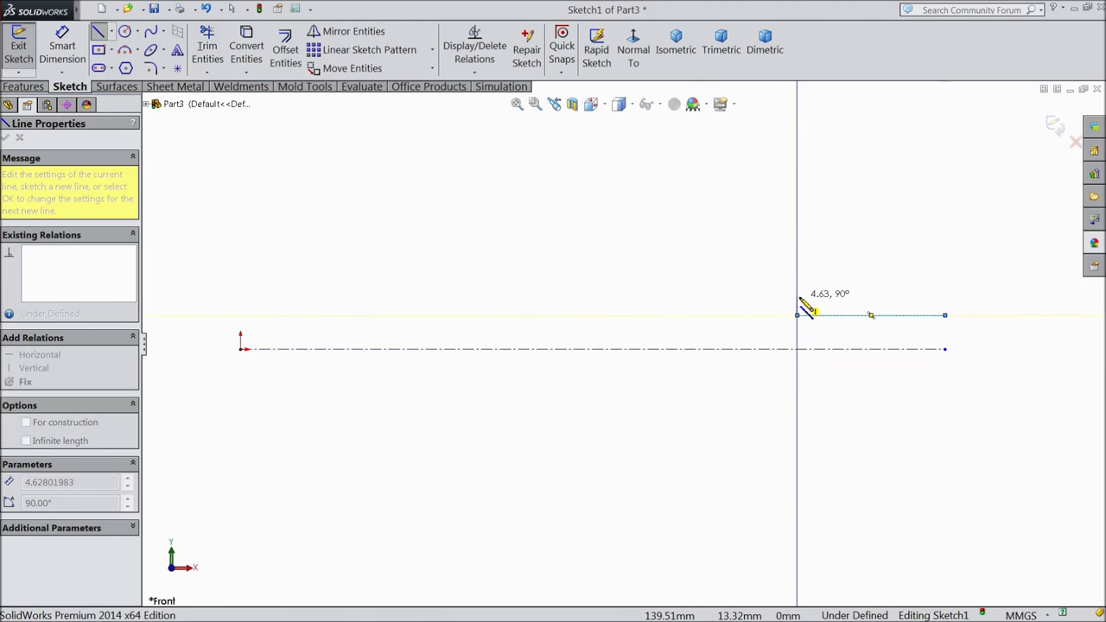
pyautogui.click(797, 295)
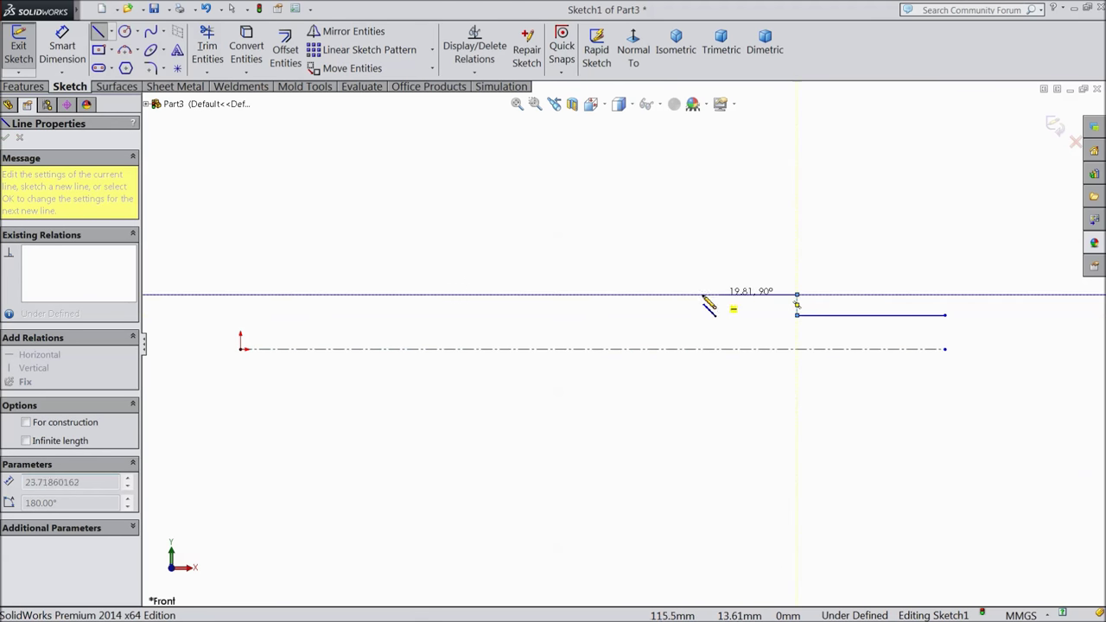
pyautogui.click(526, 294)
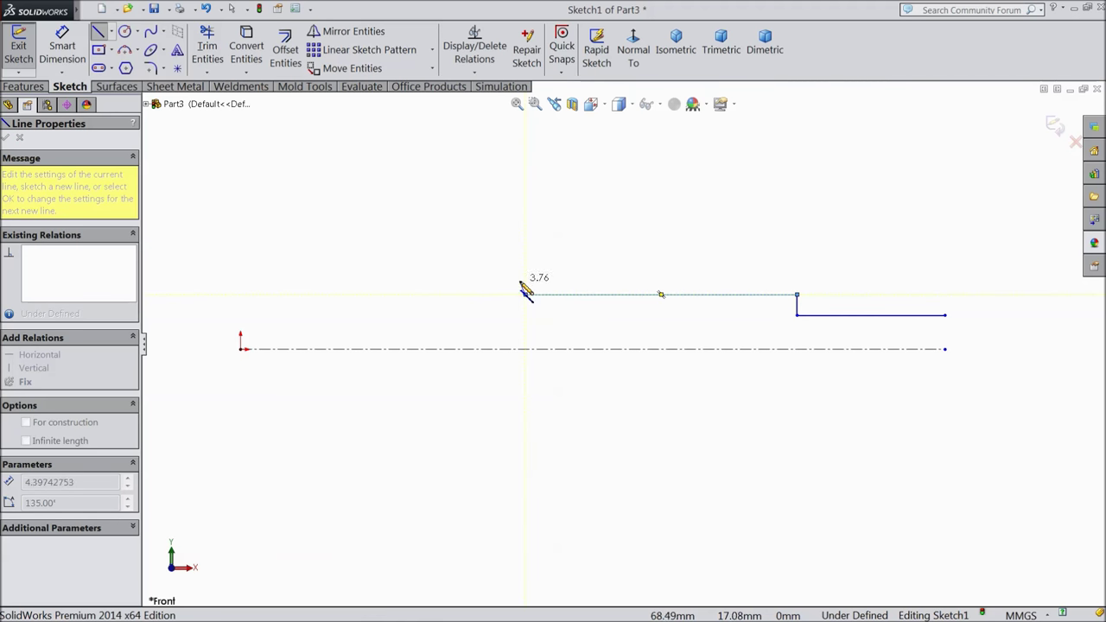
pyautogui.click(241, 268)
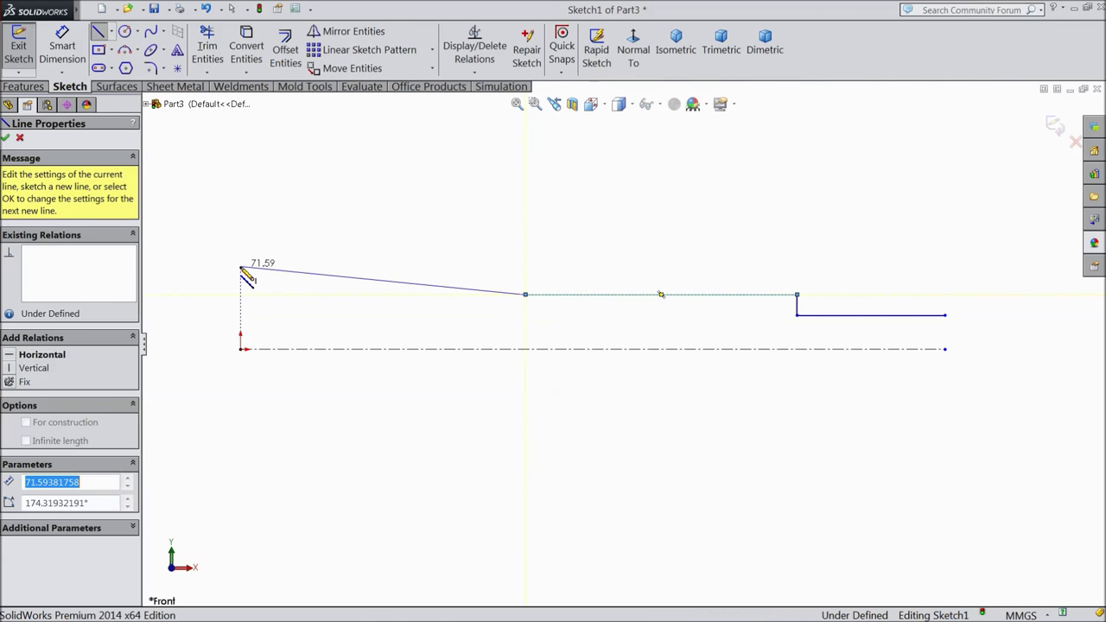
pyautogui.click(241, 227)
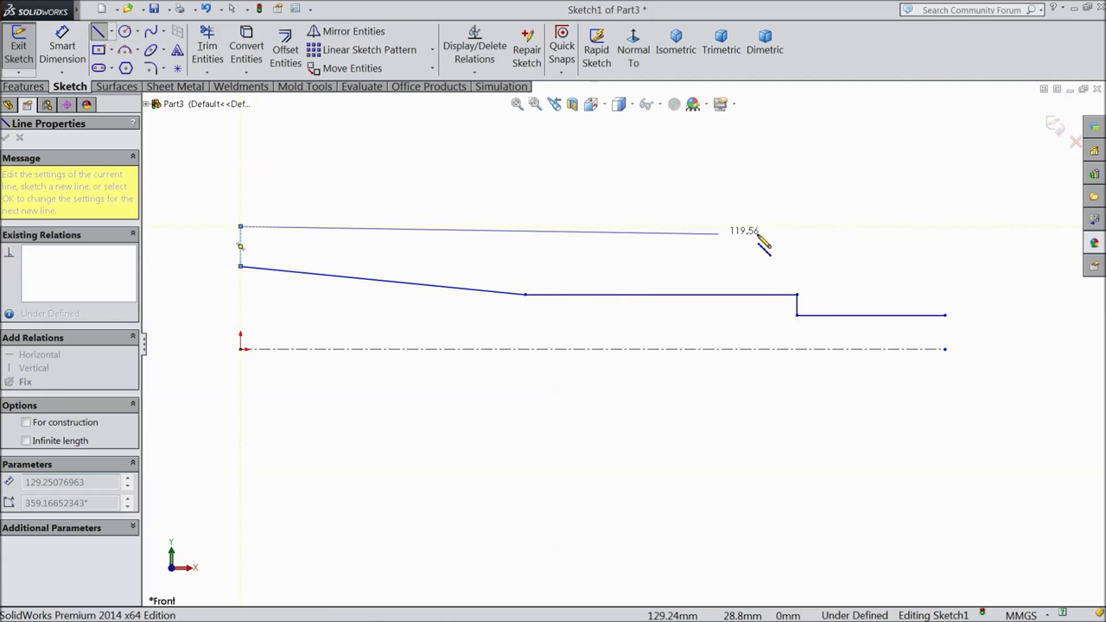
pyautogui.click(944, 226)
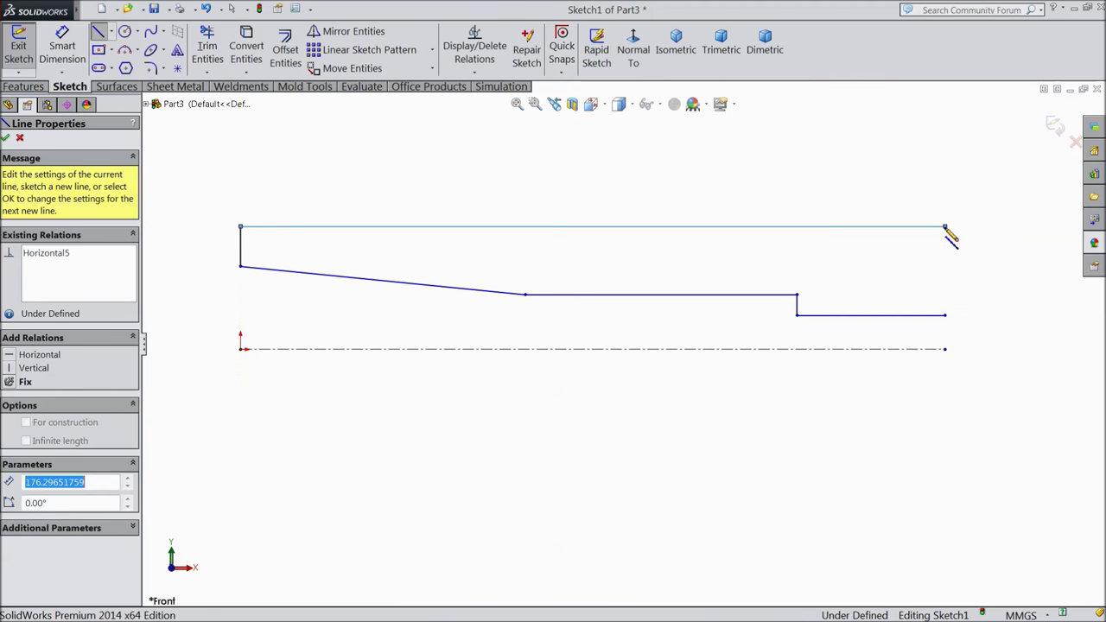
pyautogui.click(945, 315)
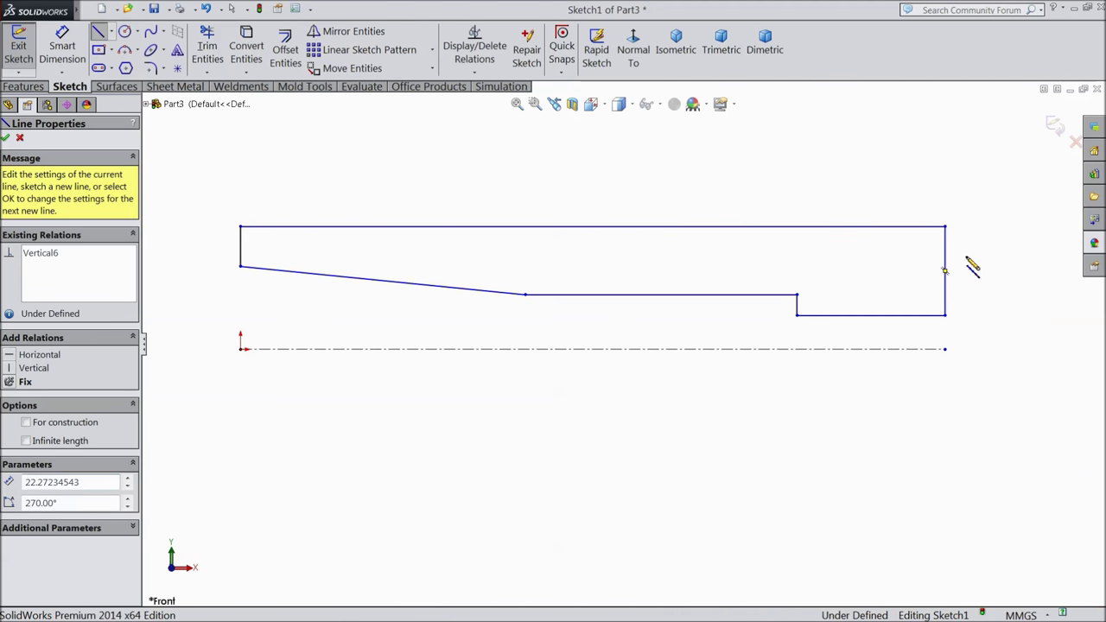
pyautogui.rightClick(969, 264)
pyautogui.click(989, 209)
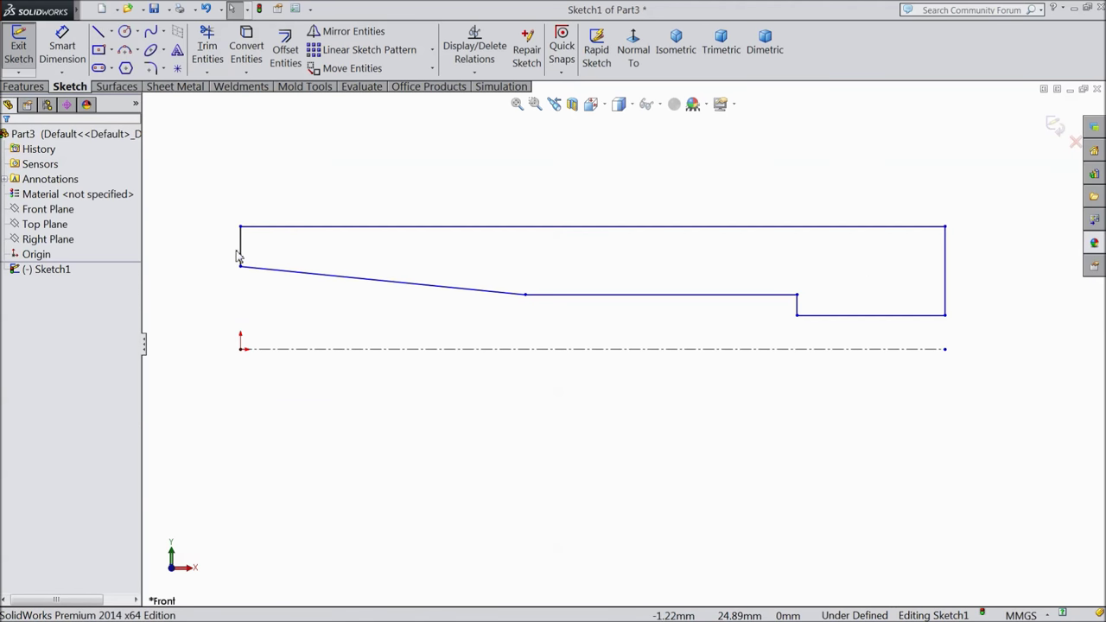
# Add a Coincident relation between the origin and the profile's left vertical edge
pyautogui.click(242, 349)
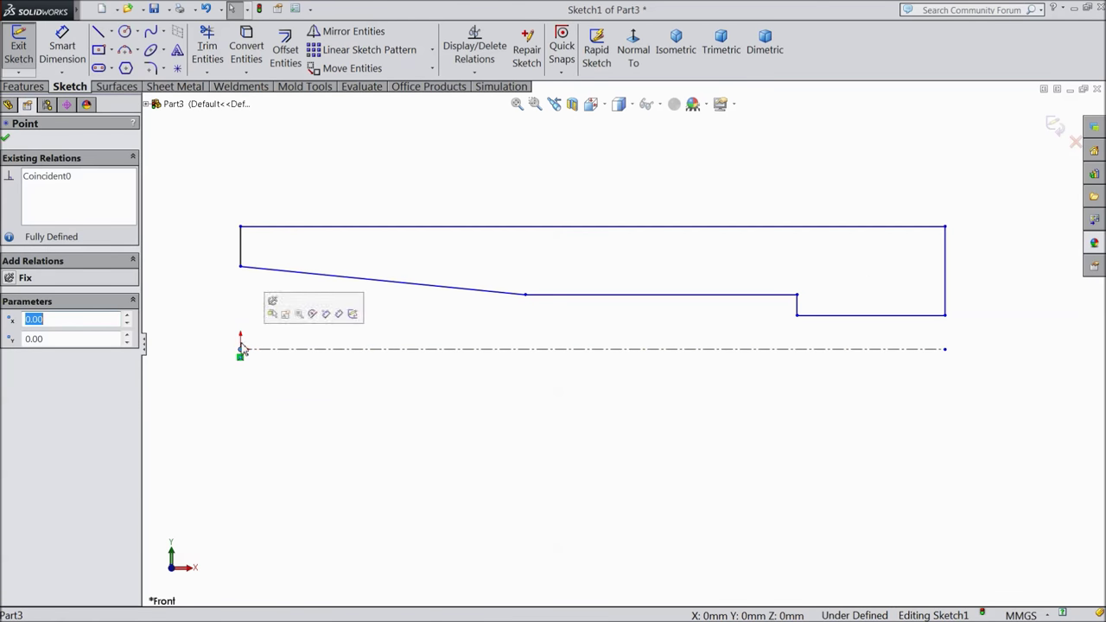
pyautogui.keyDown('ctrl'); pyautogui.click(243, 253); pyautogui.keyUp('ctrl')
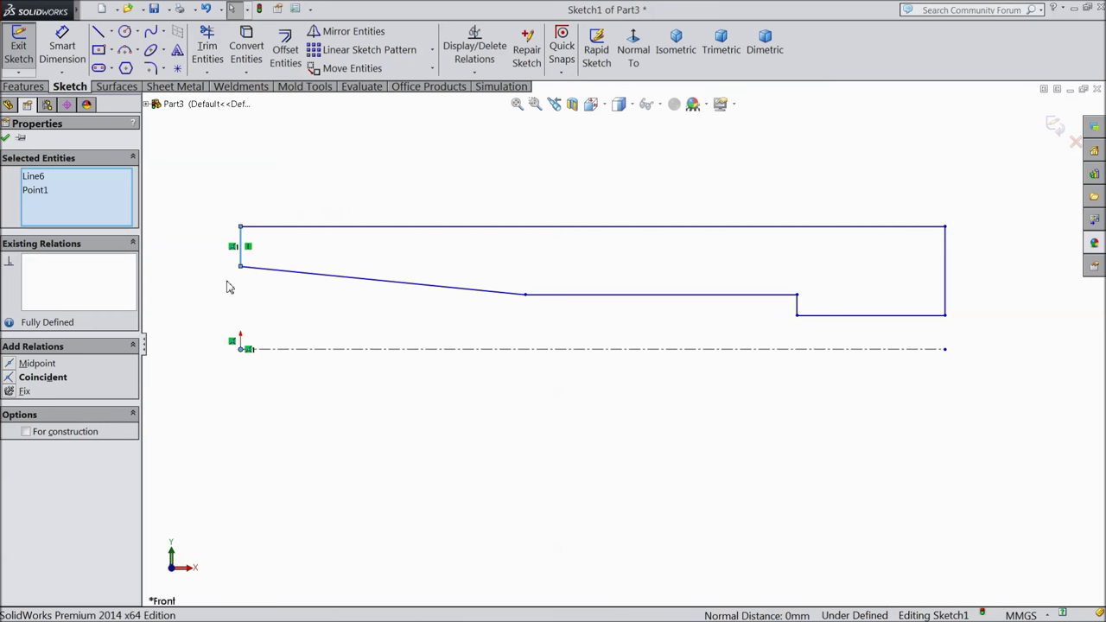
pyautogui.click(11, 379)
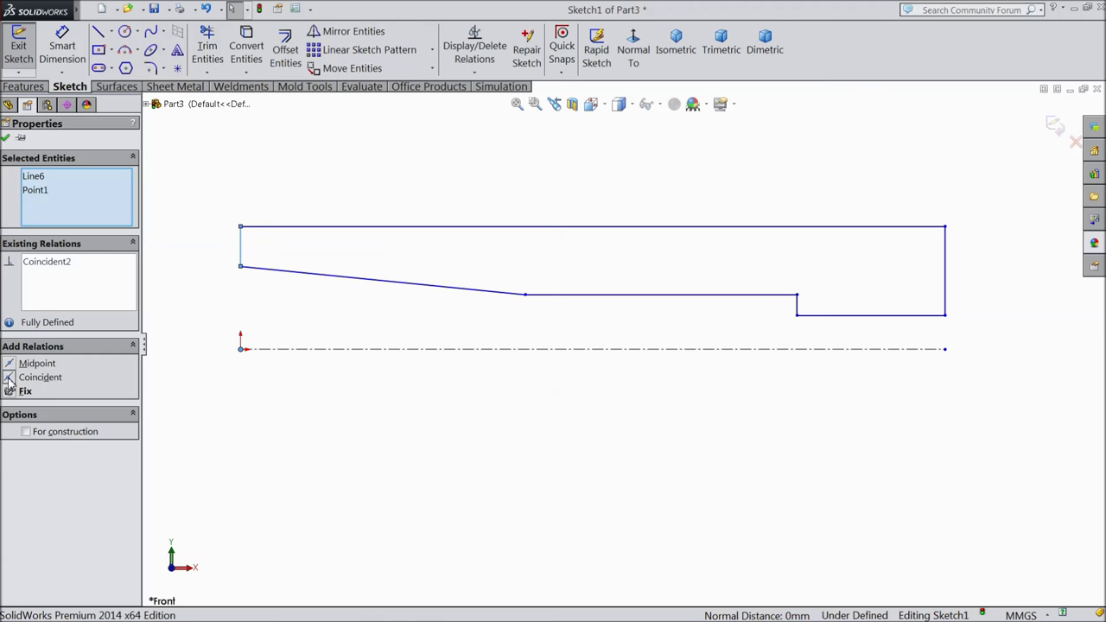
pyautogui.click(6, 137)
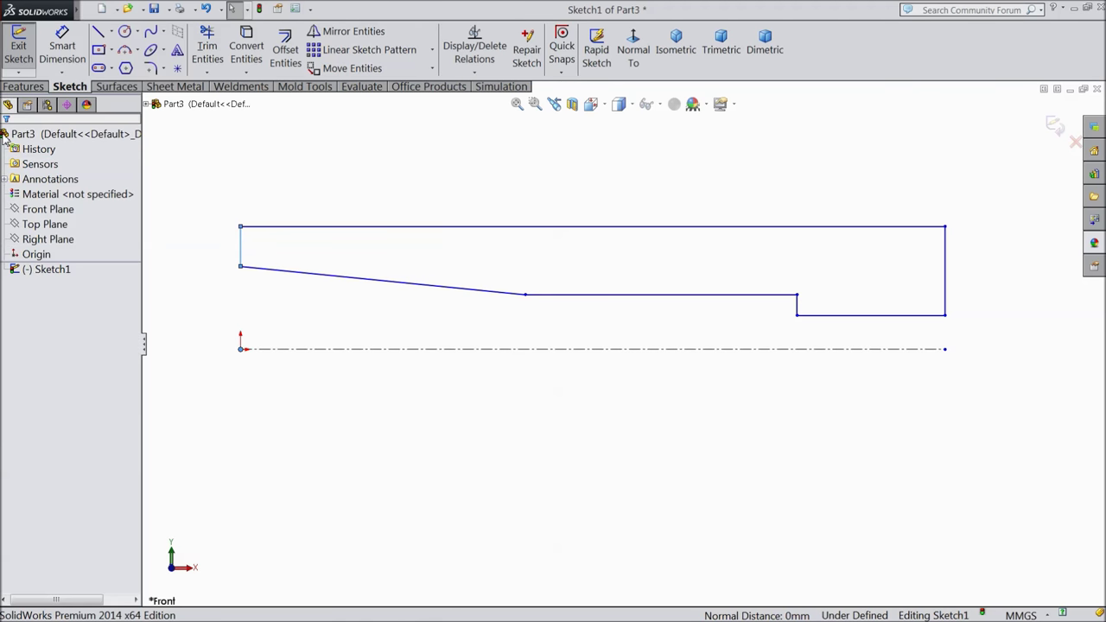
pyautogui.click(241, 259)
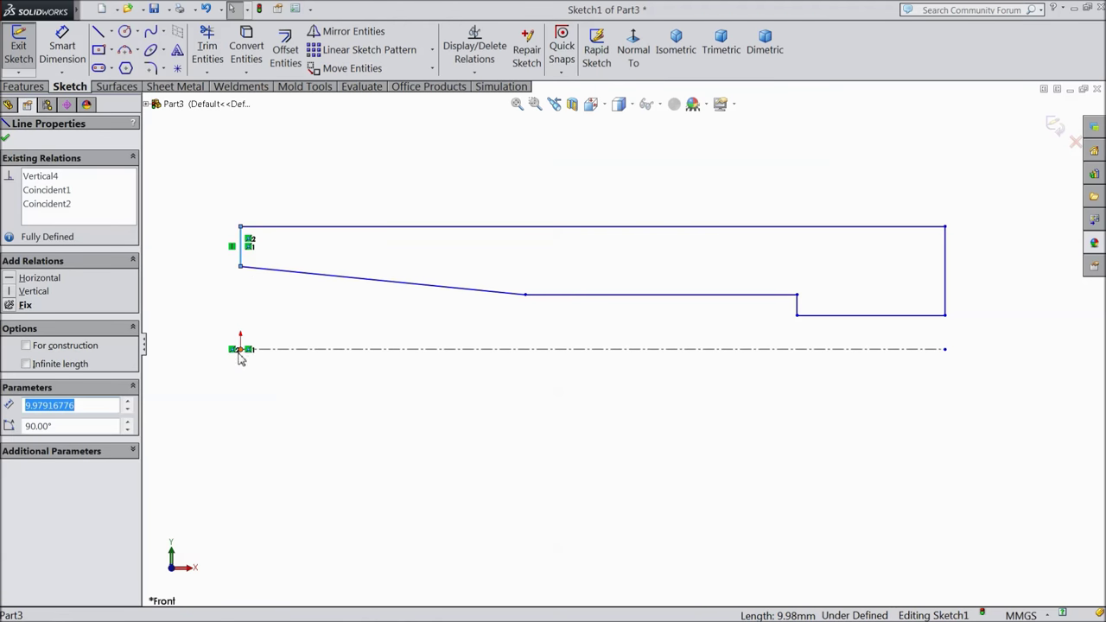
pyautogui.keyDown('ctrl'); pyautogui.click(239, 352); pyautogui.keyUp('ctrl')
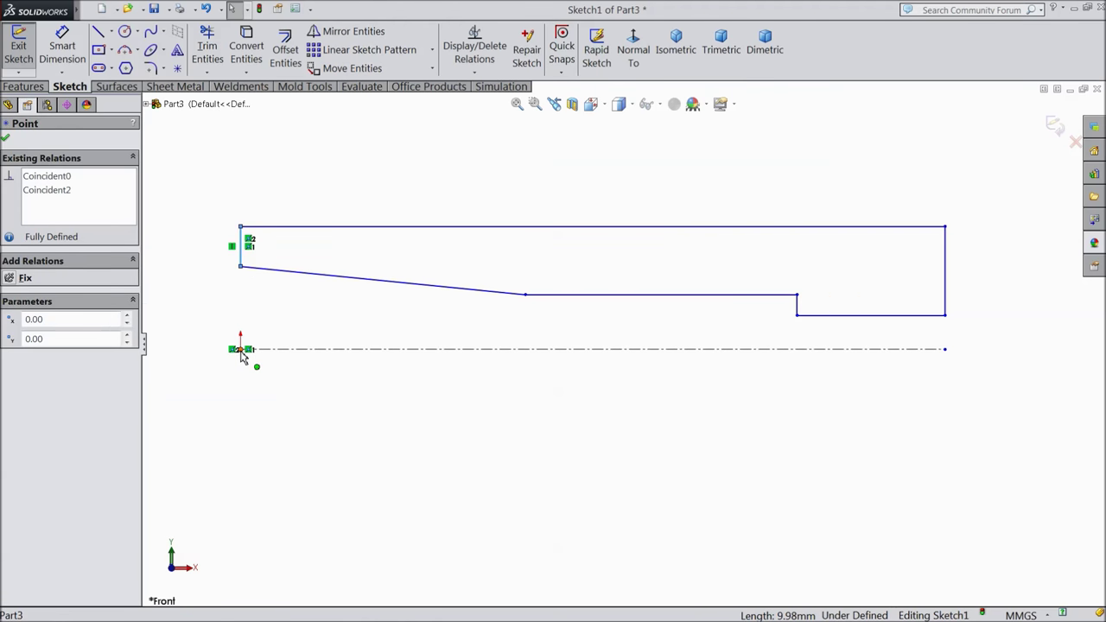
pyautogui.click(234, 406)
pyautogui.click(62, 47)
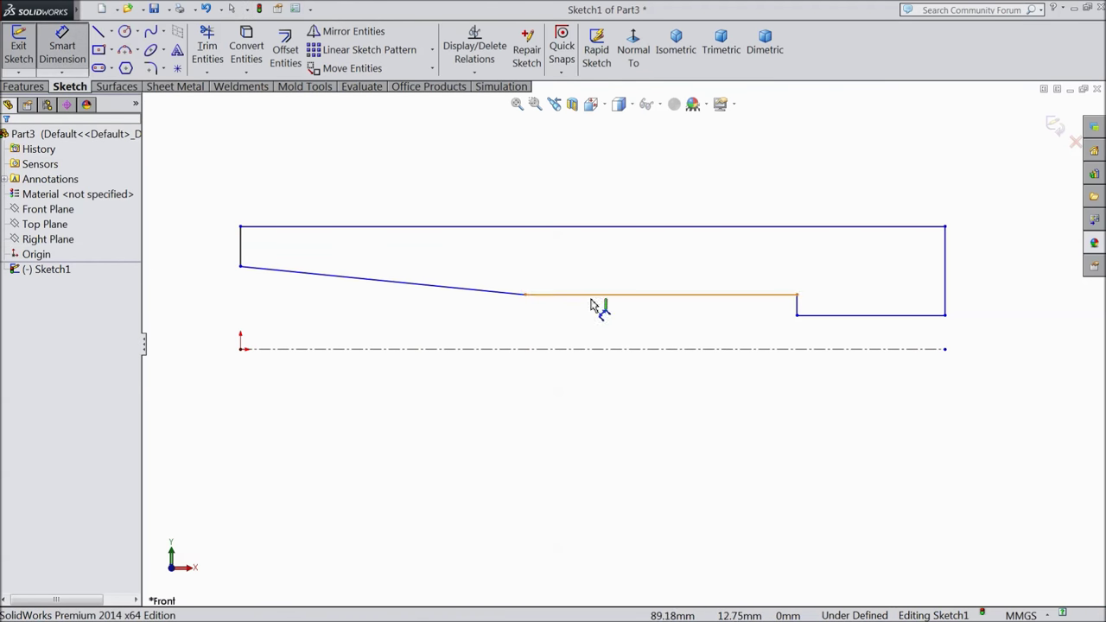
# Dimension the top edge to 156 and the taper length to 65
pyautogui.click(596, 226)
pyautogui.click(567, 189)
pyautogui.write('156')
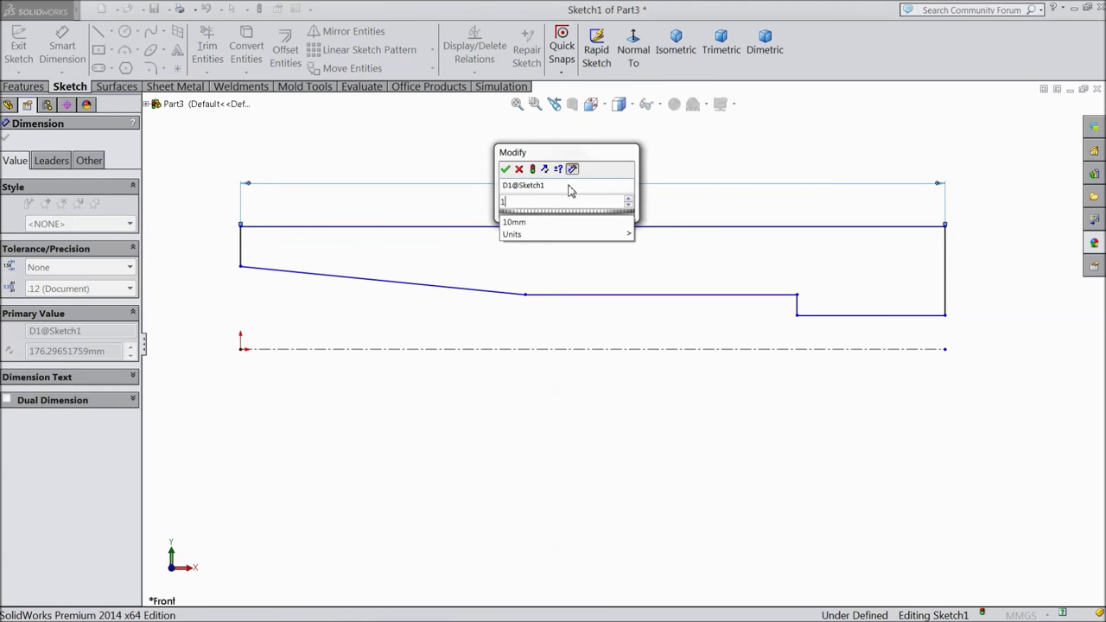
pyautogui.click(506, 169)
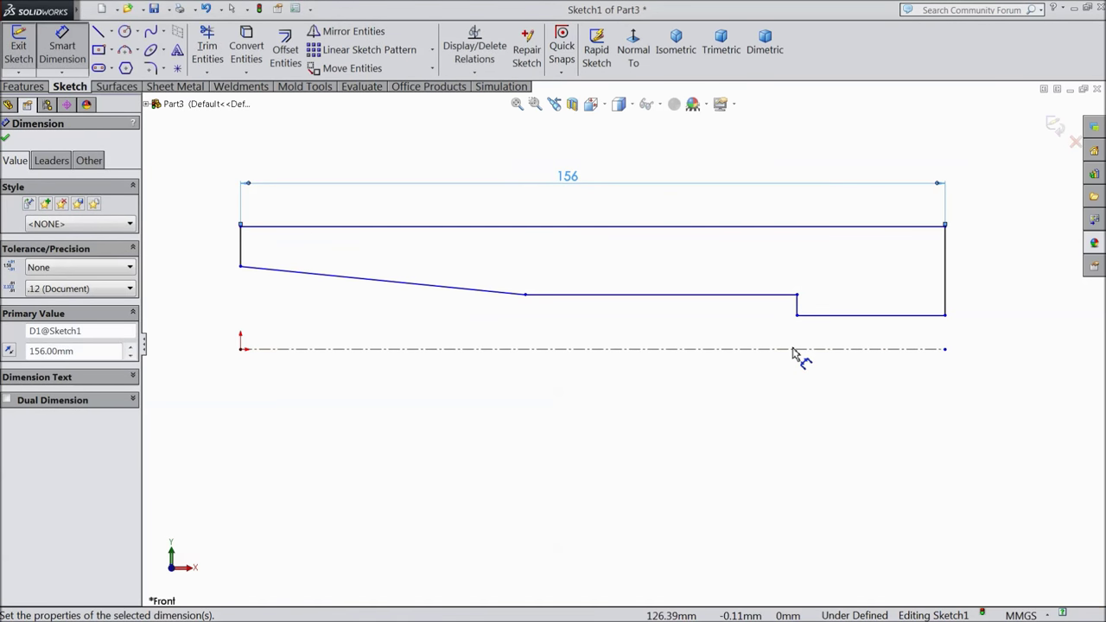
pyautogui.click(525, 295)
pyautogui.click(241, 248)
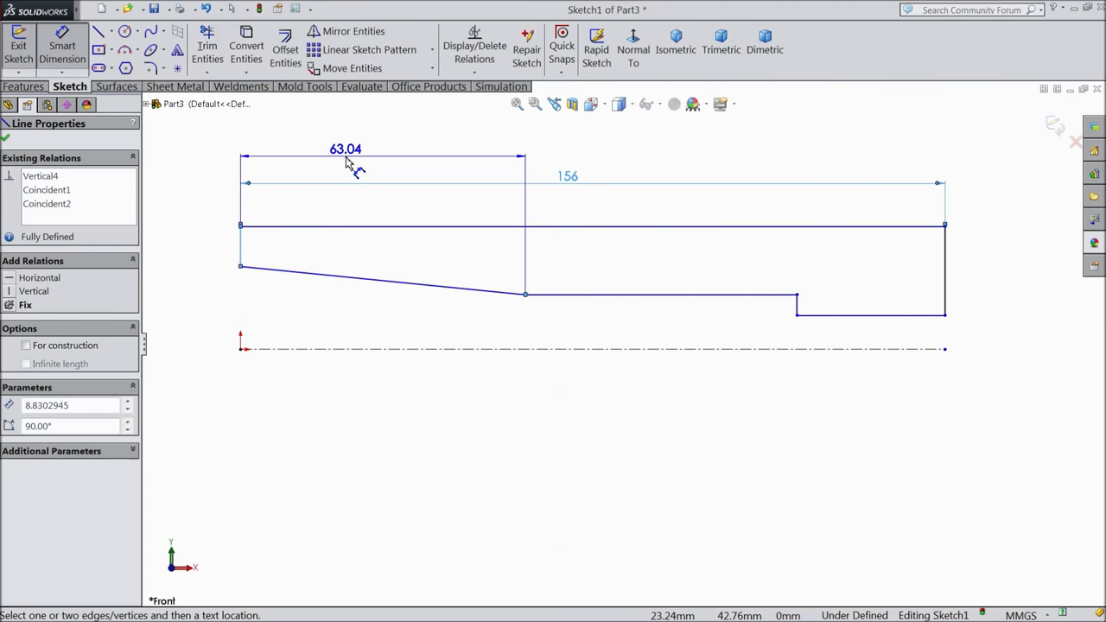
pyautogui.click(359, 162)
pyautogui.write('65')
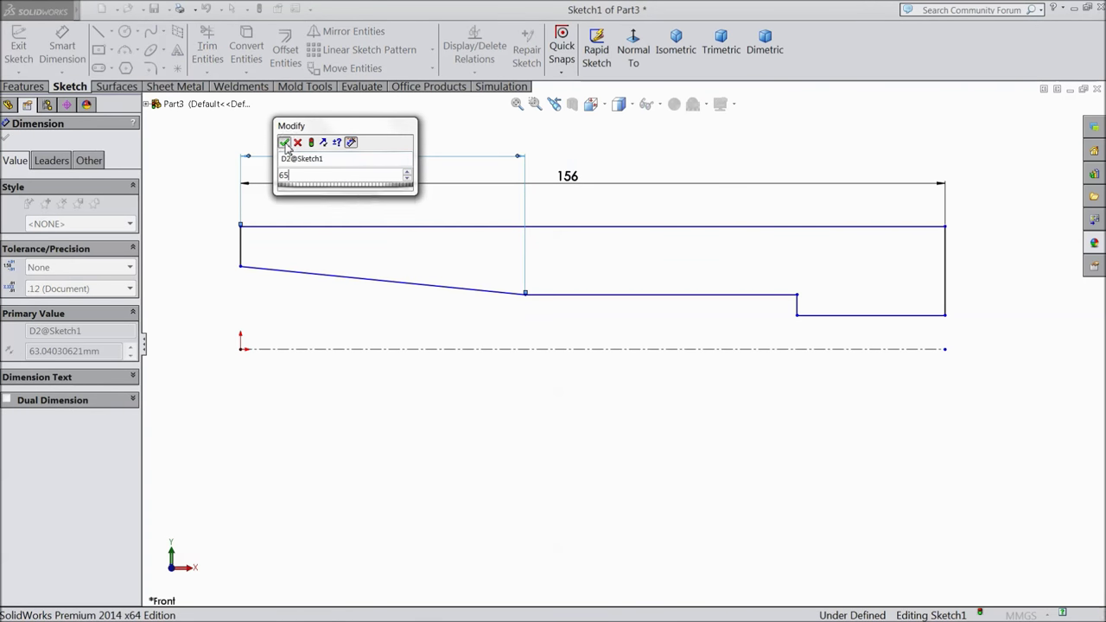
pyautogui.press('Return')
# Dimension the short bottom-right end step to 12 mm
pyautogui.click(862, 315)
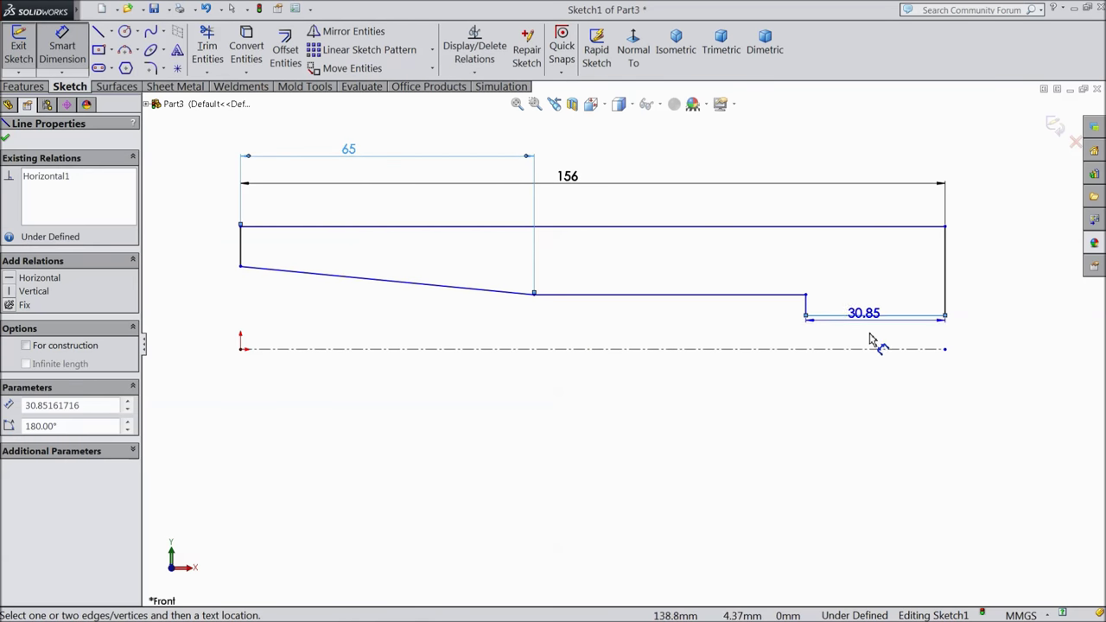
pyautogui.click(876, 399)
pyautogui.write('12')
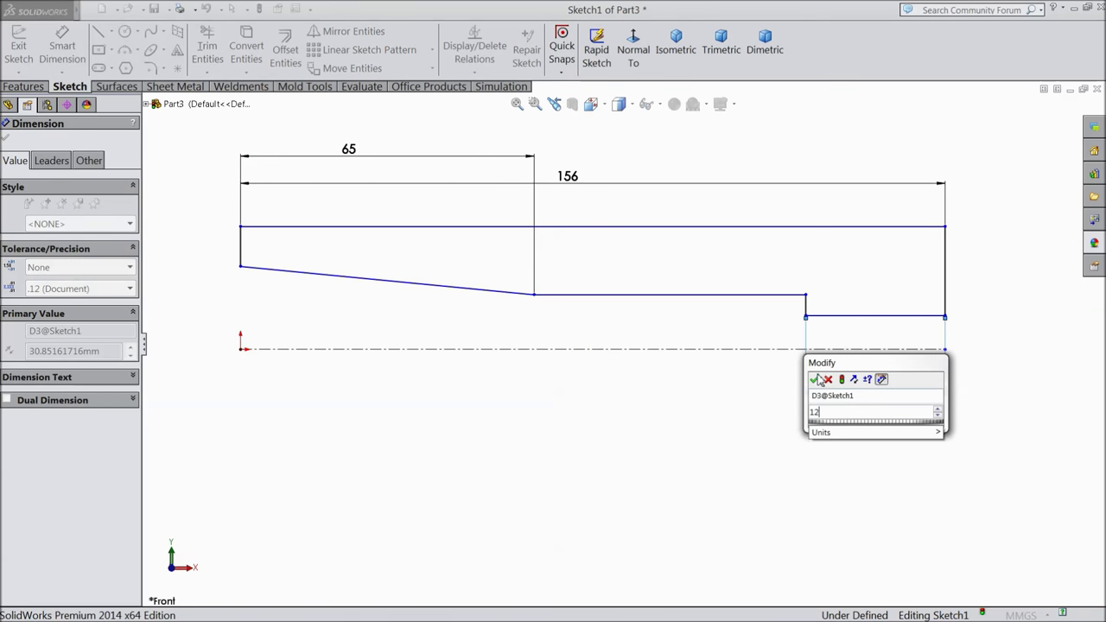
pyautogui.press('BackSpace')
pyautogui.press('BackSpace')
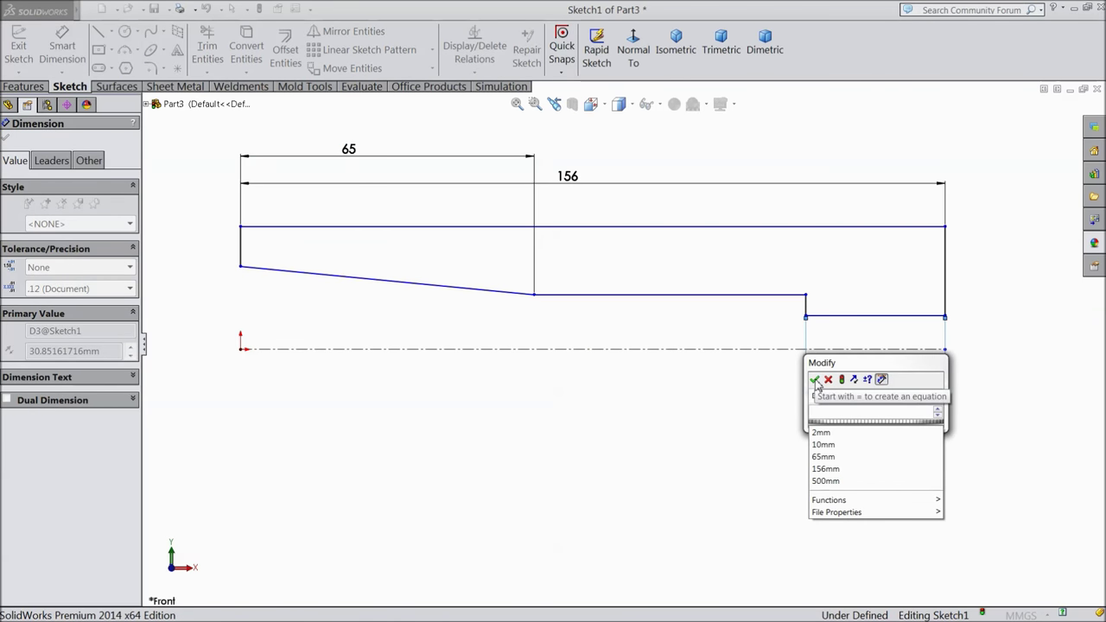
pyautogui.write('12')
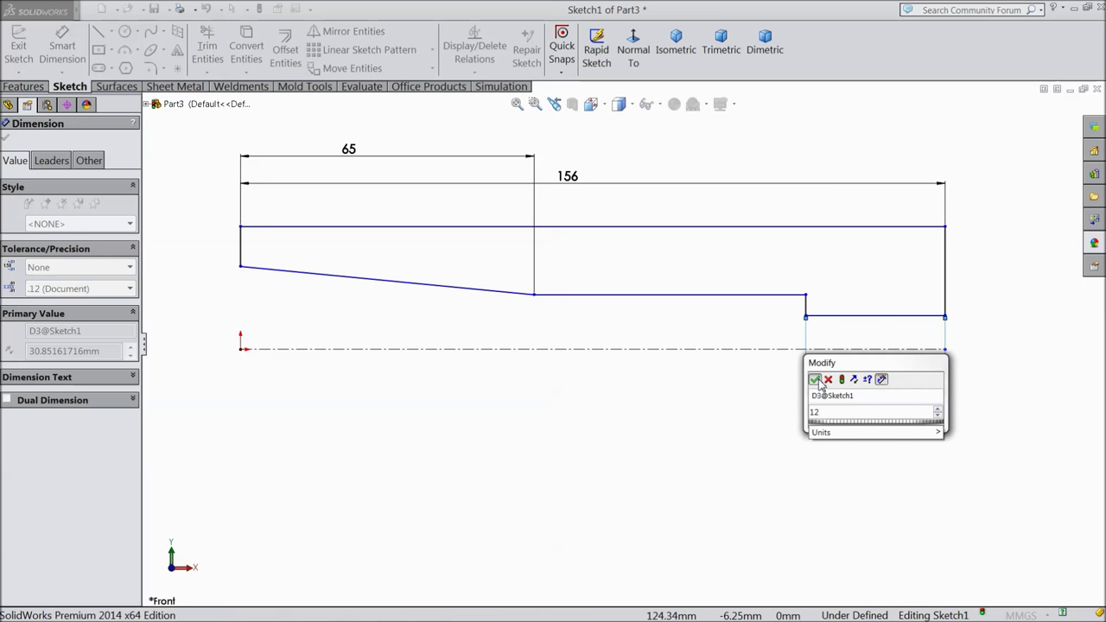
pyautogui.click(816, 381)
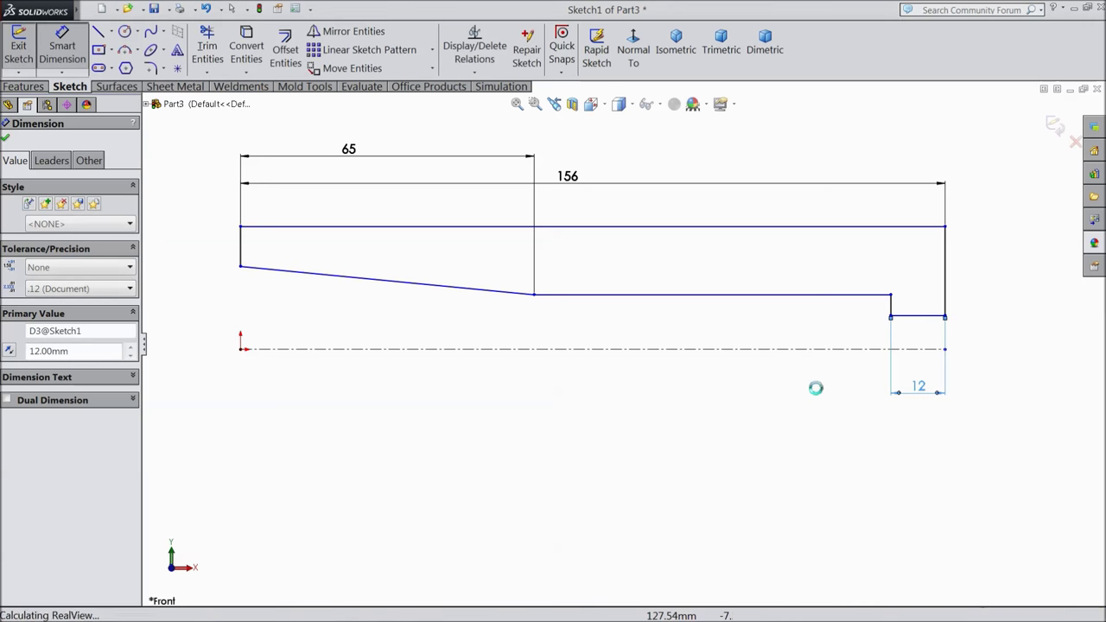
# Set heights from the centreline: 11.50 for the bore step and 14.50 for the middle line
pyautogui.click(921, 319)
pyautogui.click(933, 348)
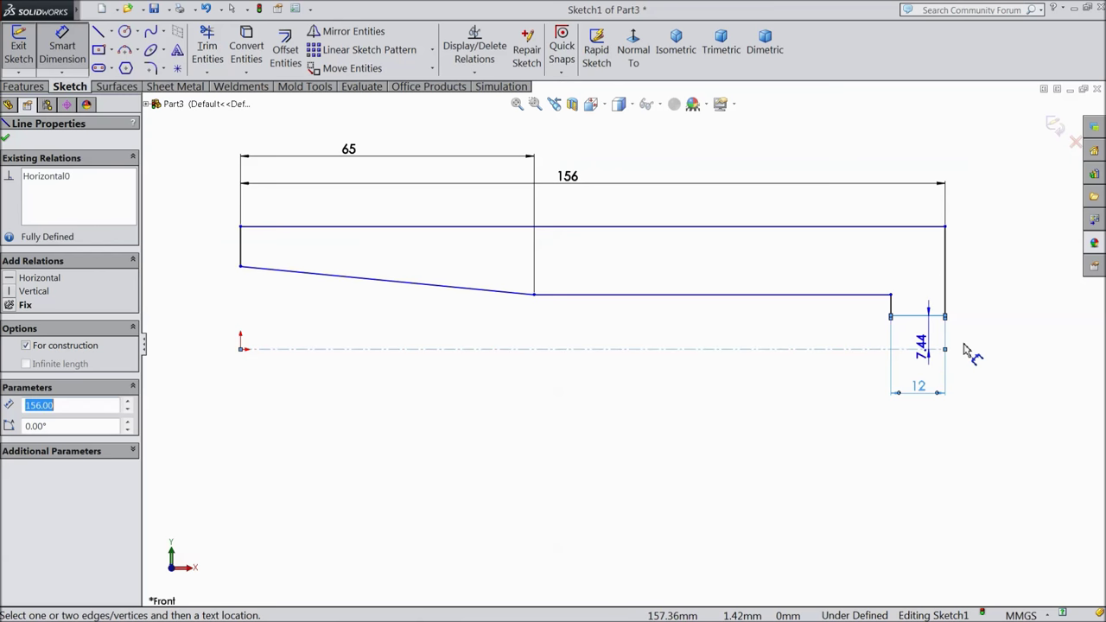
pyautogui.click(996, 366)
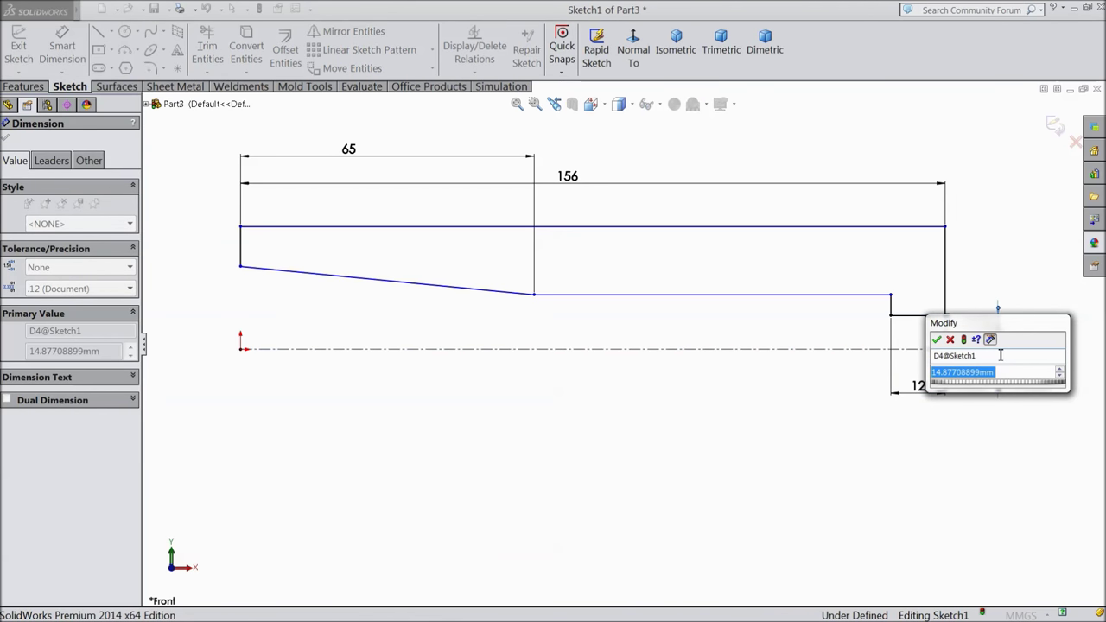
pyautogui.write('11.5')
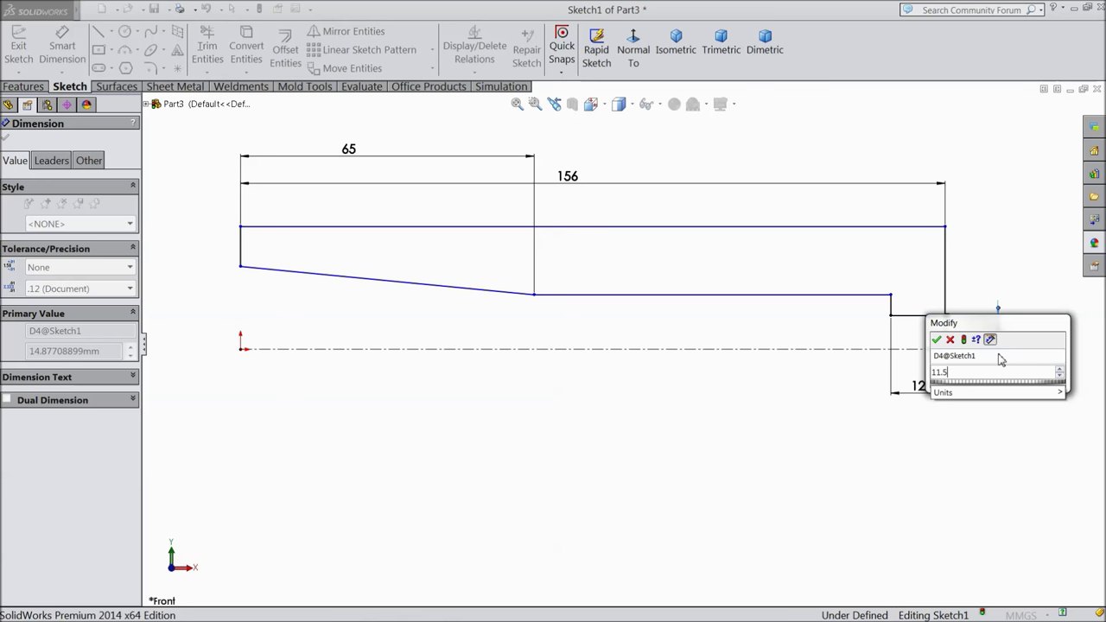
pyautogui.click(937, 340)
pyautogui.click(707, 303)
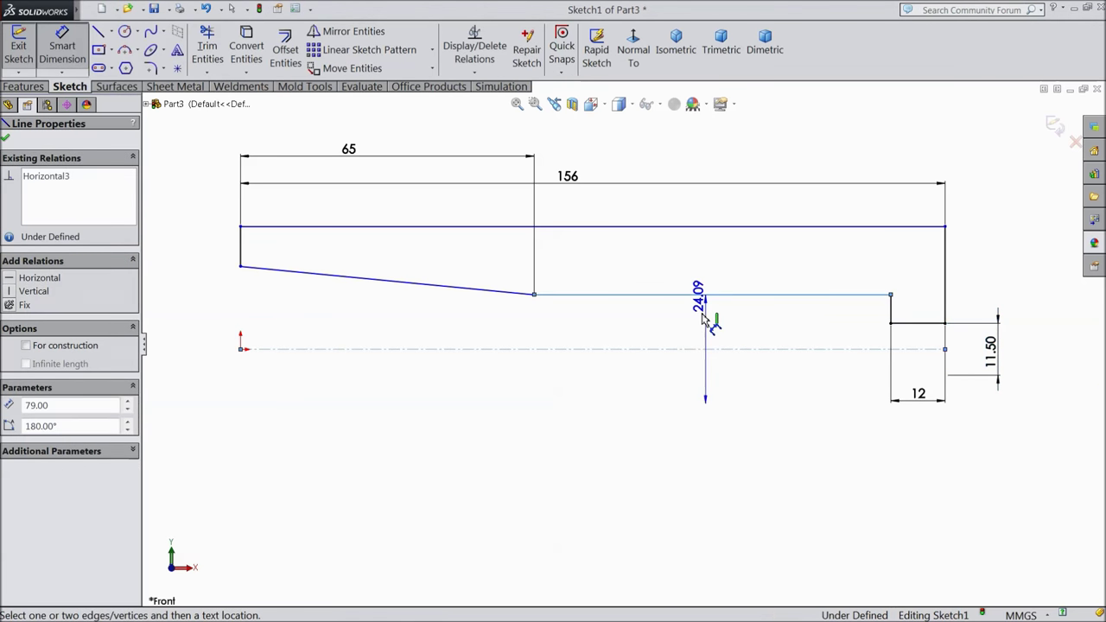
pyautogui.click(715, 348)
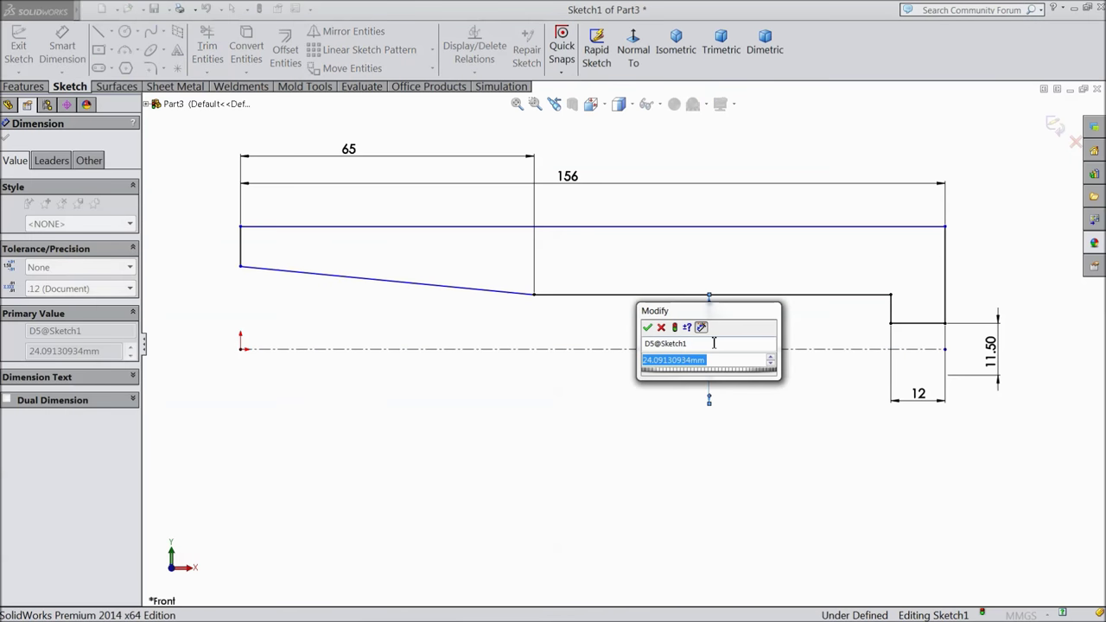
pyautogui.write('14.5')
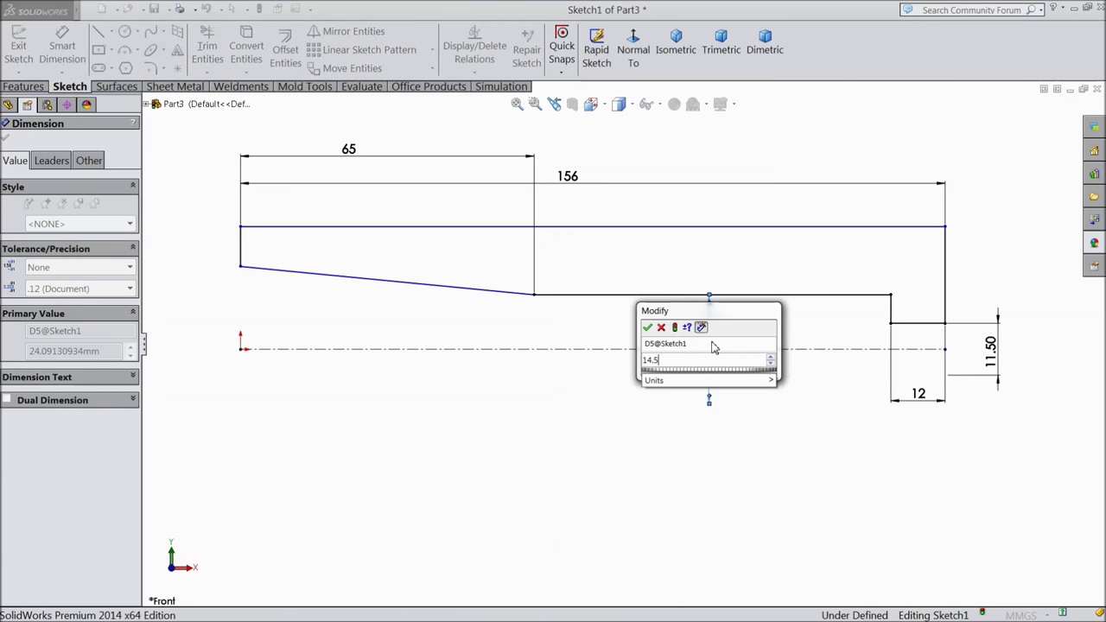
pyautogui.moveTo(691, 380)
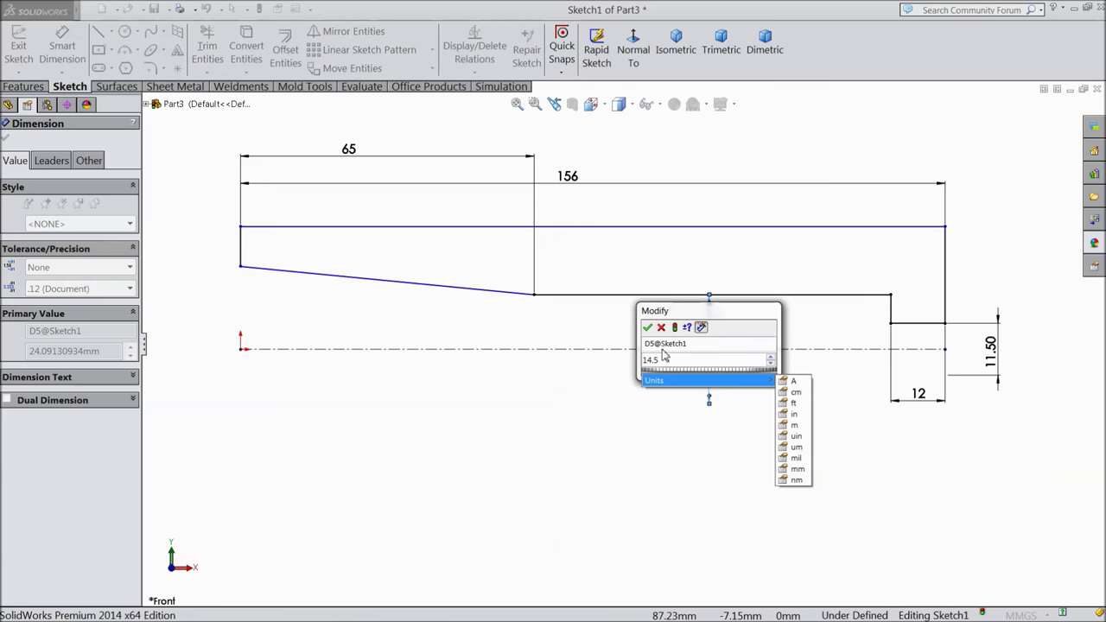
pyautogui.click(646, 327)
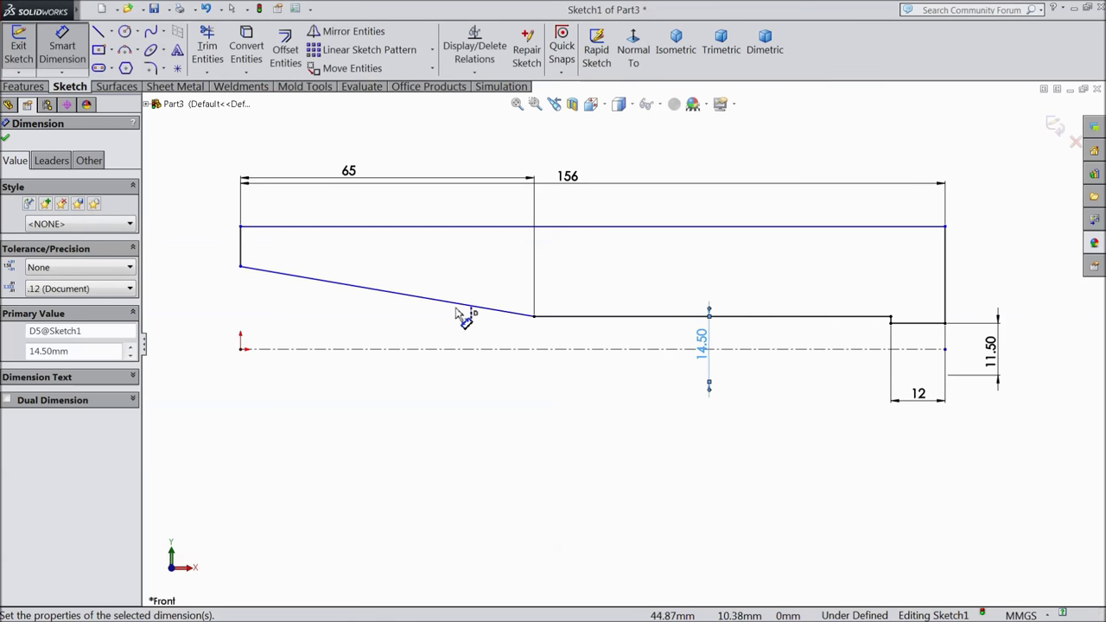
# Add the 17.80 taper start height and the 27 top-line dimension from the centreline
pyautogui.click(242, 268)
pyautogui.click(212, 336)
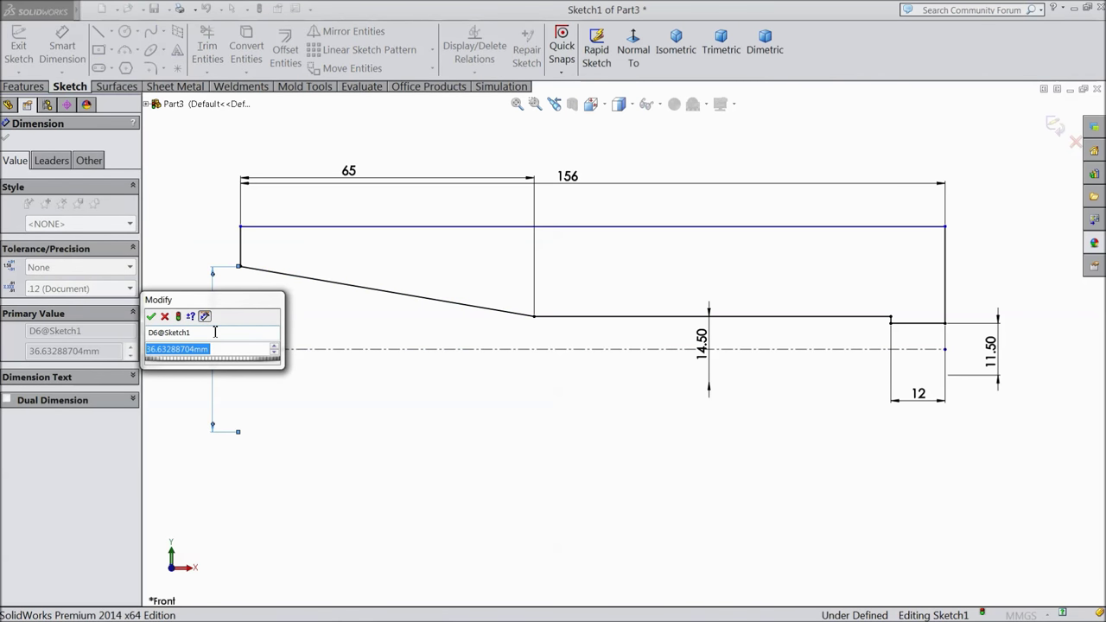
pyautogui.write('17.8')
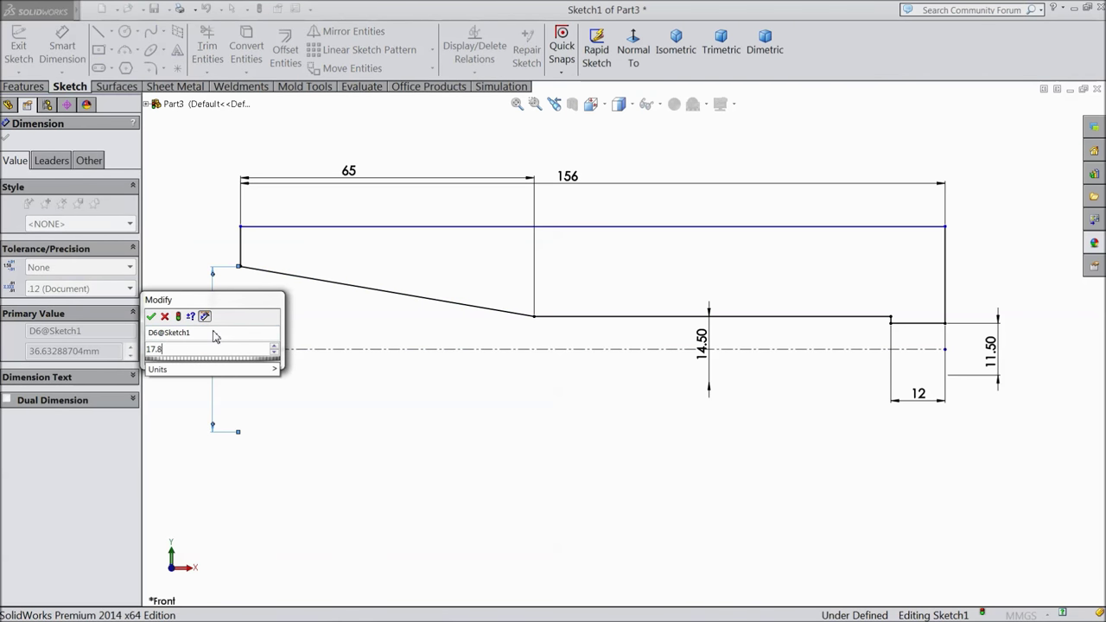
pyautogui.click(152, 317)
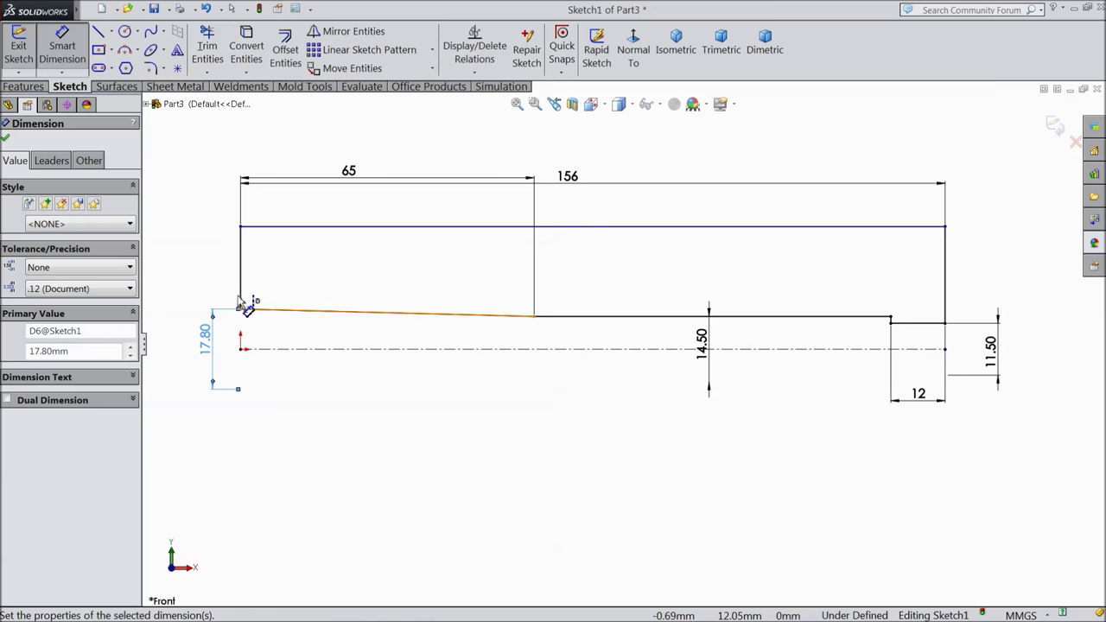
pyautogui.click(6, 141)
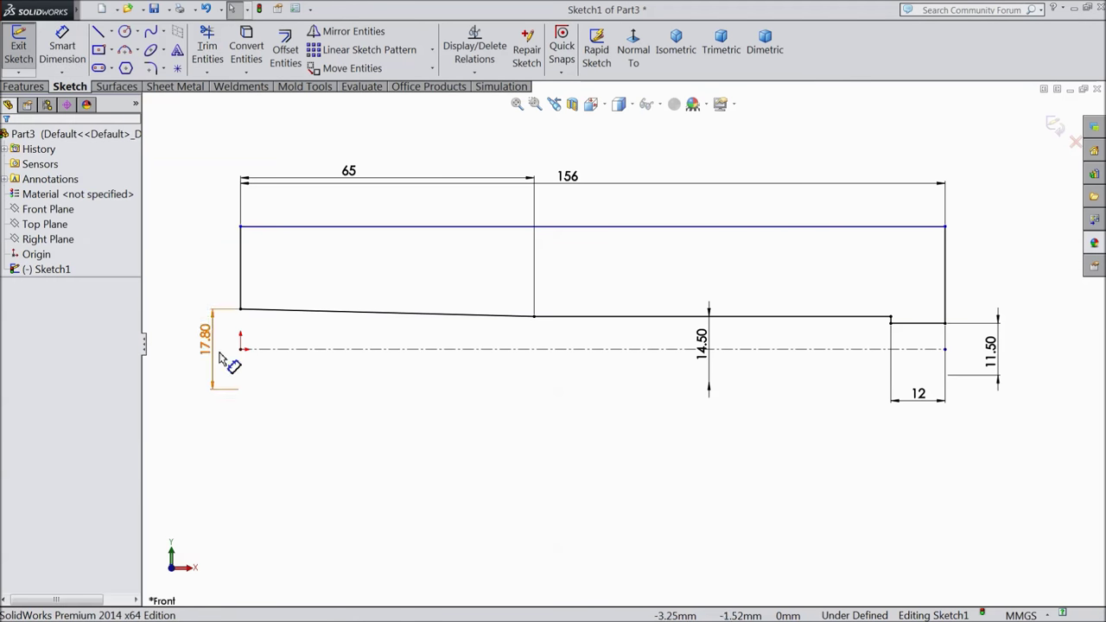
pyautogui.click(62, 48)
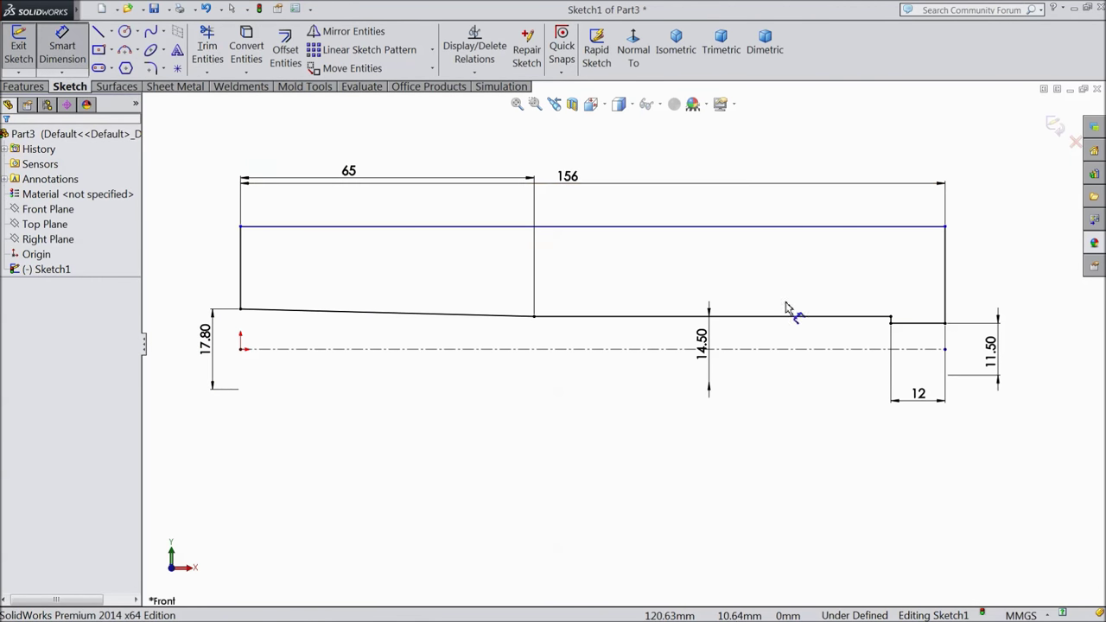
pyautogui.scroll(-2, 889, 259)
pyautogui.click(888, 210)
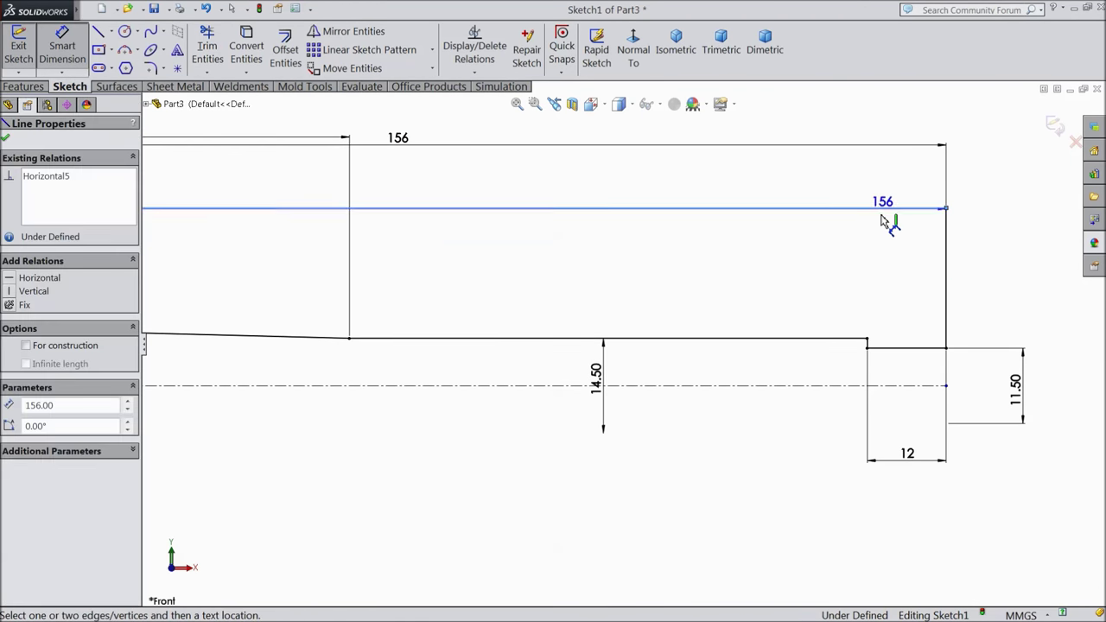
pyautogui.click(816, 385)
pyautogui.press('z')
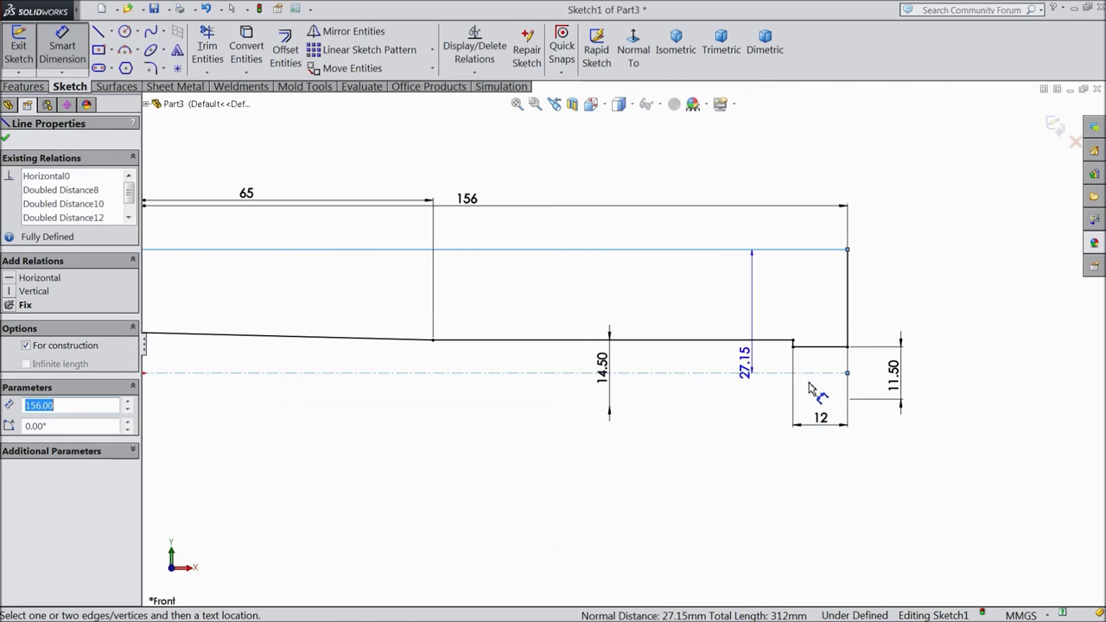
pyautogui.click(941, 387)
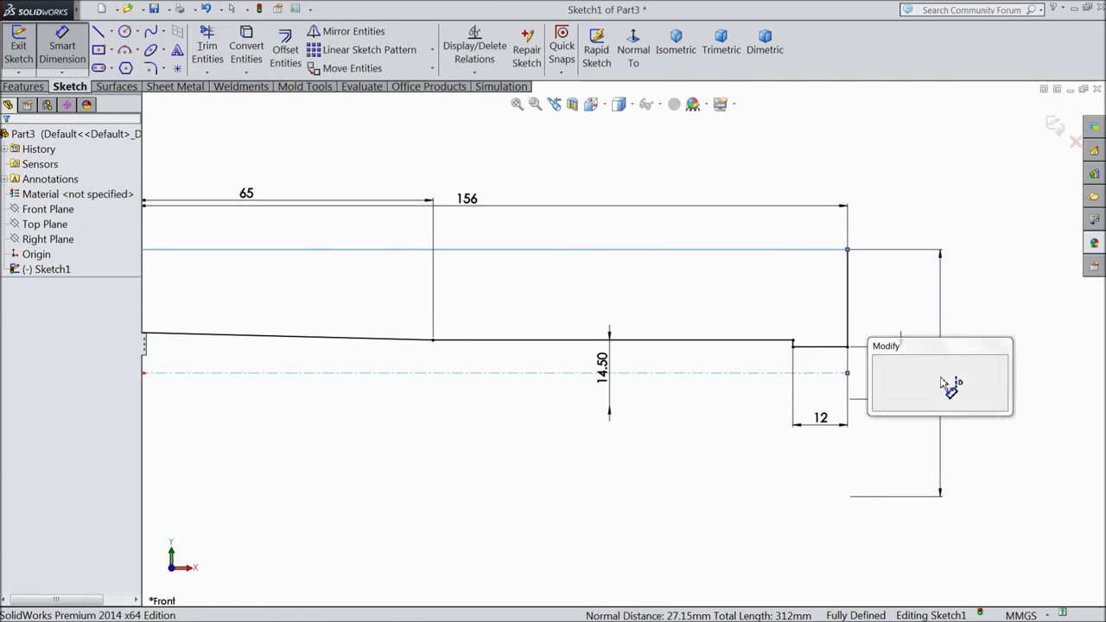
pyautogui.write('27')
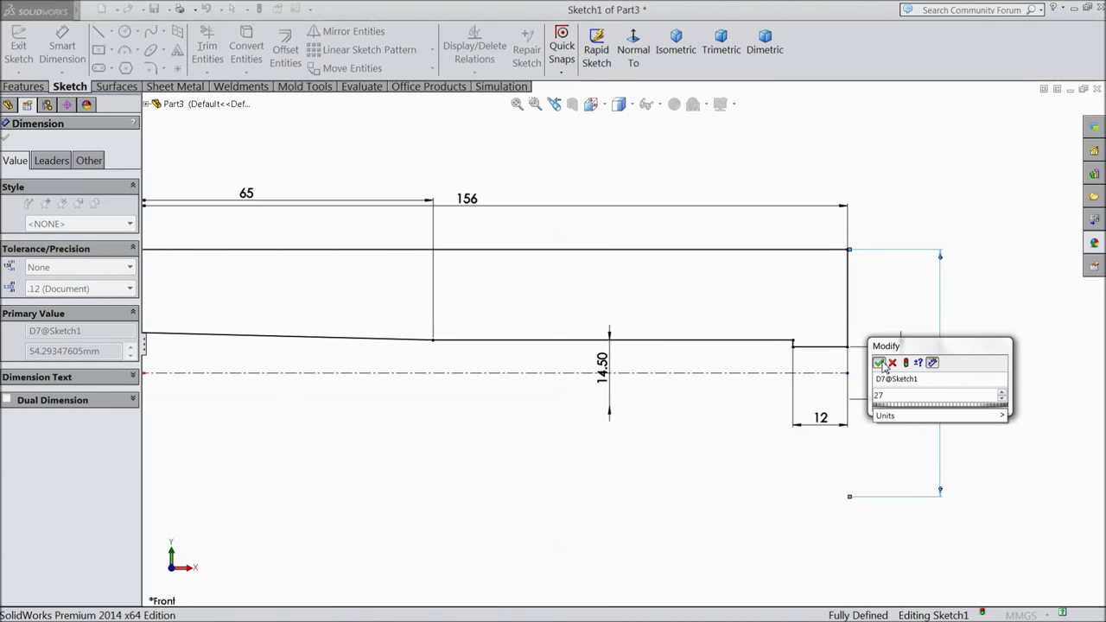
pyautogui.click(879, 363)
# Change the end step dimension from 12 to 20
pyautogui.press('f')
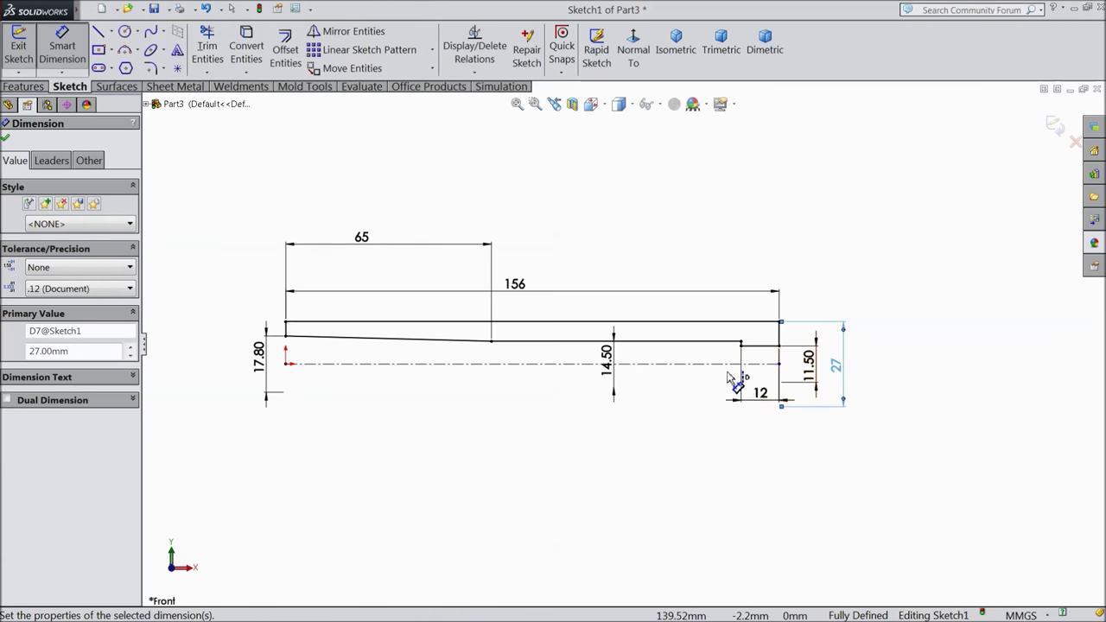
pyautogui.scroll(-2, 730, 377)
pyautogui.doubleClick(767, 404)
pyautogui.write('20')
pyautogui.click(706, 391)
pyautogui.press('f')
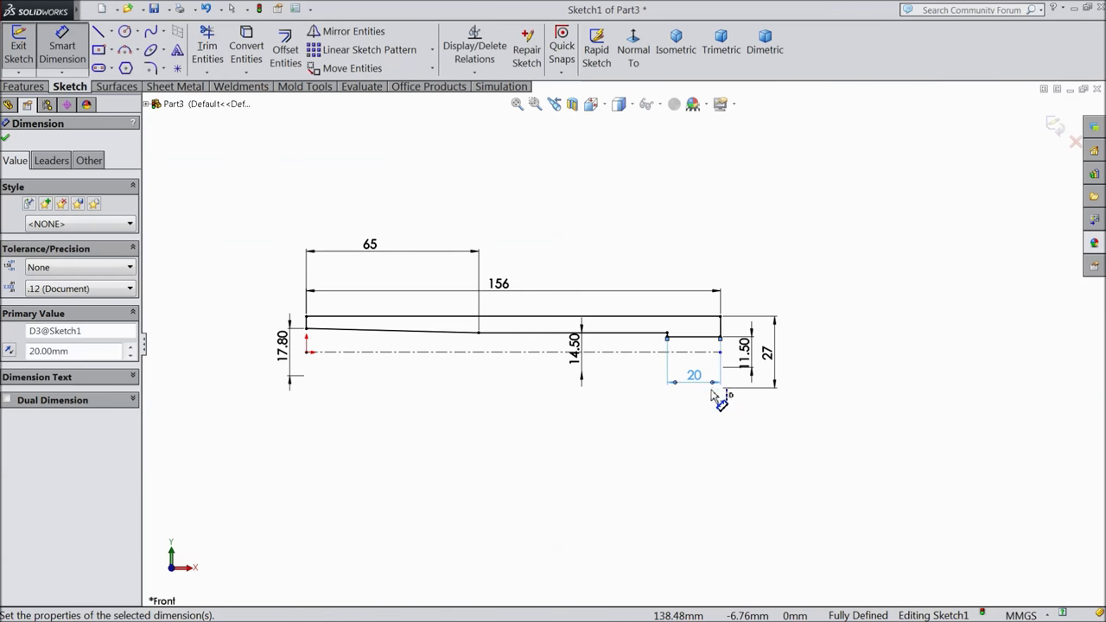
pyautogui.scroll(-1, 501, 375)
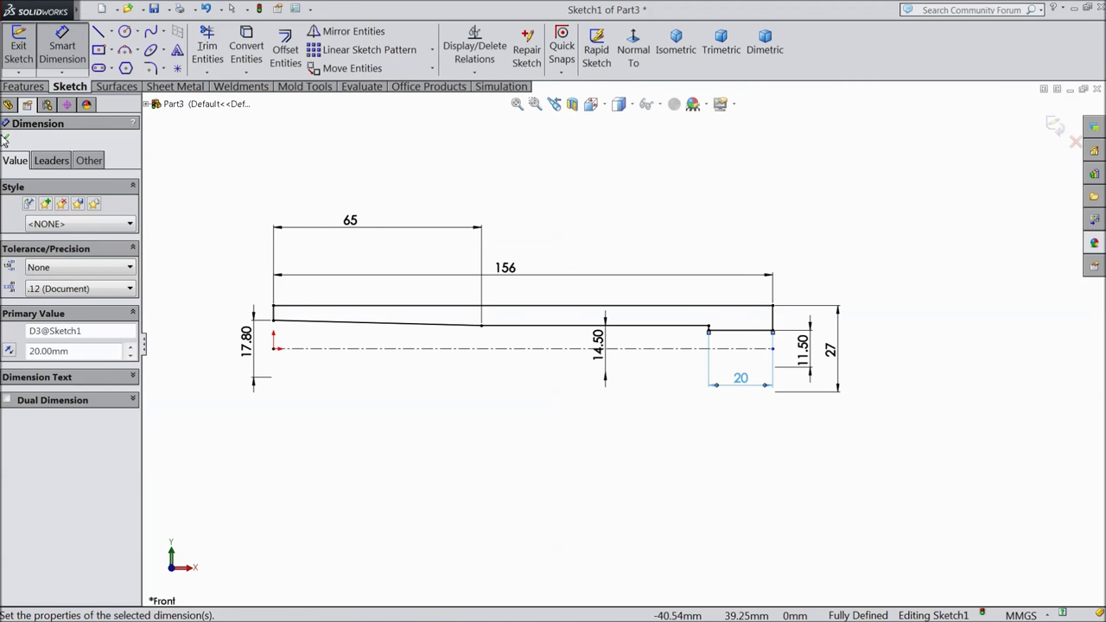
# Revolve Sketch1 360° about the centreline into Revolve1
pyautogui.click(5, 140)
pyautogui.click(23, 86)
pyautogui.click(75, 50)
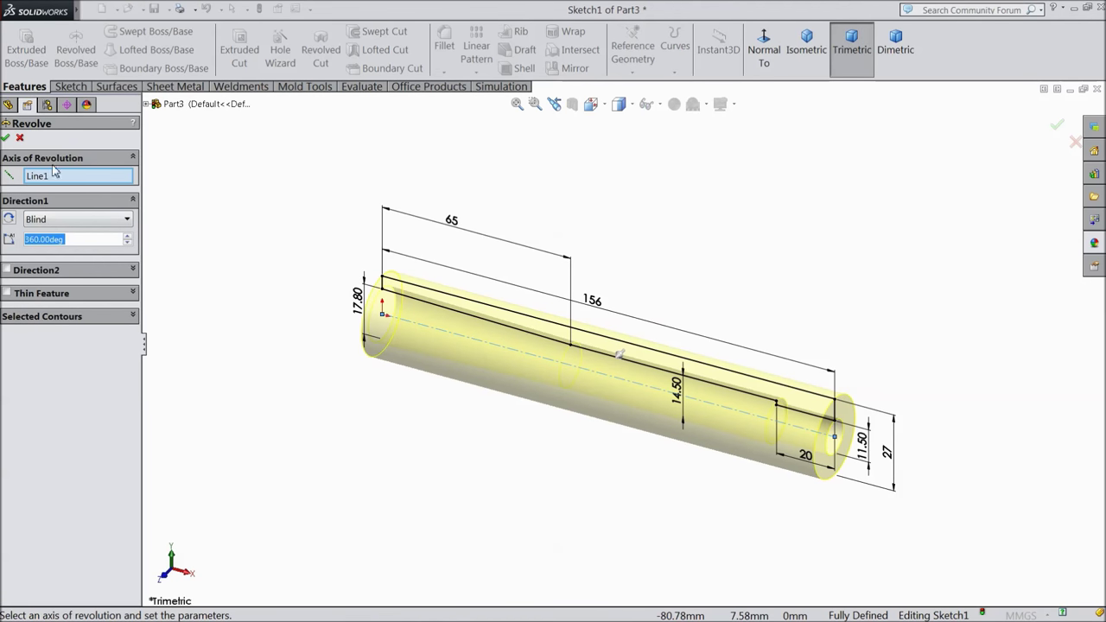
pyautogui.click(5, 139)
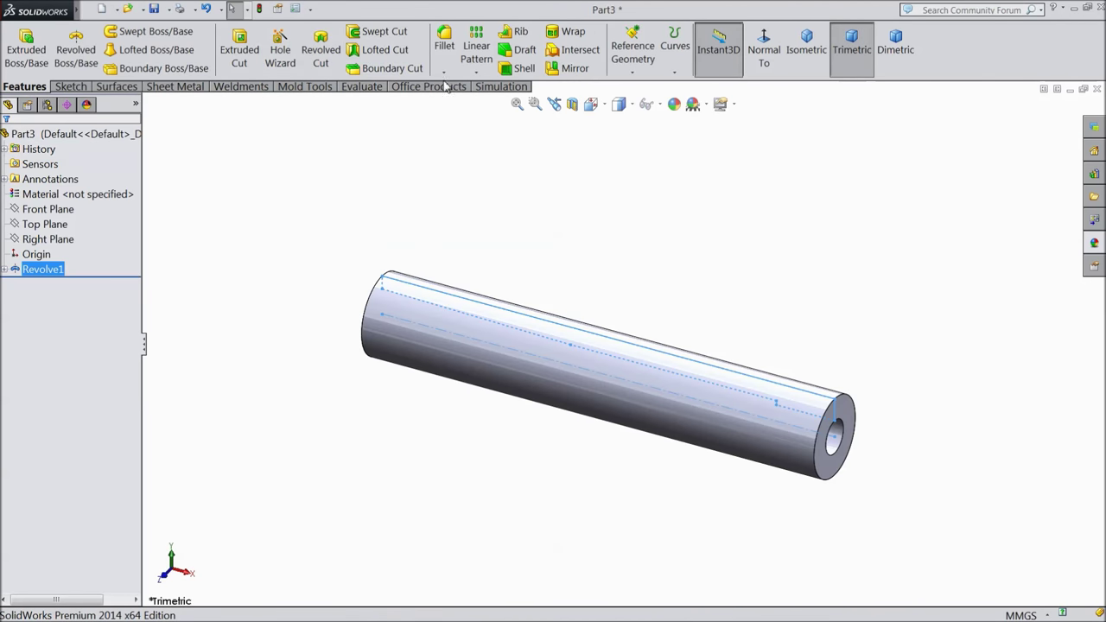
pyautogui.click(445, 74)
# Chamfer the inner bore edge 1.5 mm at 45°
pyautogui.click(471, 104)
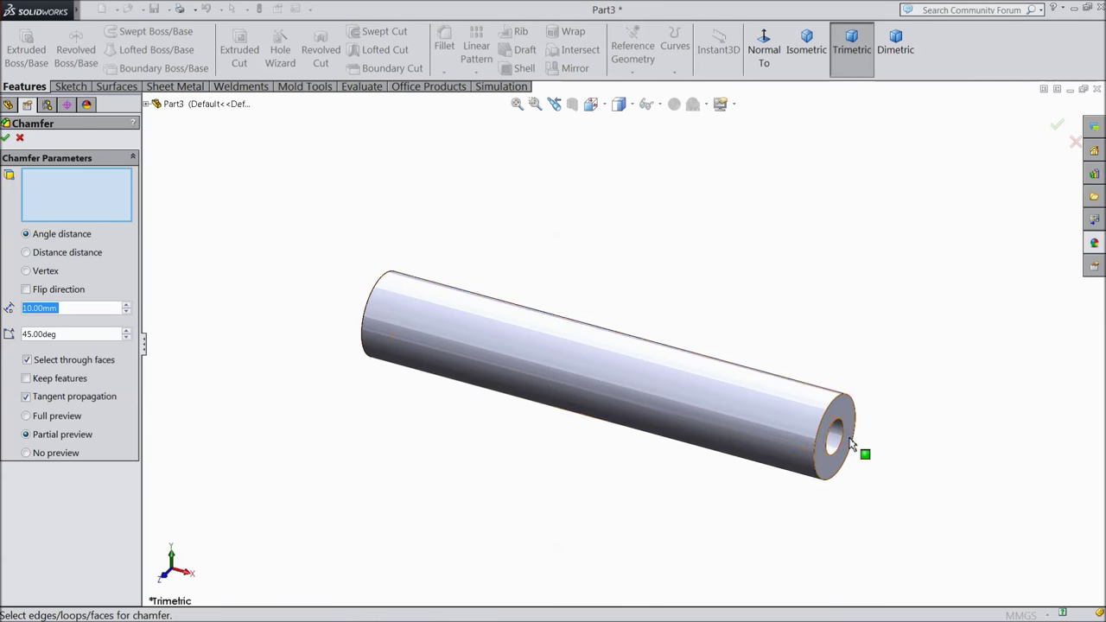
pyautogui.scroll(-3, 704, 447)
pyautogui.write('1.5')
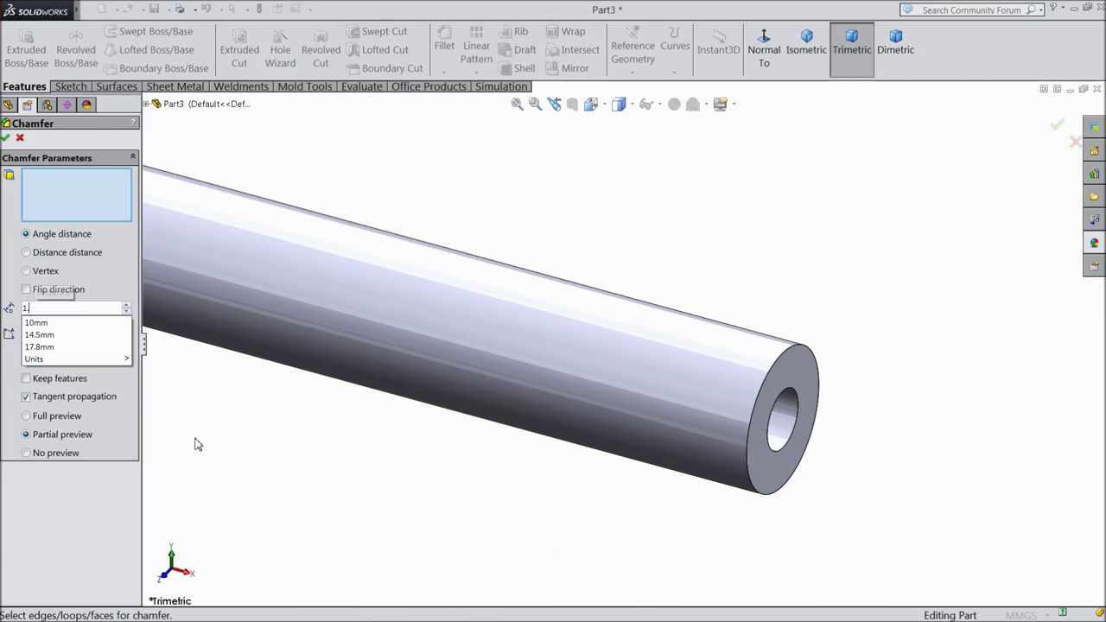
pyautogui.press('Return')
pyautogui.scroll(-2, 786, 406)
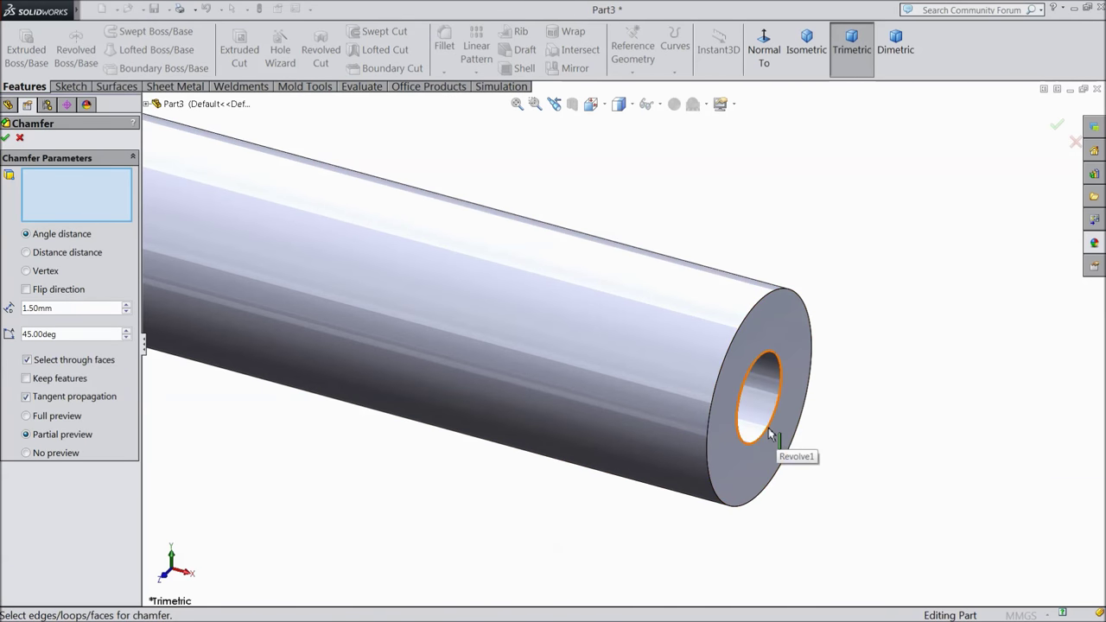
pyautogui.click(776, 436)
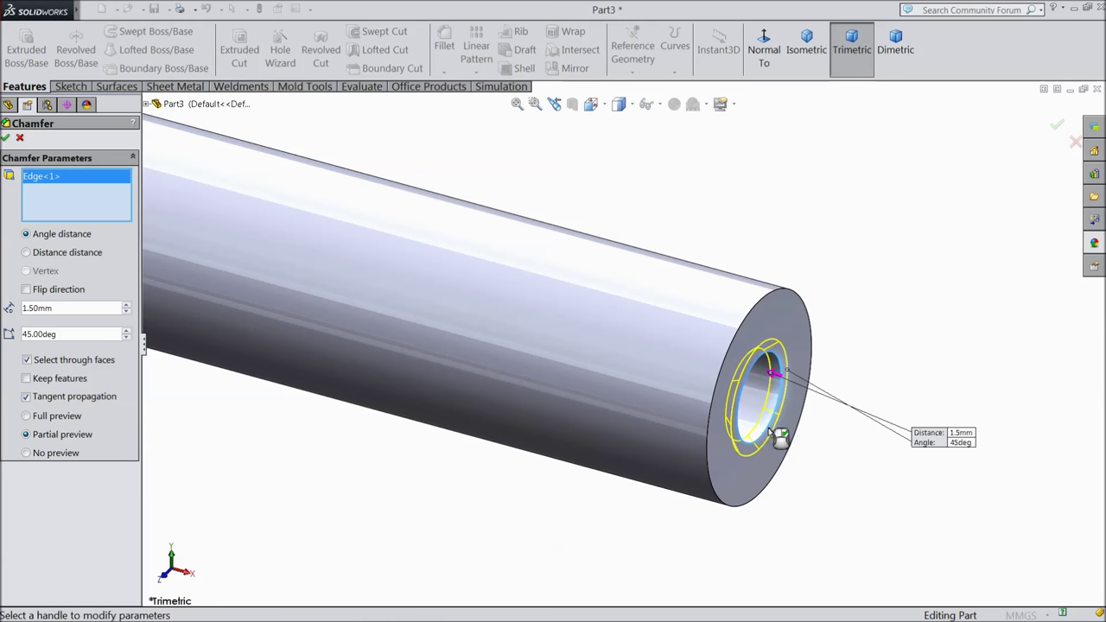
pyautogui.click(7, 139)
# Orbit the tube to face its end and select the end face
pyautogui.scroll(3, 674, 398)
pyautogui.moveTo(684, 415); pyautogui.dragTo(610, 390, button='middle')
pyautogui.scroll(-5, 622, 372)
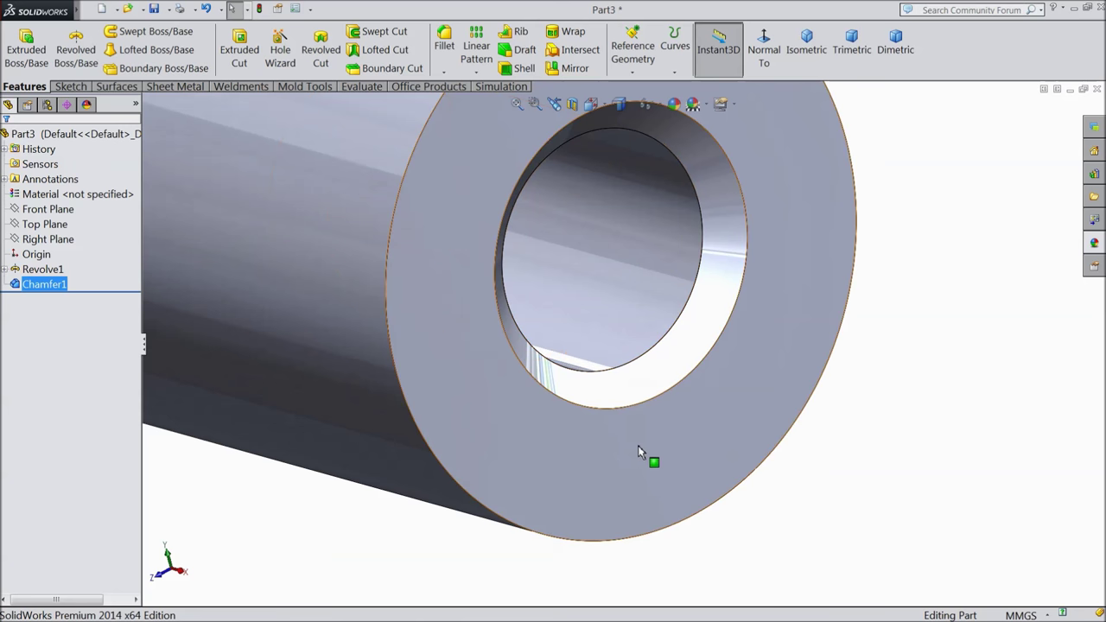
pyautogui.click(639, 451)
# Sketch on the end face and convert the bore's inner edge into a sketch circle
pyautogui.click(687, 412)
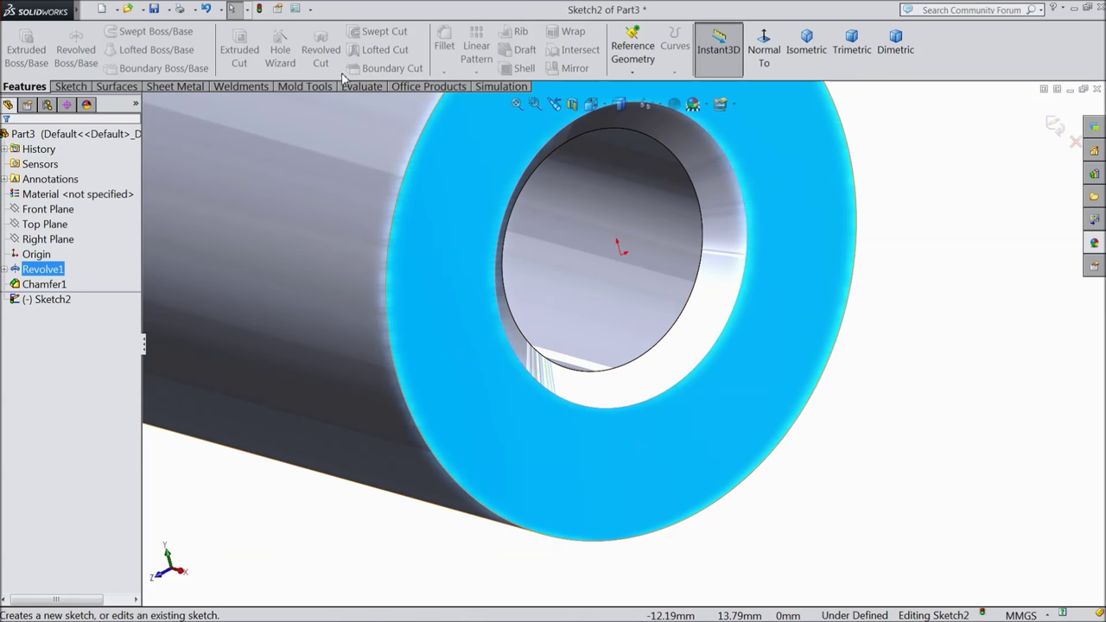
pyautogui.click(71, 87)
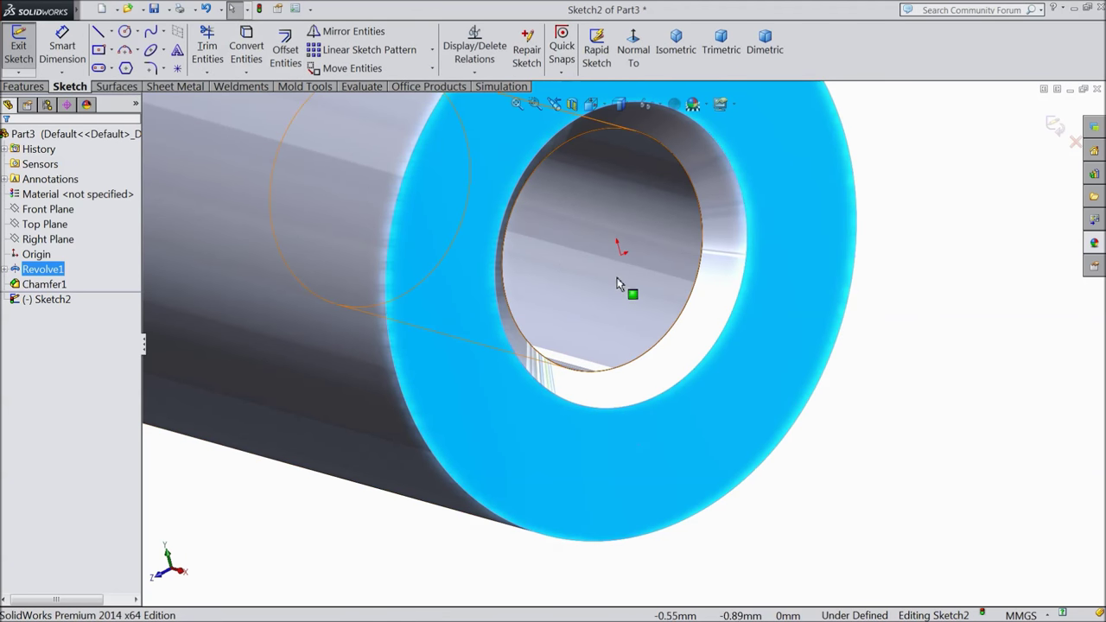
pyautogui.click(671, 339)
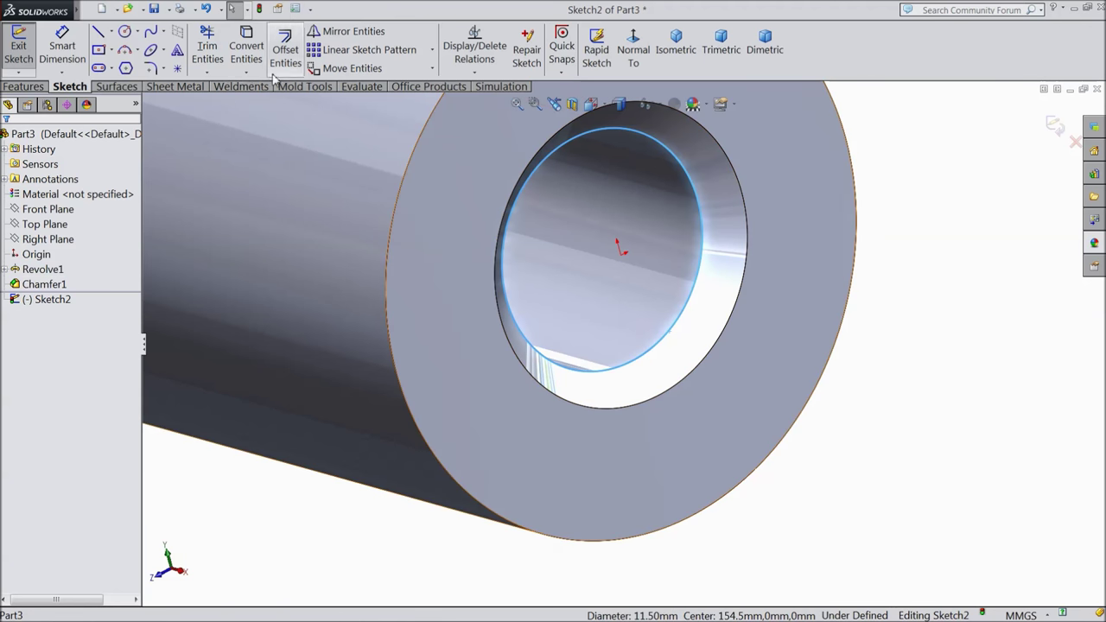
pyautogui.click(246, 50)
# Create a helix on the circle: 2.5 mm pitch, 8 revolutions, running into the bore
pyautogui.click(13, 87)
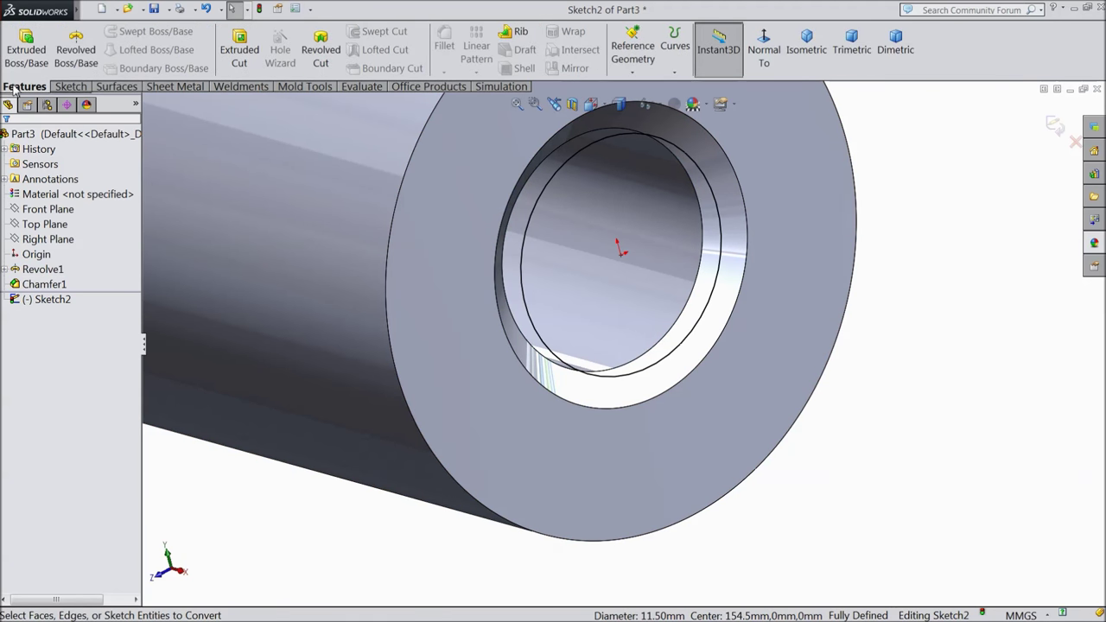
pyautogui.click(675, 48)
pyautogui.click(695, 112)
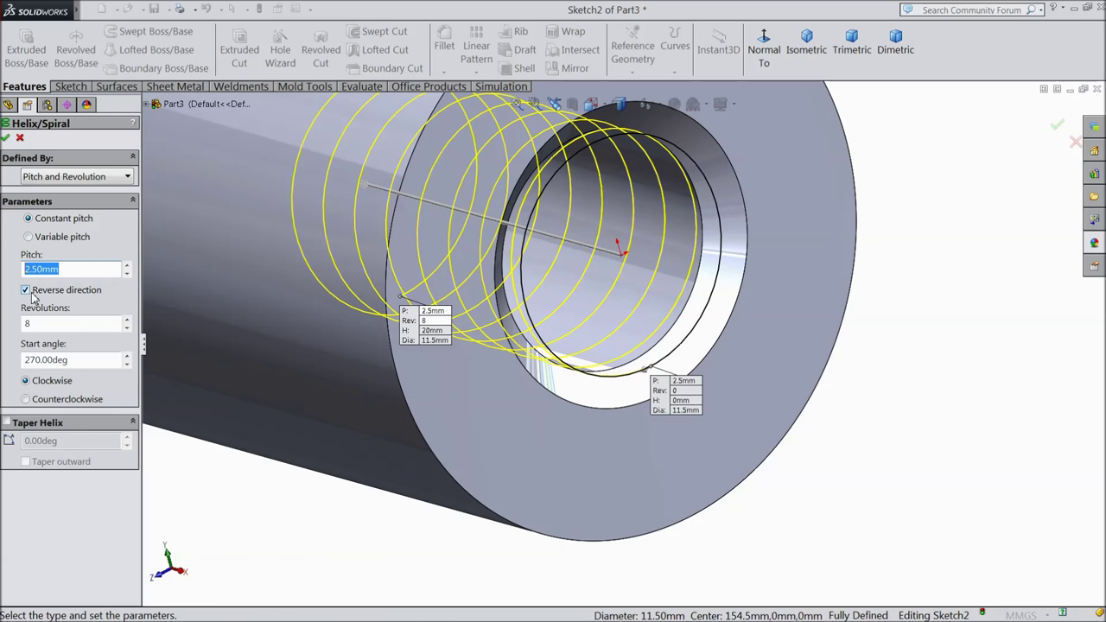
pyautogui.click(47, 326)
pyautogui.scroll(3, 207, 386)
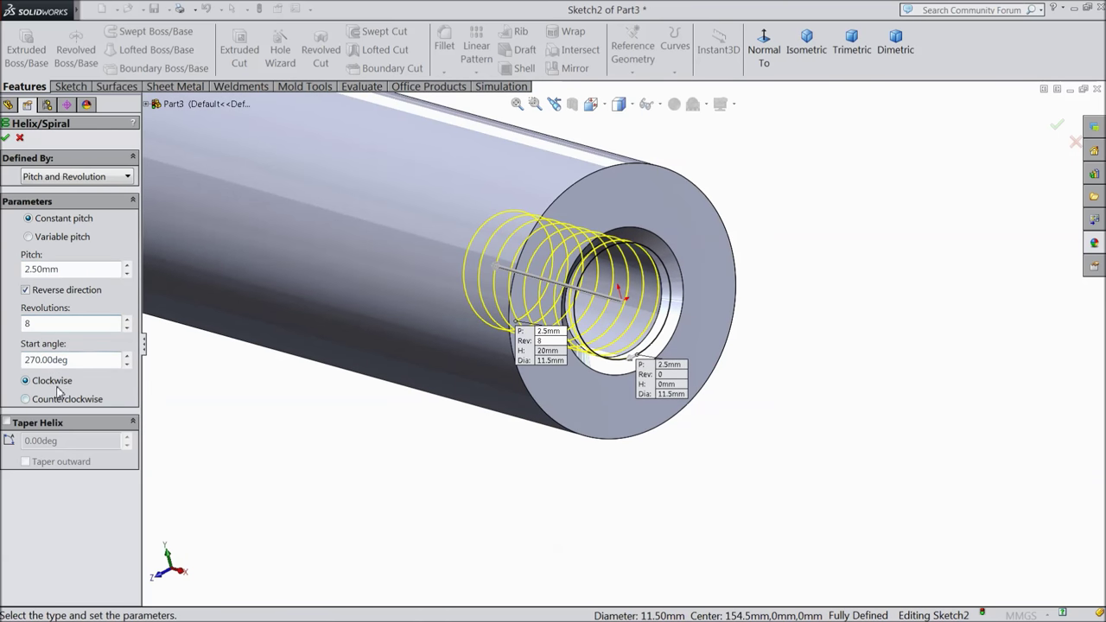
pyautogui.click(5, 139)
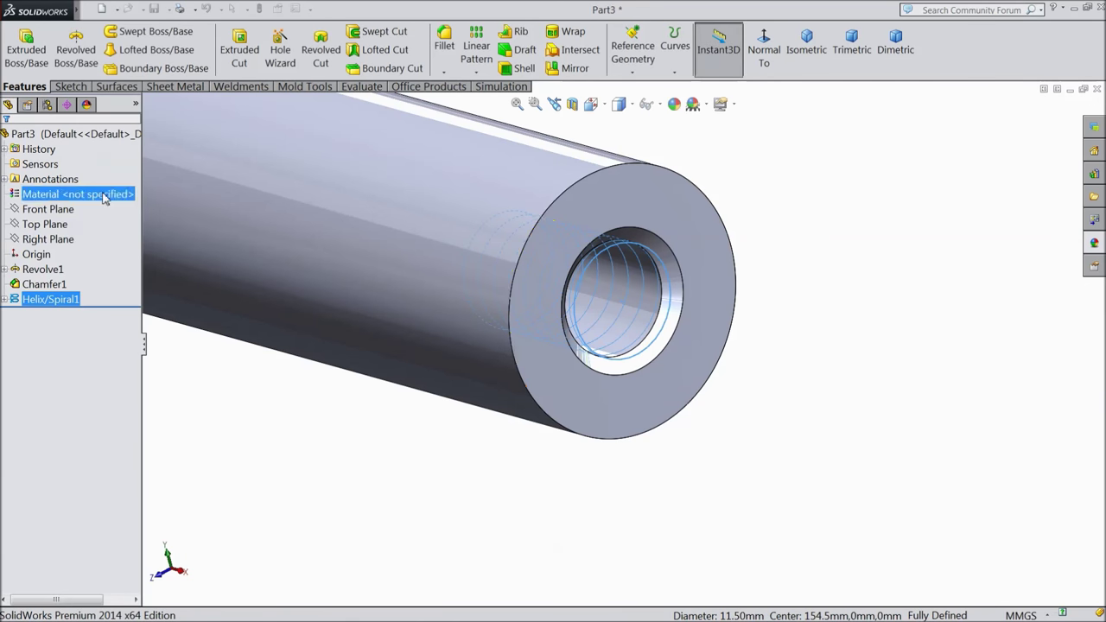
# Start a sketch on the Front Plane, viewed Normal To in wireframe
pyautogui.click(51, 210)
pyautogui.click(62, 199)
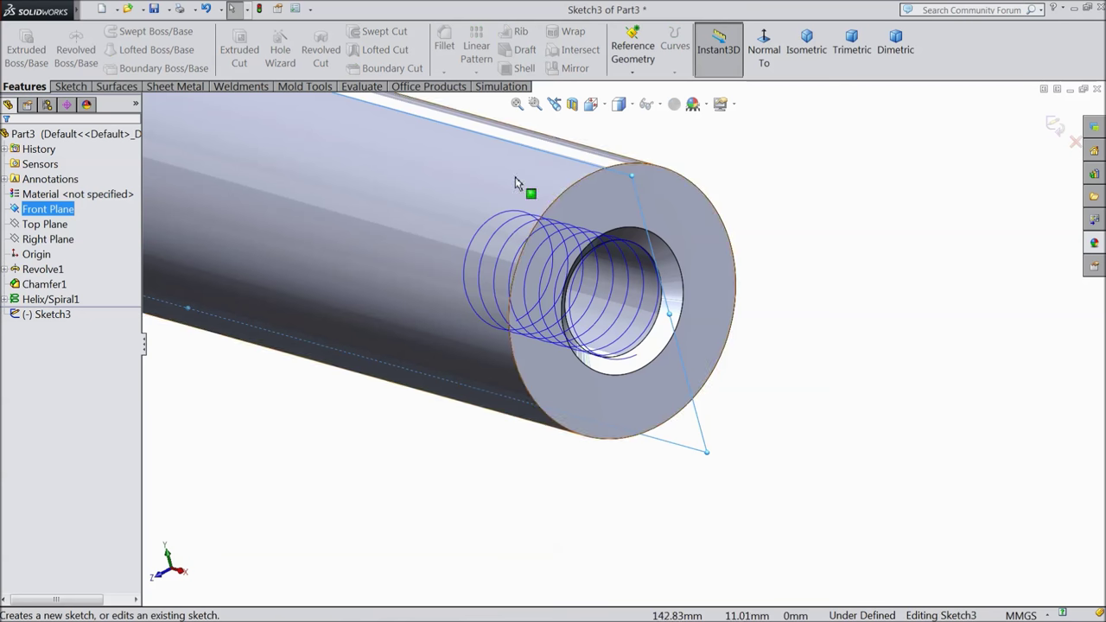
pyautogui.click(764, 49)
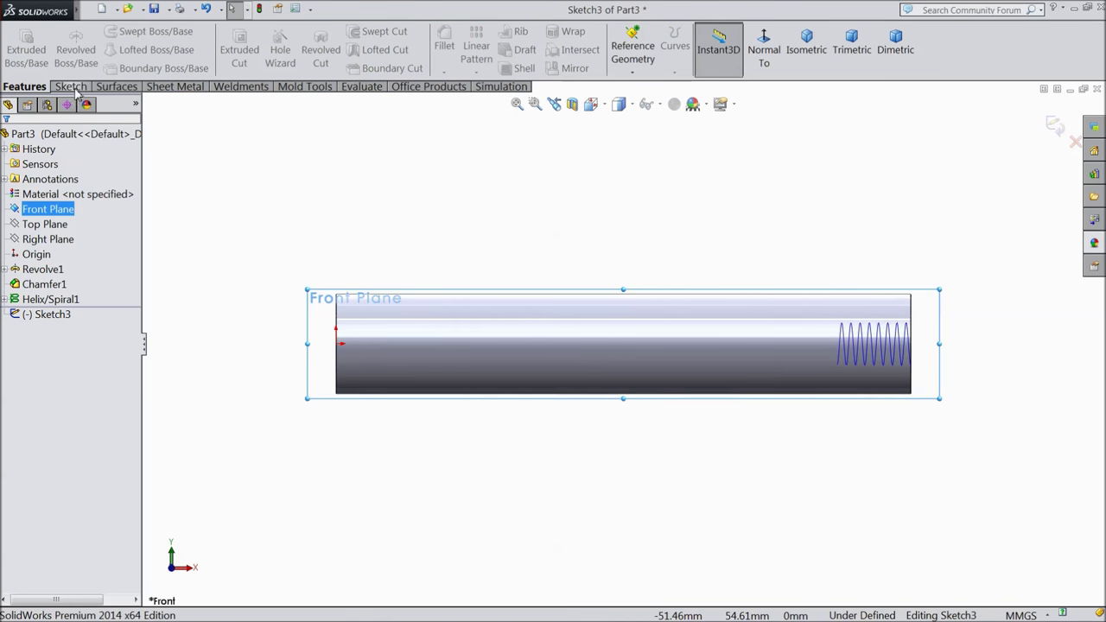
pyautogui.click(71, 86)
pyautogui.click(99, 33)
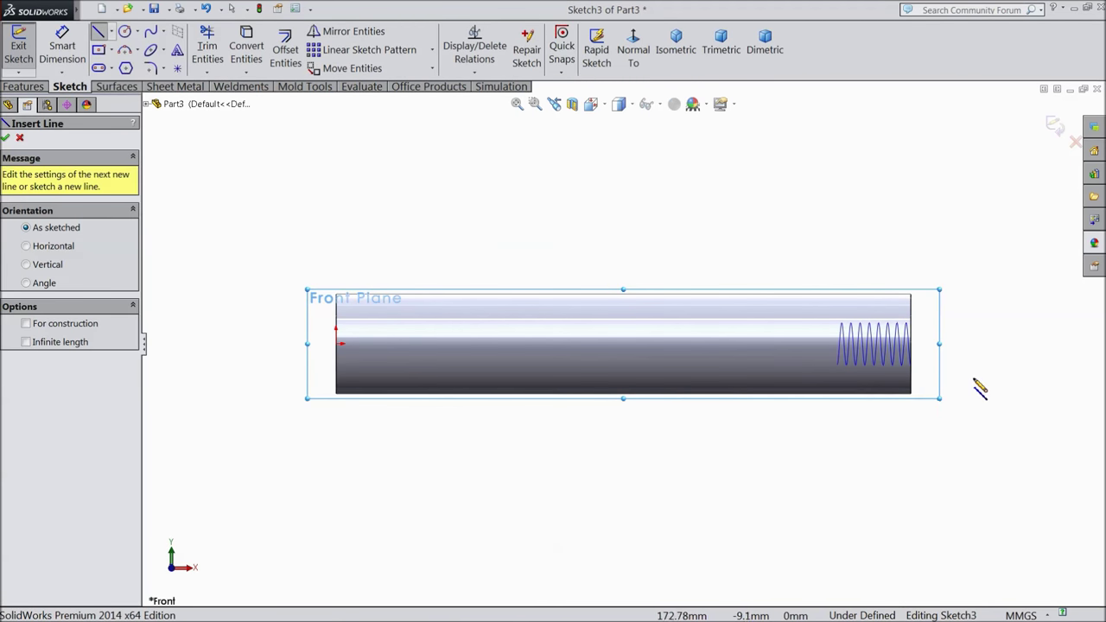
pyautogui.scroll(-5, 817, 358)
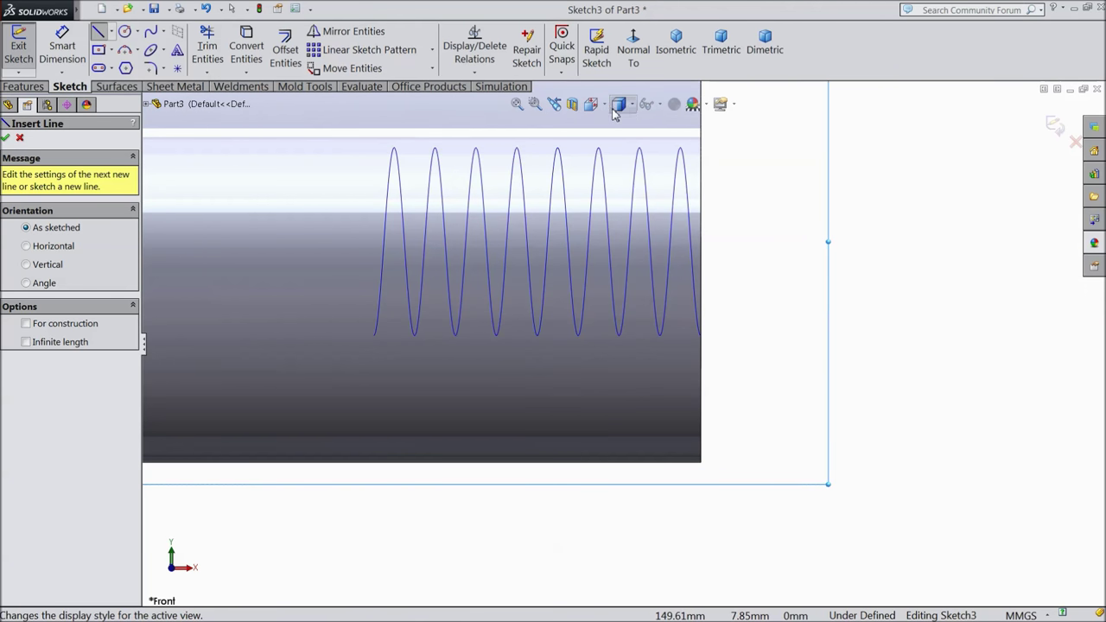
pyautogui.click(631, 104)
pyautogui.click(622, 204)
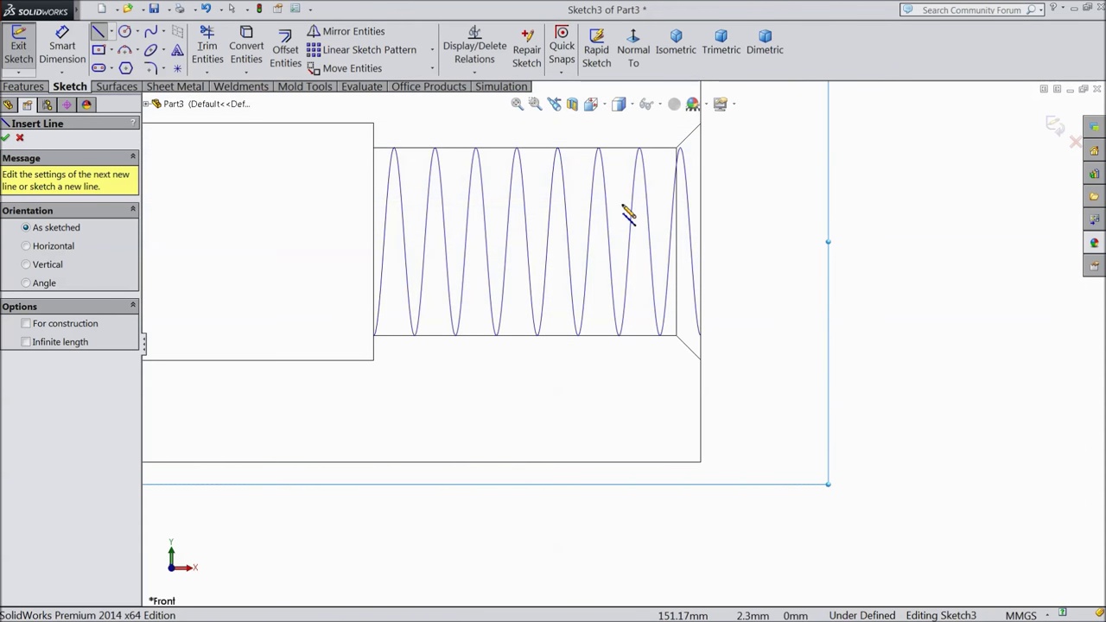
pyautogui.scroll(-3, 736, 380)
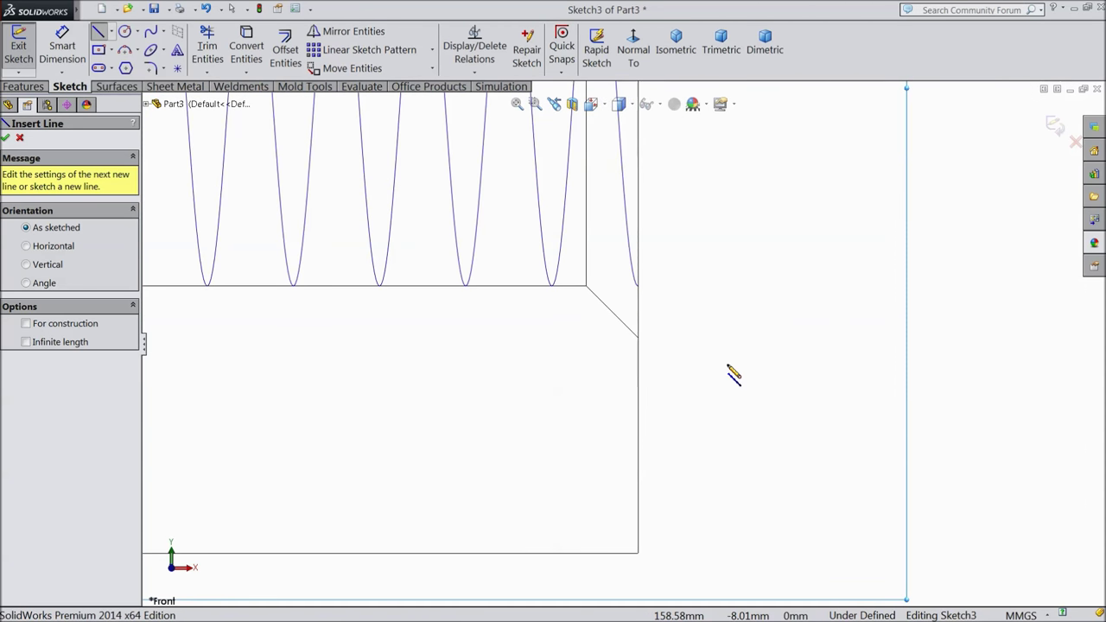
# Draw a closed trapezoid profile starting at the helix's end
pyautogui.click(639, 287)
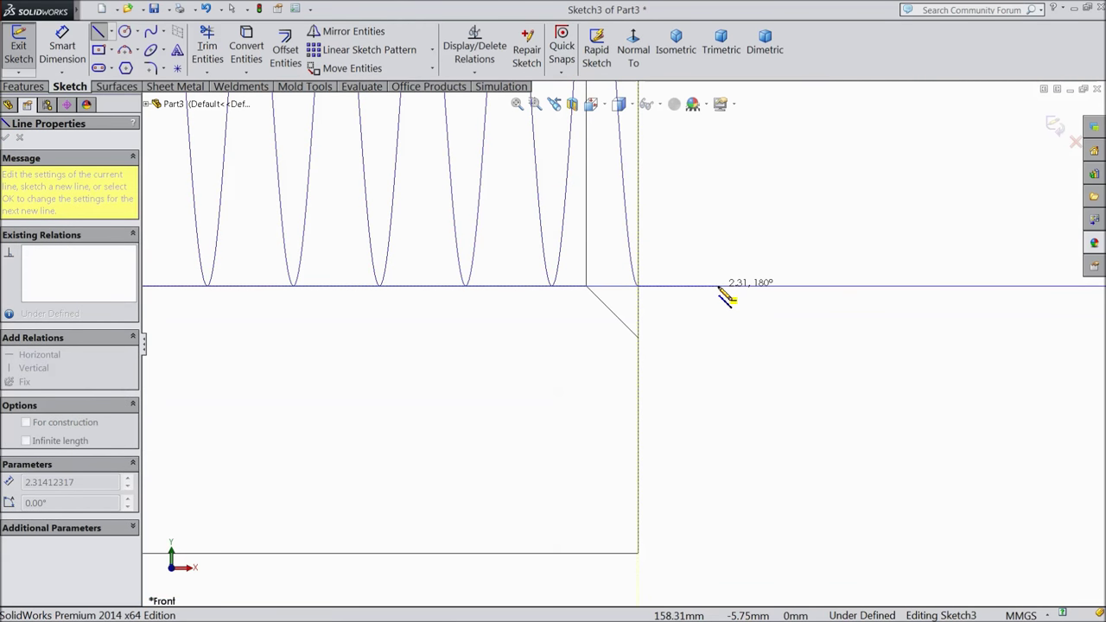
pyautogui.click(718, 286)
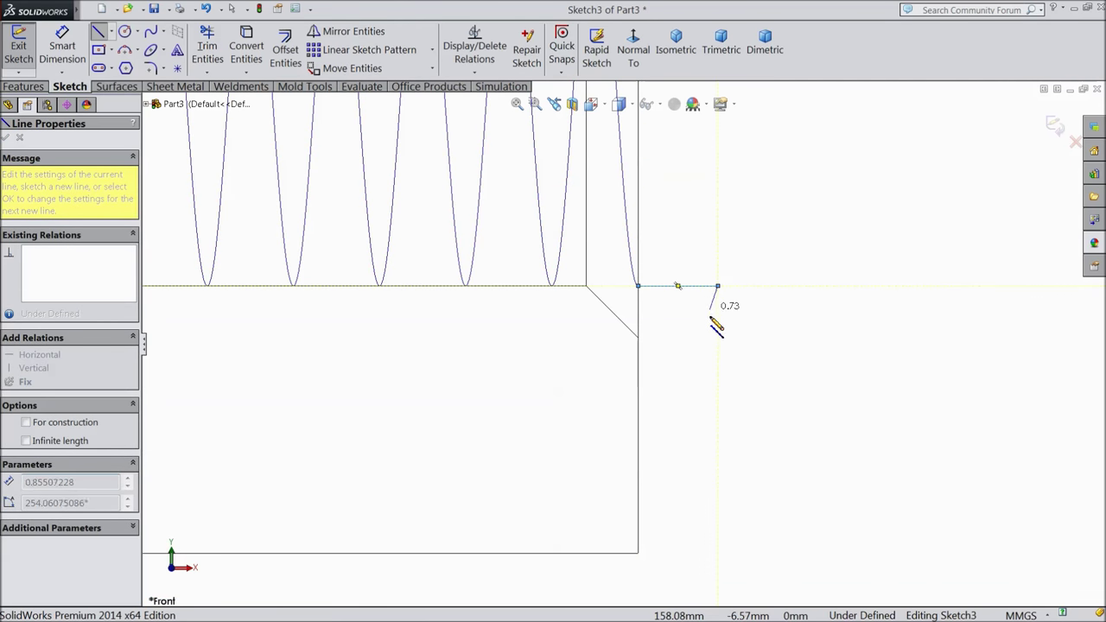
pyautogui.click(659, 326)
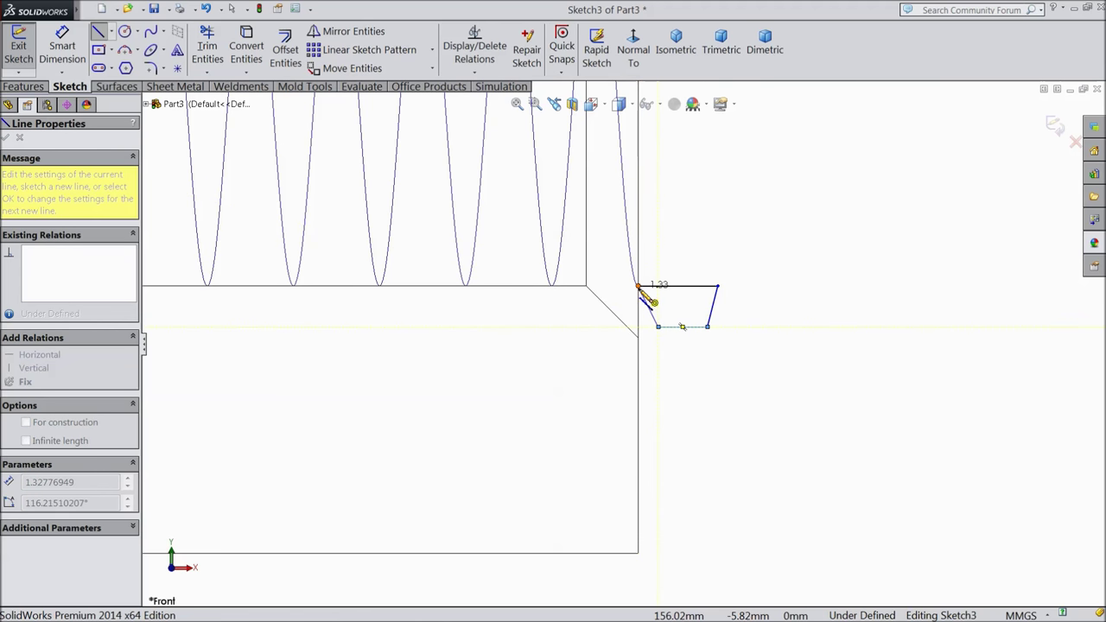
pyautogui.click(640, 287)
pyautogui.rightClick(685, 239)
pyautogui.click(696, 166)
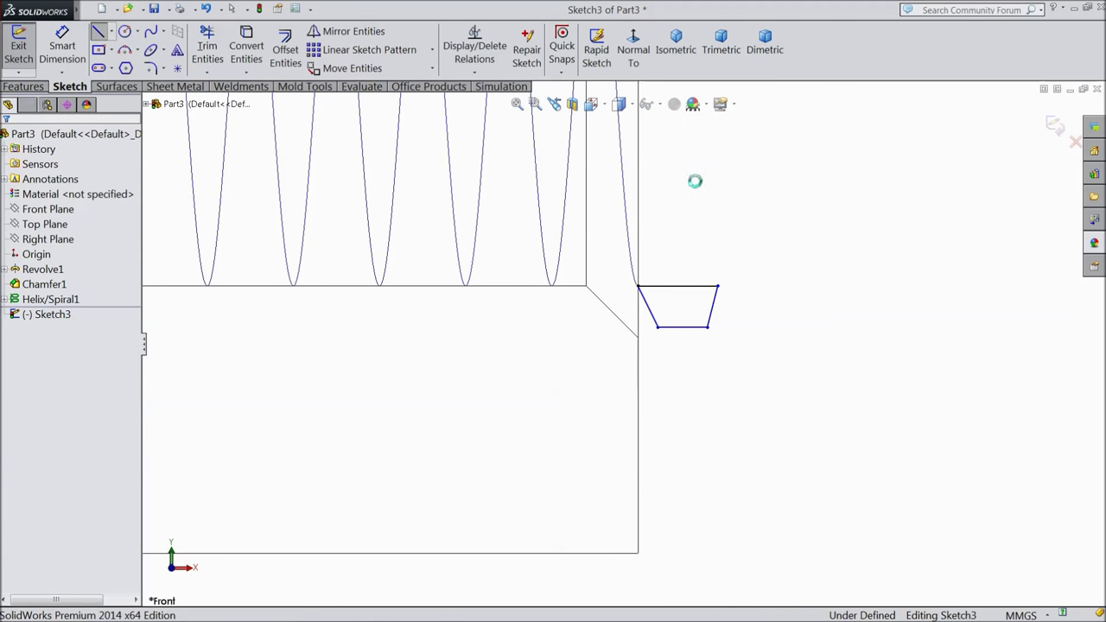
# Add a vertical construction centreline from the bottom edge's midpoint into the trapezoid
pyautogui.click(111, 33)
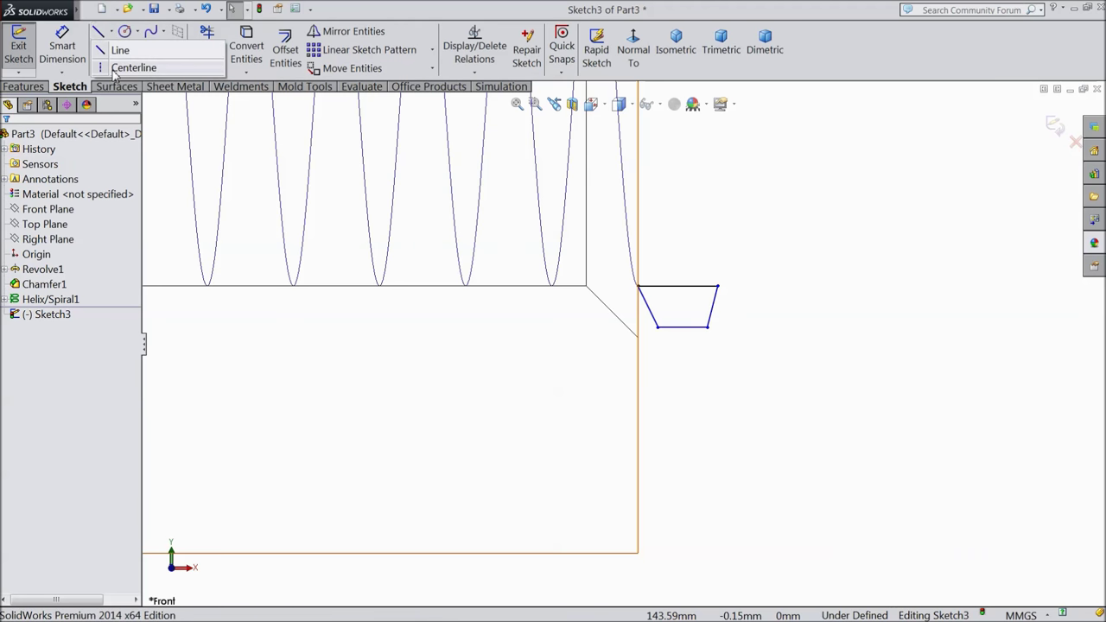
pyautogui.click(116, 71)
pyautogui.scroll(-3, 617, 271)
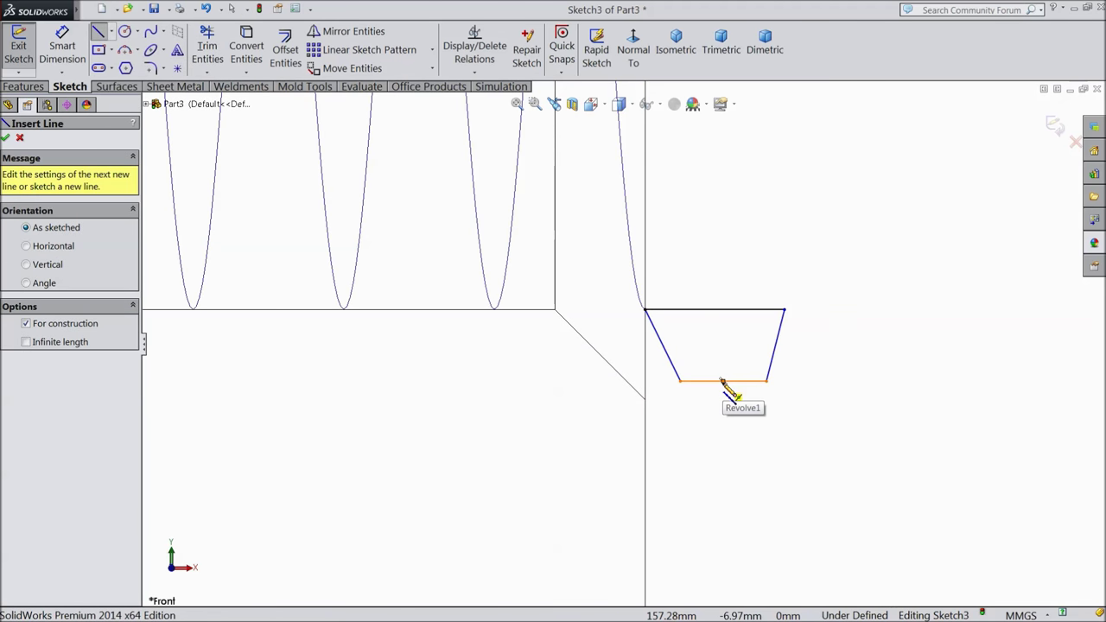
pyautogui.click(722, 381)
pyautogui.click(723, 321)
pyautogui.rightClick(736, 263)
pyautogui.click(769, 114)
pyautogui.scroll(-3, 743, 359)
# Make the trapezoid's slanted sides symmetric about the centreline
pyautogui.moveTo(791, 323); pyautogui.dragTo(562, 371)
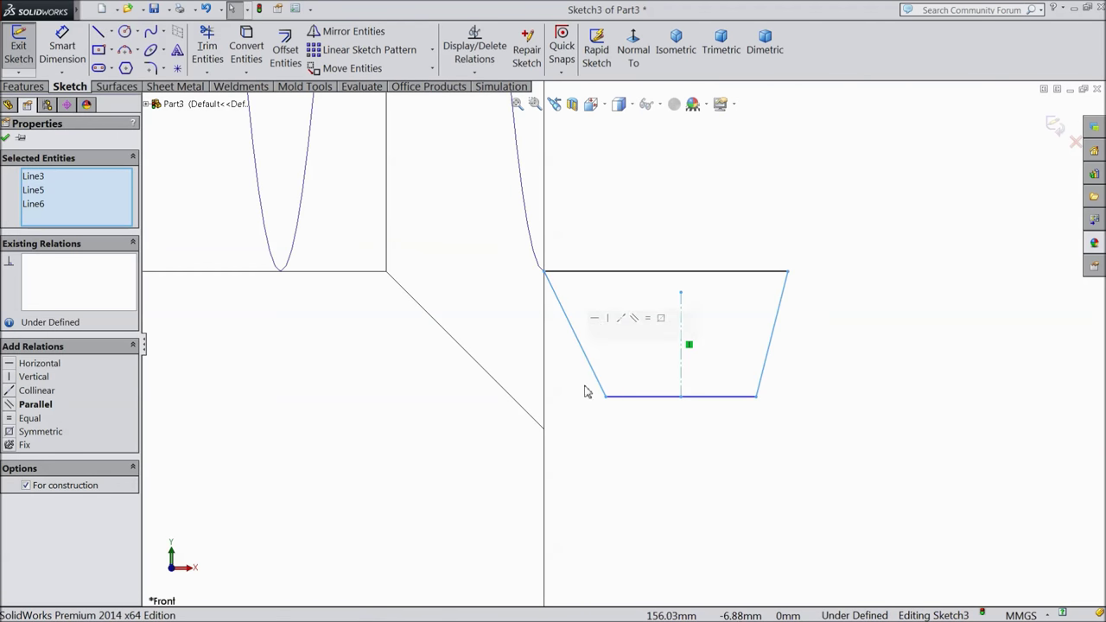
pyautogui.click(39, 432)
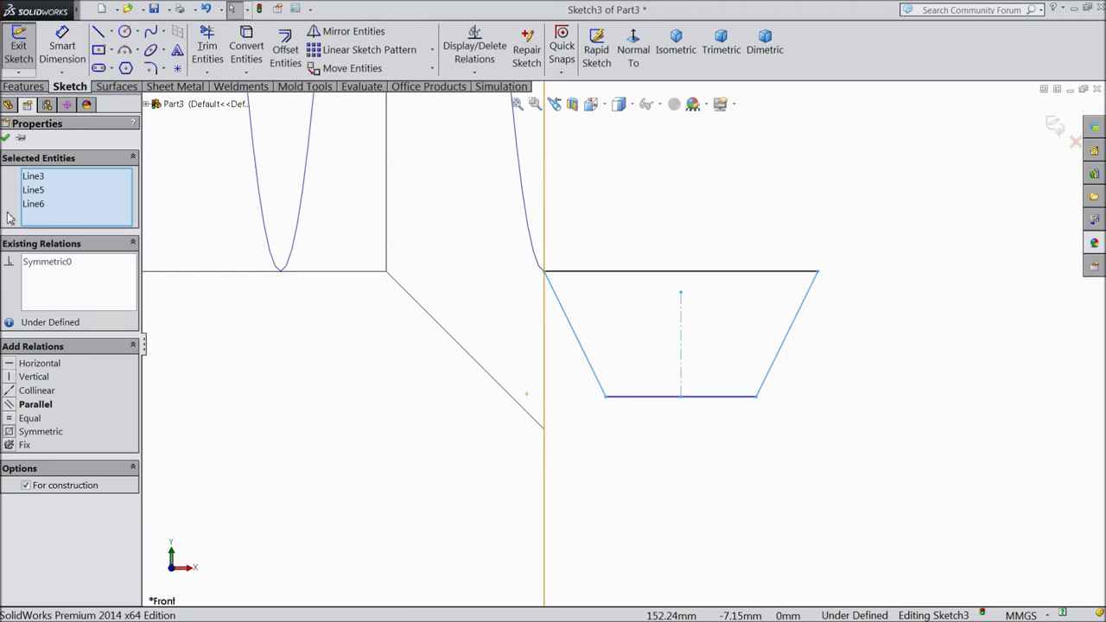
pyautogui.click(7, 138)
pyautogui.click(63, 52)
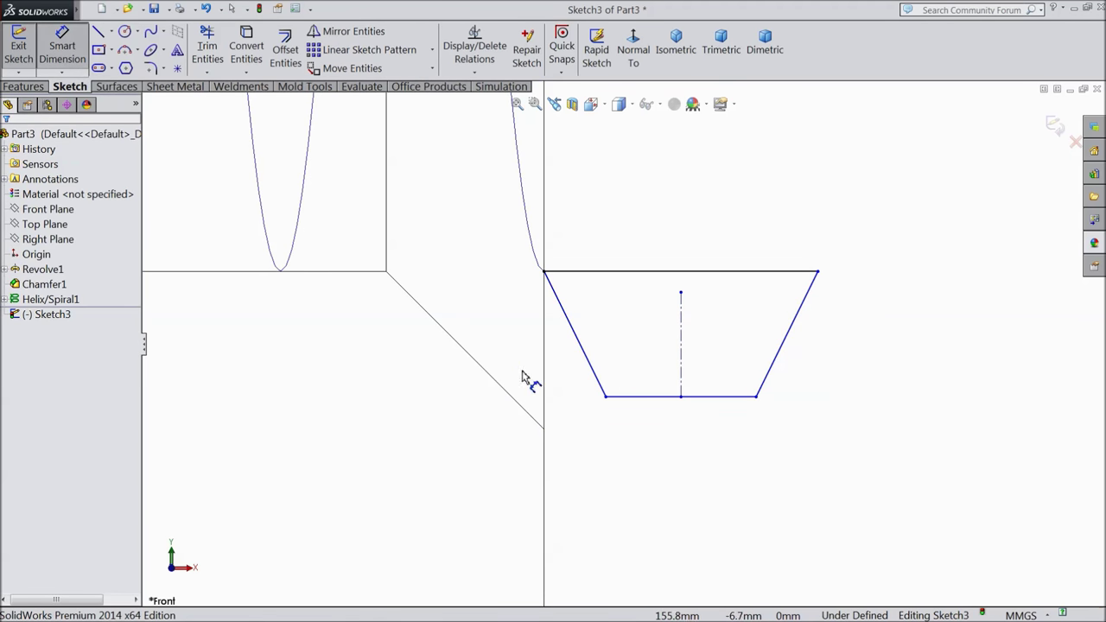
# Dimension the angle between the slanted flanks as 59°
pyautogui.click(593, 374)
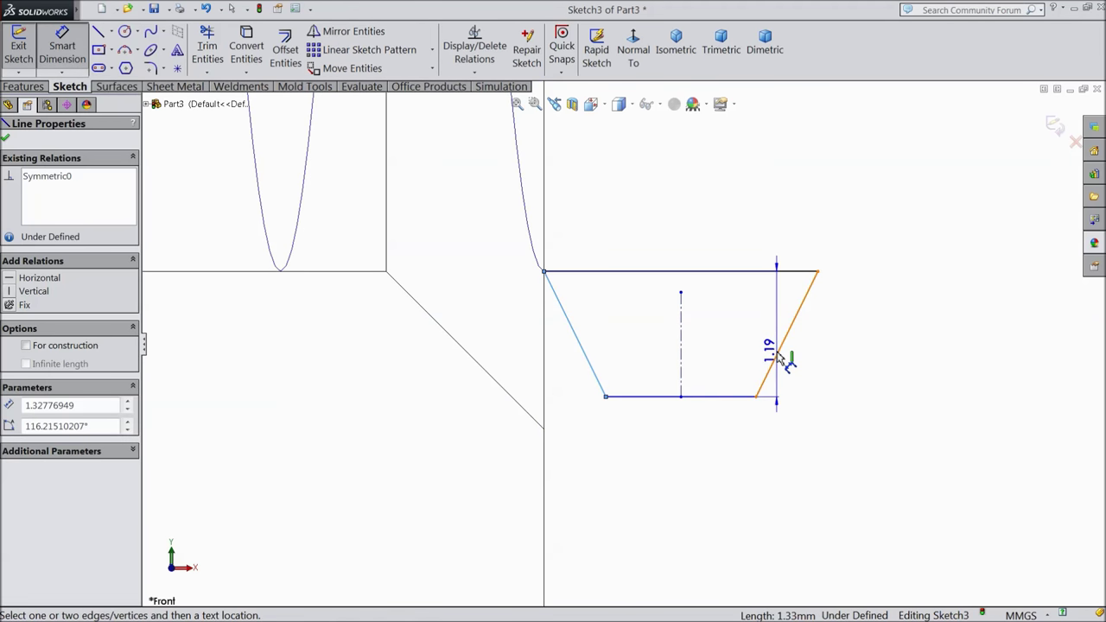
pyautogui.click(785, 359)
pyautogui.click(656, 205)
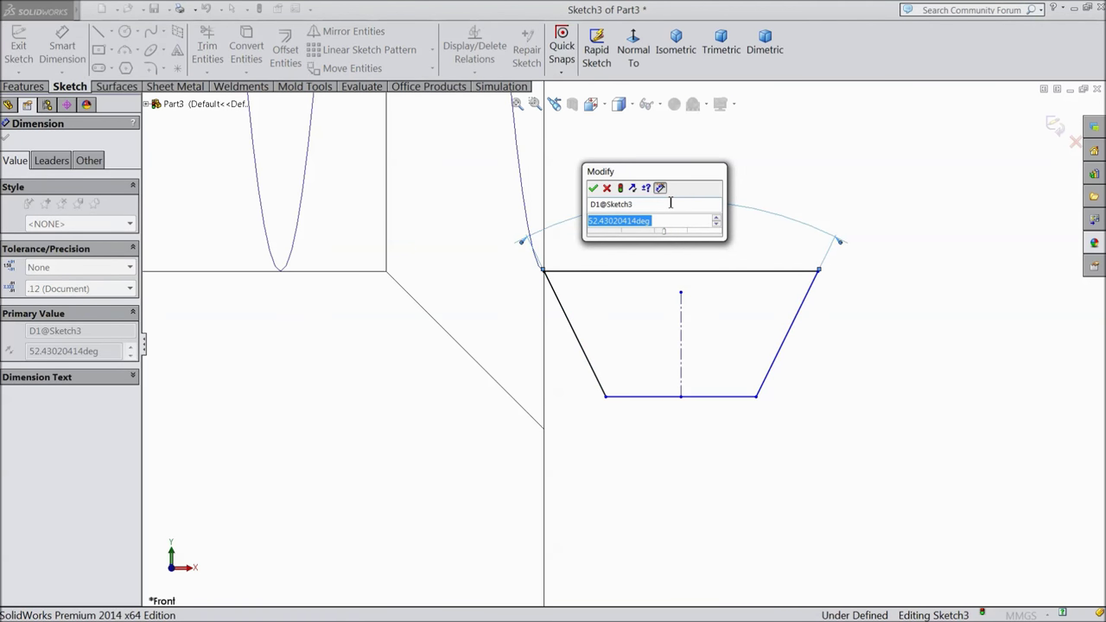
pyautogui.write('59')
pyautogui.click(592, 187)
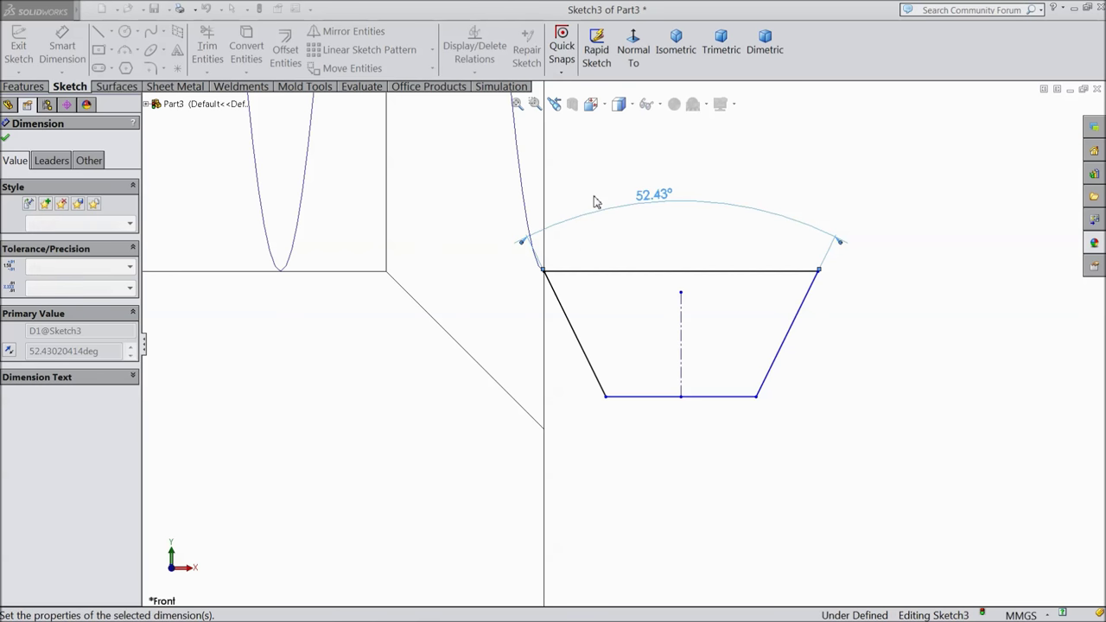
# Set the profile height between top and bottom edges to 1.50 mm
pyautogui.click(768, 273)
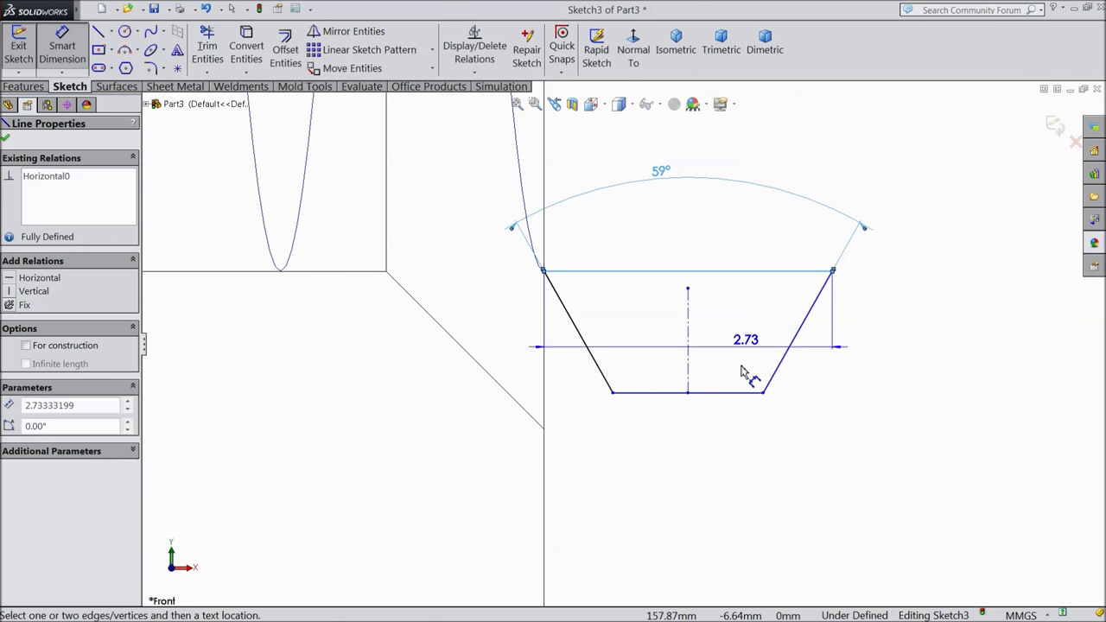
pyautogui.click(740, 393)
pyautogui.click(877, 339)
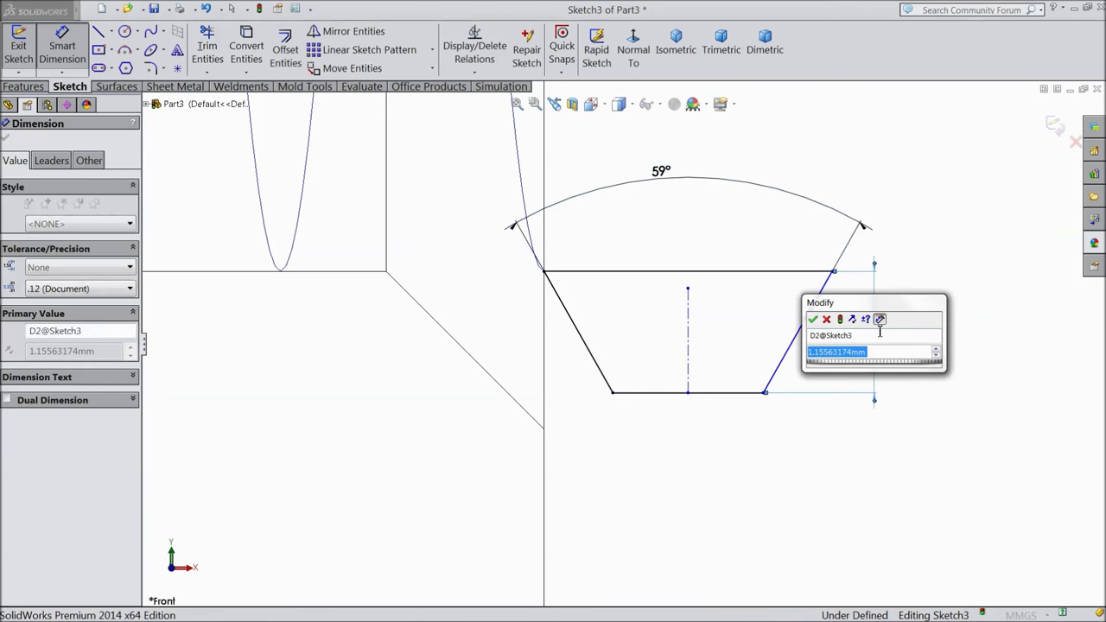
pyautogui.write('2.8')
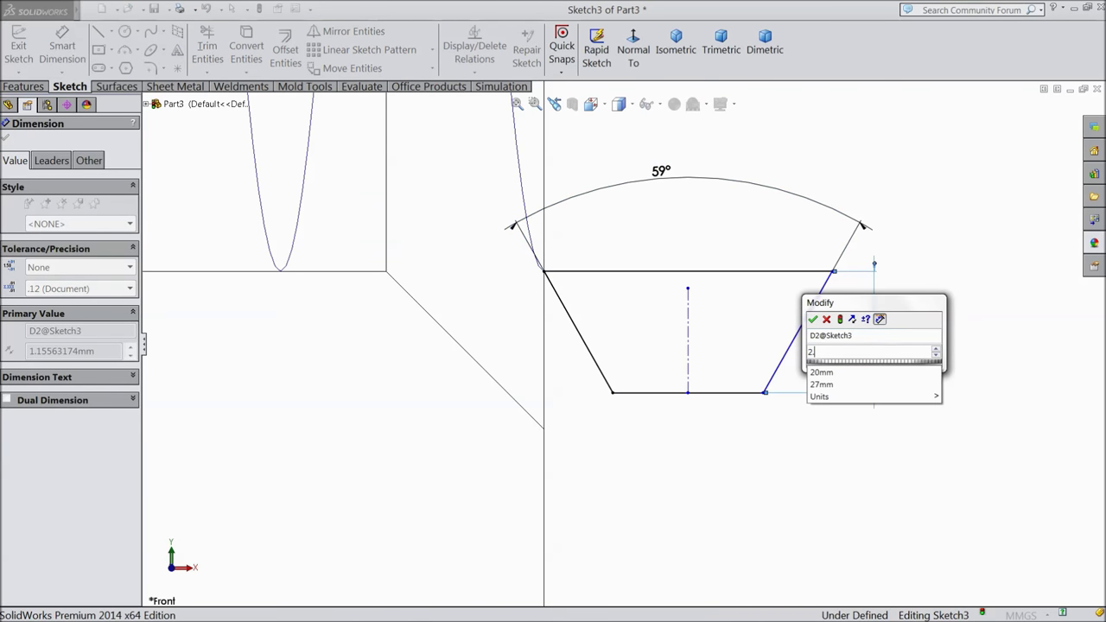
pyautogui.click(812, 319)
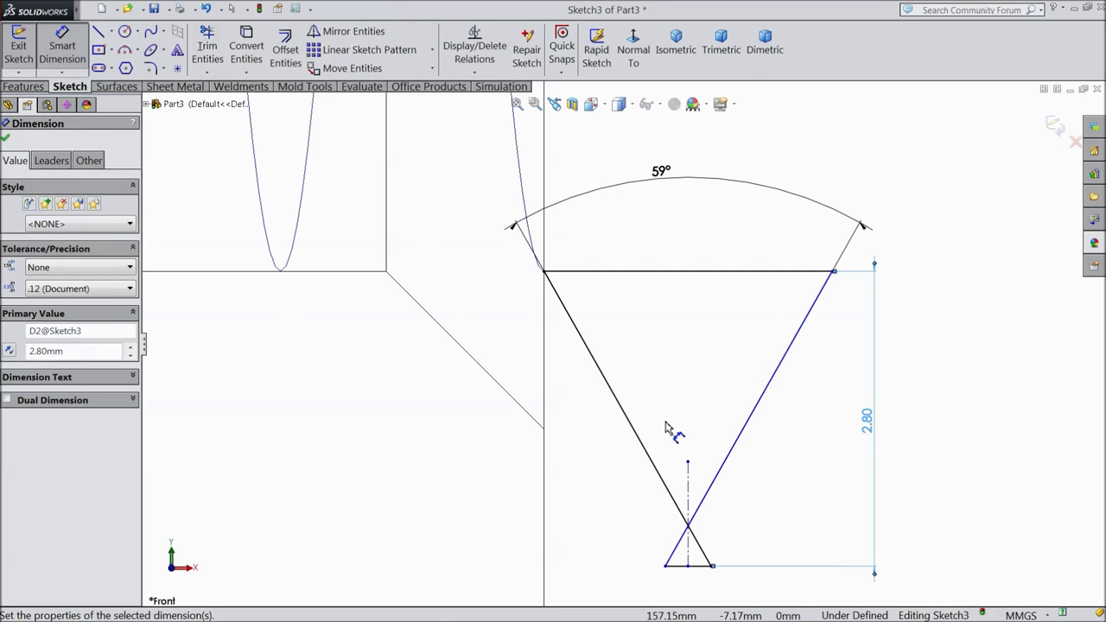
pyautogui.doubleClick(867, 421)
pyautogui.write('1.5')
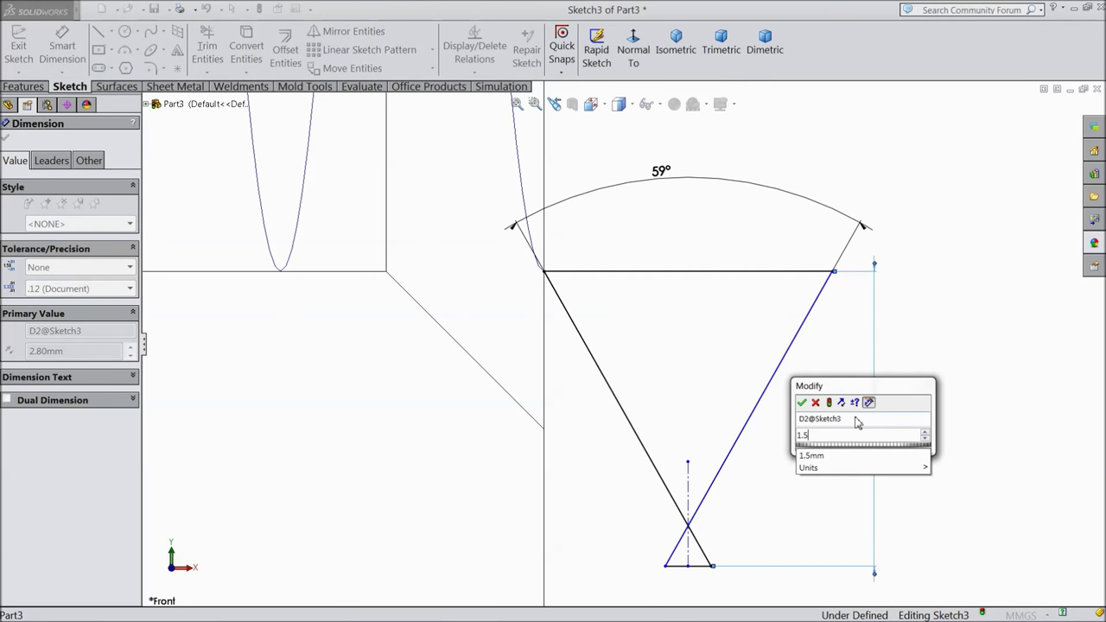
pyautogui.click(801, 403)
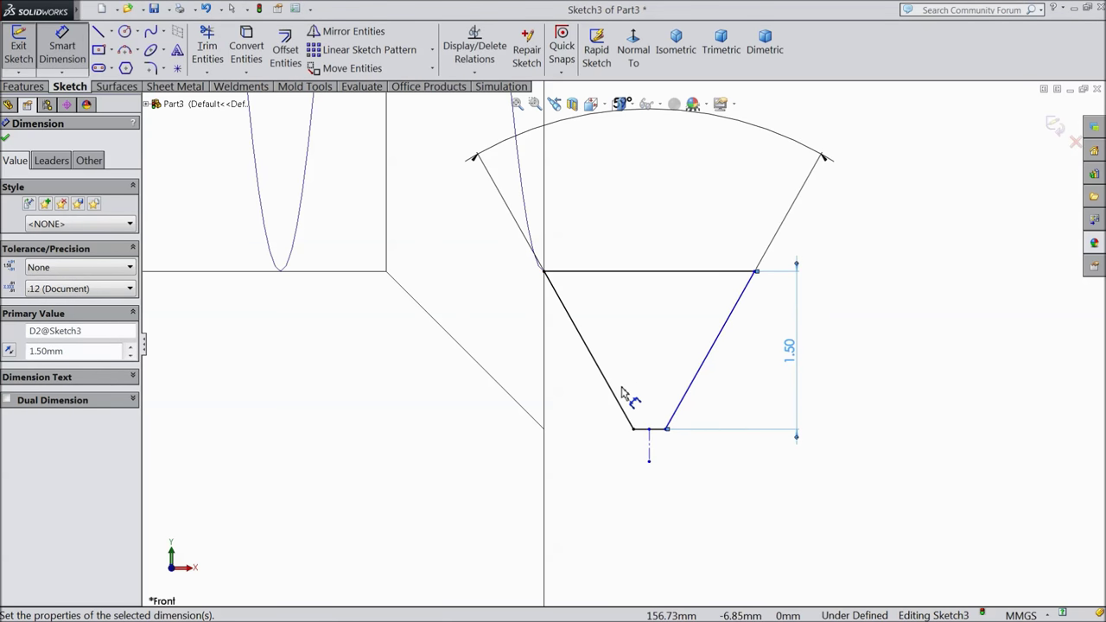
# Dimension the bottom flat width as 0.81 mm
pyautogui.click(649, 429)
pyautogui.click(658, 499)
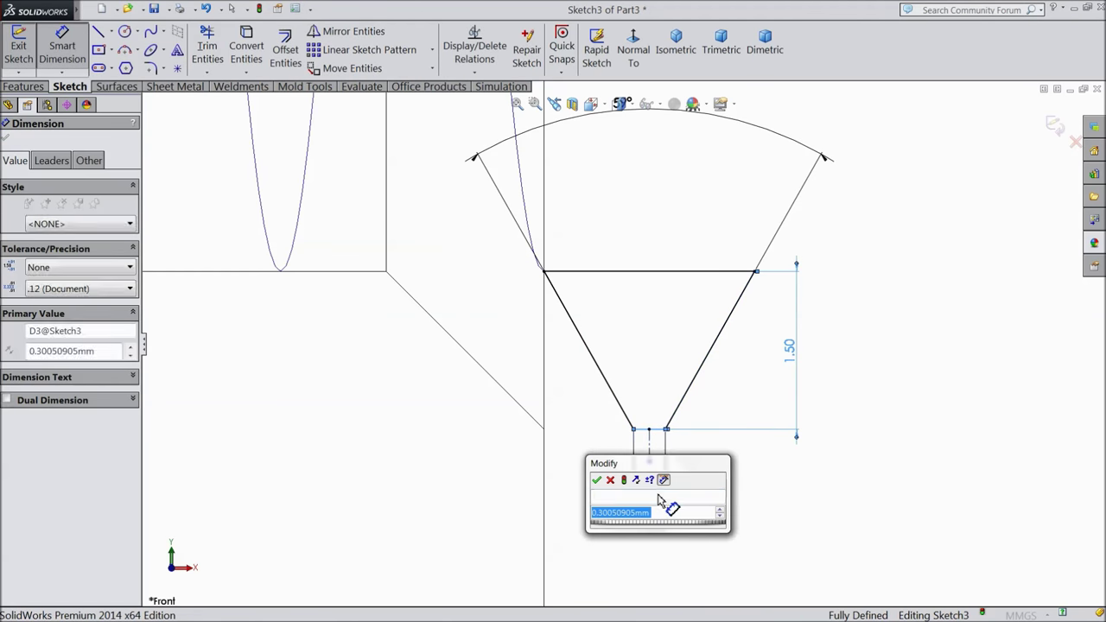
pyautogui.write('0.81')
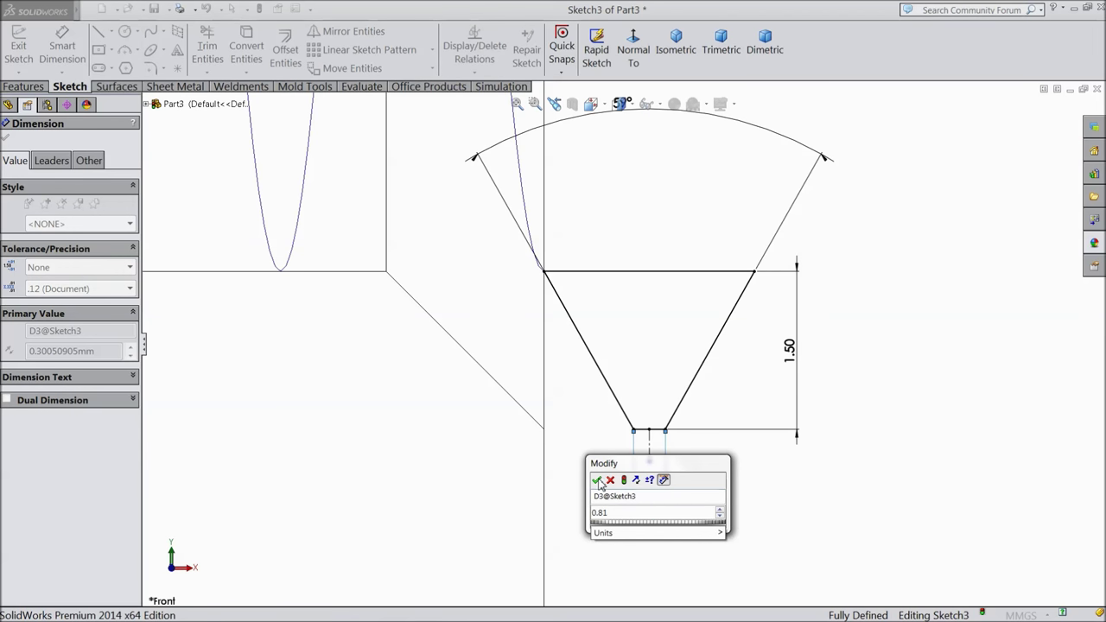
pyautogui.click(596, 481)
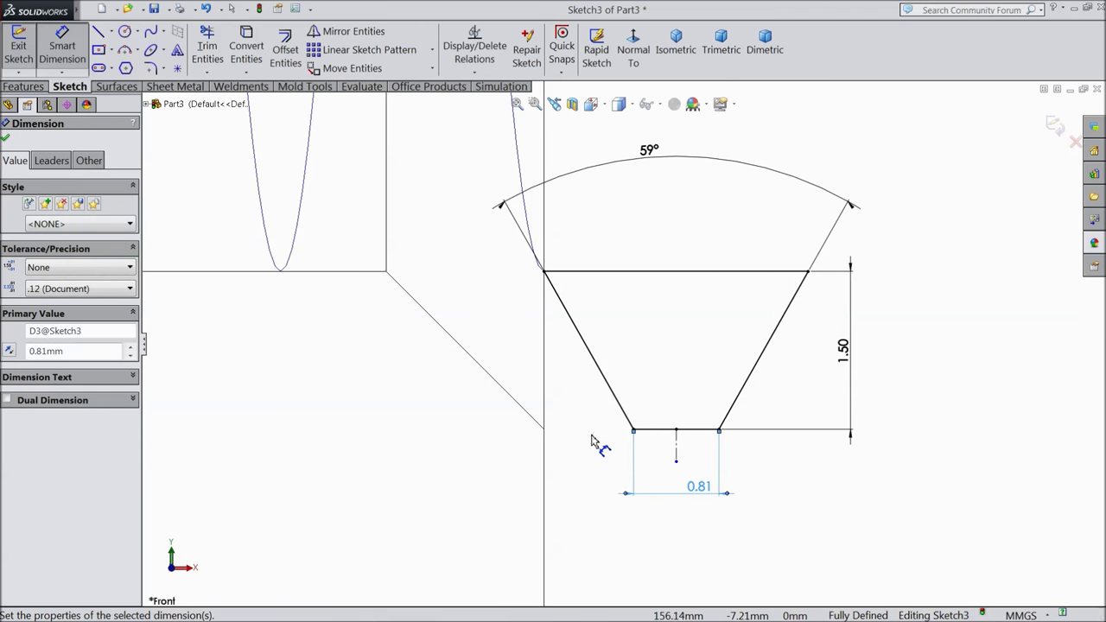
pyautogui.scroll(-4, 570, 285)
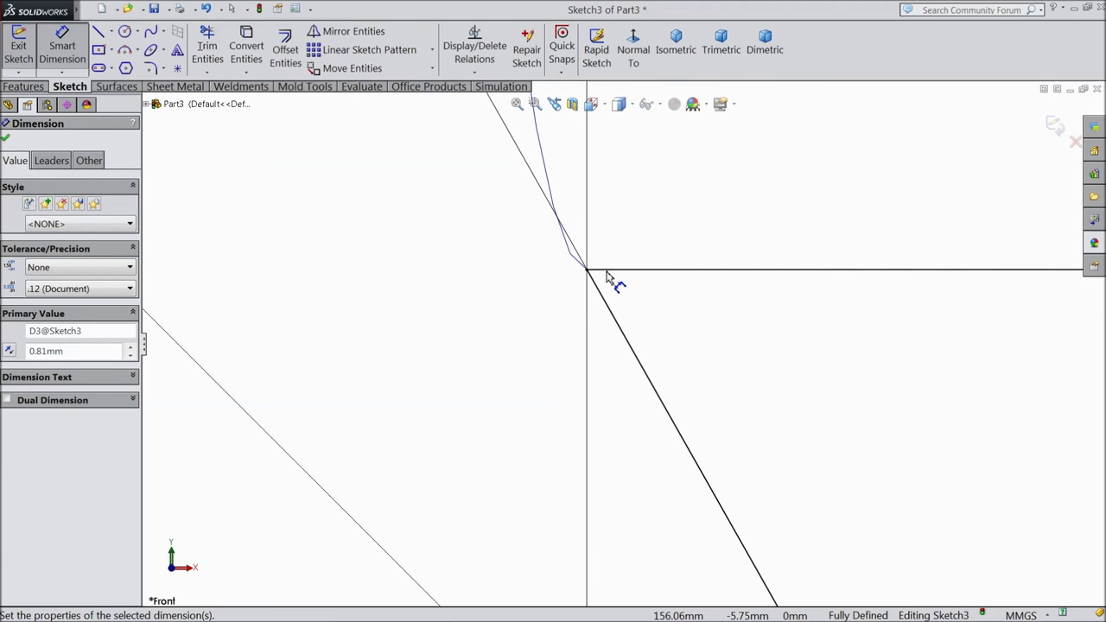
pyautogui.scroll(4, 604, 289)
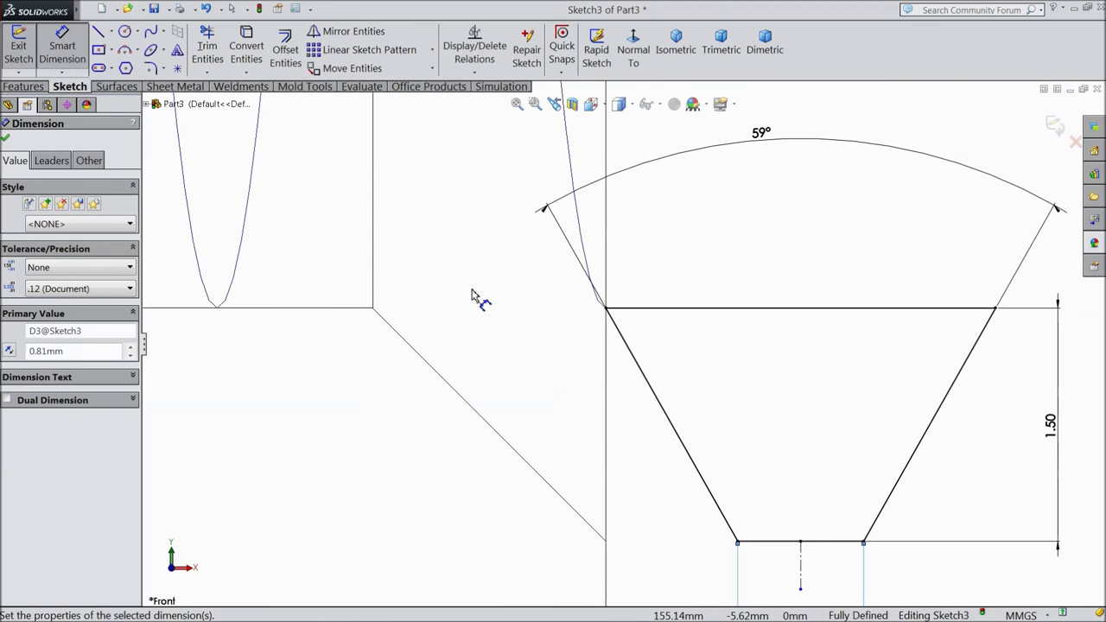
pyautogui.click(5, 139)
# Make the profile's top line collinear with the tube's silhouette edge
pyautogui.click(639, 310)
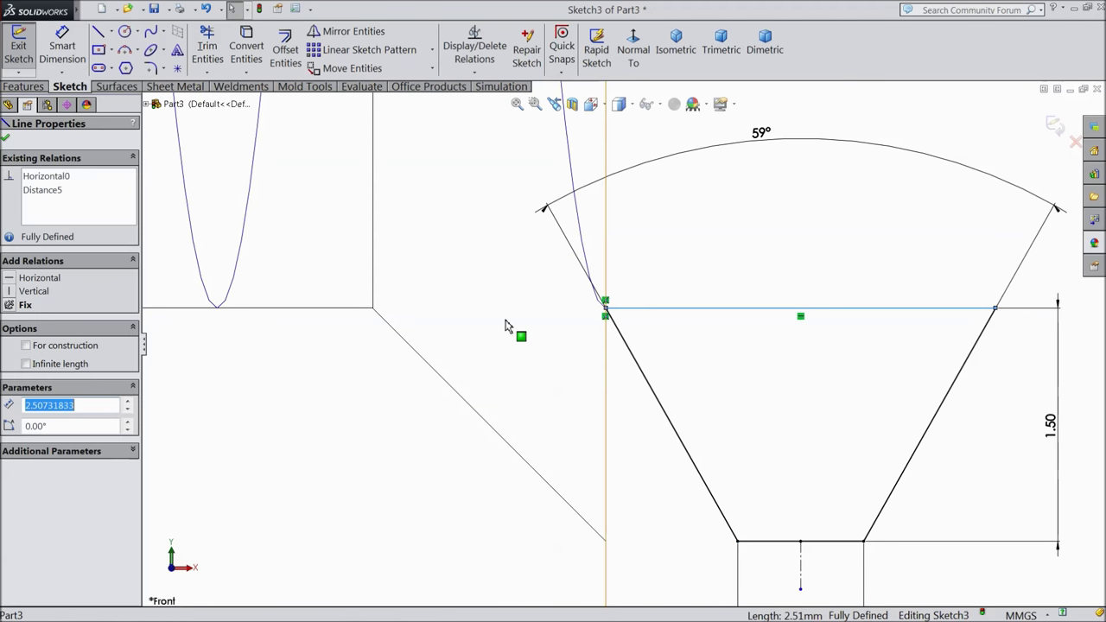
pyautogui.keyDown('ctrl'); pyautogui.click(345, 308); pyautogui.keyUp('ctrl')
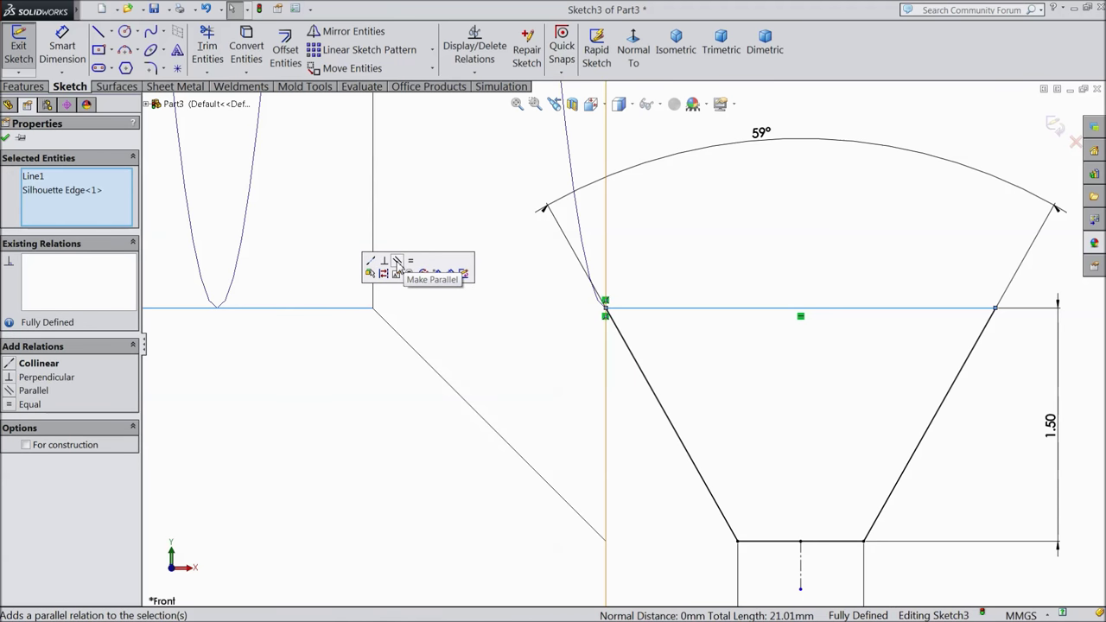
pyautogui.click(370, 261)
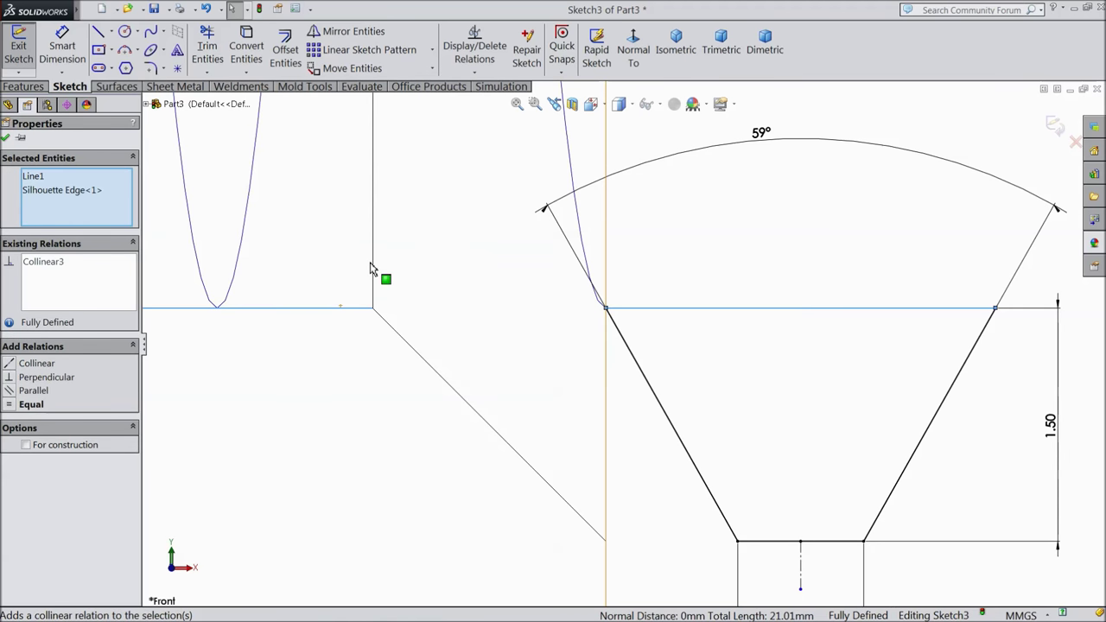
pyautogui.click(5, 136)
# Swept-cut Sketch3 along Helix/Spiral1 to form the internal thread
pyautogui.click(21, 87)
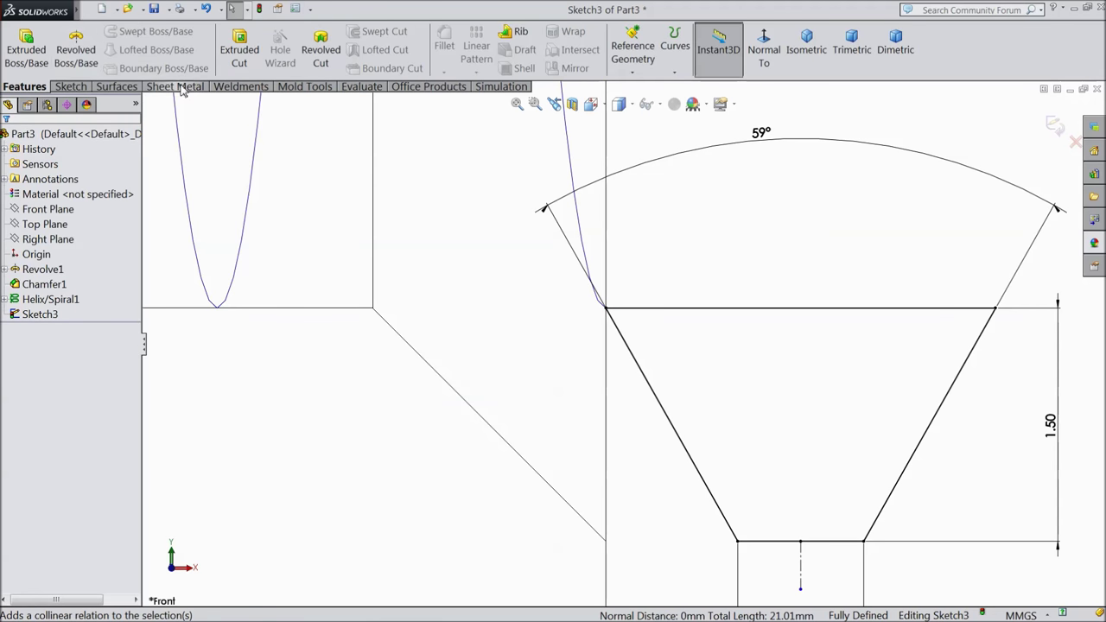
pyautogui.scroll(-4, 469, 192)
pyautogui.click(1055, 125)
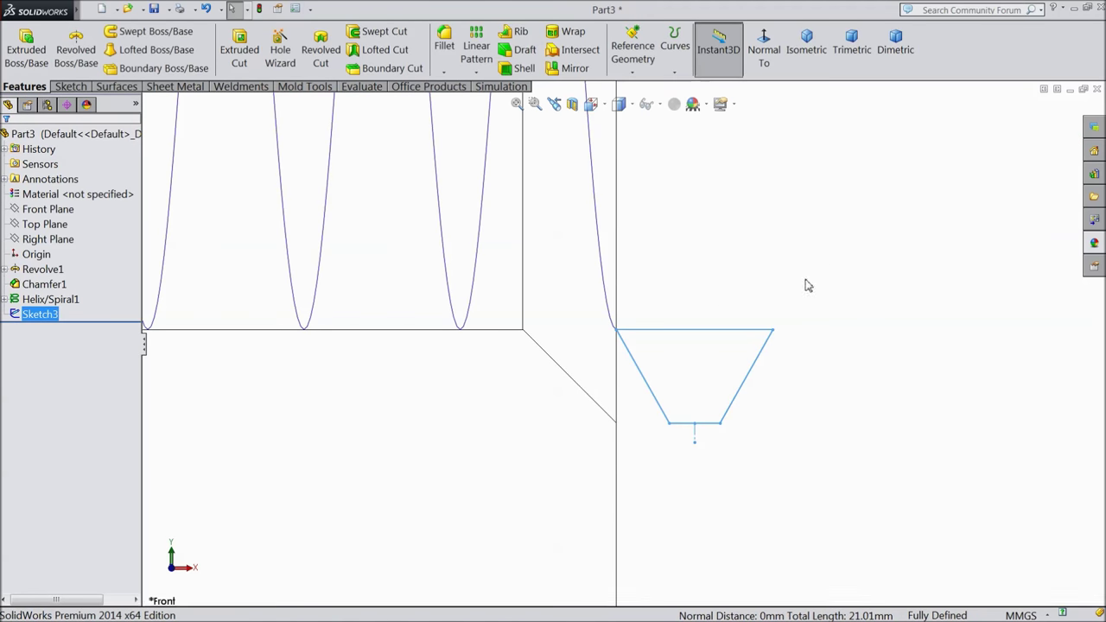
pyautogui.click(383, 35)
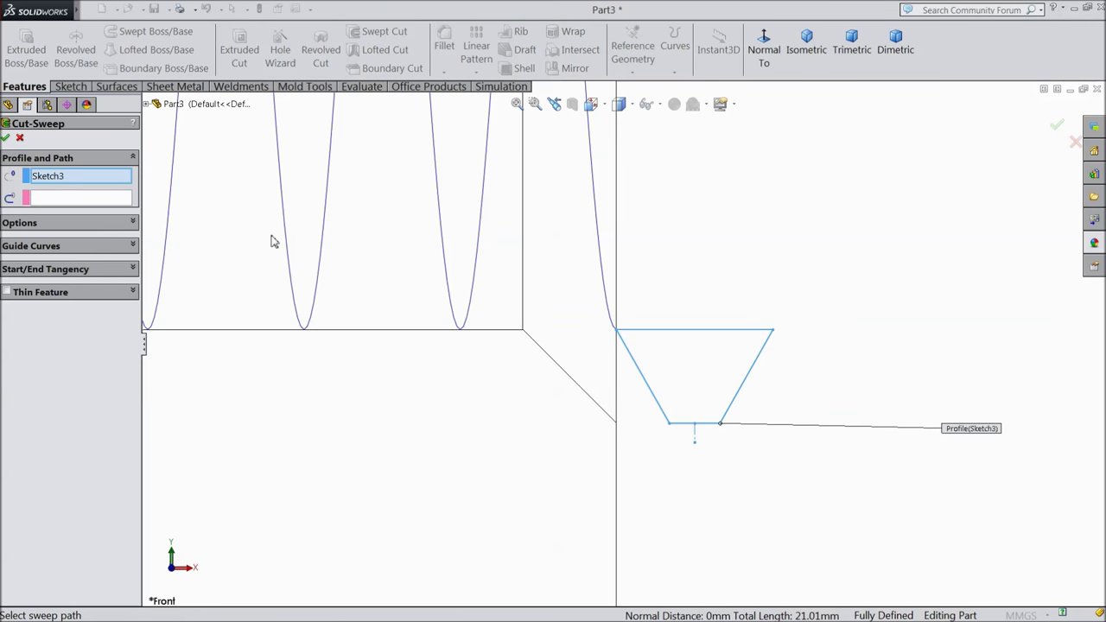
pyautogui.click(57, 198)
pyautogui.click(475, 276)
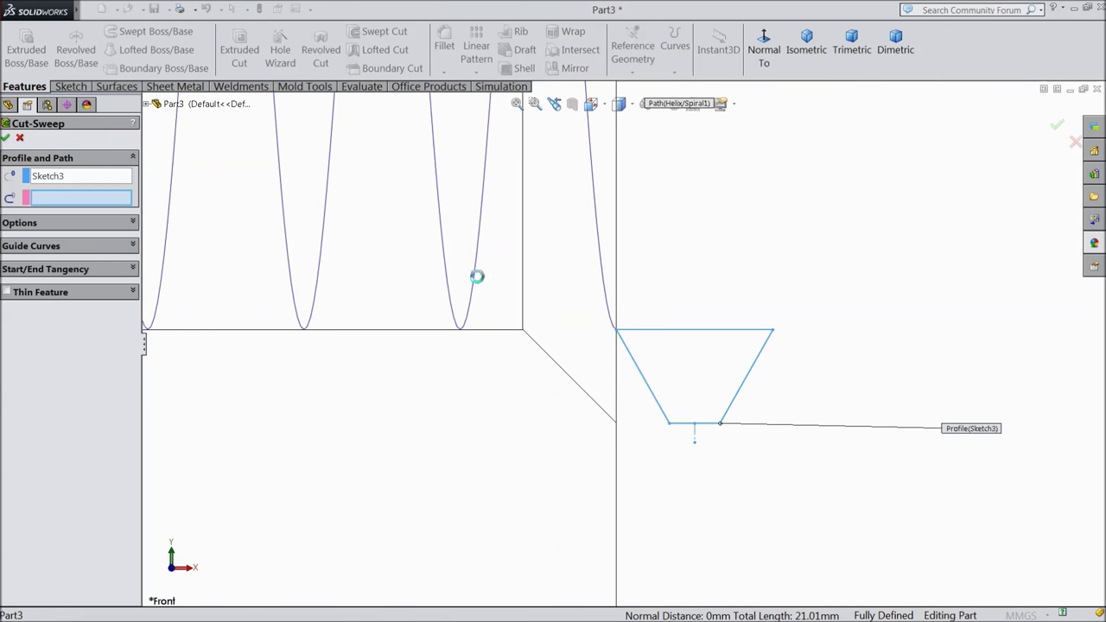
pyautogui.scroll(5, 624, 233)
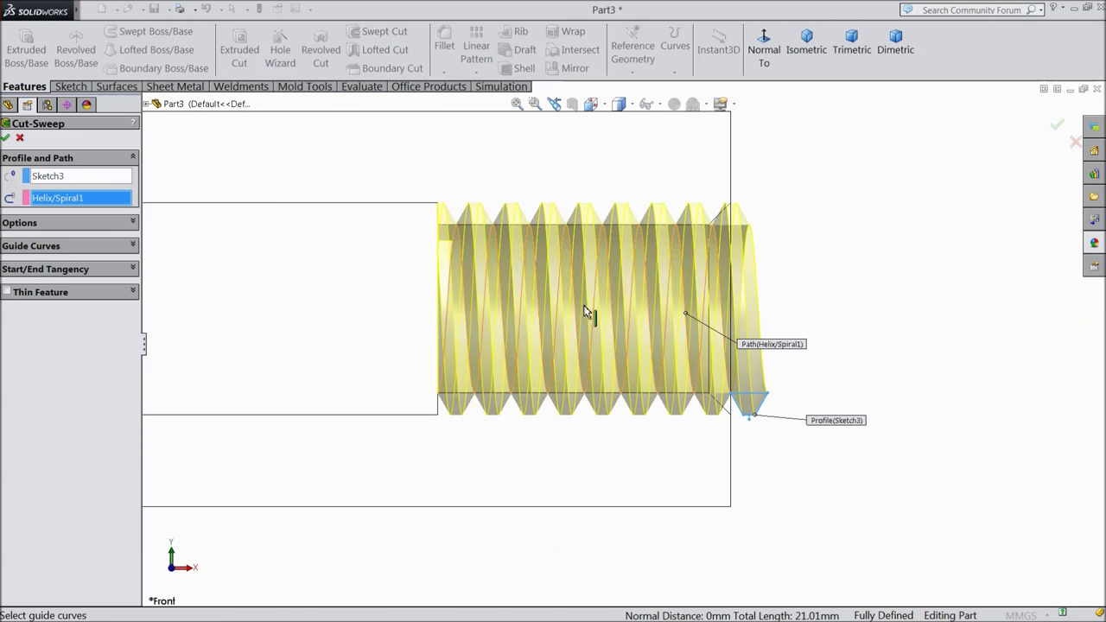
pyautogui.click(618, 103)
pyautogui.click(623, 132)
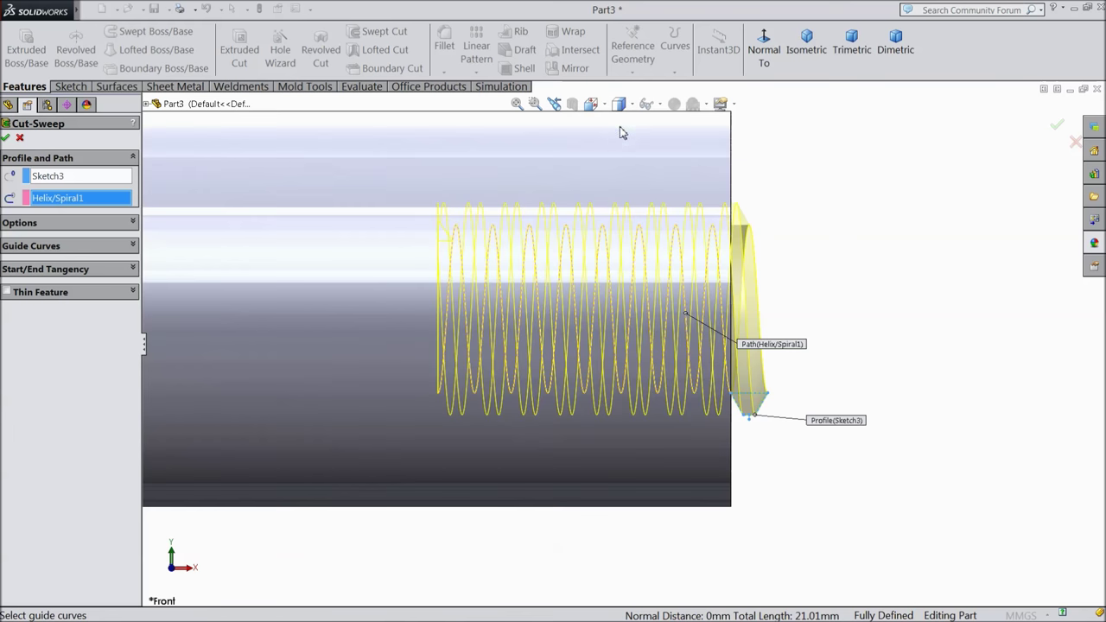
pyautogui.click(6, 139)
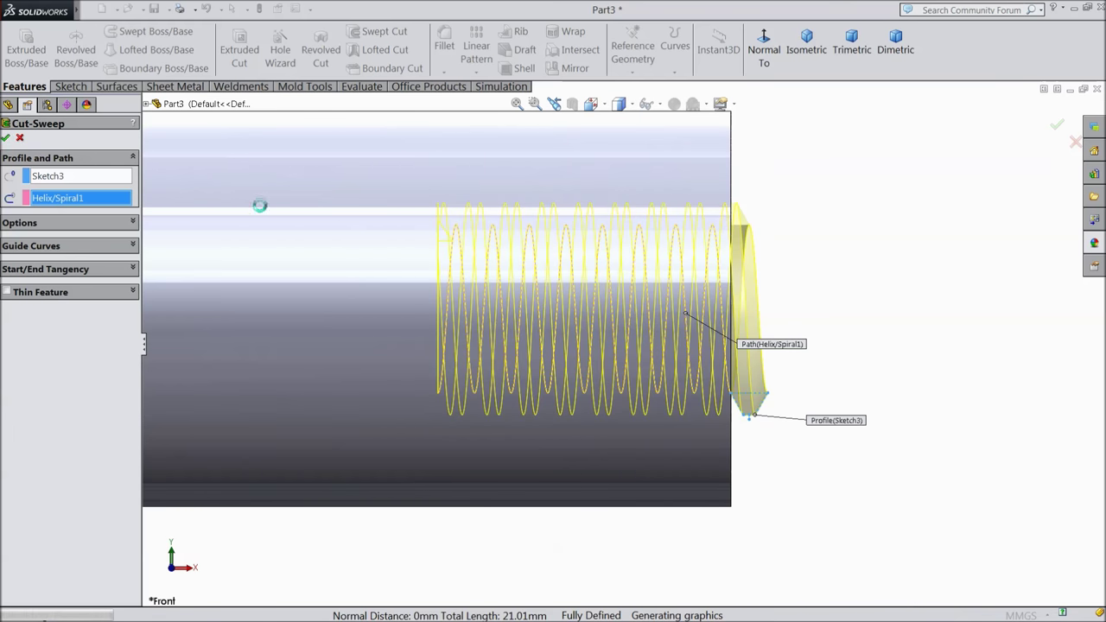
# Orbit the tube to its open end and select the end face
pyautogui.moveTo(814, 272); pyautogui.dragTo(745, 314, button='middle')
pyautogui.scroll(5, 748, 316)
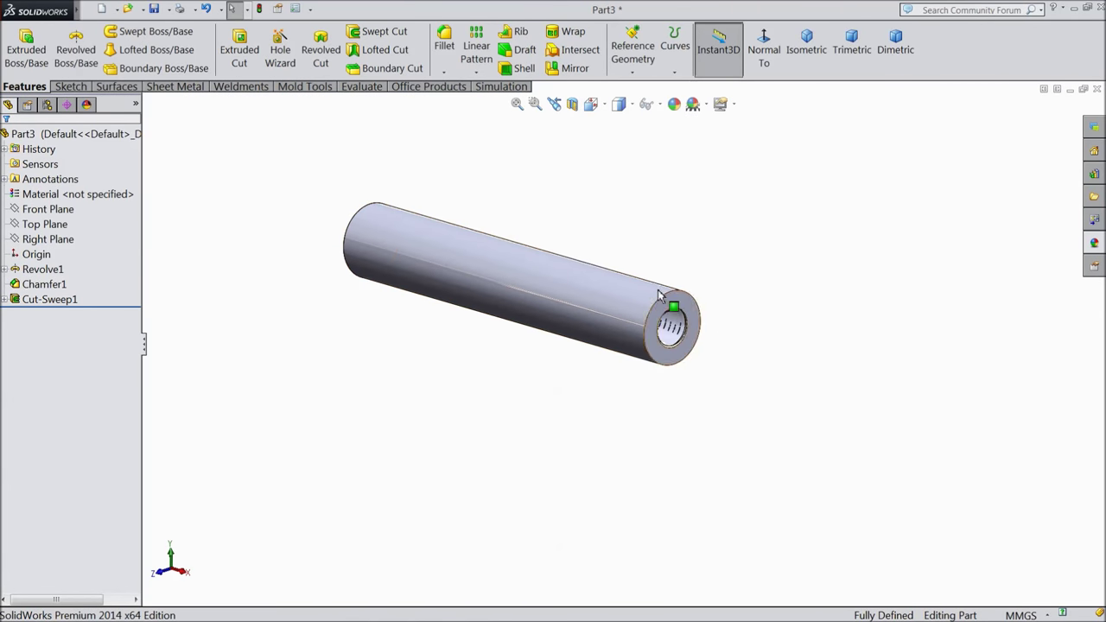
pyautogui.moveTo(518, 226); pyautogui.dragTo(562, 360, button='middle')
pyautogui.scroll(-5, 562, 361)
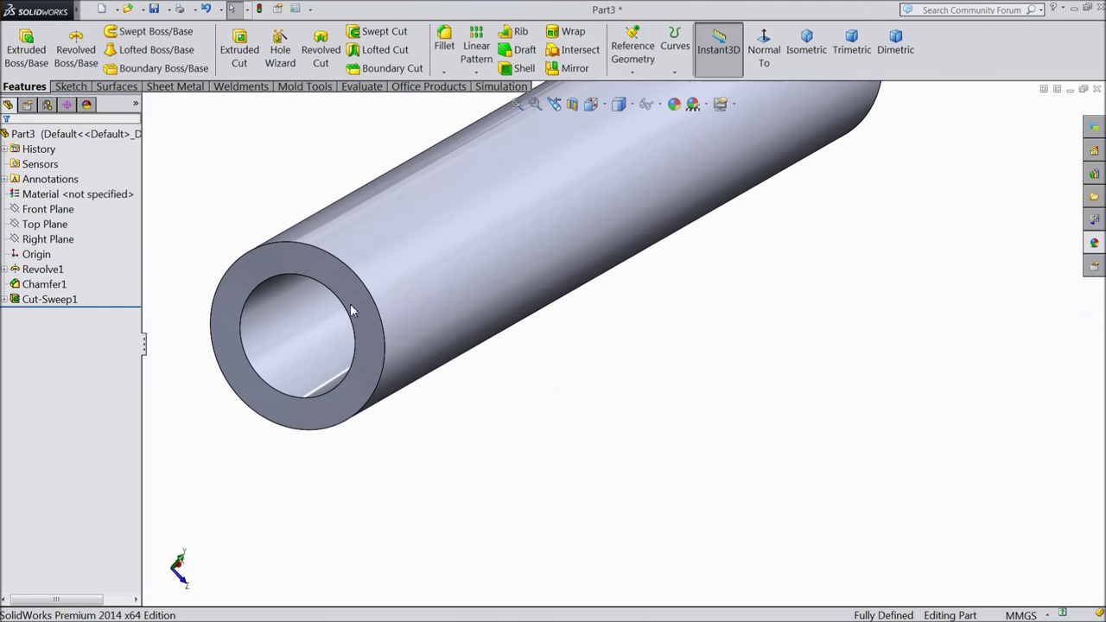
pyautogui.click(342, 285)
# Sketch on the end face a vertical centreline from the tube's centre to its outer top edge
pyautogui.click(384, 242)
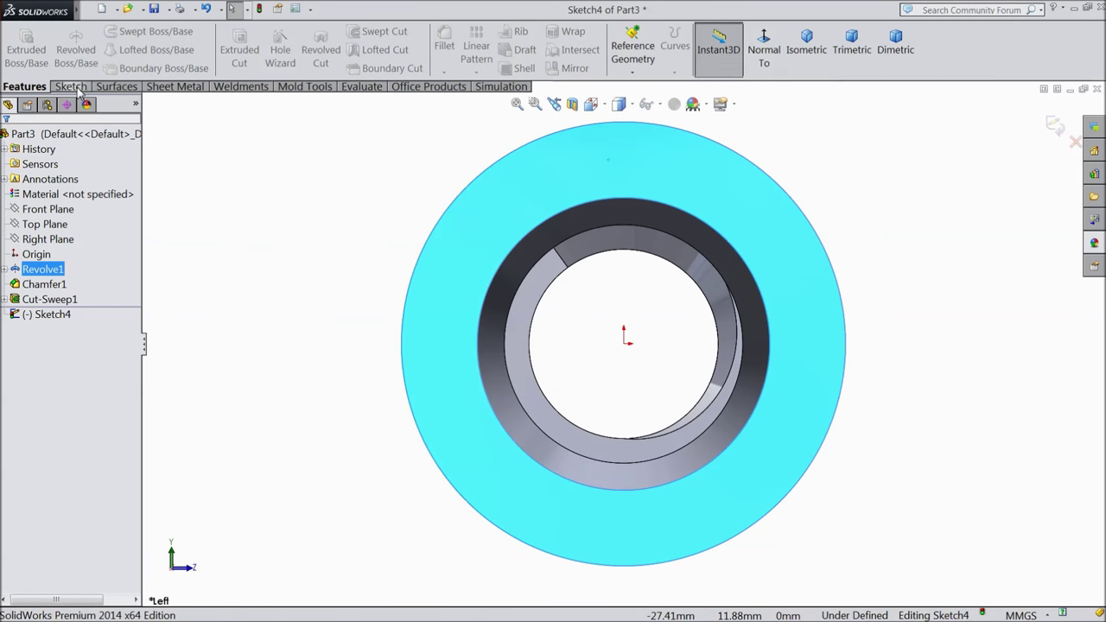
pyautogui.click(70, 86)
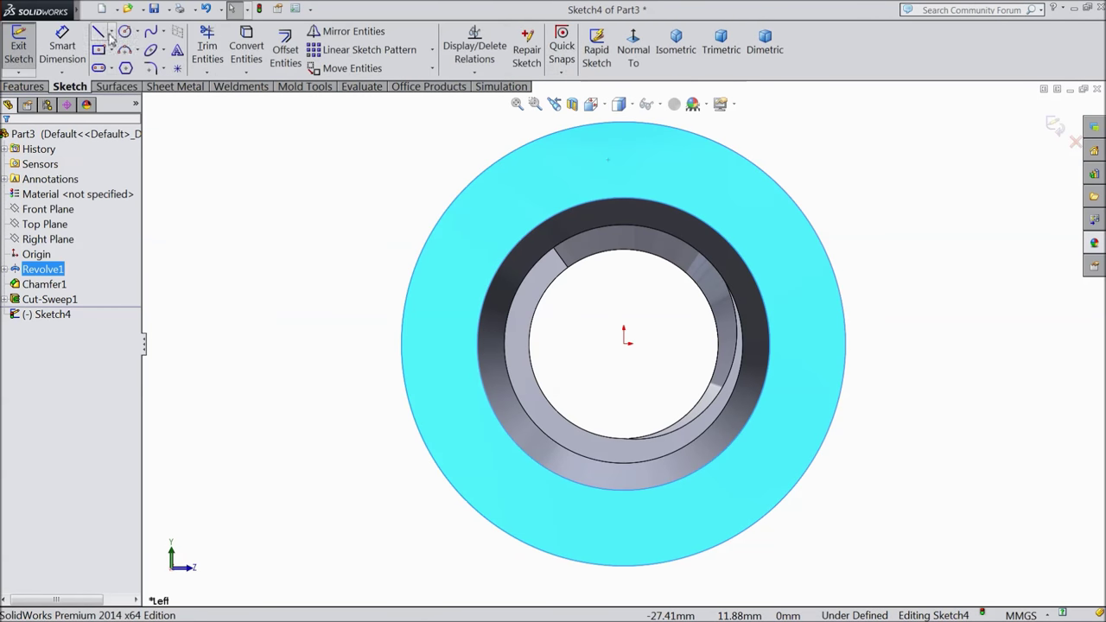
pyautogui.click(130, 68)
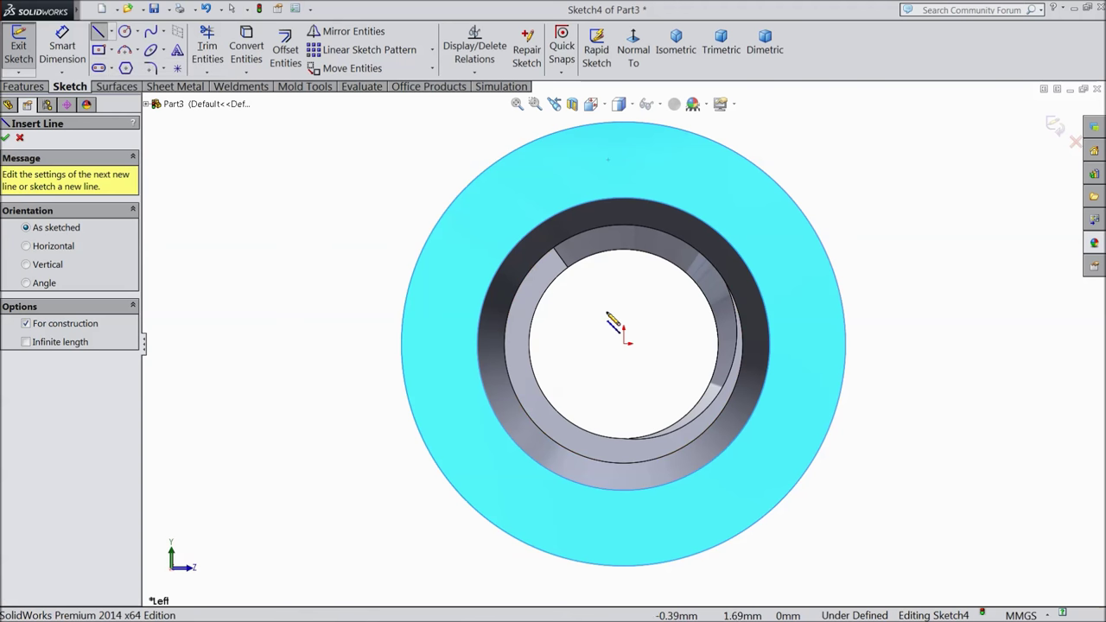
pyautogui.click(624, 342)
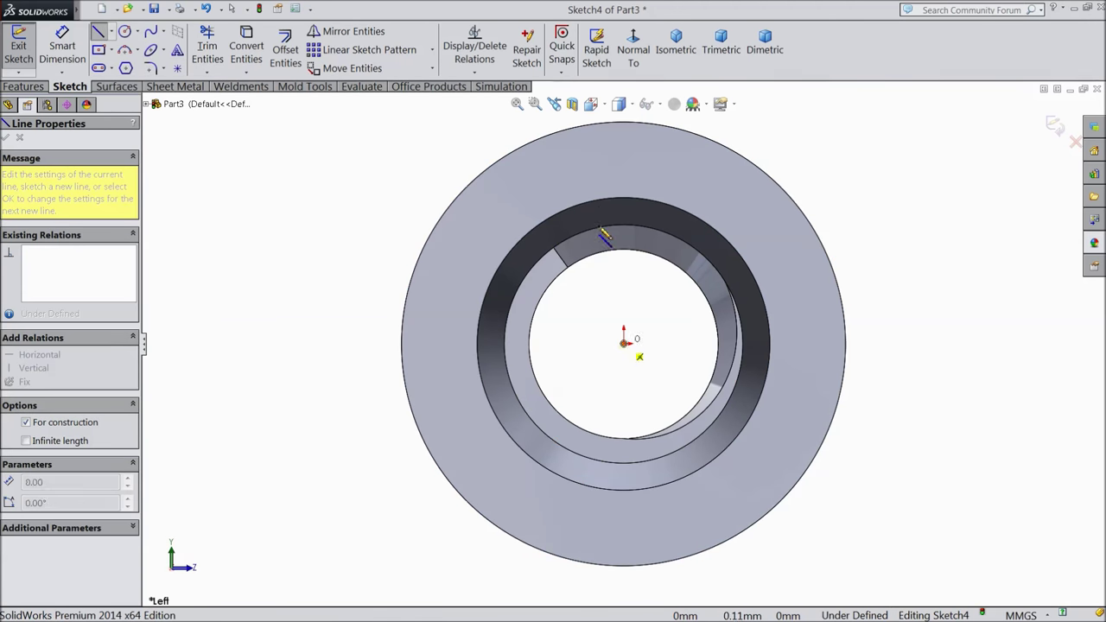
pyautogui.click(625, 124)
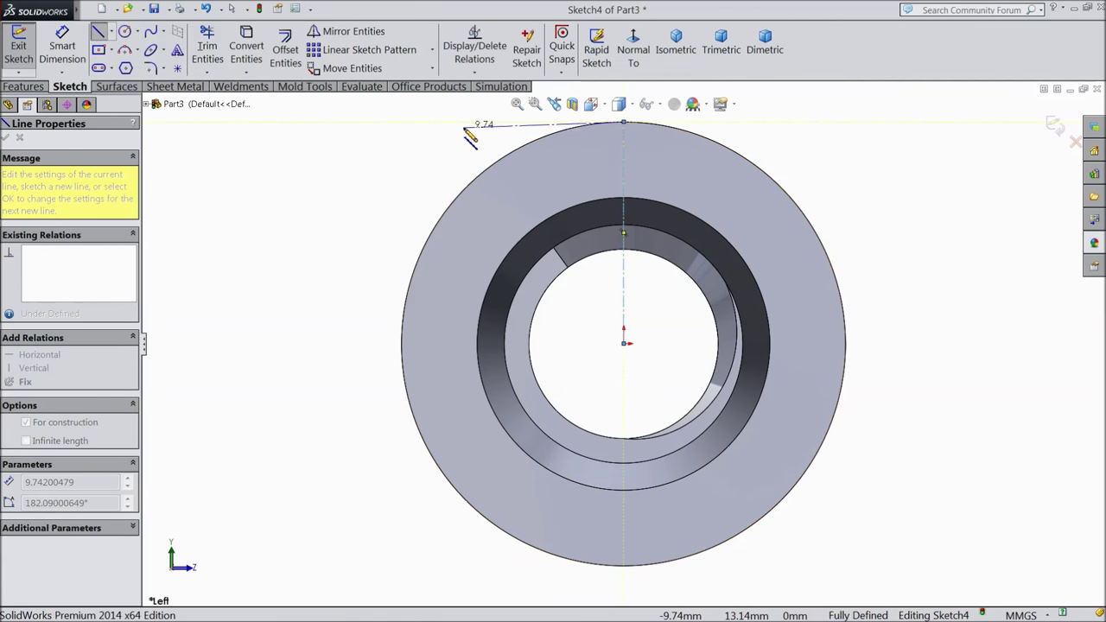
pyautogui.rightClick(464, 118)
pyautogui.click(488, 124)
pyautogui.scroll(-5, 646, 165)
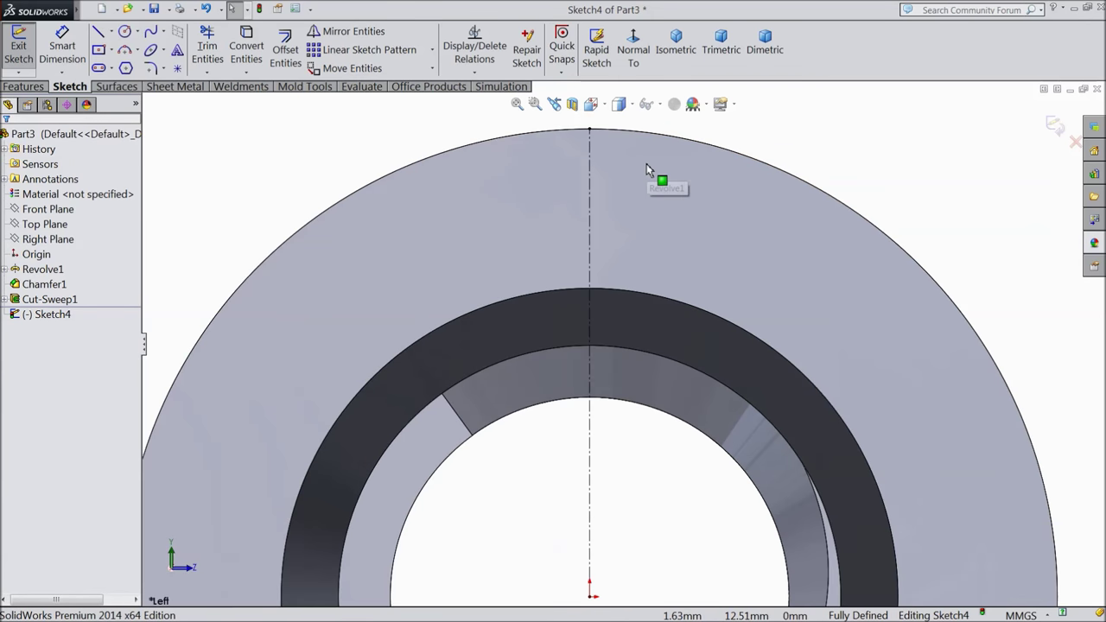
# Draw a corner rectangle across the top of the tube's outer circle
pyautogui.click(111, 50)
pyautogui.click(111, 70)
pyautogui.scroll(1, 581, 233)
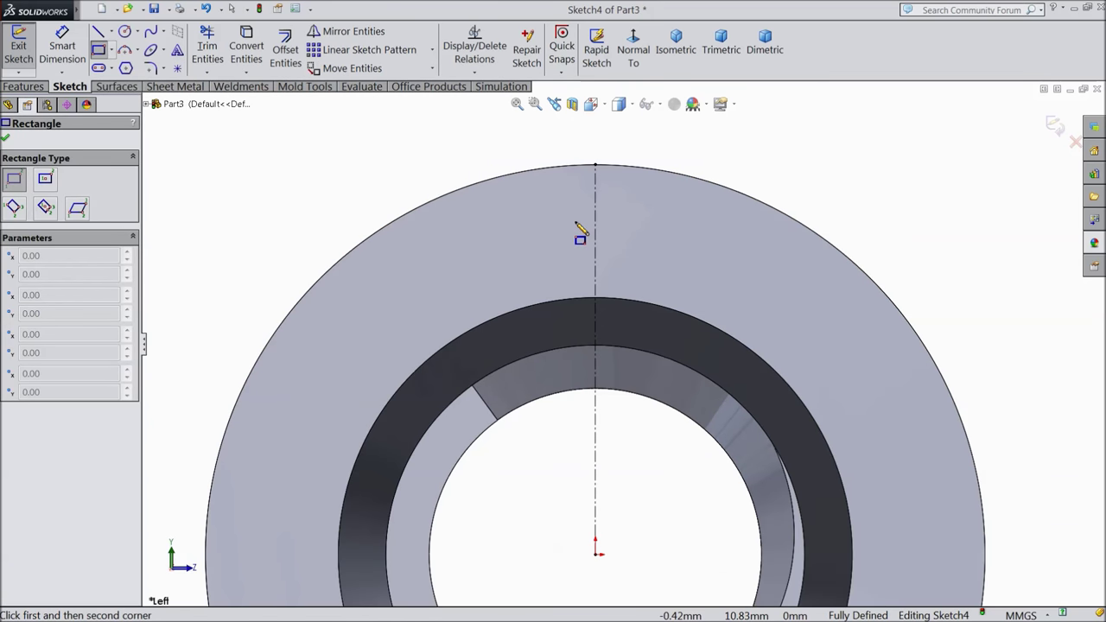
pyautogui.scroll(-2, 530, 222)
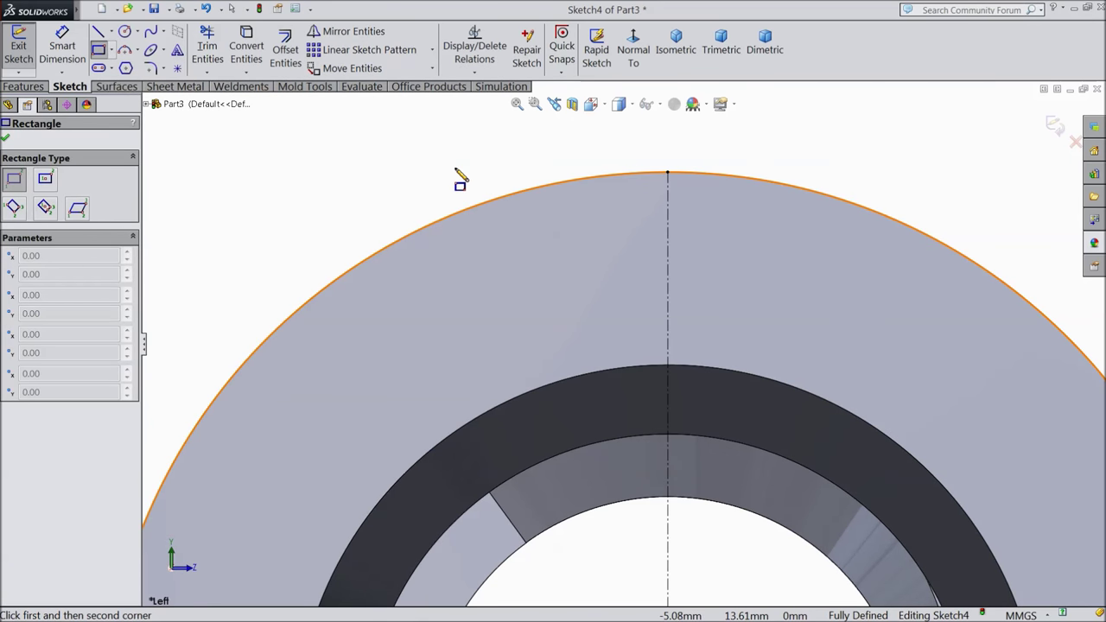
pyautogui.click(451, 164)
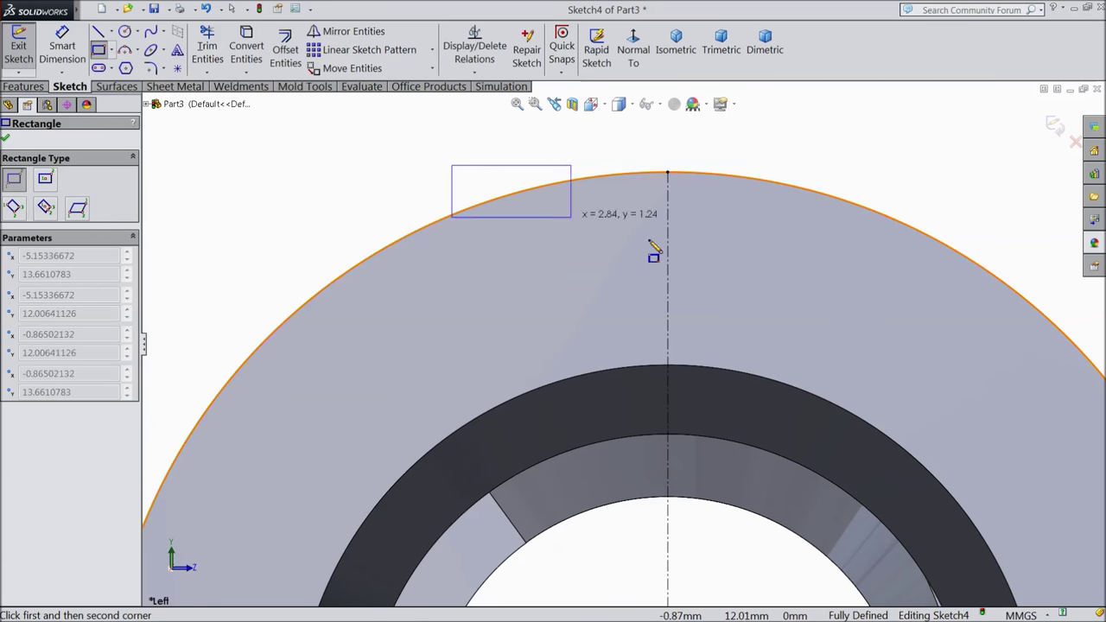
pyautogui.click(888, 273)
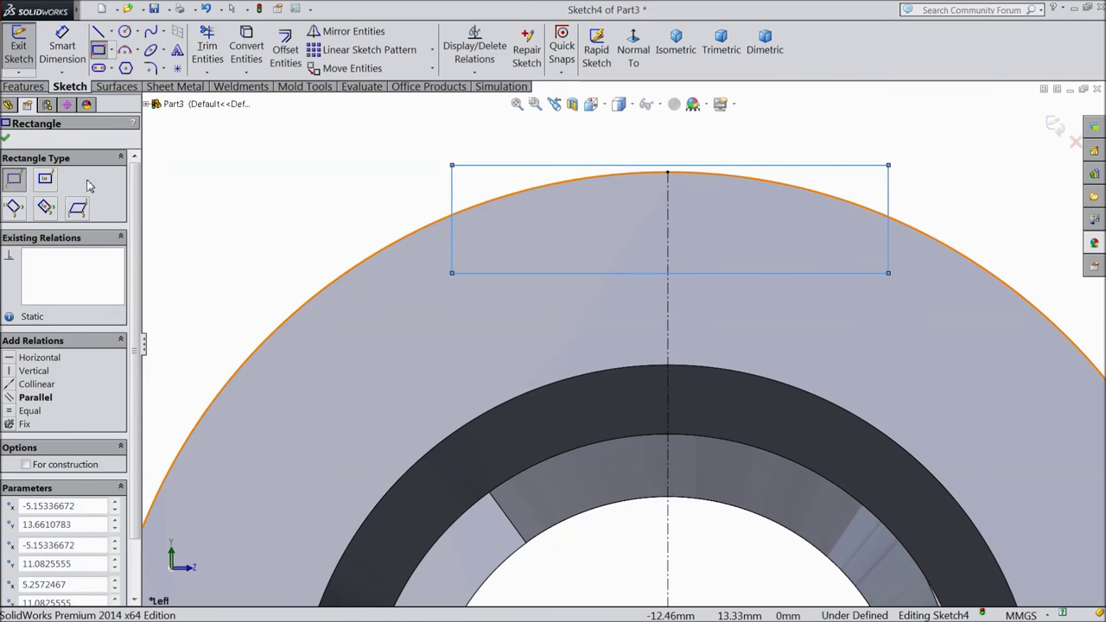
pyautogui.click(7, 139)
# Make the rectangle's sides symmetric about the centreline
pyautogui.moveTo(913, 190); pyautogui.dragTo(412, 253)
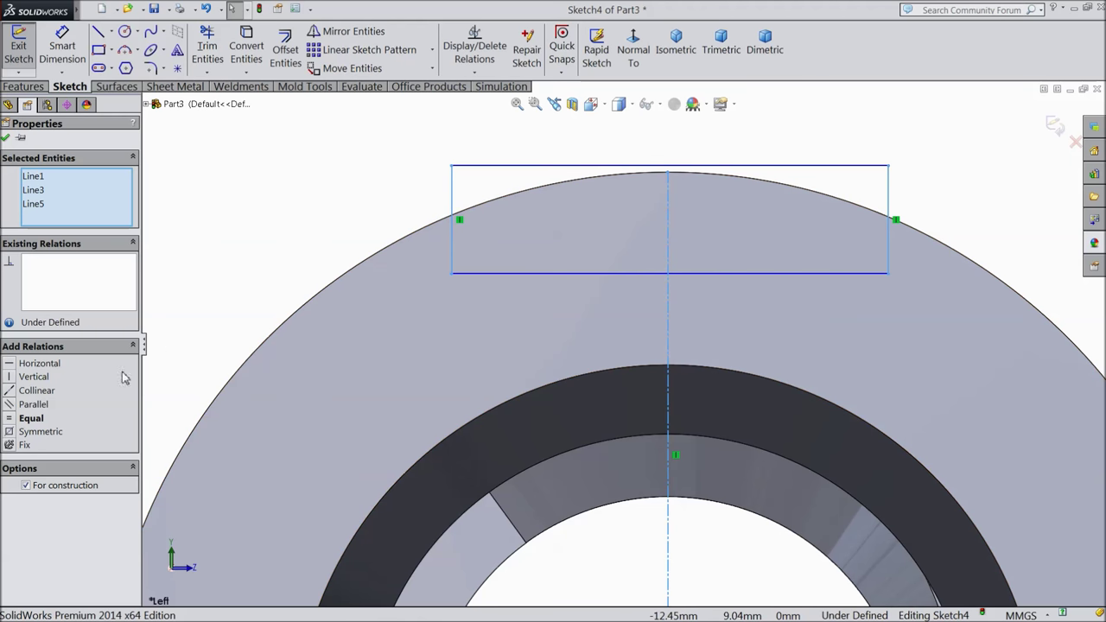
pyautogui.click(34, 431)
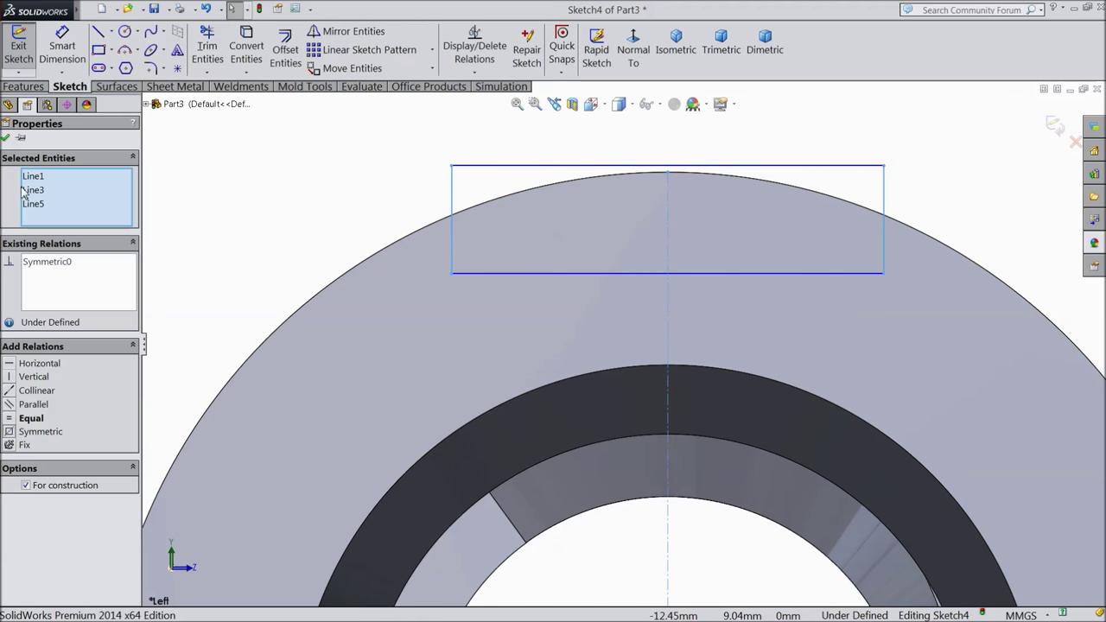
pyautogui.click(5, 138)
pyautogui.click(63, 48)
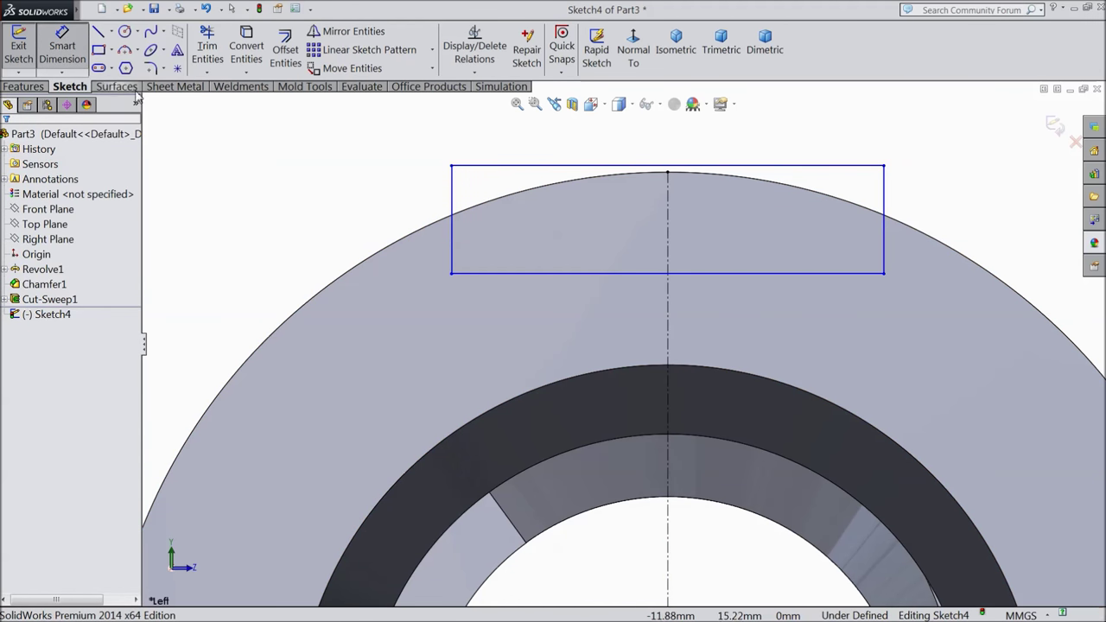
# Dimension the rectangle 5 mm wide and 2.8 mm tall
pyautogui.click(622, 173)
pyautogui.click(637, 147)
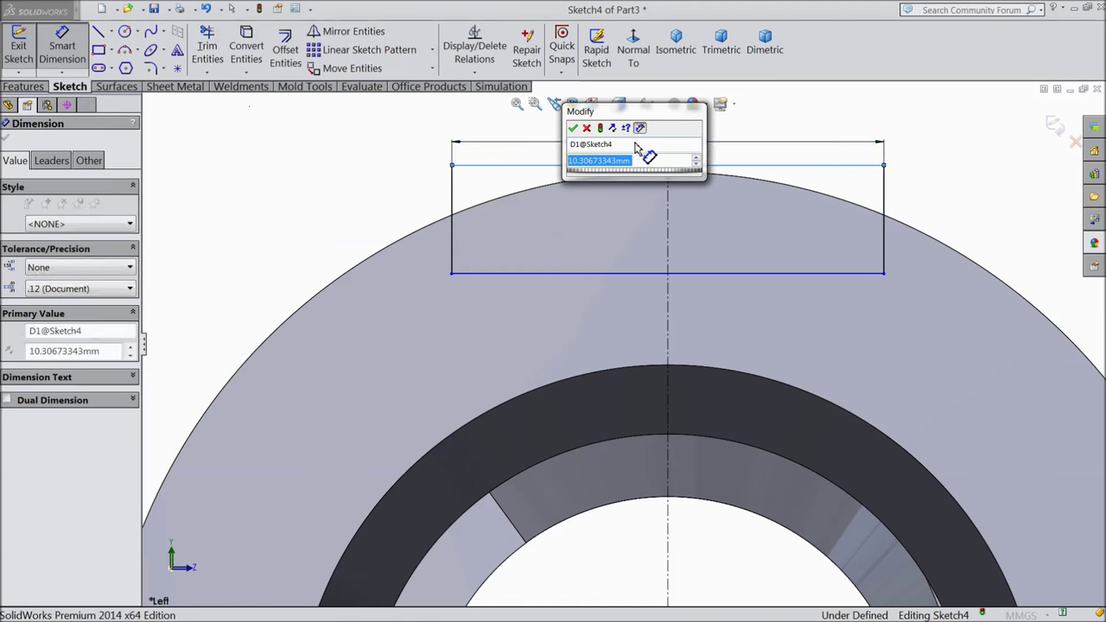
pyautogui.write('5')
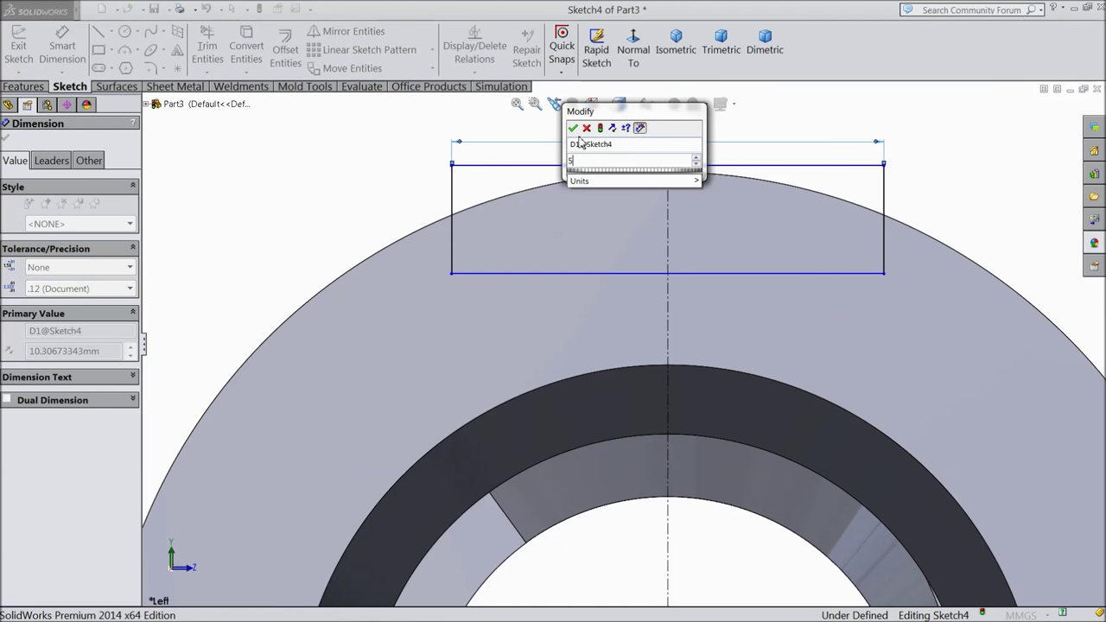
pyautogui.click(572, 128)
pyautogui.scroll(-2, 667, 221)
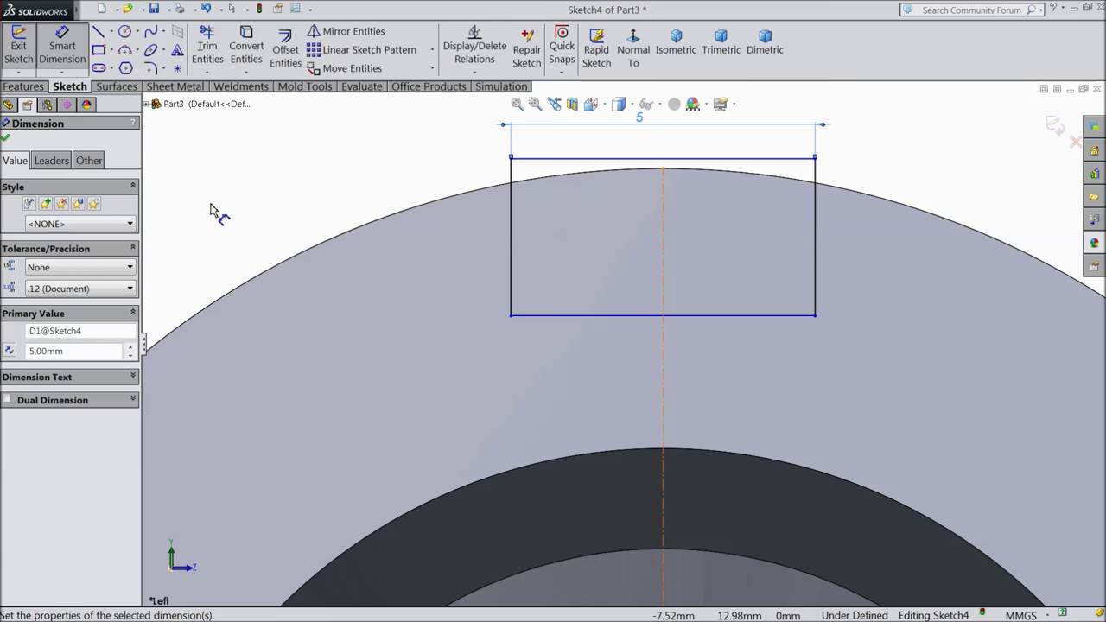
pyautogui.click(816, 226)
pyautogui.click(894, 237)
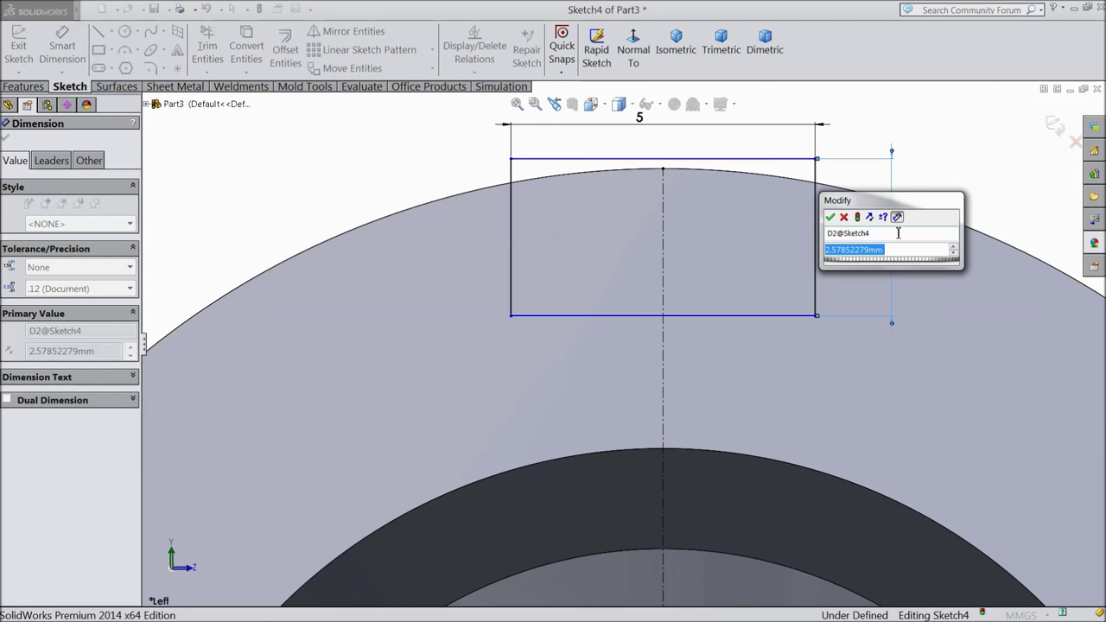
pyautogui.write('2.')
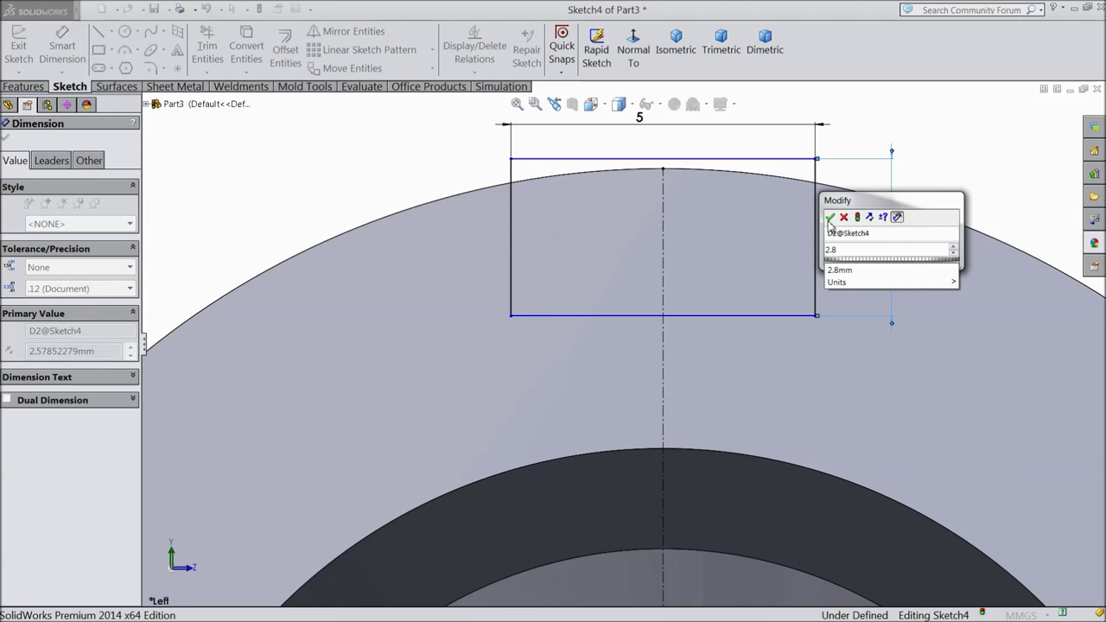
pyautogui.write('8')
pyautogui.click(829, 218)
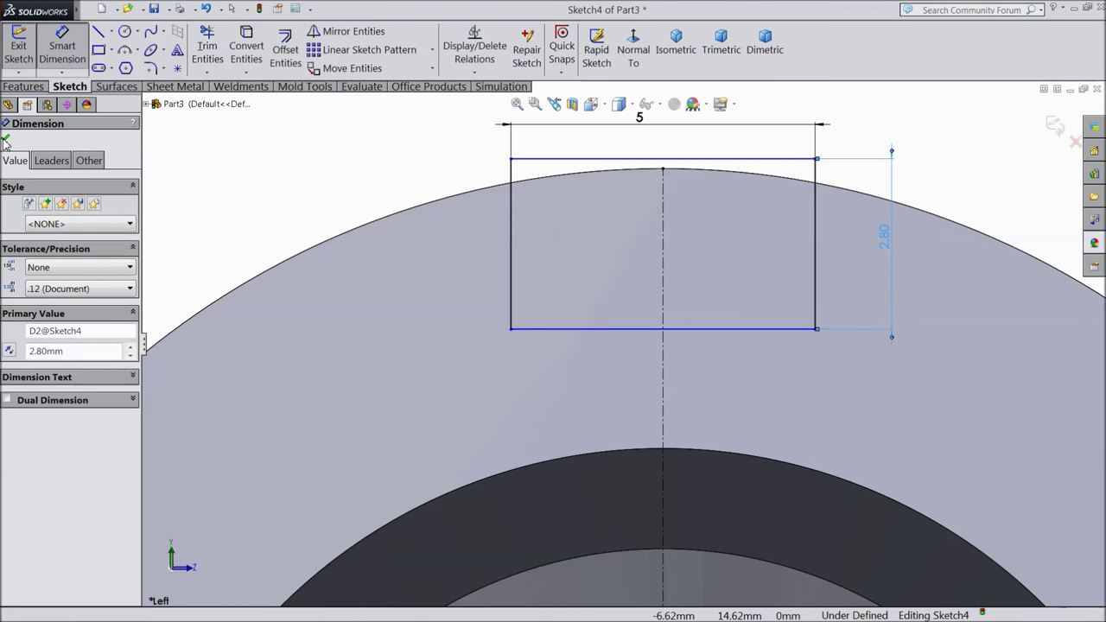
pyautogui.click(6, 140)
# Make the rectangle's top edge coincident with the tube circle's top point
pyautogui.scroll(-2, 734, 216)
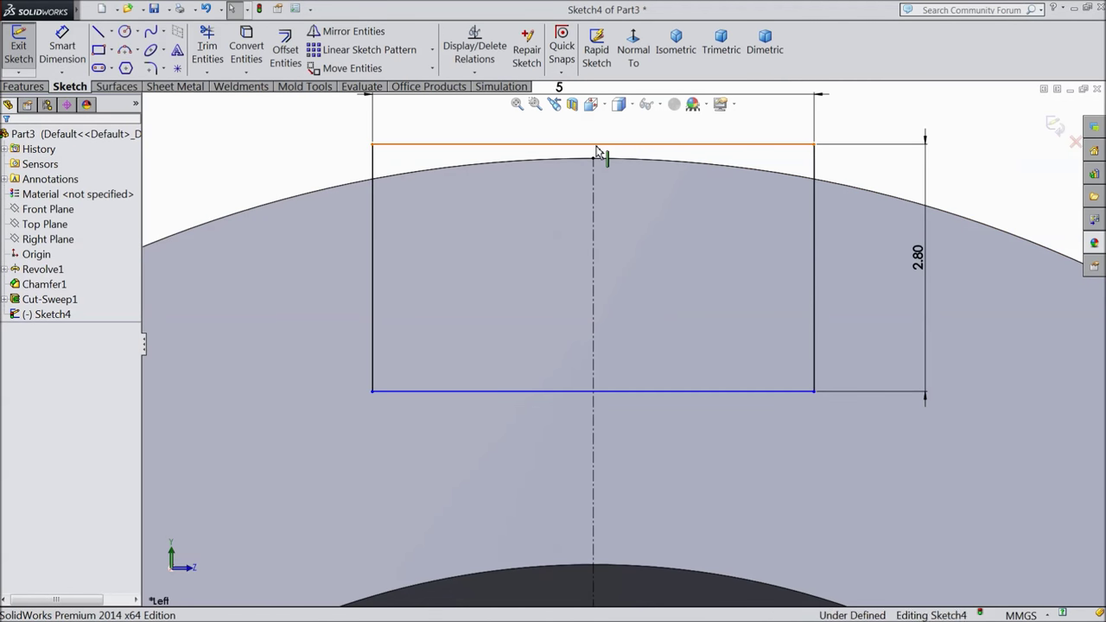
pyautogui.click(596, 144)
pyautogui.keyDown('ctrl'); pyautogui.click(594, 156); pyautogui.keyUp('ctrl')
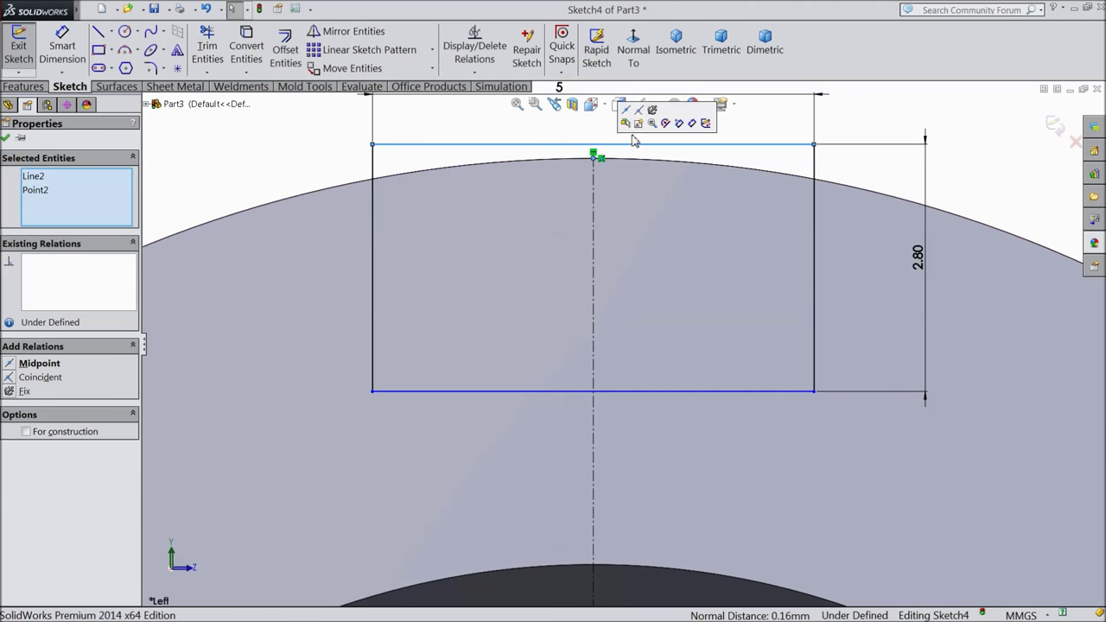
pyautogui.click(639, 110)
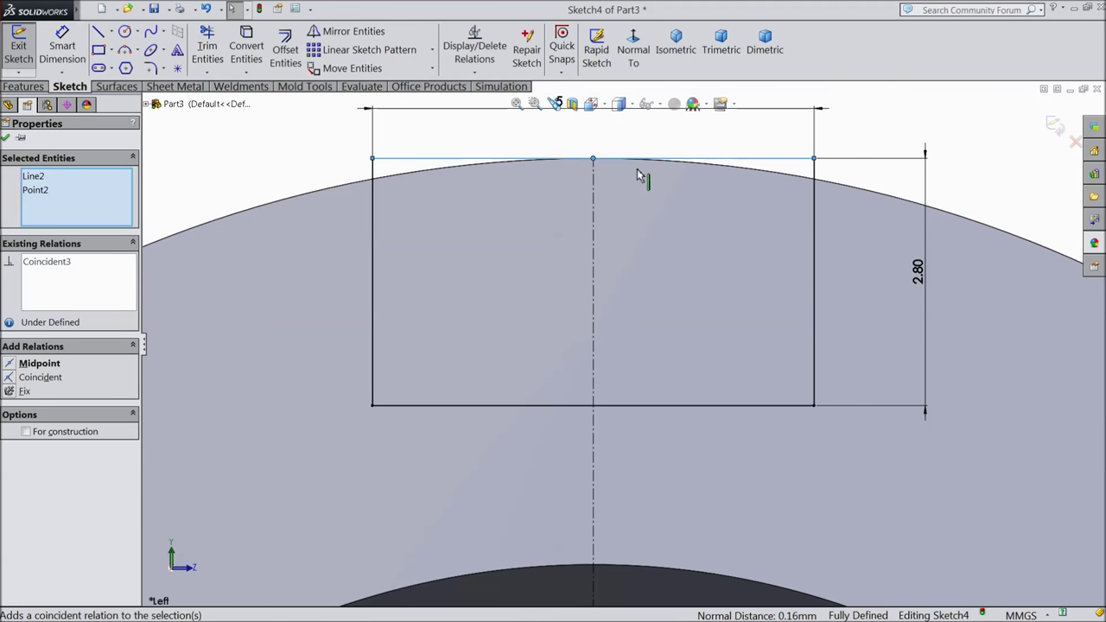
pyautogui.click(6, 139)
pyautogui.click(23, 86)
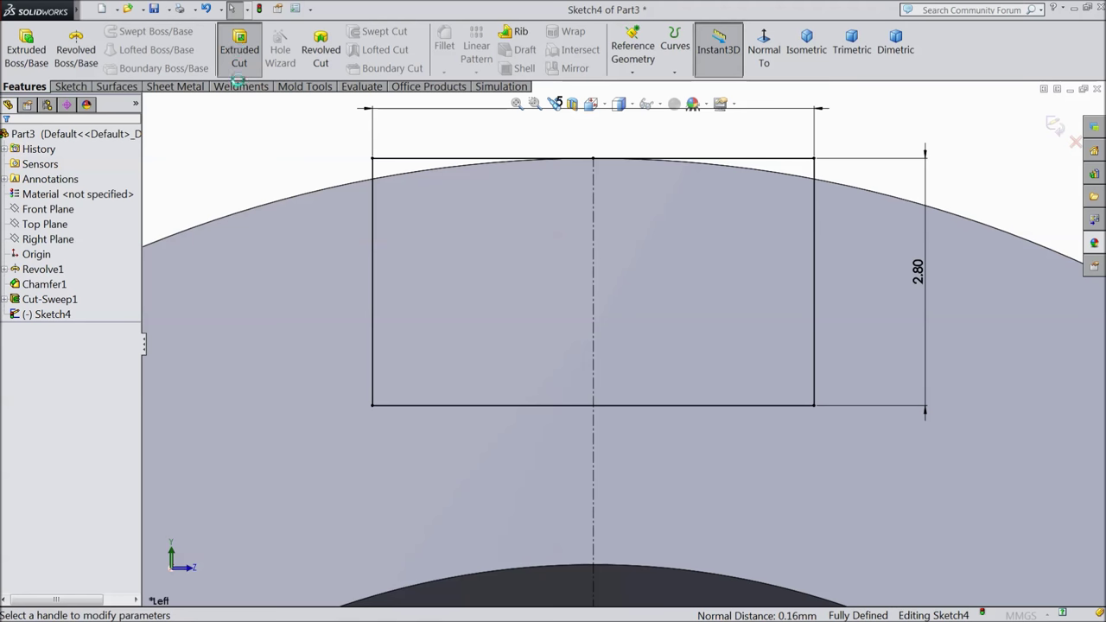
# Extruded-cut the rectangle Up To Next to make the lengthwise keyway, viewed isometric
pyautogui.click(239, 53)
pyautogui.click(53, 220)
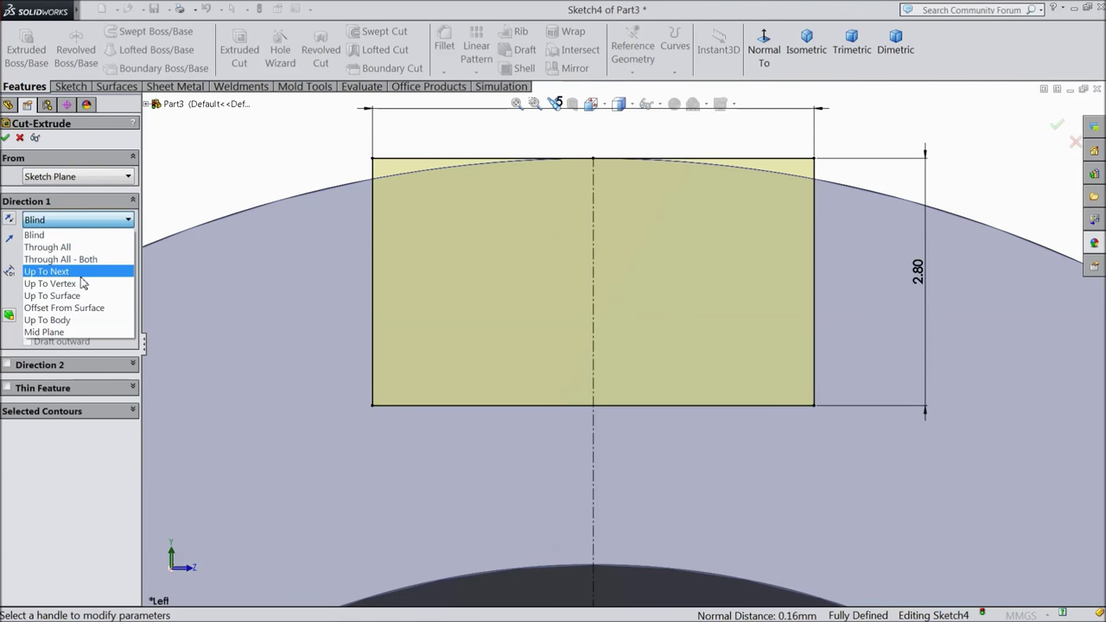
pyautogui.click(72, 273)
pyautogui.click(808, 41)
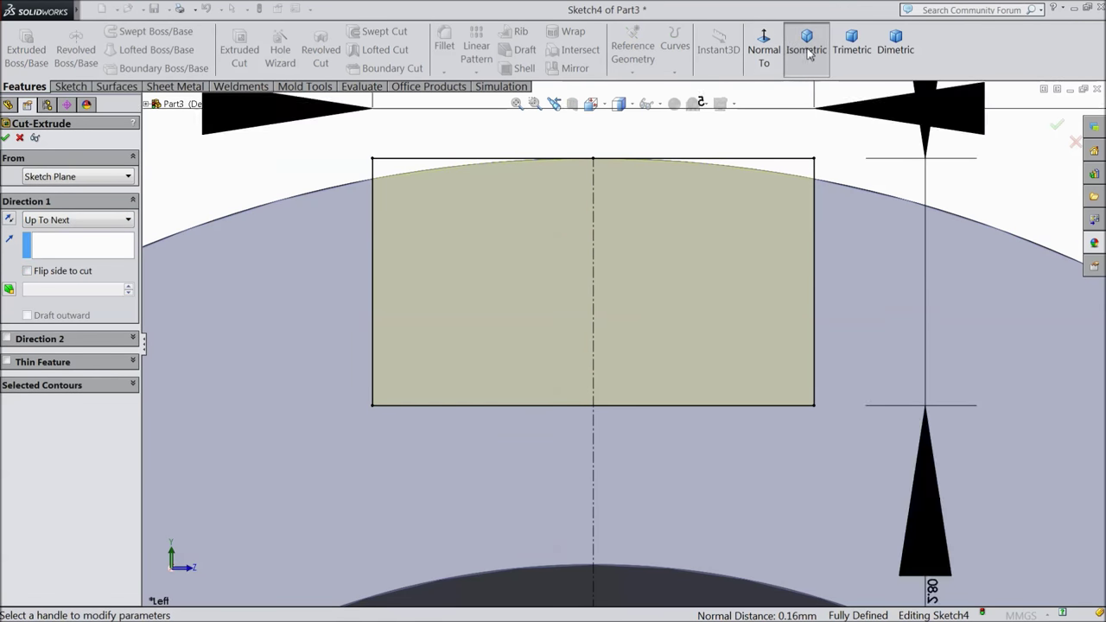
pyautogui.click(1057, 127)
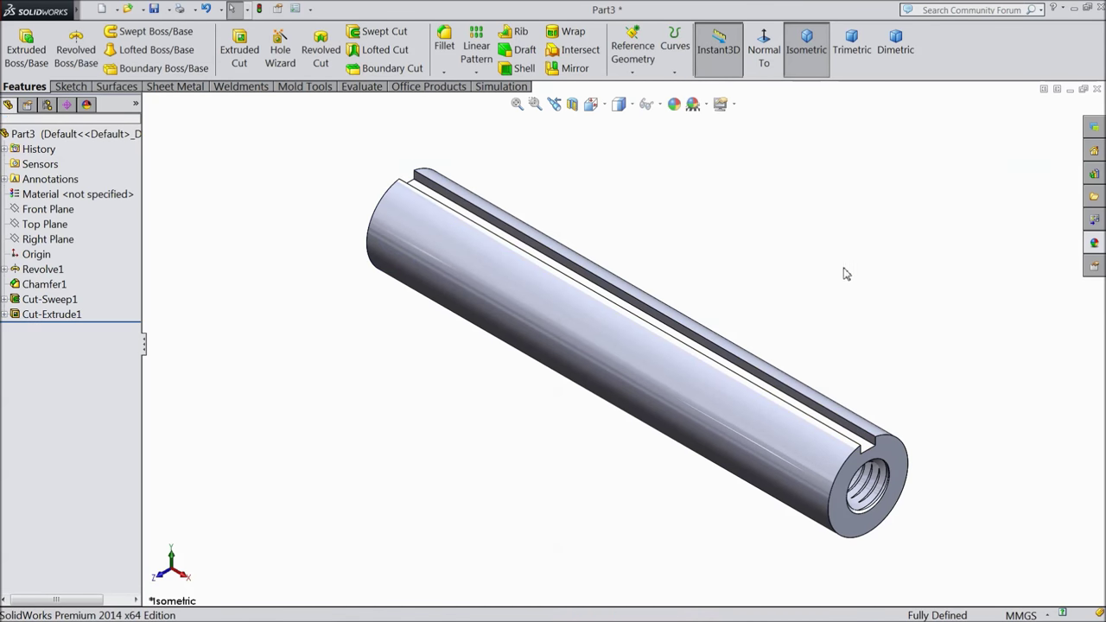
# Apply satin finish stainless steel to the tube and orbit to inspect the threaded end
pyautogui.click(1093, 243)
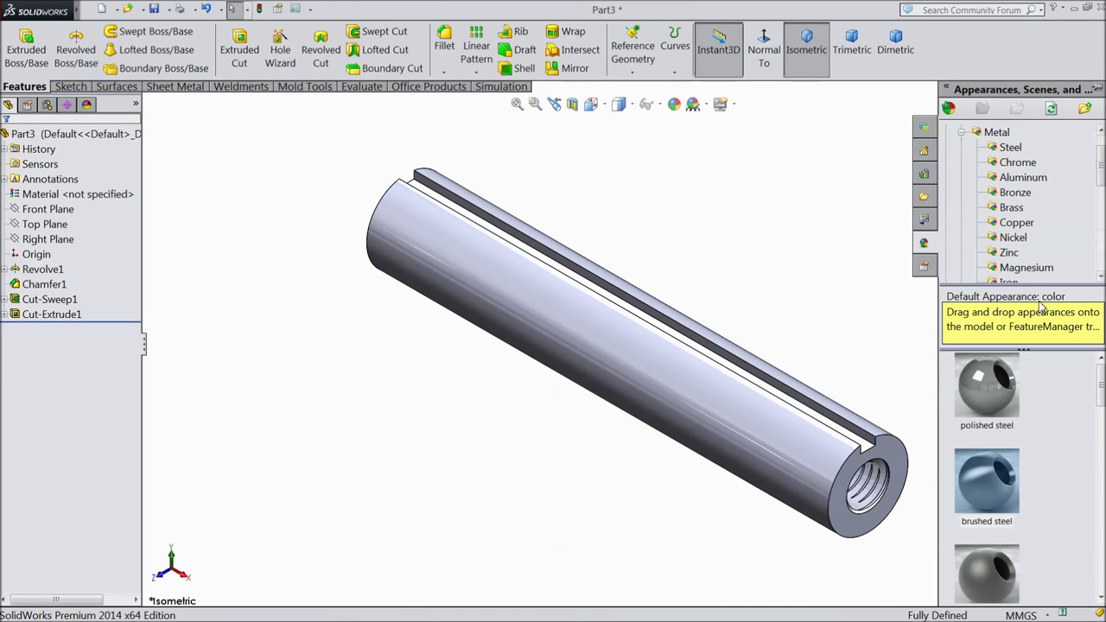
pyautogui.doubleClick(1007, 570)
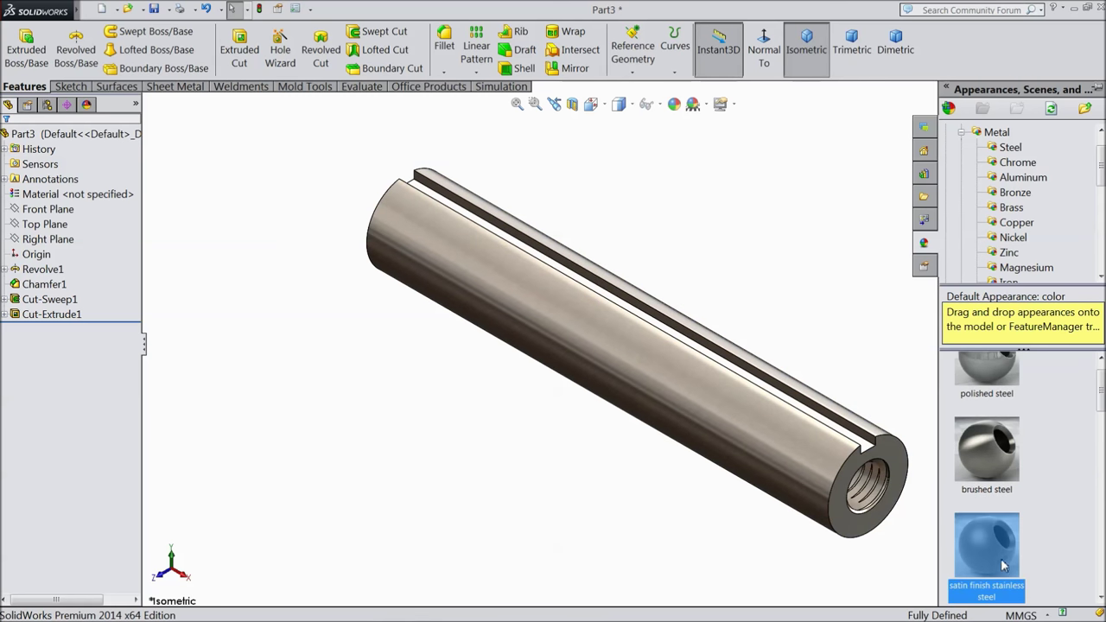
pyautogui.moveTo(803, 370); pyautogui.dragTo(858, 351, button='middle')
pyautogui.scroll(-3, 797, 400)
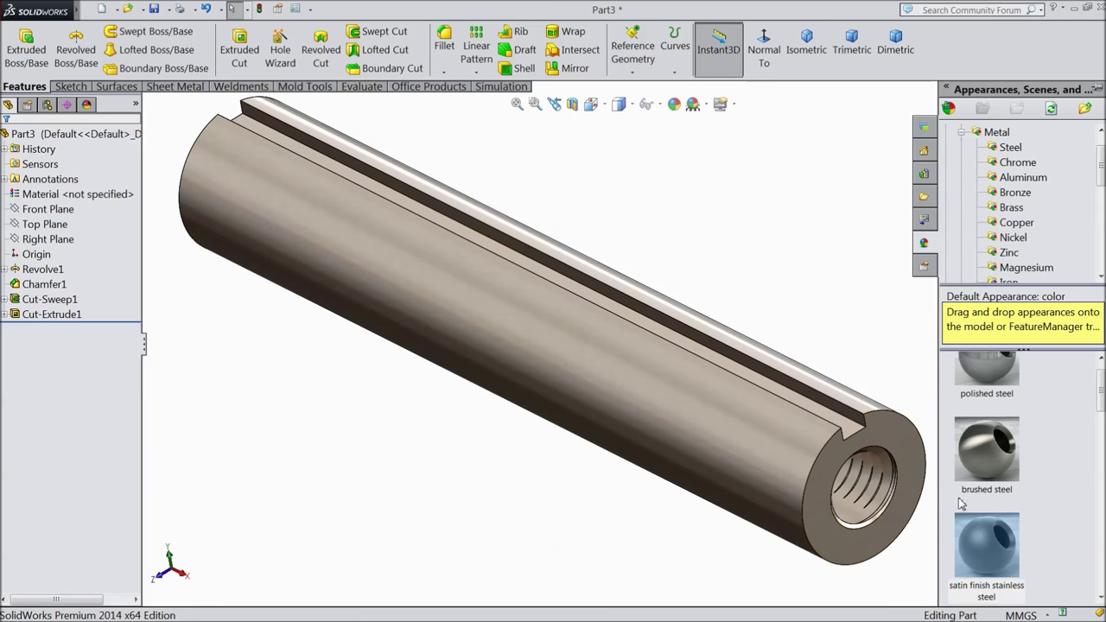
pyautogui.scroll(-5, 838, 372)
pyautogui.moveTo(841, 337); pyautogui.dragTo(869, 365, button='middle')
pyautogui.scroll(6, 869, 365)
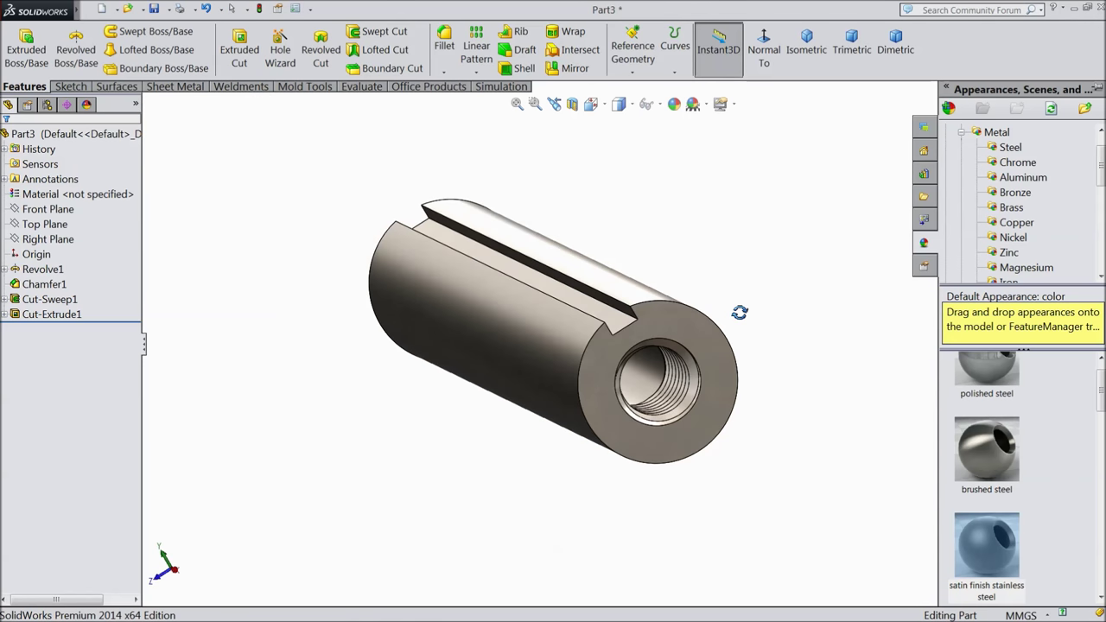
pyautogui.scroll(-2, 770, 337)
pyautogui.moveTo(770, 337); pyautogui.dragTo(786, 347, button='middle')
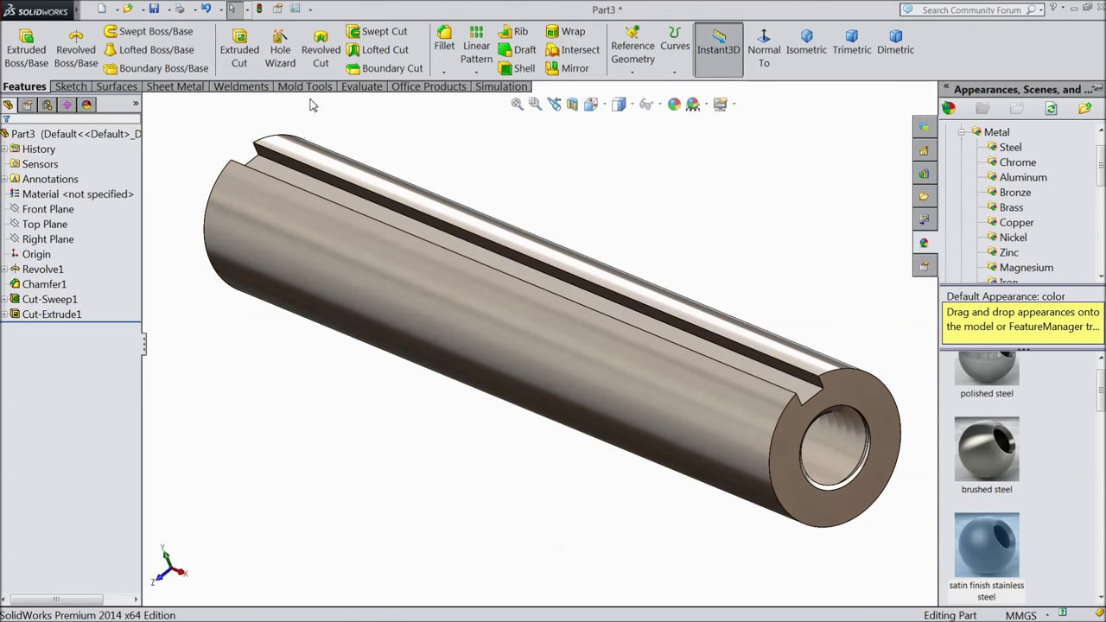
pyautogui.click(152, 10)
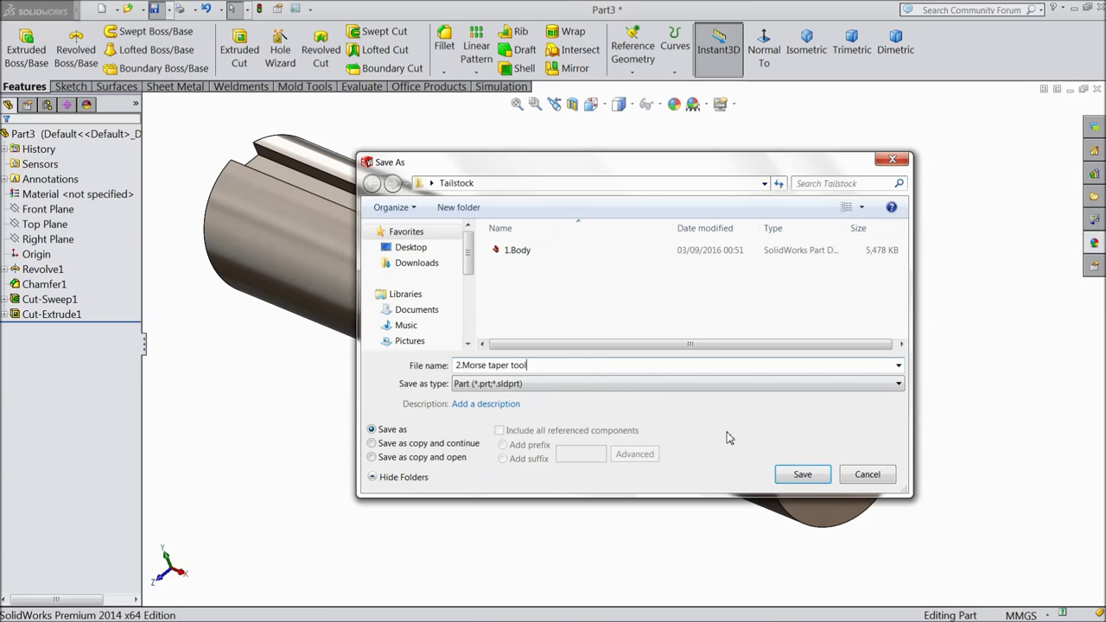
# Save the quill as '2.Morse taper tool' in the Tailstock folder, then orbit and zoom for a final look
pyautogui.click(799, 477)
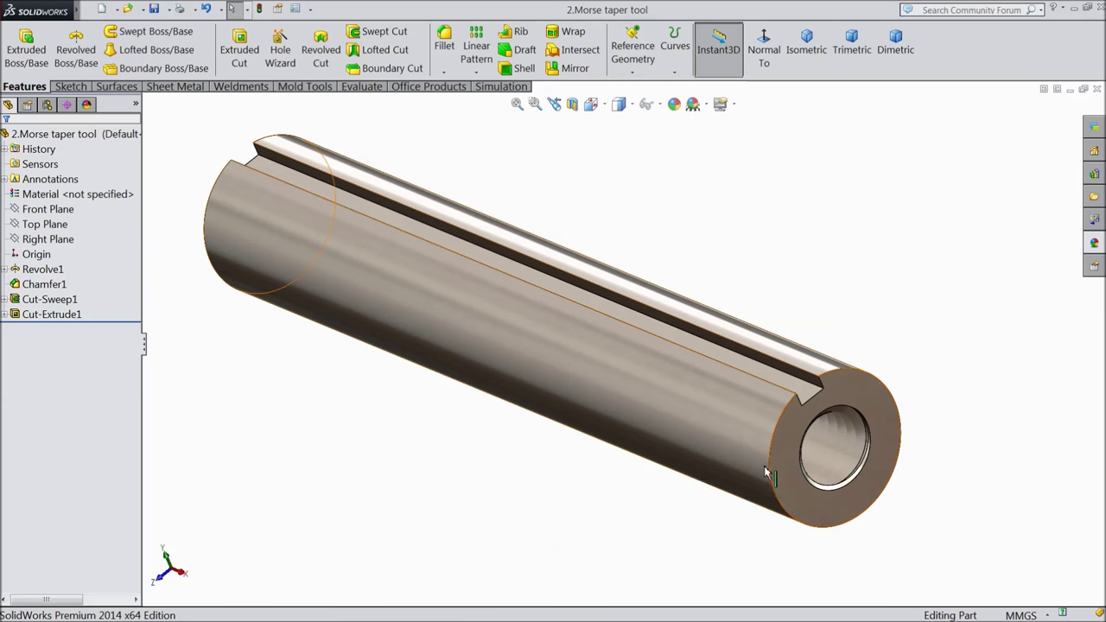
pyautogui.moveTo(566, 476); pyautogui.dragTo(602, 474, button='middle')
pyautogui.scroll(2, 602, 474)
pyautogui.scroll(2, 538, 415)
pyautogui.moveTo(538, 414)
pyautogui.mouseDown(button='middle')
pyautogui.moveTo(558, 397)
pyautogui.moveTo(531, 405)
pyautogui.mouseUp(button='middle')
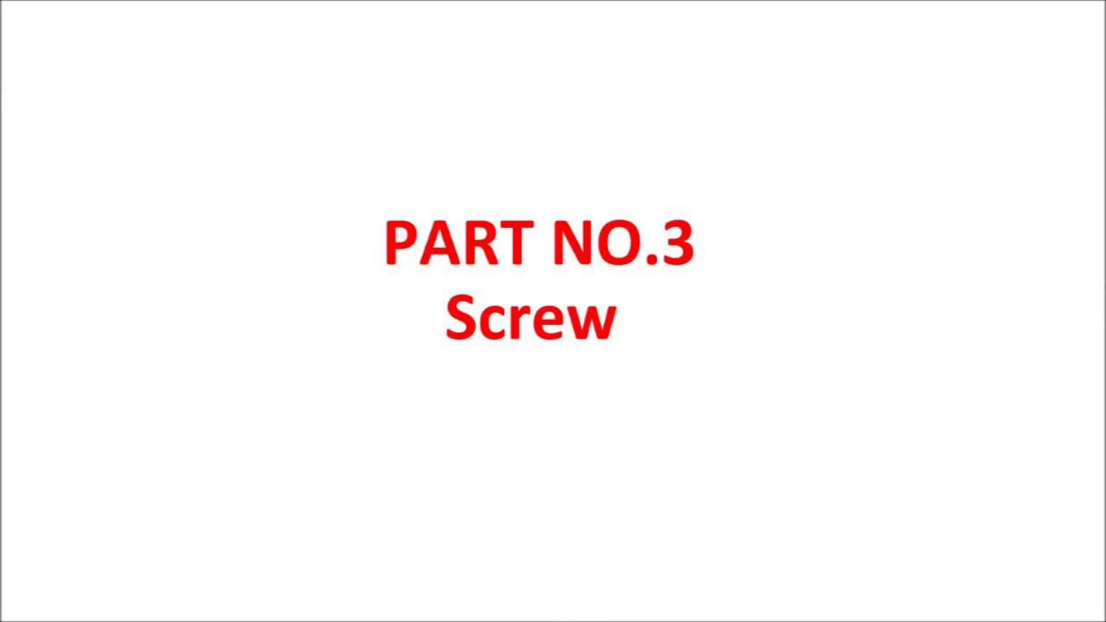
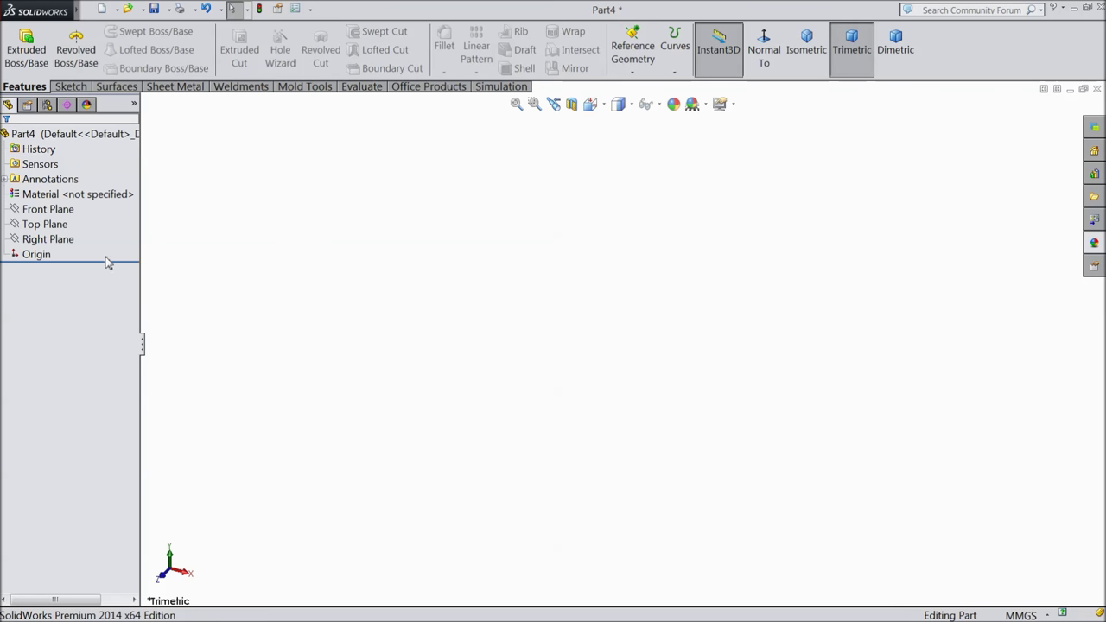
# Start a new sketch on the Front Plane with the Line tool
pyautogui.click(71, 215)
pyautogui.click(84, 191)
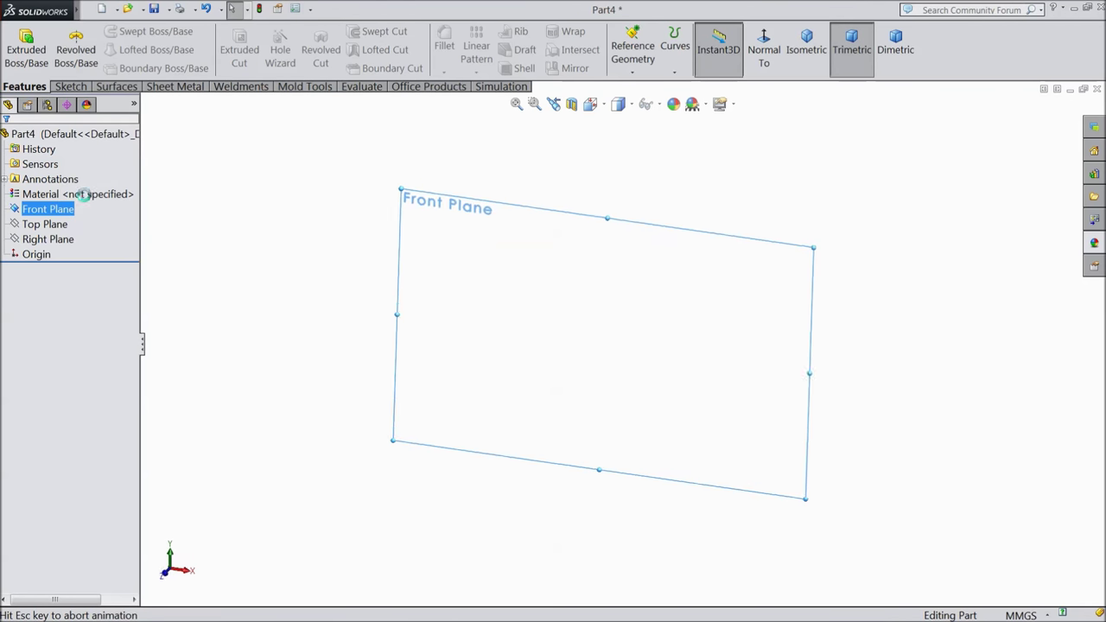
pyautogui.click(80, 90)
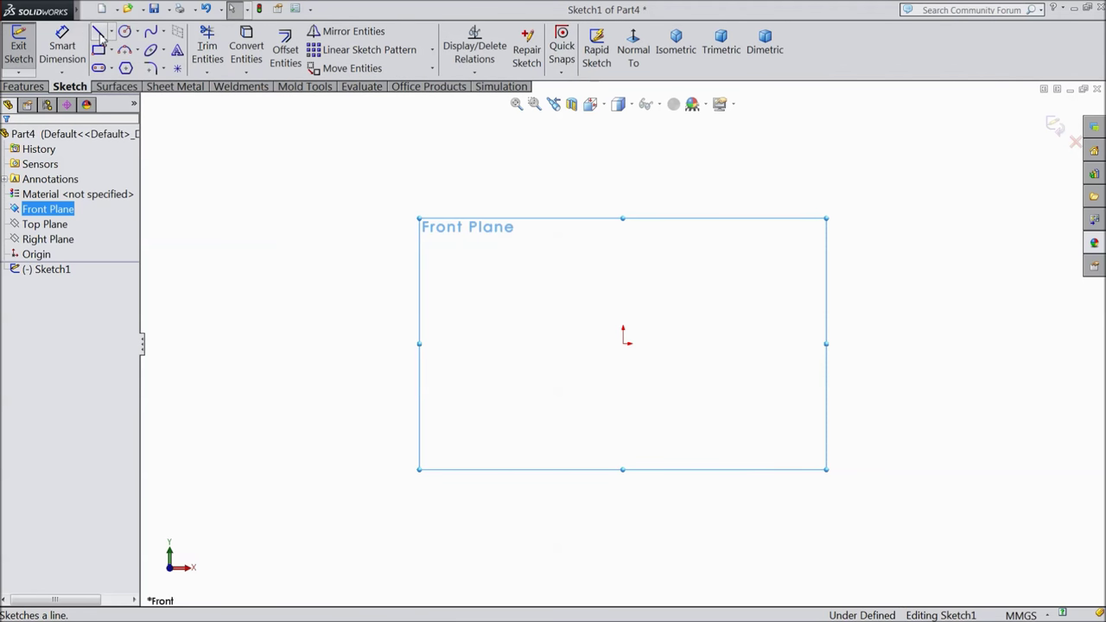
pyautogui.click(100, 35)
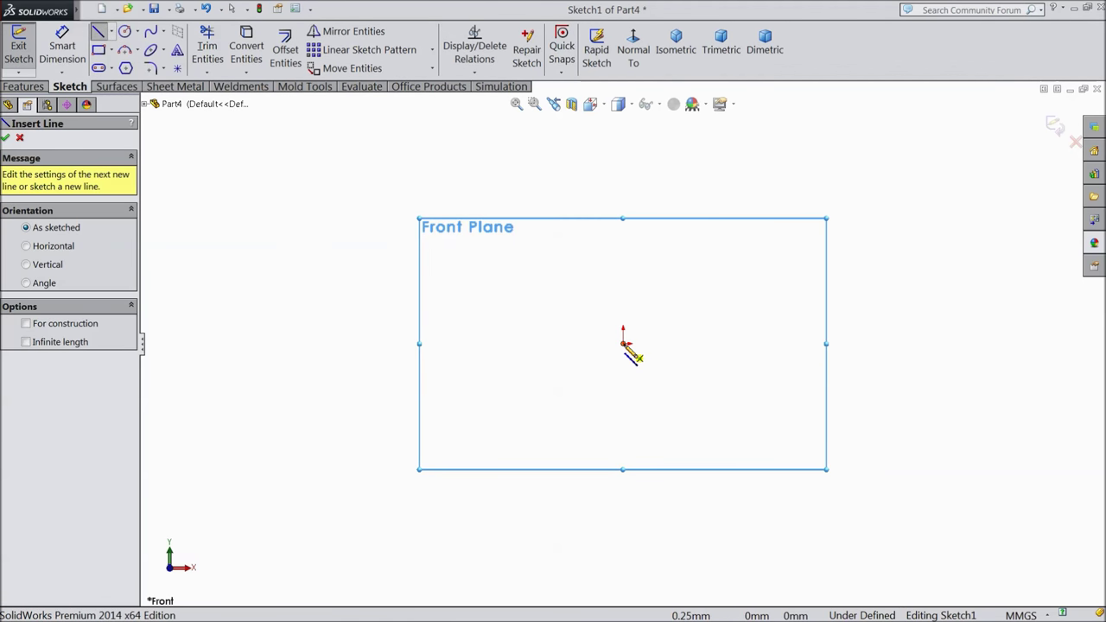
# Draw the right portion from the origin: base line, right end edge, step and raised collar
pyautogui.click(624, 343)
pyautogui.click(969, 344)
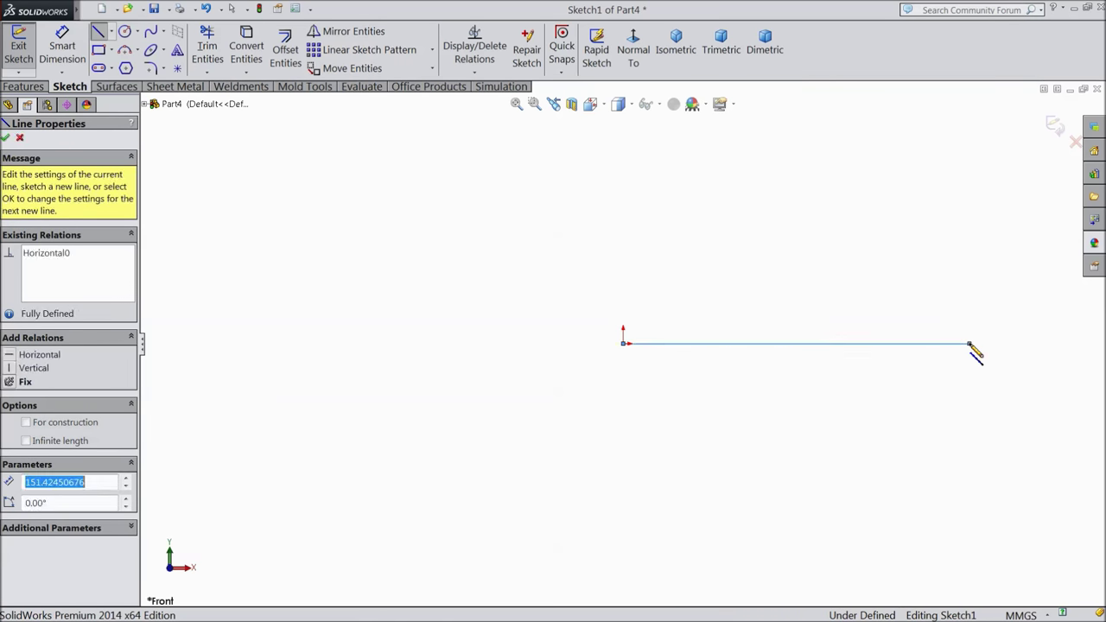
pyautogui.click(969, 325)
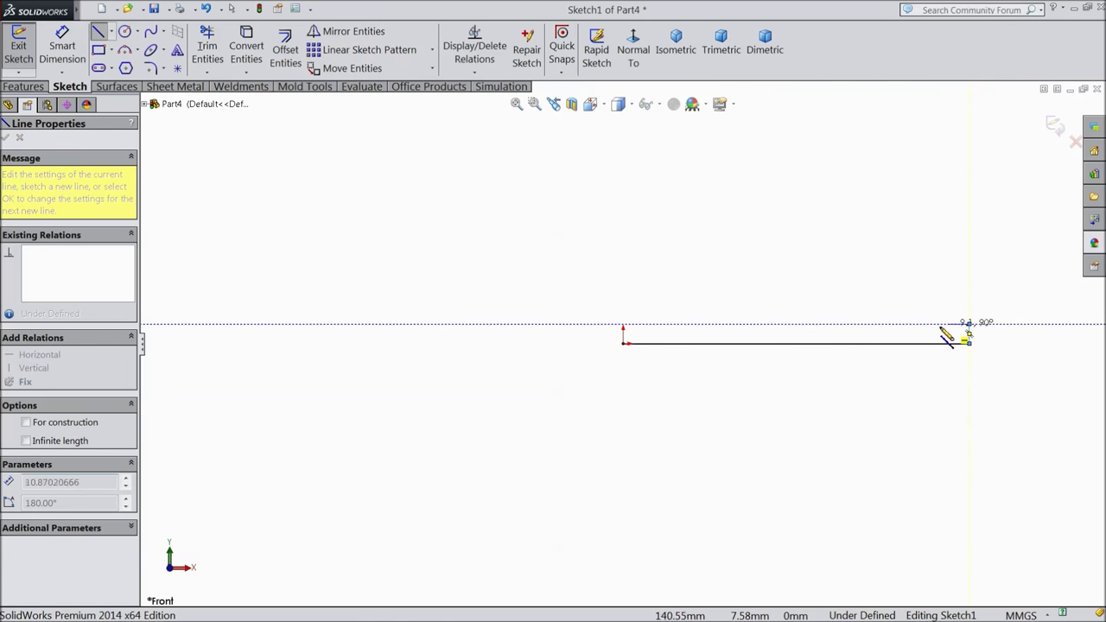
pyautogui.click(860, 324)
pyautogui.scroll(-5, 864, 331)
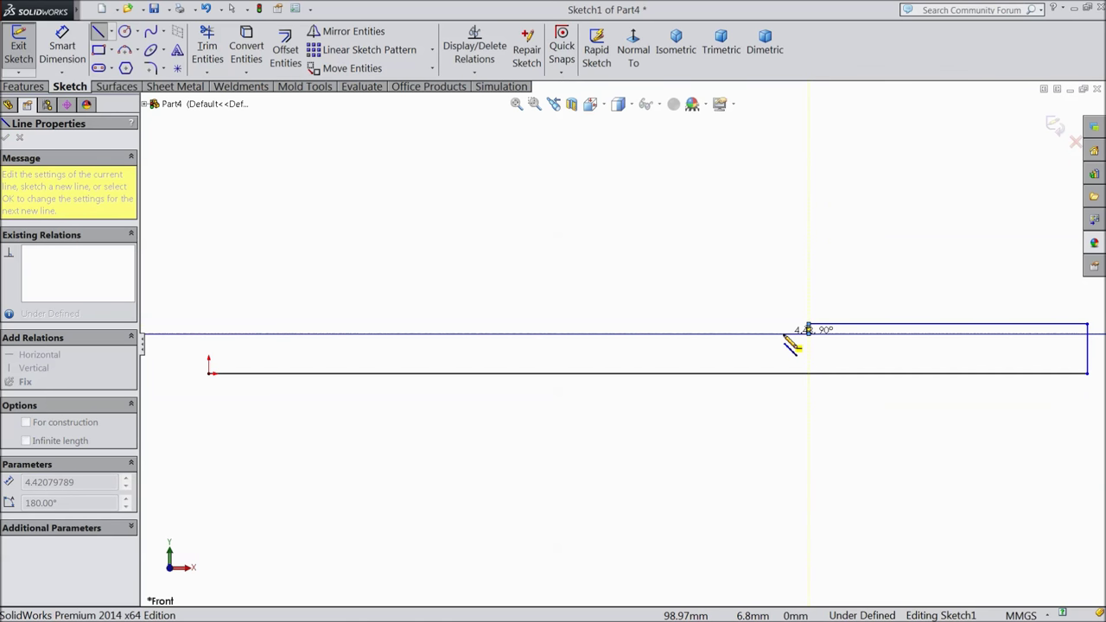
pyautogui.click(782, 334)
pyautogui.click(751, 278)
pyautogui.click(750, 276)
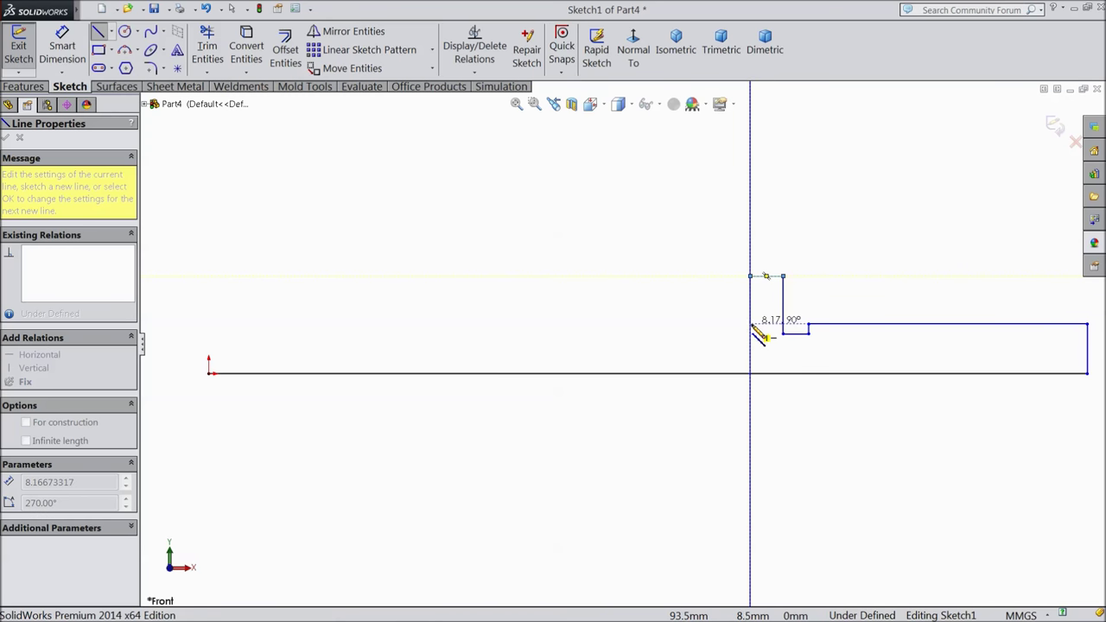
# Complete the left portion with the long upper edge and angled chamfer, closing at the origin
pyautogui.scroll(-3, 751, 325)
pyautogui.click(716, 325)
pyautogui.scroll(2, 608, 333)
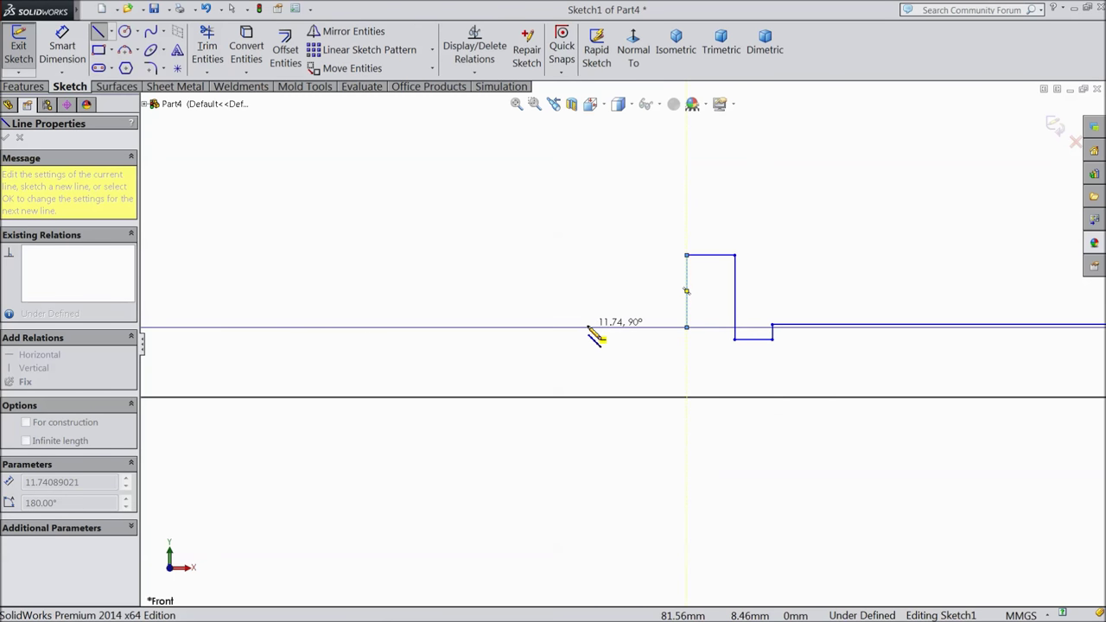
pyautogui.click(587, 327)
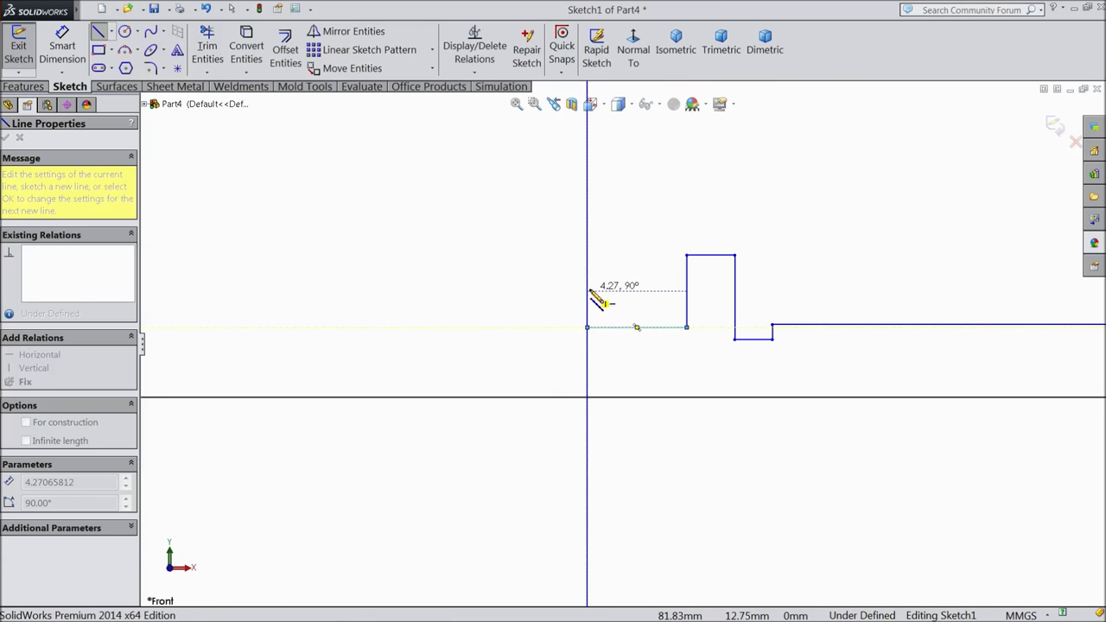
pyautogui.click(587, 286)
pyautogui.scroll(2, 536, 302)
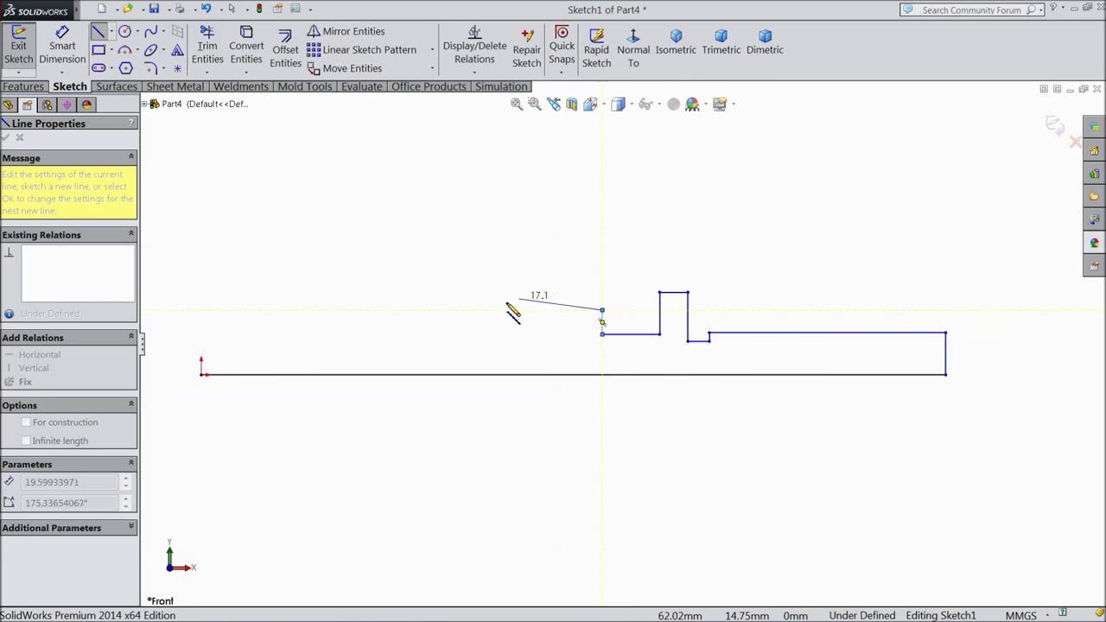
pyautogui.click(232, 309)
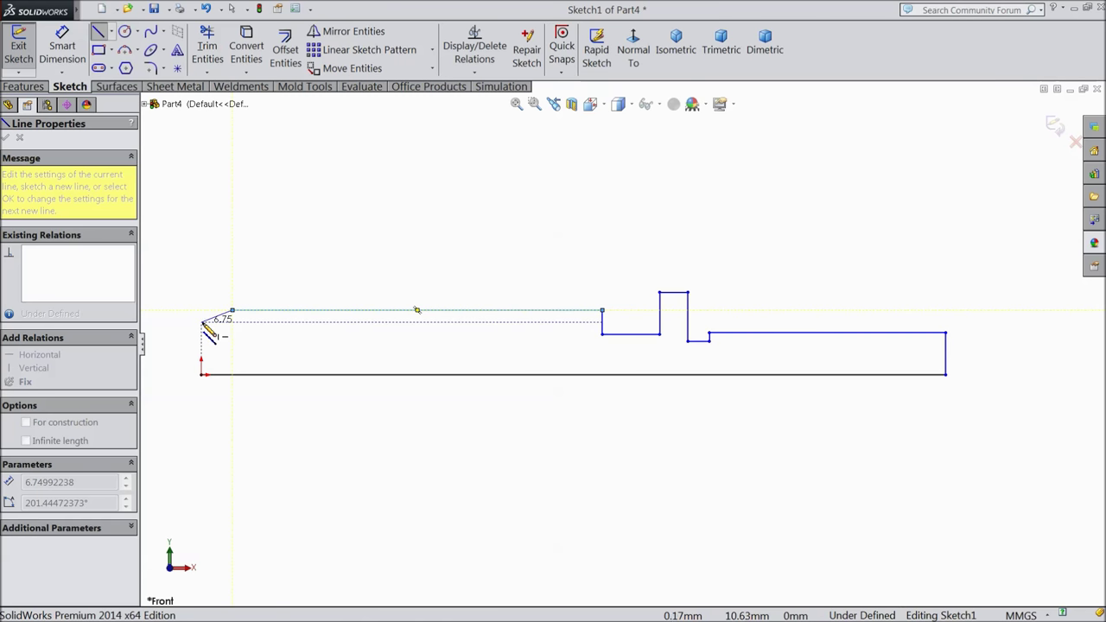
pyautogui.click(202, 324)
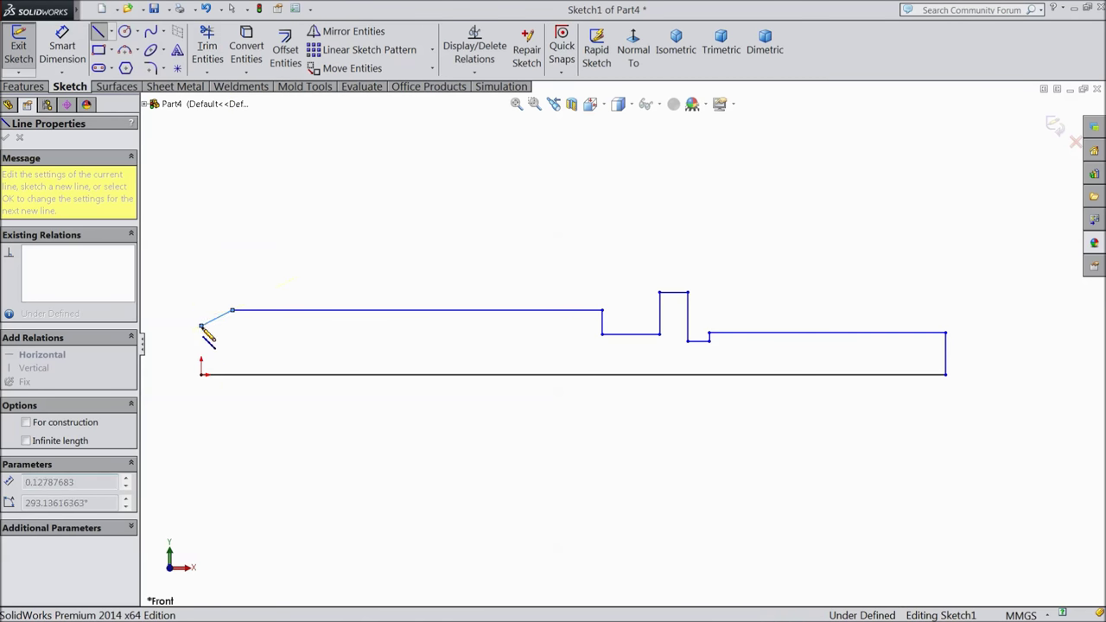
pyautogui.click(202, 374)
pyautogui.rightClick(304, 247)
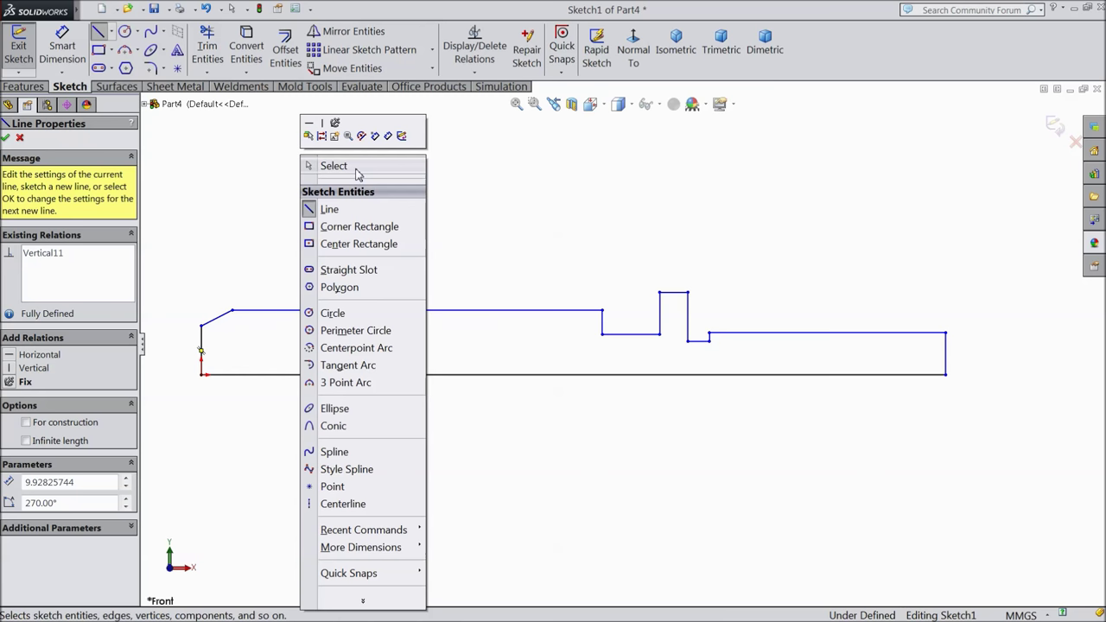
pyautogui.click(333, 164)
# Dimension the overall bottom length as 147 with Smart Dimension
pyautogui.click(62, 47)
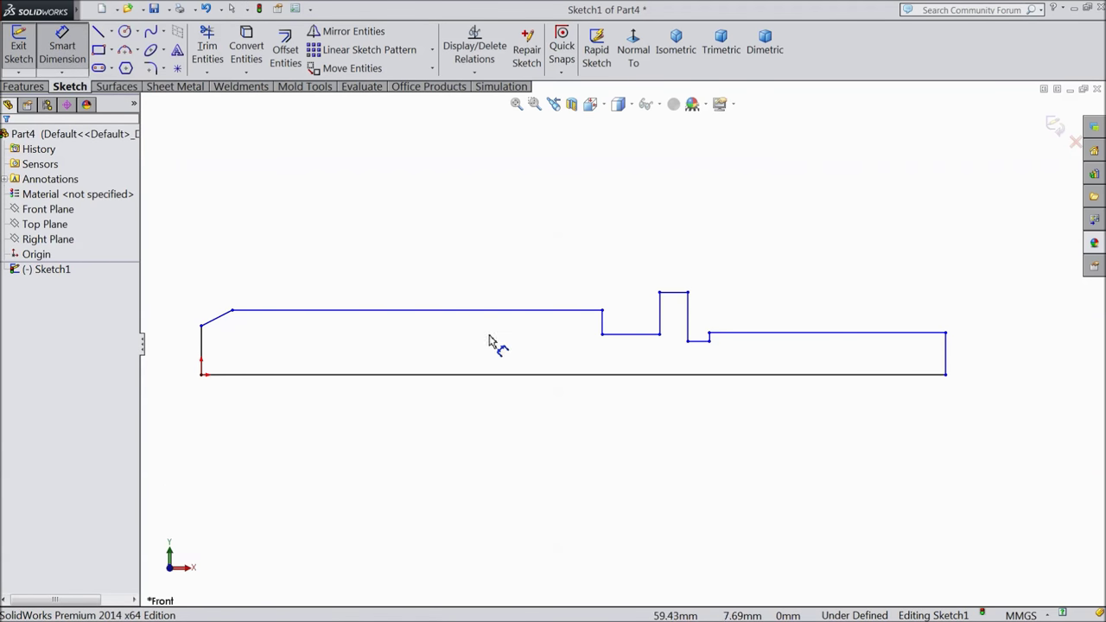
pyautogui.click(550, 383)
pyautogui.click(568, 429)
pyautogui.write('147')
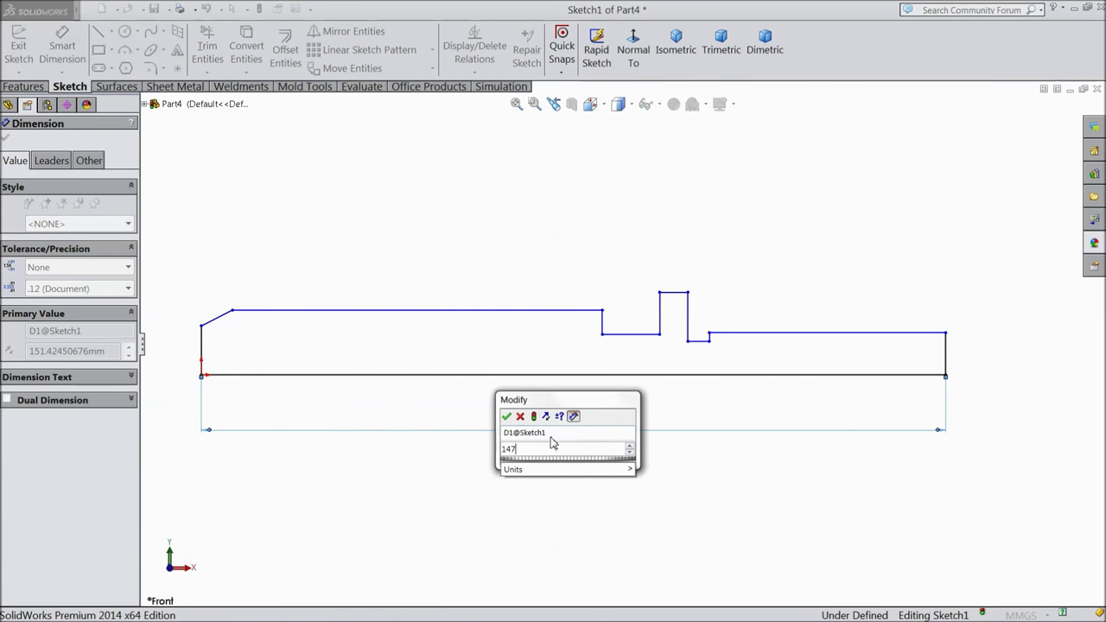
pyautogui.click(506, 418)
# Dimension the right-end height as 5.5 and the first step height as 5
pyautogui.scroll(-2, 924, 380)
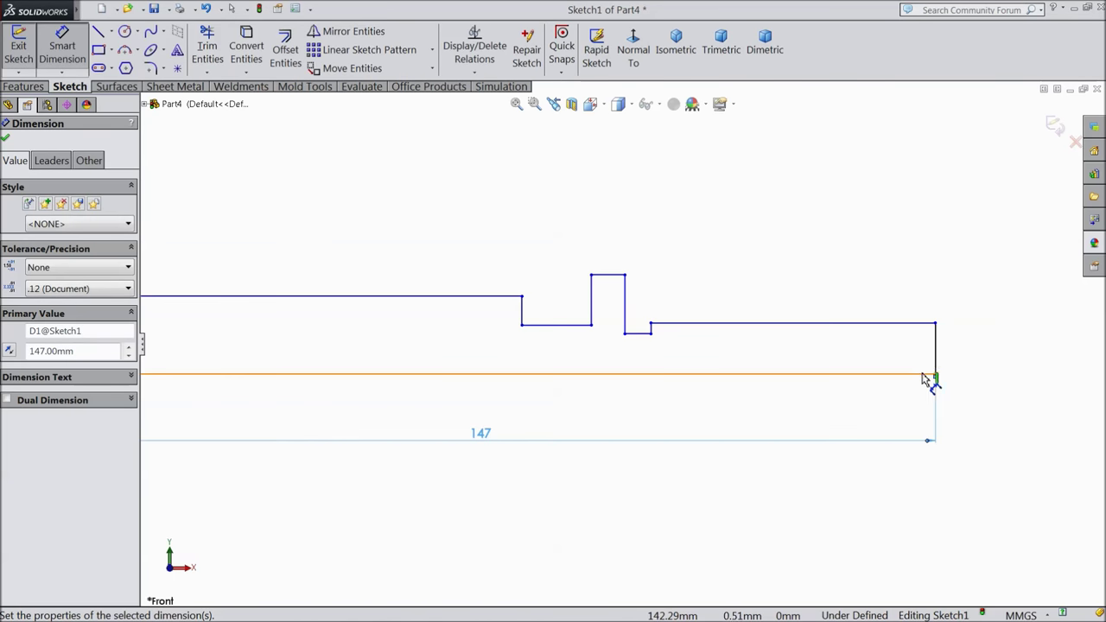
pyautogui.click(913, 324)
pyautogui.click(899, 373)
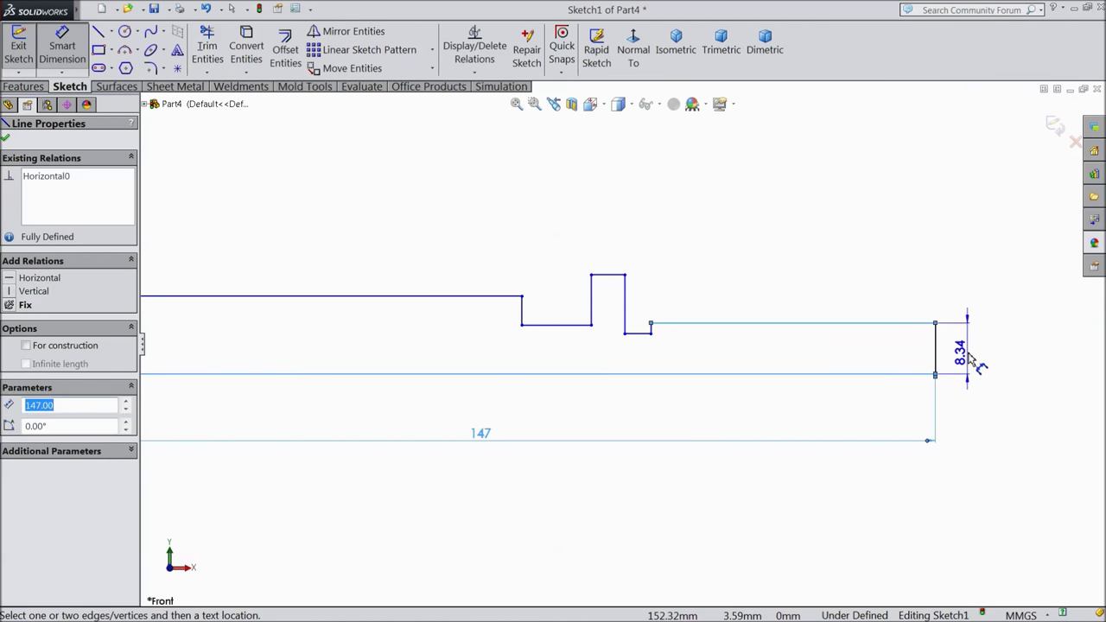
pyautogui.click(969, 359)
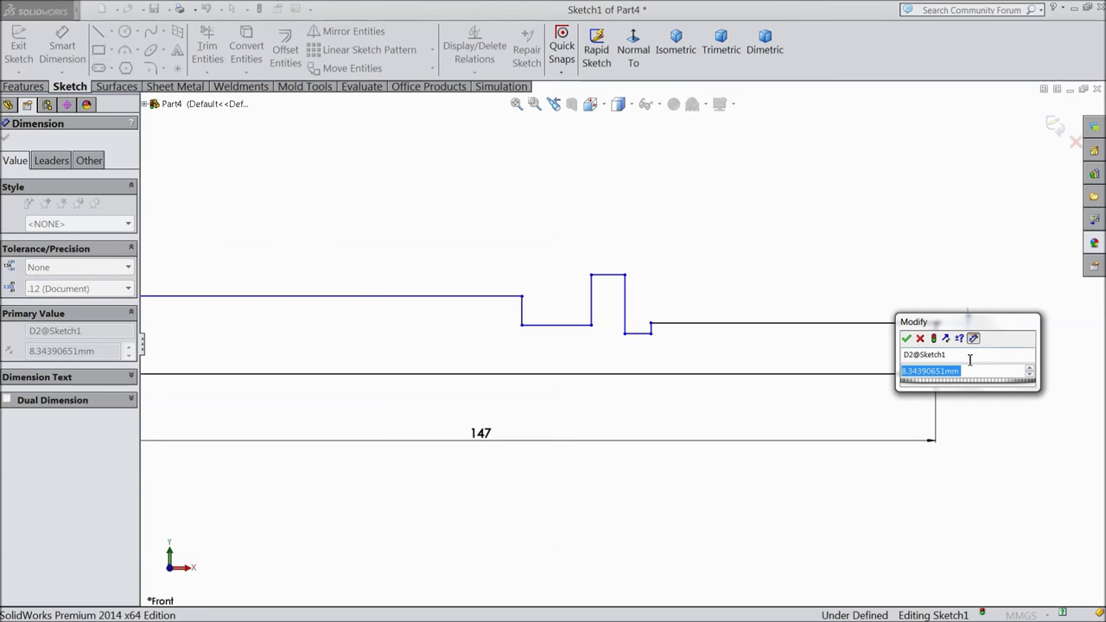
pyautogui.write('5.5')
pyautogui.click(907, 339)
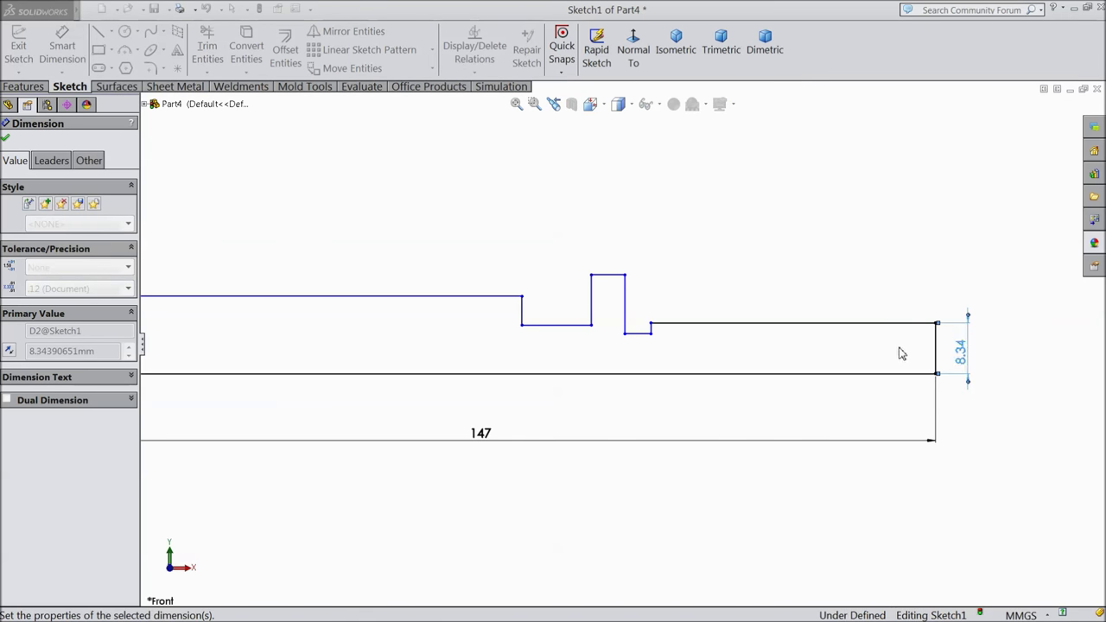
pyautogui.scroll(-5, 654, 365)
pyautogui.click(633, 323)
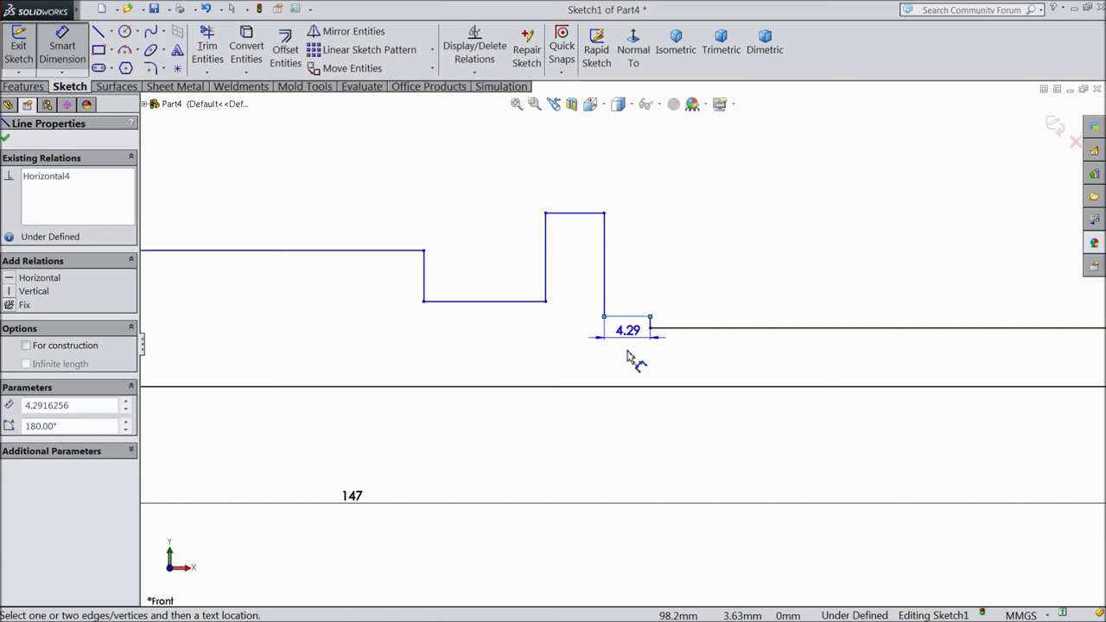
pyautogui.click(632, 387)
pyautogui.click(631, 364)
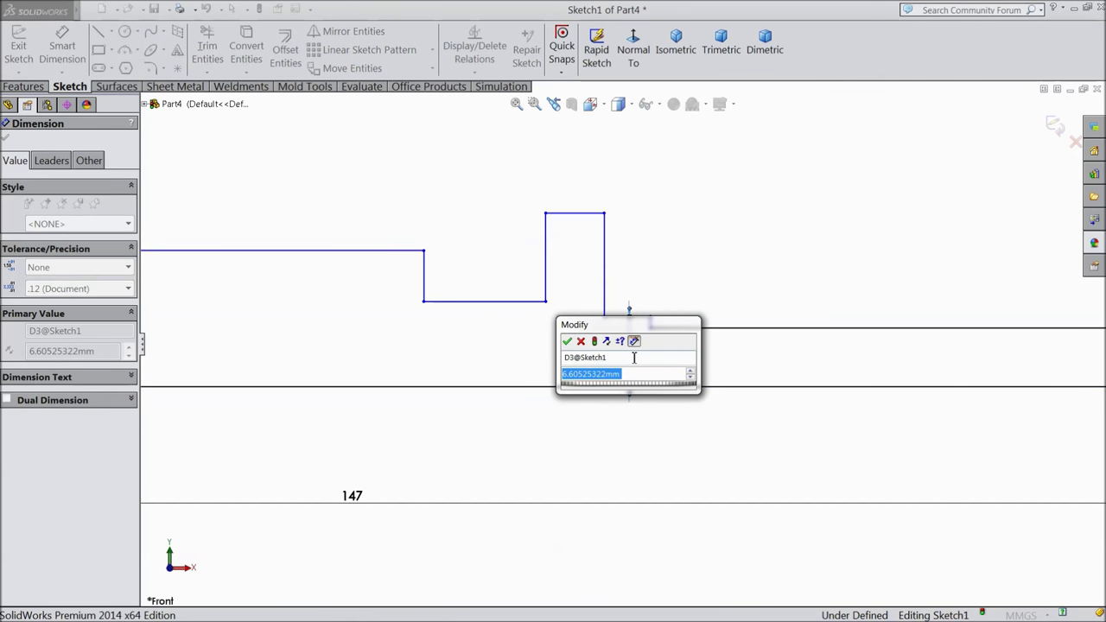
pyautogui.write('5')
pyautogui.click(567, 340)
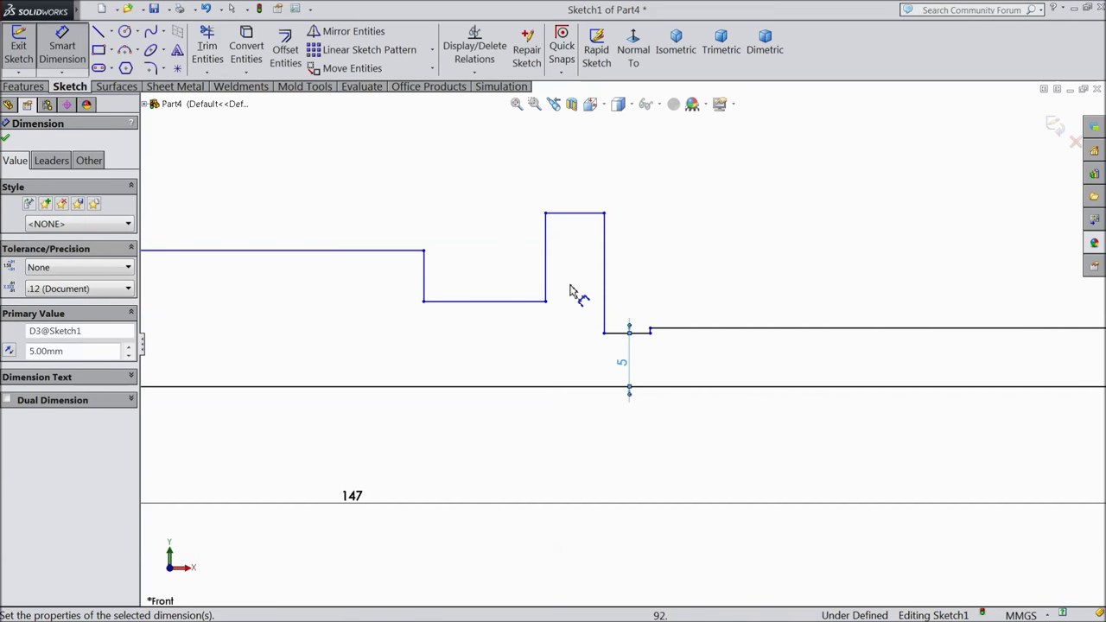
# Dimension the collar height as 9.50 and the middle step height as 4.50
pyautogui.click(575, 218)
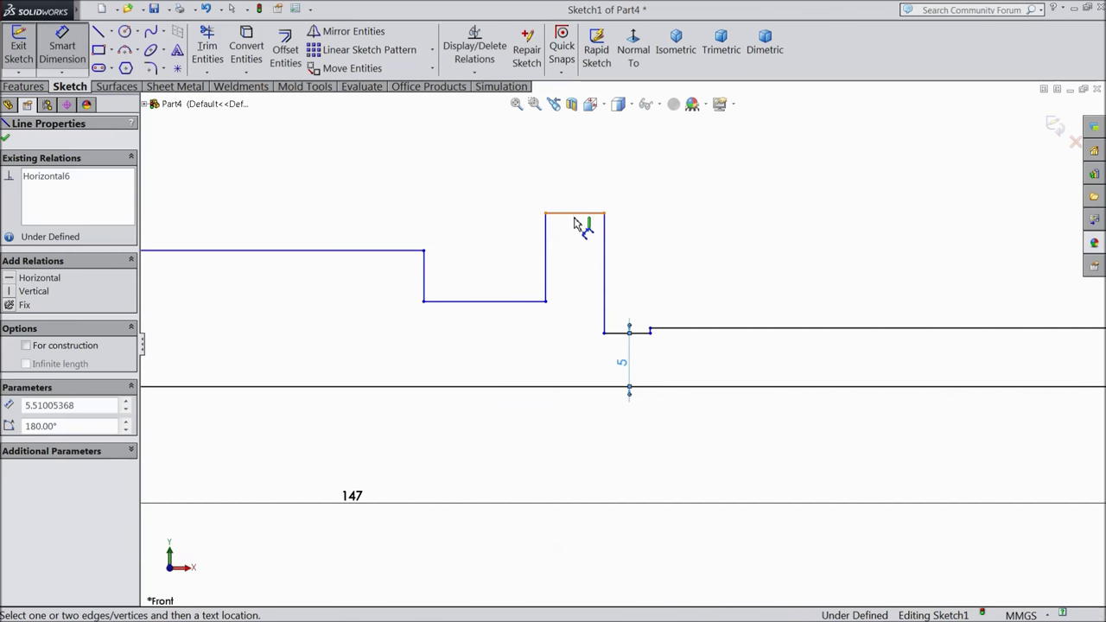
pyautogui.click(584, 393)
pyautogui.click(579, 328)
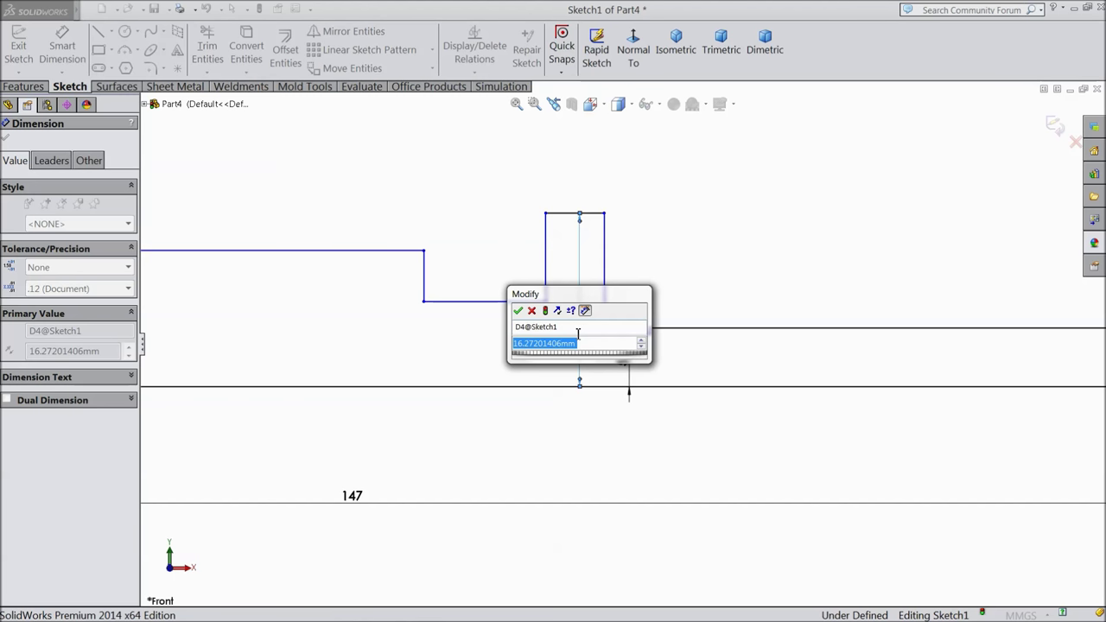
pyautogui.write('18')
pyautogui.press('BackSpace')
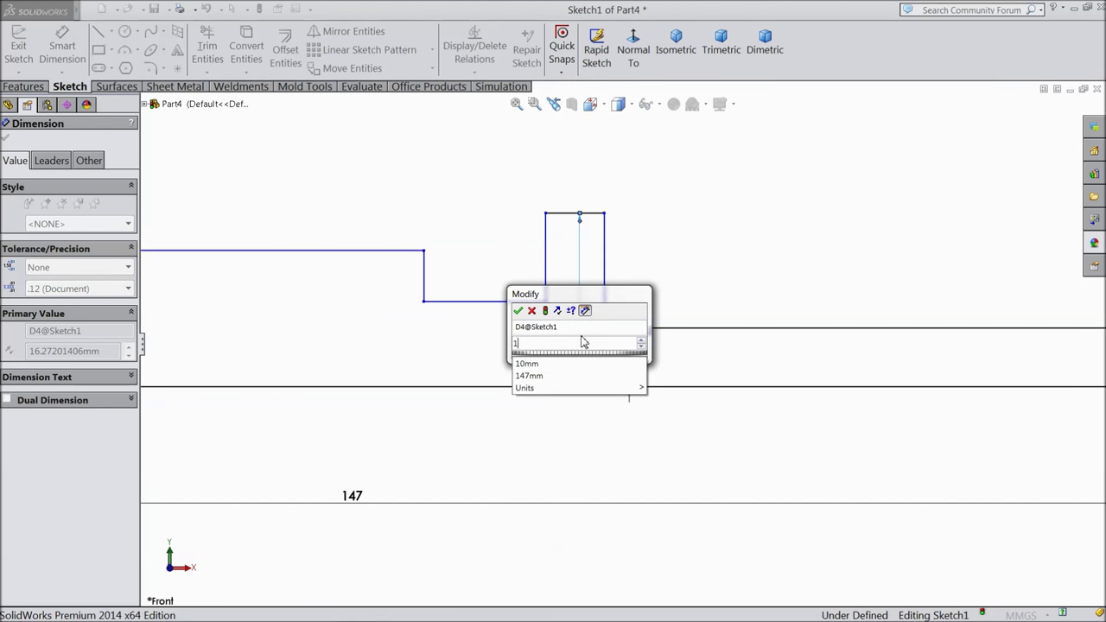
pyautogui.press('BackSpace')
pyautogui.write('9.5')
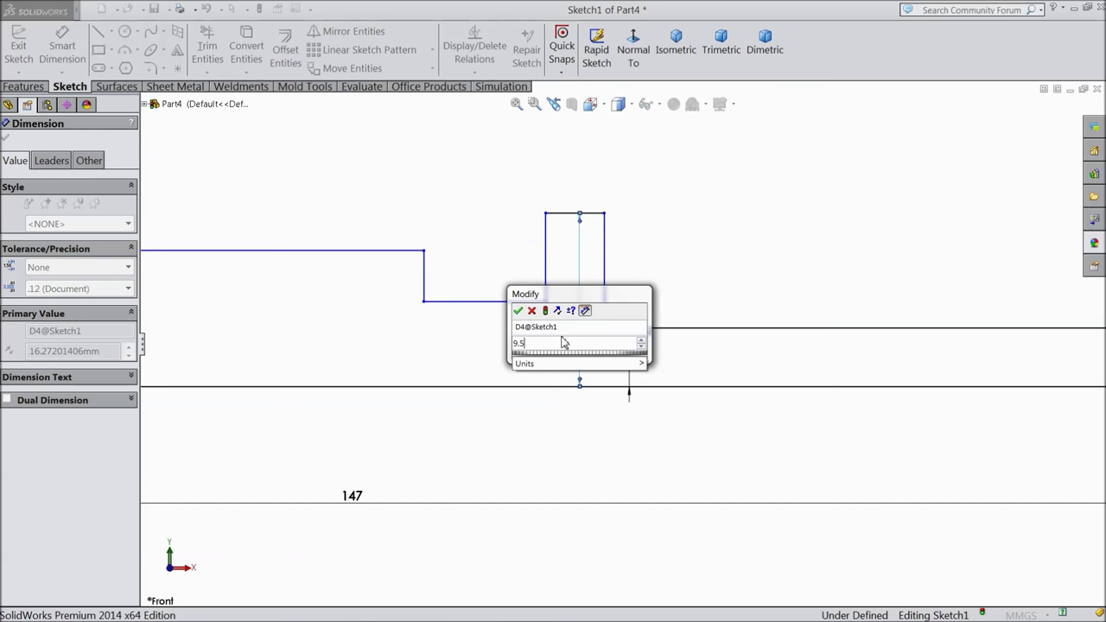
pyautogui.click(519, 311)
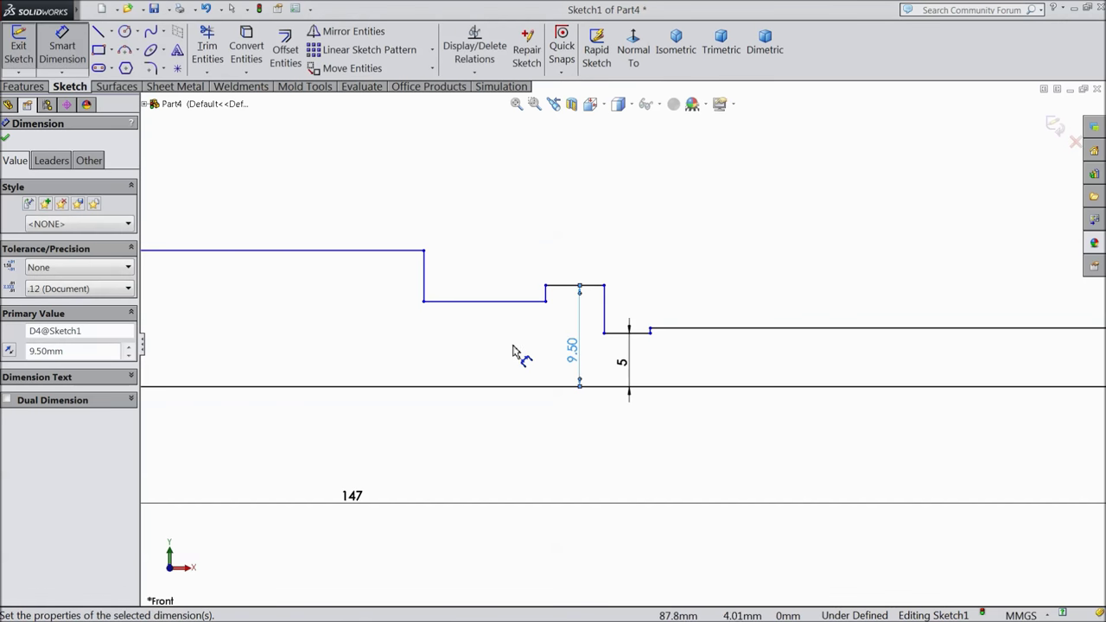
pyautogui.click(498, 304)
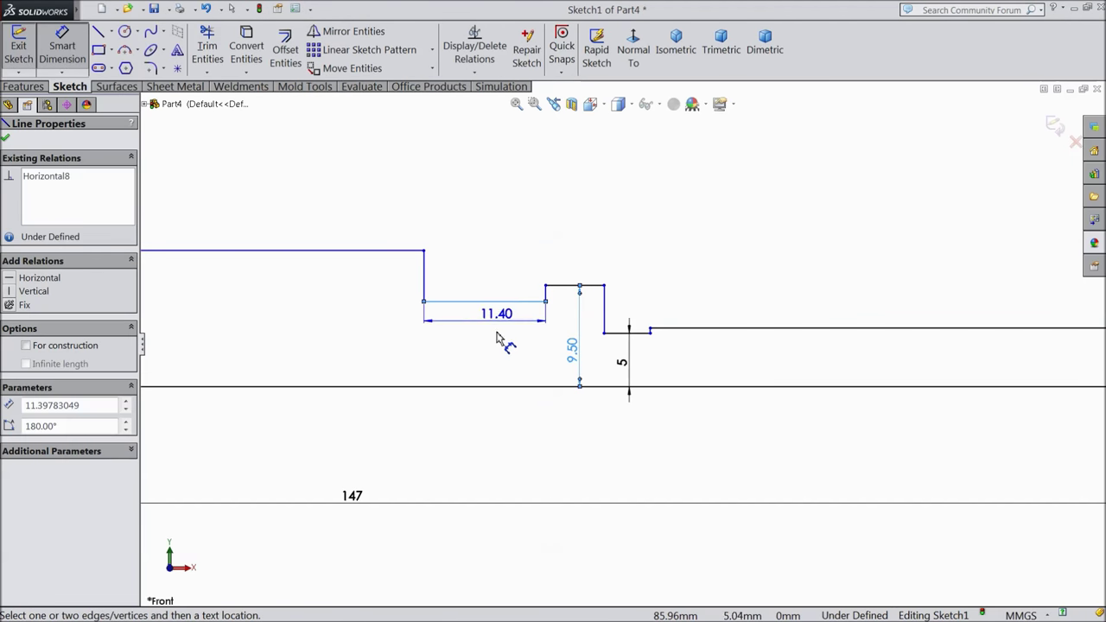
pyautogui.click(500, 386)
pyautogui.click(491, 367)
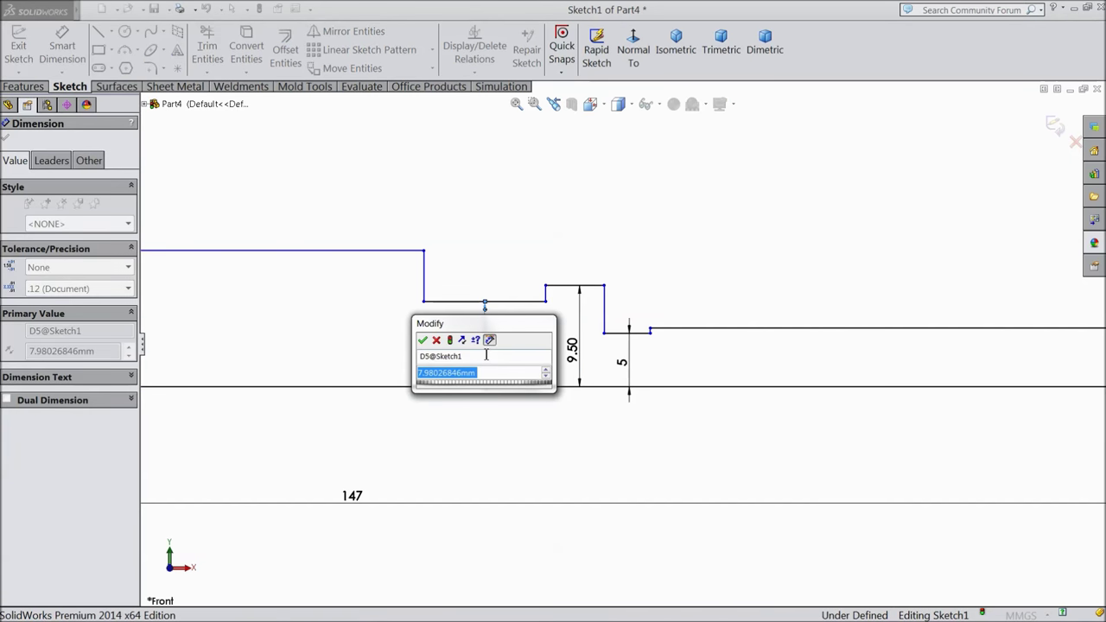
pyautogui.write('4.5')
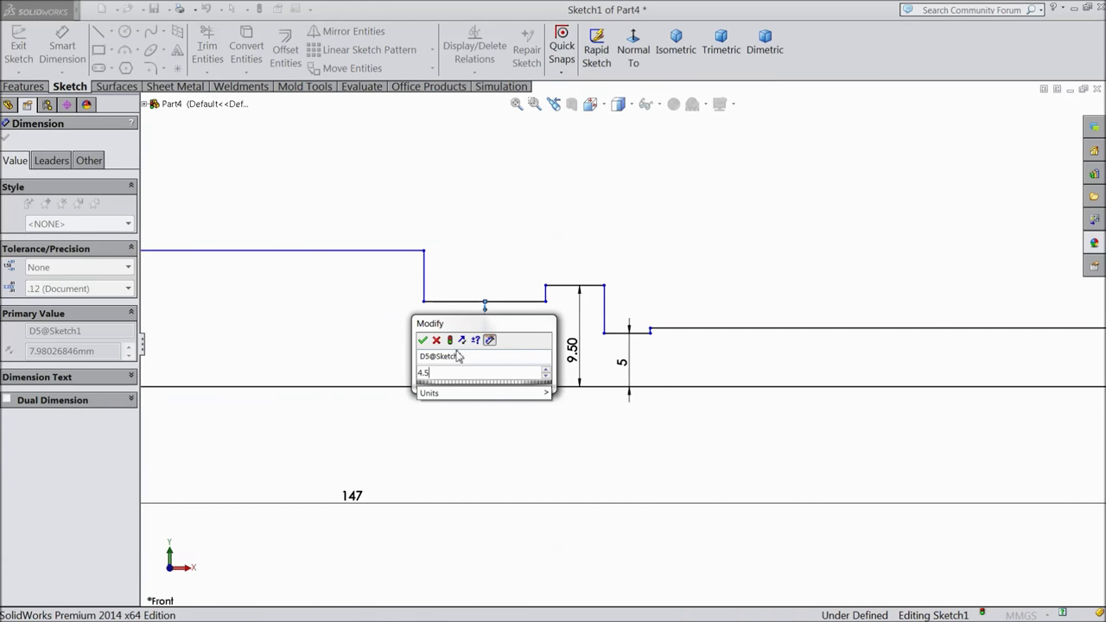
pyautogui.click(424, 340)
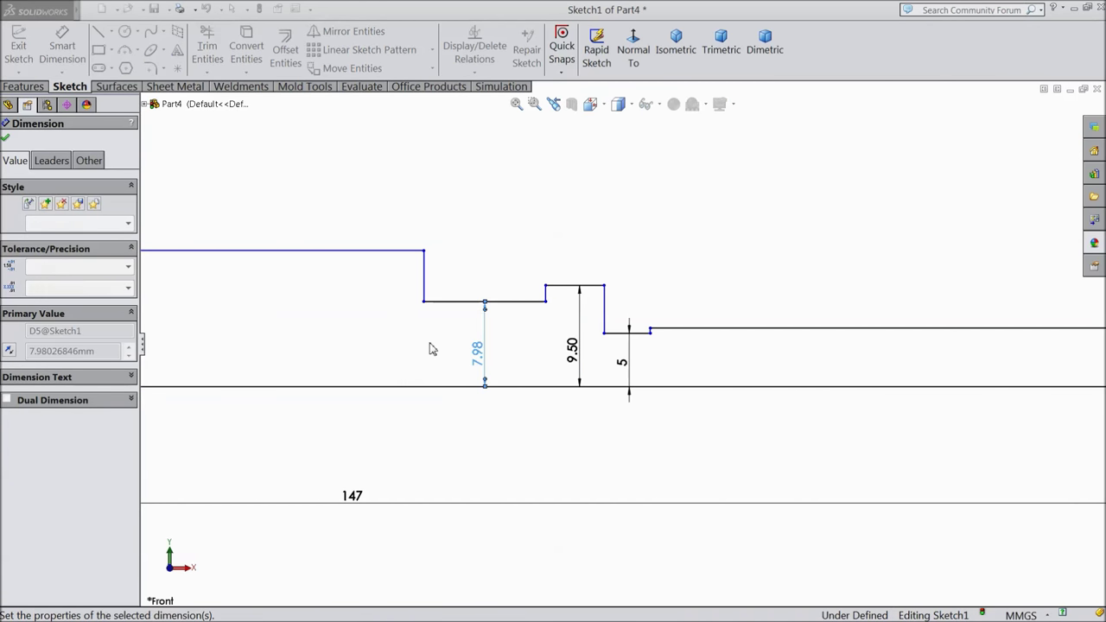
# Dimension the long shaft height as 6.50 and the left end height as 5
pyautogui.press('f')
pyautogui.click(403, 301)
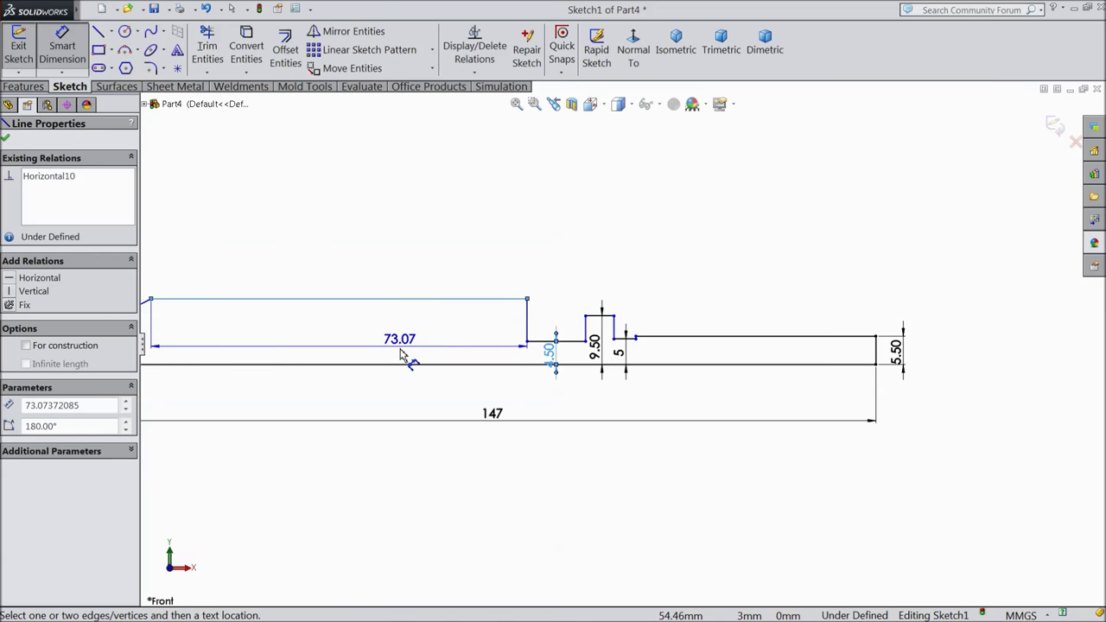
pyautogui.click(400, 367)
pyautogui.click(402, 337)
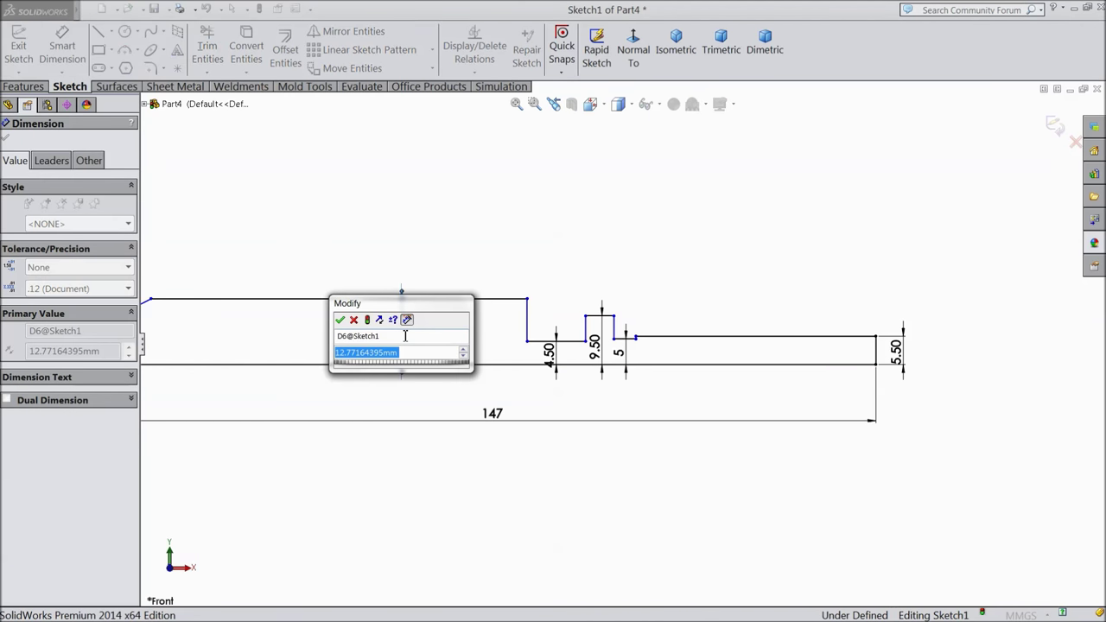
pyautogui.write('6.5')
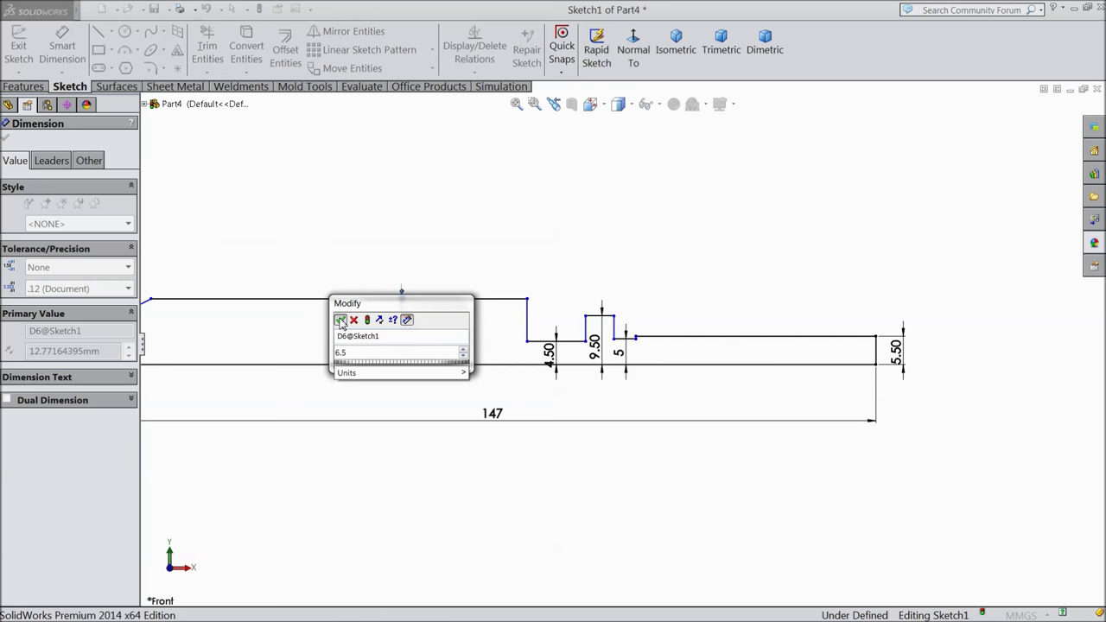
pyautogui.press('Return')
pyautogui.press('f')
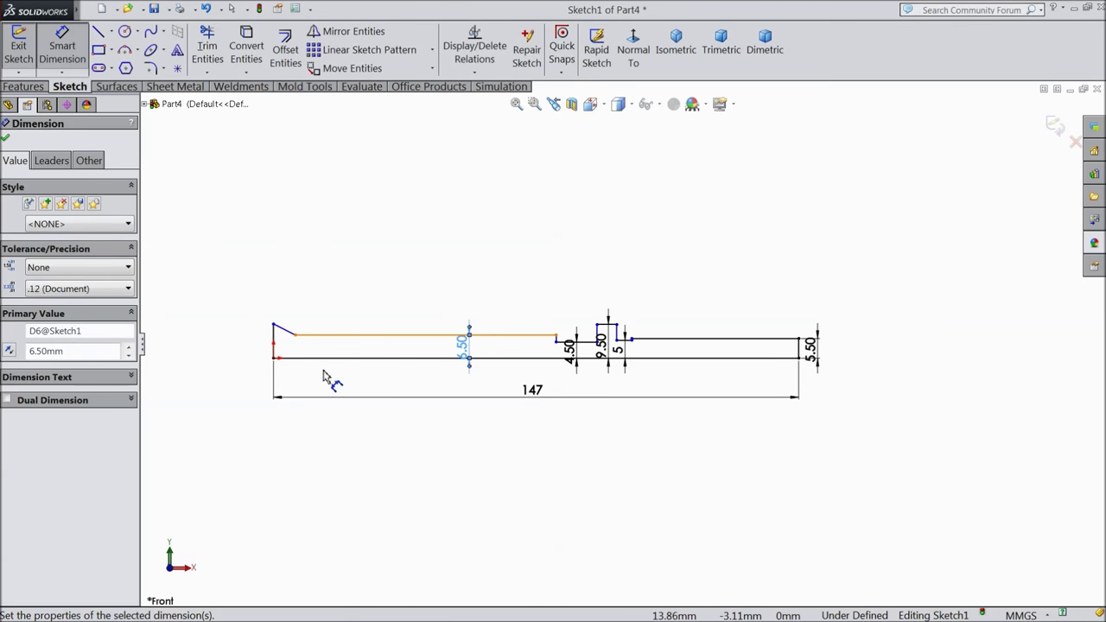
pyautogui.click(286, 344)
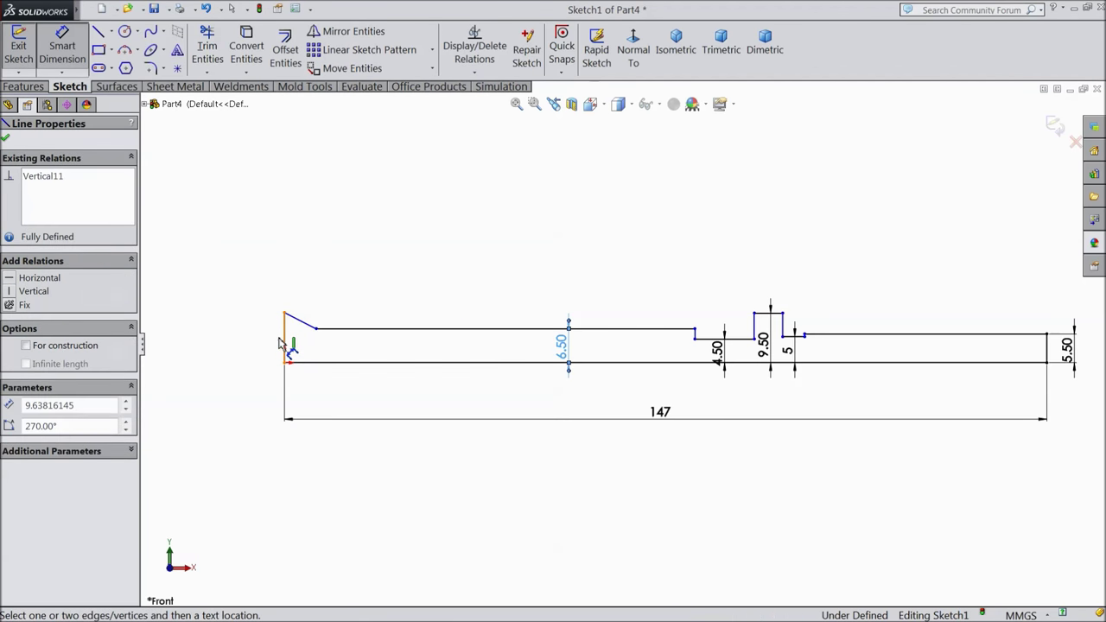
pyautogui.click(266, 339)
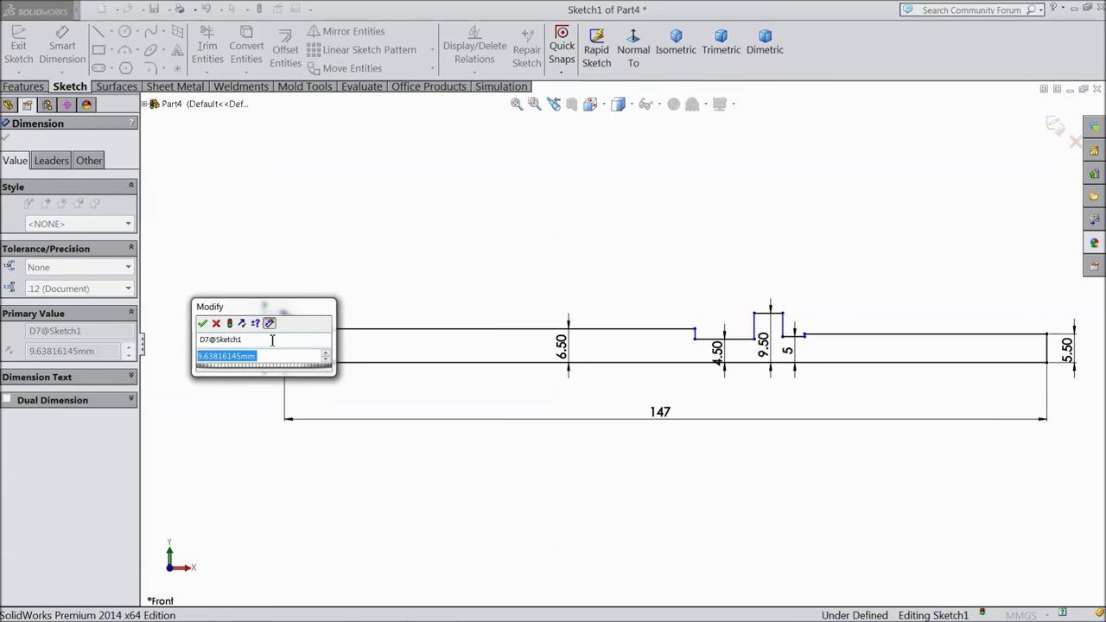
pyautogui.write('5')
pyautogui.click(203, 325)
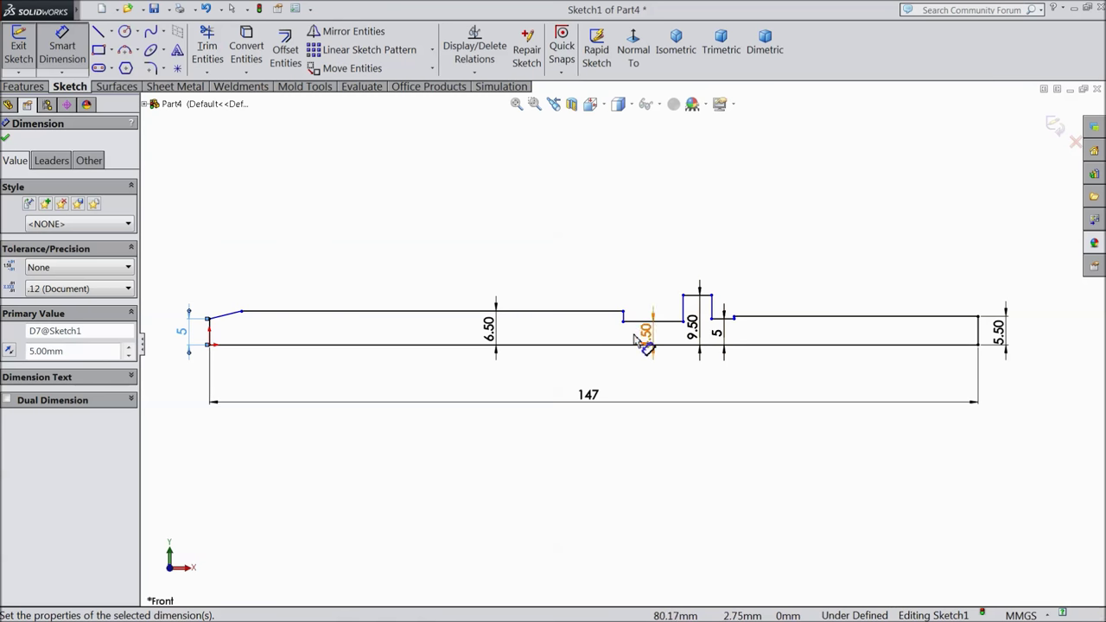
# Dimension the left chamfer length as 4 and the long section length as 78
pyautogui.scroll(-3, 374, 326)
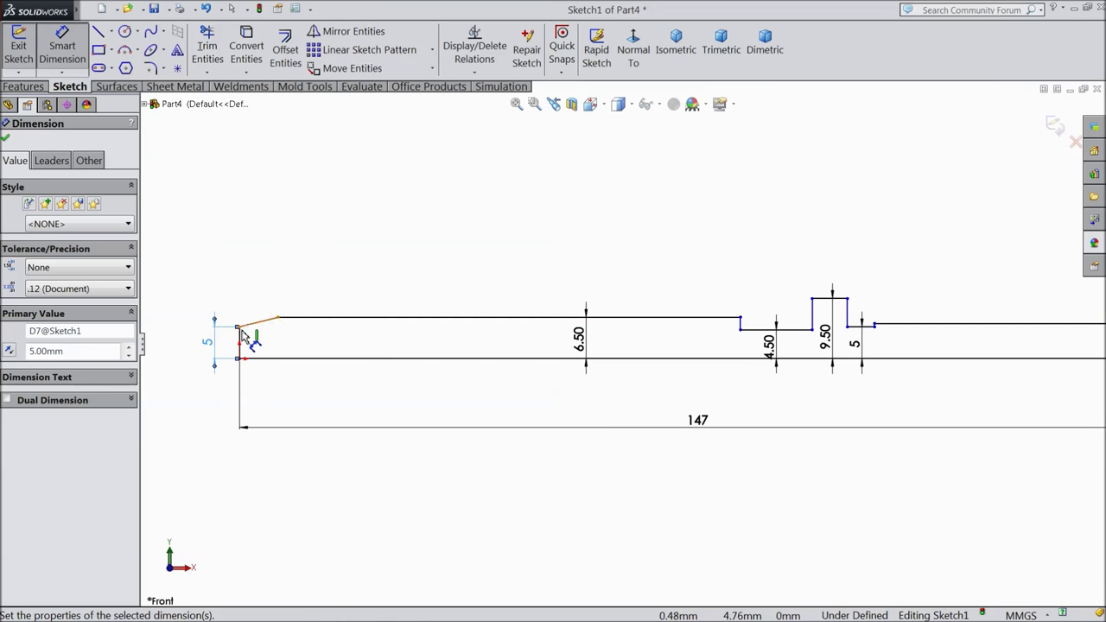
pyautogui.click(244, 340)
pyautogui.click(277, 317)
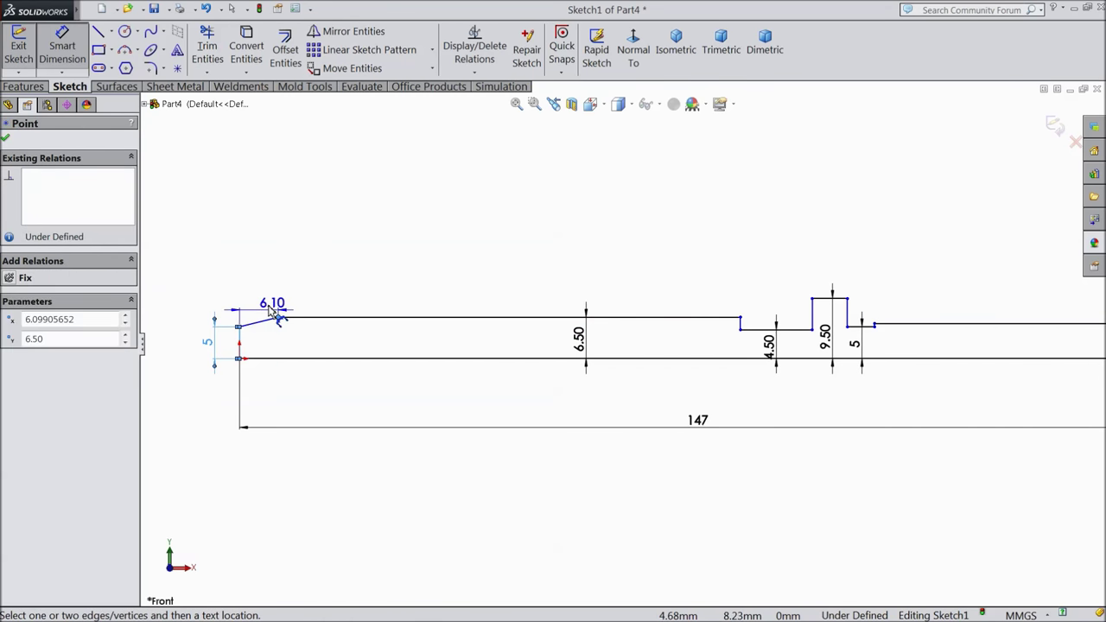
pyautogui.click(254, 291)
pyautogui.write('4')
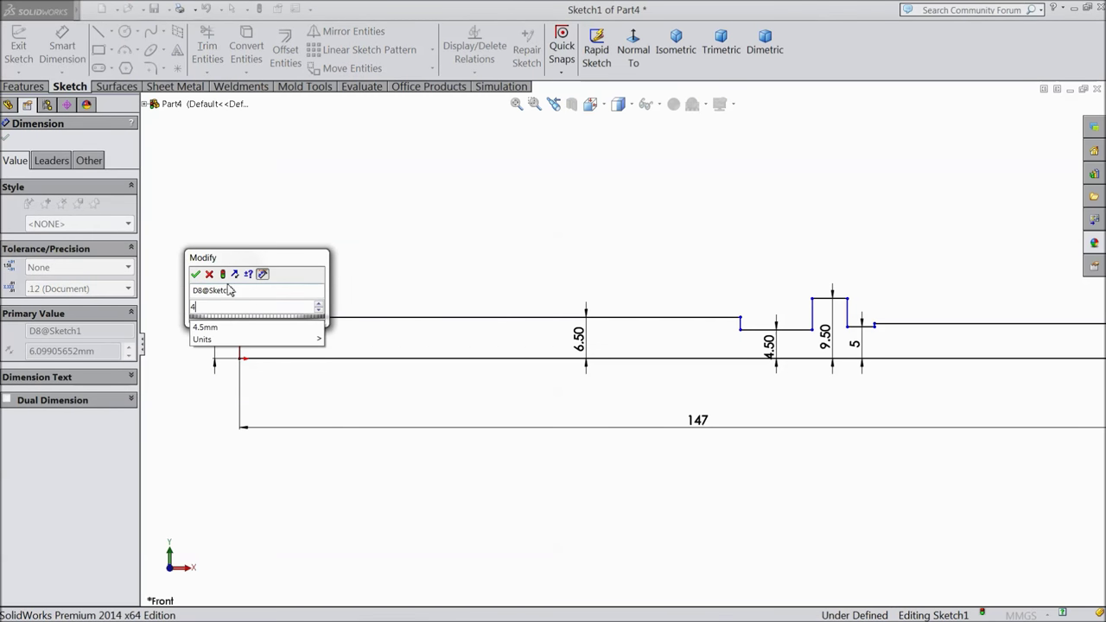
pyautogui.click(196, 275)
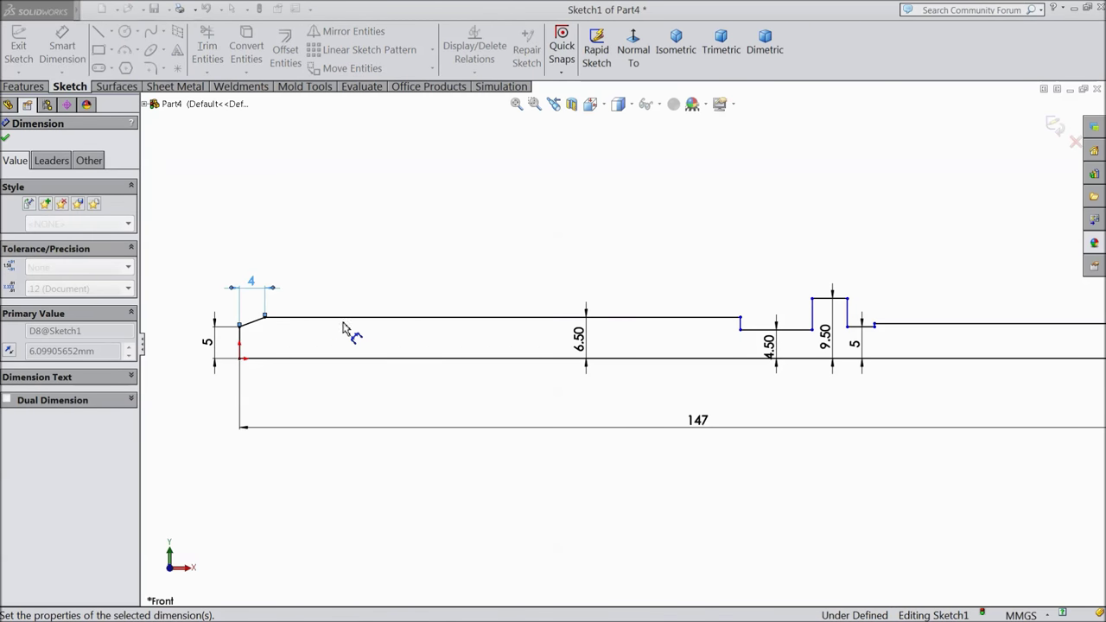
pyautogui.click(423, 321)
pyautogui.click(458, 244)
pyautogui.write('78')
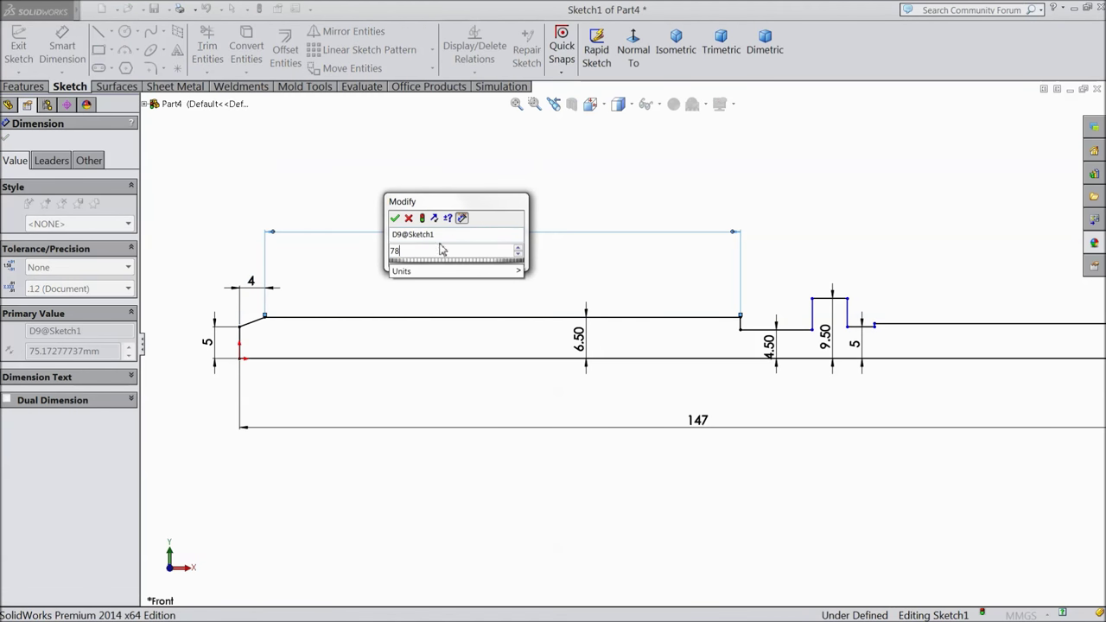
pyautogui.click(394, 217)
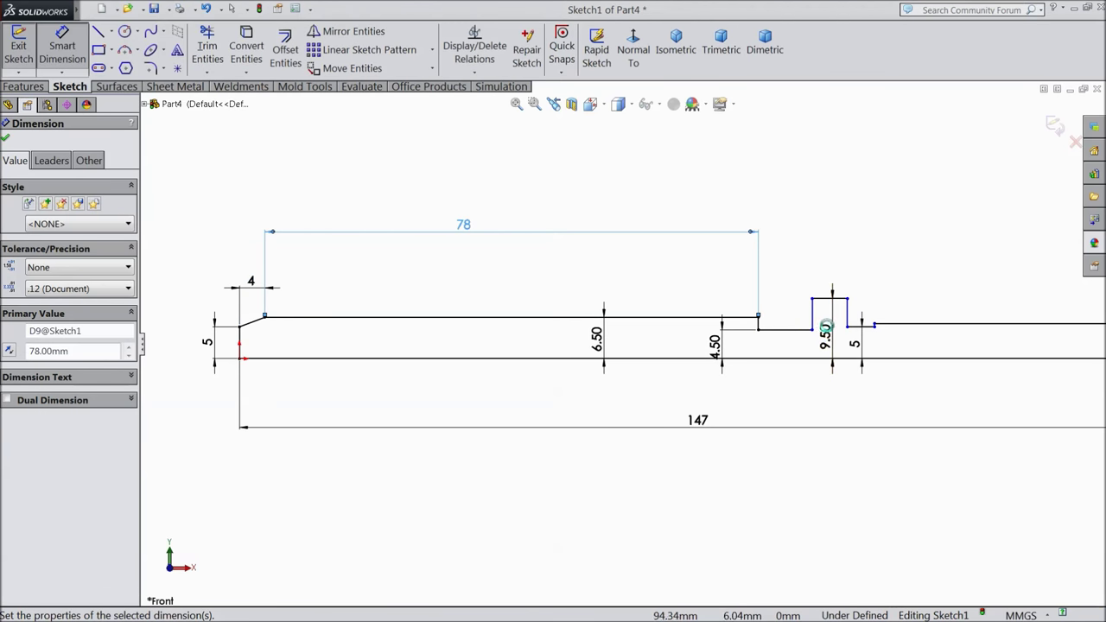
# Dimension the groove length 9, collar width 5 and short step length 3
pyautogui.click(782, 332)
pyautogui.click(760, 258)
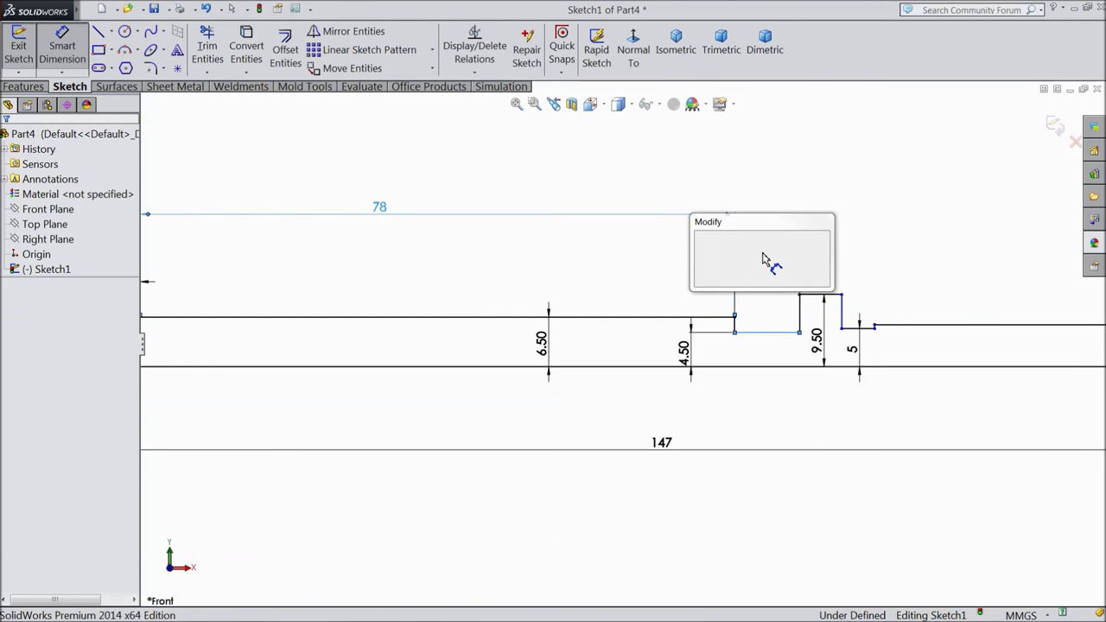
pyautogui.write('9')
pyautogui.click(701, 238)
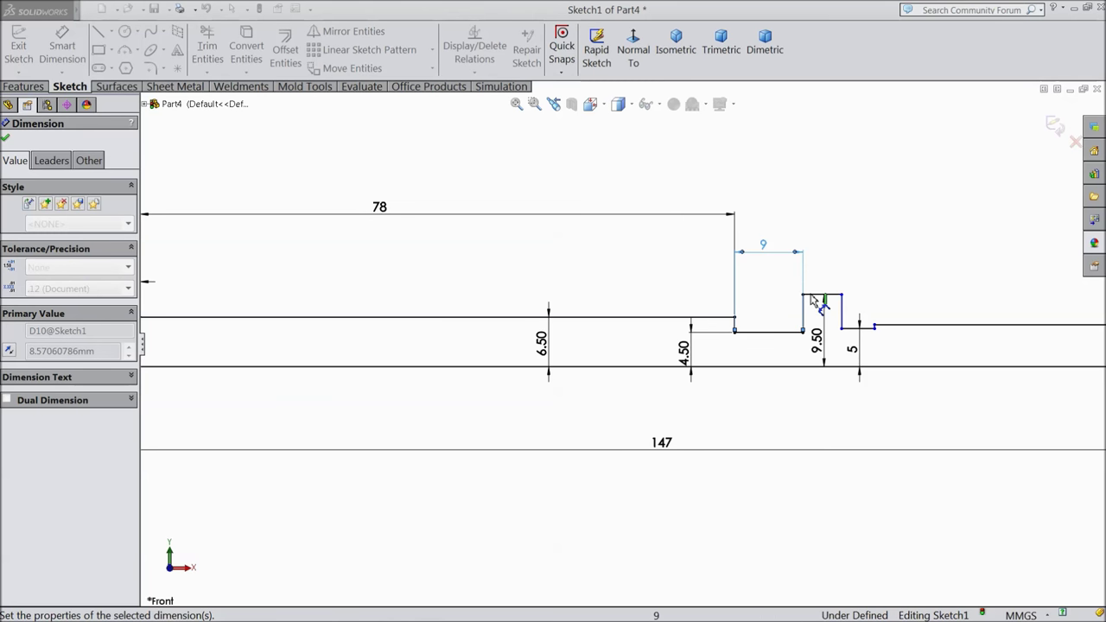
pyautogui.click(825, 297)
pyautogui.click(825, 252)
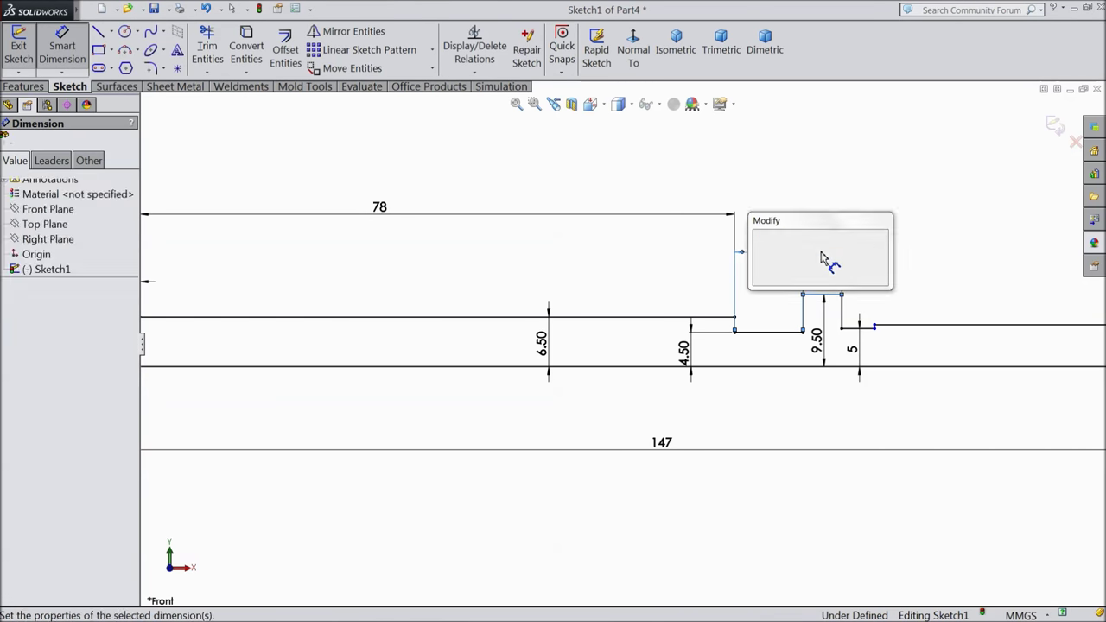
pyautogui.write('5')
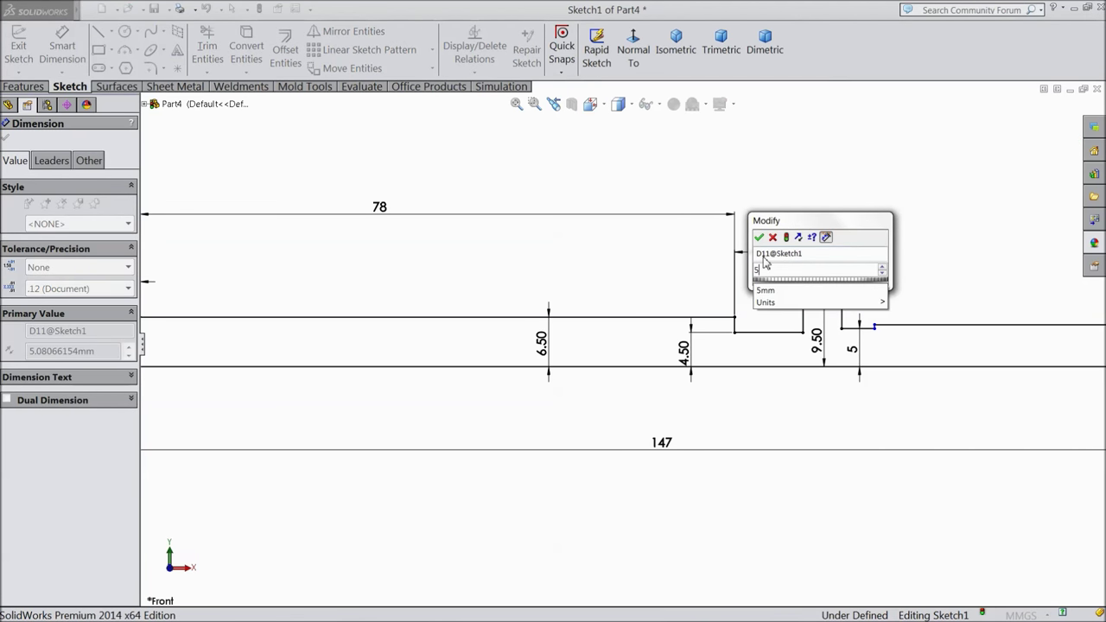
pyautogui.press('Return')
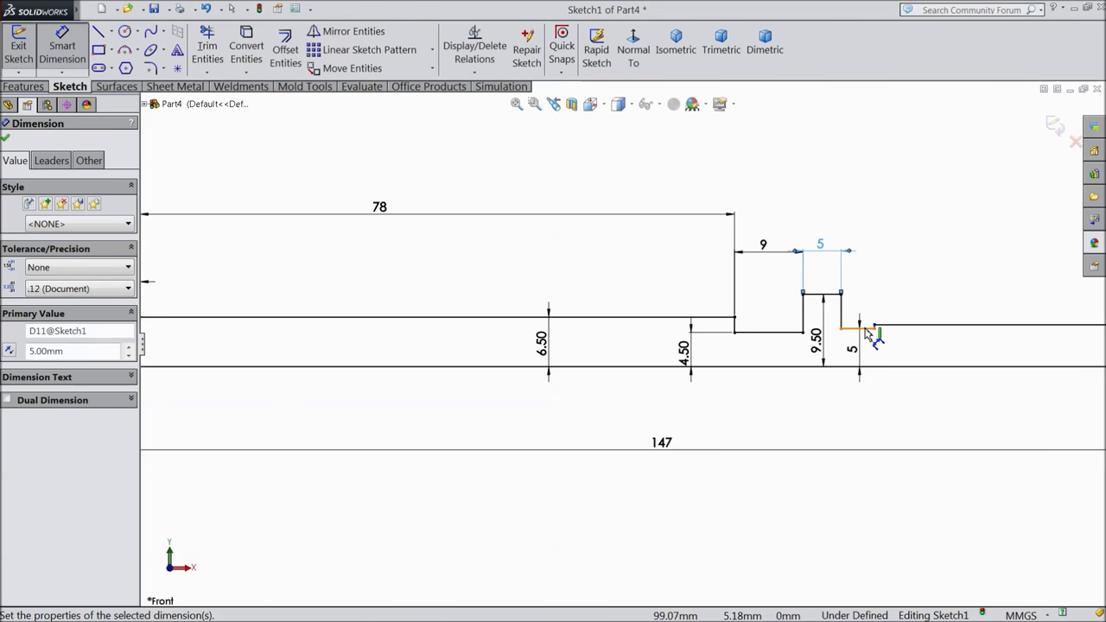
pyautogui.click(864, 327)
pyautogui.click(866, 242)
pyautogui.write('3')
pyautogui.press('Return')
pyautogui.press('f')
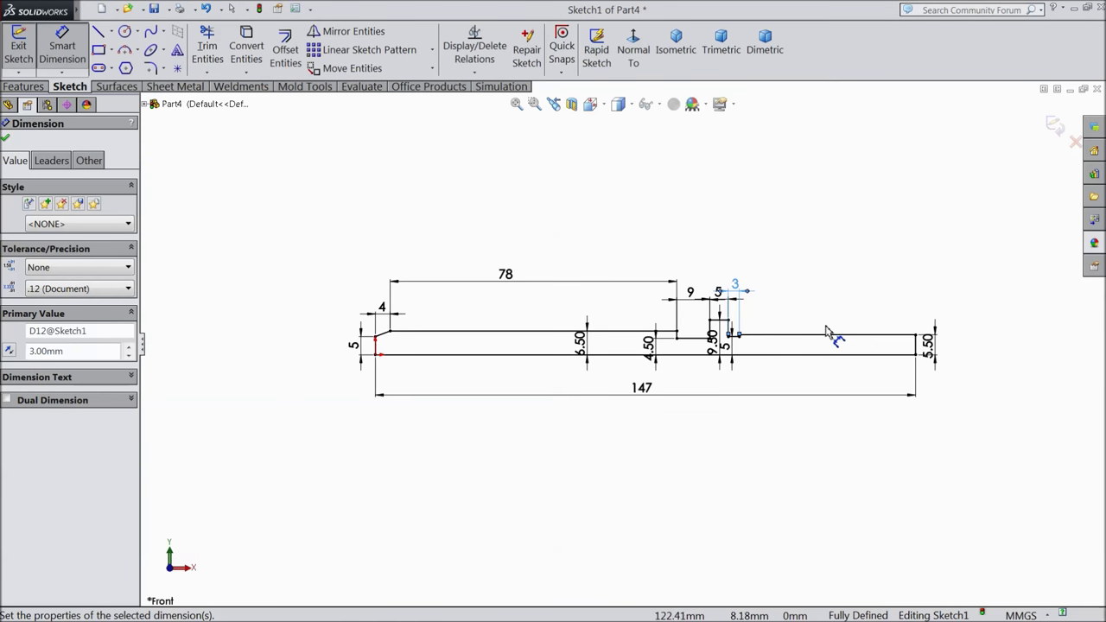
# Reposition the 5, 9.50 and 4.50 height dimensions so they read clearly
pyautogui.click(6, 138)
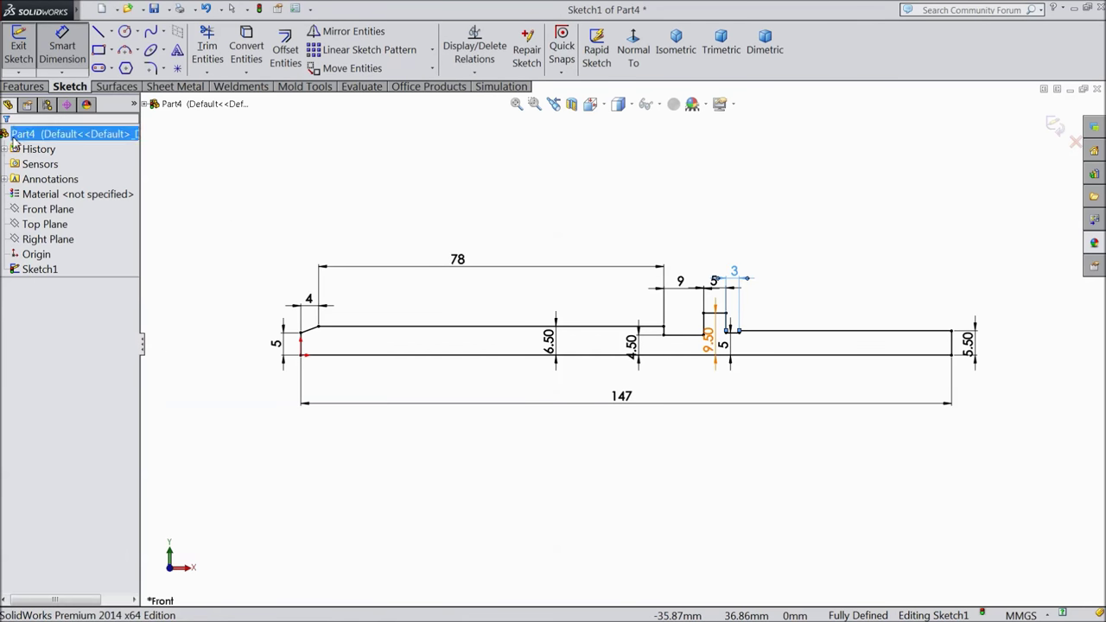
pyautogui.scroll(-2, 639, 342)
pyautogui.click(743, 353)
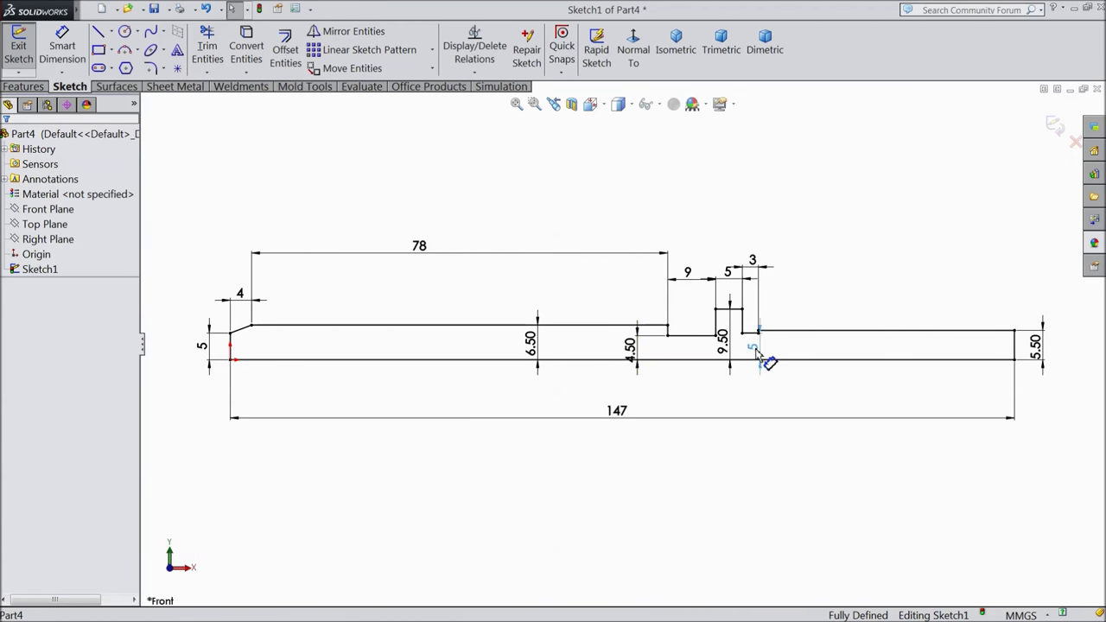
pyautogui.click(827, 356)
pyautogui.click(731, 344)
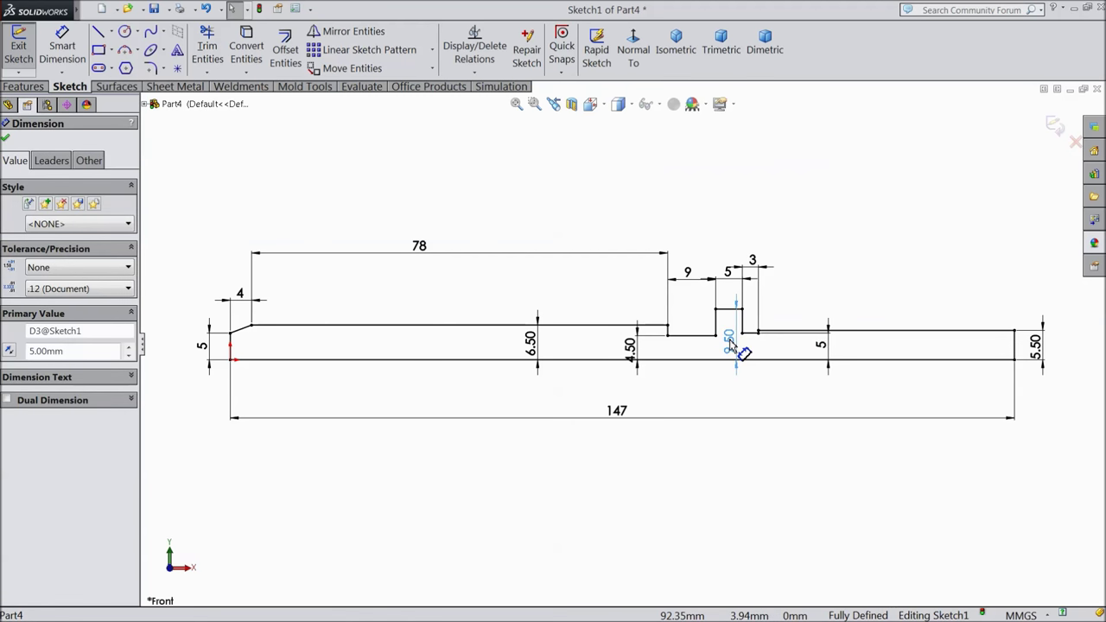
pyautogui.click(608, 346)
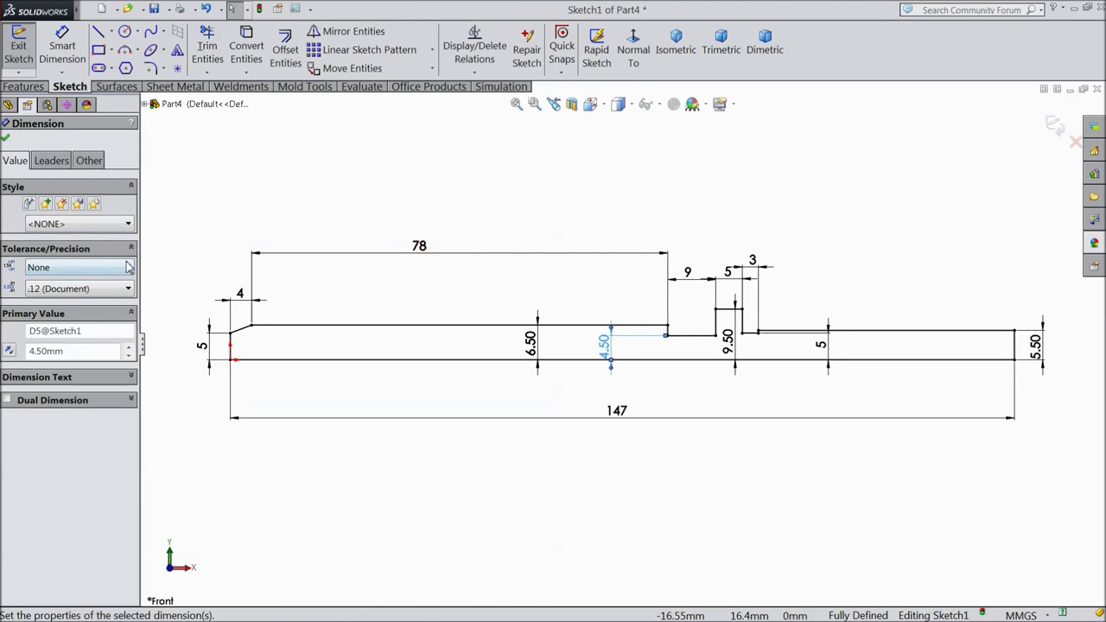
pyautogui.click(25, 87)
pyautogui.click(76, 52)
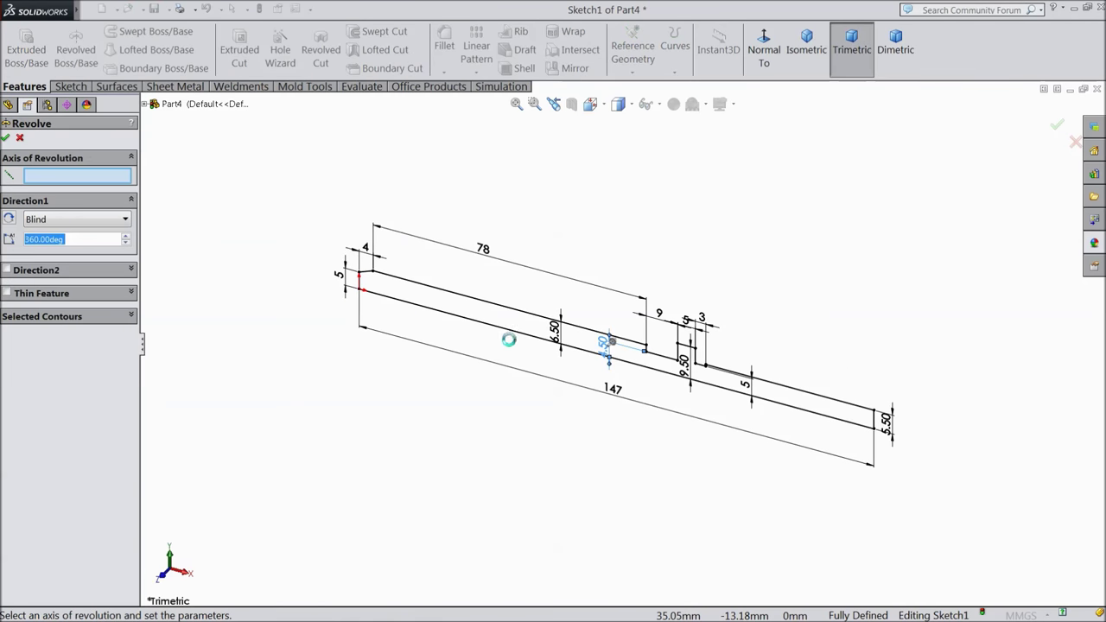
# Revolve the profile about the centerline, then open a sketch on the shaft's thin end face
pyautogui.click(519, 340)
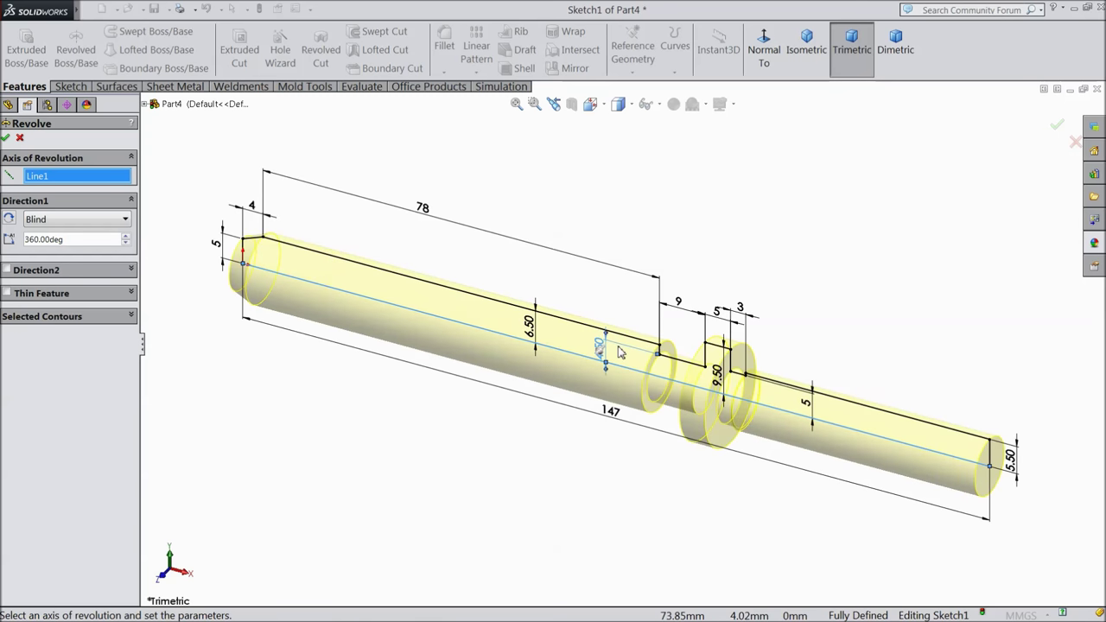
pyautogui.press('Return')
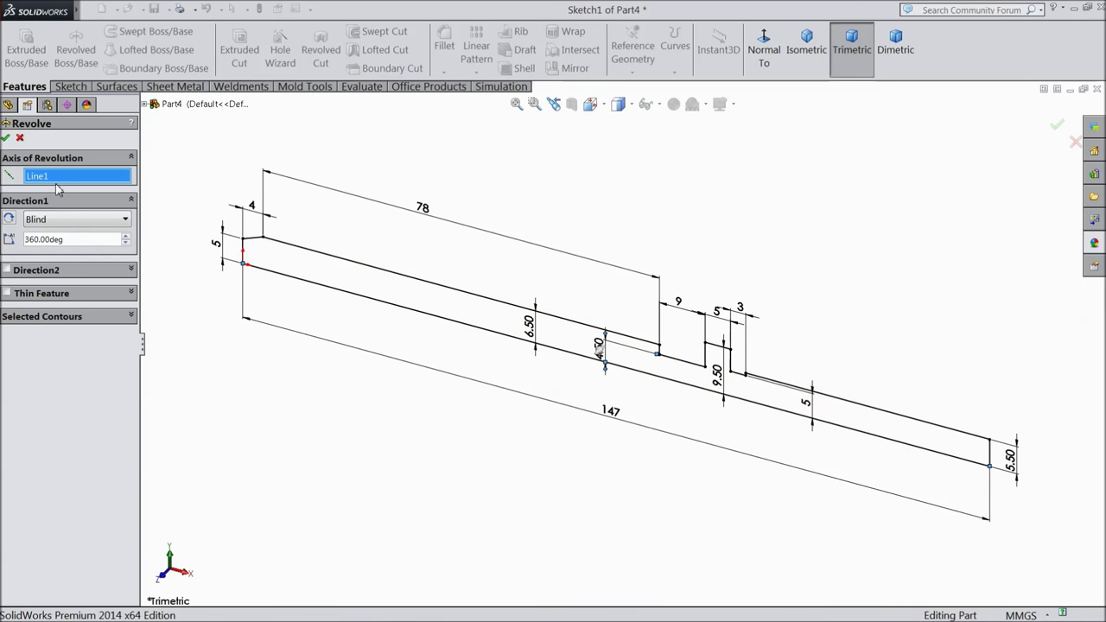
pyautogui.moveTo(256, 213); pyautogui.dragTo(488, 391, button='middle')
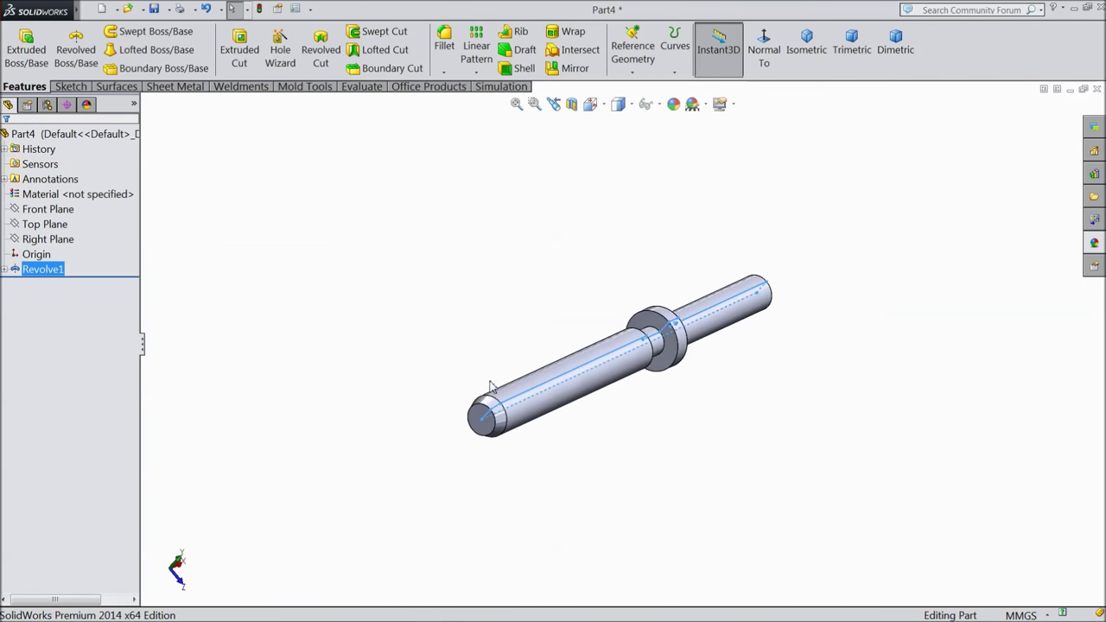
pyautogui.scroll(-5, 488, 398)
pyautogui.click(497, 439)
pyautogui.click(536, 394)
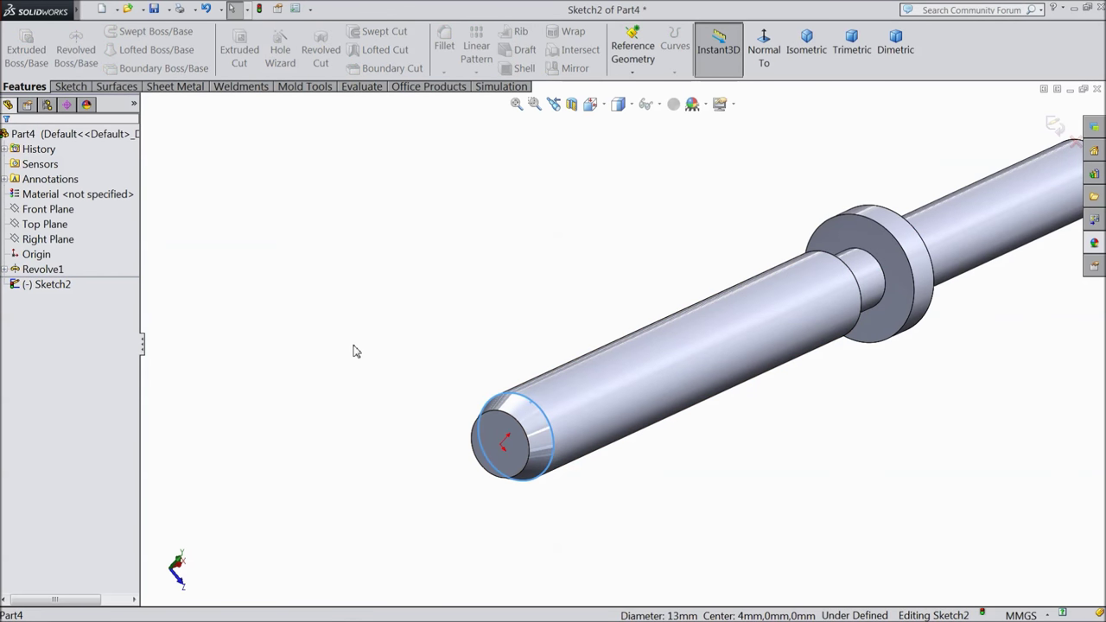
# Convert the end-face edge to a circle and build a 2.5 mm pitch, 33.5-revolution helix
pyautogui.click(63, 90)
pyautogui.click(246, 50)
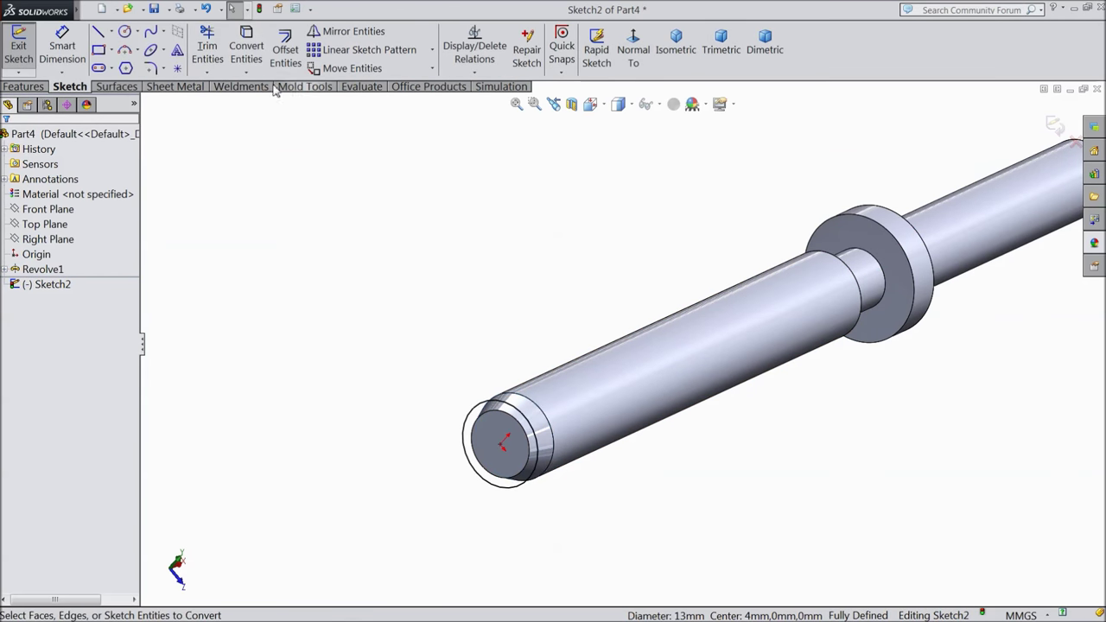
pyautogui.click(24, 89)
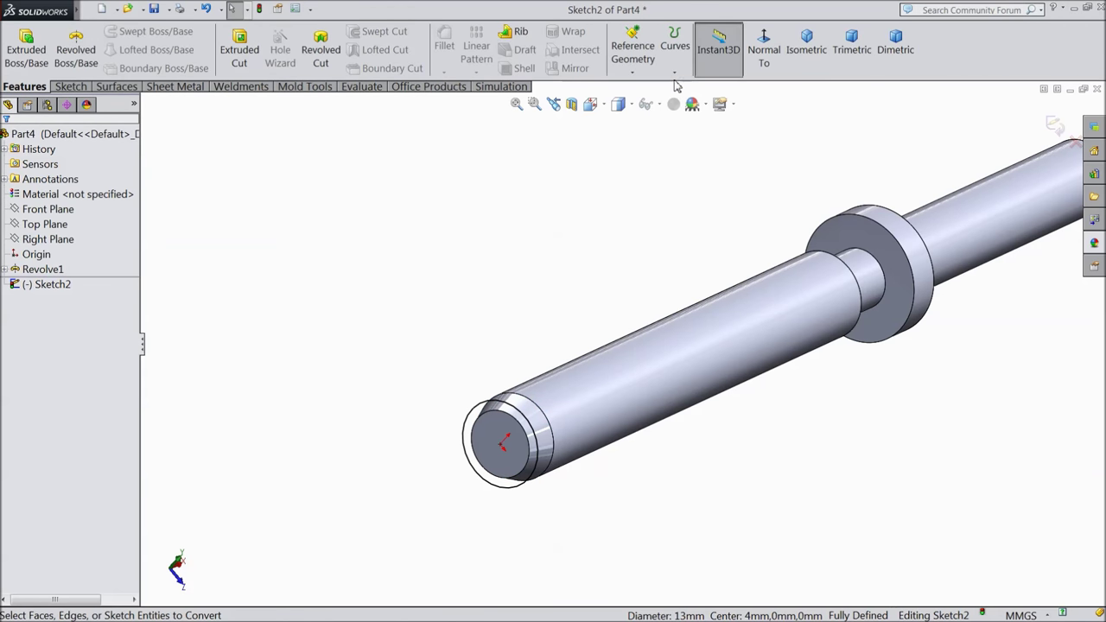
pyautogui.click(674, 52)
pyautogui.click(697, 112)
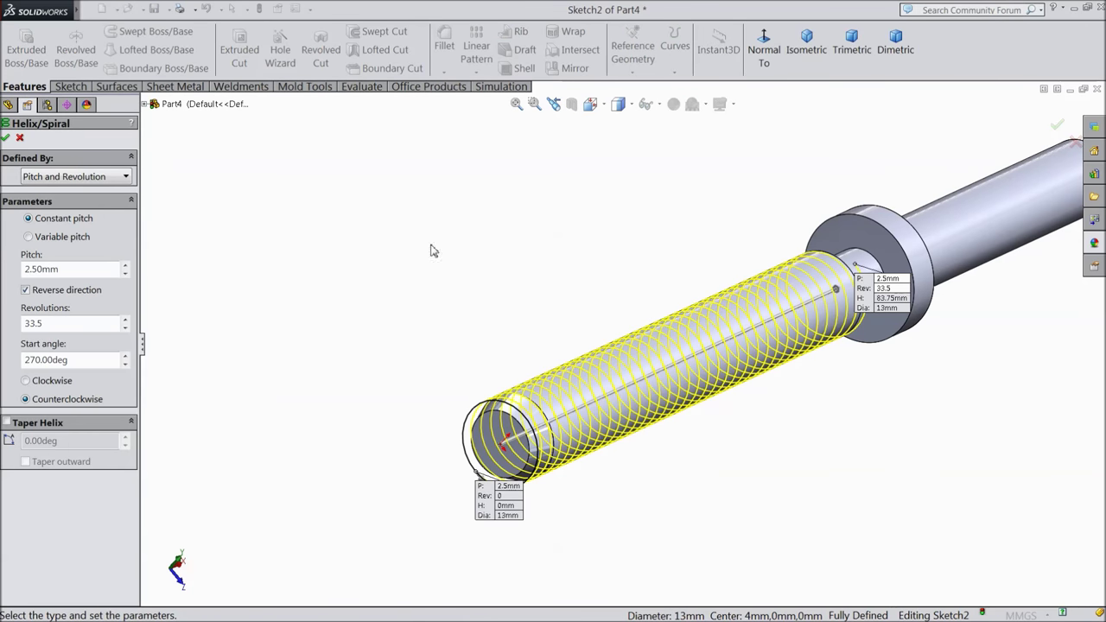
pyautogui.scroll(-2, 754, 364)
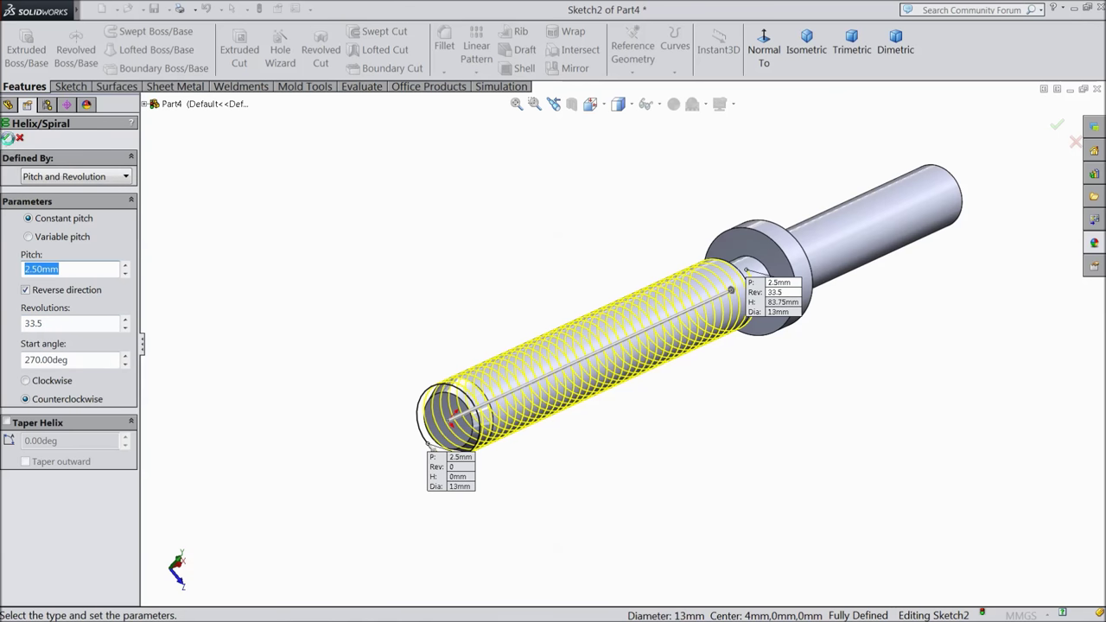
pyautogui.click(7, 138)
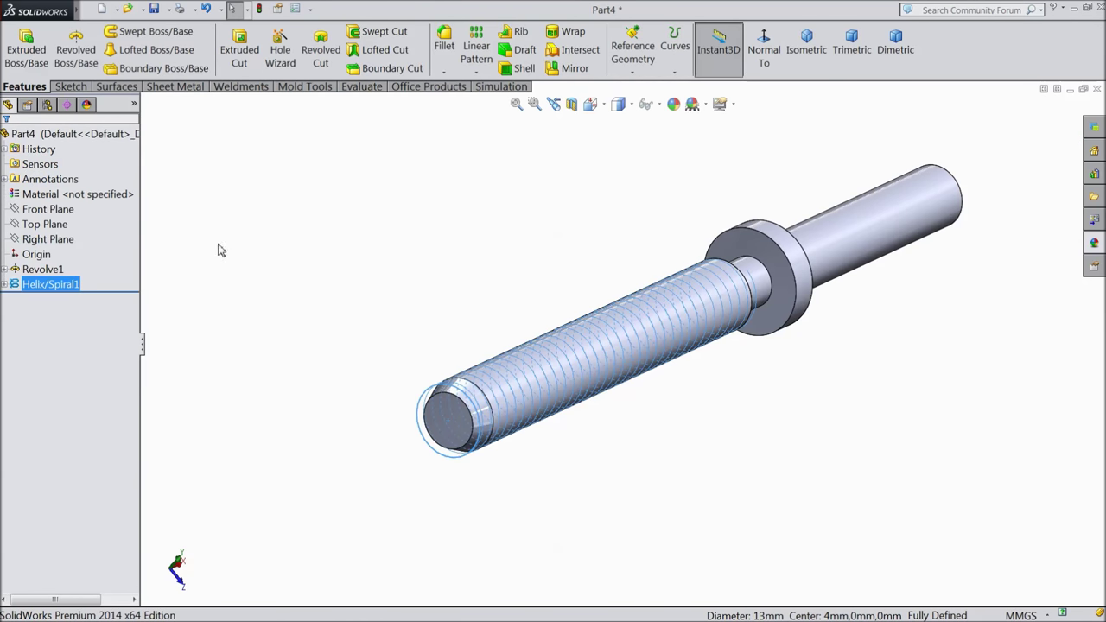
pyautogui.click(53, 213)
# Sketch a closed trapezoid beside the shaft end on the Front Plane, viewed normal to it
pyautogui.click(82, 192)
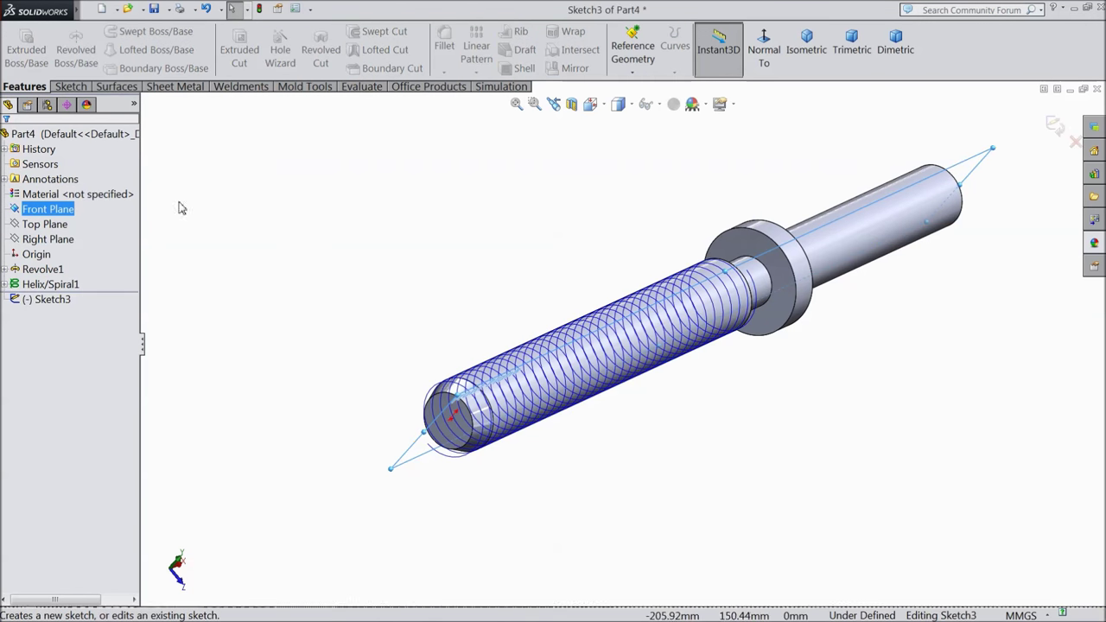
pyautogui.click(767, 69)
pyautogui.scroll(-5, 393, 370)
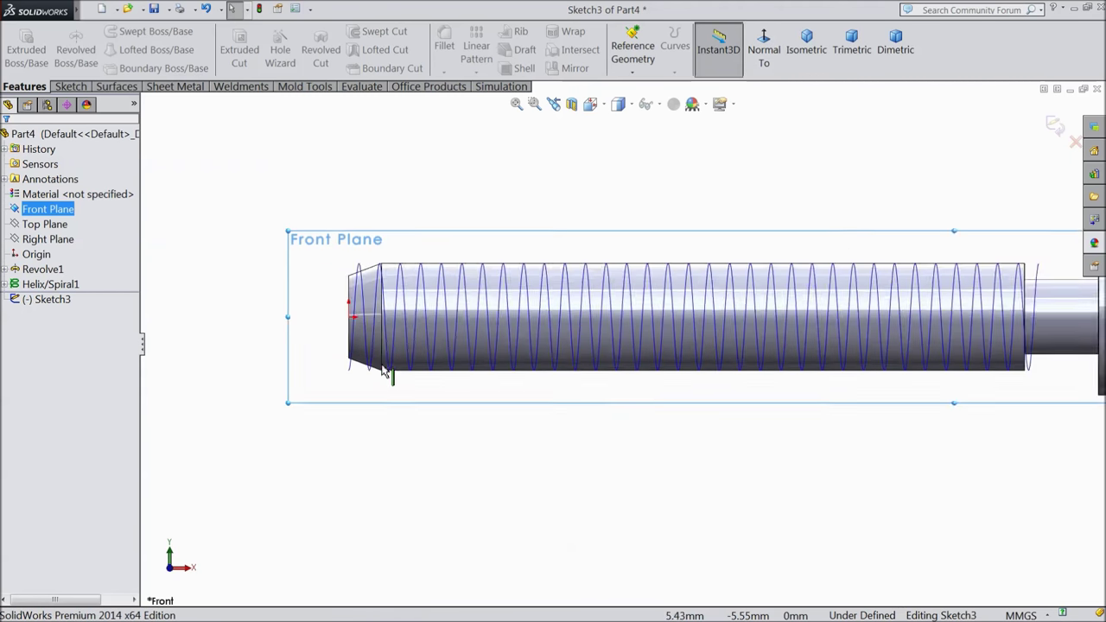
pyautogui.click(72, 87)
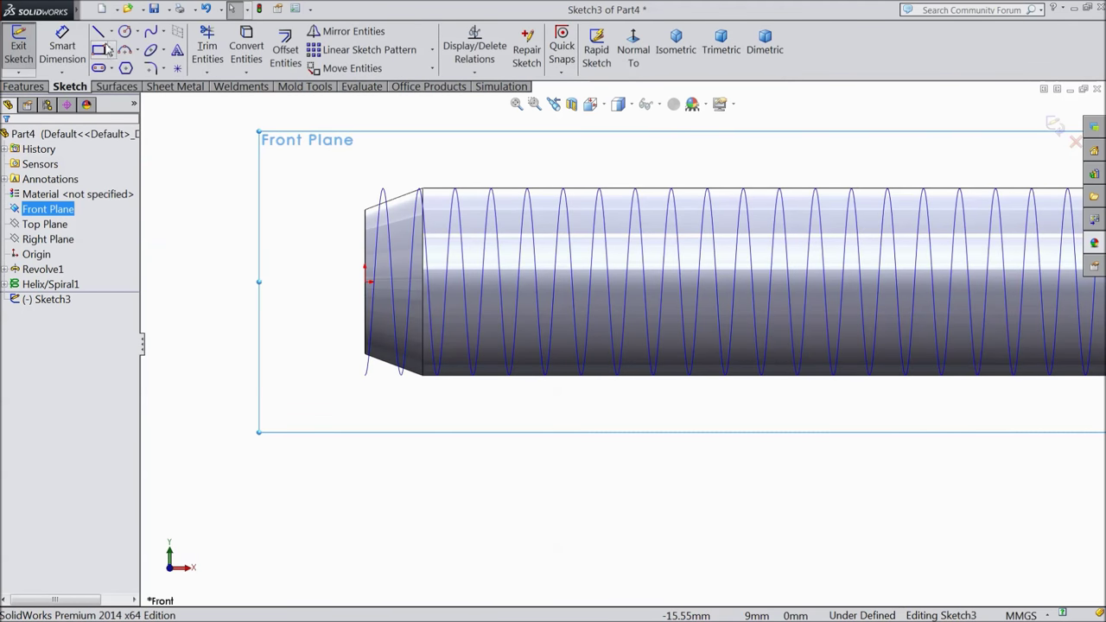
pyautogui.click(99, 32)
pyautogui.scroll(-3, 377, 383)
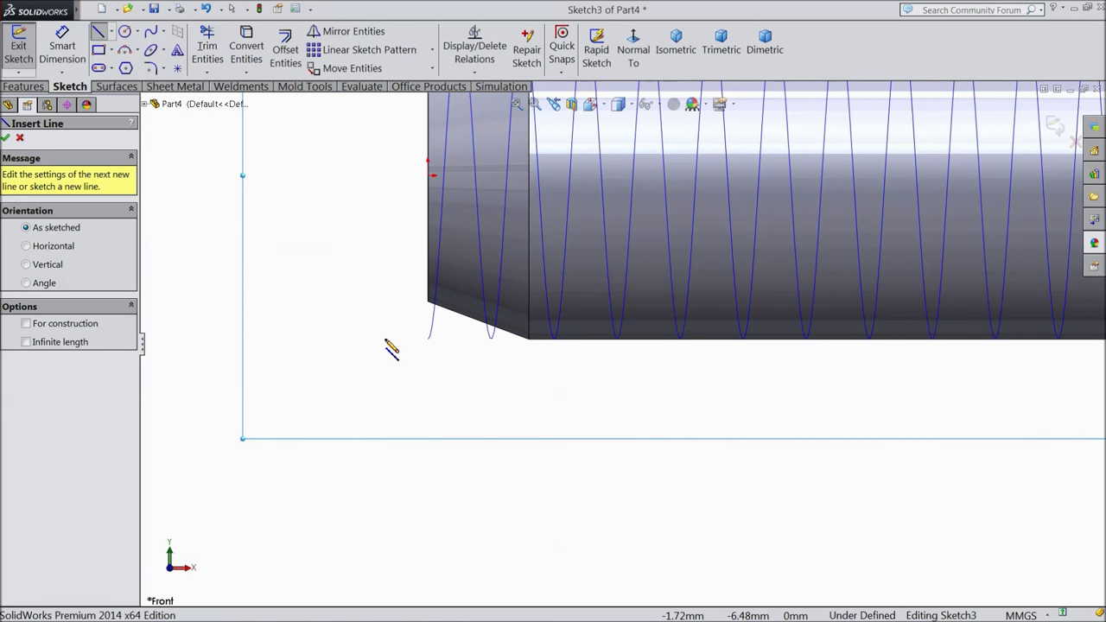
pyautogui.click(396, 336)
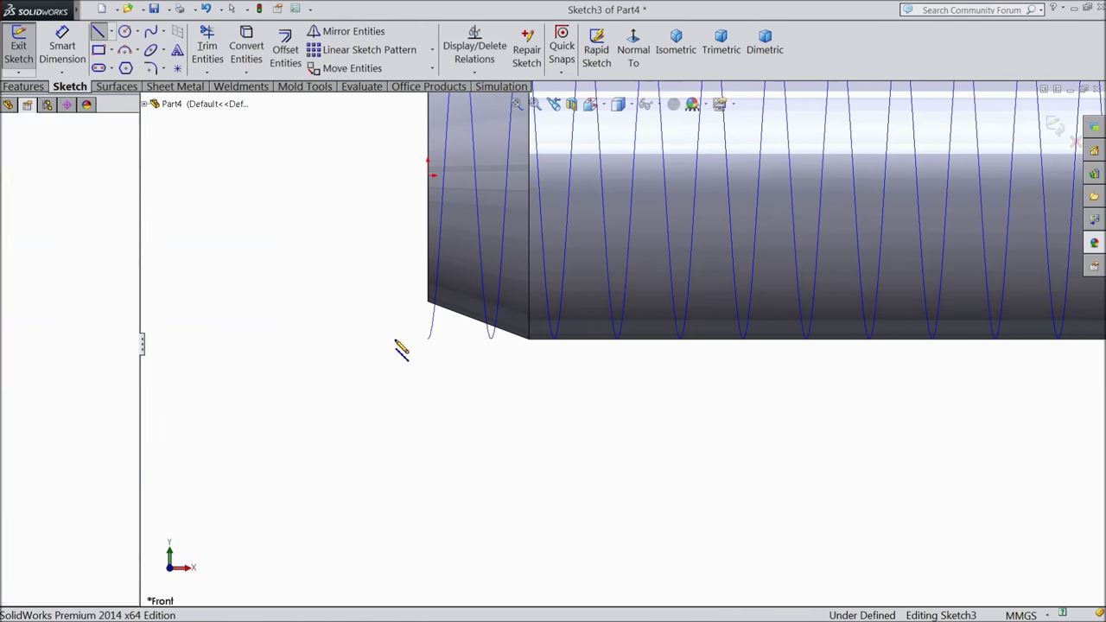
pyautogui.click(346, 338)
pyautogui.click(359, 302)
pyautogui.click(384, 302)
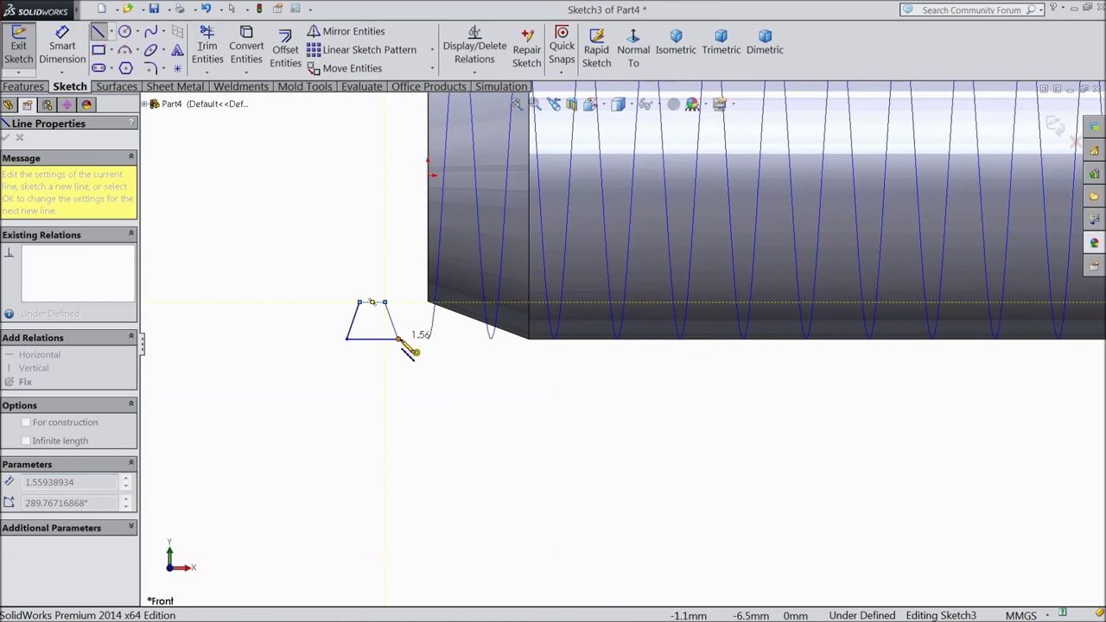
pyautogui.click(398, 337)
pyautogui.rightClick(412, 377)
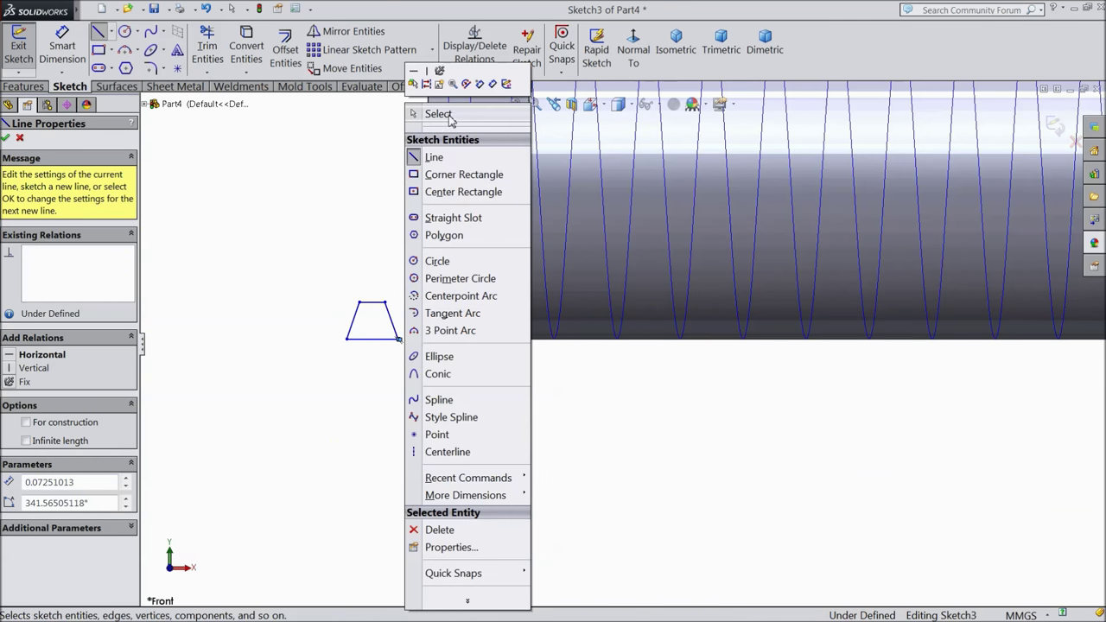
pyautogui.click(414, 117)
# Add a vertical centerline from the bottom midpoint and make the slanted sides symmetric about it
pyautogui.scroll(-5, 390, 307)
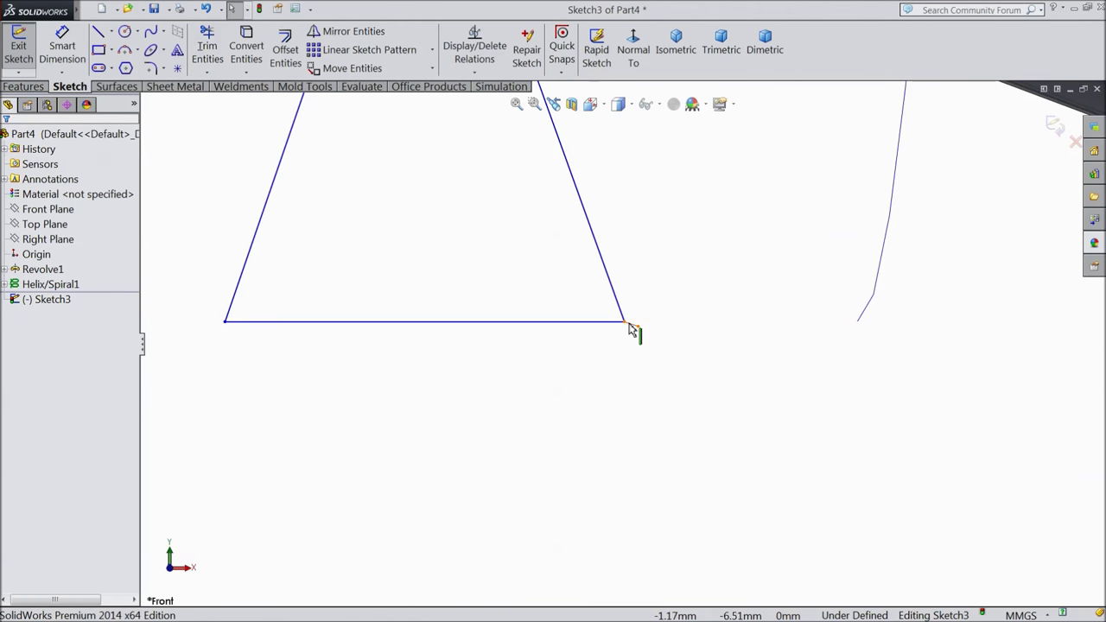
pyautogui.click(631, 327)
pyautogui.click(600, 355)
pyautogui.scroll(5, 613, 346)
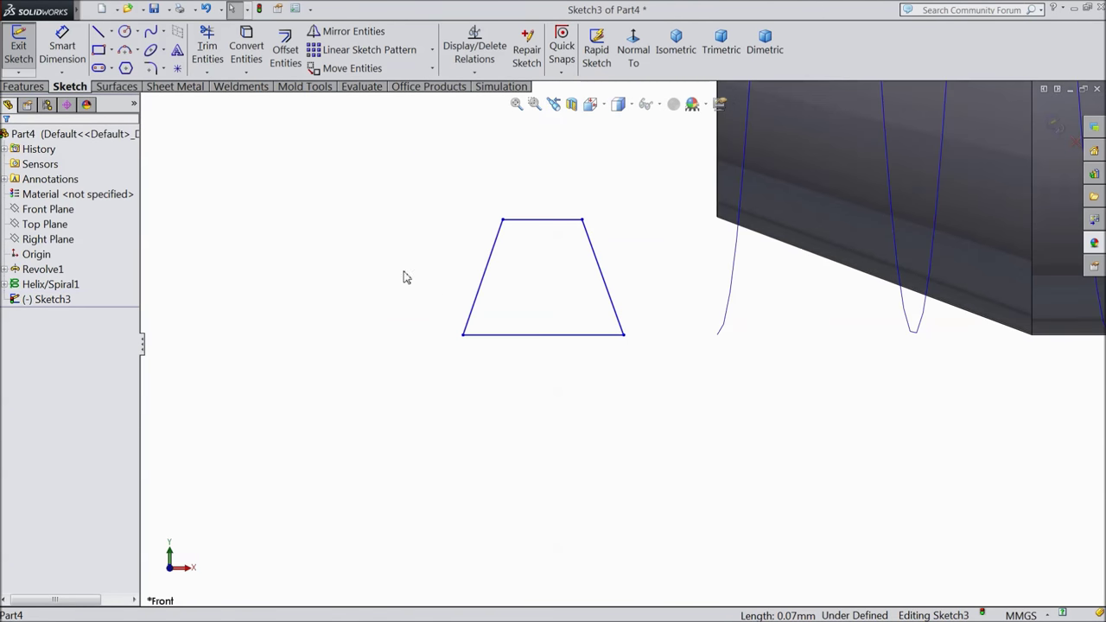
pyautogui.click(112, 34)
pyautogui.click(133, 68)
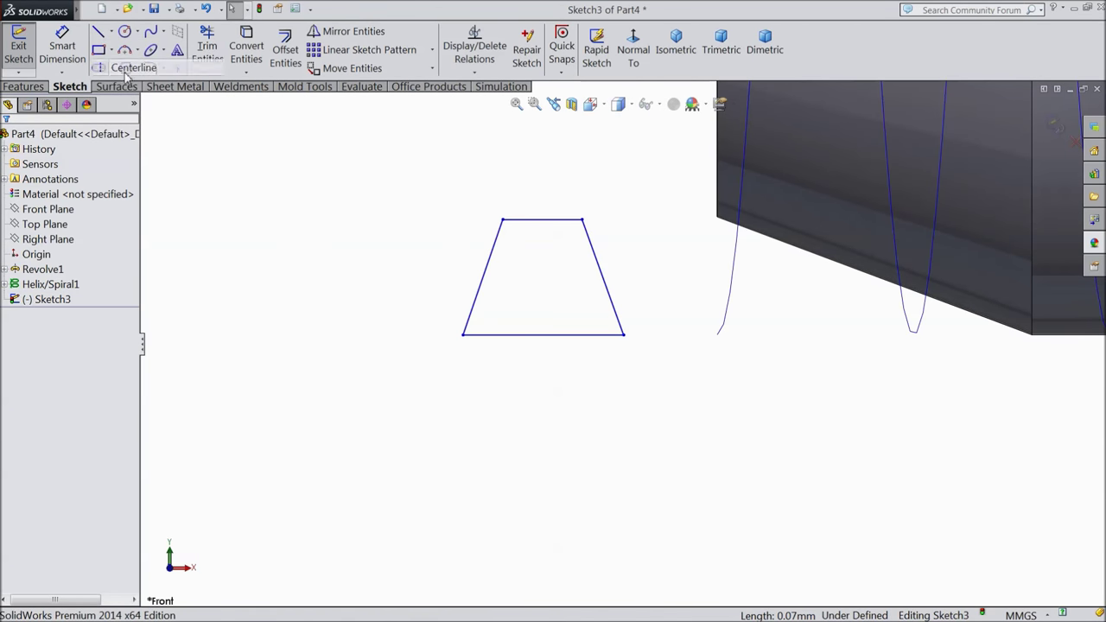
pyautogui.click(542, 334)
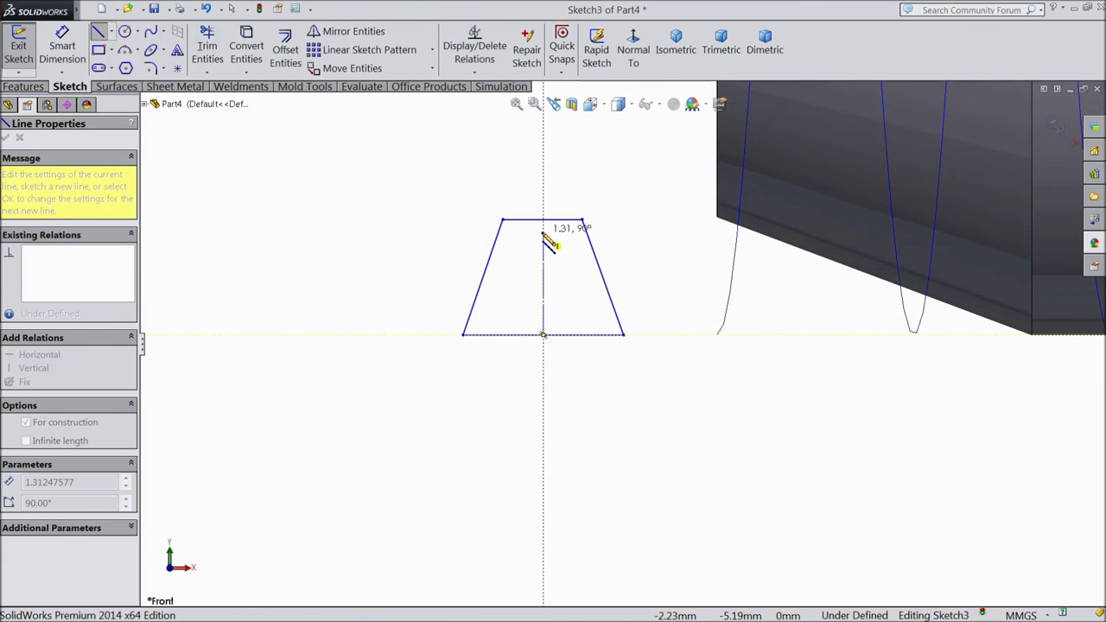
pyautogui.rightClick(543, 220)
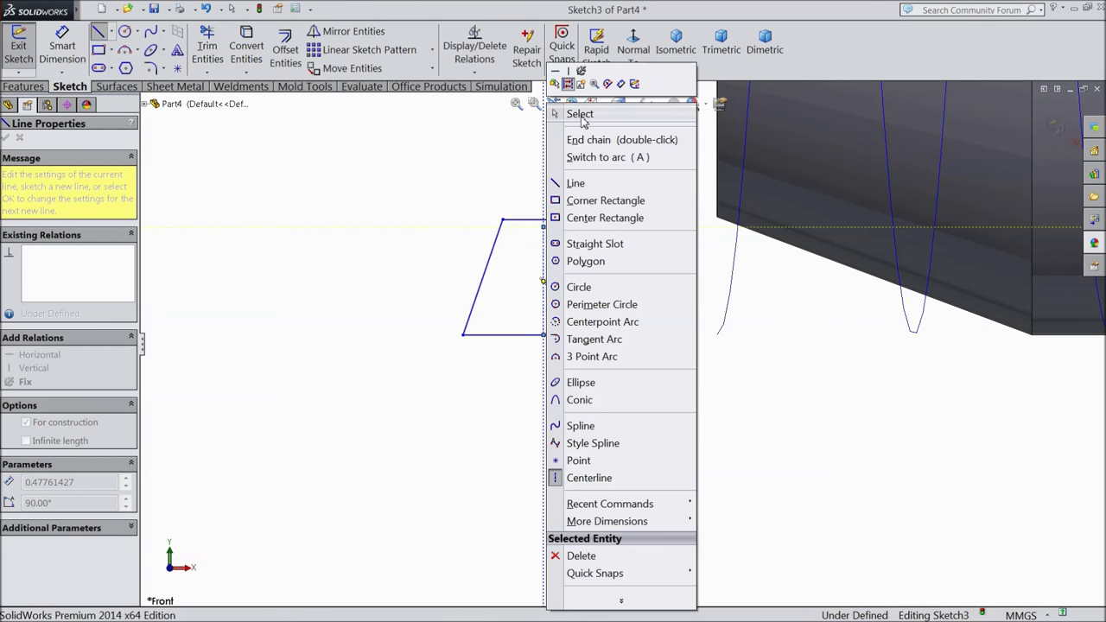
pyautogui.click(576, 113)
pyautogui.moveTo(617, 255); pyautogui.dragTo(454, 285)
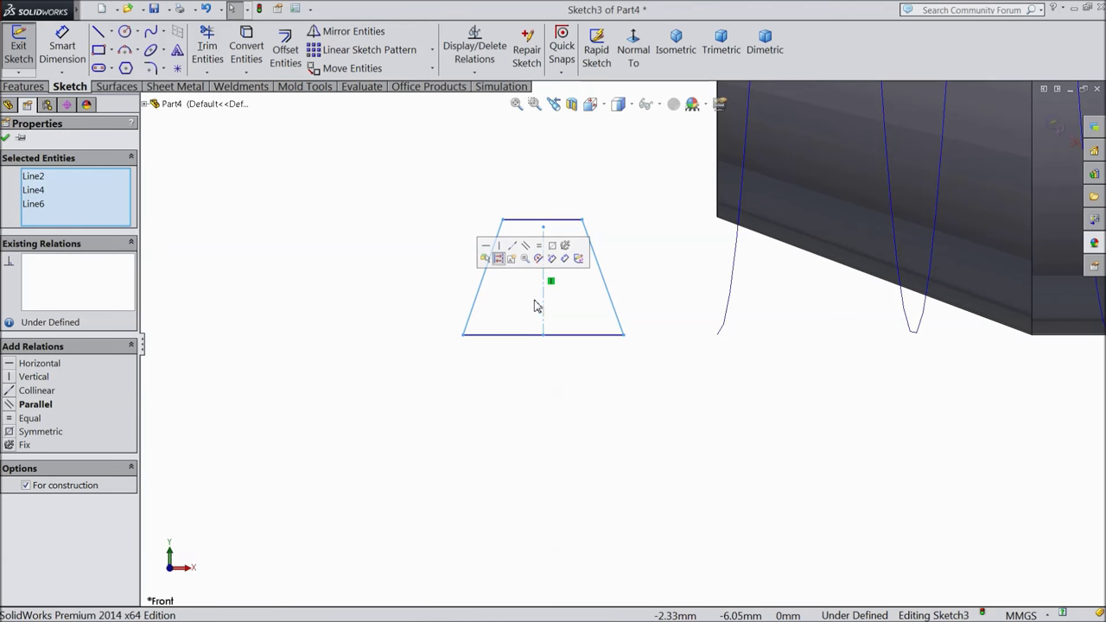
pyautogui.click(30, 431)
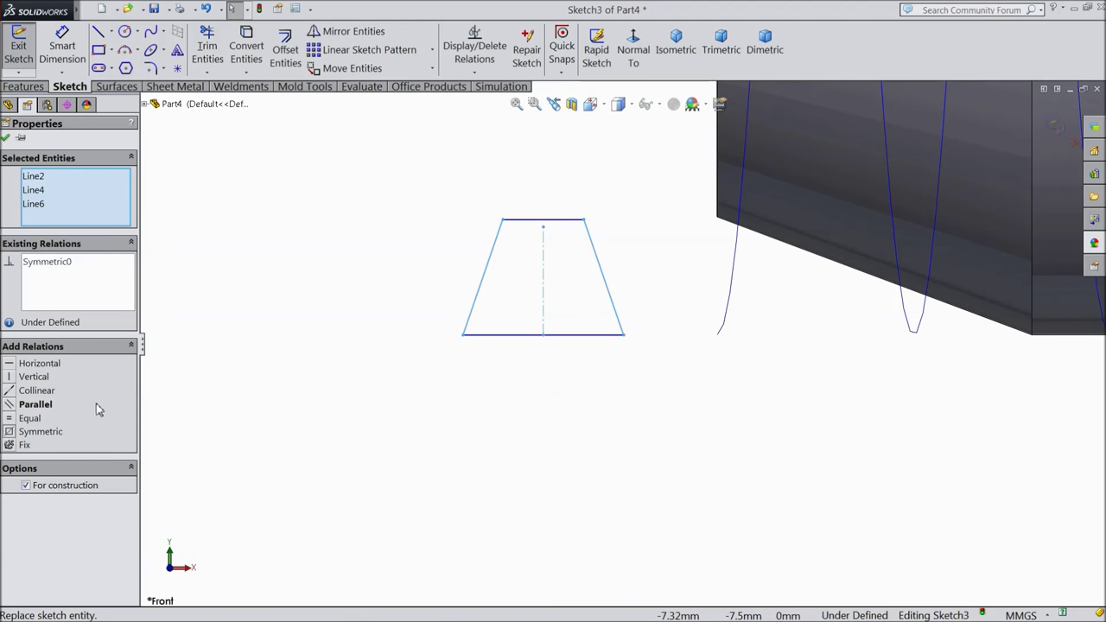
pyautogui.click(6, 139)
pyautogui.click(62, 47)
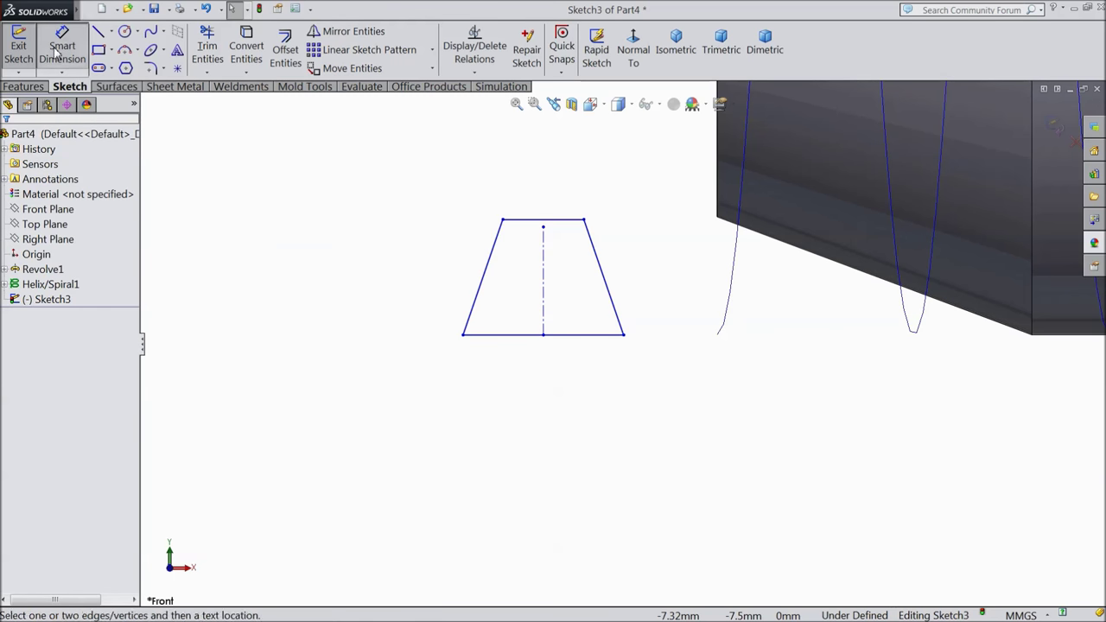
# Dimension the angle between the trapezoid's slanted sides as 29°
pyautogui.click(484, 286)
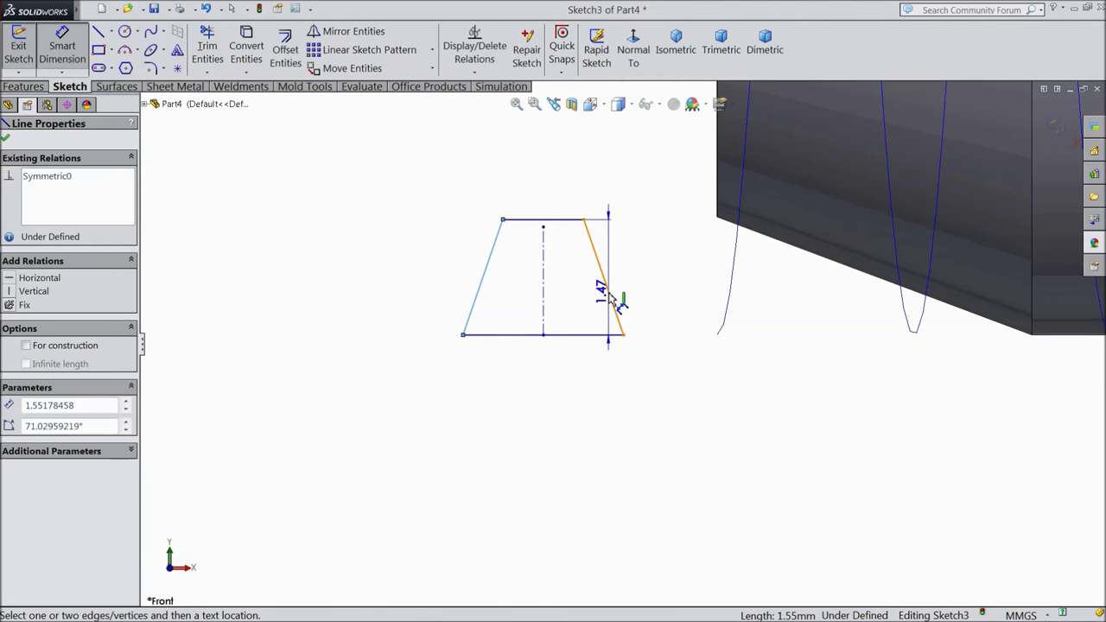
pyautogui.click(609, 291)
pyautogui.click(553, 384)
pyautogui.write('29')
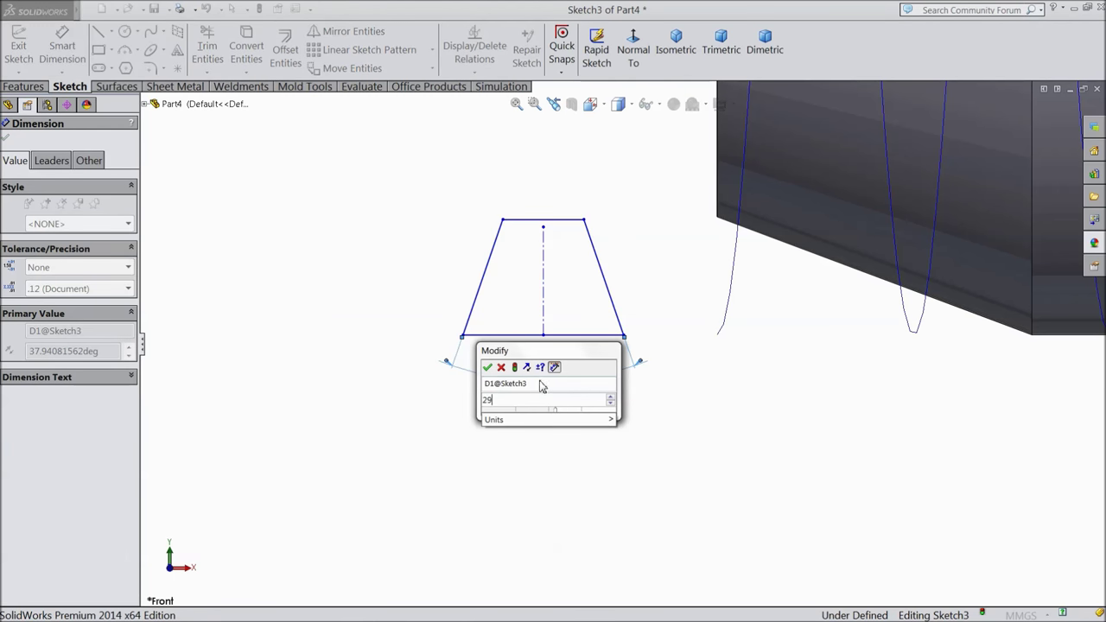
pyautogui.click(487, 368)
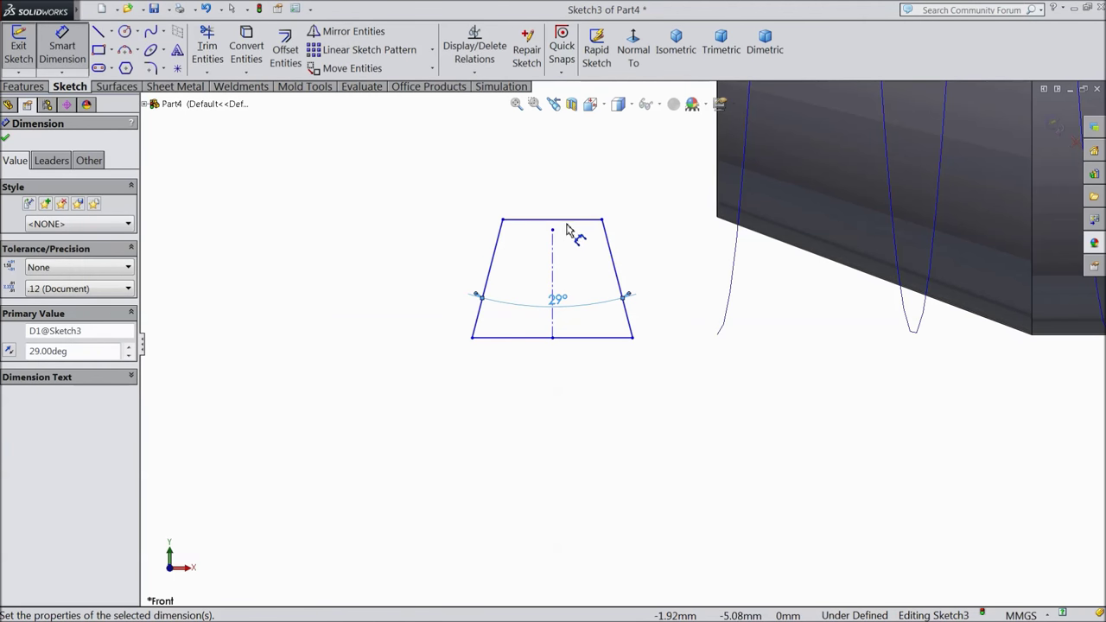
# Set the trapezoid's height between bottom and top edges to 1.50 mm
pyautogui.click(510, 337)
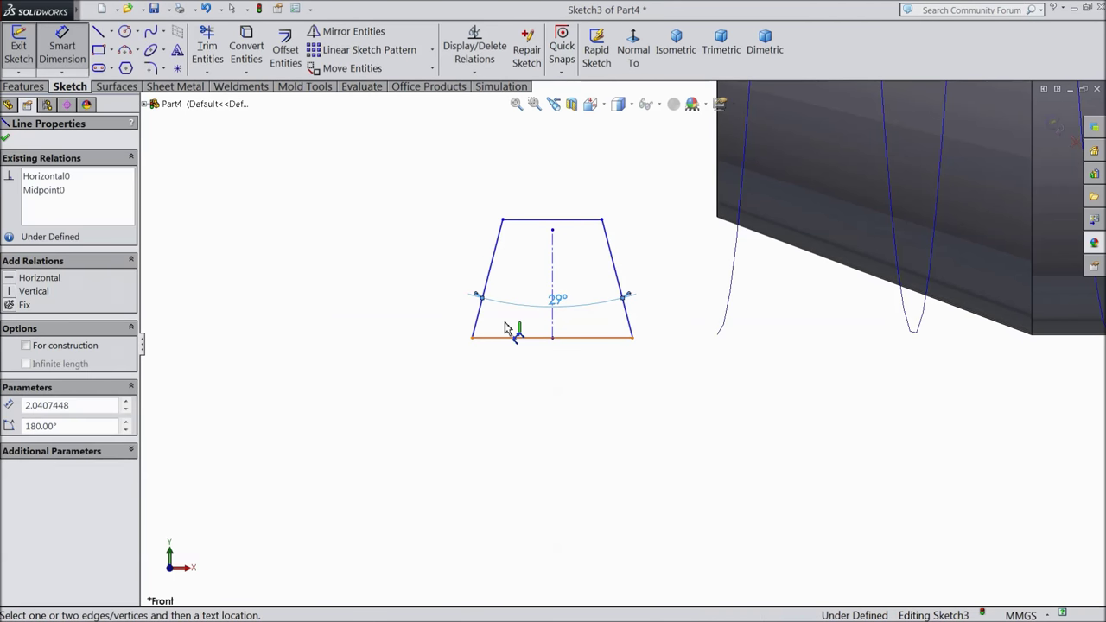
pyautogui.click(522, 219)
pyautogui.click(363, 285)
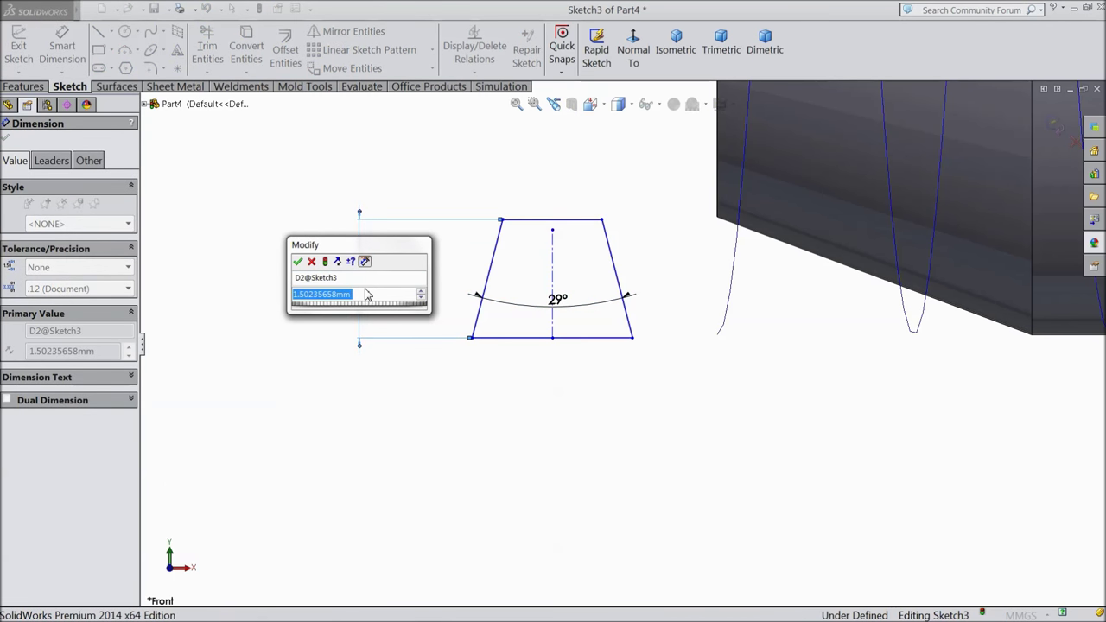
pyautogui.write('1.5')
pyautogui.click(297, 261)
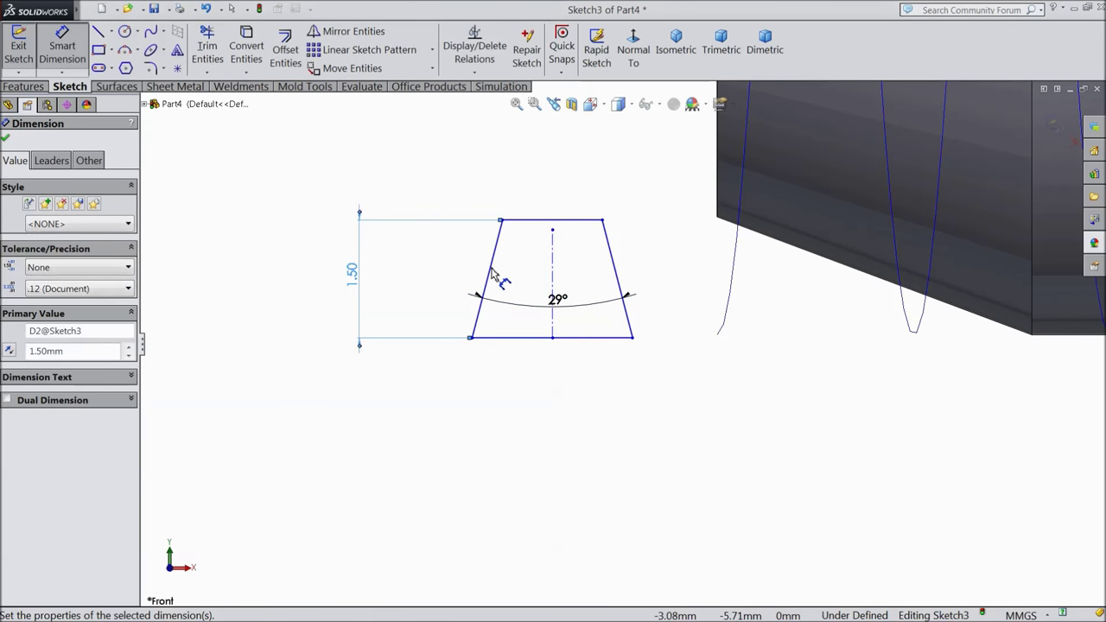
# Dimension the trapezoid's top edge length as 0.80 mm
pyautogui.click(541, 221)
pyautogui.click(542, 207)
pyautogui.write('0.8')
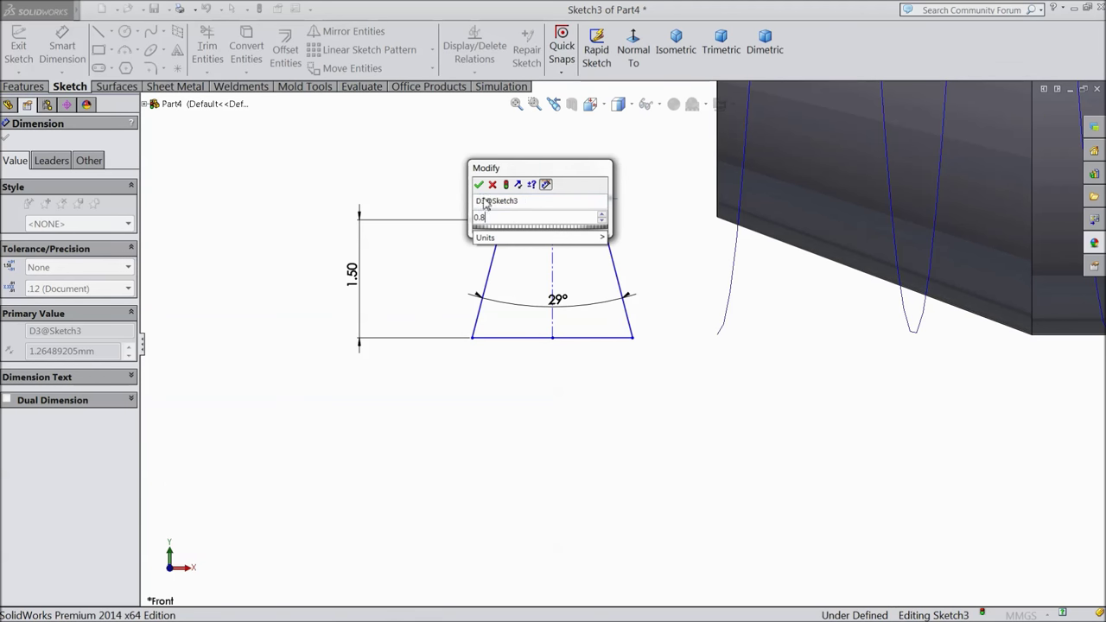
pyautogui.press('Return')
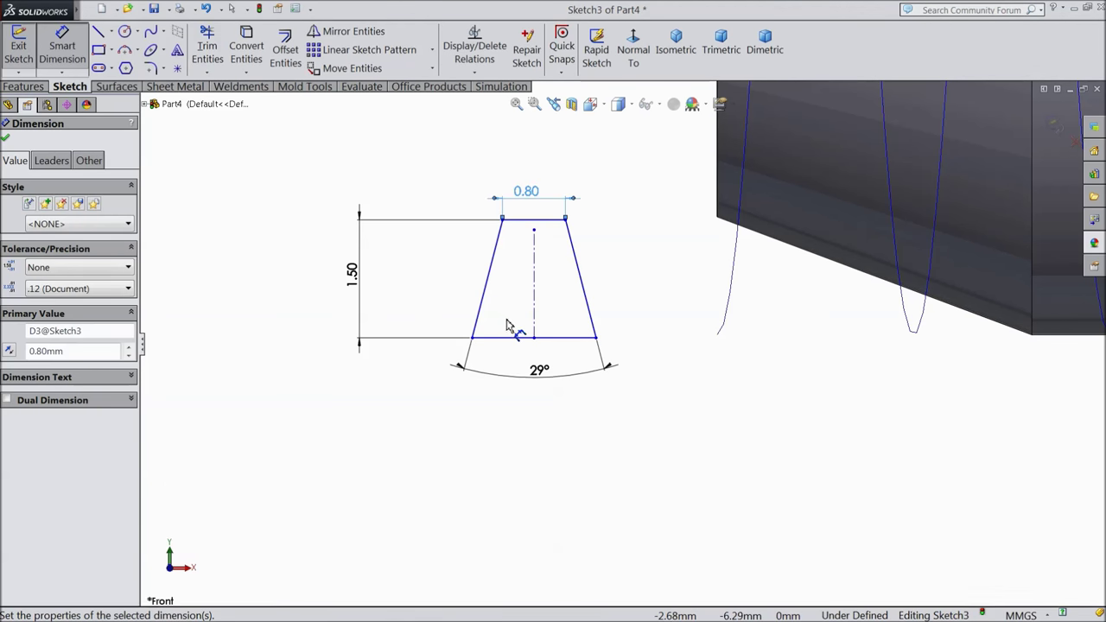
pyautogui.click(6, 140)
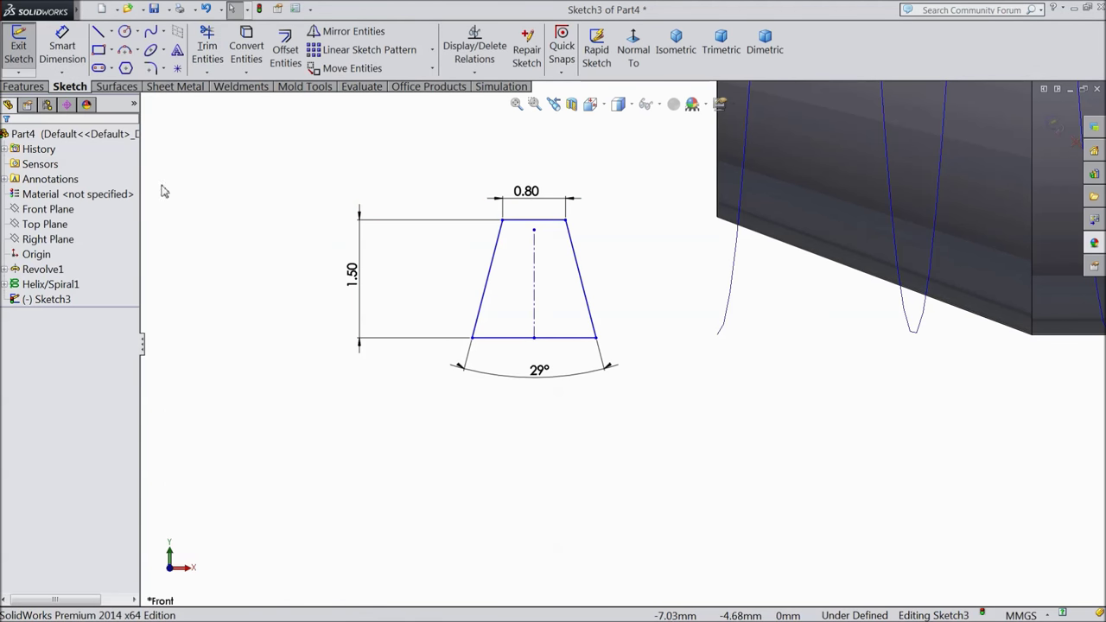
# Add a collinear relation between the shaft's bottom silhouette edge and the trapezoid's bottom line
pyautogui.press('z')
pyautogui.press('z')
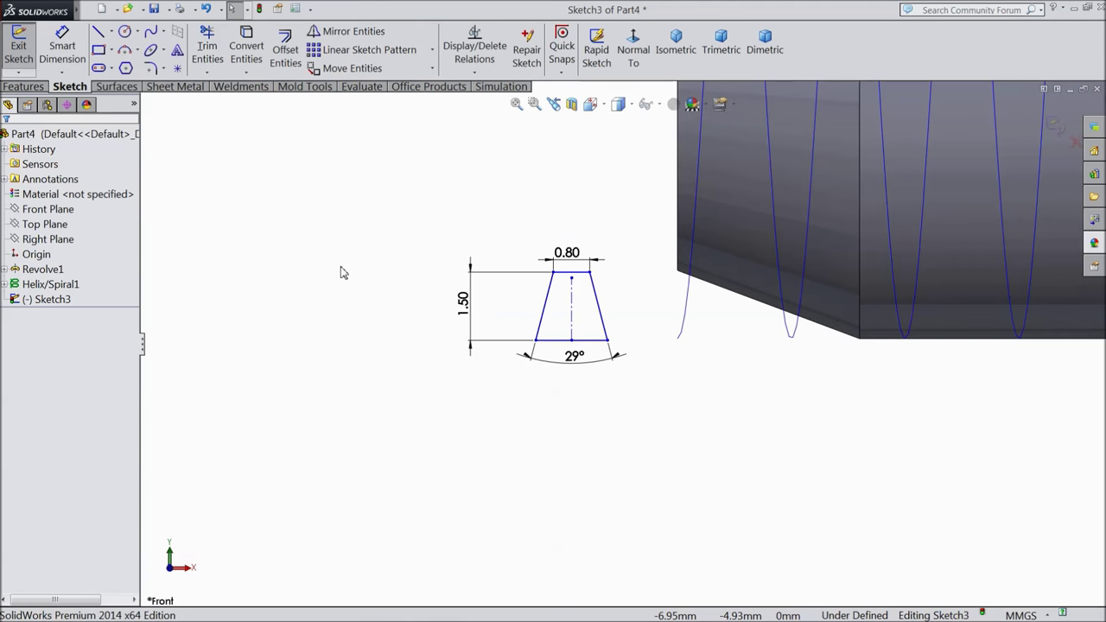
pyautogui.click(877, 341)
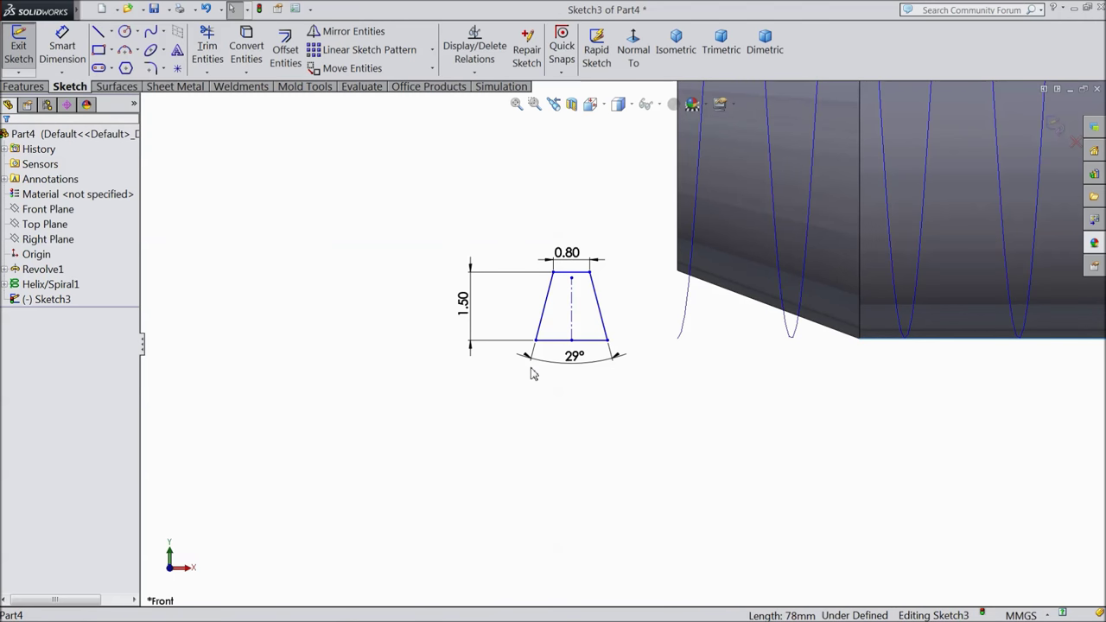
pyautogui.keyDown('ctrl'); pyautogui.click(570, 340); pyautogui.keyUp('ctrl')
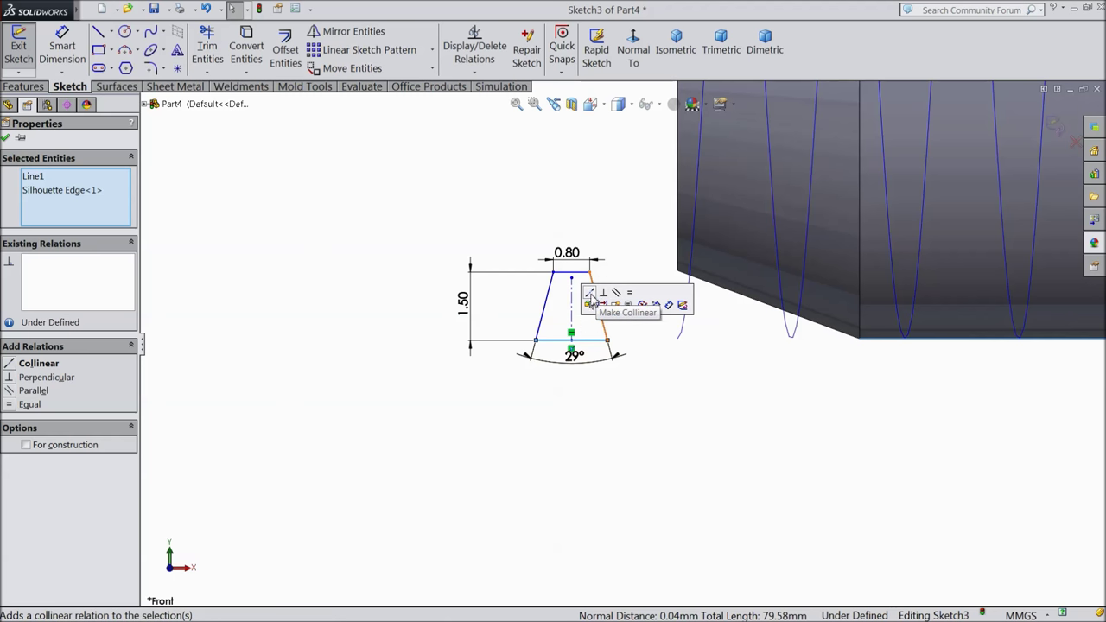
pyautogui.click(590, 294)
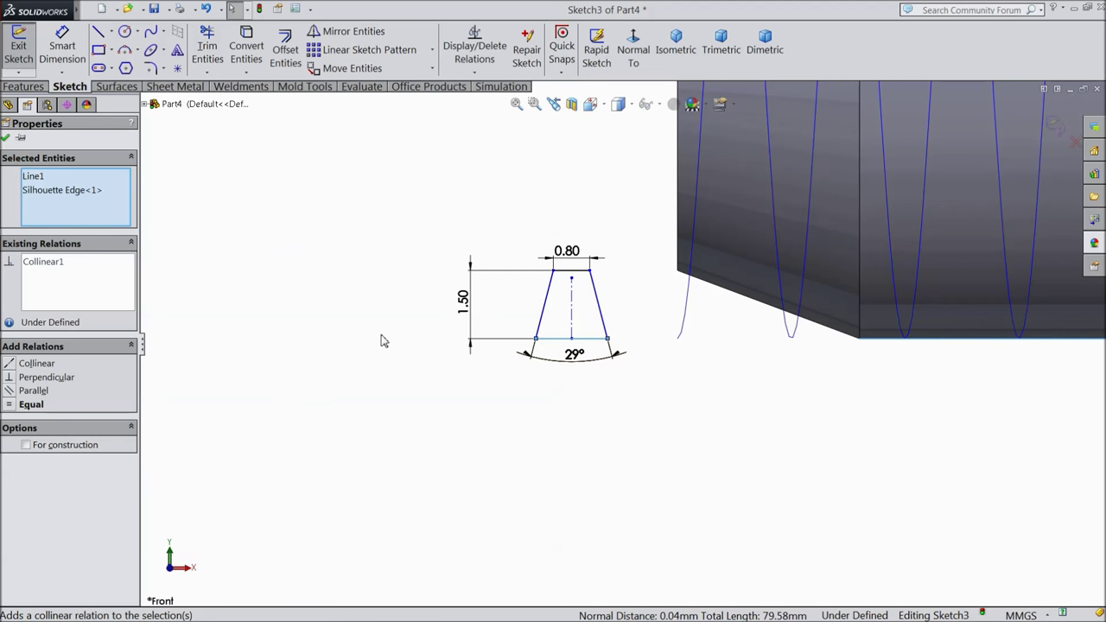
pyautogui.click(5, 137)
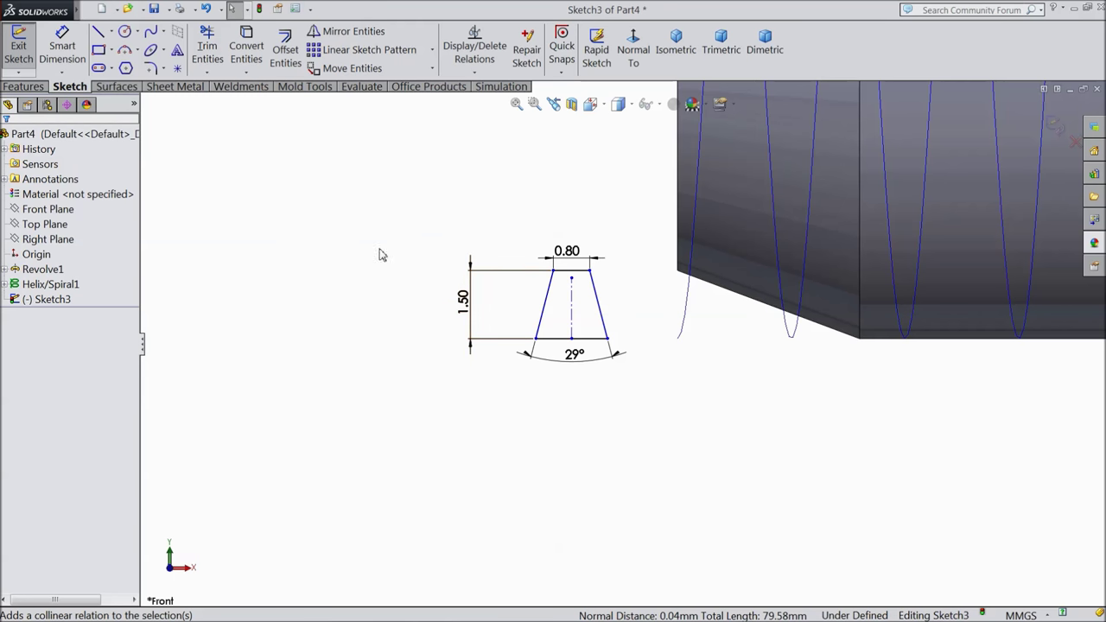
pyautogui.click(40, 89)
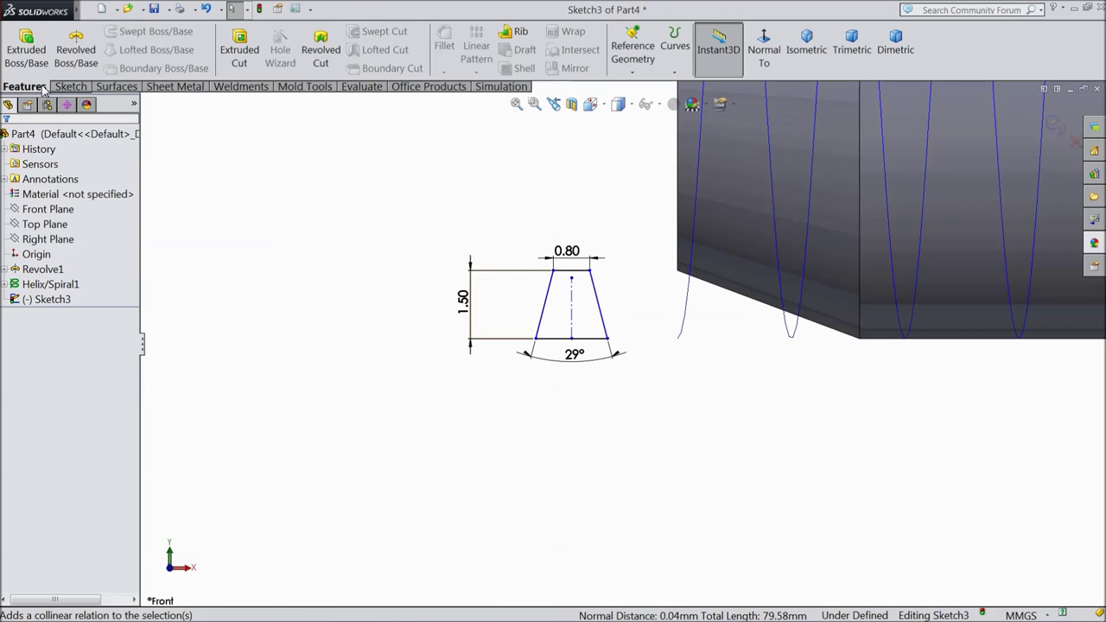
# Swept-cut the Sketch3 trapezoid profile along Helix/Spiral1 to form the shaft threads
pyautogui.click(1056, 126)
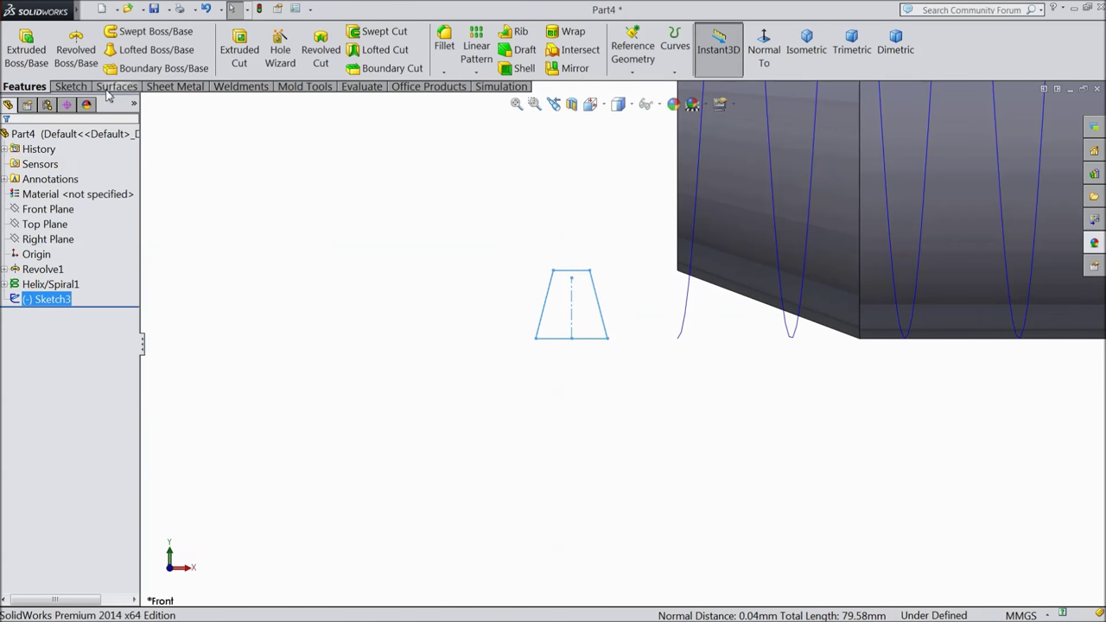
pyautogui.click(380, 32)
pyautogui.click(62, 200)
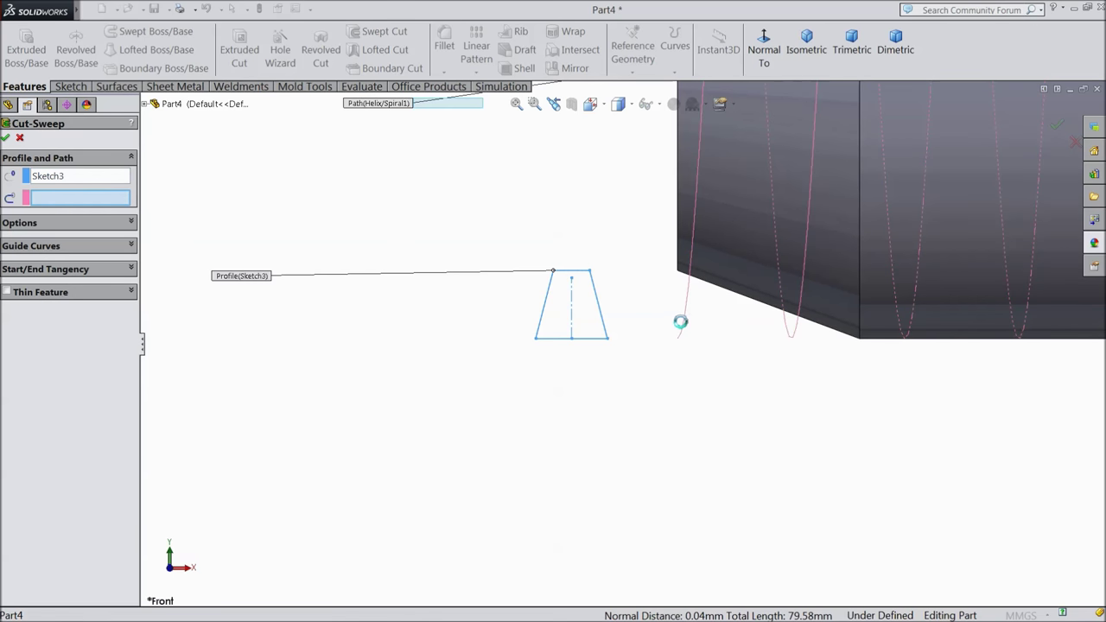
pyautogui.click(668, 336)
pyautogui.scroll(10, 536, 364)
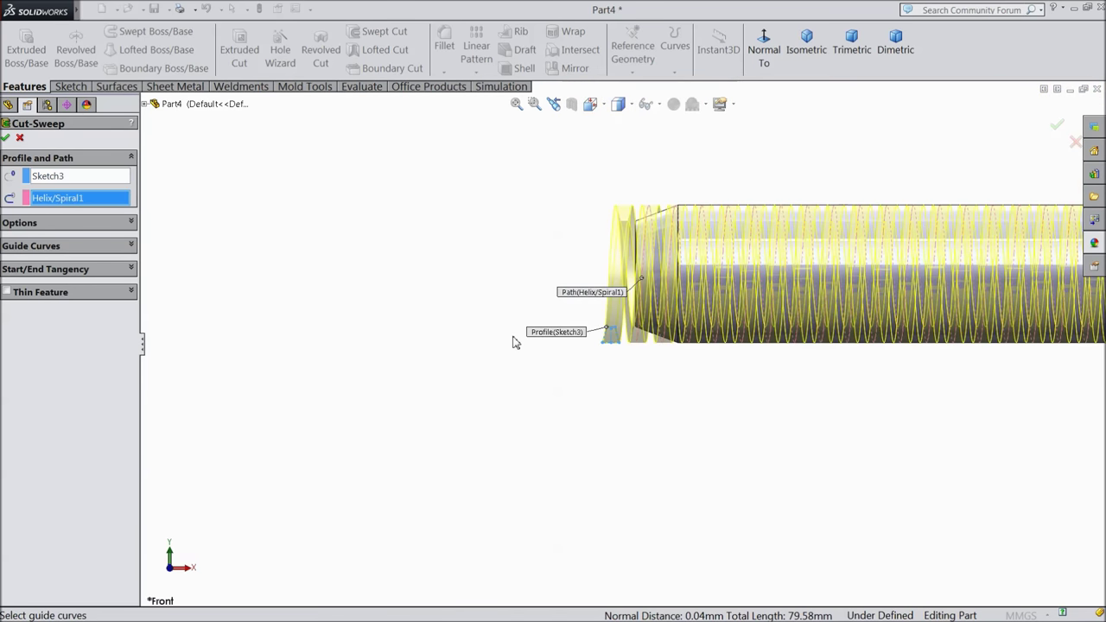
pyautogui.scroll(-5, 868, 371)
pyautogui.scroll(2, 820, 342)
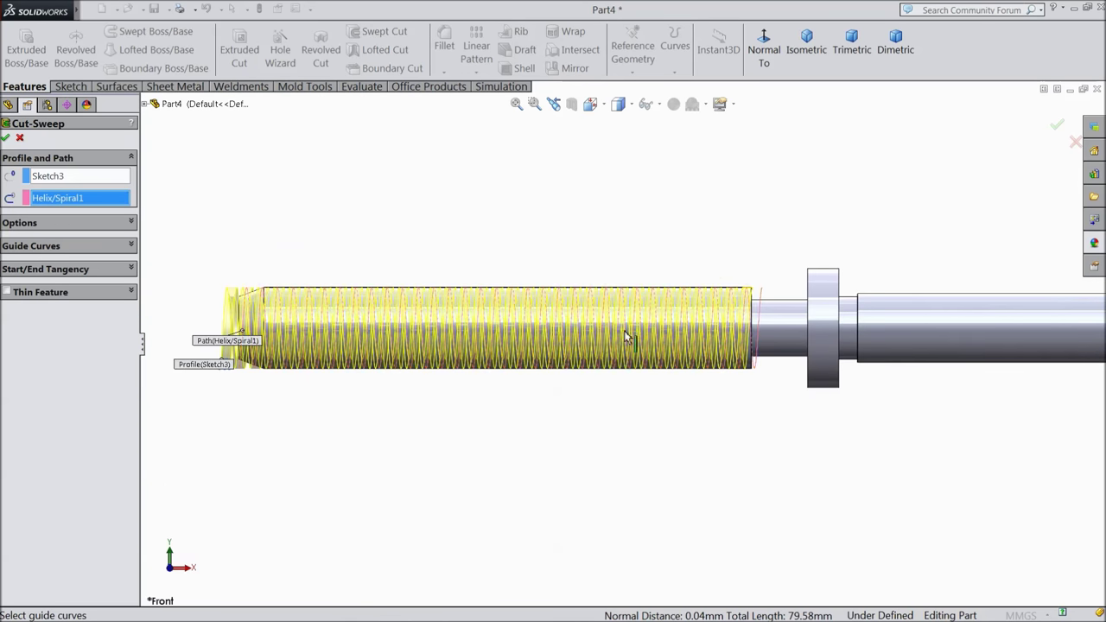
pyautogui.click(7, 139)
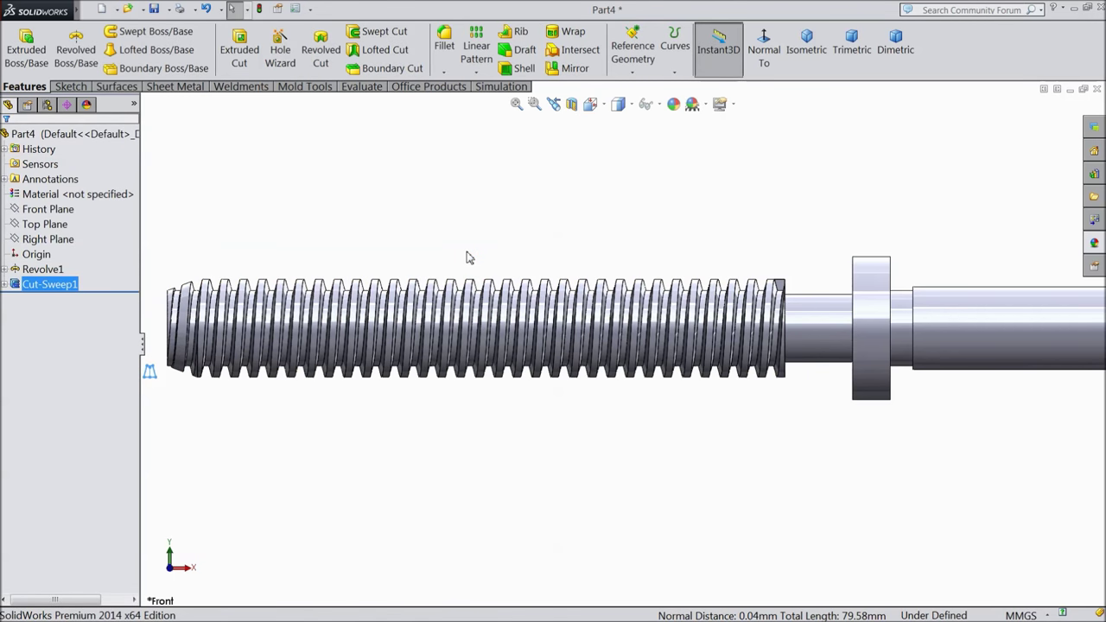
pyautogui.scroll(2, 576, 322)
pyautogui.moveTo(585, 424); pyautogui.dragTo(608, 399, button='middle')
pyautogui.moveTo(608, 386); pyautogui.dragTo(583, 406, button='middle')
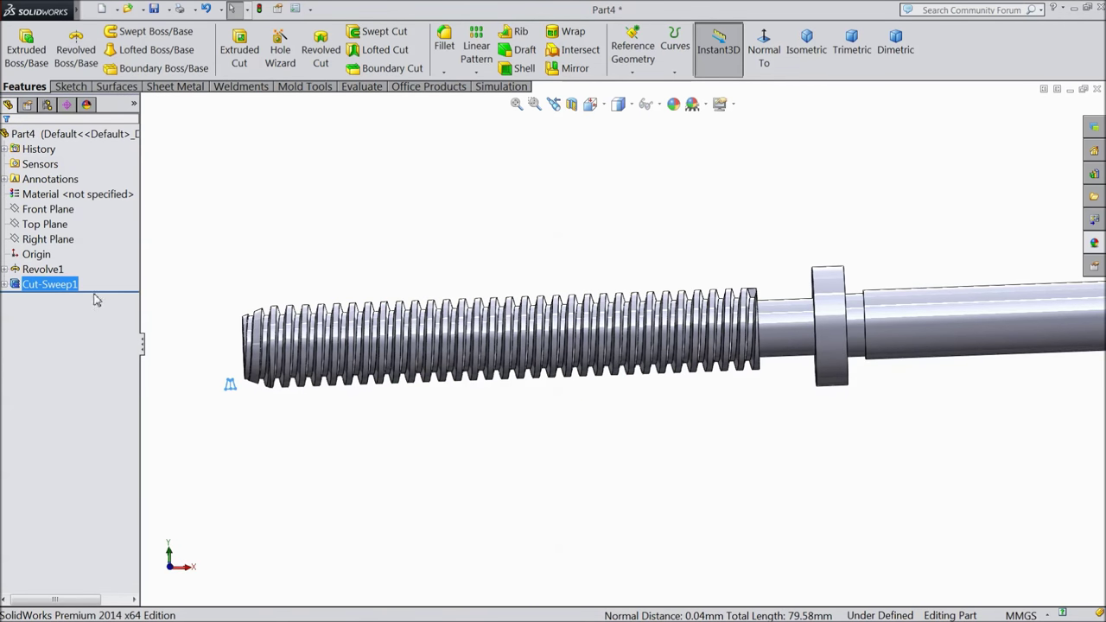
# Reopen Sketch3 under Cut-Sweep1 for editing, viewed normal to its plane
pyautogui.click(5, 284)
pyautogui.click(26, 300)
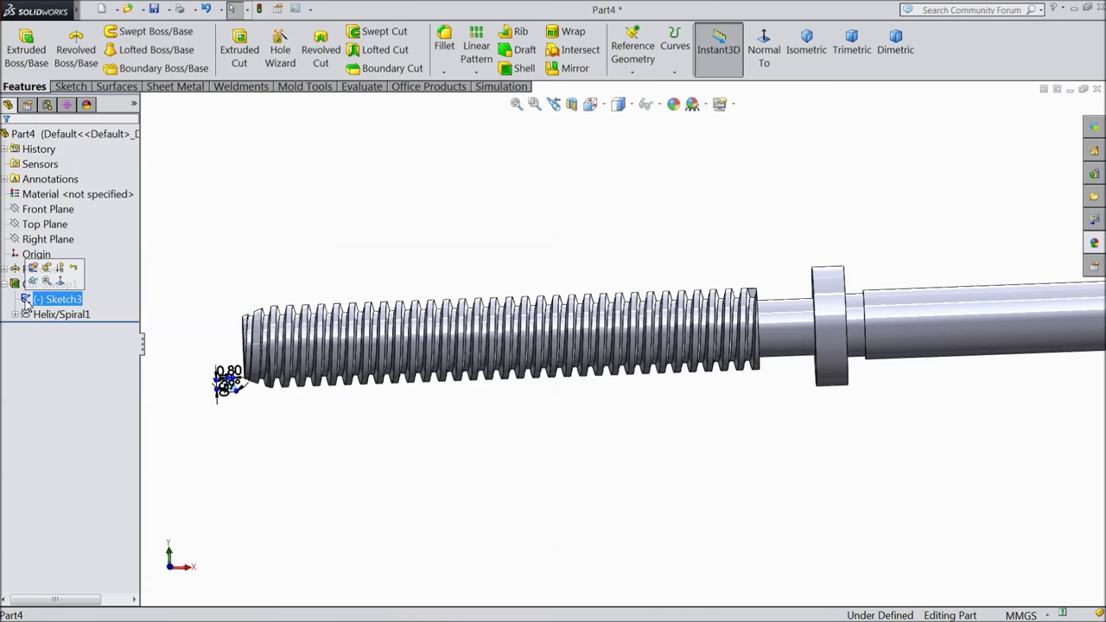
pyautogui.click(34, 269)
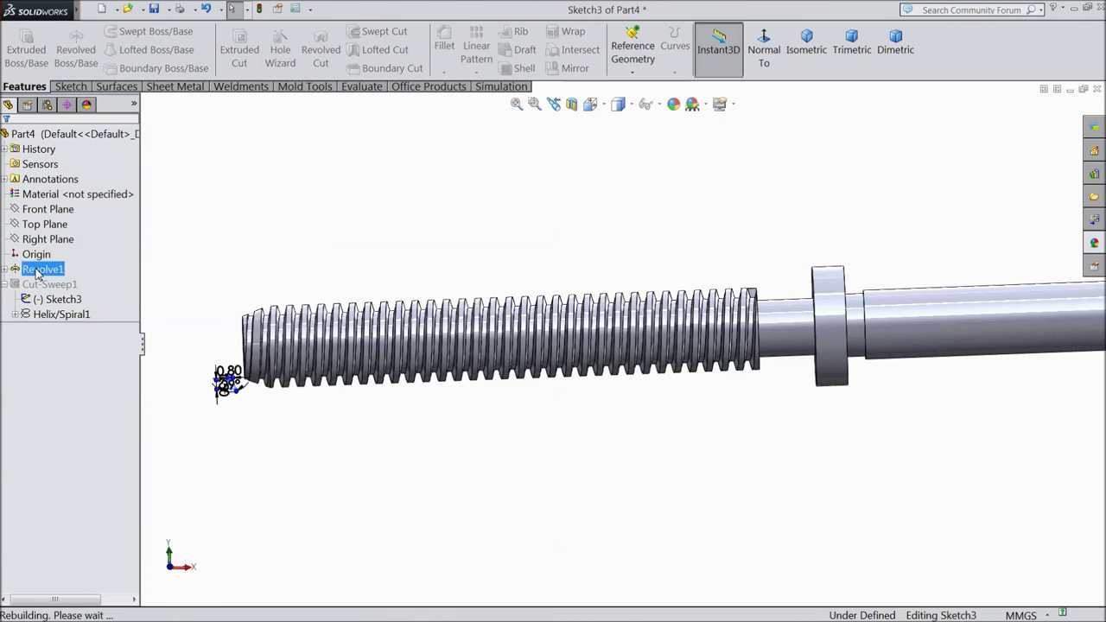
pyautogui.click(766, 62)
pyautogui.scroll(-5, 414, 380)
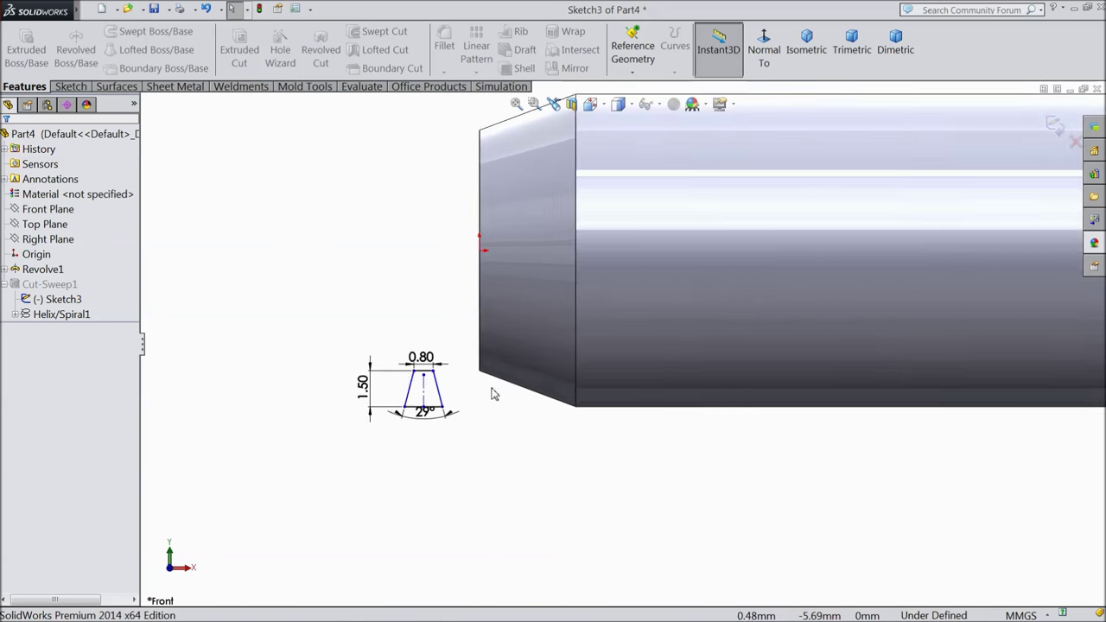
pyautogui.scroll(-3, 494, 394)
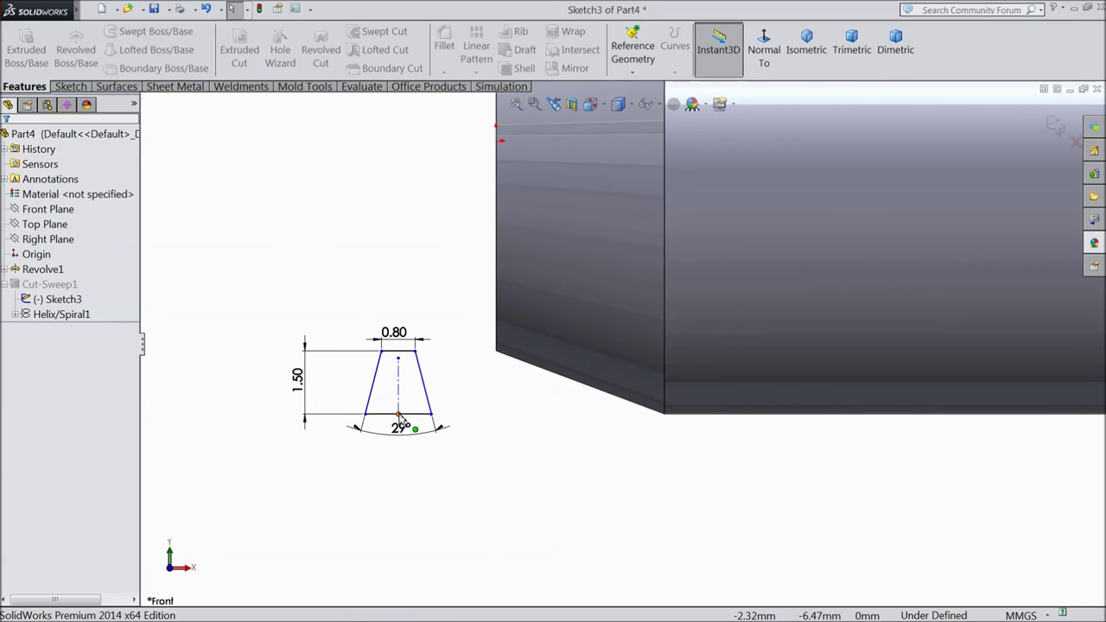
# Shift the trapezoid profile slightly right and exit so Cut-Sweep1 rebuilds the threads
pyautogui.moveTo(432, 416); pyautogui.dragTo(499, 425)
pyautogui.click(5, 139)
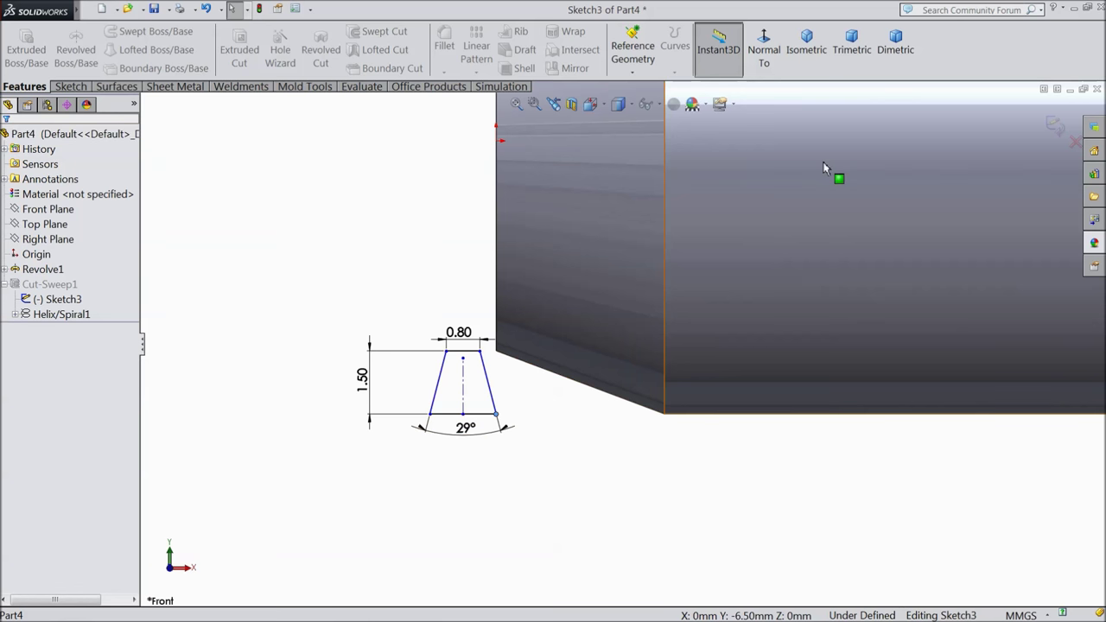
pyautogui.click(1056, 127)
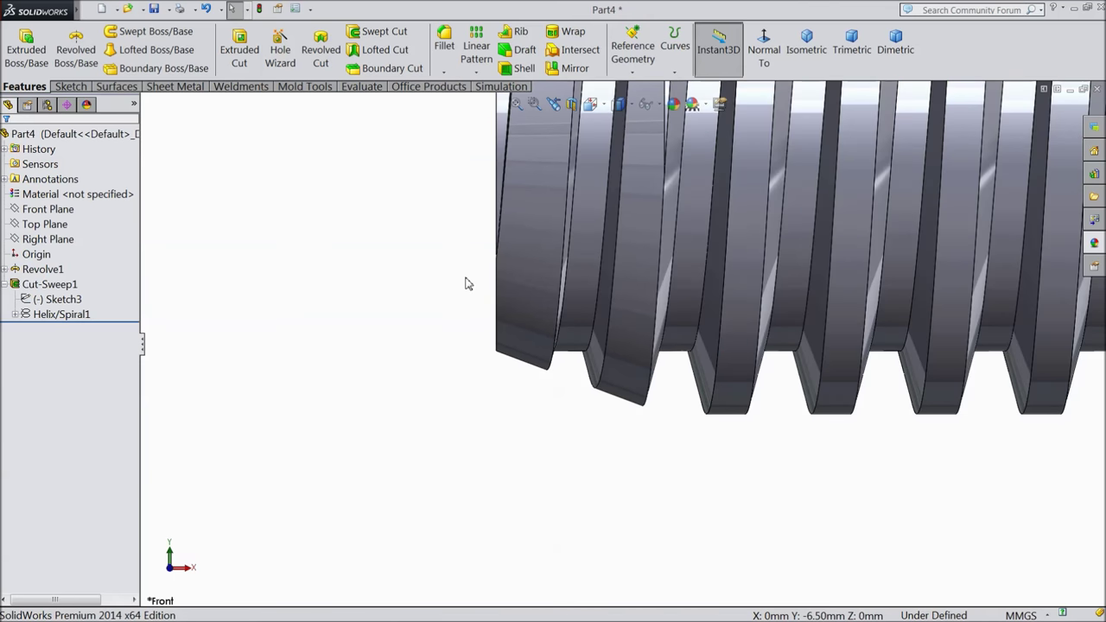
pyautogui.scroll(5, 470, 294)
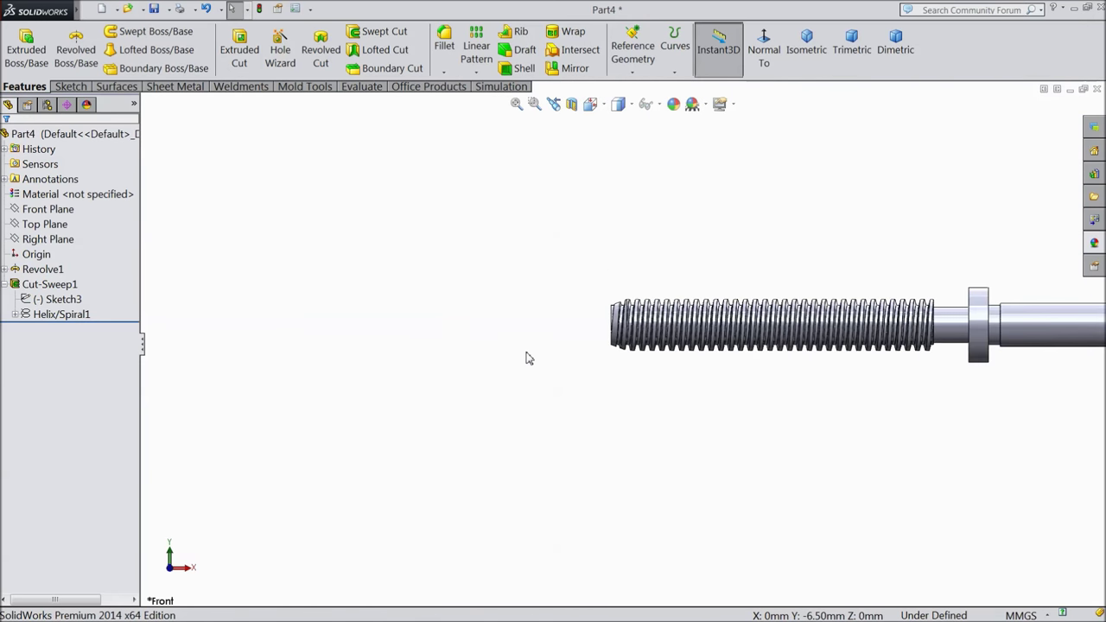
pyautogui.scroll(-3, 950, 358)
pyautogui.moveTo(849, 372); pyautogui.dragTo(869, 383, button='middle')
pyautogui.scroll(3, 774, 414)
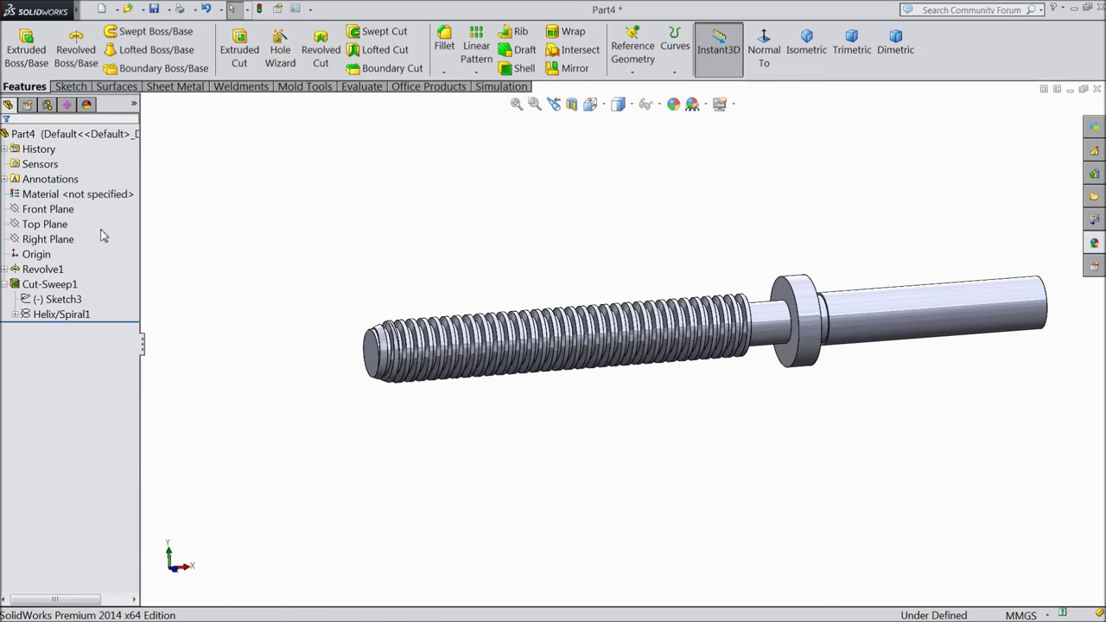
# Start a sketch on the Top Plane and draw a circle on the shaft axis
pyautogui.click(61, 226)
pyautogui.click(73, 213)
pyautogui.click(763, 49)
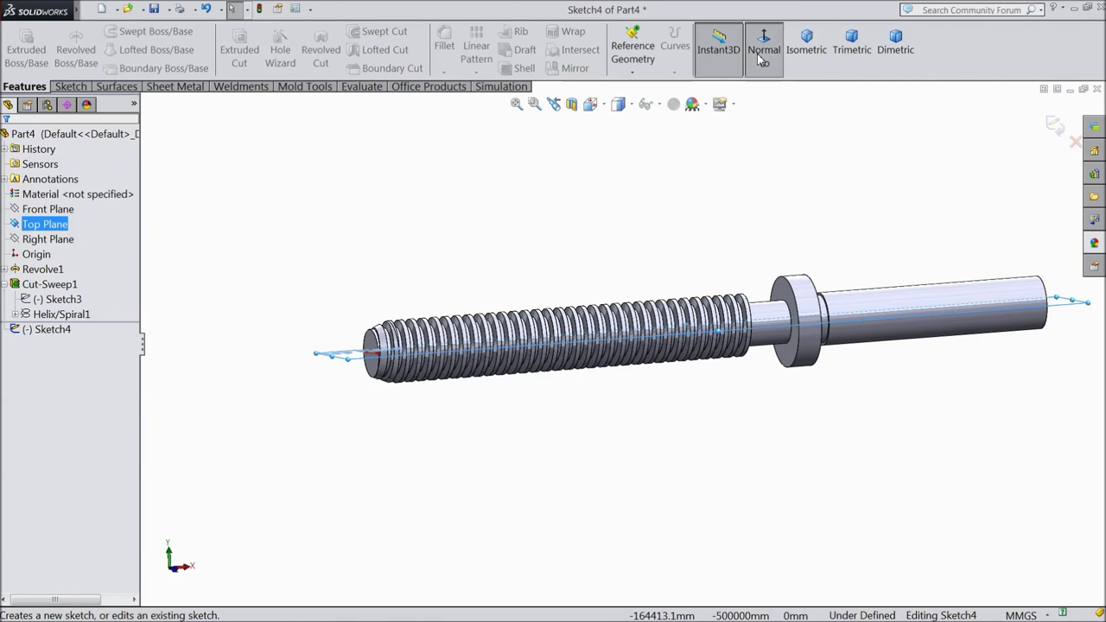
pyautogui.click(102, 87)
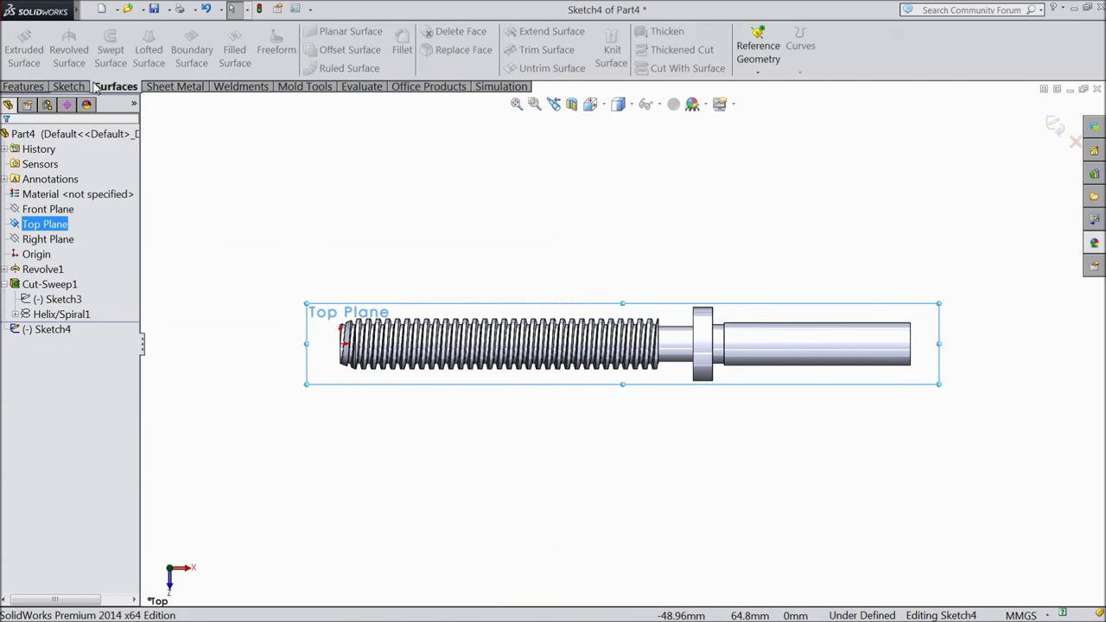
pyautogui.click(70, 86)
pyautogui.click(125, 31)
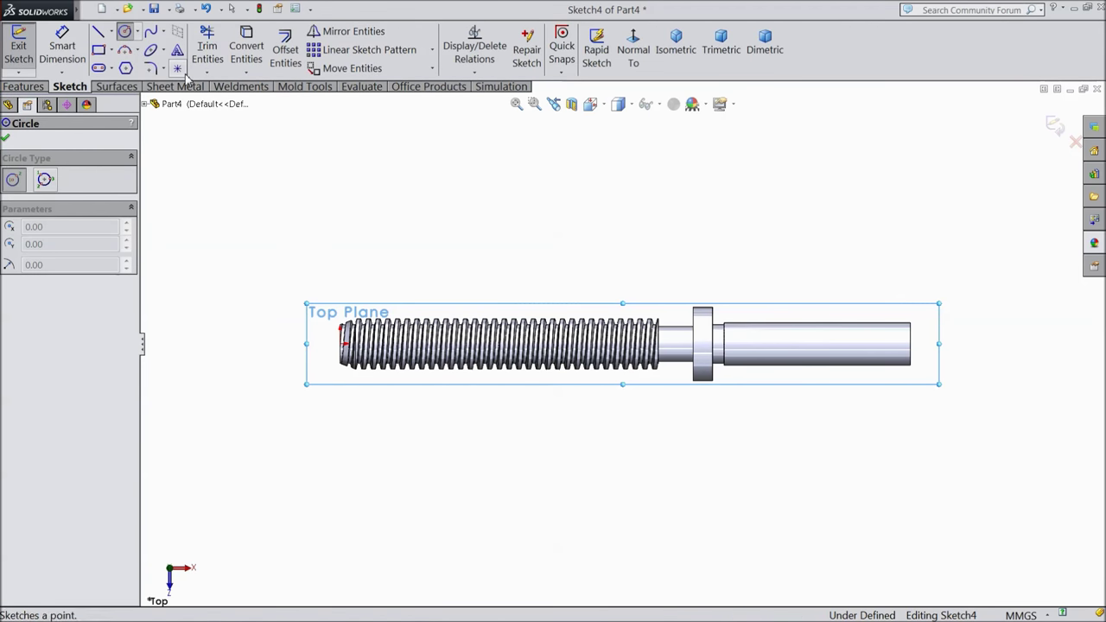
pyautogui.scroll(3, 900, 370)
pyautogui.scroll(2, 709, 320)
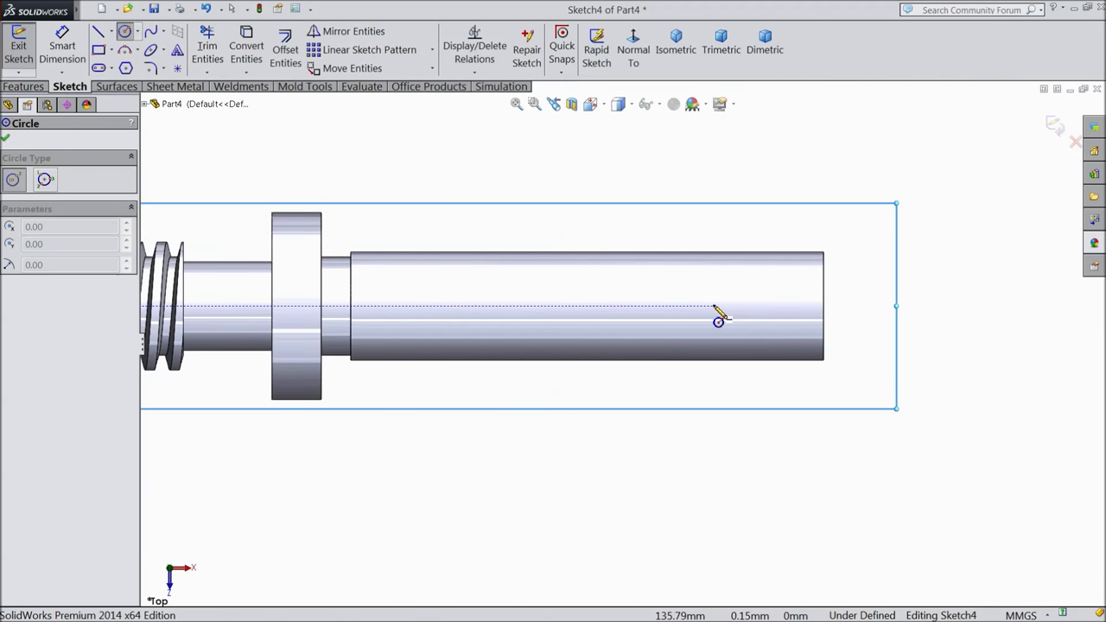
pyautogui.click(713, 307)
pyautogui.click(723, 338)
# Dimension the circle to Ø4 and 20 mm from the shaft's end
pyautogui.moveTo(721, 338); pyautogui.dragTo(715, 294, button='right')
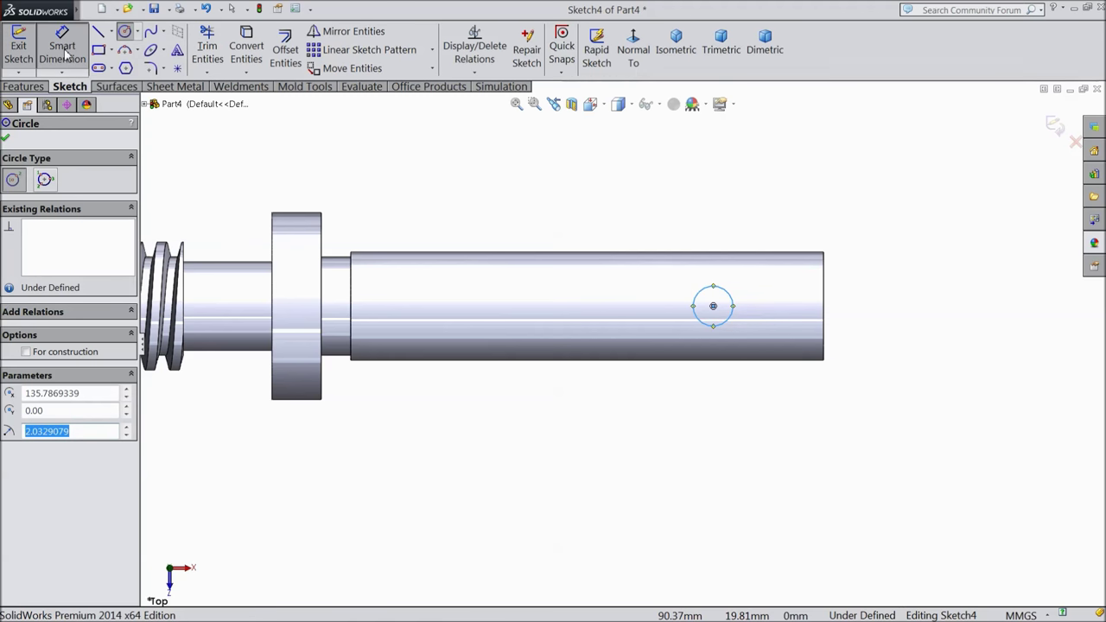
pyautogui.scroll(1, 715, 289)
pyautogui.click(703, 298)
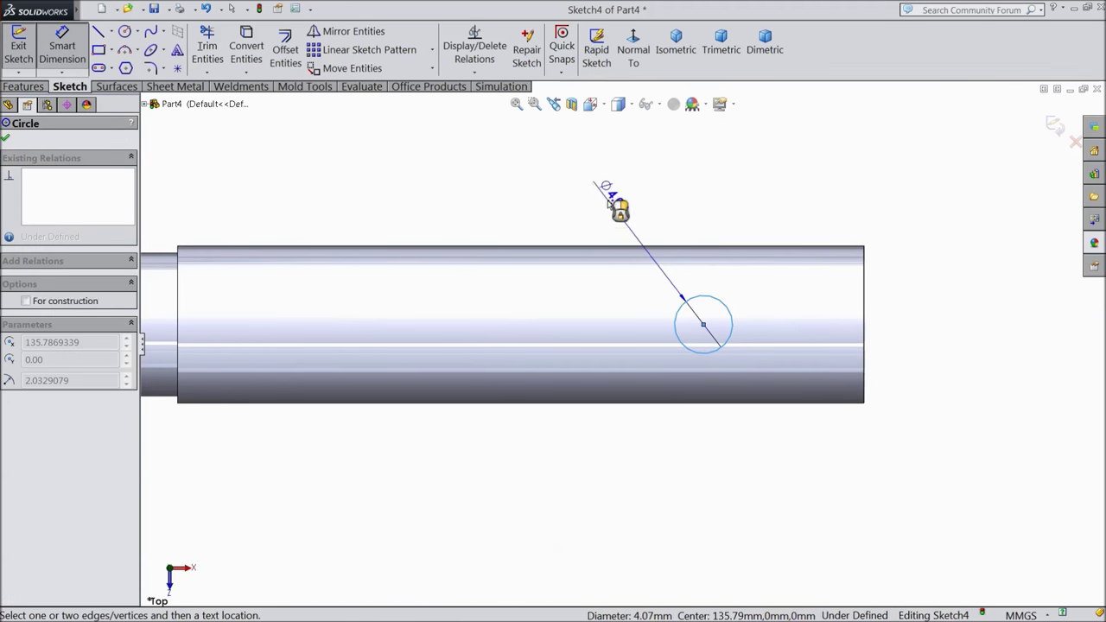
pyautogui.click(609, 204)
pyautogui.write('4')
pyautogui.press('Return')
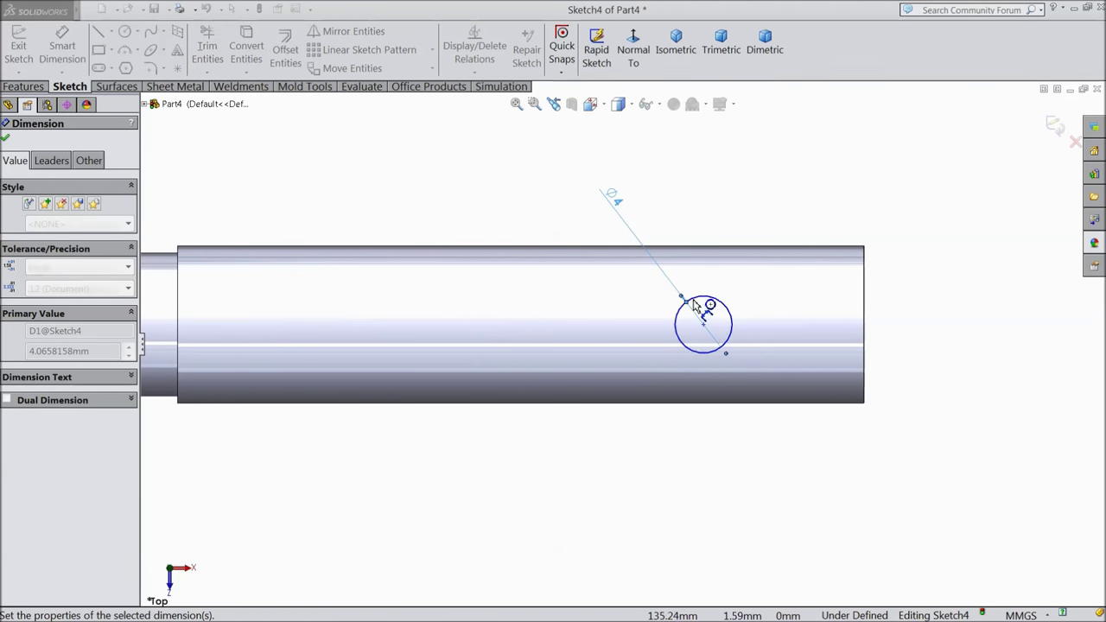
pyautogui.click(731, 336)
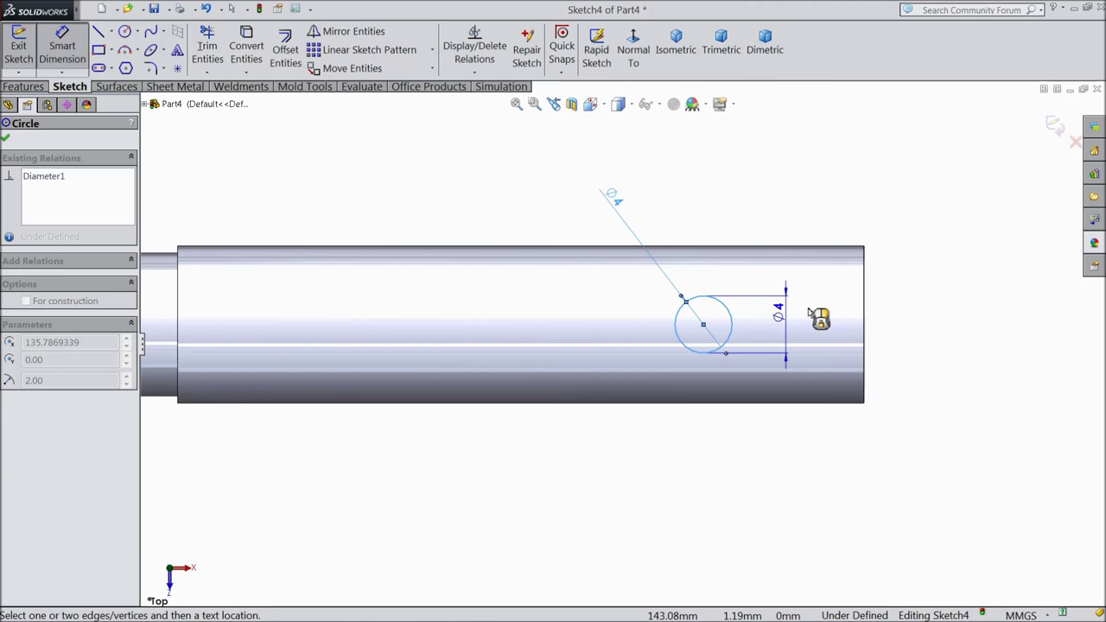
pyautogui.click(866, 316)
pyautogui.click(782, 203)
pyautogui.write('20')
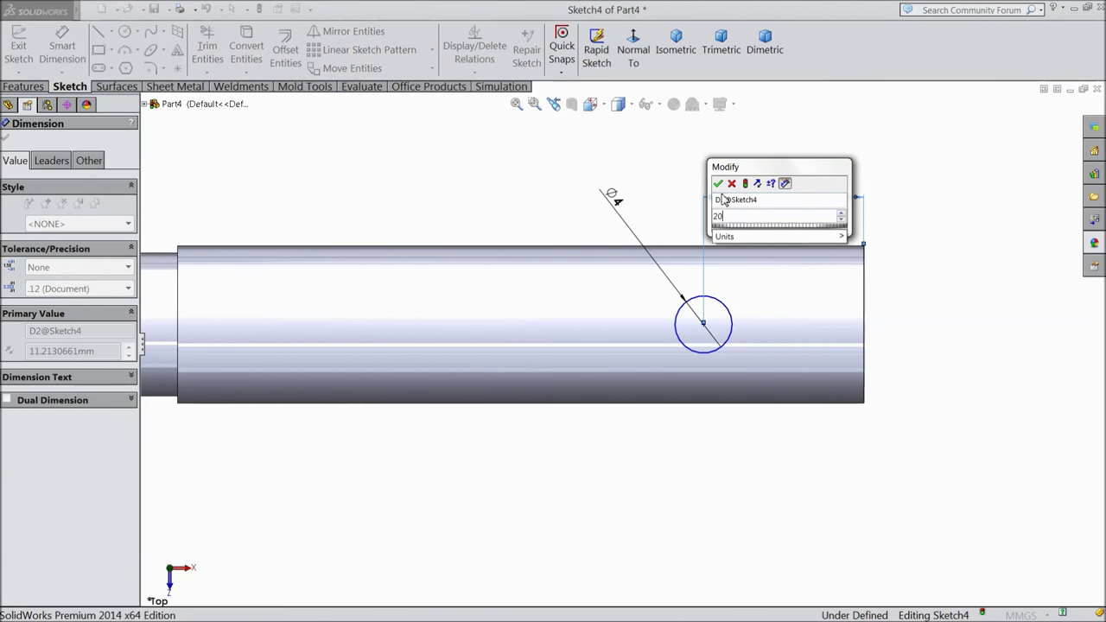
pyautogui.click(717, 183)
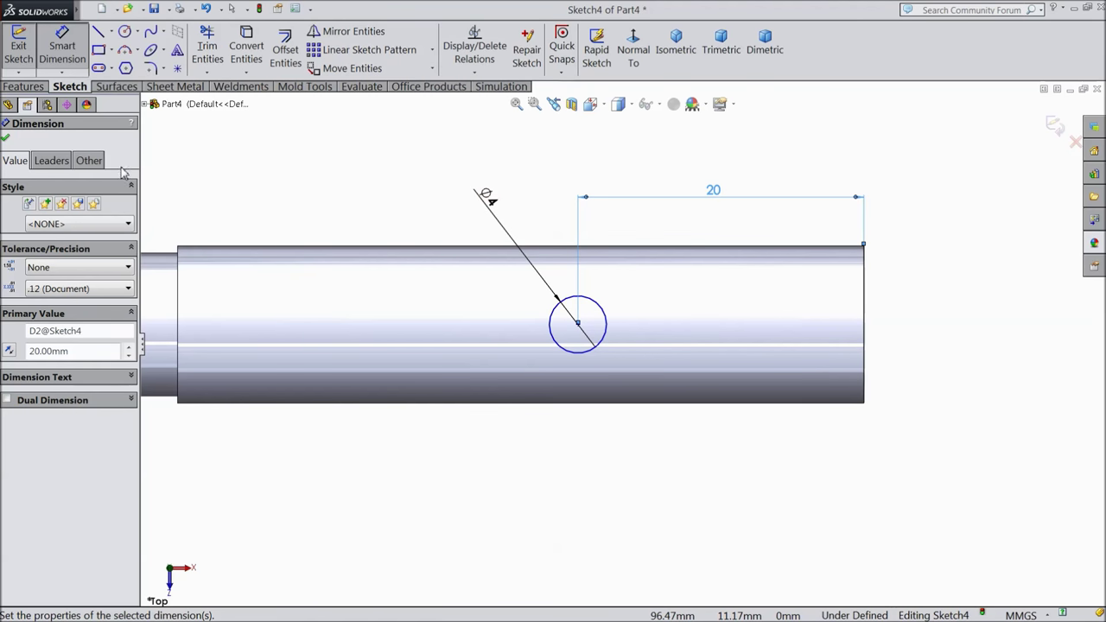
pyautogui.press('Escape')
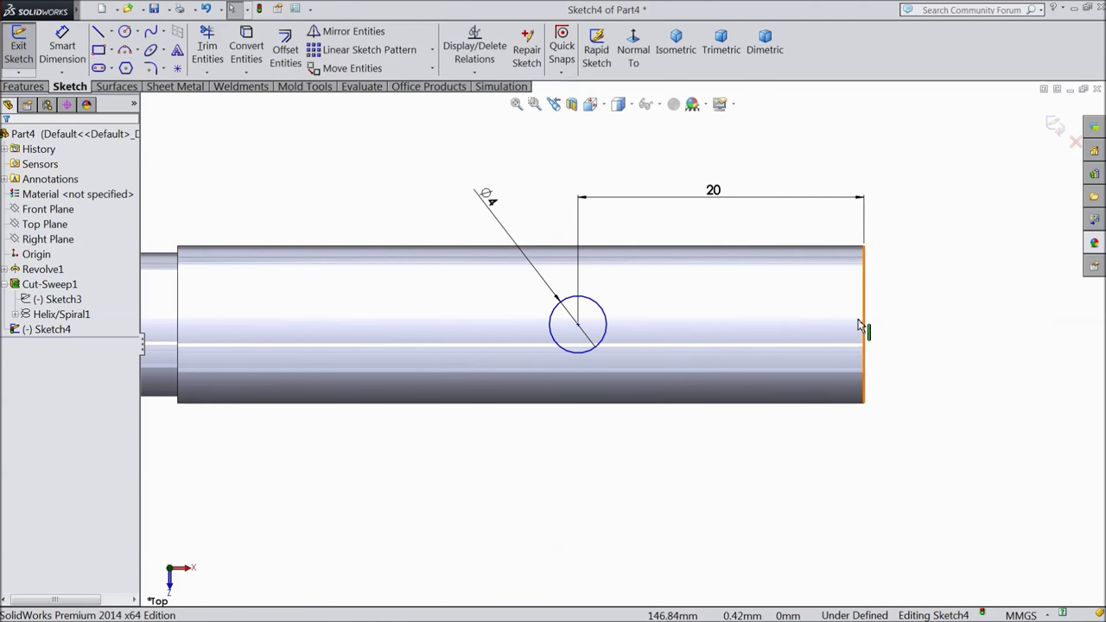
# Draw a short centreline leftward from the shaft's right end
pyautogui.click(111, 31)
pyautogui.click(130, 64)
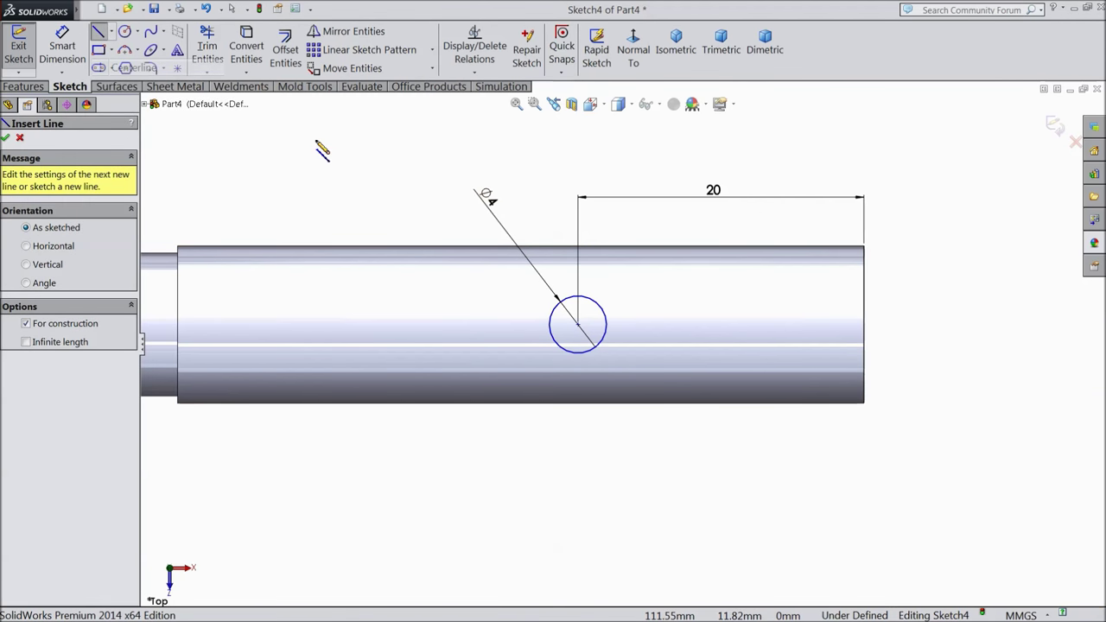
pyautogui.click(864, 324)
pyautogui.click(819, 325)
pyautogui.rightClick(817, 327)
pyautogui.click(837, 111)
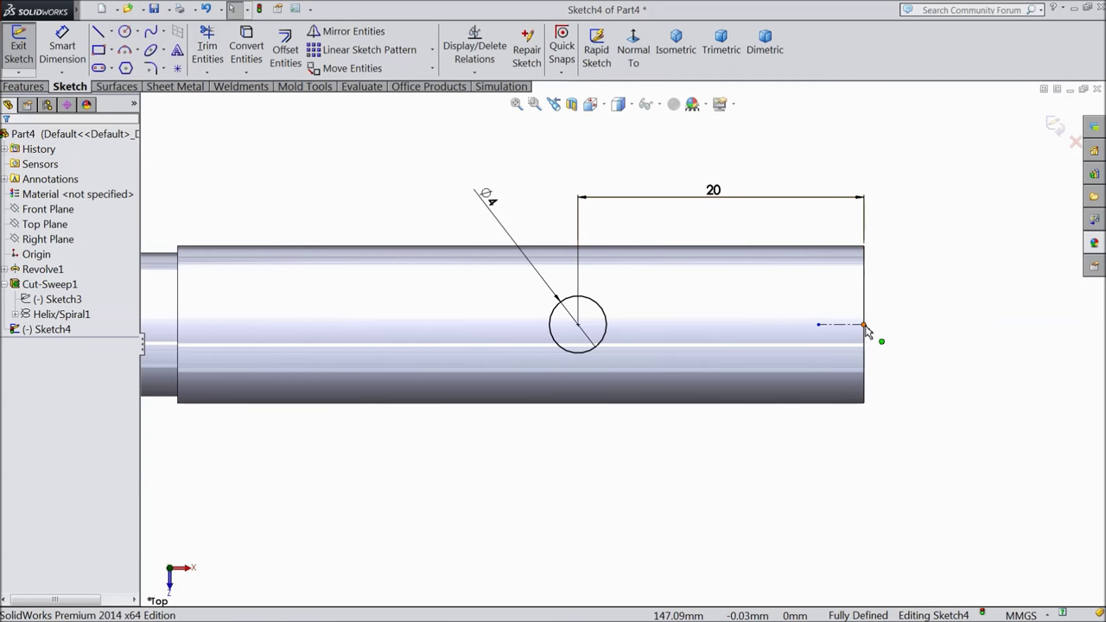
# Make the centreline end and circle centre horizontal, then start an Extruded Cut
pyautogui.click(865, 332)
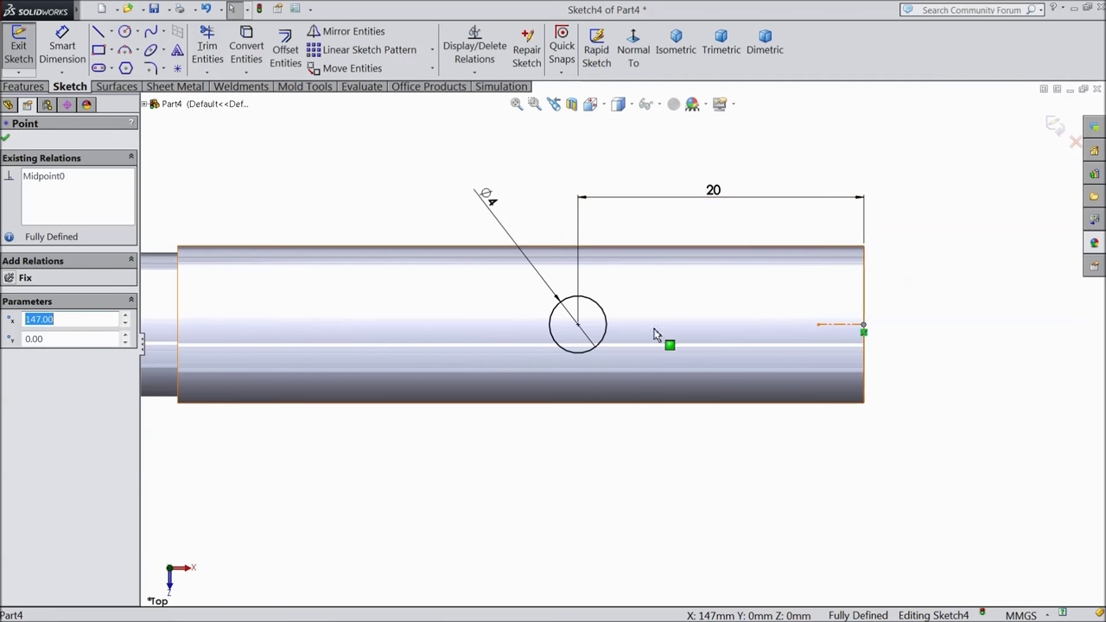
pyautogui.keyDown('ctrl'); pyautogui.click(578, 323); pyautogui.keyUp('ctrl')
pyautogui.click(39, 363)
pyautogui.click(6, 138)
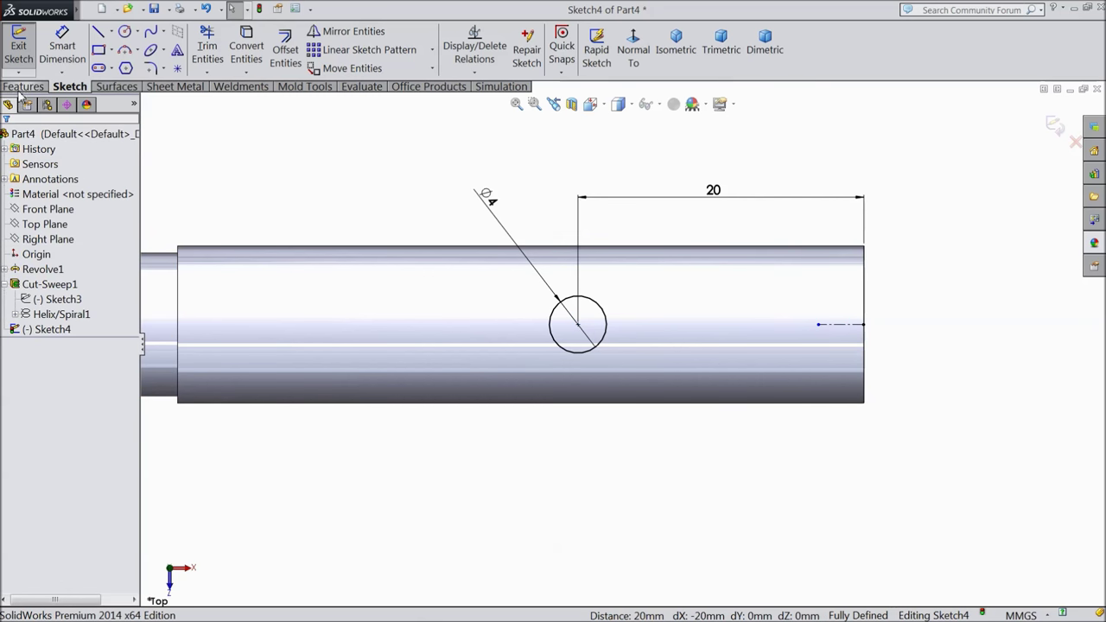
pyautogui.click(24, 86)
pyautogui.click(229, 54)
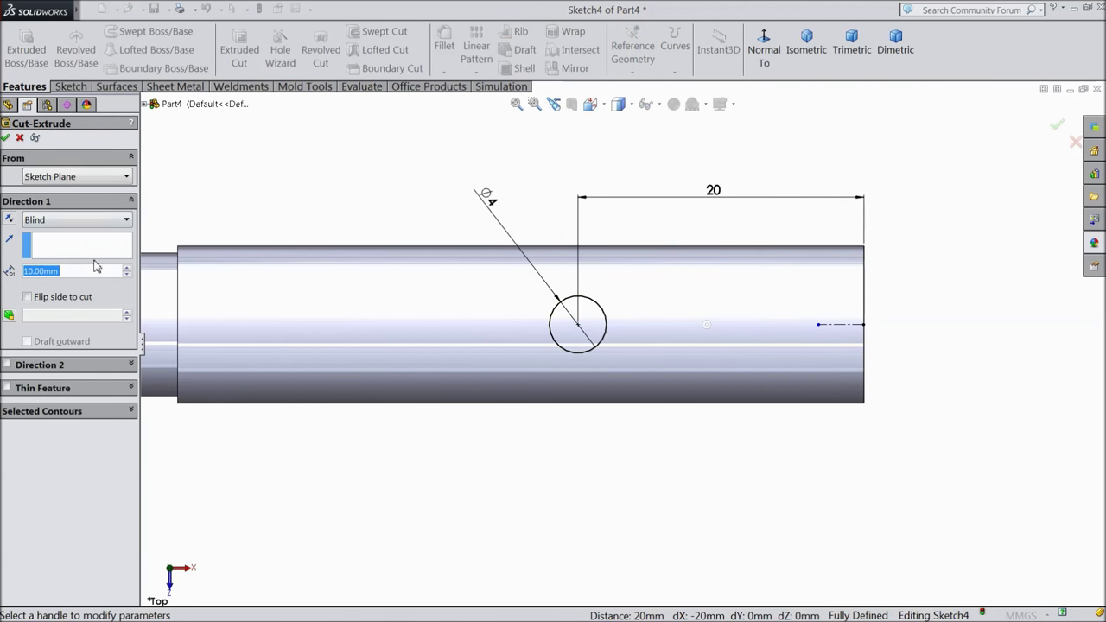
# Set the cut's end condition to Through All - Both and apply it
pyautogui.click(65, 222)
pyautogui.click(60, 259)
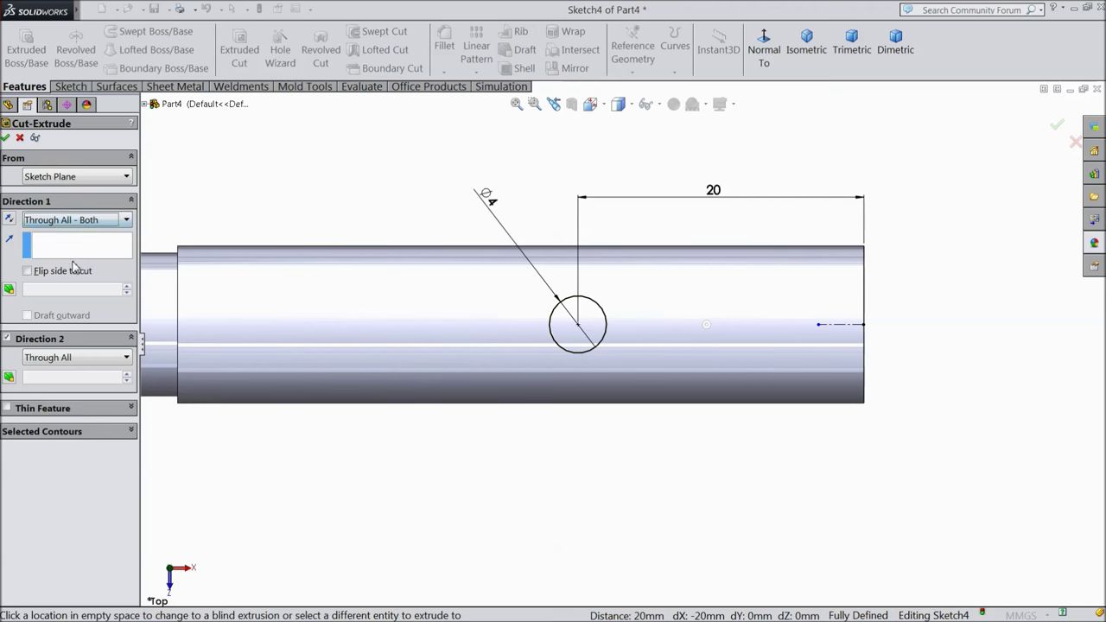
pyautogui.scroll(3, 456, 353)
pyautogui.moveTo(581, 419); pyautogui.dragTo(492, 345, button='middle')
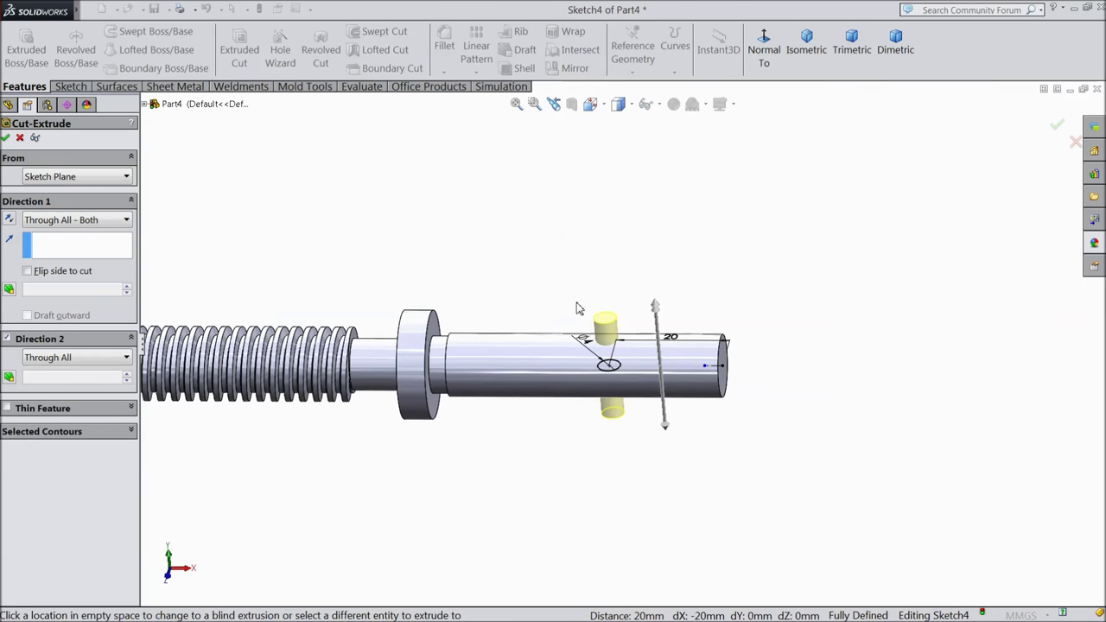
pyautogui.scroll(-3, 492, 345)
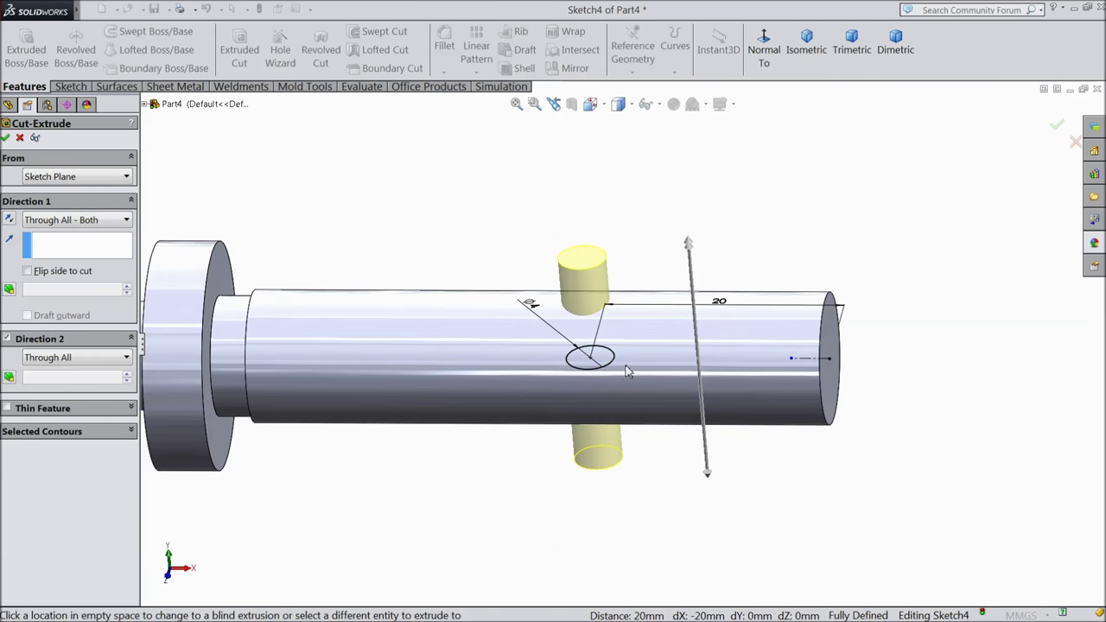
pyautogui.click(6, 138)
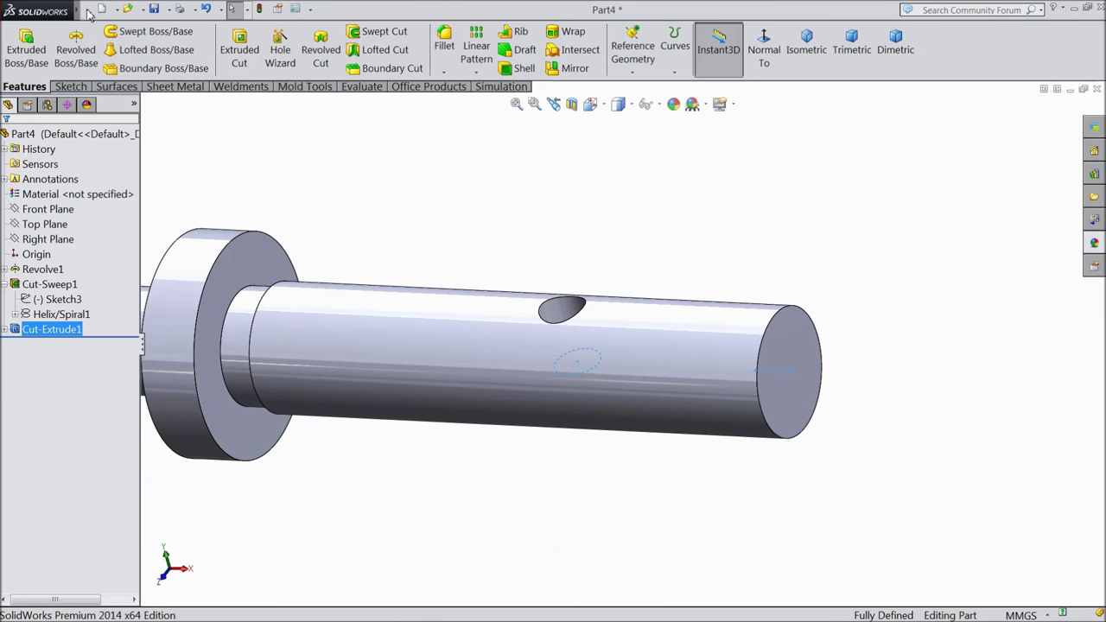
# Add a 2 mm Dome on the shaft's end face via Insert > Features
pyautogui.moveTo(80, 10)
pyautogui.click(177, 12)
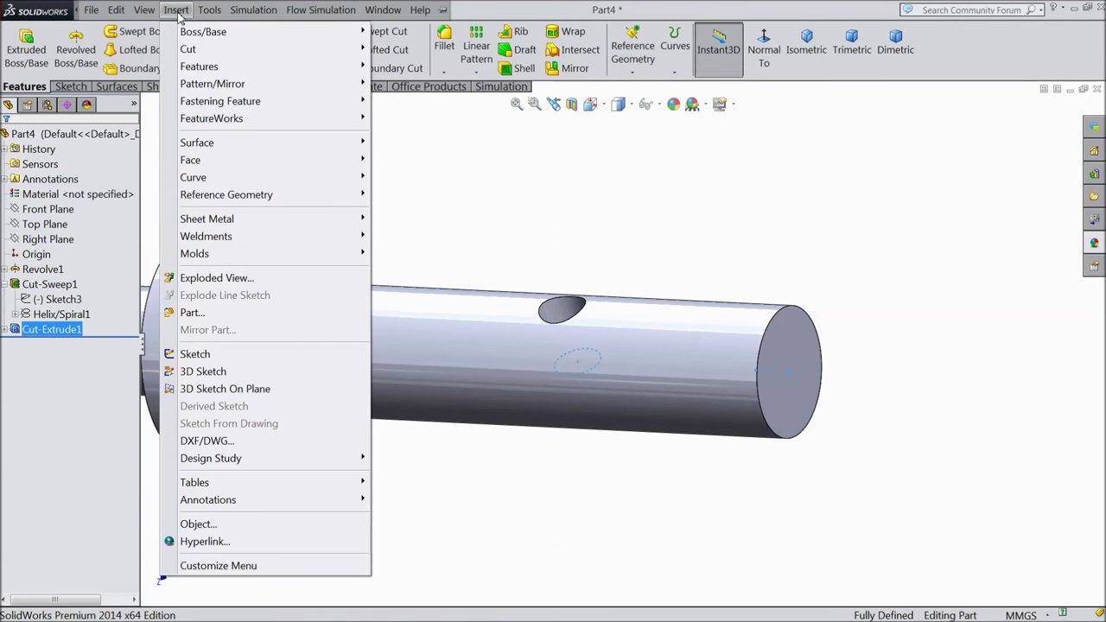
pyautogui.moveTo(232, 72)
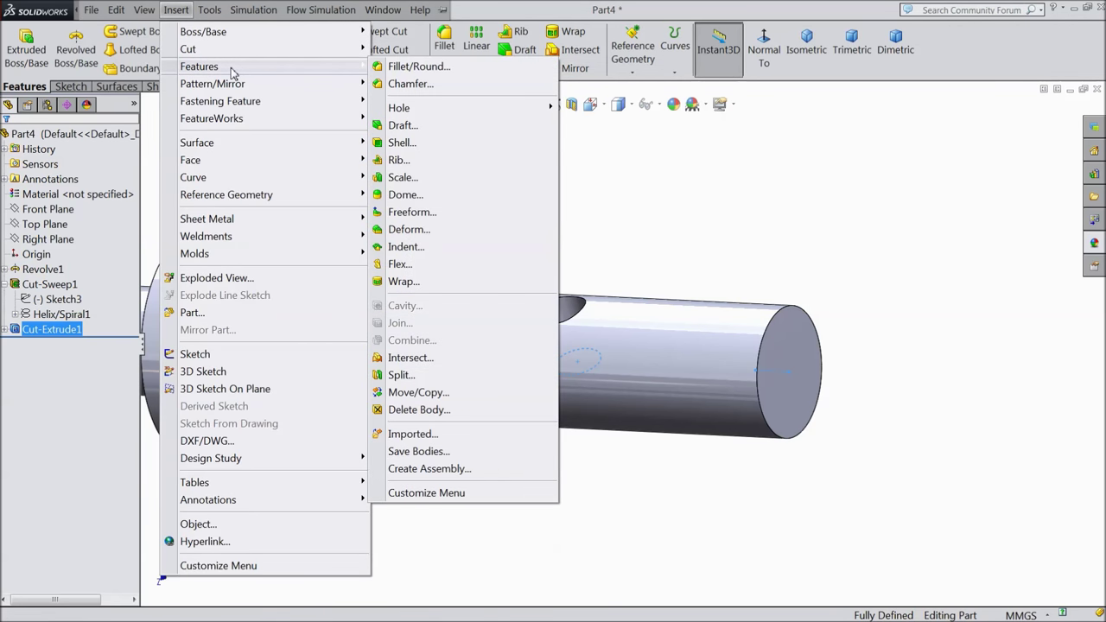
pyautogui.click(413, 195)
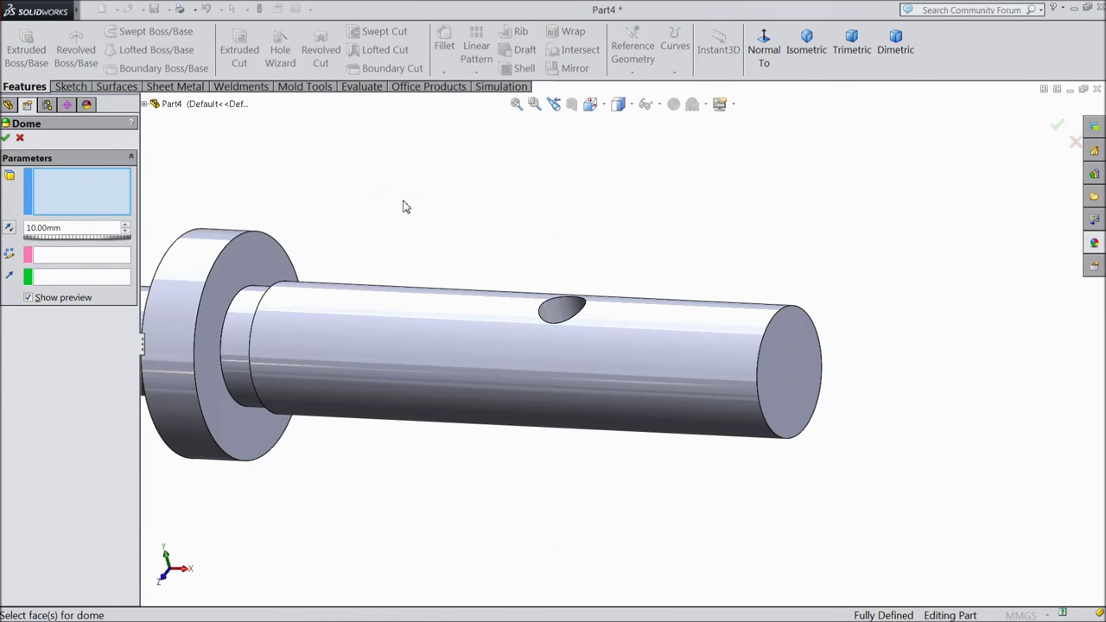
pyautogui.doubleClick(65, 227)
pyautogui.write('2')
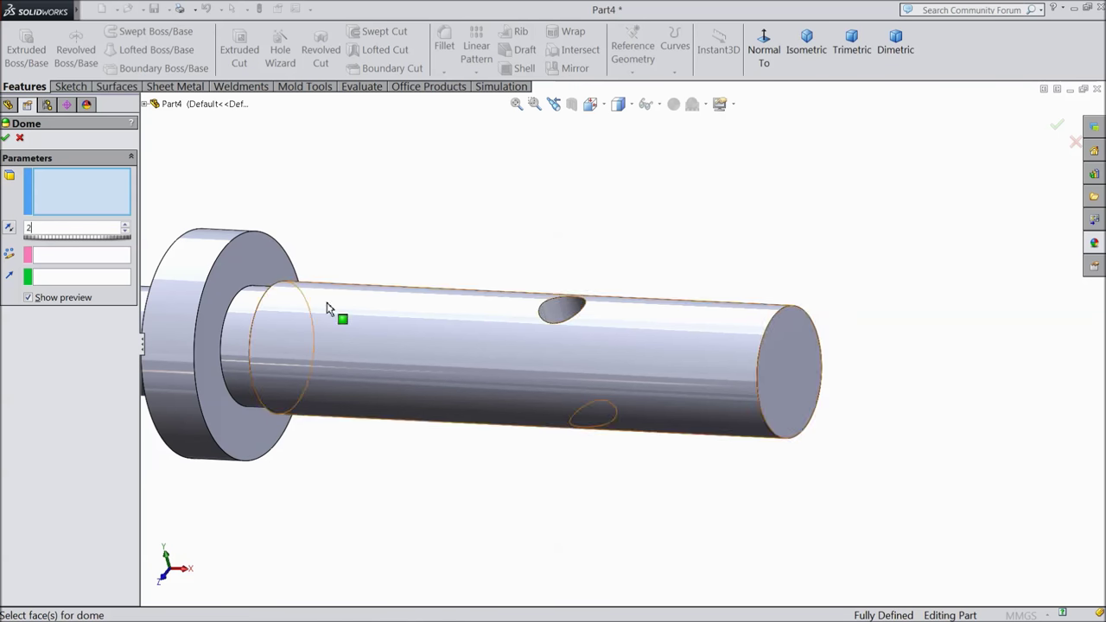
pyautogui.click(780, 384)
pyautogui.moveTo(829, 416); pyautogui.dragTo(802, 399, button='middle')
pyautogui.scroll(-3, 802, 400)
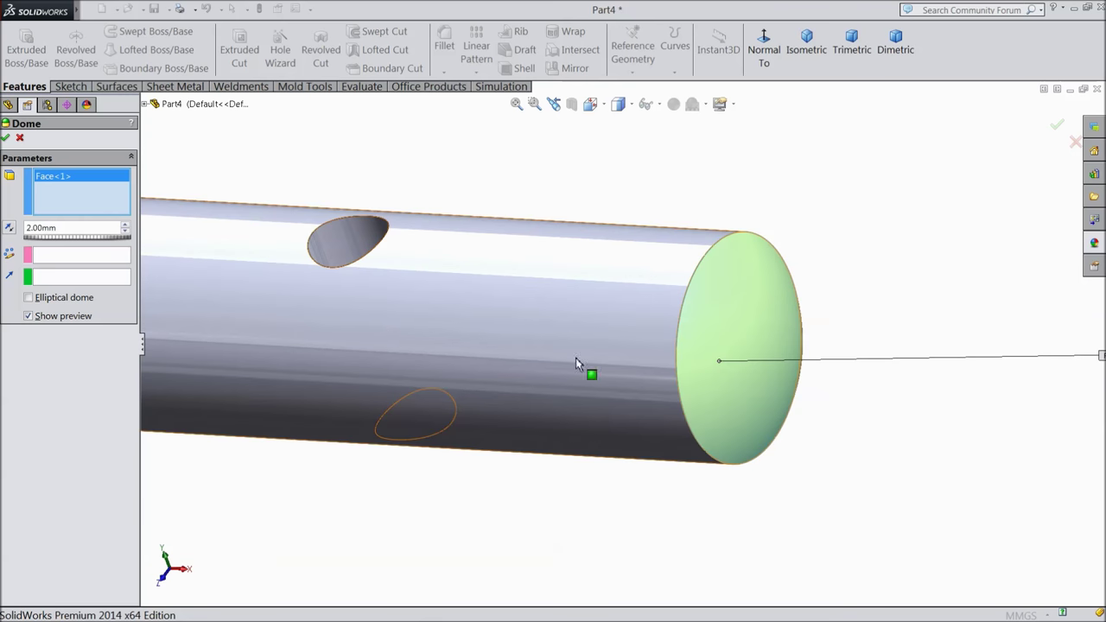
pyautogui.click(6, 138)
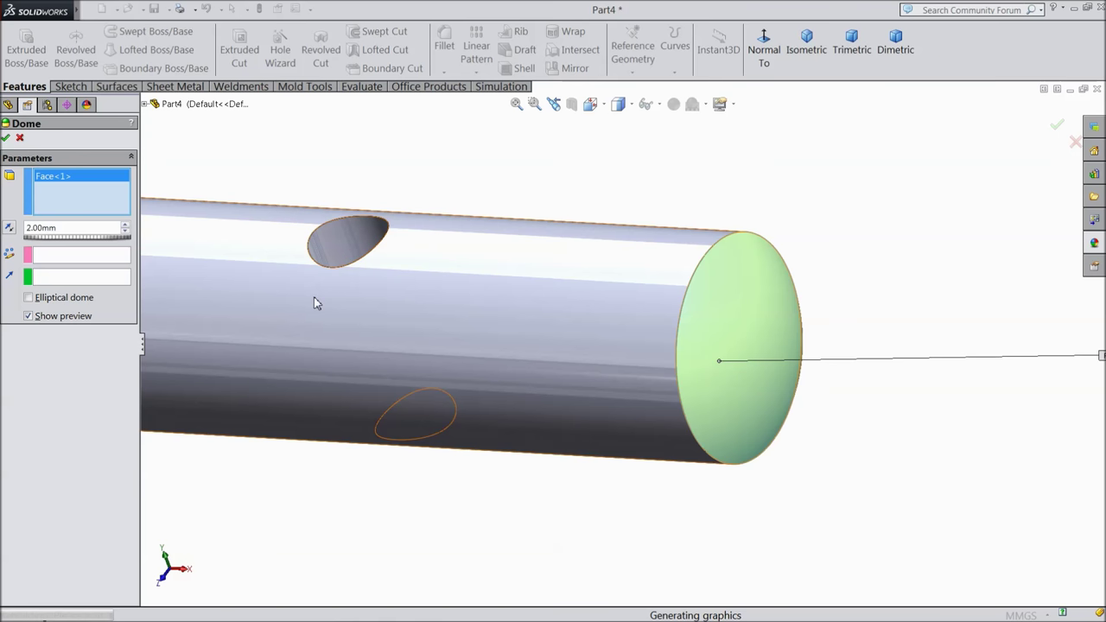
pyautogui.press('Return')
pyautogui.scroll(-5, 522, 324)
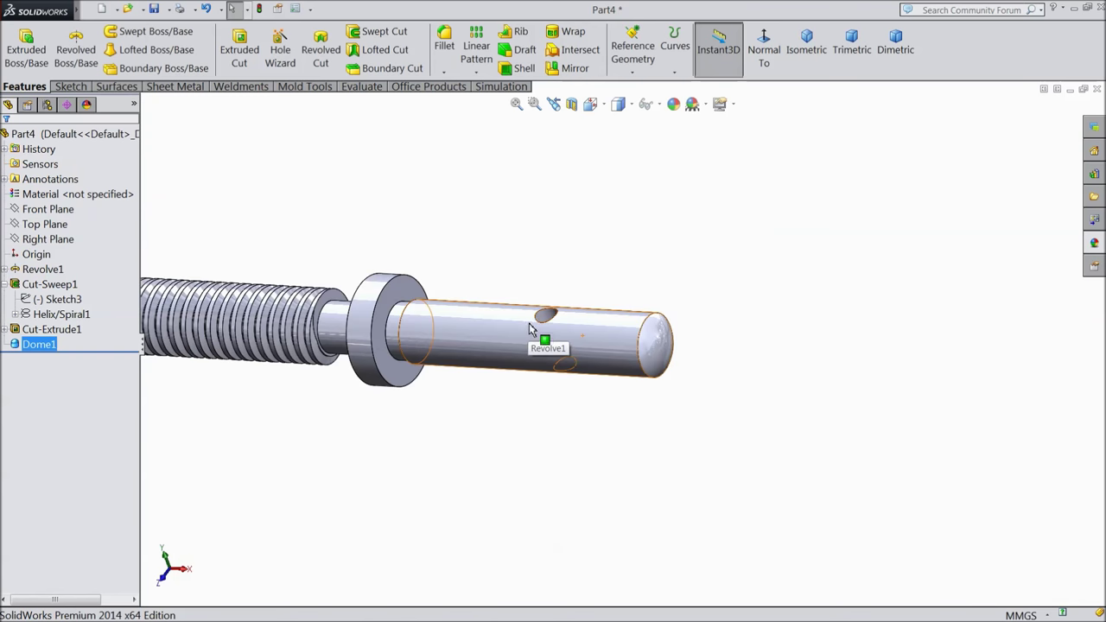
# Apply the brushed steel appearance to the whole part and inspect it from several angles
pyautogui.click(805, 45)
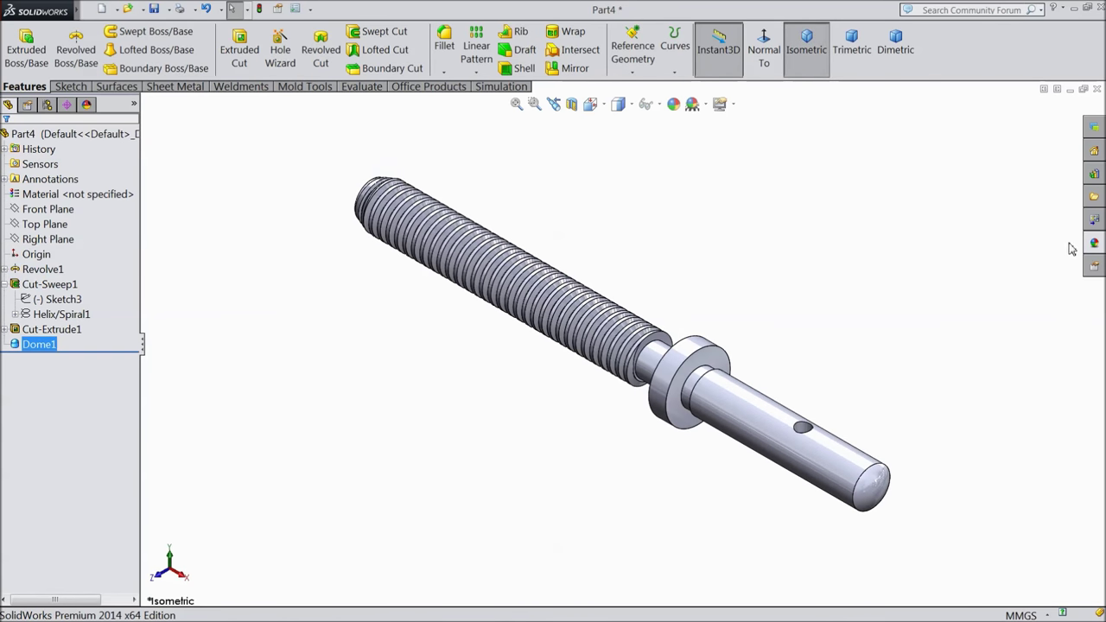
pyautogui.click(1093, 246)
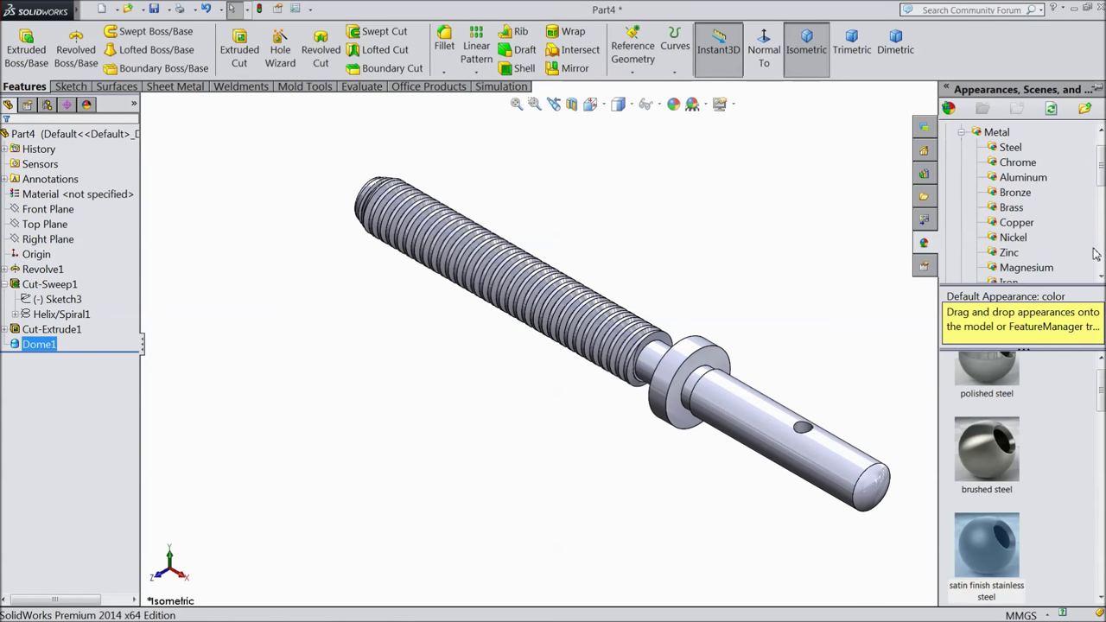
pyautogui.doubleClick(986, 477)
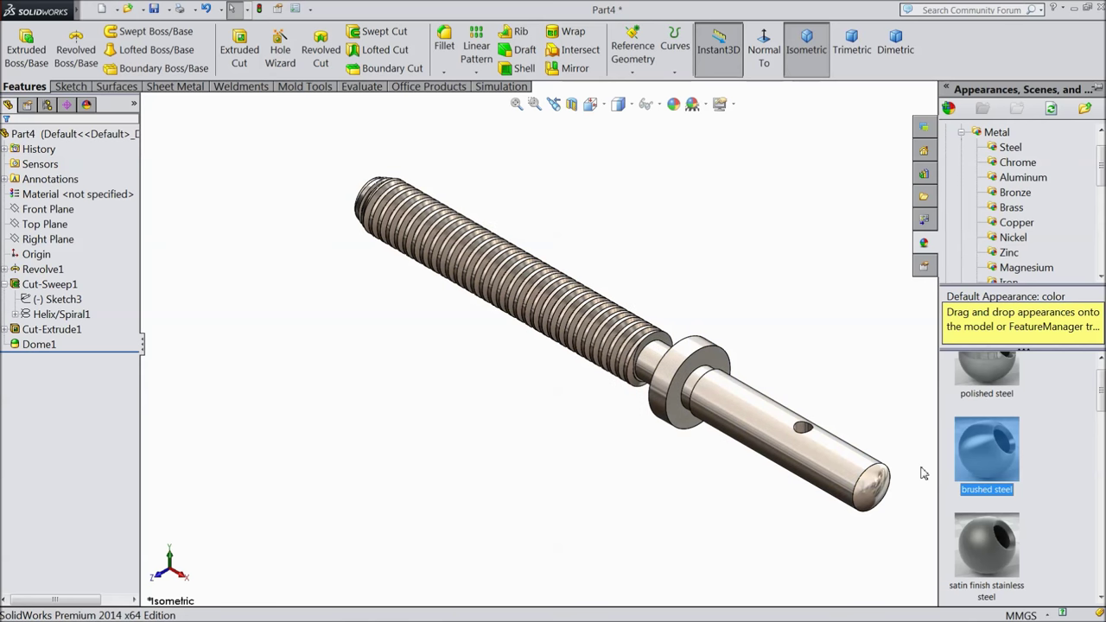
pyautogui.moveTo(794, 332); pyautogui.dragTo(735, 377, button='middle')
pyautogui.scroll(-3, 735, 377)
pyautogui.moveTo(716, 334); pyautogui.dragTo(662, 273, button='middle')
pyautogui.scroll(6, 661, 274)
pyautogui.scroll(-2, 669, 314)
pyautogui.moveTo(582, 259); pyautogui.dragTo(605, 304, button='middle')
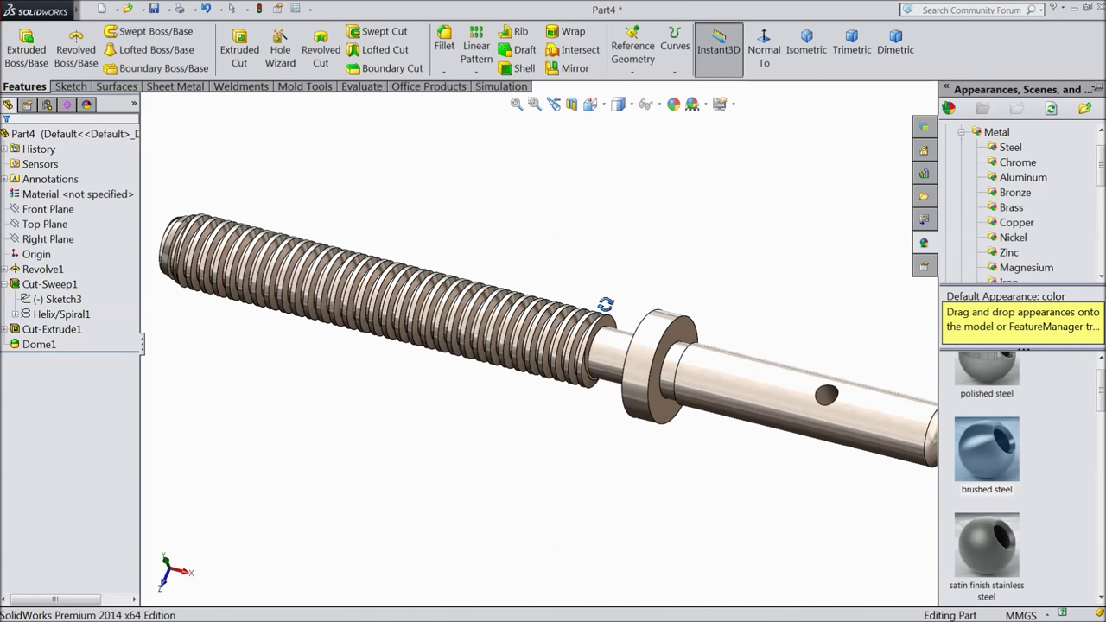
pyautogui.click(603, 280)
# Save the part as 3.Screw in the Tailstock folder
pyautogui.click(161, 9)
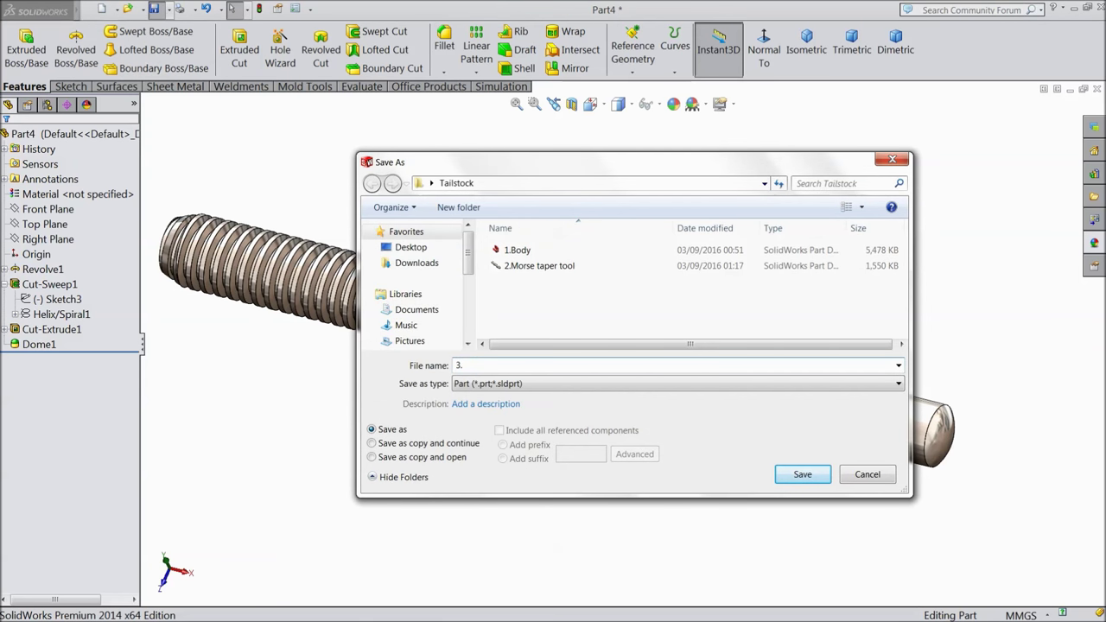
pyautogui.write('3.Scres')
pyautogui.click(803, 475)
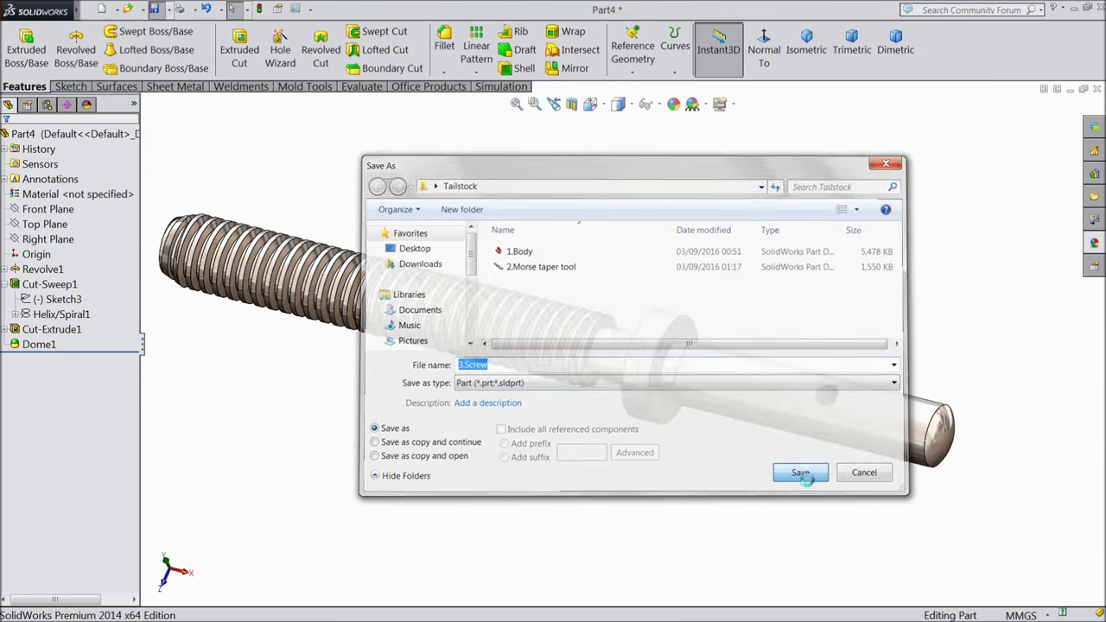
pyautogui.moveTo(494, 427); pyautogui.dragTo(469, 390, button='middle')
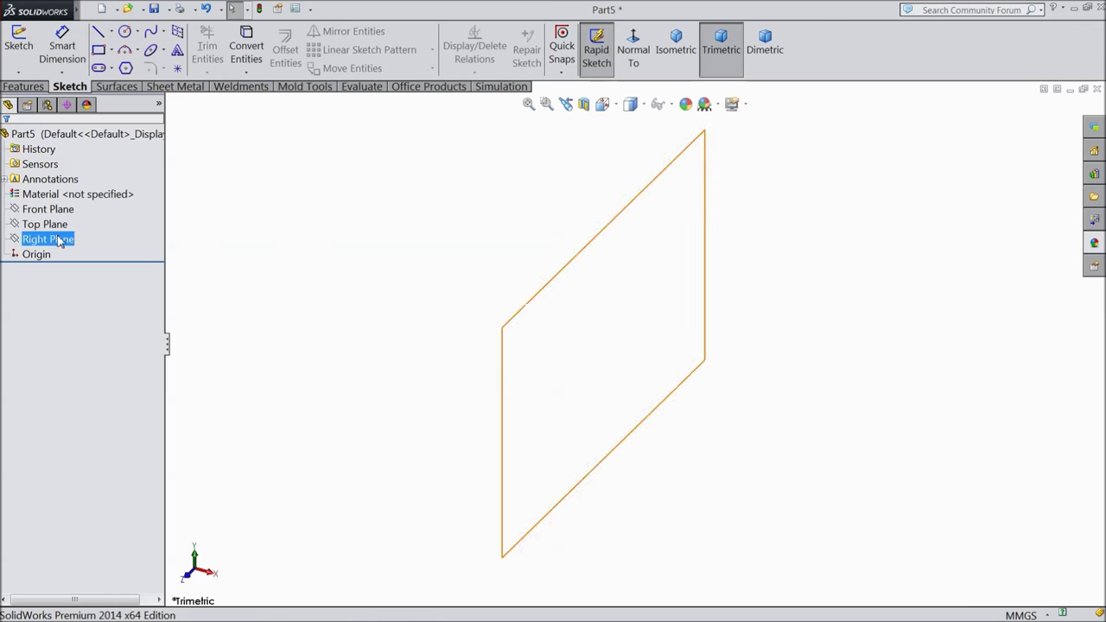
# On the Front Plane, draw a stepped line outline from the origin rightward
pyautogui.click(47, 209)
pyautogui.click(56, 195)
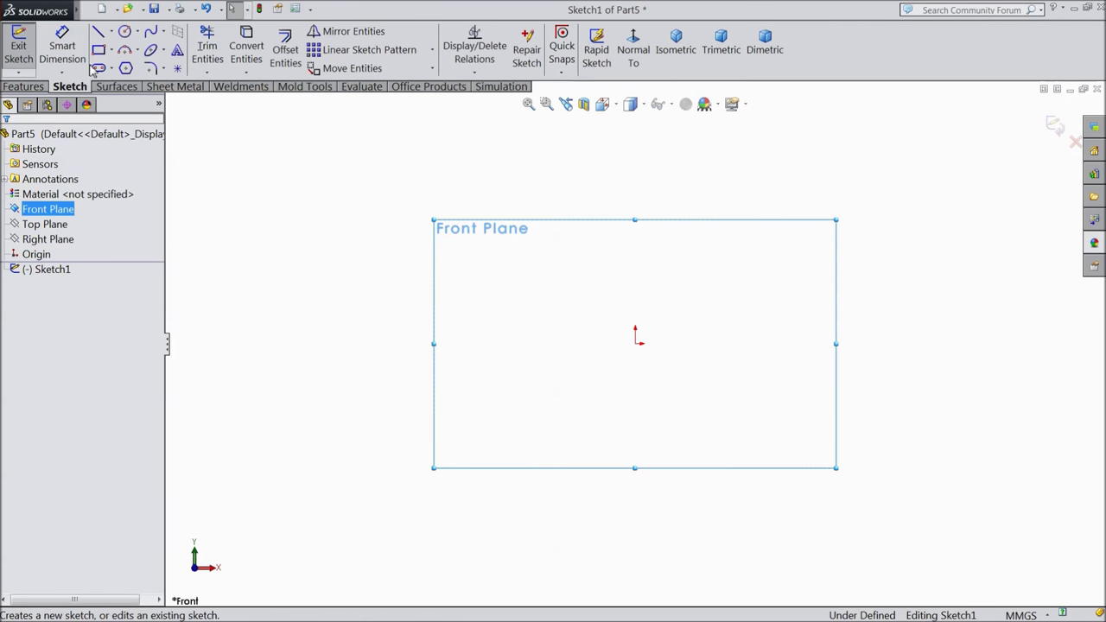
pyautogui.click(100, 33)
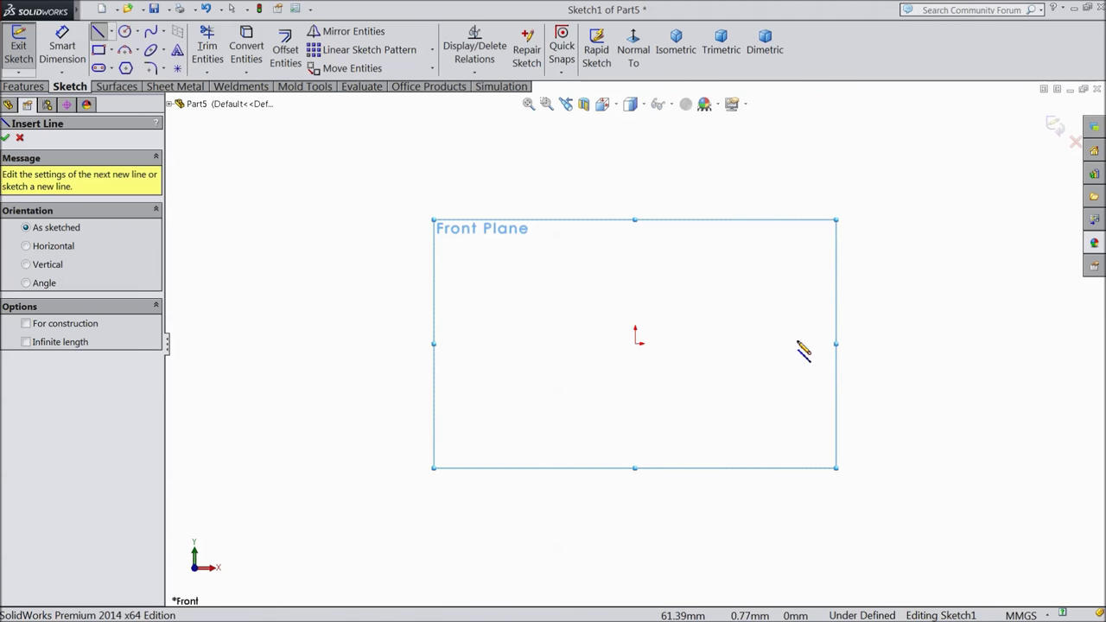
pyautogui.click(635, 345)
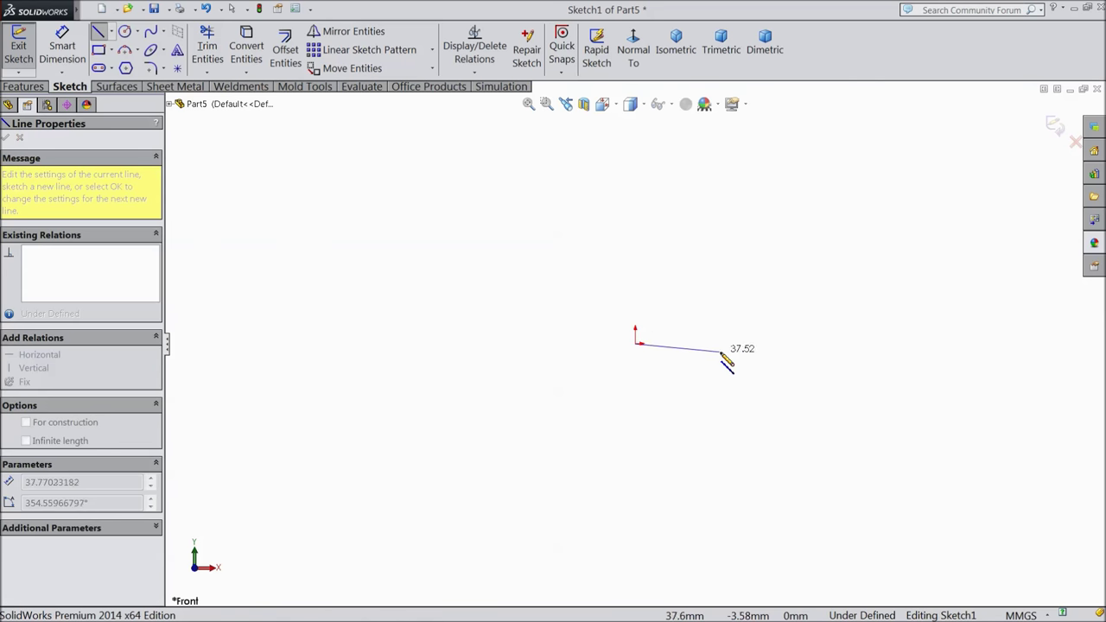
pyautogui.click(807, 336)
pyautogui.click(808, 306)
pyautogui.click(745, 307)
pyautogui.click(745, 283)
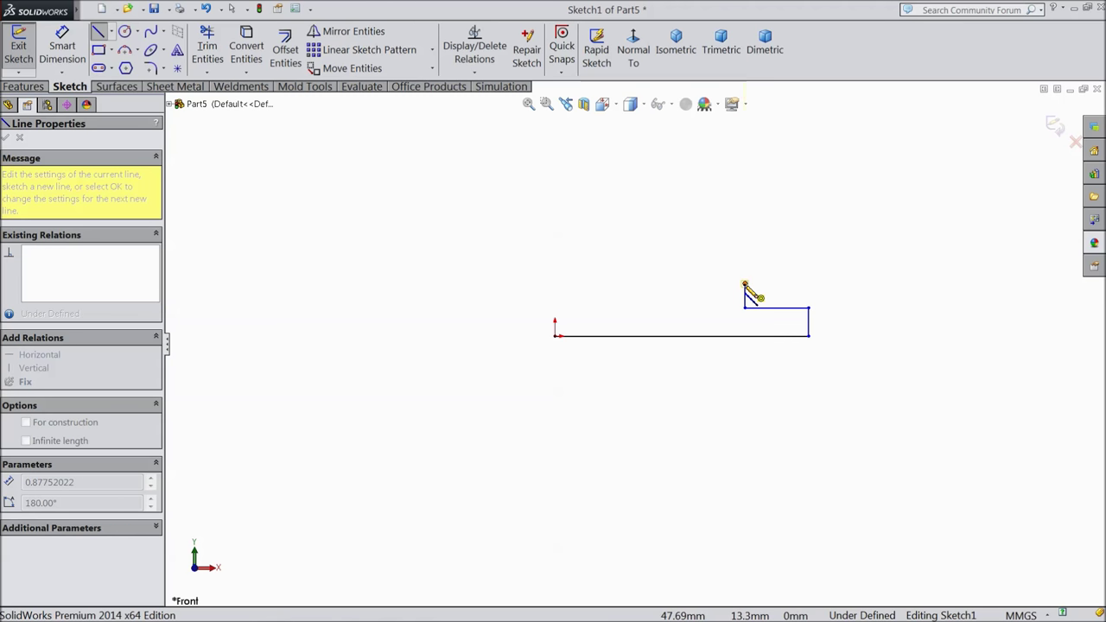
pyautogui.moveTo(745, 287)
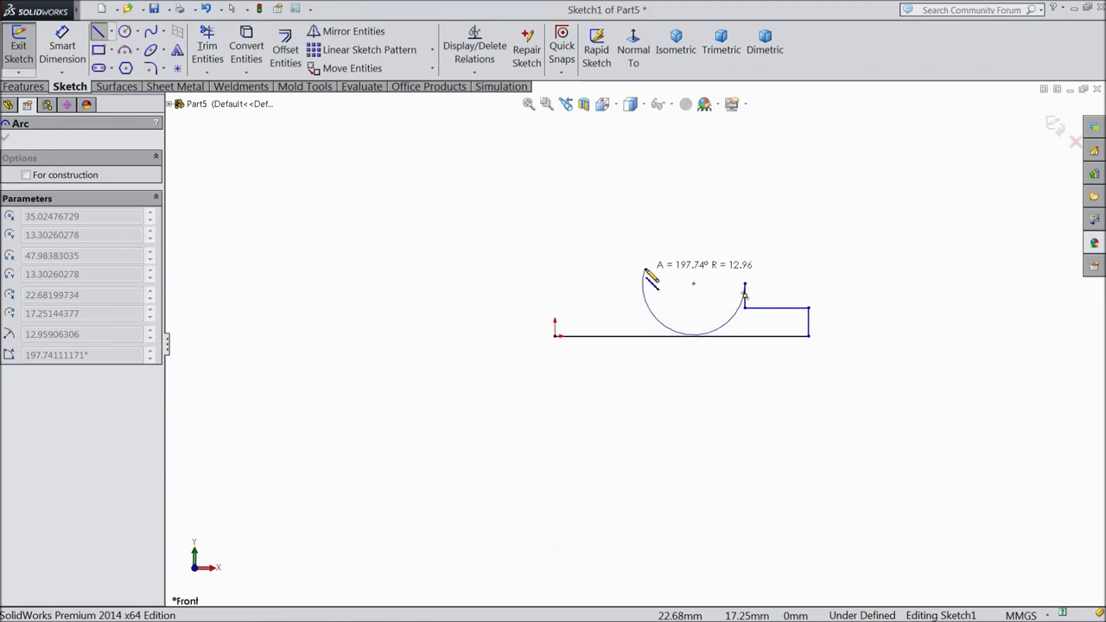
pyautogui.rightClick(647, 126)
pyautogui.click(676, 136)
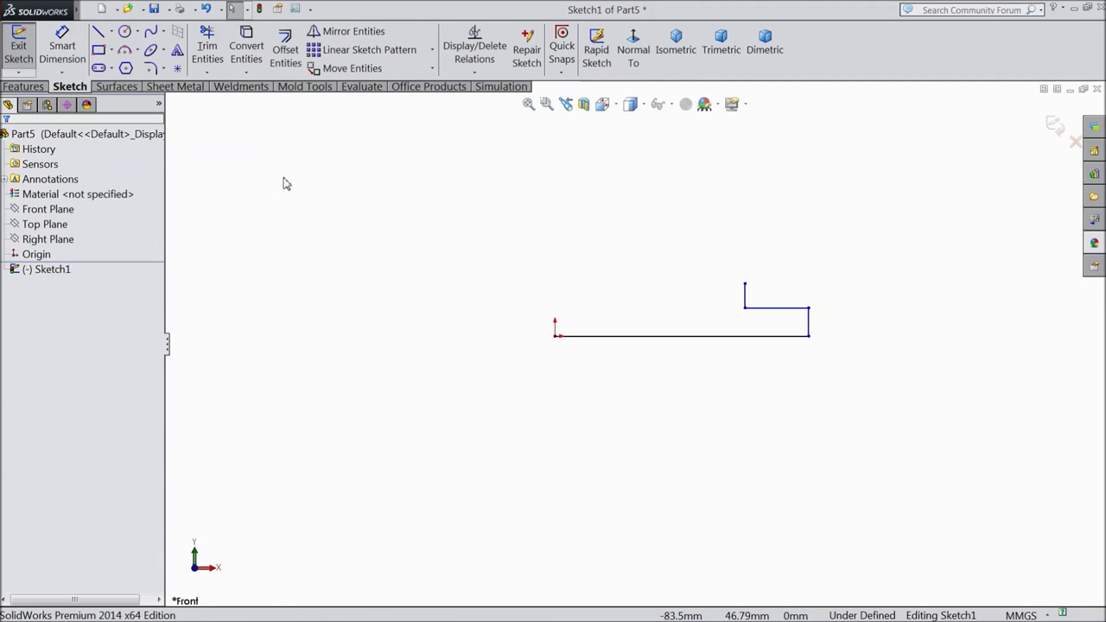
# Draw a 180° centrepoint arc centred on the origin along the base line
pyautogui.click(136, 50)
pyautogui.click(139, 71)
pyautogui.click(554, 335)
pyautogui.click(601, 335)
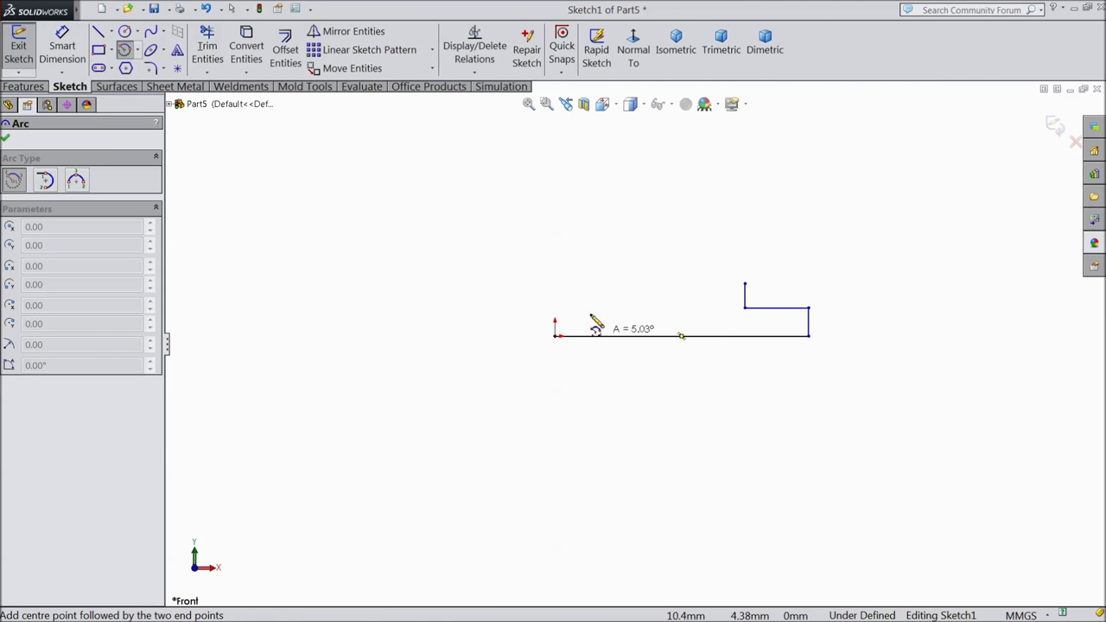
pyautogui.click(509, 335)
pyautogui.rightClick(470, 265)
pyautogui.click(496, 144)
pyautogui.scroll(-1, 449, 272)
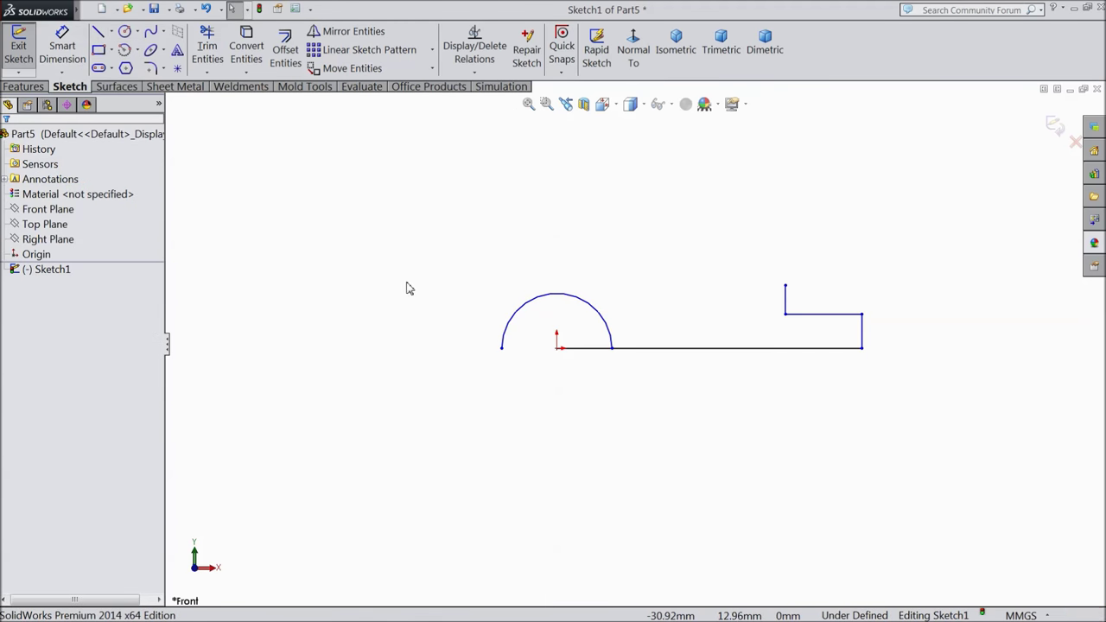
# Draw a base line from the origin to the semicircle's left end
pyautogui.click(98, 31)
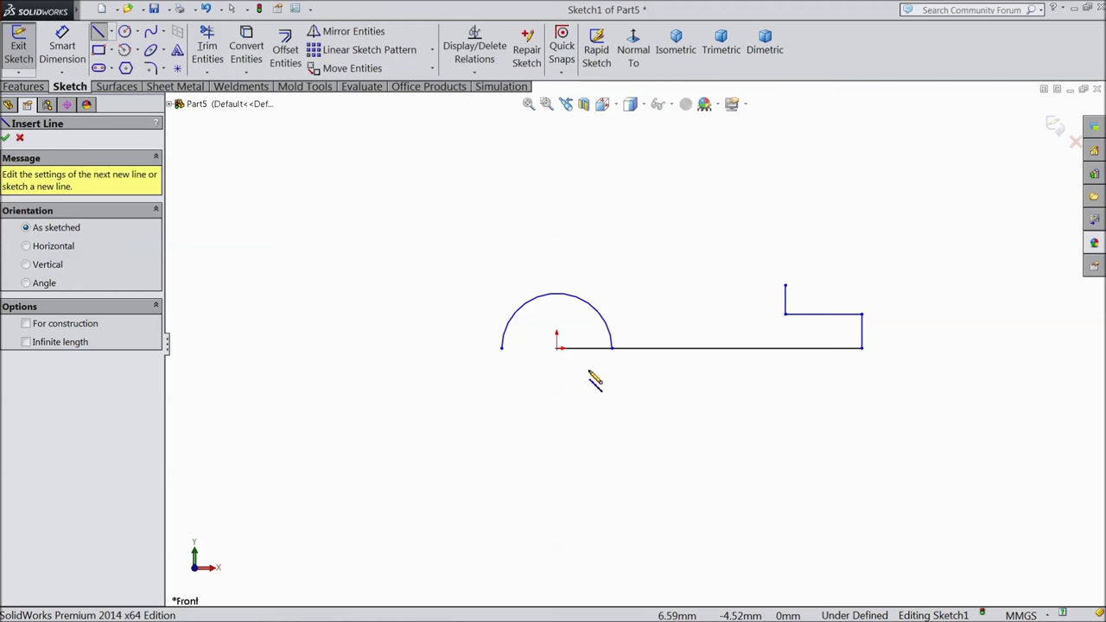
pyautogui.click(557, 348)
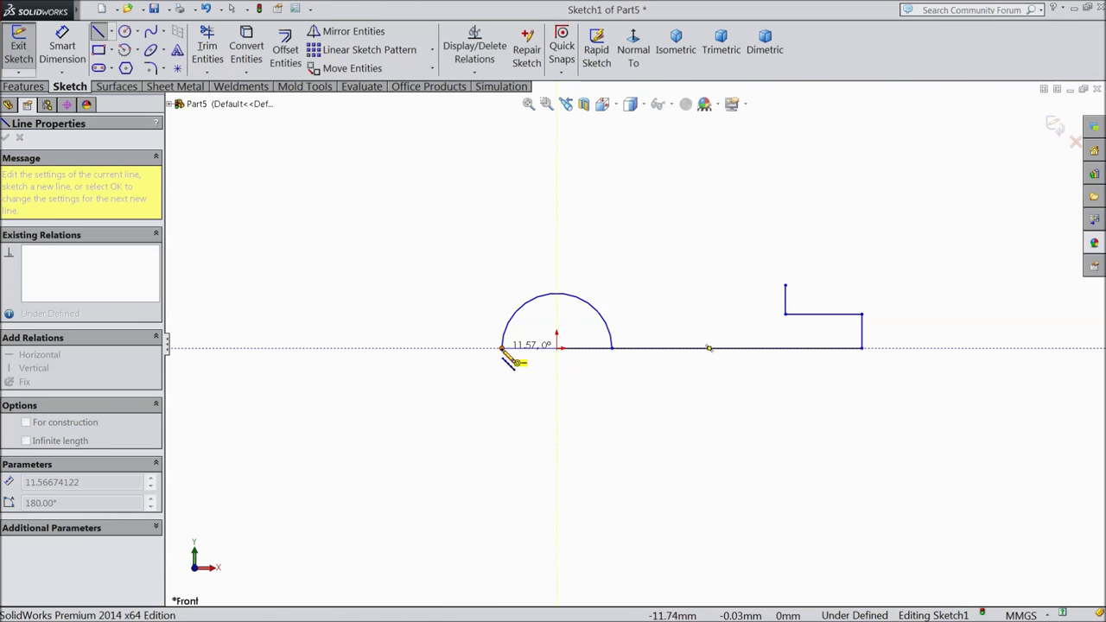
pyautogui.click(502, 348)
pyautogui.rightClick(389, 302)
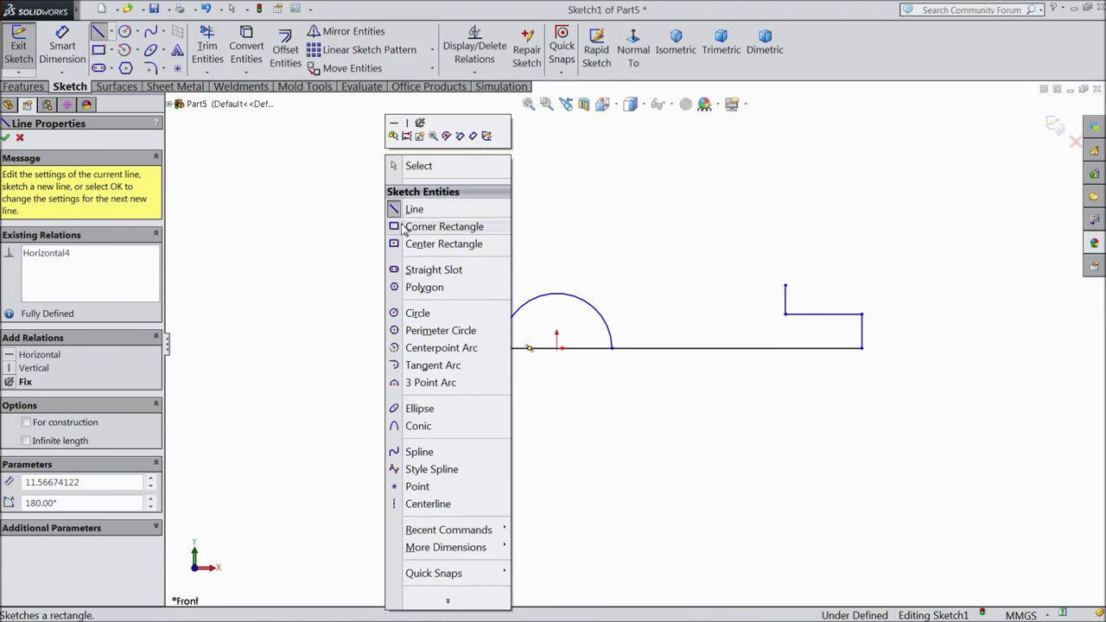
pyautogui.click(419, 165)
# Draw a concave 3-point arc from the top of the right-end step to the semicircle
pyautogui.click(139, 50)
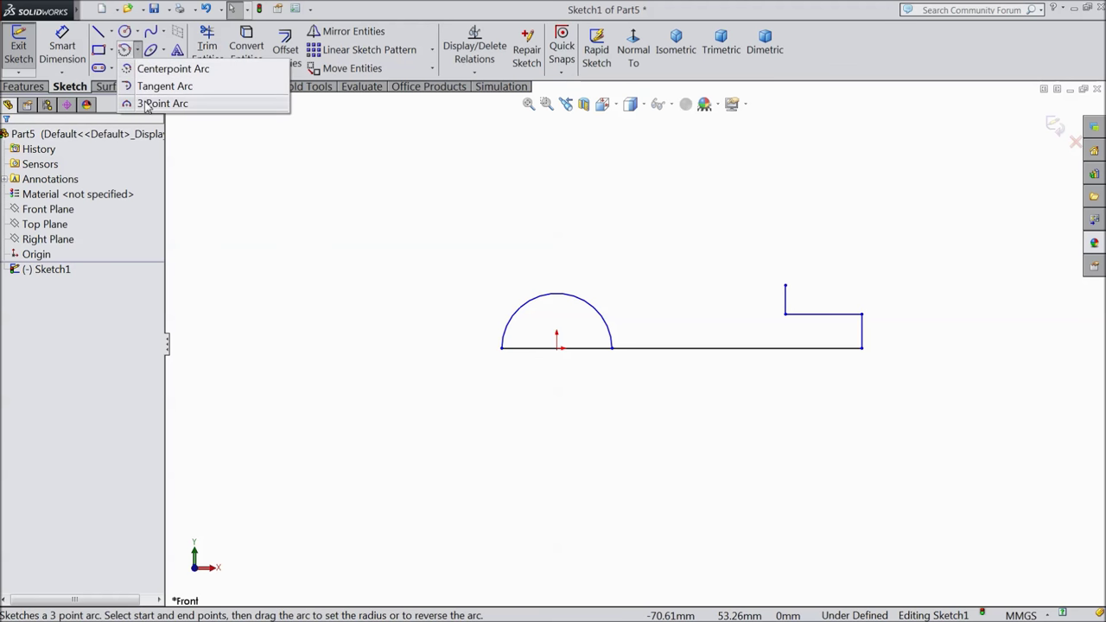
pyautogui.click(141, 104)
pyautogui.scroll(-2, 768, 328)
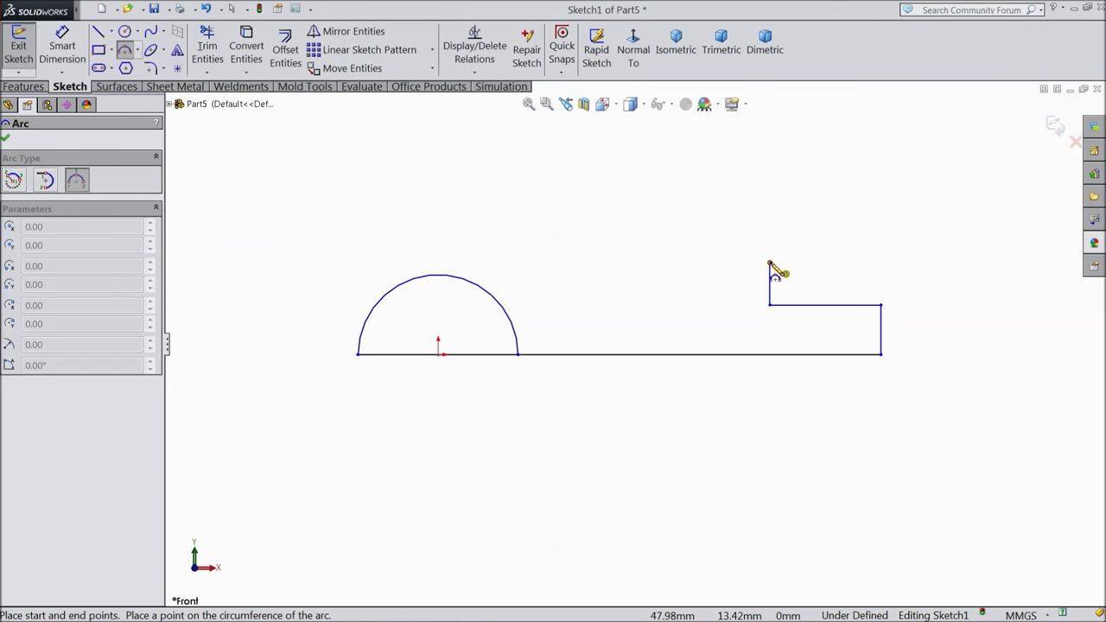
pyautogui.click(770, 264)
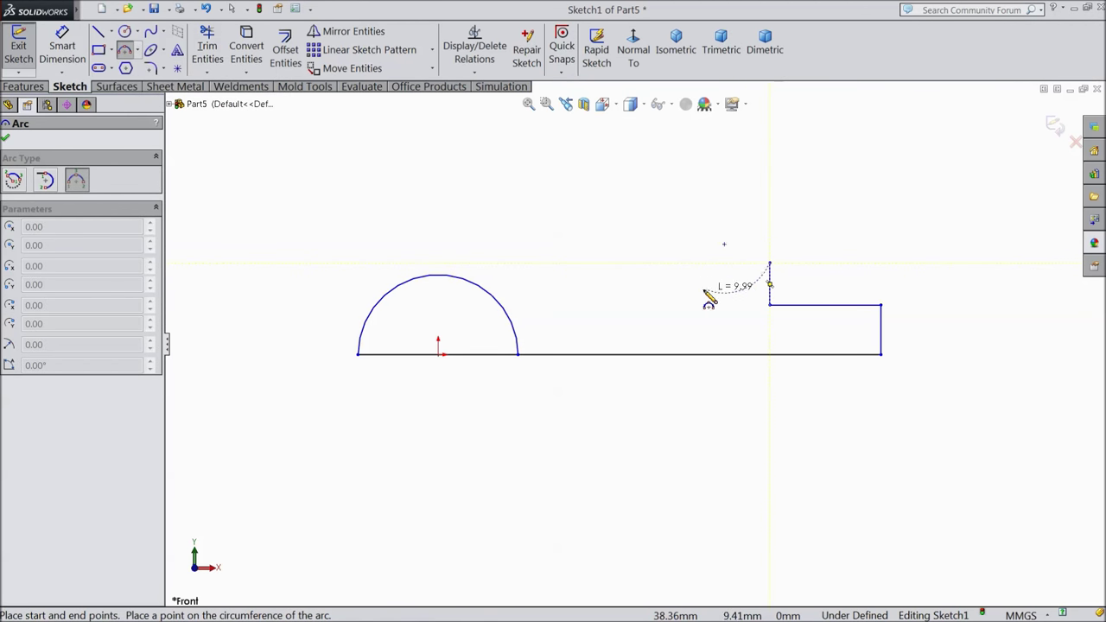
pyautogui.click(476, 285)
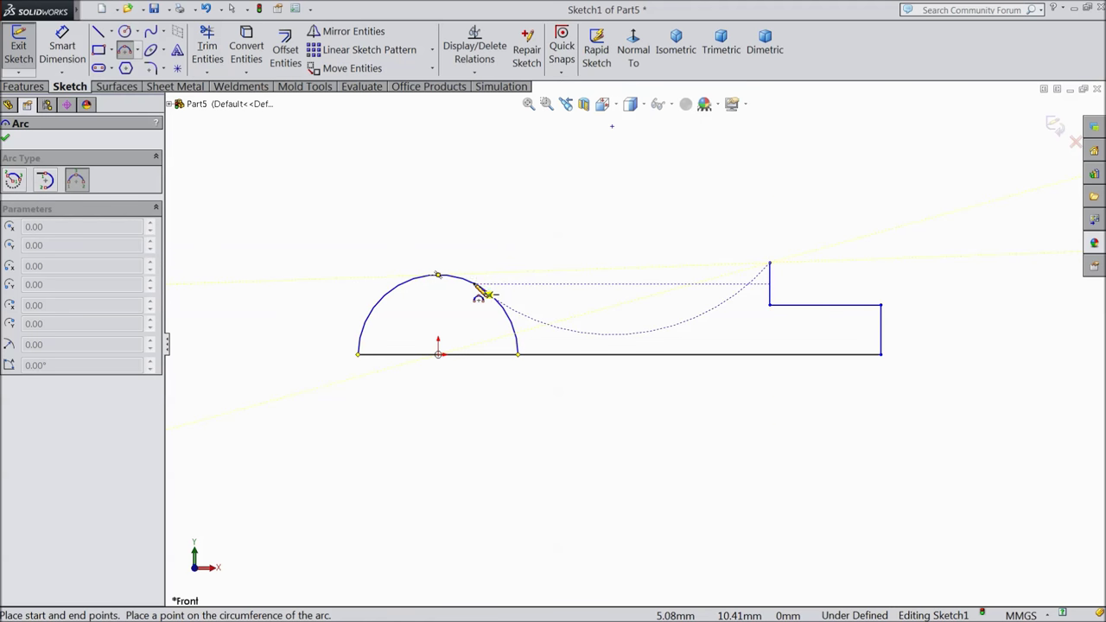
pyautogui.rightClick(529, 239)
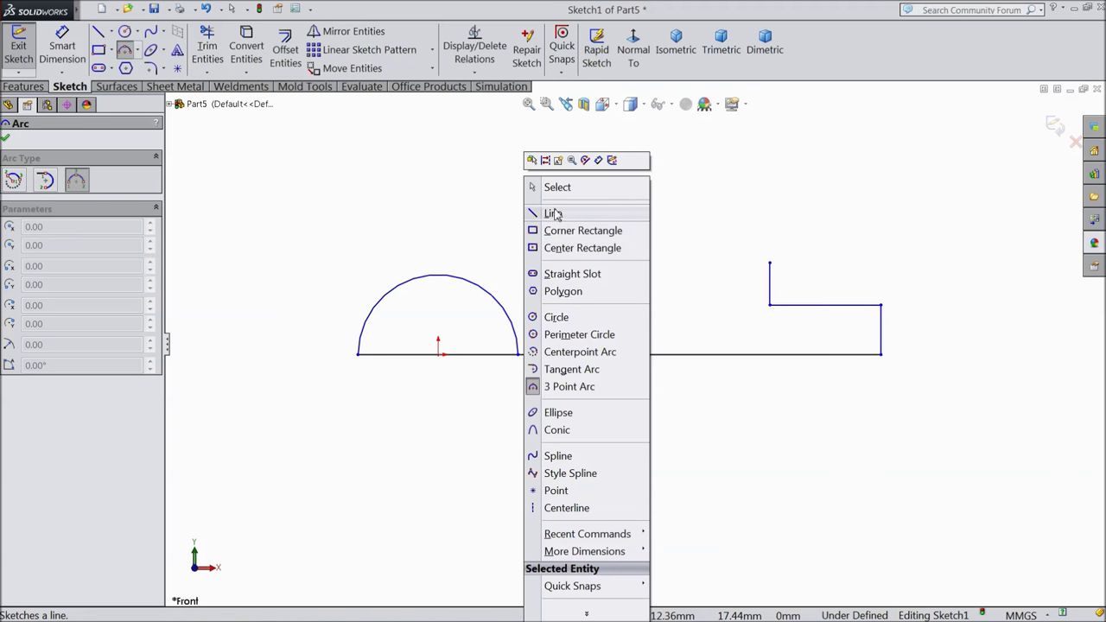
pyautogui.press('Escape')
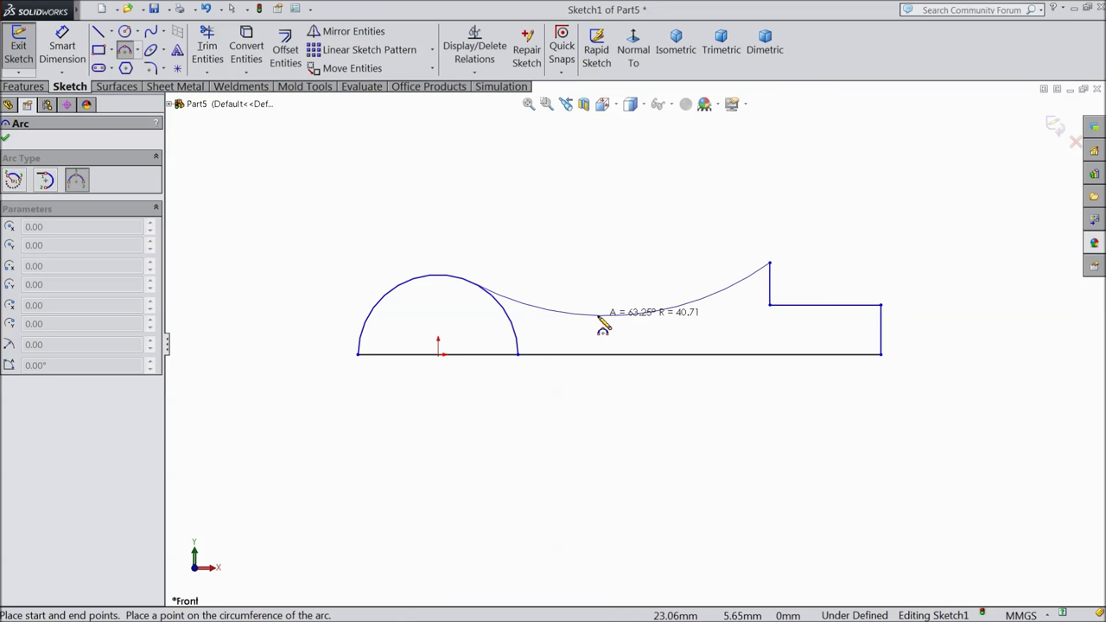
pyautogui.click(602, 314)
pyautogui.rightClick(600, 240)
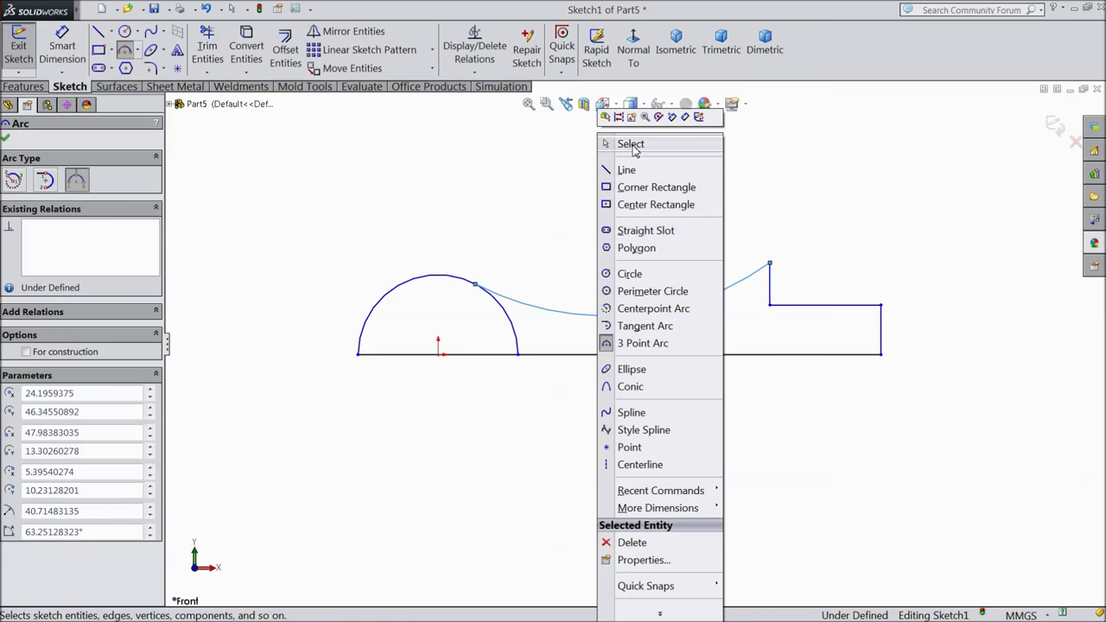
pyautogui.click(630, 145)
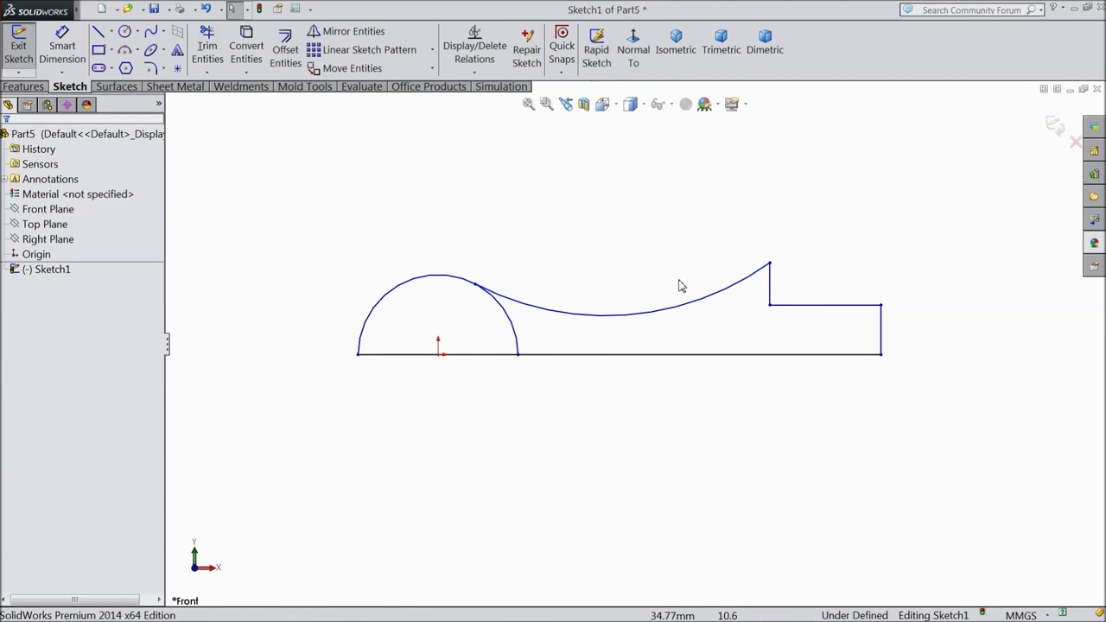
pyautogui.scroll(-1, 680, 286)
pyautogui.moveTo(780, 262); pyautogui.dragTo(781, 298)
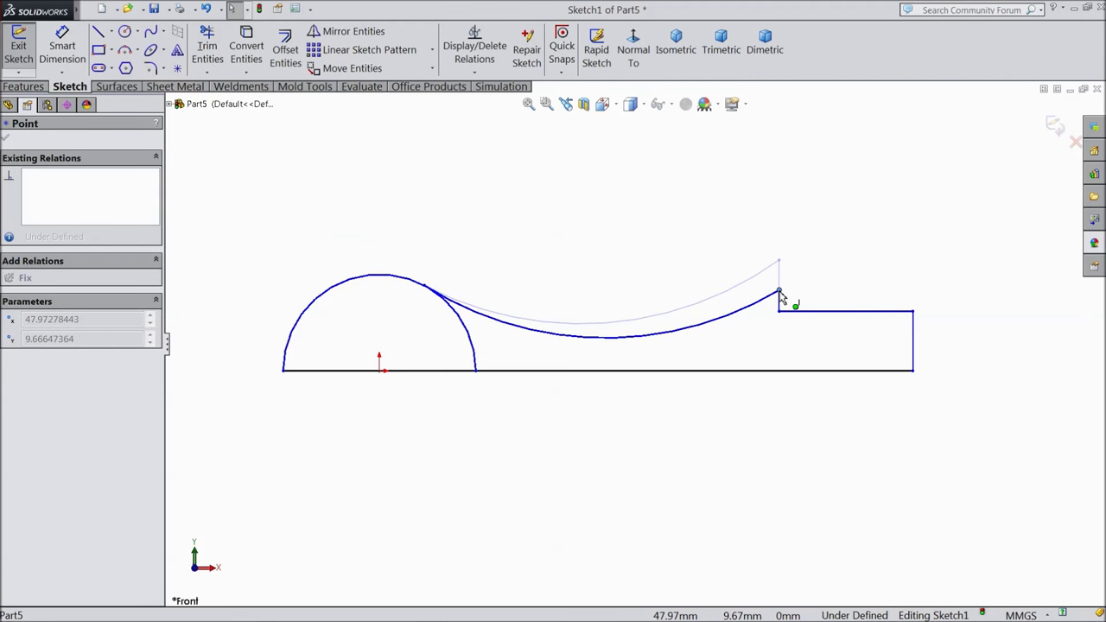
# Add a Tangent relation between the connecting arc and the semicircle
pyautogui.scroll(1, 484, 341)
pyautogui.scroll(-1, 501, 326)
pyautogui.click(514, 324)
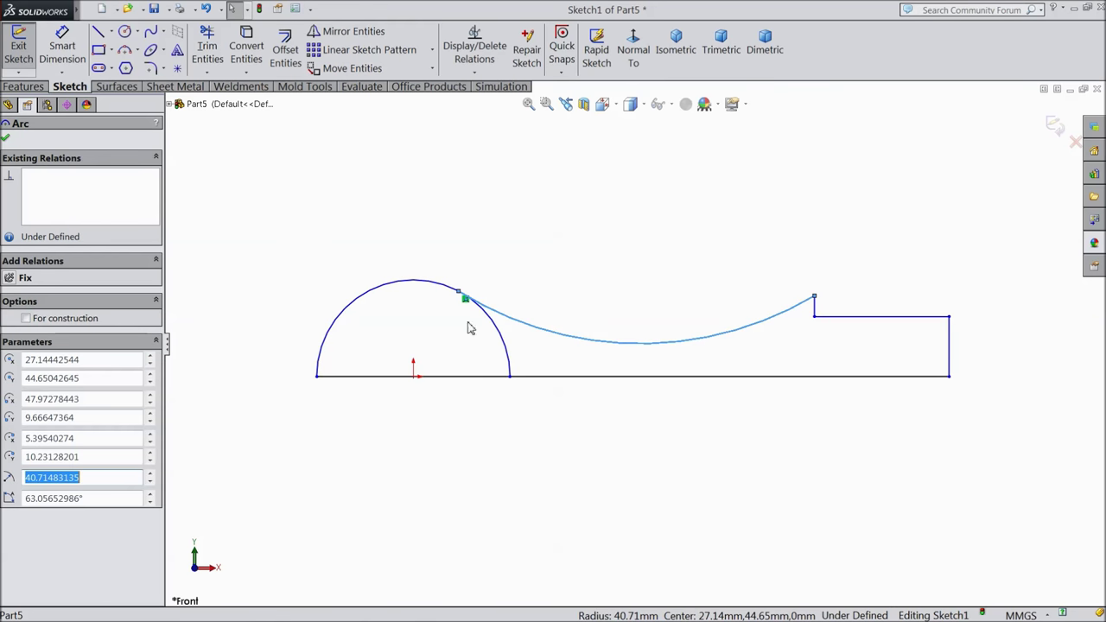
pyautogui.keyDown('ctrl'); pyautogui.click(424, 291); pyautogui.keyUp('ctrl')
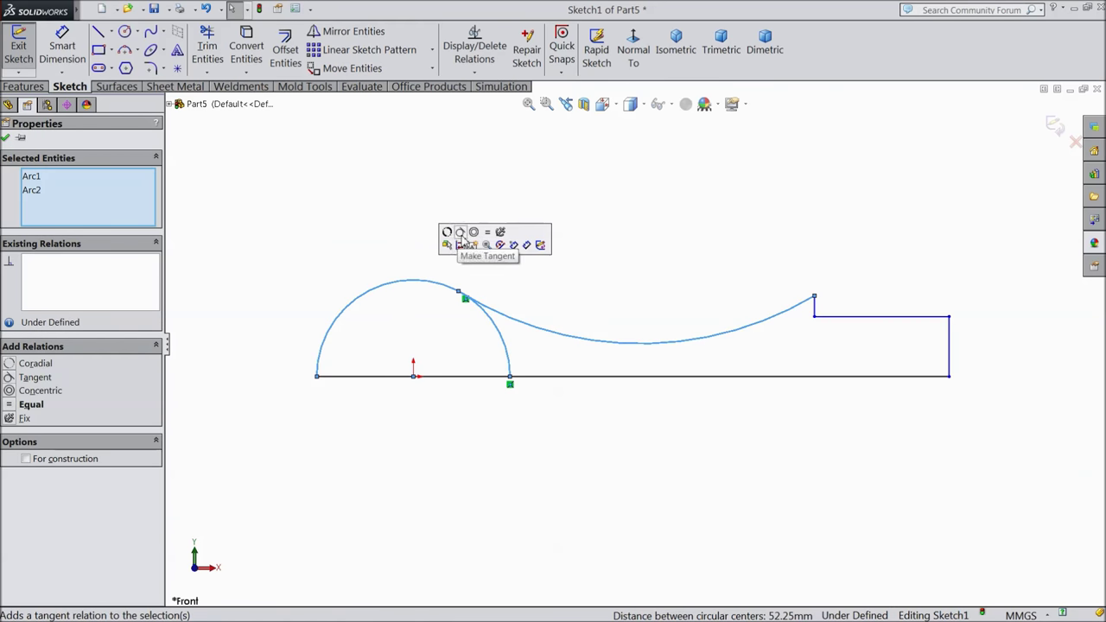
pyautogui.click(460, 245)
pyautogui.click(5, 139)
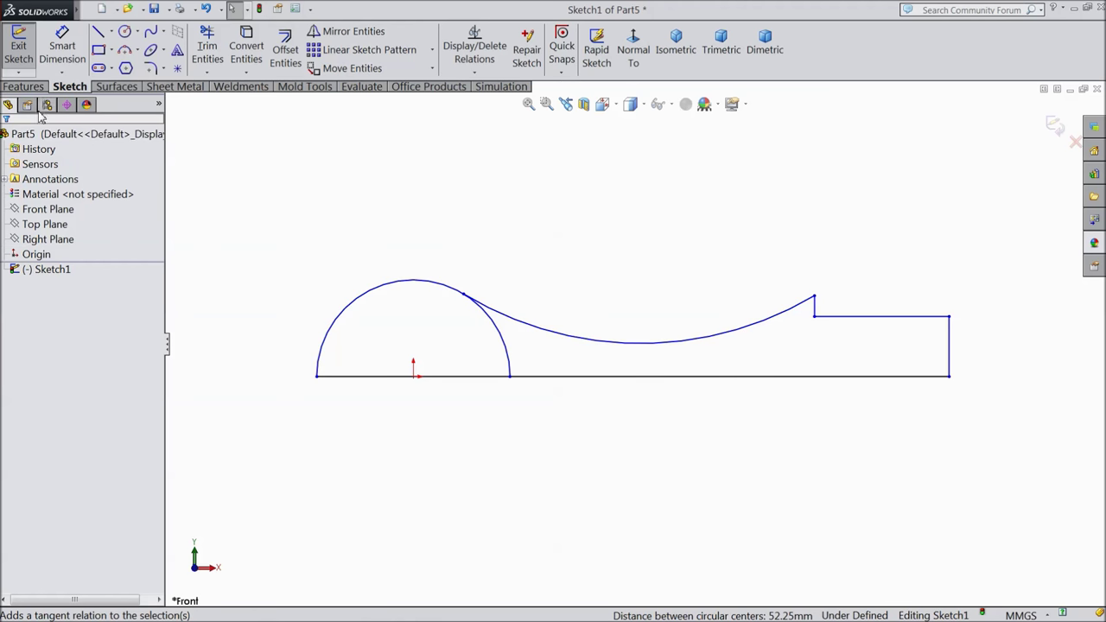
pyautogui.click(62, 48)
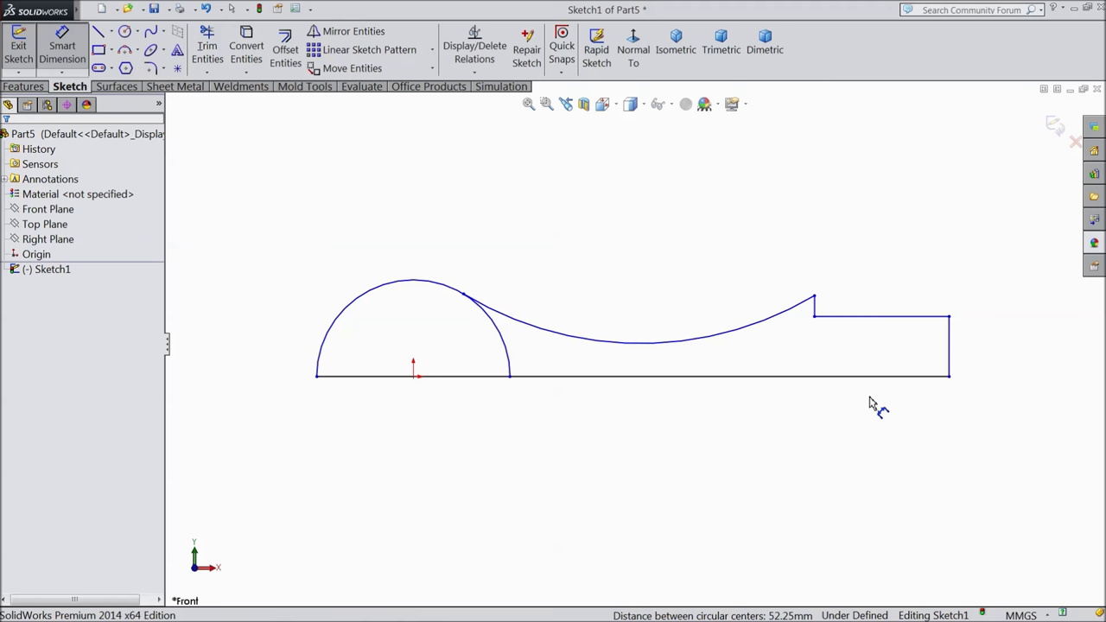
# Dimension the overall length from the origin to the right edge as 24
pyautogui.click(950, 369)
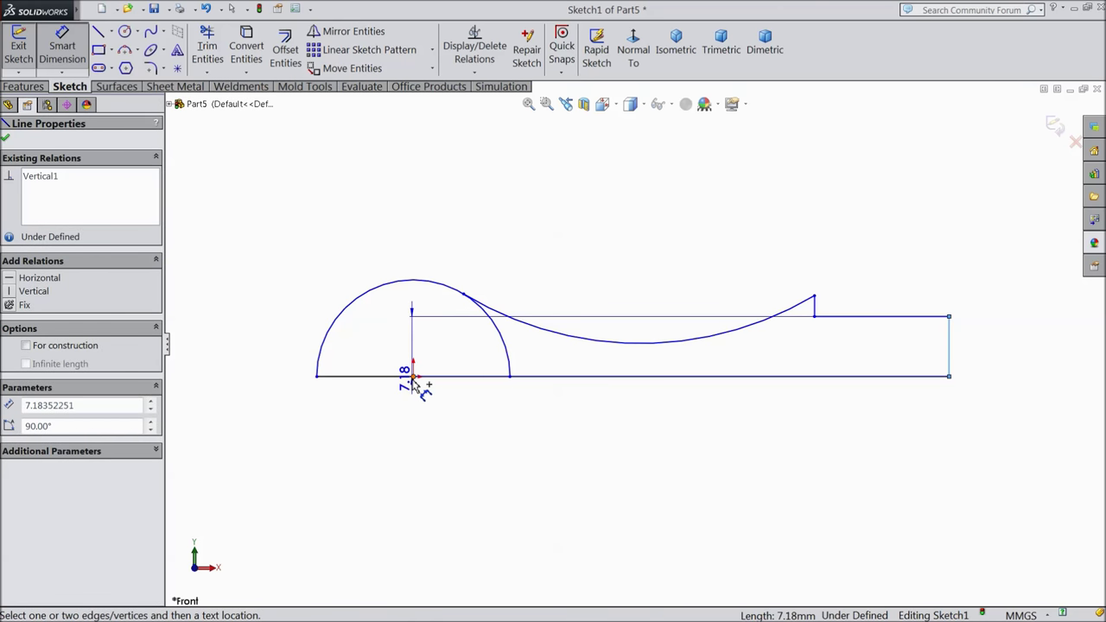
pyautogui.click(412, 378)
pyautogui.click(689, 446)
pyautogui.write('24')
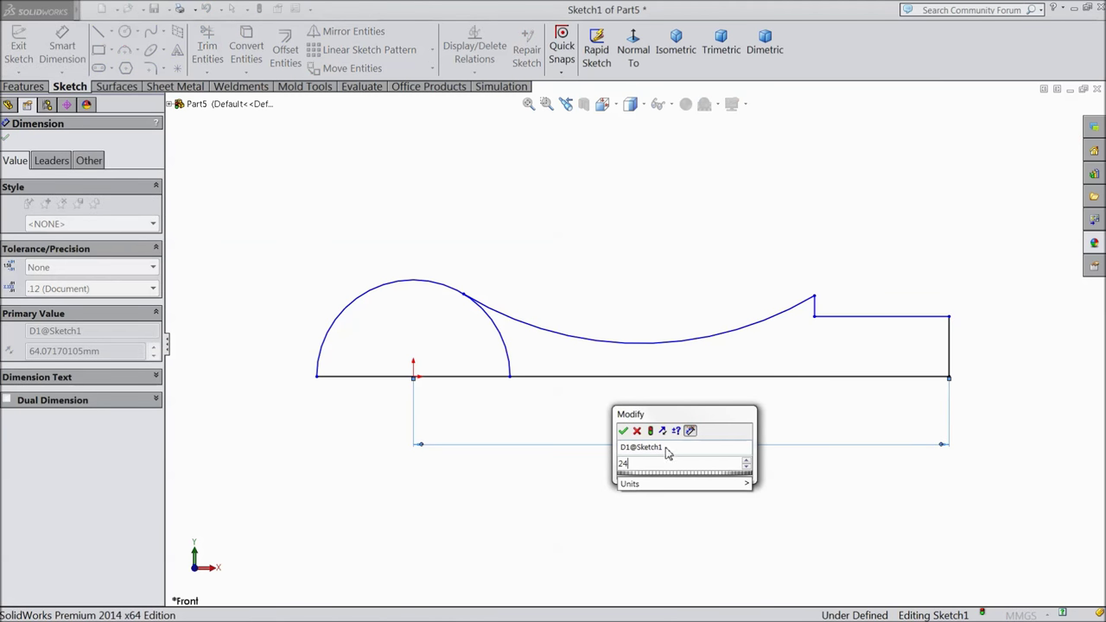
pyautogui.click(623, 430)
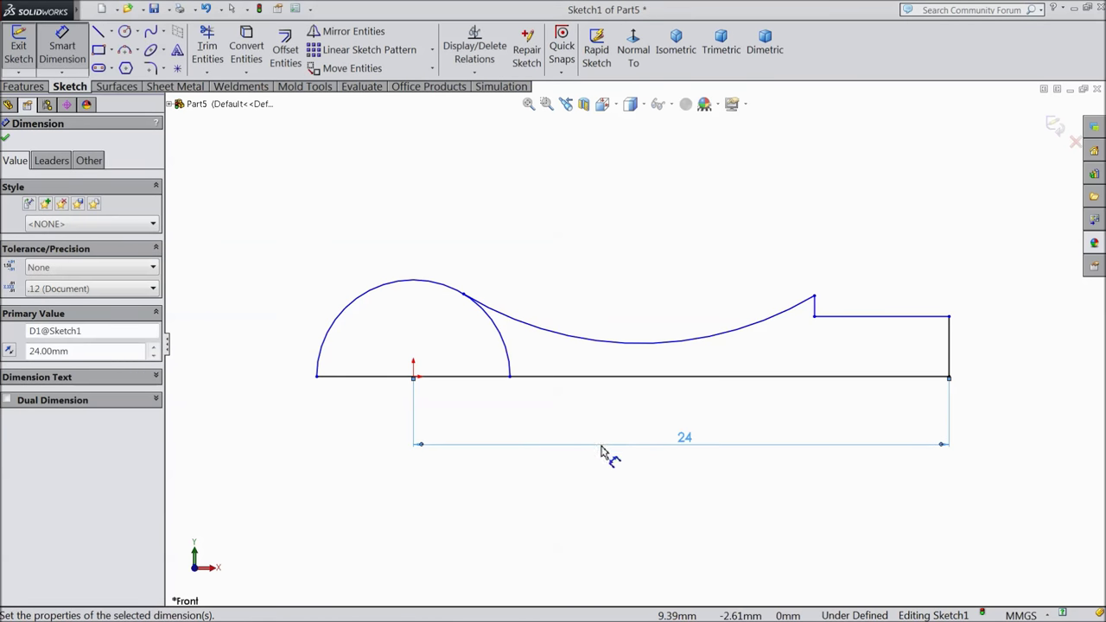
pyautogui.click(336, 327)
pyautogui.press('Escape')
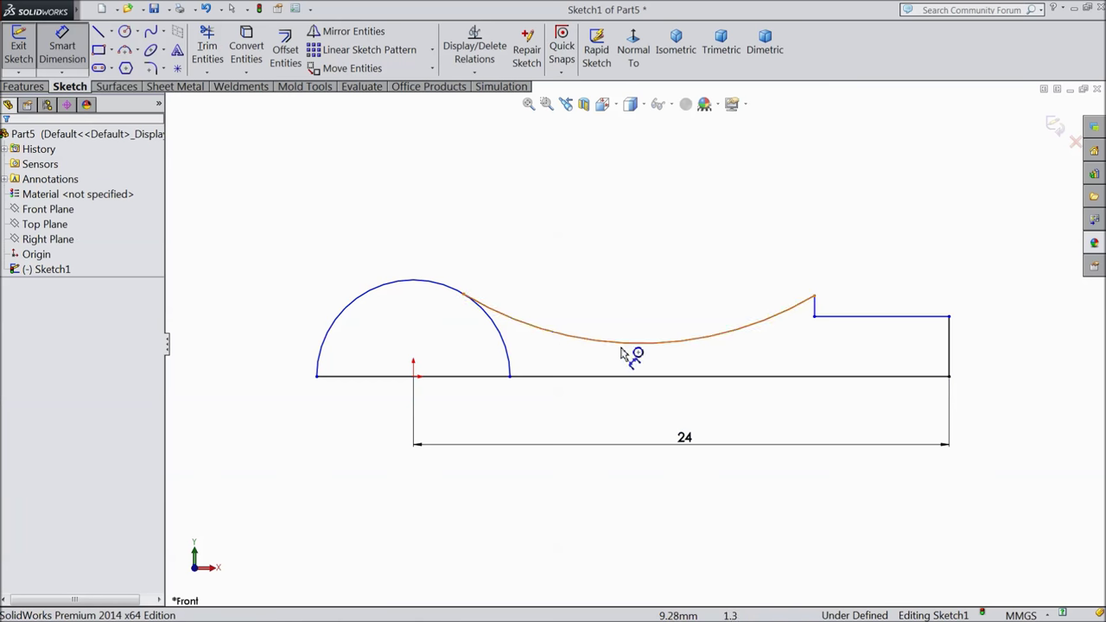
# Dimension the right edge height as 3 and the step's top width
pyautogui.click(950, 361)
pyautogui.click(980, 365)
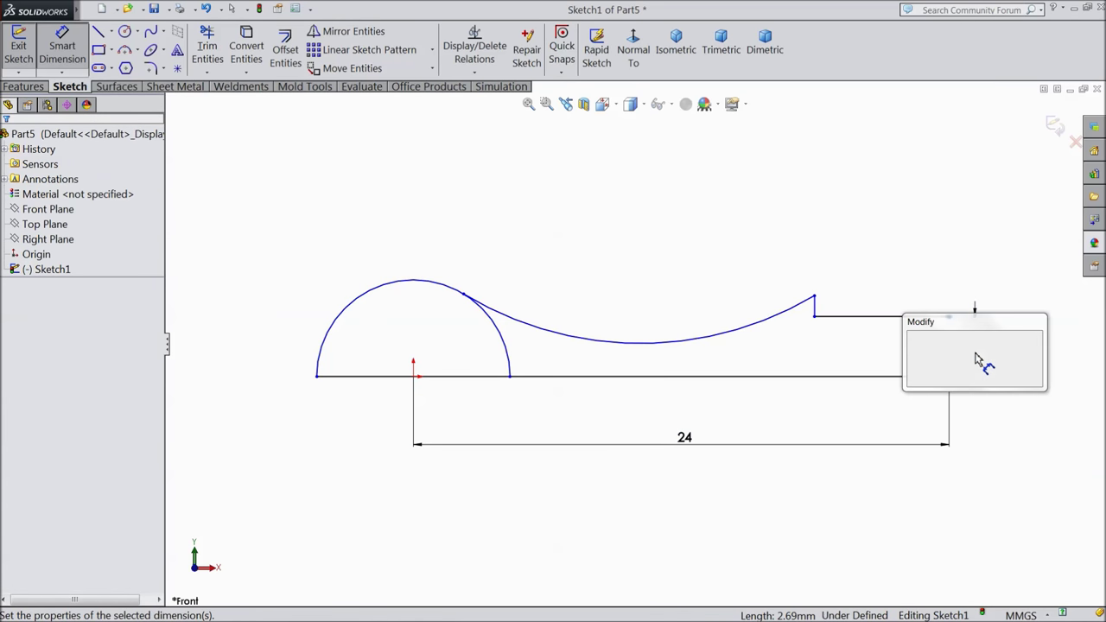
pyautogui.write('3')
pyautogui.click(913, 339)
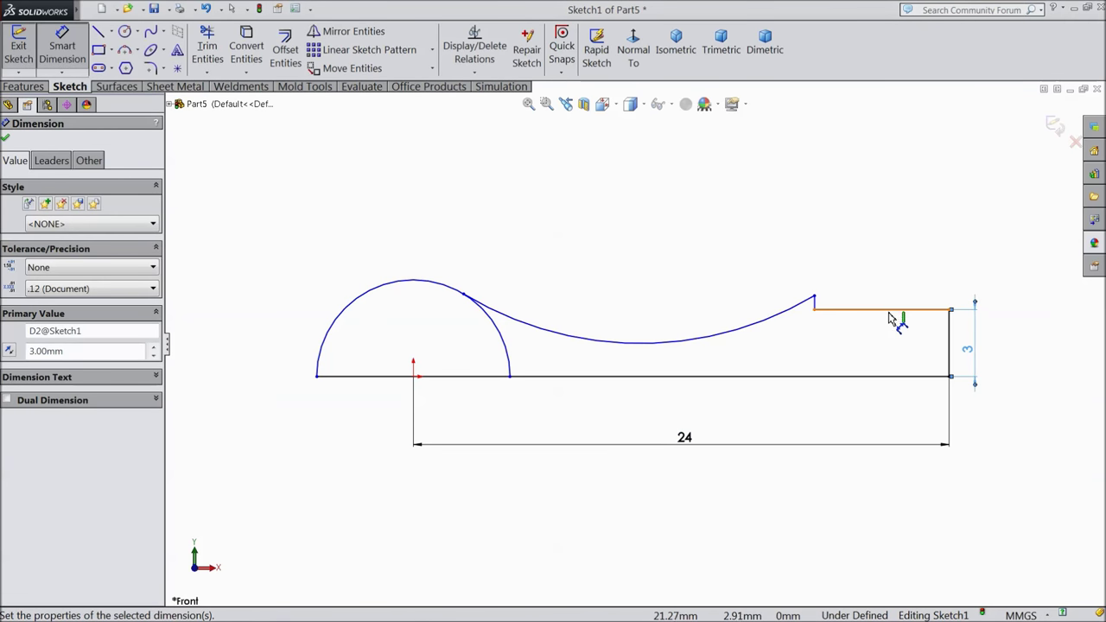
pyautogui.click(895, 309)
pyautogui.click(879, 263)
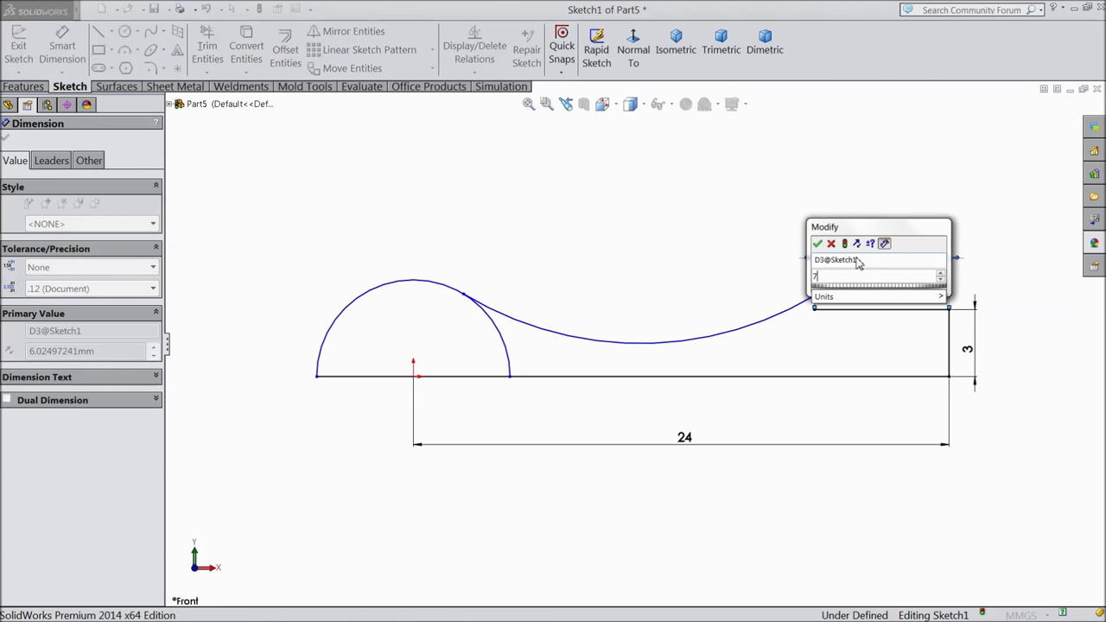
pyautogui.click(817, 243)
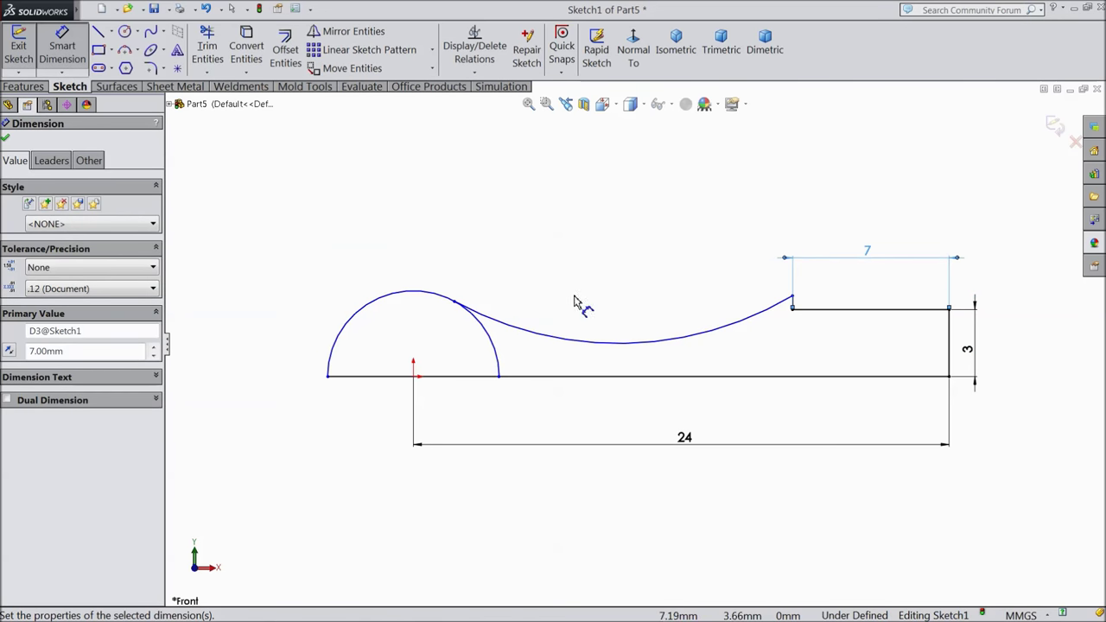
# Set the large arc's radius to 5.5
pyautogui.click(338, 342)
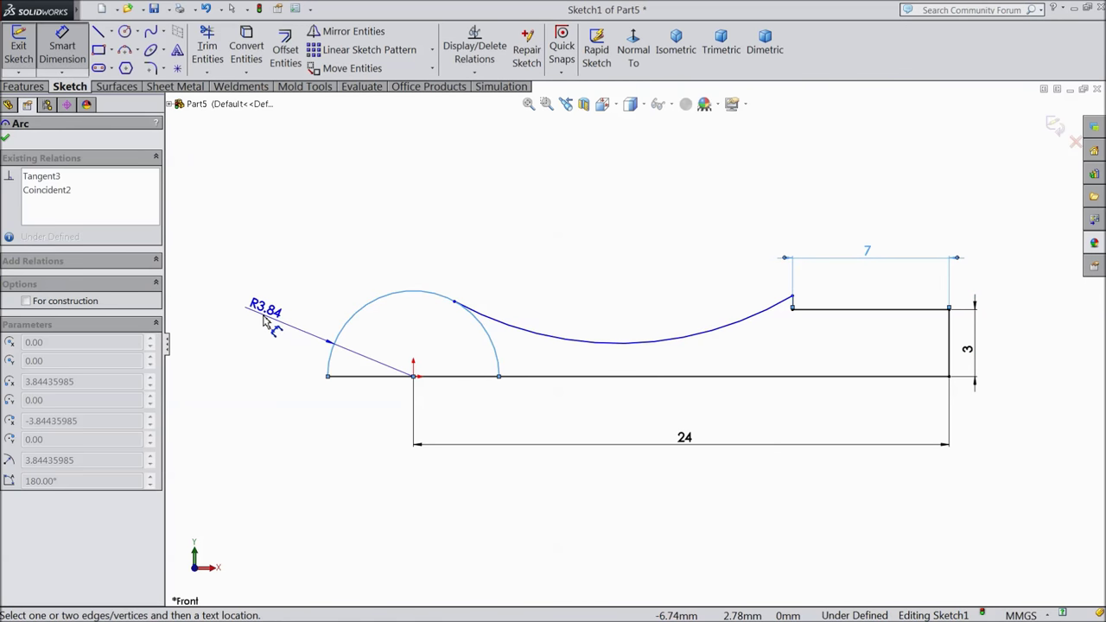
pyautogui.click(263, 318)
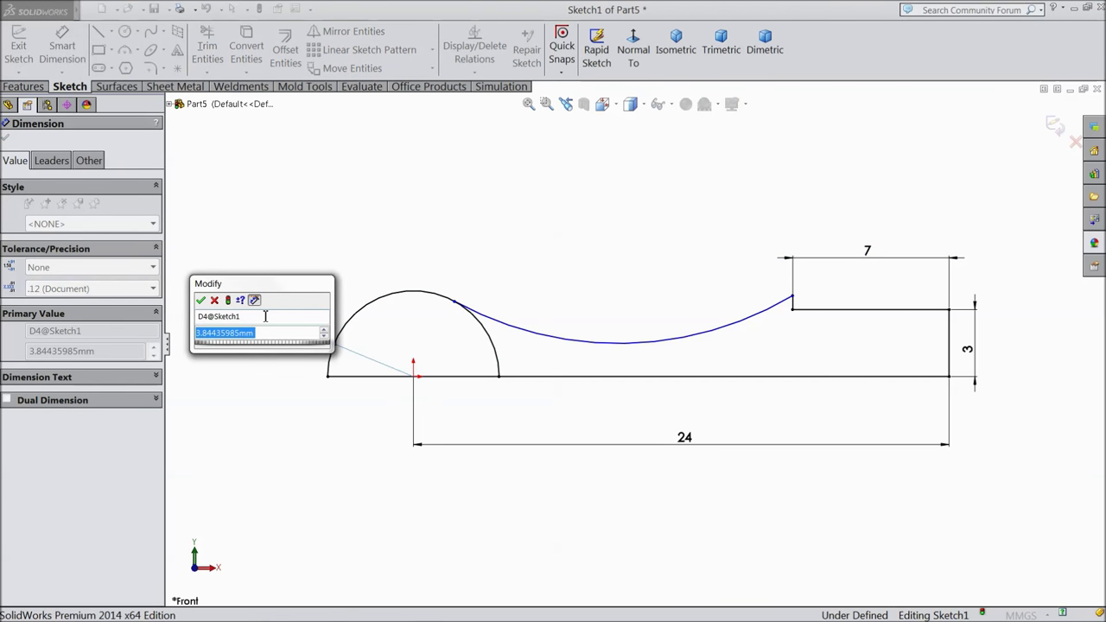
pyautogui.write('5.5')
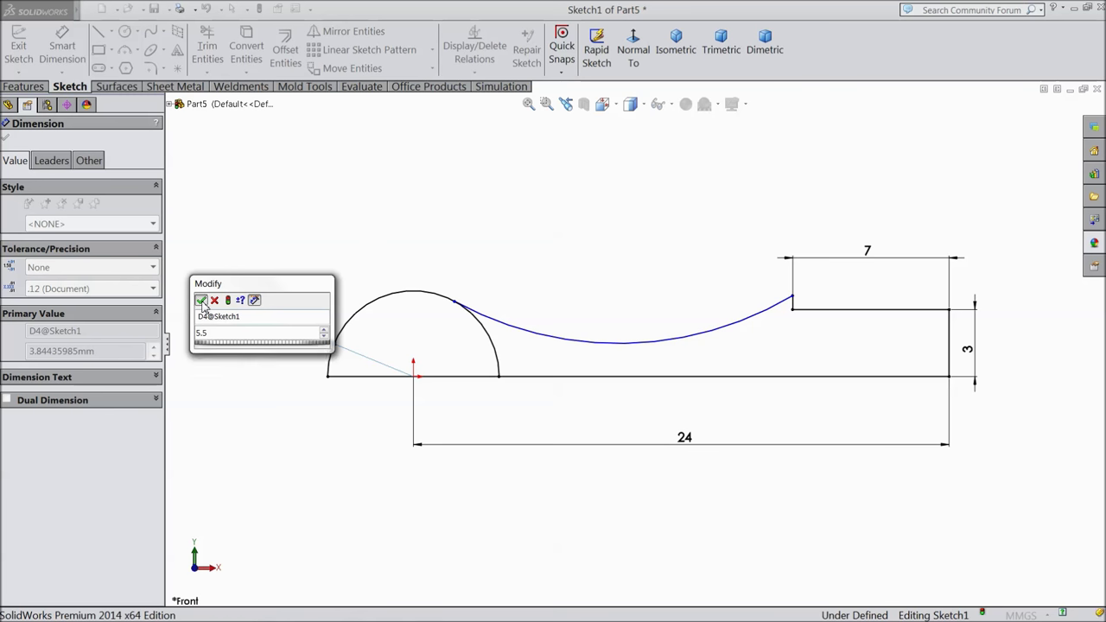
pyautogui.click(200, 300)
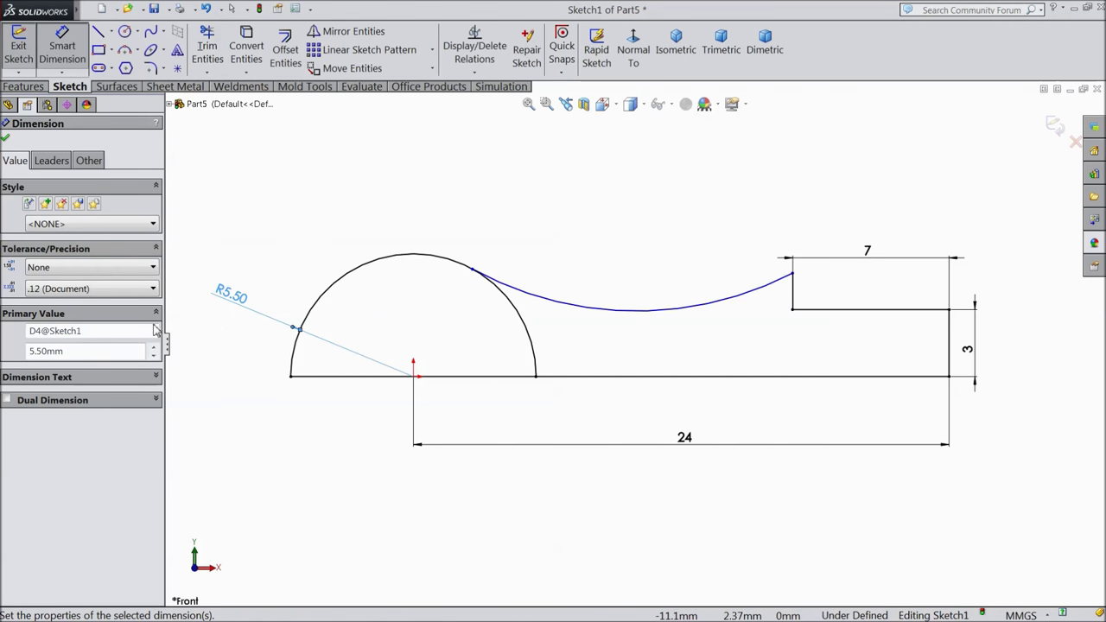
pyautogui.click(7, 140)
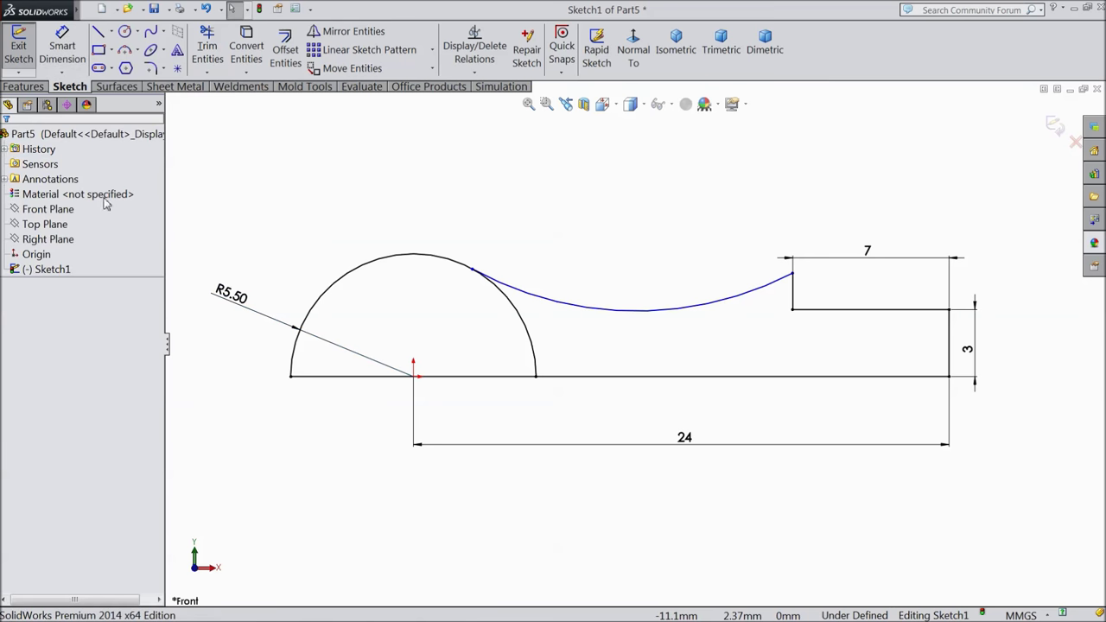
# Make the curve's left and right endpoints horizontal to each other
pyautogui.click(792, 275)
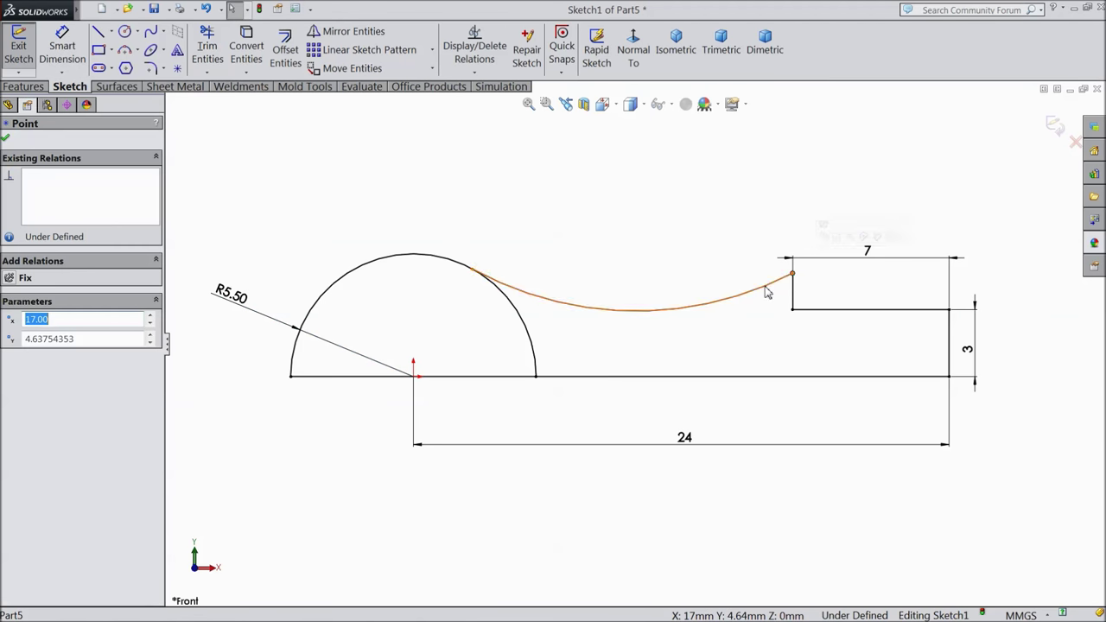
pyautogui.keyDown('ctrl'); pyautogui.click(472, 273); pyautogui.keyUp('ctrl')
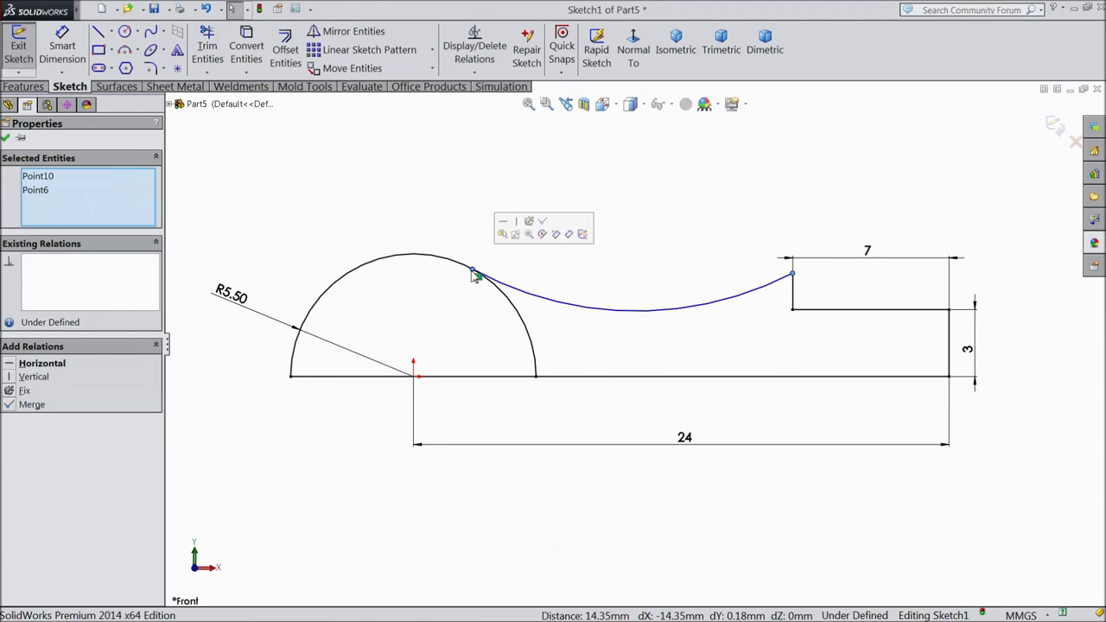
pyautogui.click(504, 224)
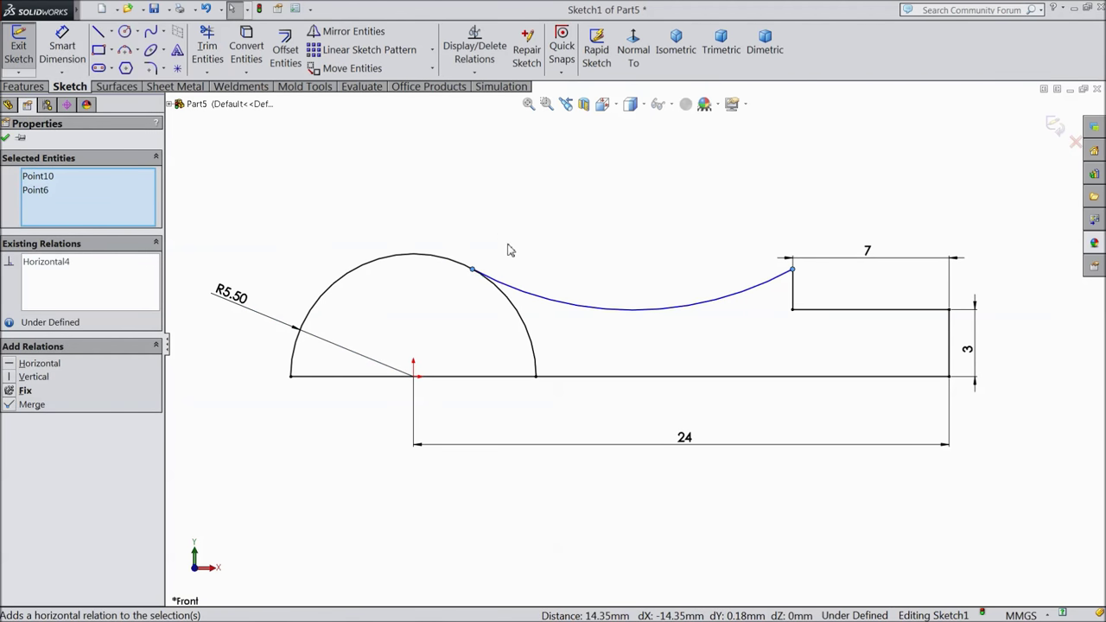
pyautogui.click(6, 139)
# Dimension the connecting curve's radius, correcting it from 25 to R24
pyautogui.click(63, 48)
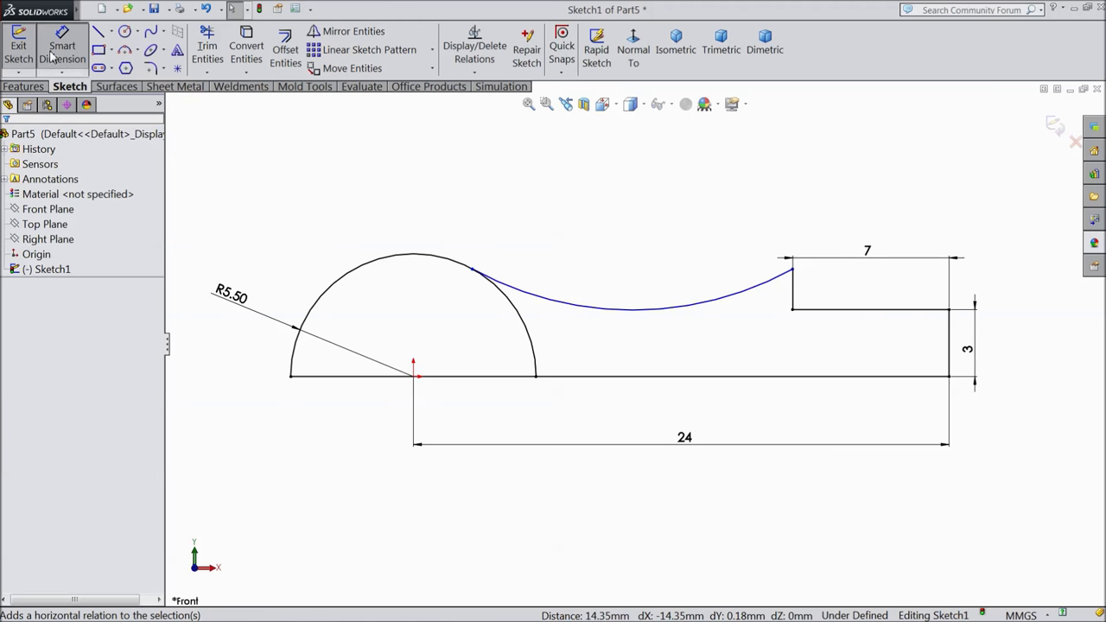
pyautogui.click(611, 312)
pyautogui.click(613, 247)
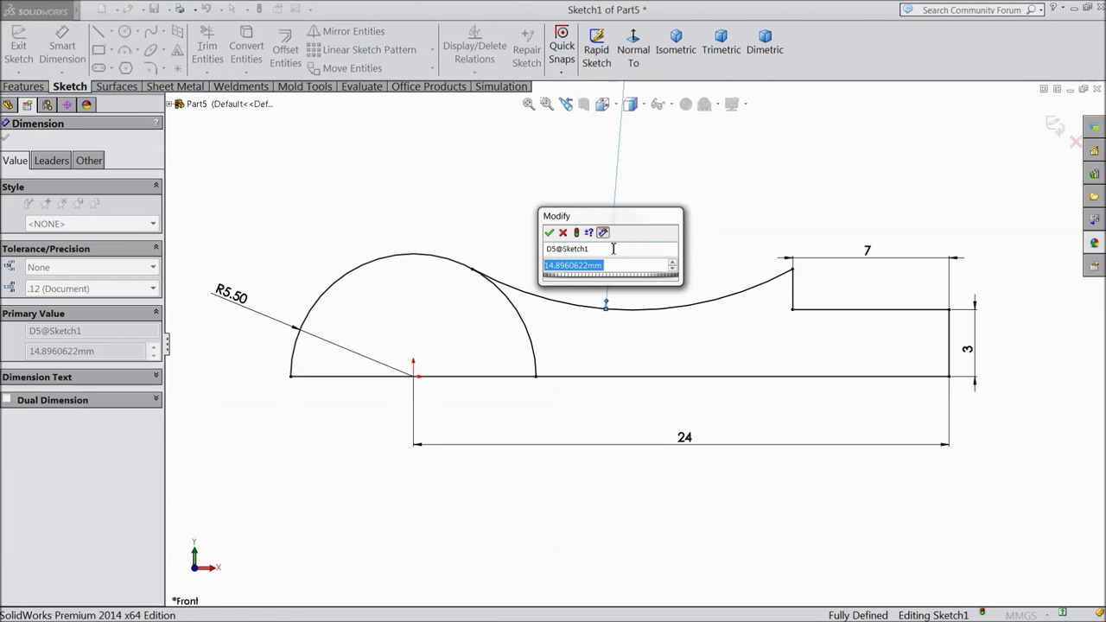
pyautogui.write('25')
pyautogui.click(549, 232)
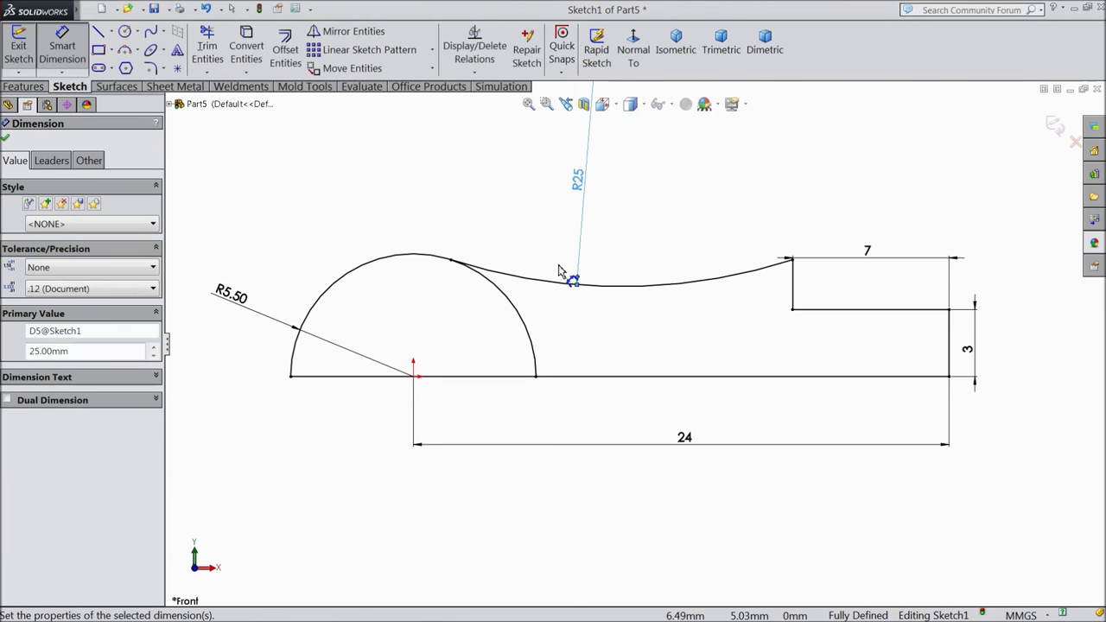
pyautogui.doubleClick(579, 181)
pyautogui.write('24')
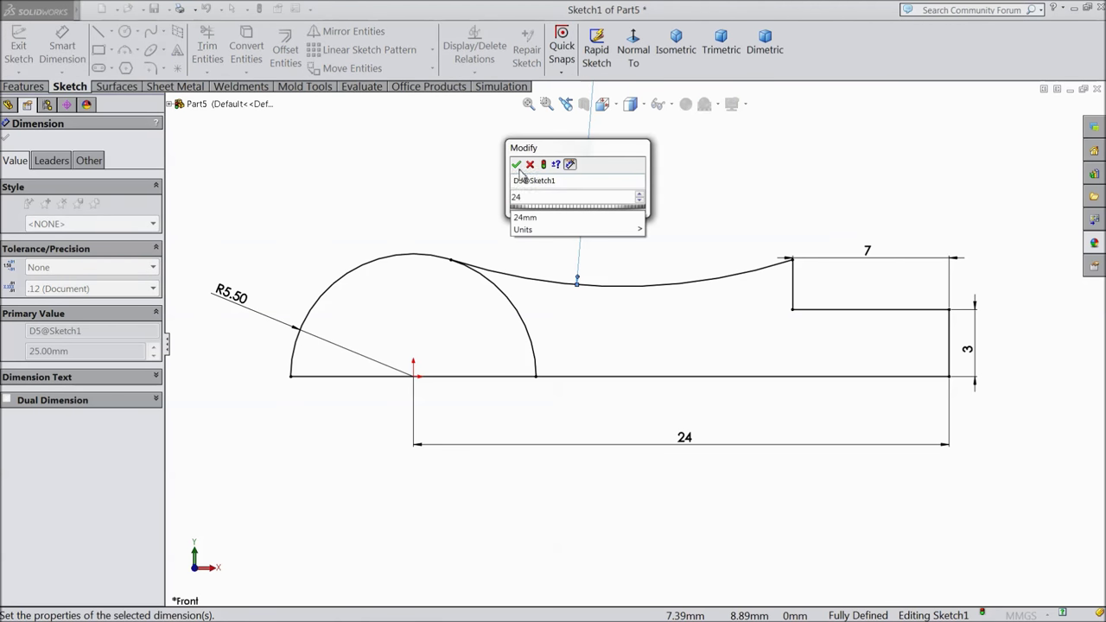
pyautogui.click(515, 165)
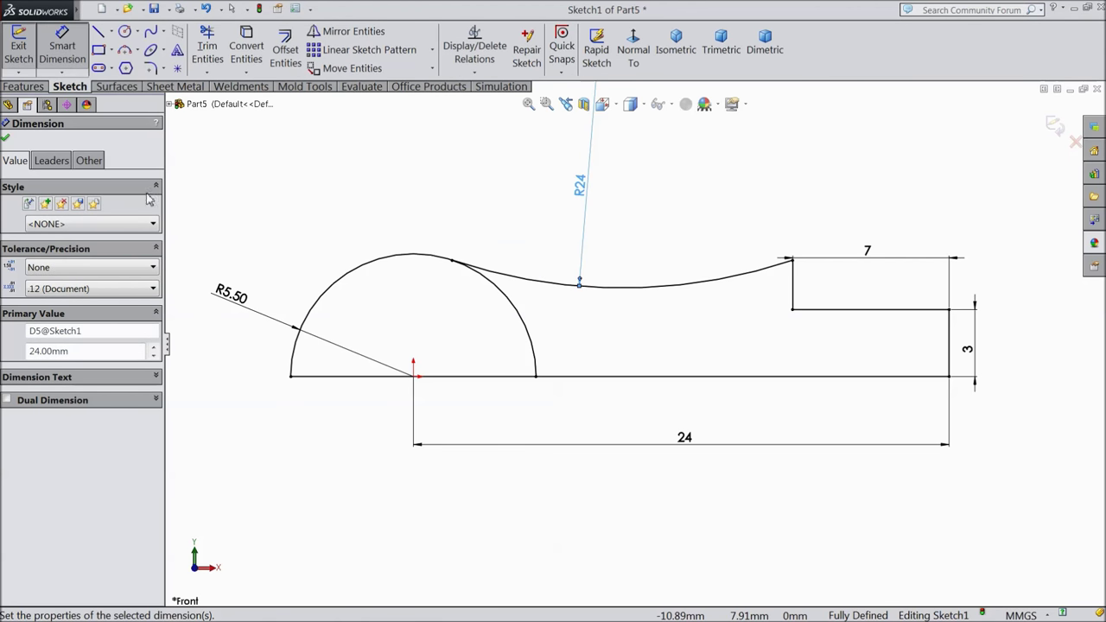
pyautogui.click(6, 137)
pyautogui.click(207, 50)
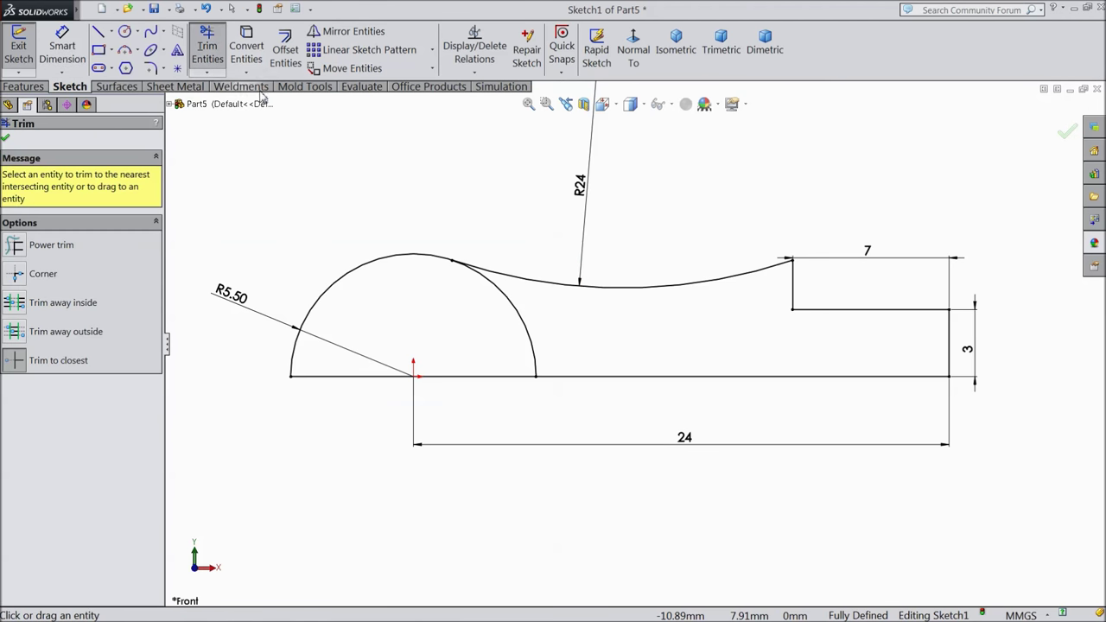
# Trim the semicircle's right part and revolve the profile about the bottom line into a solid
pyautogui.click(536, 338)
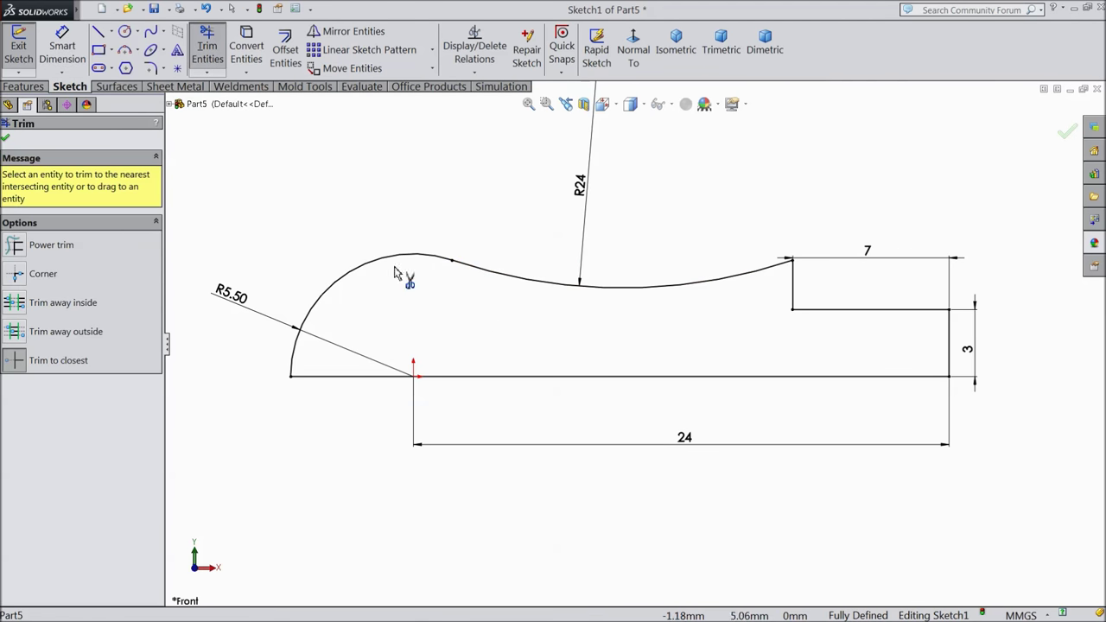
pyautogui.click(6, 138)
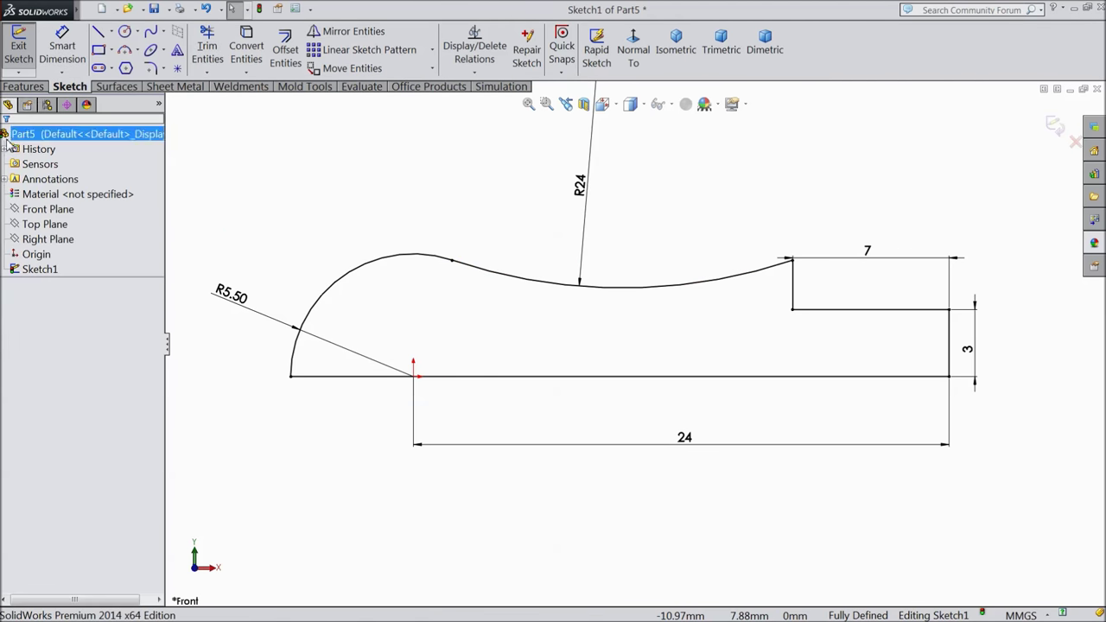
pyautogui.click(23, 86)
pyautogui.click(71, 65)
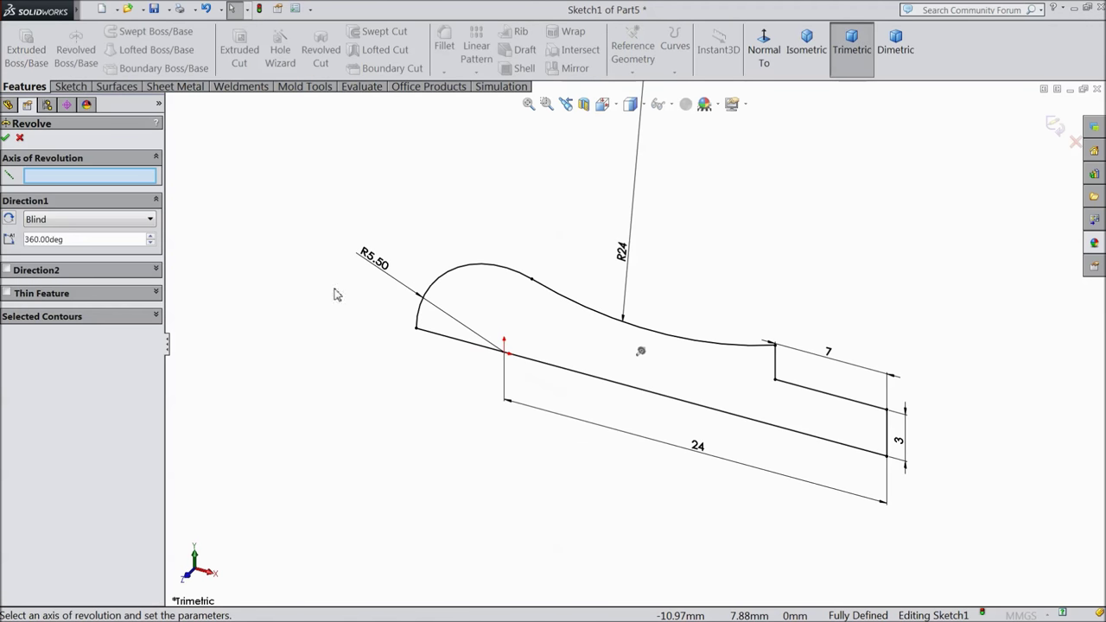
pyautogui.click(676, 406)
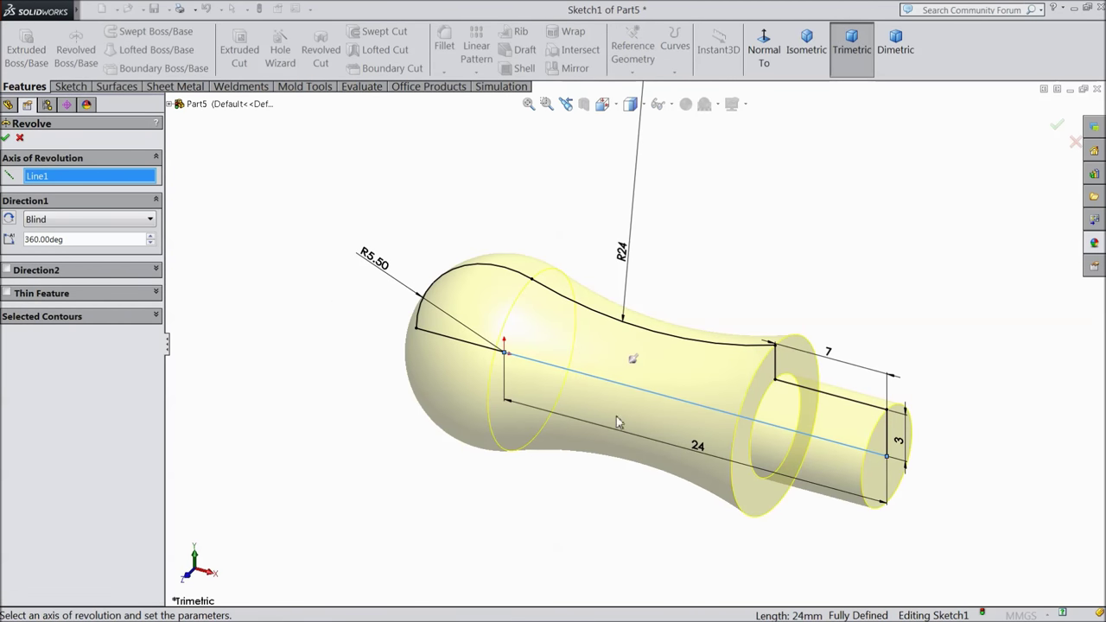
pyautogui.click(6, 140)
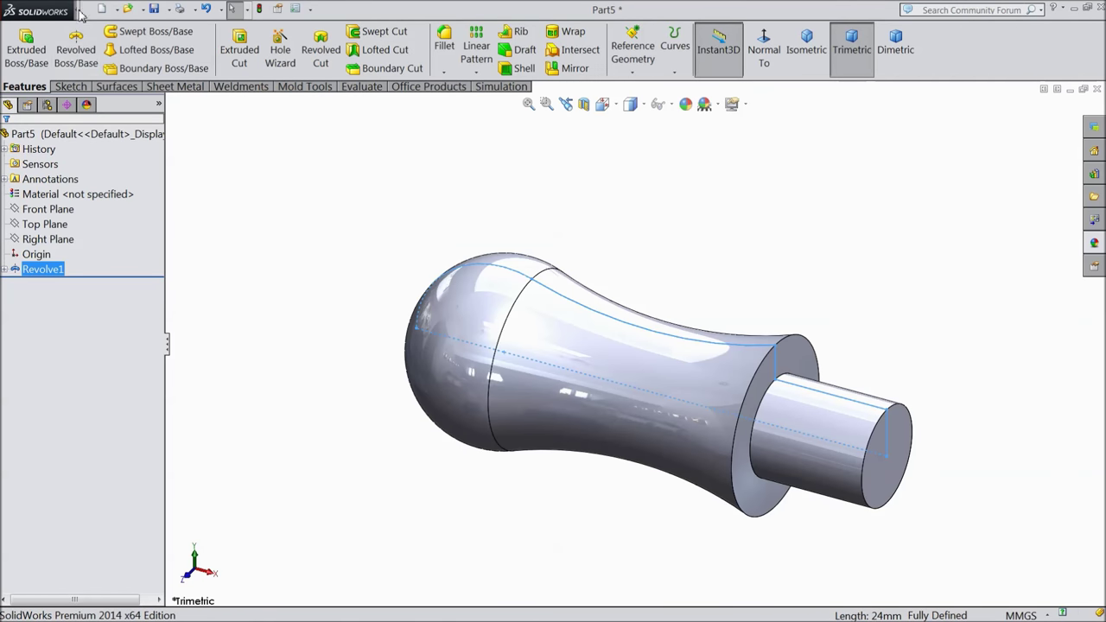
pyautogui.moveTo(83, 10)
pyautogui.click(170, 12)
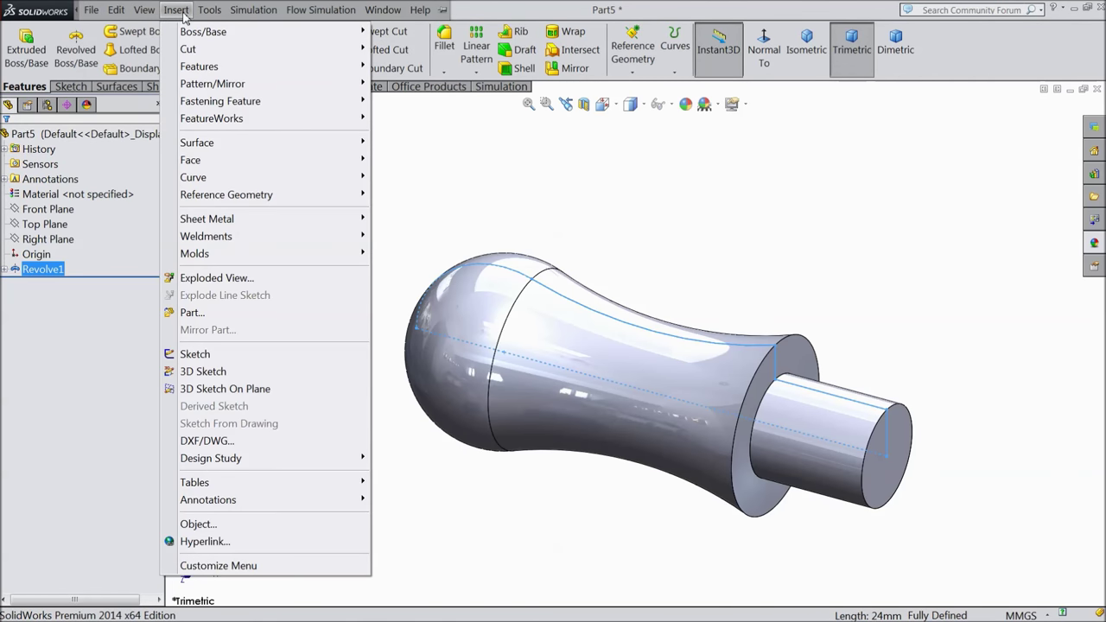
# Add an M6x1.0 ANSI Metric cosmetic thread on the small shaft's circular end edge
pyautogui.moveTo(259, 499)
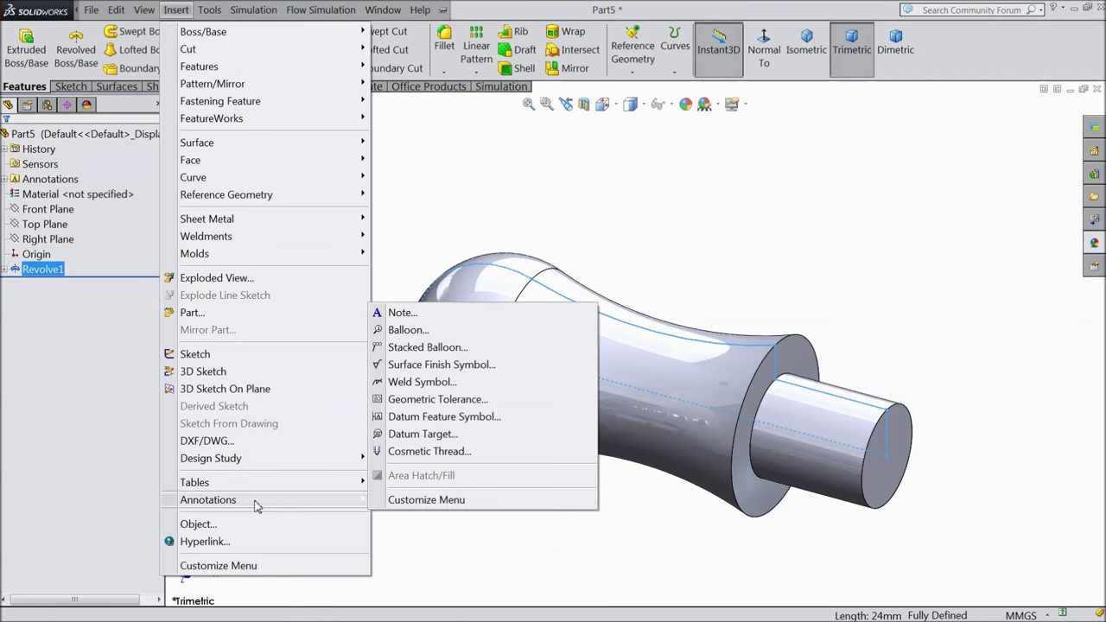
pyautogui.click(425, 453)
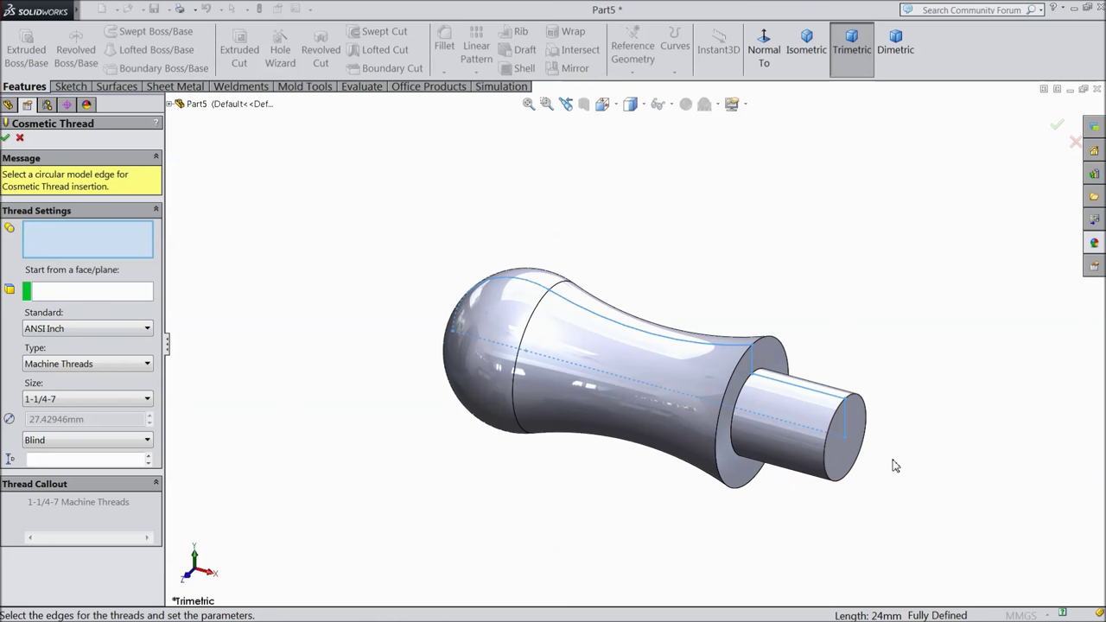
pyautogui.scroll(-5, 890, 458)
pyautogui.click(731, 475)
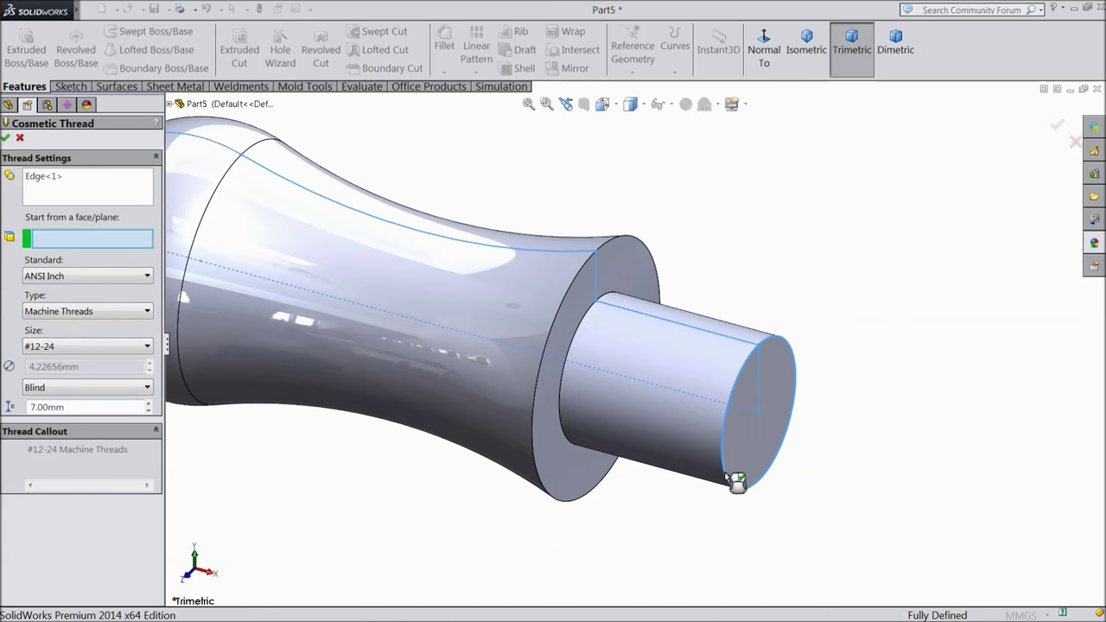
pyautogui.click(50, 276)
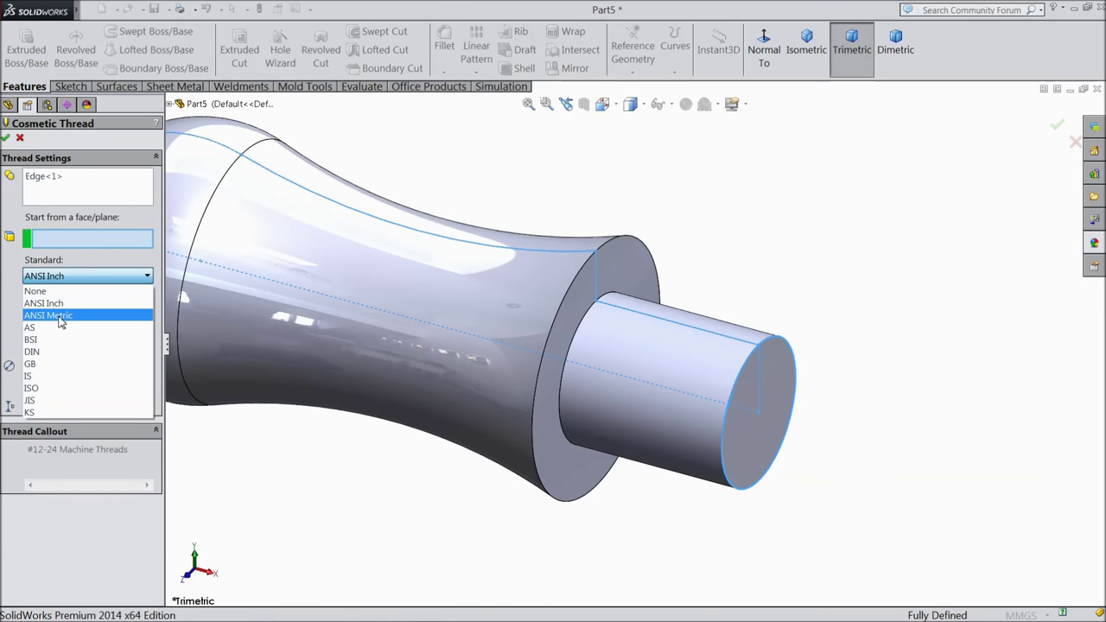
pyautogui.click(68, 313)
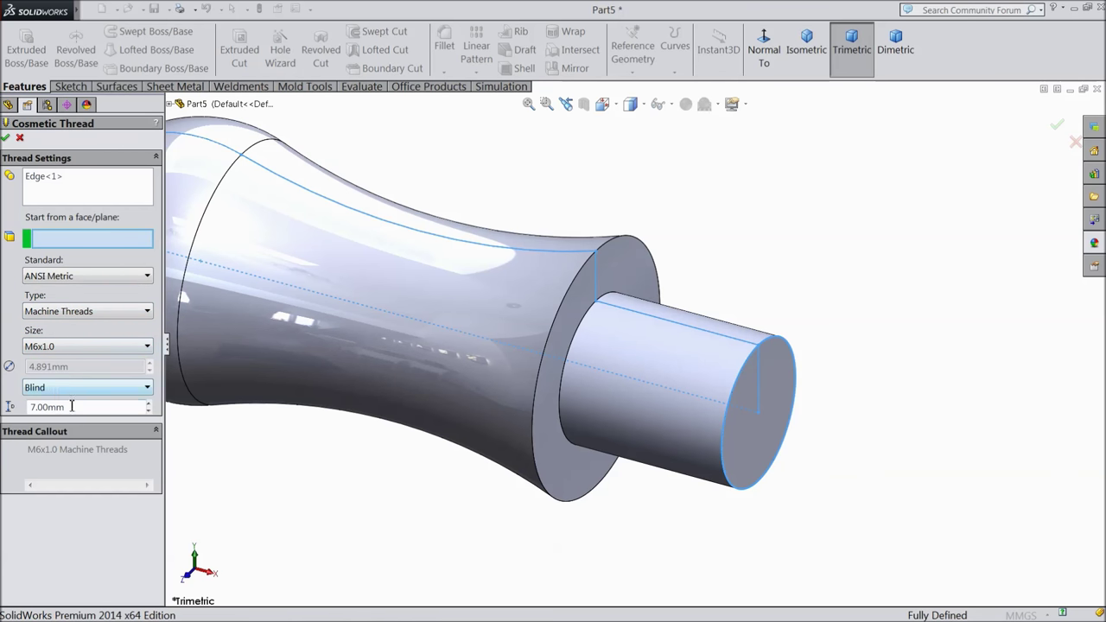
pyautogui.moveTo(73, 407); pyautogui.dragTo(29, 407)
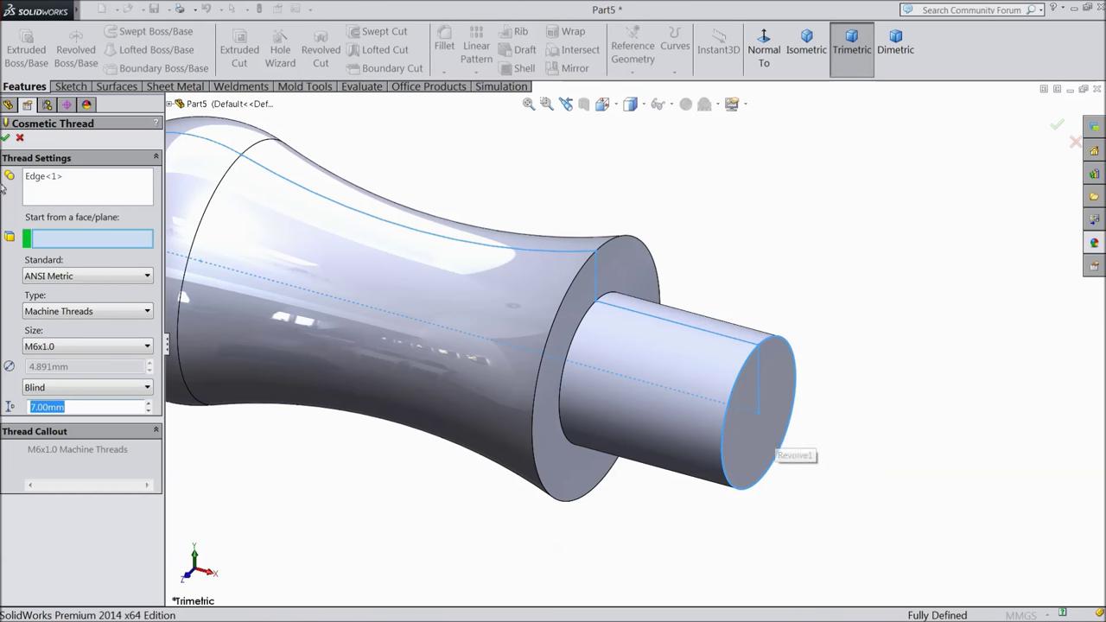
pyautogui.write('10')
pyautogui.click(5, 137)
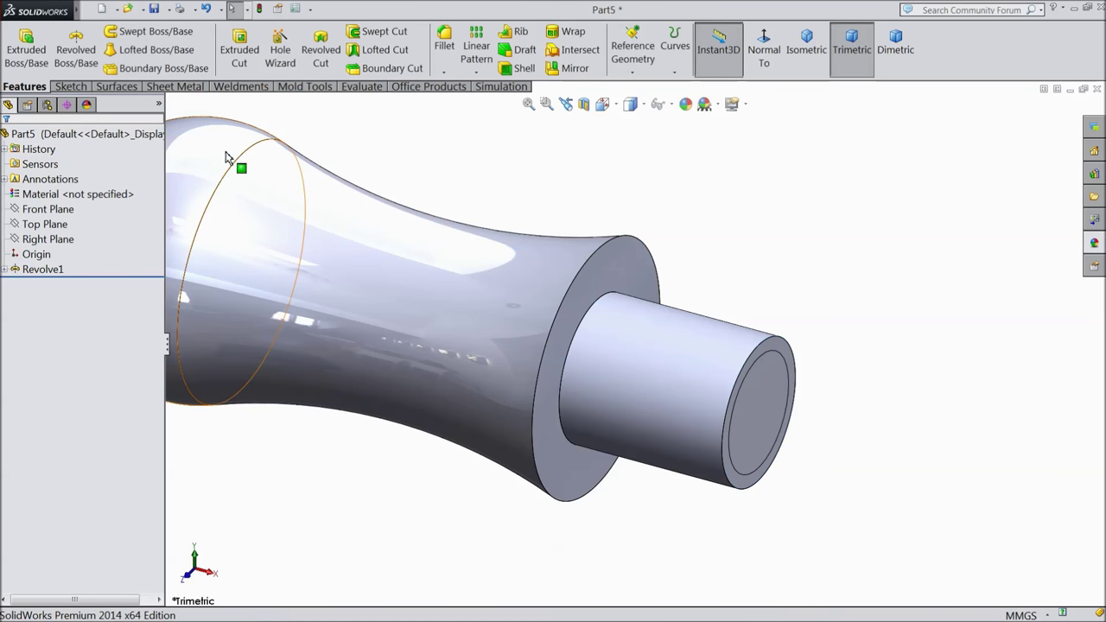
# Enable Shaded cosmetic threads in the document's Detailing properties
pyautogui.click(294, 9)
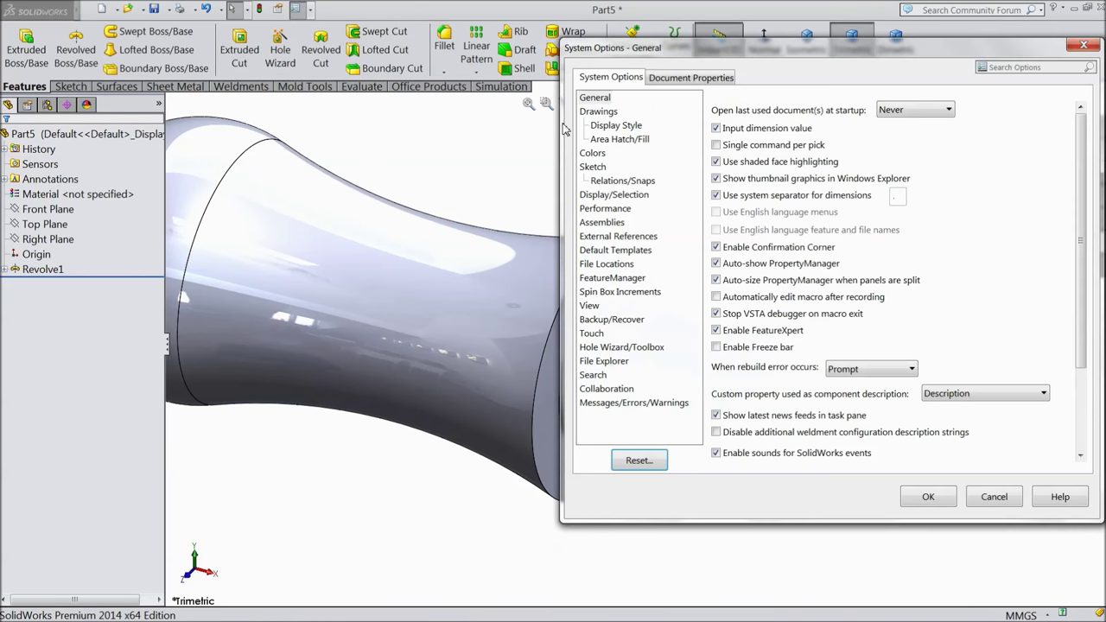
pyautogui.click(664, 80)
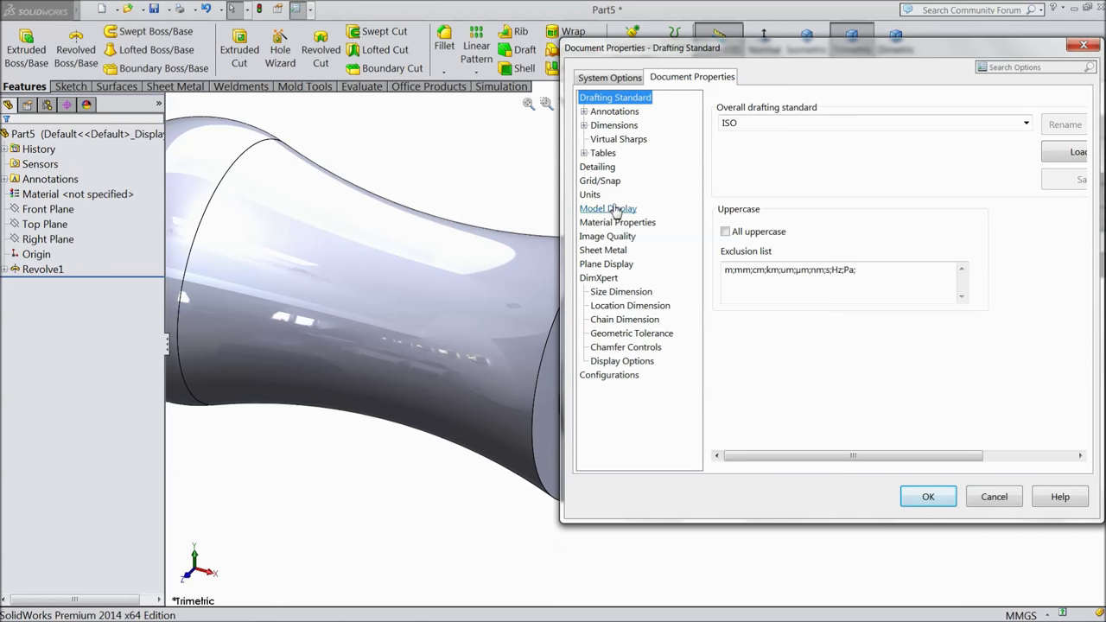
pyautogui.click(605, 168)
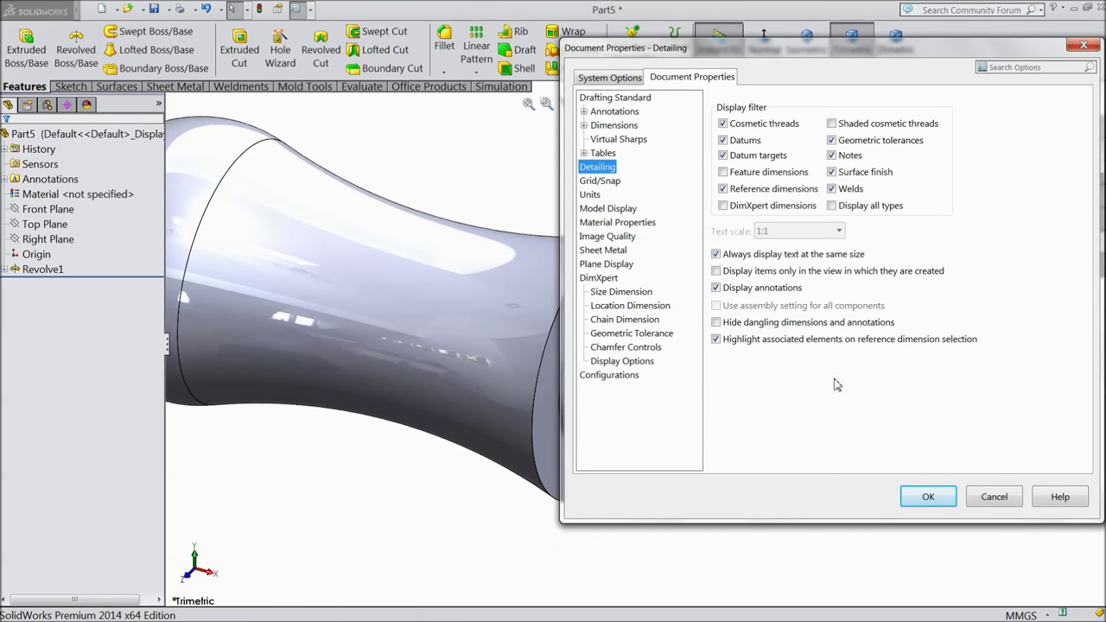
pyautogui.click(862, 126)
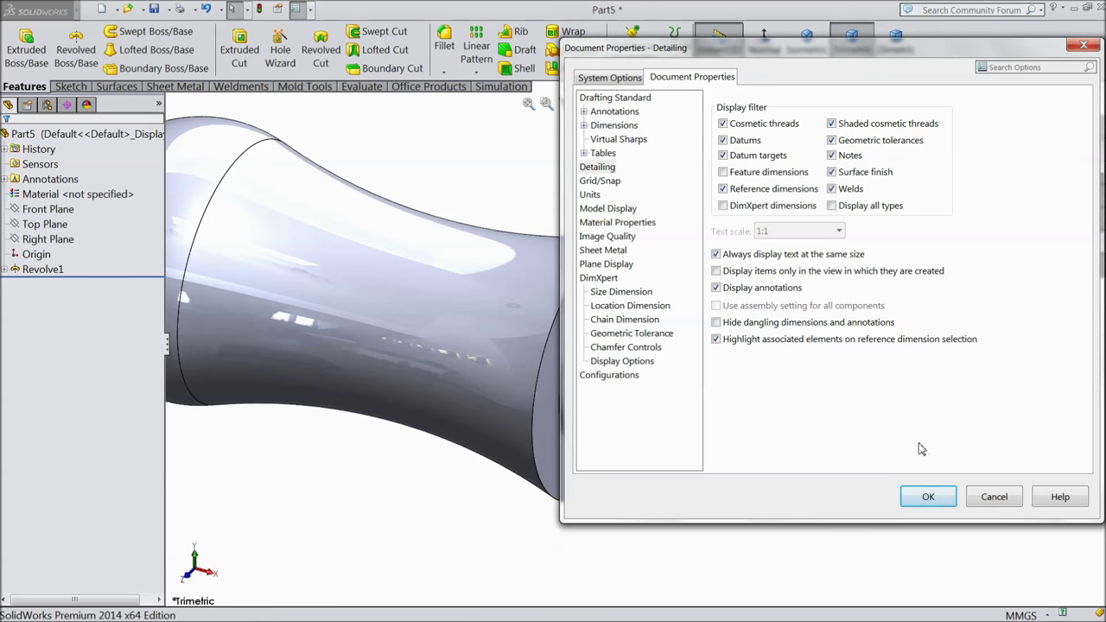
pyautogui.click(924, 498)
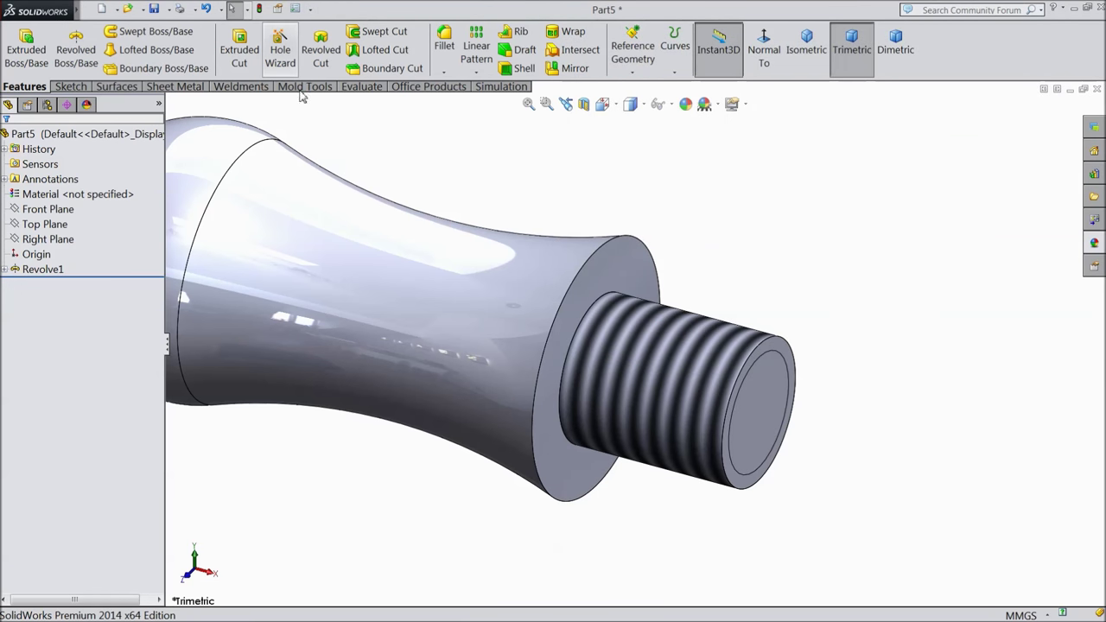
pyautogui.click(1098, 246)
# Apply the Chrome 'chromium plate' appearance to the whole part and orbit to view it
pyautogui.click(1012, 166)
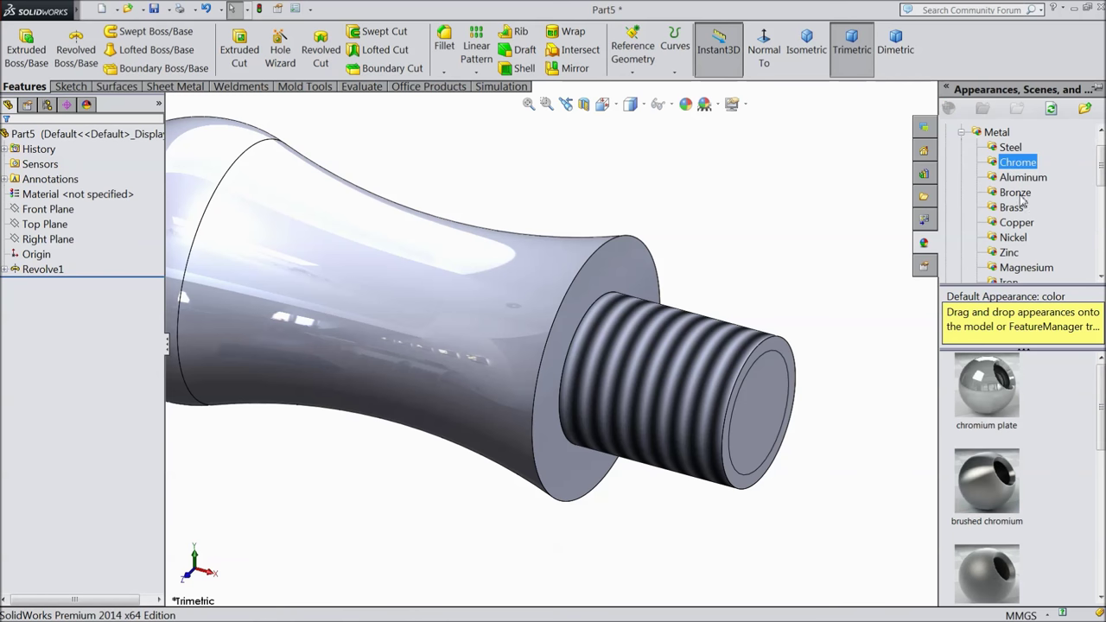
pyautogui.doubleClick(1000, 395)
pyautogui.scroll(5, 706, 316)
pyautogui.moveTo(705, 316); pyautogui.dragTo(750, 311, button='middle')
pyautogui.scroll(-3, 382, 289)
pyautogui.moveTo(383, 289); pyautogui.dragTo(434, 271, button='middle')
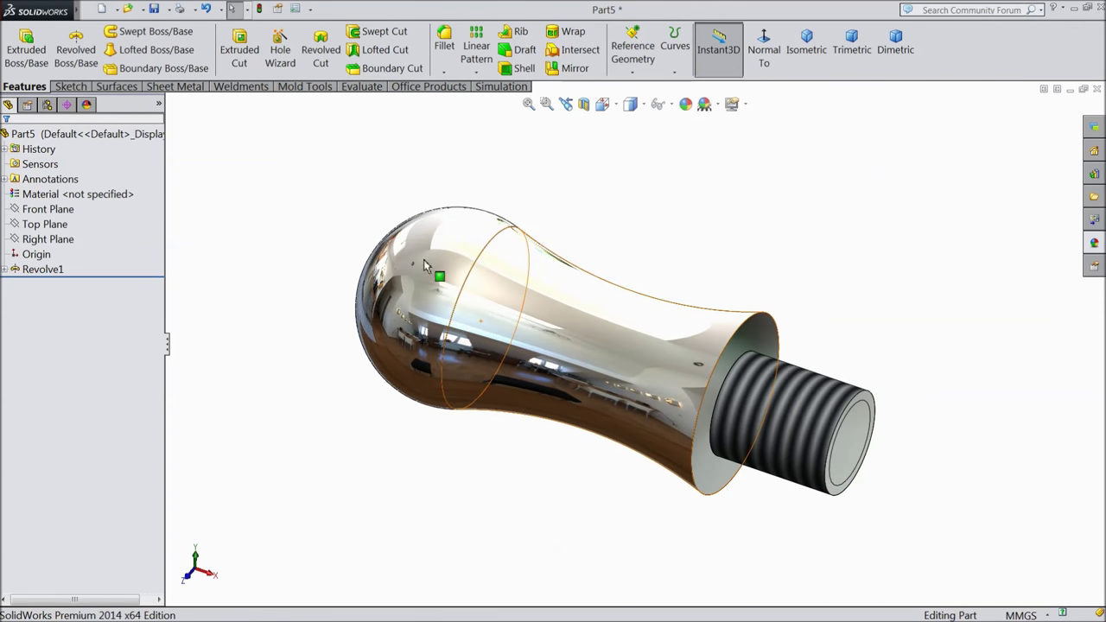
# Save the part as '4.Crank wheel' in the Tailstock folder
pyautogui.click(154, 9)
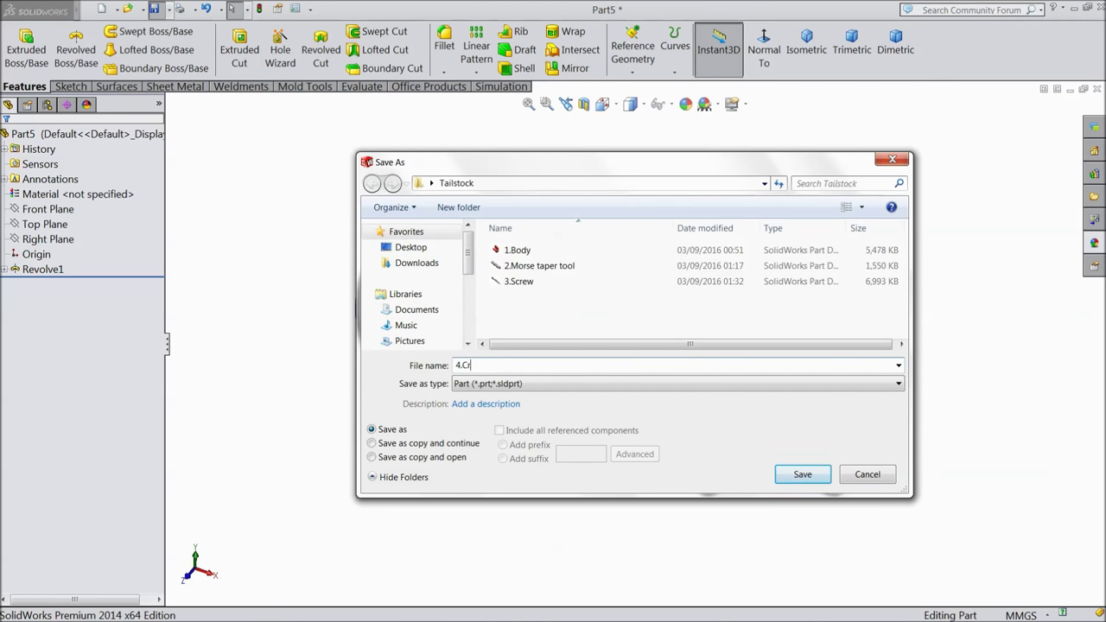
pyautogui.click(780, 474)
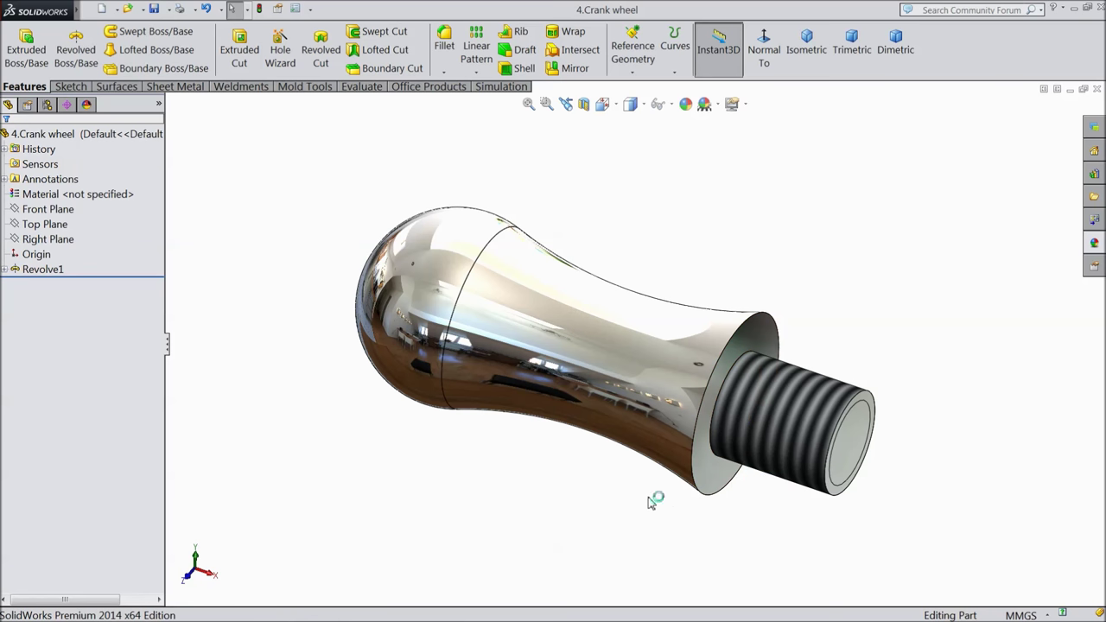
pyautogui.moveTo(557, 479); pyautogui.dragTo(572, 496, button='middle')
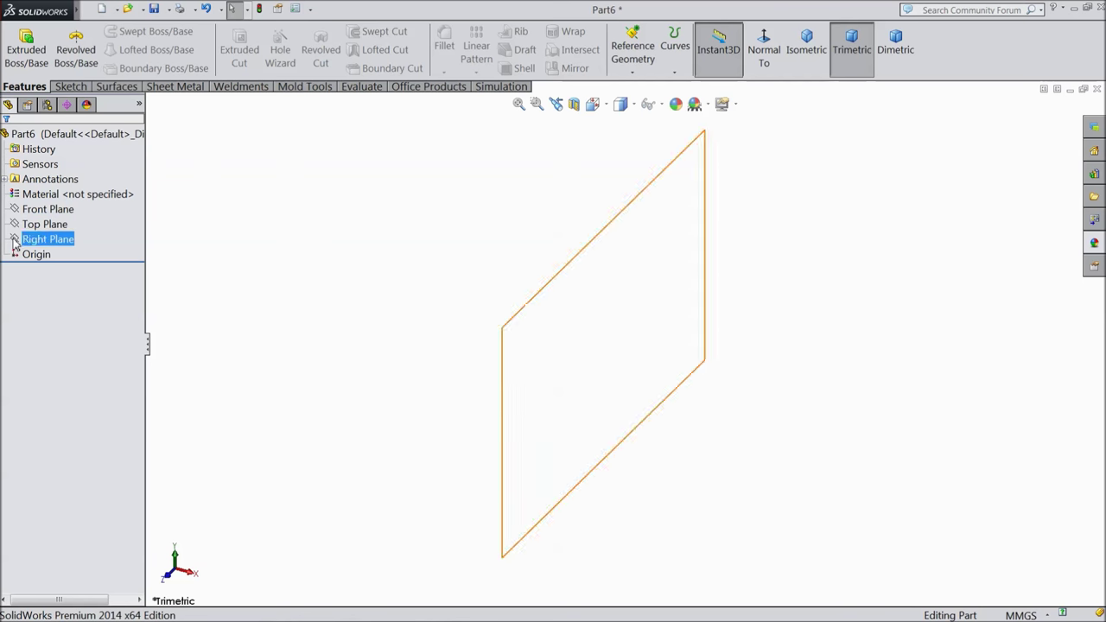
# Start a sketch on the Front Plane with a horizontal centerline from the origin
pyautogui.click(43, 209)
pyautogui.click(53, 195)
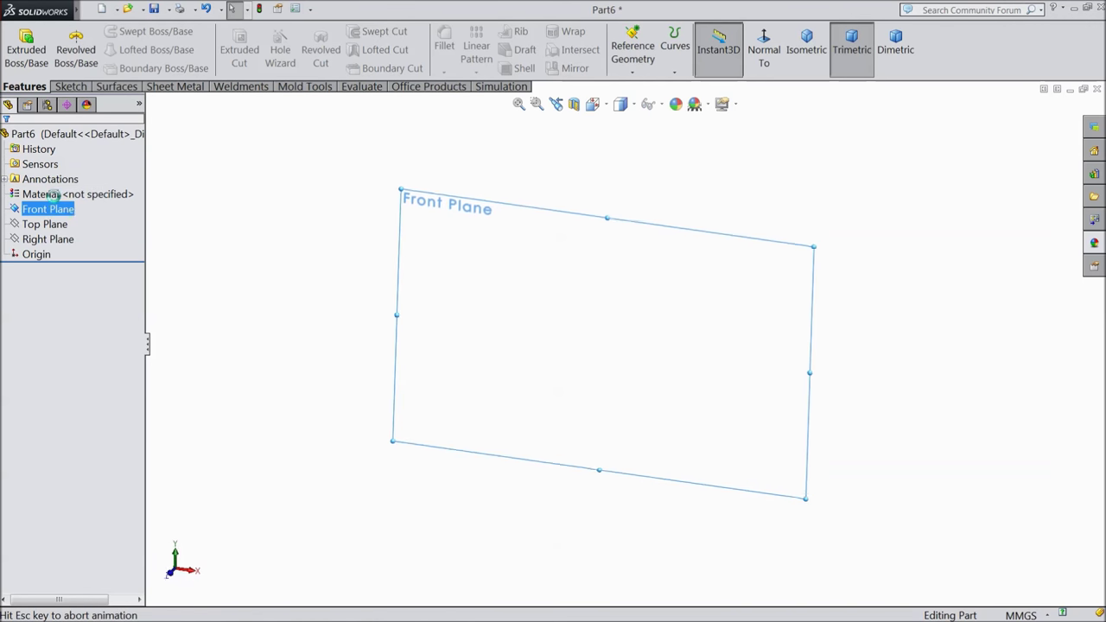
pyautogui.click(69, 86)
pyautogui.click(98, 31)
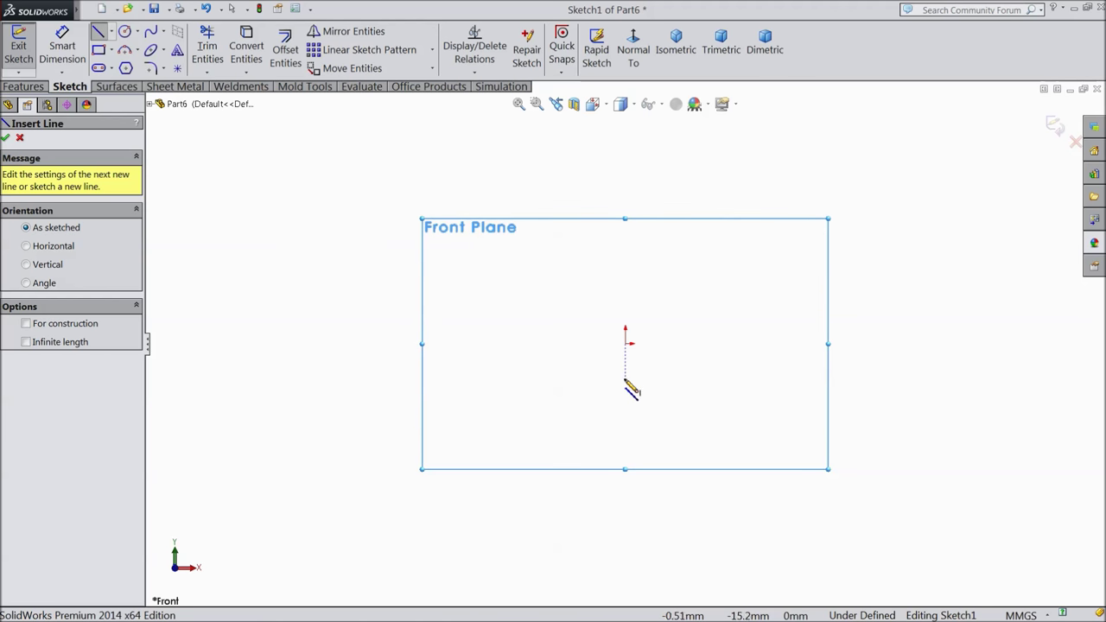
pyautogui.click(111, 31)
pyautogui.click(121, 66)
pyautogui.click(625, 343)
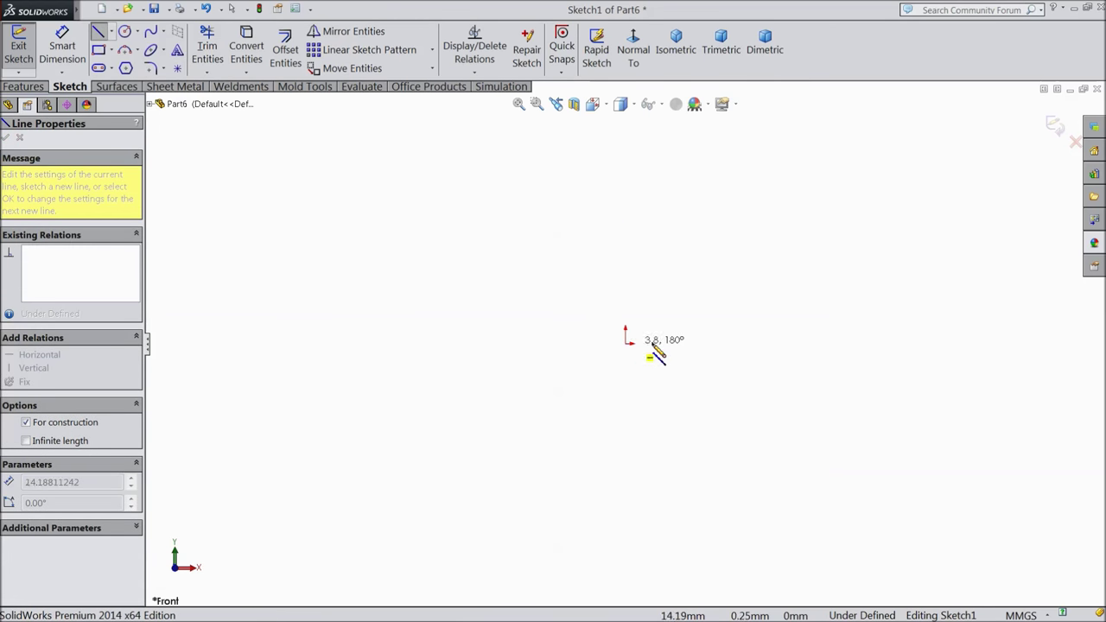
pyautogui.click(828, 343)
pyautogui.rightClick(844, 306)
pyautogui.click(893, 113)
pyautogui.scroll(3, 863, 324)
pyautogui.scroll(1, 860, 326)
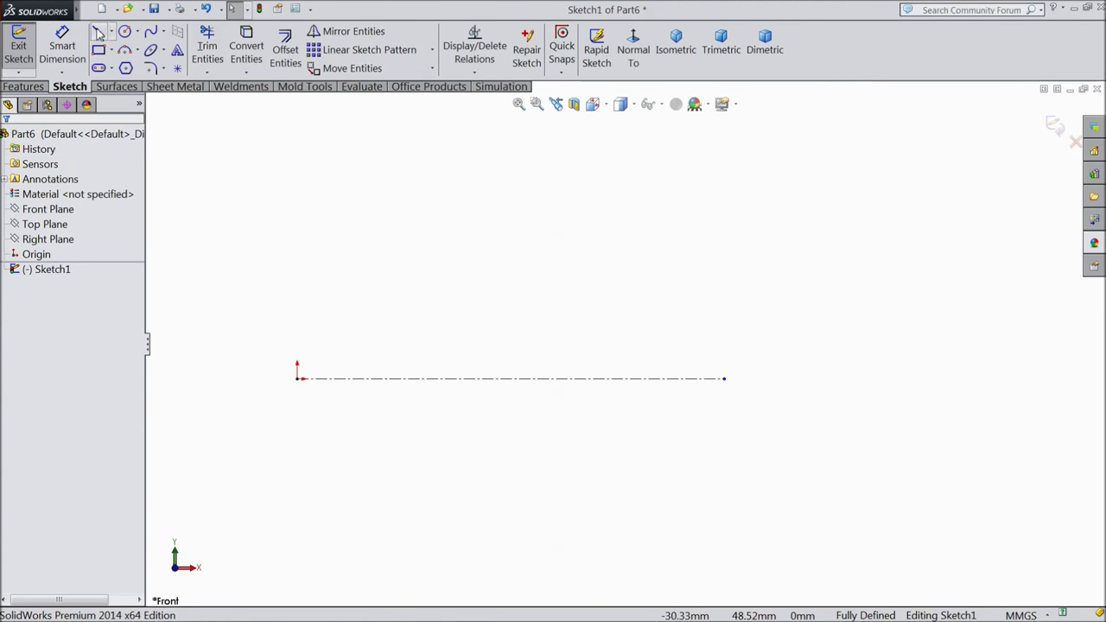
# Draw the bottom line, a short vertical step, two tangent arcs and a short top line
pyautogui.click(98, 32)
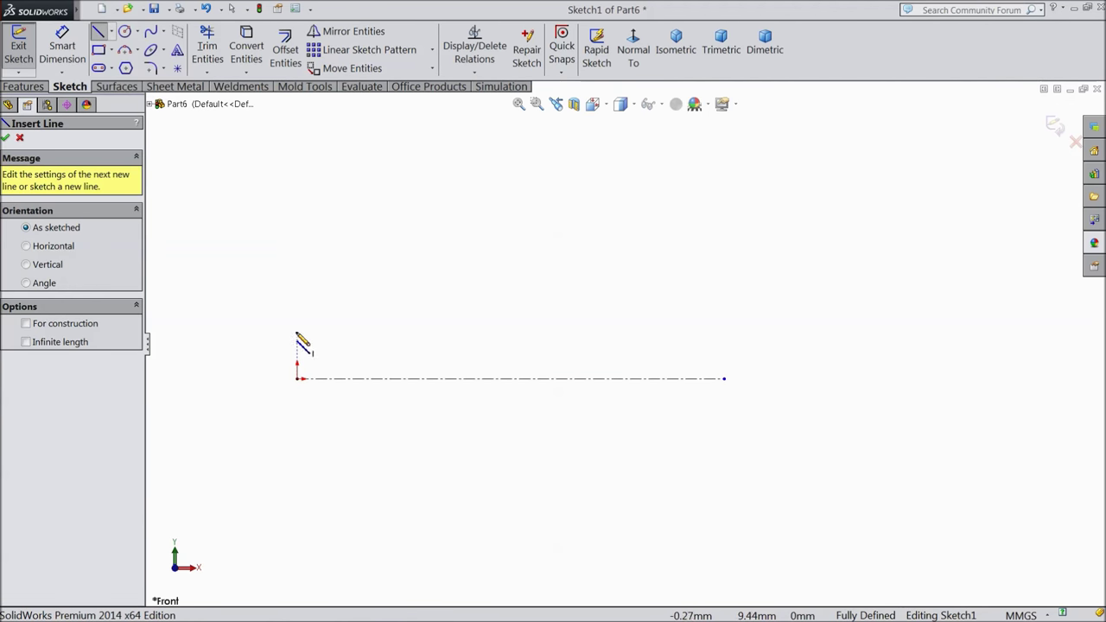
pyautogui.click(297, 307)
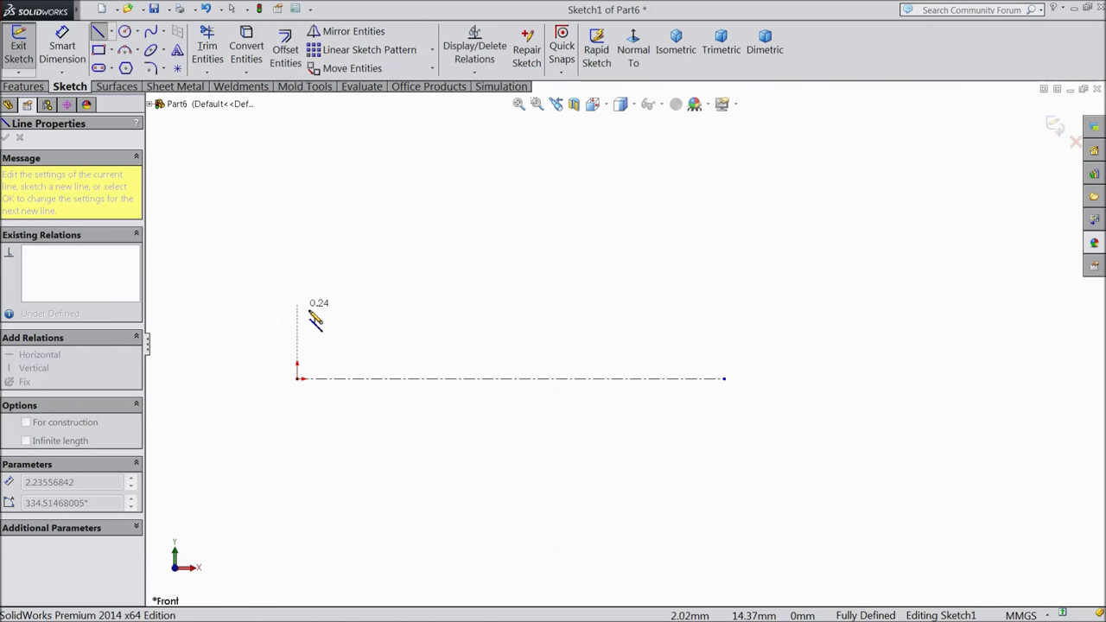
pyautogui.click(681, 304)
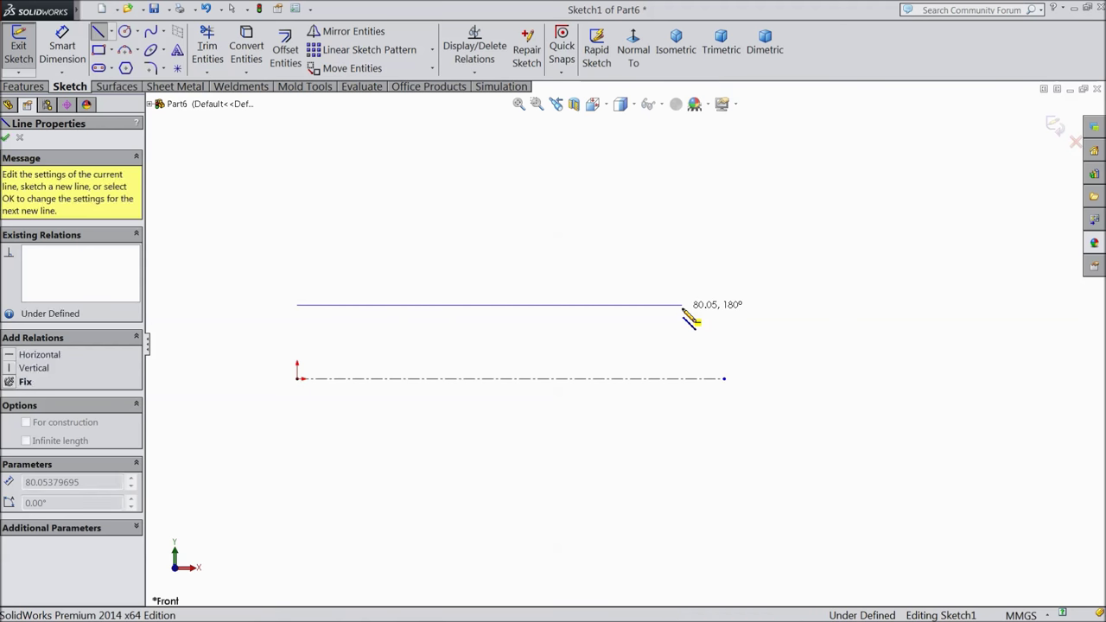
pyautogui.click(682, 260)
pyautogui.click(646, 260)
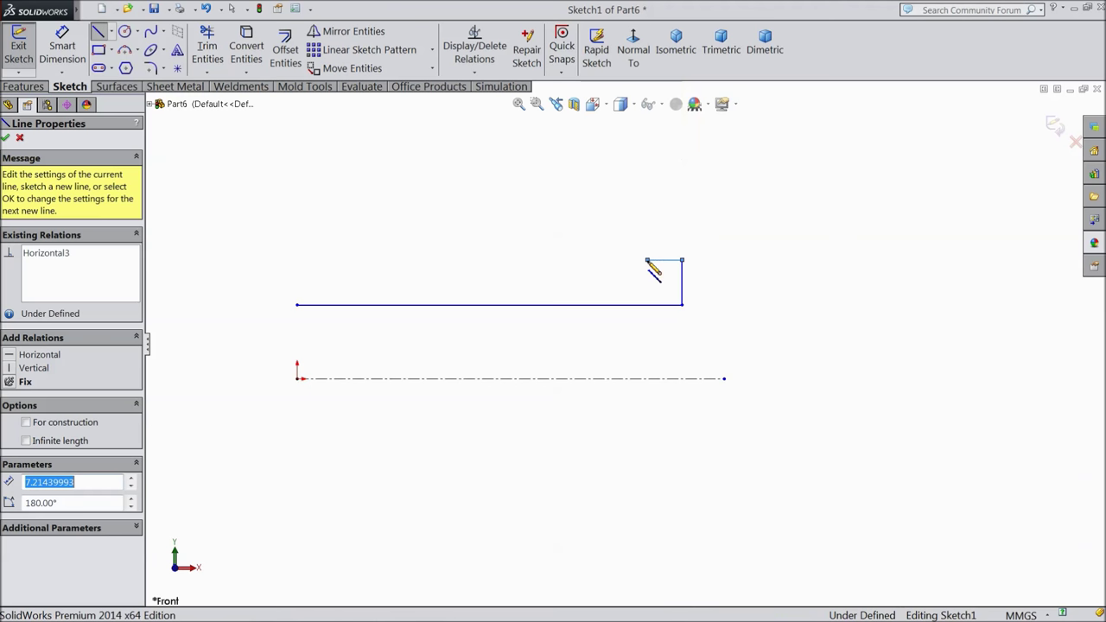
pyautogui.click(605, 220)
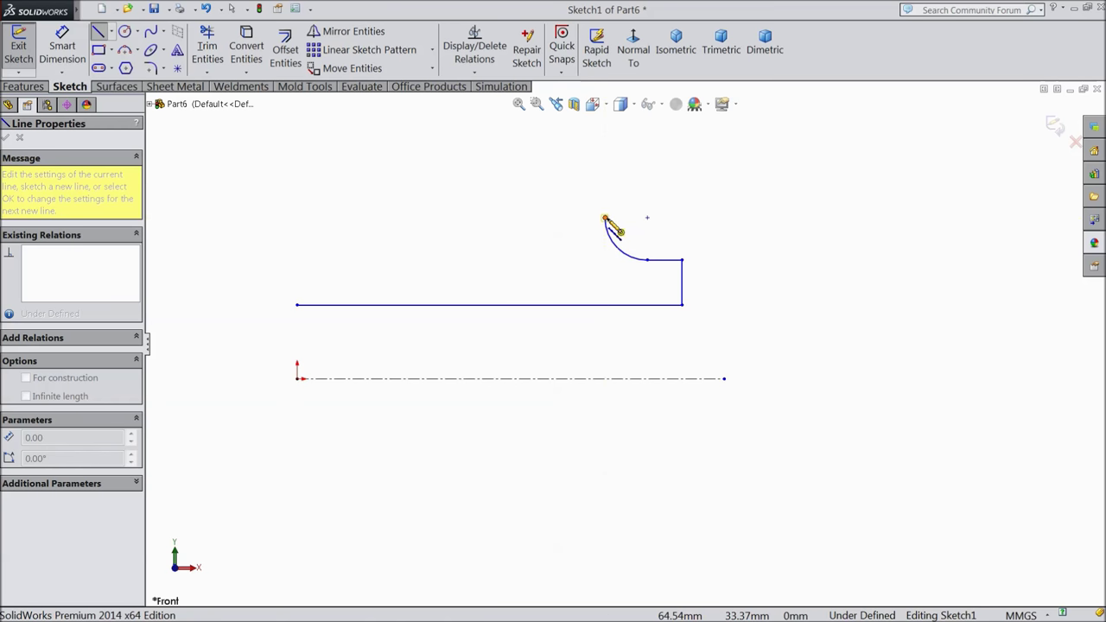
pyautogui.click(557, 169)
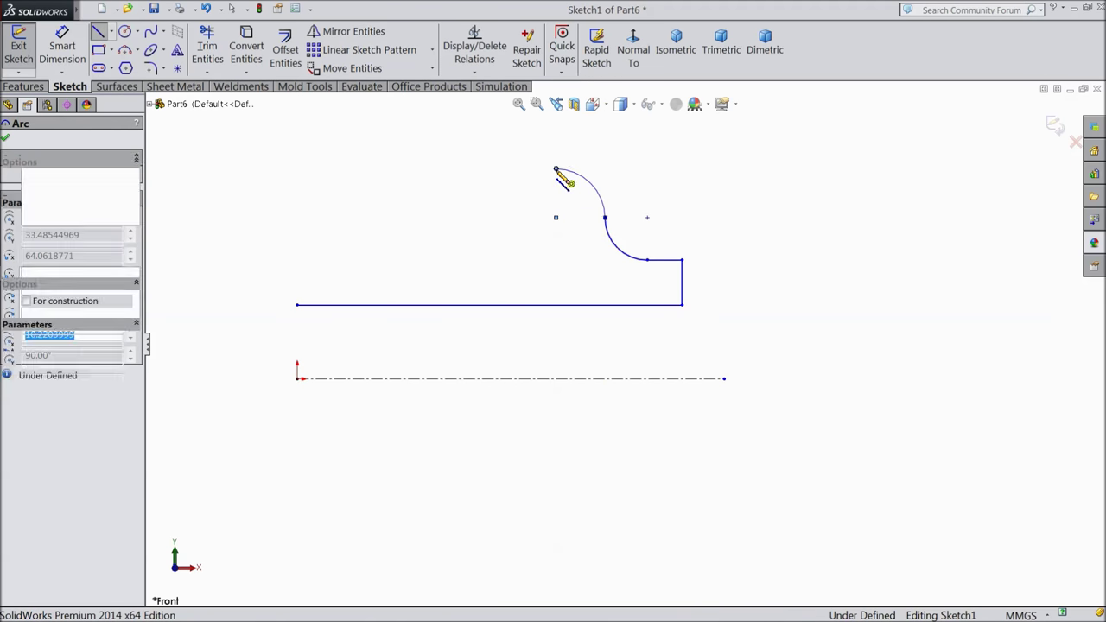
pyautogui.click(512, 169)
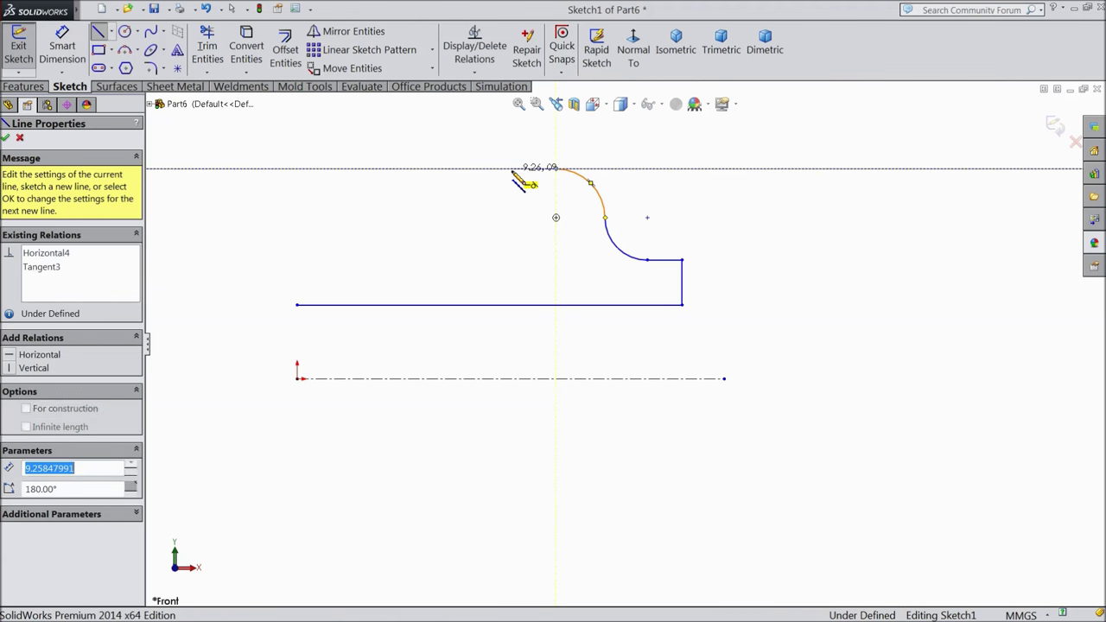
pyautogui.rightClick(460, 179)
pyautogui.click(501, 123)
pyautogui.press('Escape')
# Add the left vertical edge and a 3-point arc to the top line, closing the profile
pyautogui.click(98, 33)
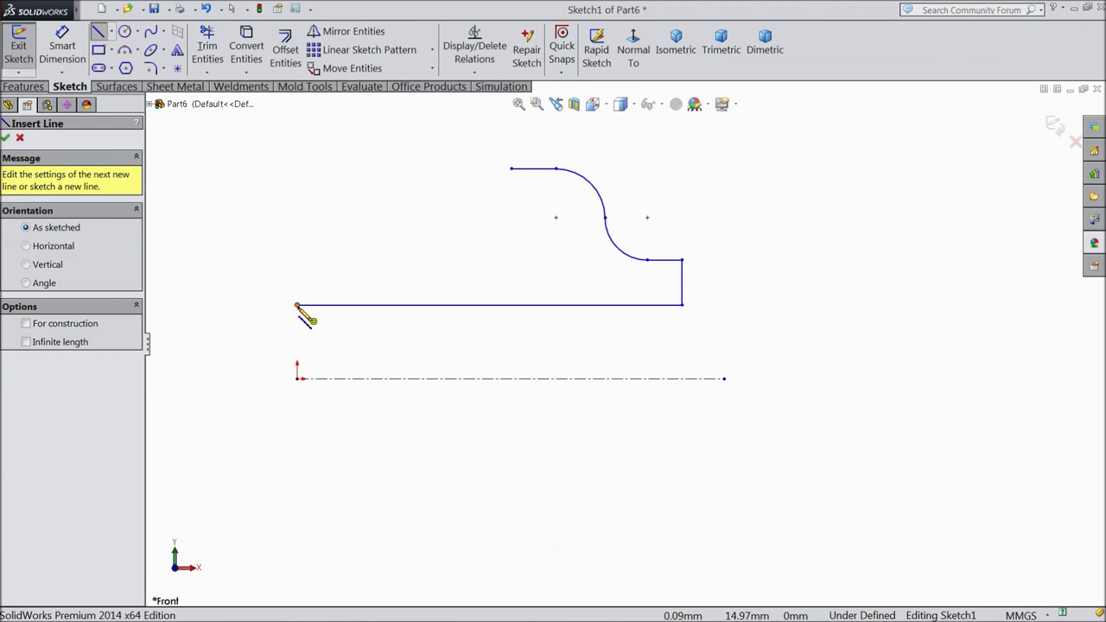
pyautogui.click(297, 305)
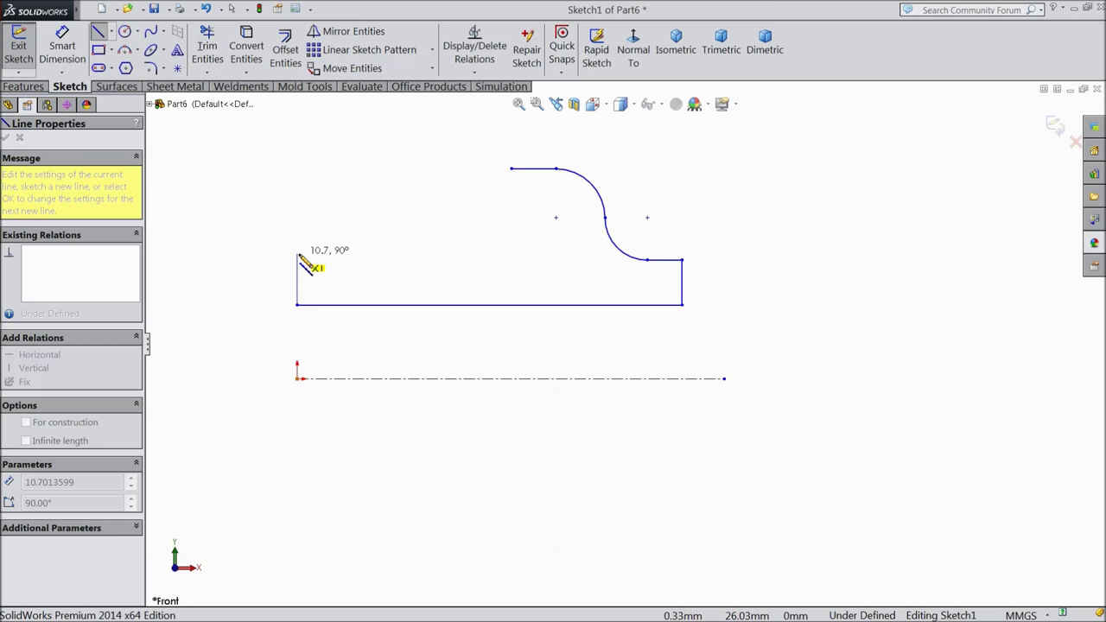
pyautogui.rightClick(313, 93)
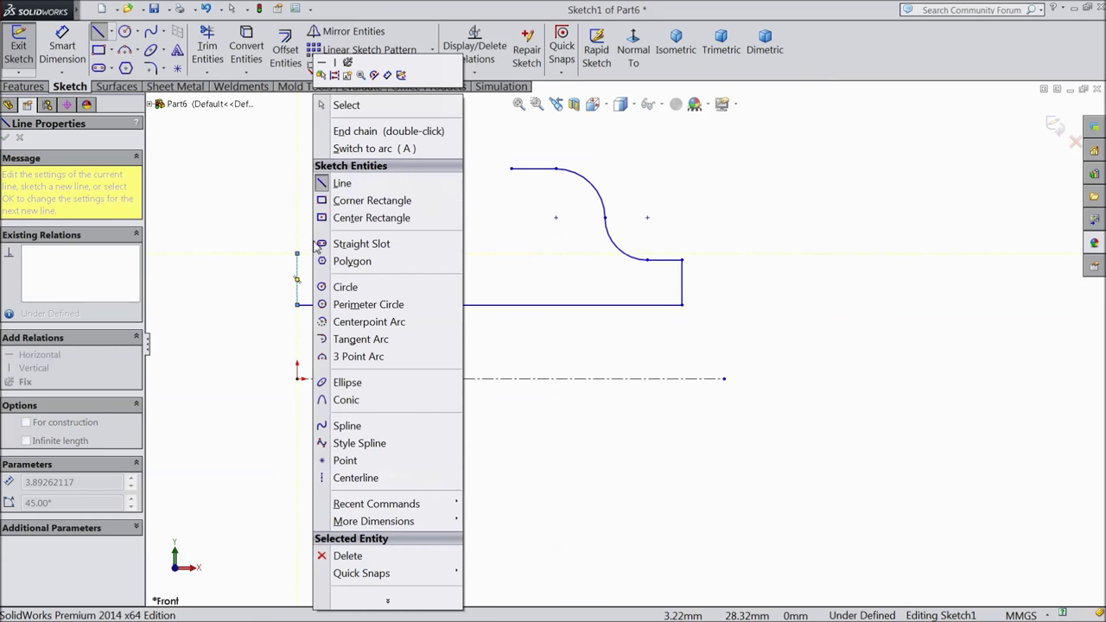
pyautogui.click(348, 106)
pyautogui.click(125, 52)
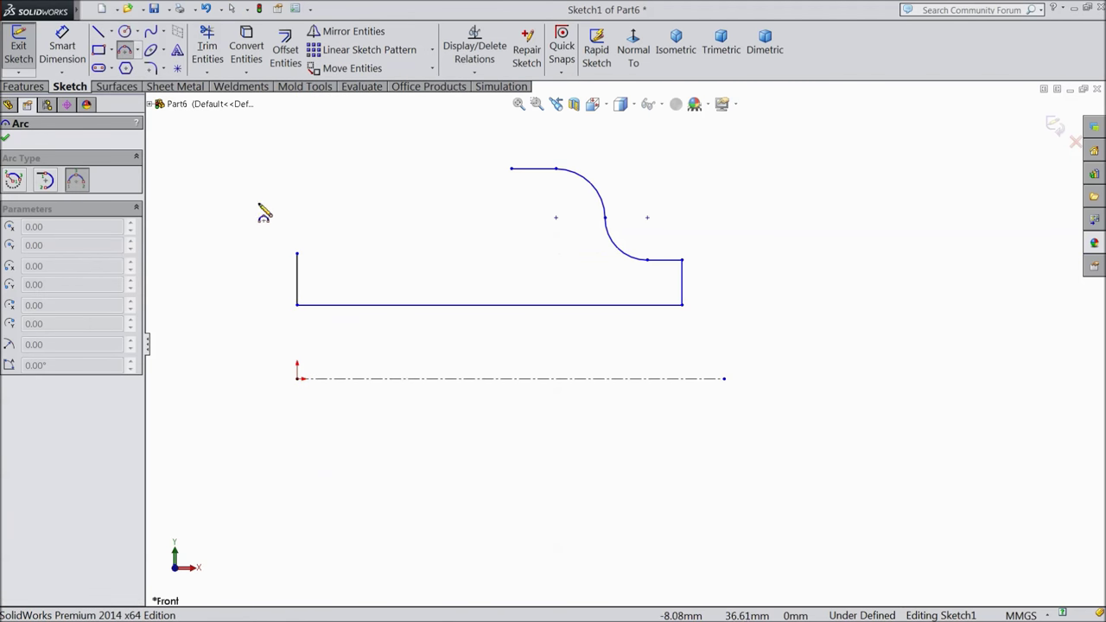
pyautogui.click(297, 253)
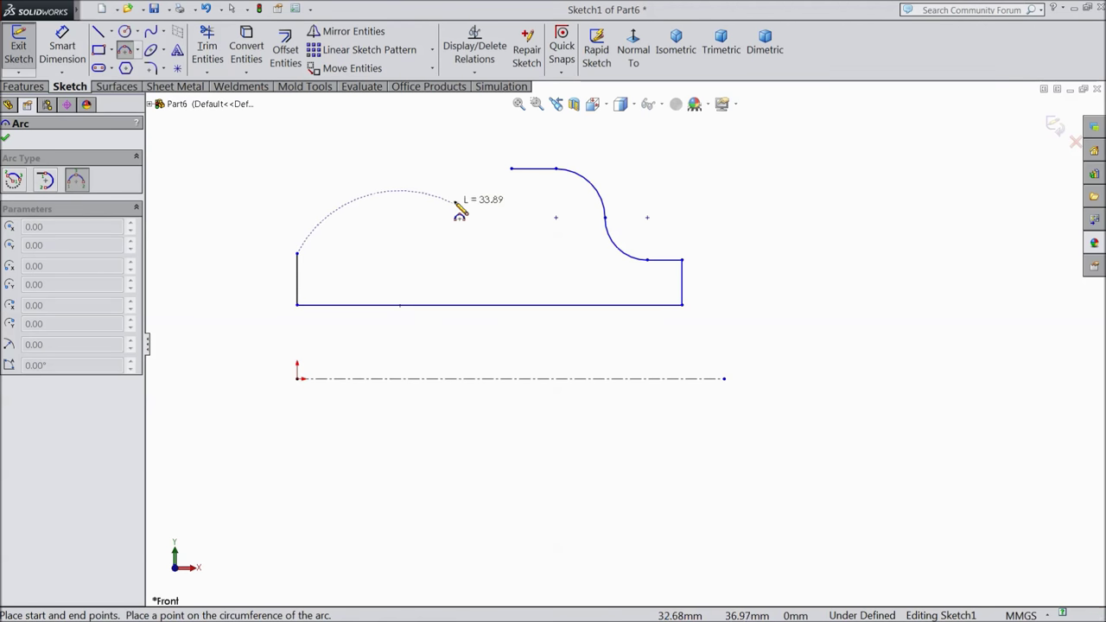
pyautogui.click(512, 169)
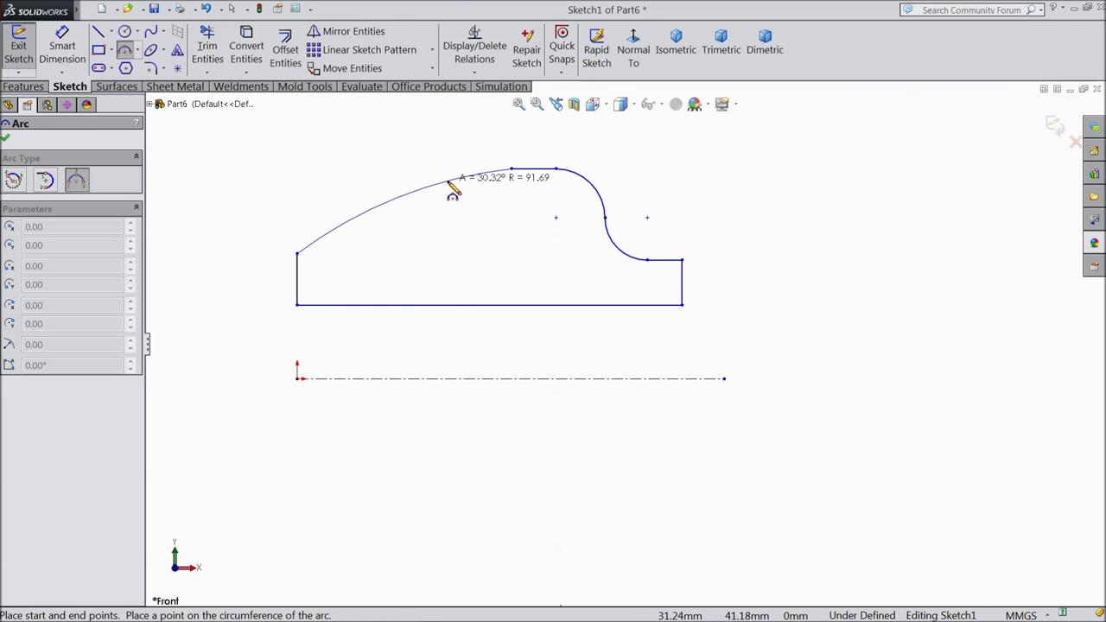
pyautogui.click(452, 189)
pyautogui.rightClick(397, 154)
pyautogui.click(421, 146)
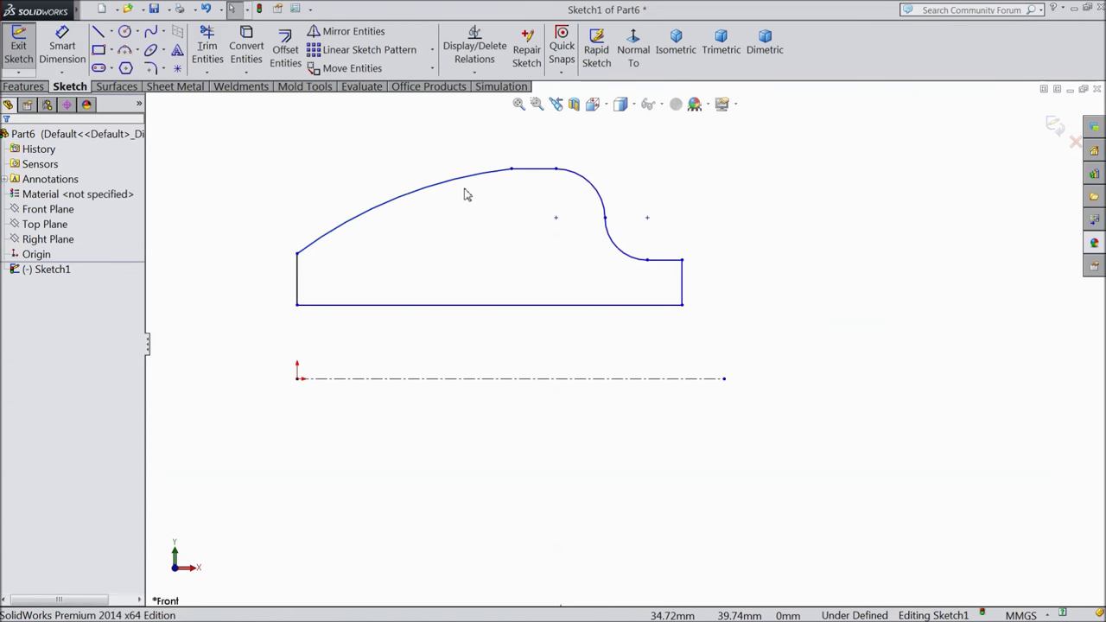
# Make the large arc tangent to the short top line of the profile
pyautogui.scroll(-3, 510, 190)
pyautogui.click(550, 180)
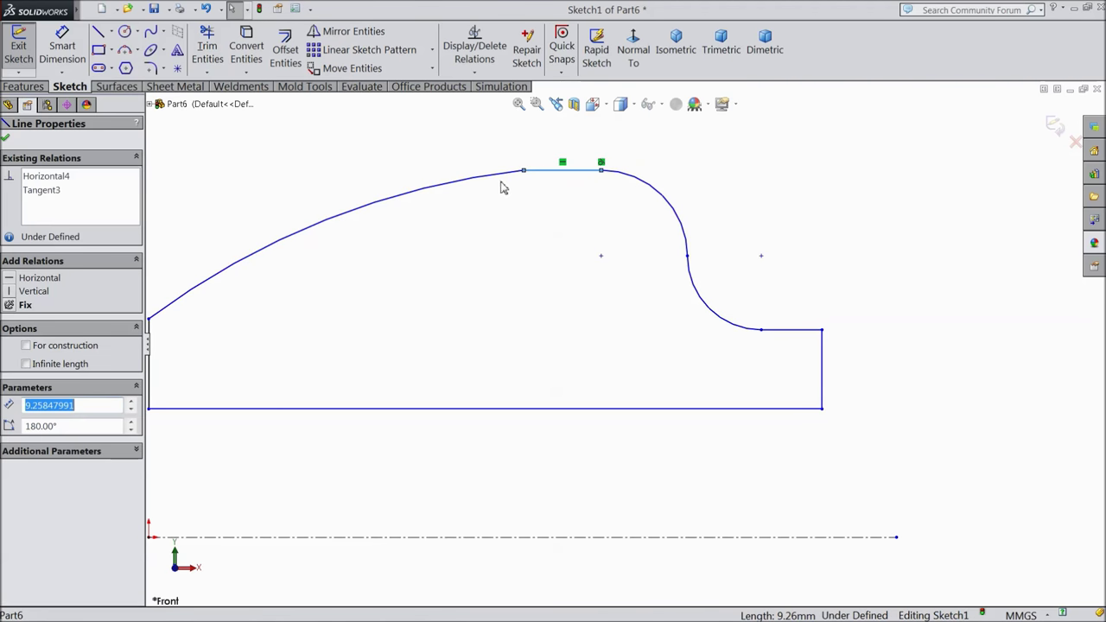
pyautogui.keyDown('ctrl'); pyautogui.click(484, 188); pyautogui.keyUp('ctrl')
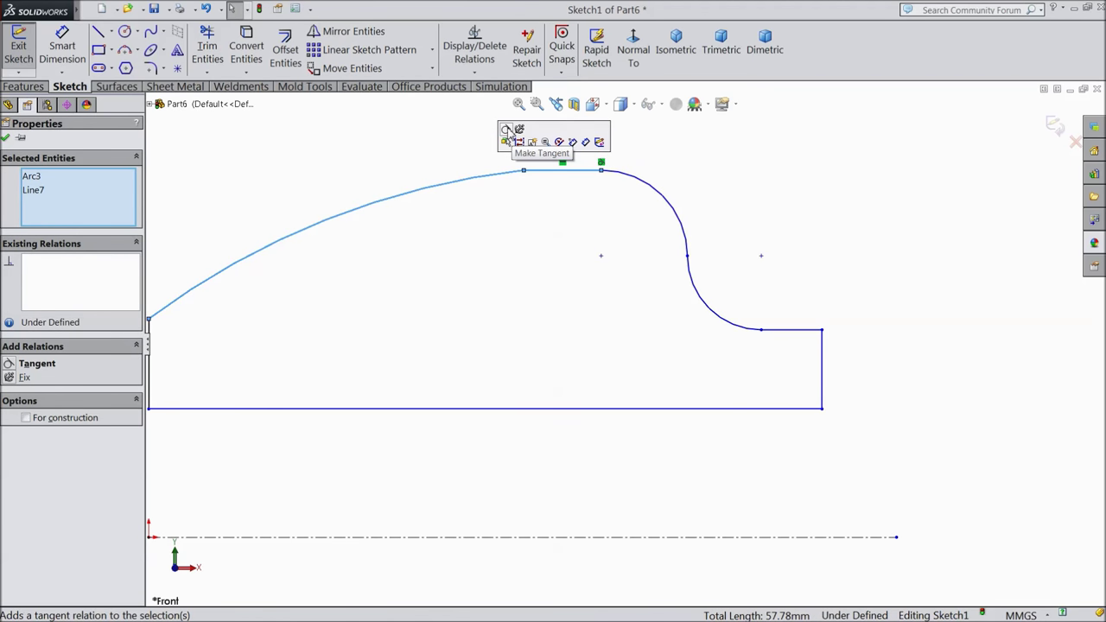
pyautogui.click(506, 129)
# Slide the short top line's endpoint left along the large arc
pyautogui.press('z')
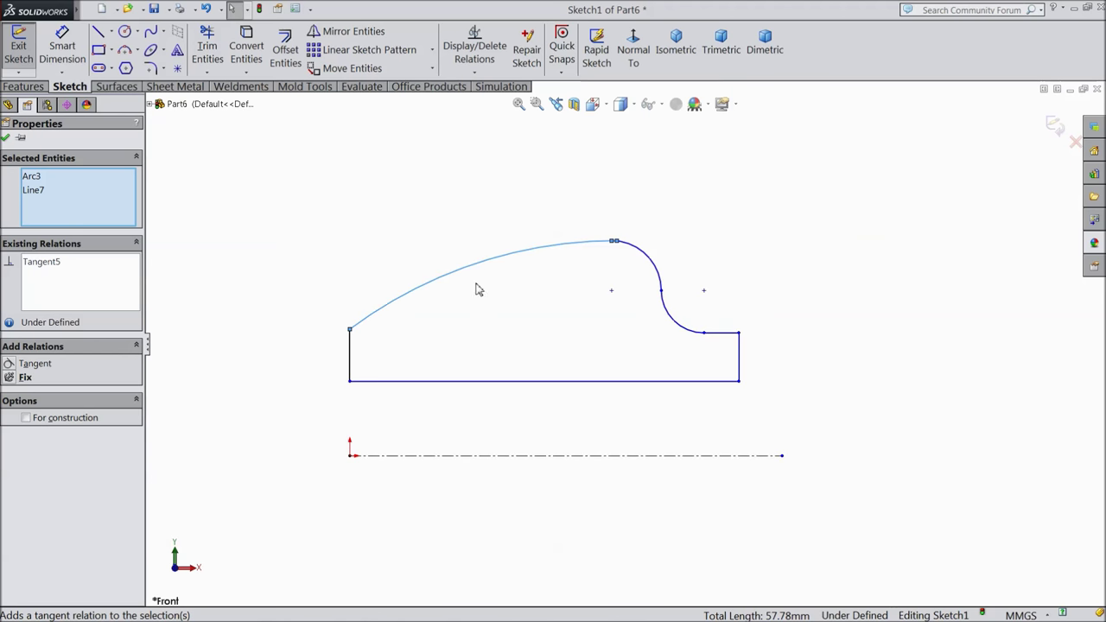
pyautogui.scroll(-8, 572, 214)
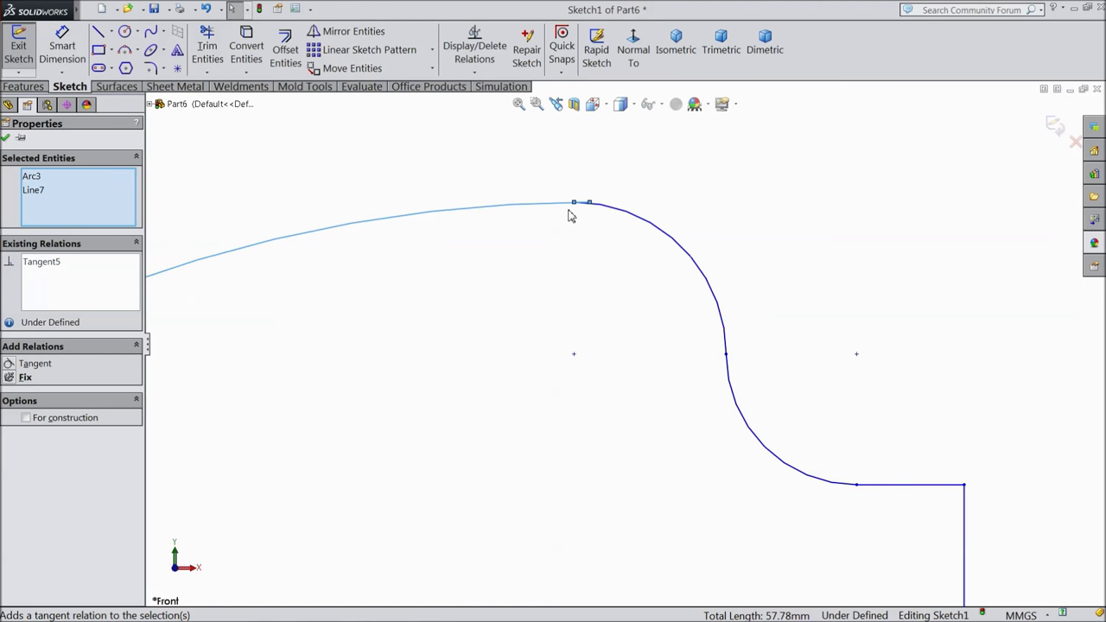
pyautogui.scroll(-6, 581, 254)
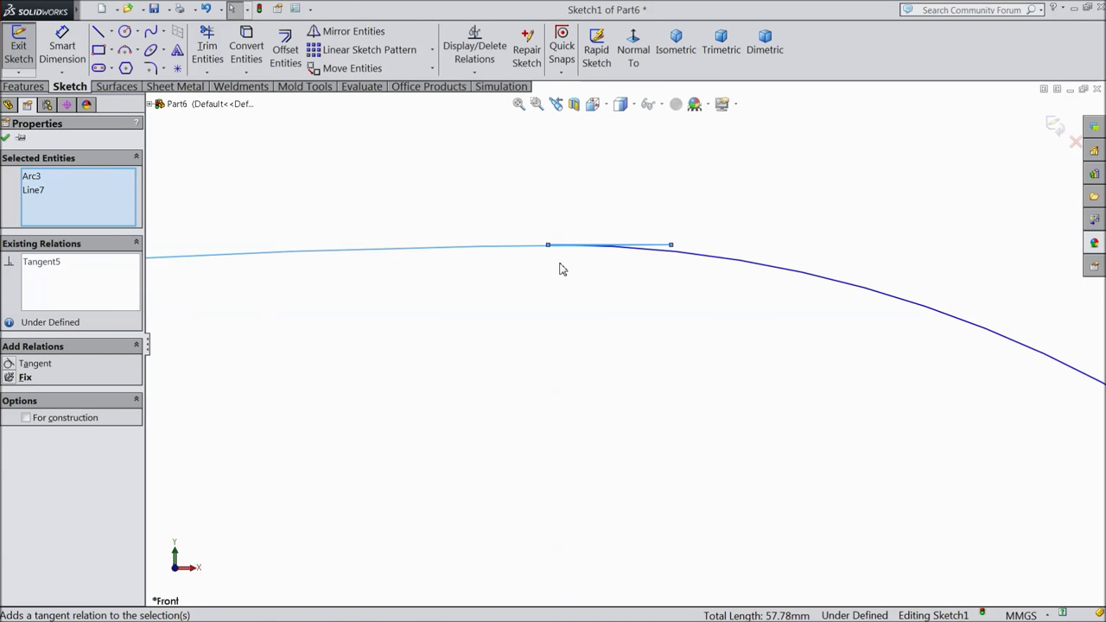
pyautogui.scroll(-5, 562, 269)
pyautogui.scroll(-4, 566, 270)
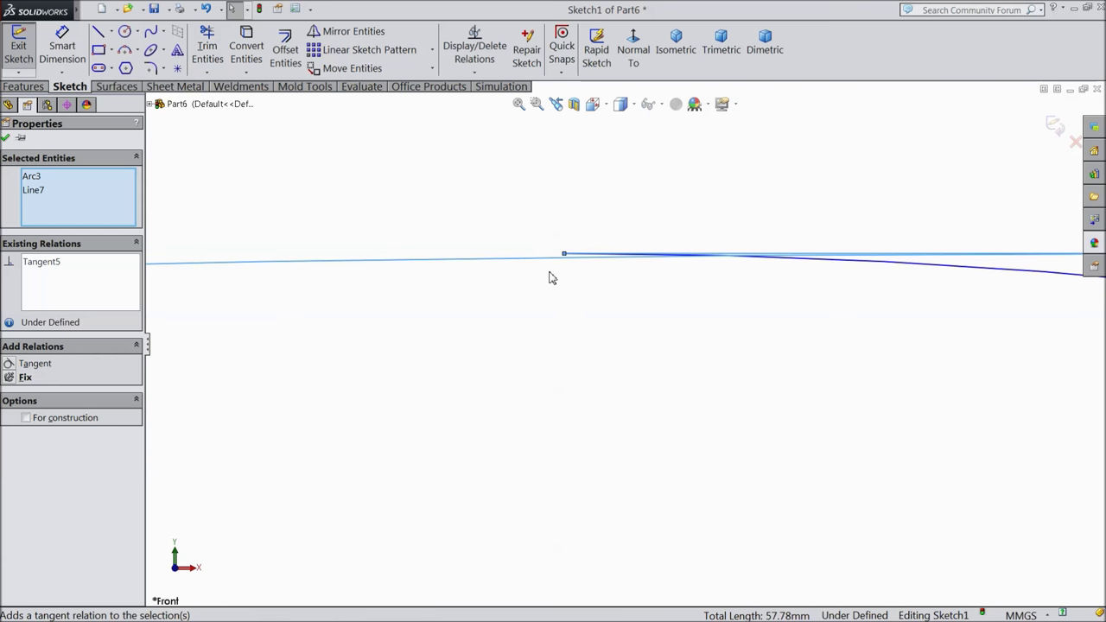
pyautogui.scroll(3, 545, 279)
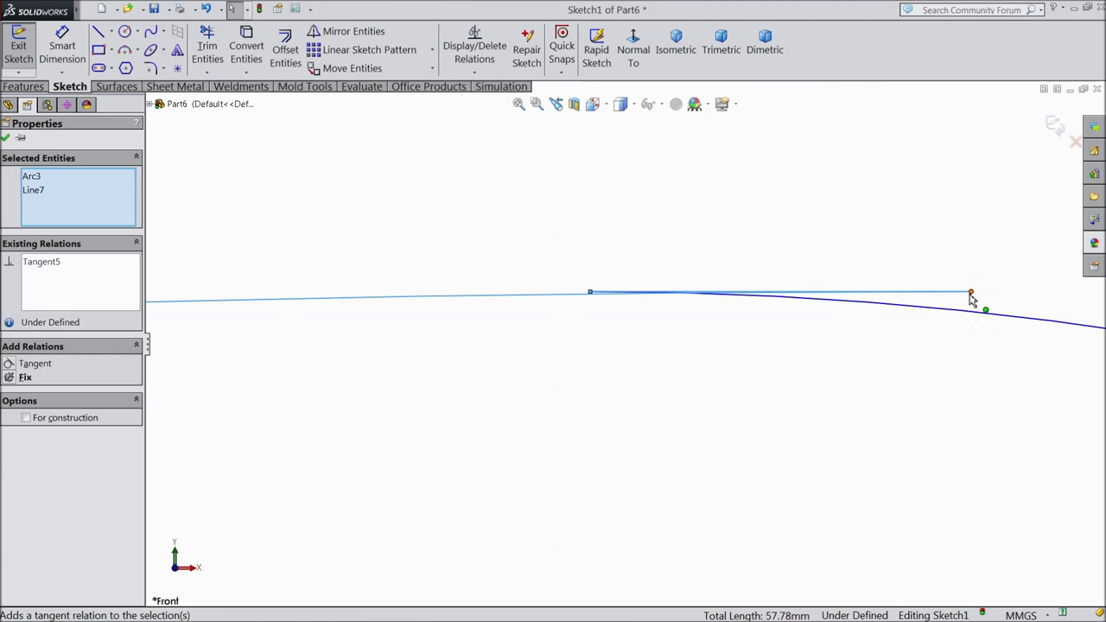
pyautogui.moveTo(970, 294)
pyautogui.mouseDown()
pyautogui.moveTo(587, 304)
pyautogui.moveTo(405, 284)
pyautogui.mouseUp()
pyautogui.scroll(3, 476, 336)
pyautogui.scroll(3, 480, 344)
pyautogui.scroll(-4, 605, 345)
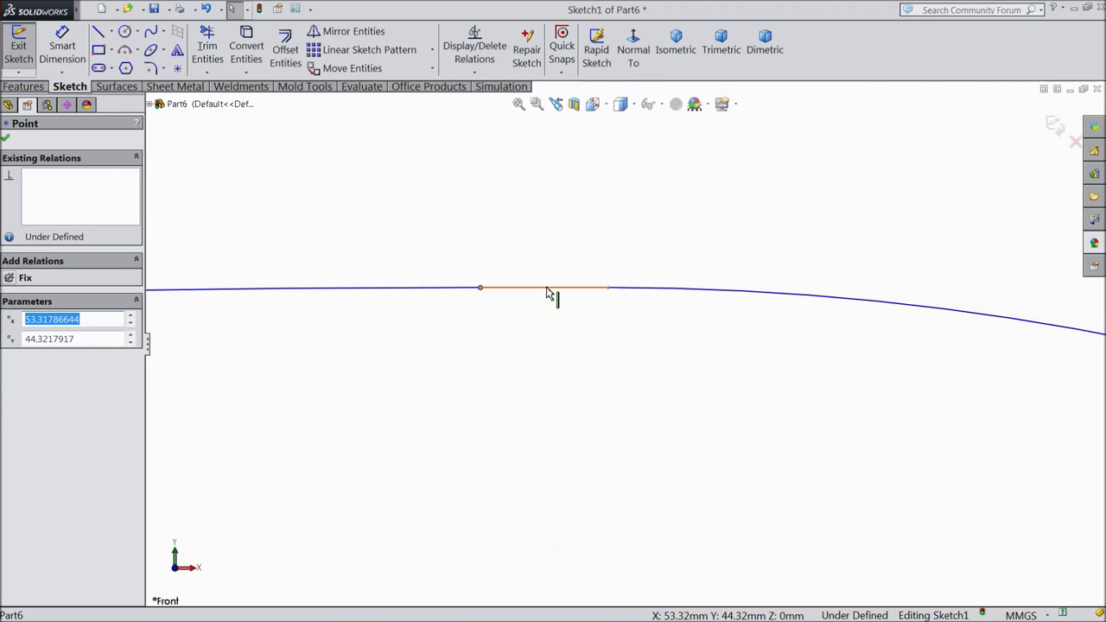
# Drag the top flat line's endpoint further left to widen the flat and reshape the curve
pyautogui.click(547, 294)
pyautogui.scroll(6, 549, 287)
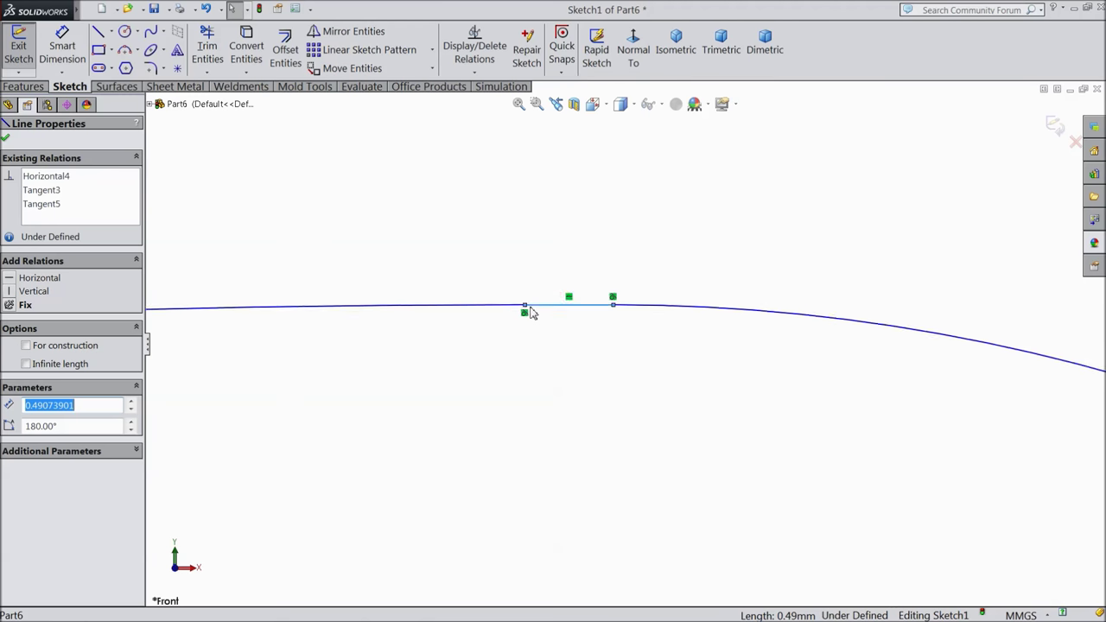
pyautogui.scroll(-4, 602, 412)
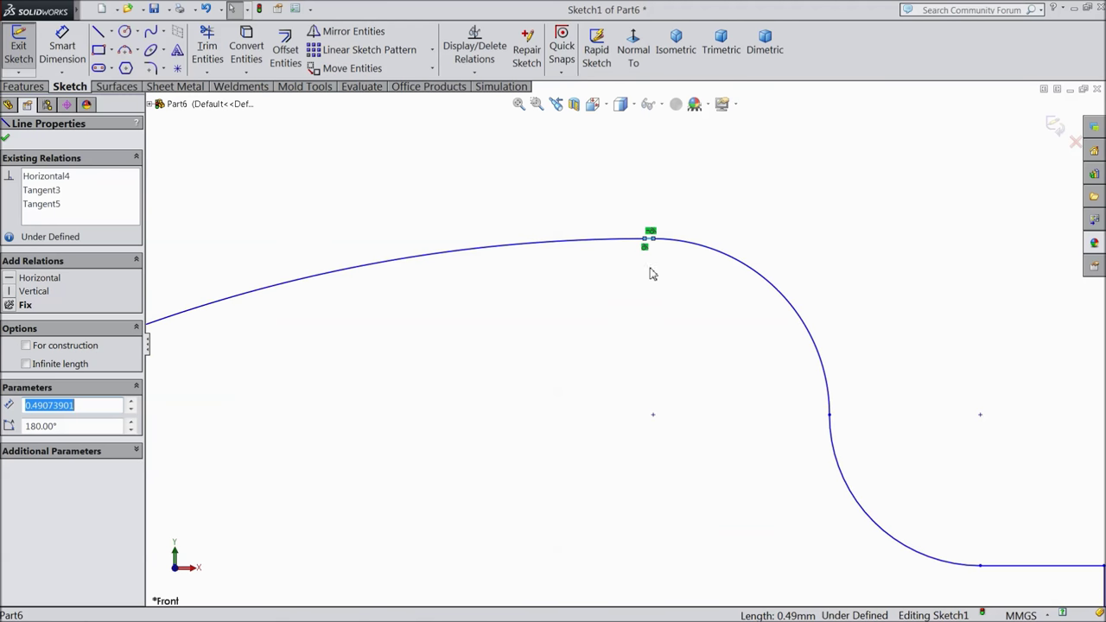
pyautogui.moveTo(646, 248); pyautogui.dragTo(527, 244)
pyautogui.scroll(5, 574, 311)
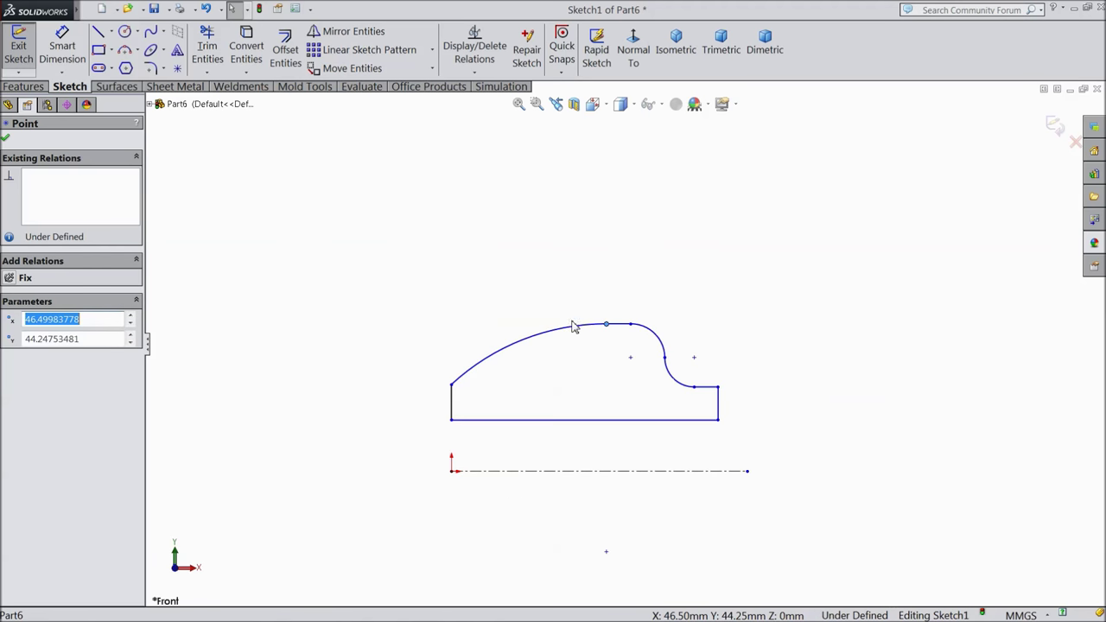
pyautogui.scroll(-2, 632, 424)
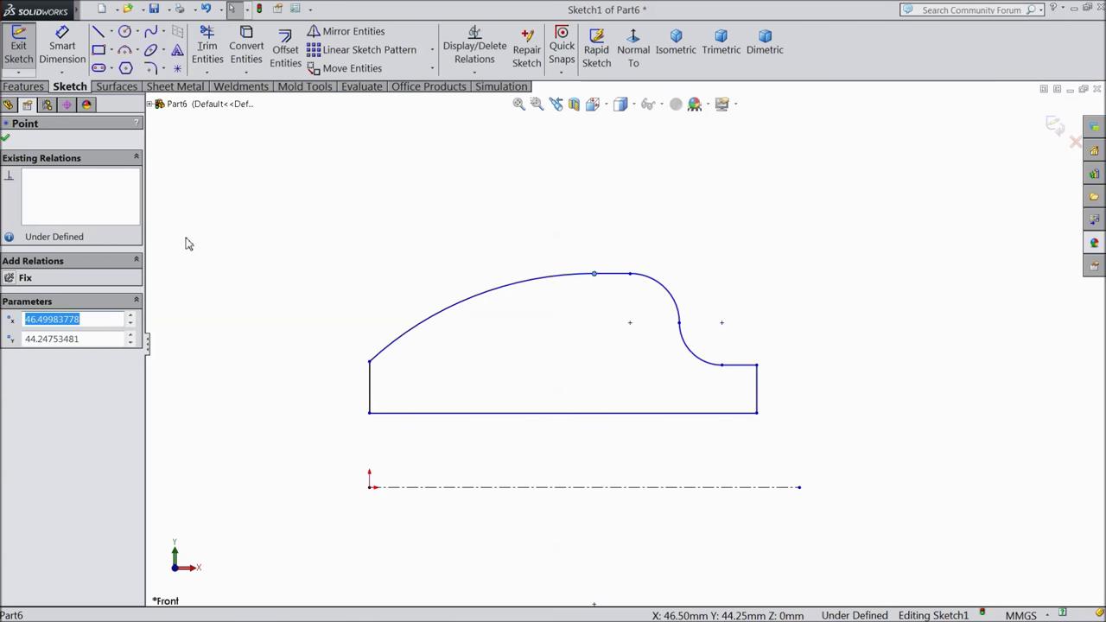
pyautogui.click(63, 53)
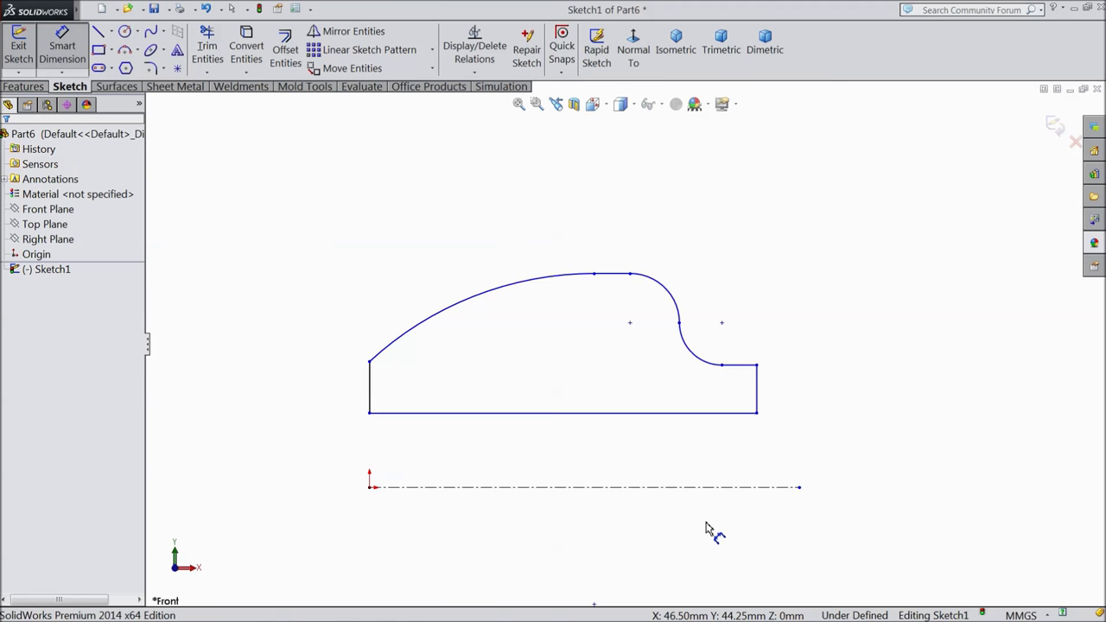
# Dimension the bottom line 5.5 above the centreline and the right ledge height 9
pyautogui.click(735, 414)
pyautogui.click(737, 486)
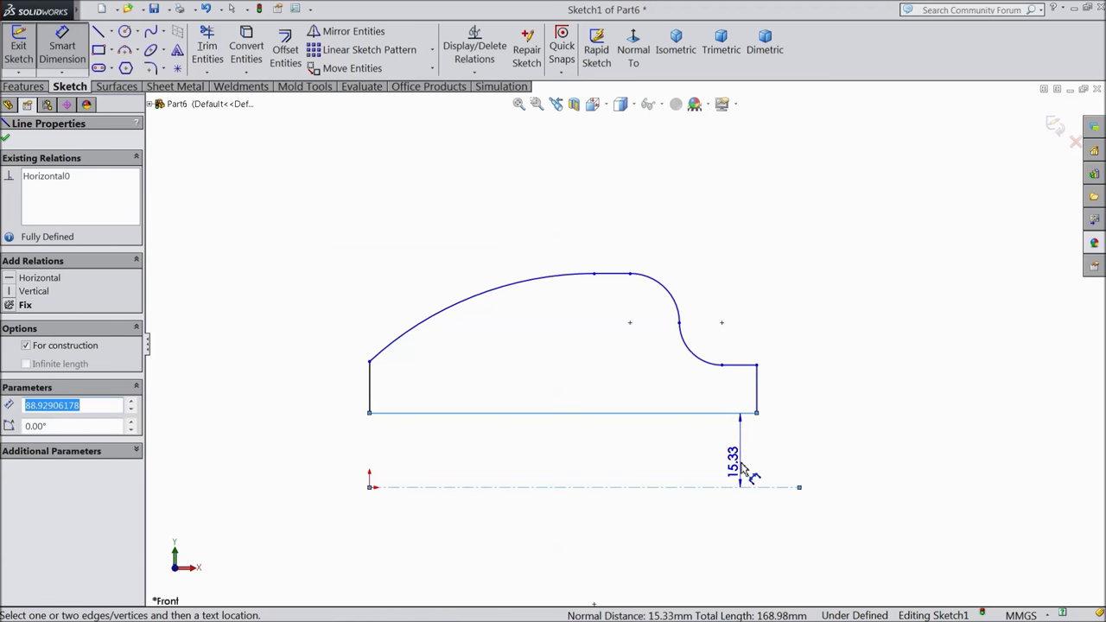
pyautogui.click(740, 468)
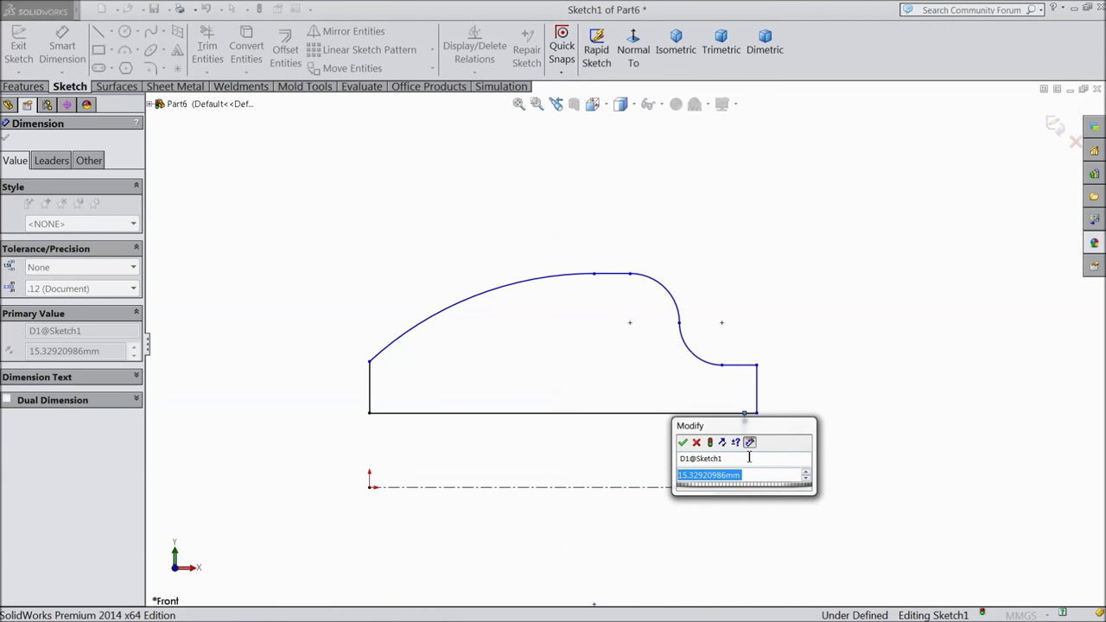
pyautogui.write('5.5')
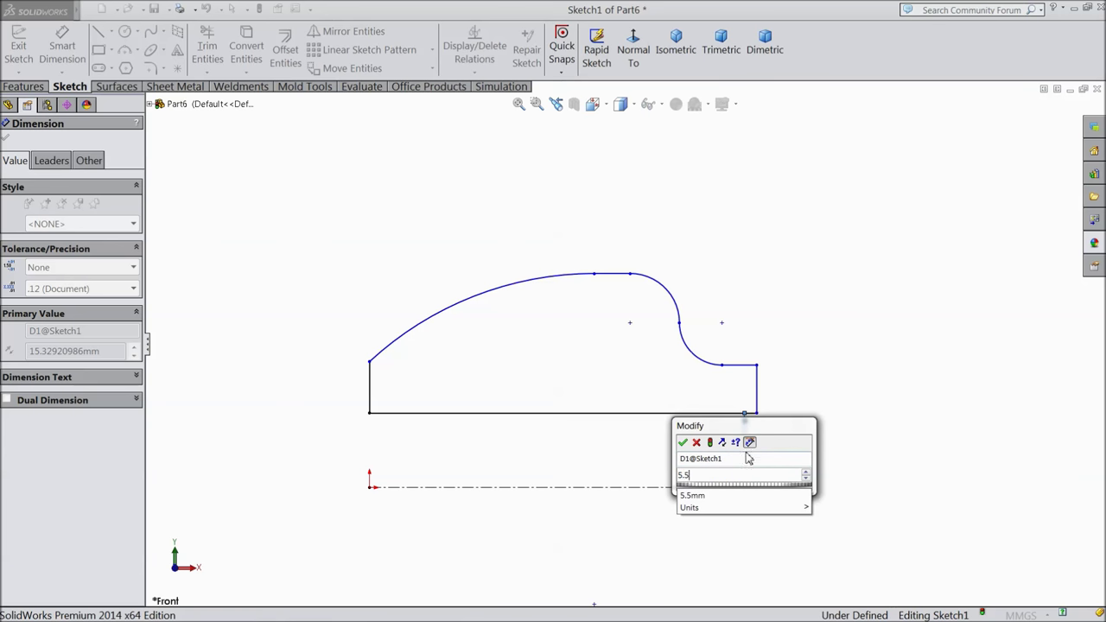
pyautogui.click(683, 442)
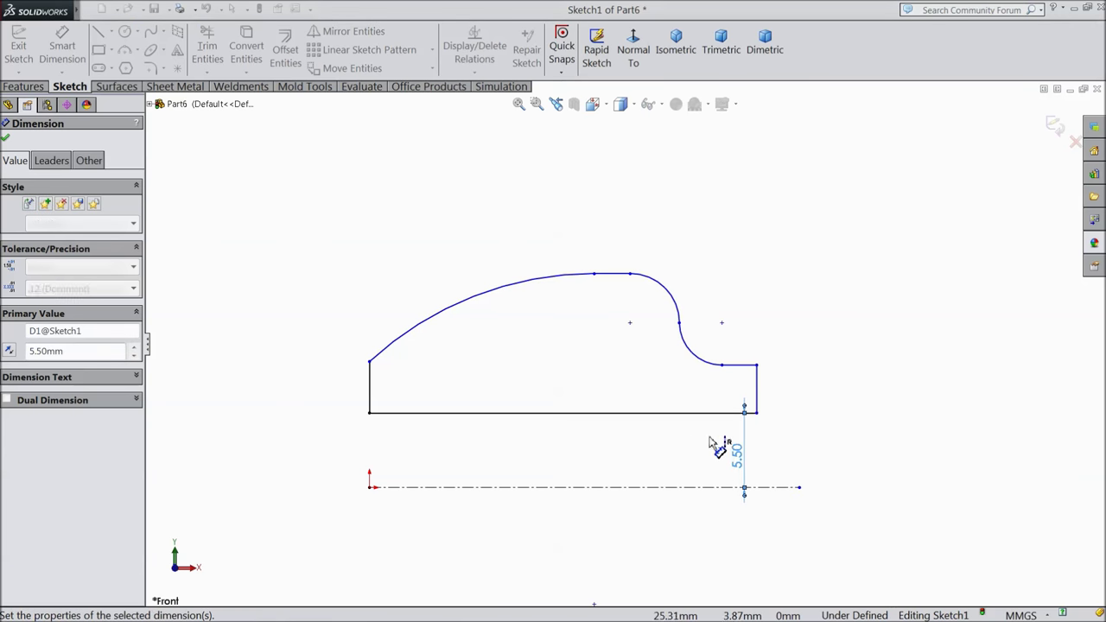
pyautogui.click(745, 370)
pyautogui.click(815, 415)
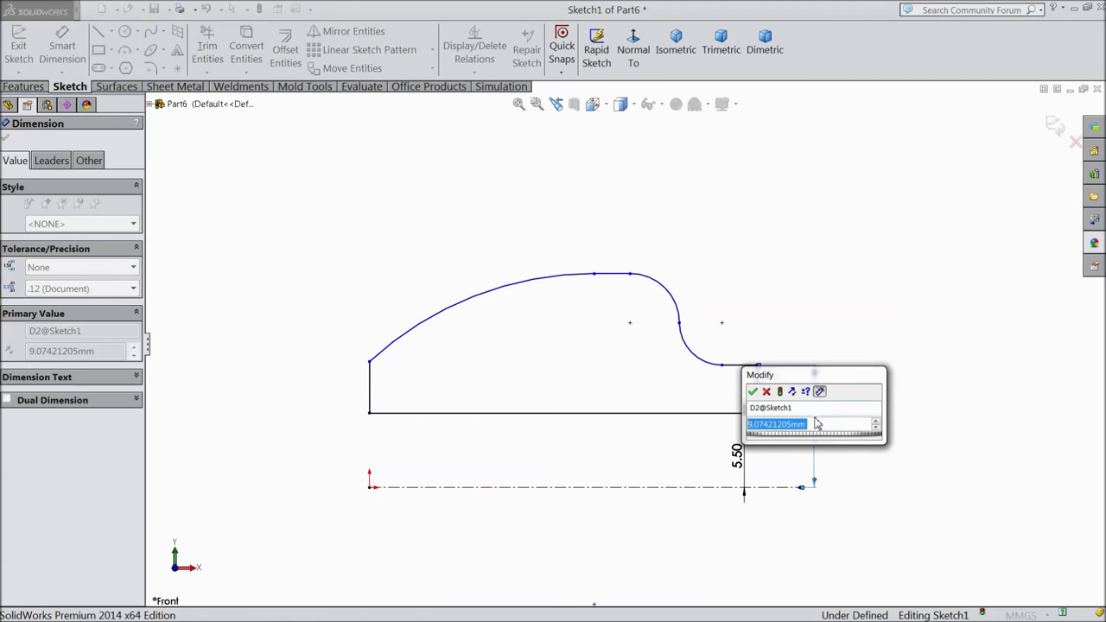
pyautogui.write('9')
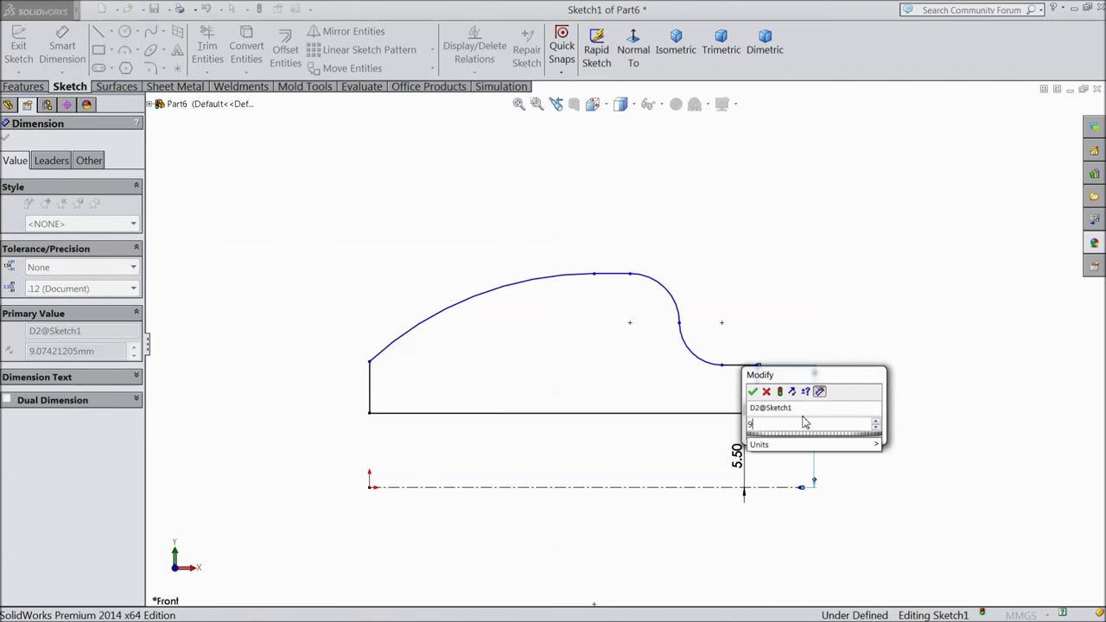
pyautogui.click(753, 391)
# Dimension the short ledge line's length to 3 mm
pyautogui.click(744, 366)
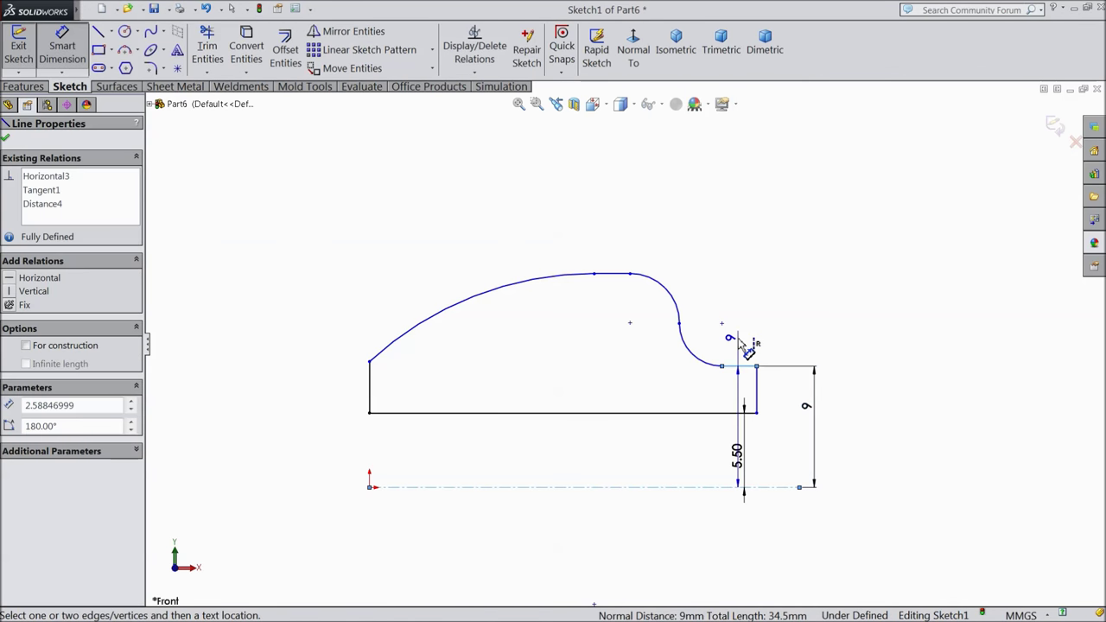
pyautogui.click(752, 363)
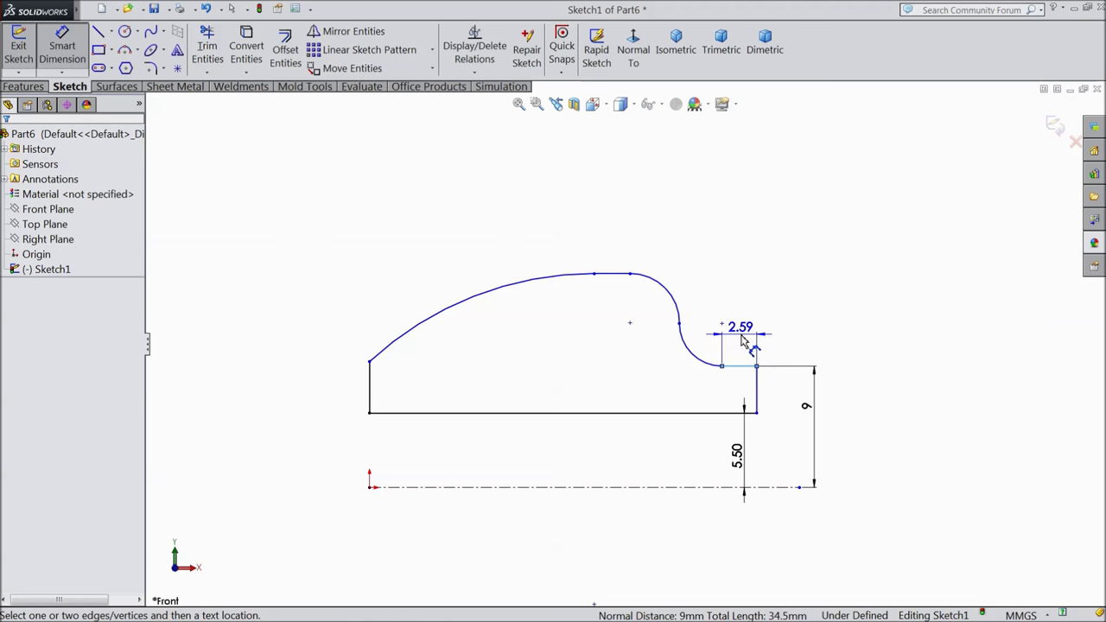
pyautogui.click(741, 328)
pyautogui.write('3')
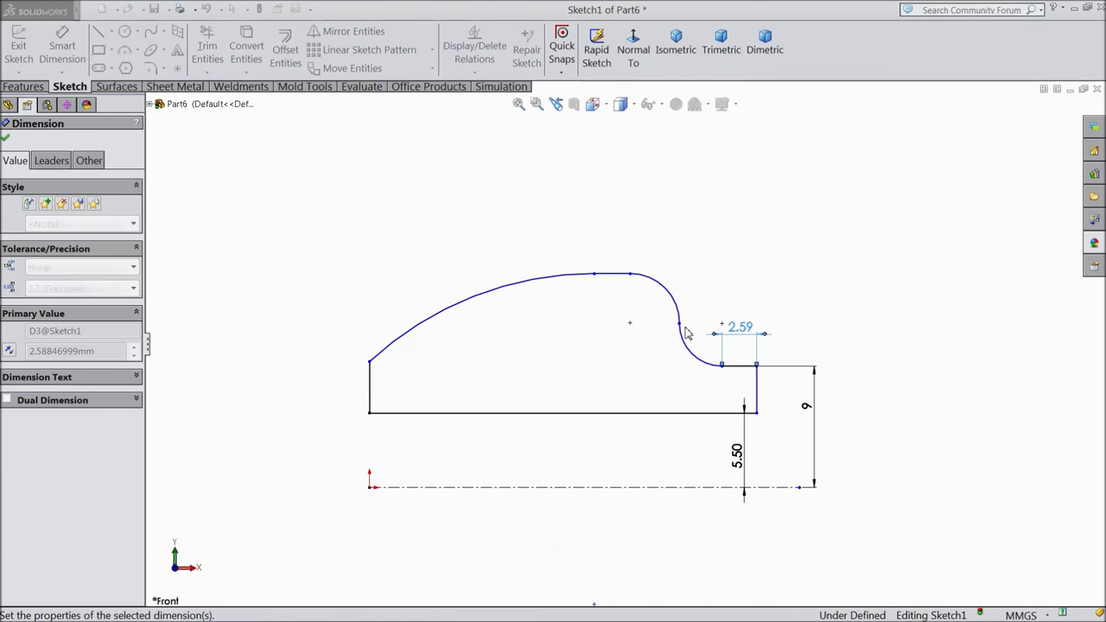
pyautogui.click(679, 321)
# Give both the lower and upper arcs a radius of R3
pyautogui.scroll(-2, 691, 357)
pyautogui.click(683, 362)
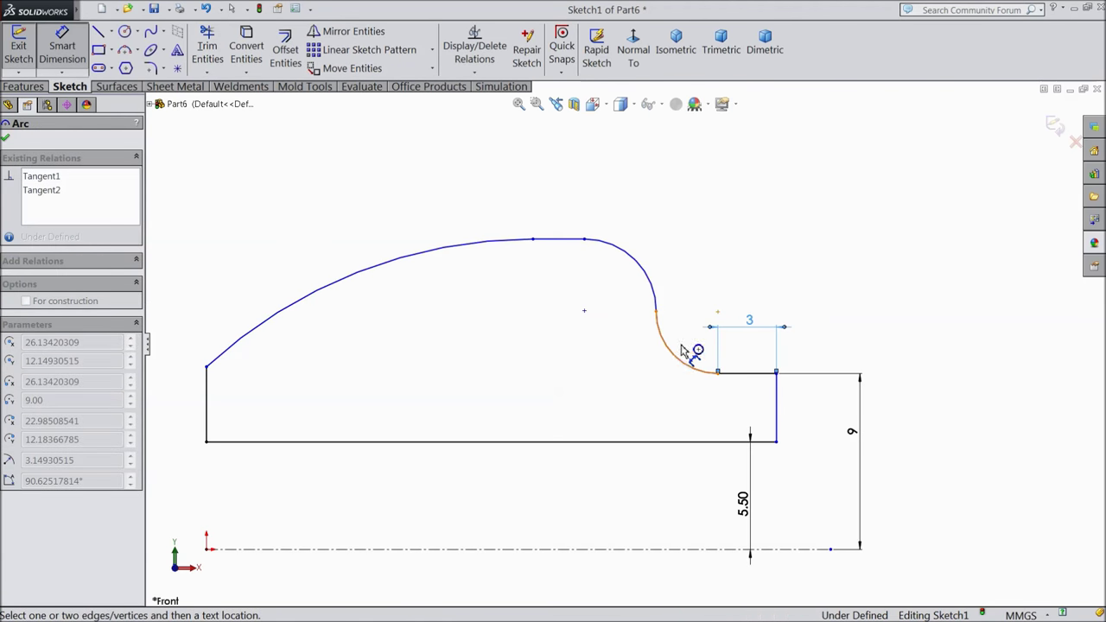
pyautogui.click(741, 268)
pyautogui.write('3')
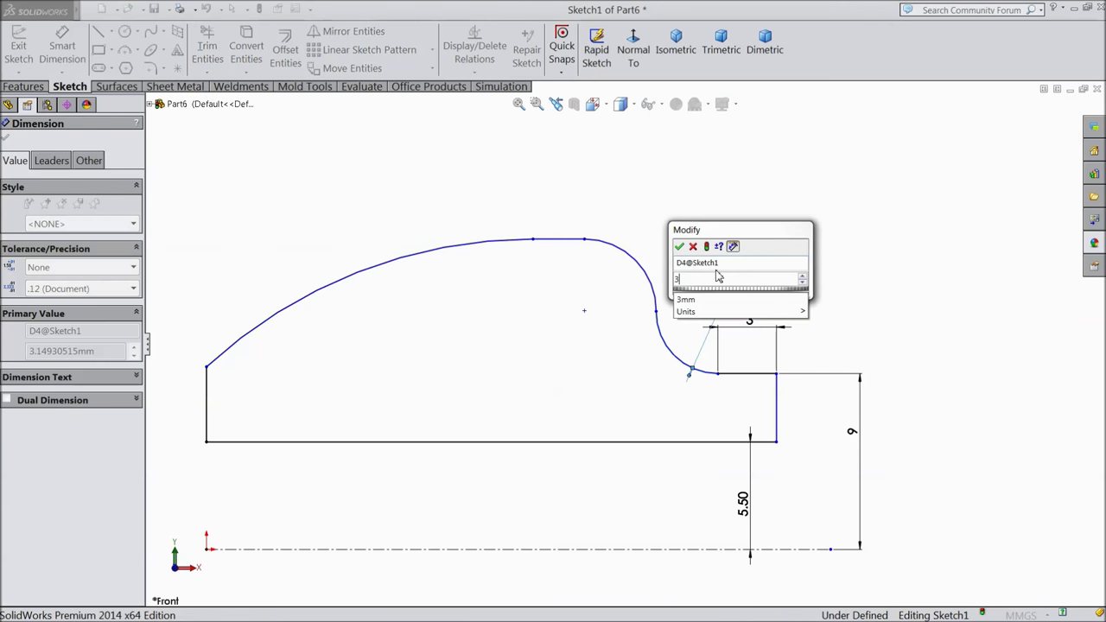
pyautogui.click(680, 247)
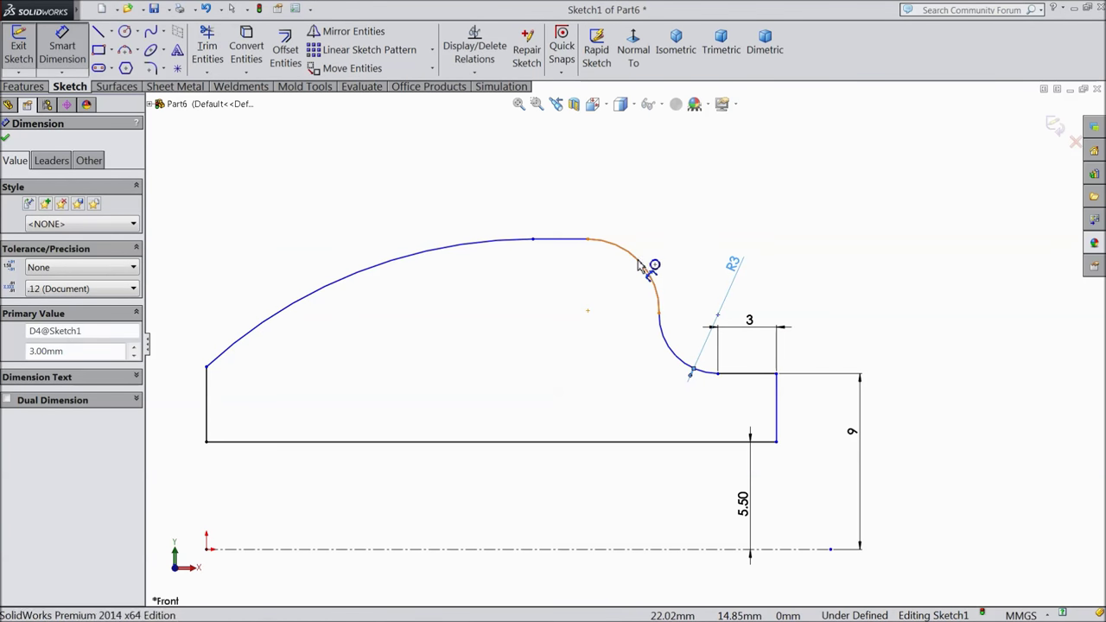
pyautogui.click(648, 264)
pyautogui.click(666, 251)
pyautogui.write('3')
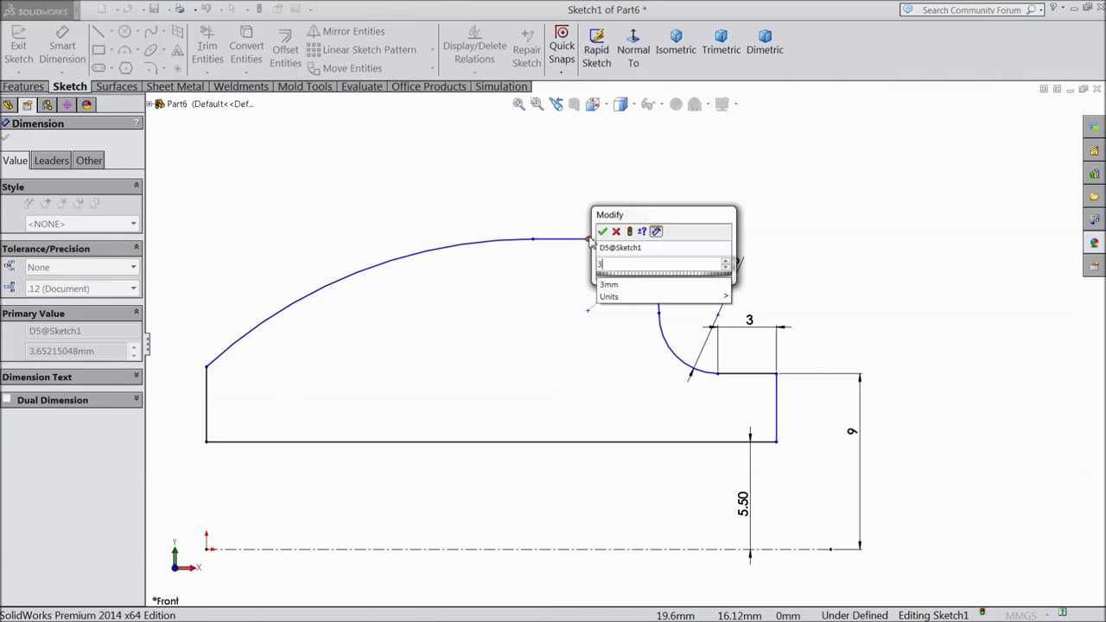
pyautogui.click(602, 231)
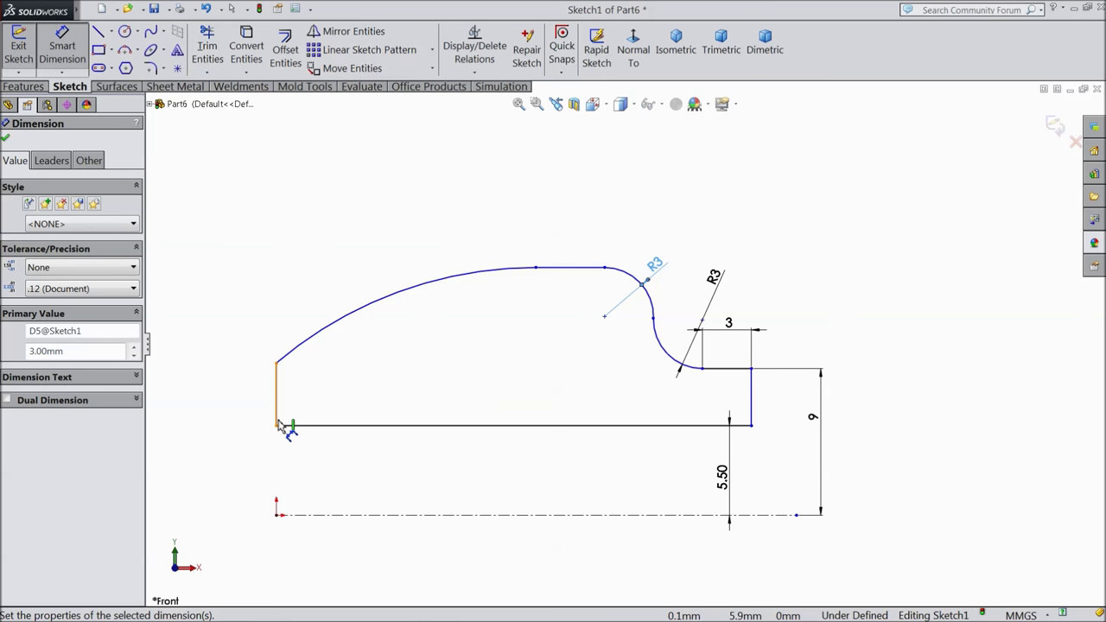
# Dimension the top-left corner 11 mm above the centreline
pyautogui.click(276, 363)
pyautogui.click(321, 516)
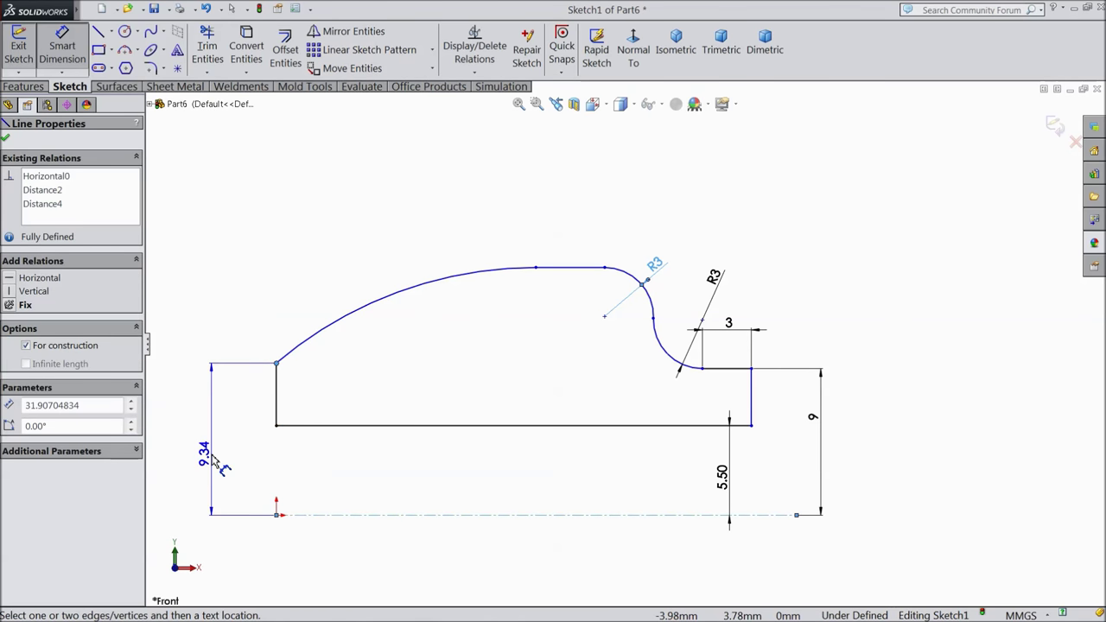
pyautogui.click(217, 464)
pyautogui.write('1')
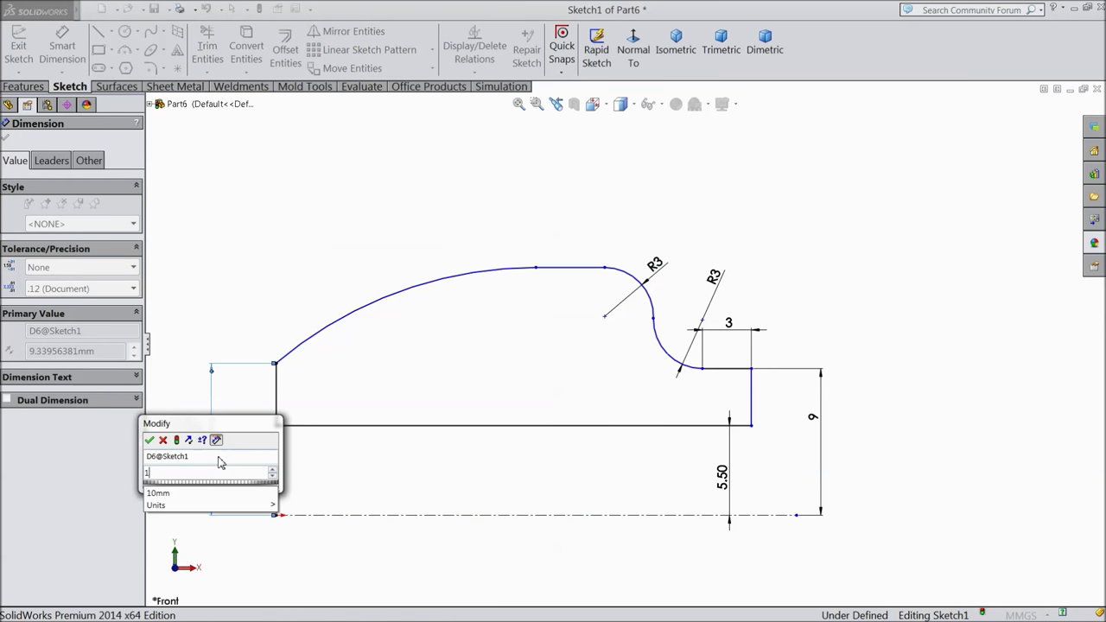
pyautogui.write('1/')
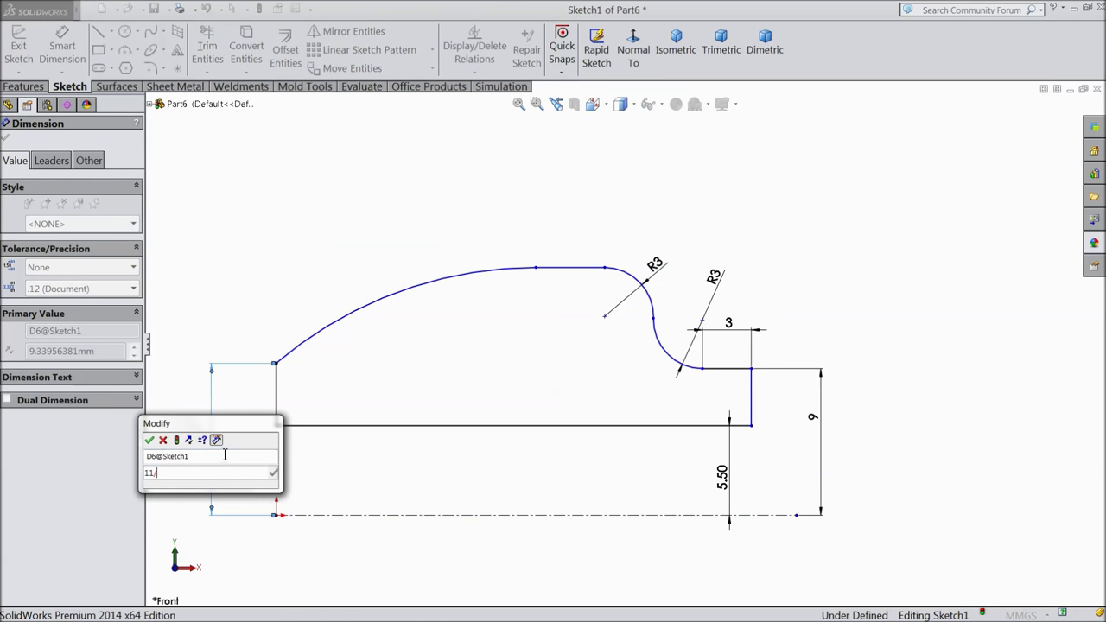
pyautogui.click(150, 441)
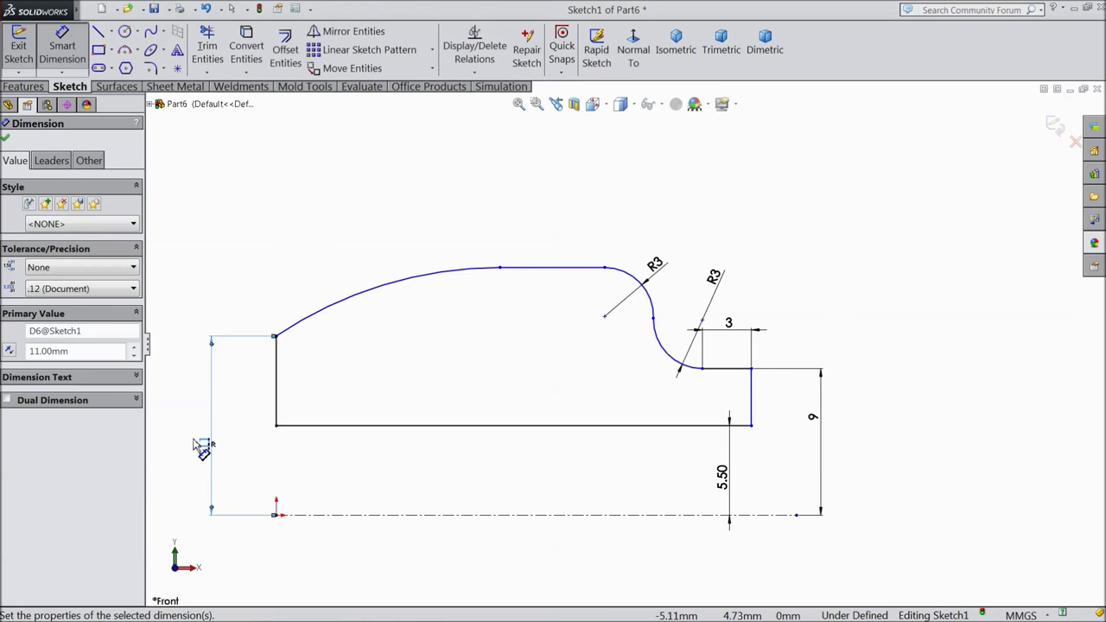
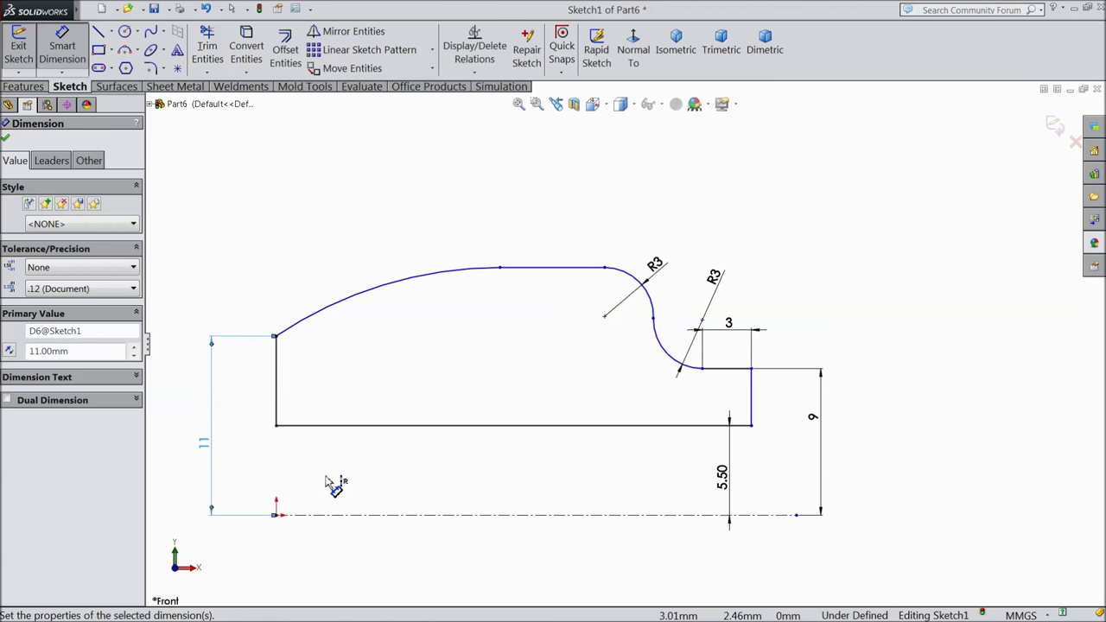
# Dimension the tapered arc to a 24 mm radius and the flat top line to 2 mm
pyautogui.click(387, 288)
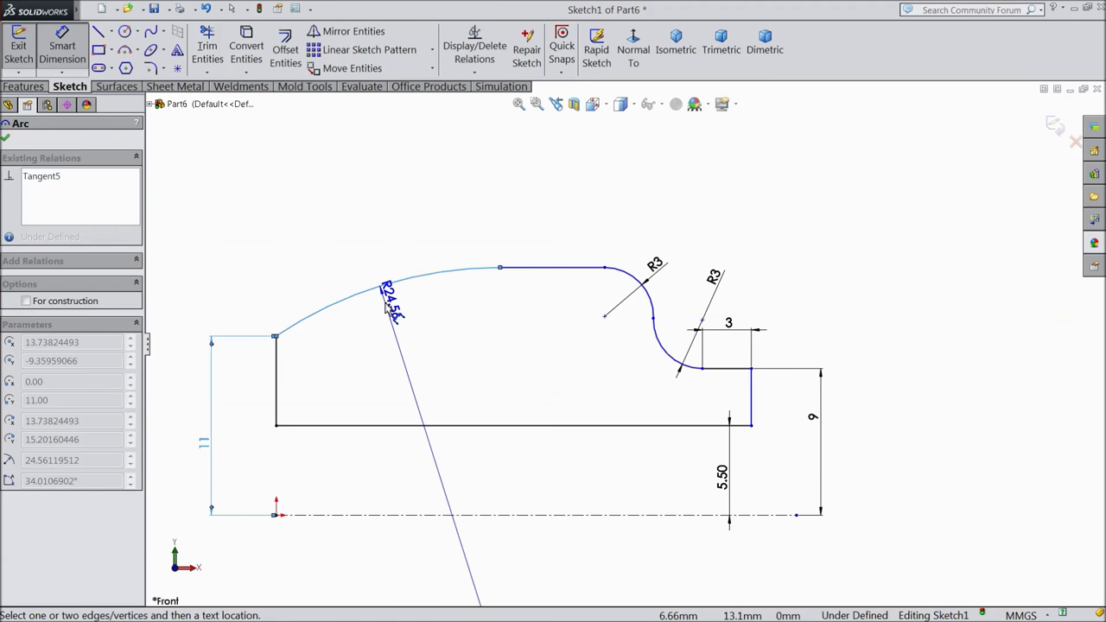
pyautogui.click(390, 313)
pyautogui.write('2')
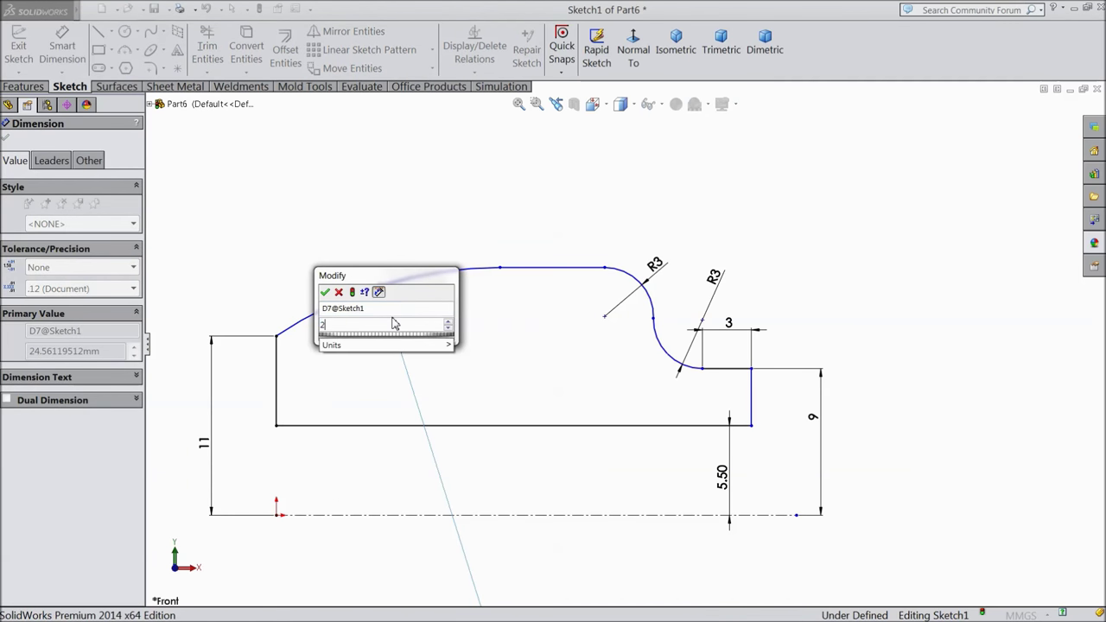
pyautogui.write('4')
pyautogui.click(325, 293)
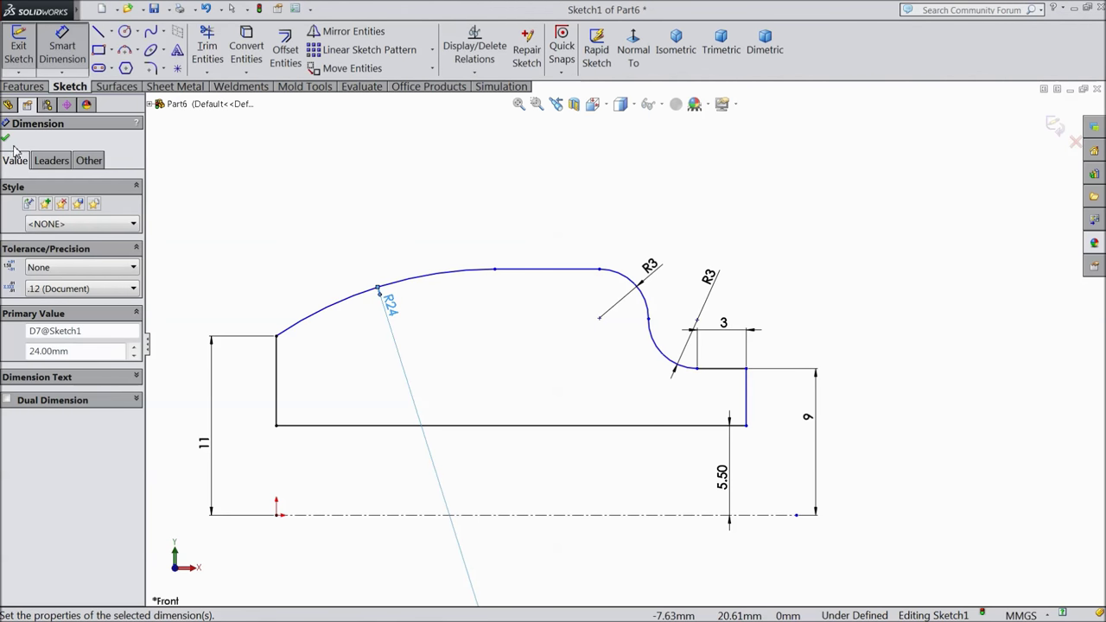
pyautogui.click(564, 269)
pyautogui.click(557, 253)
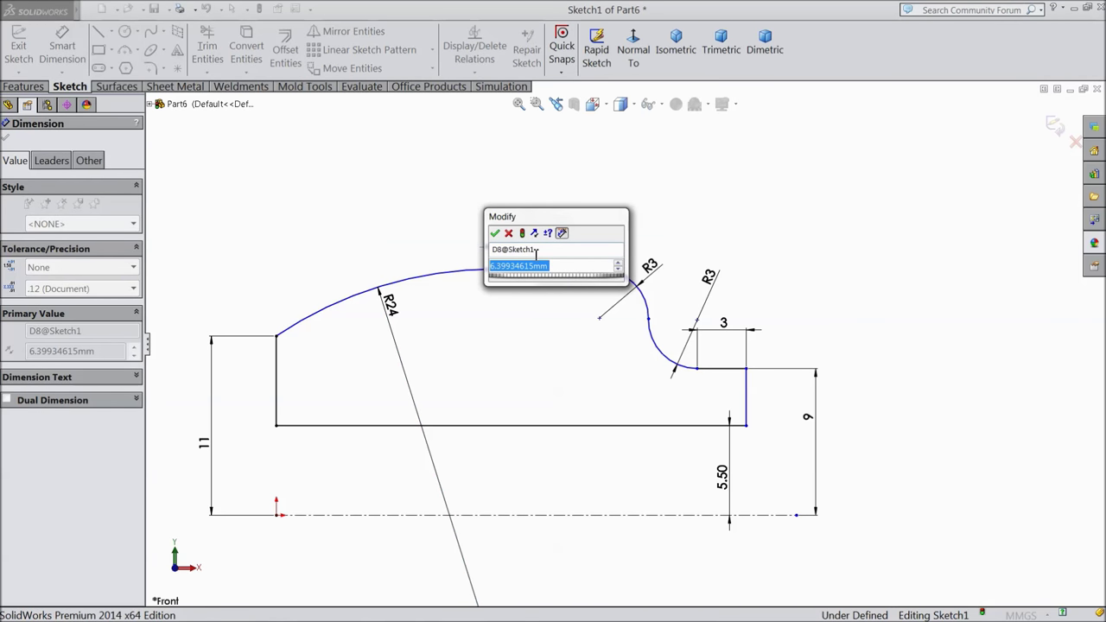
pyautogui.write('2')
pyautogui.press('Return')
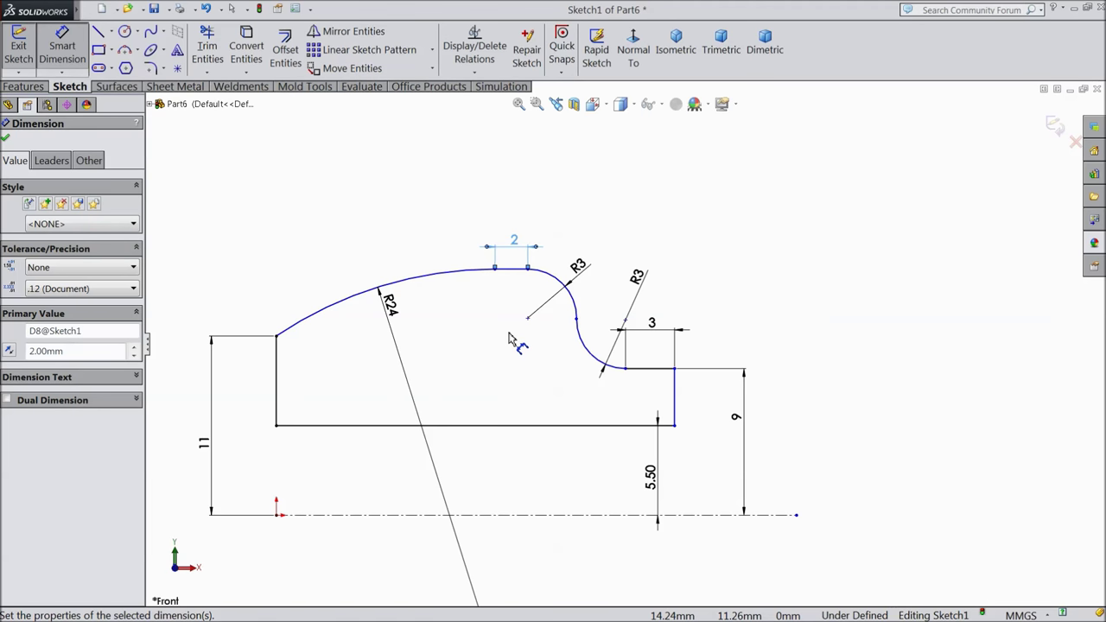
pyautogui.press('Escape')
pyautogui.press('f')
pyautogui.scroll(-2, 640, 341)
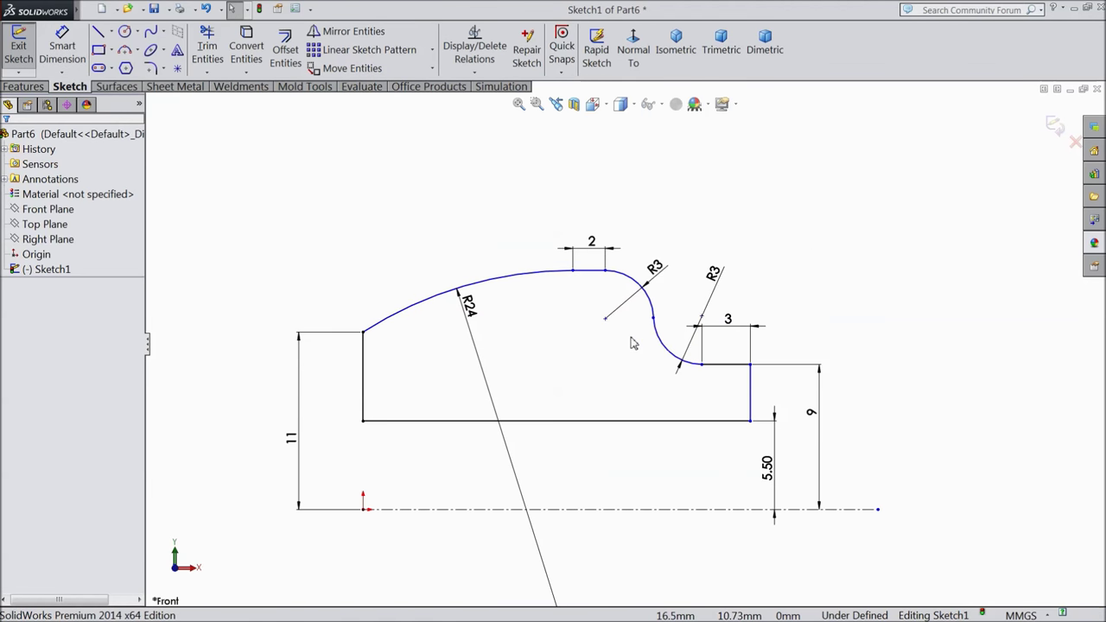
# Dimension the flat top line 15 mm above the centreline
pyautogui.click(62, 45)
pyautogui.click(595, 271)
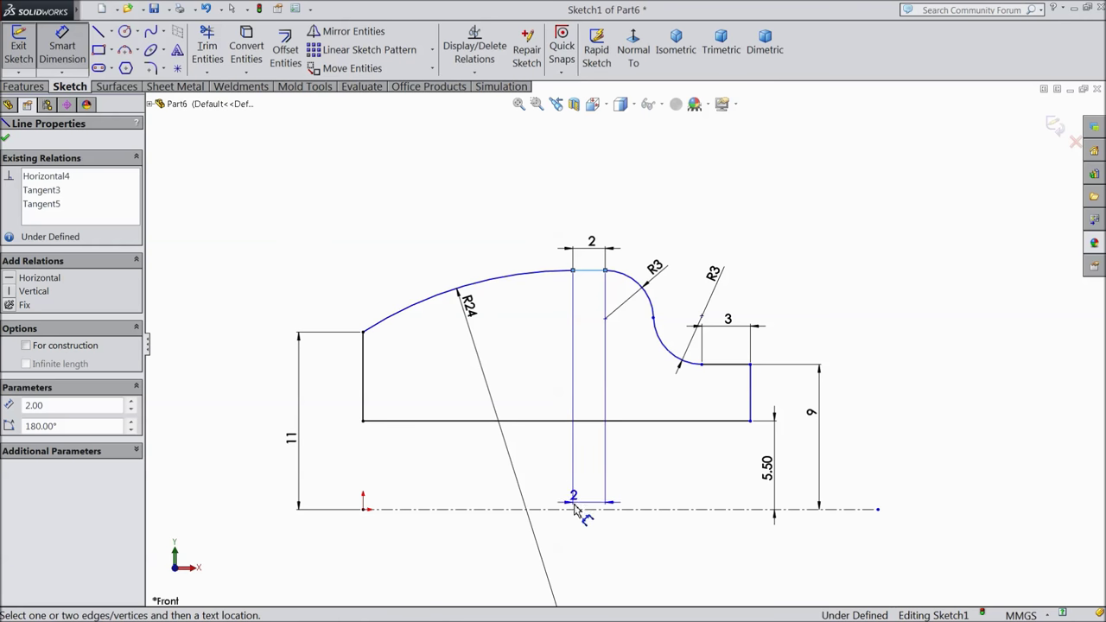
pyautogui.click(576, 508)
pyautogui.click(585, 447)
pyautogui.write('15')
pyautogui.click(524, 426)
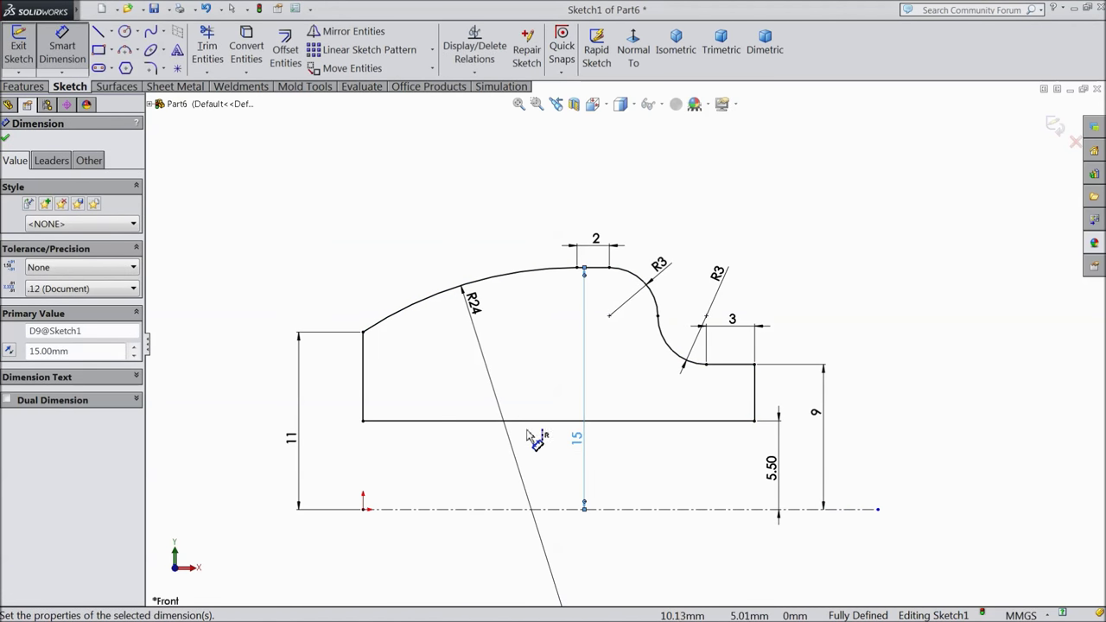
# Try an overall width dimension between the vertical edges, then cancel the driven-dimension prompt
pyautogui.click(754, 402)
pyautogui.click(363, 350)
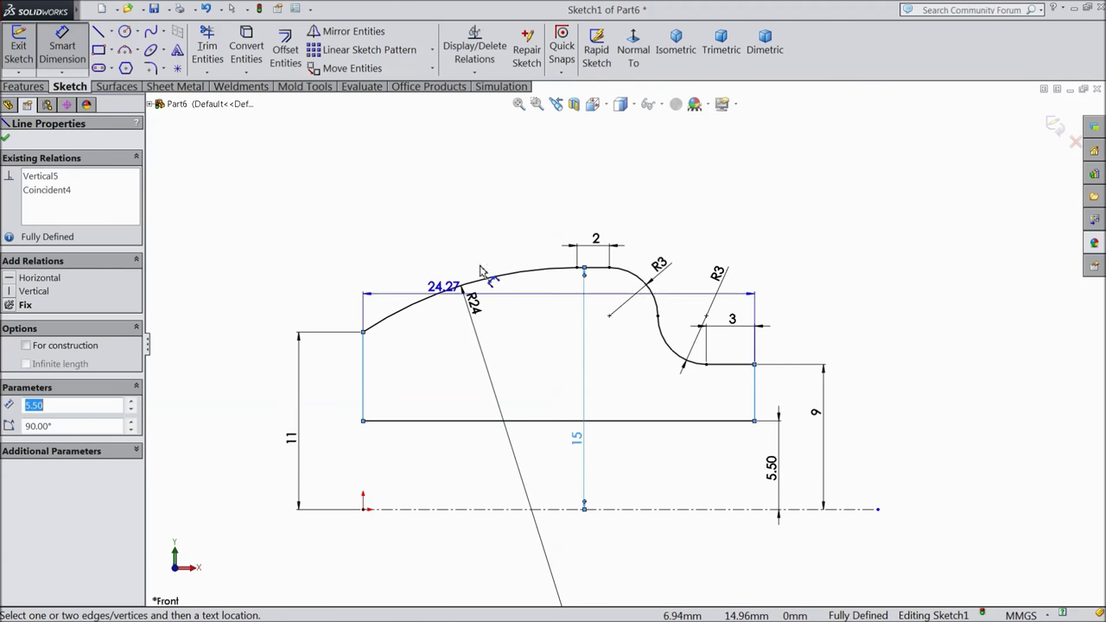
pyautogui.click(565, 186)
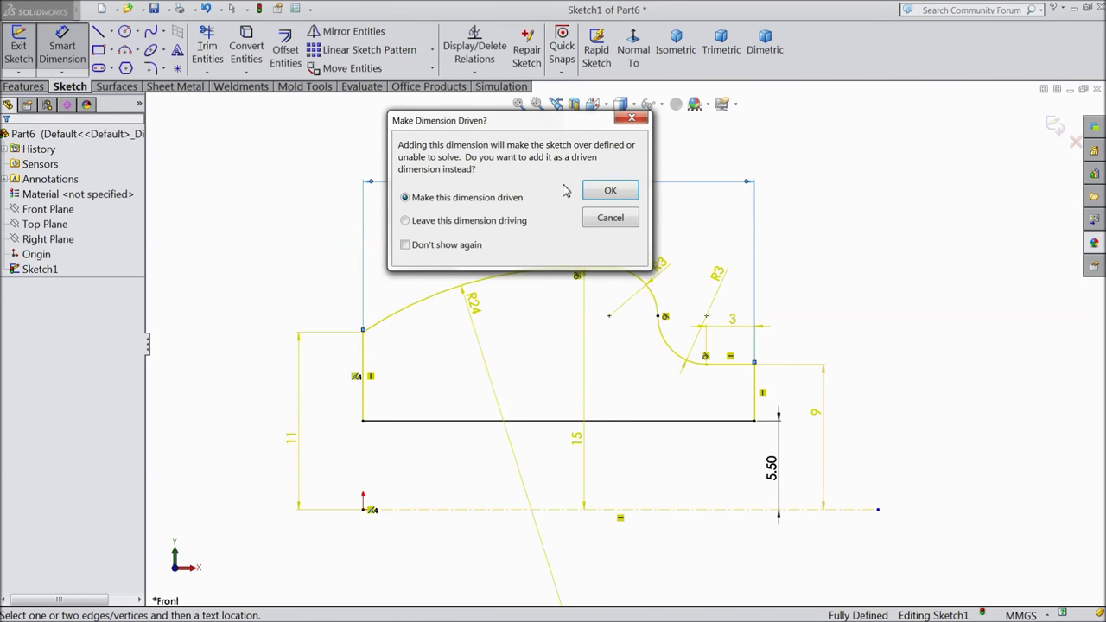
pyautogui.click(611, 218)
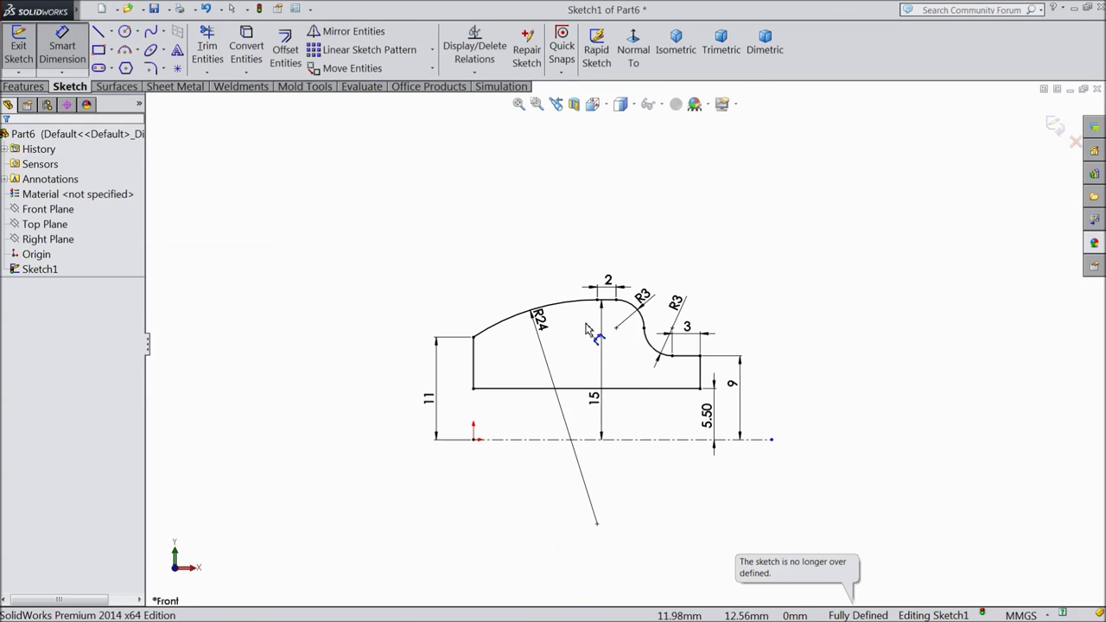
# Change the flat top's length to 1.76 mm, then delete that dimension
pyautogui.scroll(2, 585, 328)
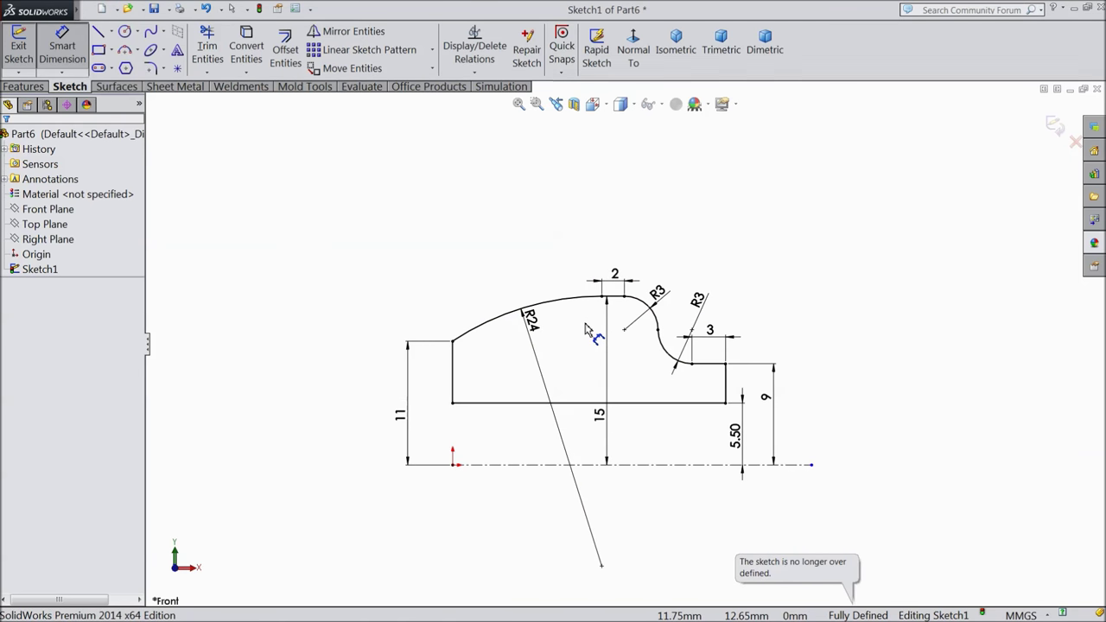
pyautogui.doubleClick(624, 271)
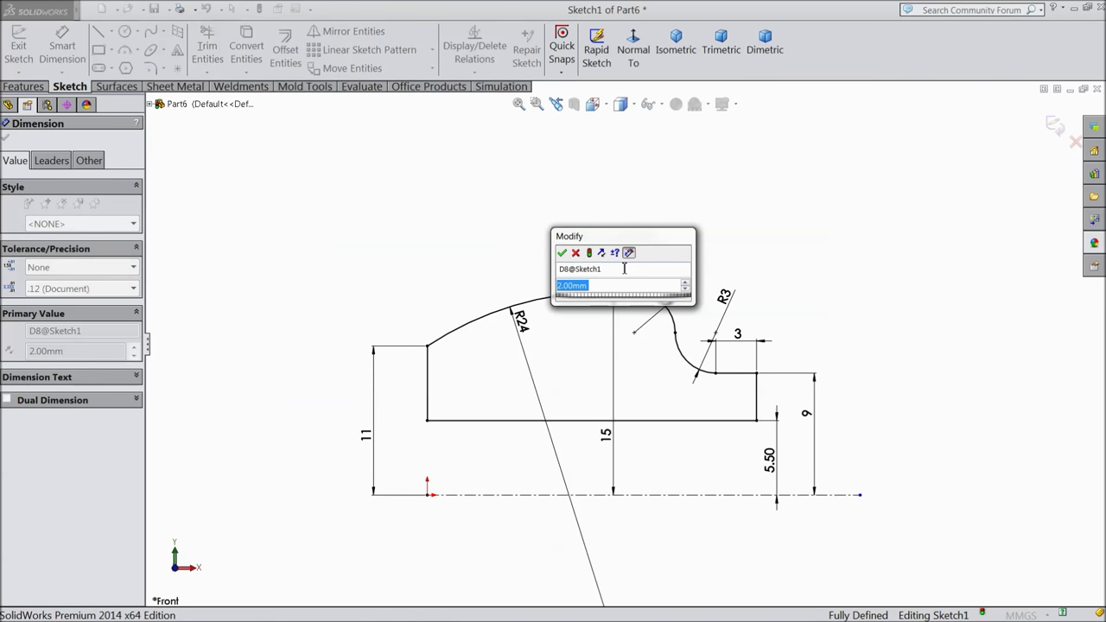
pyautogui.write('1.76')
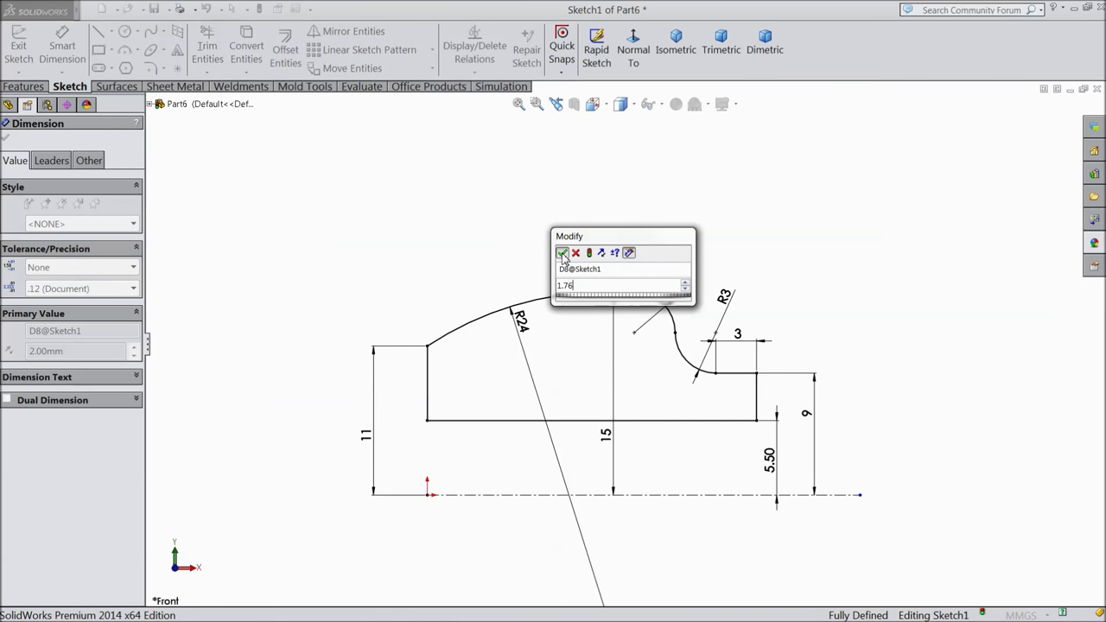
pyautogui.press('Return')
pyautogui.click(751, 401)
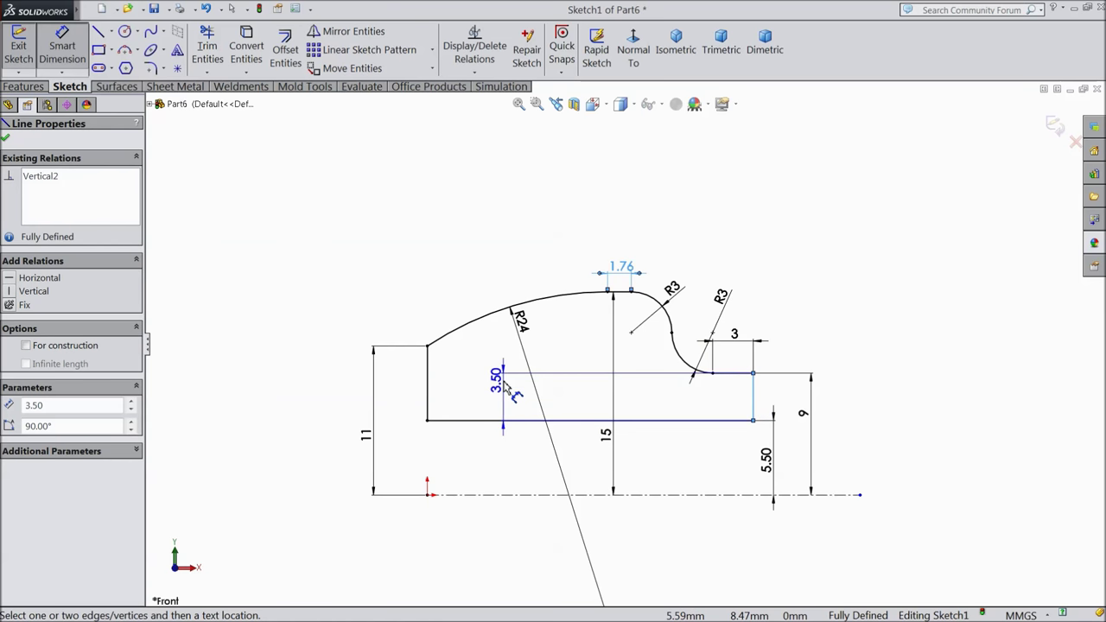
pyautogui.press('Escape')
pyautogui.click(628, 273)
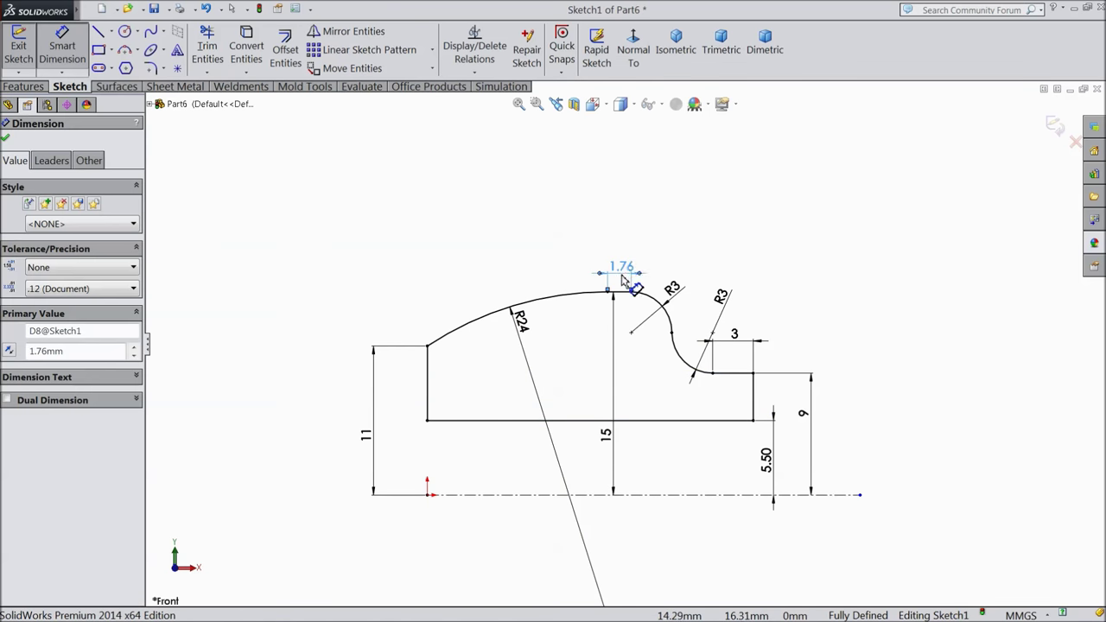
pyautogui.press('Delete')
# Add a 24 mm overall width dimension between the left and right vertical lines
pyautogui.click(430, 382)
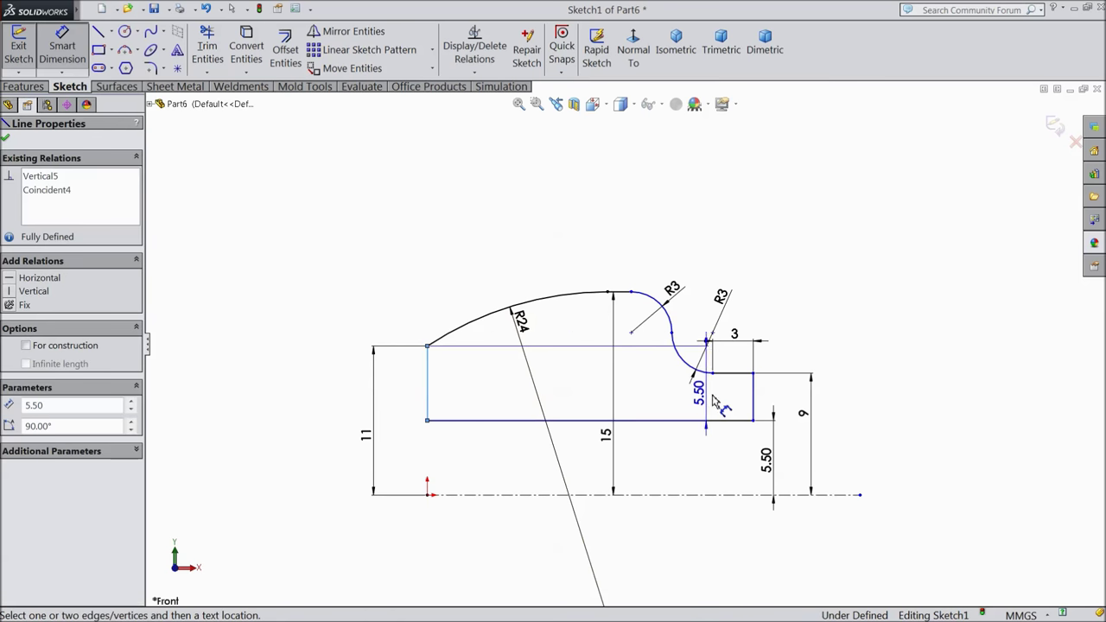
pyautogui.click(753, 399)
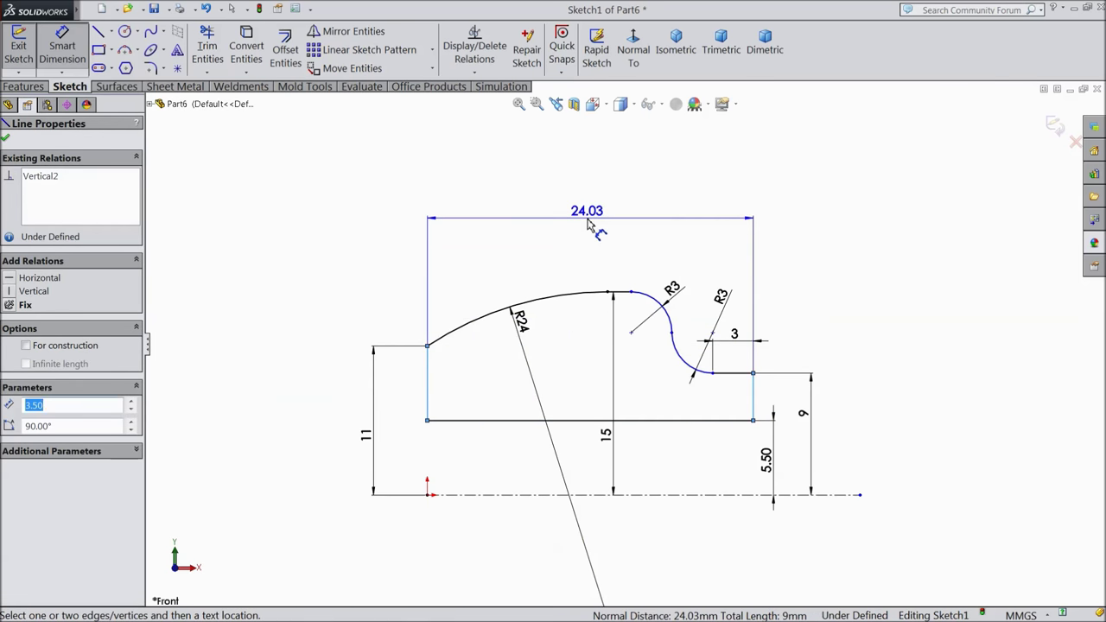
pyautogui.click(587, 211)
pyautogui.write('24')
pyautogui.click(525, 204)
pyautogui.press('f')
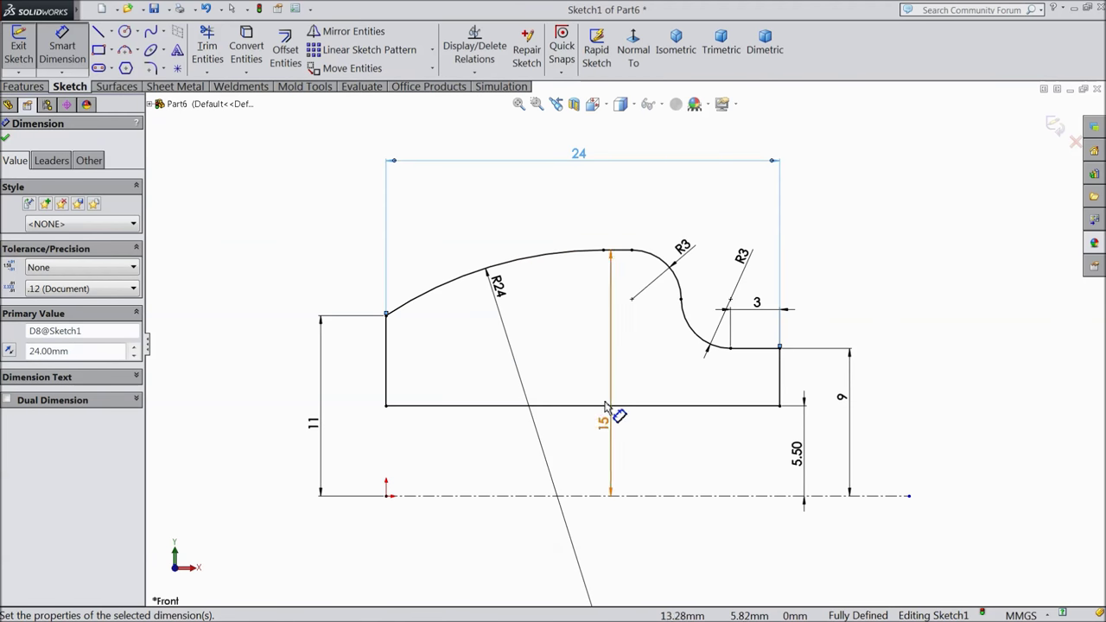
pyautogui.click(6, 139)
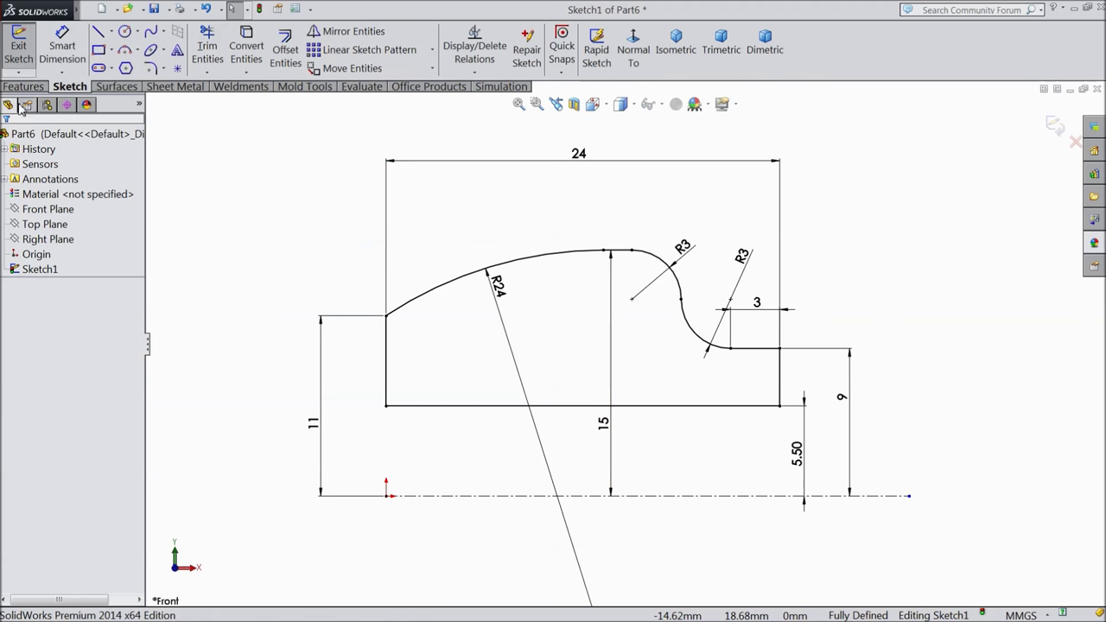
pyautogui.click(23, 86)
# Revolve the profile 360° around Line1 to create Revolve1
pyautogui.click(76, 51)
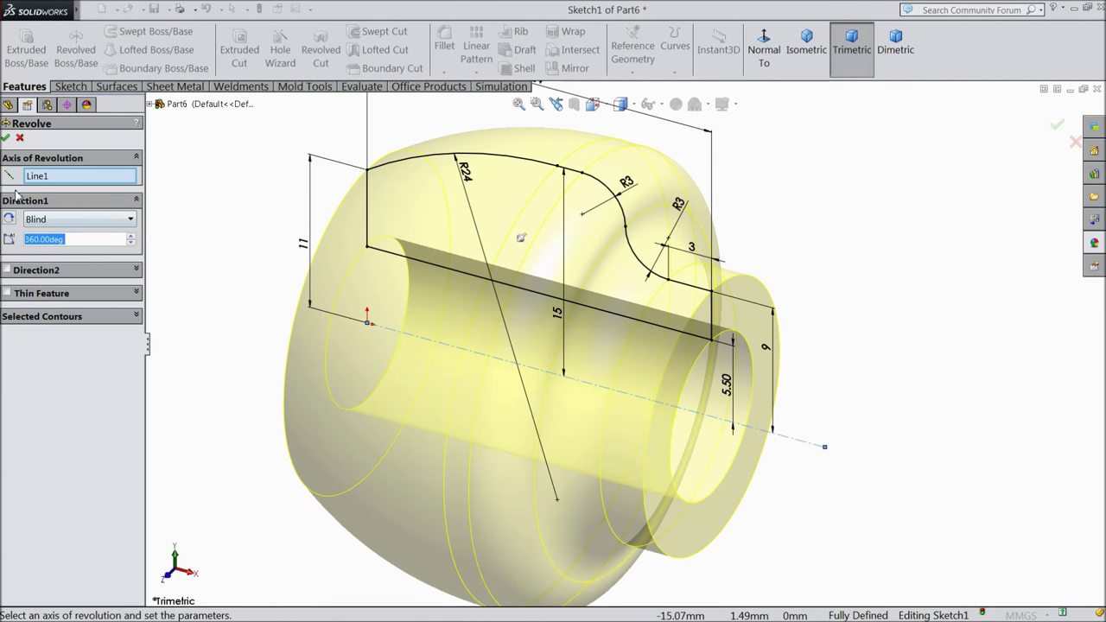
pyautogui.click(6, 138)
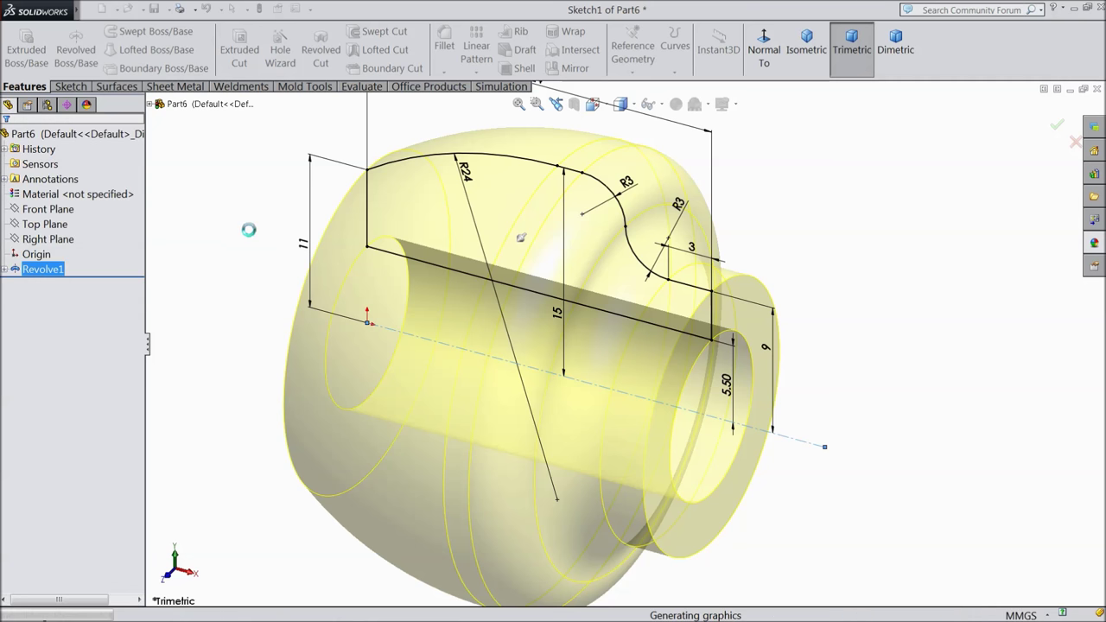
pyautogui.click(47, 210)
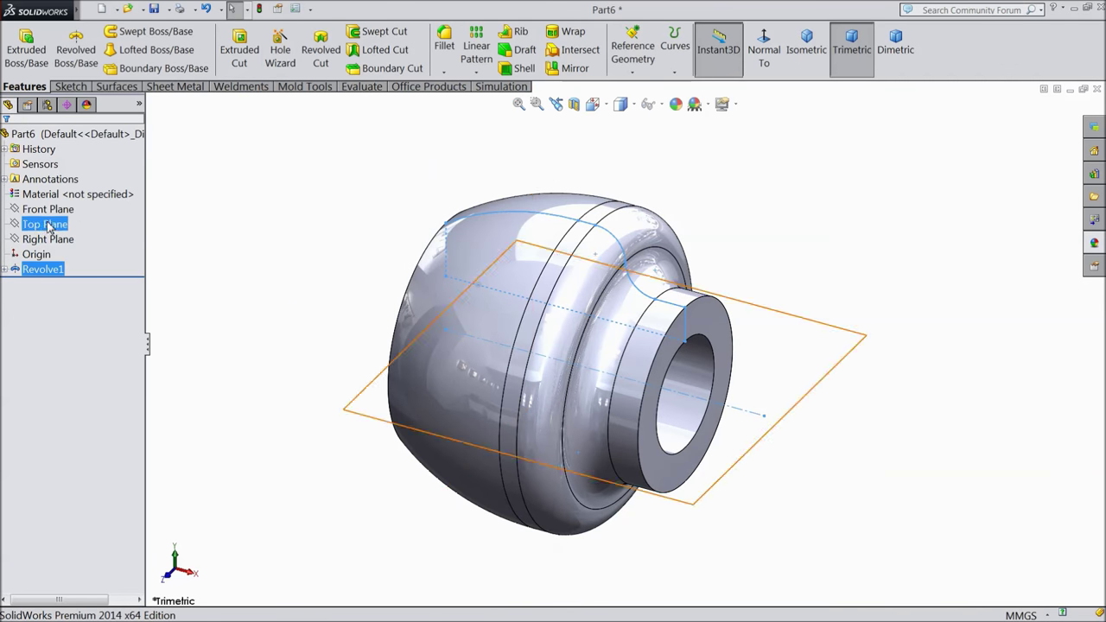
# Start a sketch on the Front Plane, view it normal, and draw a circle above the part
pyautogui.click(48, 212)
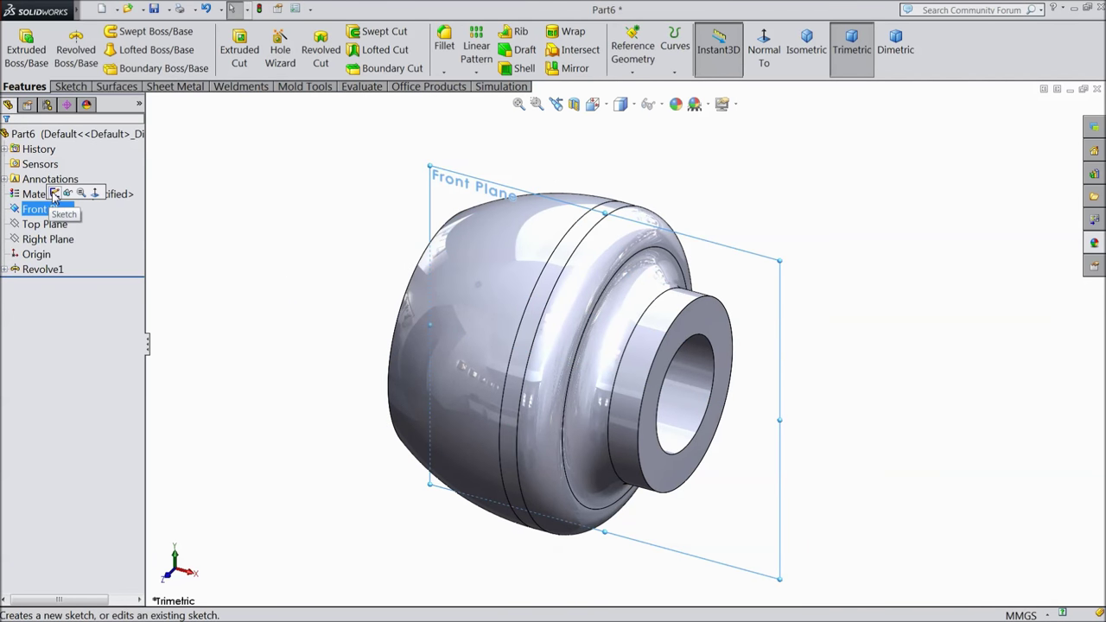
pyautogui.click(54, 193)
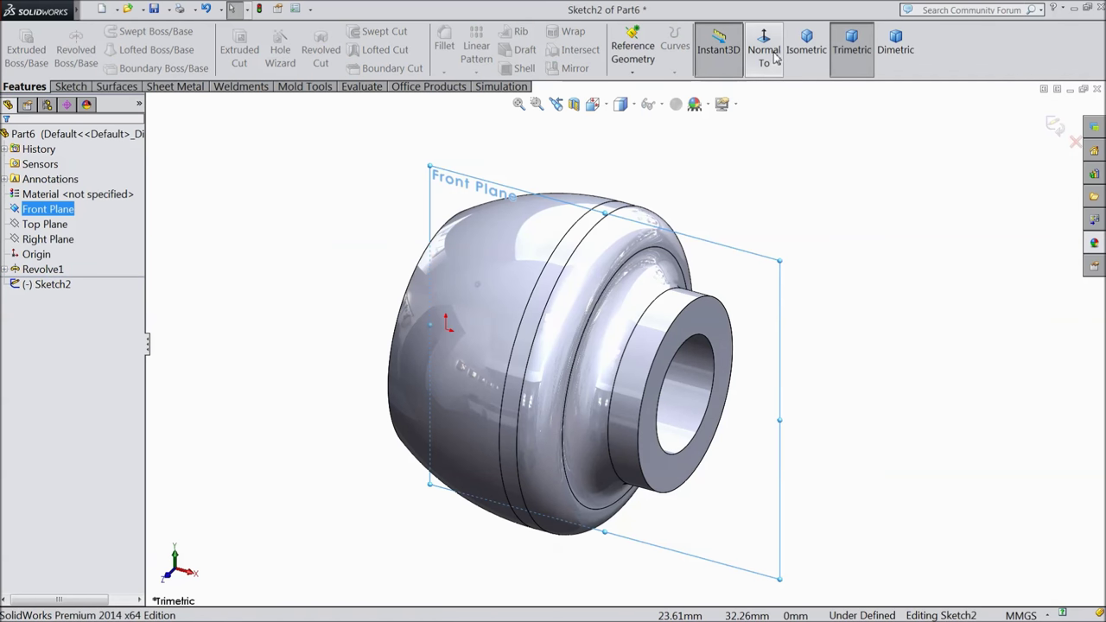
pyautogui.click(763, 52)
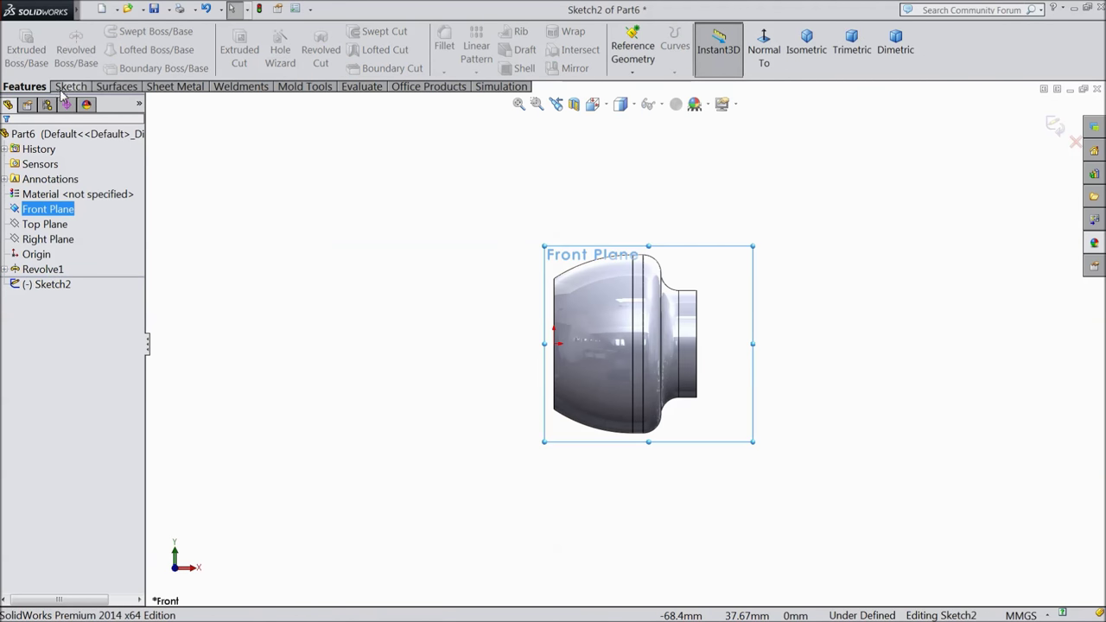
pyautogui.click(69, 87)
pyautogui.click(125, 33)
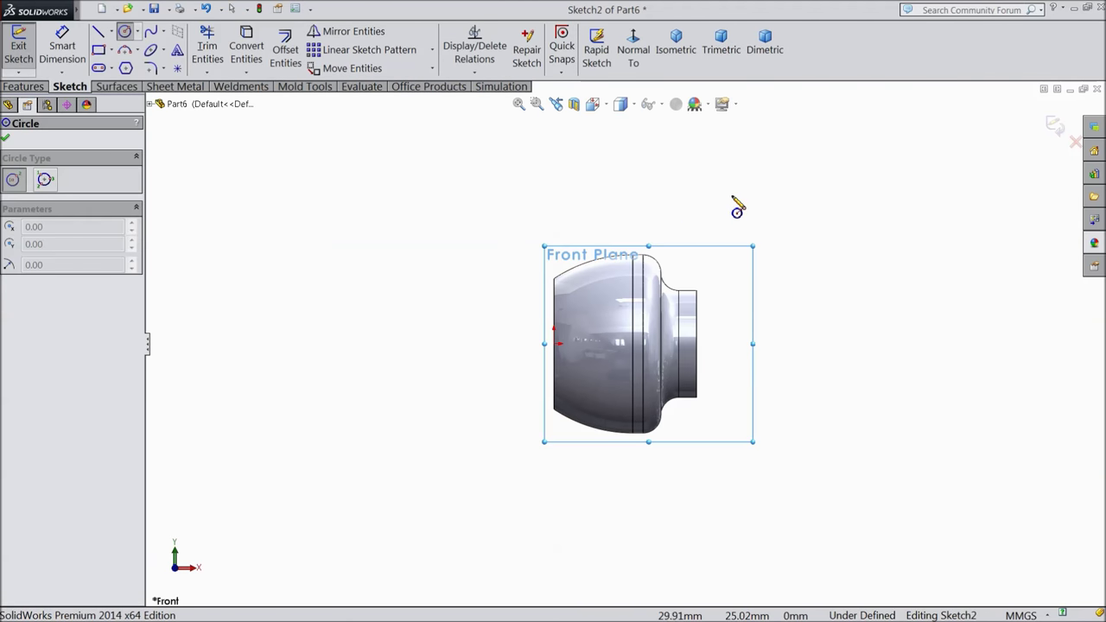
pyautogui.click(695, 177)
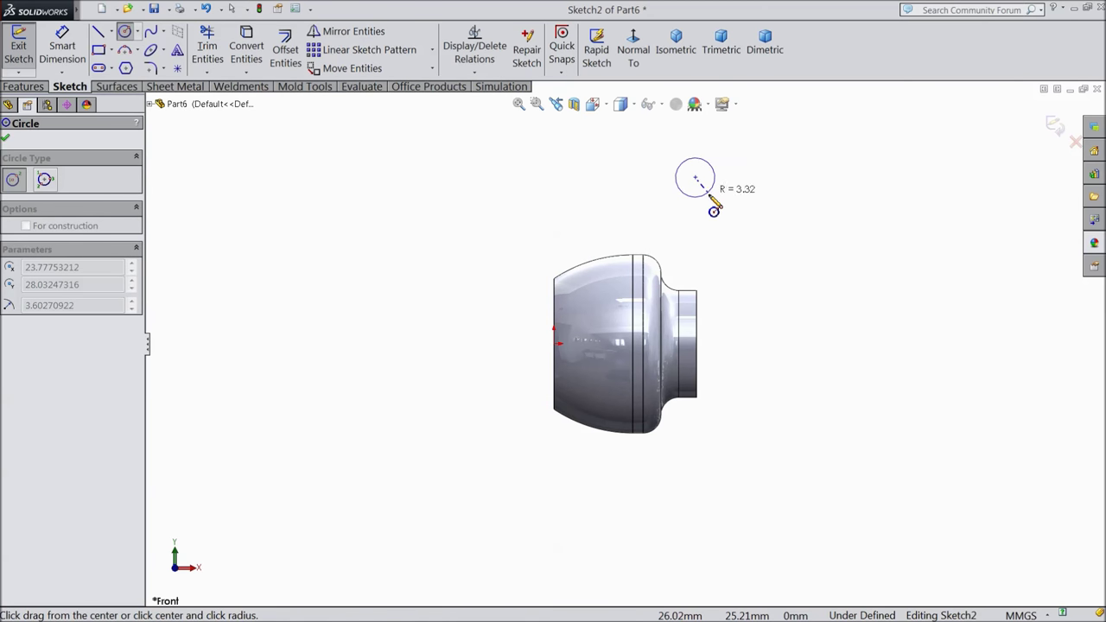
pyautogui.click(716, 212)
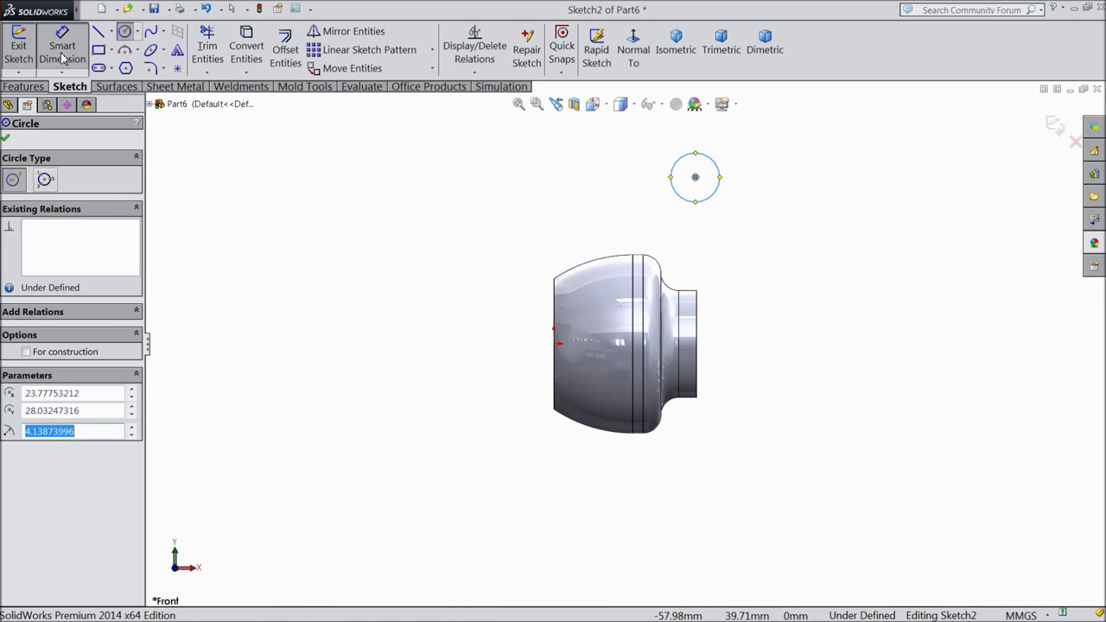
pyautogui.press('Escape')
# Give the circle a 15 mm diameter
pyautogui.scroll(-1, 683, 214)
pyautogui.scroll(-2, 709, 203)
pyautogui.click(739, 191)
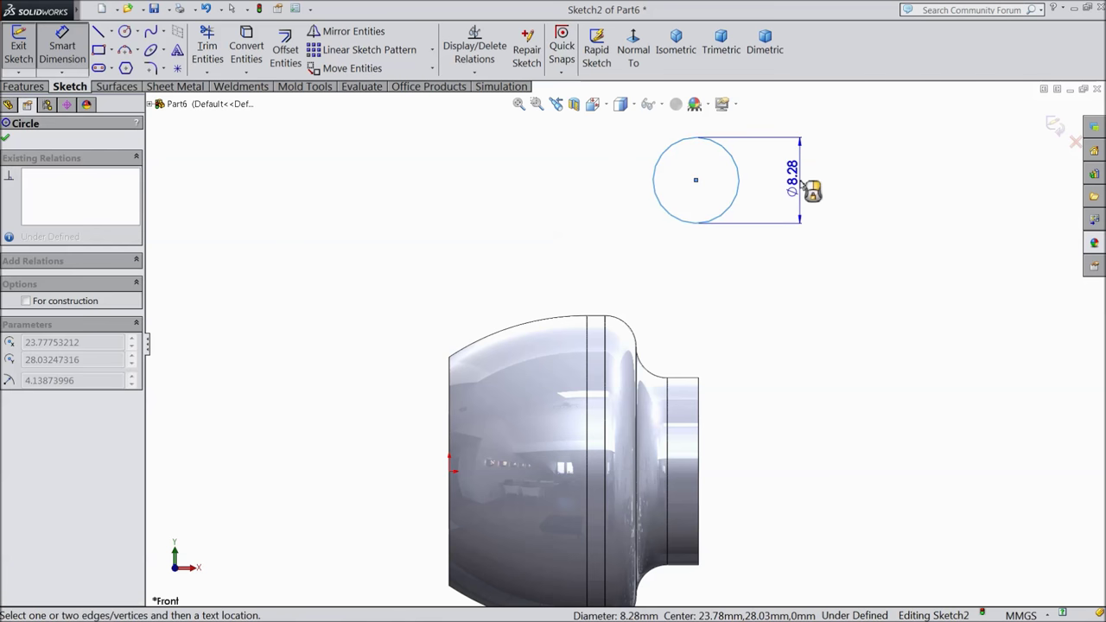
pyautogui.click(807, 183)
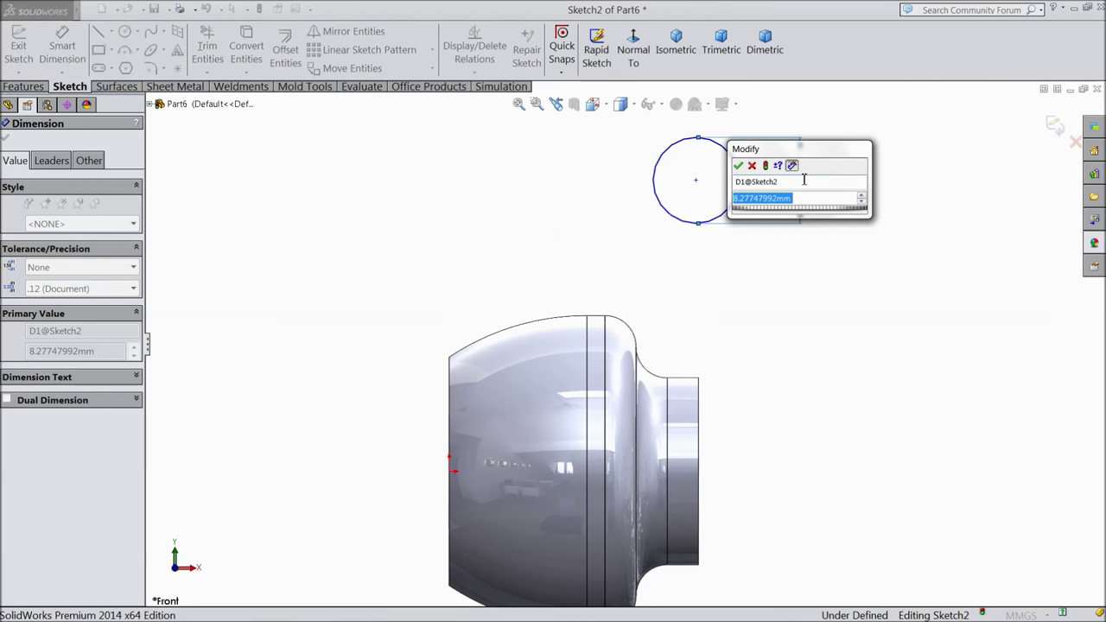
pyautogui.write('15')
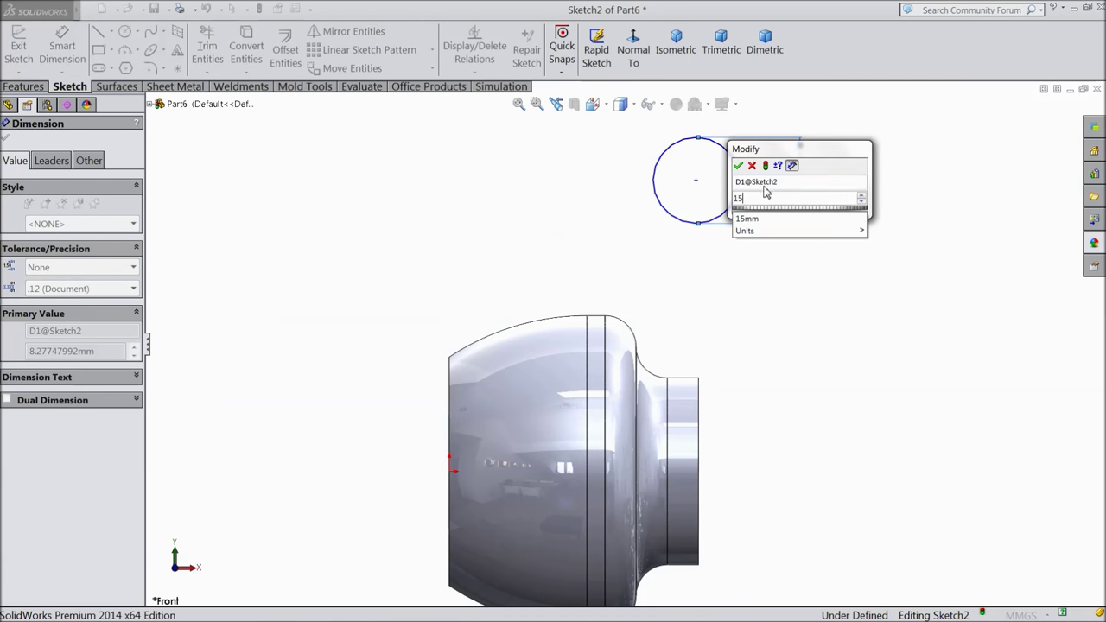
pyautogui.press('Return')
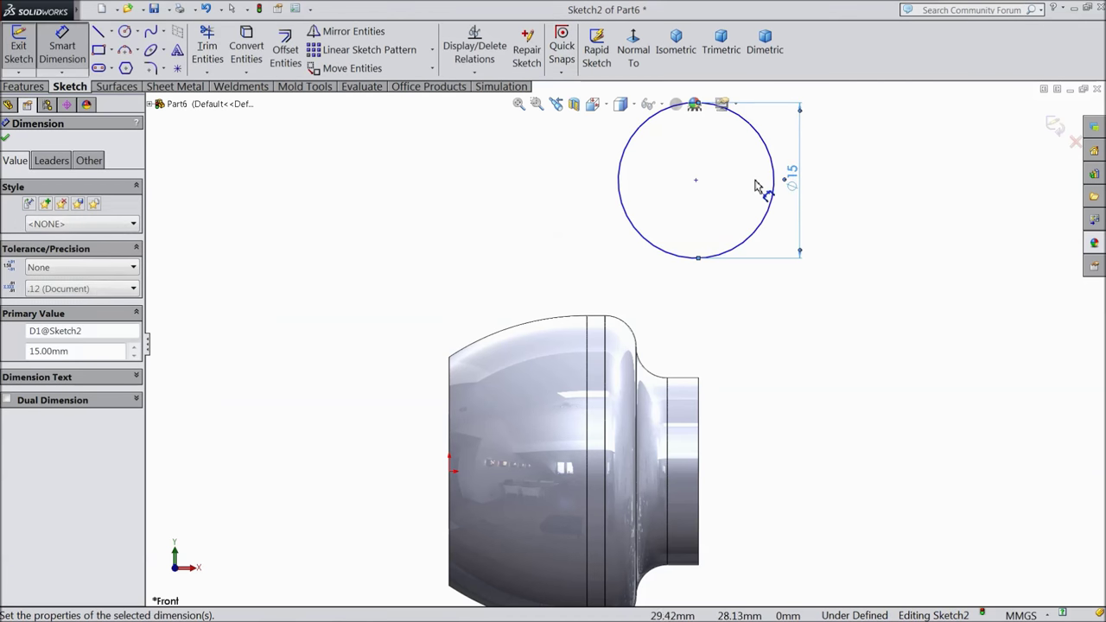
# Add a 0.22 centre-to-edge dimension, then delete it as unwanted
pyautogui.click(696, 183)
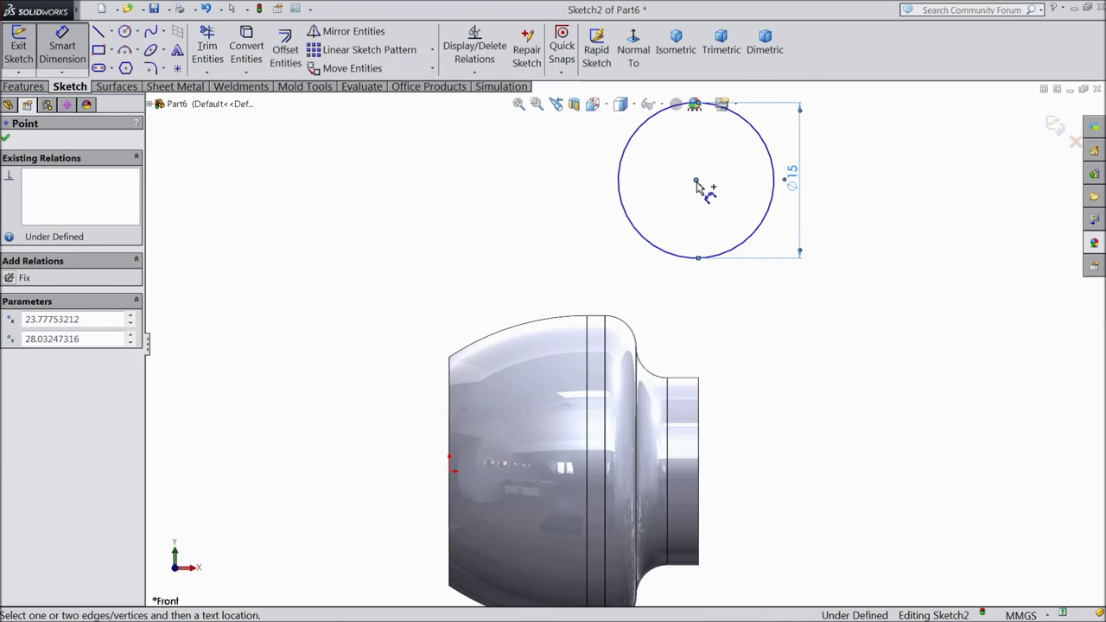
pyautogui.click(701, 406)
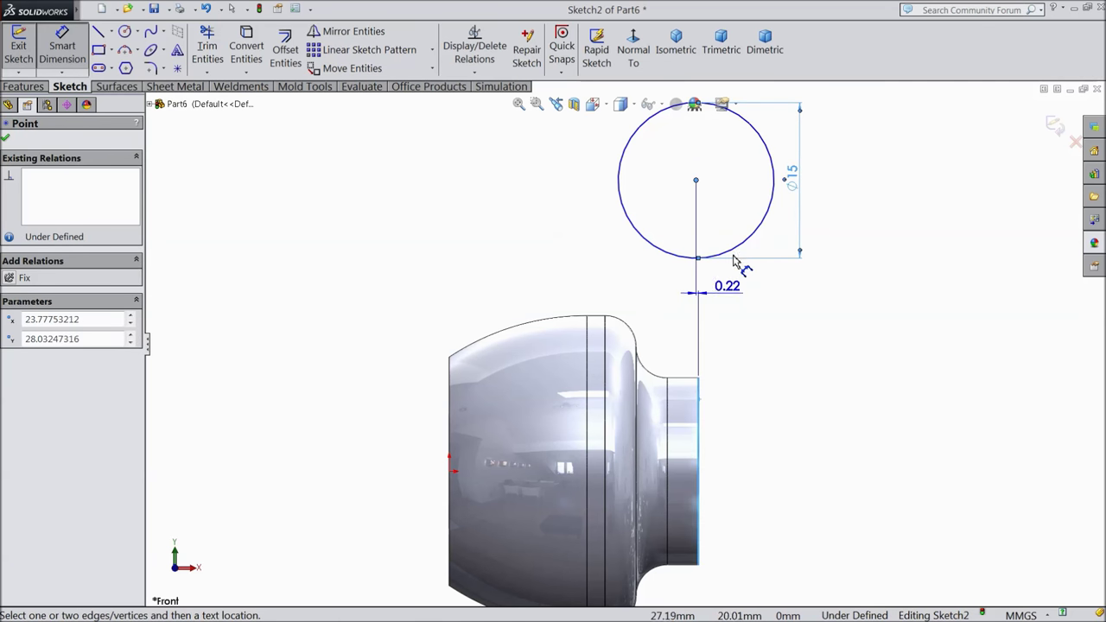
pyautogui.click(703, 161)
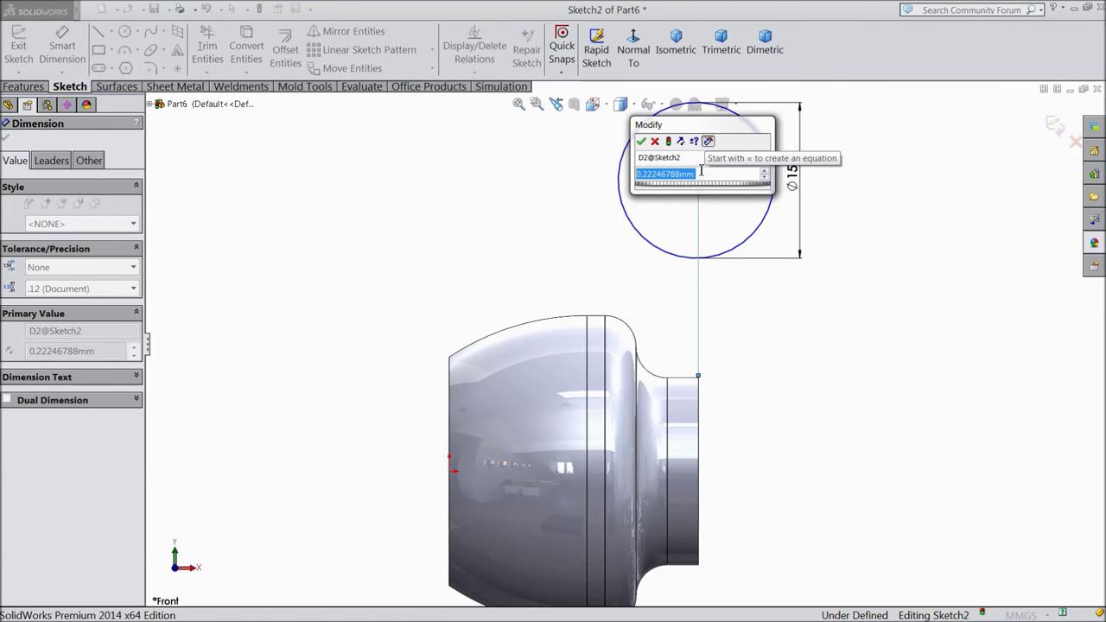
pyautogui.click(655, 143)
pyautogui.scroll(-5, 702, 185)
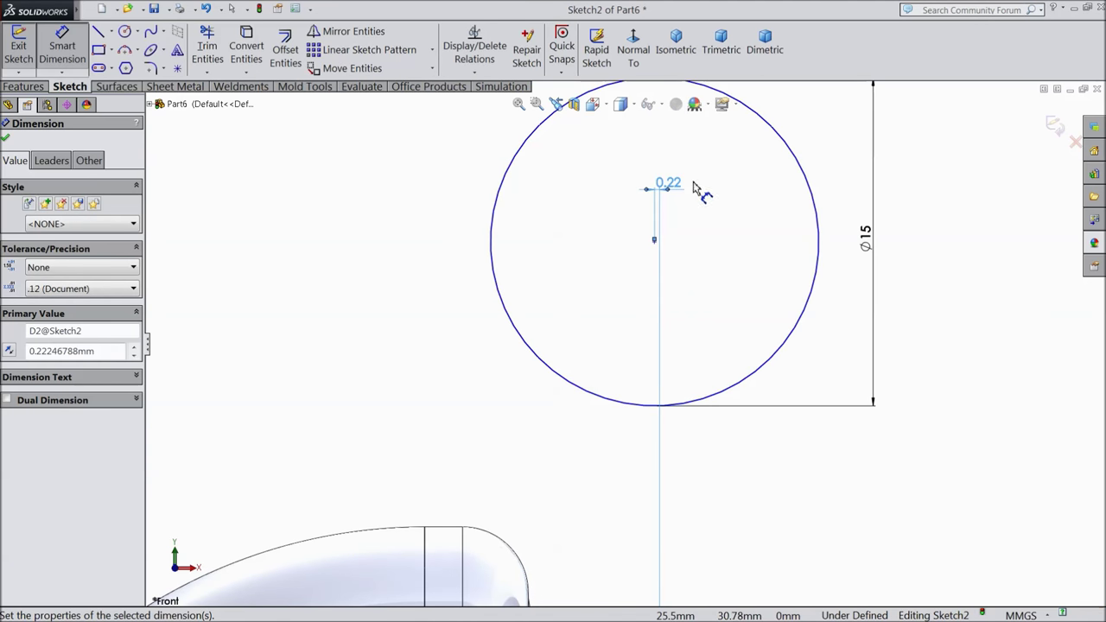
pyautogui.press('Delete')
pyautogui.click(112, 34)
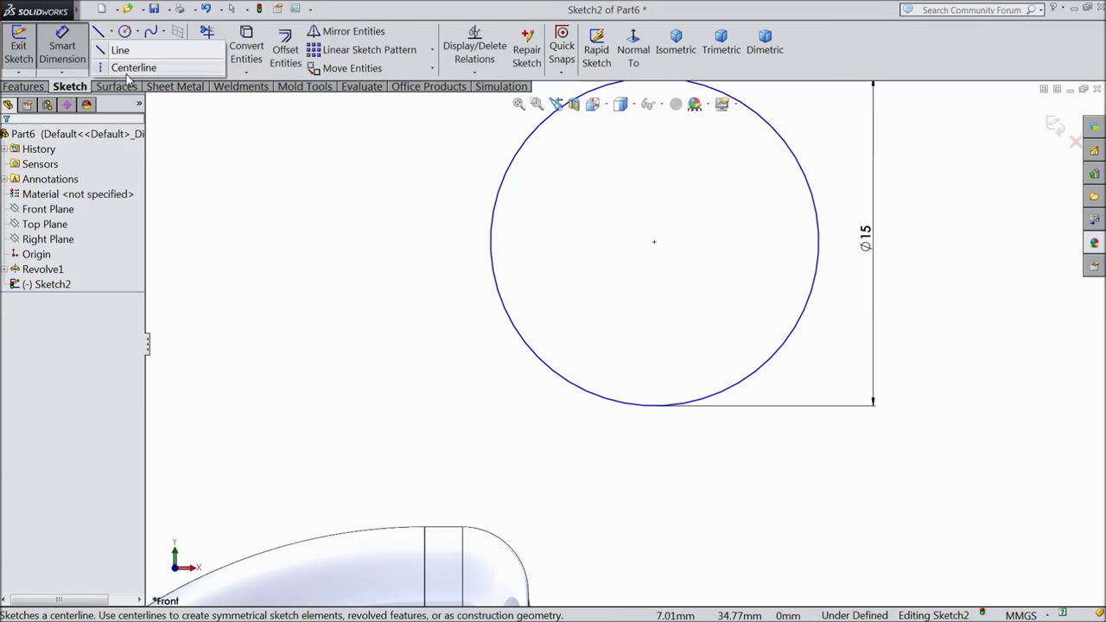
# Draw a vertical centerline down from the circle's right point toward the part
pyautogui.click(129, 65)
pyautogui.click(818, 242)
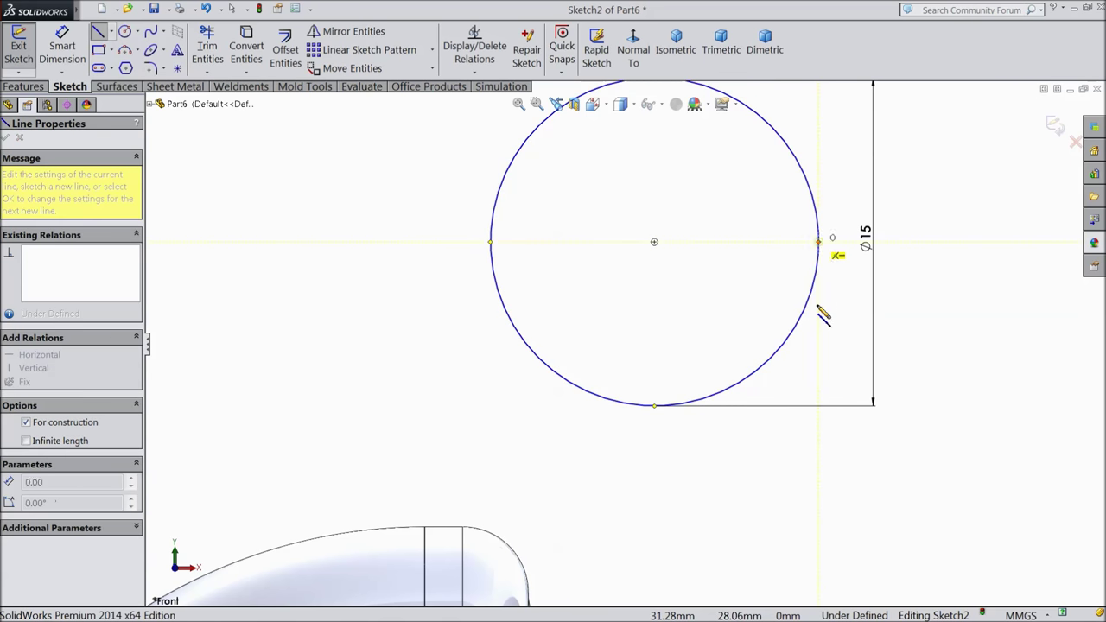
pyautogui.click(818, 371)
pyautogui.rightClick(842, 104)
pyautogui.click(872, 114)
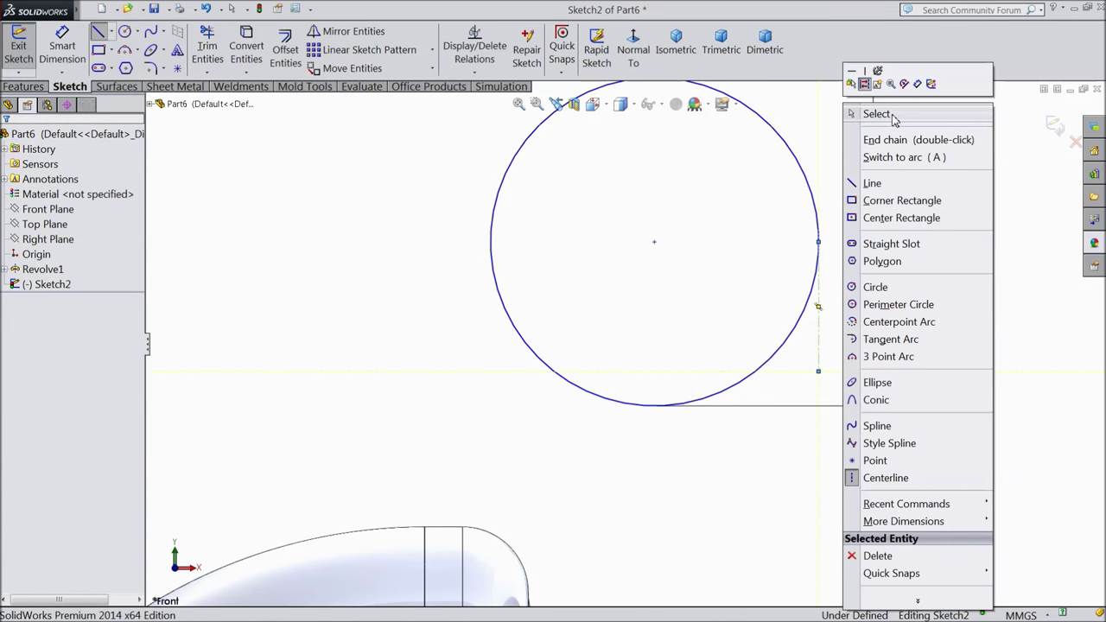
pyautogui.press('d')
pyautogui.press('f')
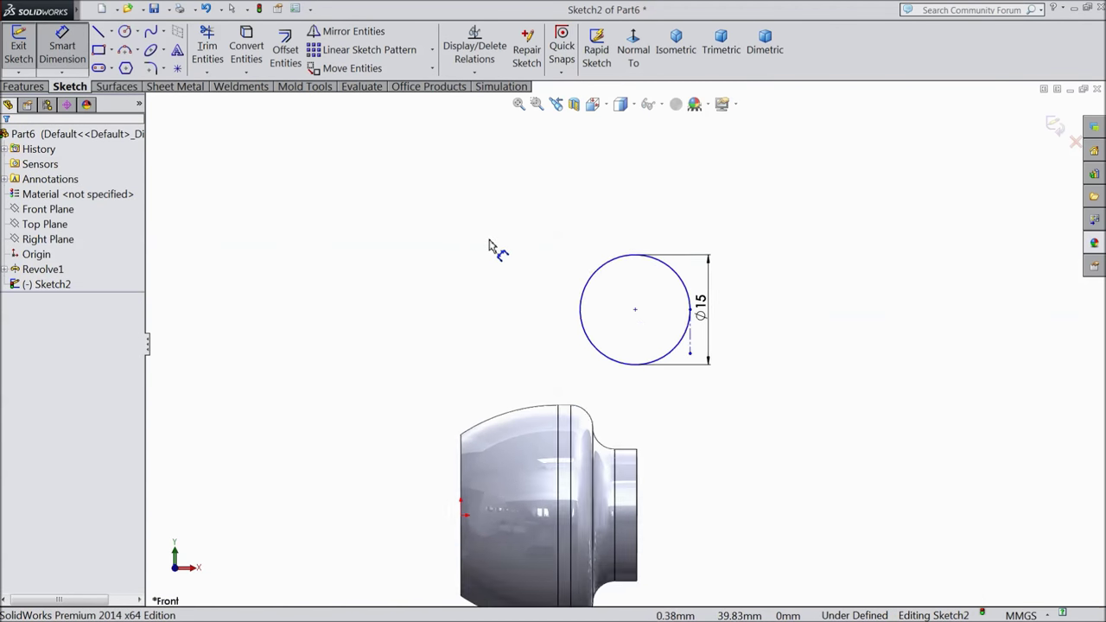
# Dimension the centerline to the part's right edge, entering 5
pyautogui.click(715, 268)
pyautogui.click(636, 448)
pyautogui.scroll(1, 675, 238)
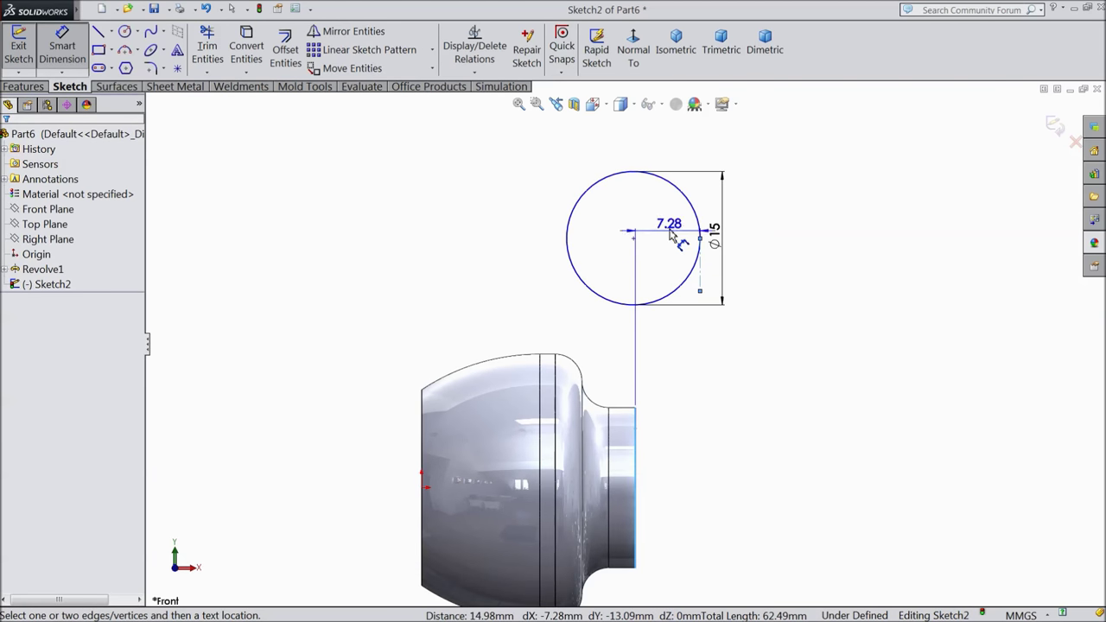
pyautogui.click(656, 152)
pyautogui.write('5')
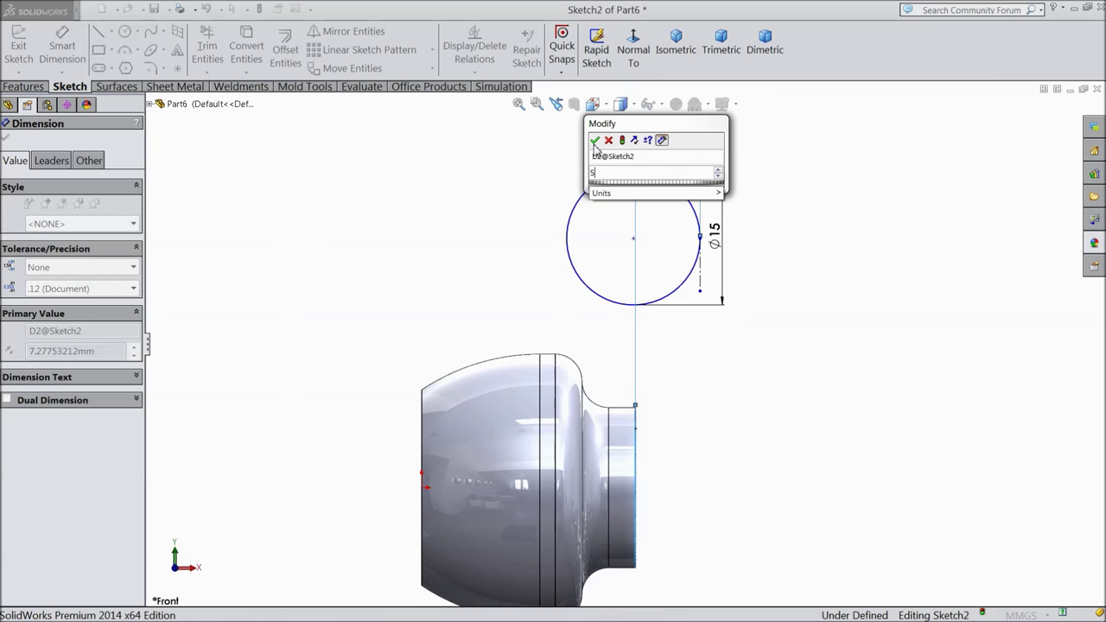
# Confirm the 5 mm offset from the part's right edge
pyautogui.click(595, 141)
pyautogui.scroll(2, 616, 276)
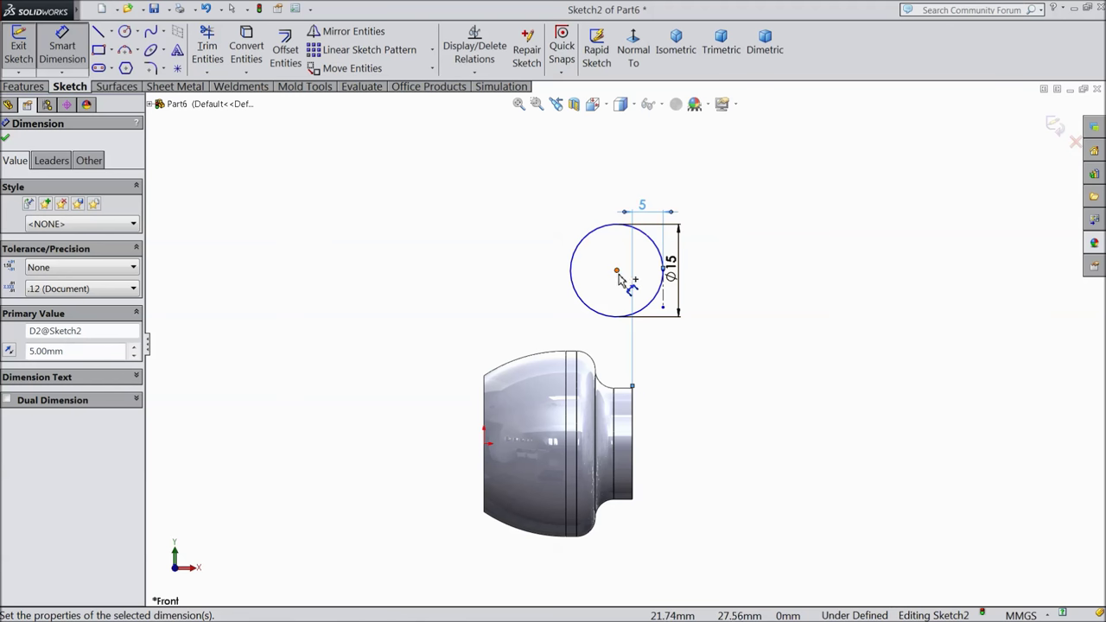
pyautogui.click(616, 272)
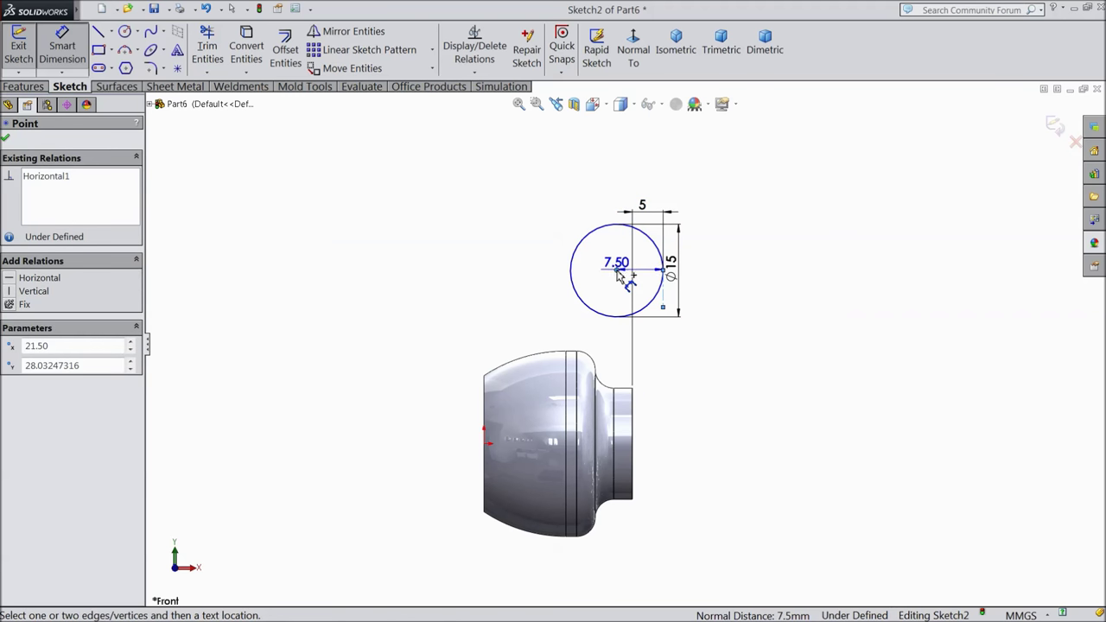
pyautogui.press('Escape')
pyautogui.click(617, 272)
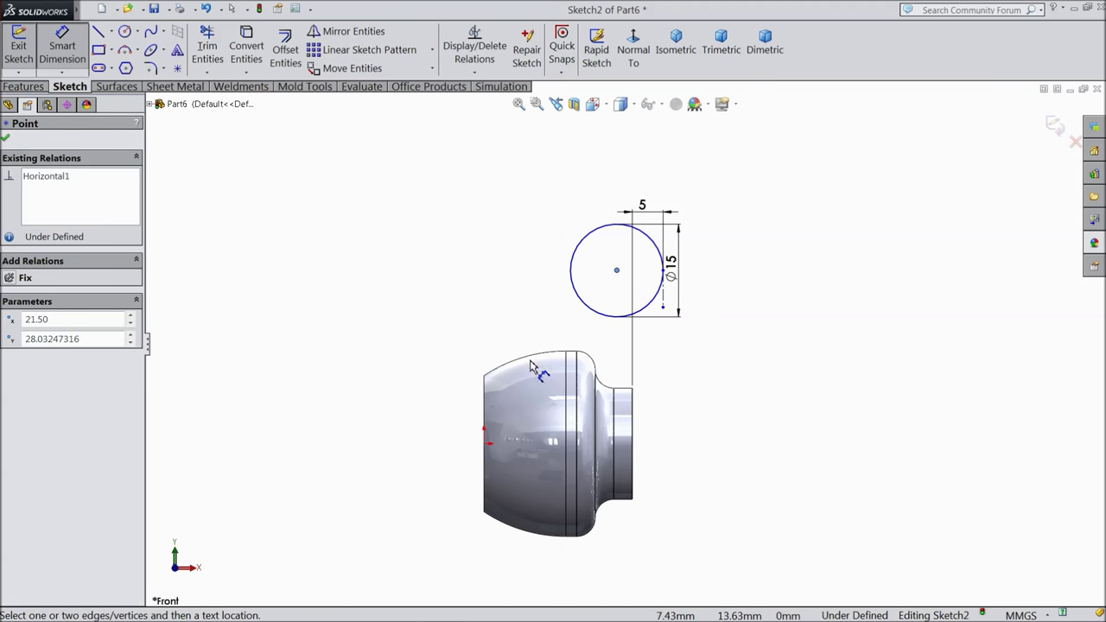
pyautogui.click(486, 444)
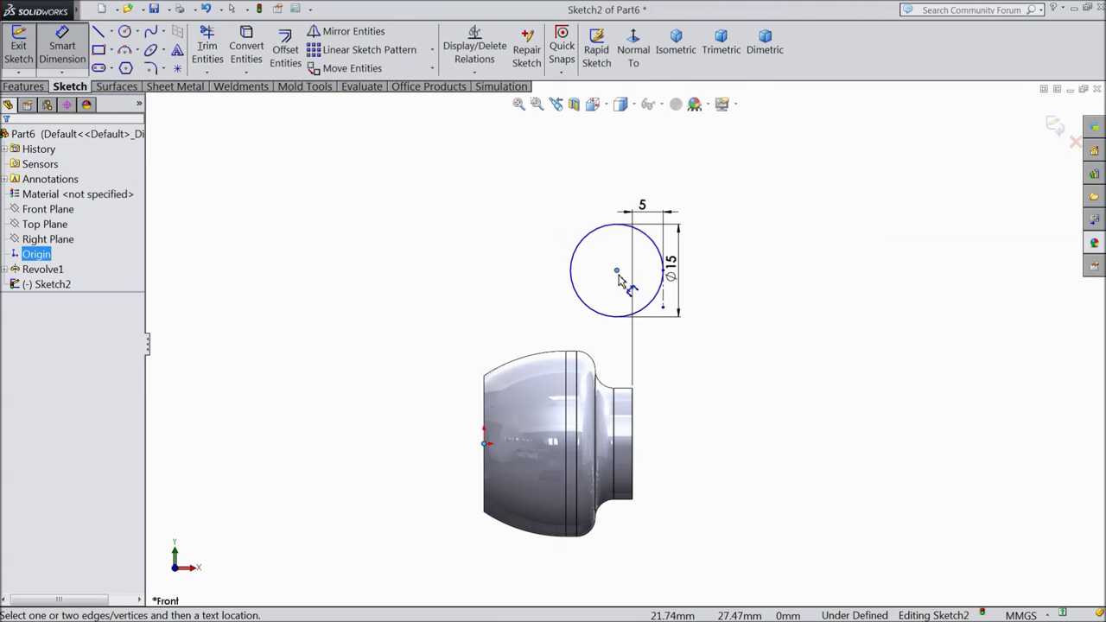
pyautogui.click(62, 48)
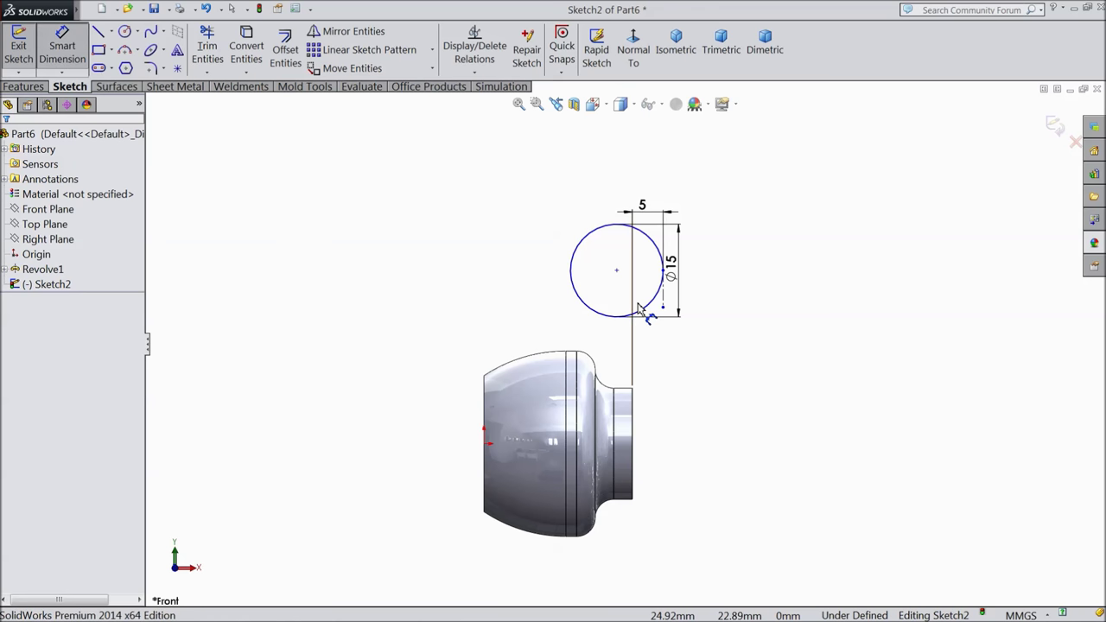
# Dimension the circle centre 37.50 mm (75/2) above the origin, fully defining Sketch2
pyautogui.click(617, 272)
pyautogui.click(485, 445)
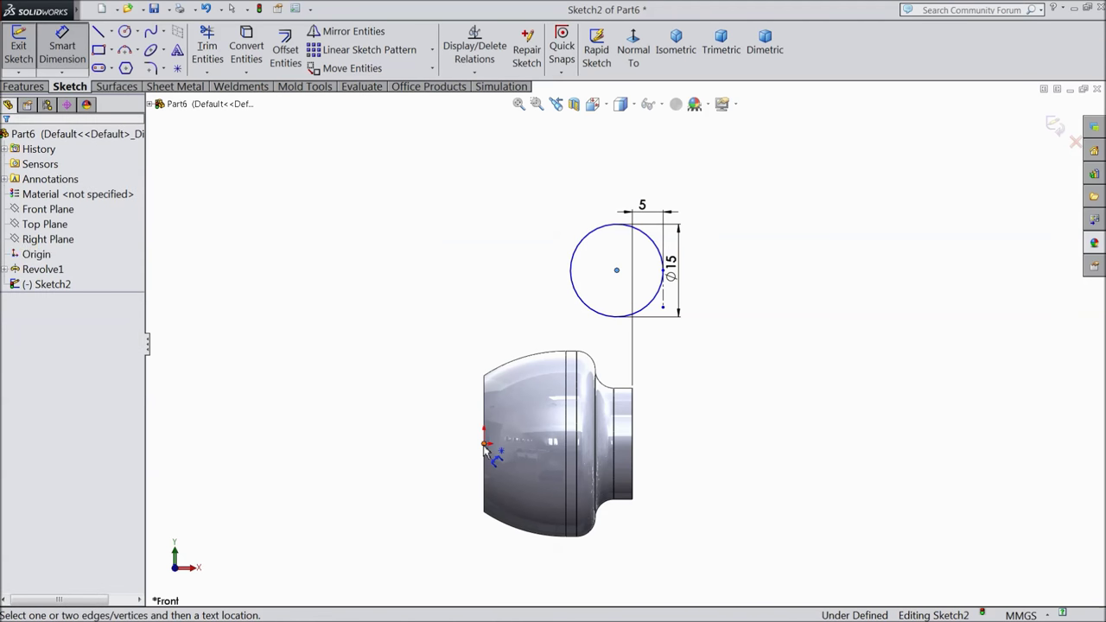
pyautogui.click(401, 363)
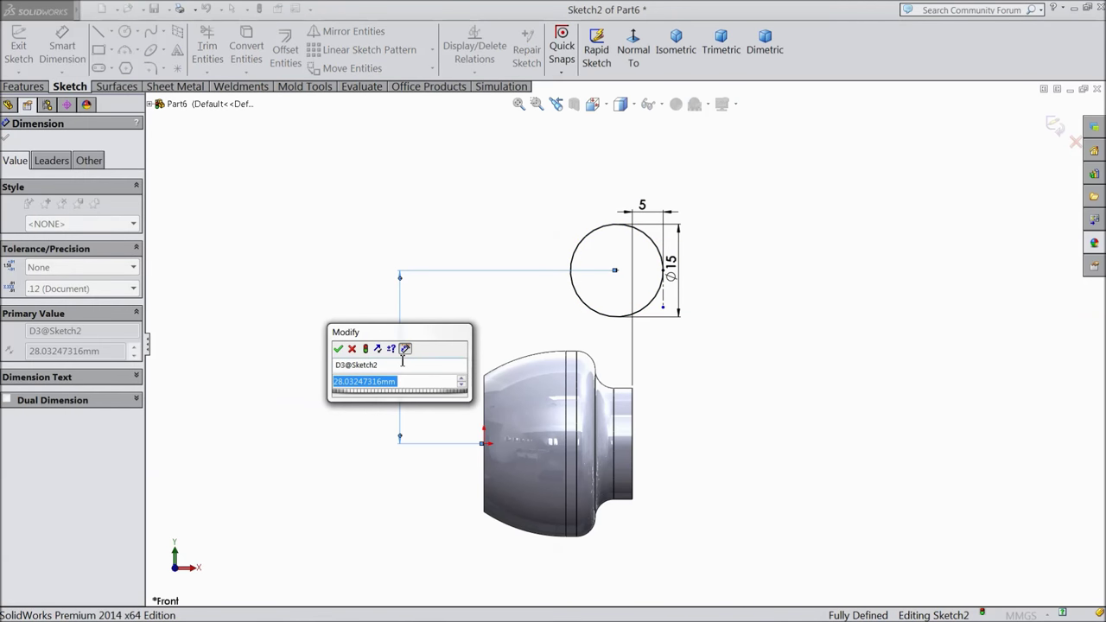
pyautogui.write('75/2')
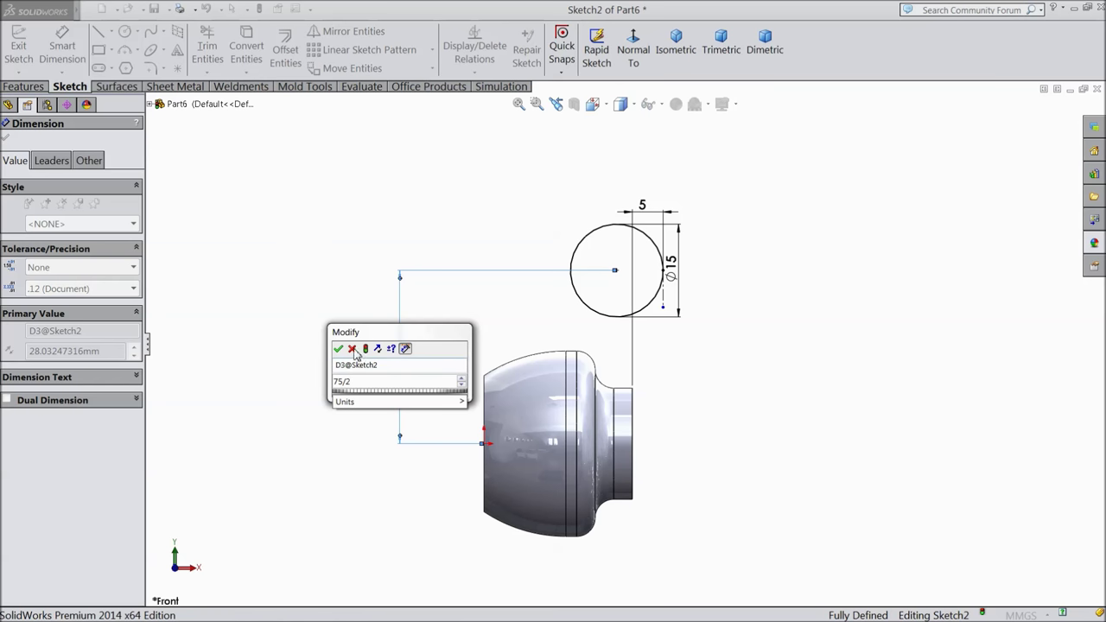
pyautogui.click(340, 350)
pyautogui.scroll(2, 658, 336)
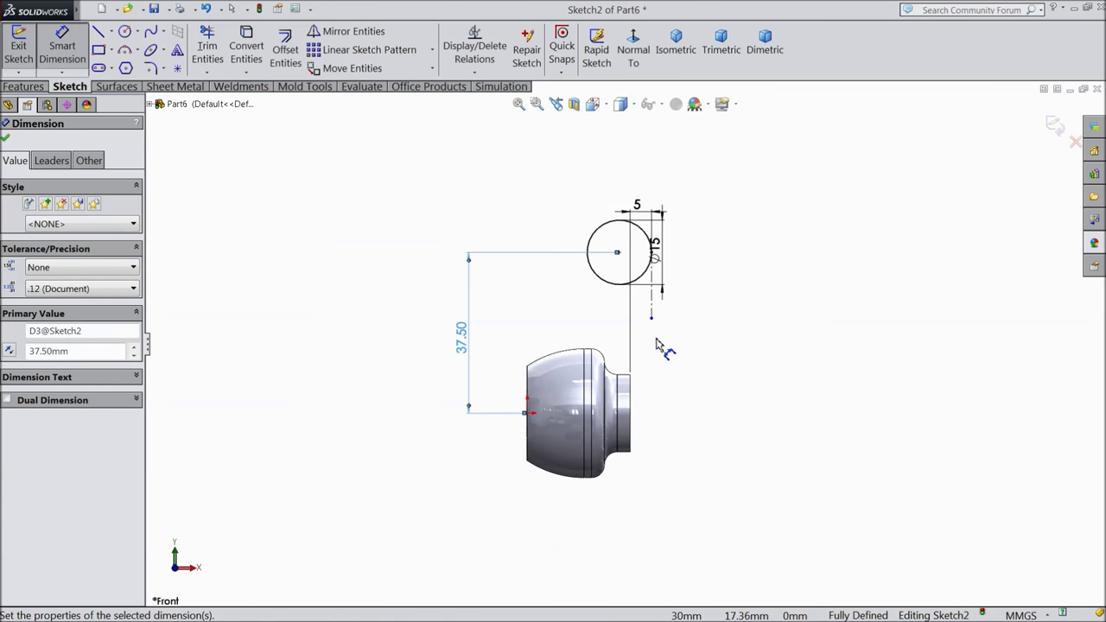
pyautogui.scroll(-1, 629, 337)
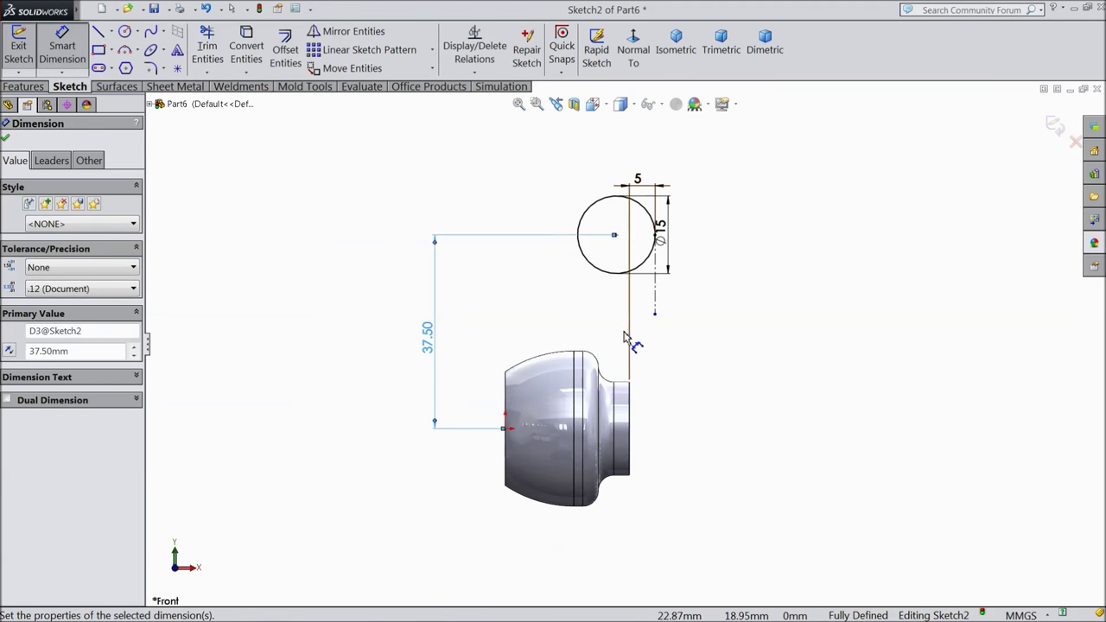
pyautogui.click(6, 139)
pyautogui.click(111, 31)
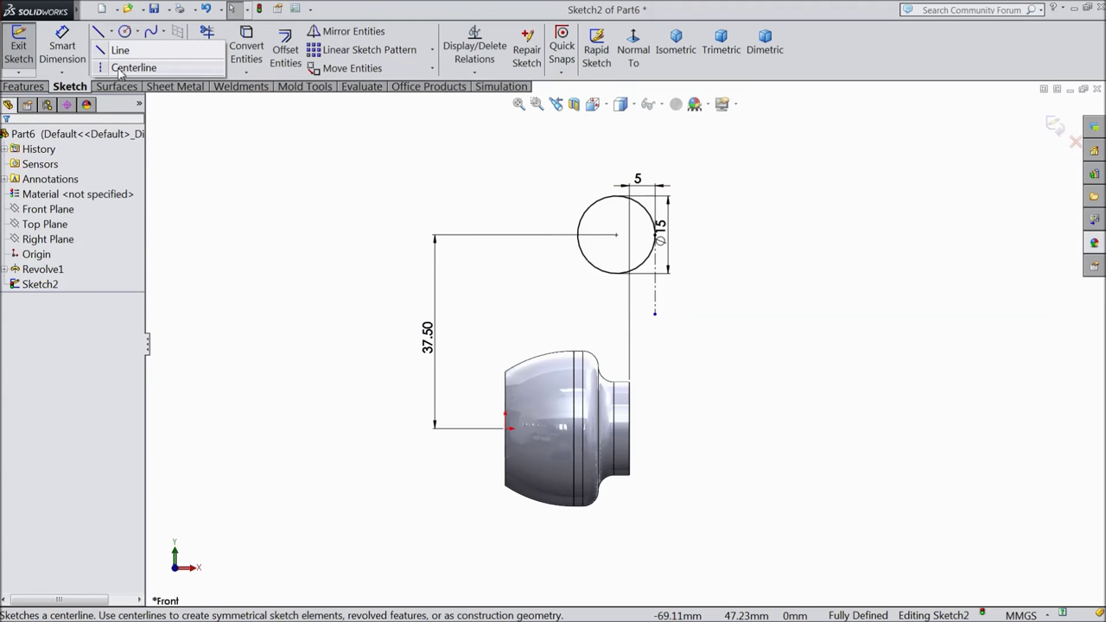
# Draw a horizontal construction centerline from the origin as the revolve axis
pyautogui.click(130, 67)
pyautogui.click(507, 429)
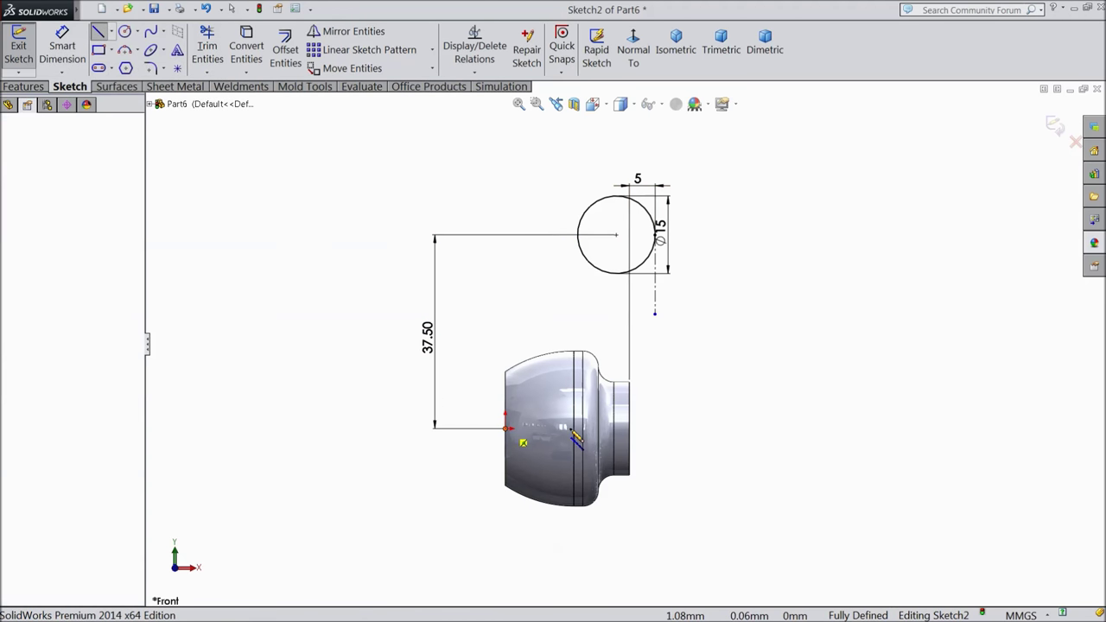
pyautogui.rightClick(678, 428)
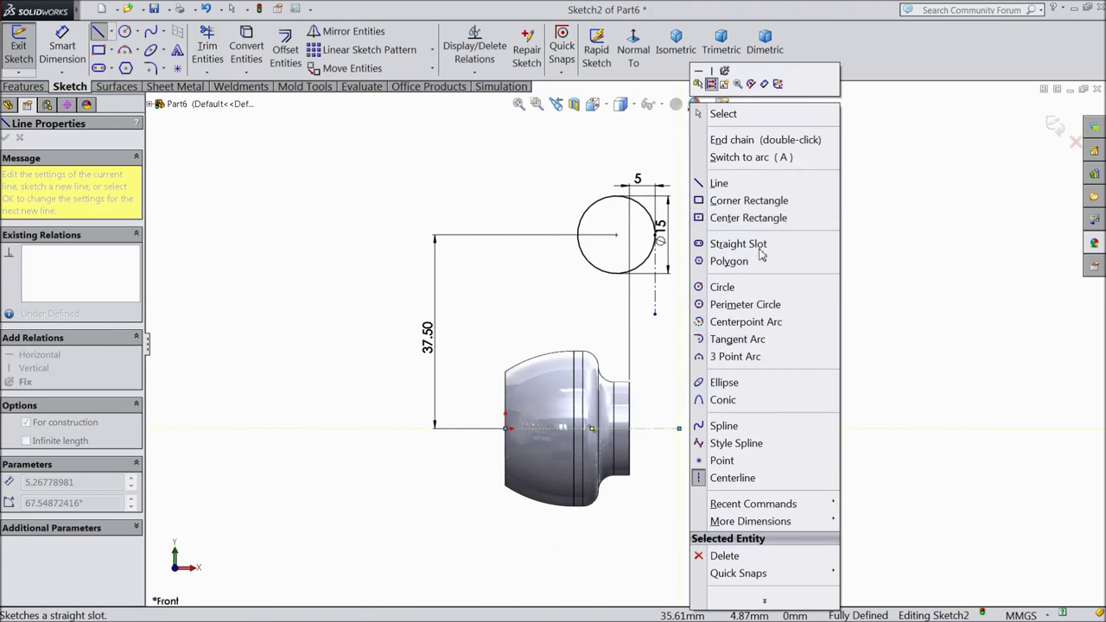
pyautogui.click(752, 116)
pyautogui.click(656, 434)
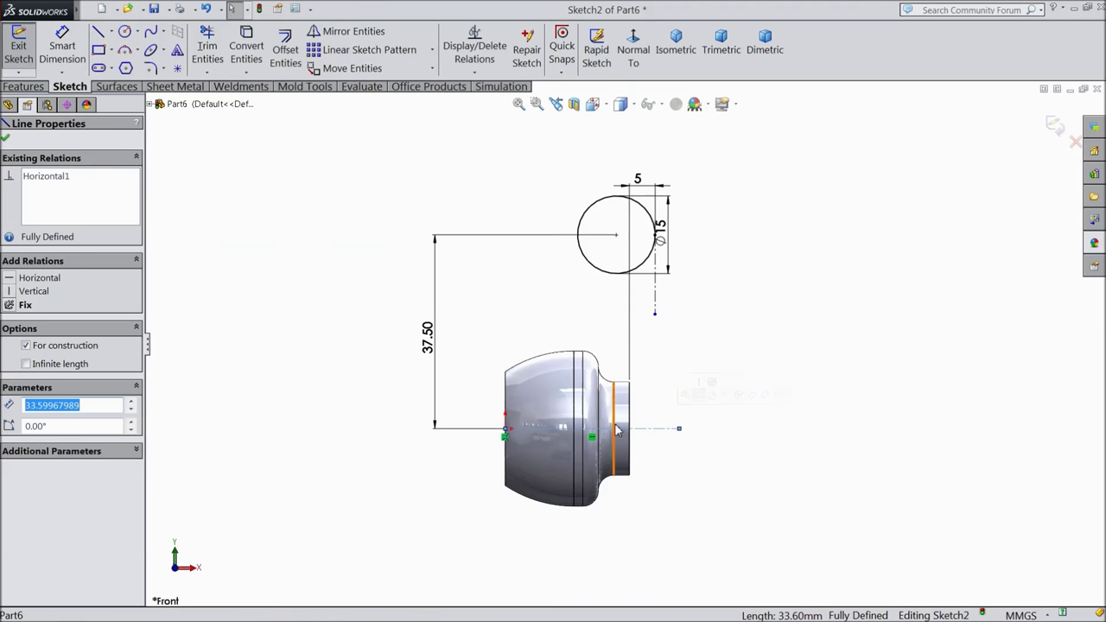
pyautogui.click(5, 139)
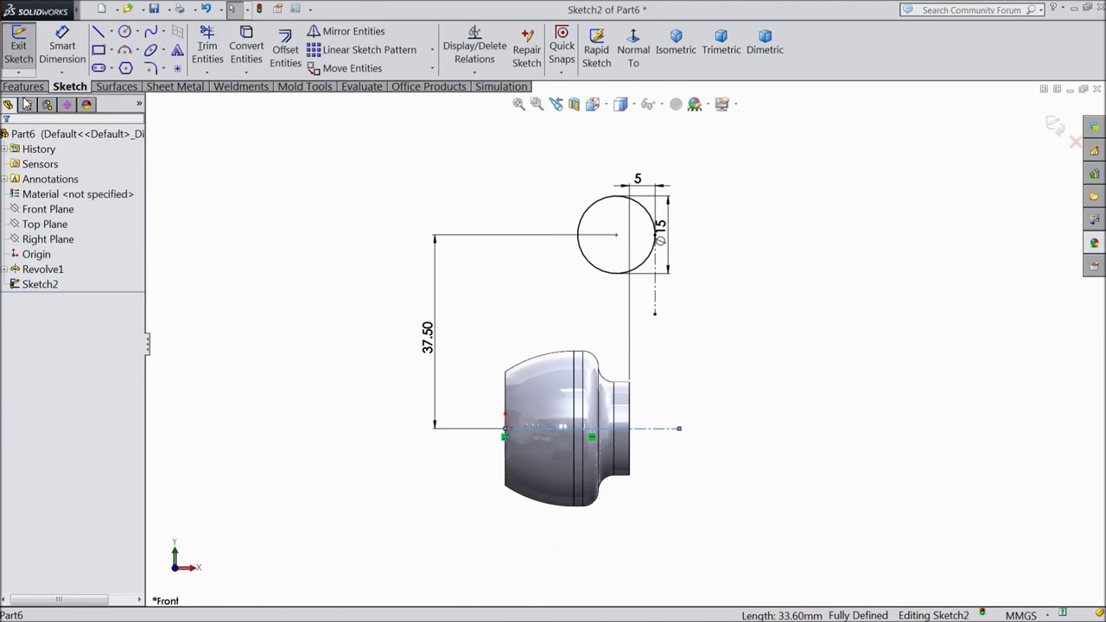
# Revolve the Ø15 circle 360° around that axis to form the Revolve2 ring
pyautogui.click(24, 86)
pyautogui.click(76, 57)
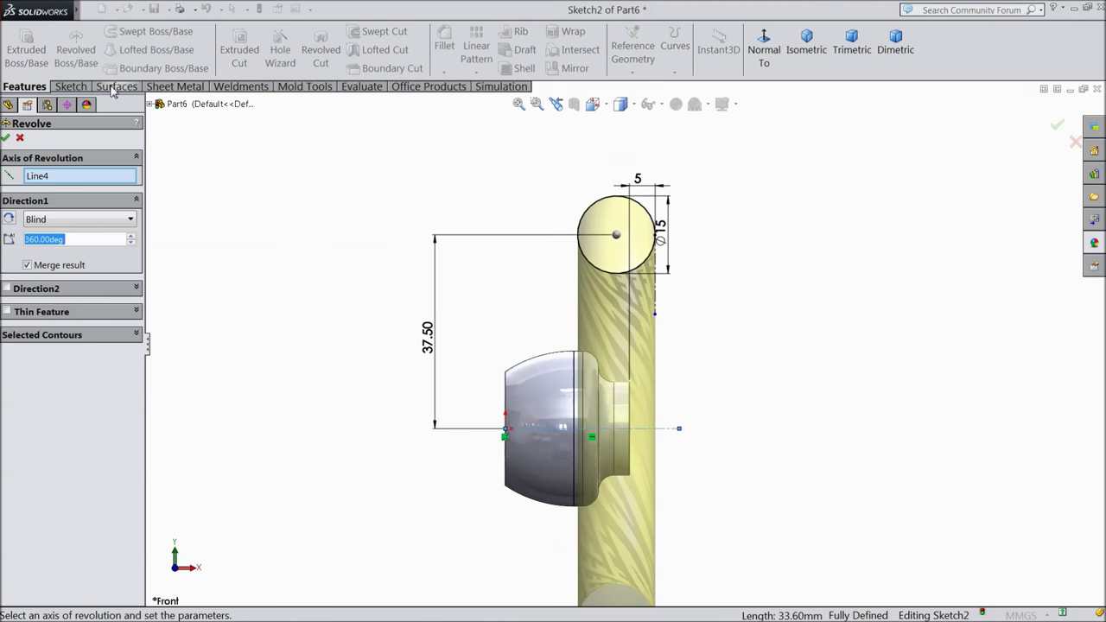
pyautogui.moveTo(363, 277); pyautogui.dragTo(303, 328, button='middle')
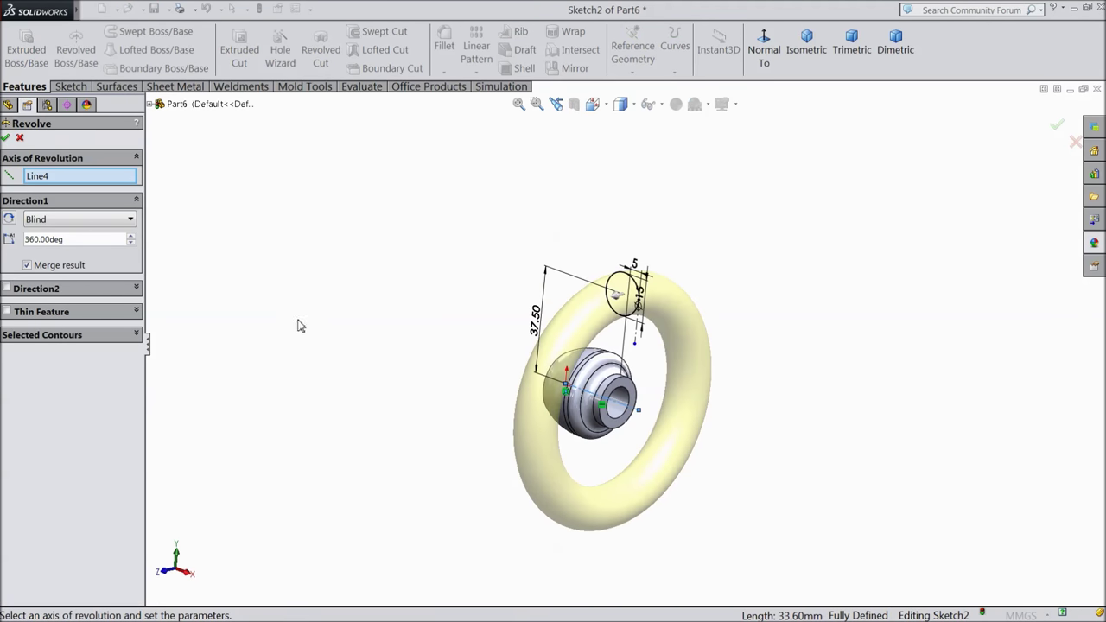
pyautogui.click(6, 139)
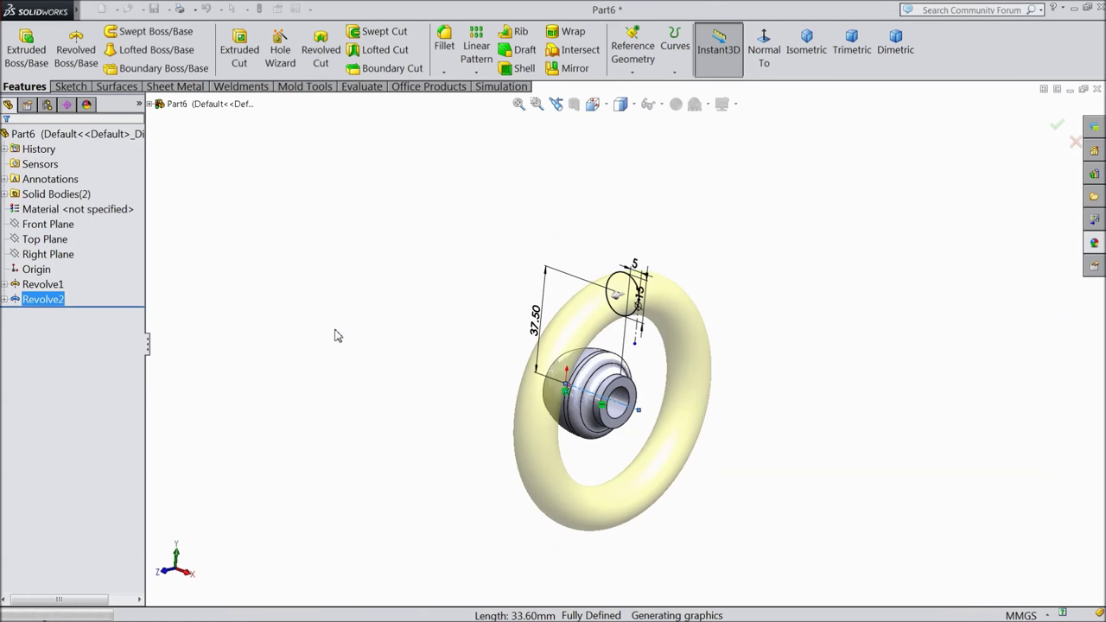
pyautogui.moveTo(350, 352)
pyautogui.mouseDown(button='middle')
pyautogui.moveTo(417, 360)
pyautogui.moveTo(338, 338)
pyautogui.mouseUp(button='middle')
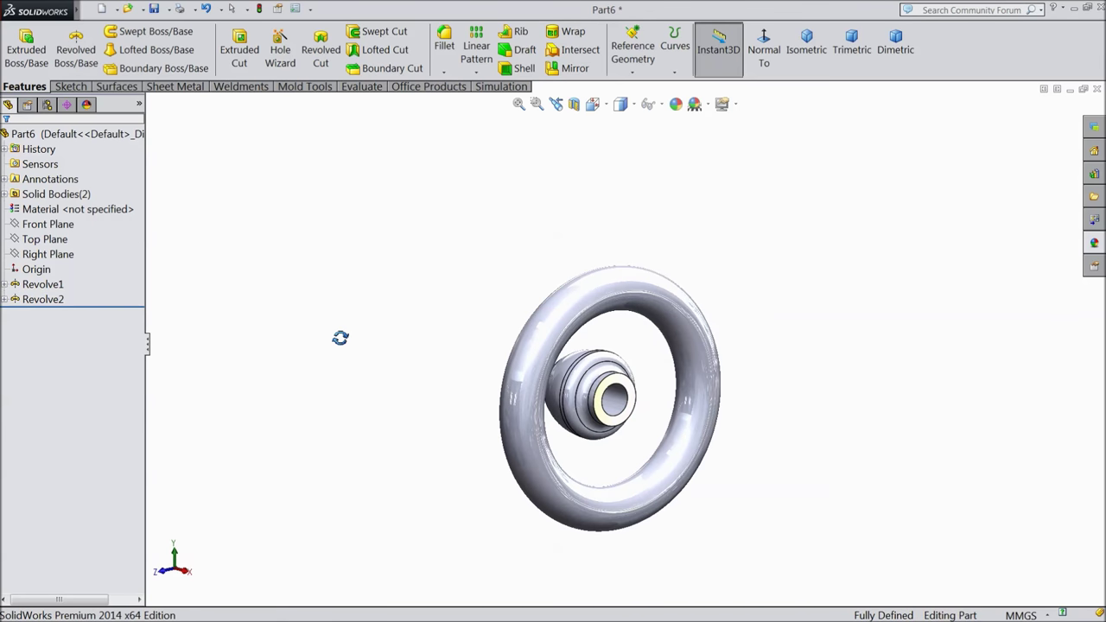
pyautogui.scroll(-2, 628, 431)
pyautogui.moveTo(609, 424); pyautogui.dragTo(624, 415, button='middle')
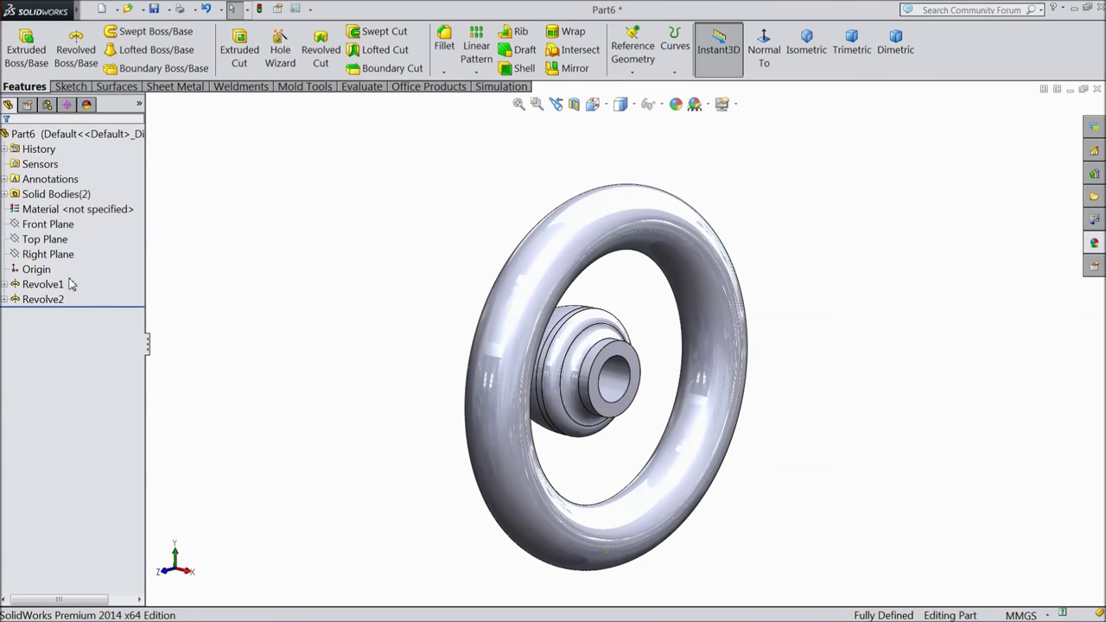
pyautogui.click(50, 225)
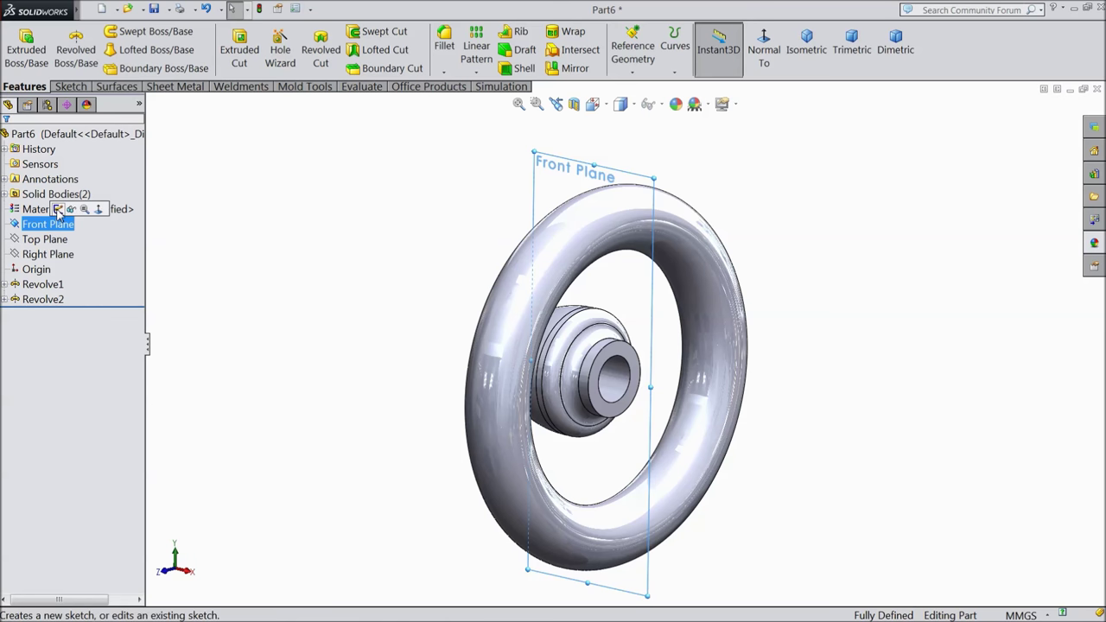
# Start a sketch on the Front Plane, face it normal, and show hidden lines visible
pyautogui.click(61, 210)
pyautogui.click(763, 60)
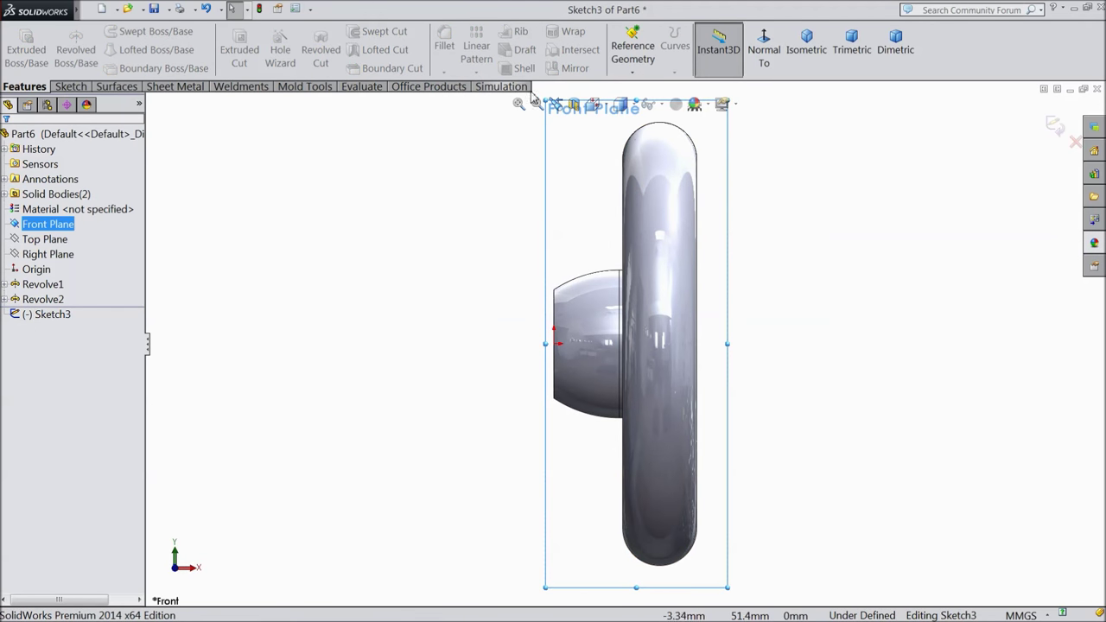
pyautogui.click(621, 105)
pyautogui.click(621, 184)
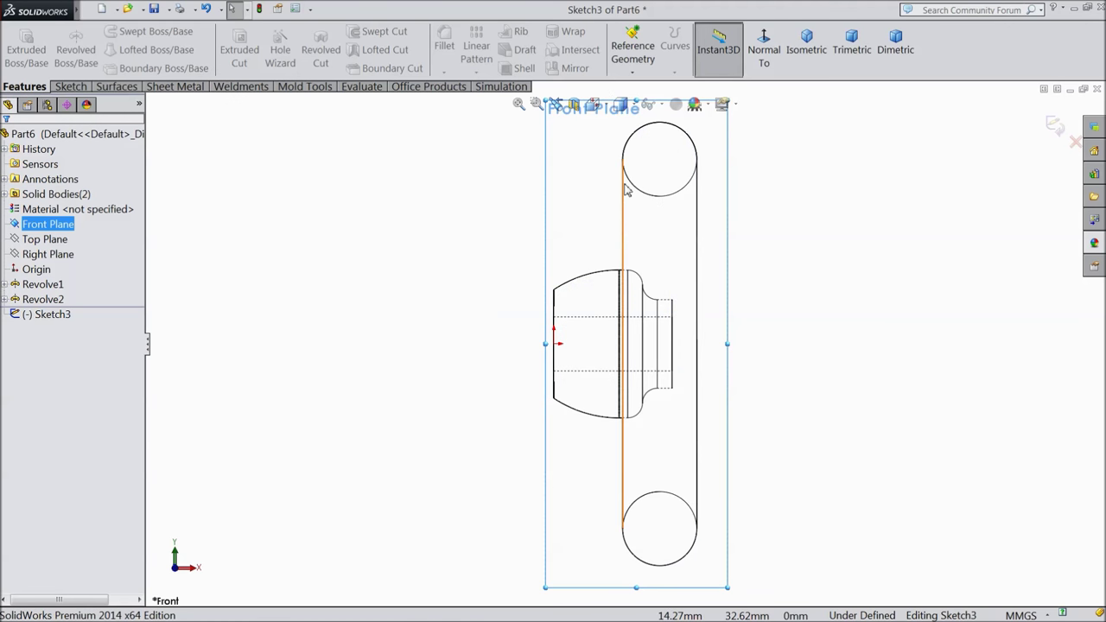
pyautogui.scroll(-2, 654, 271)
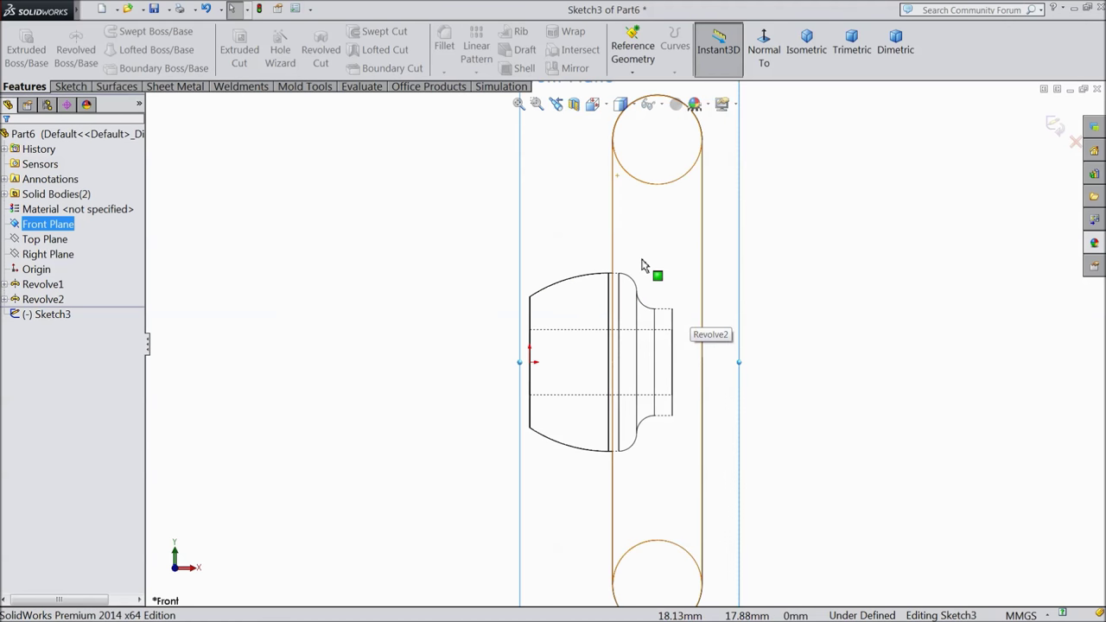
# Draw a slanted line from the ring's cross-section circle to the hub top, then exit Sketch3
pyautogui.click(70, 86)
pyautogui.click(98, 31)
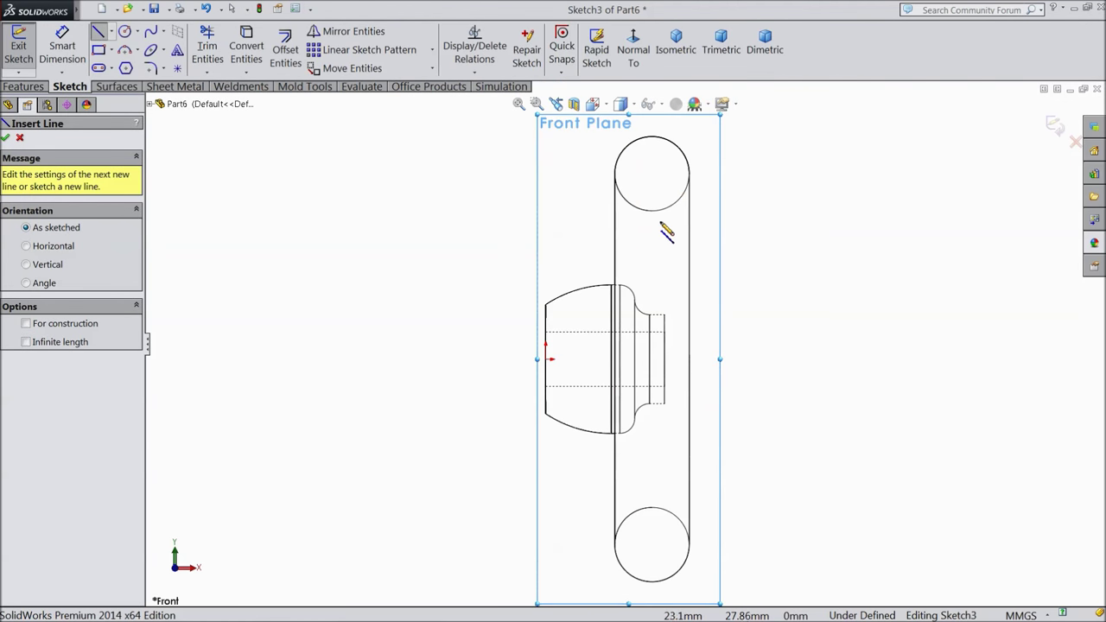
pyautogui.scroll(-3, 666, 231)
pyautogui.click(691, 135)
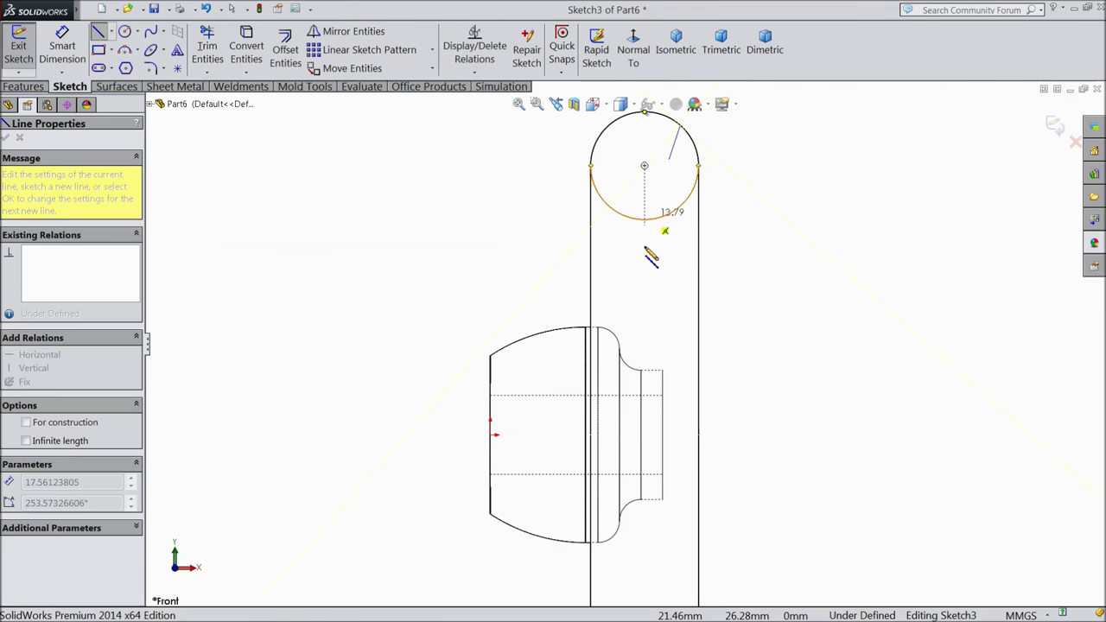
pyautogui.scroll(-5, 645, 321)
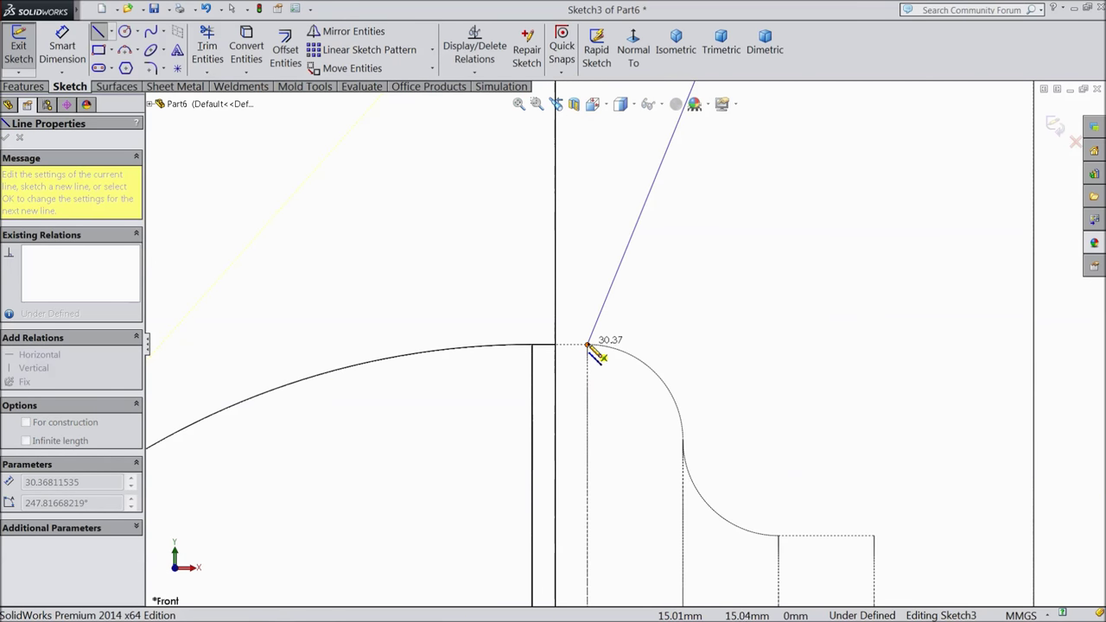
pyautogui.click(587, 344)
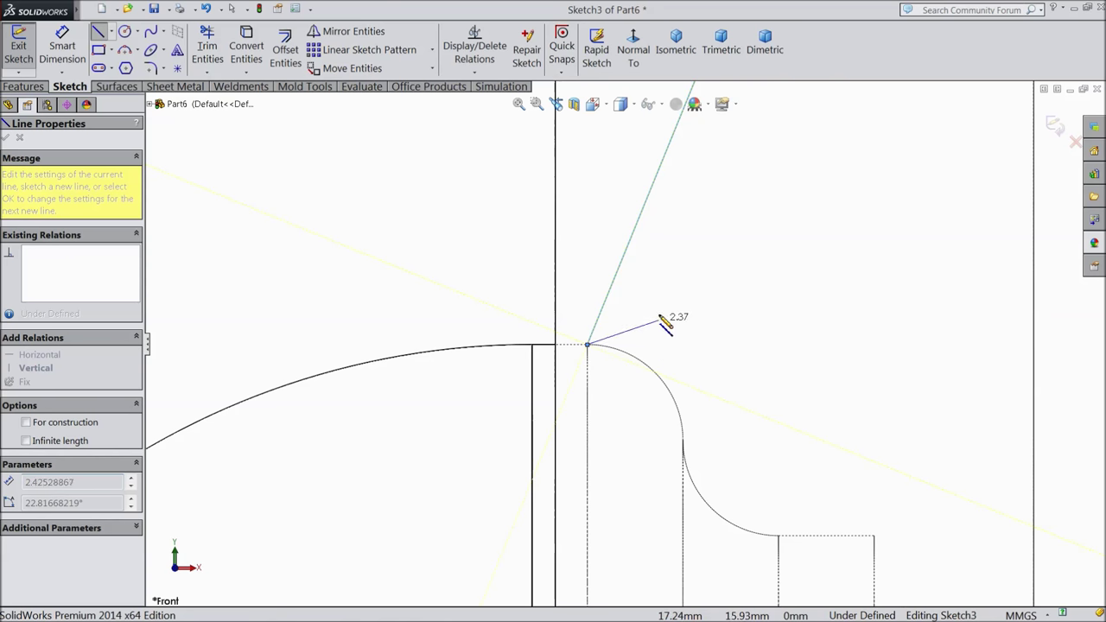
pyautogui.rightClick(665, 316)
pyautogui.click(692, 106)
pyautogui.scroll(5, 629, 334)
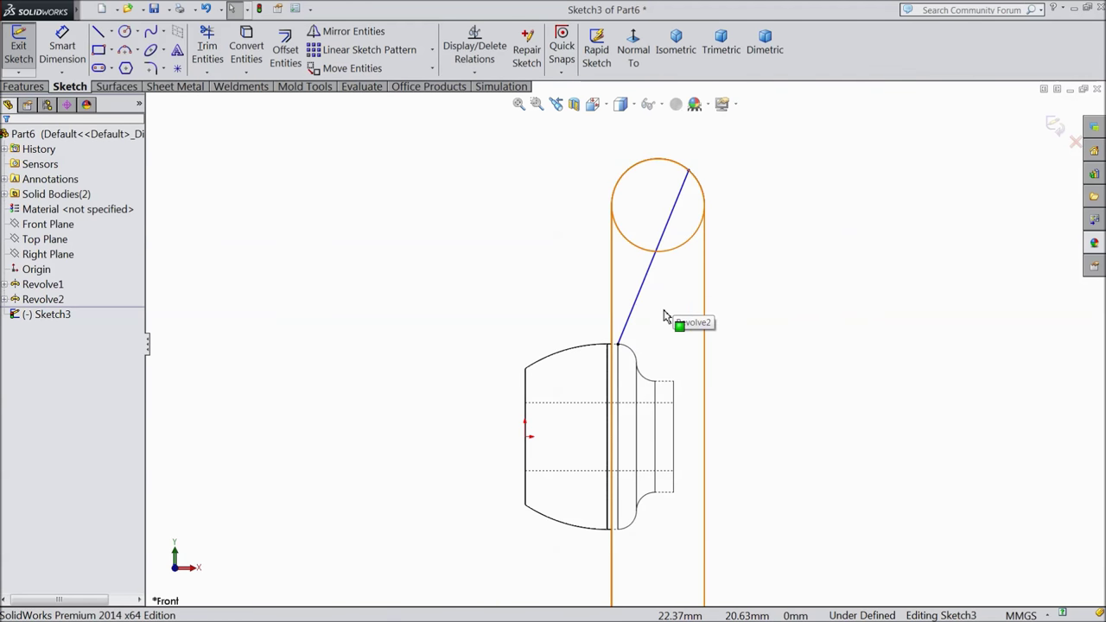
pyautogui.moveTo(728, 316)
pyautogui.mouseDown(button='middle')
pyautogui.moveTo(703, 316)
pyautogui.moveTo(691, 364)
pyautogui.mouseUp(button='middle')
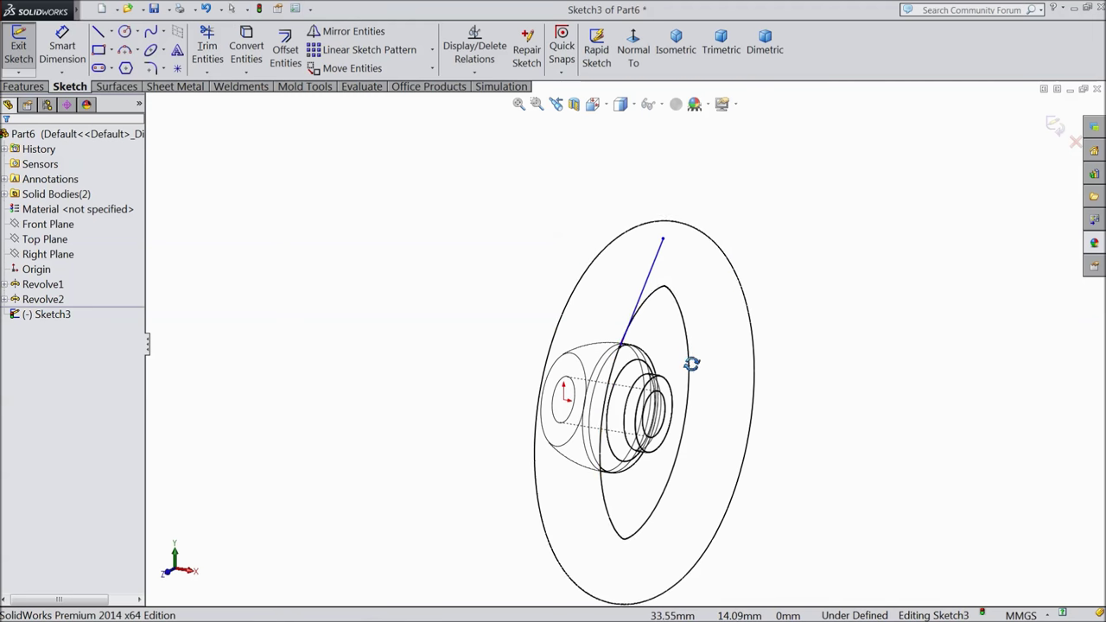
pyautogui.click(1057, 127)
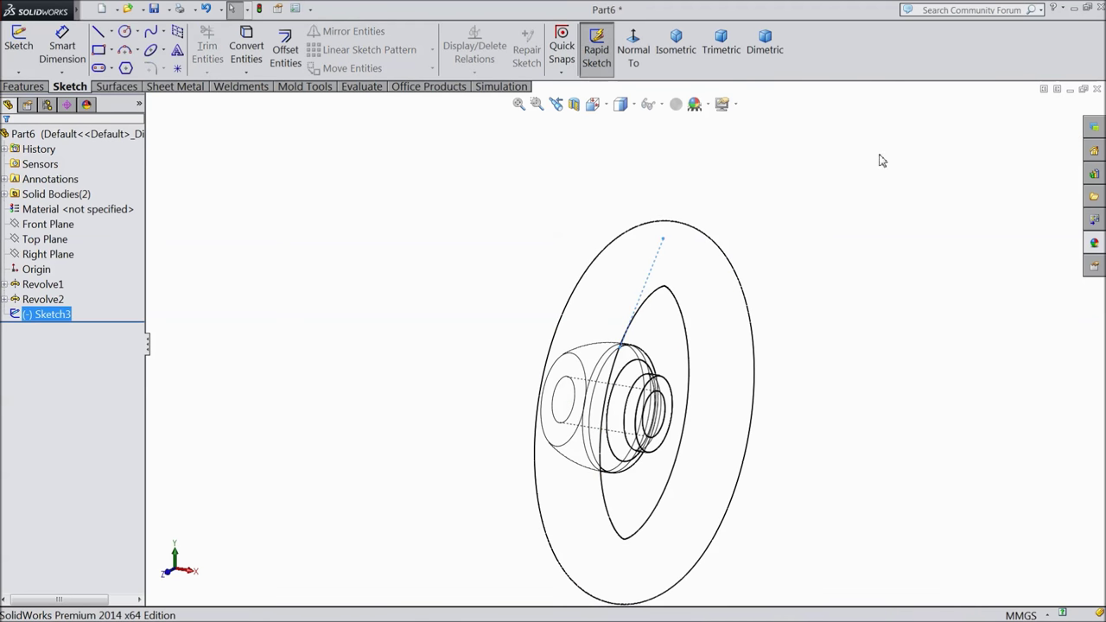
# Reorient the wheel to a standard view, orbit it, and fit it in the window
pyautogui.click(608, 104)
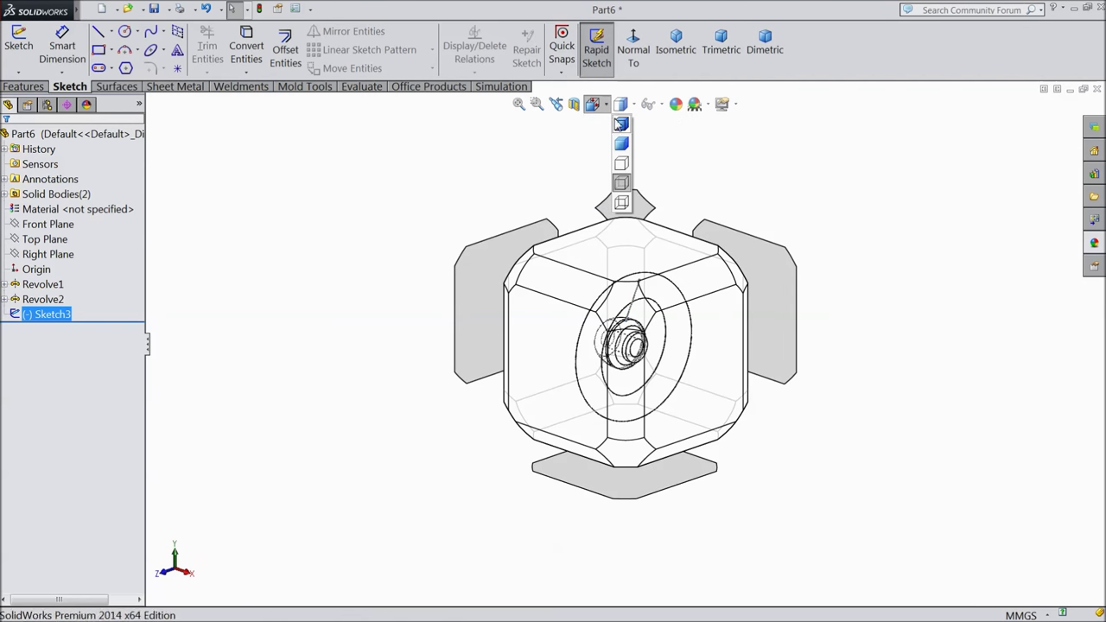
pyautogui.click(628, 138)
pyautogui.moveTo(534, 244)
pyautogui.mouseDown(button='middle')
pyautogui.moveTo(531, 296)
pyautogui.moveTo(490, 301)
pyautogui.mouseUp(button='middle')
pyautogui.scroll(2, 397, 351)
pyautogui.moveTo(397, 350); pyautogui.dragTo(457, 351, button='middle')
pyautogui.moveTo(643, 409); pyautogui.dragTo(363, 294, button='middle')
pyautogui.press('f')
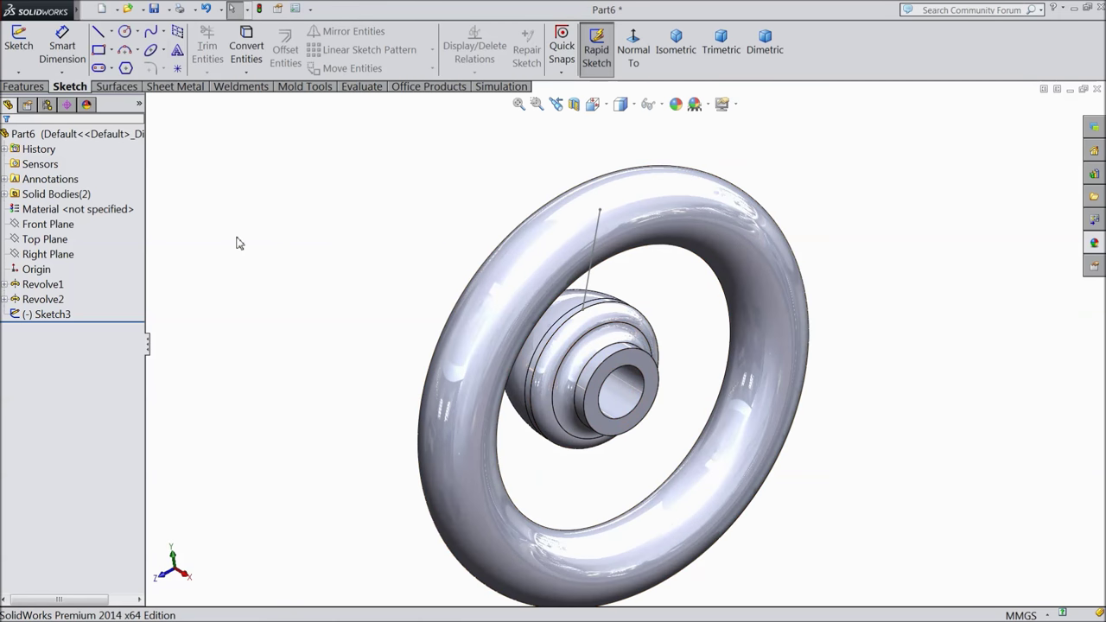
# Create Plane1 using Line1@Sketch3 and its hub-end Point2@Sketch3 as references
pyautogui.click(23, 86)
pyautogui.click(632, 52)
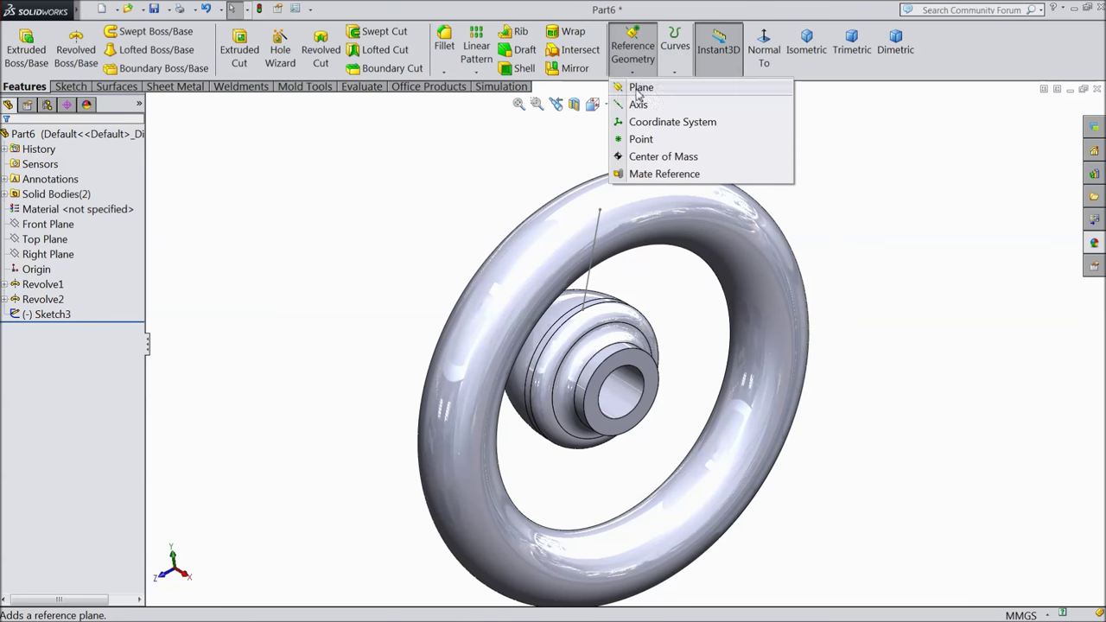
pyautogui.click(598, 235)
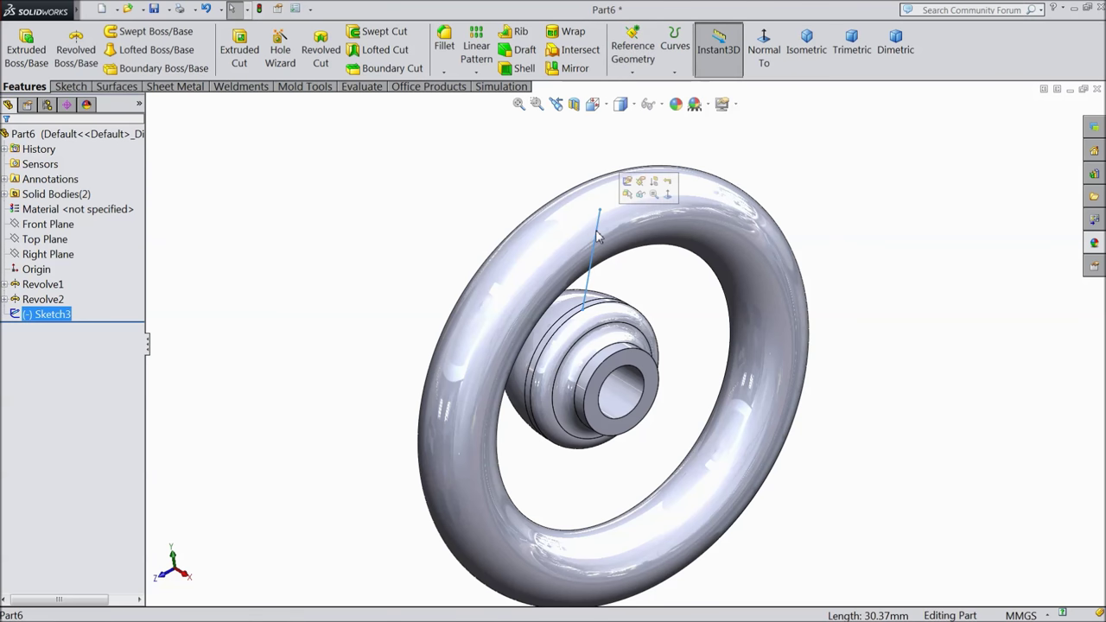
pyautogui.click(633, 73)
pyautogui.click(644, 87)
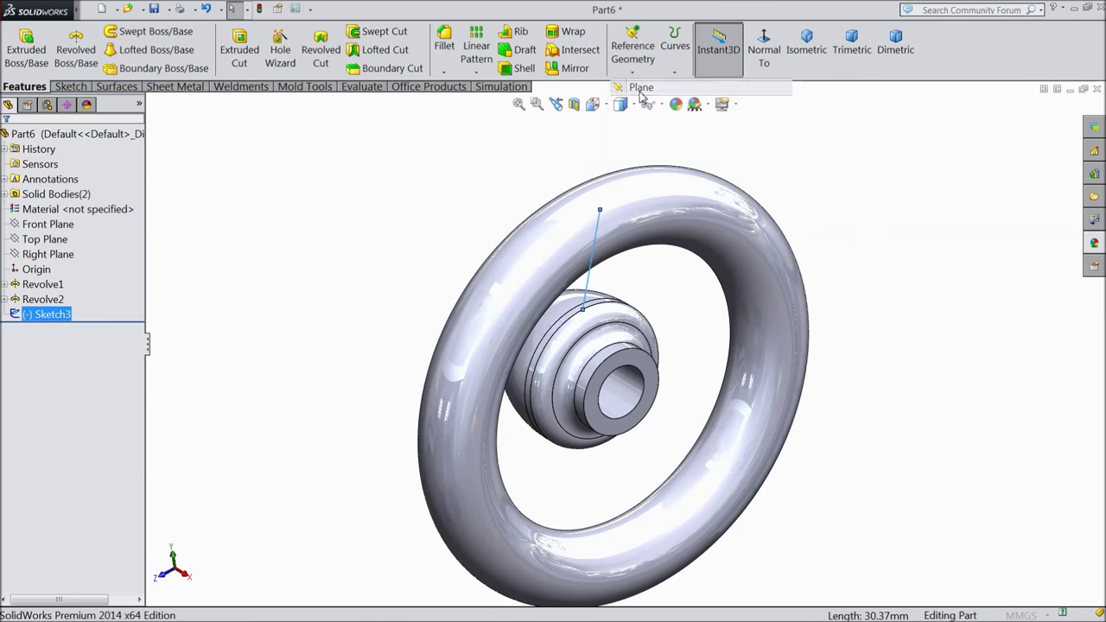
pyautogui.click(579, 320)
pyautogui.moveTo(592, 321)
pyautogui.mouseDown(button='middle')
pyautogui.moveTo(642, 320)
pyautogui.moveTo(637, 331)
pyautogui.moveTo(563, 291)
pyautogui.moveTo(573, 317)
pyautogui.mouseUp(button='middle')
pyautogui.click(8, 144)
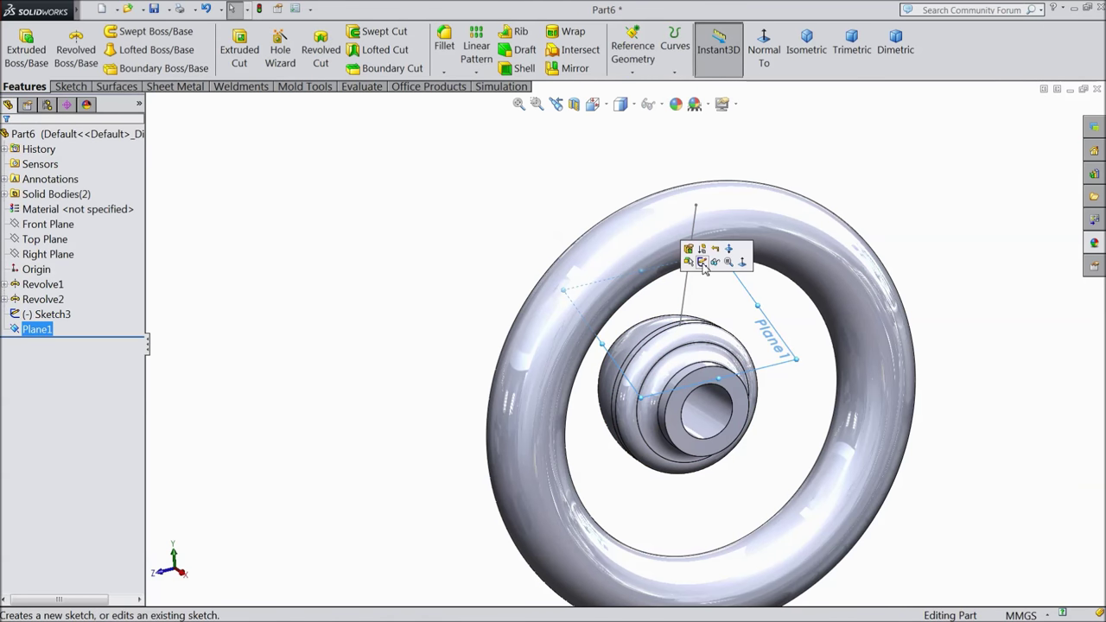
pyautogui.click(702, 261)
# Orient the view normal to Plane1 so the hub faces forward
pyautogui.click(764, 59)
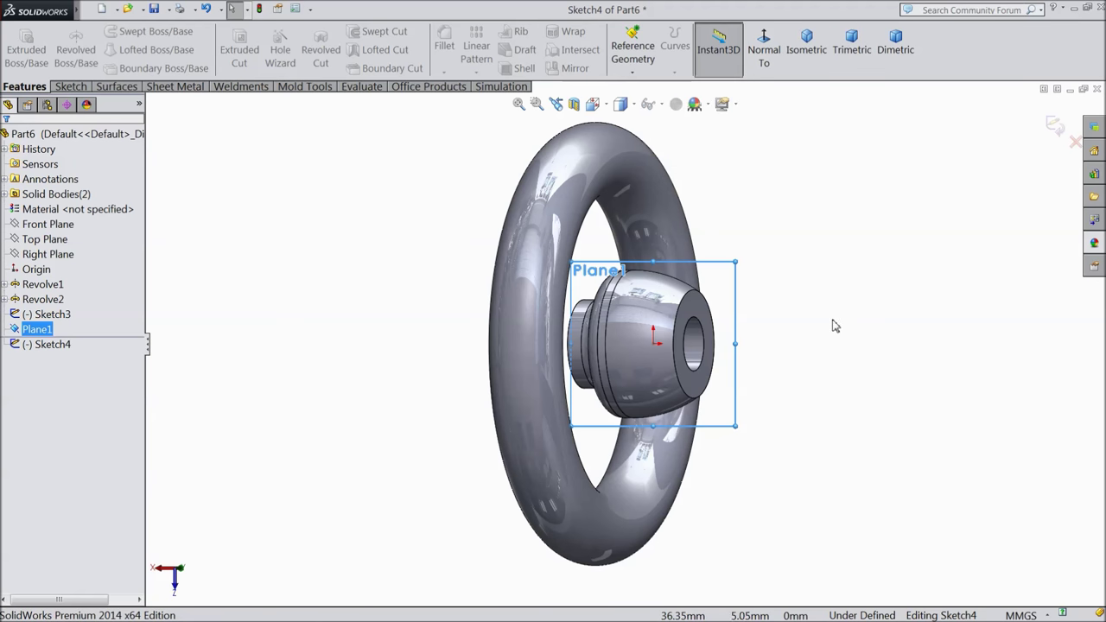
pyautogui.moveTo(835, 326); pyautogui.dragTo(828, 351, button='middle')
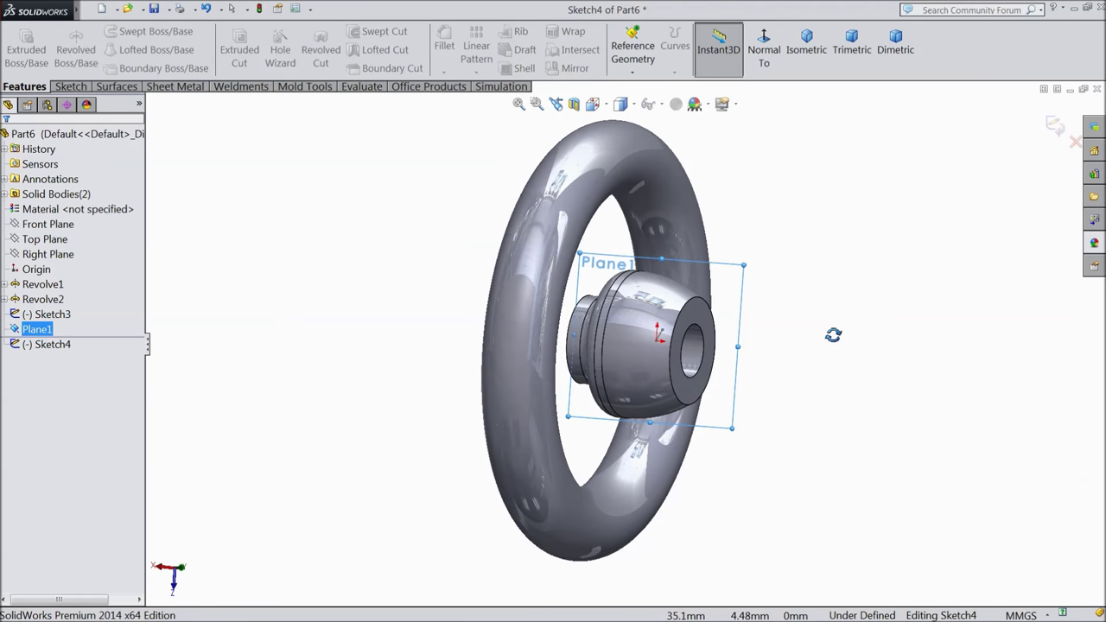
pyautogui.click(769, 68)
pyautogui.scroll(-5, 687, 326)
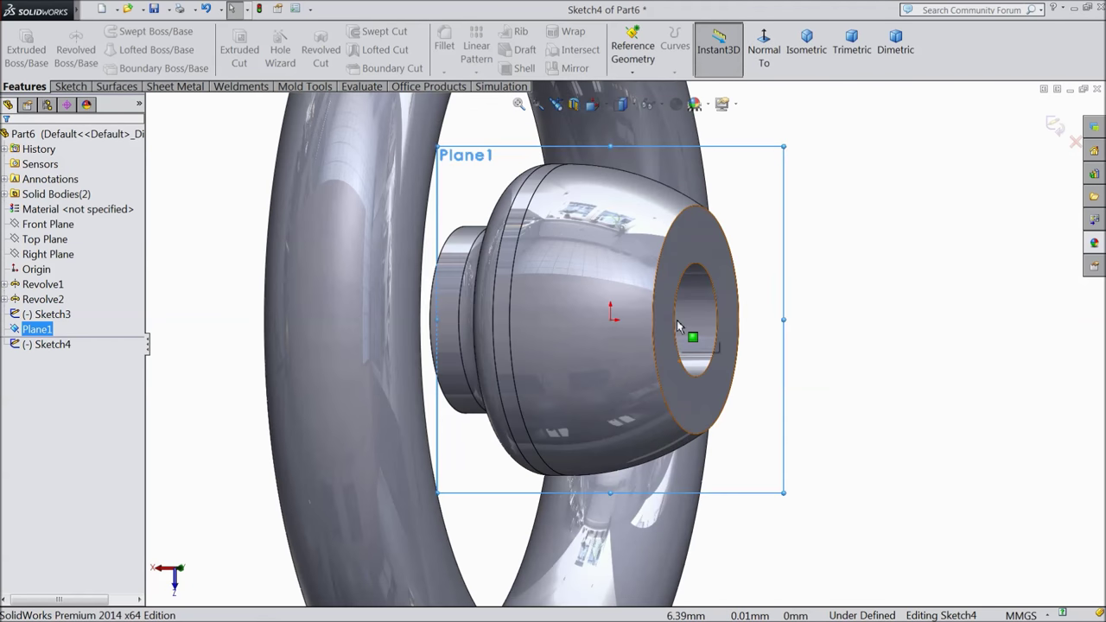
# Draw a vertical centre-point straight slot from the origin over the hub
pyautogui.click(72, 87)
pyautogui.click(113, 70)
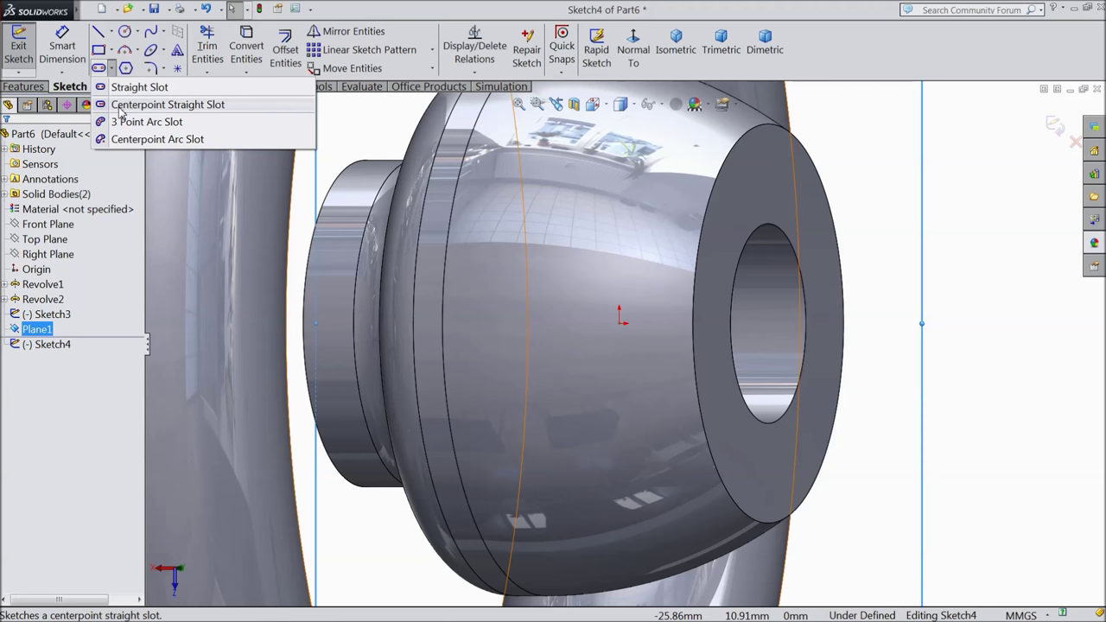
pyautogui.click(138, 104)
pyautogui.scroll(-2, 665, 346)
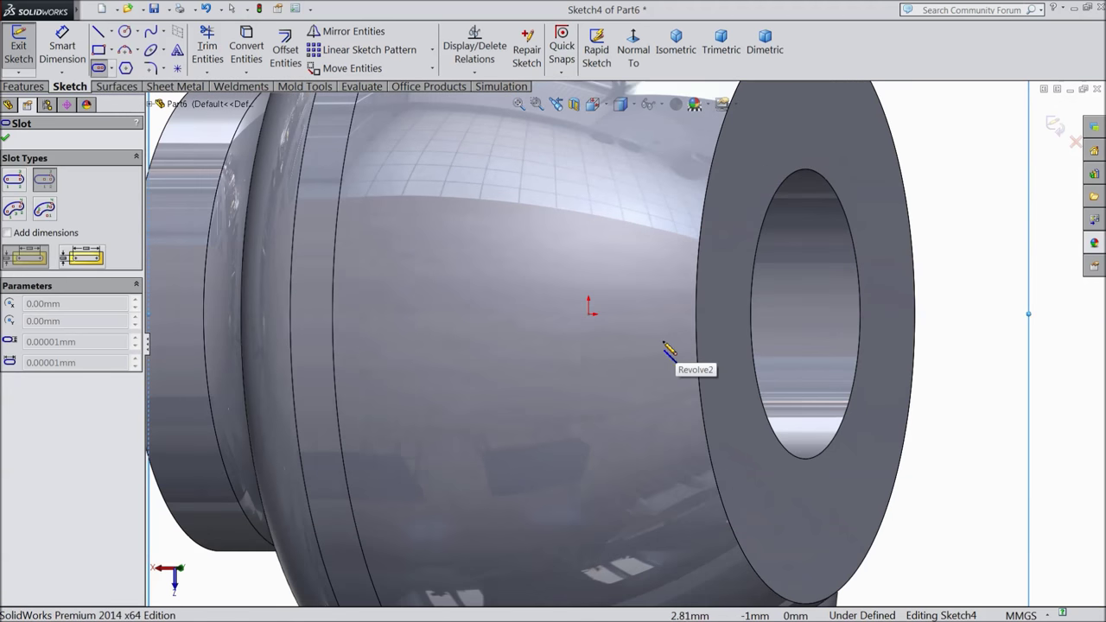
pyautogui.click(589, 315)
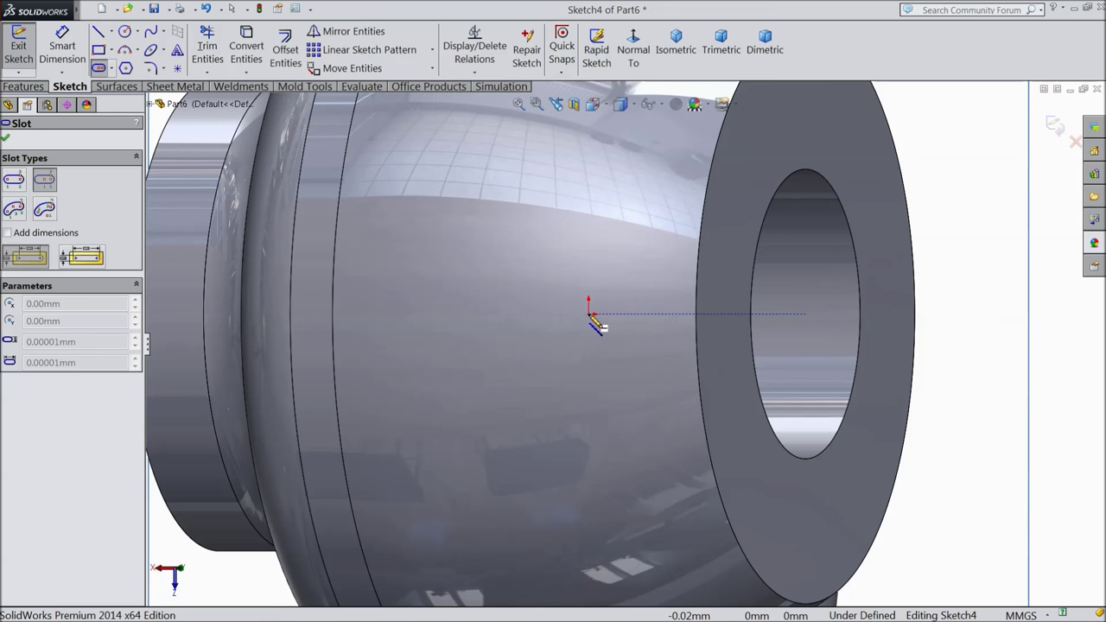
pyautogui.click(589, 230)
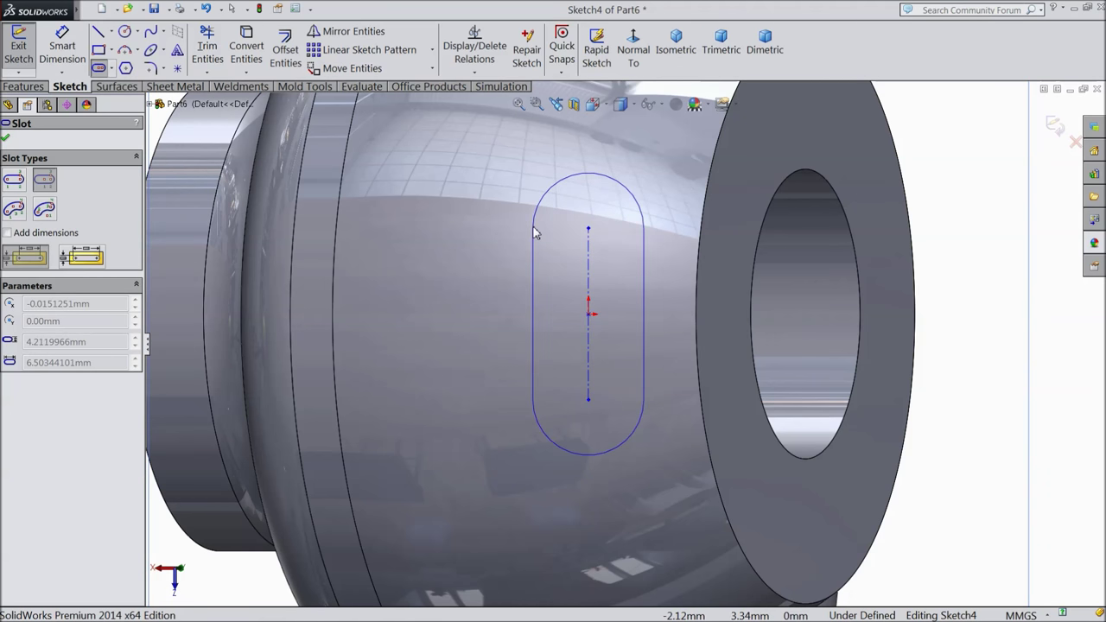
pyautogui.click(534, 231)
pyautogui.rightClick(972, 171)
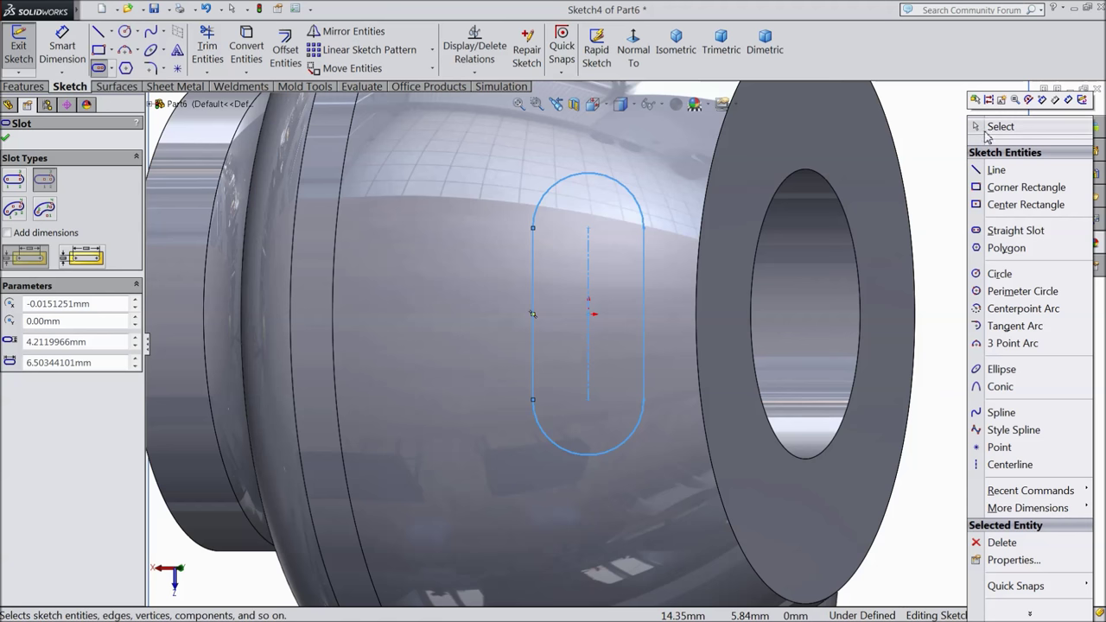
pyautogui.click(993, 124)
# Select the slot's centreline and centre point and confirm the slot
pyautogui.click(589, 283)
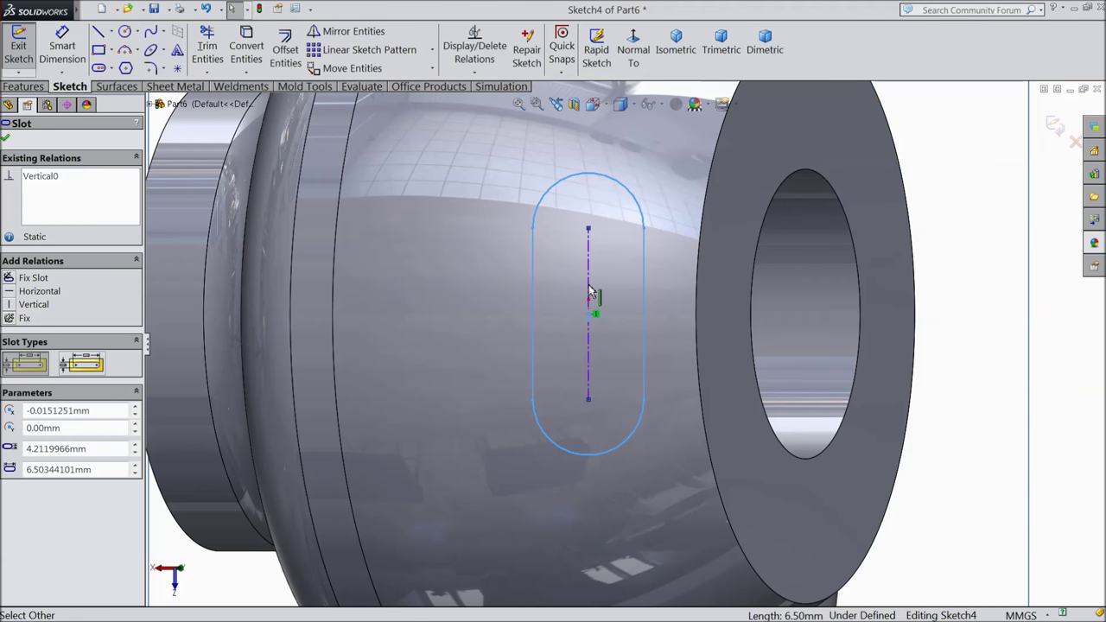
pyautogui.click(589, 314)
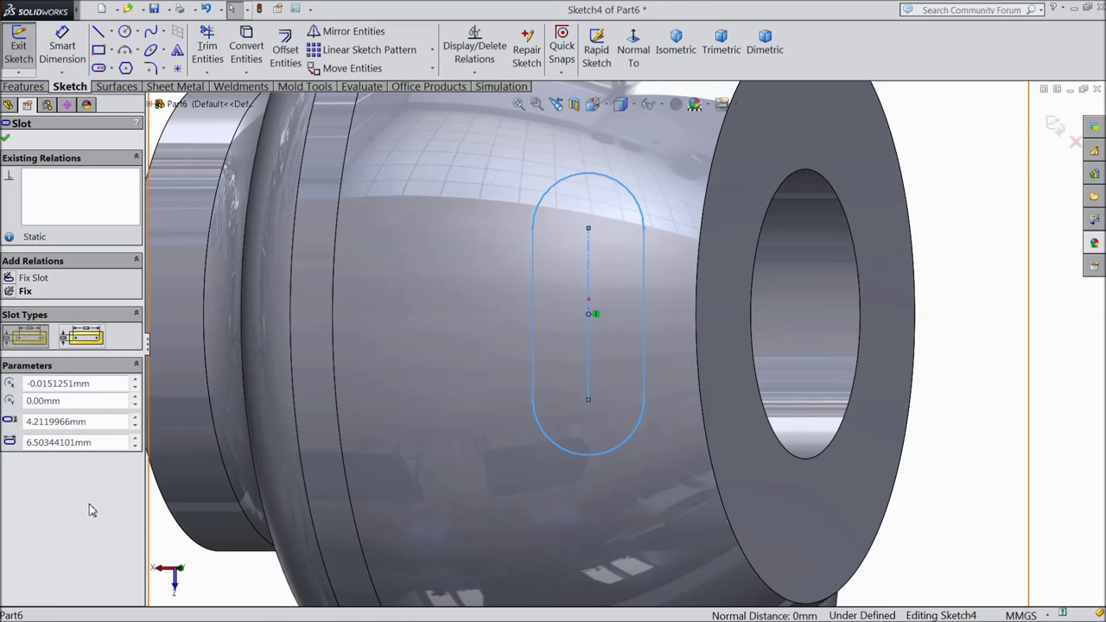
pyautogui.click(6, 139)
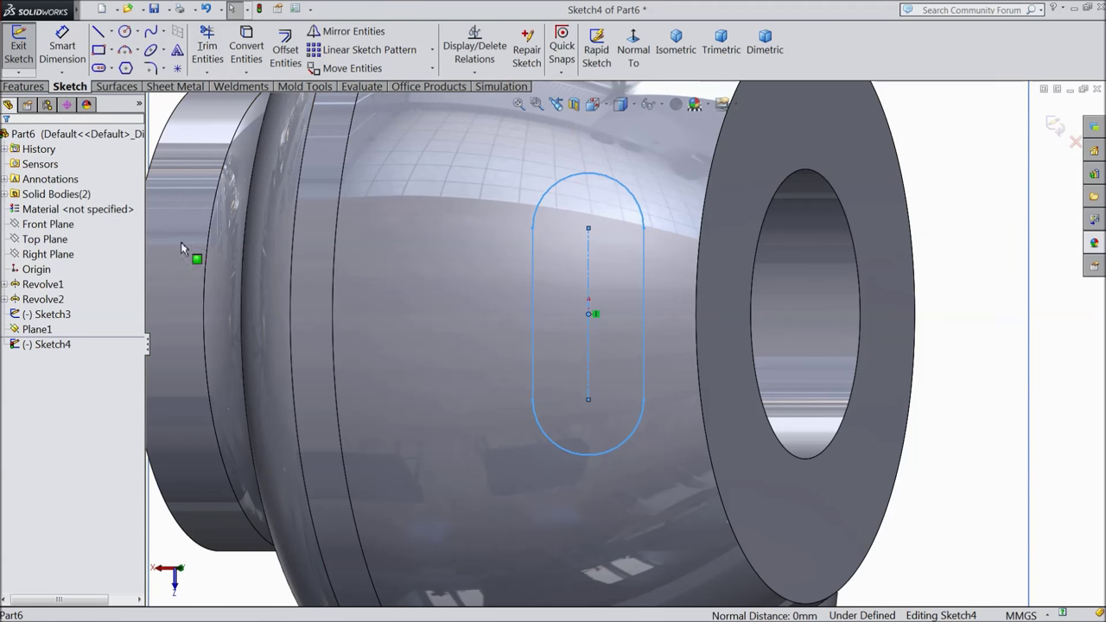
pyautogui.scroll(5, 479, 440)
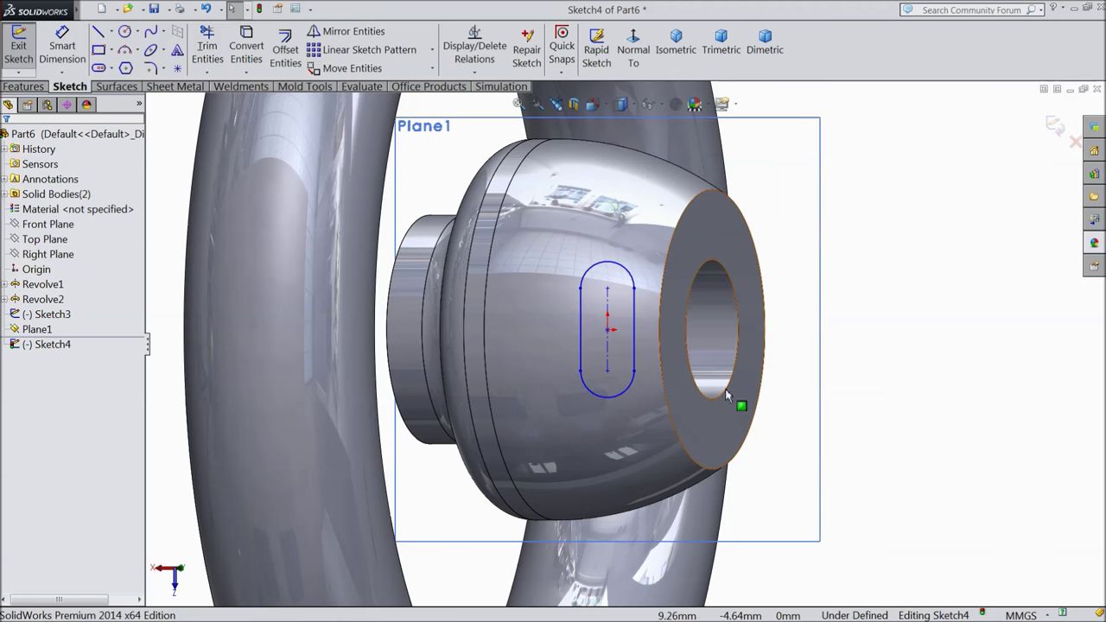
pyautogui.click(609, 350)
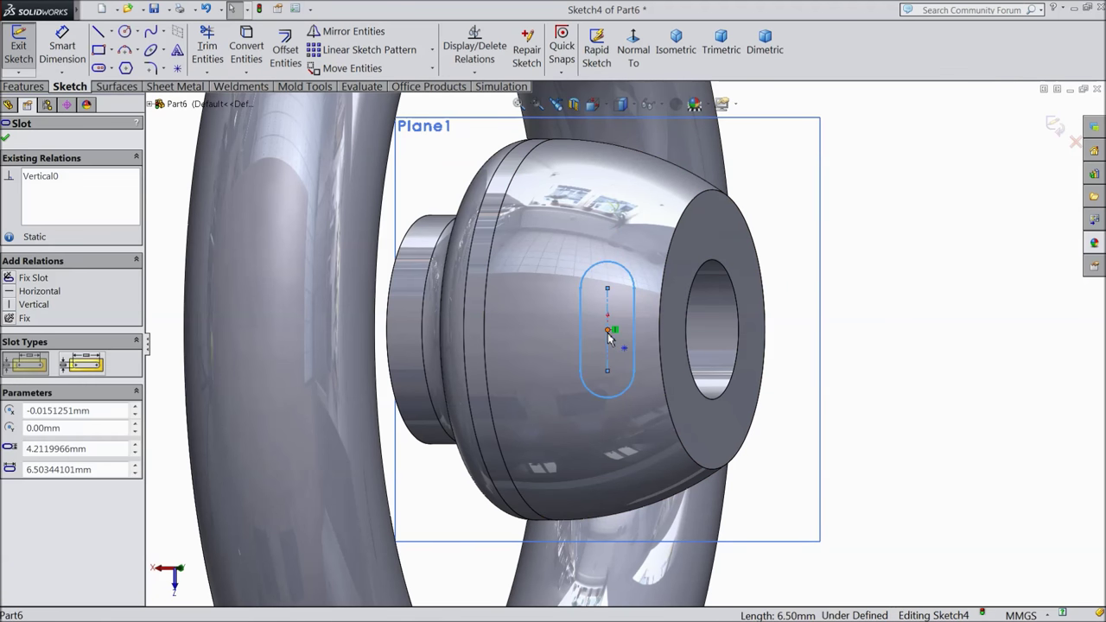
pyautogui.click(609, 337)
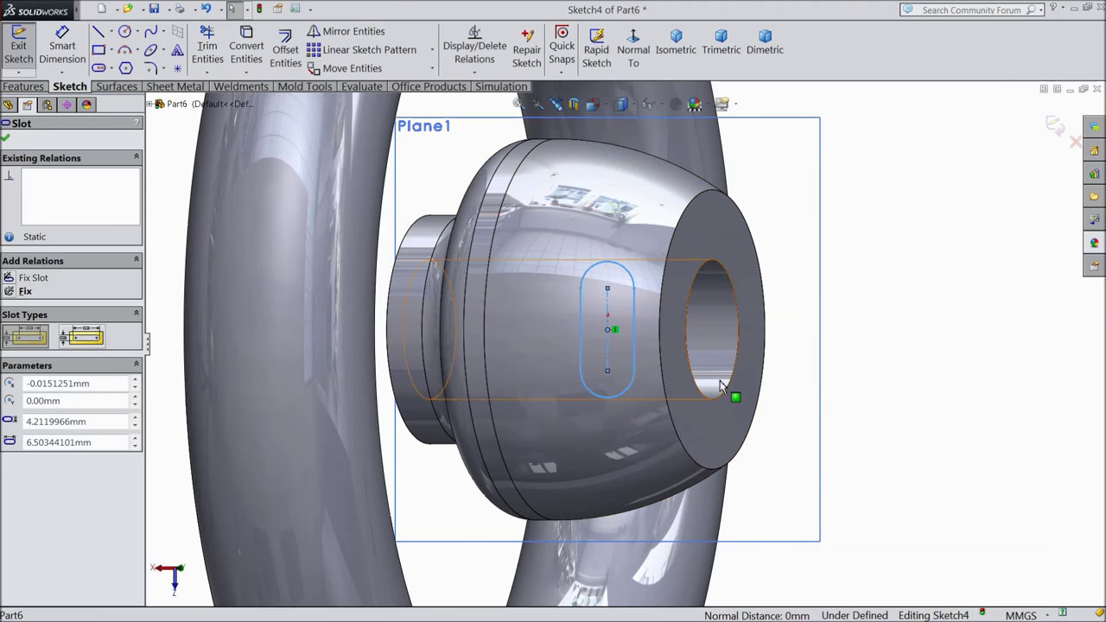
pyautogui.press('d')
pyautogui.scroll(-3, 580, 333)
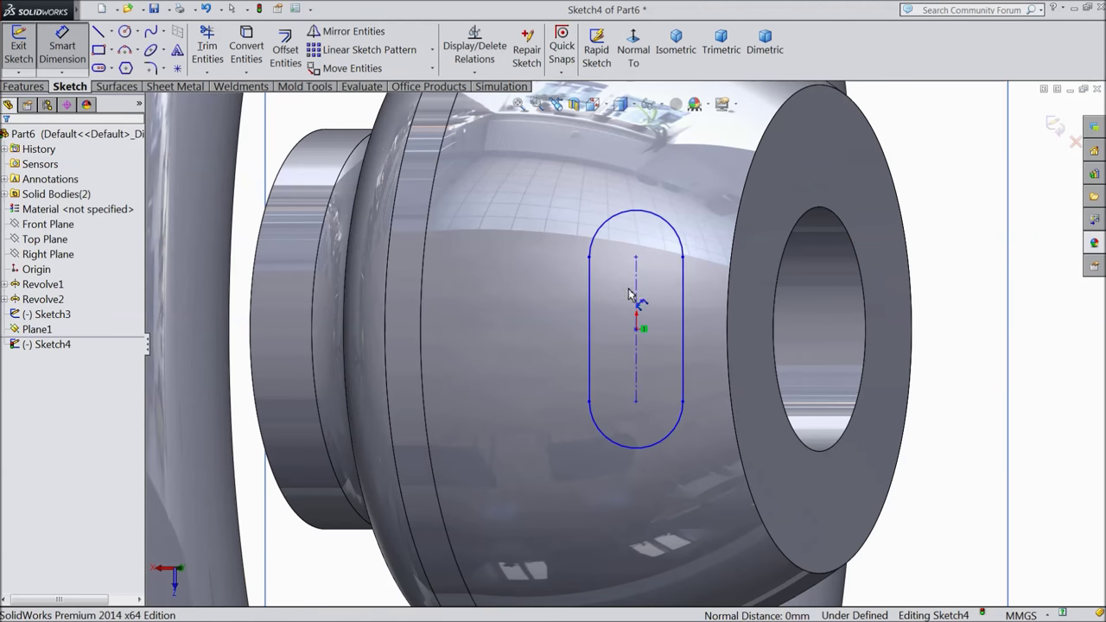
# Dimension the slot with a 5 mm endpoint-to-endpoint length and R2.5 ends
pyautogui.click(634, 259)
pyautogui.click(635, 401)
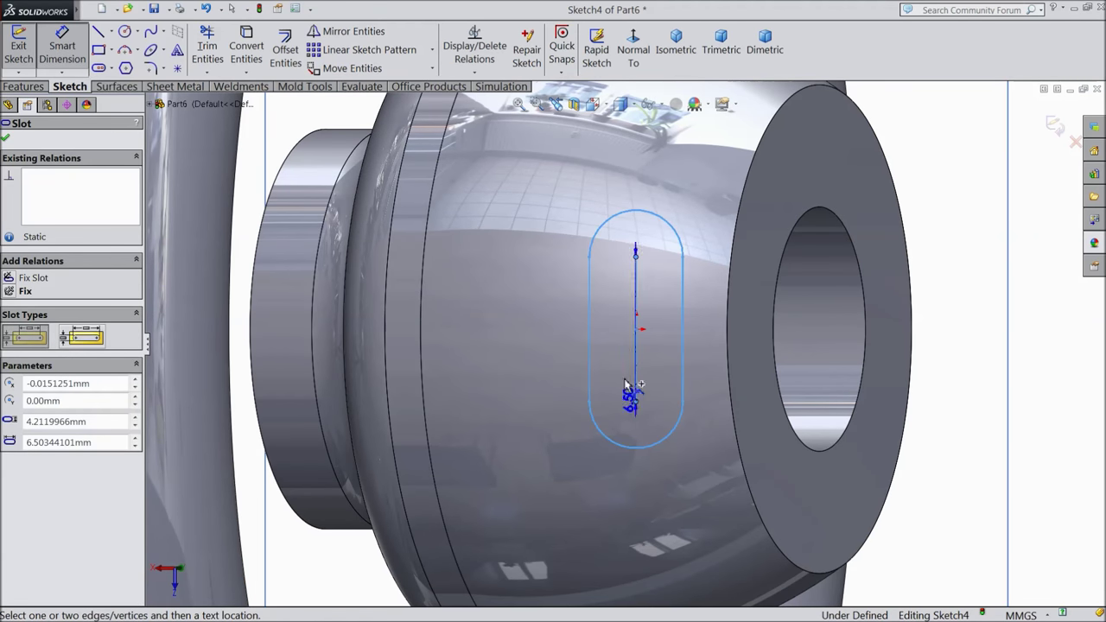
pyautogui.click(534, 329)
pyautogui.write('5')
pyautogui.press('Return')
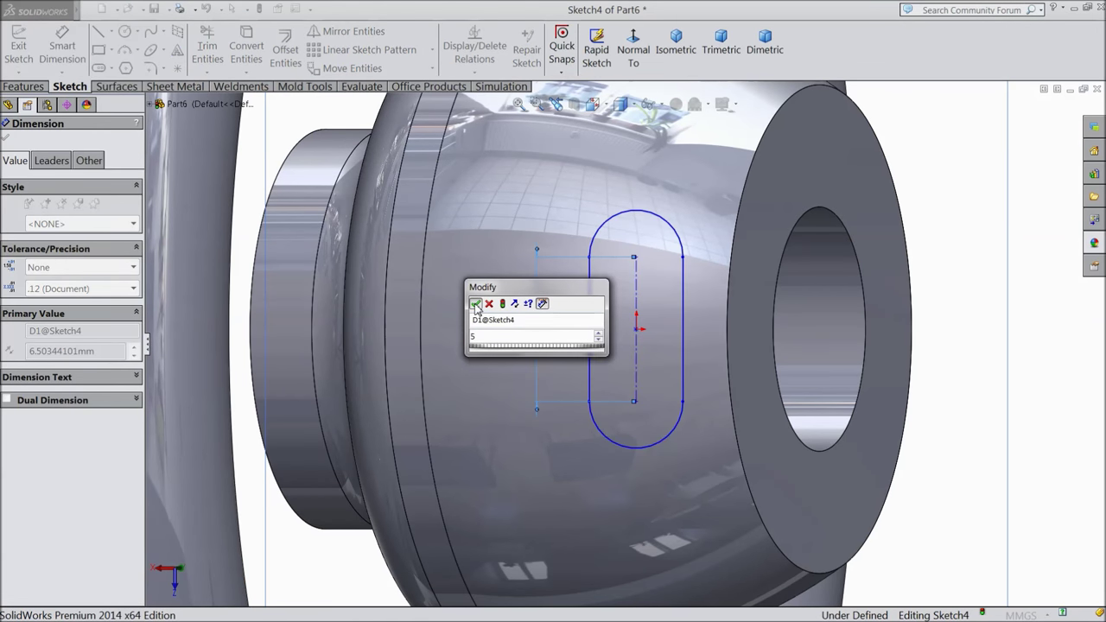
pyautogui.click(635, 247)
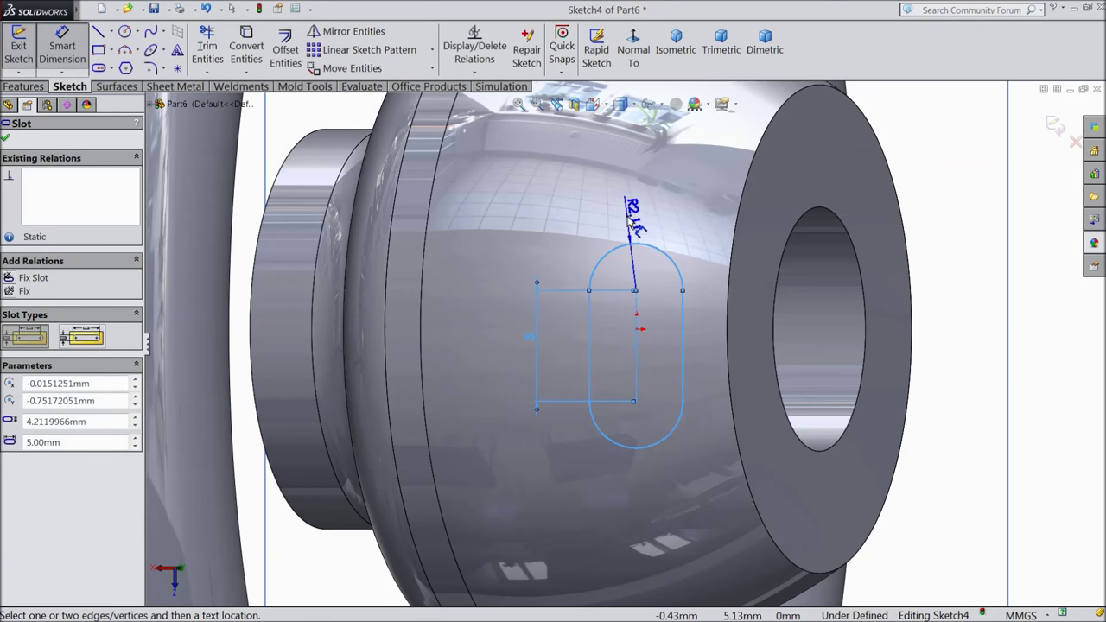
pyautogui.click(611, 216)
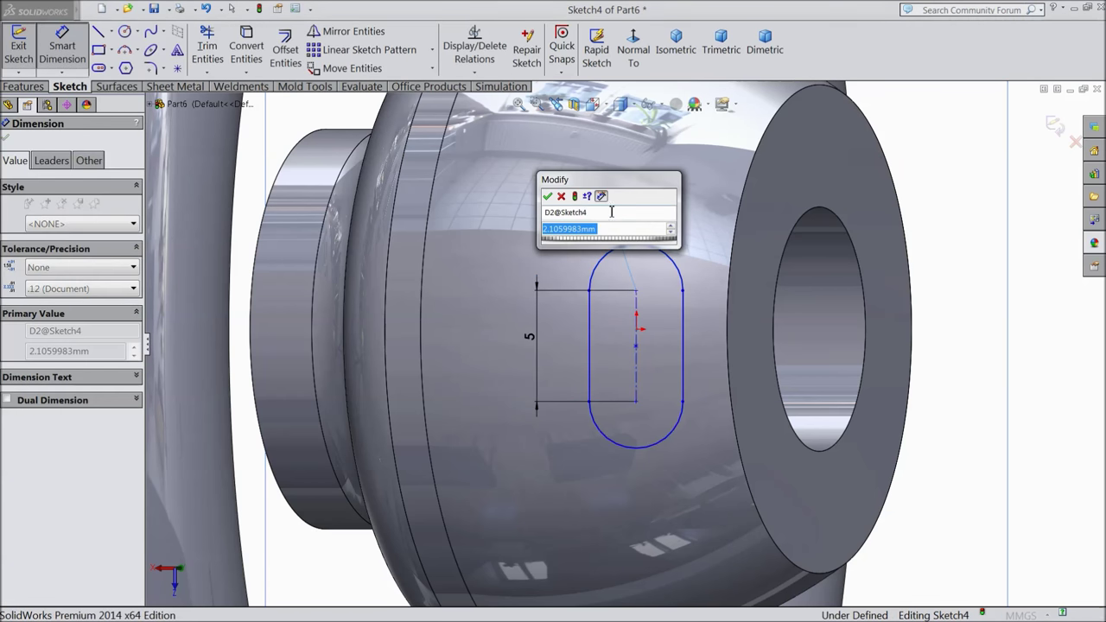
pyautogui.write('2.5')
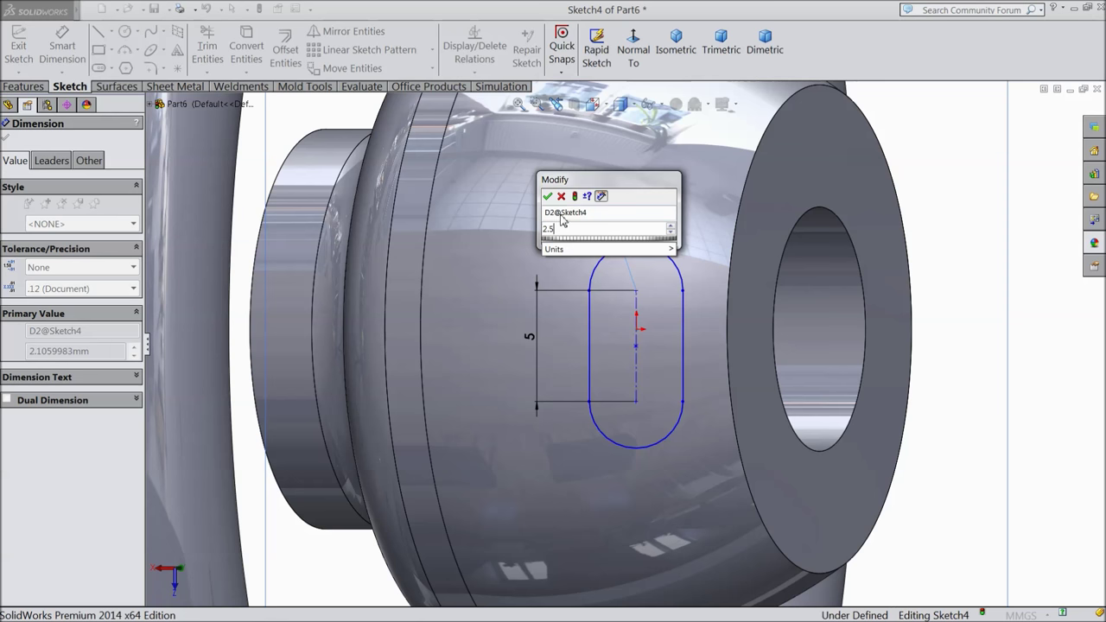
pyautogui.press('Return')
pyautogui.scroll(-3, 661, 388)
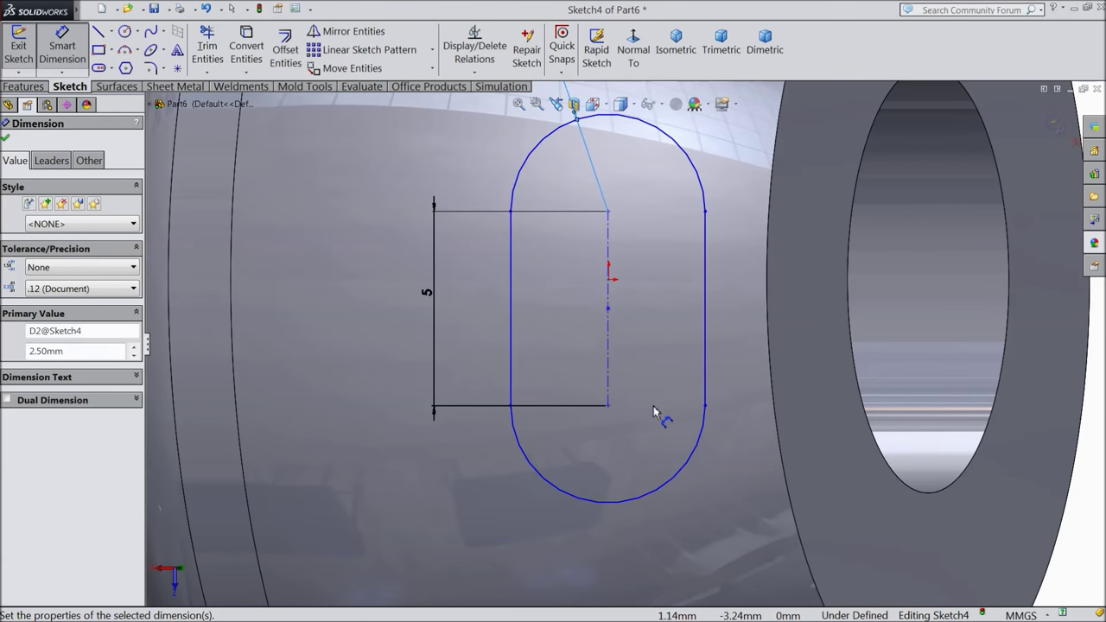
pyautogui.scroll(3, 509, 376)
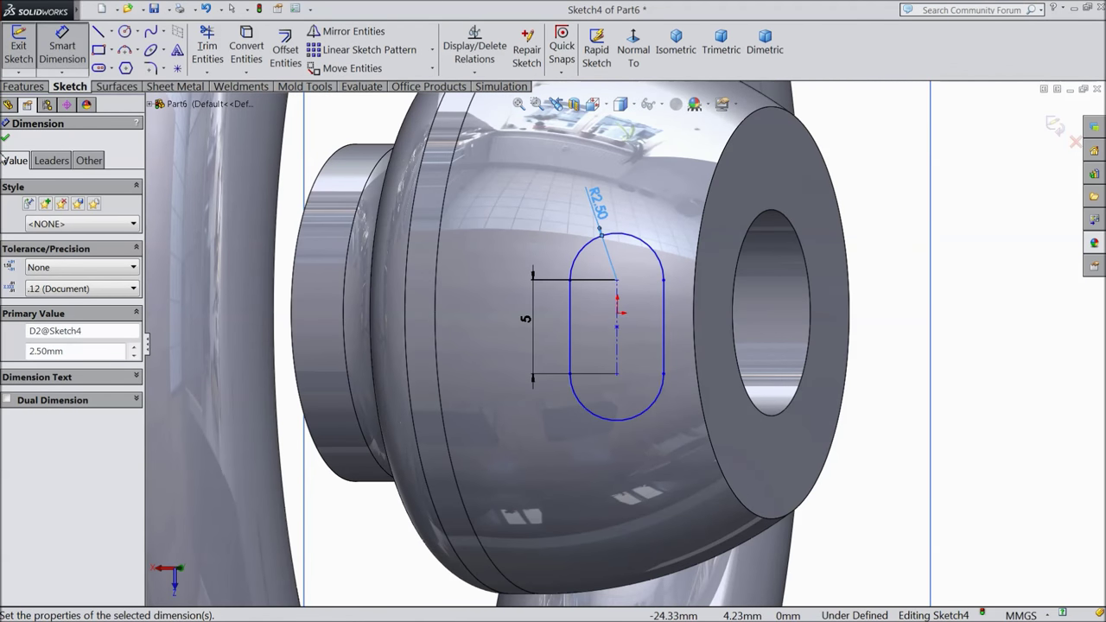
pyautogui.click(5, 140)
pyautogui.click(30, 89)
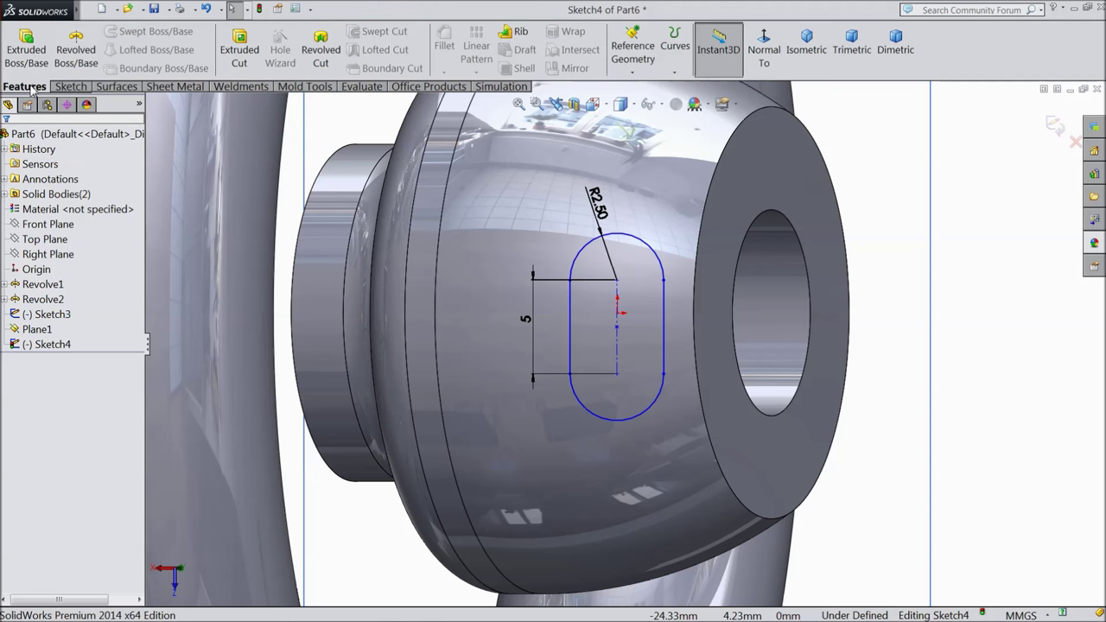
# Extrude the slot Up To Next in both directions to form the spoke
pyautogui.click(26, 54)
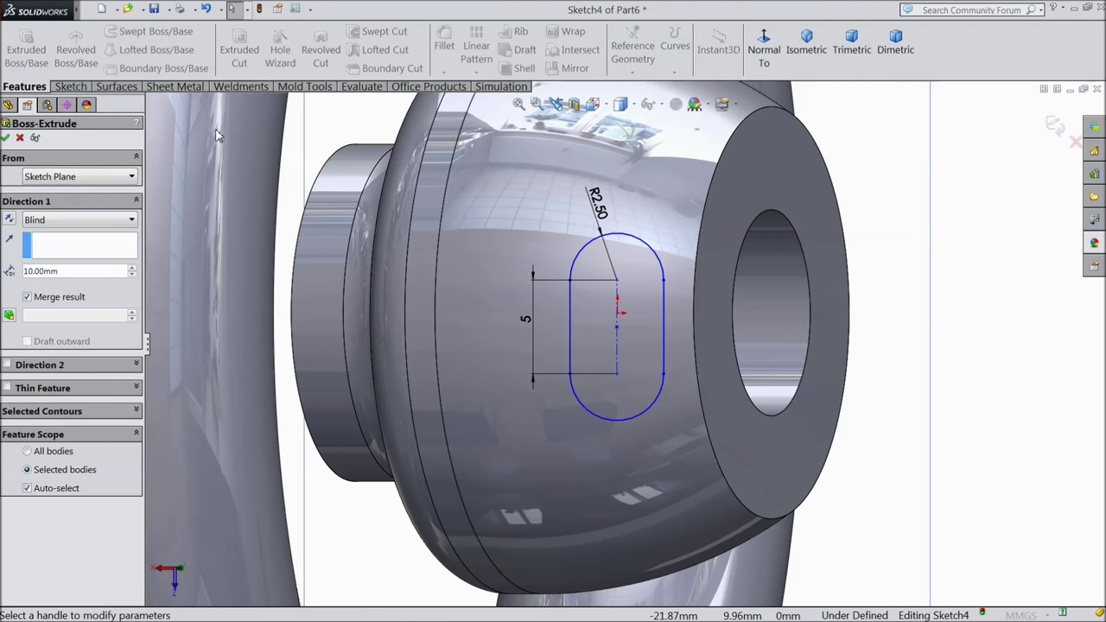
pyautogui.scroll(5, 521, 316)
pyautogui.moveTo(552, 259); pyautogui.dragTo(622, 263, button='middle')
pyautogui.scroll(-6, 630, 356)
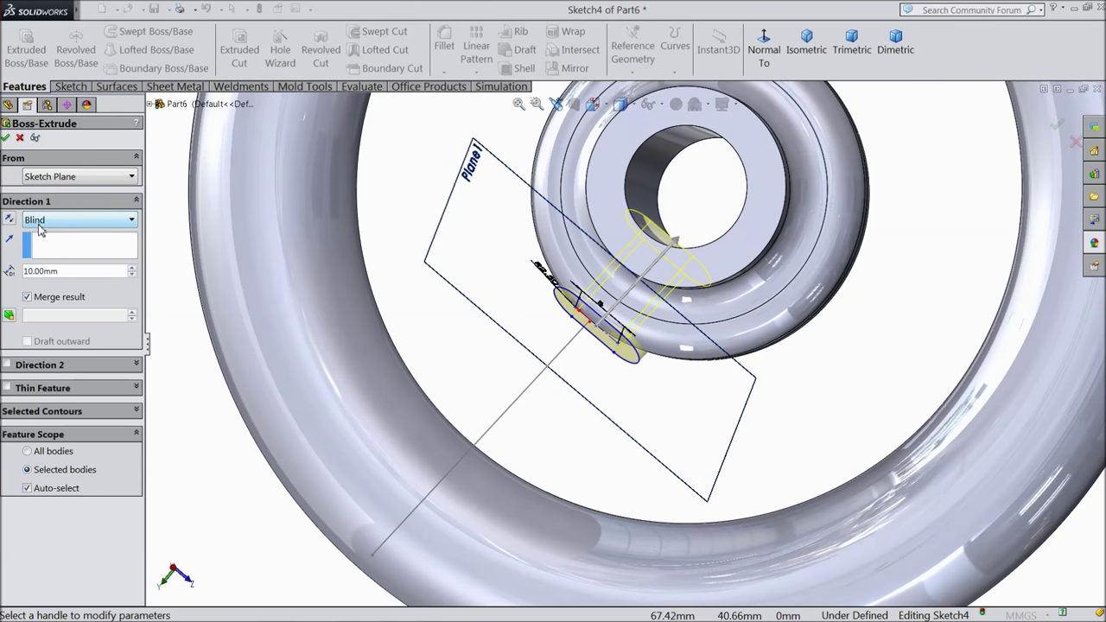
pyautogui.click(38, 225)
pyautogui.click(73, 264)
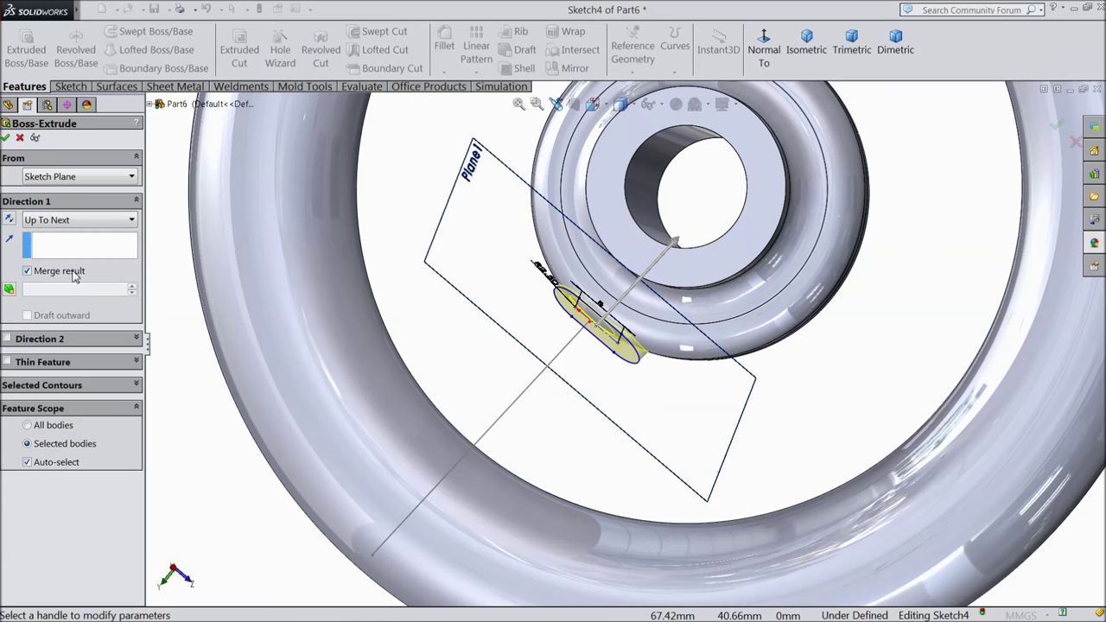
pyautogui.click(7, 339)
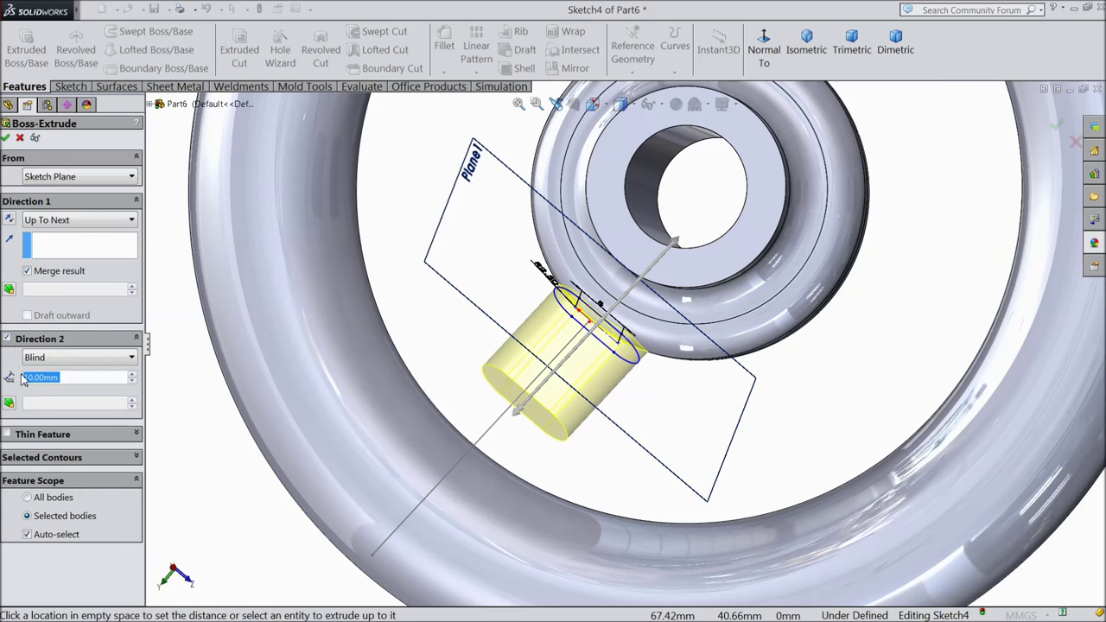
pyautogui.click(95, 358)
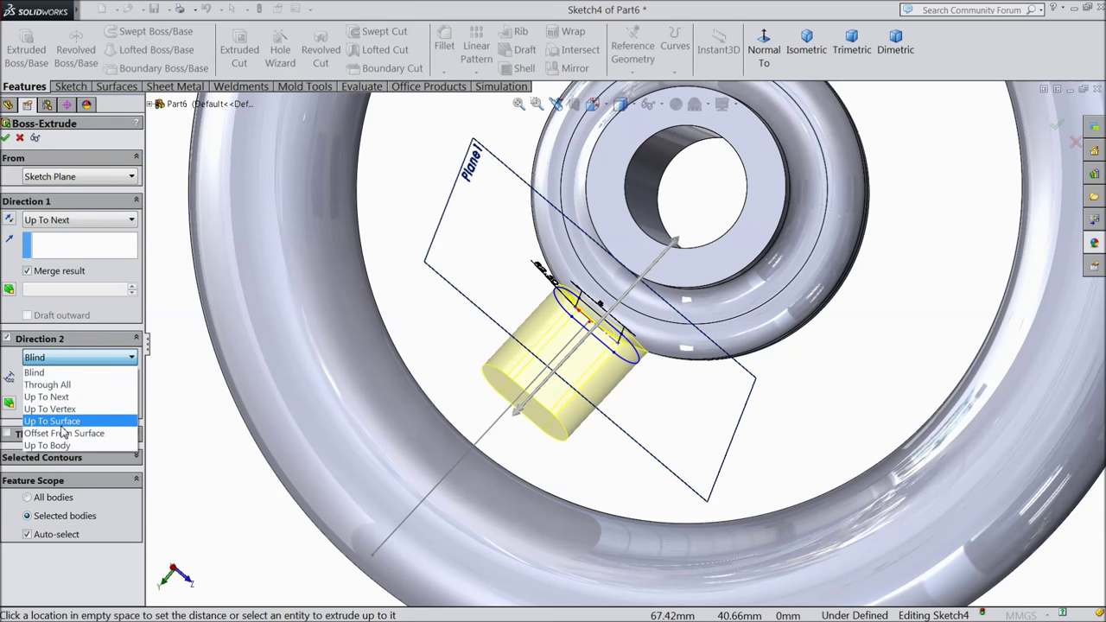
pyautogui.click(47, 397)
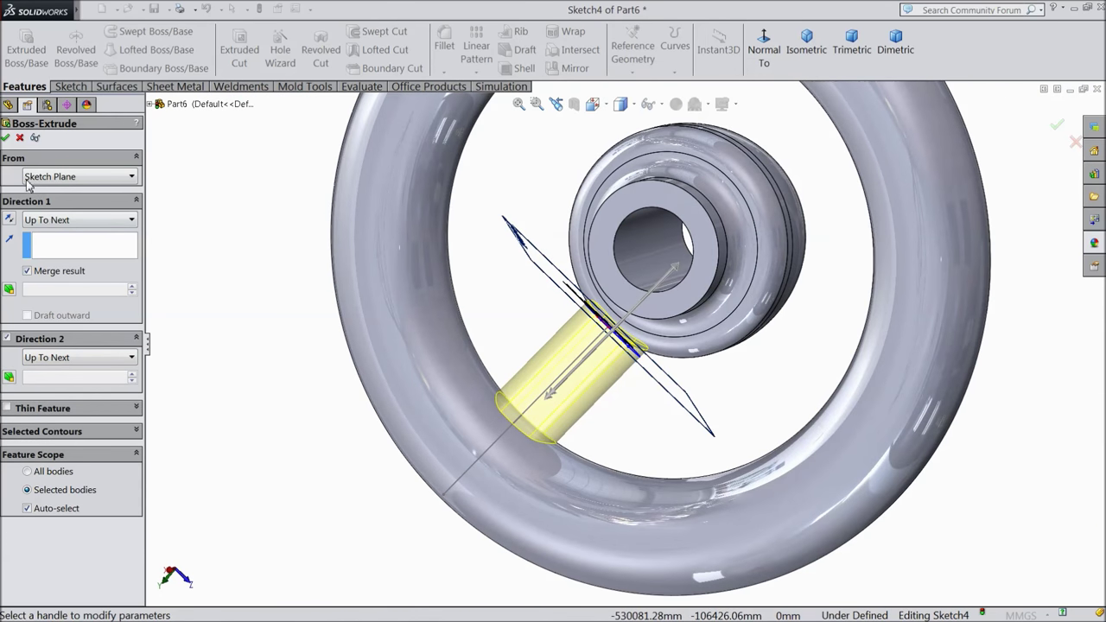
pyautogui.click(7, 138)
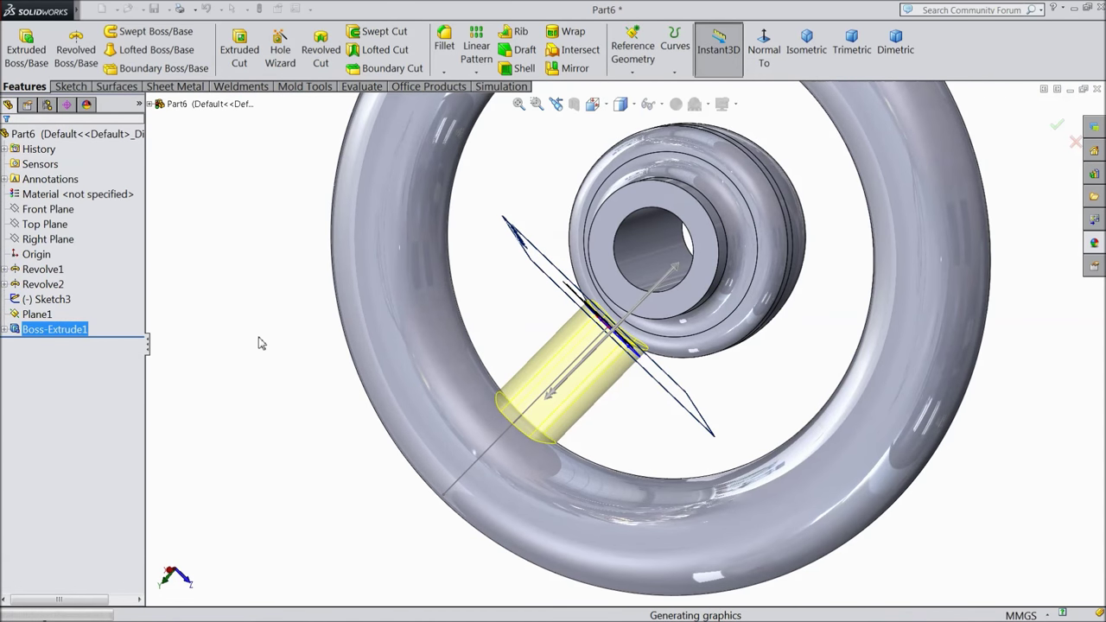
# Hide Plane1 now that the spoke is built
pyautogui.moveTo(266, 365); pyautogui.dragTo(297, 333, button='middle')
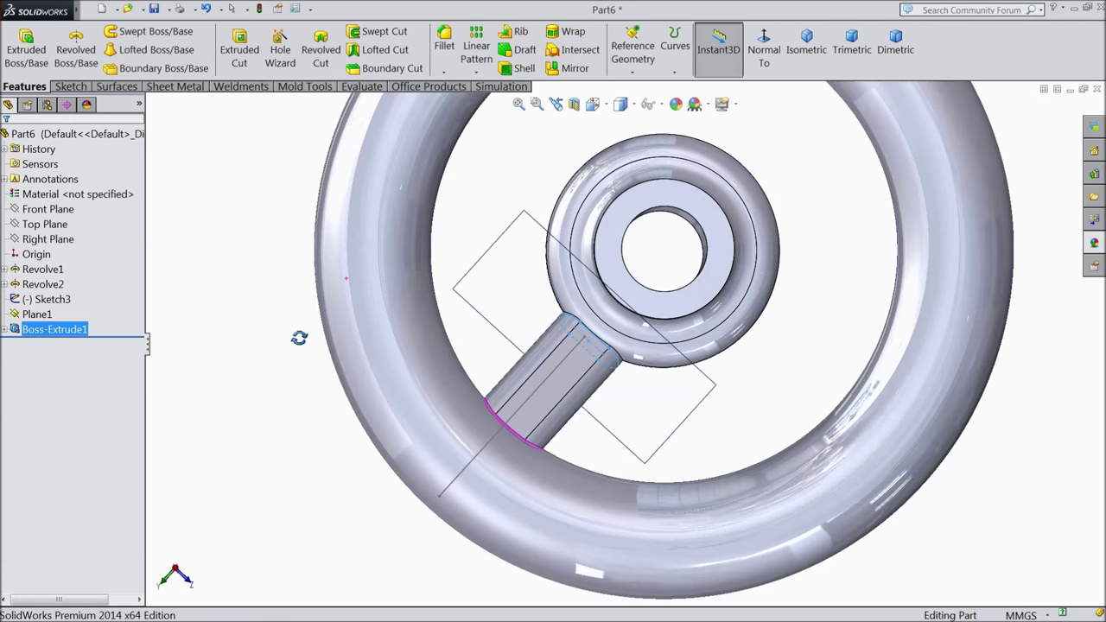
pyautogui.click(514, 278)
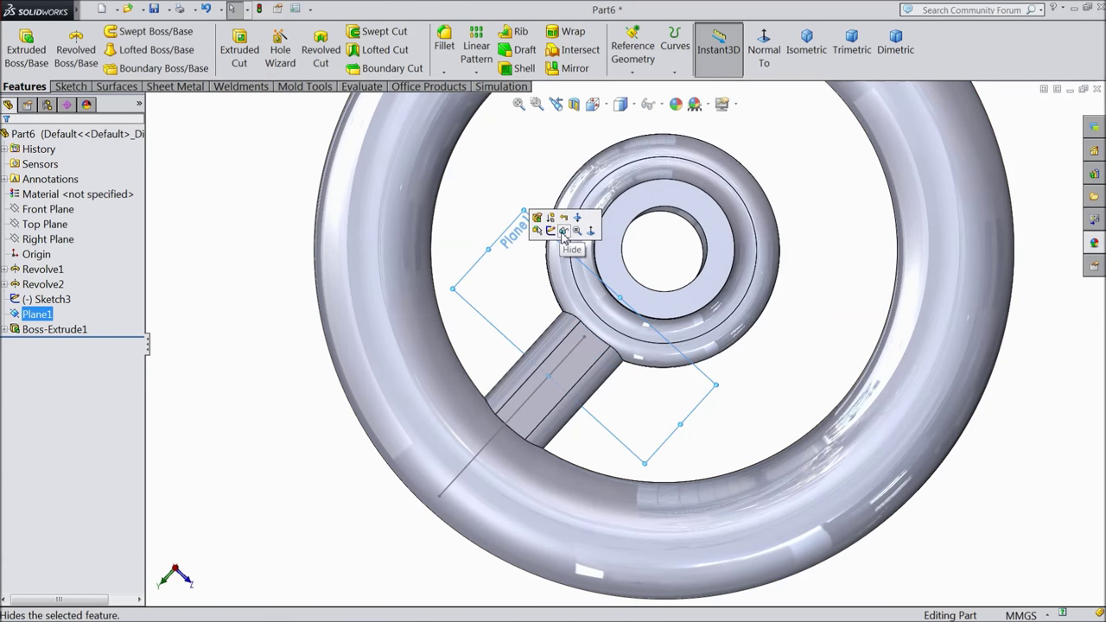
pyautogui.click(547, 230)
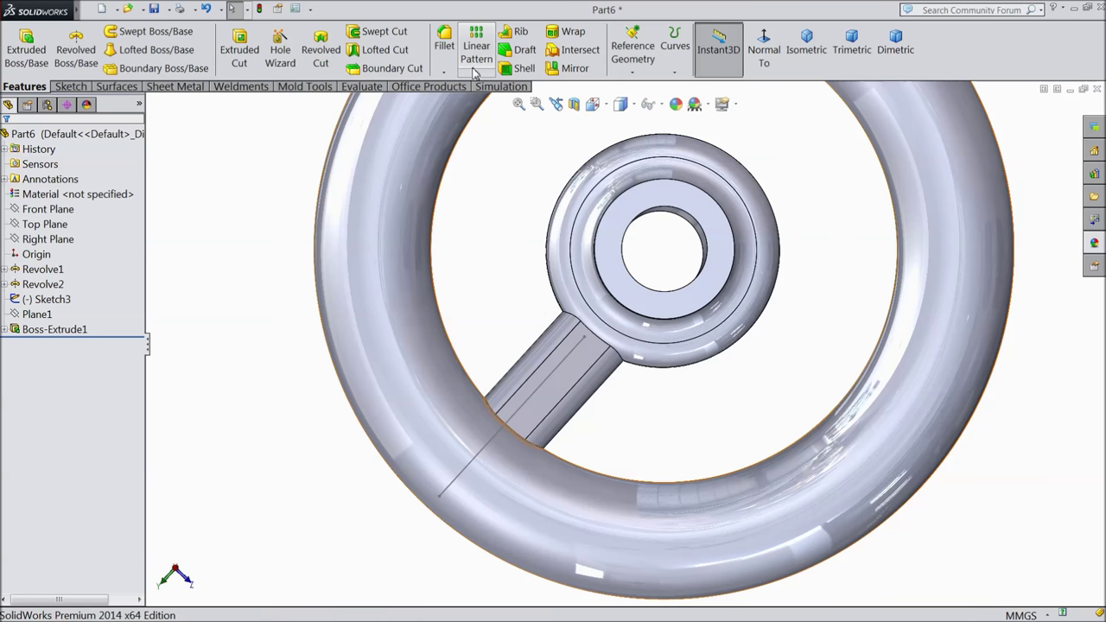
pyautogui.click(475, 74)
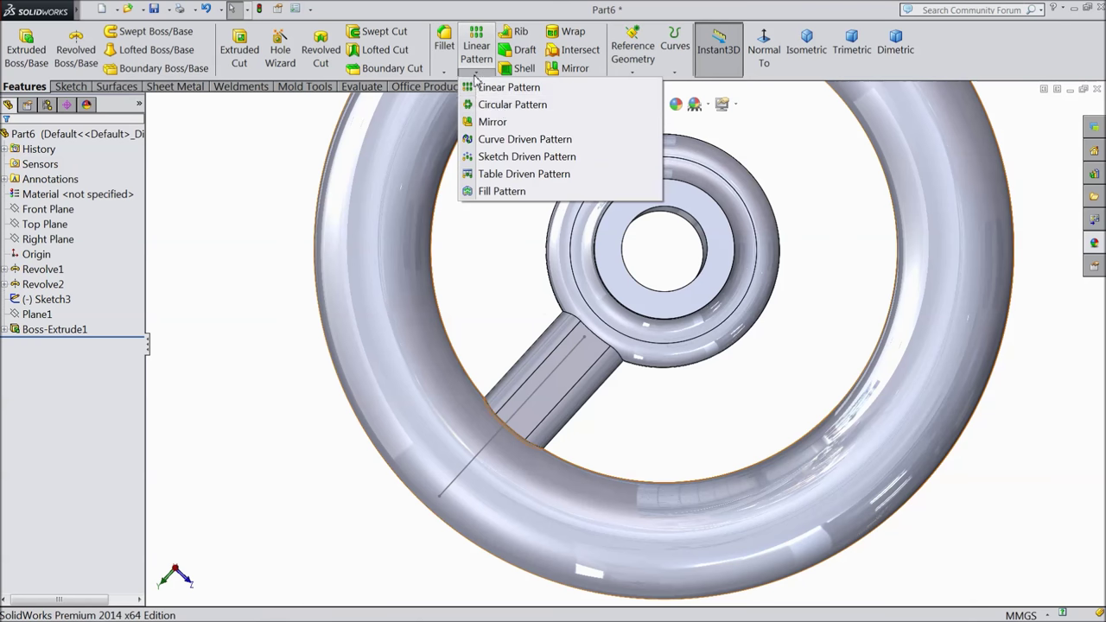
pyautogui.click(508, 105)
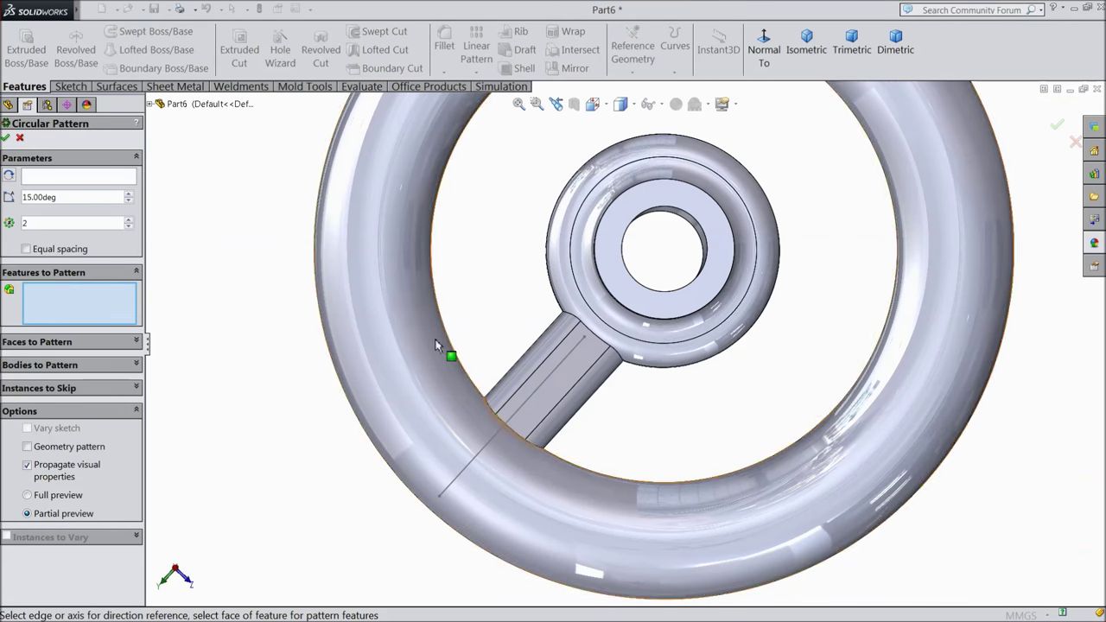
# Circular-pattern the spoke about the hub hole edge: 3 equally spaced instances over 360°
pyautogui.click(550, 379)
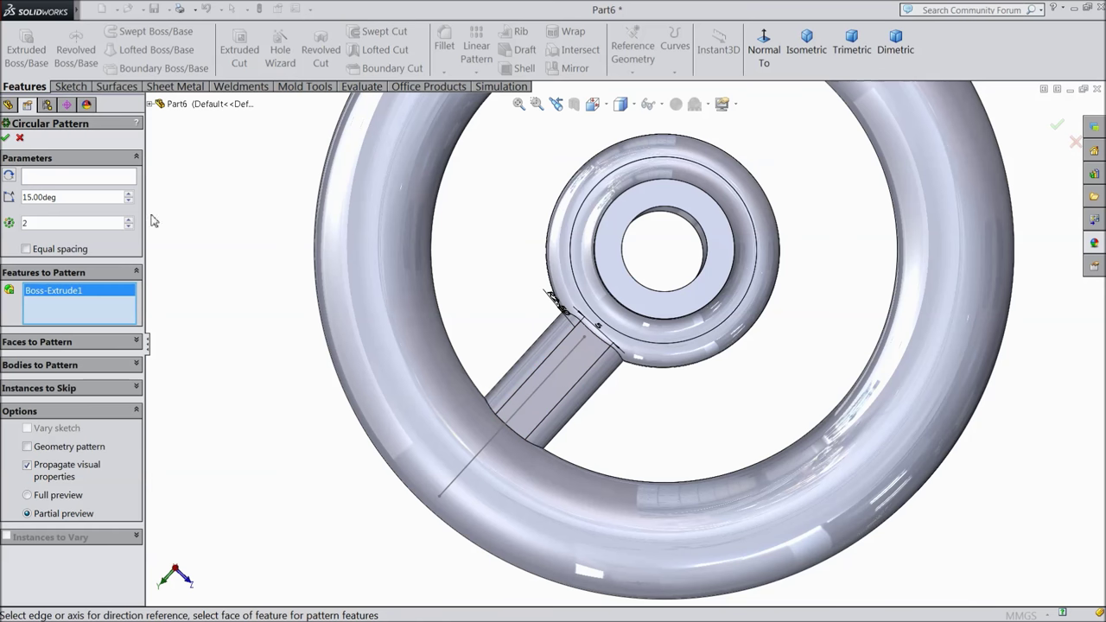
pyautogui.click(63, 178)
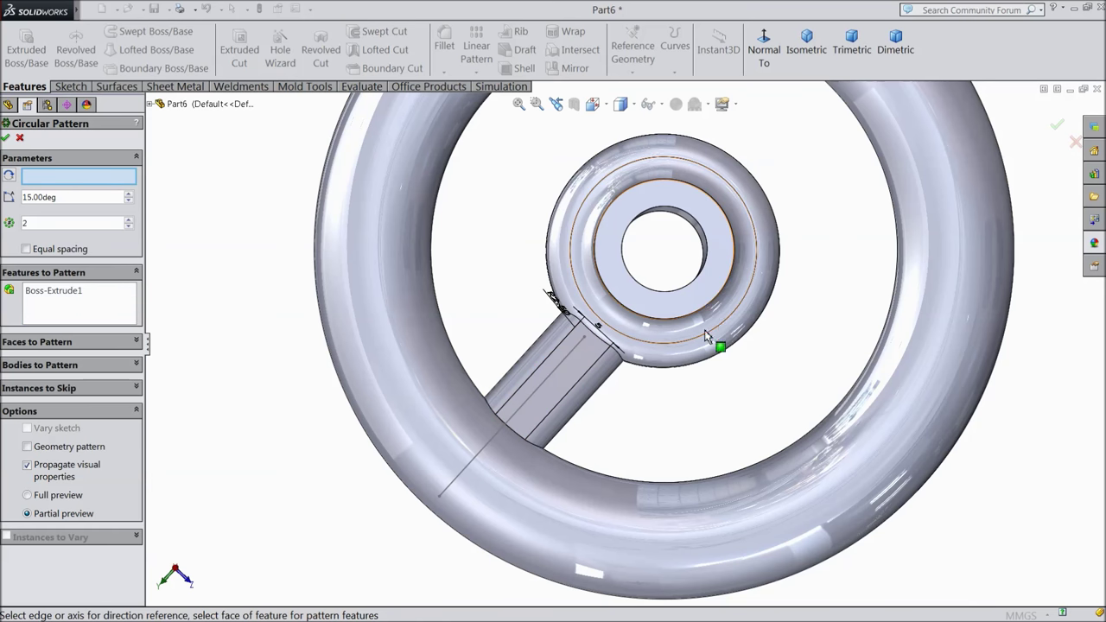
pyautogui.click(689, 286)
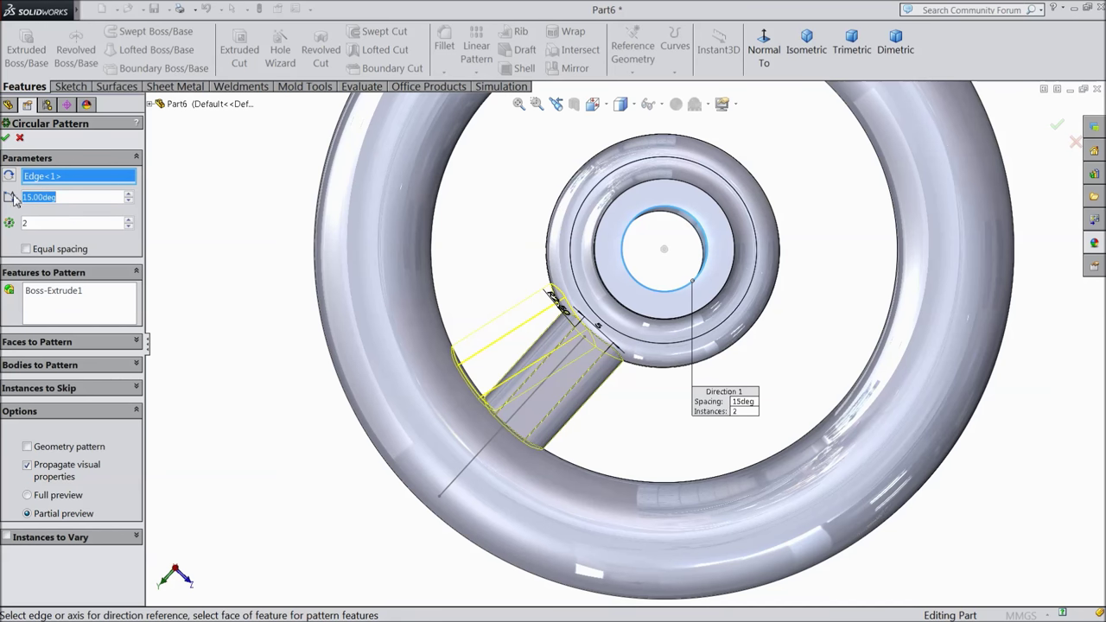
pyautogui.write('360')
pyautogui.press('Return')
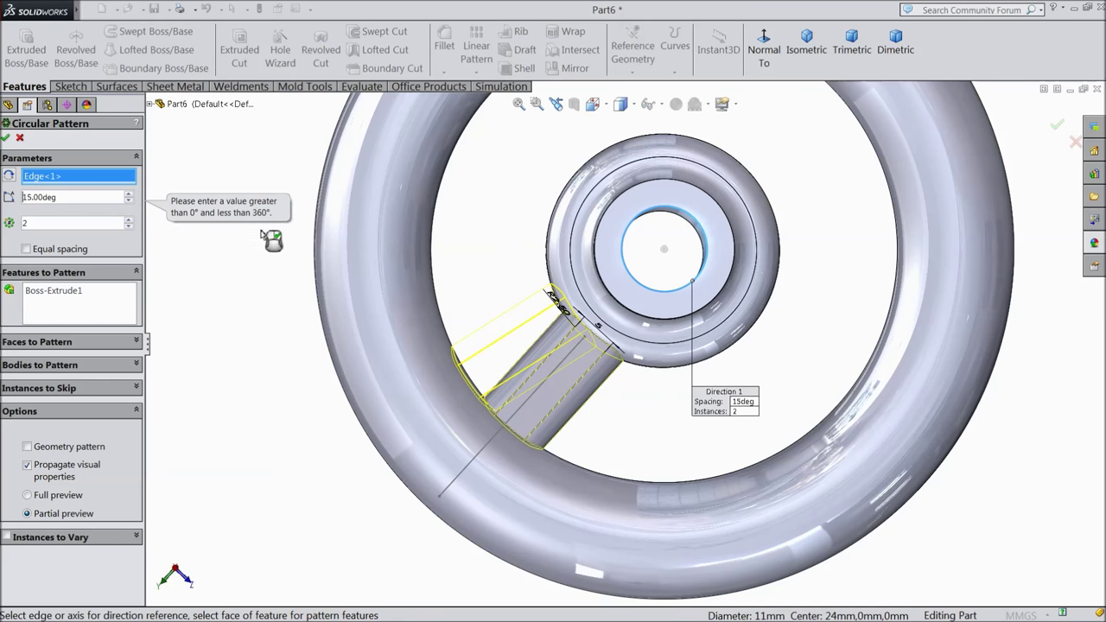
pyautogui.doubleClick(67, 199)
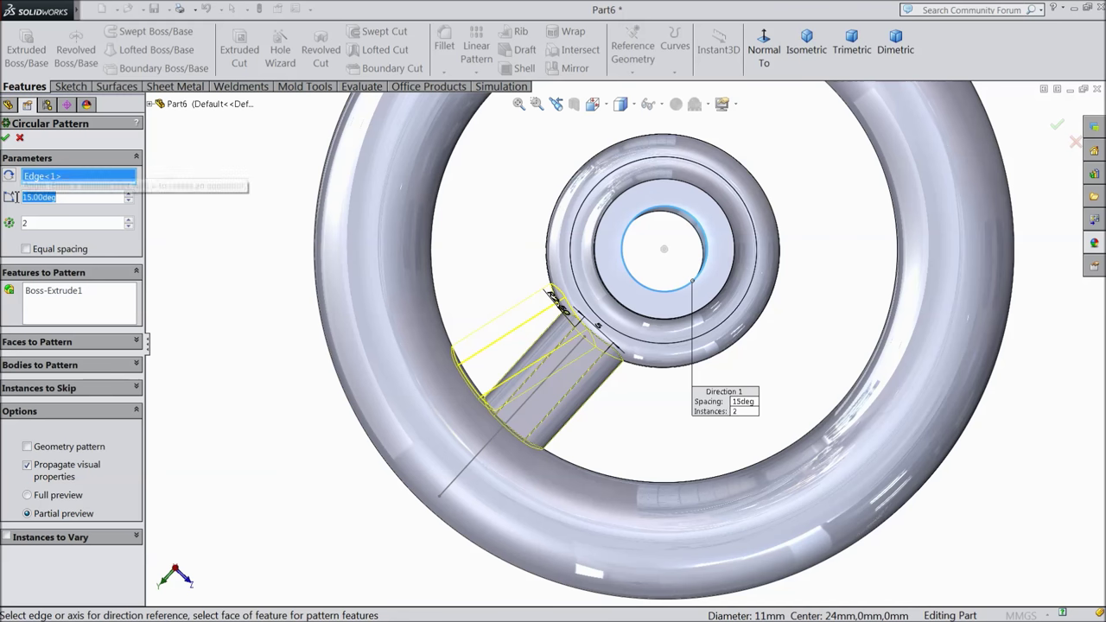
pyautogui.click(27, 250)
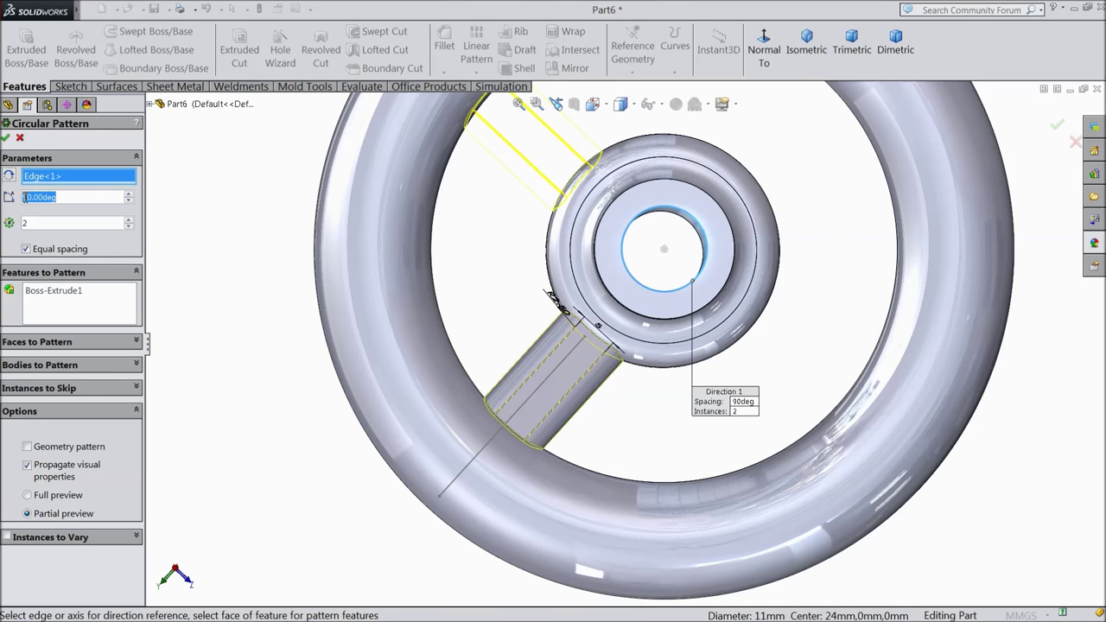
pyautogui.write('360')
pyautogui.press('Return')
pyautogui.press('f')
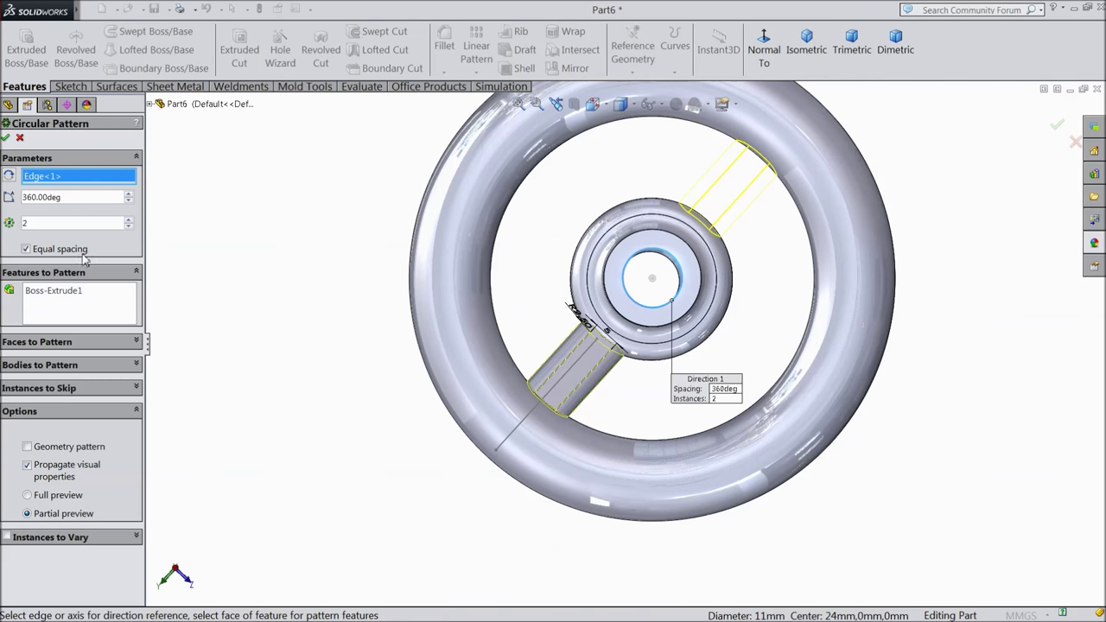
pyautogui.click(127, 220)
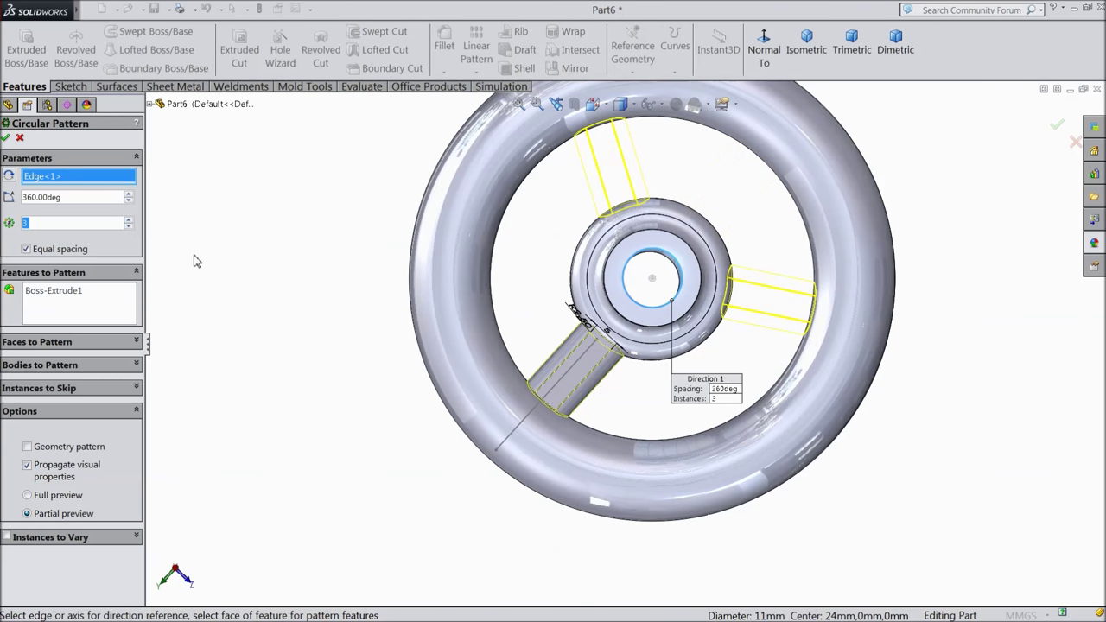
pyautogui.click(7, 140)
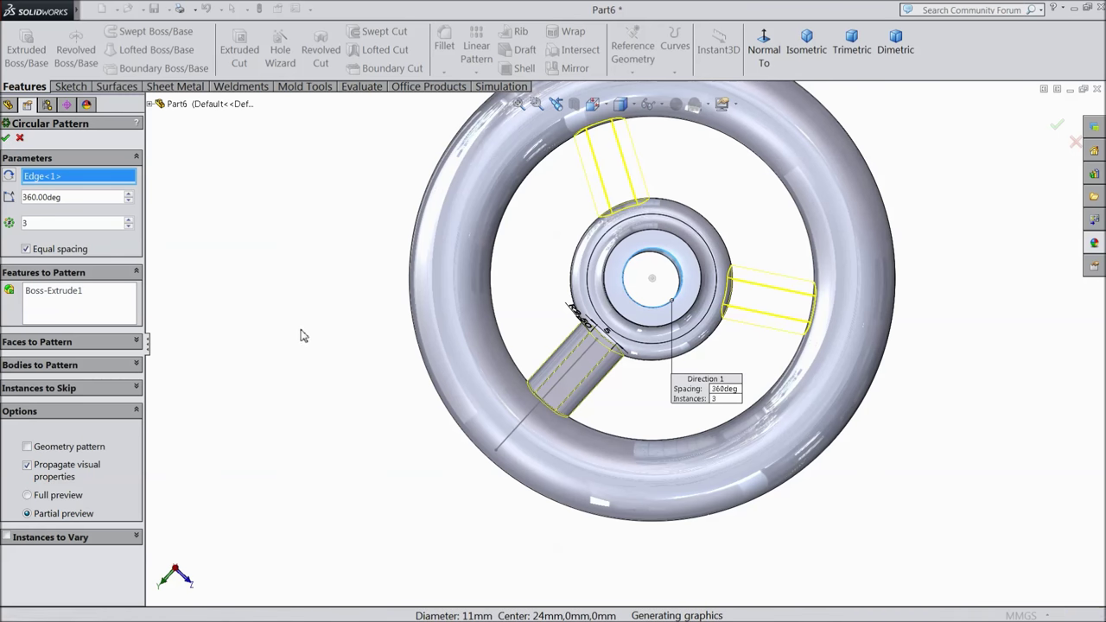
pyautogui.moveTo(316, 374); pyautogui.dragTo(343, 278, button='middle')
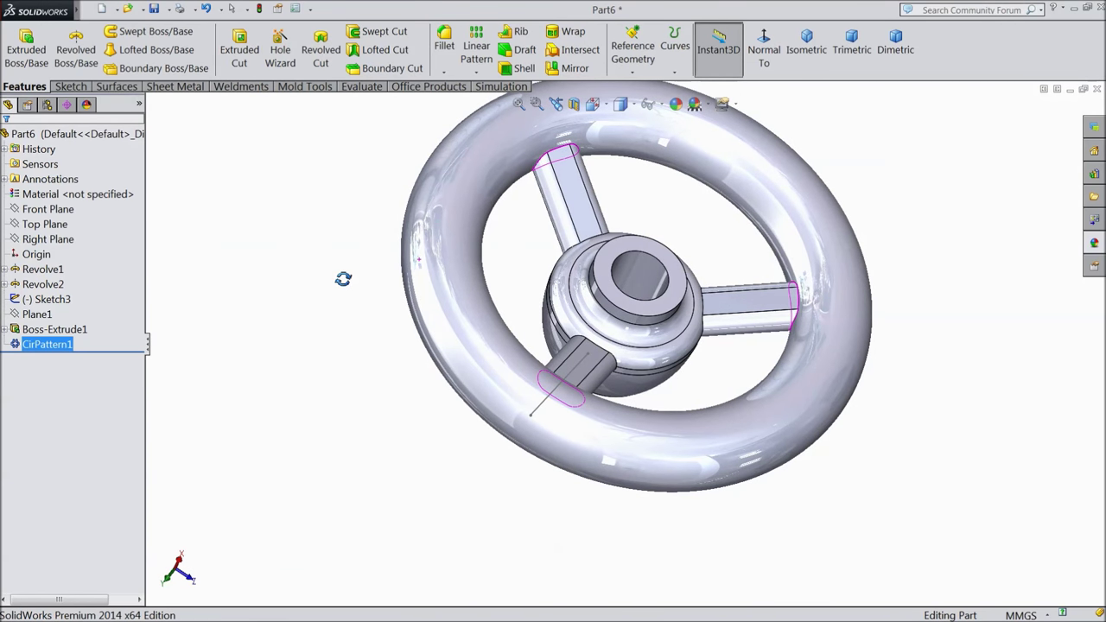
# Start a sketch on the Top Plane, view it normal, and draw a circle on the hub
pyautogui.moveTo(343, 278); pyautogui.dragTo(416, 330, button='middle')
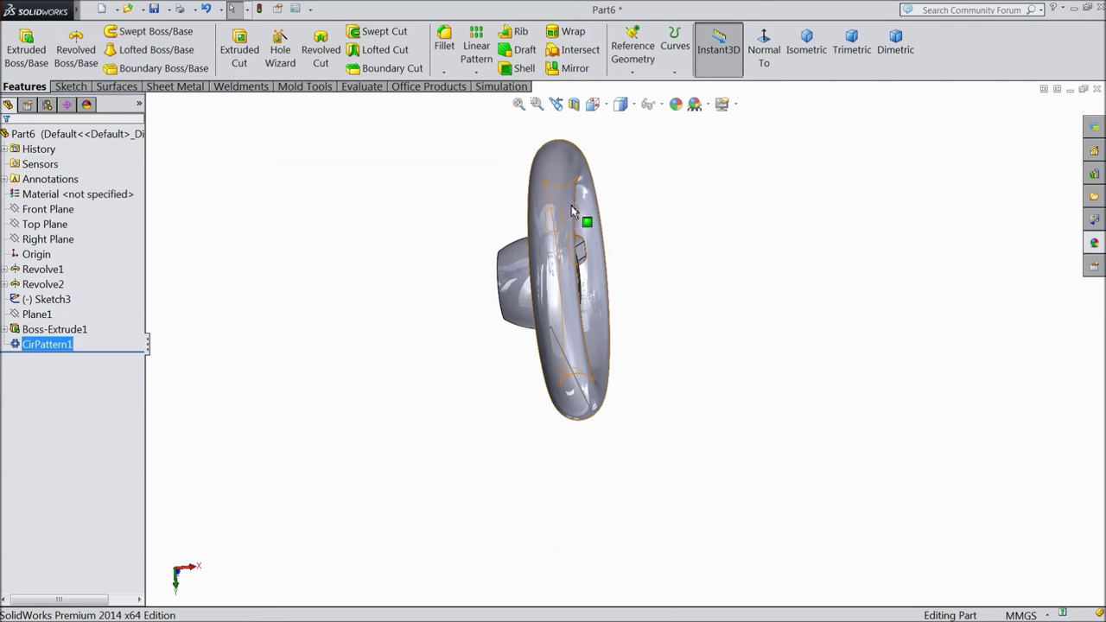
pyautogui.scroll(-2, 570, 210)
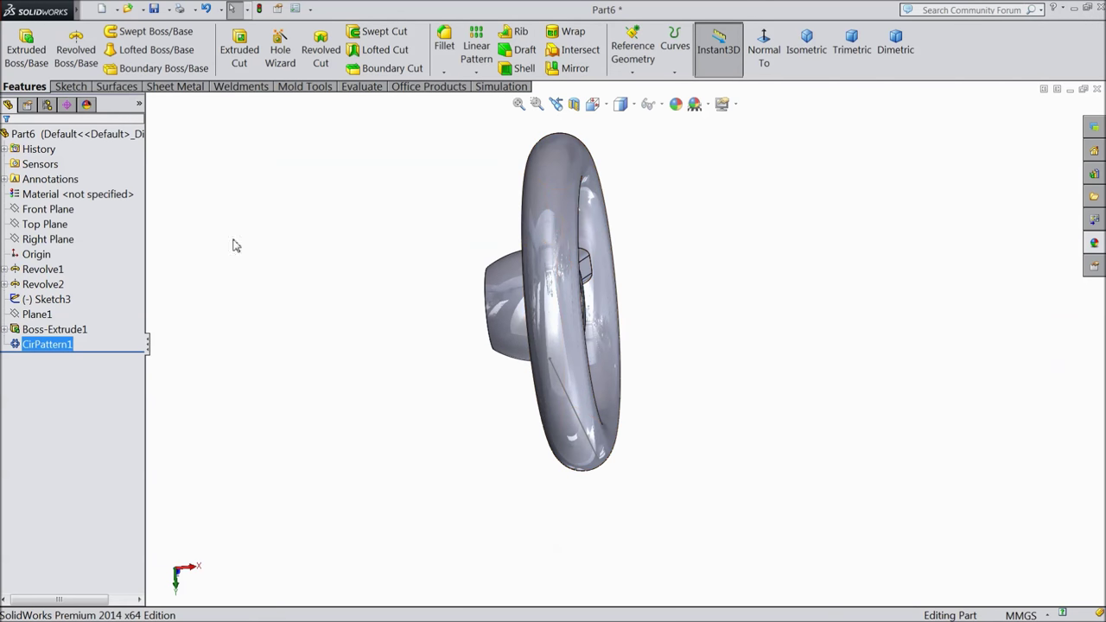
pyautogui.click(58, 228)
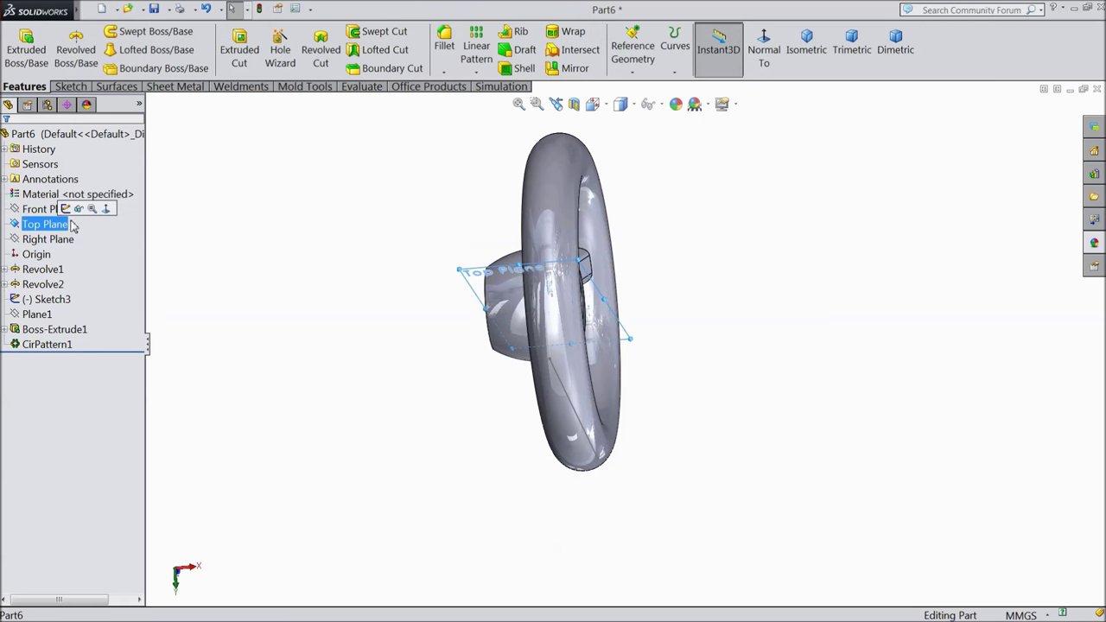
pyautogui.click(68, 211)
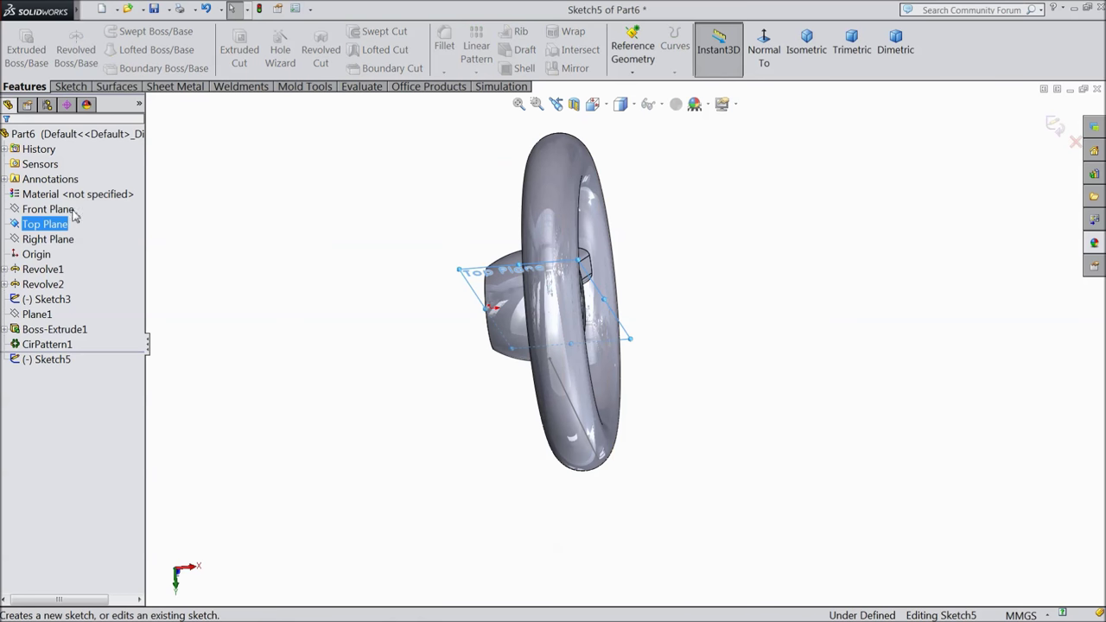
pyautogui.click(764, 53)
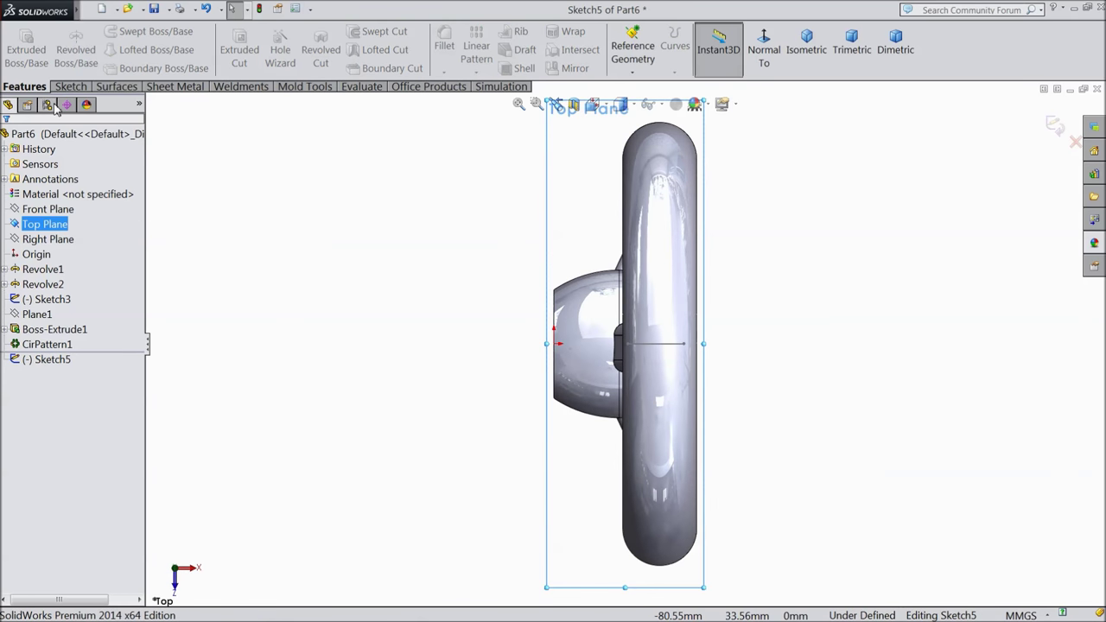
pyautogui.click(69, 86)
pyautogui.click(125, 32)
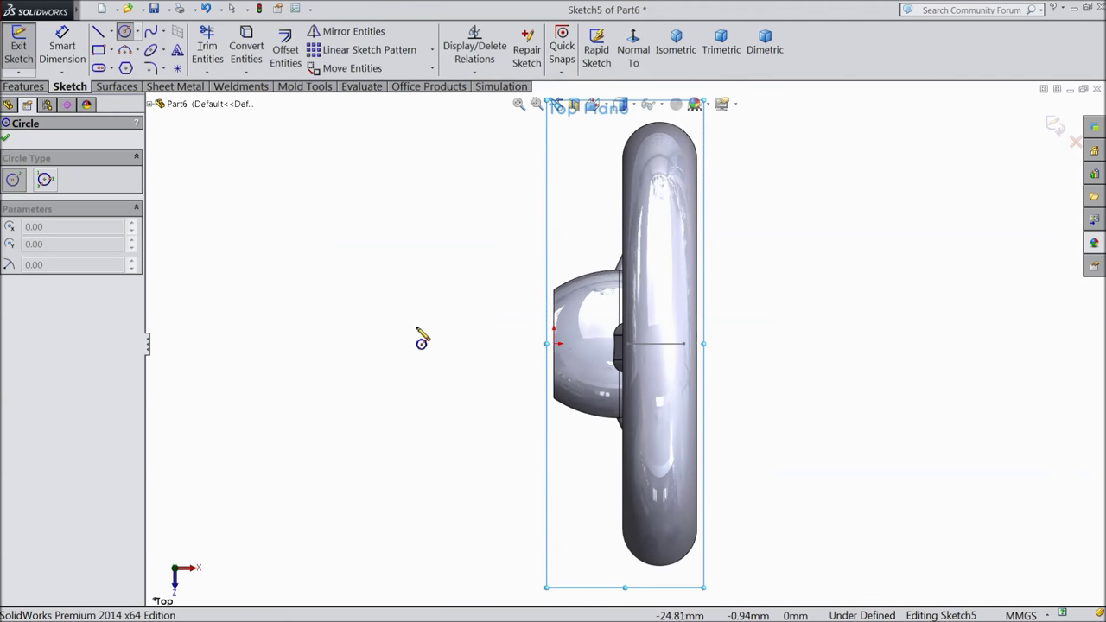
pyautogui.scroll(-3, 484, 383)
pyautogui.click(681, 296)
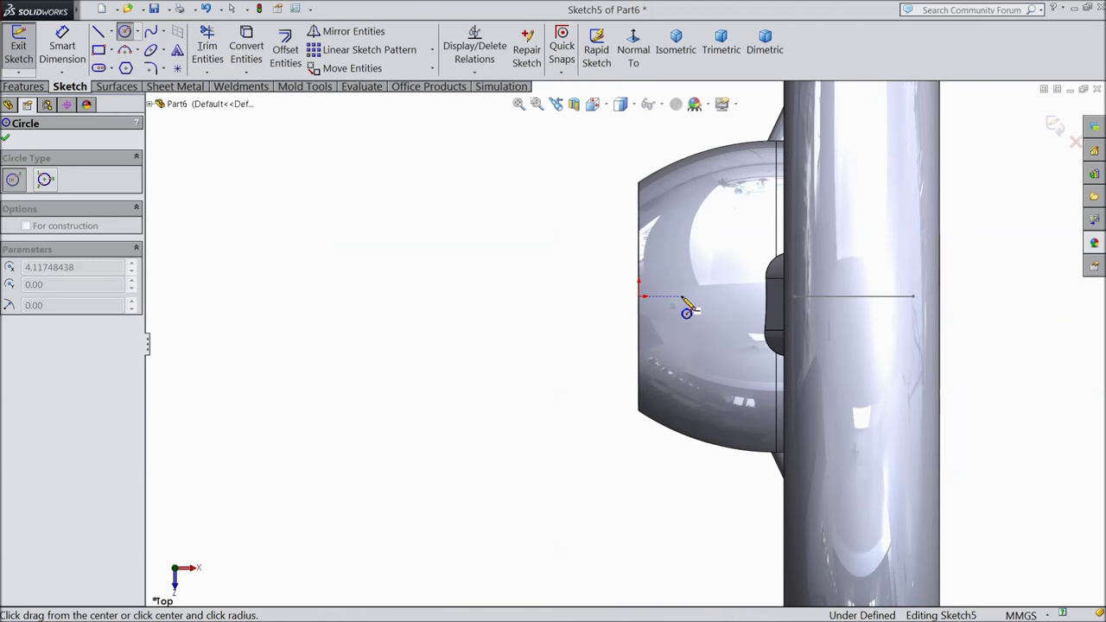
pyautogui.click(708, 333)
# Dimension the circle's diameter to 4 mm
pyautogui.click(62, 48)
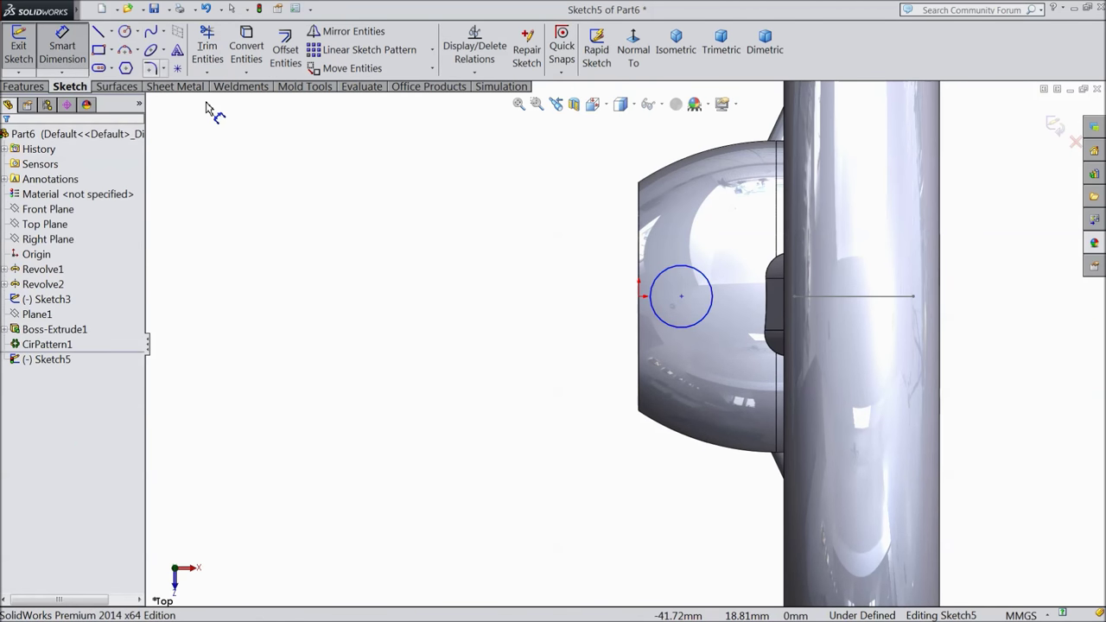
pyautogui.click(659, 296)
pyautogui.click(580, 300)
pyautogui.write('4')
pyautogui.click(511, 282)
# Switch to Hidden Lines Visible and dimension the circle centre 20 mm from the hub's far face
pyautogui.press('z')
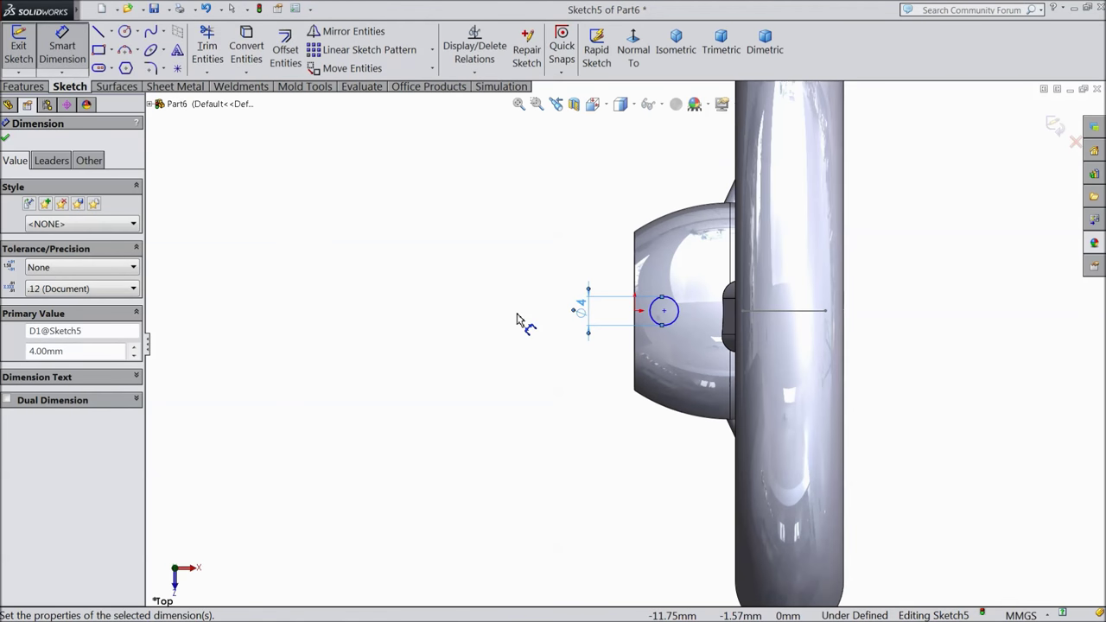
pyautogui.click(621, 103)
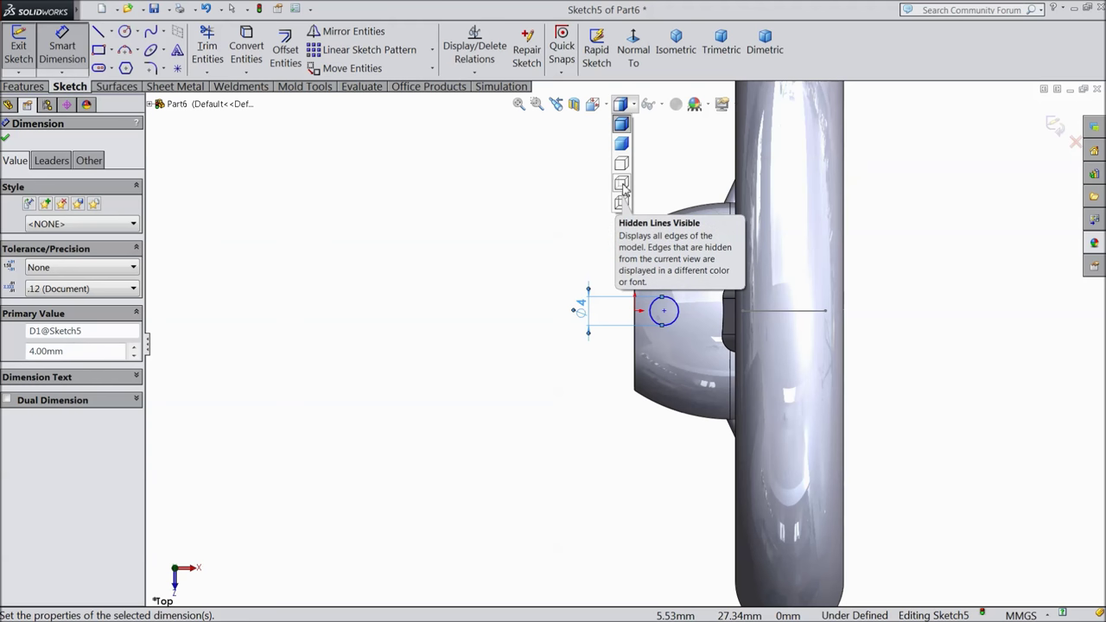
pyautogui.click(621, 184)
pyautogui.scroll(-1, 795, 342)
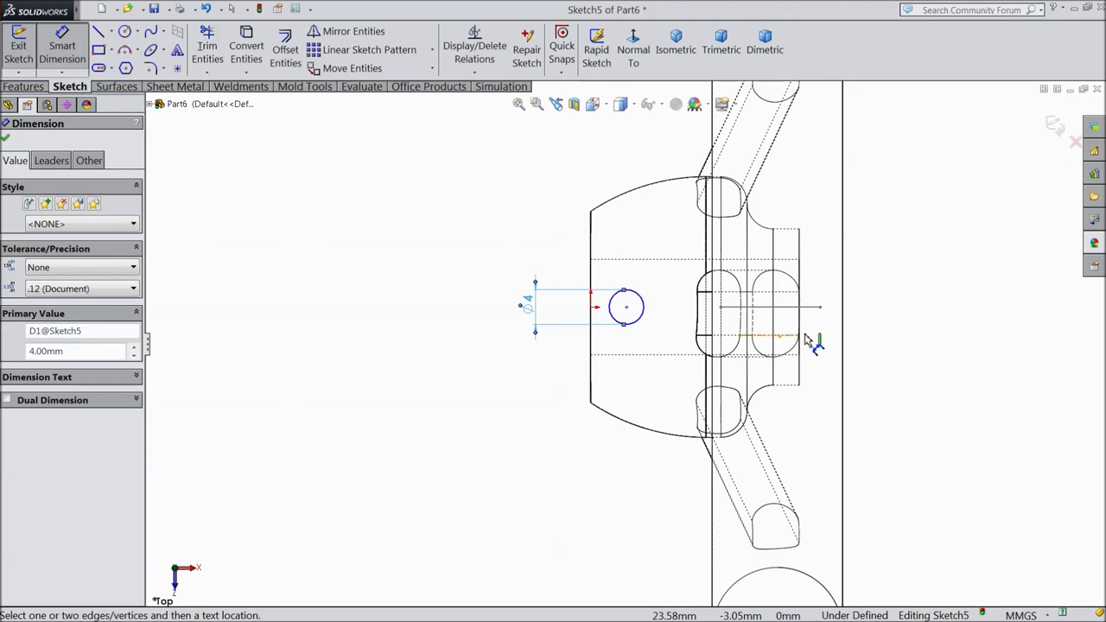
pyautogui.scroll(-2, 681, 318)
pyautogui.click(598, 308)
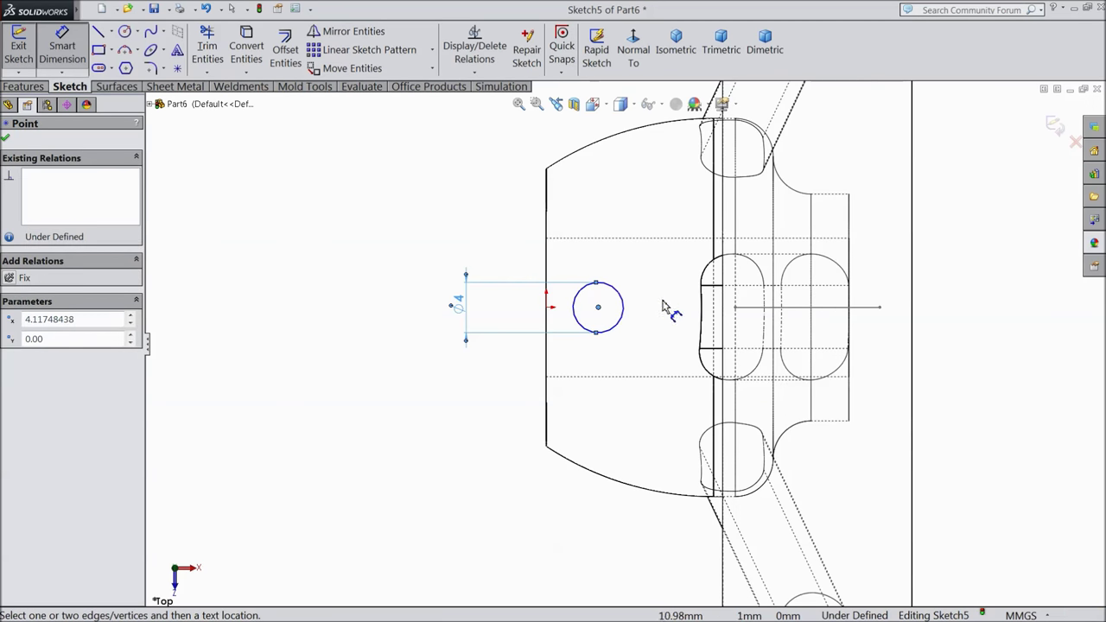
pyautogui.click(848, 259)
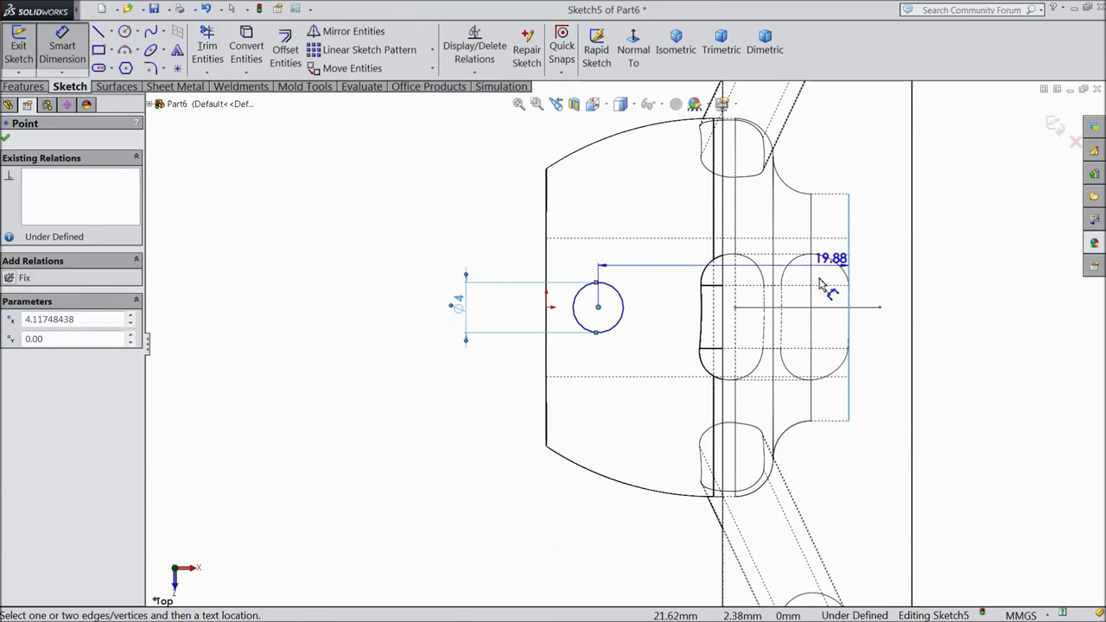
pyautogui.scroll(3, 830, 289)
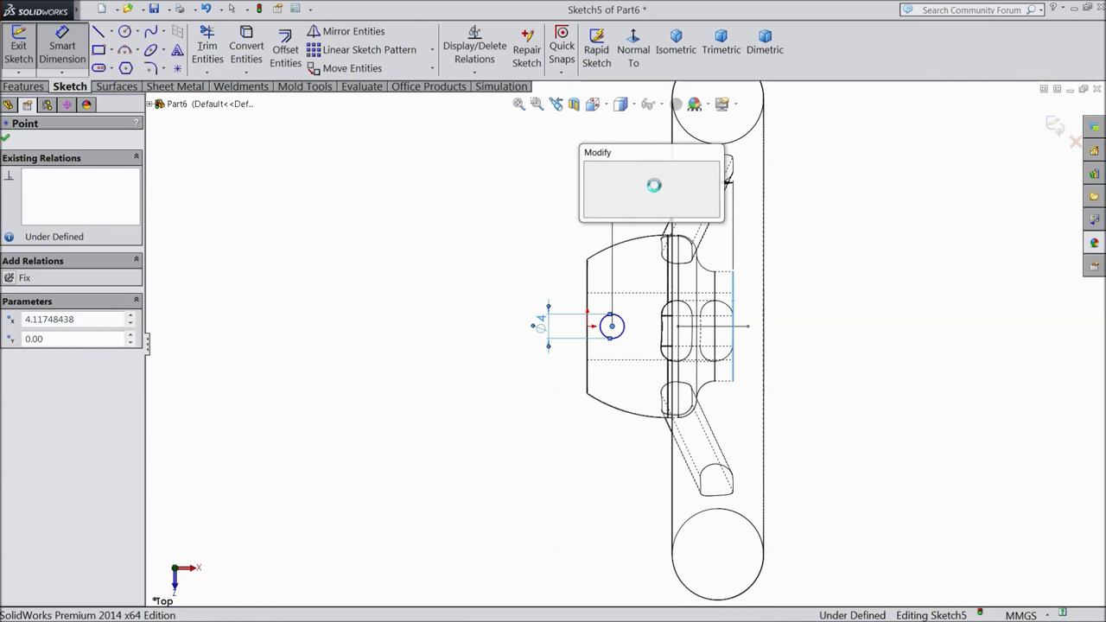
pyautogui.click(649, 183)
pyautogui.write('20')
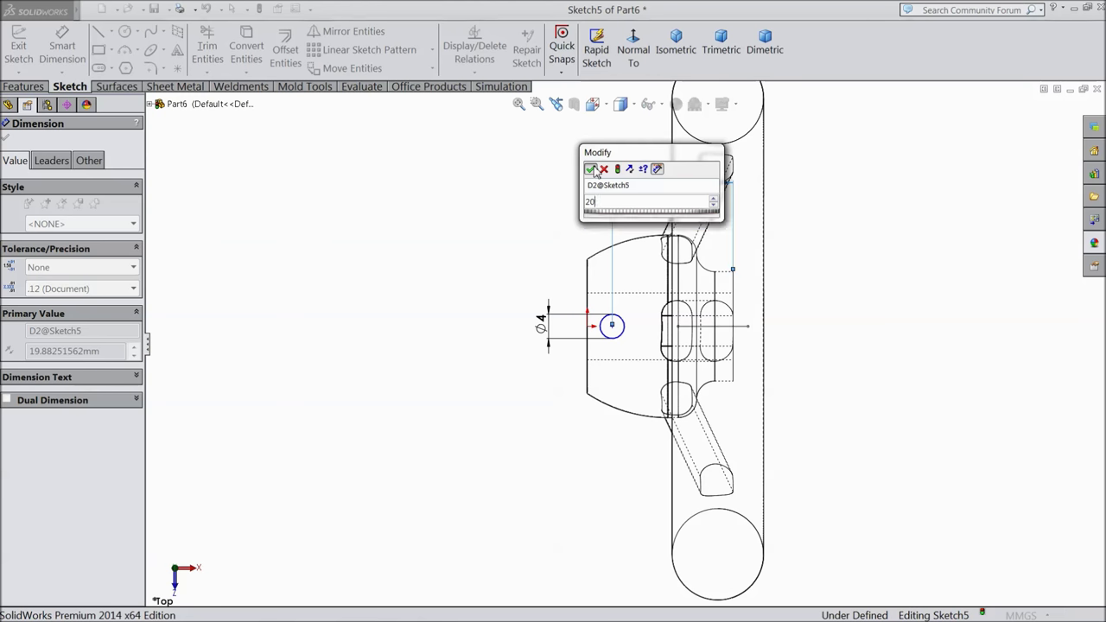
pyautogui.press('Return')
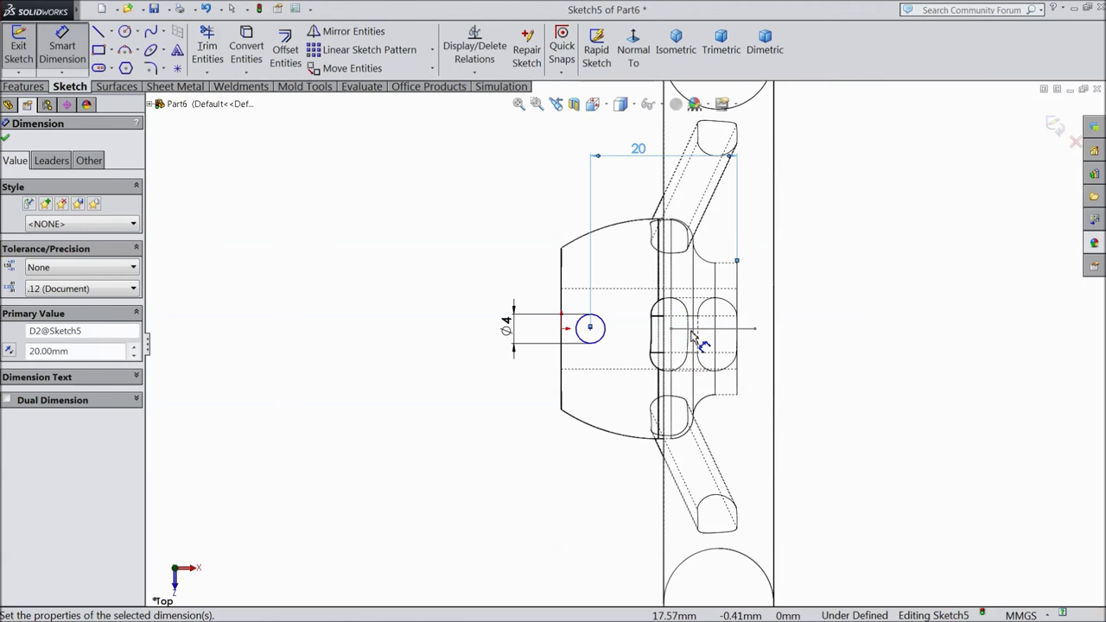
pyautogui.click(5, 137)
pyautogui.click(23, 87)
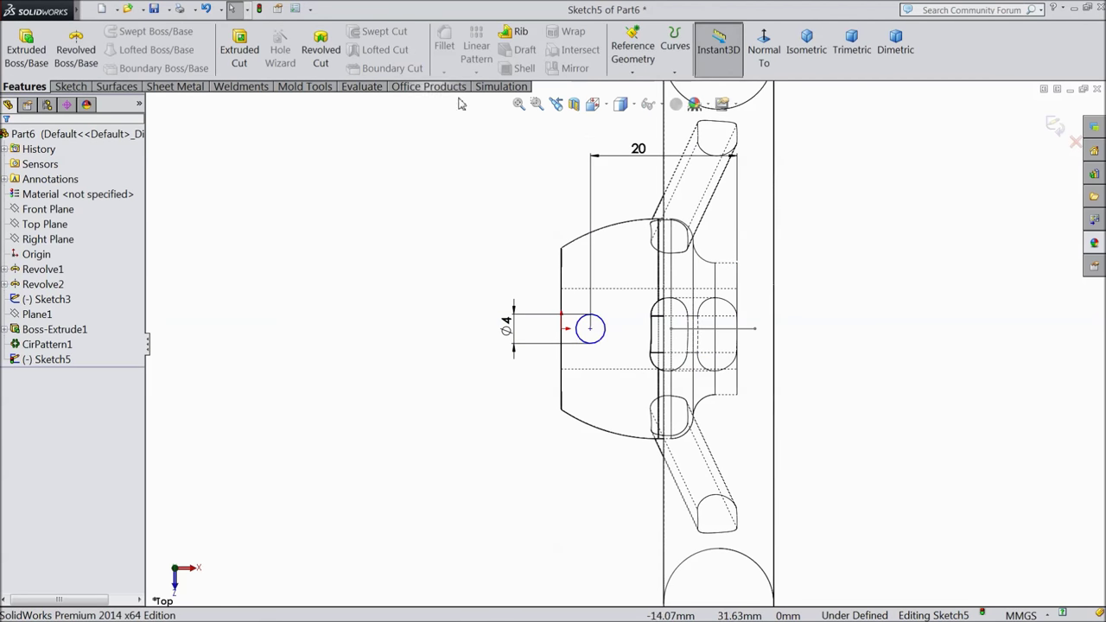
# Restore the Shaded With Edges display style
pyautogui.click(633, 104)
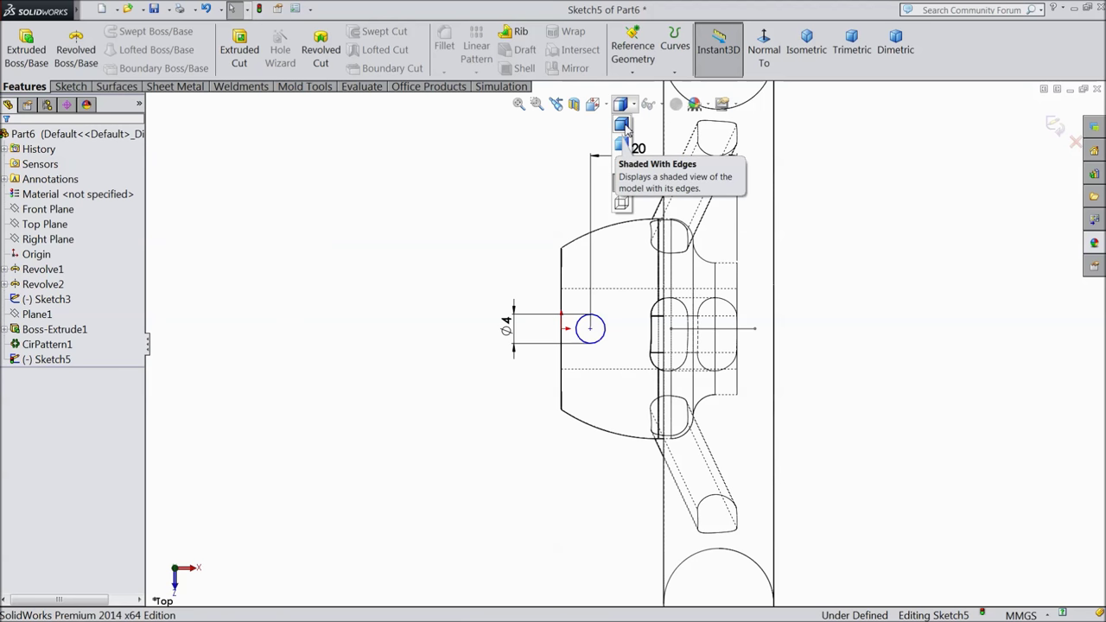
pyautogui.click(621, 125)
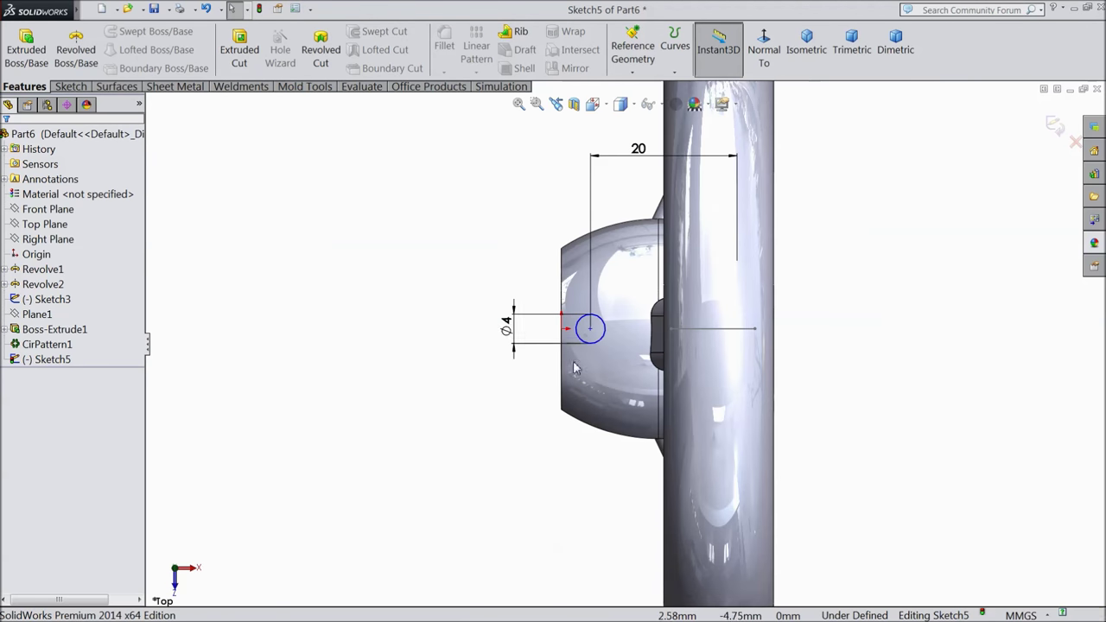
pyautogui.scroll(-3, 592, 333)
# Add a Horizontal relation between the circle centre and the origin
pyautogui.click(597, 322)
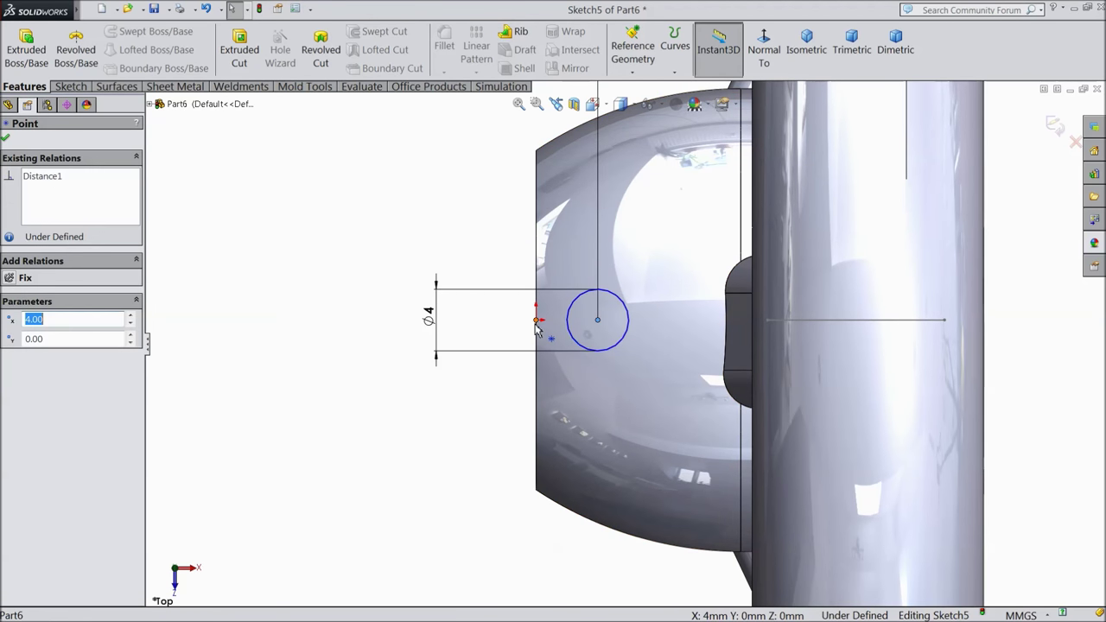
pyautogui.keyDown('ctrl'); pyautogui.click(535, 320); pyautogui.keyUp('ctrl')
pyautogui.click(36, 364)
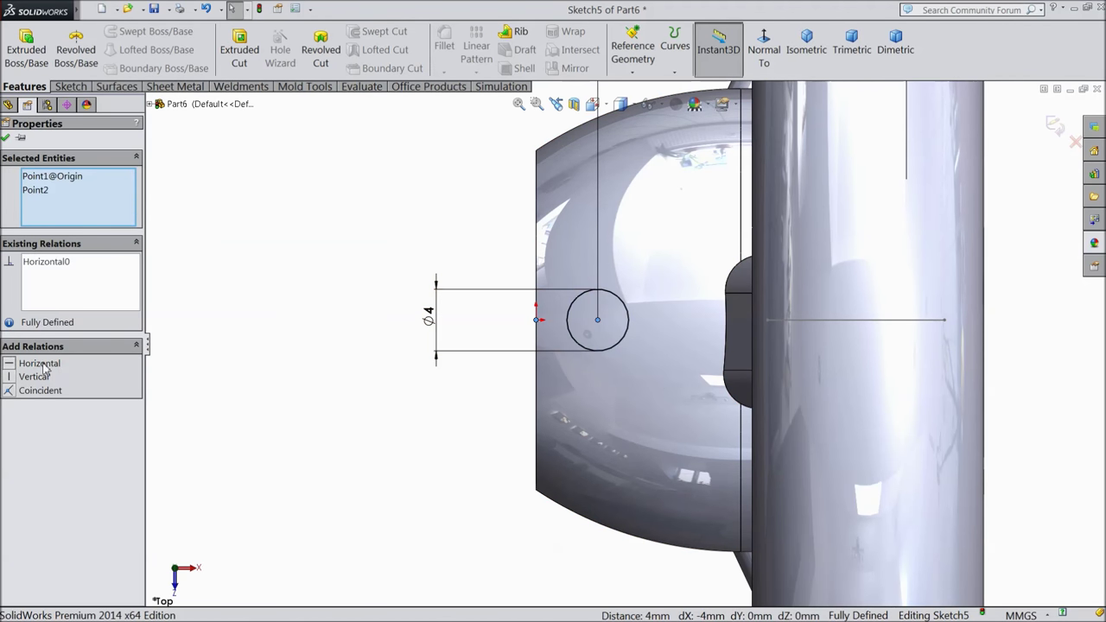
pyautogui.click(6, 139)
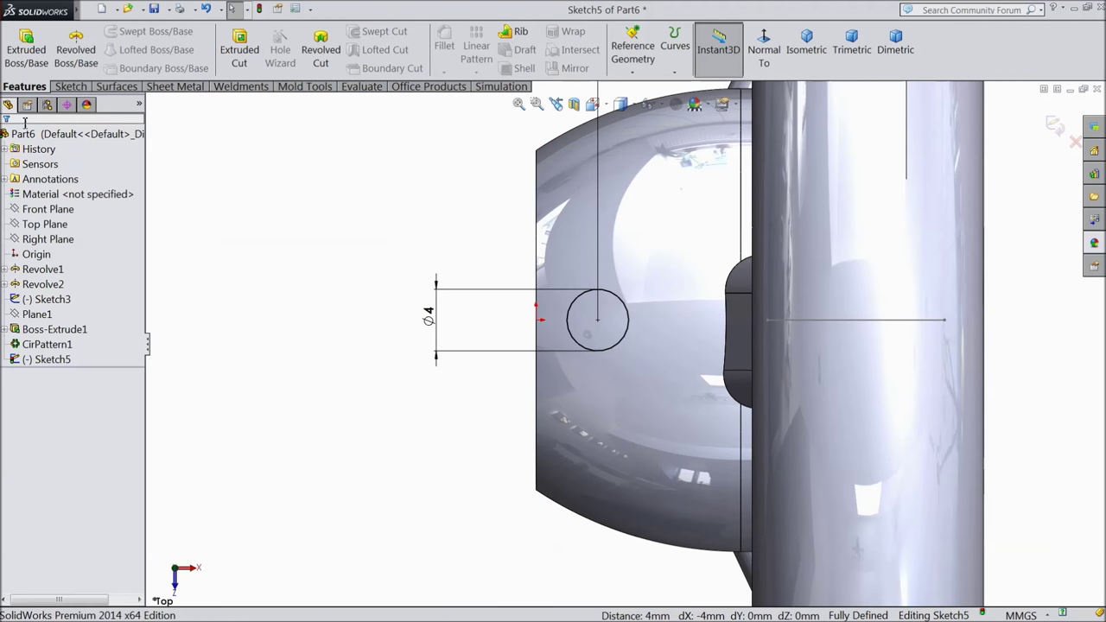
pyautogui.click(74, 87)
pyautogui.click(24, 86)
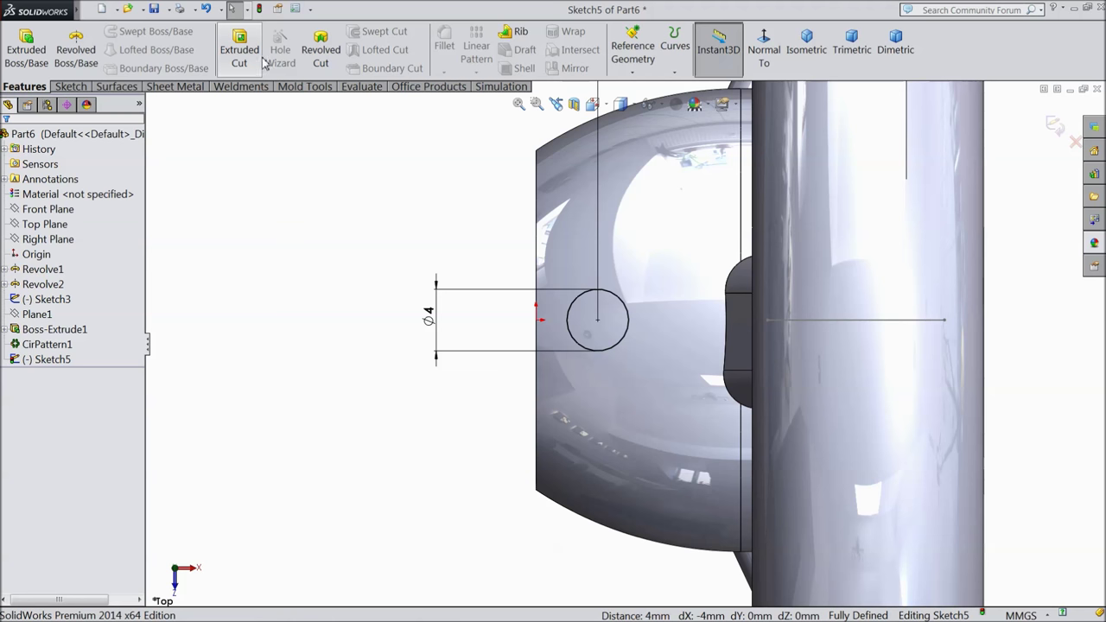
pyautogui.click(240, 49)
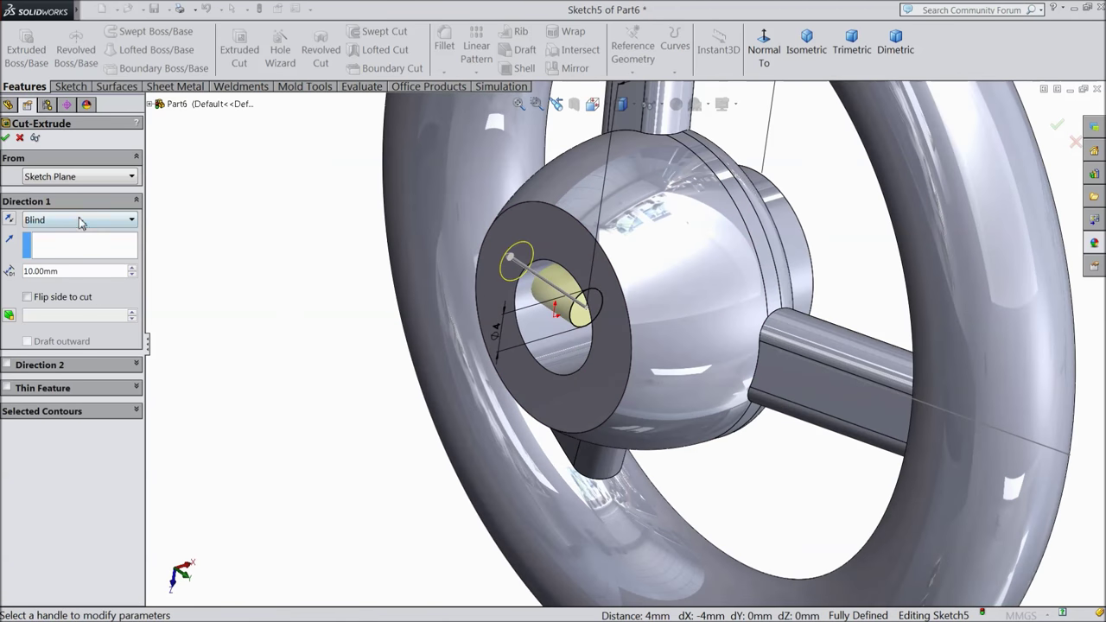
# Set the cut to Mid Plane with a 40 mm depth and accept it
pyautogui.click(79, 222)
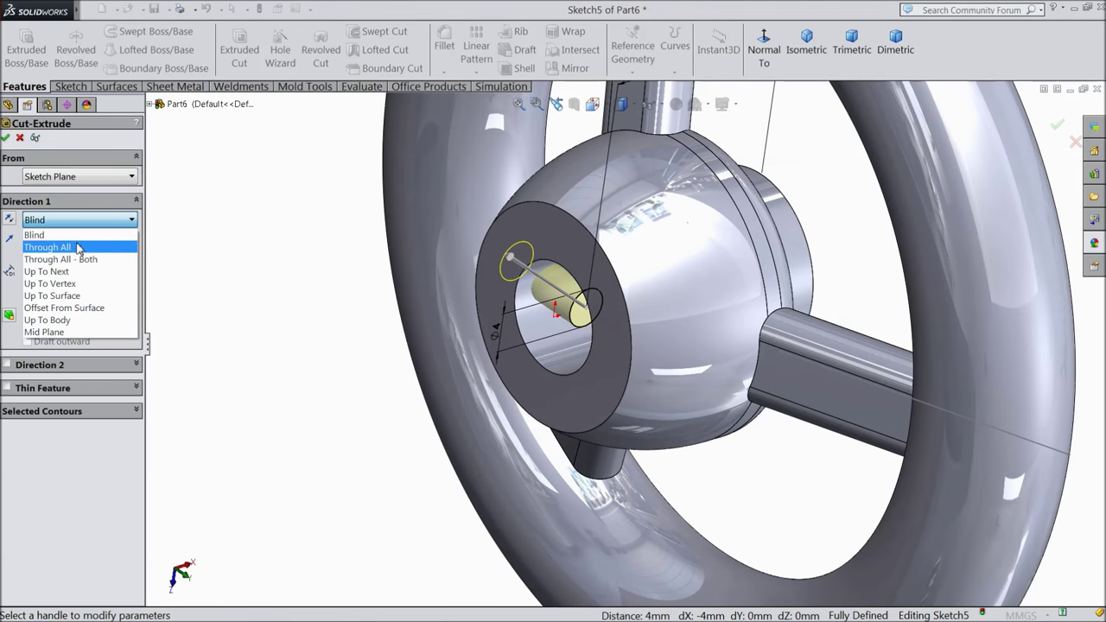
pyautogui.click(75, 264)
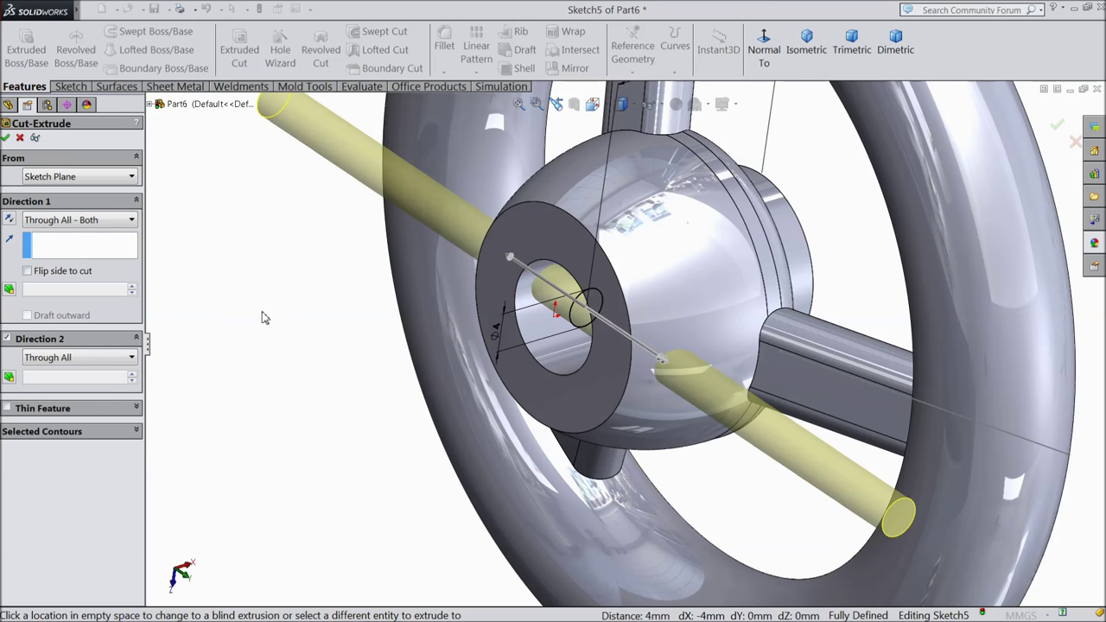
pyautogui.click(68, 223)
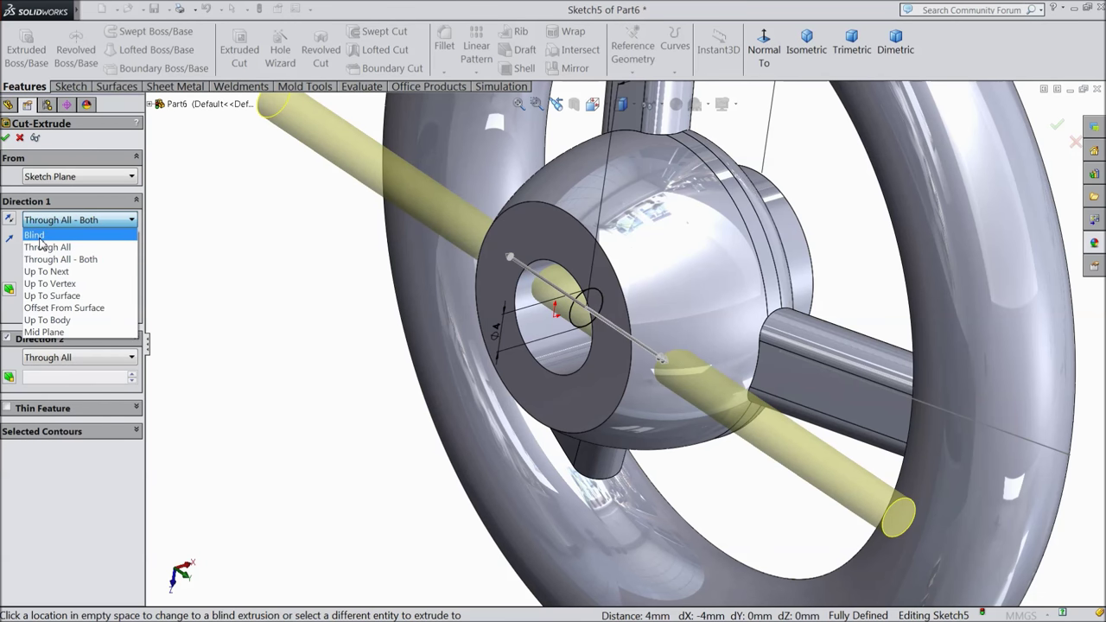
pyautogui.click(50, 333)
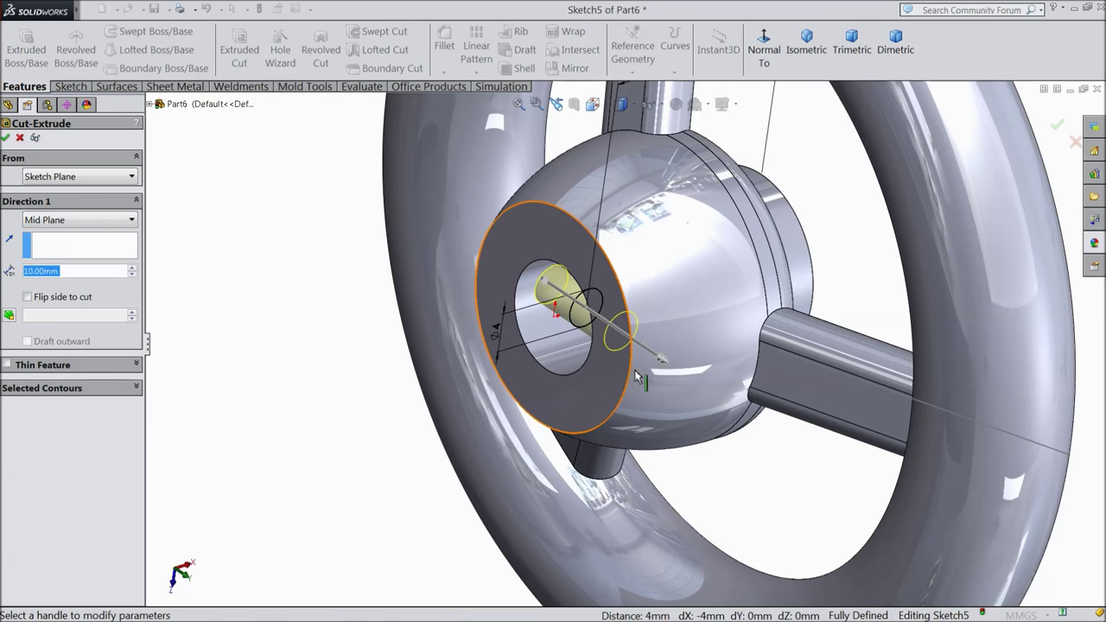
pyautogui.click(716, 405)
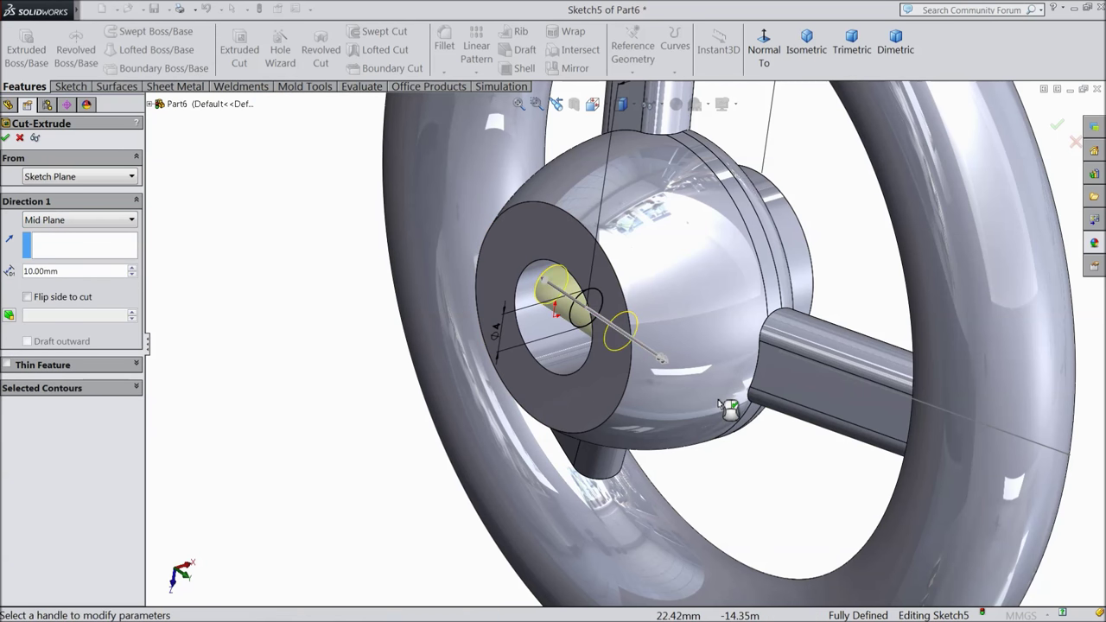
pyautogui.click(133, 268)
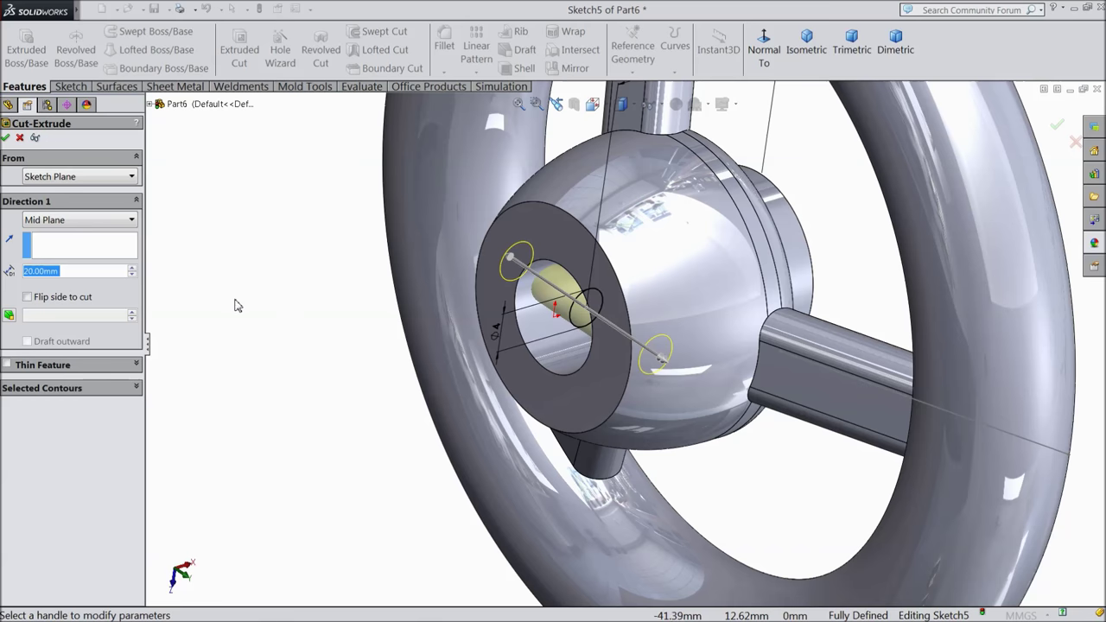
pyautogui.moveTo(234, 303); pyautogui.dragTo(279, 321, button='middle')
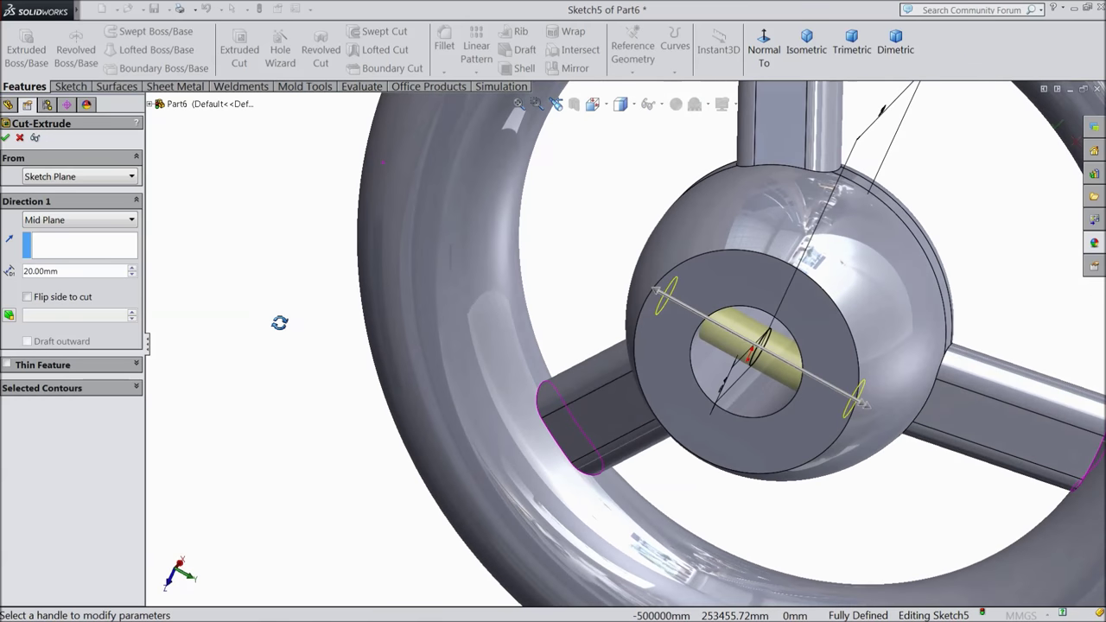
pyautogui.click(131, 269)
pyautogui.click(133, 268)
pyautogui.moveTo(319, 311); pyautogui.dragTo(275, 304, button='middle')
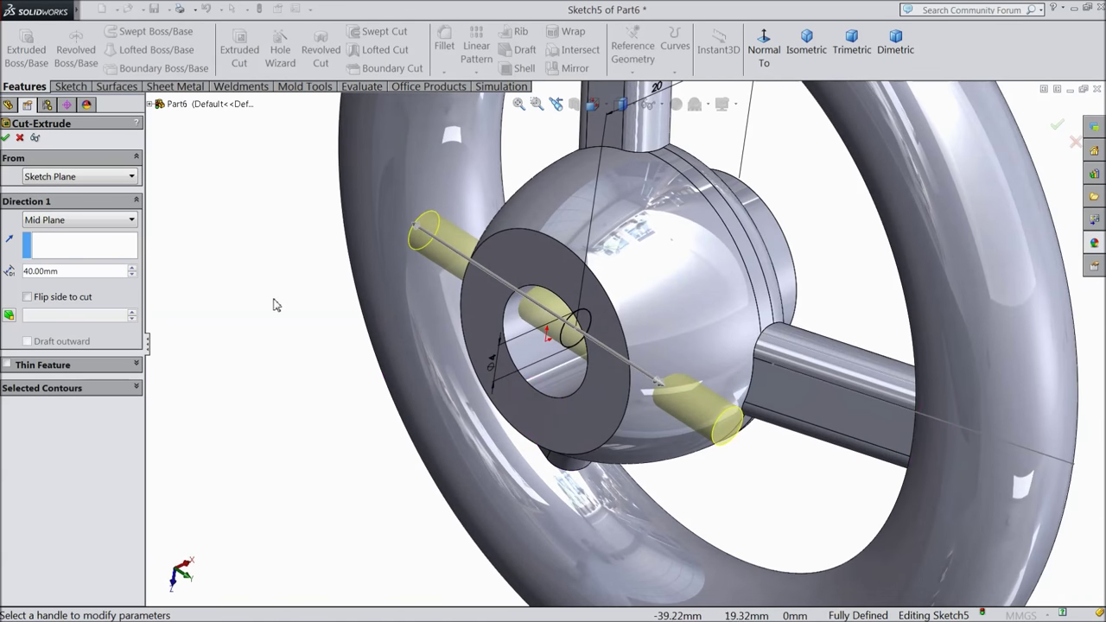
pyautogui.click(6, 138)
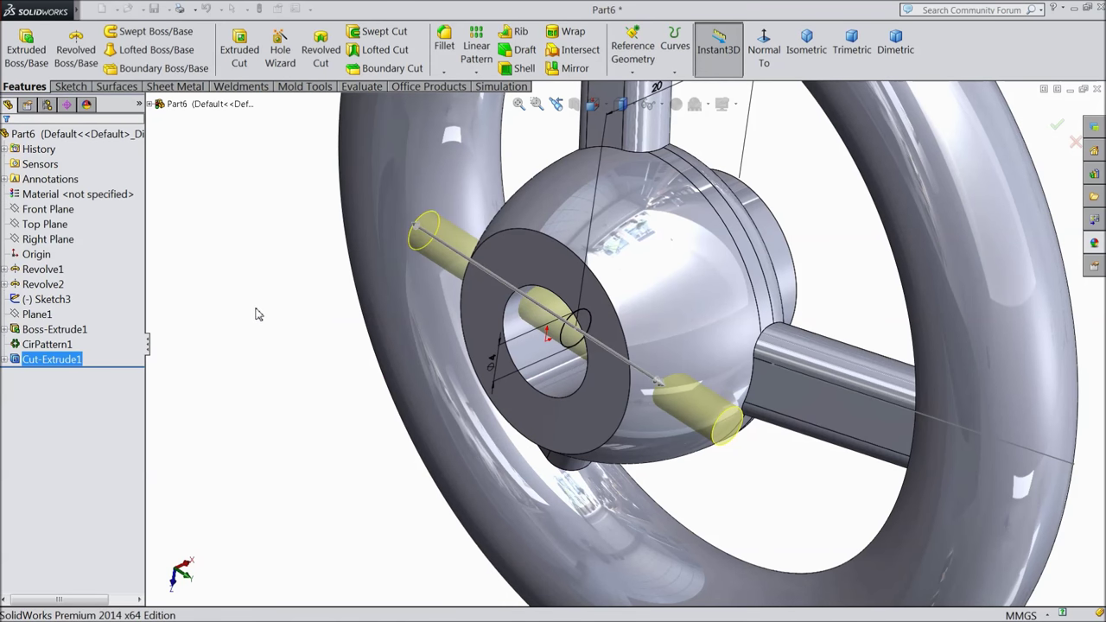
# Hide Sketch3 and briefly check the Front Plane's position on the wheel
pyautogui.moveTo(303, 360); pyautogui.dragTo(276, 407, button='middle')
pyautogui.scroll(-5, 345, 401)
pyautogui.moveTo(372, 400); pyautogui.dragTo(263, 396, button='middle')
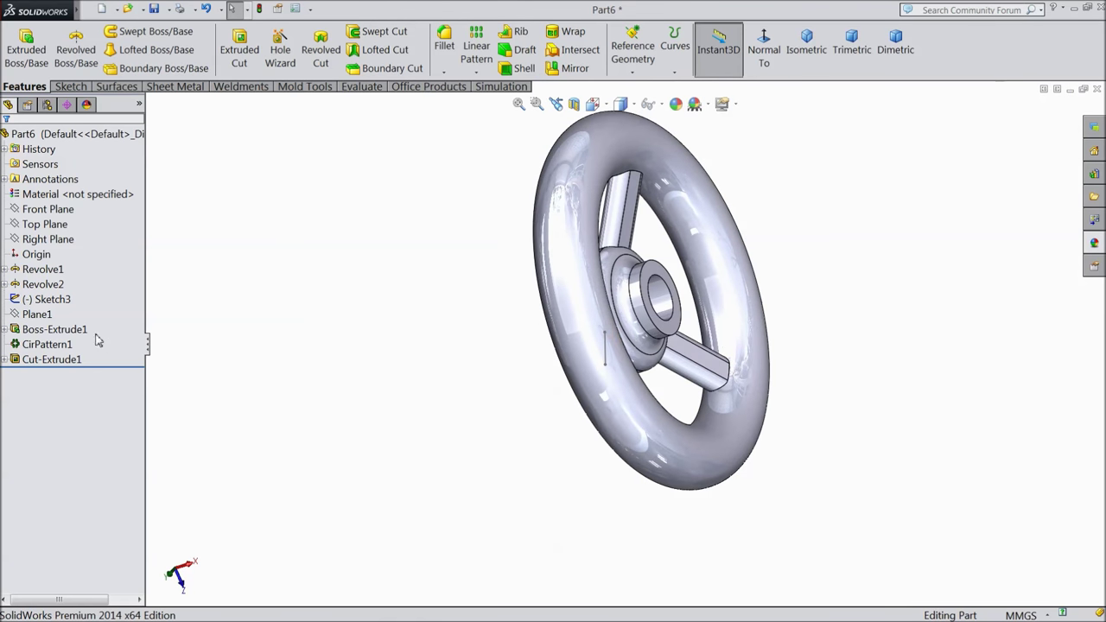
pyautogui.click(36, 299)
pyautogui.click(35, 290)
pyautogui.moveTo(363, 372)
pyautogui.mouseDown(button='middle')
pyautogui.moveTo(403, 395)
pyautogui.moveTo(407, 437)
pyautogui.moveTo(423, 286)
pyautogui.moveTo(388, 313)
pyautogui.moveTo(406, 295)
pyautogui.mouseUp(button='middle')
pyautogui.scroll(-3, 701, 274)
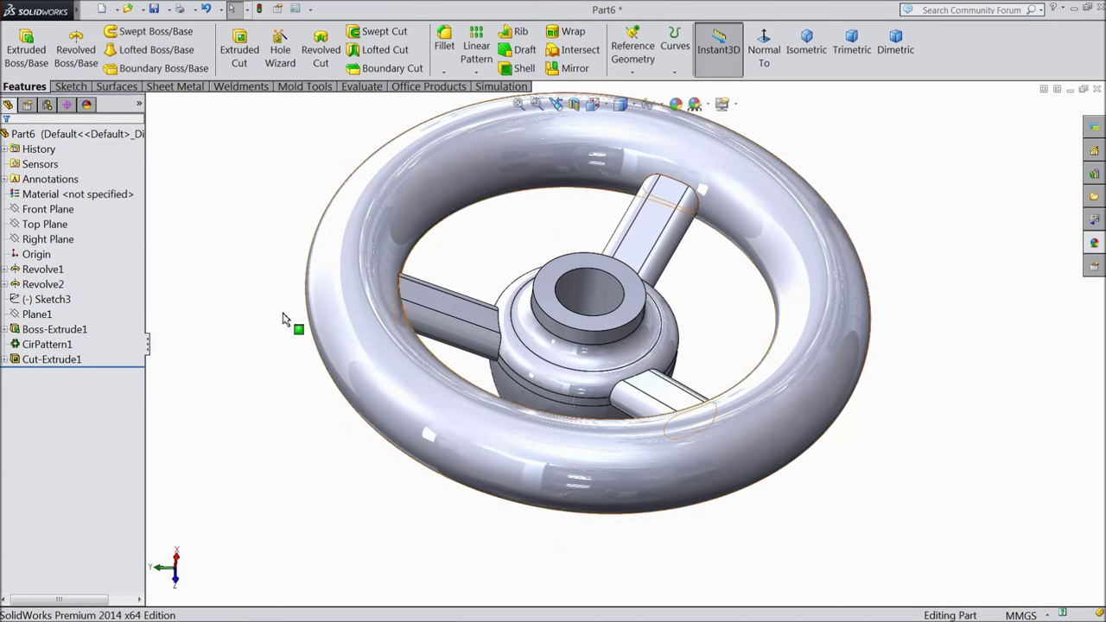
pyautogui.click(47, 213)
pyautogui.moveTo(213, 267); pyautogui.dragTo(170, 251, button='middle')
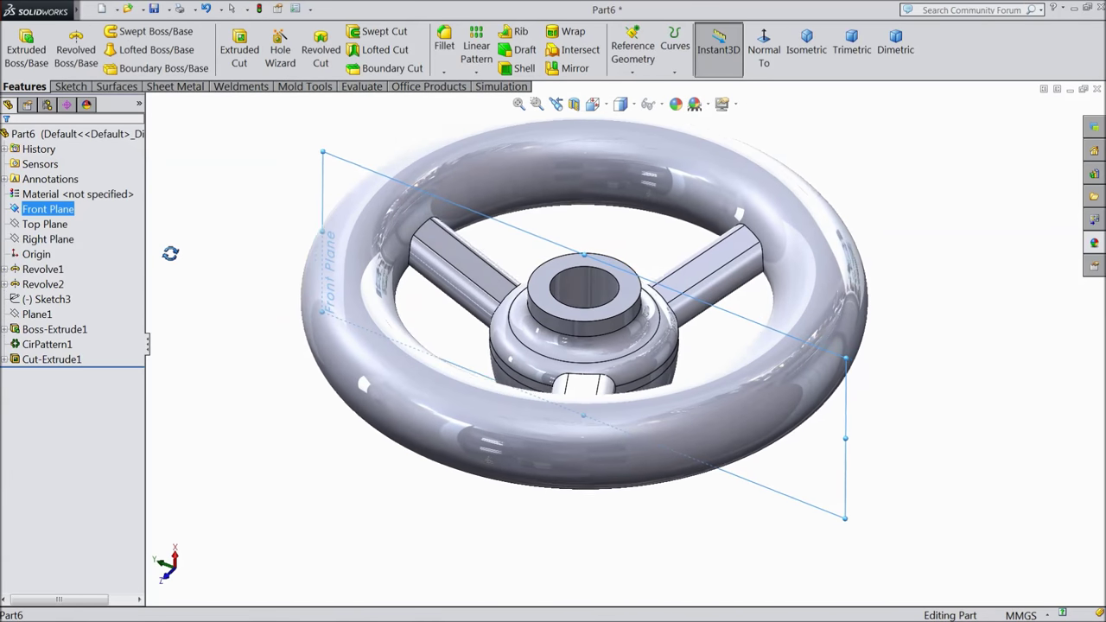
pyautogui.click(256, 113)
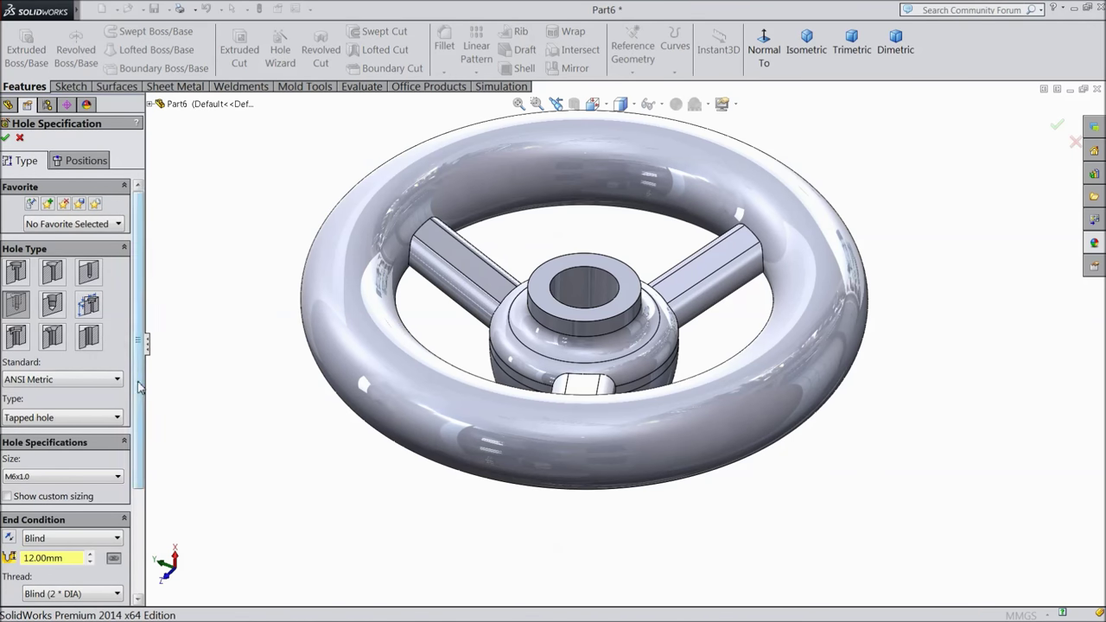
# Create the M6x1.0 tapped hole 7 mm deep, positioned by a point on the rim
pyautogui.scroll(-3, 106, 380)
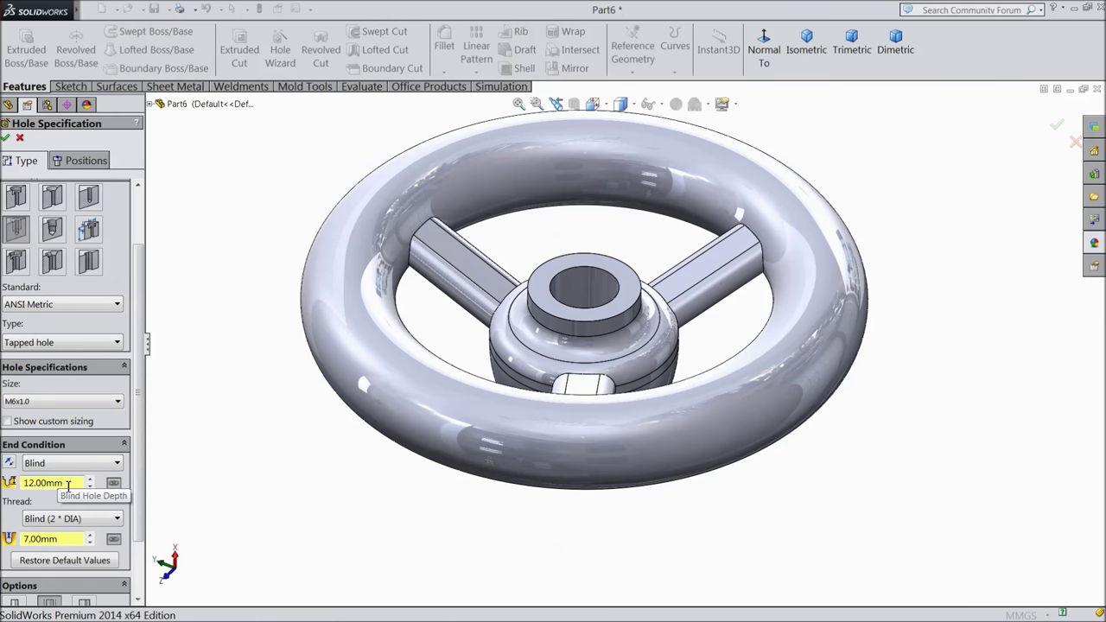
pyautogui.moveTo(65, 484); pyautogui.dragTo(14, 474)
pyautogui.write('7')
pyautogui.press('Return')
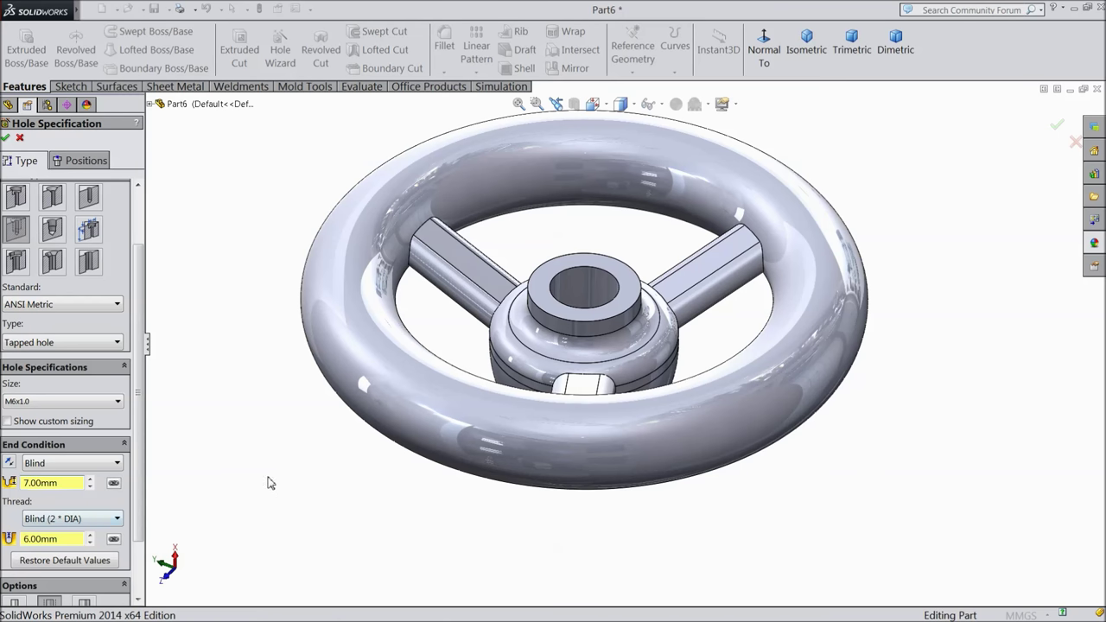
pyautogui.click(84, 164)
pyautogui.click(69, 273)
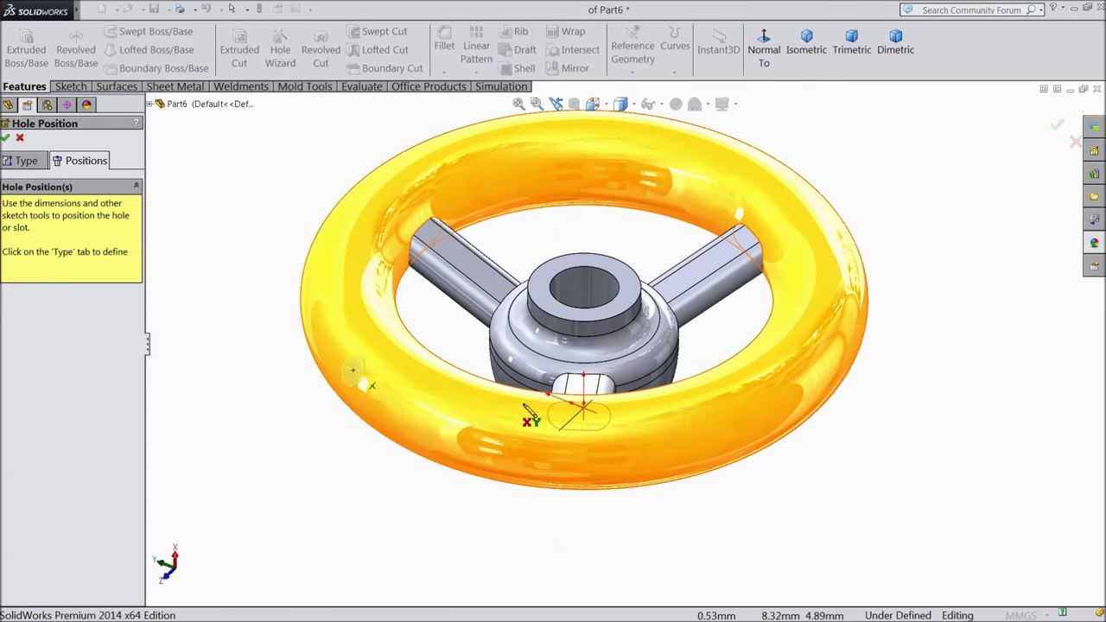
pyautogui.click(772, 367)
pyautogui.moveTo(876, 444)
pyautogui.mouseDown(button='middle')
pyautogui.moveTo(897, 353)
pyautogui.moveTo(901, 365)
pyautogui.mouseUp(button='middle')
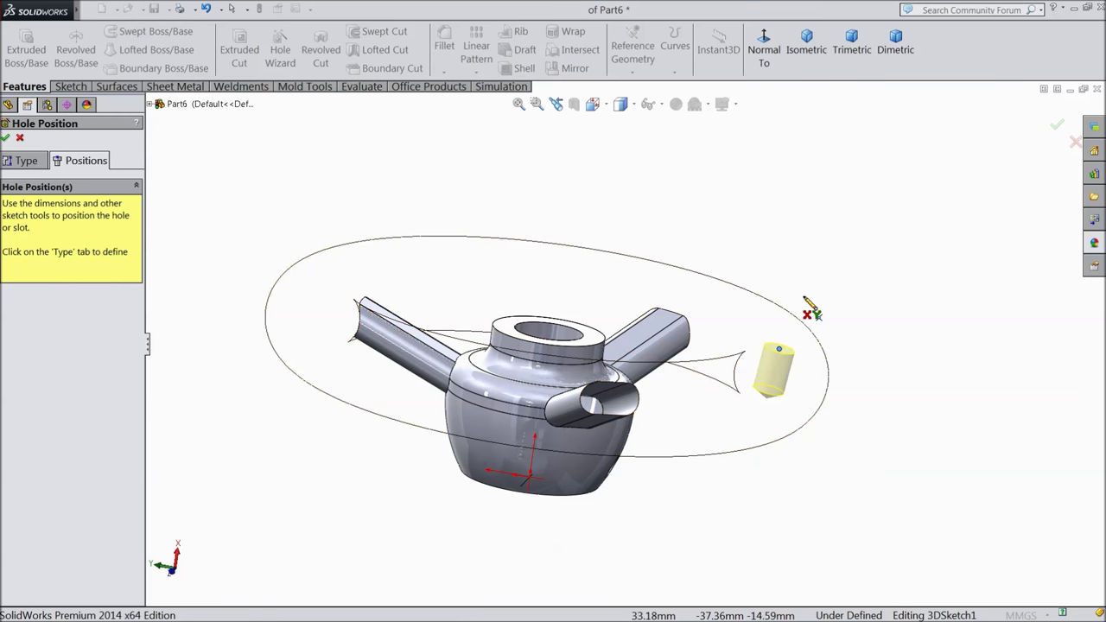
pyautogui.click(7, 138)
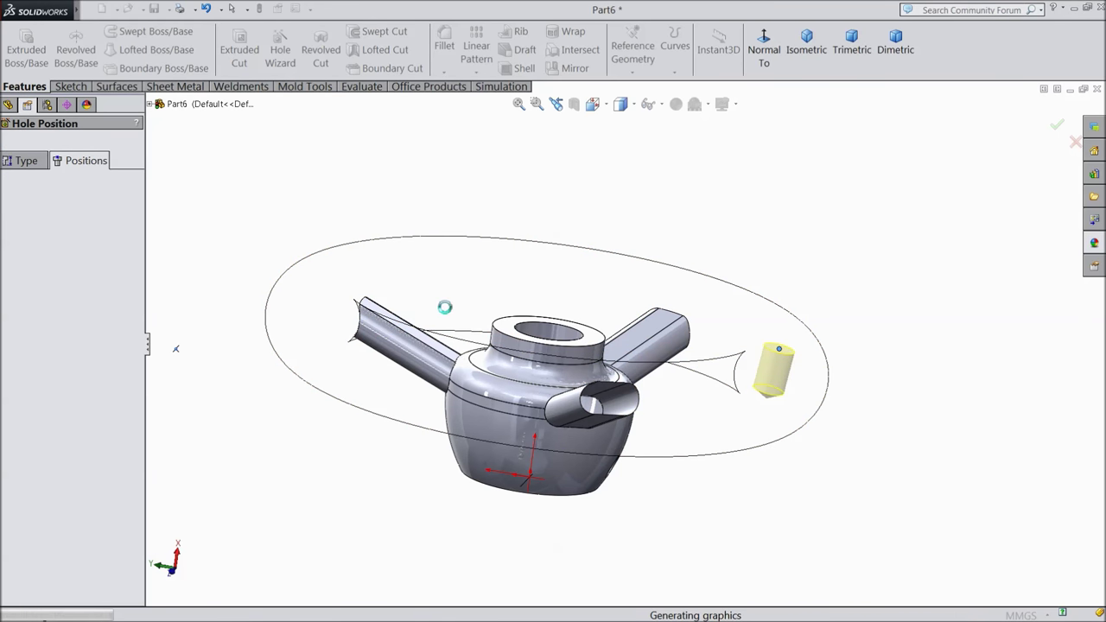
pyautogui.moveTo(415, 381); pyautogui.dragTo(346, 417, button='middle')
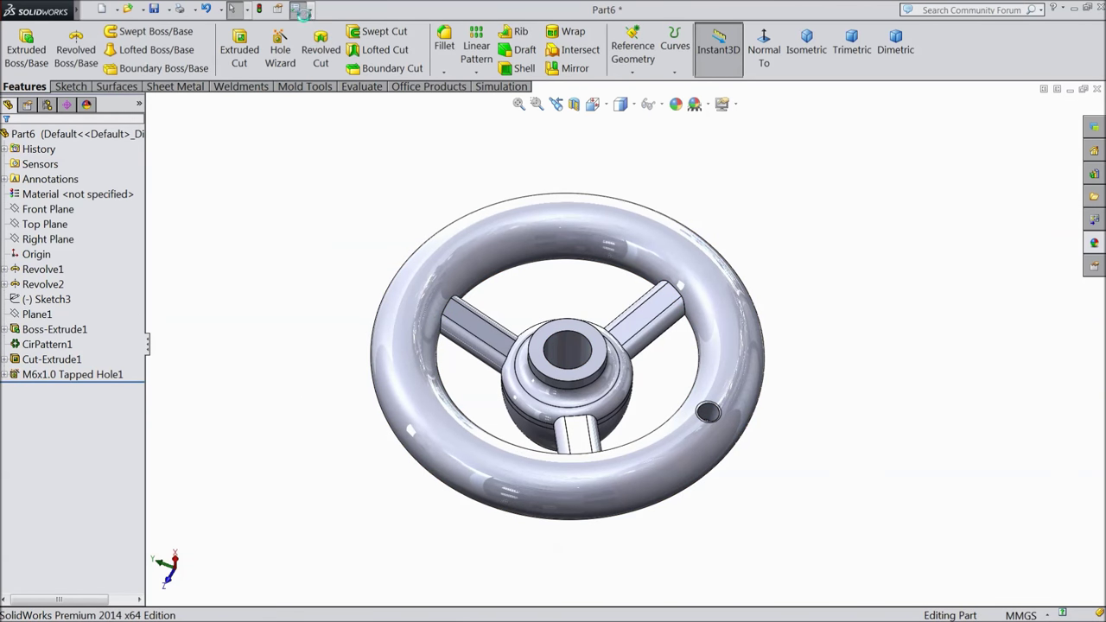
pyautogui.click(300, 11)
# Enable Shaded cosmetic threads under Document Properties > Detailing
pyautogui.click(687, 77)
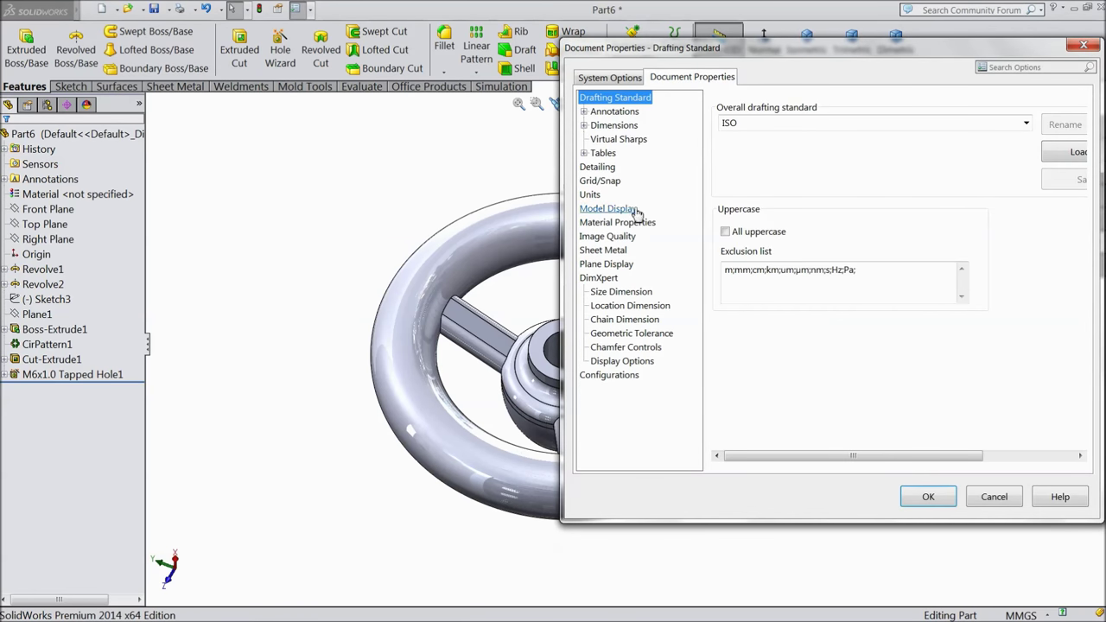
pyautogui.click(615, 239)
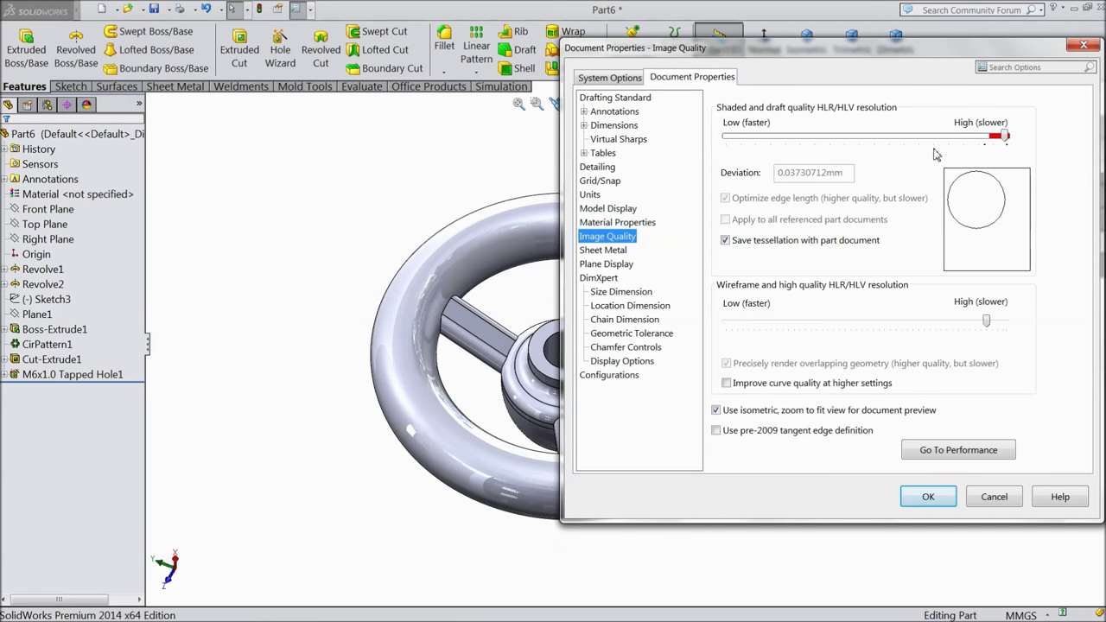
pyautogui.click(599, 167)
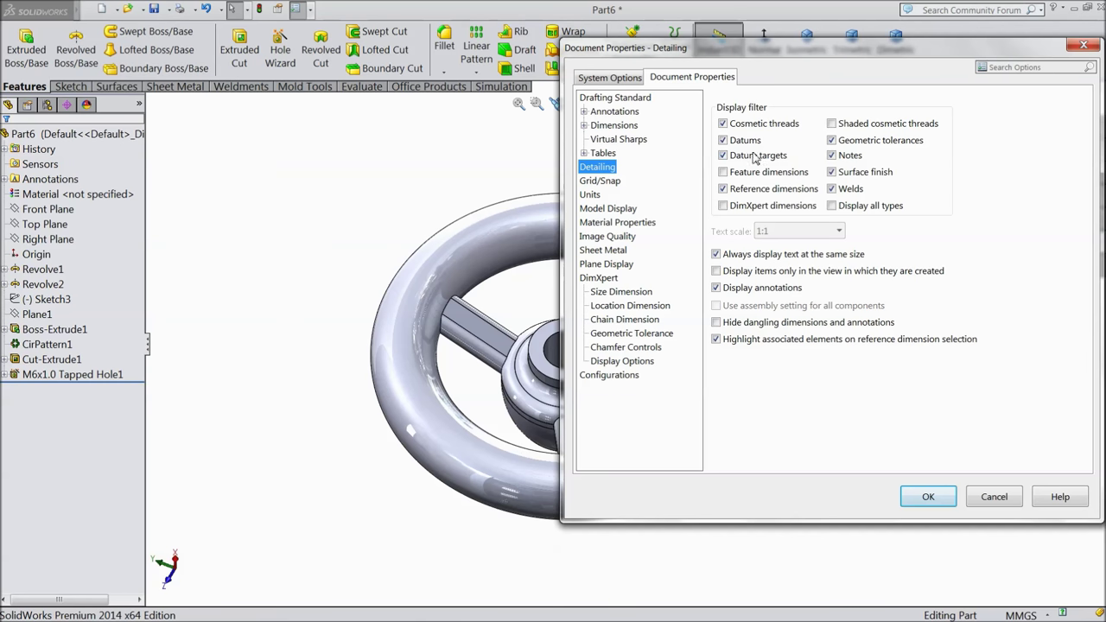
pyautogui.click(831, 124)
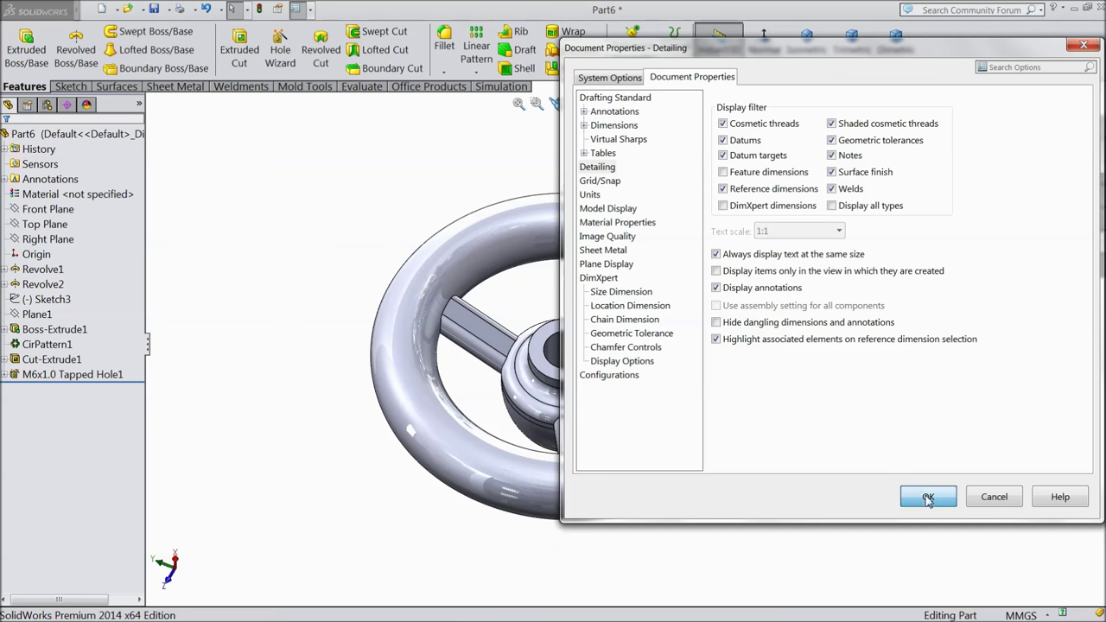
pyautogui.click(926, 497)
# Tilt the wheel to inspect the threaded hole, then select the whole part
pyautogui.moveTo(819, 452); pyautogui.dragTo(649, 388, button='middle')
pyautogui.scroll(-5, 710, 399)
pyautogui.scroll(5, 501, 306)
pyautogui.click(52, 133)
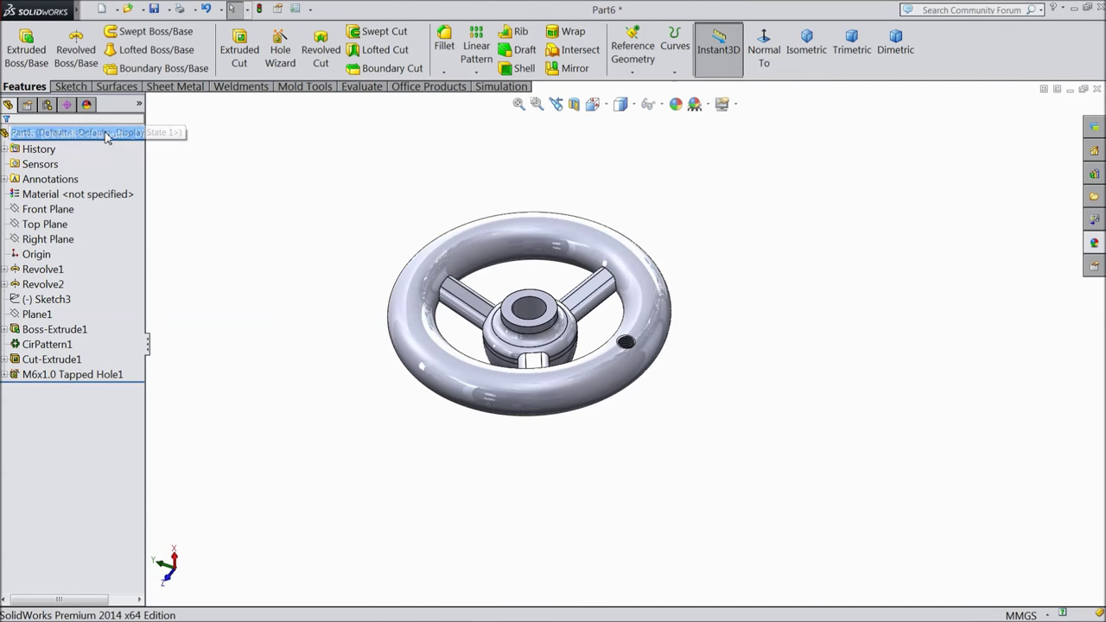
# Apply the Metal chromium plate appearance to the whole handwheel, then bring up Save As
pyautogui.click(1094, 245)
pyautogui.doubleClick(990, 401)
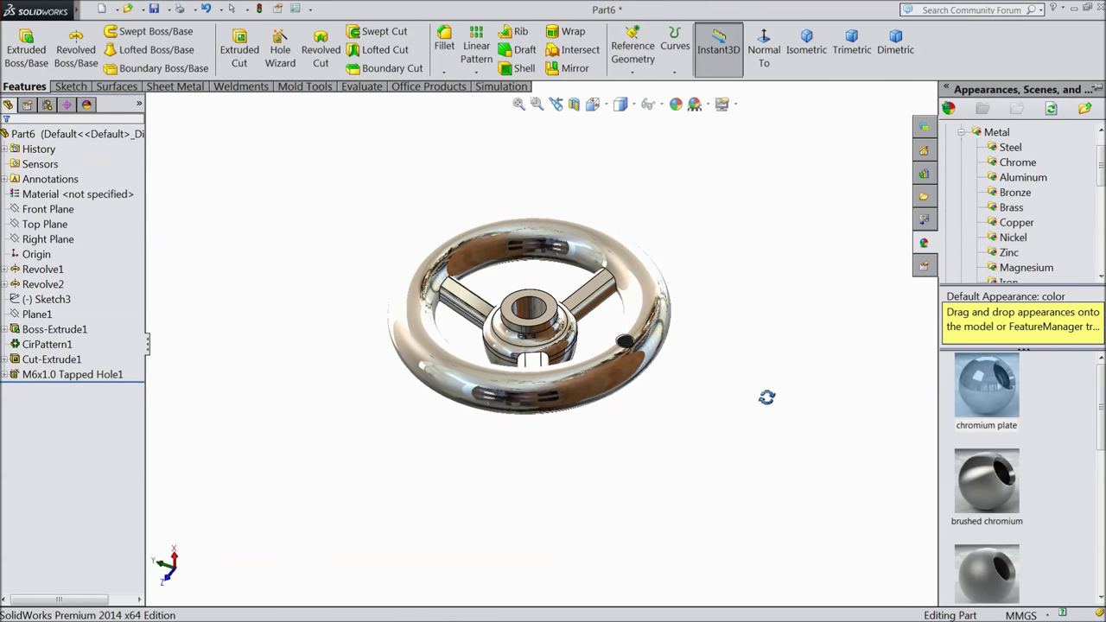
pyautogui.scroll(-5, 562, 321)
pyautogui.moveTo(628, 314); pyautogui.dragTo(600, 354, button='middle')
pyautogui.click(599, 356)
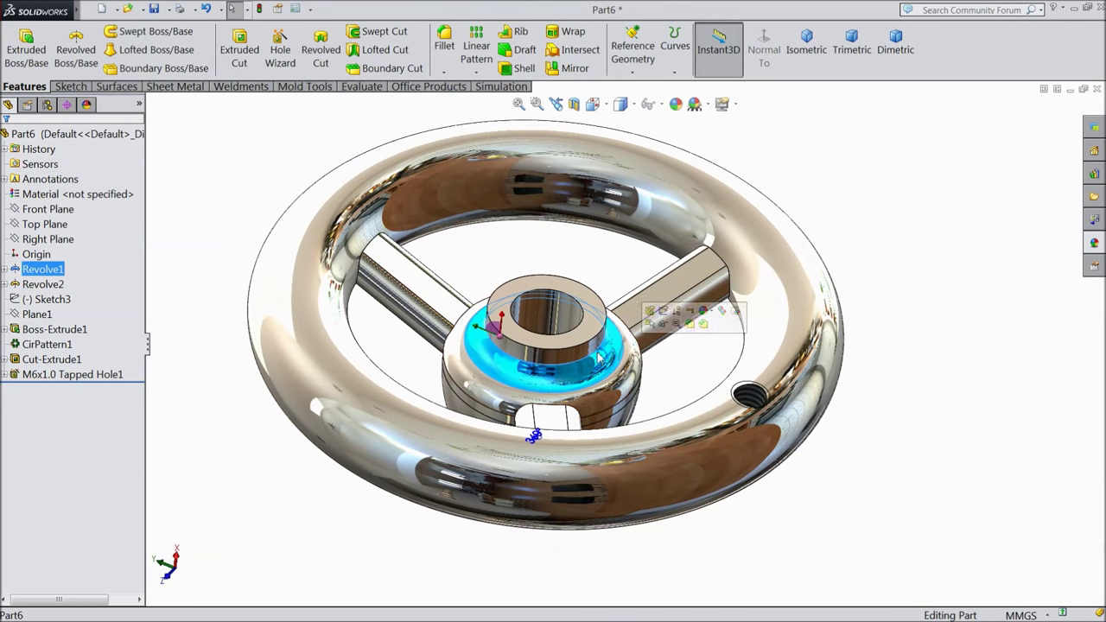
pyautogui.click(518, 251)
pyautogui.click(155, 10)
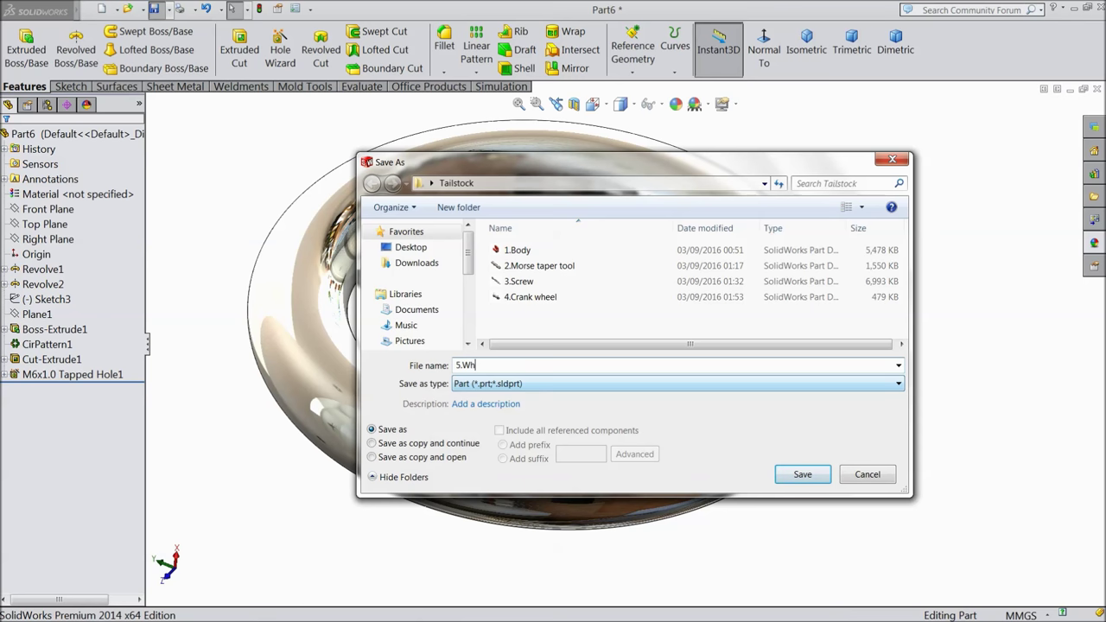
# Save the handwheel as 5.Wheel, then select the Front Plane in the new Part7
pyautogui.write('5.Wheel')
pyautogui.click(803, 474)
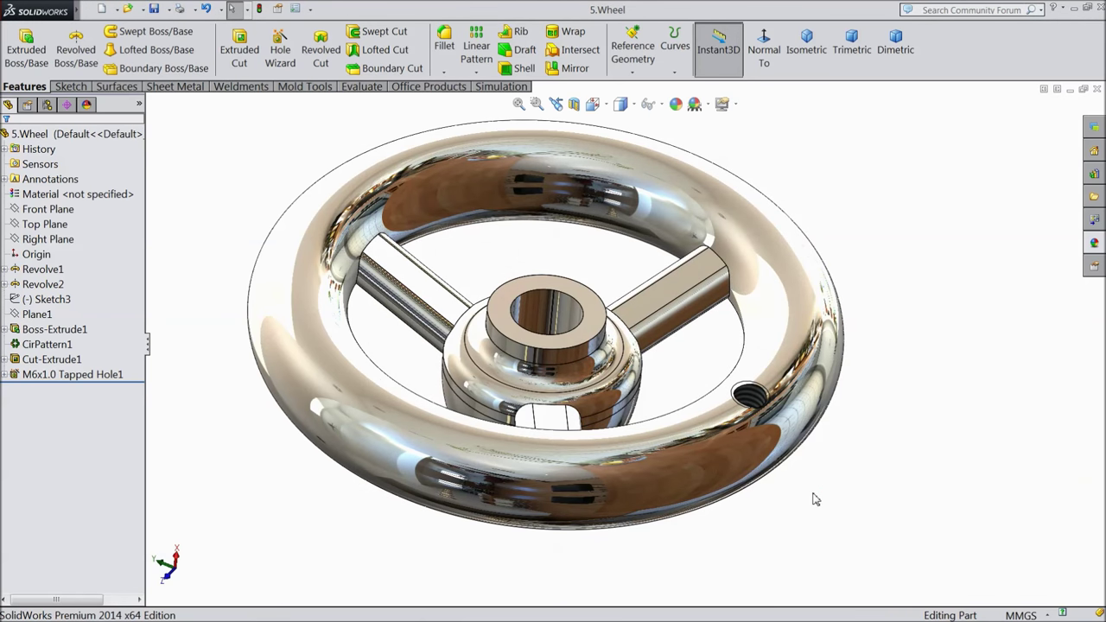
pyautogui.moveTo(812, 499); pyautogui.dragTo(674, 445, button='middle')
pyautogui.scroll(-2, 721, 367)
pyautogui.moveTo(725, 394); pyautogui.dragTo(697, 374, button='middle')
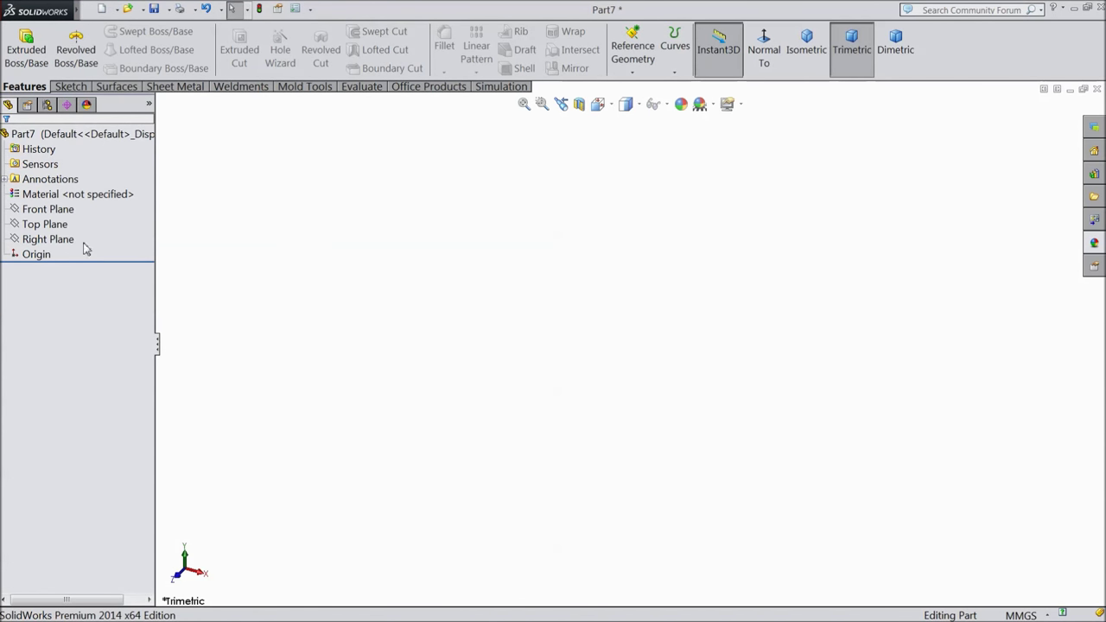
pyautogui.click(54, 211)
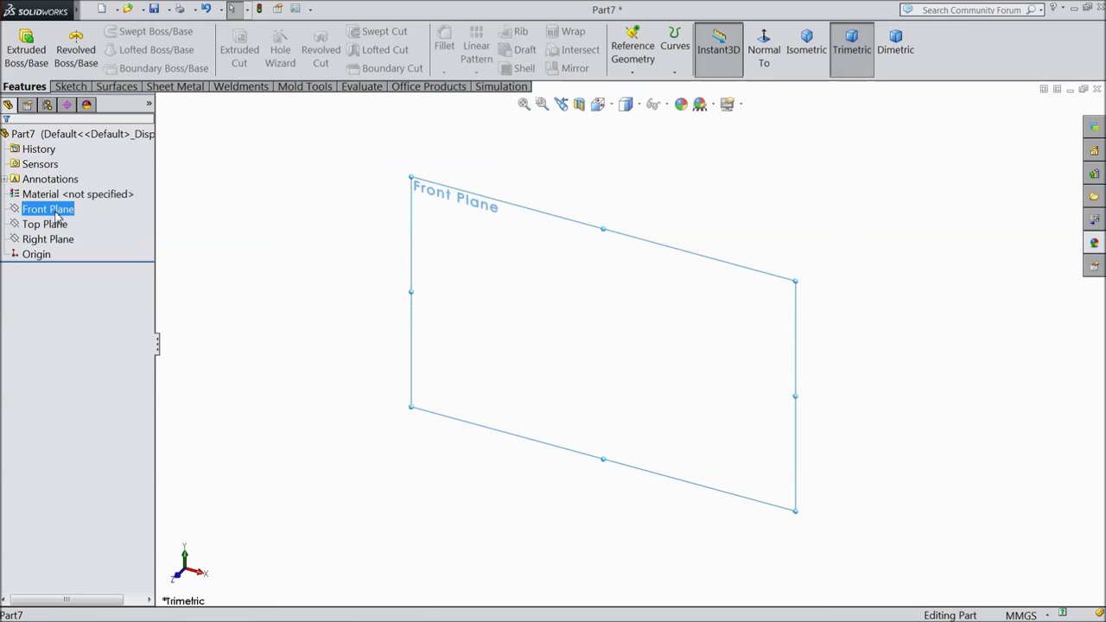
# On the Front Plane, sketch a circle centred at the origin with a vertical diameter line
pyautogui.click(59, 197)
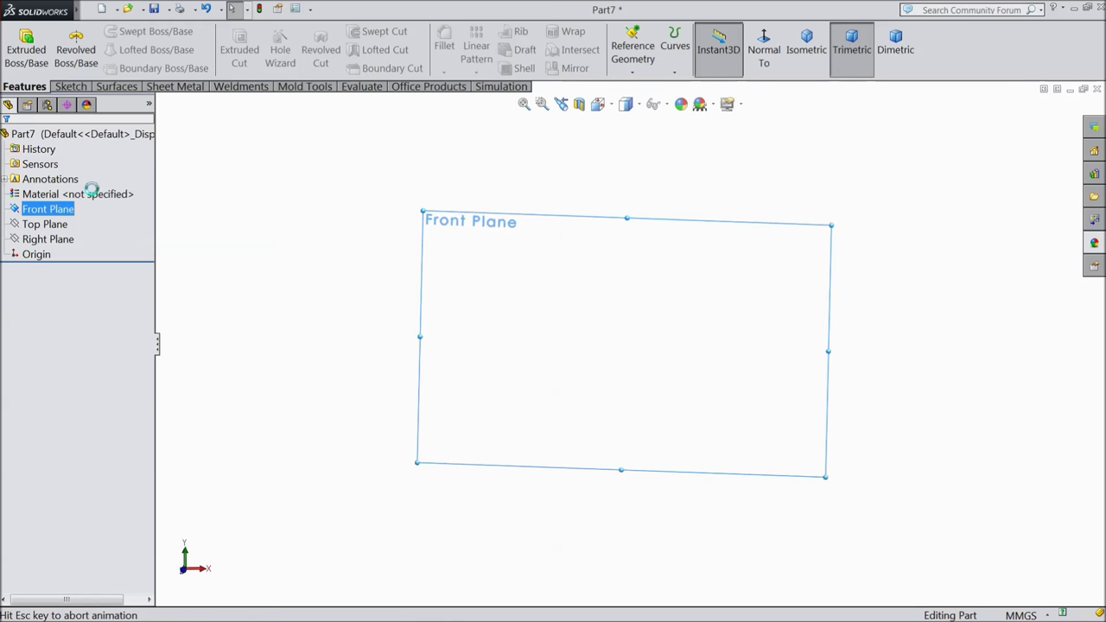
pyautogui.click(70, 86)
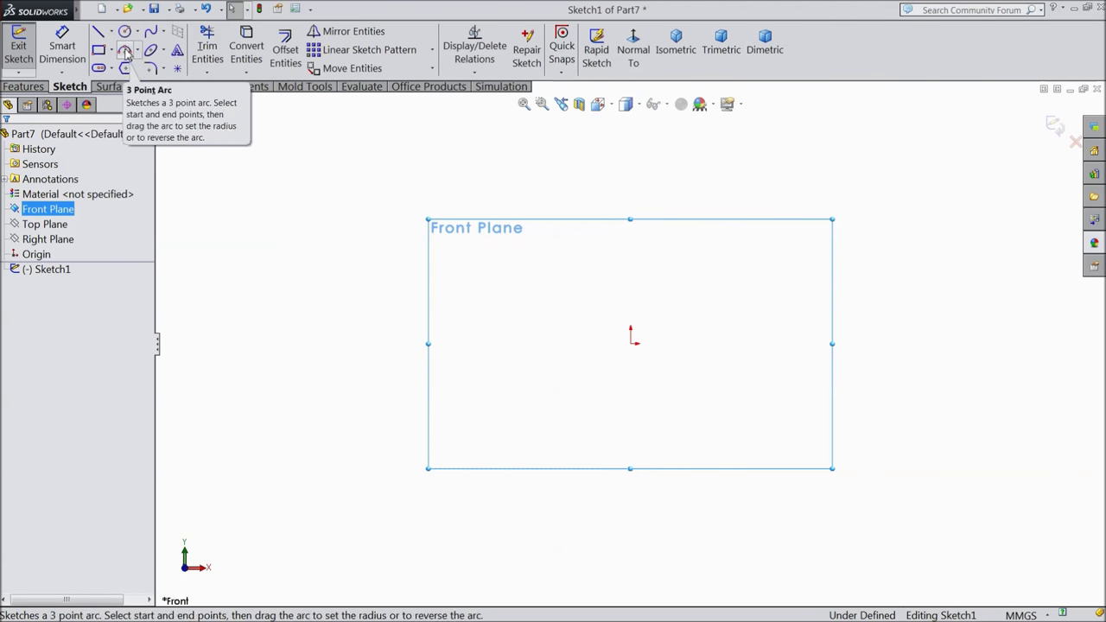
pyautogui.click(124, 31)
pyautogui.click(637, 353)
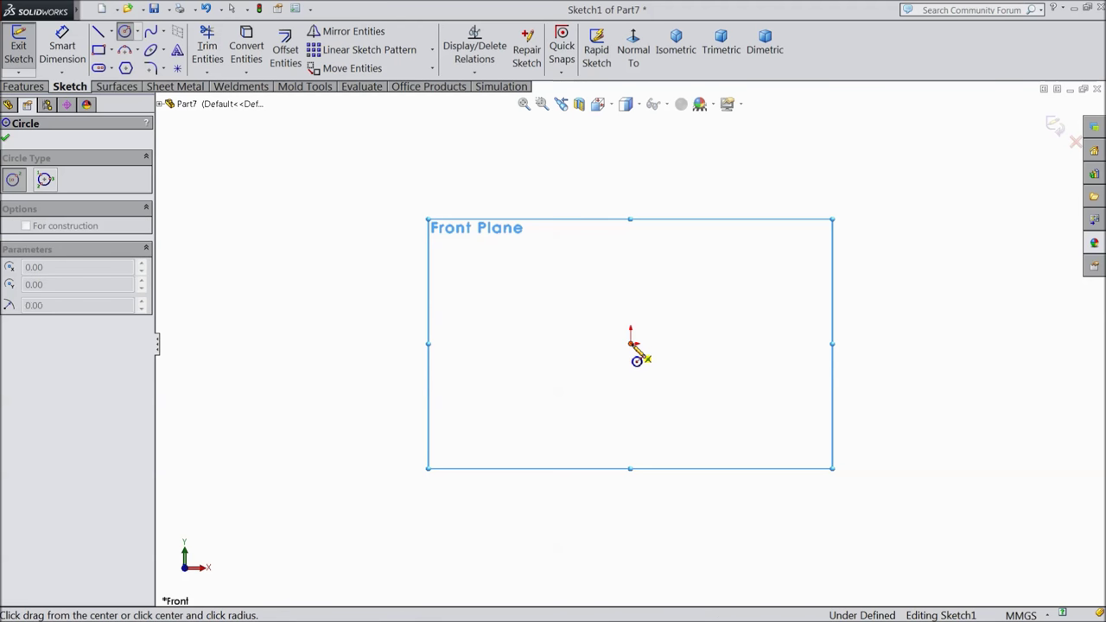
pyautogui.click(499, 268)
pyautogui.click(99, 33)
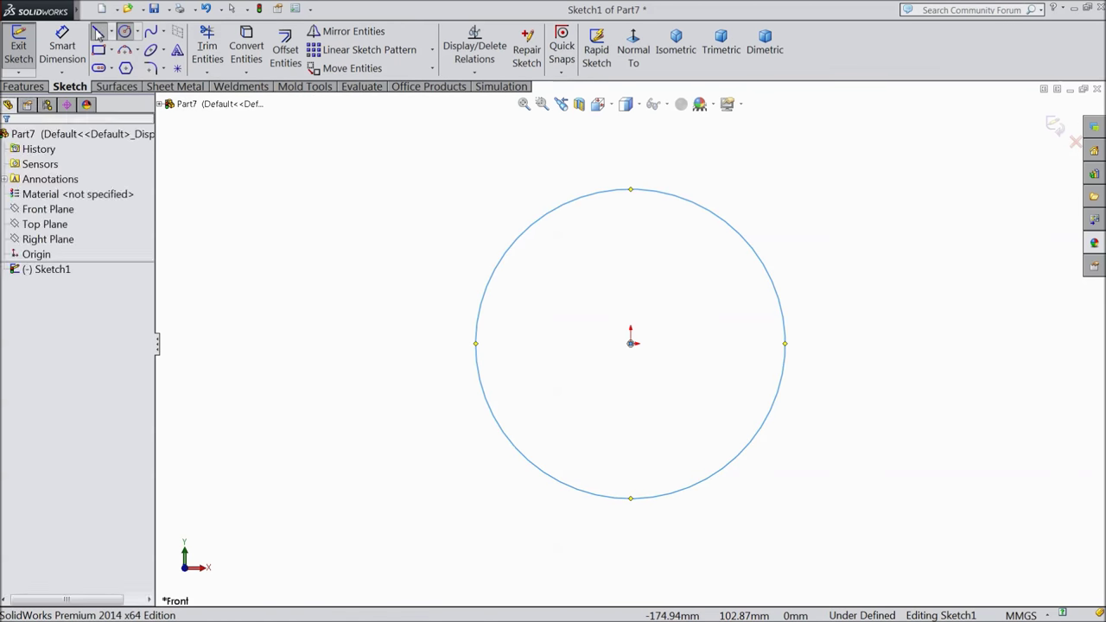
pyautogui.click(630, 190)
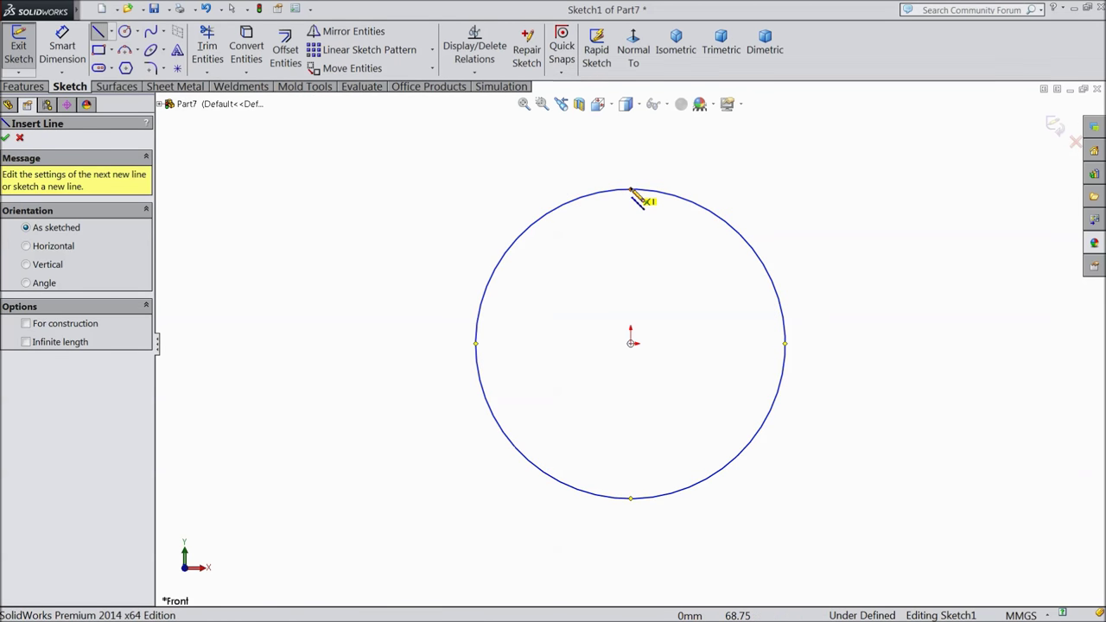
pyautogui.click(631, 498)
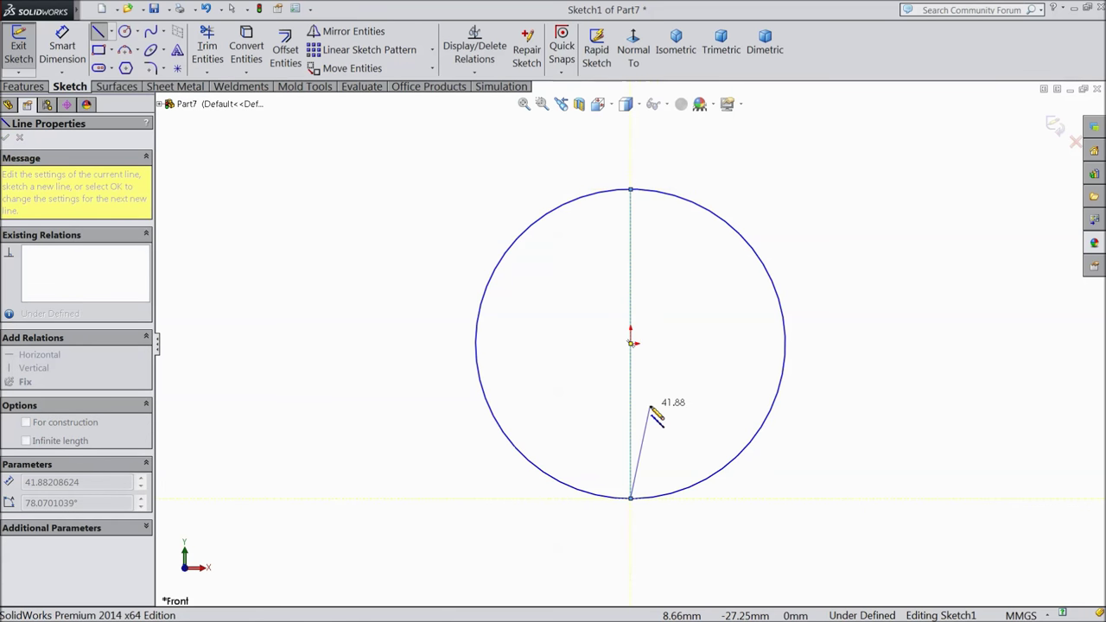
pyautogui.rightClick(632, 414)
pyautogui.click(682, 103)
# Trim away the circle's left arc and dimension the remaining arc to R15
pyautogui.click(207, 49)
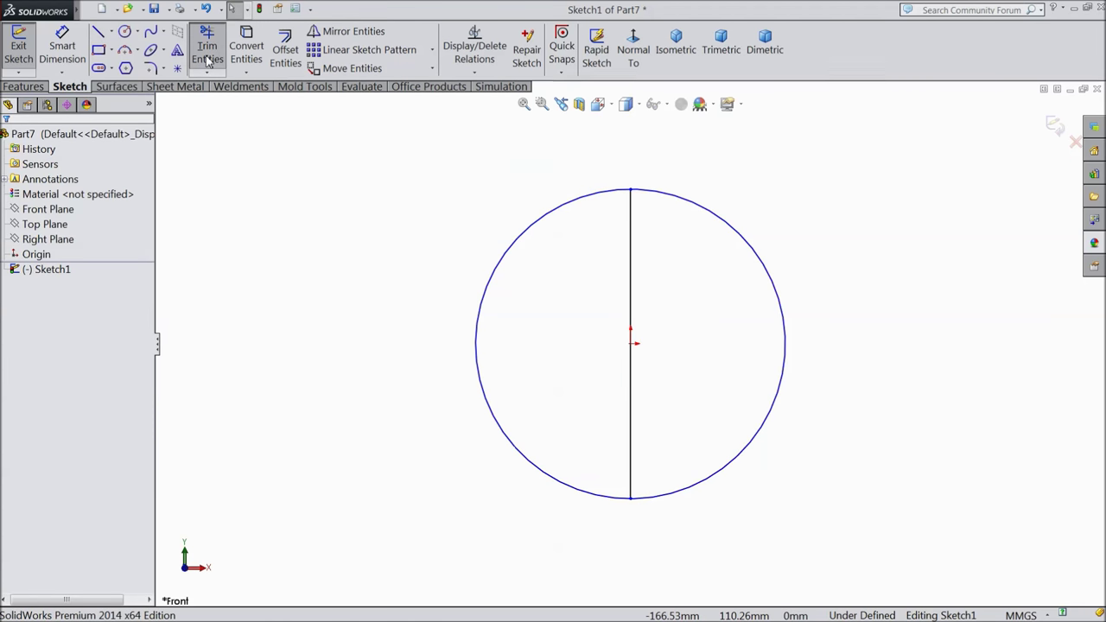
pyautogui.click(481, 308)
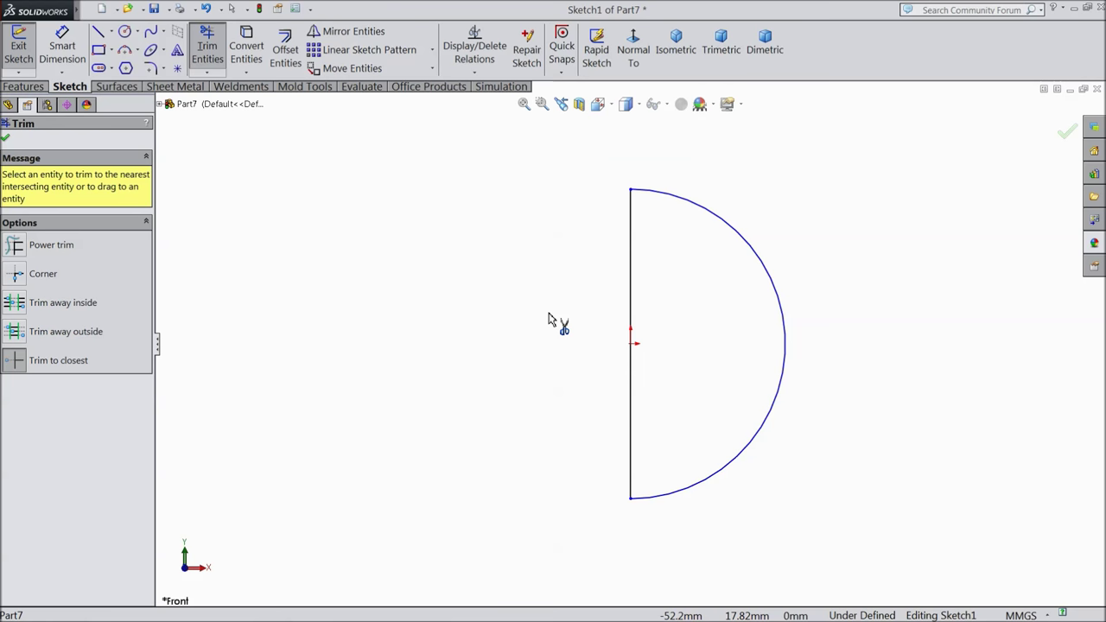
pyautogui.click(6, 139)
pyautogui.click(63, 50)
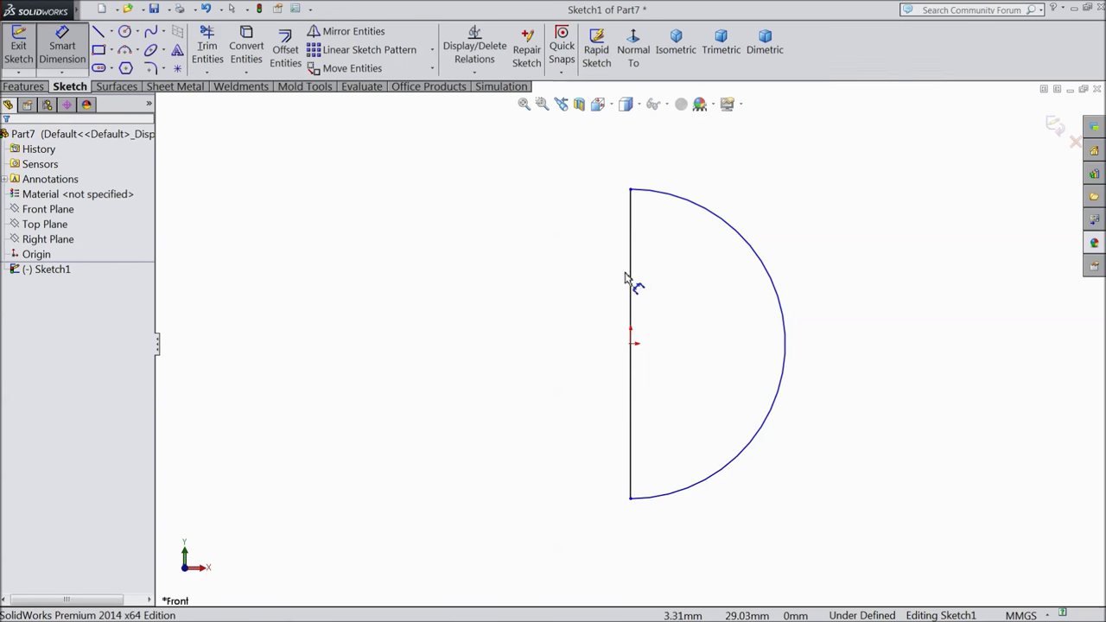
pyautogui.click(786, 344)
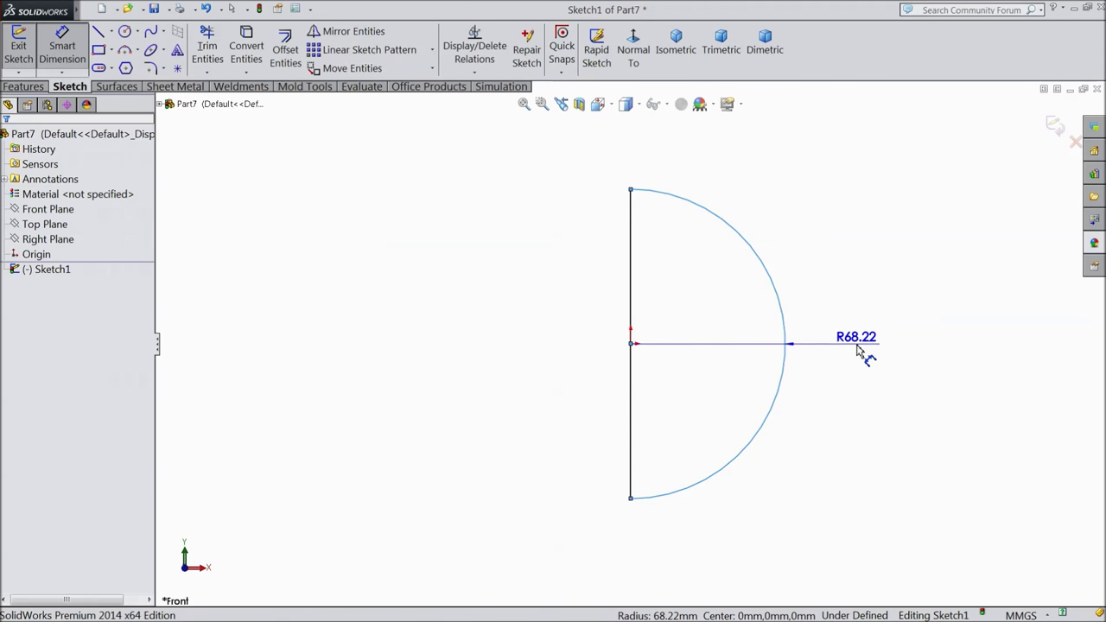
pyautogui.click(858, 347)
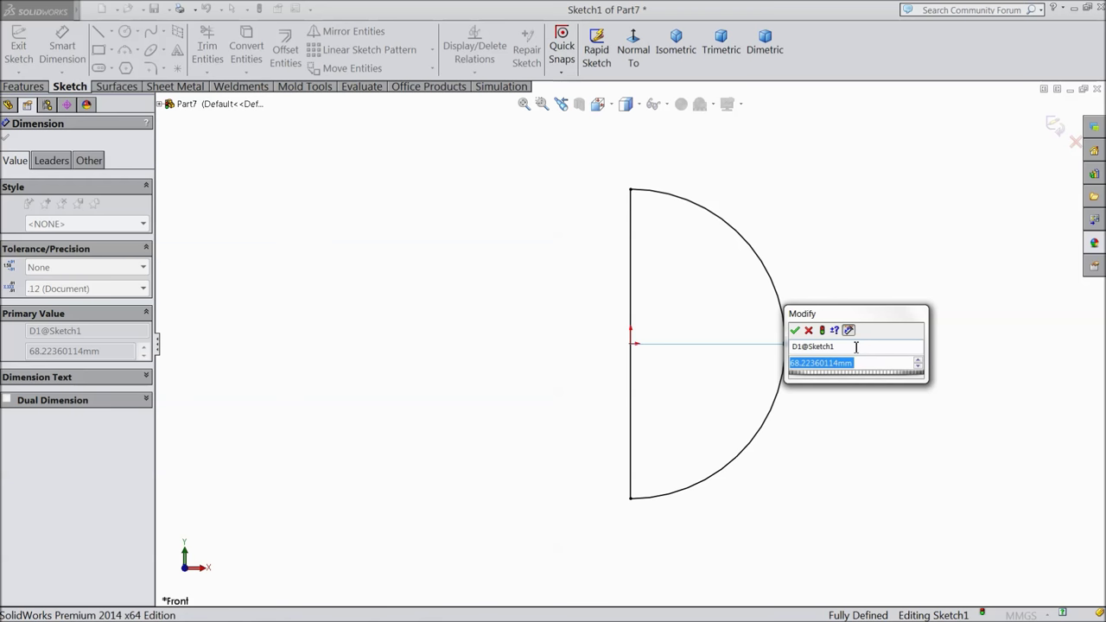
pyautogui.write('15')
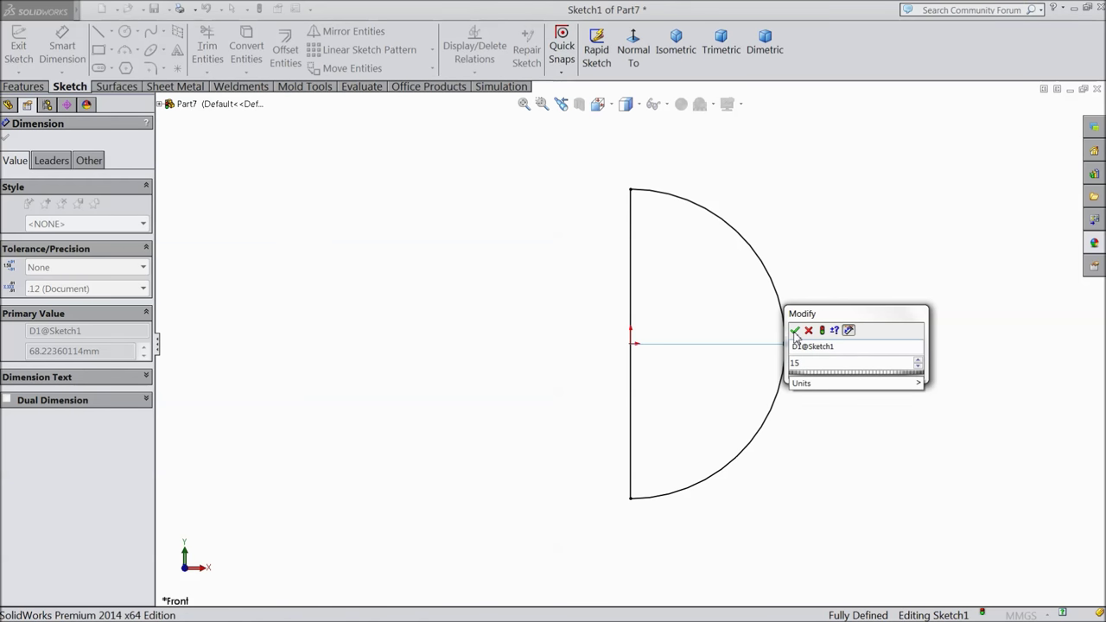
pyautogui.click(795, 332)
pyautogui.click(6, 138)
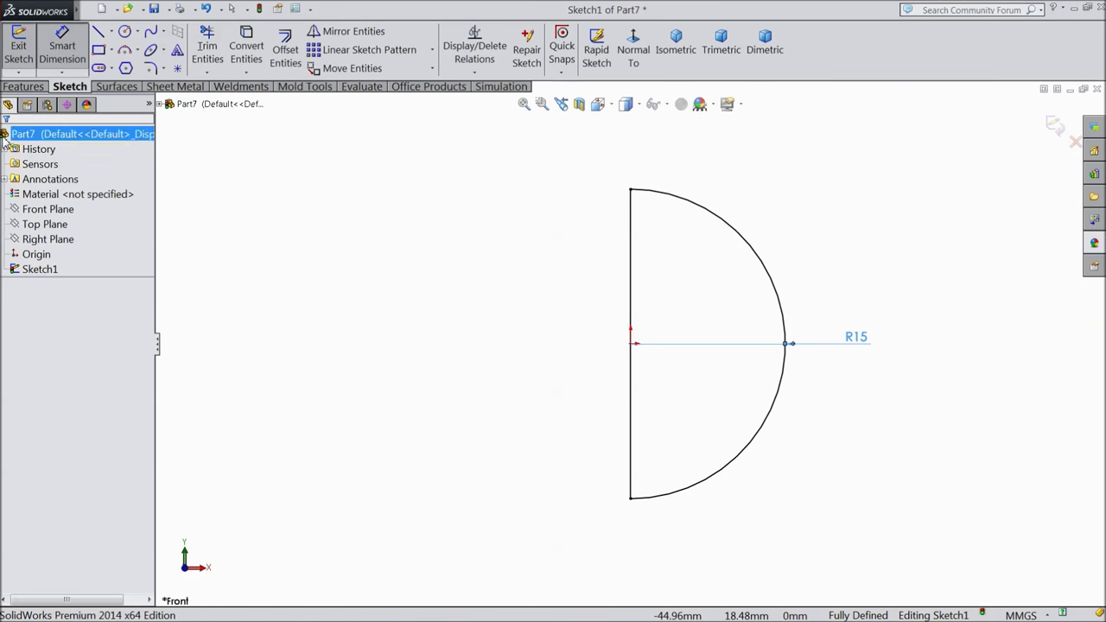
# Revolve the half-circle about the vertical line to form the sphere
pyautogui.click(23, 87)
pyautogui.click(76, 49)
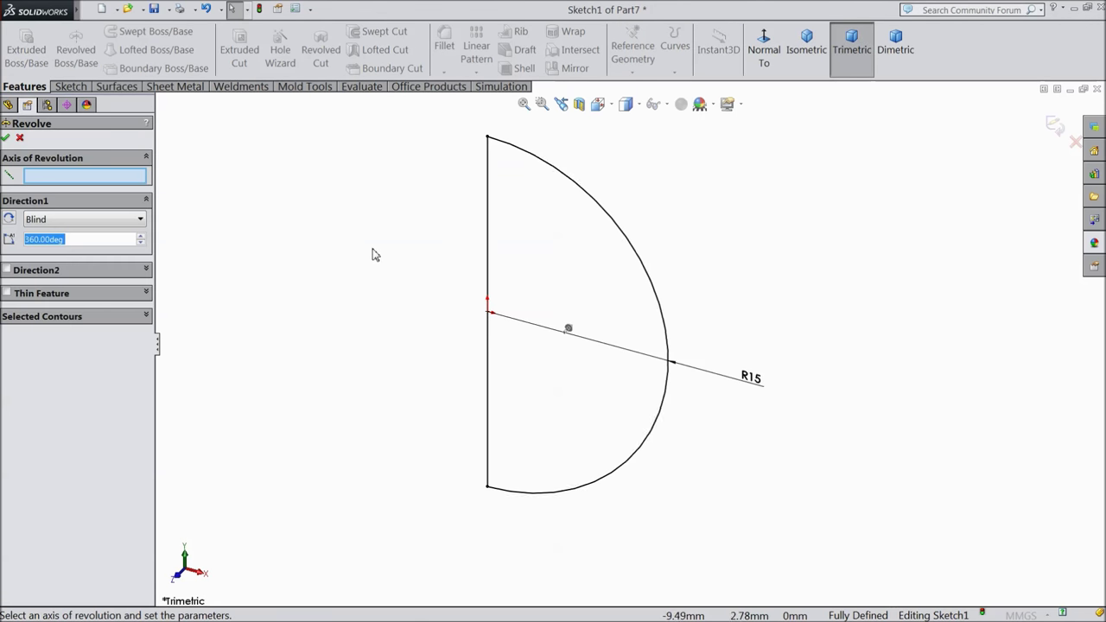
pyautogui.click(488, 257)
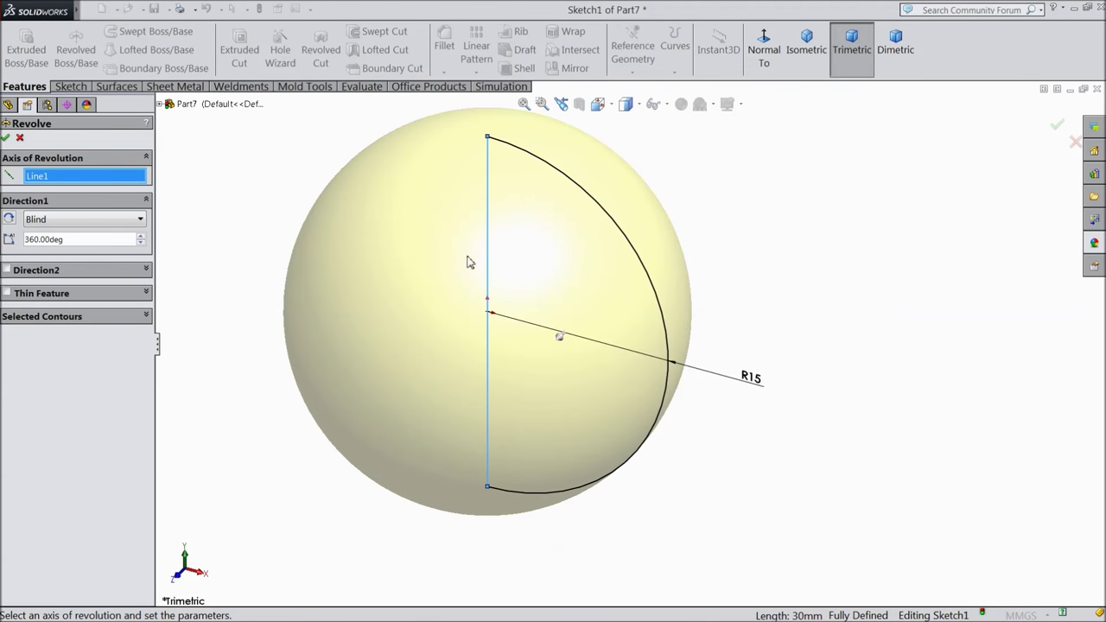
pyautogui.click(6, 138)
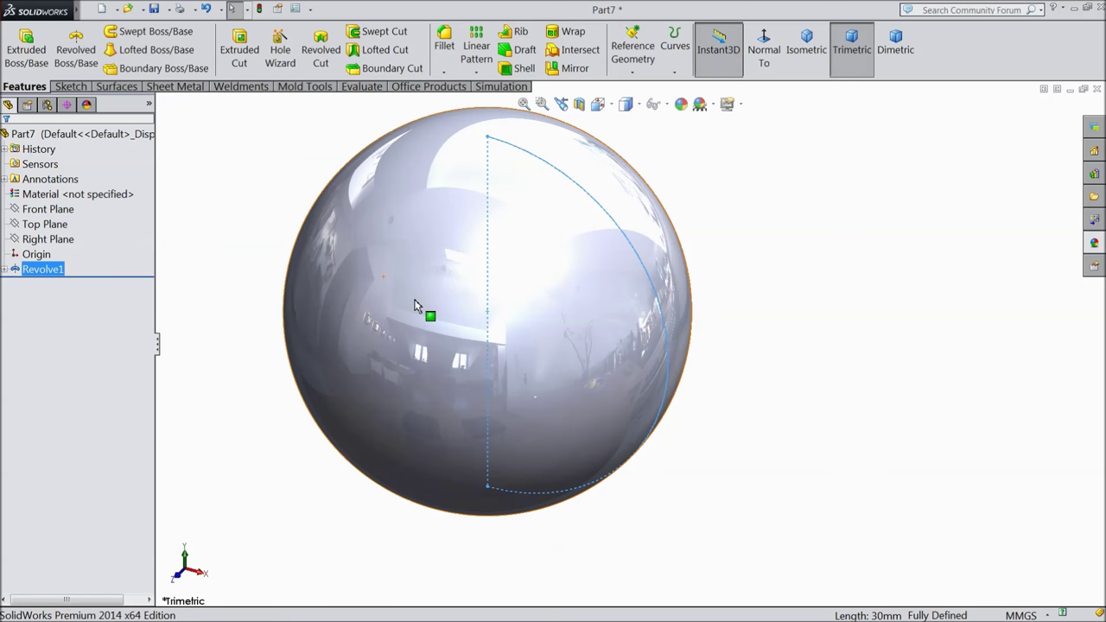
pyautogui.press('z')
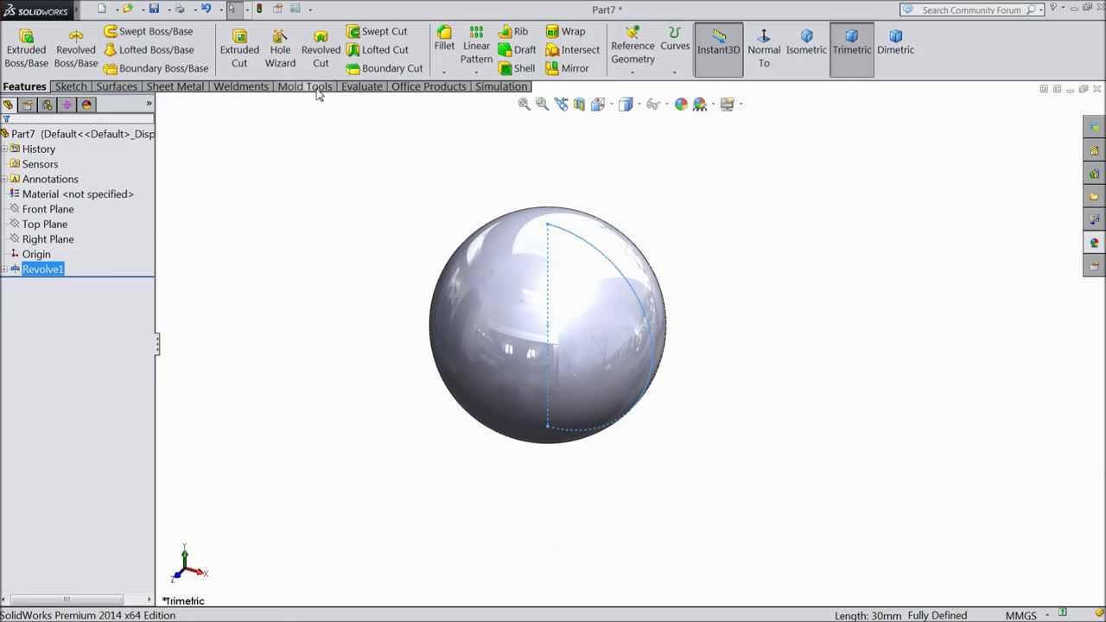
pyautogui.click(281, 52)
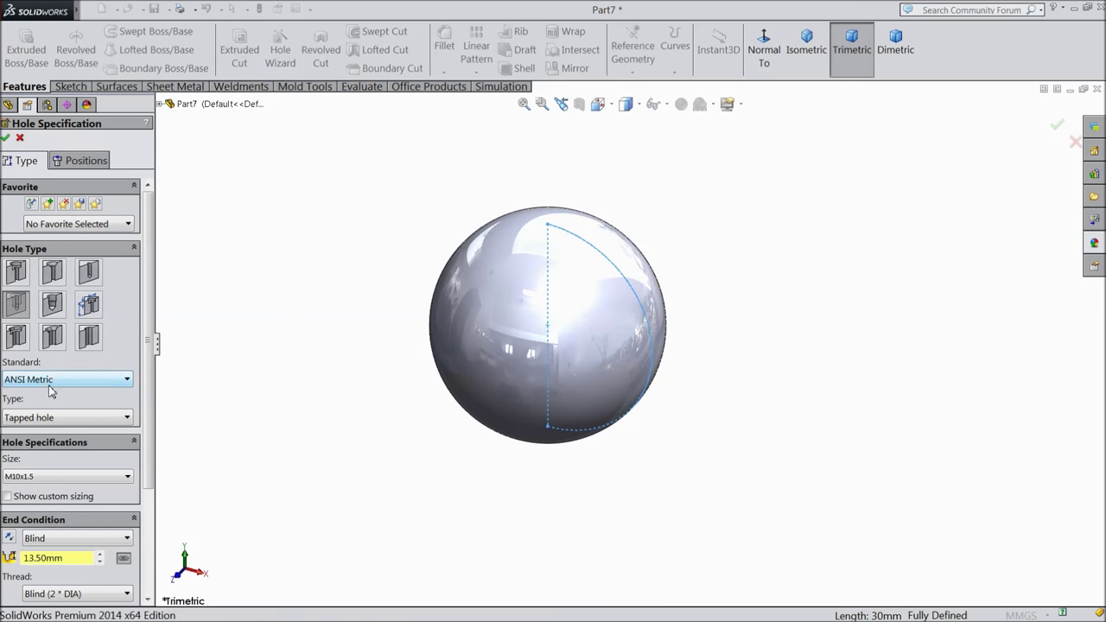
# Add an M10x1.5 tapped hole positioned by a 3D sketch point on the sphere's surface
pyautogui.click(30, 478)
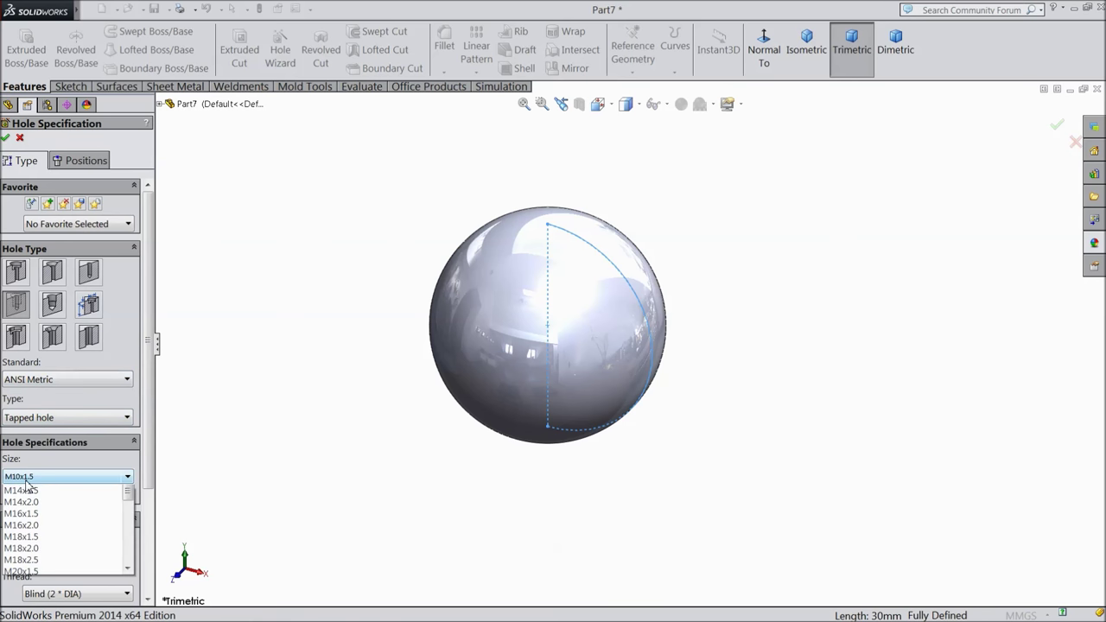
pyautogui.click(33, 482)
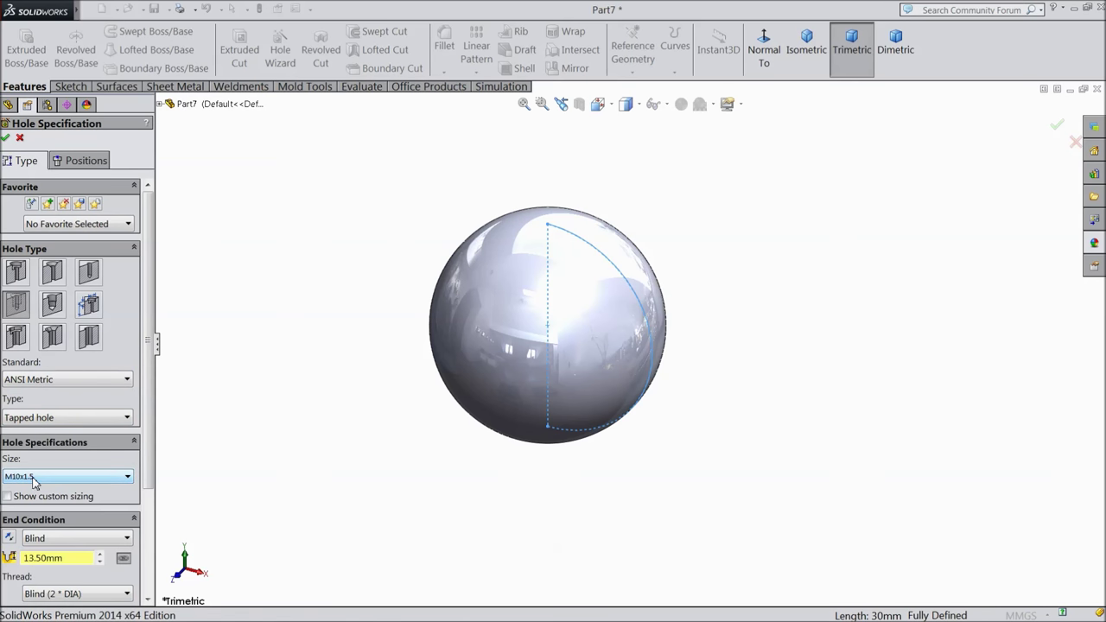
pyautogui.moveTo(142, 460); pyautogui.dragTo(148, 534)
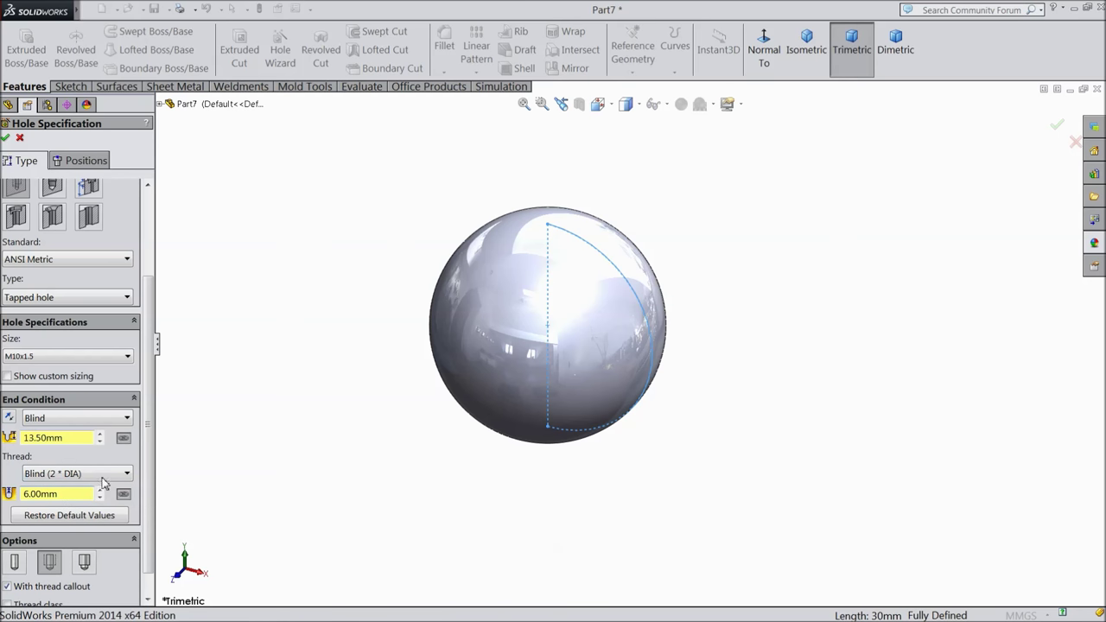
pyautogui.click(87, 164)
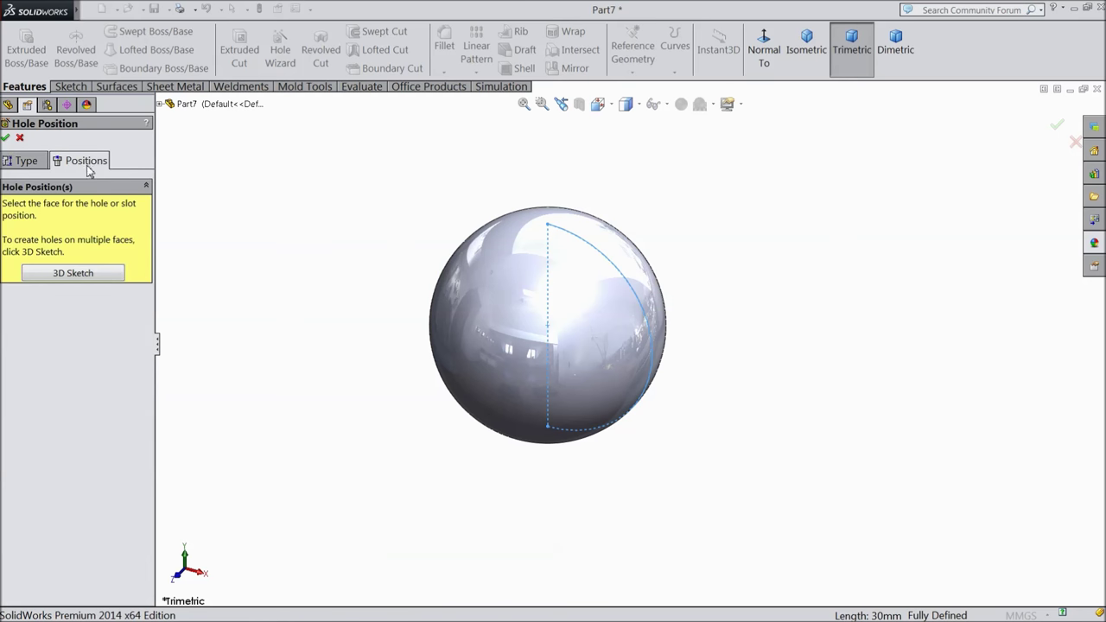
pyautogui.click(67, 275)
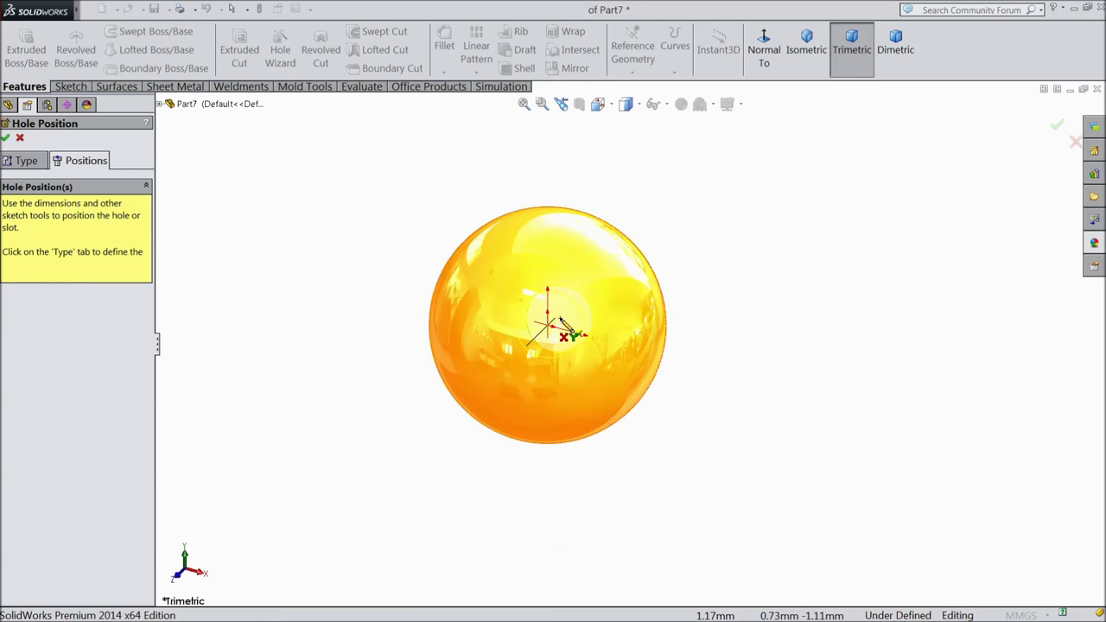
pyautogui.click(557, 325)
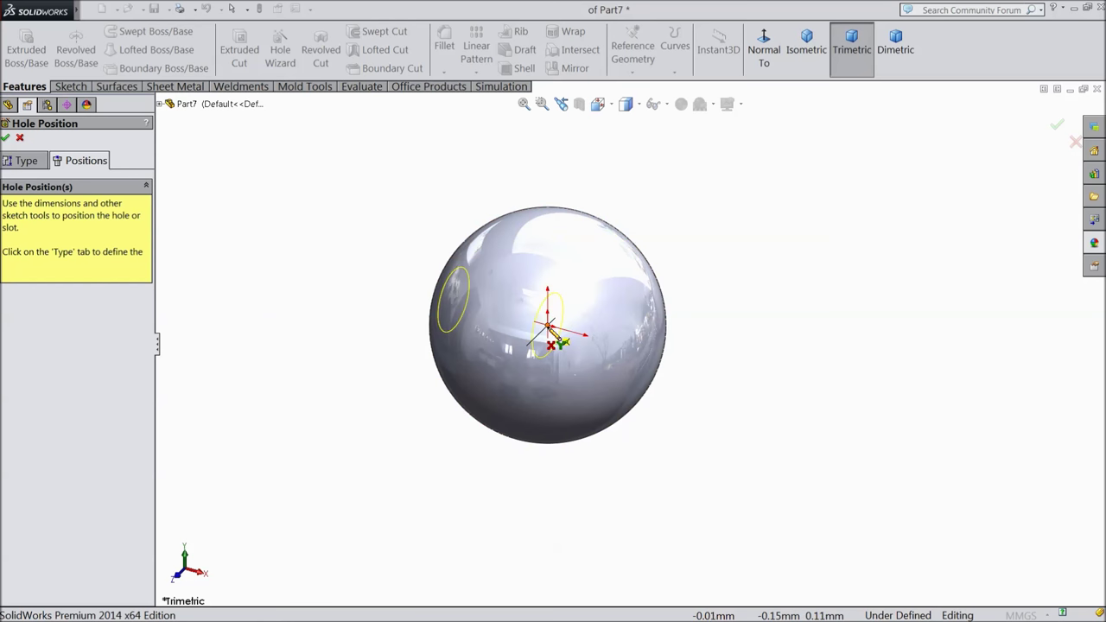
pyautogui.click(557, 339)
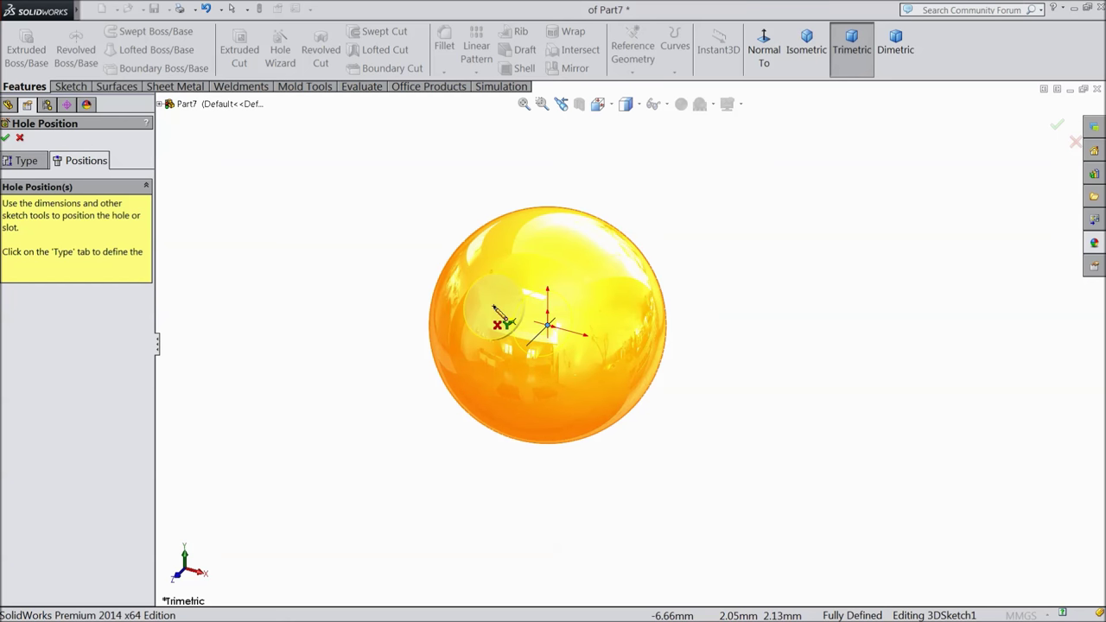
pyautogui.click(494, 307)
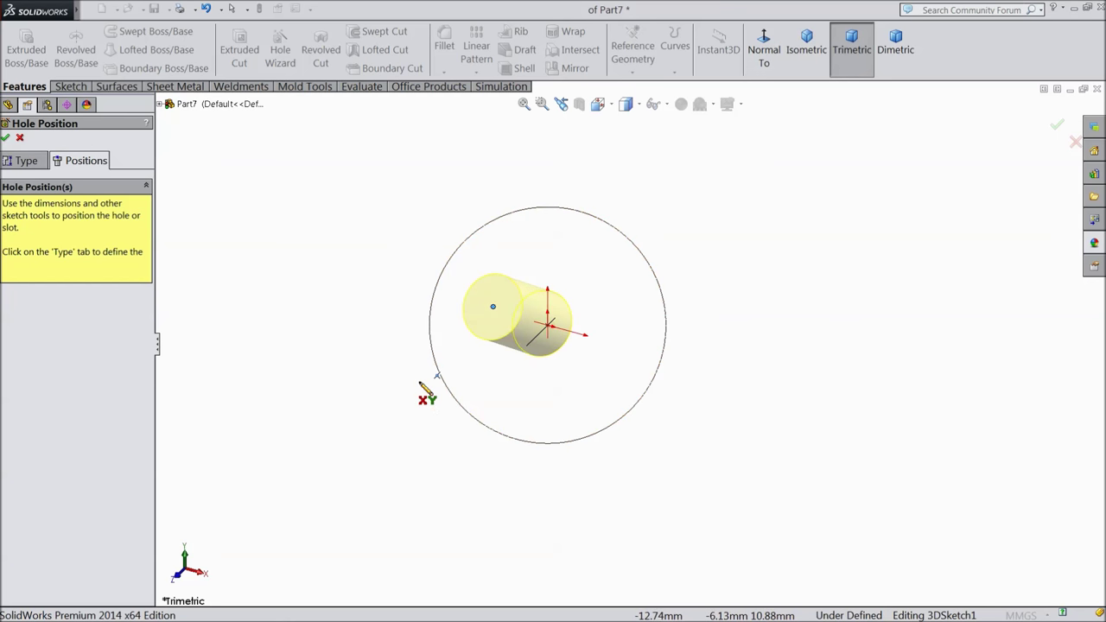
pyautogui.moveTo(383, 363); pyautogui.dragTo(363, 309, button='middle')
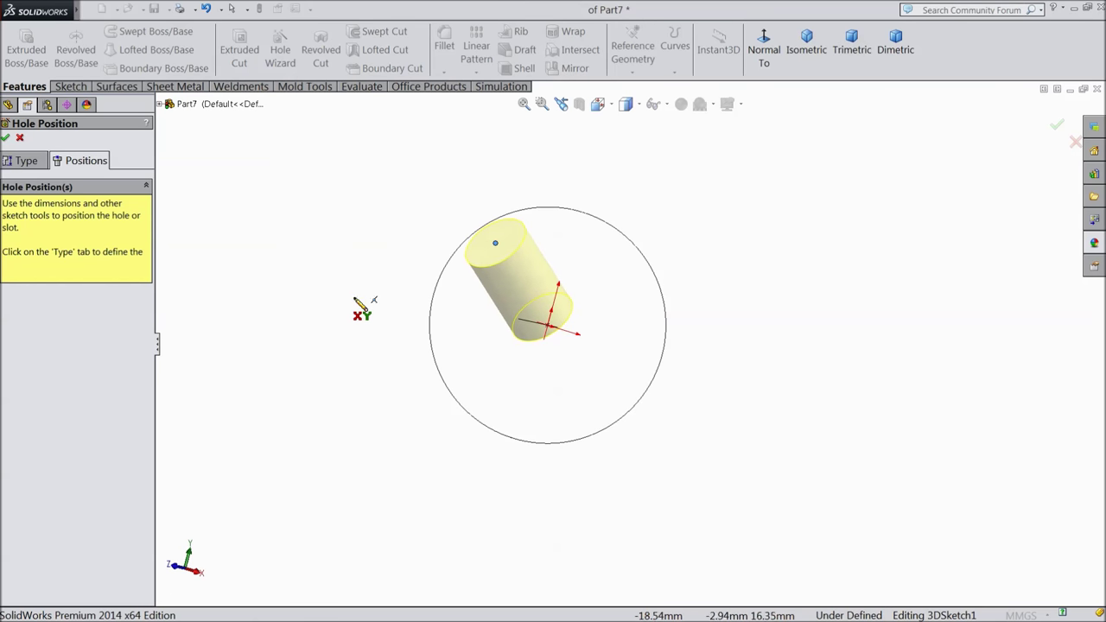
pyautogui.click(6, 139)
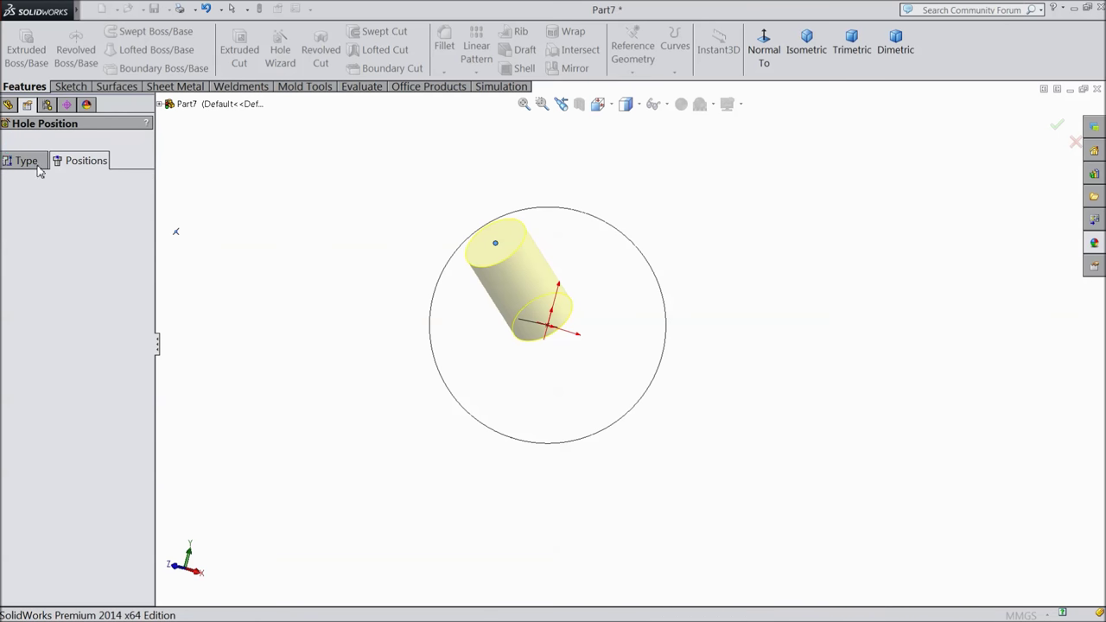
pyautogui.moveTo(353, 290); pyautogui.dragTo(362, 412, button='middle')
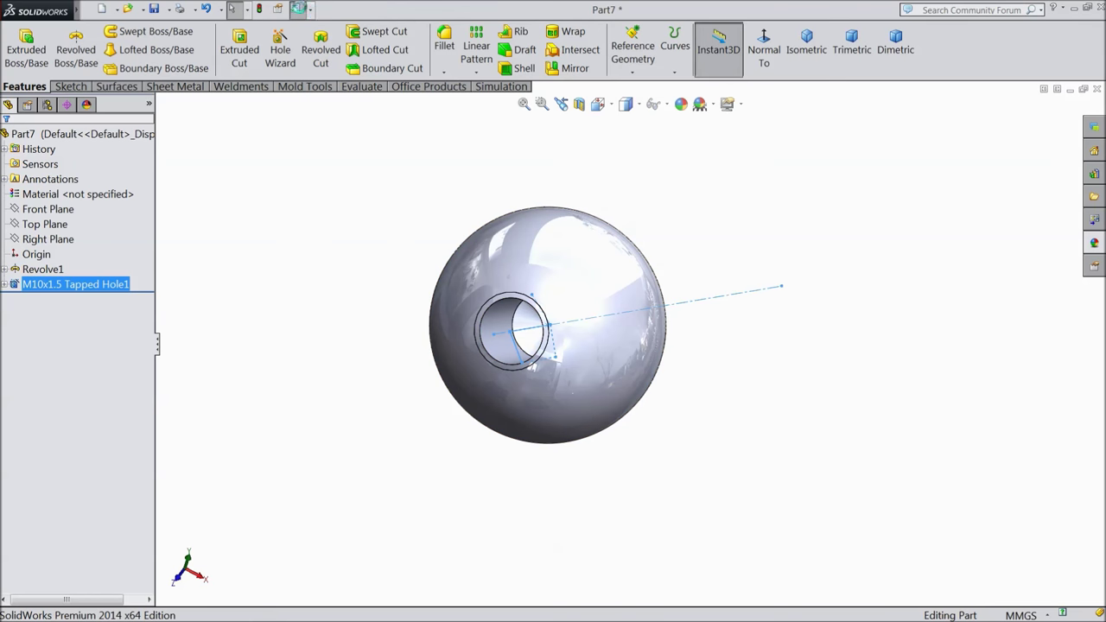
# Tick Shaded cosmetic threads in Part7's Detailing properties and orbit to check the hole's threads
pyautogui.click(298, 8)
pyautogui.click(696, 78)
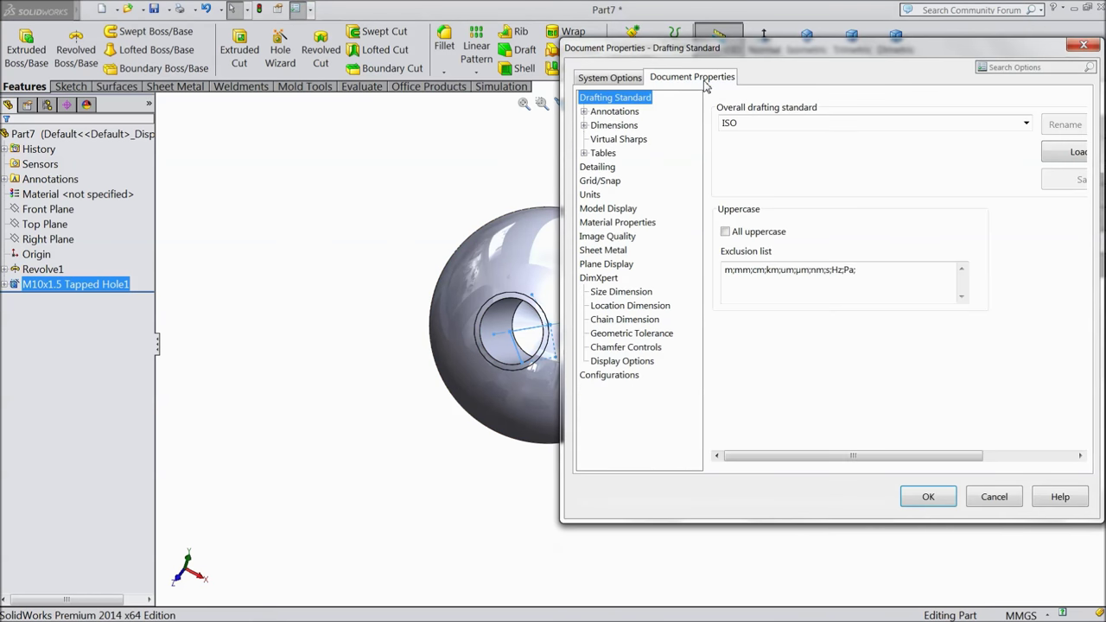
pyautogui.click(601, 167)
pyautogui.click(860, 126)
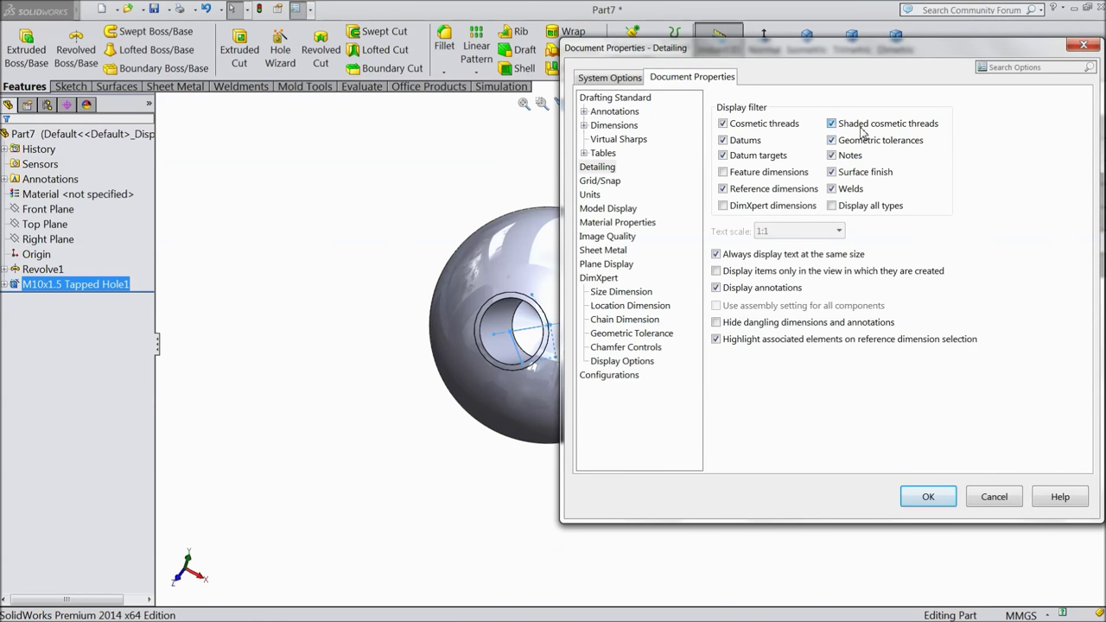
pyautogui.click(928, 498)
pyautogui.moveTo(681, 412)
pyautogui.mouseDown(button='middle')
pyautogui.moveTo(666, 432)
pyautogui.moveTo(567, 395)
pyautogui.mouseUp(button='middle')
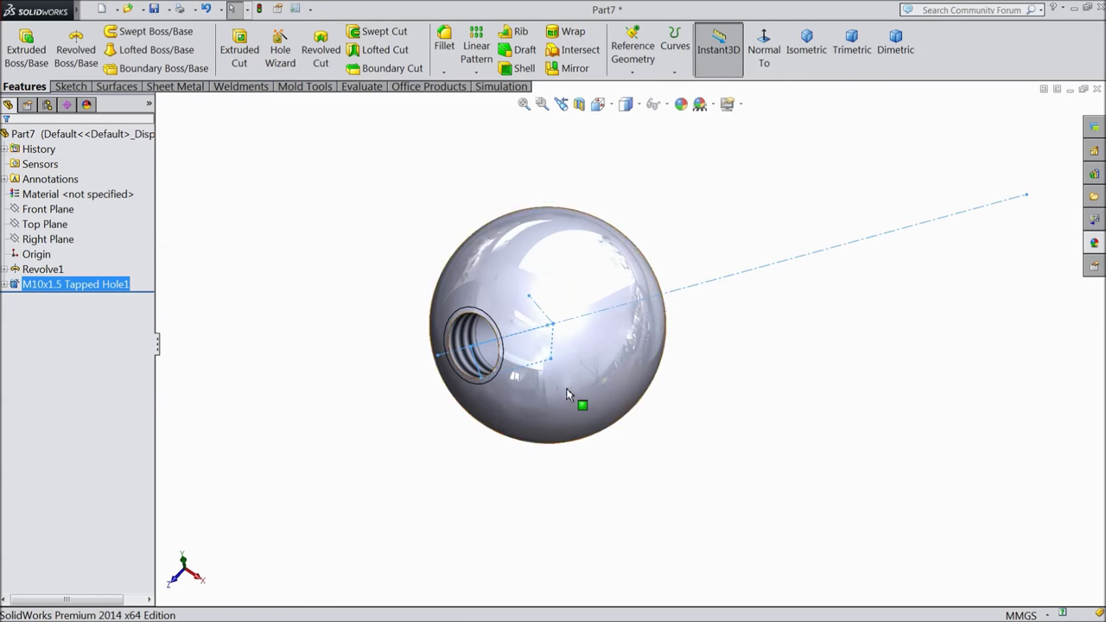
pyautogui.scroll(-4, 567, 395)
pyautogui.moveTo(365, 313); pyautogui.dragTo(321, 336, button='middle')
pyautogui.scroll(3, 407, 315)
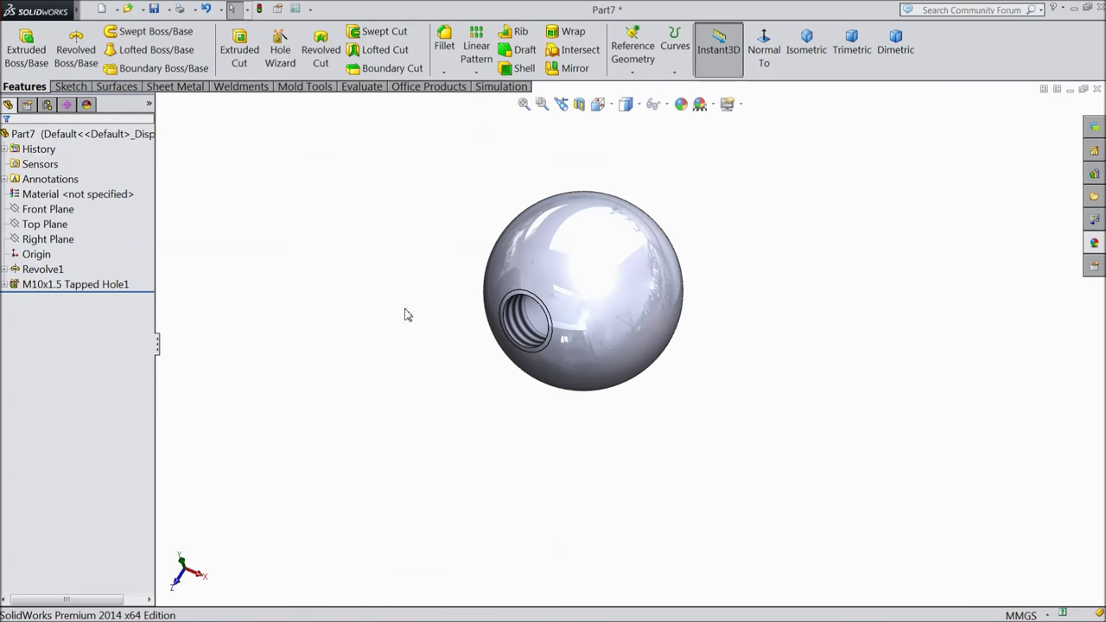
# Apply Metal > Copper > brushed copper to the knob and bring up Save As
pyautogui.click(1094, 243)
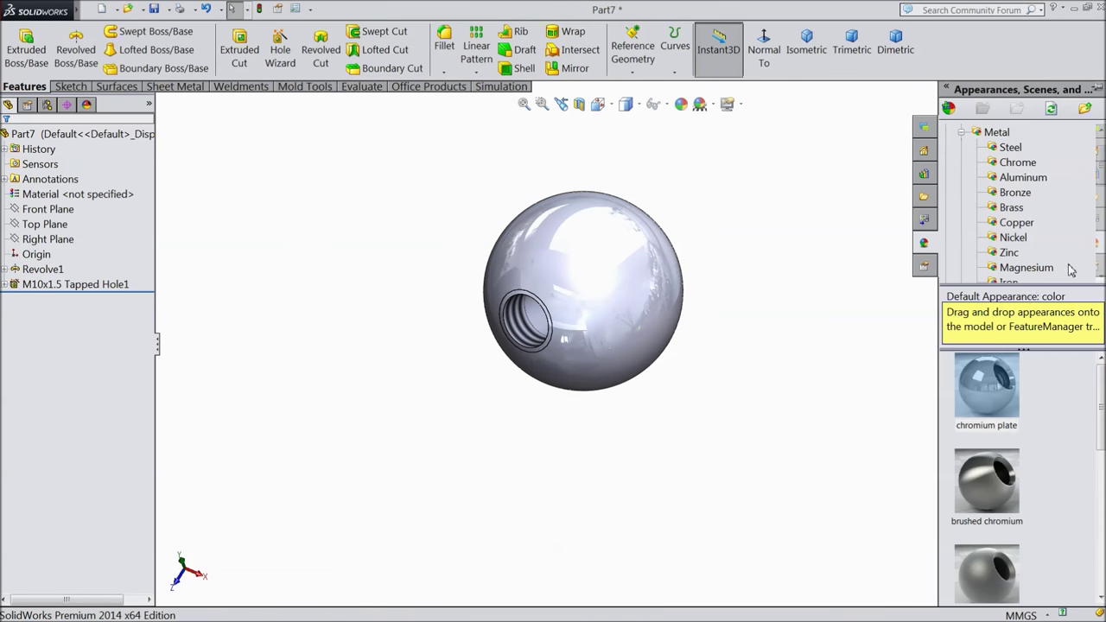
pyautogui.click(1013, 194)
pyautogui.click(1017, 224)
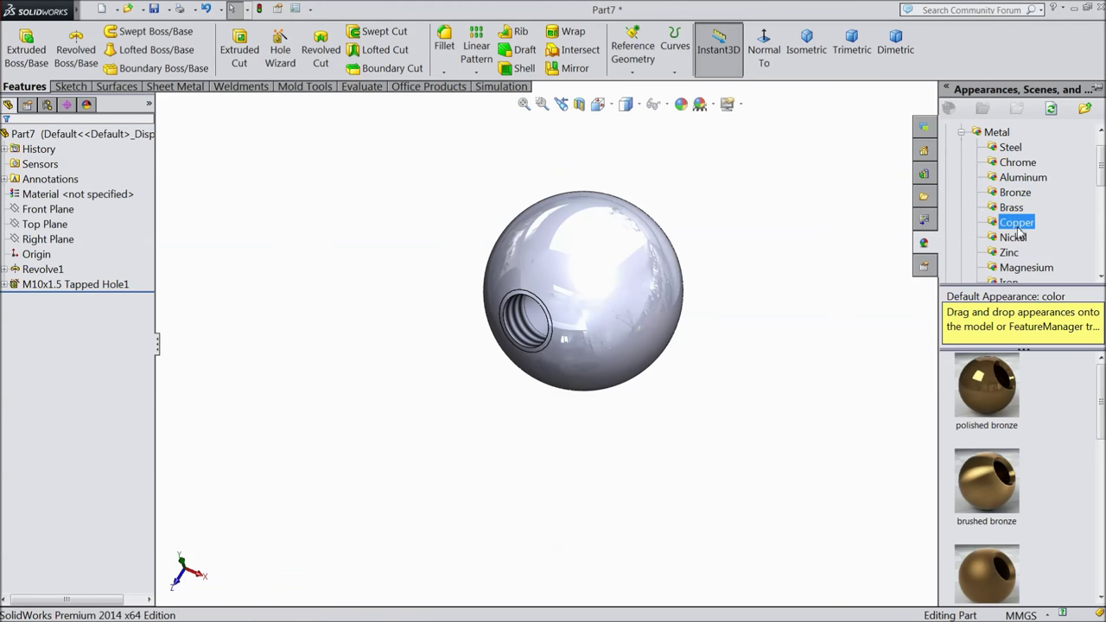
pyautogui.doubleClick(1000, 494)
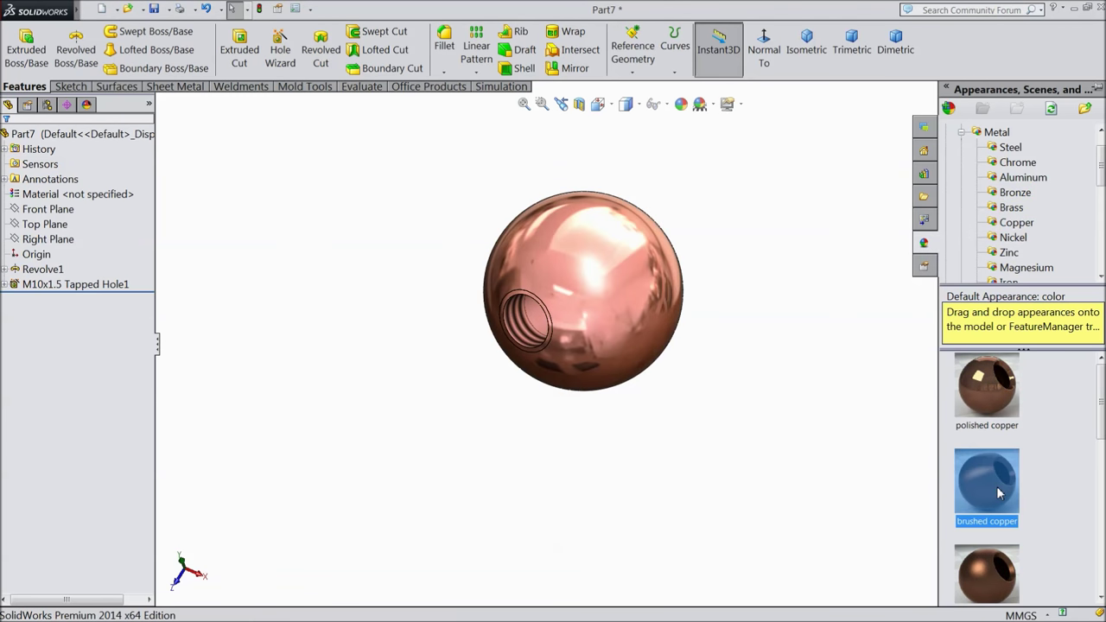
pyautogui.scroll(-2, 665, 225)
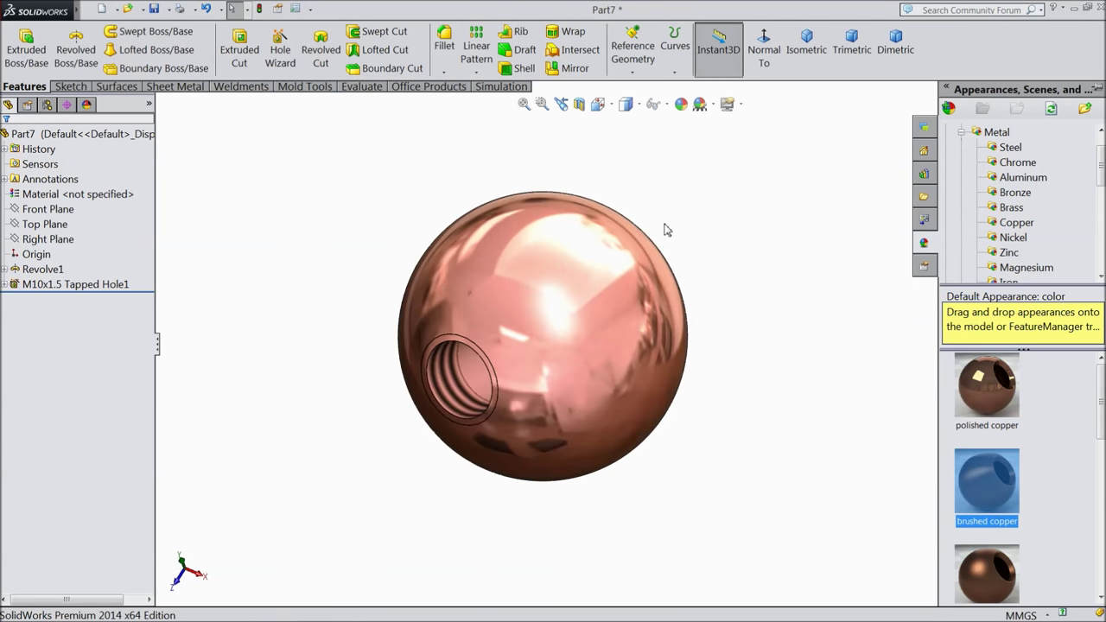
pyautogui.moveTo(780, 412)
pyautogui.mouseDown(button='middle')
pyautogui.moveTo(829, 328)
pyautogui.moveTo(765, 372)
pyautogui.moveTo(777, 424)
pyautogui.mouseUp(button='middle')
pyautogui.scroll(-2, 613, 356)
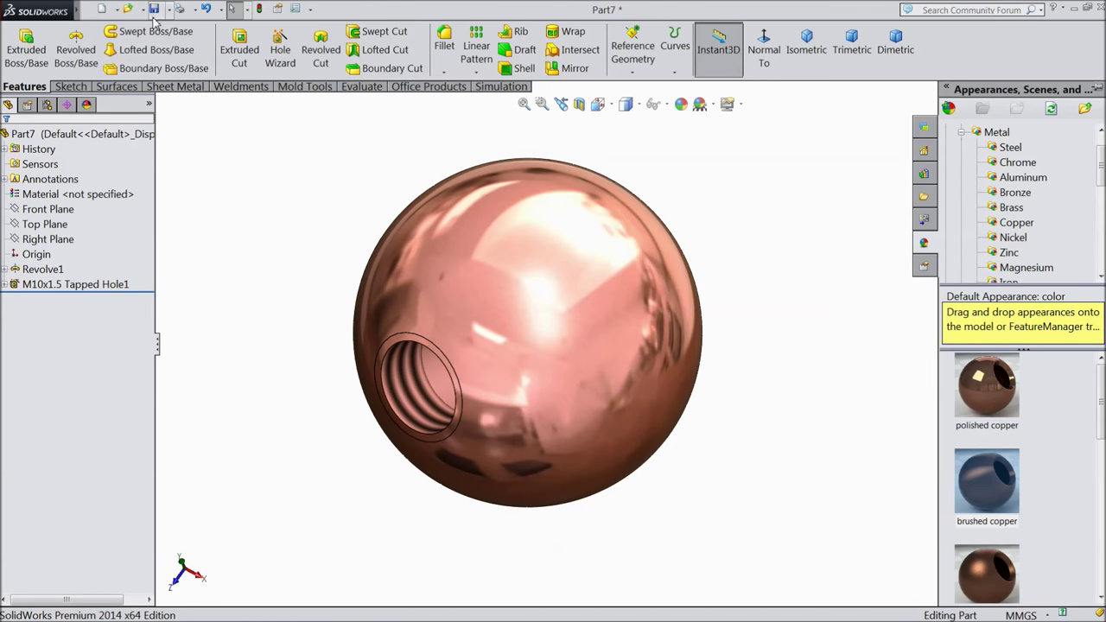
pyautogui.click(154, 10)
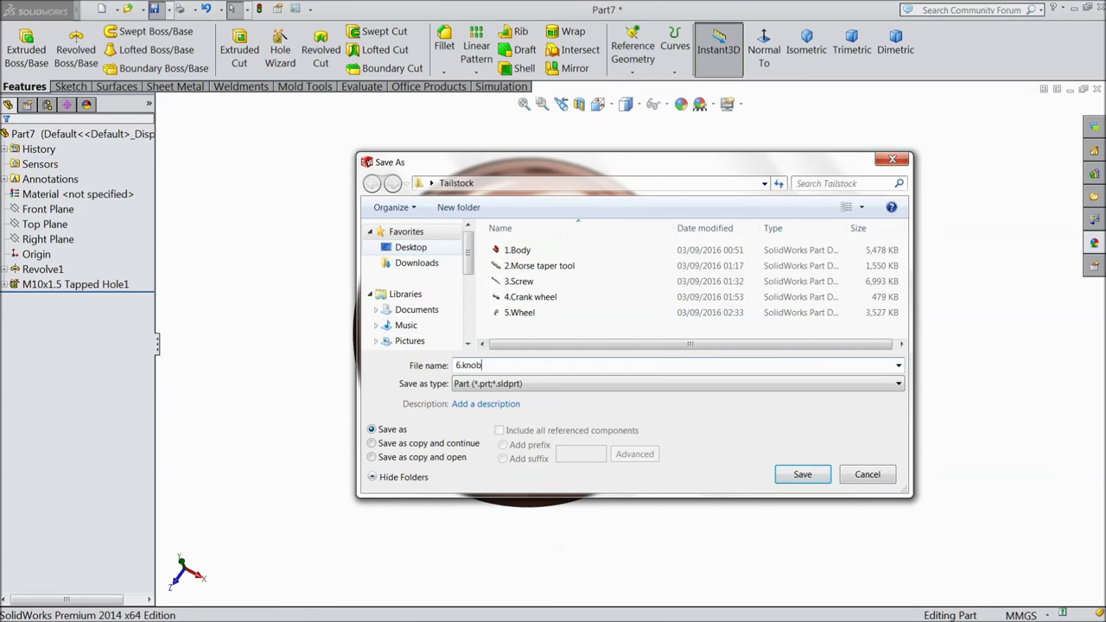
# Save the copper knob as 6.knob in the Tailstock folder
pyautogui.click(811, 485)
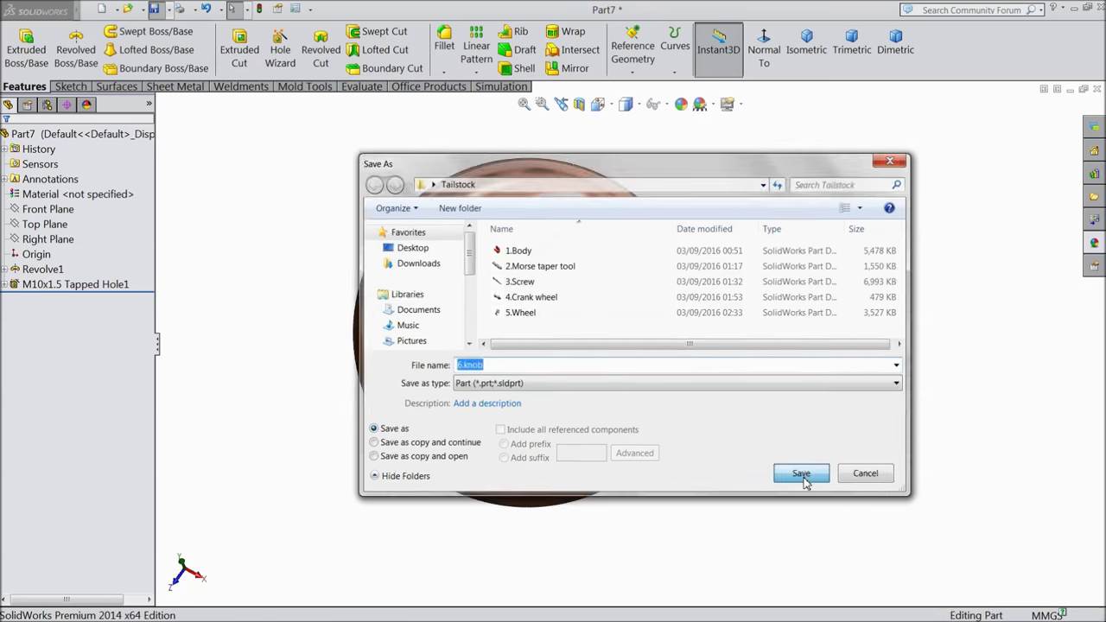
pyautogui.moveTo(726, 423)
pyautogui.mouseDown(button='middle')
pyautogui.moveTo(736, 420)
pyautogui.moveTo(740, 343)
pyautogui.moveTo(716, 425)
pyautogui.mouseUp(button='middle')
pyautogui.scroll(-2, 512, 335)
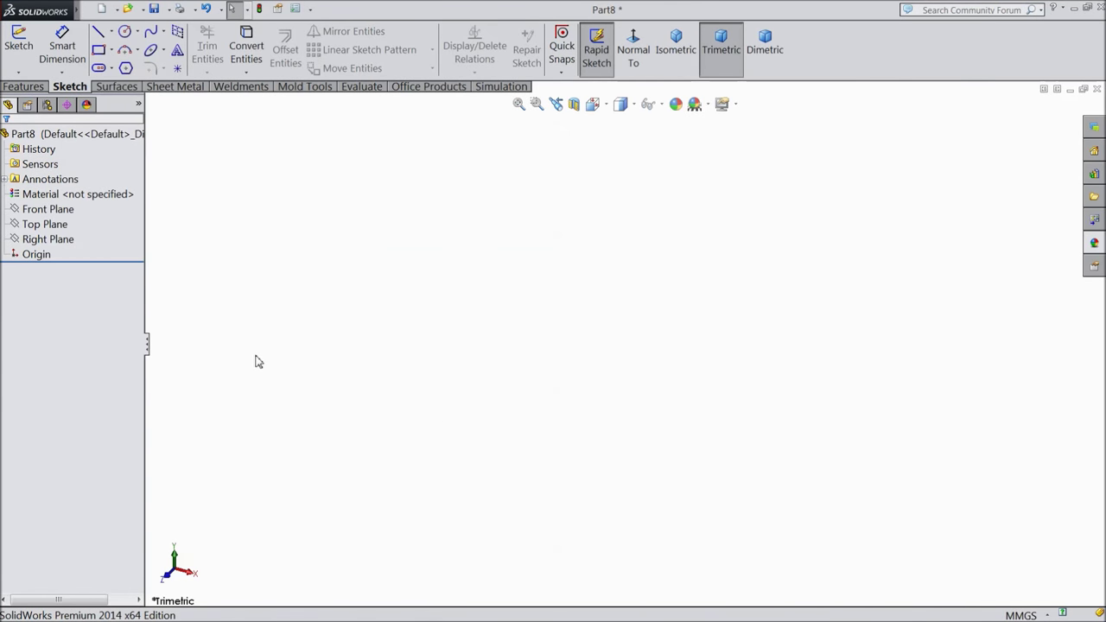
# Start a Front Plane sketch and draw the roughly 181-long base line from the origin with its right edge
pyautogui.click(61, 209)
pyautogui.click(104, 193)
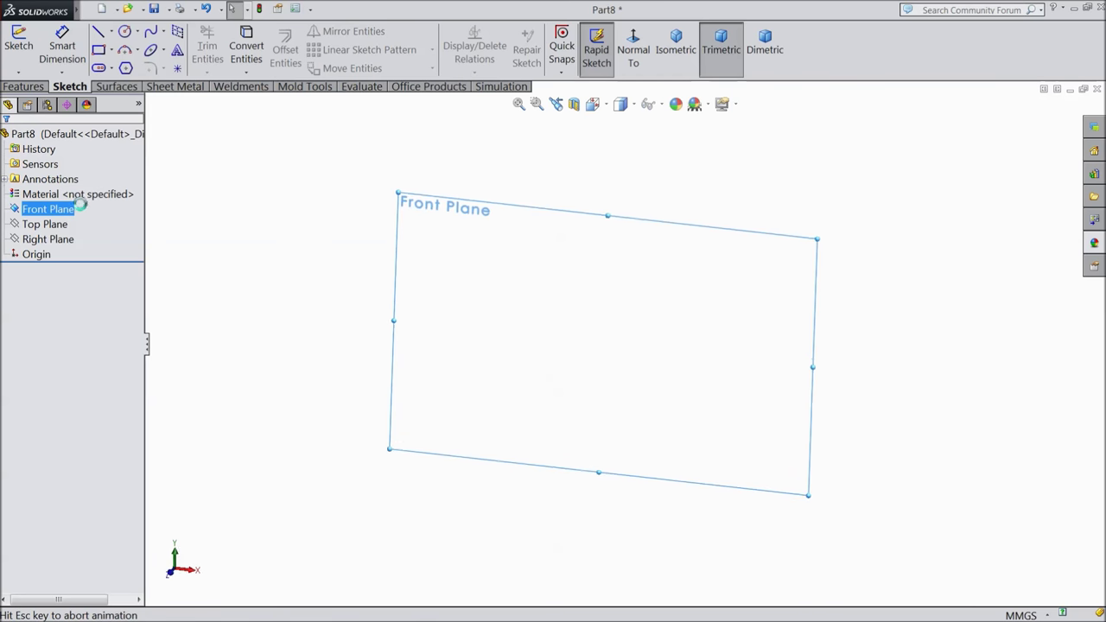
pyautogui.click(42, 87)
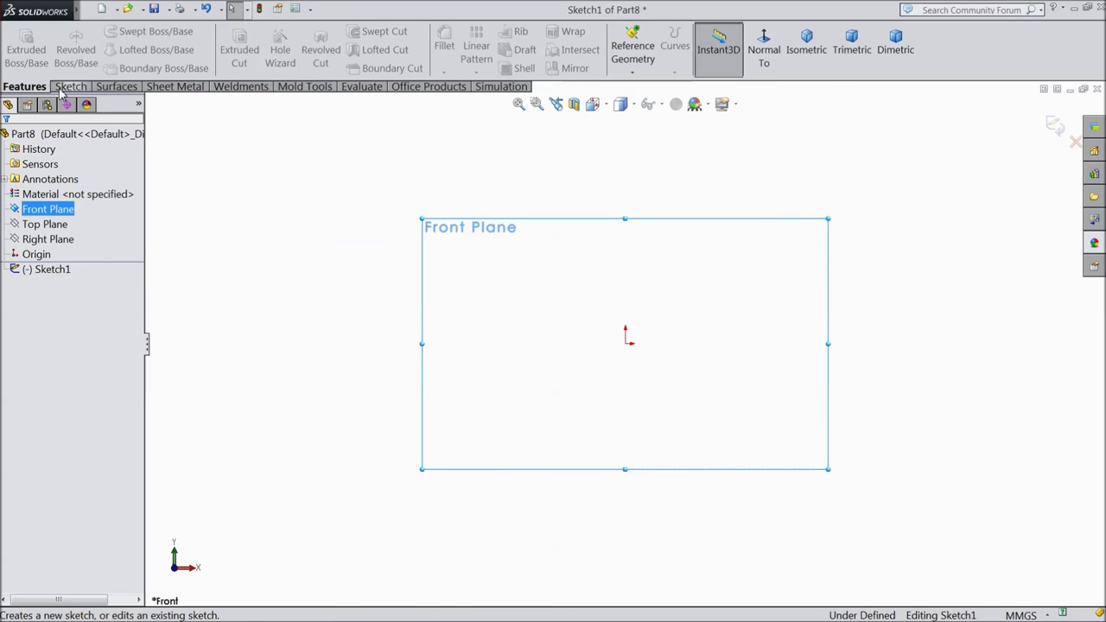
pyautogui.click(70, 86)
pyautogui.click(99, 31)
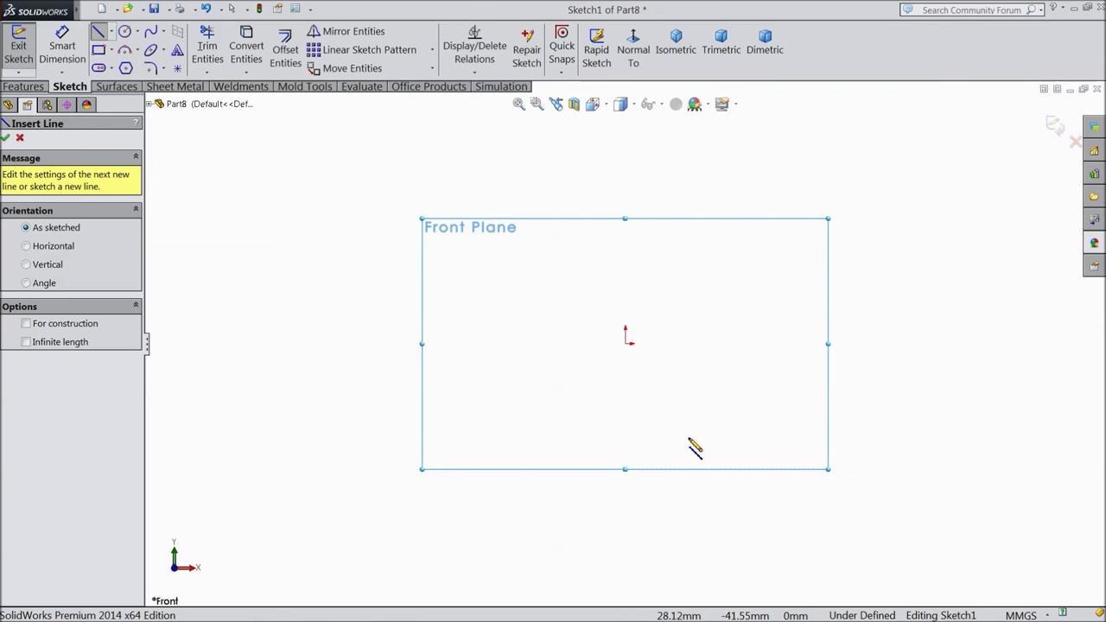
pyautogui.click(628, 343)
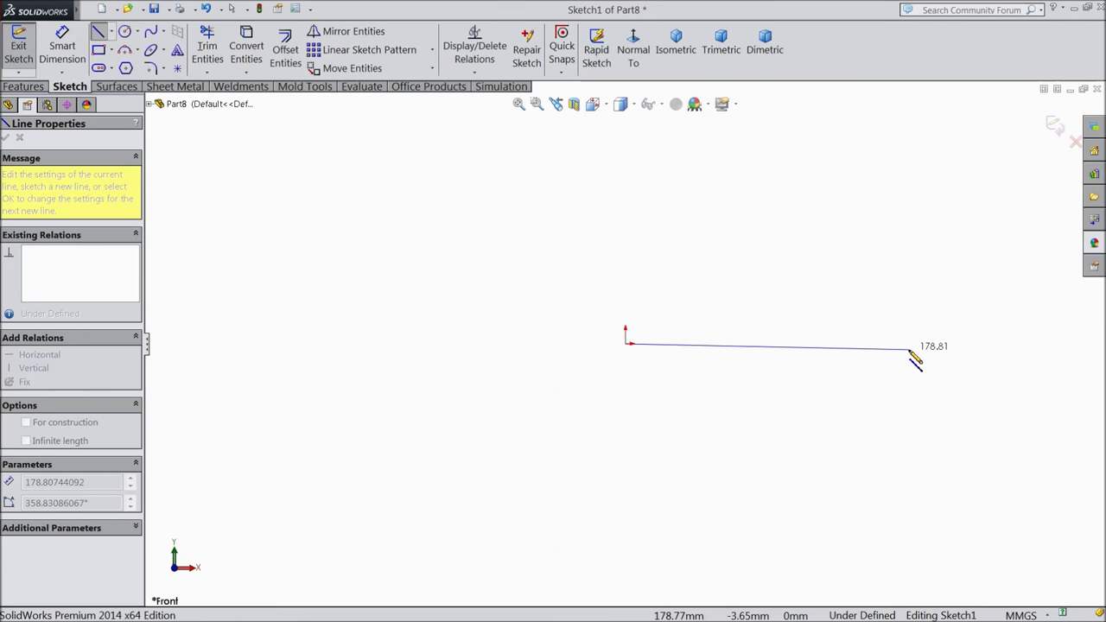
pyautogui.click(913, 347)
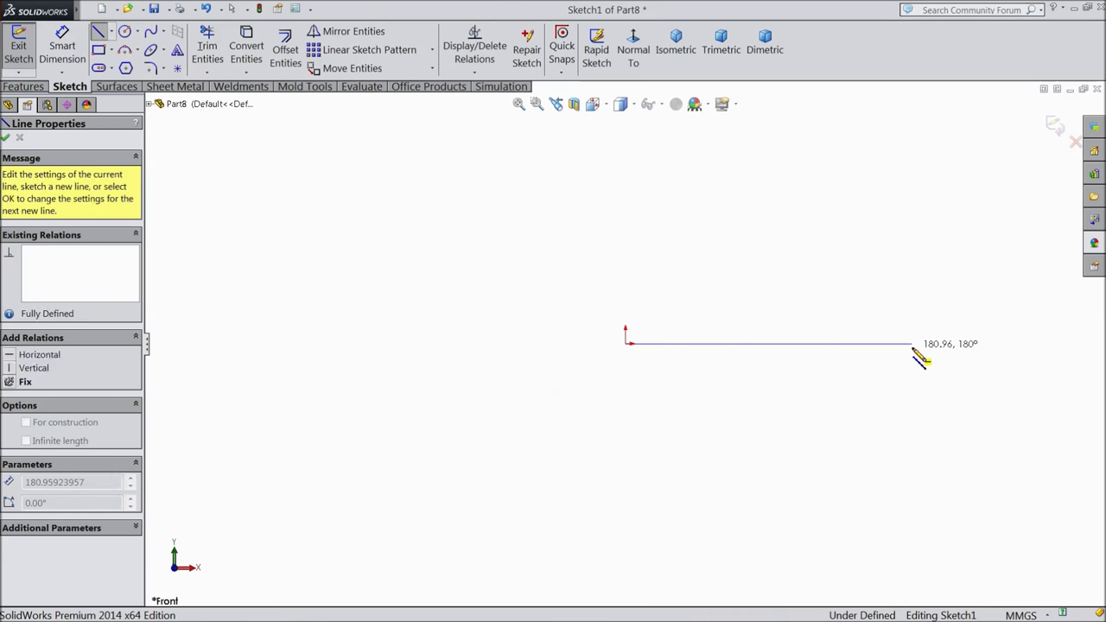
pyautogui.click(912, 328)
# Draw the right collar steps, long tapered top edge and left shoulder, closing the profile at the origin
pyautogui.click(888, 328)
pyautogui.click(887, 300)
pyautogui.click(877, 301)
pyautogui.click(877, 319)
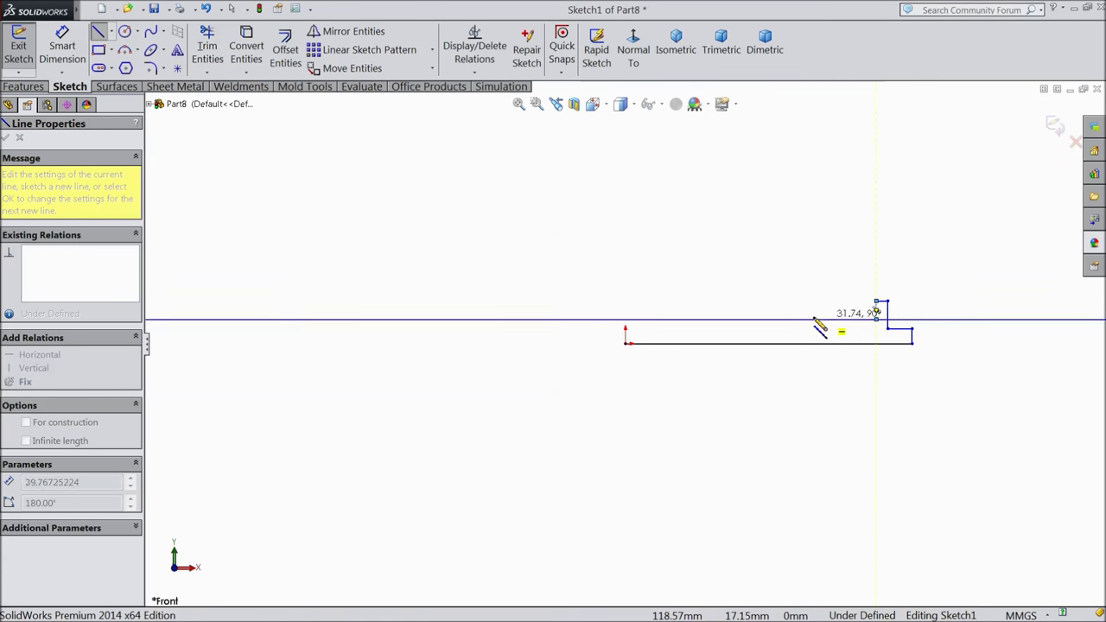
pyautogui.click(667, 301)
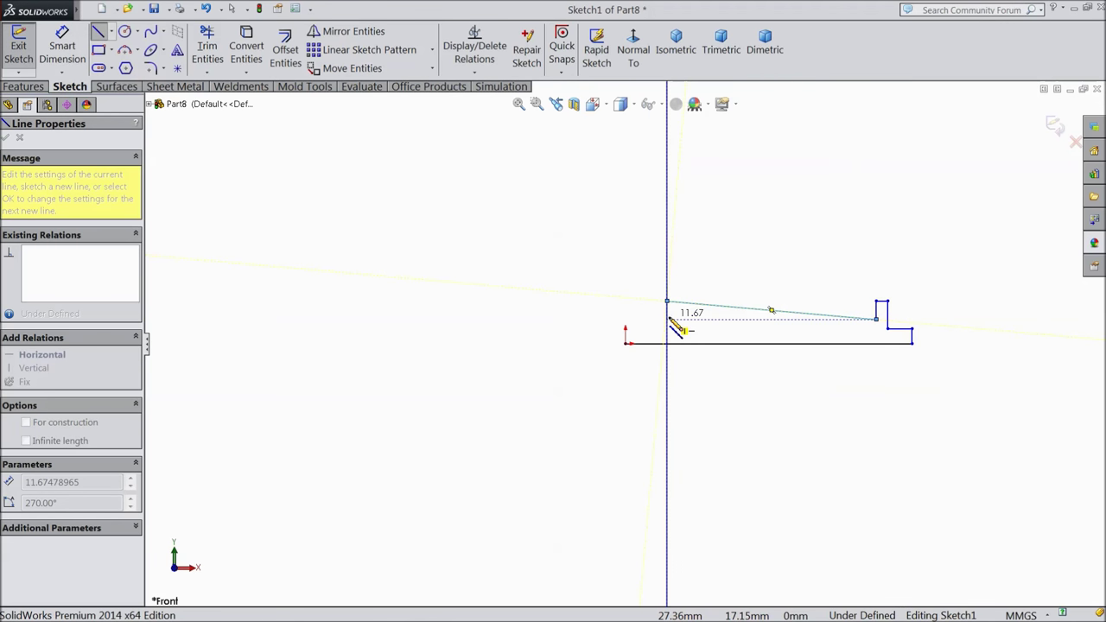
pyautogui.click(668, 325)
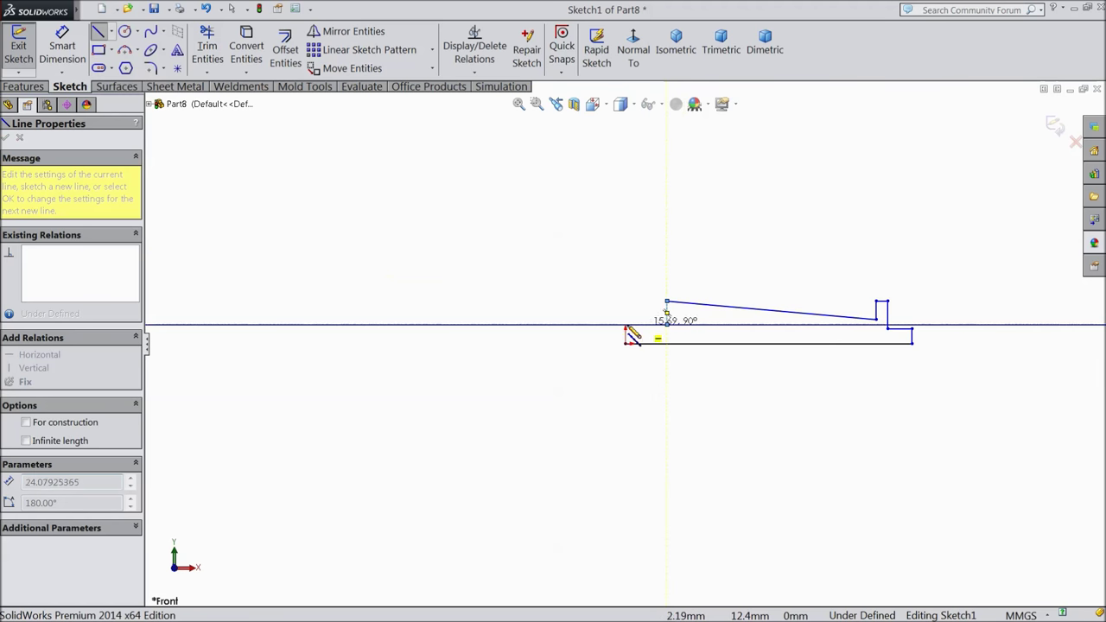
pyautogui.click(626, 324)
pyautogui.click(625, 343)
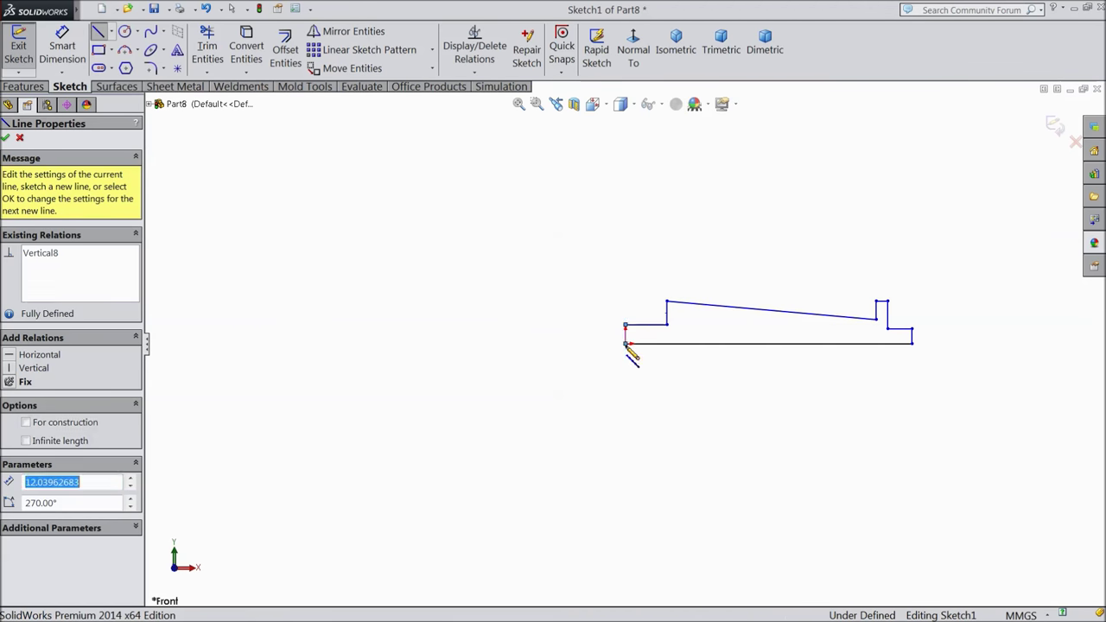
pyautogui.rightClick(530, 320)
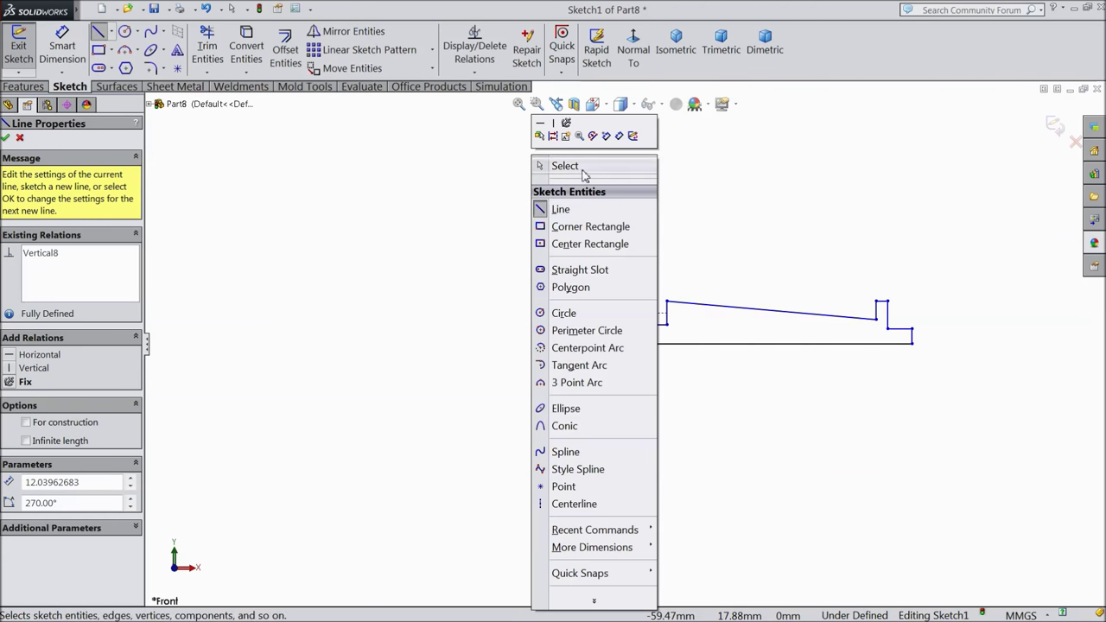
pyautogui.click(572, 166)
pyautogui.press('f')
pyautogui.scroll(-1, 708, 417)
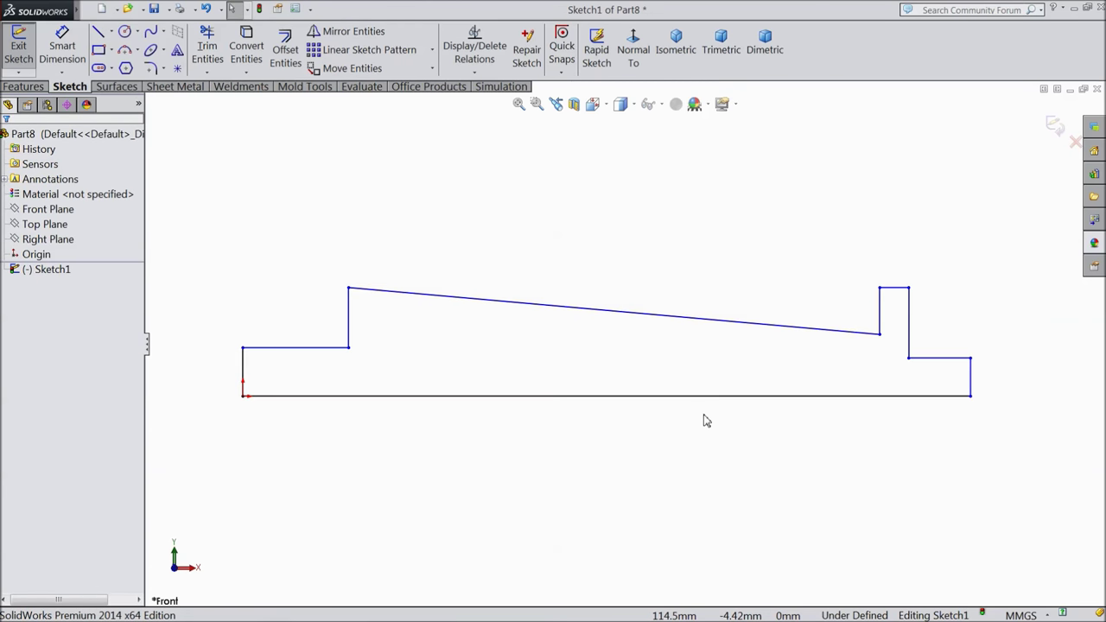
# With Smart Dimension, set the right step's height to 4.5 mm
pyautogui.click(62, 47)
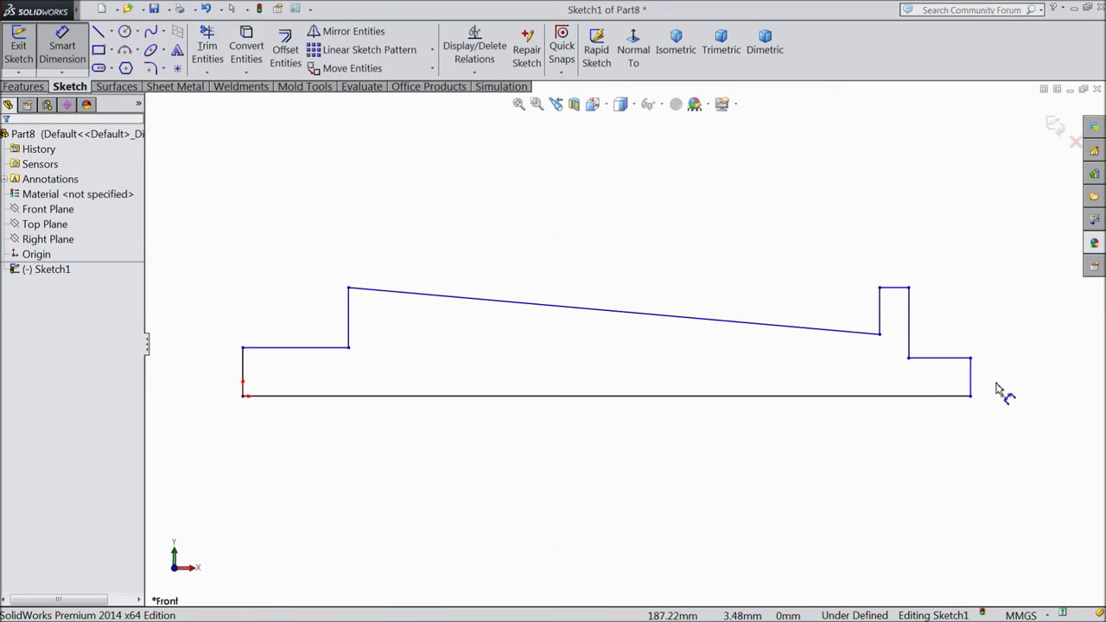
pyautogui.click(959, 359)
pyautogui.click(965, 396)
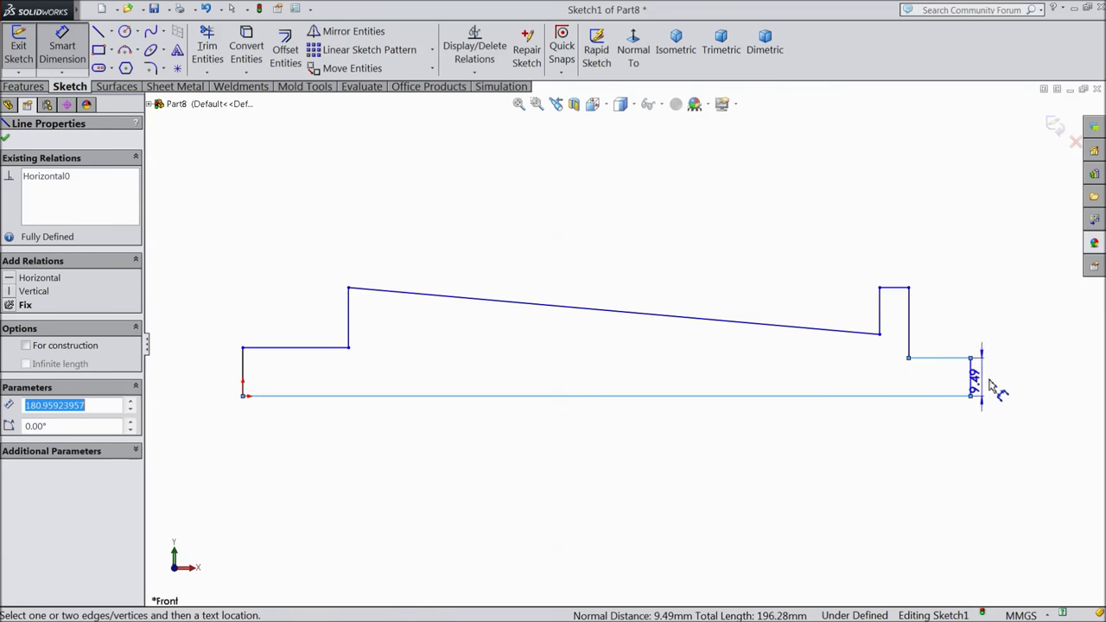
pyautogui.click(1024, 380)
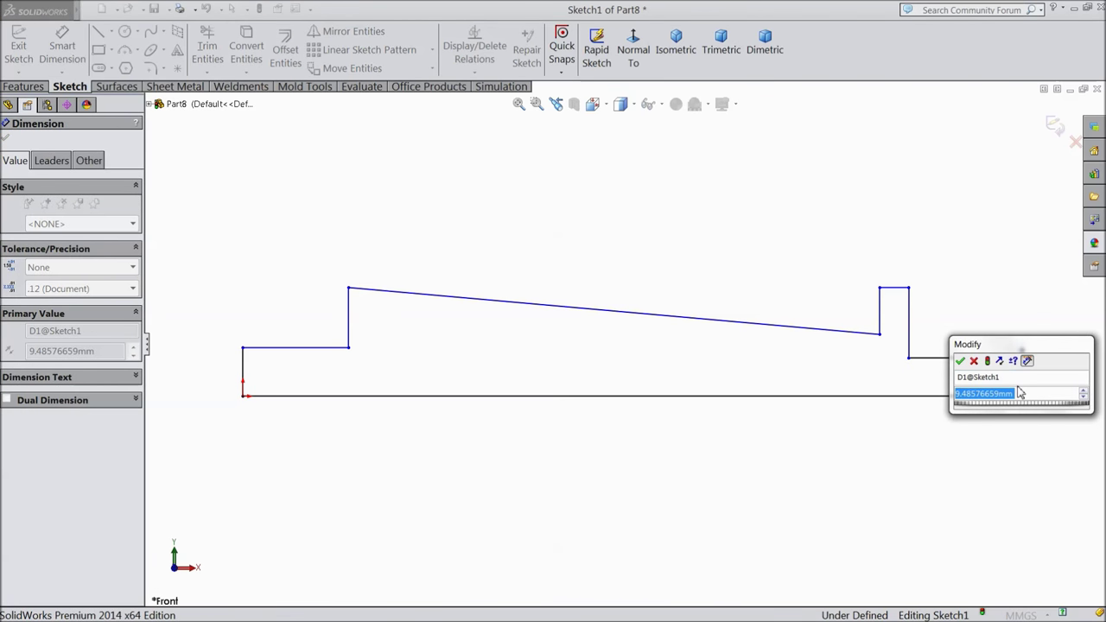
pyautogui.write('4.5')
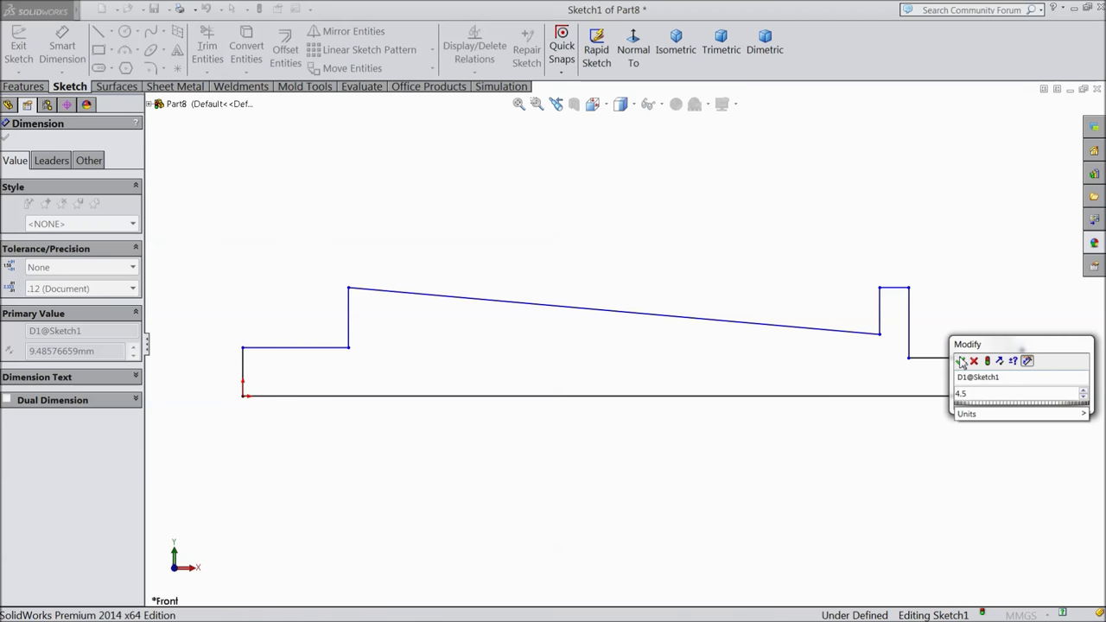
pyautogui.click(960, 361)
# Dimension the collar width as 2 mm and the taper-end height as 5 mm
pyautogui.click(951, 359)
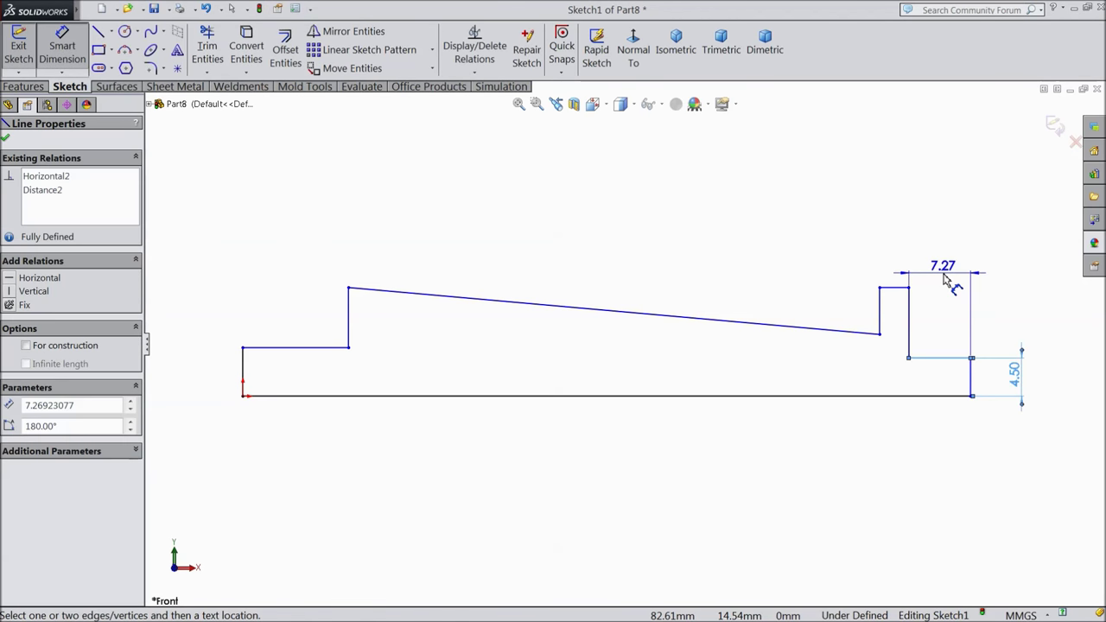
pyautogui.press('Escape')
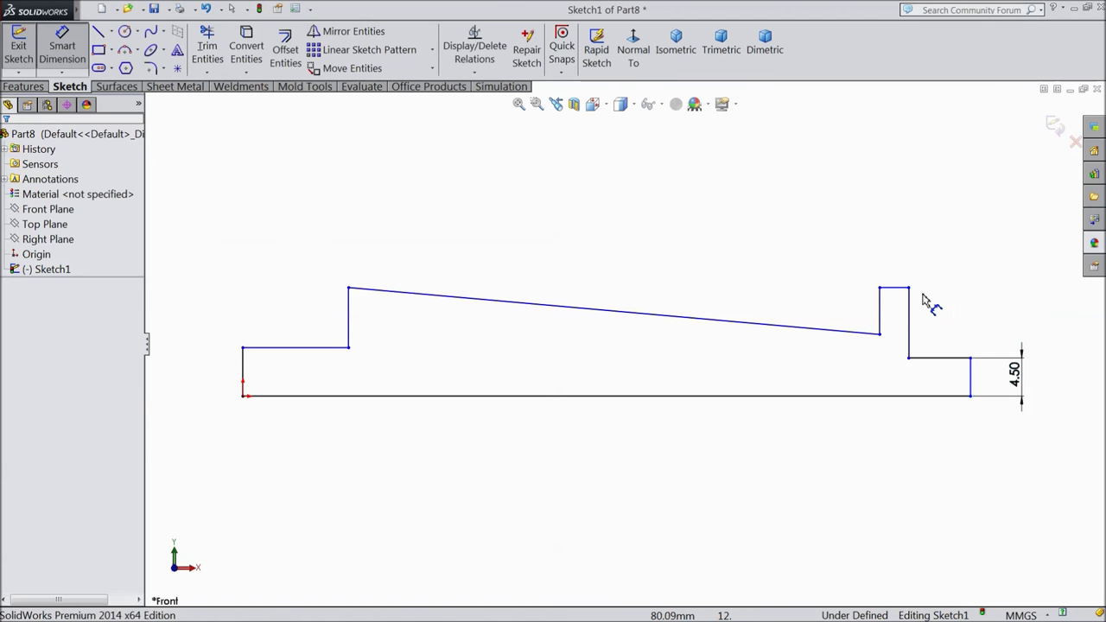
pyautogui.click(894, 287)
pyautogui.click(895, 244)
pyautogui.write('2')
pyautogui.click(827, 253)
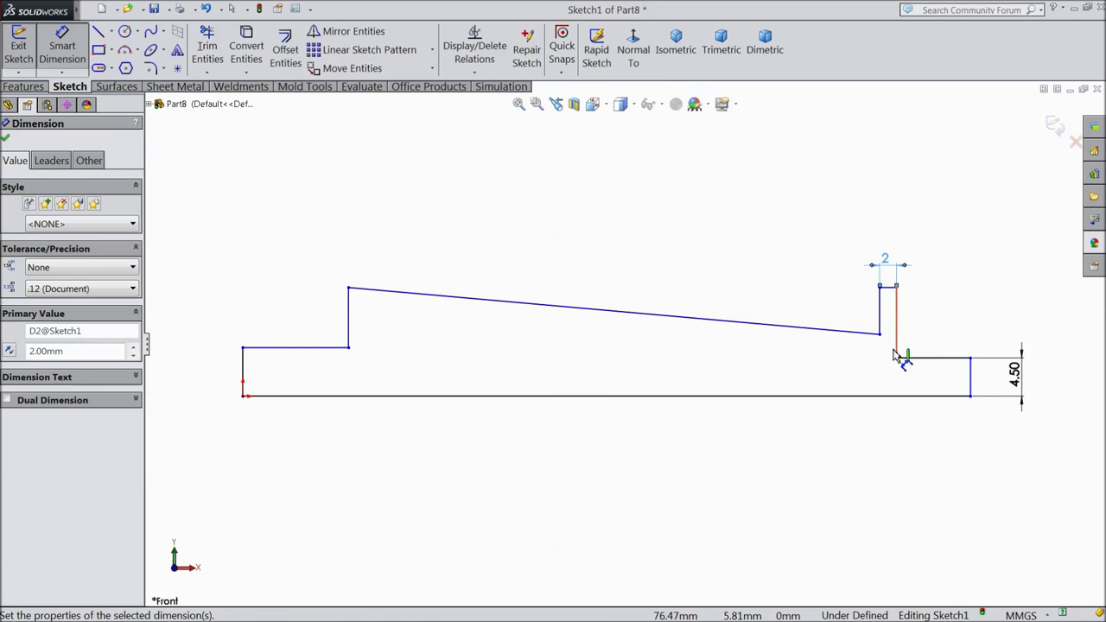
pyautogui.click(879, 333)
pyautogui.click(874, 395)
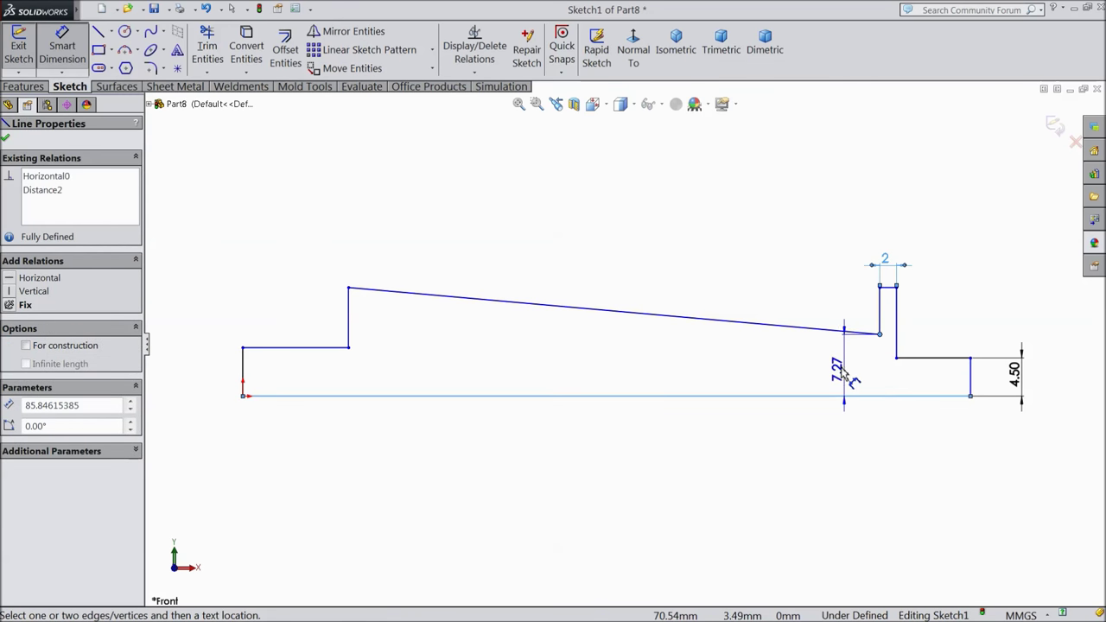
pyautogui.click(847, 372)
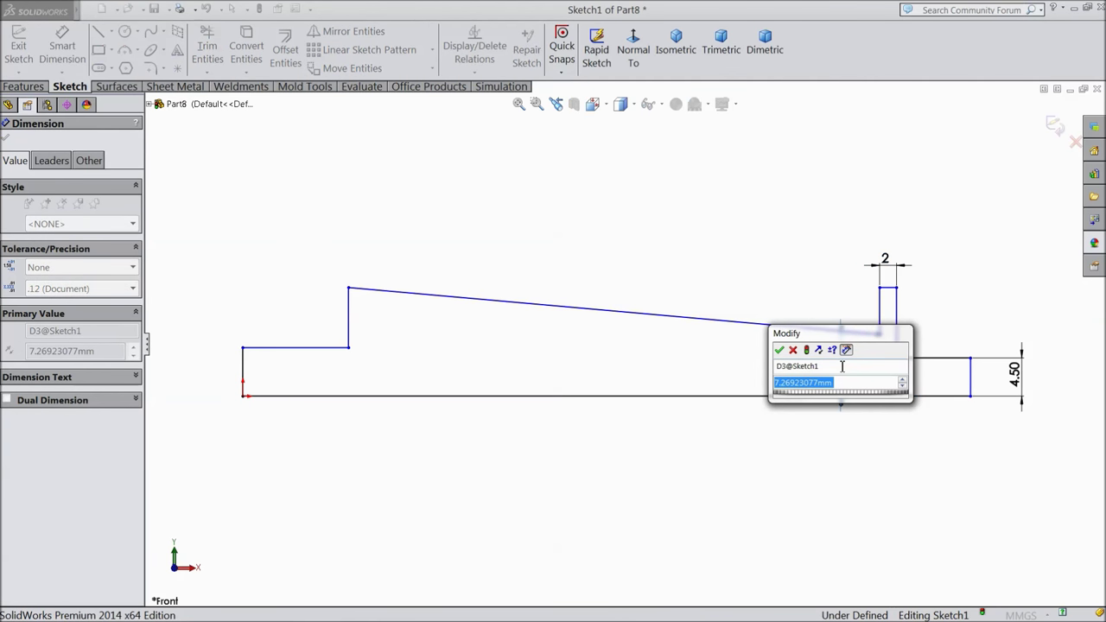
pyautogui.write('5')
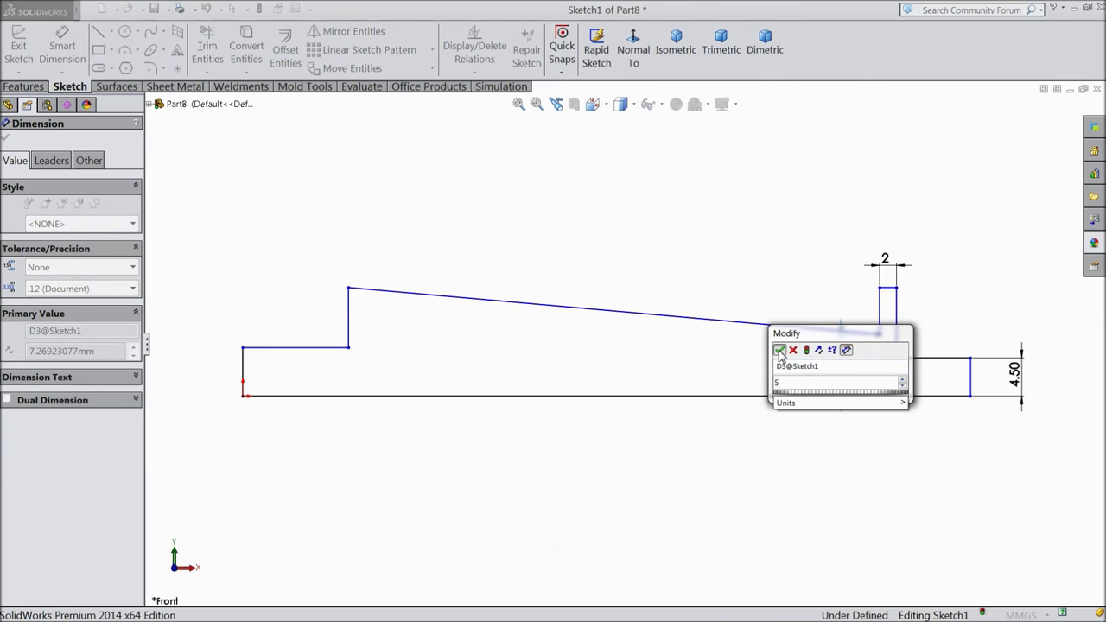
pyautogui.click(779, 350)
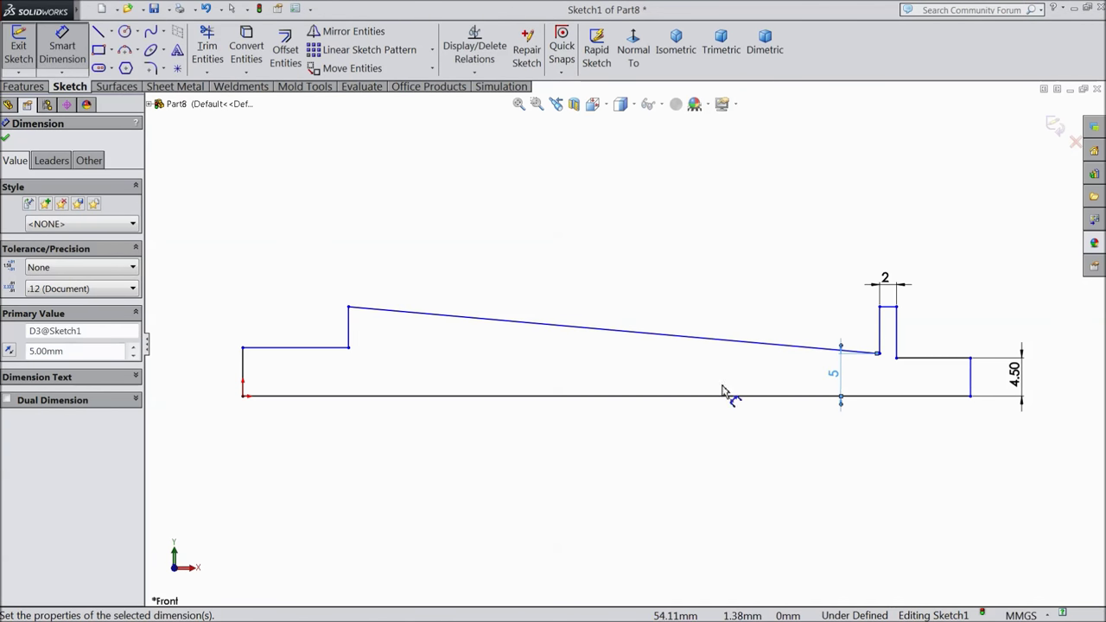
# Dimension the left end height as 5 mm and the overall left height as 7 mm
pyautogui.click(247, 371)
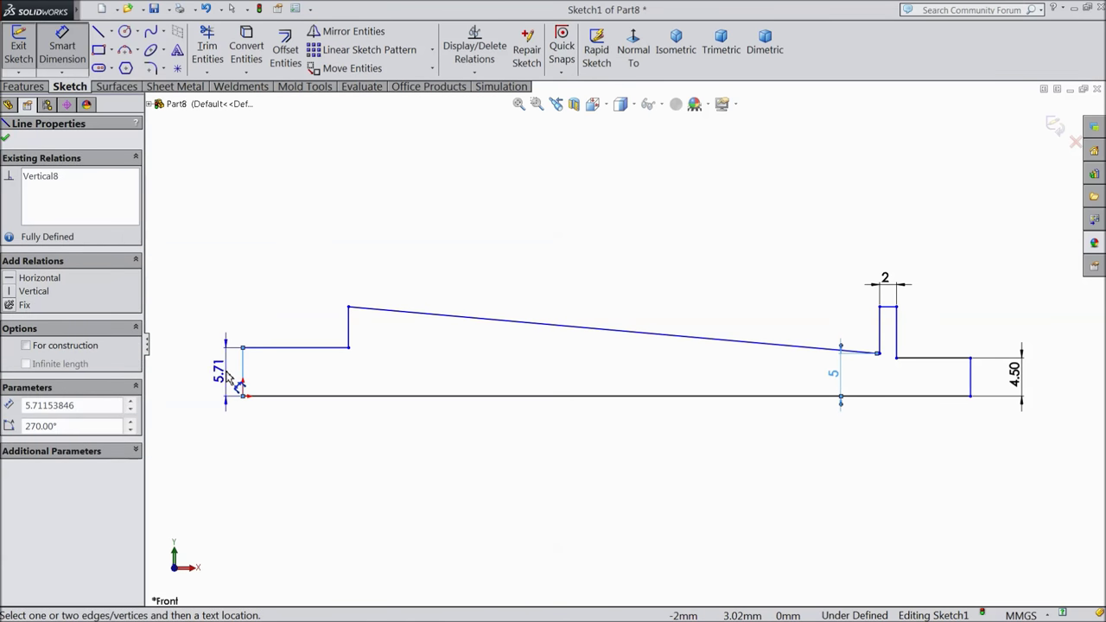
pyautogui.click(226, 374)
pyautogui.write('5')
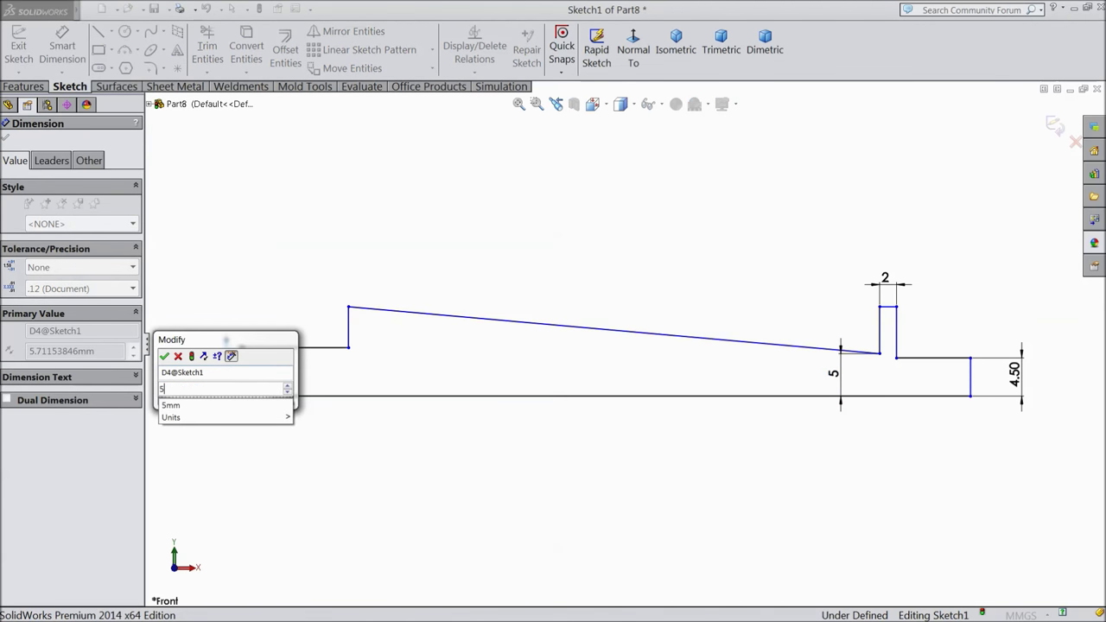
pyautogui.click(177, 357)
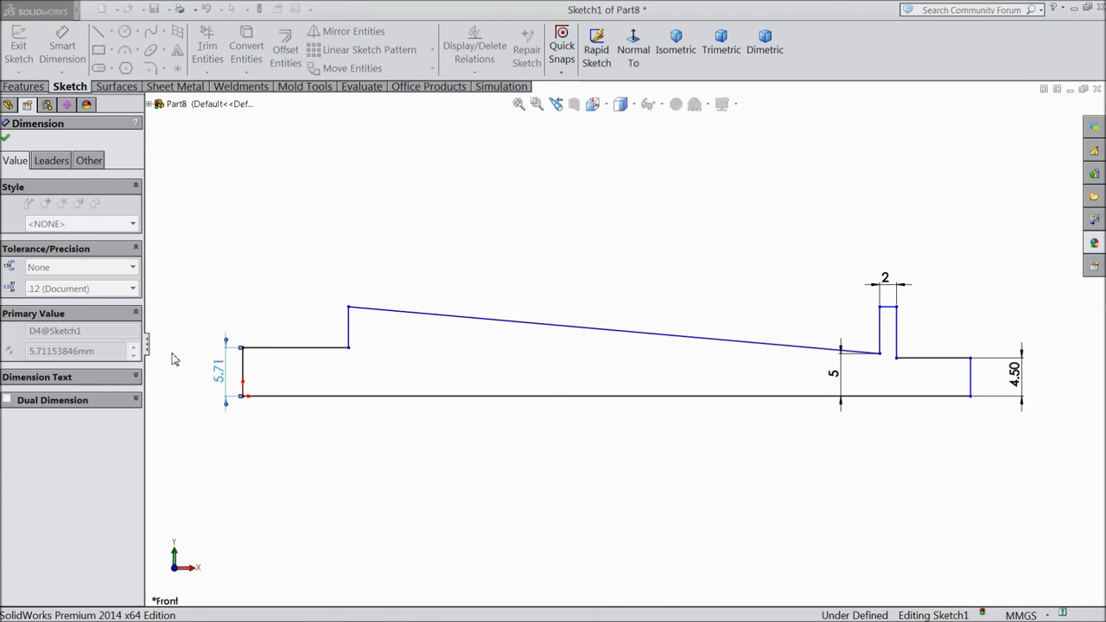
pyautogui.click(350, 309)
pyautogui.click(372, 398)
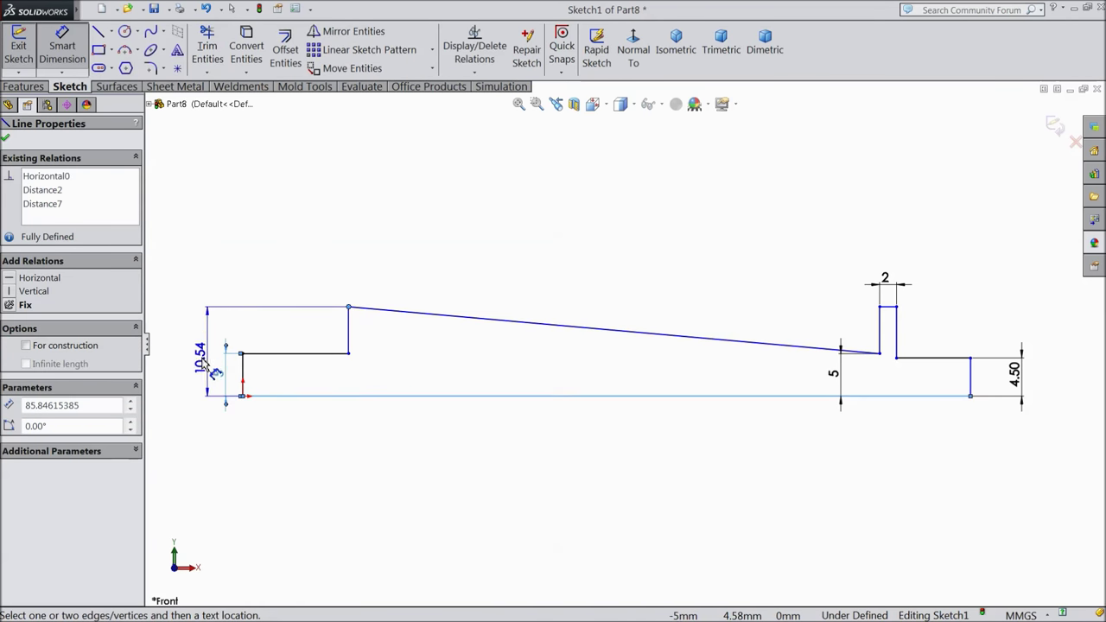
pyautogui.click(198, 363)
pyautogui.write('7')
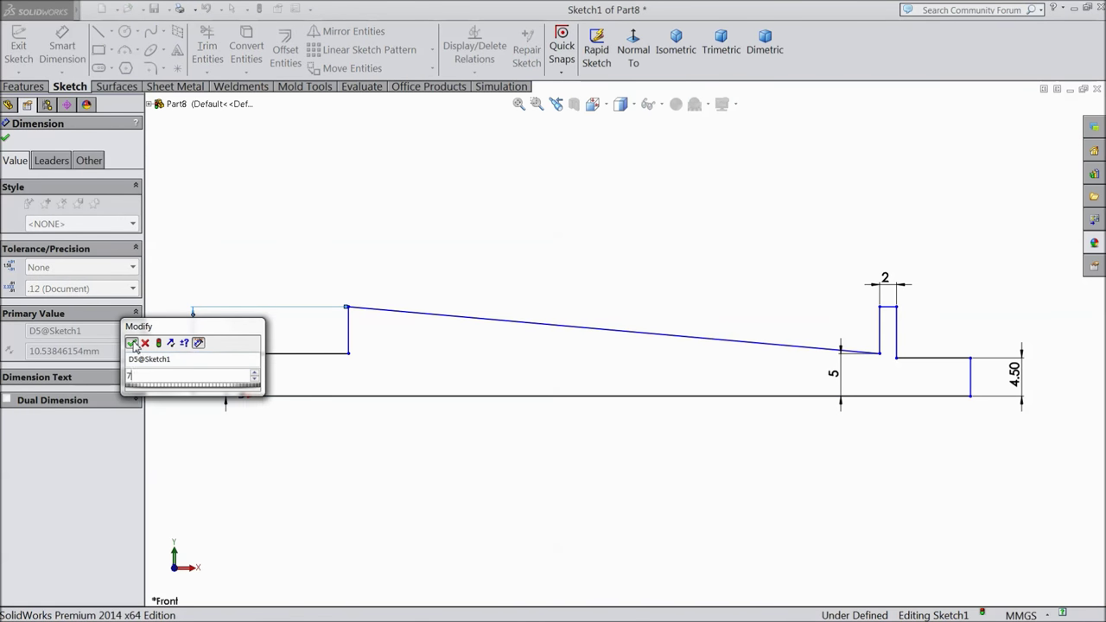
pyautogui.click(132, 344)
# Dimension the left step length as 6 mm and the taper length as 60 mm
pyautogui.click(296, 361)
pyautogui.click(297, 318)
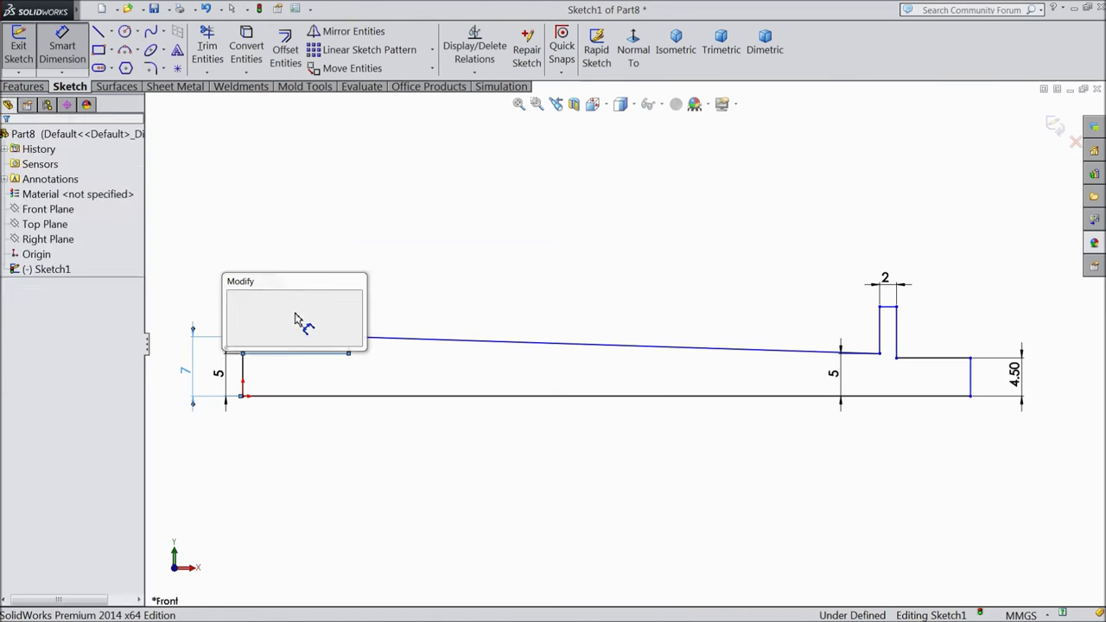
pyautogui.write('6')
pyautogui.click(233, 298)
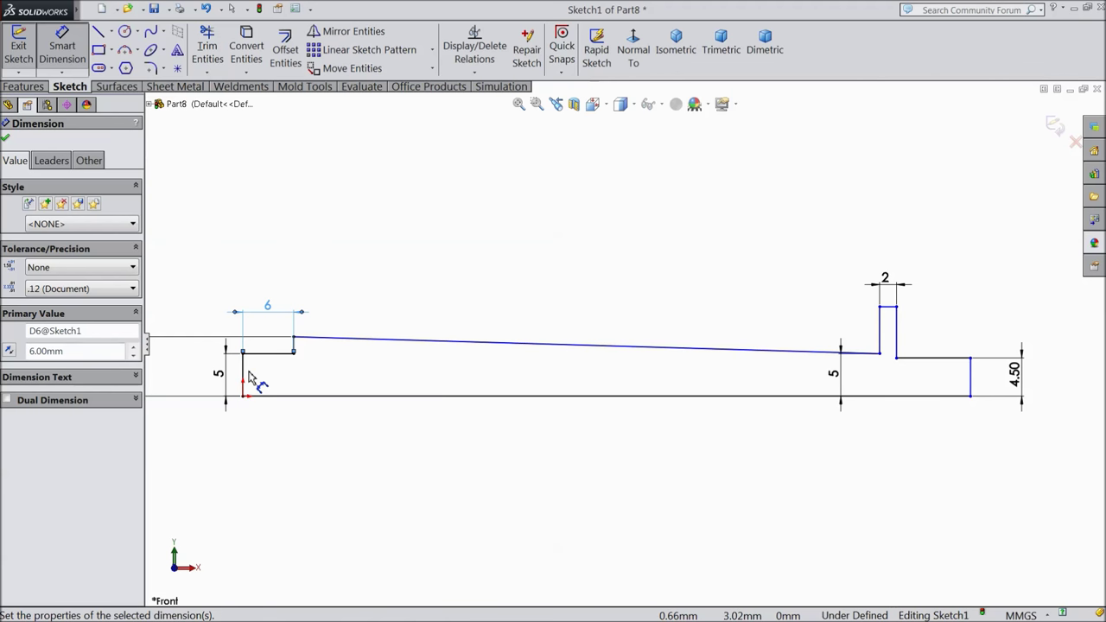
pyautogui.click(245, 377)
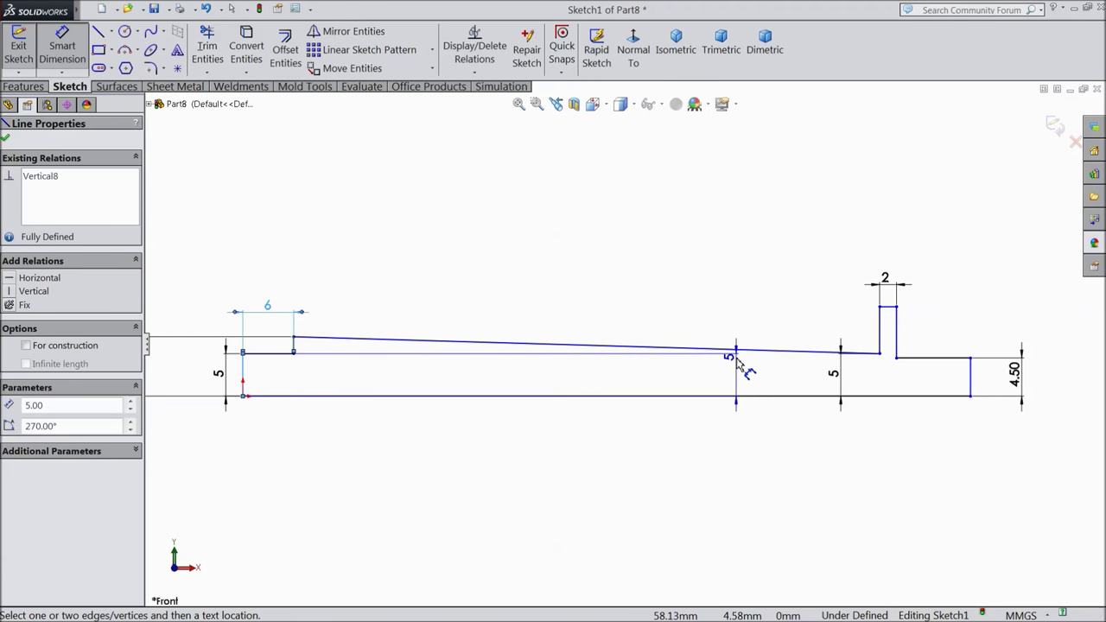
pyautogui.press('Escape')
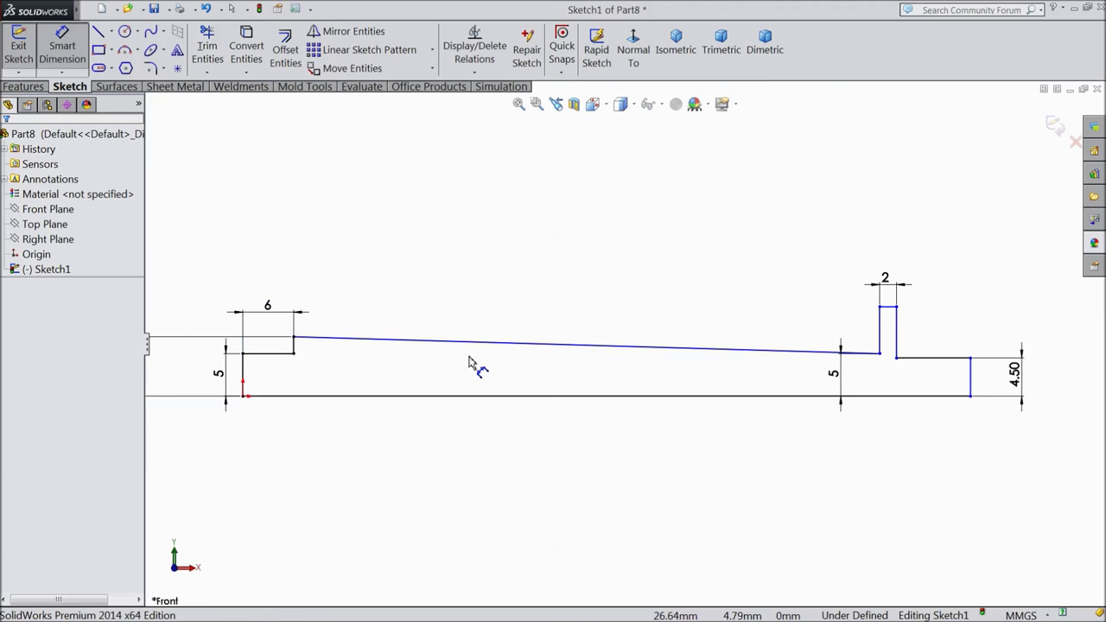
pyautogui.click(294, 345)
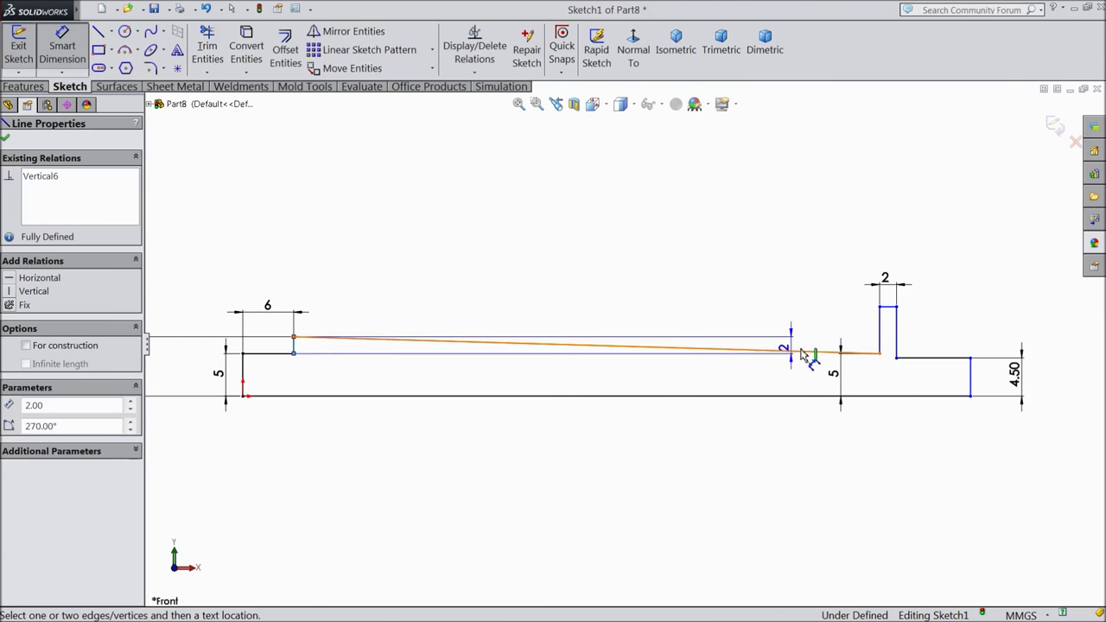
pyautogui.click(874, 337)
pyautogui.click(644, 247)
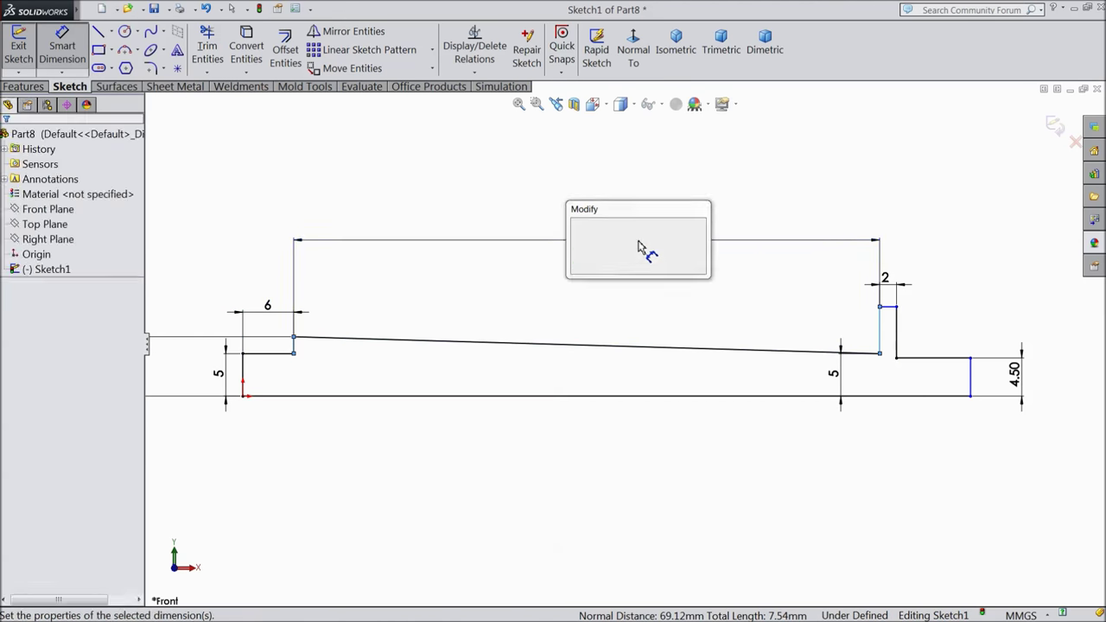
pyautogui.write('60')
pyautogui.click(576, 226)
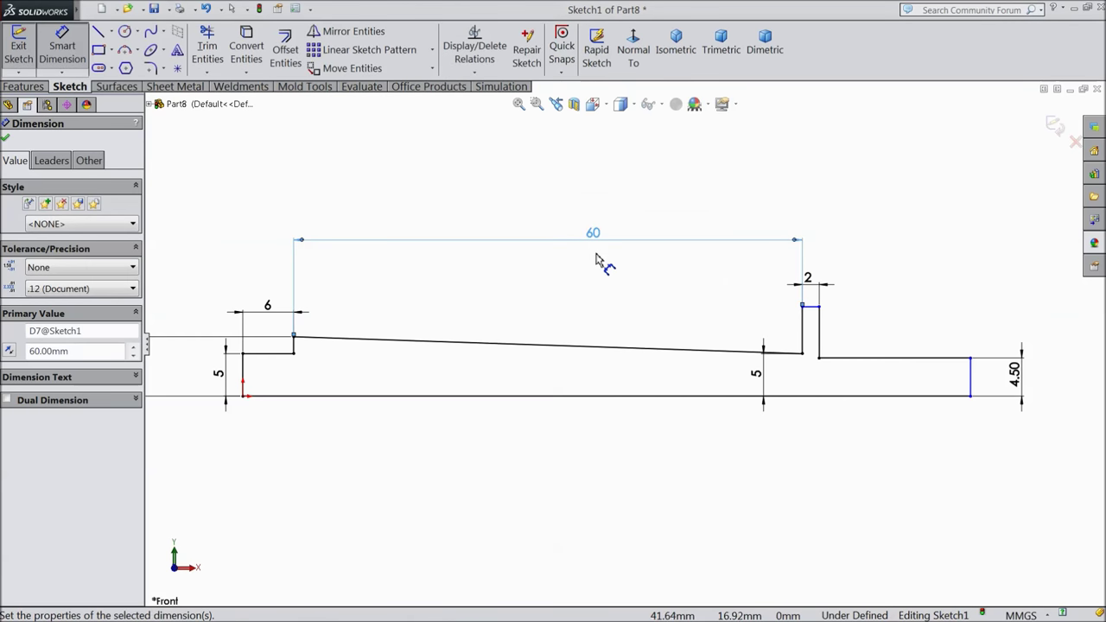
# Dimension the right end length as 10 mm and the right side height as 7 mm, fully defining the sketch
pyautogui.click(904, 363)
pyautogui.click(901, 267)
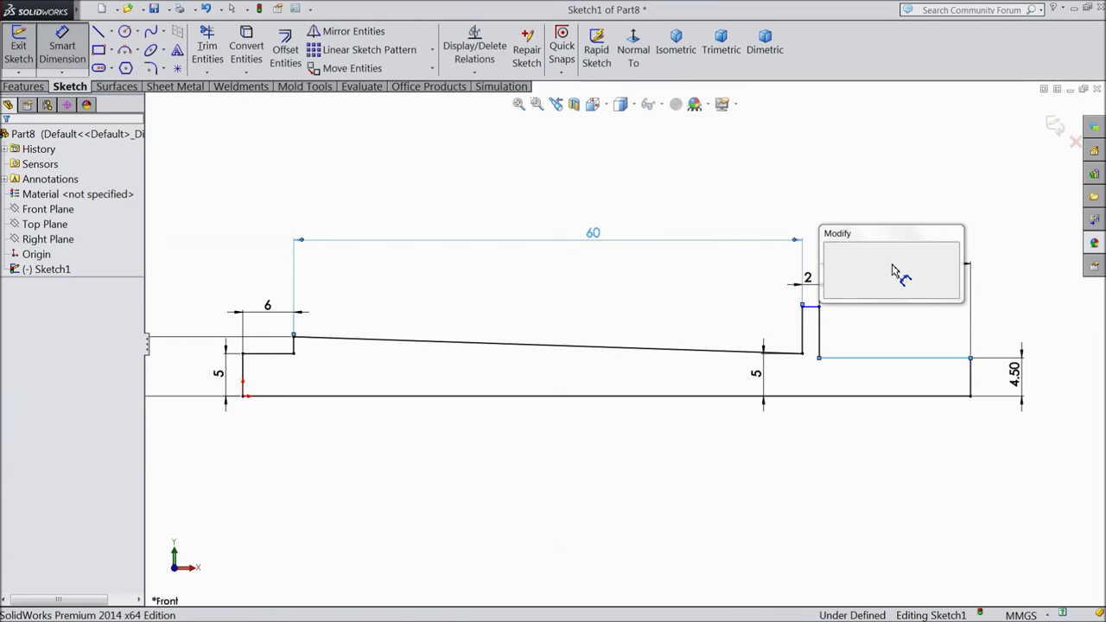
pyautogui.write('10')
pyautogui.click(833, 251)
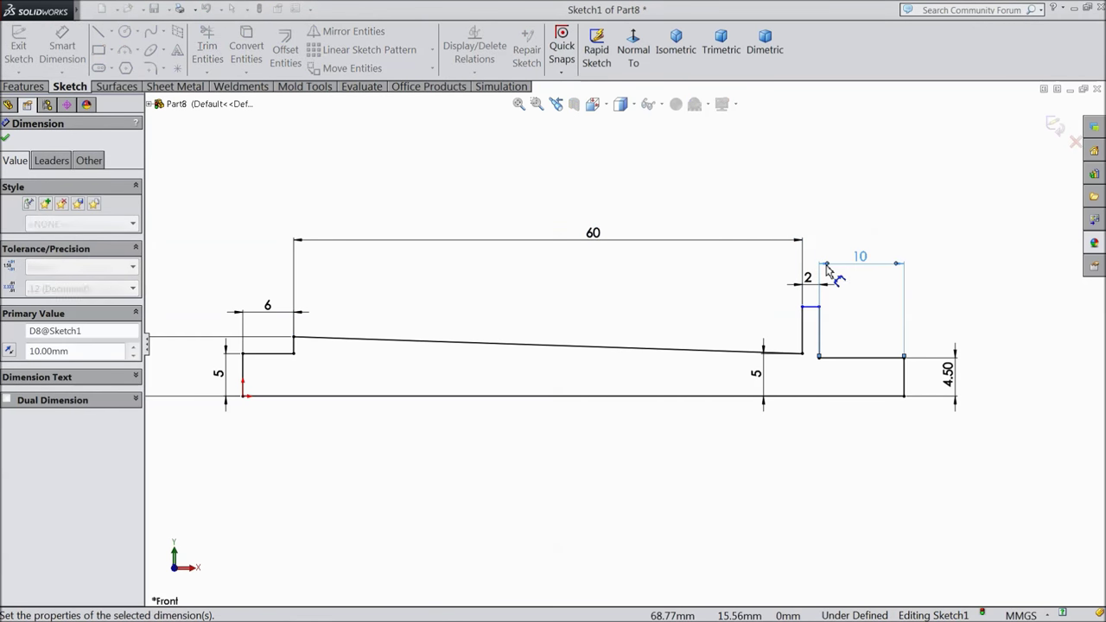
pyautogui.click(810, 309)
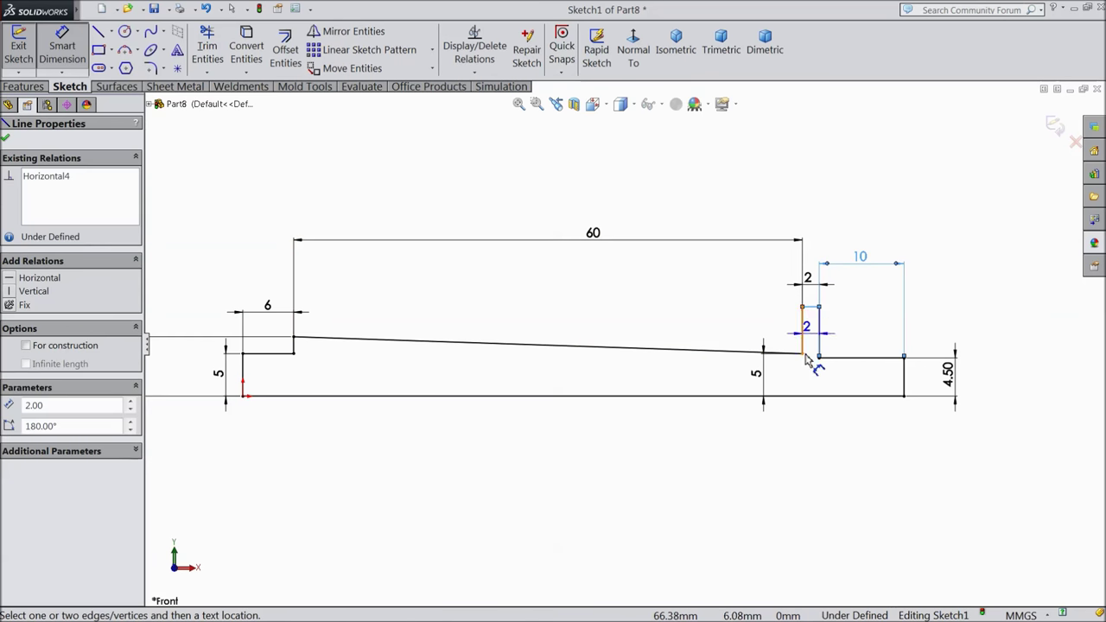
pyautogui.click(803, 395)
pyautogui.click(1016, 354)
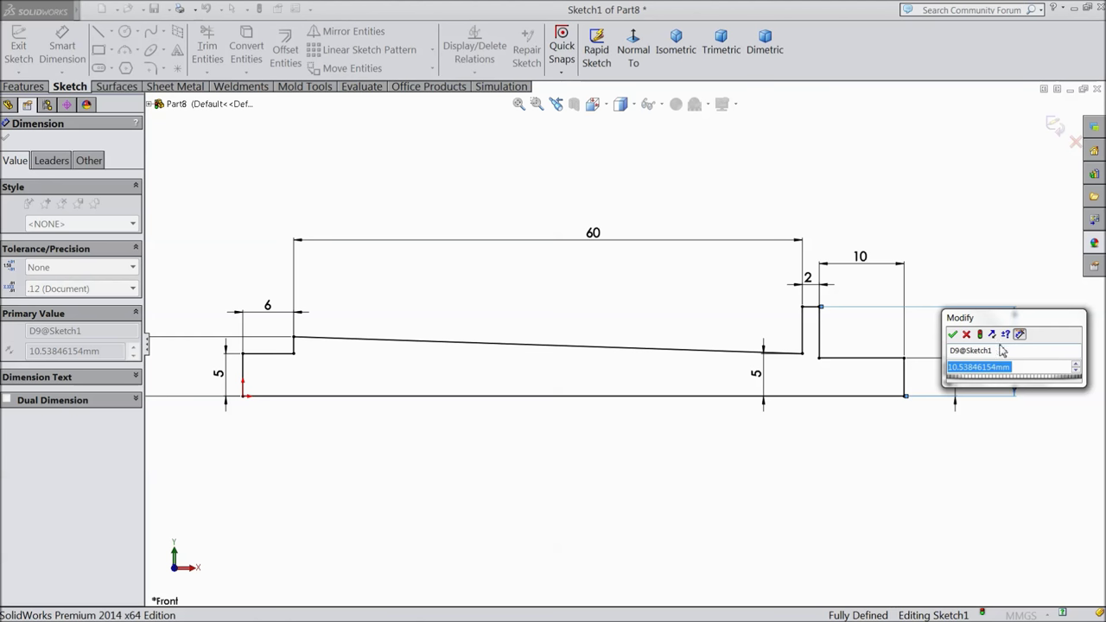
pyautogui.write('7')
pyautogui.click(952, 333)
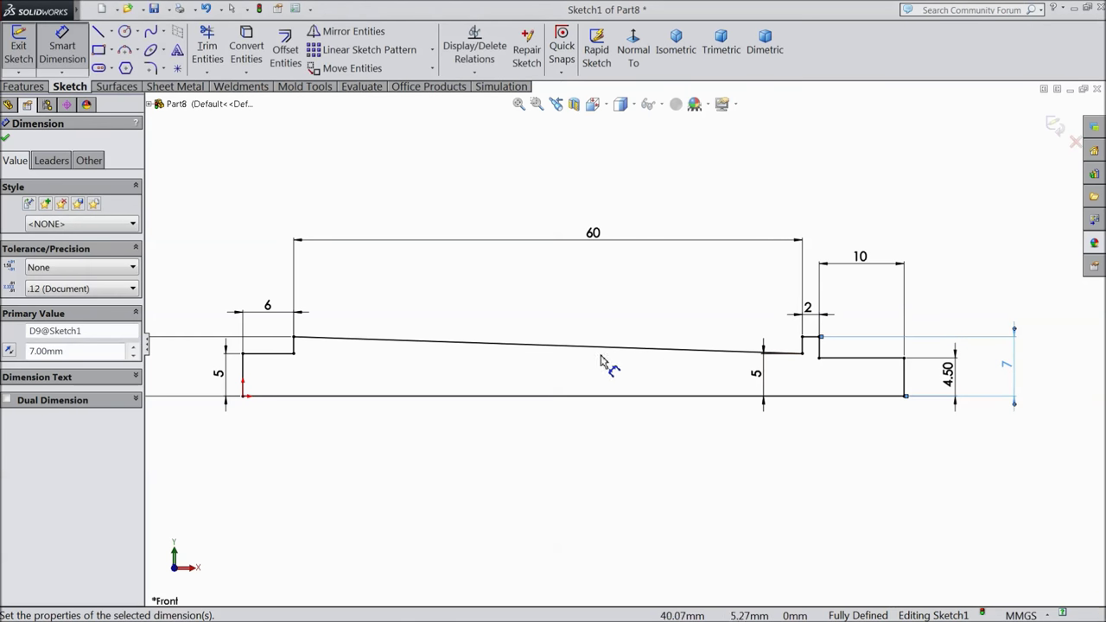
pyautogui.click(6, 139)
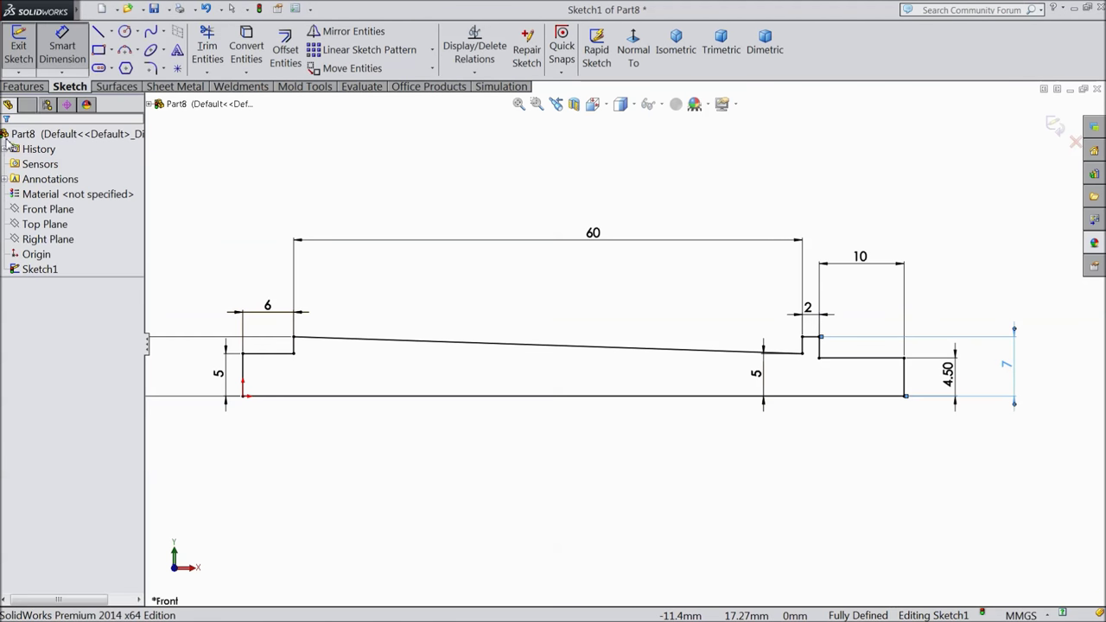
pyautogui.click(157, 69)
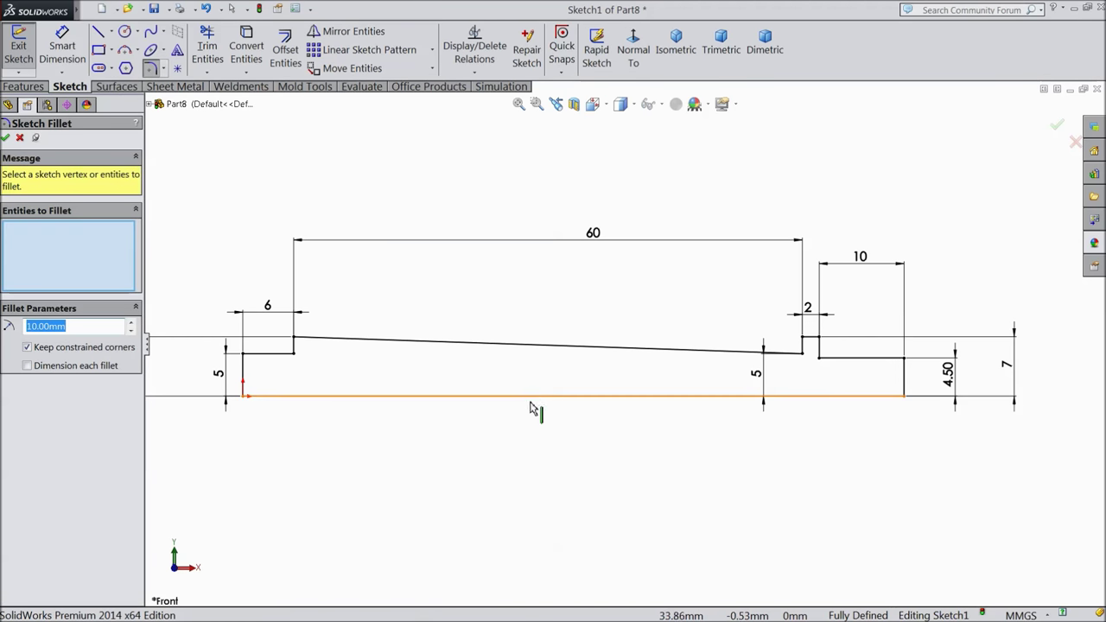
pyautogui.write('2')
pyautogui.scroll(-3, 798, 371)
pyautogui.scroll(-3, 797, 372)
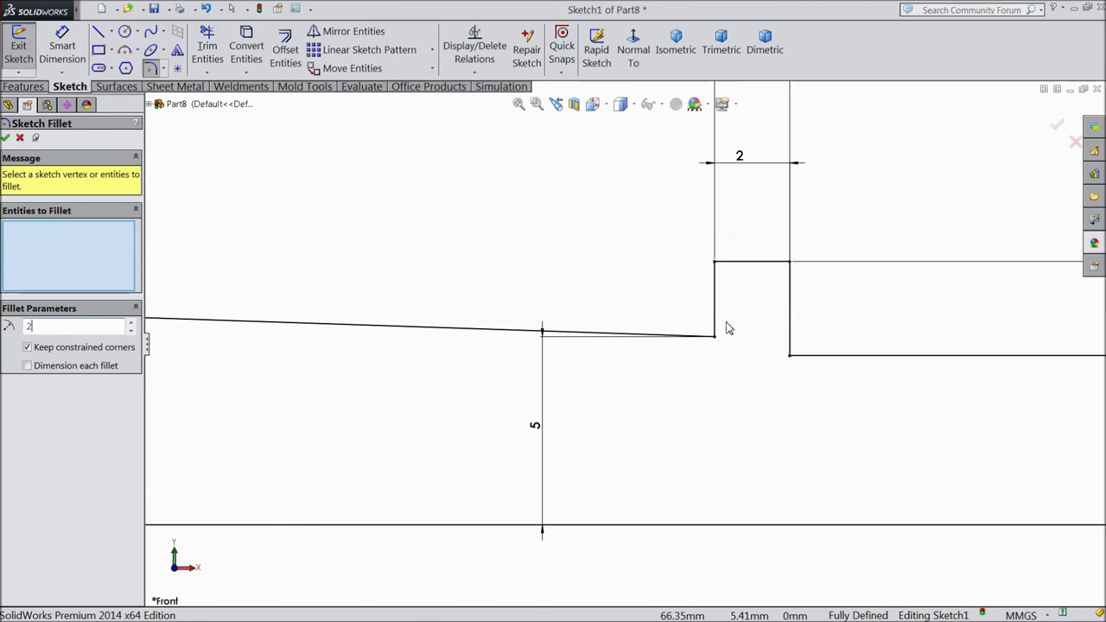
pyautogui.click(713, 337)
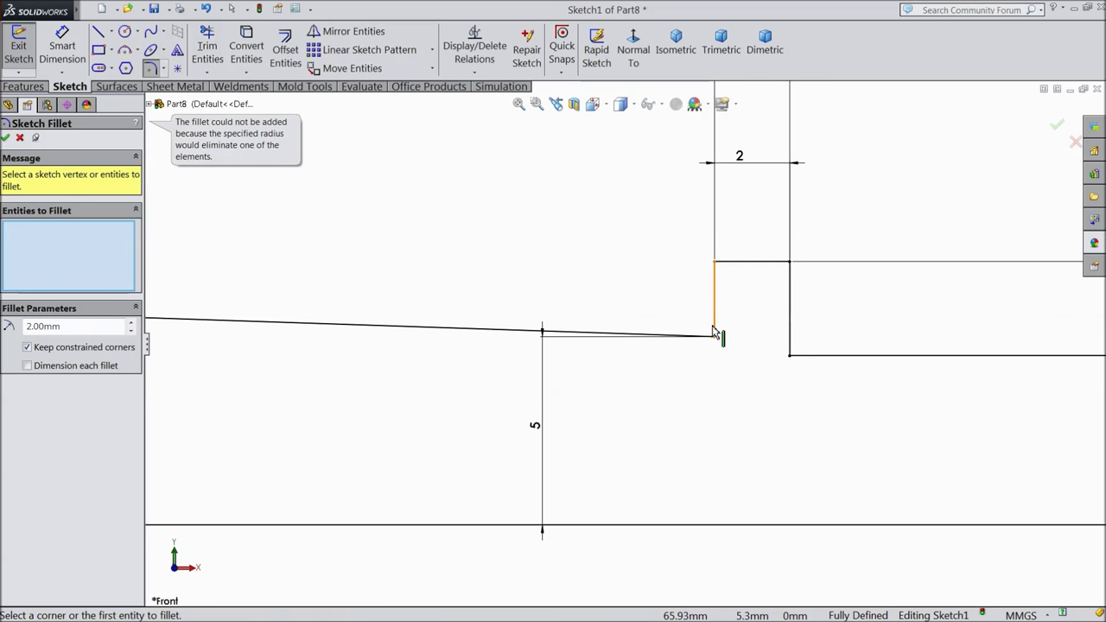
pyautogui.click(715, 326)
pyautogui.click(679, 345)
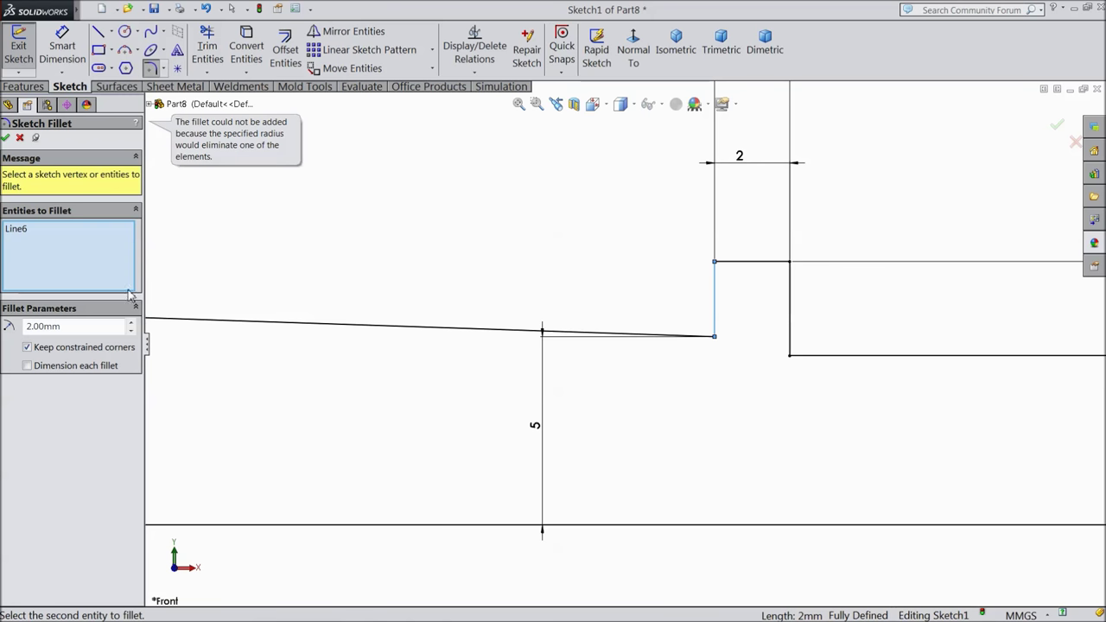
pyautogui.click(5, 139)
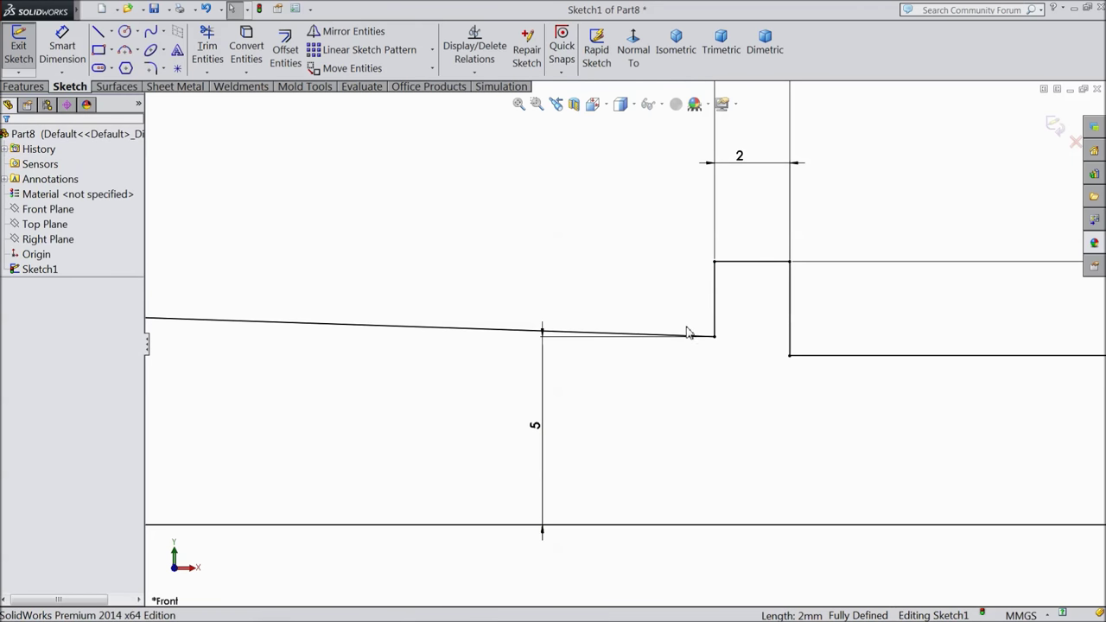
pyautogui.scroll(2, 688, 336)
pyautogui.scroll(4, 688, 337)
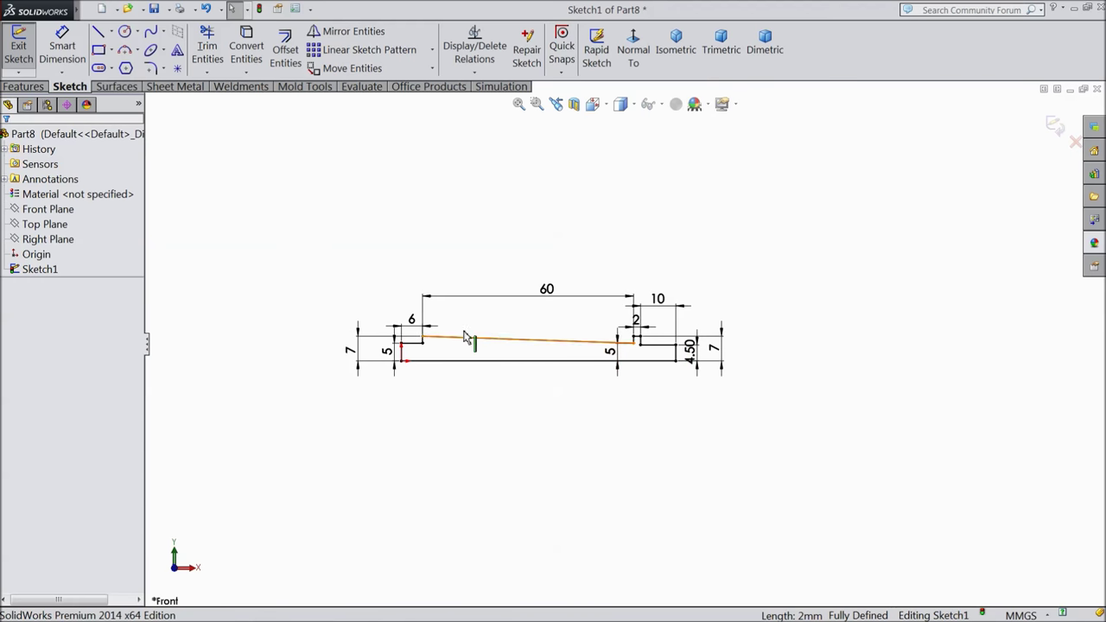
# Revolve the profile about the bottom line to create the solid handle
pyautogui.click(24, 86)
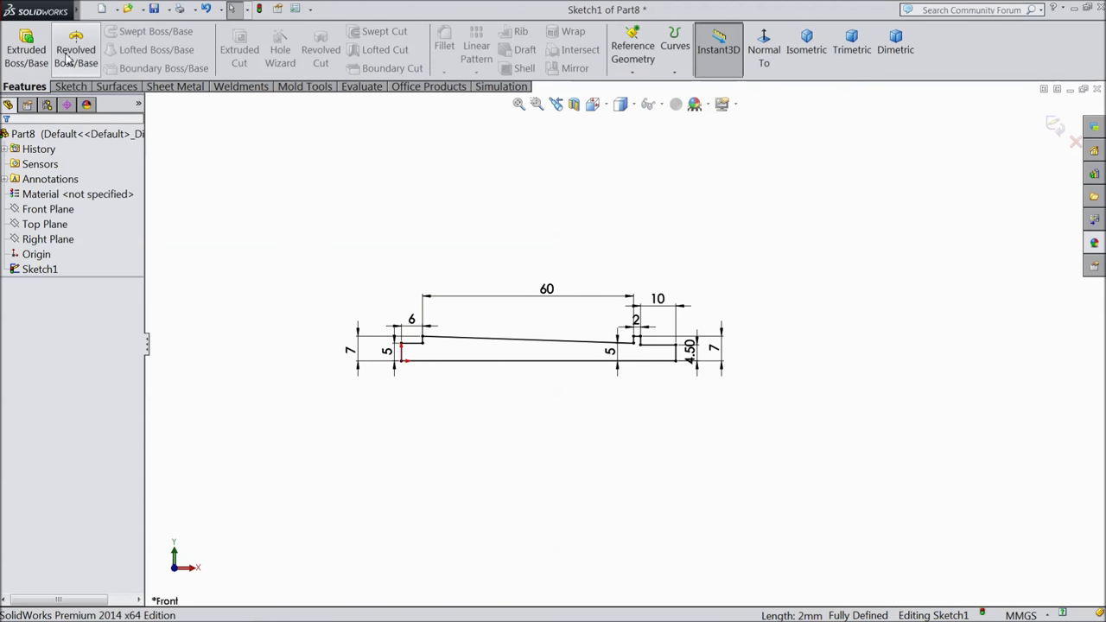
pyautogui.click(76, 52)
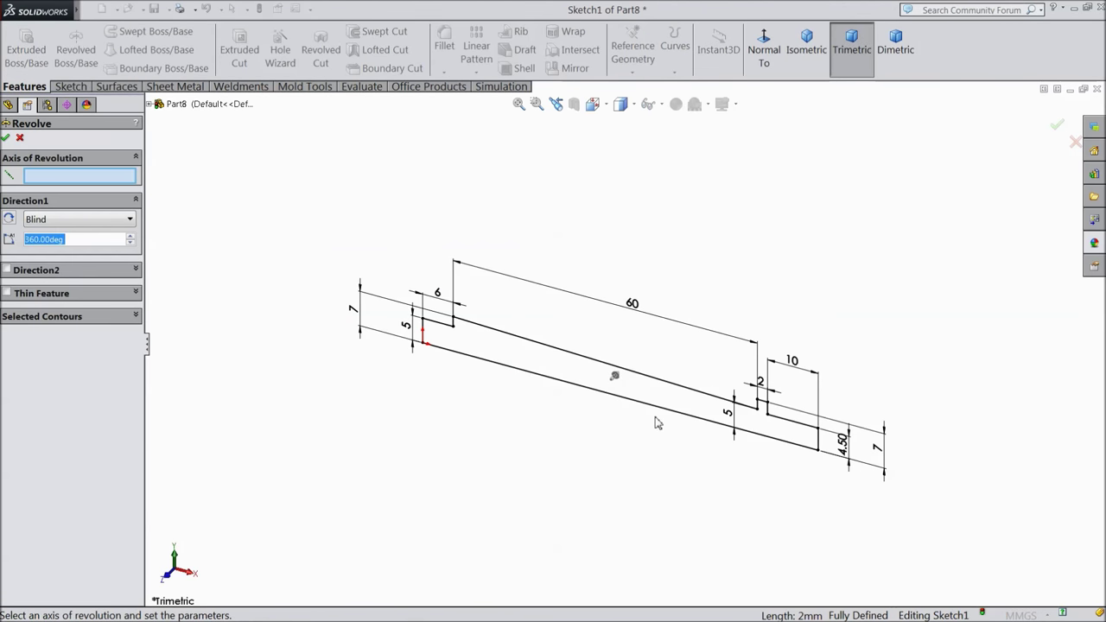
pyautogui.scroll(-2, 656, 419)
pyautogui.click(661, 397)
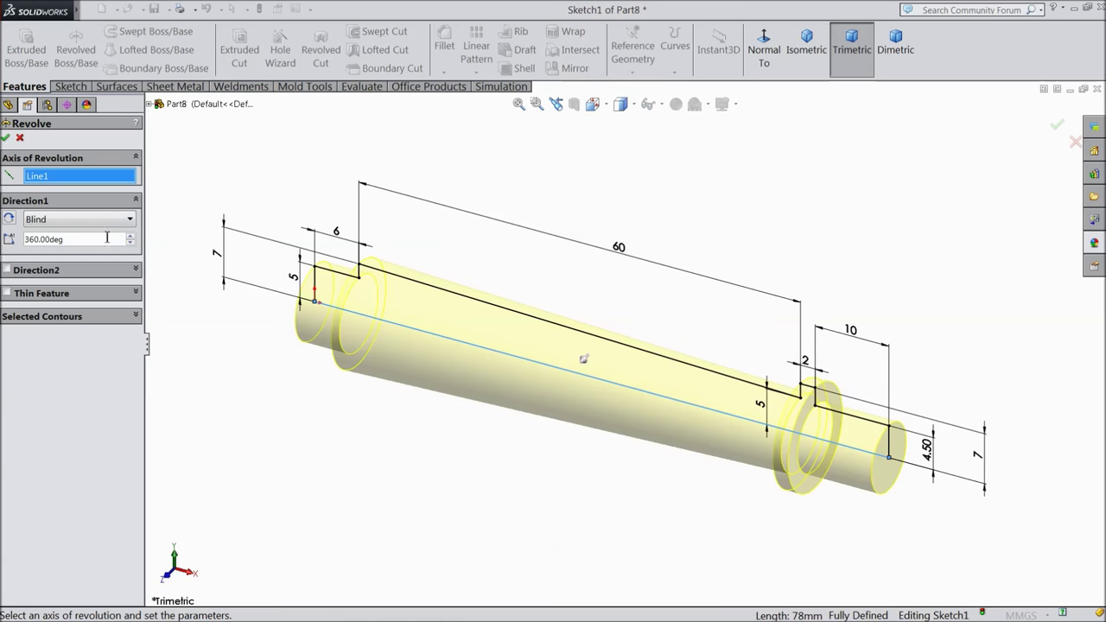
pyautogui.click(5, 138)
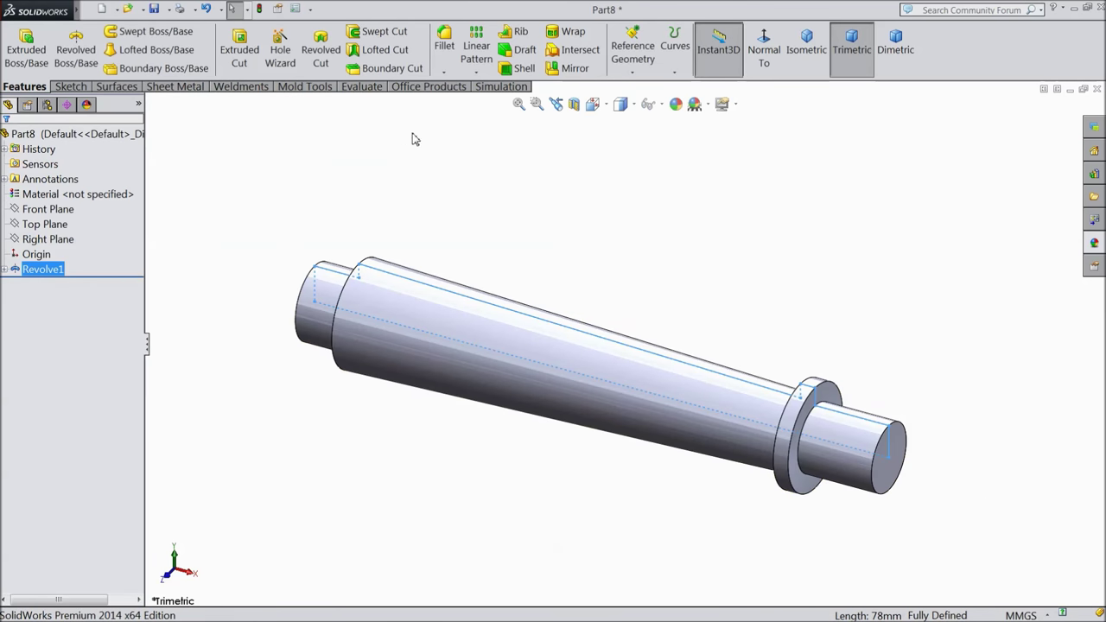
# Fillet the edge where the taper meets the collar with a 1.5 mm radius
pyautogui.click(447, 54)
pyautogui.moveTo(565, 245); pyautogui.dragTo(594, 293, button='middle')
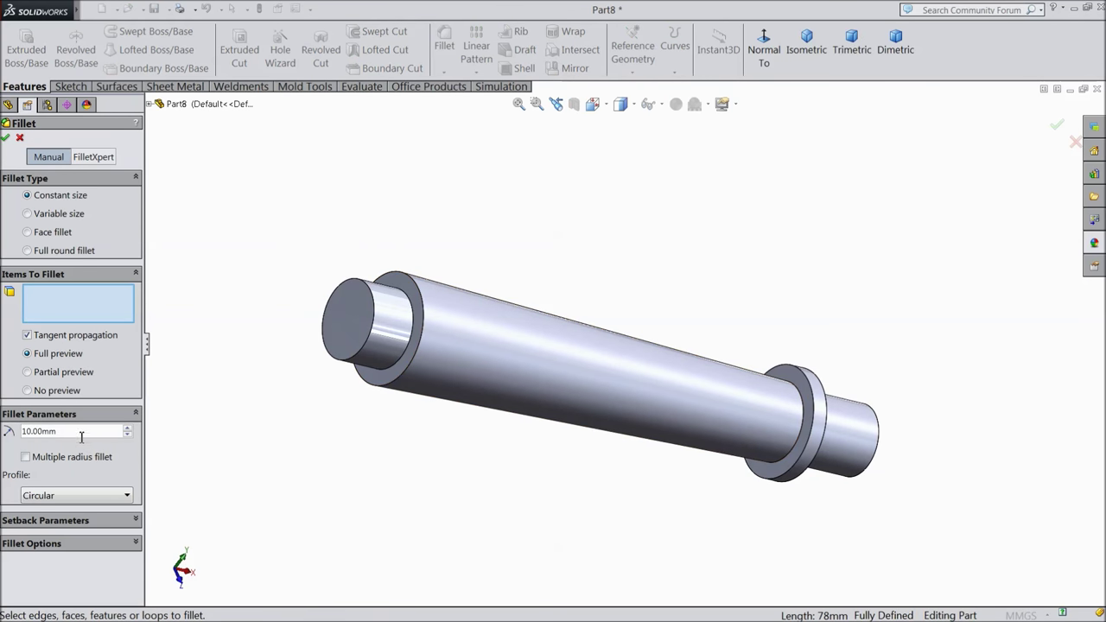
pyautogui.write('2mm')
pyautogui.scroll(-3, 766, 405)
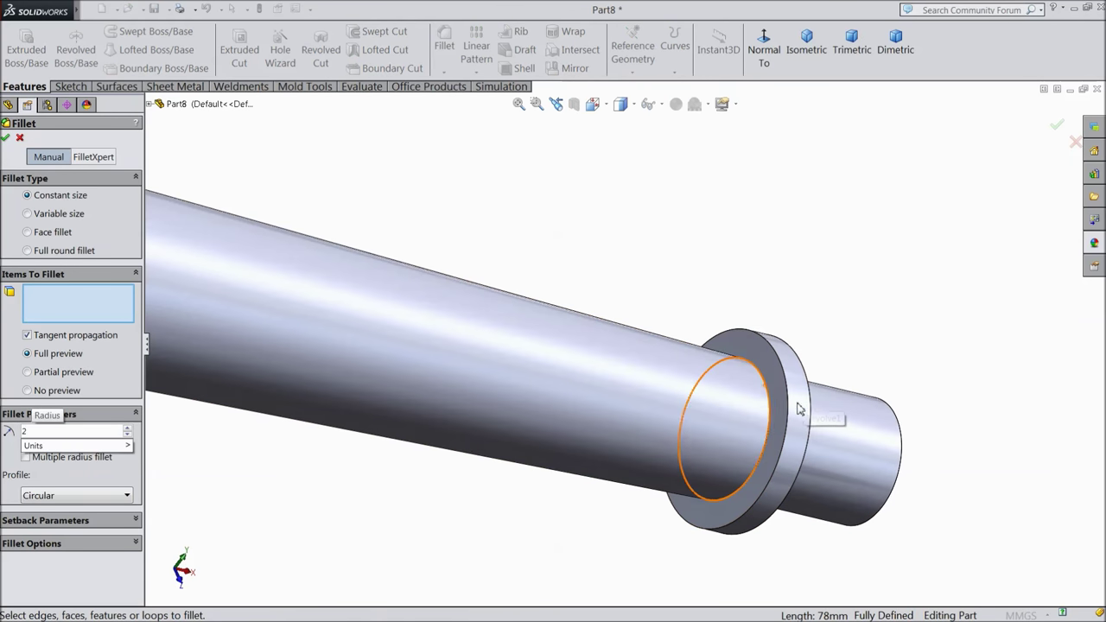
pyautogui.click(768, 402)
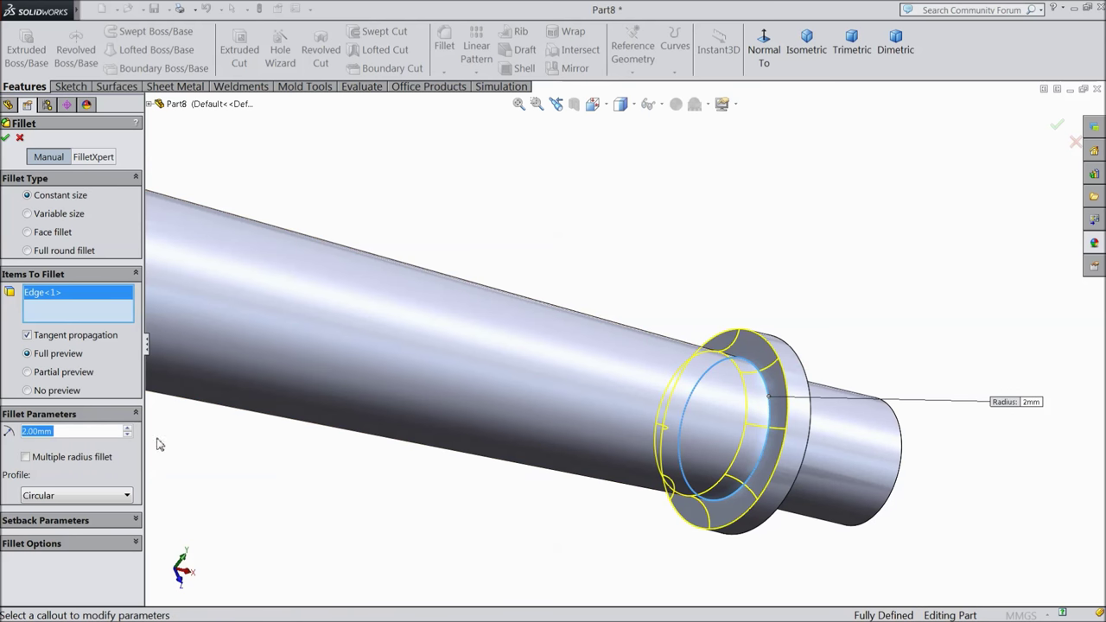
pyautogui.write('1.5')
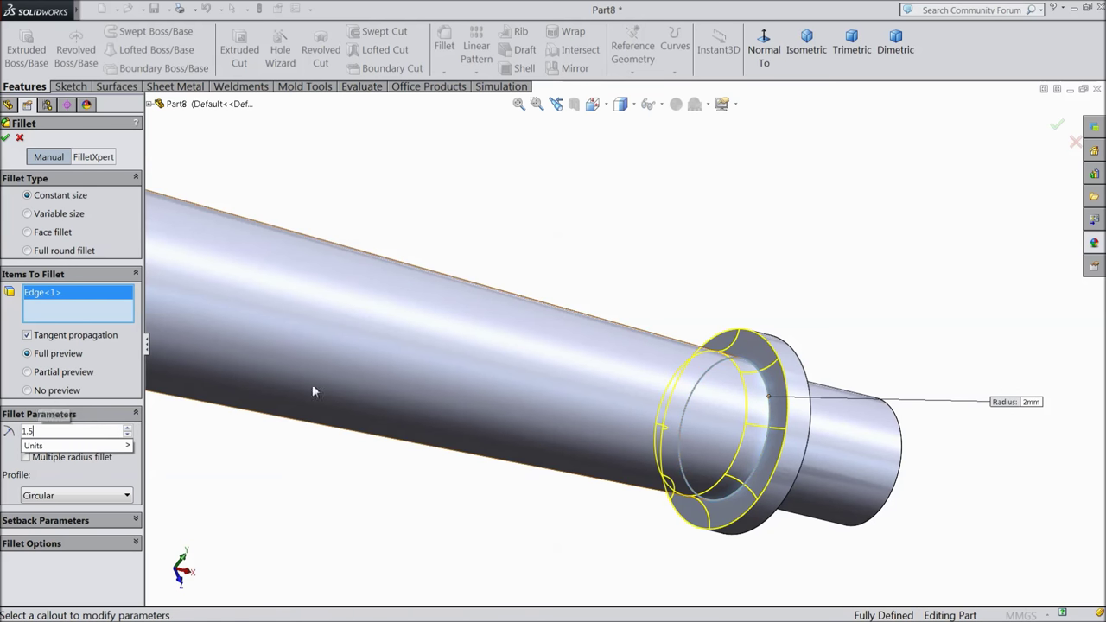
pyautogui.press('Return')
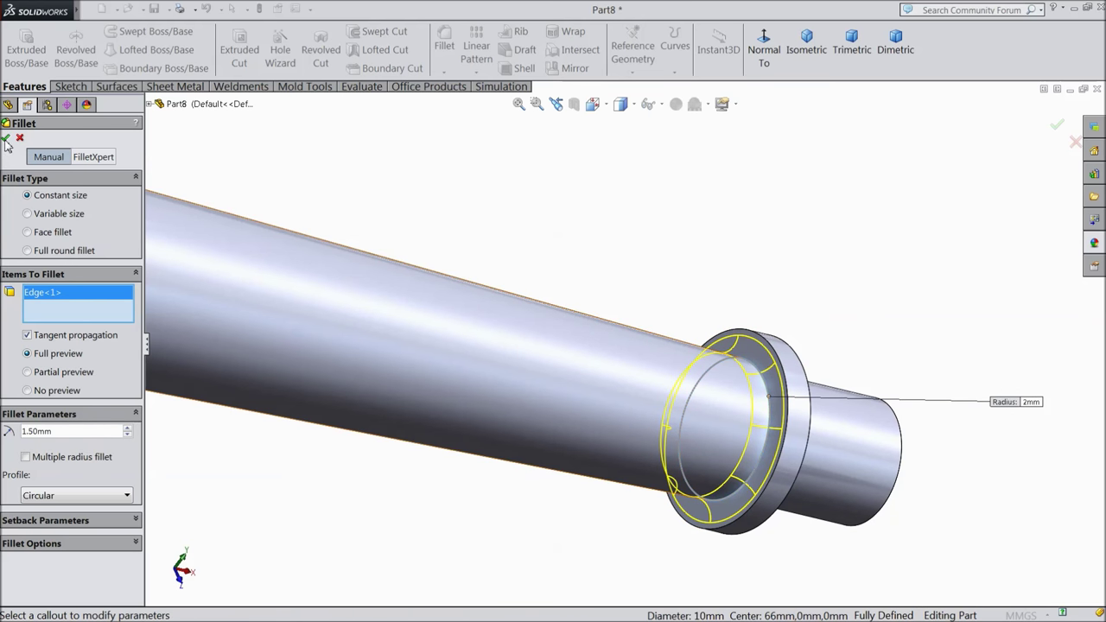
pyautogui.click(6, 139)
pyautogui.scroll(5, 604, 257)
pyautogui.moveTo(597, 267); pyautogui.dragTo(513, 227, button='middle')
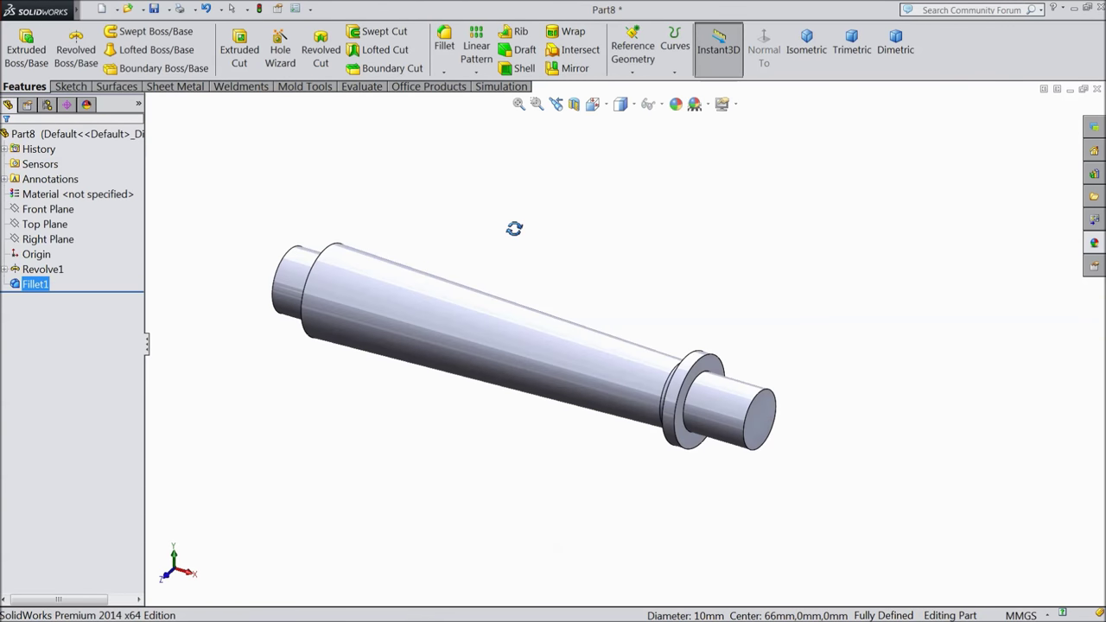
pyautogui.click(90, 9)
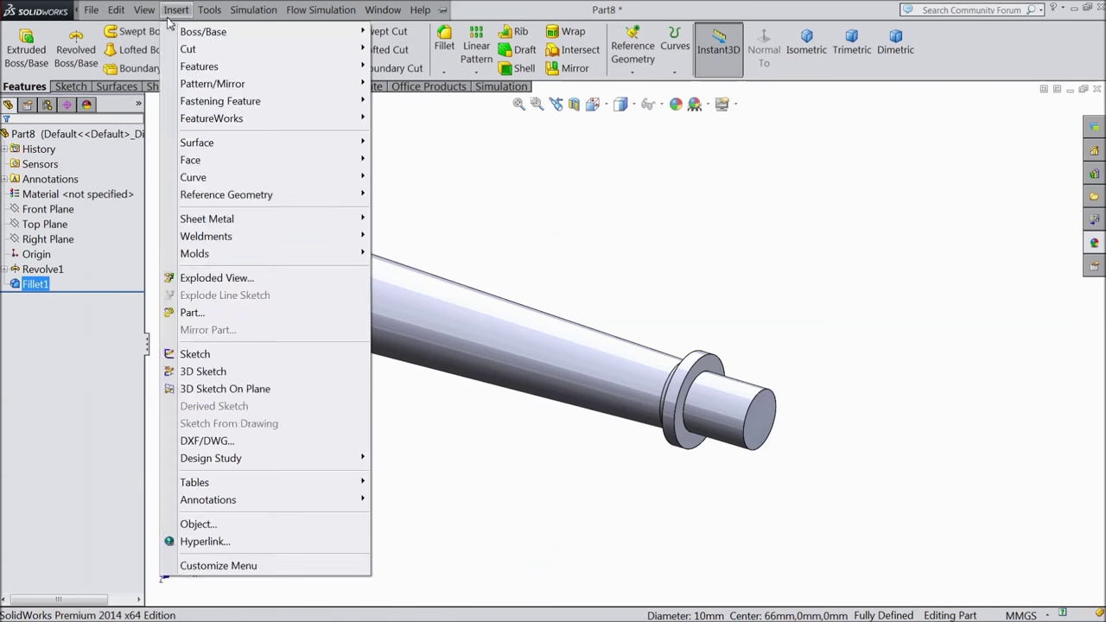
# Add an M8x1.0 cosmetic thread, 10 mm deep, on the right end pin's edge
pyautogui.moveTo(177, 11)
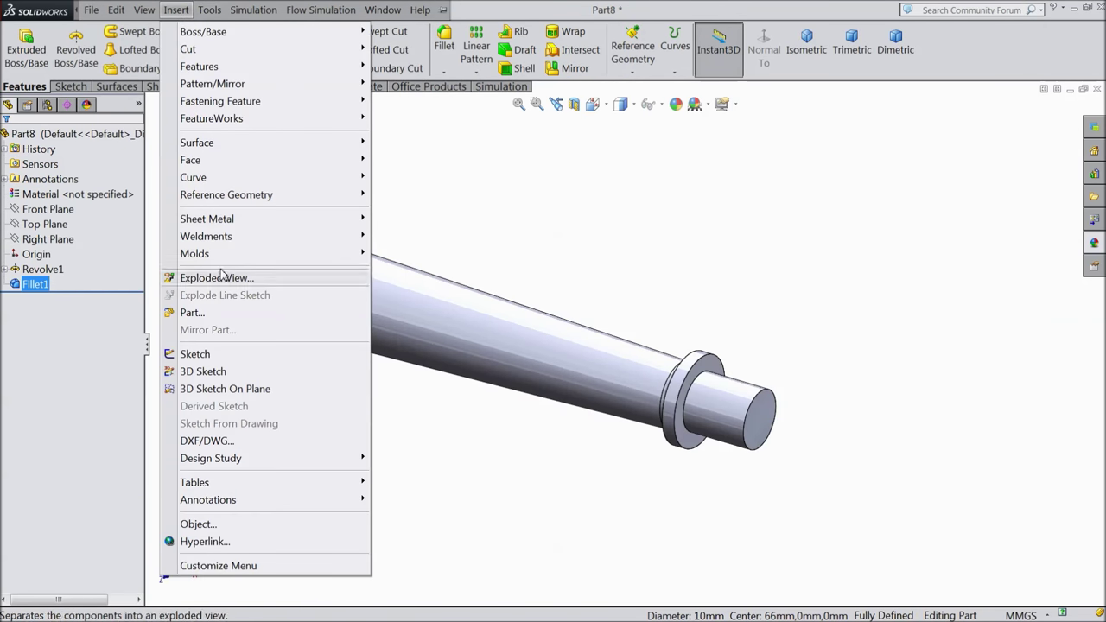
pyautogui.moveTo(257, 501)
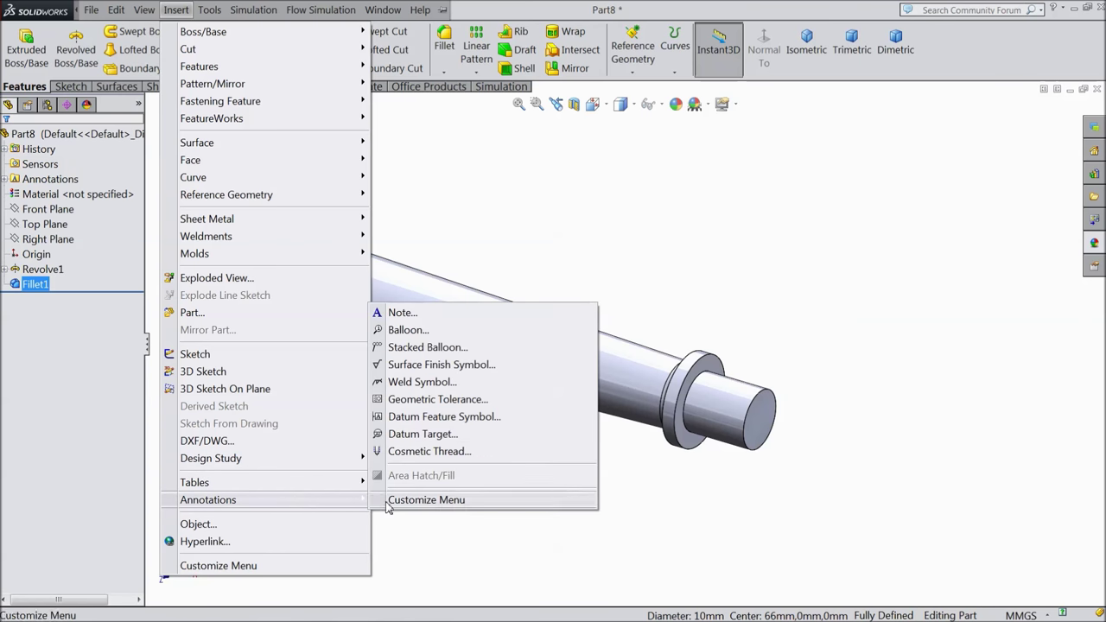
pyautogui.click(423, 451)
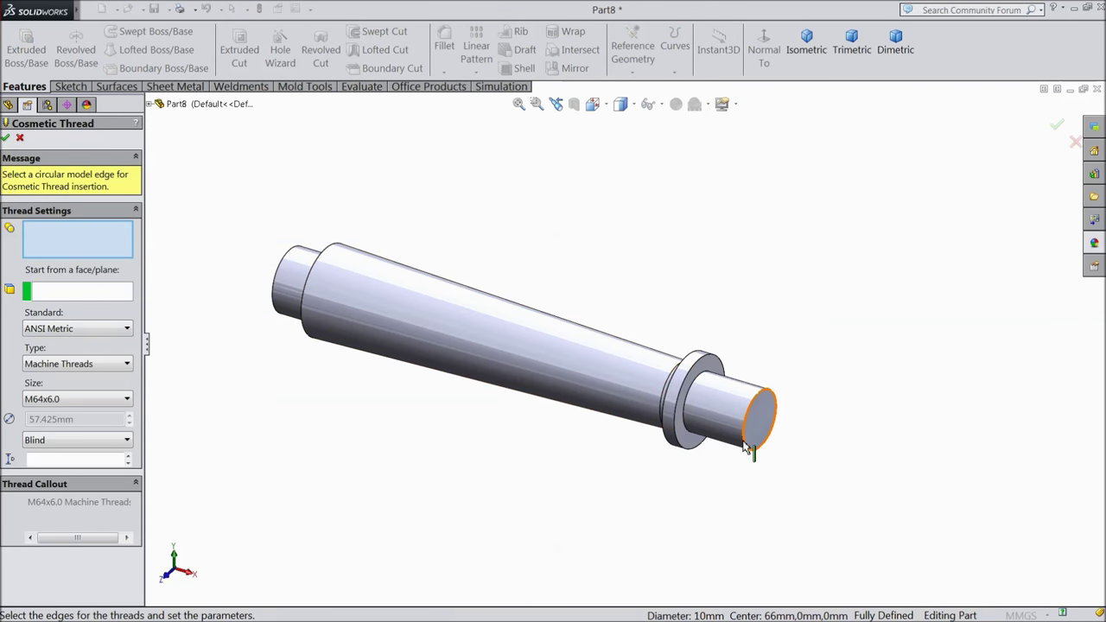
pyautogui.click(746, 446)
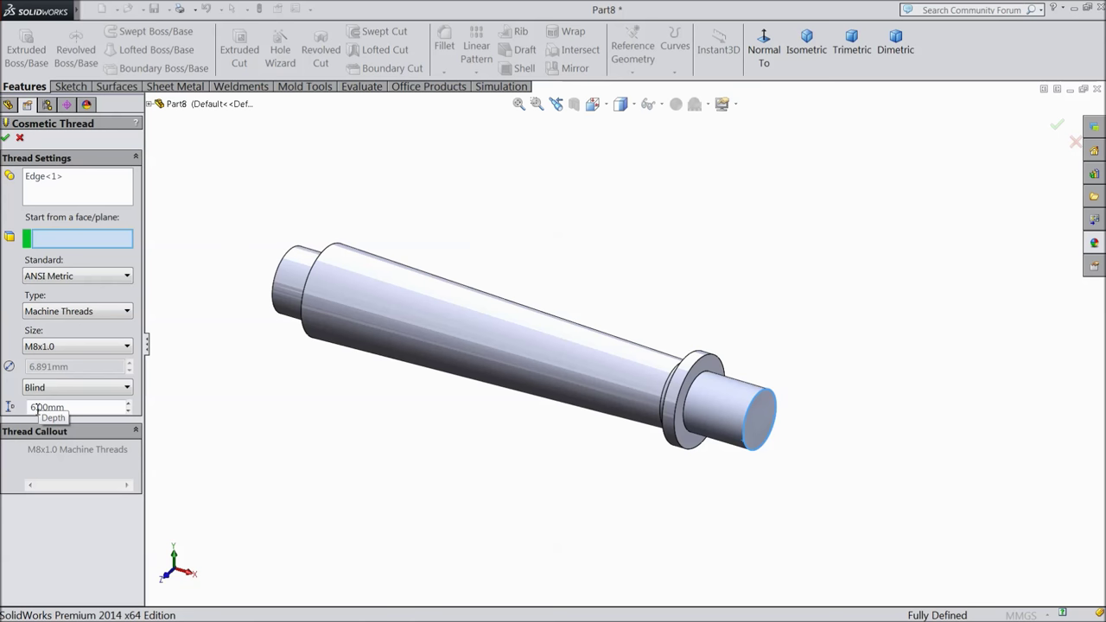
pyautogui.moveTo(66, 407); pyautogui.dragTo(57, 406)
pyautogui.write('10')
pyautogui.press('Return')
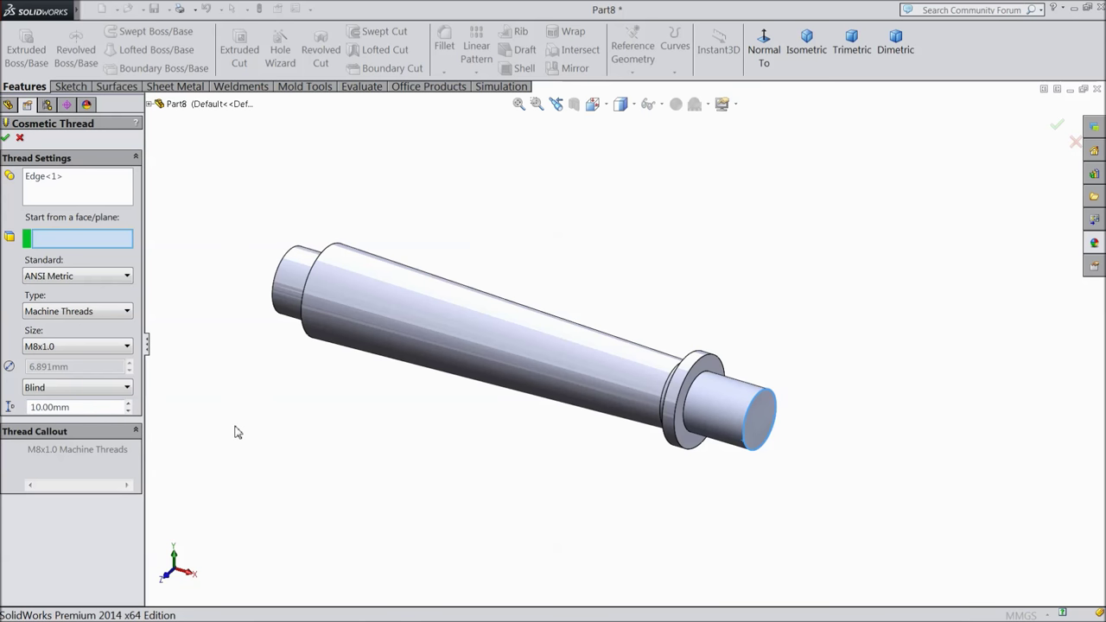
pyautogui.click(7, 139)
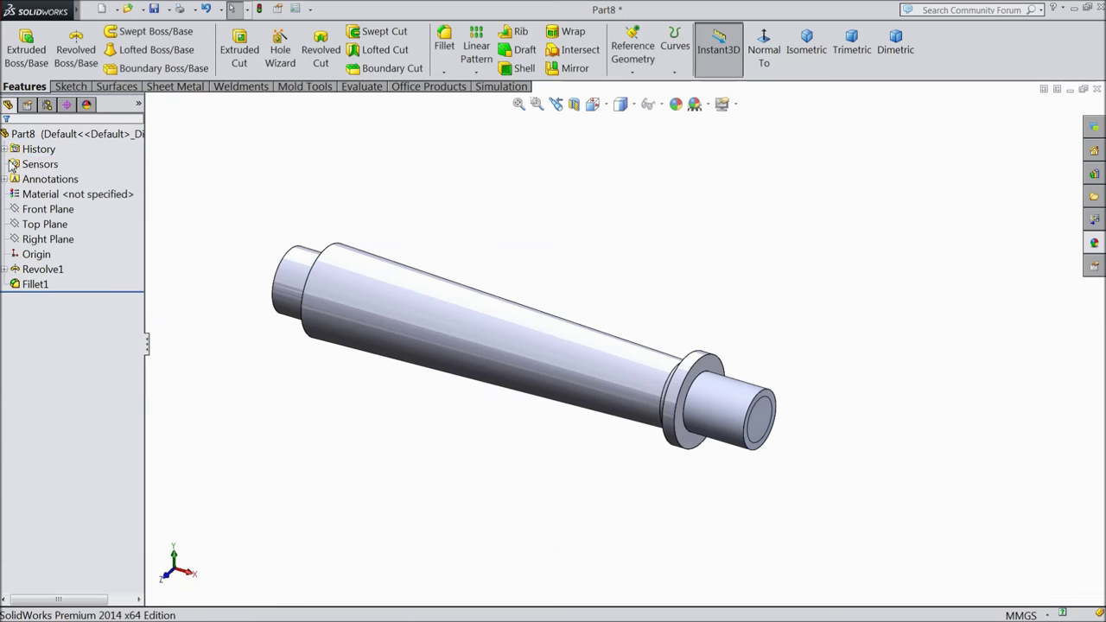
# Add an M10x1.25 cosmetic thread, 6 mm deep, on the left end pin's edge
pyautogui.moveTo(72, 16)
pyautogui.click(116, 9)
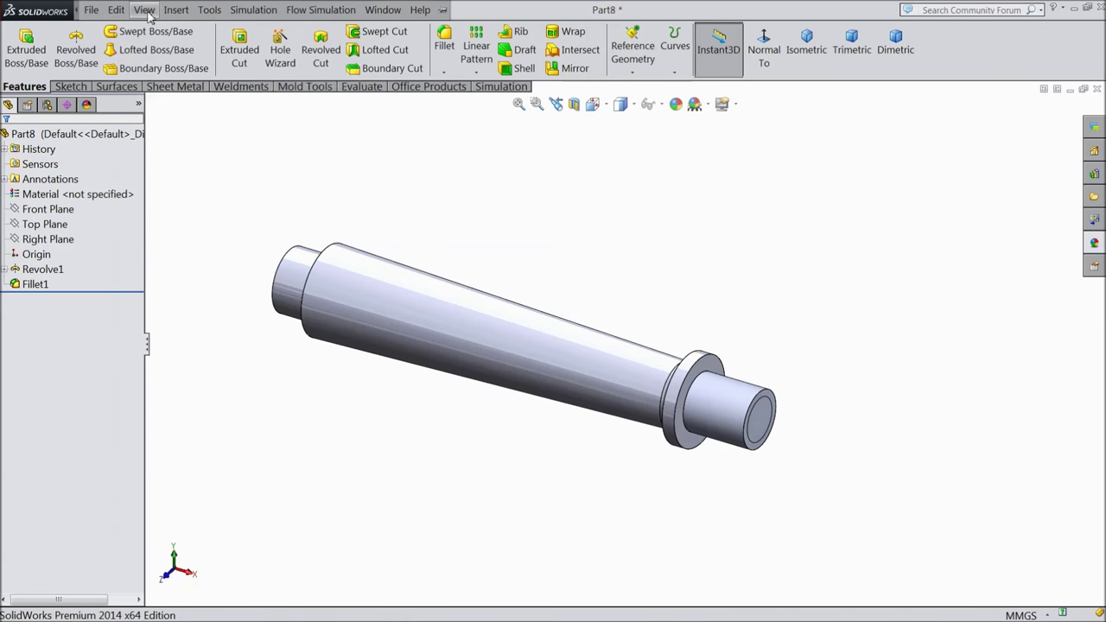
pyautogui.moveTo(176, 9)
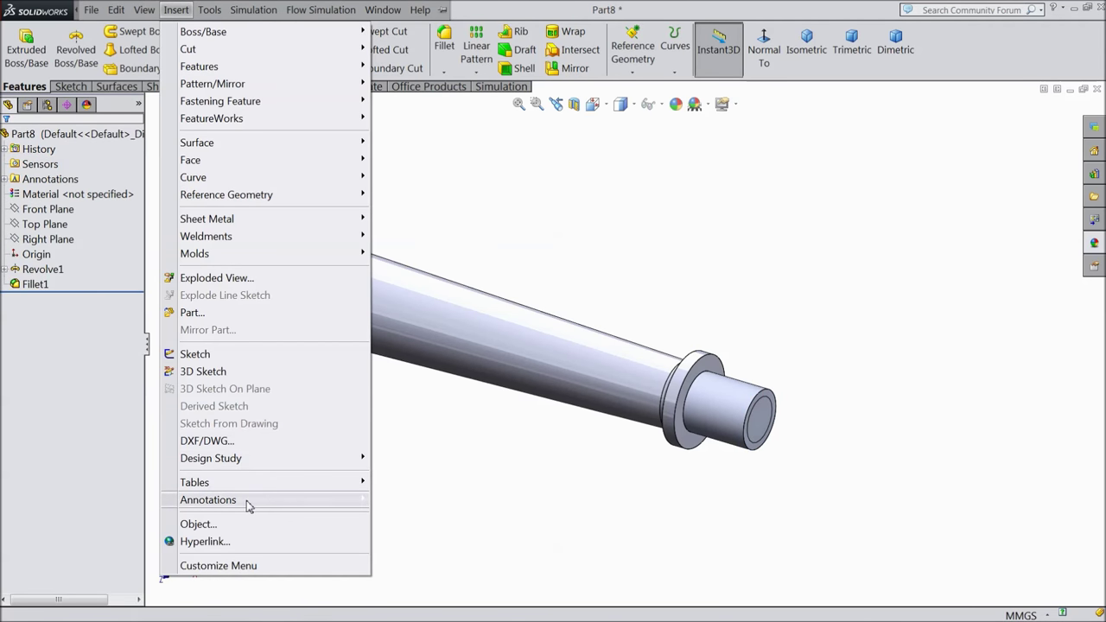
pyautogui.moveTo(247, 499)
pyautogui.click(399, 450)
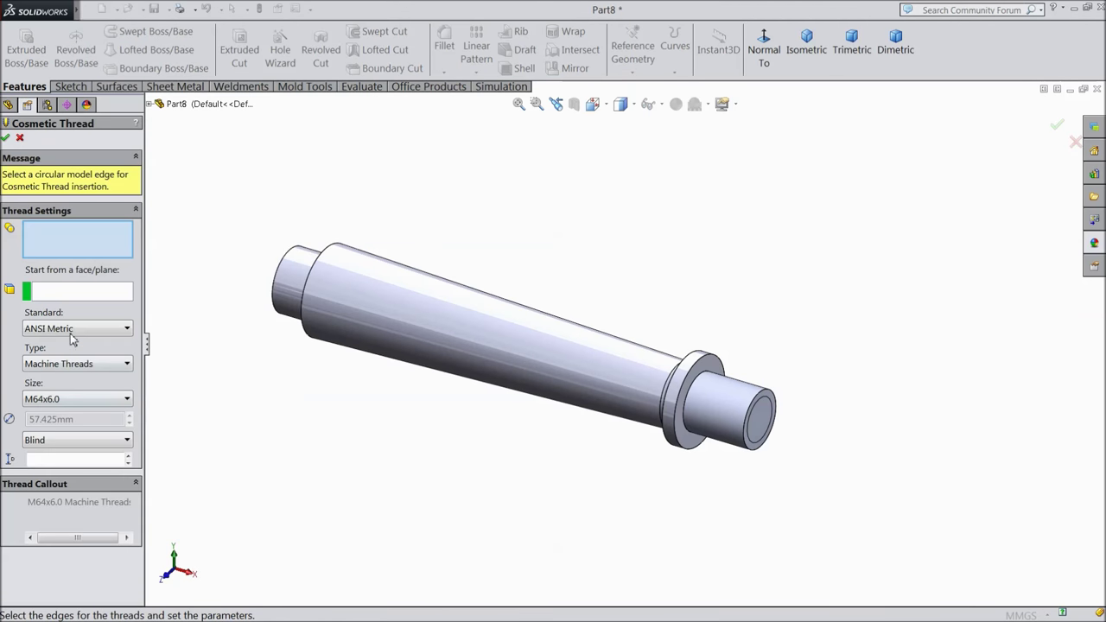
pyautogui.click(71, 399)
pyautogui.scroll(3, 47, 298)
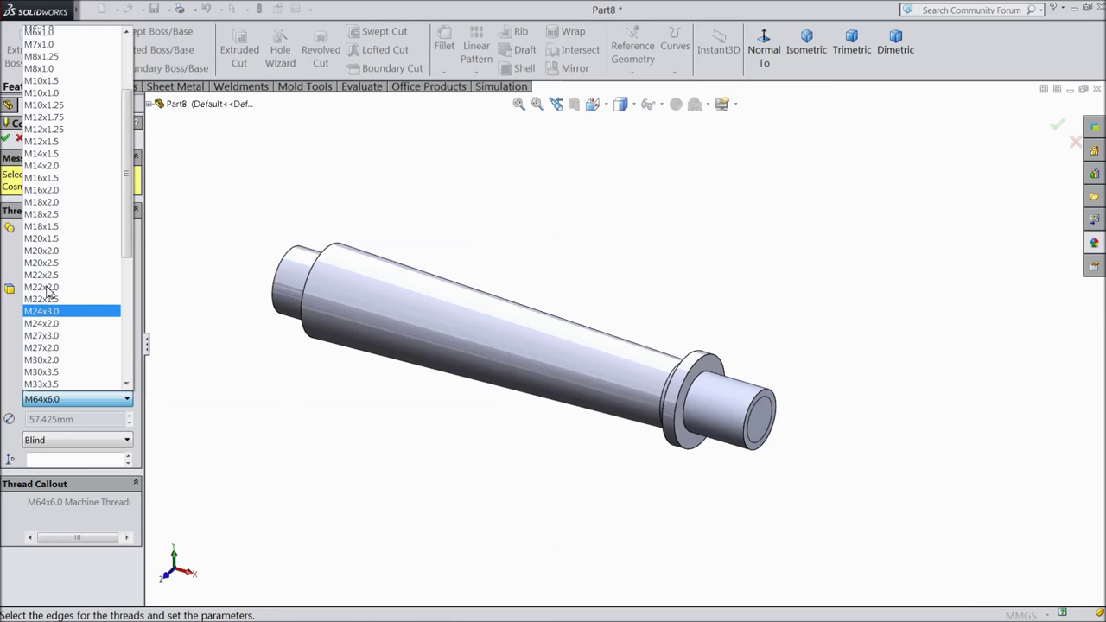
pyautogui.scroll(4, 47, 294)
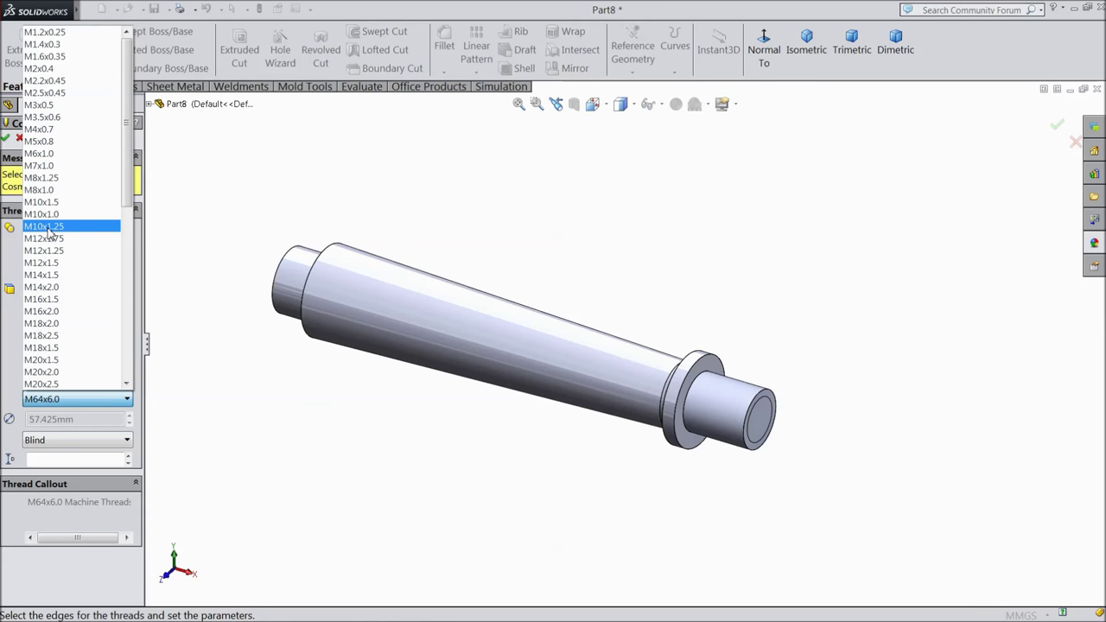
pyautogui.click(45, 226)
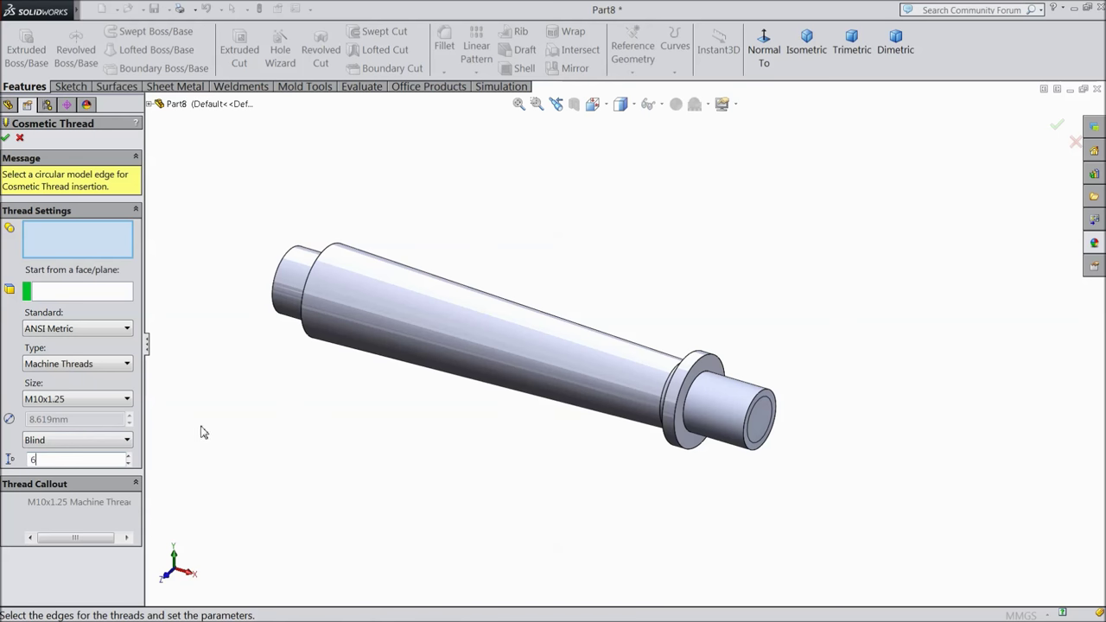
pyautogui.click(285, 307)
pyautogui.moveTo(266, 389); pyautogui.dragTo(353, 481, button='middle')
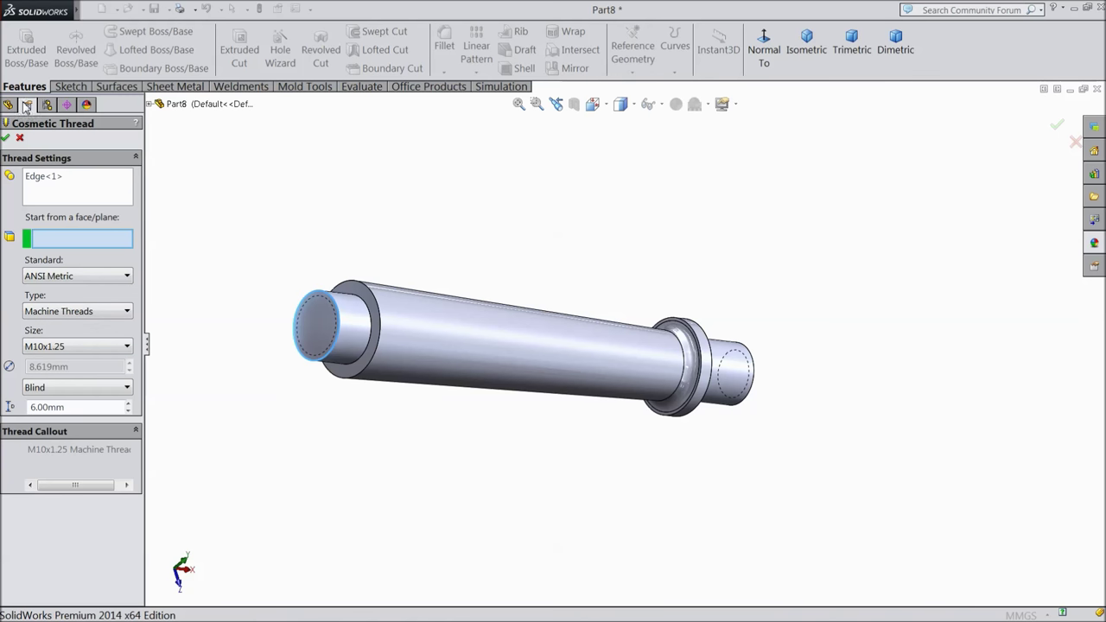
pyautogui.click(6, 138)
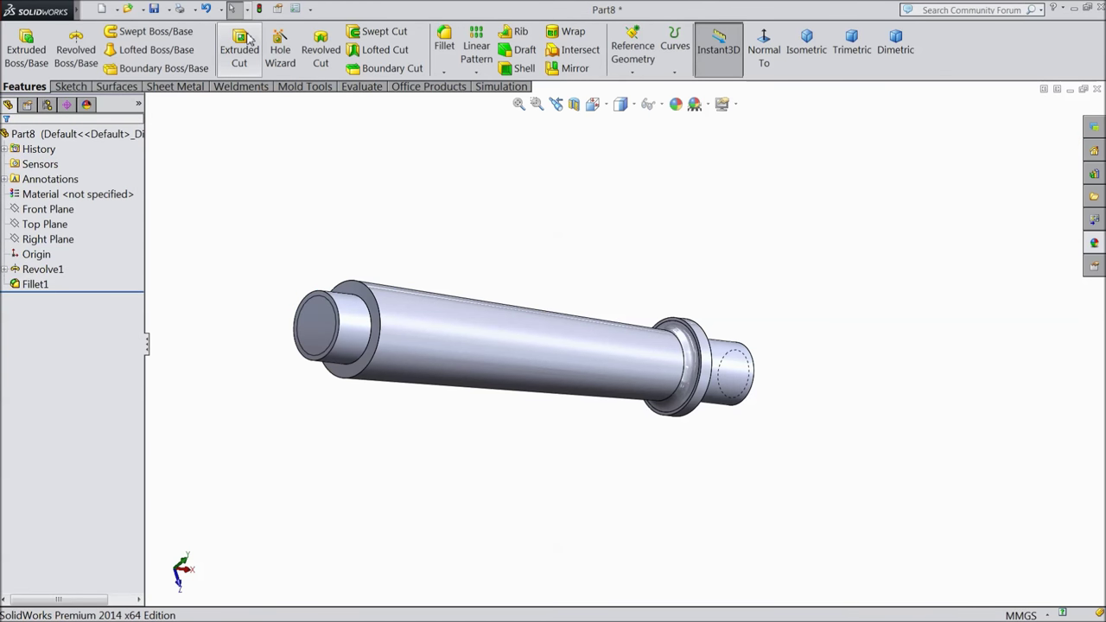
pyautogui.click(296, 9)
# Turn on Shaded cosmetic threads in Document Properties > Detailing, then show the Appearances library
pyautogui.hotkey('ctrl', 'Tab')
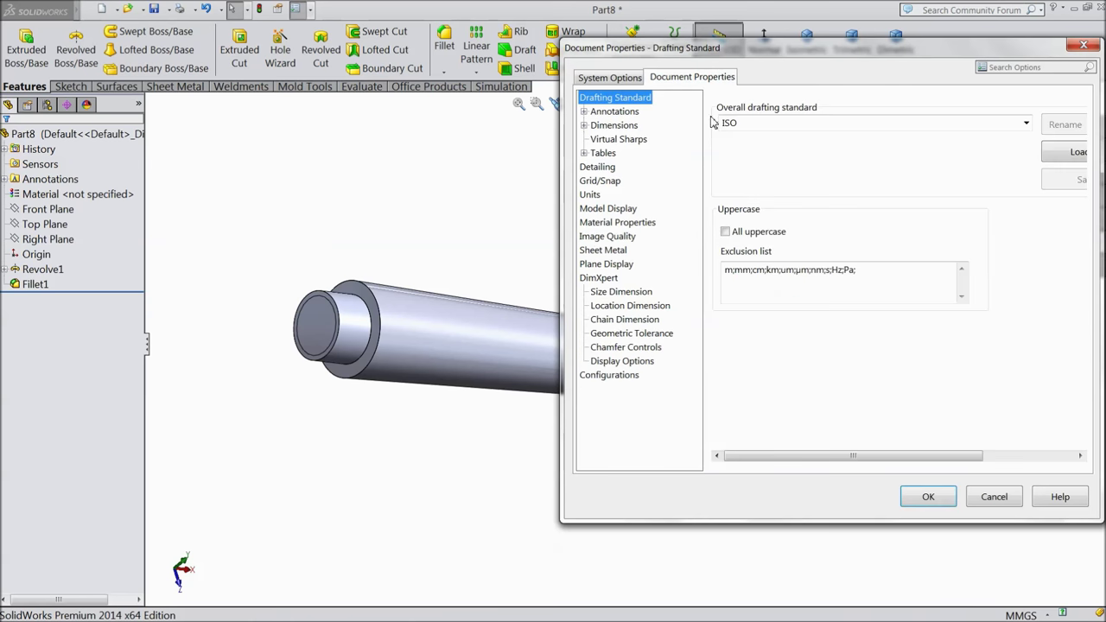
pyautogui.click(599, 167)
pyautogui.click(833, 124)
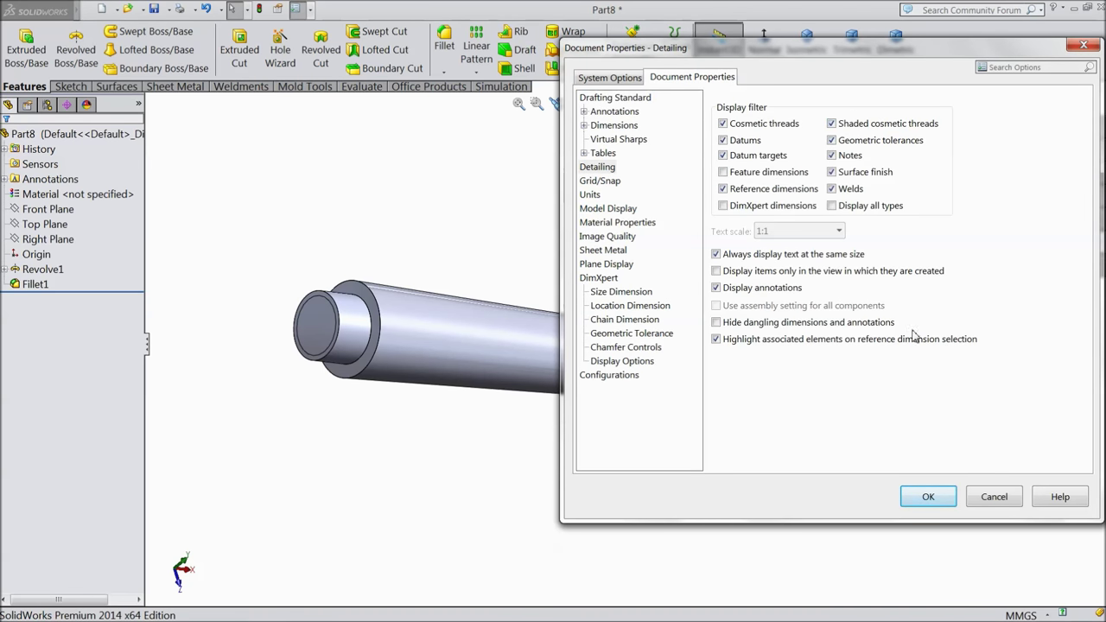
pyautogui.click(927, 496)
pyautogui.moveTo(863, 484); pyautogui.dragTo(743, 431, button='middle')
pyautogui.click(1098, 246)
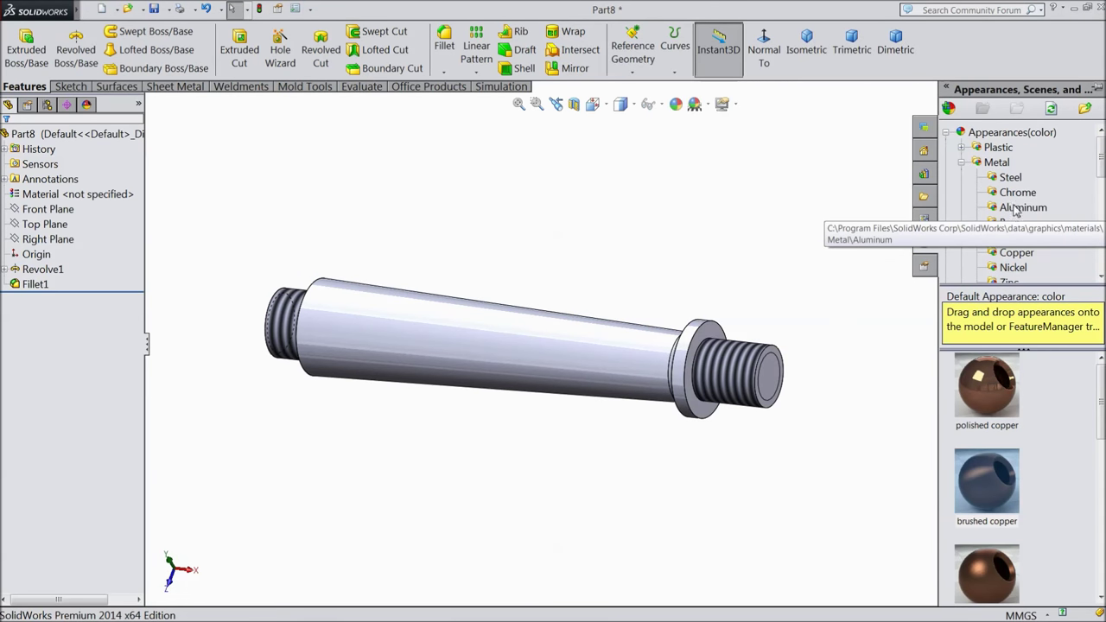
# Apply the Chrome > chromium plate appearance to the handle
pyautogui.click(1018, 195)
pyautogui.click(998, 394)
pyautogui.moveTo(789, 342); pyautogui.dragTo(728, 340, button='middle')
# Save the part as 7.Handle in the Tailstock folder
pyautogui.click(153, 9)
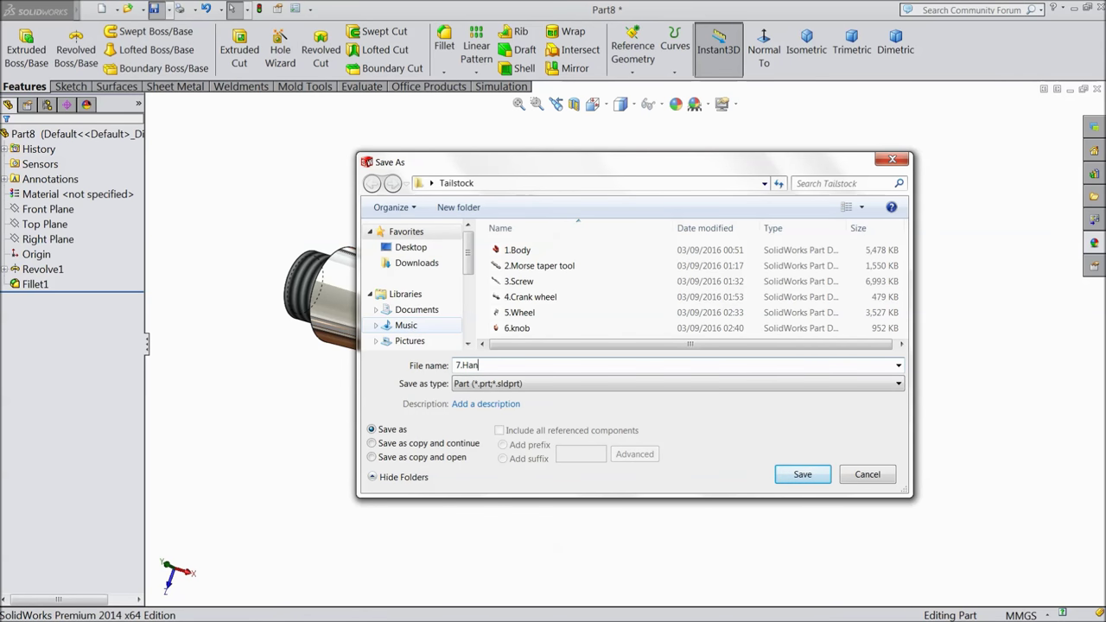
pyautogui.click(802, 473)
pyautogui.moveTo(558, 457)
pyautogui.mouseDown(button='middle')
pyautogui.moveTo(624, 472)
pyautogui.moveTo(567, 464)
pyautogui.mouseUp(button='middle')
pyautogui.scroll(-2, 499, 358)
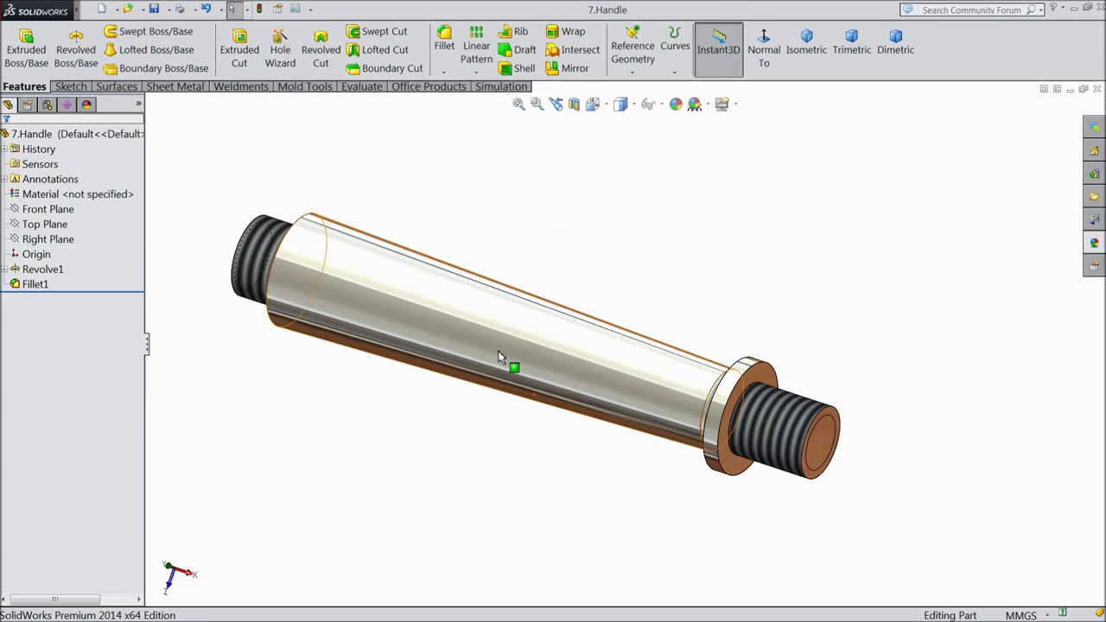
pyautogui.scroll(-1, 499, 357)
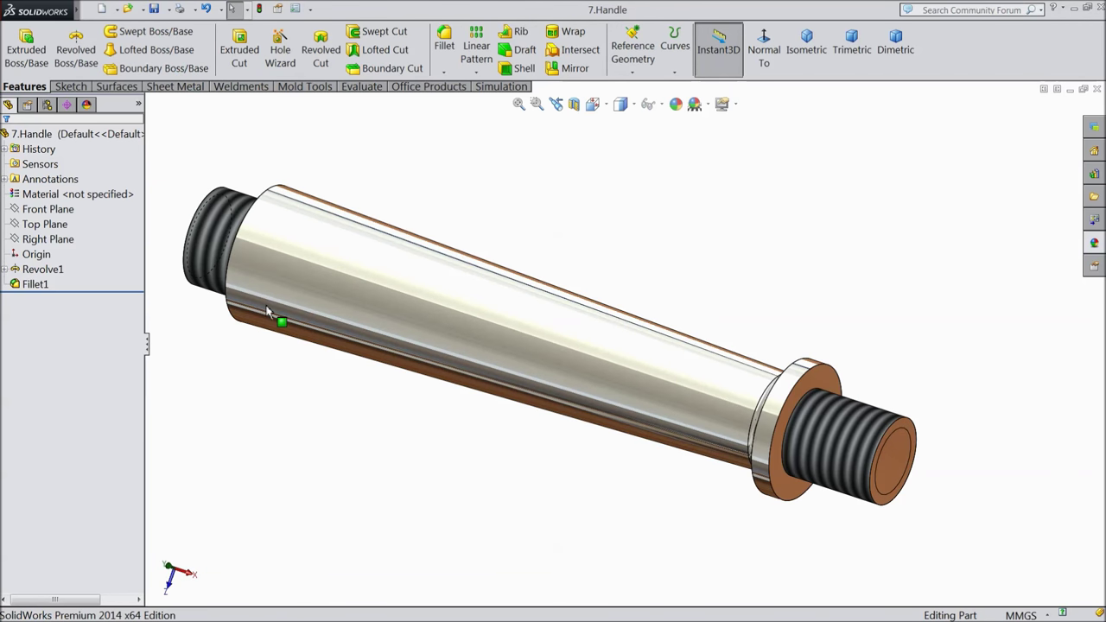
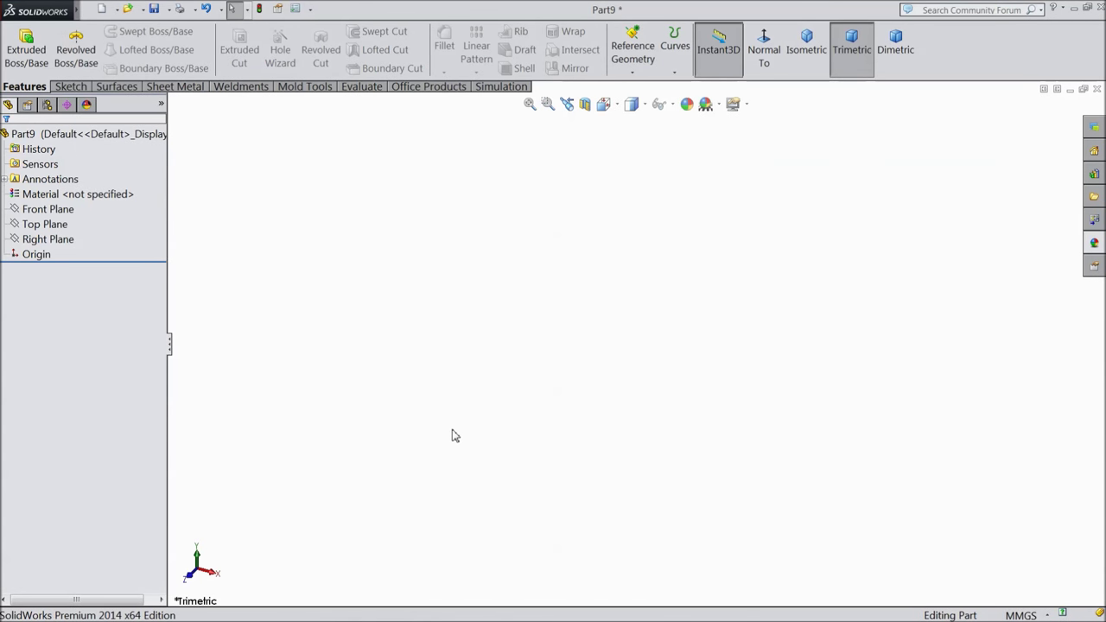
# Start a new sketch on the Front Plane with the Line tool
pyautogui.click(50, 209)
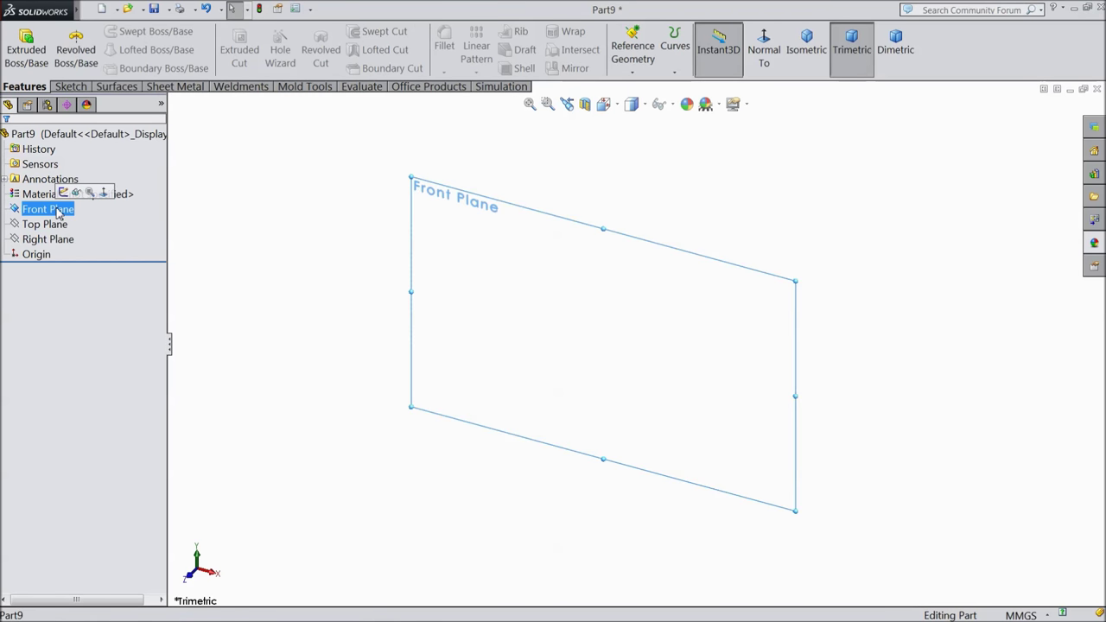
pyautogui.click(72, 190)
pyautogui.click(76, 88)
pyautogui.click(98, 31)
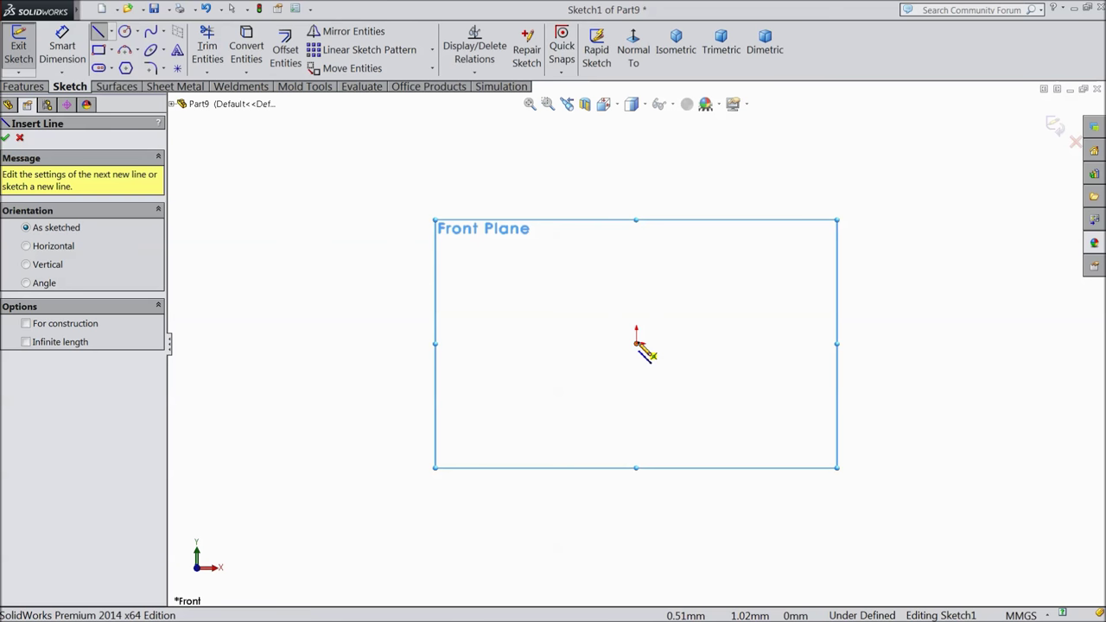
# Draw the closed five-sided outline from the origin with a long sloping top and chamfered right end
pyautogui.click(637, 344)
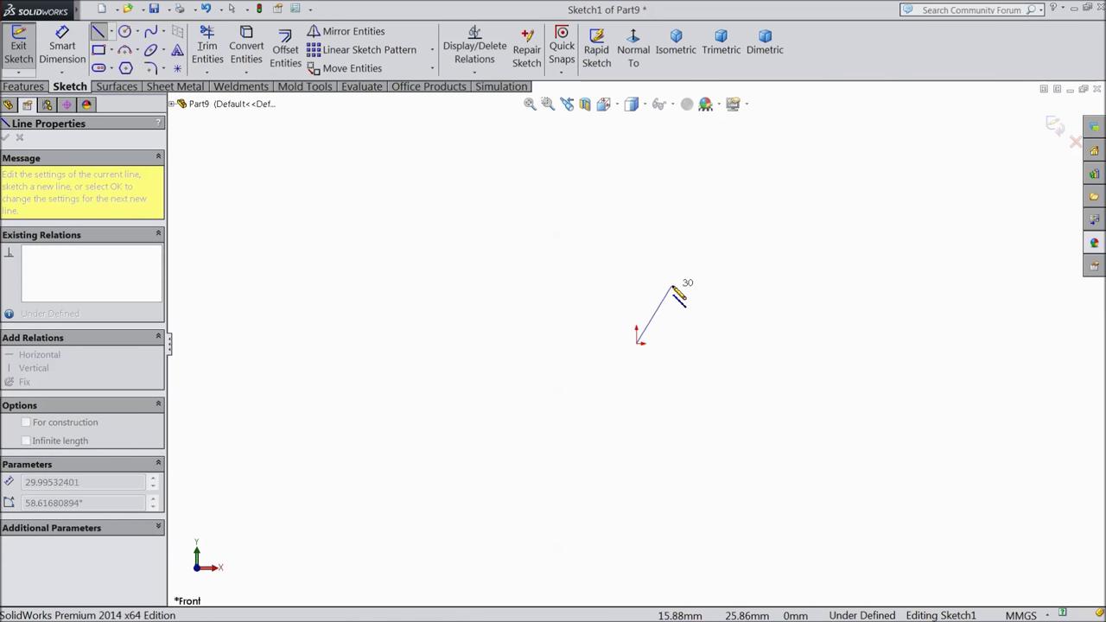
pyautogui.click(682, 299)
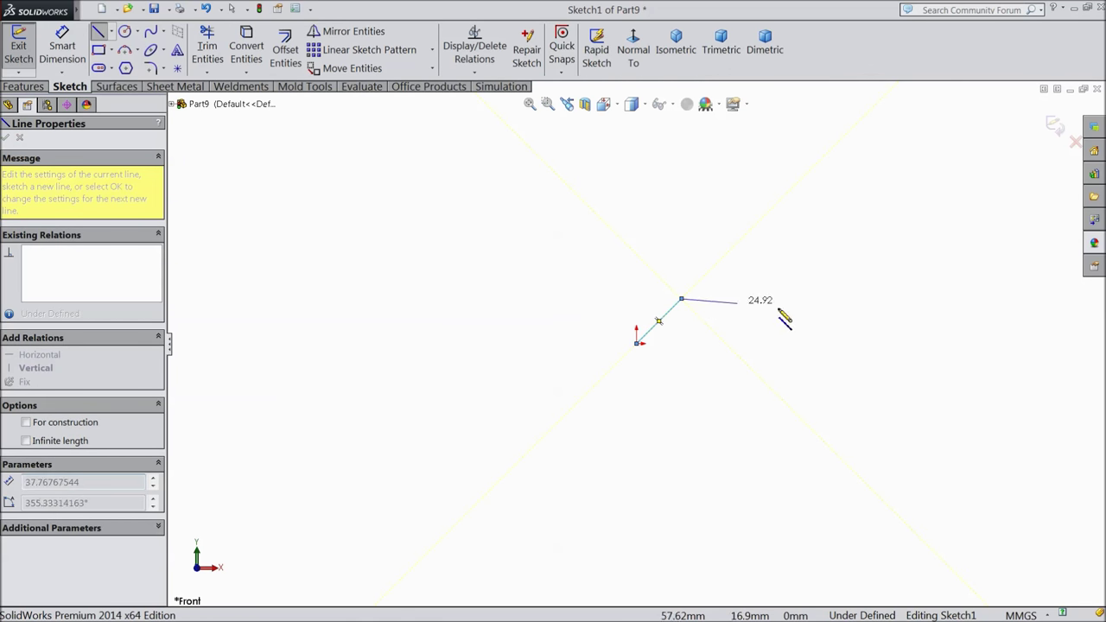
pyautogui.click(928, 309)
pyautogui.click(939, 344)
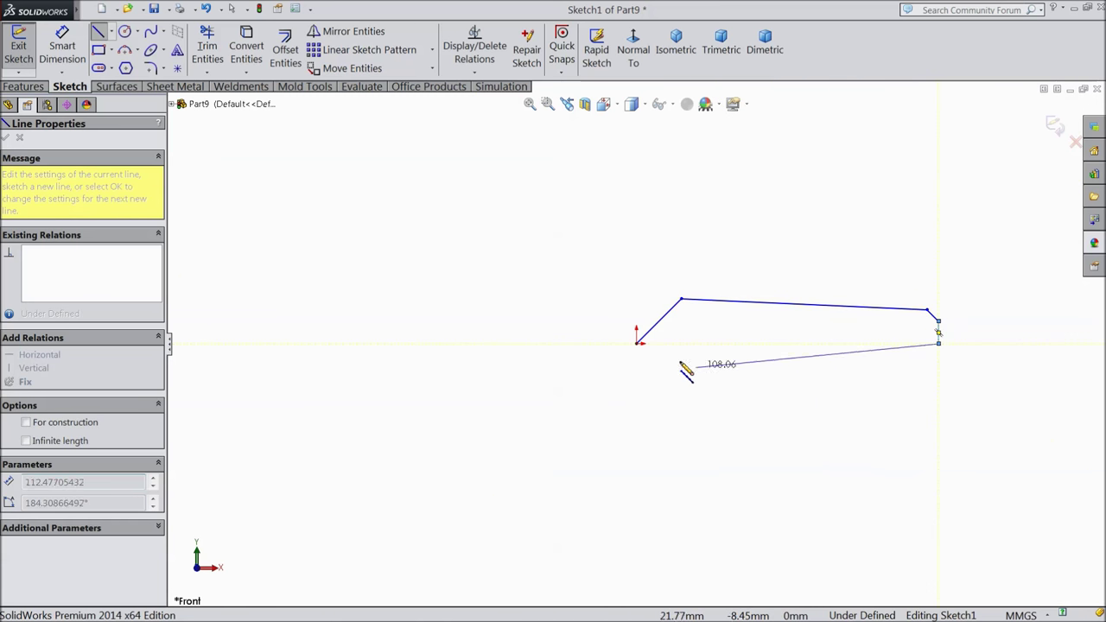
pyautogui.click(637, 344)
pyautogui.scroll(-5, 975, 301)
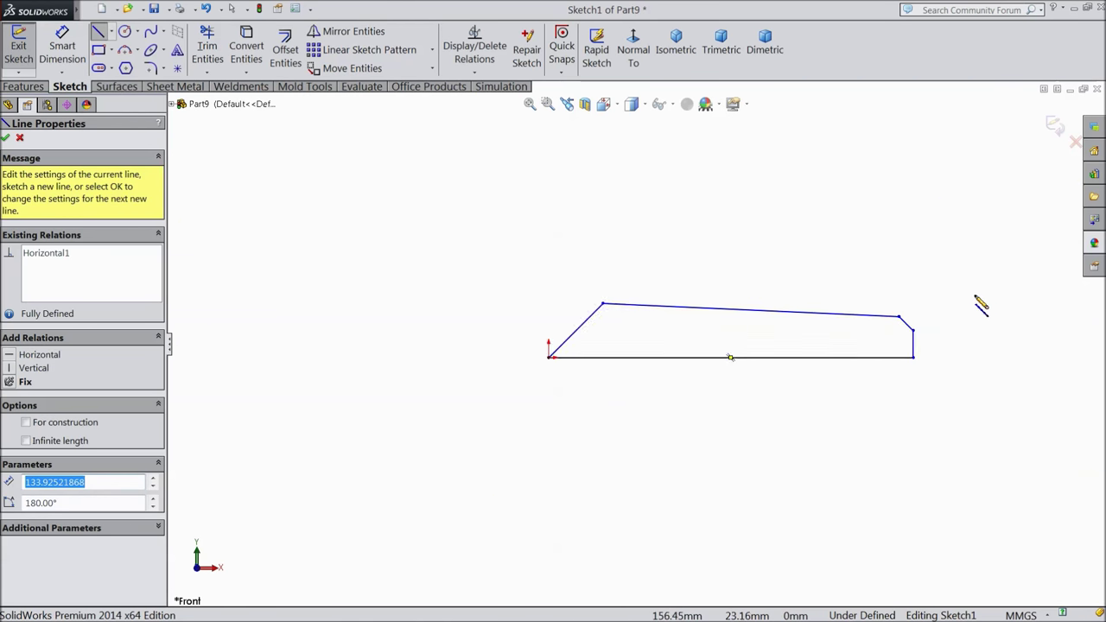
pyautogui.click(6, 138)
pyautogui.click(62, 47)
pyautogui.scroll(2, 605, 371)
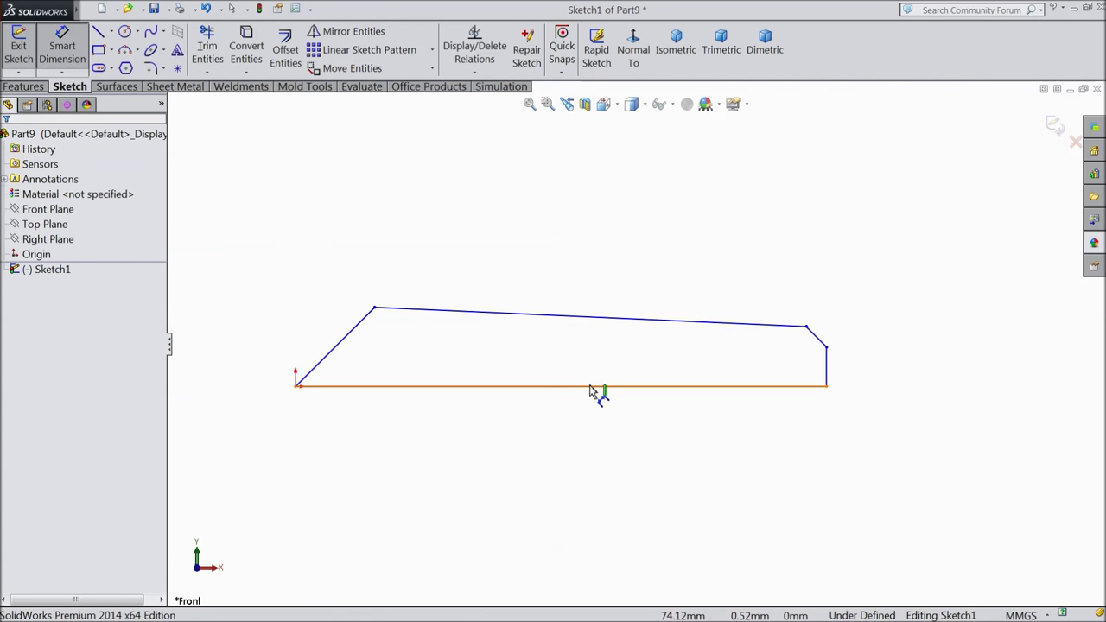
# Dimension the 90 mm base length and add the top-left corner offset, left at 13.42
pyautogui.click(592, 390)
pyautogui.click(583, 432)
pyautogui.write('90')
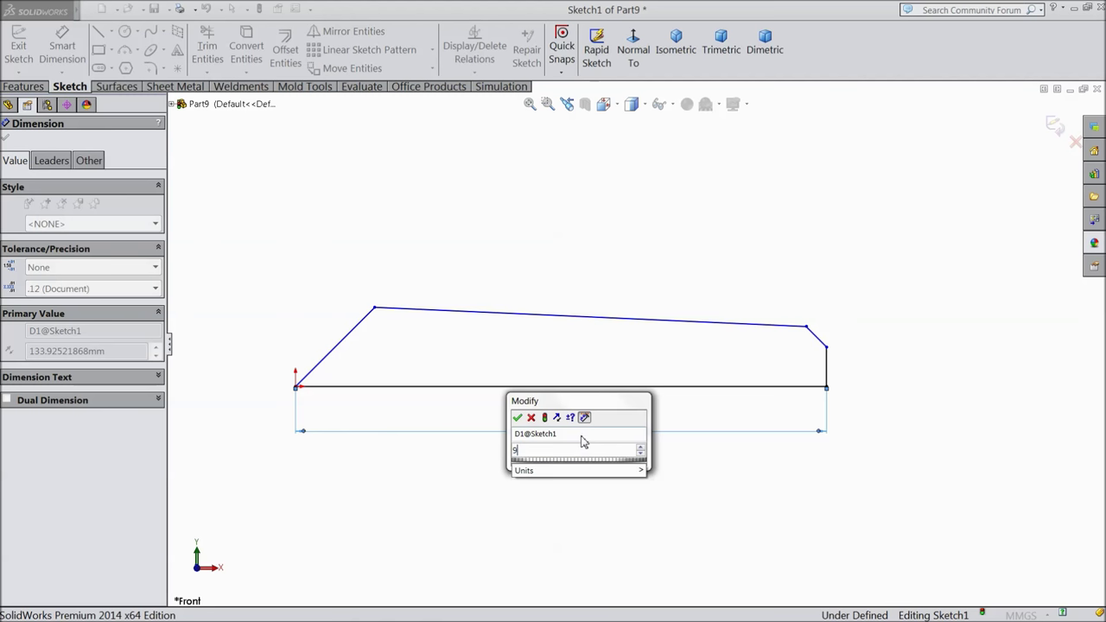
pyautogui.click(516, 418)
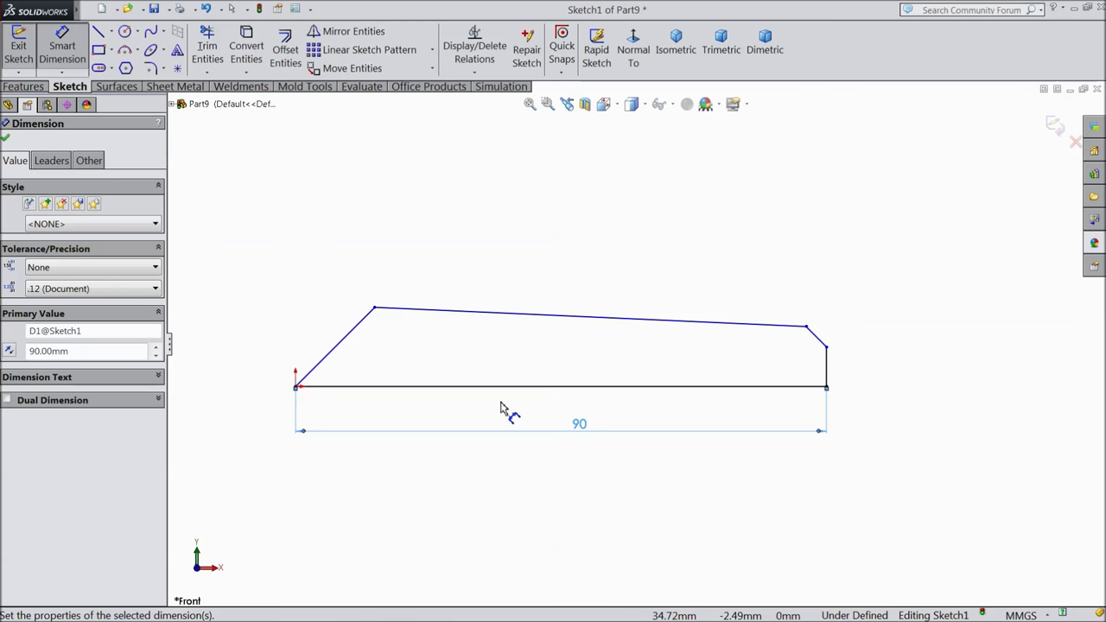
pyautogui.click(374, 309)
pyautogui.click(295, 386)
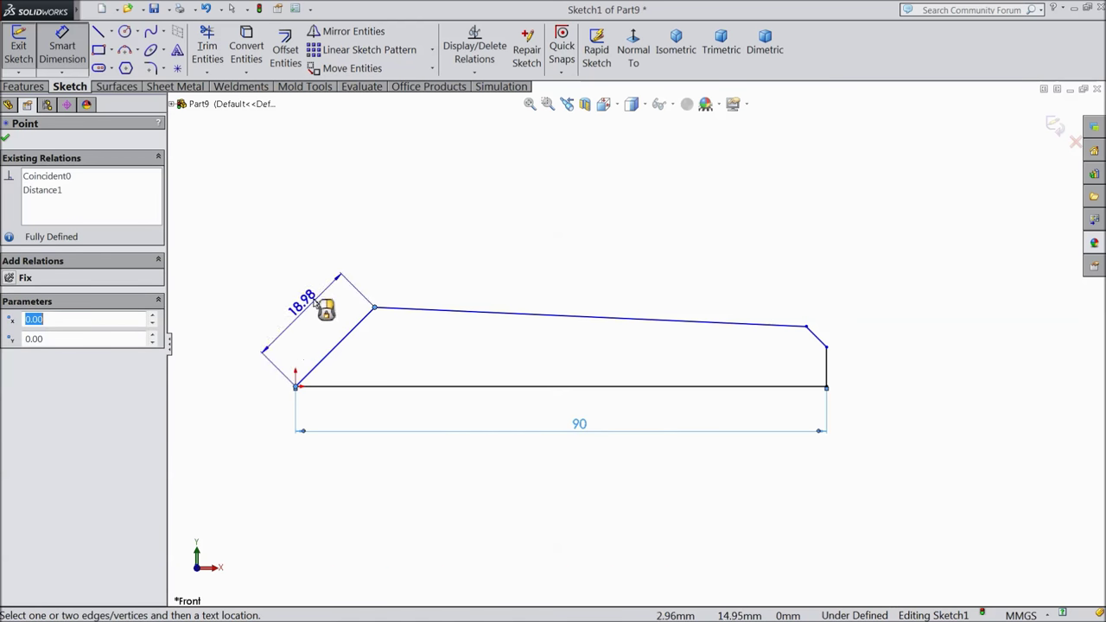
pyautogui.click(333, 272)
pyautogui.write('15')
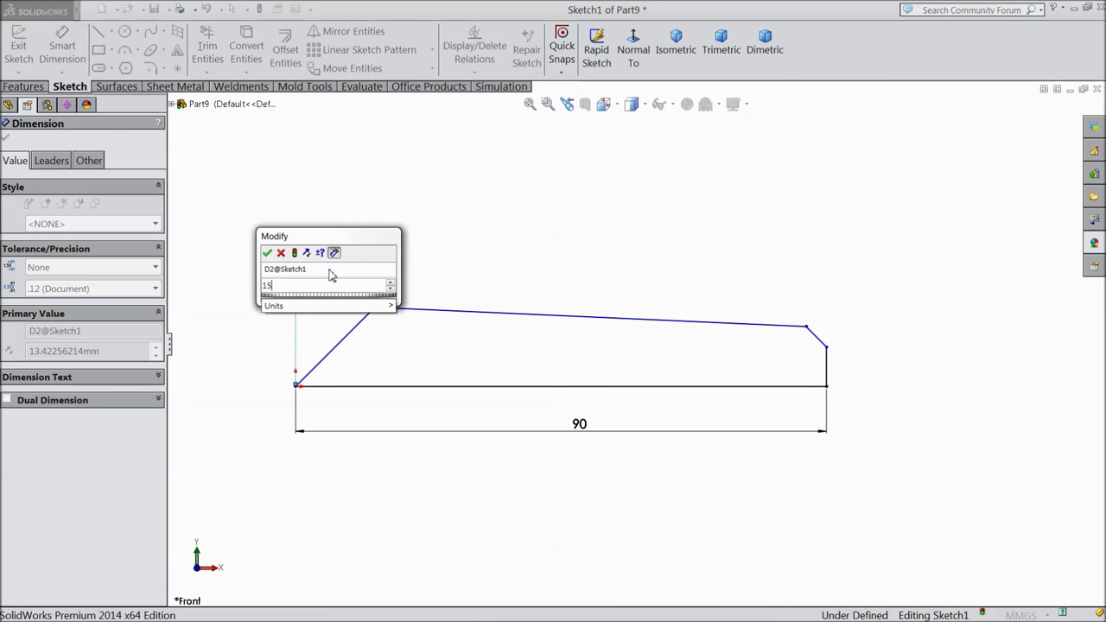
pyautogui.click(280, 252)
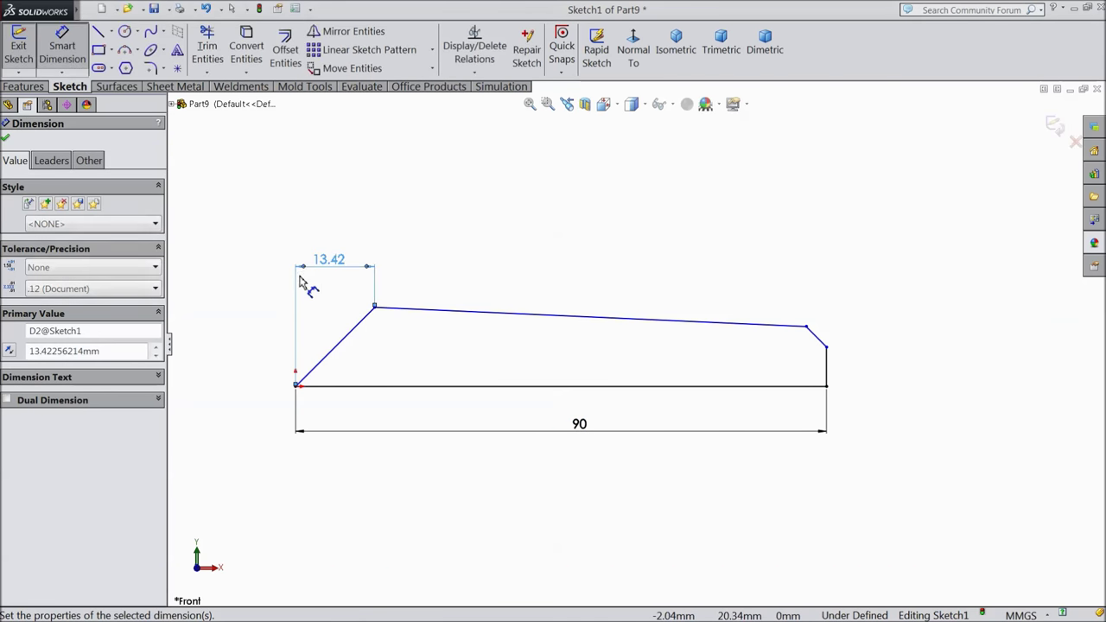
# Set the left-end height to 9 mm and the right vertical edge to 5.5 mm
pyautogui.click(375, 308)
pyautogui.click(375, 387)
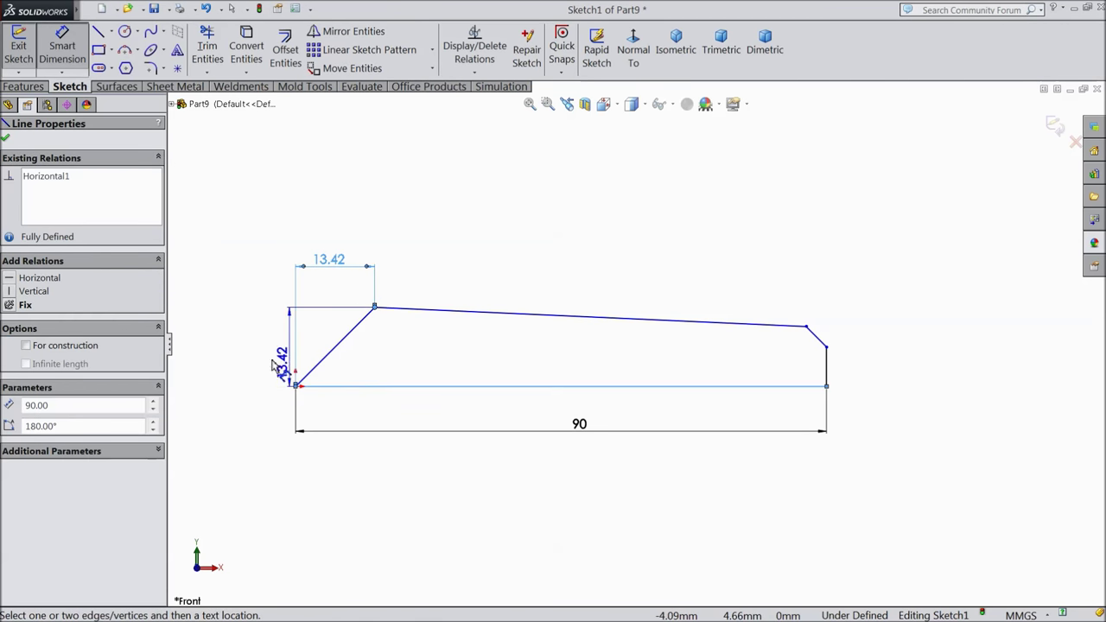
pyautogui.click(273, 367)
pyautogui.write('9')
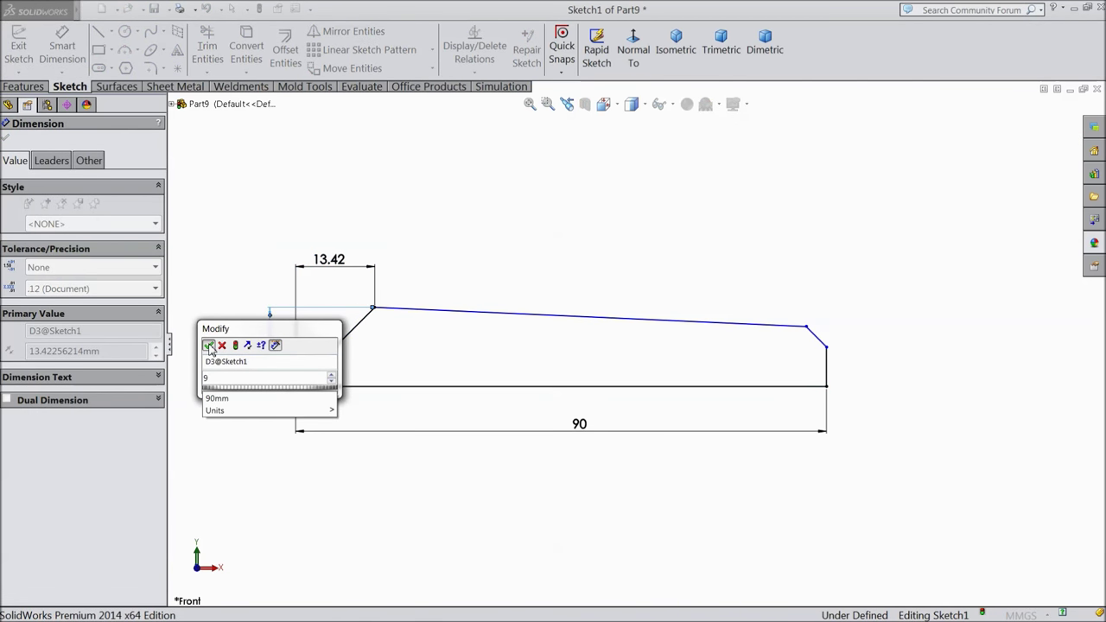
pyautogui.click(209, 347)
pyautogui.scroll(-3, 795, 382)
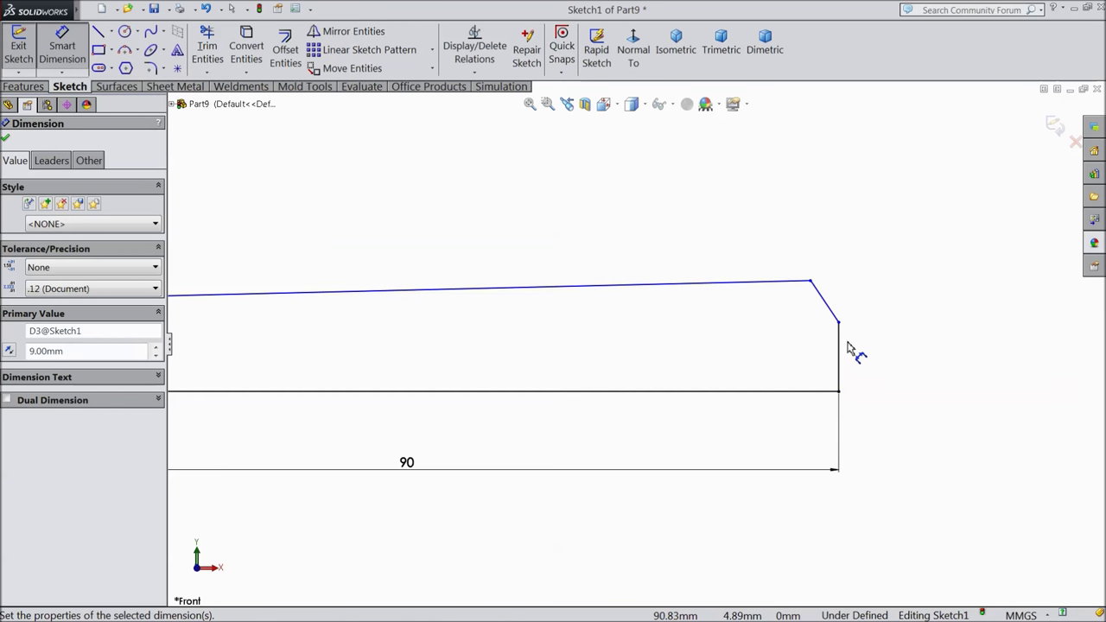
pyautogui.click(838, 352)
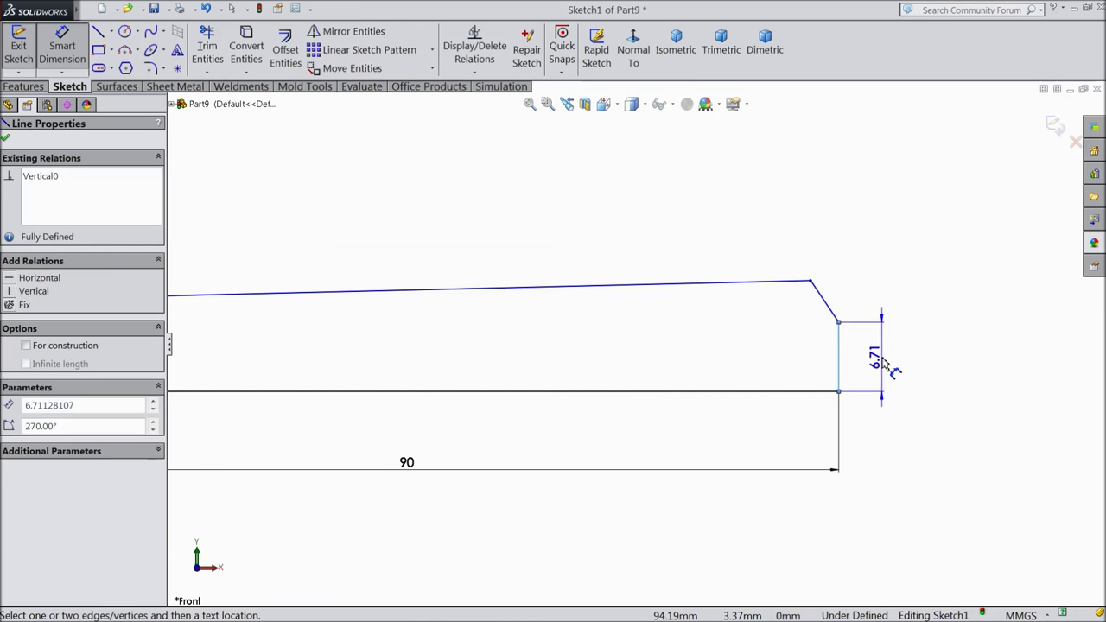
pyautogui.click(883, 358)
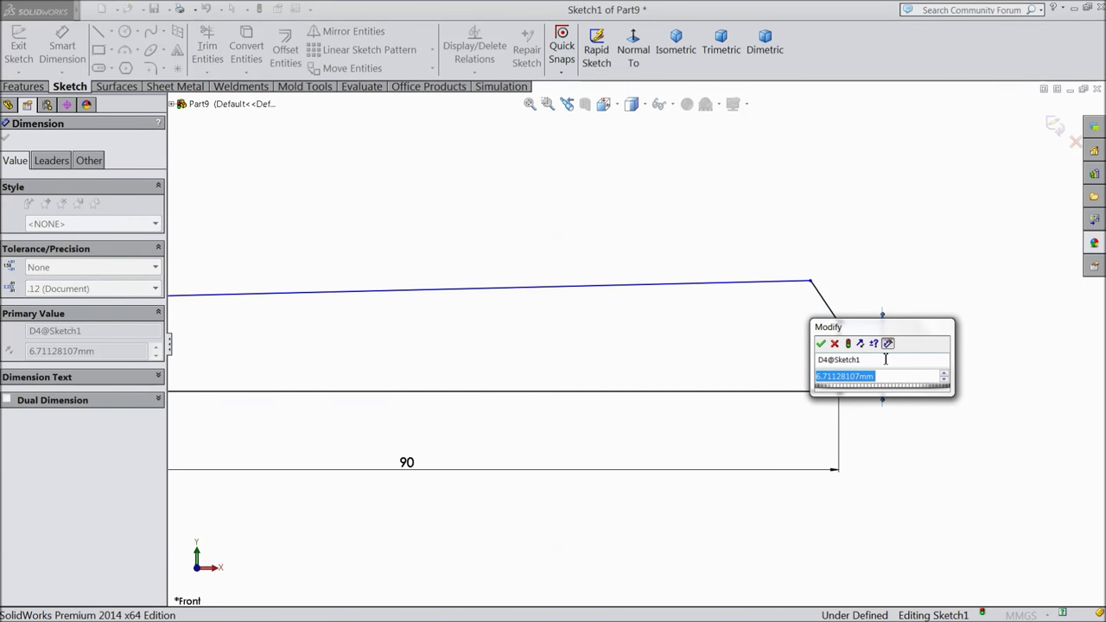
pyautogui.write('5.5')
pyautogui.click(820, 343)
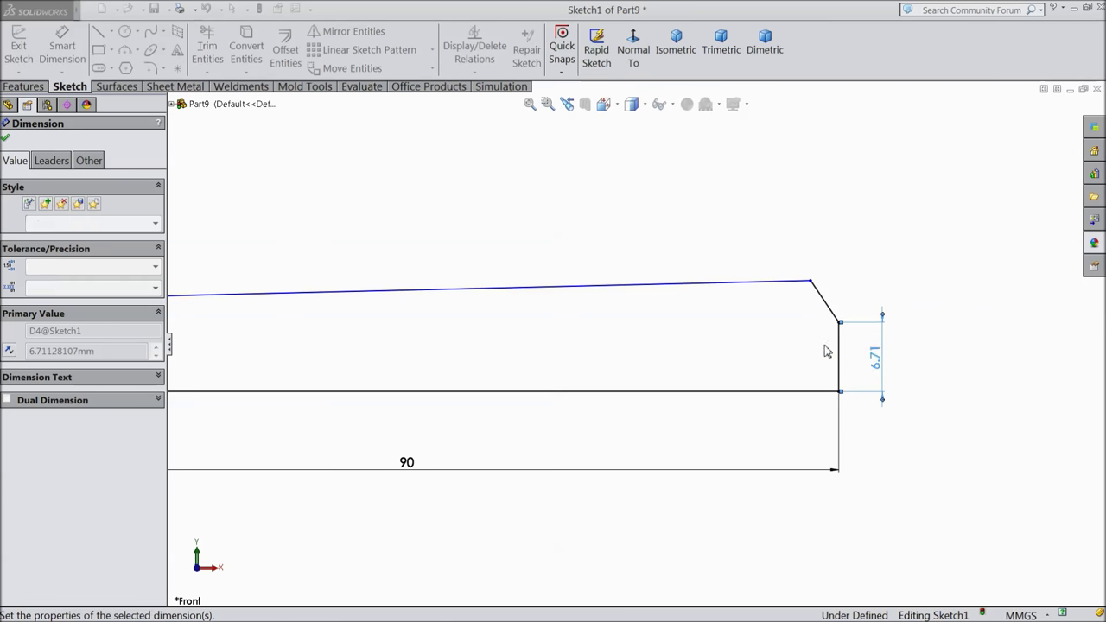
# Dimension the chamfer's top height at 7.25 mm
pyautogui.click(812, 296)
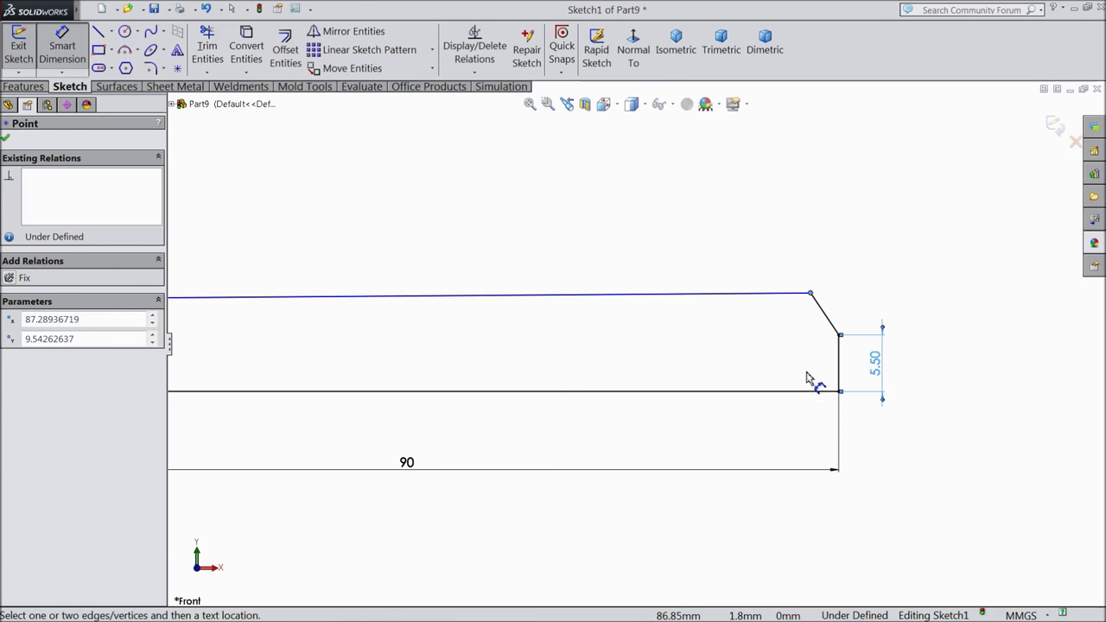
pyautogui.click(814, 391)
pyautogui.click(961, 339)
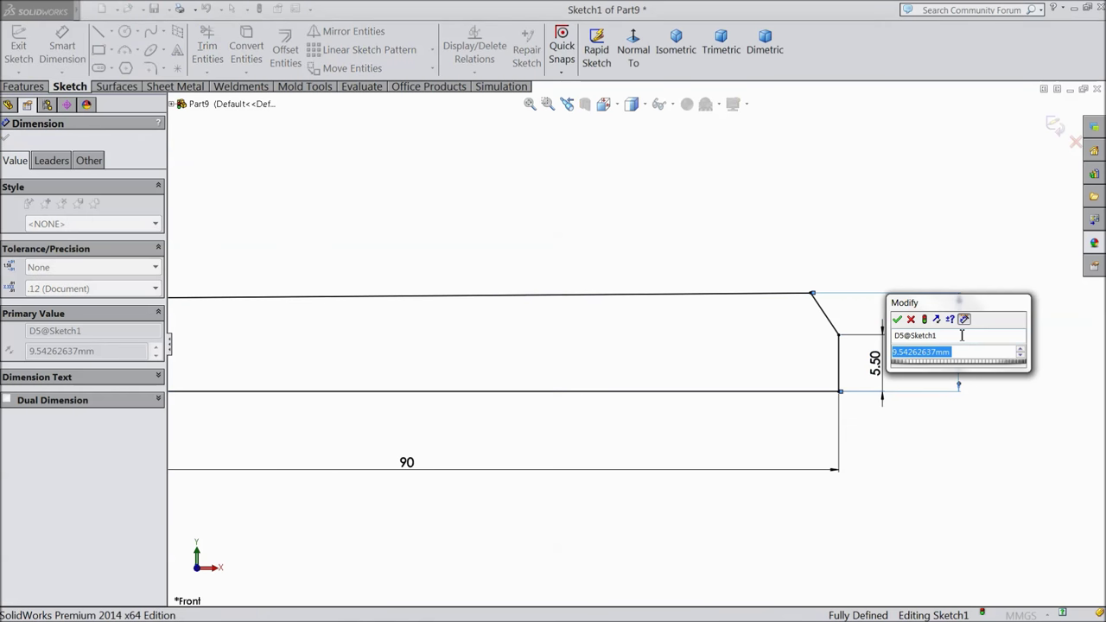
pyautogui.write('7.25')
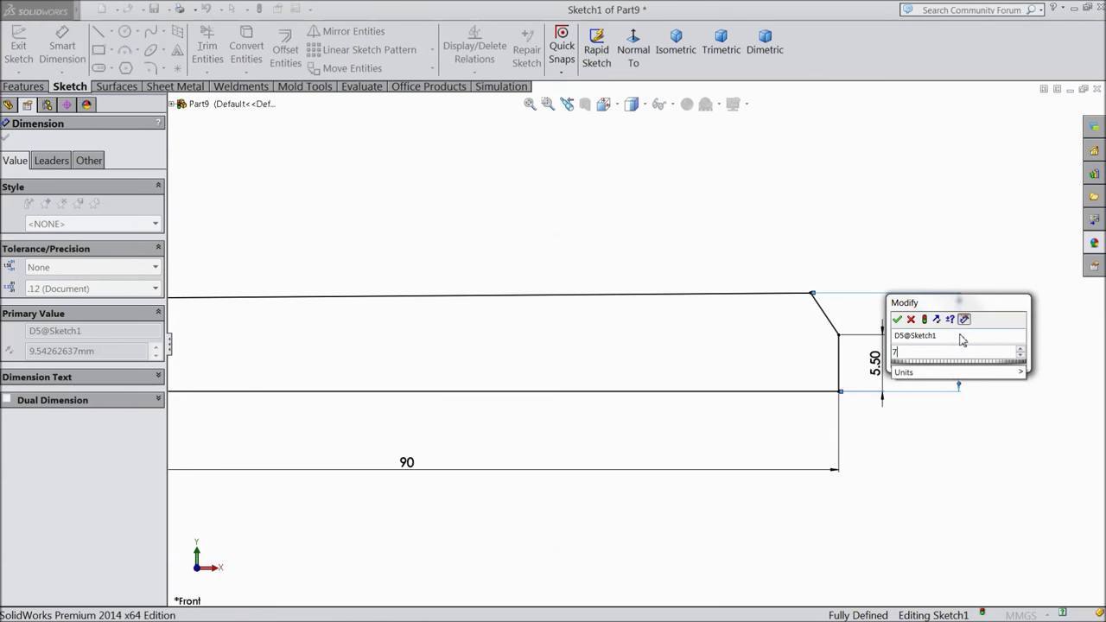
pyautogui.press('Return')
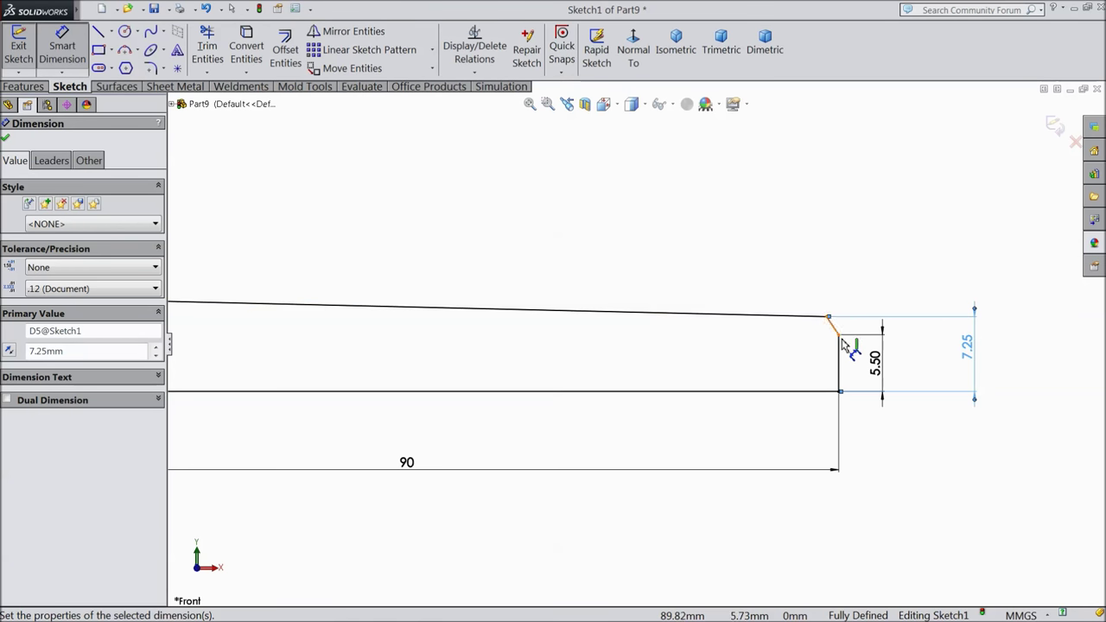
pyautogui.scroll(-3, 851, 342)
pyautogui.click(783, 346)
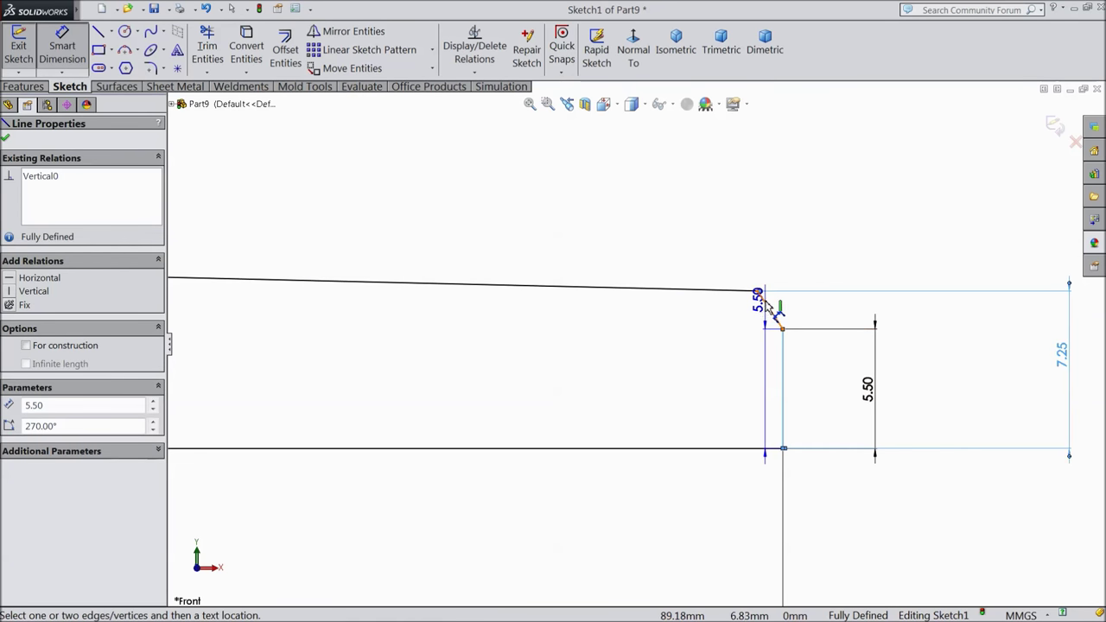
# Attempt a 1.17 chamfer width dimension and discard the over-defining dimensions
pyautogui.click(757, 290)
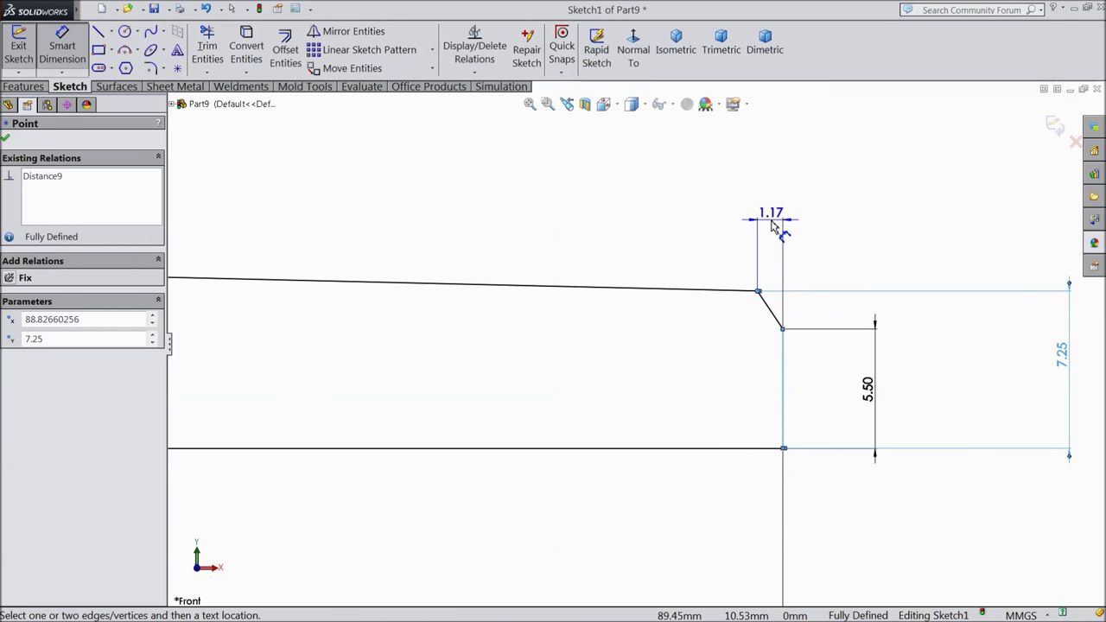
pyautogui.click(773, 224)
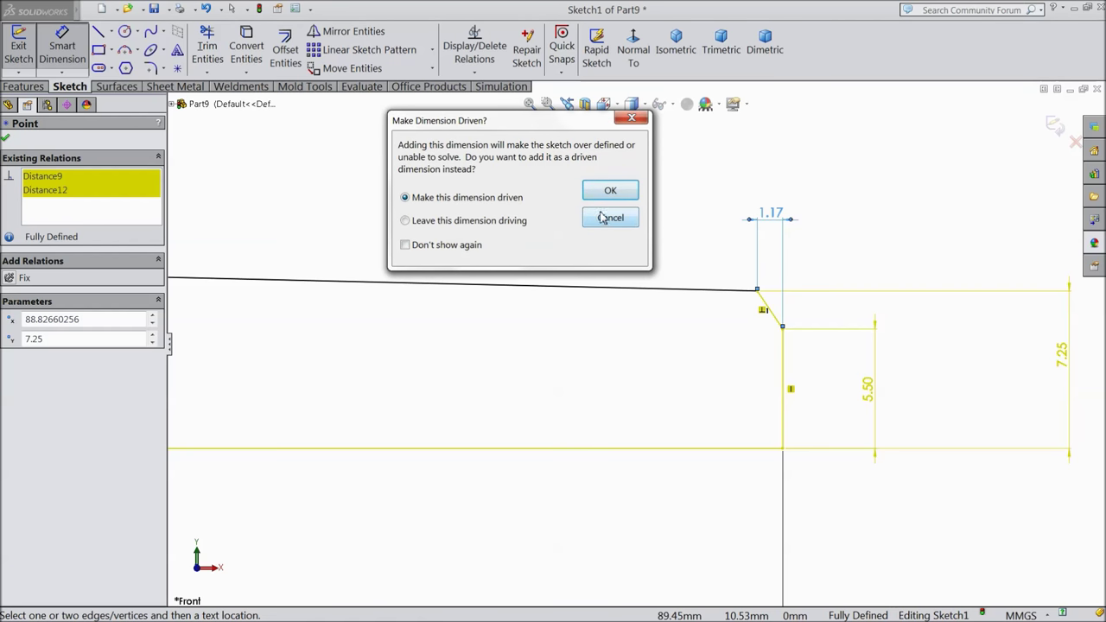
pyautogui.click(631, 124)
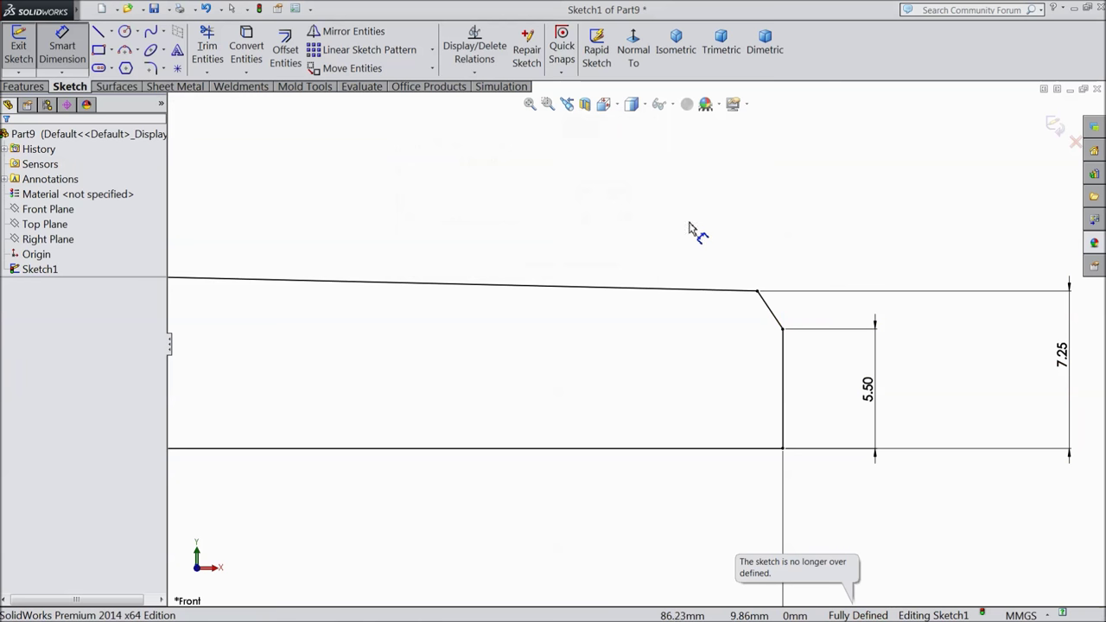
pyautogui.click(783, 329)
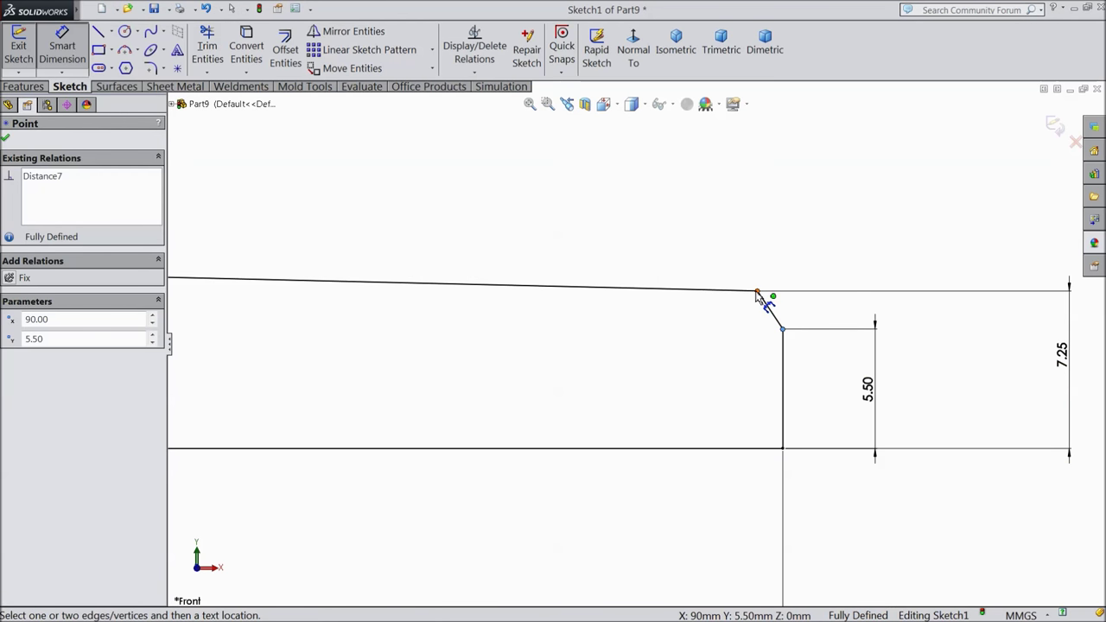
pyautogui.click(756, 291)
pyautogui.click(770, 238)
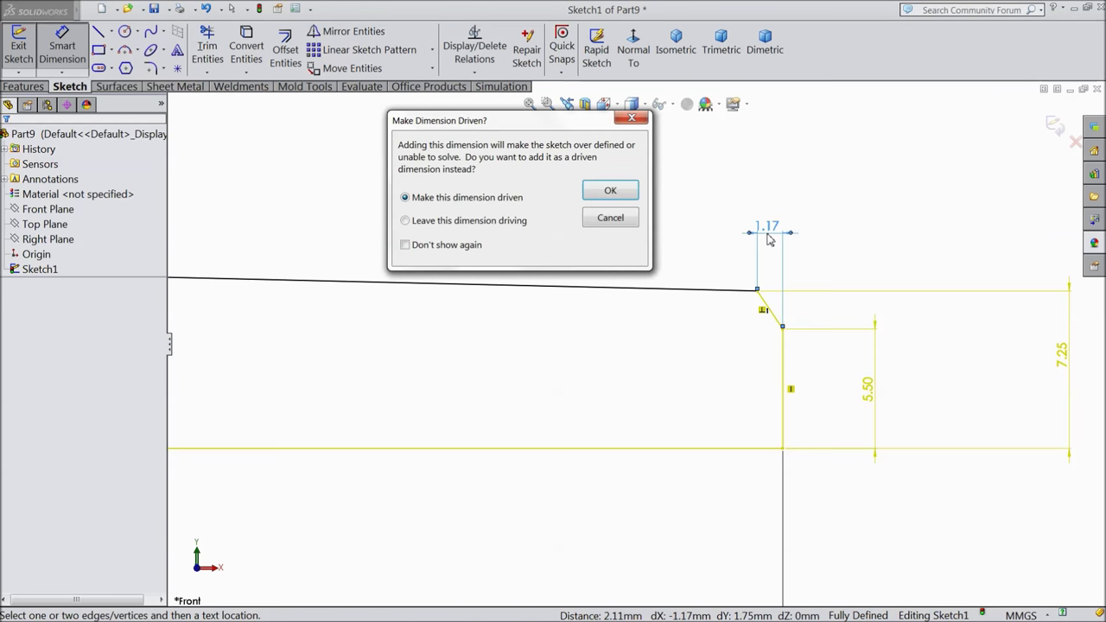
pyautogui.click(610, 217)
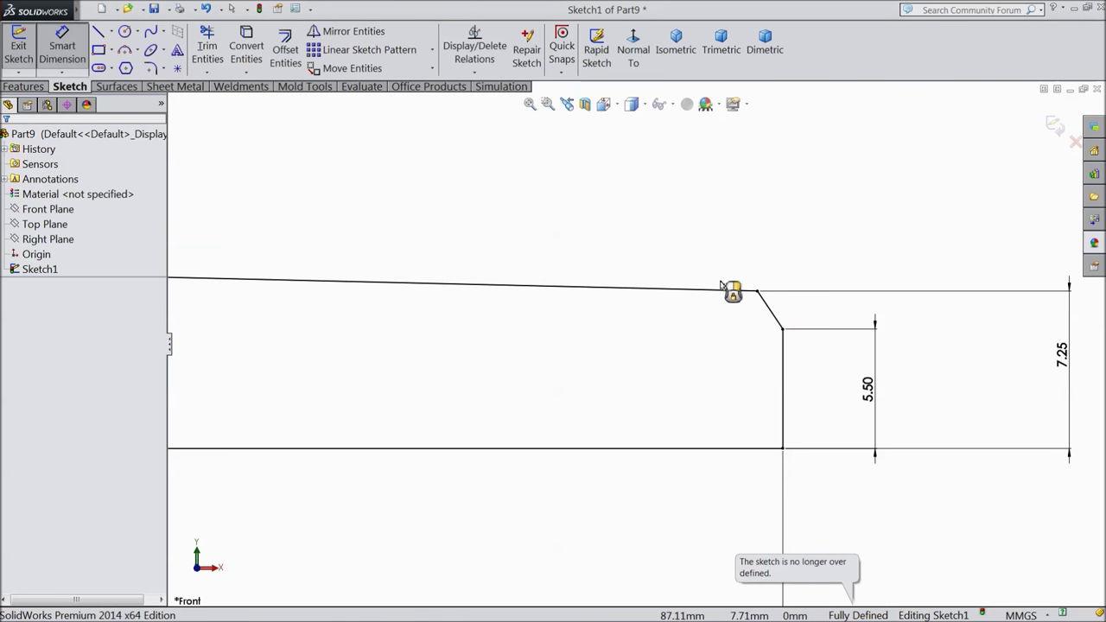
pyautogui.scroll(-2, 760, 324)
pyautogui.click(747, 311)
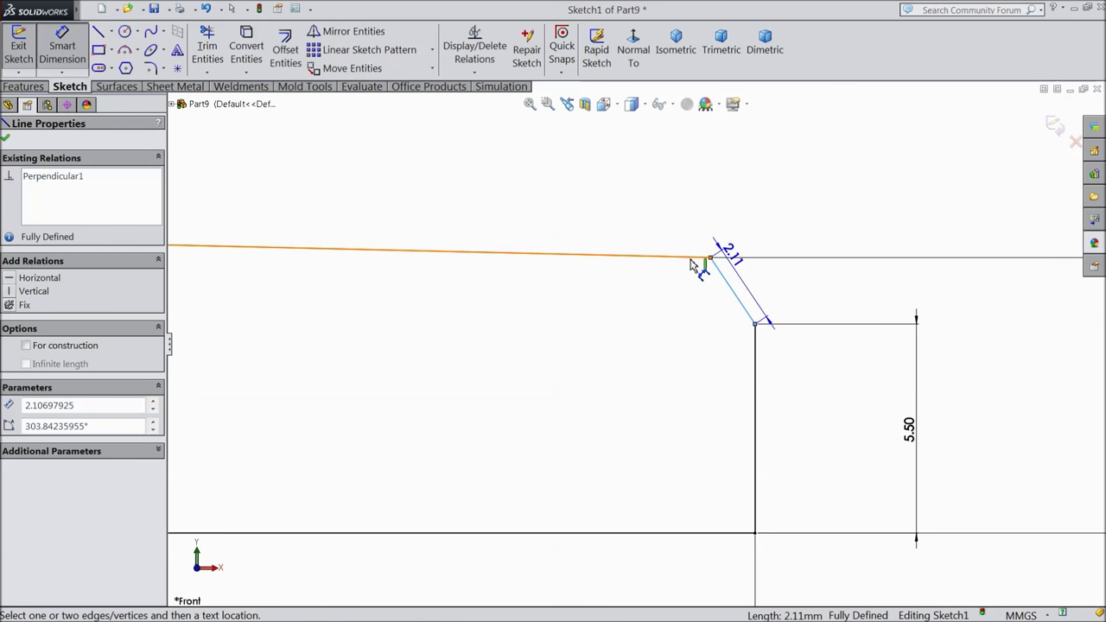
pyautogui.press('Escape')
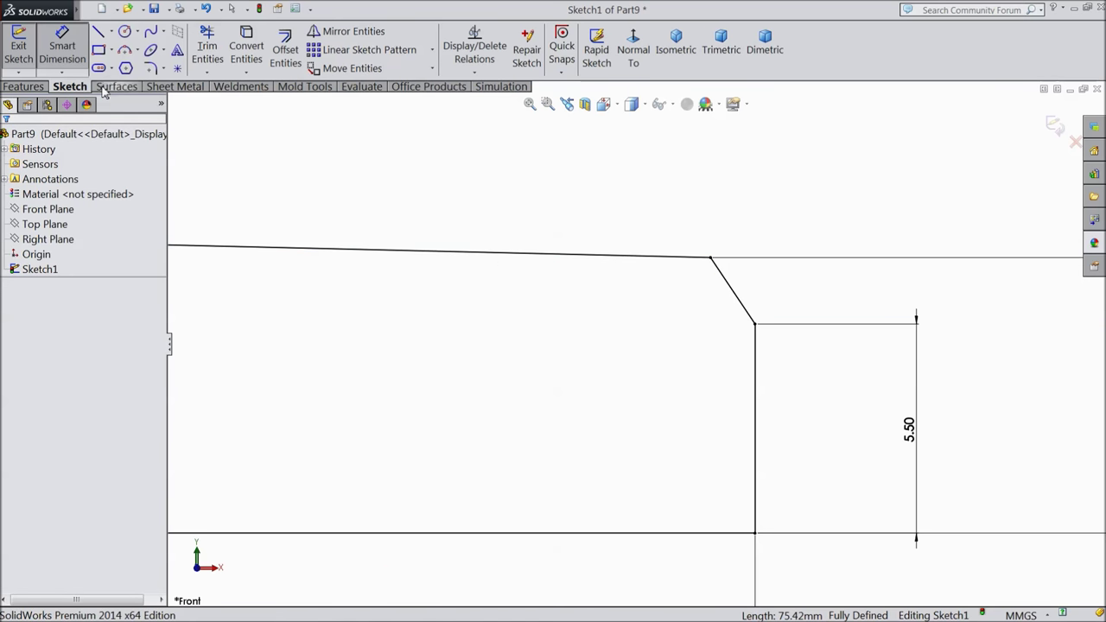
pyautogui.press('Escape')
# Check the chamfer line's relations, then dimension the chamfer width to 3 mm
pyautogui.click(686, 257)
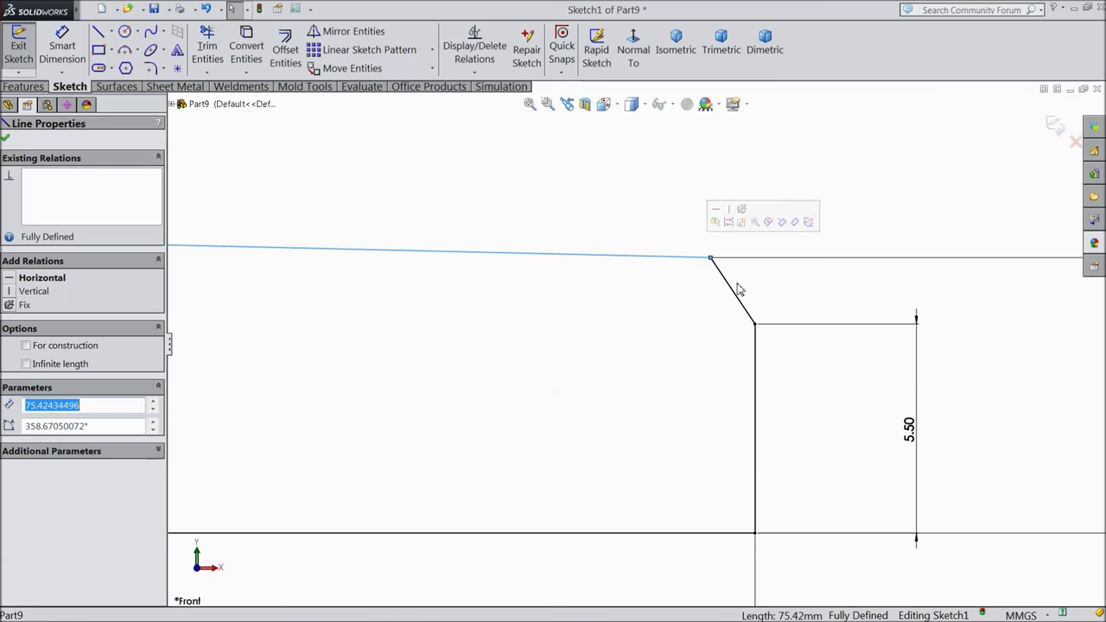
pyautogui.click(730, 291)
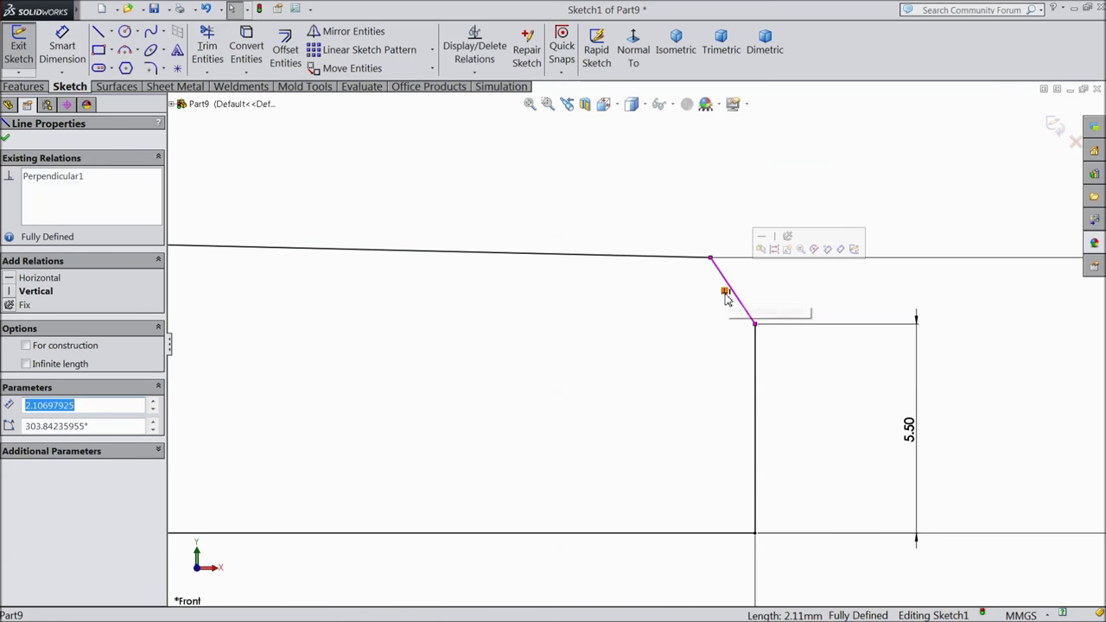
pyautogui.press('Escape')
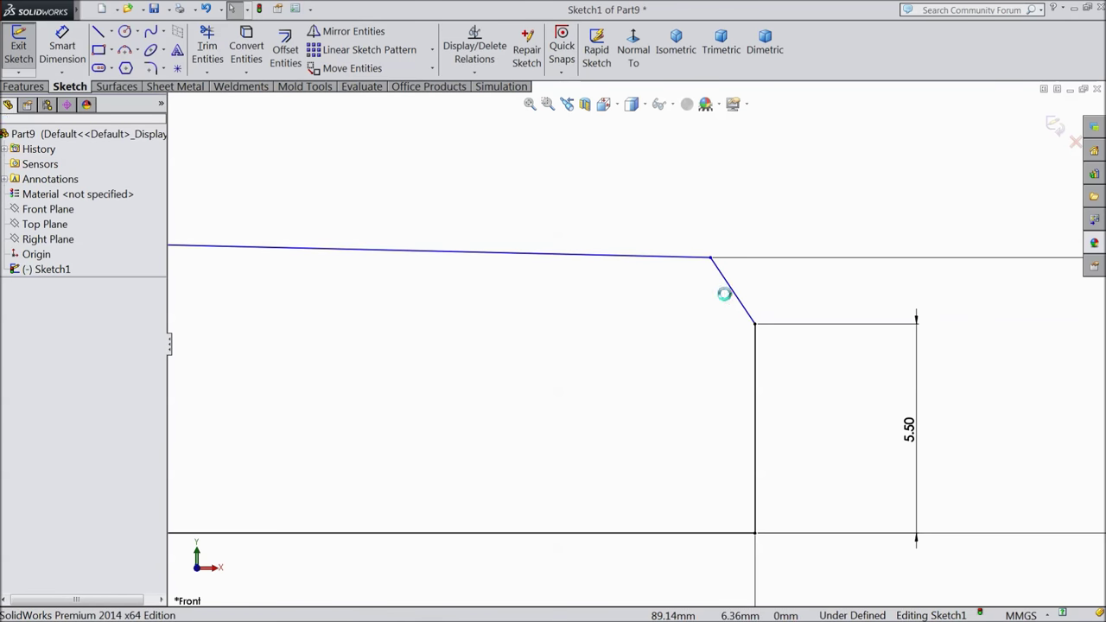
pyautogui.press('d')
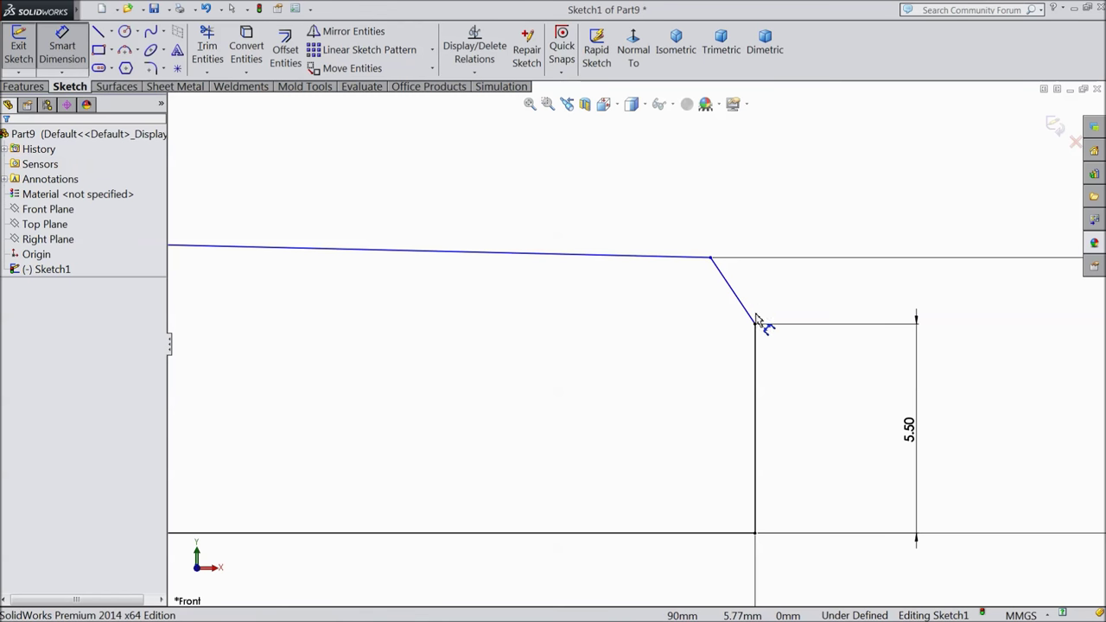
pyautogui.click(710, 258)
pyautogui.click(754, 324)
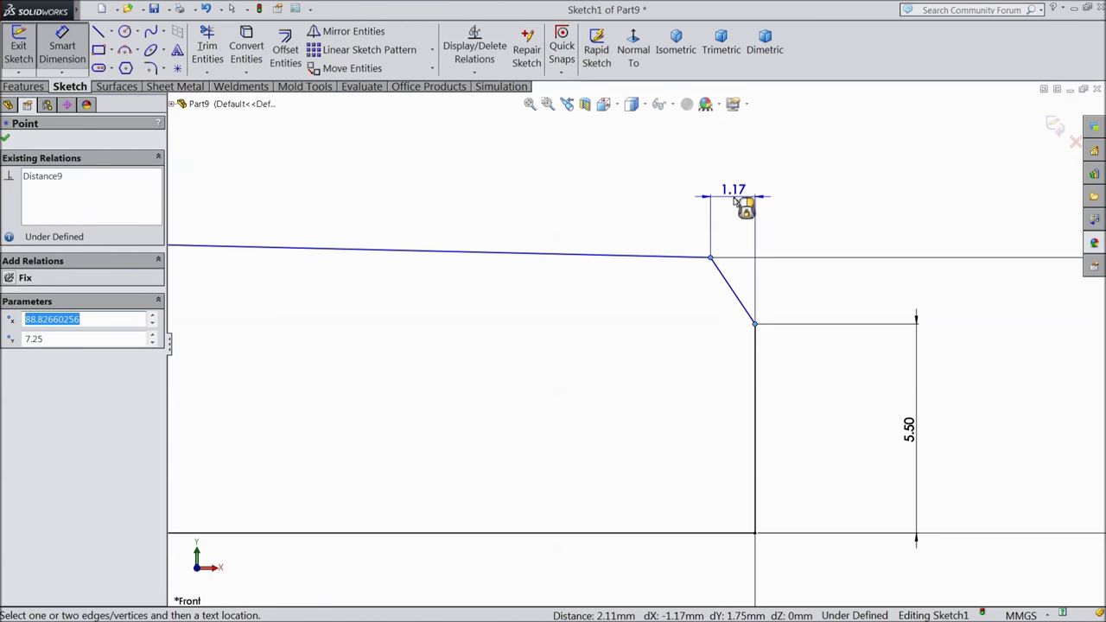
pyautogui.click(734, 203)
pyautogui.write('3')
pyautogui.click(671, 182)
# Change the 13.42 cone length to 15 mm, fully defining the profile, and launch Revolved Boss/Base
pyautogui.scroll(3, 666, 370)
pyautogui.scroll(5, 647, 380)
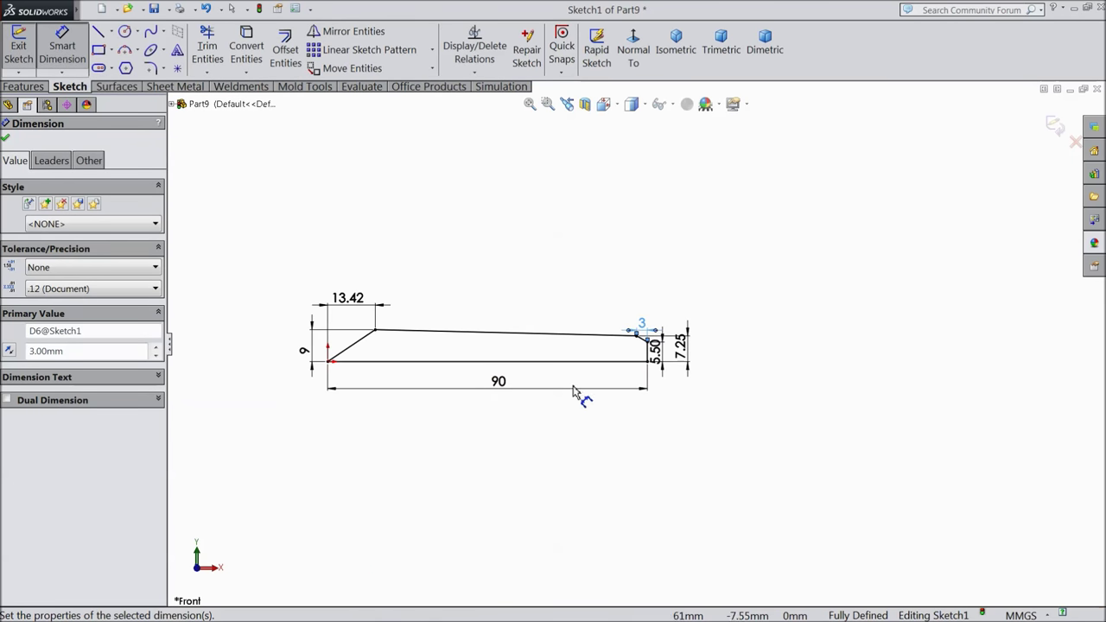
pyautogui.scroll(-3, 469, 386)
pyautogui.press('z')
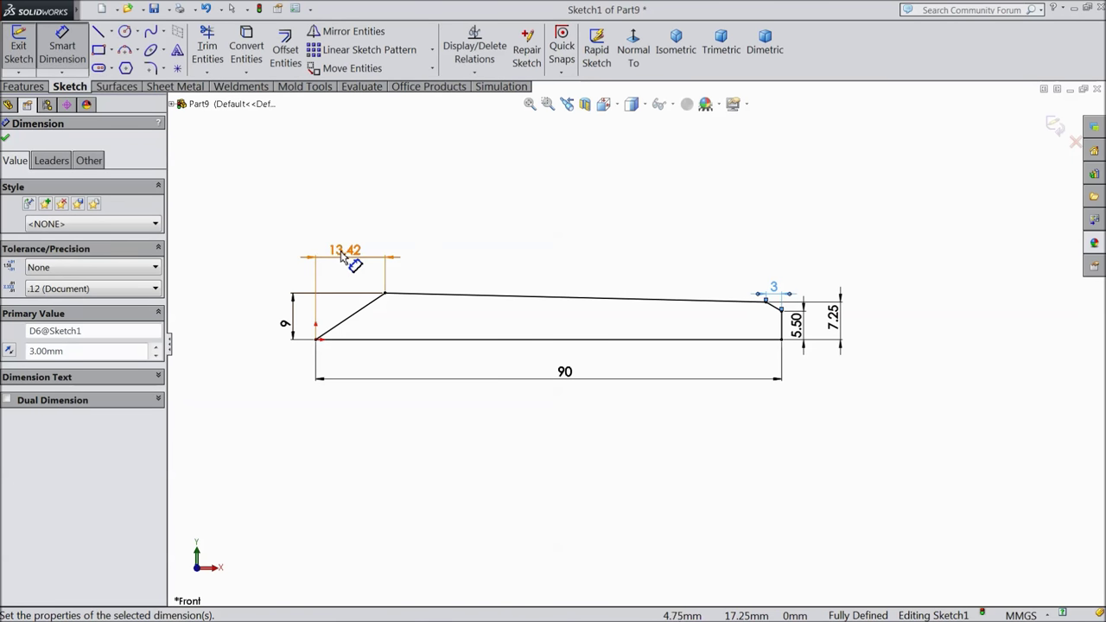
pyautogui.doubleClick(363, 250)
pyautogui.write('15')
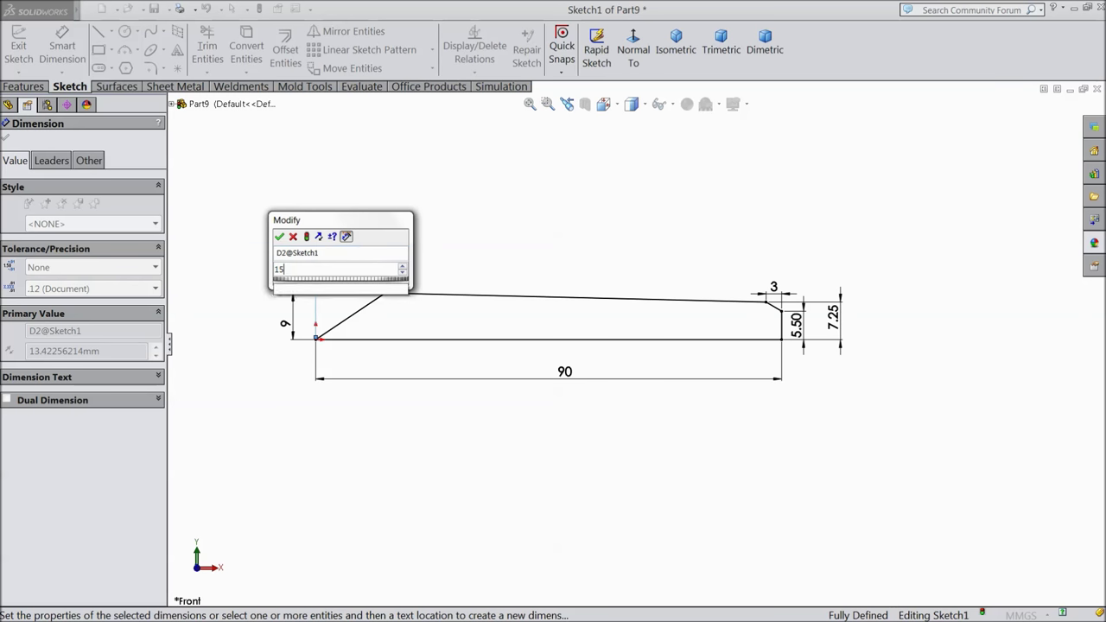
pyautogui.click(279, 235)
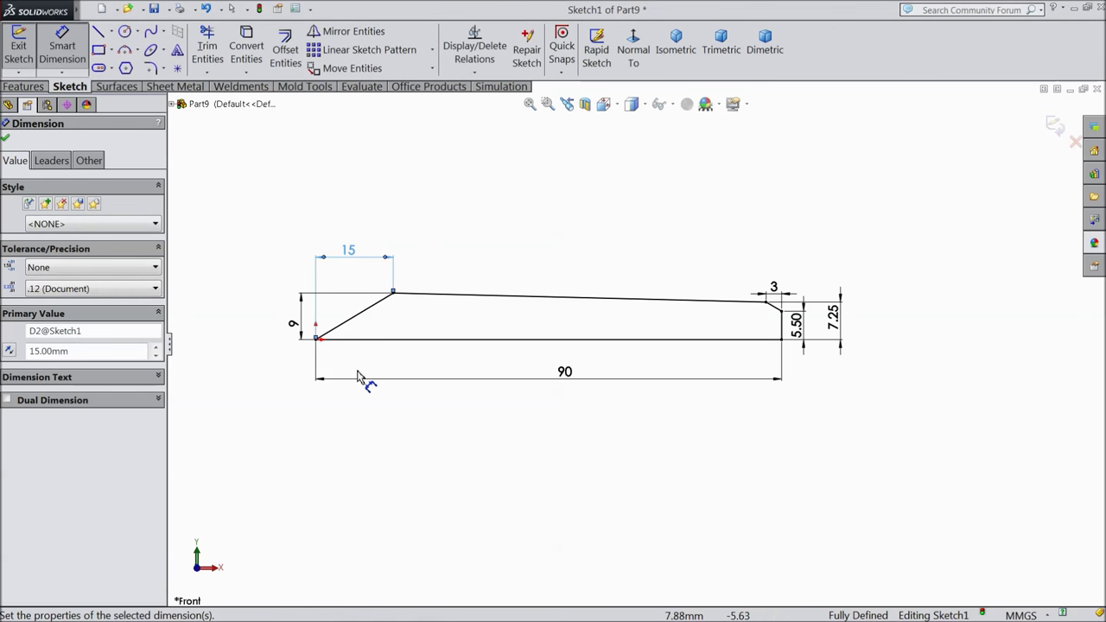
pyautogui.click(6, 138)
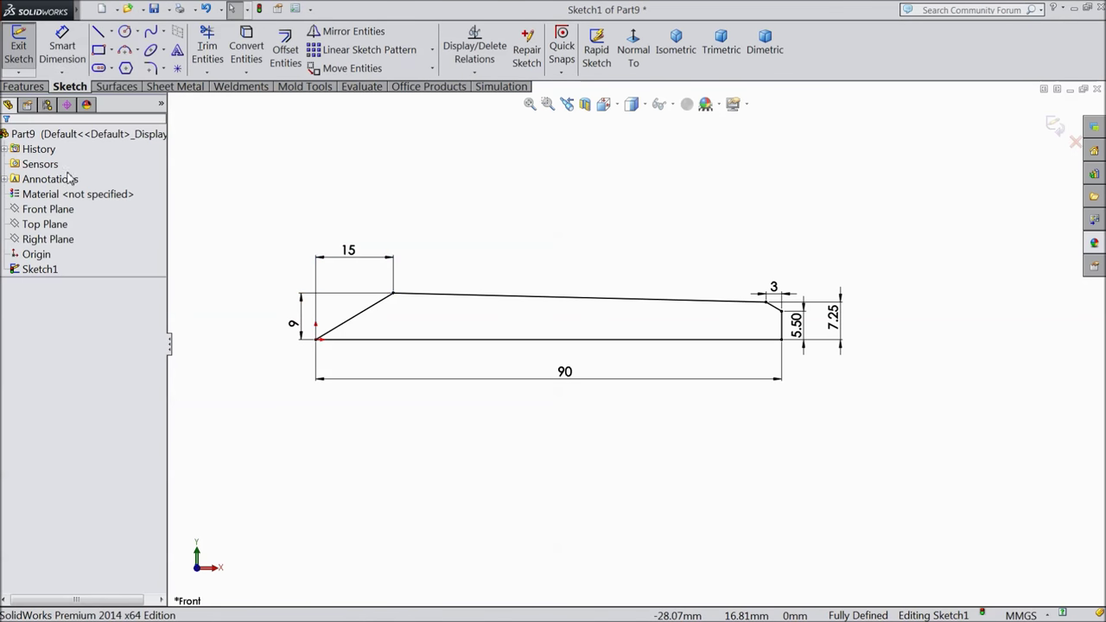
pyautogui.click(33, 87)
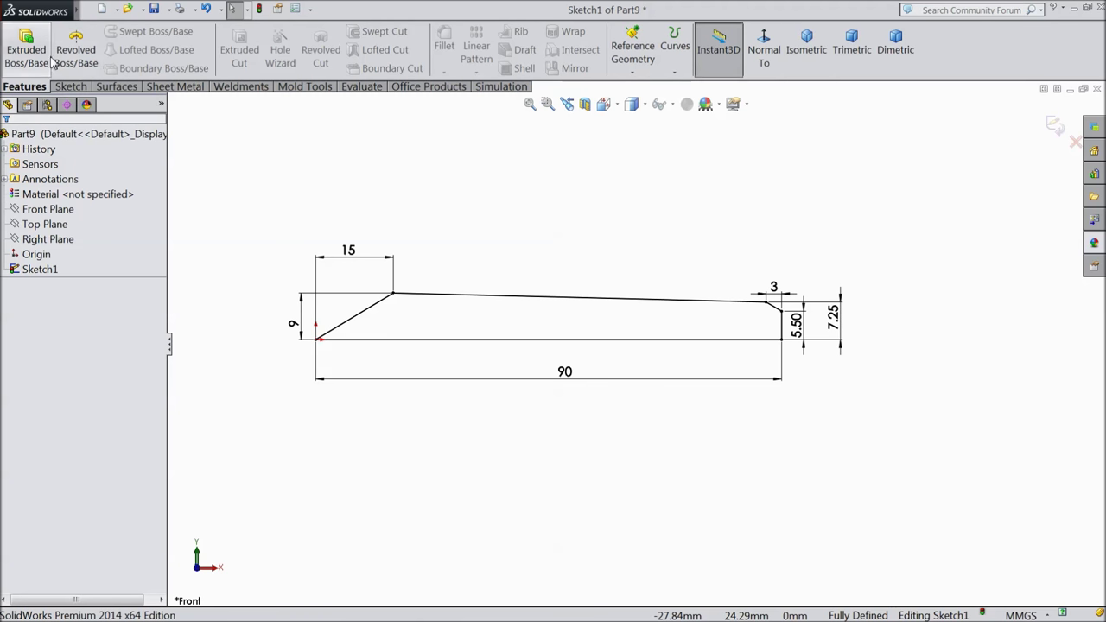
pyautogui.click(74, 57)
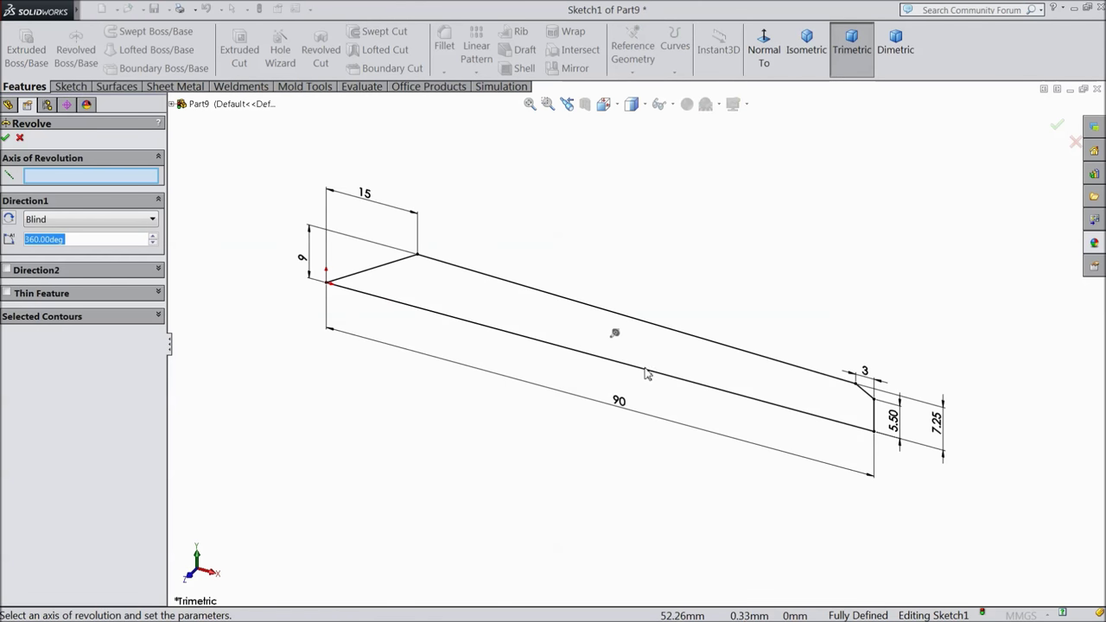
# Revolve the profile 360° about the 90 mm bottom line
pyautogui.scroll(-2, 641, 386)
pyautogui.click(610, 359)
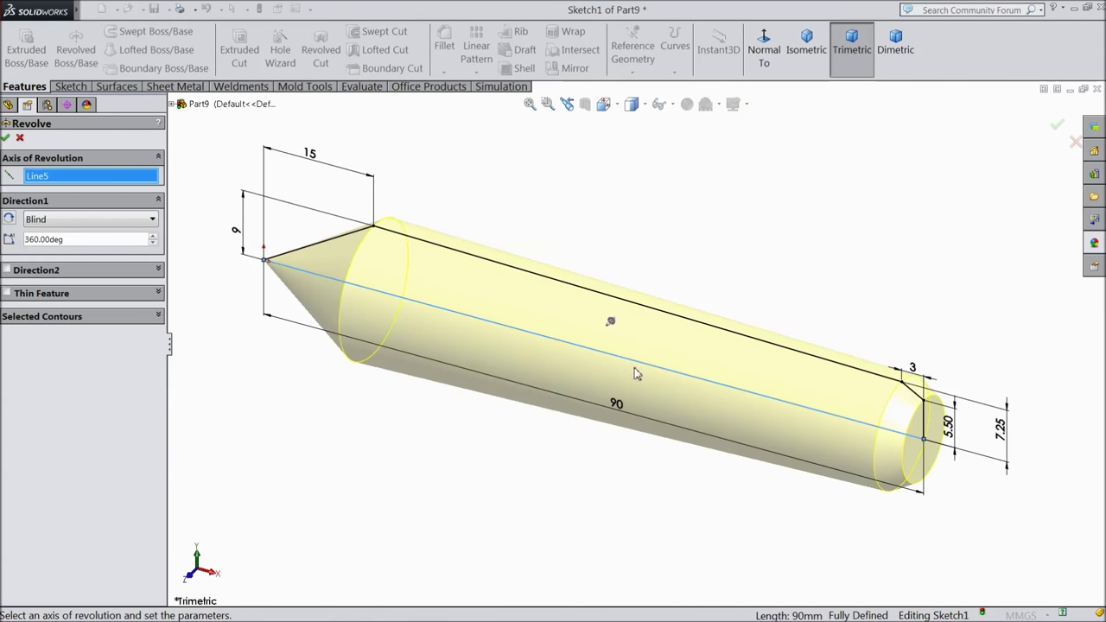
pyautogui.click(5, 138)
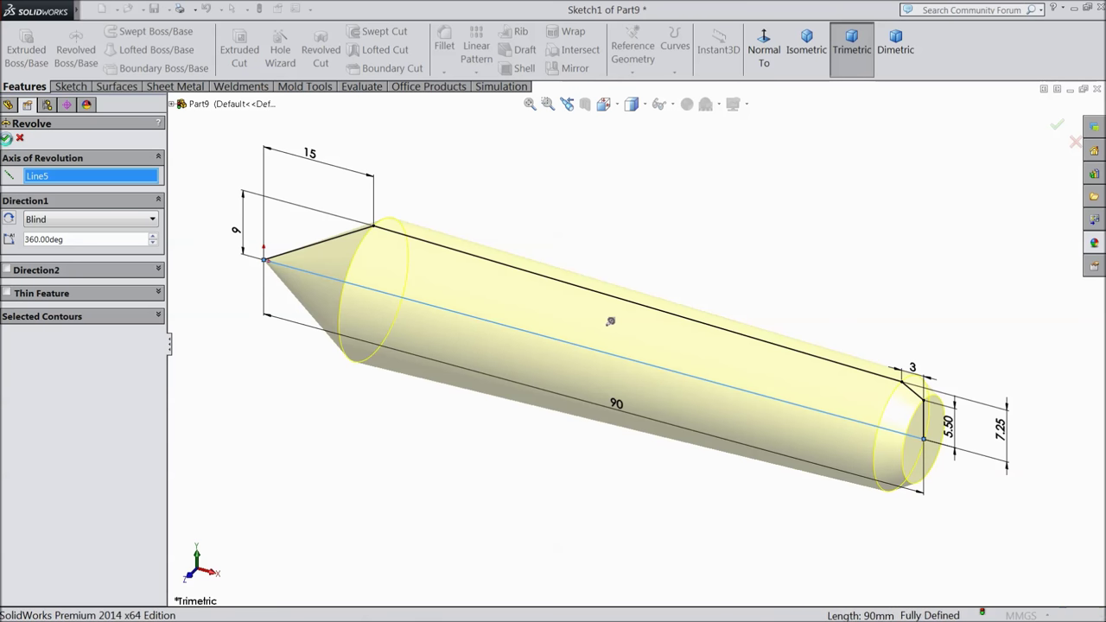
# Try brushed, satin and plate chrome appearances on the whole part
pyautogui.click(1094, 245)
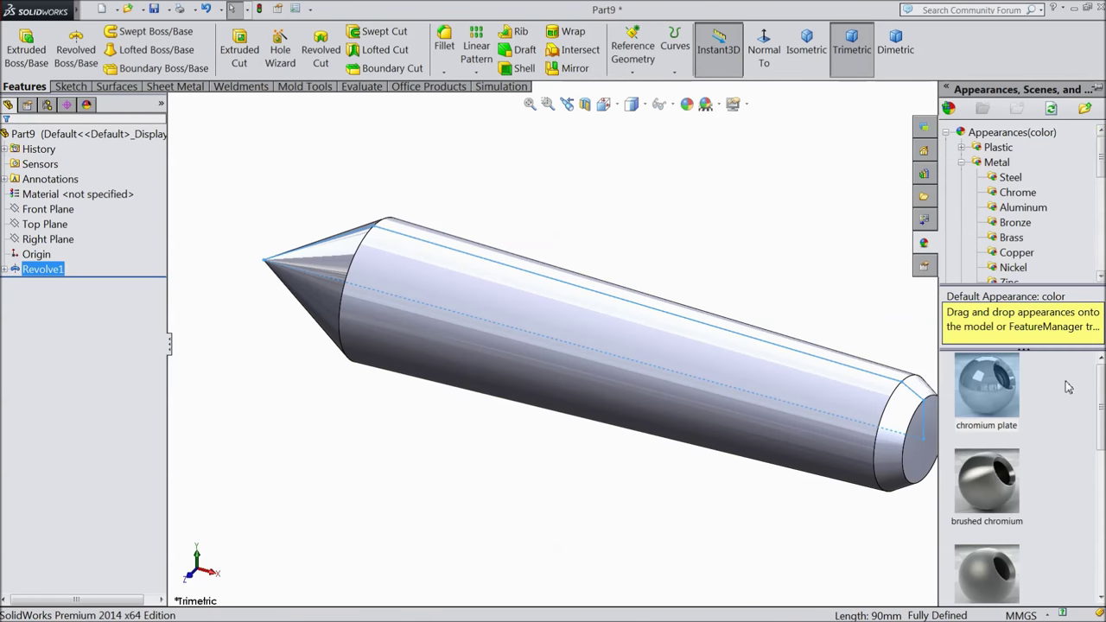
pyautogui.doubleClick(1006, 499)
pyautogui.click(994, 577)
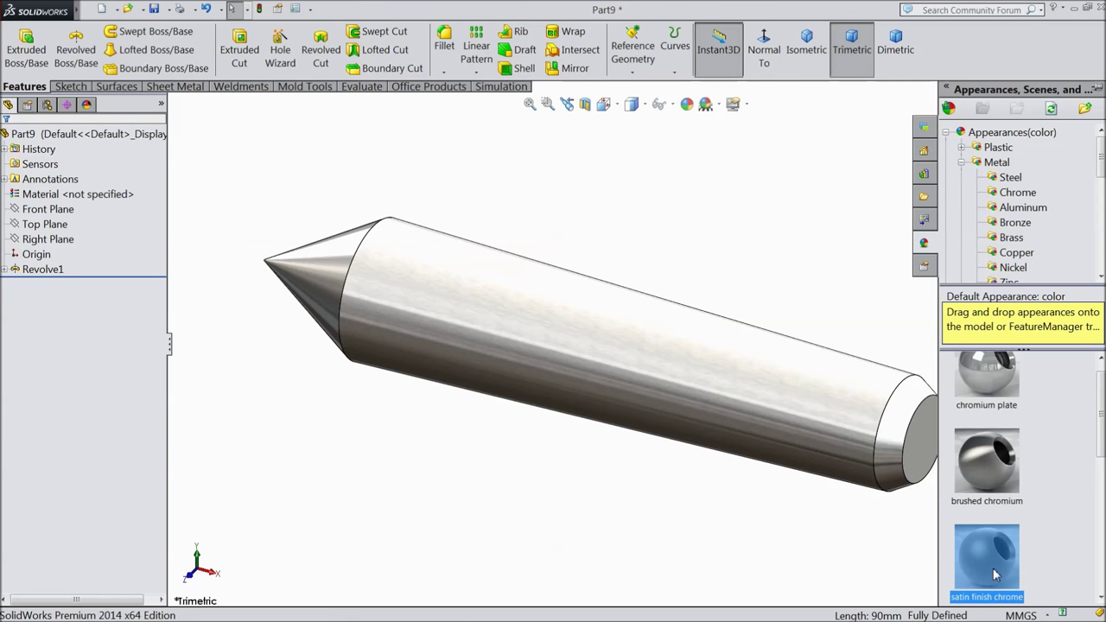
pyautogui.click(995, 409)
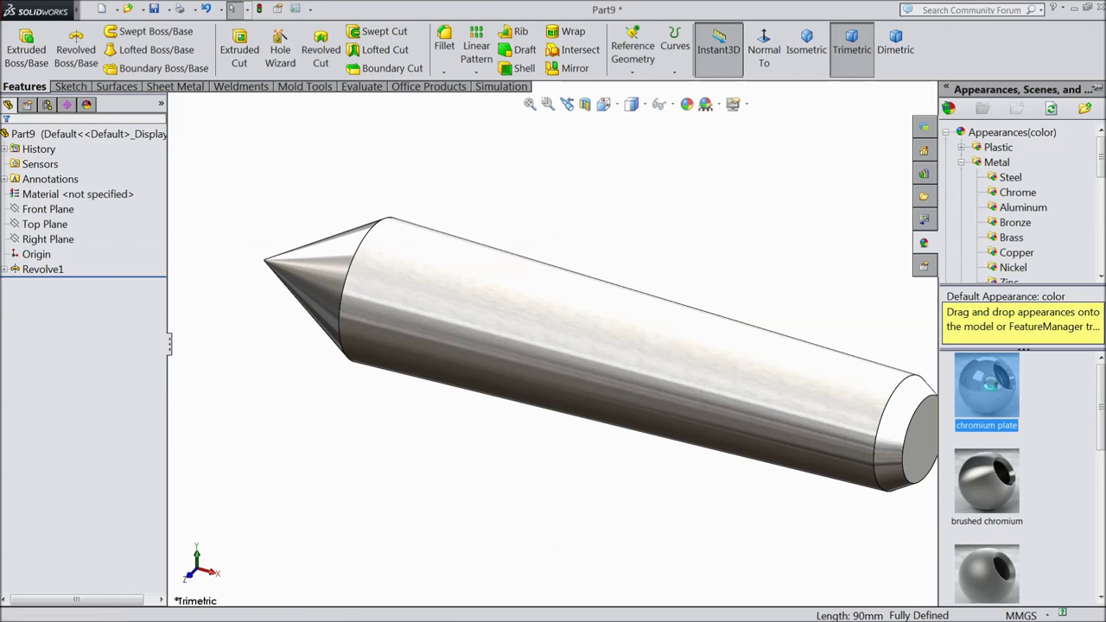
pyautogui.click(43, 134)
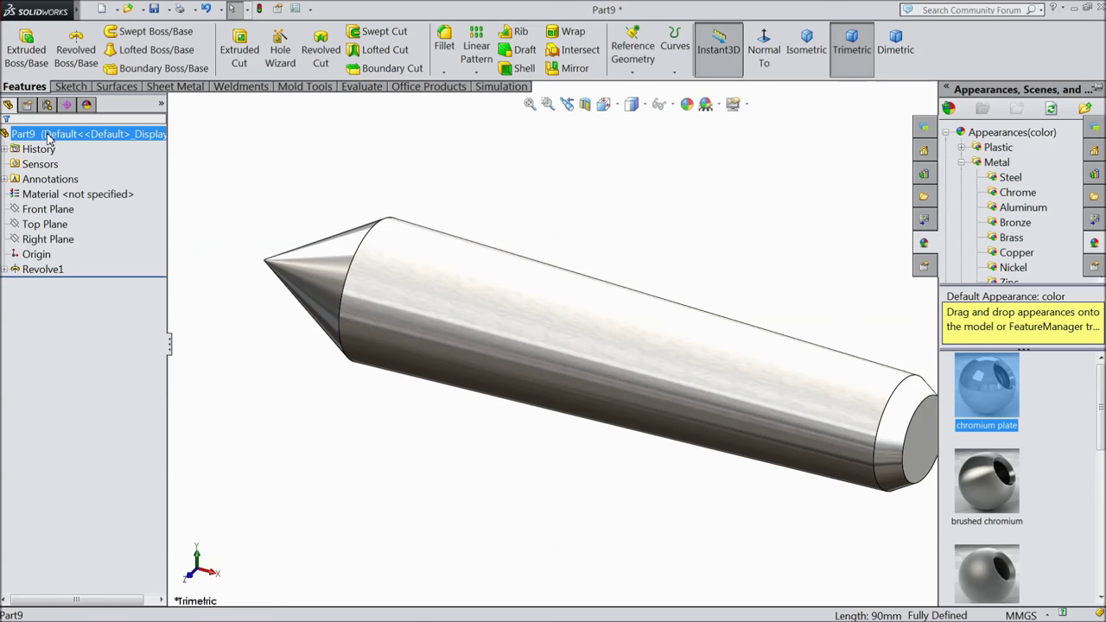
pyautogui.click(1095, 244)
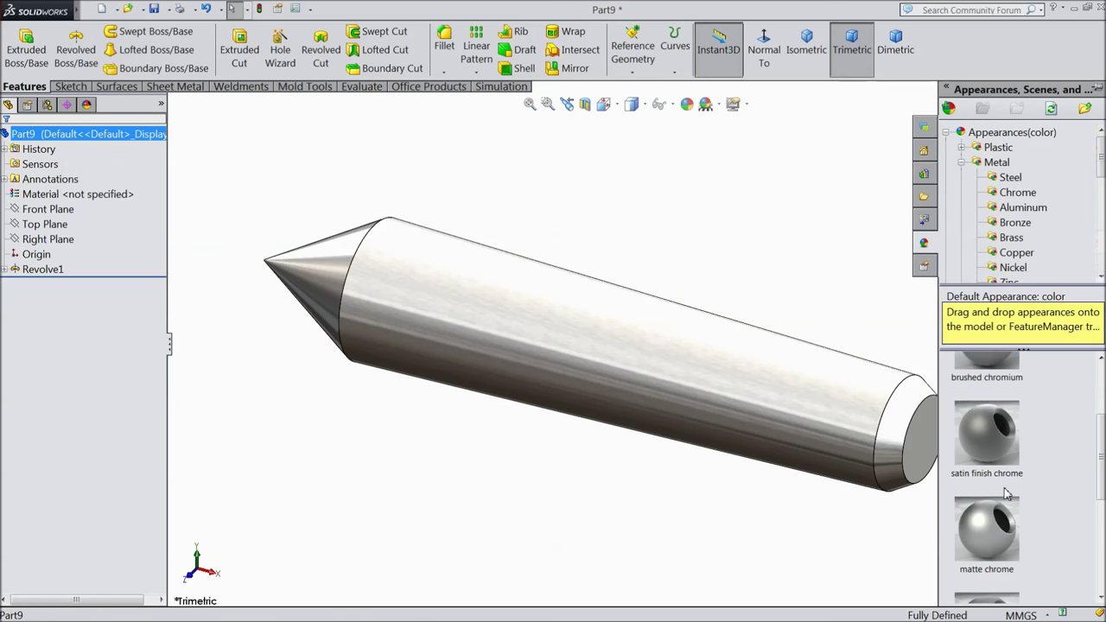
pyautogui.click(1006, 444)
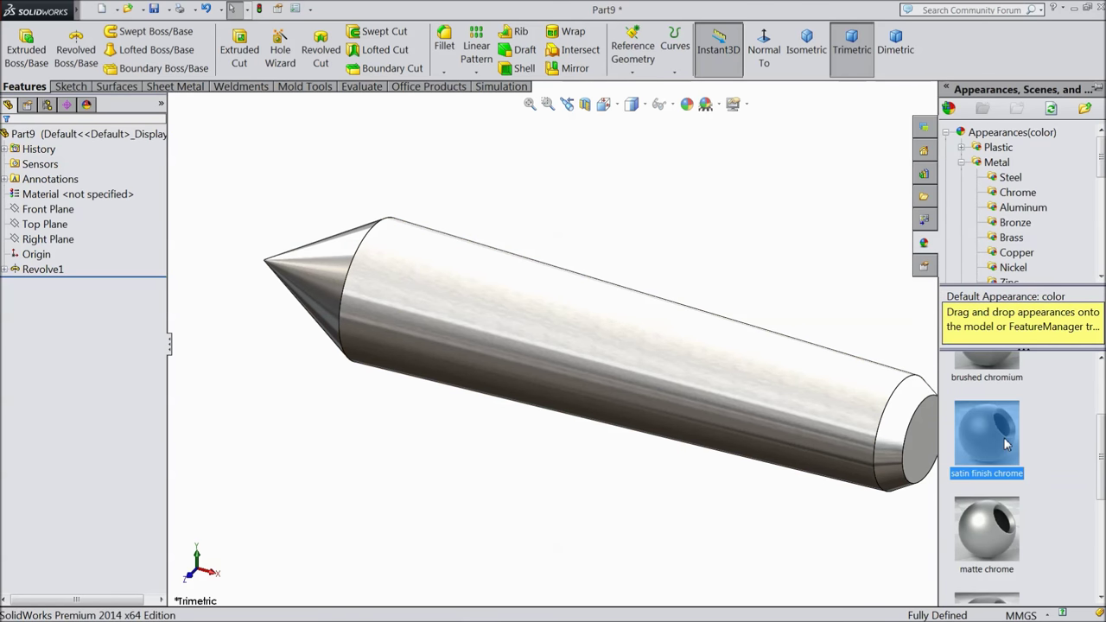
# Apply the chromium plate finish from the Chrome category and inspect it from several angles
pyautogui.moveTo(630, 521); pyautogui.dragTo(610, 543, button='middle')
pyautogui.click(1017, 194)
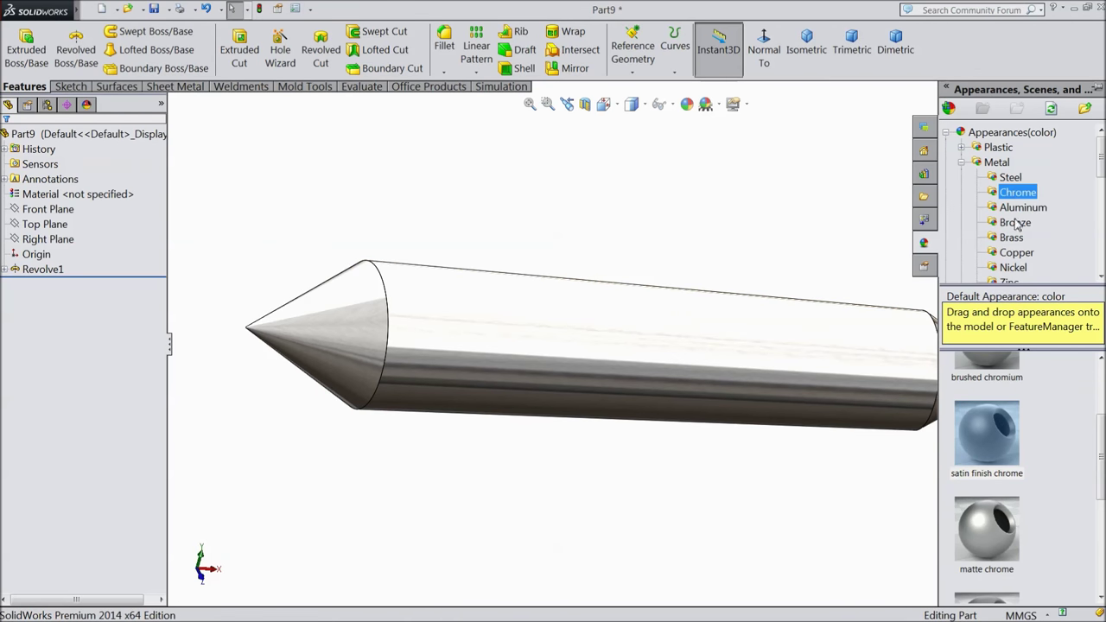
pyautogui.scroll(2, 1010, 410)
pyautogui.click(998, 411)
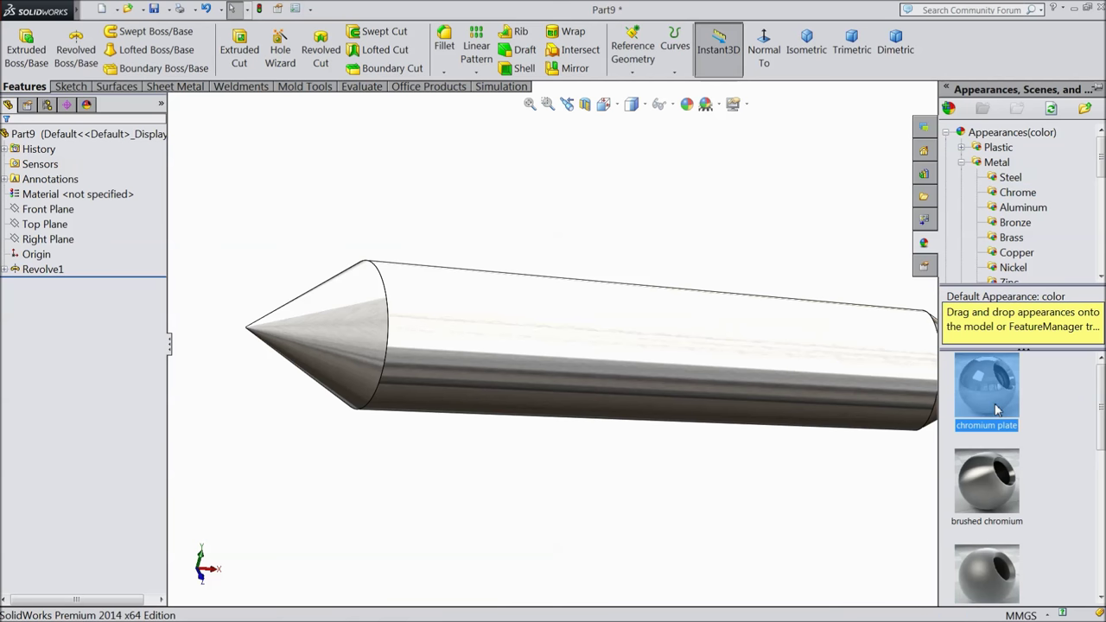
pyautogui.moveTo(774, 479); pyautogui.dragTo(607, 464, button='middle')
pyautogui.moveTo(332, 430); pyautogui.dragTo(386, 550, button='middle')
pyautogui.click(154, 10)
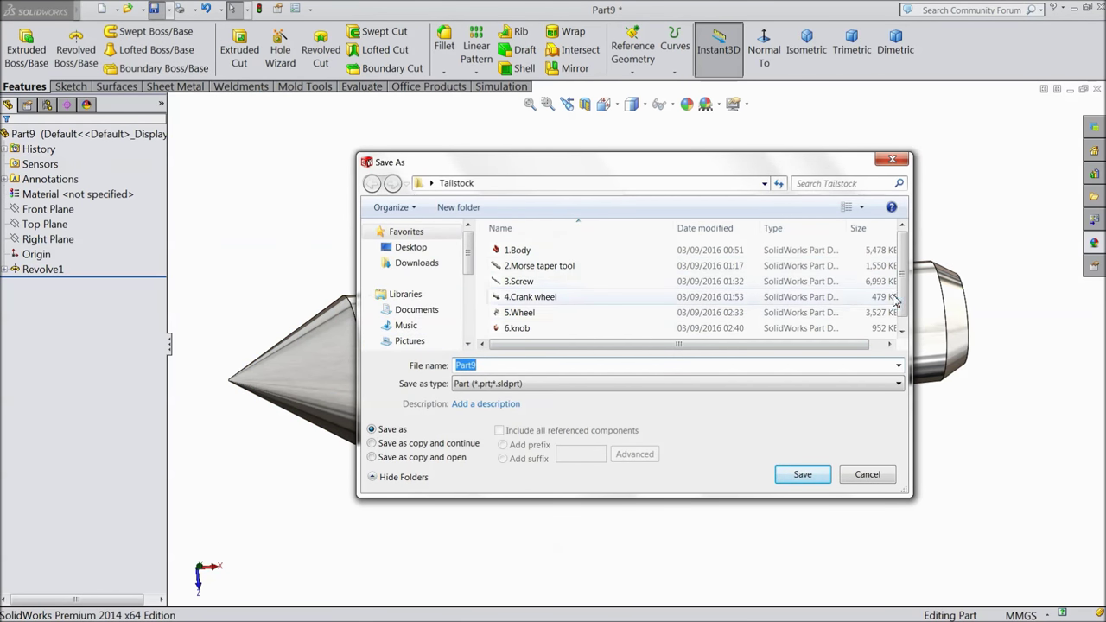
# Save the part as '8.Tailstock center' in the Tailstock folder
pyautogui.scroll(-1, 895, 300)
pyautogui.write('8.Tailstock center')
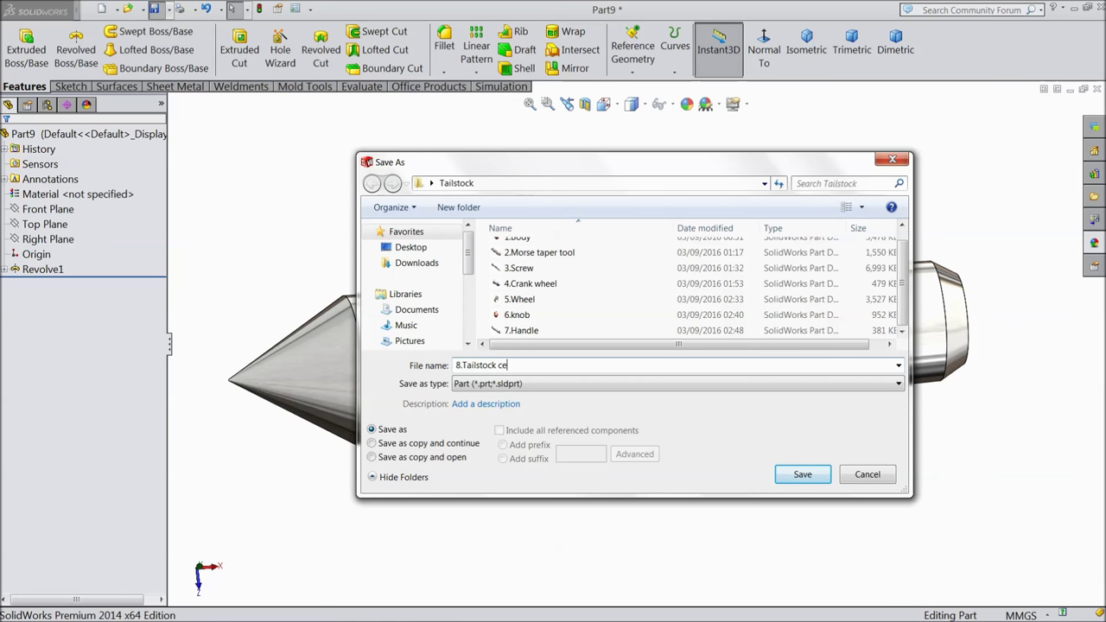
pyautogui.click(799, 477)
pyautogui.moveTo(709, 468); pyautogui.dragTo(740, 524, button='middle')
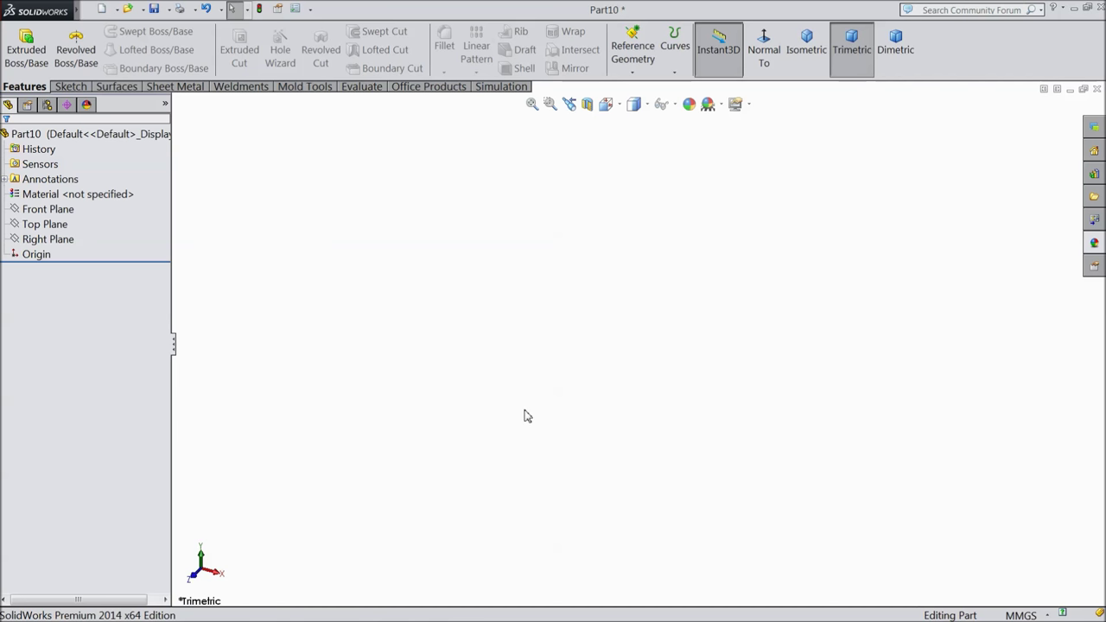
# Start a new sketch on the Front Plane with the Line tool
pyautogui.click(51, 214)
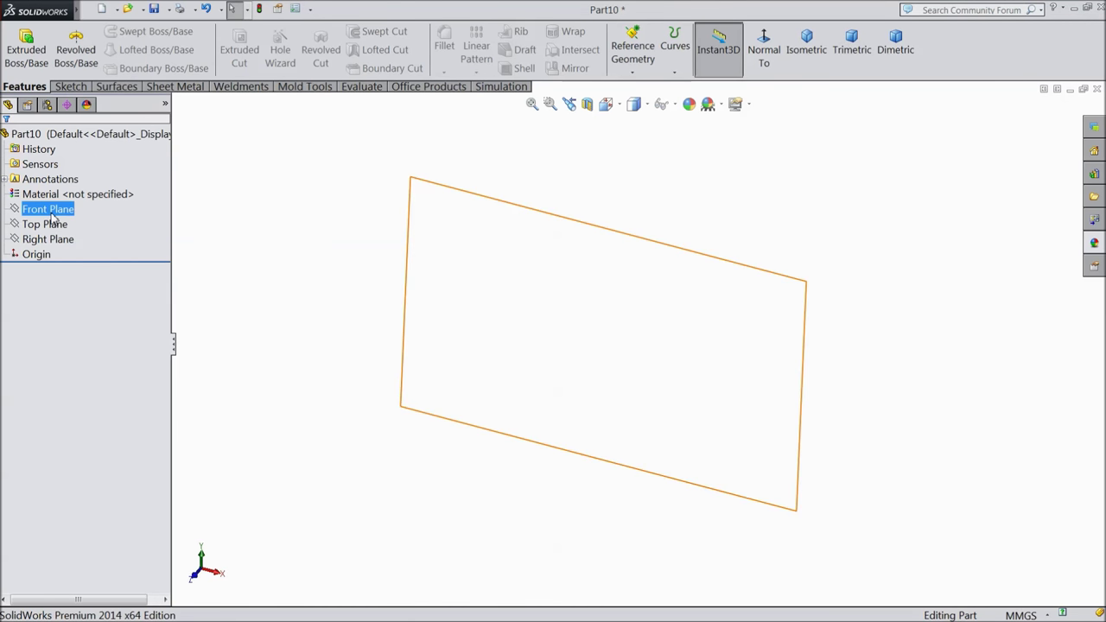
pyautogui.click(66, 201)
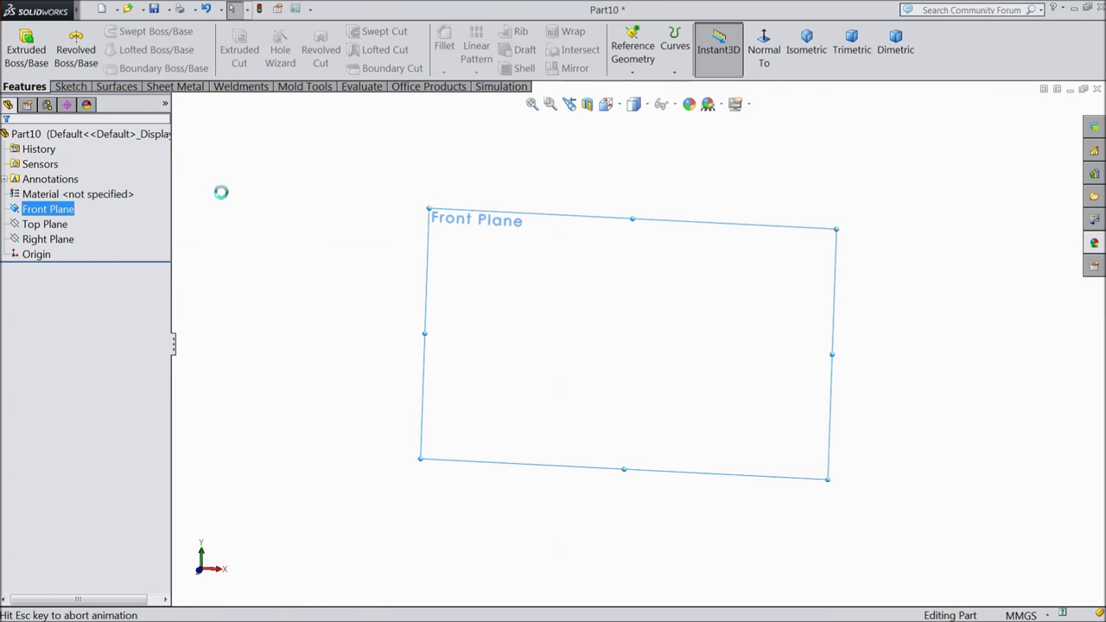
pyautogui.click(72, 87)
pyautogui.click(97, 31)
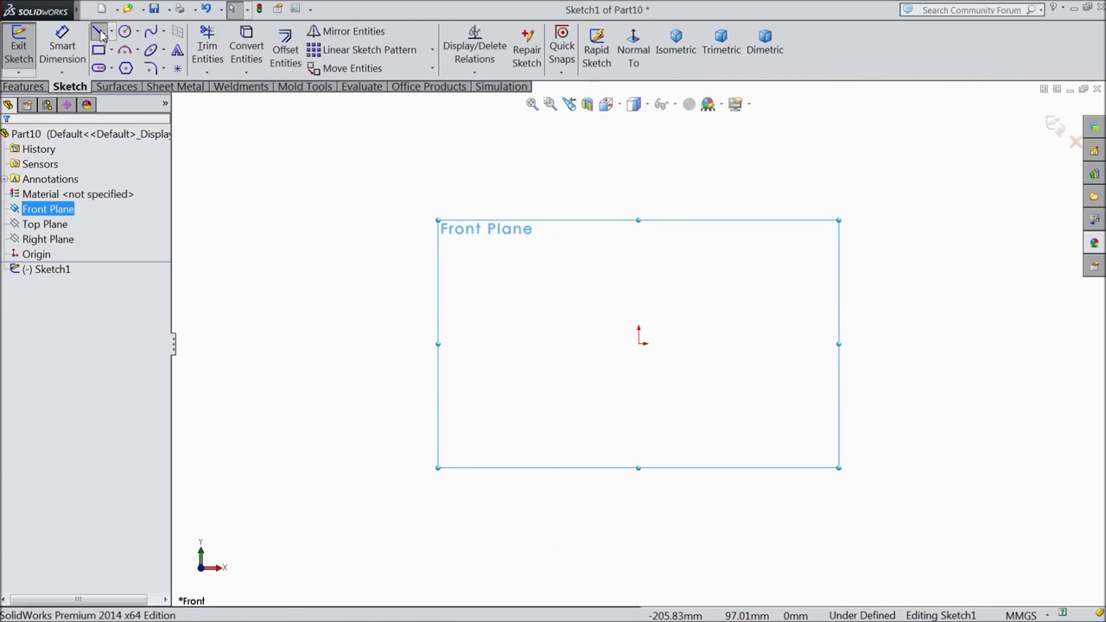
# Draw a closed eight-sided T-shaped outline starting and ending at the origin
pyautogui.click(639, 343)
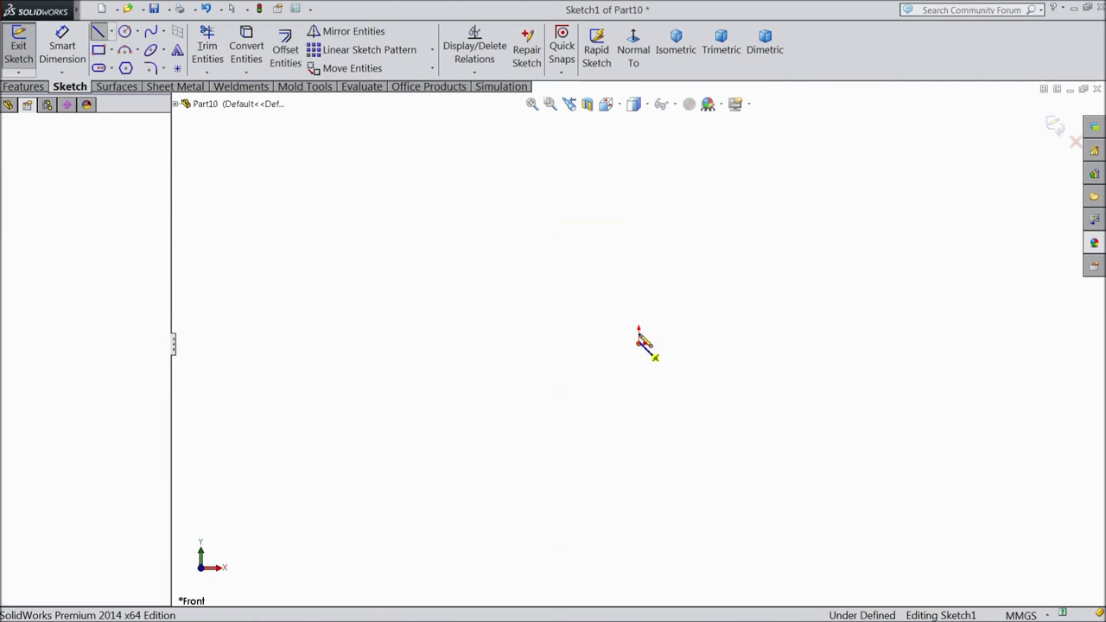
pyautogui.click(638, 229)
pyautogui.click(595, 229)
pyautogui.click(594, 191)
pyautogui.click(732, 191)
pyautogui.click(732, 228)
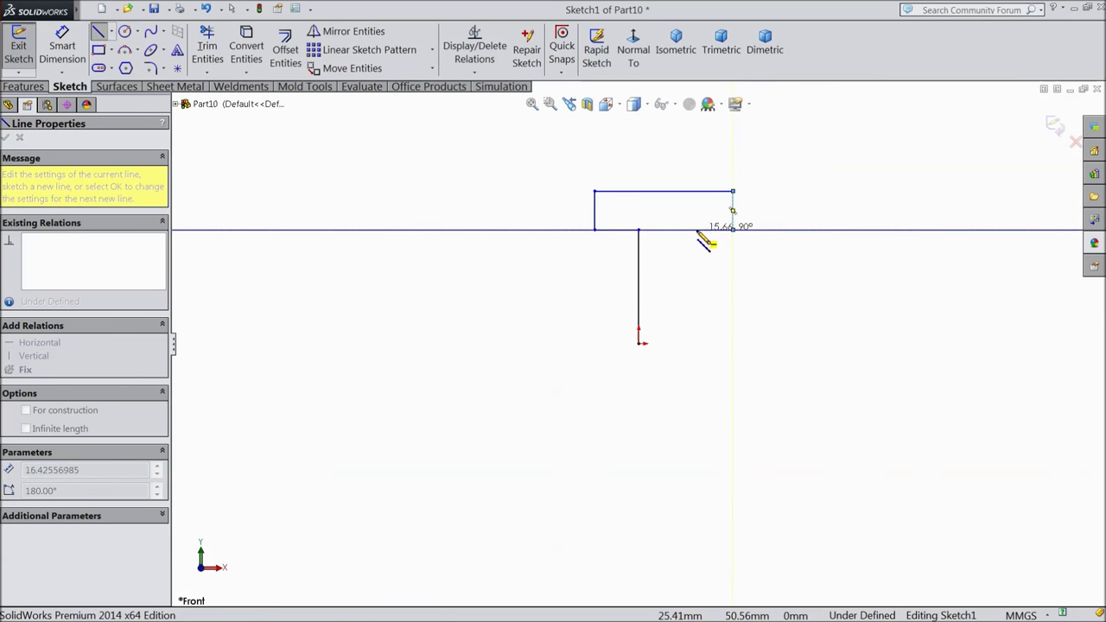
pyautogui.click(683, 229)
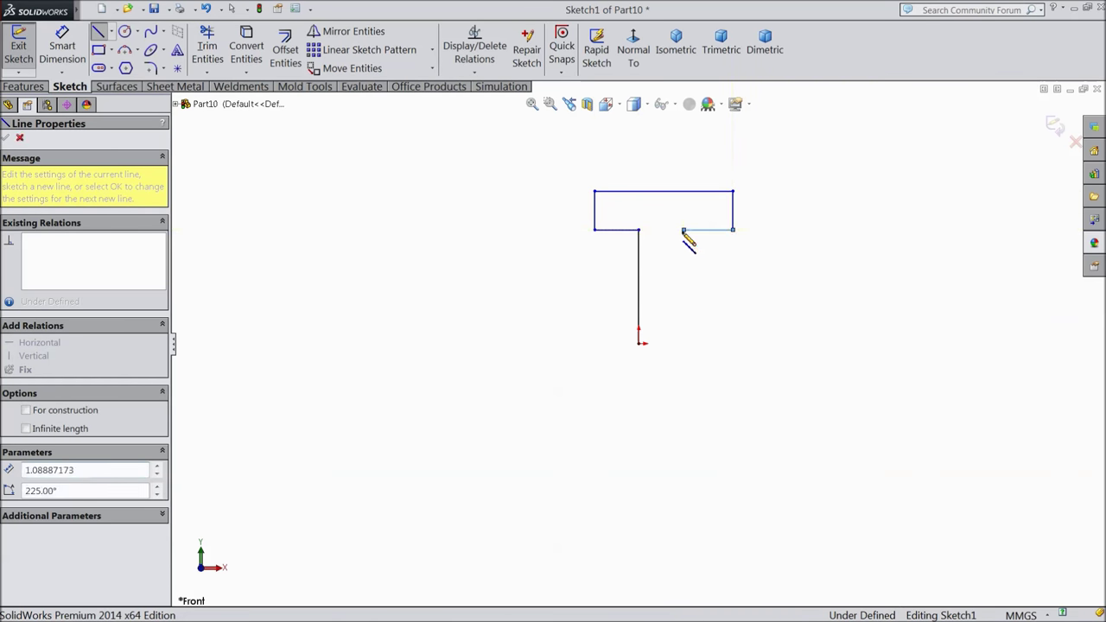
pyautogui.click(683, 343)
pyautogui.click(639, 343)
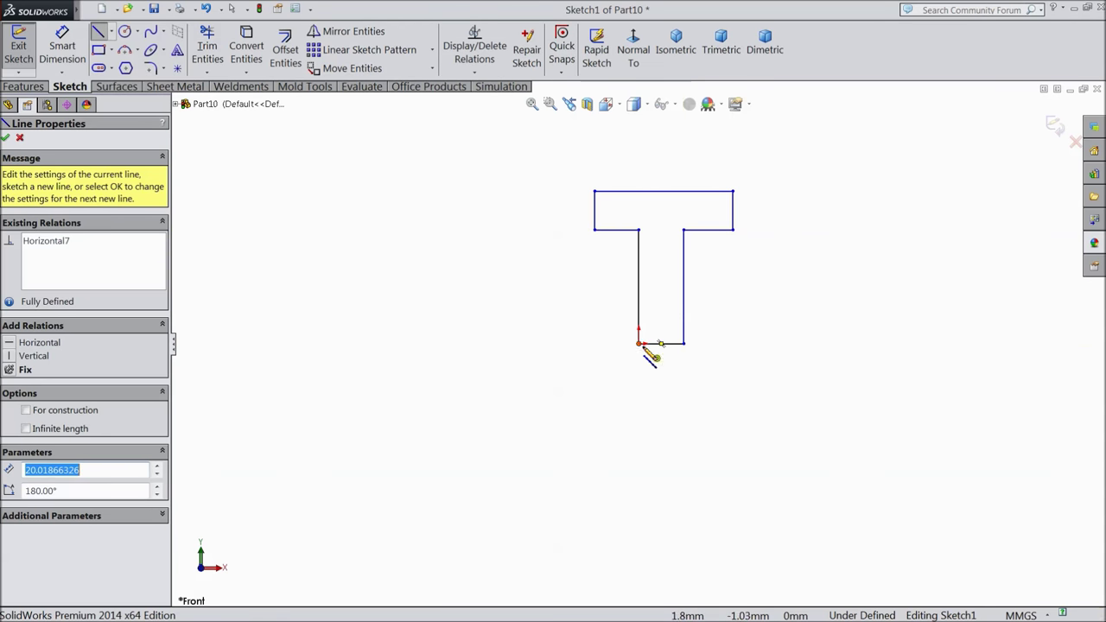
pyautogui.rightClick(631, 390)
pyautogui.click(671, 168)
# Make the left and right shoulder lines under the T's top bar collinear
pyautogui.scroll(-4, 691, 207)
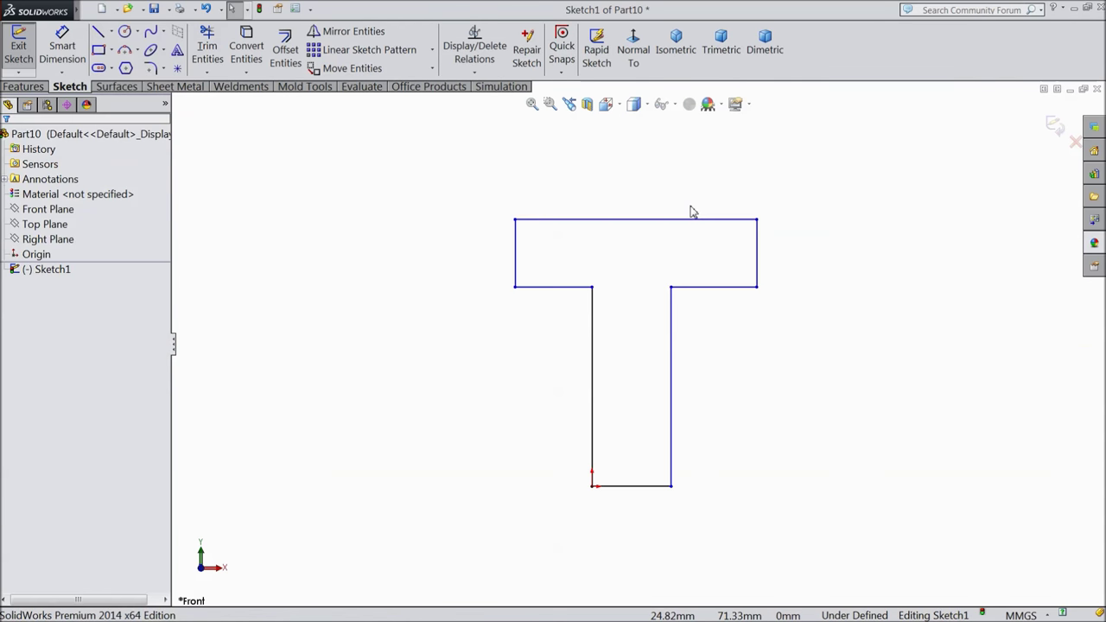
pyautogui.click(682, 316)
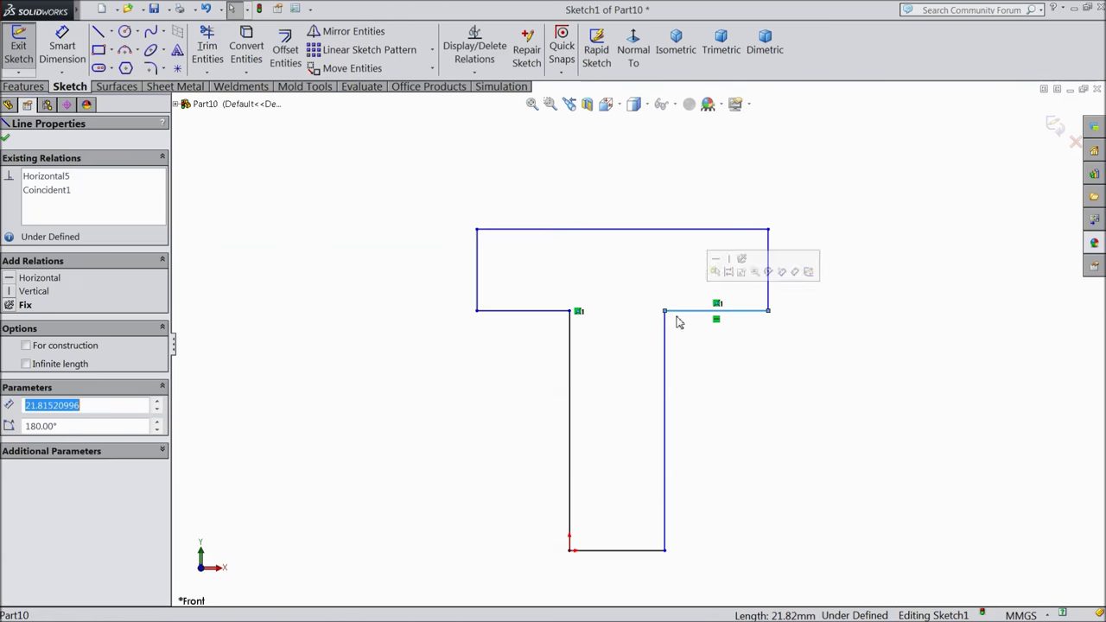
pyautogui.keyDown('ctrl'); pyautogui.click(539, 320); pyautogui.keyUp('ctrl')
pyautogui.click(599, 272)
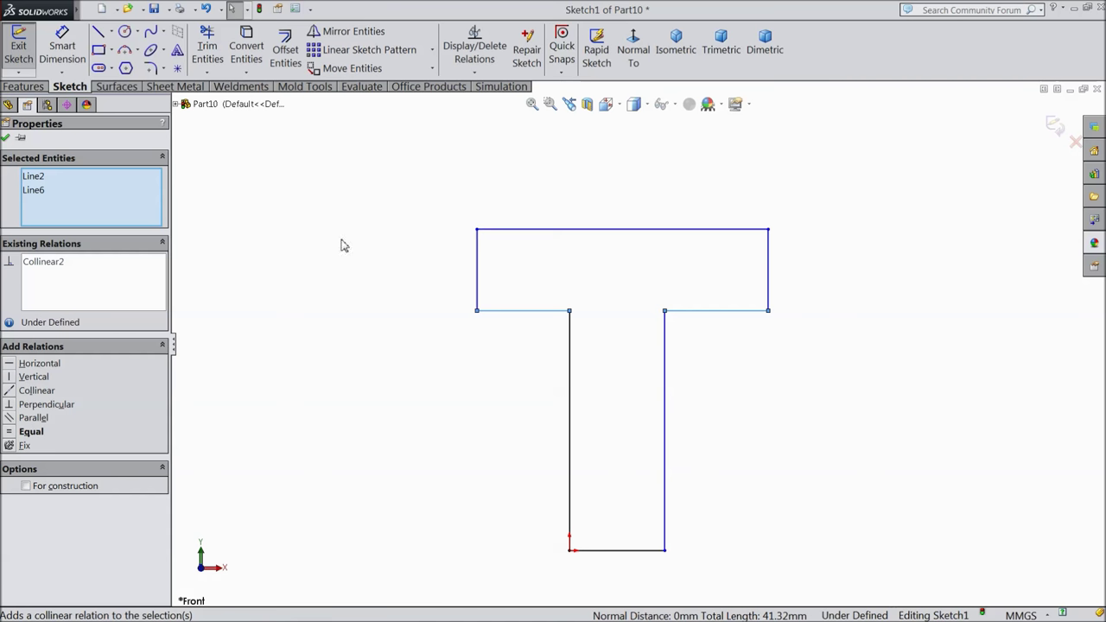
pyautogui.click(6, 138)
pyautogui.click(62, 47)
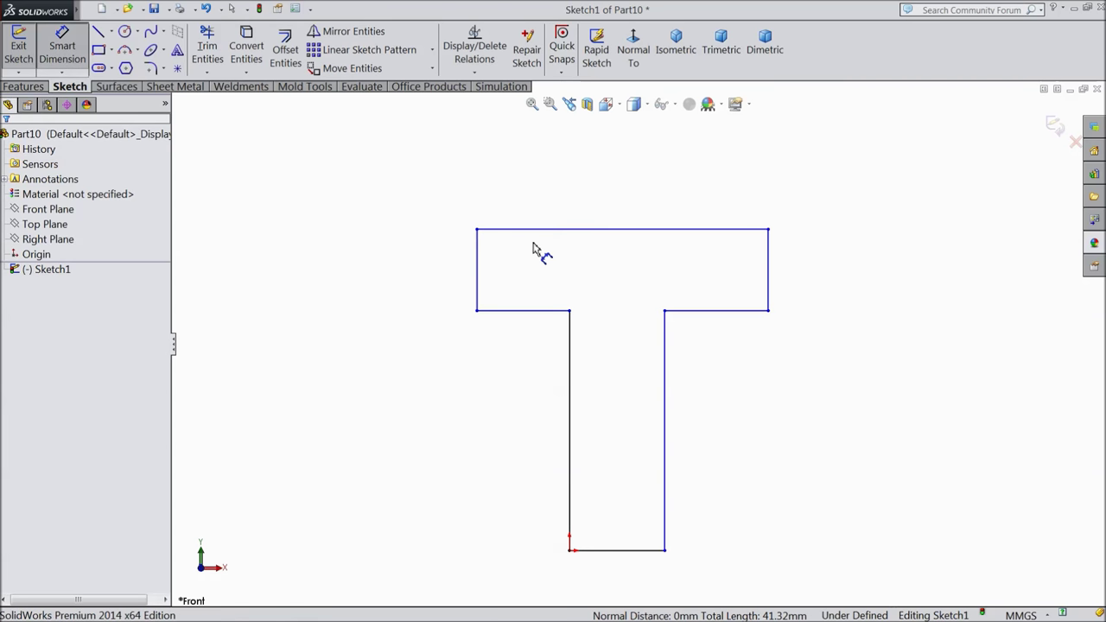
# Dimension the T's top width to 12 and the shoulder overhang to 3.5
pyautogui.click(593, 230)
pyautogui.click(590, 202)
pyautogui.write('12')
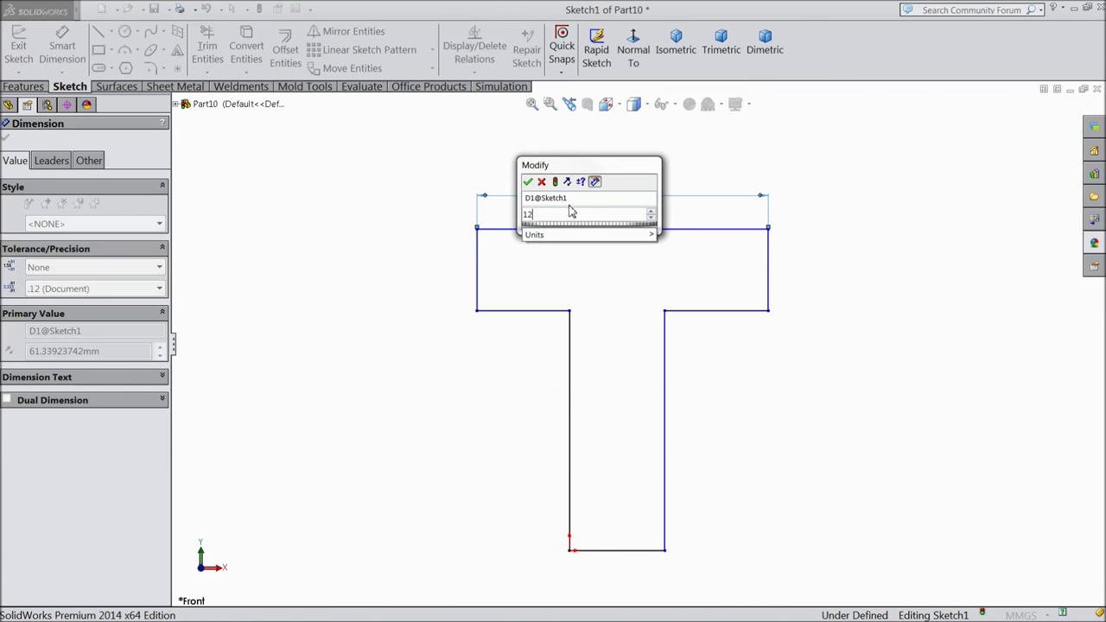
pyautogui.click(526, 182)
pyautogui.click(524, 311)
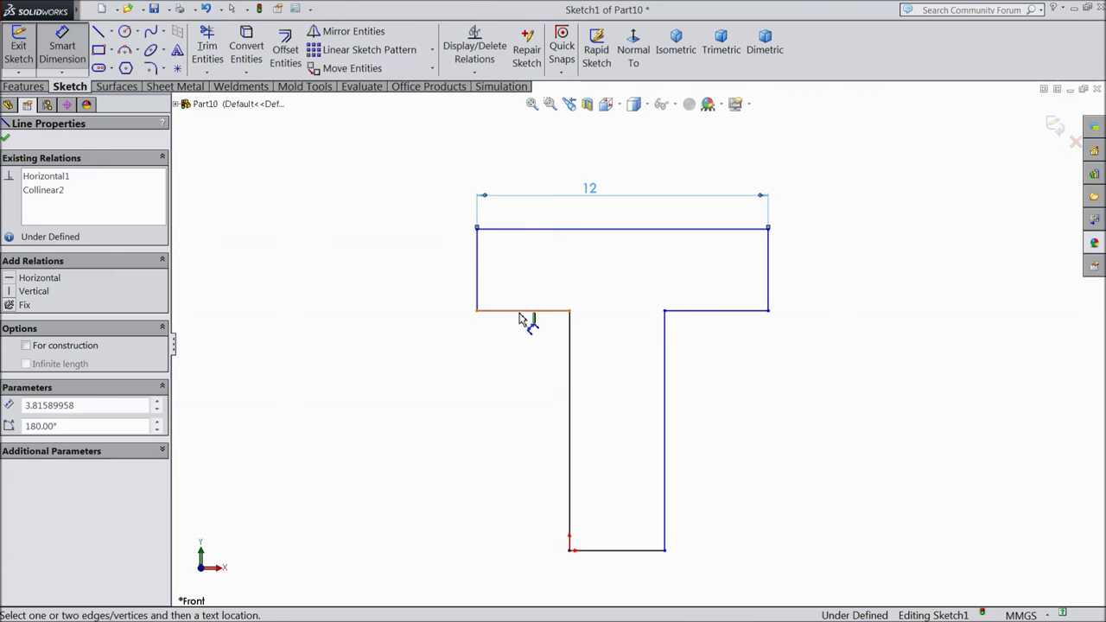
pyautogui.click(519, 346)
pyautogui.write('3.5')
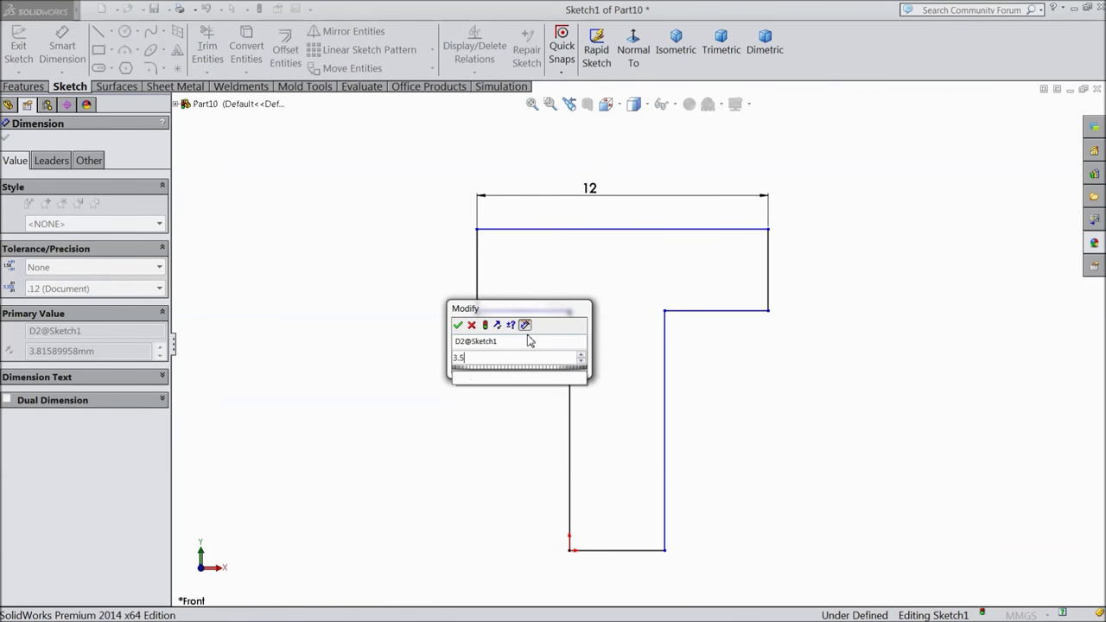
pyautogui.click(458, 324)
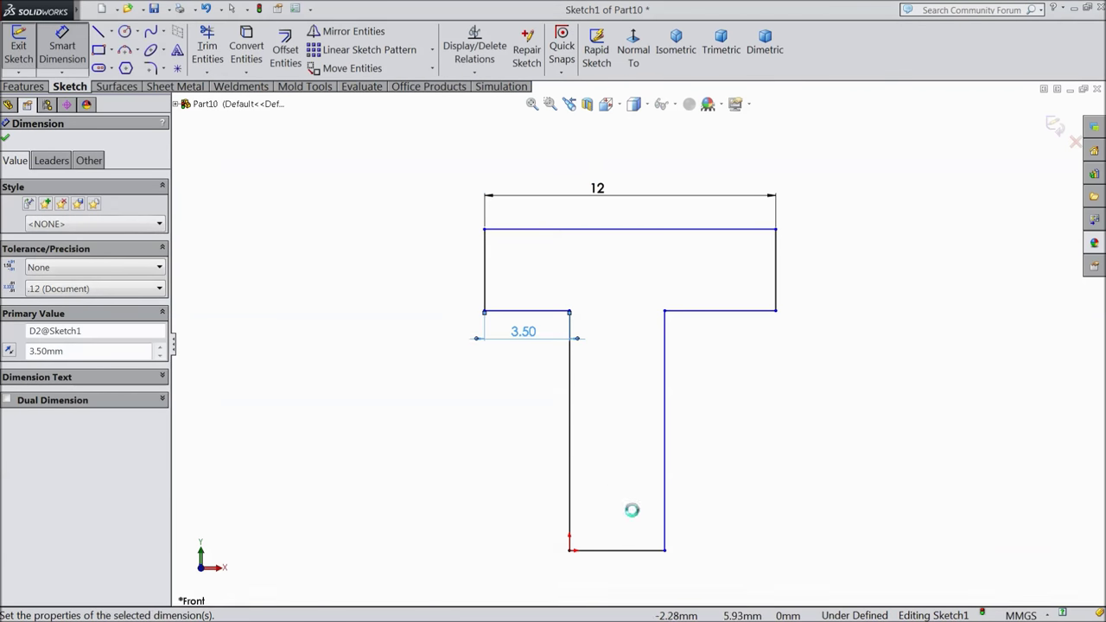
# Dimension the stem base width to 5 and the flange height to 2.5
pyautogui.click(627, 559)
pyautogui.click(626, 569)
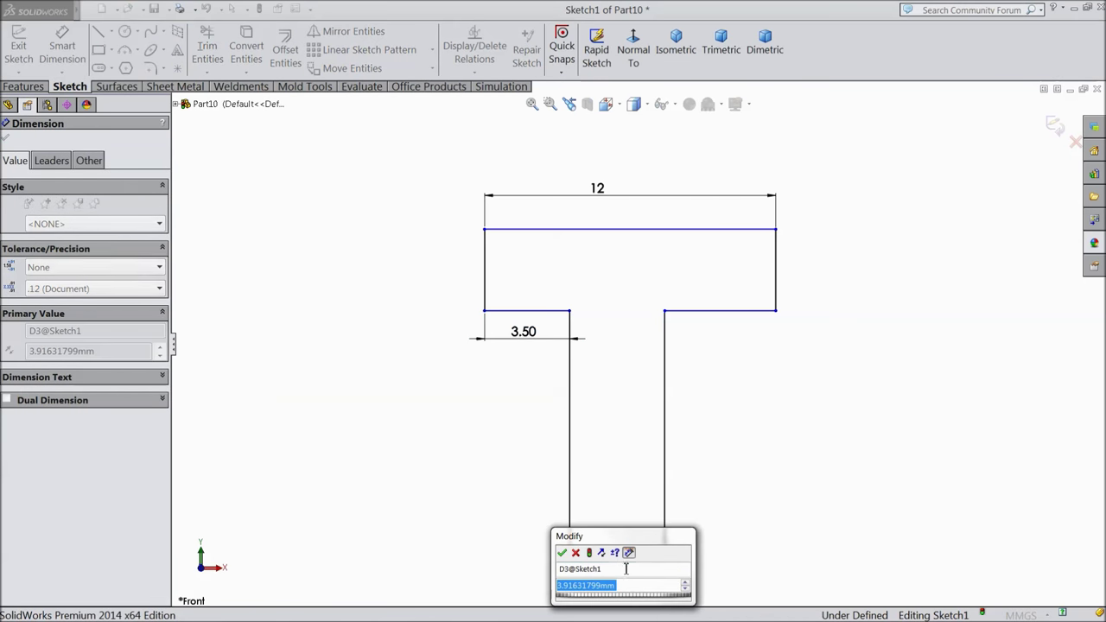
pyautogui.write('5')
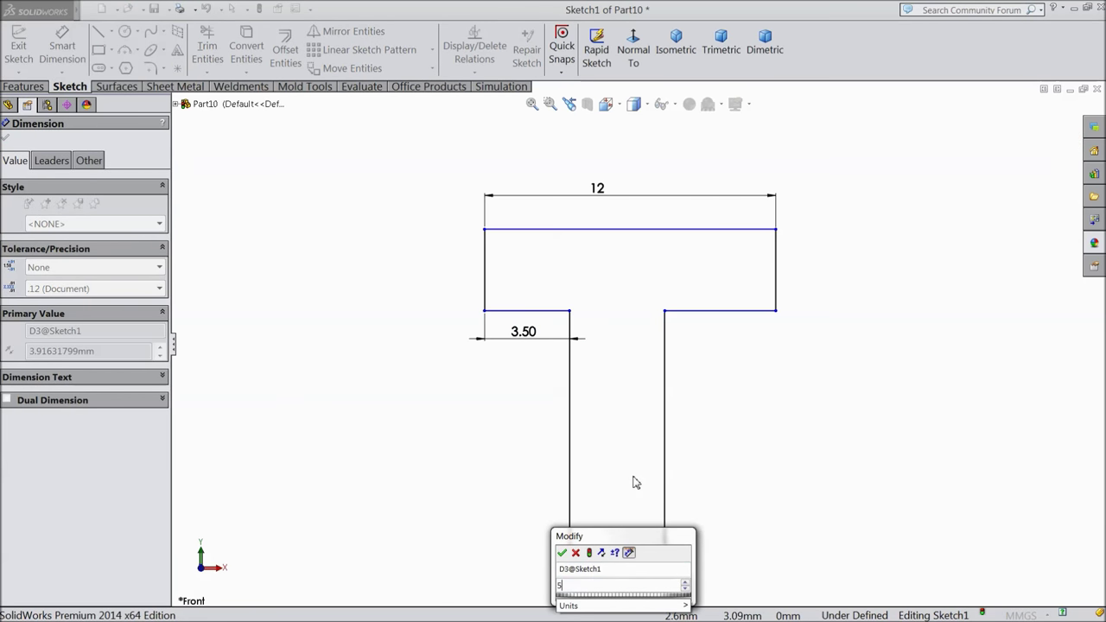
pyautogui.press('Return')
pyautogui.scroll(1, 723, 389)
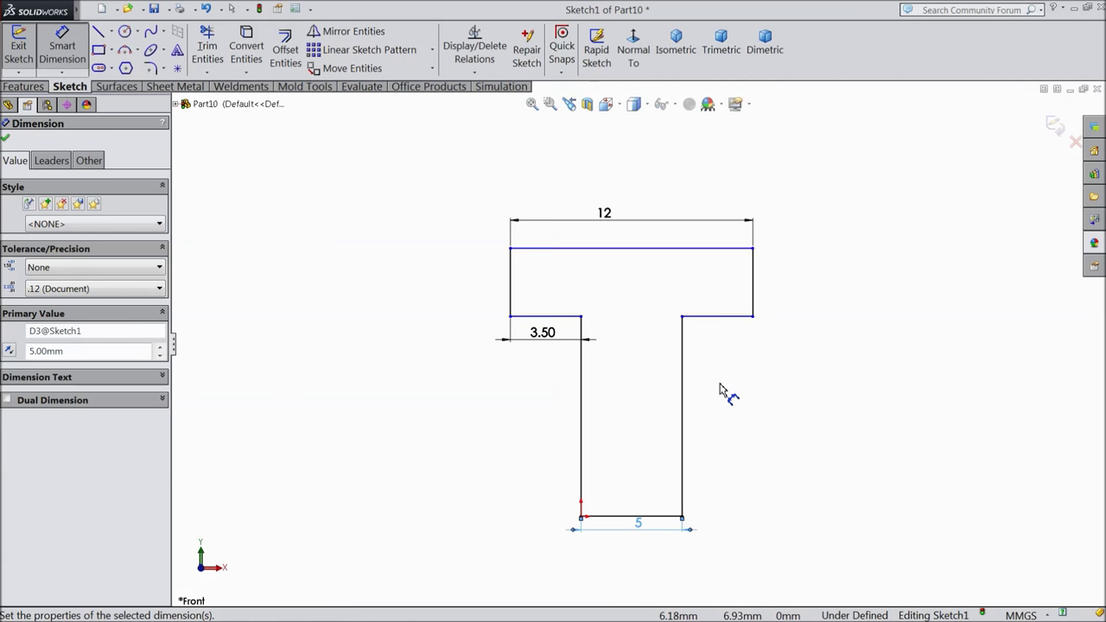
pyautogui.click(753, 295)
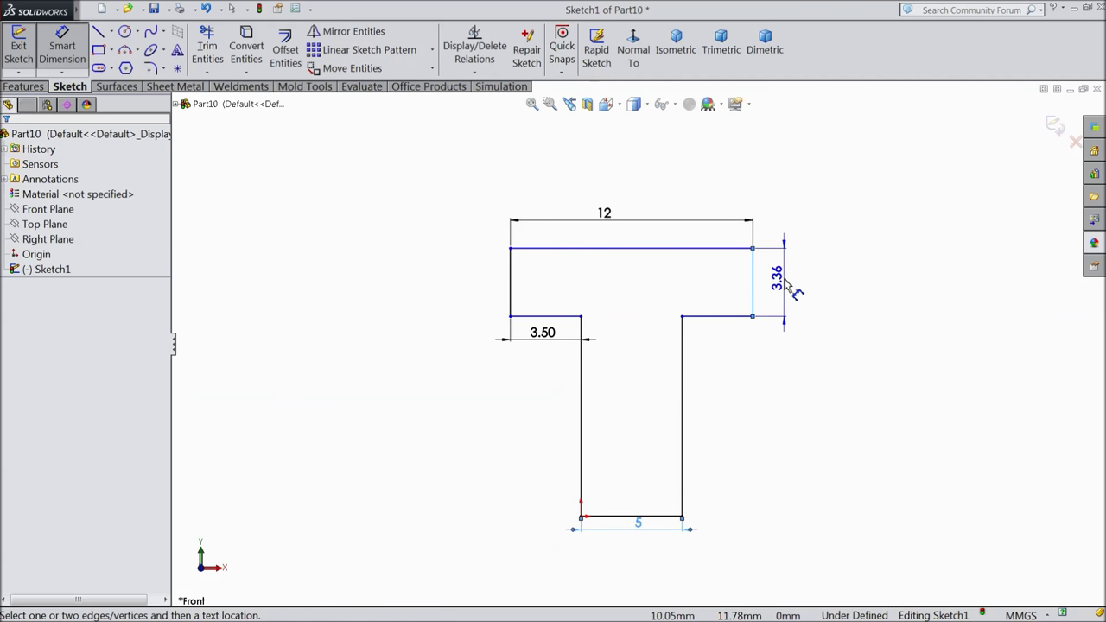
pyautogui.click(786, 281)
pyautogui.write('2.5')
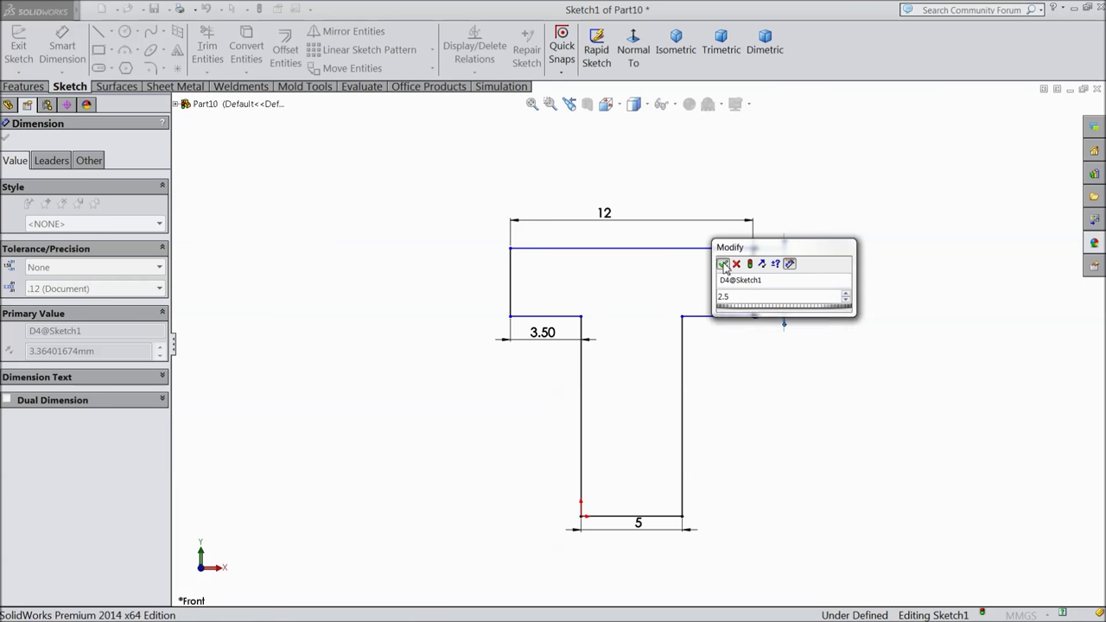
pyautogui.press('Return')
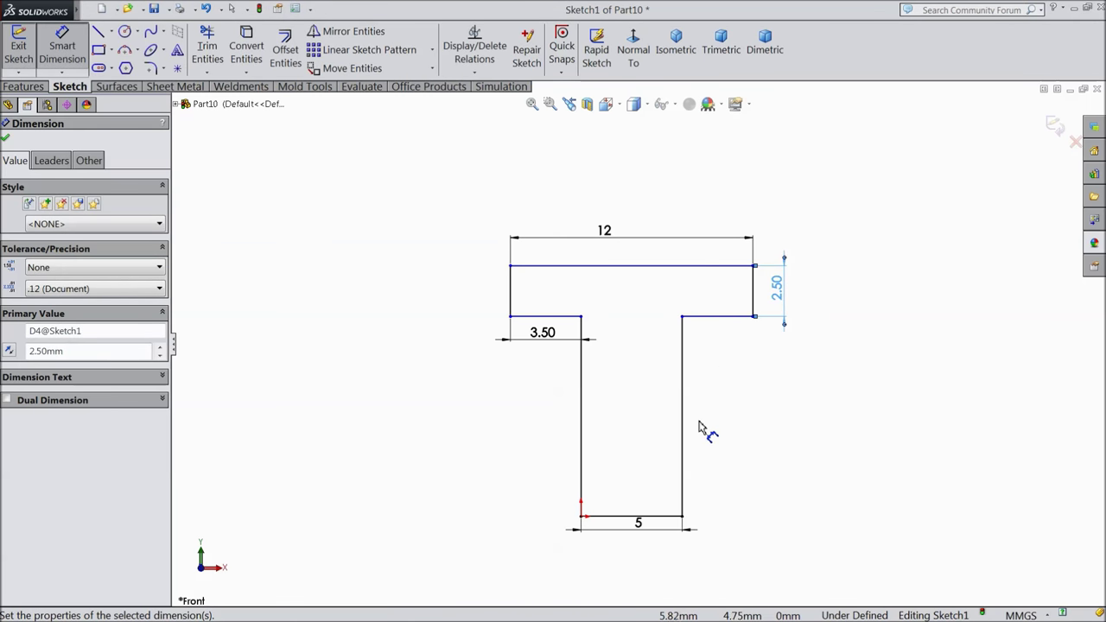
# Add the 10.5 overall height dimension, leaving the sketch fully defined
pyautogui.click(663, 266)
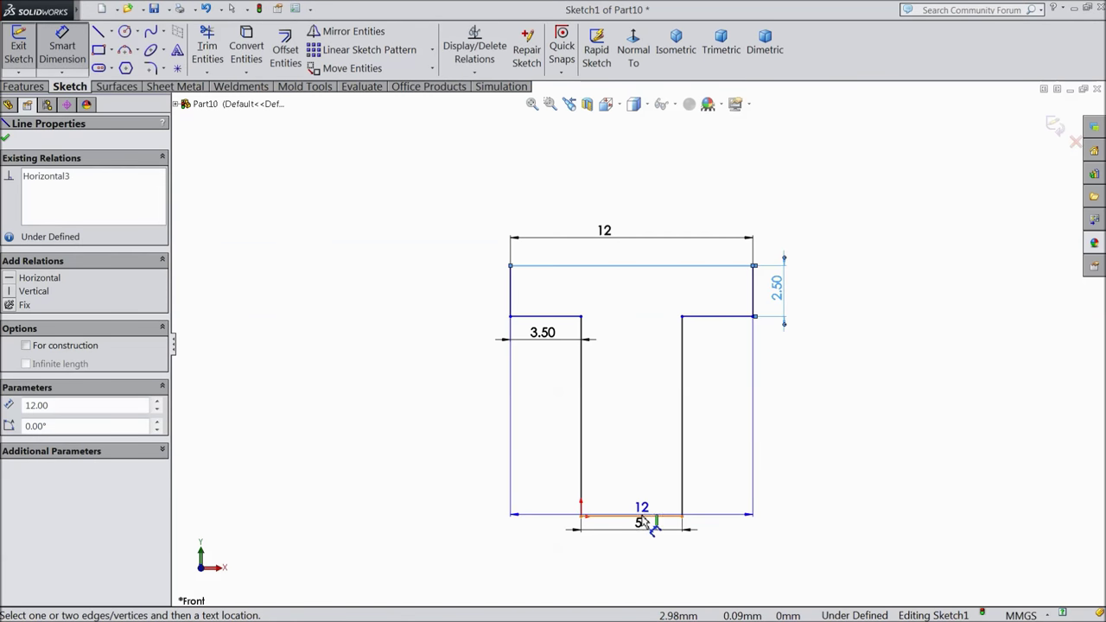
pyautogui.click(581, 517)
pyautogui.click(436, 406)
pyautogui.write('10')
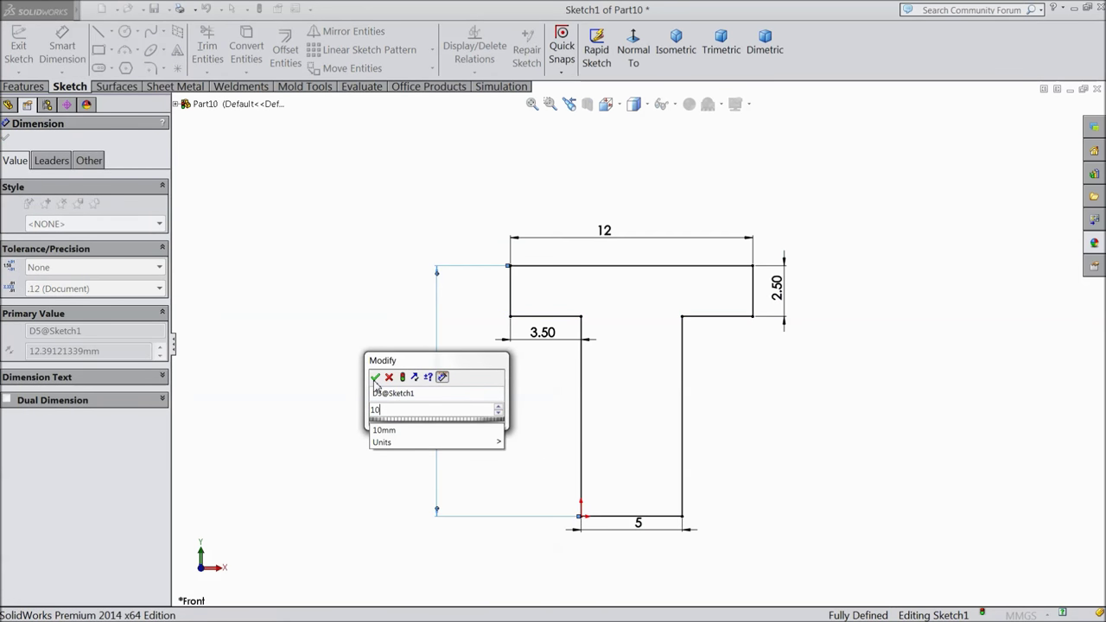
pyautogui.write('.5')
pyautogui.click(375, 376)
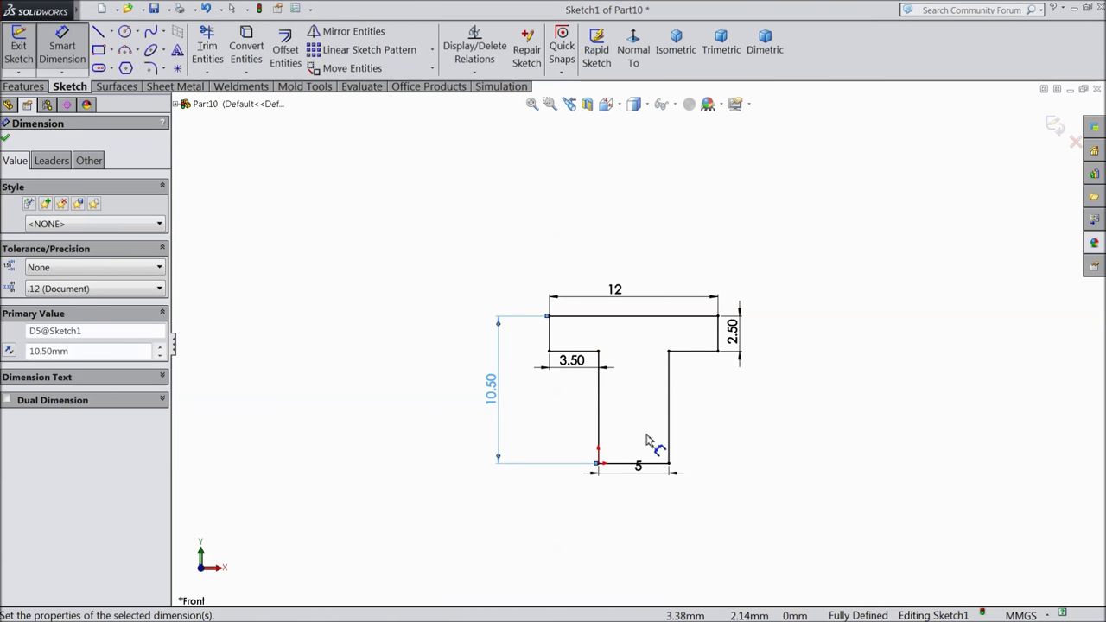
pyautogui.scroll(-1, 639, 436)
pyautogui.scroll(-1, 755, 397)
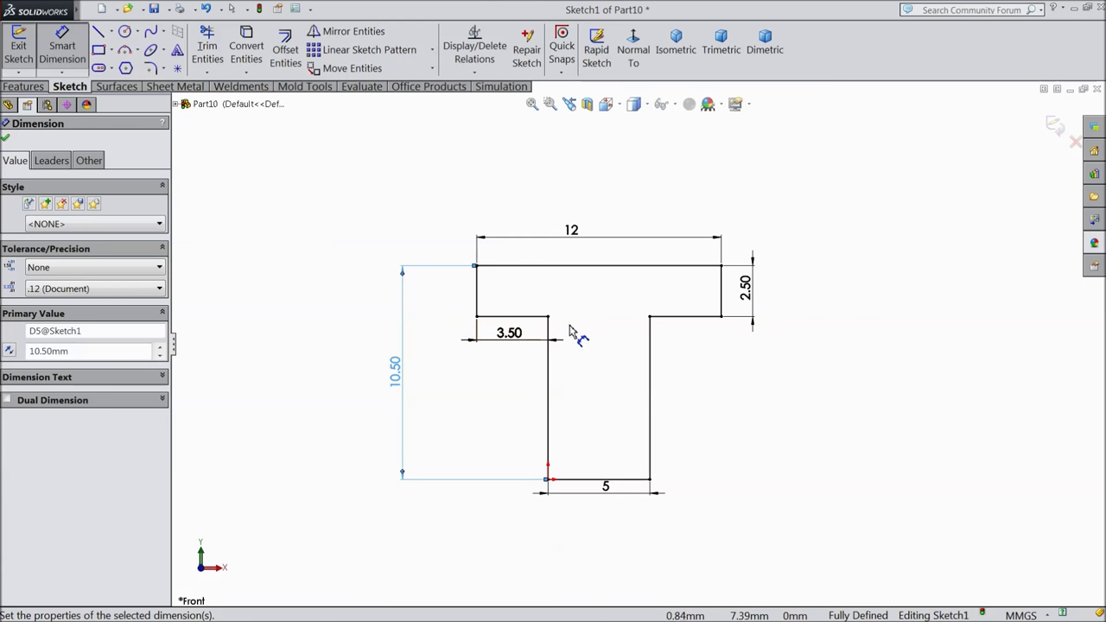
pyautogui.press('Escape')
pyautogui.click(26, 86)
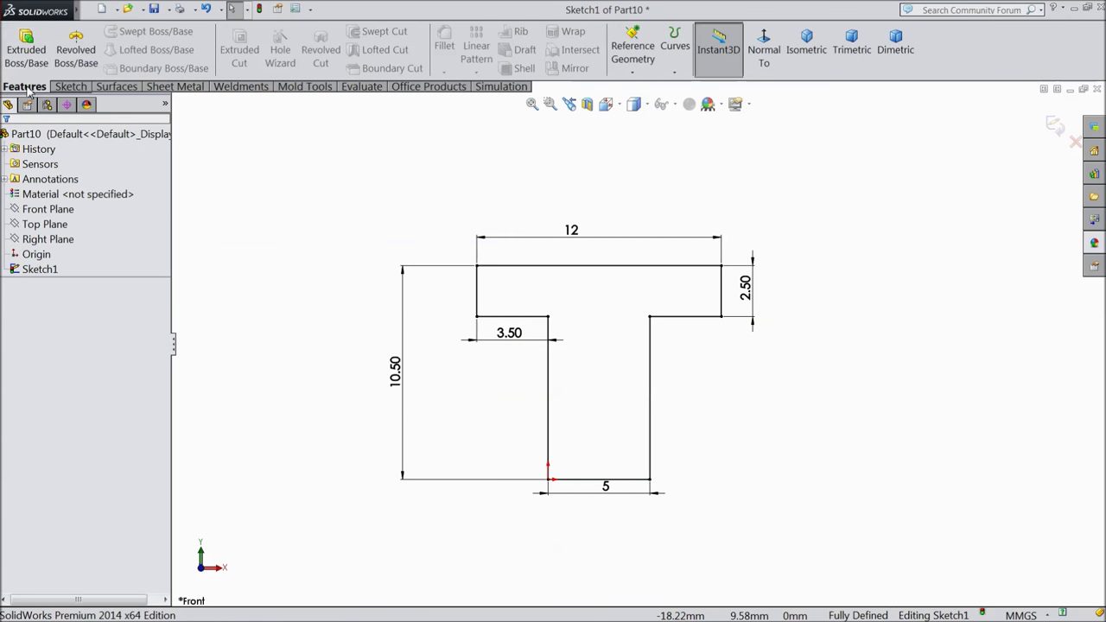
# Extrude the T sketch as a 5 mm blind boss to create Boss-Extrude1
pyautogui.click(31, 54)
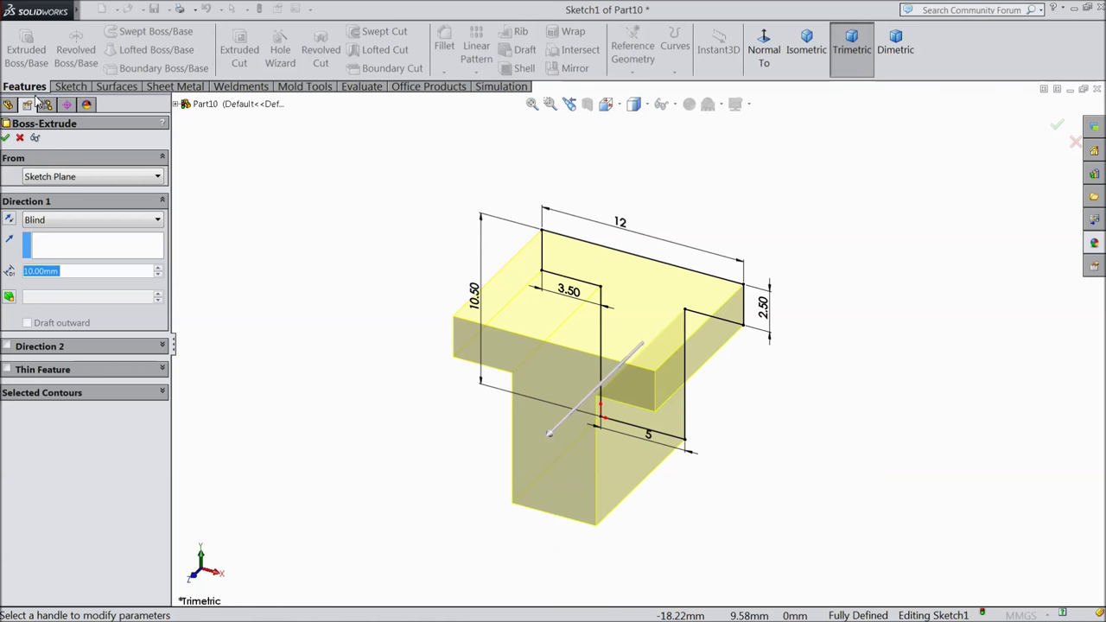
pyautogui.write('5')
pyautogui.press('Return')
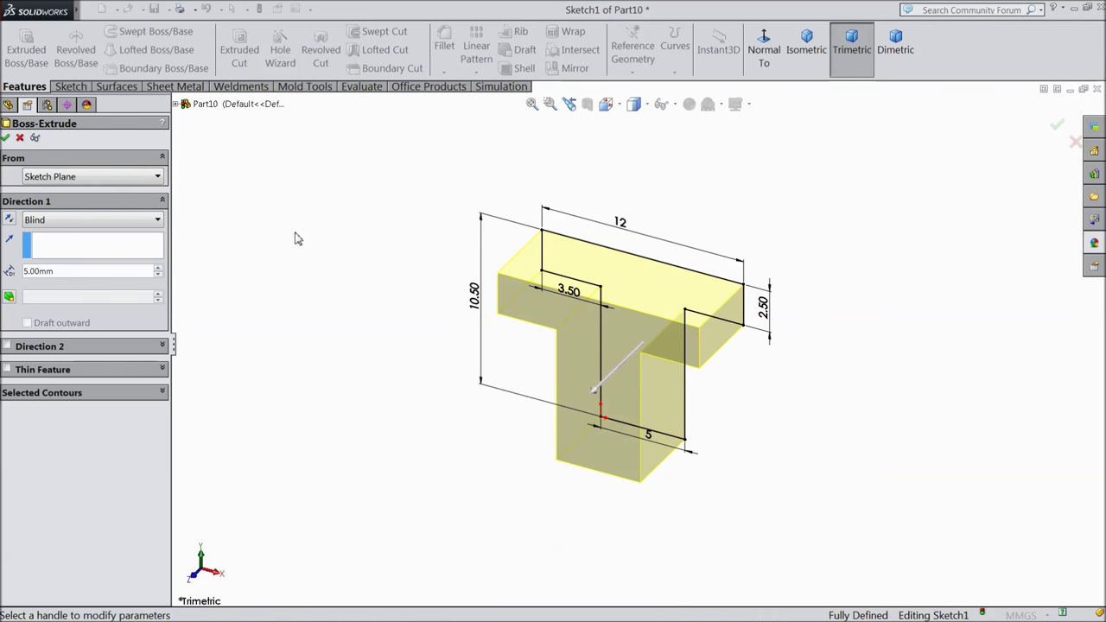
pyautogui.scroll(-3, 617, 363)
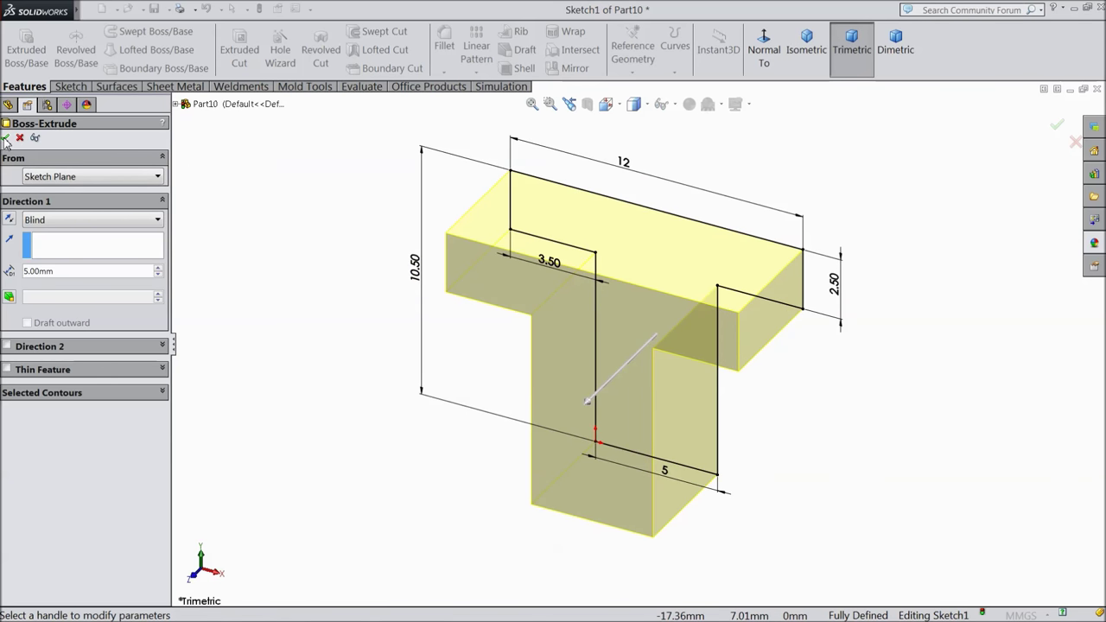
pyautogui.click(7, 138)
pyautogui.click(1093, 242)
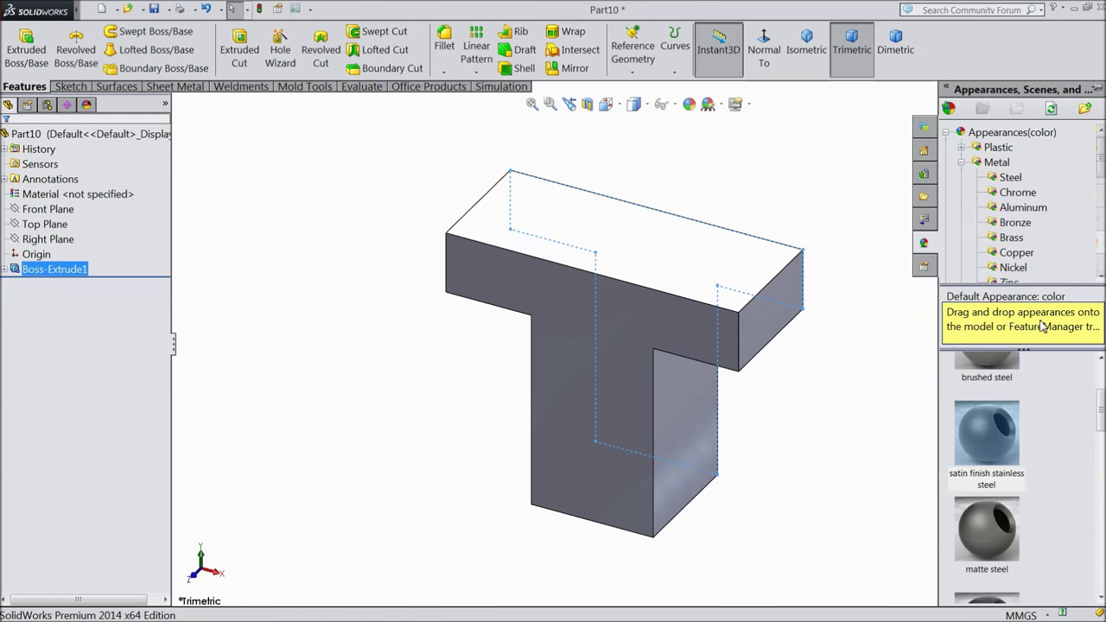
# Apply a brass finish from Metal > Brass to the T-shaped Boss-Extrude1 solid
pyautogui.click(1012, 239)
pyautogui.doubleClick(999, 418)
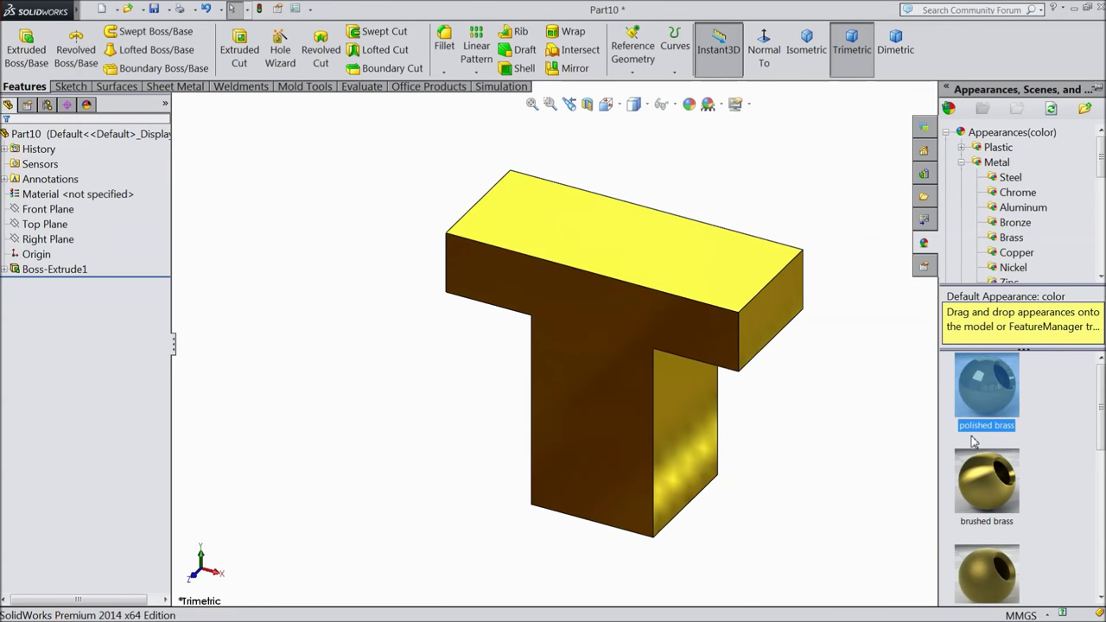
pyautogui.click(994, 585)
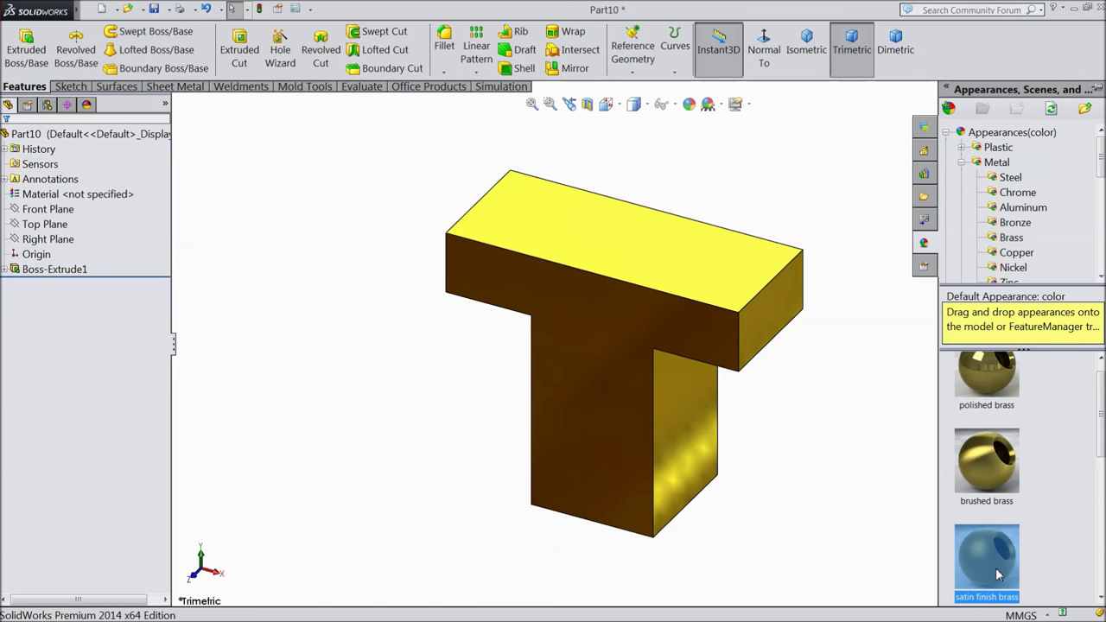
pyautogui.click(68, 269)
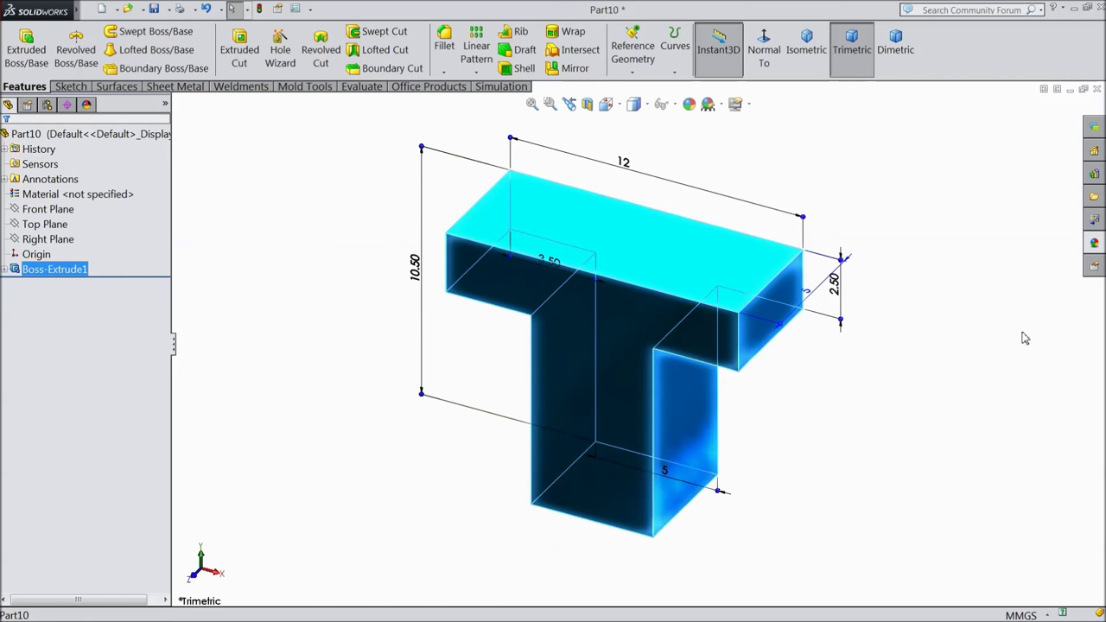
pyautogui.click(1094, 242)
pyautogui.moveTo(985, 462); pyautogui.dragTo(880, 417)
pyautogui.moveTo(880, 416); pyautogui.dragTo(857, 423, button='middle')
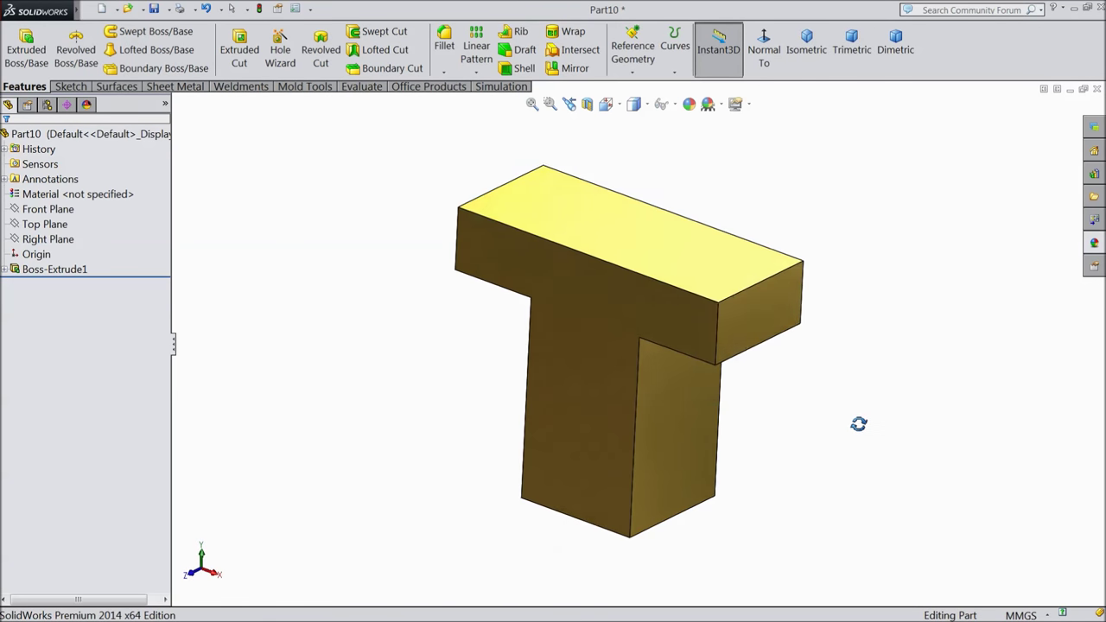
# Save the brass T part as 9.Shaft key in the Tailstock folder
pyautogui.click(154, 9)
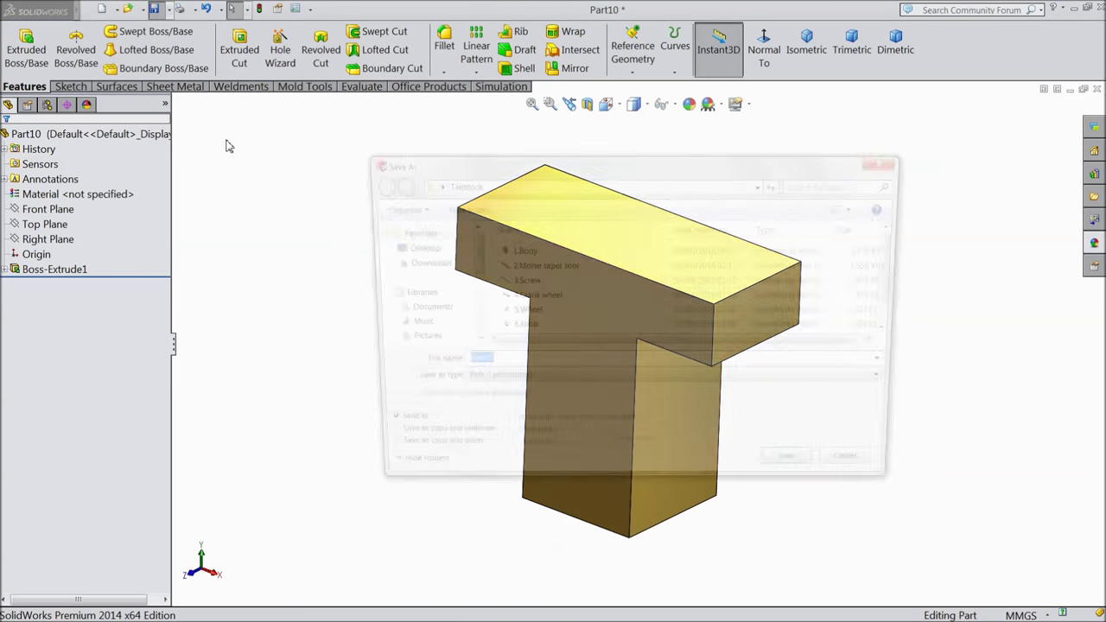
pyautogui.moveTo(901, 271); pyautogui.dragTo(901, 291)
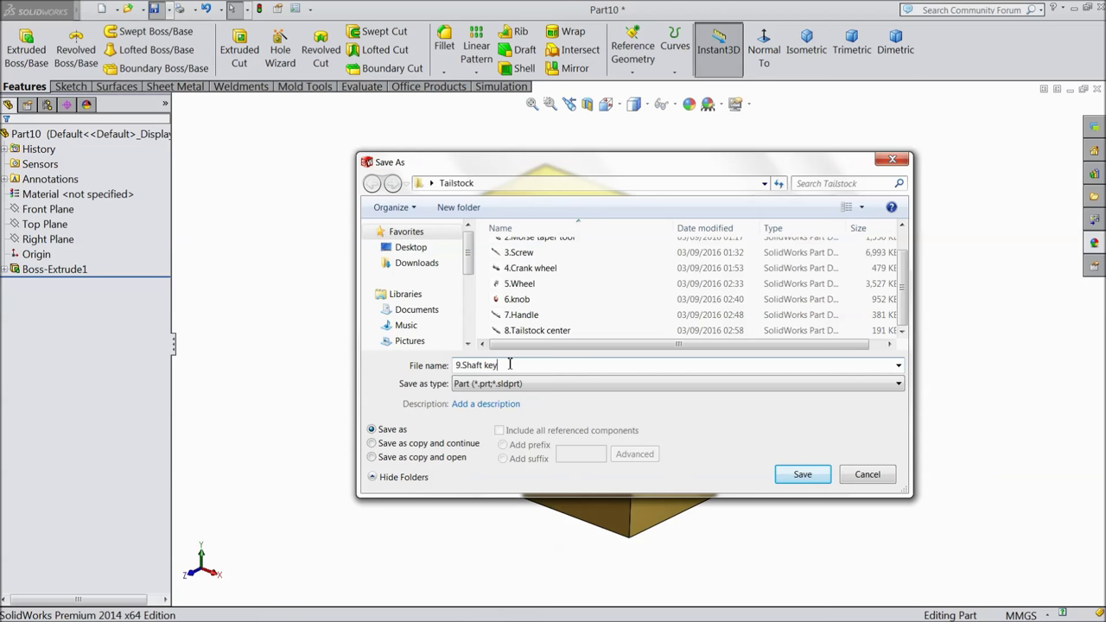
pyautogui.click(791, 476)
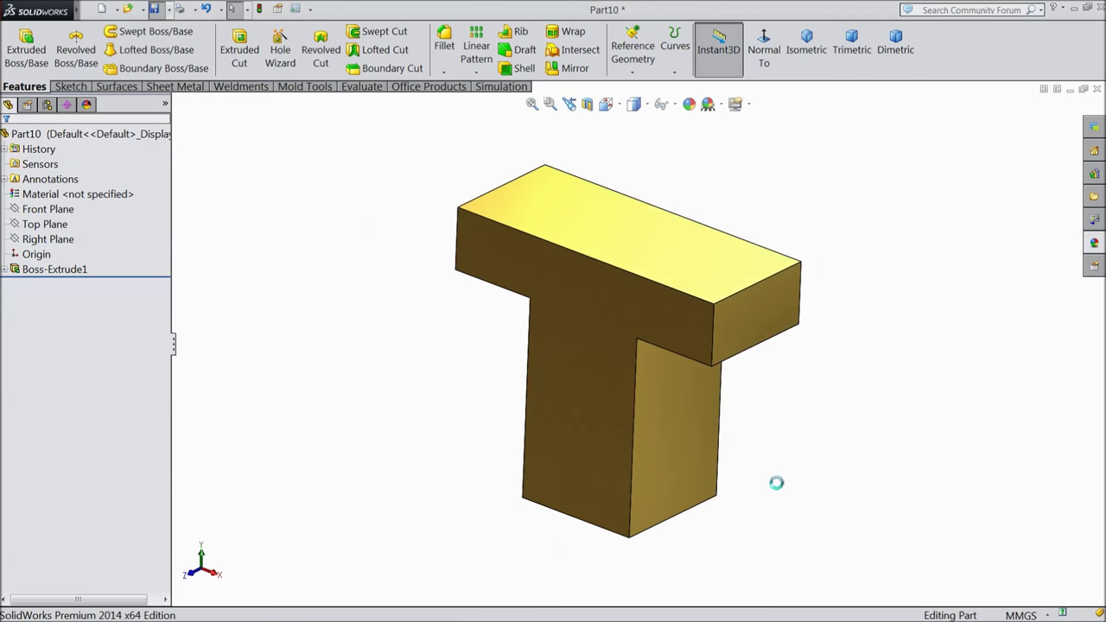
pyautogui.moveTo(780, 479); pyautogui.dragTo(778, 533, button='middle')
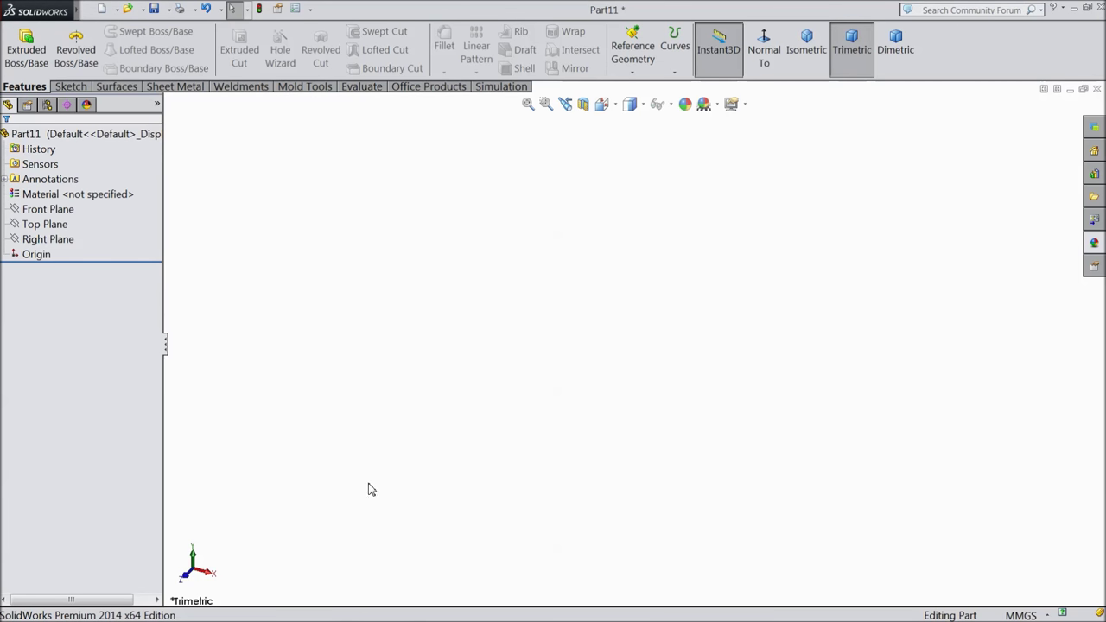
pyautogui.click(47, 210)
# Sketch on the Front Plane a horizontal centerline running right from the origin
pyautogui.click(58, 193)
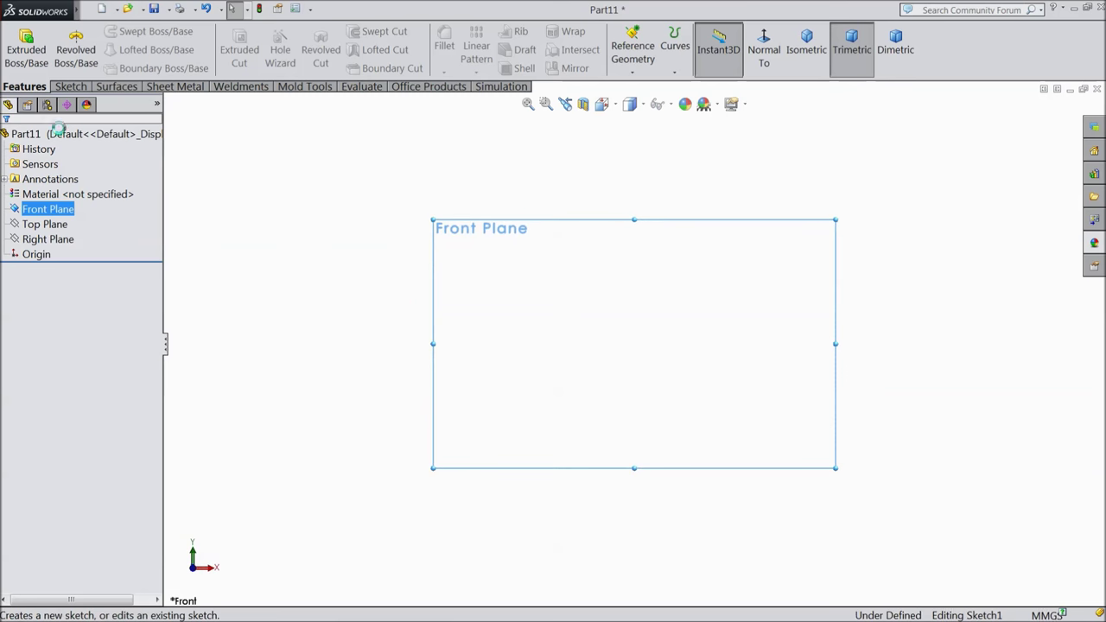
pyautogui.click(99, 31)
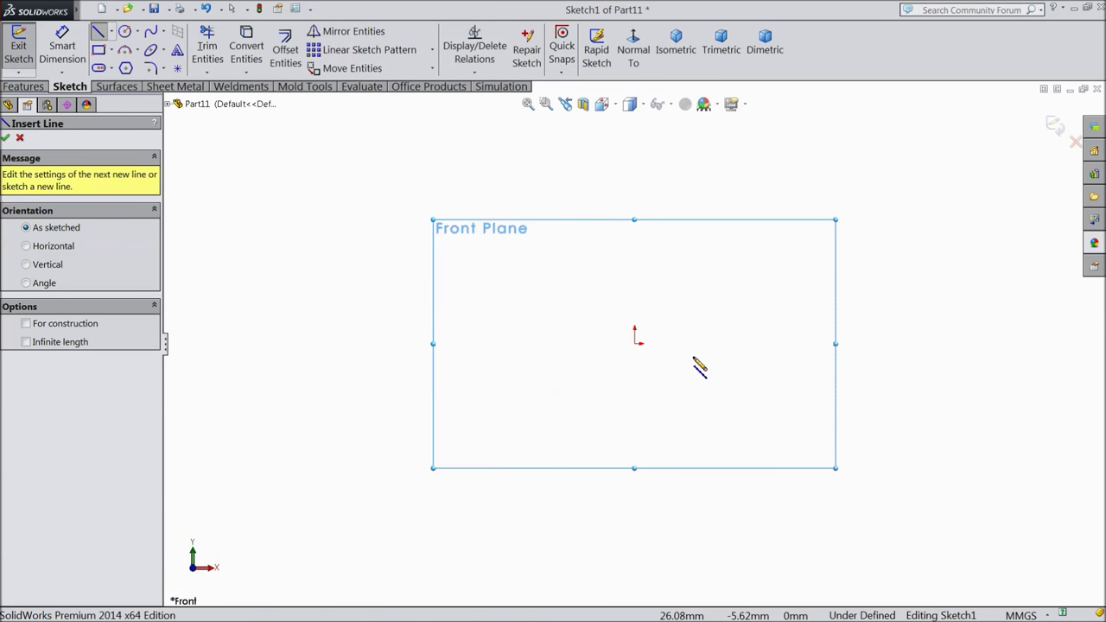
pyautogui.scroll(1, 778, 370)
pyautogui.scroll(-2, 913, 329)
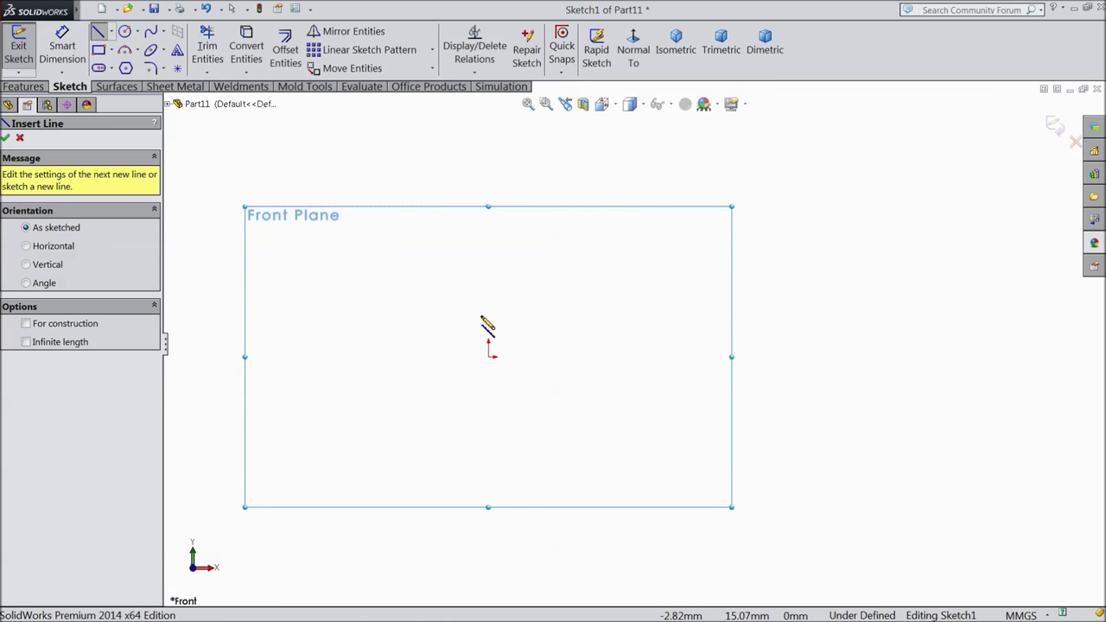
pyautogui.click(112, 32)
pyautogui.click(121, 65)
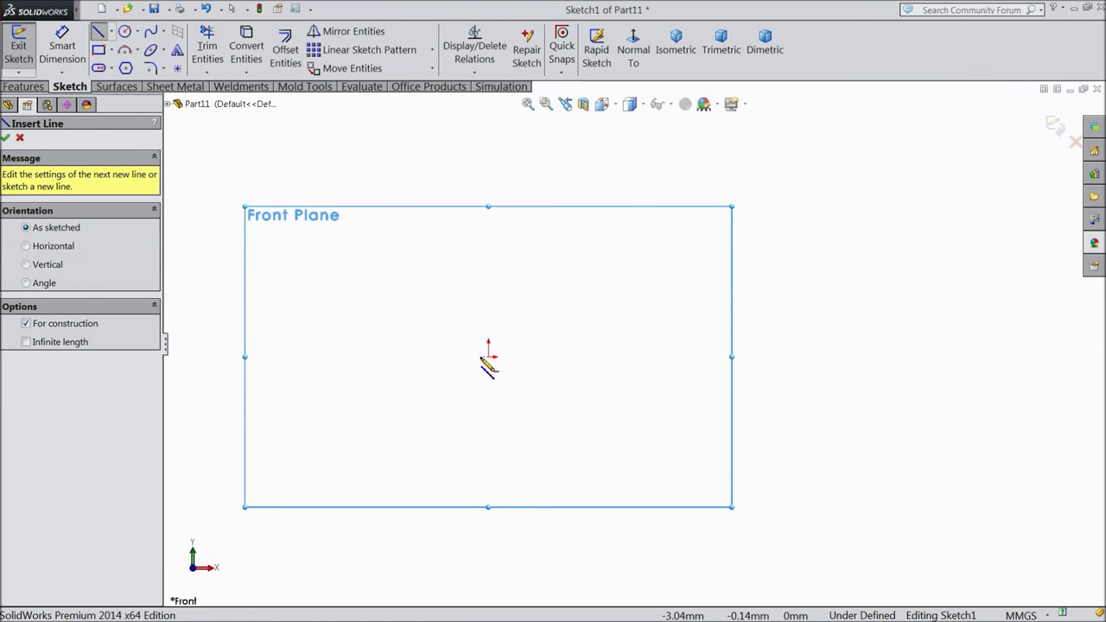
pyautogui.click(488, 355)
pyautogui.click(707, 357)
pyautogui.rightClick(710, 356)
pyautogui.click(751, 113)
pyautogui.scroll(-3, 619, 247)
pyautogui.click(99, 33)
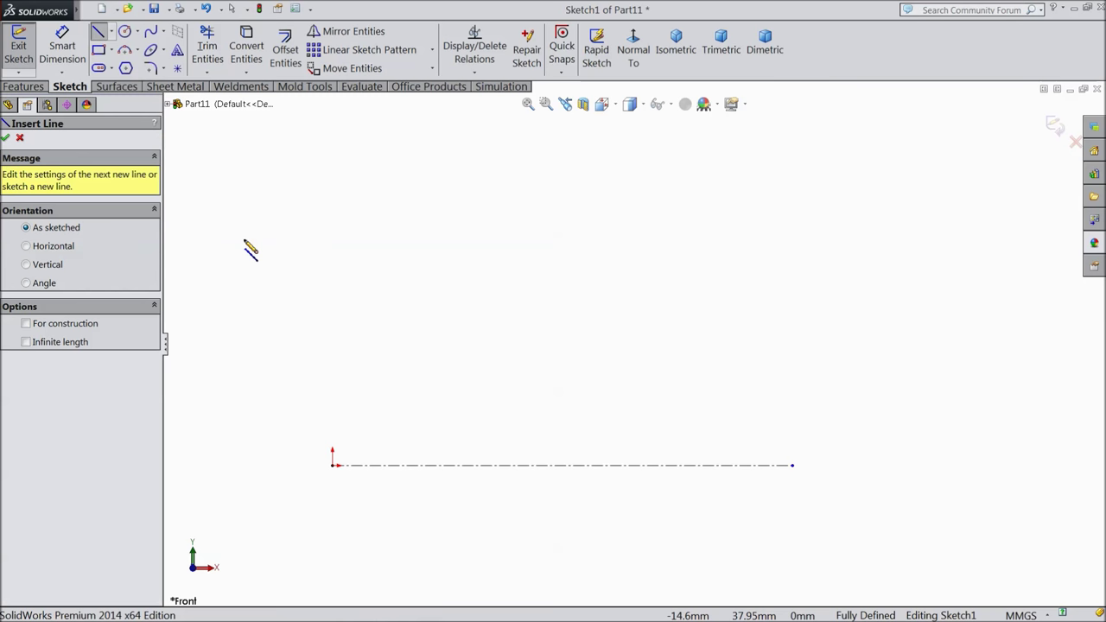
# Draw the stepped left outline: left edge, top edge, small notch, tall vertical edge and ledge
pyautogui.click(333, 390)
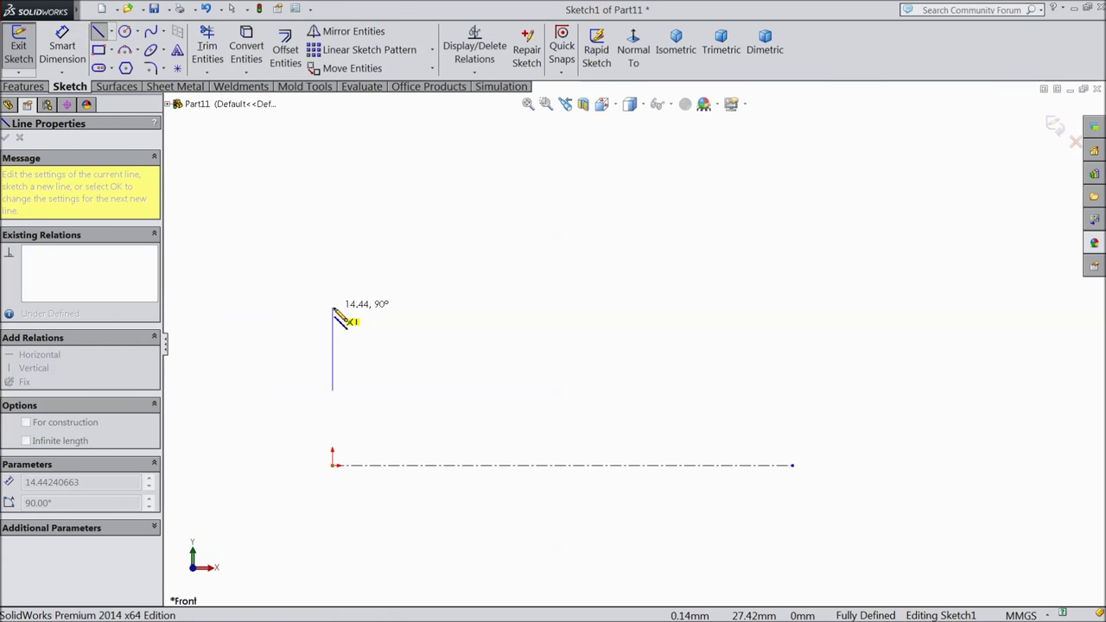
pyautogui.click(332, 307)
pyautogui.click(452, 308)
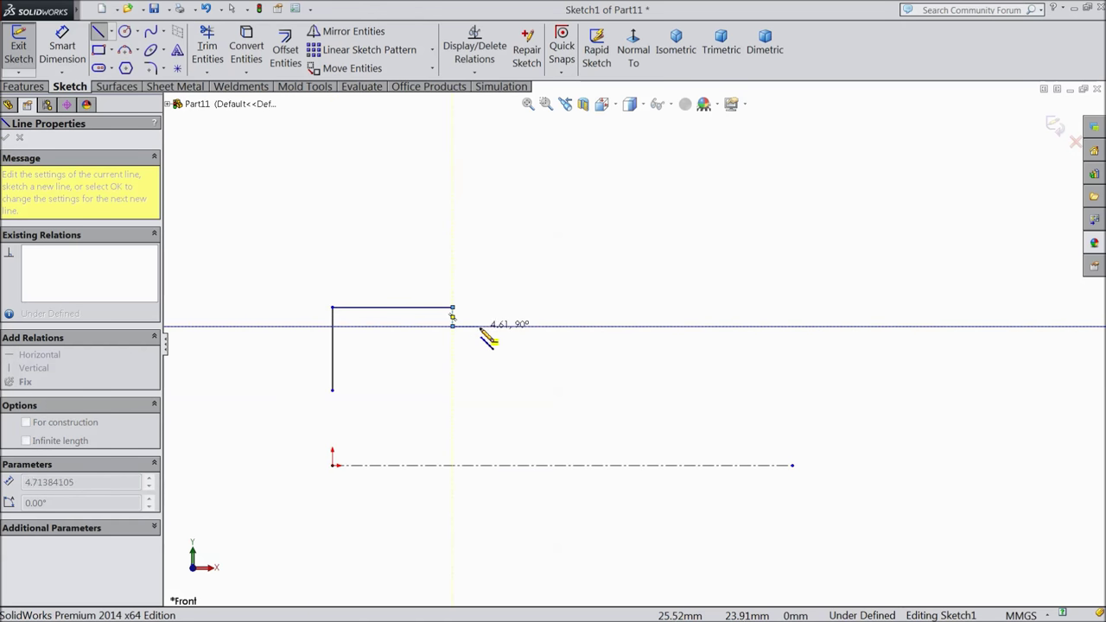
pyautogui.click(485, 325)
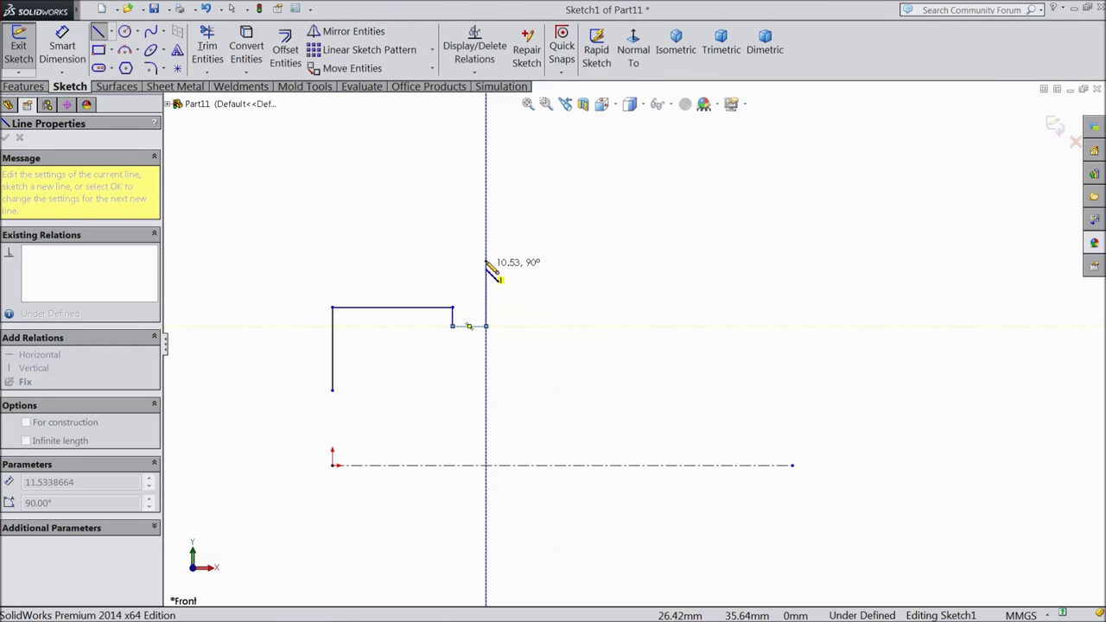
pyautogui.click(487, 226)
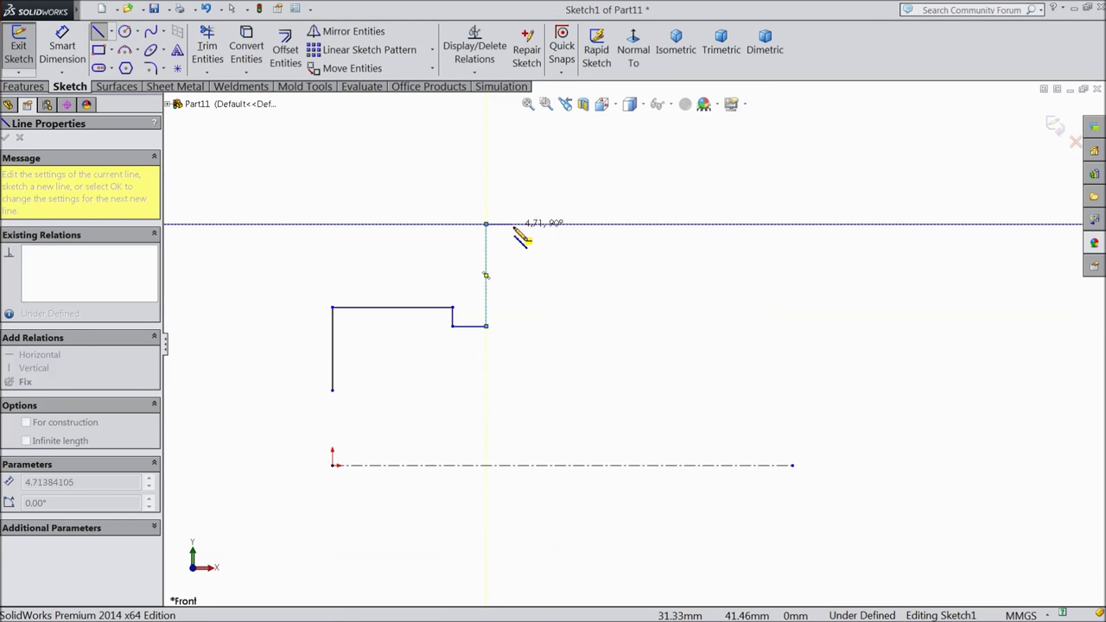
pyautogui.click(513, 226)
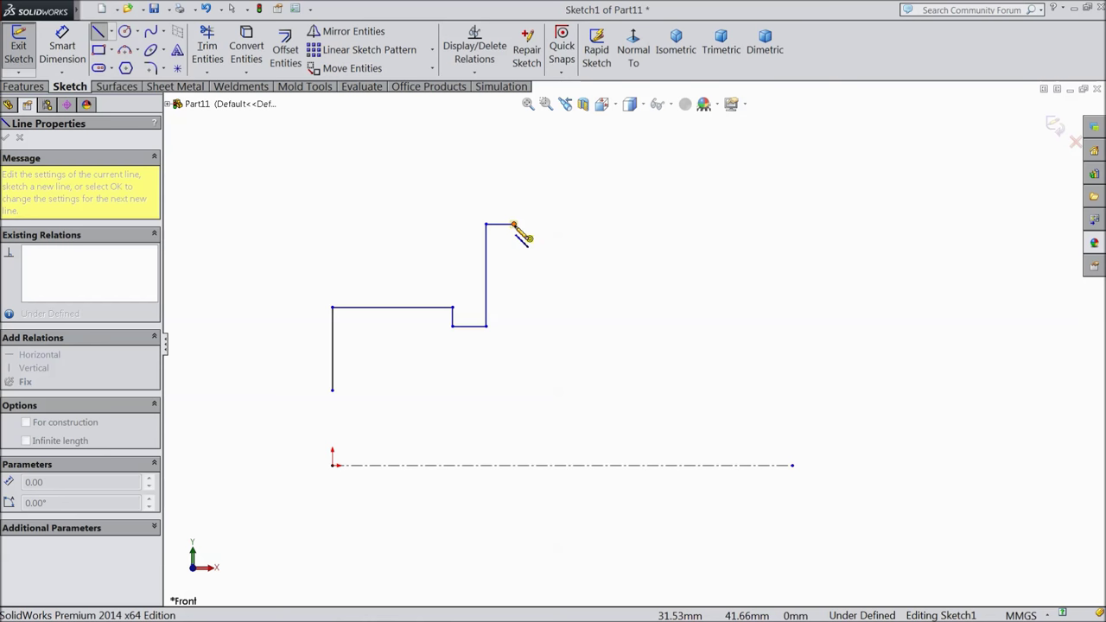
# Add the semicircular top arc and concave right arc, then close the profile along the base
pyautogui.press('a')
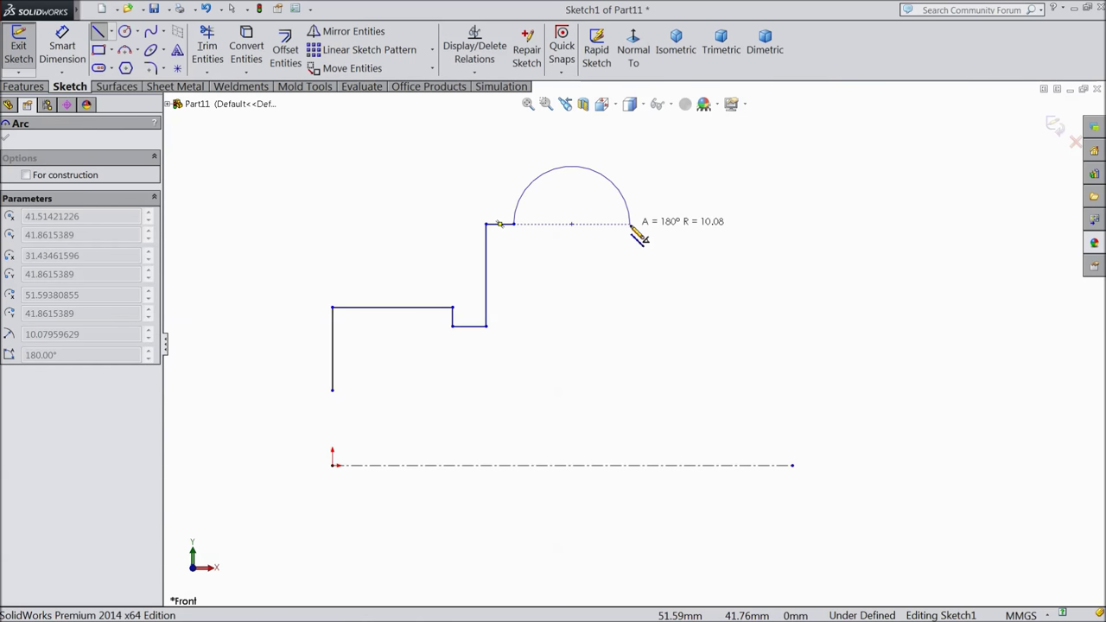
pyautogui.click(630, 226)
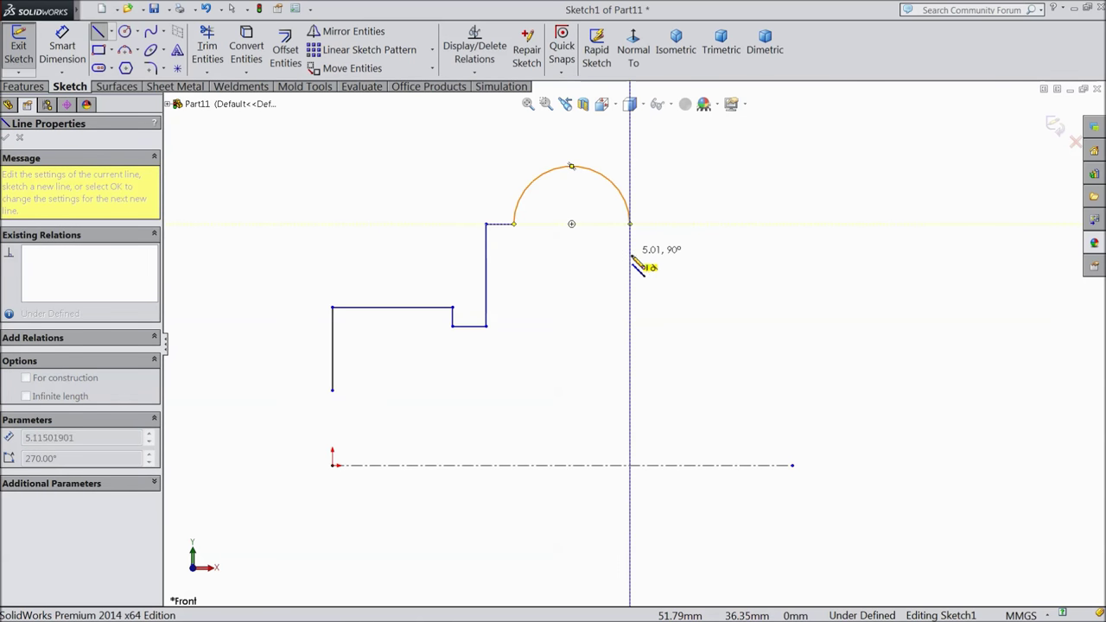
pyautogui.click(629, 256)
pyautogui.press('a')
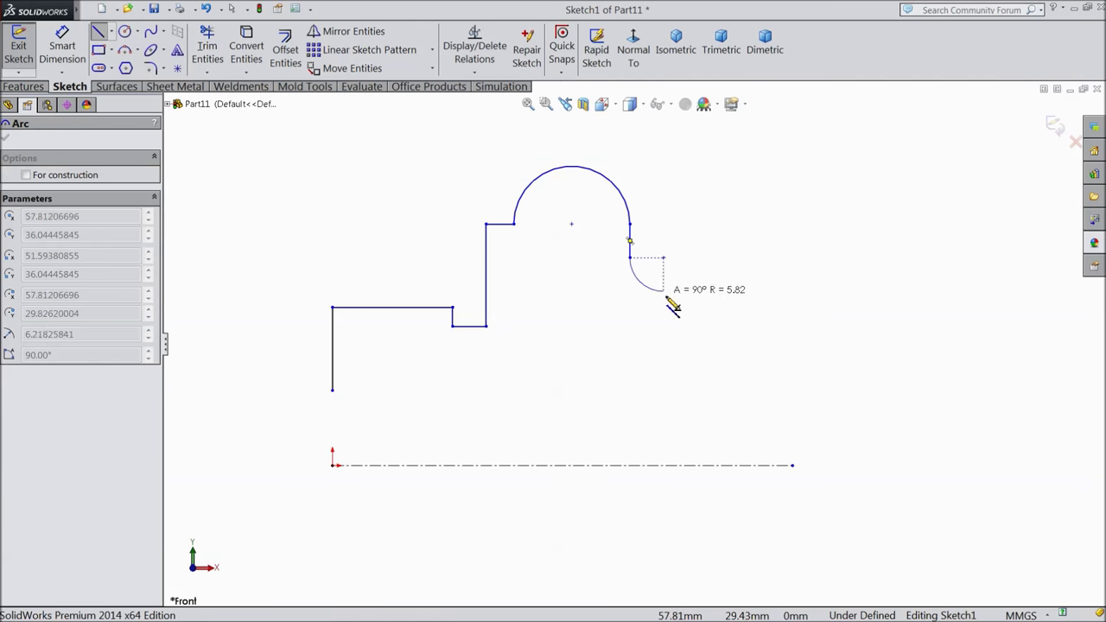
pyautogui.click(732, 377)
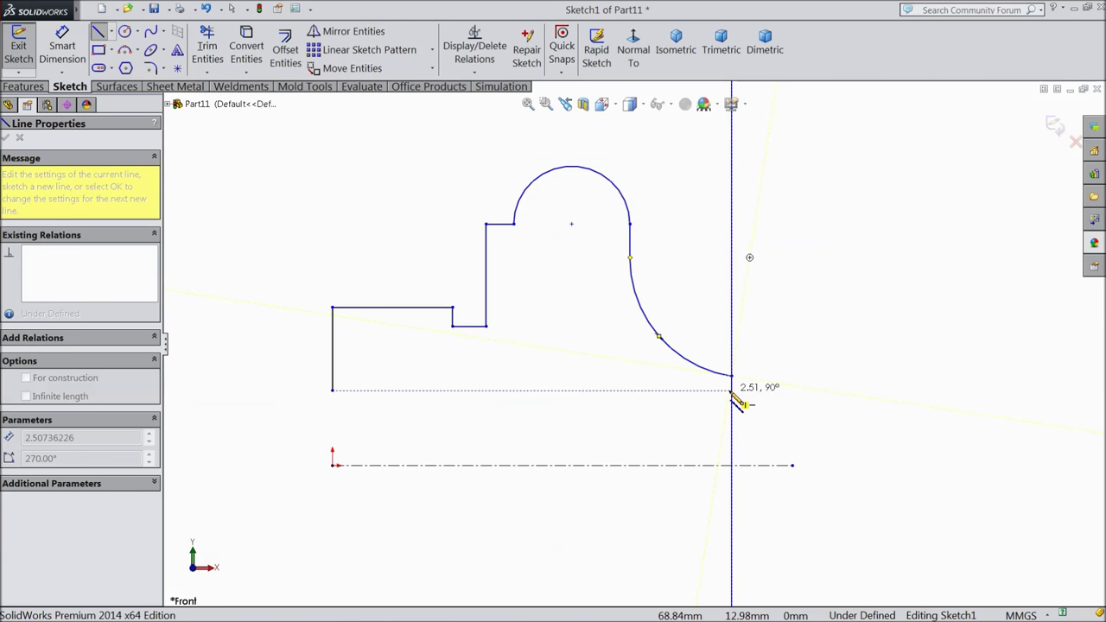
pyautogui.click(731, 390)
pyautogui.click(333, 390)
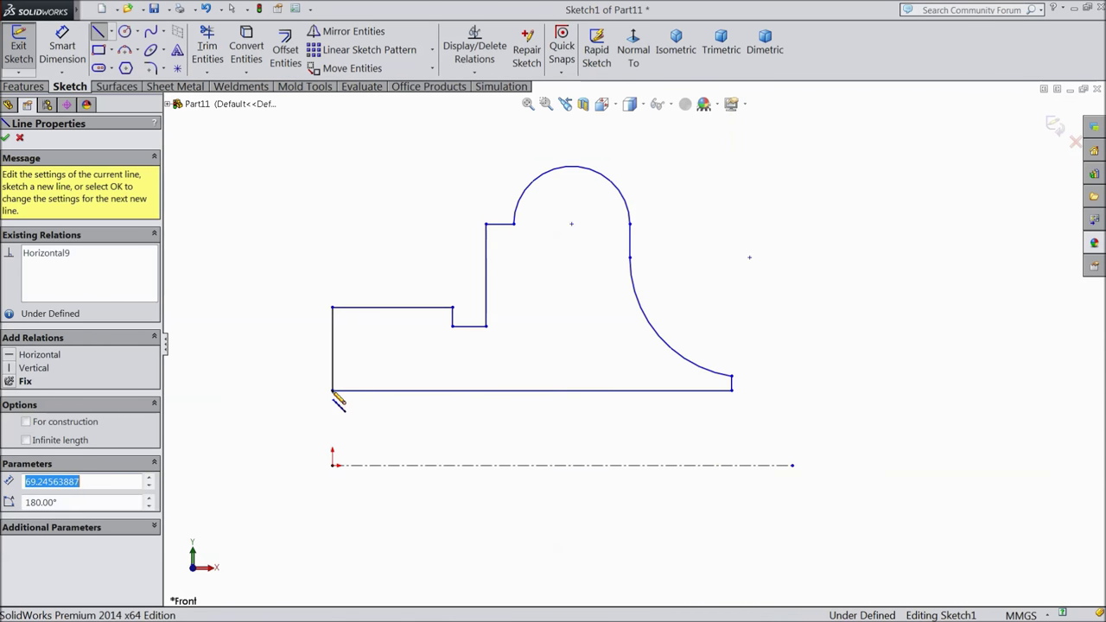
pyautogui.rightClick(238, 308)
pyautogui.click(278, 167)
pyautogui.scroll(1, 550, 403)
pyautogui.scroll(-2, 703, 393)
pyautogui.moveTo(714, 359); pyautogui.dragTo(696, 327)
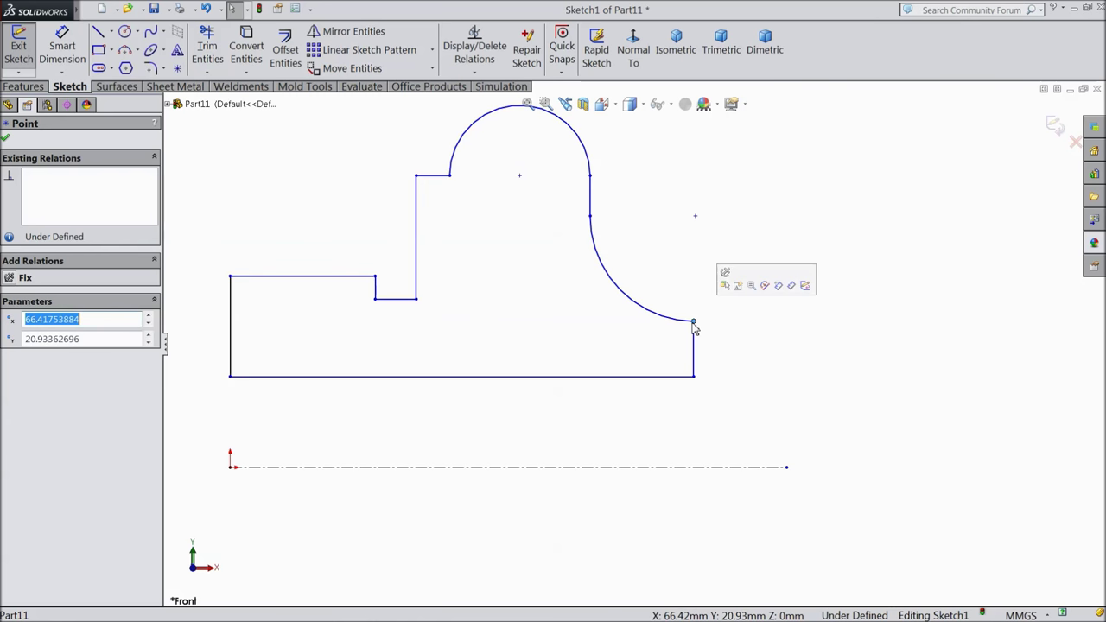
# Align the concave arc's centre vertically and horizontally with its endpoints
pyautogui.keyDown('ctrl'); pyautogui.click(695, 217); pyautogui.keyUp('ctrl')
pyautogui.click(738, 167)
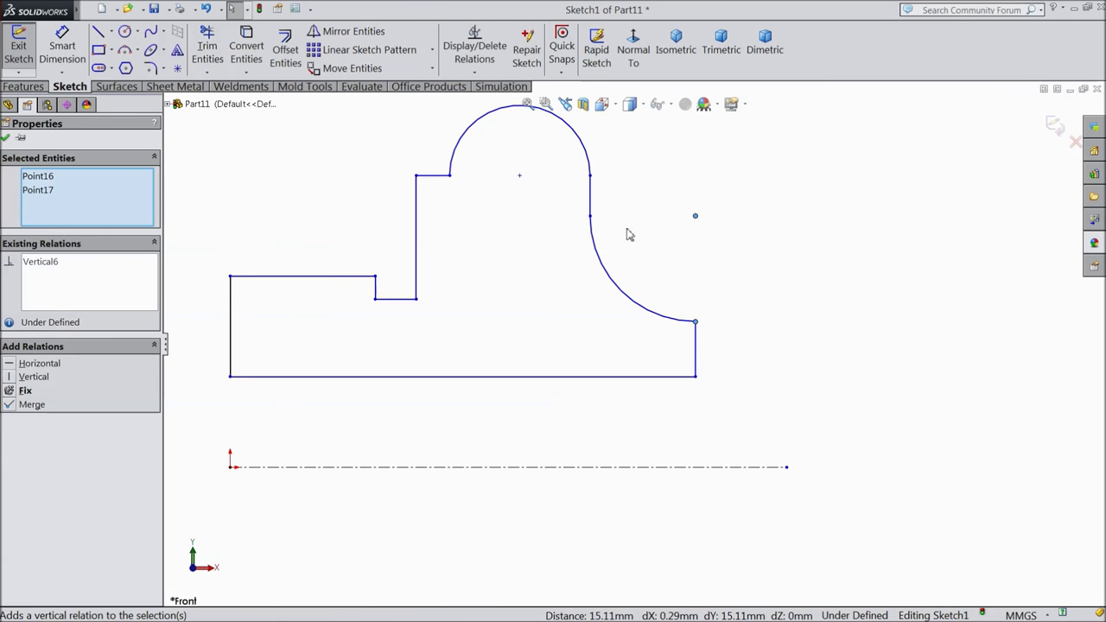
pyautogui.click(590, 217)
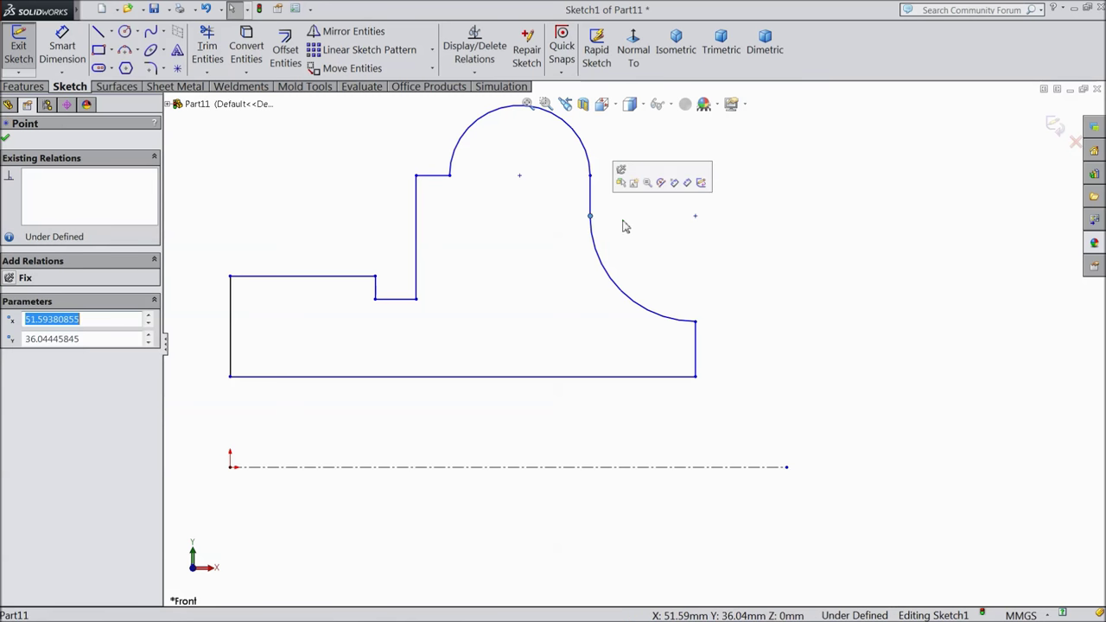
pyautogui.keyDown('ctrl'); pyautogui.click(695, 216); pyautogui.keyUp('ctrl')
pyautogui.click(729, 168)
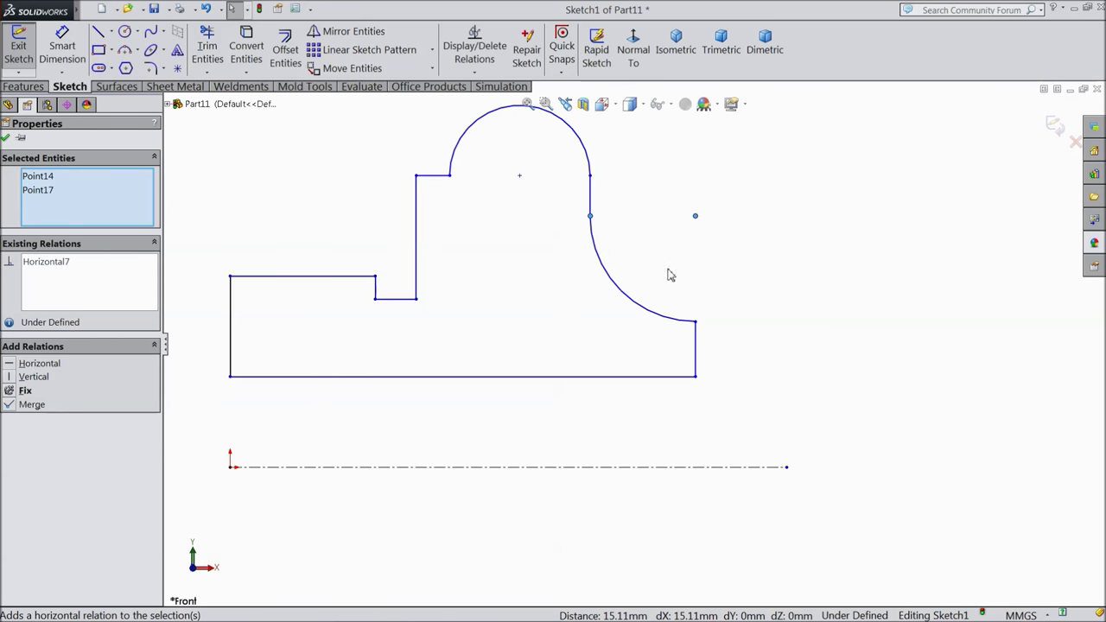
# Make the semicircle's centre horizontal with both of its endpoints
pyautogui.press('z')
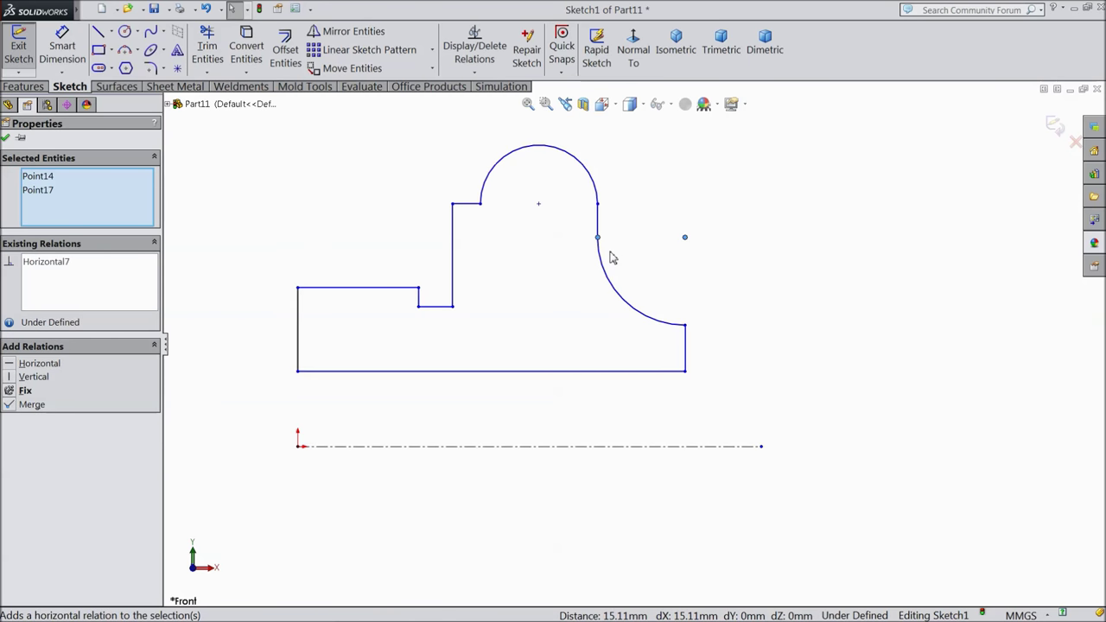
pyautogui.click(539, 206)
pyautogui.keyDown('ctrl'); pyautogui.click(596, 205); pyautogui.keyUp('ctrl')
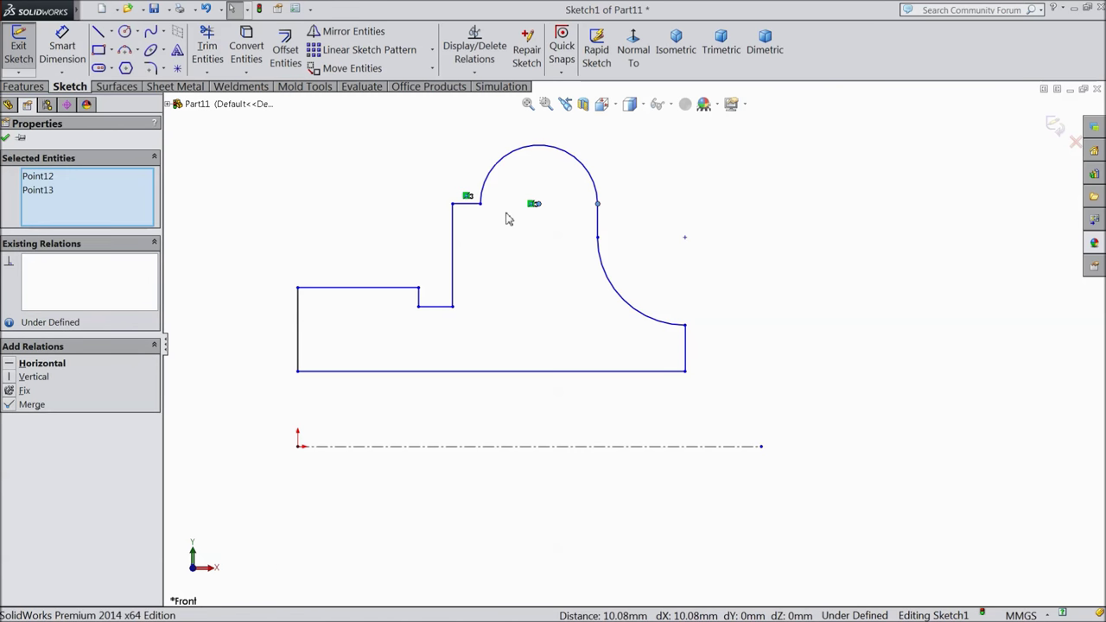
pyautogui.keyDown('ctrl'); pyautogui.click(481, 205); pyautogui.keyUp('ctrl')
pyautogui.click(515, 164)
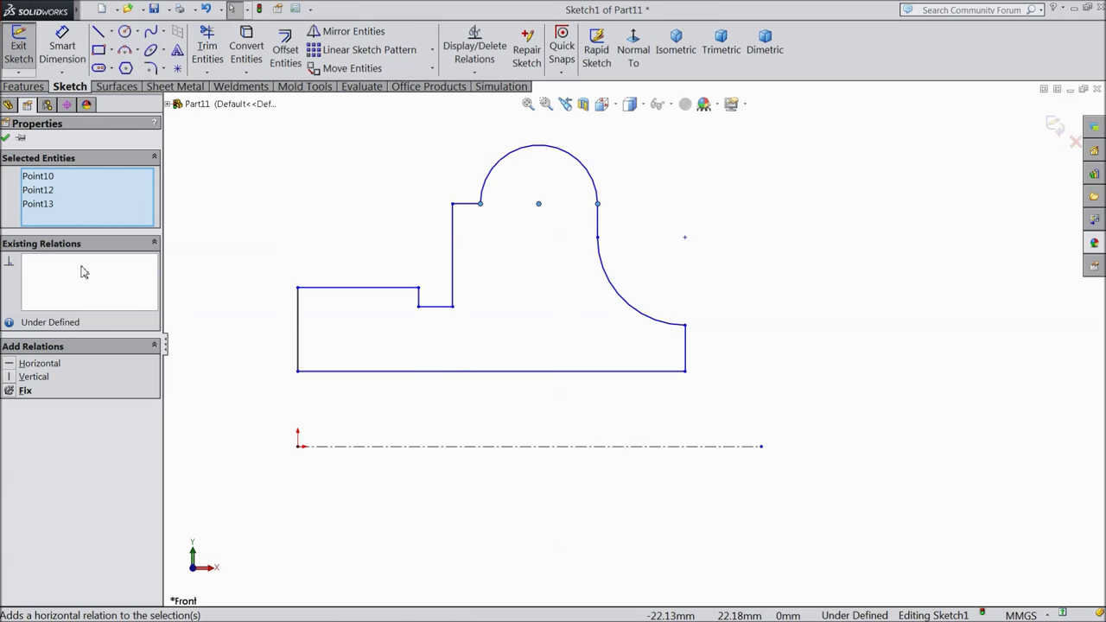
pyautogui.click(6, 138)
pyautogui.click(63, 47)
pyautogui.scroll(2, 316, 213)
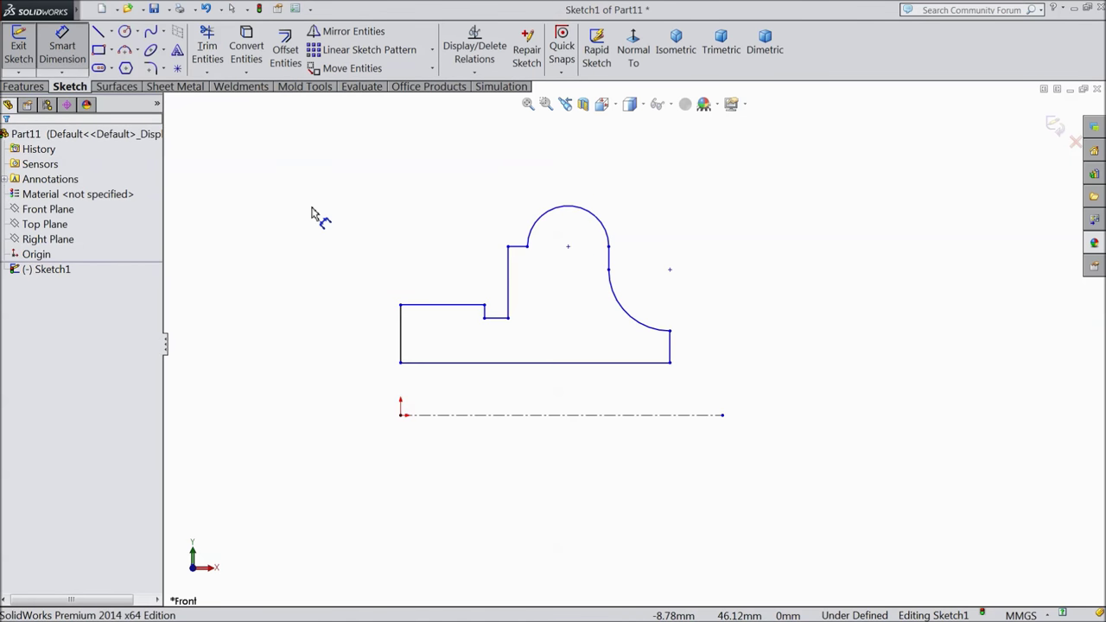
# Dimension the overall width to 27 mm and the base offset from the centerline to 5.5 mm
pyautogui.scroll(-1, 438, 339)
pyautogui.click(462, 350)
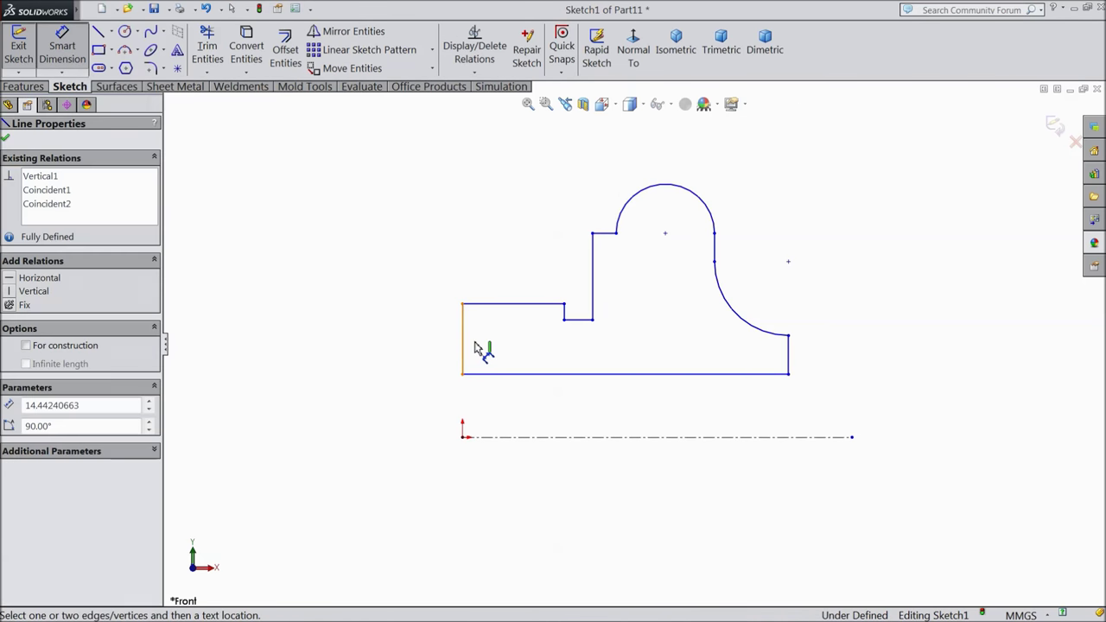
pyautogui.click(788, 354)
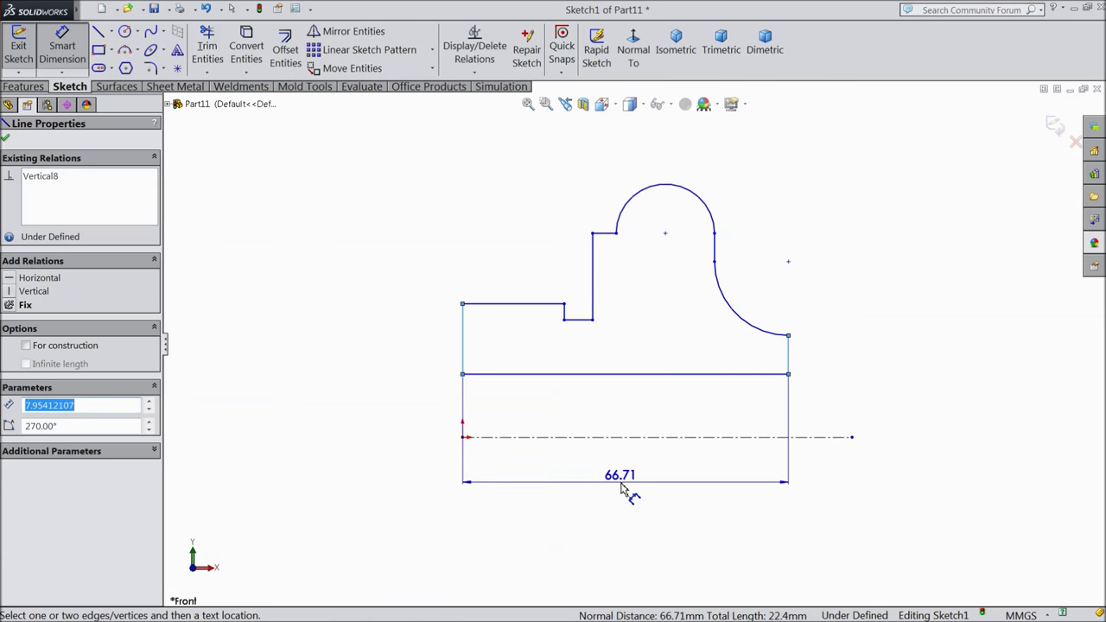
pyautogui.click(629, 488)
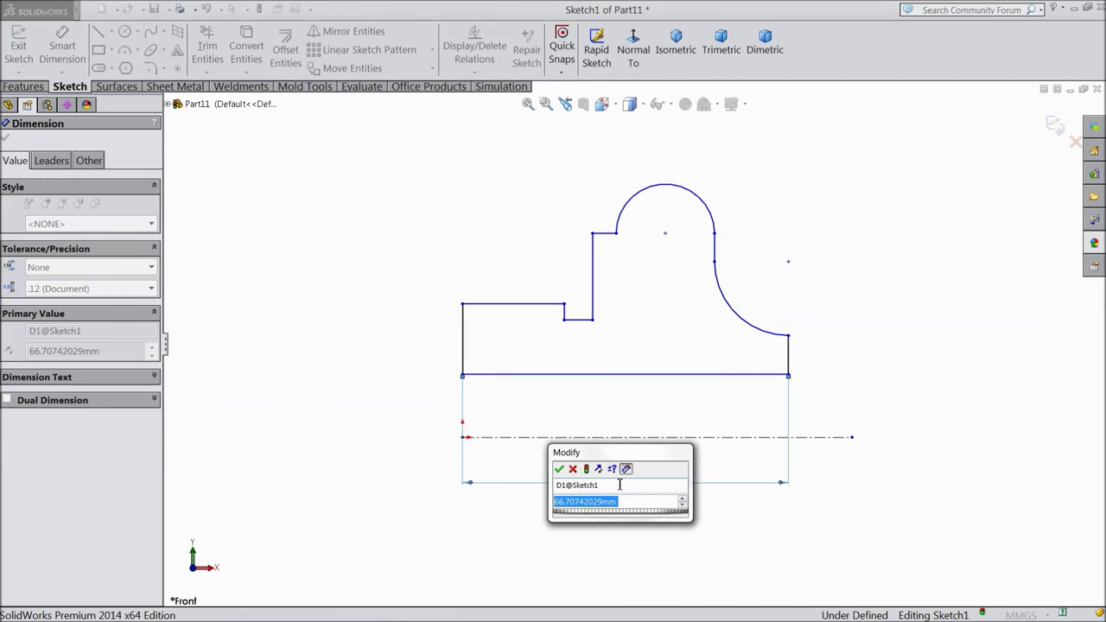
pyautogui.write('27')
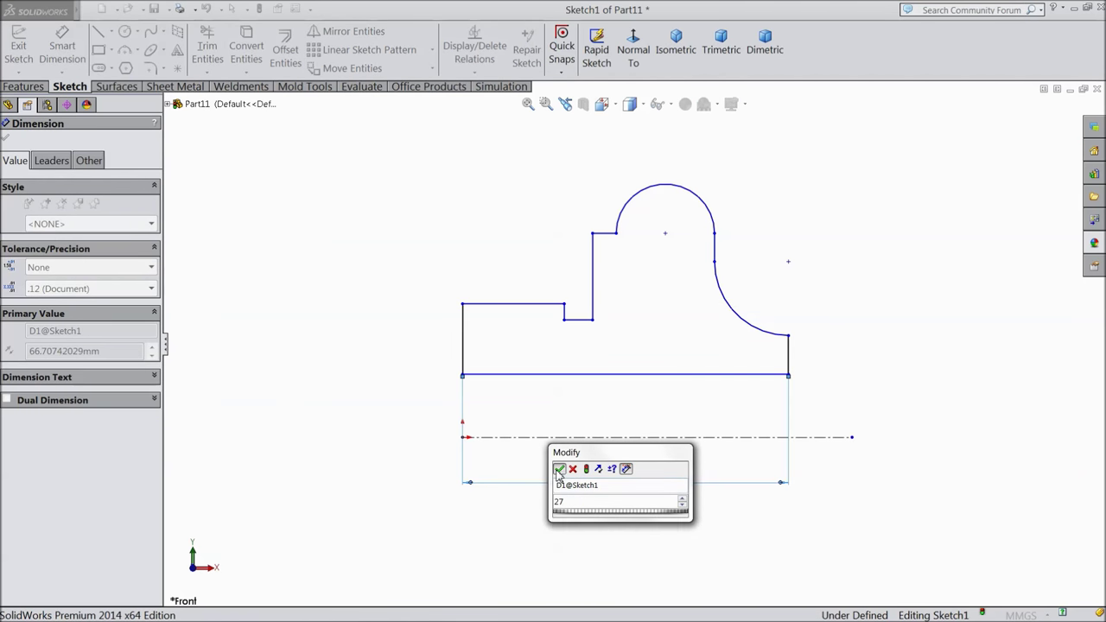
pyautogui.press('Return')
pyautogui.scroll(-2, 661, 397)
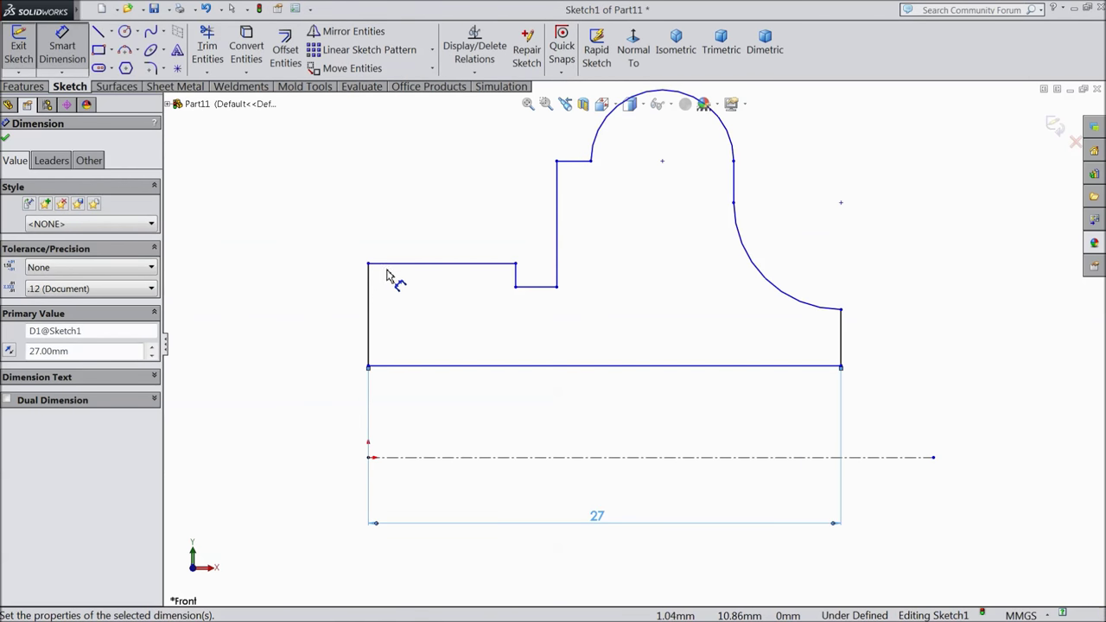
pyautogui.click(412, 368)
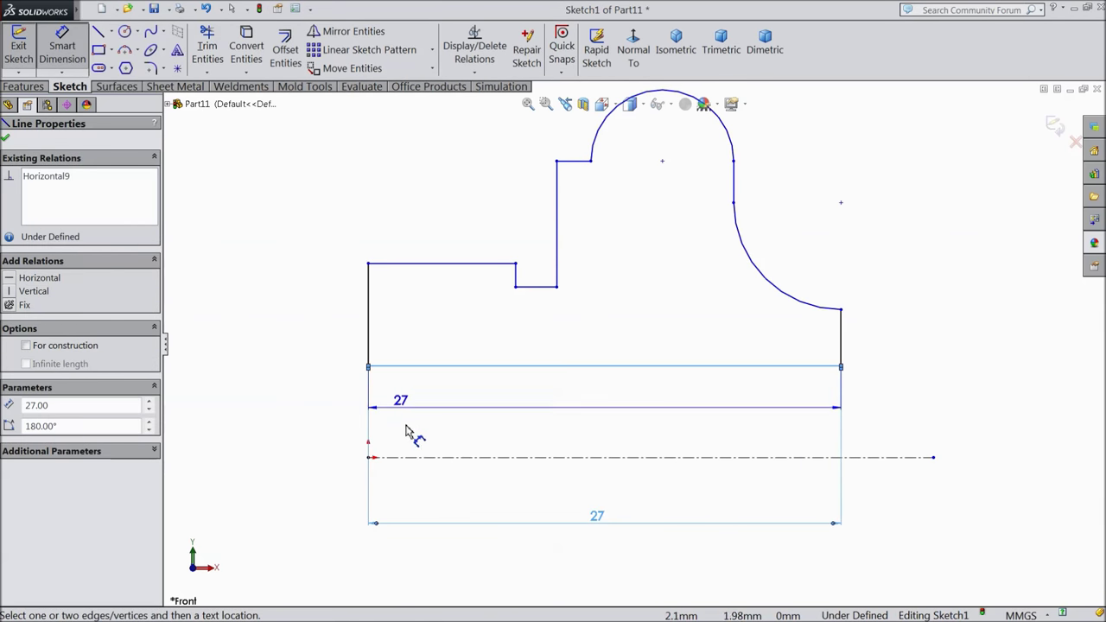
pyautogui.click(413, 458)
pyautogui.click(334, 413)
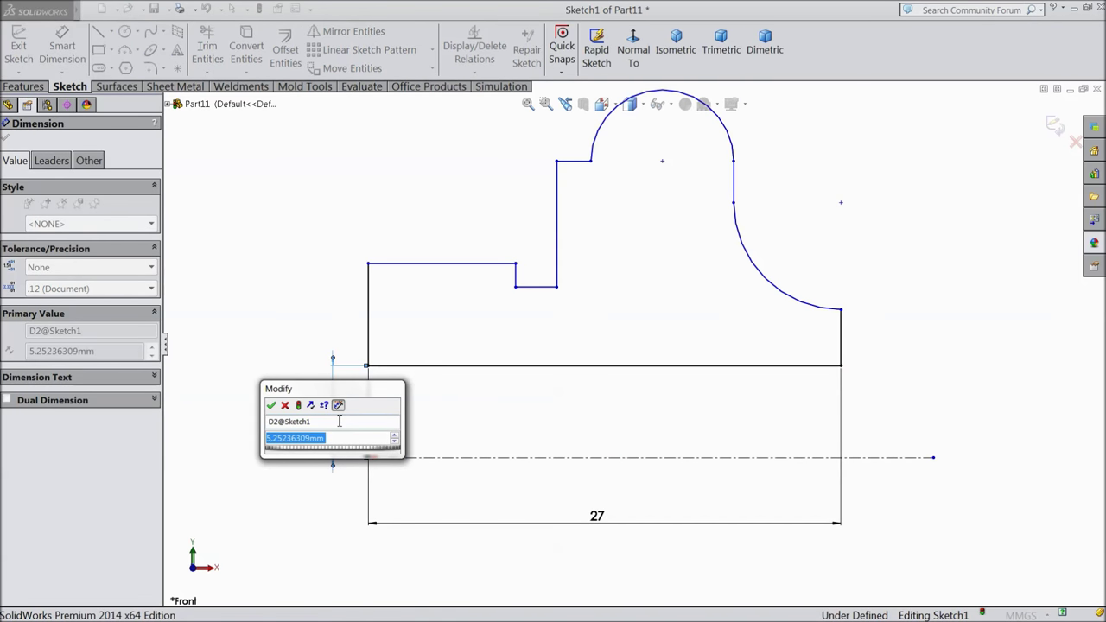
pyautogui.write('5.5')
pyautogui.click(273, 406)
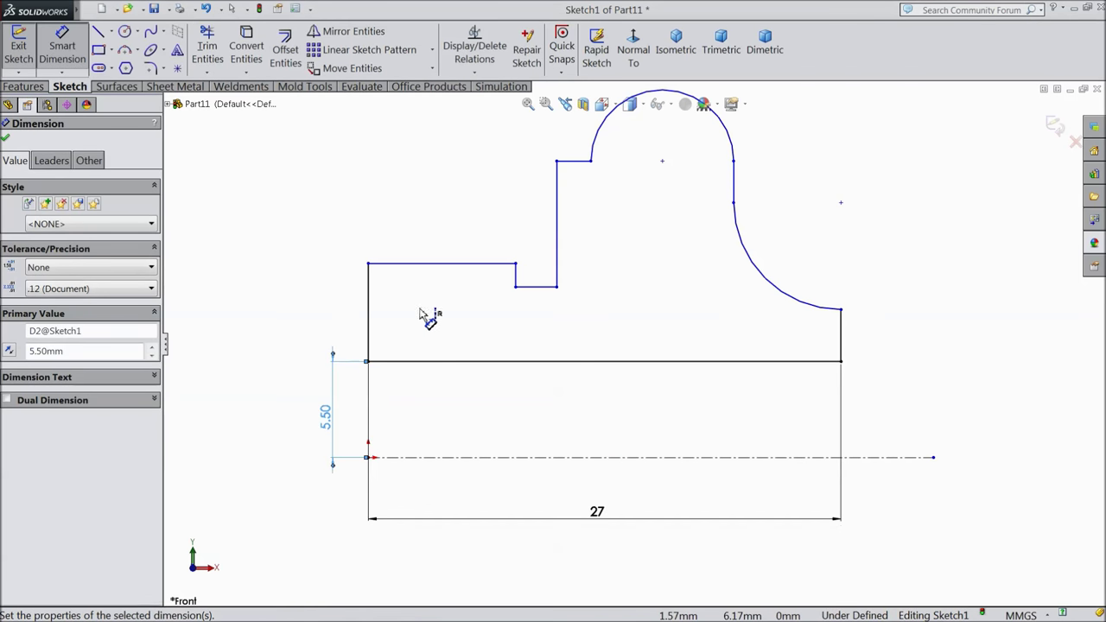
# Dimension the left height as 29.34/2 (14.67 mm) and the right end height as 11 mm
pyautogui.click(431, 264)
pyautogui.click(433, 456)
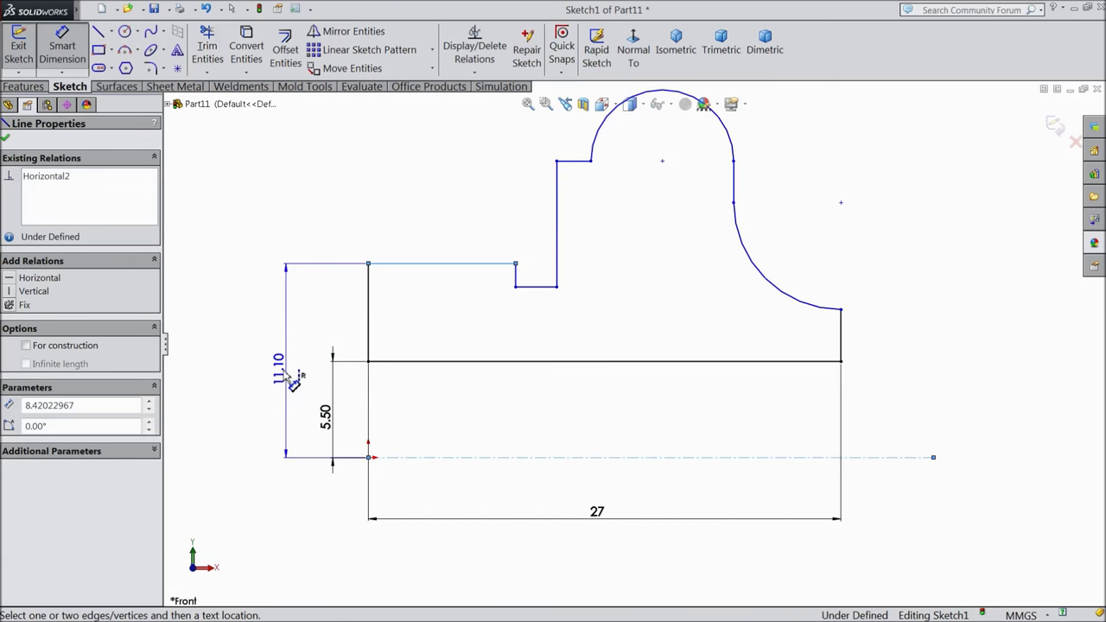
pyautogui.click(263, 370)
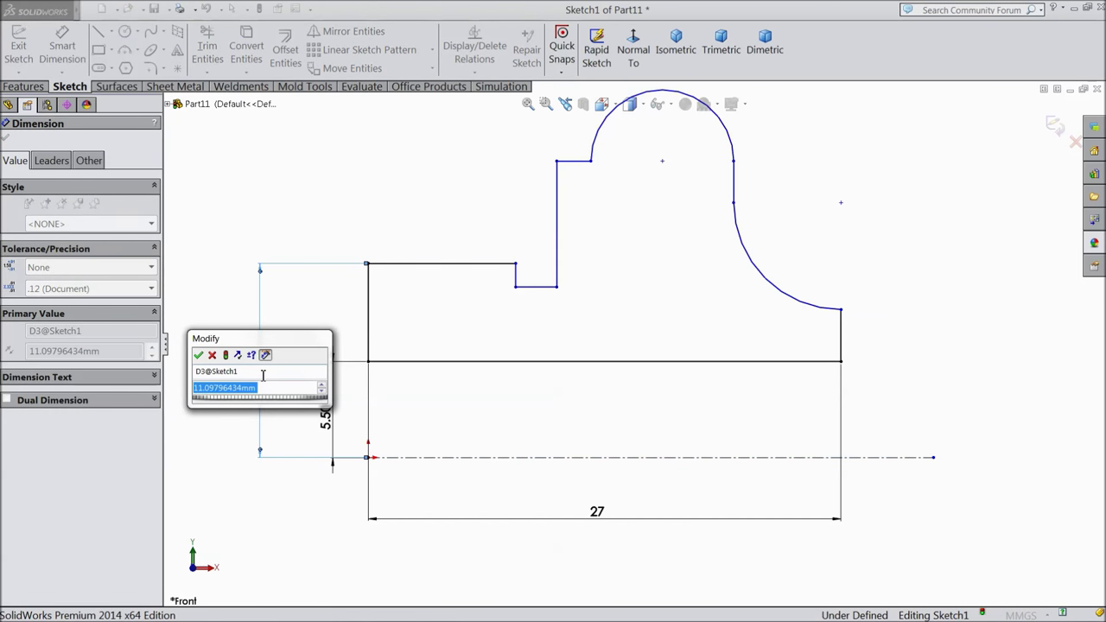
pyautogui.write('29.34/2')
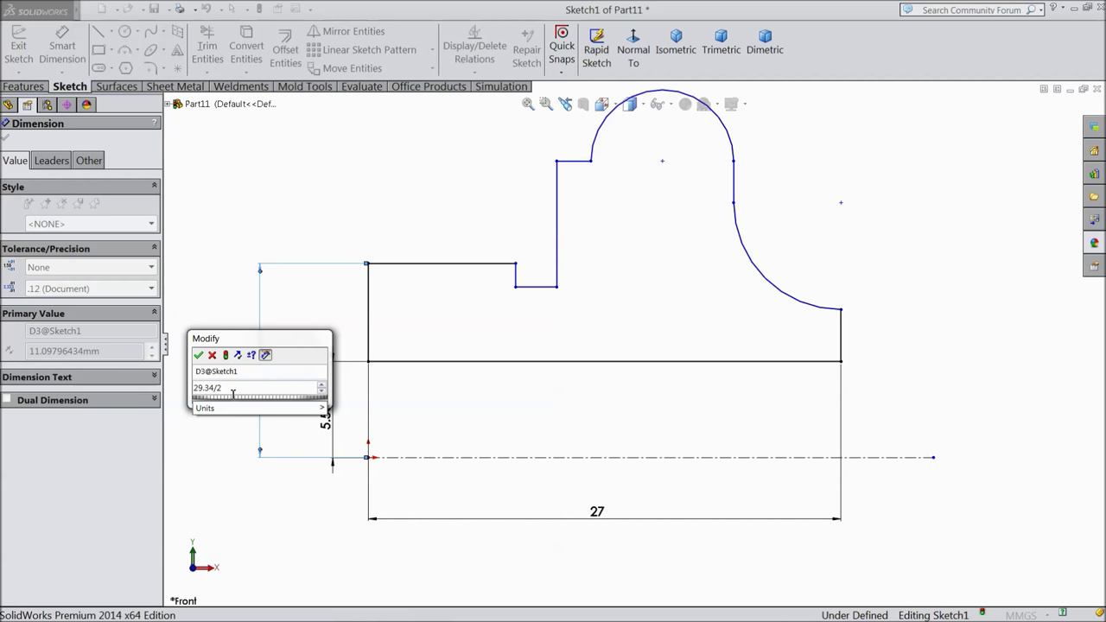
pyautogui.click(200, 356)
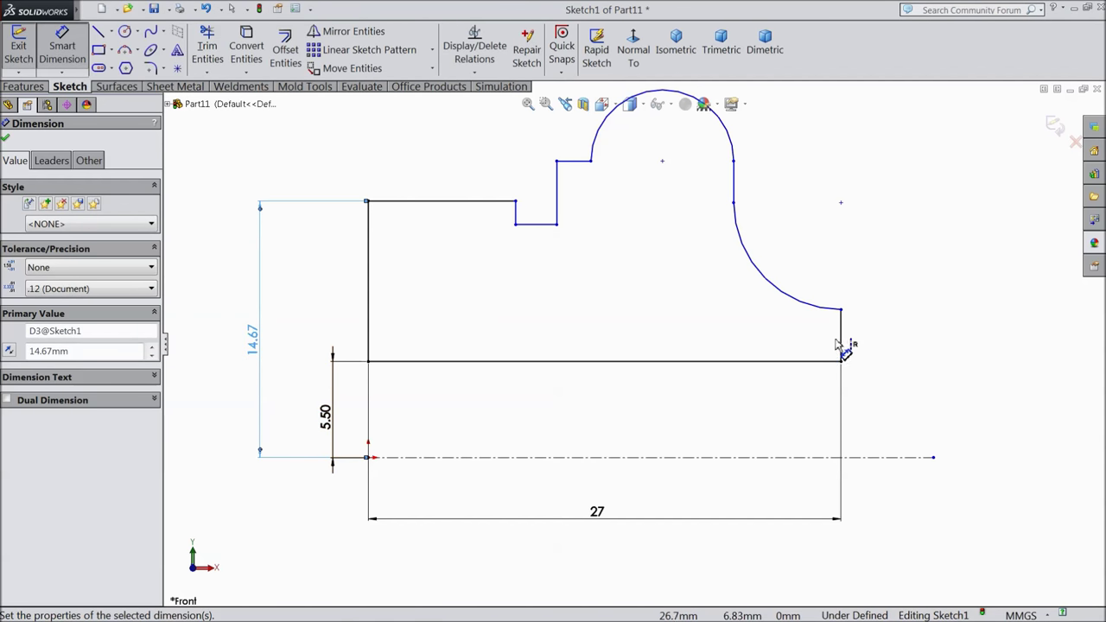
pyautogui.click(842, 309)
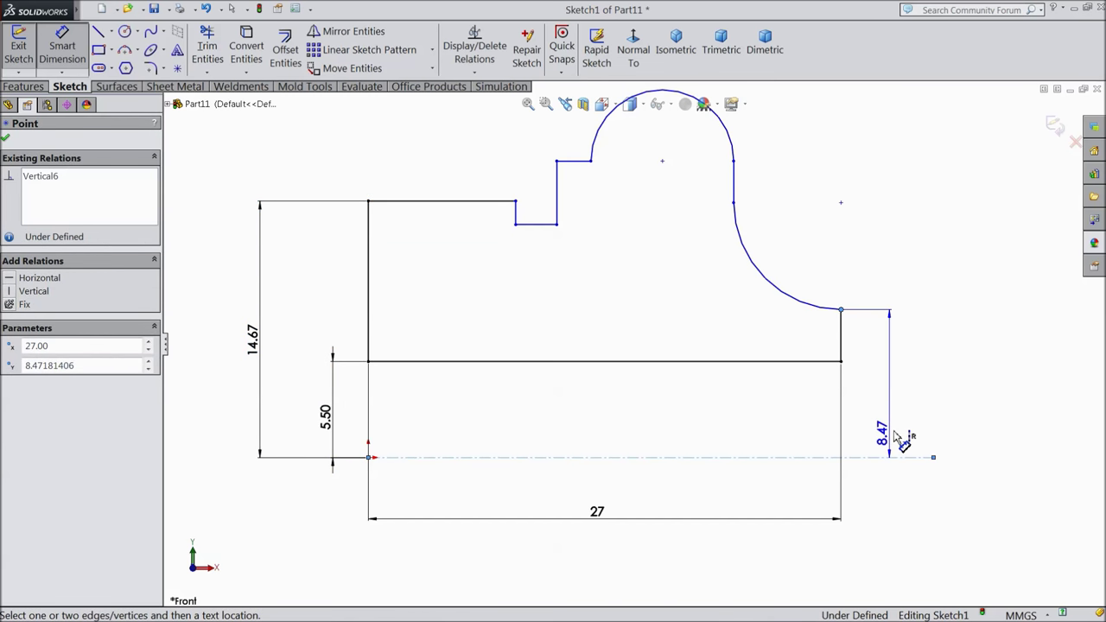
pyautogui.click(916, 384)
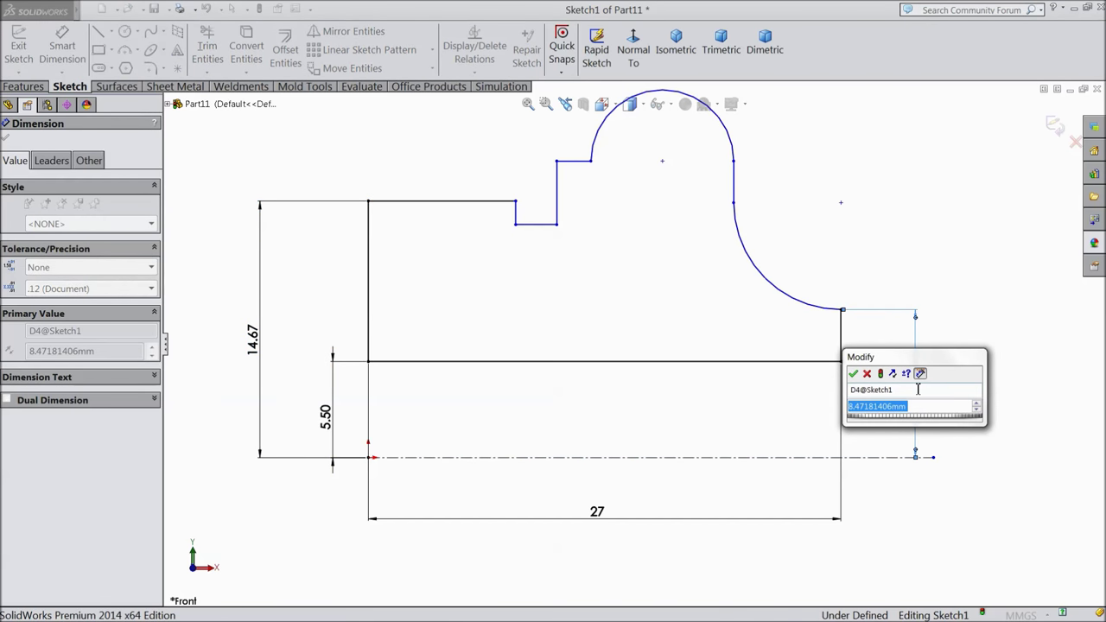
pyautogui.write('11')
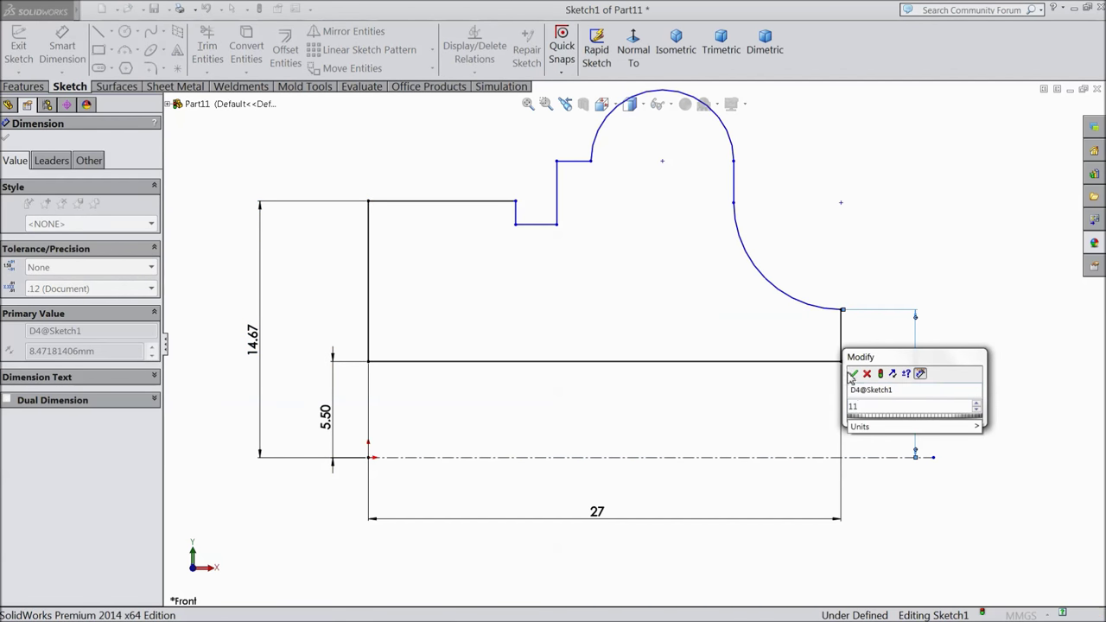
pyautogui.click(851, 374)
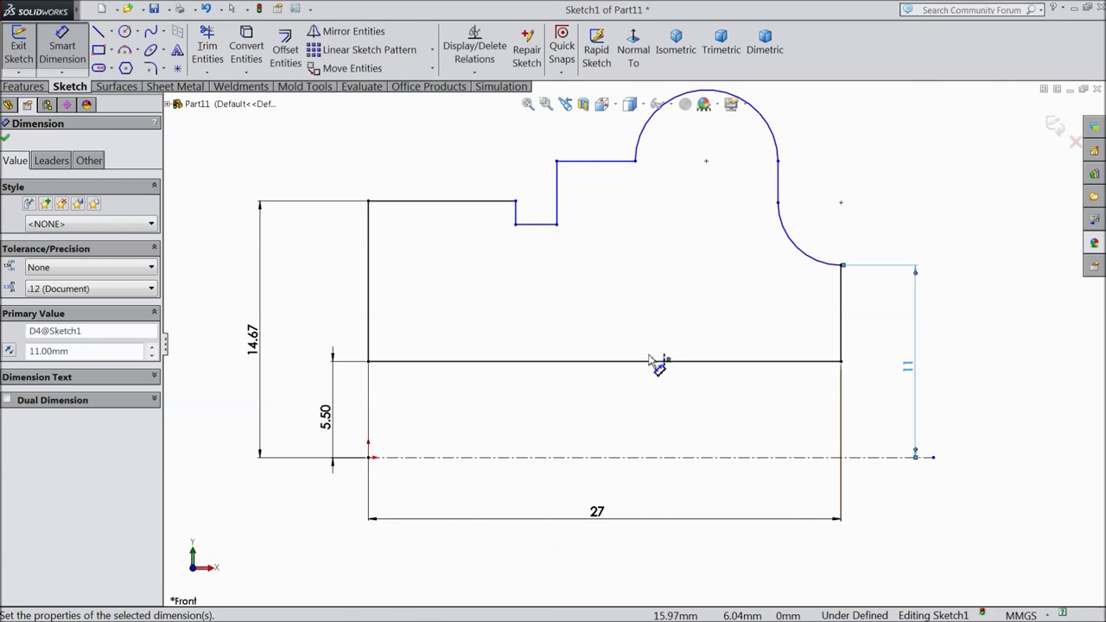
# Dimension the notch step depth to 1.5 mm and the top left line to 8 mm
pyautogui.scroll(-2, 649, 358)
pyautogui.scroll(3, 636, 291)
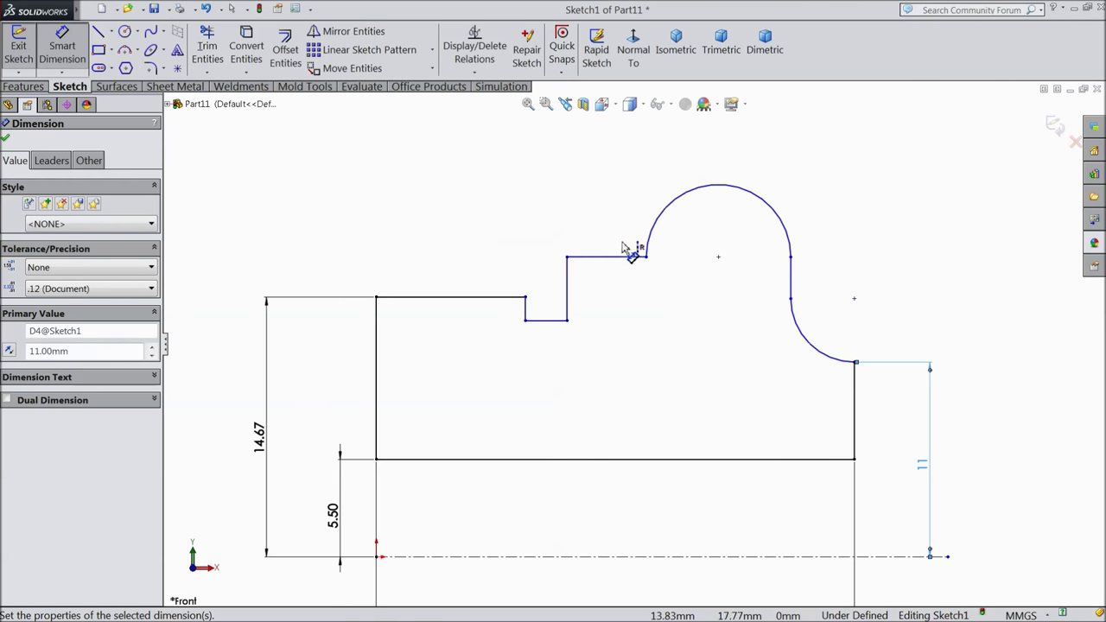
pyautogui.click(527, 316)
pyautogui.click(524, 316)
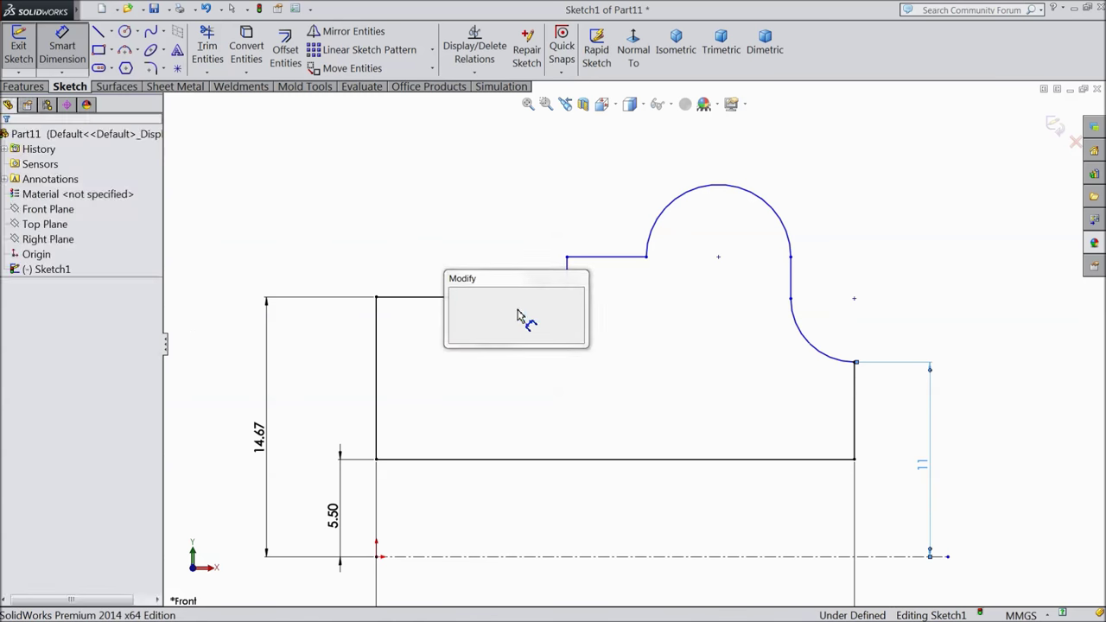
pyautogui.write('1.8')
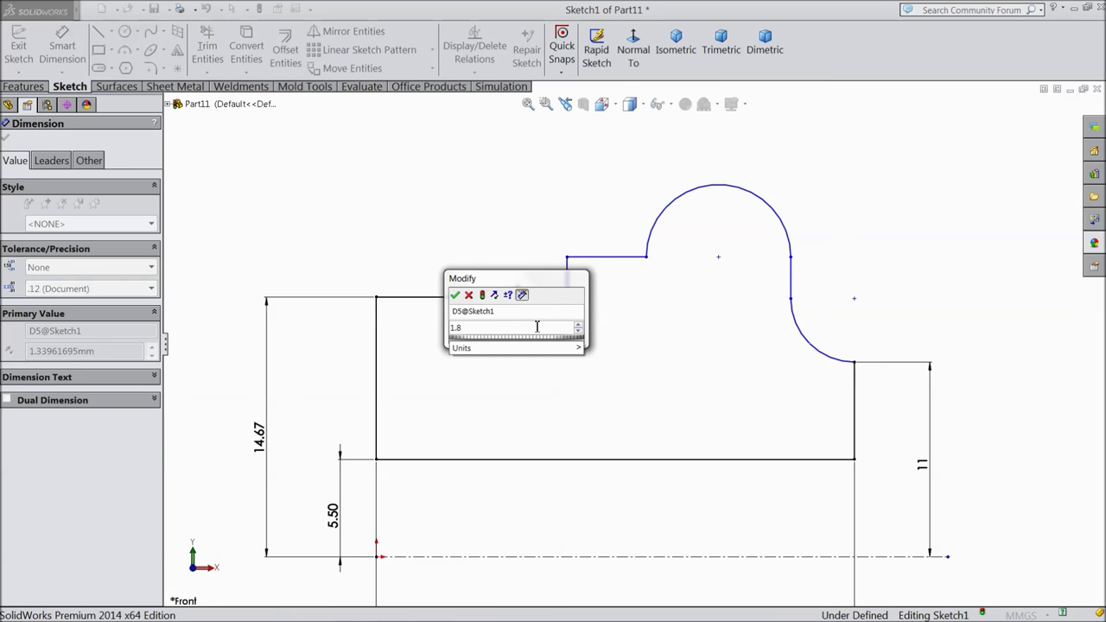
pyautogui.press('BackSpace')
pyautogui.write('5')
pyautogui.press('Return')
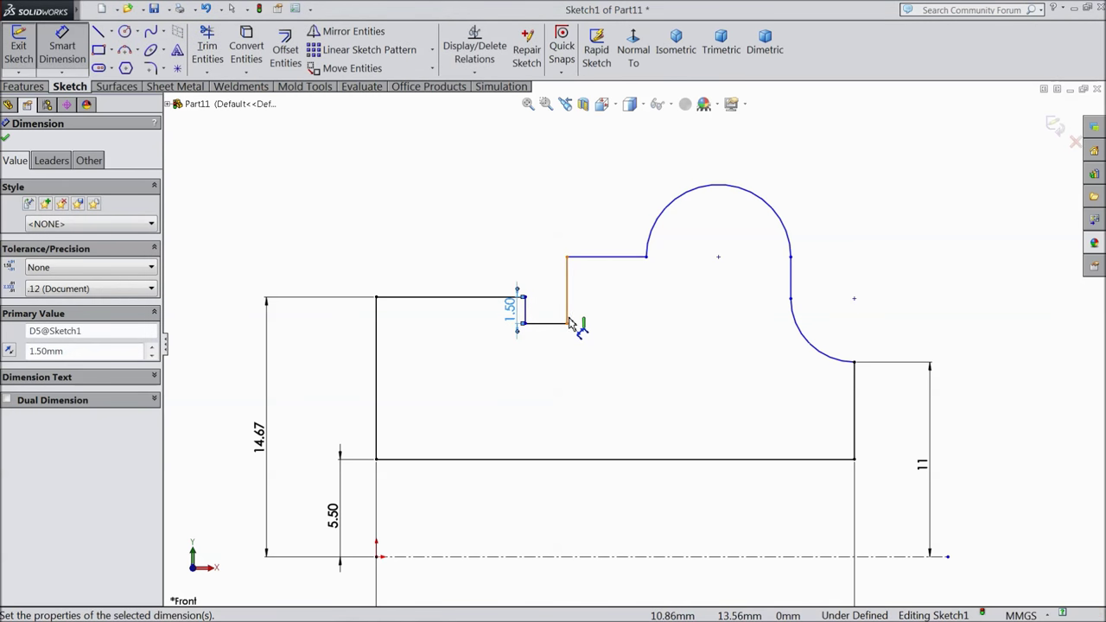
pyautogui.click(469, 297)
pyautogui.click(458, 264)
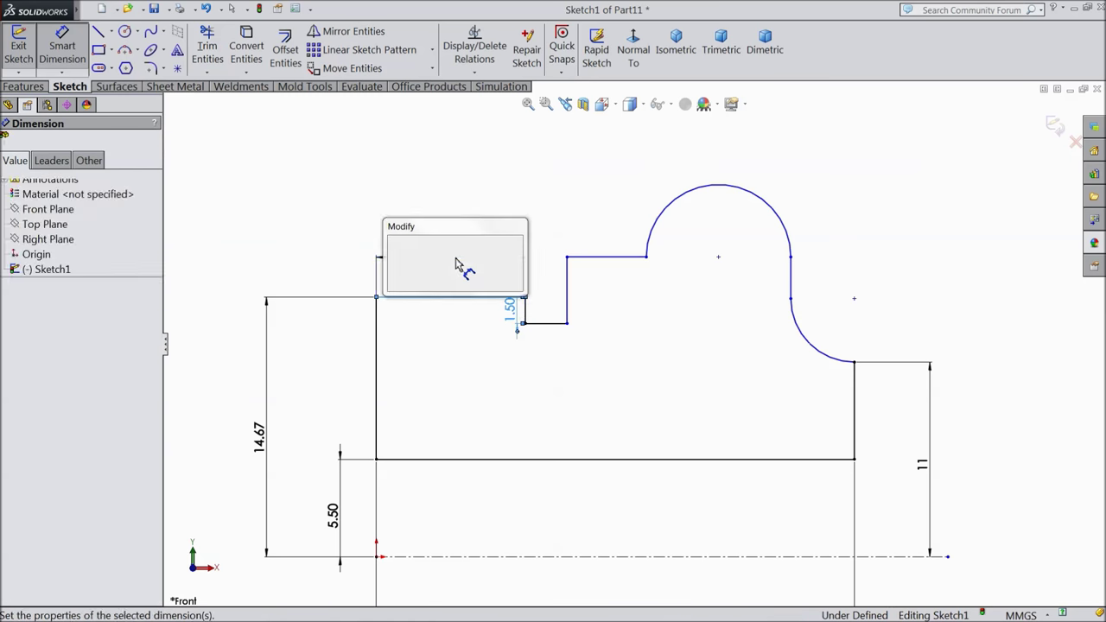
pyautogui.write('8')
pyautogui.click(394, 243)
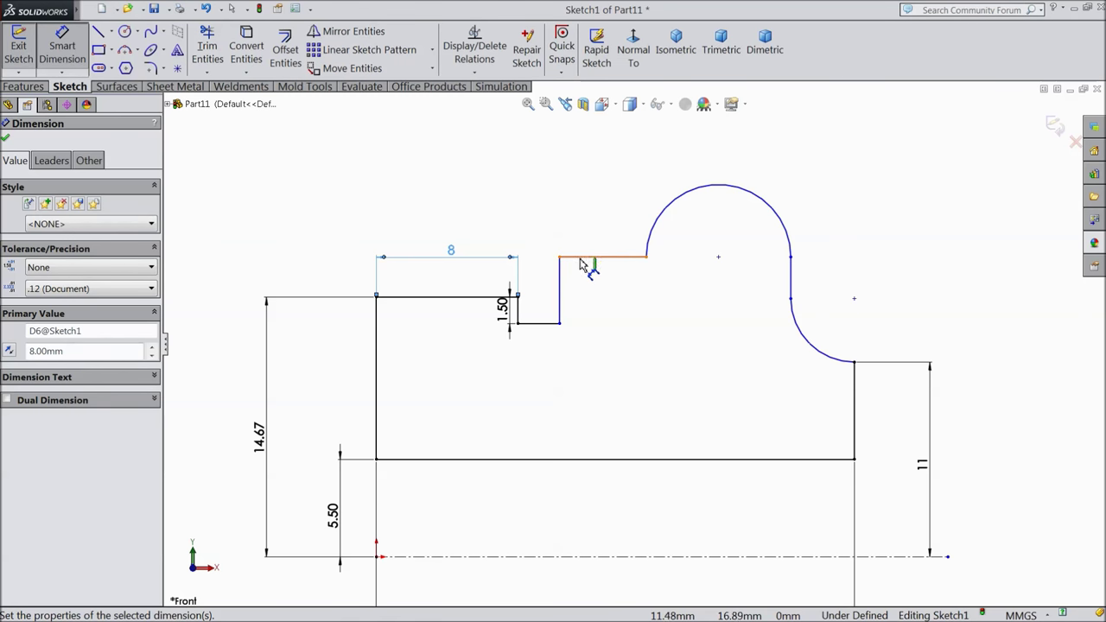
# Dimension the upper ledge to 1 mm, the top arc to R4 and the concave arc to R7
pyautogui.click(611, 257)
pyautogui.click(596, 229)
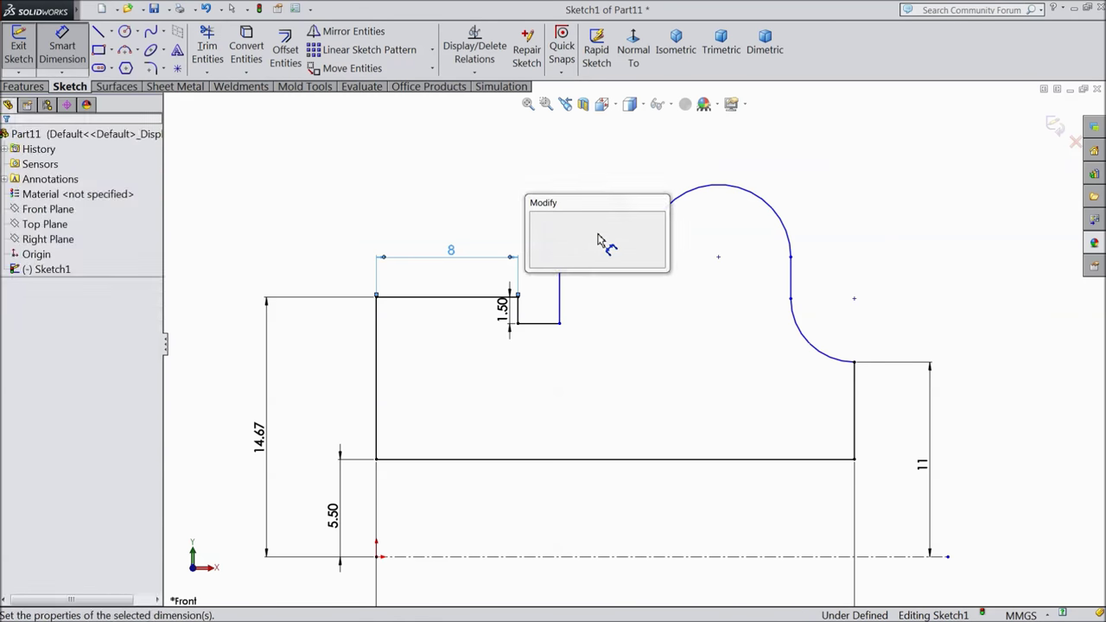
pyautogui.write('1')
pyautogui.click(535, 221)
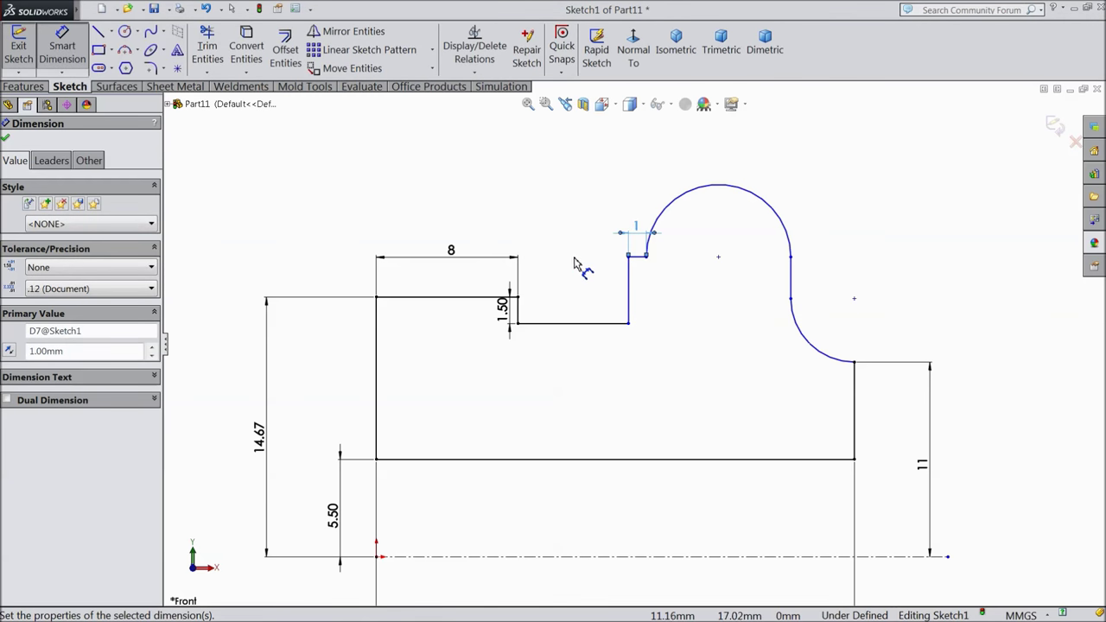
pyautogui.click(745, 193)
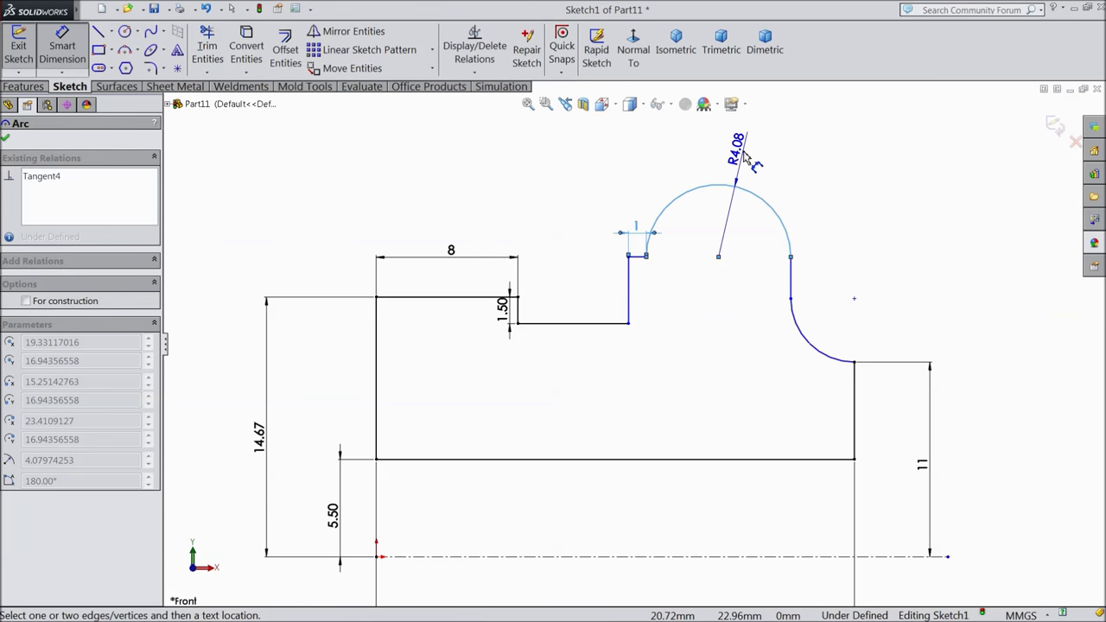
pyautogui.click(753, 161)
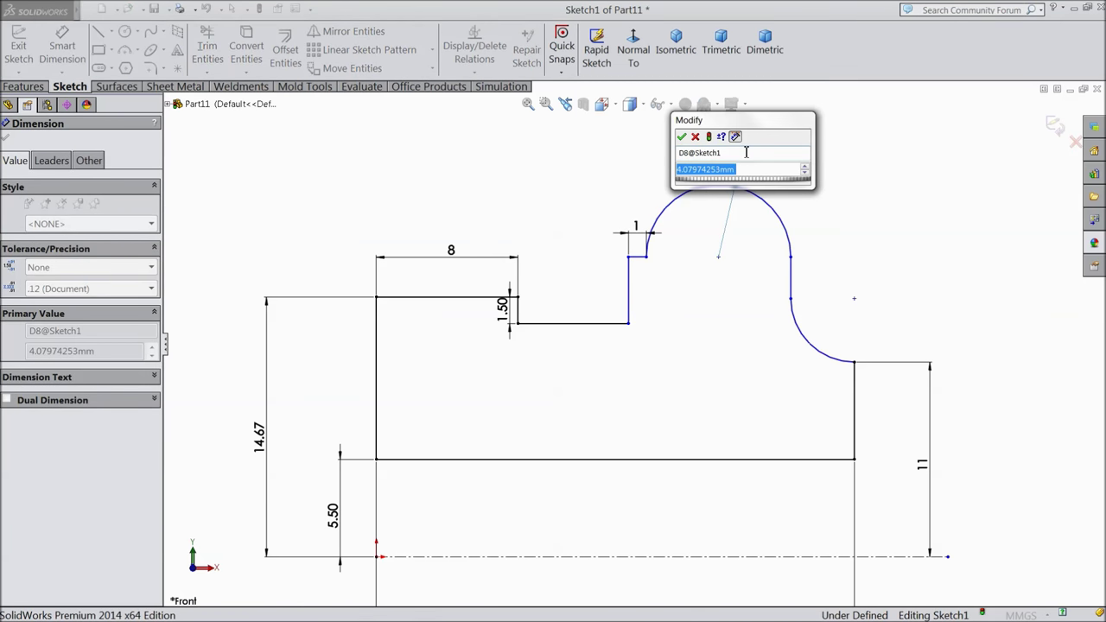
pyautogui.write('4')
pyautogui.click(681, 136)
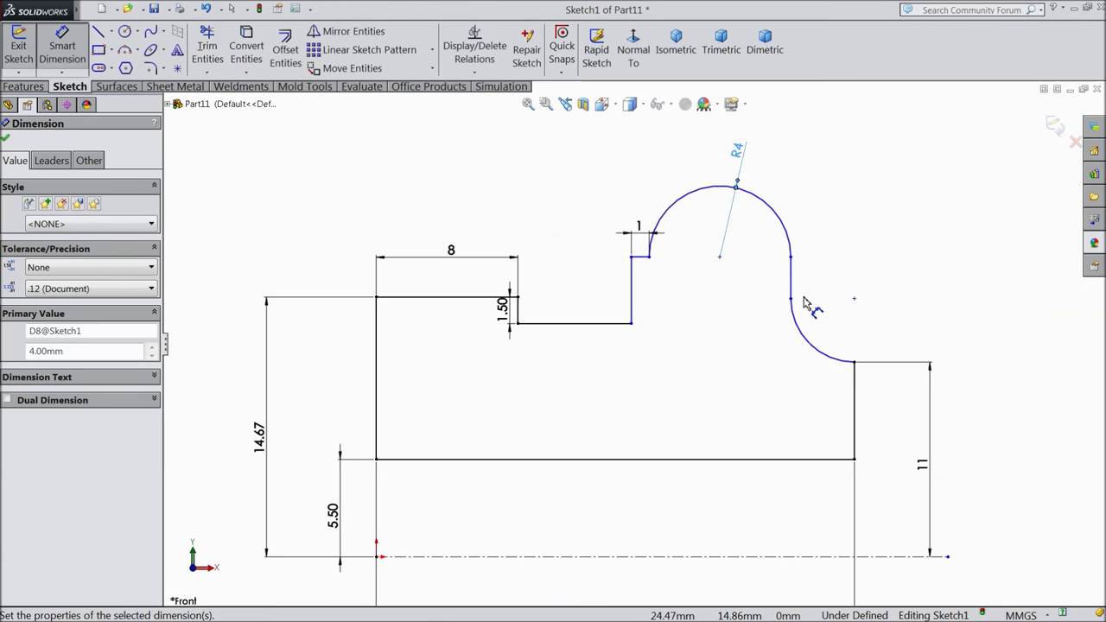
pyautogui.click(803, 331)
pyautogui.click(825, 318)
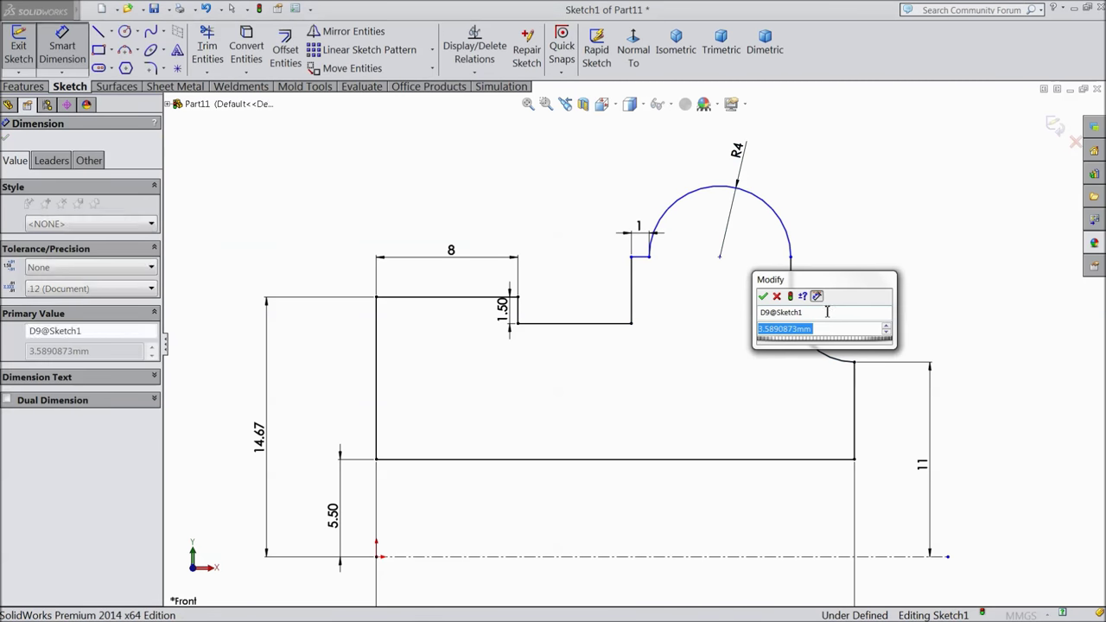
pyautogui.write('7')
pyautogui.click(764, 297)
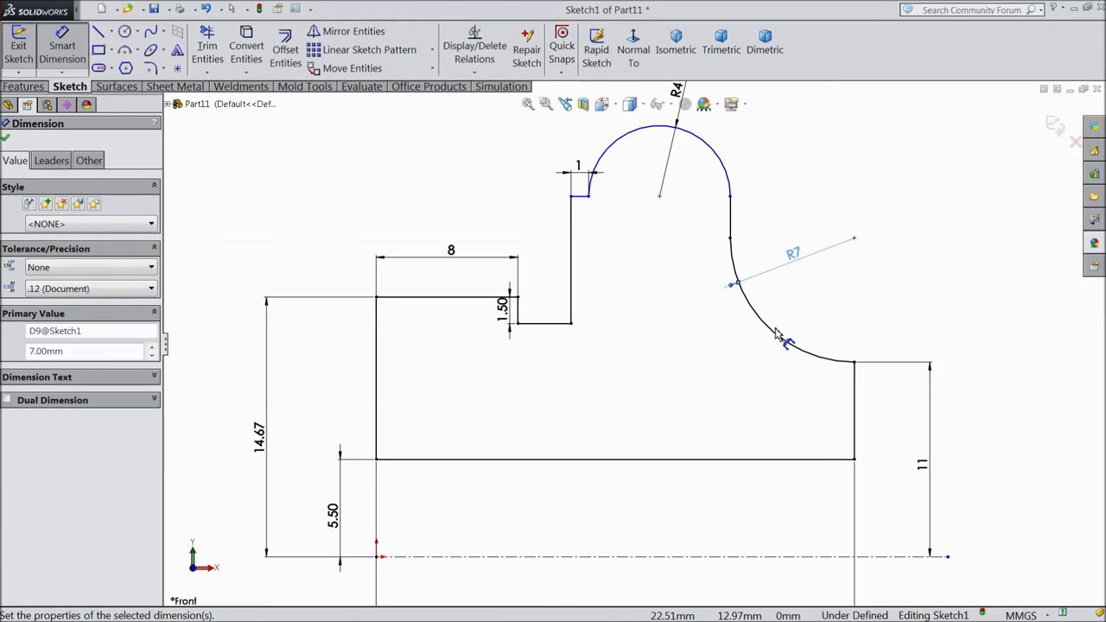
# Set the overall height from the top line to the centreline to 20 mm, fully defining the sketch
pyautogui.press('f')
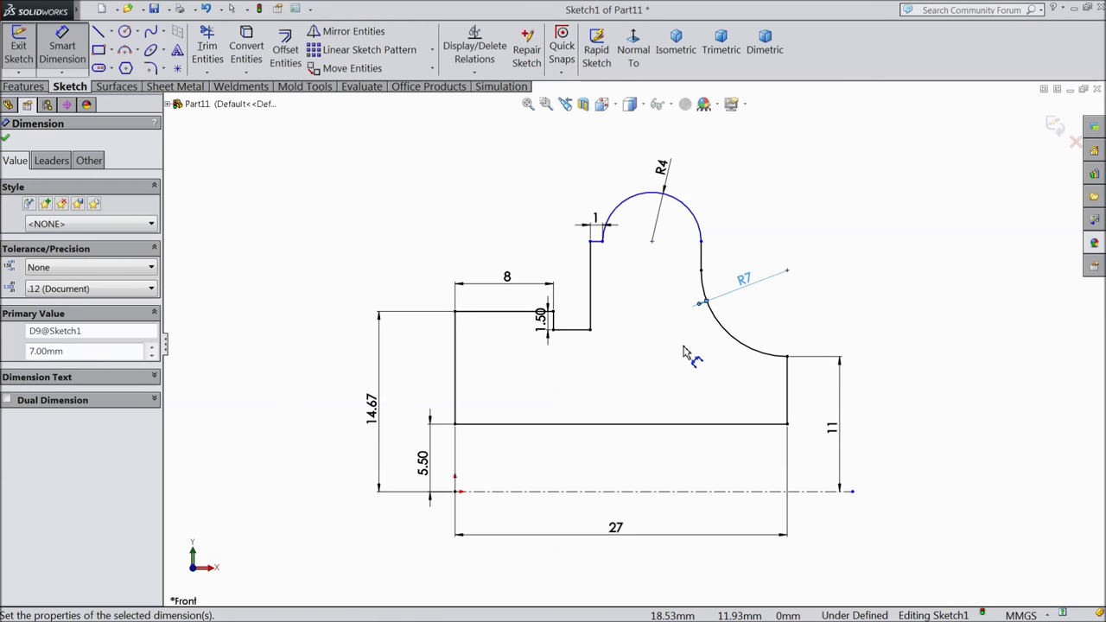
pyautogui.scroll(-1, 670, 339)
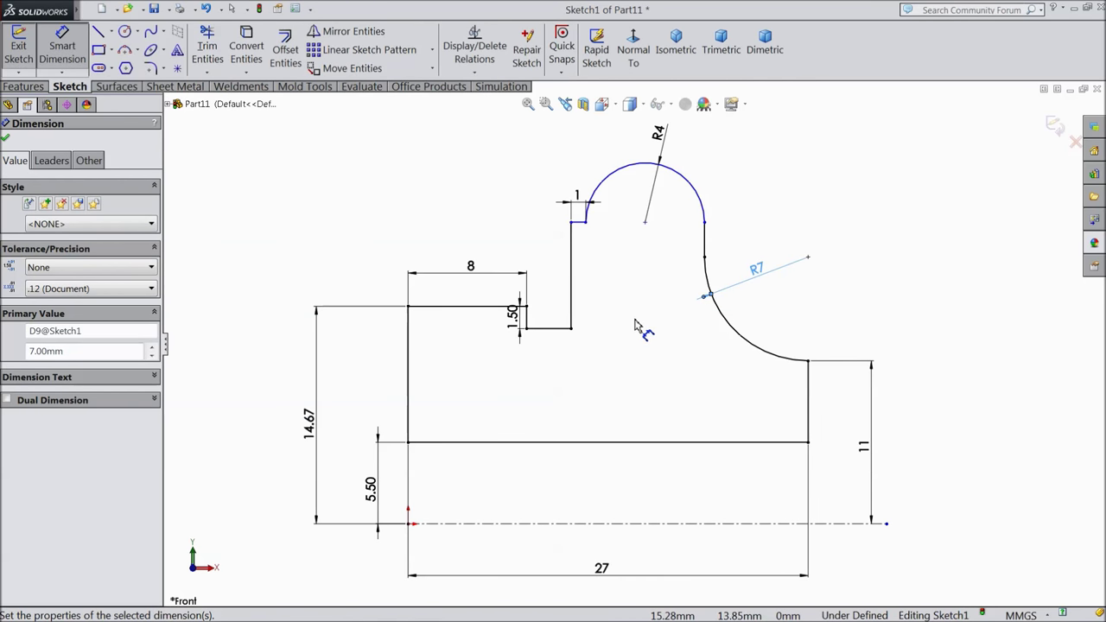
pyautogui.scroll(1, 636, 324)
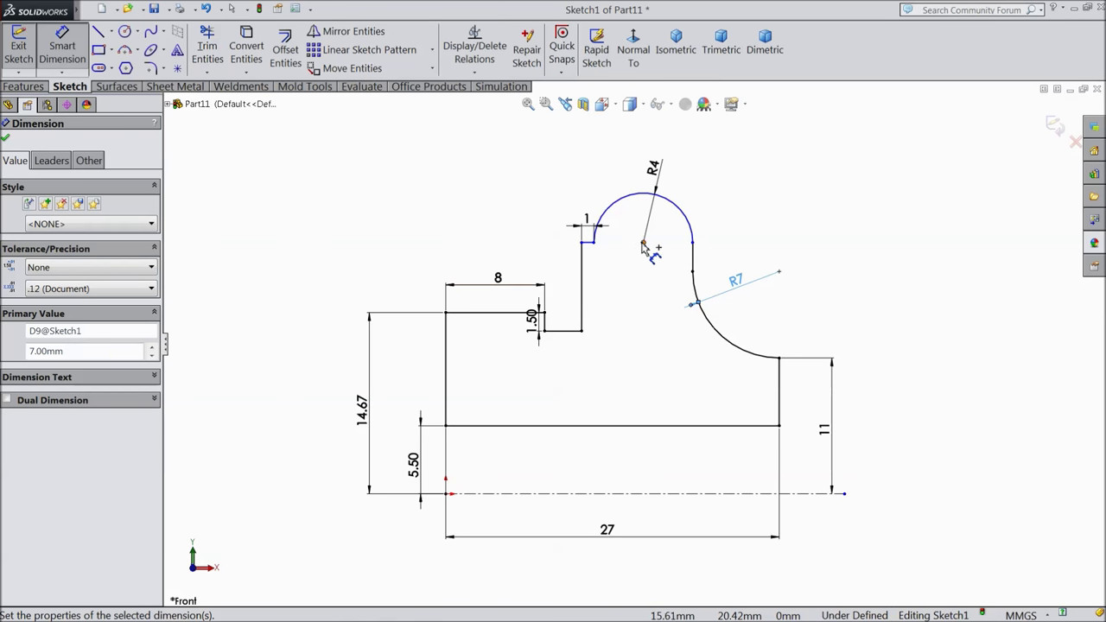
pyautogui.click(588, 243)
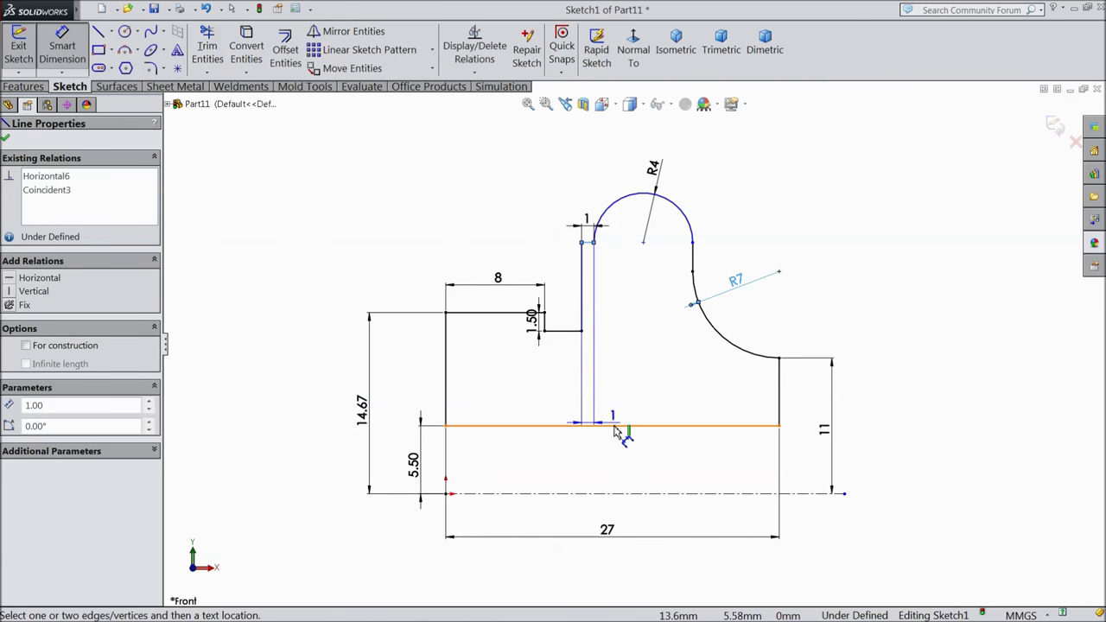
pyautogui.click(622, 494)
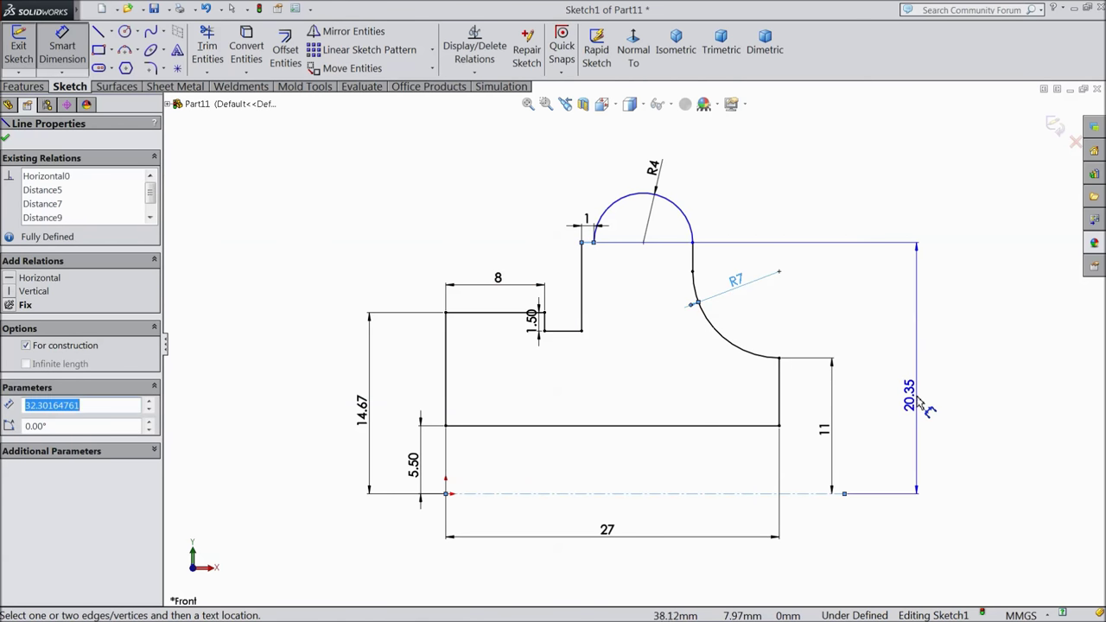
pyautogui.click(919, 401)
pyautogui.write('20')
pyautogui.press('Return')
pyautogui.click(6, 141)
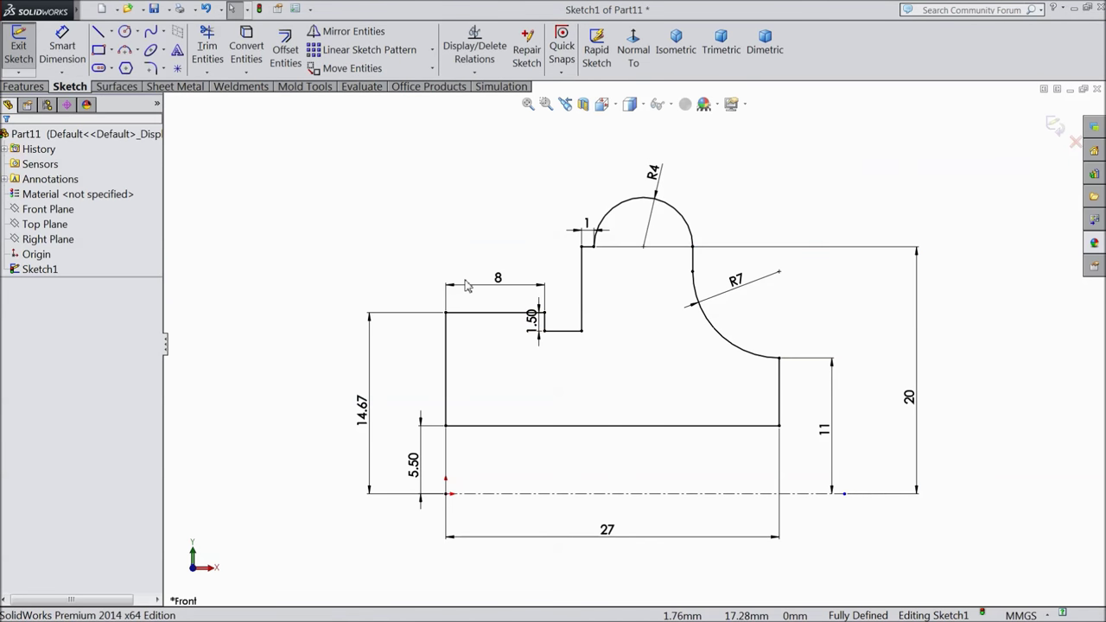
pyautogui.scroll(2, 474, 281)
pyautogui.scroll(-1, 609, 394)
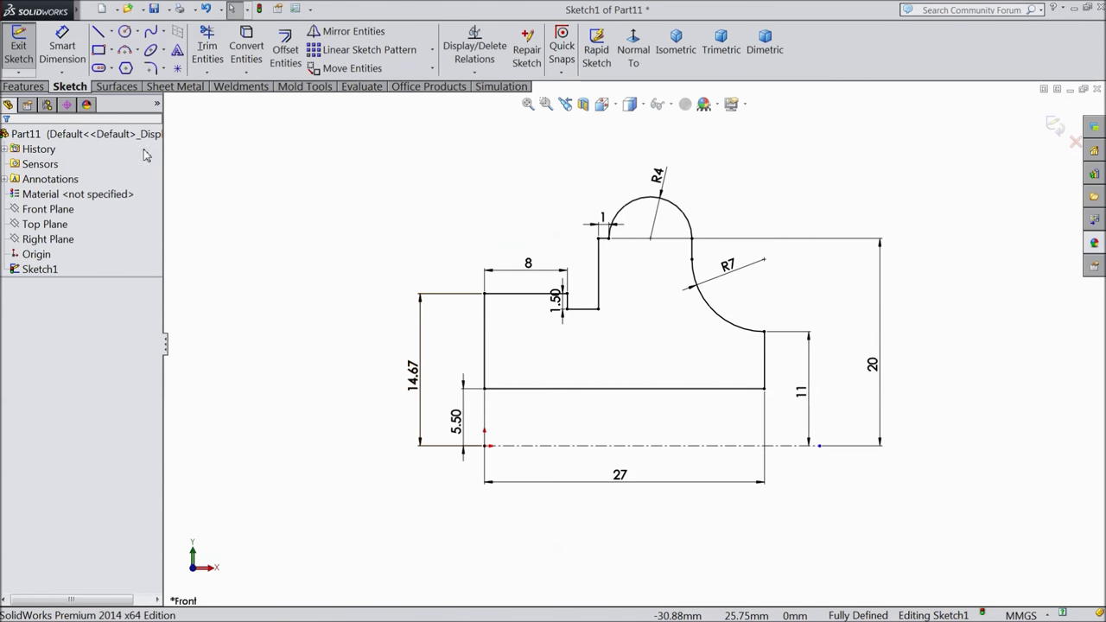
pyautogui.click(23, 86)
# Revolve the profile 360° about Line1 into the Revolve1 solid
pyautogui.click(76, 48)
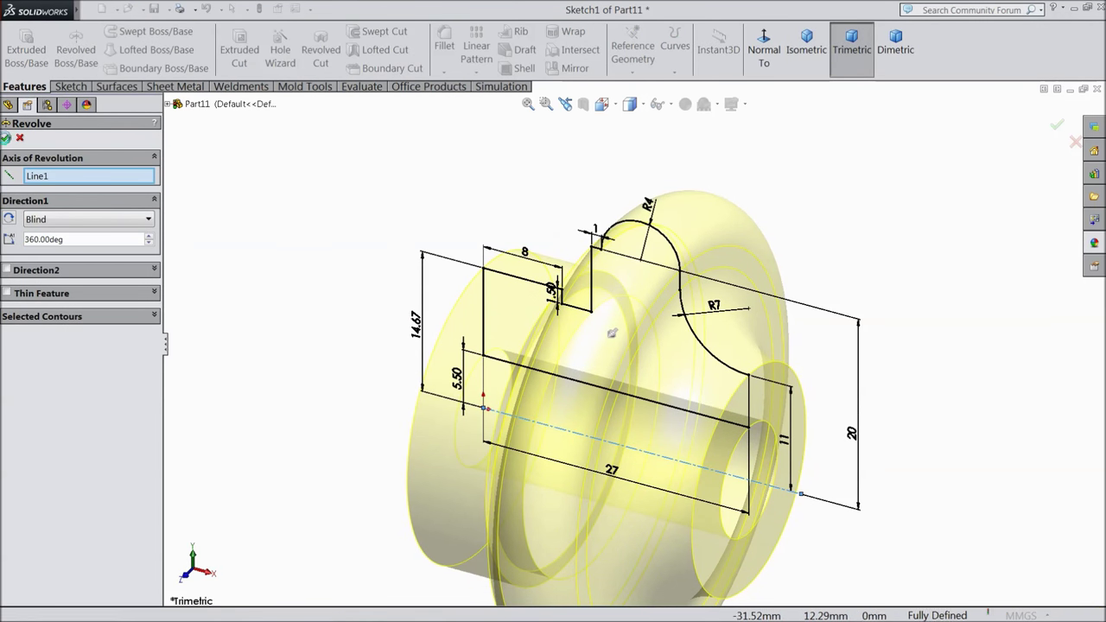
pyautogui.click(6, 139)
pyautogui.moveTo(407, 255)
pyautogui.mouseDown(button='middle')
pyautogui.moveTo(430, 261)
pyautogui.moveTo(407, 267)
pyautogui.mouseUp(button='middle')
pyautogui.click(407, 267)
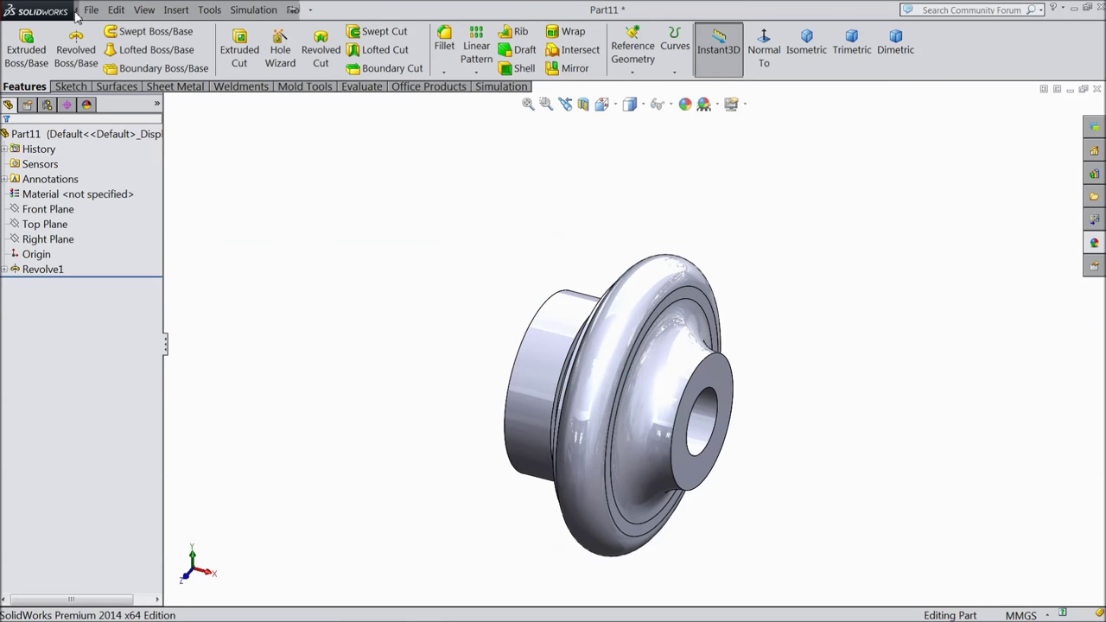
# Start a Cosmetic Thread from Insert > Annotations
pyautogui.click(143, 9)
pyautogui.moveTo(184, 12)
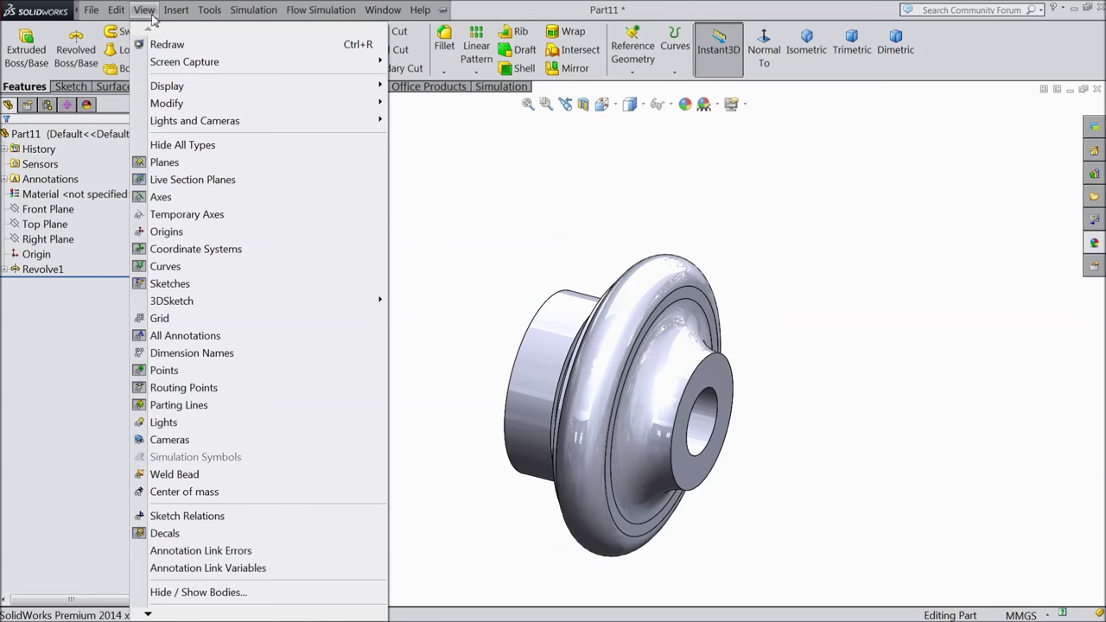
pyautogui.moveTo(257, 509)
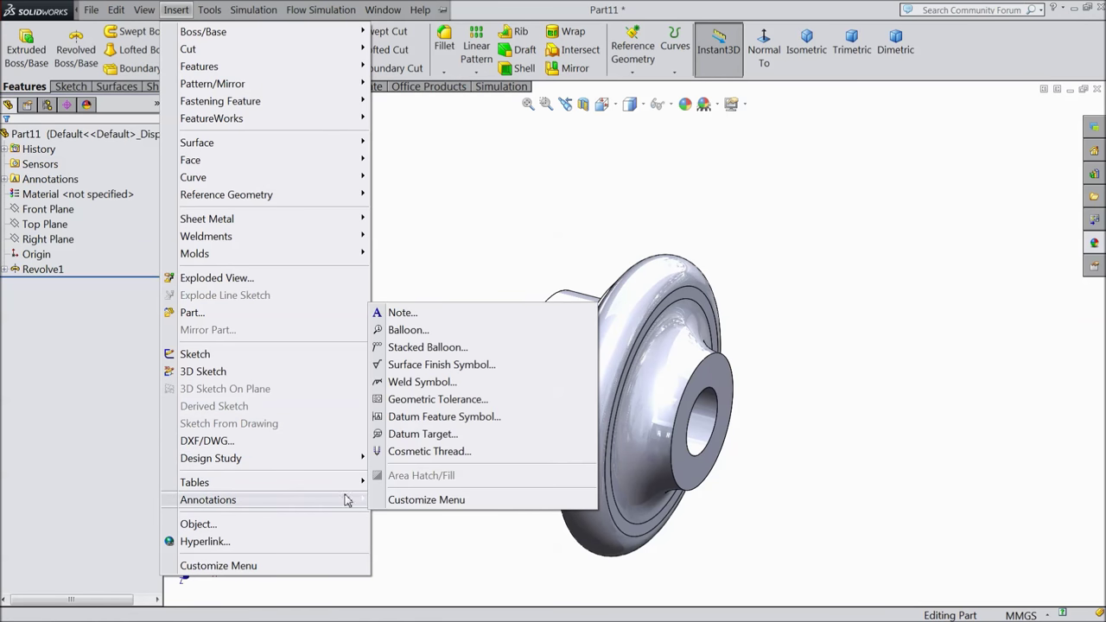
pyautogui.click(420, 450)
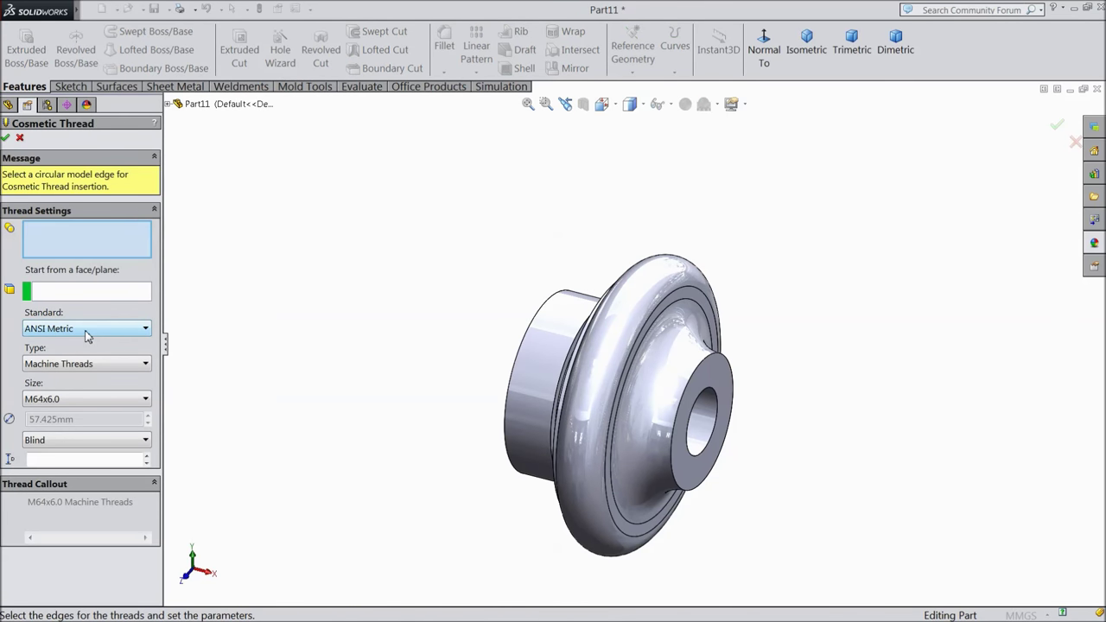
# Apply an ANSI Inch 1-1/8-12 cosmetic thread, 8 mm blind, to the hub's outer circular edge
pyautogui.click(87, 328)
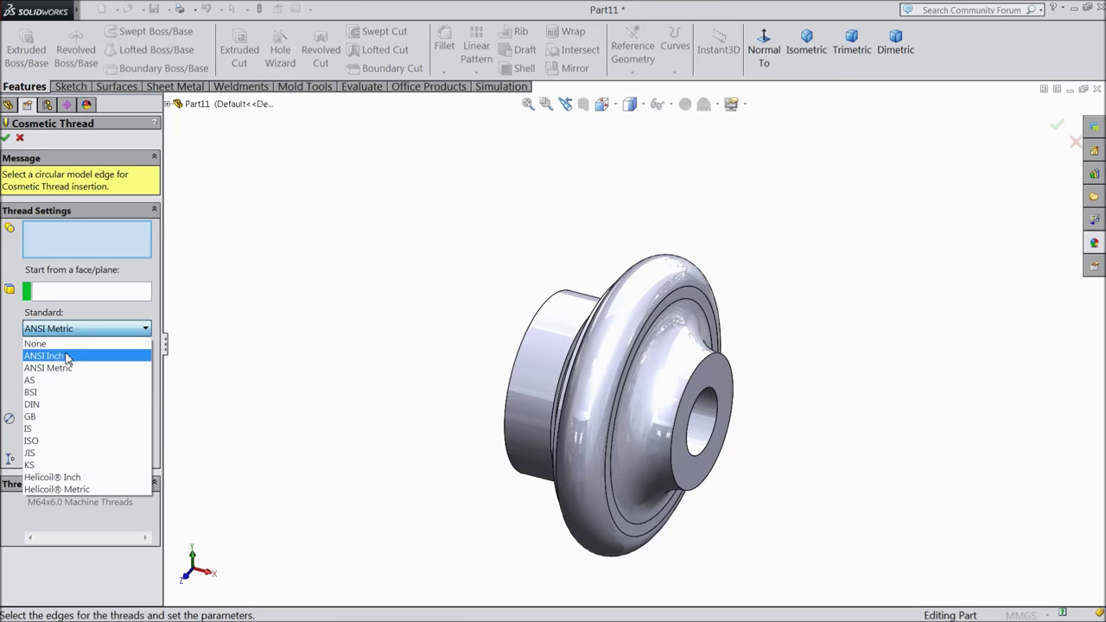
pyautogui.click(67, 354)
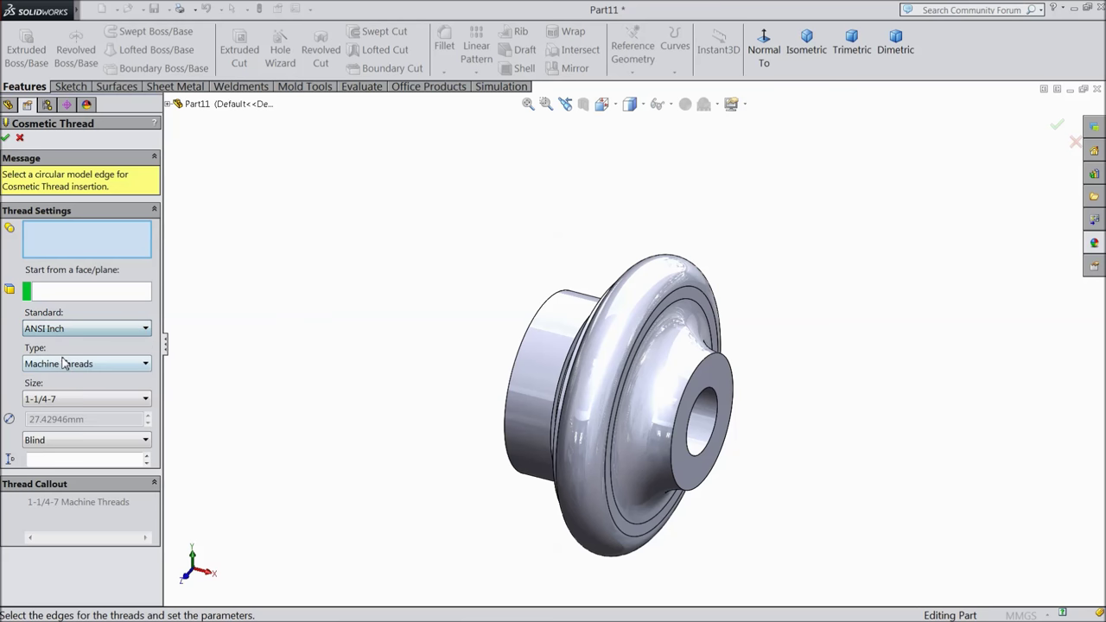
pyautogui.click(60, 400)
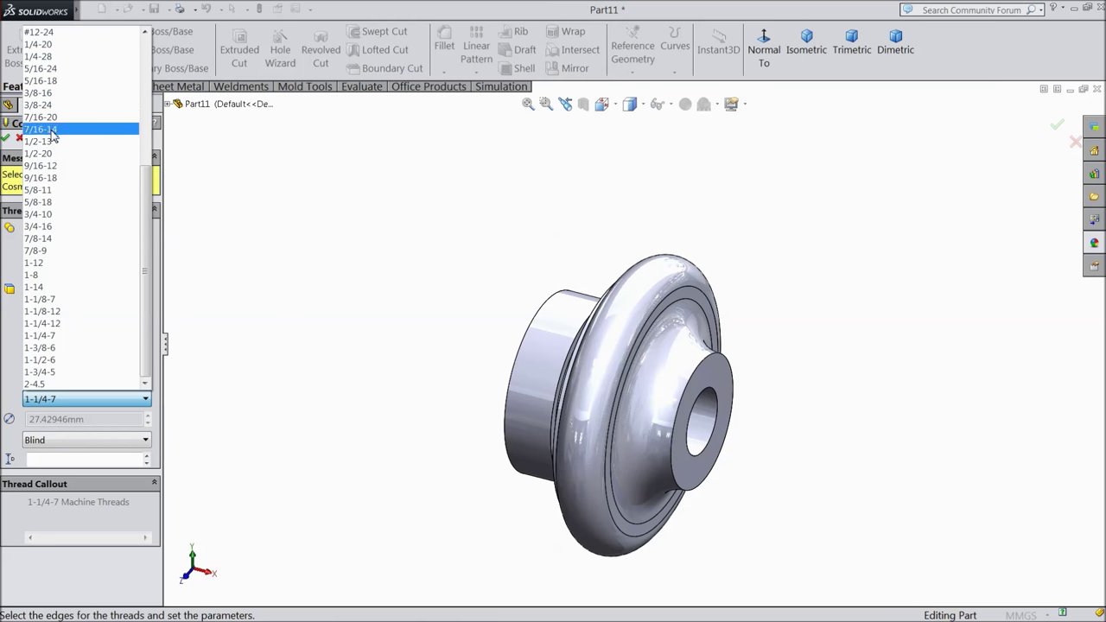
pyautogui.click(52, 313)
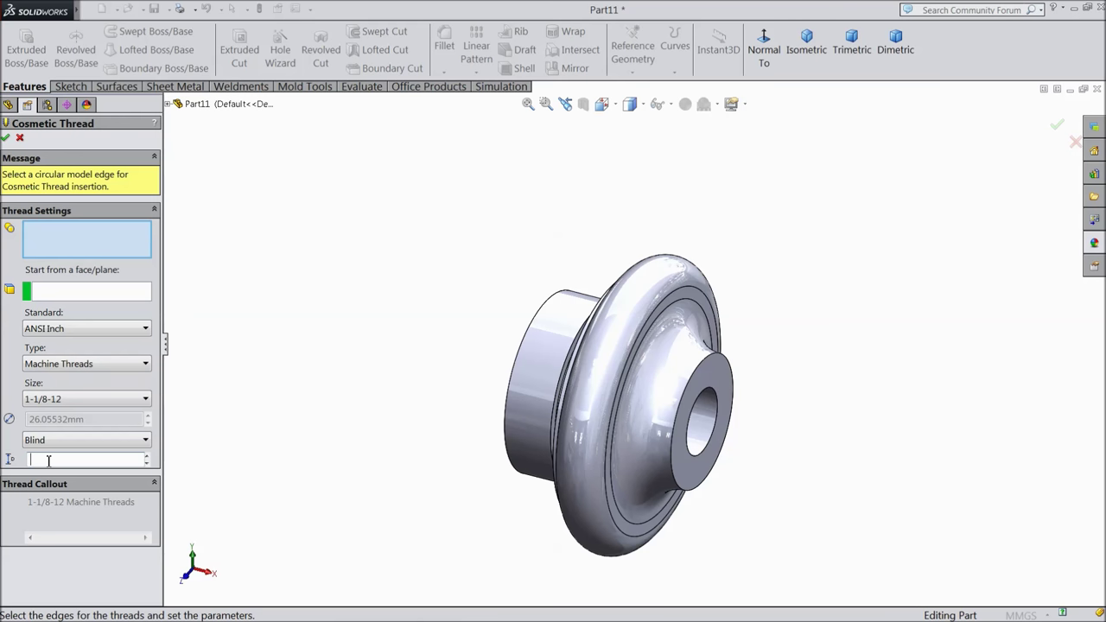
pyautogui.moveTo(190, 380); pyautogui.dragTo(259, 406, button='middle')
pyautogui.scroll(-5, 656, 400)
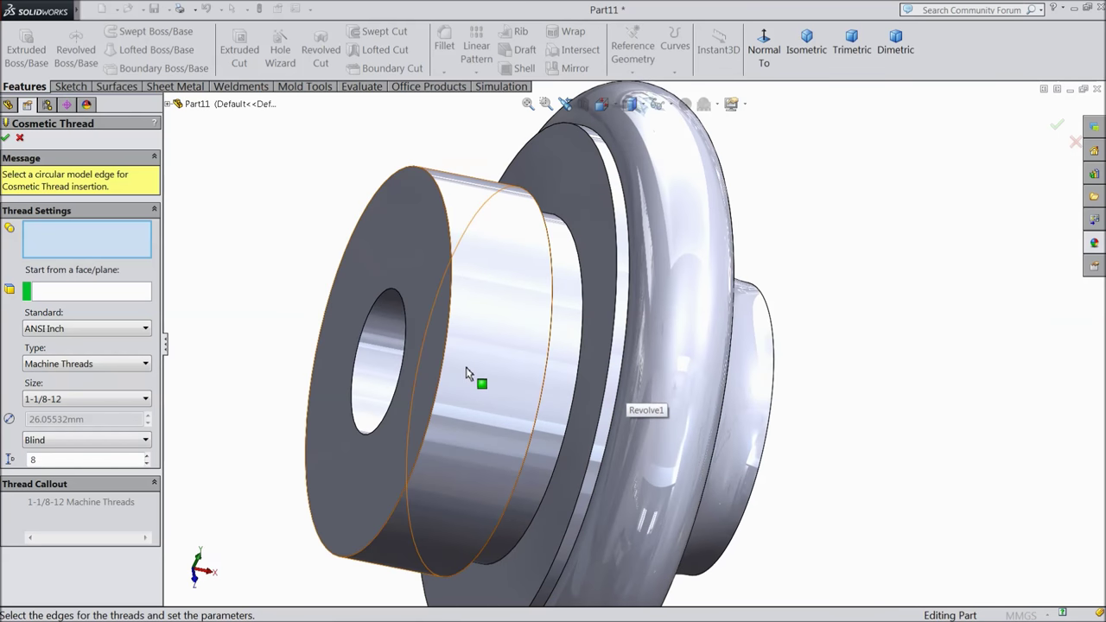
pyautogui.click(442, 371)
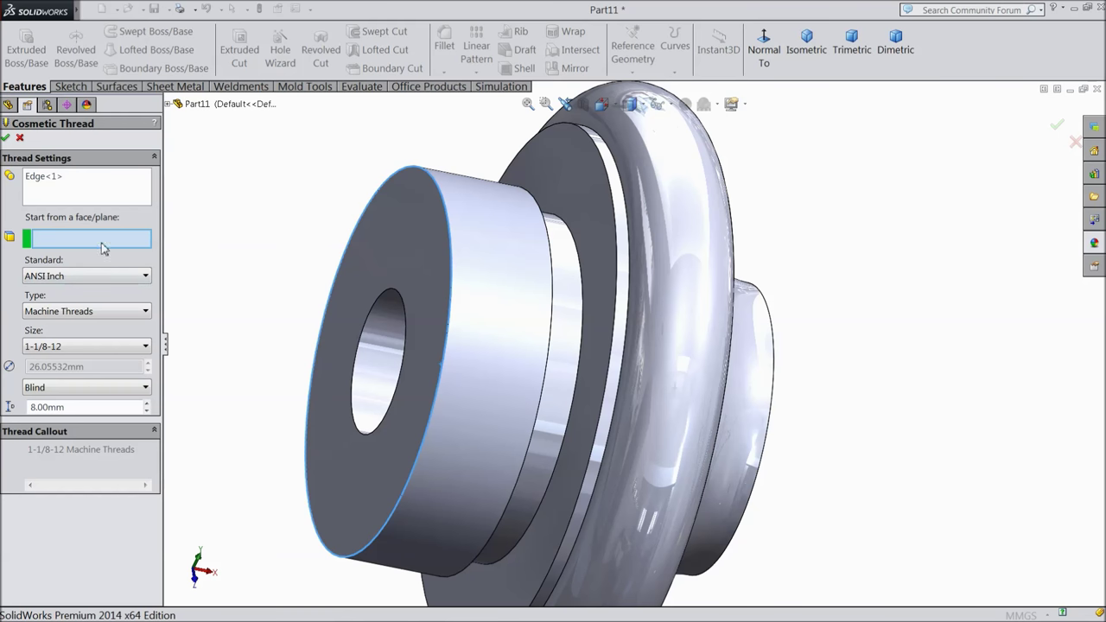
pyautogui.click(6, 139)
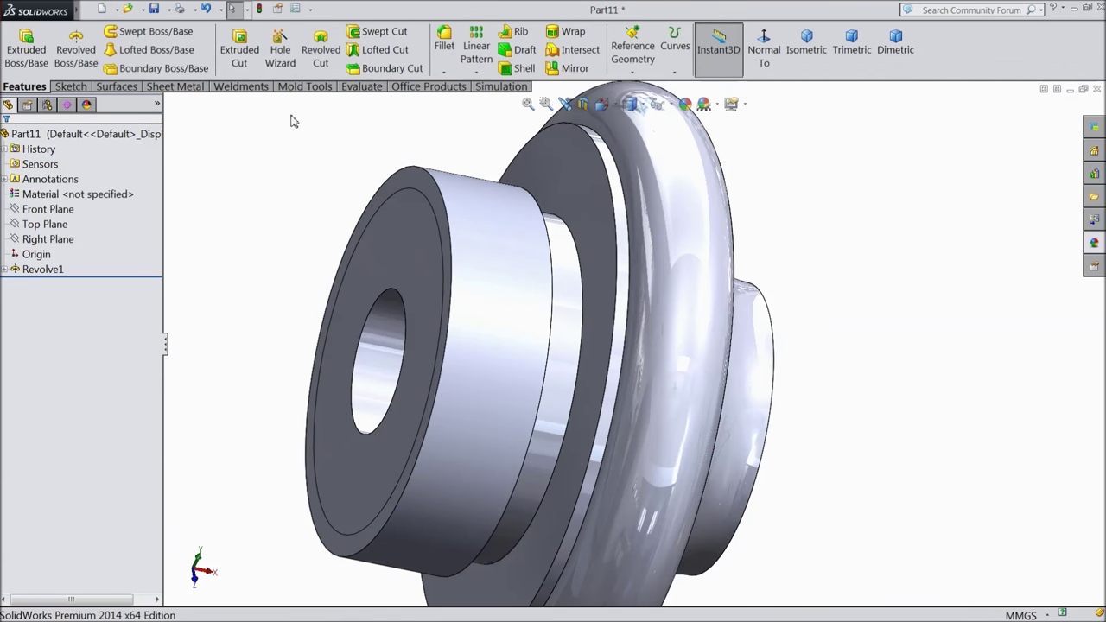
pyautogui.click(295, 9)
# Enable Shaded cosmetic threads under Document Properties > Detailing, then orbit to view the hub's thread rings
pyautogui.click(692, 77)
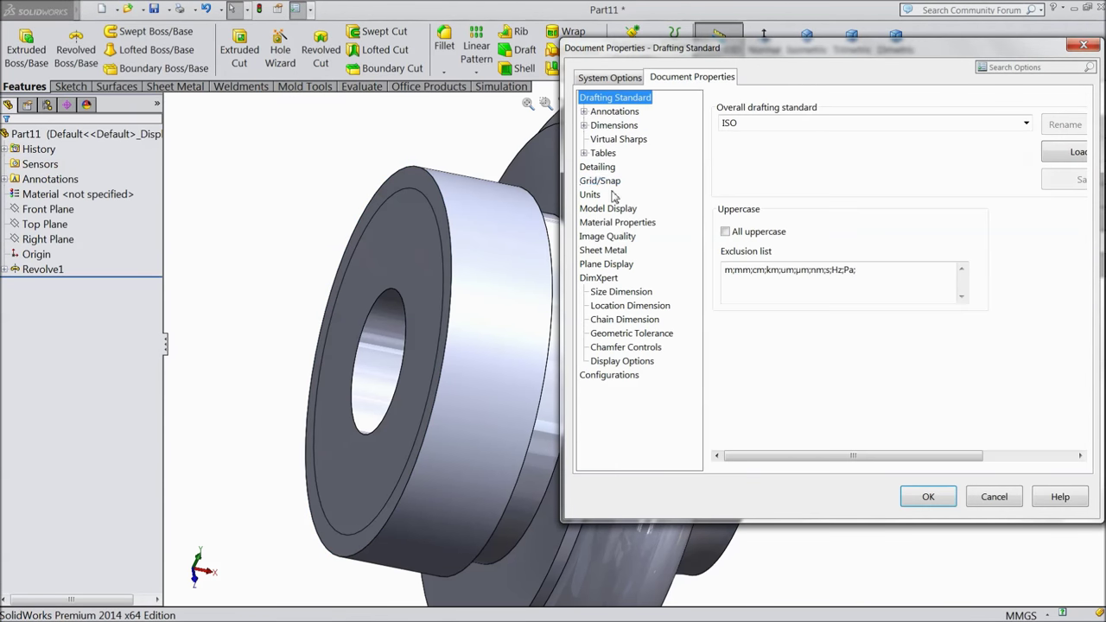
pyautogui.click(596, 166)
pyautogui.click(832, 126)
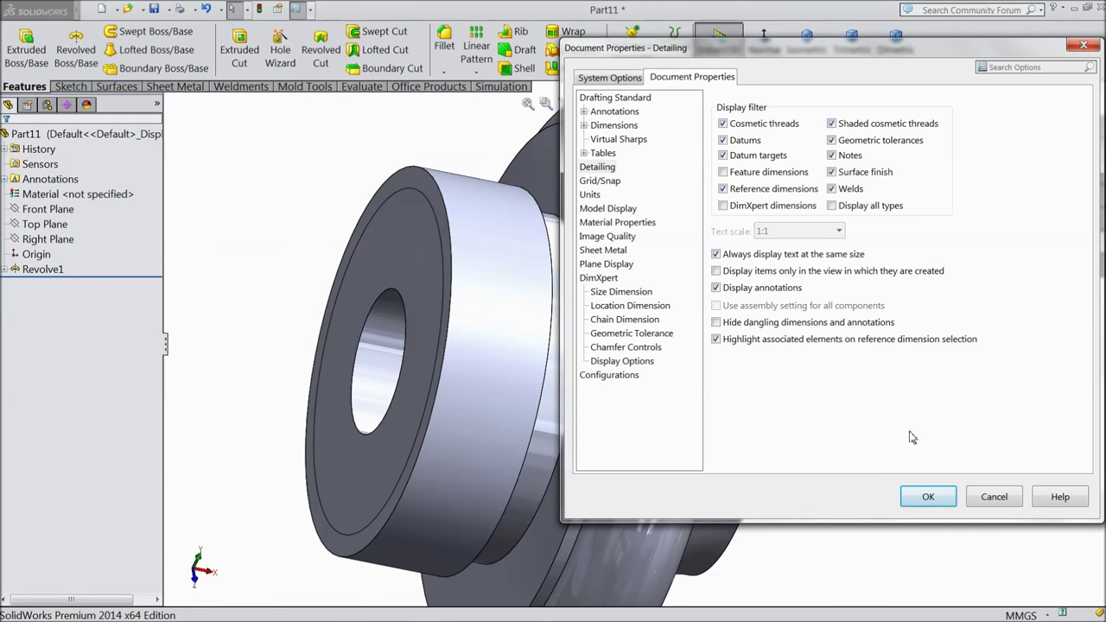
pyautogui.click(927, 497)
pyautogui.press('f')
pyautogui.moveTo(775, 442); pyautogui.dragTo(710, 365, button='middle')
pyautogui.moveTo(377, 236); pyautogui.dragTo(361, 260, button='middle')
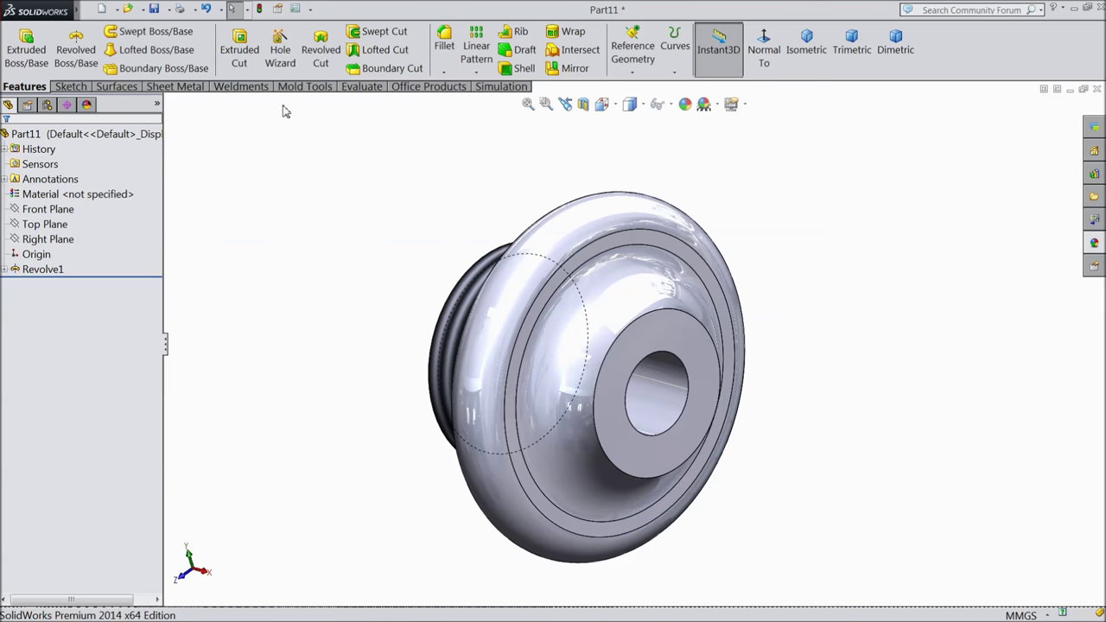
# Add a Ø3.5 mm simple Hole Wizard hole, placed by 3D sketch on the flange face beside the bore
pyautogui.click(276, 65)
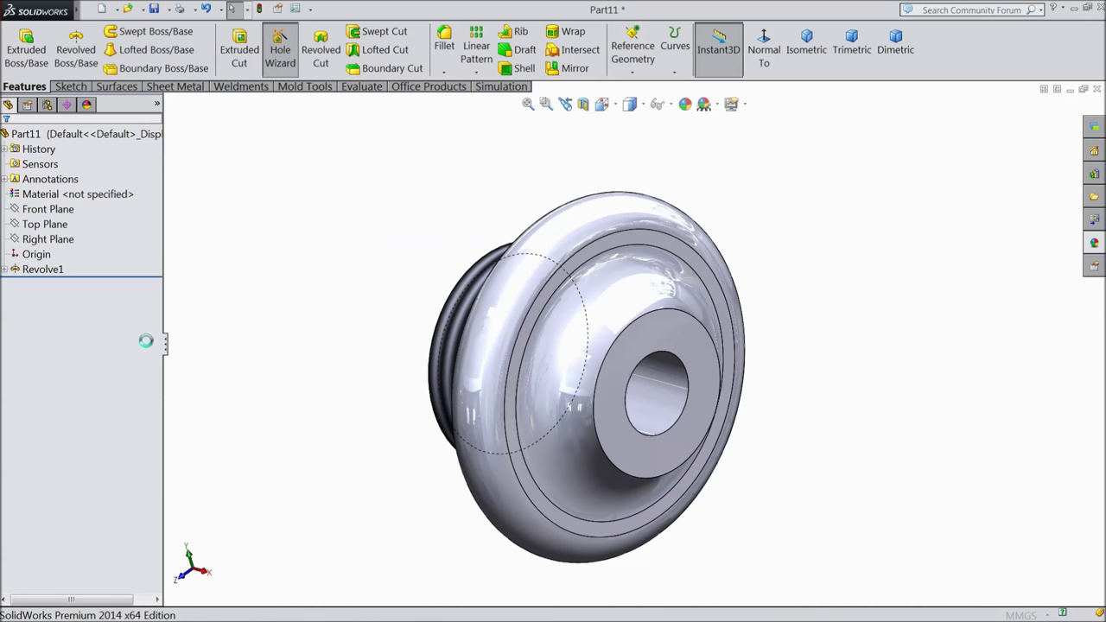
pyautogui.click(86, 274)
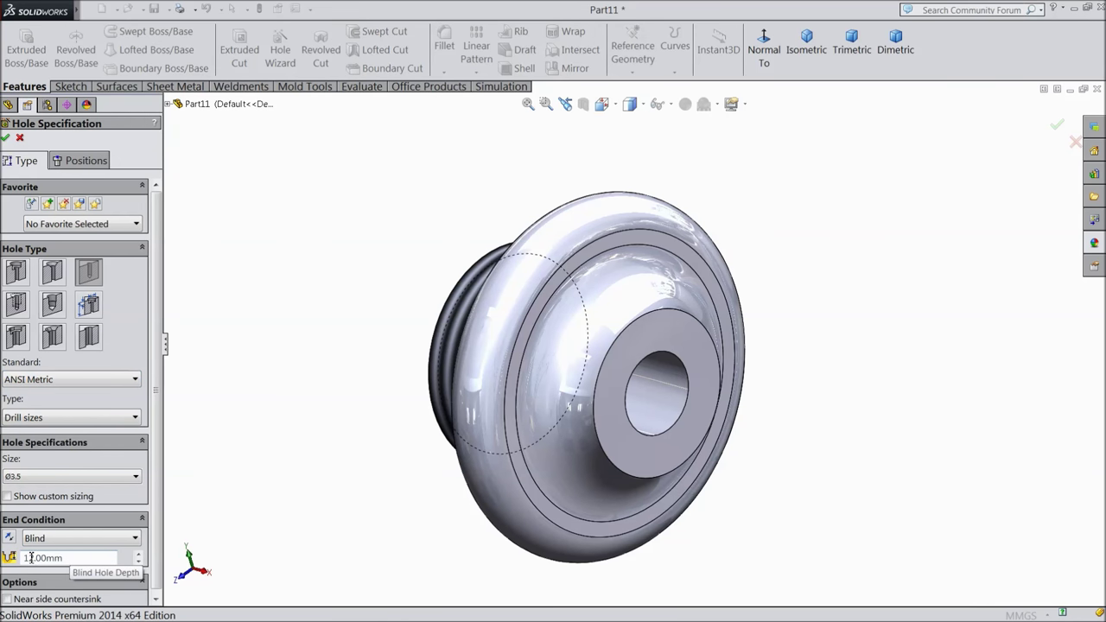
pyautogui.click(78, 164)
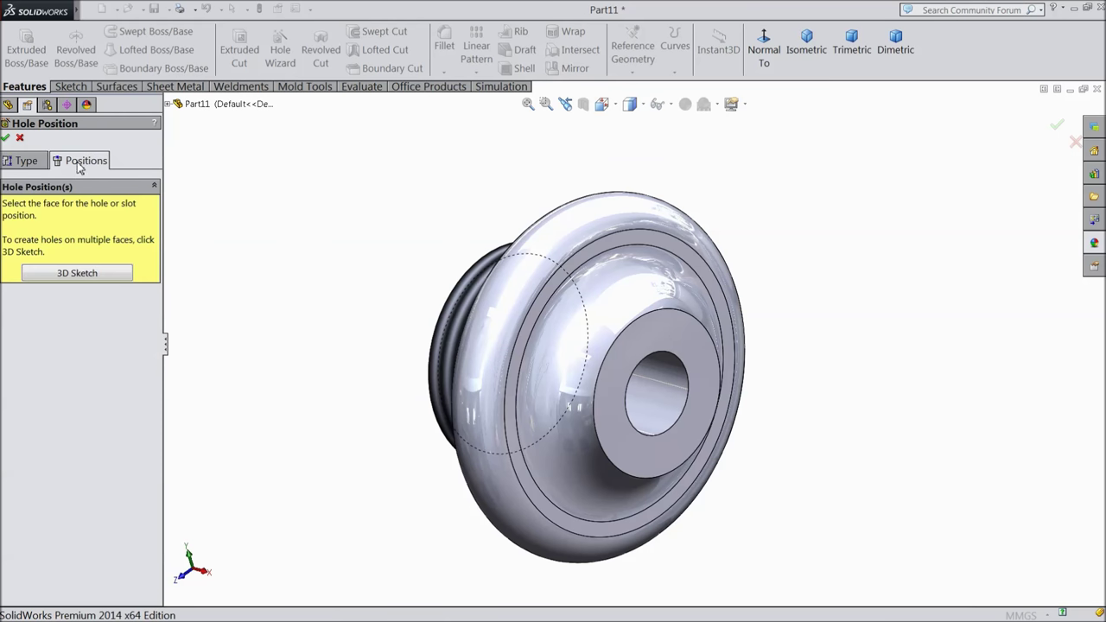
pyautogui.click(78, 275)
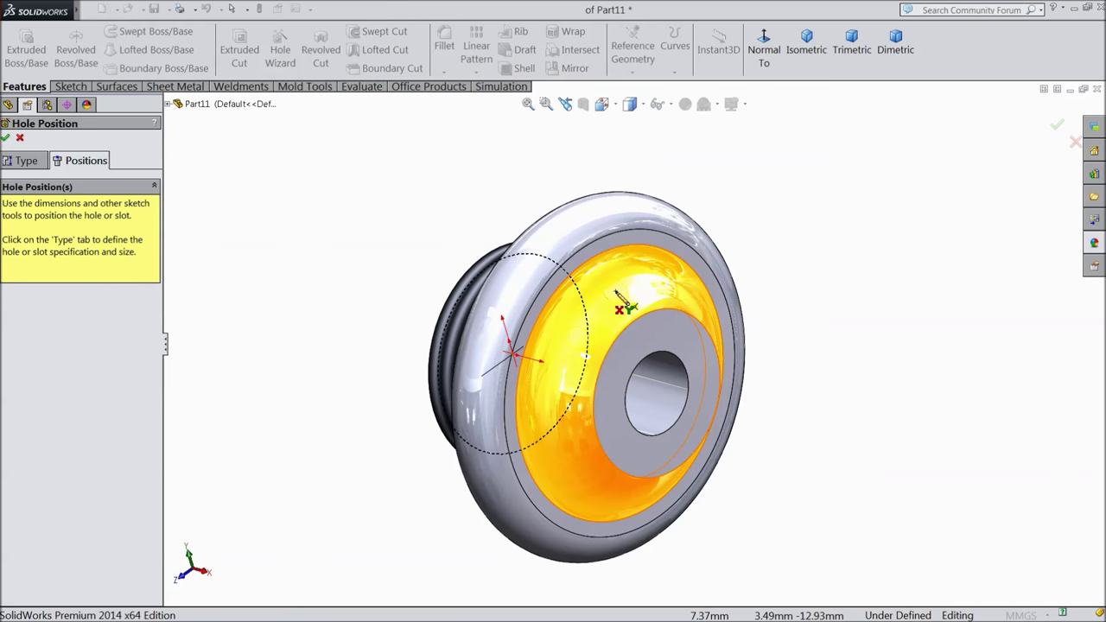
pyautogui.click(615, 292)
pyautogui.moveTo(624, 294); pyautogui.dragTo(674, 259, button='middle')
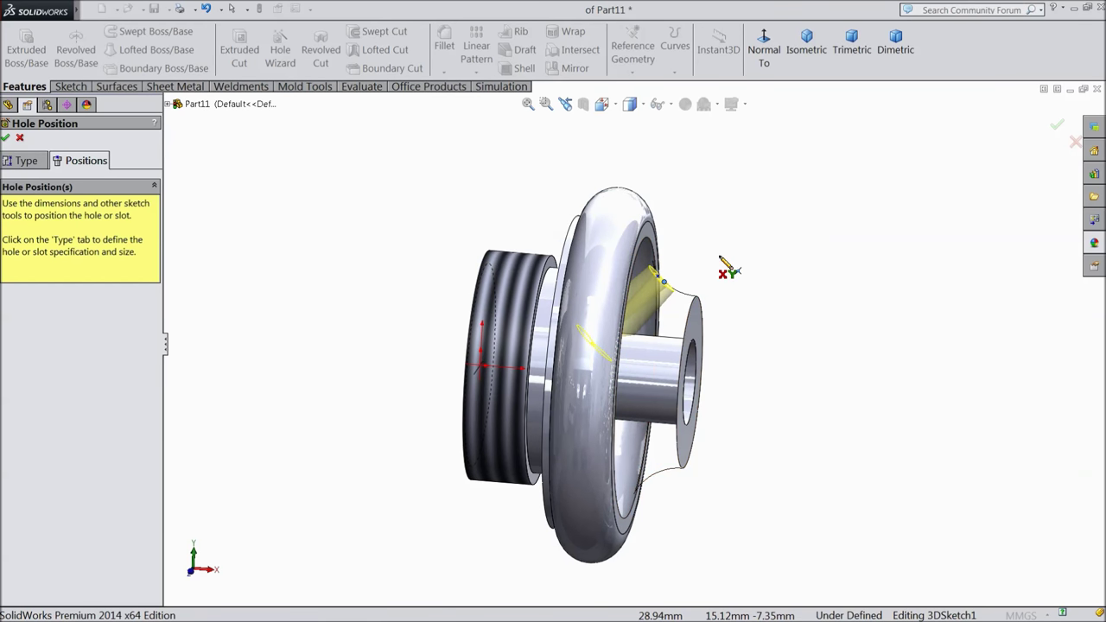
pyautogui.moveTo(709, 217); pyautogui.dragTo(652, 285, button='middle')
pyautogui.scroll(-3, 648, 302)
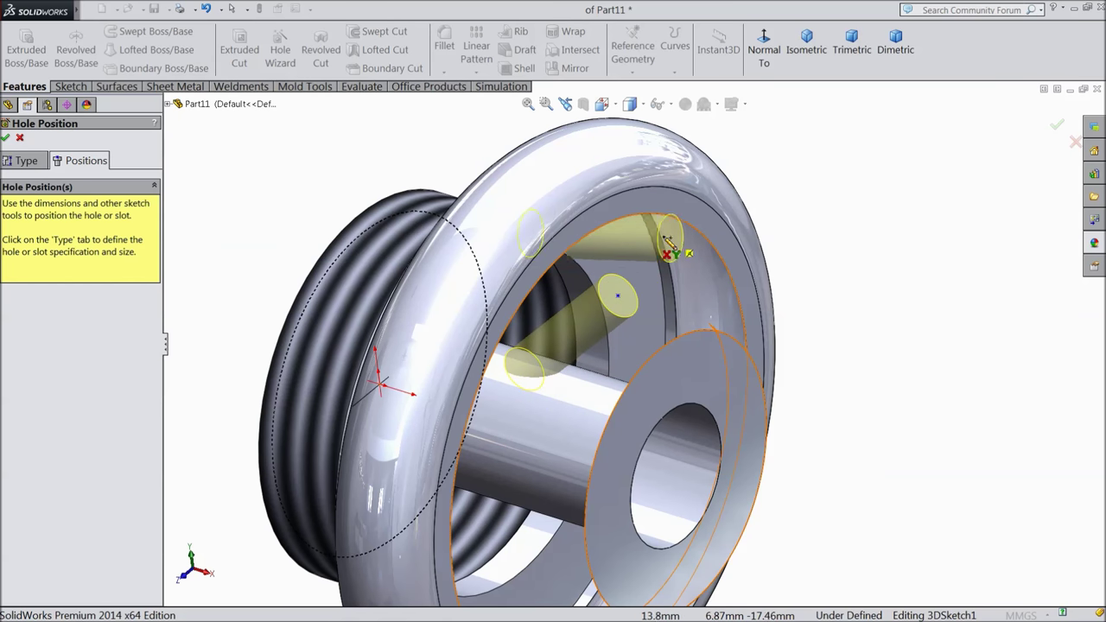
pyautogui.click(7, 138)
pyautogui.scroll(5, 633, 340)
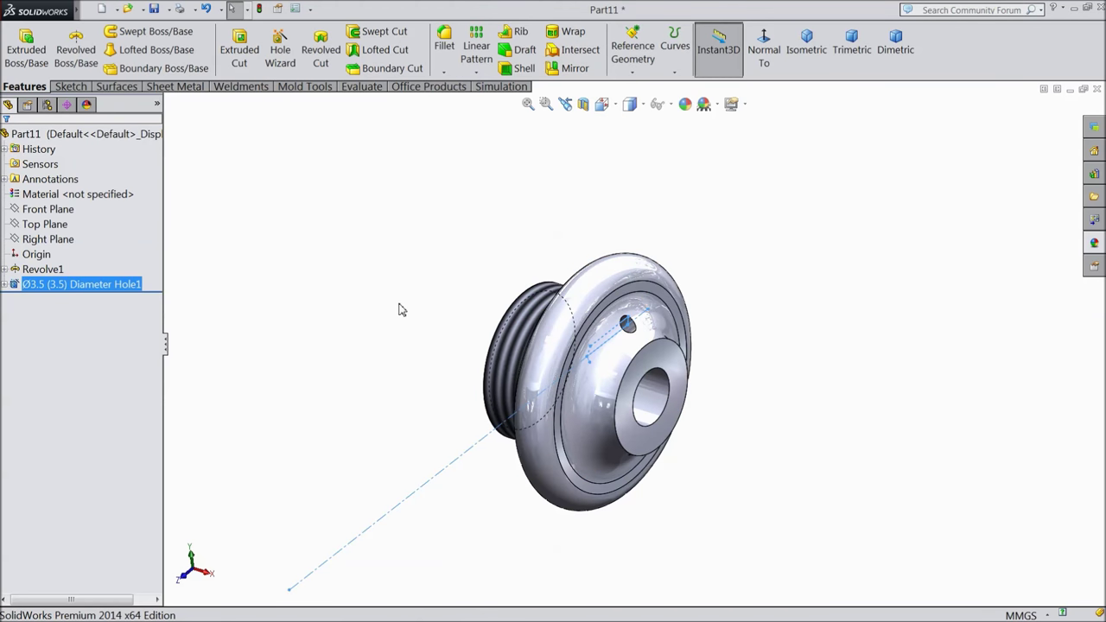
# Apply the satin finish brass appearance to the bushing from the Appearances library
pyautogui.click(304, 300)
pyautogui.moveTo(375, 337); pyautogui.dragTo(410, 482, button='middle')
pyautogui.click(1097, 244)
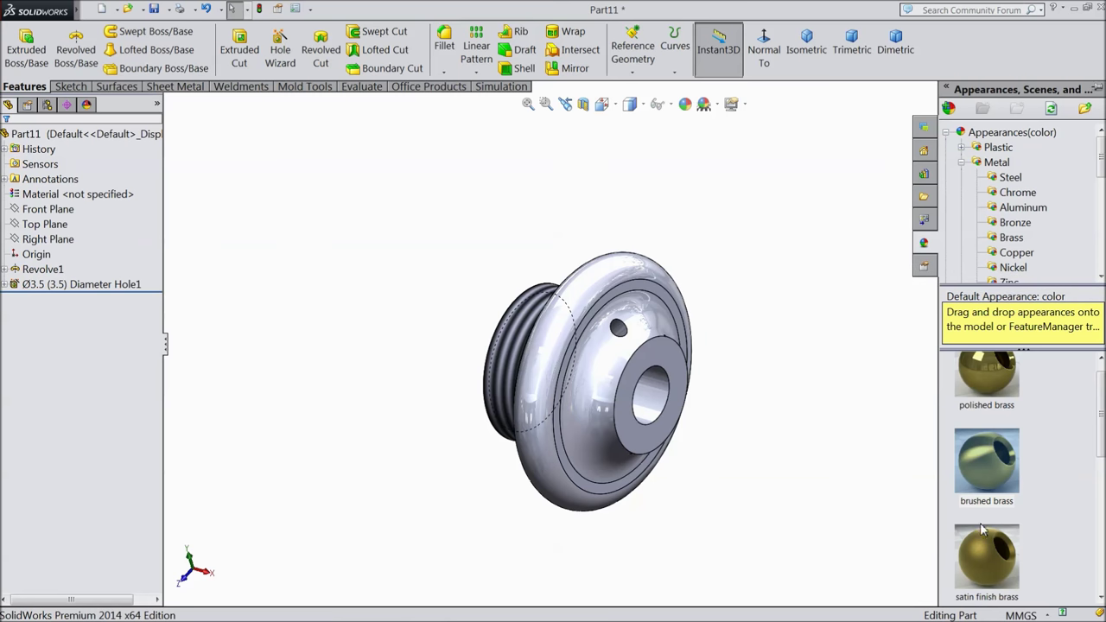
pyautogui.doubleClick(993, 568)
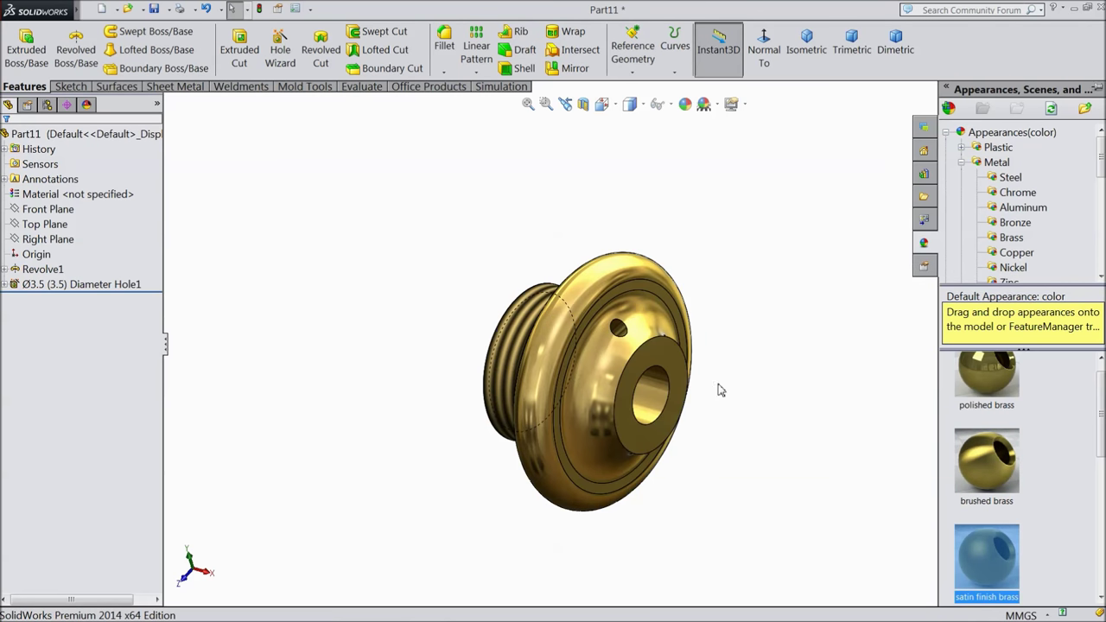
# Orbit the brass bushing toward its threaded side and bring up the Save As dialog
pyautogui.scroll(-4, 656, 380)
pyautogui.moveTo(691, 353); pyautogui.dragTo(744, 406, button='middle')
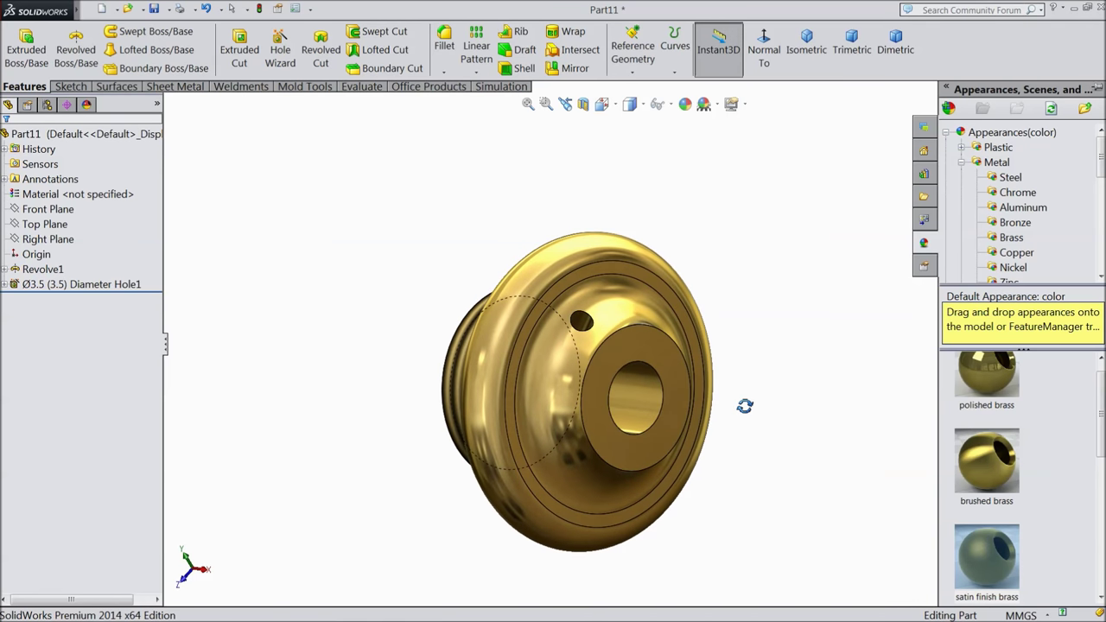
pyautogui.scroll(-2, 691, 451)
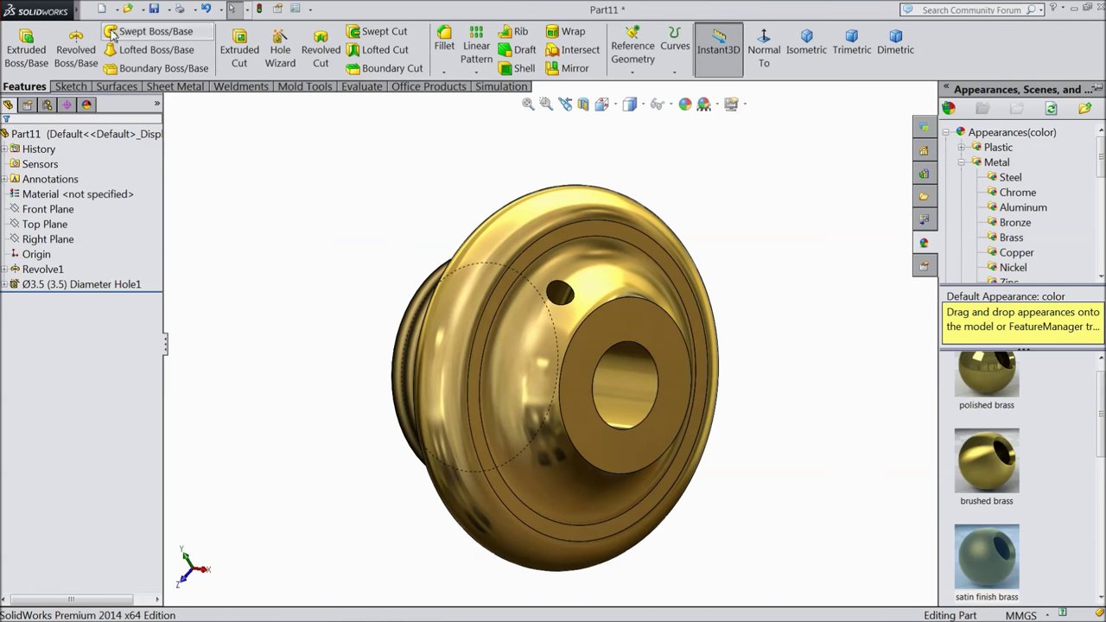
pyautogui.click(154, 9)
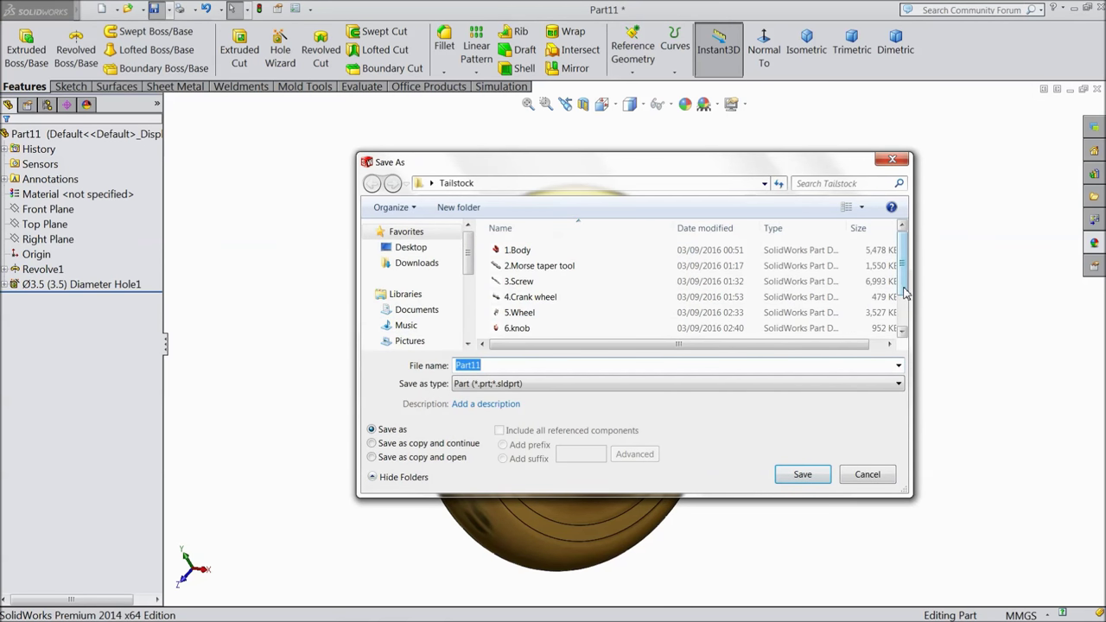
# Save the bushing as '10.tailstock bush' in the Tailstock folder
pyautogui.scroll(-1, 605, 311)
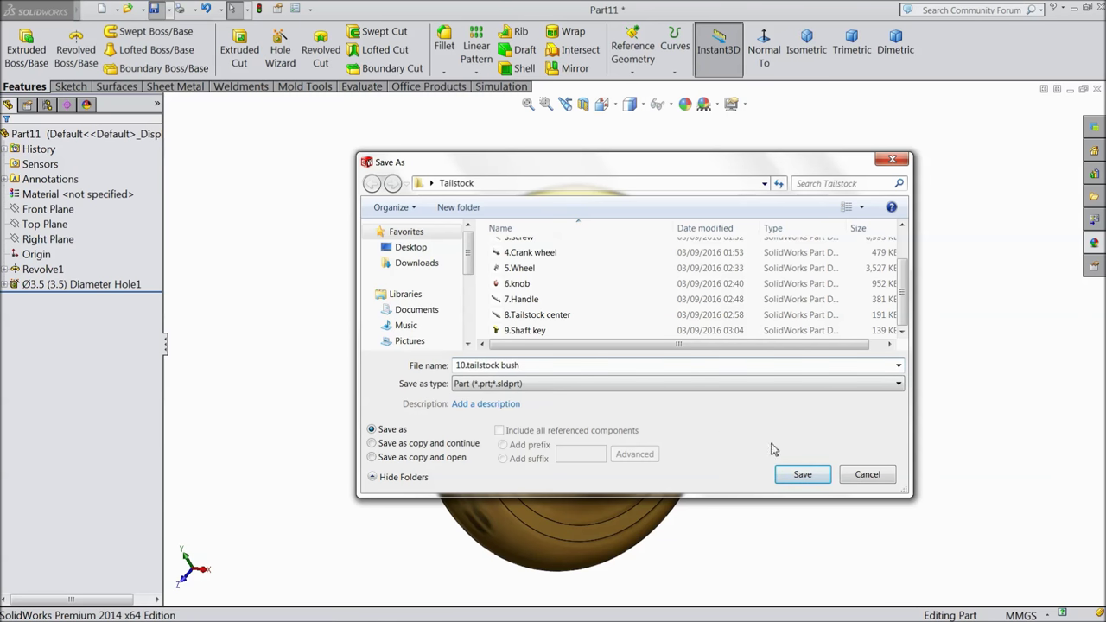
pyautogui.click(799, 476)
pyautogui.moveTo(748, 452); pyautogui.dragTo(724, 419, button='middle')
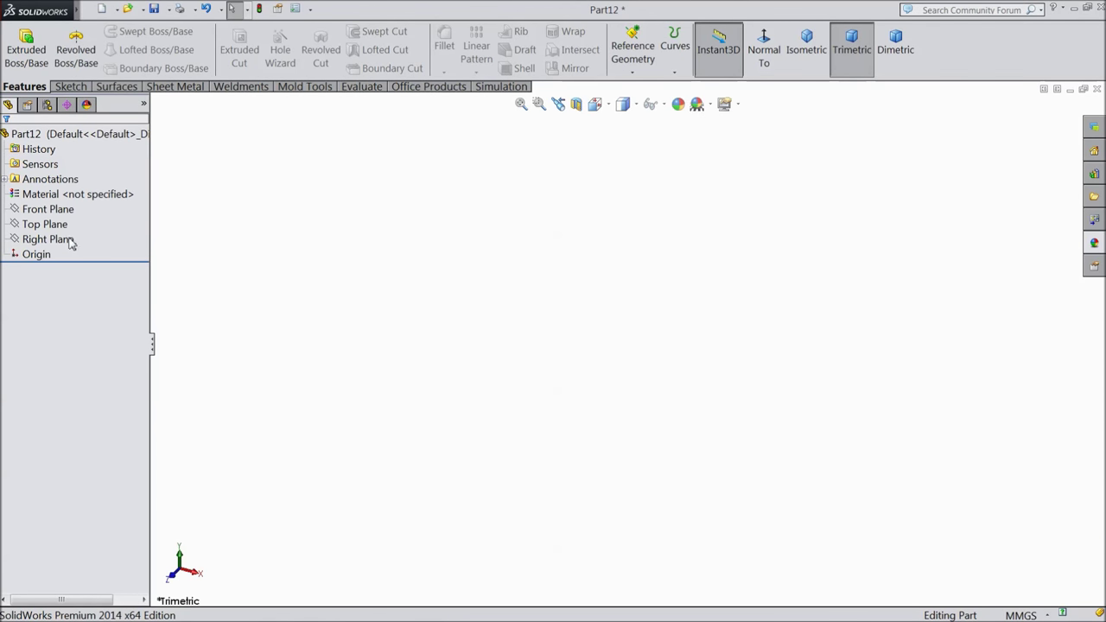
# Start a Front Plane sketch and draw a horizontal construction centerline from the origin
pyautogui.click(51, 209)
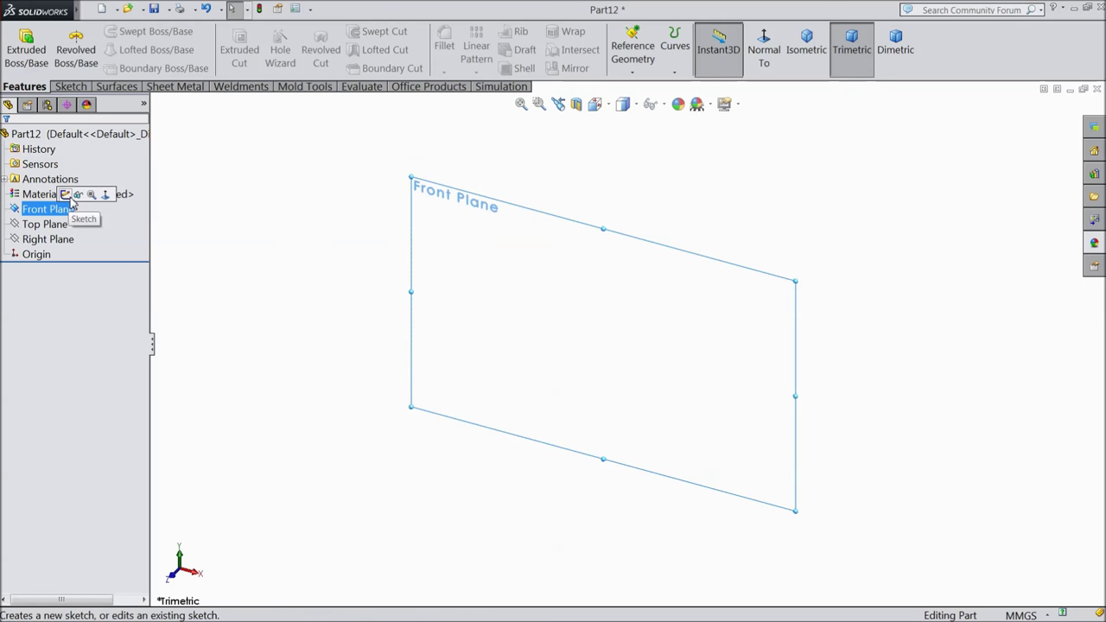
pyautogui.click(74, 202)
pyautogui.click(73, 87)
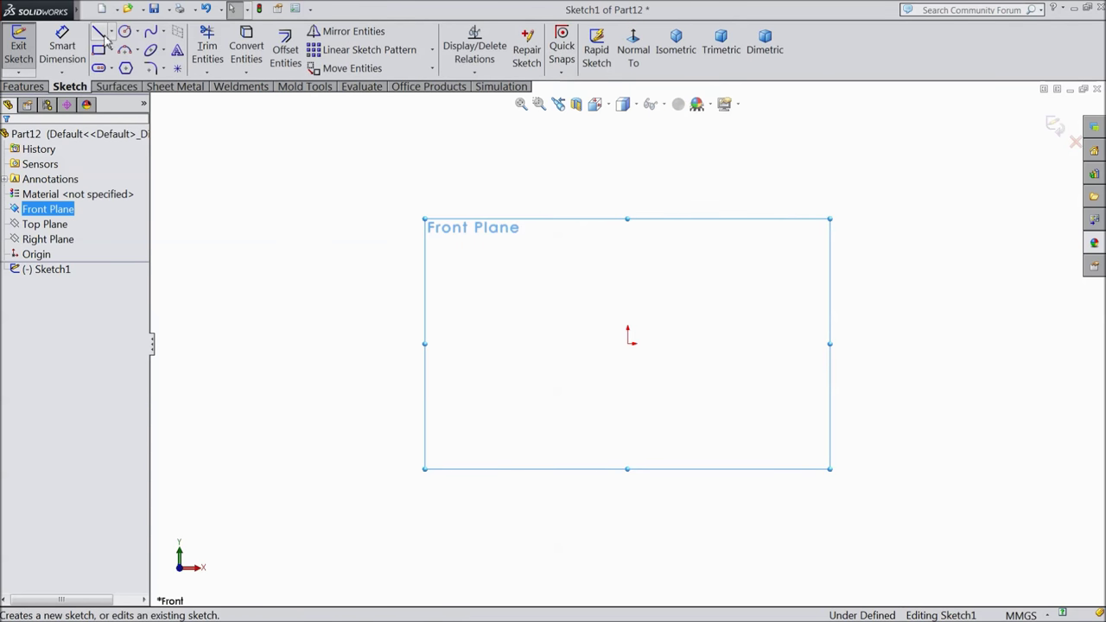
pyautogui.click(100, 33)
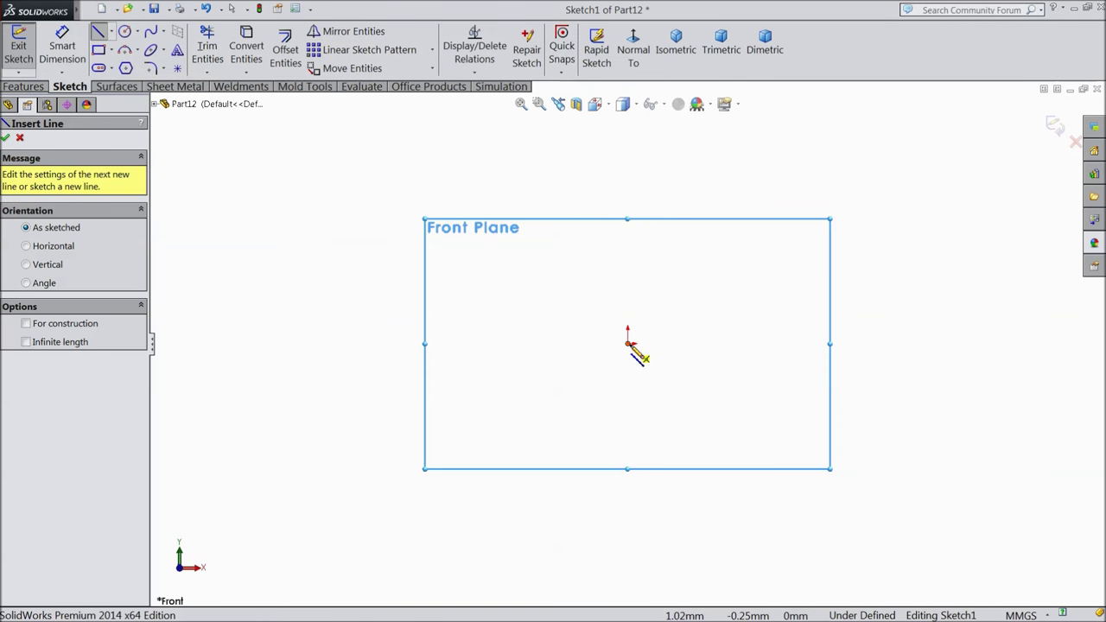
pyautogui.click(631, 344)
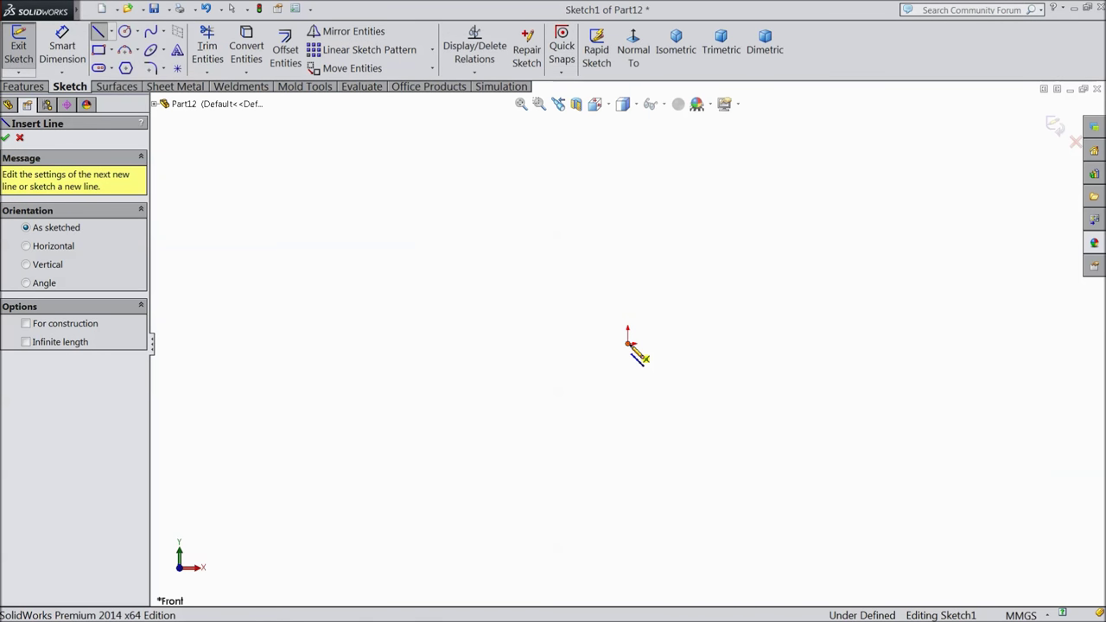
pyautogui.click(845, 344)
pyautogui.rightClick(861, 334)
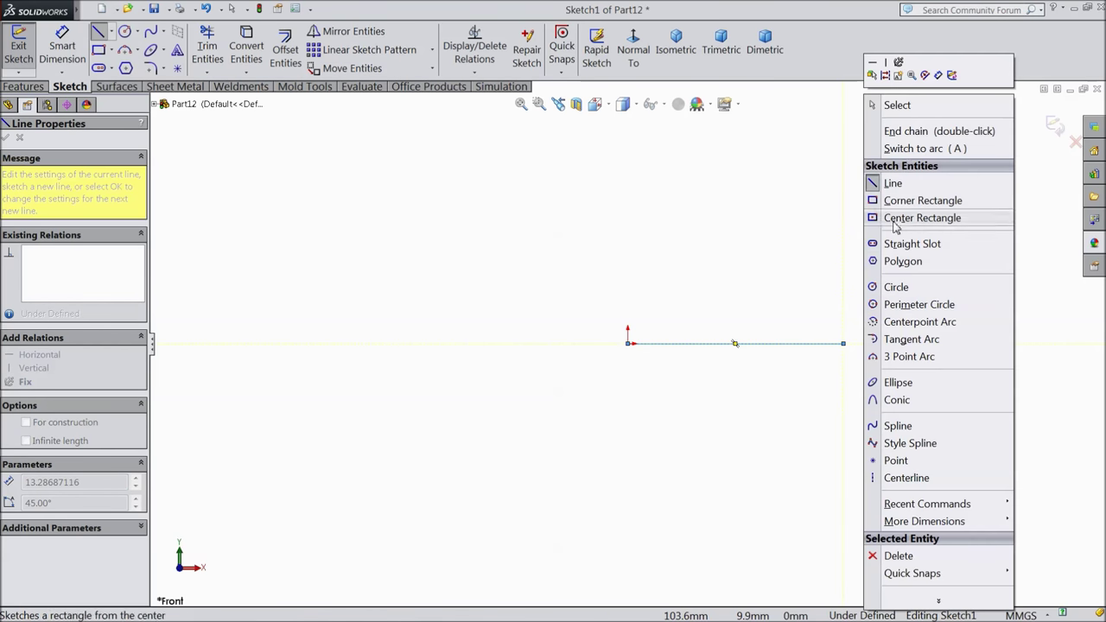
pyautogui.click(904, 106)
pyautogui.scroll(-3, 859, 256)
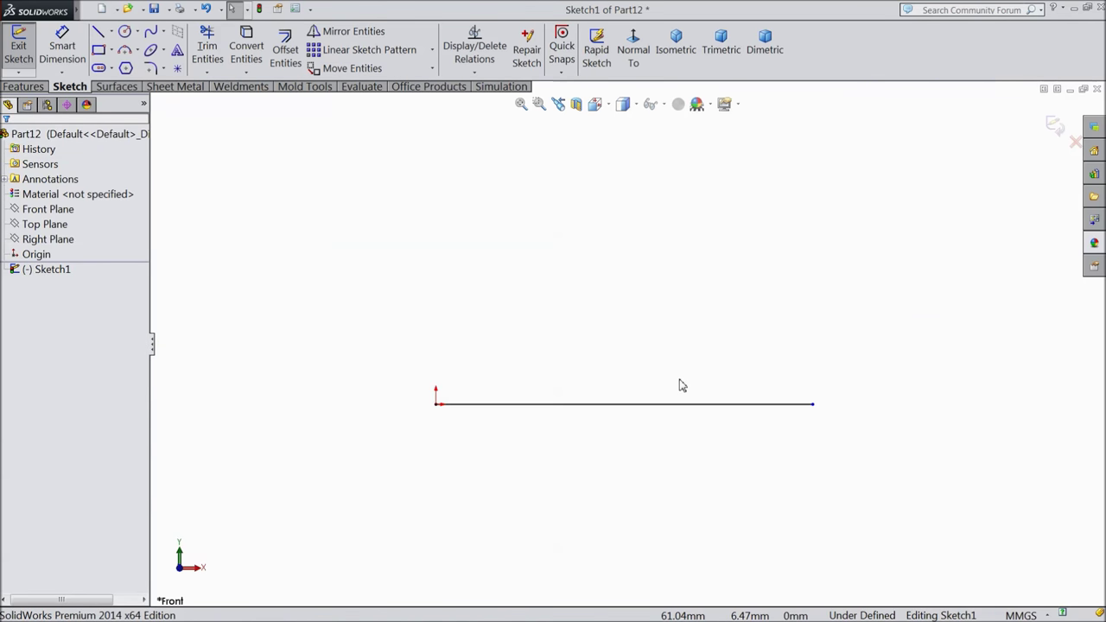
pyautogui.click(633, 405)
pyautogui.click(661, 368)
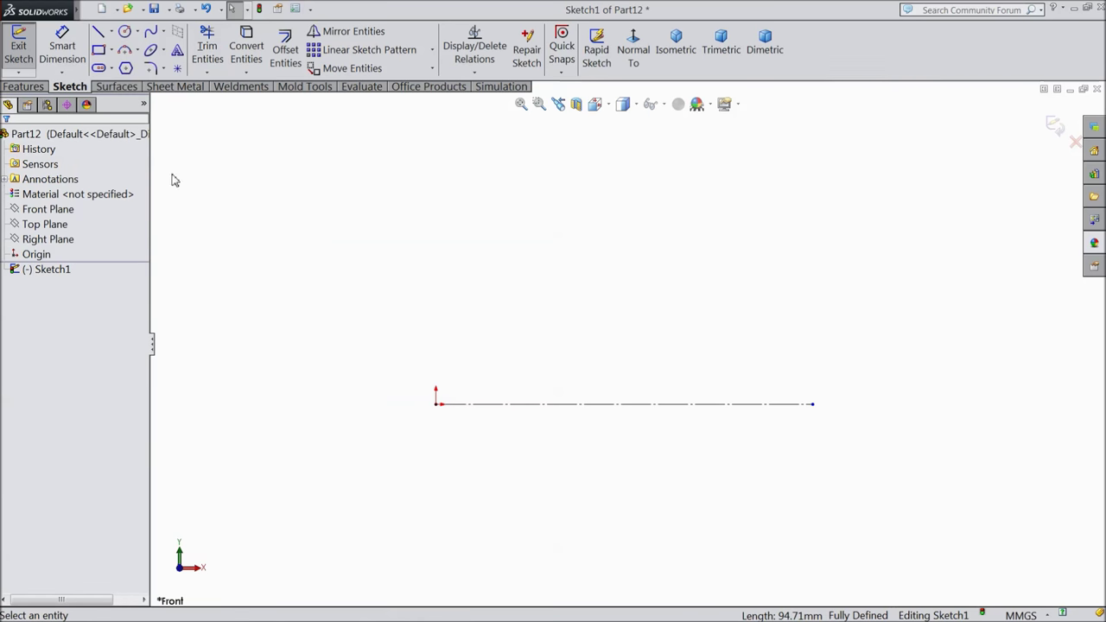
# Draw the outline's outer edges: vertical left end, slanted edge, long top edge and right end
pyautogui.click(97, 31)
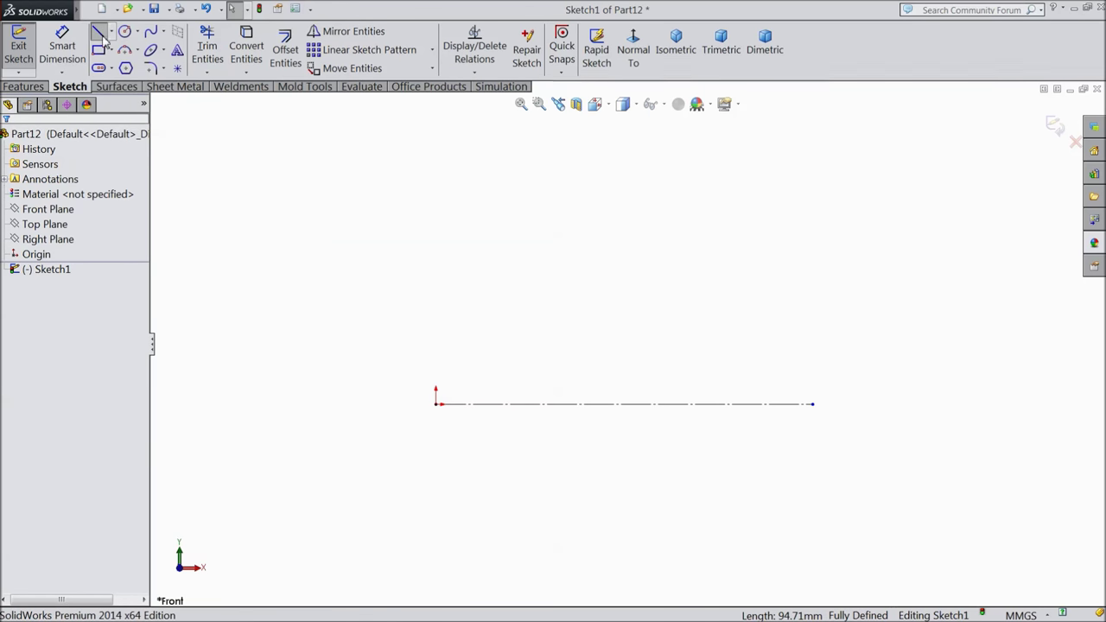
pyautogui.click(436, 326)
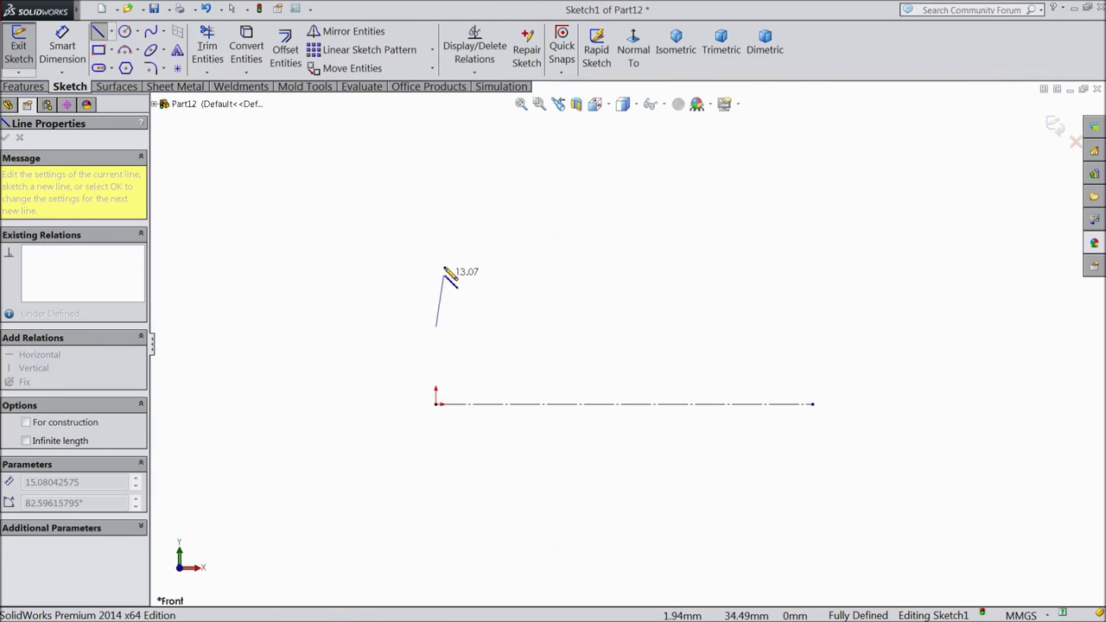
pyautogui.click(435, 237)
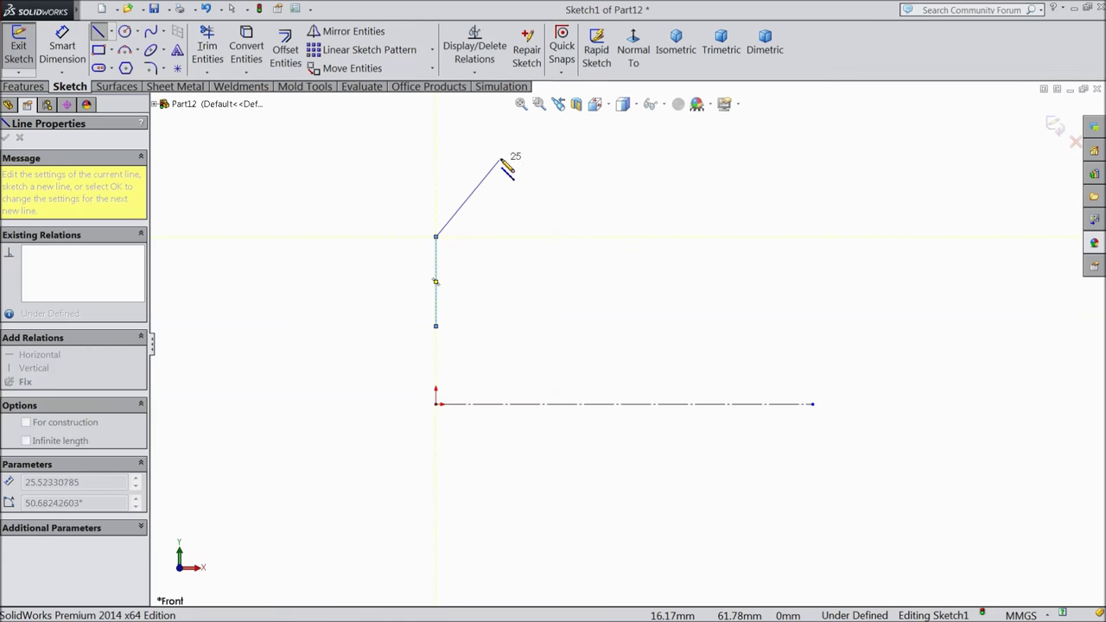
pyautogui.click(506, 150)
pyautogui.click(699, 151)
pyautogui.click(699, 193)
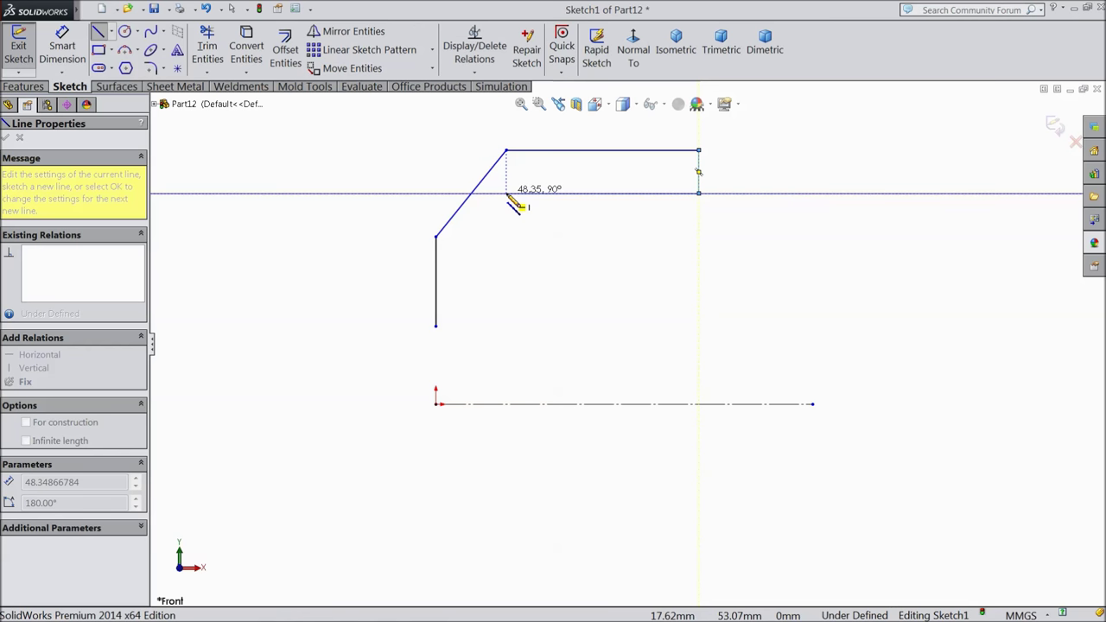
# Add the inner horizontal, slanted and vertical edges to close the outline and end line drawing
pyautogui.click(506, 193)
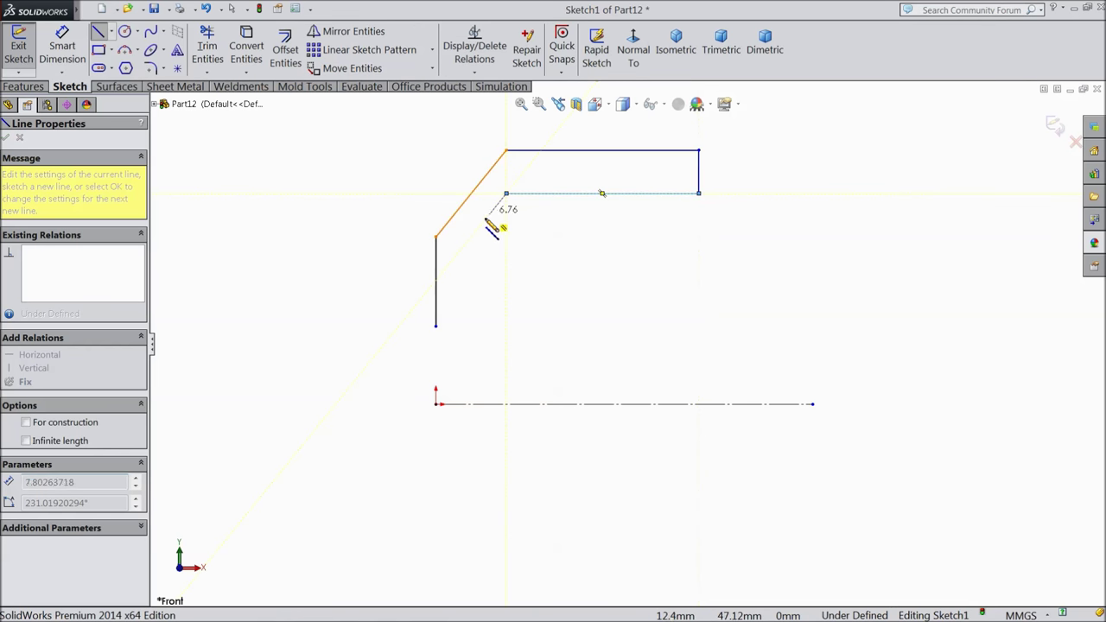
pyautogui.click(453, 258)
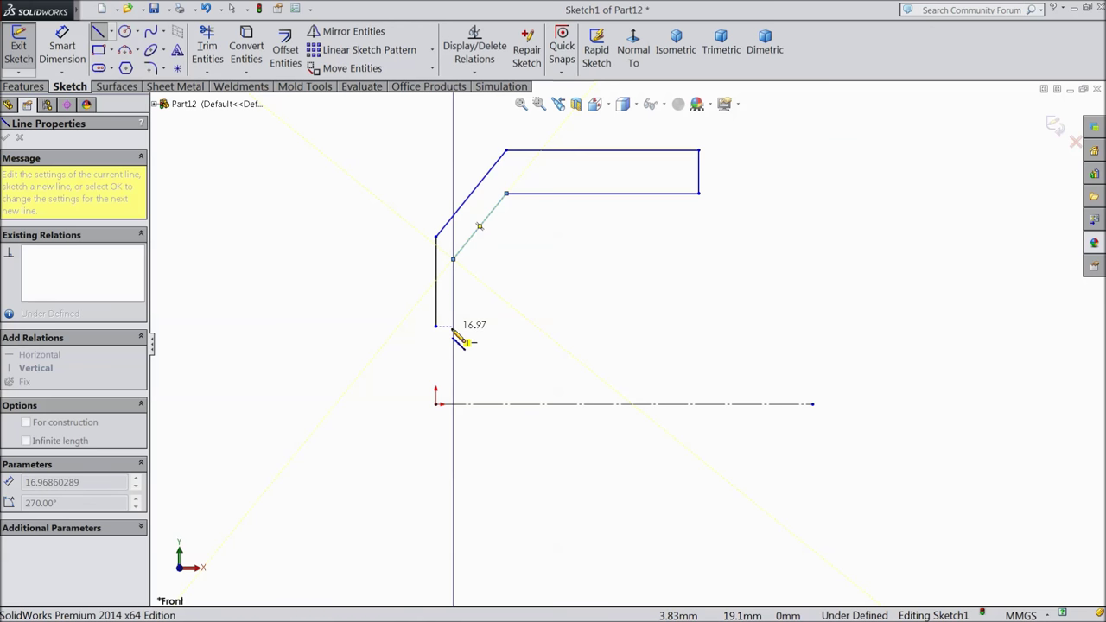
pyautogui.click(453, 326)
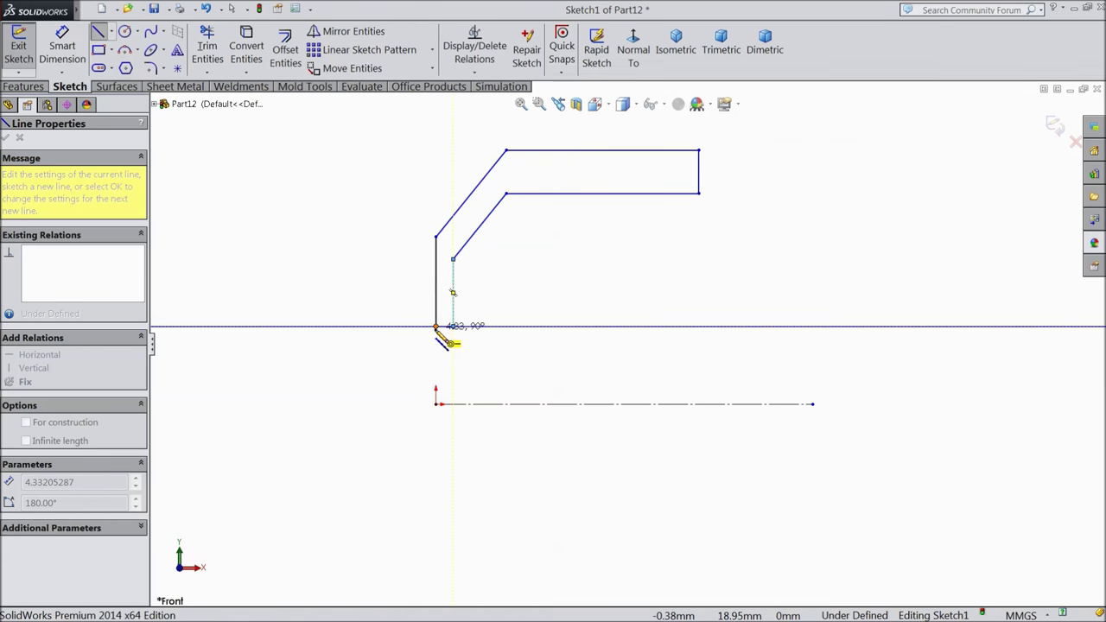
pyautogui.click(436, 327)
pyautogui.rightClick(349, 156)
pyautogui.click(389, 164)
pyautogui.press('f')
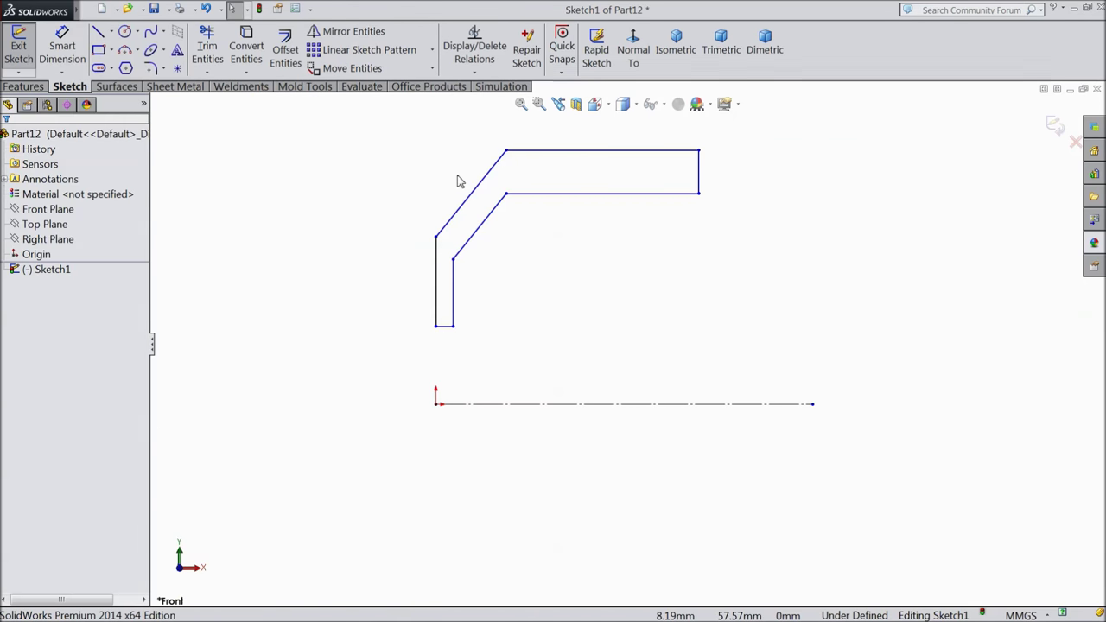
pyautogui.scroll(-2, 533, 193)
pyautogui.click(62, 47)
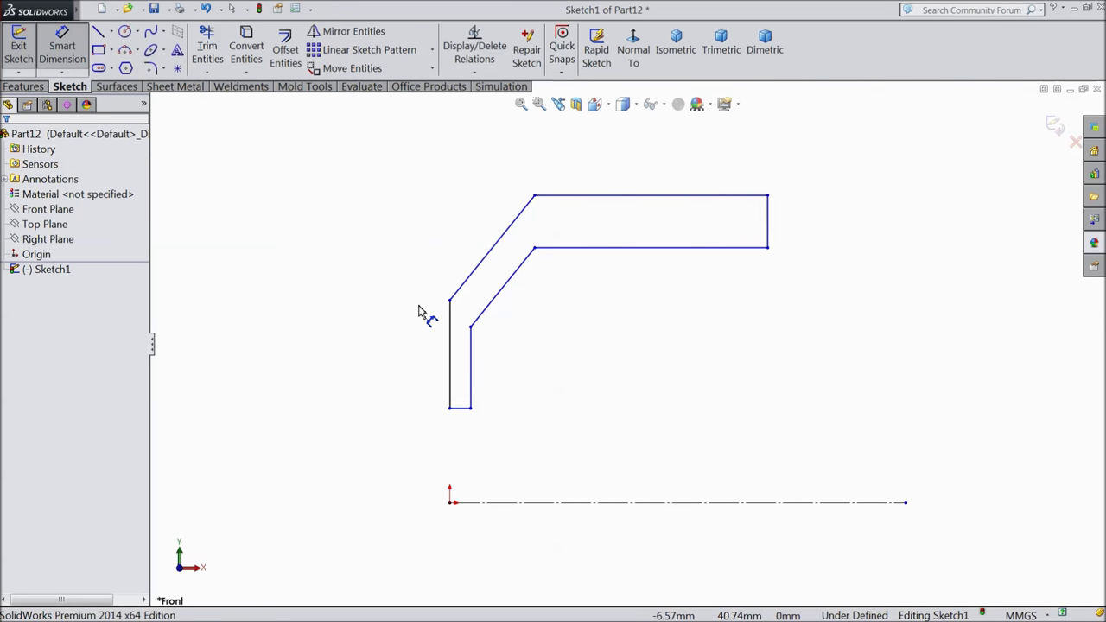
# Dimension the profile's overall width to 37 and the bottom edge height to 13.5
pyautogui.click(449, 339)
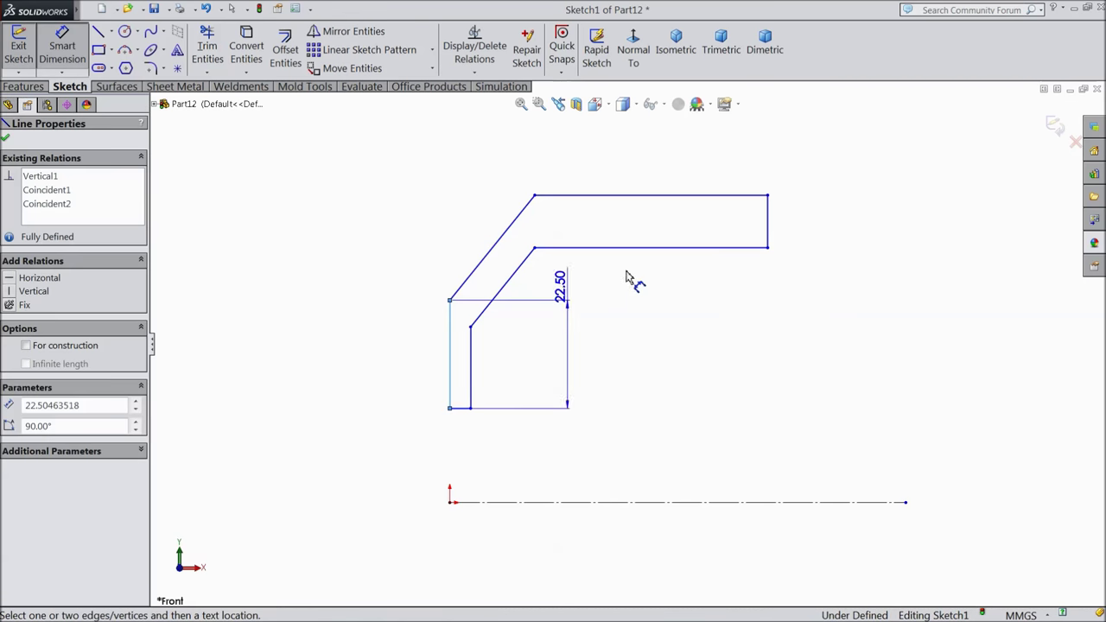
pyautogui.click(768, 239)
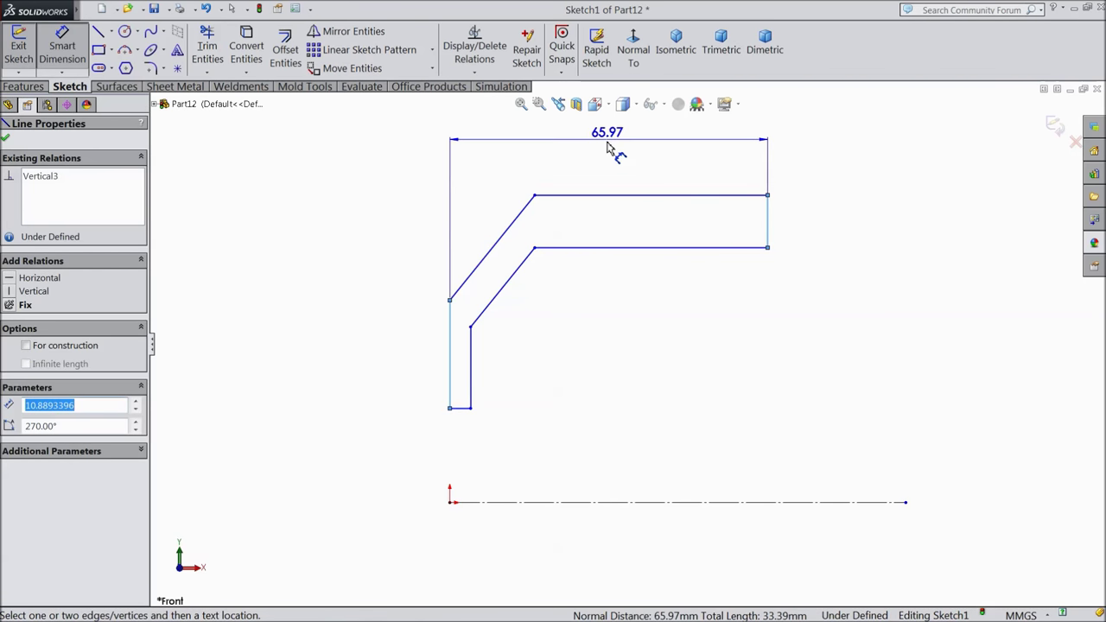
pyautogui.click(605, 143)
pyautogui.write('37')
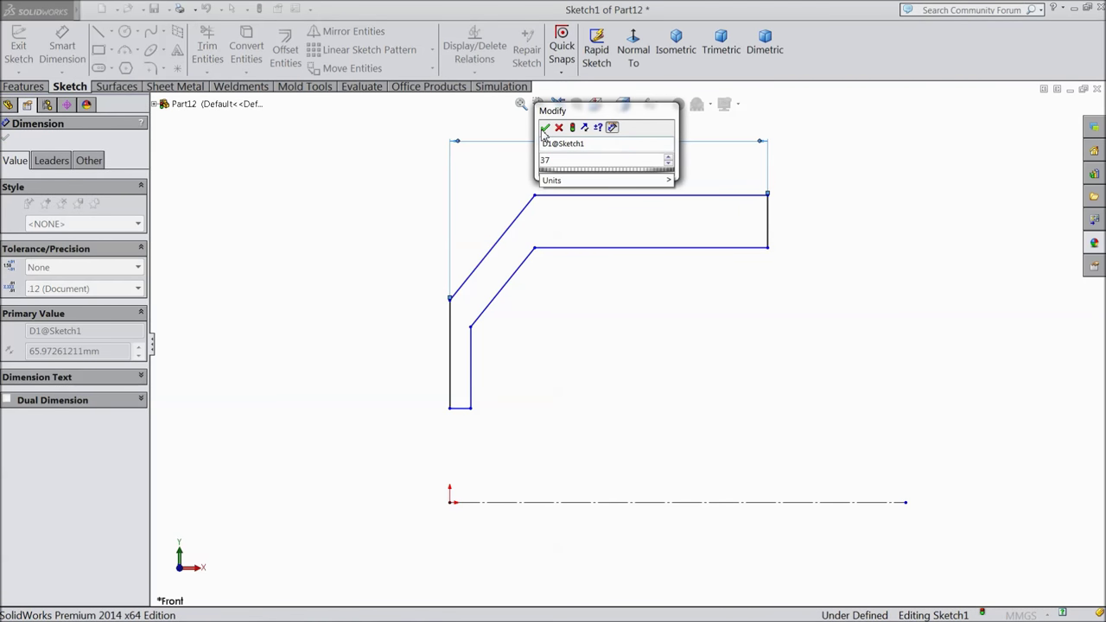
pyautogui.click(545, 128)
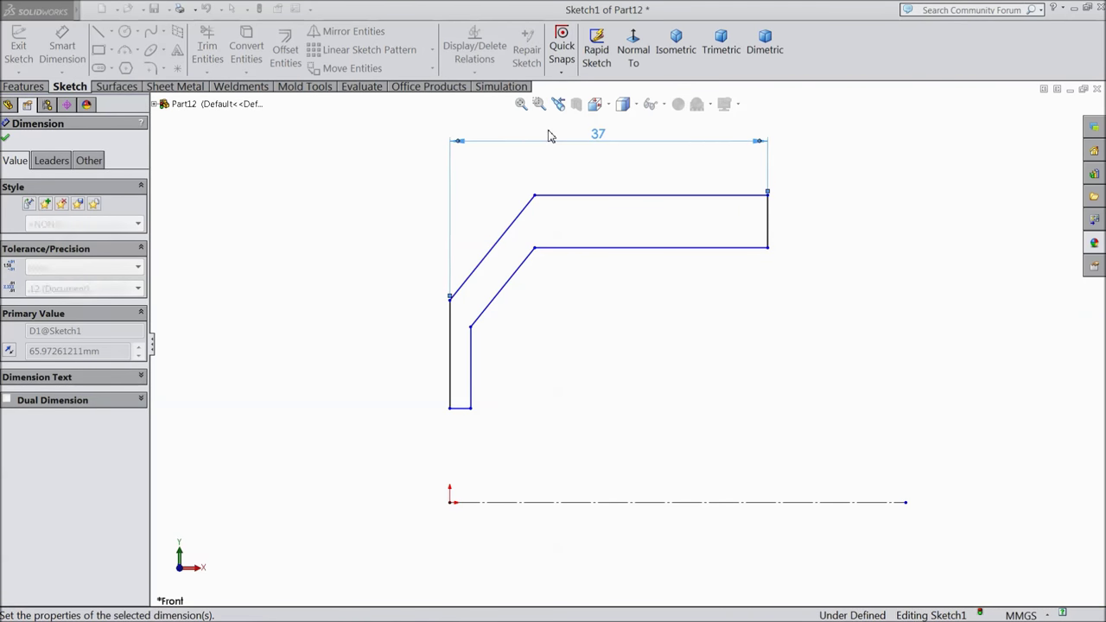
pyautogui.click(460, 413)
pyautogui.click(462, 501)
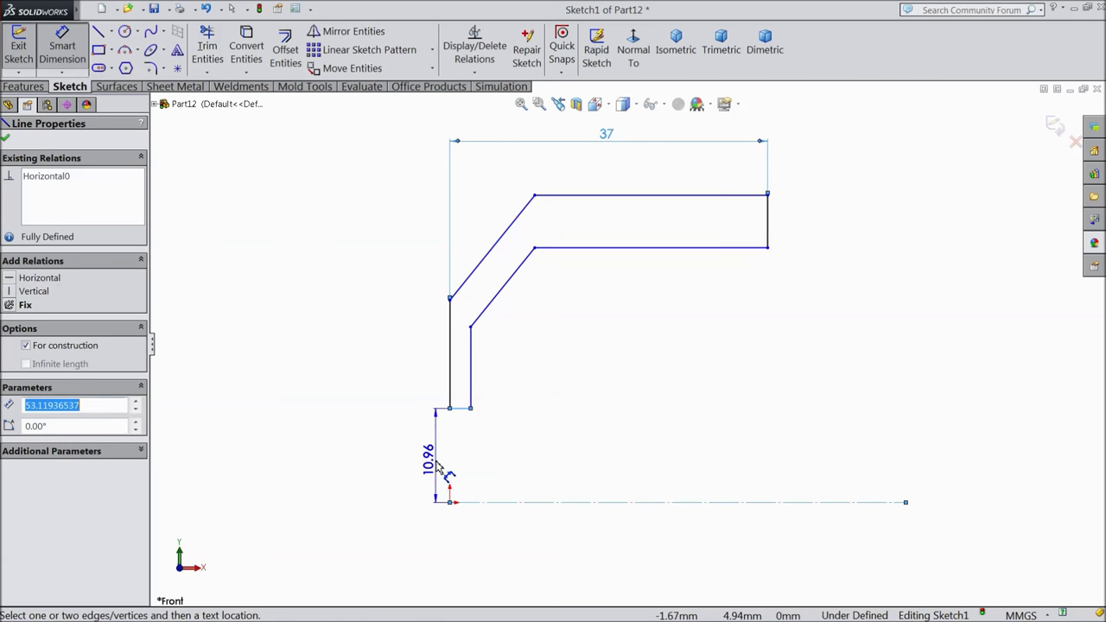
pyautogui.click(439, 467)
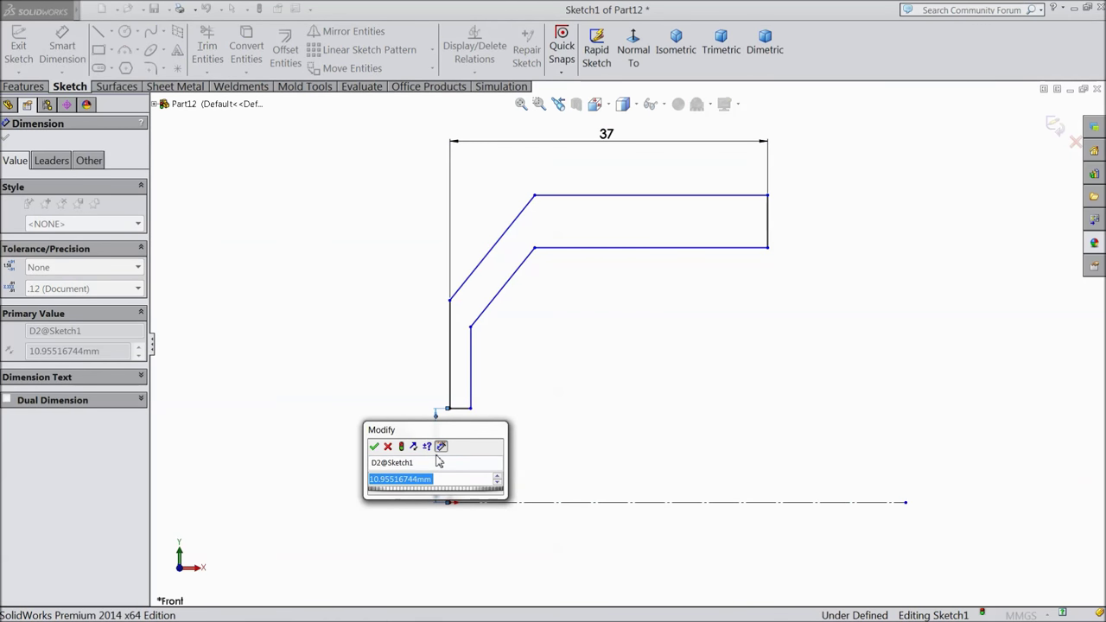
pyautogui.write('13.5')
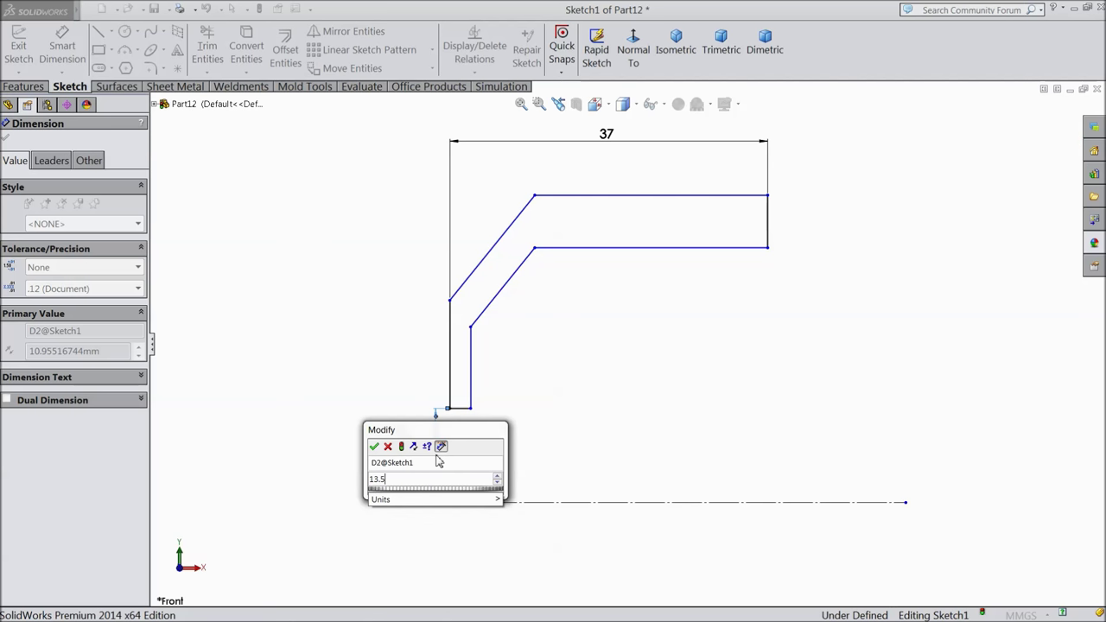
pyautogui.click(374, 446)
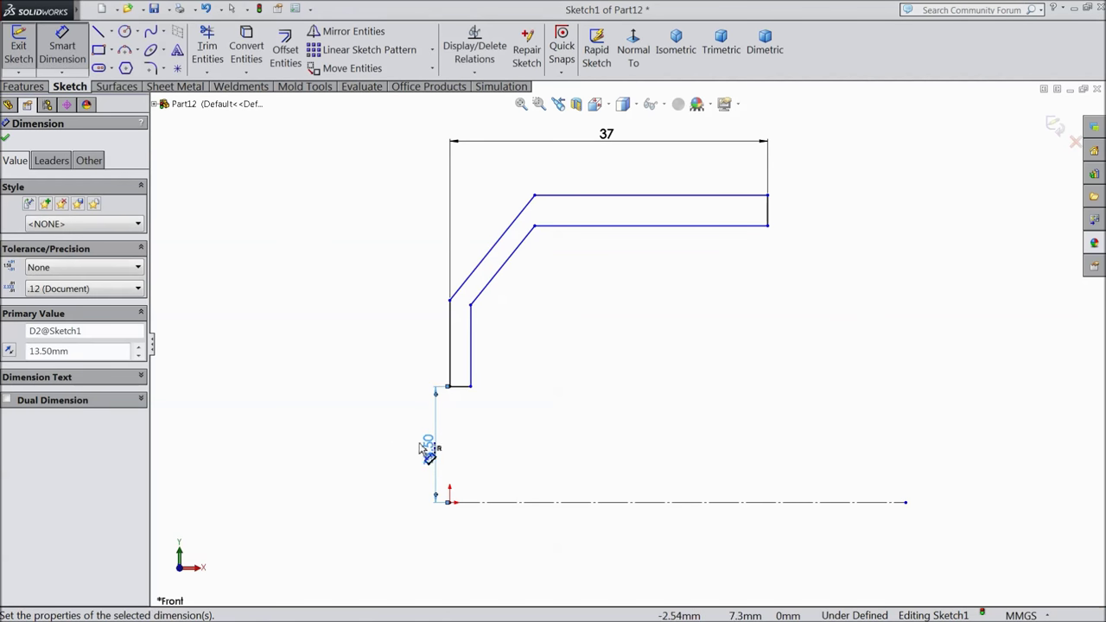
# Set the top edge height to 24.5 and the inner horizontal edge height to 19.5
pyautogui.click(765, 197)
pyautogui.click(896, 373)
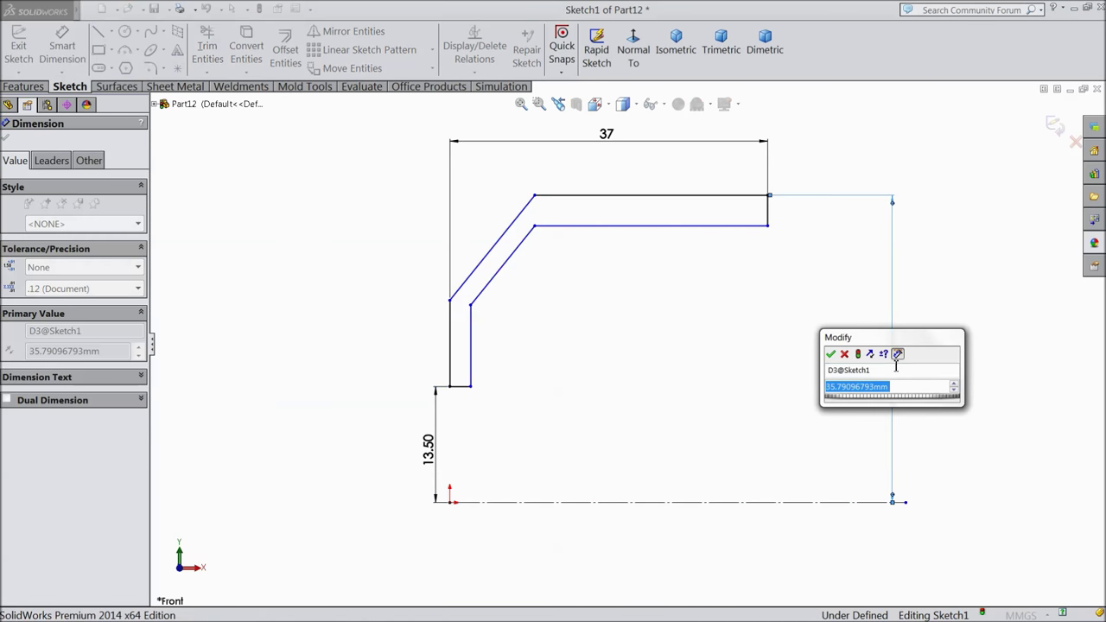
pyautogui.write('24')
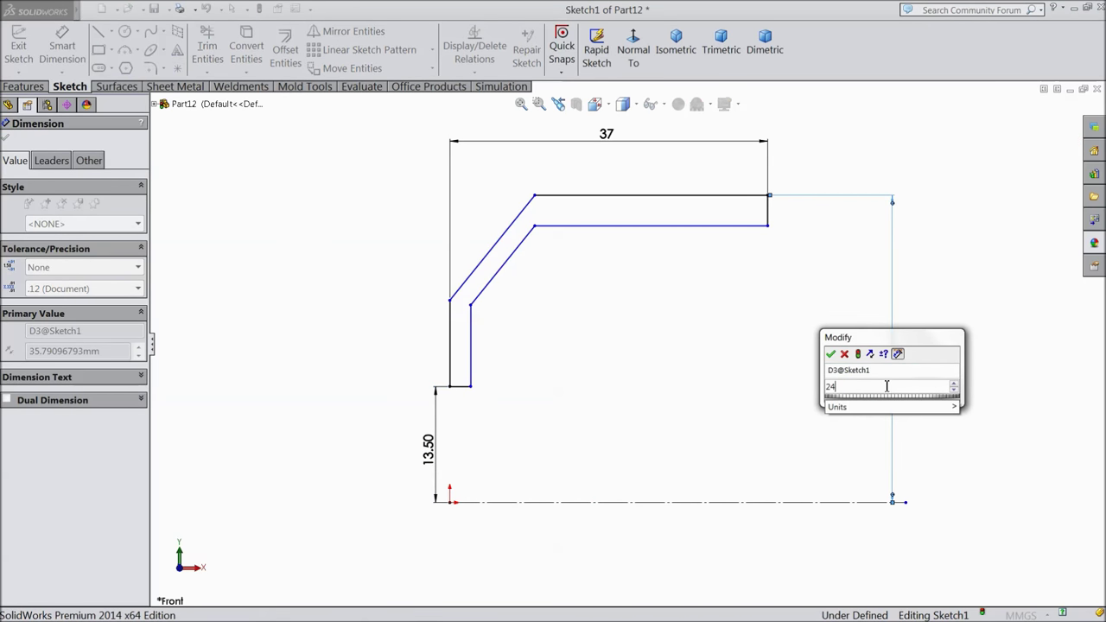
pyautogui.write('.5')
pyautogui.press('Return')
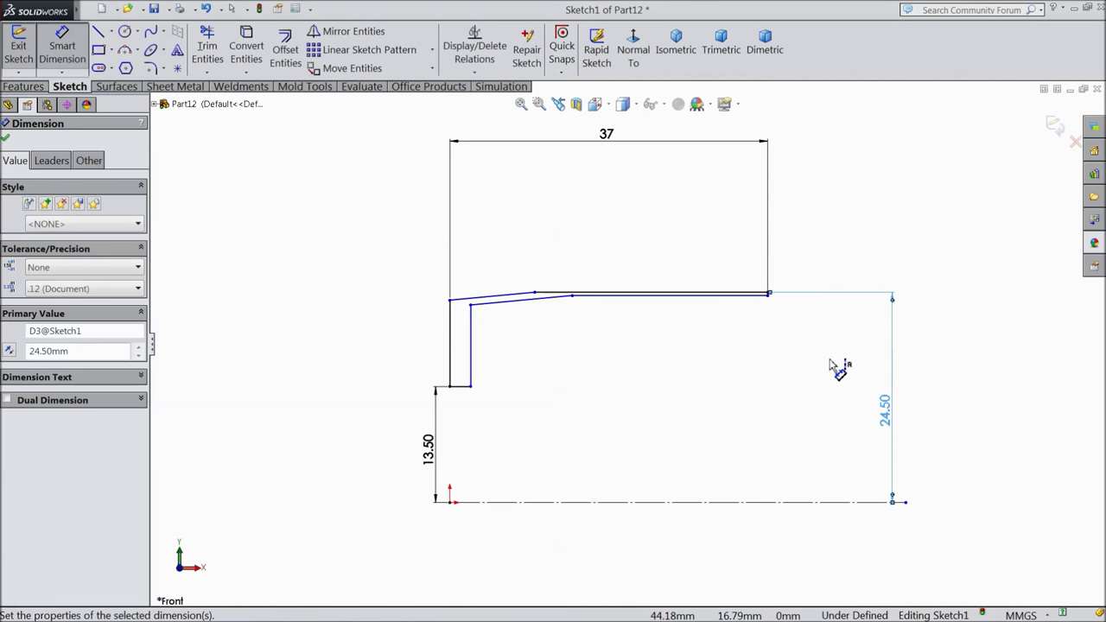
pyautogui.scroll(2, 620, 349)
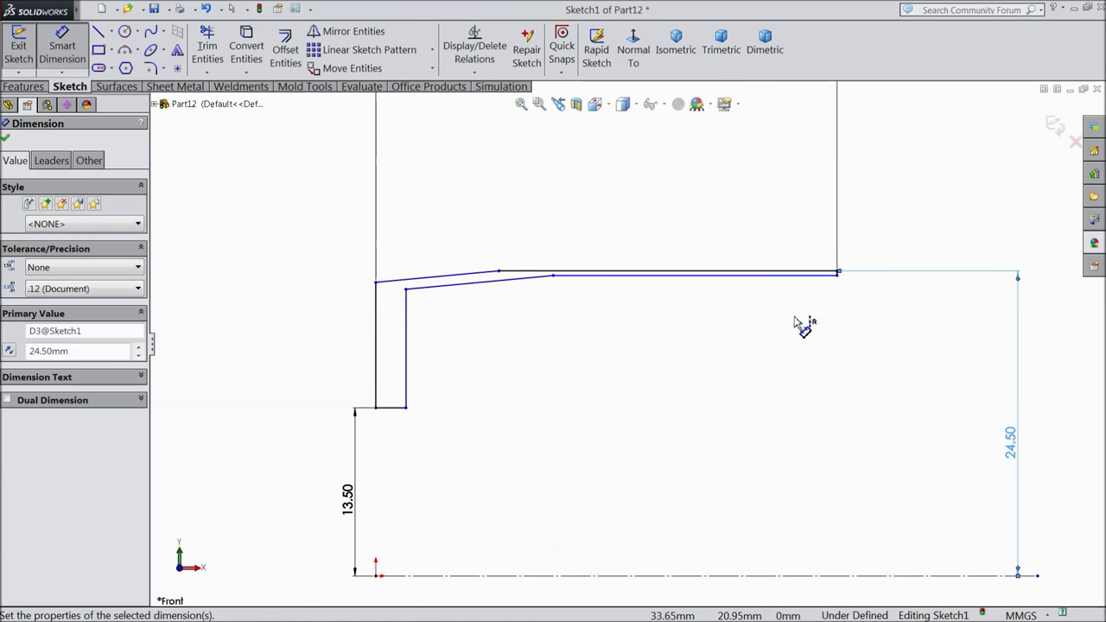
pyautogui.scroll(1, 820, 311)
pyautogui.scroll(-1, 810, 311)
pyautogui.scroll(-1, 810, 311)
pyautogui.scroll(2, 725, 469)
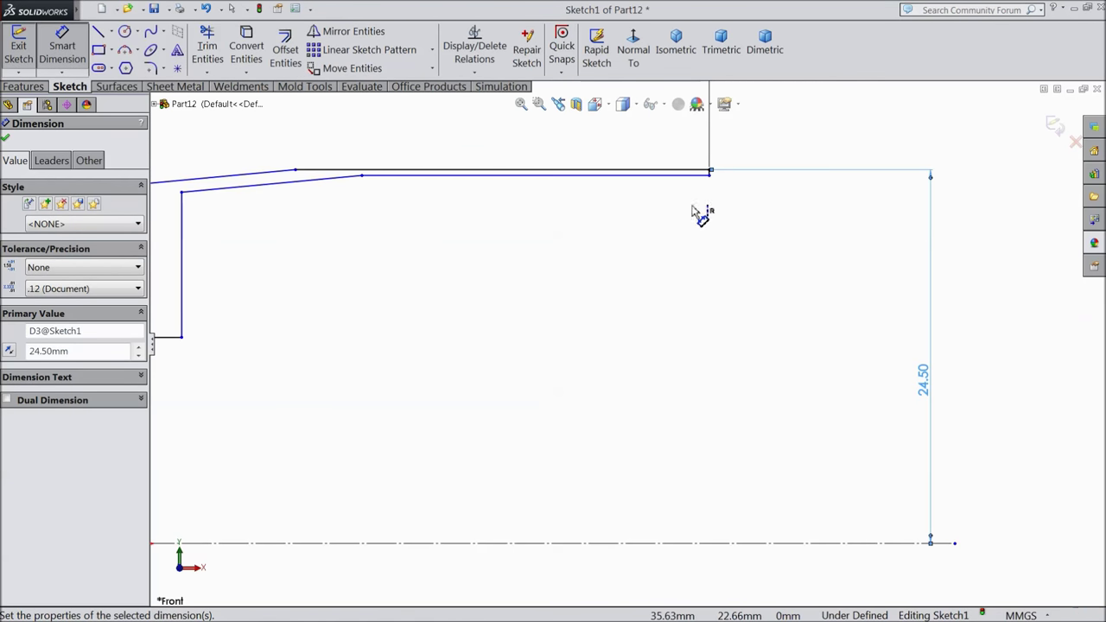
pyautogui.click(693, 177)
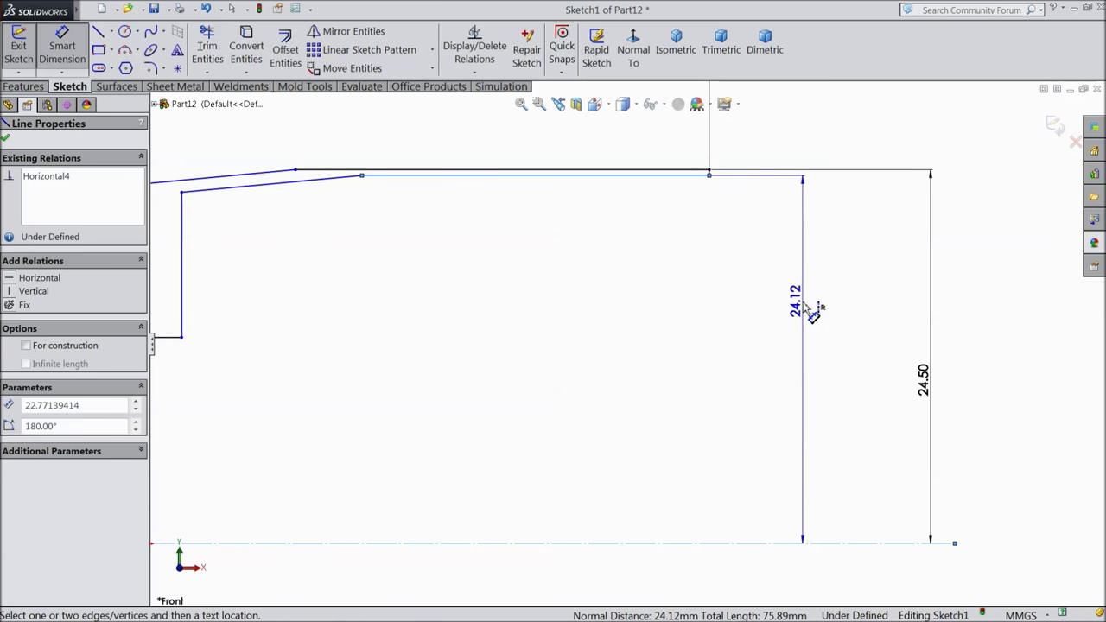
pyautogui.click(803, 304)
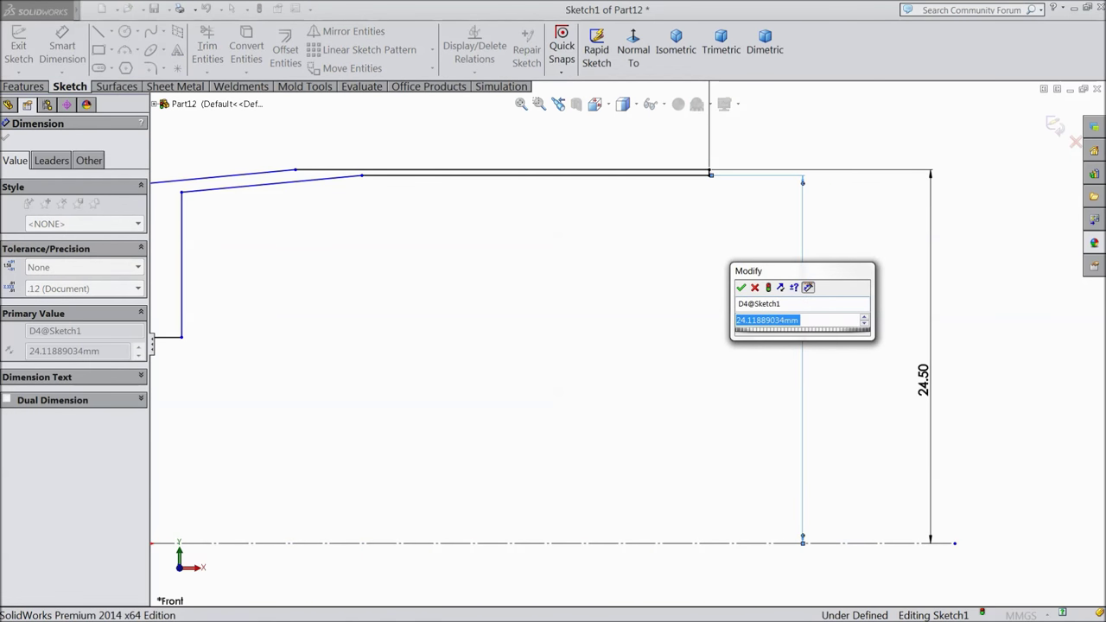
pyautogui.write('195')
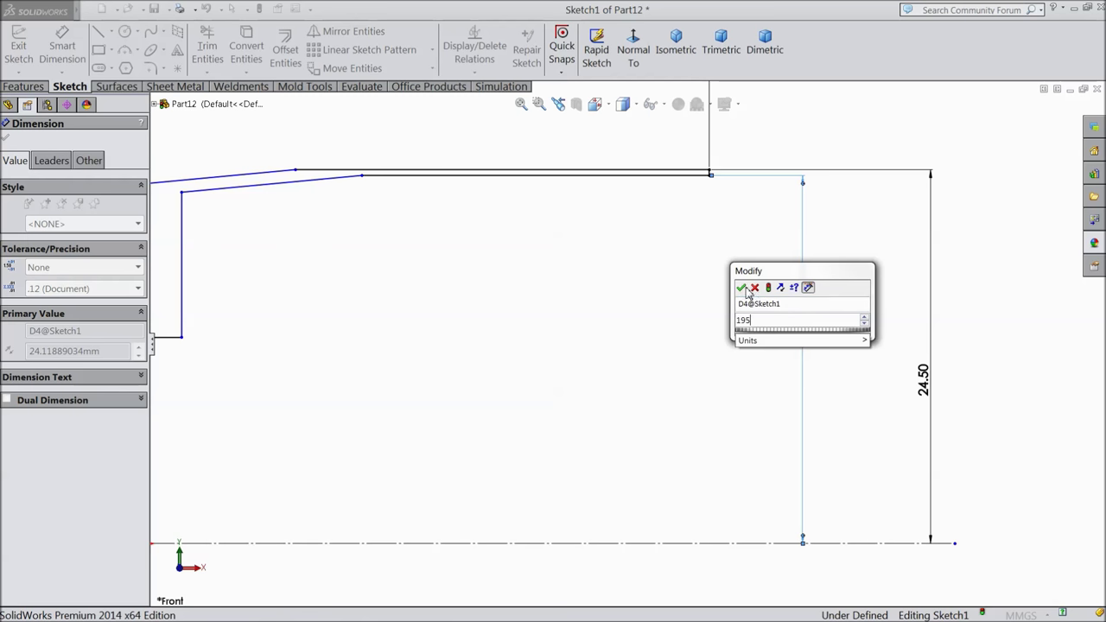
pyautogui.write('.')
pyautogui.click(740, 288)
pyautogui.scroll(5, 720, 357)
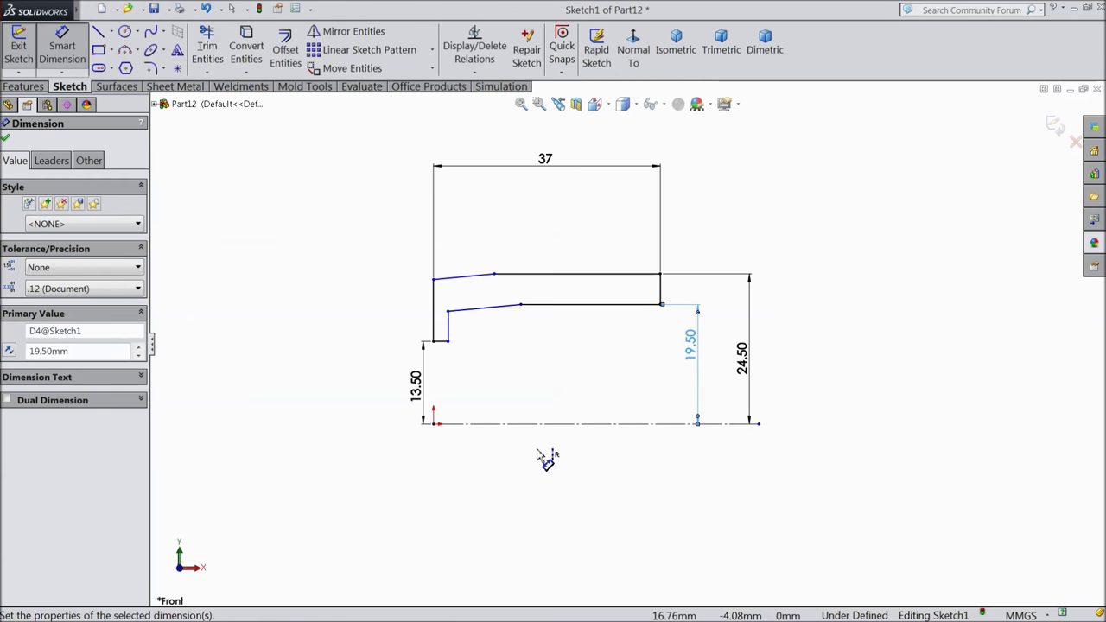
pyautogui.scroll(-3, 536, 456)
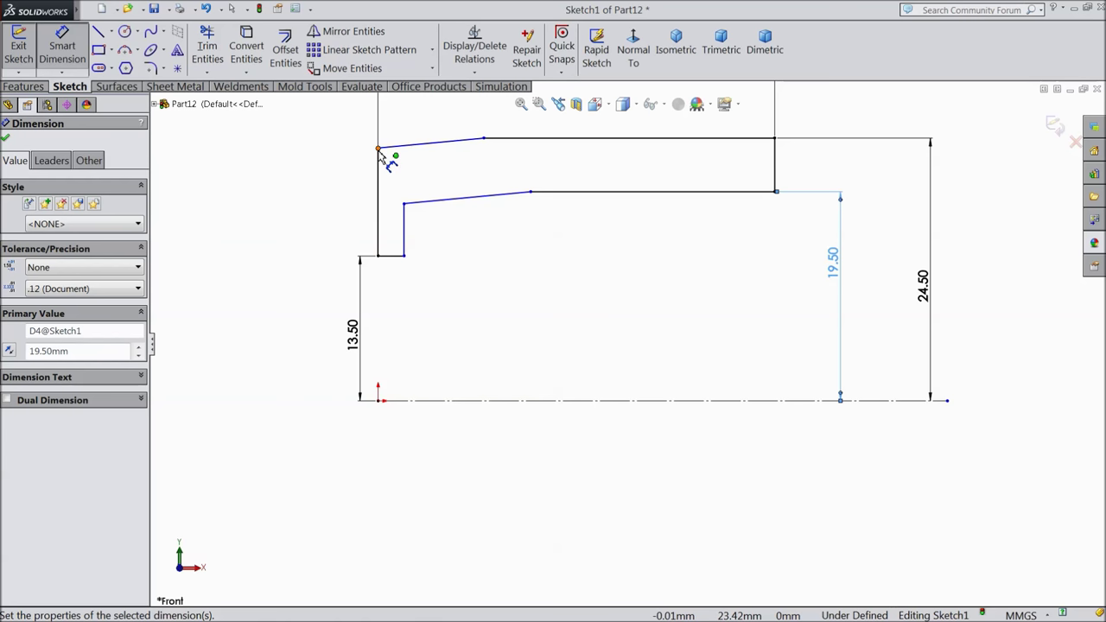
# Add a 20 height to the top-left corner and a width of 3 to the step edge
pyautogui.click(377, 150)
pyautogui.click(380, 399)
pyautogui.click(291, 314)
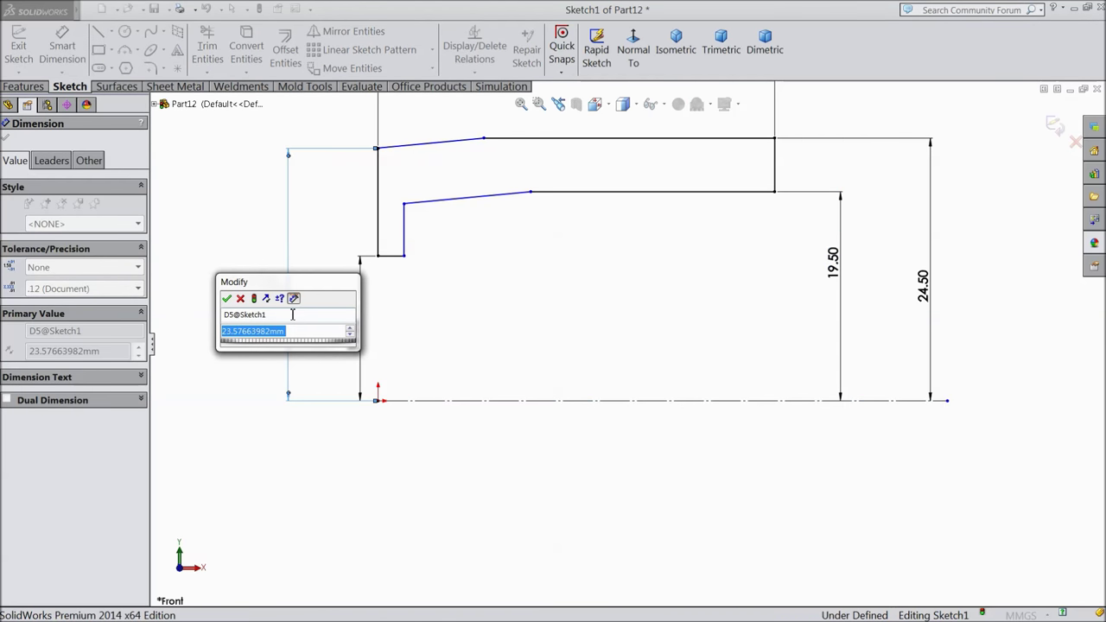
pyautogui.write('20')
pyautogui.click(226, 298)
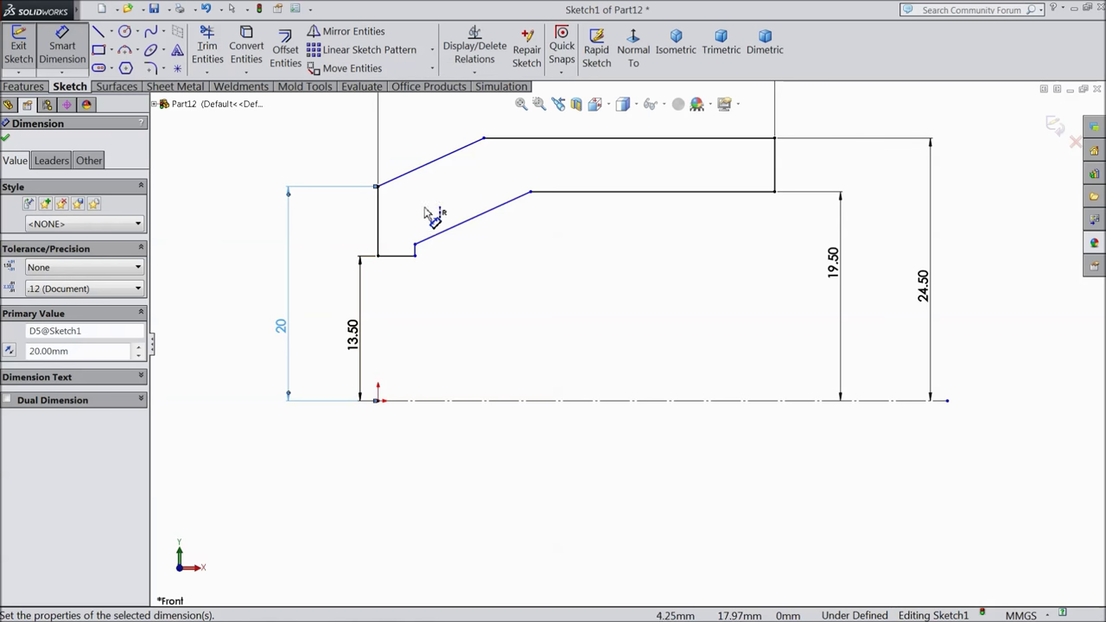
pyautogui.click(398, 257)
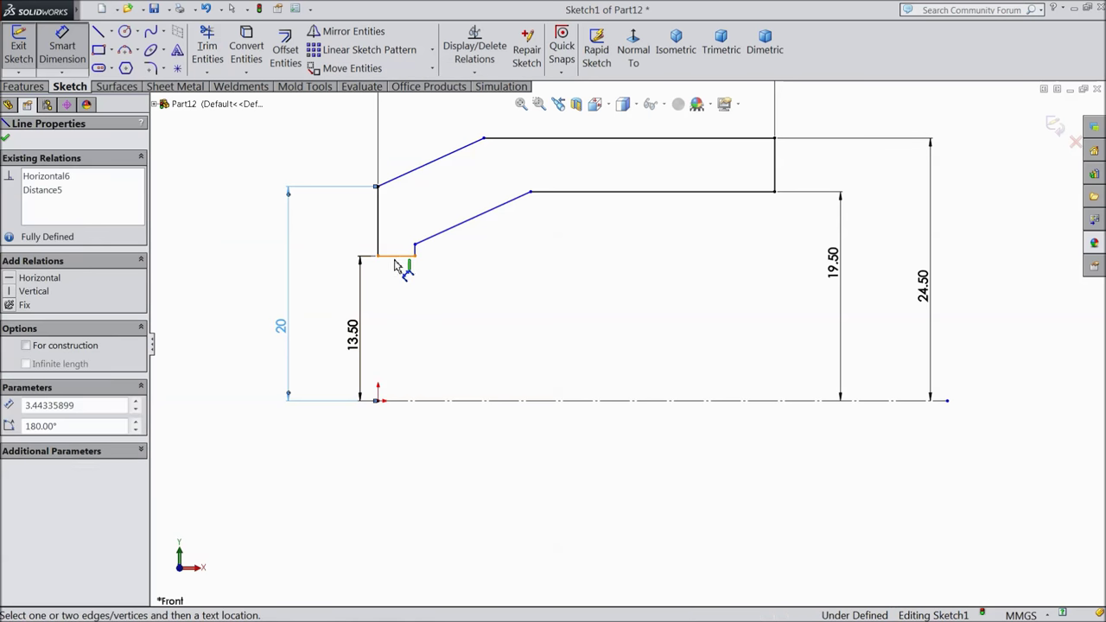
pyautogui.click(399, 302)
pyautogui.write('3')
pyautogui.click(337, 283)
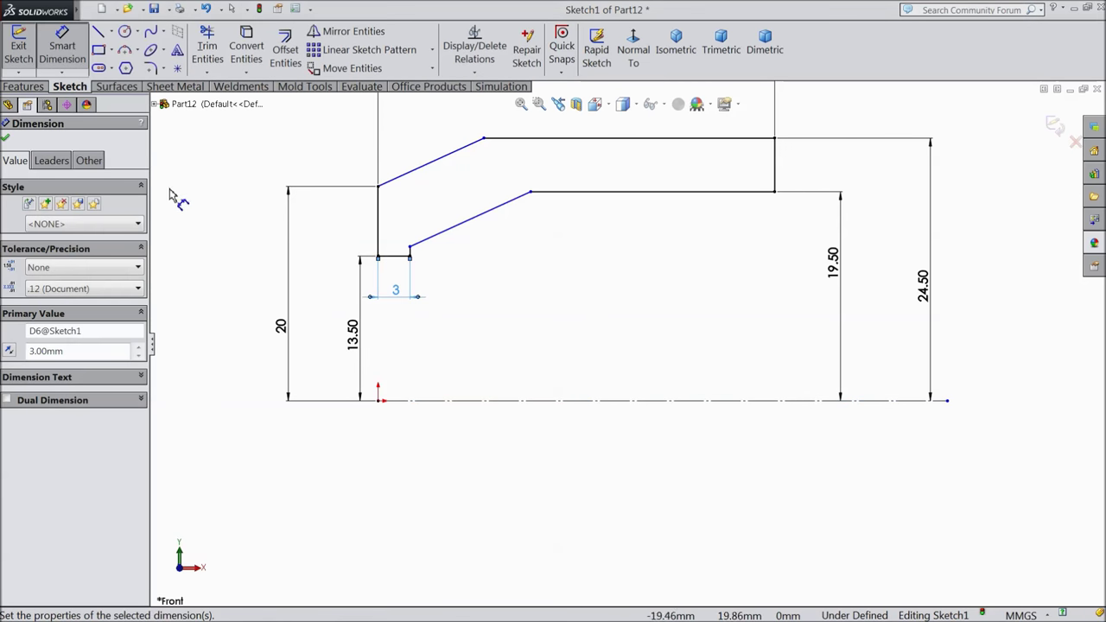
pyautogui.click(5, 138)
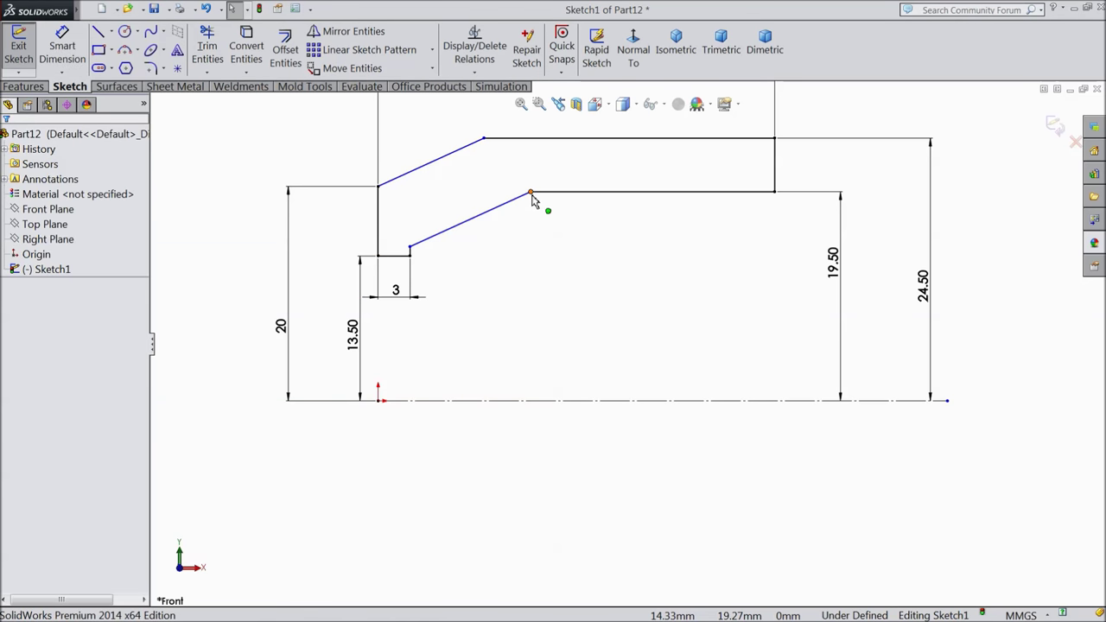
# Make the upper ends of the two slanted lines vertically aligned
pyautogui.click(530, 191)
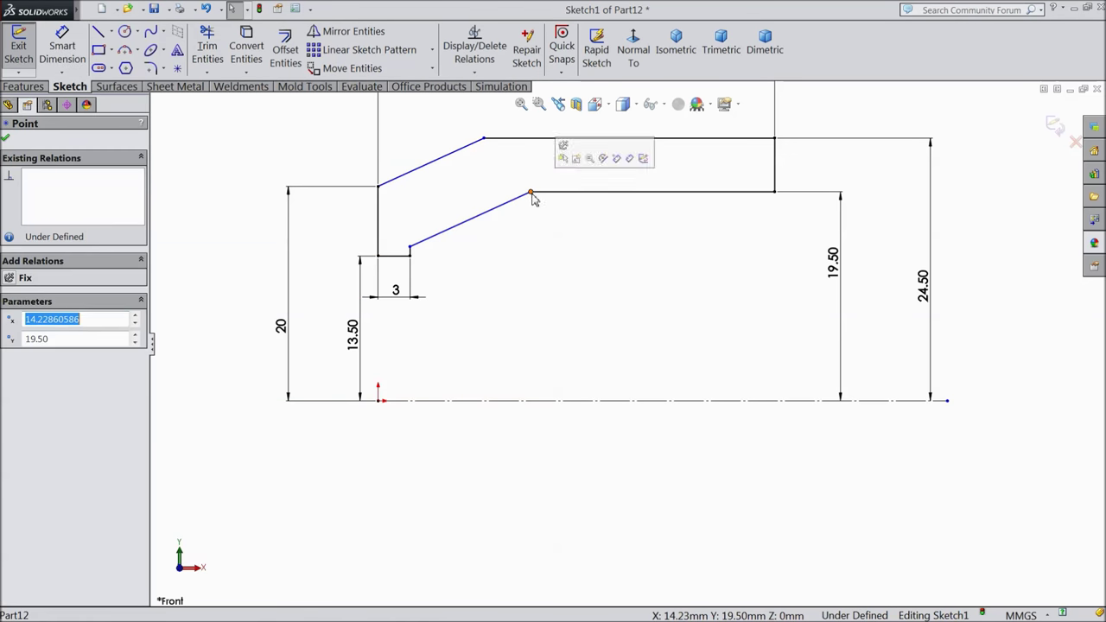
pyautogui.keyDown('ctrl'); pyautogui.click(483, 140); pyautogui.keyUp('ctrl')
pyautogui.click(35, 377)
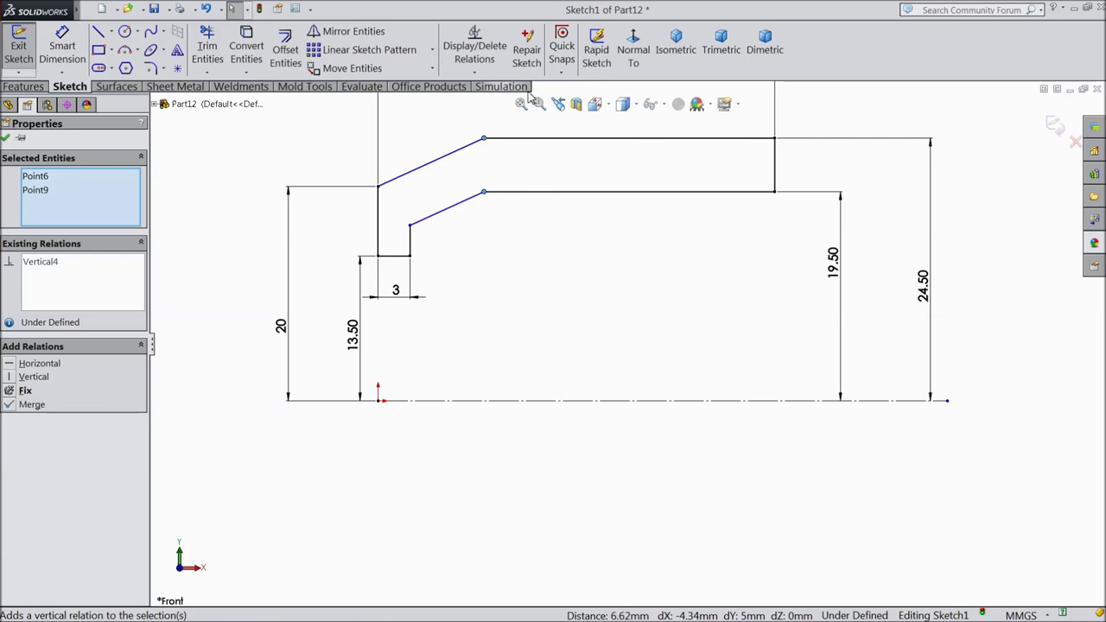
pyautogui.click(6, 138)
# Dimension the lower slanted line's horizontal span at 11 mm, making the sketch fully defined
pyautogui.click(62, 53)
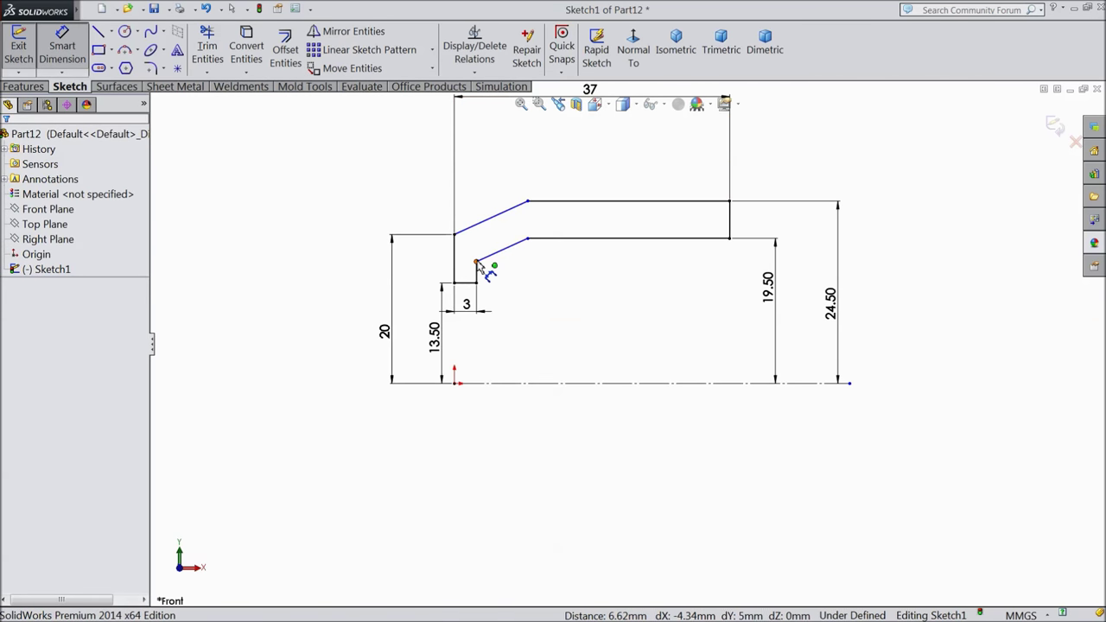
pyautogui.click(527, 238)
pyautogui.click(476, 261)
pyautogui.click(489, 156)
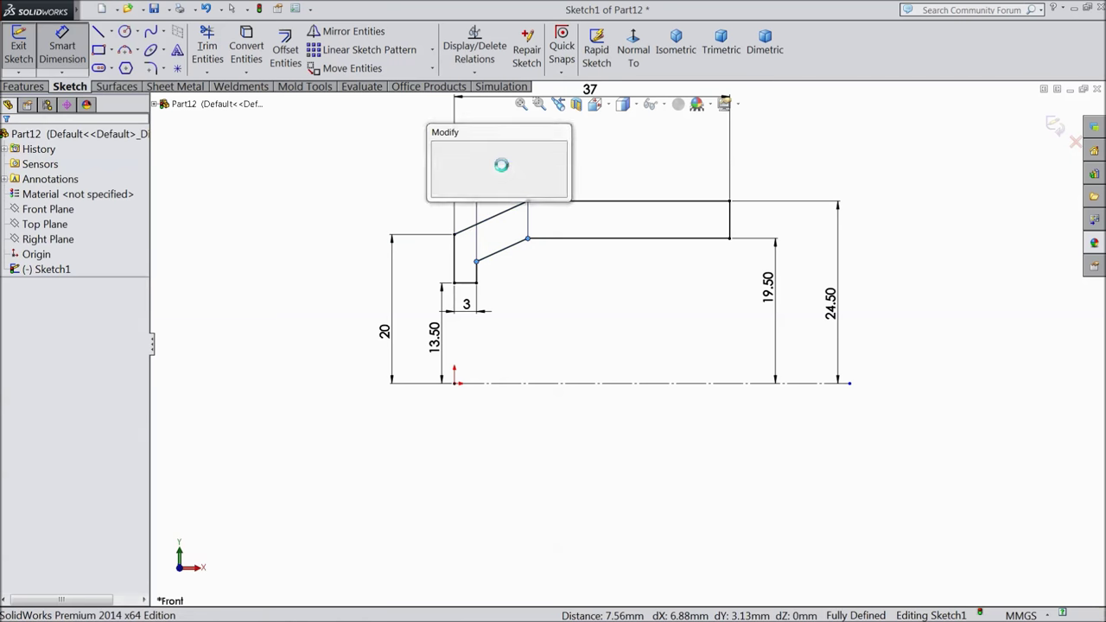
pyautogui.write('11')
pyautogui.click(438, 150)
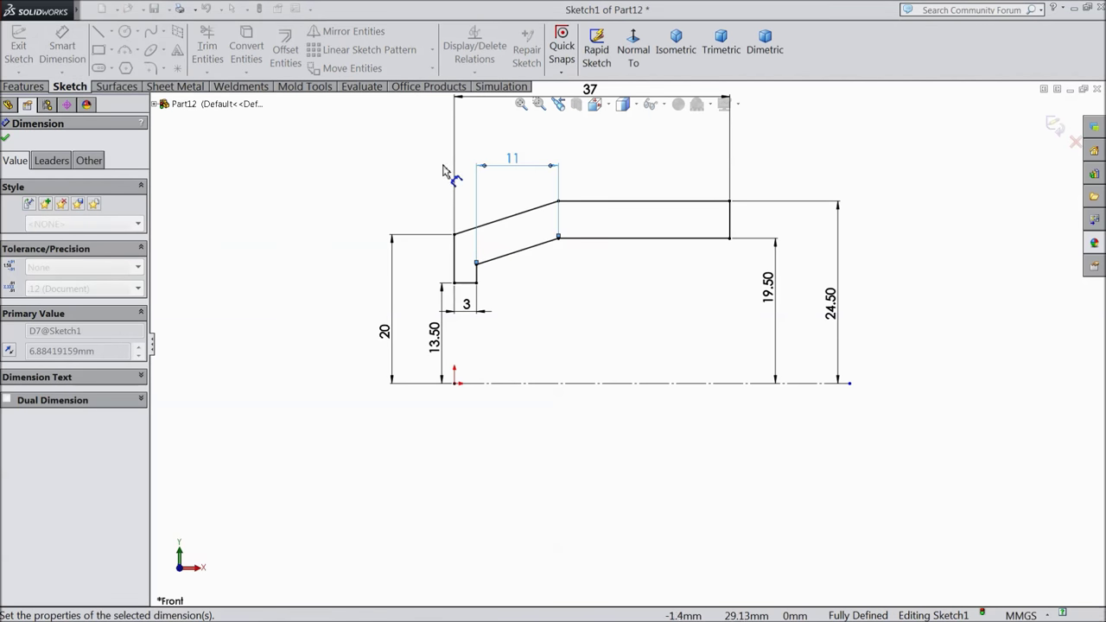
pyautogui.click(7, 140)
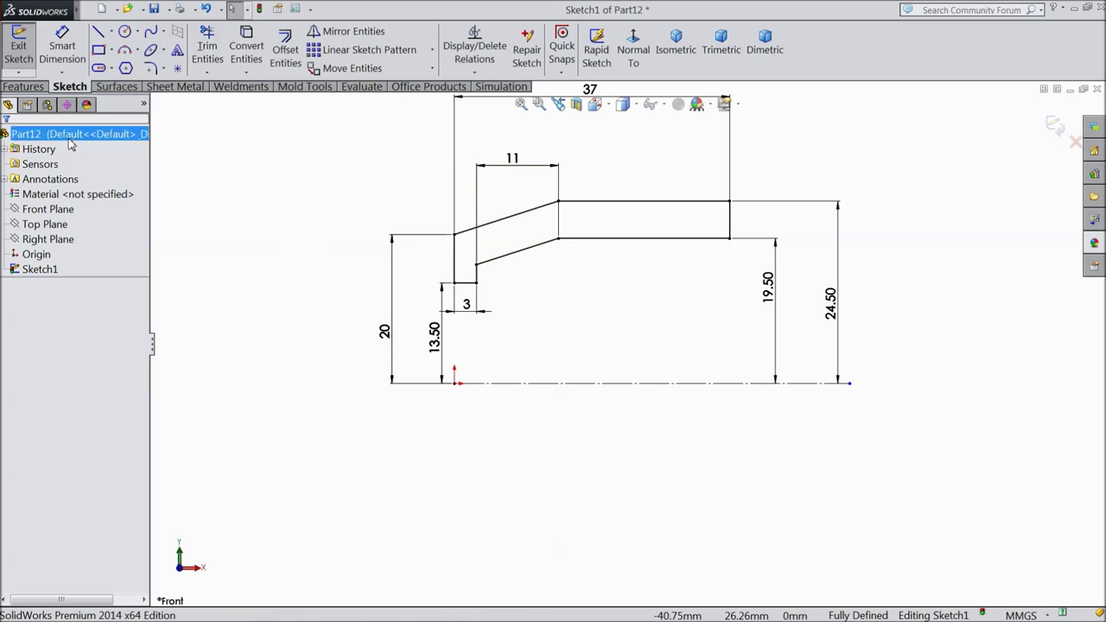
pyautogui.click(24, 87)
pyautogui.click(75, 57)
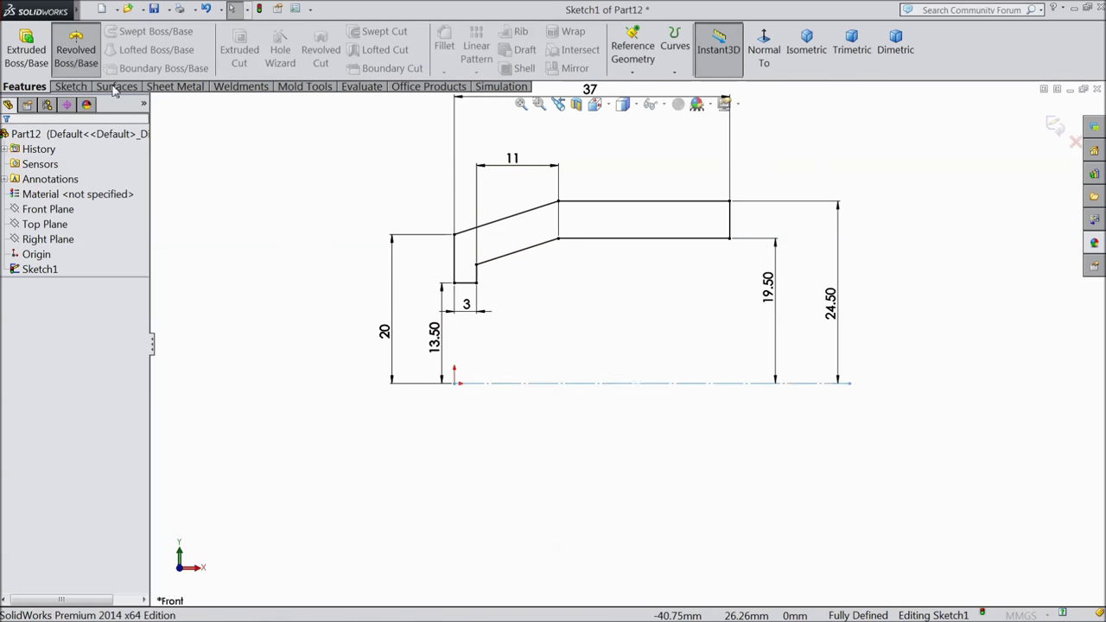
# Create Revolve1 from the profile and add a 3 mm × 45° Chamfer1 on the bore's inner edge
pyautogui.click(6, 139)
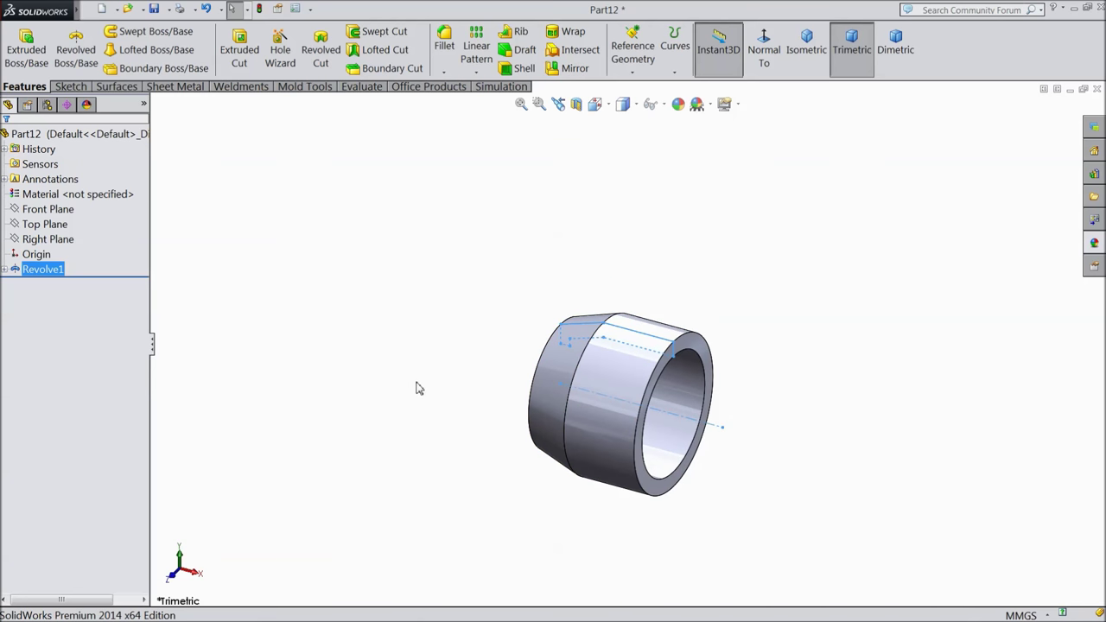
pyautogui.click(444, 72)
pyautogui.click(460, 104)
pyautogui.write('3')
pyautogui.press('Tab')
pyautogui.moveTo(422, 333); pyautogui.dragTo(404, 356, button='middle')
pyautogui.scroll(-3, 735, 474)
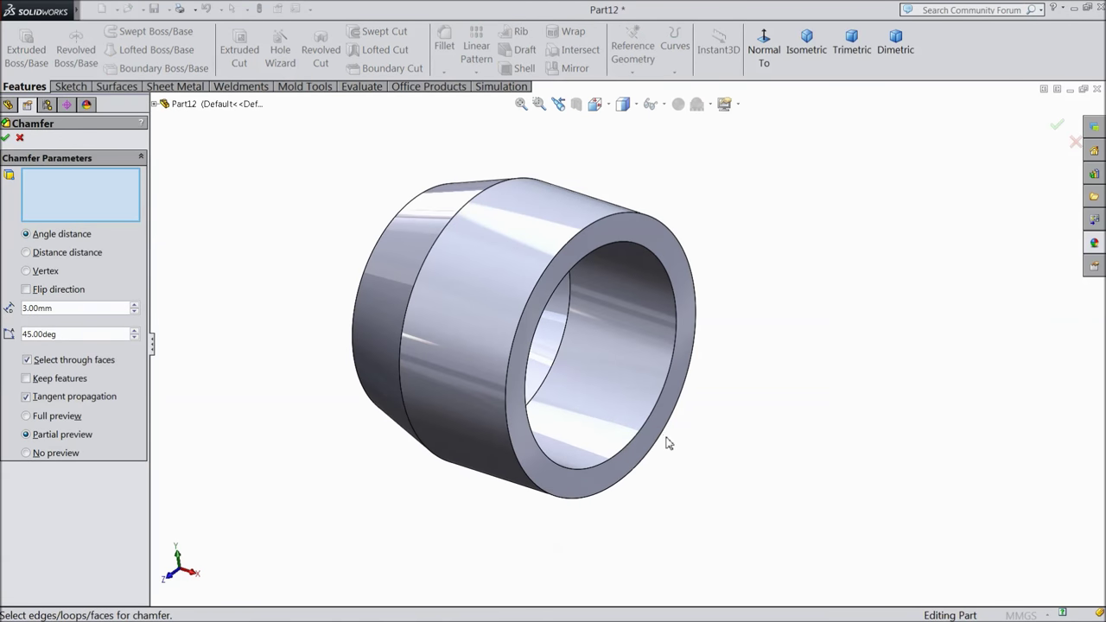
pyautogui.click(648, 437)
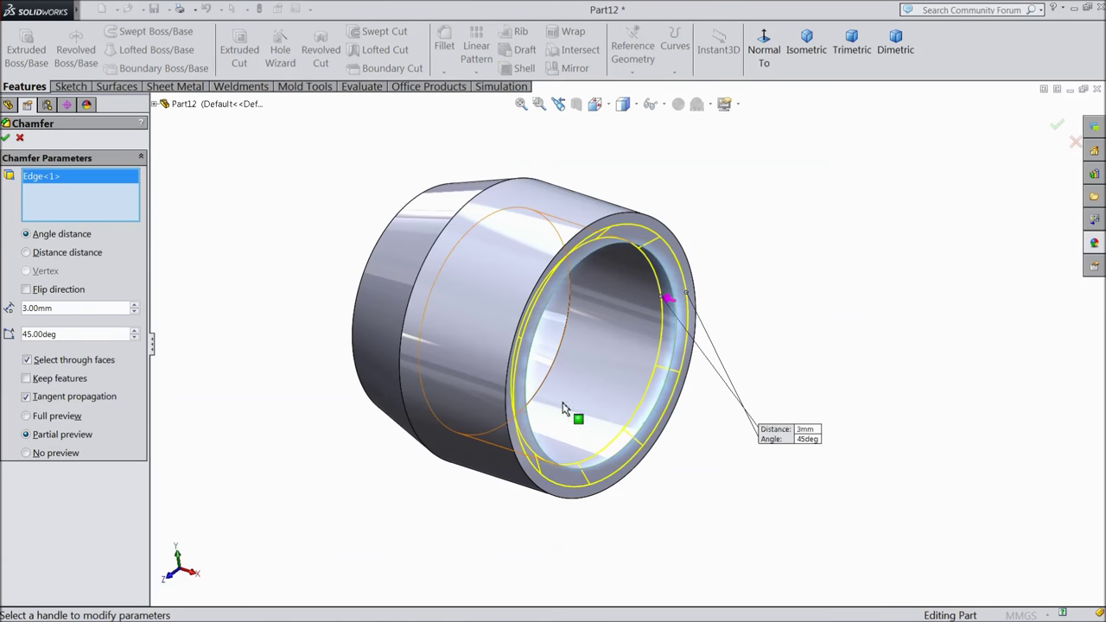
pyautogui.click(7, 138)
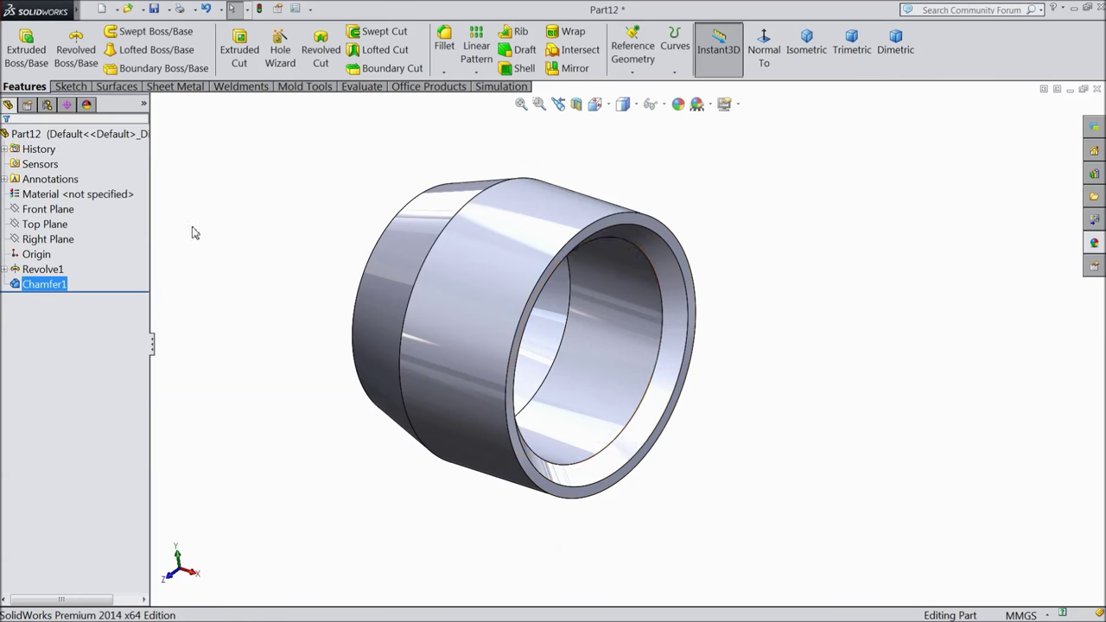
pyautogui.click(665, 439)
# Sketch on the ring's end face and convert its edges into sketch circles
pyautogui.click(705, 392)
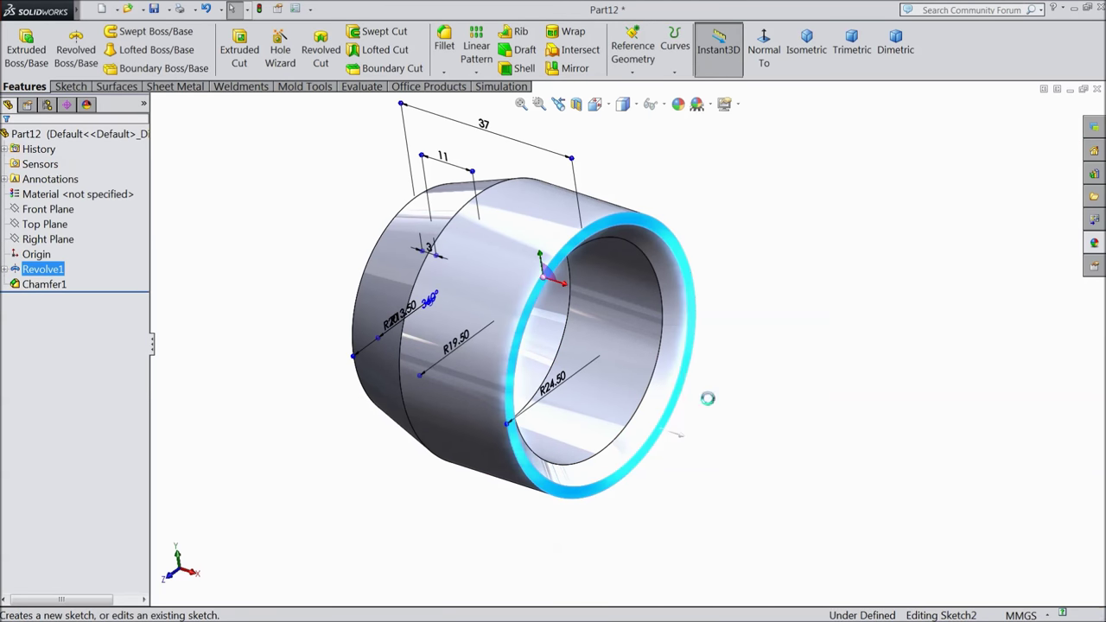
pyautogui.scroll(-3, 652, 419)
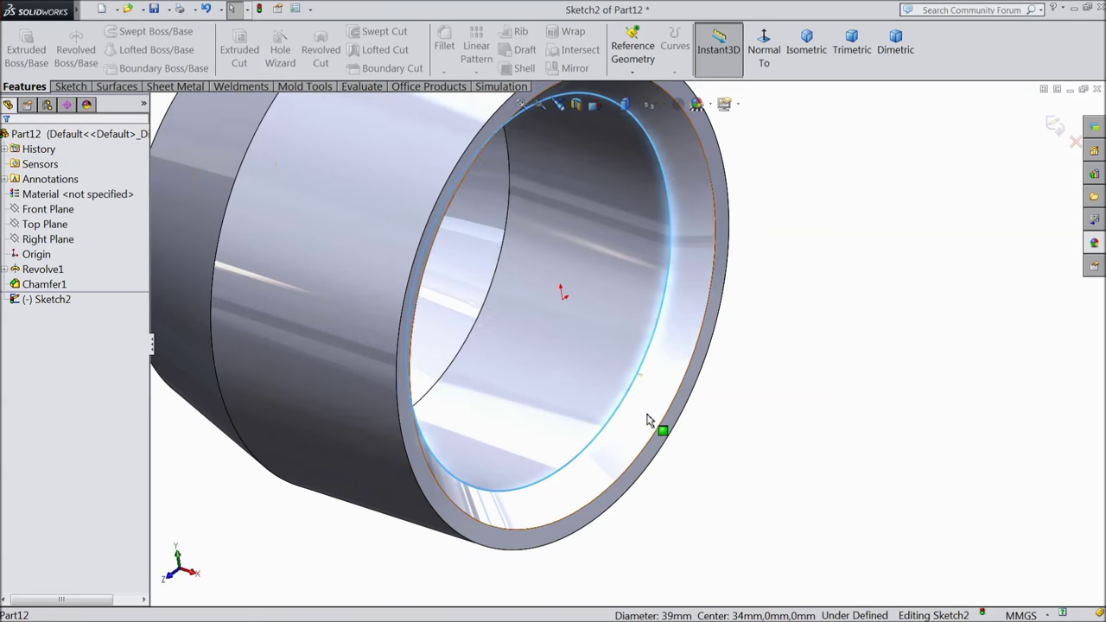
pyautogui.click(71, 87)
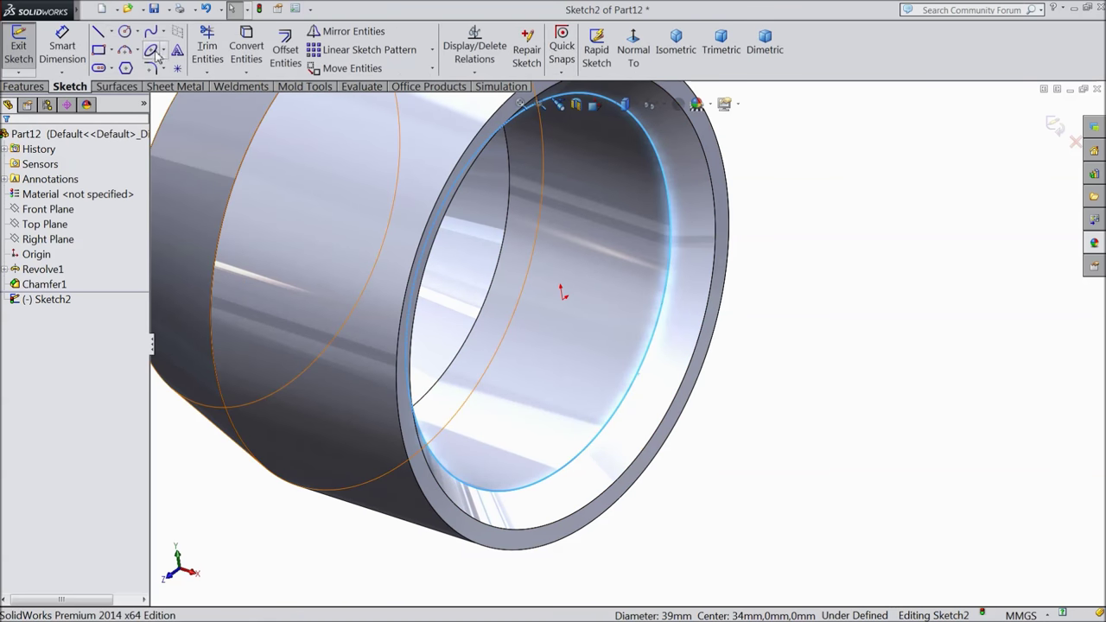
pyautogui.click(246, 47)
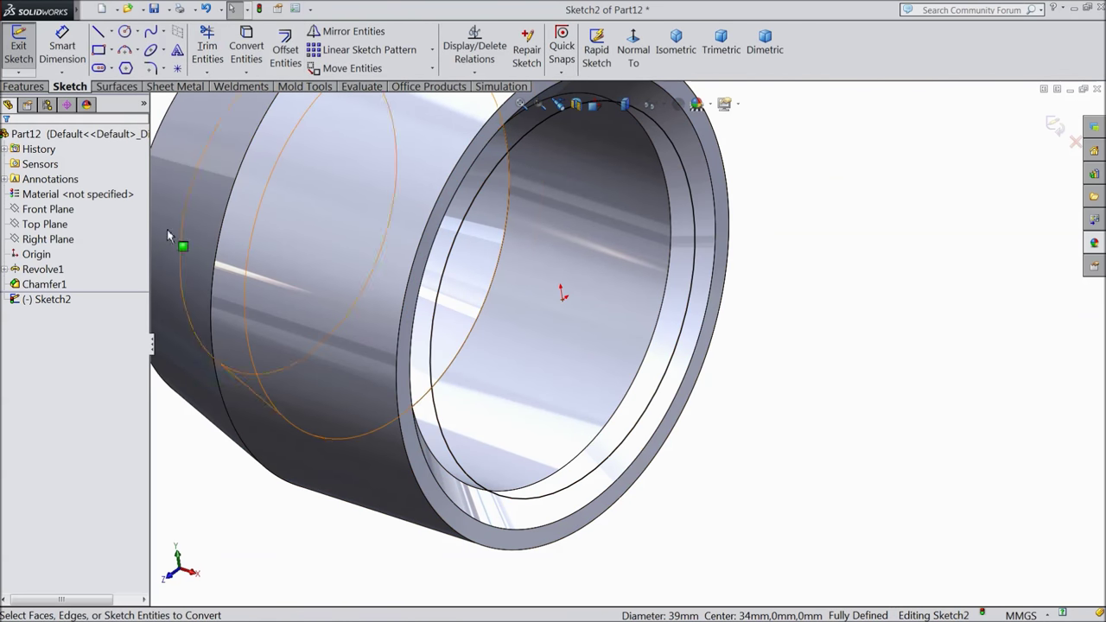
# Create a helix with 4 mm pitch, 5.75 revolutions, 270° start angle, counterclockwise
pyautogui.click(25, 86)
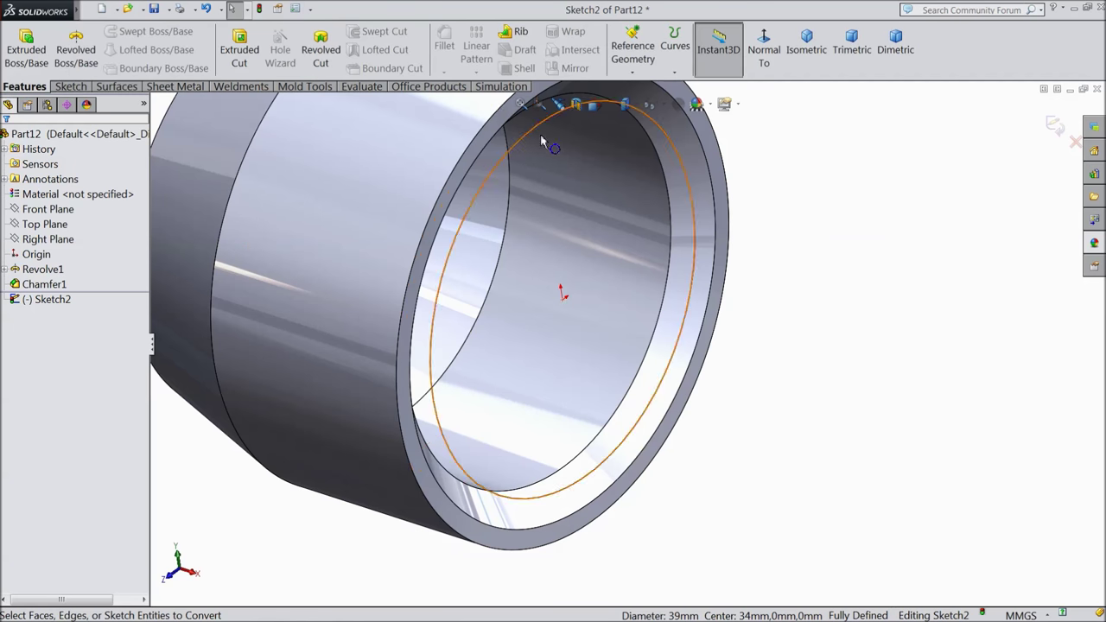
pyautogui.click(674, 74)
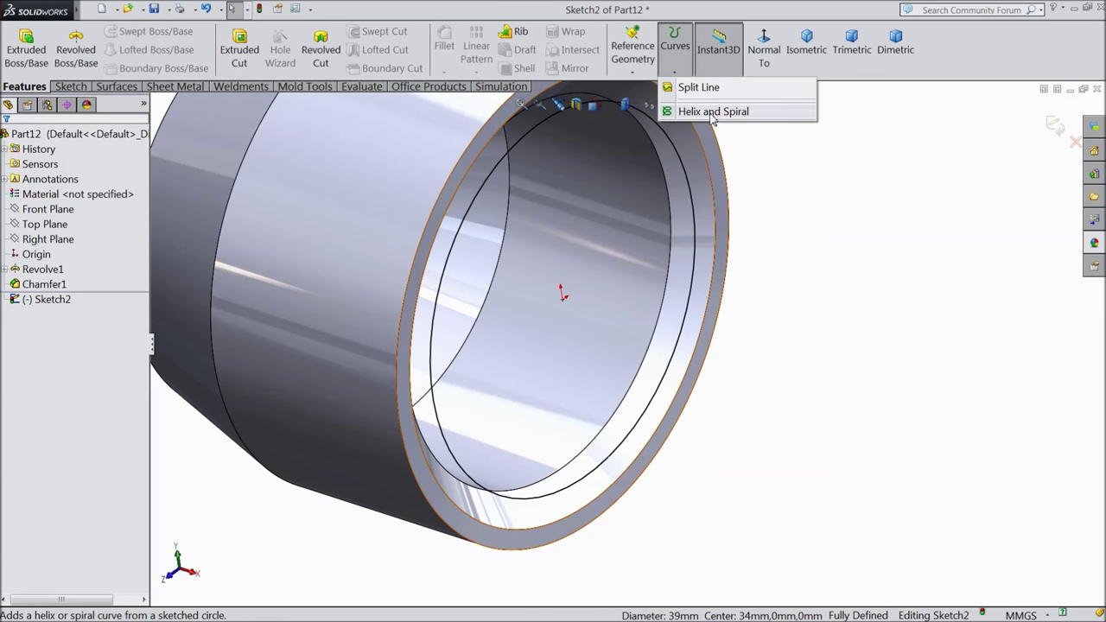
pyautogui.click(712, 112)
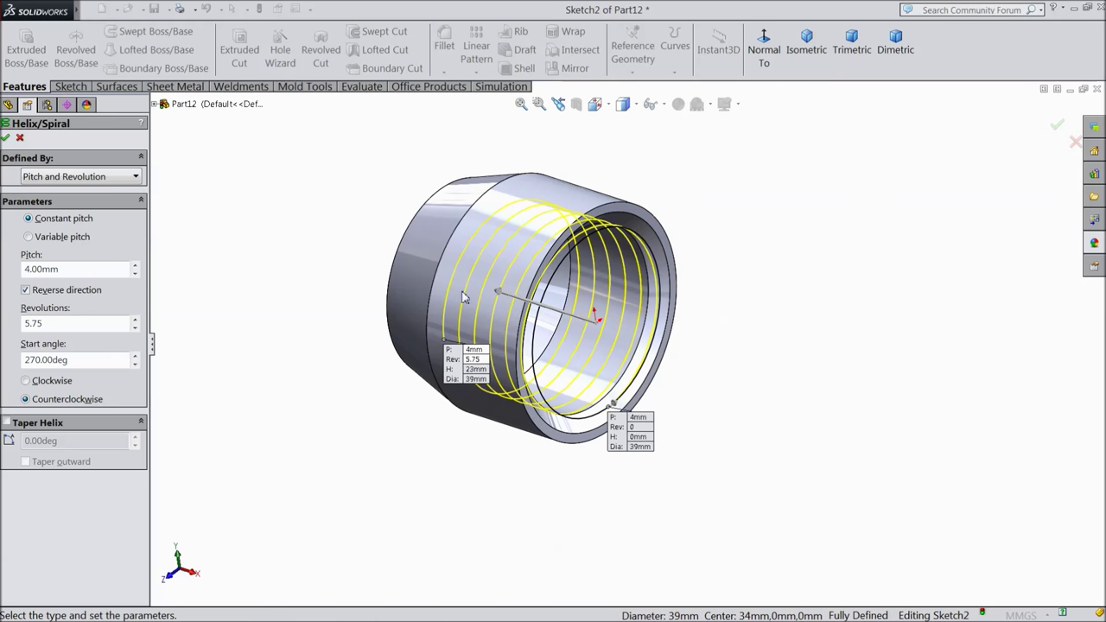
pyautogui.click(70, 176)
pyautogui.click(69, 191)
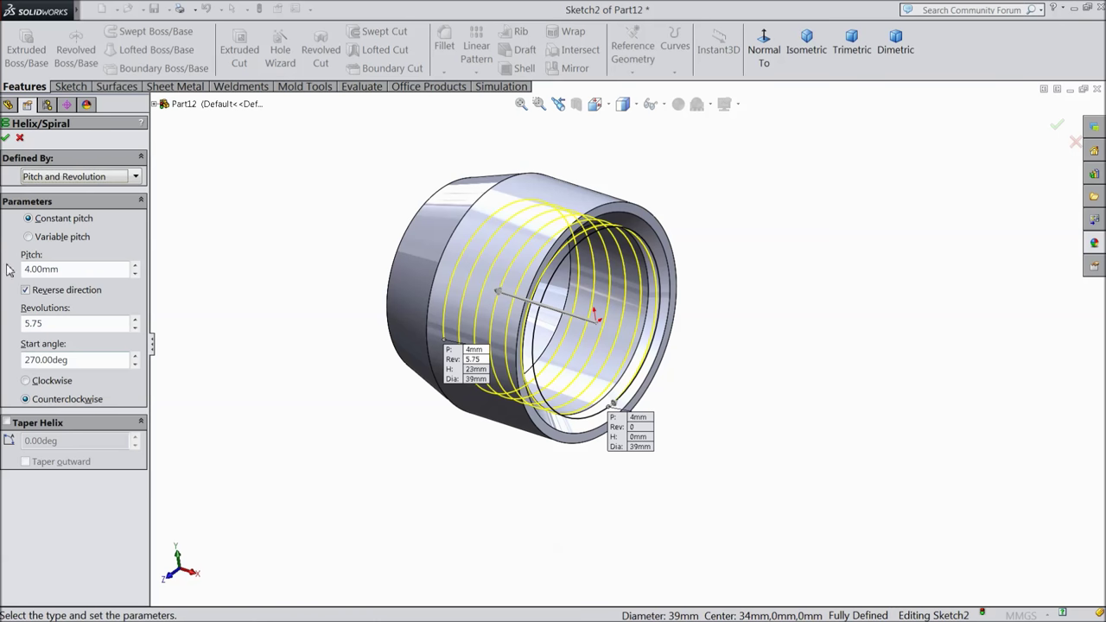
pyautogui.click(5, 138)
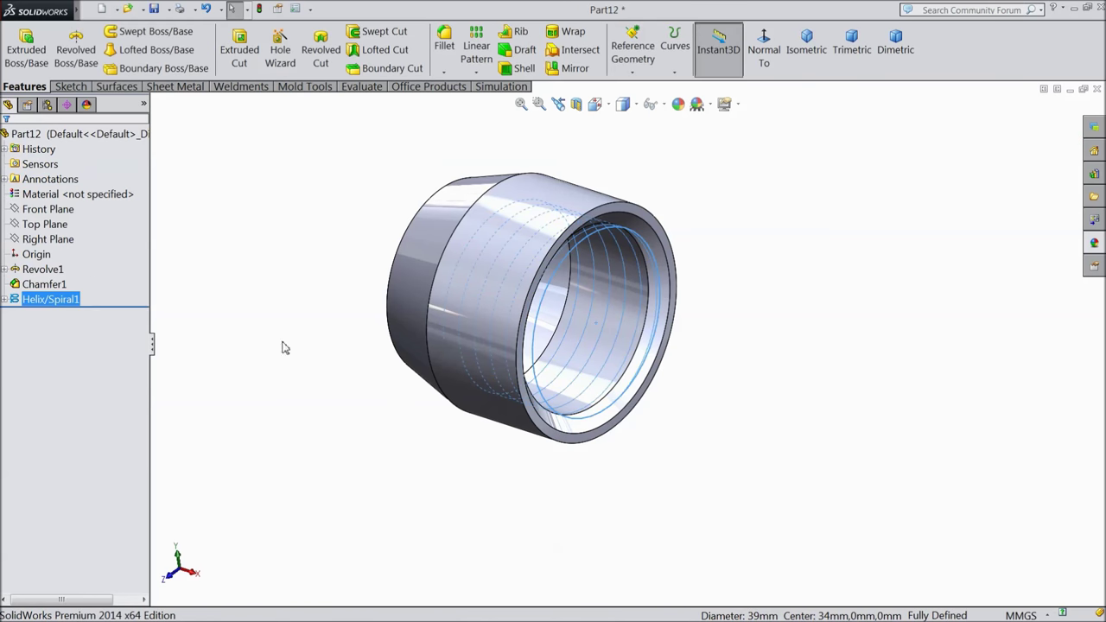
# Start an unwanted sketch on the Top Plane, then discard it
pyautogui.click(48, 211)
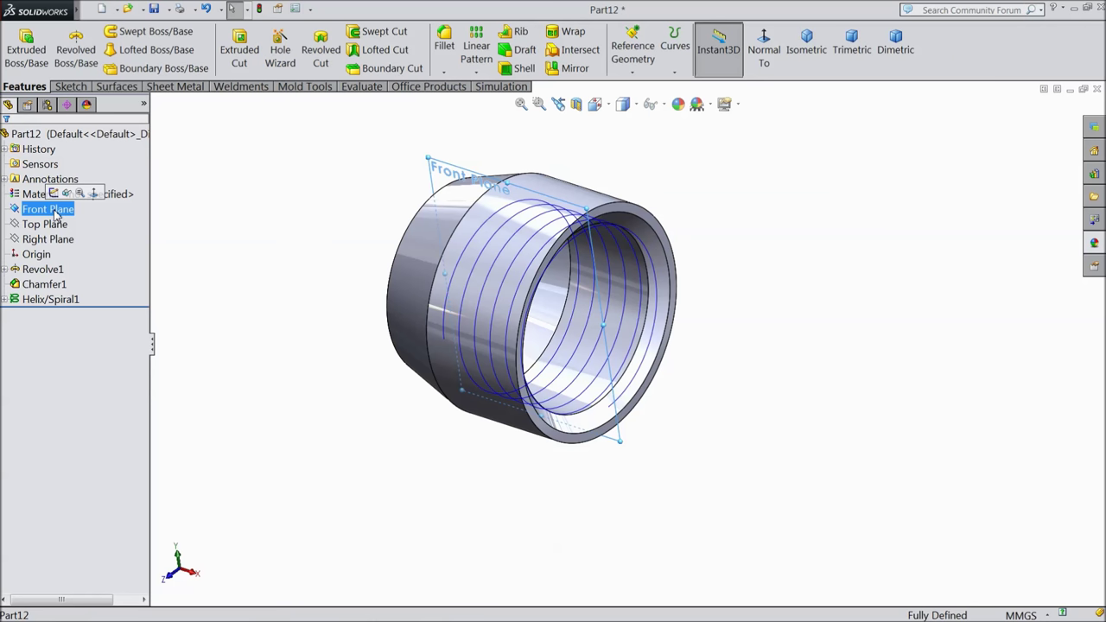
pyautogui.keyDown('ctrl'); pyautogui.click(54, 224); pyautogui.keyUp('ctrl')
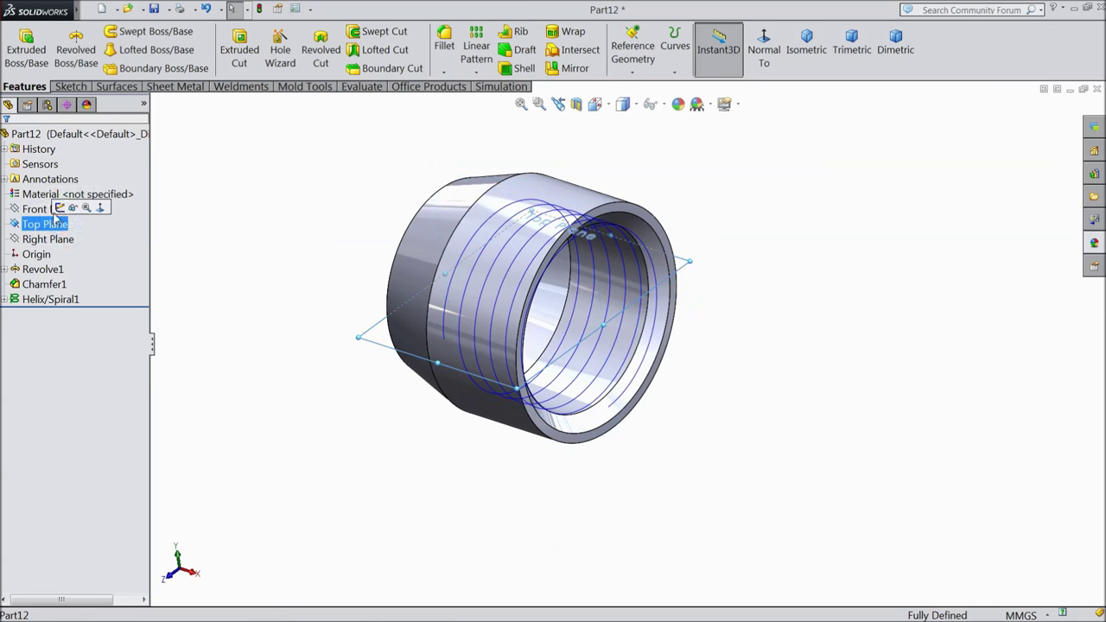
pyautogui.click(63, 214)
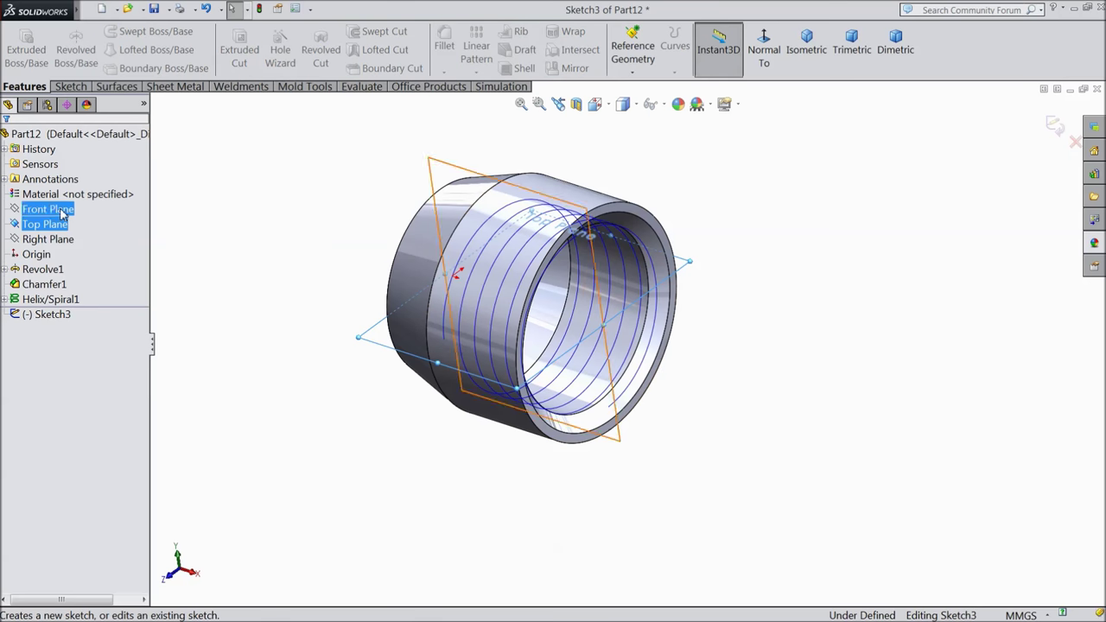
pyautogui.click(763, 66)
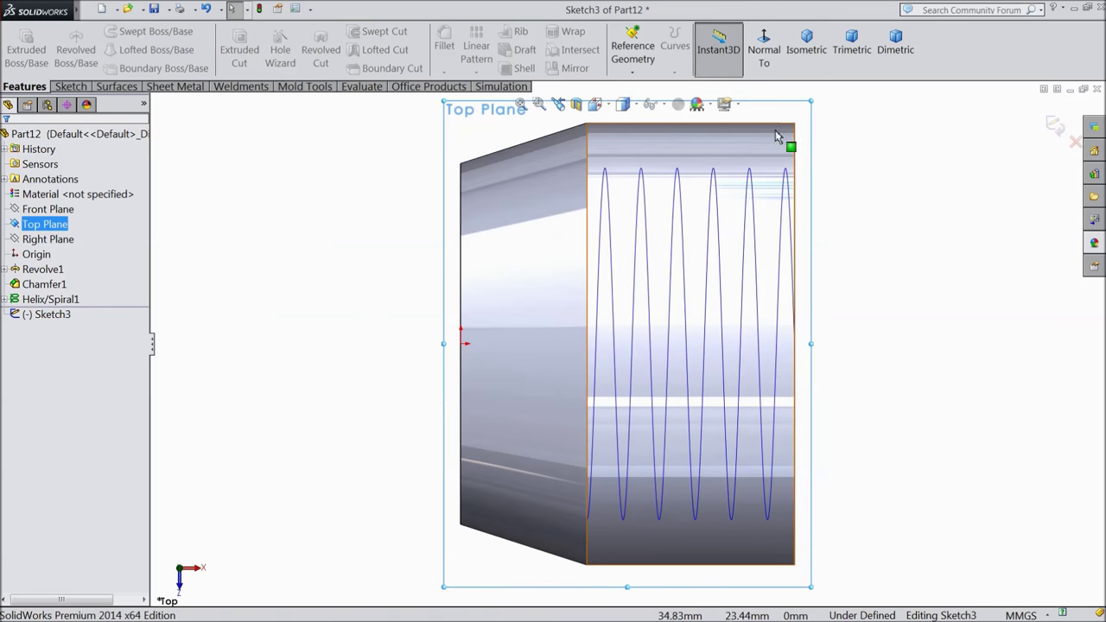
pyautogui.moveTo(737, 358); pyautogui.dragTo(756, 387, button='middle')
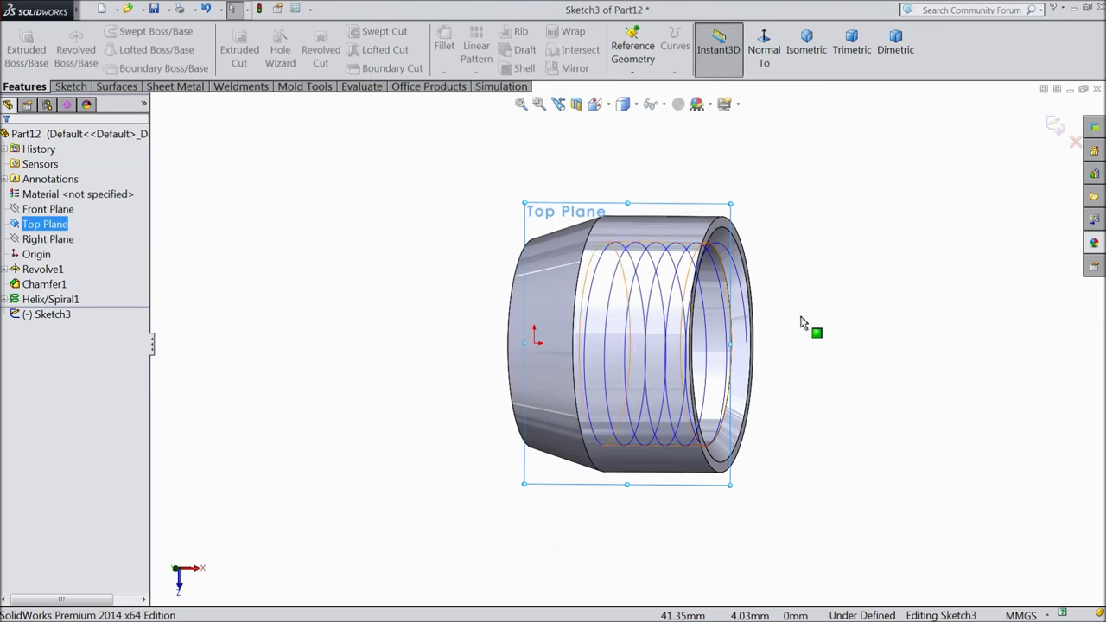
pyautogui.click(1061, 128)
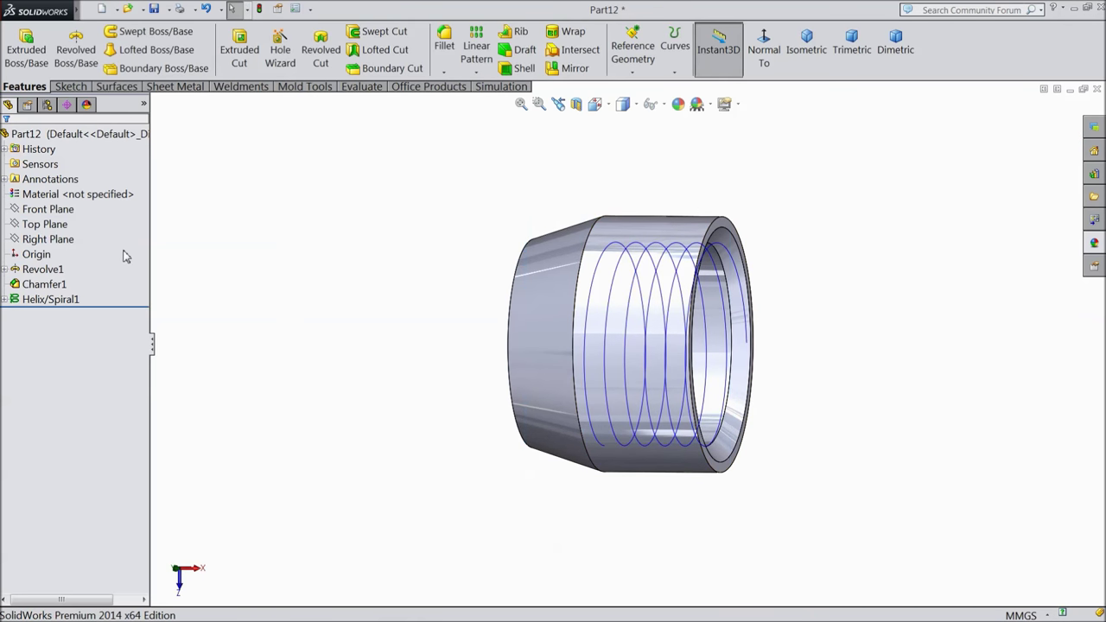
# Open a sketch on the Front Plane, view it Normal To, and switch to the sketch tools
pyautogui.click(47, 211)
pyautogui.click(56, 197)
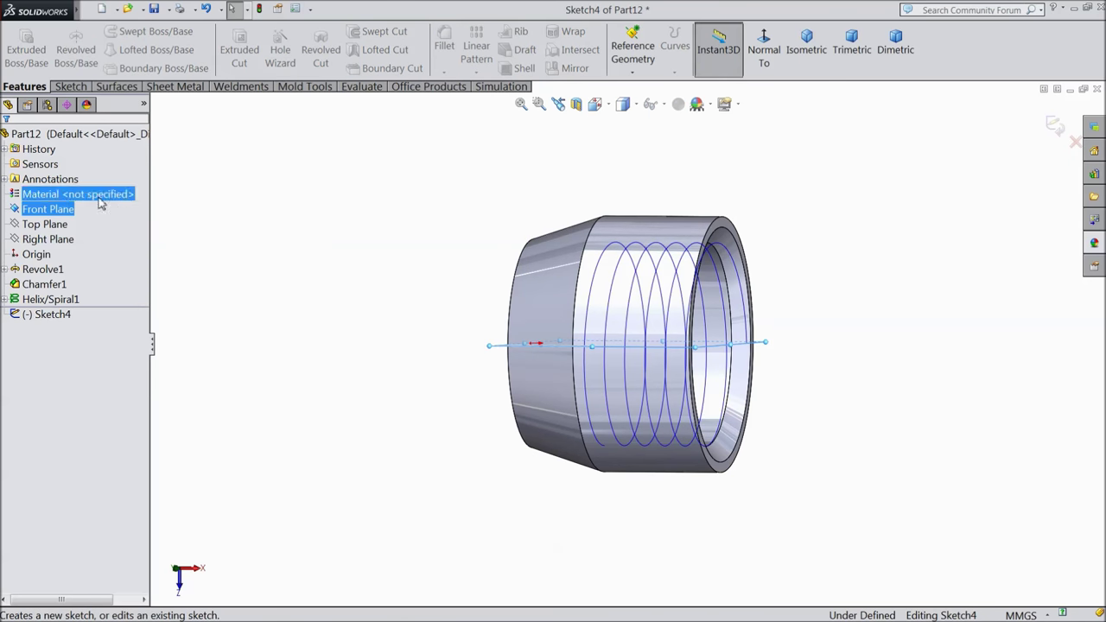
pyautogui.click(763, 50)
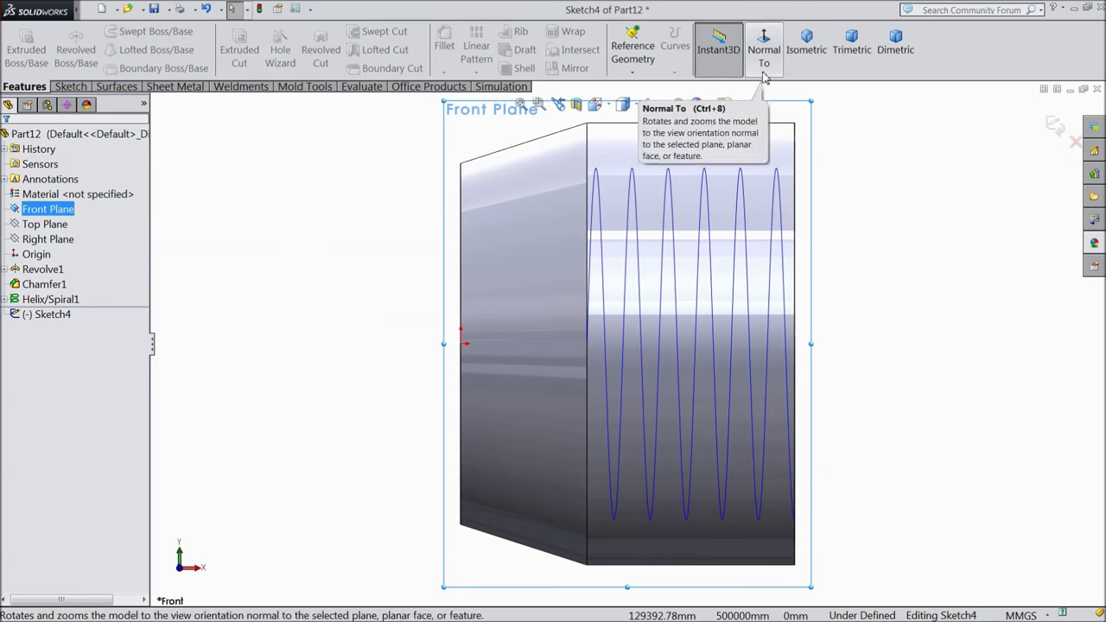
pyautogui.moveTo(717, 388); pyautogui.dragTo(808, 368, button='middle')
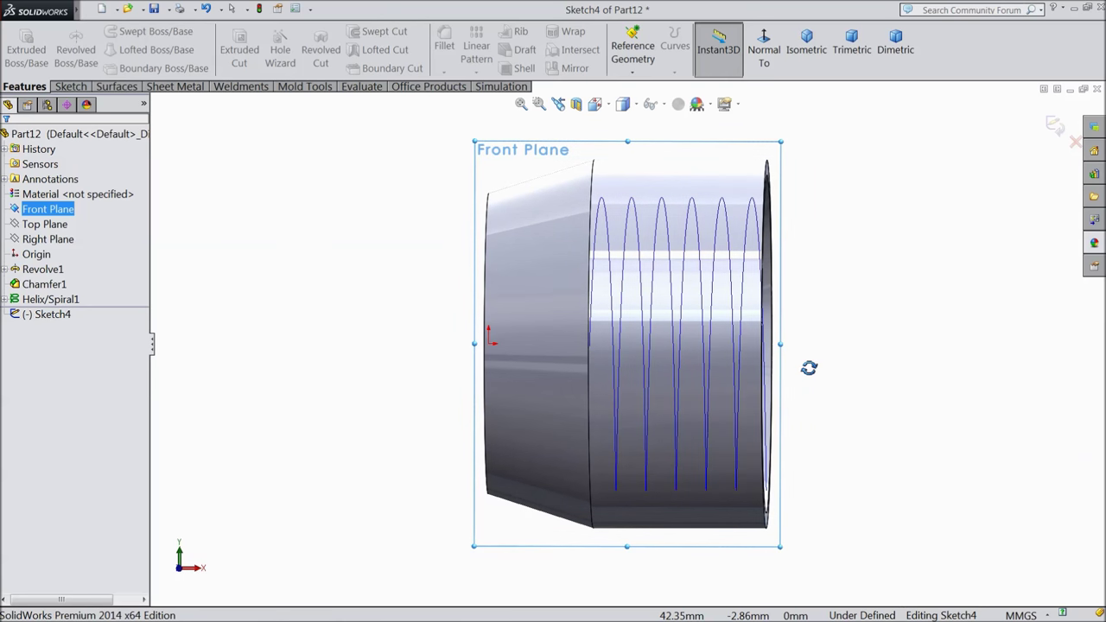
pyautogui.click(765, 67)
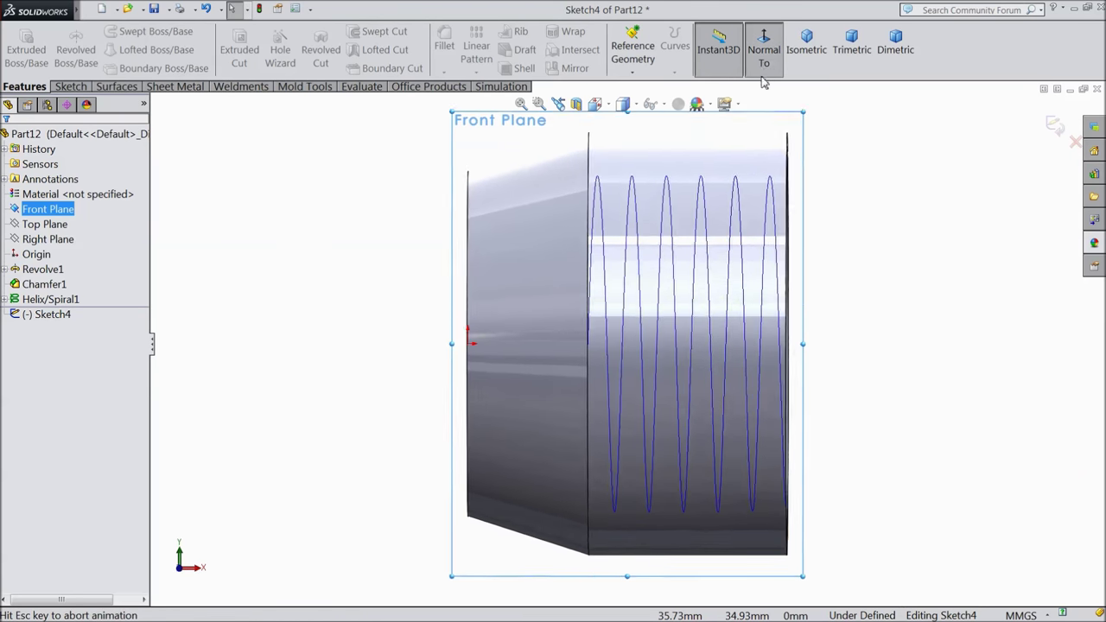
pyautogui.scroll(-3, 772, 483)
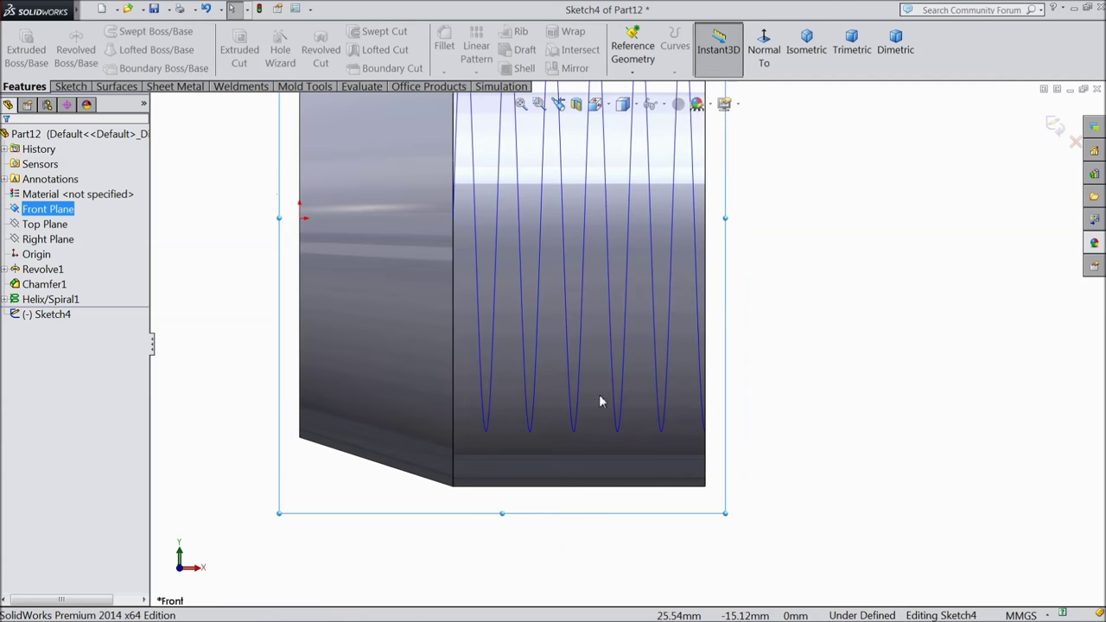
pyautogui.click(61, 87)
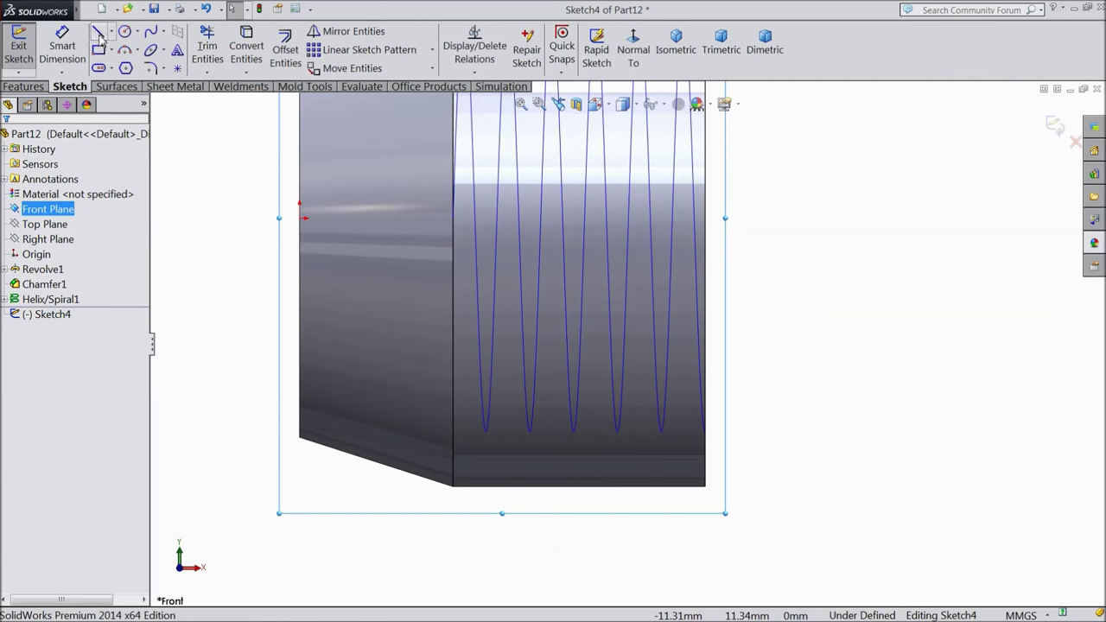
pyautogui.scroll(-2, 767, 482)
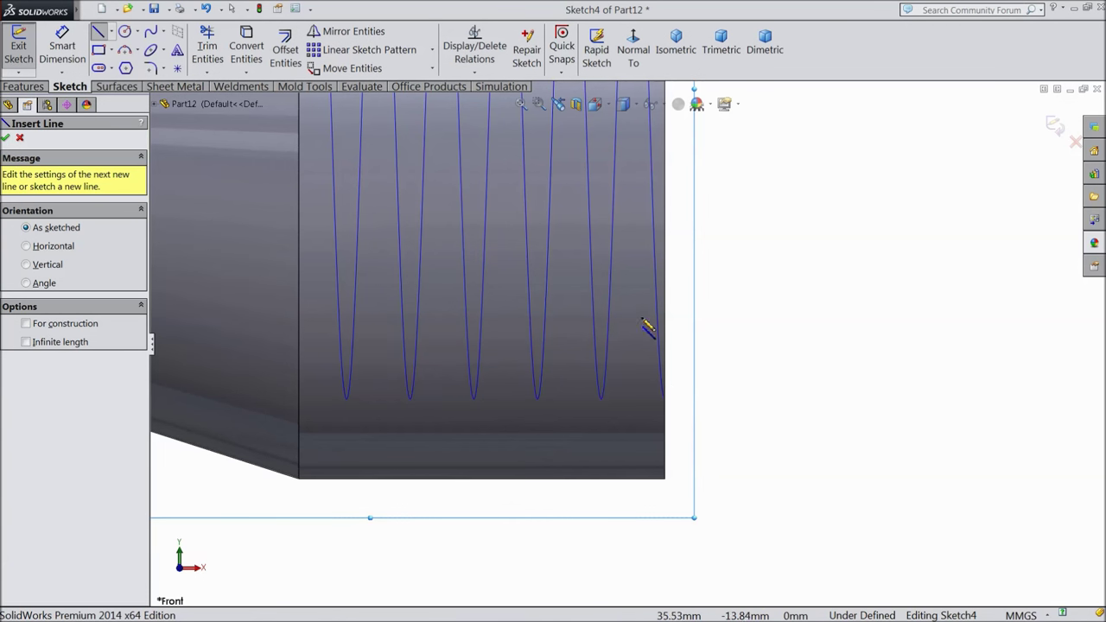
# Switch the display style to Hidden Lines Visible
pyautogui.click(636, 104)
pyautogui.click(629, 182)
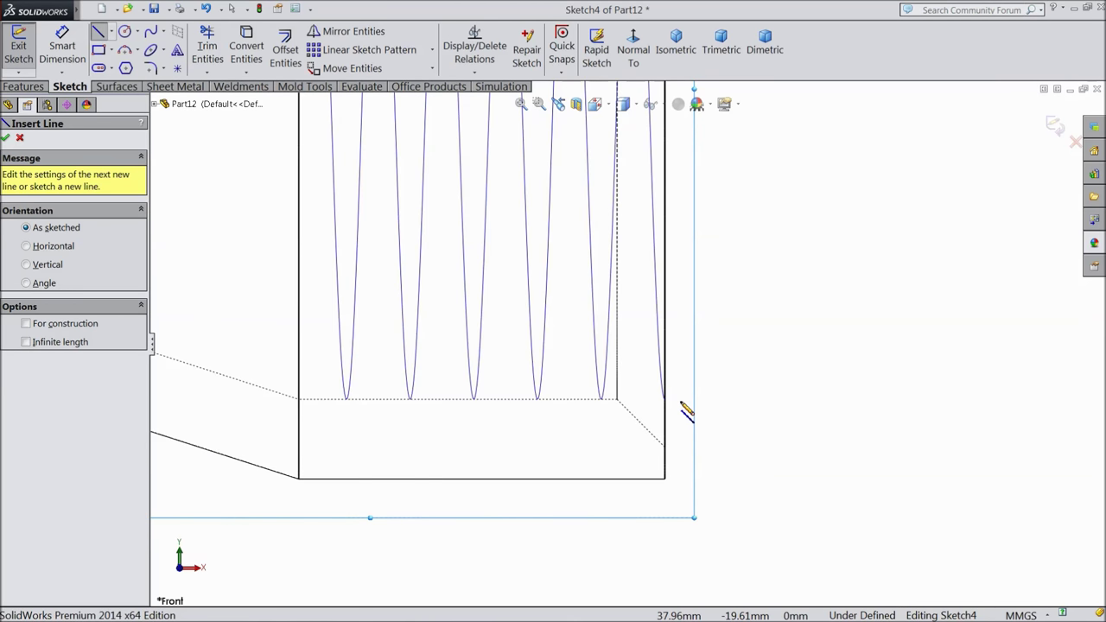
pyautogui.scroll(4, 685, 399)
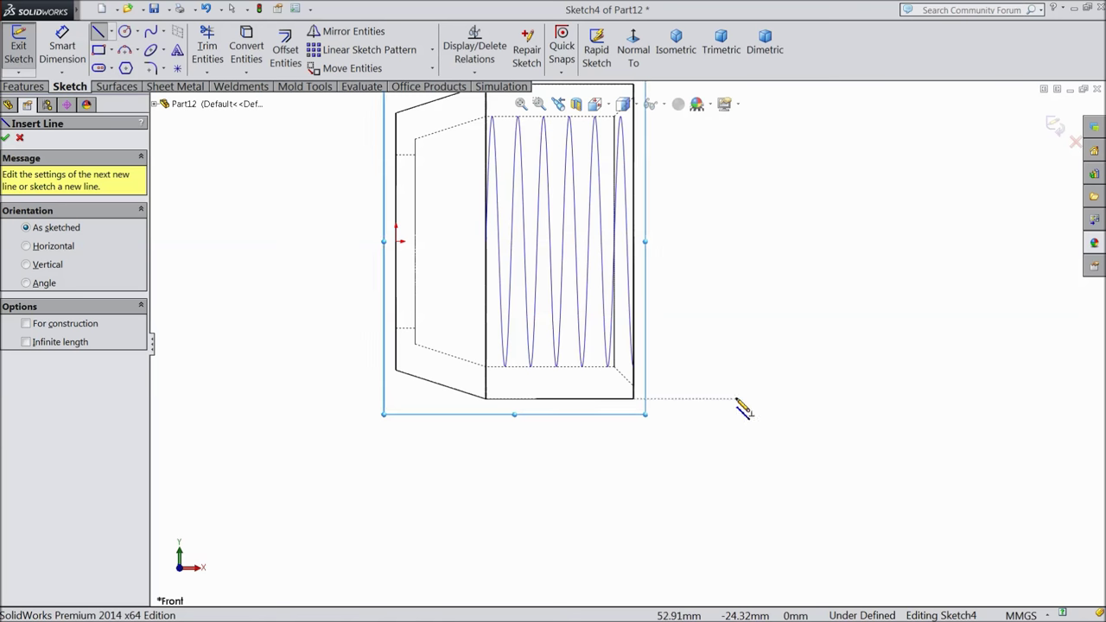
# Zoom to the part's lower-right corner and draw the trapezoid's horizontal top edge
pyautogui.scroll(2, 665, 384)
pyautogui.scroll(-3, 643, 367)
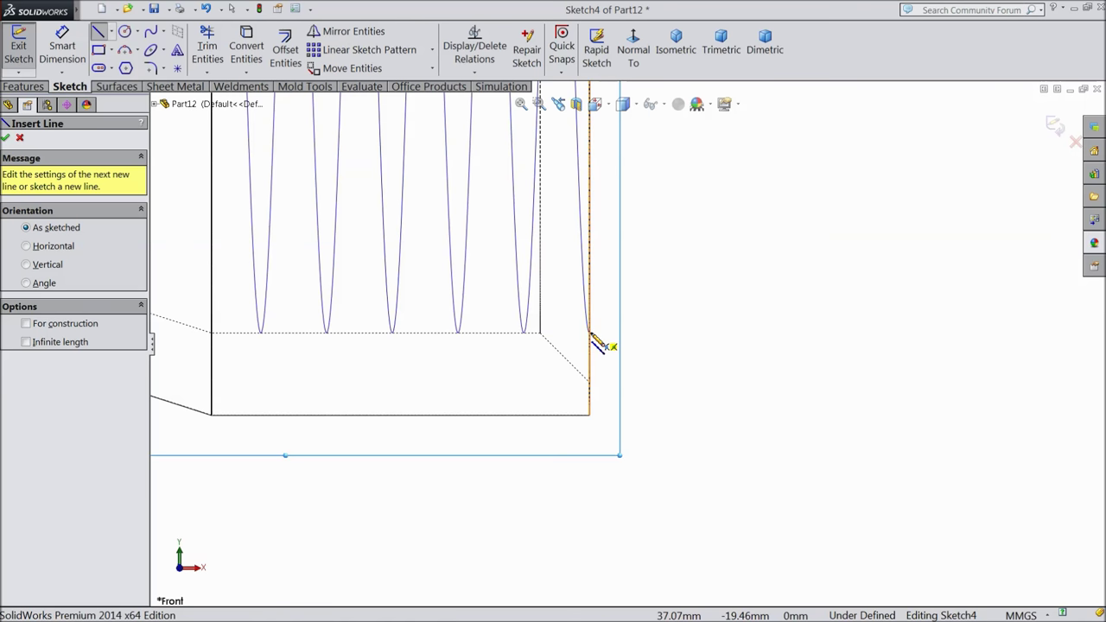
pyautogui.moveTo(590, 333); pyautogui.dragTo(695, 333)
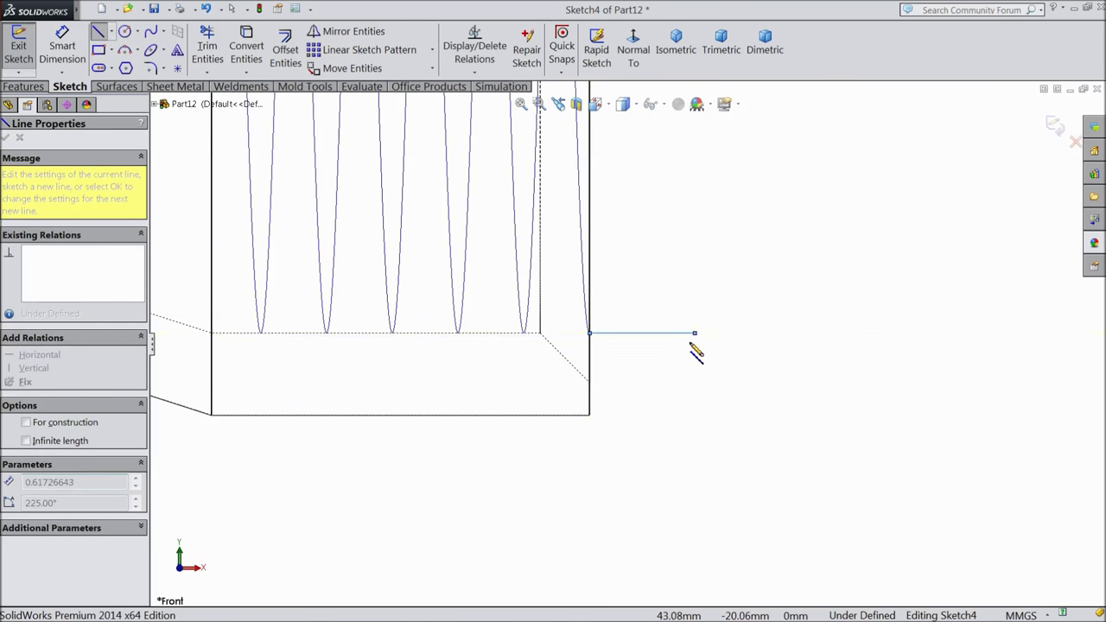
# Finish the trapezoid's sloped right side and bottom edge, closing it at the start corner
pyautogui.click(671, 402)
pyautogui.click(625, 402)
pyautogui.click(589, 334)
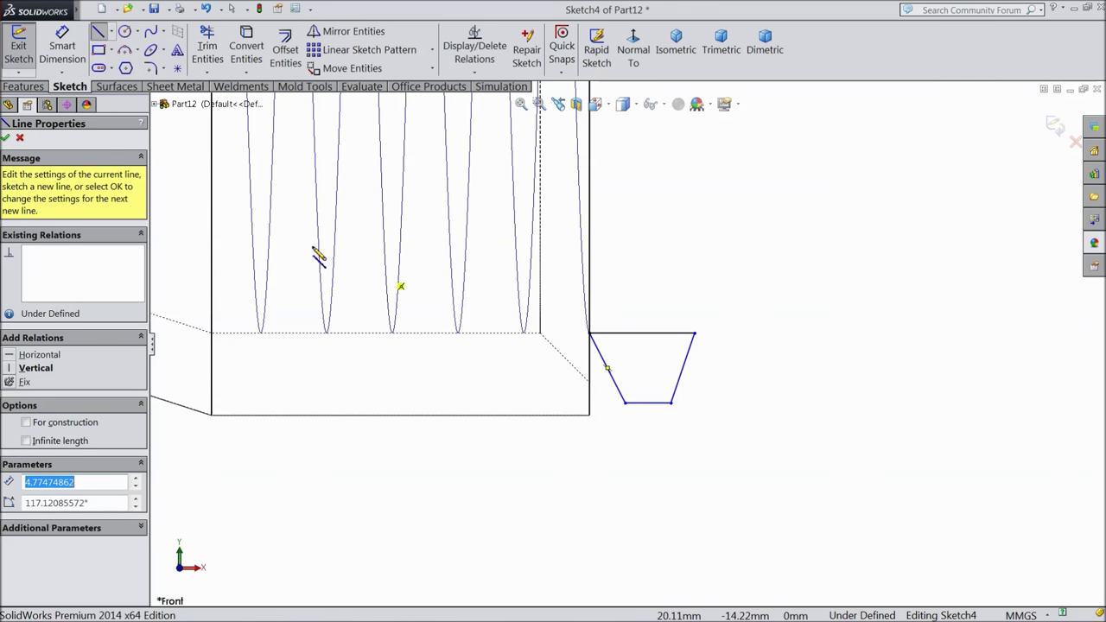
# Draw a vertical centerline down from the top edge's midpoint
pyautogui.click(110, 32)
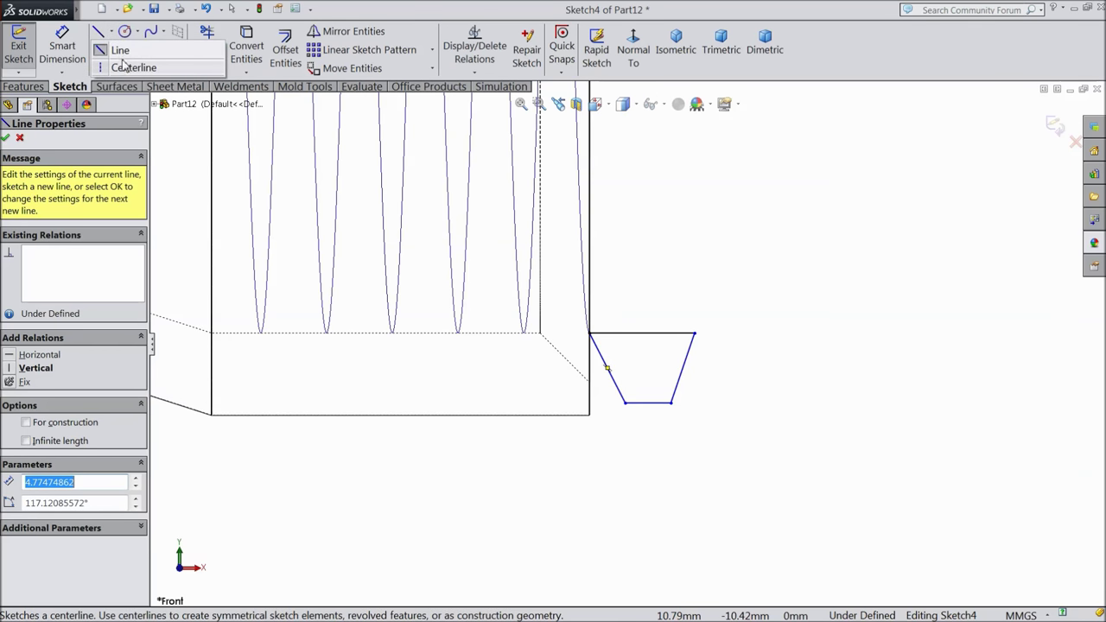
pyautogui.click(129, 64)
pyautogui.scroll(-3, 605, 351)
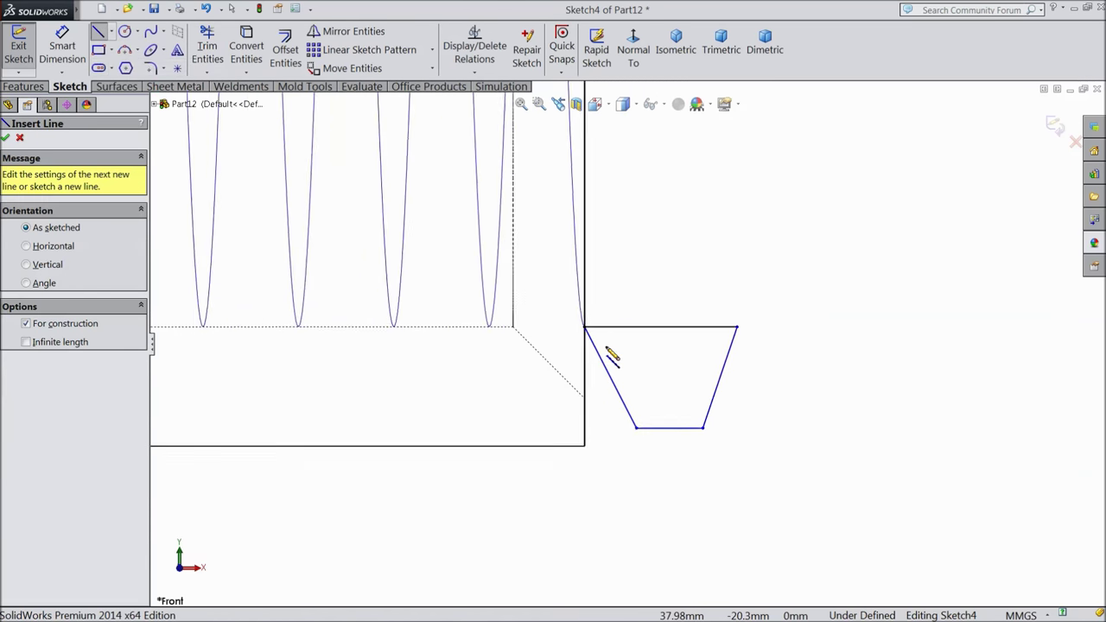
pyautogui.click(672, 323)
pyautogui.click(673, 425)
pyautogui.rightClick(704, 374)
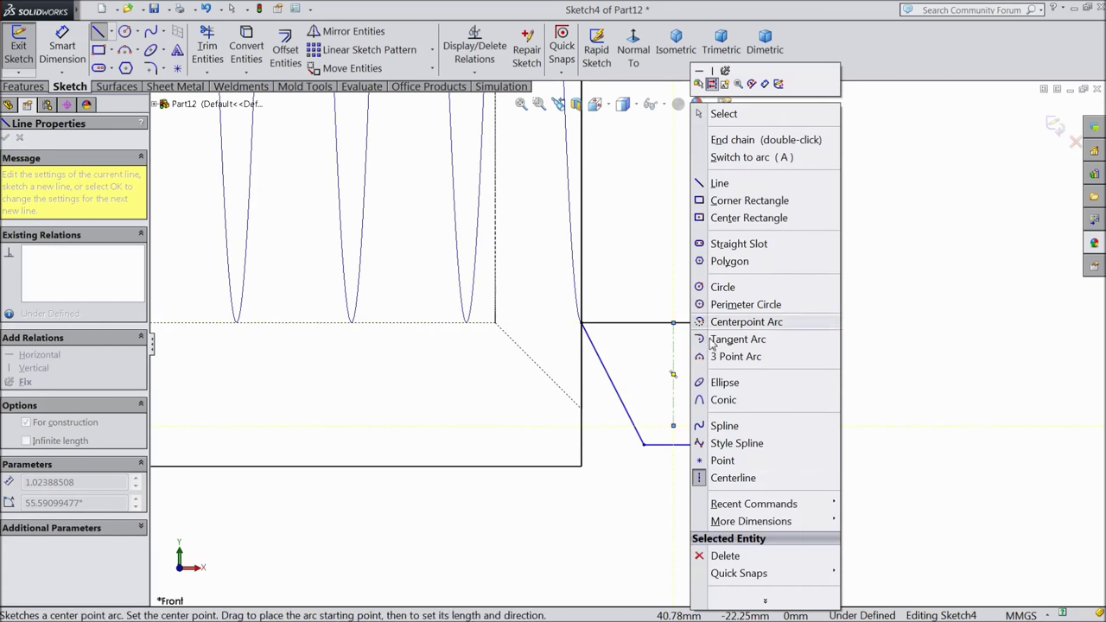
pyautogui.click(718, 113)
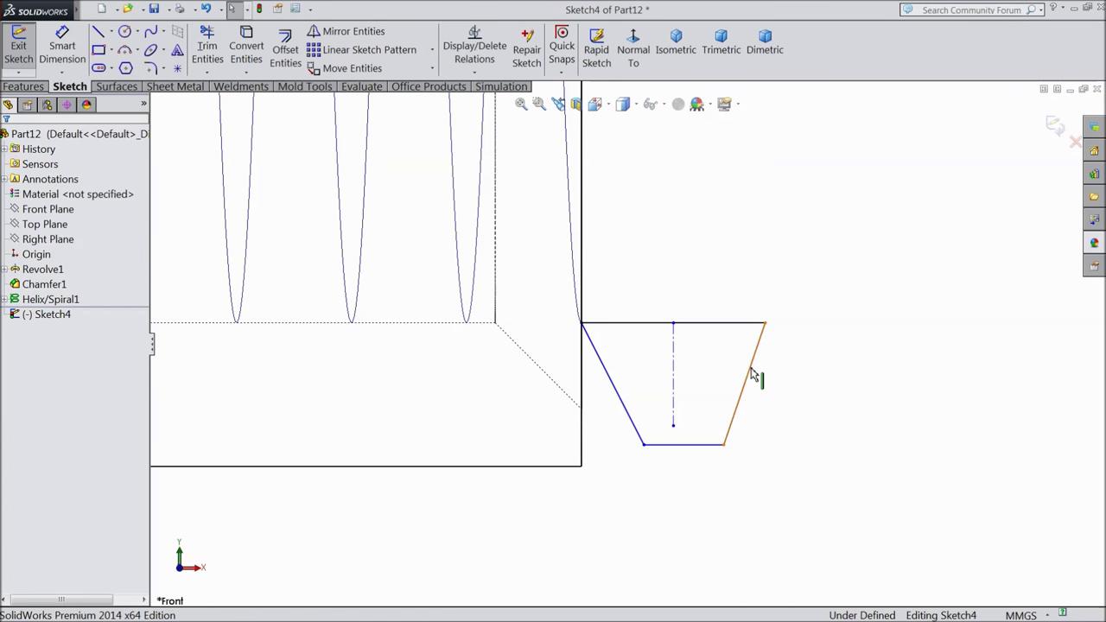
# Make the two sloped sides symmetric about the centerline
pyautogui.click(752, 373)
pyautogui.keyDown('ctrl'); pyautogui.click(674, 378); pyautogui.keyUp('ctrl')
pyautogui.keyDown('ctrl'); pyautogui.click(617, 394); pyautogui.keyUp('ctrl')
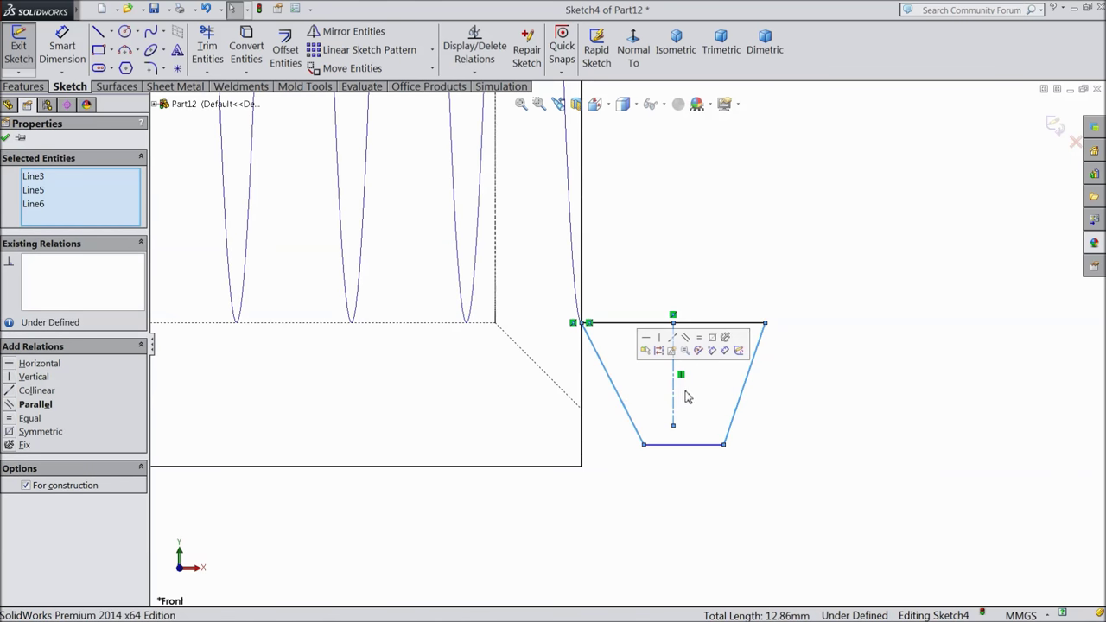
pyautogui.click(41, 431)
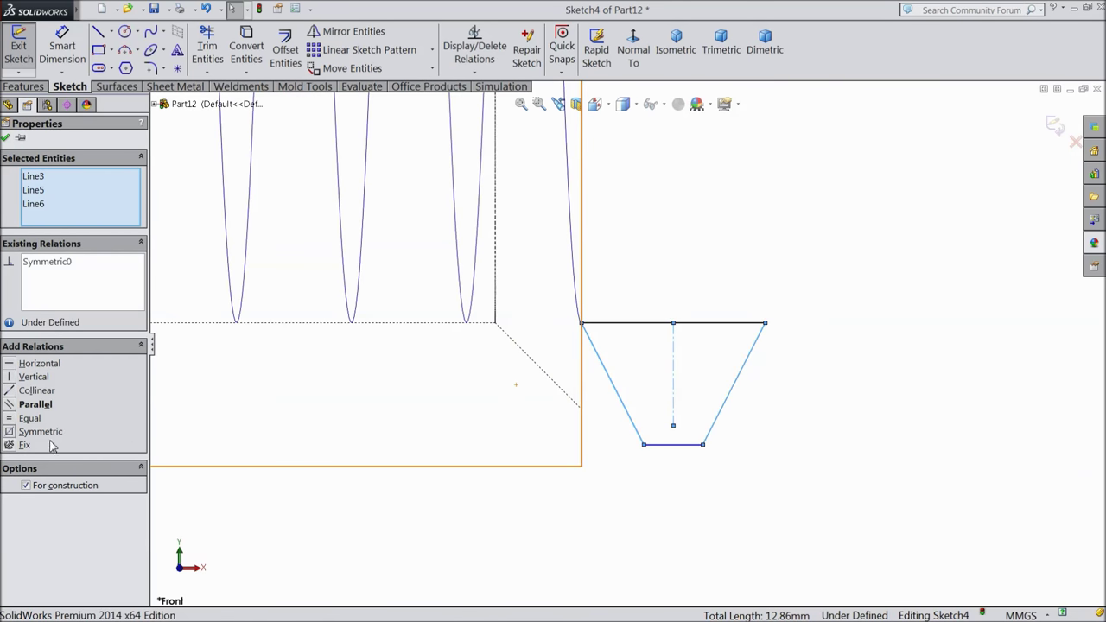
pyautogui.click(6, 138)
pyautogui.click(62, 47)
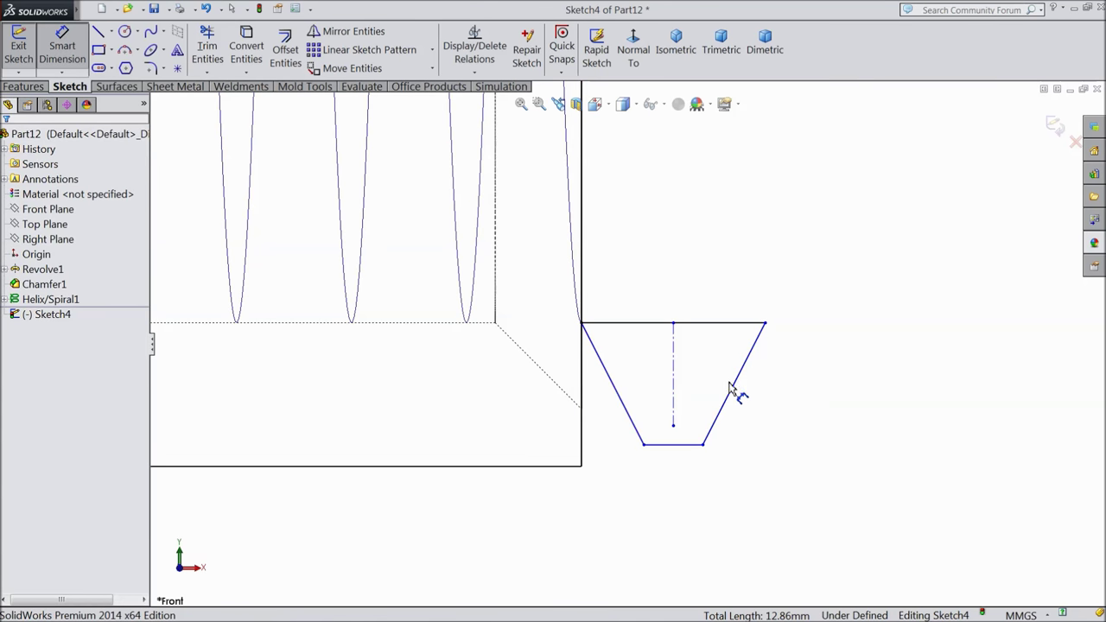
pyautogui.click(733, 393)
# Dimension the side angle to 29° and the trapezoid height to 2.5 mm
pyautogui.click(614, 386)
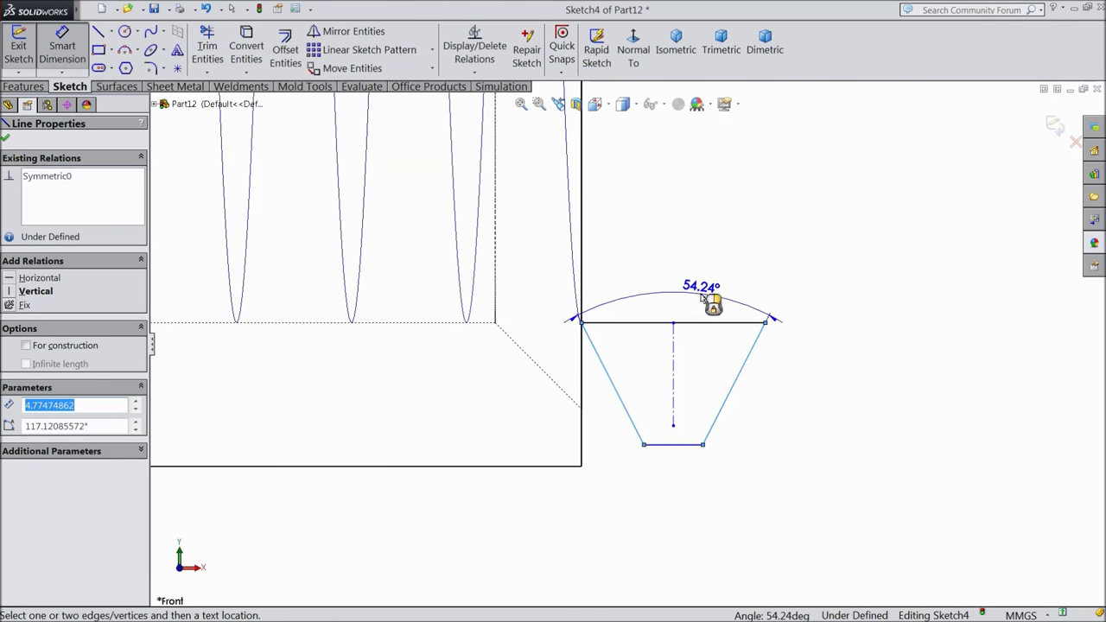
pyautogui.click(701, 285)
pyautogui.write('29')
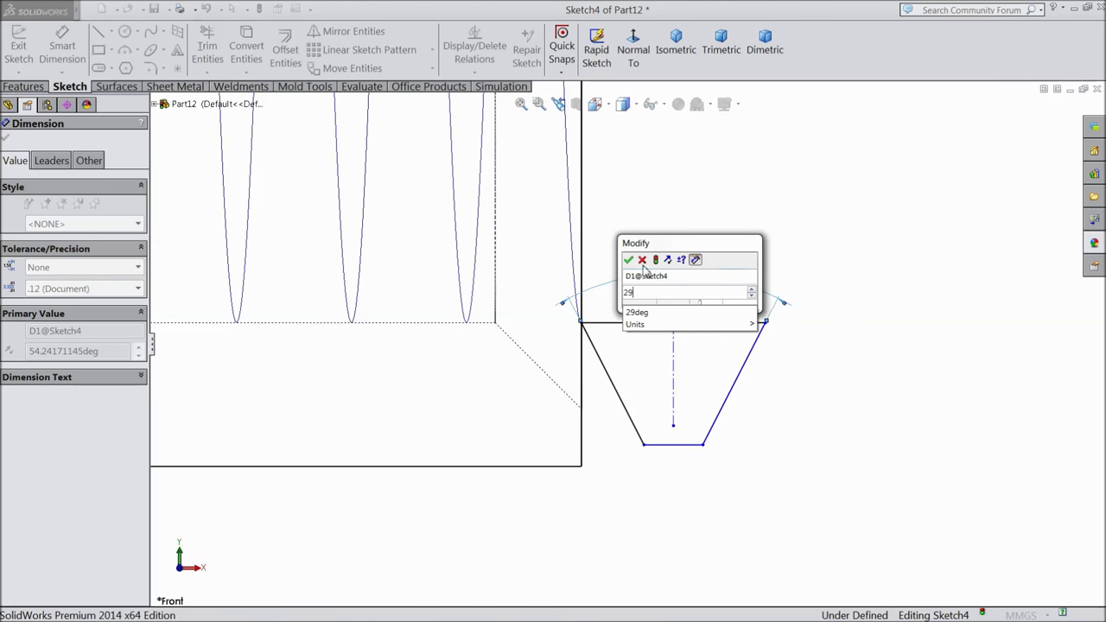
pyautogui.click(629, 260)
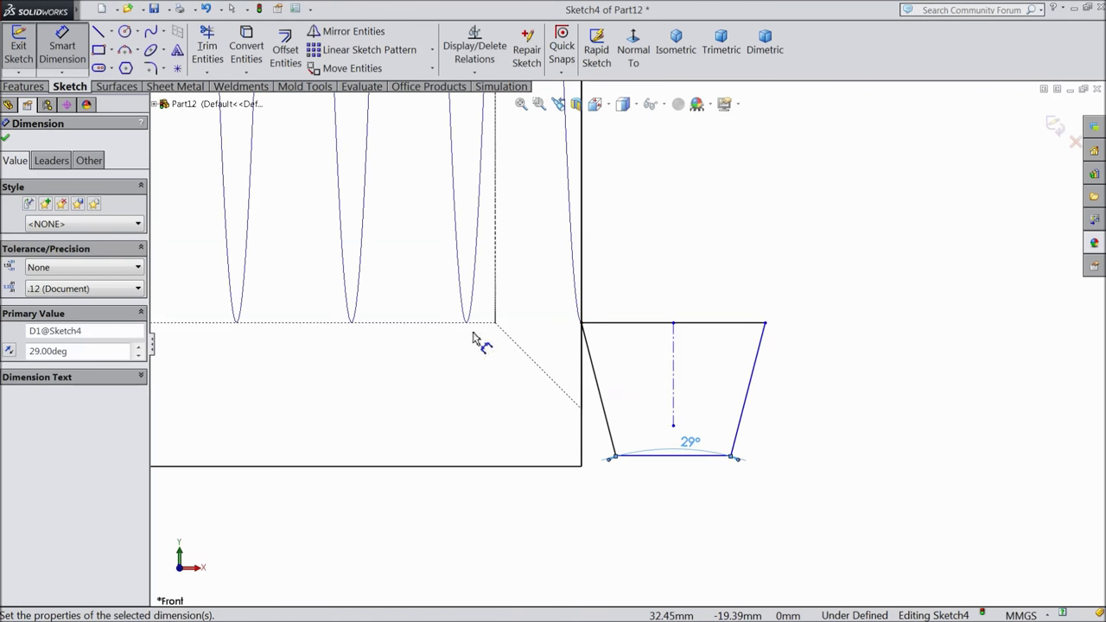
pyautogui.click(720, 326)
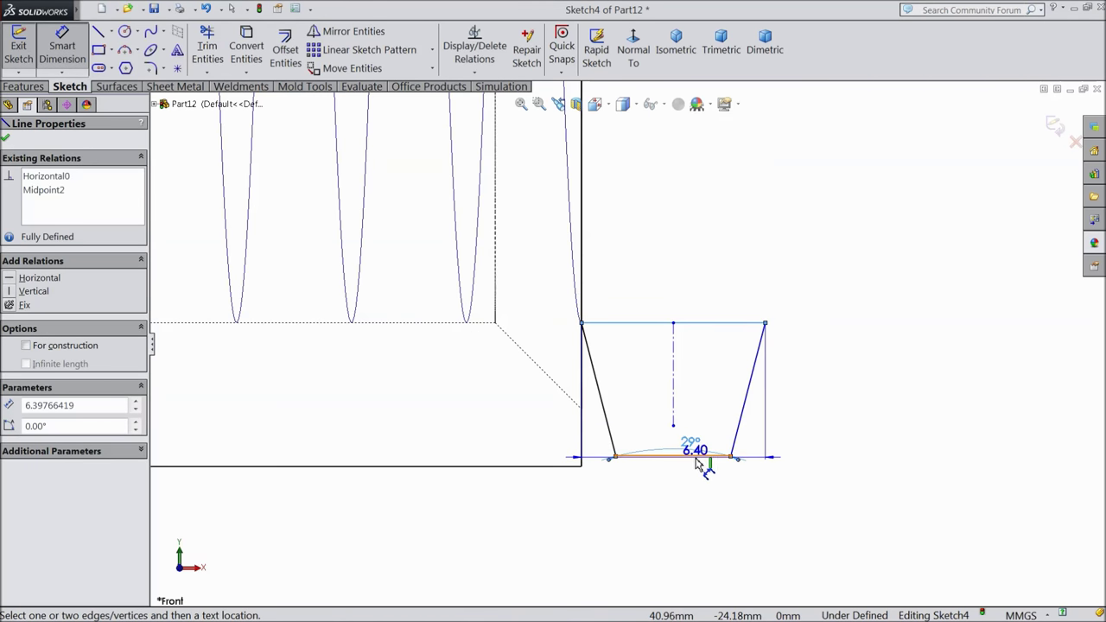
pyautogui.click(854, 388)
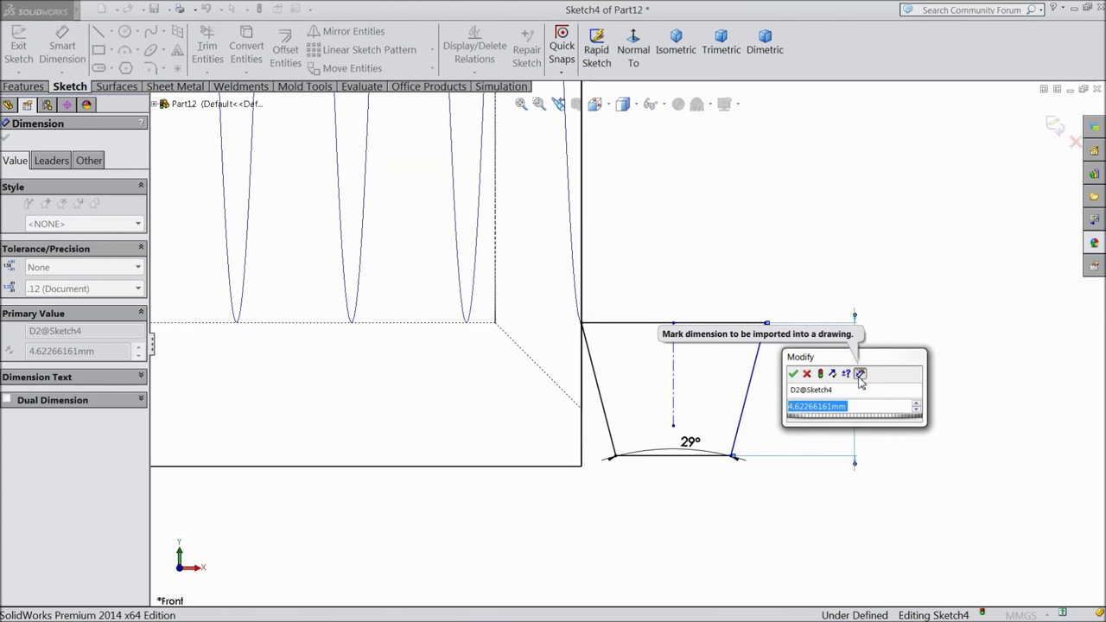
pyautogui.write('2.5')
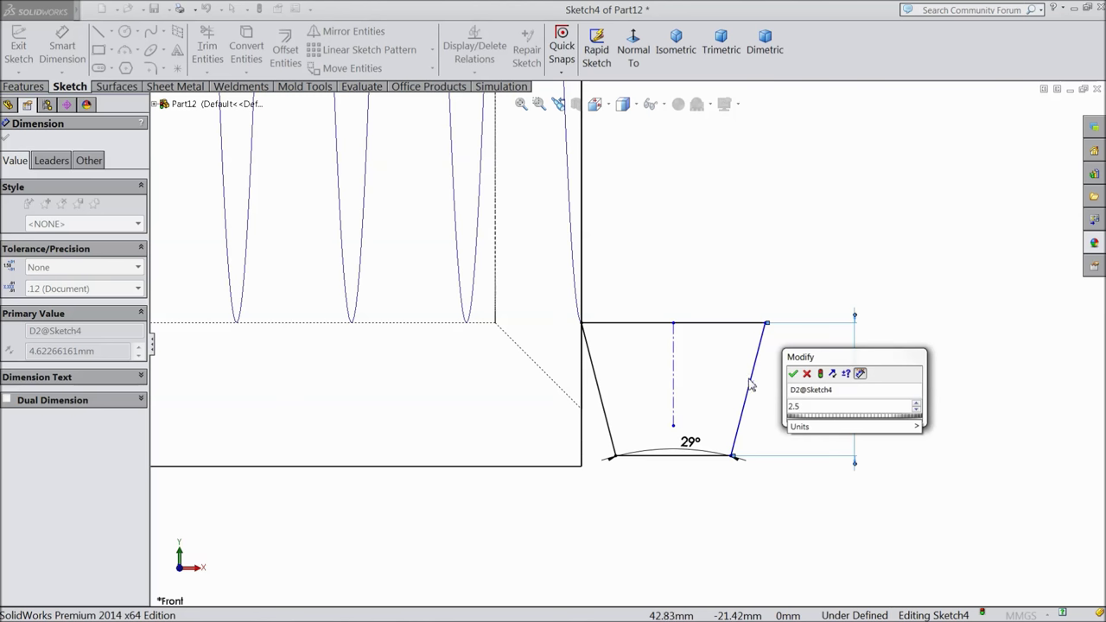
pyautogui.click(793, 374)
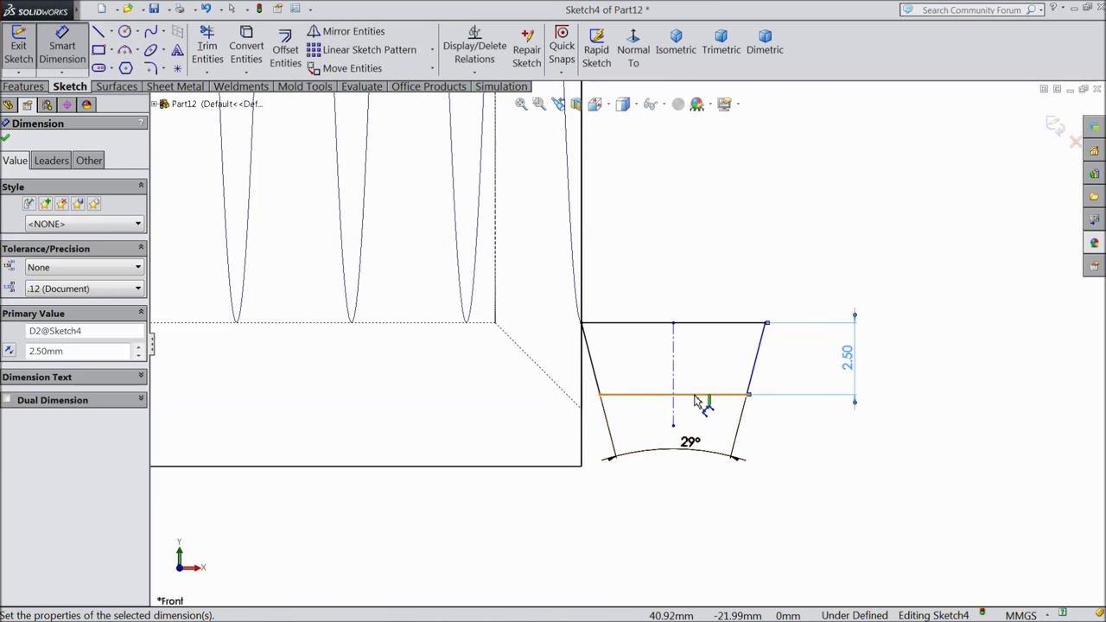
# Dimension the trapezoid's bottom width to 1.35 mm
pyautogui.click(702, 396)
pyautogui.click(684, 485)
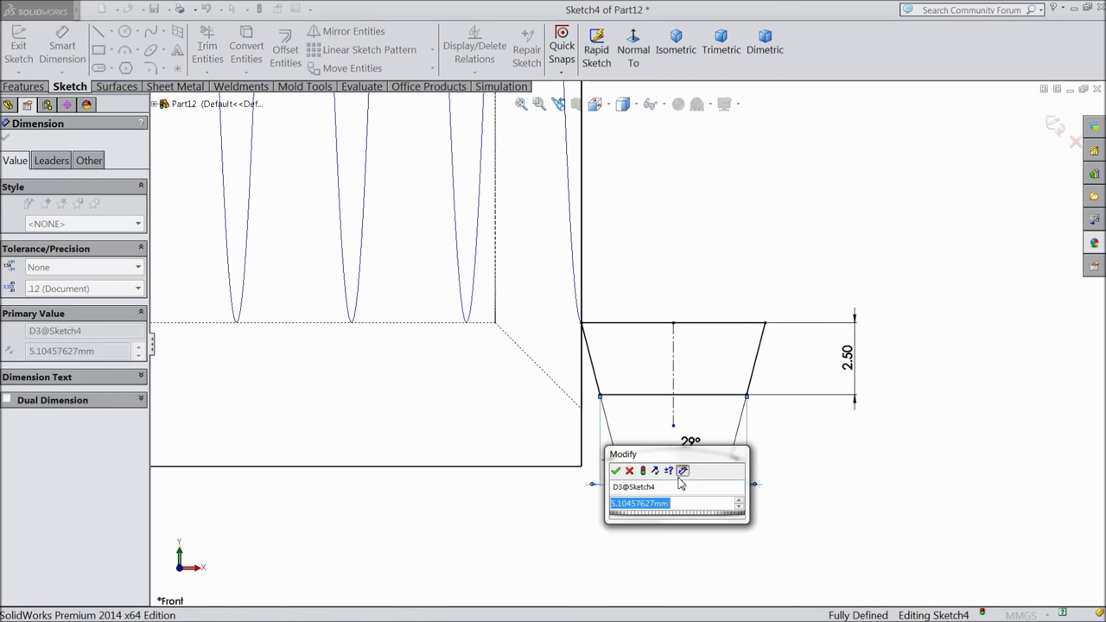
pyautogui.write('1.35')
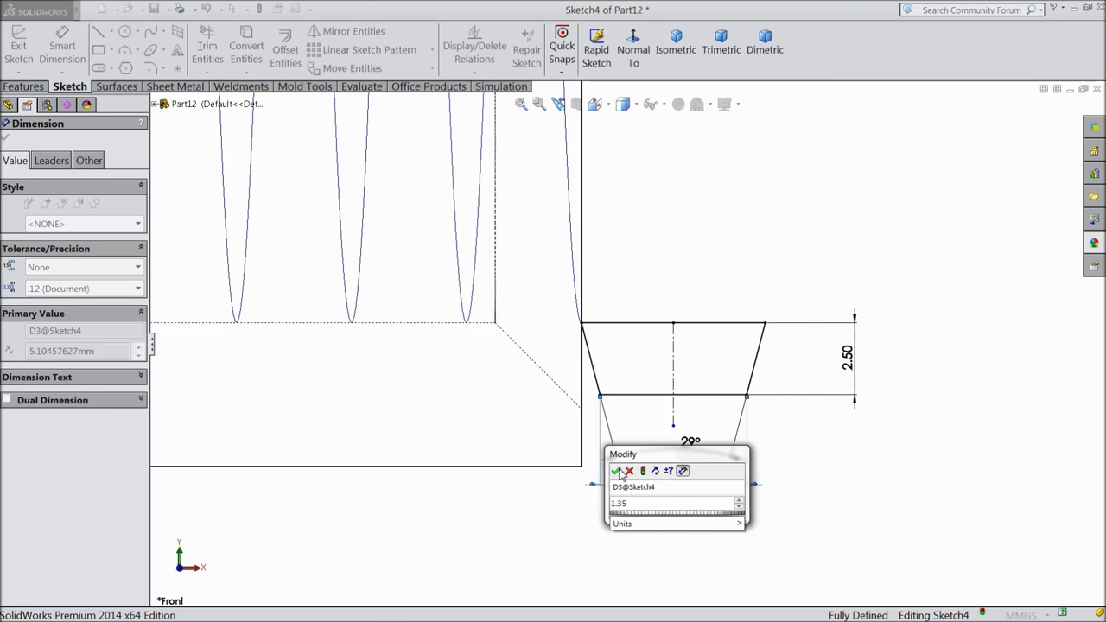
pyautogui.click(617, 471)
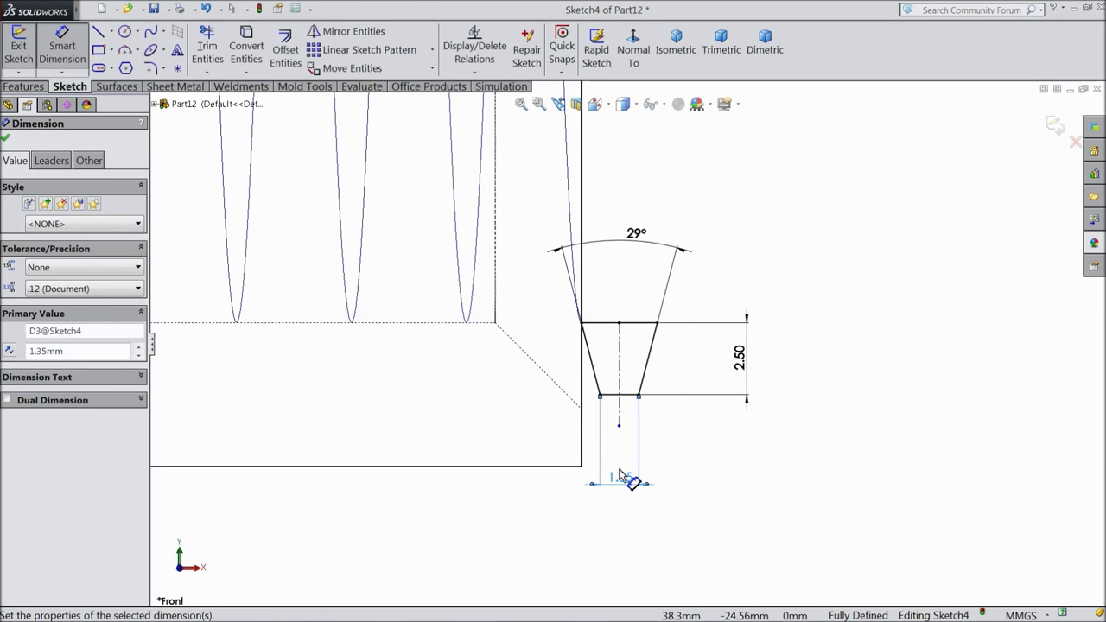
pyautogui.scroll(1, 580, 359)
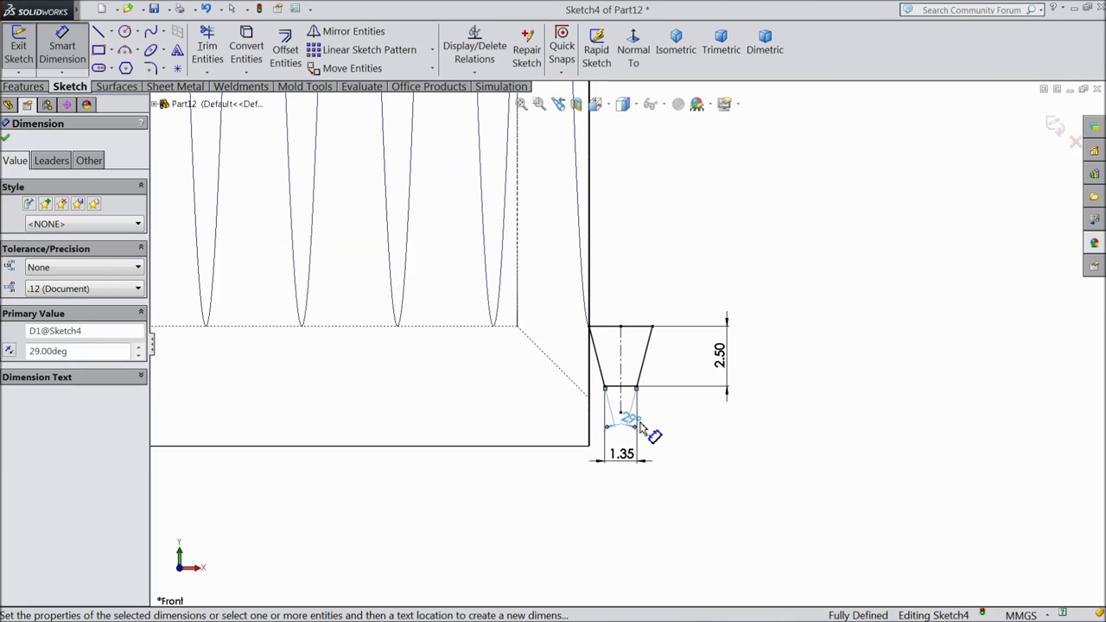
pyautogui.scroll(5, 654, 432)
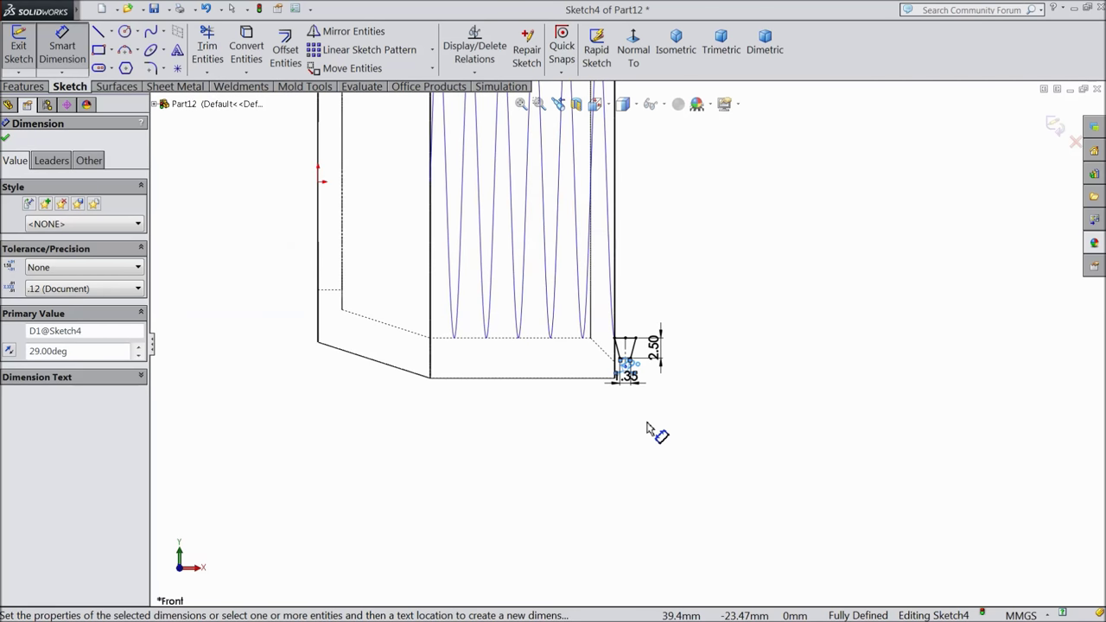
pyautogui.scroll(3, 647, 426)
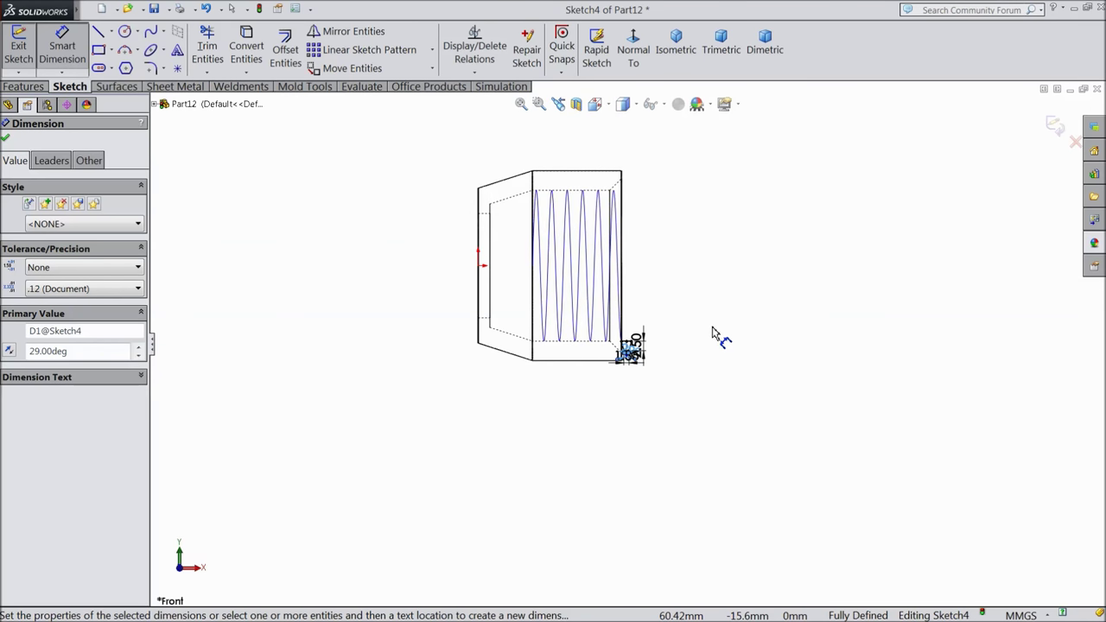
# Exit the sketch, orbit to an oblique view, and switch to Shaded With Edges
pyautogui.click(1074, 142)
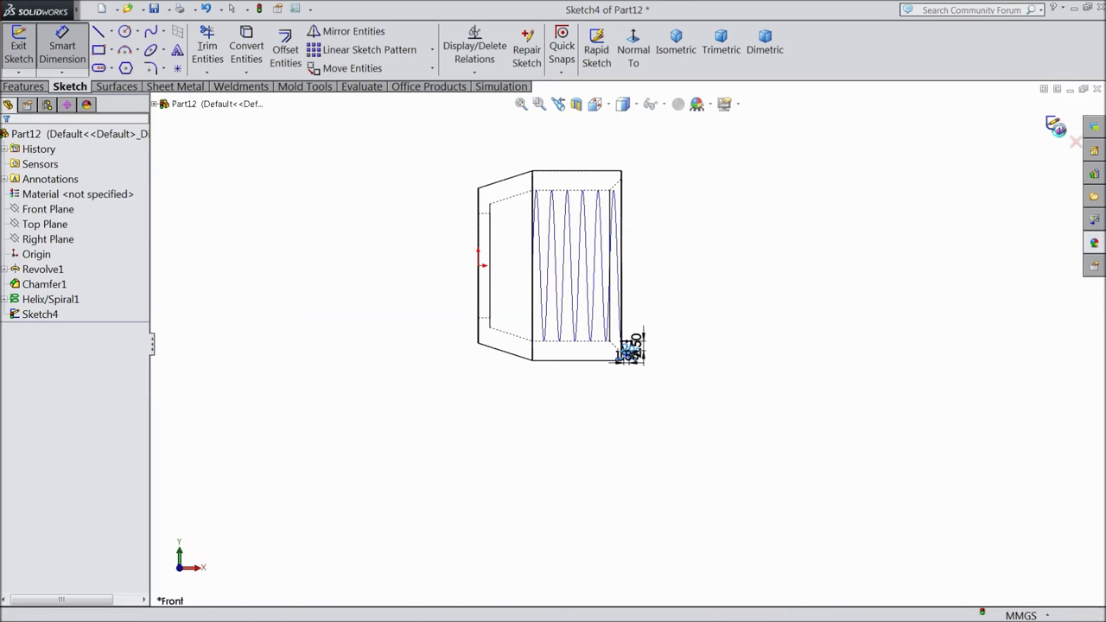
pyautogui.moveTo(801, 272); pyautogui.dragTo(740, 333, button='middle')
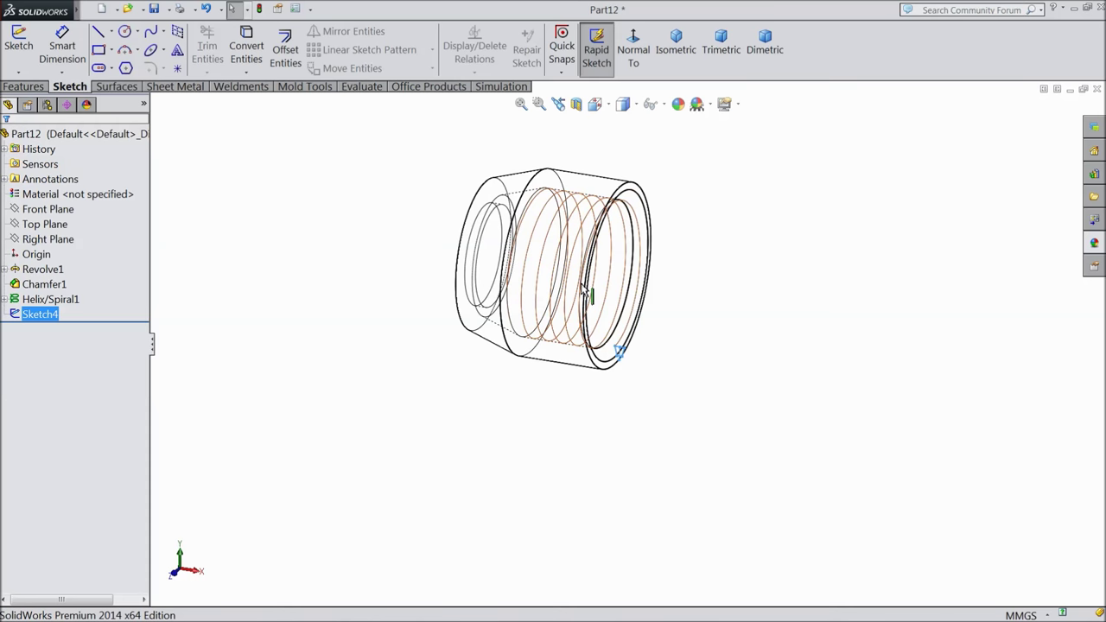
pyautogui.scroll(-3, 526, 276)
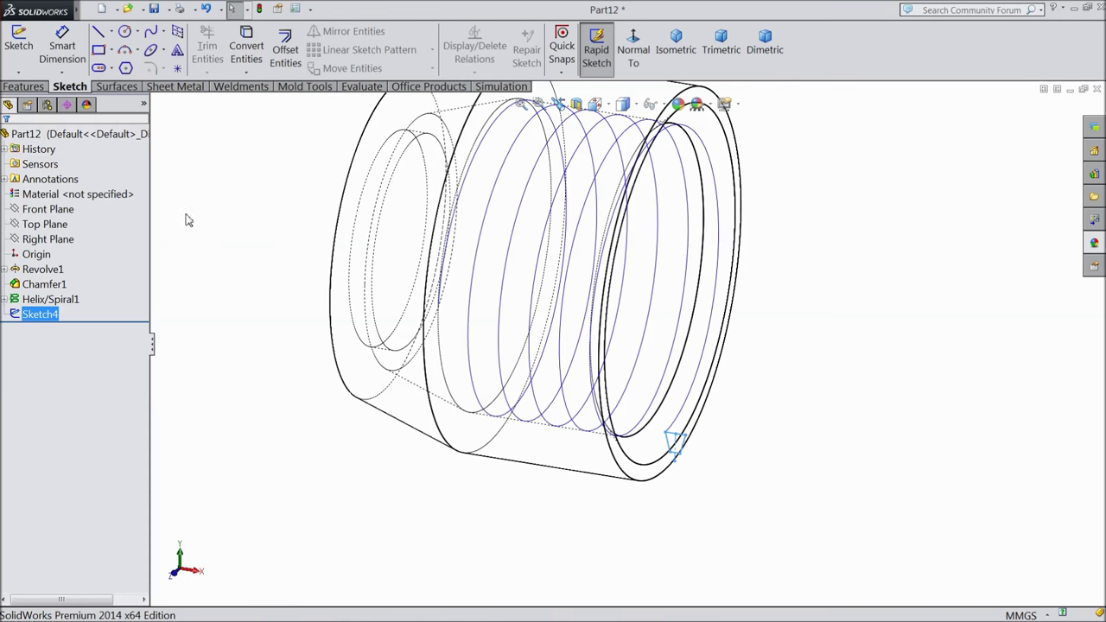
pyautogui.click(636, 105)
pyautogui.click(623, 125)
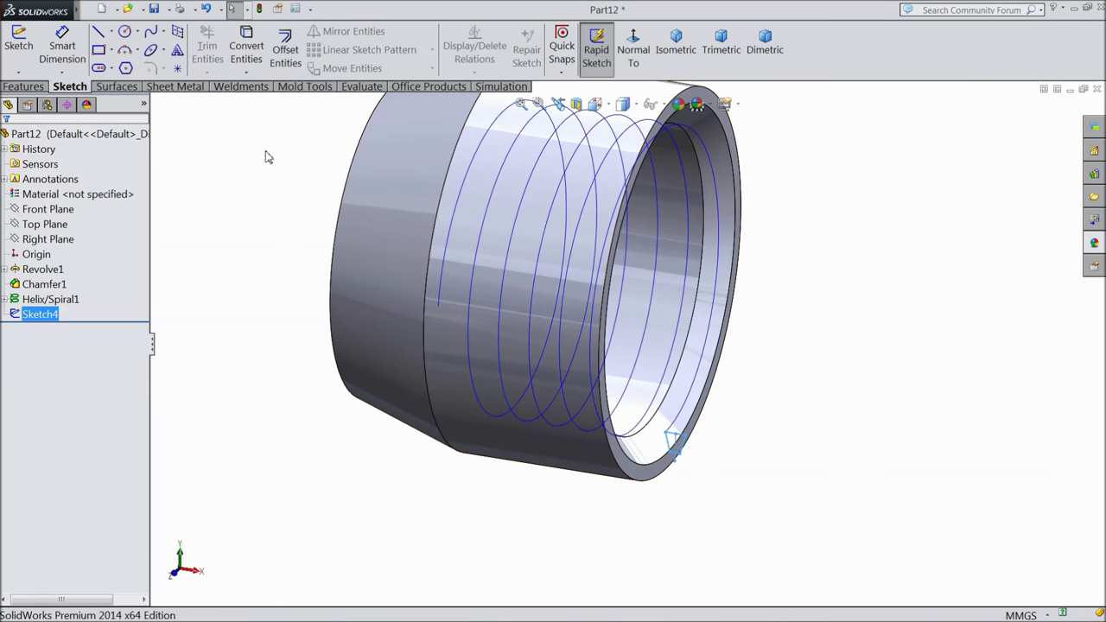
# Sweep-cut the Sketch4 profile along Helix/Spiral1 to form the internal thread
pyautogui.click(23, 87)
pyautogui.click(375, 31)
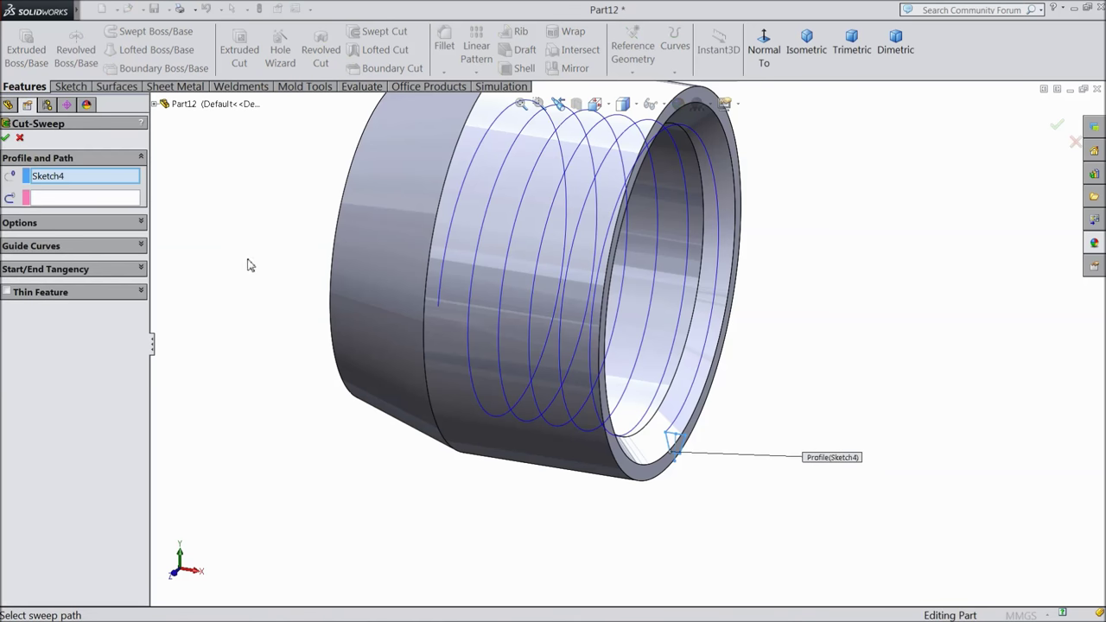
pyautogui.click(99, 199)
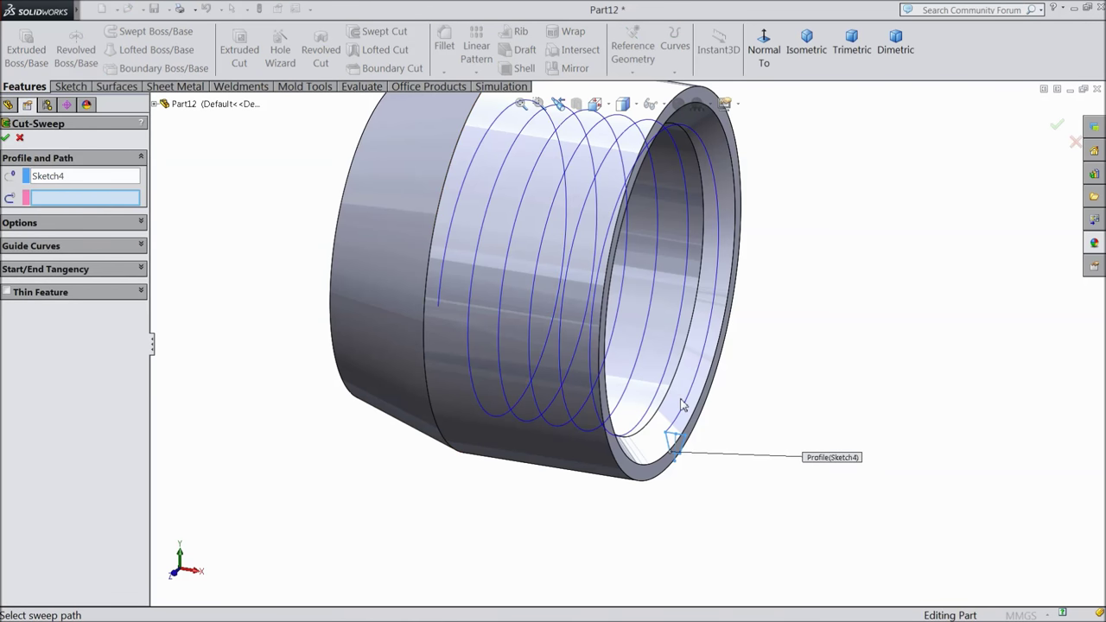
pyautogui.click(594, 294)
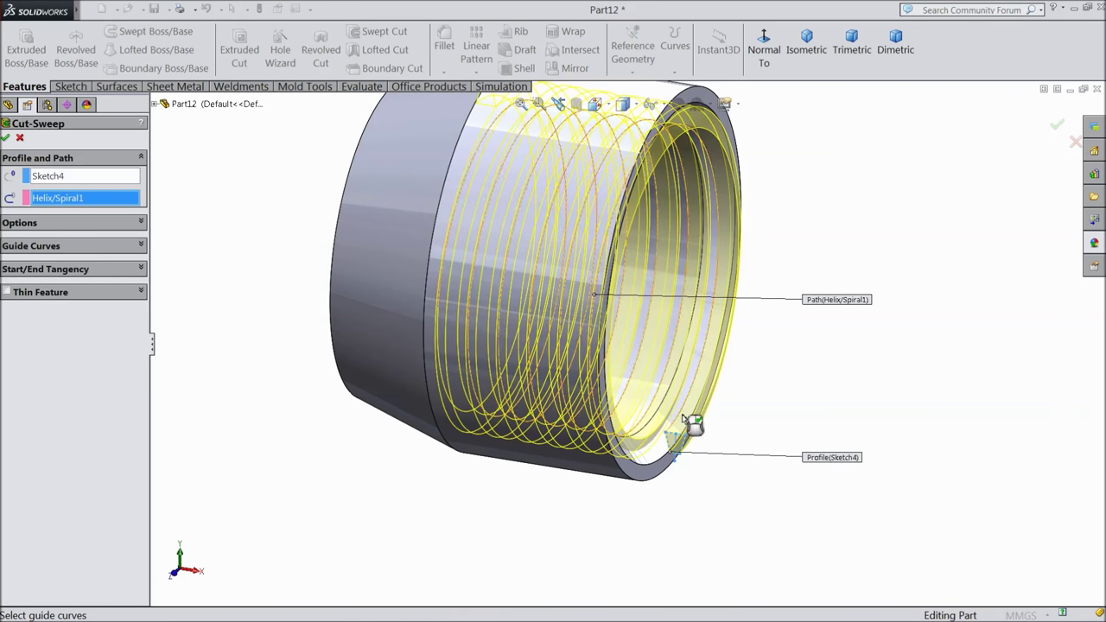
pyautogui.press('Return')
pyautogui.moveTo(366, 375); pyautogui.dragTo(333, 367, button='middle')
pyautogui.scroll(2, 333, 370)
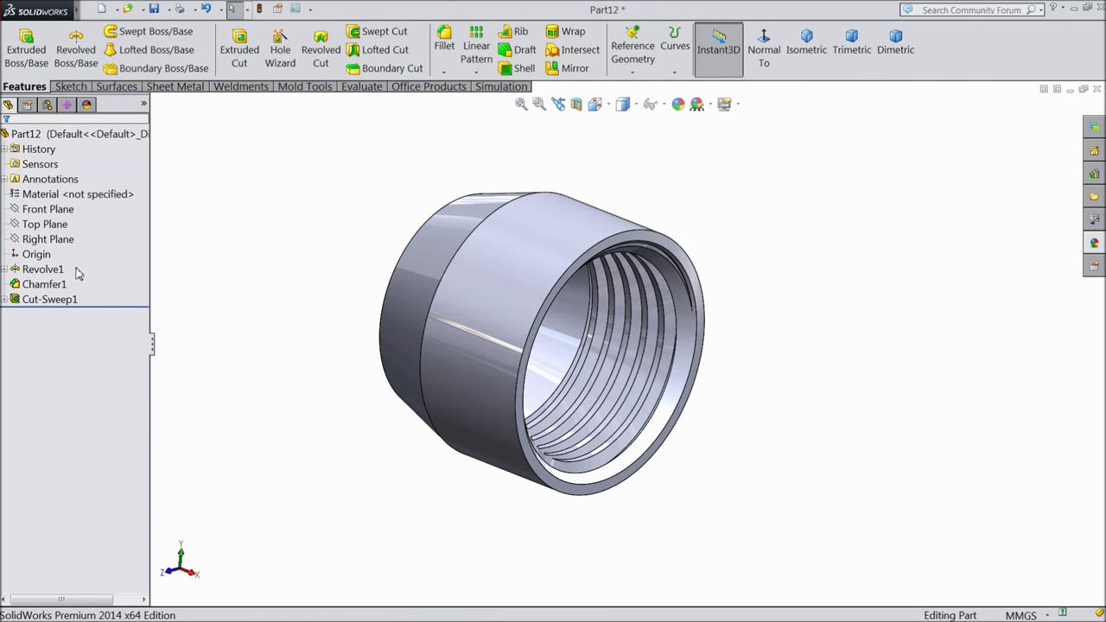
pyautogui.click(44, 224)
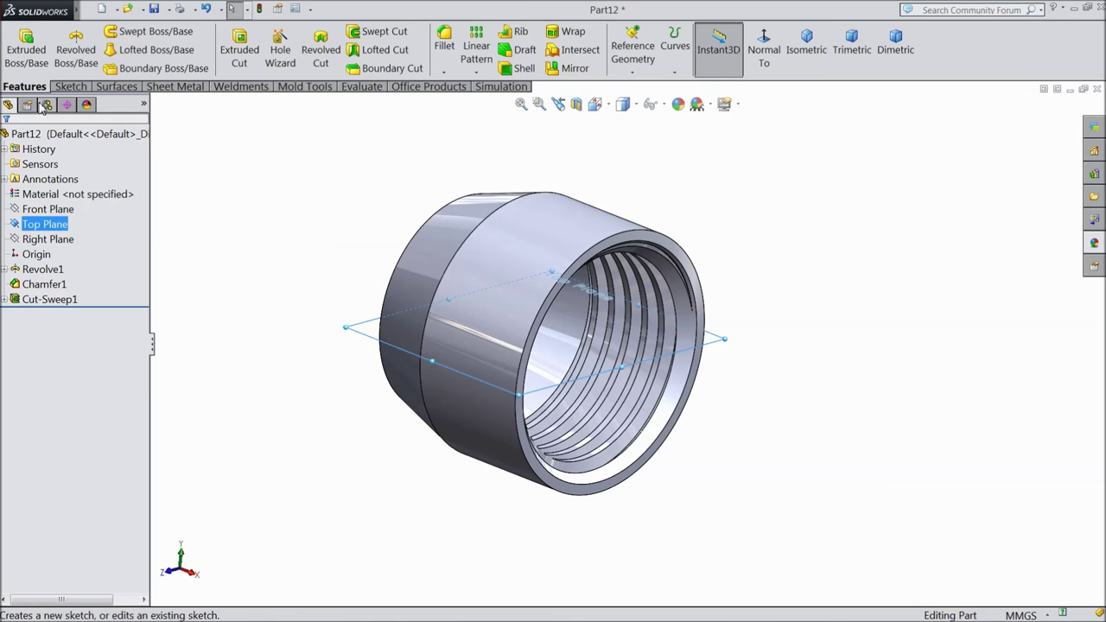
# Start a new reference plane based on the Top Plane
pyautogui.click(70, 86)
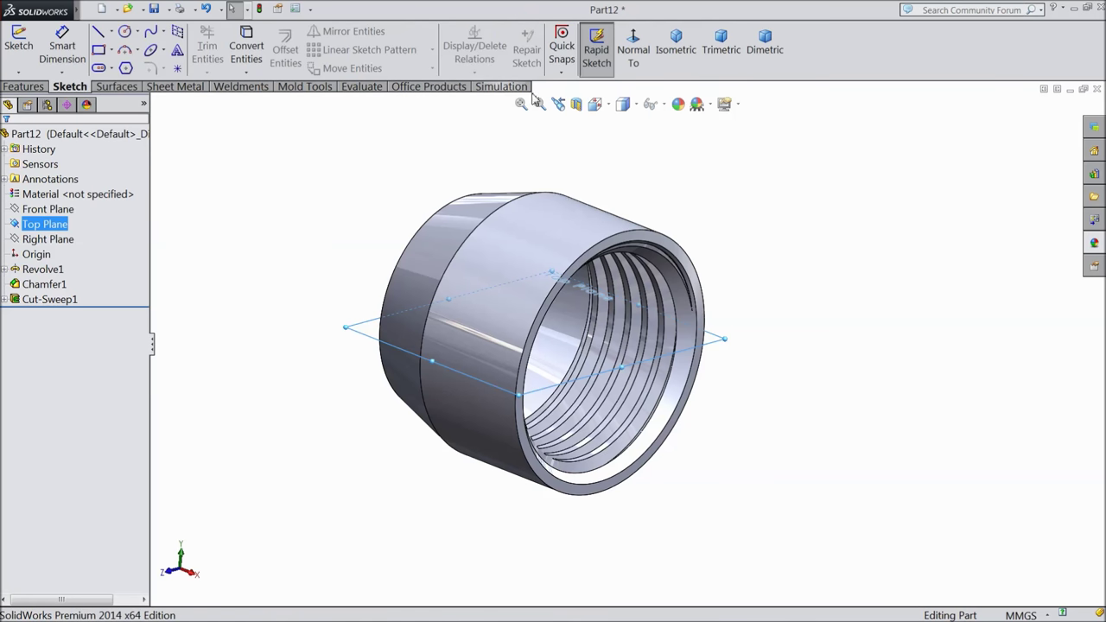
pyautogui.click(24, 86)
pyautogui.click(634, 52)
pyautogui.click(630, 88)
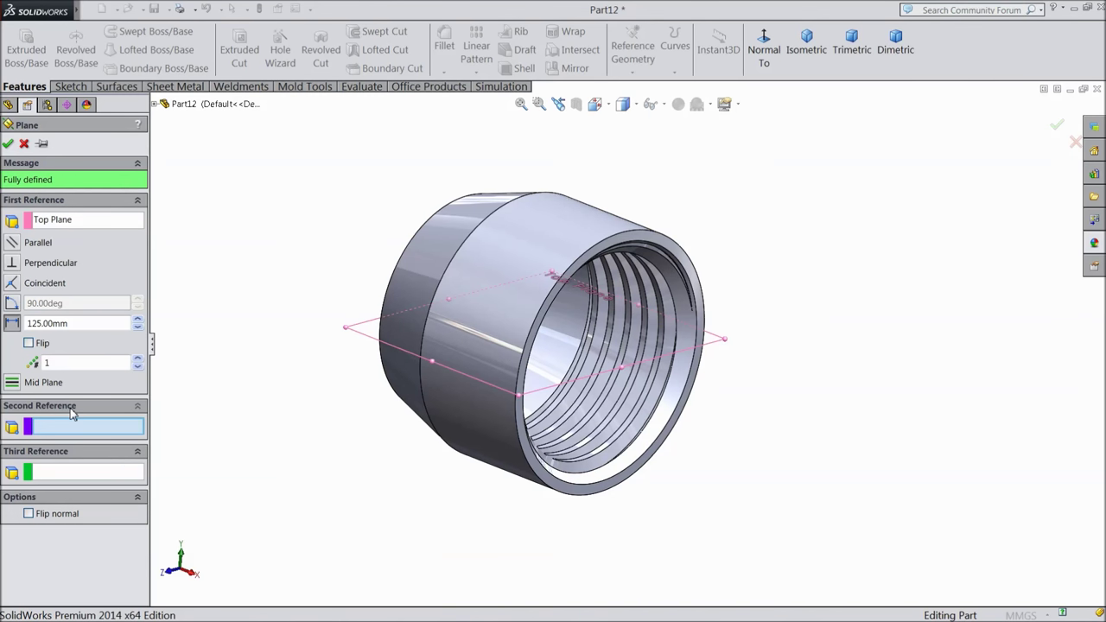
pyautogui.scroll(4, 409, 407)
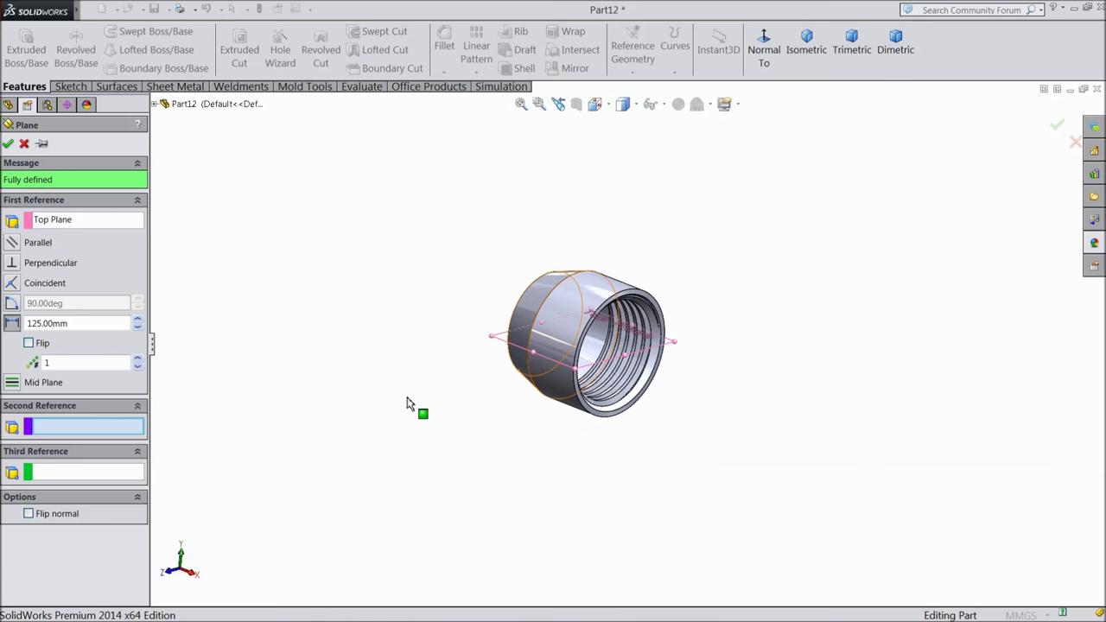
pyautogui.scroll(-2, 637, 264)
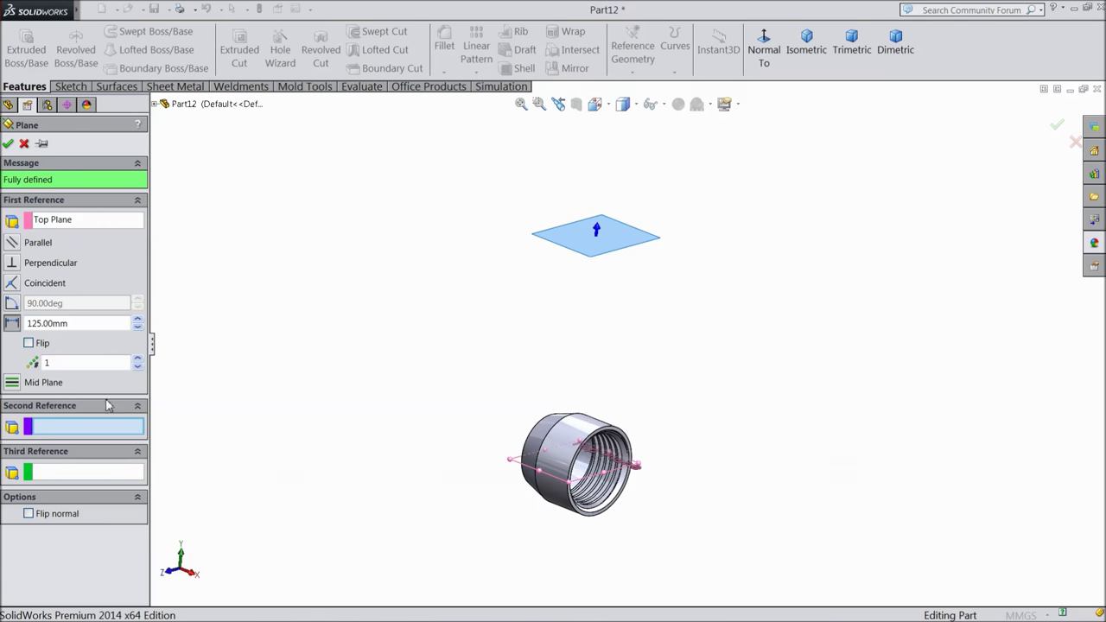
# Set the plane offset to 30.5 mm and create Plane1
pyautogui.moveTo(65, 325); pyautogui.dragTo(24, 327)
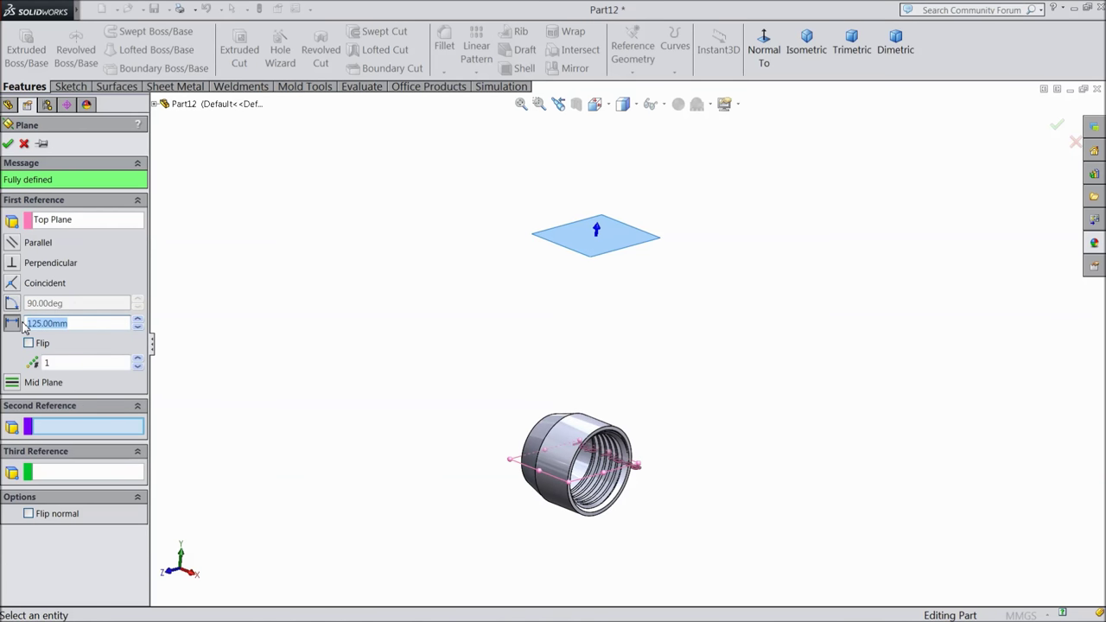
pyautogui.write('30')
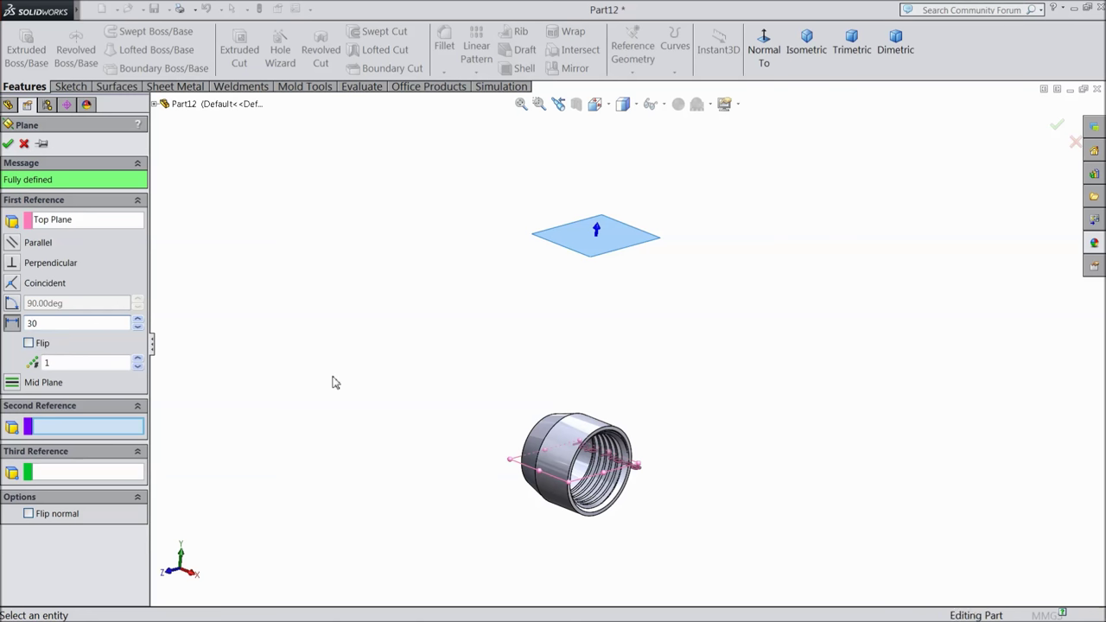
pyautogui.press('Return')
pyautogui.scroll(-2, 507, 444)
pyautogui.moveTo(474, 458); pyautogui.dragTo(425, 424, button='middle')
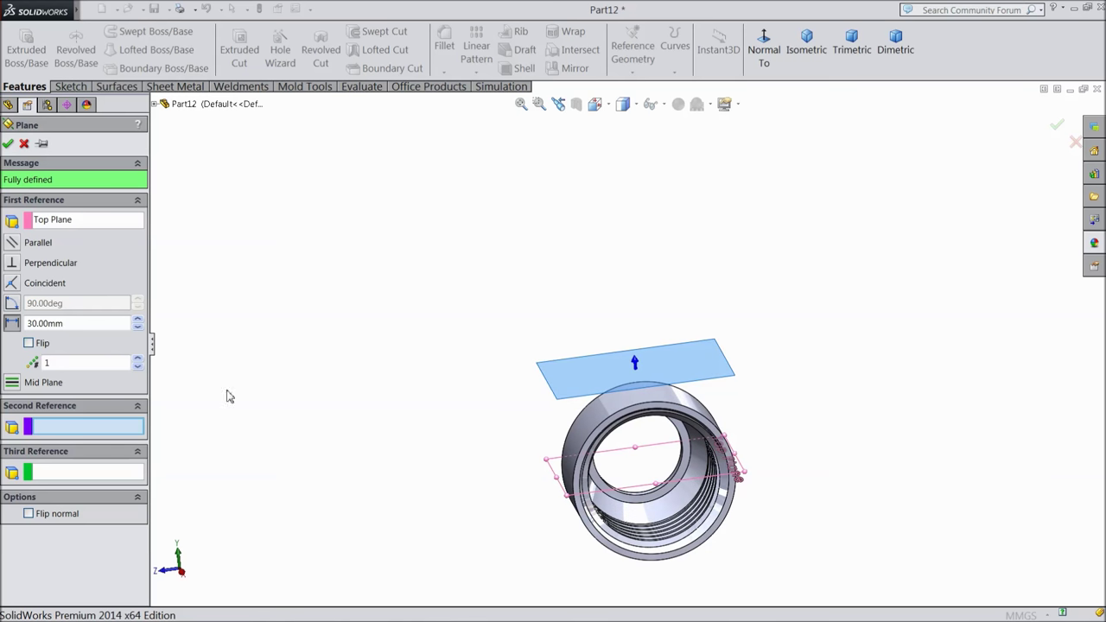
pyautogui.write('30.5')
pyautogui.press('Return')
pyautogui.moveTo(388, 382); pyautogui.dragTo(196, 324, button='middle')
pyautogui.click(8, 144)
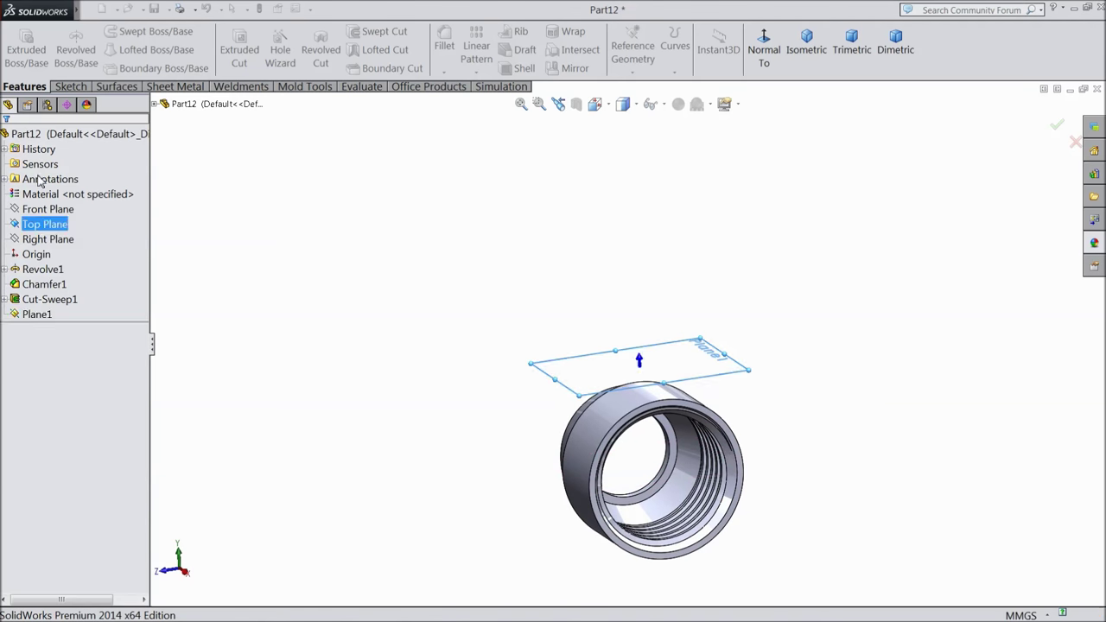
# Open a new sketch on Plane1 and view it Normal To
pyautogui.click(562, 380)
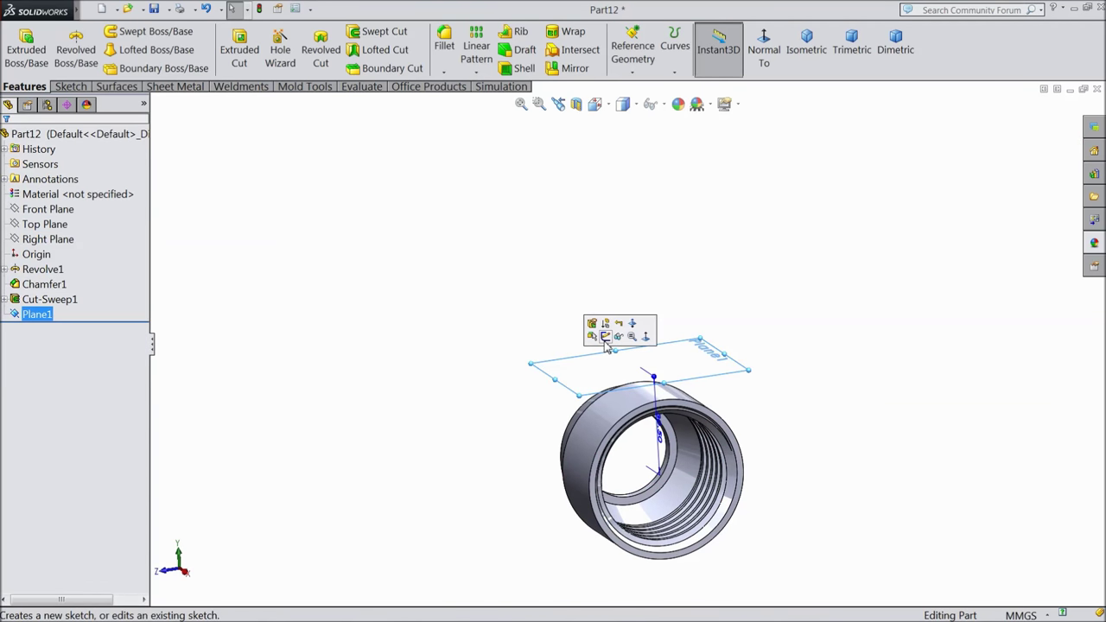
pyautogui.click(603, 336)
pyautogui.click(776, 66)
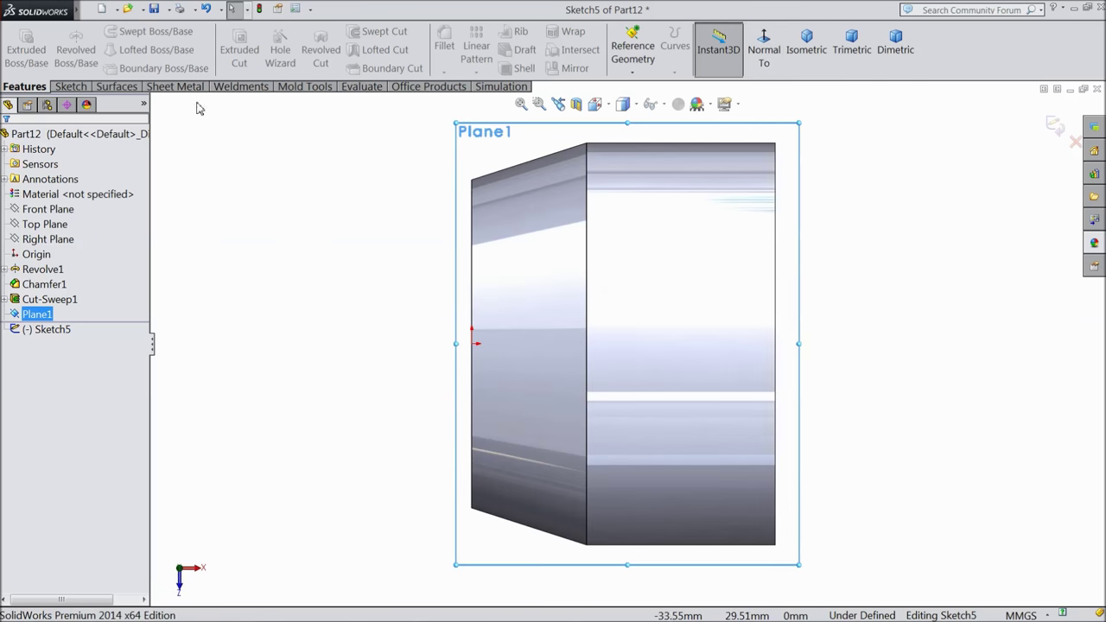
# Draw a circle on Plane1 over the part
pyautogui.click(69, 86)
pyautogui.click(125, 32)
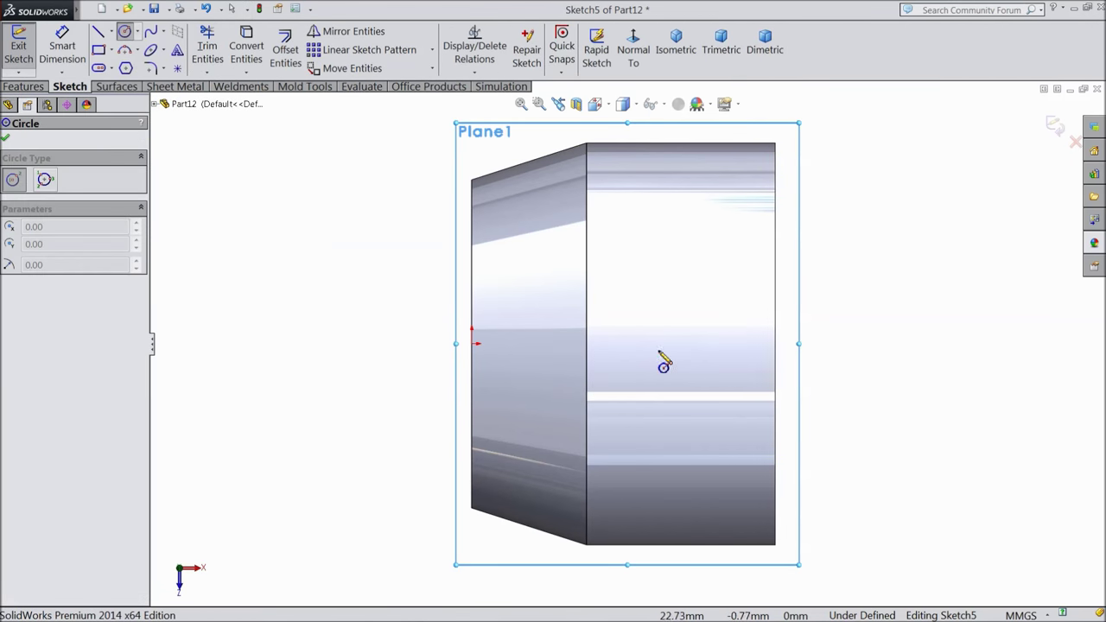
pyautogui.click(708, 344)
pyautogui.click(728, 387)
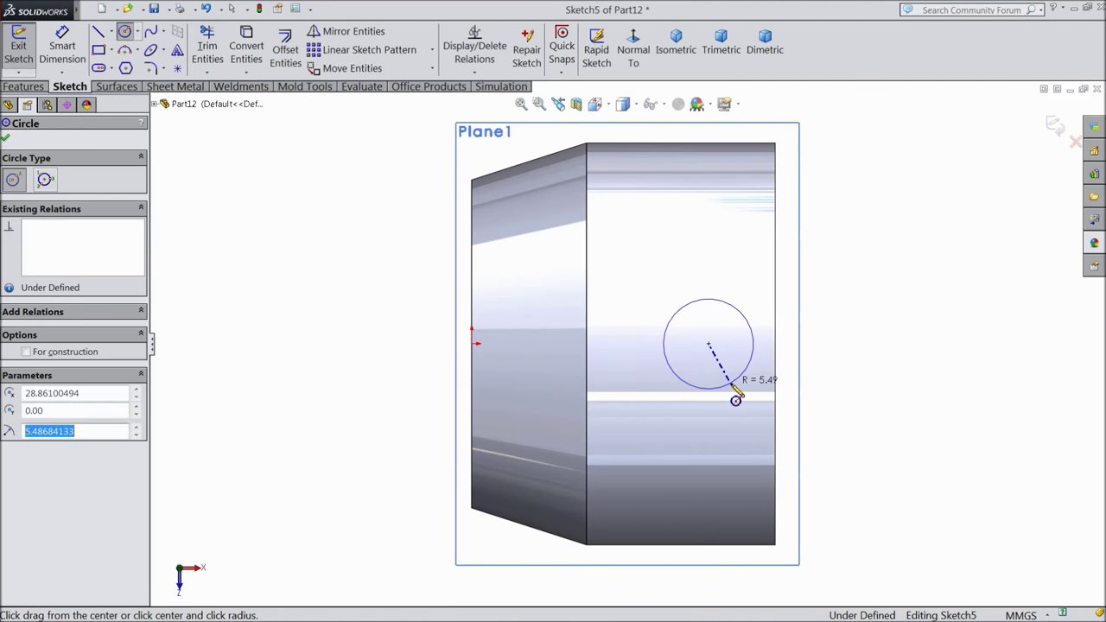
# Dimension the circle to Ø14 mm, its centre 11 mm from the part's right edge
pyautogui.click(72, 61)
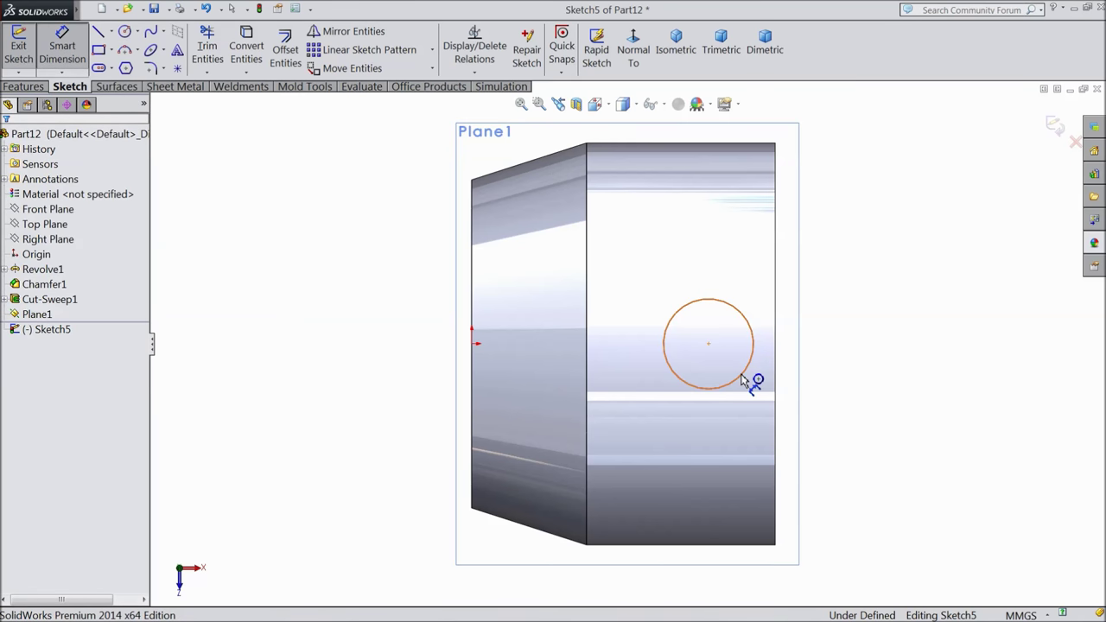
pyautogui.click(751, 382)
pyautogui.click(902, 354)
pyautogui.write('14')
pyautogui.press('Return')
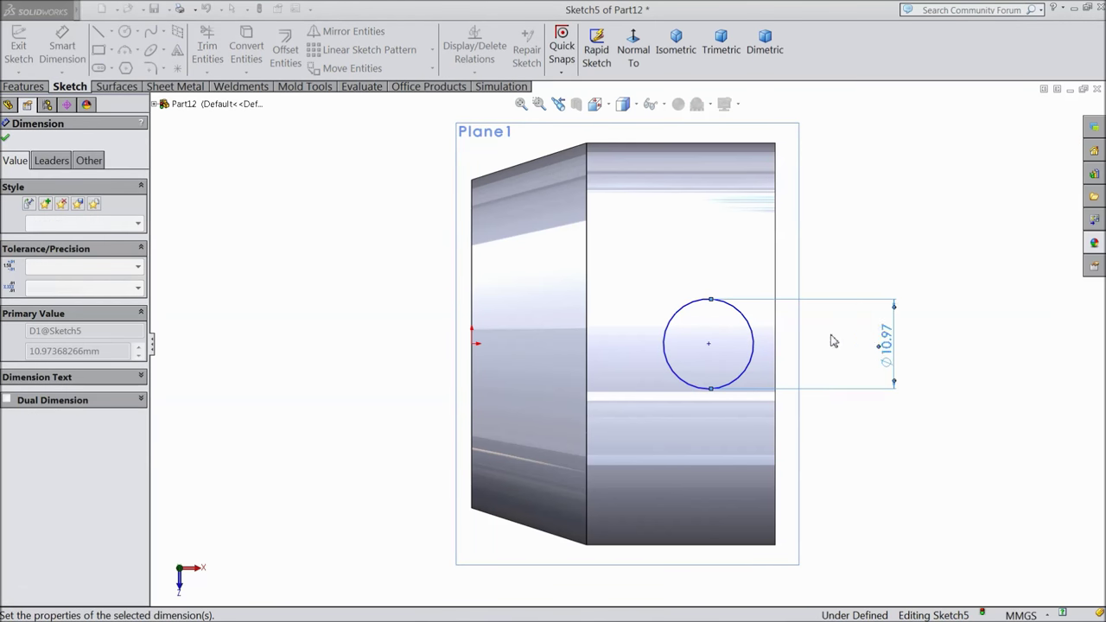
pyautogui.click(708, 344)
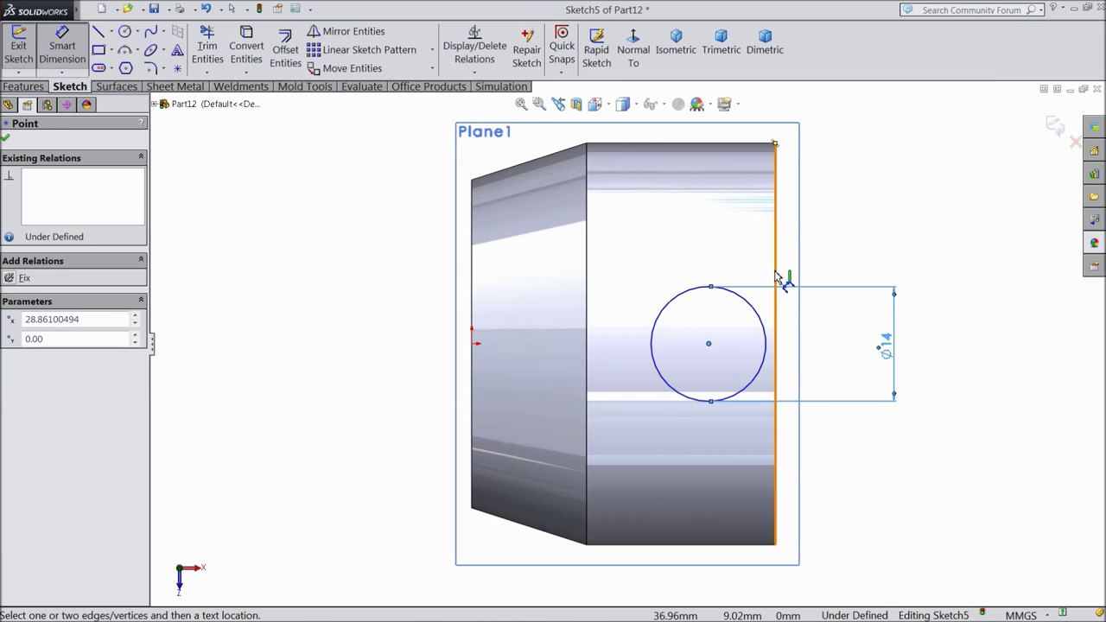
pyautogui.click(782, 278)
pyautogui.click(740, 247)
pyautogui.write('11')
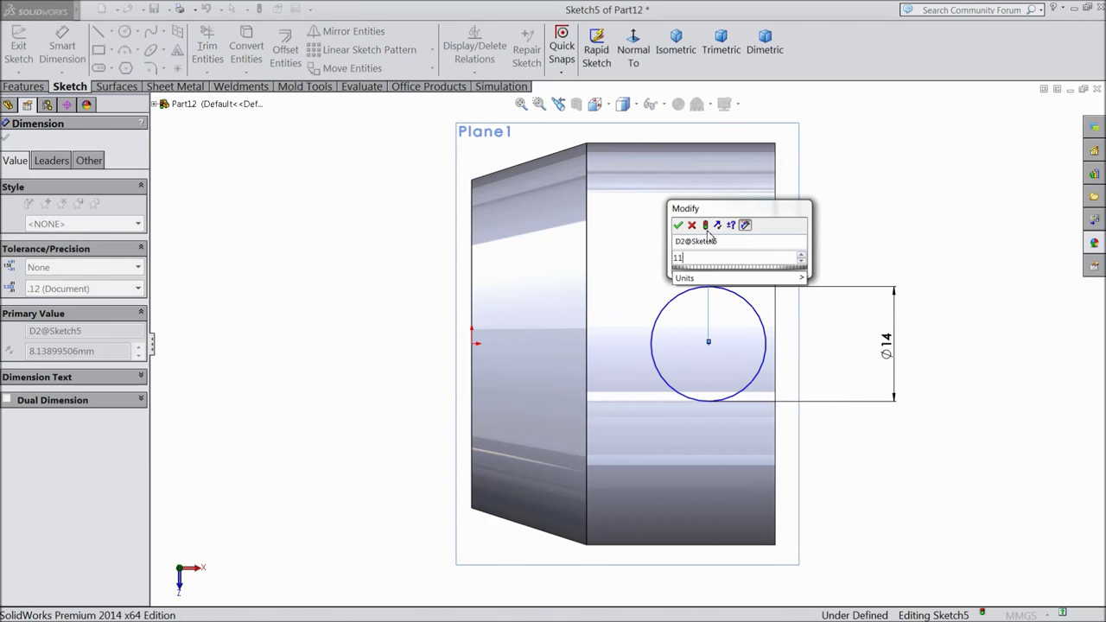
pyautogui.press('Return')
pyautogui.press('Escape')
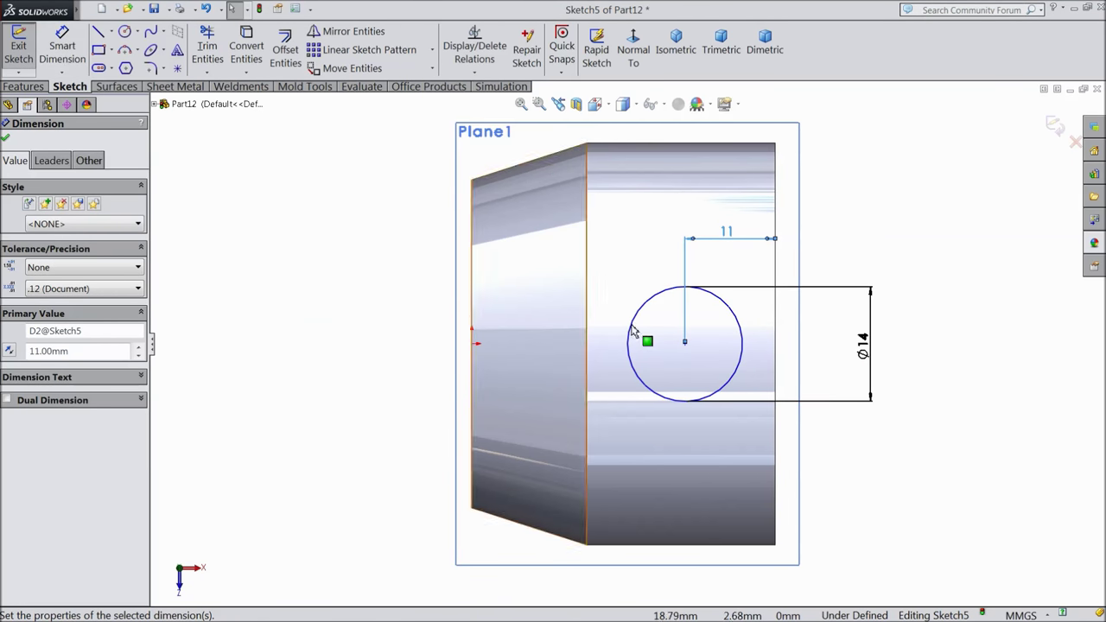
# Make the circle centre horizontal with the origin
pyautogui.click(685, 343)
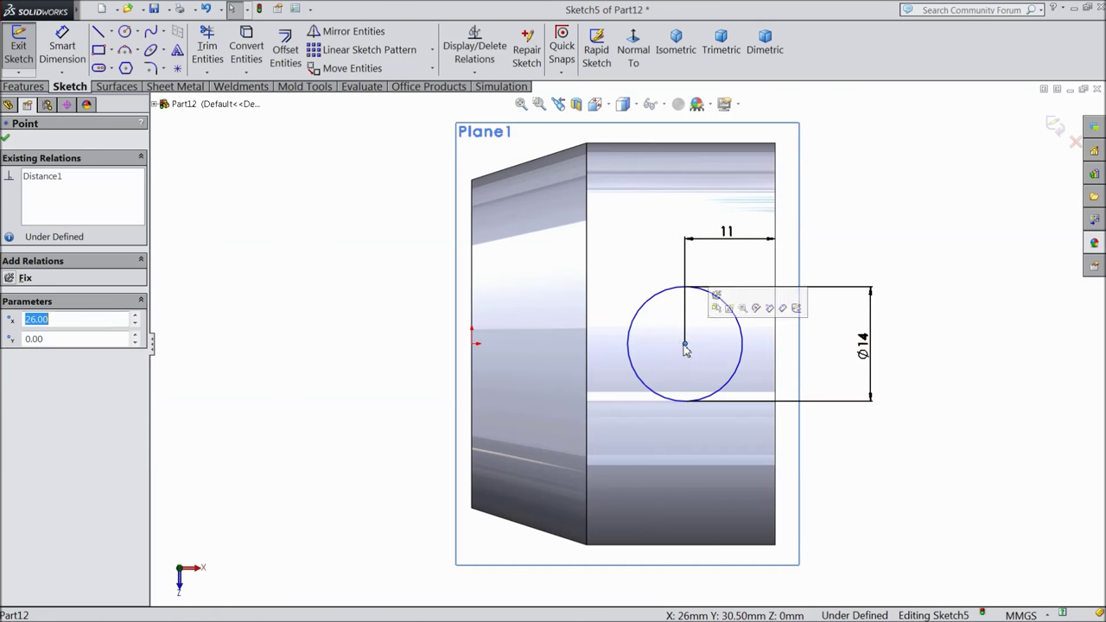
pyautogui.keyDown('ctrl'); pyautogui.click(473, 343); pyautogui.keyUp('ctrl')
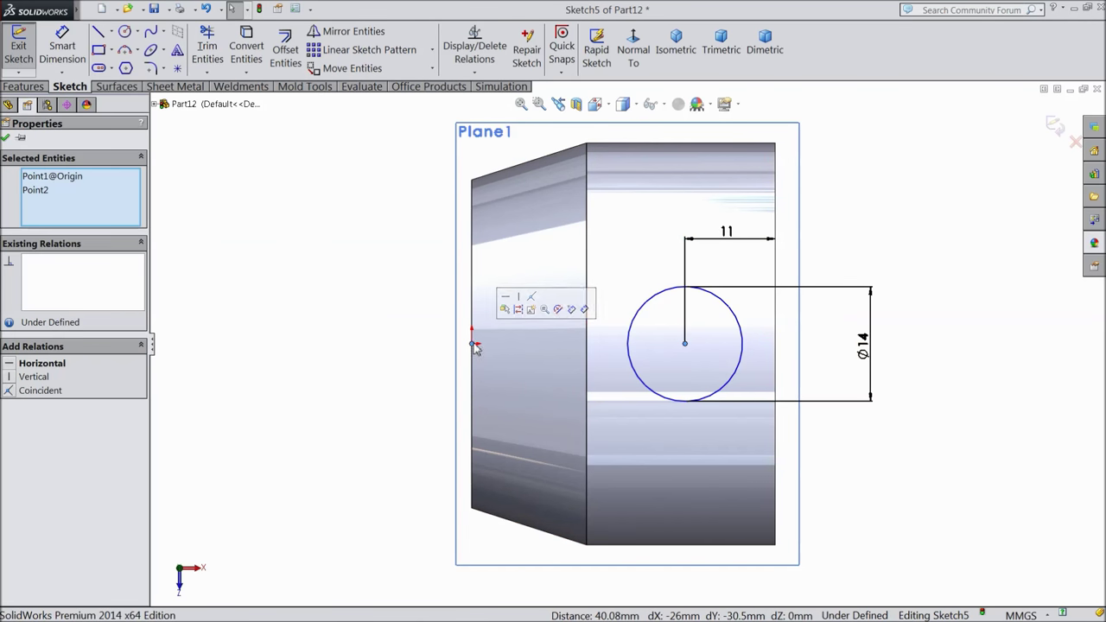
pyautogui.click(507, 300)
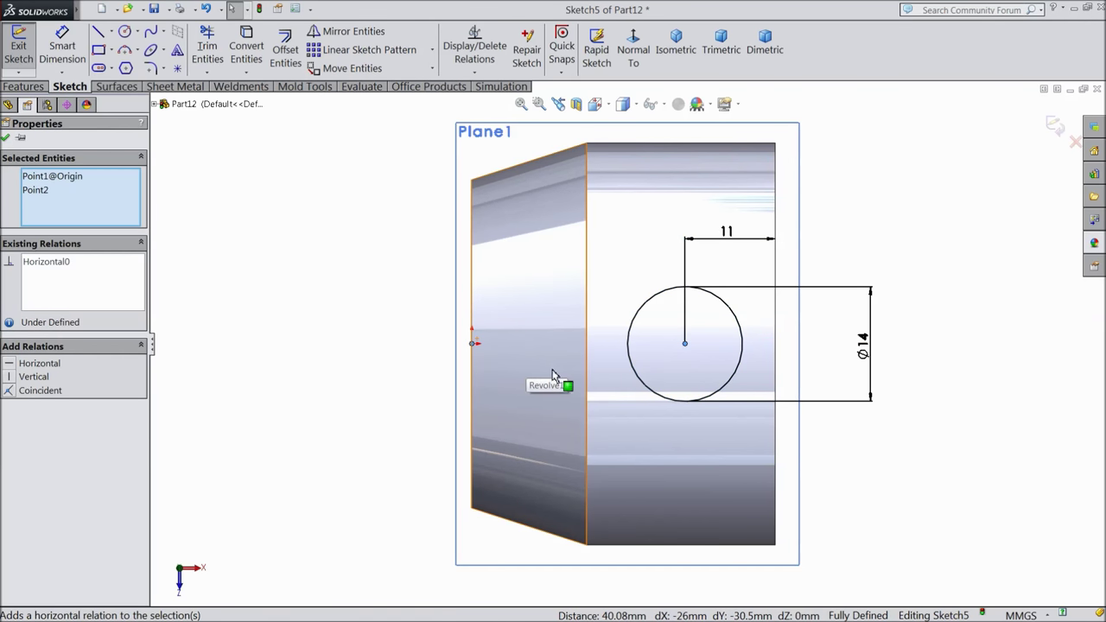
pyautogui.click(5, 139)
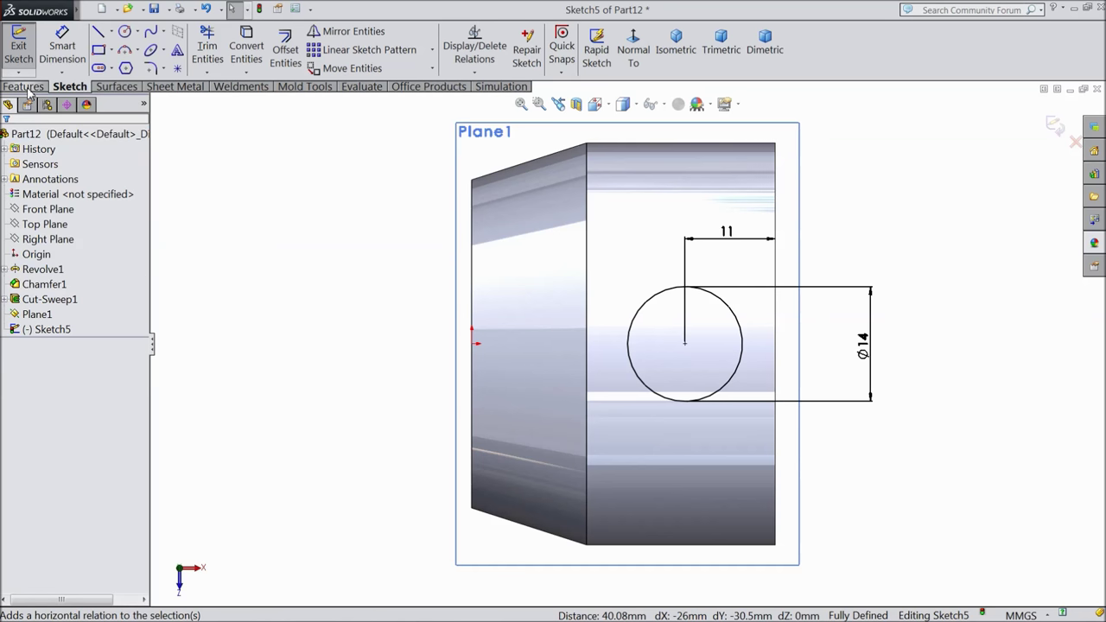
# Extrude the circle Up To Surface, ending at the cylinder's outer face
pyautogui.click(31, 88)
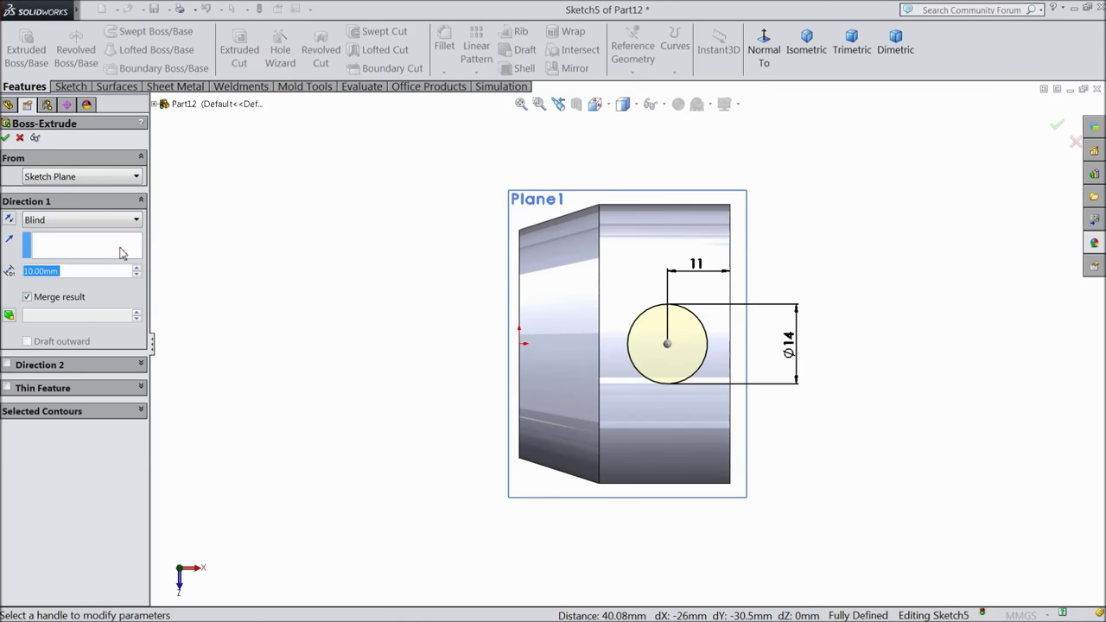
pyautogui.click(69, 220)
pyautogui.click(84, 276)
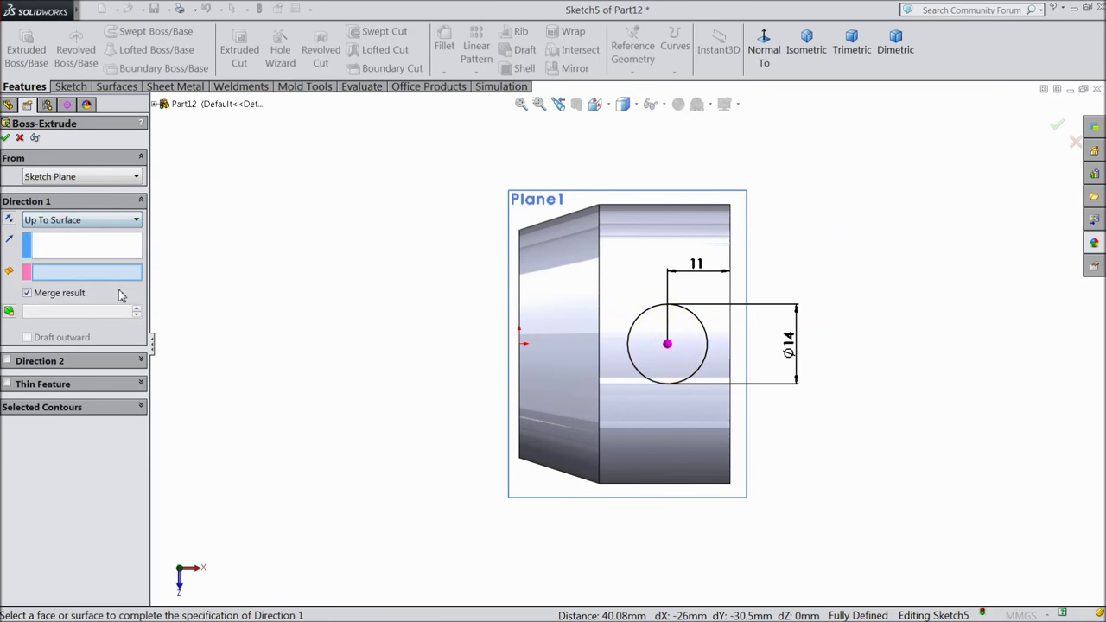
pyautogui.moveTo(353, 479); pyautogui.dragTo(348, 326, button='middle')
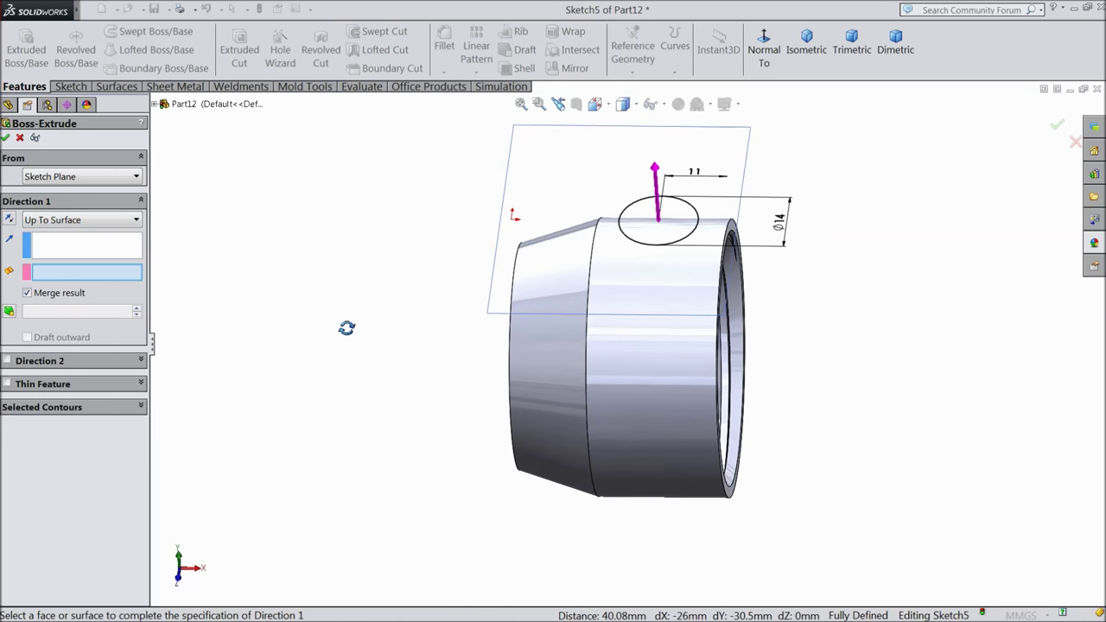
pyautogui.click(627, 378)
pyautogui.click(6, 138)
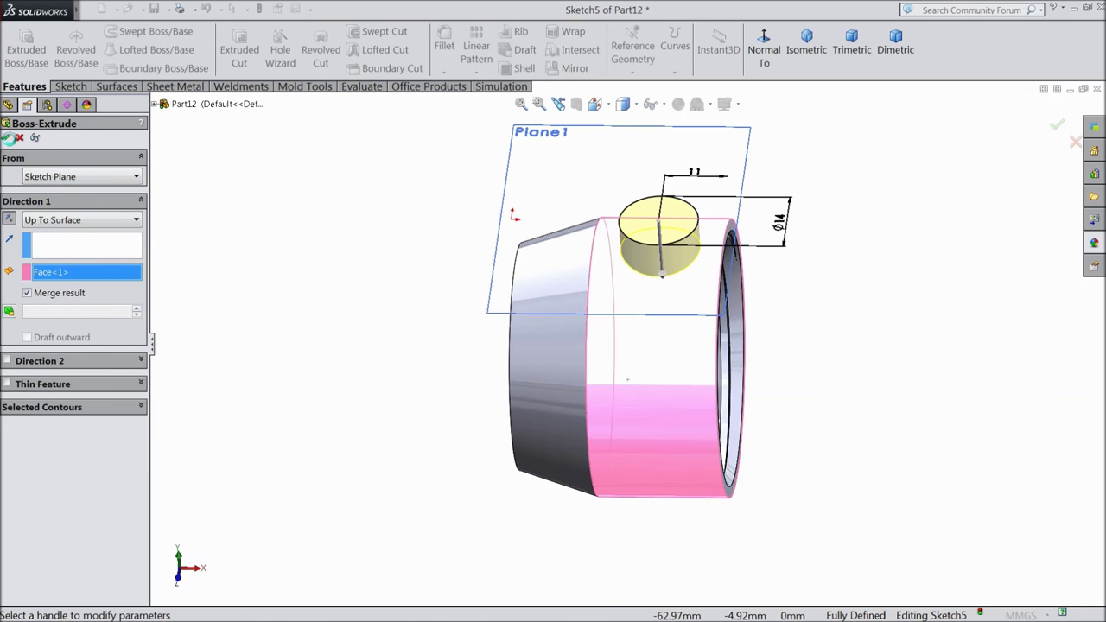
pyautogui.moveTo(344, 379); pyautogui.dragTo(365, 388, button='middle')
pyautogui.click(701, 337)
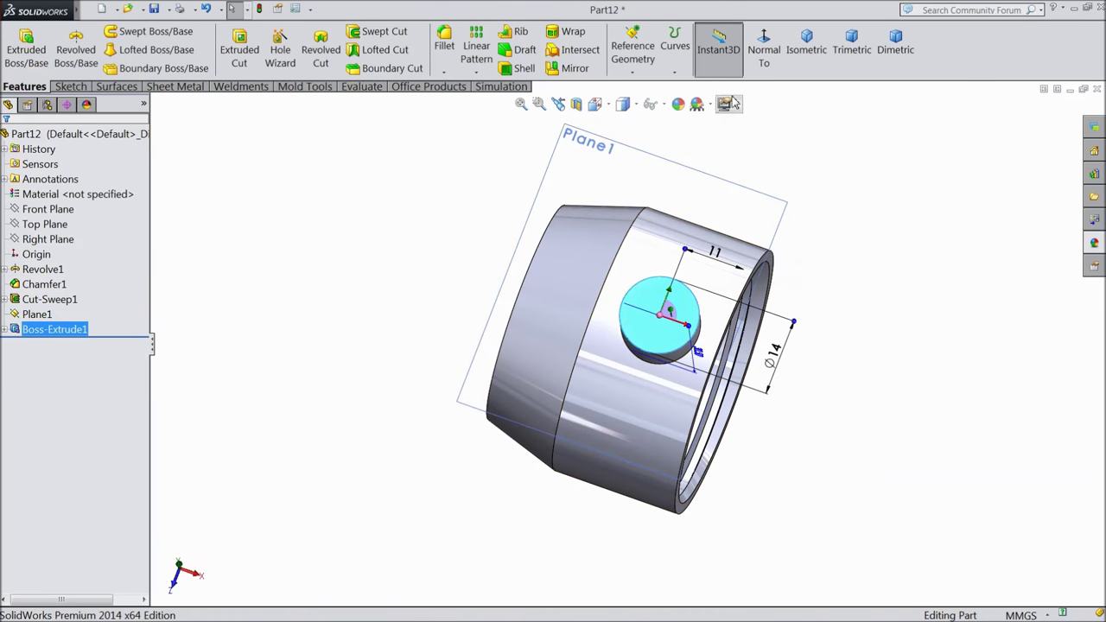
# Set up an M10x1.5 tapped hole with 5 mm depth in the Hole Wizard
pyautogui.click(763, 49)
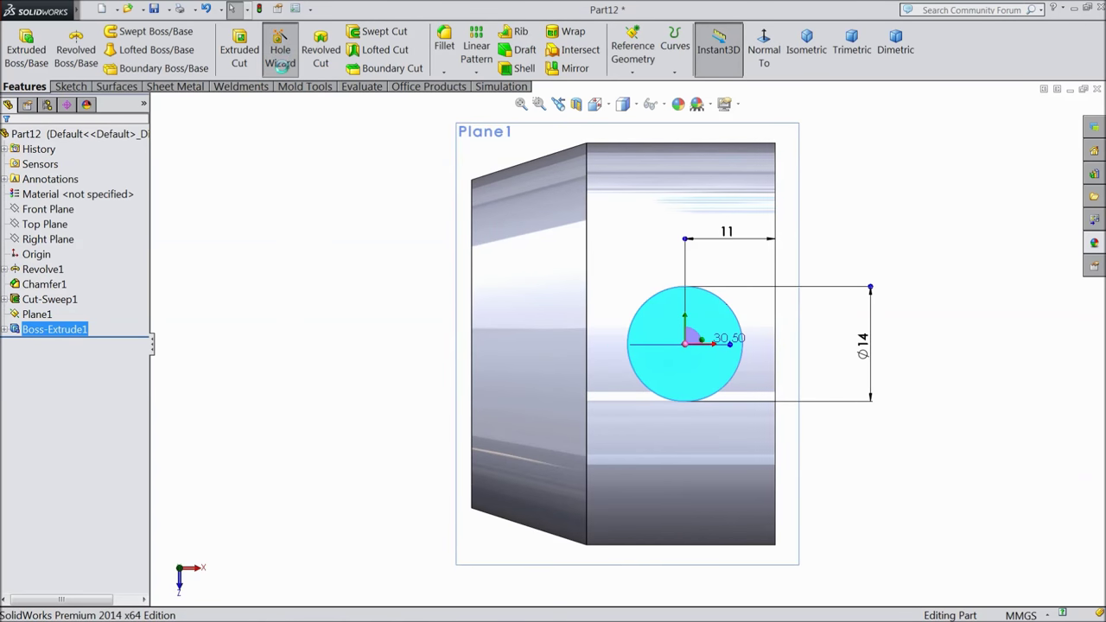
pyautogui.click(280, 57)
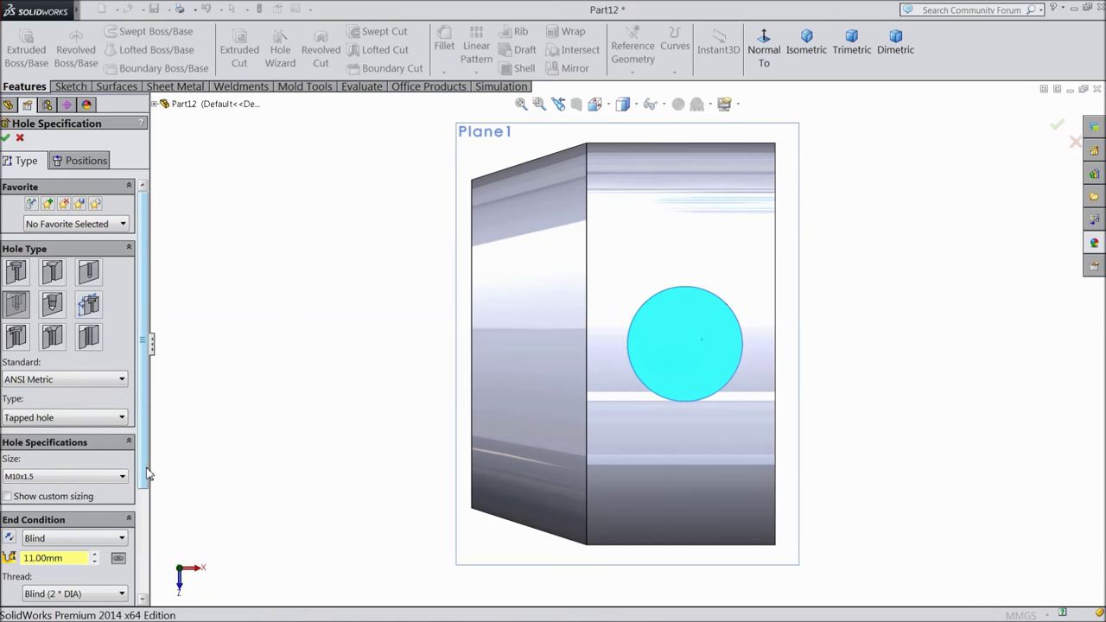
pyautogui.scroll(-3, 142, 527)
pyautogui.moveTo(142, 535); pyautogui.dragTo(143, 542)
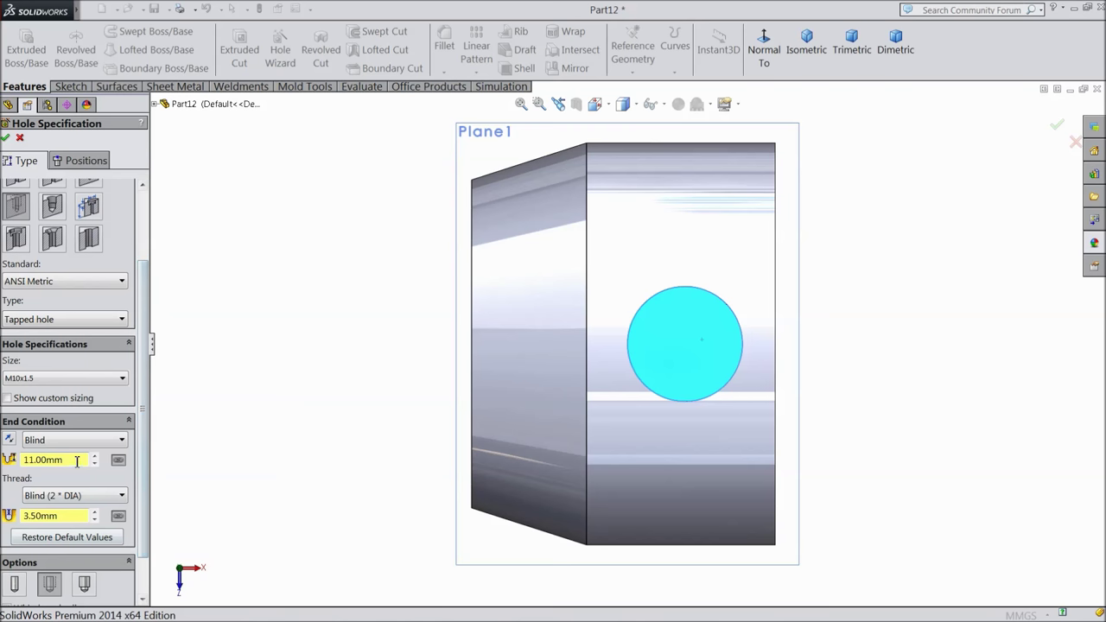
pyautogui.write('5')
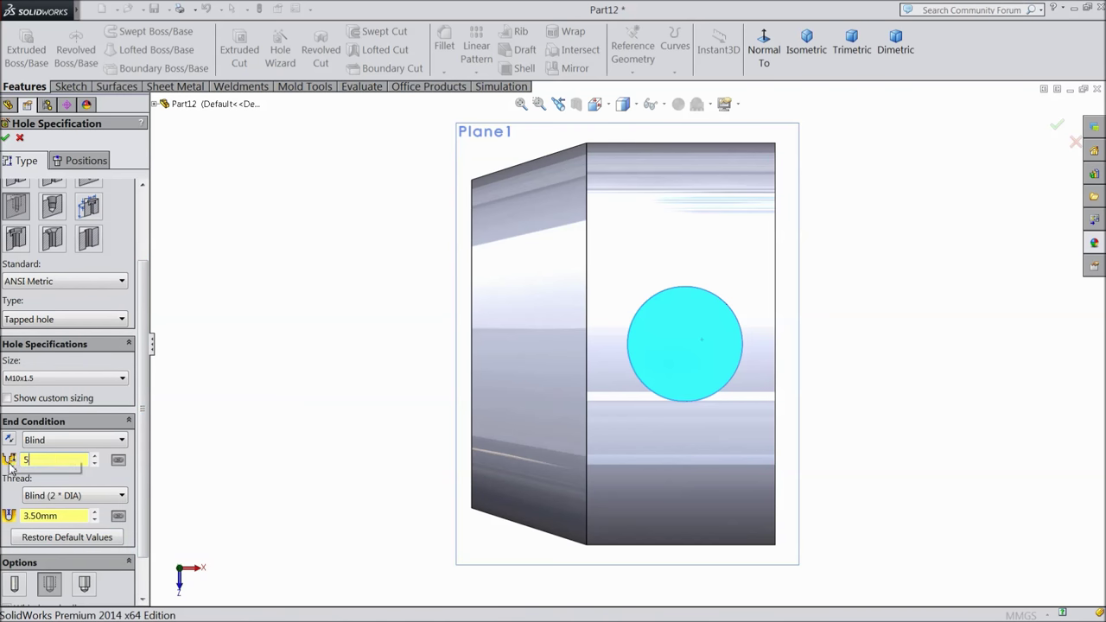
pyautogui.click(62, 517)
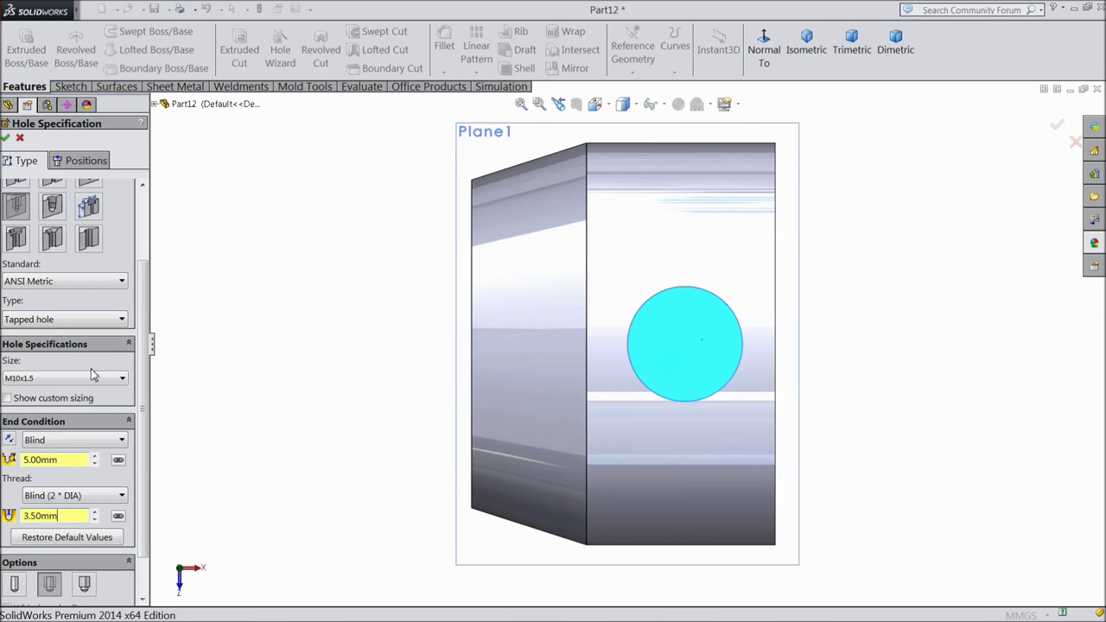
# Place the tapped hole at the boss circle's centre and confirm it
pyautogui.click(86, 162)
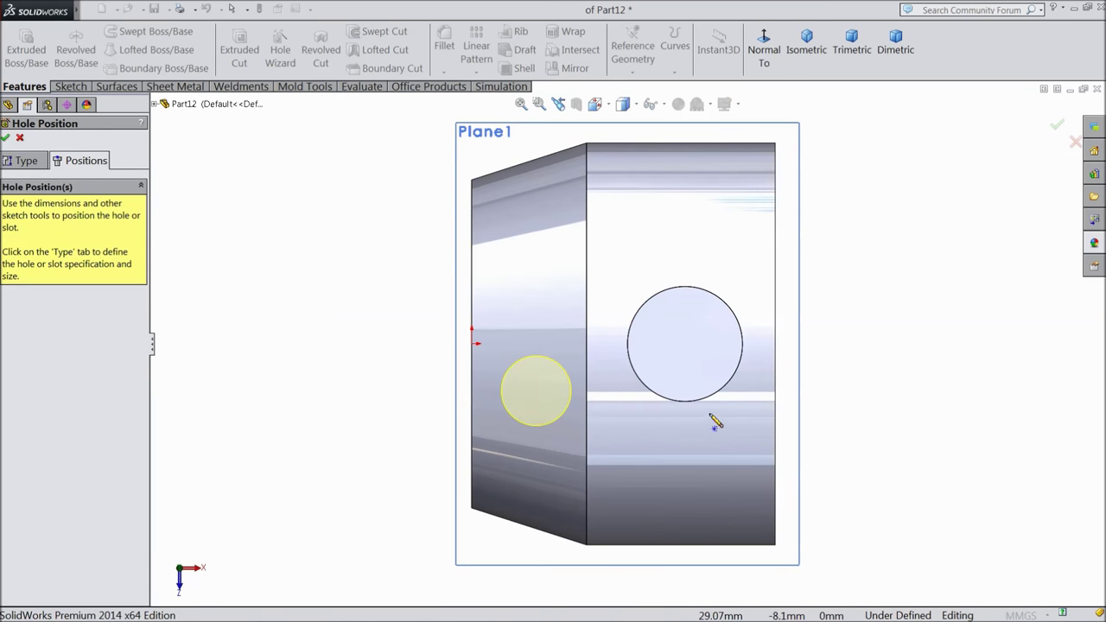
pyautogui.click(684, 345)
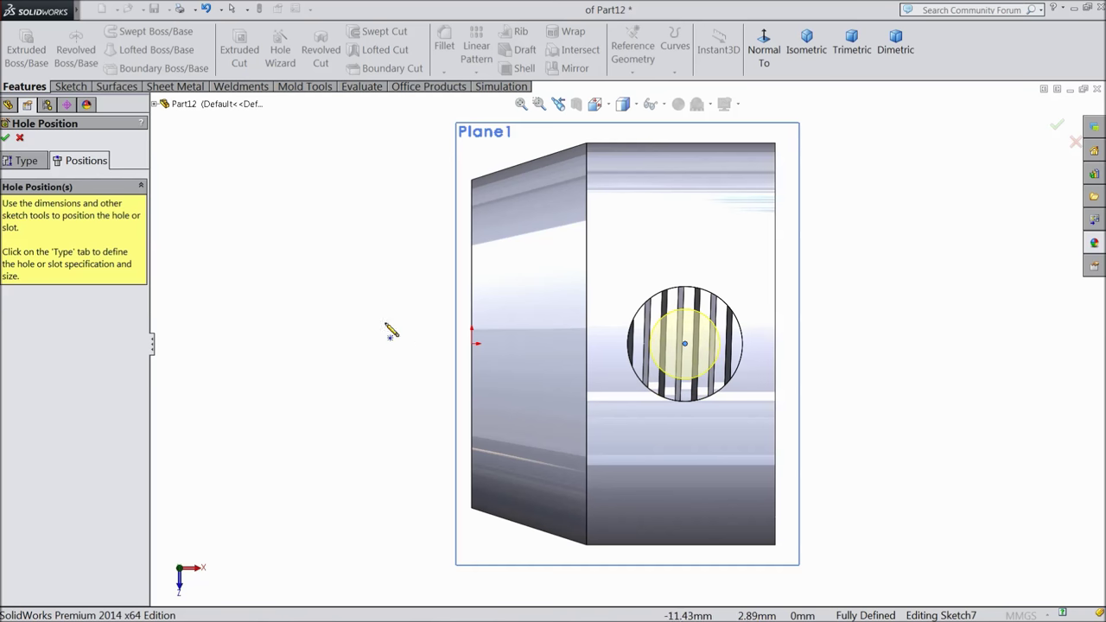
pyautogui.click(6, 138)
pyautogui.moveTo(388, 397)
pyautogui.mouseDown(button='middle')
pyautogui.moveTo(402, 422)
pyautogui.moveTo(389, 362)
pyautogui.mouseUp(button='middle')
pyautogui.click(385, 321)
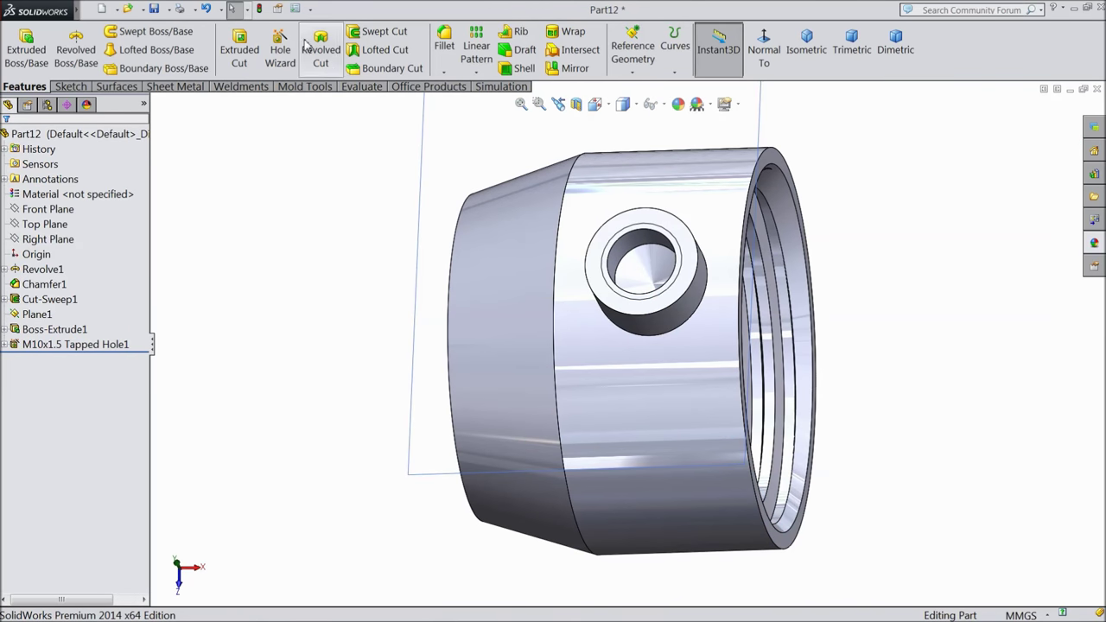
# Turn on shaded cosmetic threads in the document's Detailing properties
pyautogui.hotkey('alt', 't')
pyautogui.press('o')
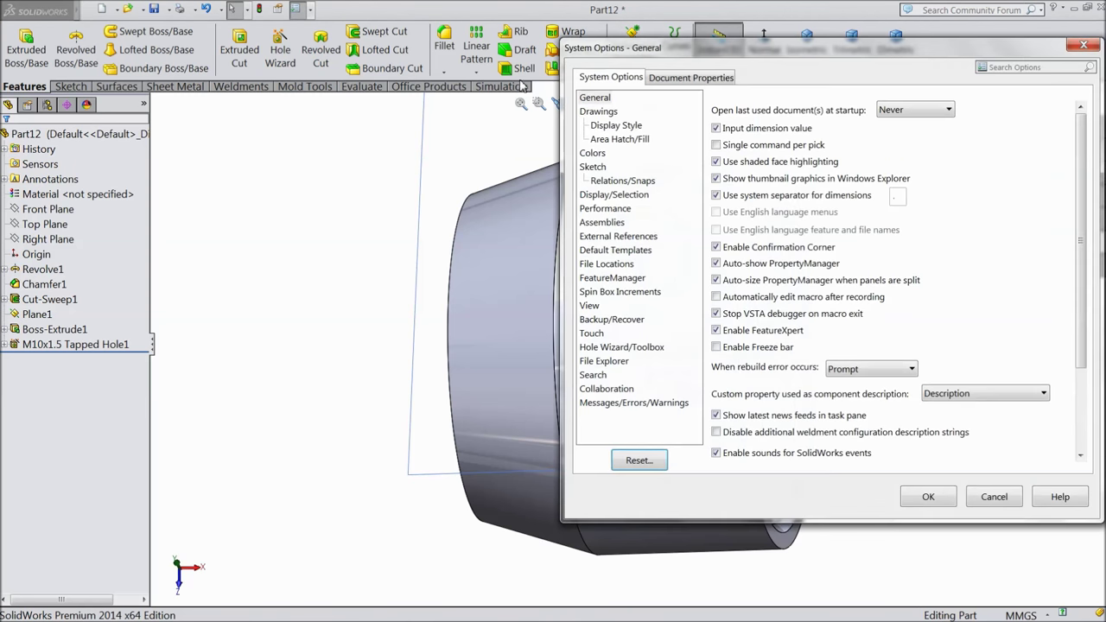
pyautogui.click(698, 82)
pyautogui.click(598, 169)
pyautogui.click(847, 126)
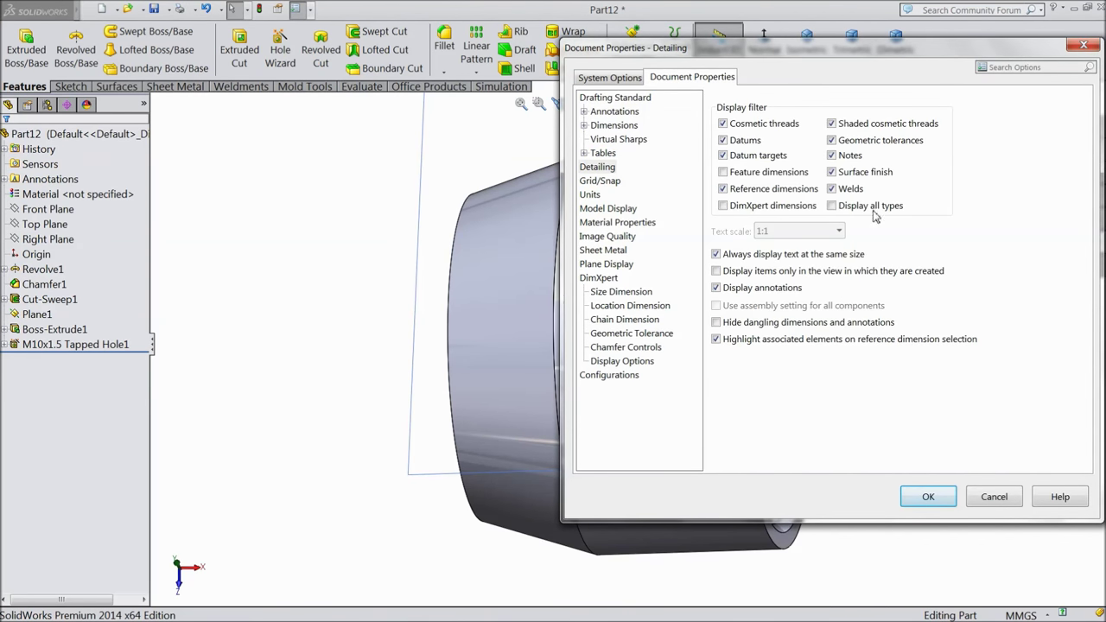
pyautogui.click(928, 498)
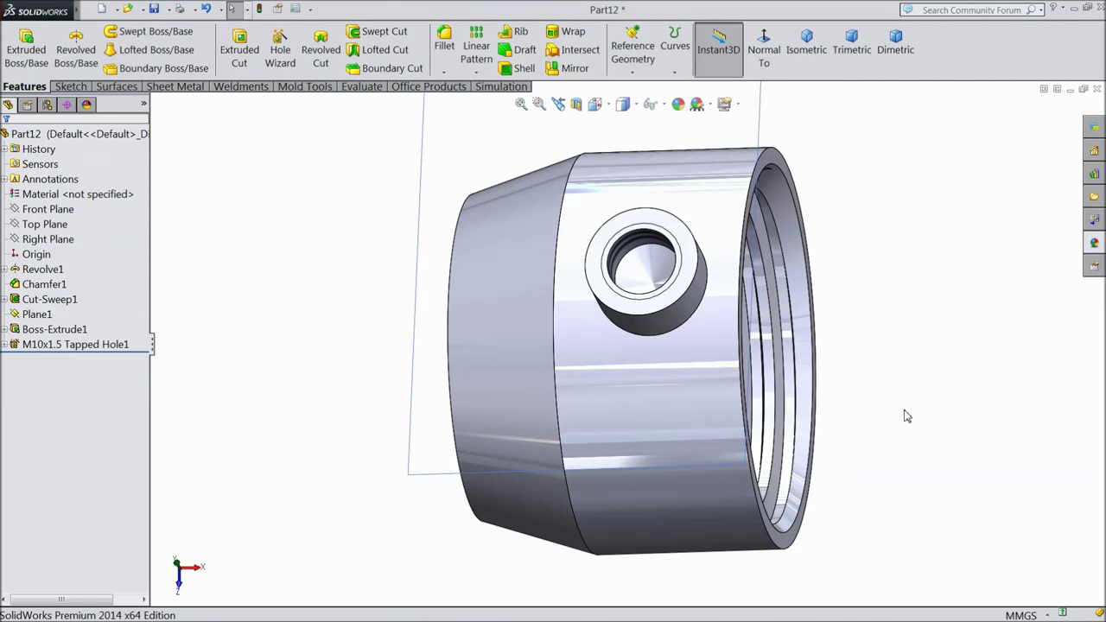
# Hide Plane1 and fit the whole part in view
pyautogui.moveTo(902, 385); pyautogui.dragTo(595, 395, button='middle')
pyautogui.scroll(-3, 469, 403)
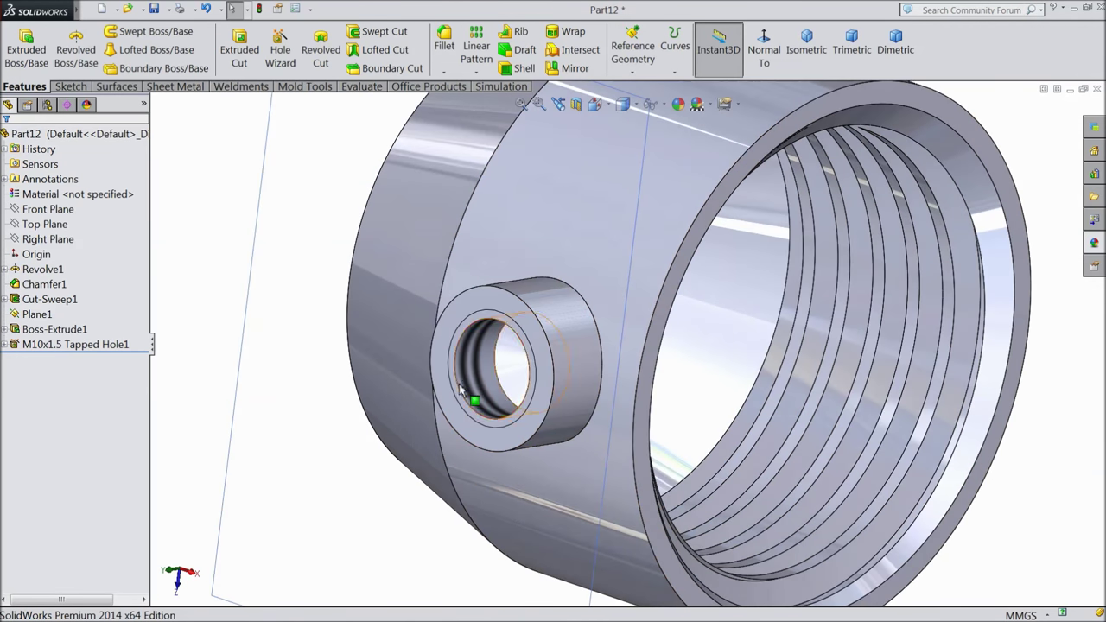
pyautogui.scroll(-3, 435, 395)
pyautogui.scroll(6, 435, 395)
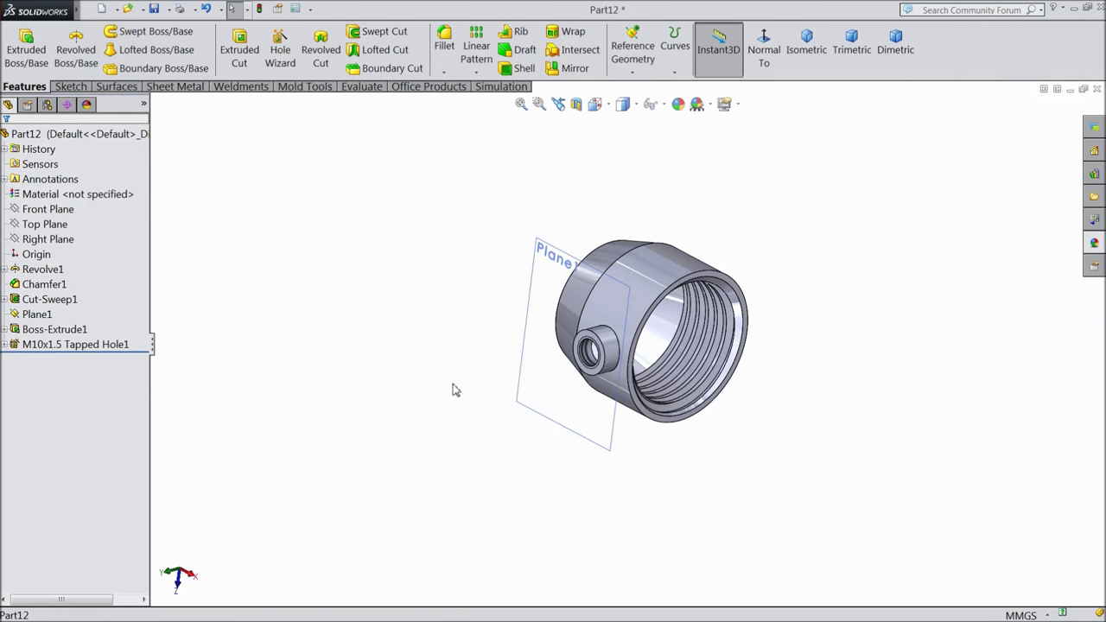
pyautogui.click(532, 345)
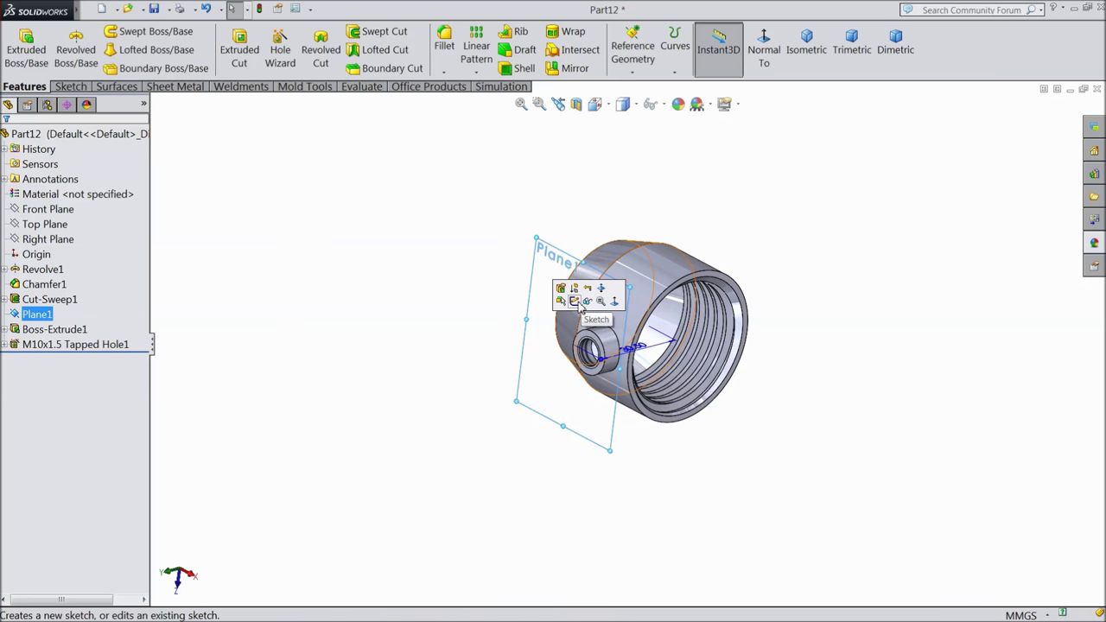
pyautogui.click(574, 301)
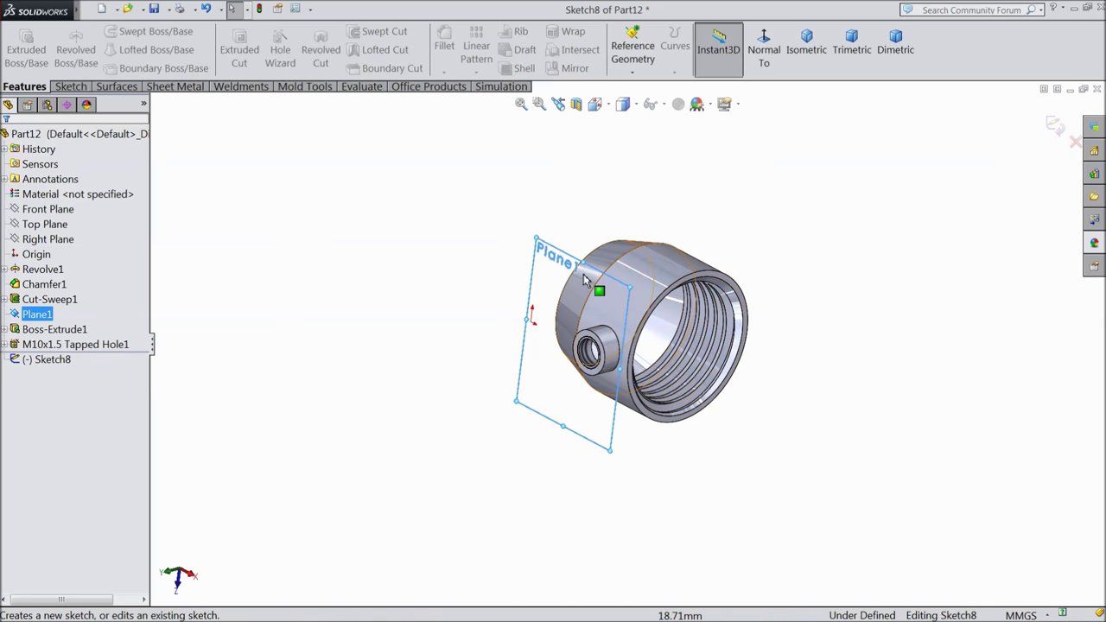
pyautogui.click(1074, 141)
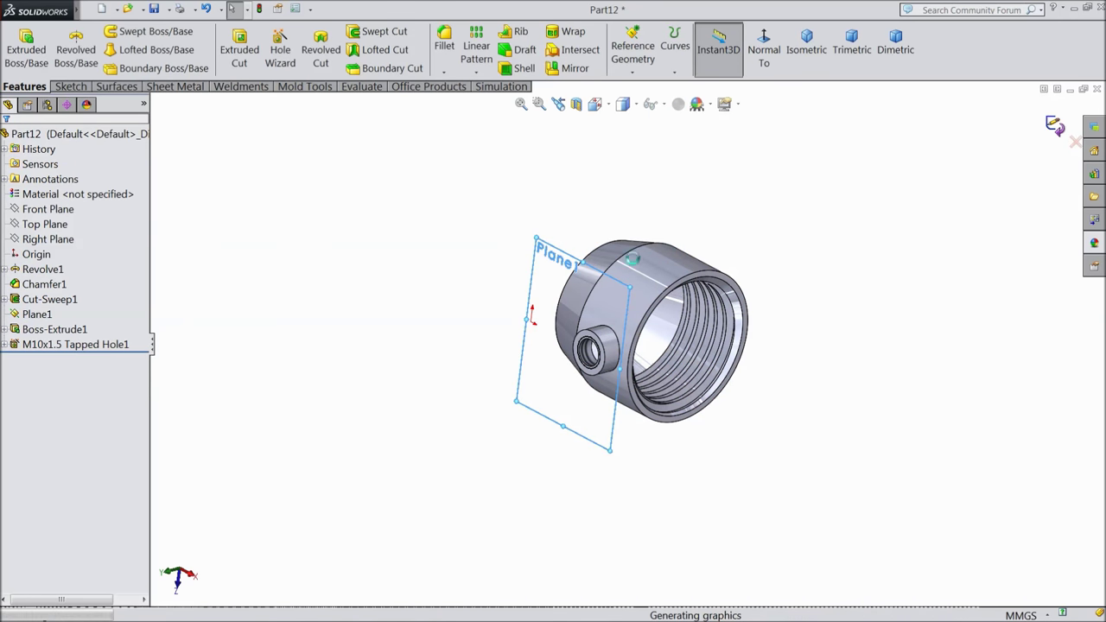
pyautogui.click(628, 233)
pyautogui.press('f')
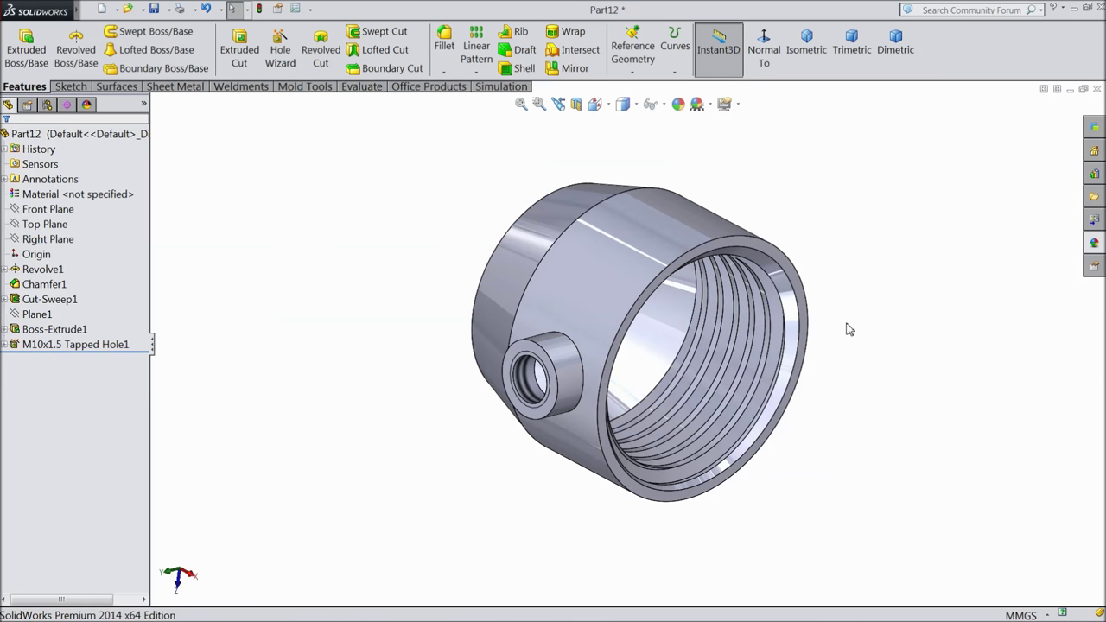
pyautogui.click(1094, 245)
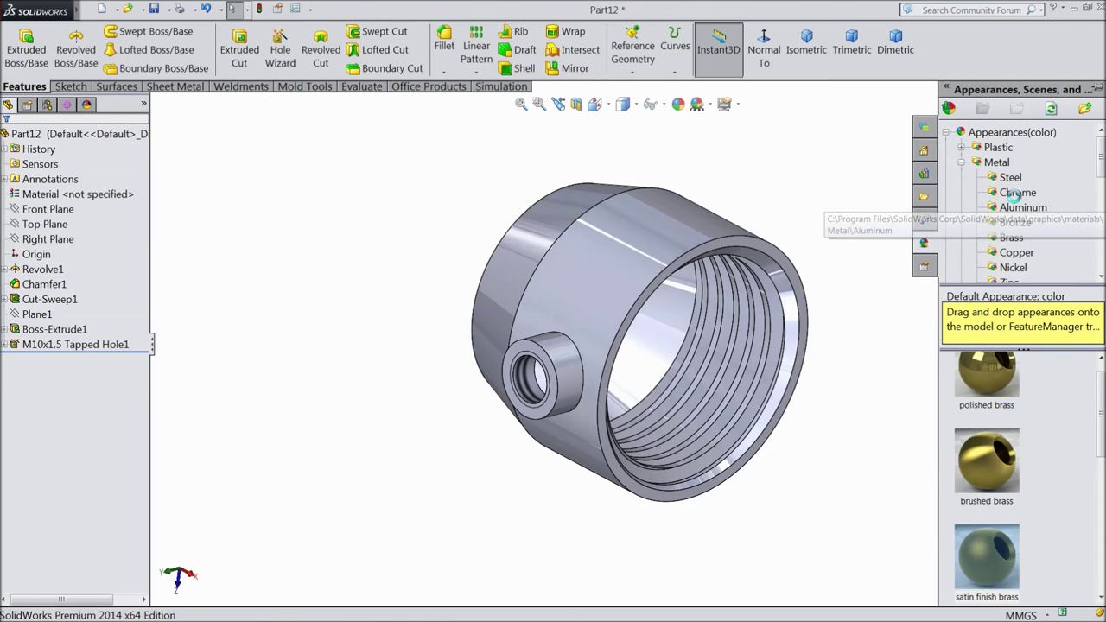
# Apply satin finish stainless steel from the Steel appearances and inspect the threaded bore
pyautogui.click(1016, 193)
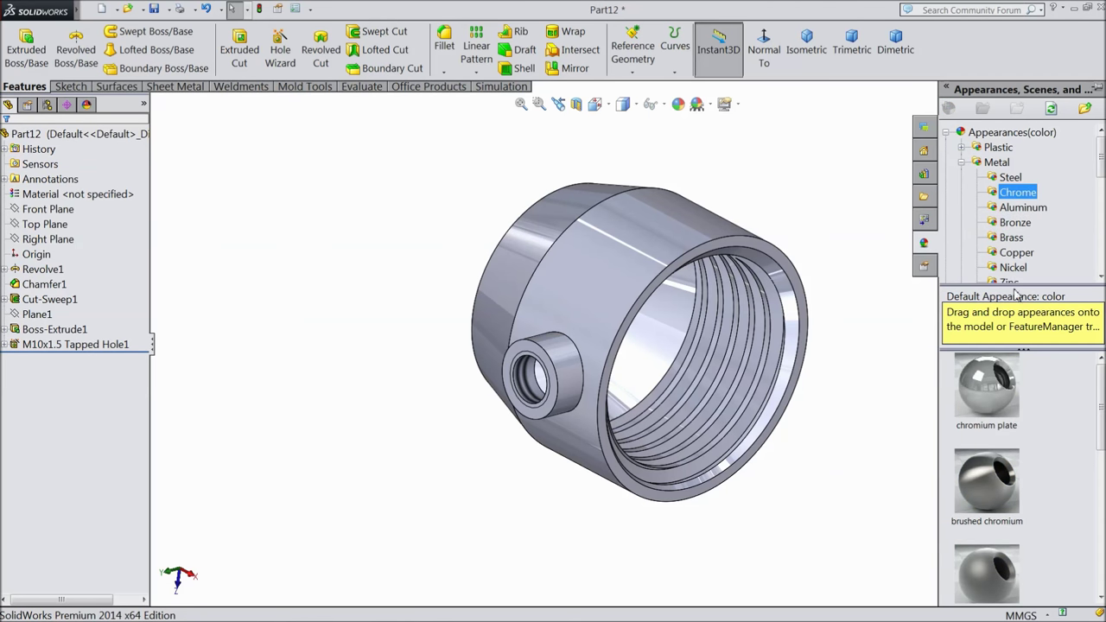
pyautogui.click(1007, 178)
pyautogui.scroll(-3, 1015, 504)
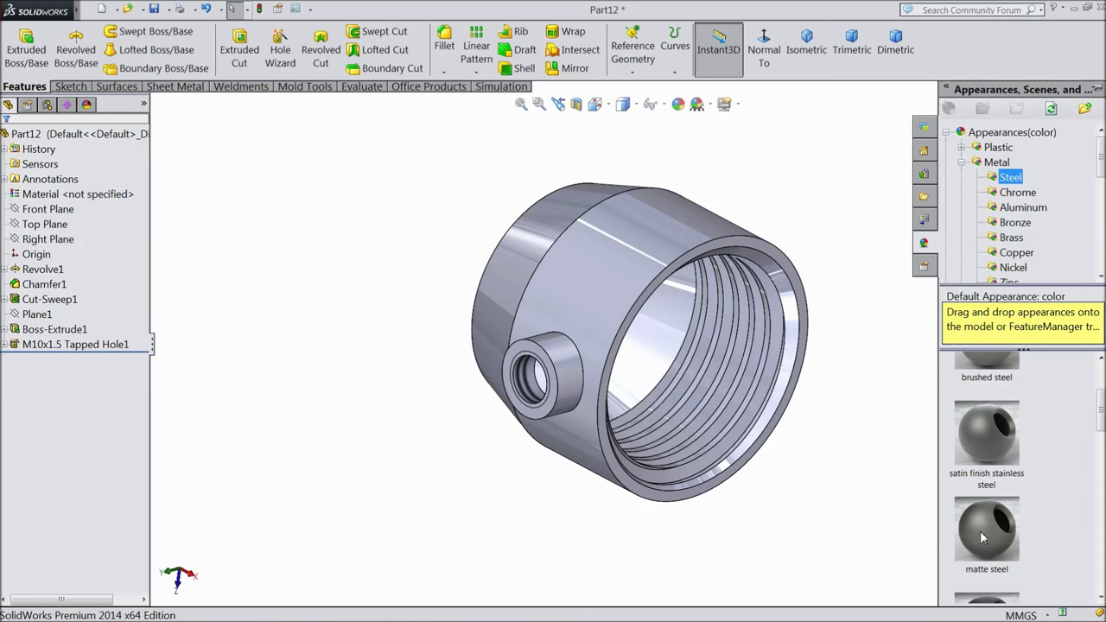
pyautogui.doubleClick(990, 460)
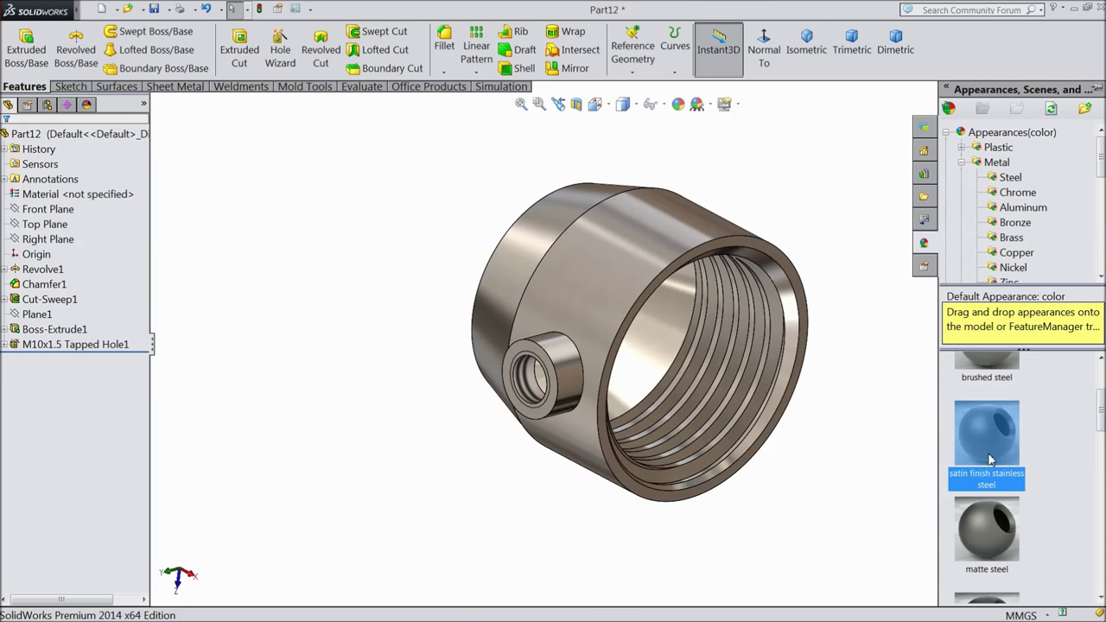
pyautogui.moveTo(780, 519); pyautogui.dragTo(834, 316, button='middle')
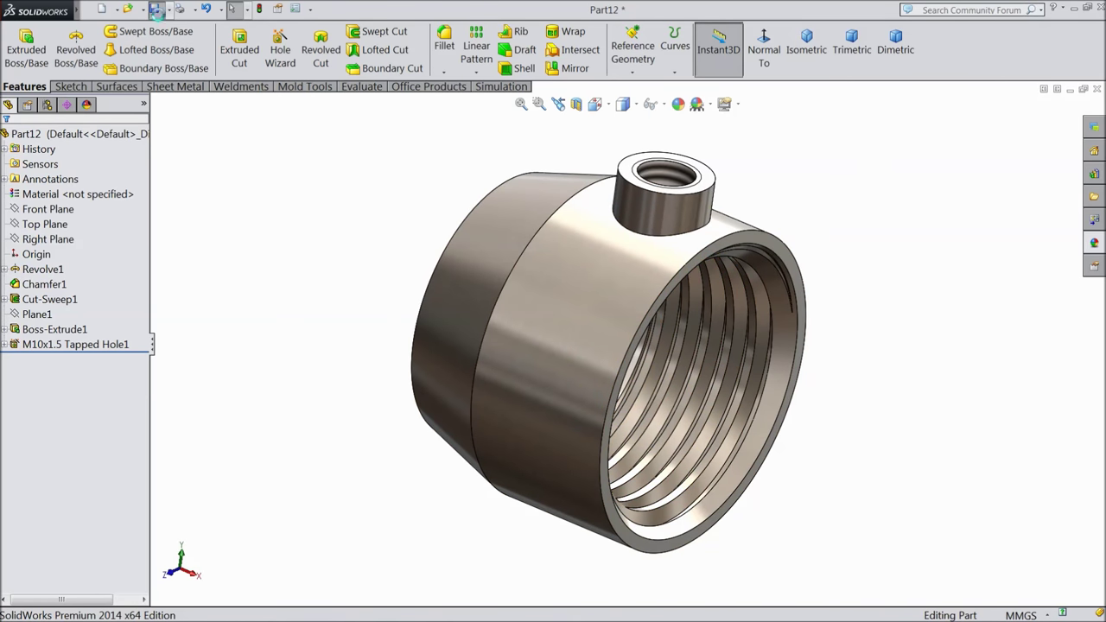
# Save the part as '11.Tailstock Ram' in the Tailstock folder
pyautogui.click(154, 9)
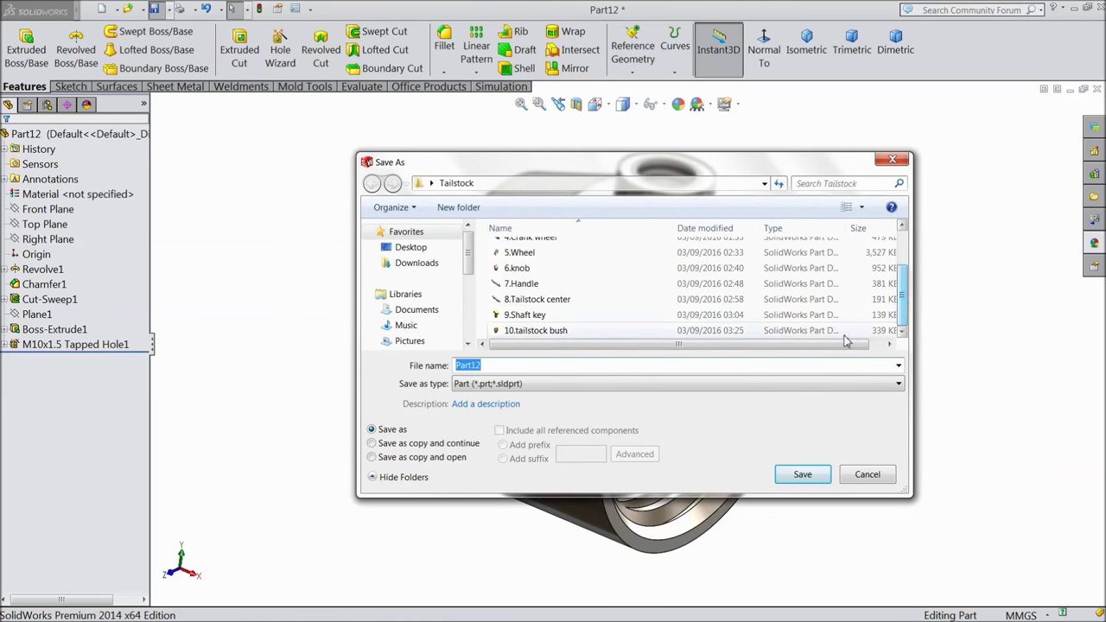
pyautogui.write('11.Tailstock Ram')
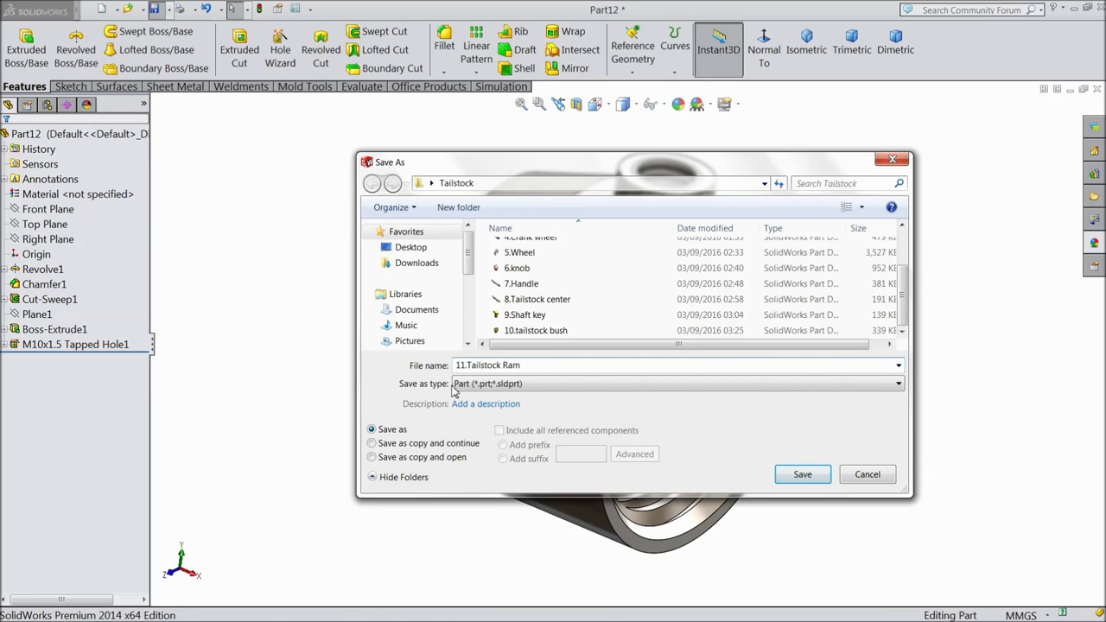
pyautogui.click(786, 477)
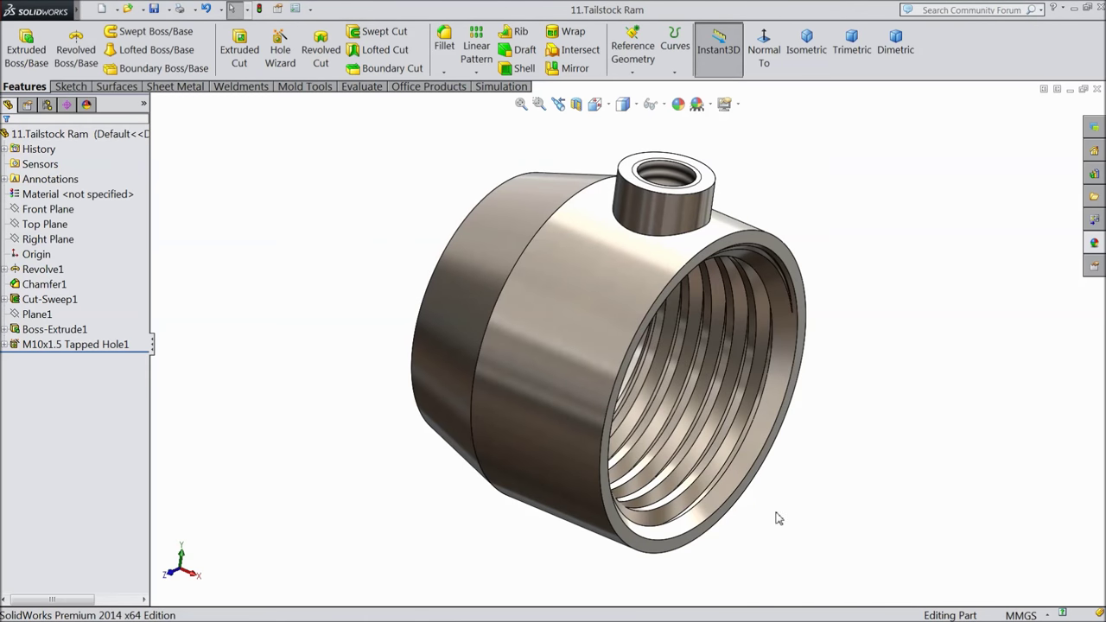
pyautogui.moveTo(803, 496); pyautogui.dragTo(755, 437, button='middle')
pyautogui.scroll(-3, 805, 481)
pyautogui.scroll(3, 778, 466)
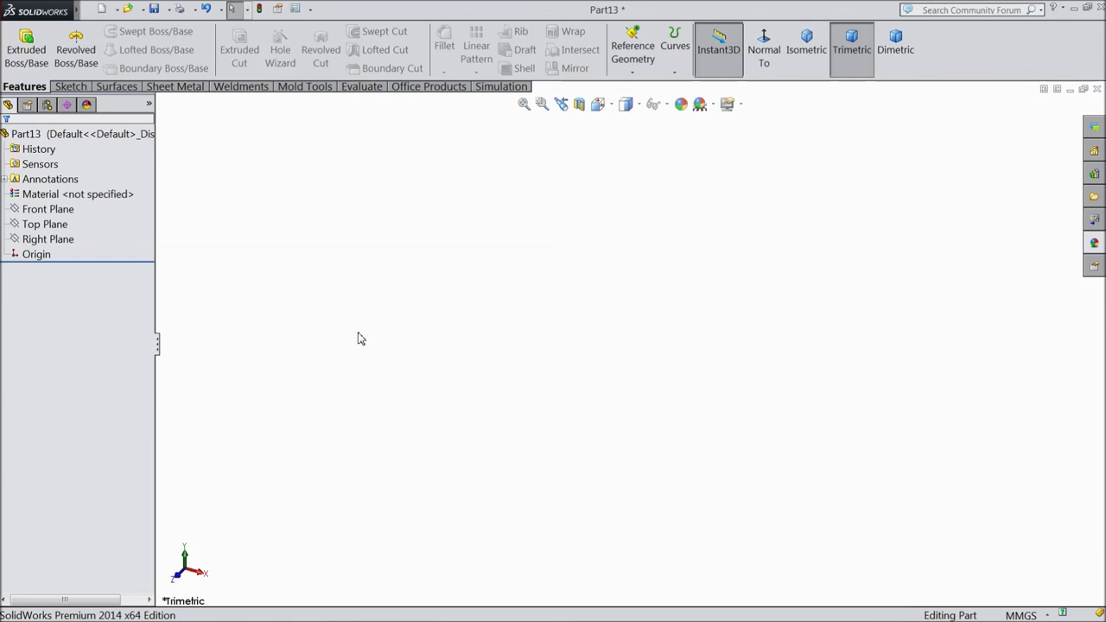
# Start a sketch on Part13's Front Plane and draw a circle centred on the origin
pyautogui.click(47, 209)
pyautogui.click(63, 192)
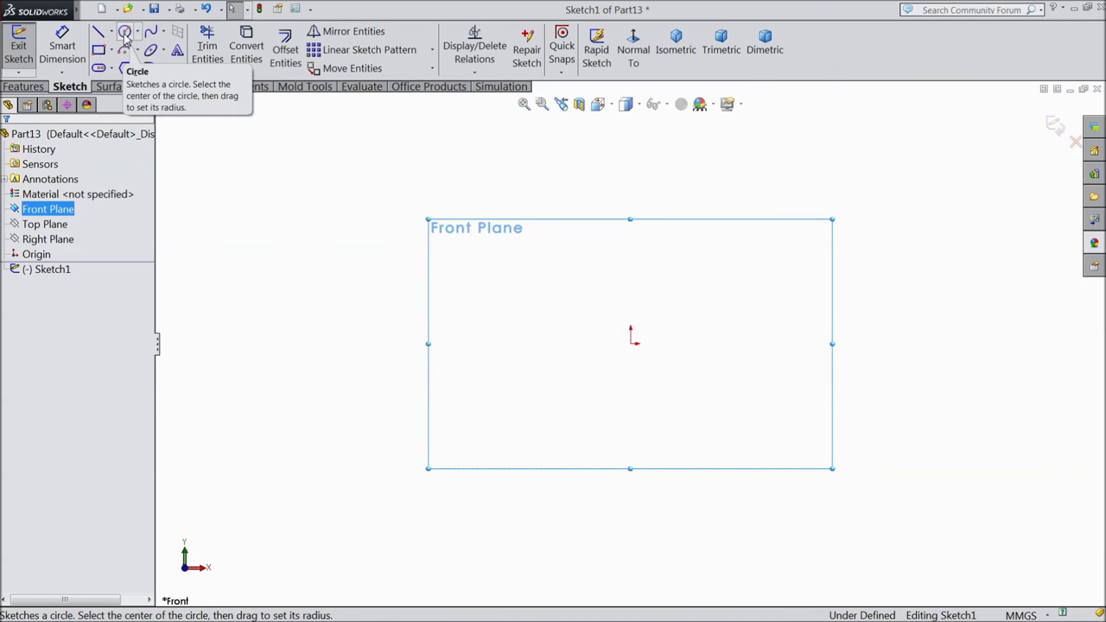
pyautogui.click(124, 33)
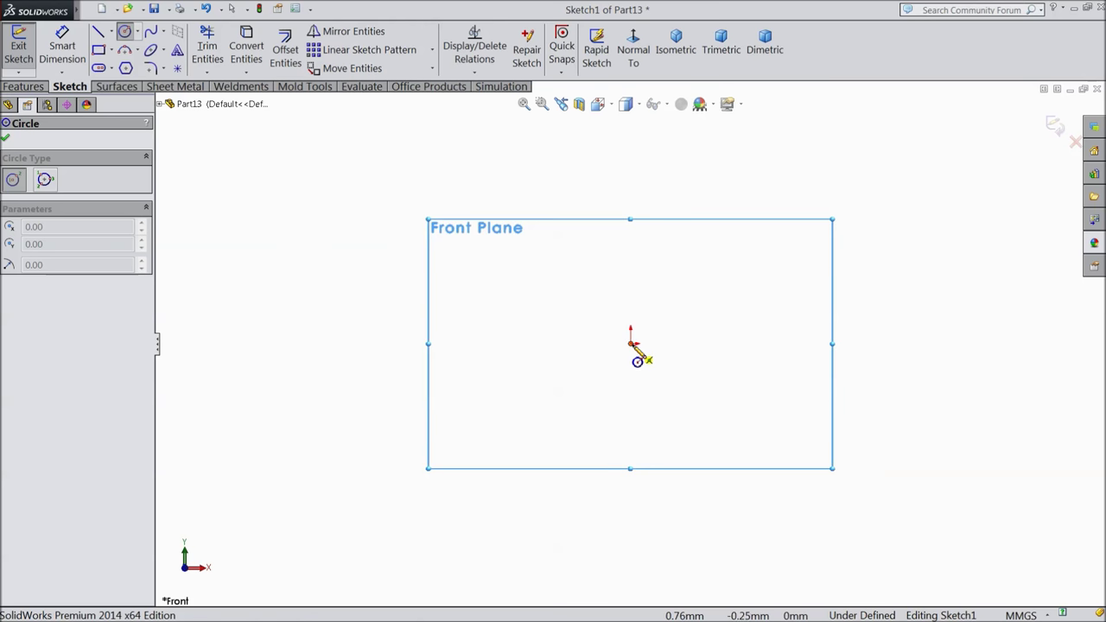
pyautogui.moveTo(632, 344); pyautogui.dragTo(566, 288)
pyautogui.press('d')
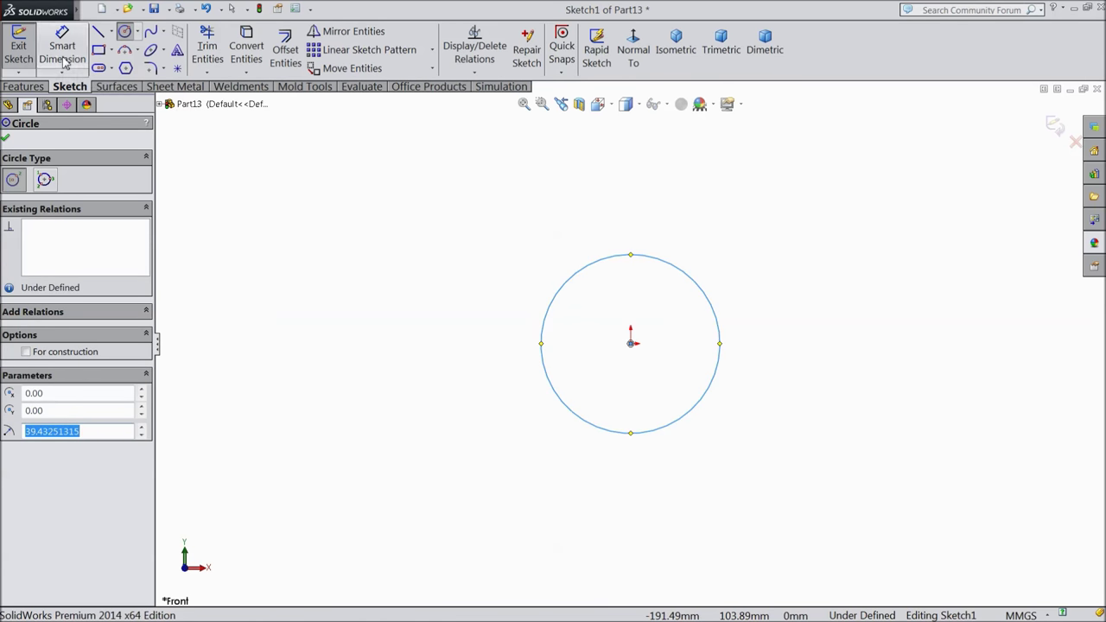
# Dimension the circle to a 4 mm diameter
pyautogui.click(551, 320)
pyautogui.click(484, 328)
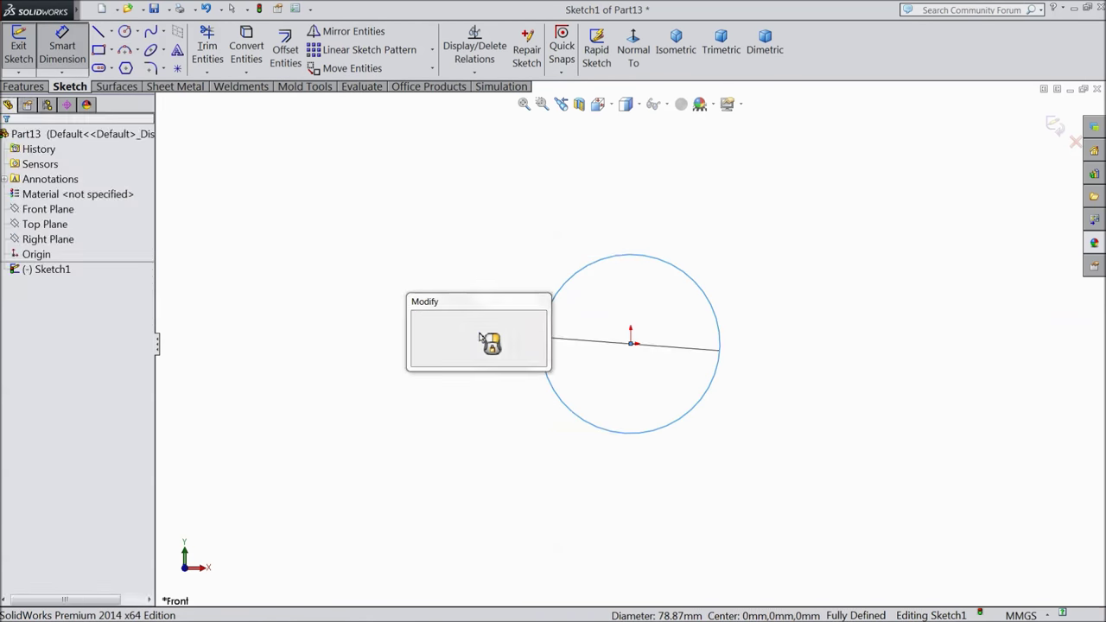
pyautogui.write('4')
pyautogui.click(418, 318)
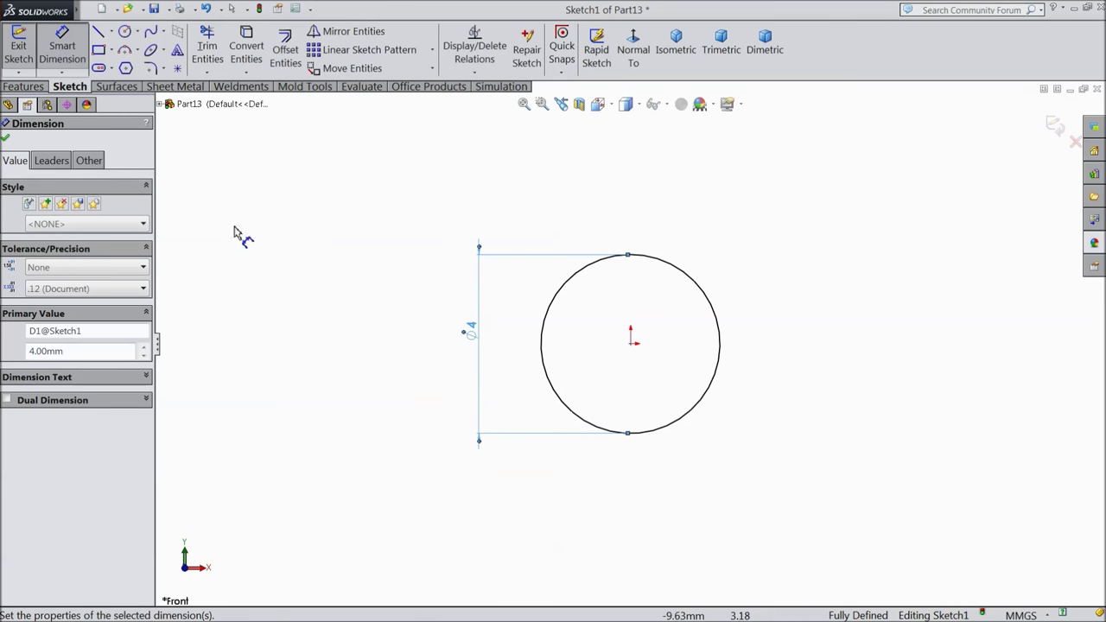
pyautogui.click(6, 138)
pyautogui.click(24, 86)
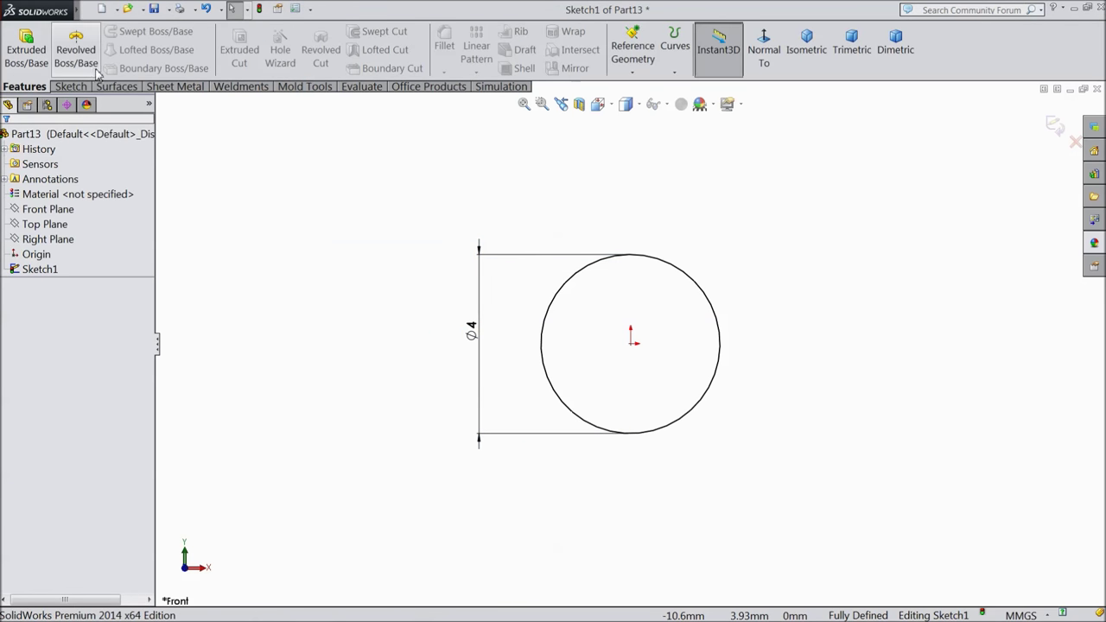
pyautogui.click(26, 47)
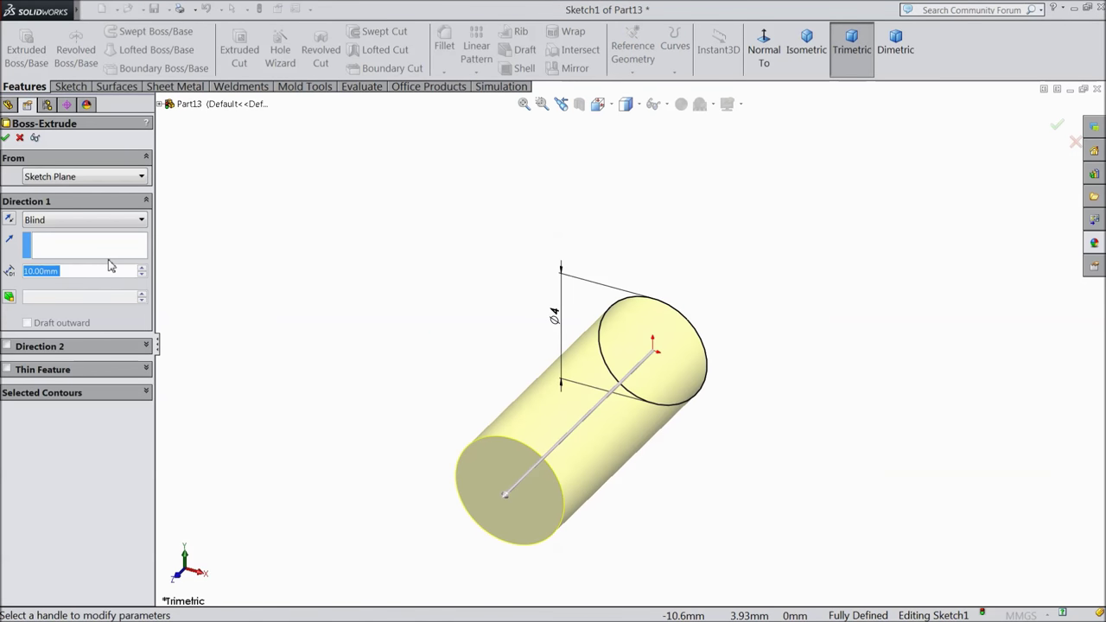
# Extrude the Ø4 mm circle to a 28 mm Blind depth as Boss-Extrude1
pyautogui.write('28')
pyautogui.press('Return')
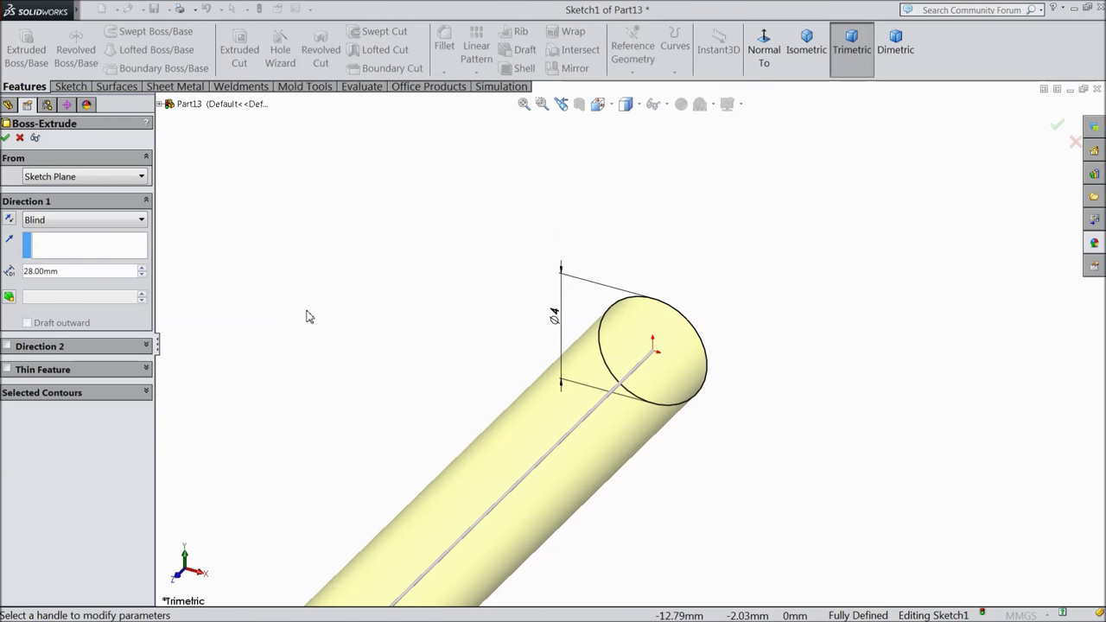
pyautogui.scroll(-3, 510, 511)
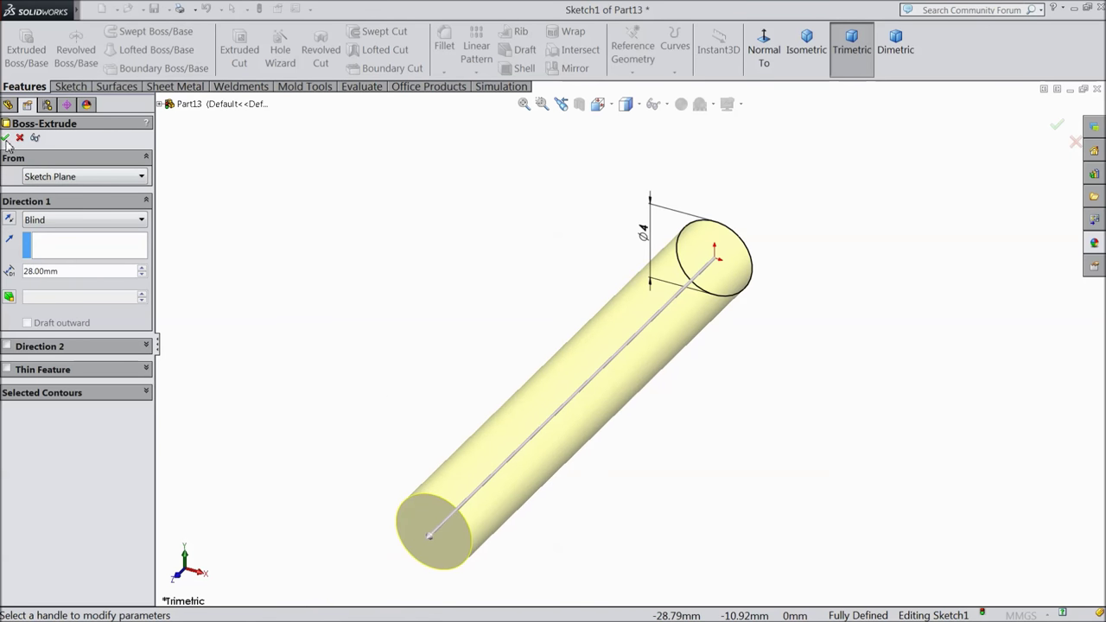
pyautogui.click(6, 138)
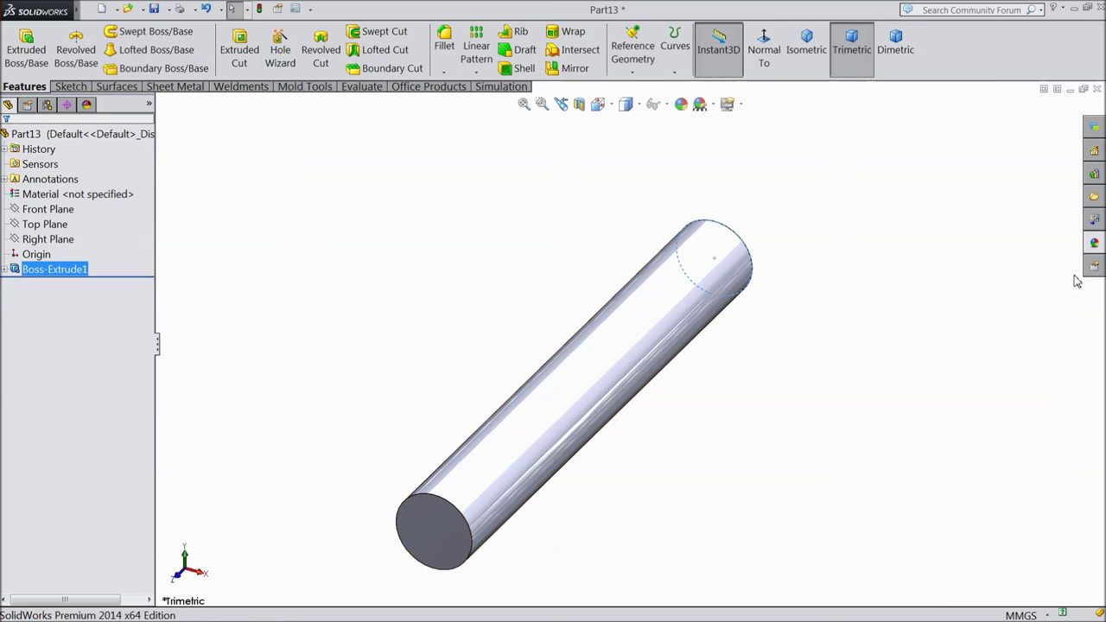
pyautogui.click(1094, 244)
# Apply a polished, then sandblasted, steel appearance to the pin and open Save As
pyautogui.scroll(1, 1028, 483)
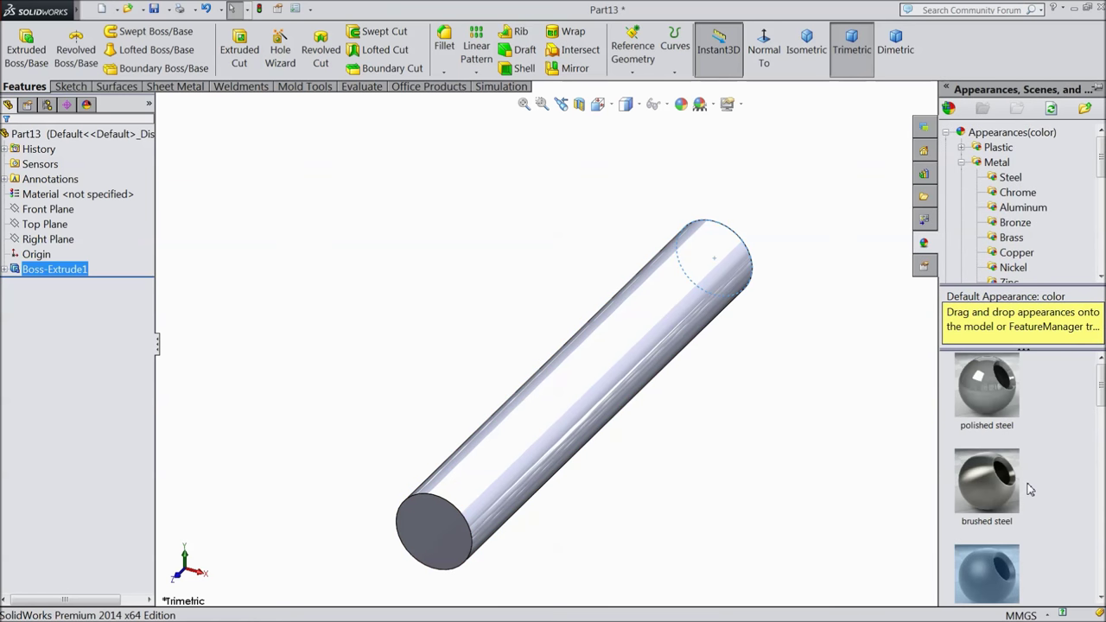
pyautogui.doubleClick(1005, 409)
pyautogui.moveTo(735, 440); pyautogui.dragTo(671, 407, button='middle')
pyautogui.scroll(-3, 971, 468)
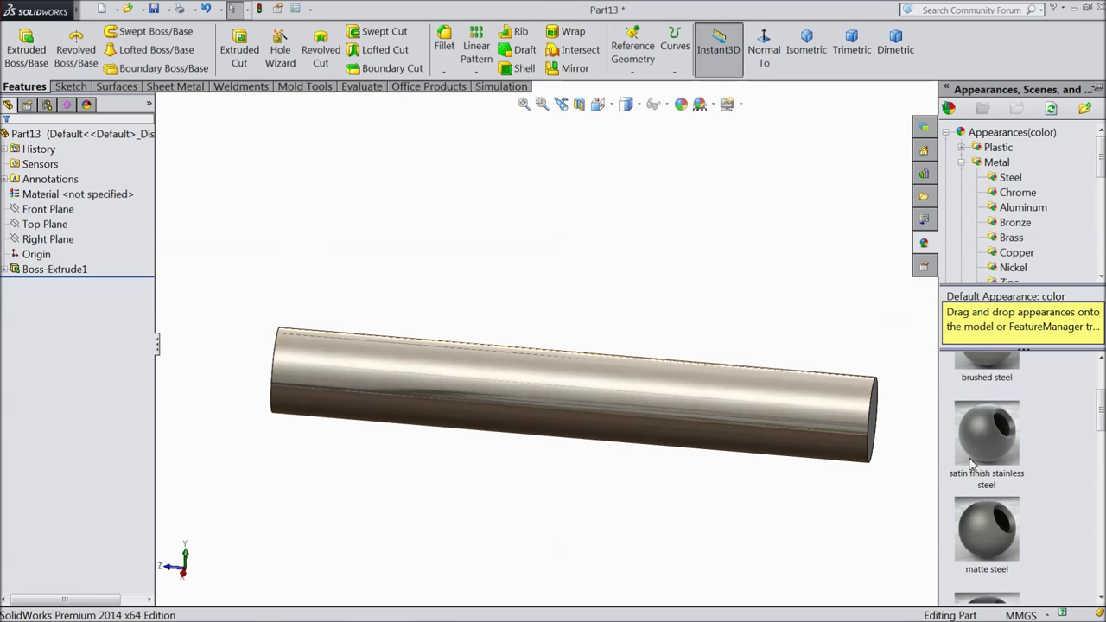
pyautogui.moveTo(972, 467)
pyautogui.click(980, 491)
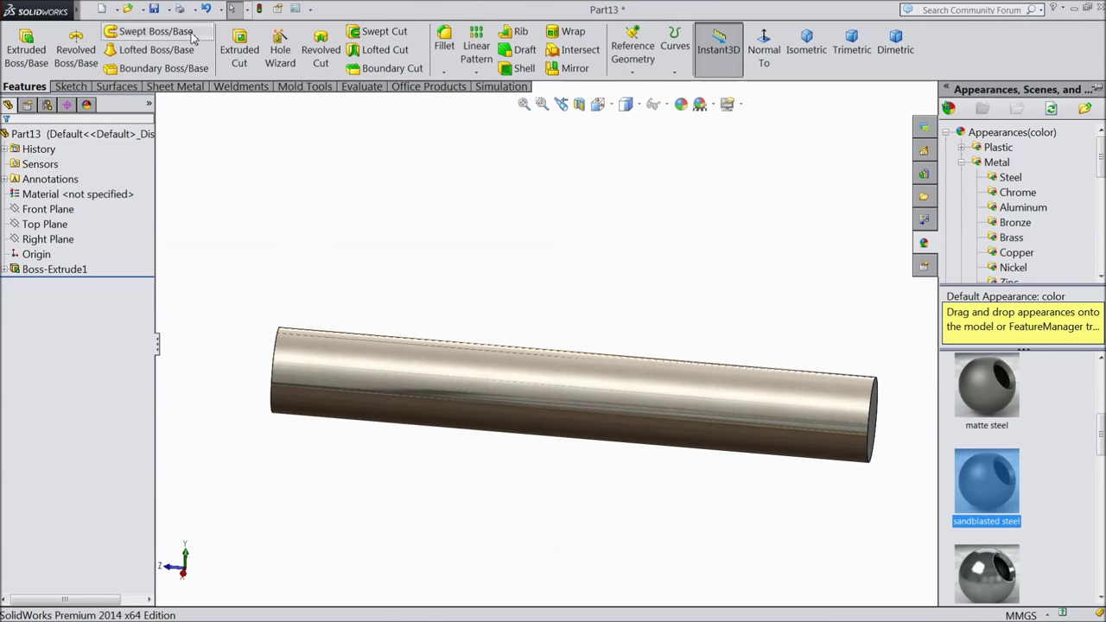
pyautogui.click(153, 9)
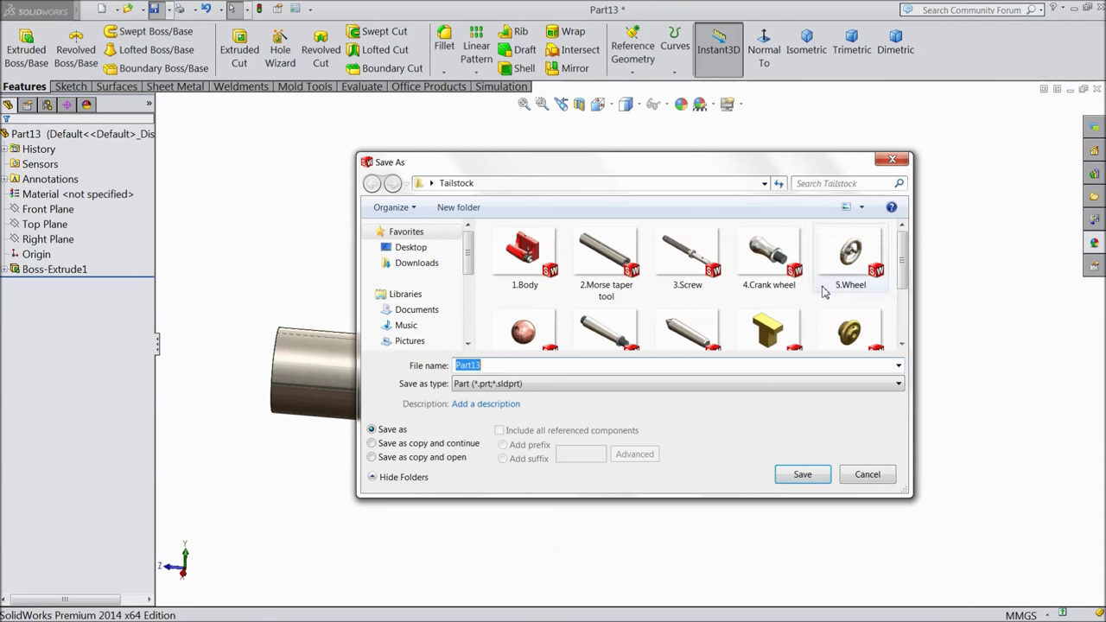
# Name the file 12.Pin and save it to the Tailstock folder
pyautogui.scroll(-3, 811, 293)
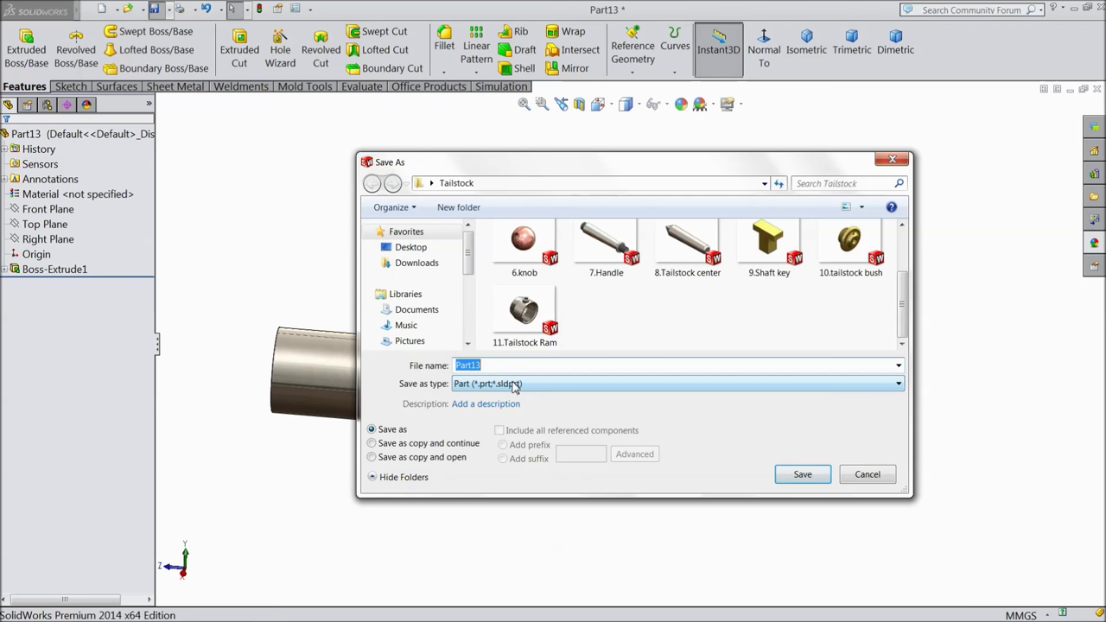
pyautogui.write('12.Pin')
pyautogui.click(802, 474)
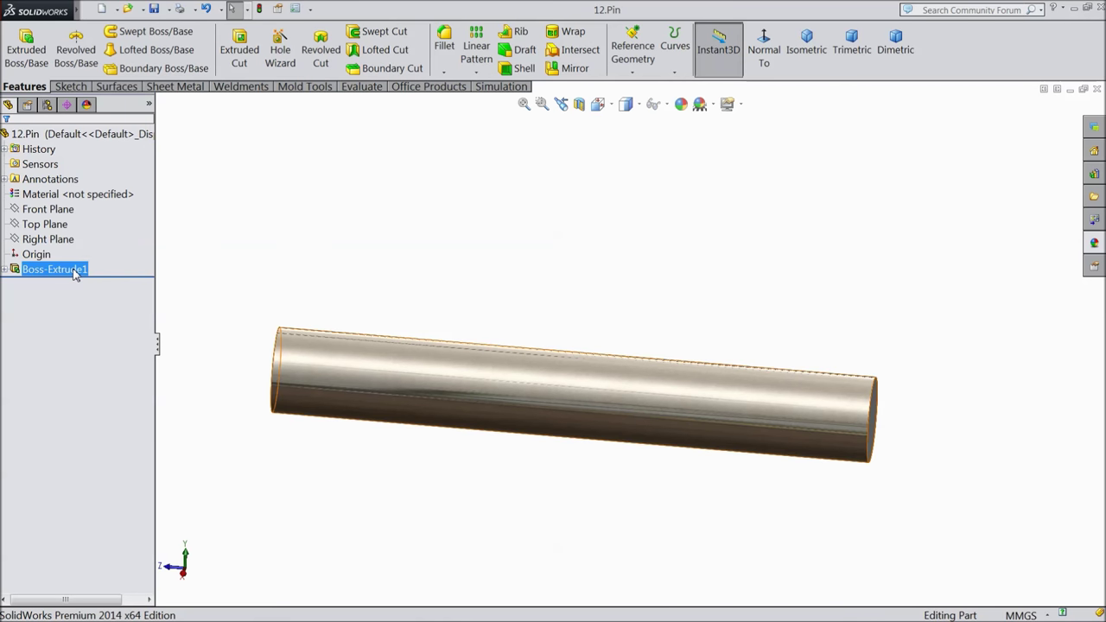
pyautogui.click(75, 272)
# Change the pin's appearance to Metal > Bronze > polished bronze and save the part
pyautogui.click(1094, 245)
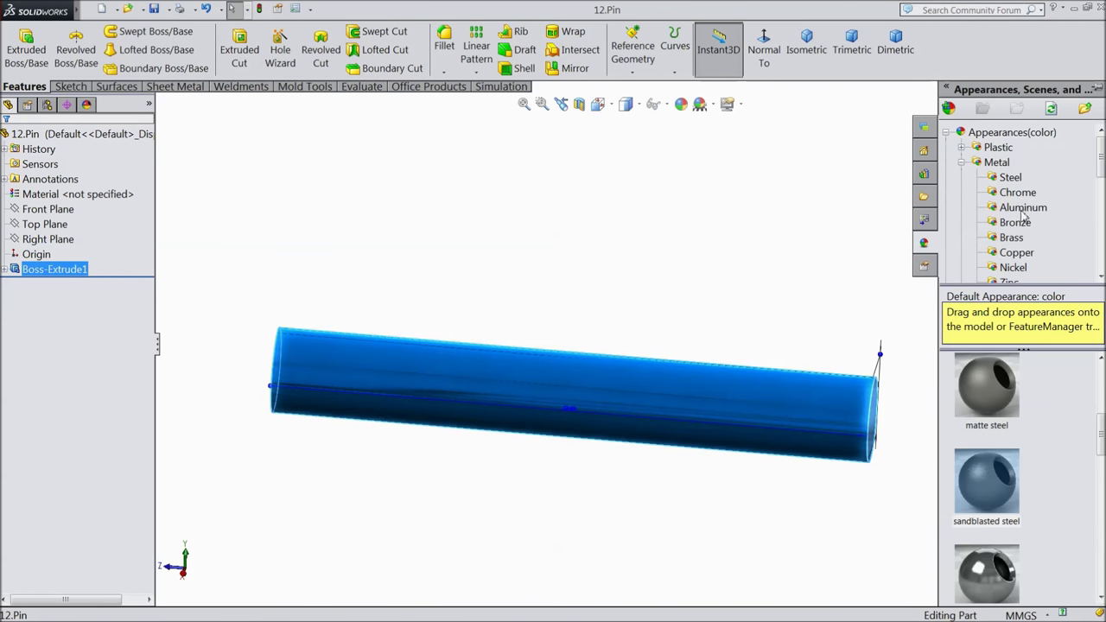
pyautogui.click(1019, 238)
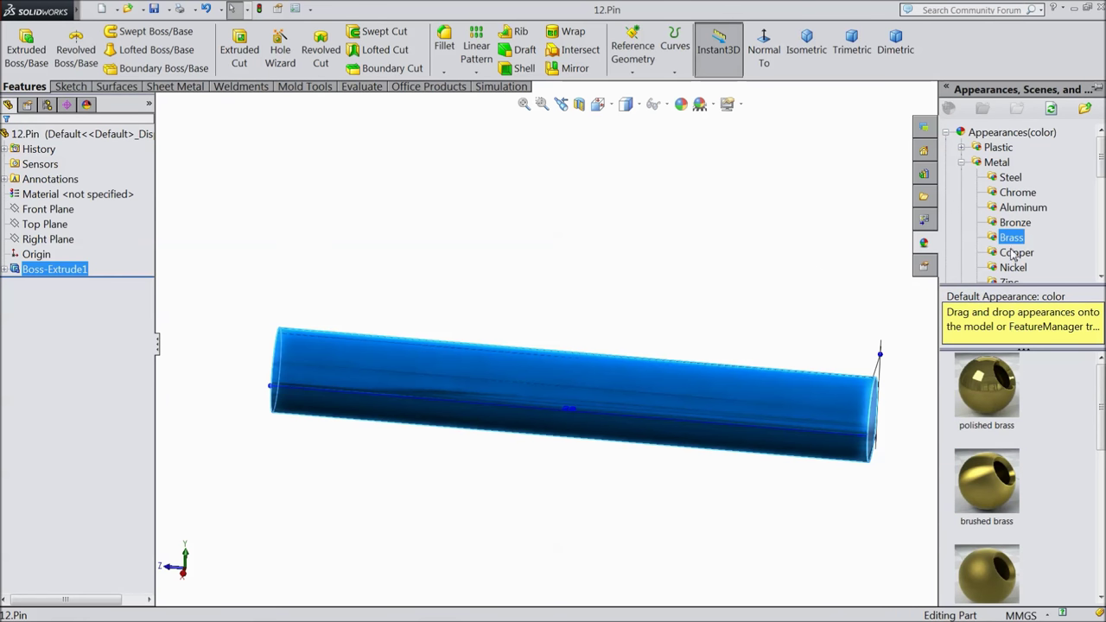
pyautogui.click(1015, 222)
pyautogui.doubleClick(990, 390)
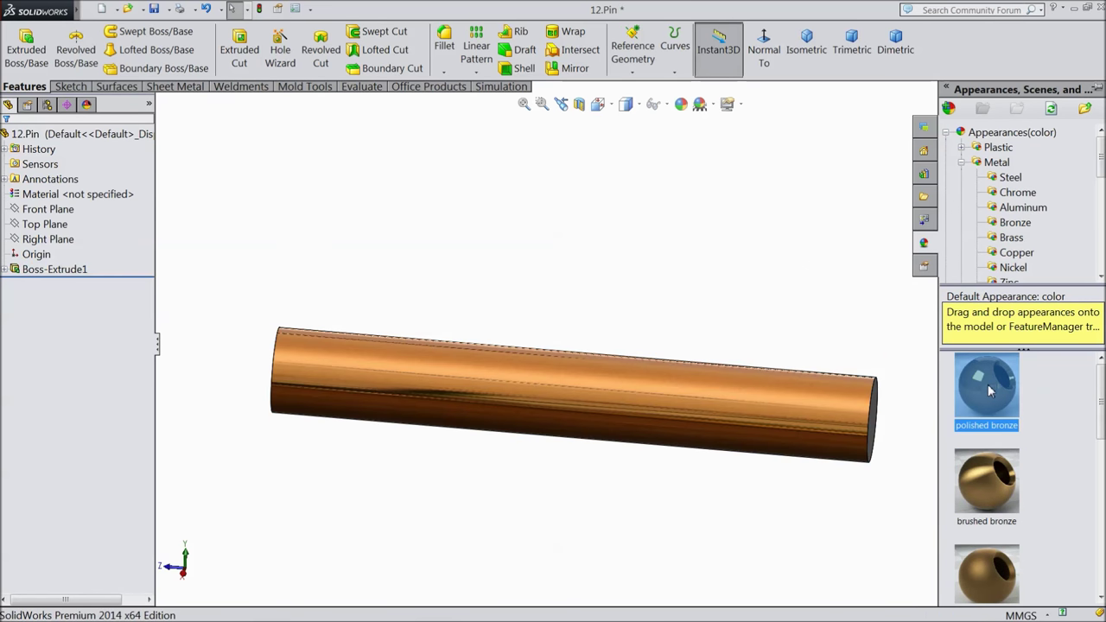
pyautogui.moveTo(871, 398); pyautogui.dragTo(685, 375, button='middle')
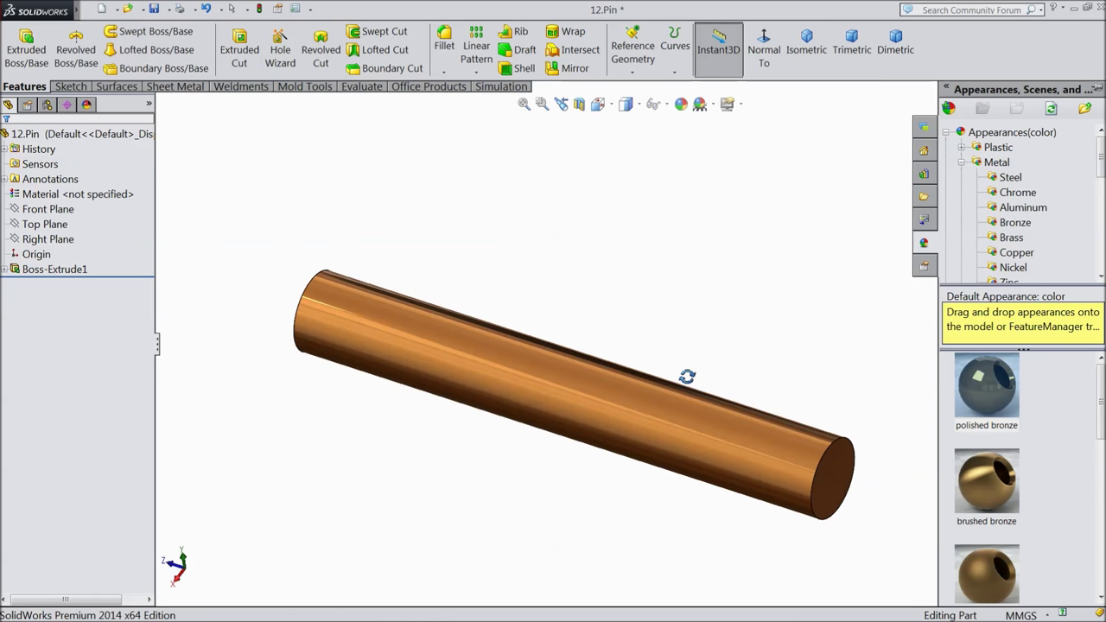
pyautogui.click(437, 179)
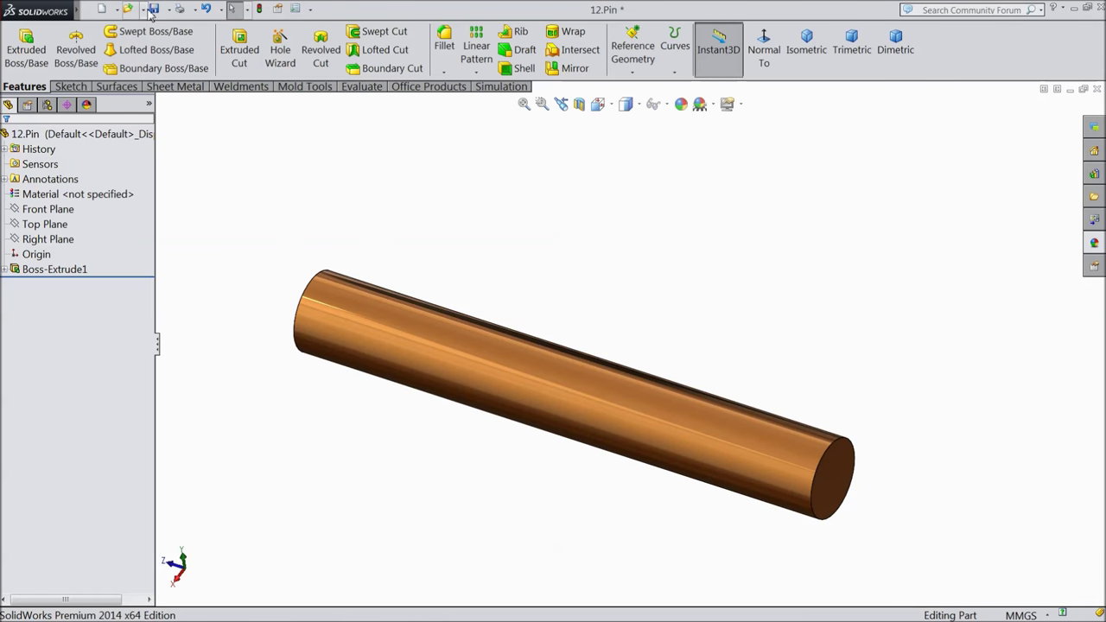
pyautogui.click(154, 10)
pyautogui.scroll(-2, 650, 467)
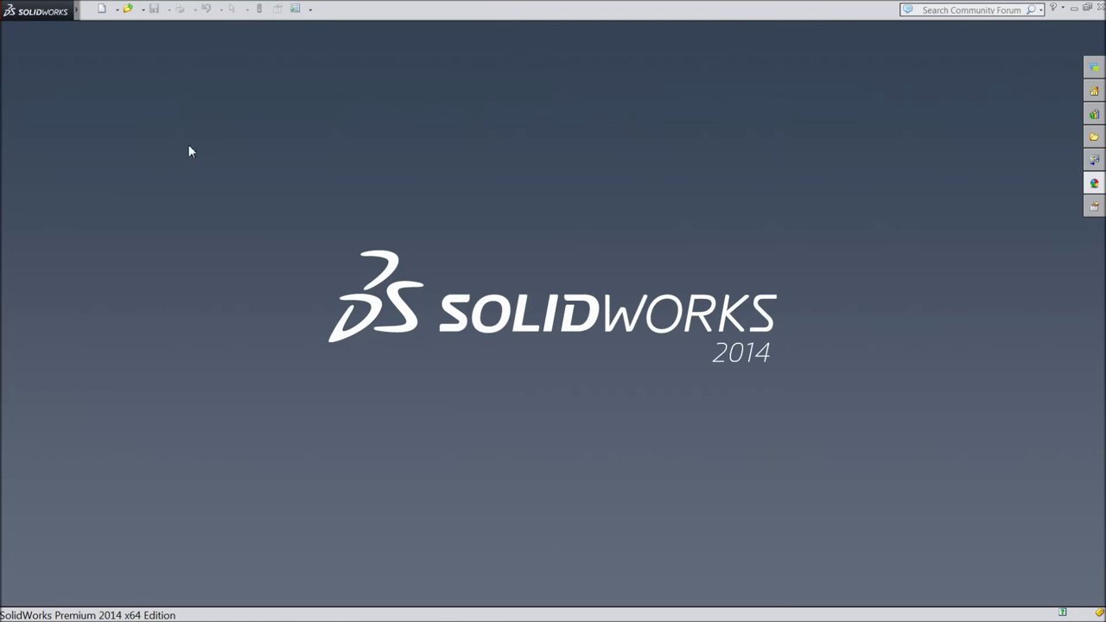
# Create a new assembly, place 1.Body as its first component, and set a Plain White scene
pyautogui.click(102, 10)
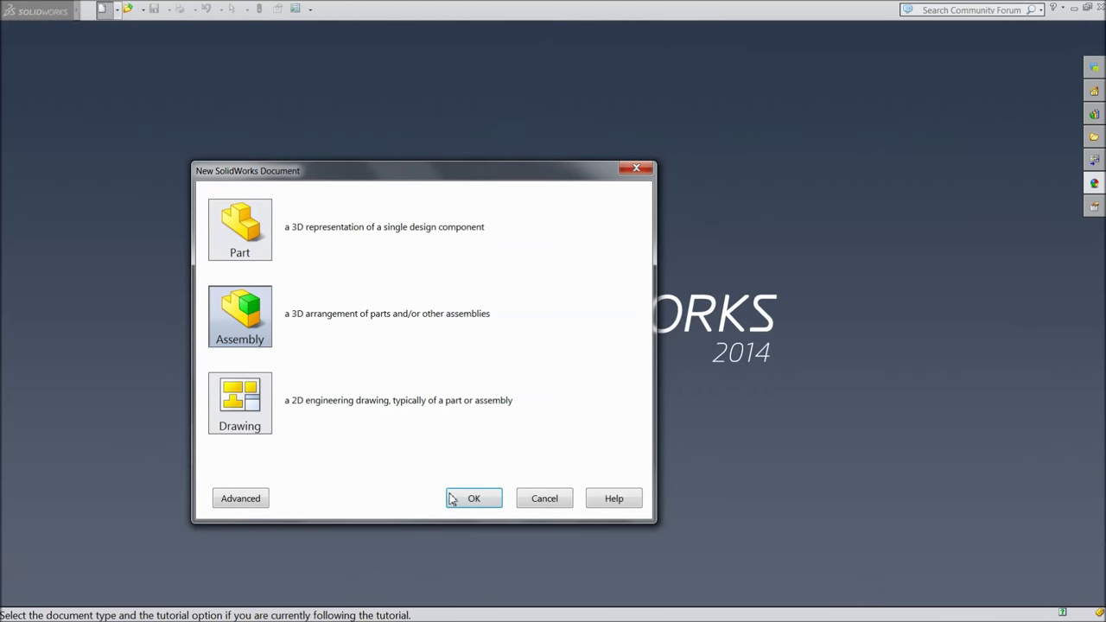
pyautogui.click(463, 498)
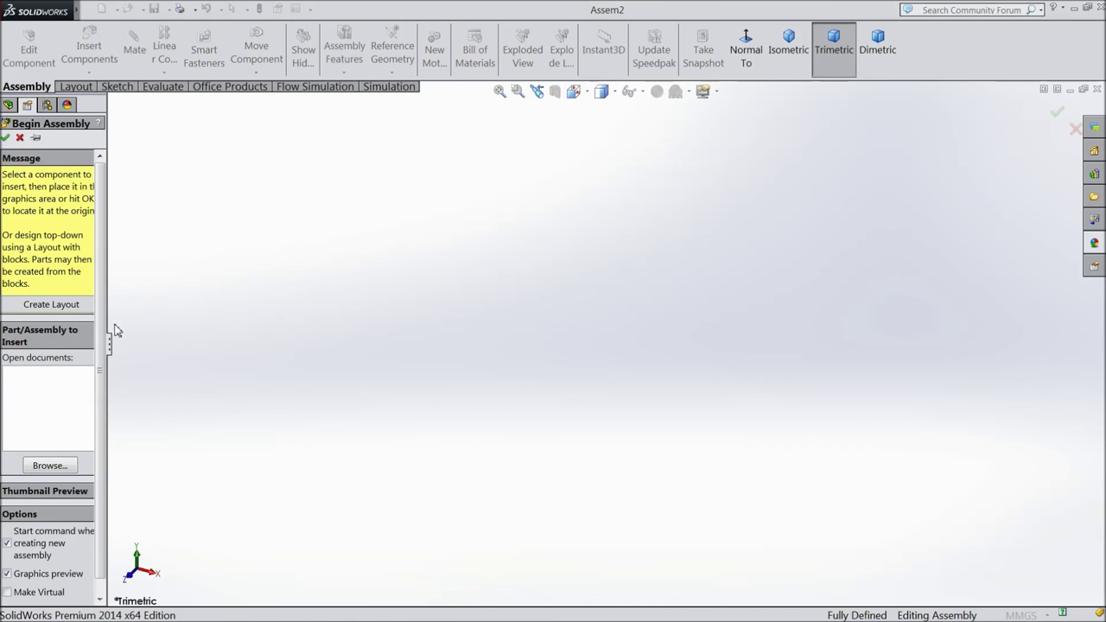
pyautogui.moveTo(110, 319); pyautogui.dragTo(145, 358)
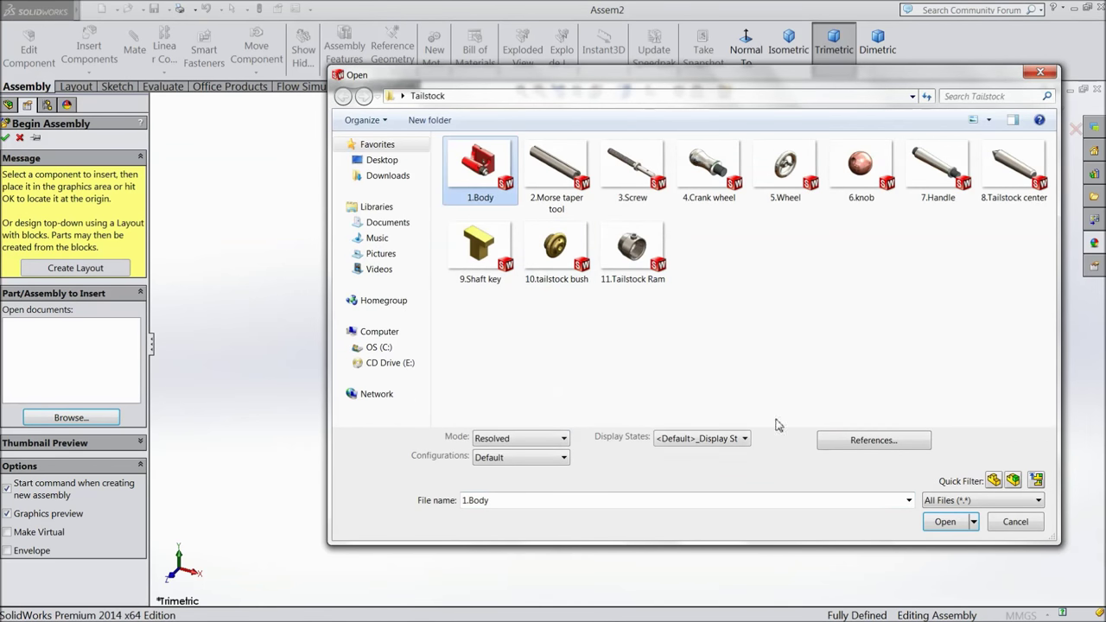
pyautogui.click(943, 522)
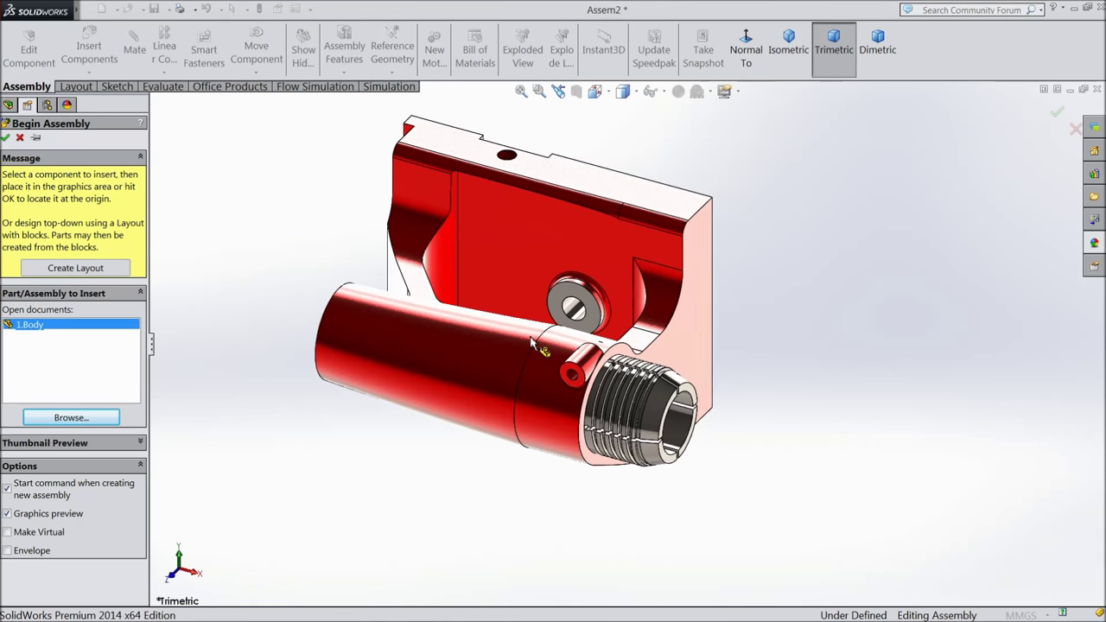
pyautogui.click(538, 350)
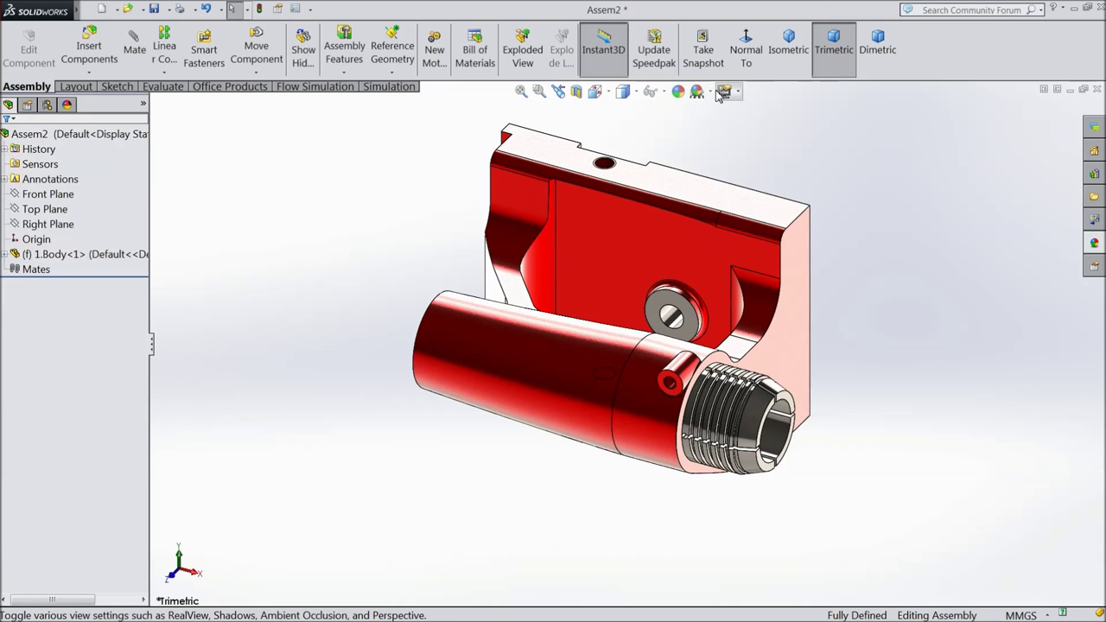
pyautogui.click(711, 93)
pyautogui.click(740, 47)
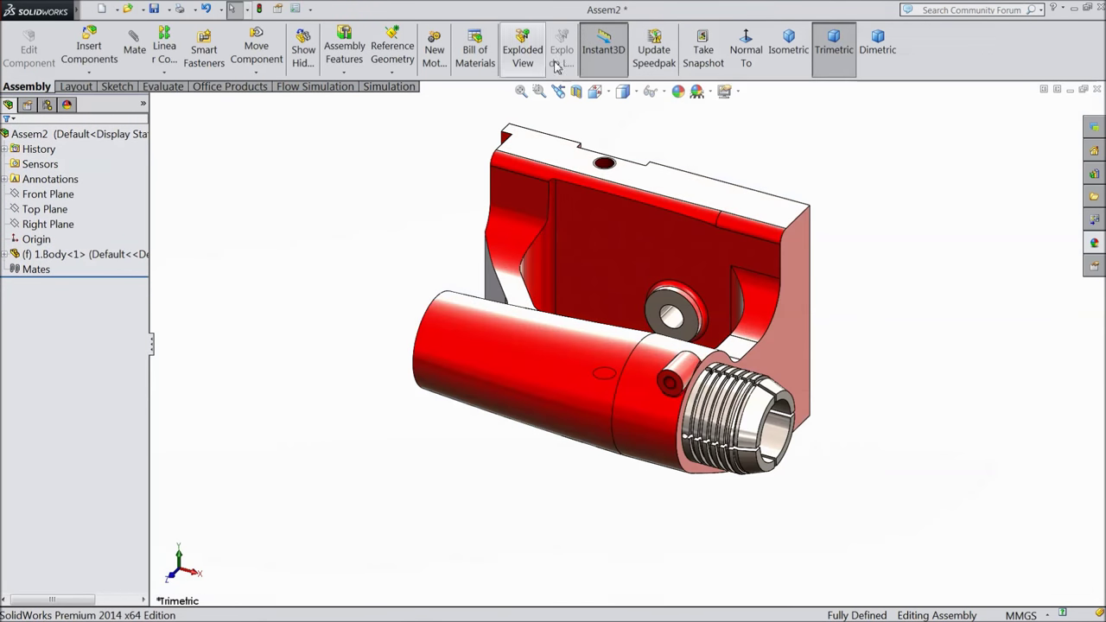
# In Document Properties > Image Quality, push the shaded and wireframe resolution sliders toward High
pyautogui.click(295, 9)
pyautogui.click(691, 77)
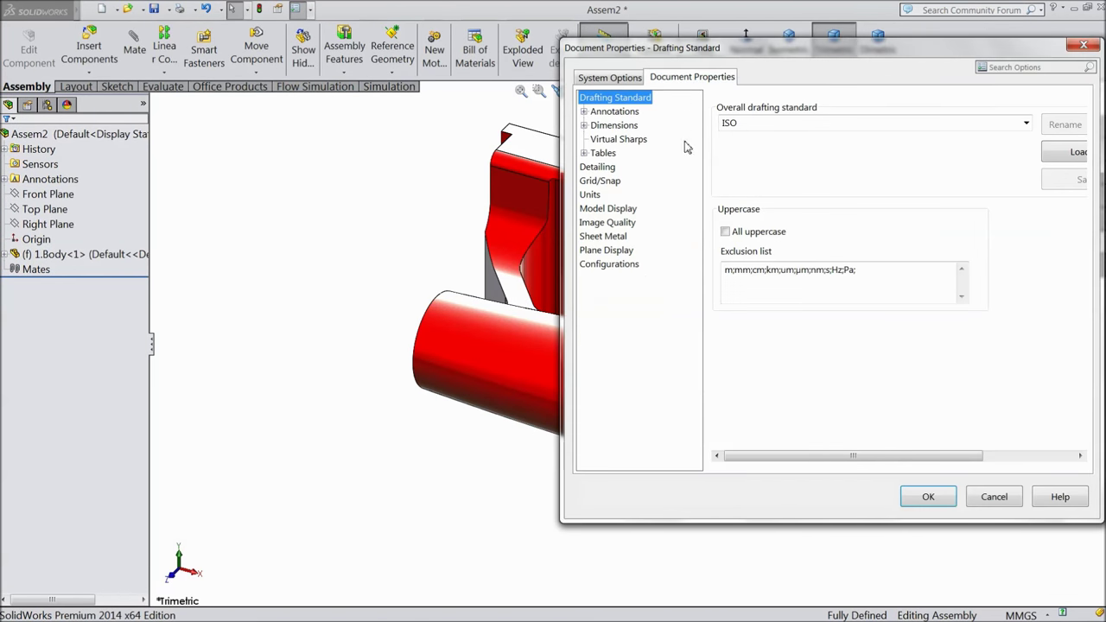
pyautogui.click(624, 224)
pyautogui.moveTo(848, 138); pyautogui.dragTo(858, 138)
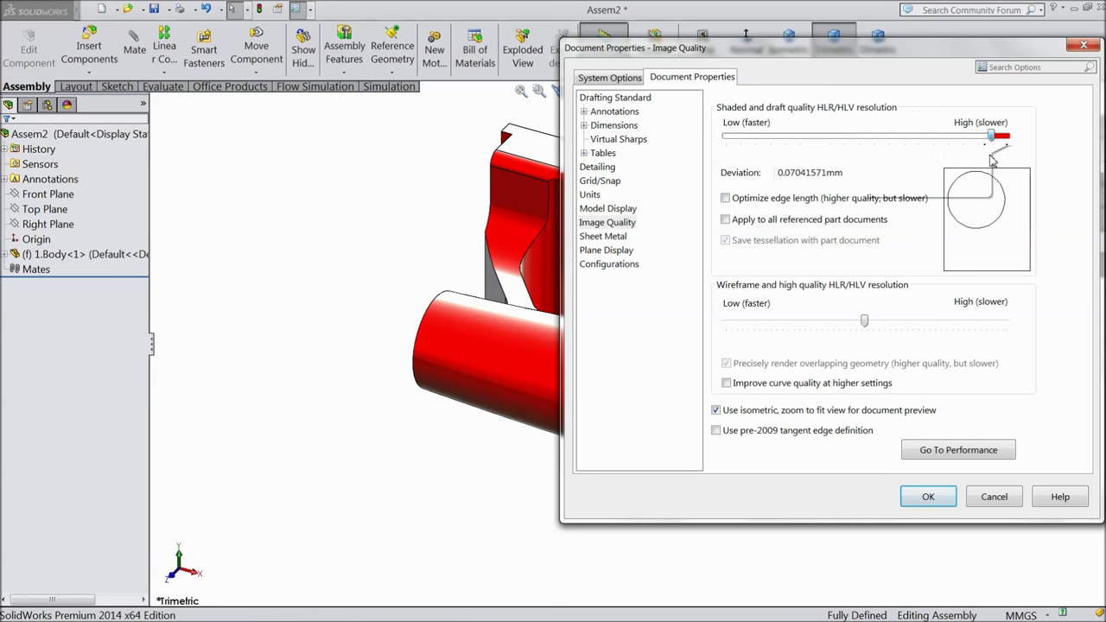
pyautogui.moveTo(992, 159); pyautogui.dragTo(1004, 163)
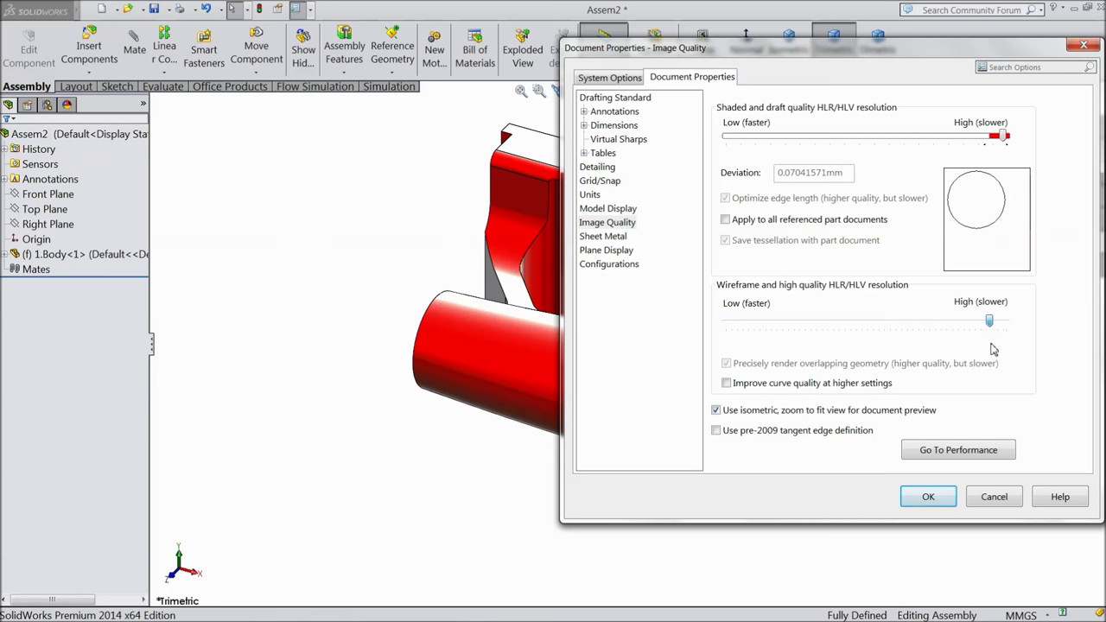
pyautogui.click(927, 500)
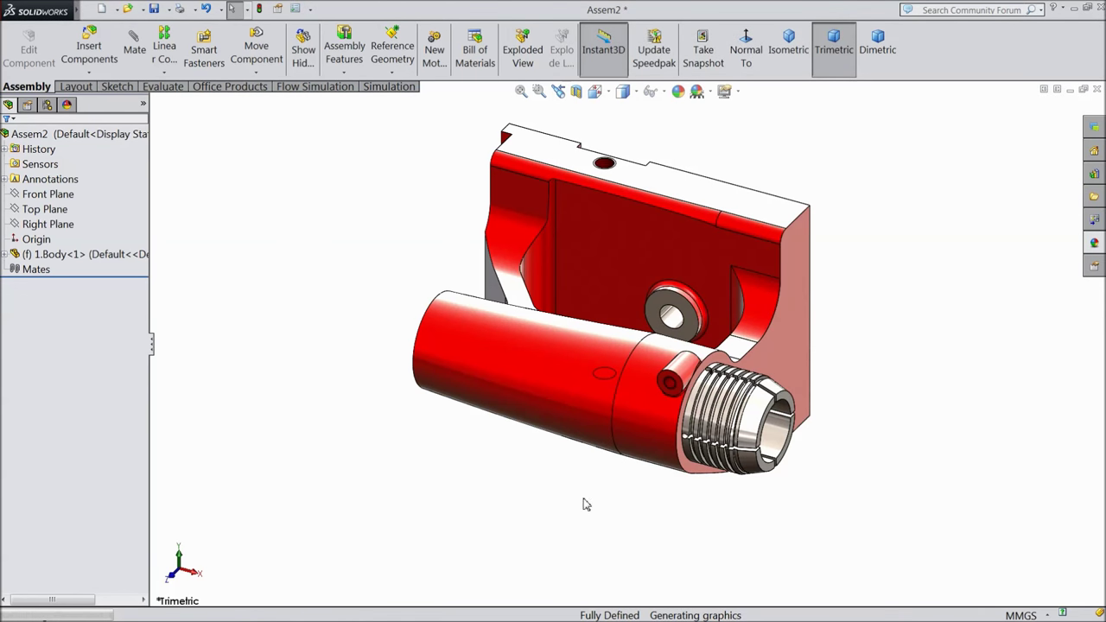
# Insert the 9.Shaft key part into the assembly
pyautogui.moveTo(586, 318); pyautogui.dragTo(782, 415, button='middle')
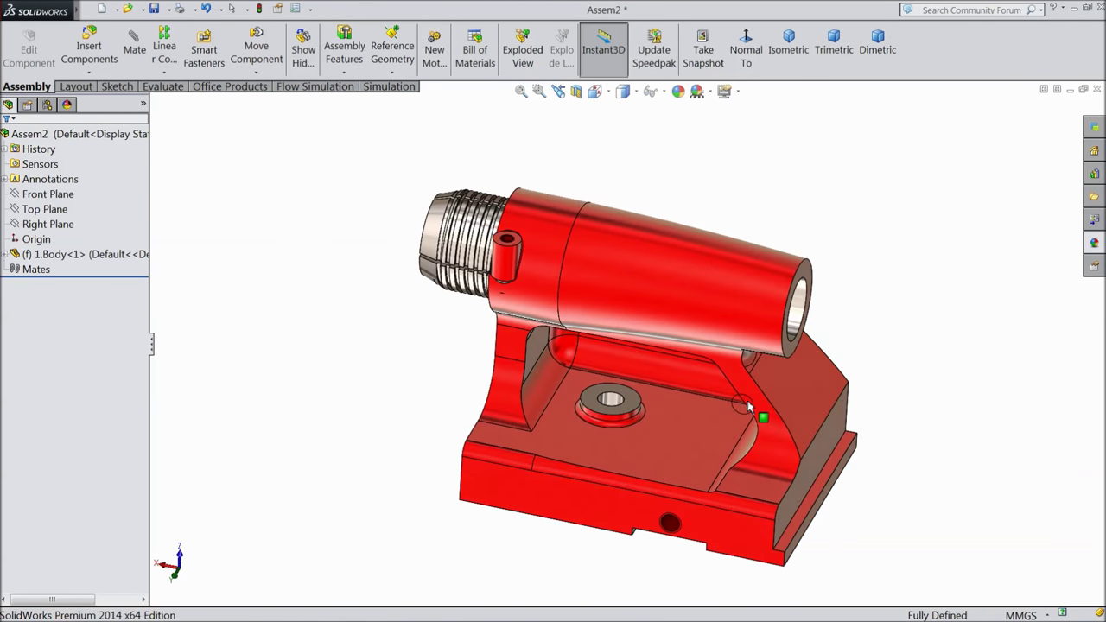
pyautogui.scroll(-3, 784, 413)
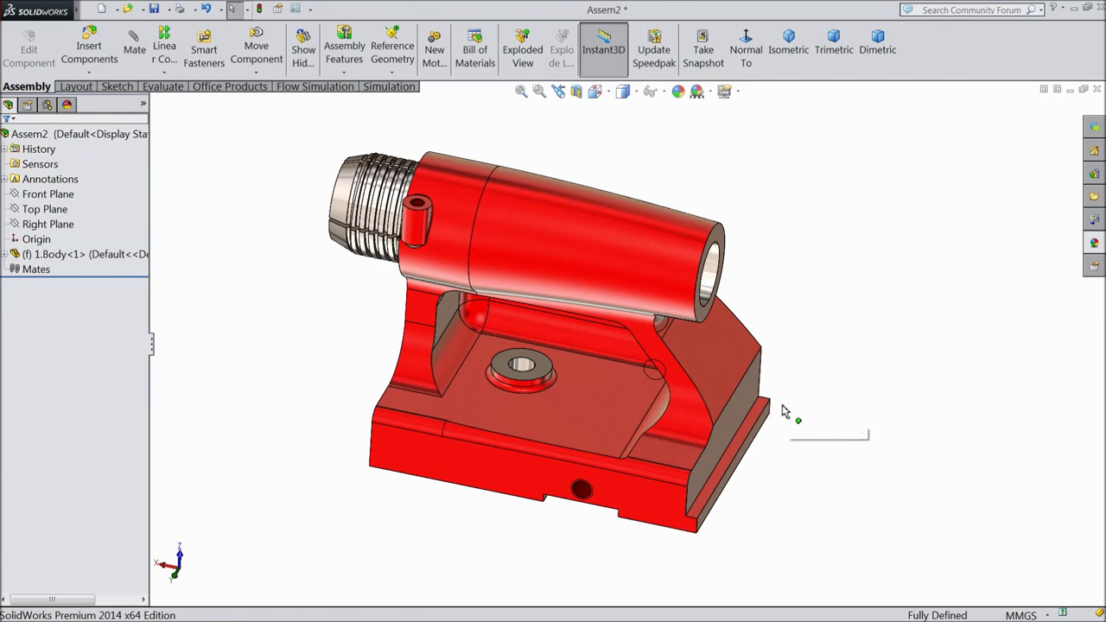
pyautogui.click(89, 50)
pyautogui.click(90, 409)
pyautogui.click(486, 277)
pyautogui.click(965, 523)
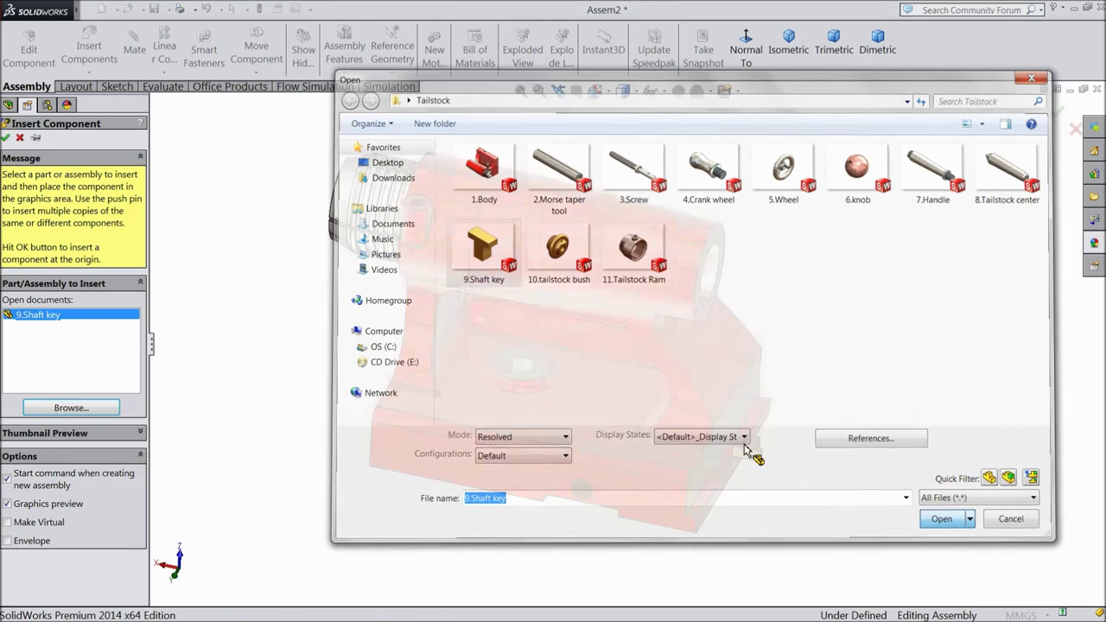
pyautogui.click(364, 298)
# Rotate the shaft key to line it up with the body's bore
pyautogui.moveTo(365, 301); pyautogui.dragTo(523, 294, button='middle')
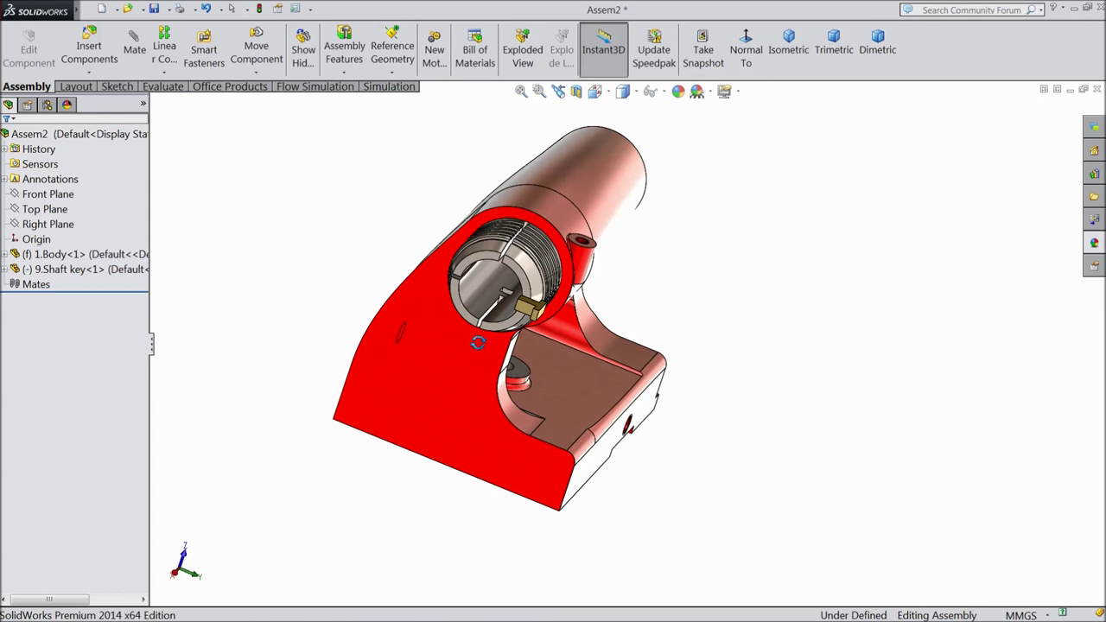
pyautogui.scroll(-4, 527, 294)
pyautogui.click(529, 318)
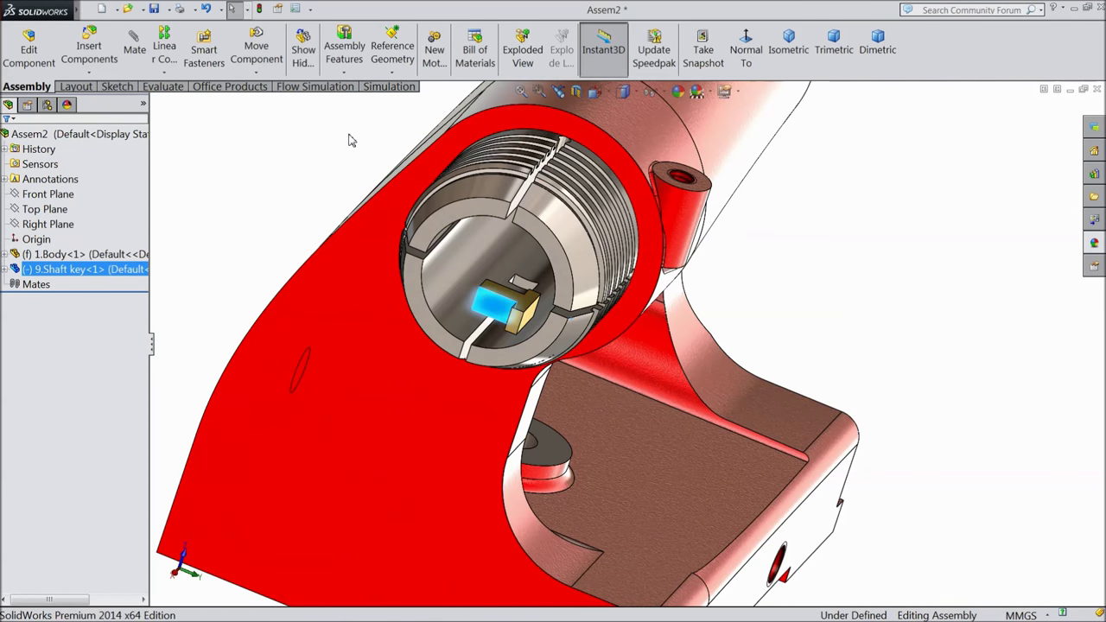
pyautogui.click(257, 72)
pyautogui.click(234, 103)
pyautogui.moveTo(522, 333); pyautogui.dragTo(493, 241)
pyautogui.click(7, 138)
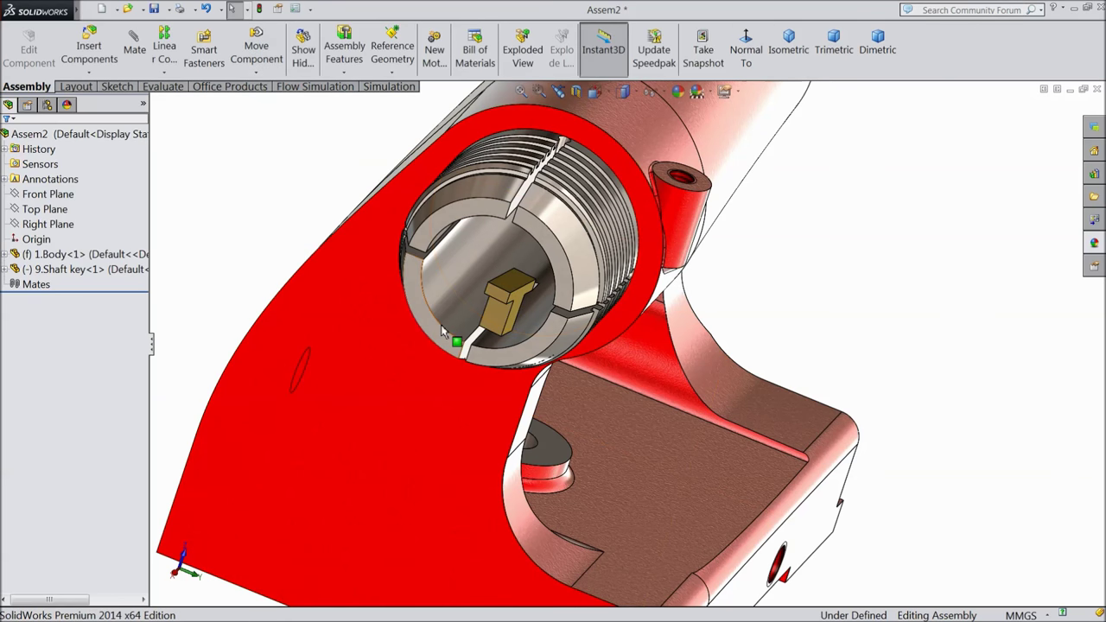
# Move the shaft key deeper inside the bore
pyautogui.moveTo(518, 334); pyautogui.dragTo(483, 302)
pyautogui.moveTo(566, 352); pyautogui.dragTo(443, 281, button='middle')
pyautogui.moveTo(443, 281); pyautogui.dragTo(730, 285)
pyautogui.moveTo(732, 273); pyautogui.dragTo(751, 325, button='middle')
pyautogui.moveTo(624, 264); pyautogui.dragTo(609, 285)
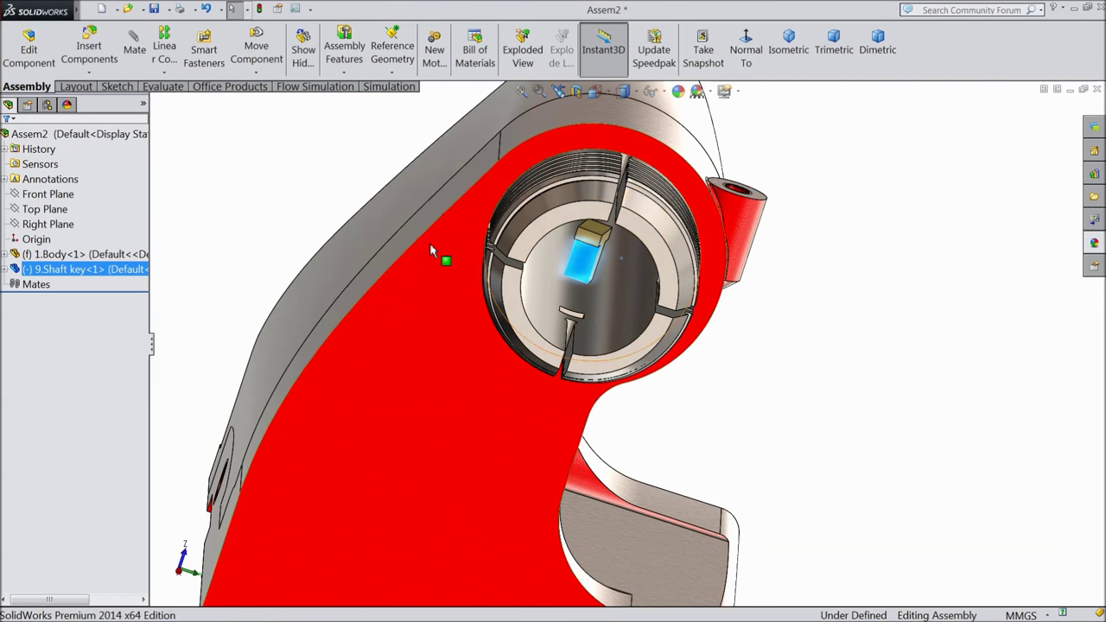
pyautogui.click(305, 182)
pyautogui.click(134, 43)
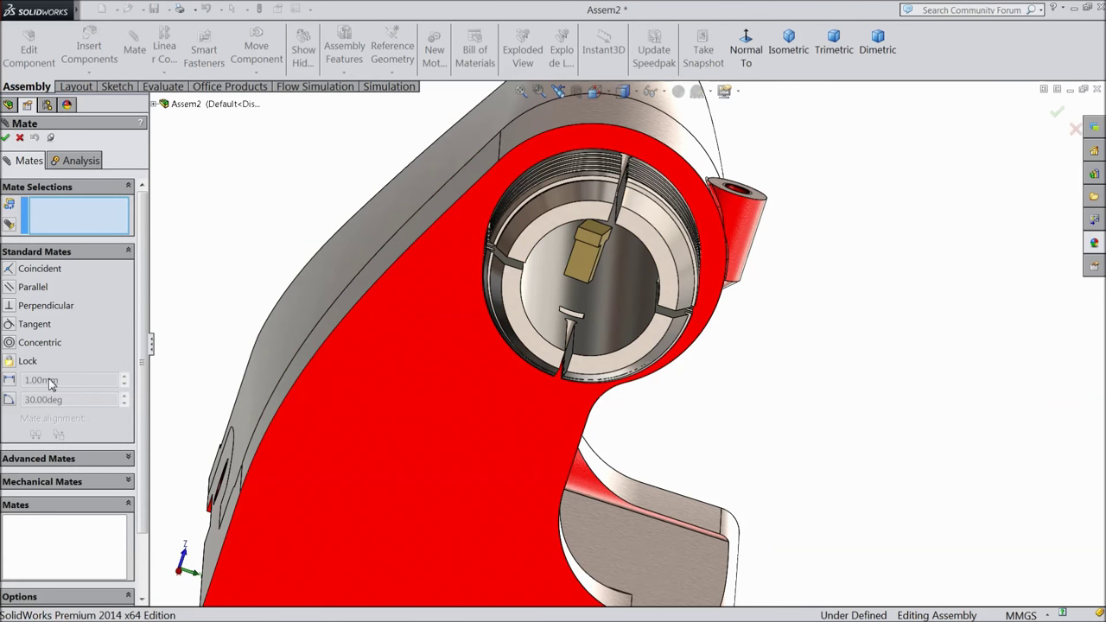
# Choose the Width advanced mate and pick the shaft key's two side faces
pyautogui.click(40, 253)
pyautogui.click(34, 275)
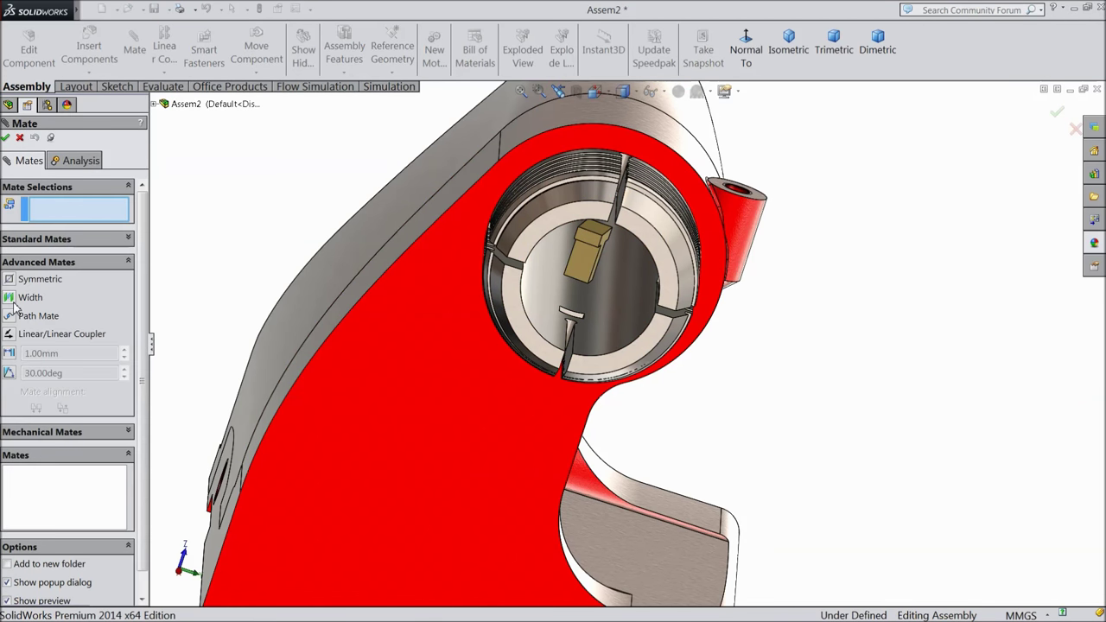
pyautogui.click(26, 298)
pyautogui.scroll(-3, 611, 260)
pyautogui.click(610, 261)
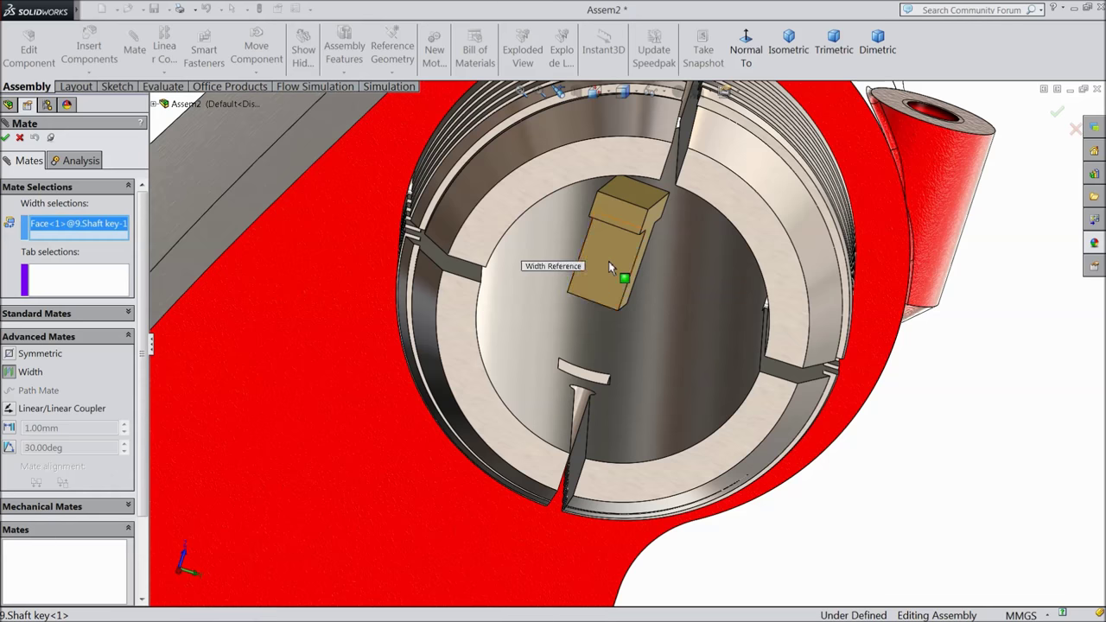
pyautogui.scroll(5, 608, 264)
pyautogui.moveTo(735, 331); pyautogui.dragTo(594, 349, button='middle')
pyautogui.scroll(-5, 594, 350)
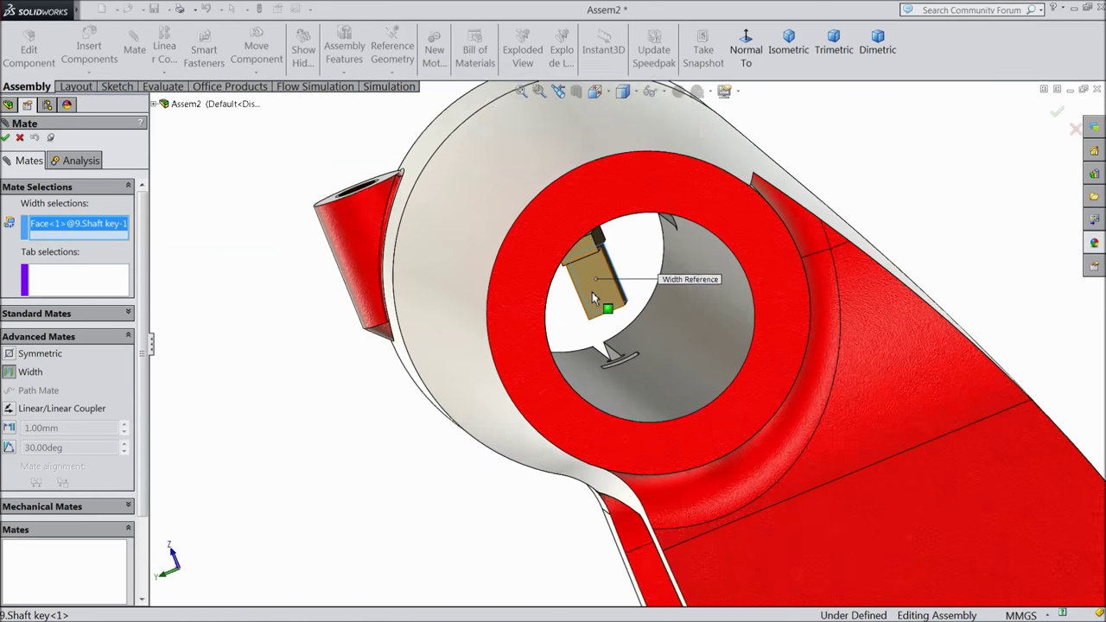
pyautogui.click(598, 303)
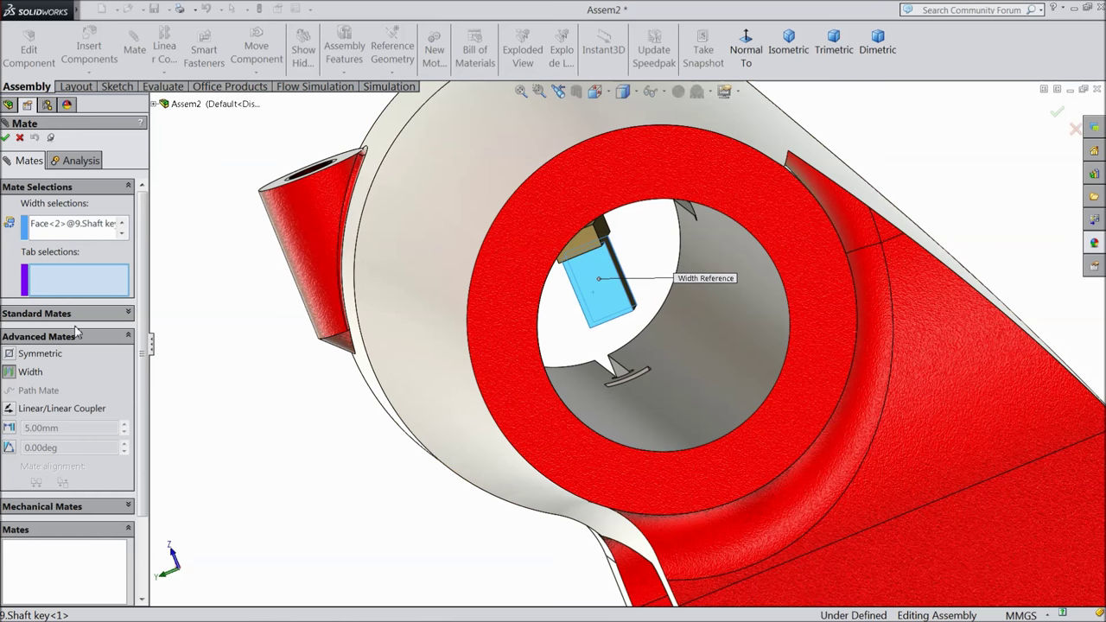
# Pick the keyway slot's two faces as tab references and accept the Width1 mate
pyautogui.scroll(-8, 670, 359)
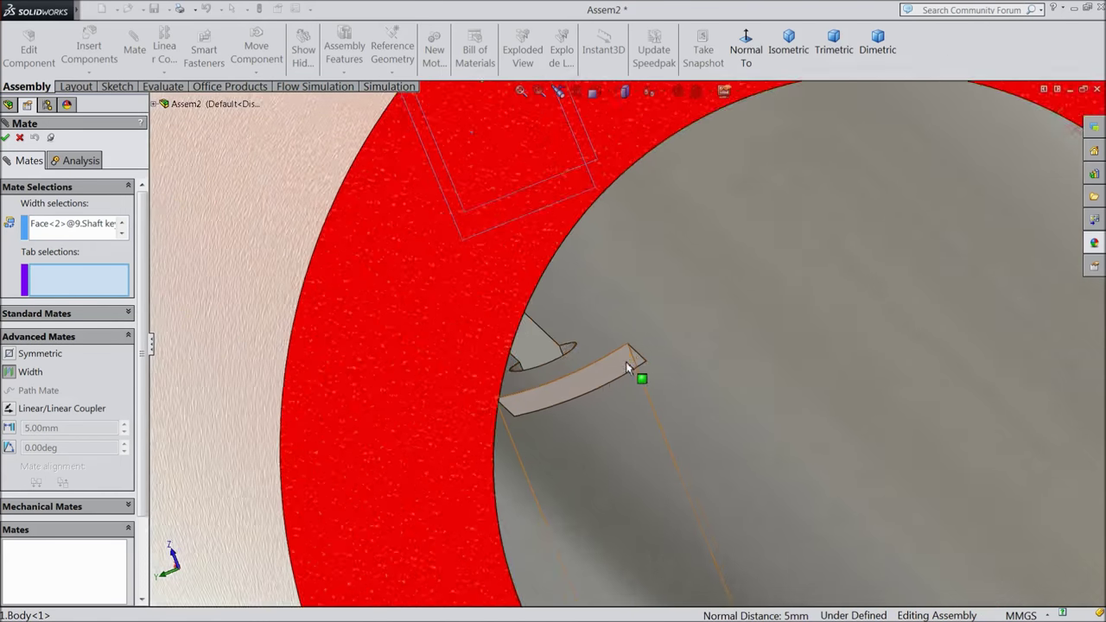
pyautogui.scroll(-3, 605, 371)
pyautogui.click(596, 384)
pyautogui.scroll(10, 599, 387)
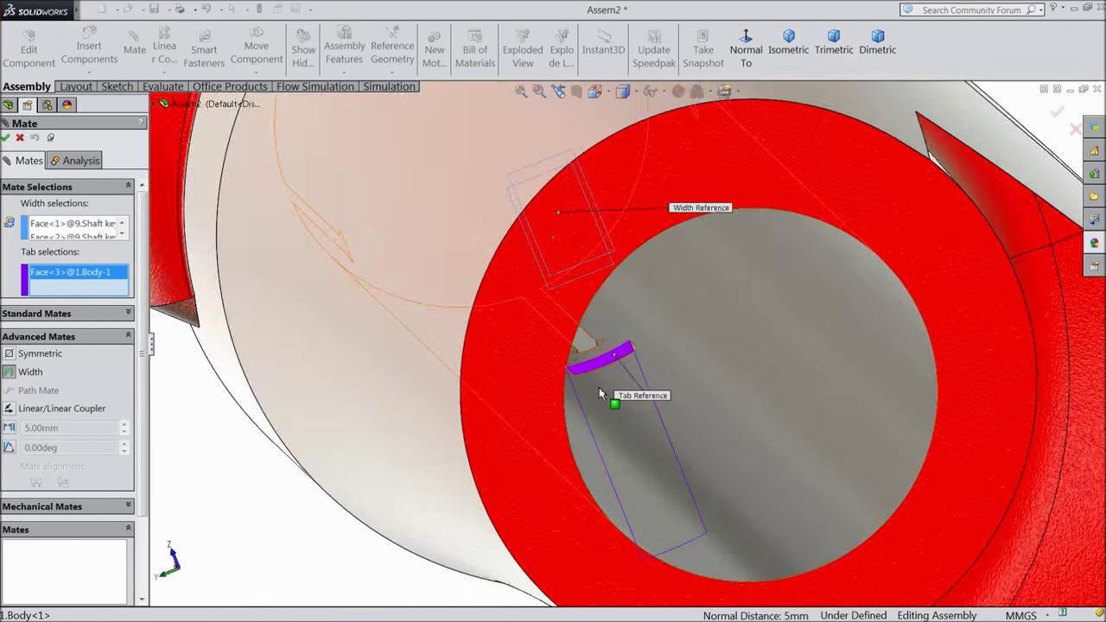
pyautogui.moveTo(606, 396); pyautogui.dragTo(732, 381, button='middle')
pyautogui.scroll(-8, 644, 437)
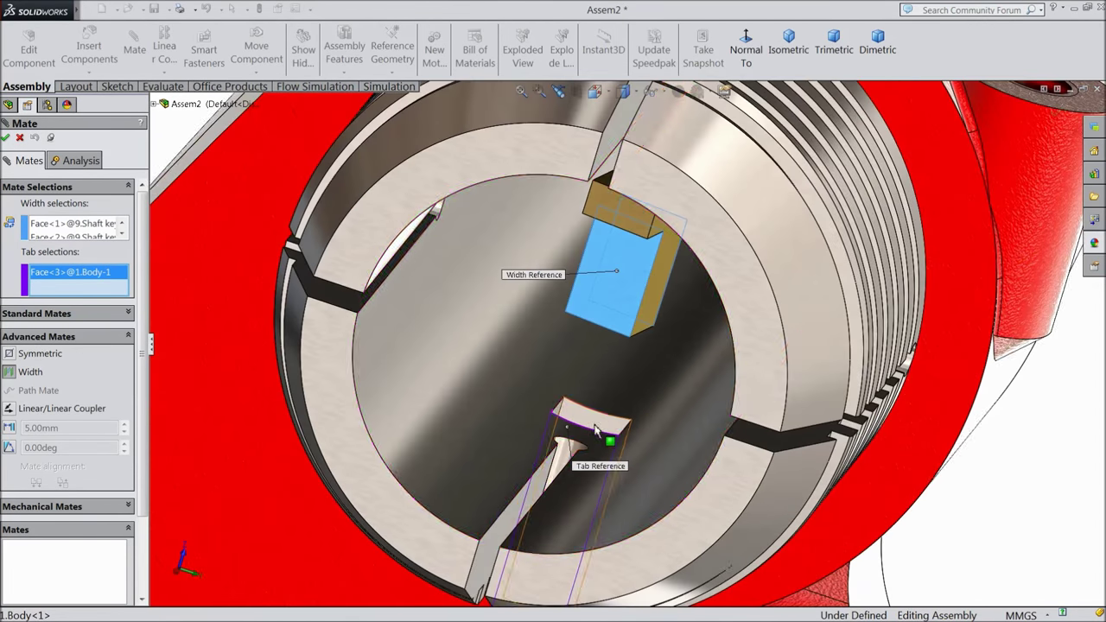
pyautogui.scroll(-3, 594, 429)
pyautogui.click(604, 375)
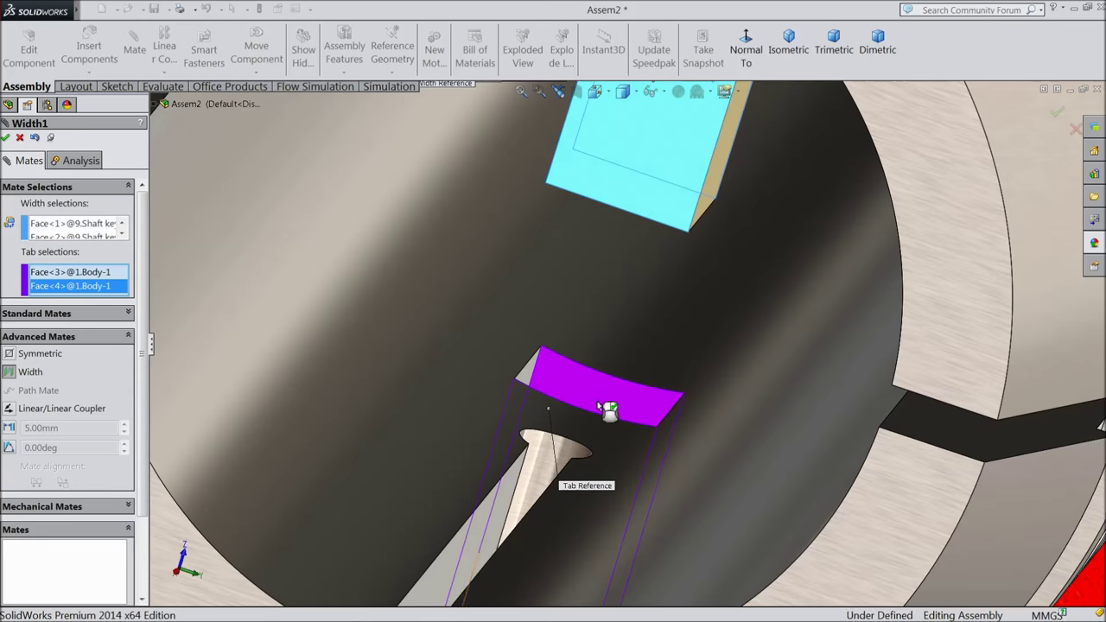
pyautogui.scroll(10, 604, 376)
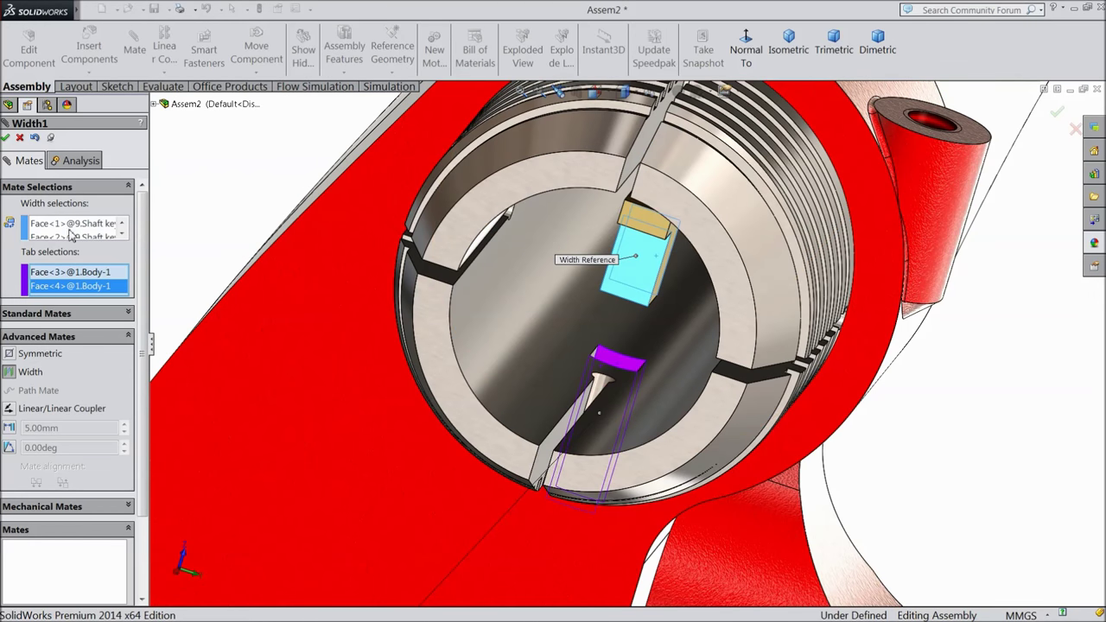
pyautogui.click(6, 139)
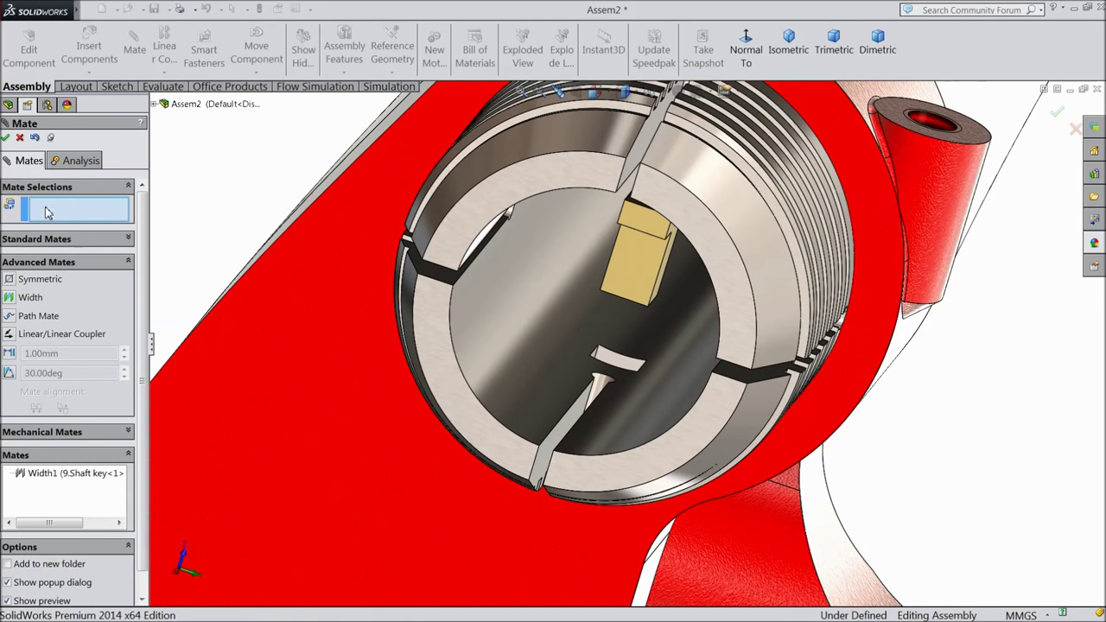
# Make the body's small keyway face coincident with the shaft key's side face
pyautogui.moveTo(585, 292); pyautogui.dragTo(607, 356, button='middle')
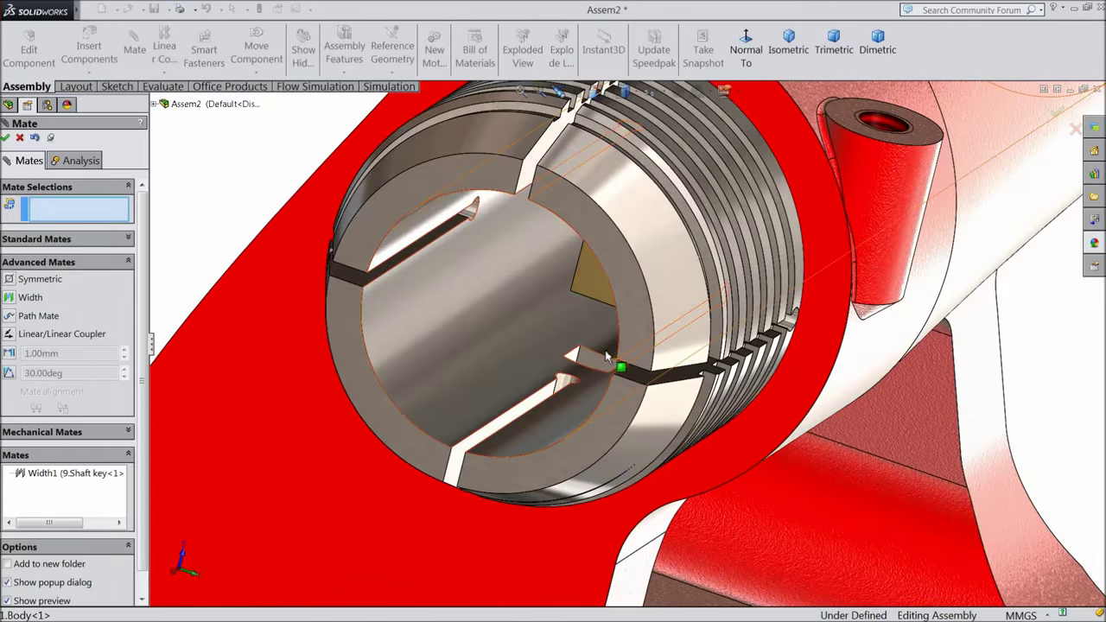
pyautogui.scroll(-5, 607, 356)
pyautogui.click(546, 362)
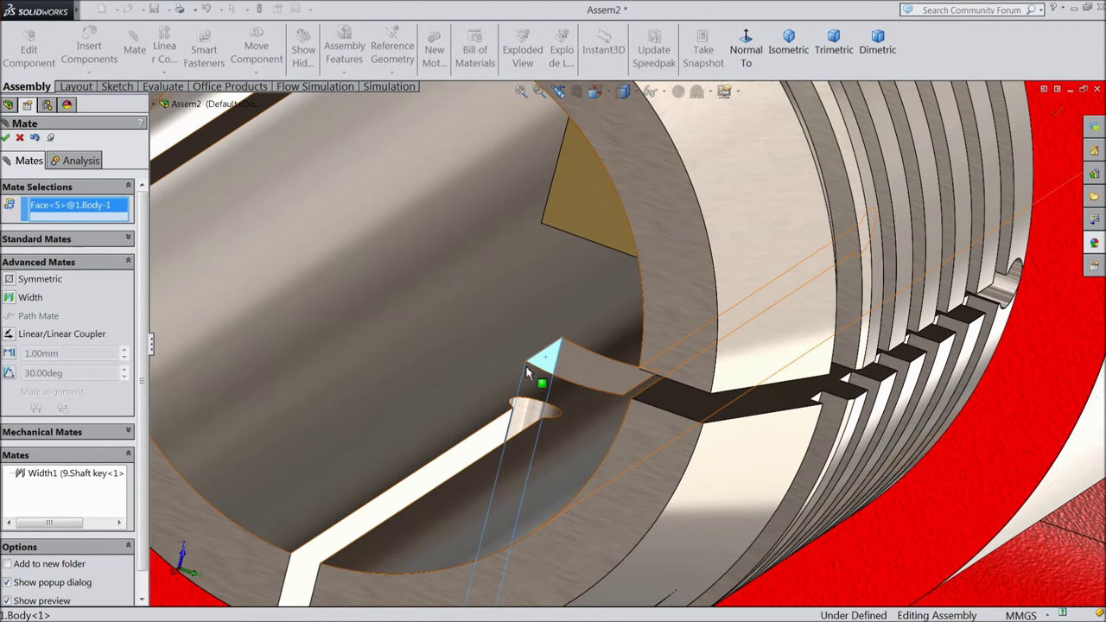
pyautogui.scroll(5, 528, 371)
pyautogui.moveTo(538, 371); pyautogui.dragTo(571, 296, button='middle')
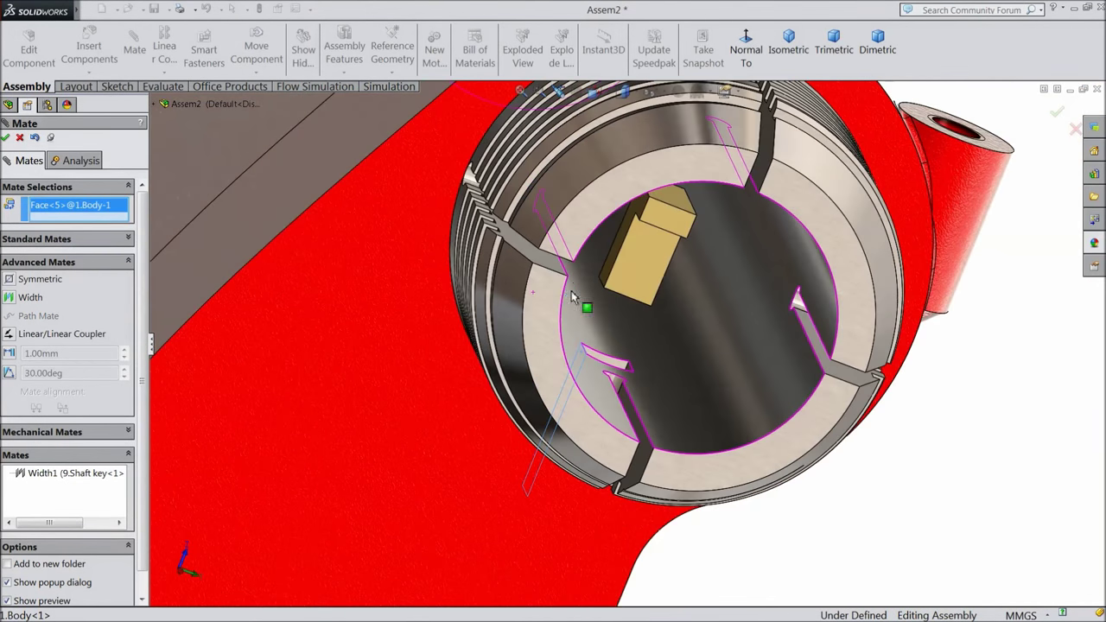
pyautogui.scroll(-5, 571, 296)
pyautogui.click(621, 264)
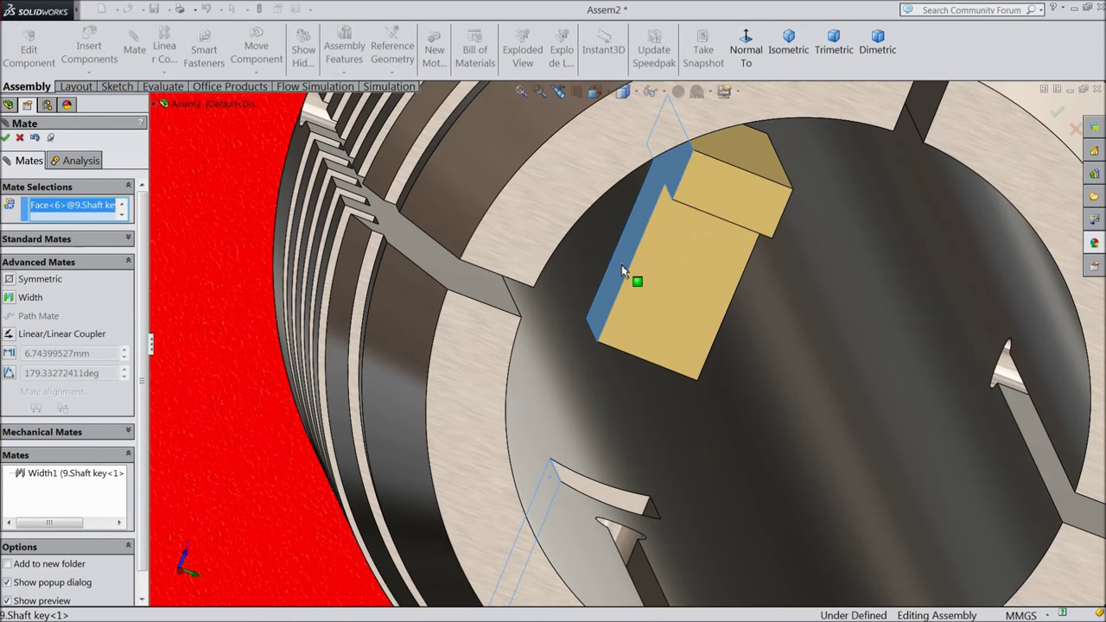
pyautogui.click(39, 240)
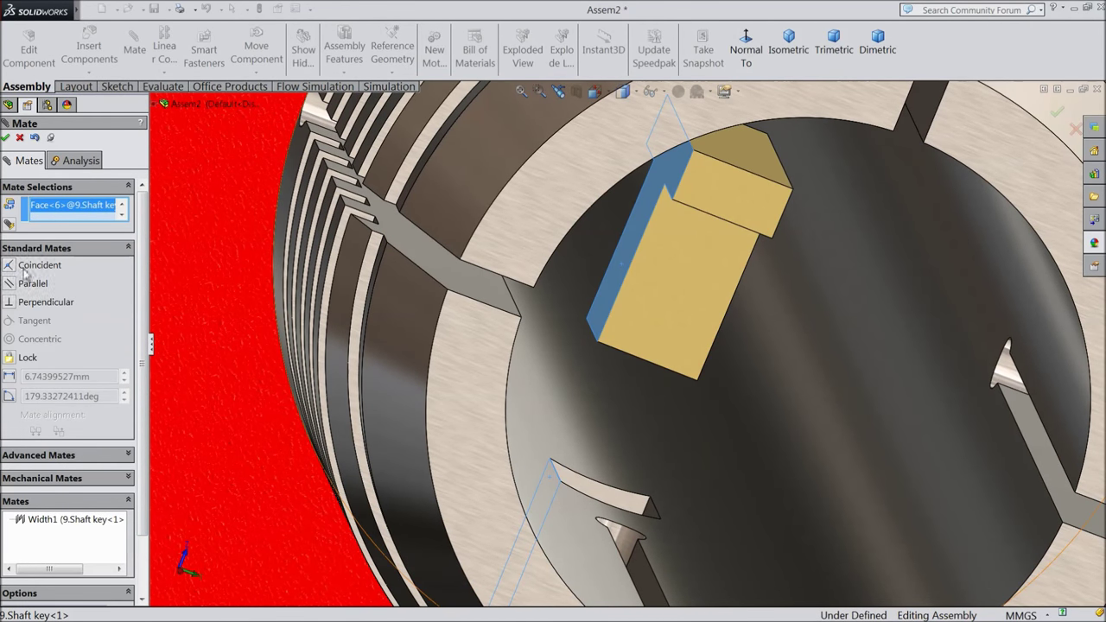
pyautogui.click(8, 265)
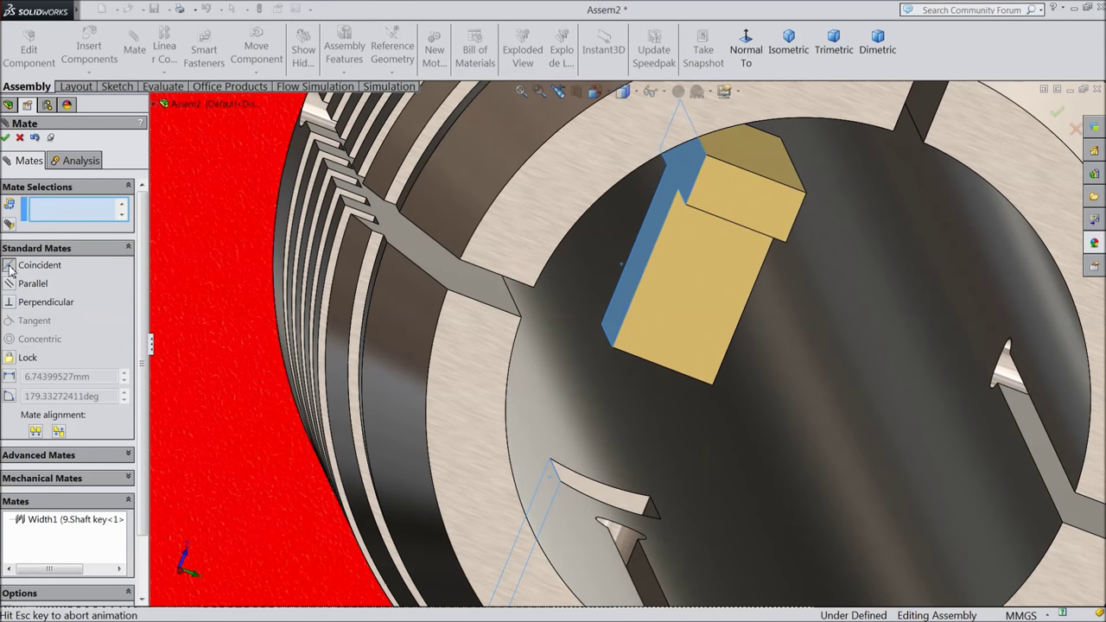
pyautogui.click(6, 138)
# Add a coincident mate between the bore face and the shaft key's edge
pyautogui.moveTo(675, 380); pyautogui.dragTo(621, 486, button='middle')
pyautogui.scroll(-4, 570, 497)
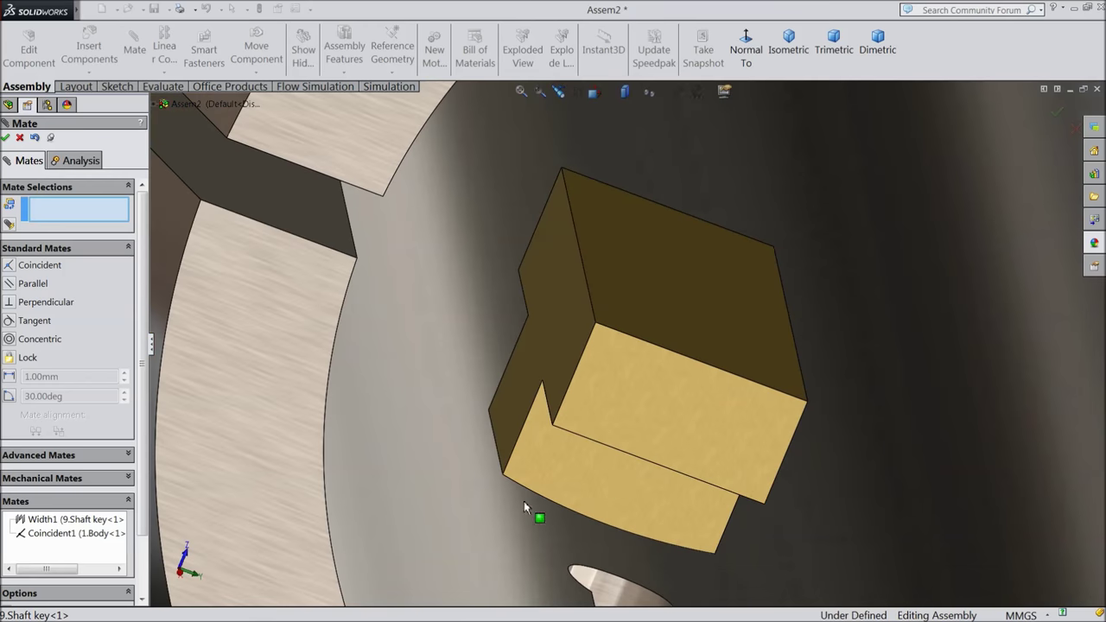
pyautogui.click(453, 516)
pyautogui.moveTo(481, 374)
pyautogui.mouseDown(button='middle')
pyautogui.moveTo(490, 371)
pyautogui.moveTo(476, 366)
pyautogui.mouseUp(button='middle')
pyautogui.scroll(-3, 578, 405)
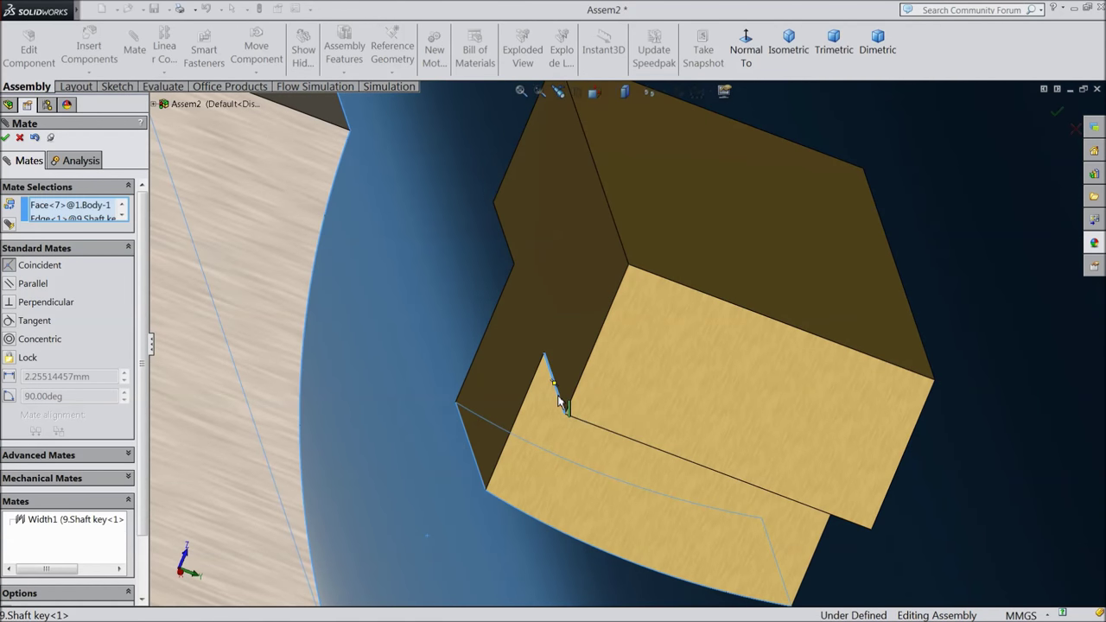
pyautogui.click(558, 400)
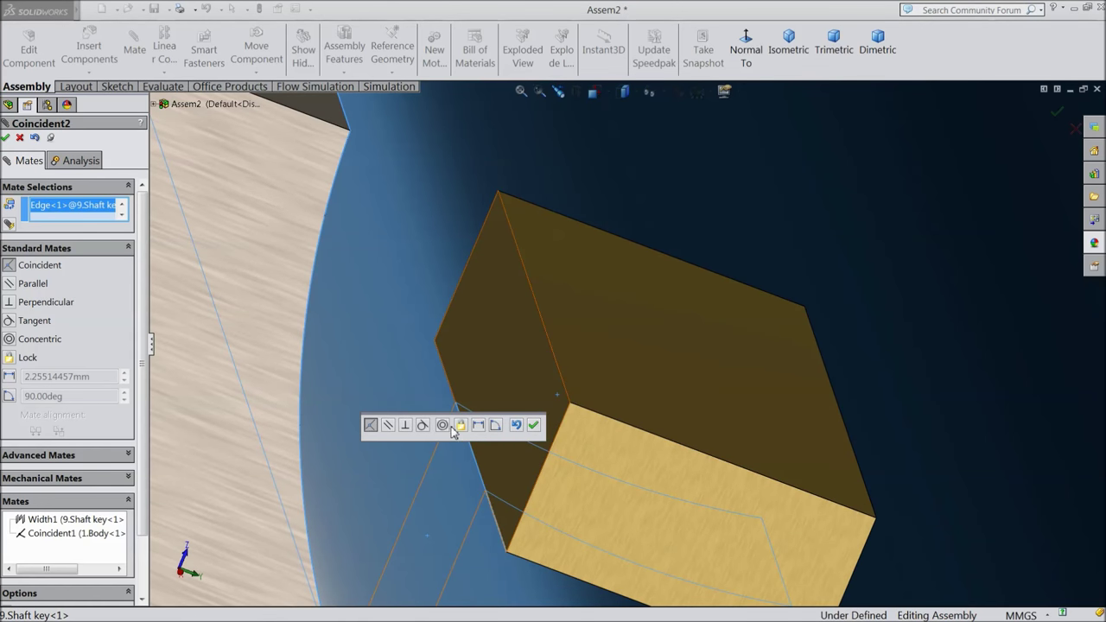
pyautogui.click(532, 431)
pyautogui.scroll(6, 513, 437)
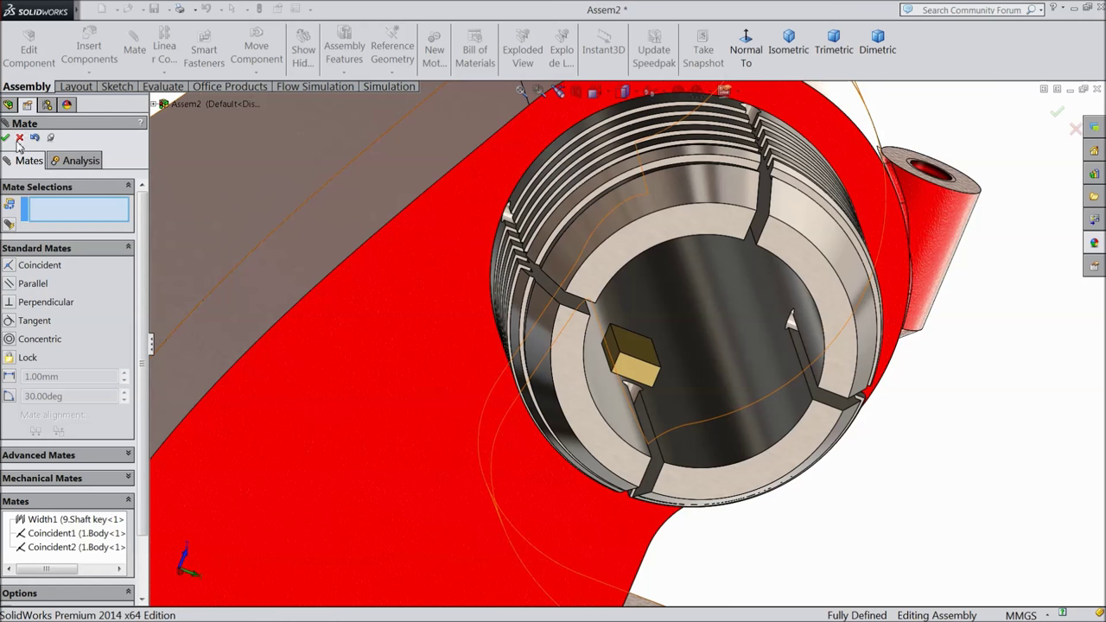
pyautogui.click(19, 138)
# Insert 3.Screw into the assembly and rotate it to point along the bore
pyautogui.click(89, 49)
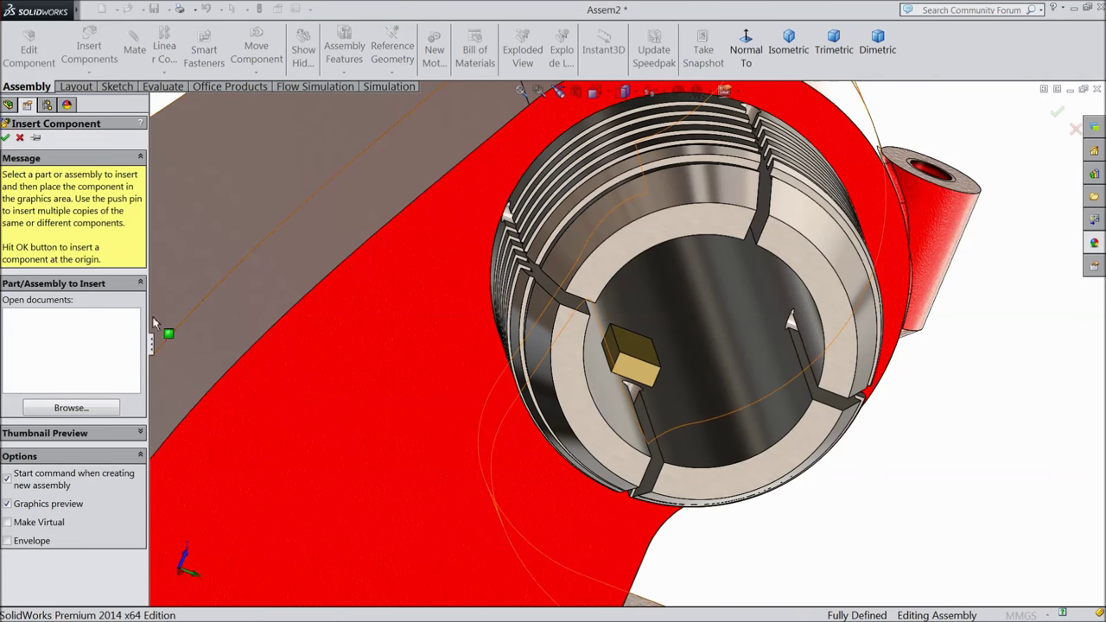
pyautogui.click(75, 412)
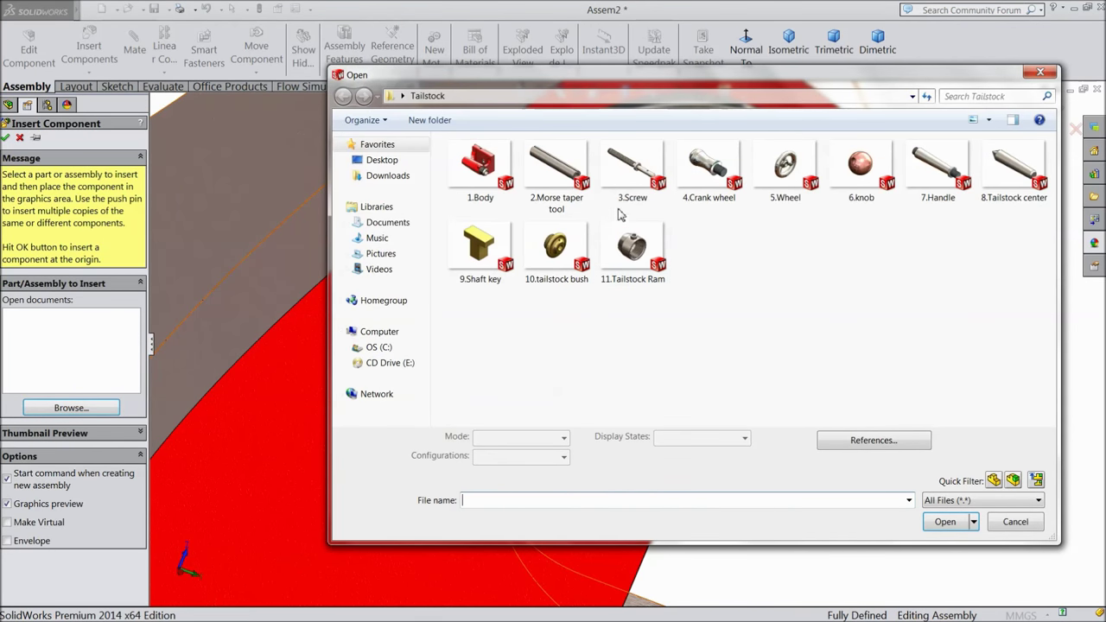
pyautogui.click(642, 183)
pyautogui.click(943, 521)
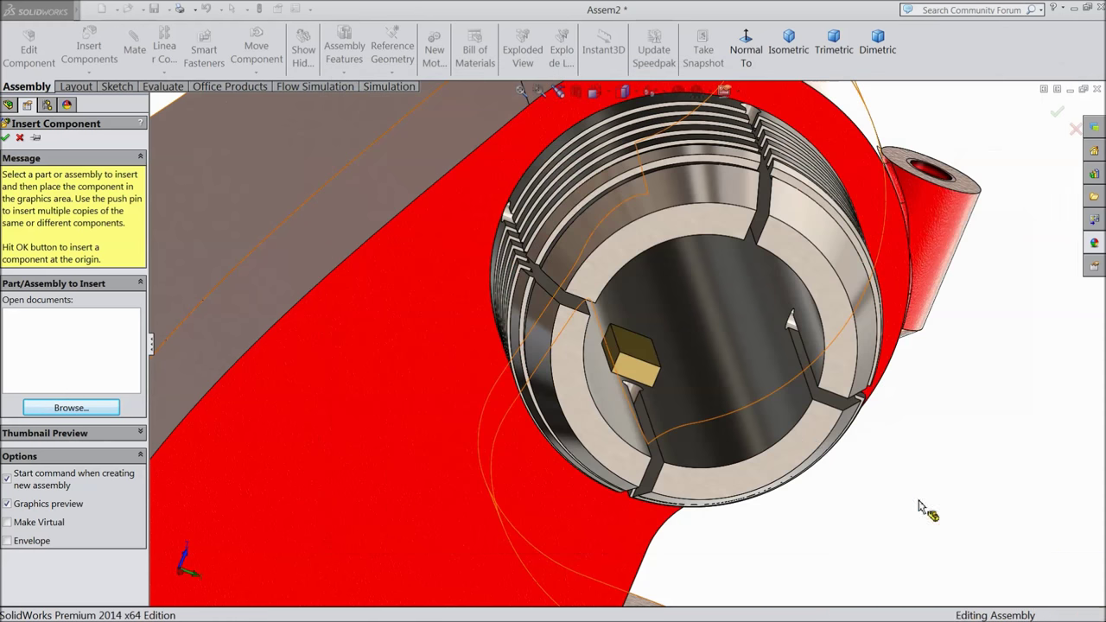
pyautogui.scroll(2, 815, 449)
pyautogui.moveTo(877, 395); pyautogui.dragTo(906, 345, button='middle')
pyautogui.scroll(3, 914, 345)
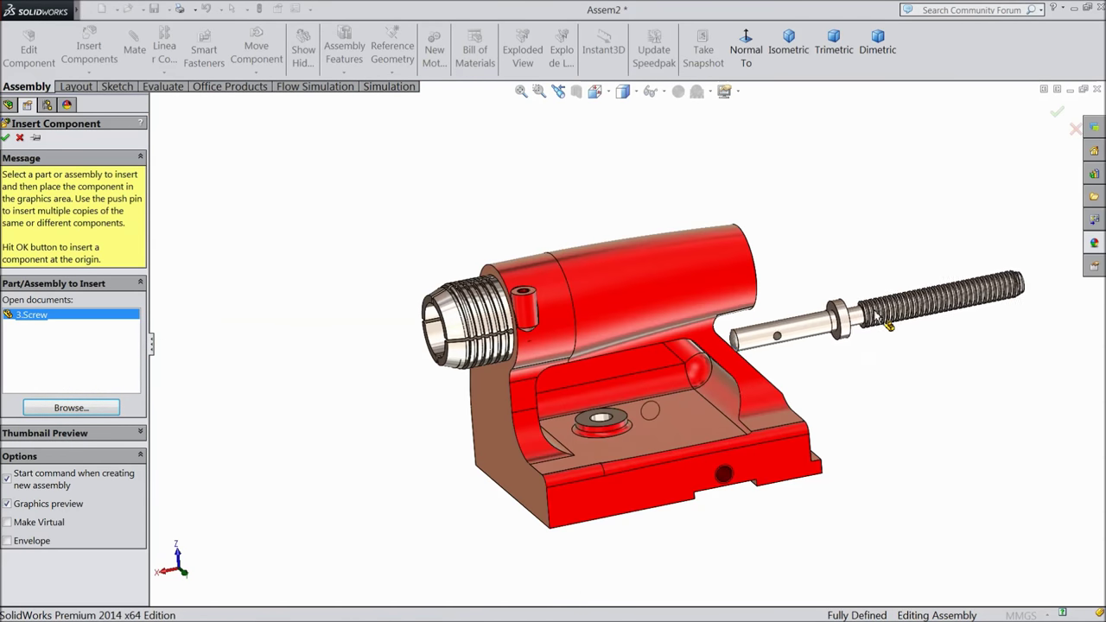
pyautogui.click(540, 260)
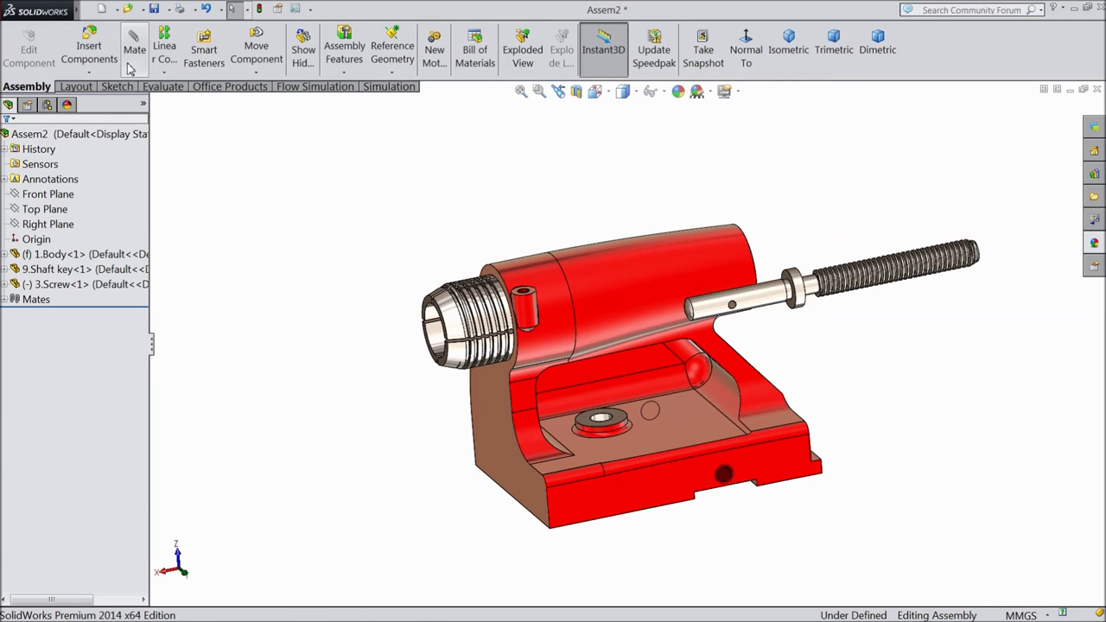
pyautogui.click(256, 72)
pyautogui.click(297, 105)
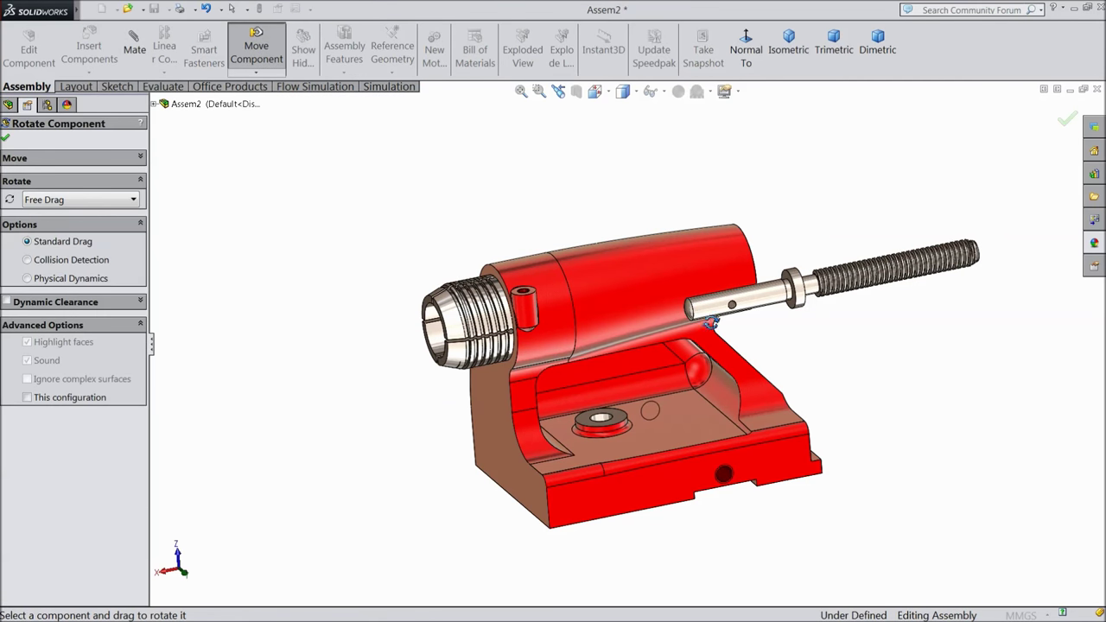
pyautogui.moveTo(704, 316); pyautogui.dragTo(964, 296)
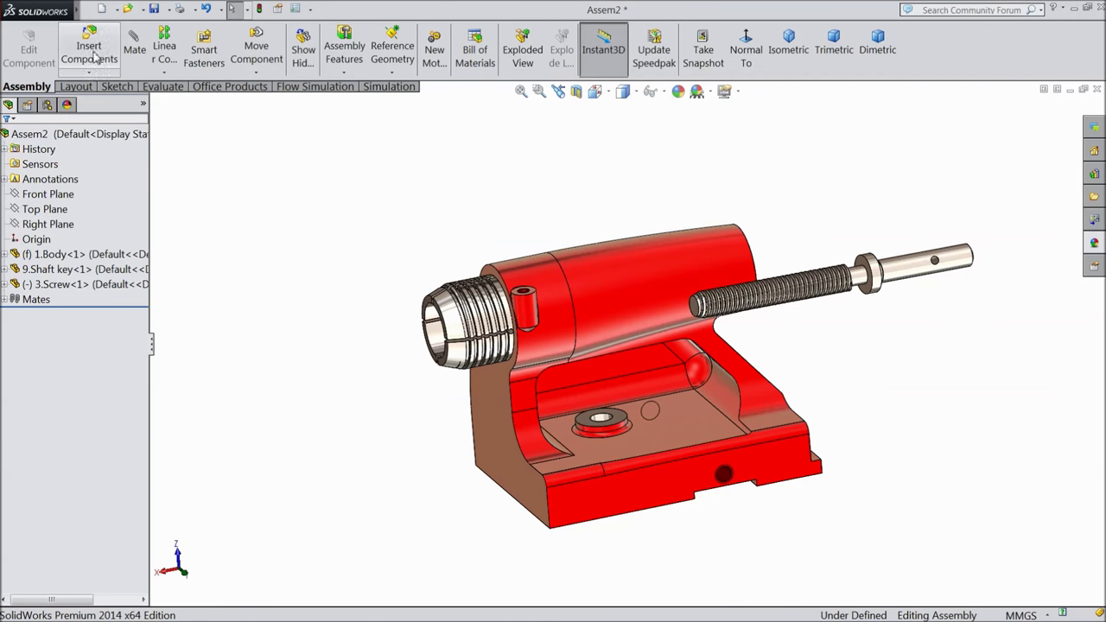
# Insert the 2.Morse taper tool part and place it in the assembly
pyautogui.click(91, 51)
pyautogui.click(85, 411)
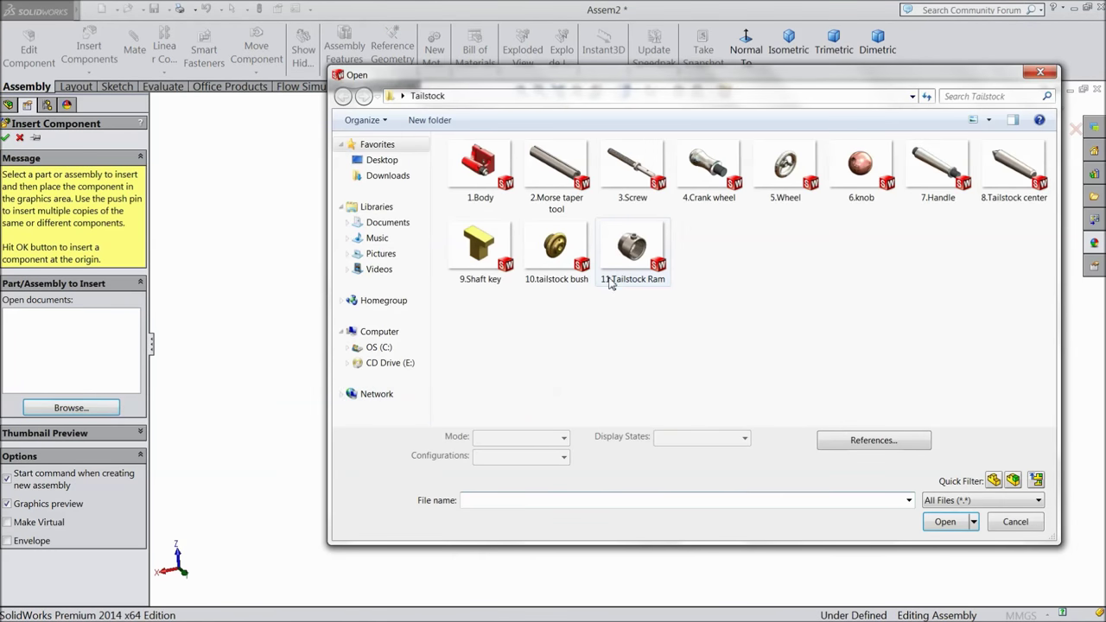
pyautogui.click(577, 209)
pyautogui.click(926, 520)
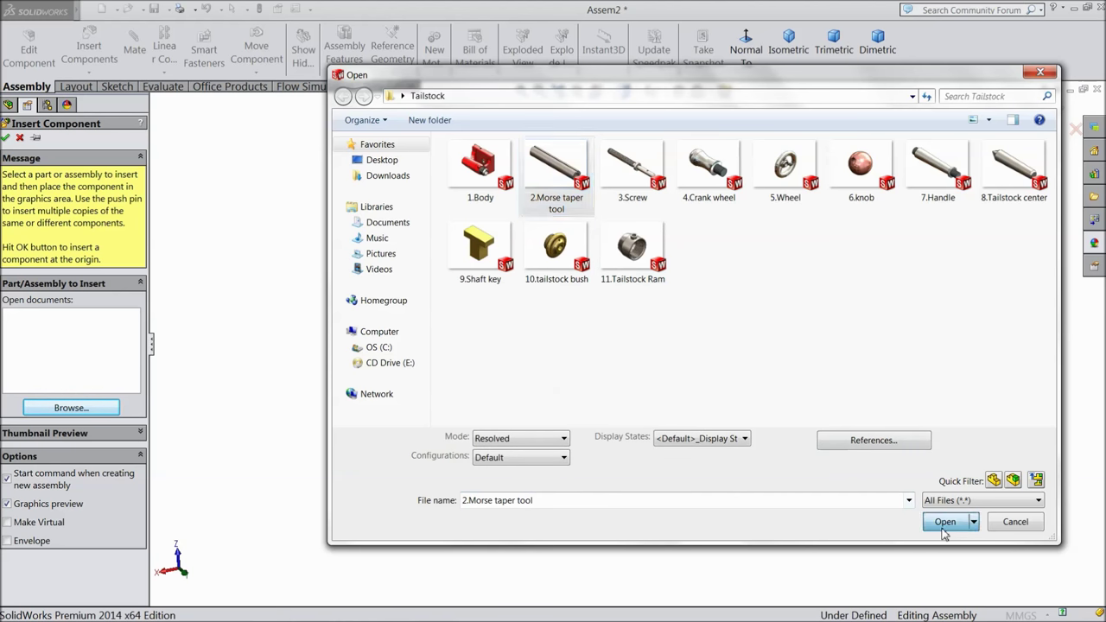
pyautogui.click(634, 333)
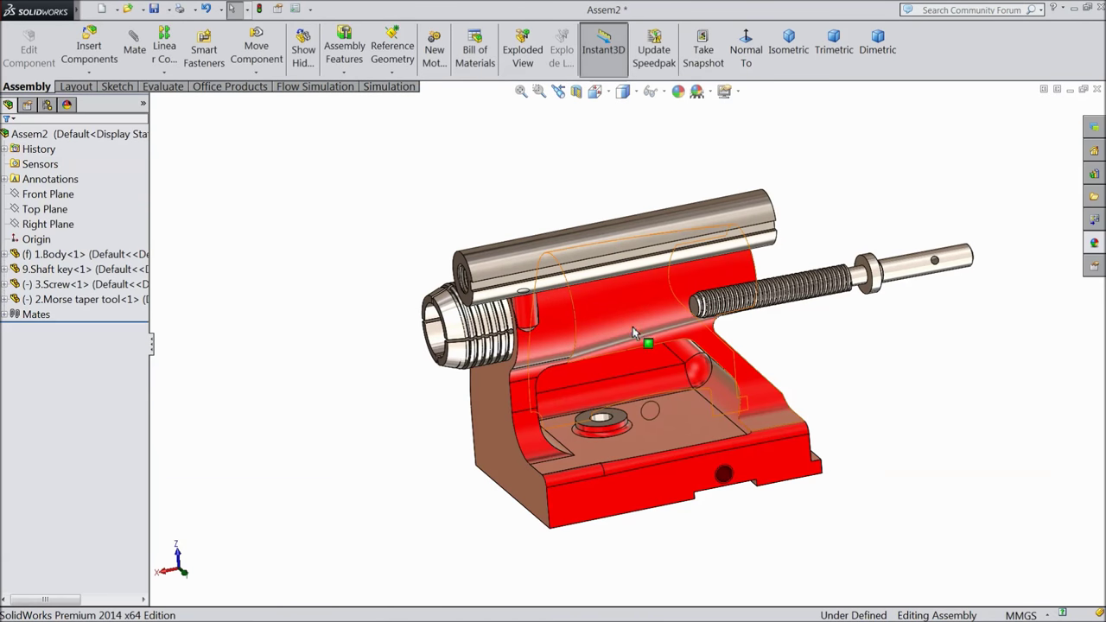
# Start a mate between the taper tool's cylindrical face and the body's bore face
pyautogui.moveTo(643, 341); pyautogui.dragTo(623, 261, button='middle')
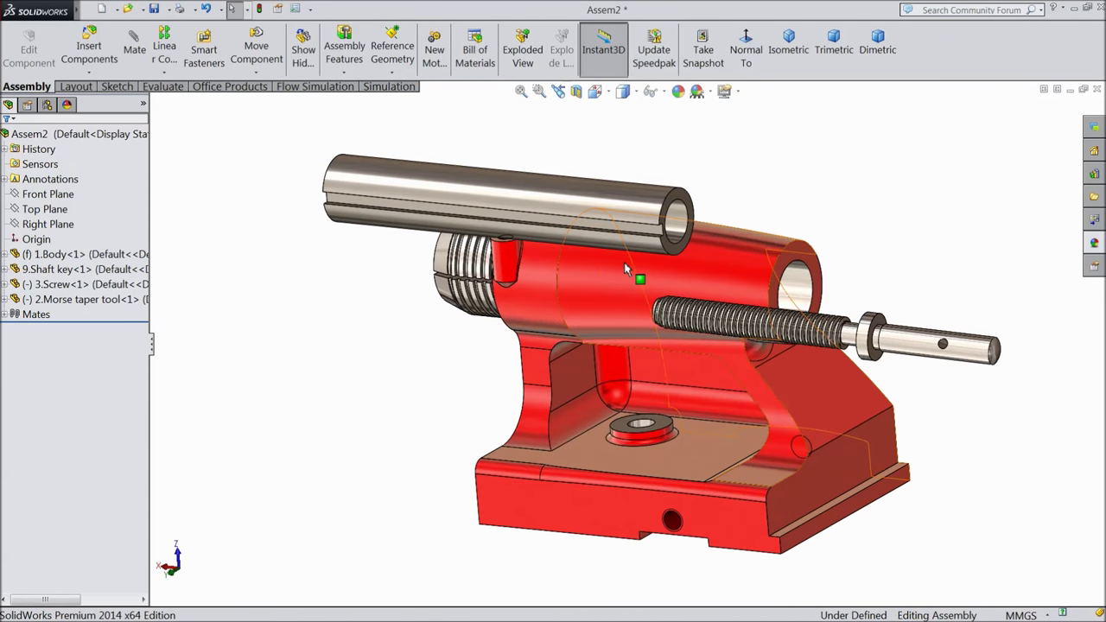
pyautogui.scroll(-3, 596, 232)
pyautogui.click(598, 207)
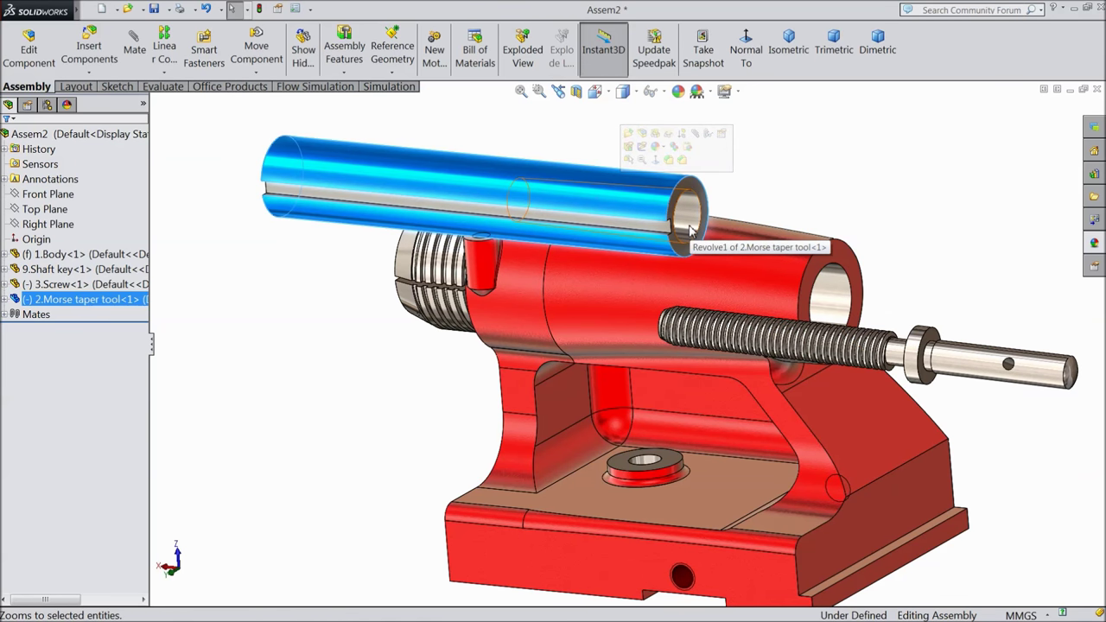
pyautogui.click(691, 229)
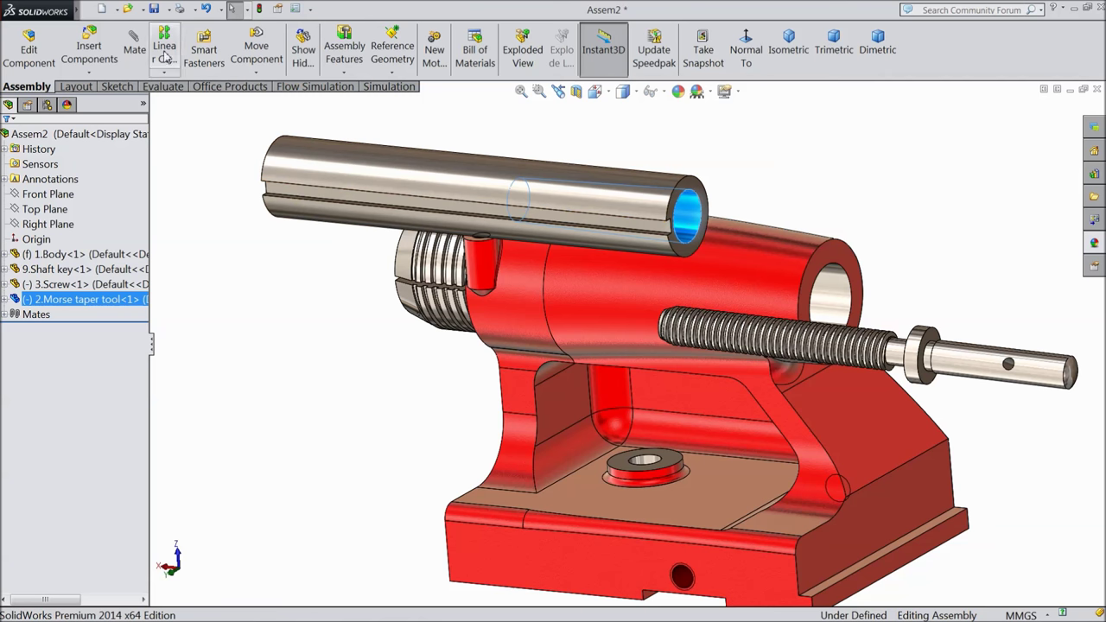
pyautogui.click(134, 57)
pyautogui.click(835, 310)
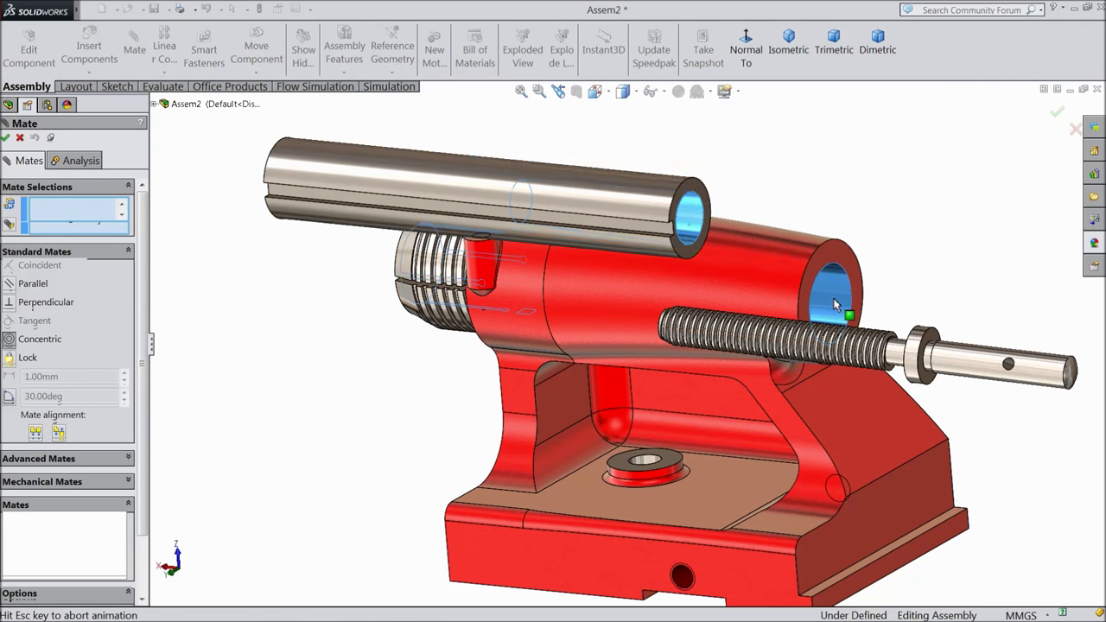
# Accept the Concentric mate between the Morse taper tool and the body bore
pyautogui.click(976, 261)
pyautogui.moveTo(592, 309); pyautogui.dragTo(673, 343, button='middle')
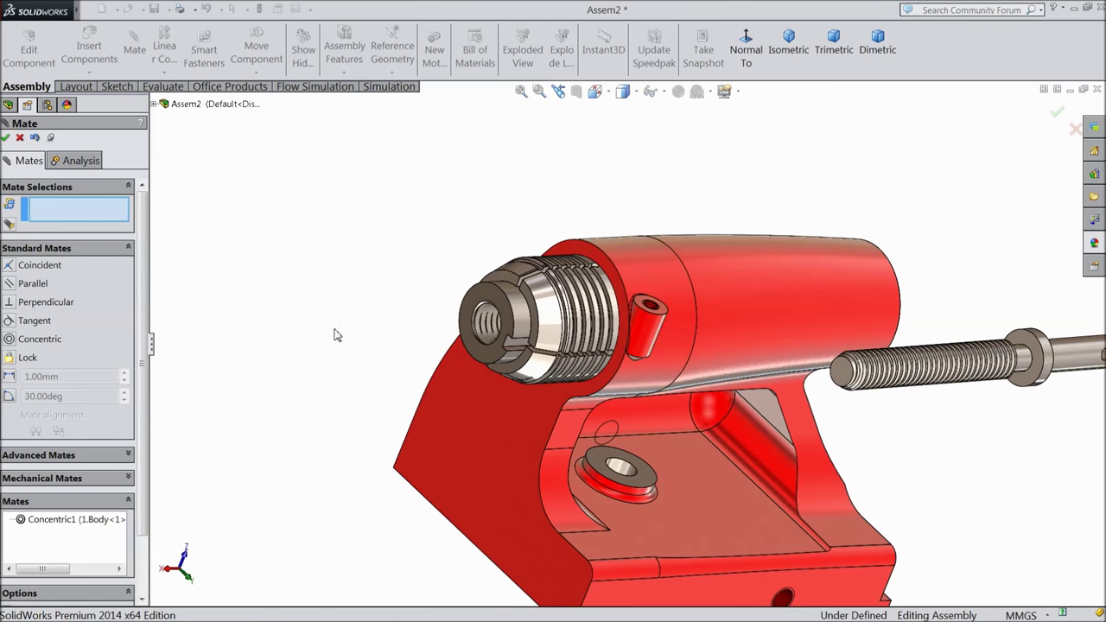
pyautogui.scroll(-5, 518, 367)
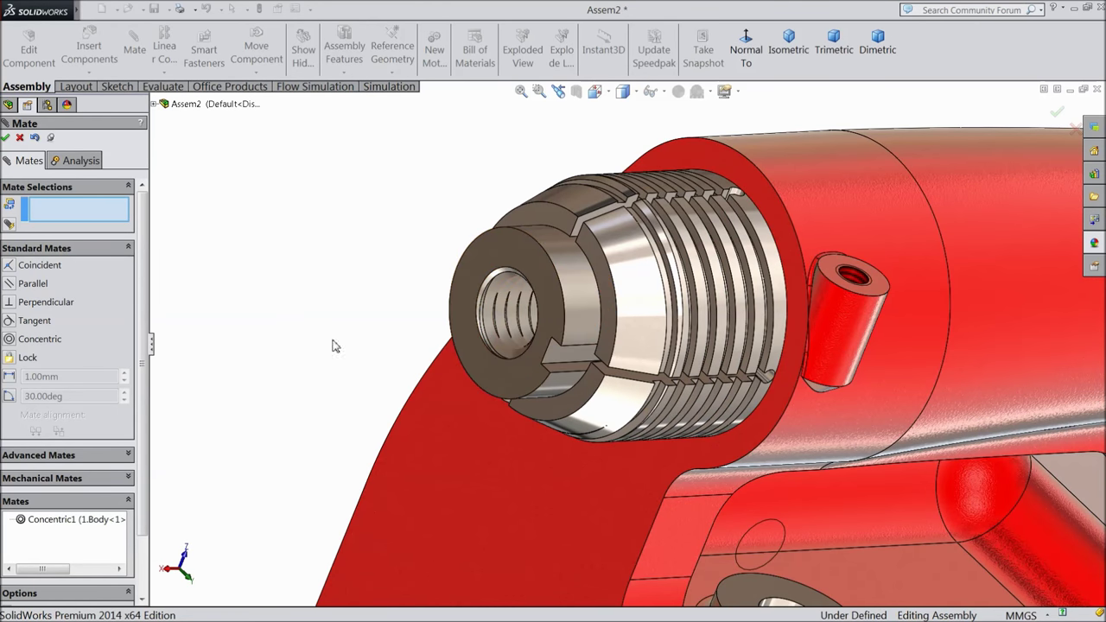
# Edit Concentric1 to flip the taper tool's alignment, then accept the mate
pyautogui.click(41, 522)
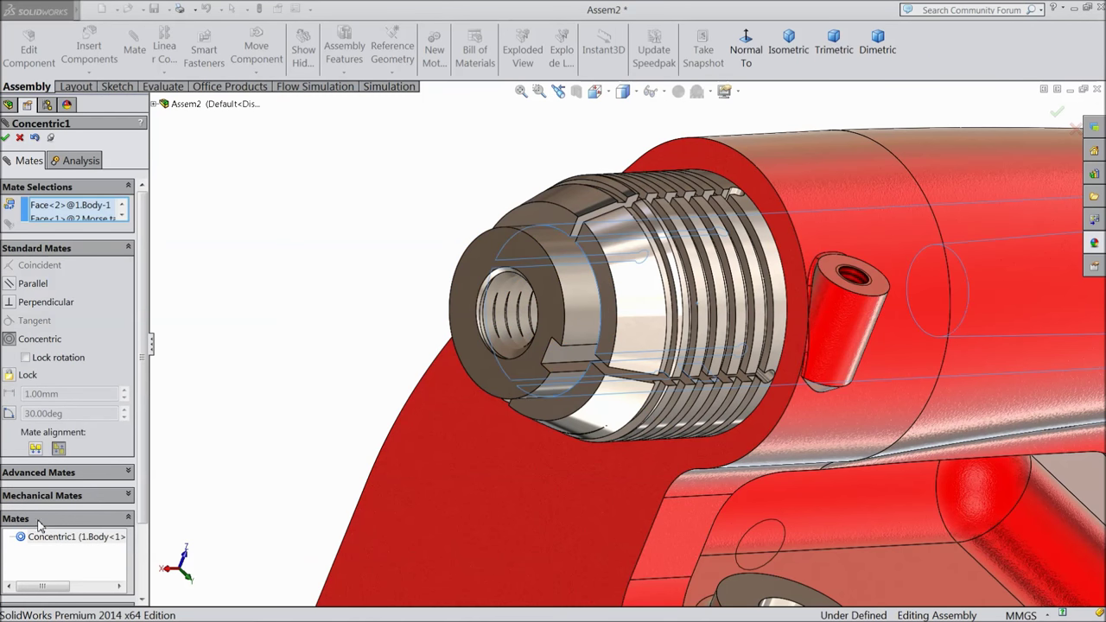
pyautogui.click(36, 451)
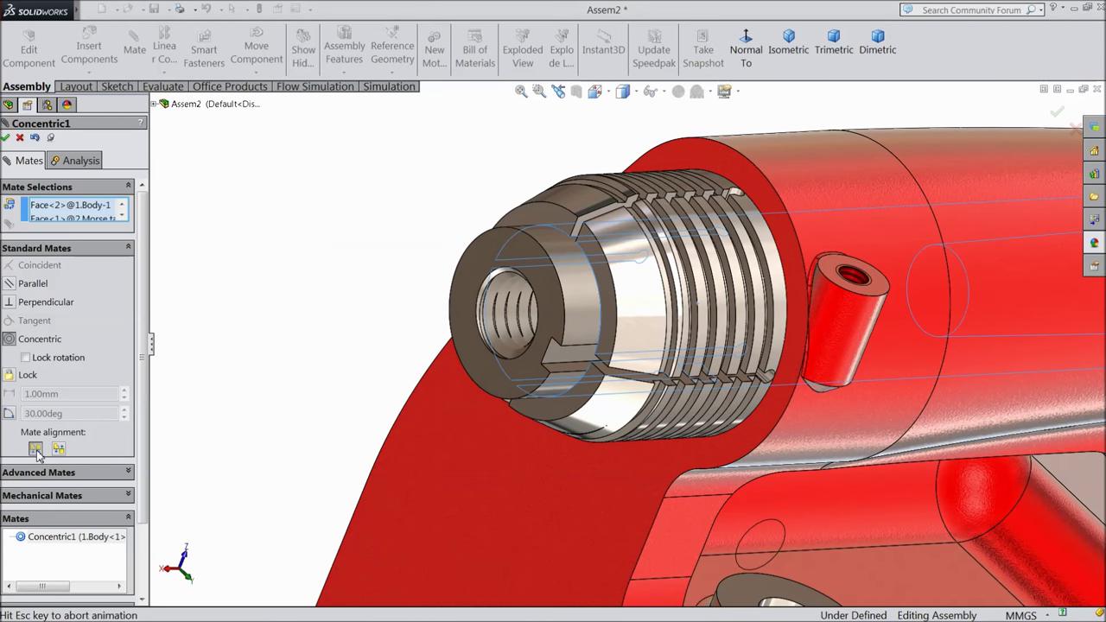
pyautogui.press('f')
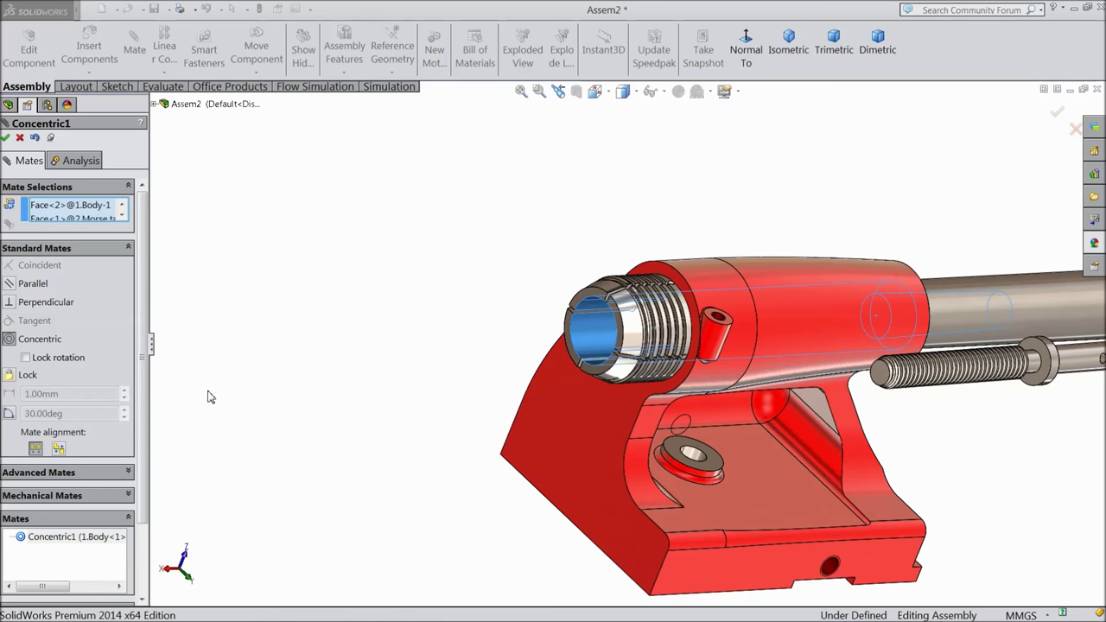
pyautogui.scroll(-3, 907, 338)
pyautogui.moveTo(907, 338); pyautogui.dragTo(956, 421, button='middle')
pyautogui.scroll(-3, 933, 371)
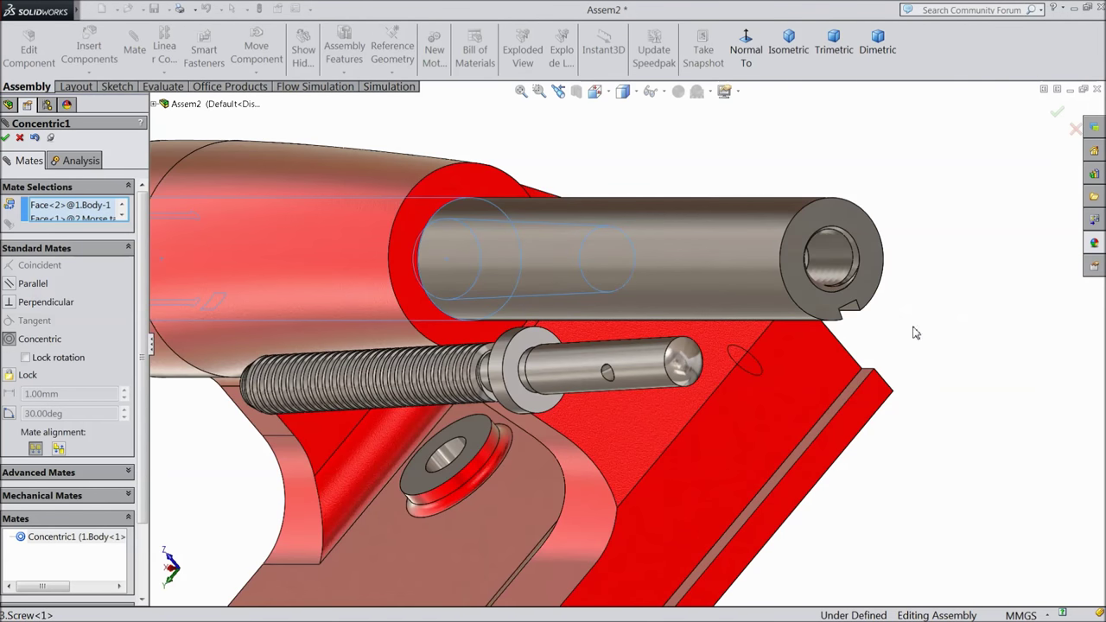
pyautogui.scroll(1, 864, 289)
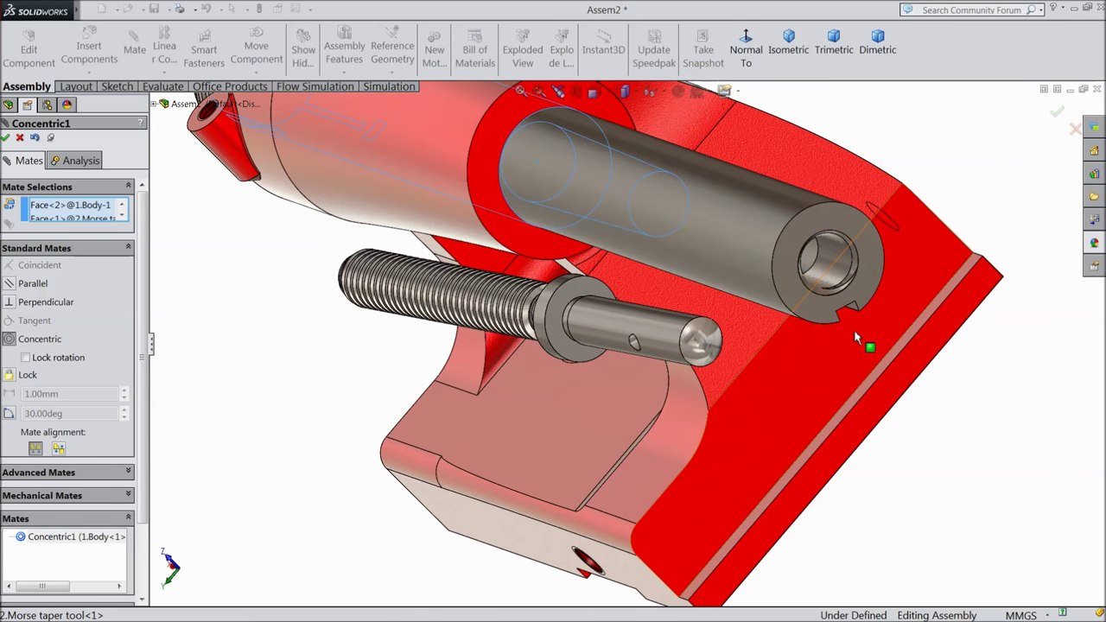
pyautogui.scroll(2, 854, 329)
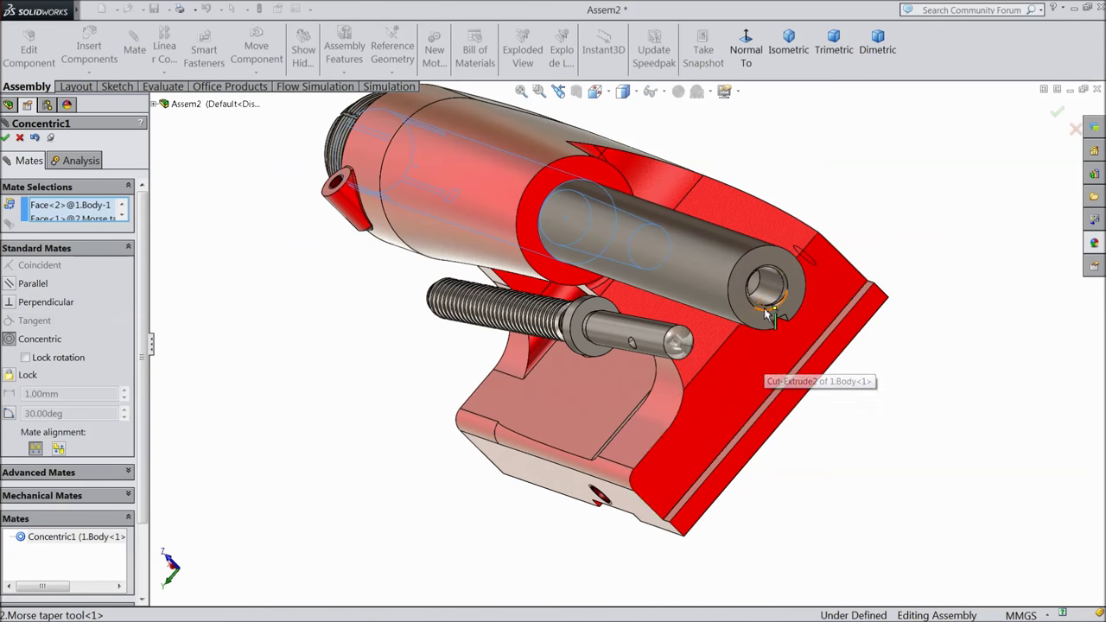
pyautogui.scroll(-5, 751, 341)
pyautogui.scroll(6, 744, 351)
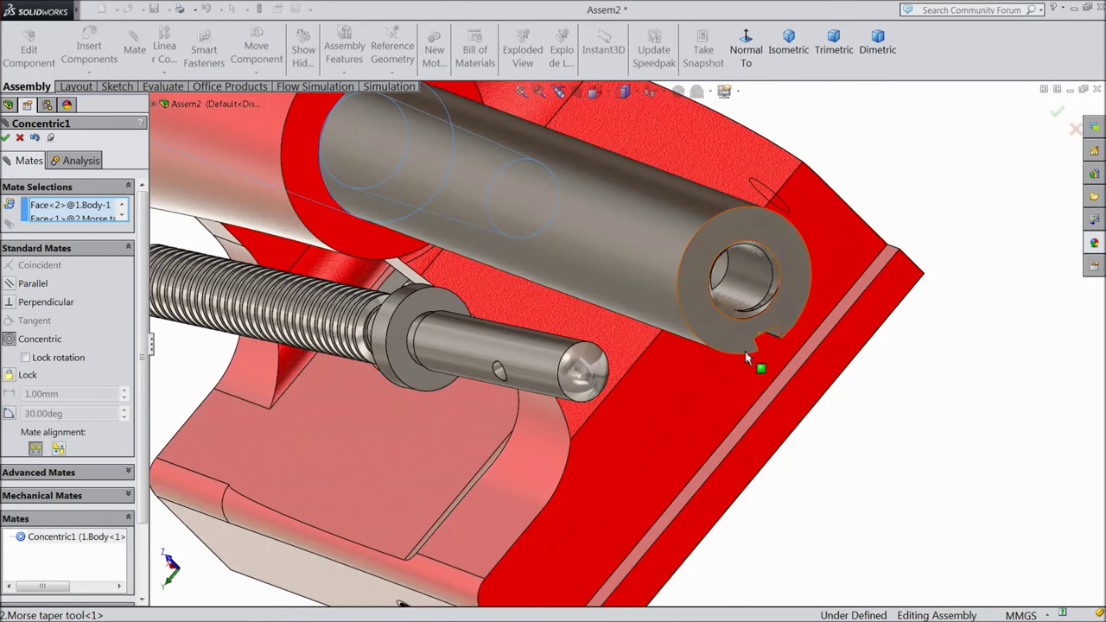
pyautogui.moveTo(744, 351); pyautogui.dragTo(596, 342, button='middle')
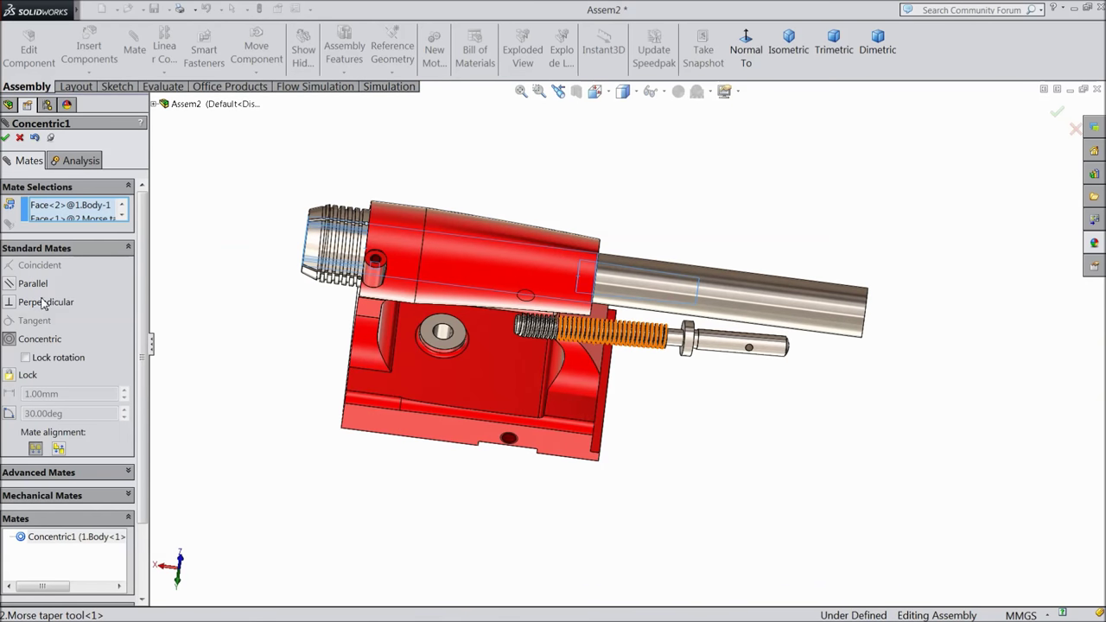
pyautogui.click(5, 138)
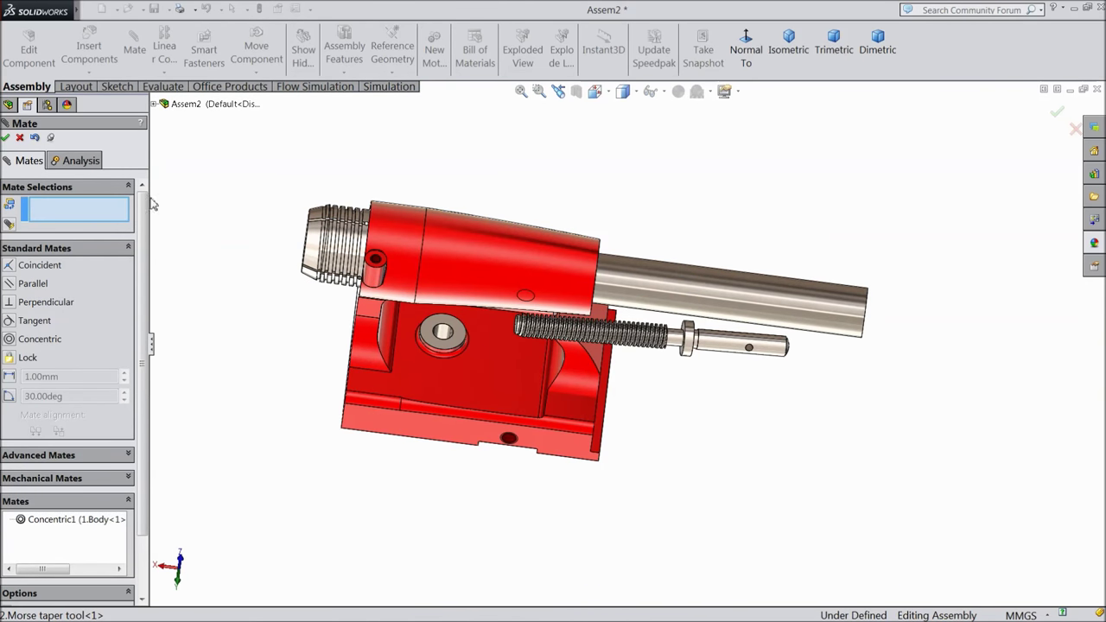
# Slide the Morse taper tool deeper into the body's bore
pyautogui.moveTo(730, 301); pyautogui.dragTo(473, 264)
pyautogui.moveTo(472, 264); pyautogui.dragTo(562, 295, button='middle')
pyautogui.scroll(-5, 499, 296)
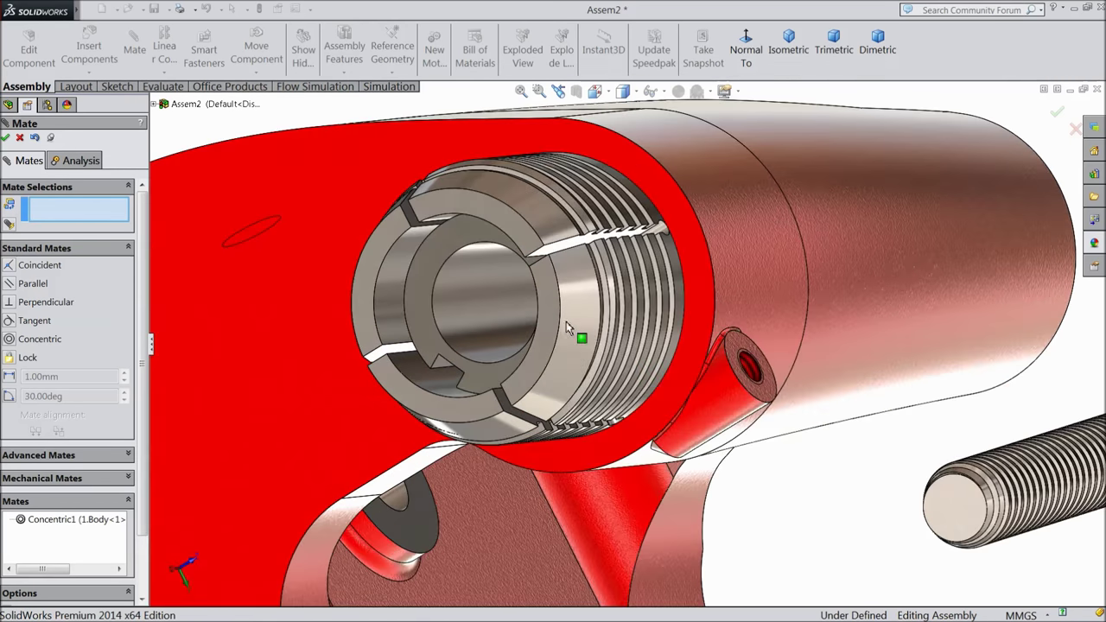
pyautogui.scroll(1, 718, 306)
pyautogui.moveTo(435, 337); pyautogui.dragTo(494, 346)
pyautogui.scroll(-5, 500, 348)
pyautogui.moveTo(534, 360); pyautogui.dragTo(527, 348, button='middle')
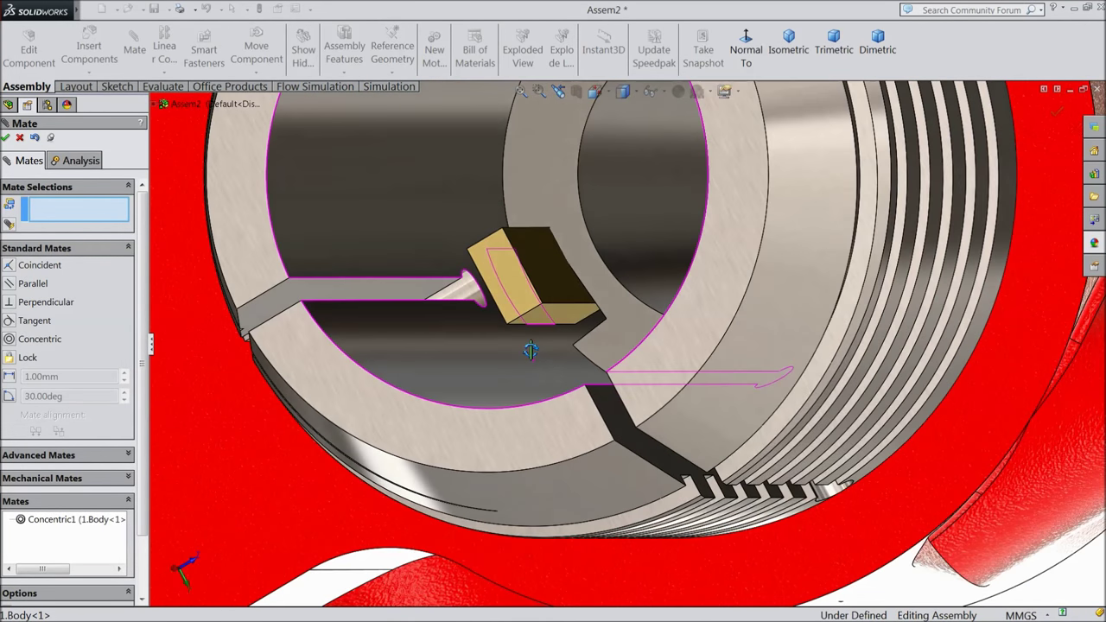
# Mate the shaft key face parallel to the Morse taper tool face, then slide the sleeve back
pyautogui.click(555, 317)
pyautogui.scroll(3, 553, 363)
pyautogui.moveTo(558, 366); pyautogui.dragTo(570, 383, button='middle')
pyautogui.scroll(-5, 566, 363)
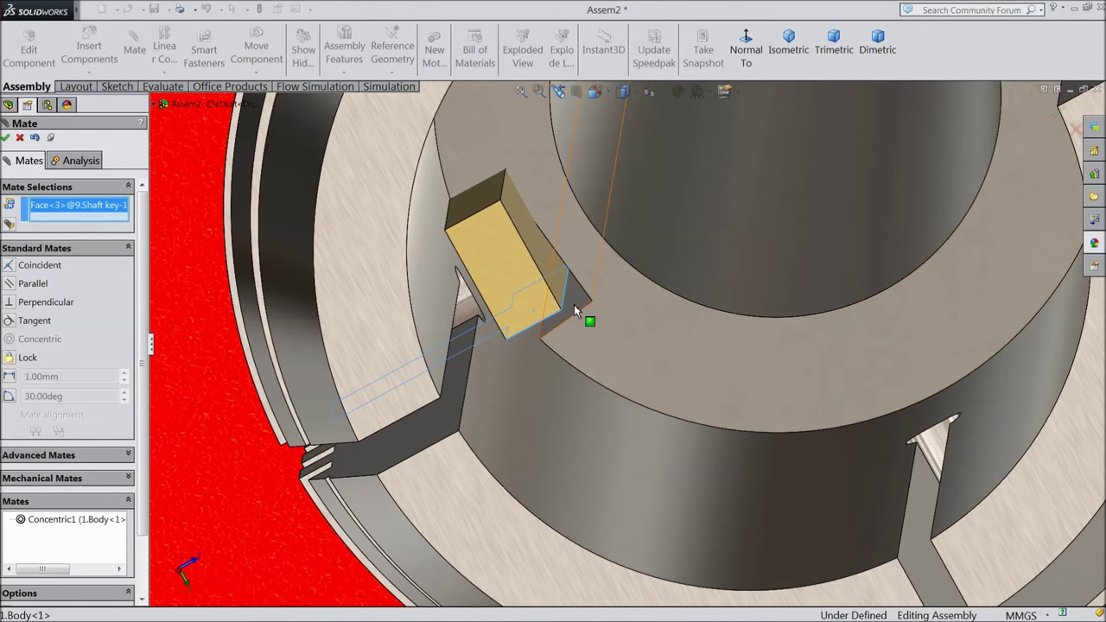
pyautogui.click(567, 312)
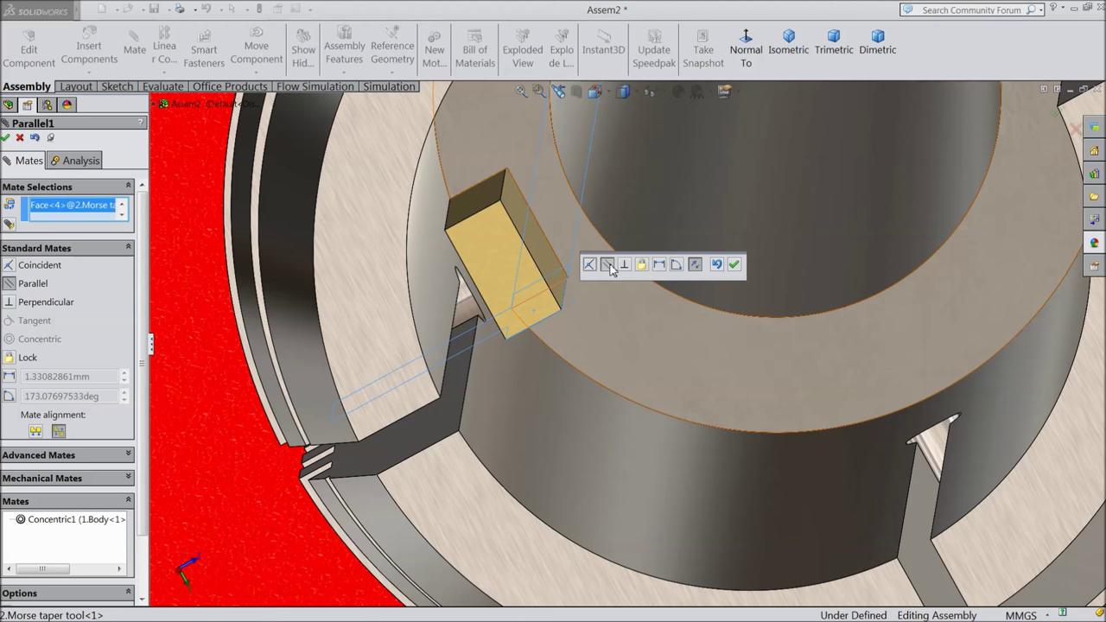
pyautogui.click(733, 265)
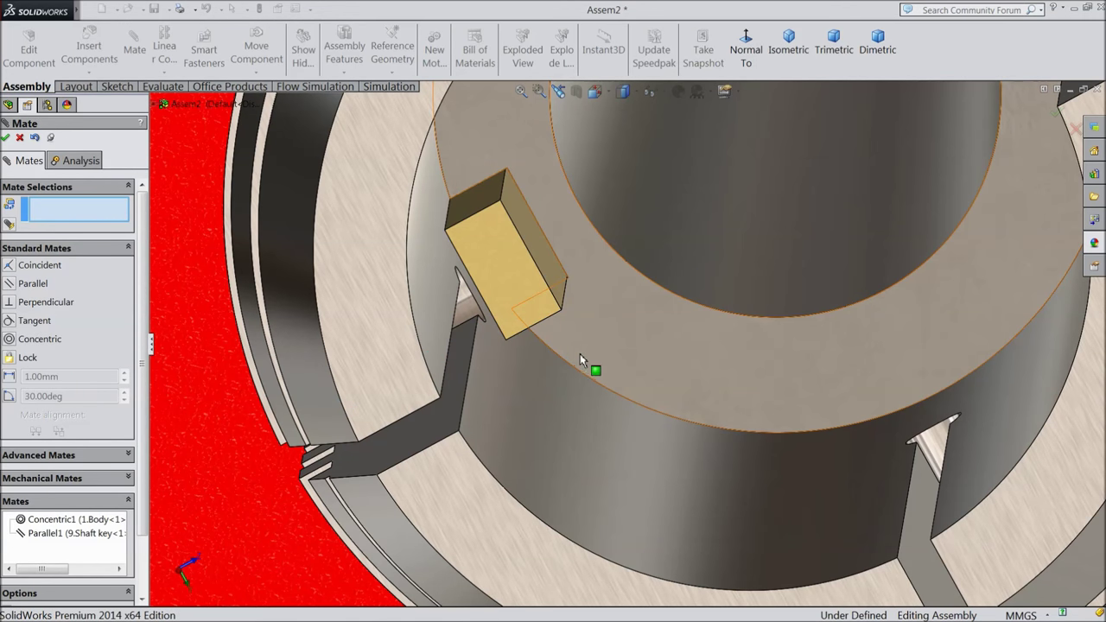
pyautogui.scroll(8, 578, 356)
pyautogui.scroll(3, 681, 444)
pyautogui.moveTo(682, 445); pyautogui.dragTo(526, 350, button='middle')
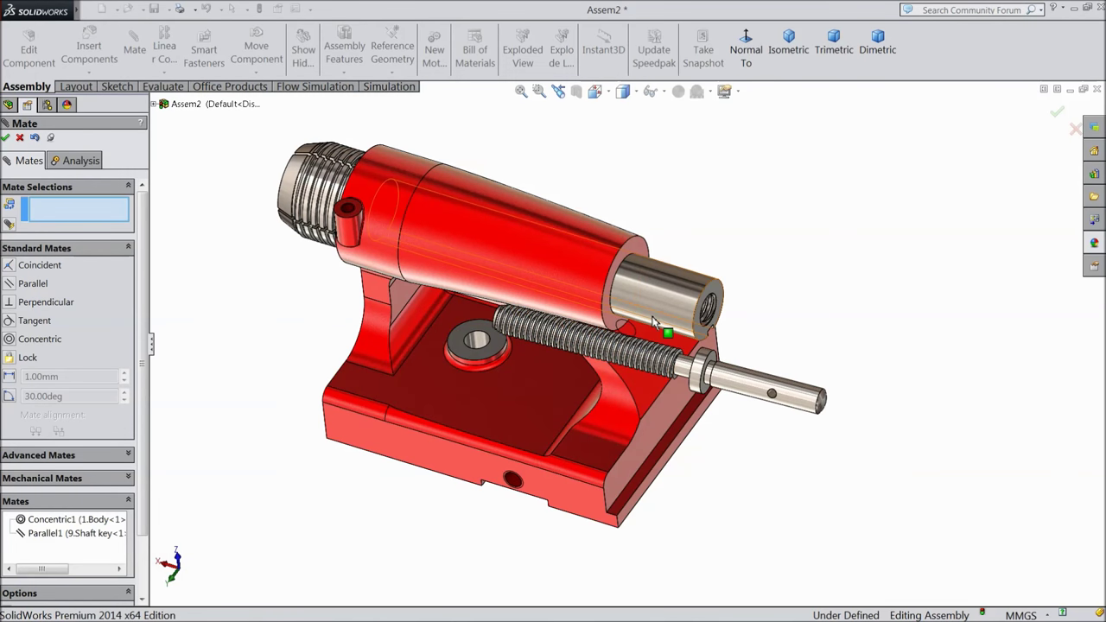
pyautogui.scroll(-3, 686, 313)
pyautogui.moveTo(692, 298); pyautogui.dragTo(649, 358)
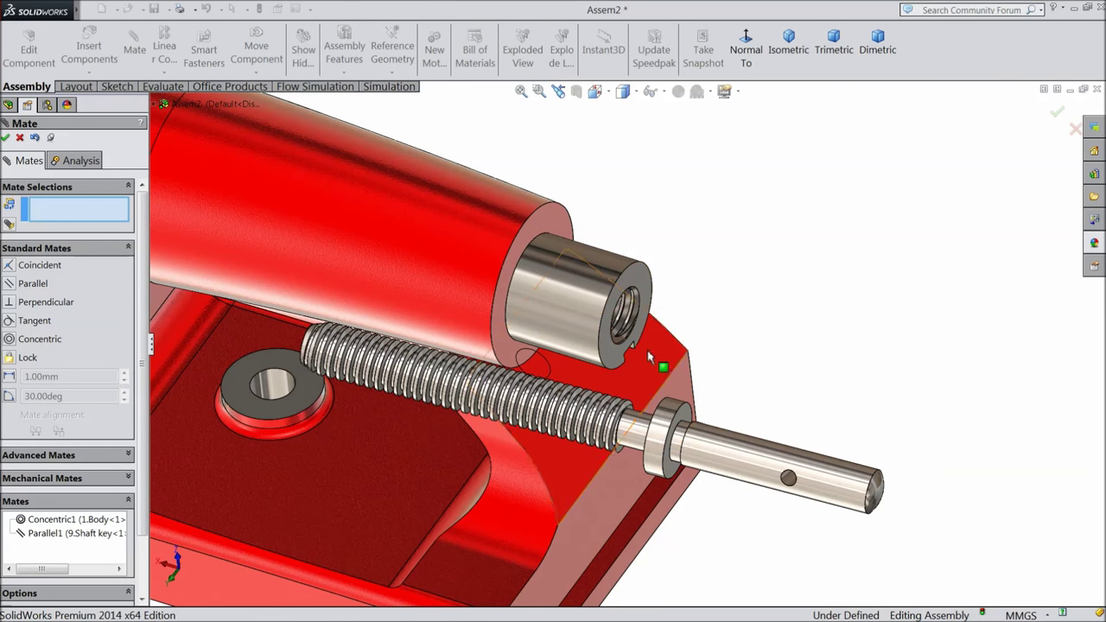
# Mate the screw shaft concentric with the taper tool's bore and drag the screw to test it
pyautogui.click(570, 299)
pyautogui.click(723, 456)
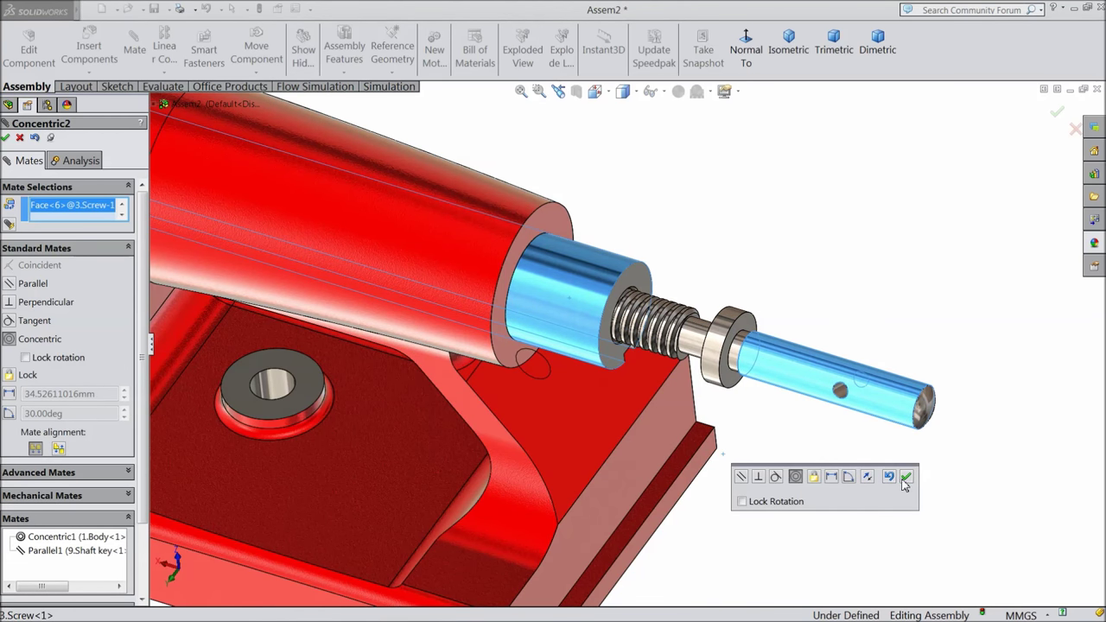
pyautogui.click(907, 477)
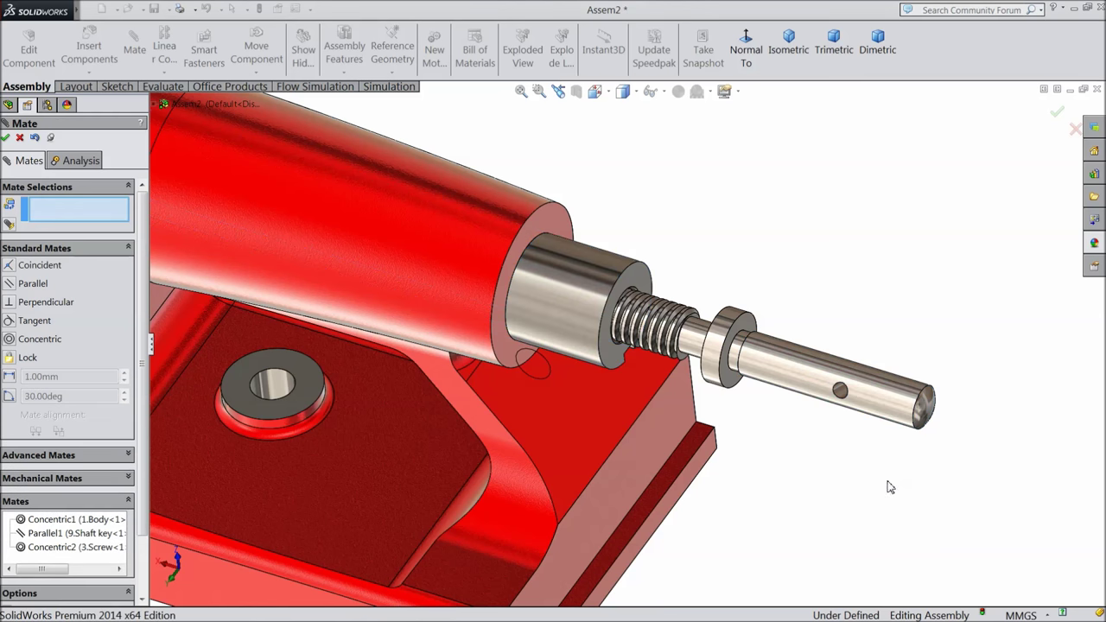
pyautogui.scroll(3, 812, 475)
pyautogui.moveTo(807, 474)
pyautogui.mouseDown(button='middle')
pyautogui.moveTo(744, 439)
pyautogui.moveTo(800, 457)
pyautogui.mouseUp(button='middle')
pyautogui.moveTo(728, 369); pyautogui.dragTo(898, 445)
pyautogui.scroll(-3, 666, 338)
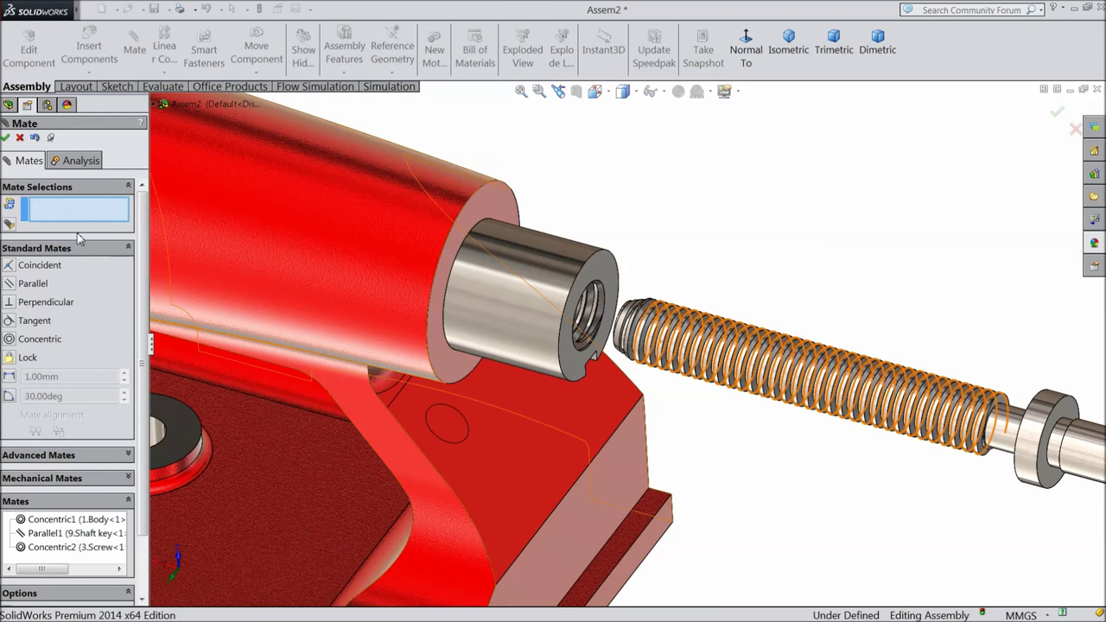
pyautogui.click(54, 251)
# Choose the Screw mechanical mate and select the Morse taper tool's inner thread face
pyautogui.click(39, 295)
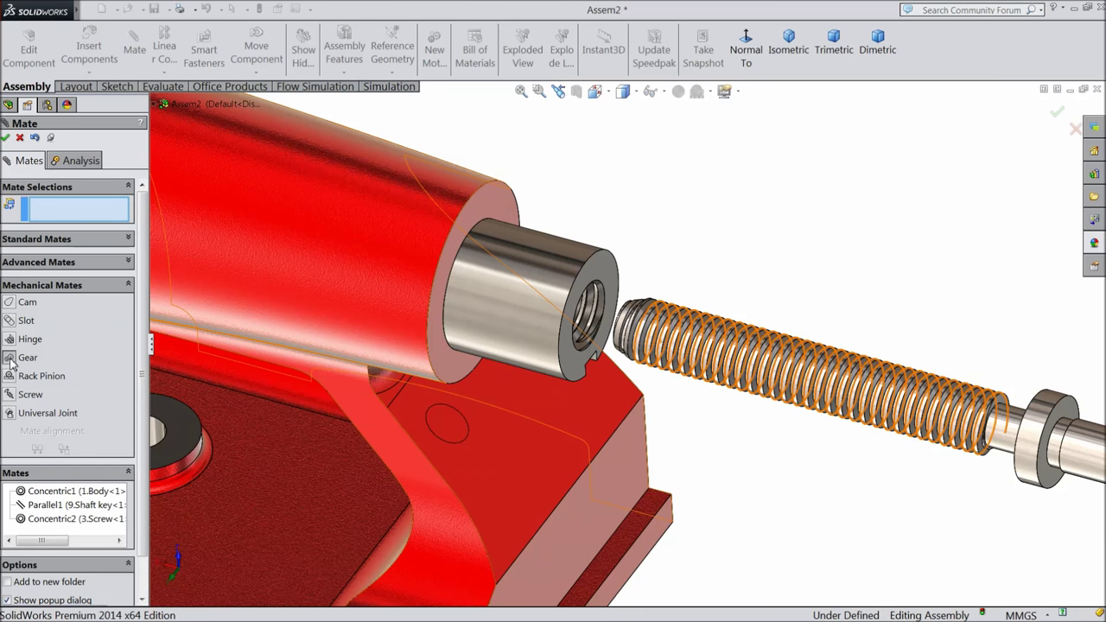
pyautogui.click(11, 395)
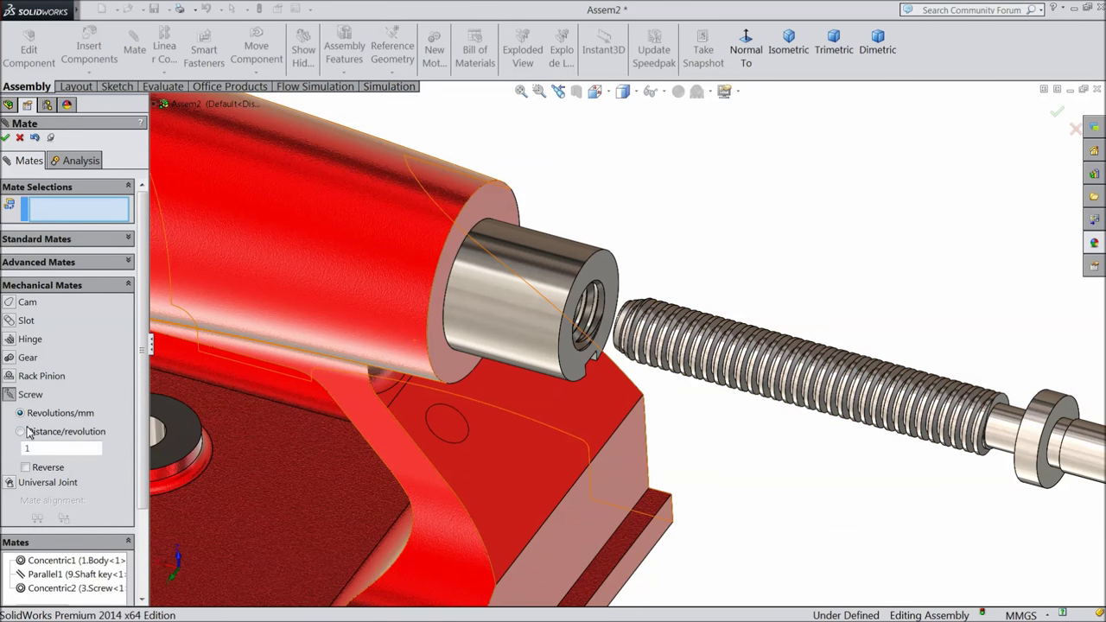
pyautogui.scroll(-5, 648, 302)
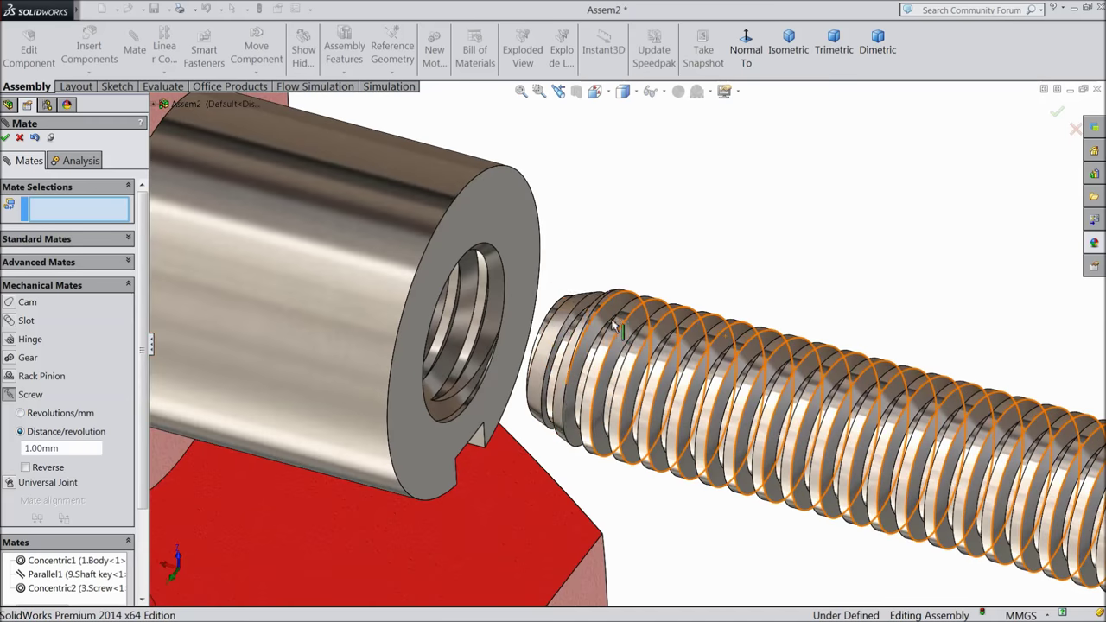
pyautogui.click(432, 327)
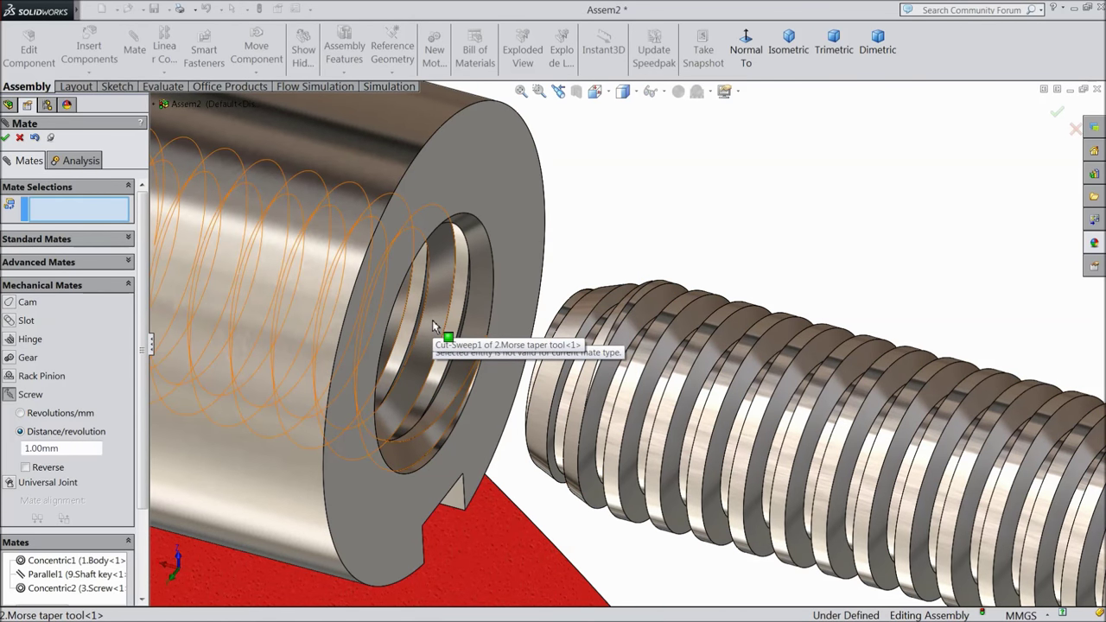
pyautogui.click(432, 321)
pyautogui.moveTo(432, 321); pyautogui.dragTo(422, 345, button='middle')
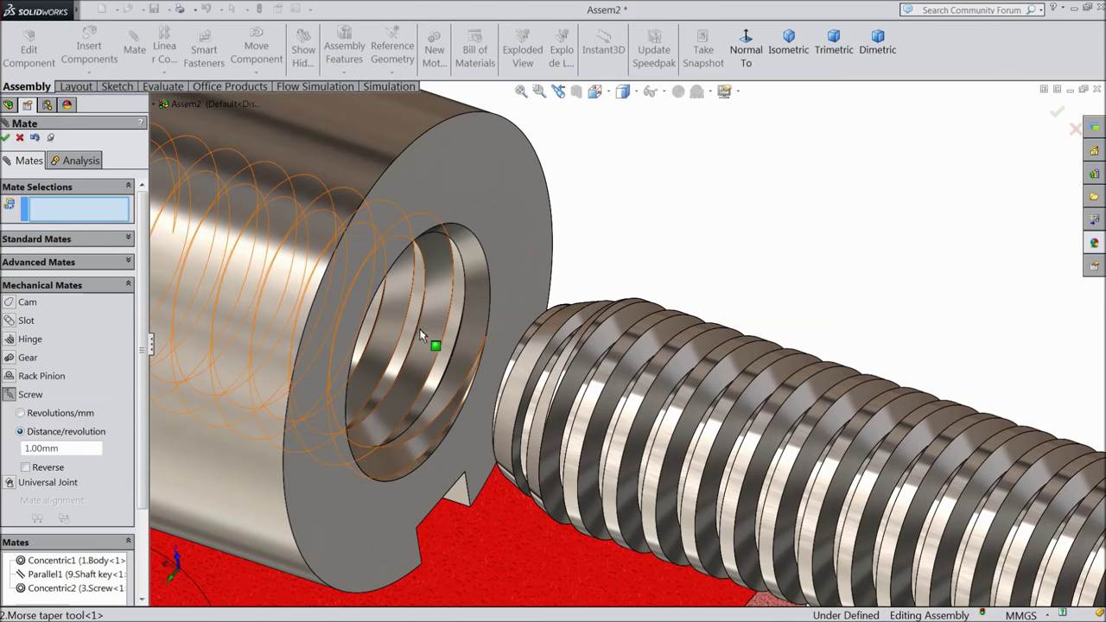
pyautogui.click(406, 324)
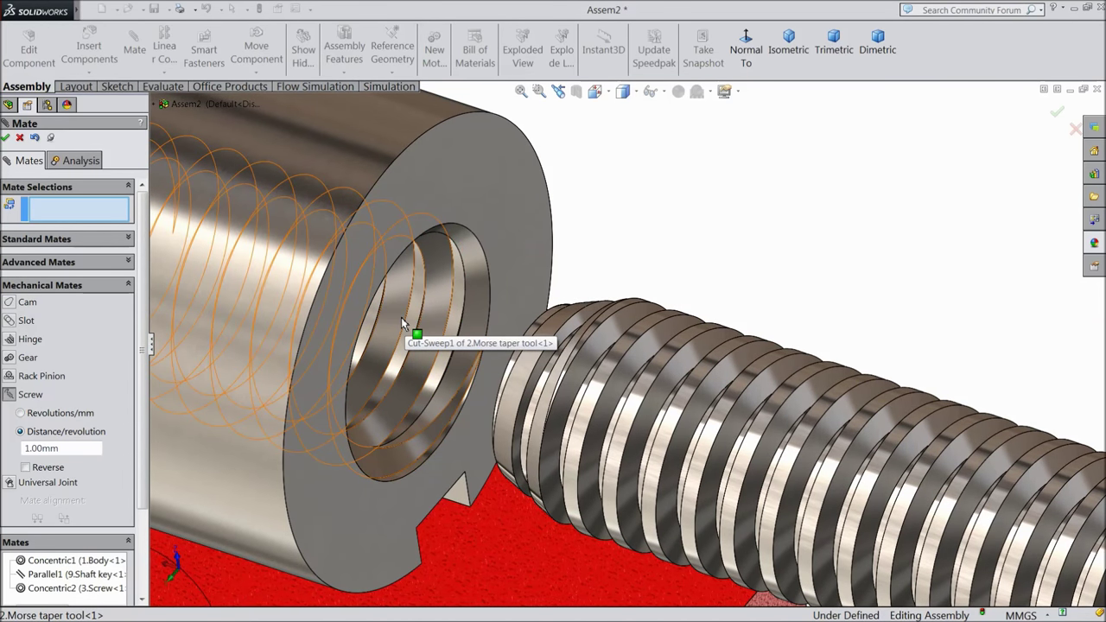
pyautogui.click(406, 325)
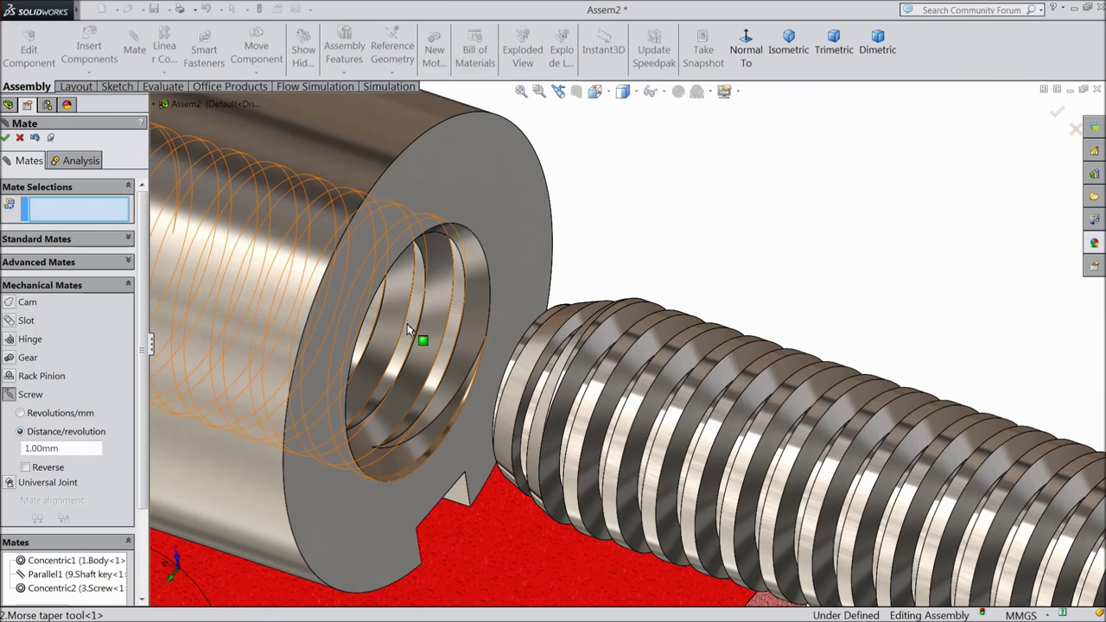
pyautogui.click(412, 331)
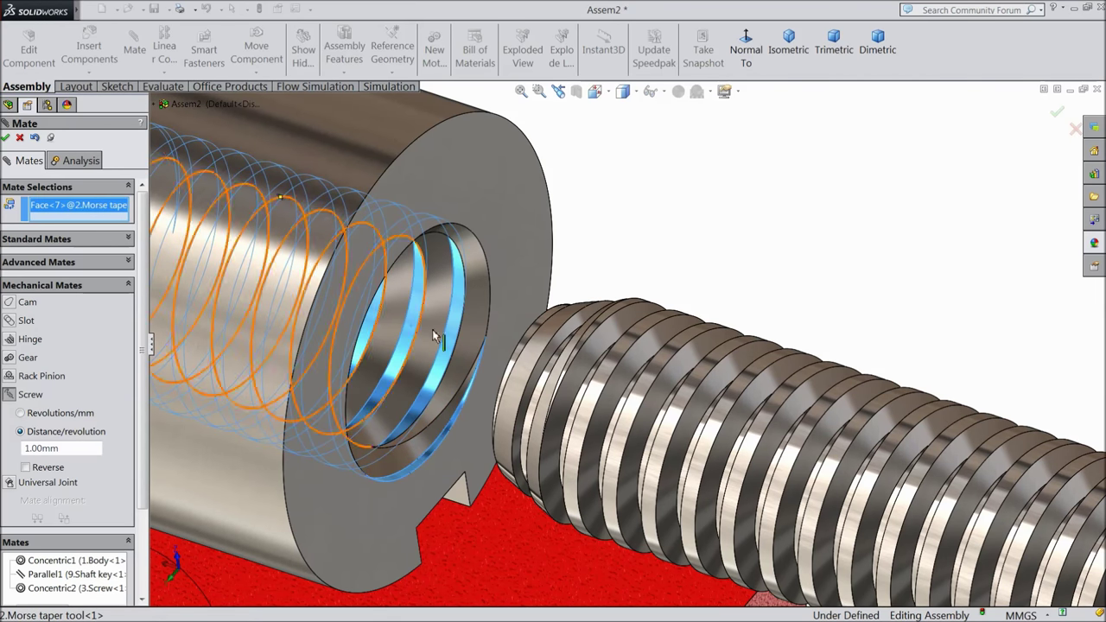
# Add the screw's thread face and apply the reversed Screw mate at 1.00 mm per revolution
pyautogui.scroll(3, 412, 328)
pyautogui.scroll(1, 539, 380)
pyautogui.scroll(-5, 821, 456)
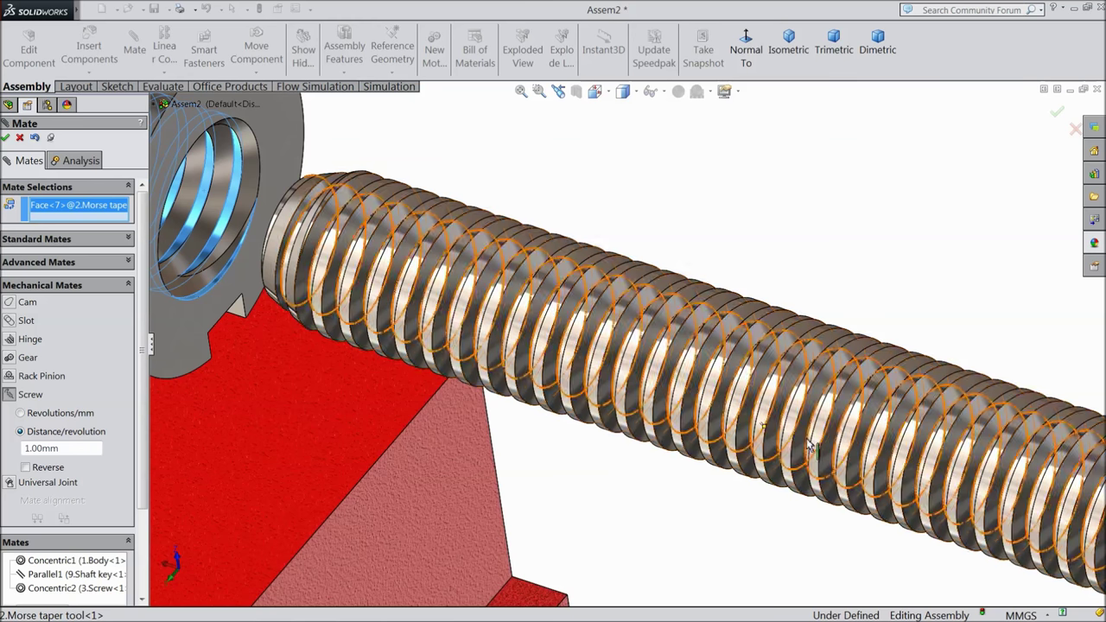
pyautogui.click(789, 434)
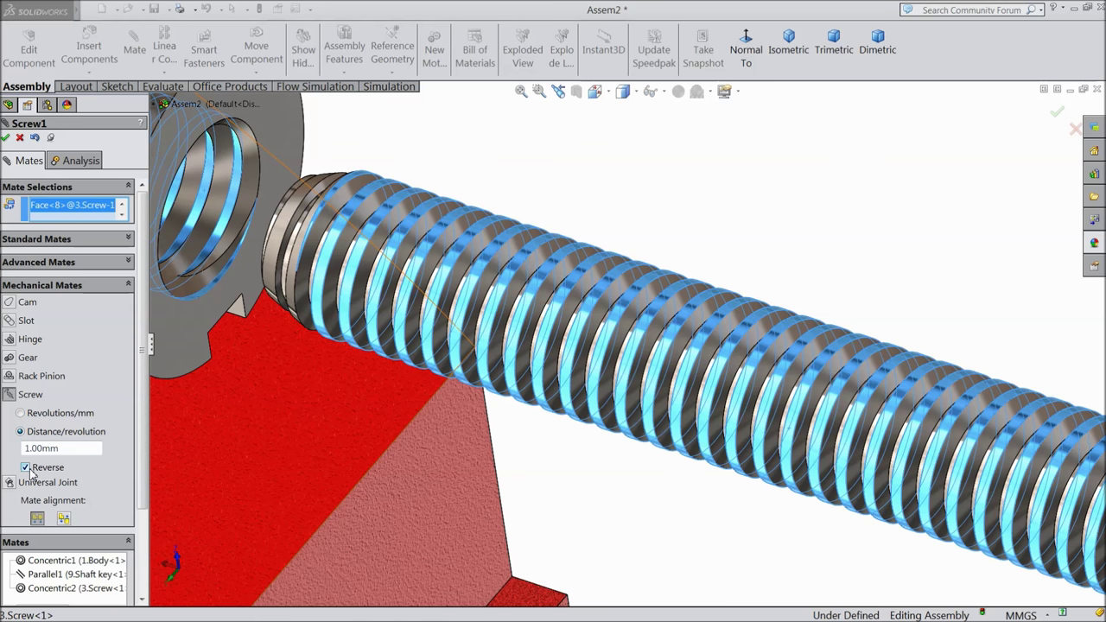
pyautogui.click(6, 138)
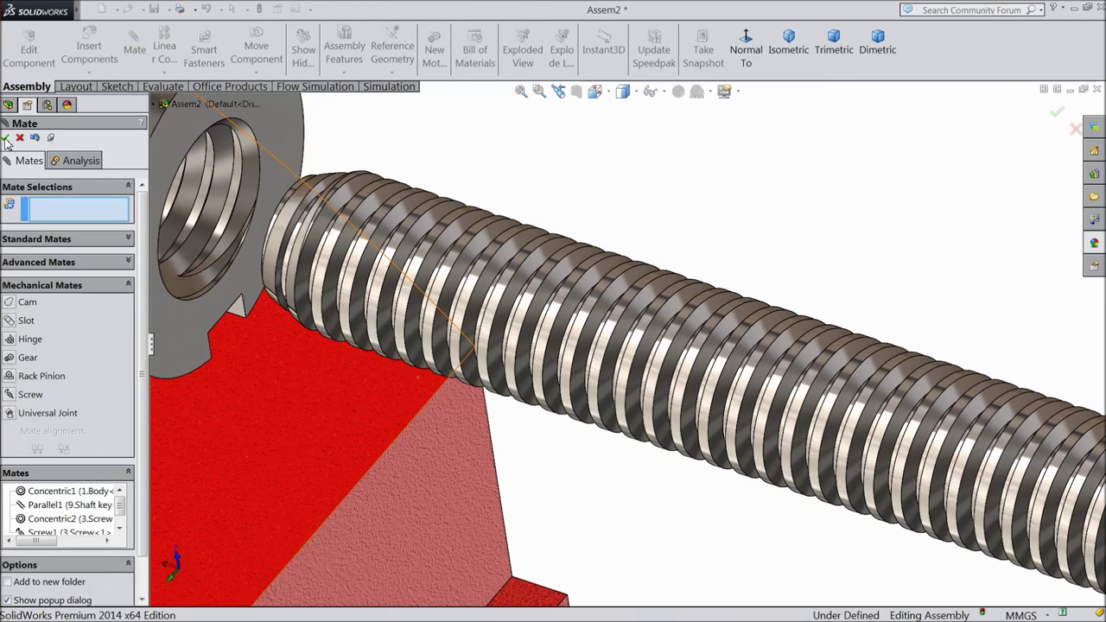
pyautogui.click(6, 139)
pyautogui.scroll(-5, 496, 328)
# Drag the screw to confirm it drives the taper tool along the bore, then fit the view
pyautogui.moveTo(950, 456); pyautogui.dragTo(927, 484)
pyautogui.press('f')
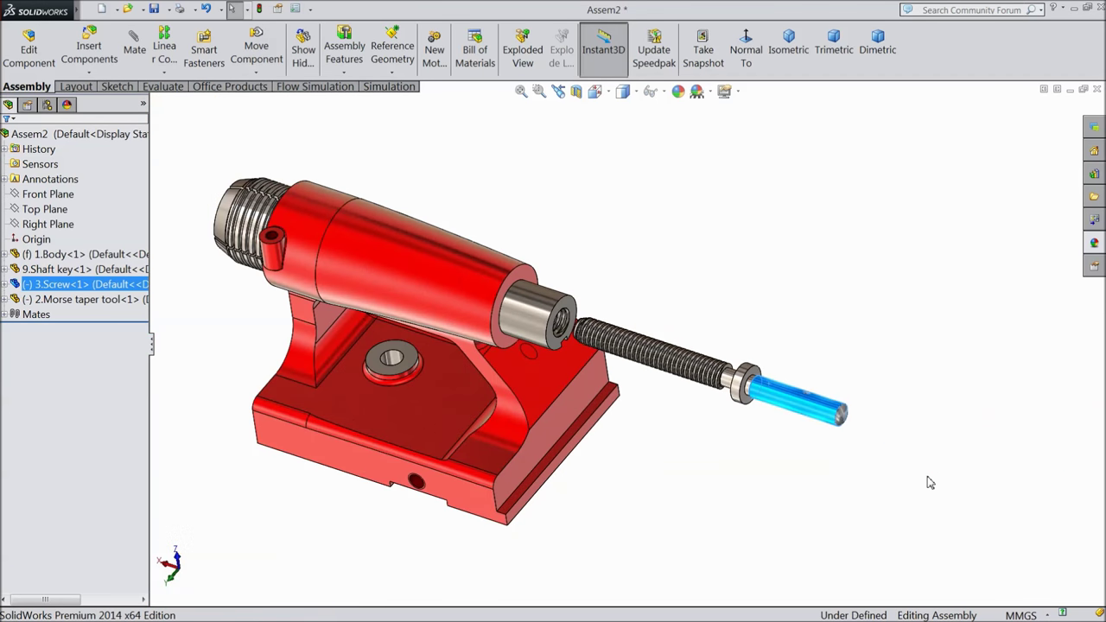
pyautogui.click(781, 489)
pyautogui.scroll(-5, 735, 412)
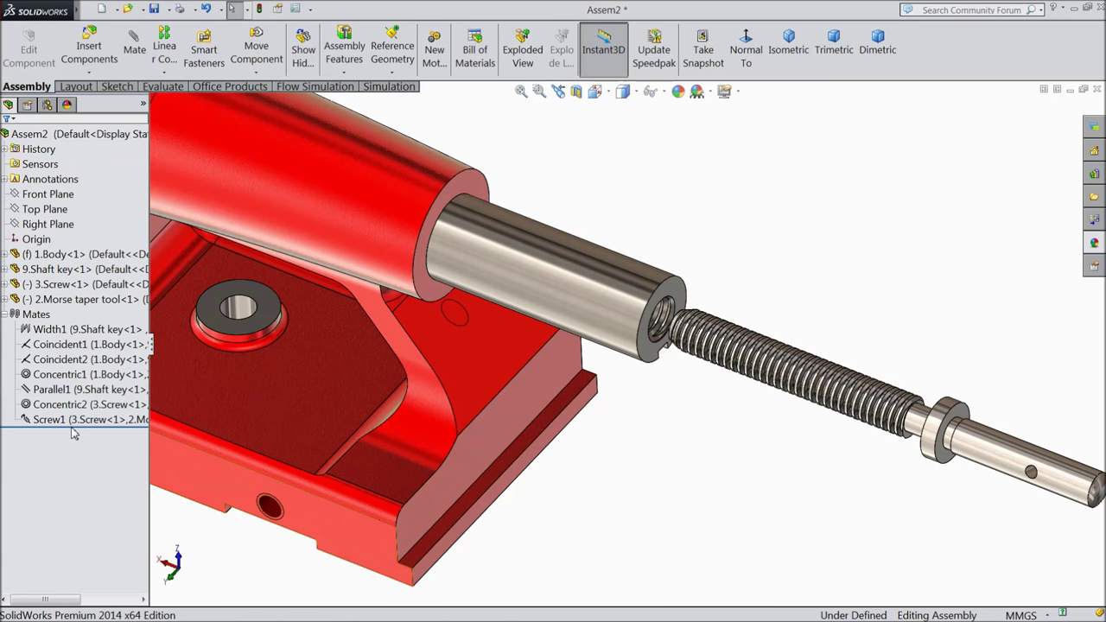
pyautogui.click(73, 434)
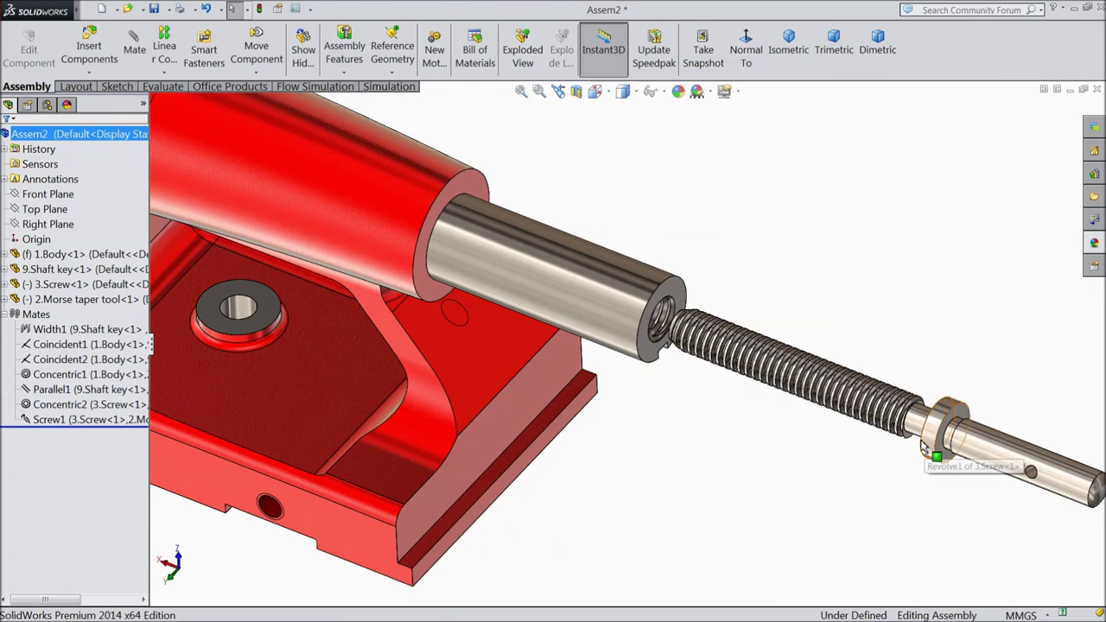
pyautogui.press('f')
pyautogui.scroll(-2, 831, 390)
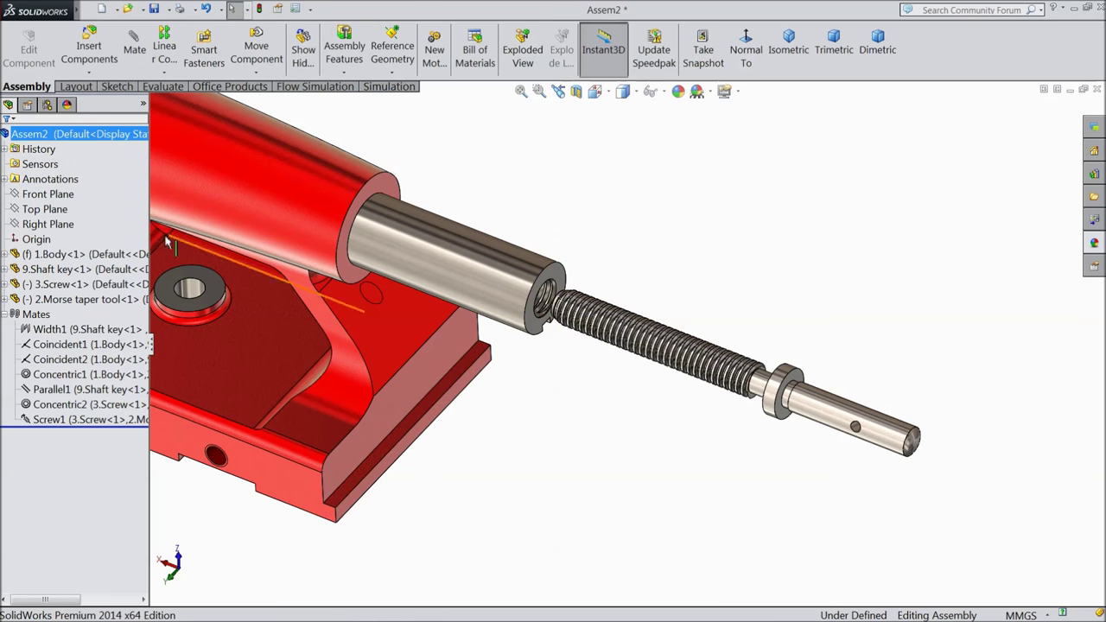
# Insert the 10.tailstock bush part and place it beside the screw
pyautogui.click(91, 54)
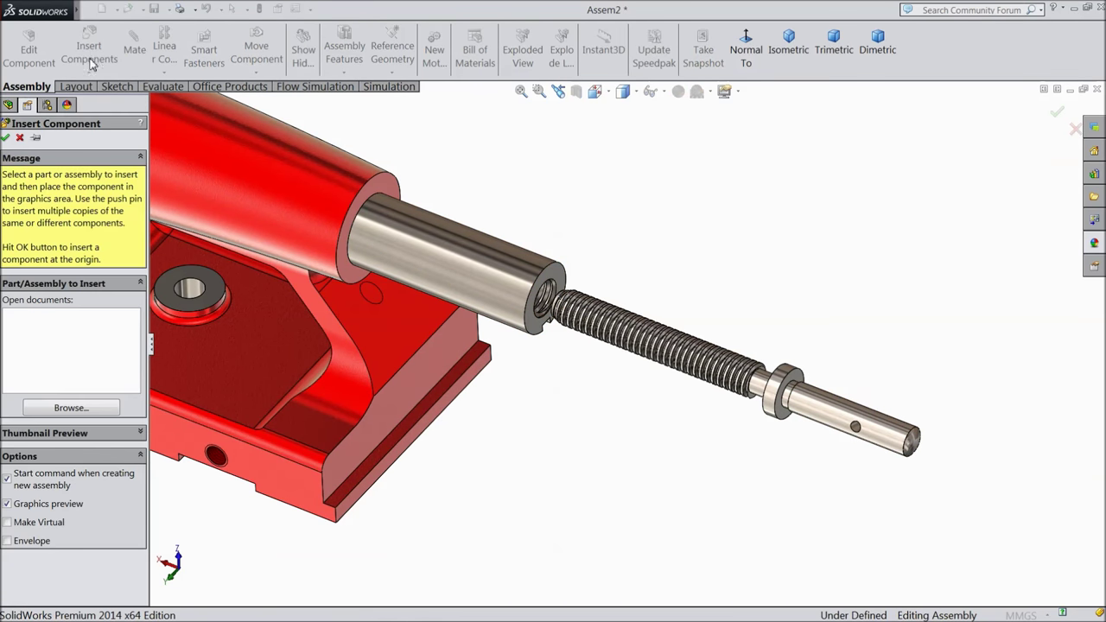
pyautogui.click(64, 408)
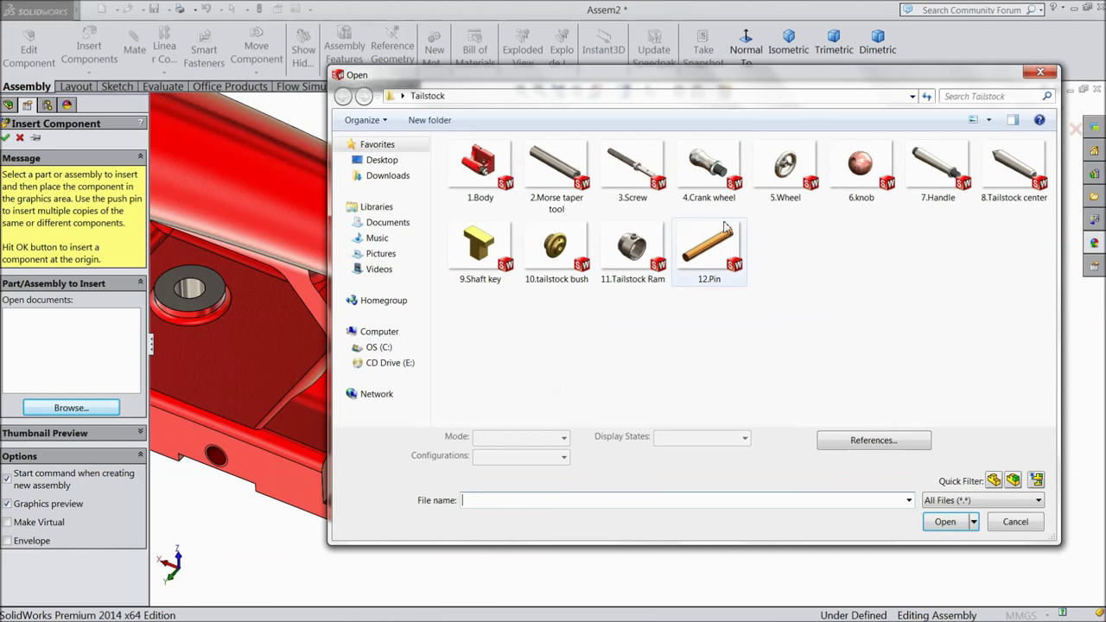
pyautogui.click(574, 256)
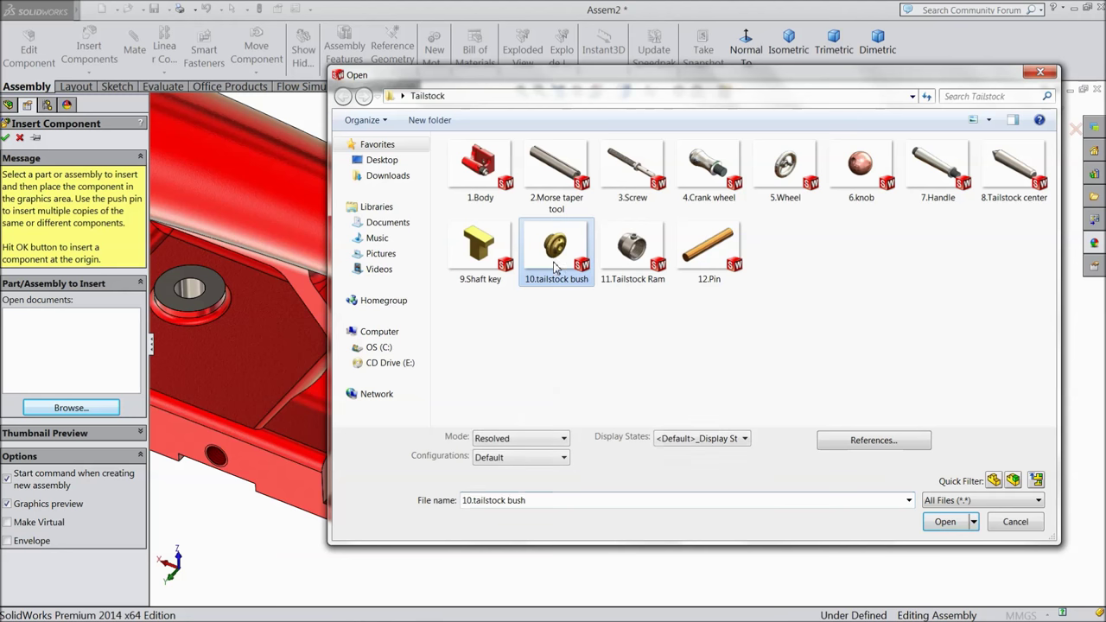
pyautogui.click(941, 522)
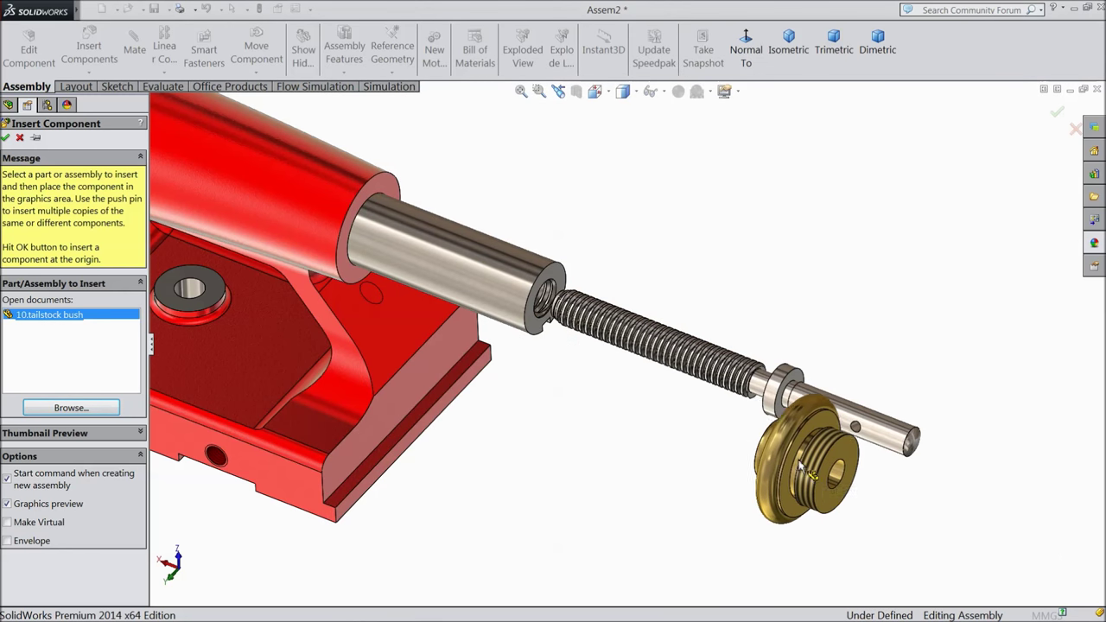
pyautogui.click(640, 423)
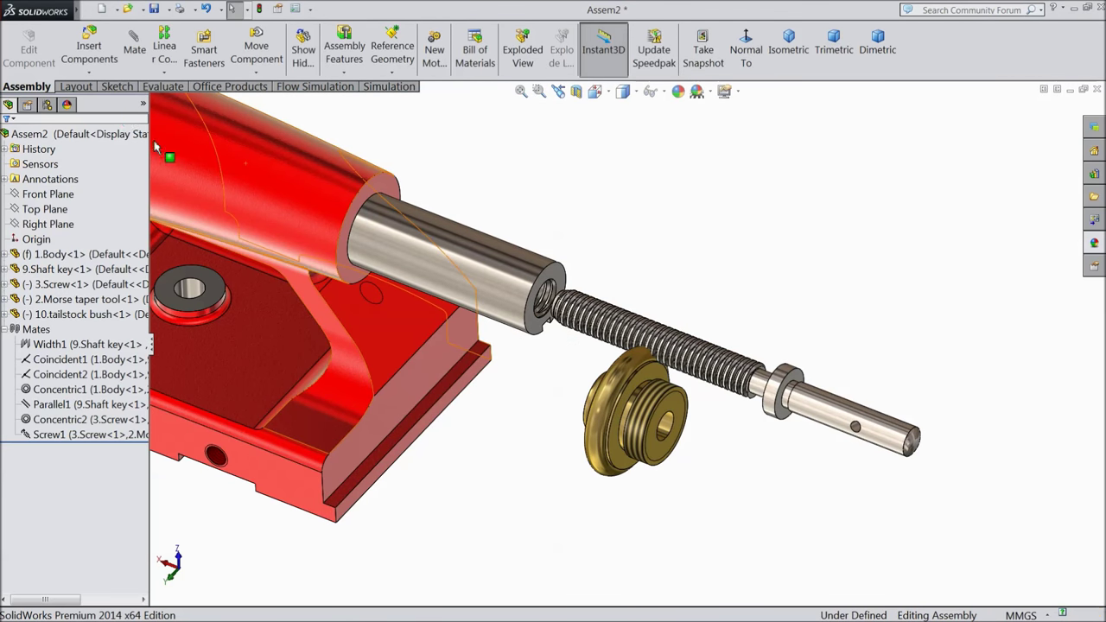
# Rotate the gold bush so its bore faces along the screw
pyautogui.click(262, 72)
pyautogui.click(284, 111)
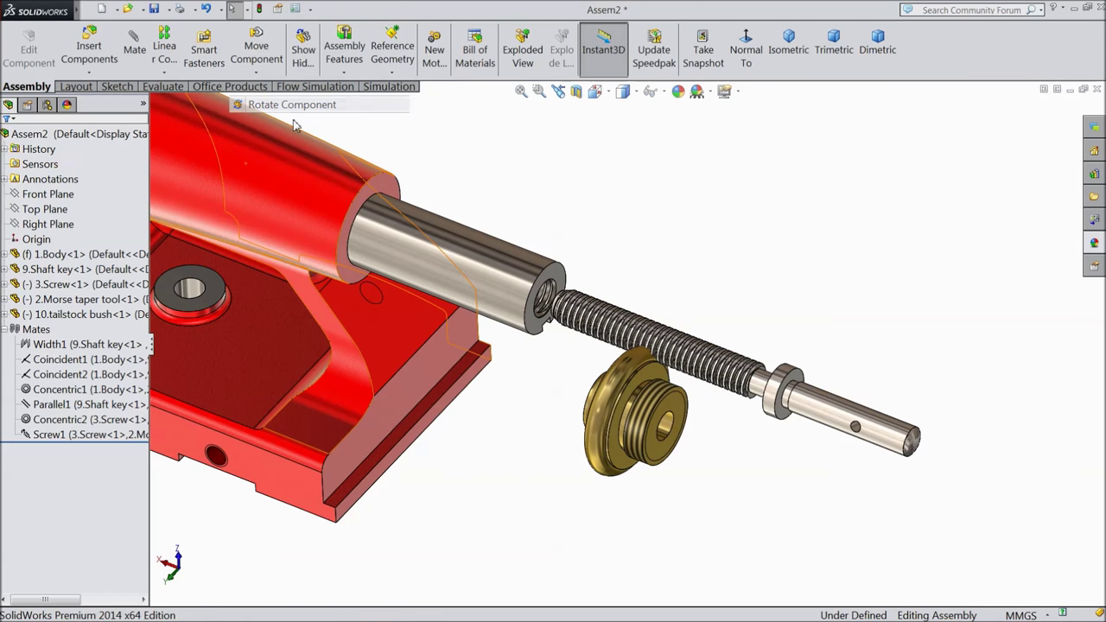
pyautogui.moveTo(679, 464)
pyautogui.mouseDown()
pyautogui.moveTo(720, 530)
pyautogui.moveTo(775, 545)
pyautogui.moveTo(698, 437)
pyautogui.moveTo(695, 461)
pyautogui.moveTo(686, 451)
pyautogui.mouseUp()
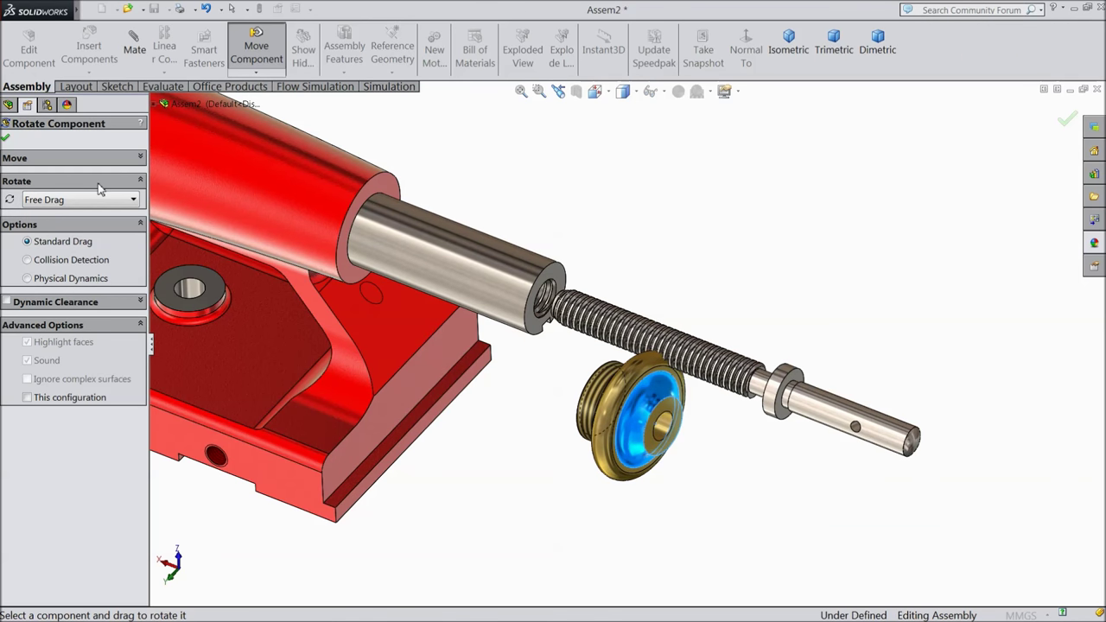
pyautogui.click(7, 140)
pyautogui.scroll(-2, 451, 342)
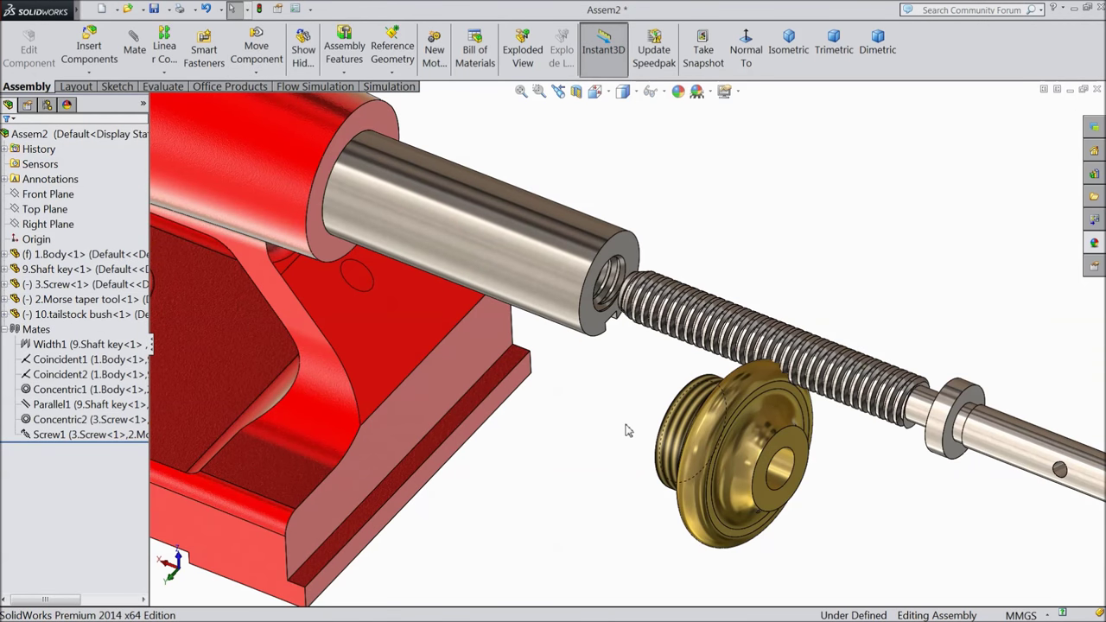
pyautogui.click(134, 52)
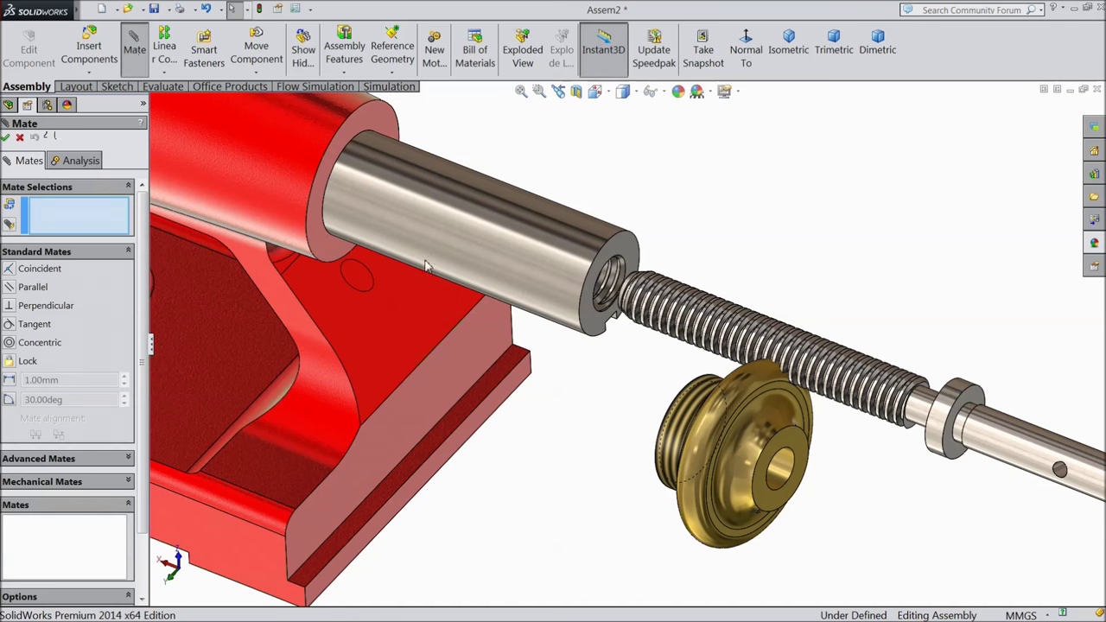
# Make the tailstock bush concentric with the Morse taper tool and slide it along the screw
pyautogui.click(506, 236)
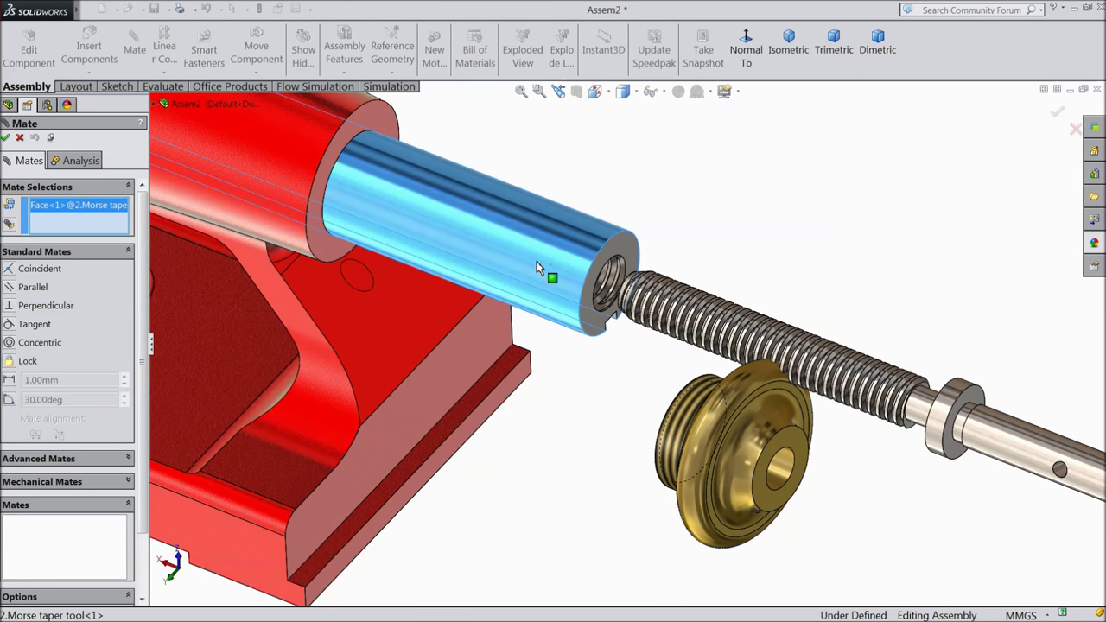
pyautogui.click(776, 484)
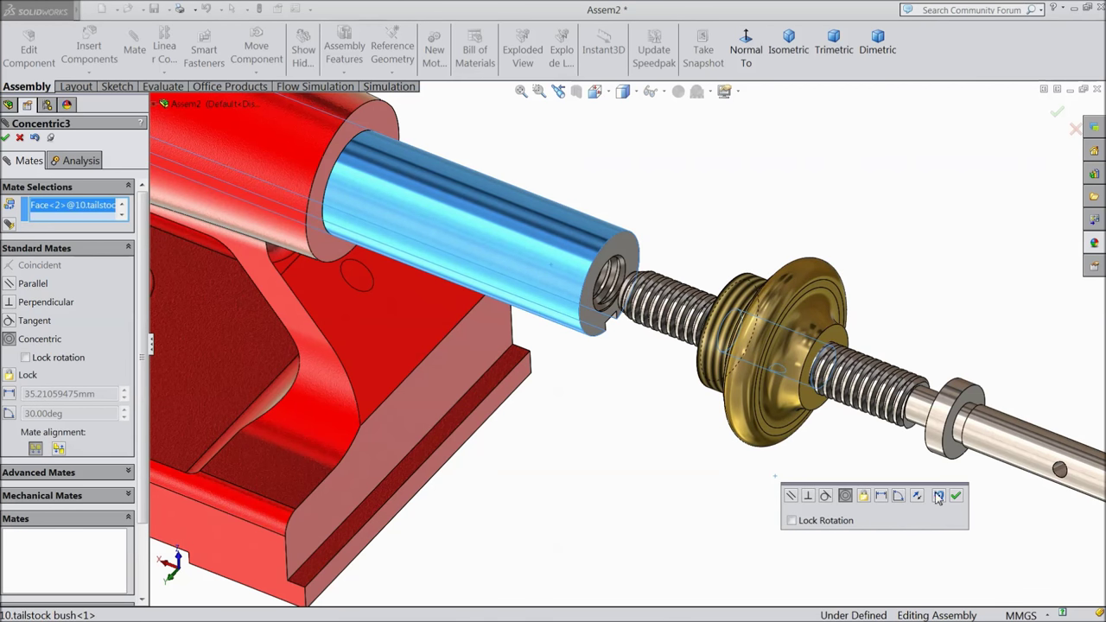
pyautogui.click(956, 496)
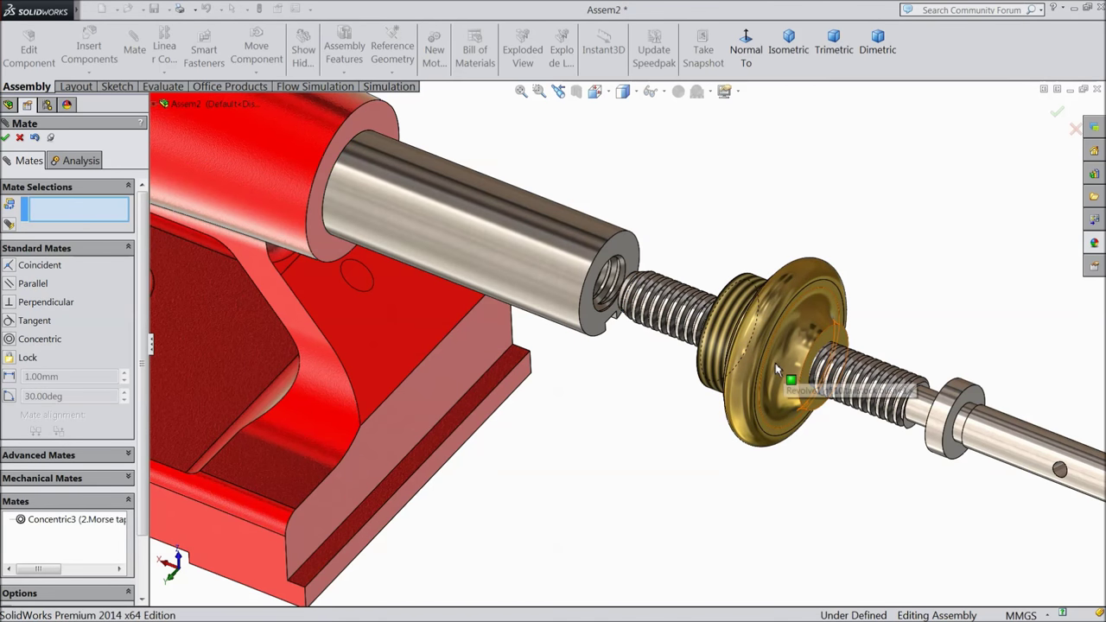
pyautogui.moveTo(538, 278); pyautogui.dragTo(279, 160)
pyautogui.moveTo(740, 331); pyautogui.dragTo(415, 186)
pyautogui.moveTo(402, 264); pyautogui.dragTo(406, 306, button='middle')
pyautogui.moveTo(461, 256); pyautogui.dragTo(1084, 485)
# Mate the bush's front face coincident with the screw's shoulder face
pyautogui.moveTo(1080, 488); pyautogui.dragTo(933, 503, button='middle')
pyautogui.scroll(3, 934, 413)
pyautogui.scroll(5, 934, 413)
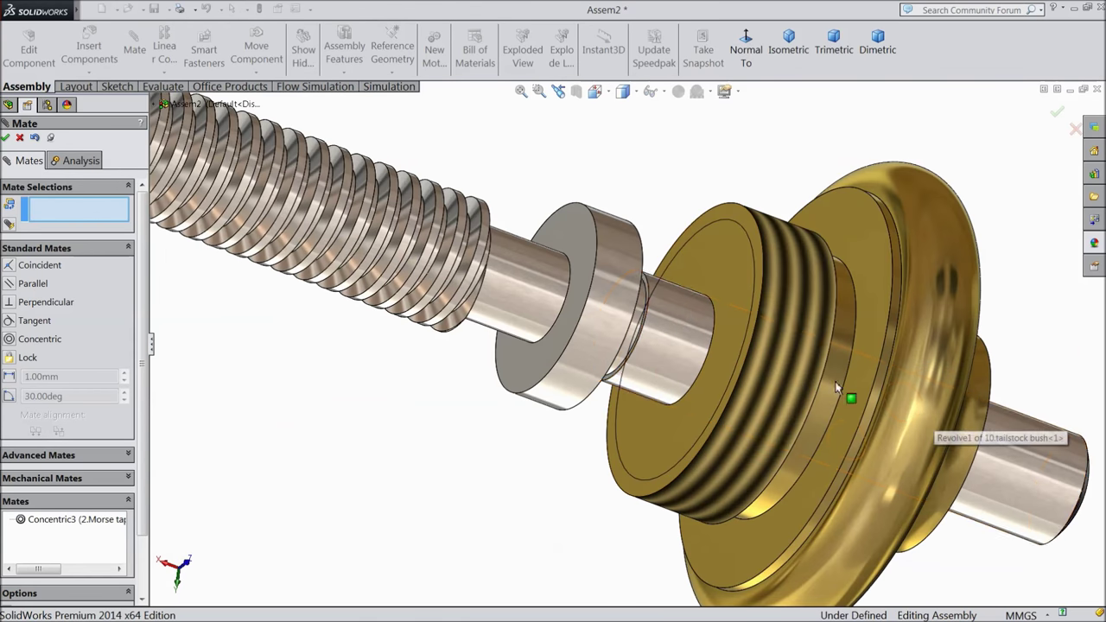
pyautogui.click(712, 289)
pyautogui.moveTo(724, 440); pyautogui.dragTo(653, 410, button='middle')
pyautogui.click(646, 404)
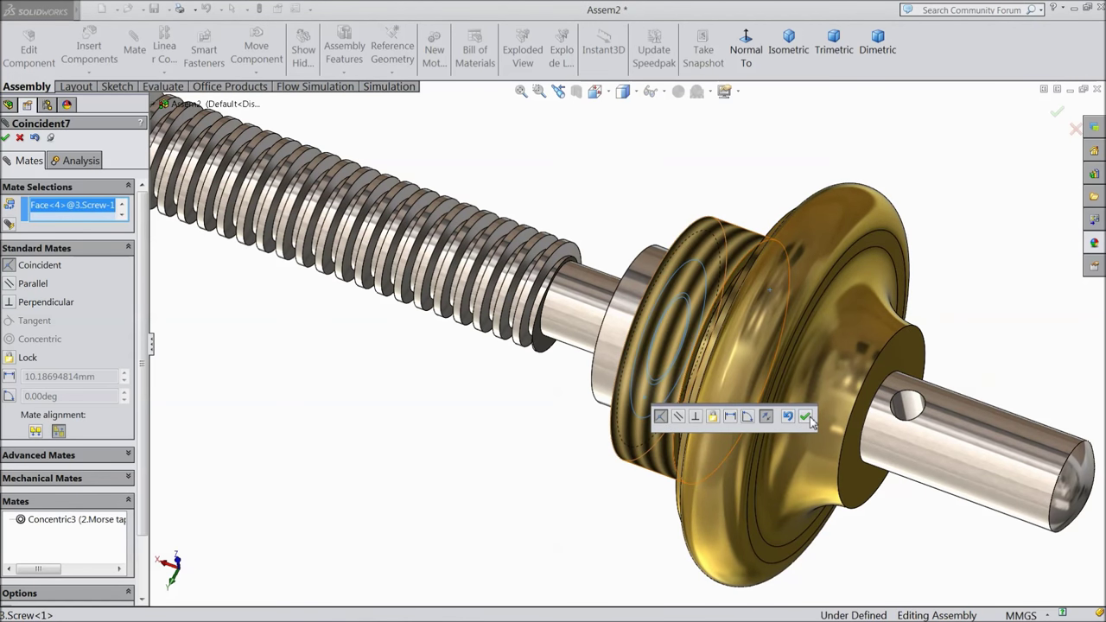
pyautogui.click(805, 417)
pyautogui.scroll(-5, 647, 420)
pyautogui.moveTo(646, 420); pyautogui.dragTo(530, 343, button='middle')
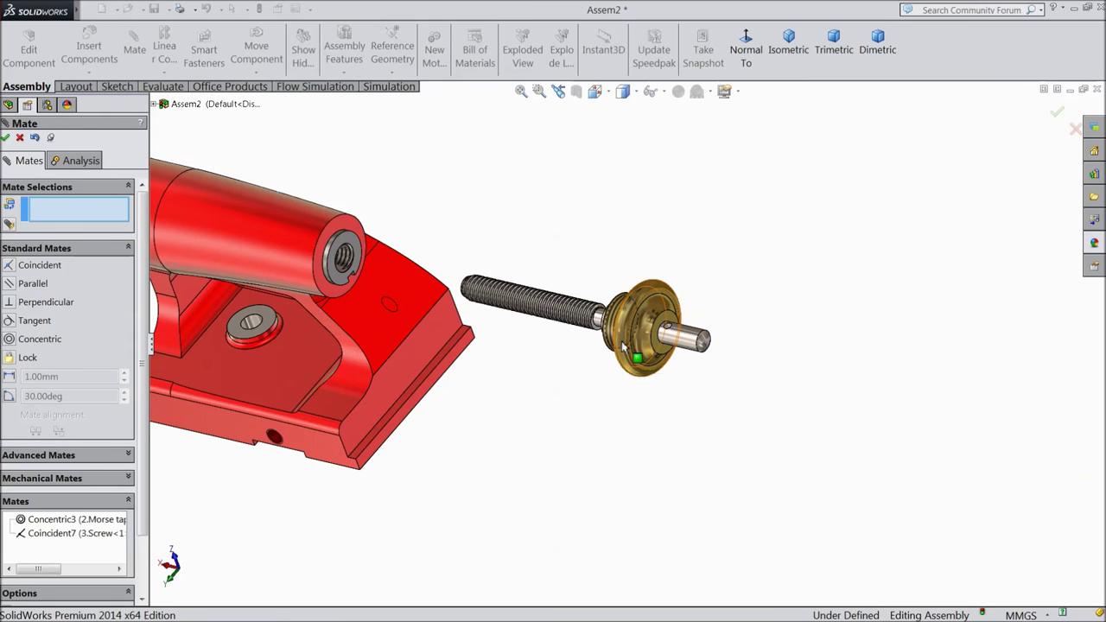
# Slide the screw and bush assembly into the red body's housing
pyautogui.moveTo(615, 343); pyautogui.dragTo(530, 323)
pyautogui.moveTo(491, 309); pyautogui.dragTo(354, 278)
pyautogui.scroll(-8, 354, 279)
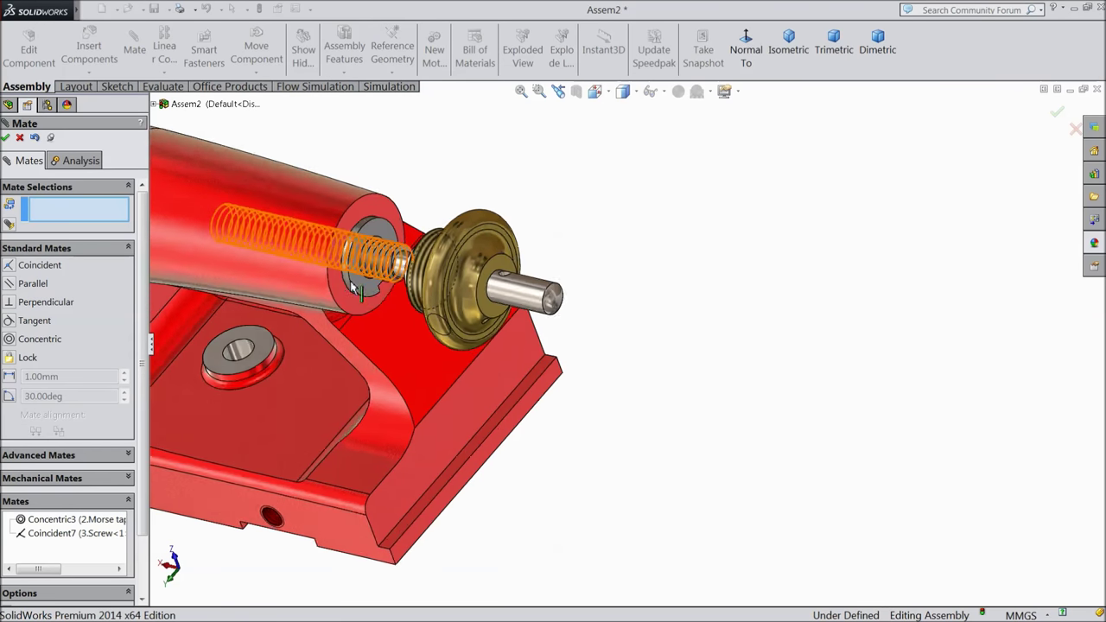
pyautogui.scroll(5, 433, 342)
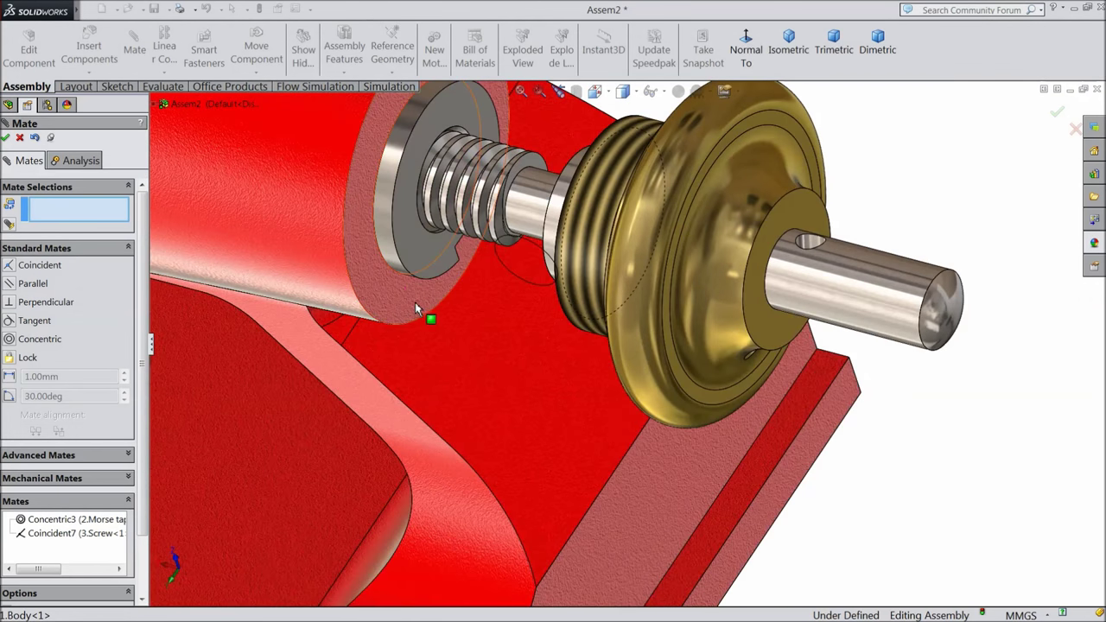
pyautogui.scroll(-4, 429, 284)
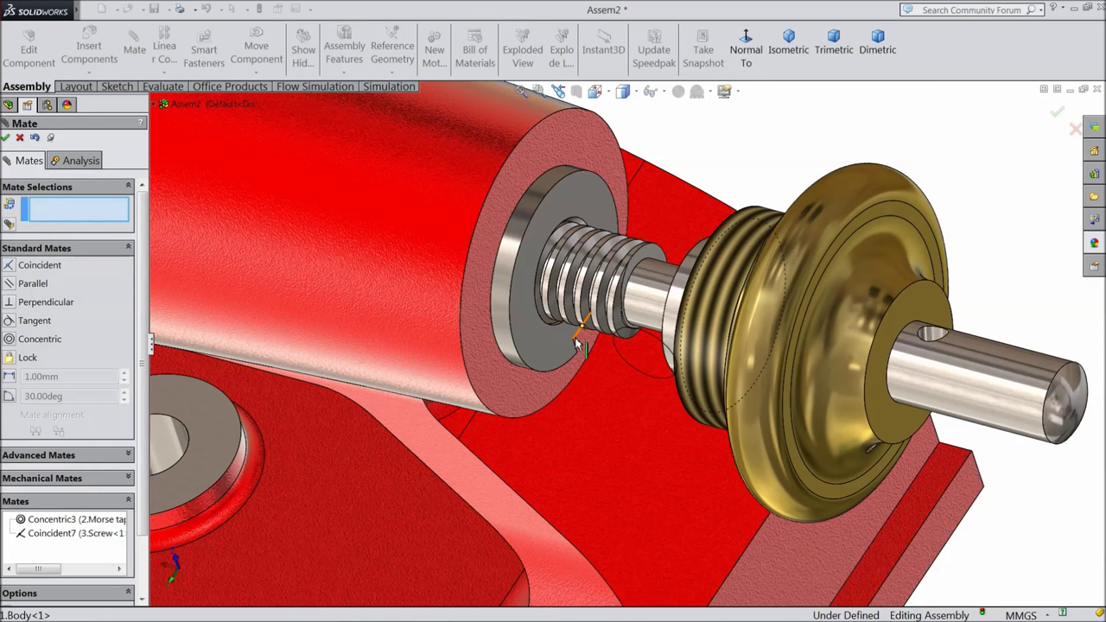
pyautogui.scroll(1, 577, 317)
pyautogui.scroll(1, 570, 322)
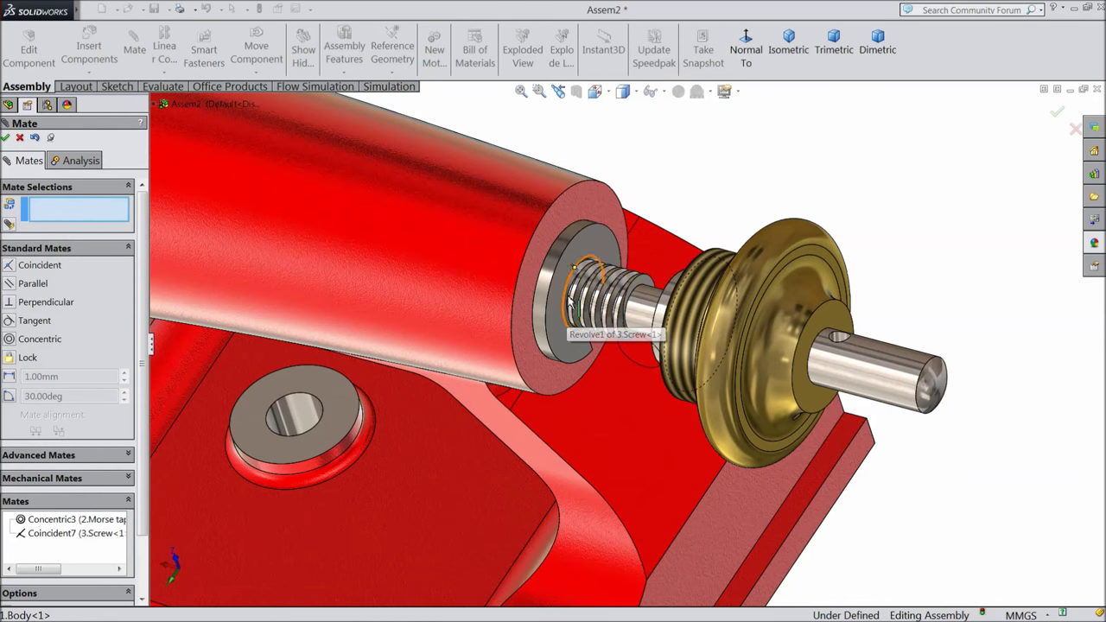
pyautogui.scroll(-6, 604, 336)
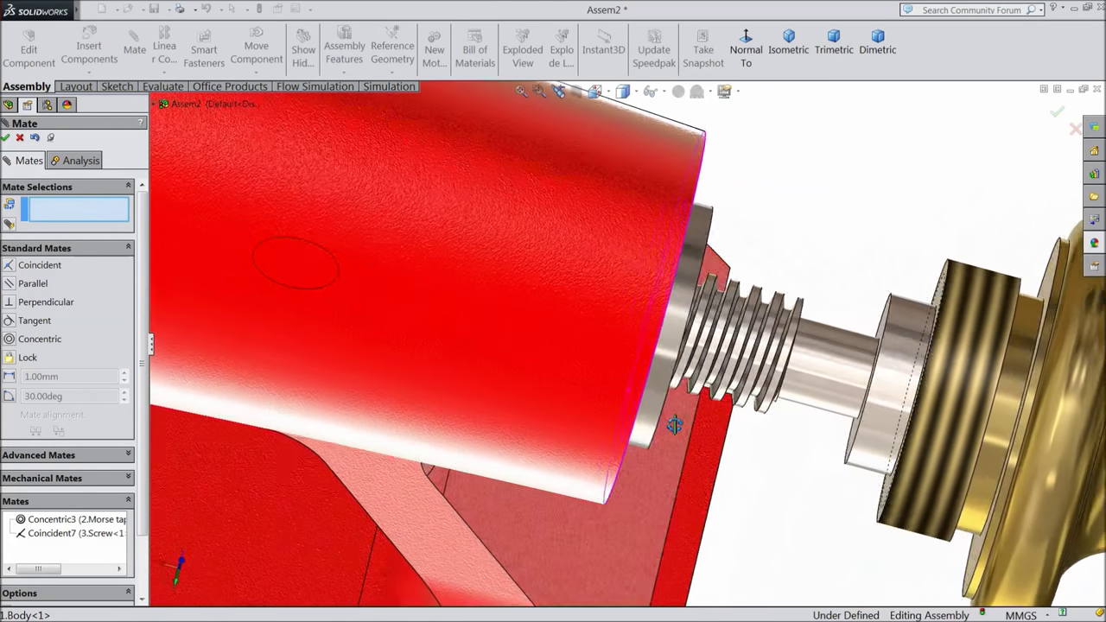
pyautogui.moveTo(674, 424); pyautogui.dragTo(876, 382, button='middle')
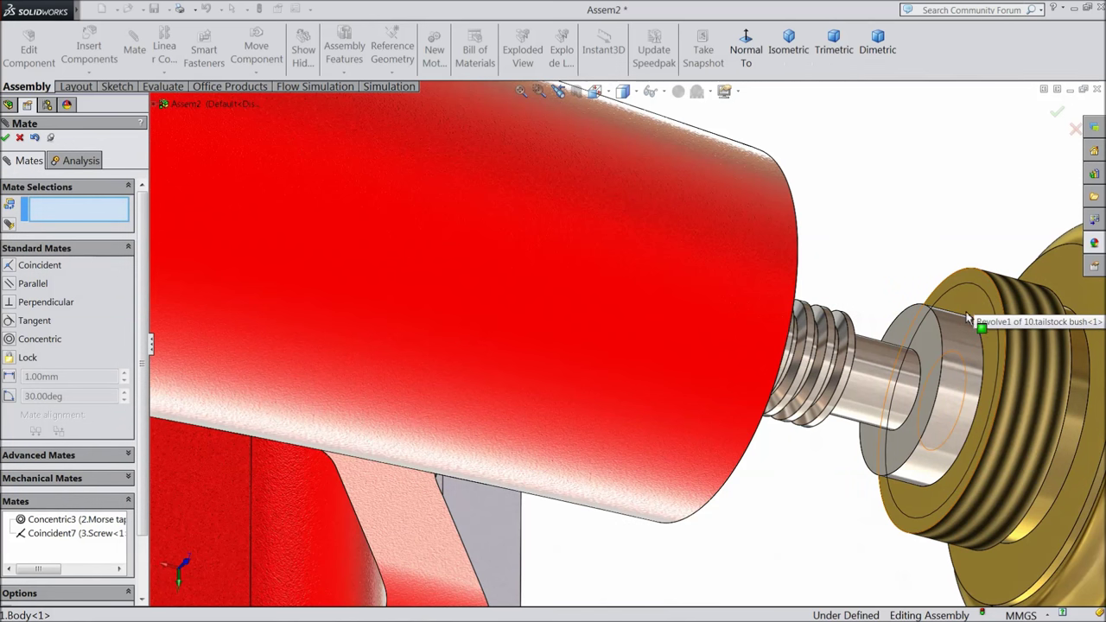
pyautogui.scroll(2, 968, 317)
pyautogui.scroll(-3, 812, 307)
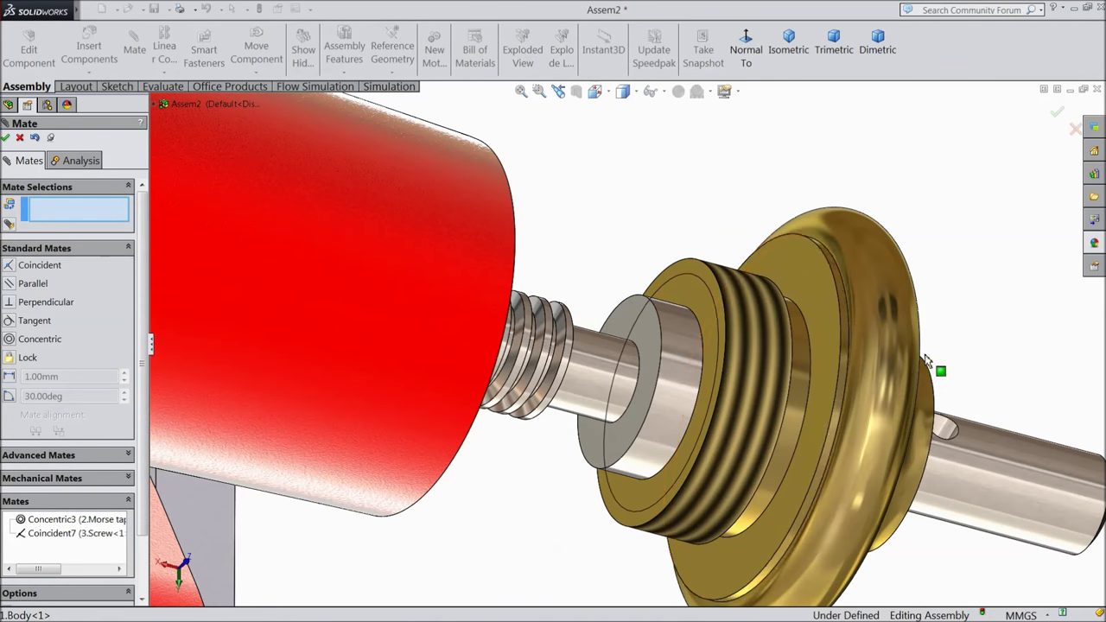
# Mate the bush's flat face coincident with the body's barrel end face and finish mating
pyautogui.click(810, 299)
pyautogui.scroll(2, 812, 345)
pyautogui.moveTo(812, 380); pyautogui.dragTo(707, 399, button='middle')
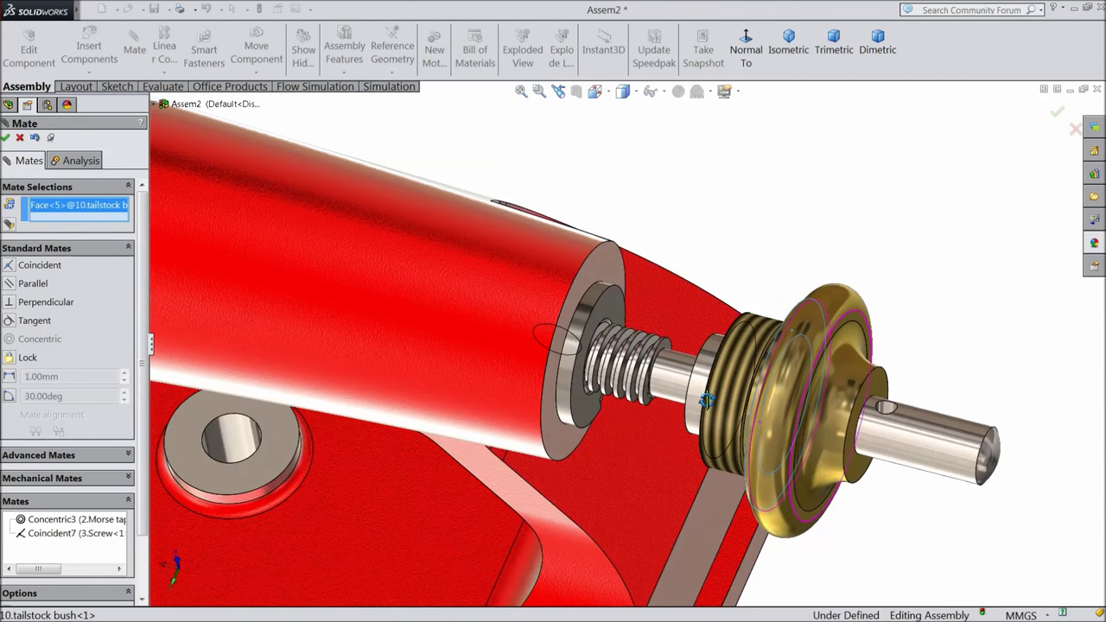
pyautogui.click(583, 285)
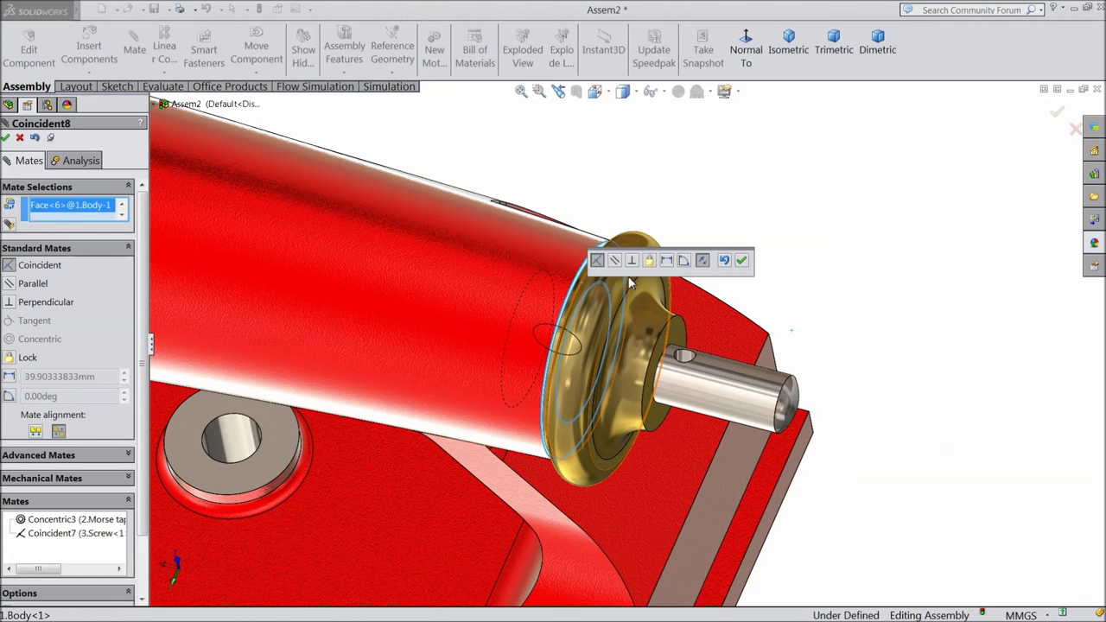
pyautogui.click(743, 261)
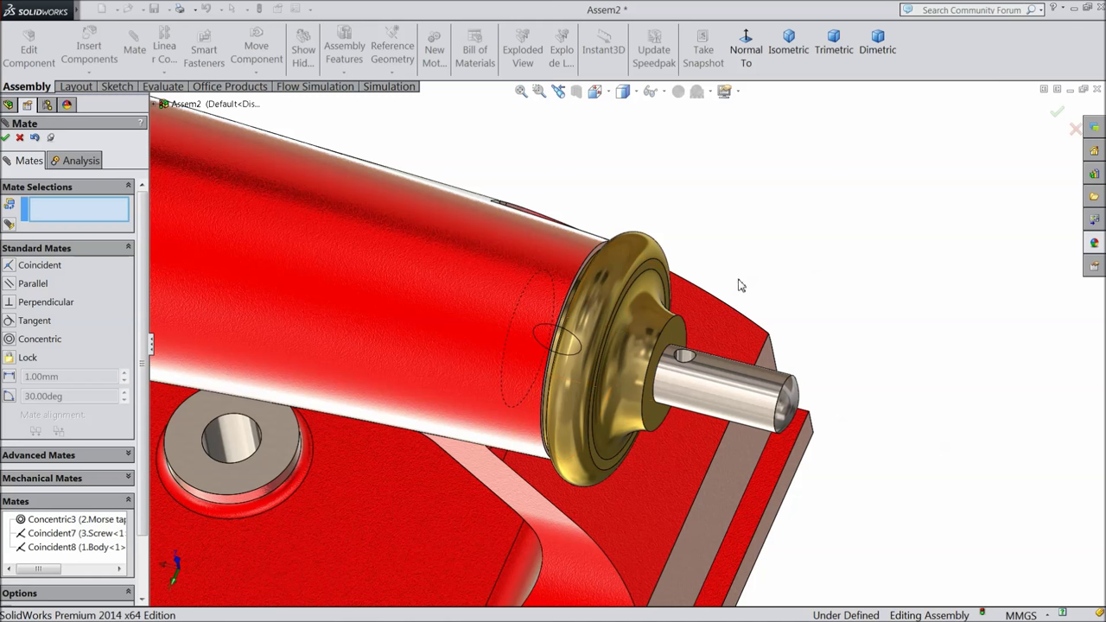
pyautogui.scroll(-2, 735, 375)
pyautogui.moveTo(735, 375)
pyautogui.mouseDown(button='middle')
pyautogui.moveTo(752, 340)
pyautogui.moveTo(734, 371)
pyautogui.mouseUp(button='middle')
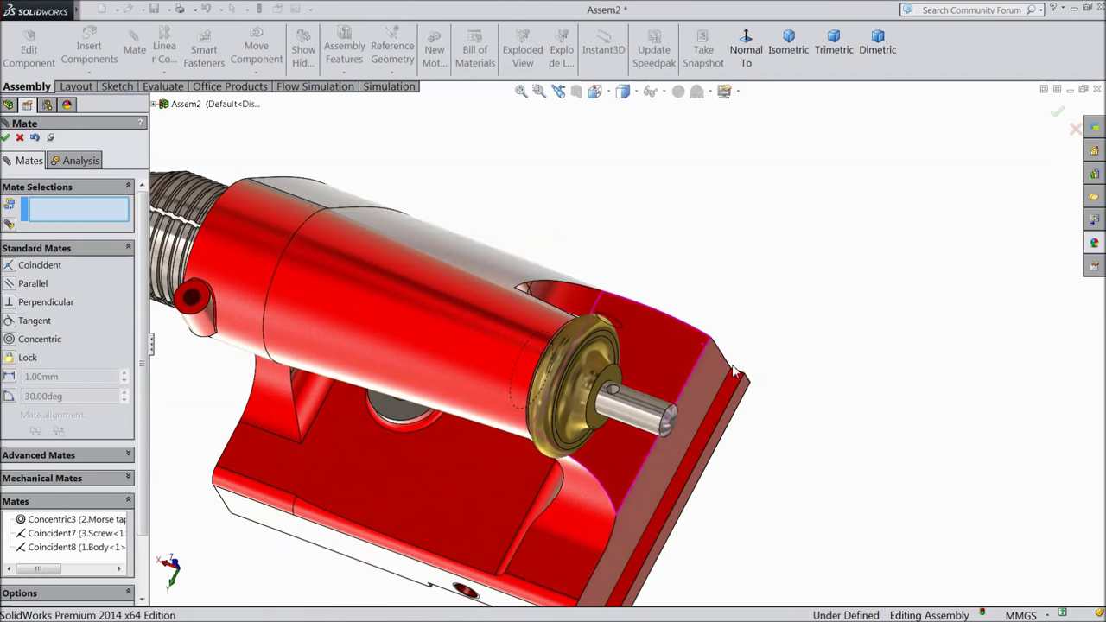
pyautogui.click(20, 138)
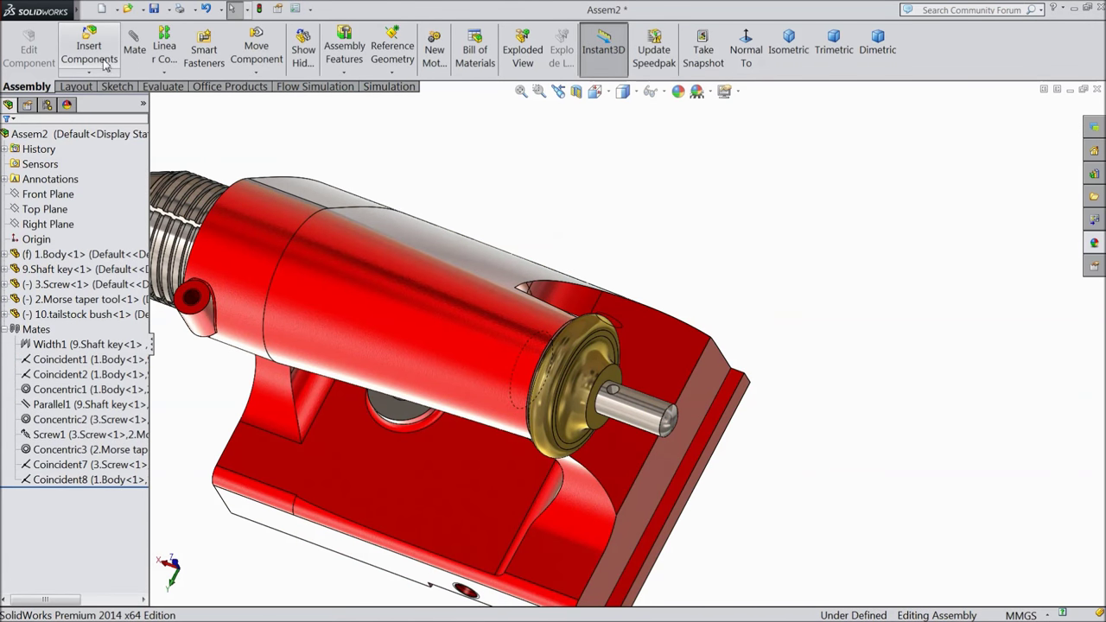
# Insert the 5.Wheel part and place it near the screw shaft end
pyautogui.click(89, 54)
pyautogui.click(87, 411)
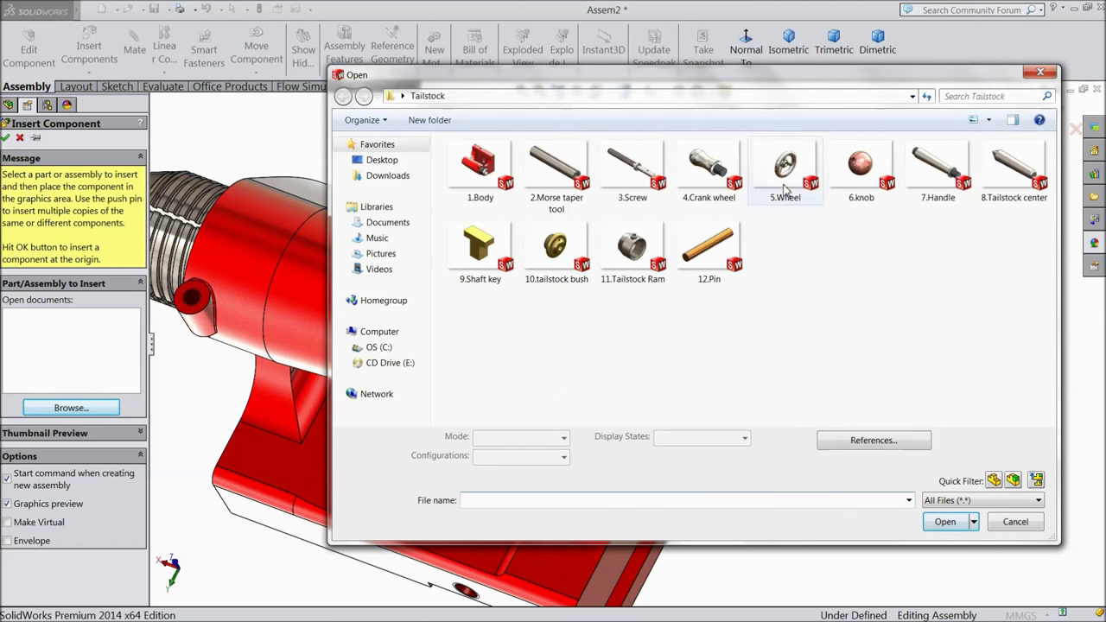
pyautogui.click(785, 177)
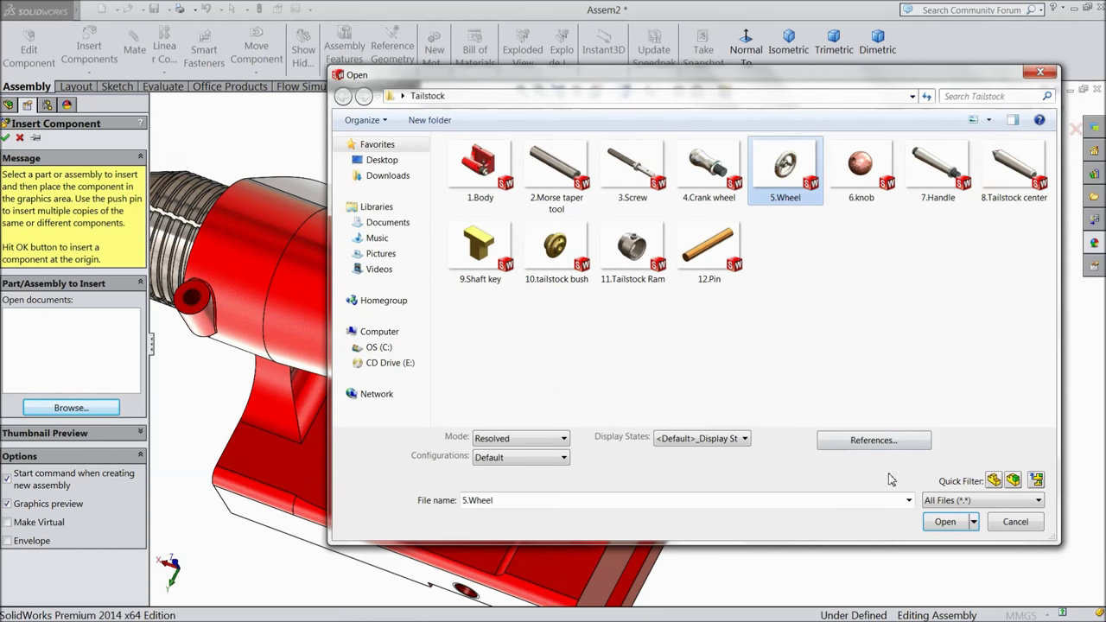
pyautogui.click(944, 521)
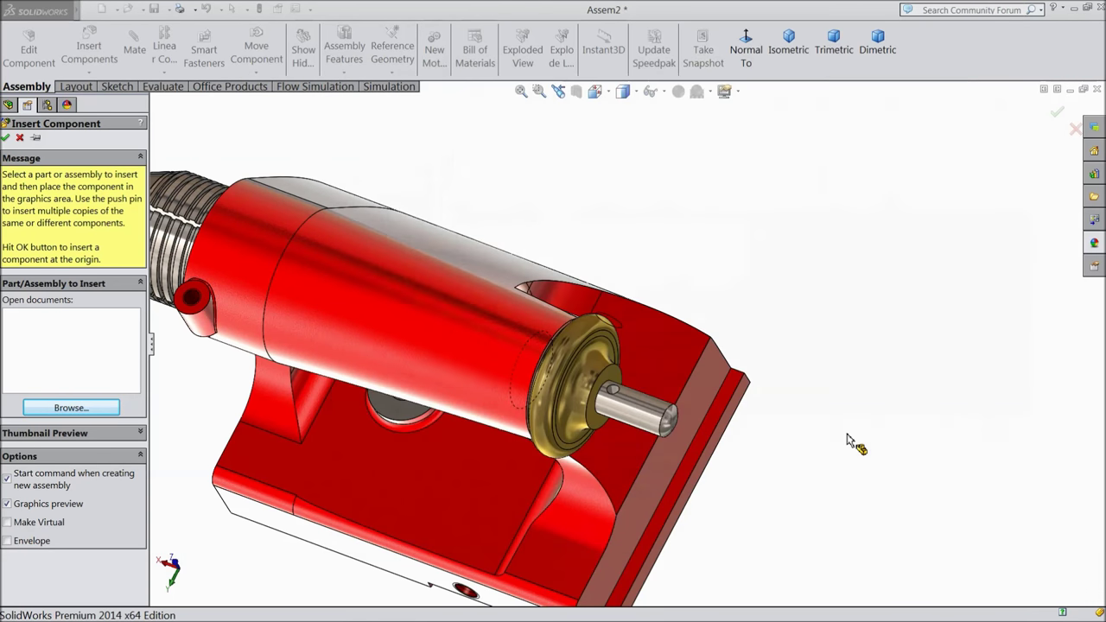
pyautogui.click(782, 384)
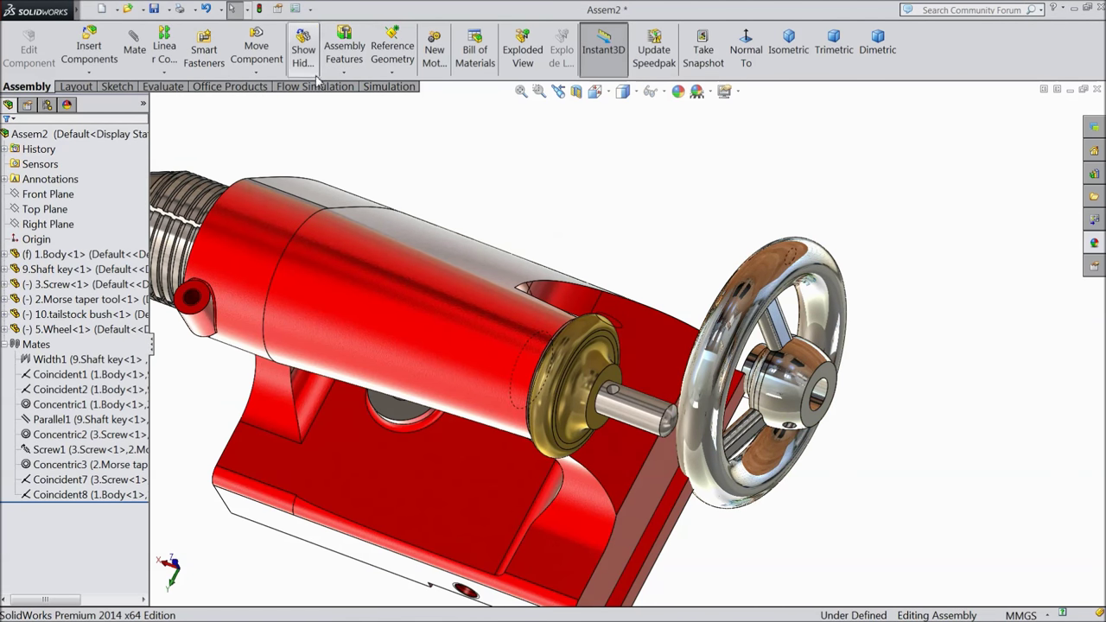
# Rotate the handwheel component so it faces the screw
pyautogui.click(265, 76)
pyautogui.click(291, 104)
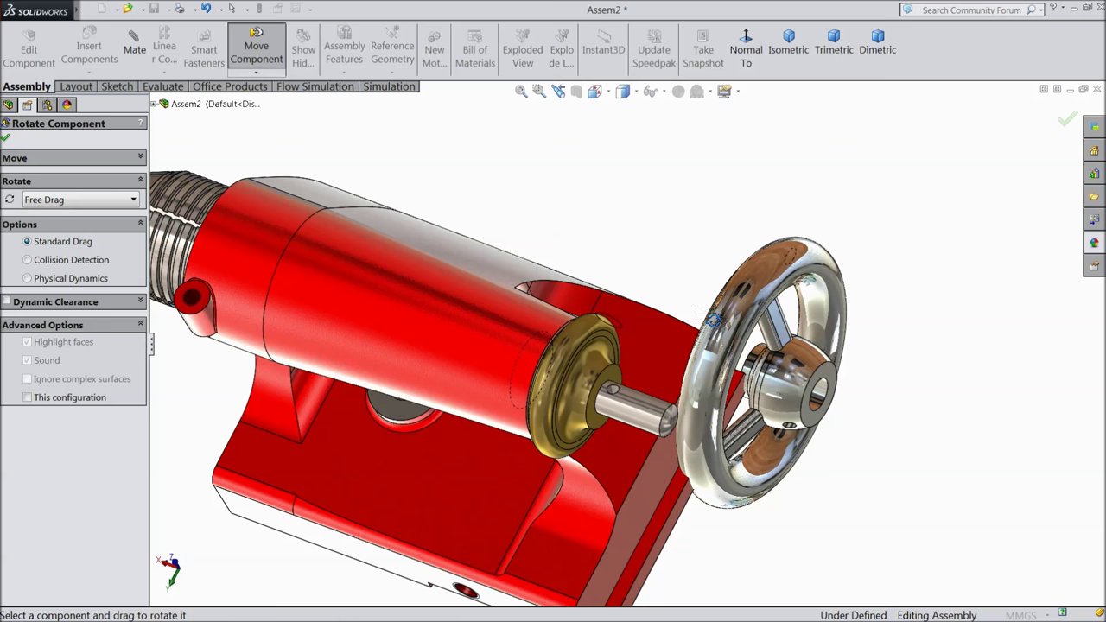
pyautogui.moveTo(713, 321); pyautogui.dragTo(906, 358)
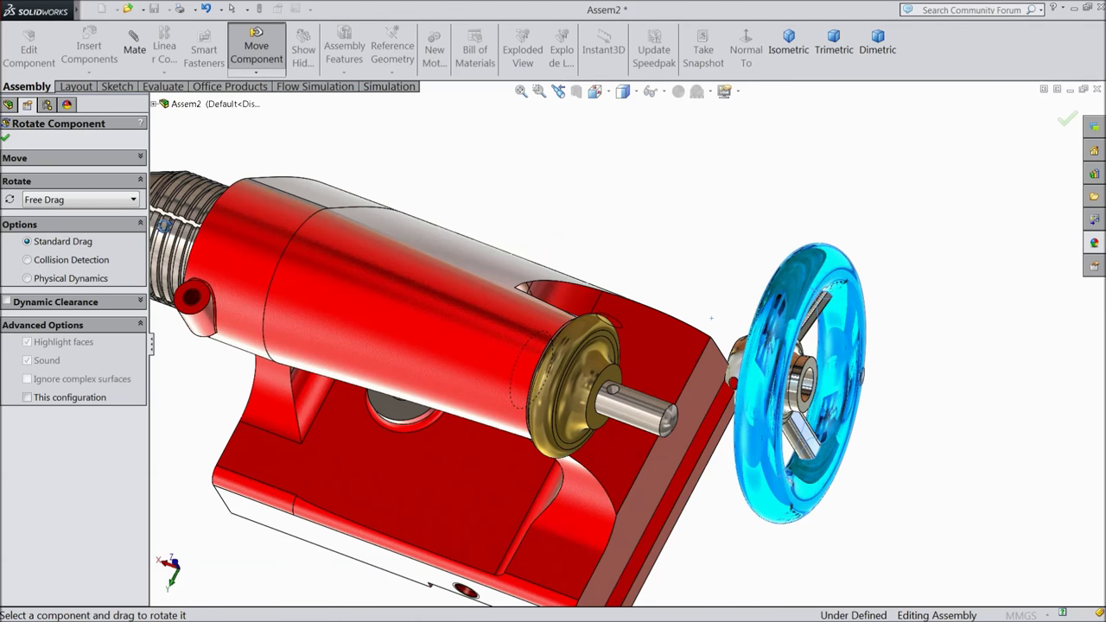
pyautogui.click(8, 140)
# Zoom in on the shaft end, select the handwheel and begin a mate on its face
pyautogui.scroll(5, 553, 328)
pyautogui.moveTo(553, 328); pyautogui.dragTo(550, 282, button='middle')
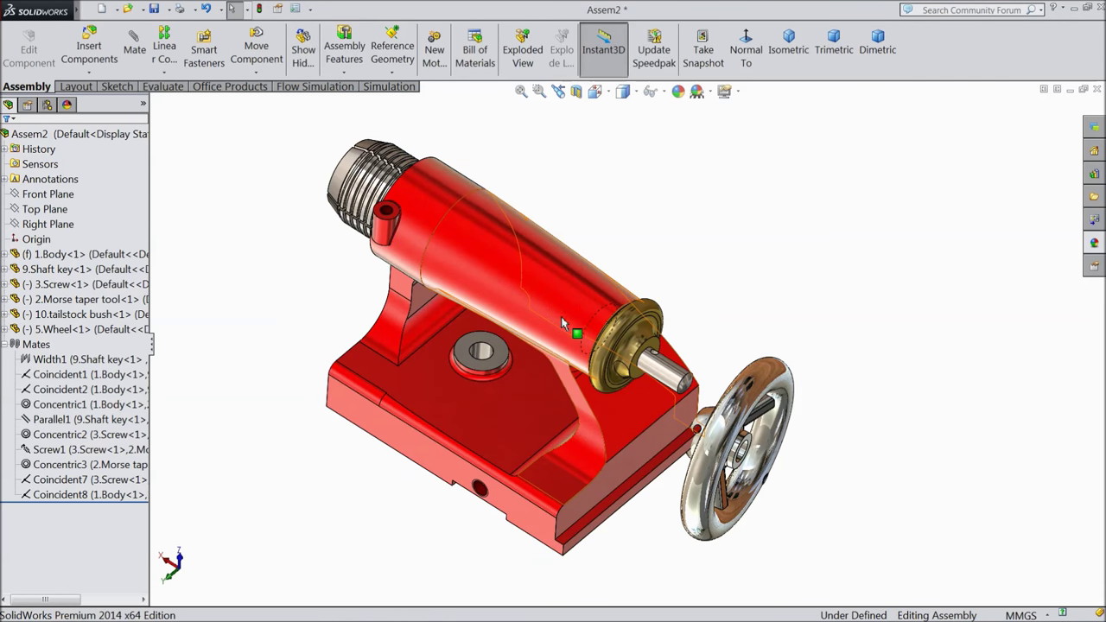
pyautogui.scroll(-3, 575, 311)
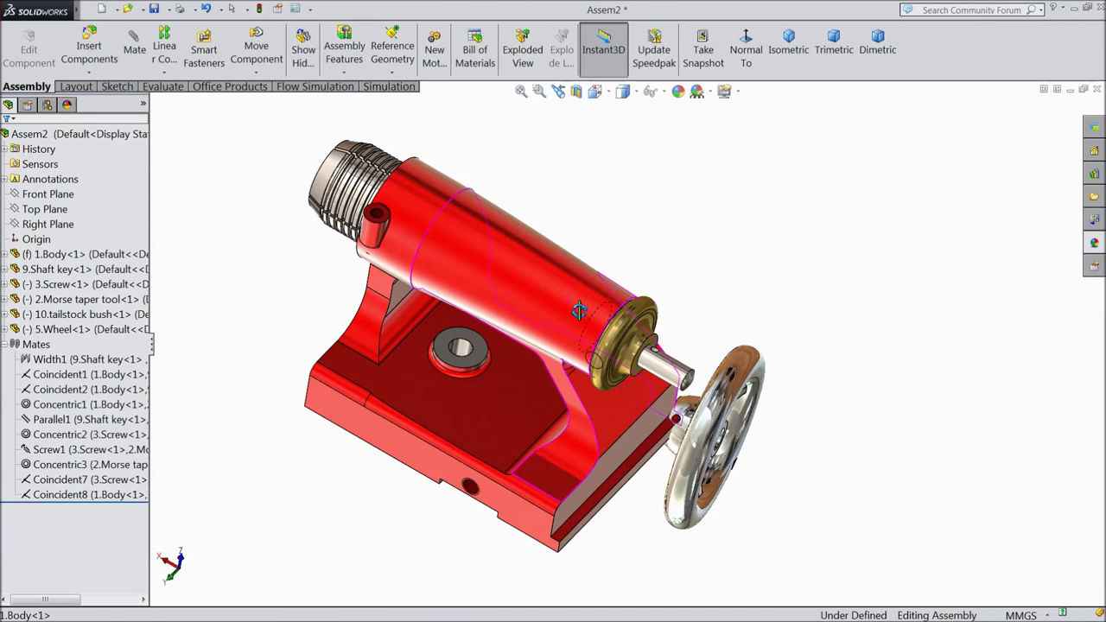
pyautogui.scroll(-3, 673, 356)
pyautogui.scroll(1, 665, 365)
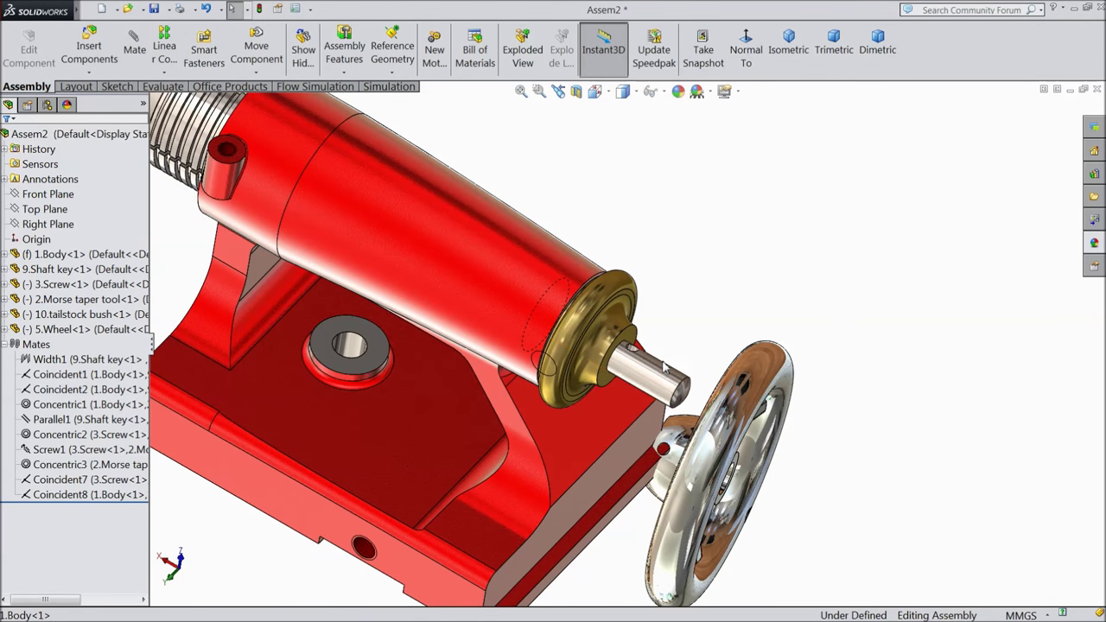
pyautogui.click(681, 441)
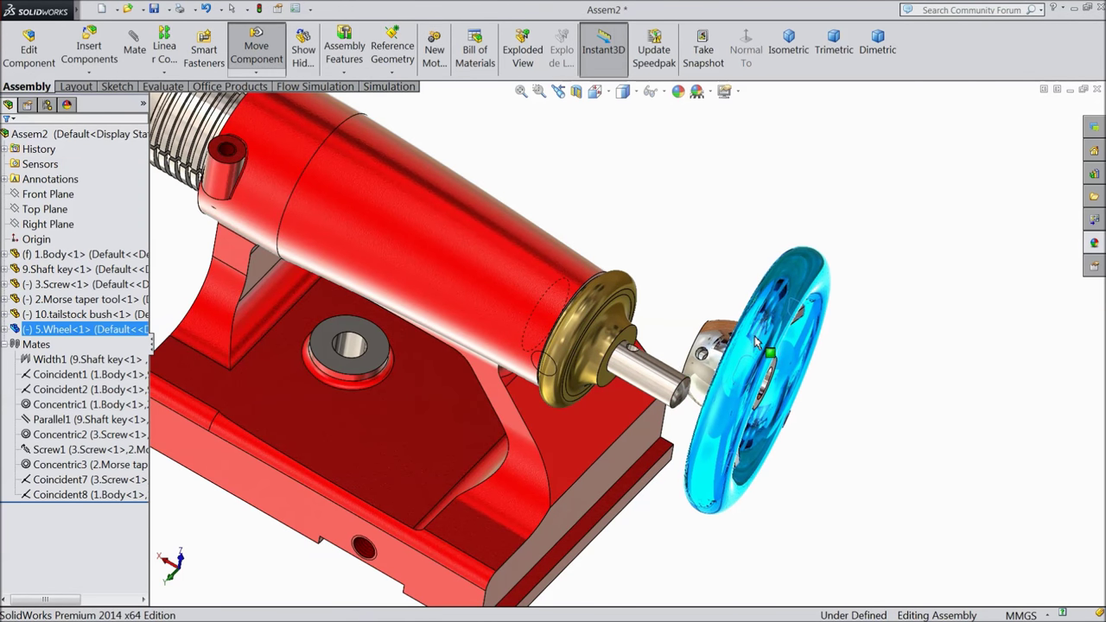
pyautogui.scroll(-2, 676, 358)
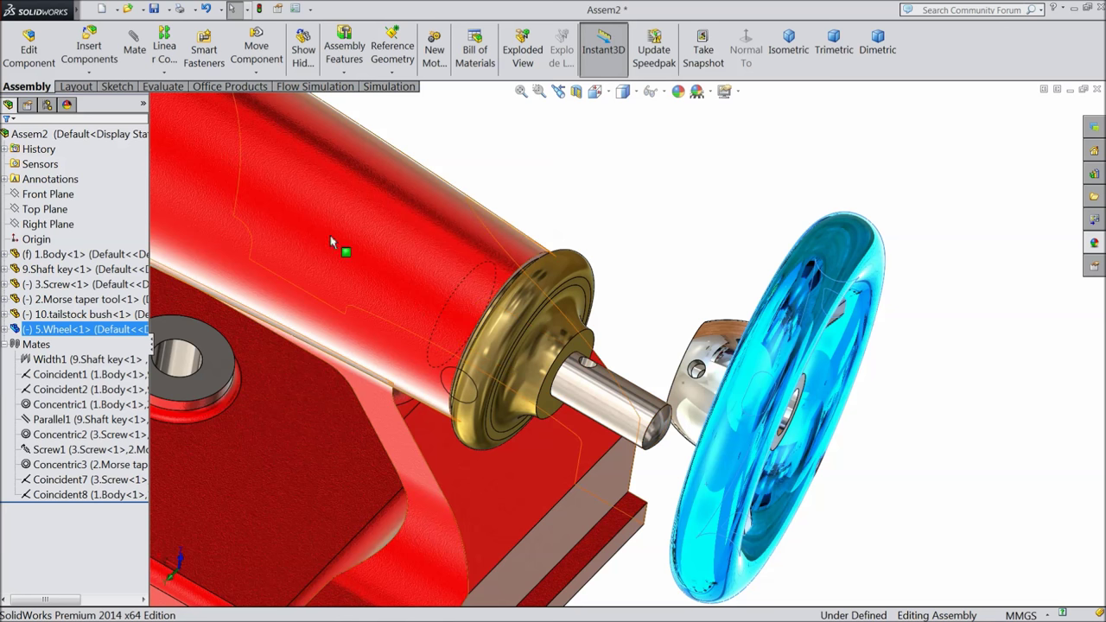
pyautogui.click(134, 43)
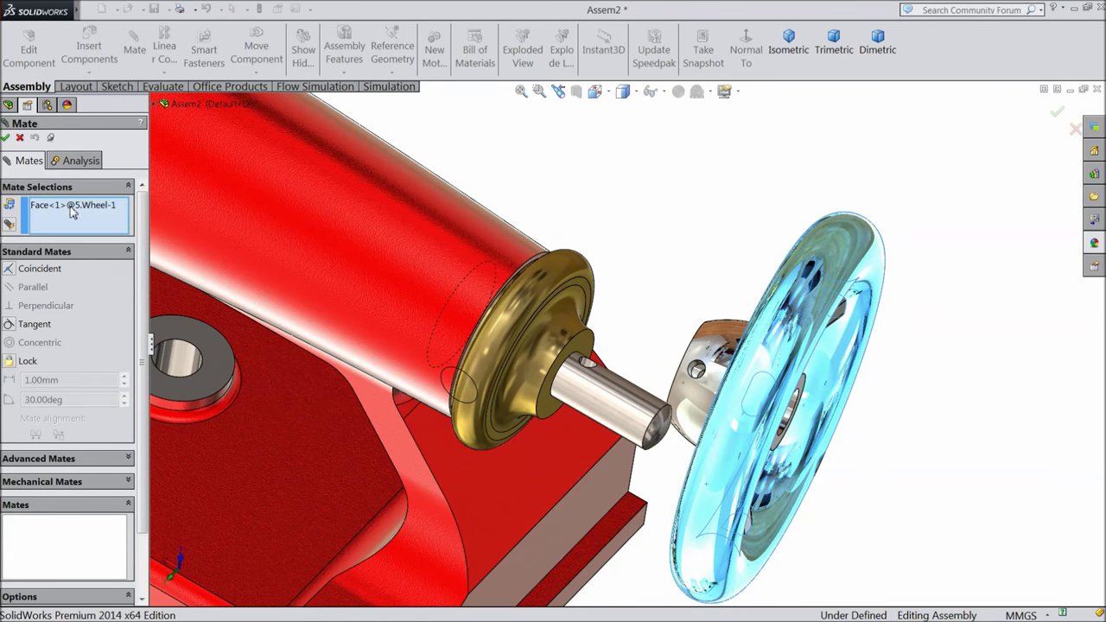
# Add a concentric mate between the screw's cylindrical face and the wheel hub
pyautogui.rightClick(97, 215)
pyautogui.click(121, 219)
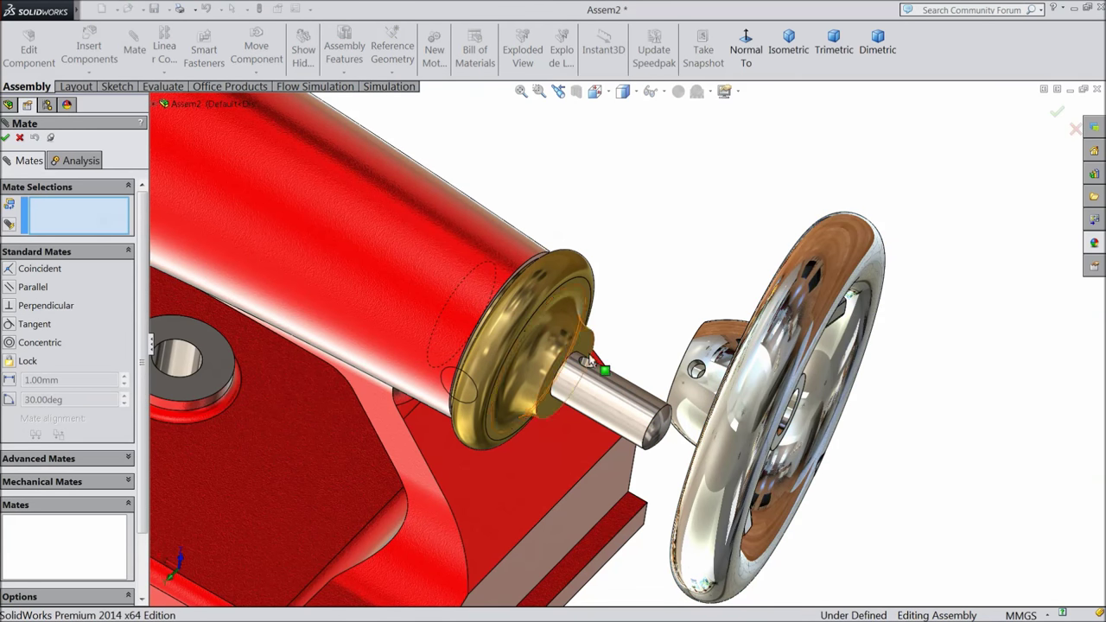
pyautogui.click(627, 414)
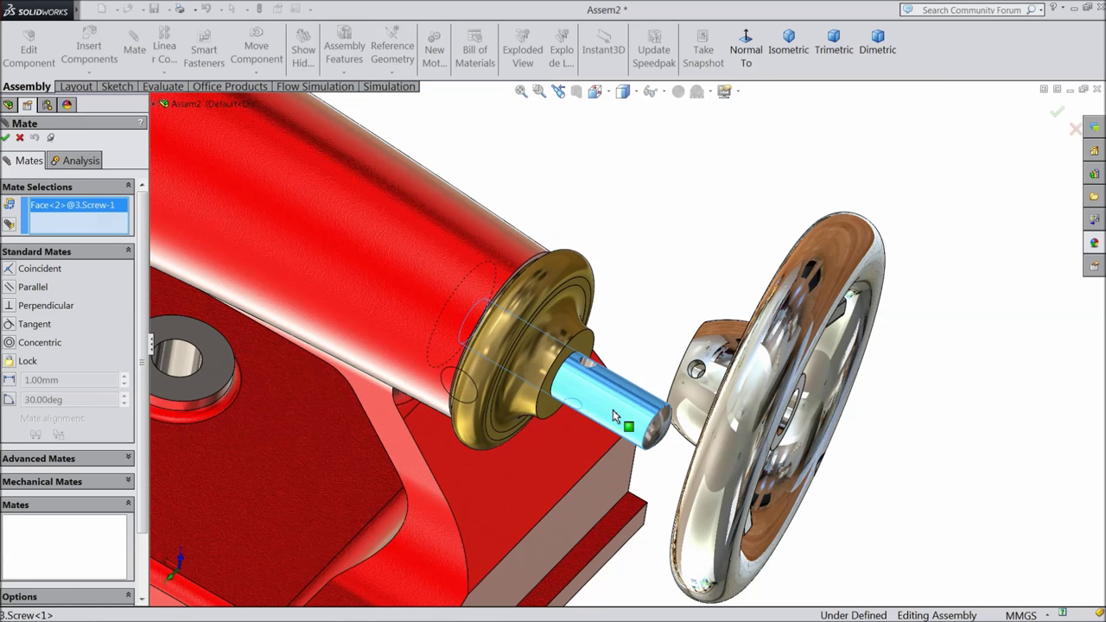
pyautogui.moveTo(618, 410); pyautogui.dragTo(864, 449, button='middle')
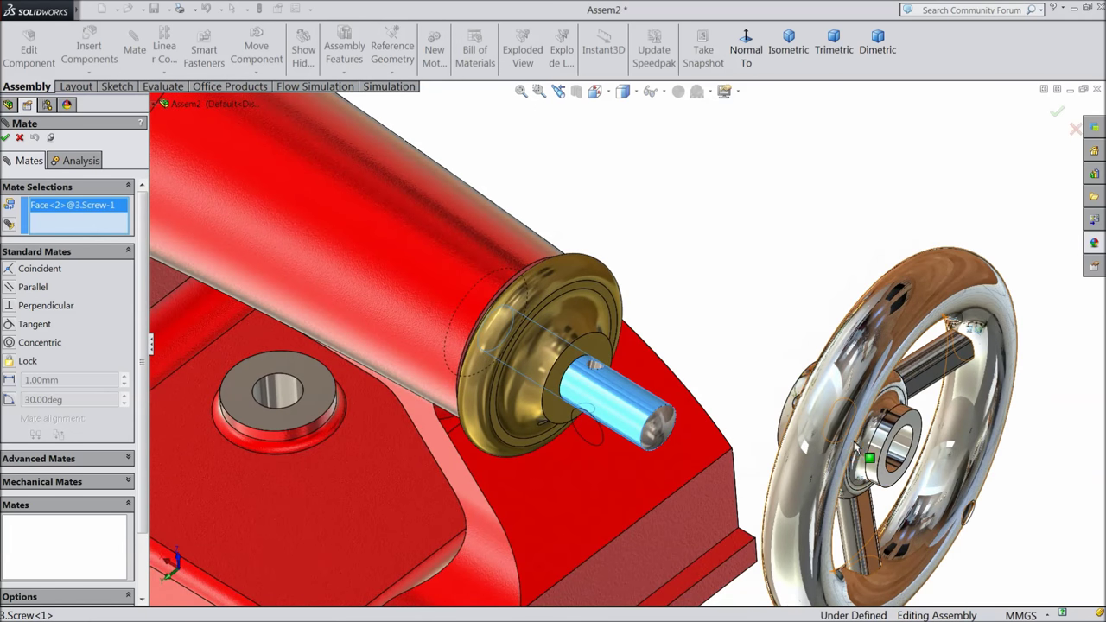
pyautogui.click(905, 455)
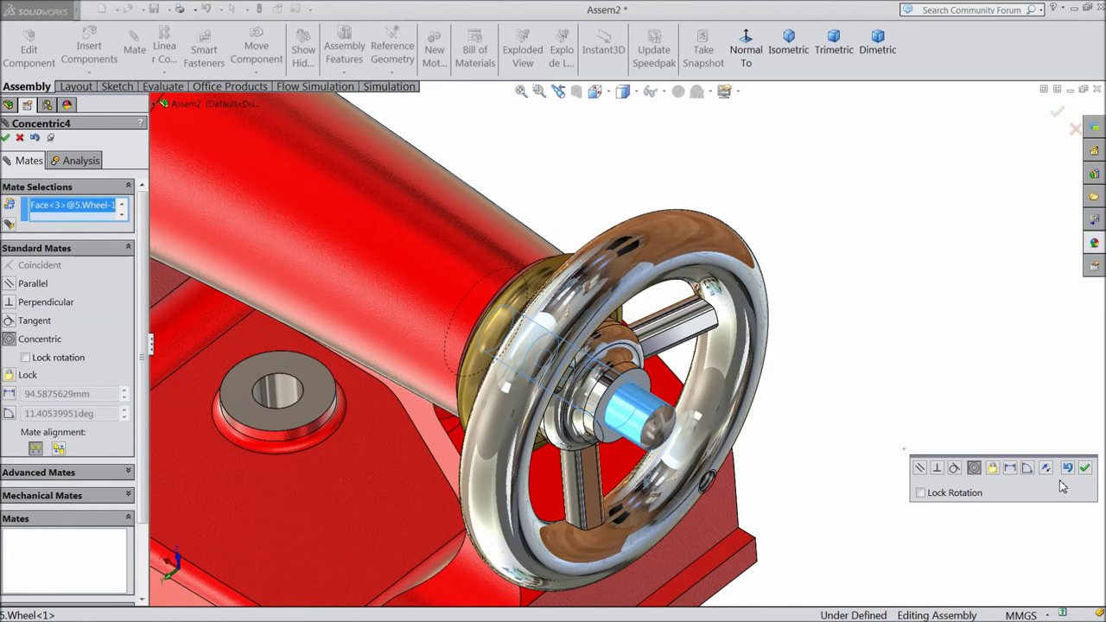
pyautogui.click(1082, 476)
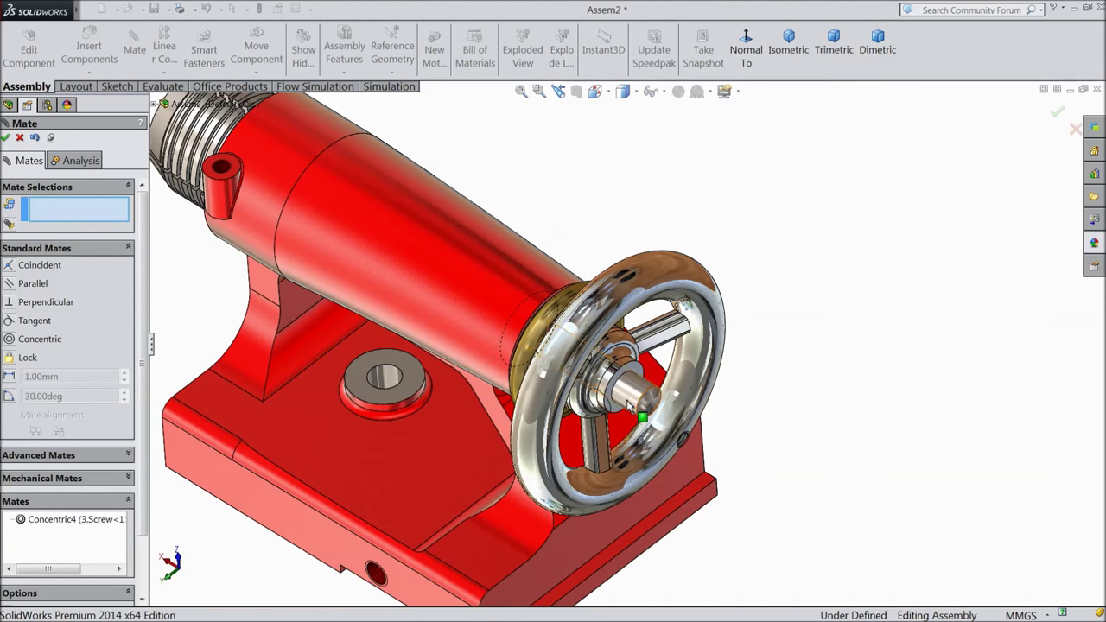
# Pull the wheel along the shaft, add a second concentric mate between shaft and bore, and close Mate
pyautogui.moveTo(620, 394); pyautogui.dragTo(740, 457)
pyautogui.moveTo(741, 457); pyautogui.dragTo(671, 358, button='middle')
pyautogui.scroll(-4, 605, 372)
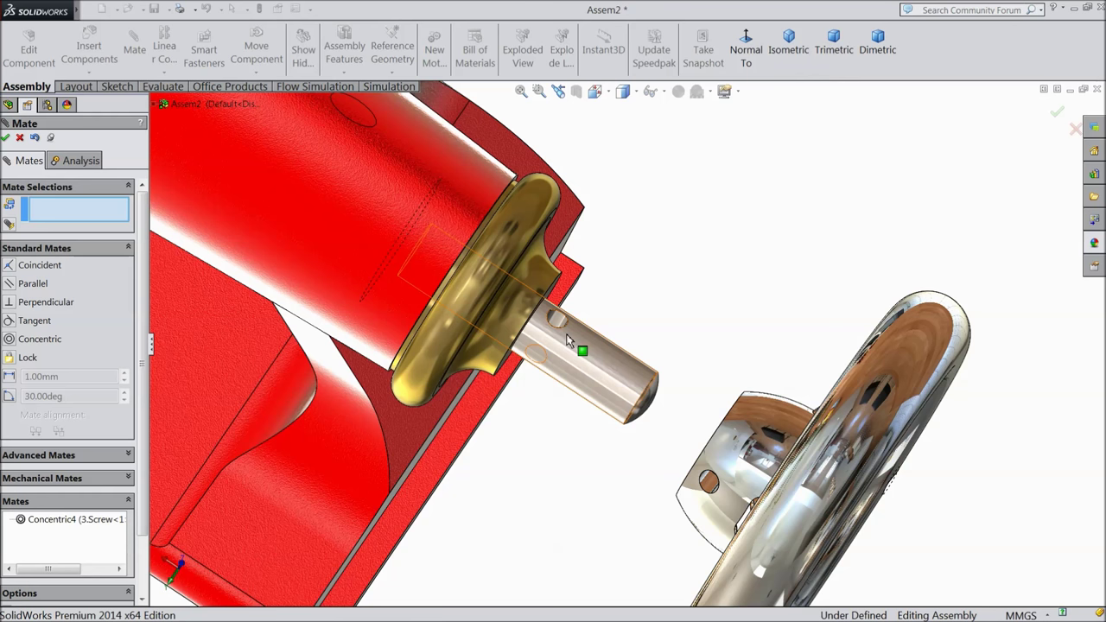
pyautogui.click(558, 325)
pyautogui.click(711, 484)
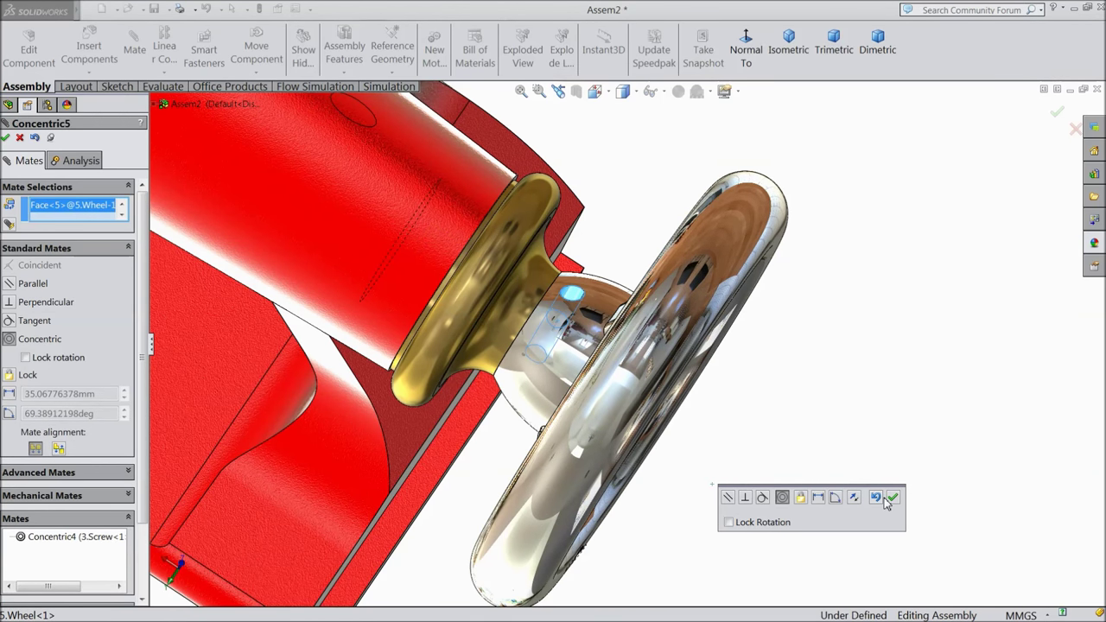
pyautogui.click(893, 498)
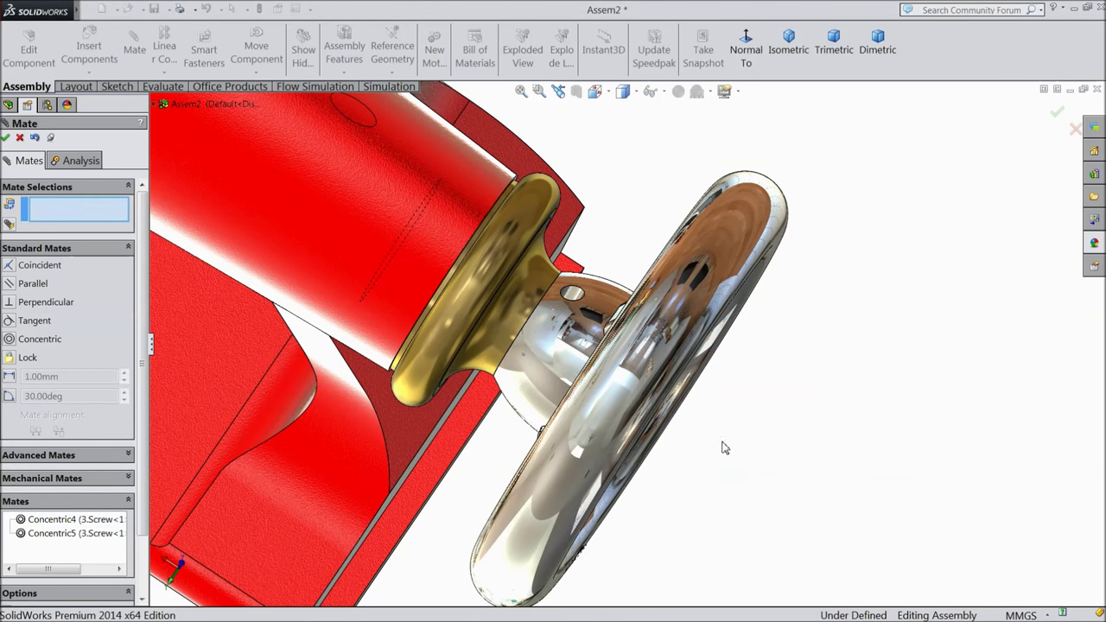
pyautogui.click(5, 138)
pyautogui.click(89, 52)
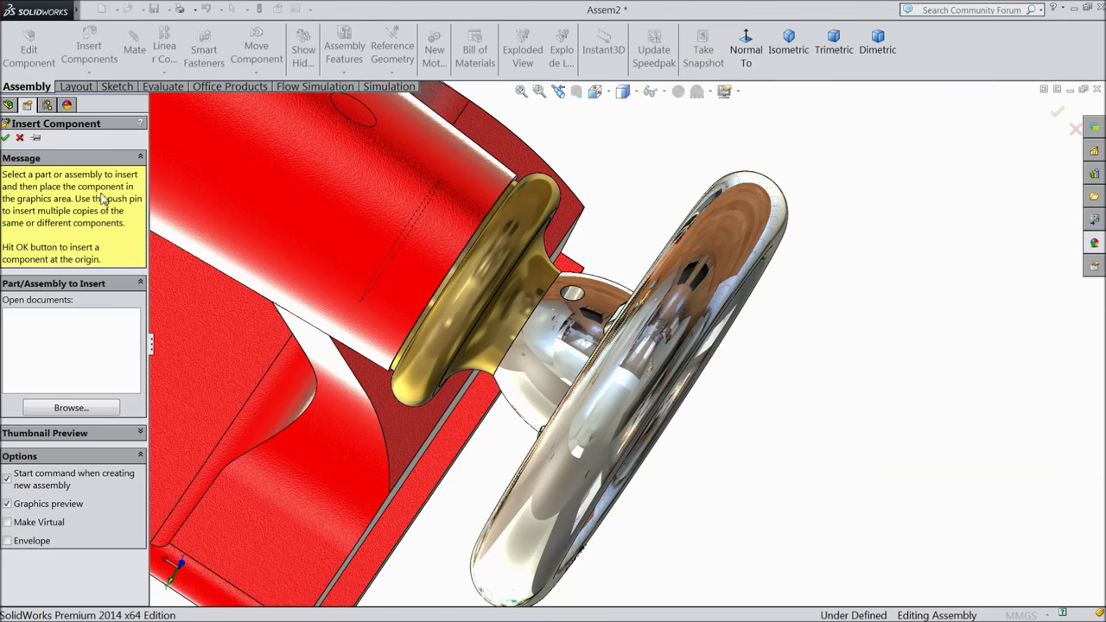
# Insert the 12.Pin part and place it beside the wheel hub
pyautogui.click(93, 410)
pyautogui.click(708, 248)
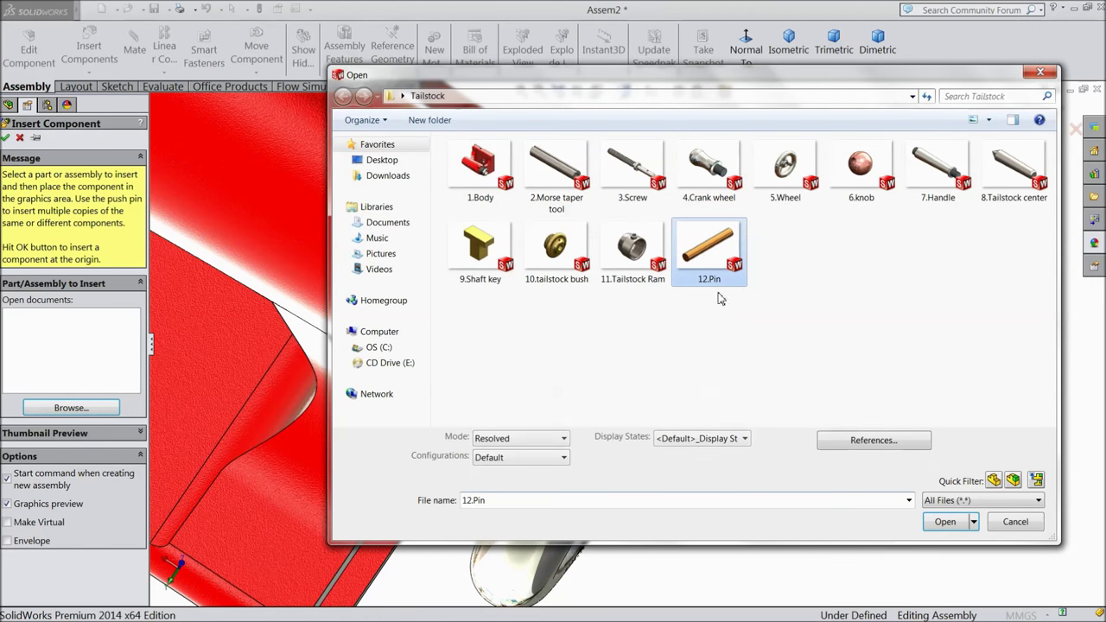
pyautogui.click(926, 521)
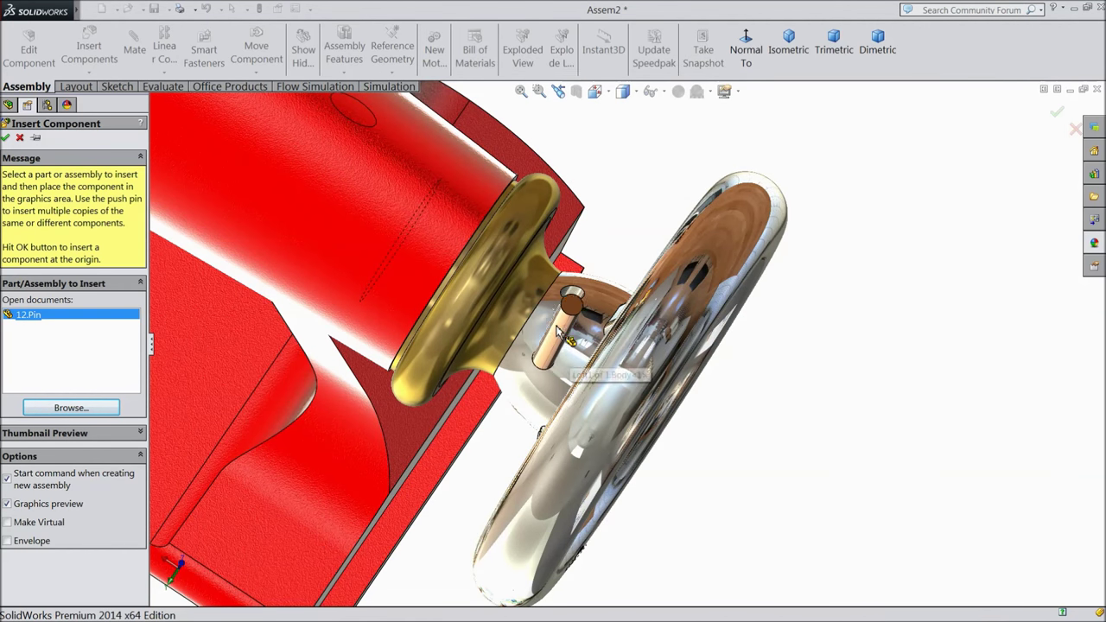
pyautogui.click(569, 321)
# Select the inserted pin and start a mate on its face
pyautogui.moveTo(568, 321); pyautogui.dragTo(599, 285, button='middle')
pyautogui.scroll(-3, 599, 286)
pyautogui.click(570, 274)
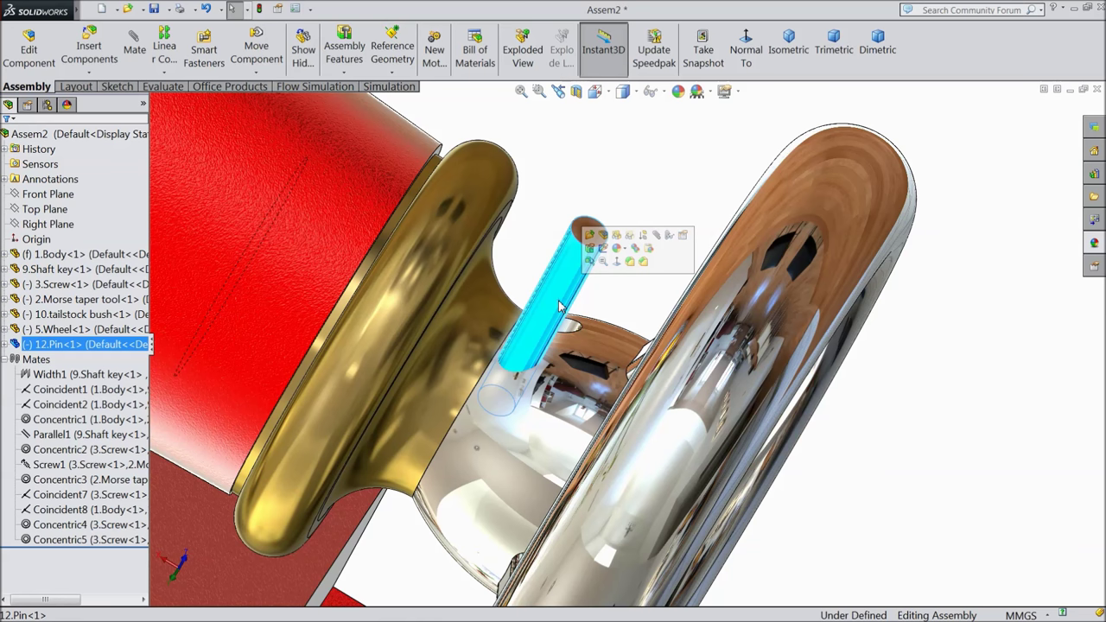
pyautogui.click(656, 235)
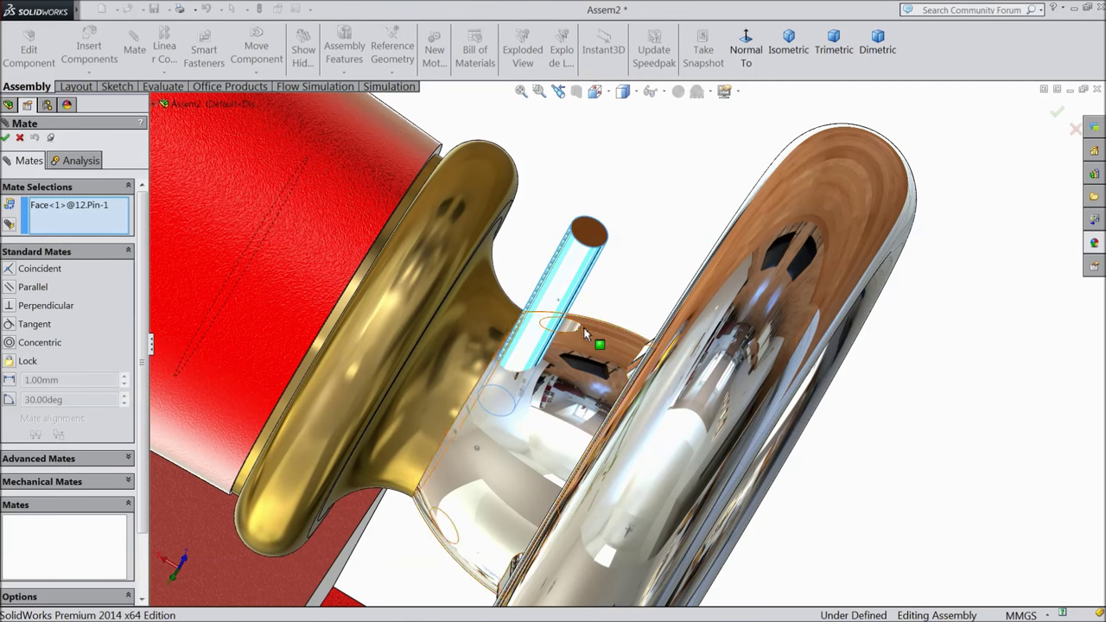
# Mate the pin concentric with the hub hole and slide it down into the hub
pyautogui.click(573, 325)
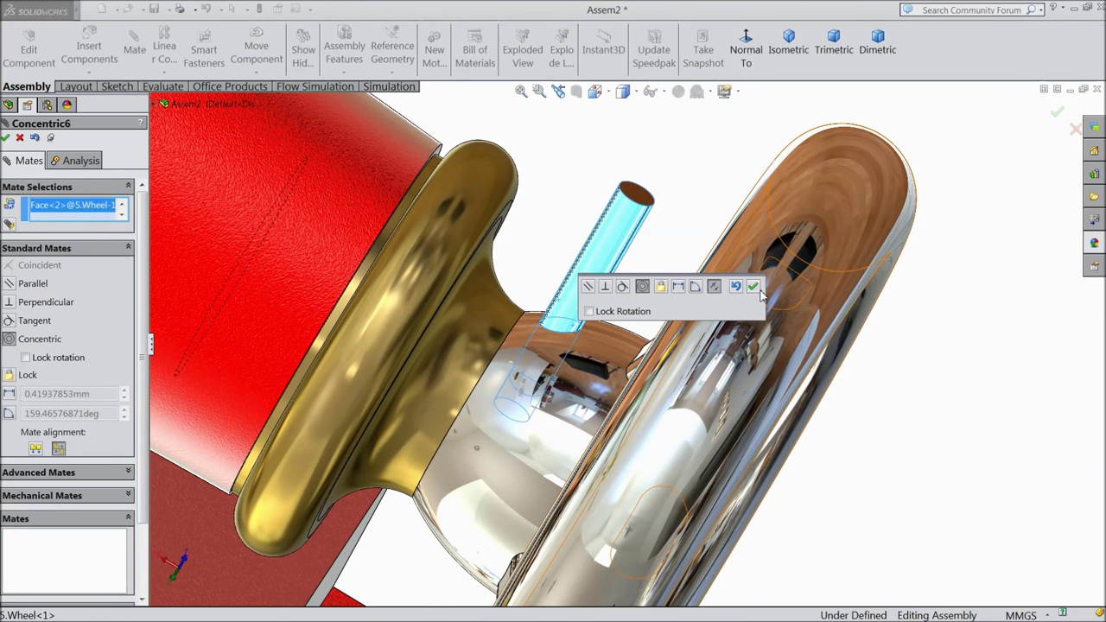
pyautogui.click(753, 289)
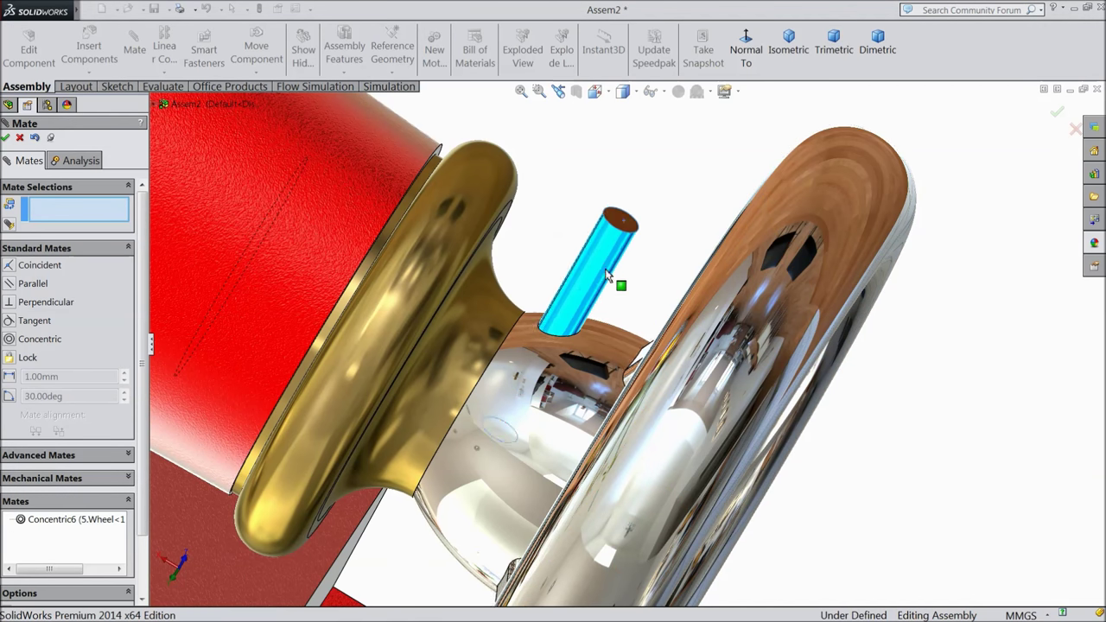
pyautogui.moveTo(578, 331); pyautogui.dragTo(563, 364)
pyautogui.moveTo(563, 364); pyautogui.dragTo(542, 347, button='middle')
# Pick the pin's top face, then clear the mate selections and close the Mate PropertyManager
pyautogui.click(534, 343)
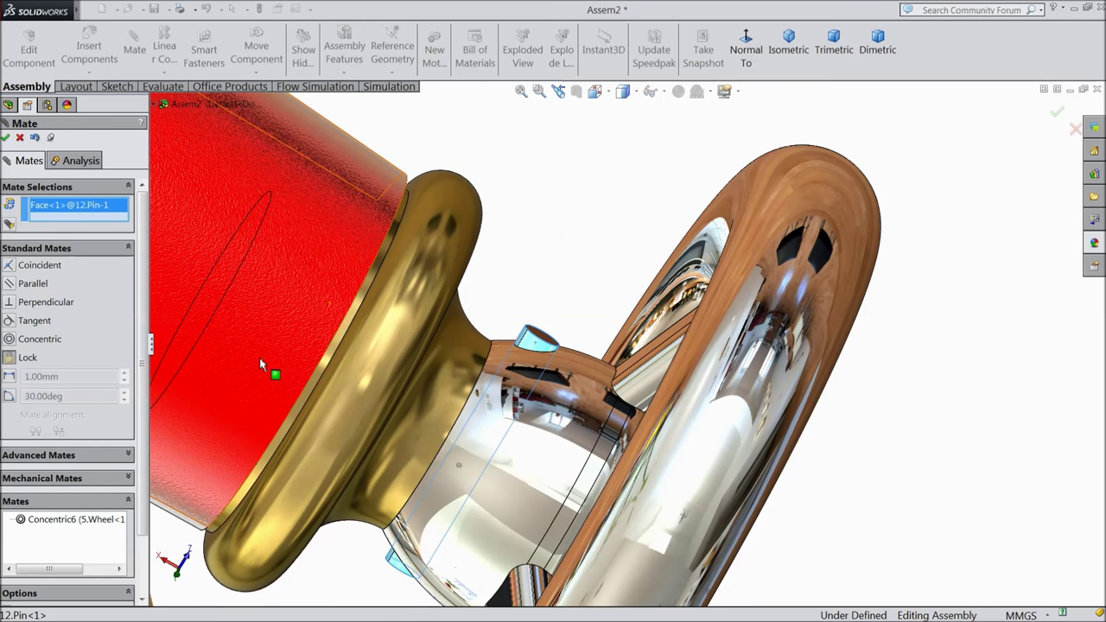
pyautogui.scroll(5, 424, 359)
pyautogui.moveTo(563, 421)
pyautogui.mouseDown(button='middle')
pyautogui.moveTo(514, 375)
pyautogui.moveTo(553, 422)
pyautogui.mouseUp(button='middle')
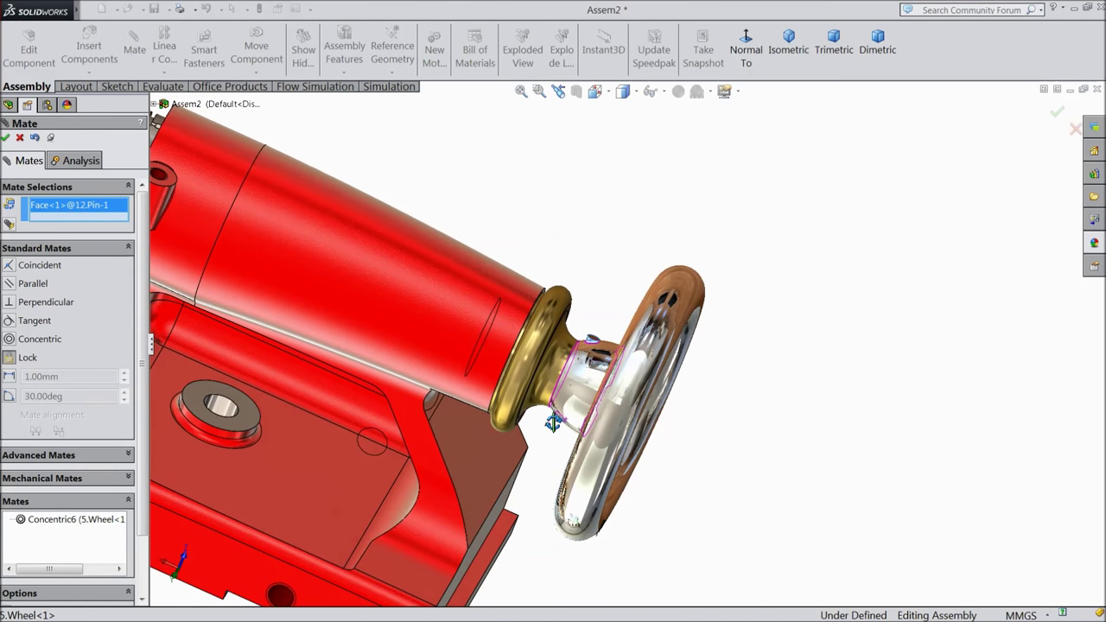
pyautogui.rightClick(55, 208)
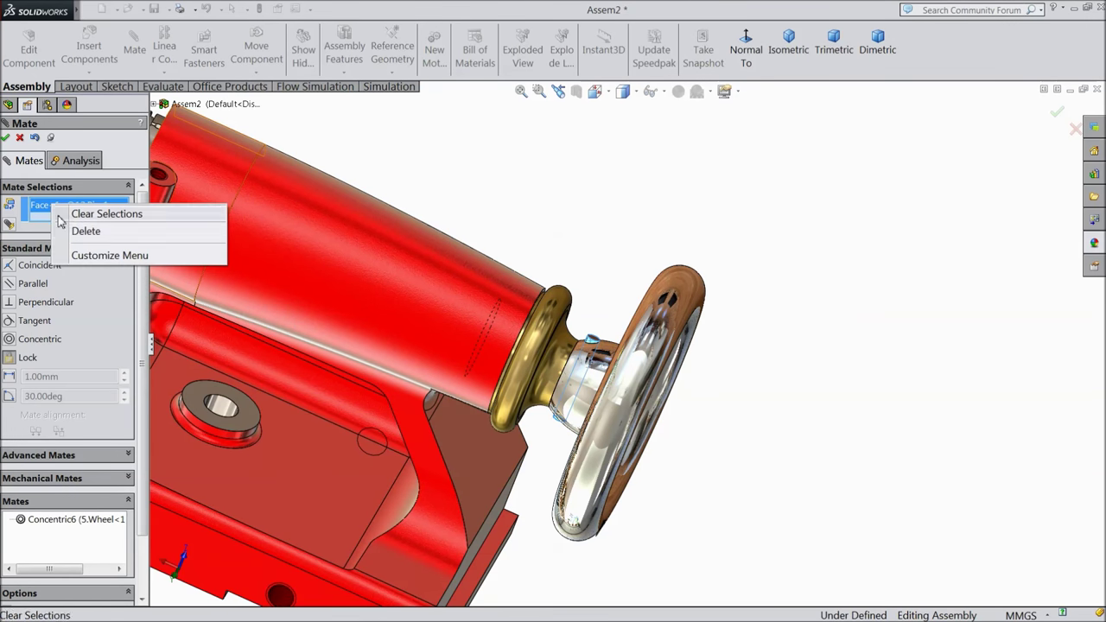
pyautogui.click(103, 213)
pyautogui.click(20, 139)
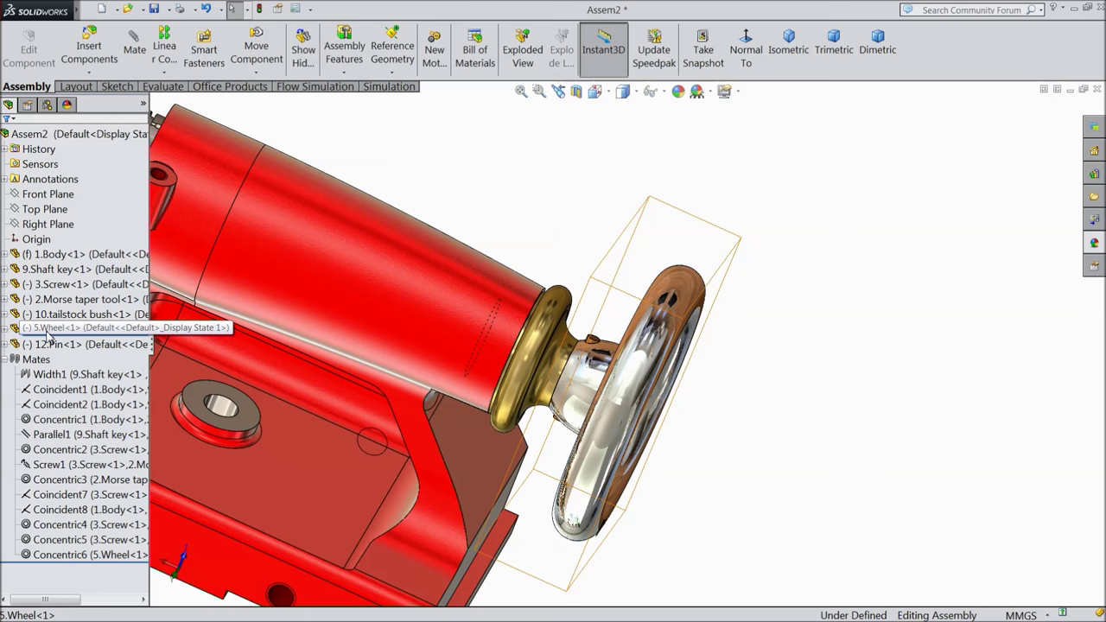
# Expand 5.Wheel in the tree, select its Top Plane, then expand 12.Pin's feature list
pyautogui.click(49, 333)
pyautogui.click(7, 329)
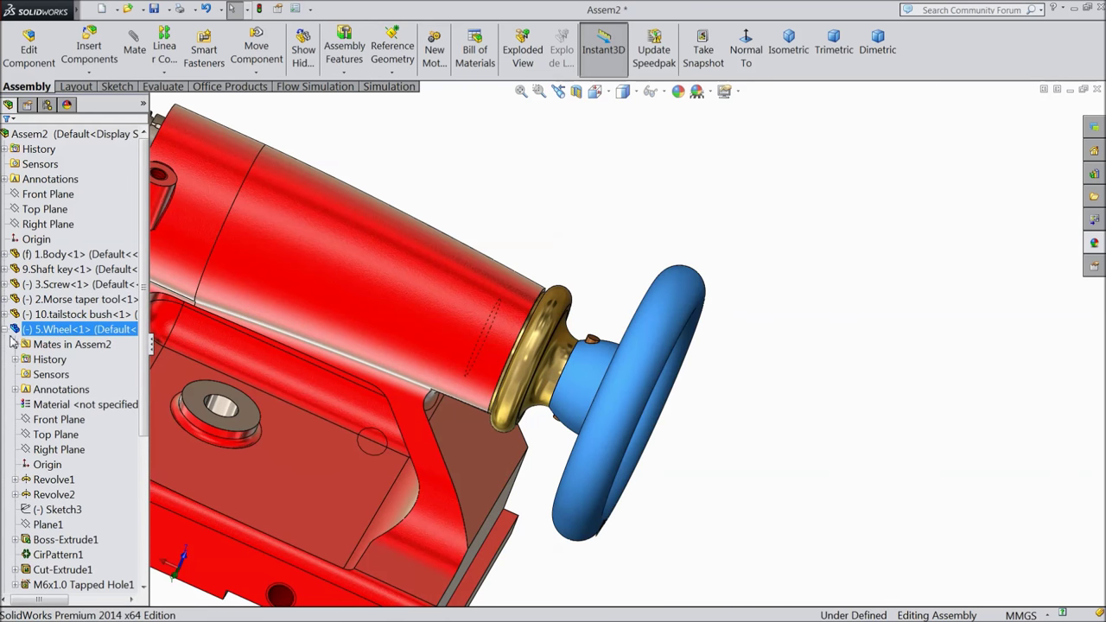
pyautogui.click(57, 435)
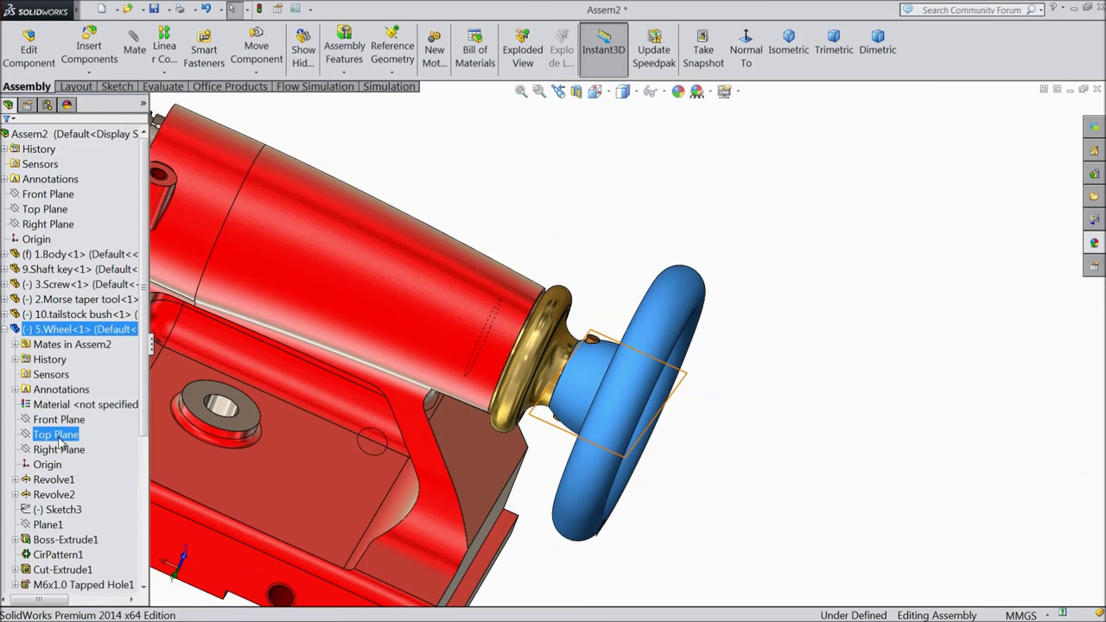
pyautogui.scroll(5, 648, 337)
pyautogui.moveTo(648, 337); pyautogui.dragTo(696, 437, button='middle')
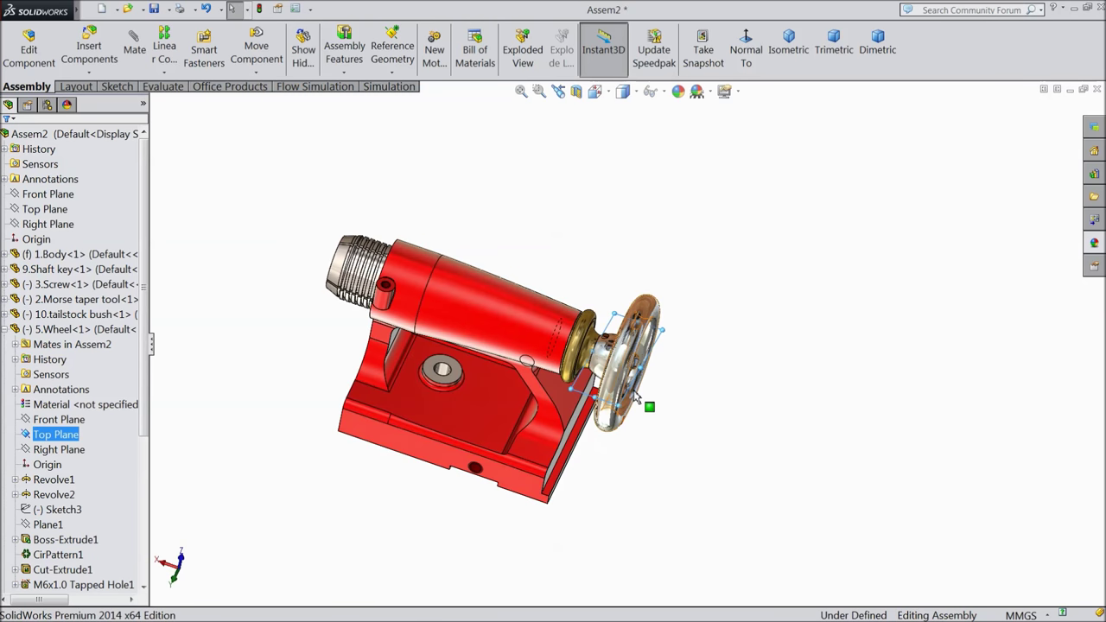
pyautogui.scroll(-4, 392, 423)
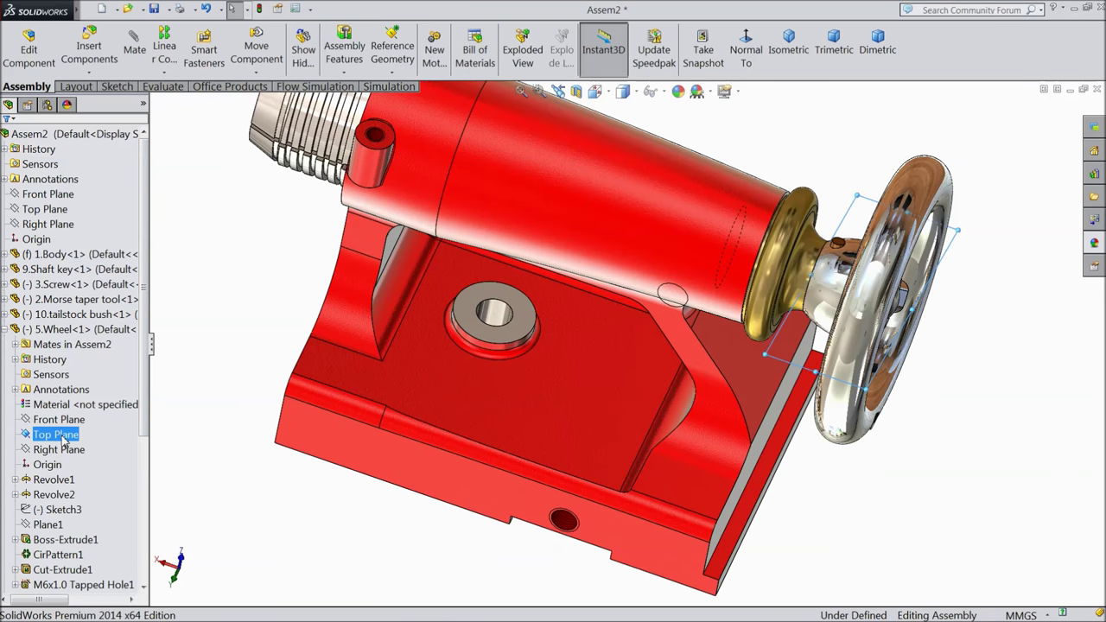
pyautogui.scroll(-3, 78, 410)
pyautogui.keyDown('ctrl'); pyautogui.click(70, 464); pyautogui.keyUp('ctrl')
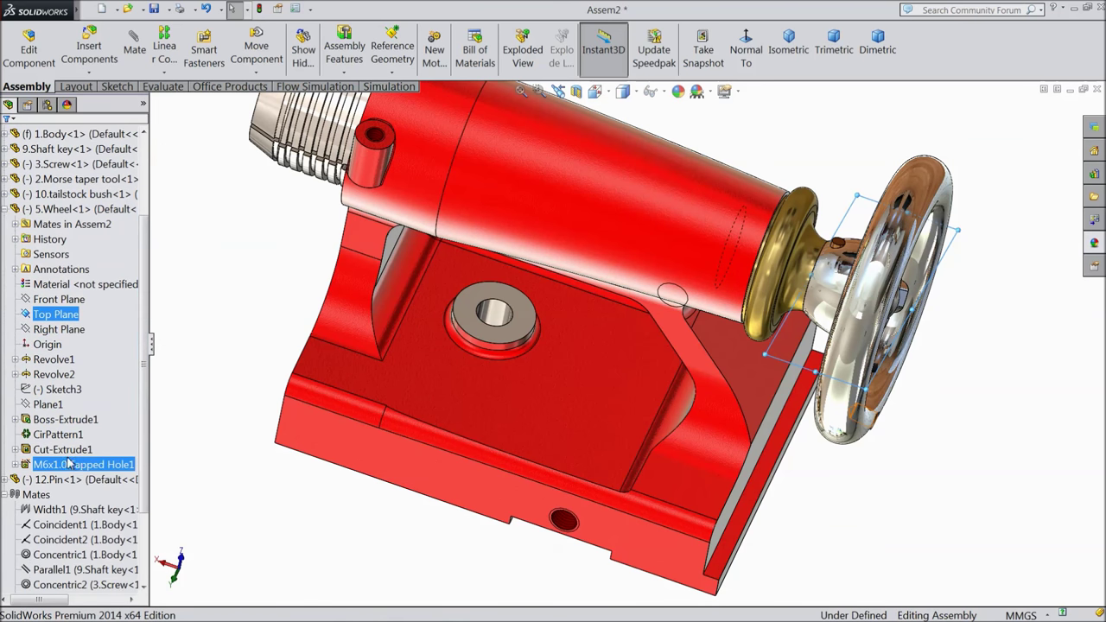
pyautogui.click(6, 481)
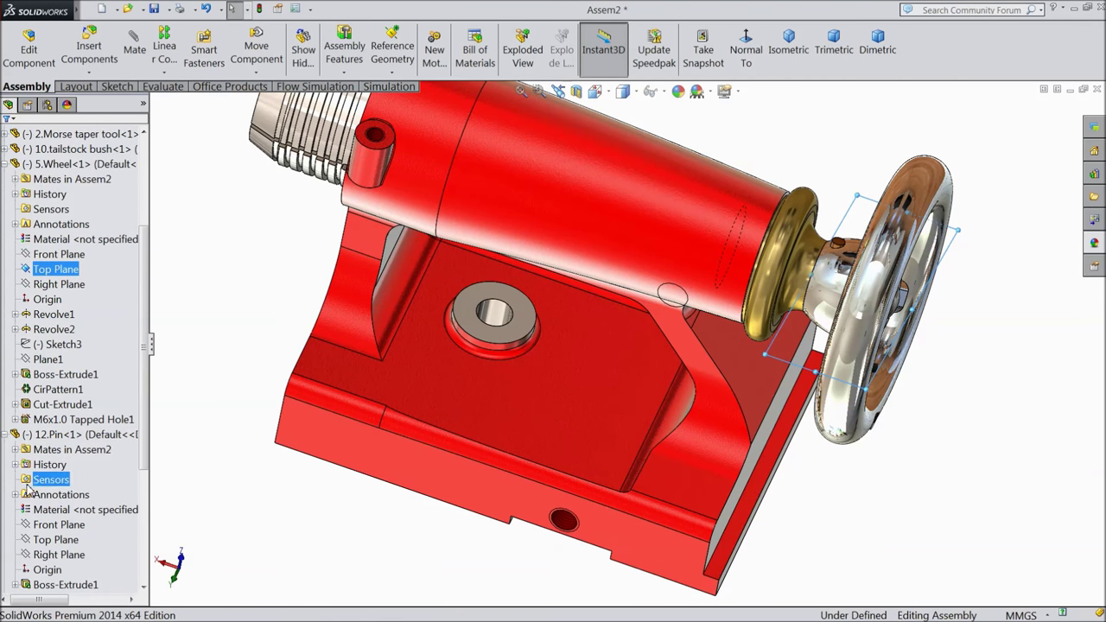
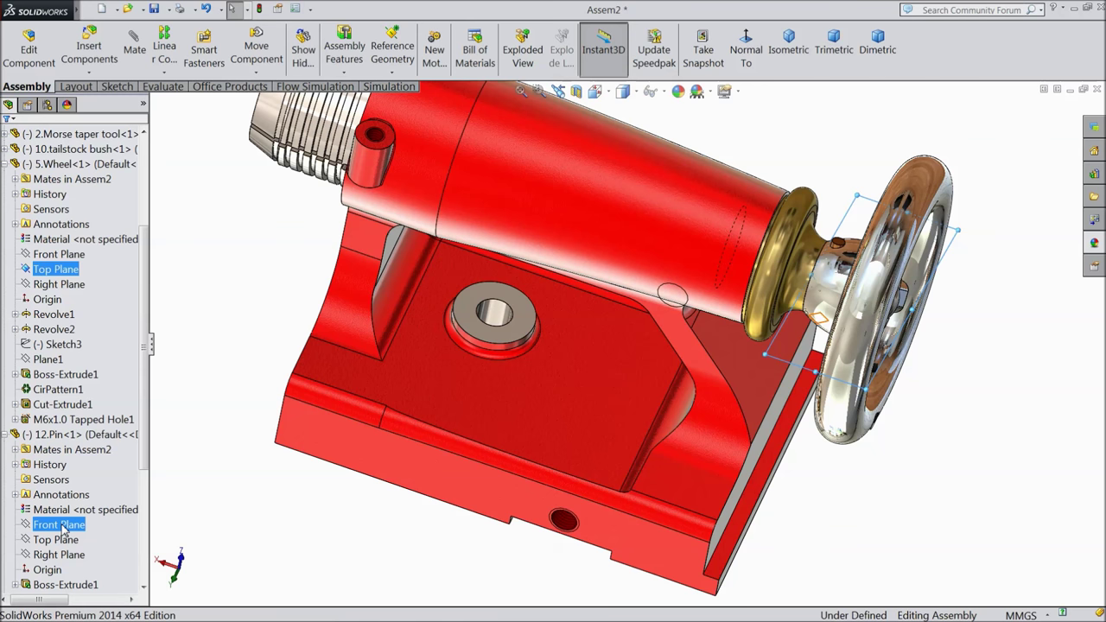
# Add a Parallel mate between the handwheel's Top Plane and the pin's Front Plane
pyautogui.scroll(-3, 918, 363)
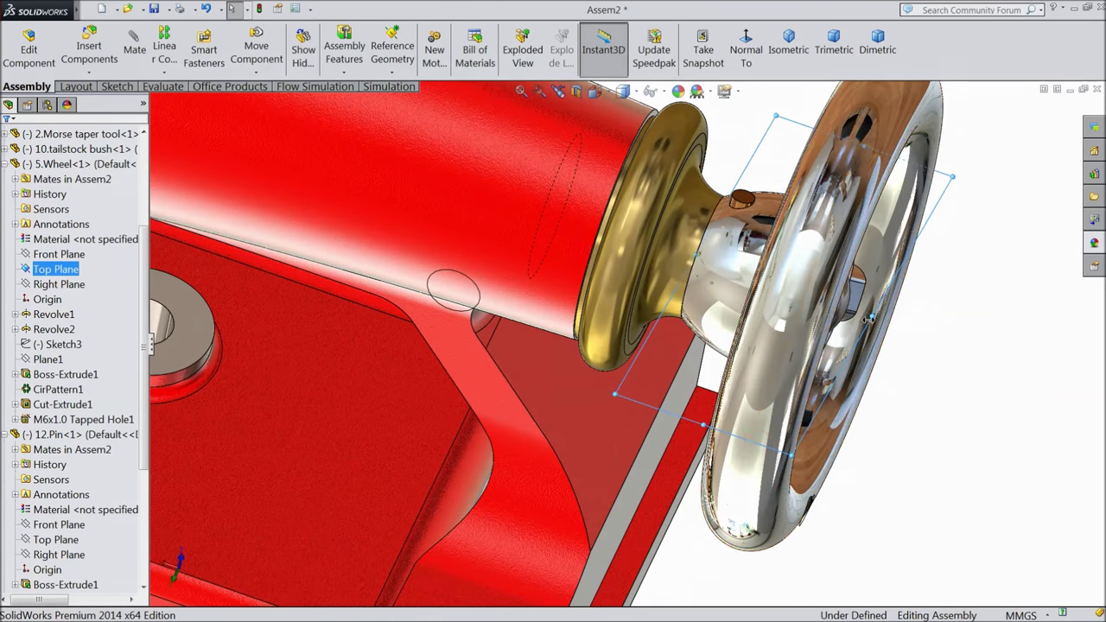
pyautogui.scroll(2, 832, 328)
pyautogui.moveTo(812, 332); pyautogui.dragTo(836, 255, button='middle')
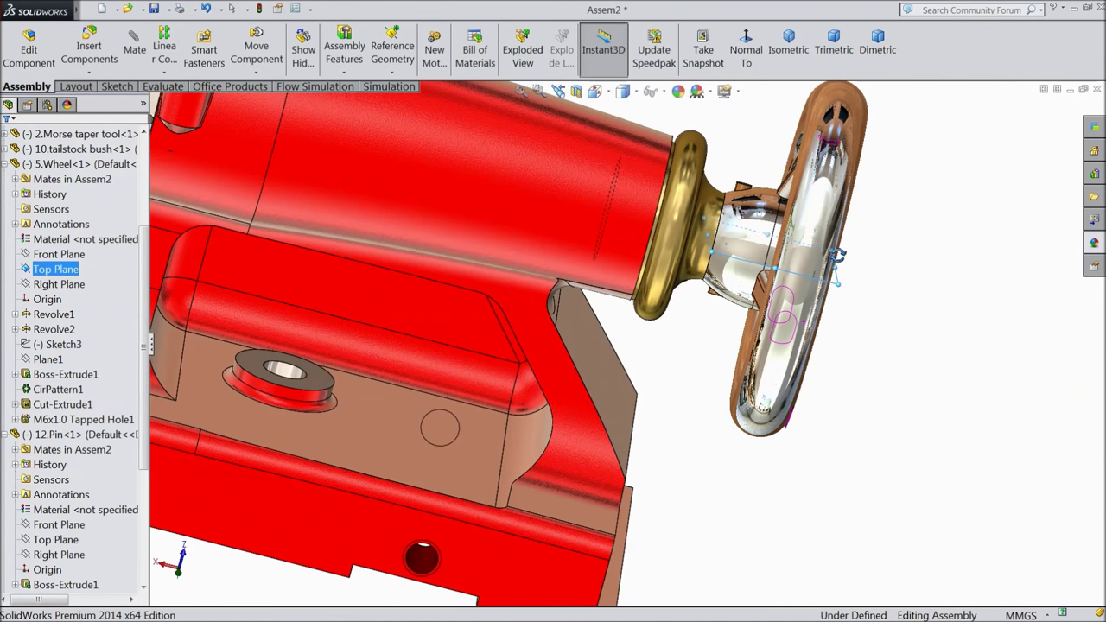
pyautogui.moveTo(836, 255); pyautogui.dragTo(834, 259, button='middle')
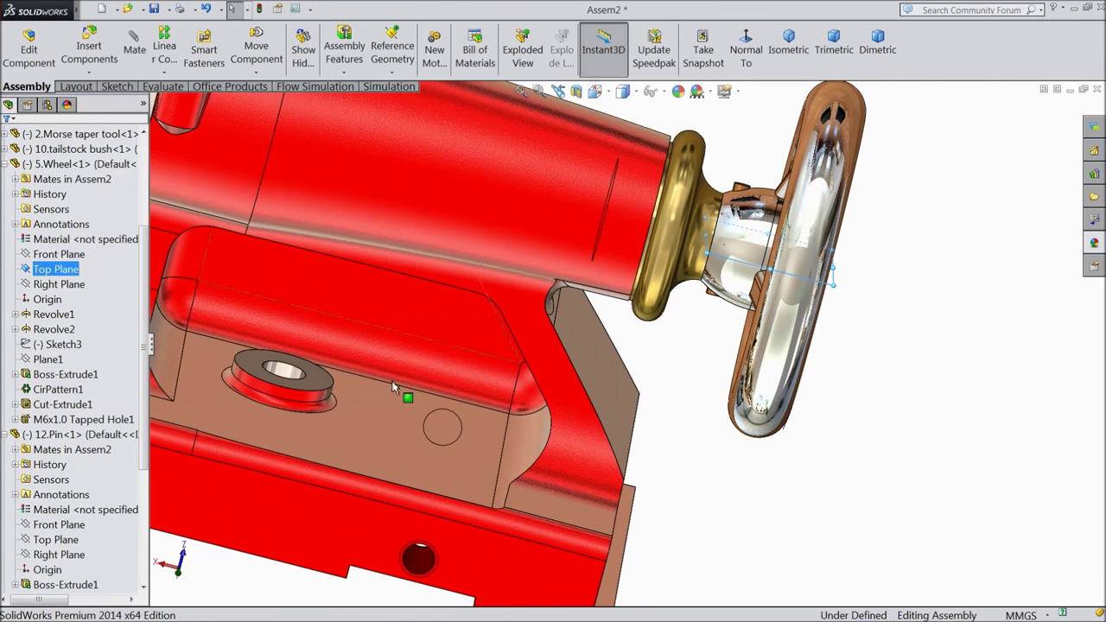
pyautogui.click(59, 529)
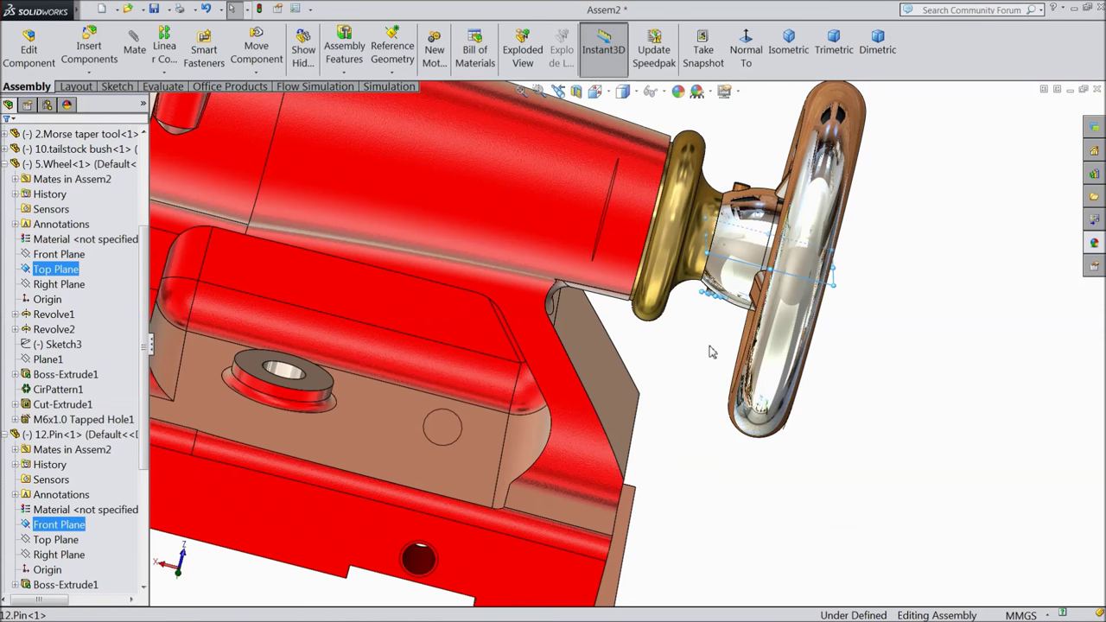
pyautogui.scroll(-3, 724, 304)
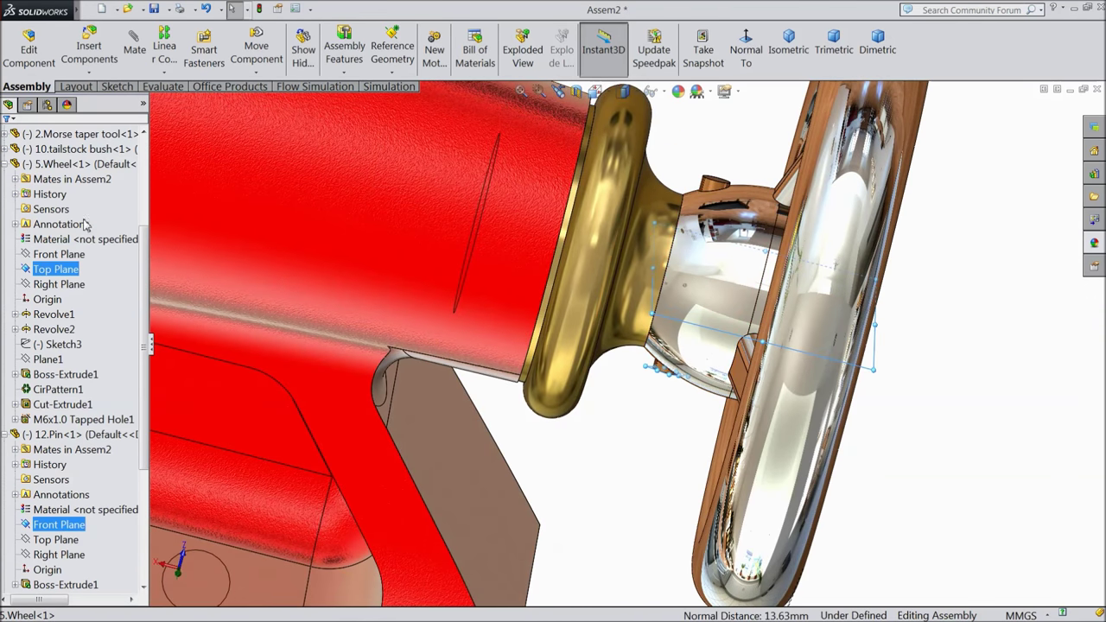
pyautogui.click(136, 50)
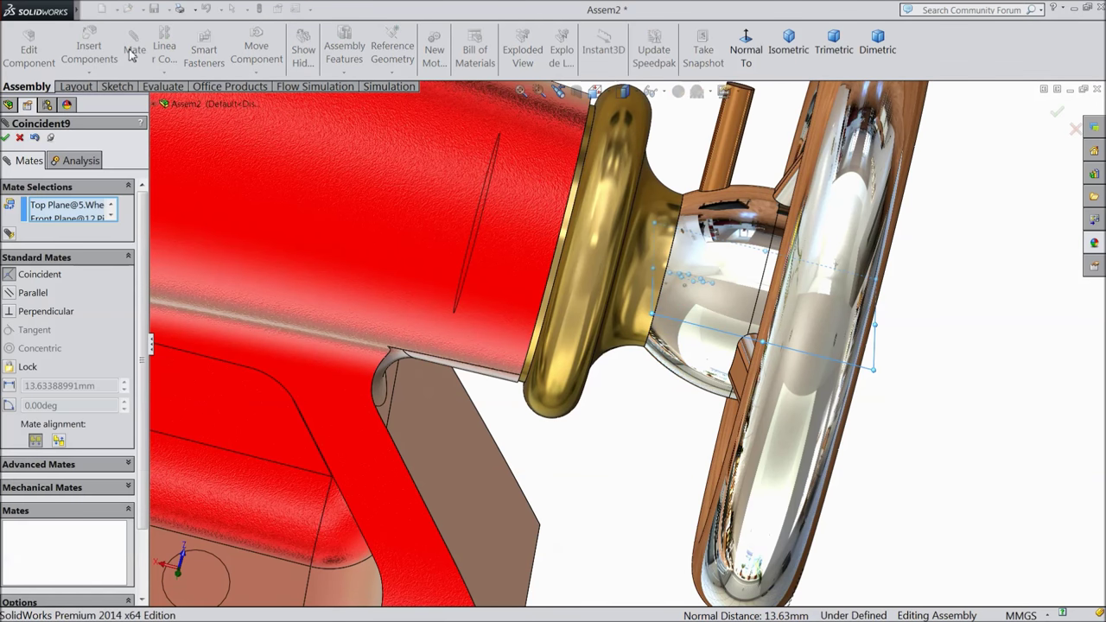
pyautogui.click(10, 296)
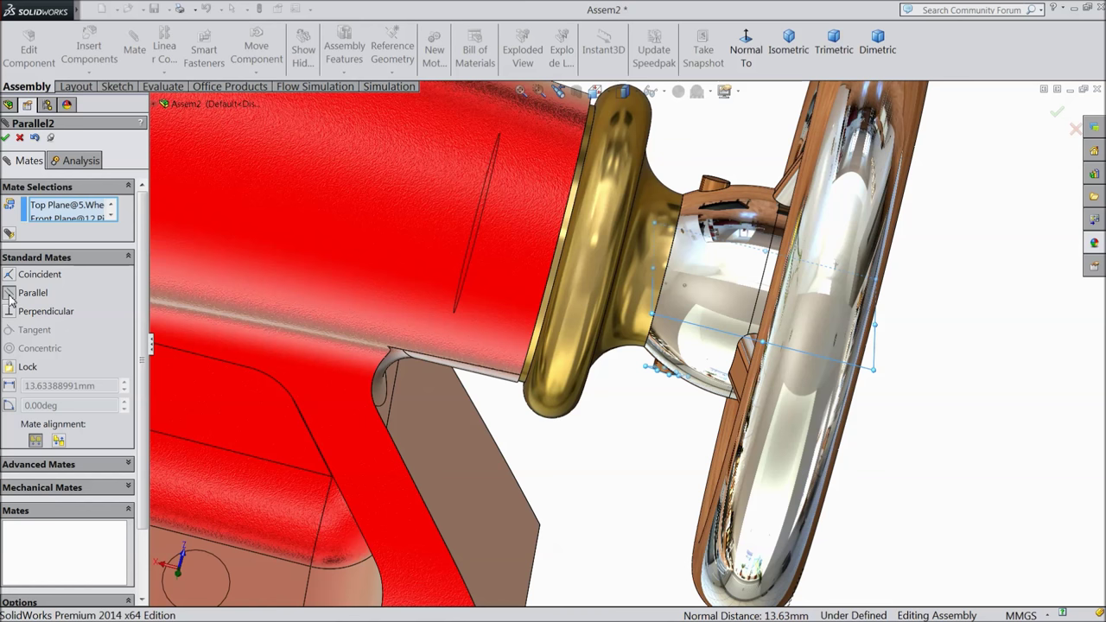
pyautogui.click(19, 138)
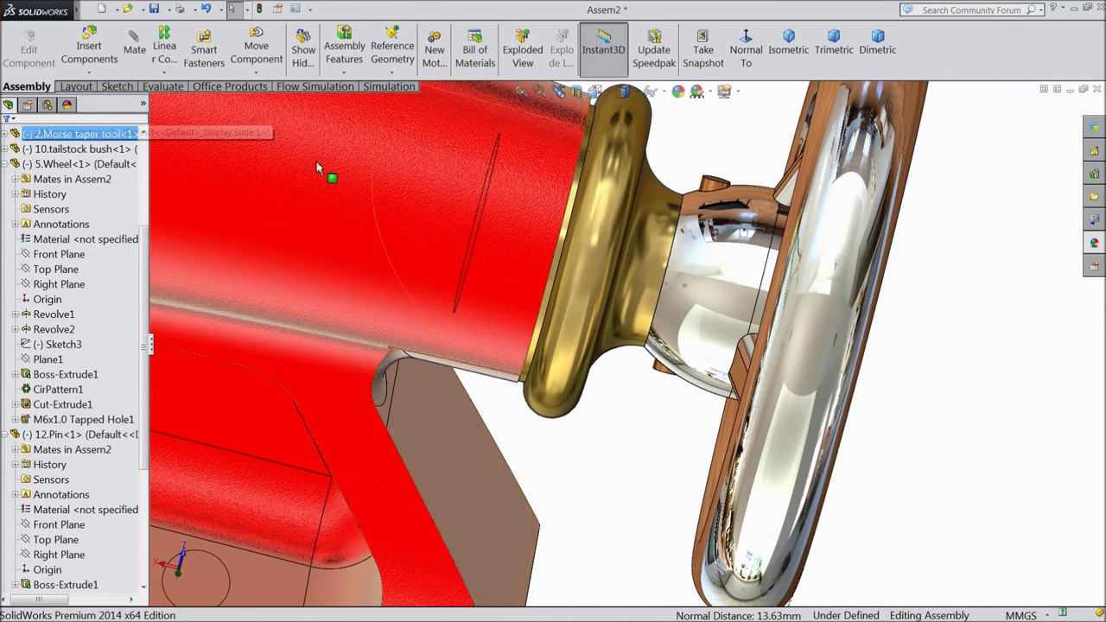
pyautogui.scroll(-3, 577, 219)
pyautogui.click(634, 212)
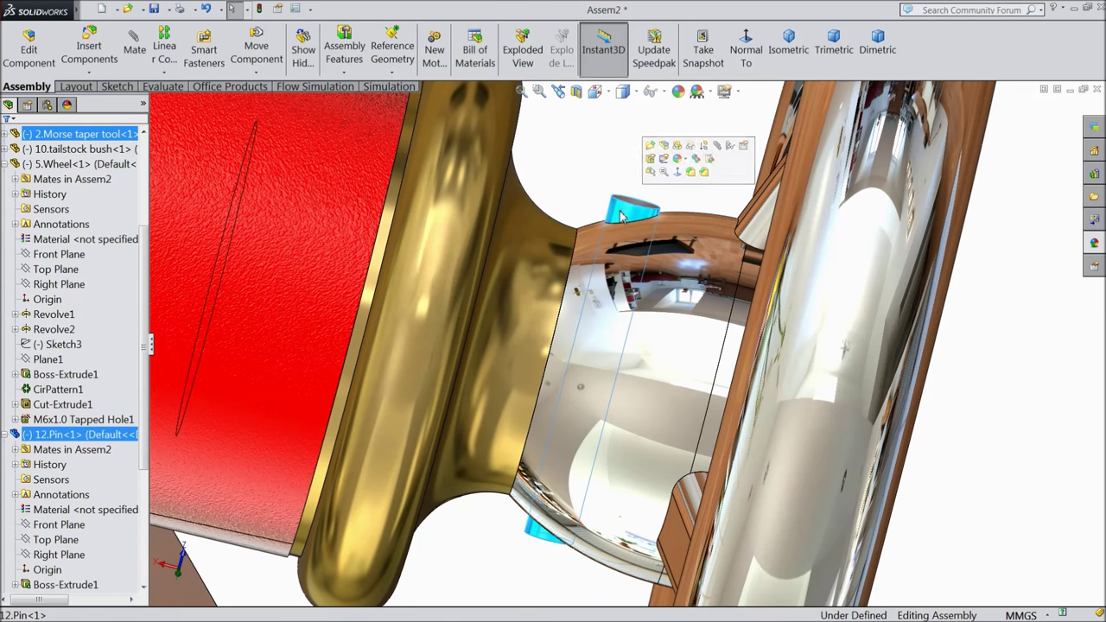
# Change the pin's 28 mm Boss-Extrude1 to Mid Plane, save 12.Pin, and close it
pyautogui.click(652, 147)
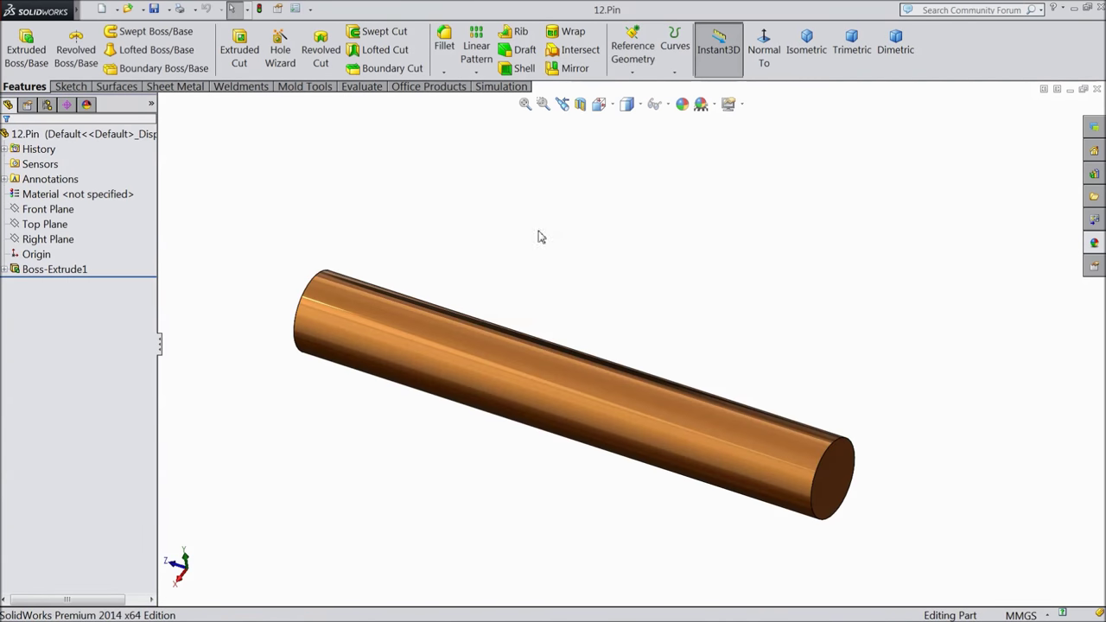
pyautogui.click(5, 270)
pyautogui.click(31, 269)
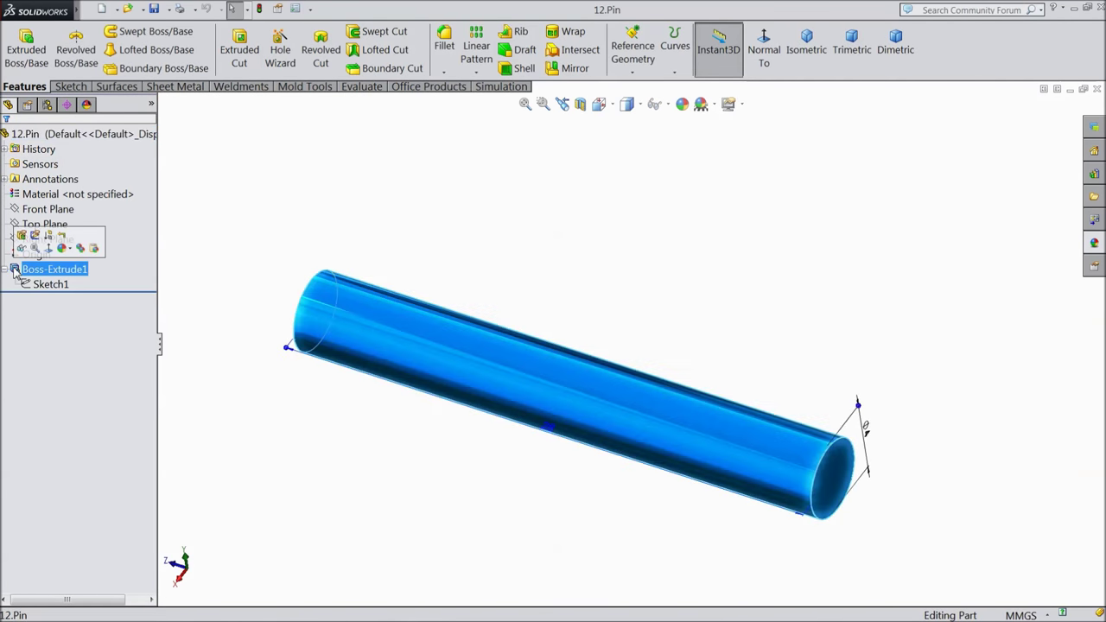
pyautogui.click(21, 237)
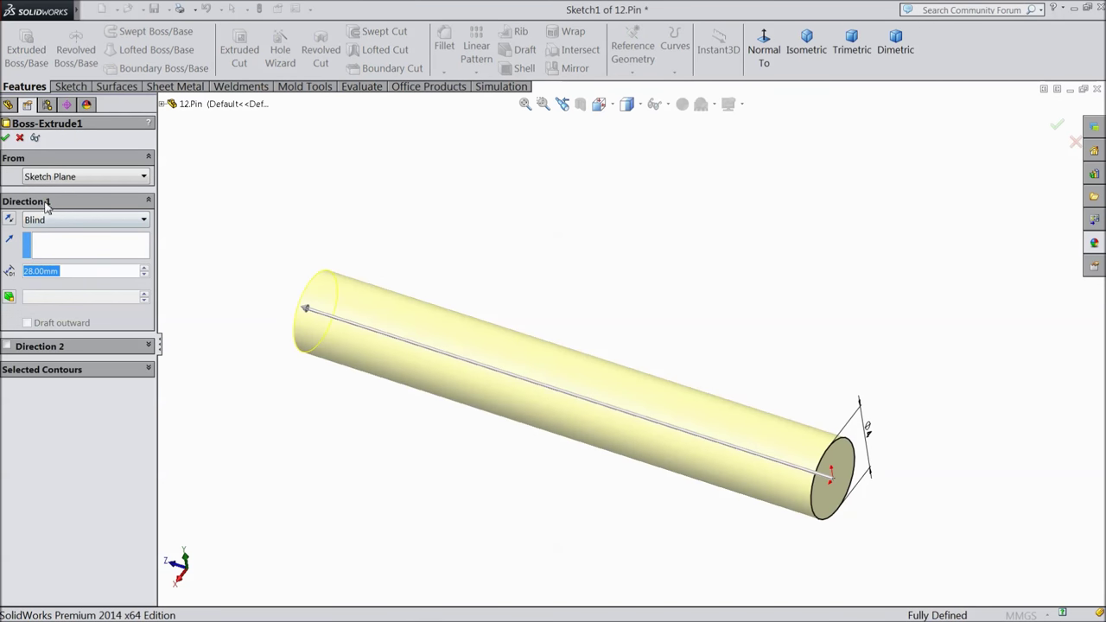
pyautogui.click(55, 224)
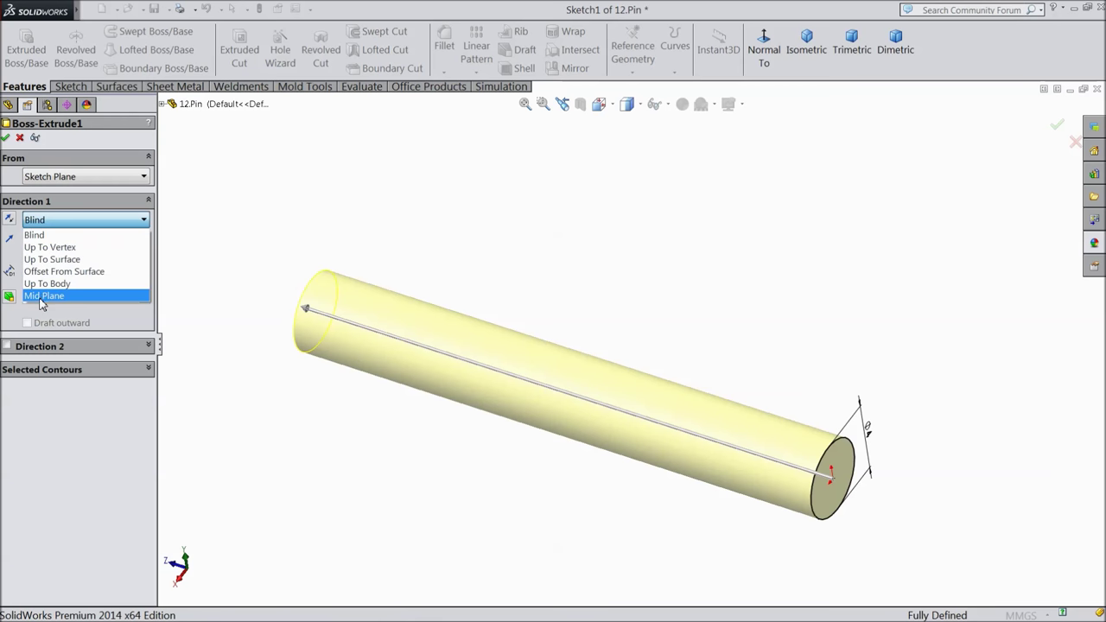
pyautogui.click(41, 302)
pyautogui.scroll(2, 449, 360)
pyautogui.scroll(-3, 817, 439)
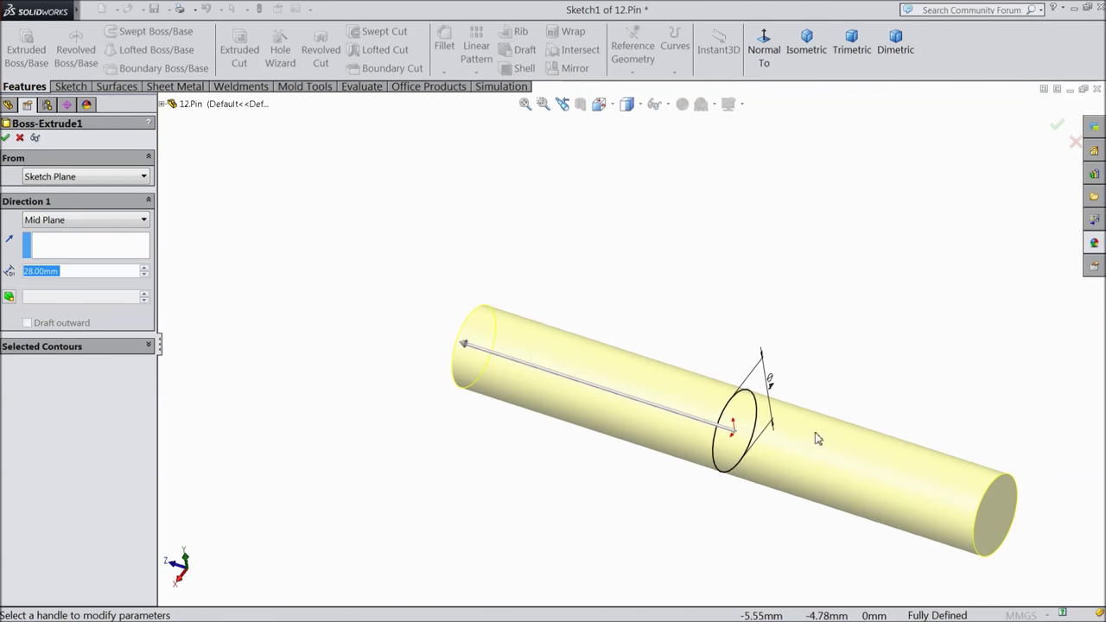
pyautogui.click(5, 137)
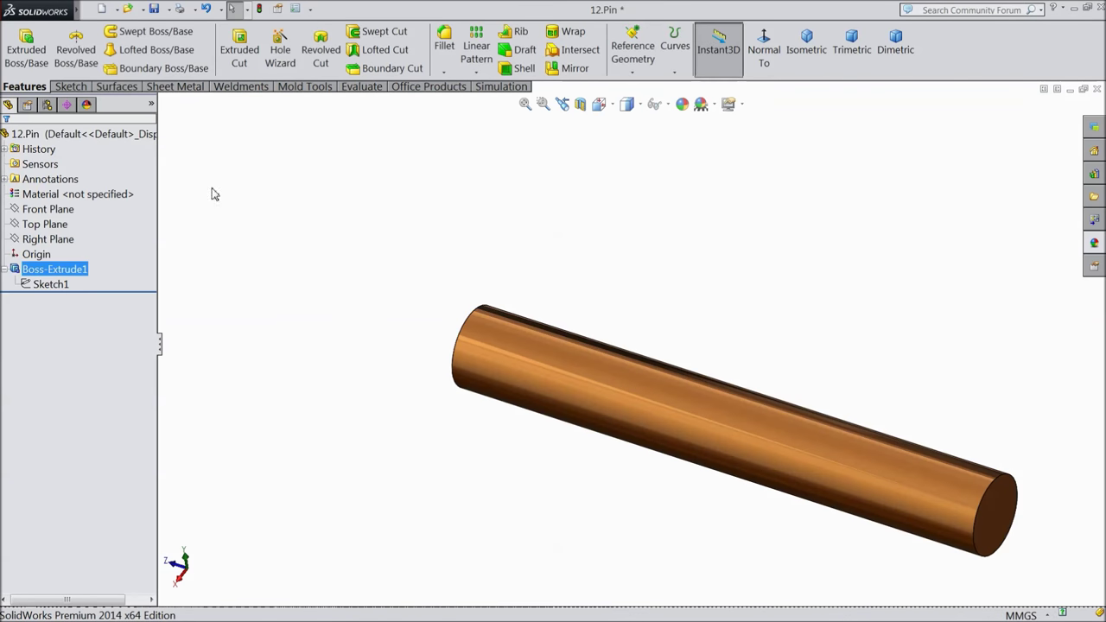
pyautogui.click(153, 9)
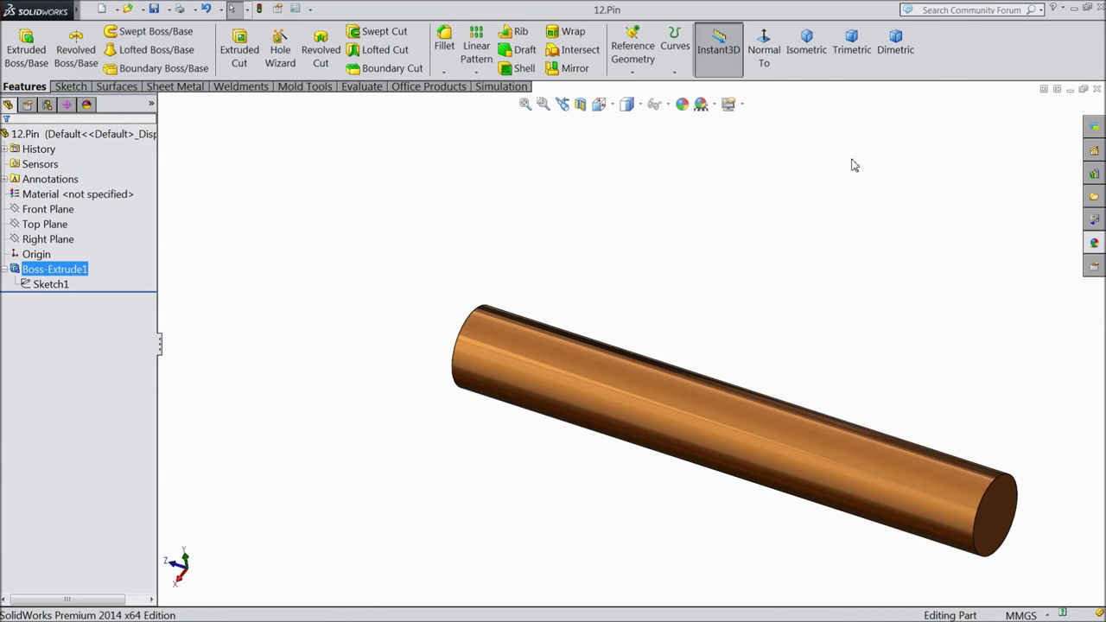
pyautogui.click(1096, 90)
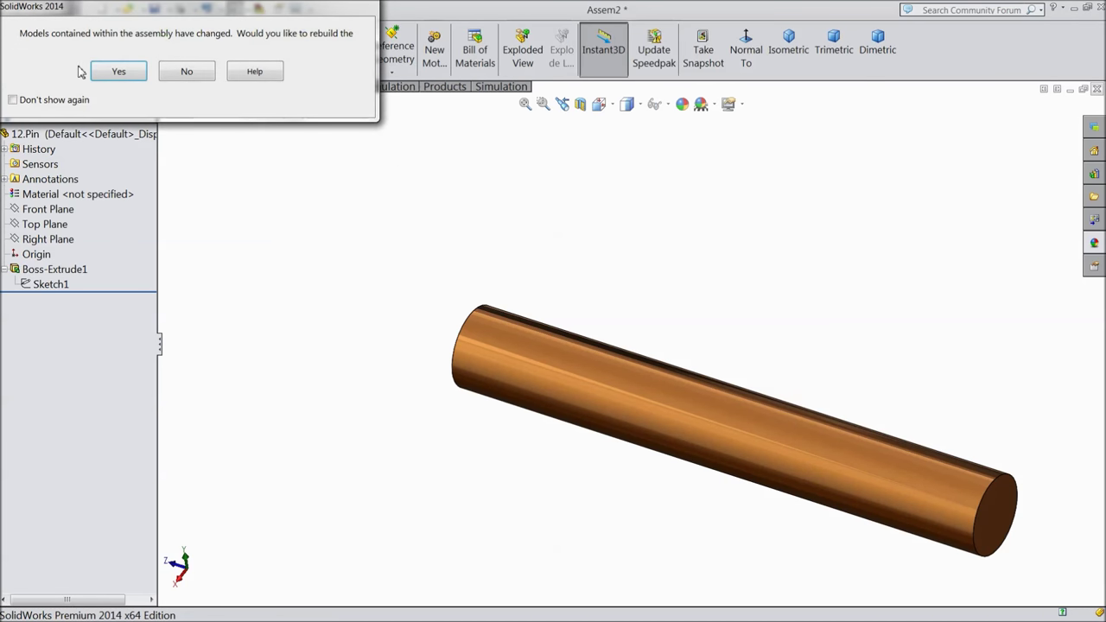
# Rebuild the assembly and drag the pin up into the hub's hole
pyautogui.click(119, 71)
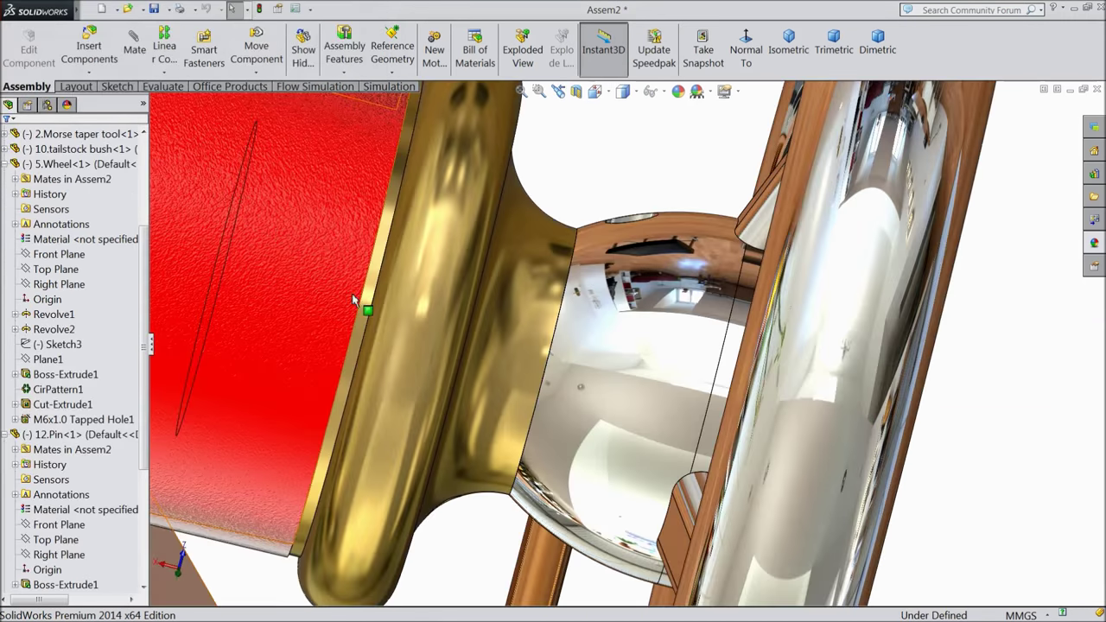
pyautogui.scroll(5, 371, 306)
pyautogui.moveTo(587, 482); pyautogui.dragTo(609, 386)
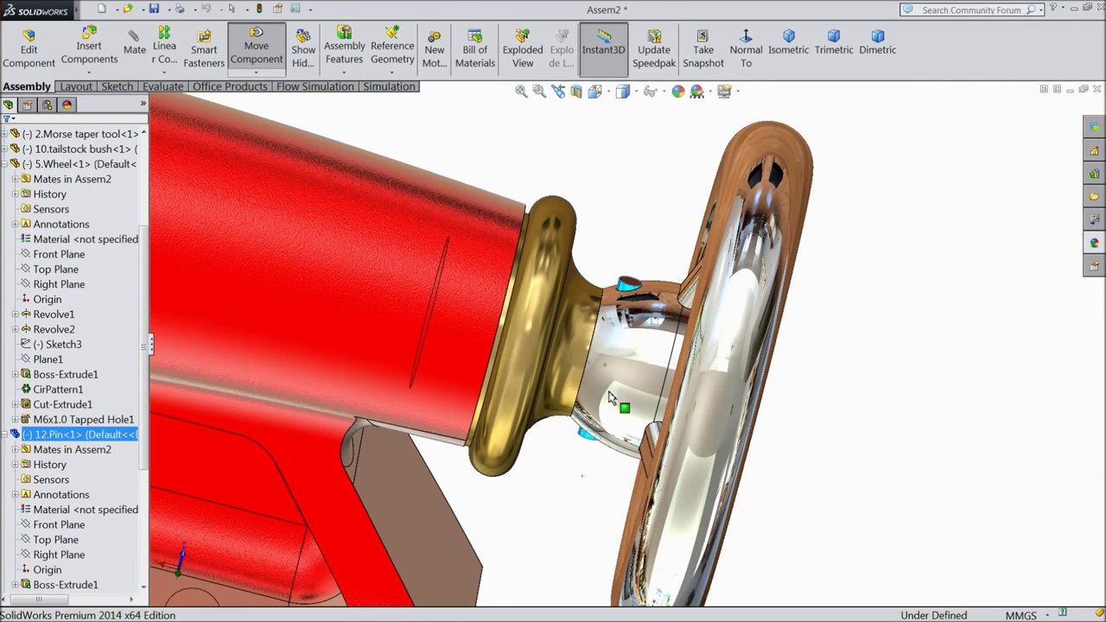
pyautogui.press('Escape')
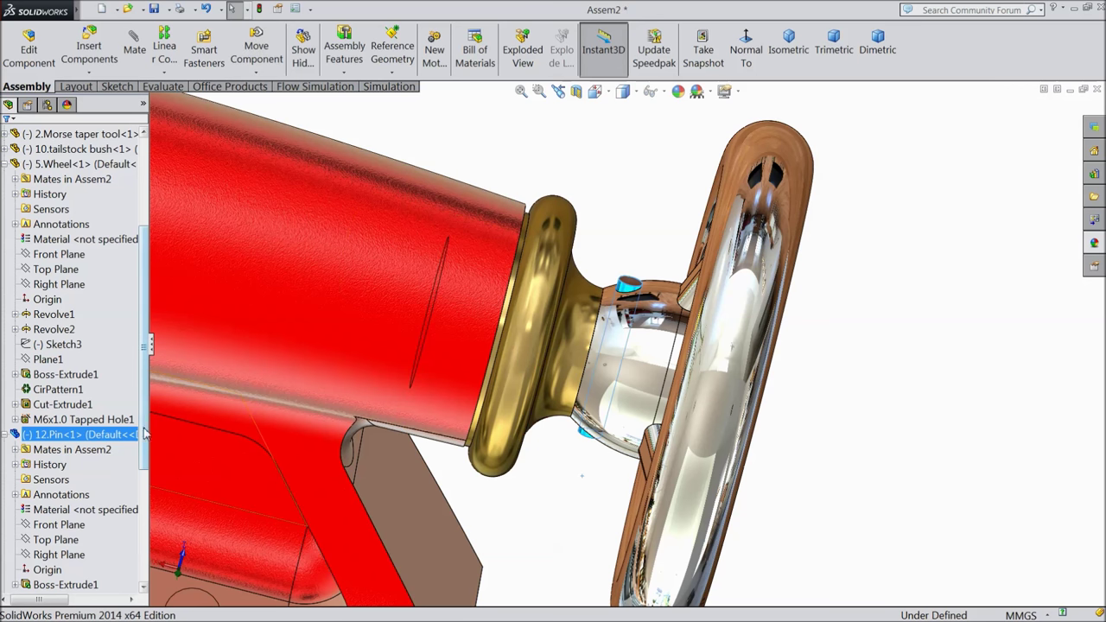
# Add coincident mate Coincident10 between the handwheel's Top Plane and the pin's Front Plane
pyautogui.click(62, 273)
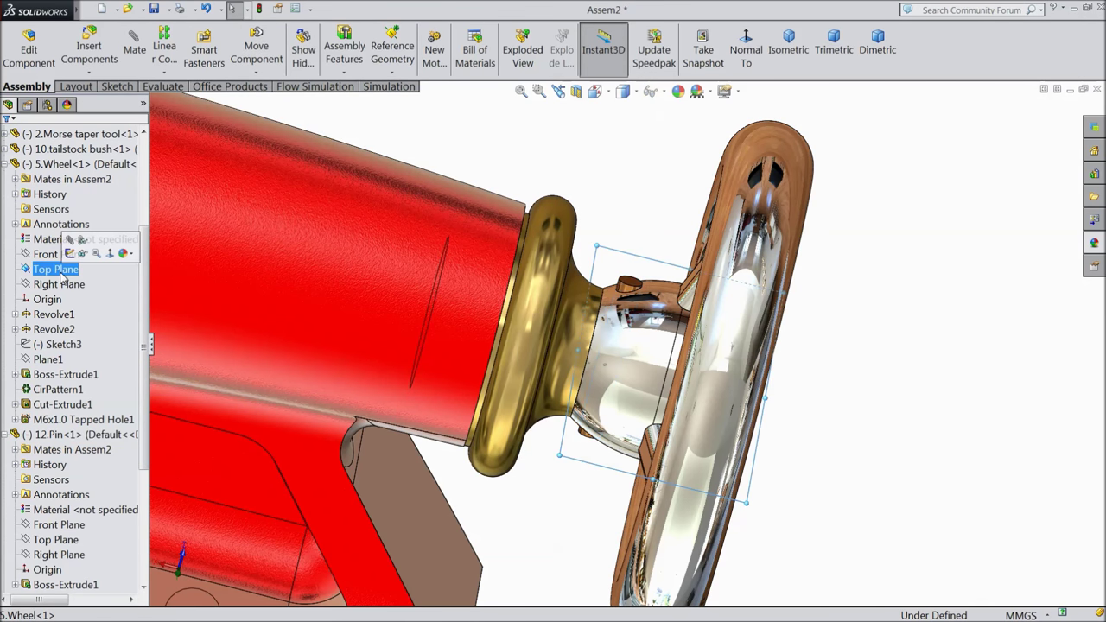
pyautogui.scroll(3, 138, 298)
pyautogui.scroll(3, 513, 454)
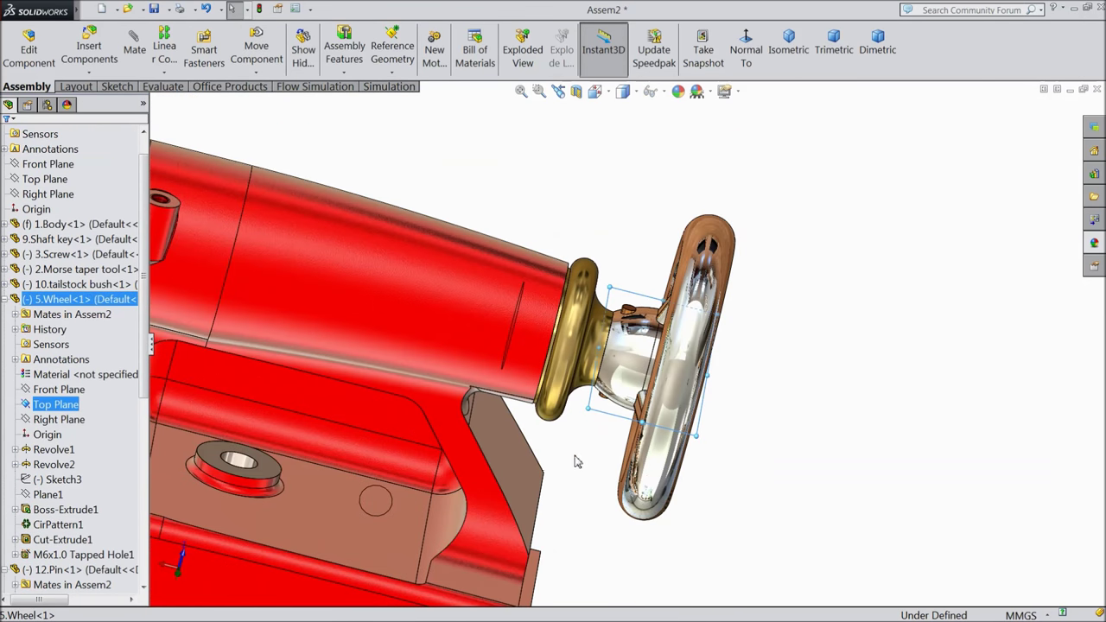
pyautogui.moveTo(586, 458); pyautogui.dragTo(575, 371, button='middle')
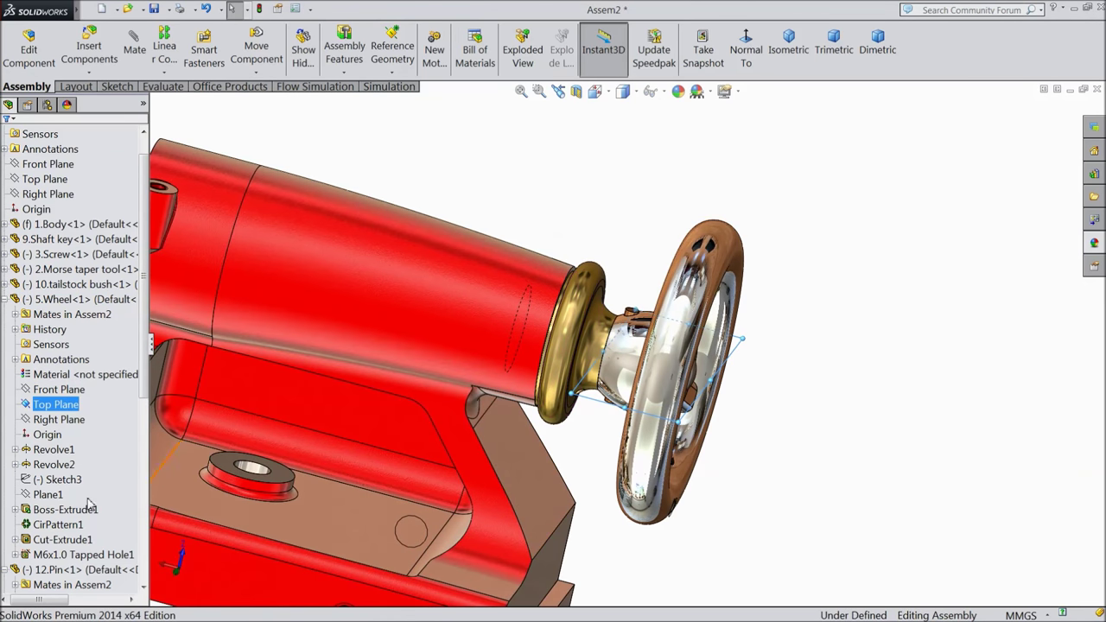
pyautogui.keyDown('ctrl'); pyautogui.click(48, 554); pyautogui.keyUp('ctrl')
pyautogui.scroll(-2, 149, 408)
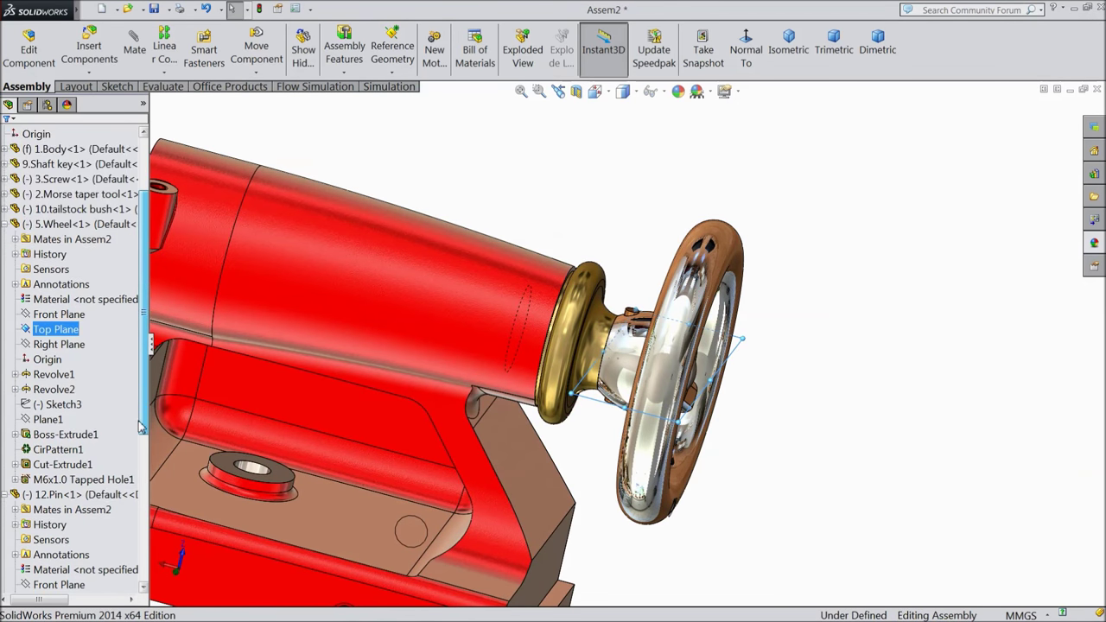
pyautogui.scroll(-3, 139, 458)
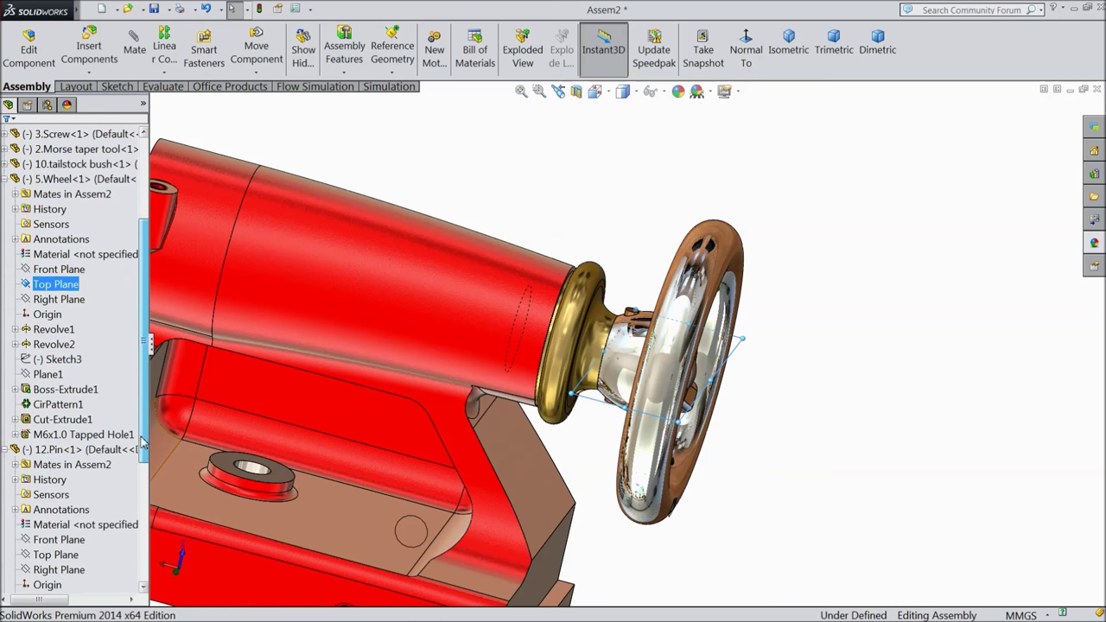
pyautogui.keyDown('ctrl'); pyautogui.click(106, 480); pyautogui.keyUp('ctrl')
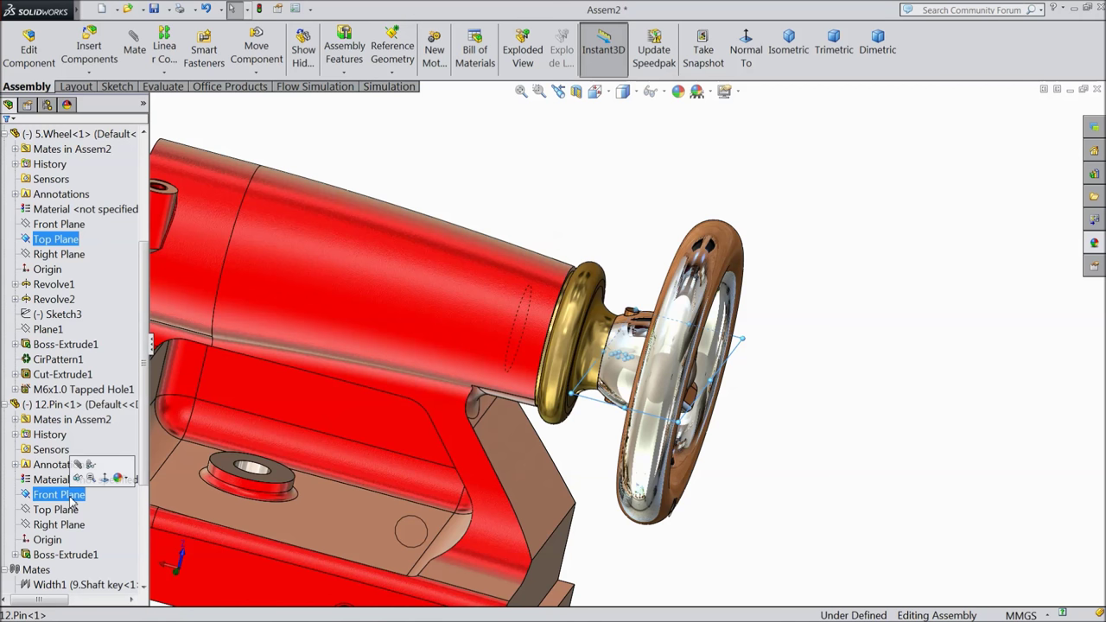
pyautogui.click(136, 61)
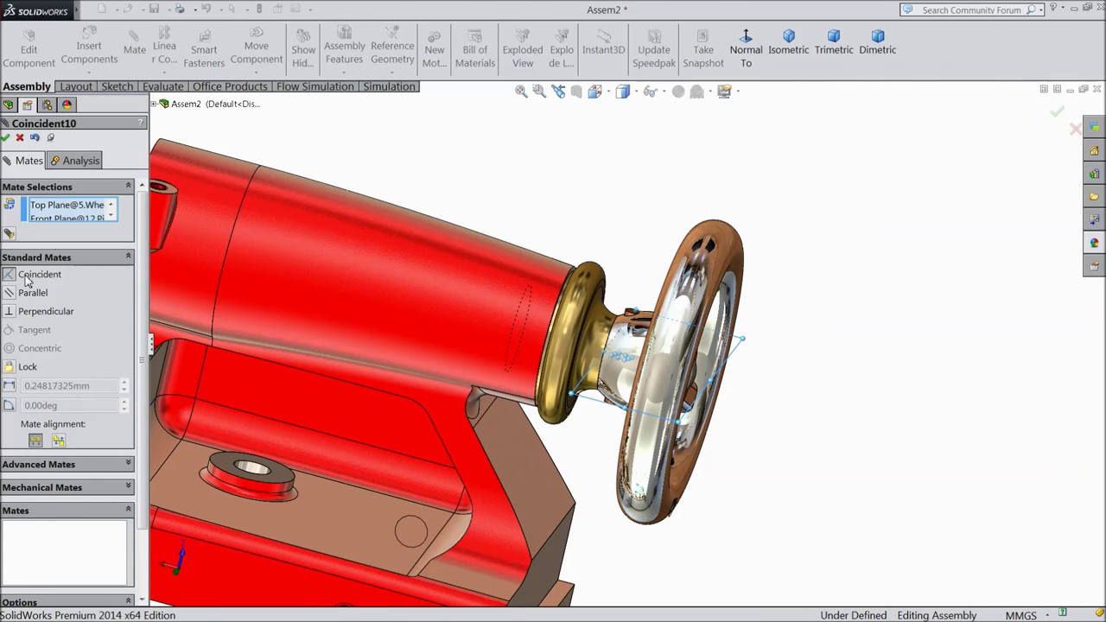
pyautogui.scroll(-3, 597, 295)
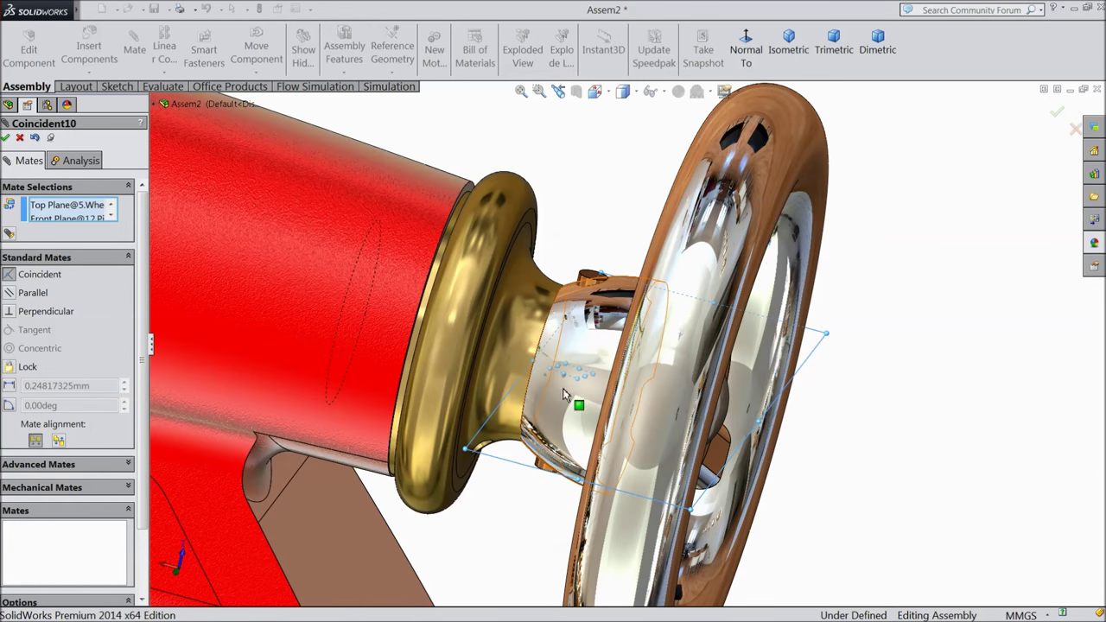
pyautogui.click(5, 139)
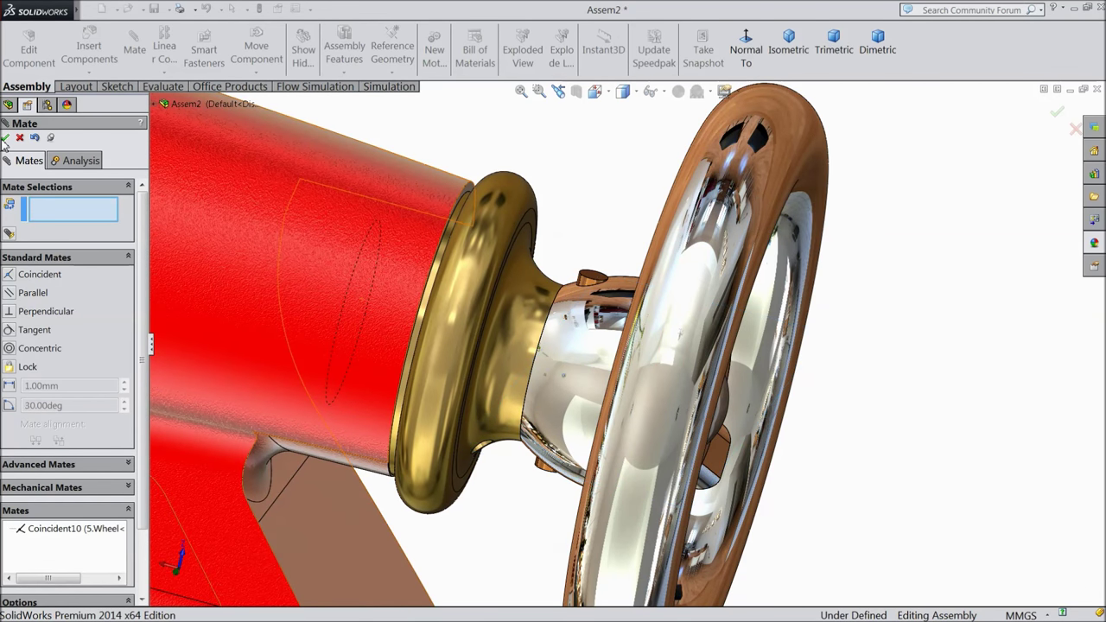
pyautogui.click(5, 139)
# Turn the handwheel slightly to test its rotation, then fit the assembly in view
pyautogui.scroll(3, 481, 320)
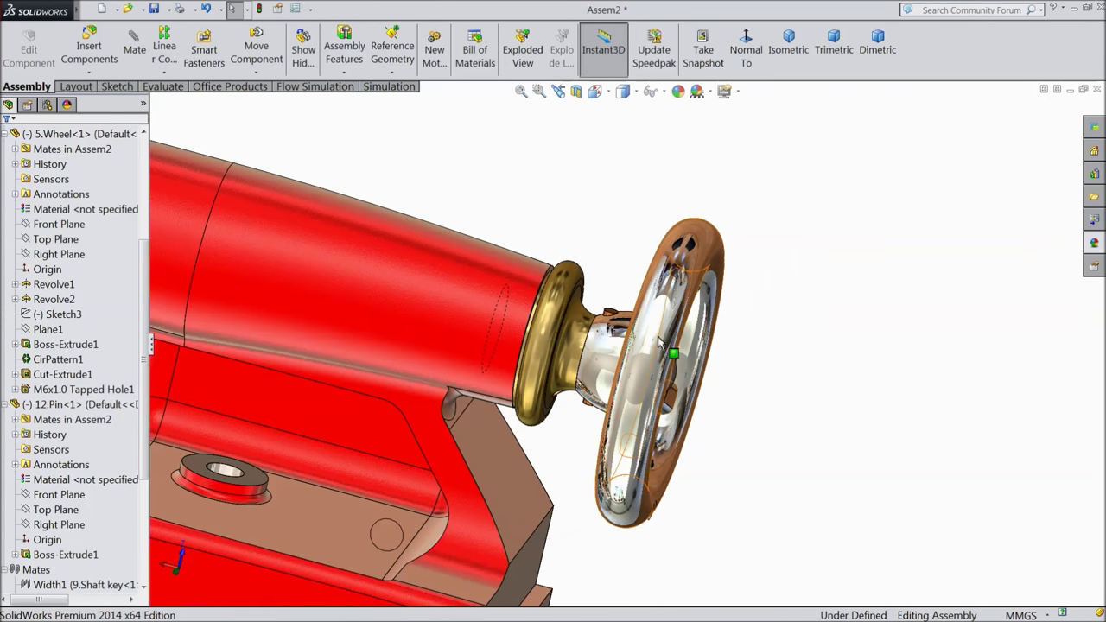
pyautogui.click(644, 377)
pyautogui.moveTo(618, 480); pyautogui.dragTo(623, 483)
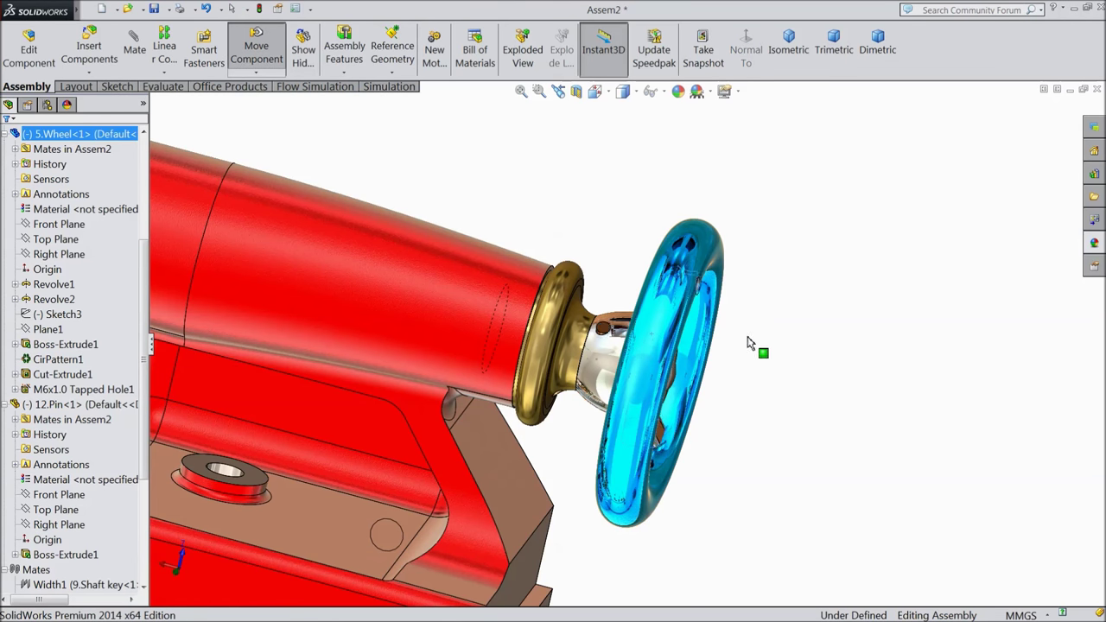
pyautogui.click(815, 345)
pyautogui.press('f')
pyautogui.click(90, 52)
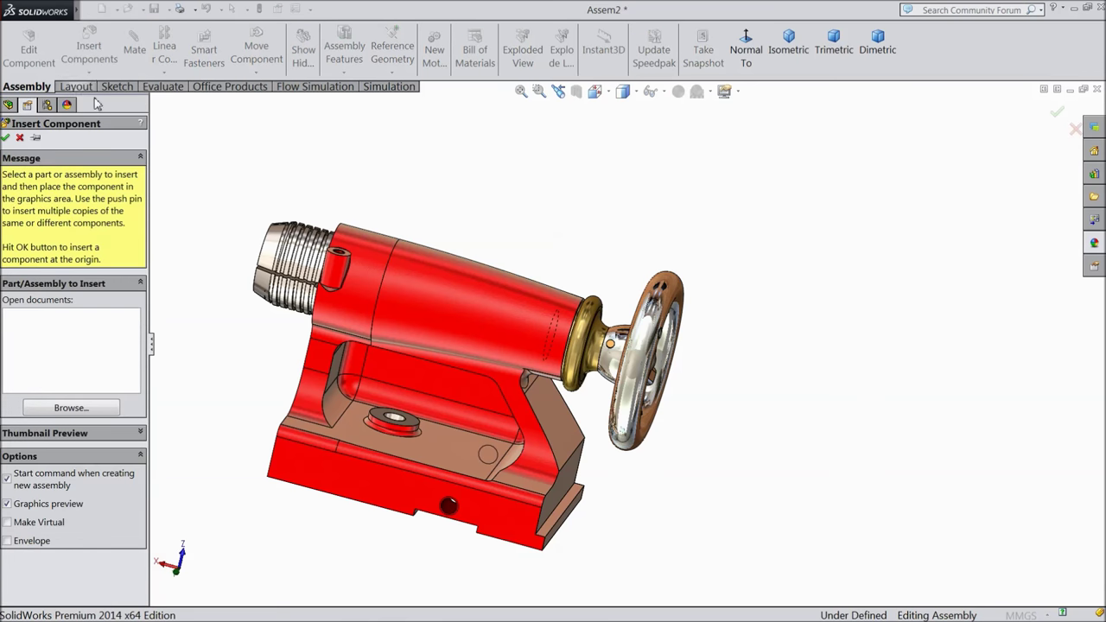
# Insert the 4.Crank wheel part and place it beside the tailstock
pyautogui.click(61, 409)
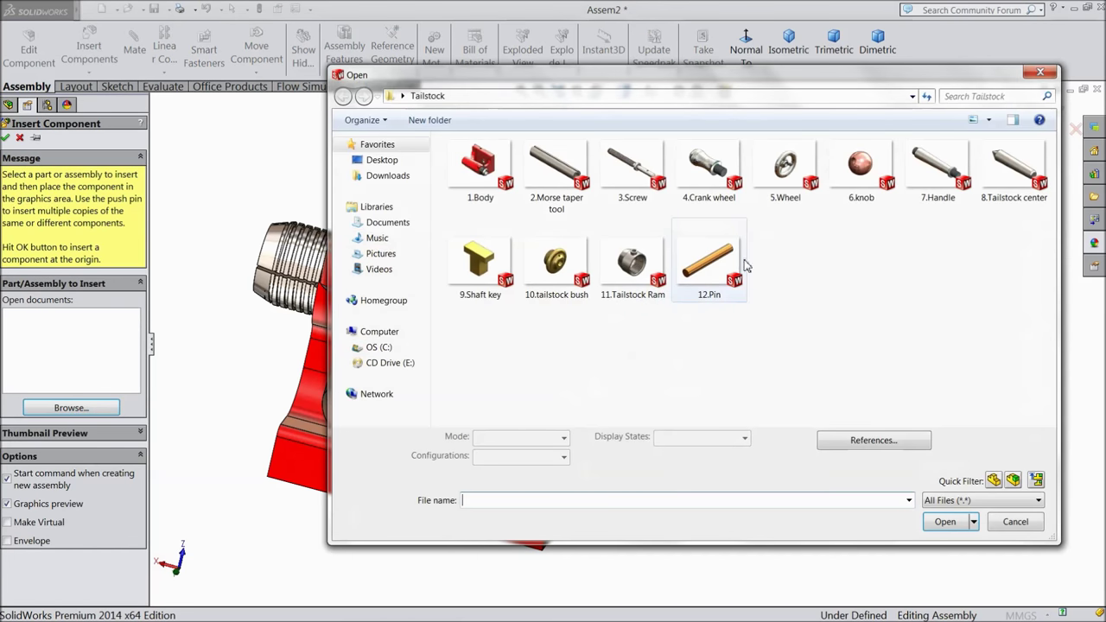
pyautogui.click(713, 184)
pyautogui.click(937, 518)
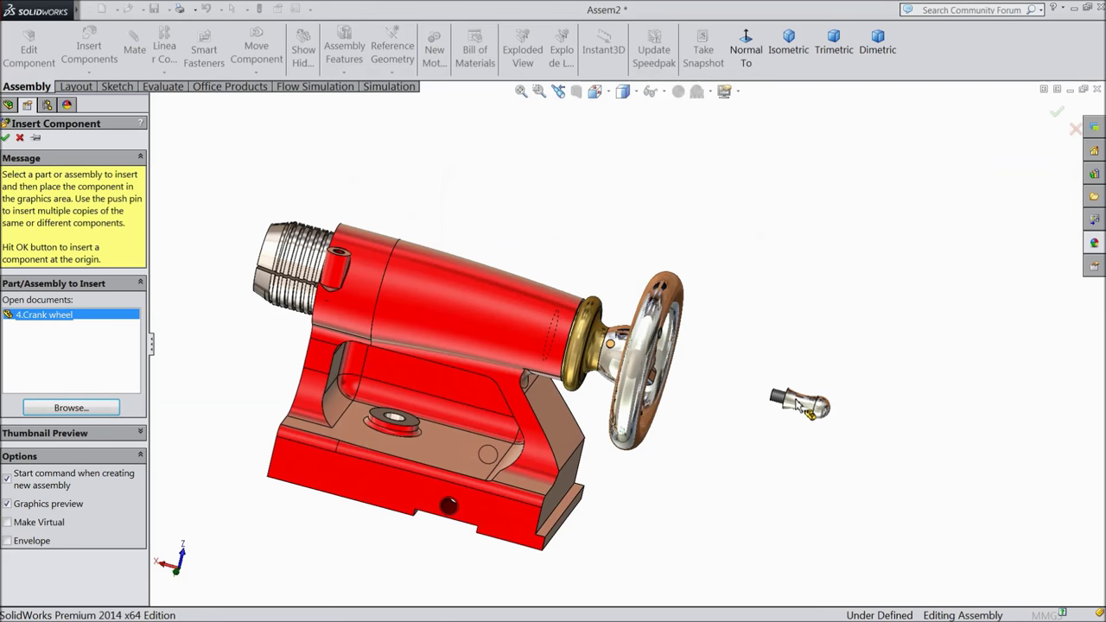
pyautogui.click(715, 287)
# Move the crank handle to the wheel and mate its thread concentric with the threaded hole
pyautogui.moveTo(715, 288); pyautogui.dragTo(631, 311, button='middle')
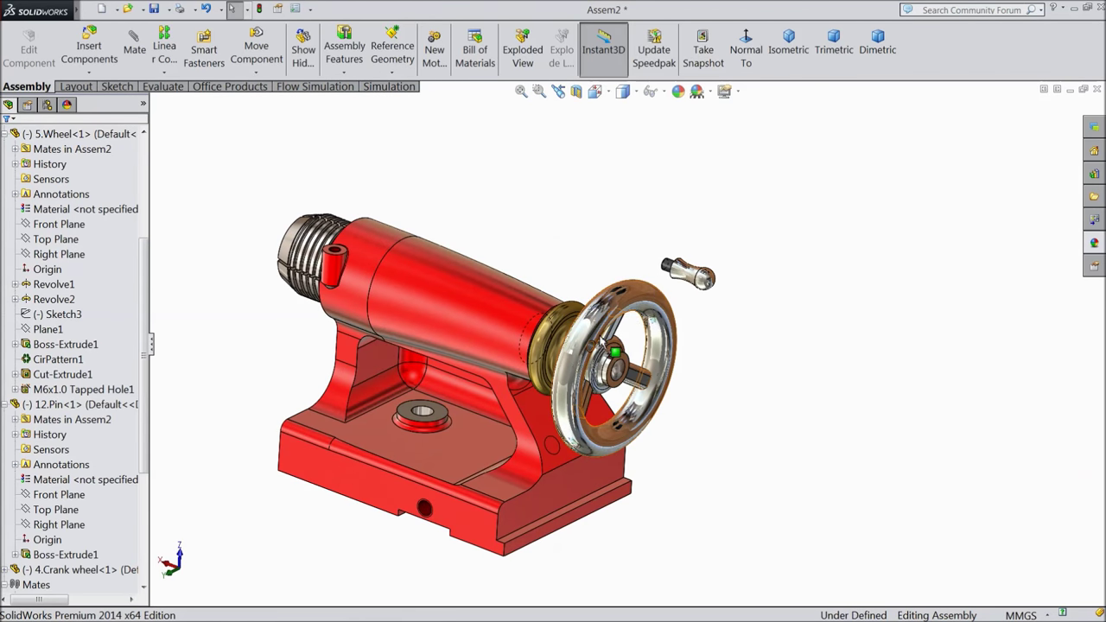
pyautogui.scroll(-3, 602, 343)
pyautogui.click(628, 289)
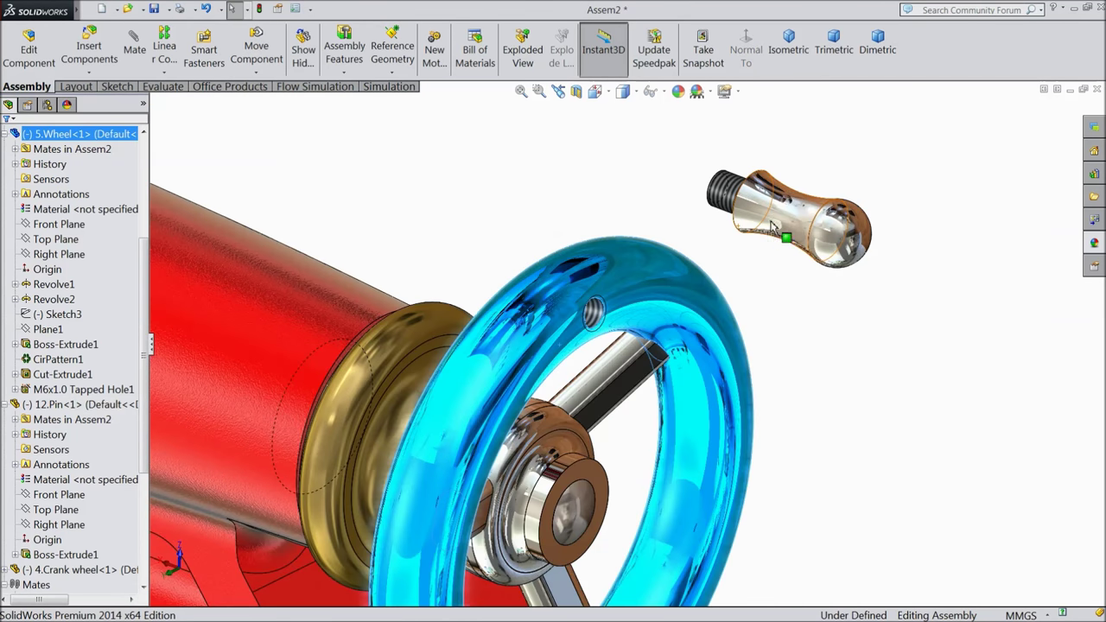
pyautogui.click(778, 219)
pyautogui.scroll(-2, 777, 219)
pyautogui.moveTo(777, 218); pyautogui.dragTo(734, 357)
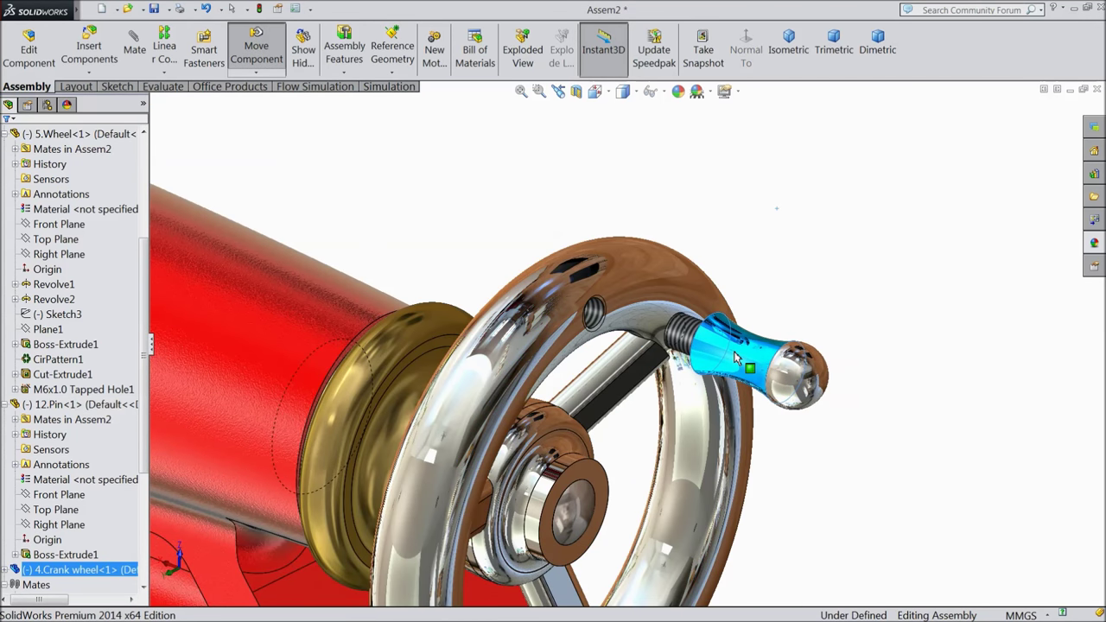
pyautogui.scroll(-4, 734, 357)
pyautogui.click(518, 281)
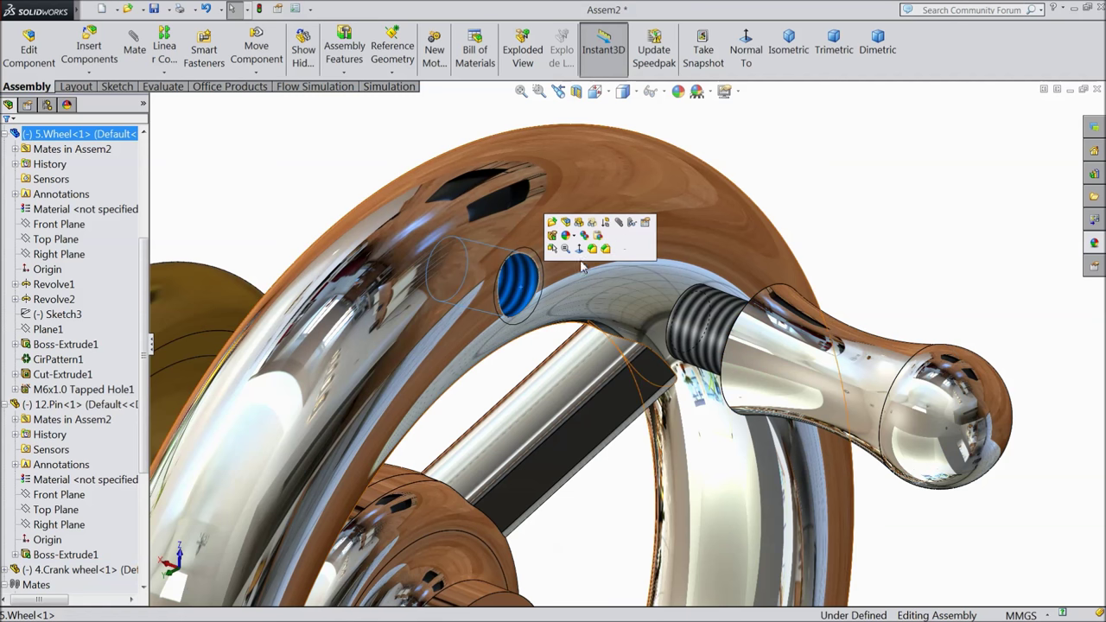
pyautogui.click(620, 224)
pyautogui.click(709, 337)
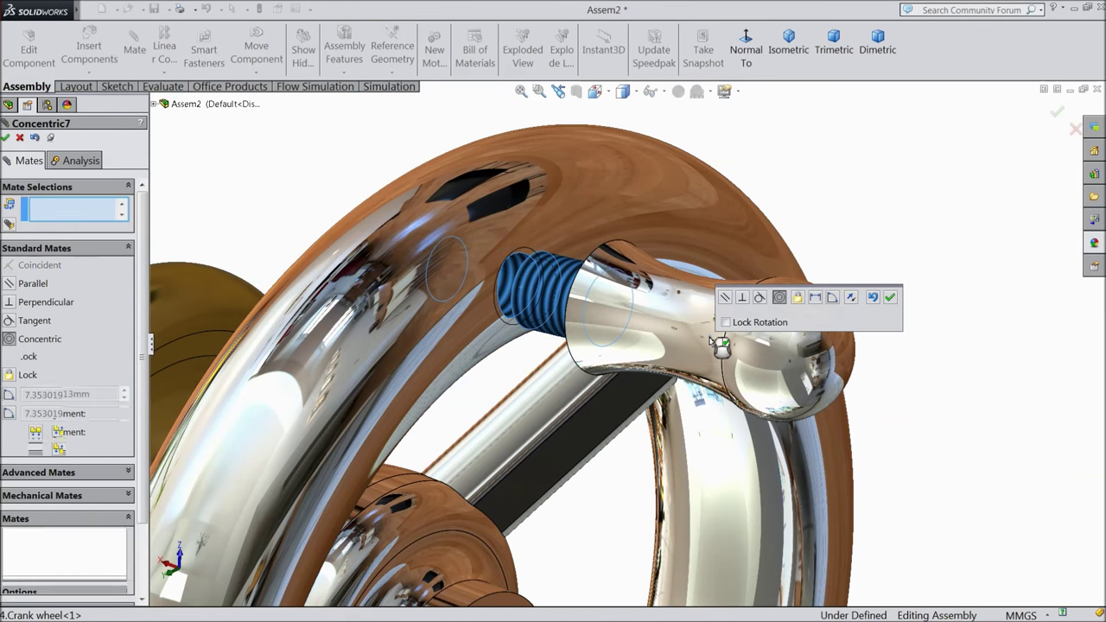
pyautogui.click(888, 296)
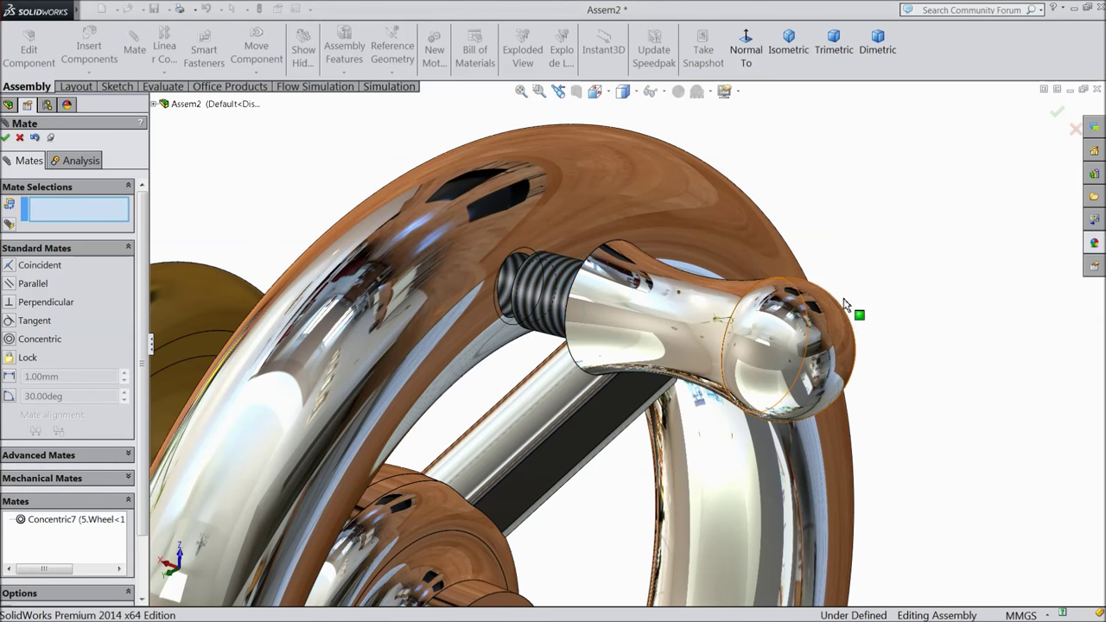
# Add a Tangent mate between the handle's end face and the wheel rim
pyautogui.click(485, 237)
pyautogui.moveTo(508, 270); pyautogui.dragTo(573, 346, button='middle')
pyautogui.scroll(-5, 561, 285)
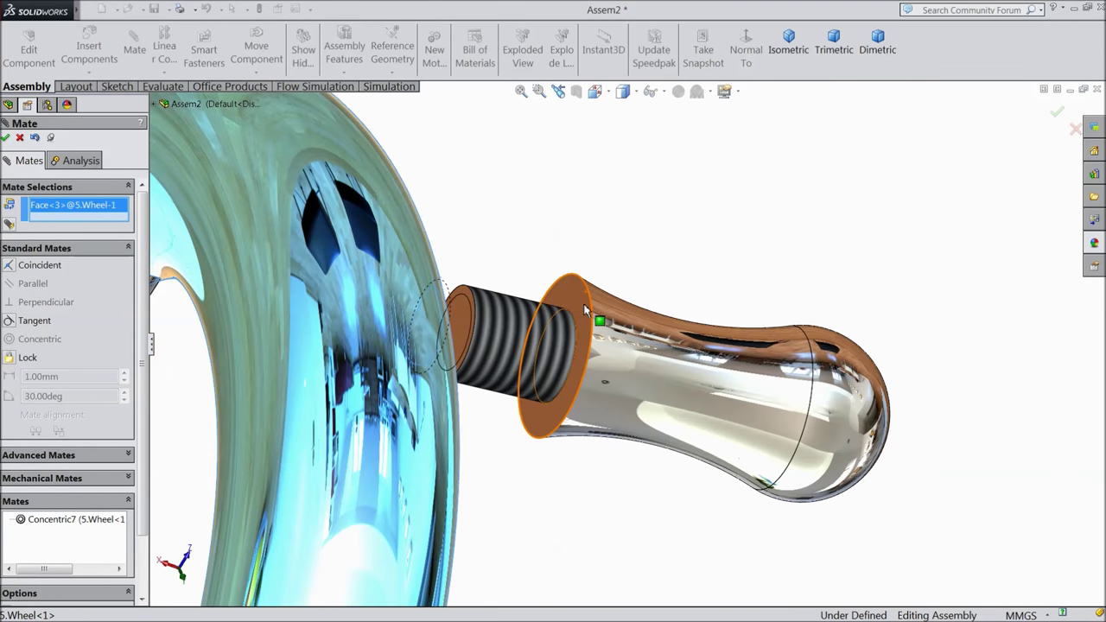
pyautogui.click(582, 304)
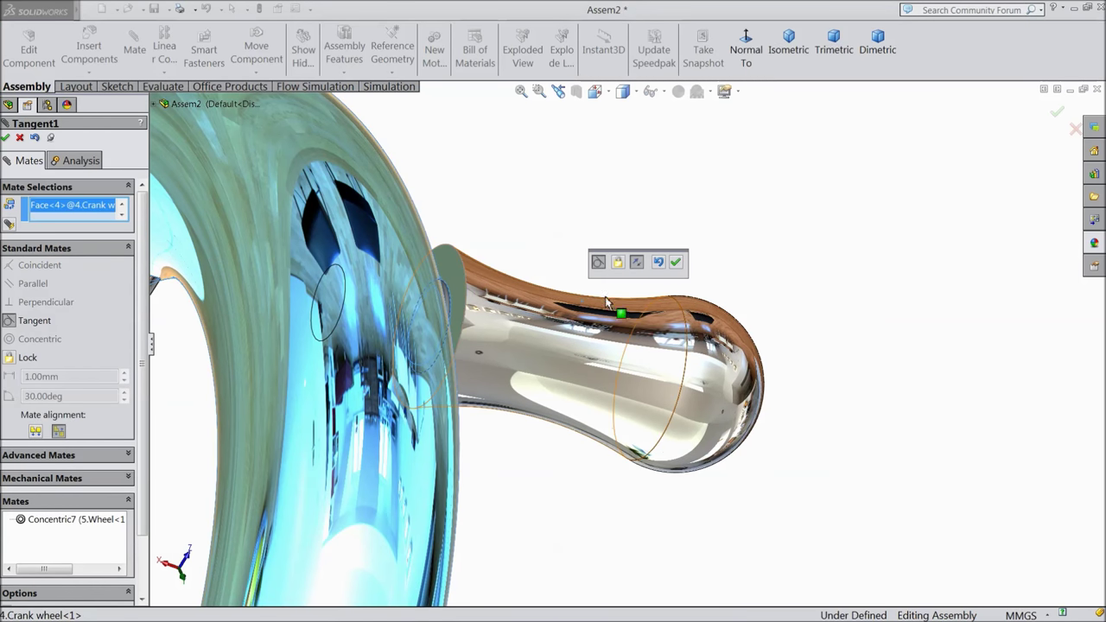
pyautogui.scroll(3, 588, 354)
pyautogui.moveTo(587, 355); pyautogui.dragTo(635, 282, button='middle')
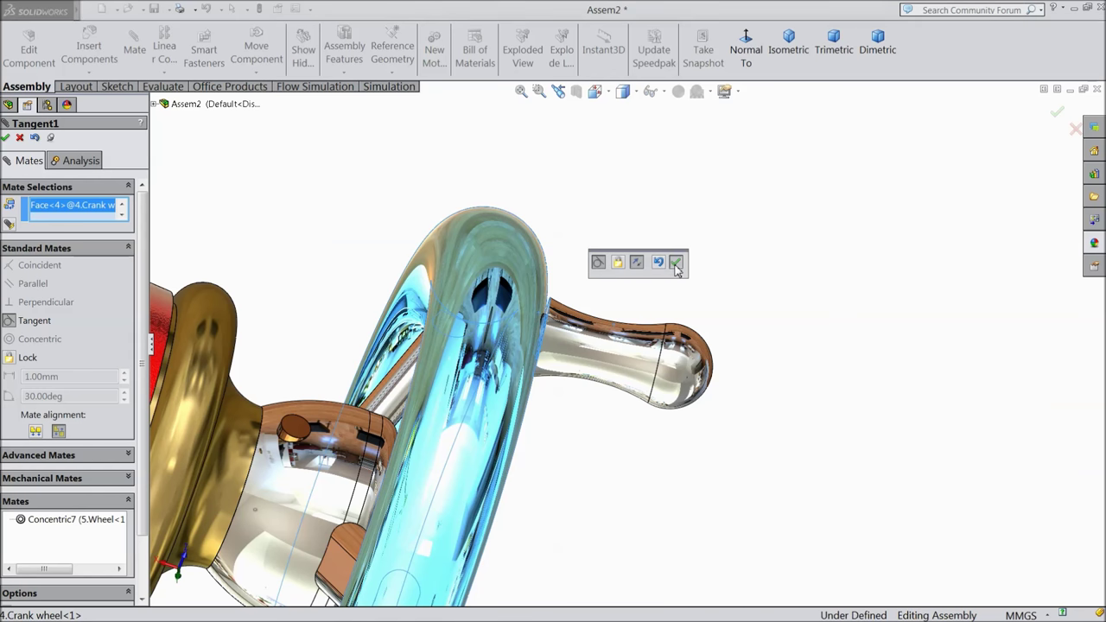
pyautogui.click(674, 264)
pyautogui.press('f')
pyautogui.moveTo(582, 391); pyautogui.dragTo(561, 367, button='middle')
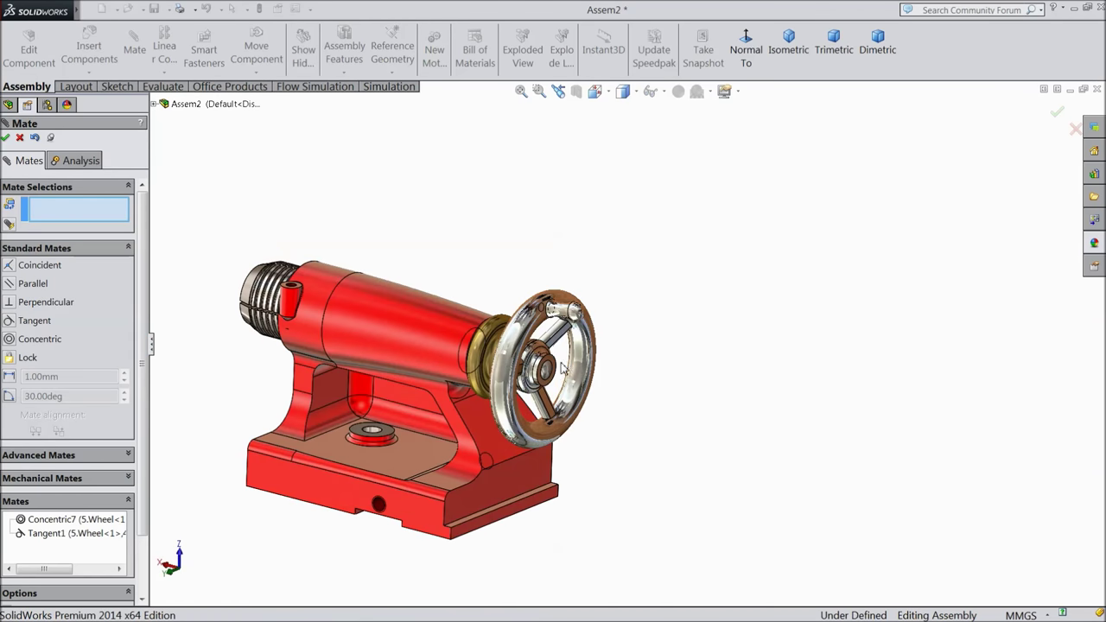
pyautogui.click(580, 317)
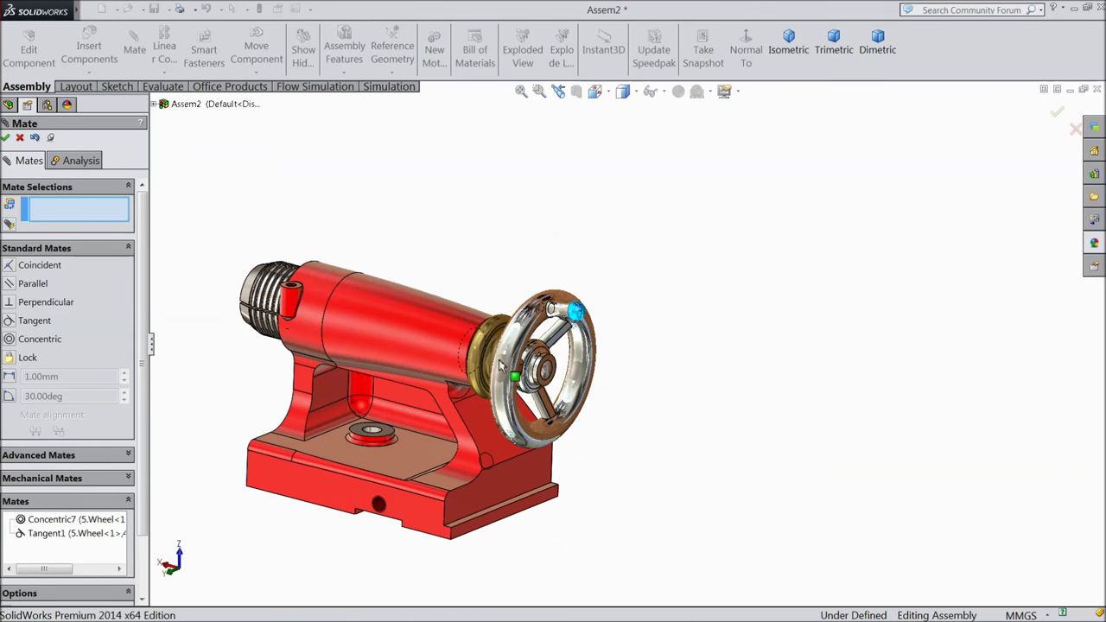
# Close the Mate manager and turn the handwheel by its crank handle
pyautogui.press('Escape')
pyautogui.click(20, 138)
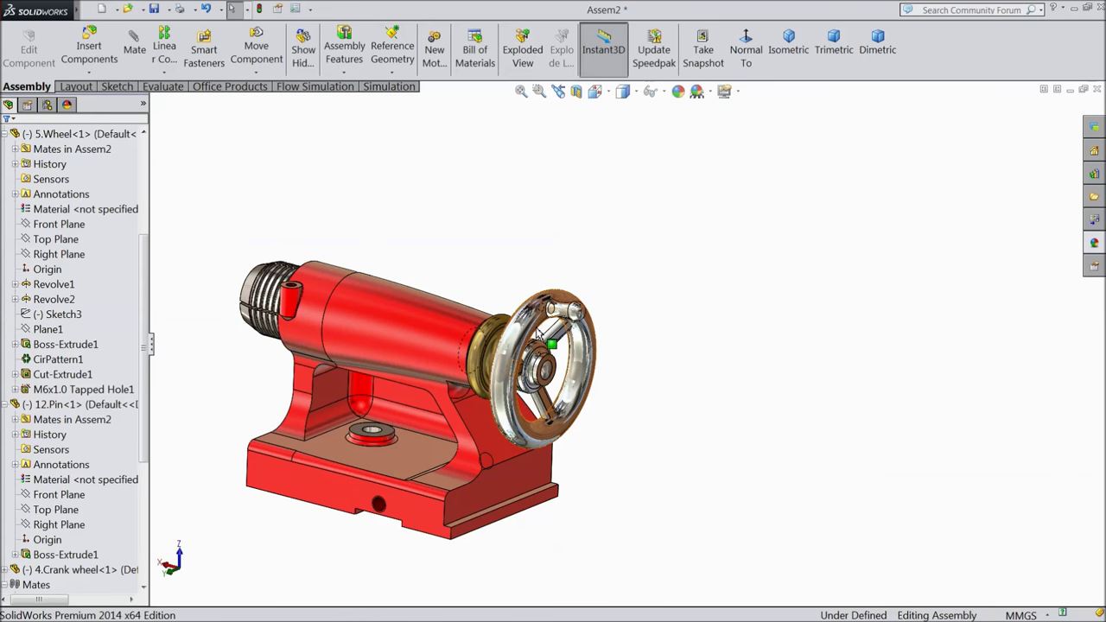
pyautogui.moveTo(573, 312)
pyautogui.mouseDown()
pyautogui.moveTo(546, 310)
pyautogui.moveTo(618, 328)
pyautogui.moveTo(565, 398)
pyautogui.moveTo(553, 321)
pyautogui.moveTo(596, 328)
pyautogui.moveTo(584, 413)
pyautogui.moveTo(553, 423)
pyautogui.moveTo(528, 345)
pyautogui.moveTo(572, 304)
pyautogui.mouseUp()
pyautogui.moveTo(572, 304); pyautogui.dragTo(525, 337, button='middle')
pyautogui.scroll(3, 509, 304)
pyautogui.scroll(-3, 525, 337)
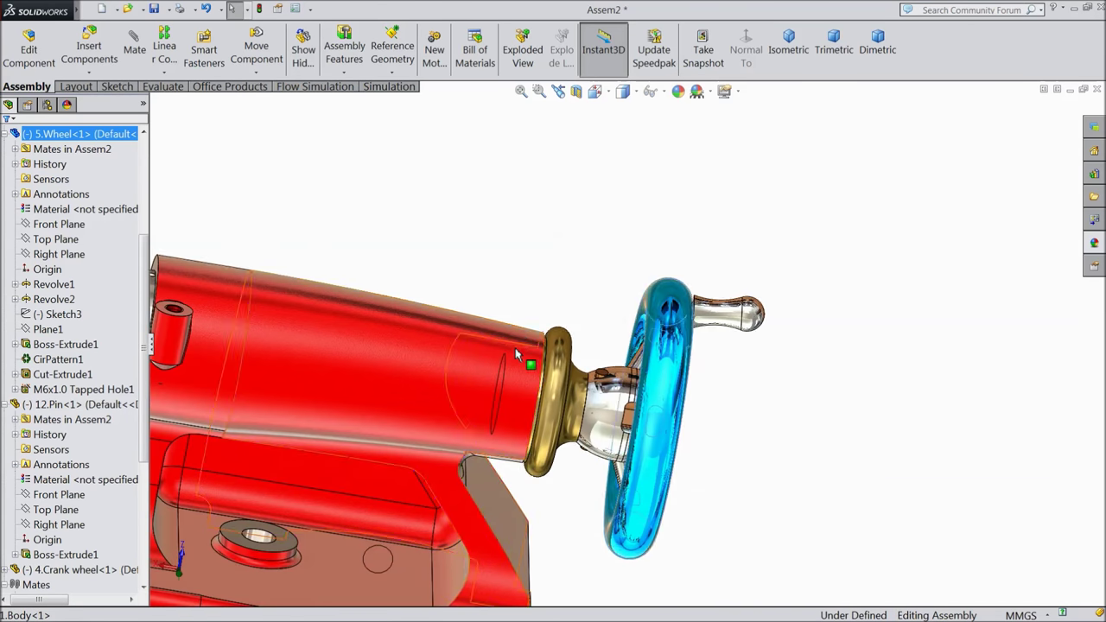
pyautogui.scroll(3, 522, 337)
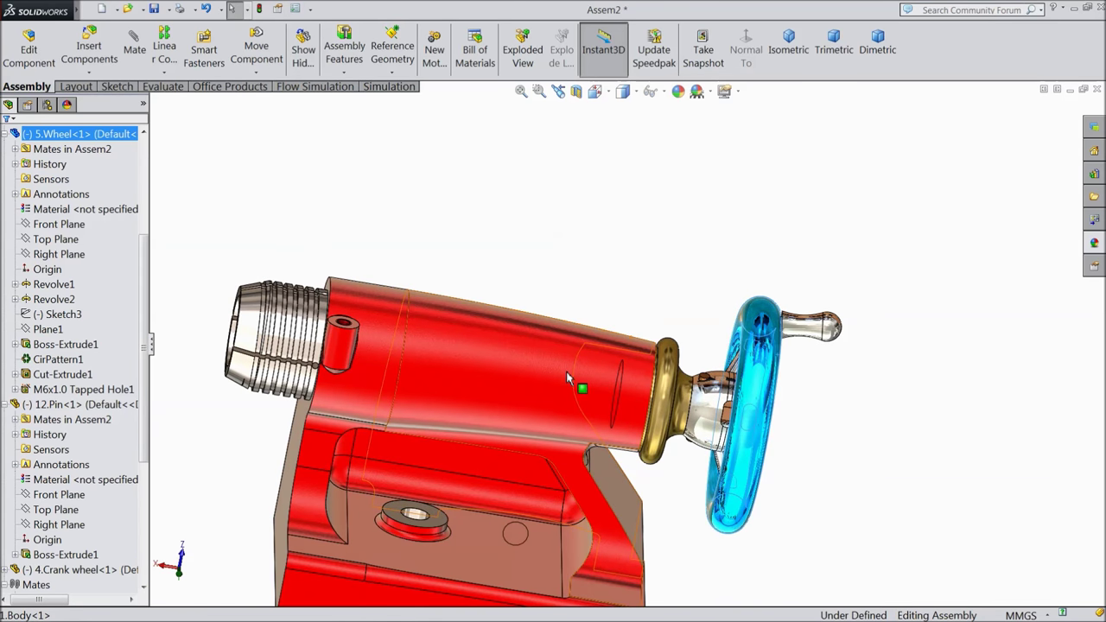
pyautogui.moveTo(610, 396); pyautogui.dragTo(565, 400, button='middle')
# Slide the Morse taper tool out of the tailstock bush
pyautogui.click(341, 357)
pyautogui.moveTo(342, 357); pyautogui.dragTo(269, 356)
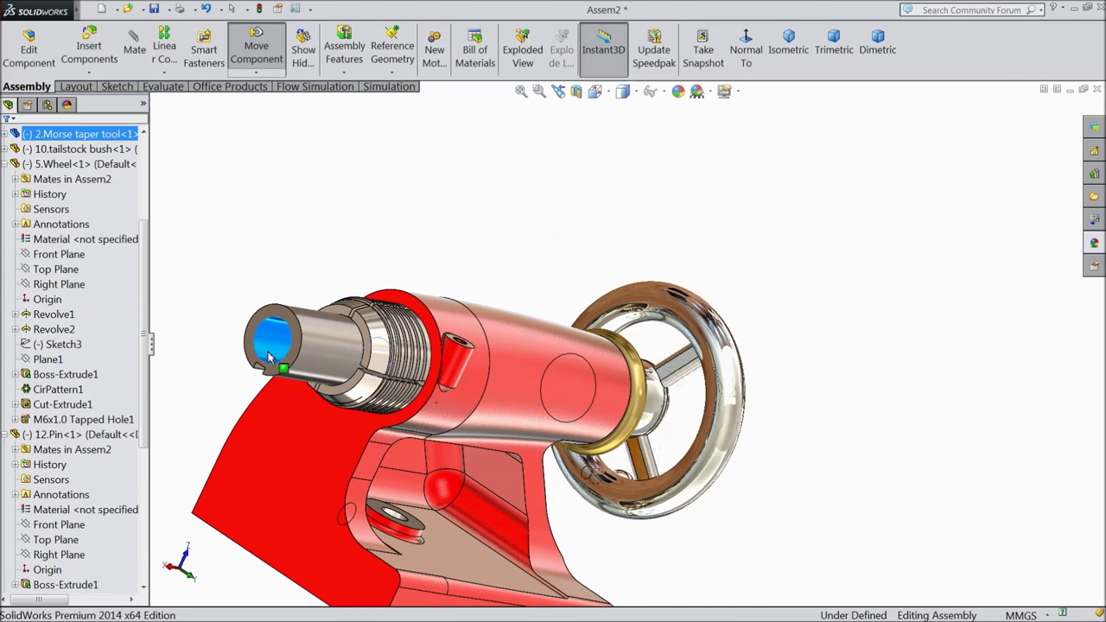
pyautogui.press('Escape')
# Make the 1.Body tailstock body transparent to reveal the internal screw
pyautogui.moveTo(270, 356); pyautogui.dragTo(429, 359, button='middle')
pyautogui.click(285, 362)
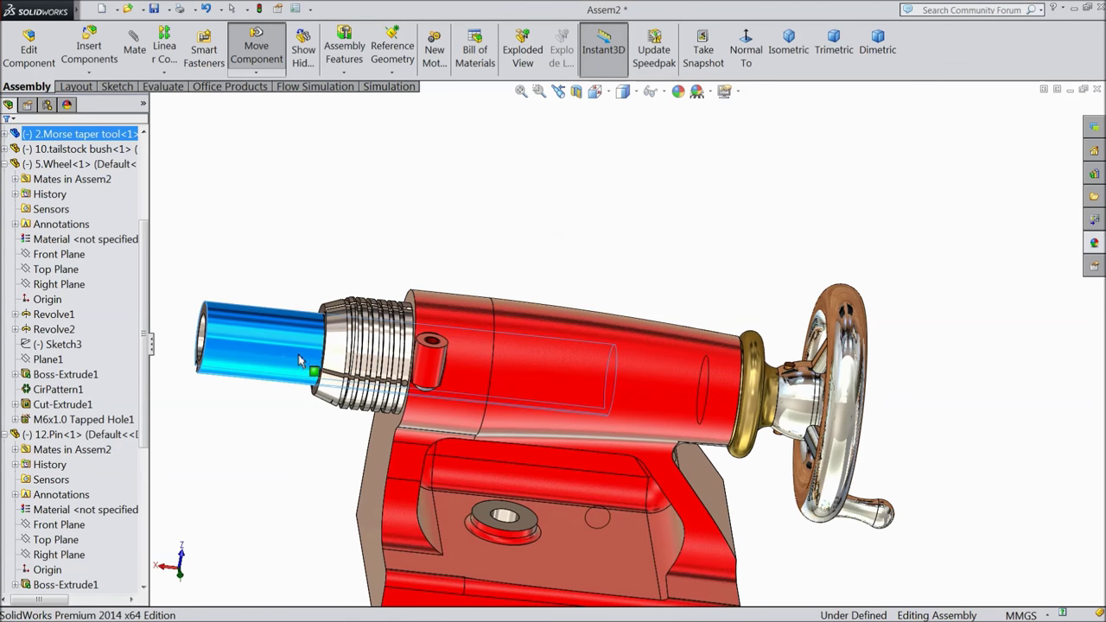
pyautogui.click(470, 328)
pyautogui.click(532, 278)
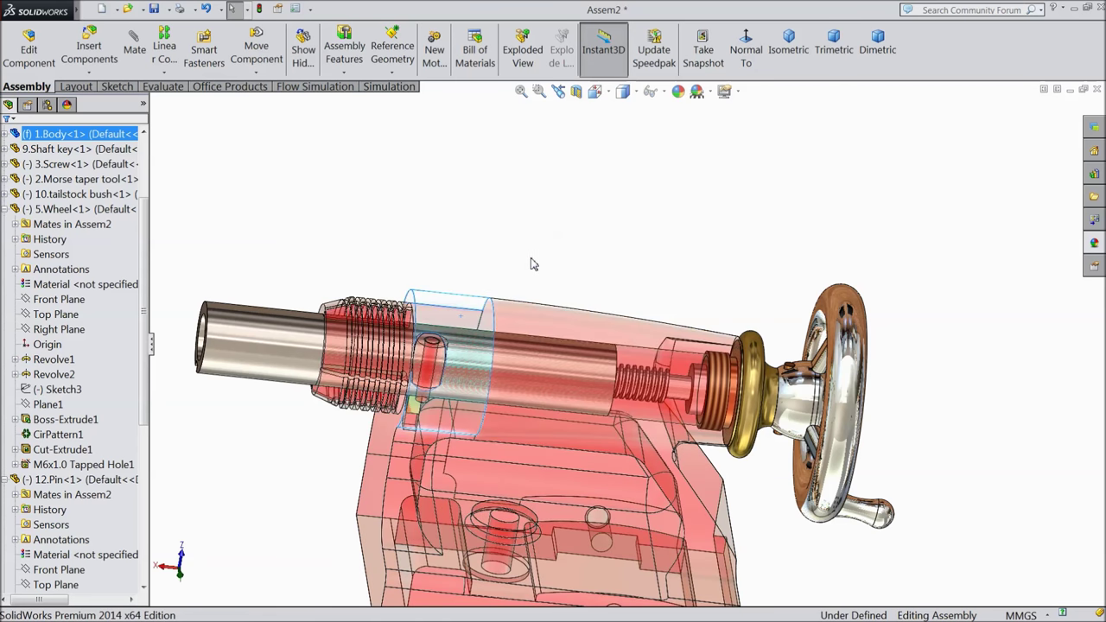
# Push the Morse taper tool back inside the see-through tailstock body
pyautogui.scroll(-3, 577, 430)
pyautogui.scroll(3, 577, 431)
pyautogui.scroll(-1, 298, 322)
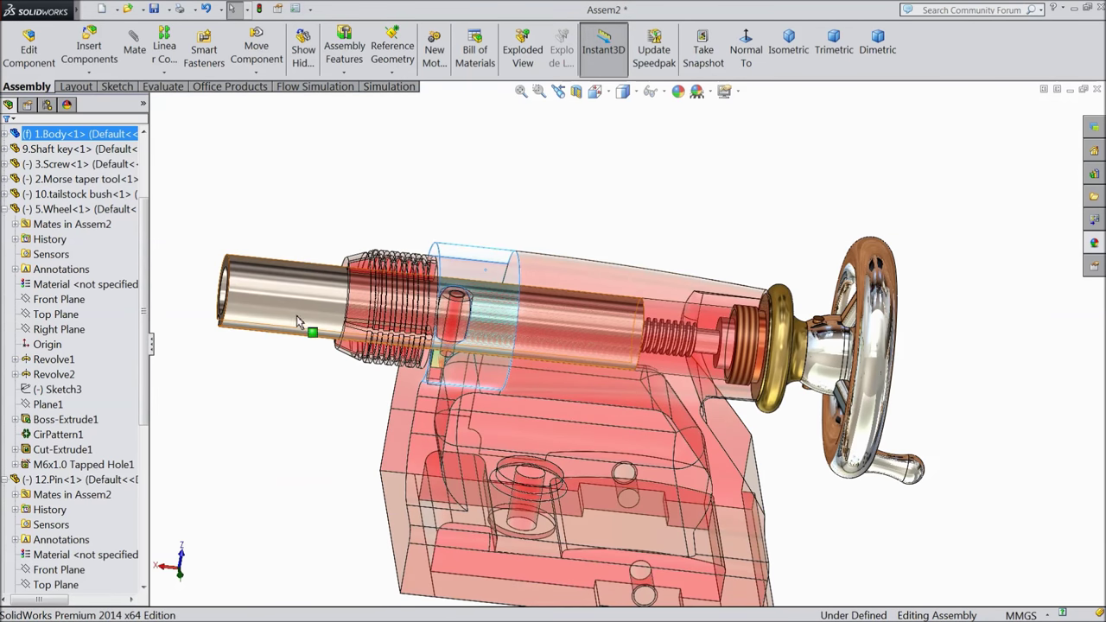
pyautogui.scroll(2, 654, 364)
pyautogui.scroll(-1, 654, 363)
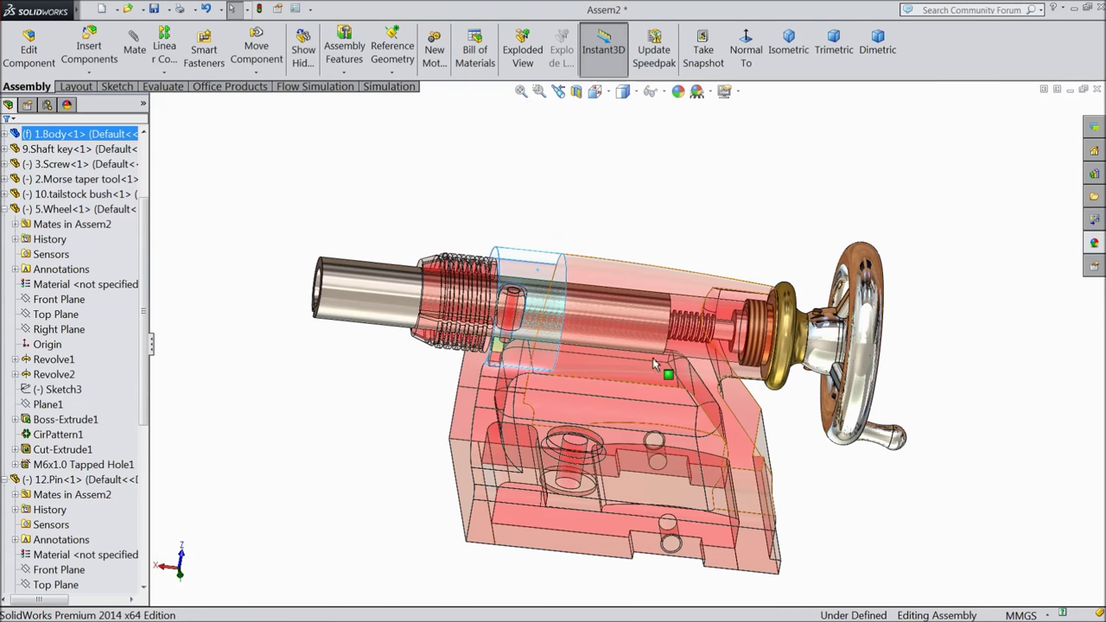
pyautogui.scroll(-2, 753, 378)
pyautogui.scroll(1, 324, 283)
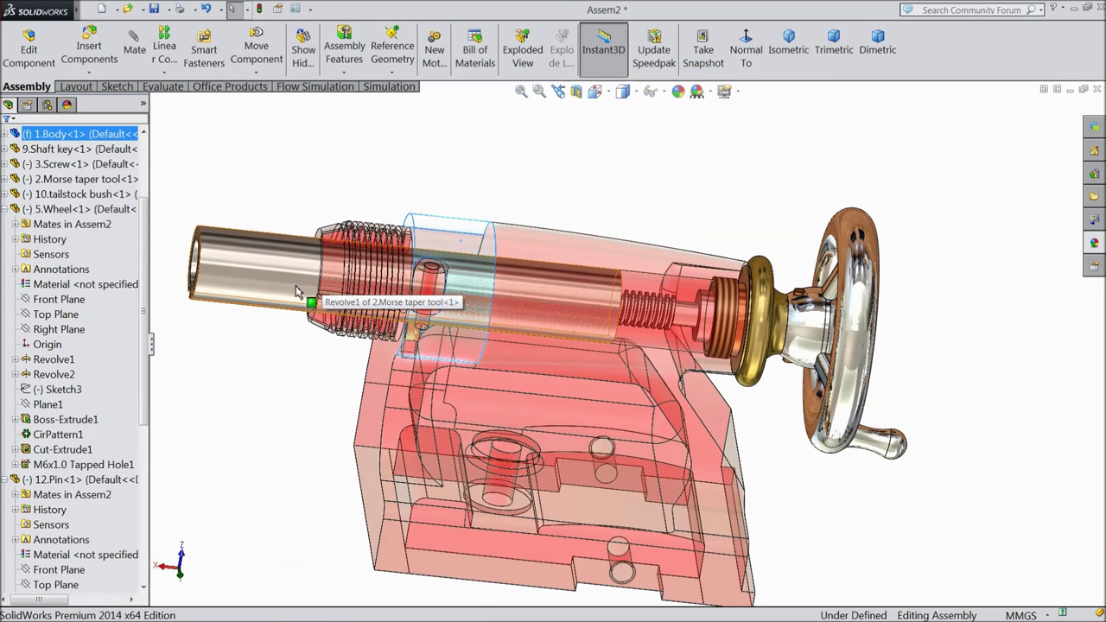
pyautogui.moveTo(294, 294); pyautogui.dragTo(448, 340)
pyautogui.scroll(-1, 479, 313)
pyautogui.click(218, 203)
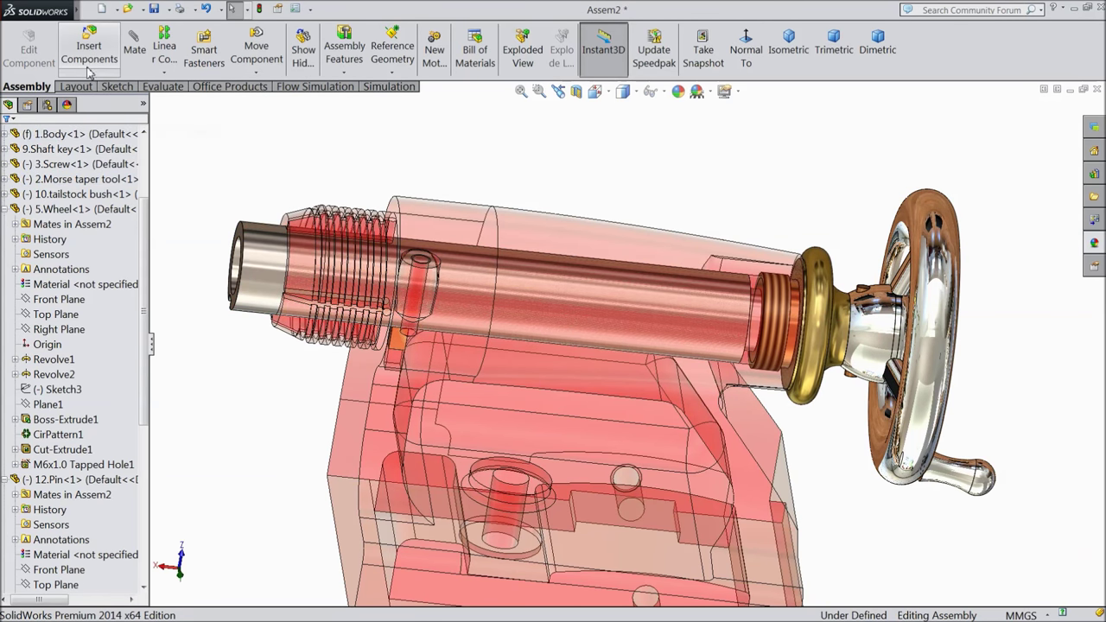
# Collapse the 5.Wheel and 12.Pin nodes in the FeatureManager tree
pyautogui.click(5, 210)
pyautogui.click(5, 224)
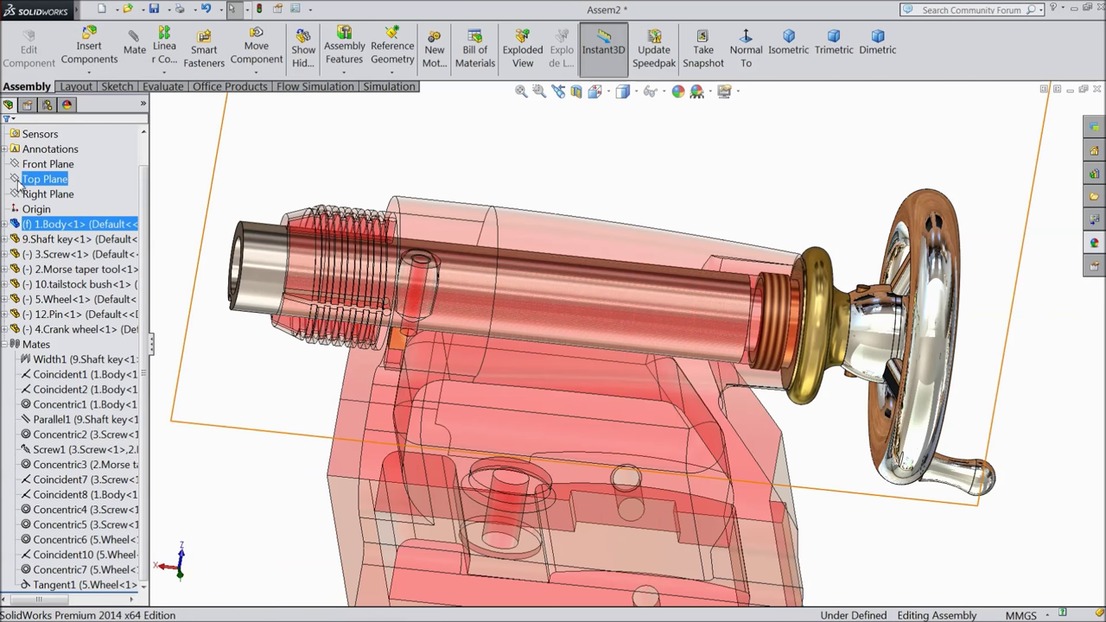
pyautogui.click(89, 50)
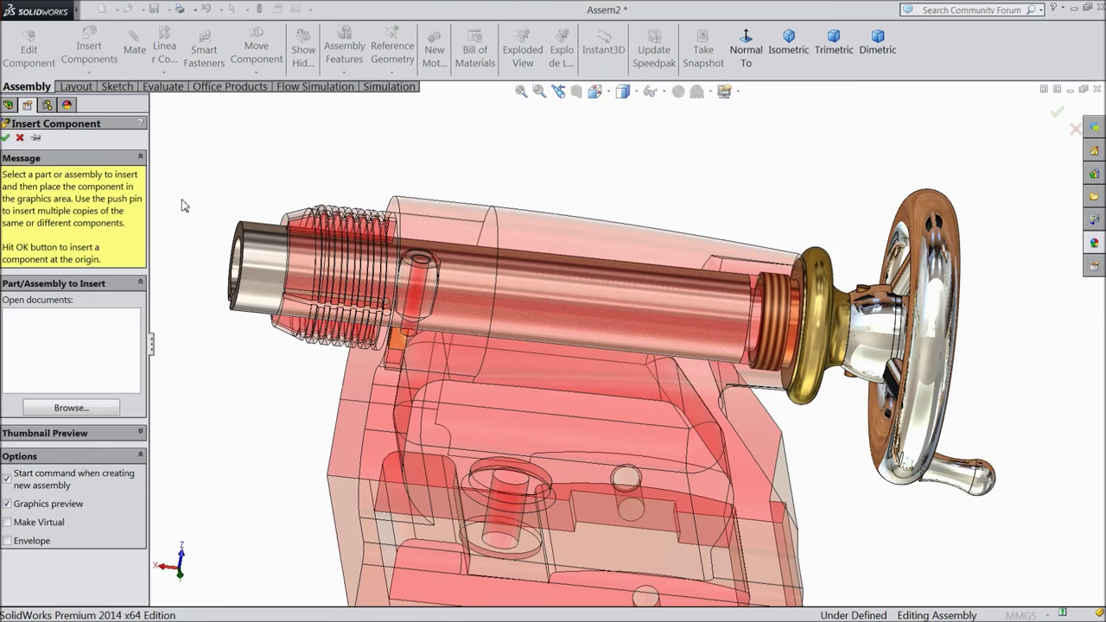
# Insert the 11.Tailstock Ram part and place it left of the taper
pyautogui.press('f')
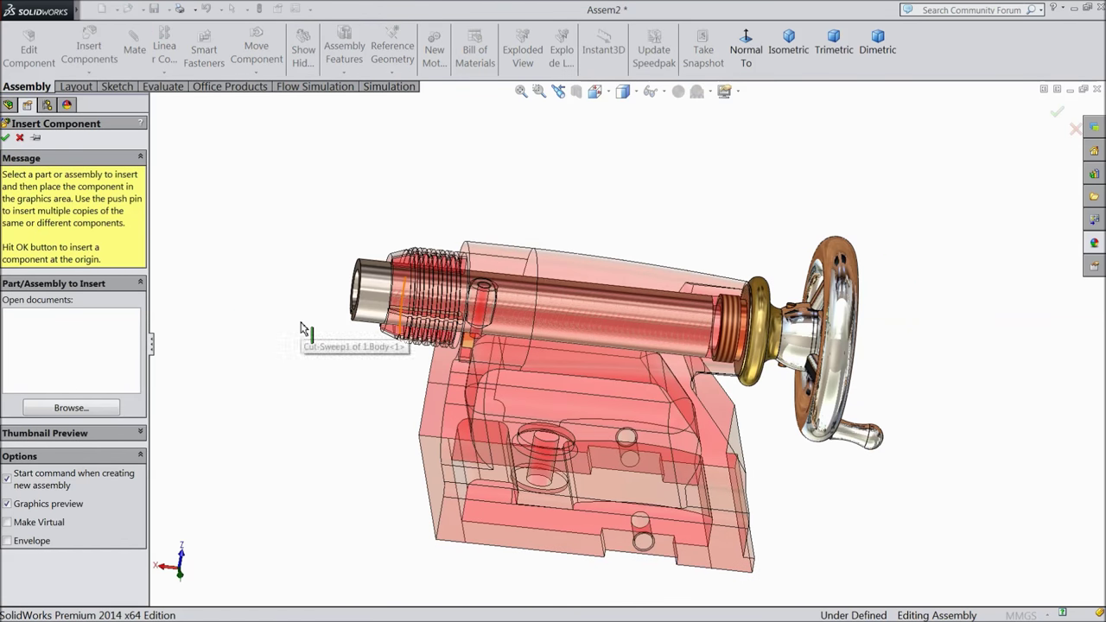
pyautogui.click(70, 408)
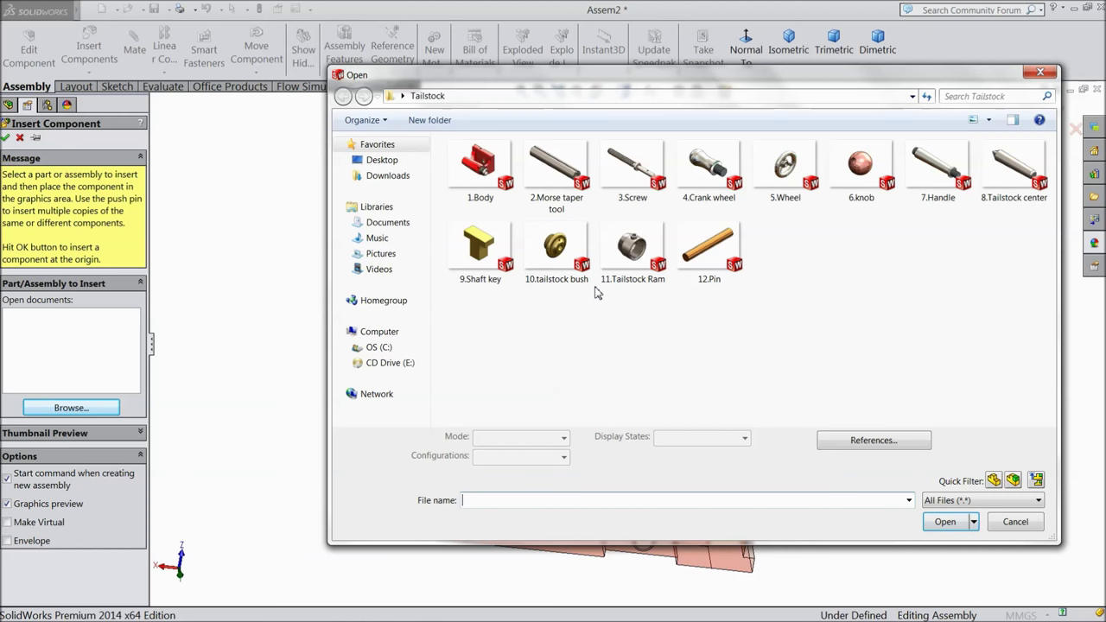
pyautogui.click(632, 256)
pyautogui.click(945, 522)
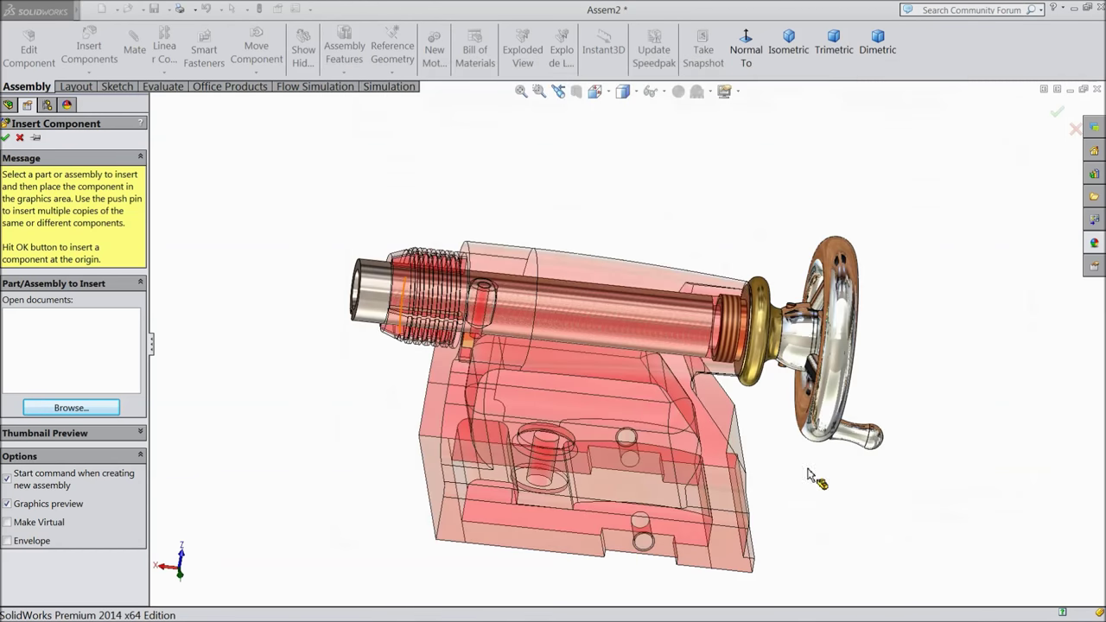
pyautogui.click(287, 268)
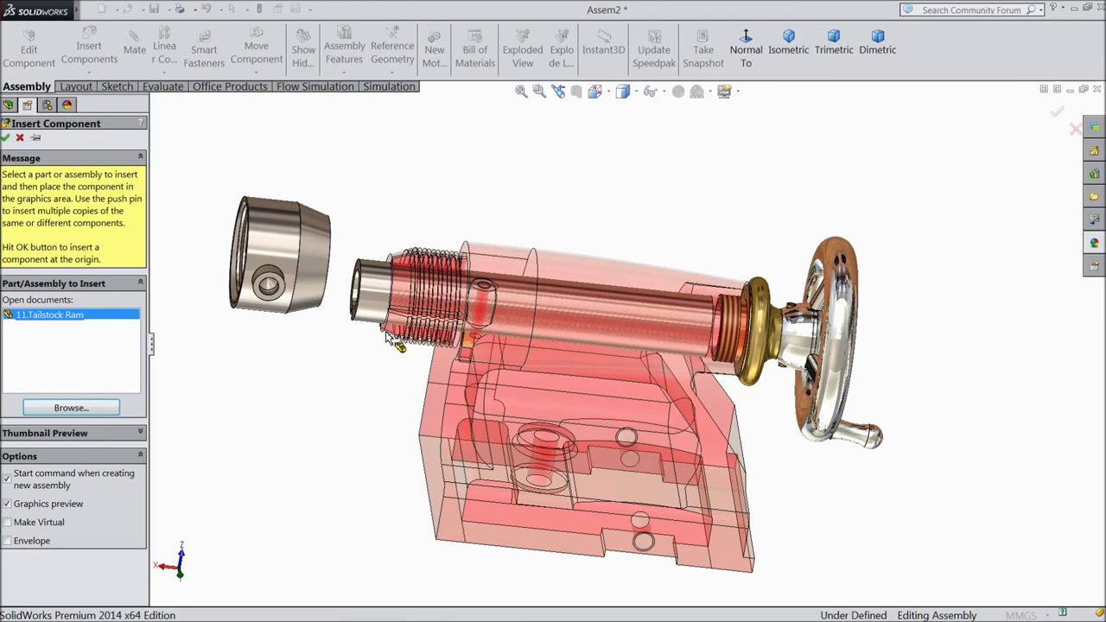
# Make the red tailstock body opaque again
pyautogui.click(500, 263)
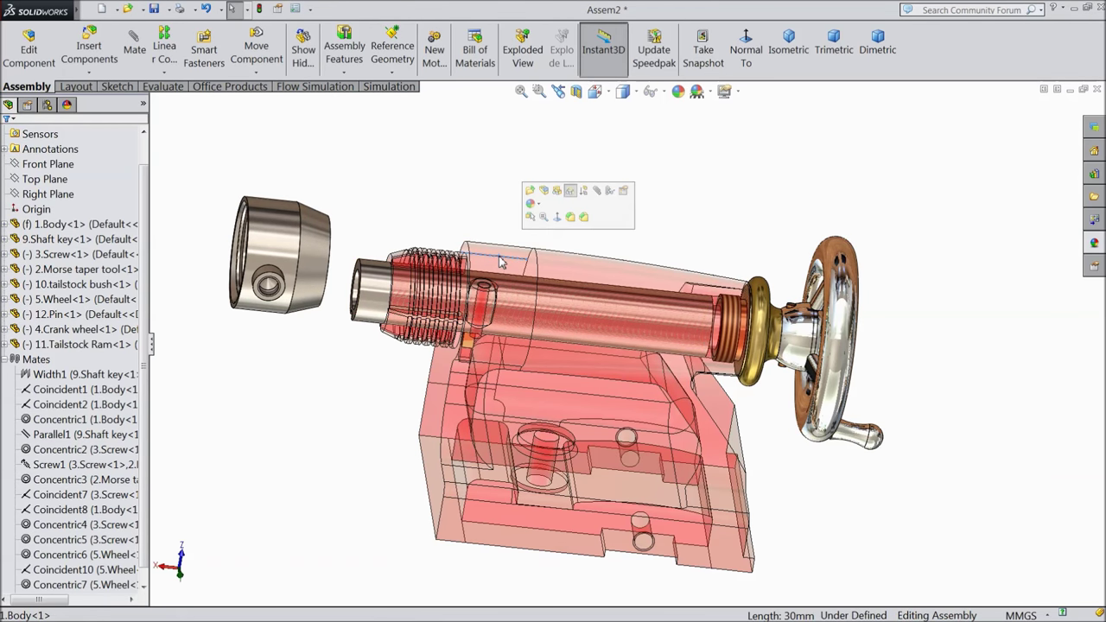
pyautogui.click(575, 199)
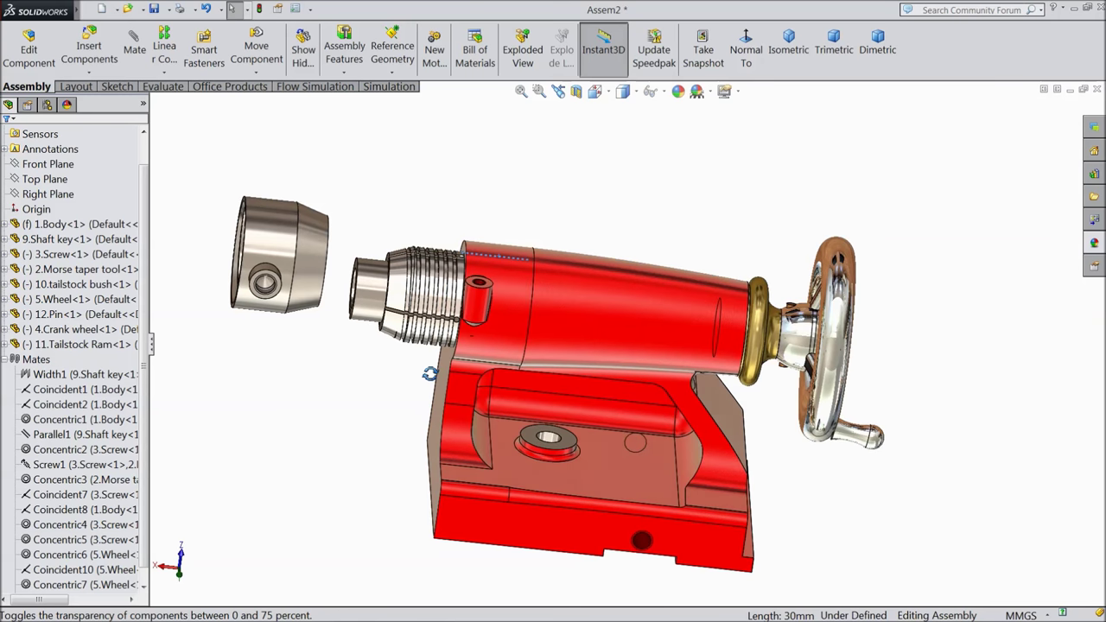
pyautogui.scroll(-3, 296, 285)
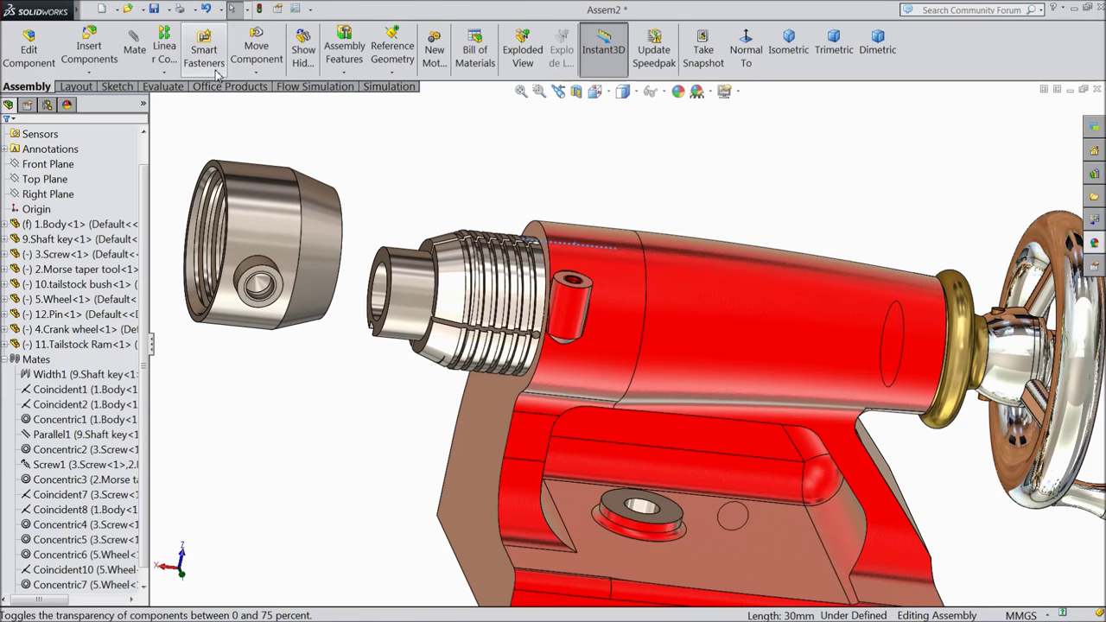
# Rotate the Tailstock Ram cap so its boss faces the taper
pyautogui.click(255, 75)
pyautogui.click(259, 103)
pyautogui.moveTo(285, 225); pyautogui.dragTo(208, 229)
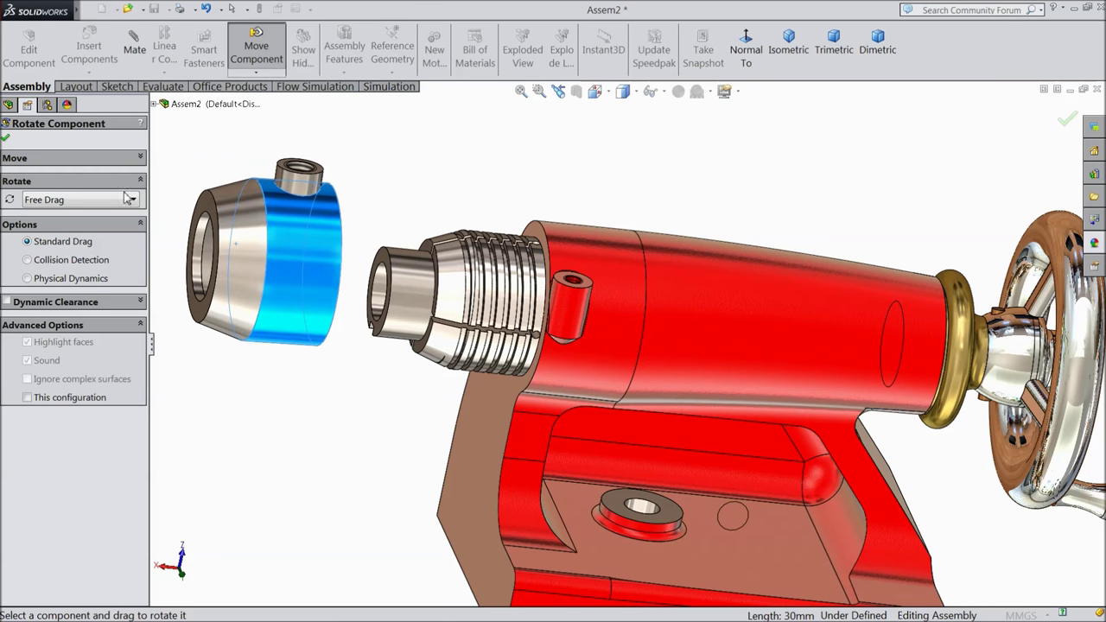
pyautogui.click(7, 140)
pyautogui.scroll(-3, 267, 251)
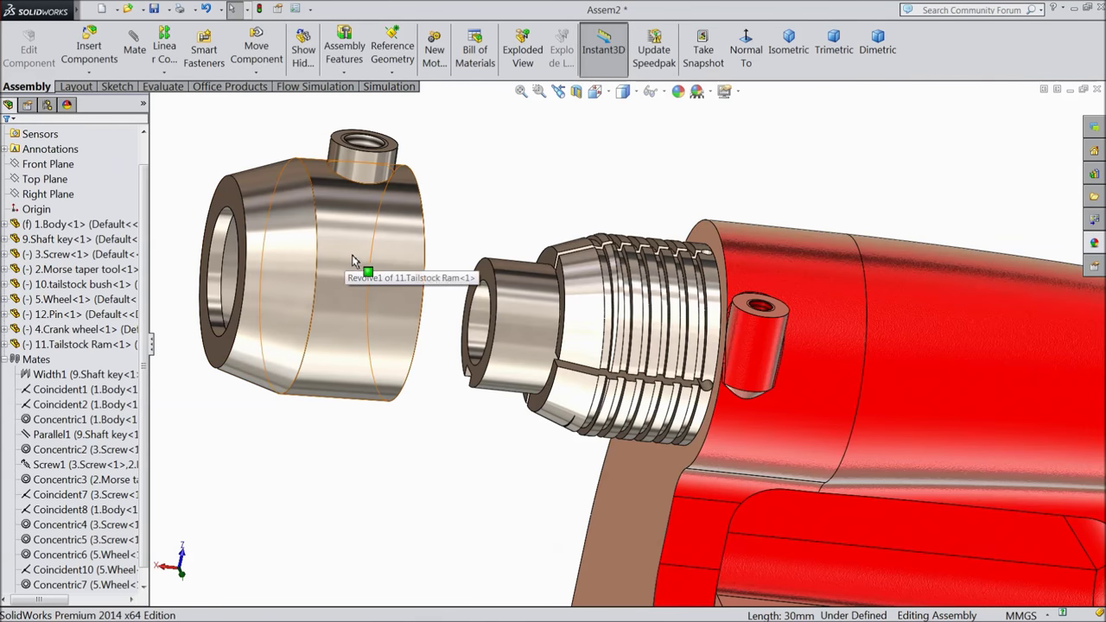
pyautogui.click(135, 69)
# Mate the cap's inner bore concentric with the Morse taper's outer face
pyautogui.click(212, 274)
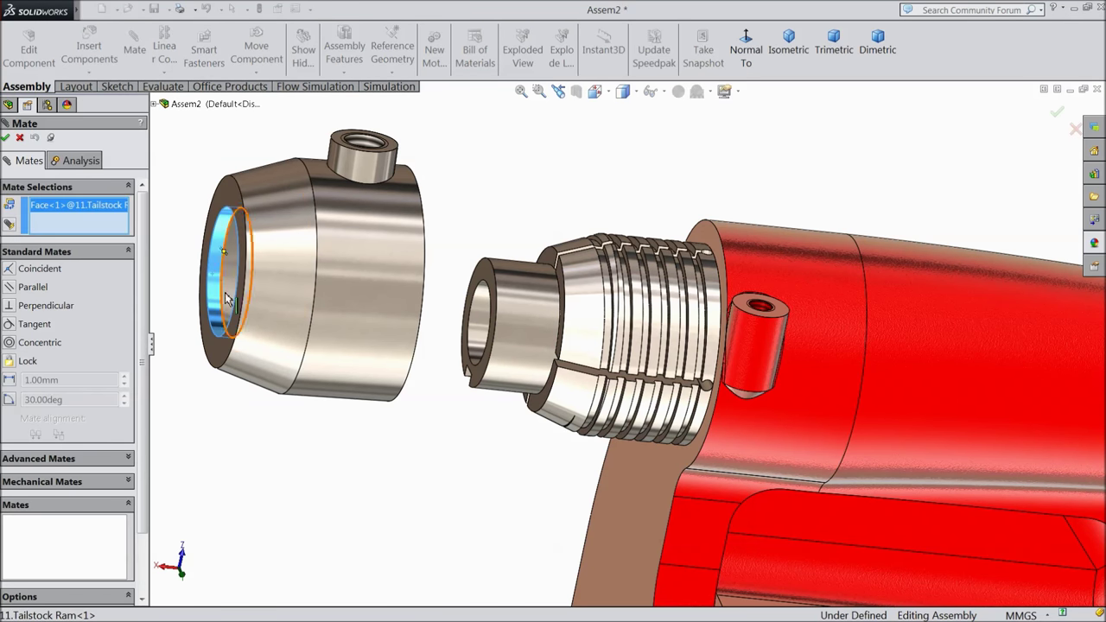
pyautogui.click(532, 350)
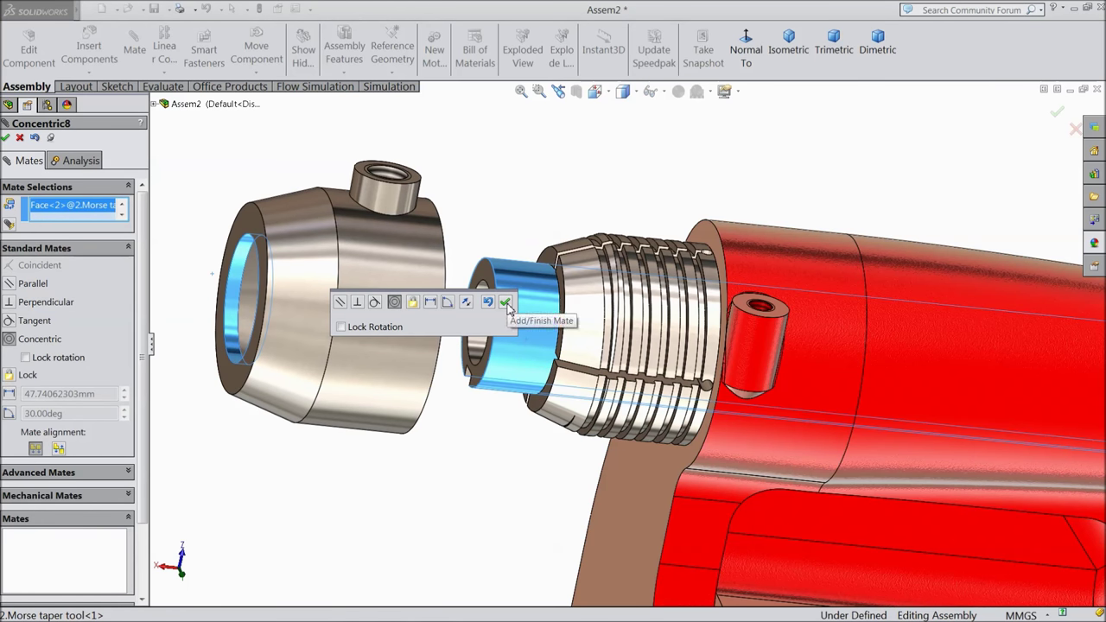
pyautogui.click(505, 301)
# Add coincident mate Coincident11 seating the cap's back face on the body's front face
pyautogui.scroll(-2, 686, 383)
pyautogui.scroll(4, 678, 434)
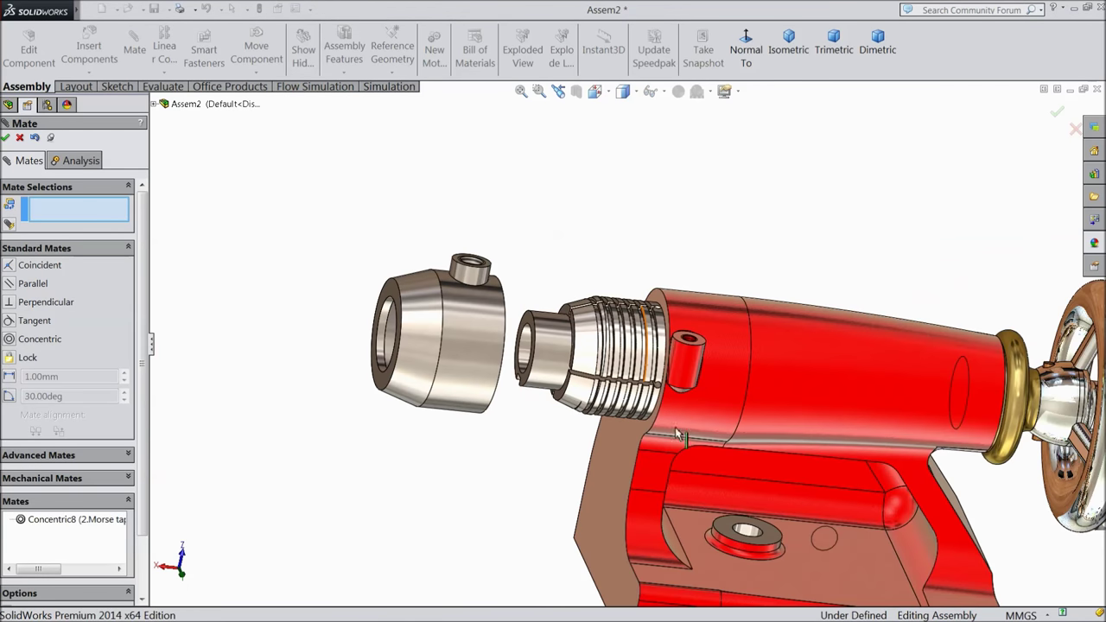
pyautogui.moveTo(682, 458); pyautogui.dragTo(454, 424, button='middle')
pyautogui.click(617, 469)
pyautogui.scroll(-3, 413, 386)
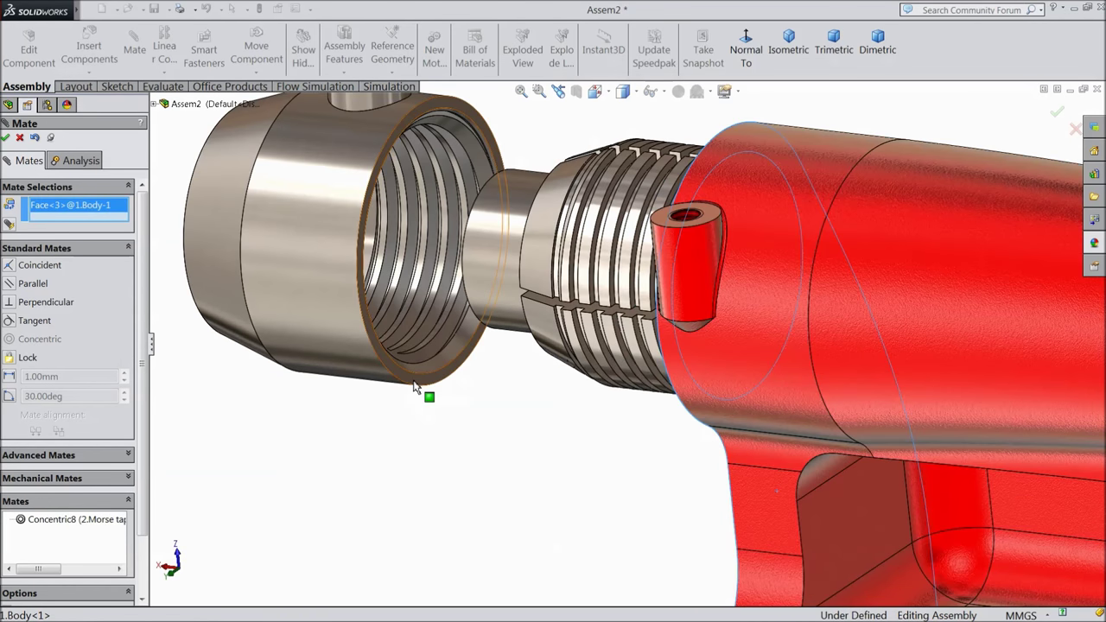
pyautogui.scroll(3, 486, 412)
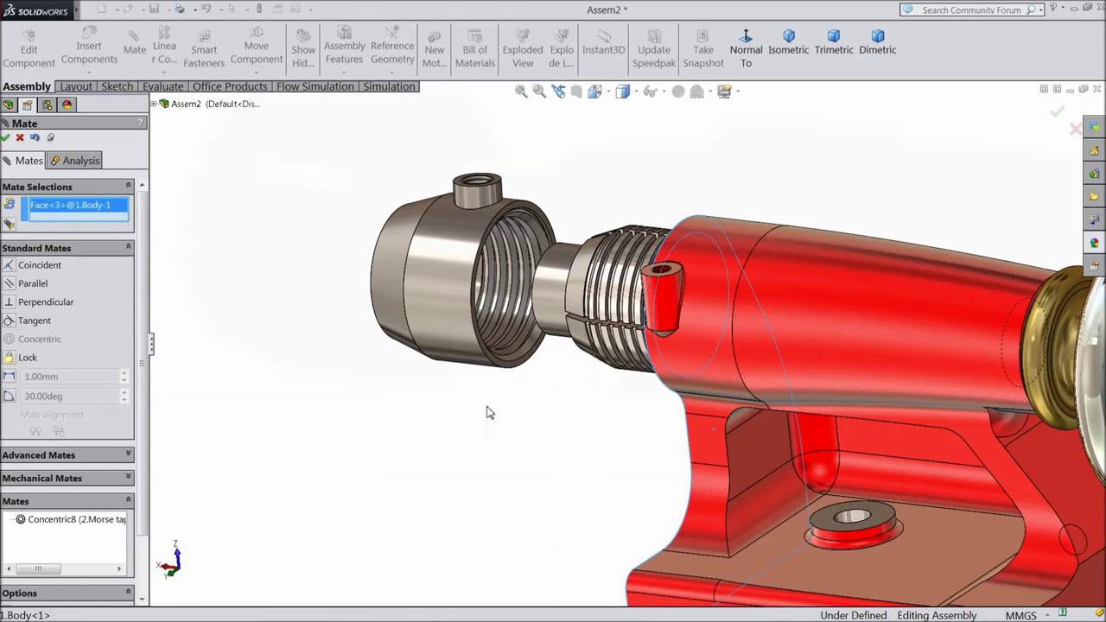
pyautogui.click(516, 370)
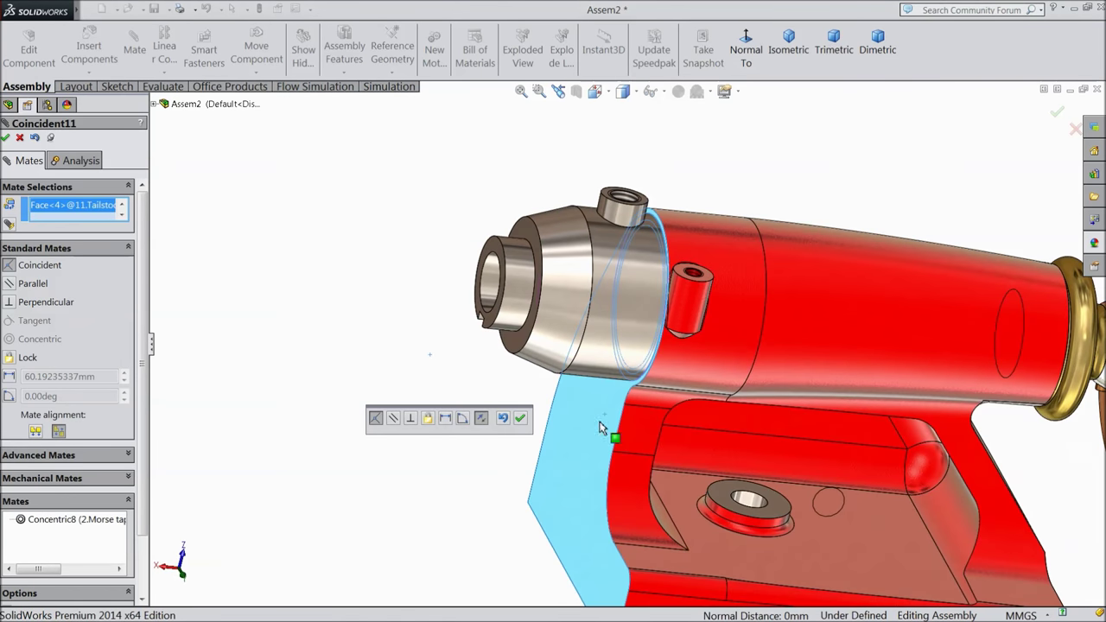
pyautogui.click(520, 418)
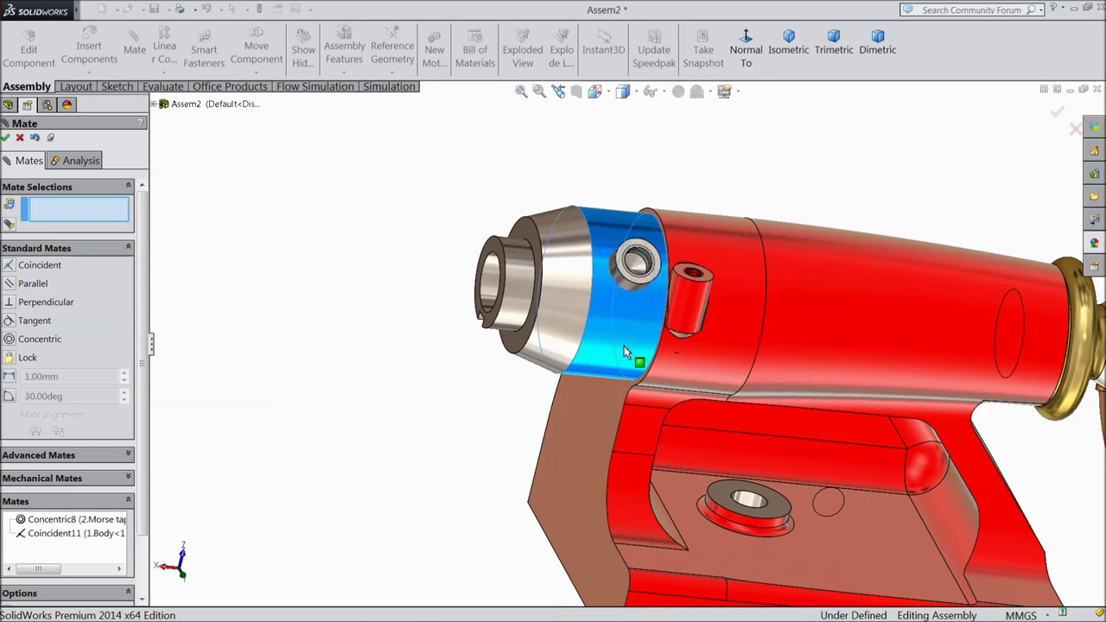
pyautogui.scroll(-3, 665, 302)
pyautogui.click(19, 137)
pyautogui.click(89, 52)
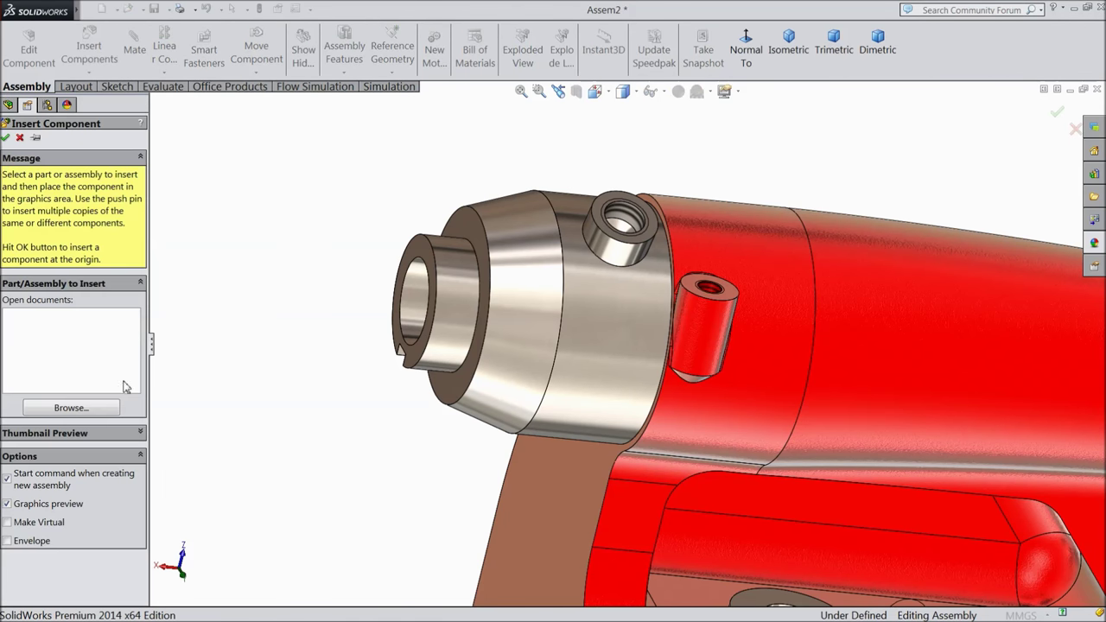
# Insert the 7.Handle part and place it above the tailstock
pyautogui.click(76, 410)
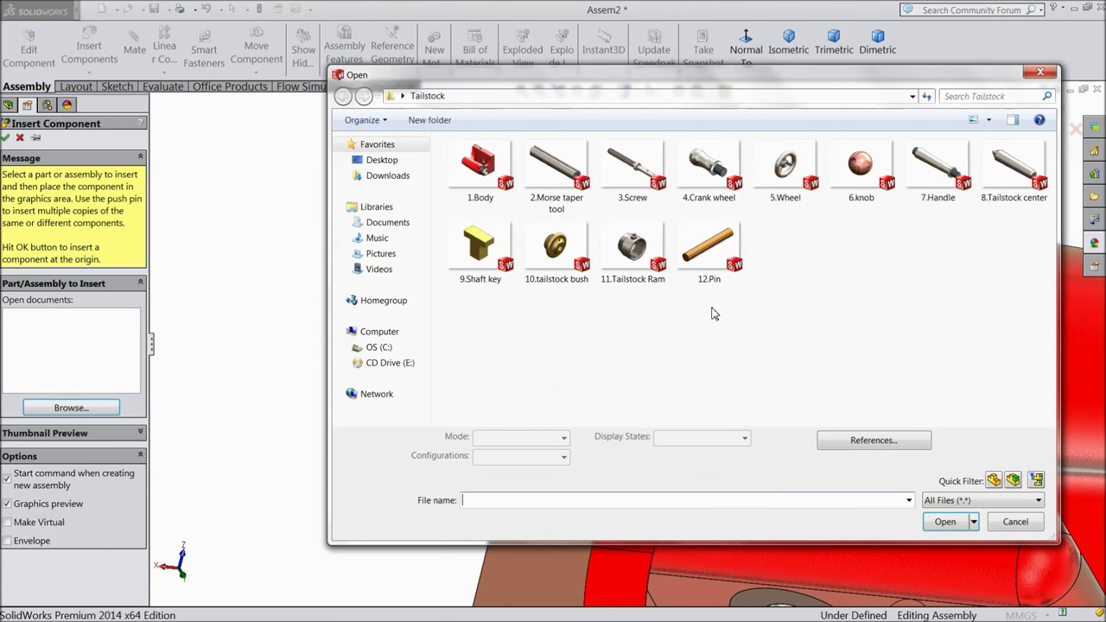
pyautogui.click(931, 194)
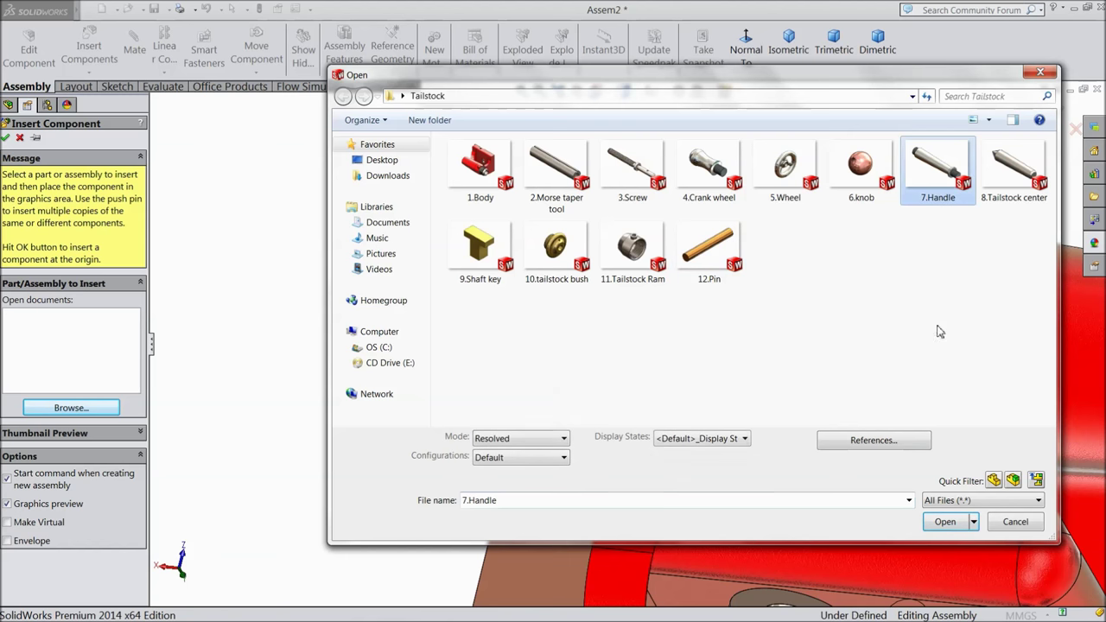
pyautogui.click(944, 522)
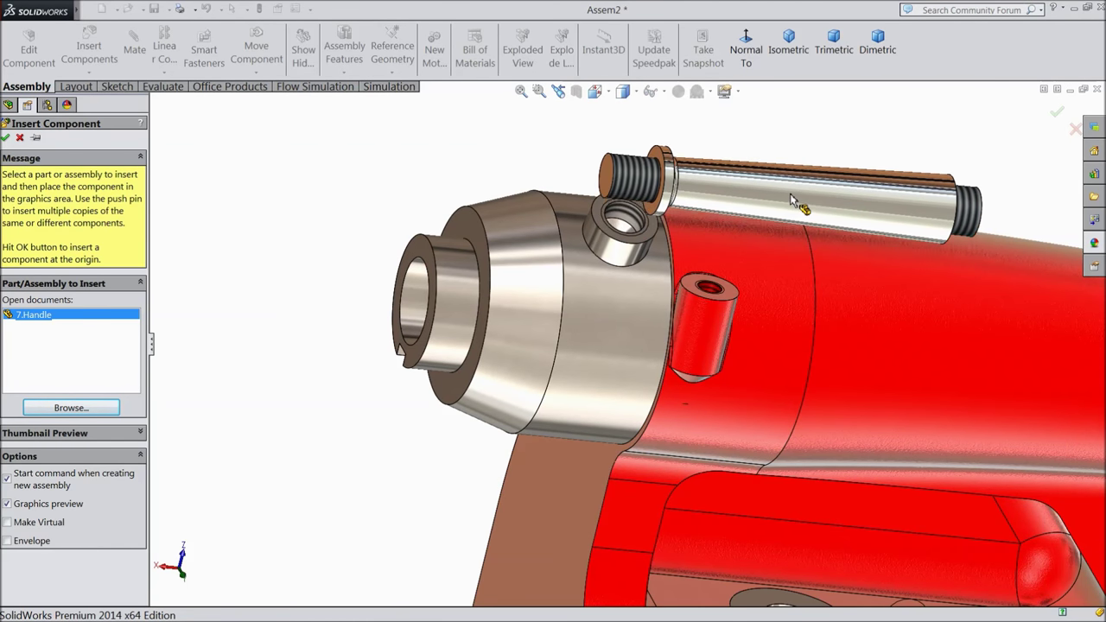
pyautogui.click(789, 188)
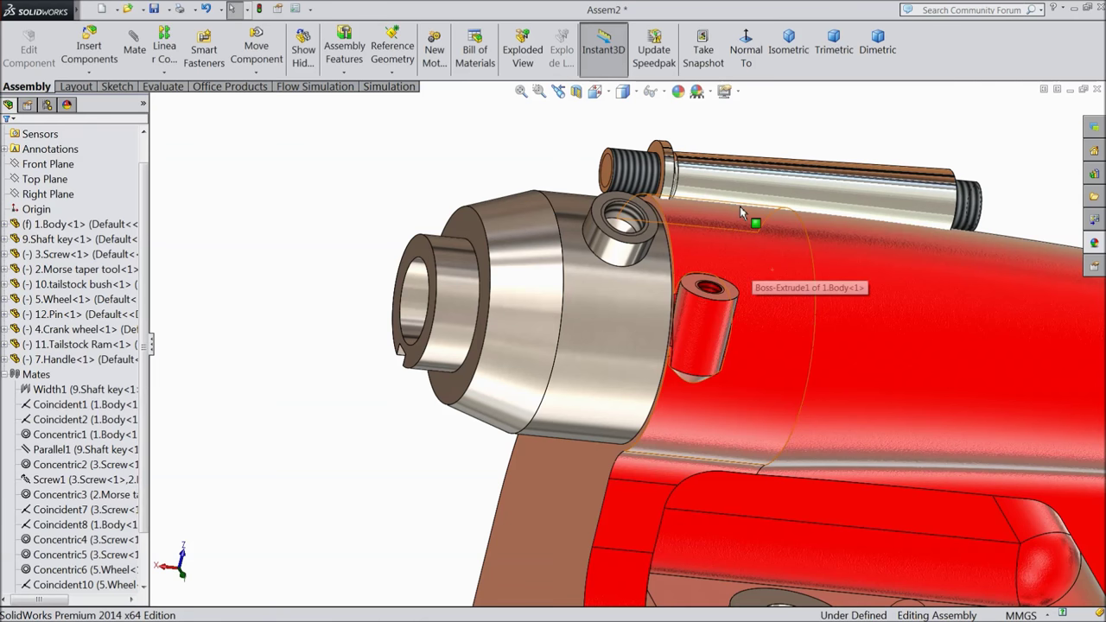
# Position the handle and start a concentric mate into the Tailstock Ram's hole
pyautogui.scroll(3, 694, 255)
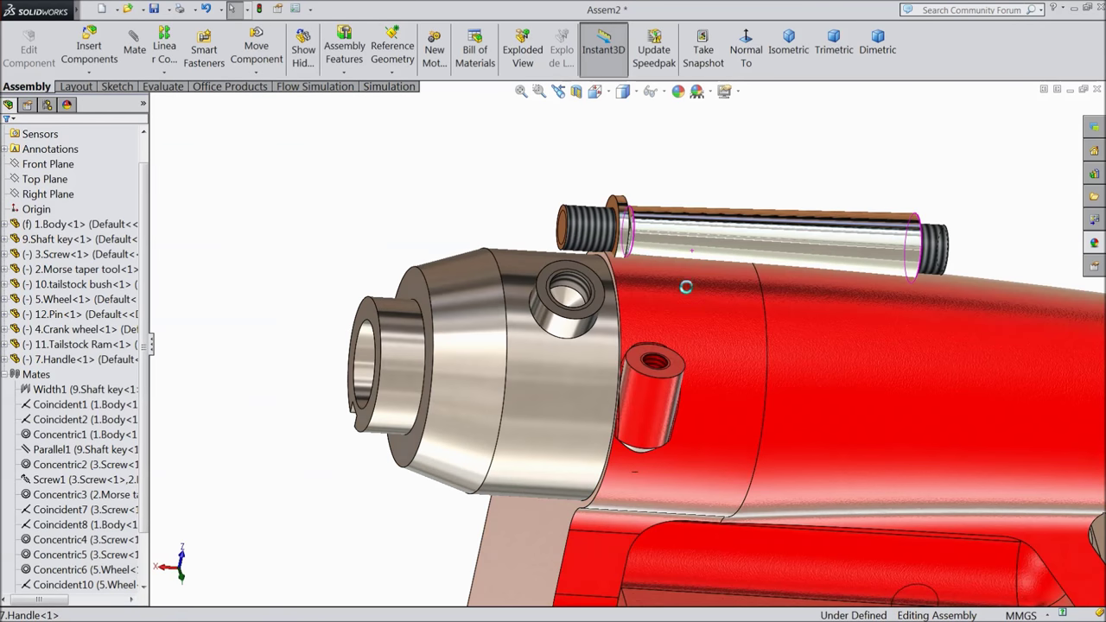
pyautogui.moveTo(686, 308); pyautogui.dragTo(682, 251, button='middle')
pyautogui.moveTo(683, 239); pyautogui.dragTo(707, 243)
pyautogui.click(577, 304)
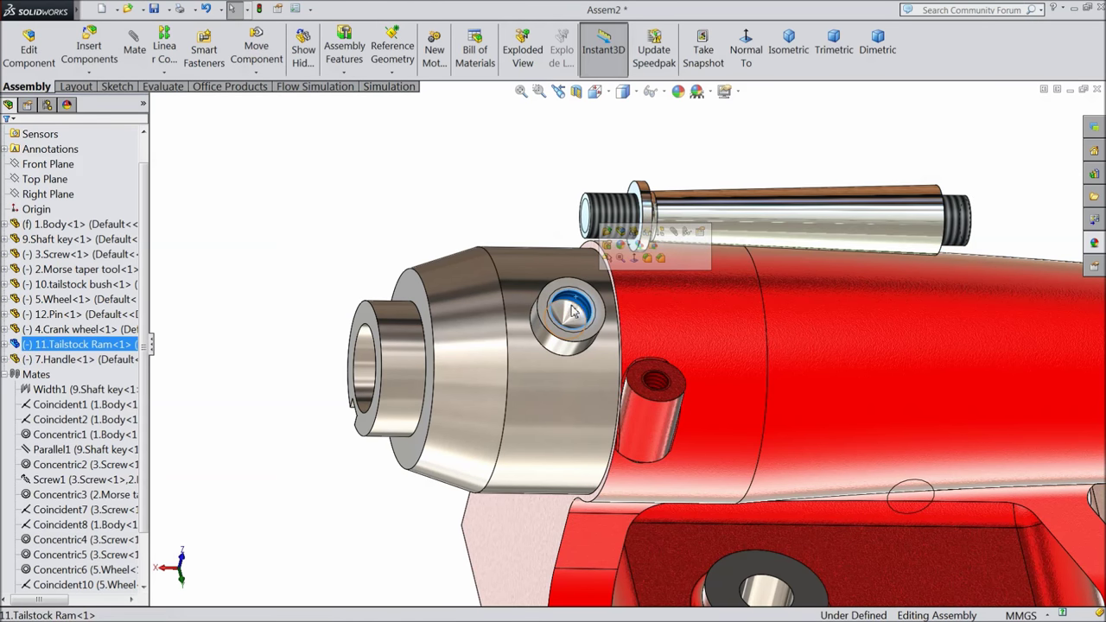
pyautogui.click(682, 239)
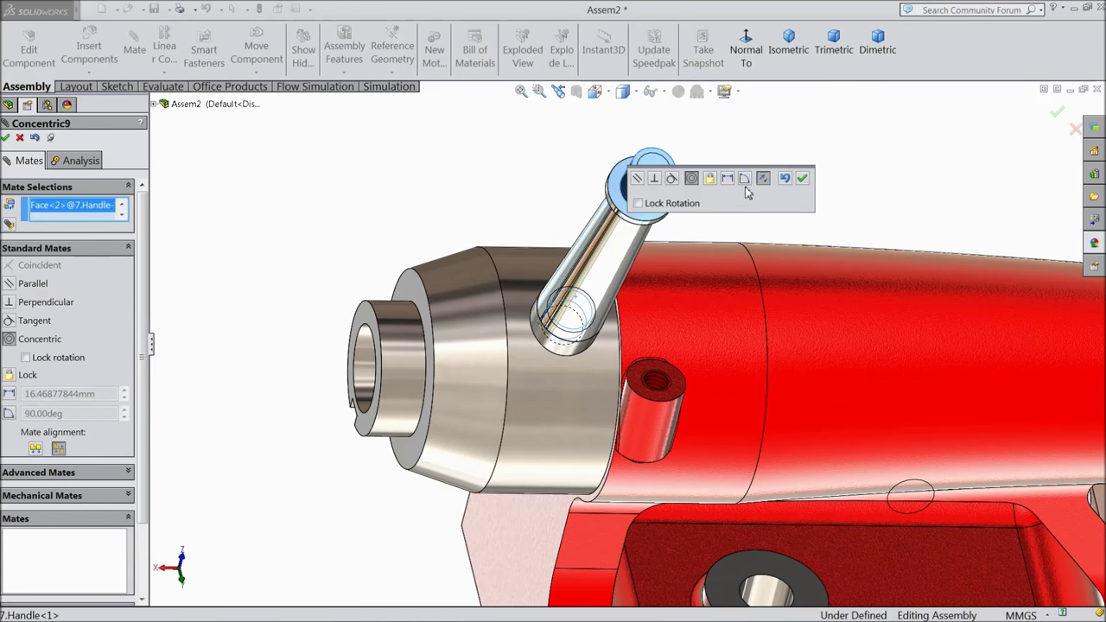
# Accept the handle's concentric mate with flipped alignment and lift the handle above the hole
pyautogui.click(764, 179)
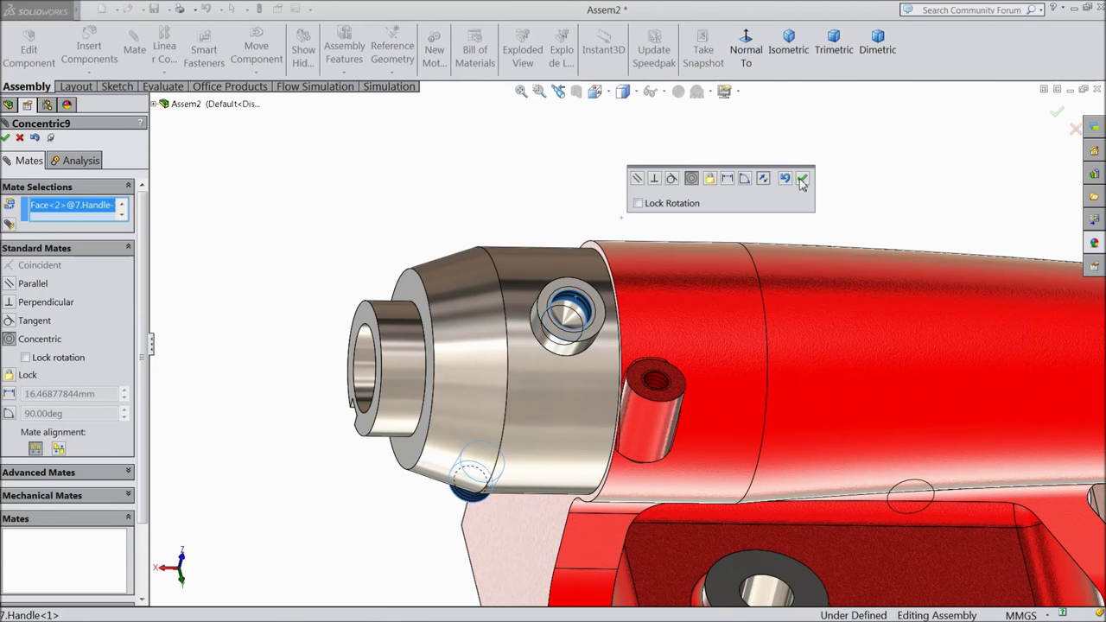
pyautogui.click(801, 179)
pyautogui.scroll(3, 605, 406)
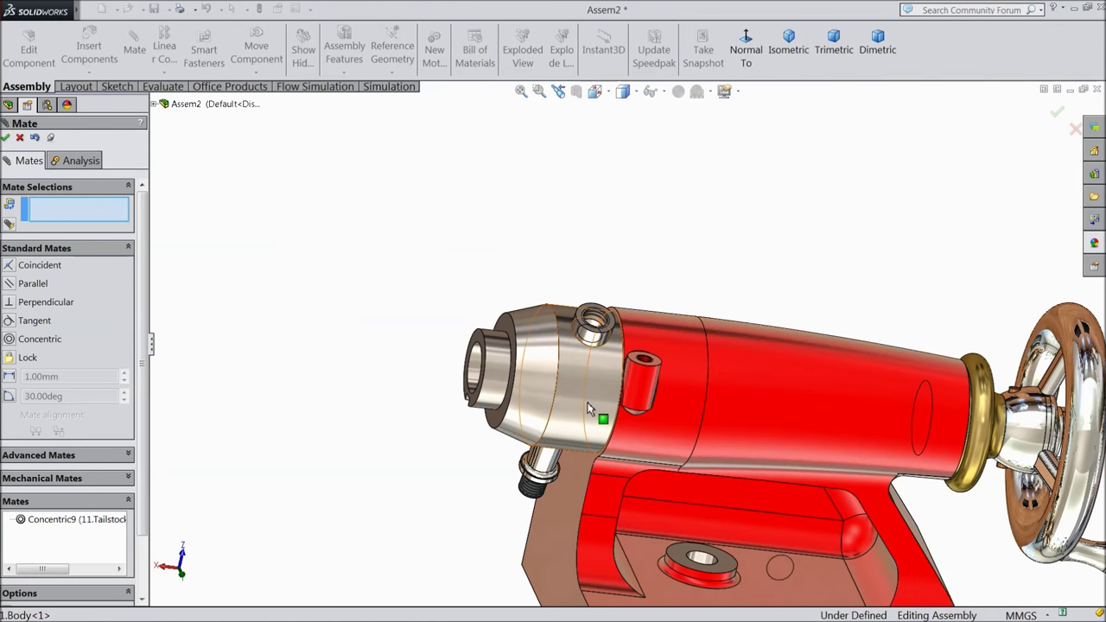
pyautogui.moveTo(540, 471); pyautogui.dragTo(629, 301)
# Seat the handle shoulder flush on the ram's boss top face with a Coincident mate
pyautogui.scroll(-6, 613, 324)
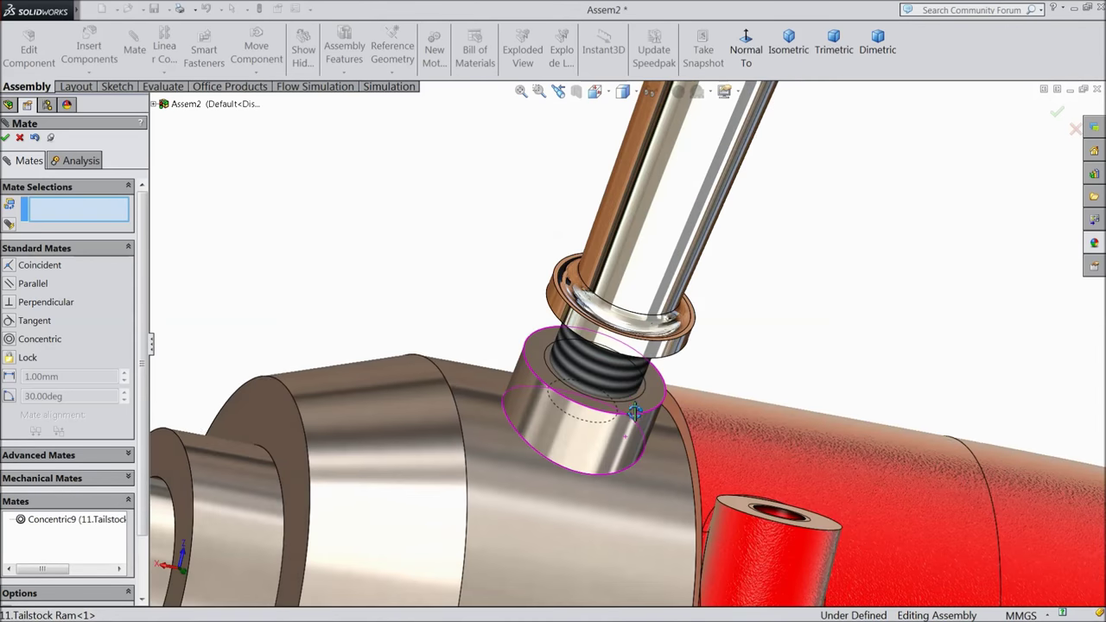
pyautogui.moveTo(634, 413); pyautogui.dragTo(665, 247, button='middle')
pyautogui.click(634, 416)
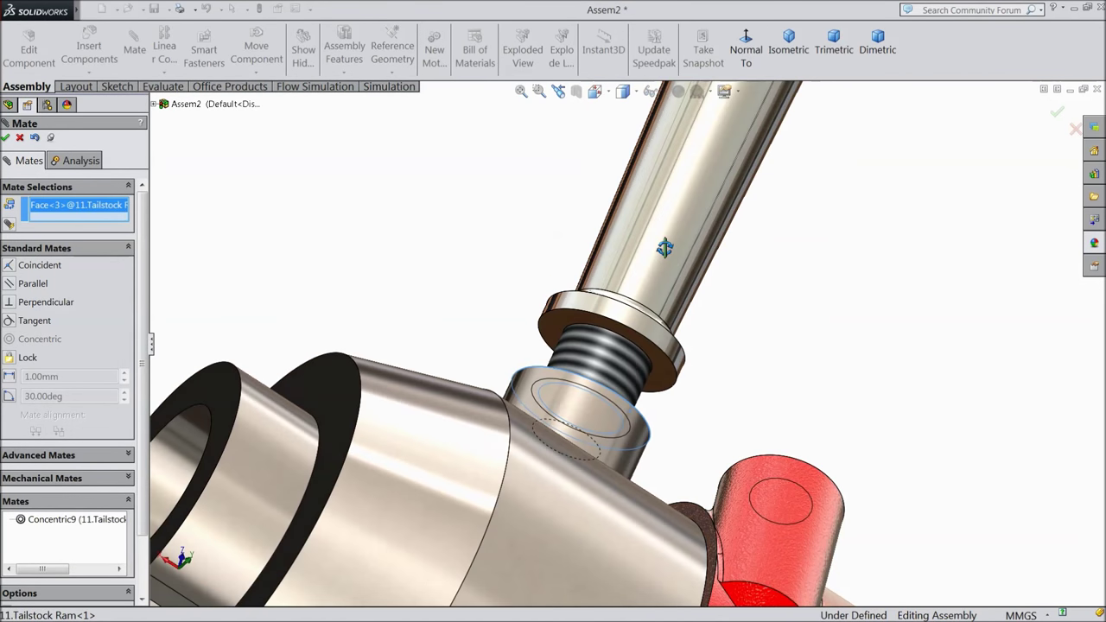
pyautogui.click(666, 372)
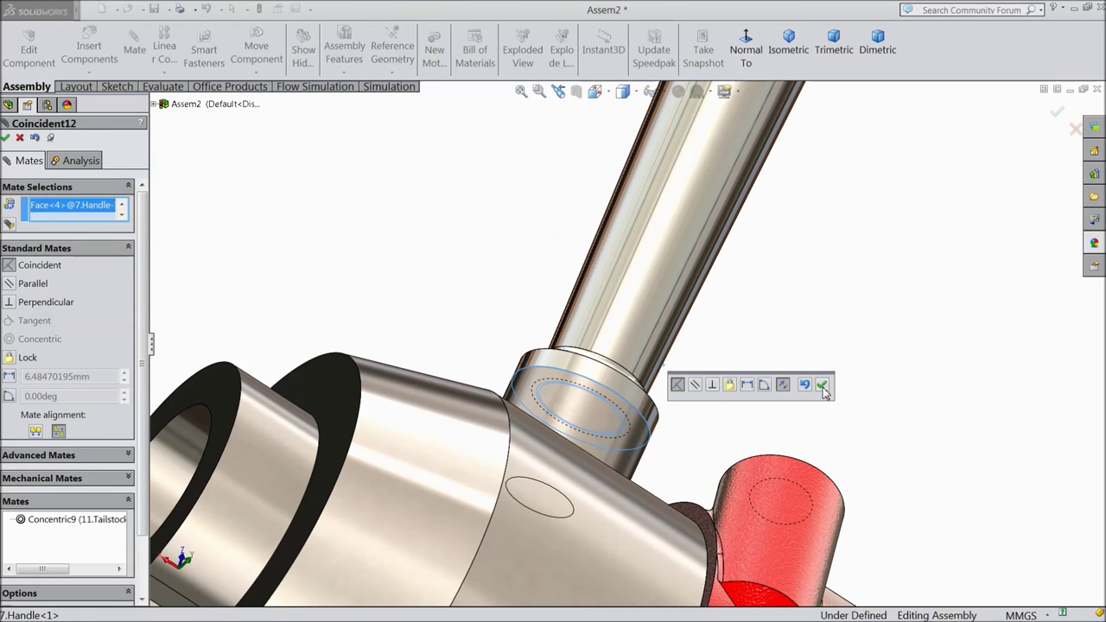
pyautogui.click(823, 393)
pyautogui.scroll(3, 625, 390)
pyautogui.moveTo(708, 287); pyautogui.dragTo(545, 310, button='middle')
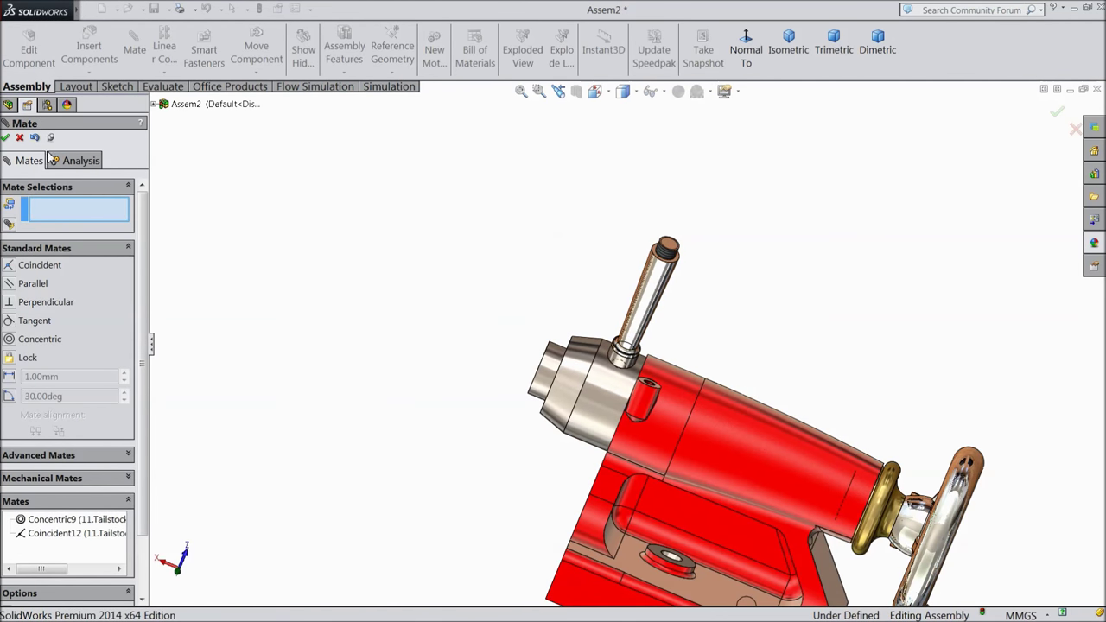
pyautogui.click(20, 138)
# Insert the 6.knob part and place it beside the handle's threaded end
pyautogui.click(89, 60)
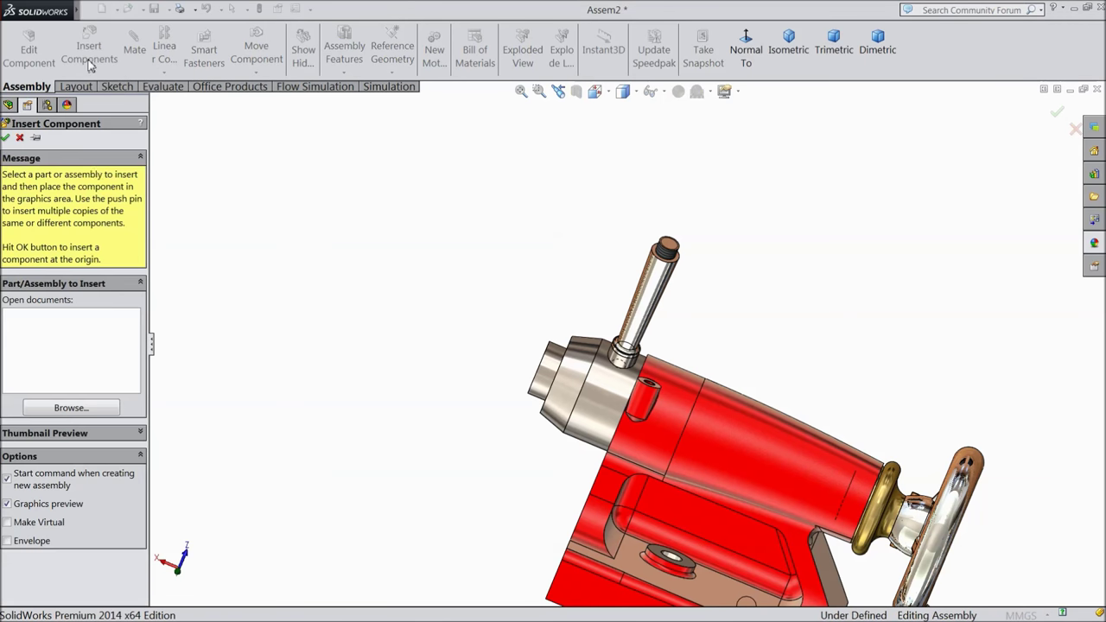
pyautogui.click(76, 411)
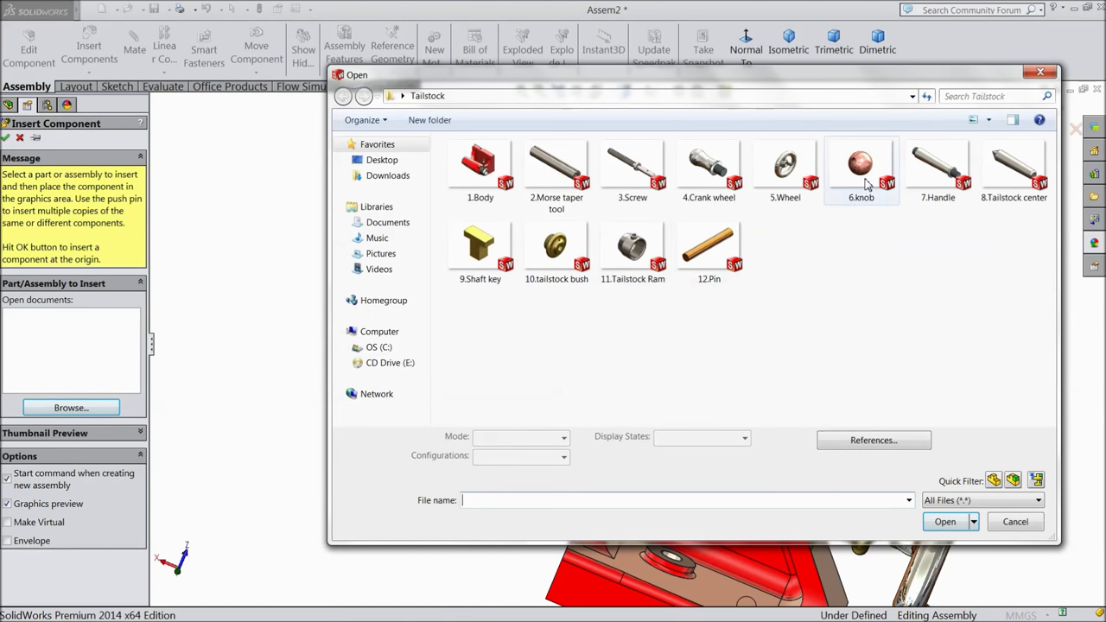
pyautogui.click(863, 172)
pyautogui.click(944, 521)
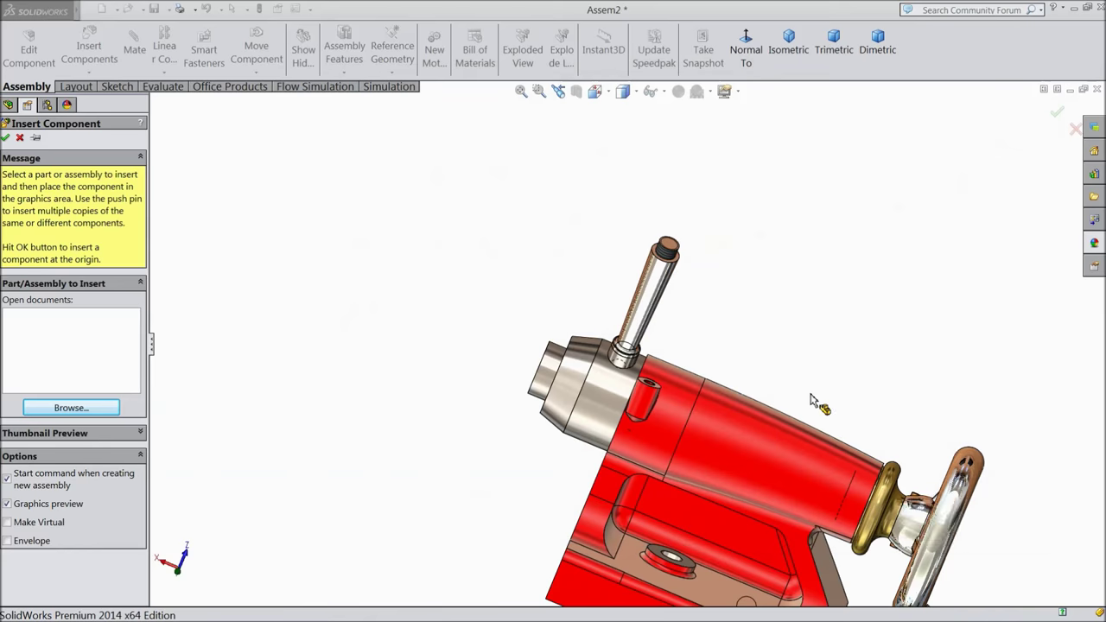
pyautogui.scroll(-3, 708, 254)
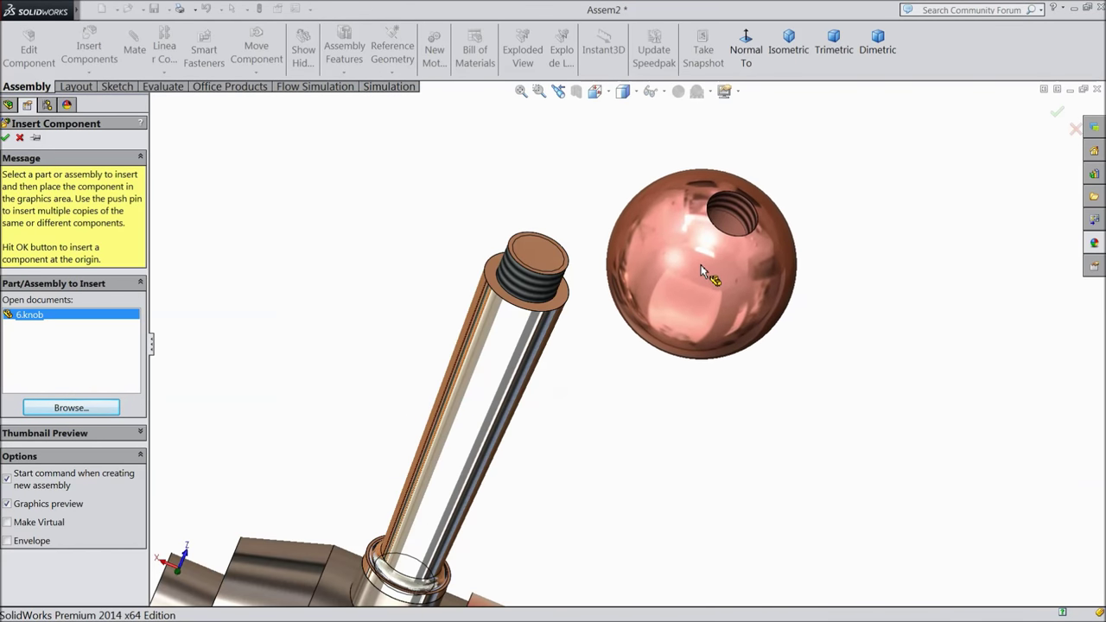
pyautogui.click(694, 320)
pyautogui.scroll(3, 634, 392)
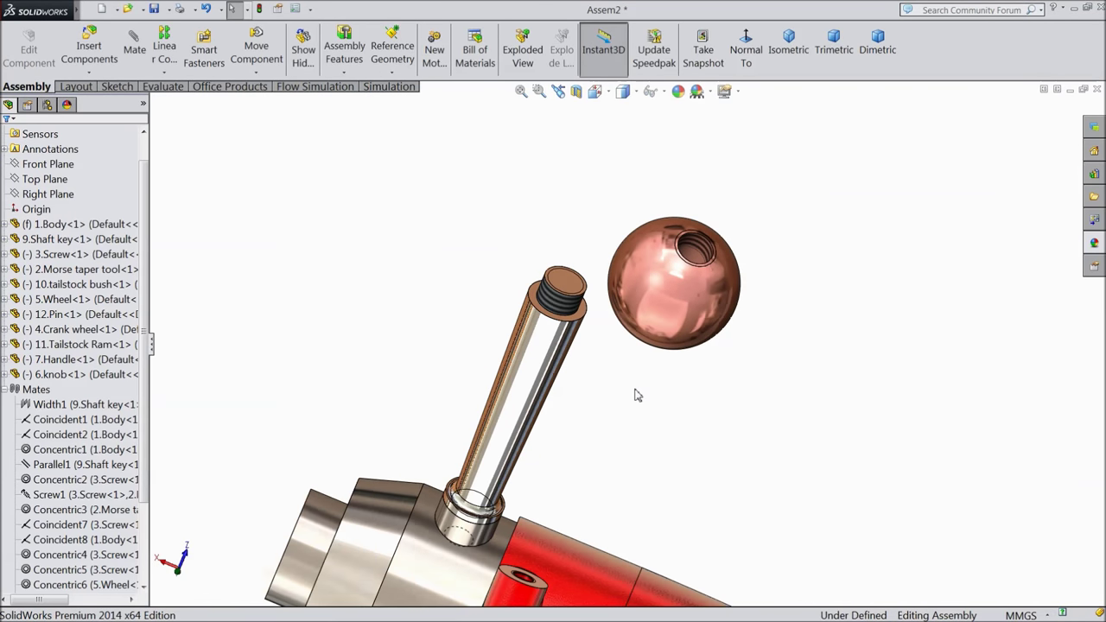
pyautogui.moveTo(631, 412); pyautogui.dragTo(642, 359, button='middle')
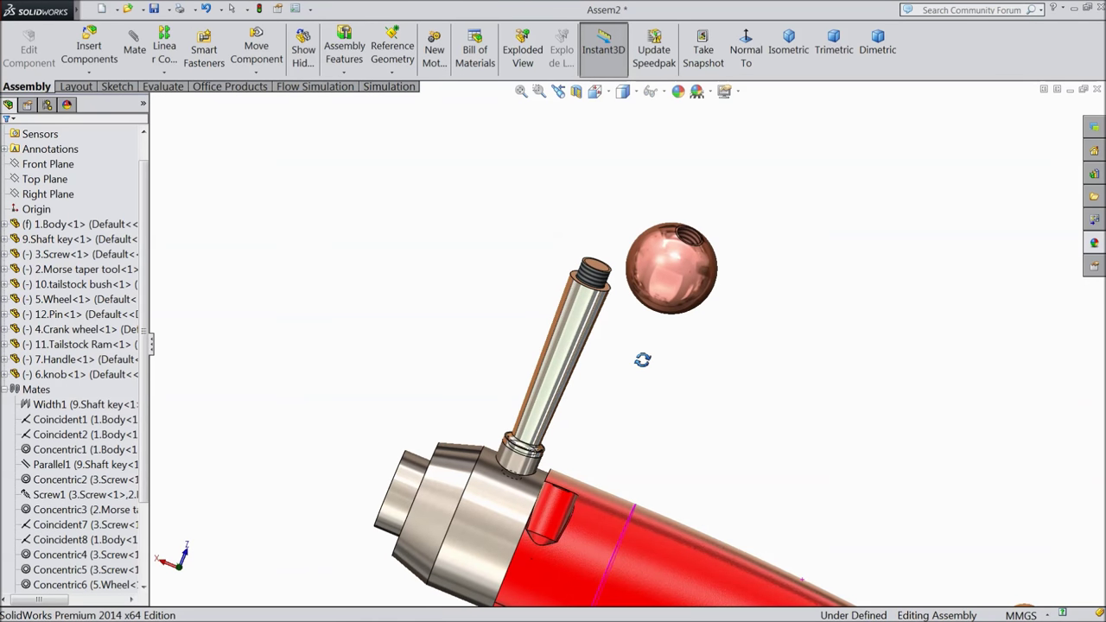
pyautogui.scroll(-2, 561, 434)
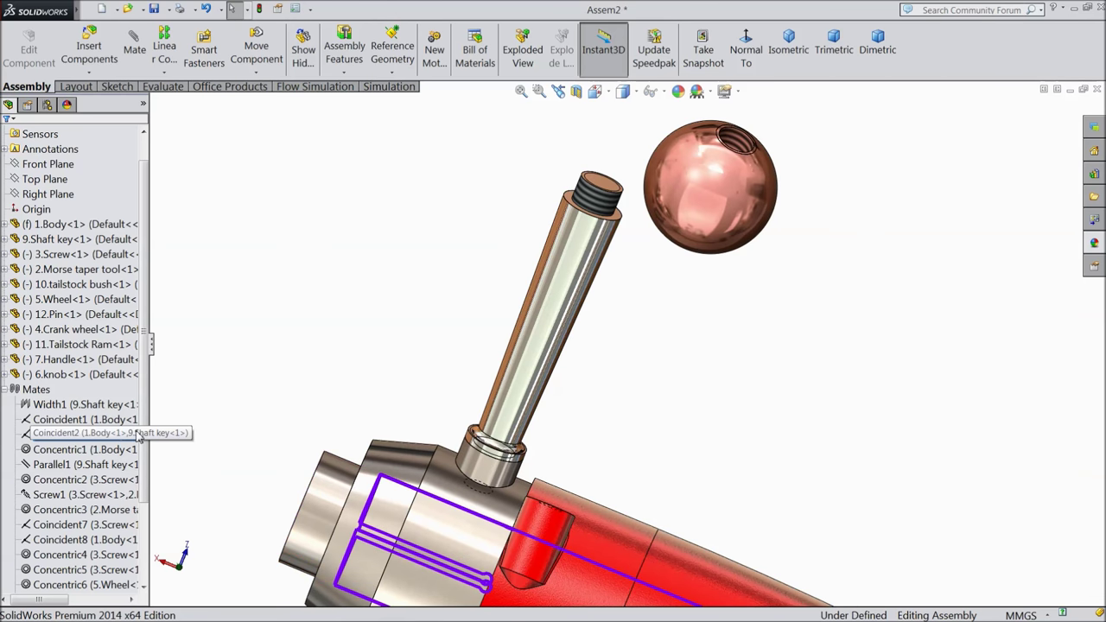
# Inspect the handle's Coincident12 and Concentric9 mates in the FeatureManager tree
pyautogui.click(78, 419)
pyautogui.scroll(-2, 78, 419)
pyautogui.click(61, 586)
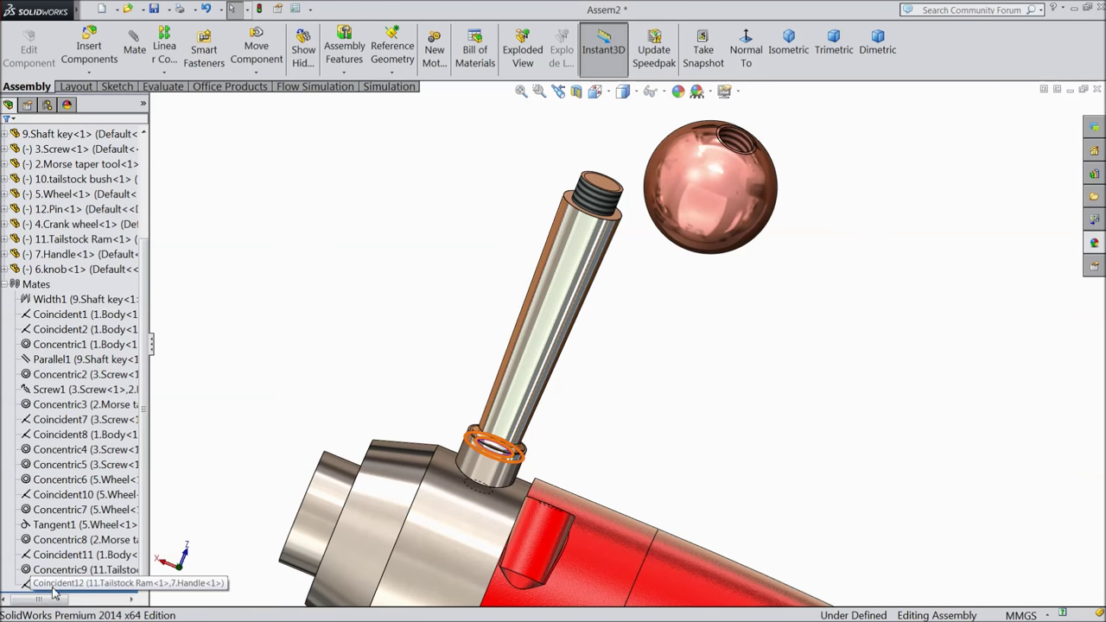
pyautogui.click(55, 586)
pyautogui.keyDown('ctrl'); pyautogui.click(54, 572); pyautogui.keyUp('ctrl')
# Delete the Concentric9 and Coincident12 handle mates and lift the handle off its nut
pyautogui.rightClick(53, 574)
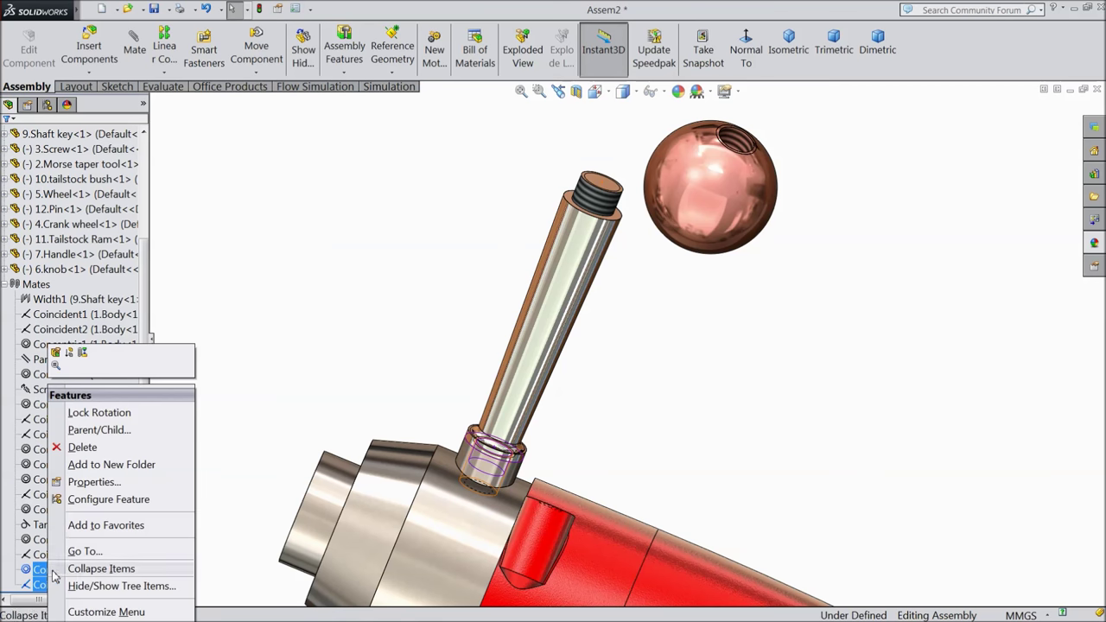
pyautogui.click(82, 447)
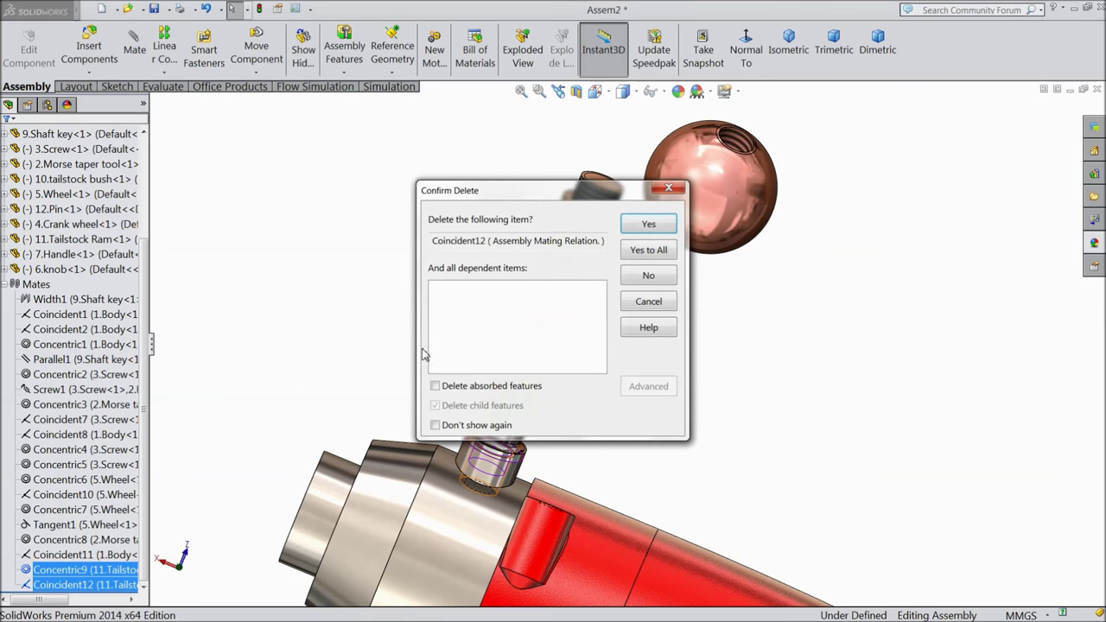
pyautogui.click(647, 227)
pyautogui.moveTo(528, 385); pyautogui.dragTo(533, 316)
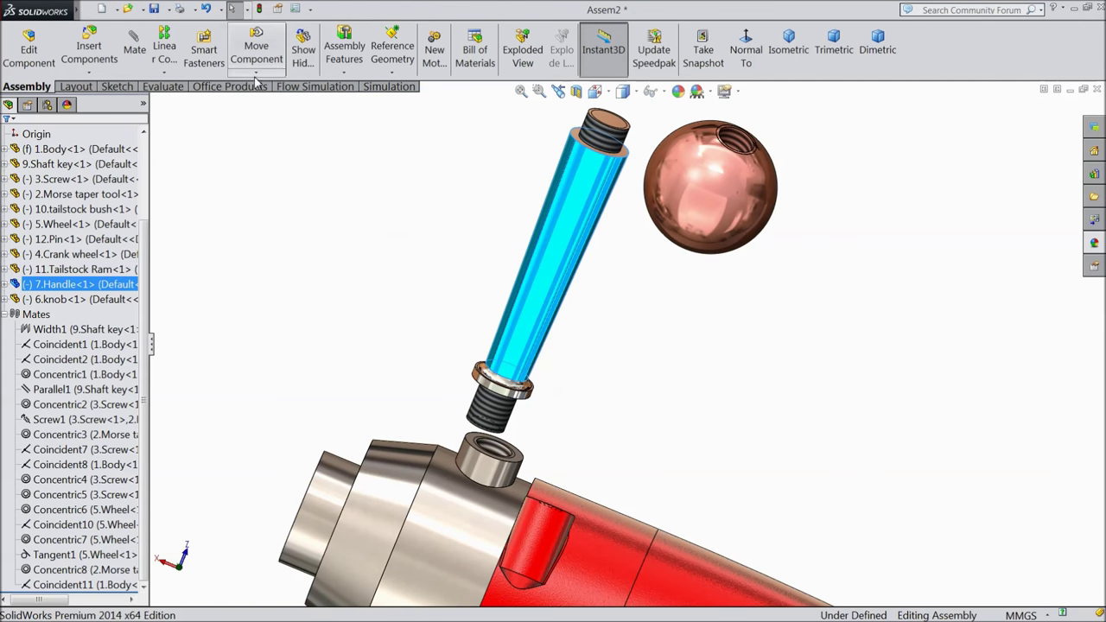
# Rotate the freed handle so its threaded end points at the nut
pyautogui.click(255, 72)
pyautogui.click(276, 105)
pyautogui.moveTo(491, 413); pyautogui.dragTo(557, 422)
pyautogui.moveTo(558, 423); pyautogui.dragTo(544, 442, button='middle')
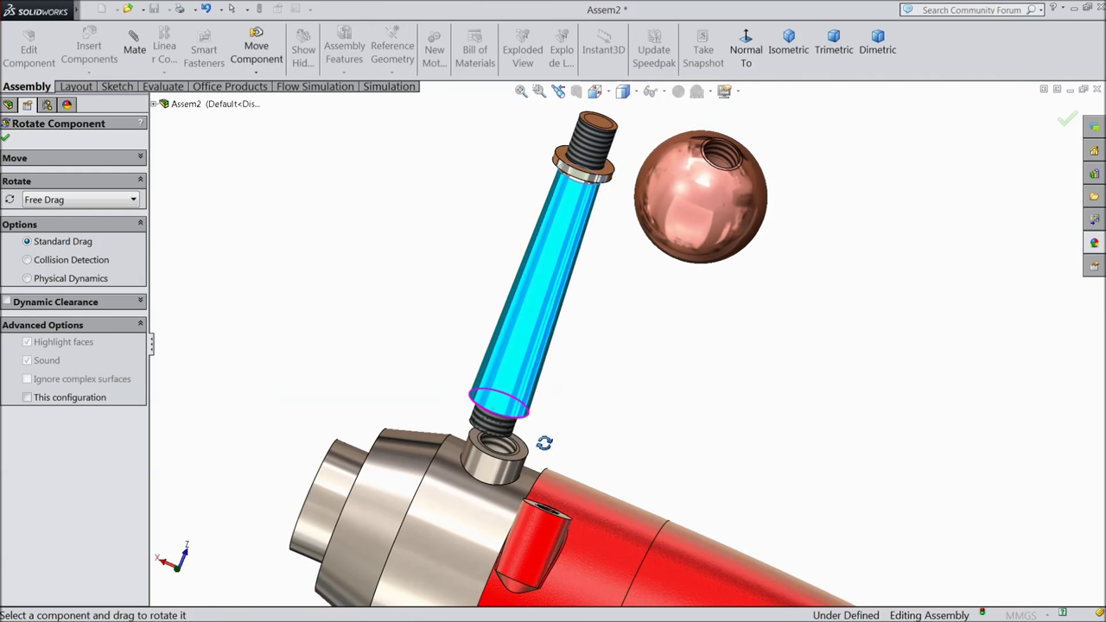
# Add a Concentric mate between the handle's threaded face and the nut bore
pyautogui.scroll(-3, 544, 442)
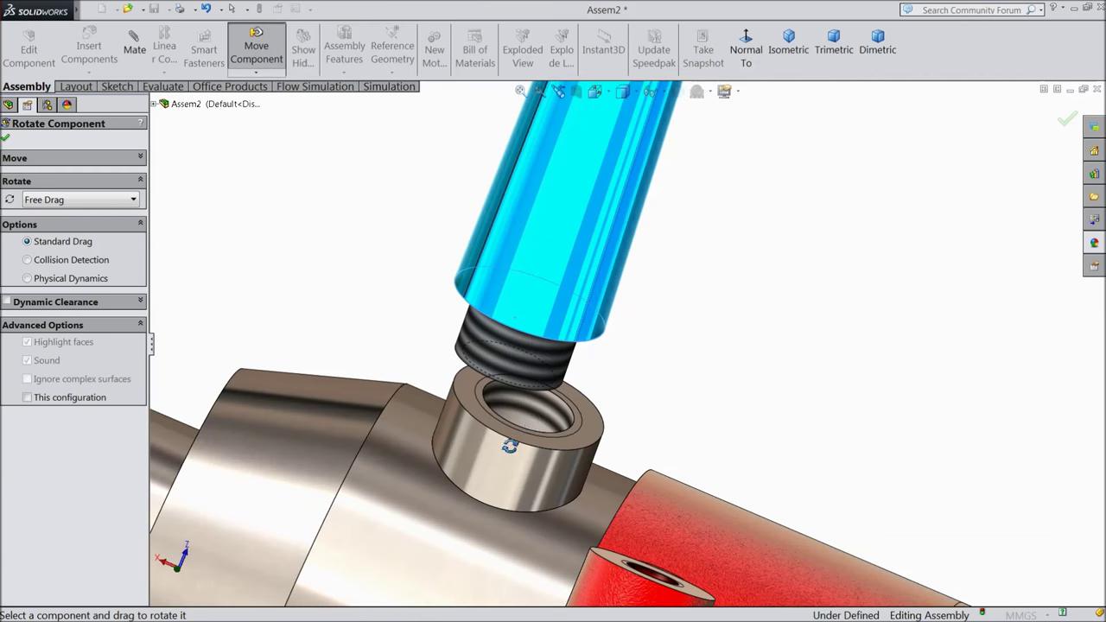
pyautogui.click(7, 140)
pyautogui.click(136, 50)
pyautogui.click(533, 371)
pyautogui.click(532, 414)
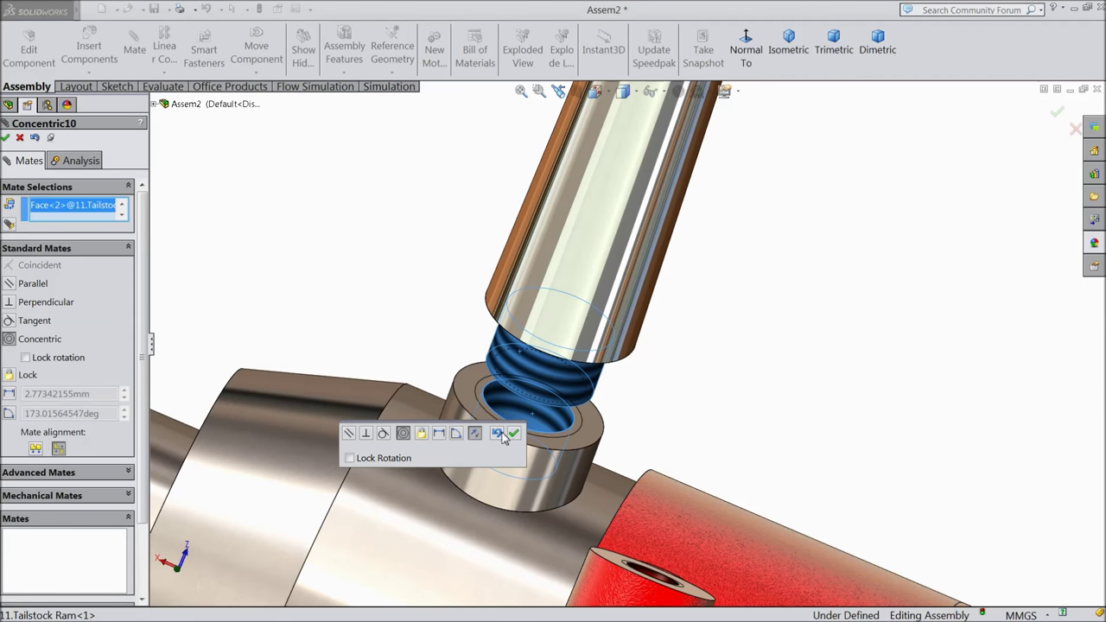
pyautogui.click(516, 433)
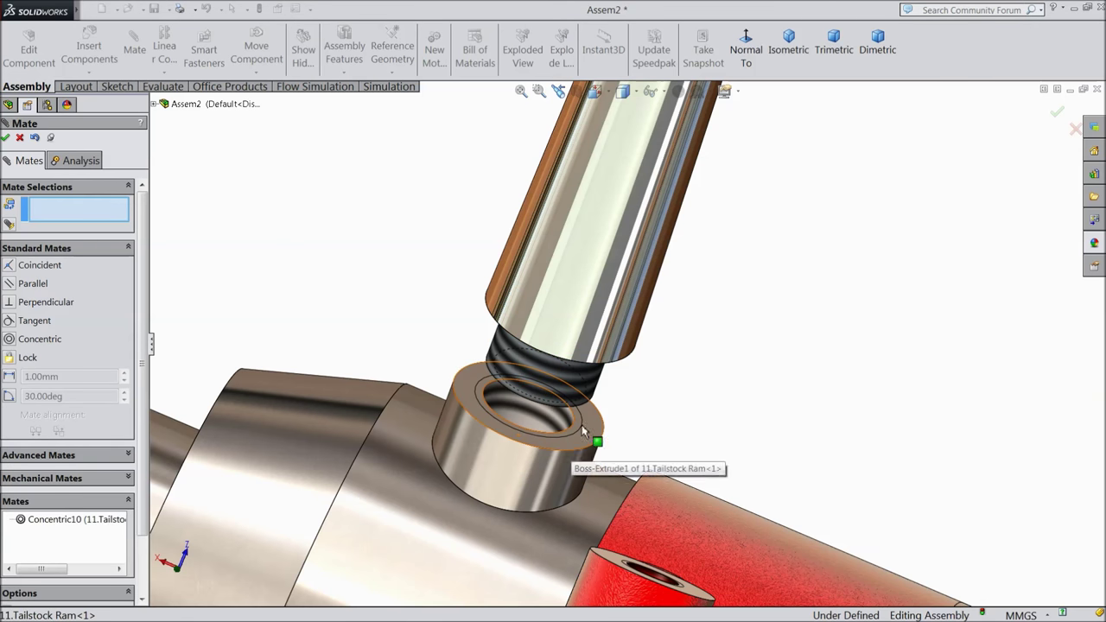
# Seat the handle's end face on the boss top face with a Coincident mate
pyautogui.moveTo(562, 442); pyautogui.dragTo(633, 298, button='middle')
pyautogui.click(607, 378)
pyautogui.moveTo(648, 345); pyautogui.dragTo(588, 468, button='middle')
pyautogui.click(587, 467)
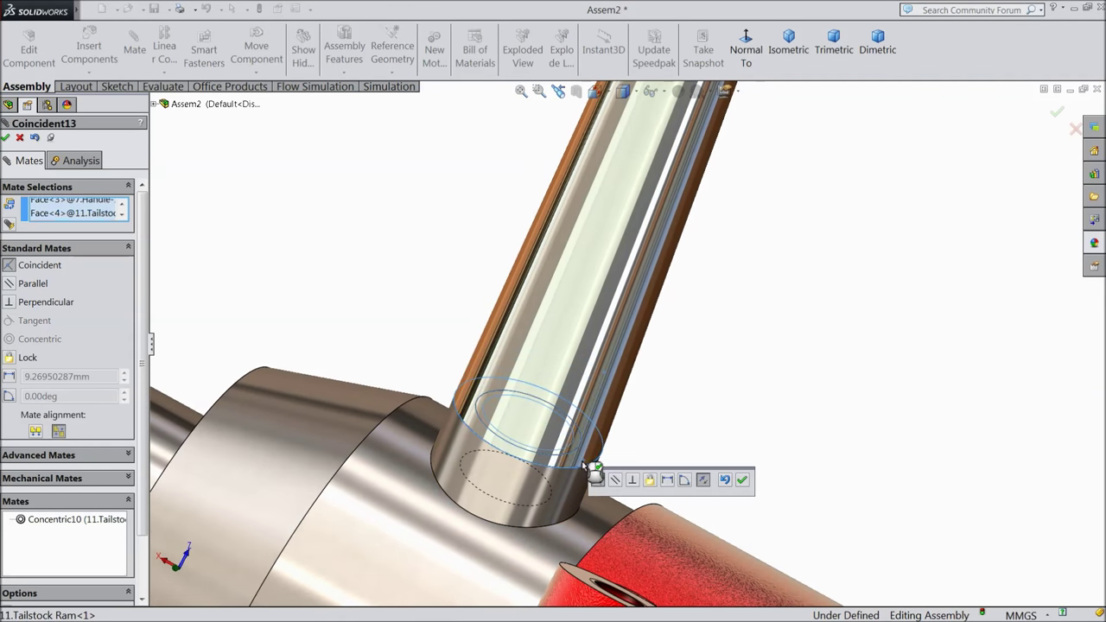
pyautogui.click(742, 480)
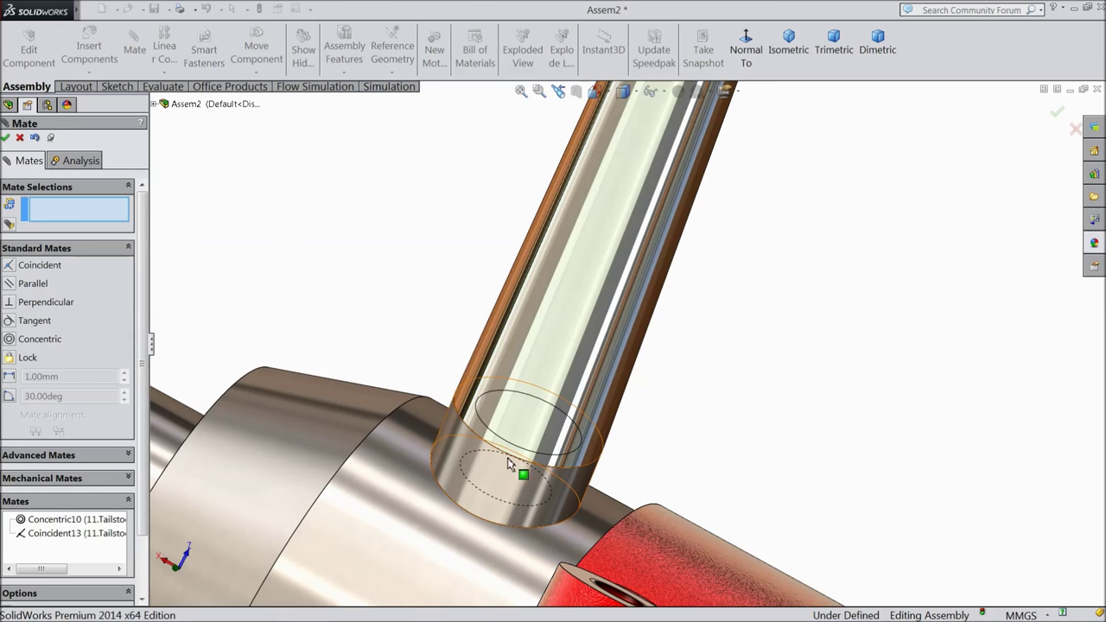
pyautogui.scroll(5, 510, 464)
pyautogui.scroll(-5, 744, 329)
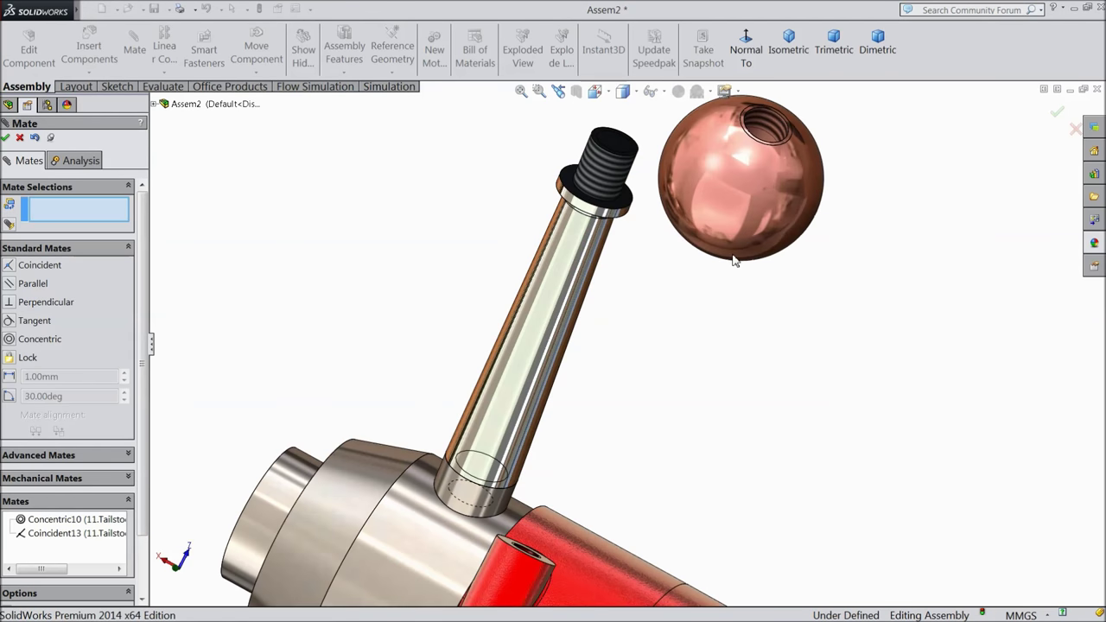
pyautogui.click(20, 138)
pyautogui.click(258, 77)
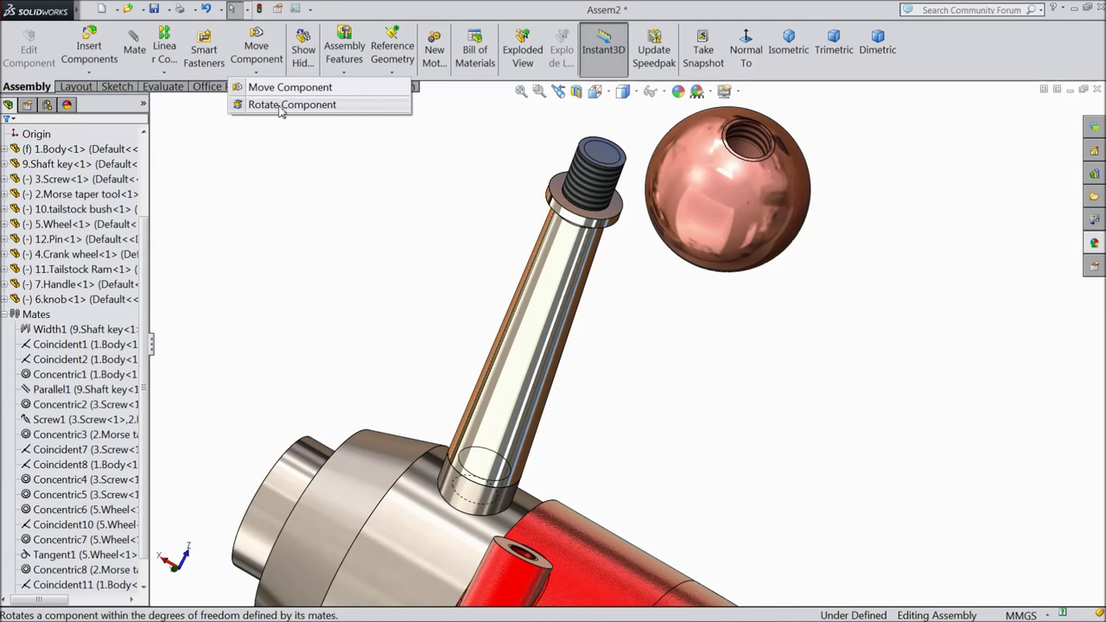
# Rotate the 6.knob until its threaded hole points at the handle's threaded tip
pyautogui.click(283, 105)
pyautogui.moveTo(731, 257); pyautogui.dragTo(815, 194)
pyautogui.moveTo(734, 199); pyautogui.dragTo(743, 285)
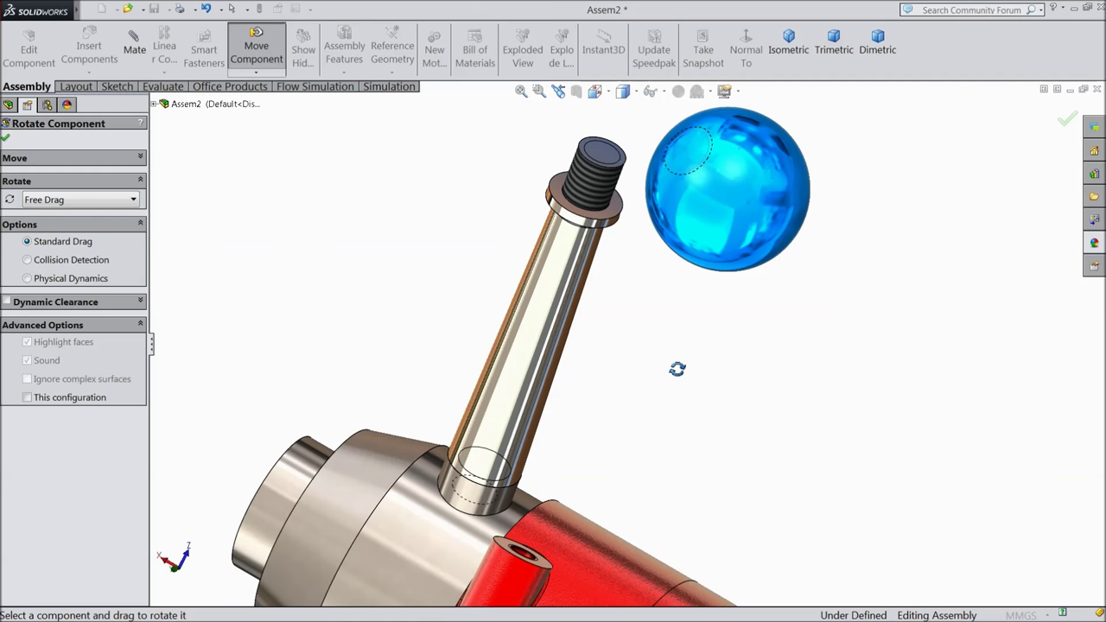
pyautogui.scroll(5, 700, 293)
pyautogui.moveTo(676, 297); pyautogui.dragTo(702, 189)
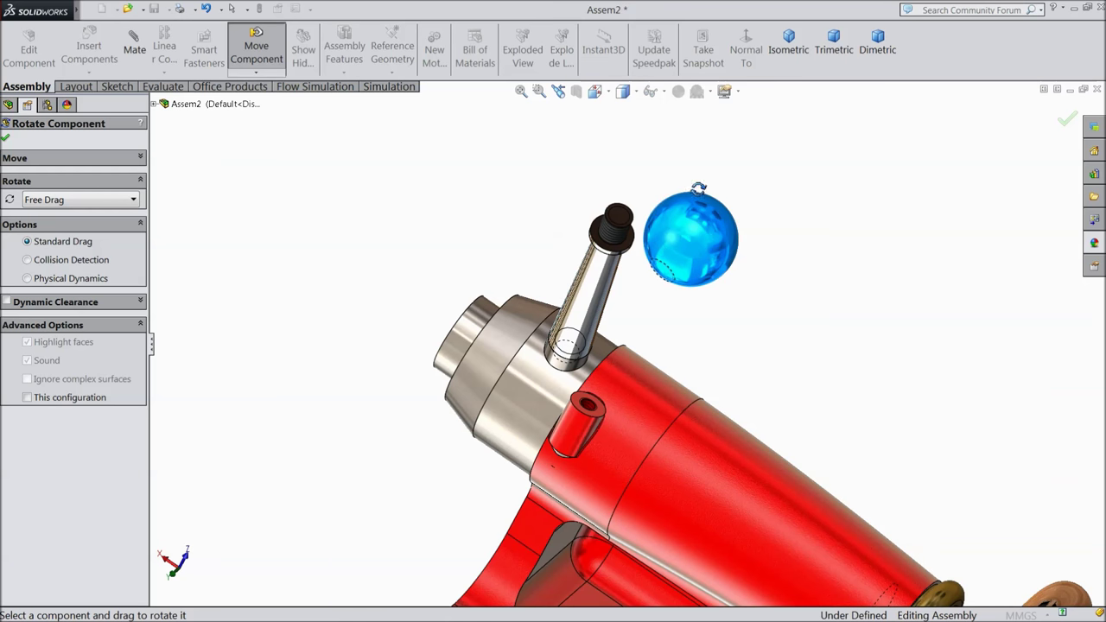
pyautogui.click(5, 140)
pyautogui.moveTo(682, 259); pyautogui.dragTo(754, 153, button='middle')
pyautogui.scroll(-2, 686, 263)
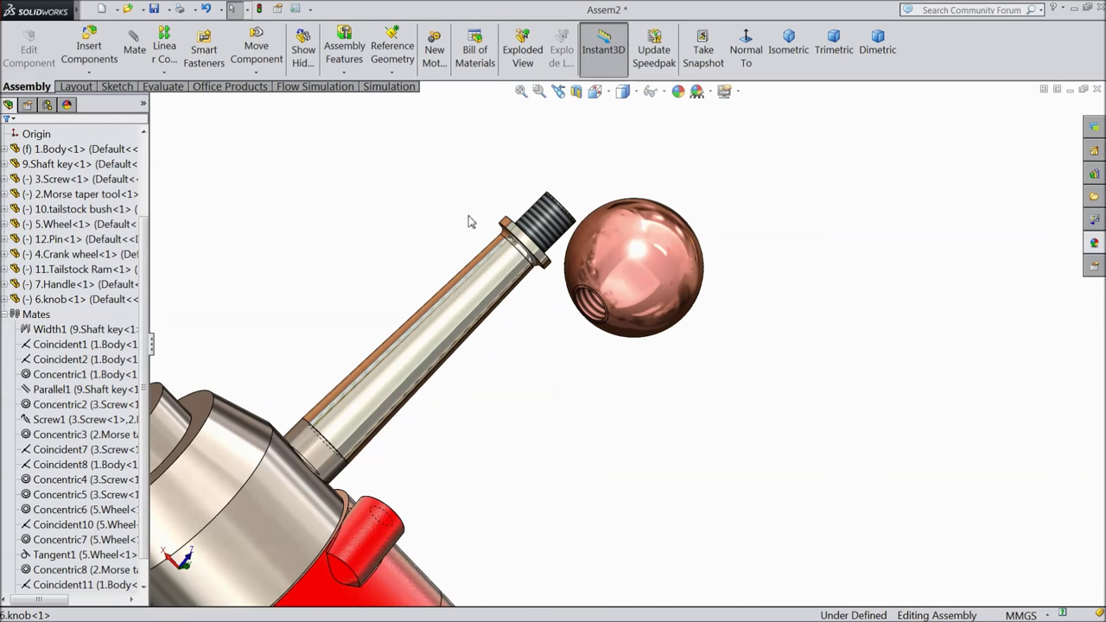
# Mate the knob's hole concentric with the handle's threaded face
pyautogui.click(135, 49)
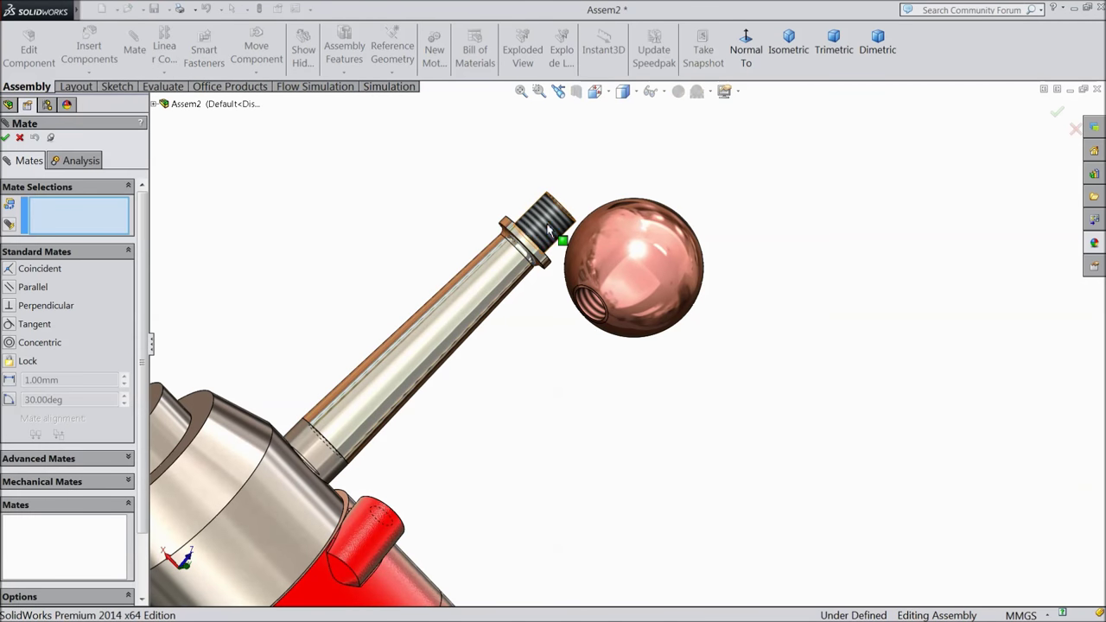
pyautogui.click(547, 229)
pyautogui.click(595, 316)
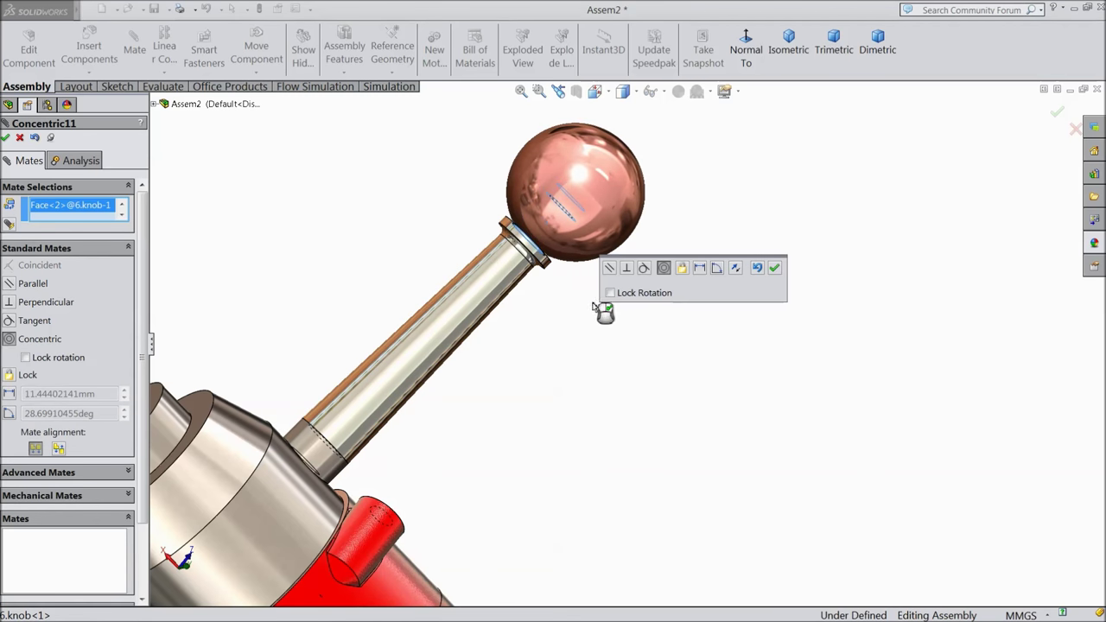
pyautogui.click(774, 269)
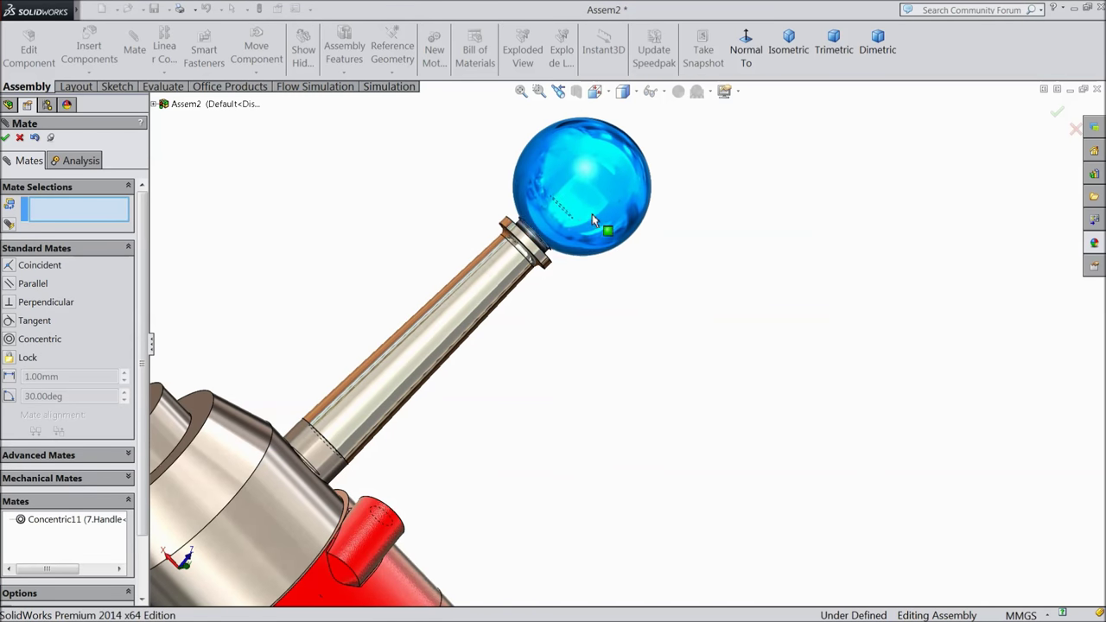
pyautogui.scroll(-5, 535, 259)
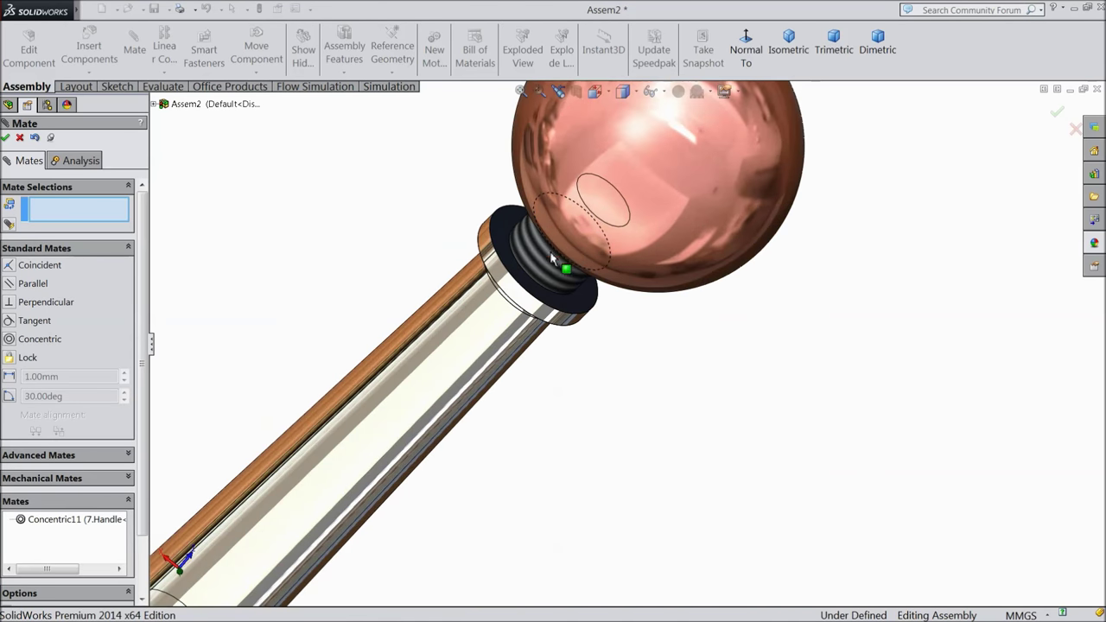
# Add a Tangent mate resting the knob on the handle's flange face
pyautogui.click(511, 278)
pyautogui.scroll(5, 518, 298)
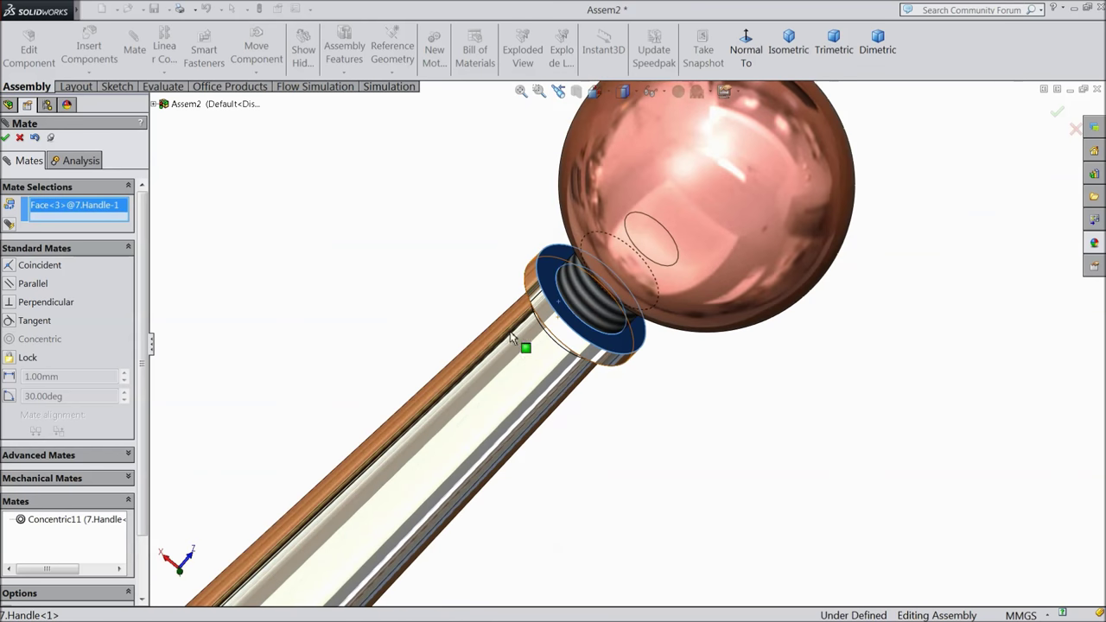
pyautogui.click(643, 248)
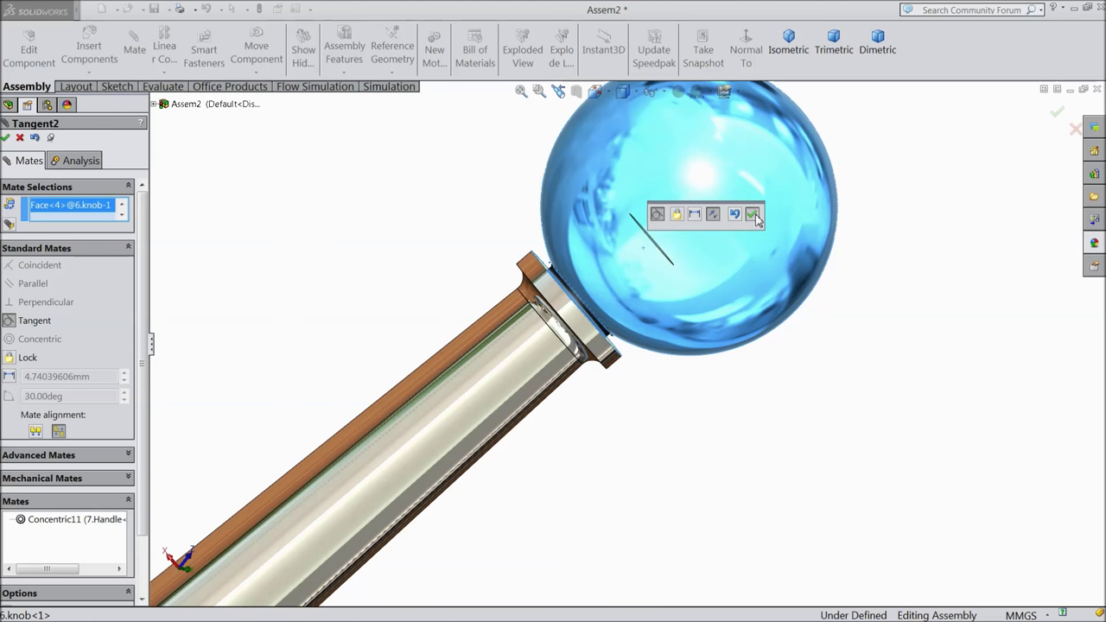
pyautogui.click(752, 215)
pyautogui.click(20, 139)
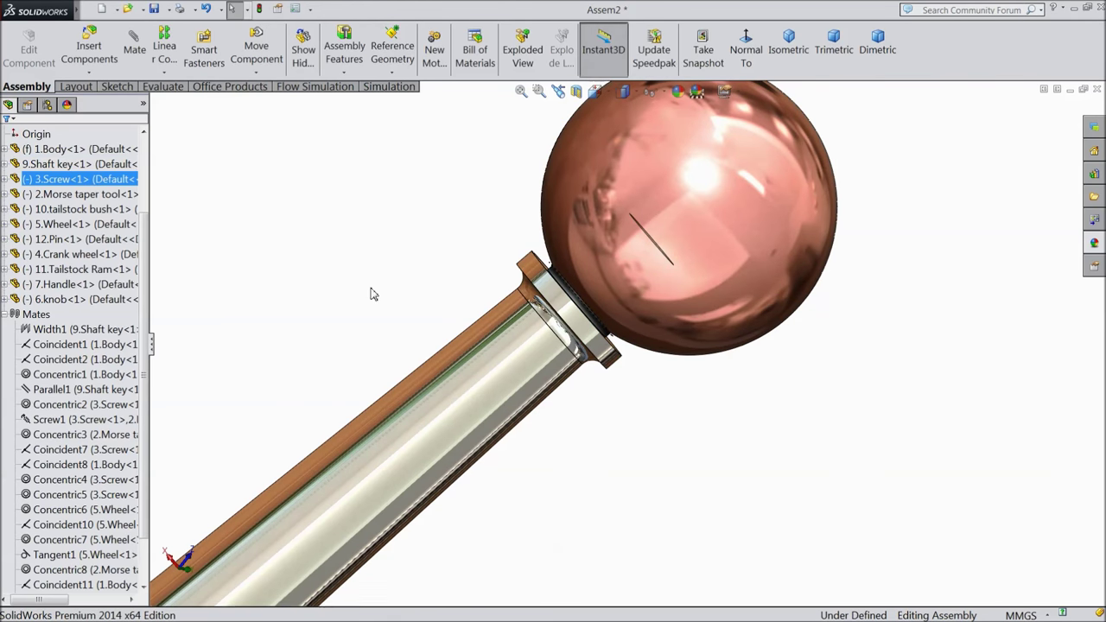
pyautogui.scroll(6, 407, 375)
pyautogui.moveTo(434, 386); pyautogui.dragTo(406, 476, button='middle')
pyautogui.scroll(-2, 656, 456)
pyautogui.moveTo(647, 454)
pyautogui.mouseDown(button='middle')
pyautogui.moveTo(637, 484)
pyautogui.moveTo(637, 451)
pyautogui.mouseUp(button='middle')
pyautogui.scroll(-5, 509, 421)
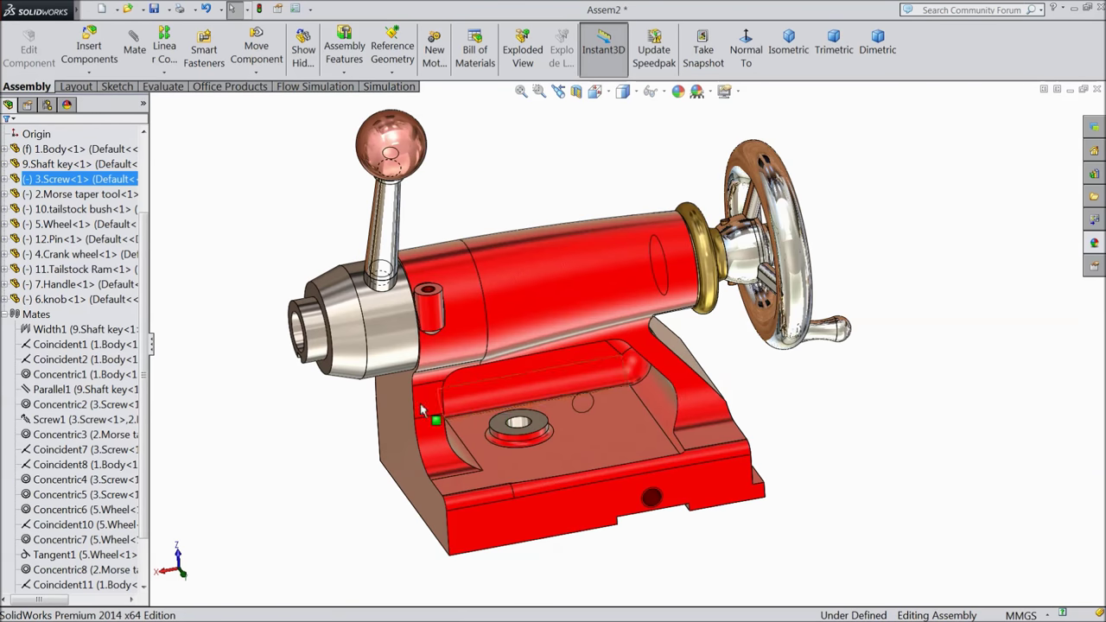
# Insert the 8.Tailstock center part at the assembly origin
pyautogui.click(76, 53)
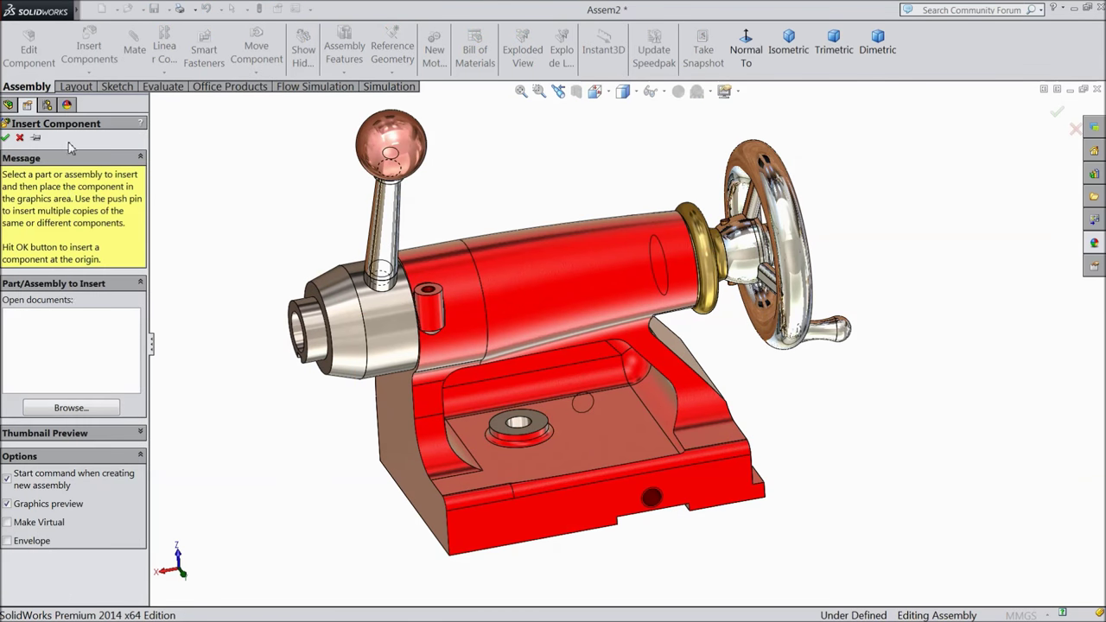
pyautogui.click(54, 411)
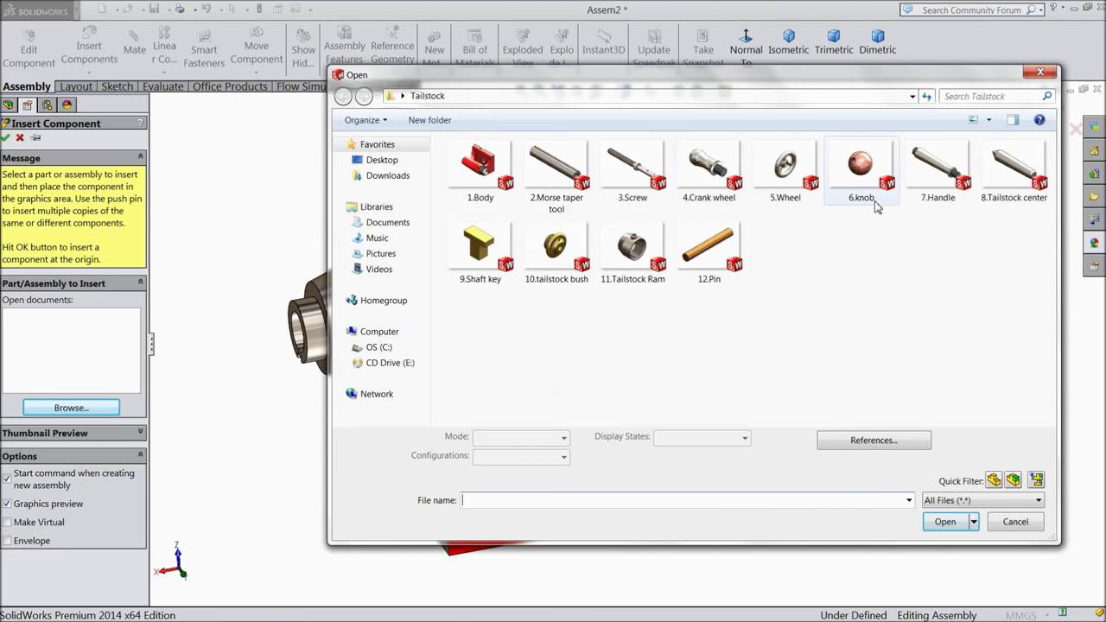
pyautogui.click(1012, 198)
pyautogui.click(945, 521)
pyautogui.press('Return')
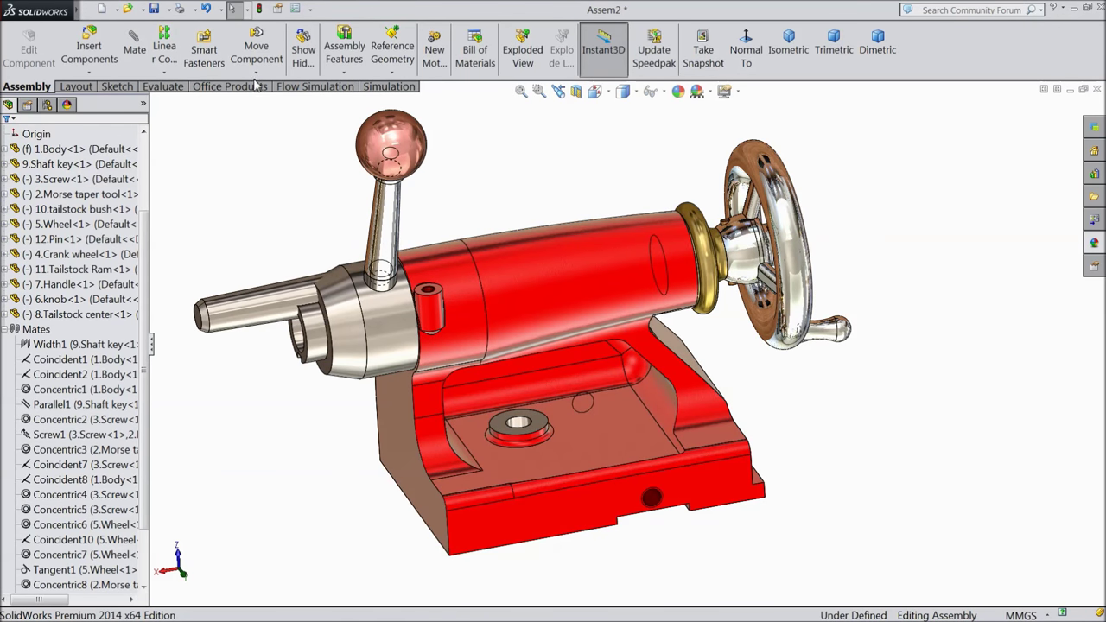
# Rotate the tailstock center part to a new orientation
pyautogui.click(256, 72)
pyautogui.click(259, 104)
pyautogui.moveTo(220, 311); pyautogui.dragTo(344, 198)
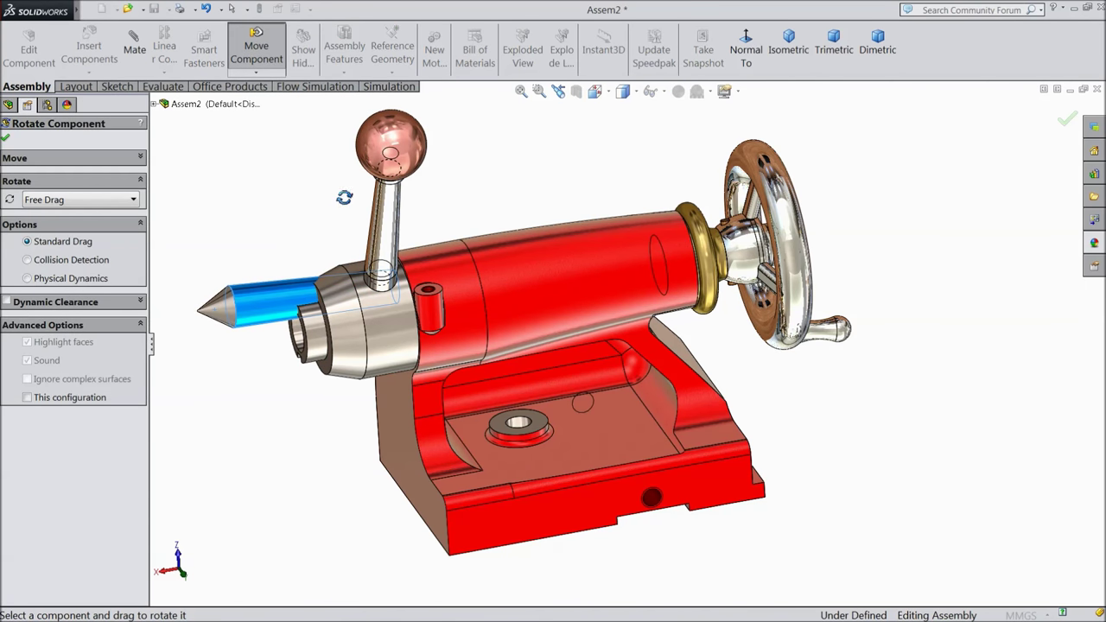
# Mate the tailstock center's cylindrical face coincident with the bore's circular edge
pyautogui.click(6, 139)
pyautogui.scroll(-5, 219, 234)
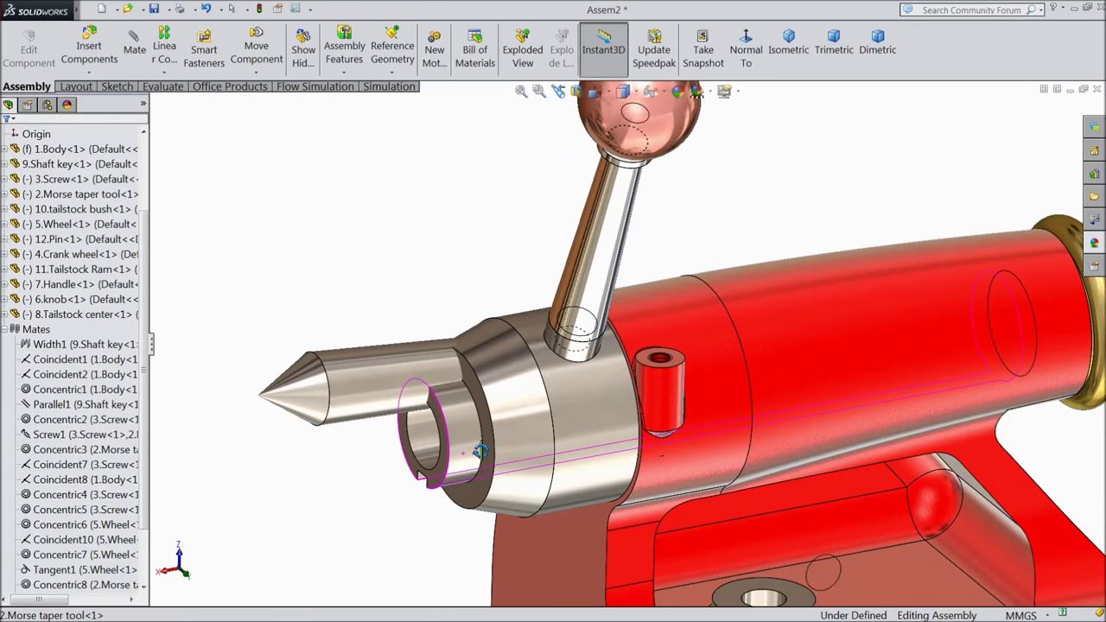
pyautogui.scroll(-3, 479, 451)
pyautogui.click(134, 52)
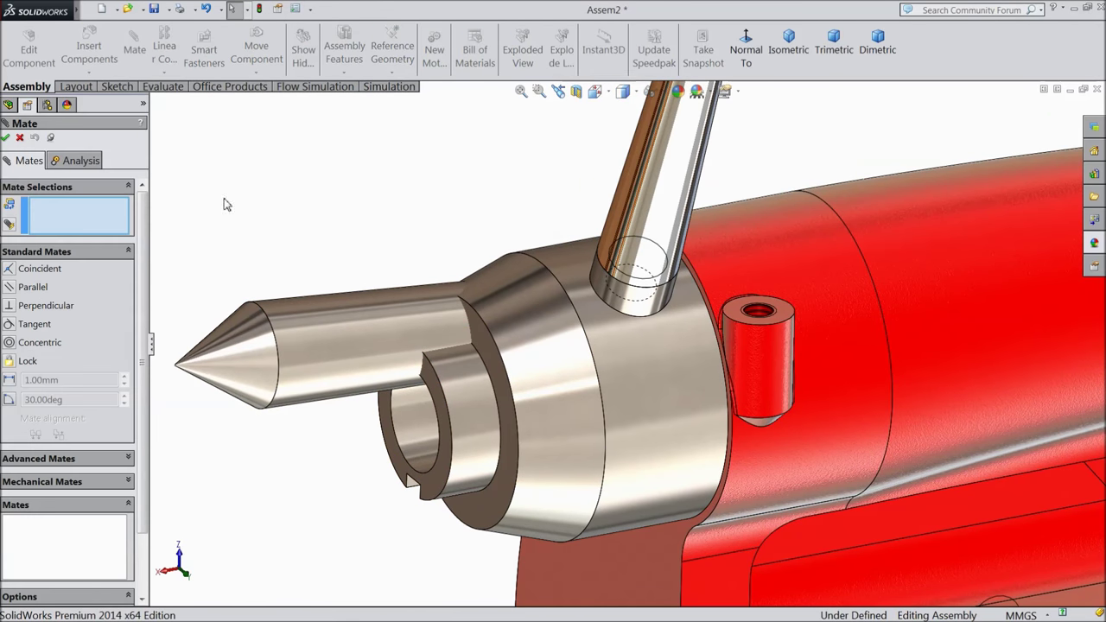
pyautogui.click(346, 354)
pyautogui.scroll(-2, 415, 477)
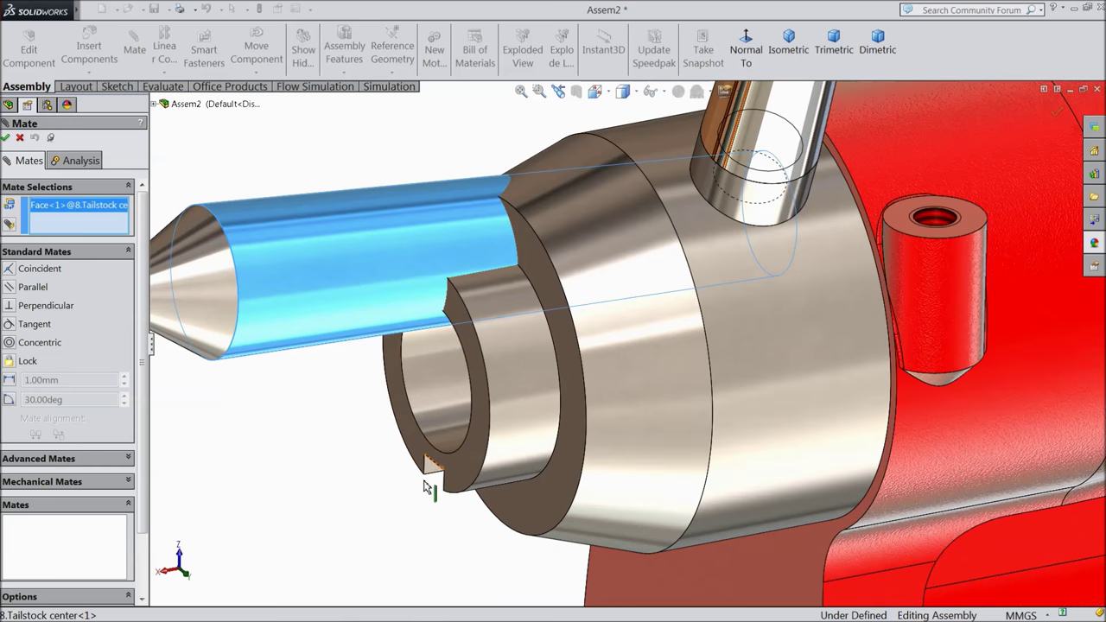
pyautogui.click(451, 457)
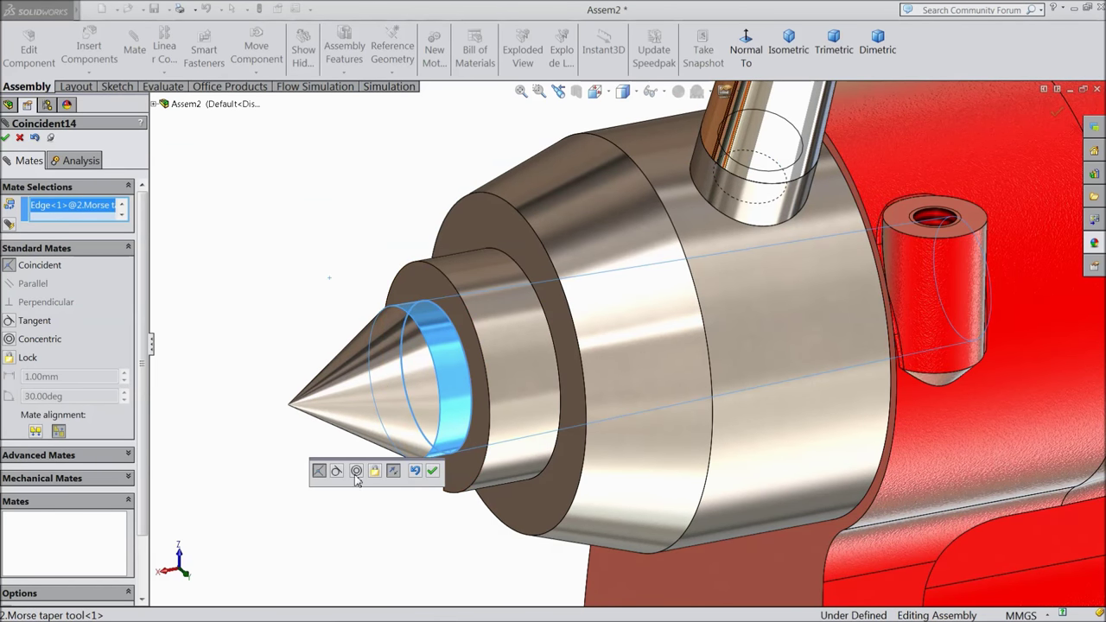
pyautogui.click(432, 472)
# Review the seated tailstock center in the taper and close the Mate tool
pyautogui.scroll(3, 383, 461)
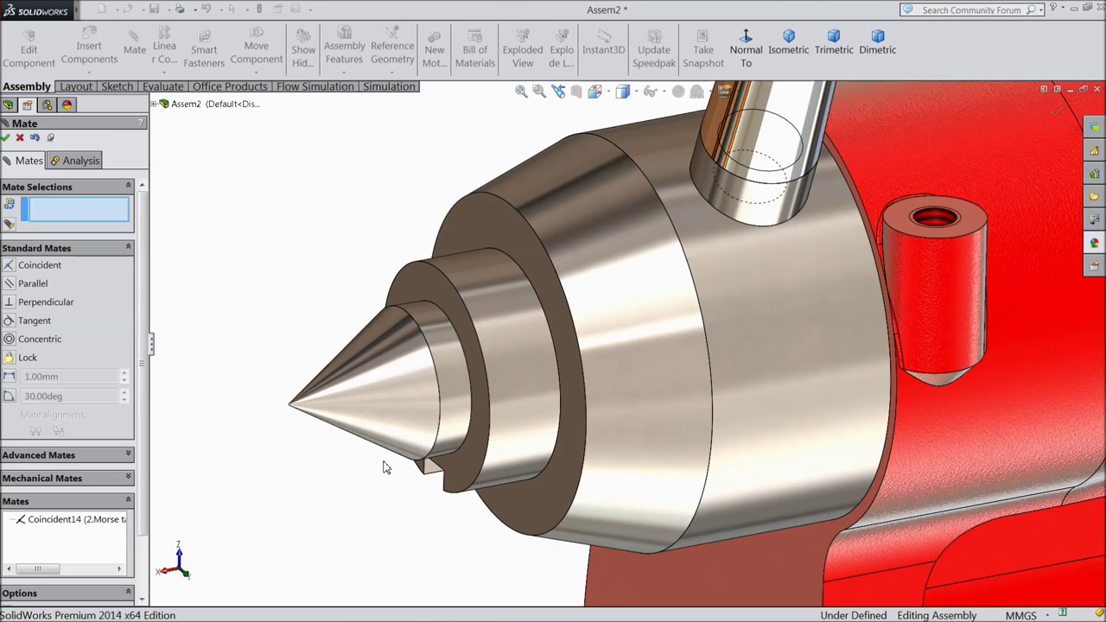
pyautogui.scroll(3, 540, 386)
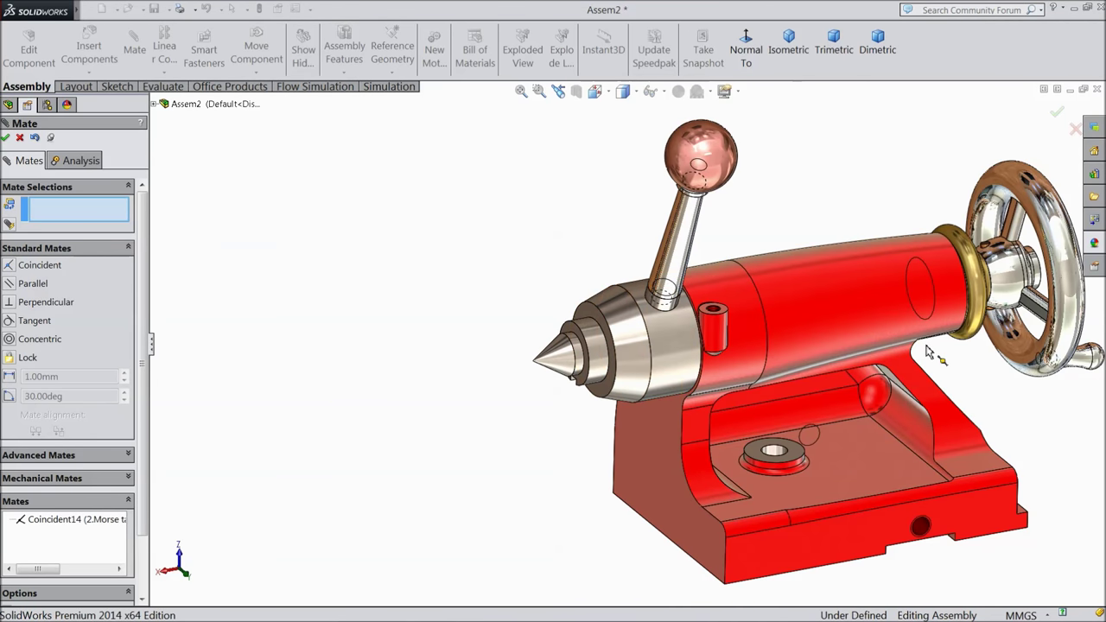
pyautogui.scroll(1, 900, 374)
pyautogui.scroll(-2, 901, 372)
pyautogui.keyDown('ctrl'); pyautogui.moveTo(901, 371); pyautogui.dragTo(842, 367, button='middle'); pyautogui.keyUp('ctrl')
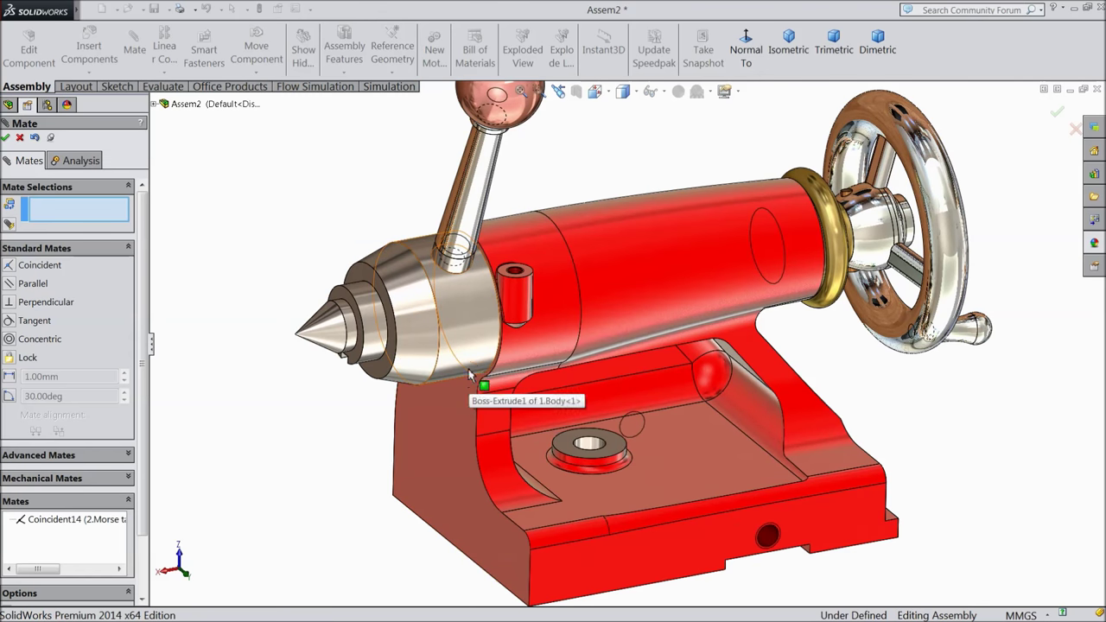
pyautogui.scroll(-2, 652, 371)
pyautogui.scroll(1, 642, 352)
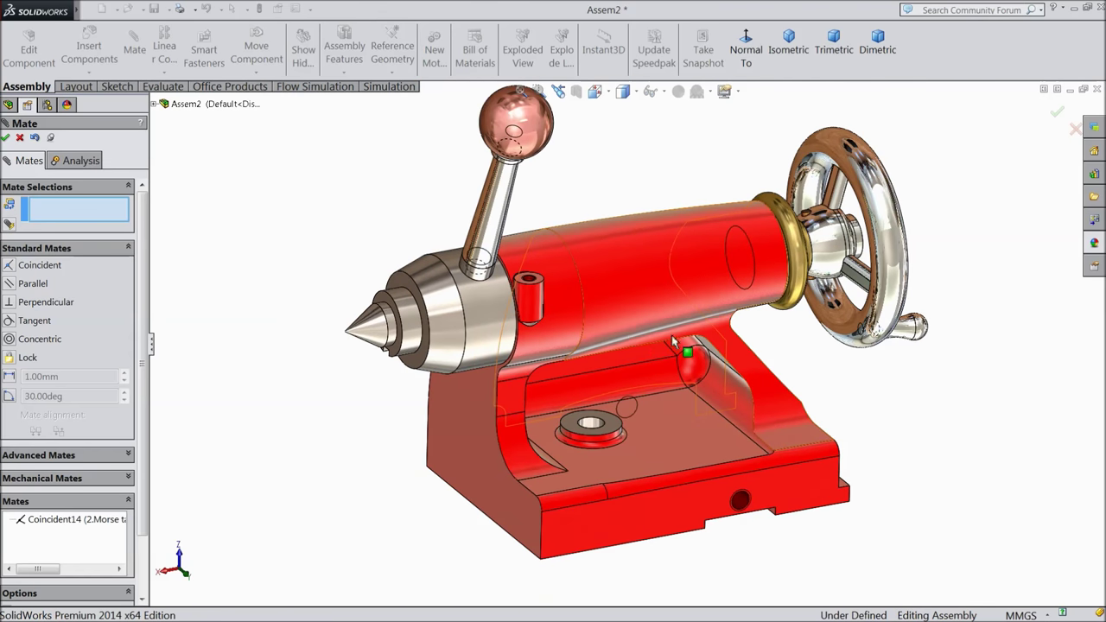
pyautogui.scroll(-1, 825, 327)
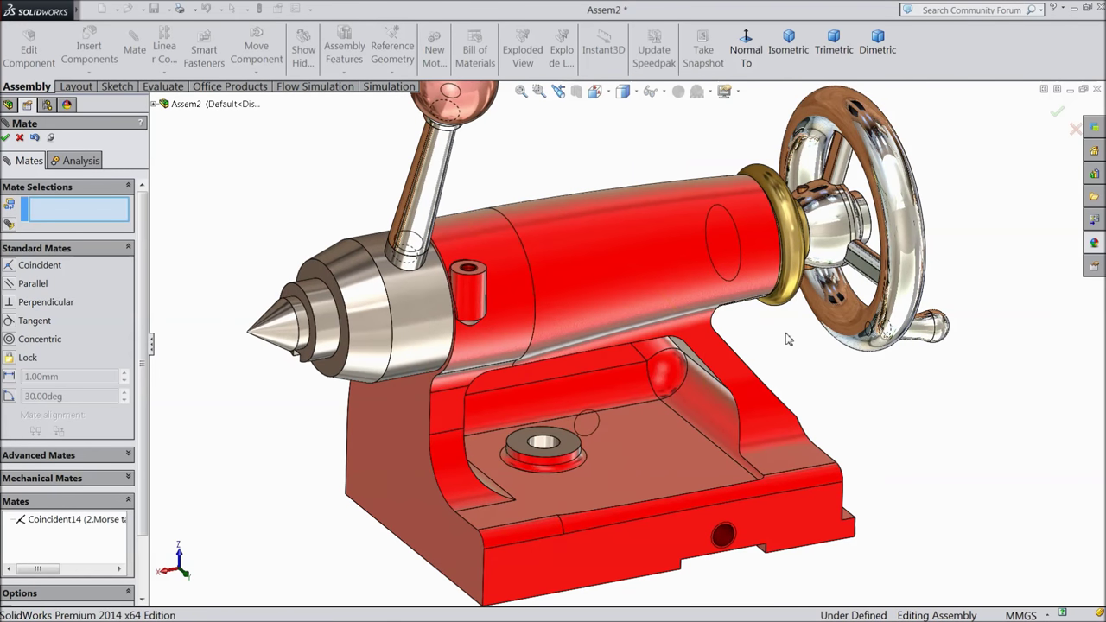
pyautogui.click(5, 138)
pyautogui.click(91, 69)
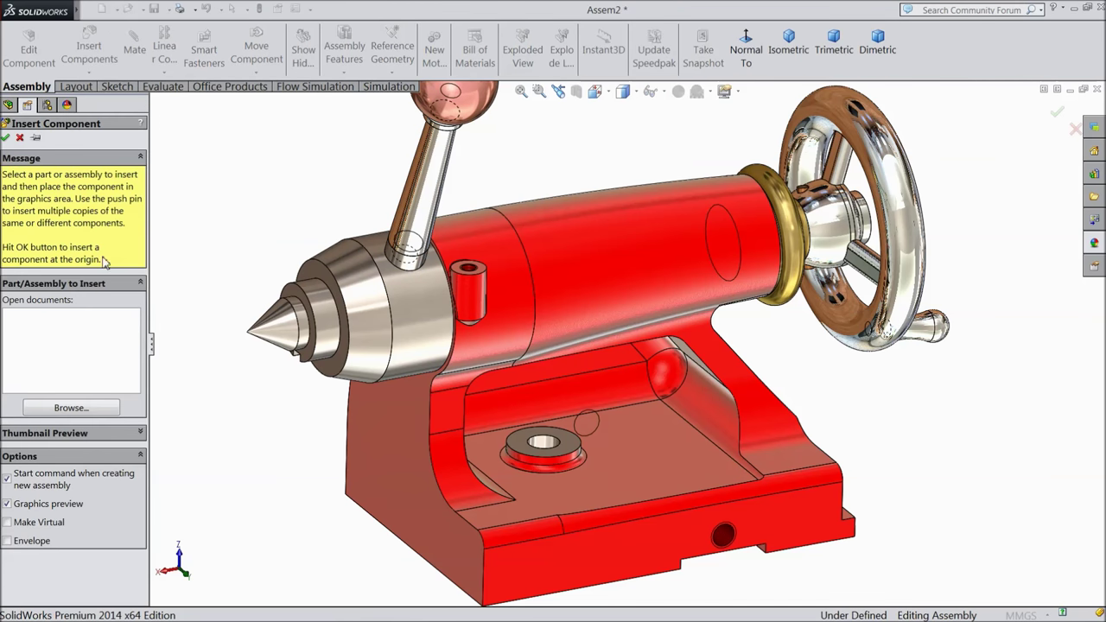
# Cancel the file browser, close Insert Component without a part, and zoom to fit
pyautogui.click(78, 407)
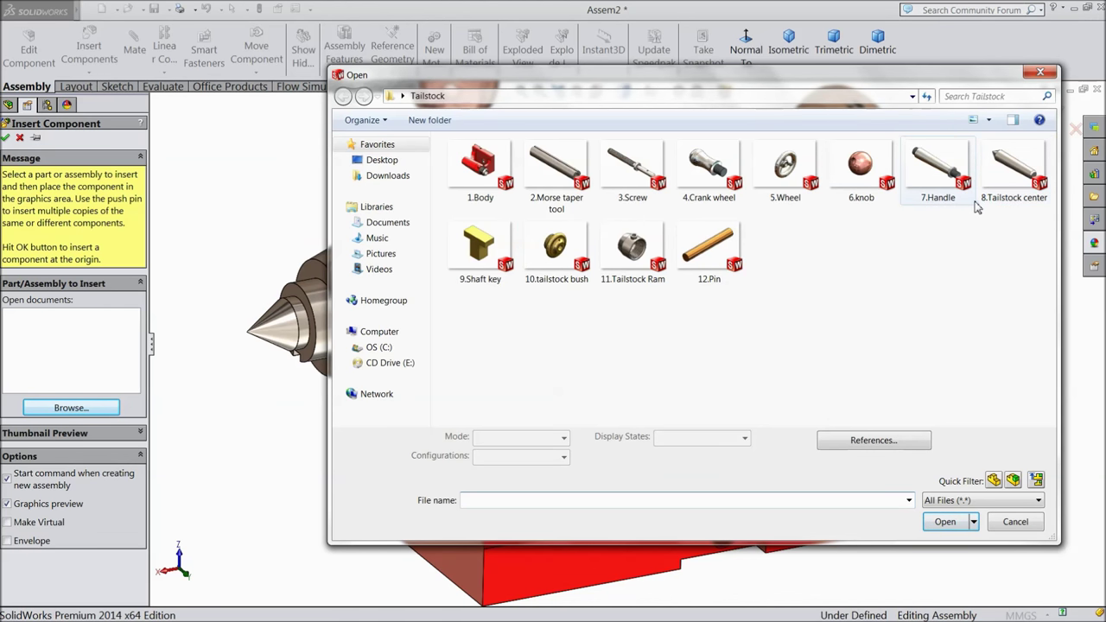
pyautogui.click(1041, 73)
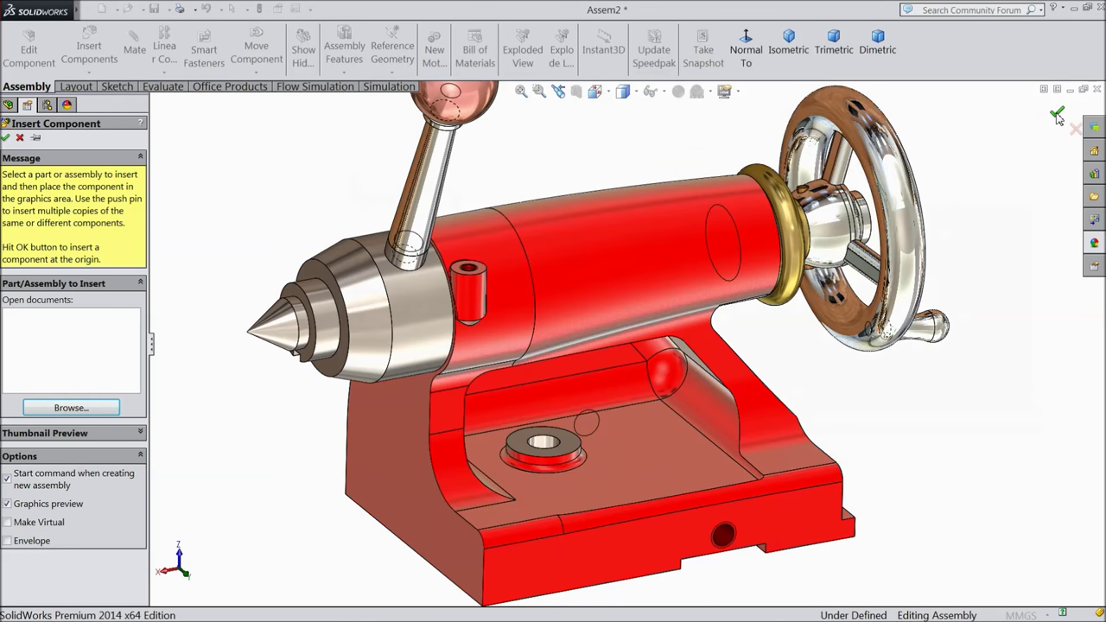
pyautogui.click(1075, 130)
pyautogui.press('f')
pyautogui.moveTo(691, 335); pyautogui.dragTo(702, 300, button='middle')
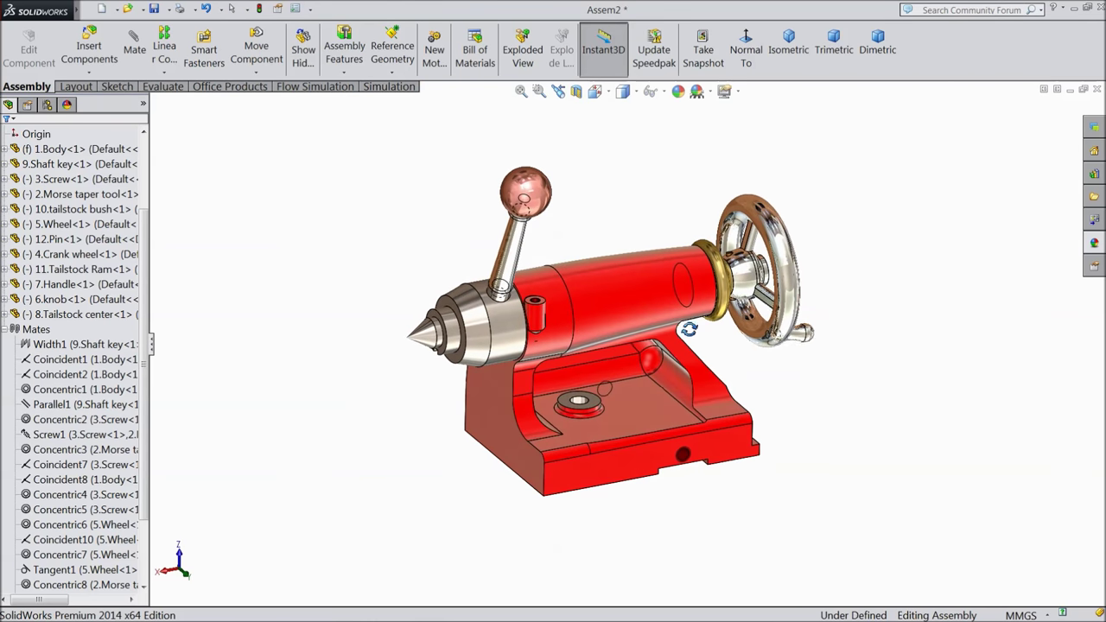
pyautogui.scroll(-3, 708, 380)
pyautogui.moveTo(708, 353); pyautogui.dragTo(681, 303, button='middle')
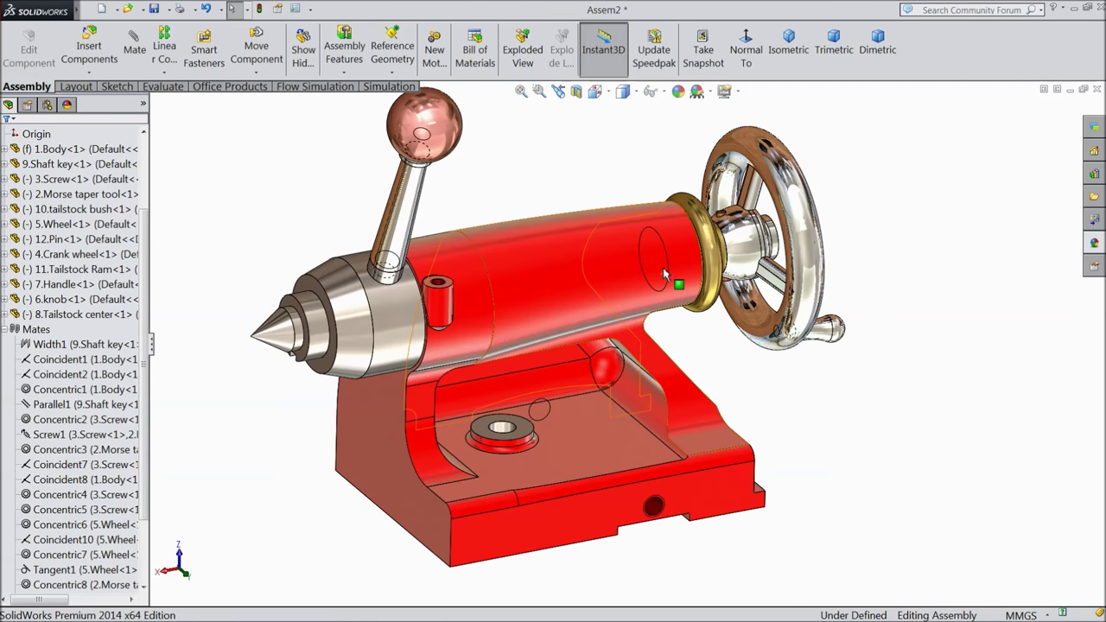
# Select the tailstock bush, Pin and knob, and swing the handle around the pin
pyautogui.click(670, 288)
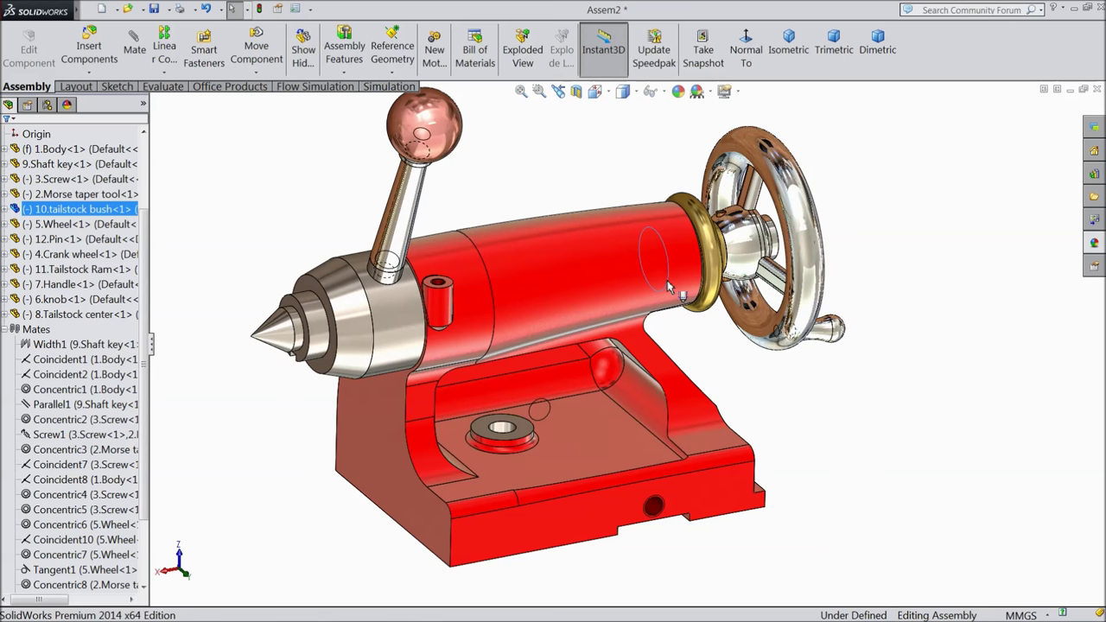
pyautogui.click(4, 210)
pyautogui.click(4, 210)
pyautogui.keyDown('ctrl'); pyautogui.click(69, 238); pyautogui.keyUp('ctrl')
pyautogui.keyDown('ctrl'); pyautogui.click(440, 245); pyautogui.keyUp('ctrl')
pyautogui.keyDown('ctrl'); pyautogui.click(402, 116); pyautogui.keyUp('ctrl')
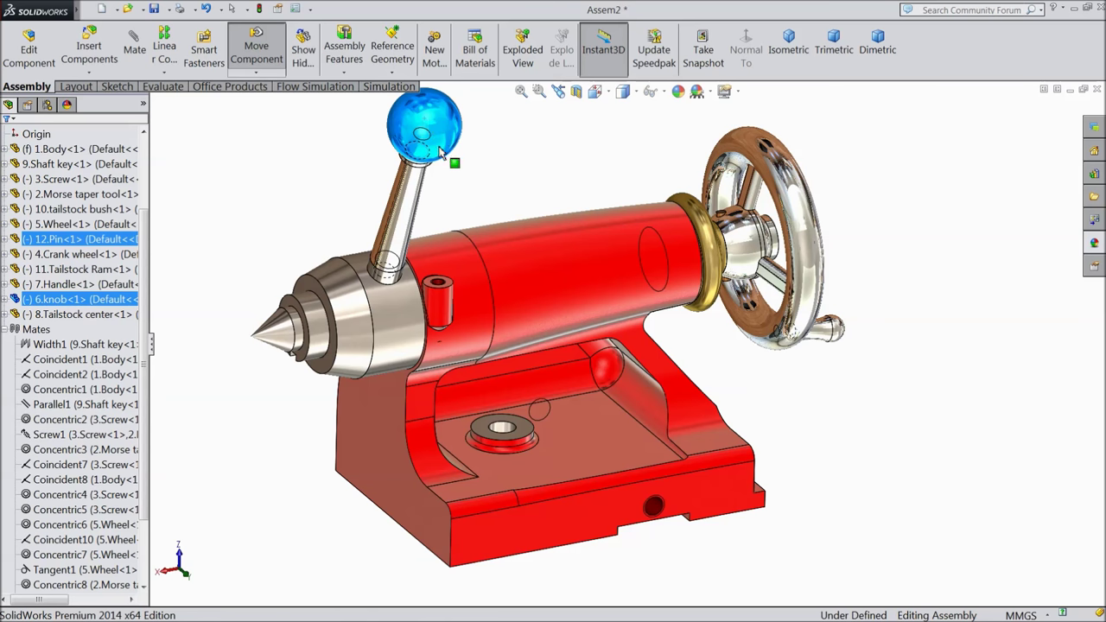
pyautogui.moveTo(440, 139); pyautogui.dragTo(362, 285)
# Swing the handle down so it hangs over the base
pyautogui.click(303, 323)
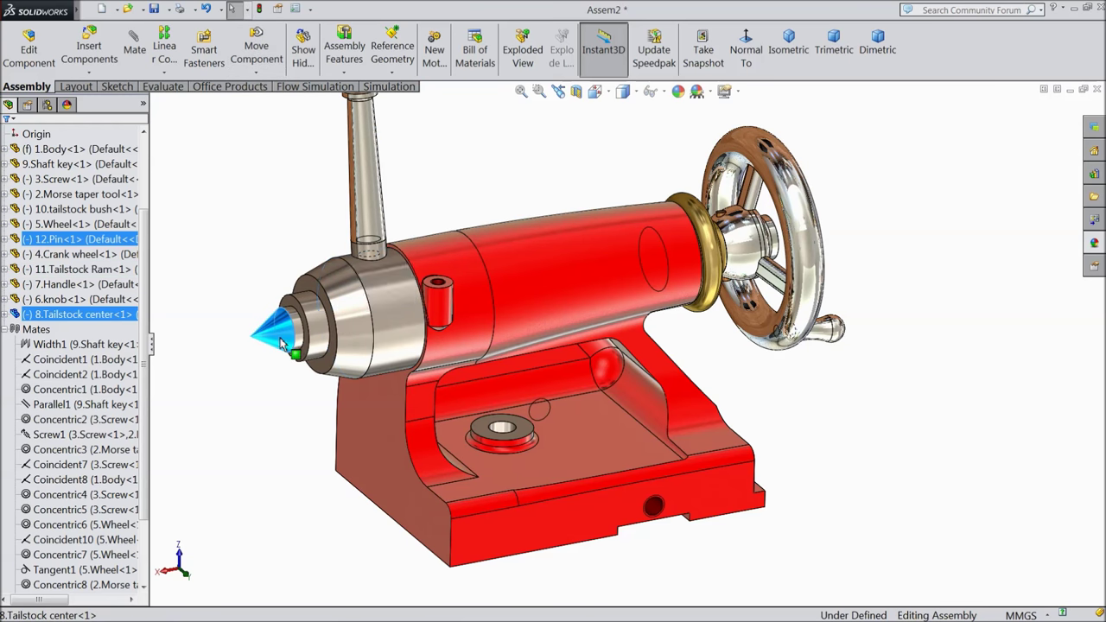
pyautogui.press('f')
pyautogui.moveTo(301, 288)
pyautogui.mouseDown(button='middle')
pyautogui.moveTo(302, 308)
pyautogui.moveTo(302, 299)
pyautogui.mouseUp(button='middle')
pyautogui.moveTo(431, 227); pyautogui.dragTo(449, 393)
pyautogui.press('Escape')
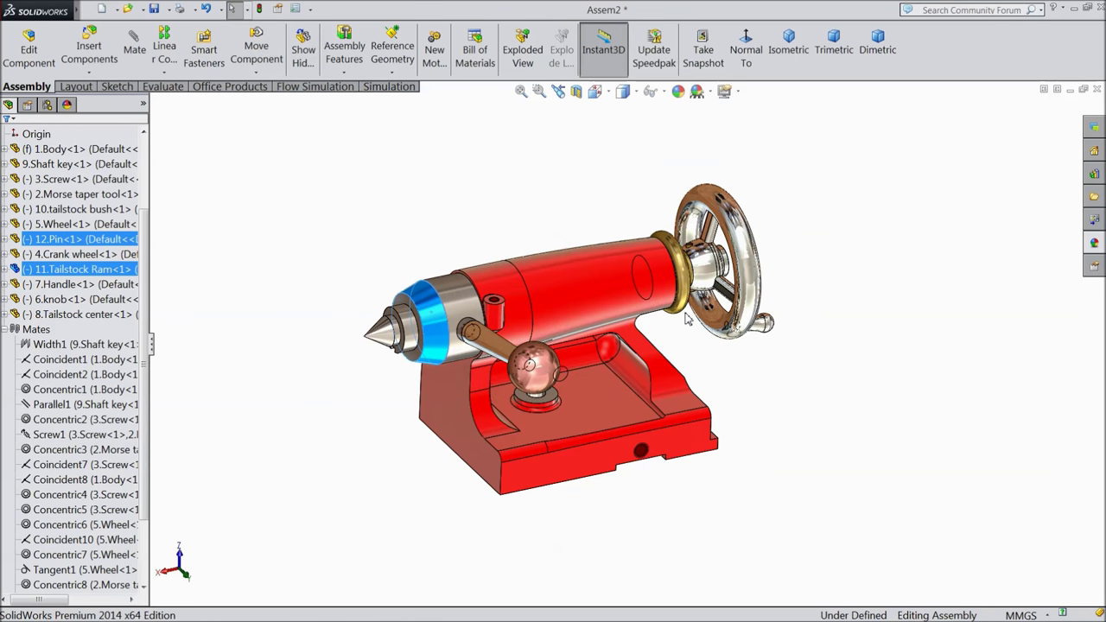
# Turn the handwheel to slide the tailstock center out, then save the assembly
pyautogui.moveTo(760, 333); pyautogui.dragTo(678, 195)
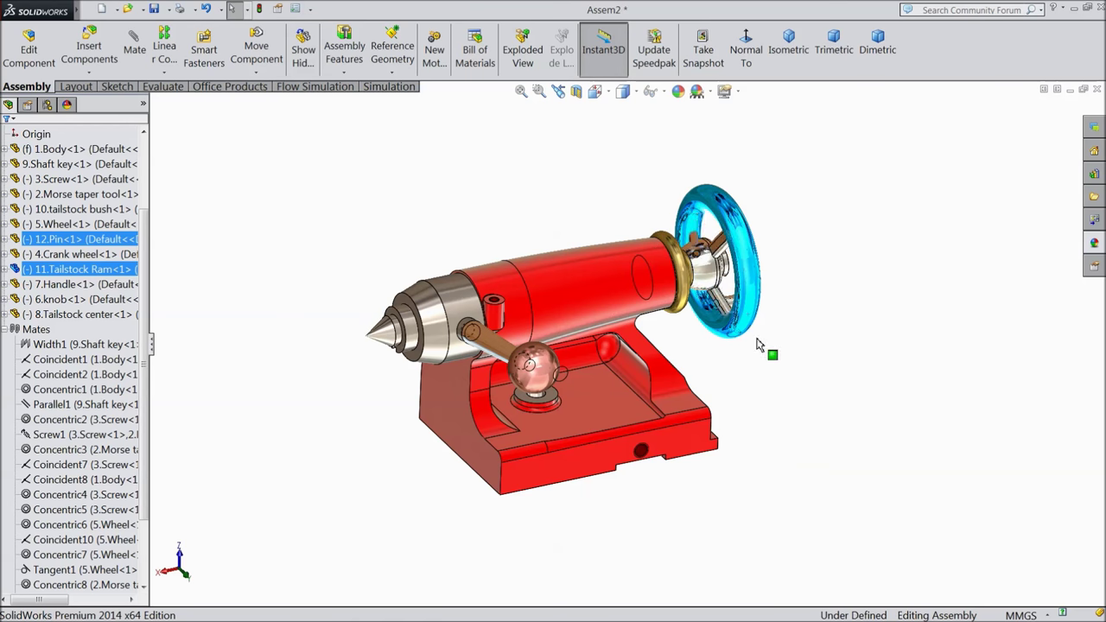
pyautogui.click(684, 339)
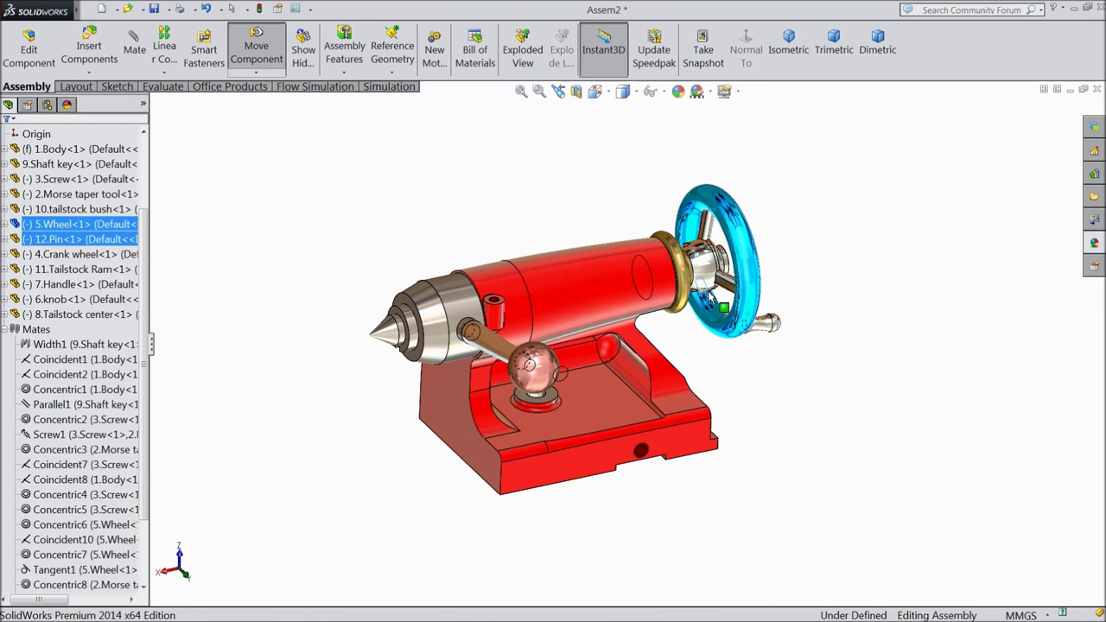
pyautogui.scroll(3, 695, 280)
pyautogui.scroll(-3, 670, 408)
pyautogui.moveTo(803, 285); pyautogui.dragTo(580, 220)
pyautogui.press('Escape')
pyautogui.click(153, 8)
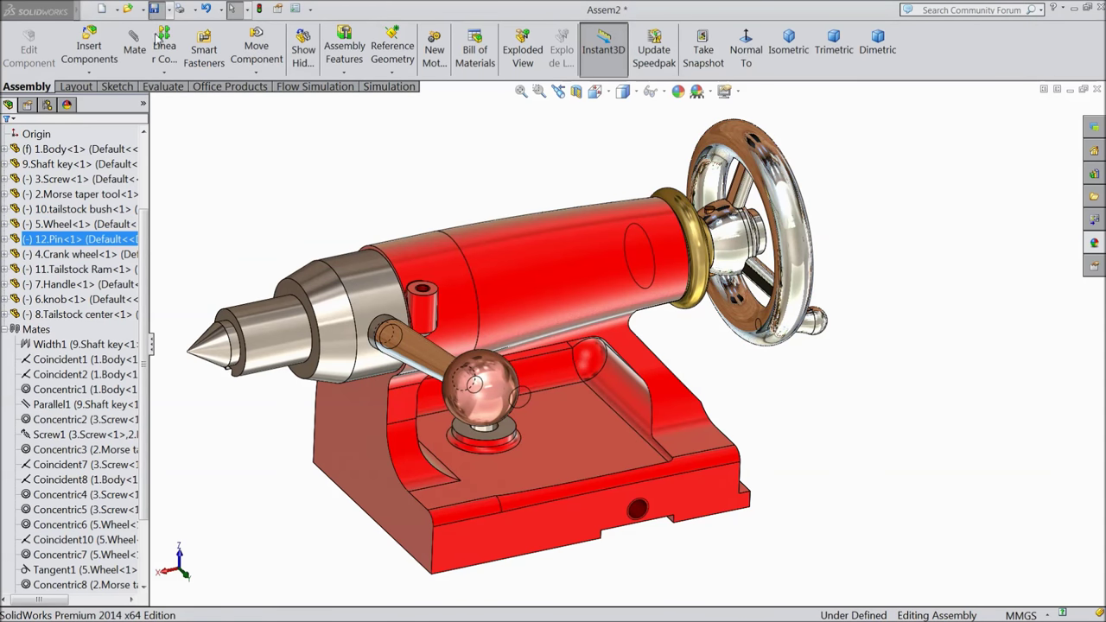
# Rebuild the model and save it as 'tailstock assembly' in the Tailstock folder
pyautogui.click(495, 276)
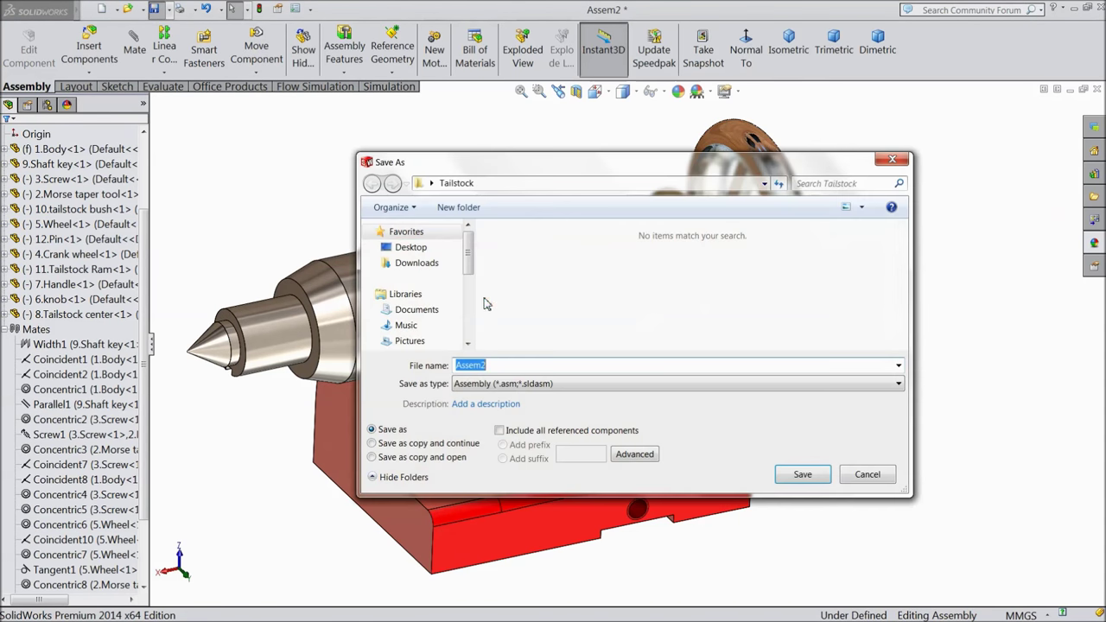
pyautogui.click(490, 365)
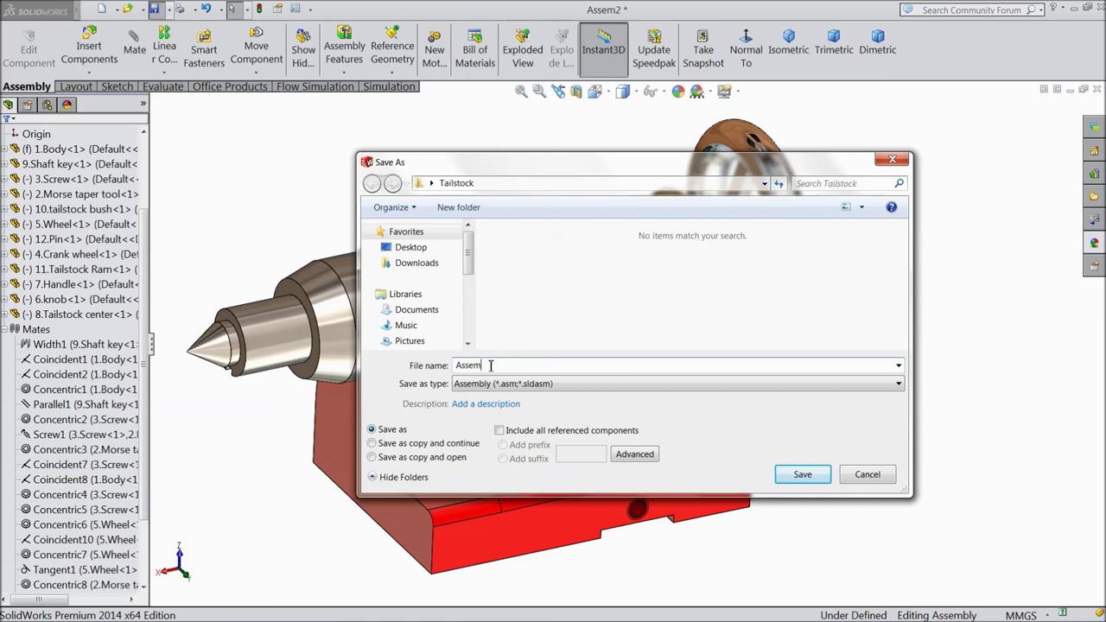
pyautogui.write('tailstock a')
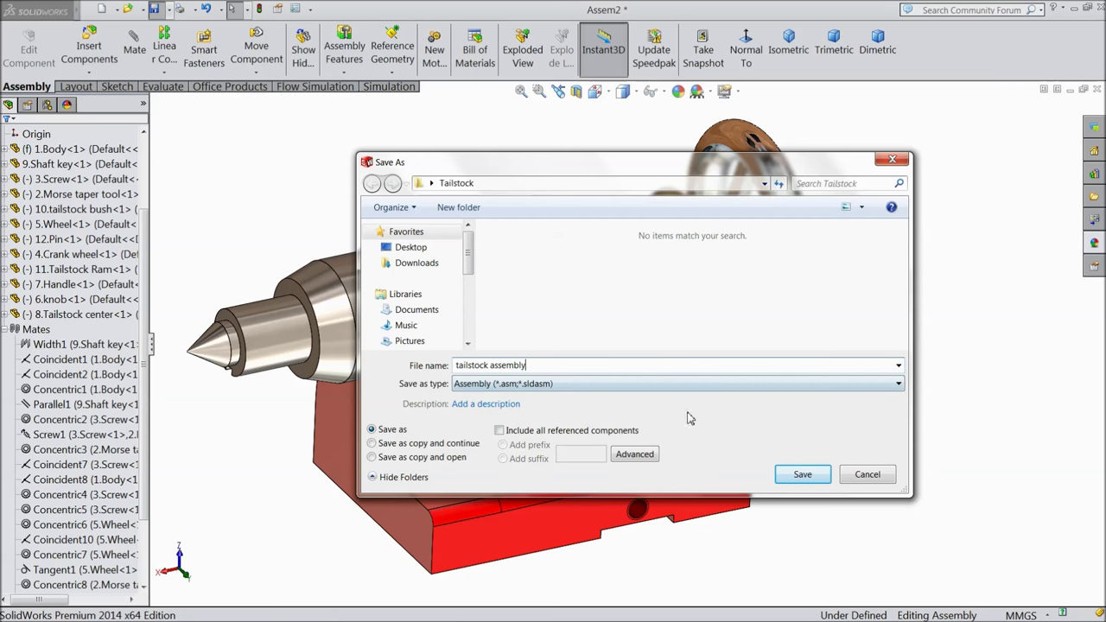
pyautogui.click(799, 475)
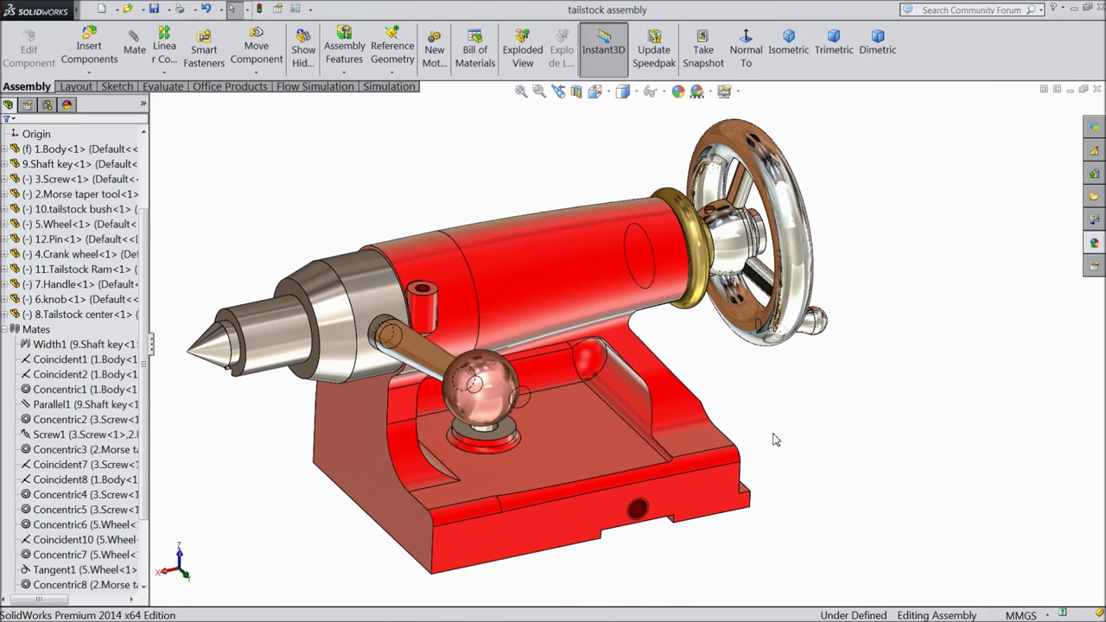
# Nudge the lever knob back upright and orbit to a new viewing angle
pyautogui.moveTo(486, 409)
pyautogui.mouseDown()
pyautogui.moveTo(482, 367)
pyautogui.moveTo(498, 402)
pyautogui.mouseUp()
pyautogui.moveTo(609, 375); pyautogui.dragTo(735, 452, button='middle')
pyautogui.scroll(-4, 547, 358)
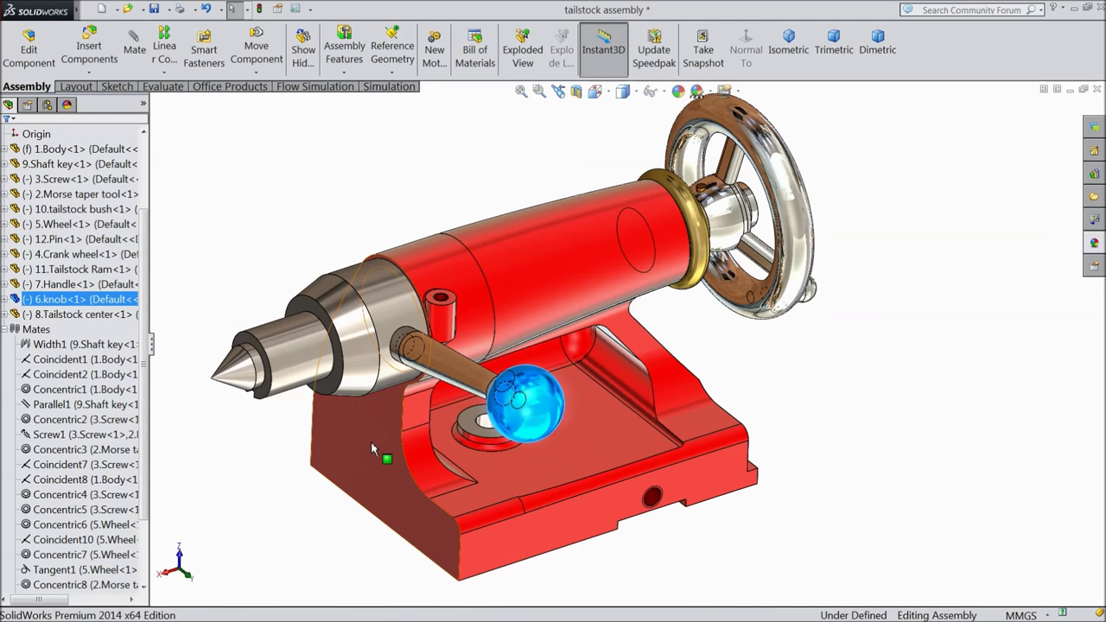
pyautogui.moveTo(358, 473); pyautogui.dragTo(313, 414, button='middle')
# Swing the ram round and turn the handwheel through several positions, ending top-right
pyautogui.moveTo(385, 393); pyautogui.dragTo(363, 311)
pyautogui.moveTo(782, 246); pyautogui.dragTo(795, 358)
pyautogui.scroll(2, 817, 363)
pyautogui.moveTo(817, 363); pyautogui.dragTo(752, 285, button='middle')
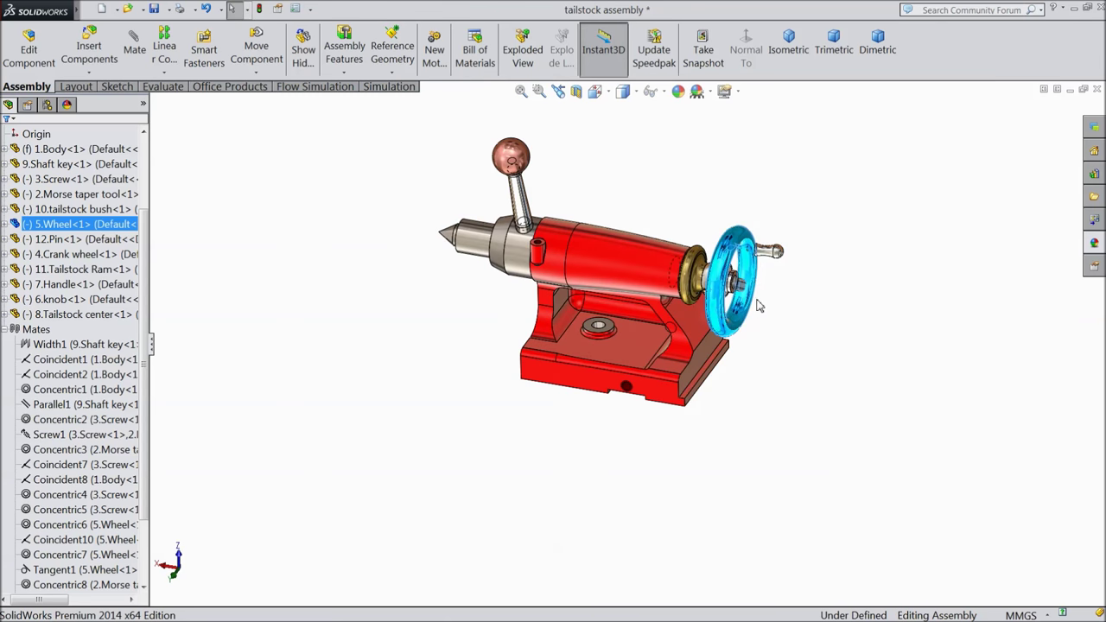
pyautogui.scroll(-2, 753, 275)
pyautogui.moveTo(722, 239); pyautogui.dragTo(535, 250)
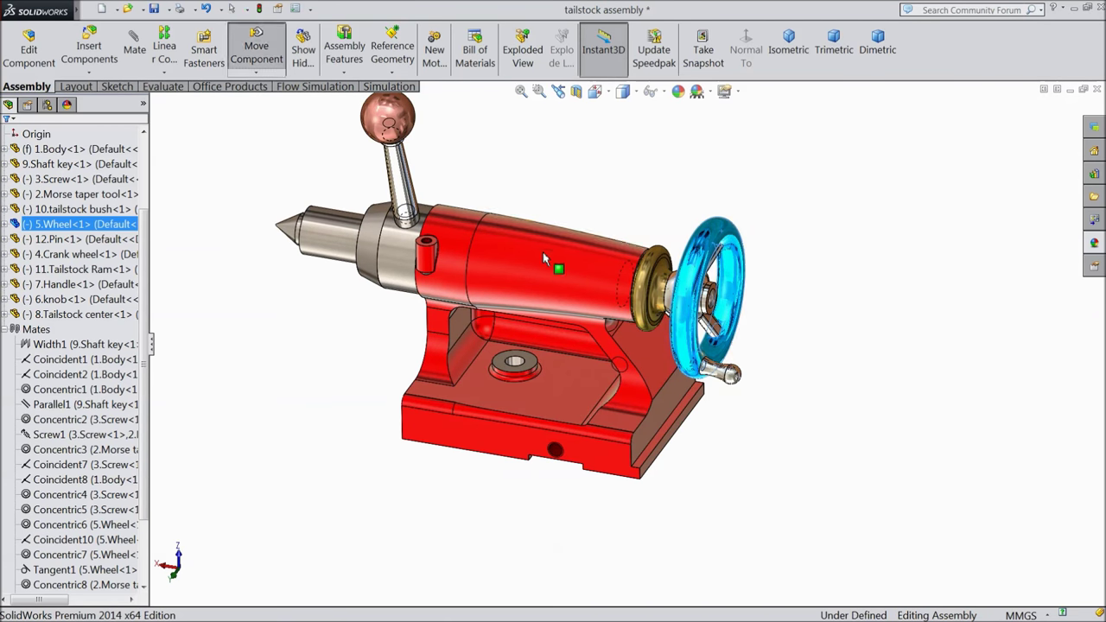
pyautogui.scroll(-2, 518, 226)
pyautogui.moveTo(778, 292); pyautogui.dragTo(820, 244)
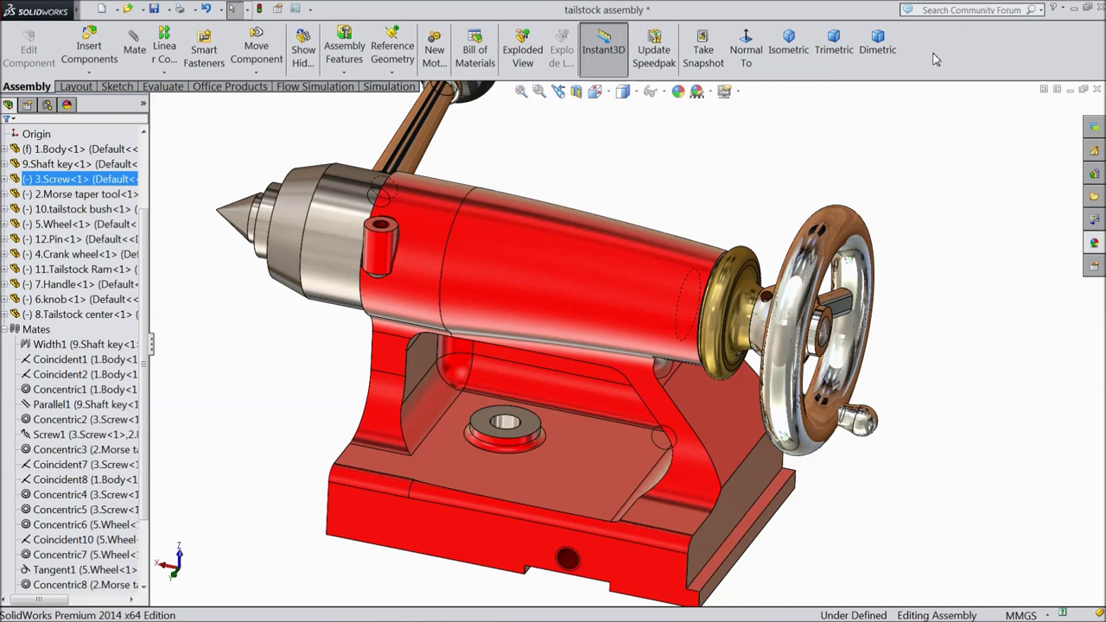
# Show the MotionManager and open the expanded Motion Study 1 timeline
pyautogui.rightClick(933, 59)
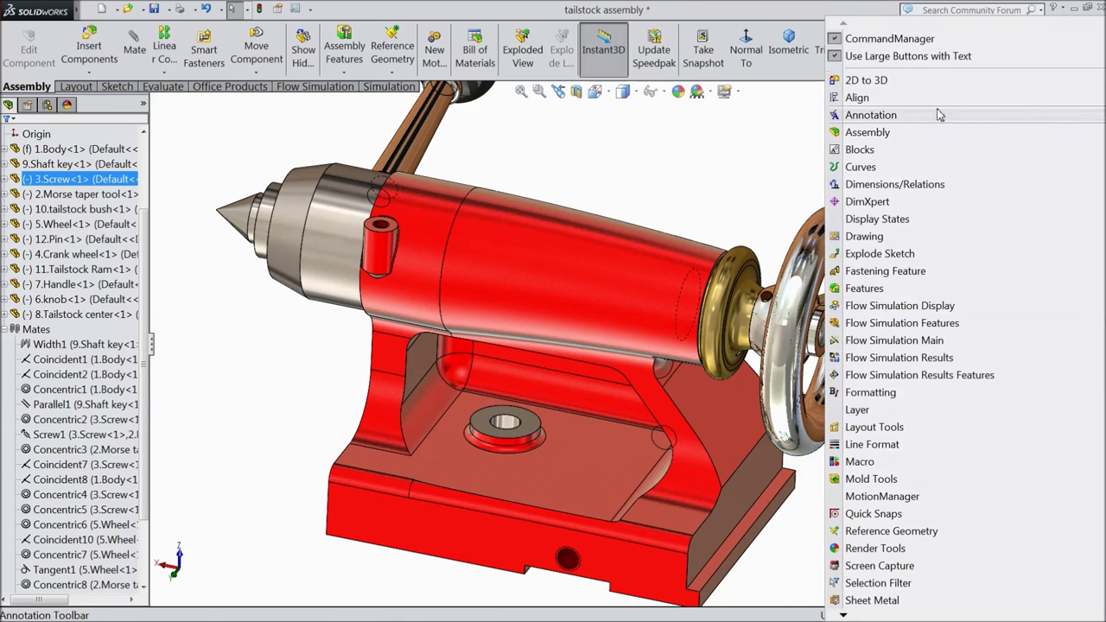
pyautogui.click(877, 496)
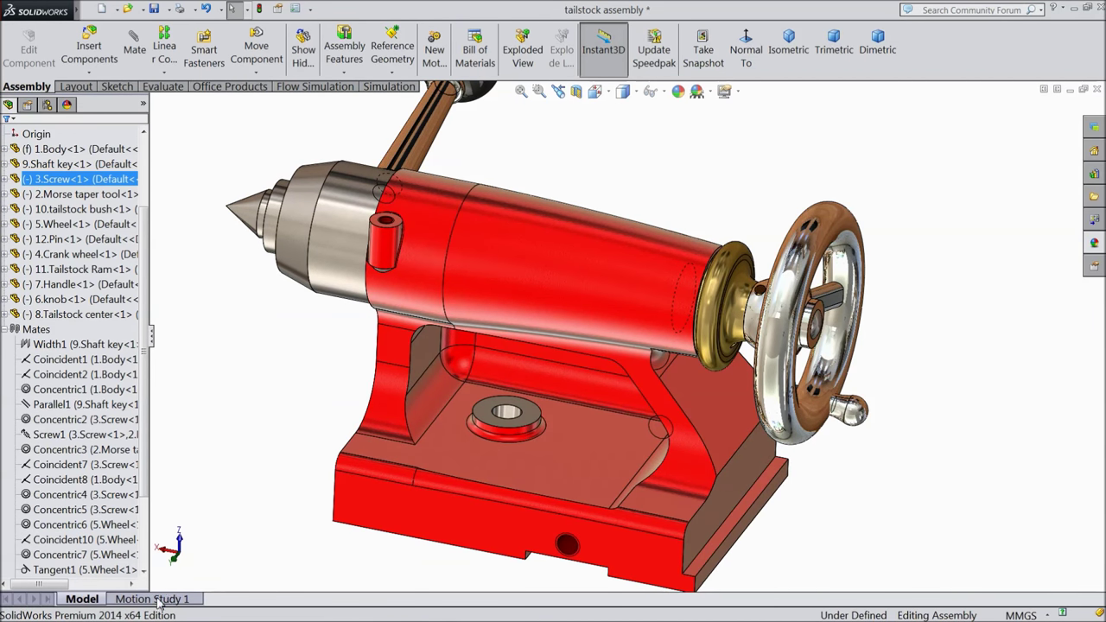
pyautogui.click(157, 600)
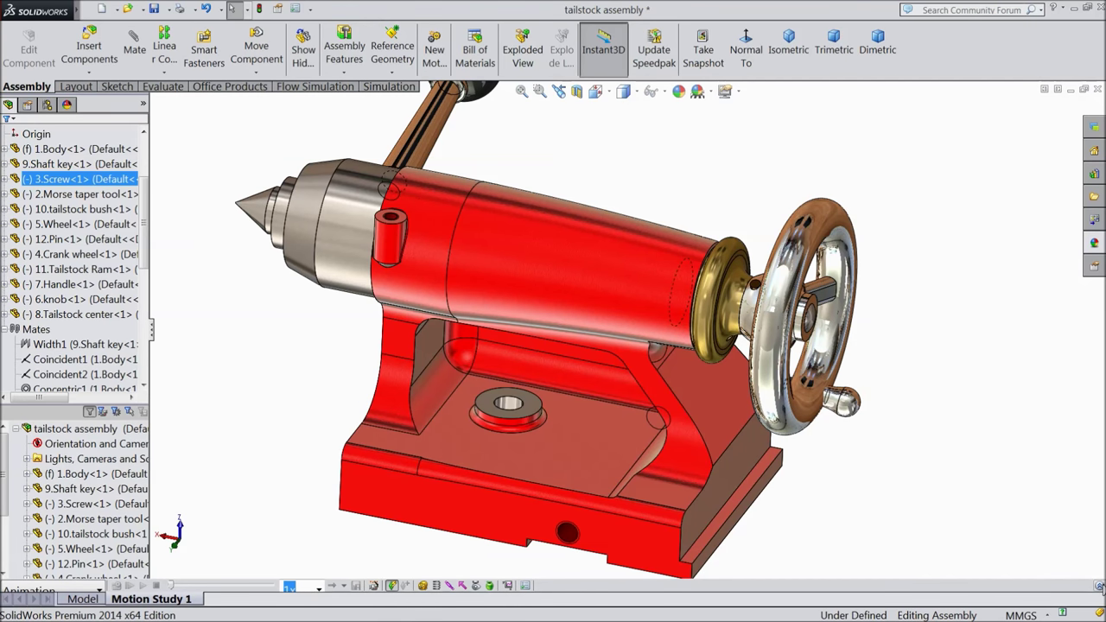
pyautogui.click(1098, 585)
# Move the tailstock assembly's end key to 6 seconds and change the study's frame rate
pyautogui.click(175, 465)
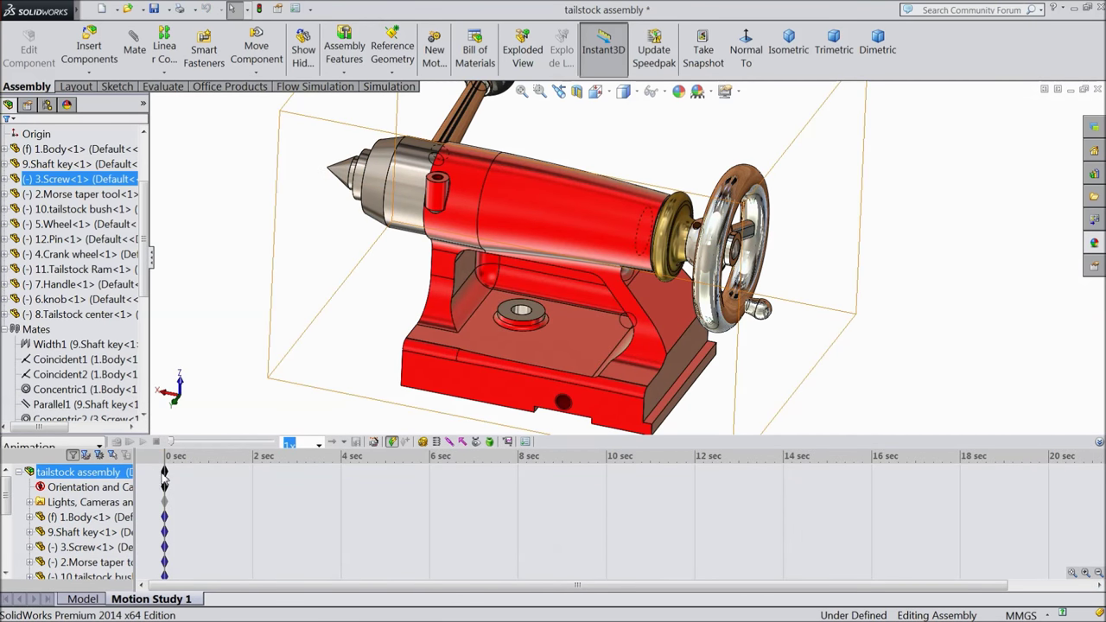
pyautogui.moveTo(166, 473); pyautogui.dragTo(434, 492)
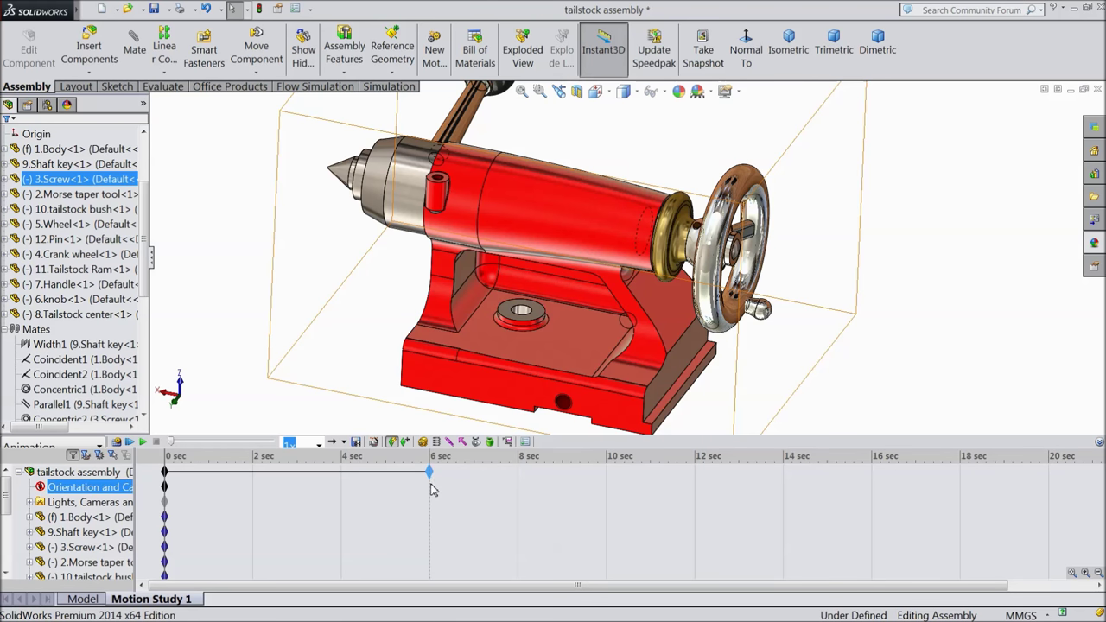
pyautogui.click(430, 473)
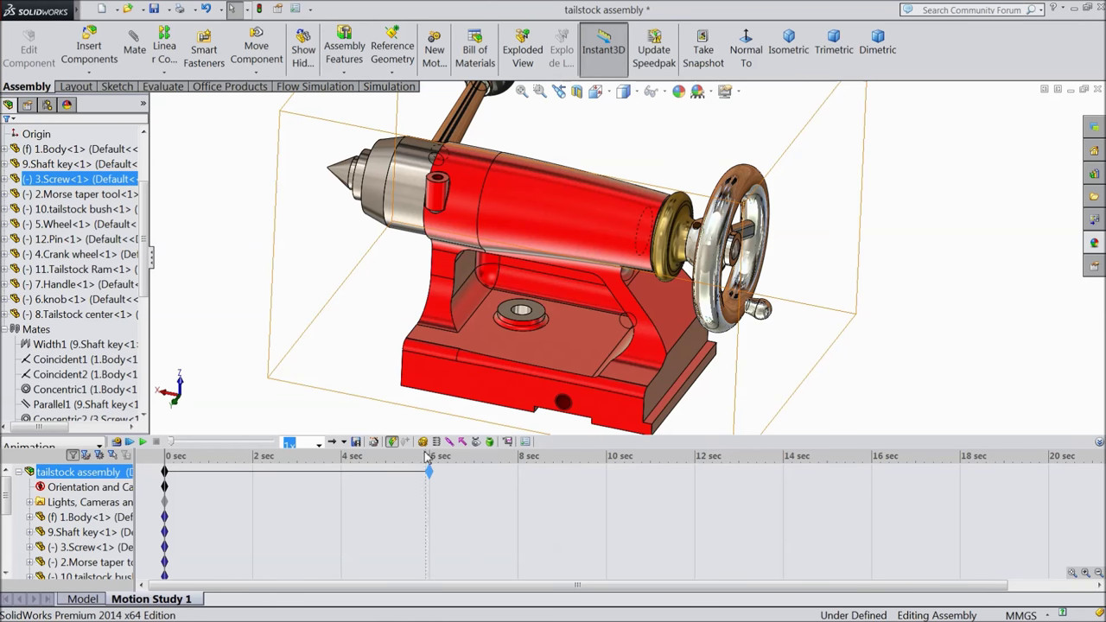
pyautogui.click(525, 441)
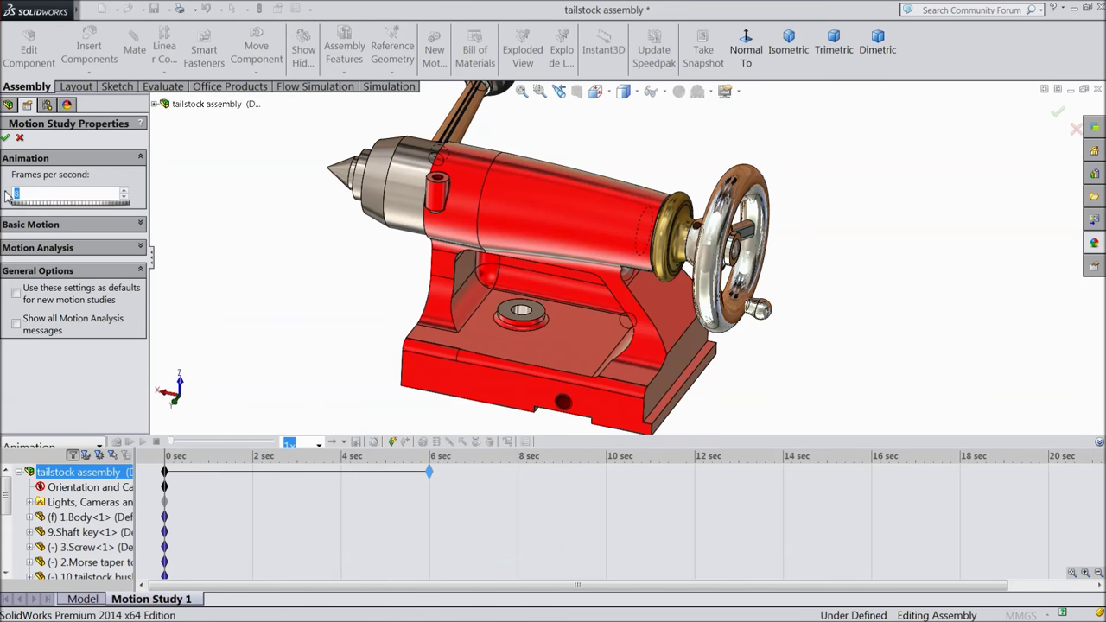
pyautogui.write('10')
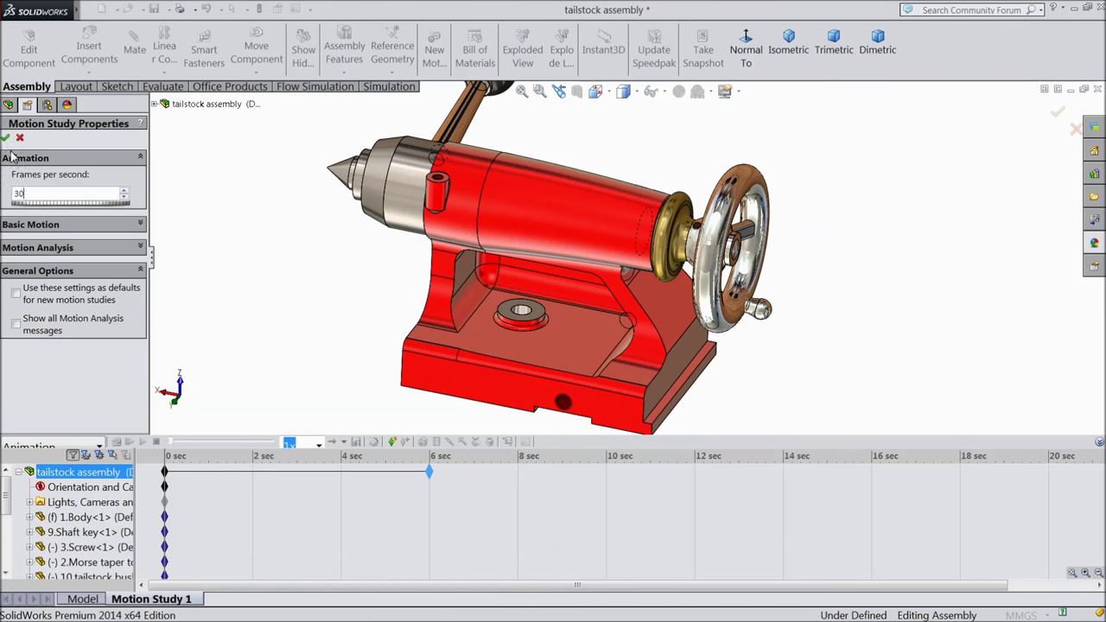
pyautogui.click(7, 139)
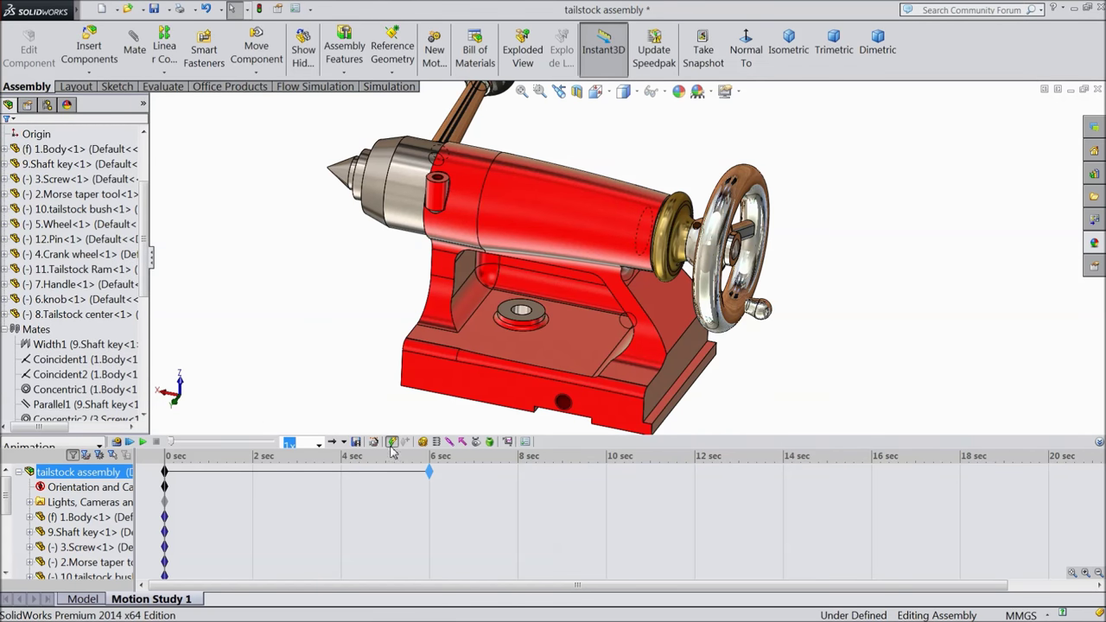
# Add an 80 RPM rotary motor on the handwheel hub face
pyautogui.click(437, 442)
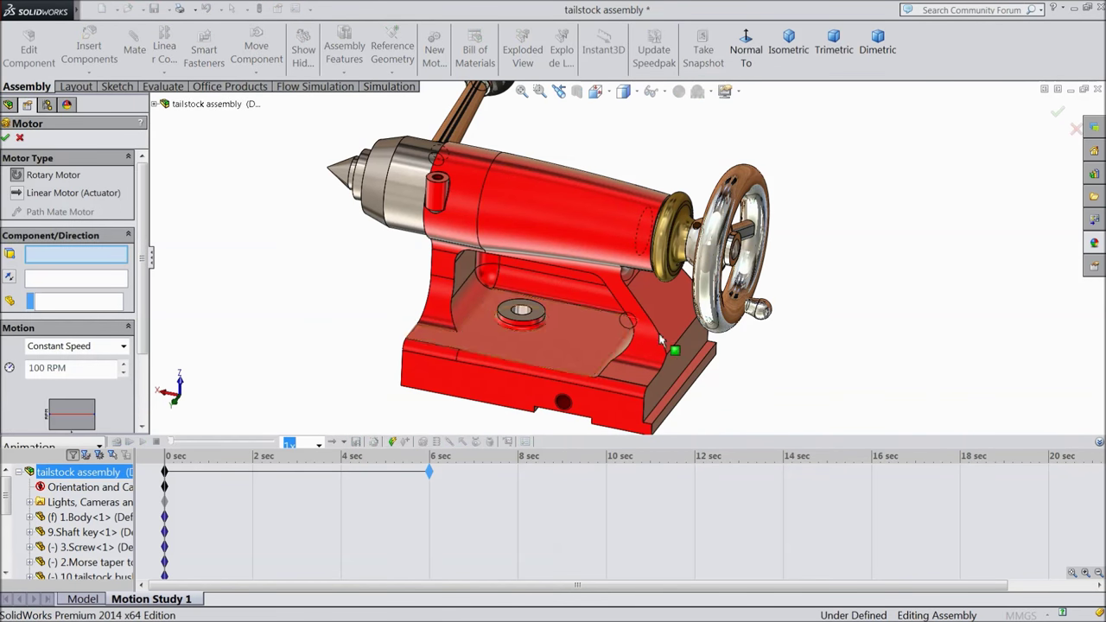
pyautogui.scroll(-5, 732, 270)
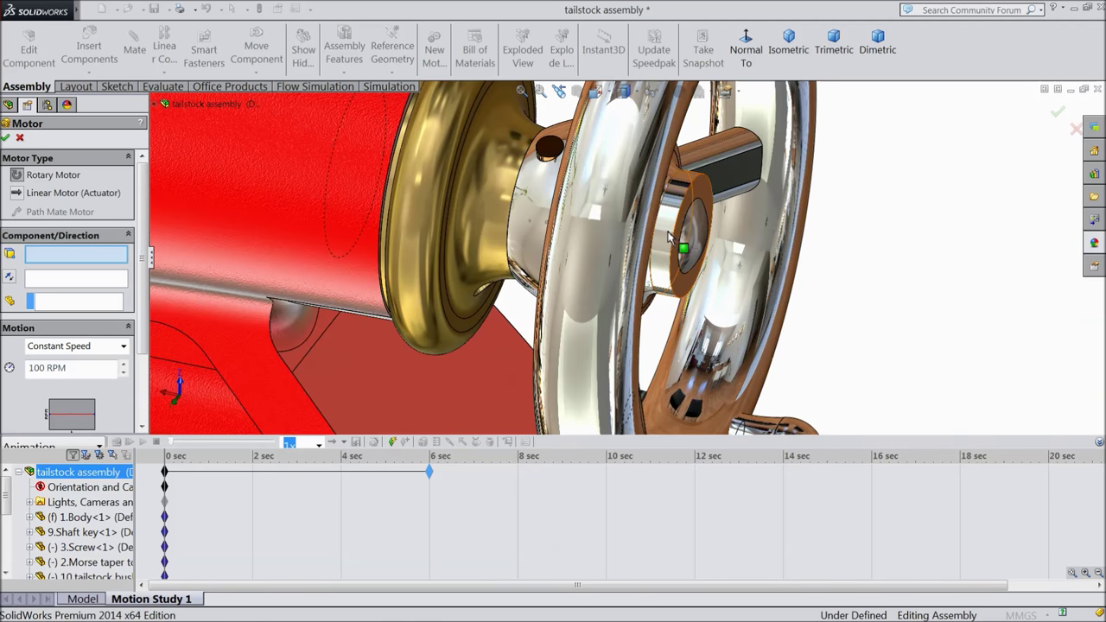
pyautogui.click(668, 236)
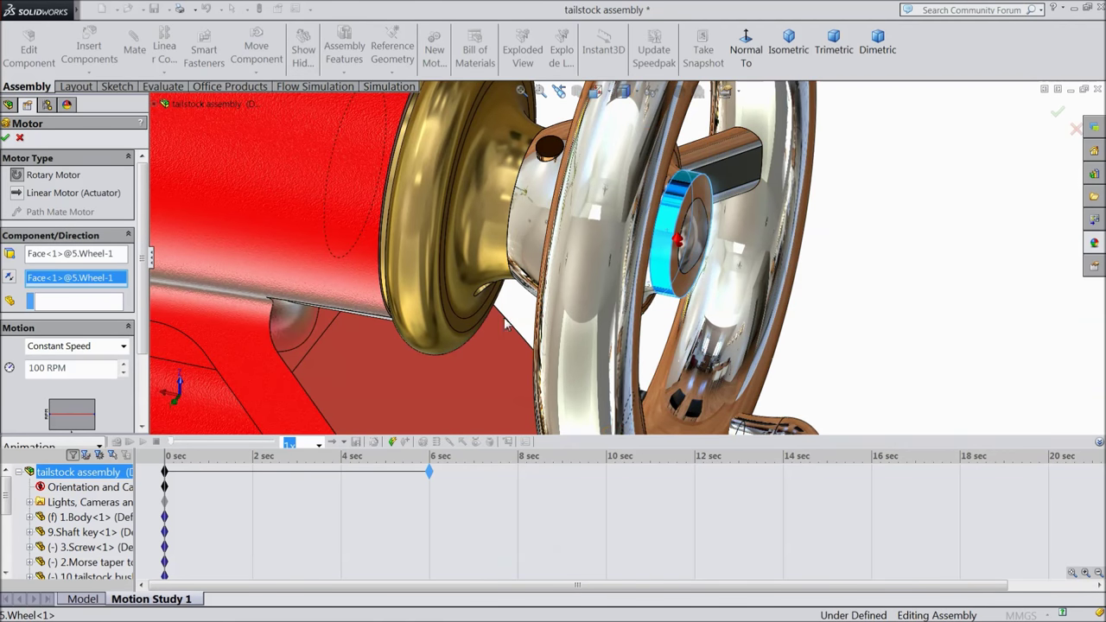
pyautogui.scroll(5, 518, 291)
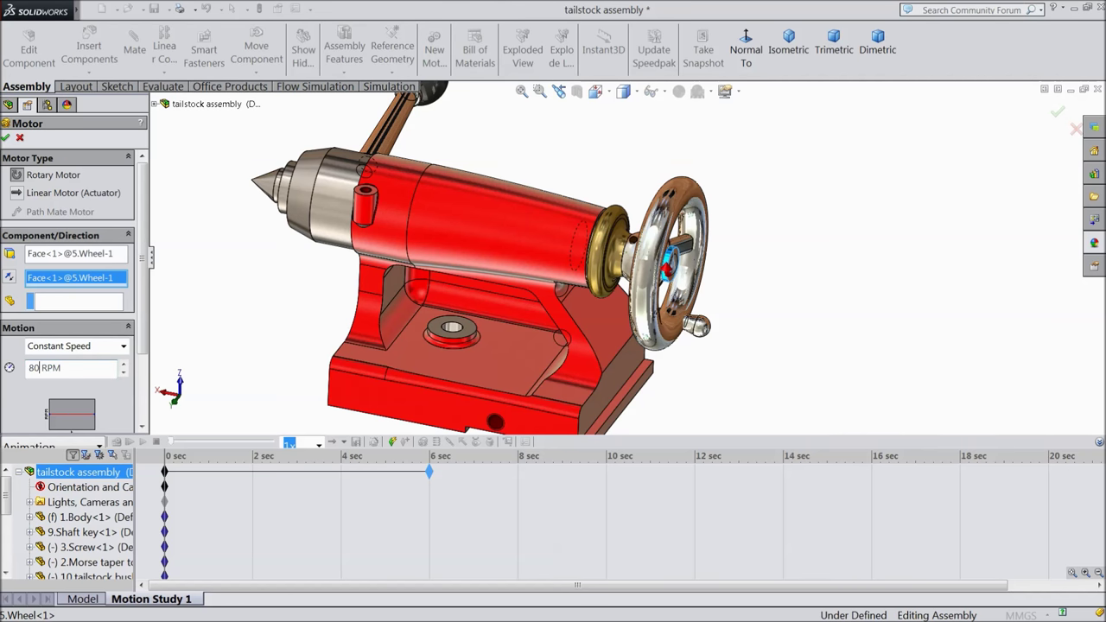
pyautogui.click(7, 139)
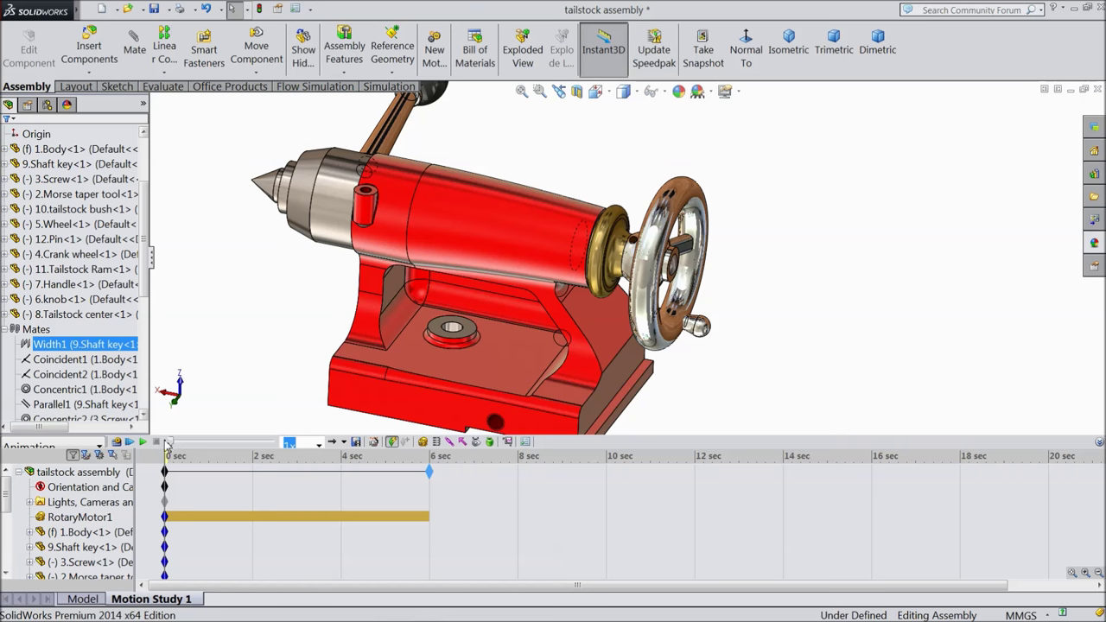
# Calculate the motion study, then select and right-click RotaryMotor1 in the timeline
pyautogui.click(1100, 442)
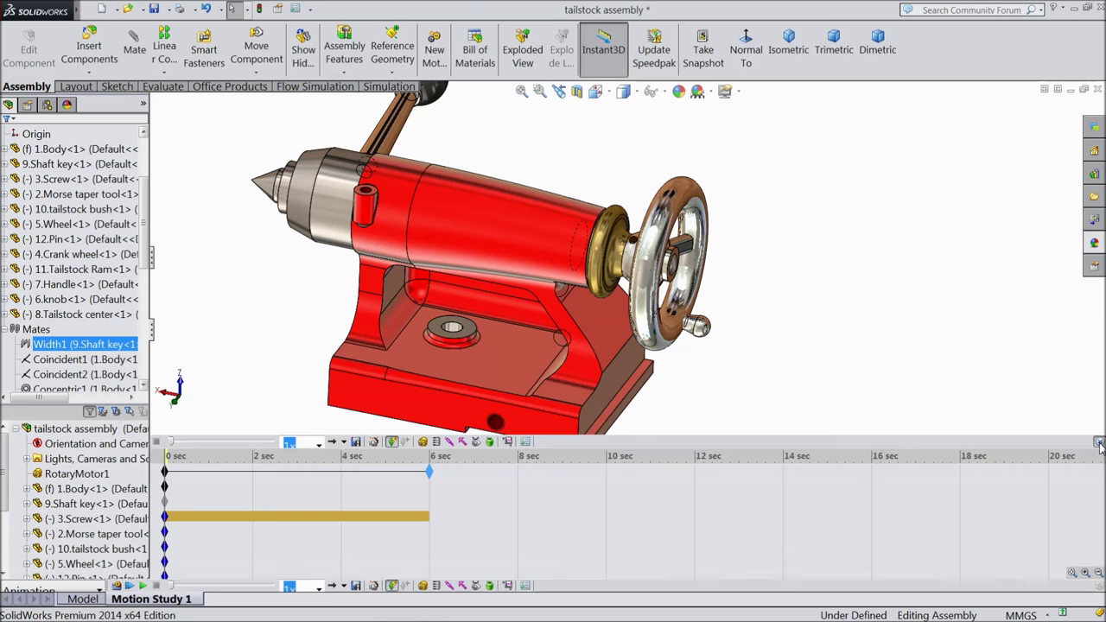
pyautogui.click(119, 586)
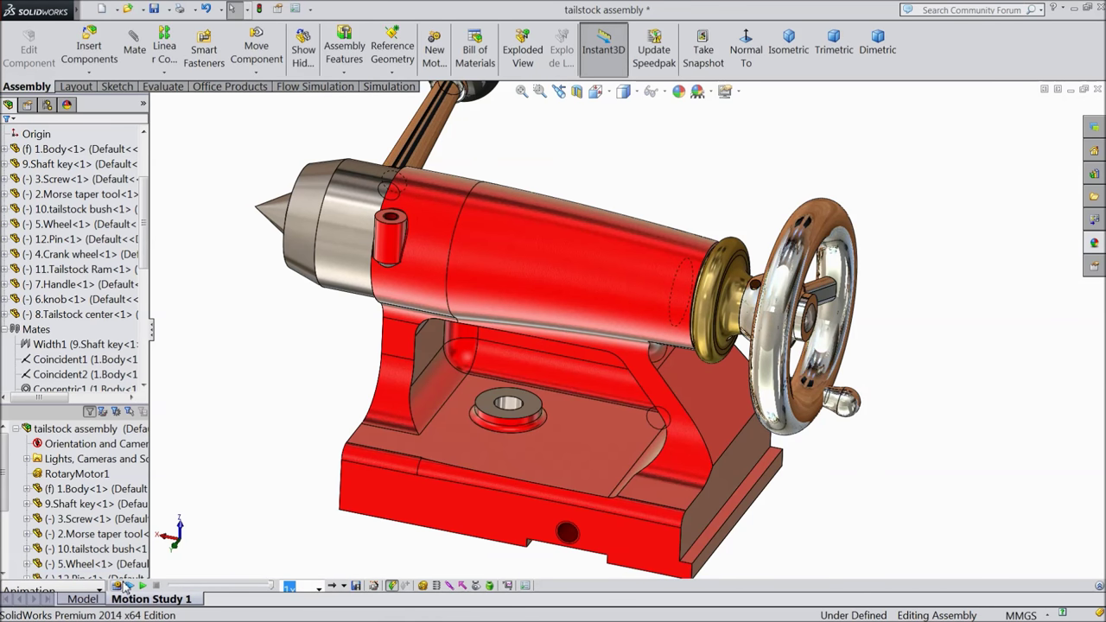
pyautogui.click(1099, 588)
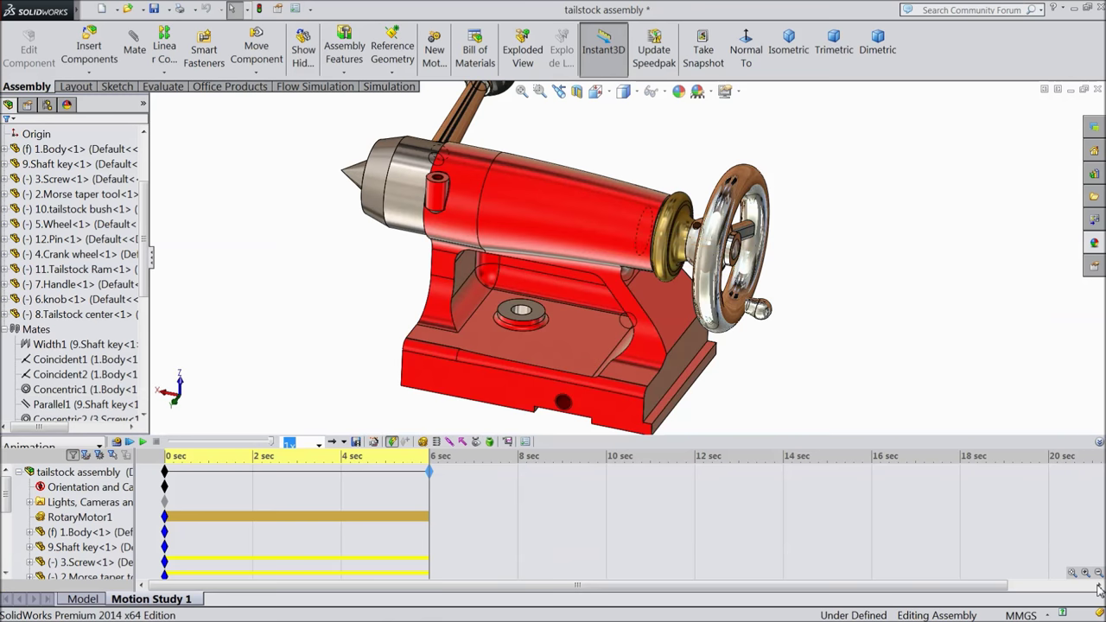
pyautogui.click(52, 516)
pyautogui.rightClick(44, 517)
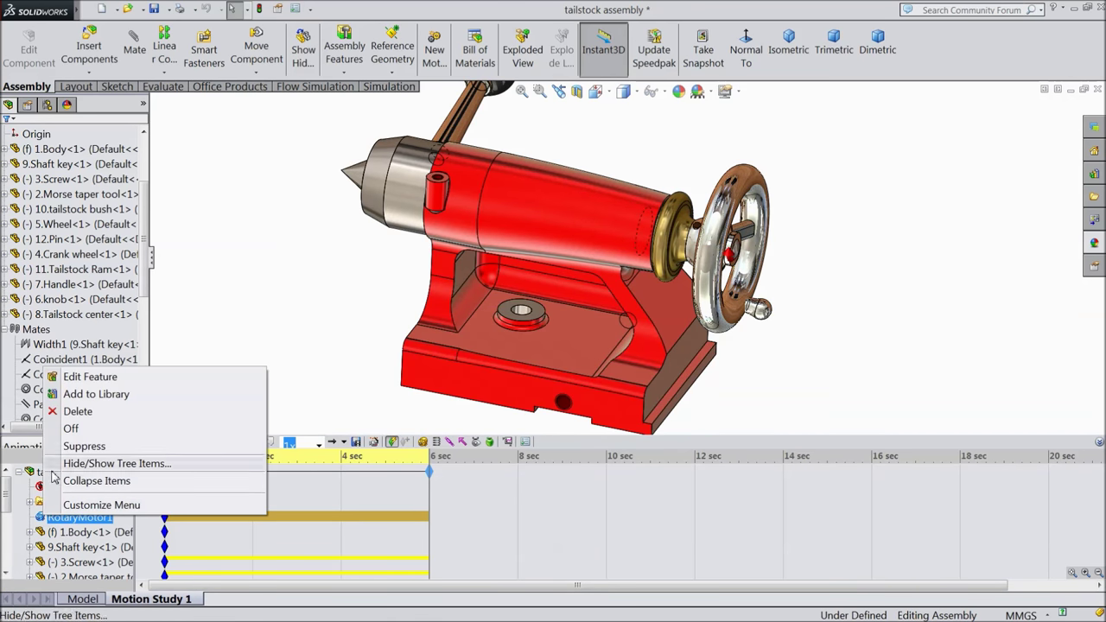
# Re-accept the RotaryMotor1 settings, recalculate the study, and play then stop the animation
pyautogui.click(54, 378)
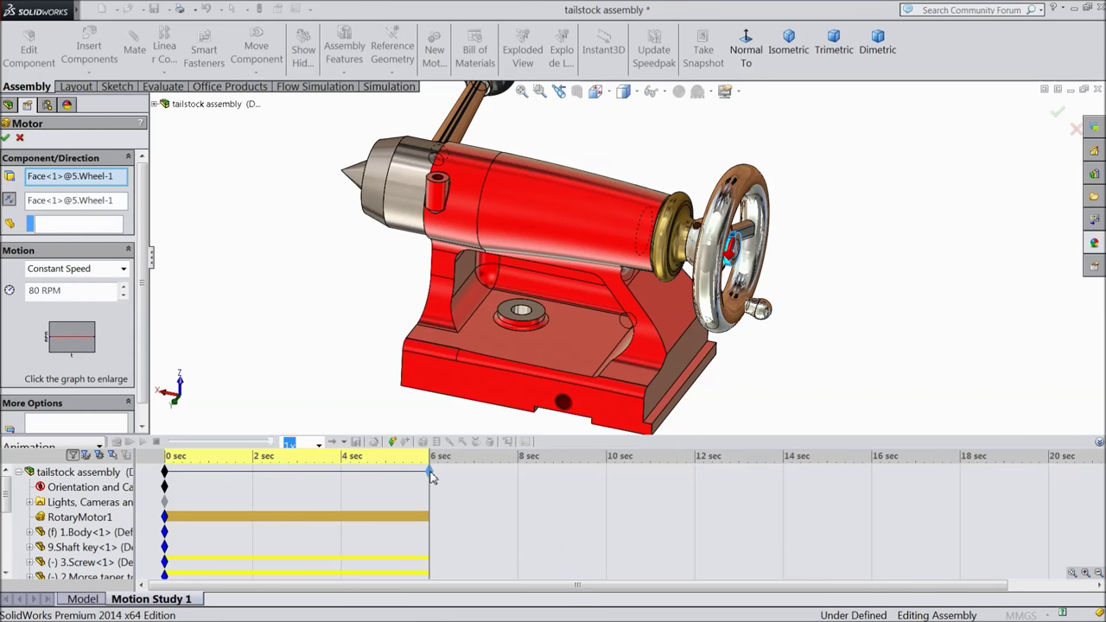
pyautogui.click(7, 138)
pyautogui.click(430, 474)
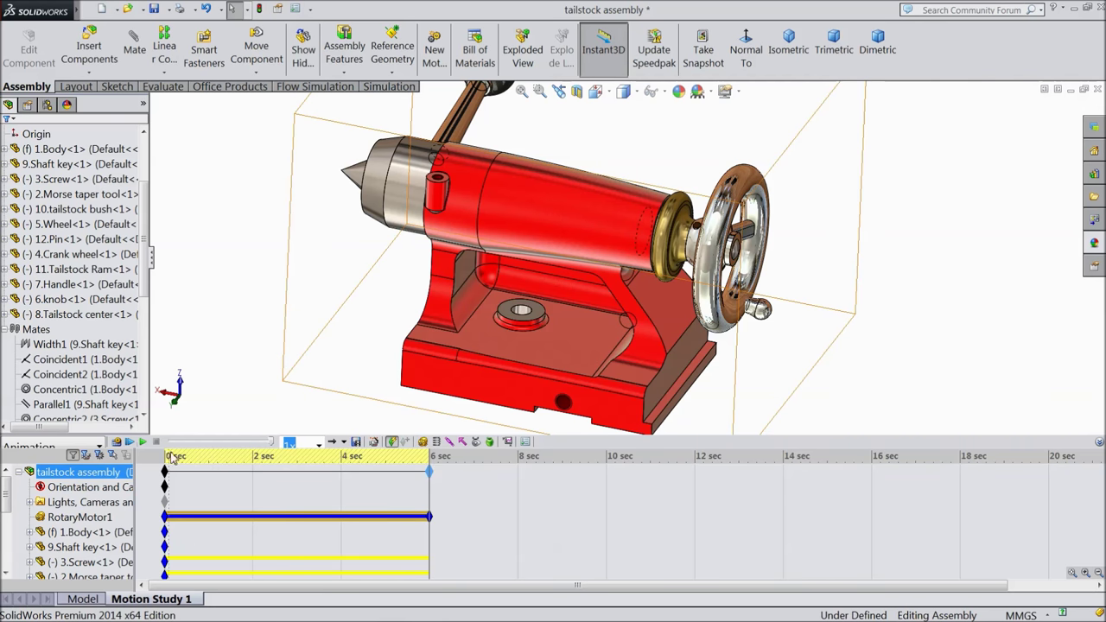
pyautogui.click(122, 442)
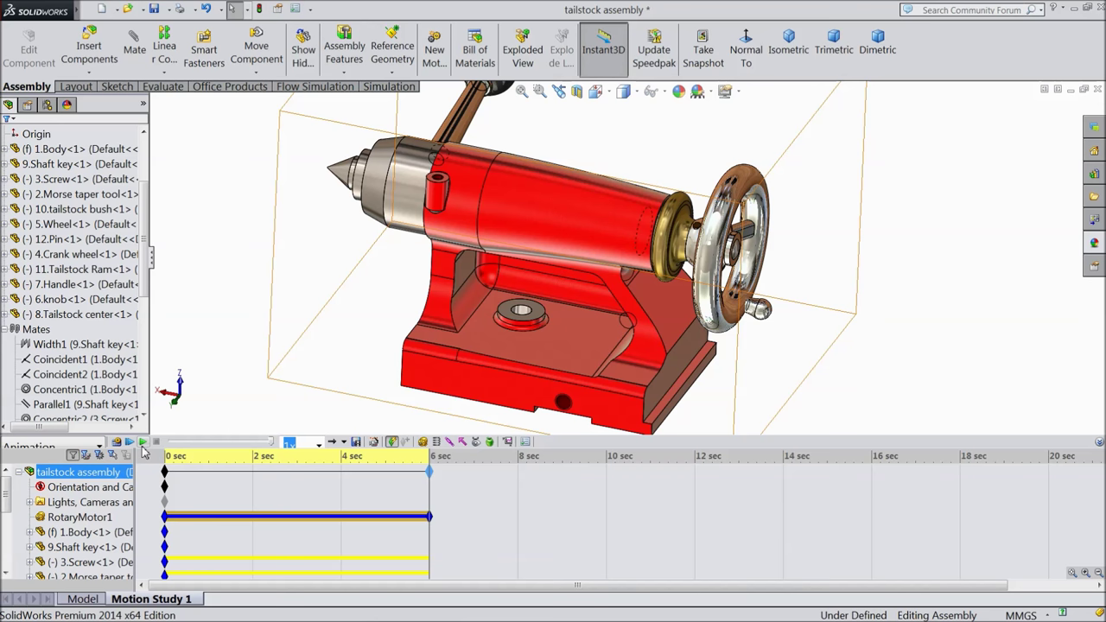
pyautogui.click(143, 444)
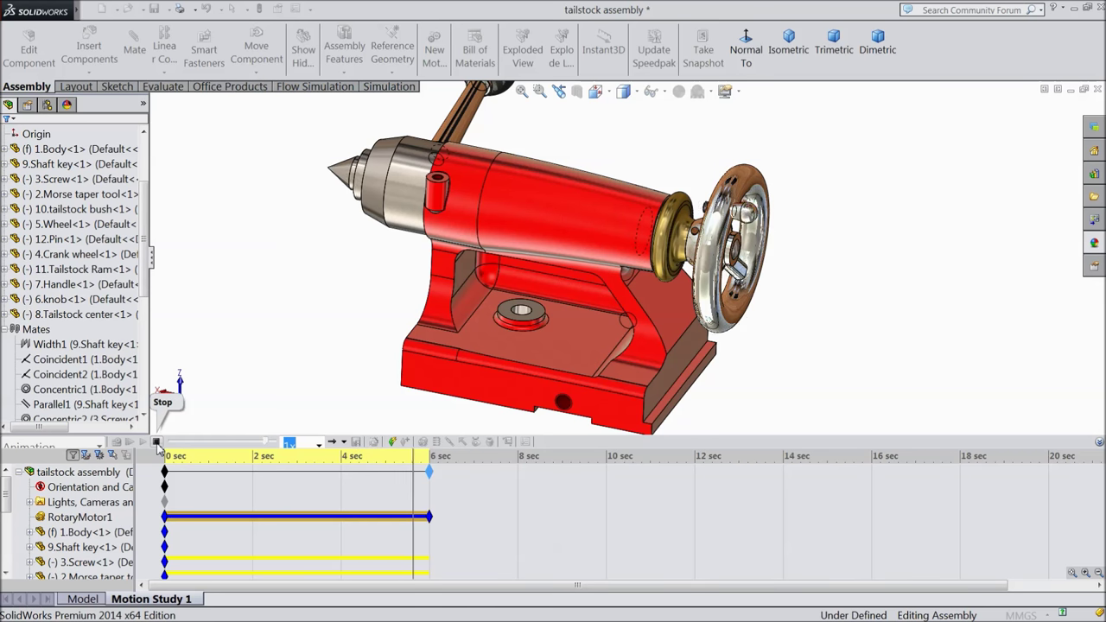
pyautogui.click(420, 480)
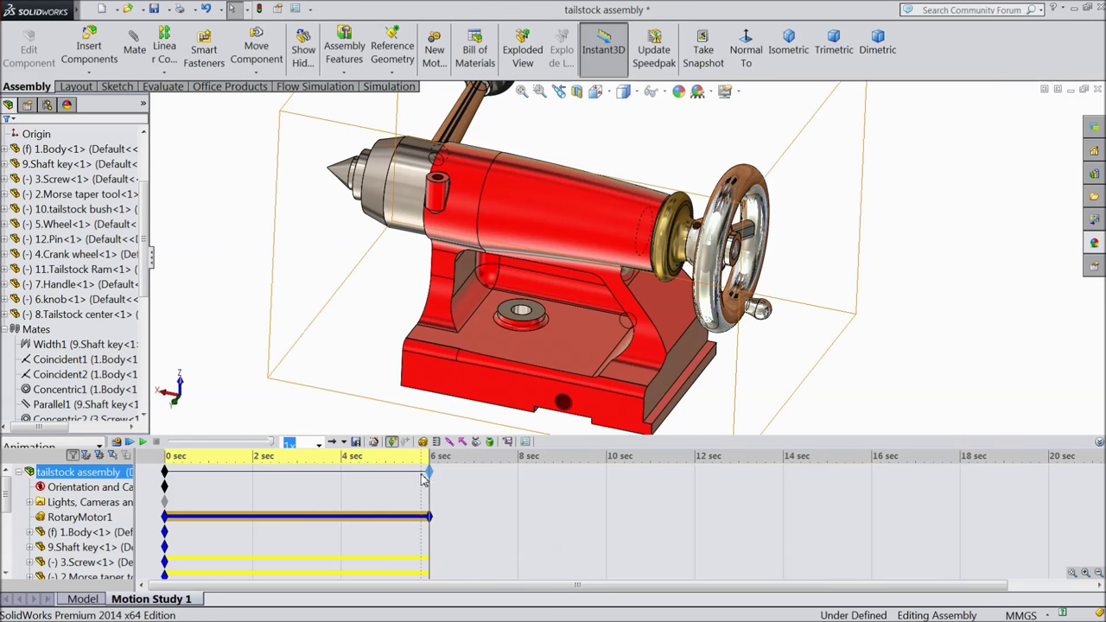
# Drag the study's end key out to 14 seconds and move the time bar to 8 seconds
pyautogui.moveTo(429, 476); pyautogui.dragTo(455, 473)
pyautogui.moveTo(788, 475); pyautogui.dragTo(783, 473)
pyautogui.click(577, 503)
pyautogui.moveTo(430, 488); pyautogui.dragTo(518, 488)
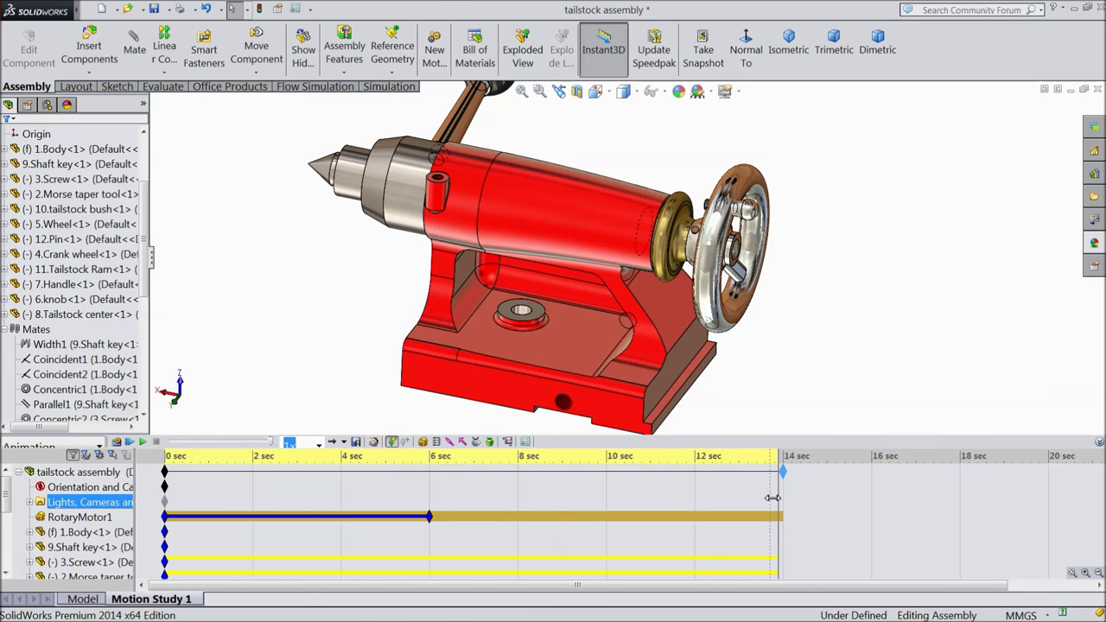
# Play the 14-second handwheel animation, collapse the timeline, replay it and stop
pyautogui.click(541, 496)
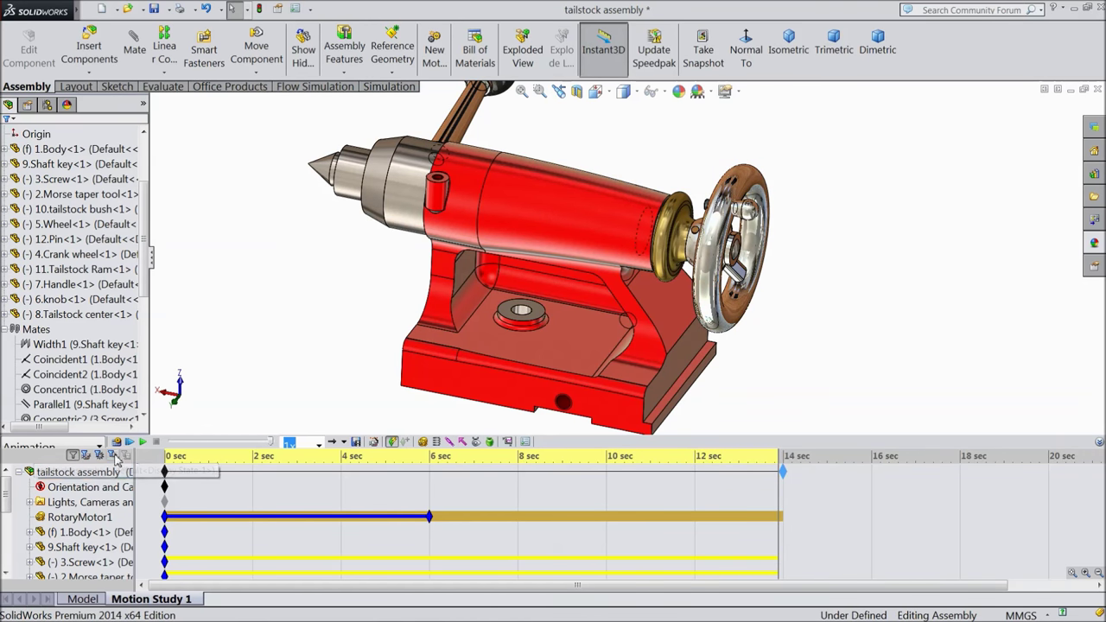
pyautogui.click(144, 443)
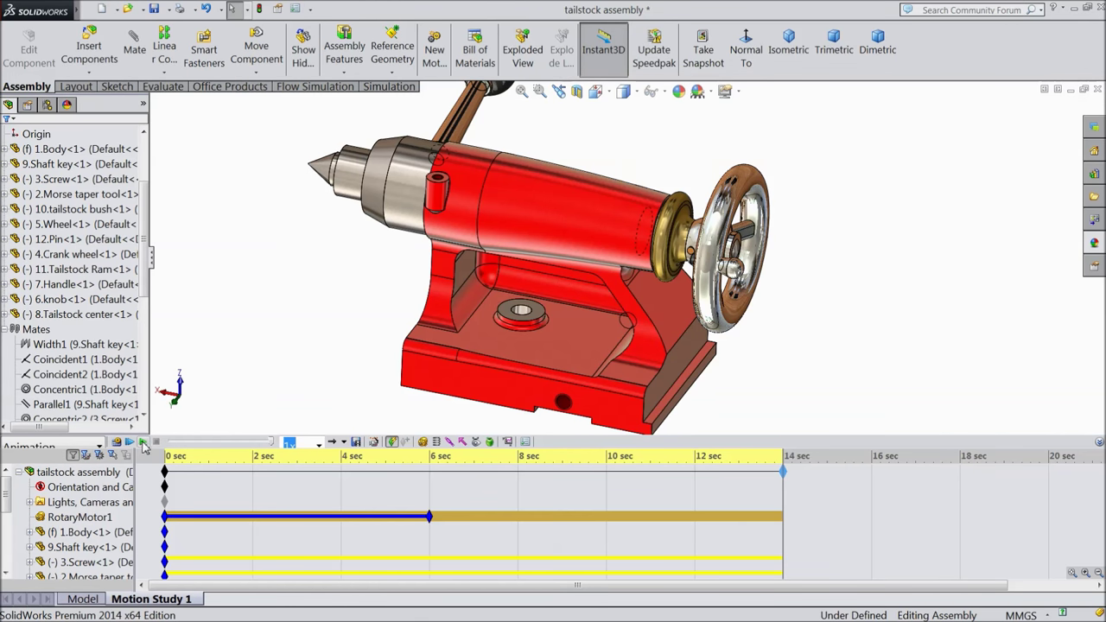
pyautogui.click(143, 442)
pyautogui.click(1098, 443)
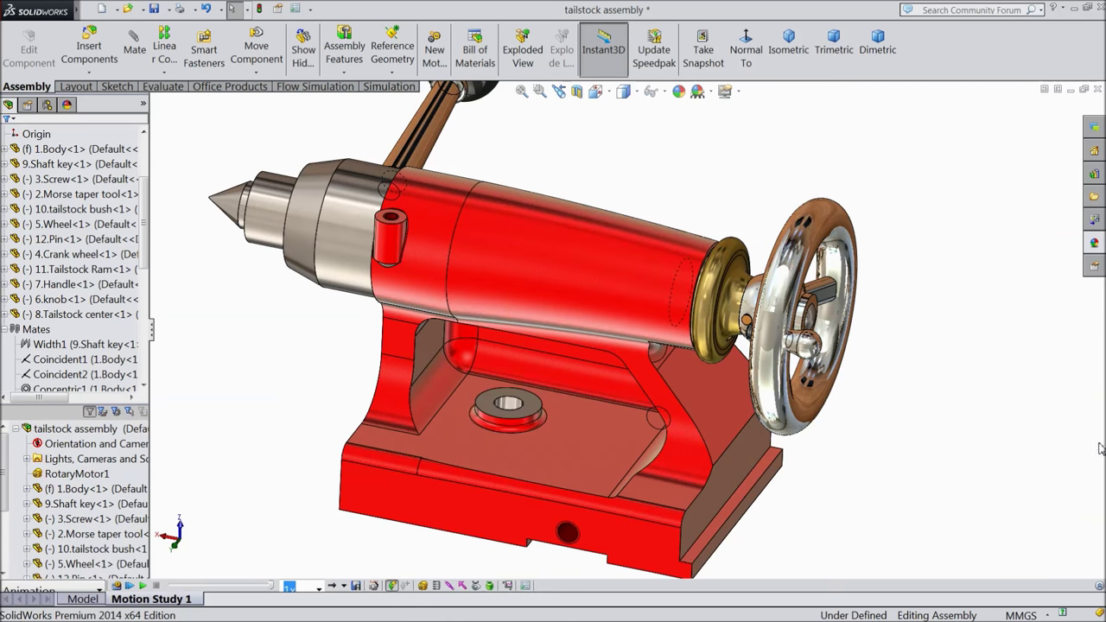
pyautogui.click(143, 586)
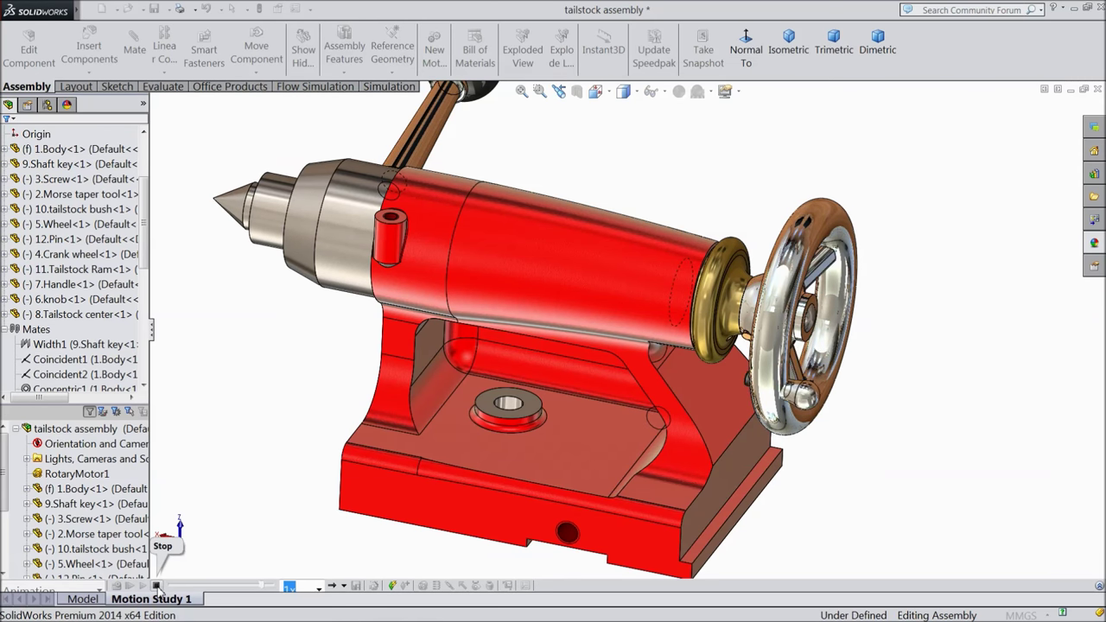
pyautogui.click(157, 586)
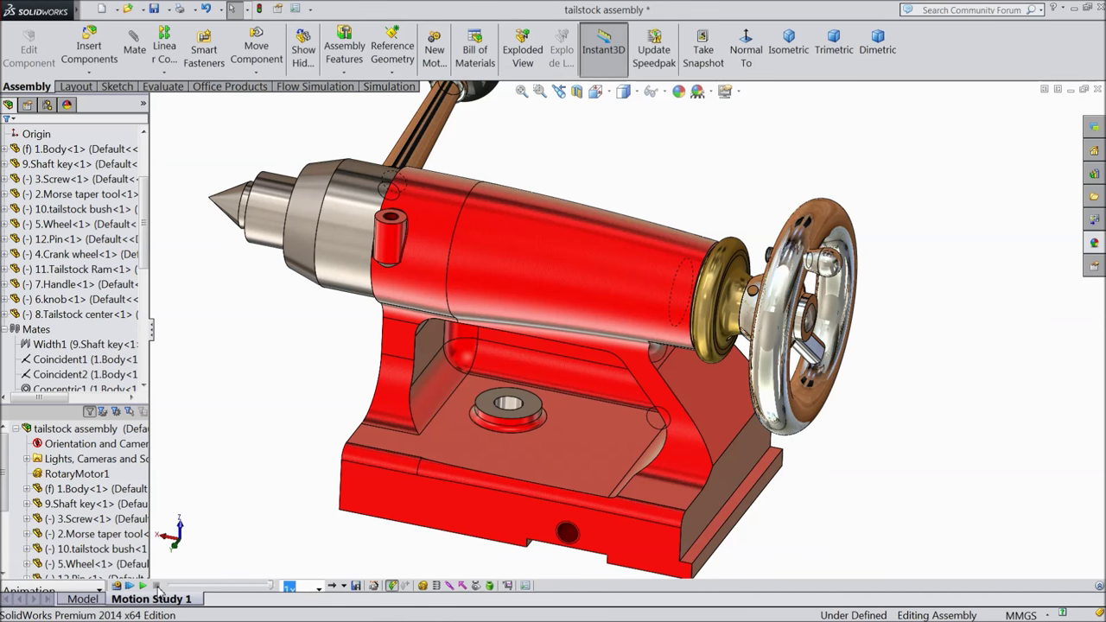